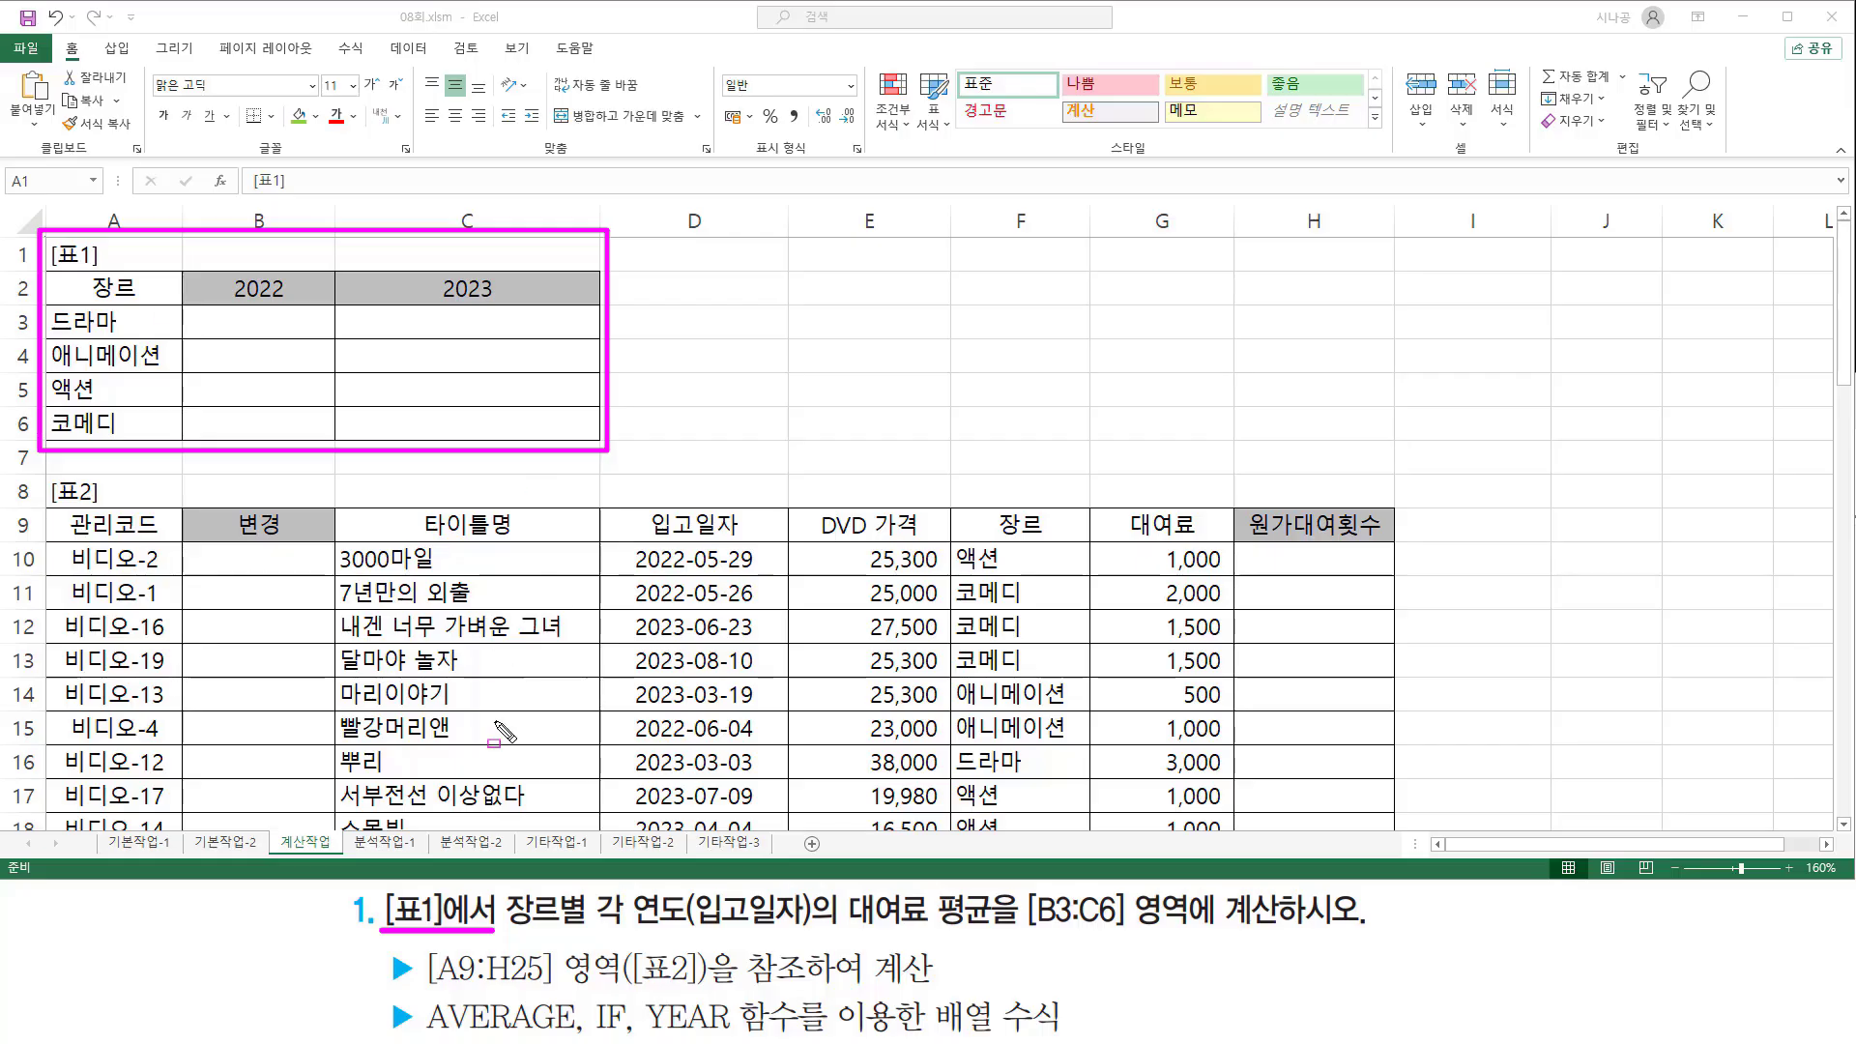
mouse_move(500, 886)
left_mouse_down()
mouse_move(594, 930)
mouse_move(1284, 931)
left_mouse_up()
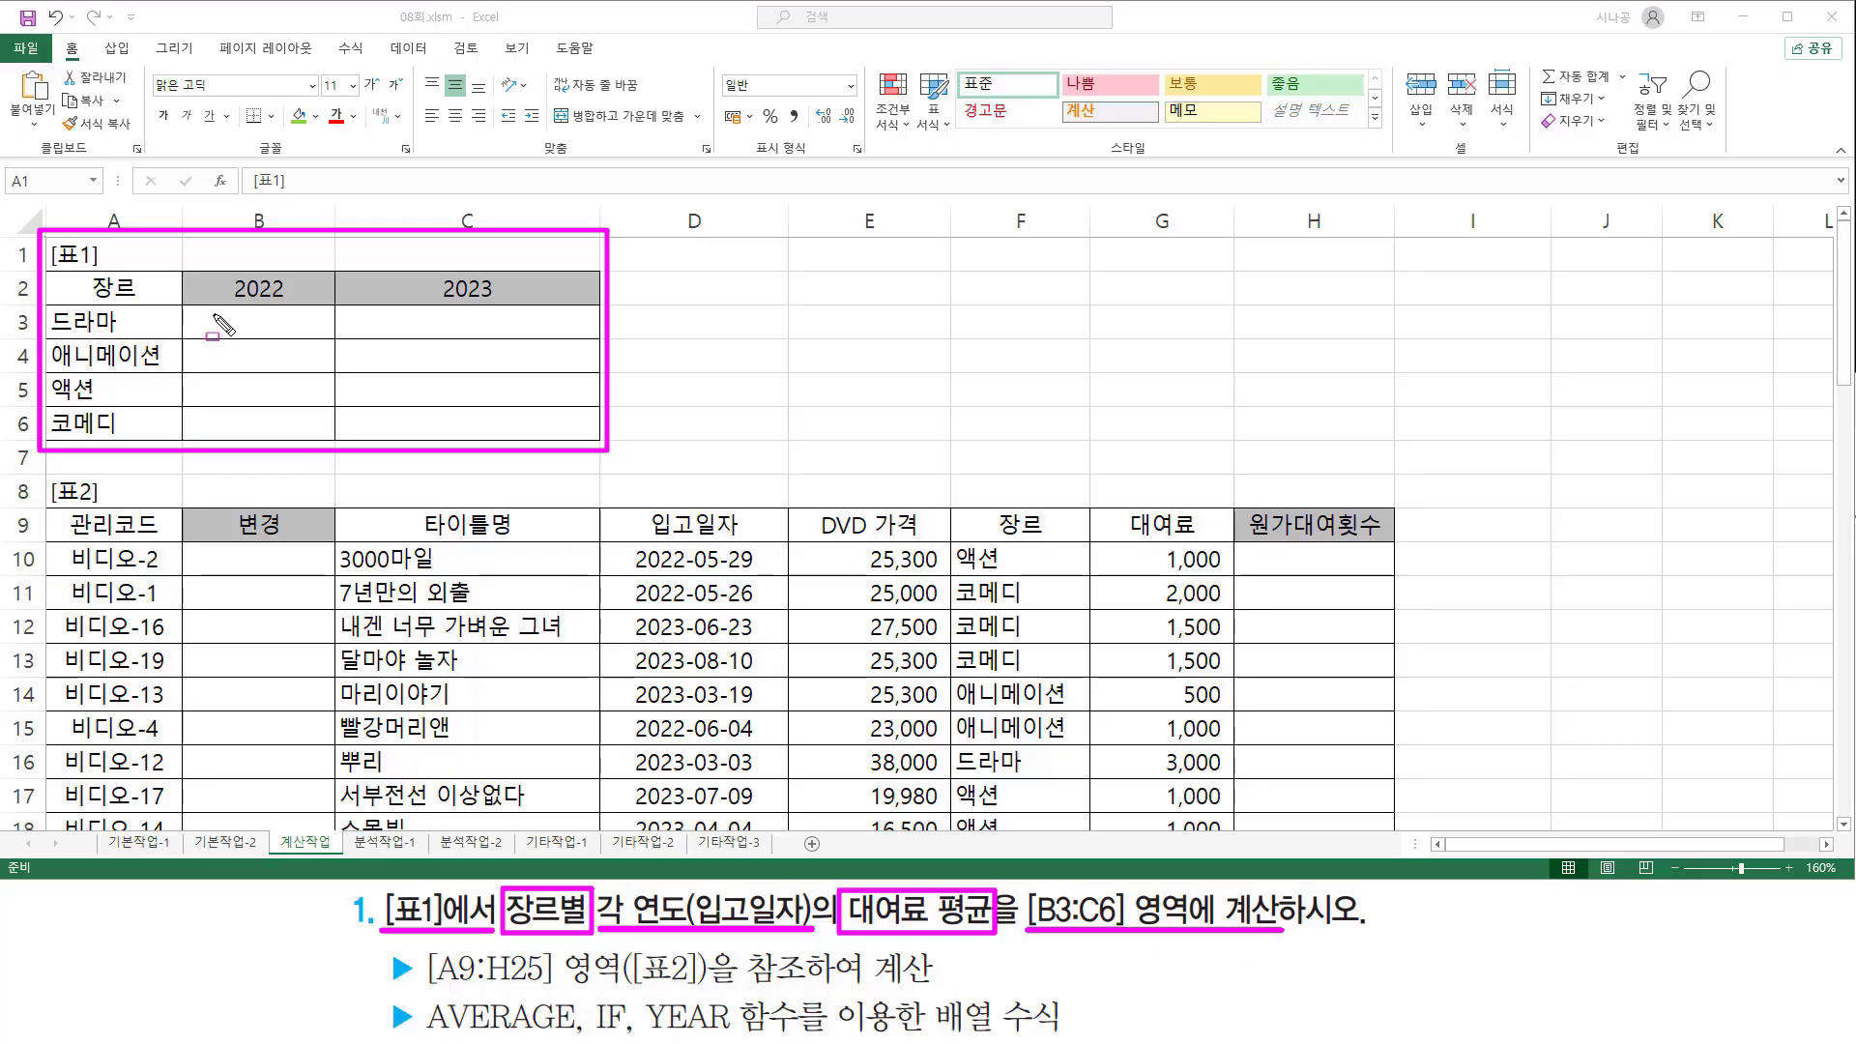
left_click_drag(214, 313, 564, 433)
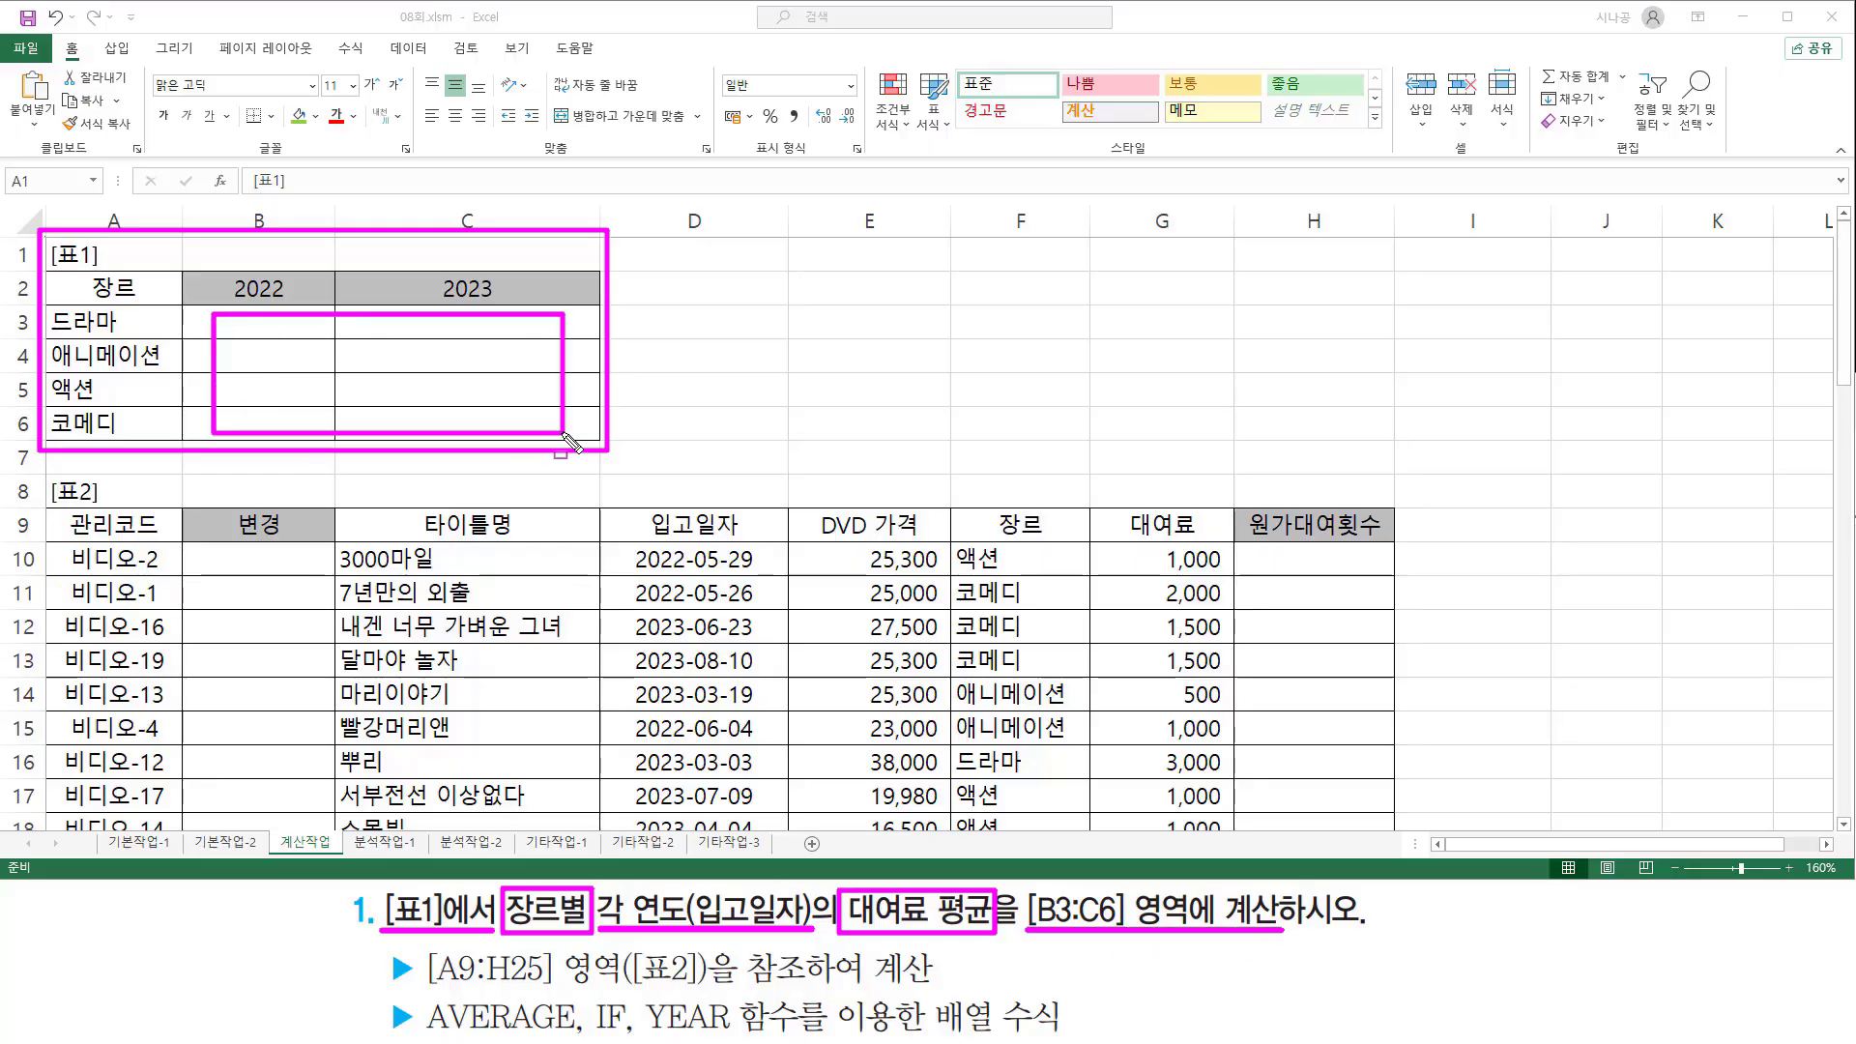
key("Escape")
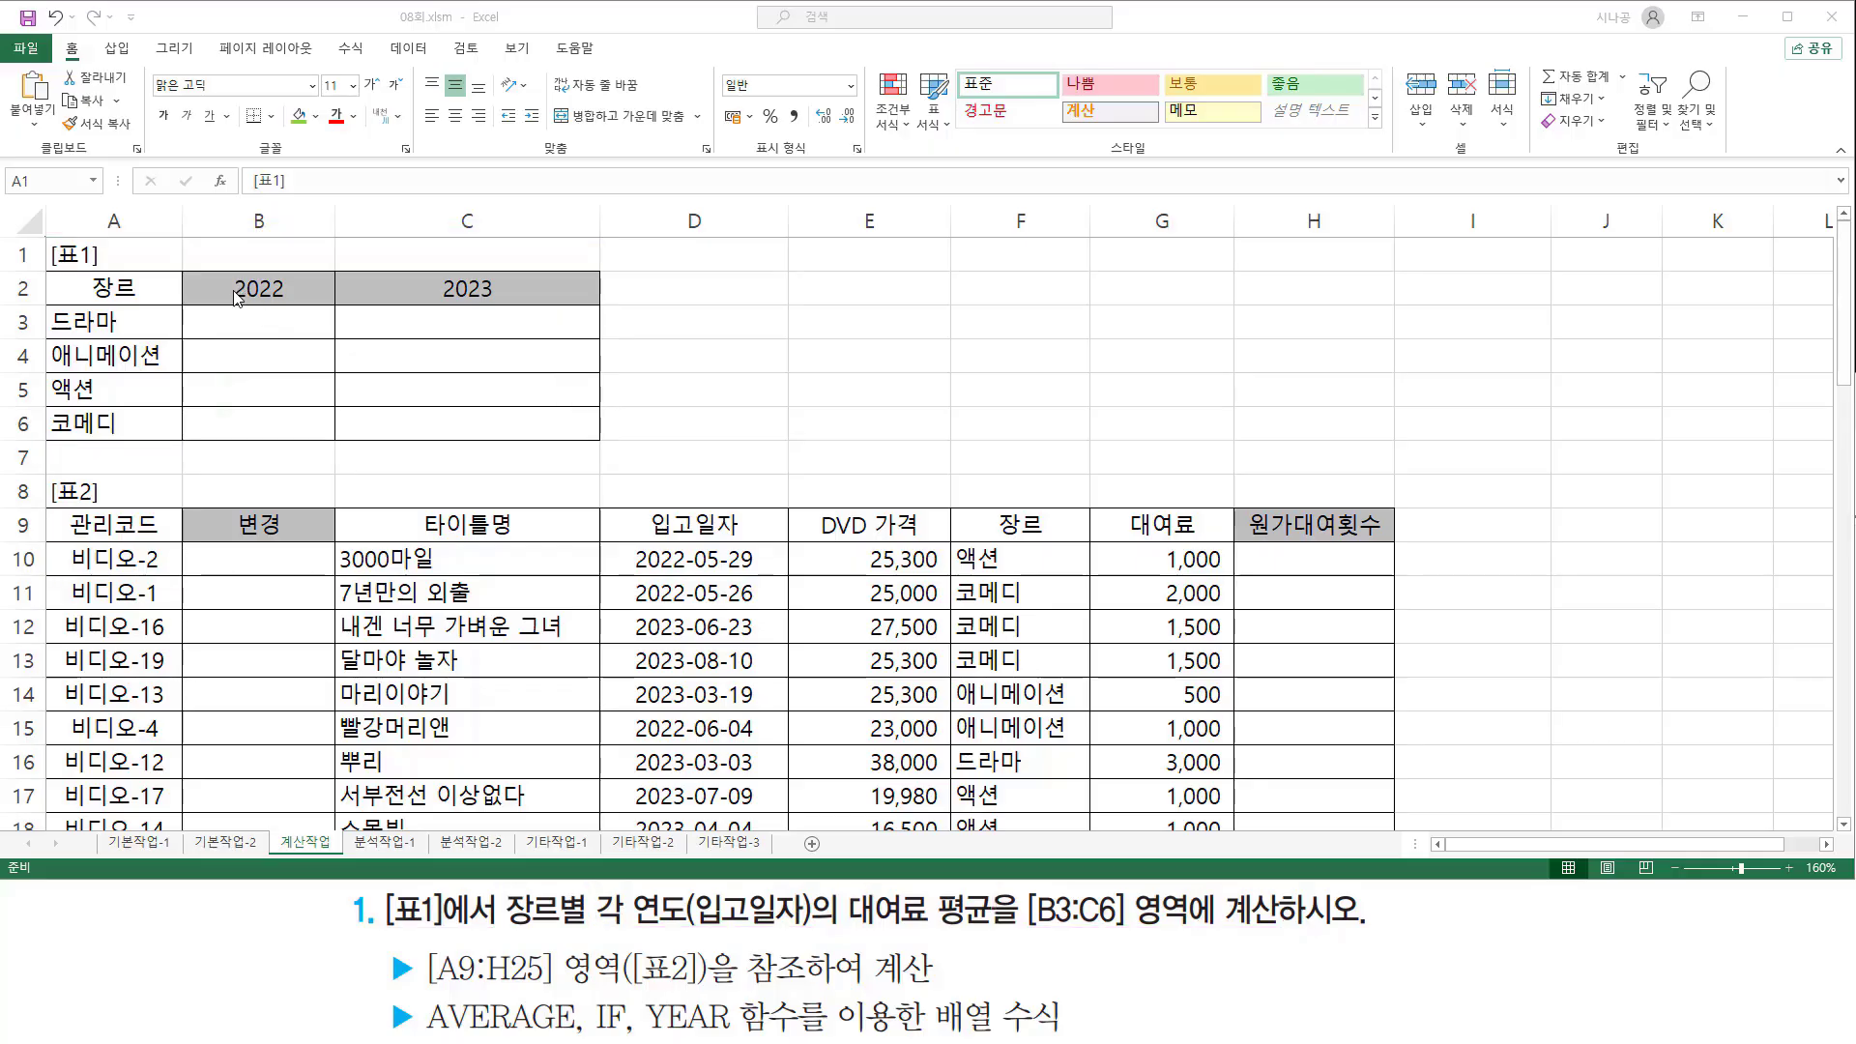
left_click_drag(221, 275, 297, 304)
left_click_drag(431, 272, 511, 305)
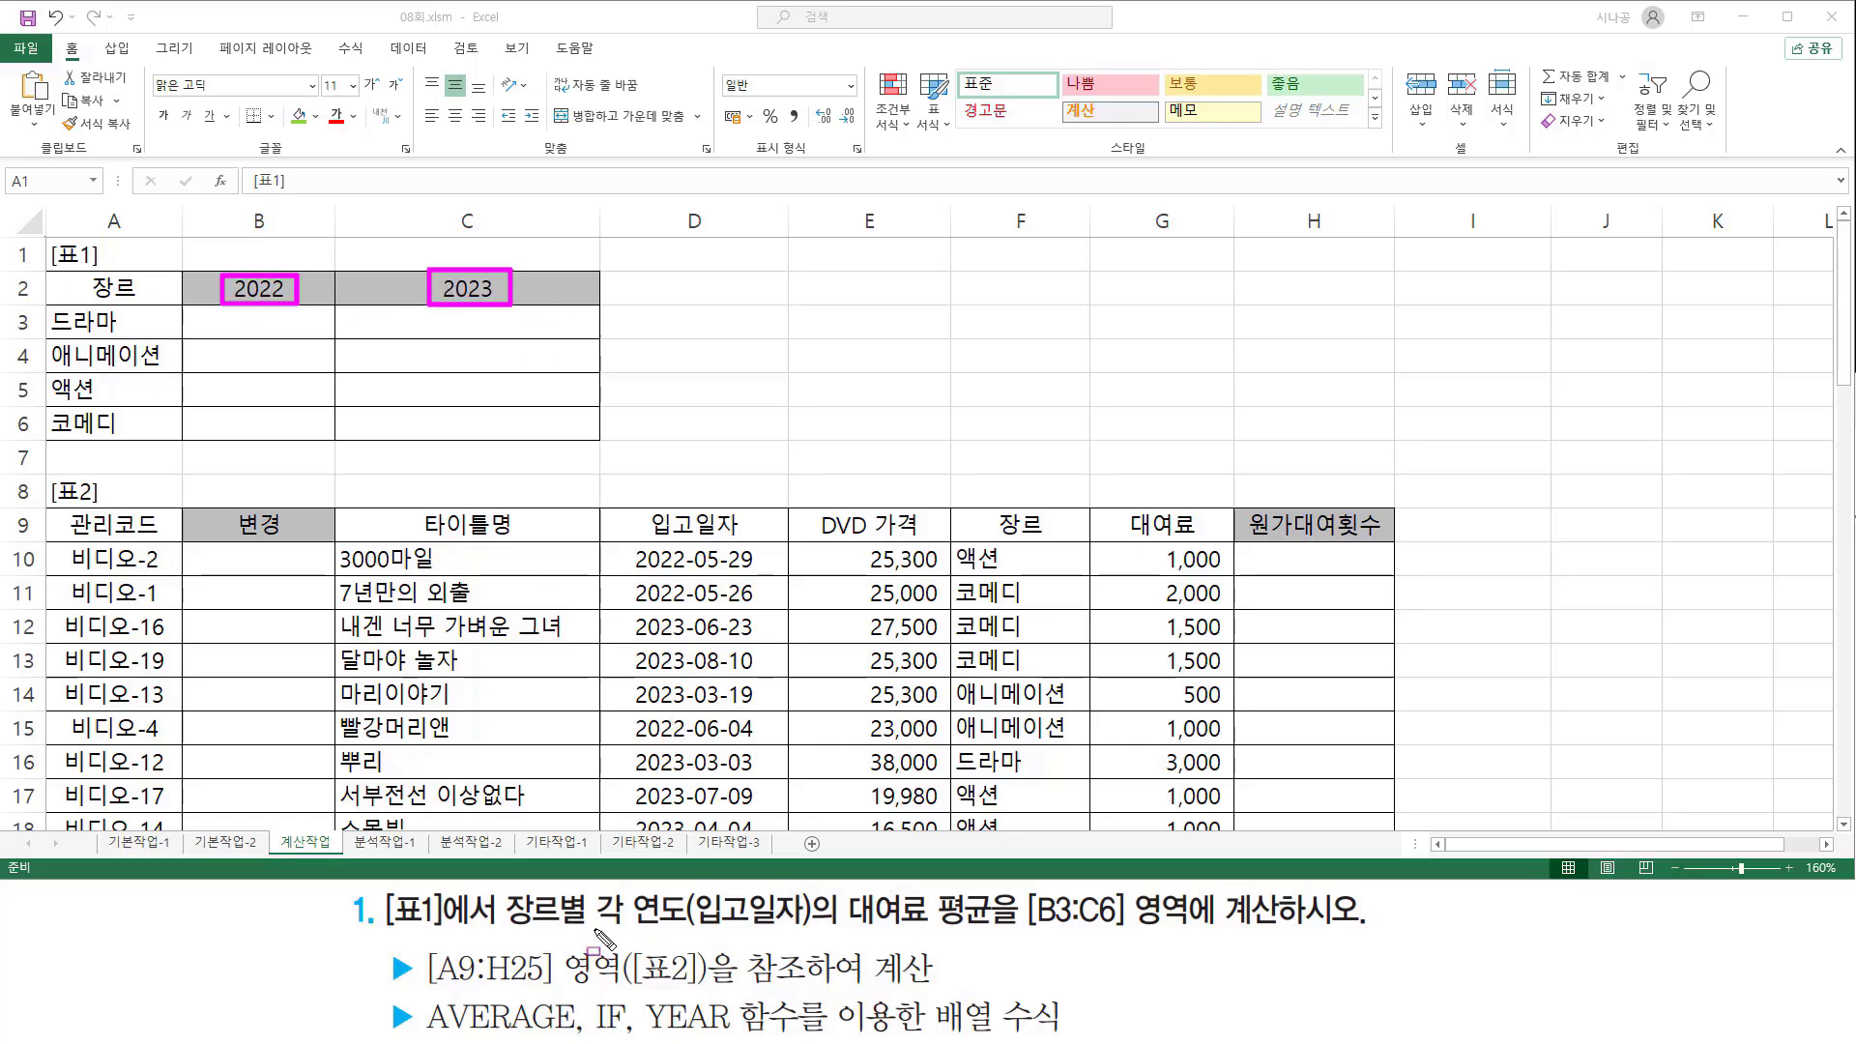
mouse_move(594, 930)
left_mouse_down()
mouse_move(686, 930)
mouse_move(689, 894)
mouse_move(716, 887)
mouse_move(807, 930)
left_mouse_up()
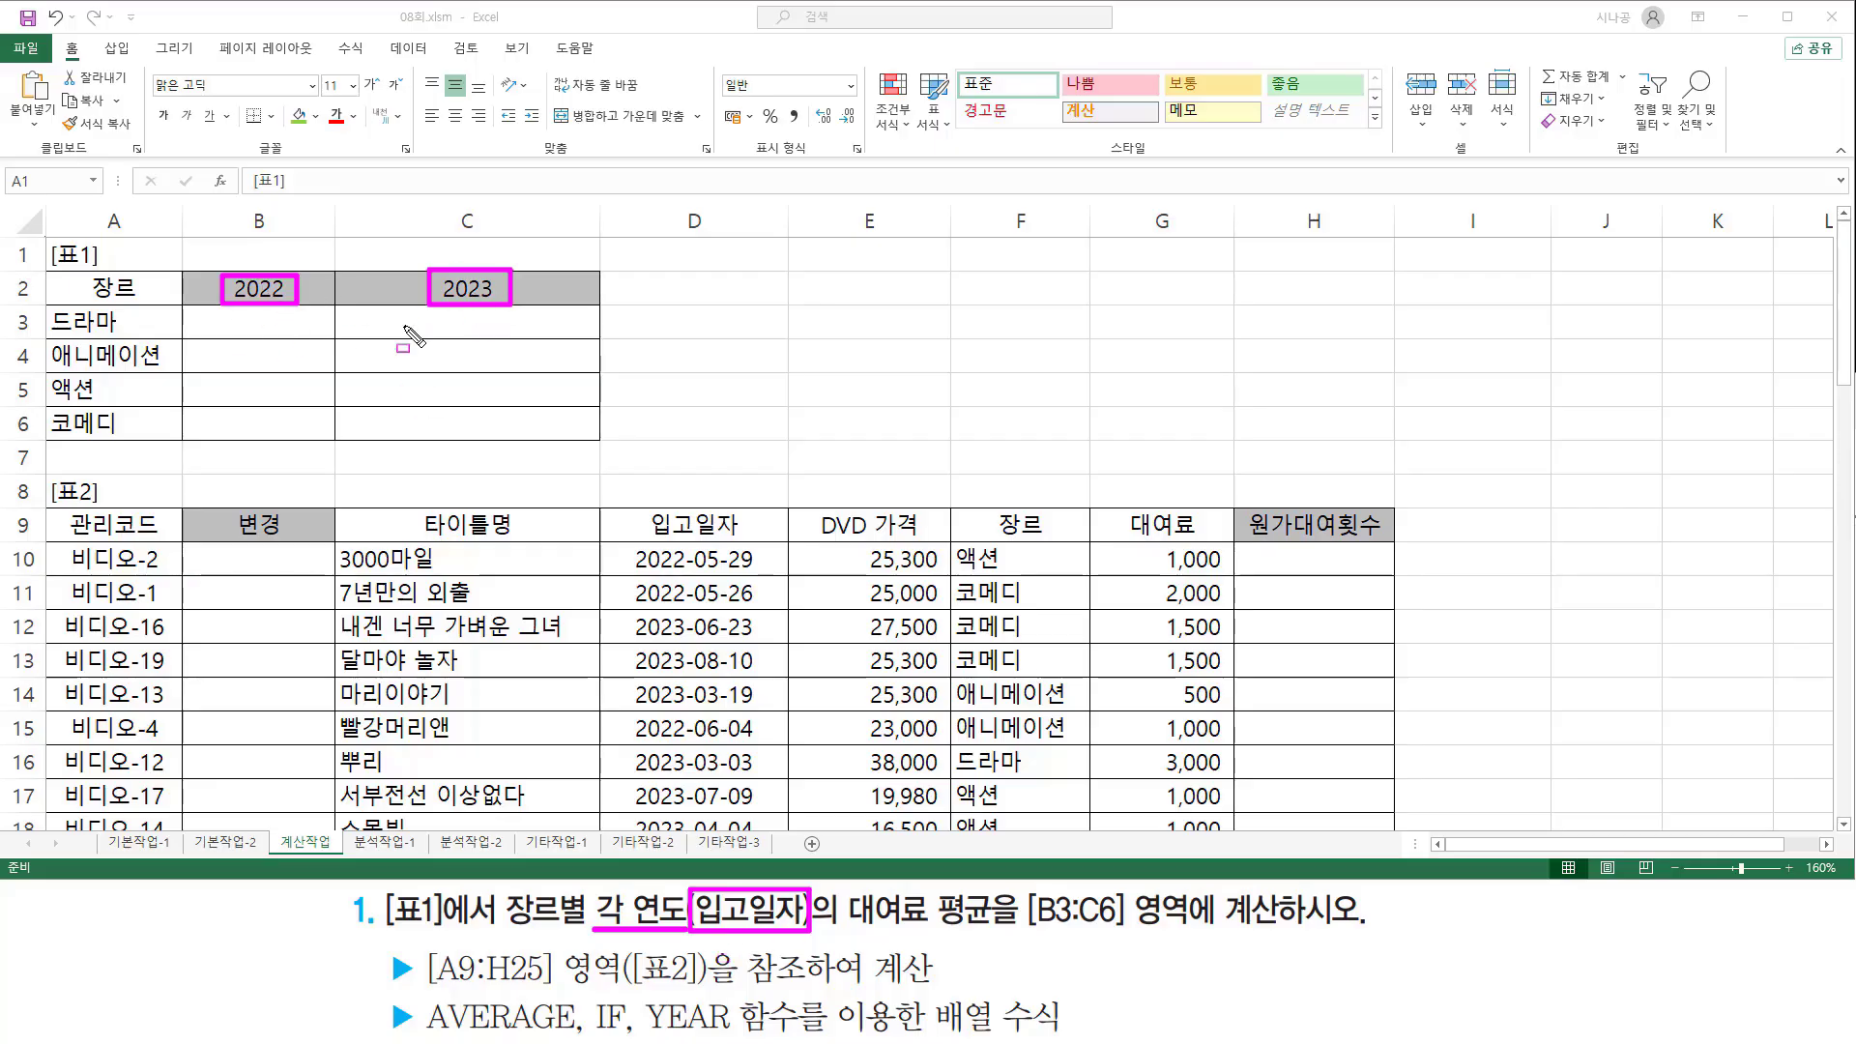
key("Escape")
key("ctrl+shift+d")
mouse_move(208, 309)
left_mouse_down()
mouse_move(219, 331)
mouse_move(308, 336)
left_mouse_up()
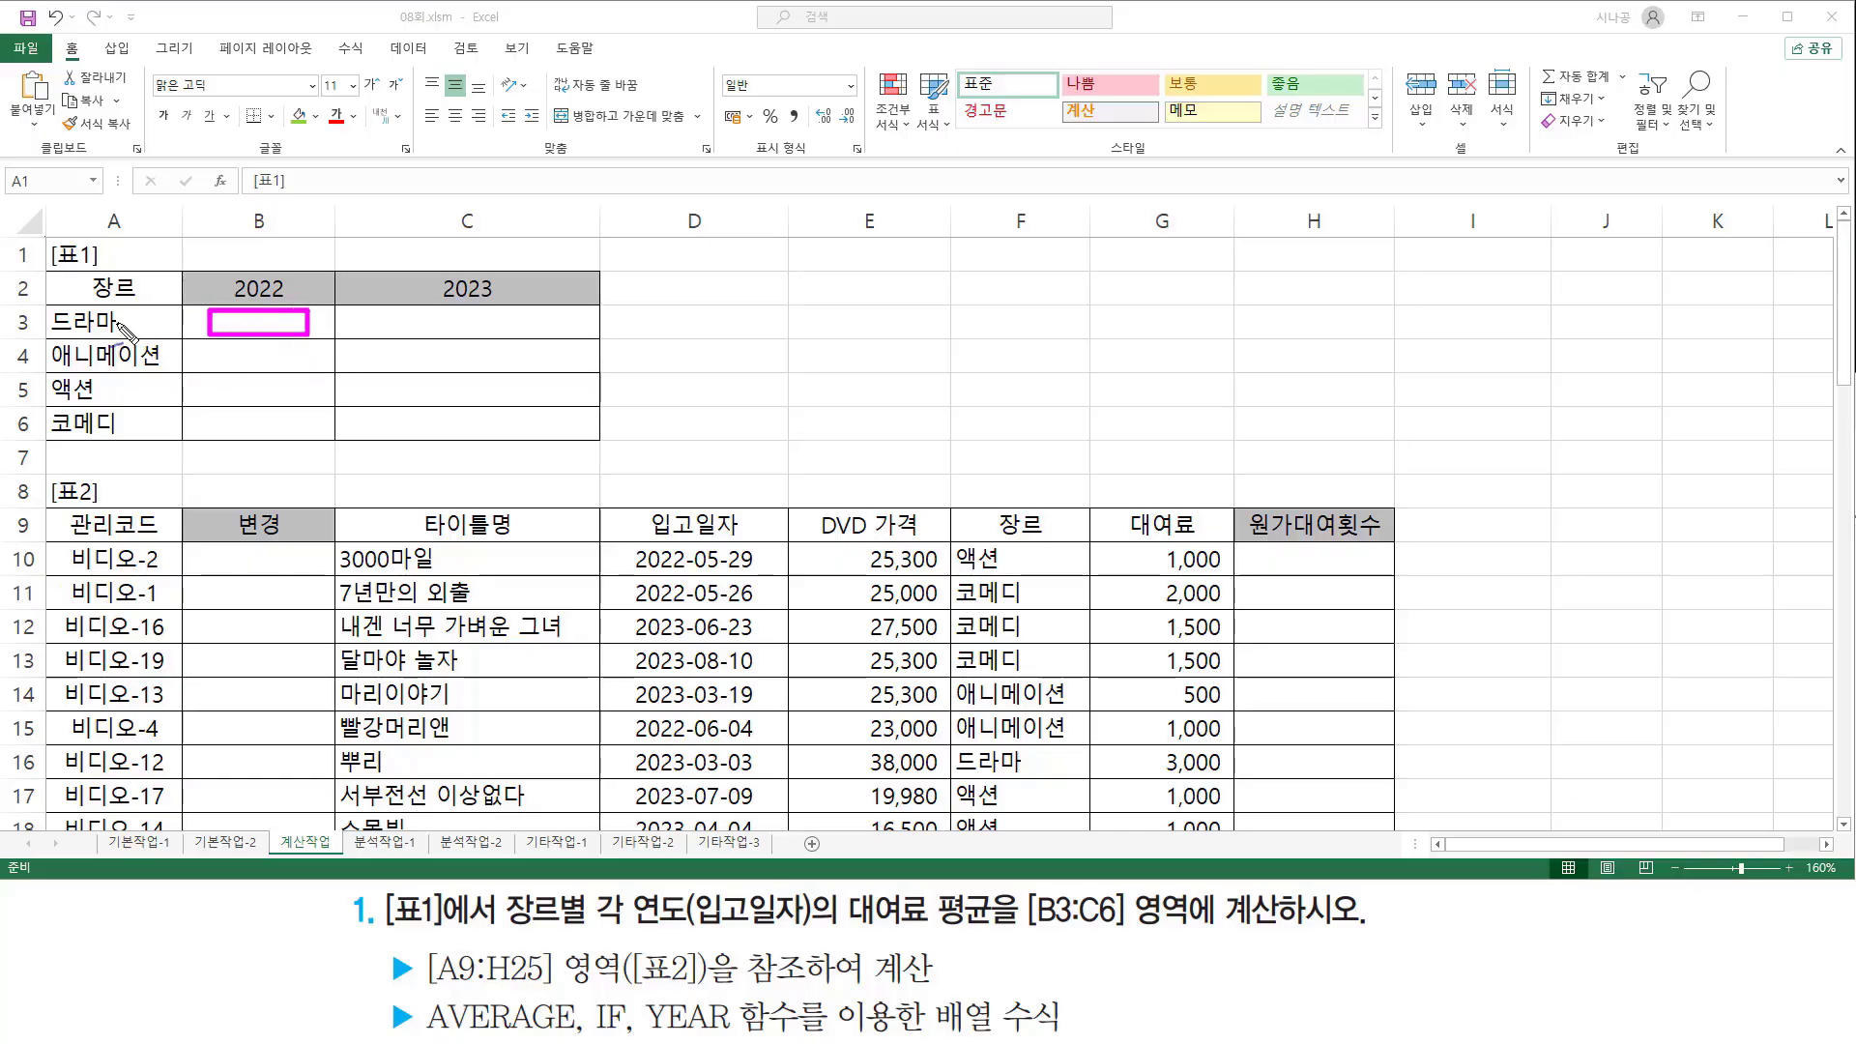
left_click_drag(128, 319, 153, 315)
left_click_drag(285, 296, 309, 269)
left_click_drag(839, 889, 1004, 929)
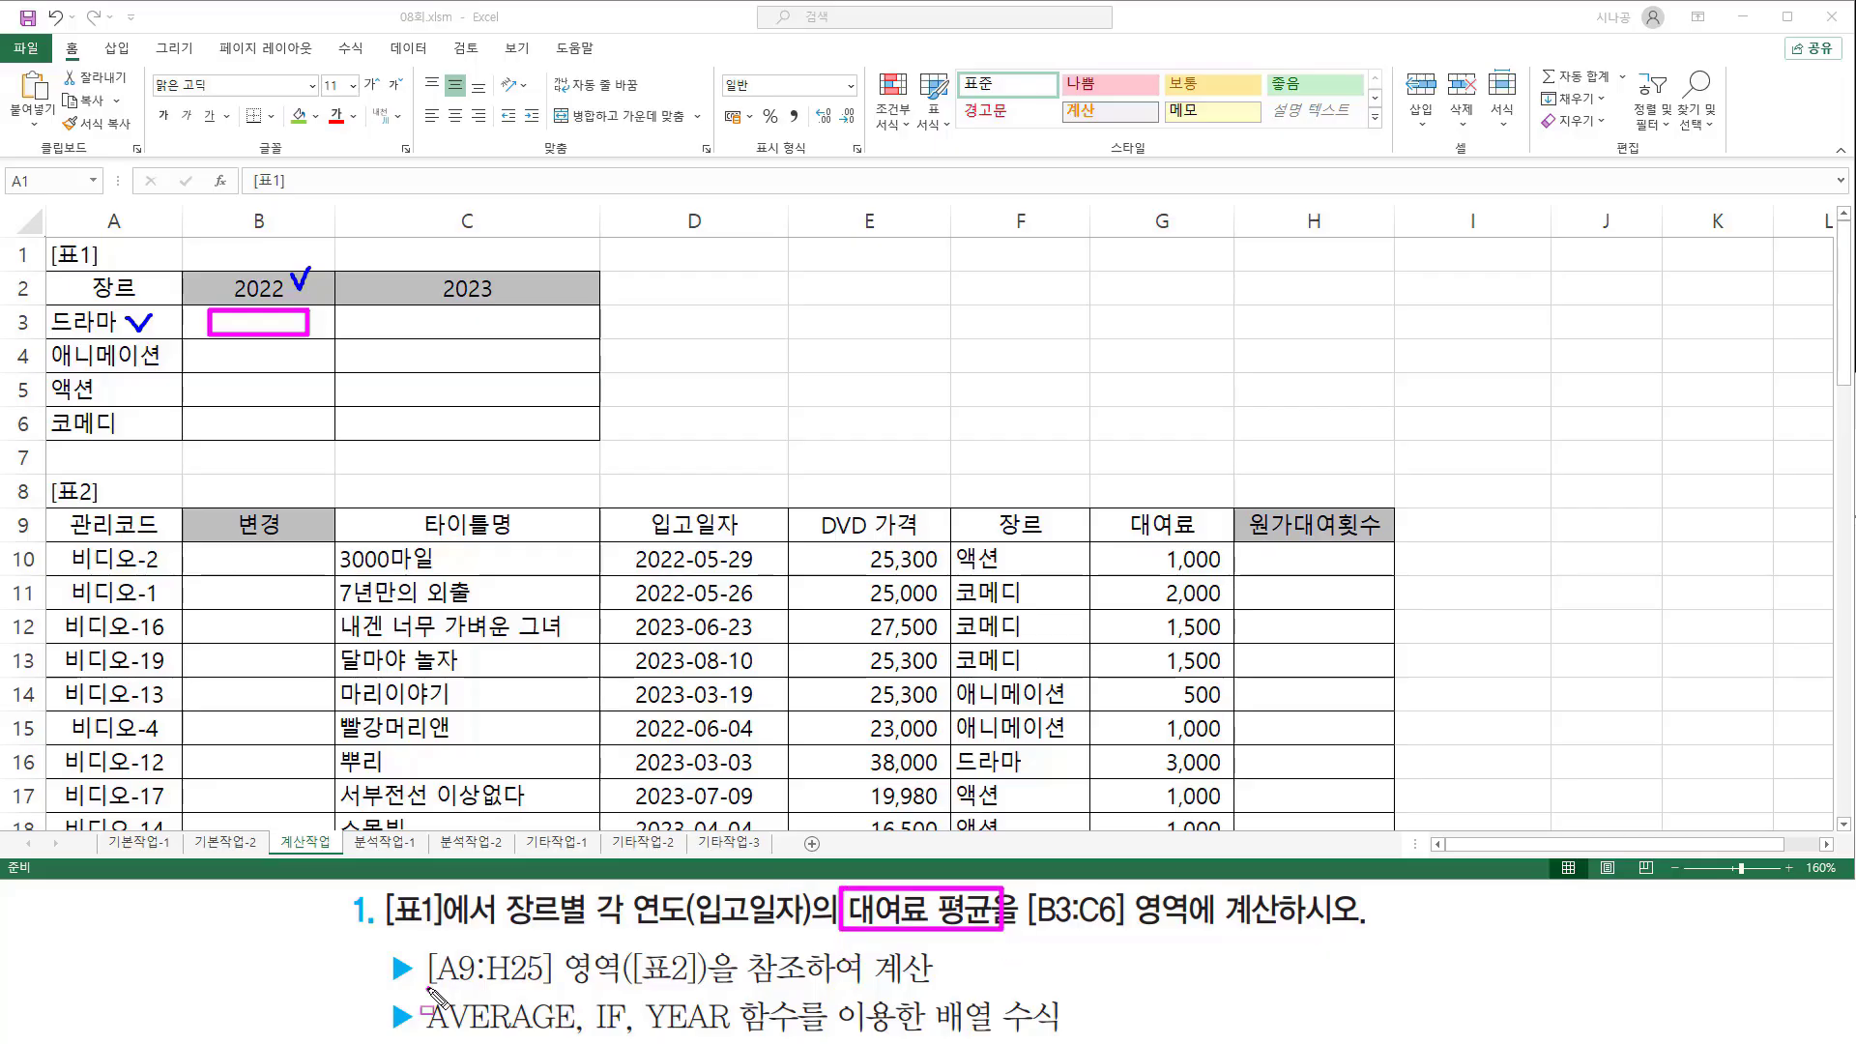
left_click_drag(428, 988, 934, 988)
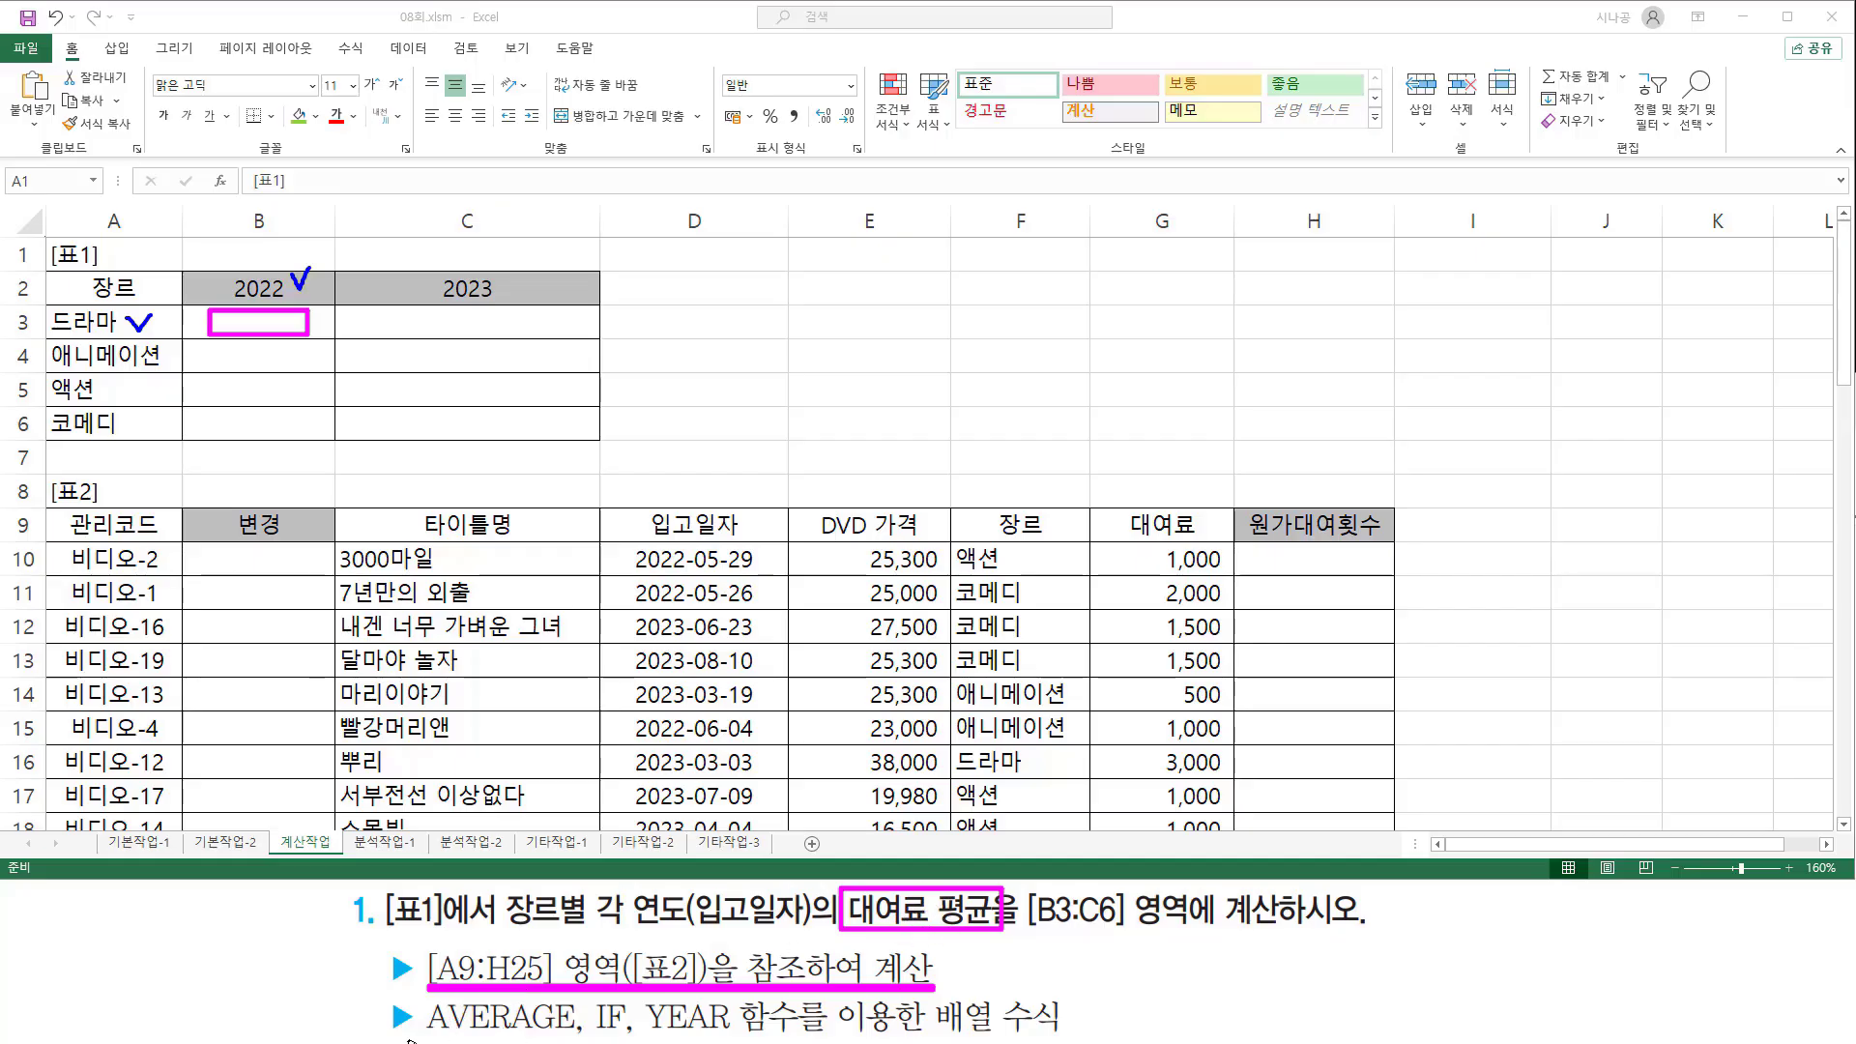
left_click_drag(473, 1040, 828, 1037)
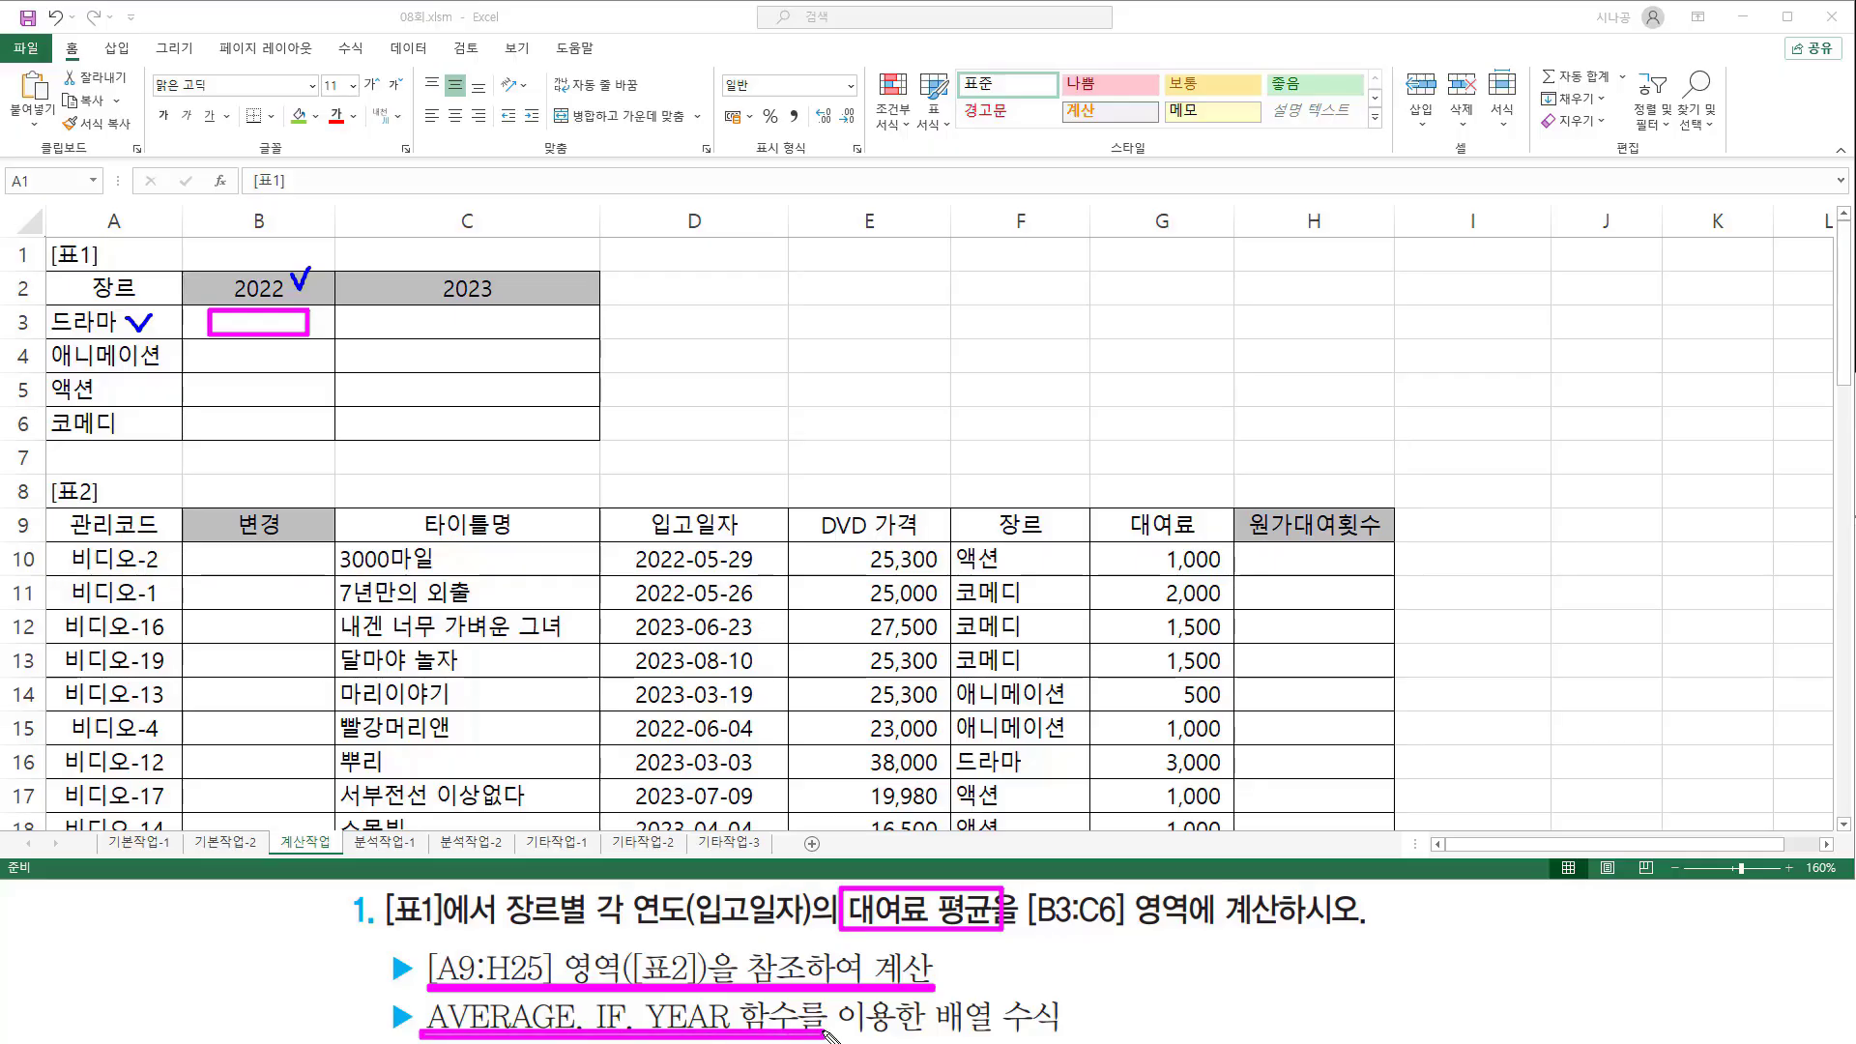
left_click_drag(927, 998, 1073, 1041)
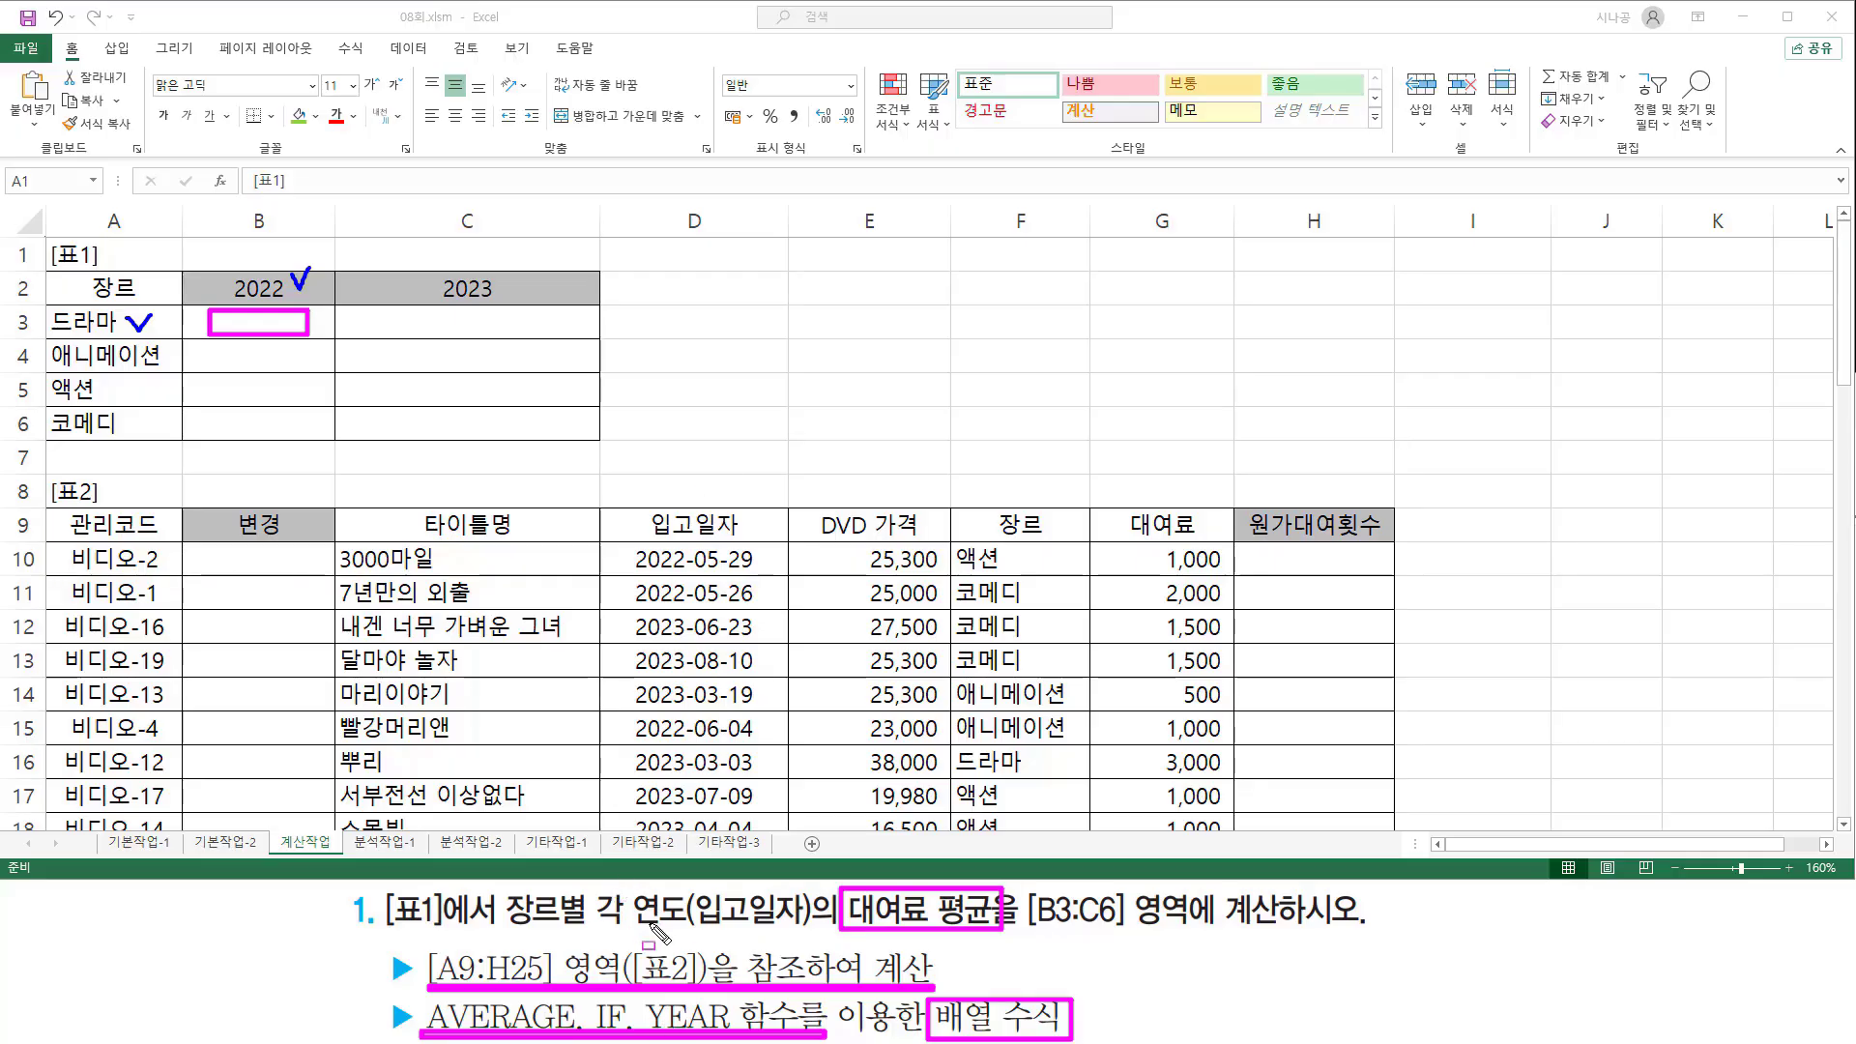
left_click_drag(593, 930, 811, 931)
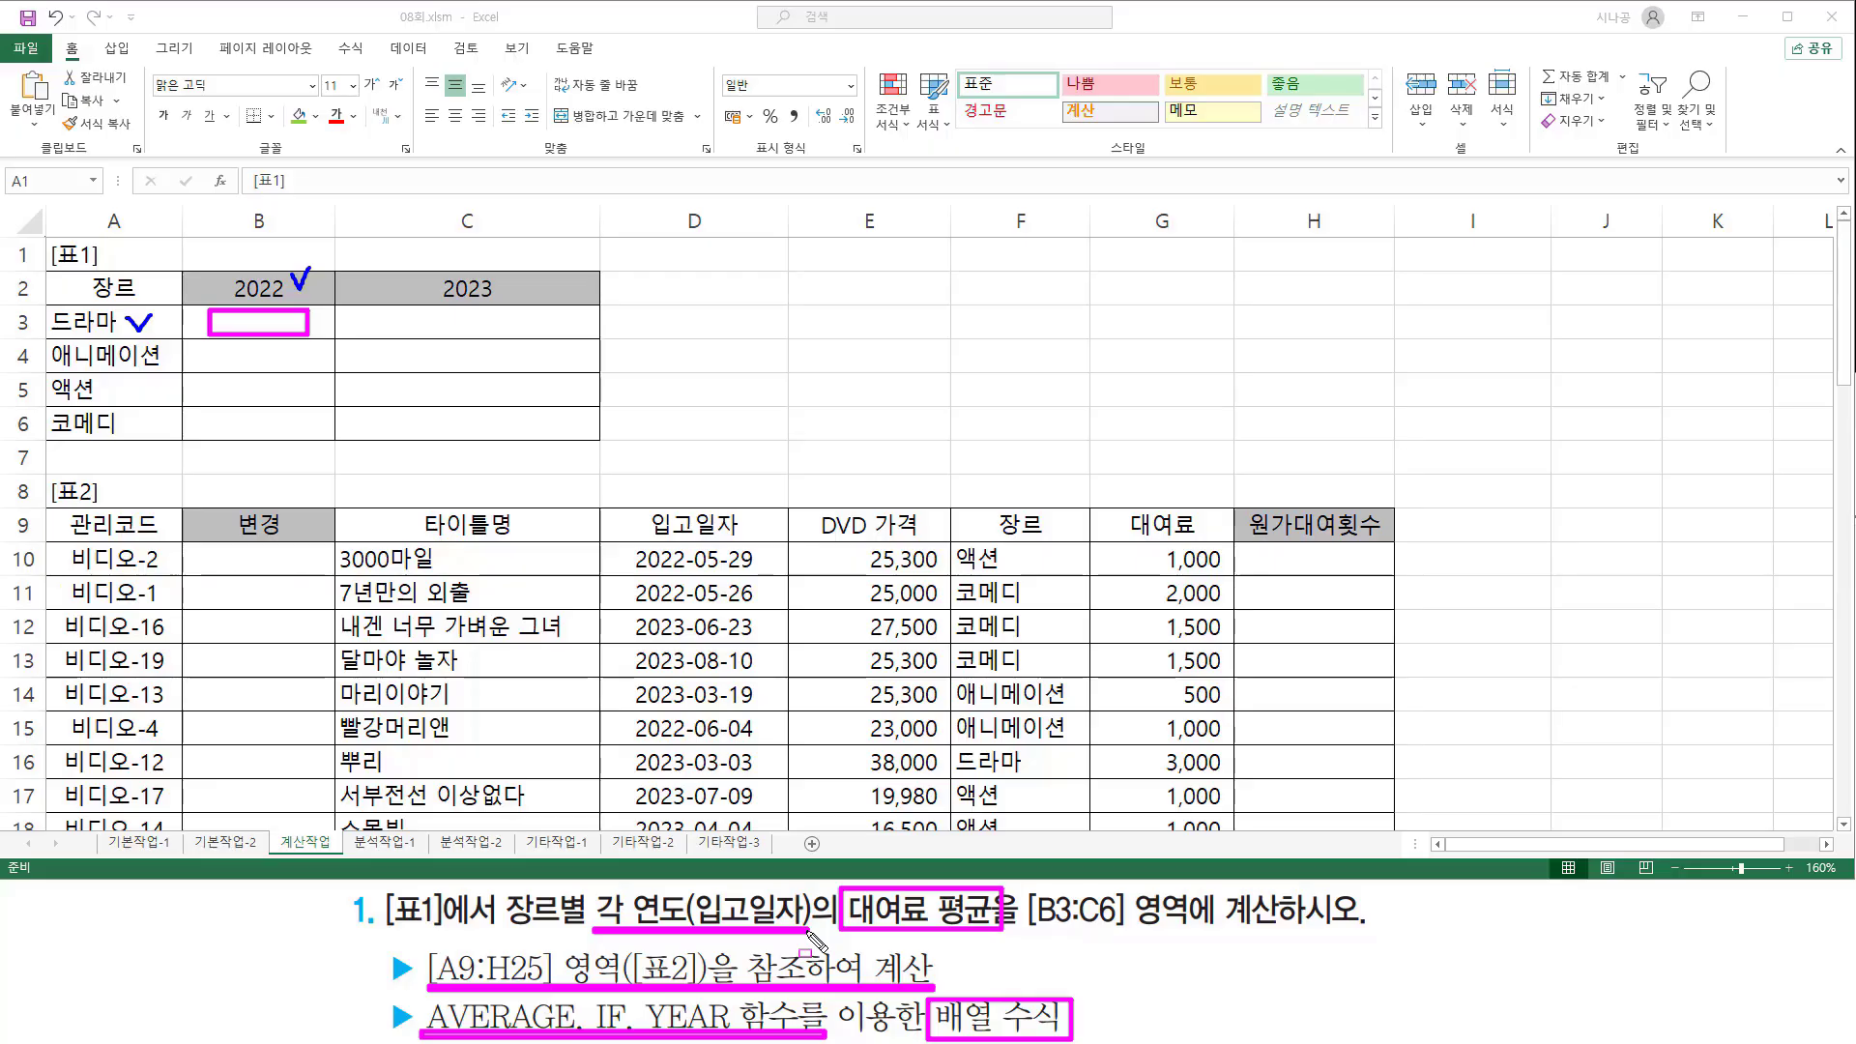
left_click_drag(630, 502, 758, 543)
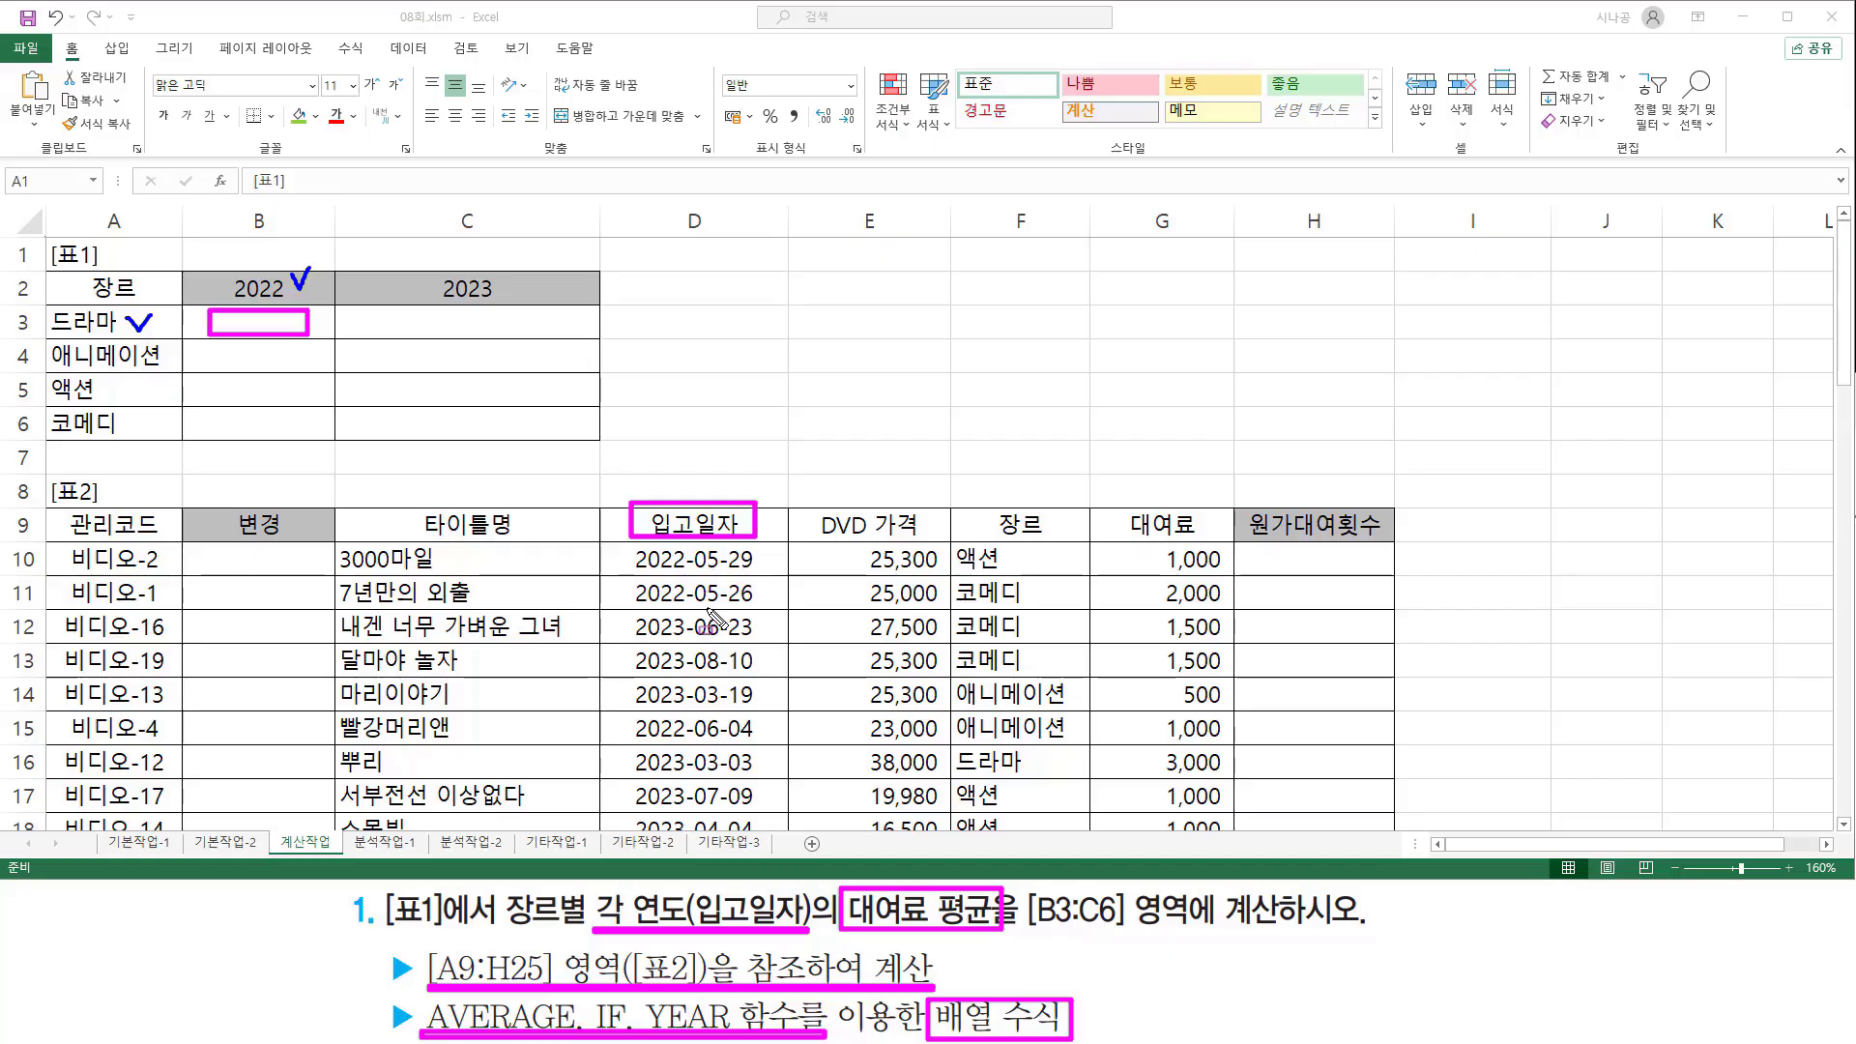
left_click_drag(228, 267, 289, 309)
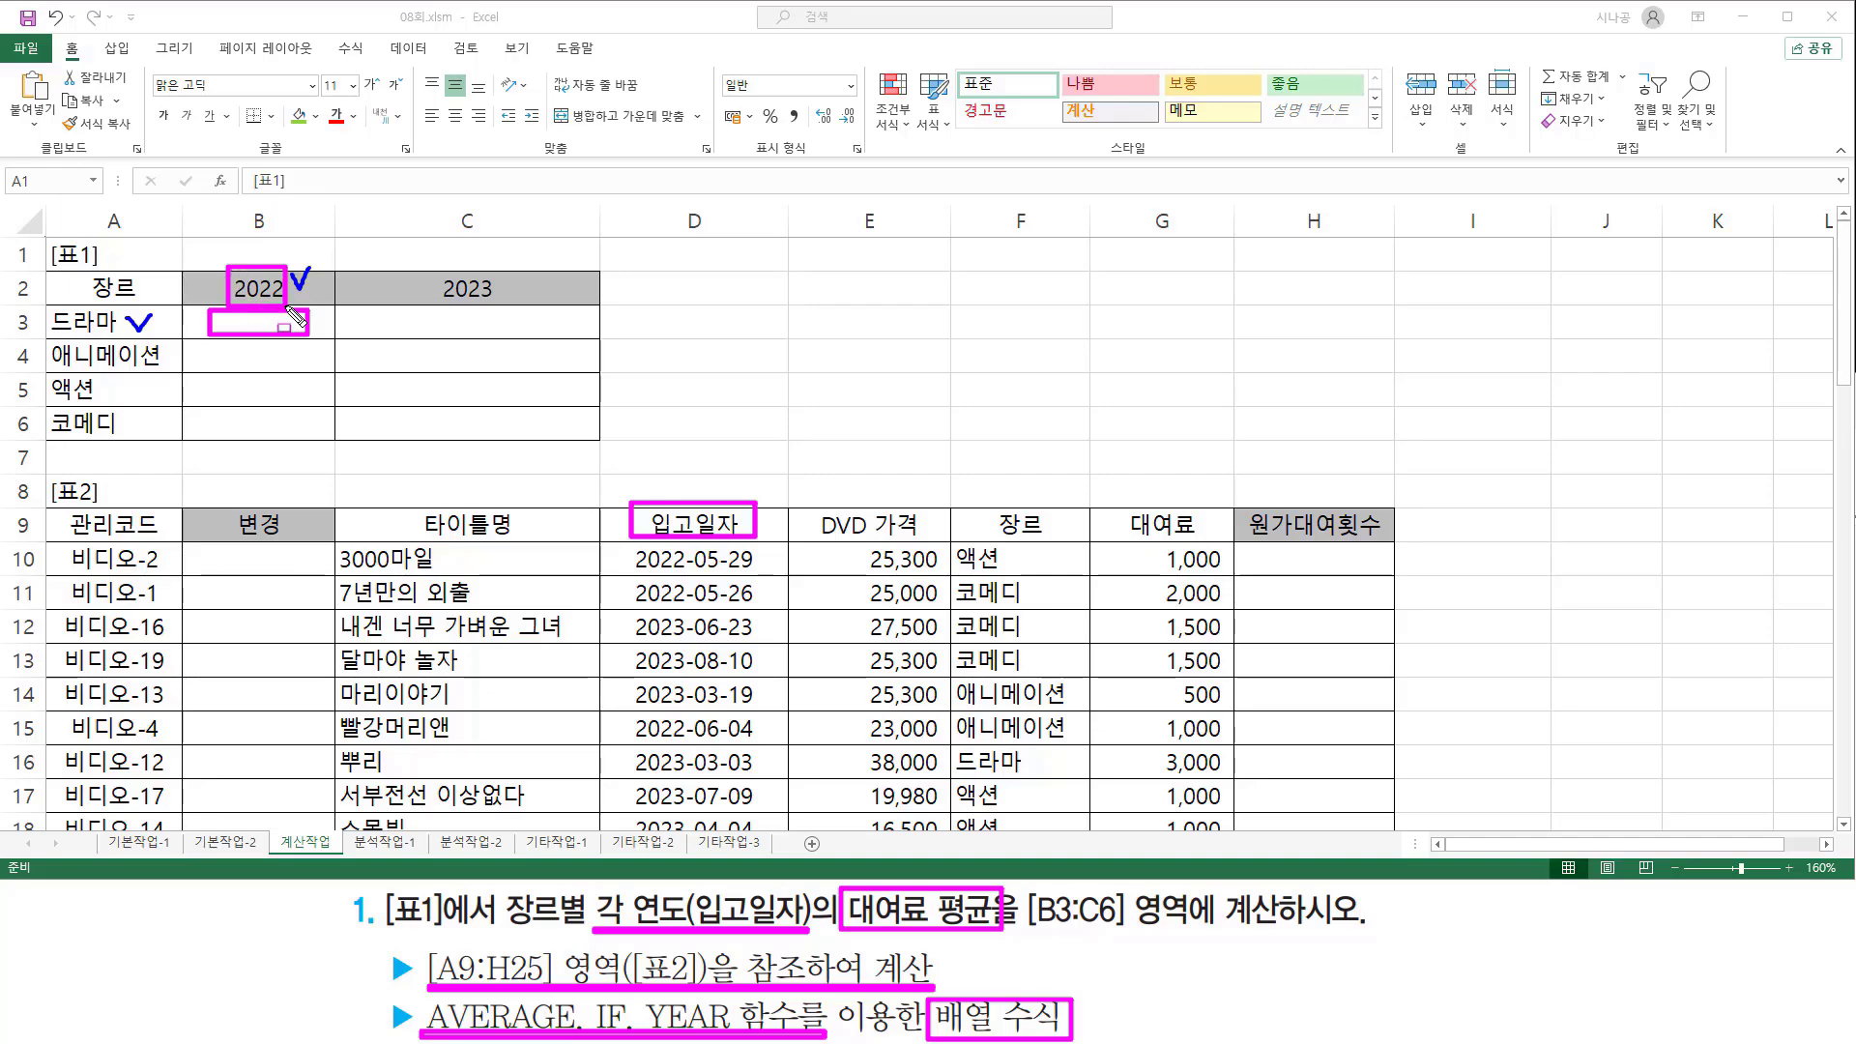
left_click_drag(432, 268, 508, 307)
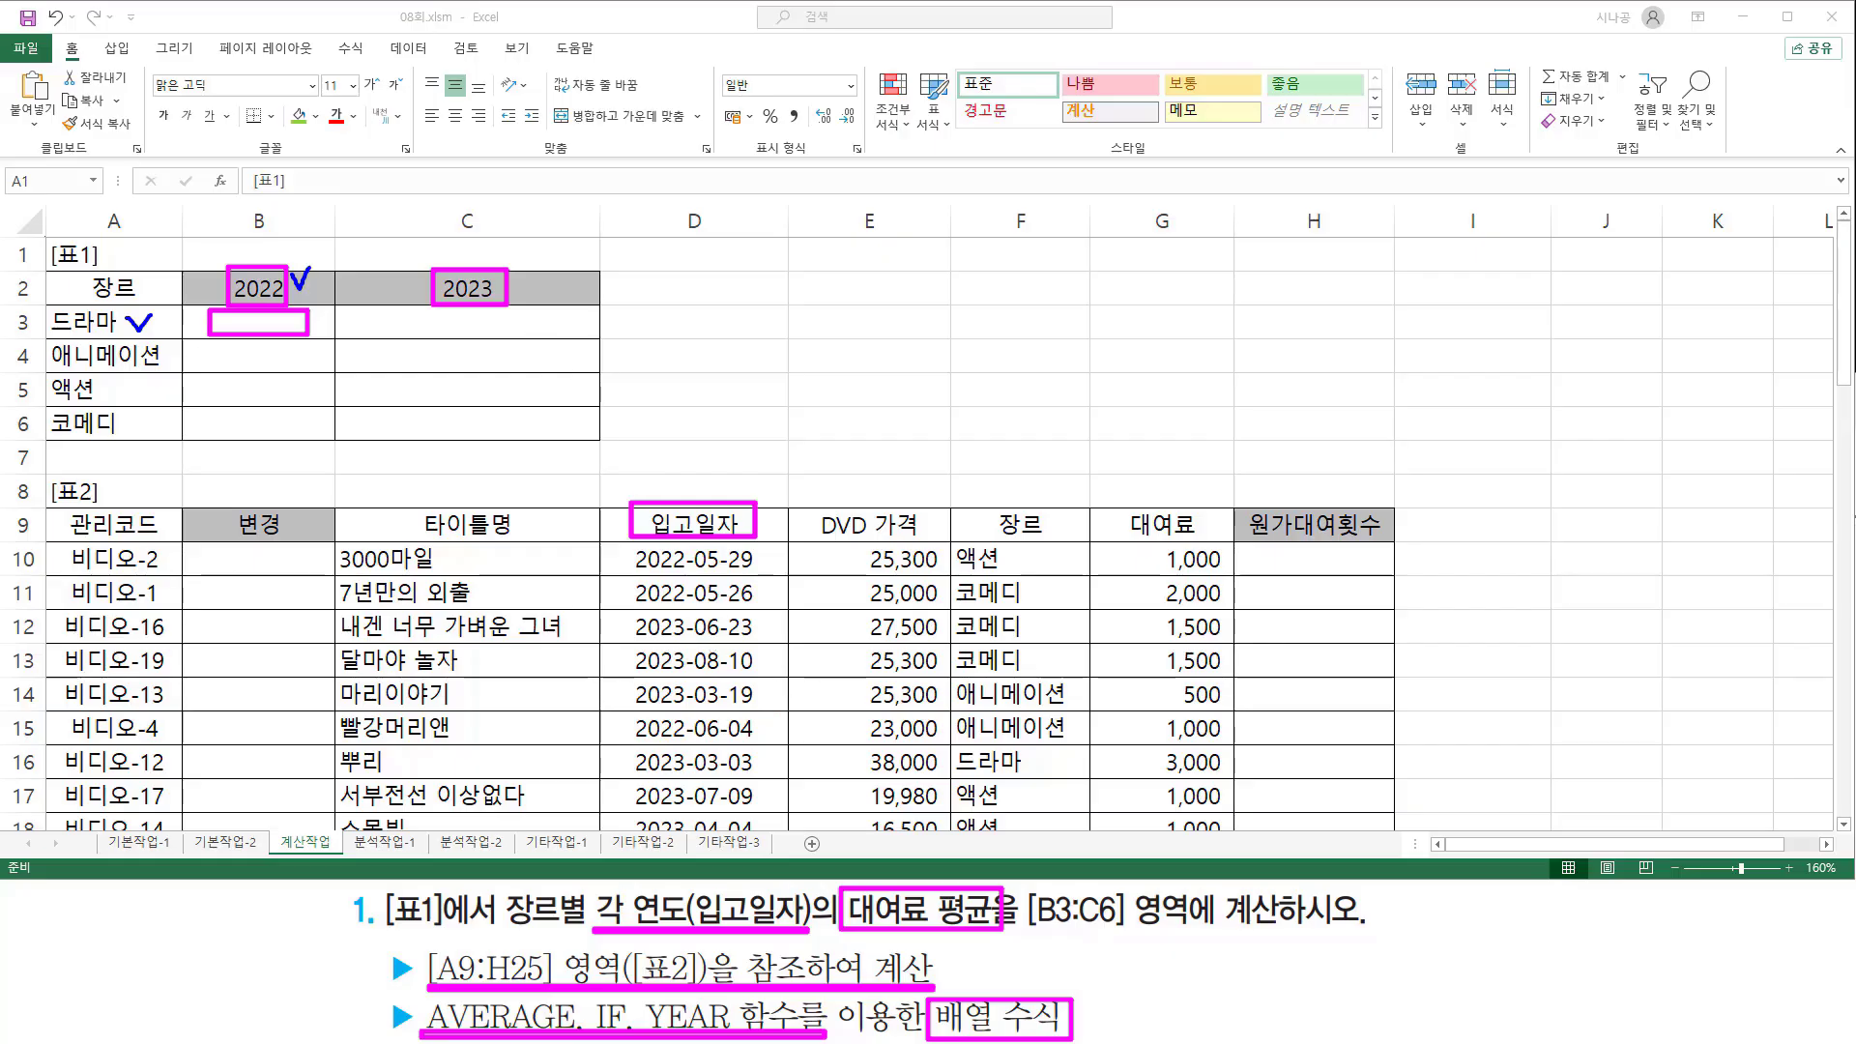
left_click_drag(1109, 504, 1214, 539)
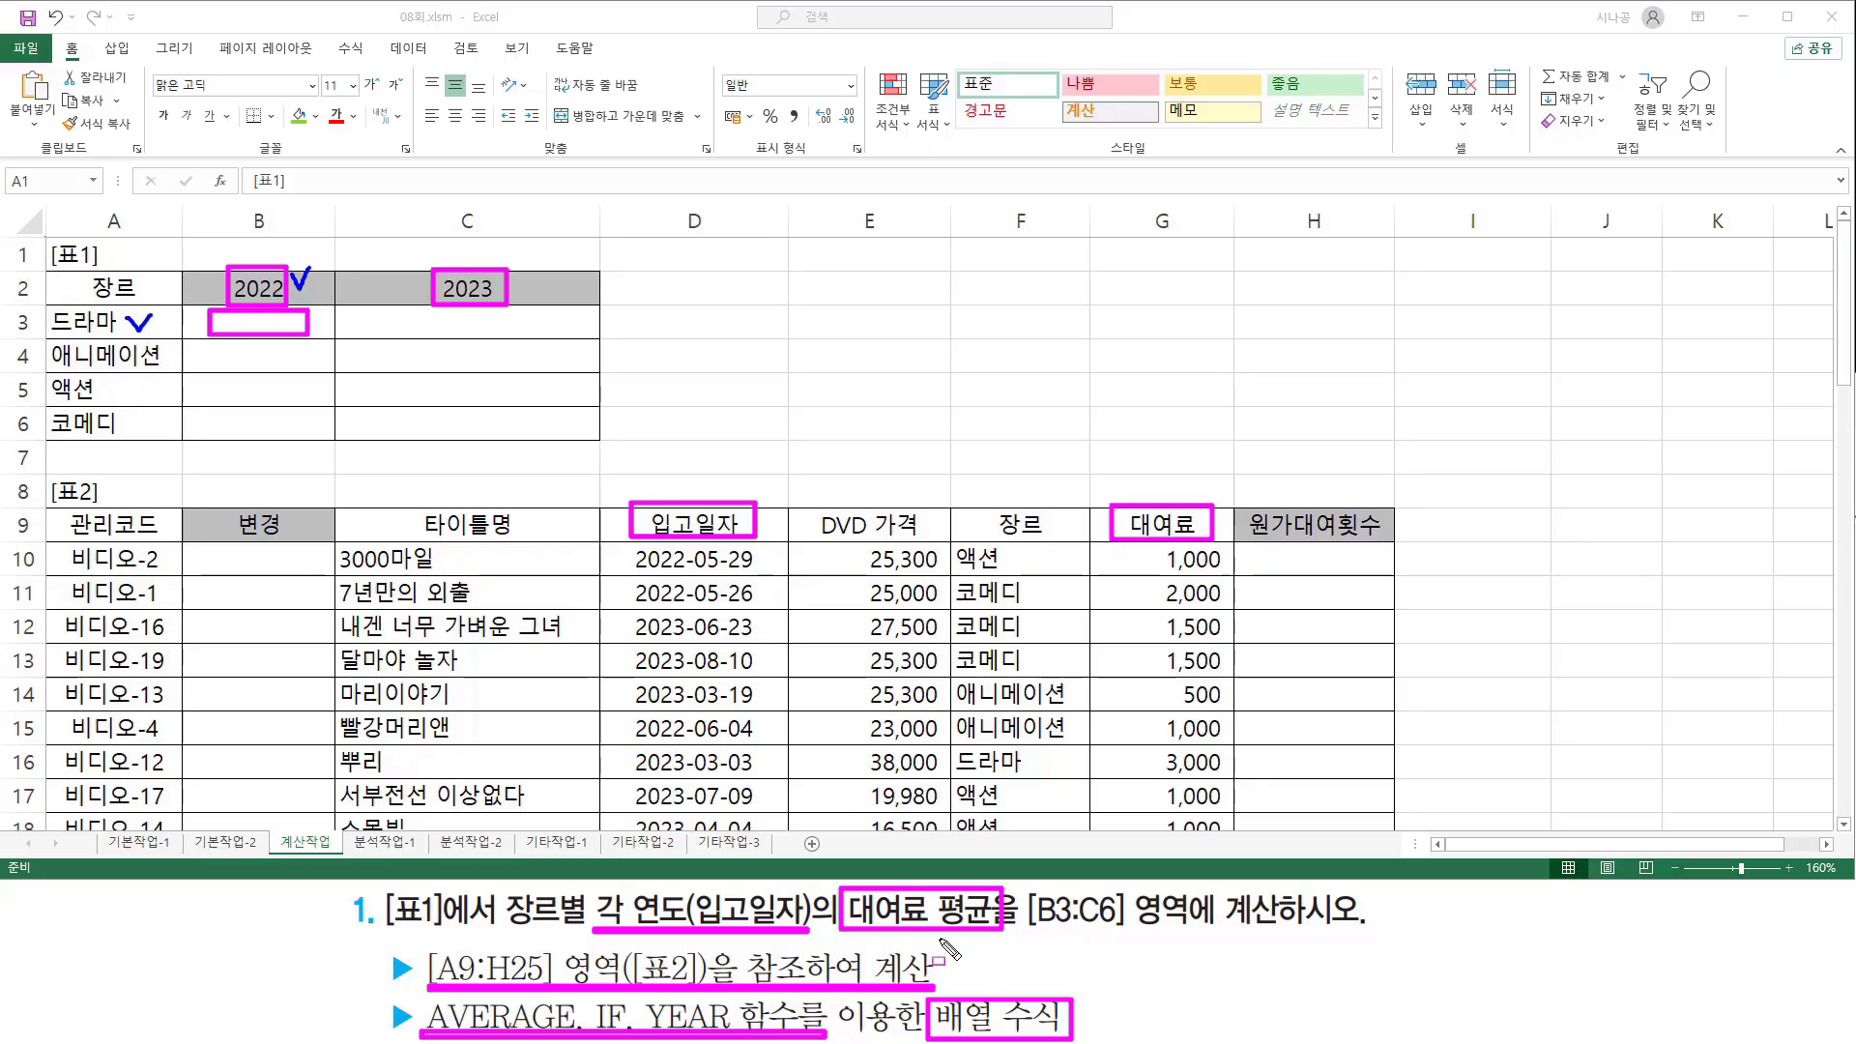
key("Escape")
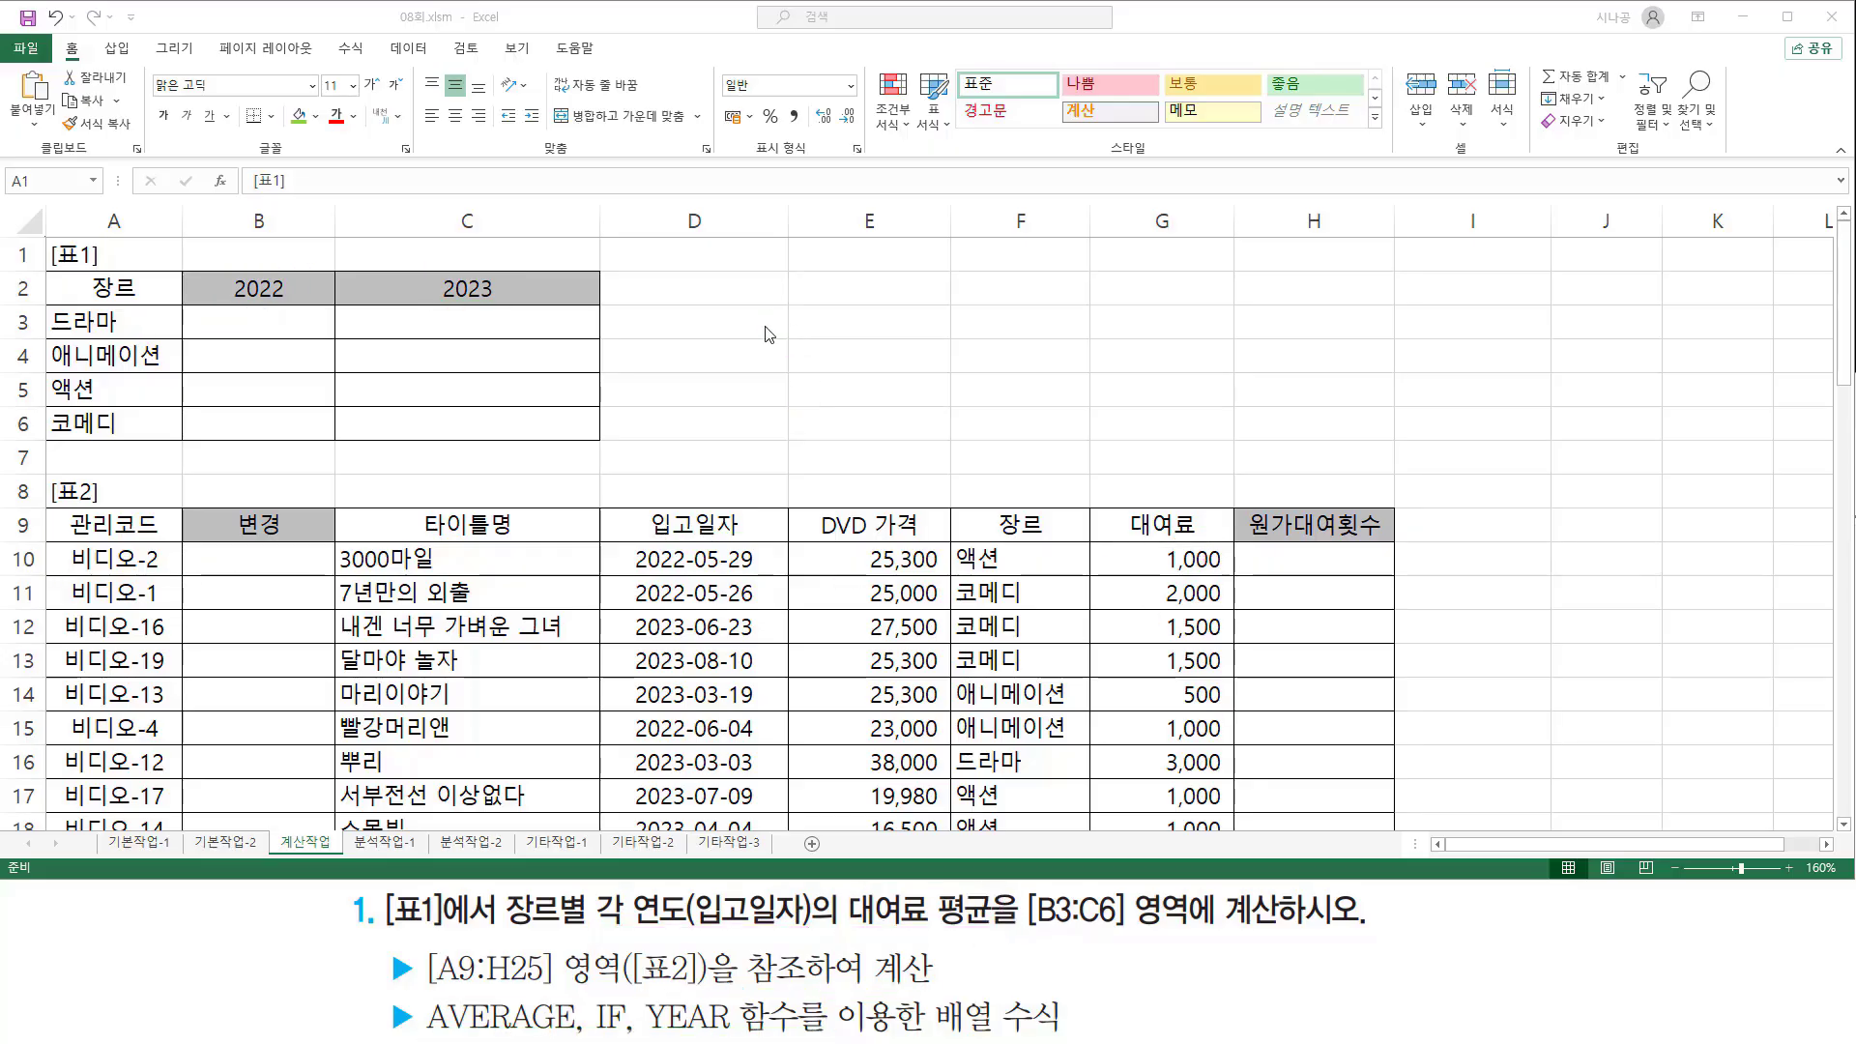
Step: Enter the formula outline "average( if( (조건1) * (조건2) , 평균구한범위 ) )" as plain text in cell E4
left_click(735, 368)
left_click(844, 350)
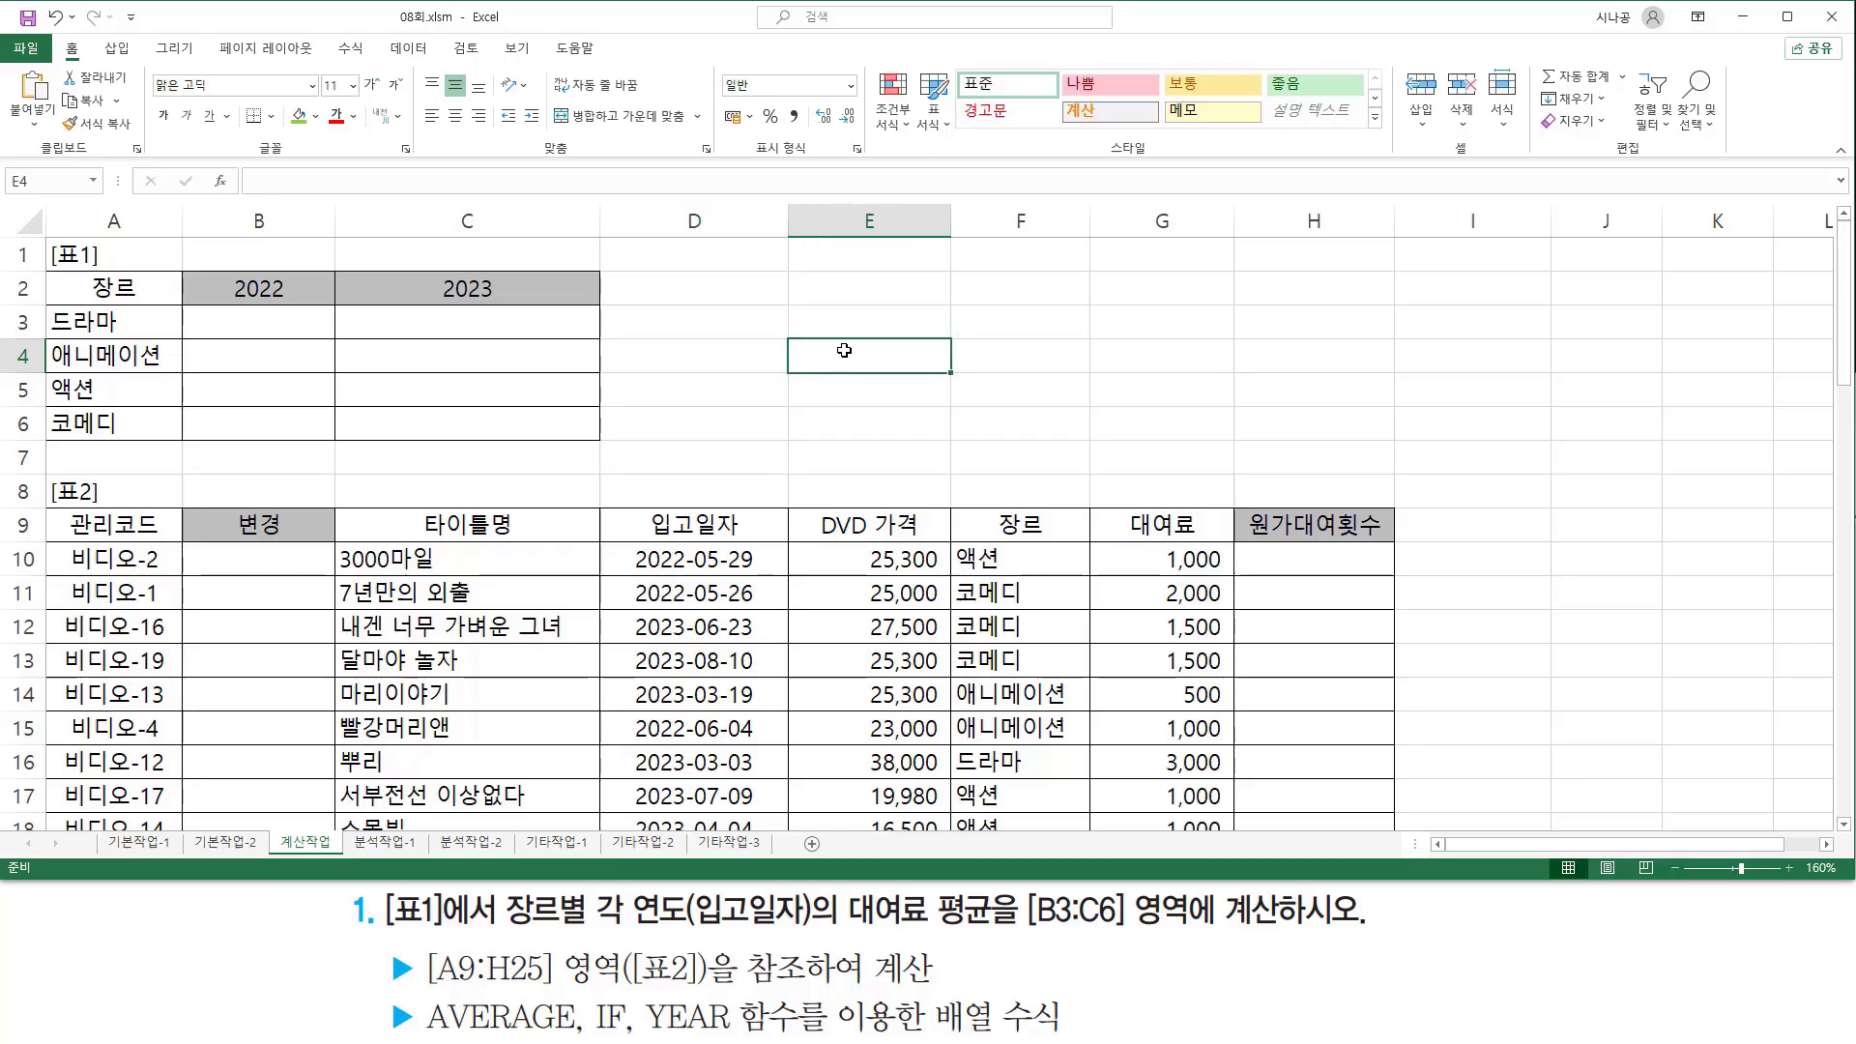
type("a")
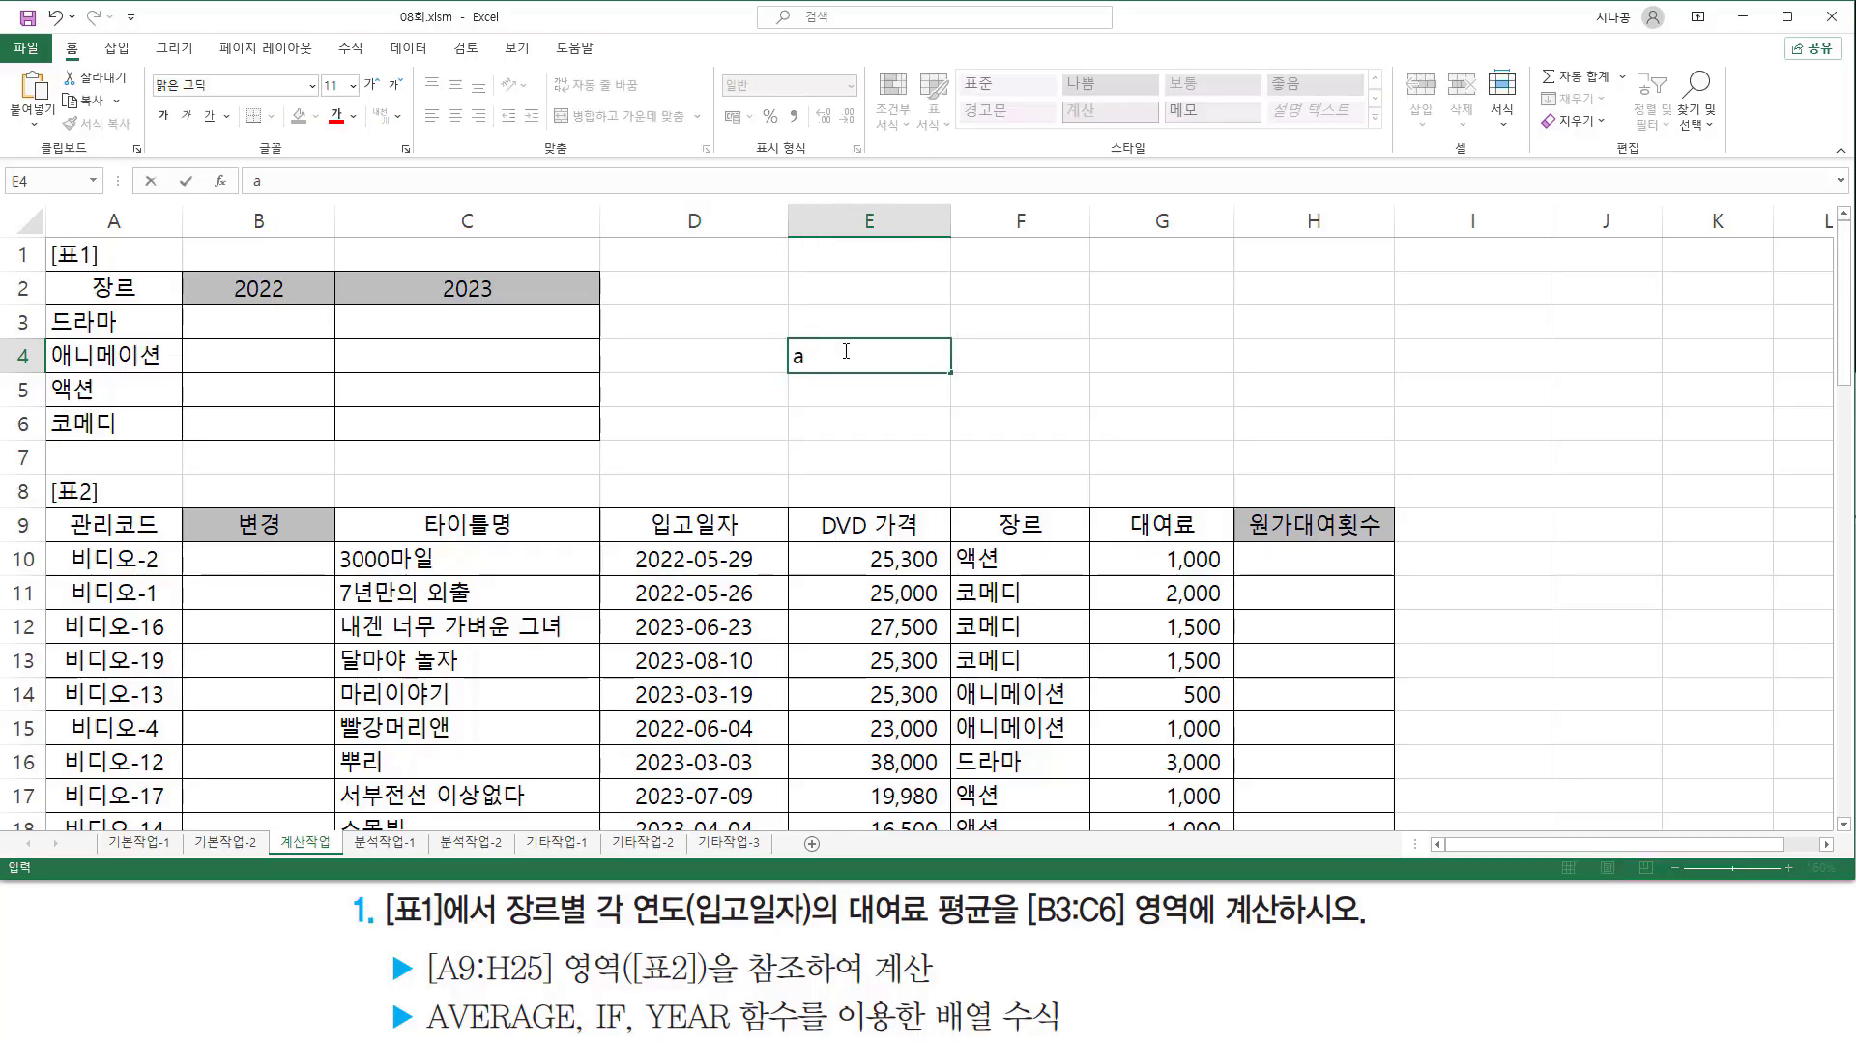
type("verage(  if(  ")
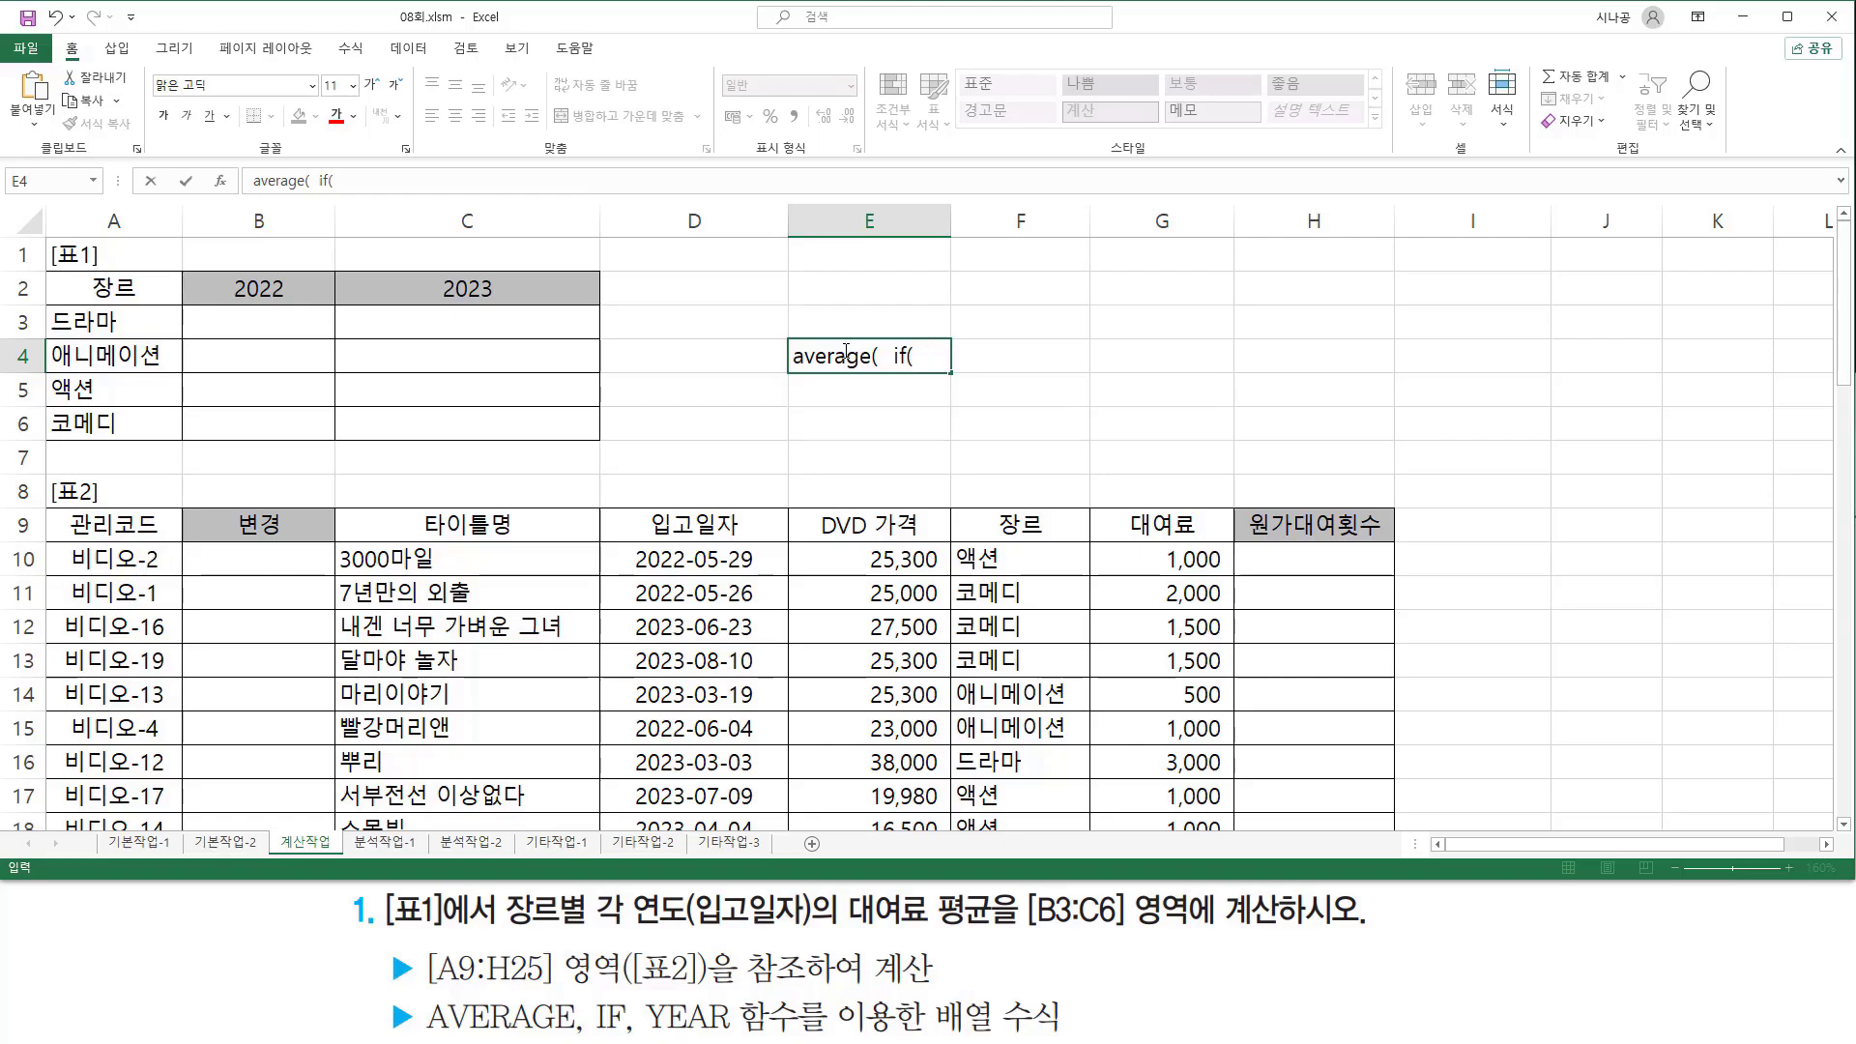
type(" (조건")
type("1")
type(")  *  ")
type("(")
type("조건2")
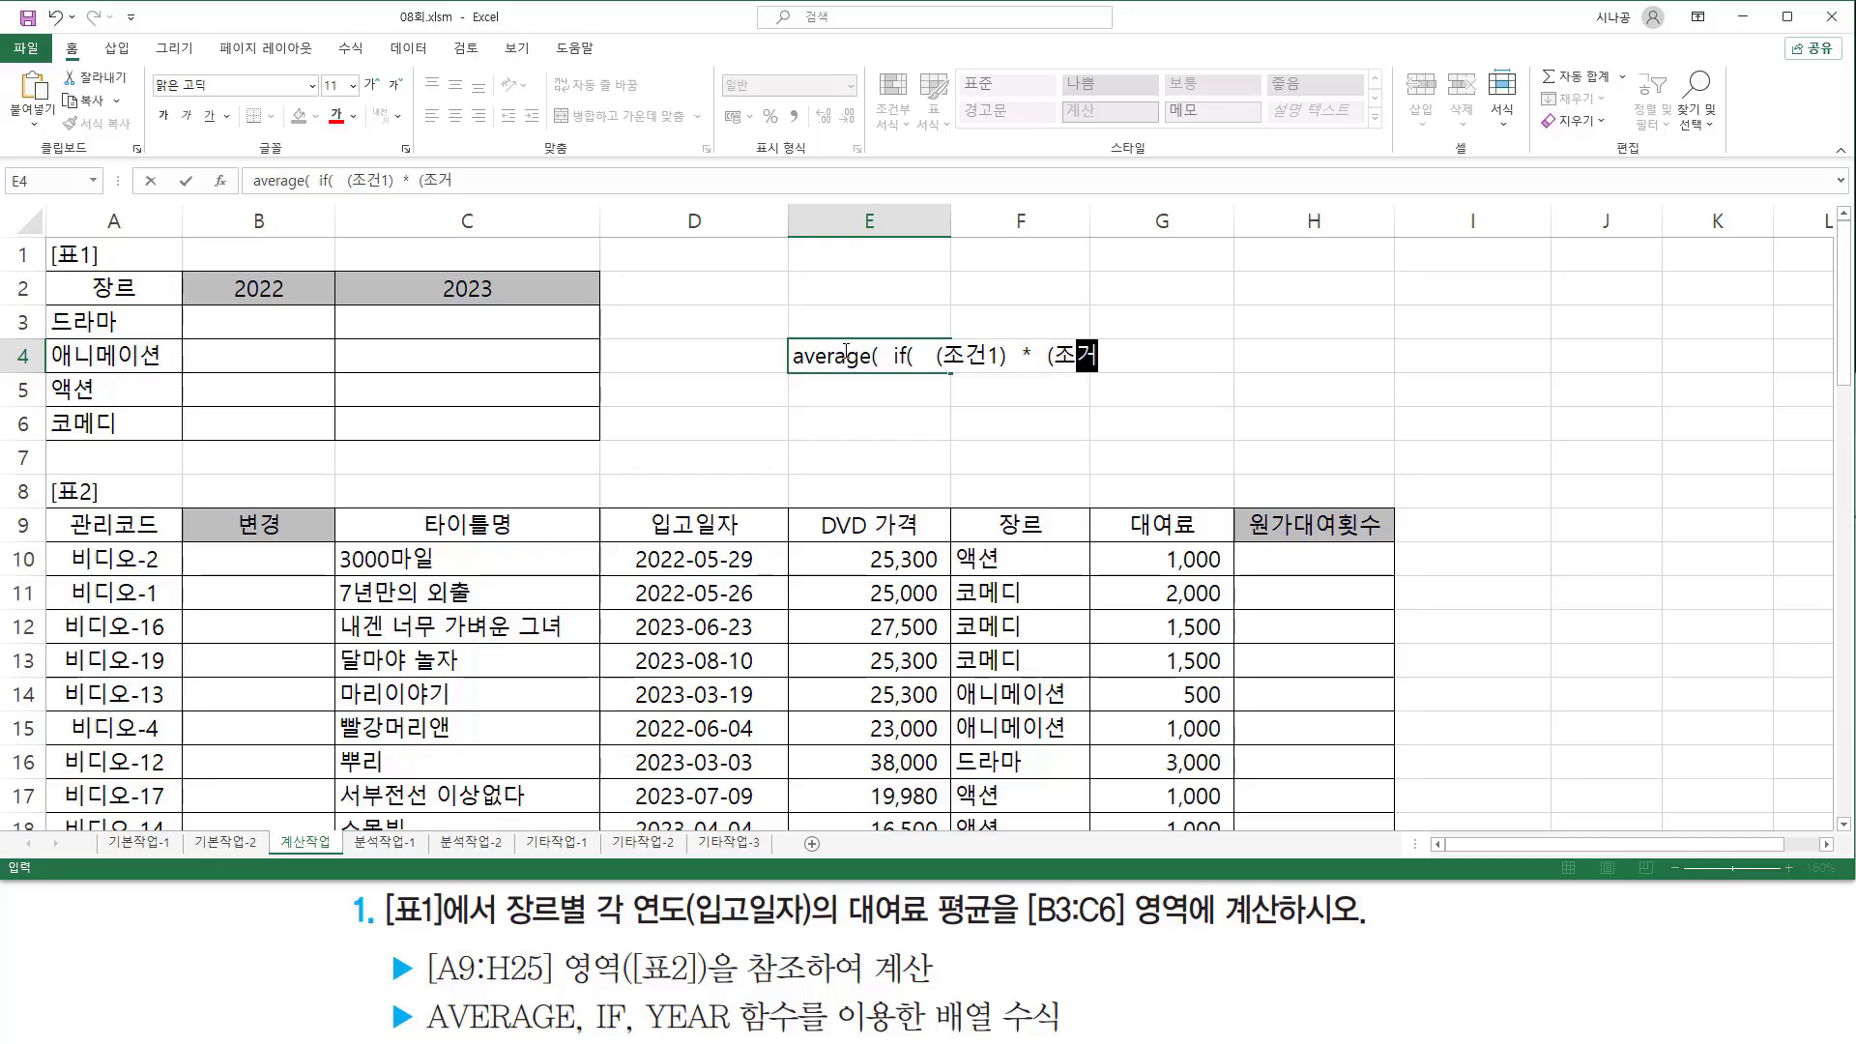
type(")")
type(", 평규")
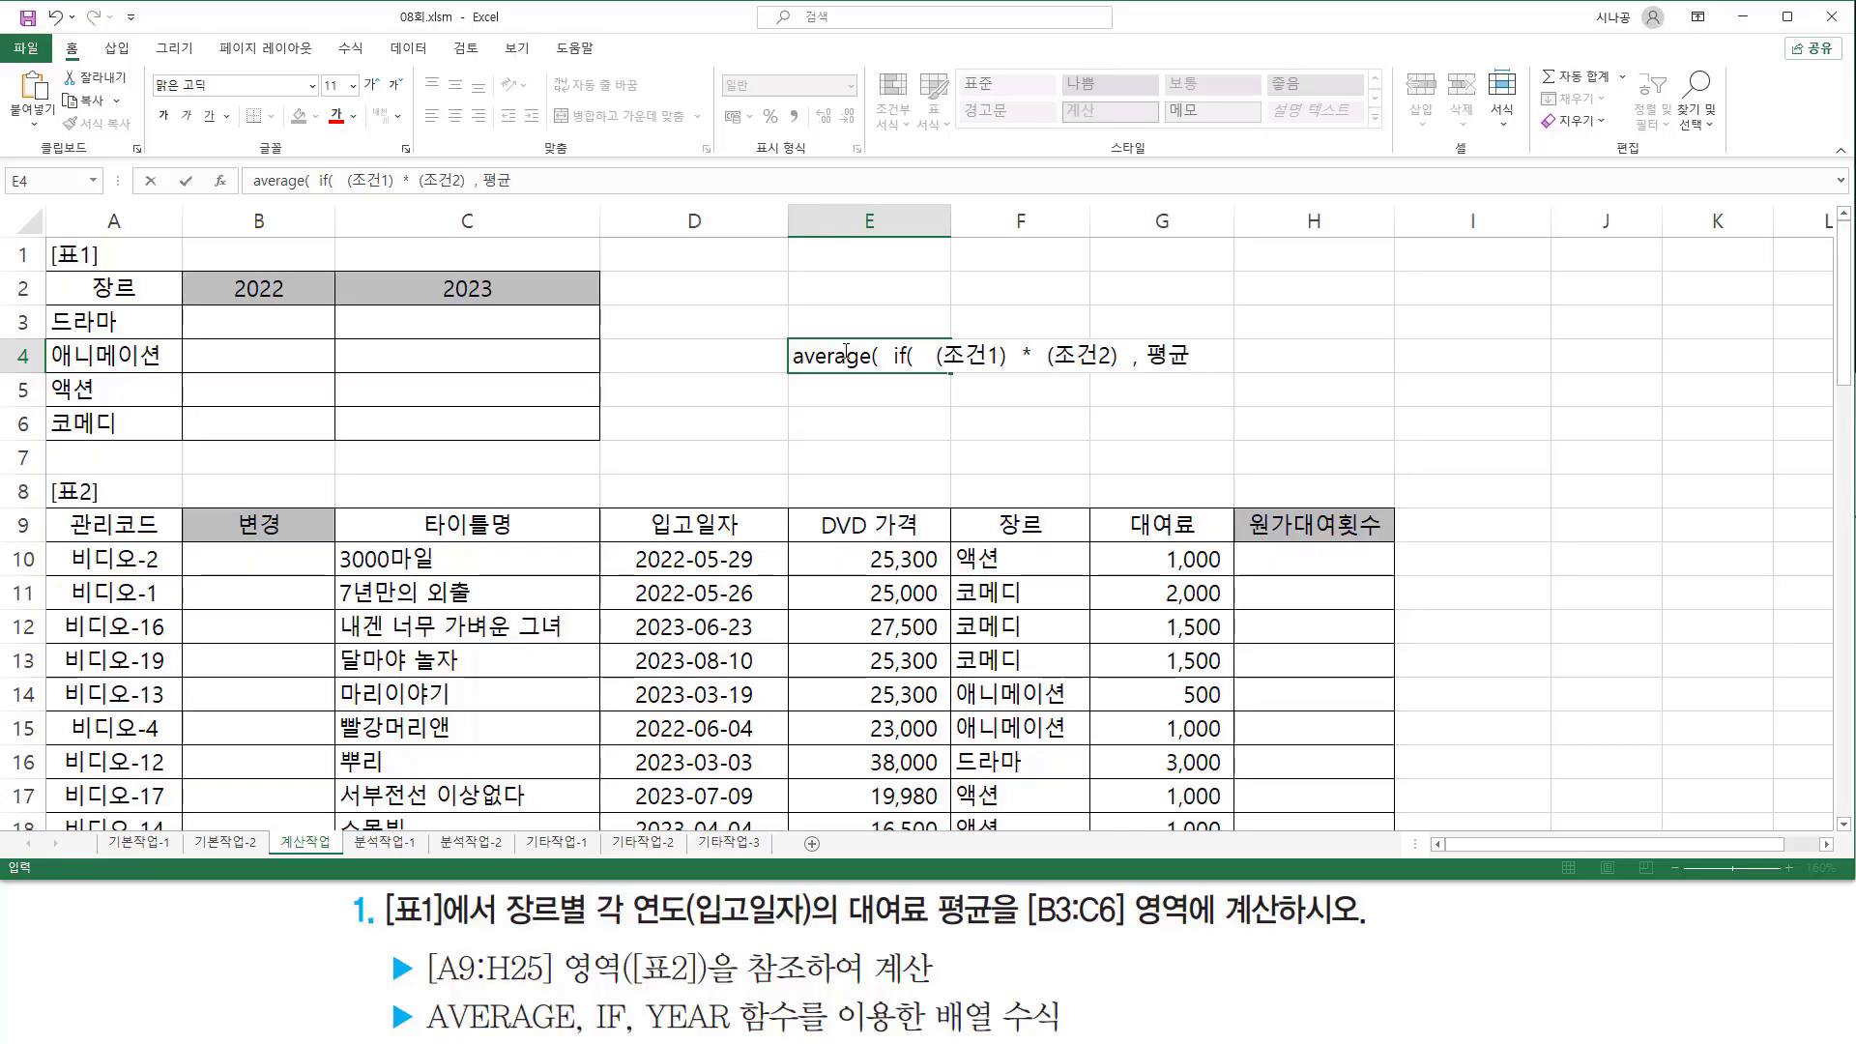
type("구한범위")
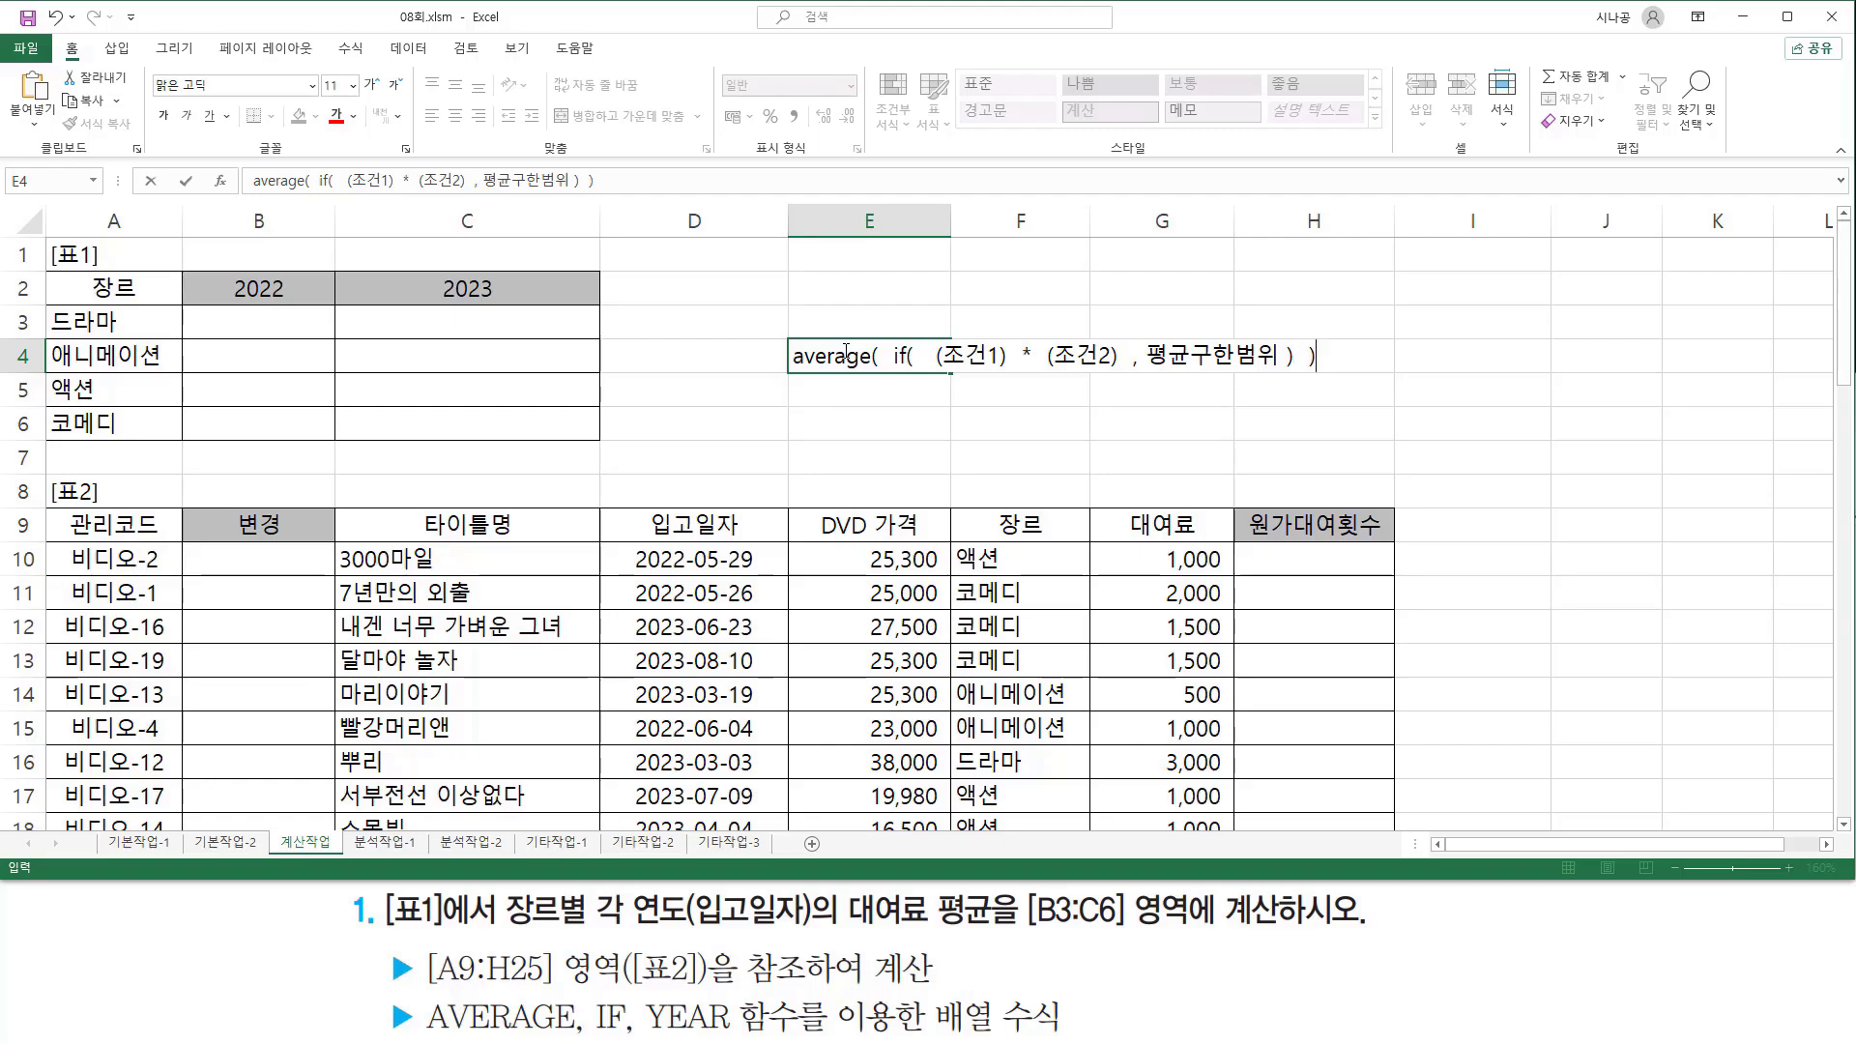
key("Return")
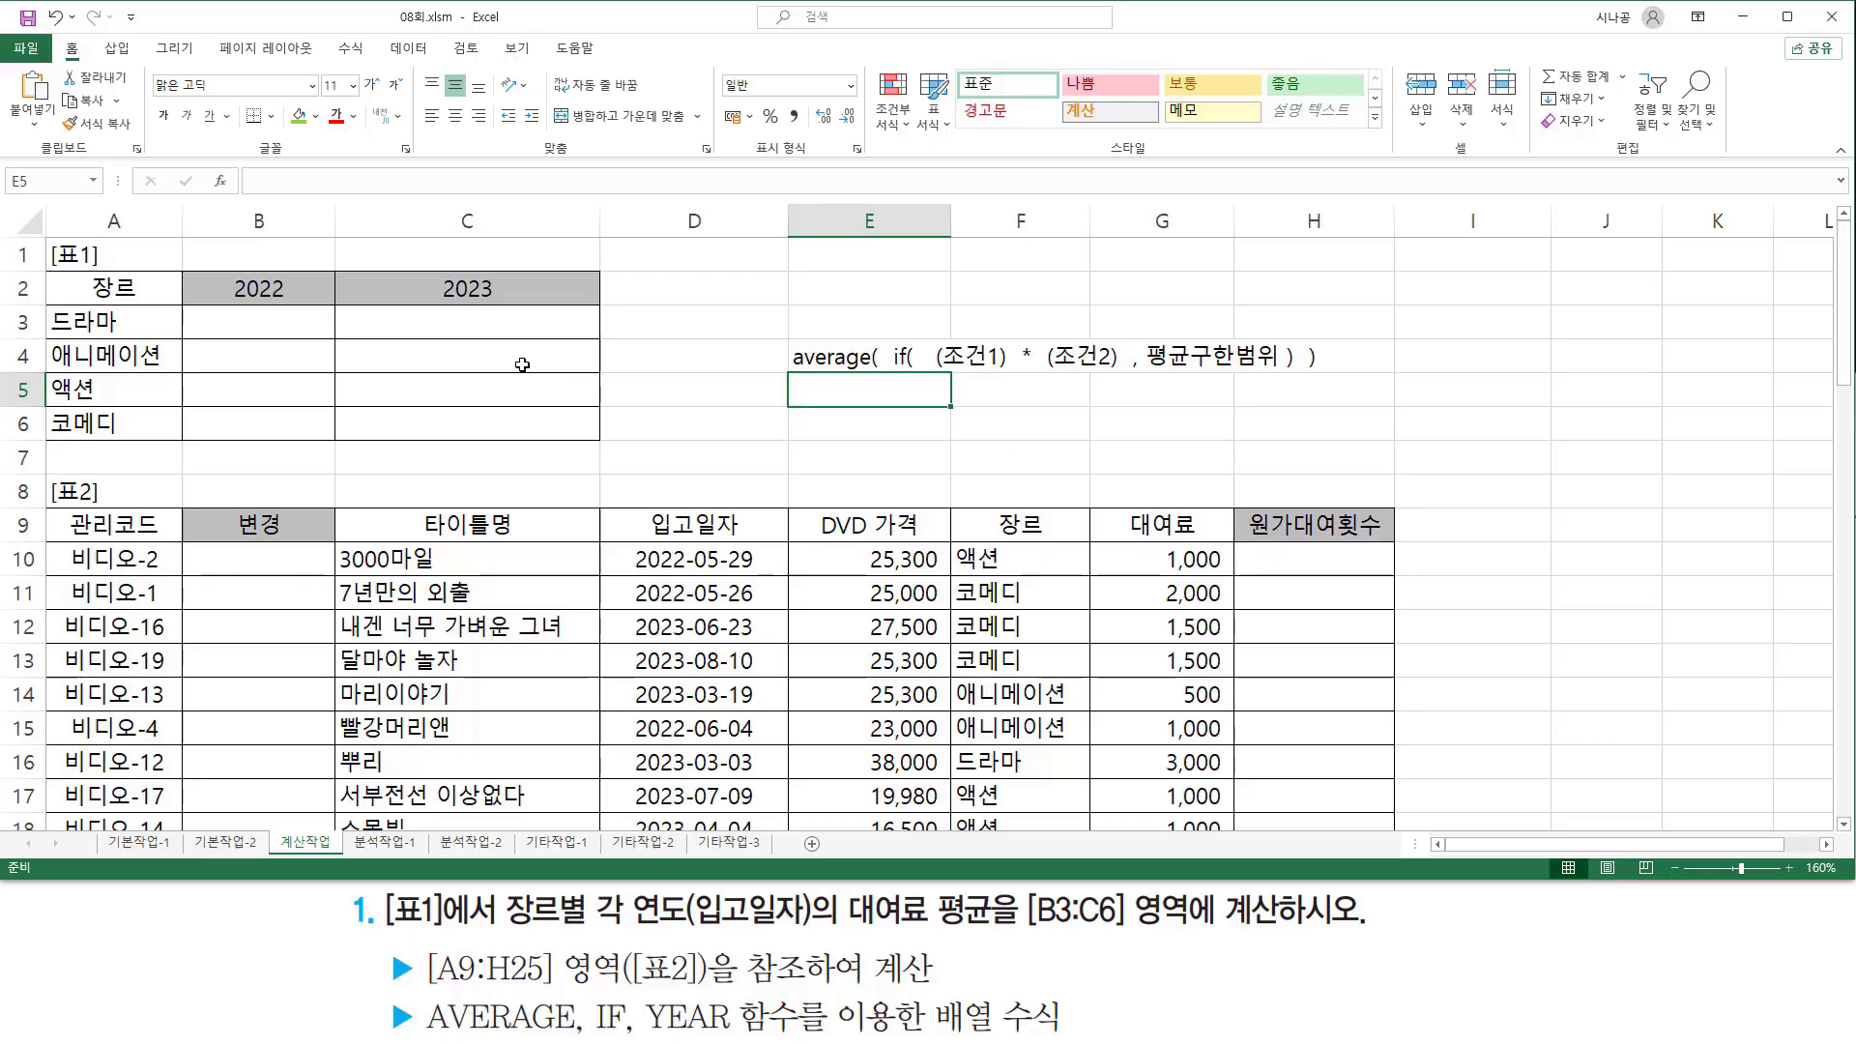
Step: Begin a formula in cell B3 with an IF function nested inside AVERAGE and an opening parenthesis for the first condition
left_click(290, 320)
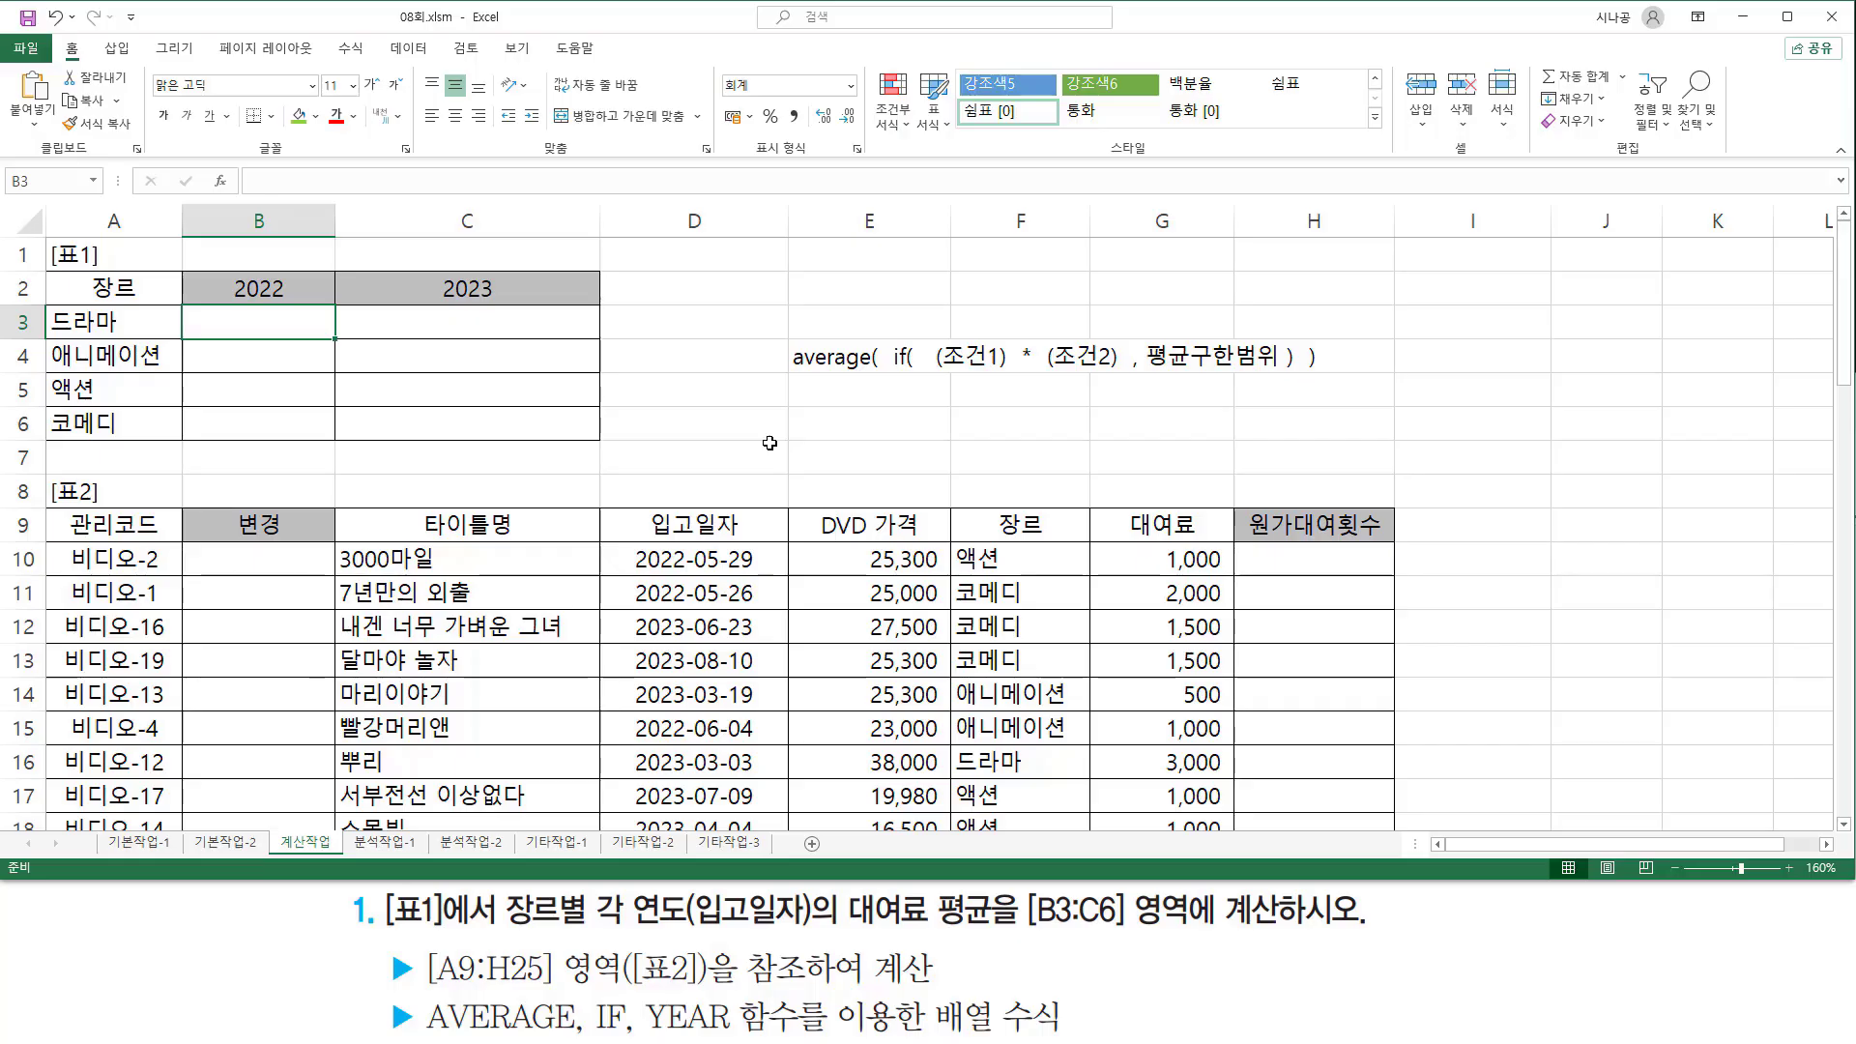
type("=")
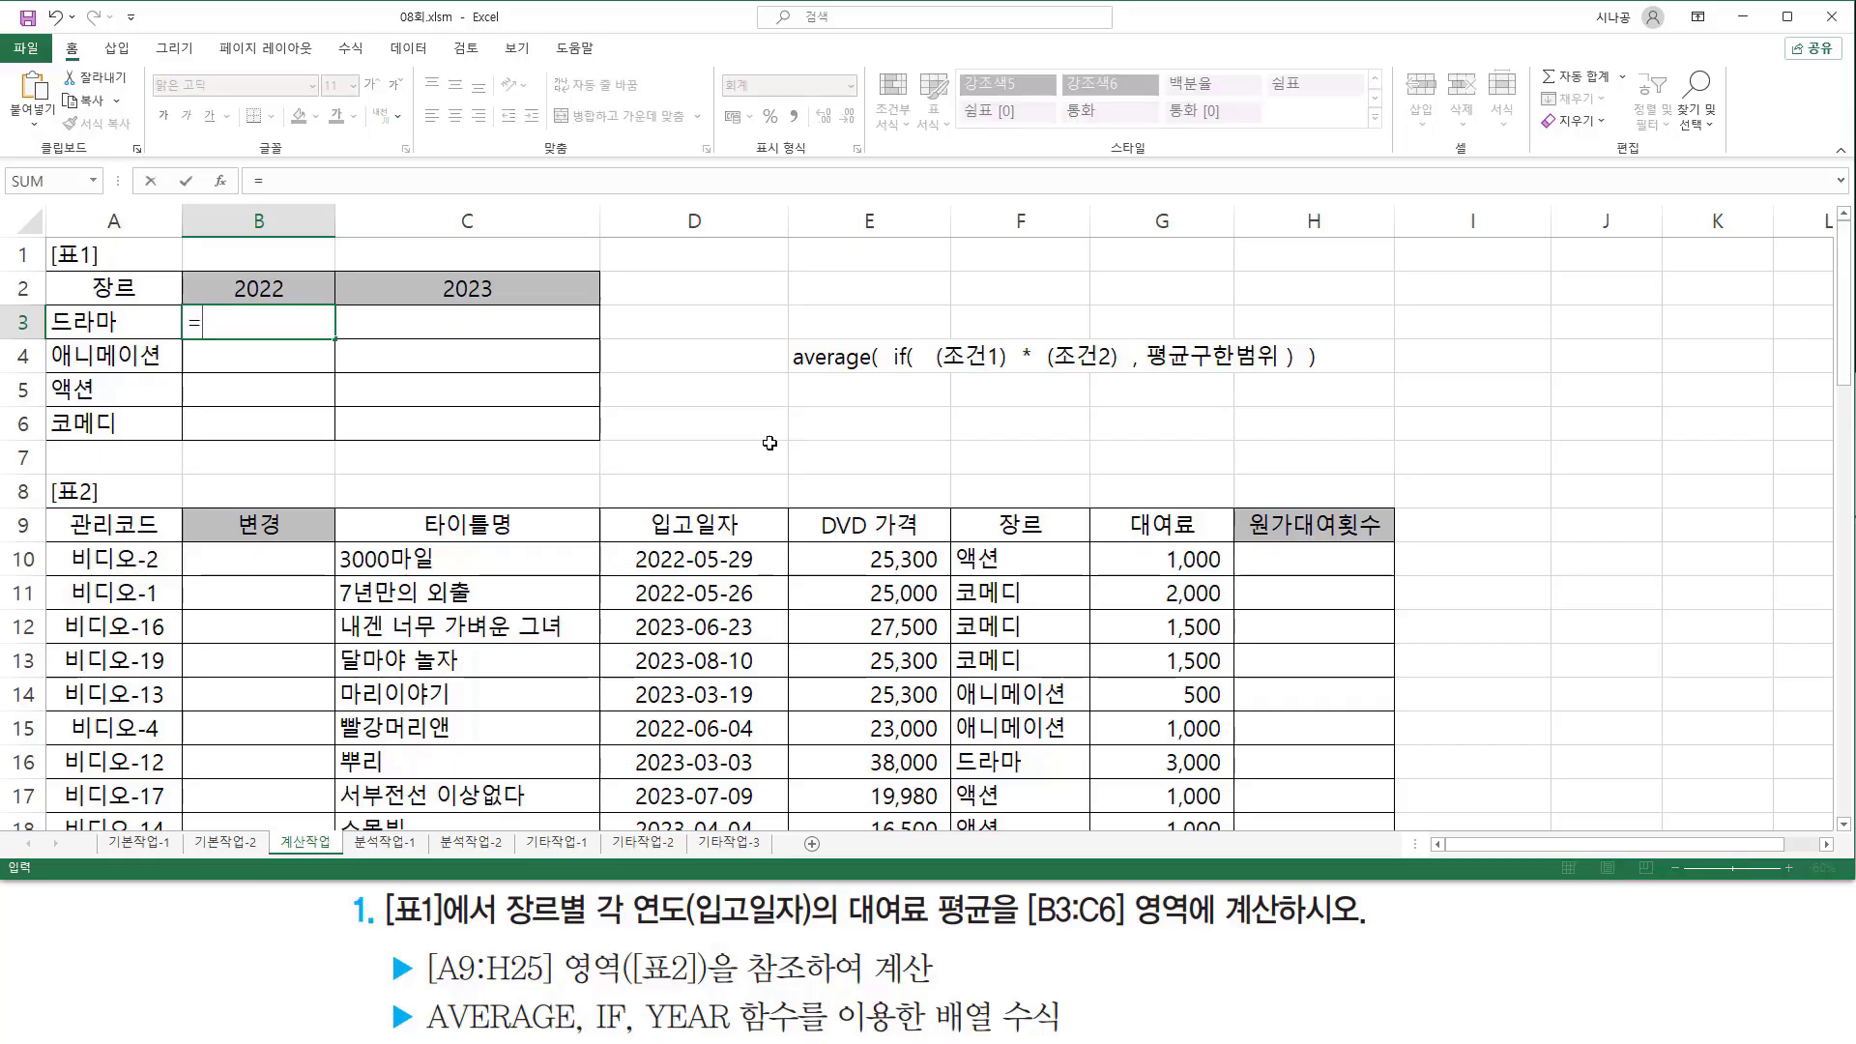
type("aver")
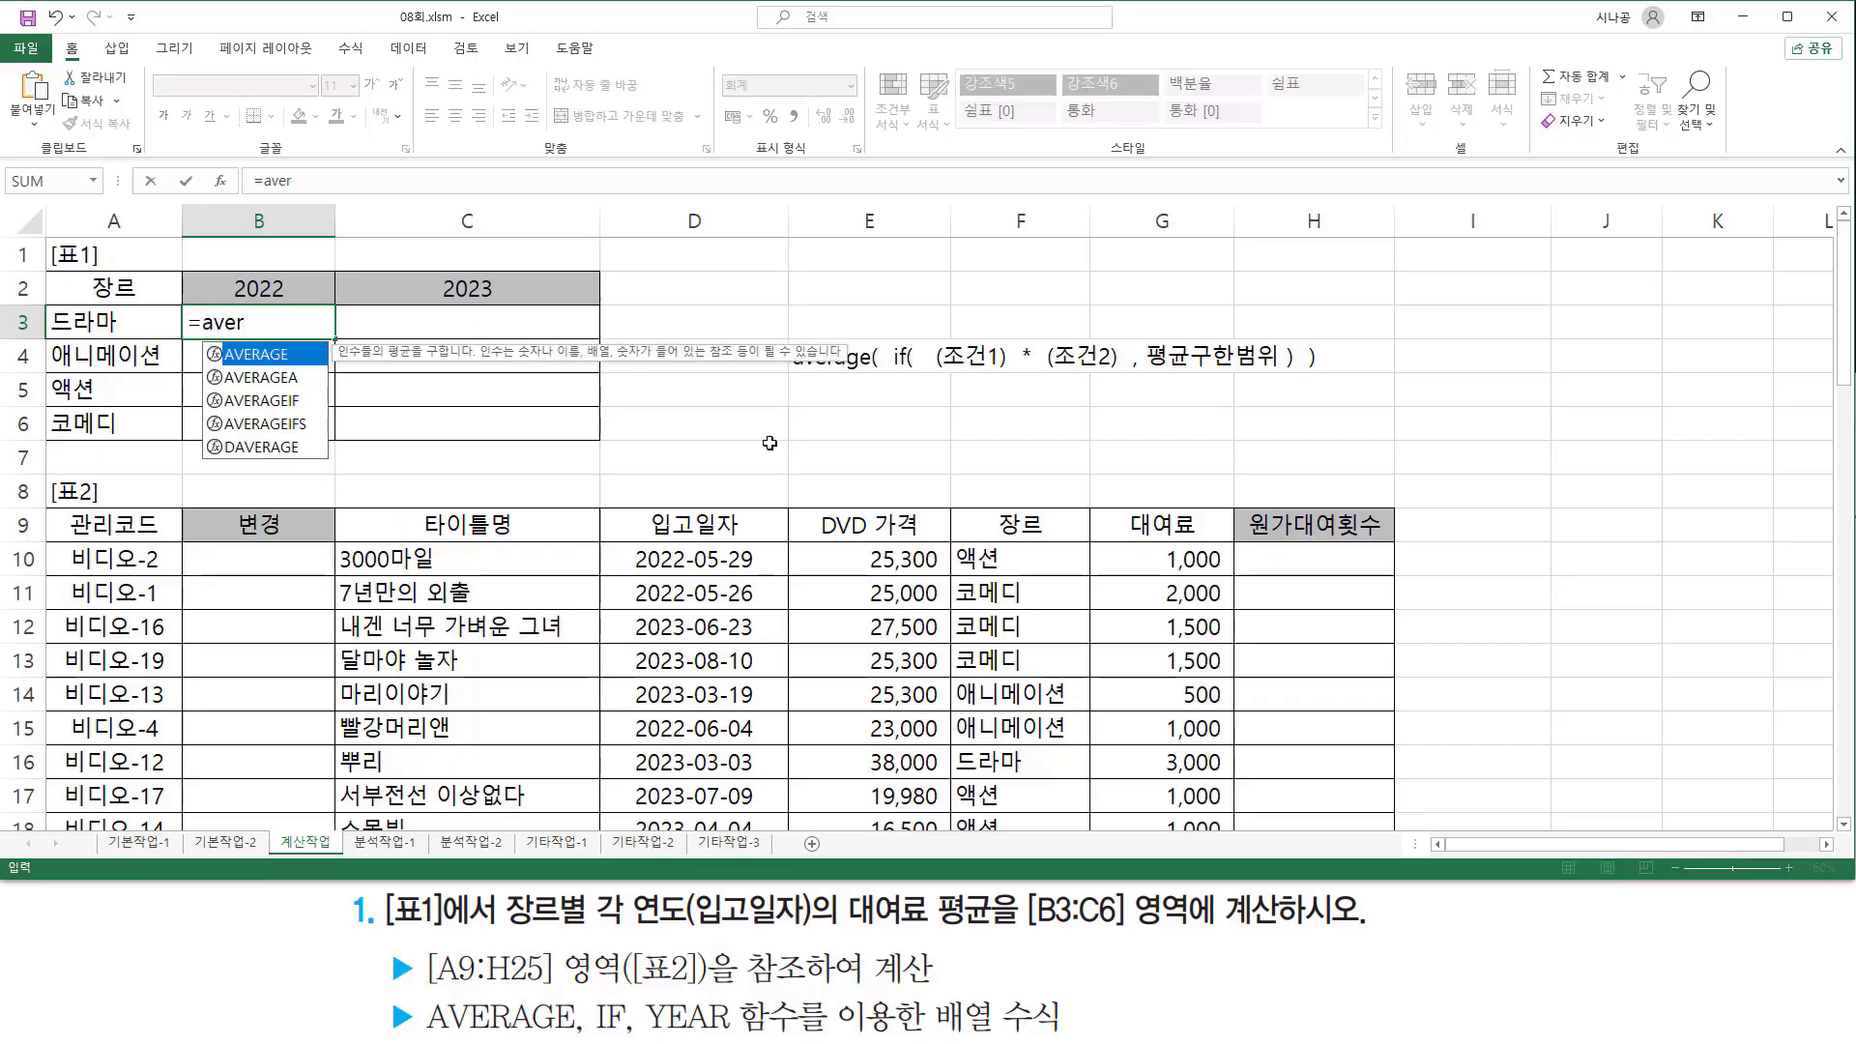
key("Tab")
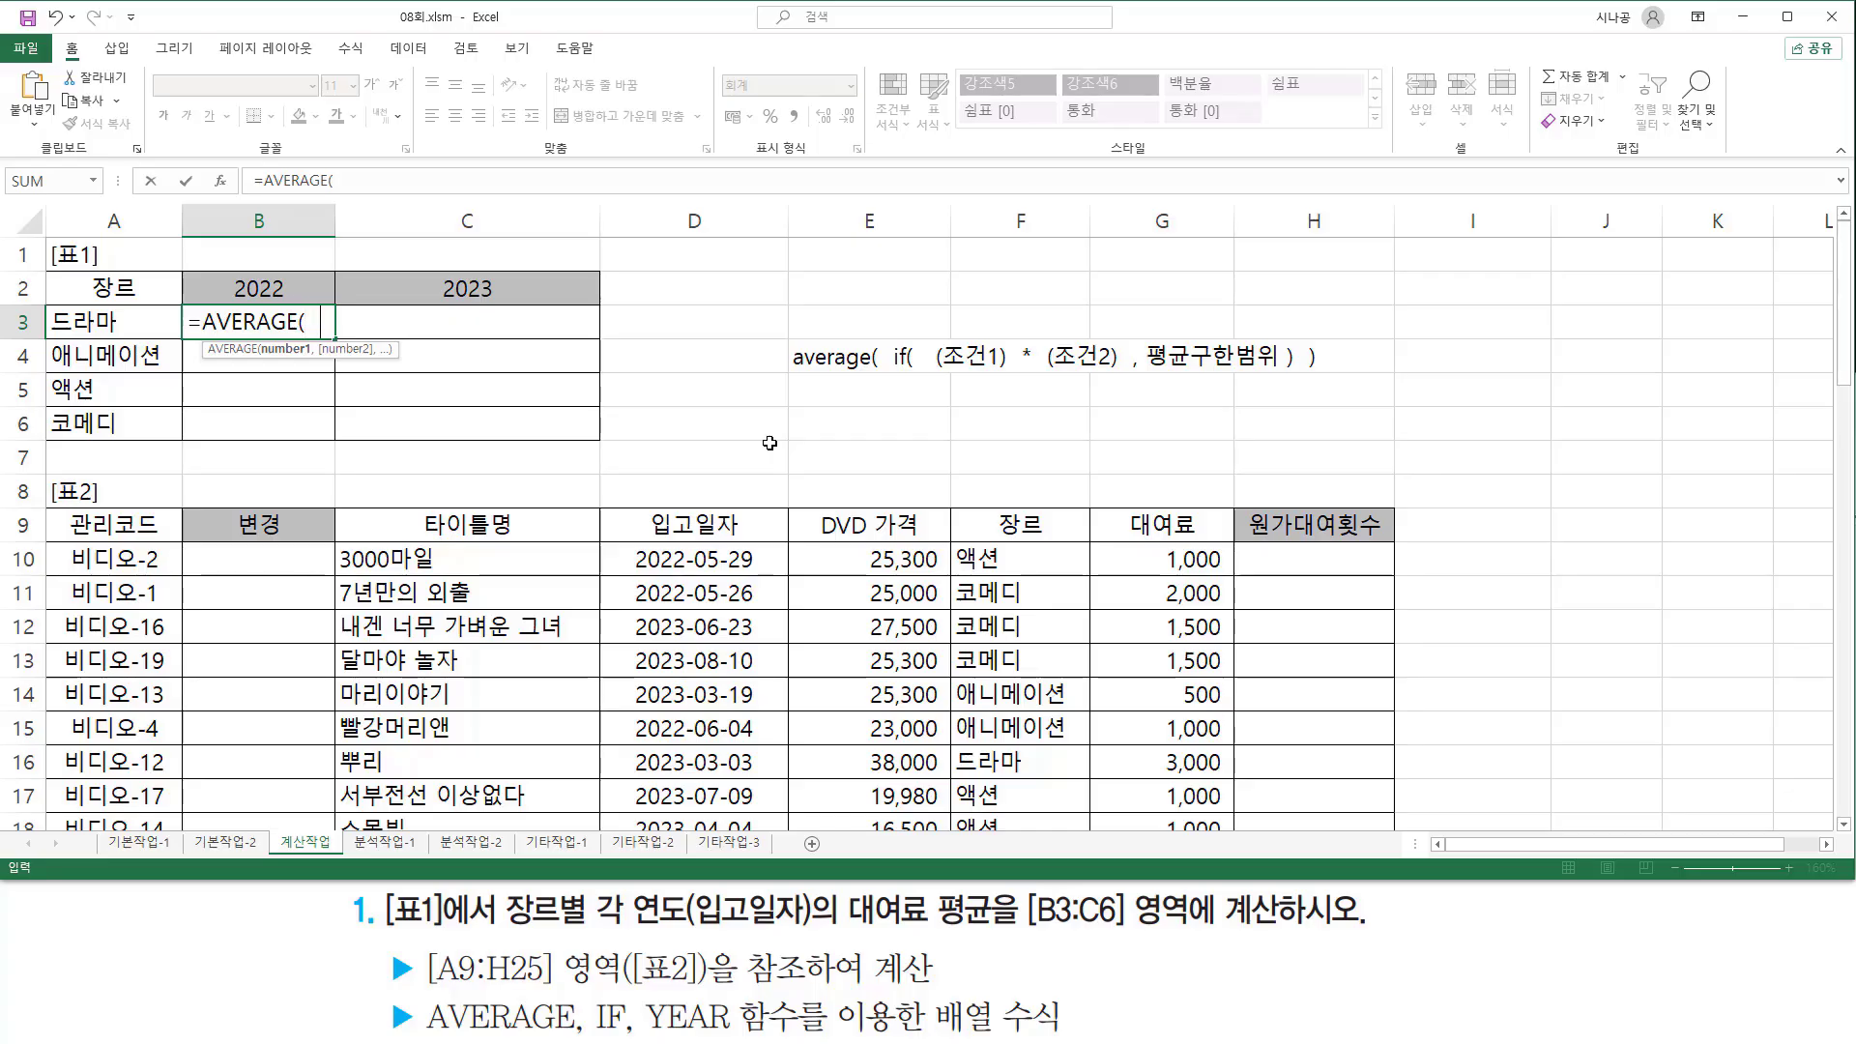
type("if( (")
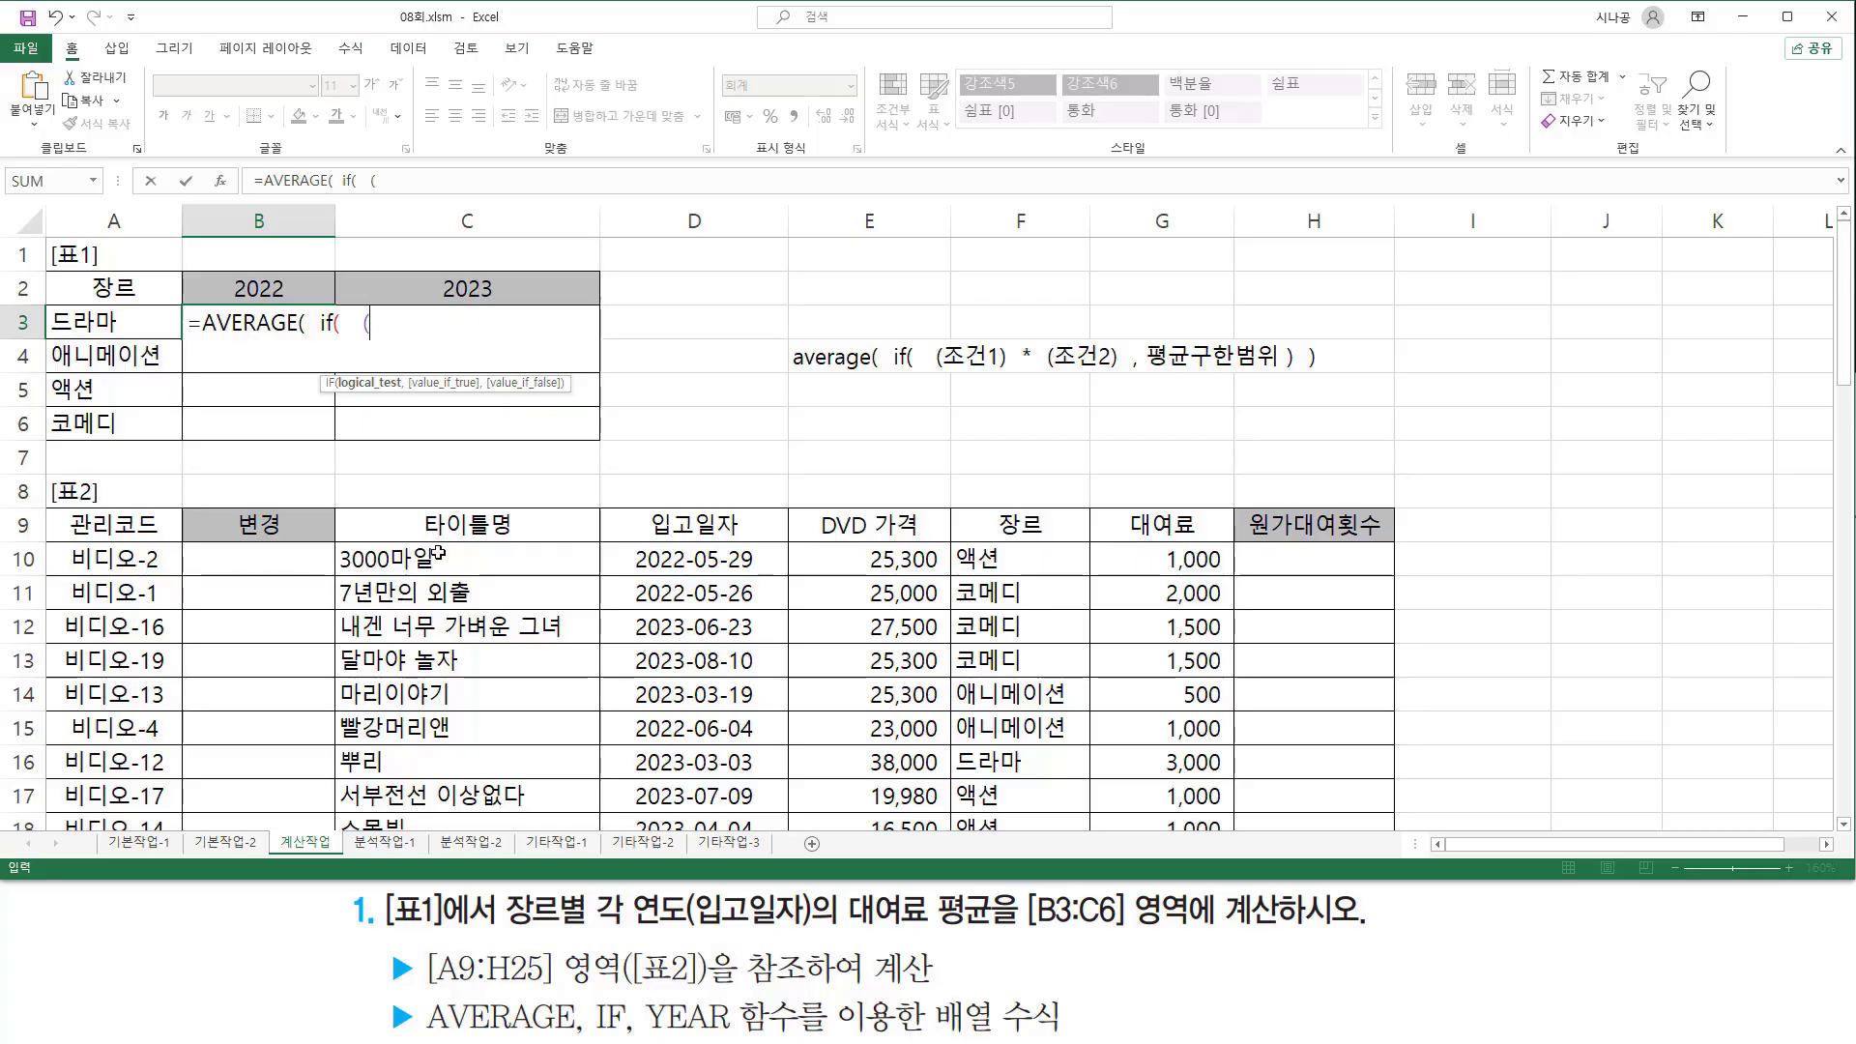
Step: Add the genre condition (F10:F25=A3) to the B3 formula, followed by a multiplication sign and an opening parenthesis for the second condition
left_click_drag(979, 559, 1017, 799)
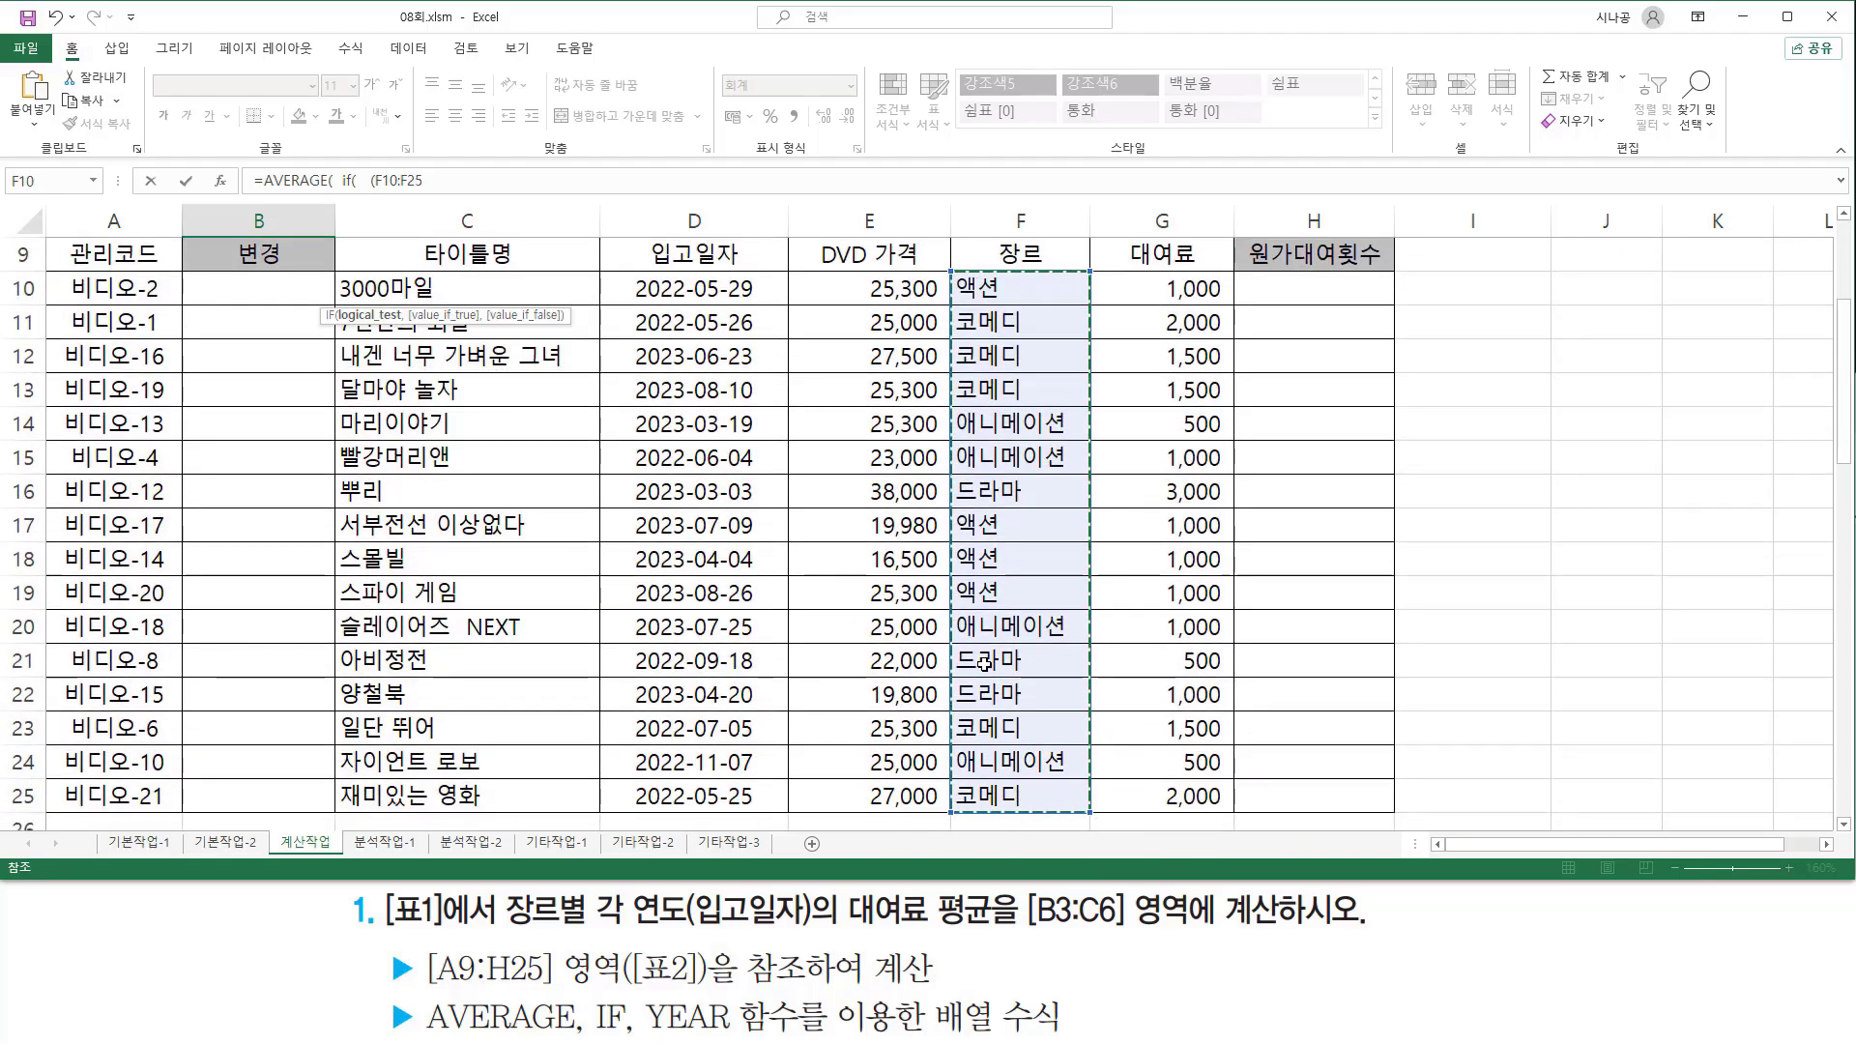
scroll(928, 652, "up", 3)
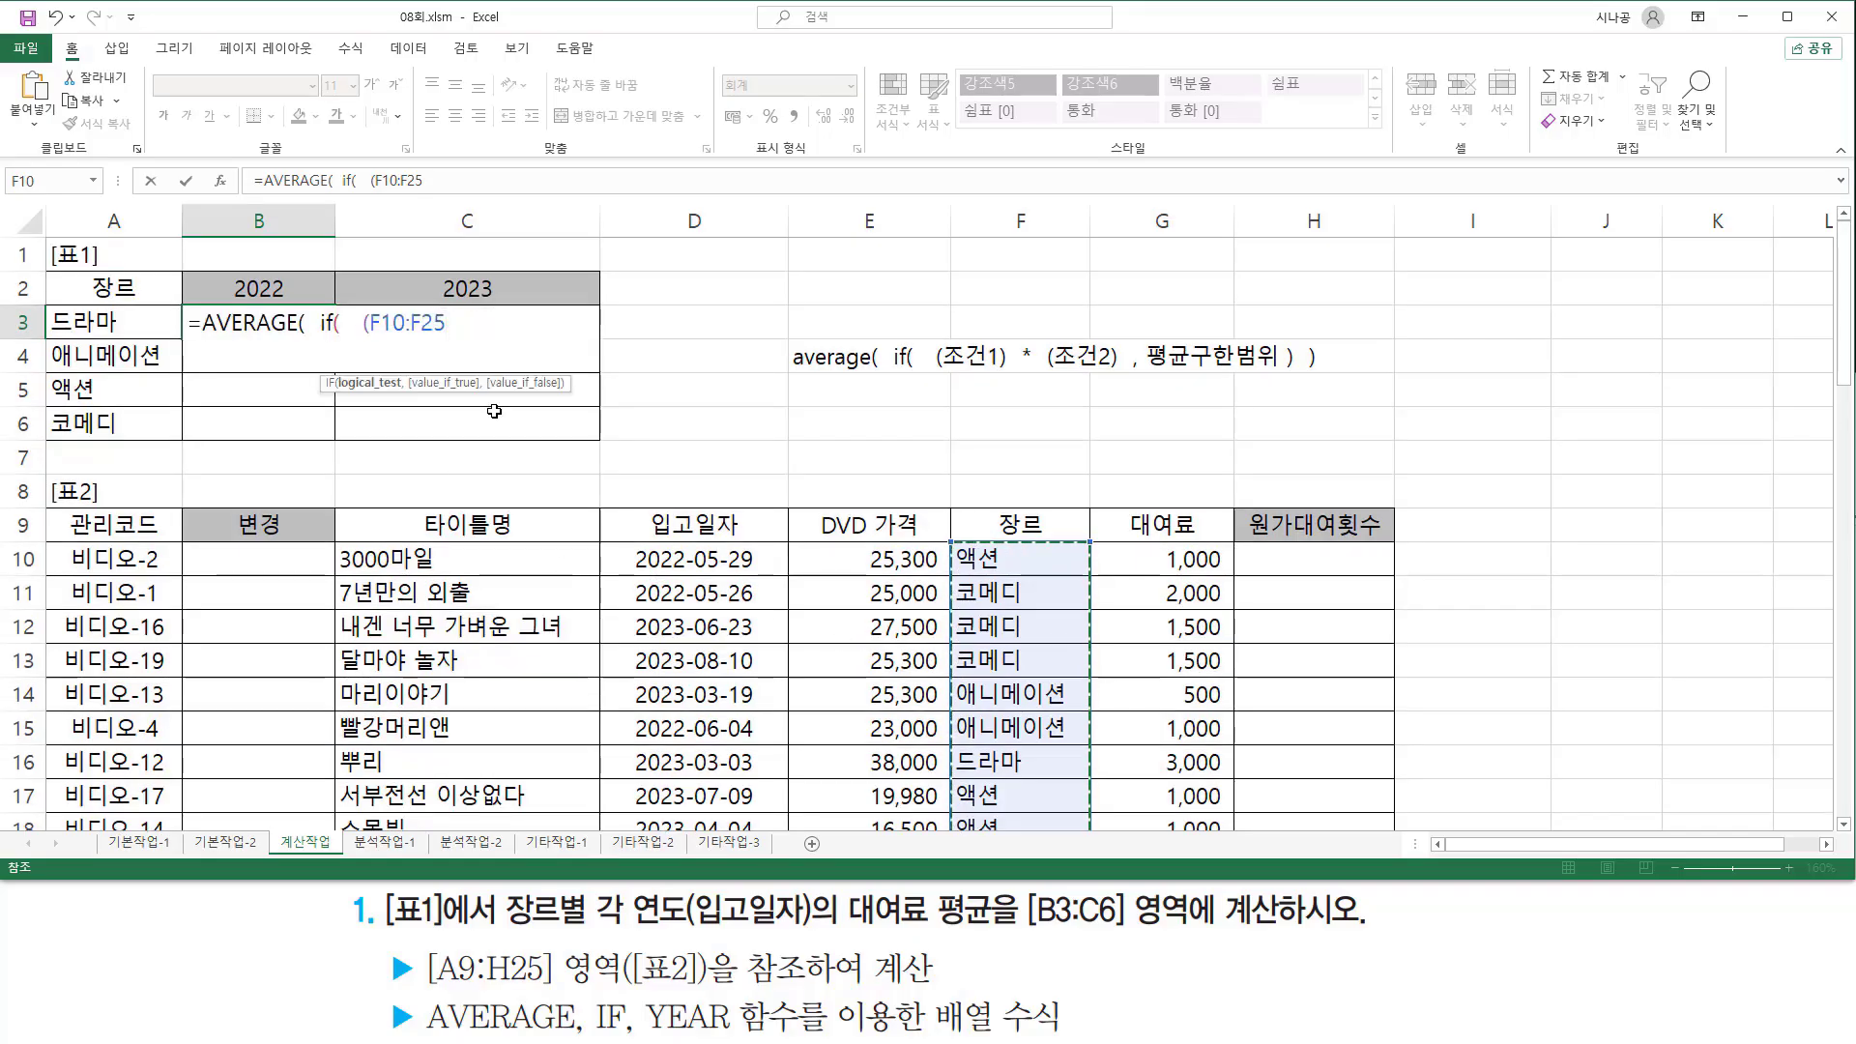
type("=")
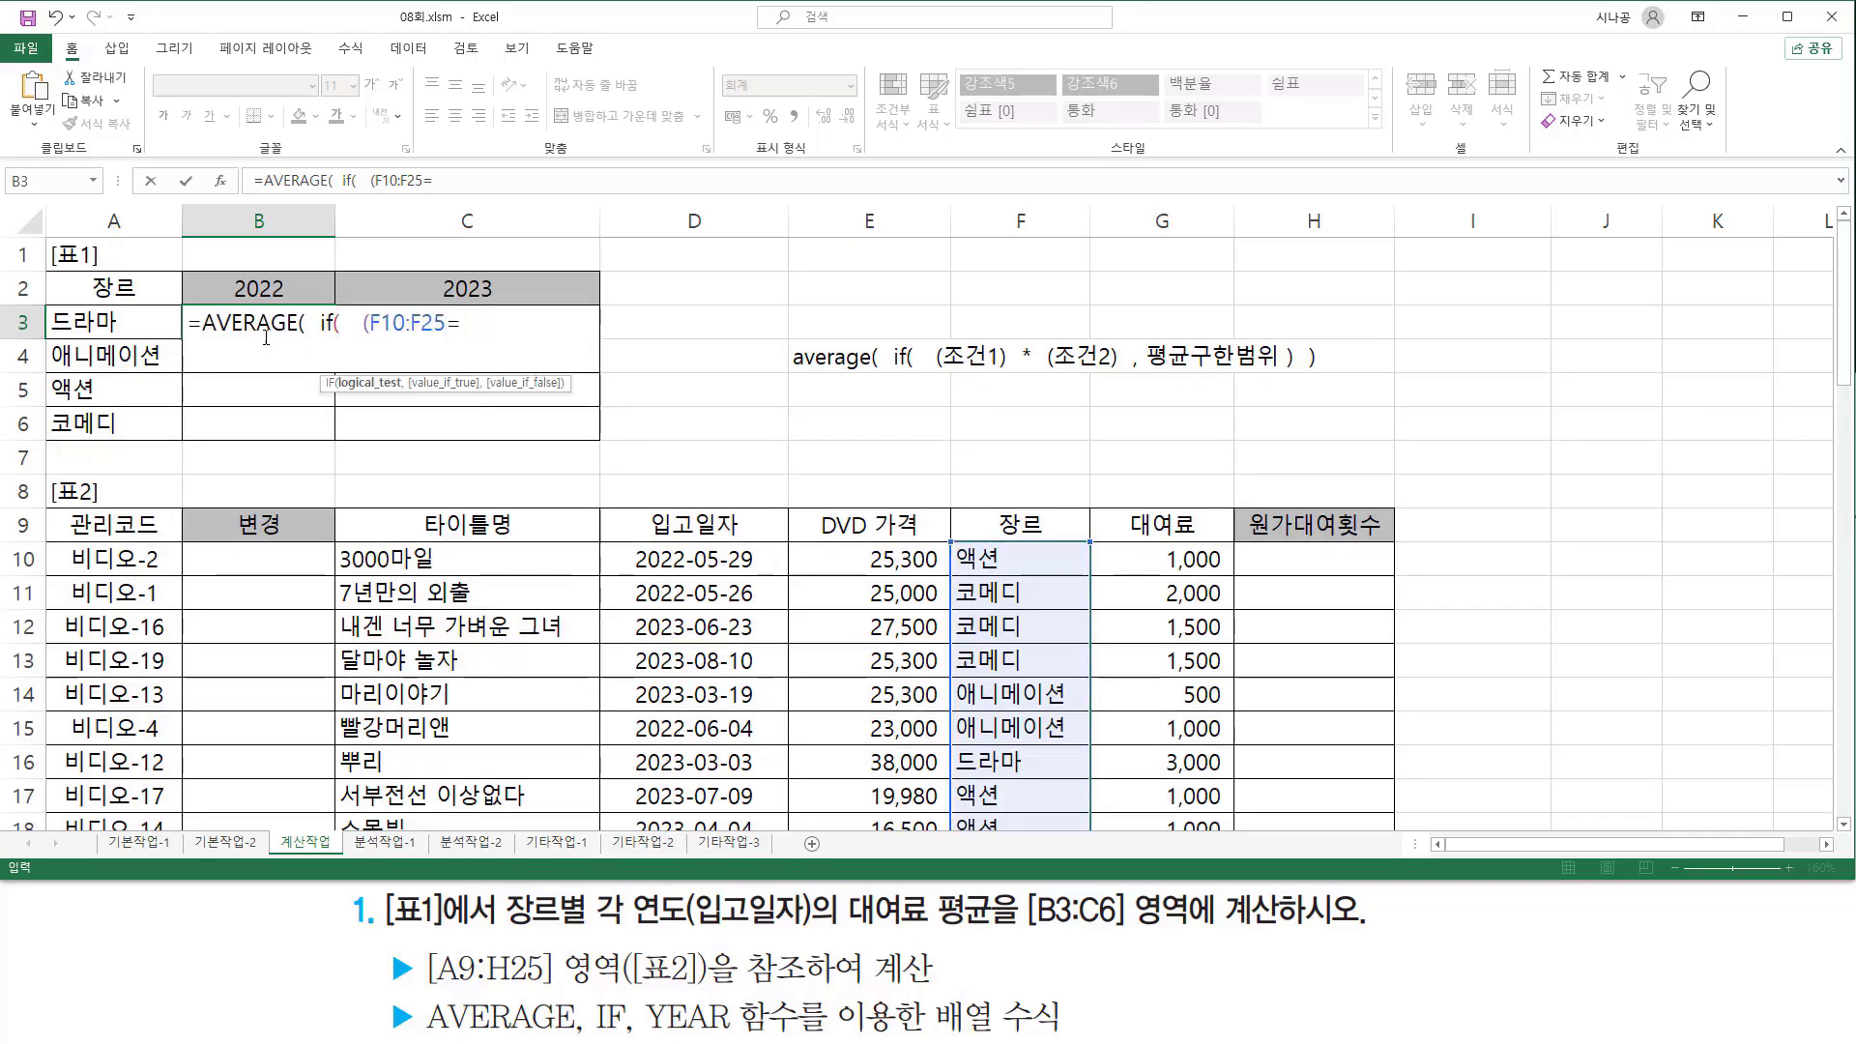
left_click(128, 327)
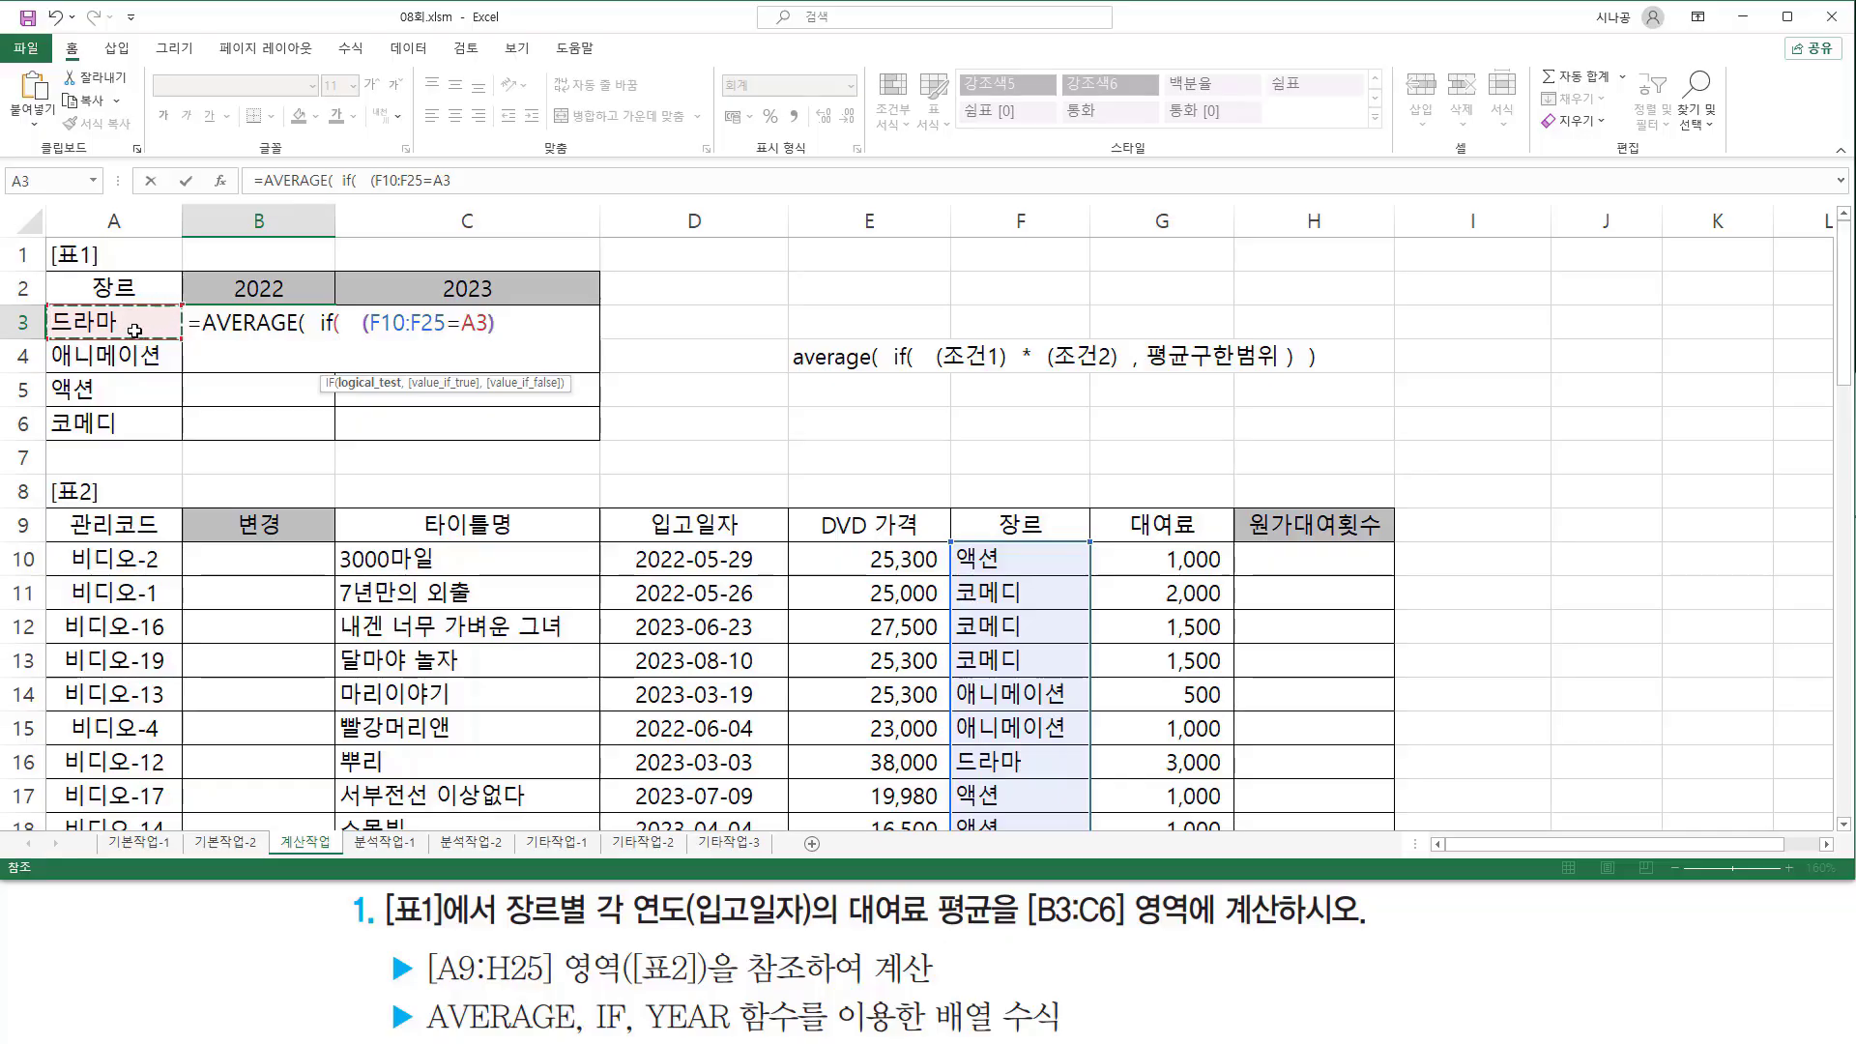
type(") * (")
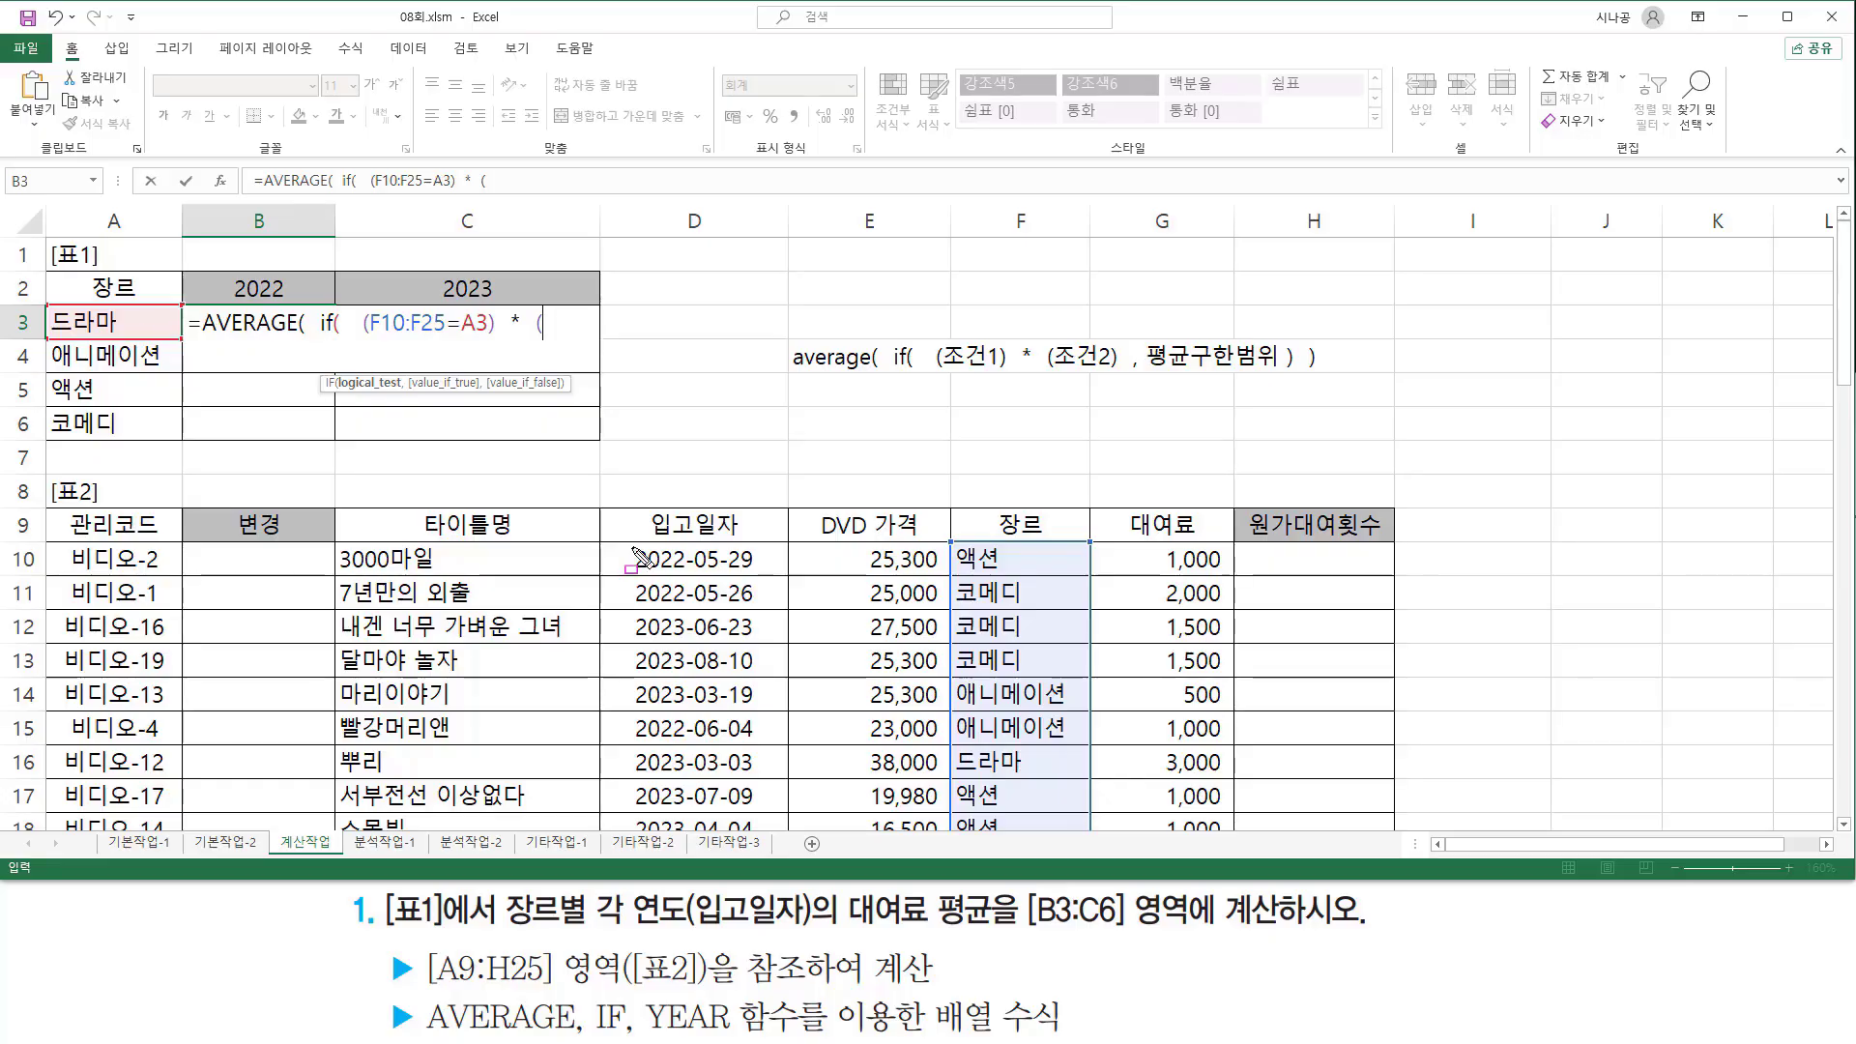
mouse_move(635, 548)
left_mouse_down()
mouse_move(652, 589)
mouse_move(774, 615)
mouse_move(689, 611)
mouse_move(688, 822)
left_mouse_up()
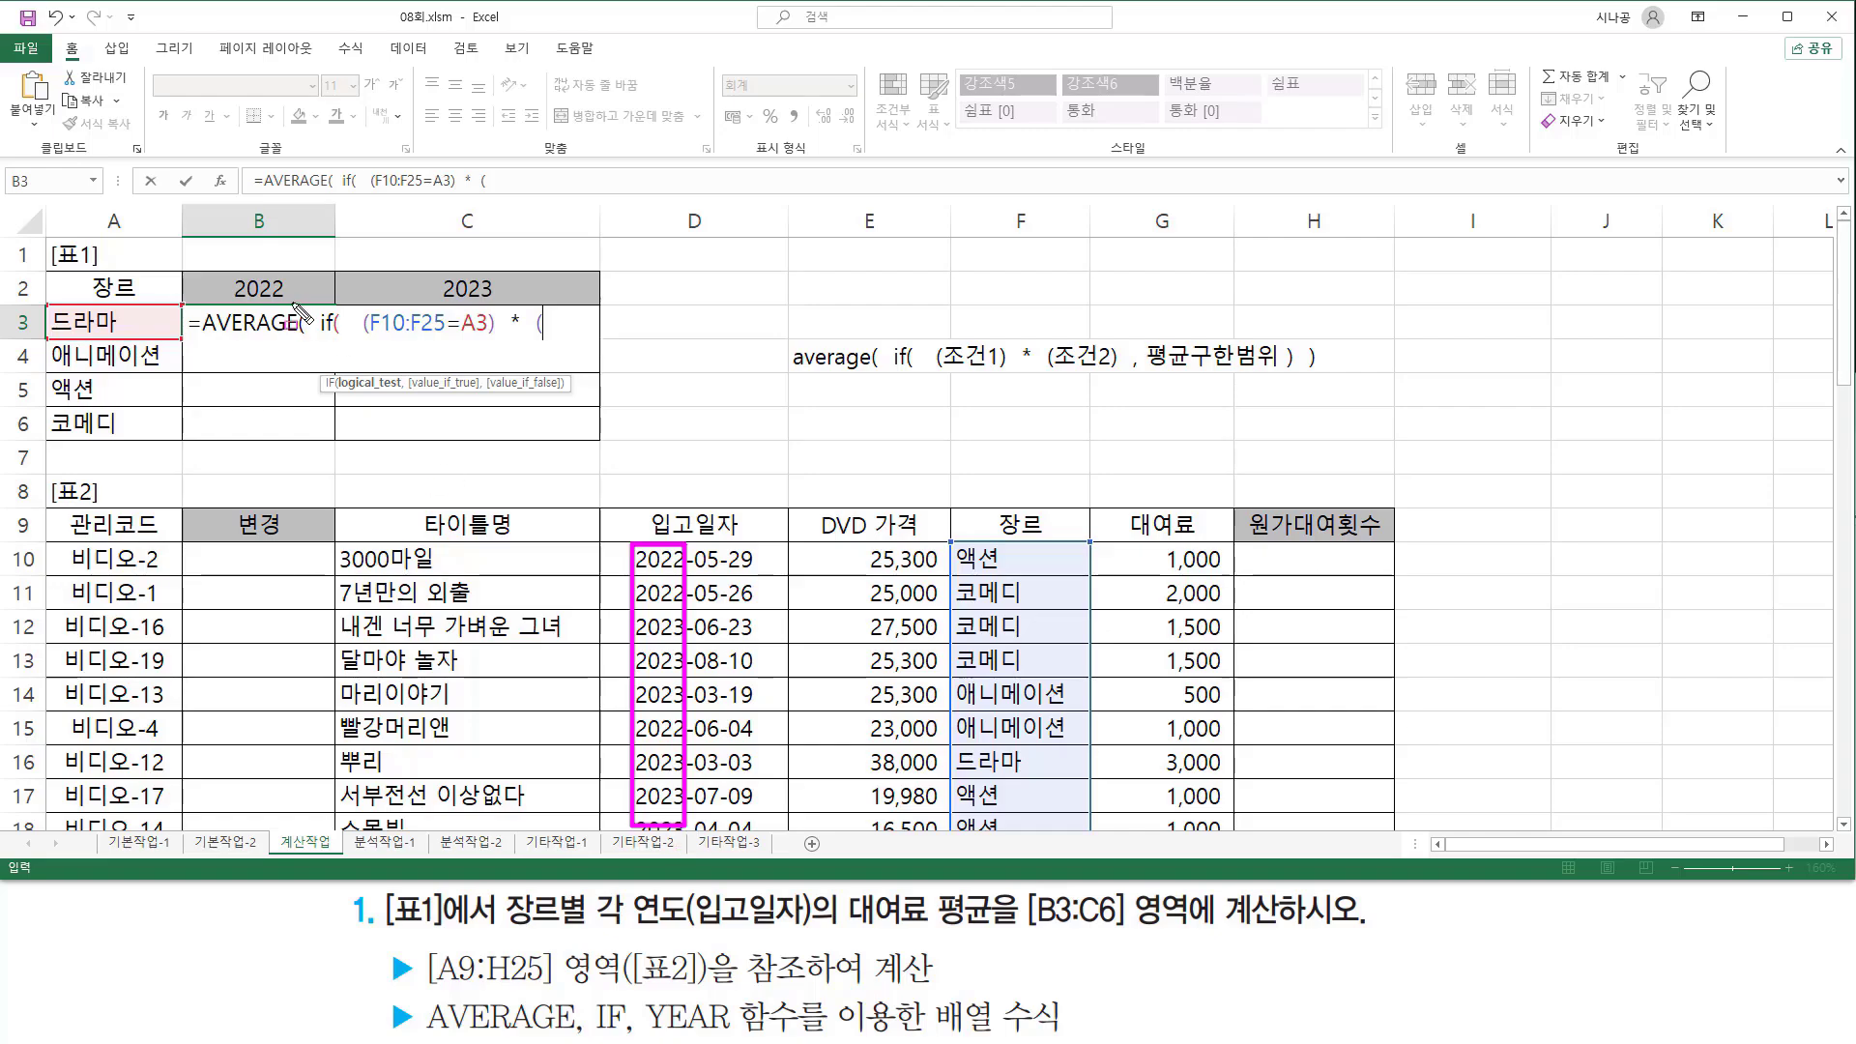
left_click_drag(229, 274, 303, 303)
key("Escape")
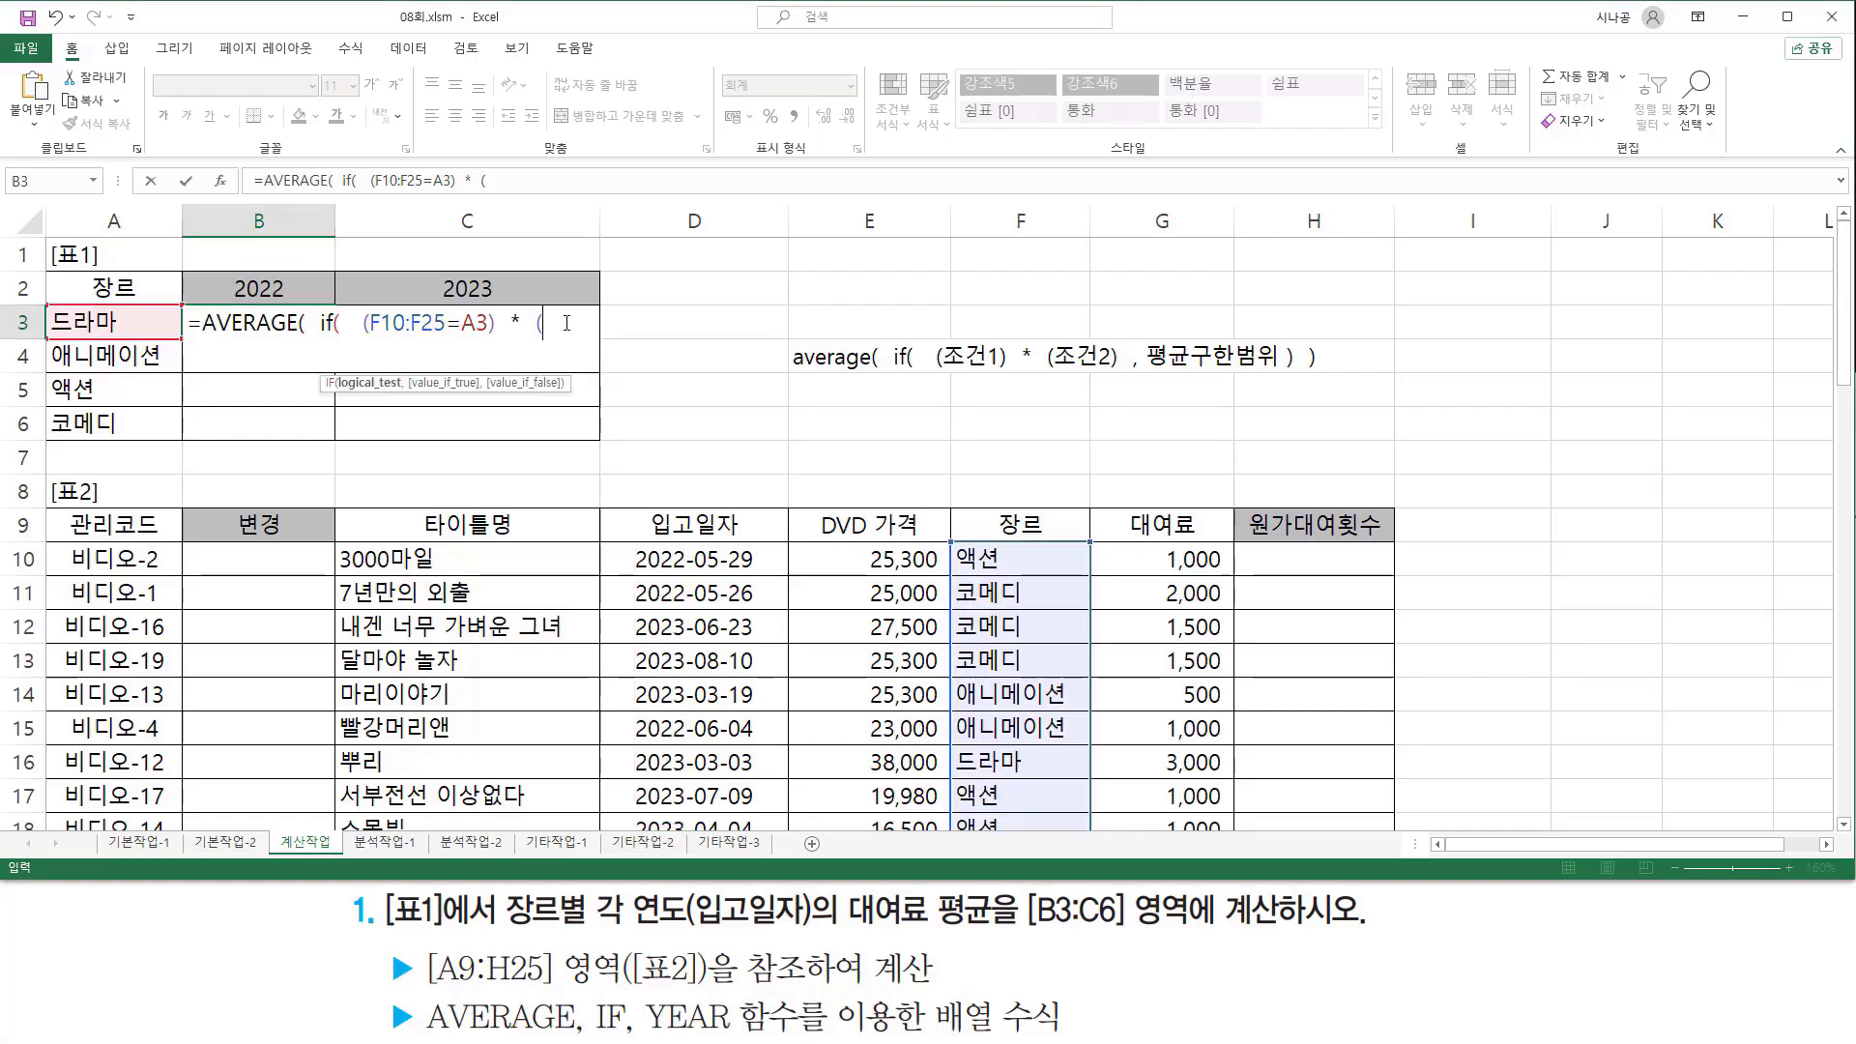
Step: Start the second condition of the B3 formula with the YEAR function applied to the stocking dates in D10:D25
type("ye")
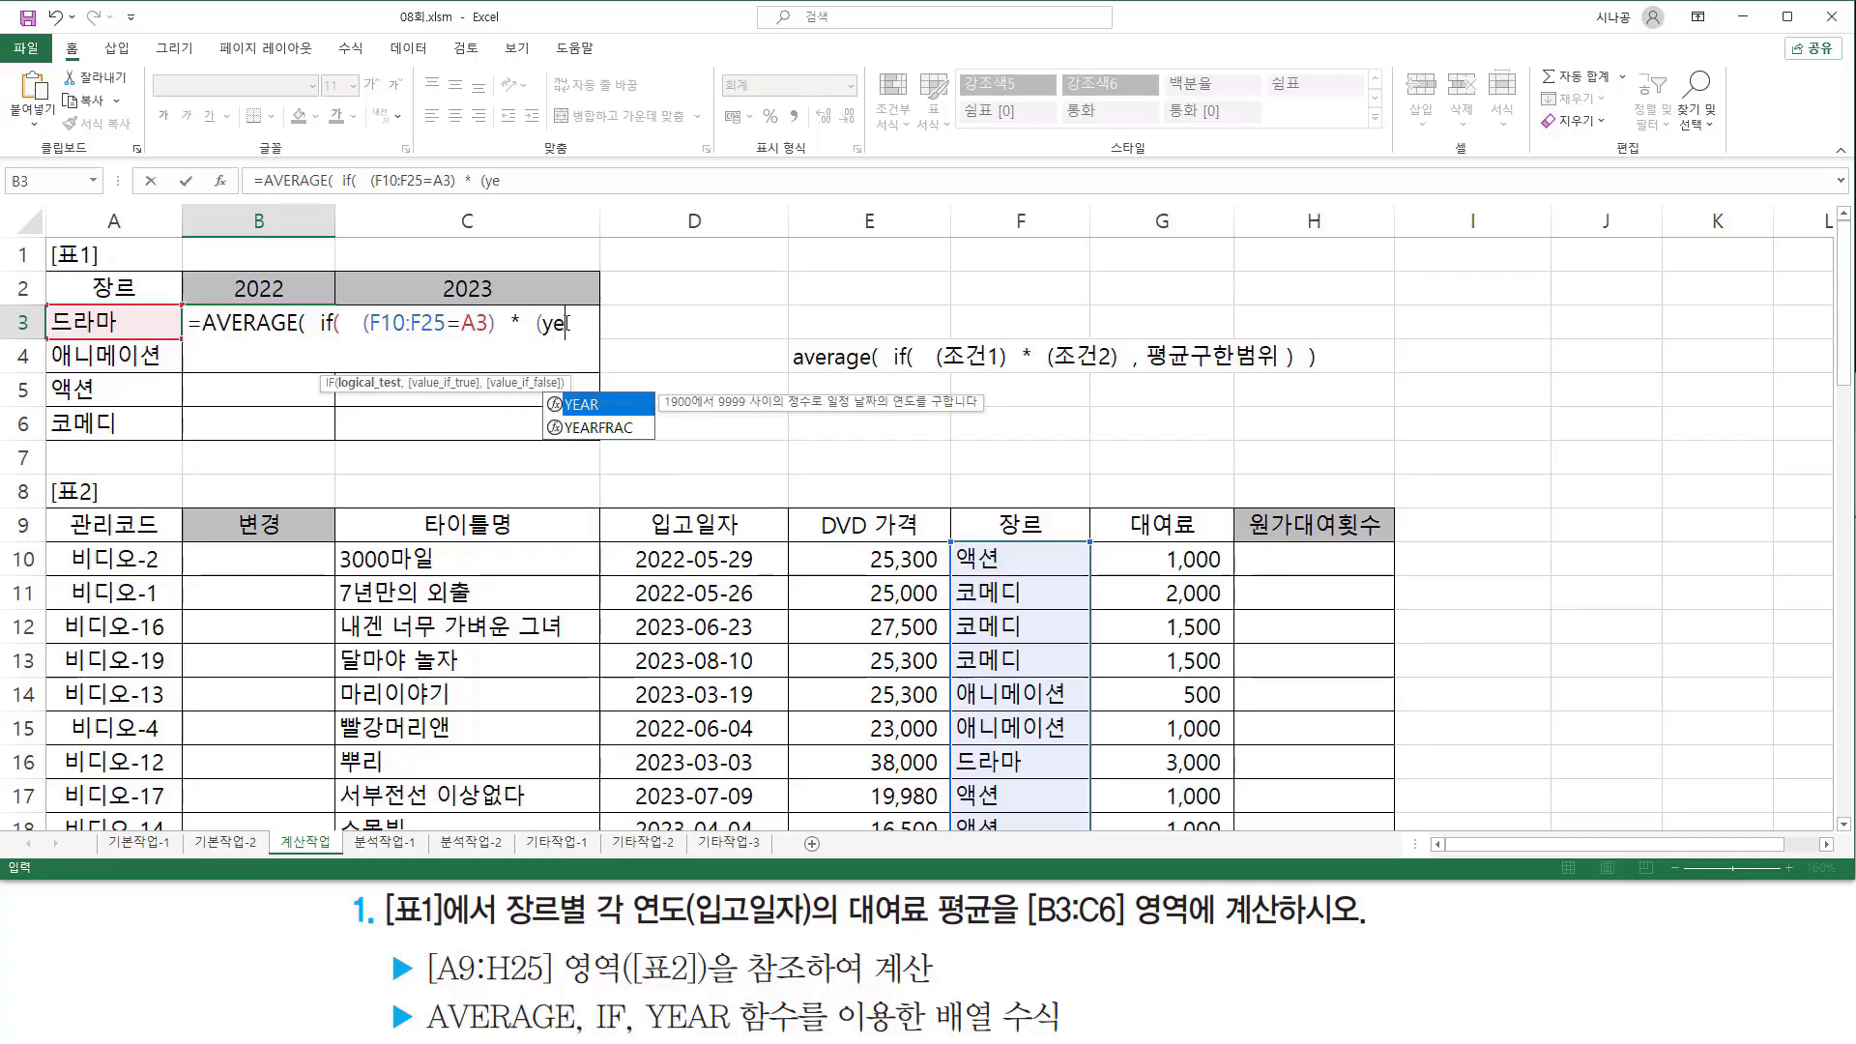
key("Tab")
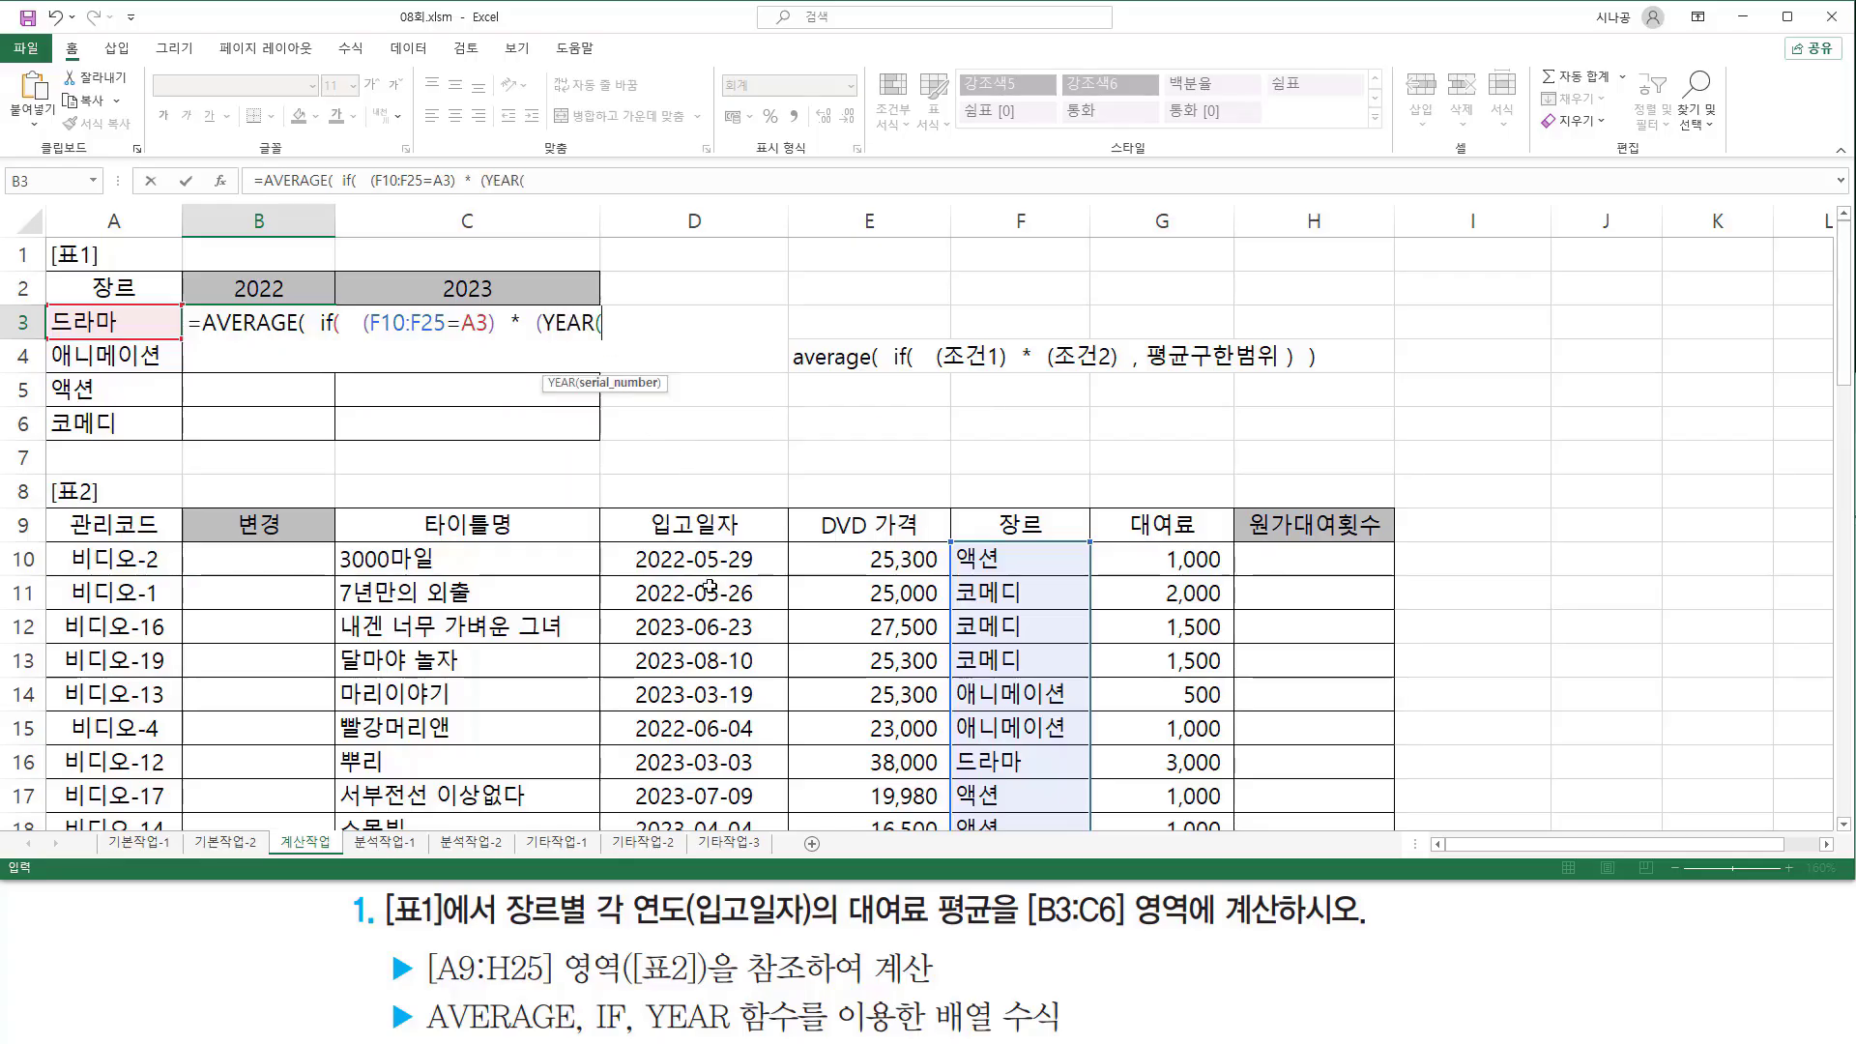
left_click_drag(680, 558, 675, 764)
scroll(675, 717, "up", 3)
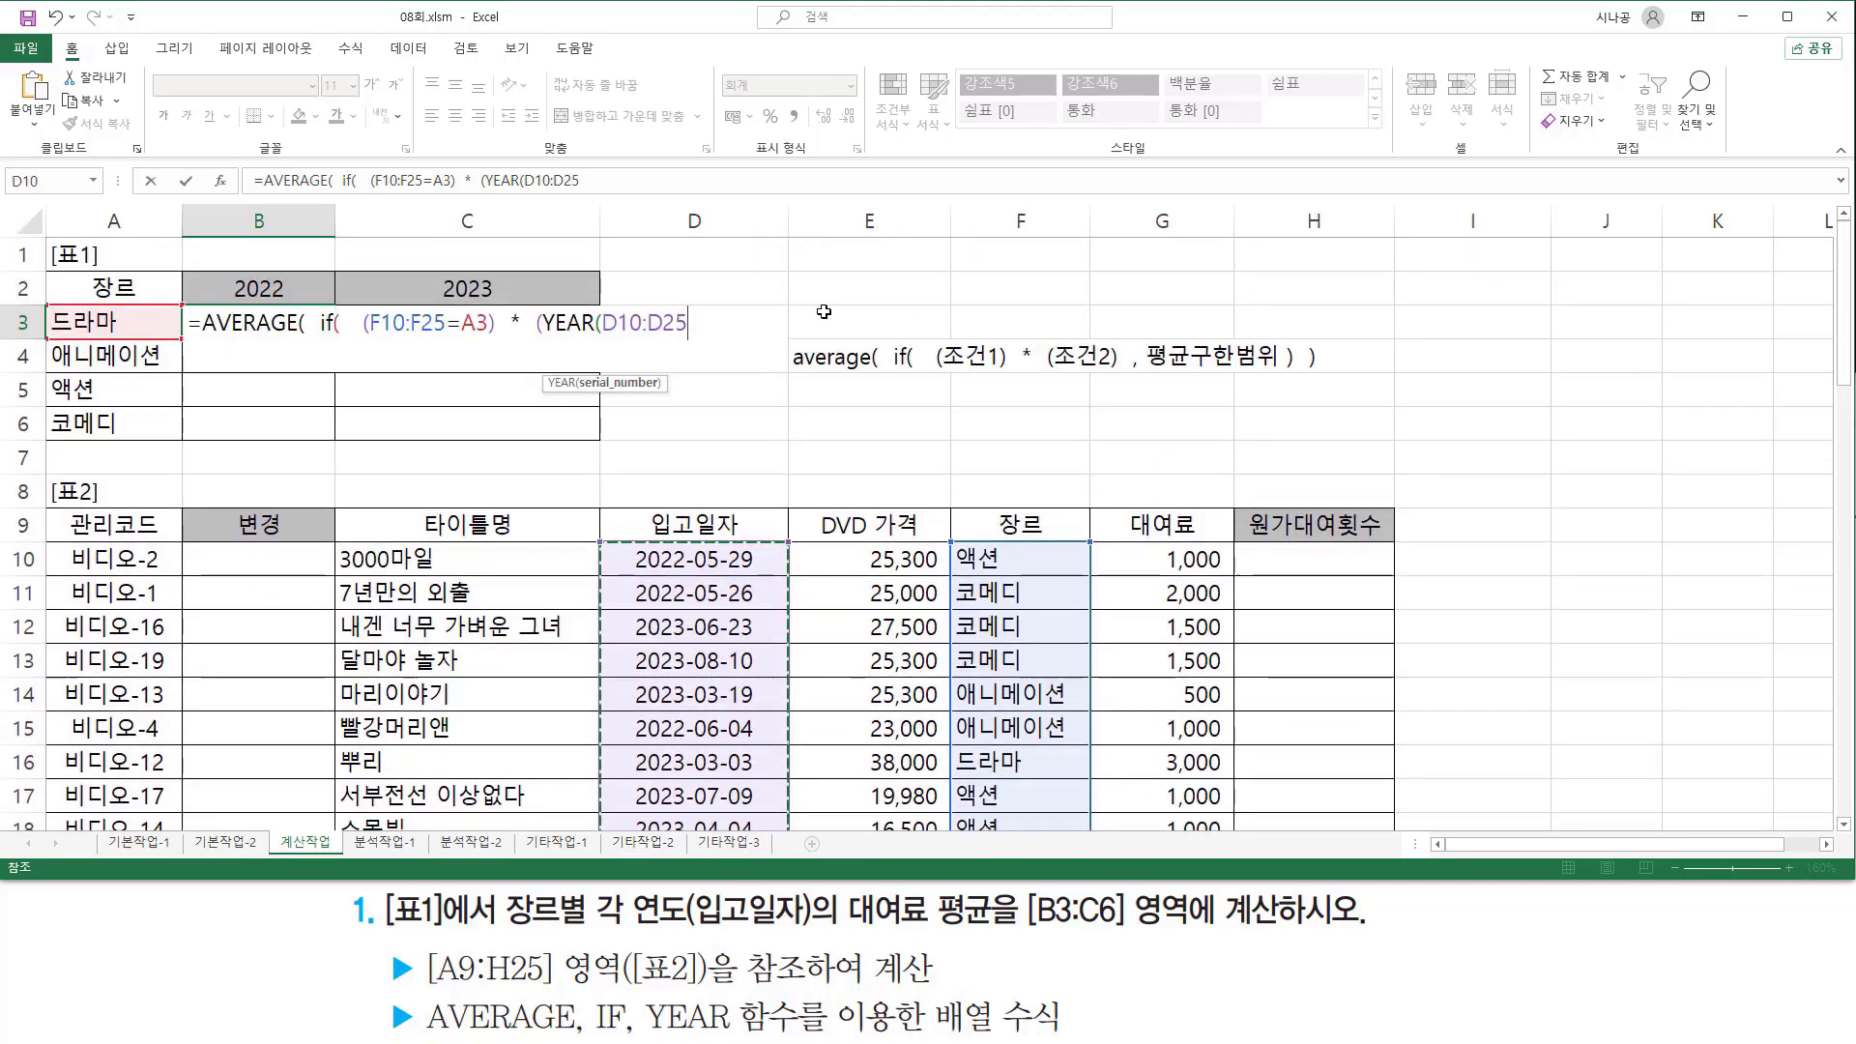
type(")")
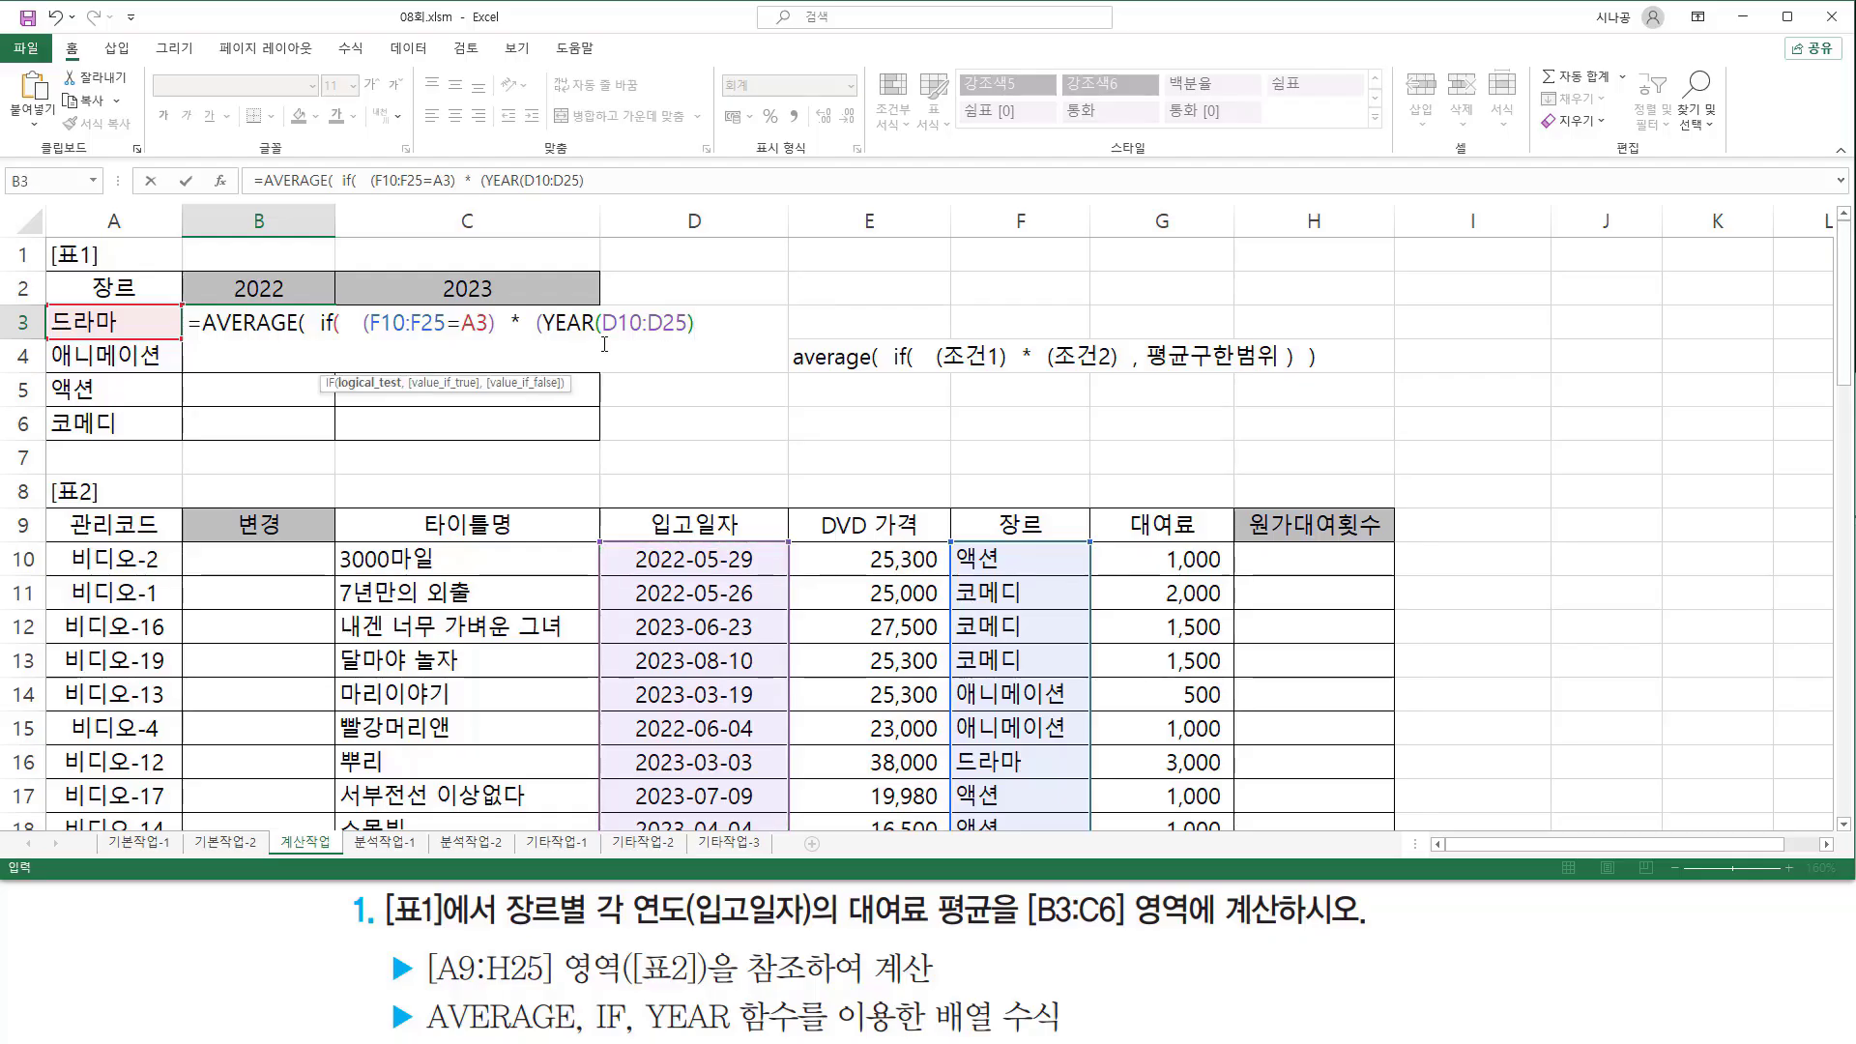
left_click_drag(596, 338, 689, 337)
mouse_move(549, 309)
left_mouse_down()
mouse_move(555, 339)
mouse_move(702, 346)
left_mouse_up()
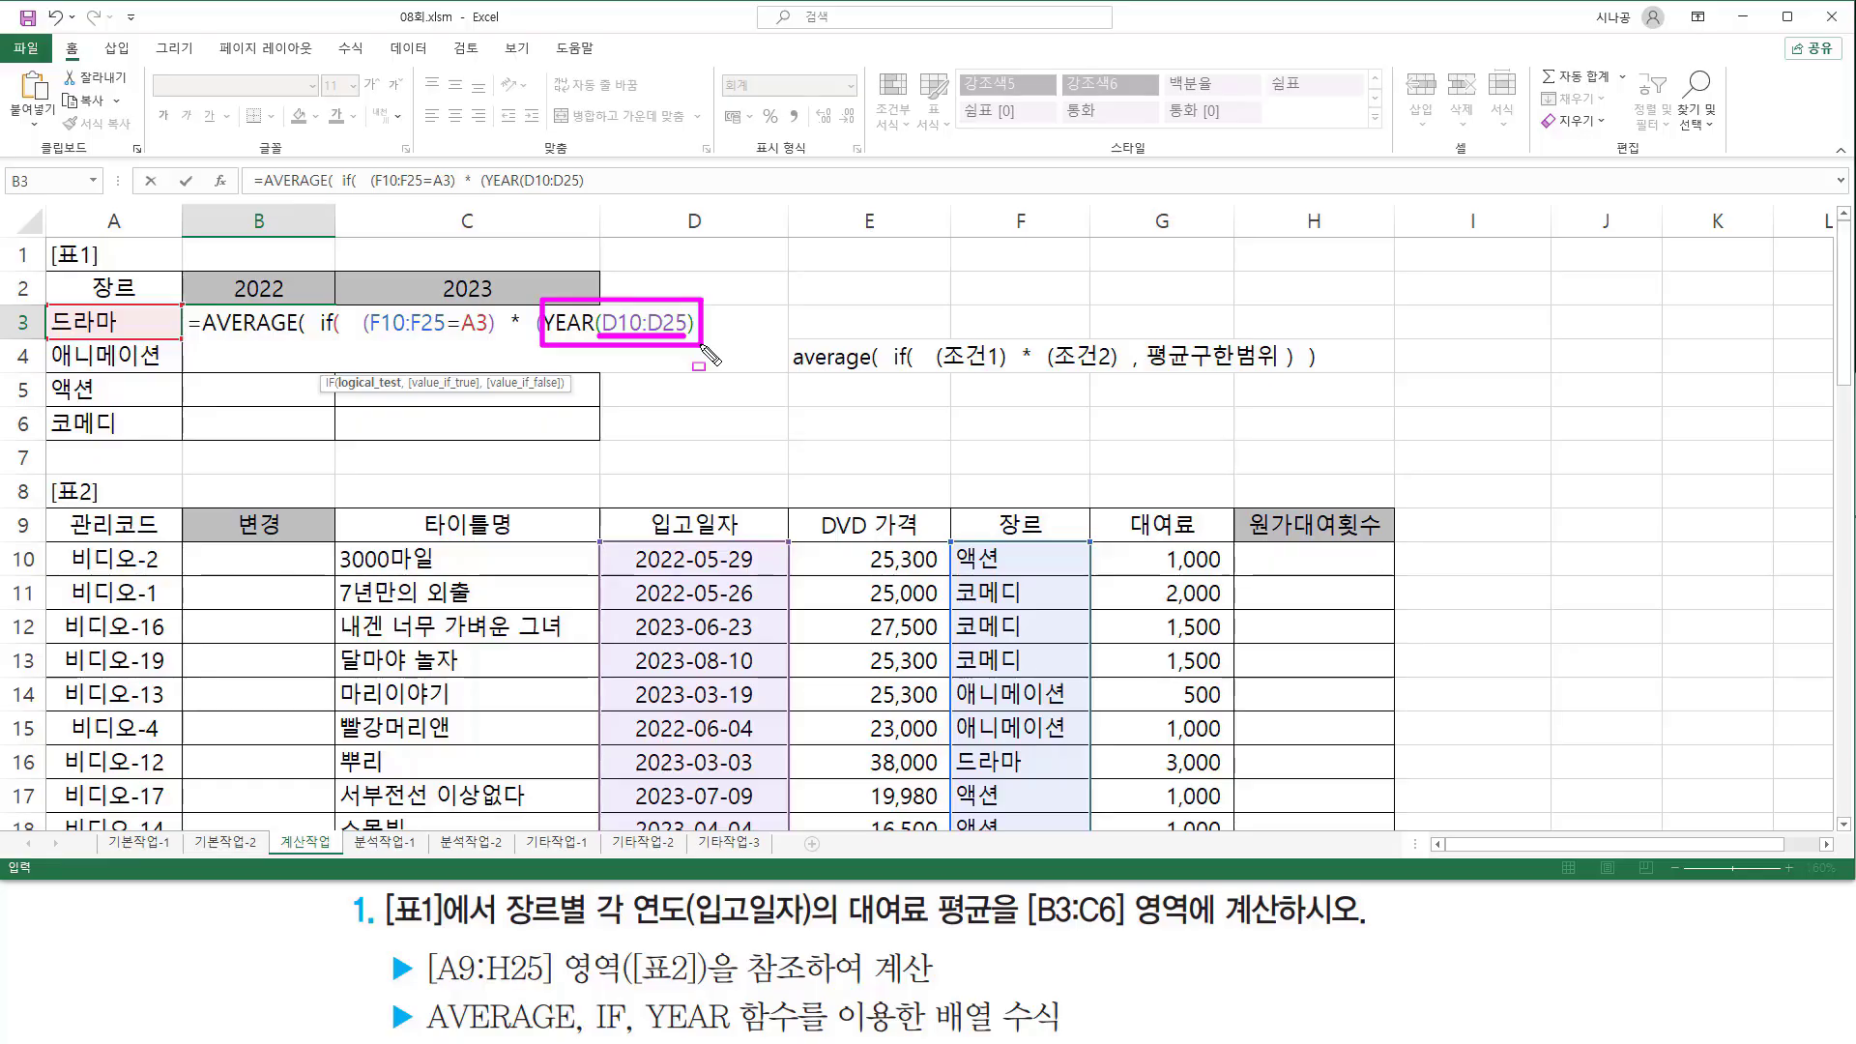
key("Escape")
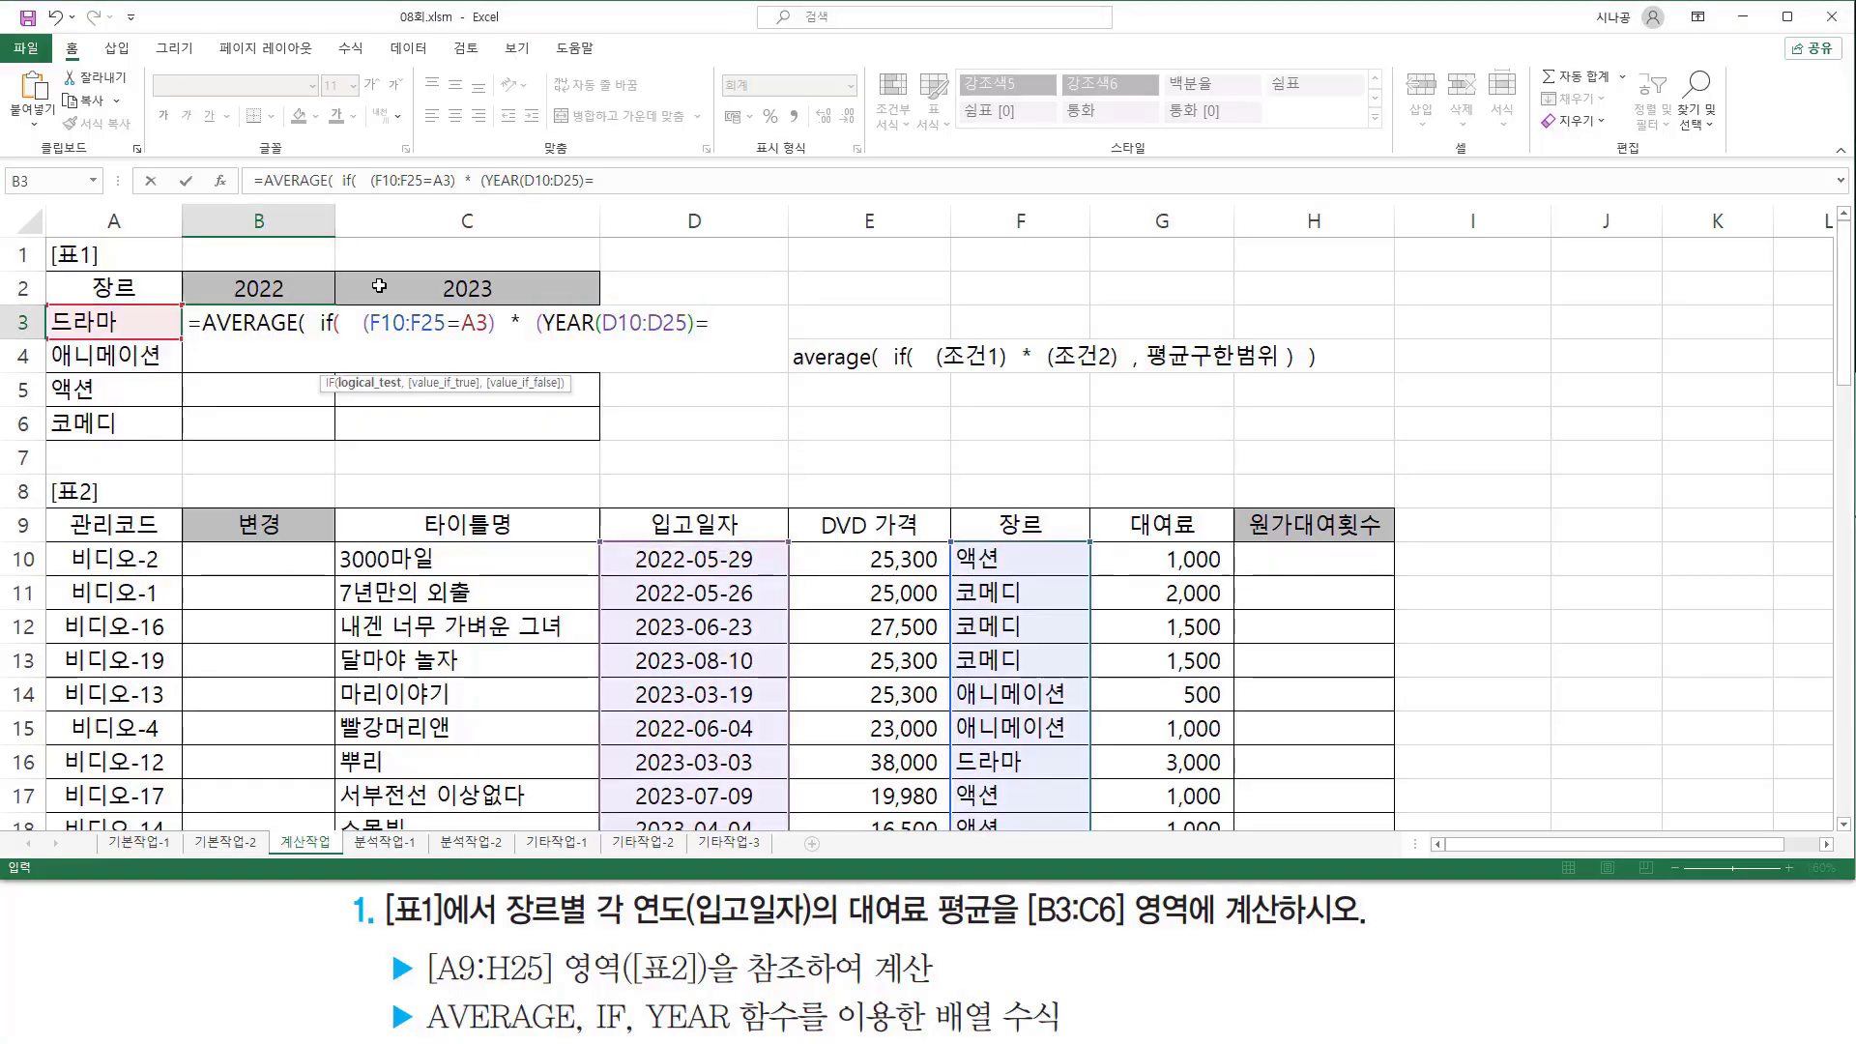
Step: Complete the year condition with =B2, add G10:G25 as the range to average, and close the IF and AVERAGE functions
left_click(259, 290)
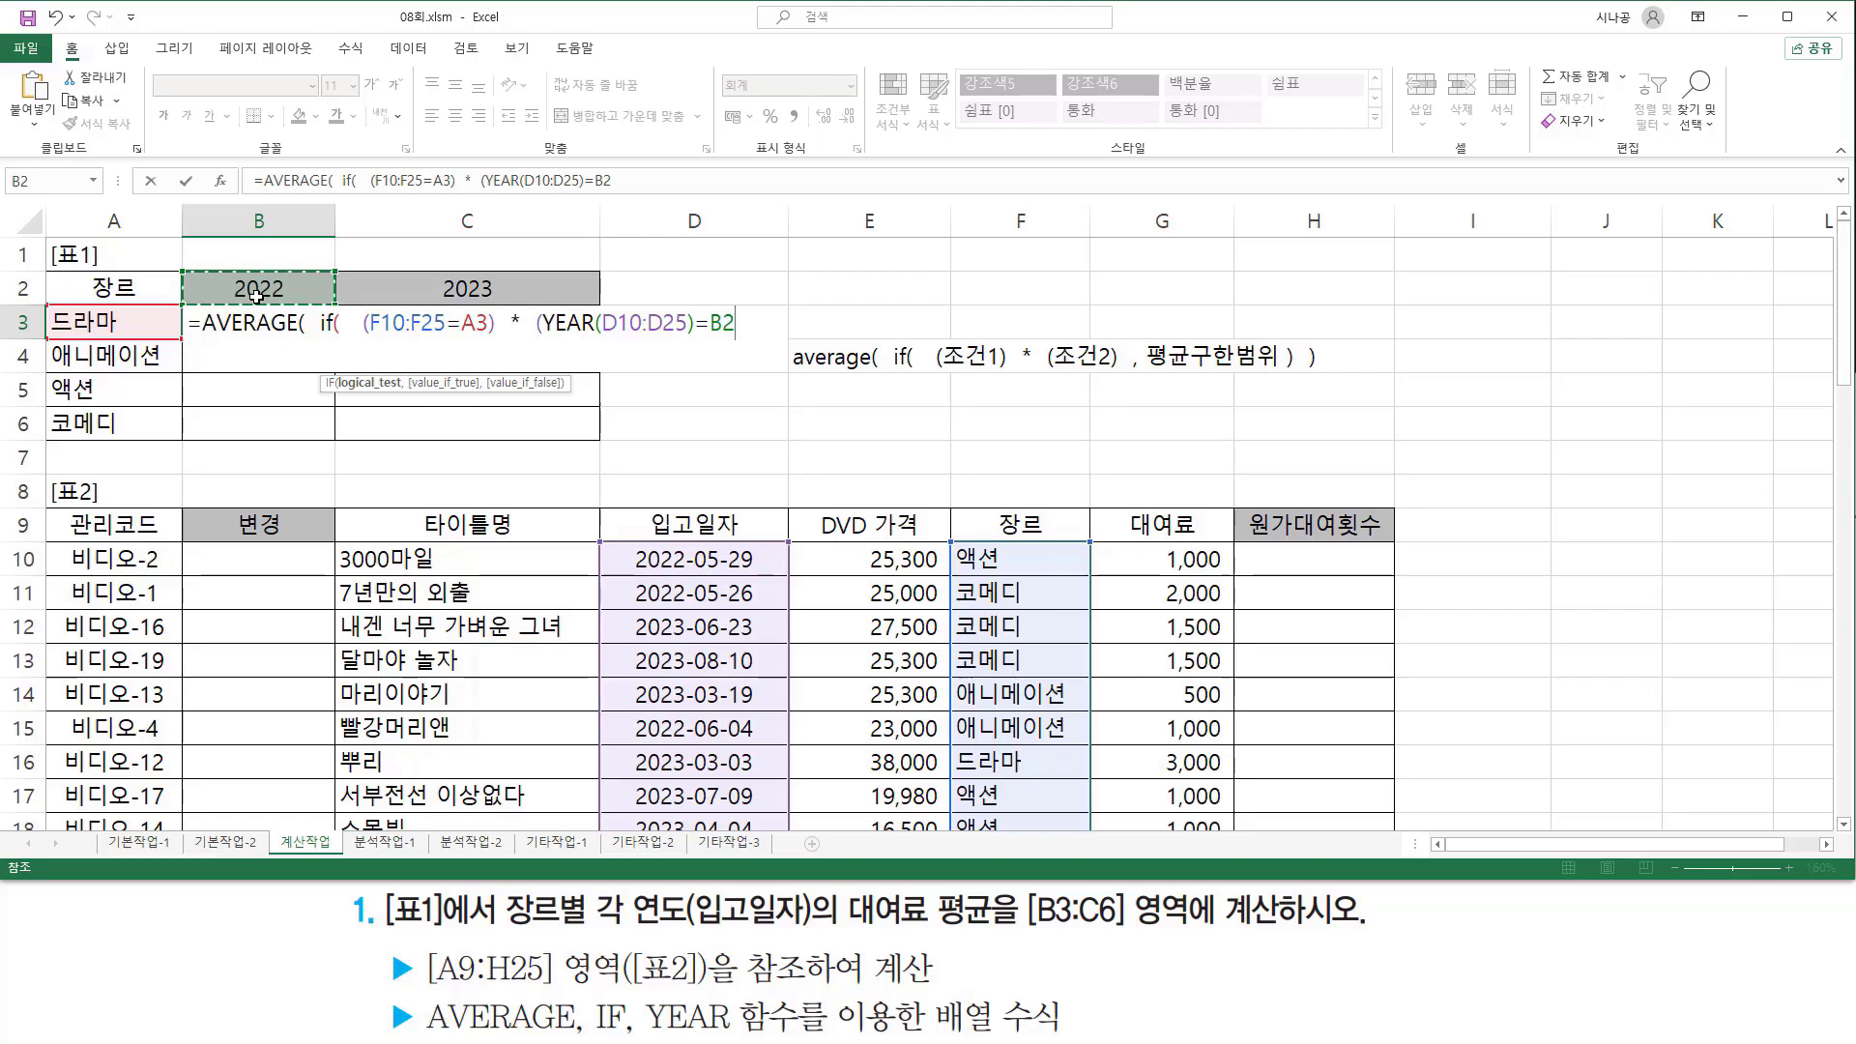
type(")  ,")
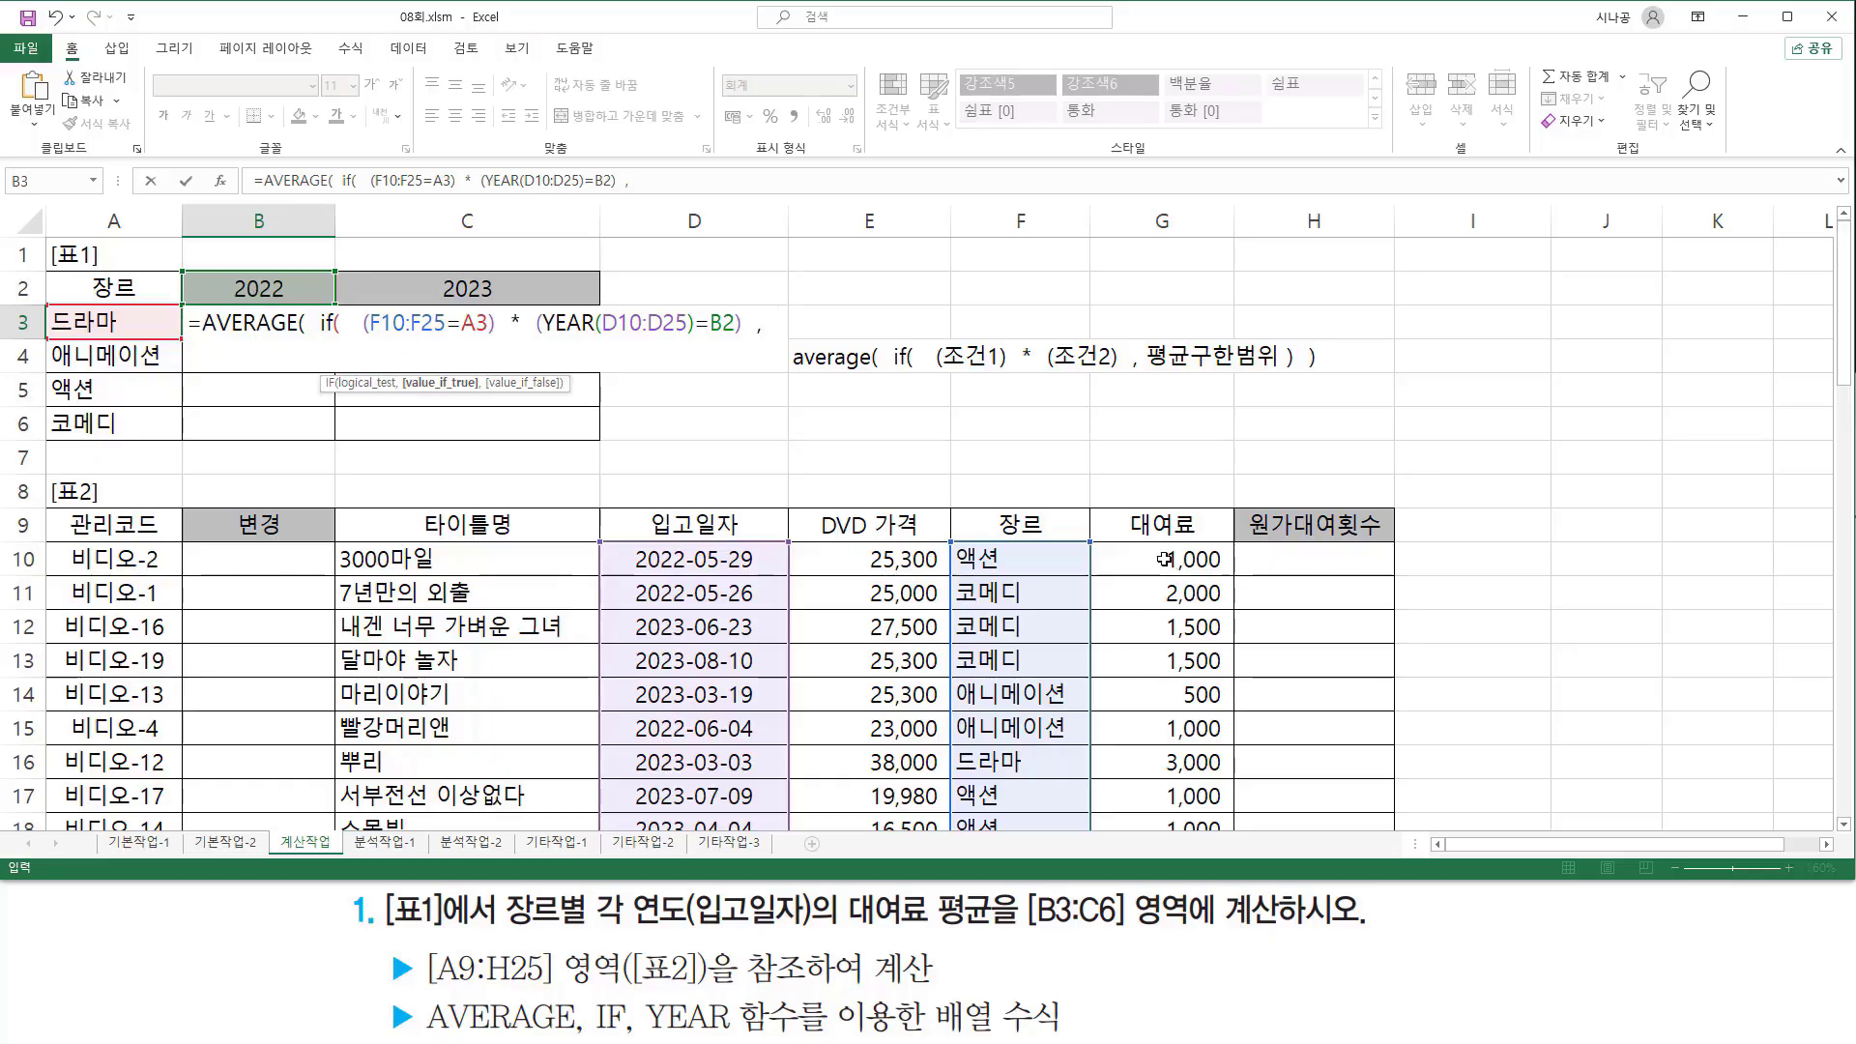
left_click_drag(1165, 559, 1169, 748)
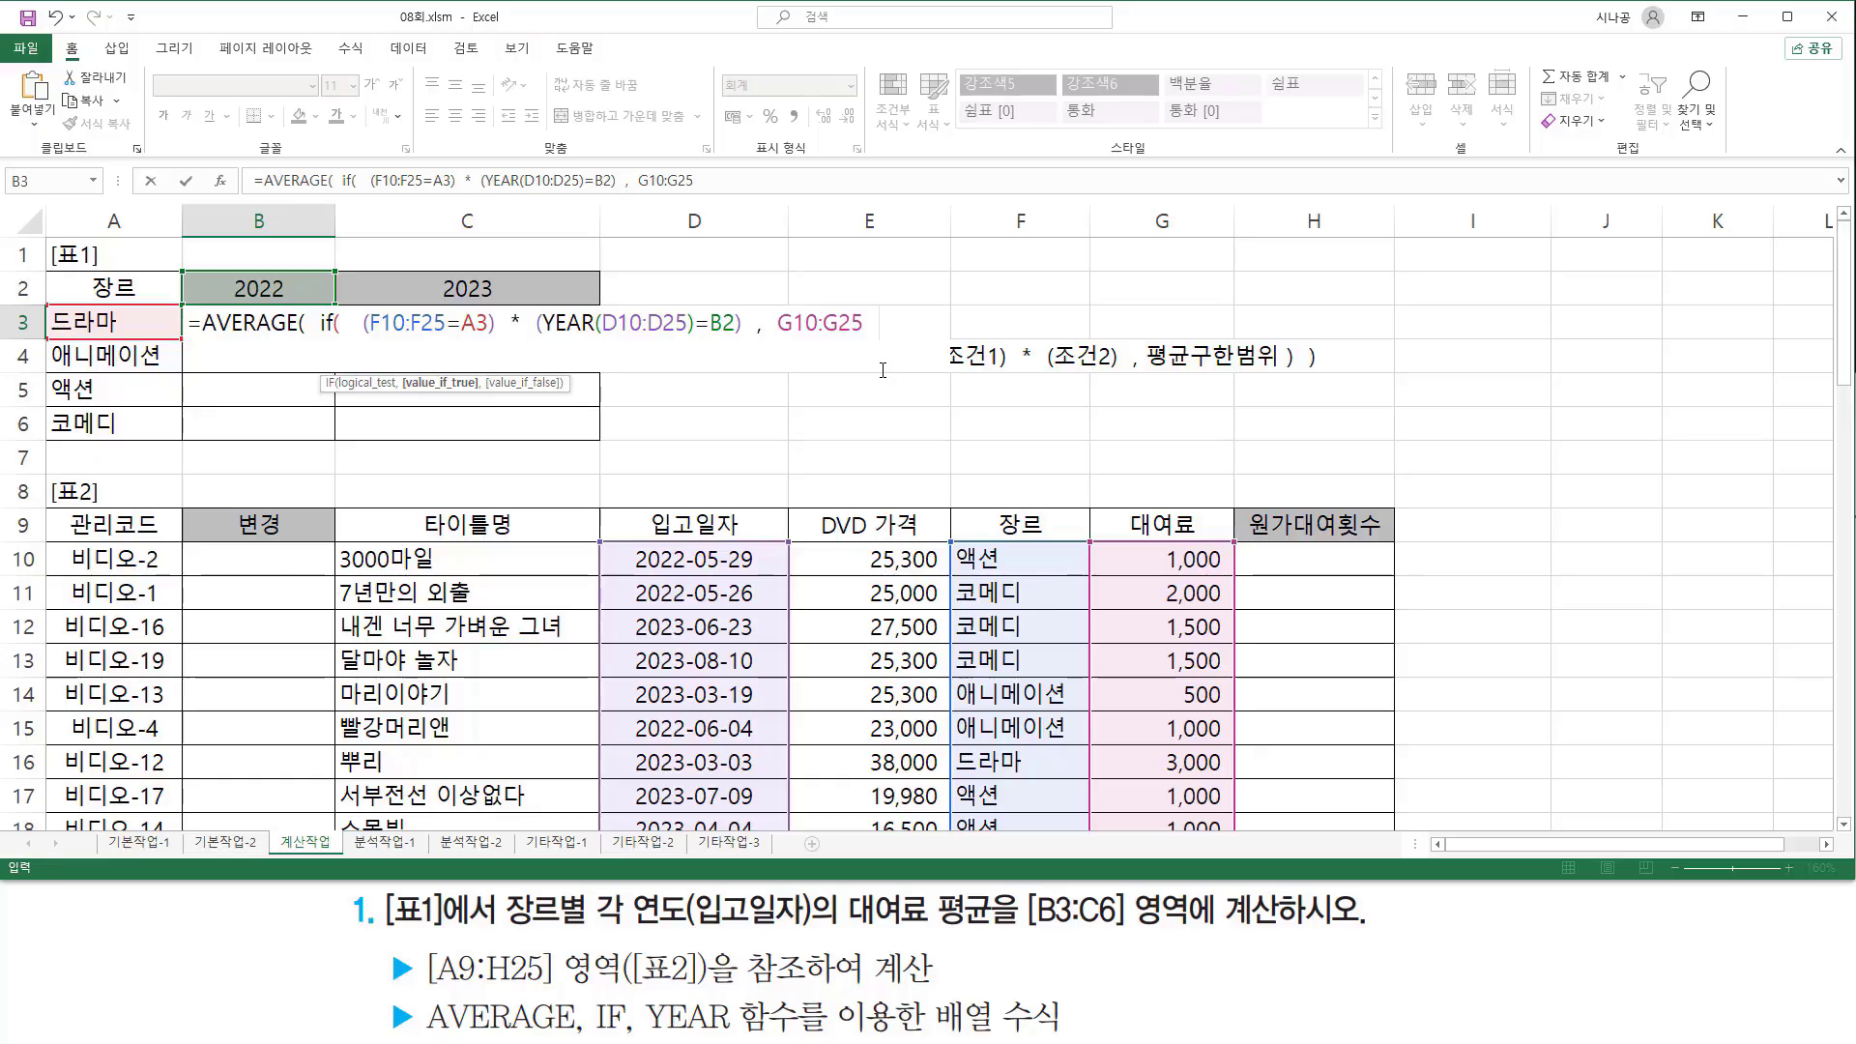
type(")")
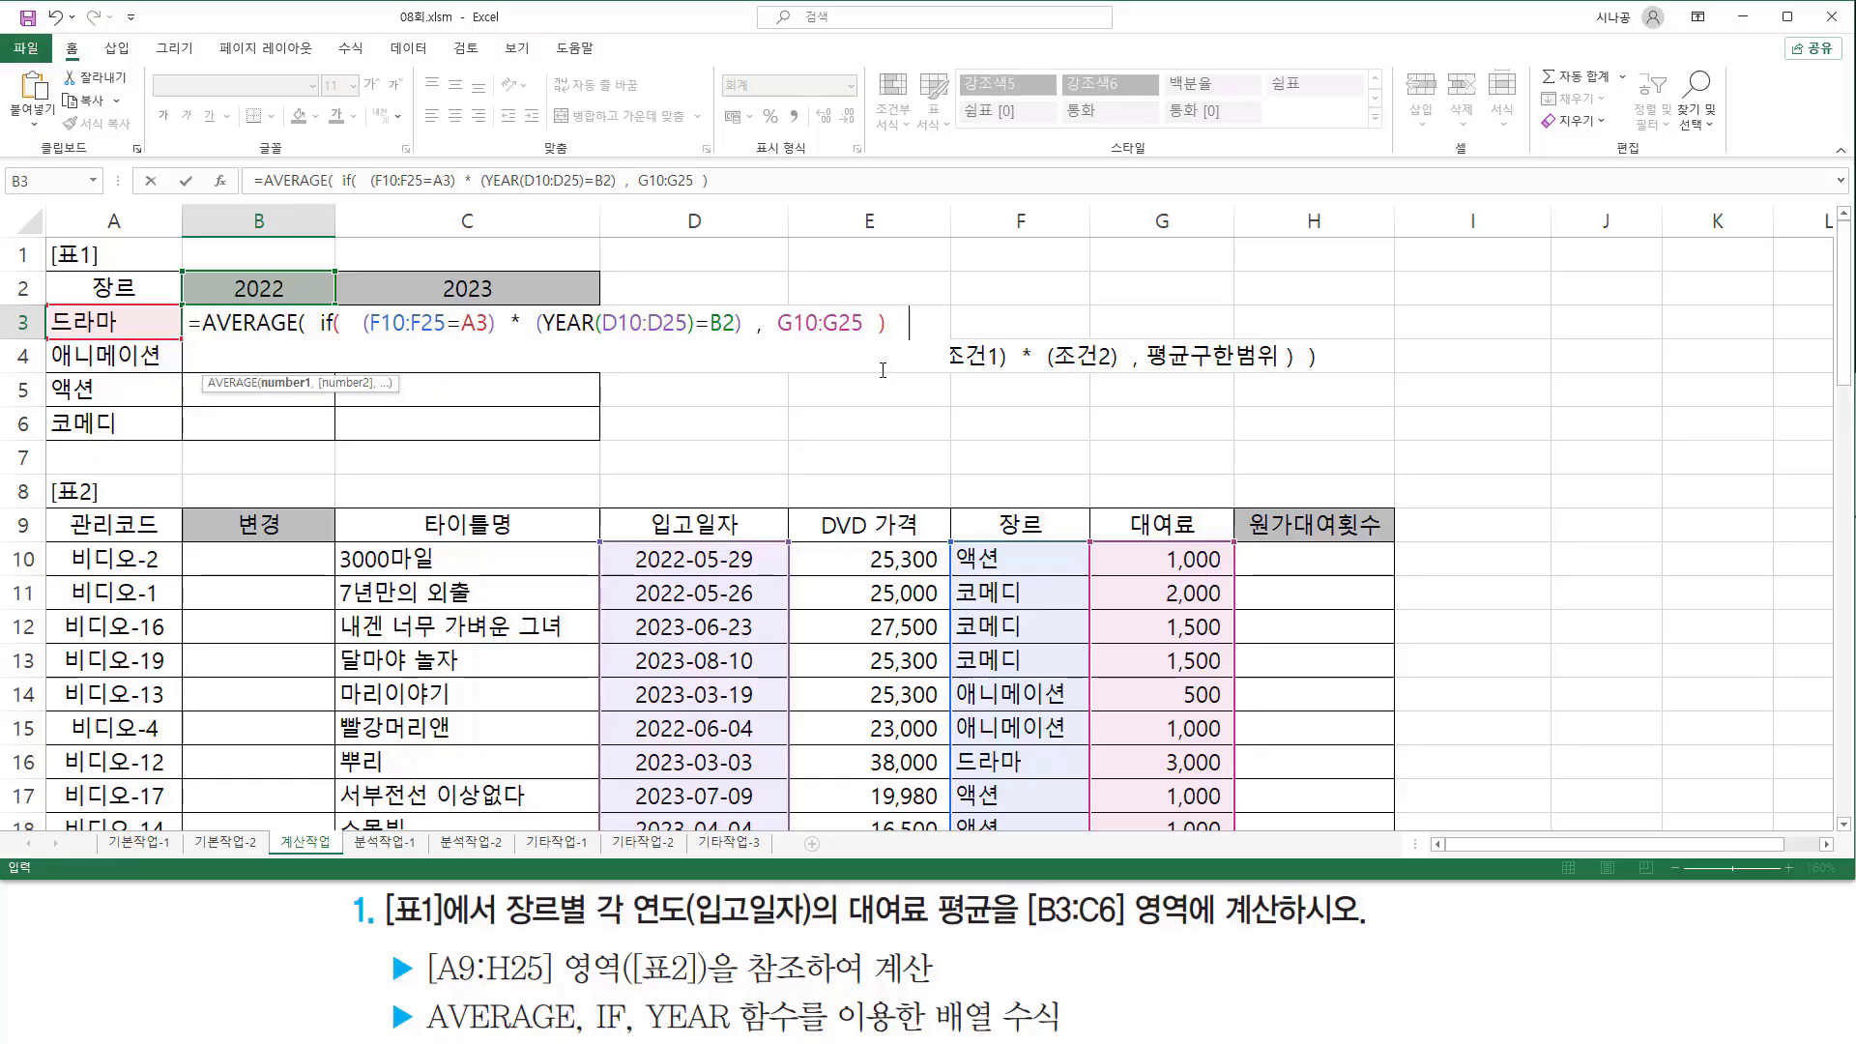
type("   )")
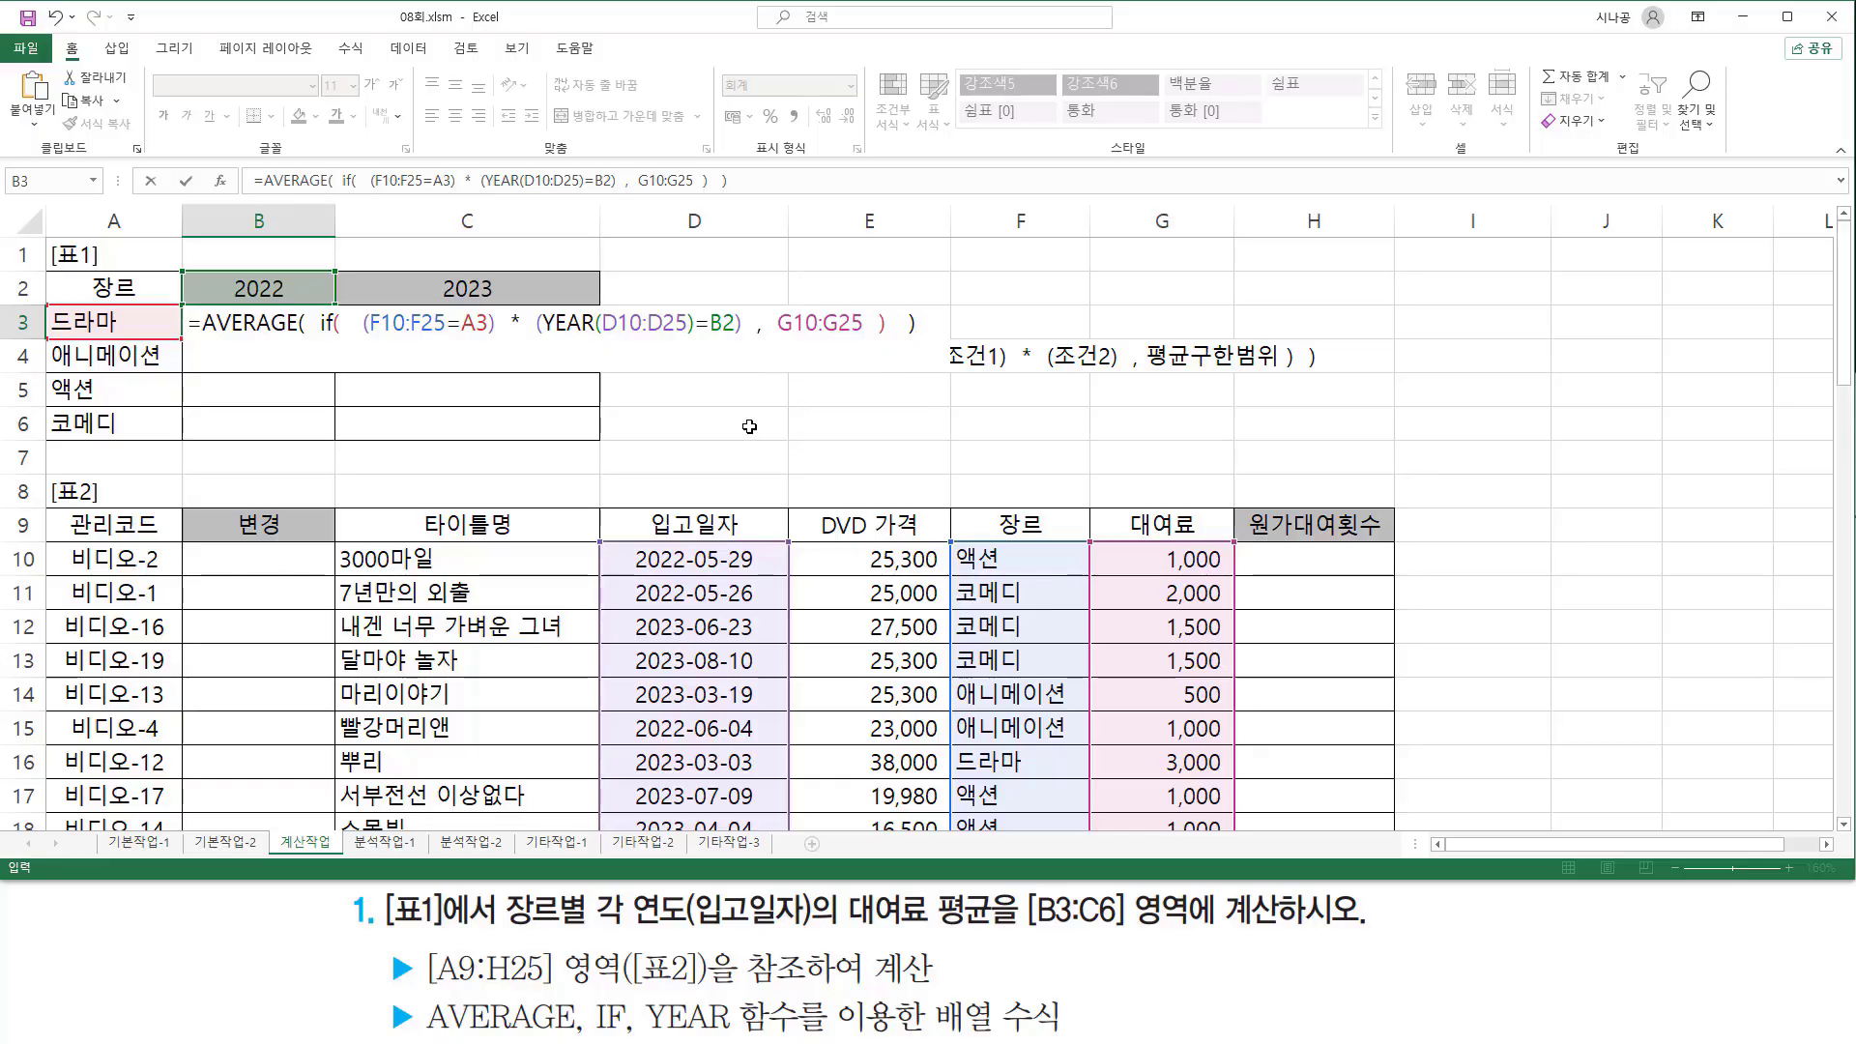
left_click_drag(618, 558, 778, 830)
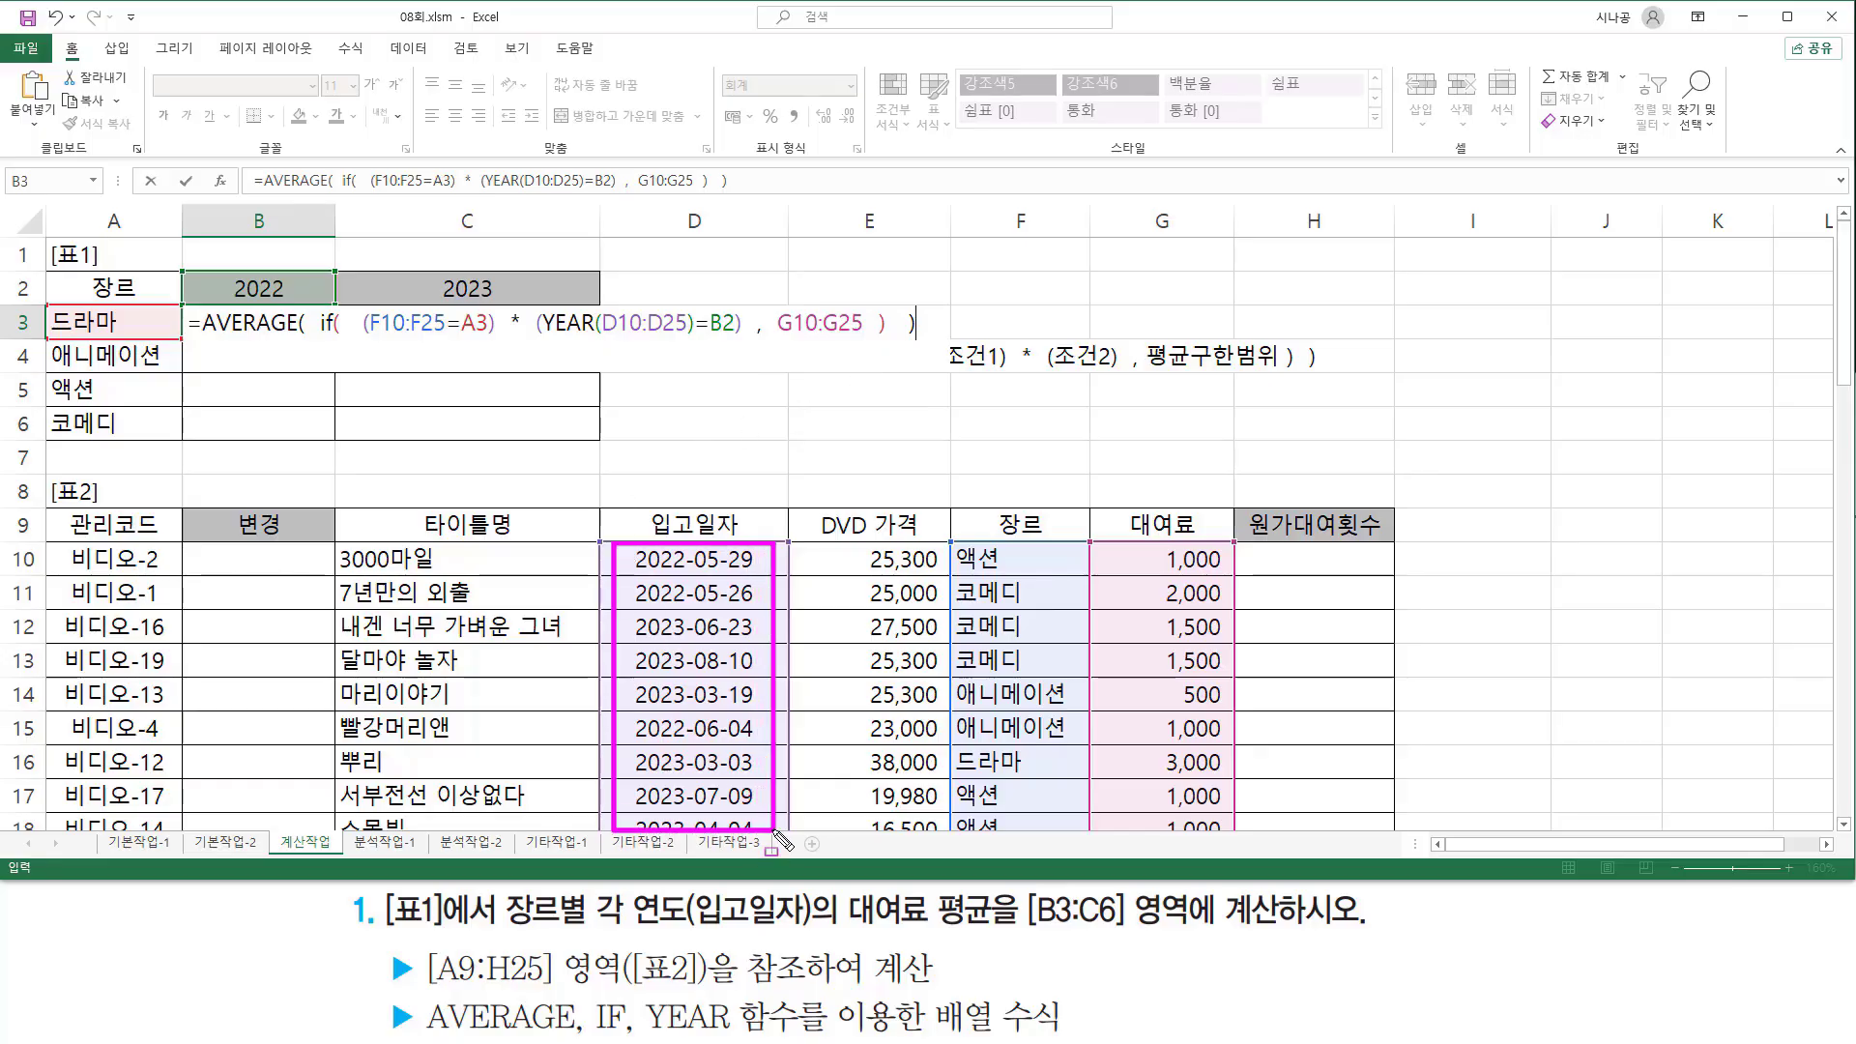
mouse_move(960, 551)
left_mouse_down()
mouse_move(1040, 791)
mouse_move(1076, 829)
left_mouse_up()
mouse_move(1103, 543)
left_mouse_down()
mouse_move(1220, 831)
mouse_move(1216, 793)
left_mouse_up()
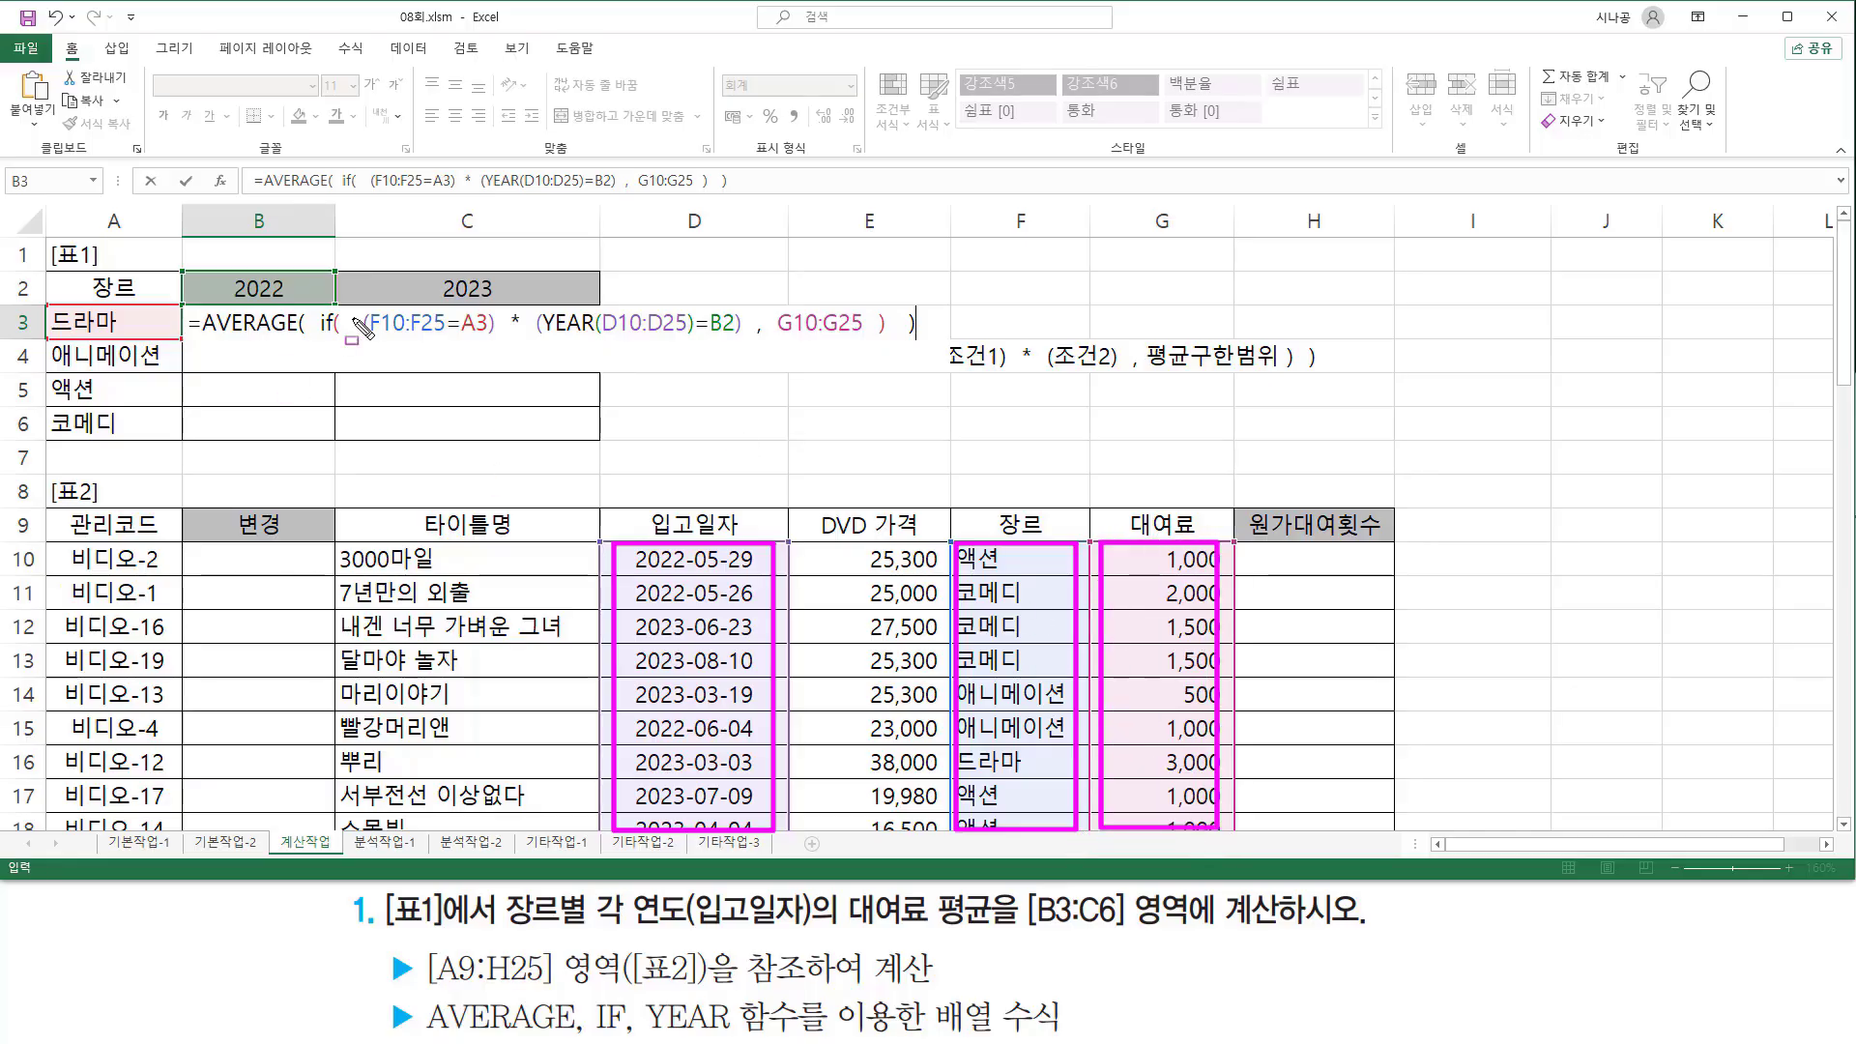
key("Escape")
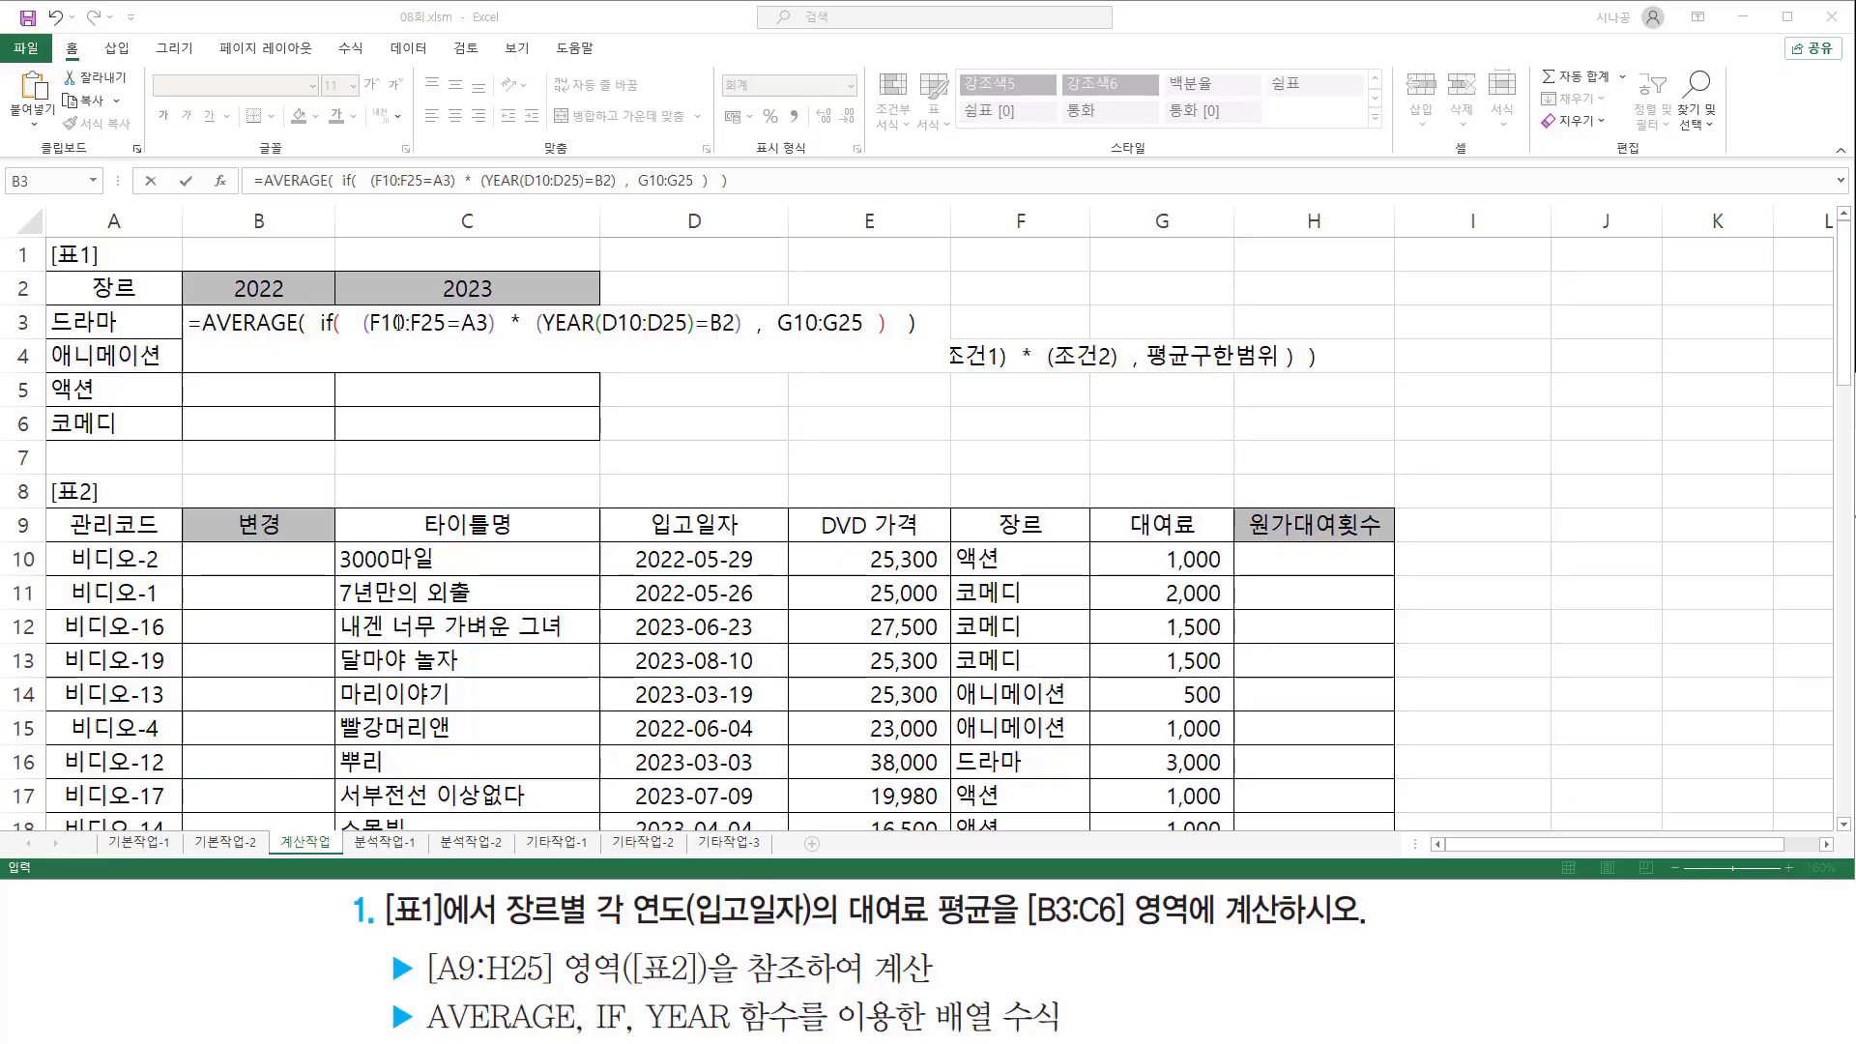
Step: Make the formula's three table ranges absolute as $F$10:$F$25, $D$10:$D$25 and $G$10:$G$25
left_click_drag(416, 322, 393, 322)
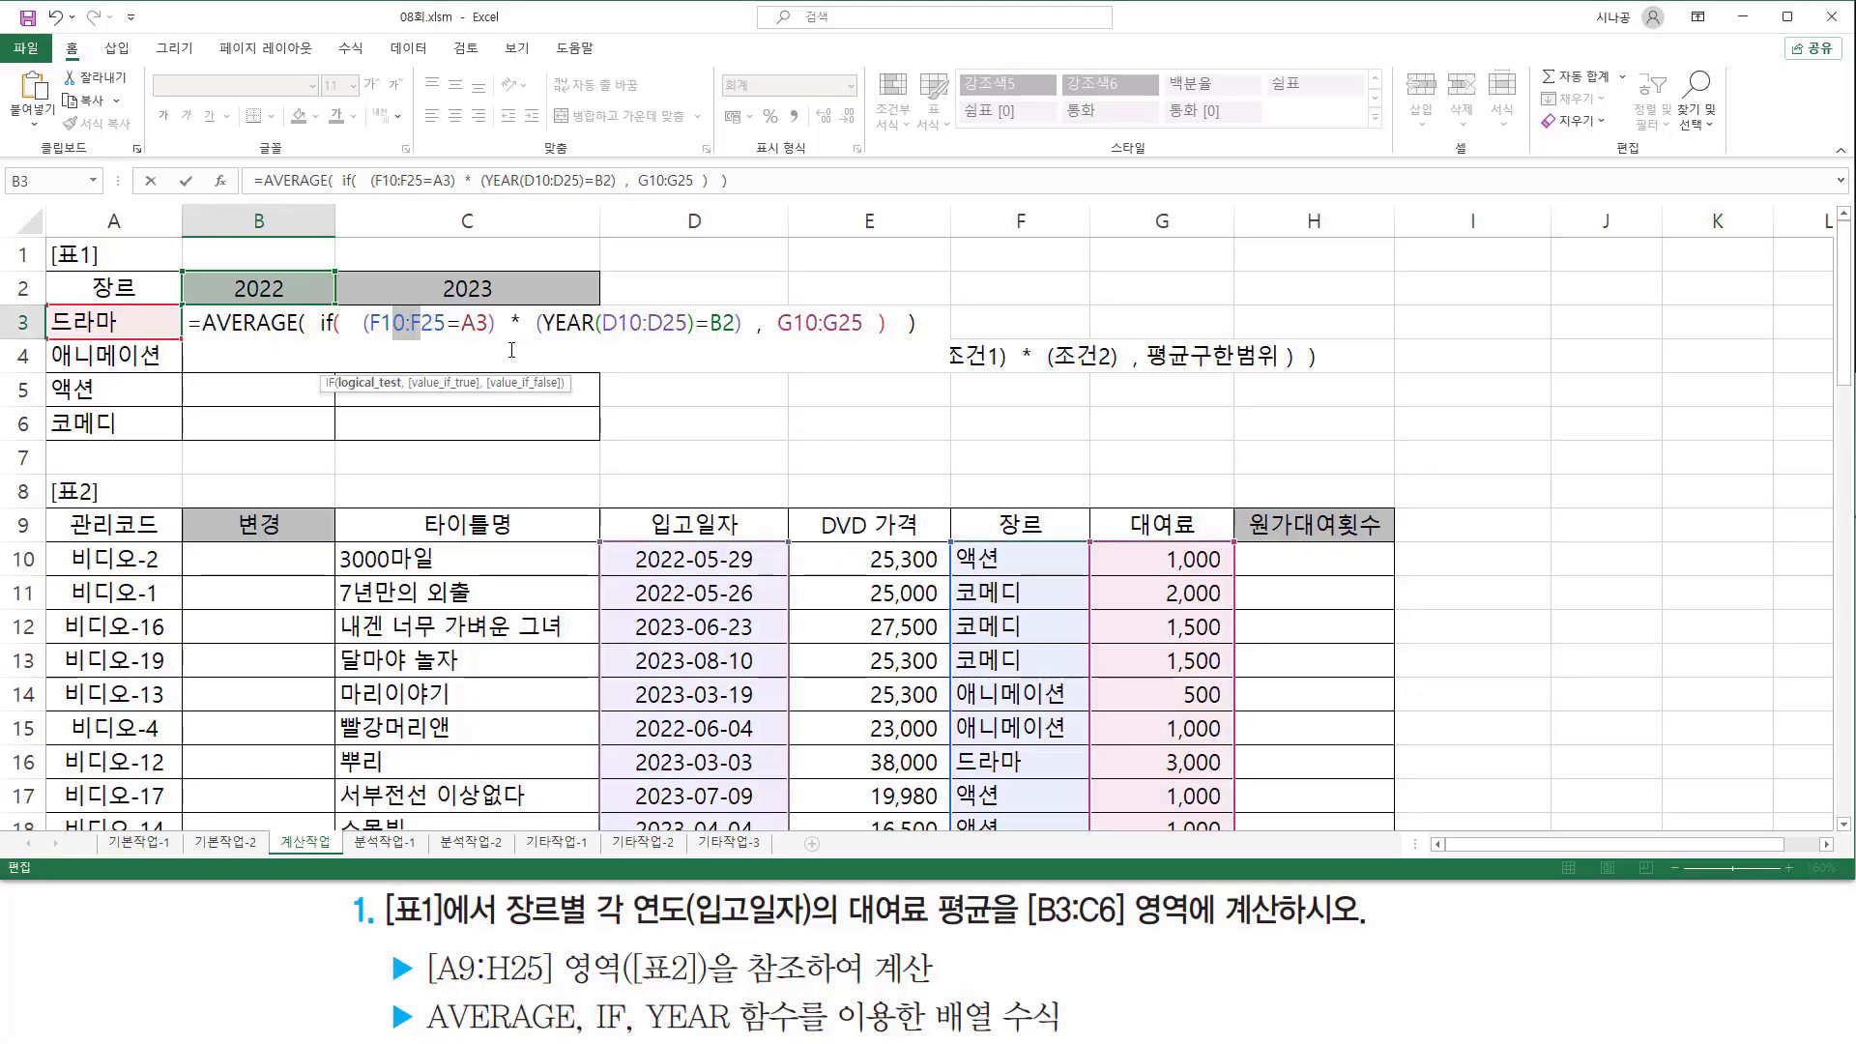
key("F4")
left_click_drag(674, 322, 728, 322)
key("F4")
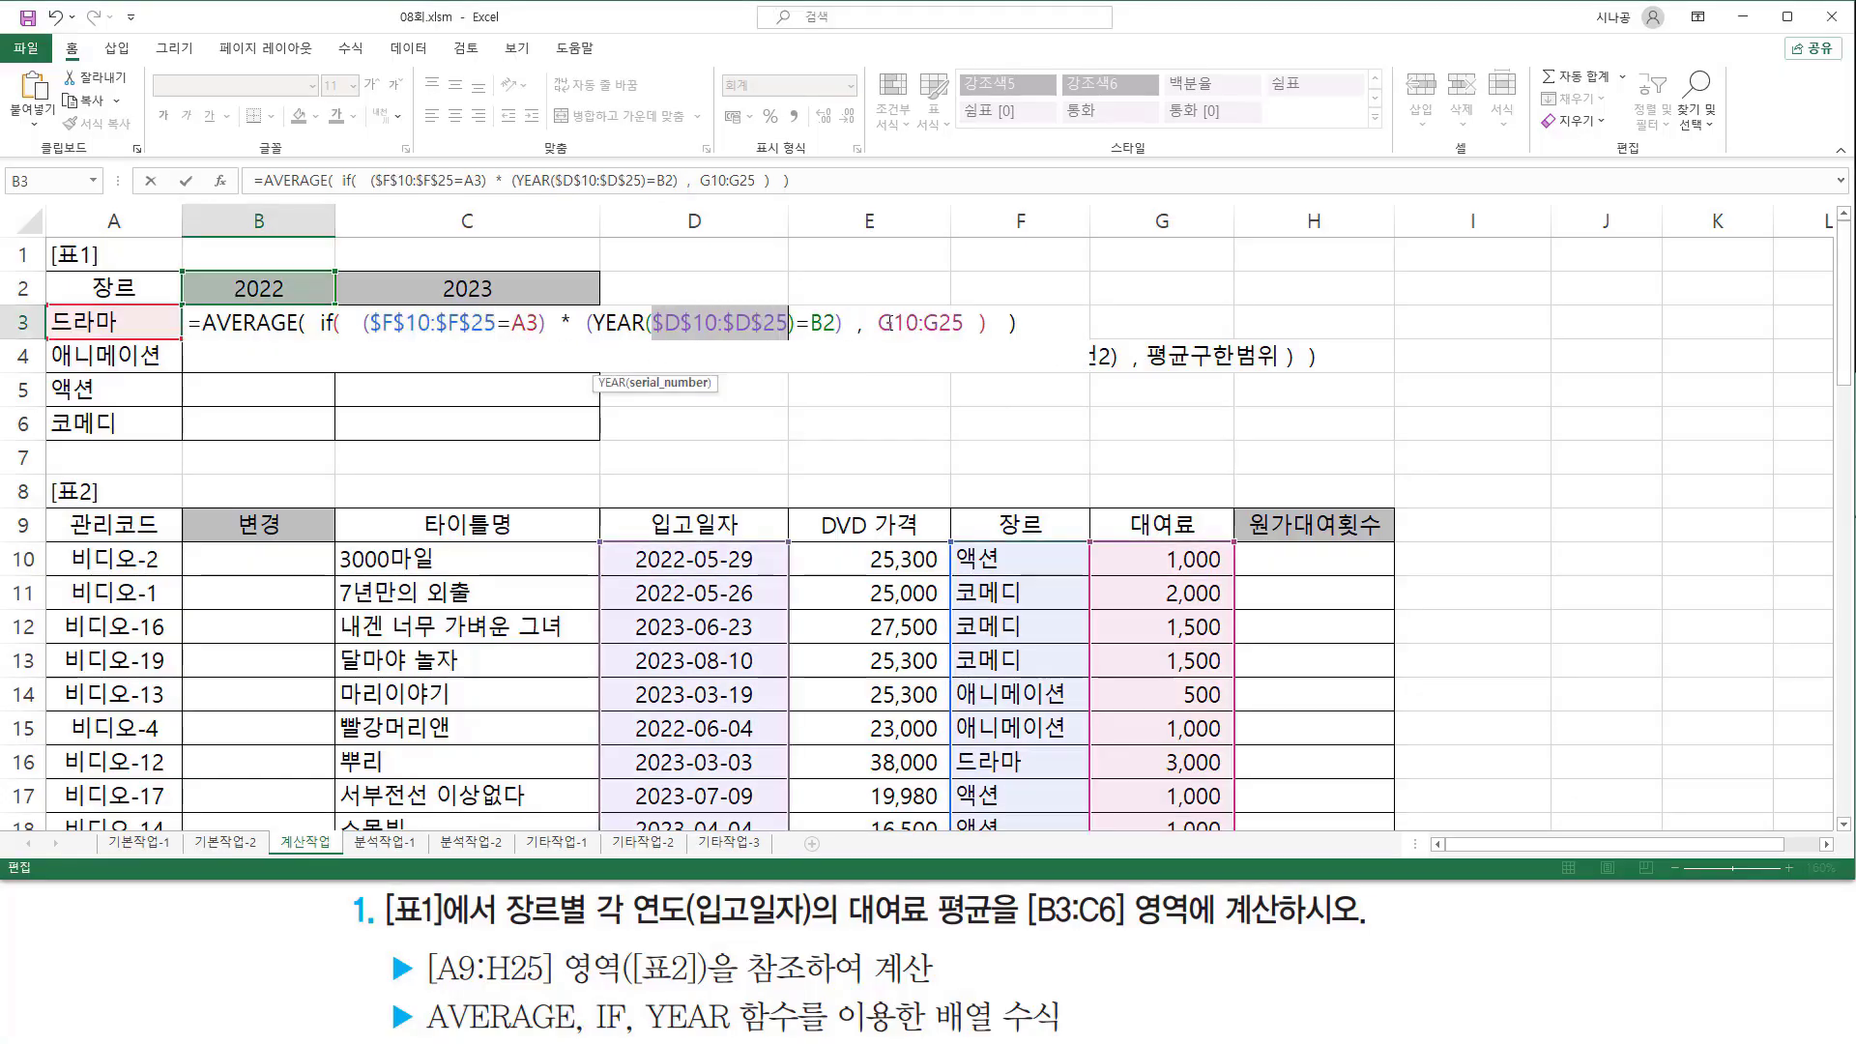
left_click_drag(906, 322, 953, 322)
key("F4")
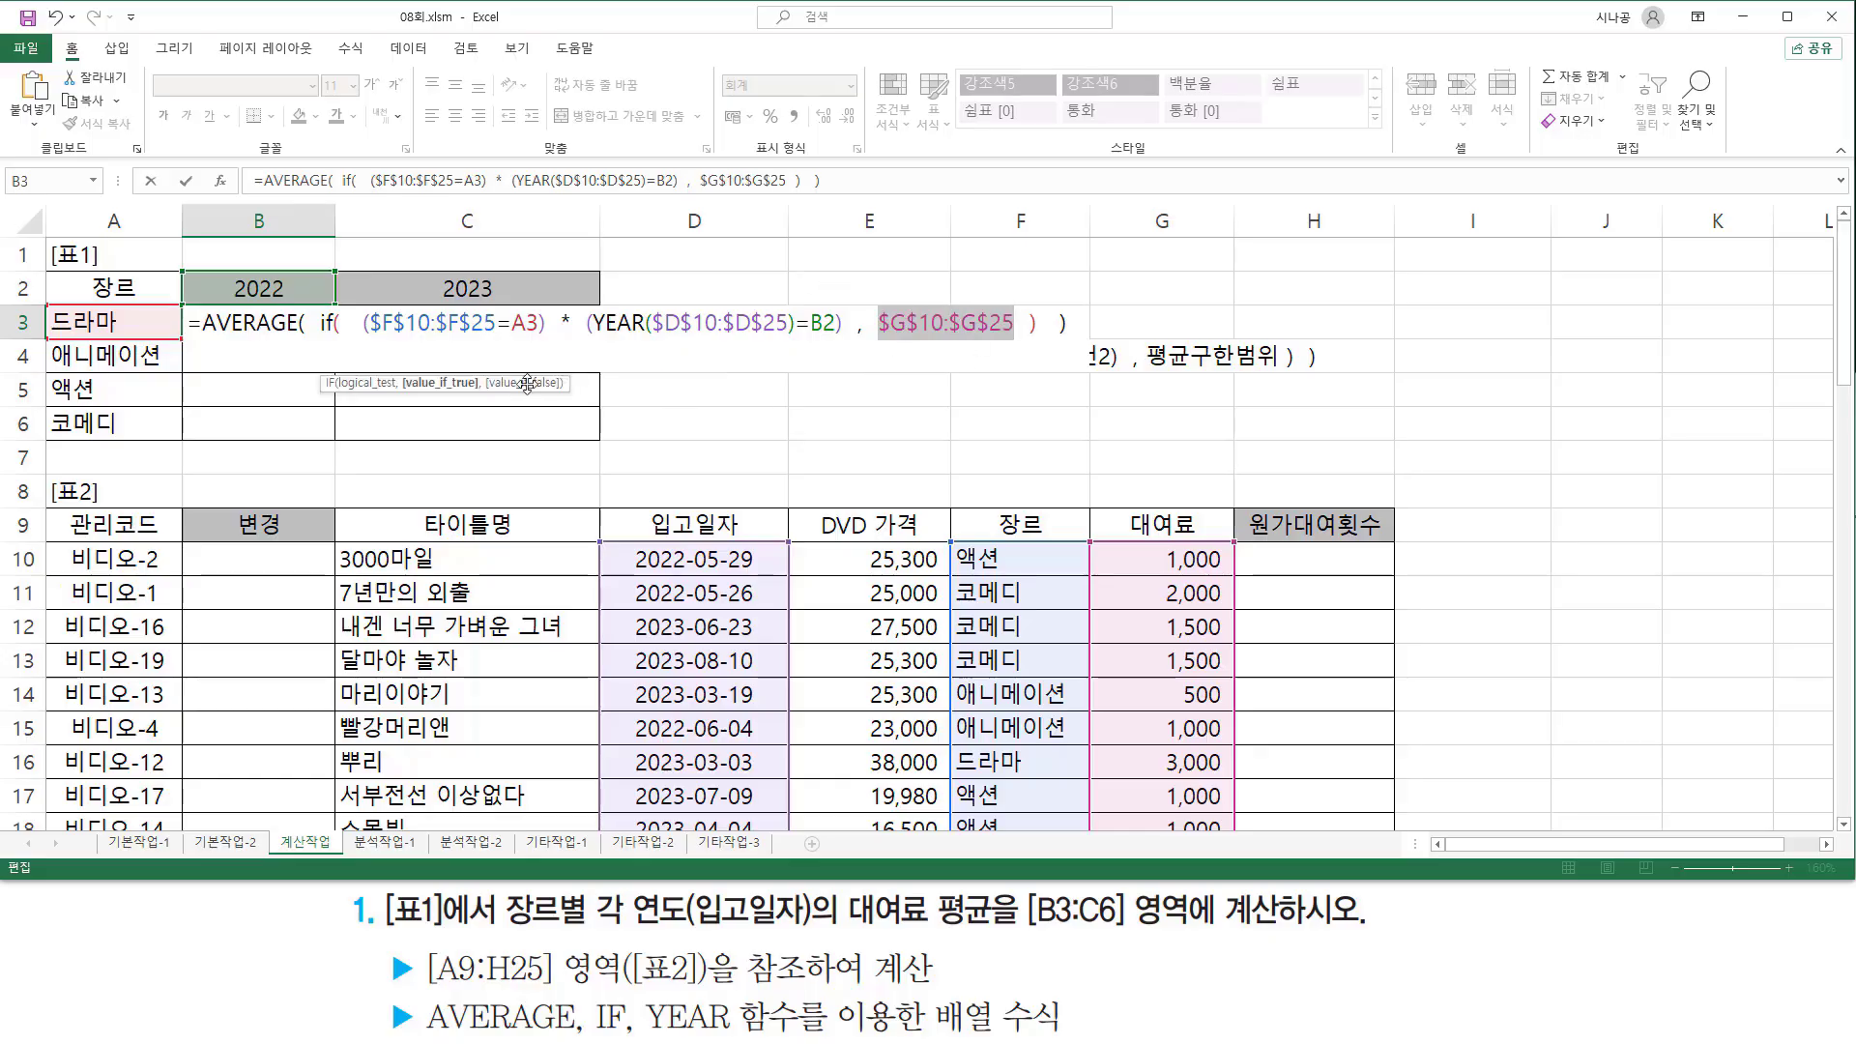
left_click(977, 326)
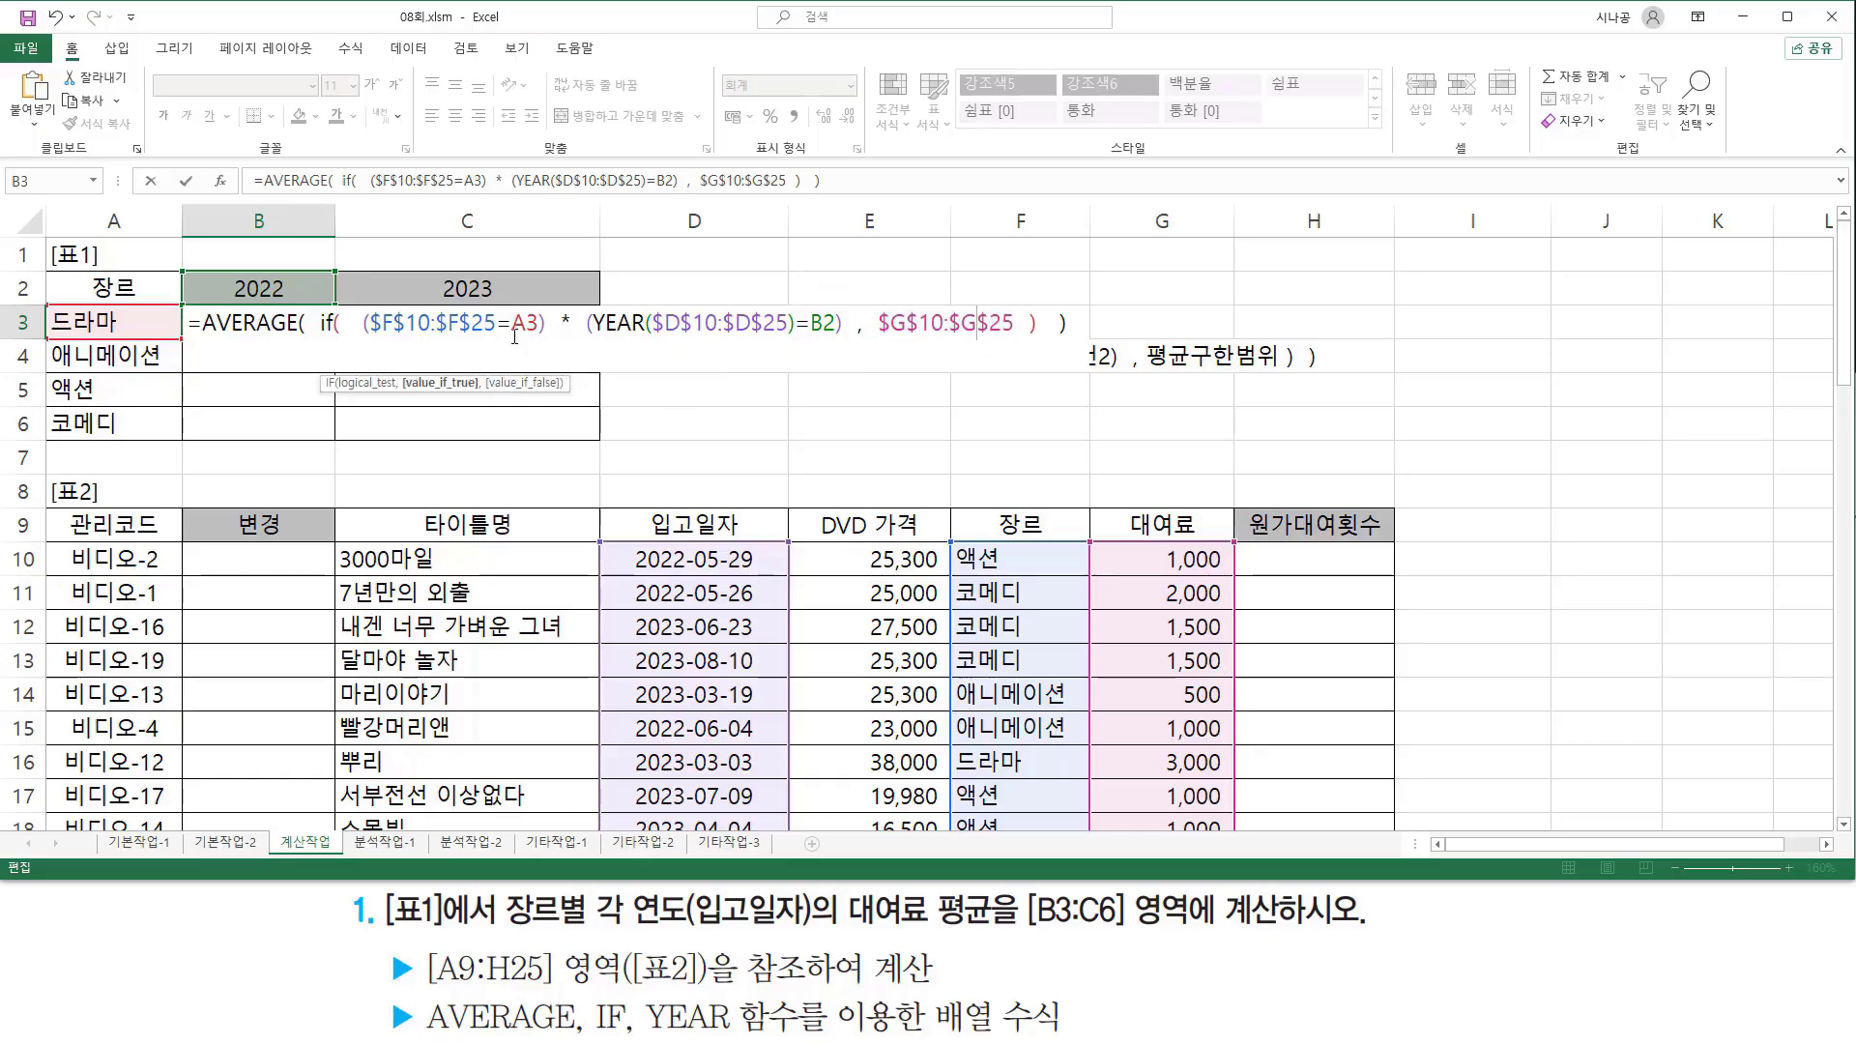
Step: Enter the B3 formula as an array formula, keeping the A3 and B2 references relative
left_click_drag(513, 322, 539, 323)
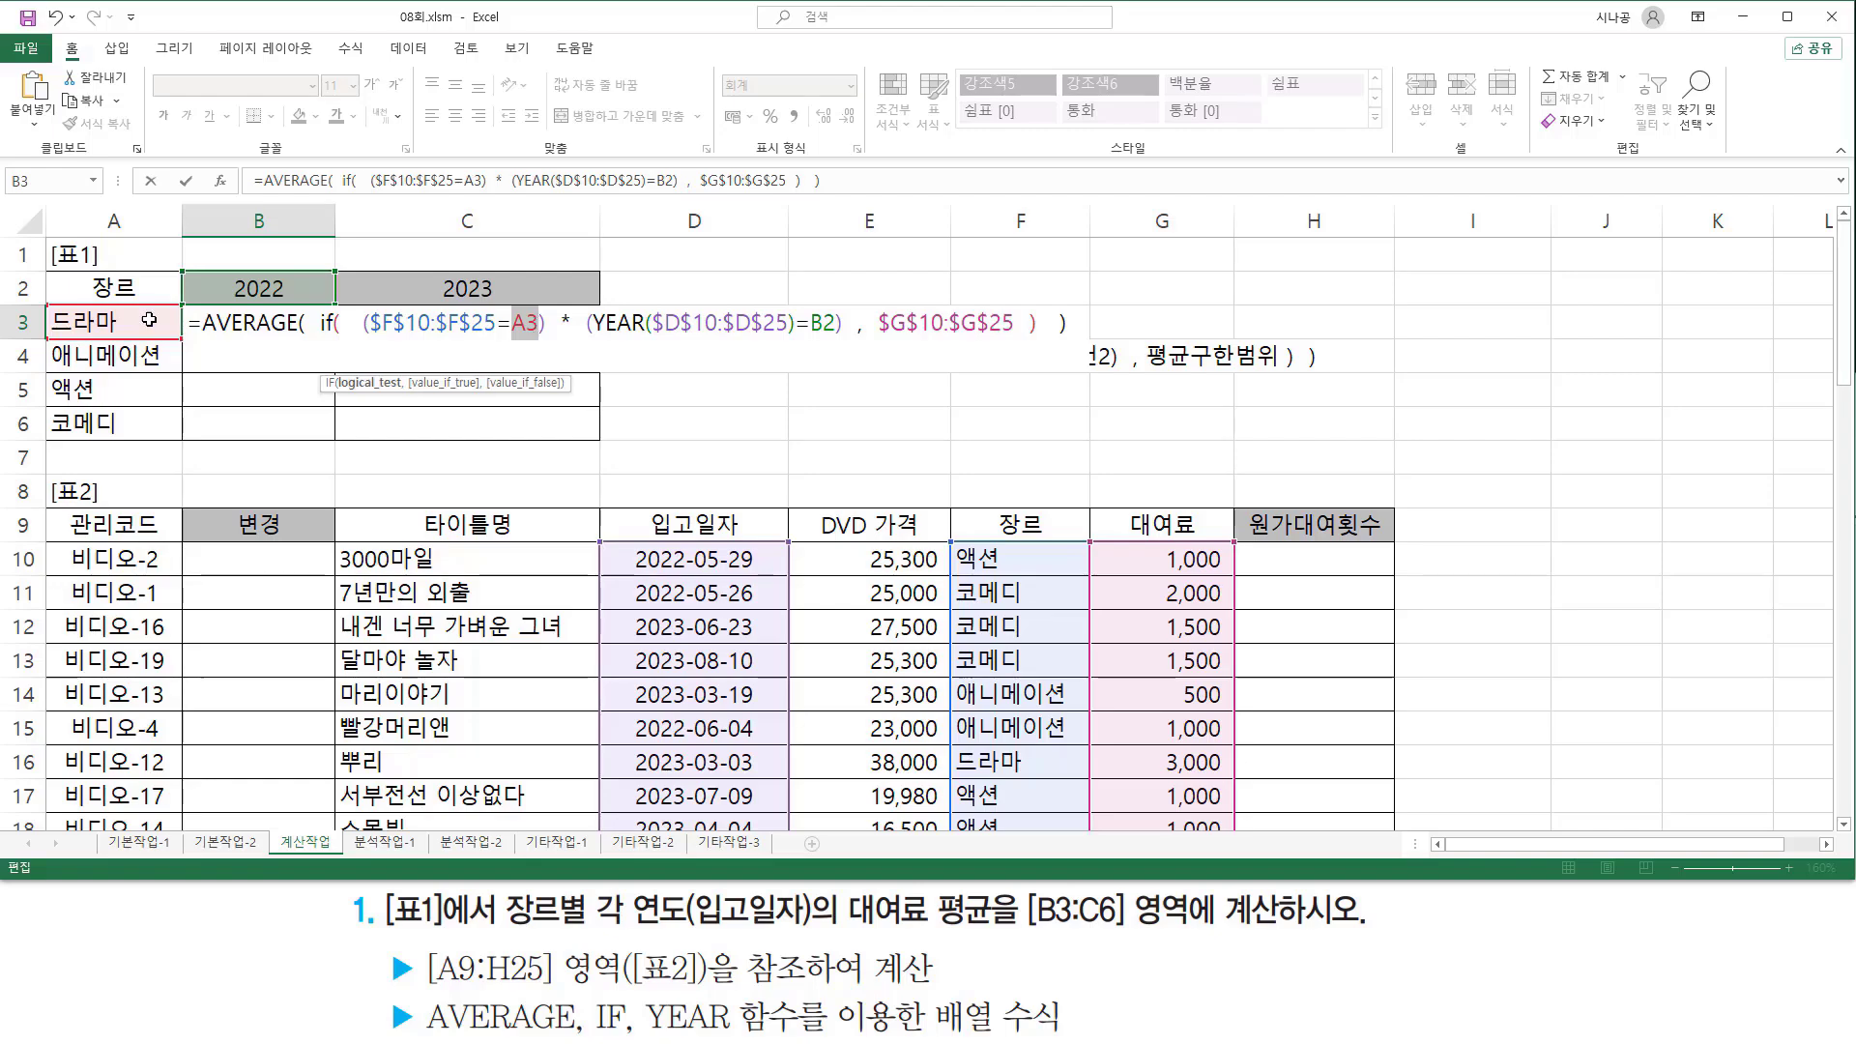
left_click(63, 319)
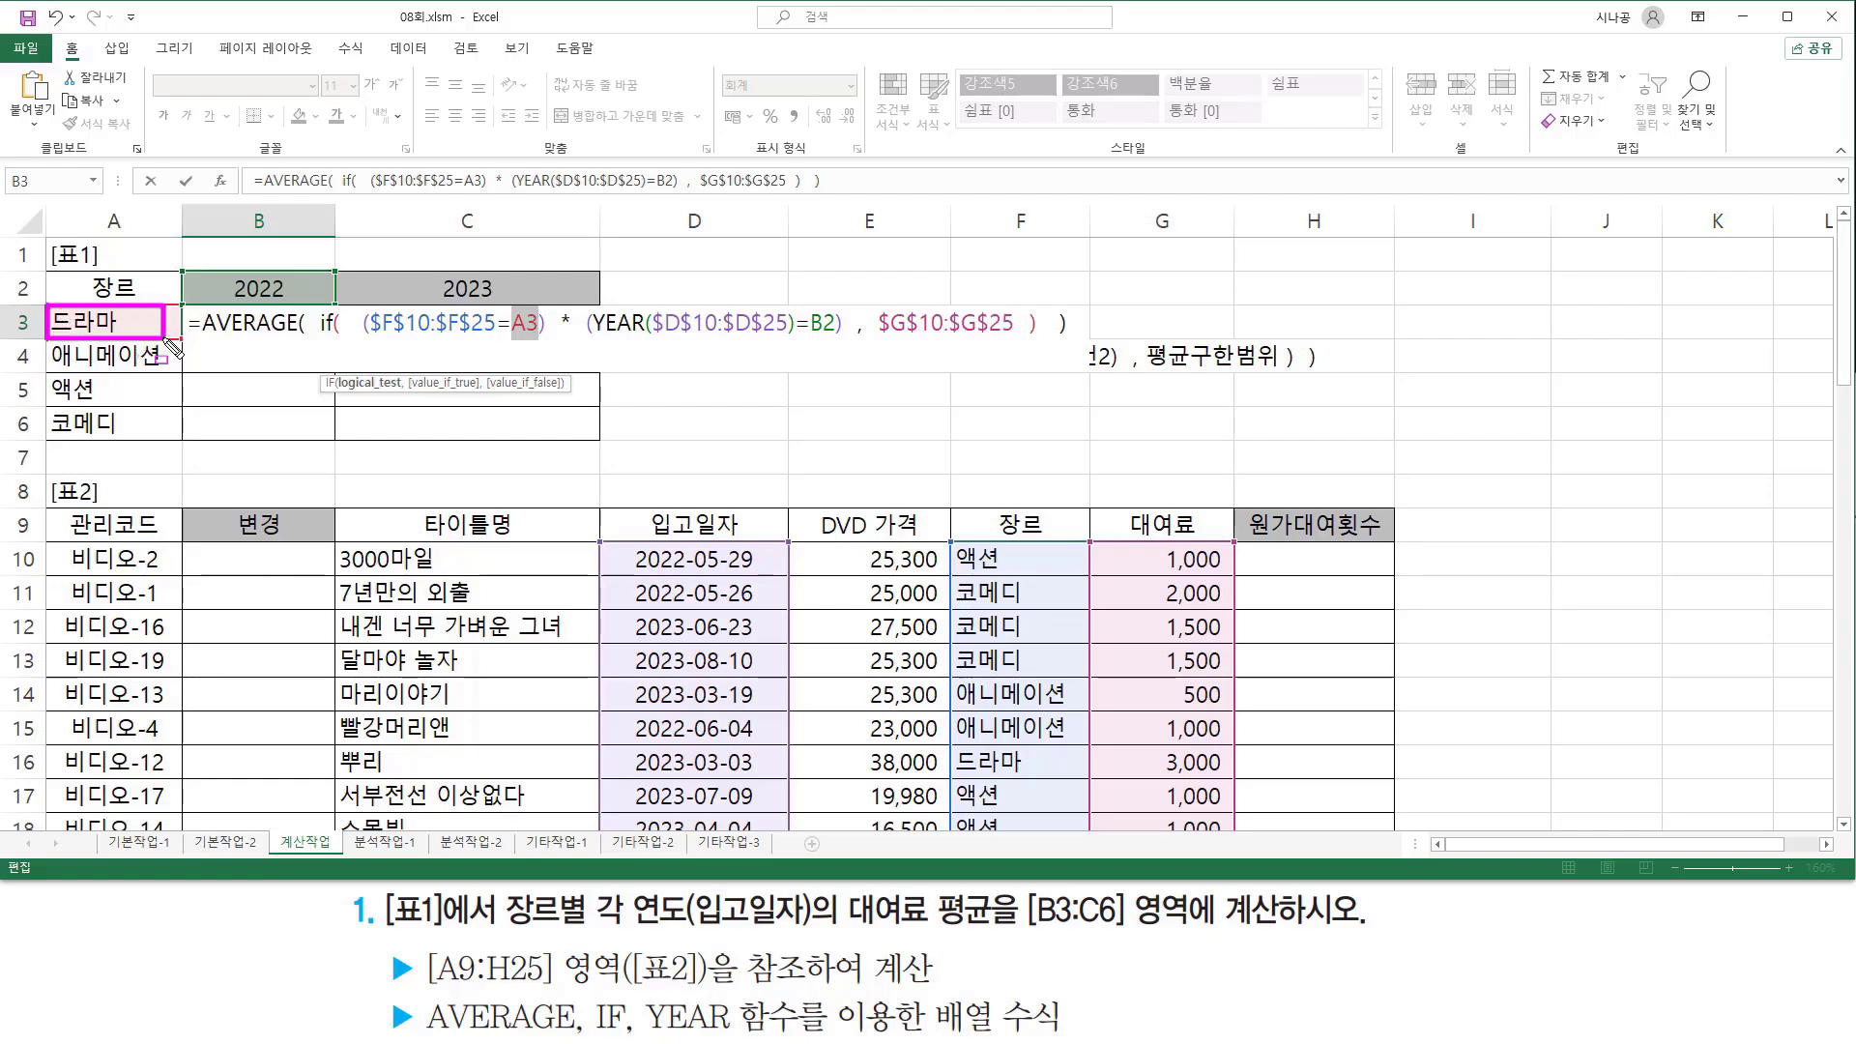
key("Escape")
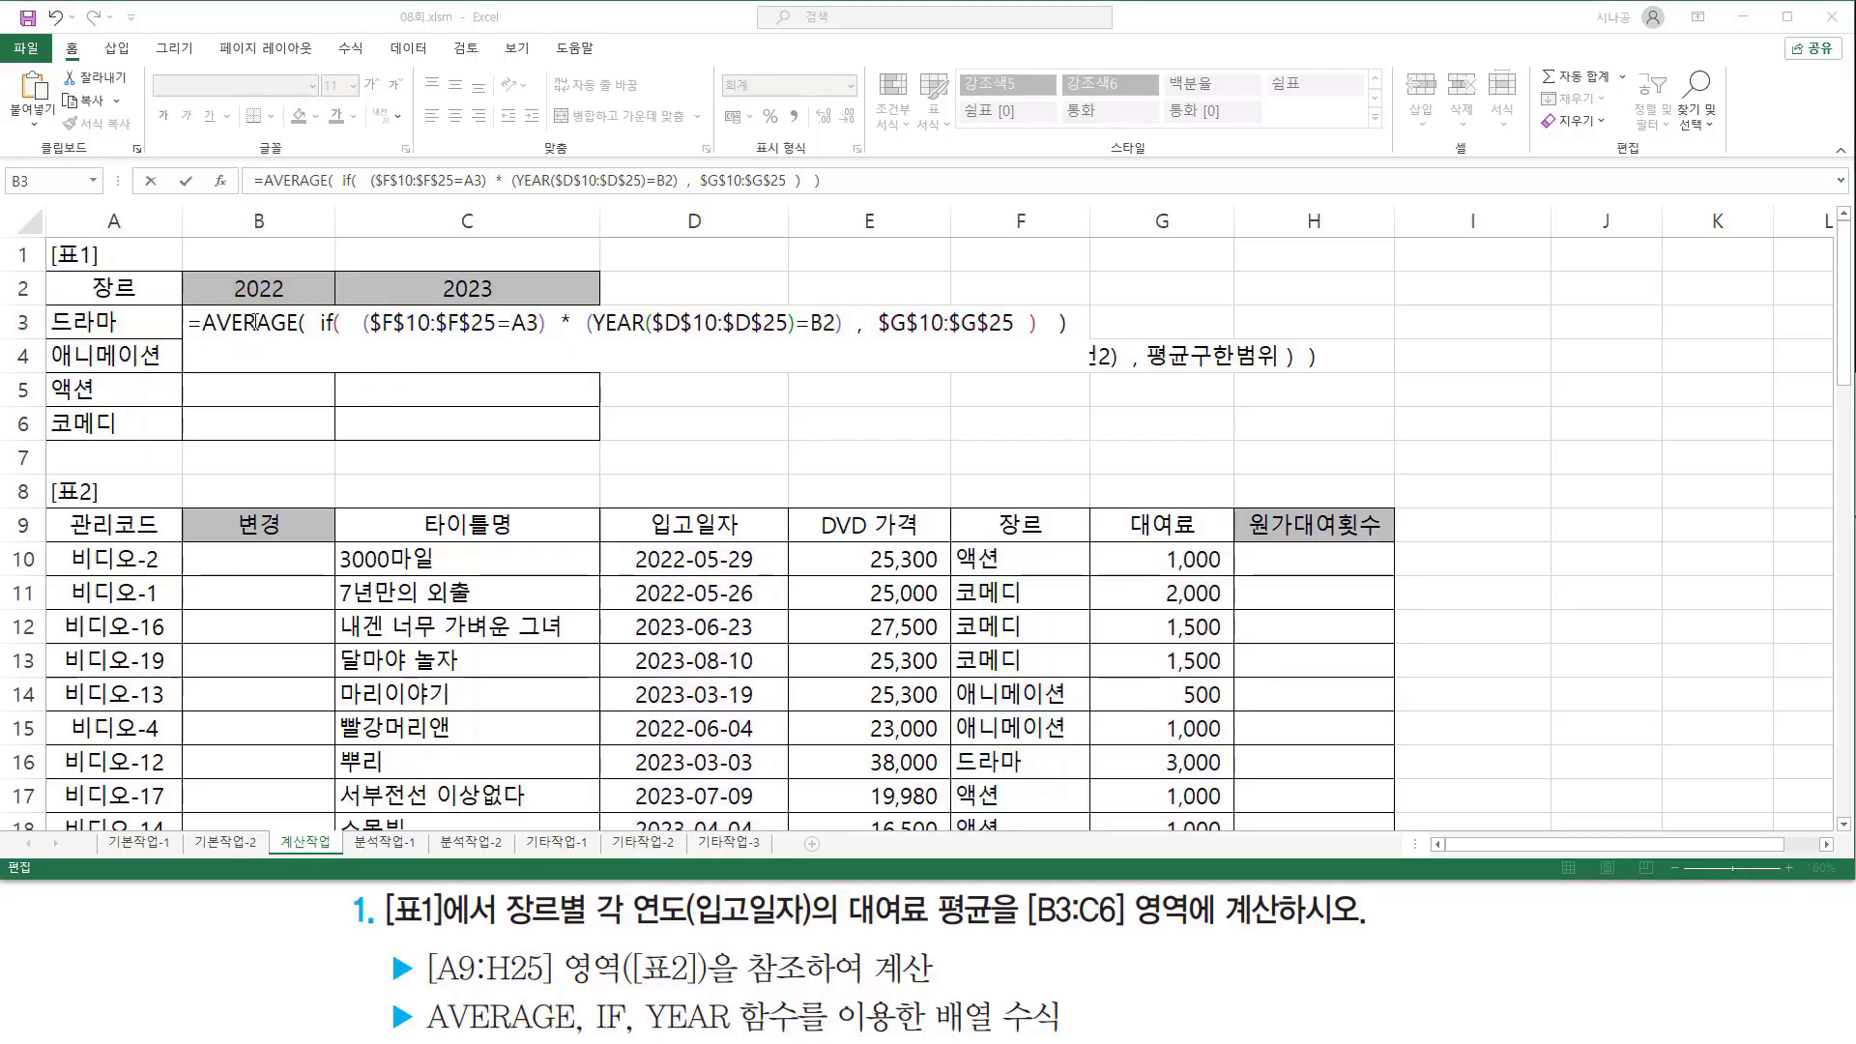
left_click(299, 322)
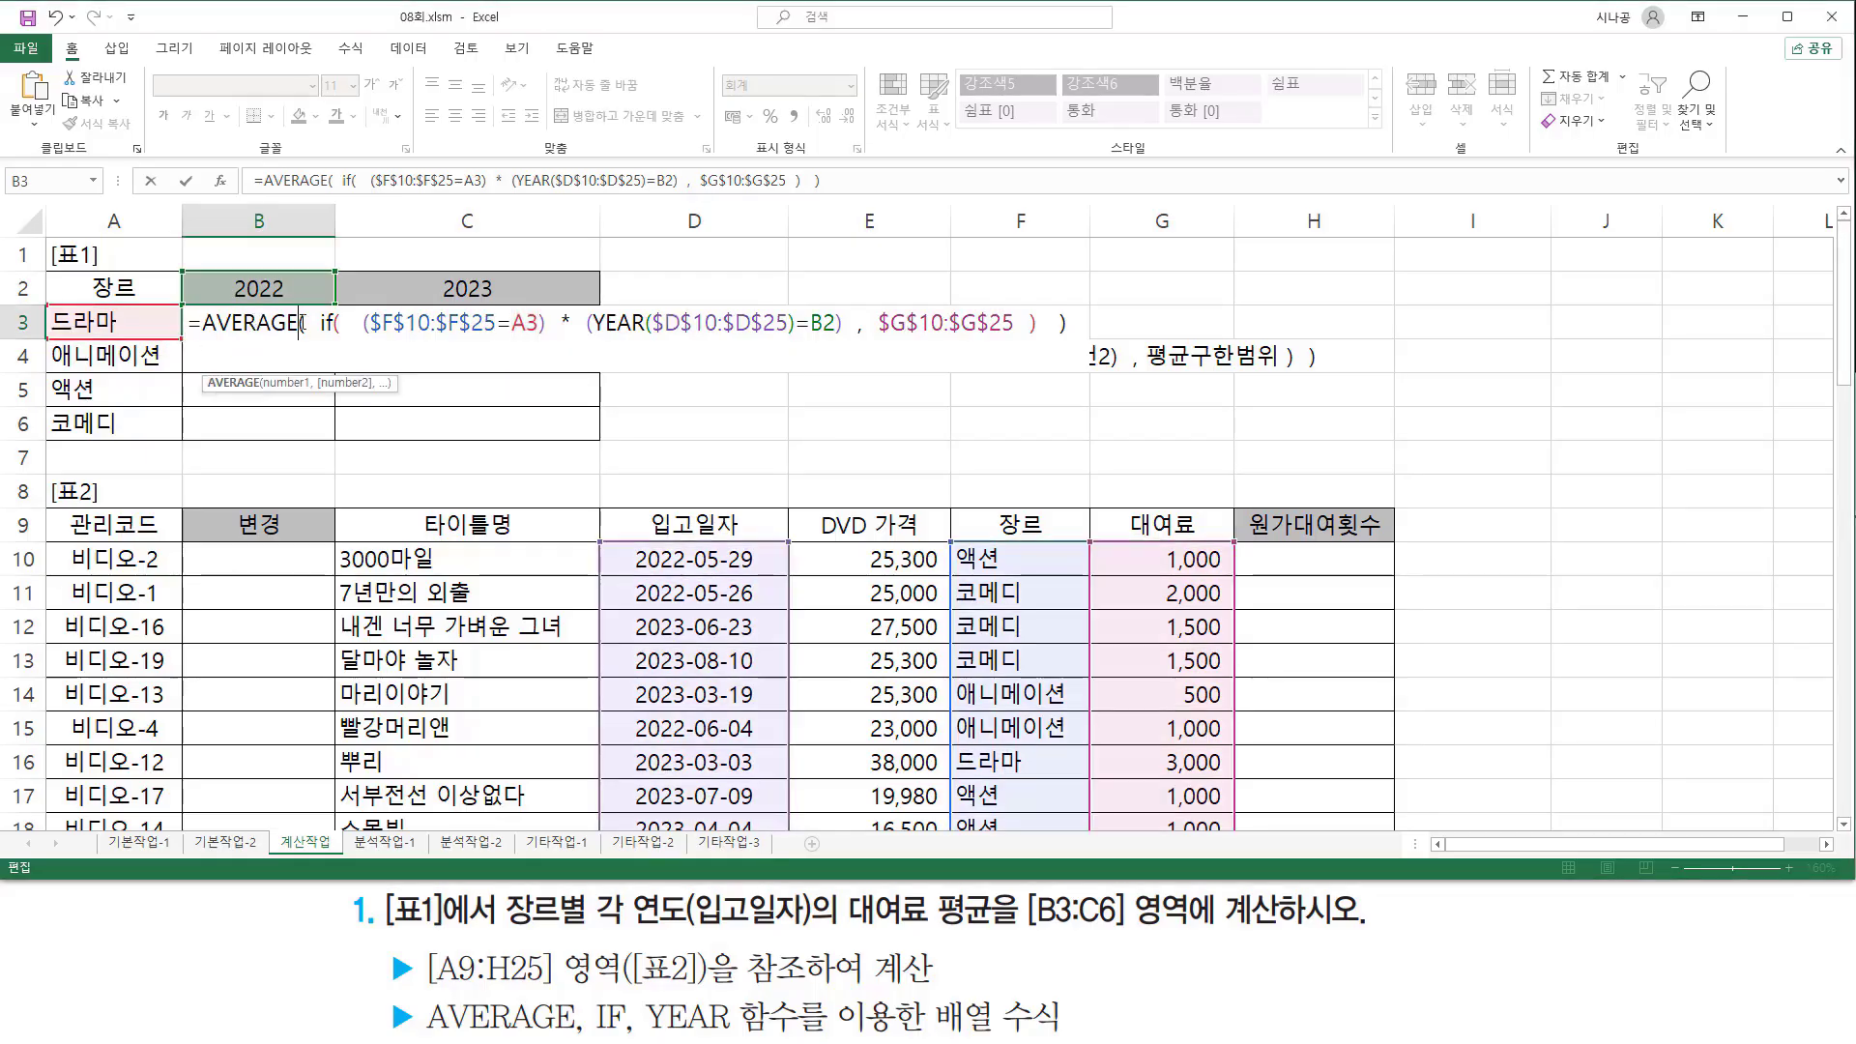
key("ctrl+shift+Return")
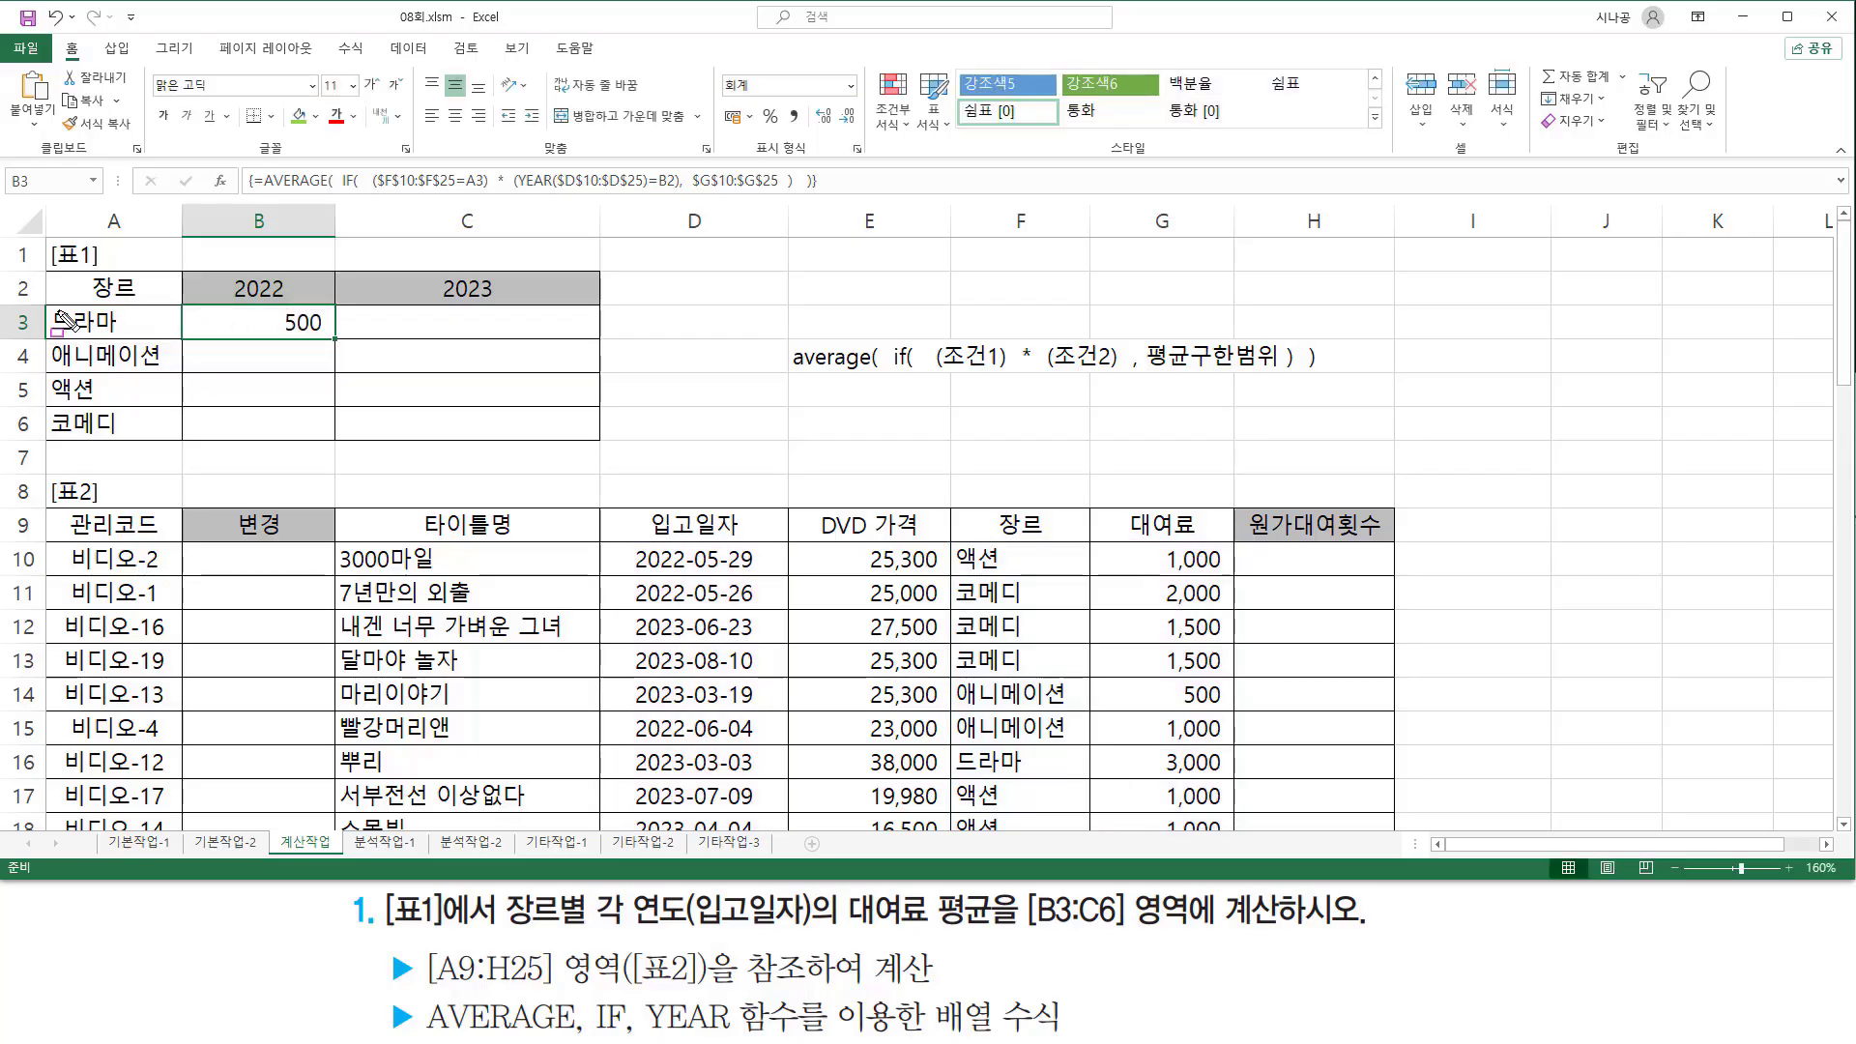
mouse_move(47, 301)
left_mouse_down()
mouse_move(147, 340)
mouse_move(308, 333)
left_mouse_up()
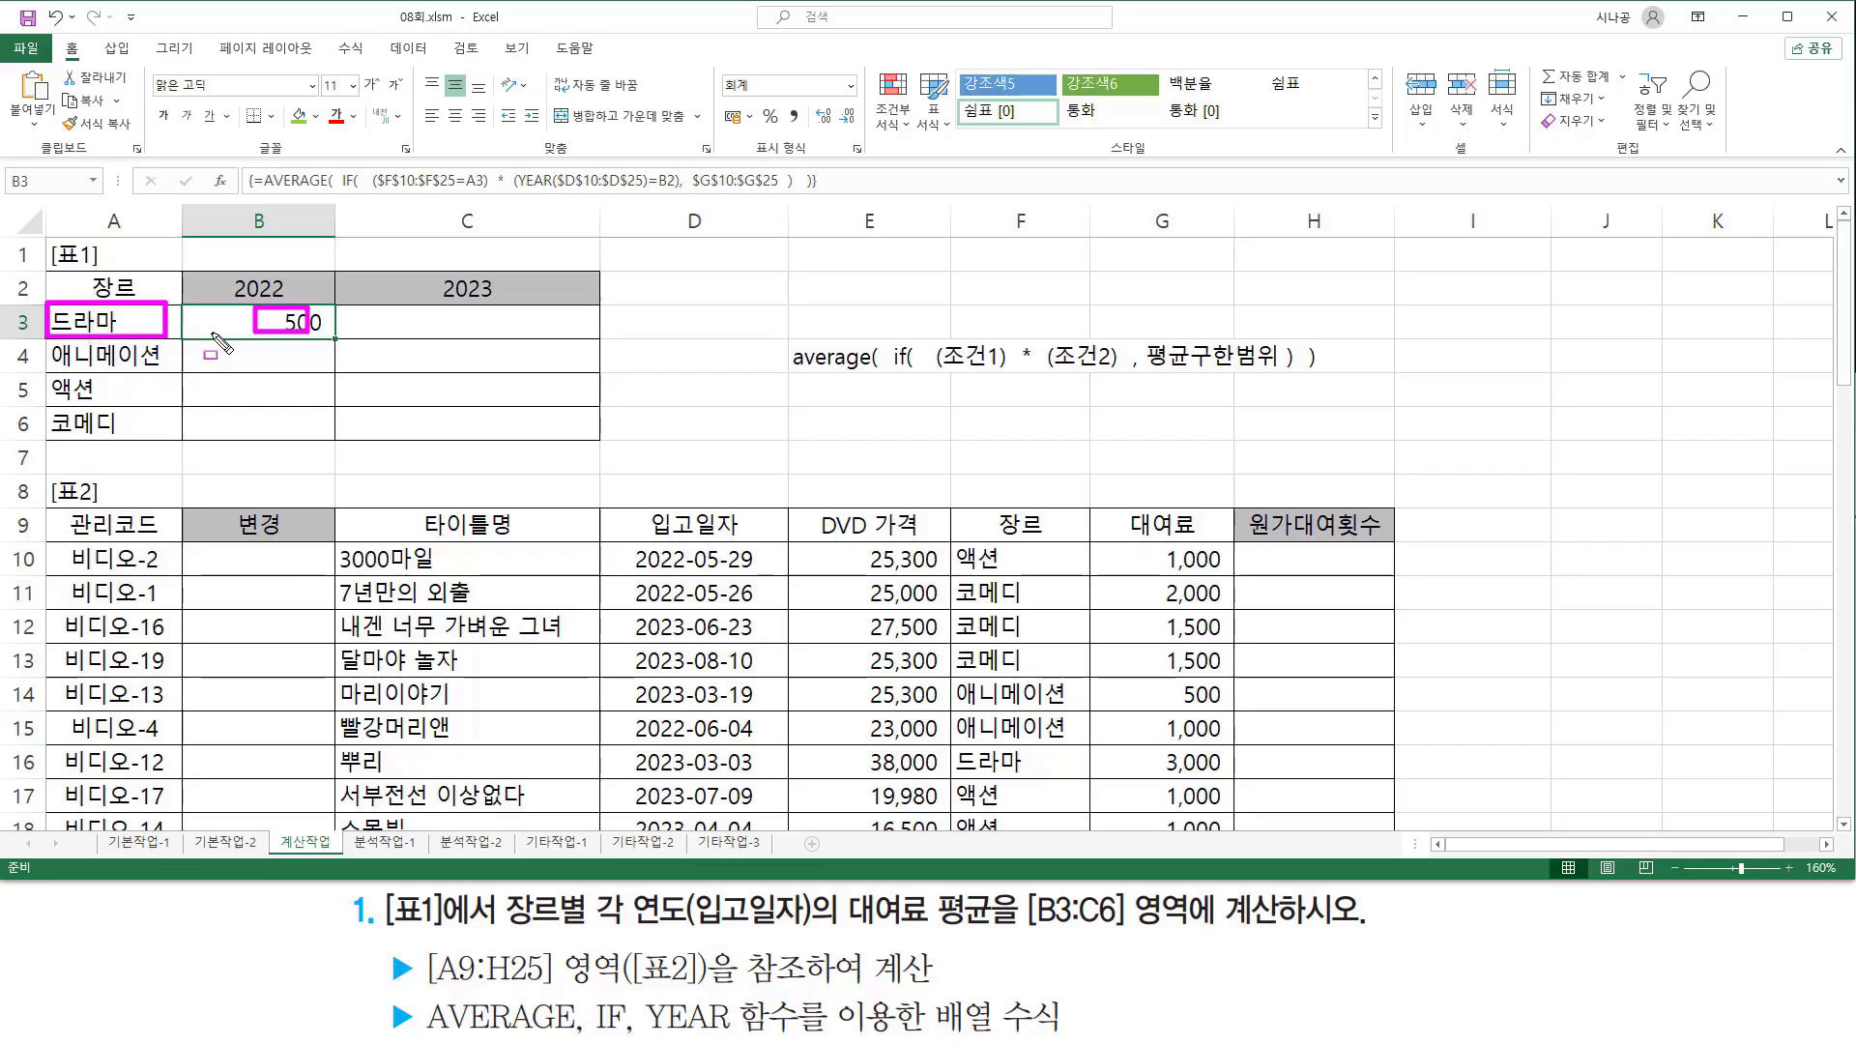
left_click_drag(242, 346, 303, 366)
left_click_drag(53, 342, 299, 396)
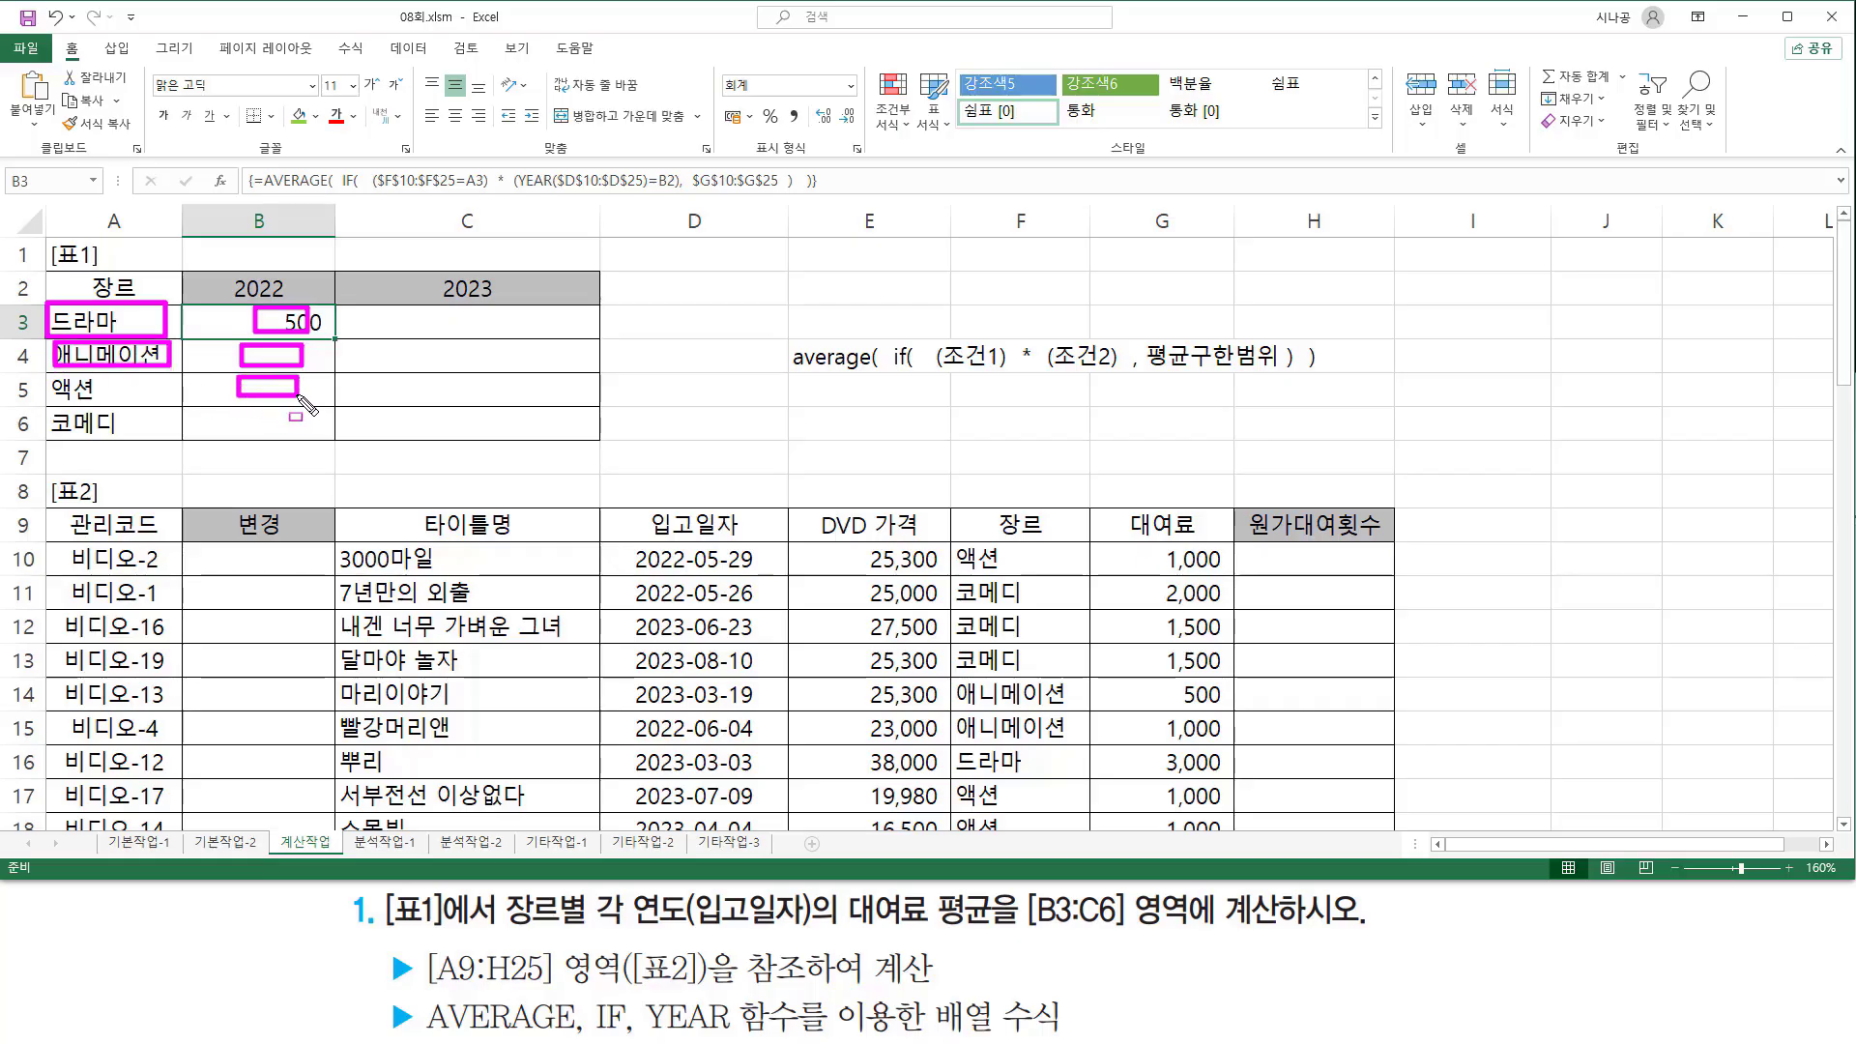
left_click_drag(48, 373, 101, 398)
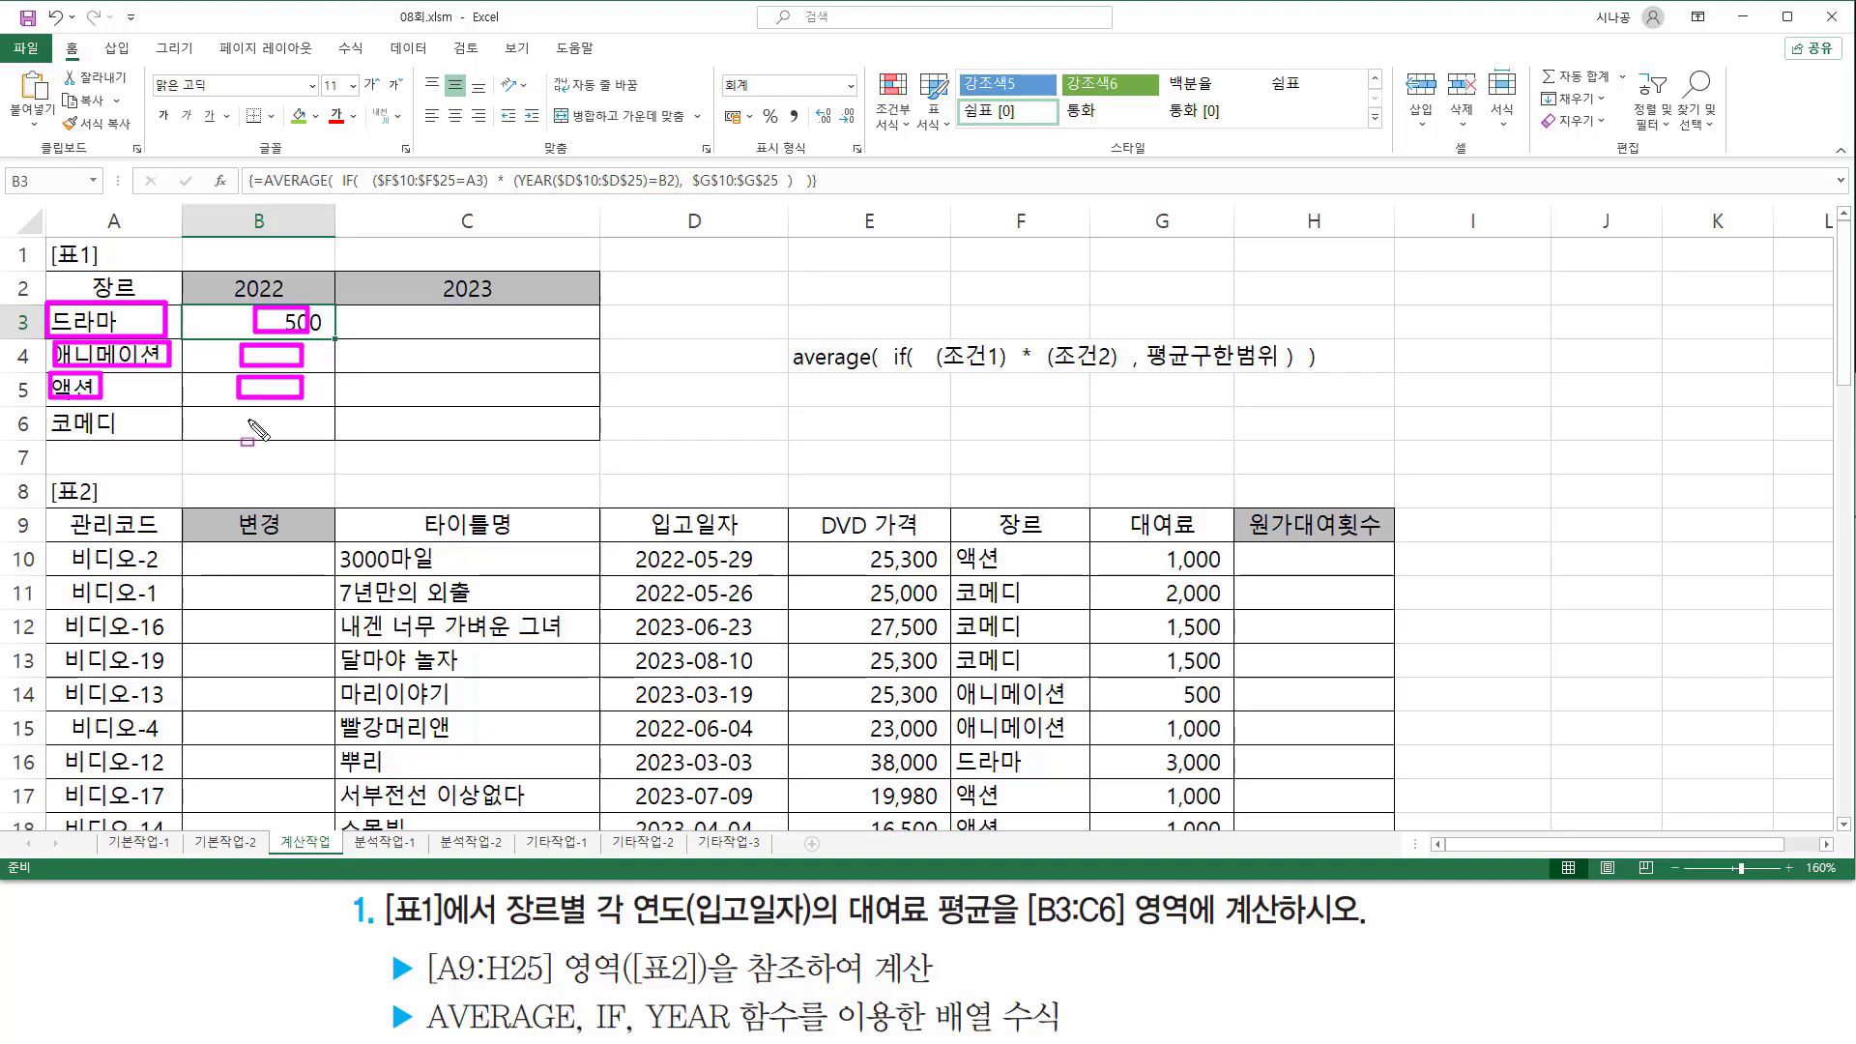
left_click_drag(235, 409, 307, 435)
left_click_drag(50, 407, 120, 430)
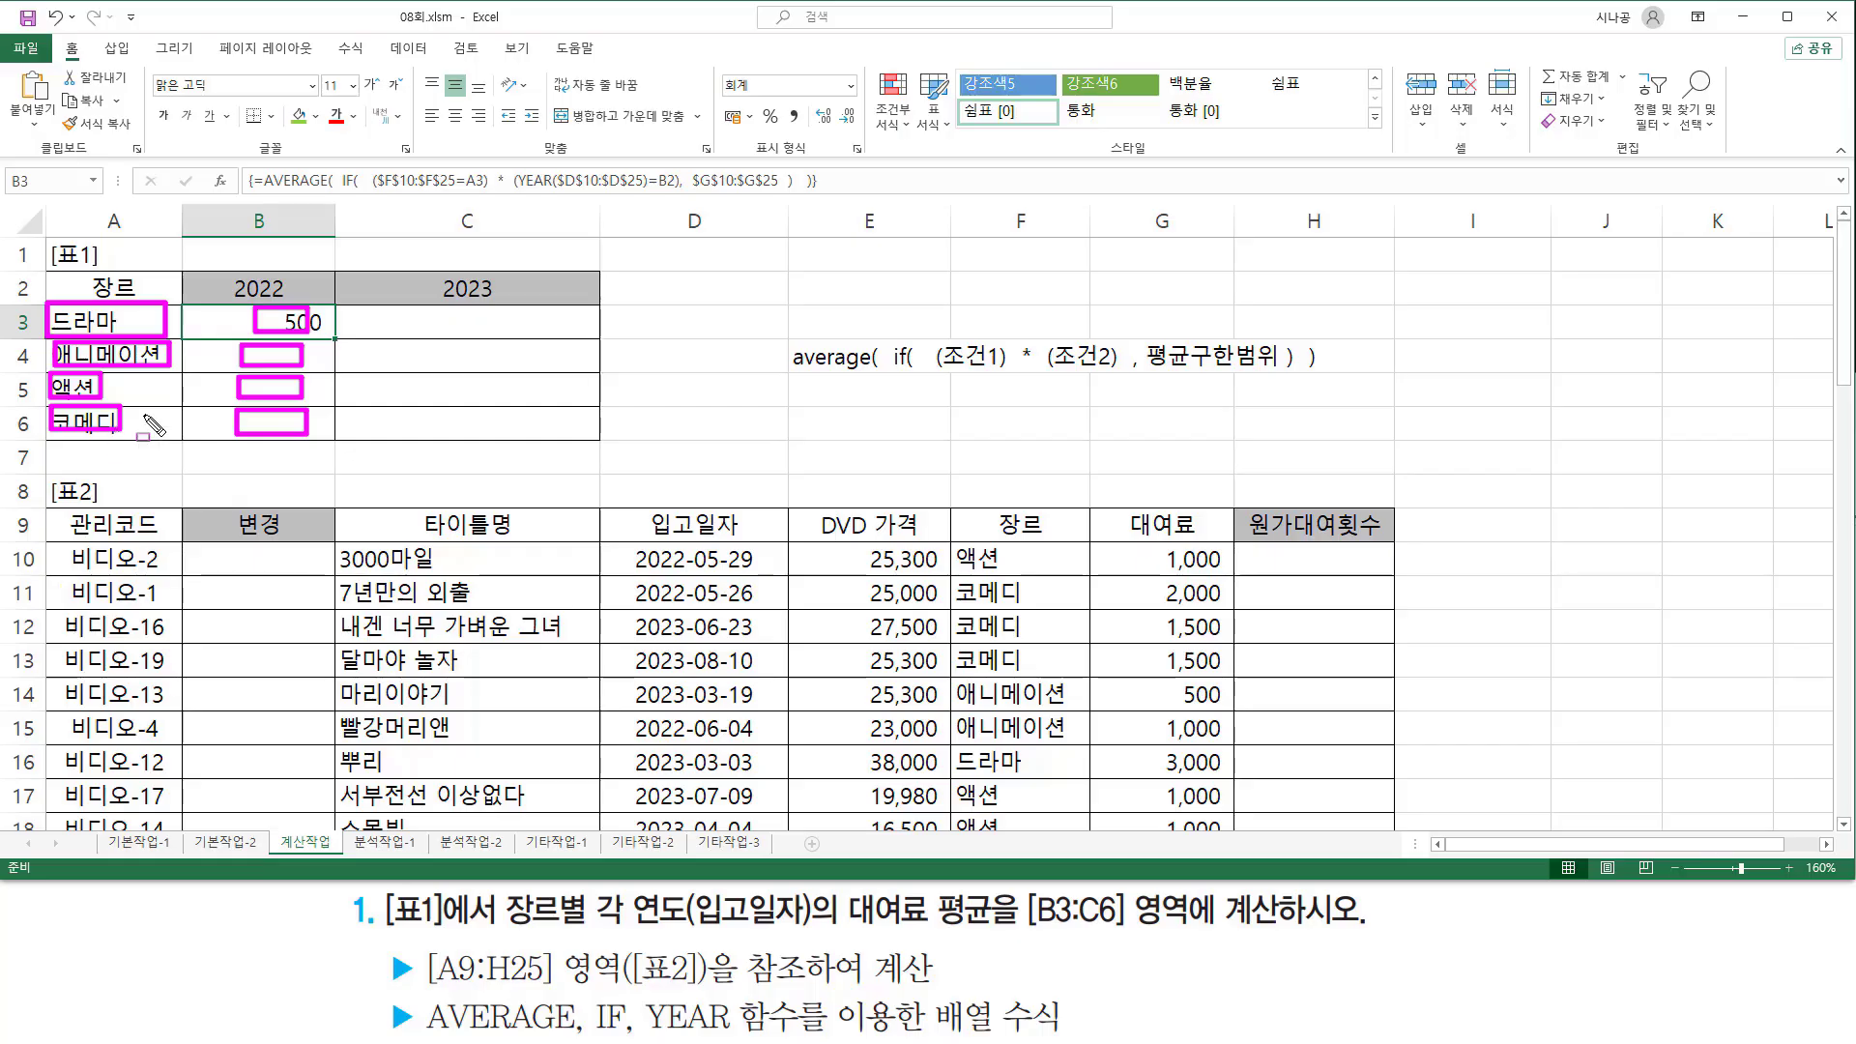
left_click_drag(220, 315, 223, 433)
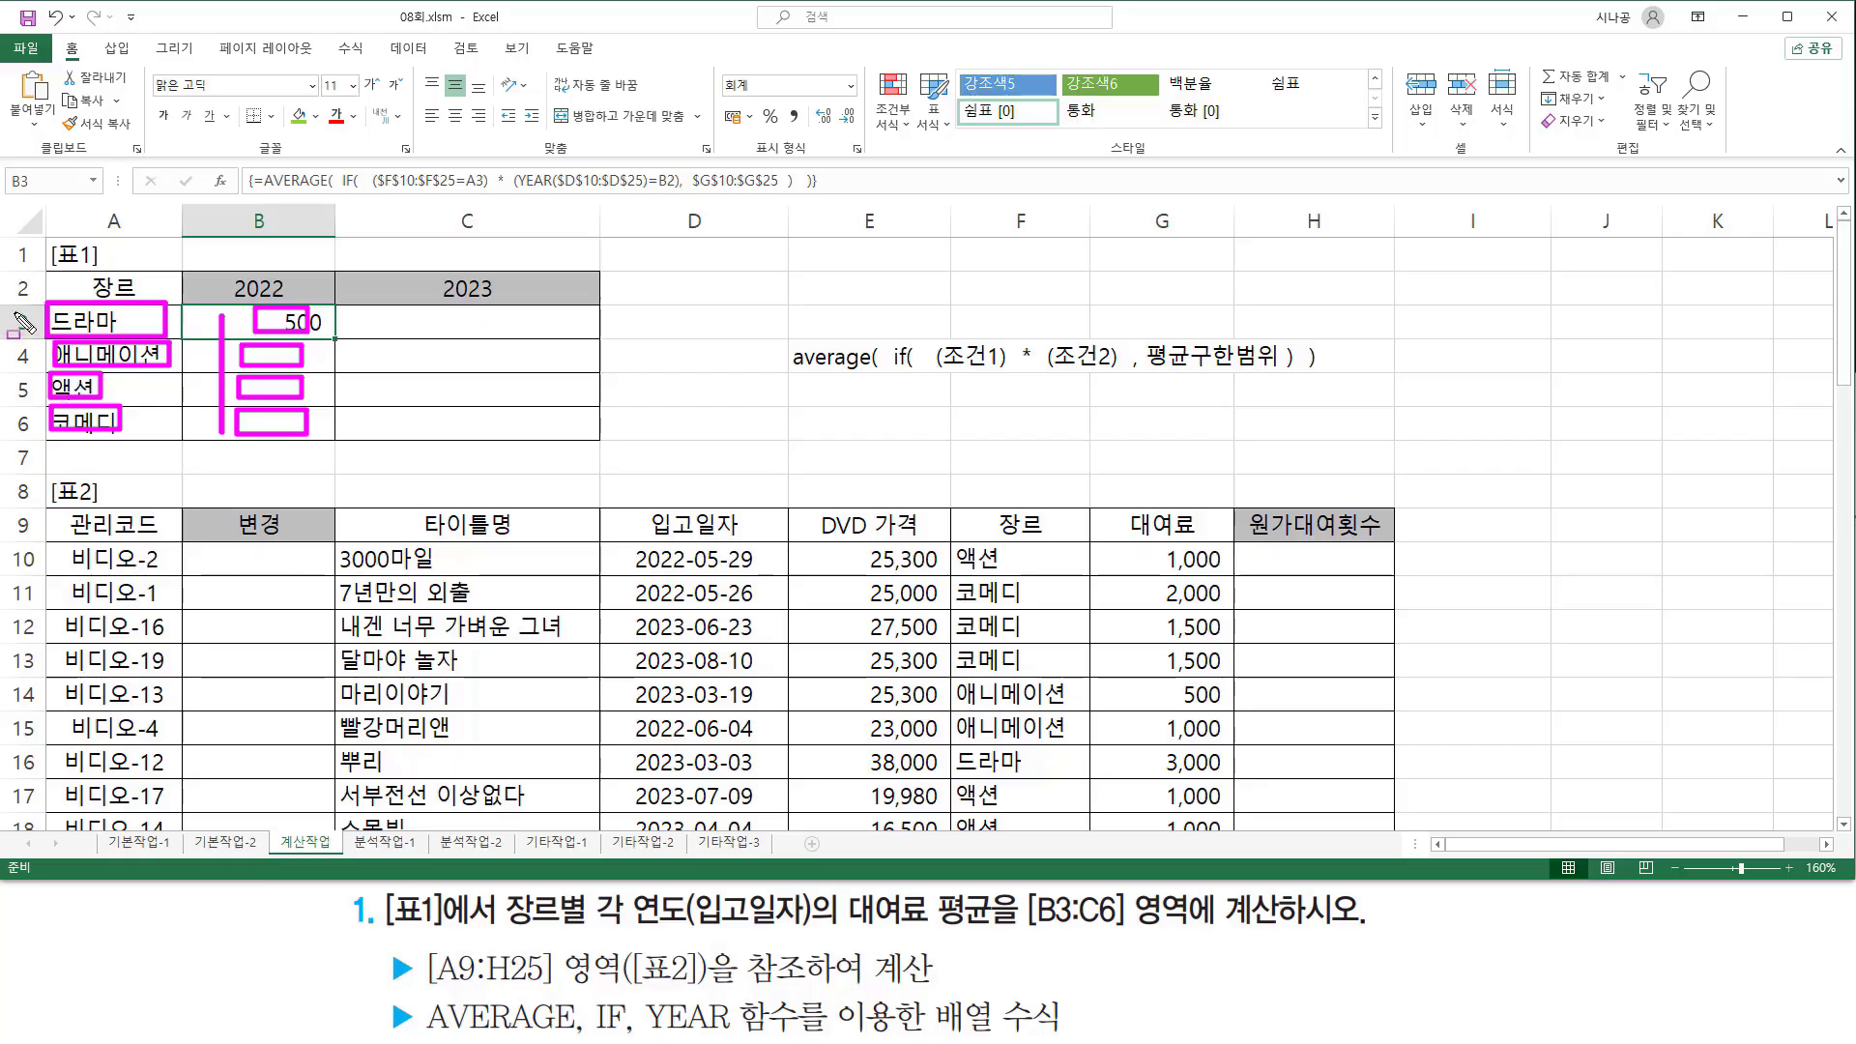
mouse_move(33, 307)
left_mouse_down()
mouse_move(10, 324)
mouse_move(39, 435)
mouse_move(11, 442)
left_mouse_up()
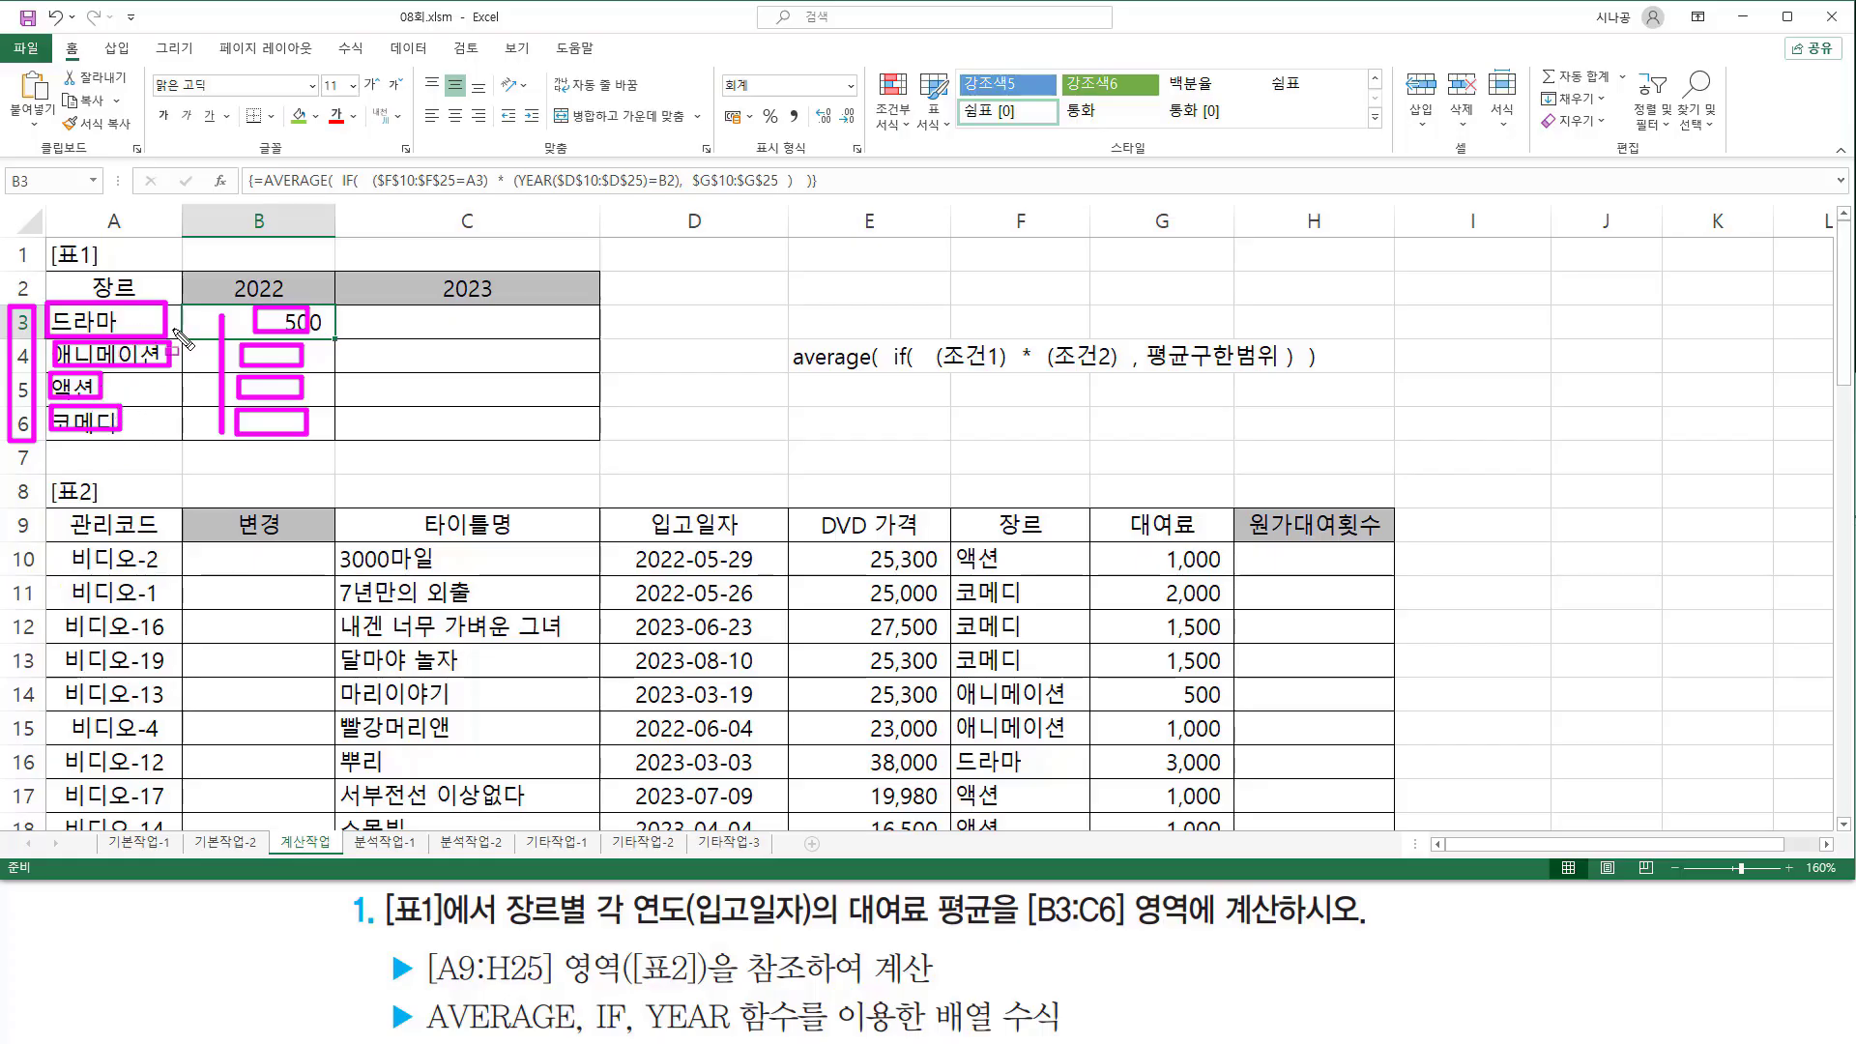
key("Escape")
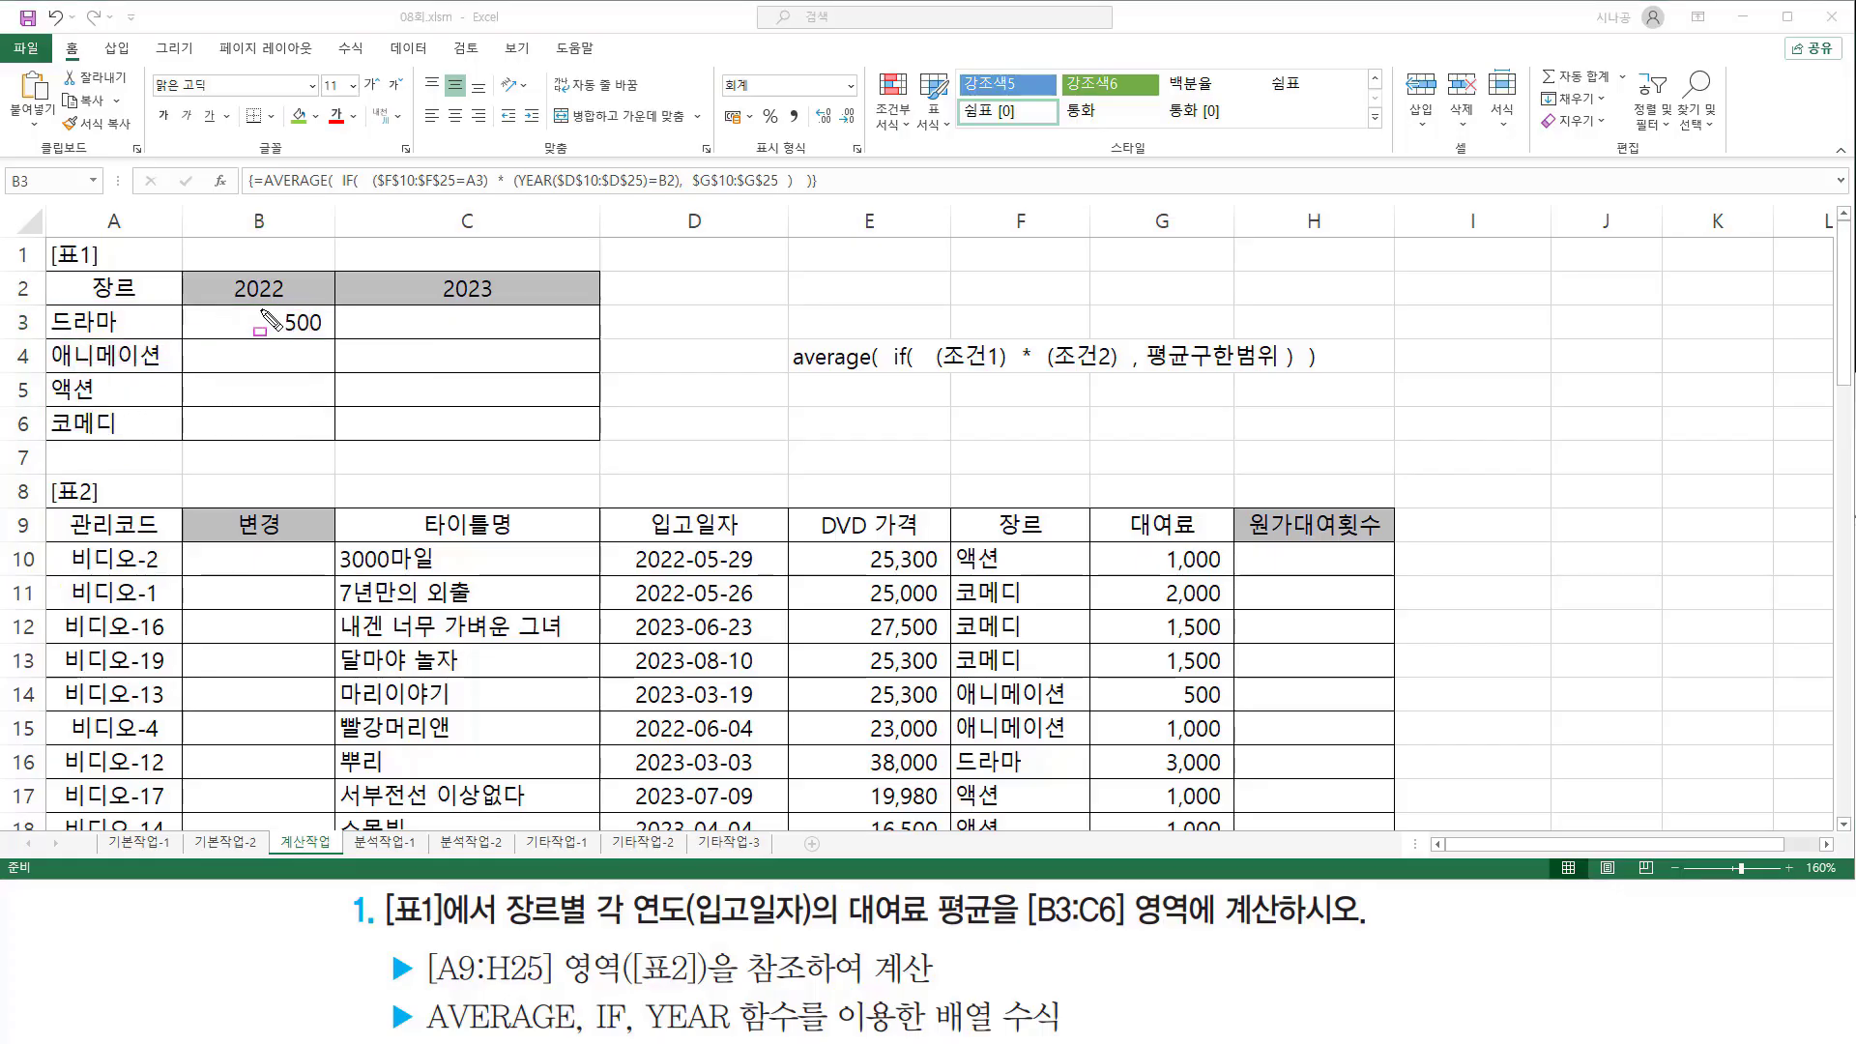
left_click_drag(257, 308, 318, 334)
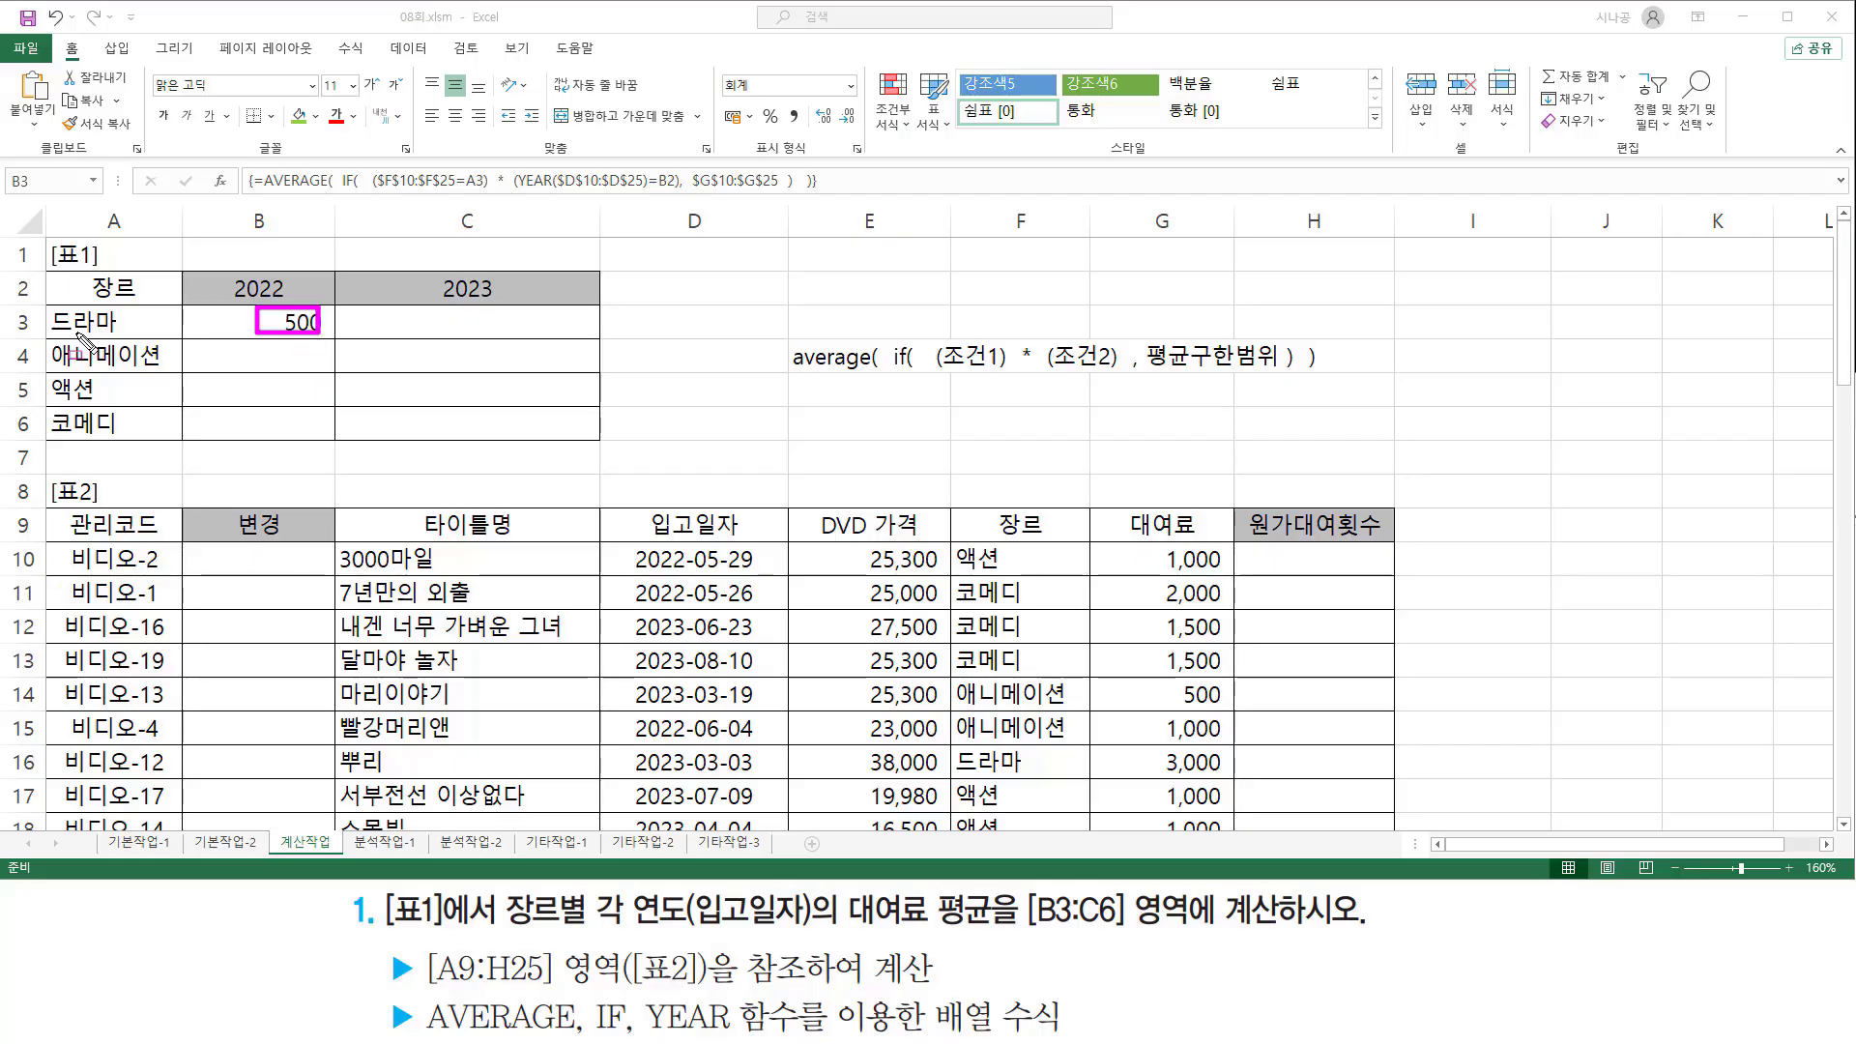
left_click_drag(48, 332, 101, 332)
mouse_move(425, 309)
left_mouse_down()
mouse_move(437, 329)
mouse_move(517, 332)
left_mouse_up()
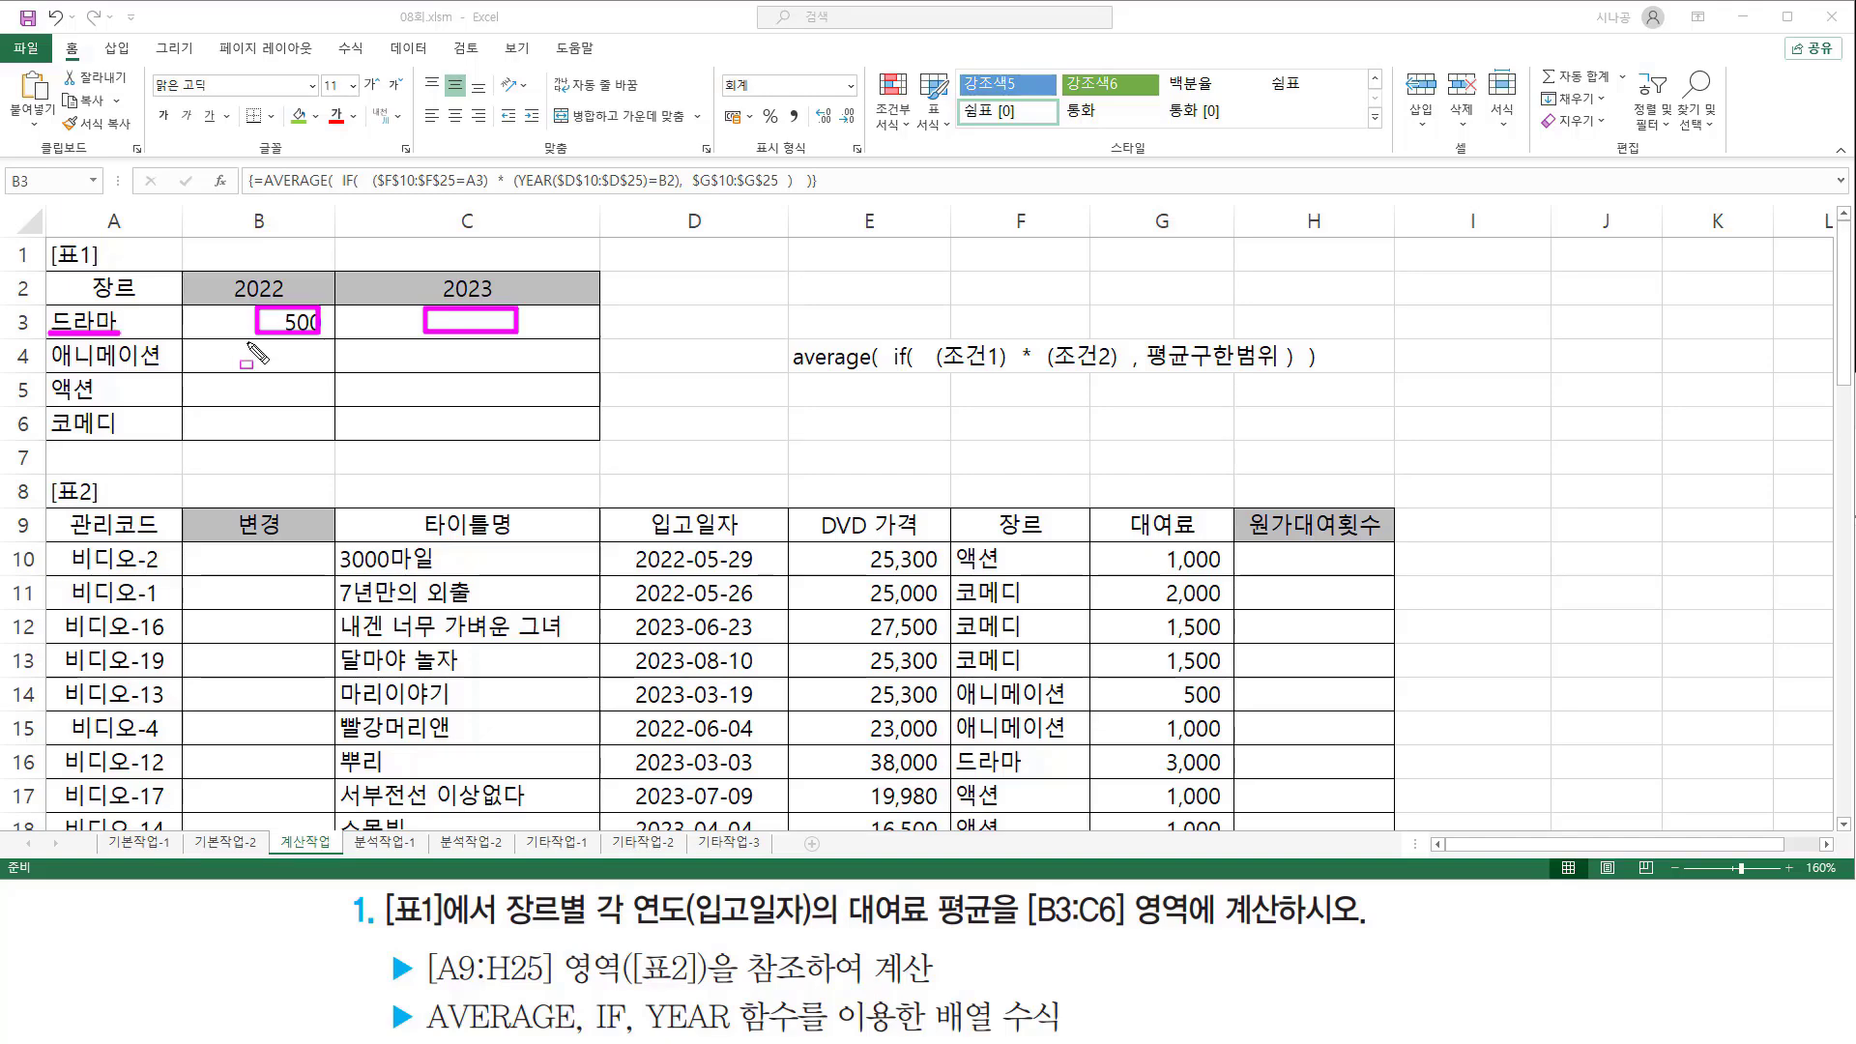
left_click_drag(255, 338, 535, 338)
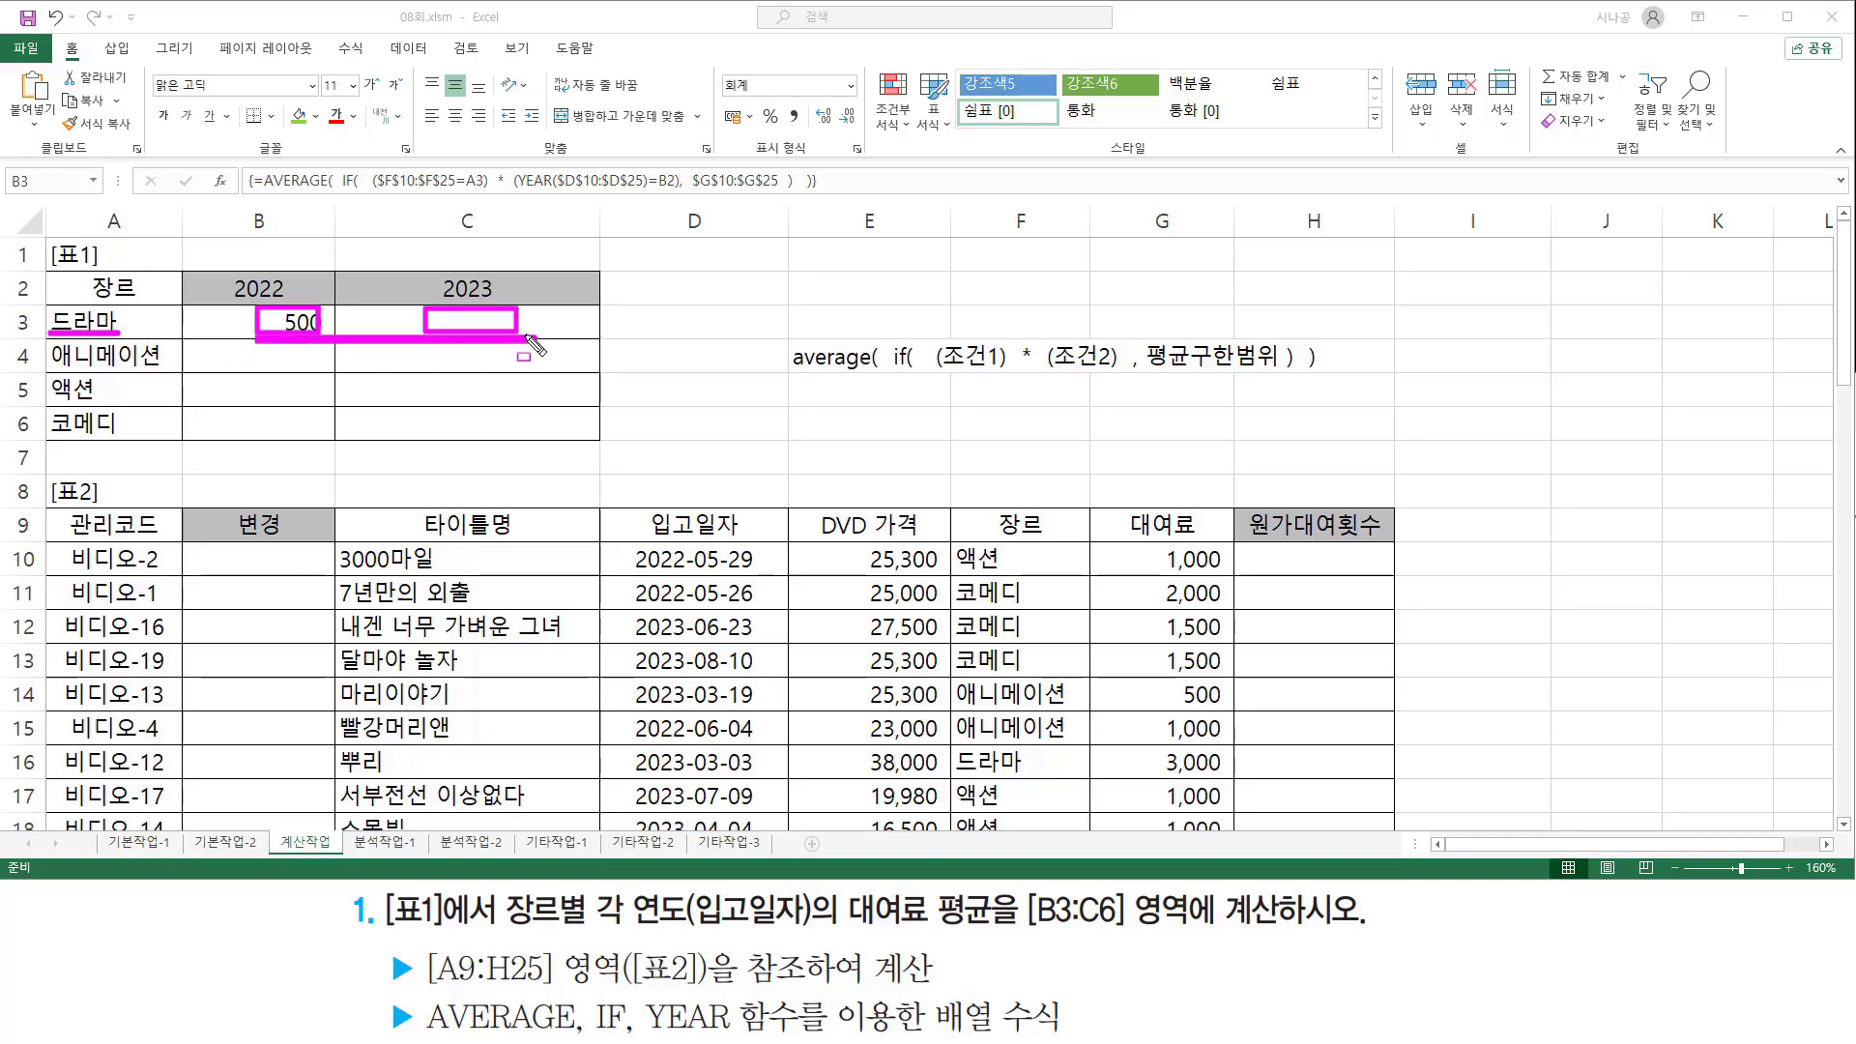
left_click_drag(235, 203, 498, 233)
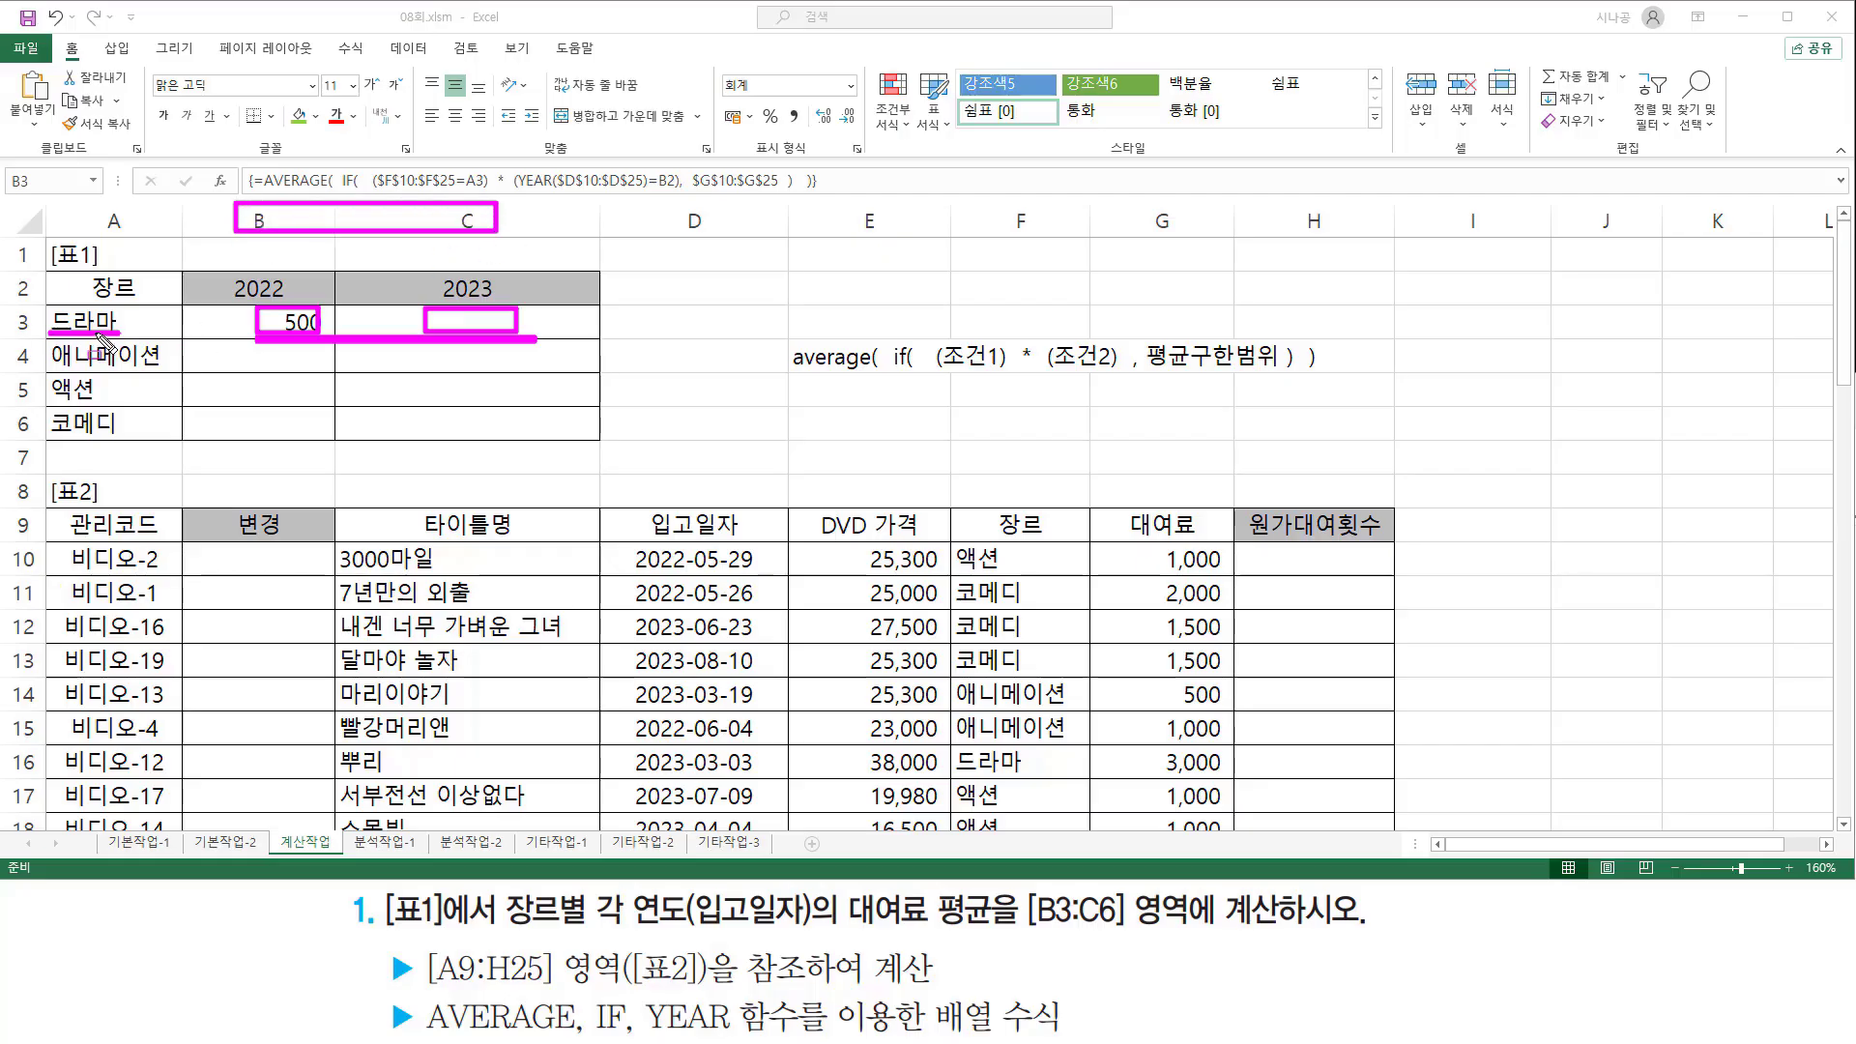
key("Escape")
Step: Lock the column of the genre reference as $A3 in the B3 formula and re-enter it as an array formula
double_click(280, 321)
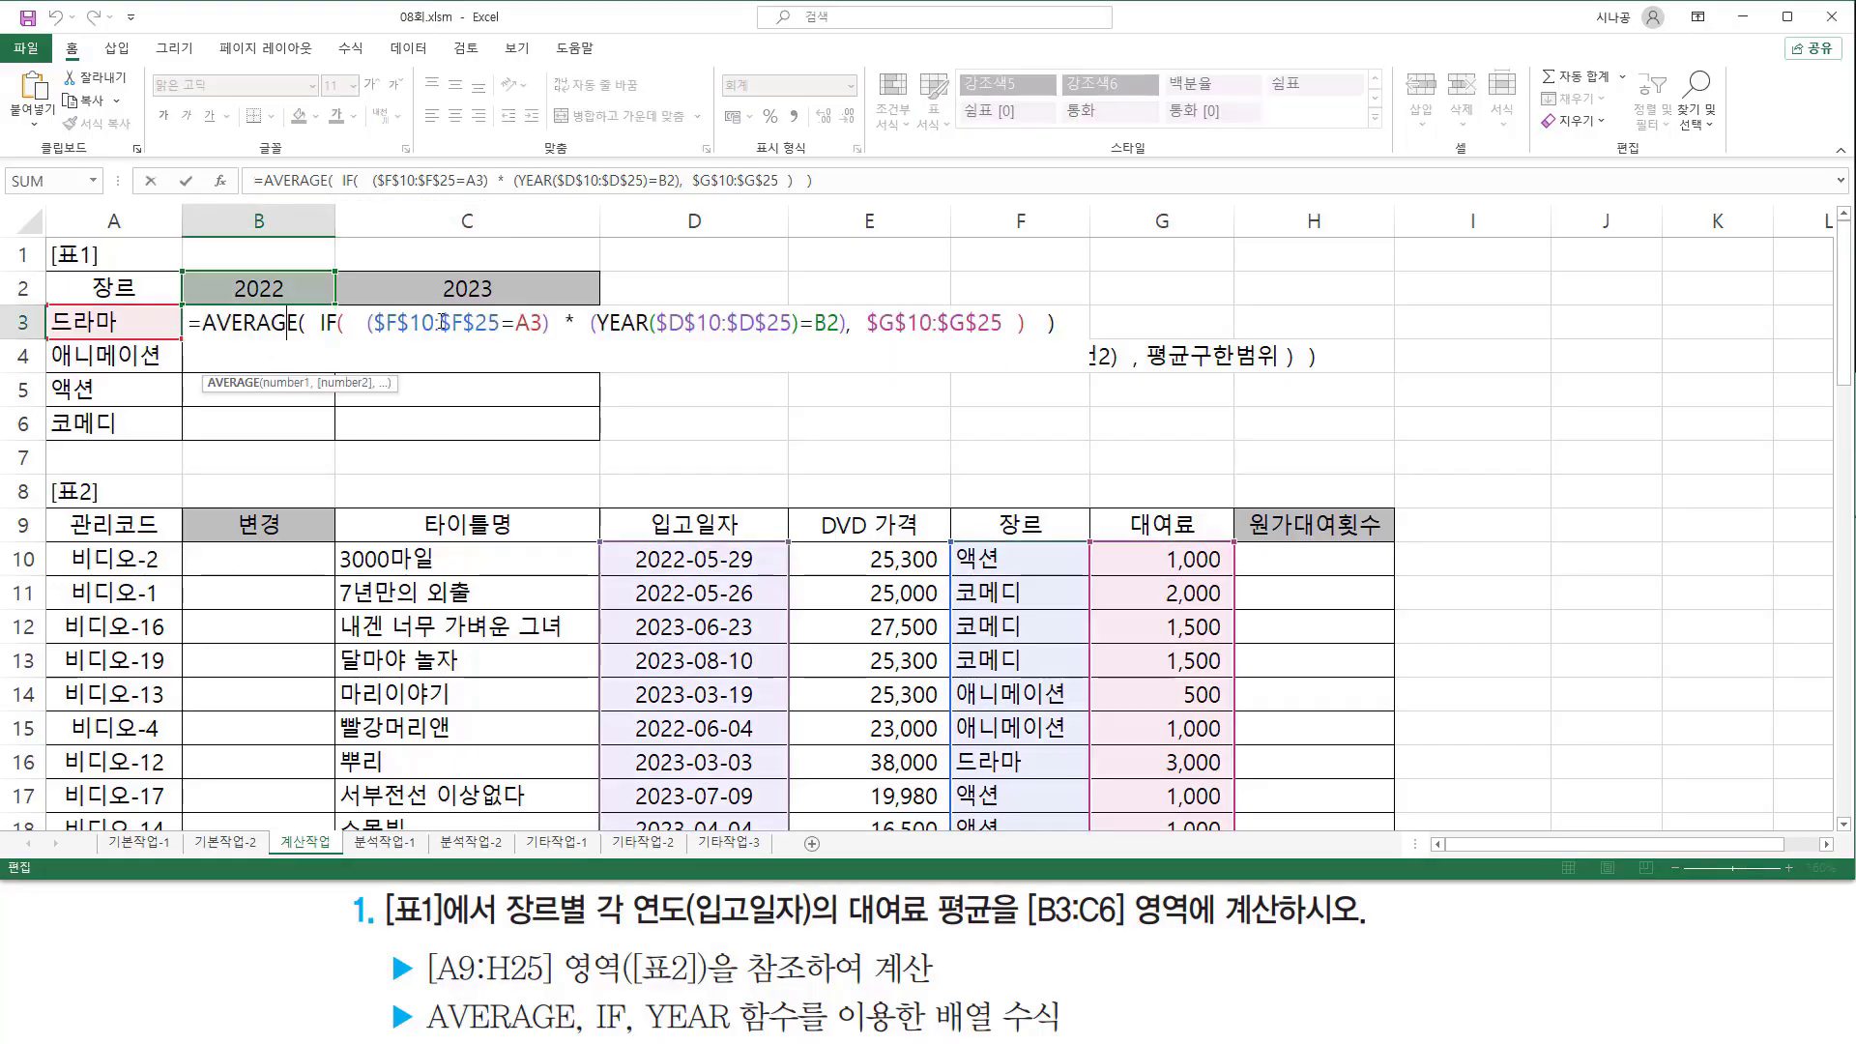
left_click(528, 322)
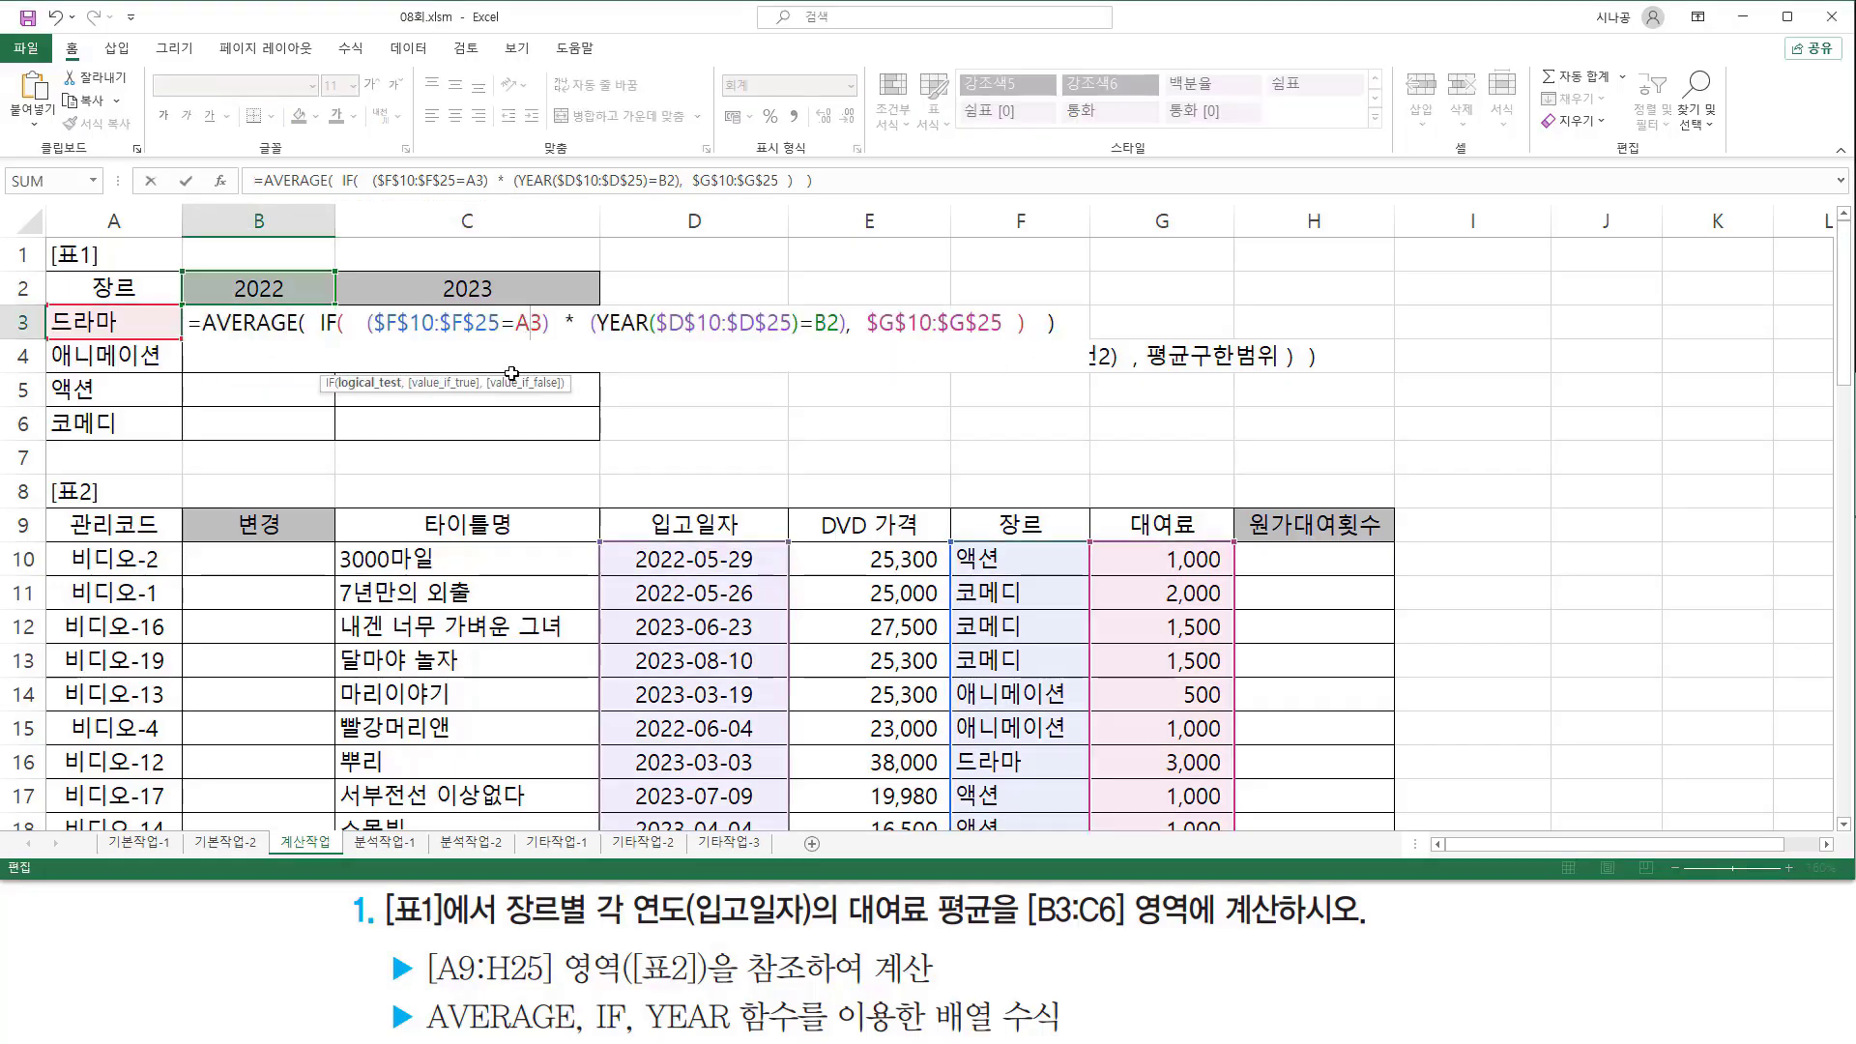
key("F4")
key("F4")
key("F4")
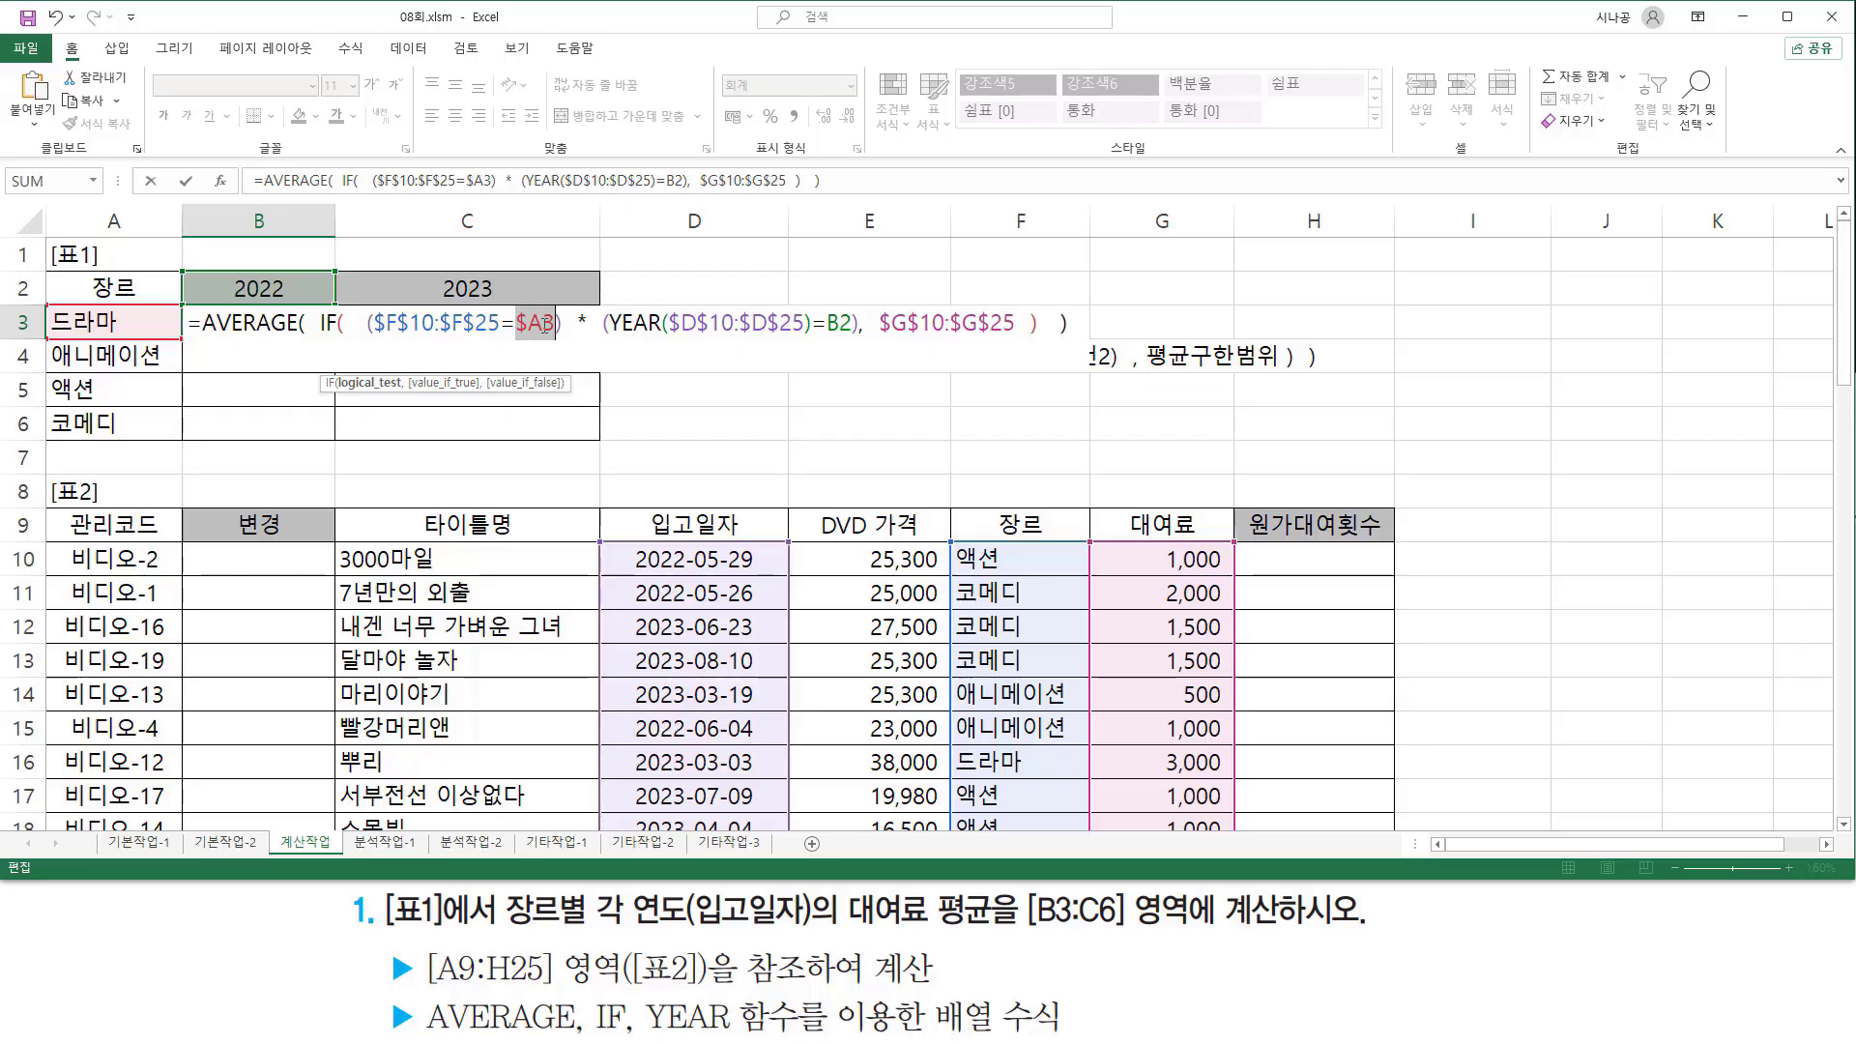
left_click(544, 324)
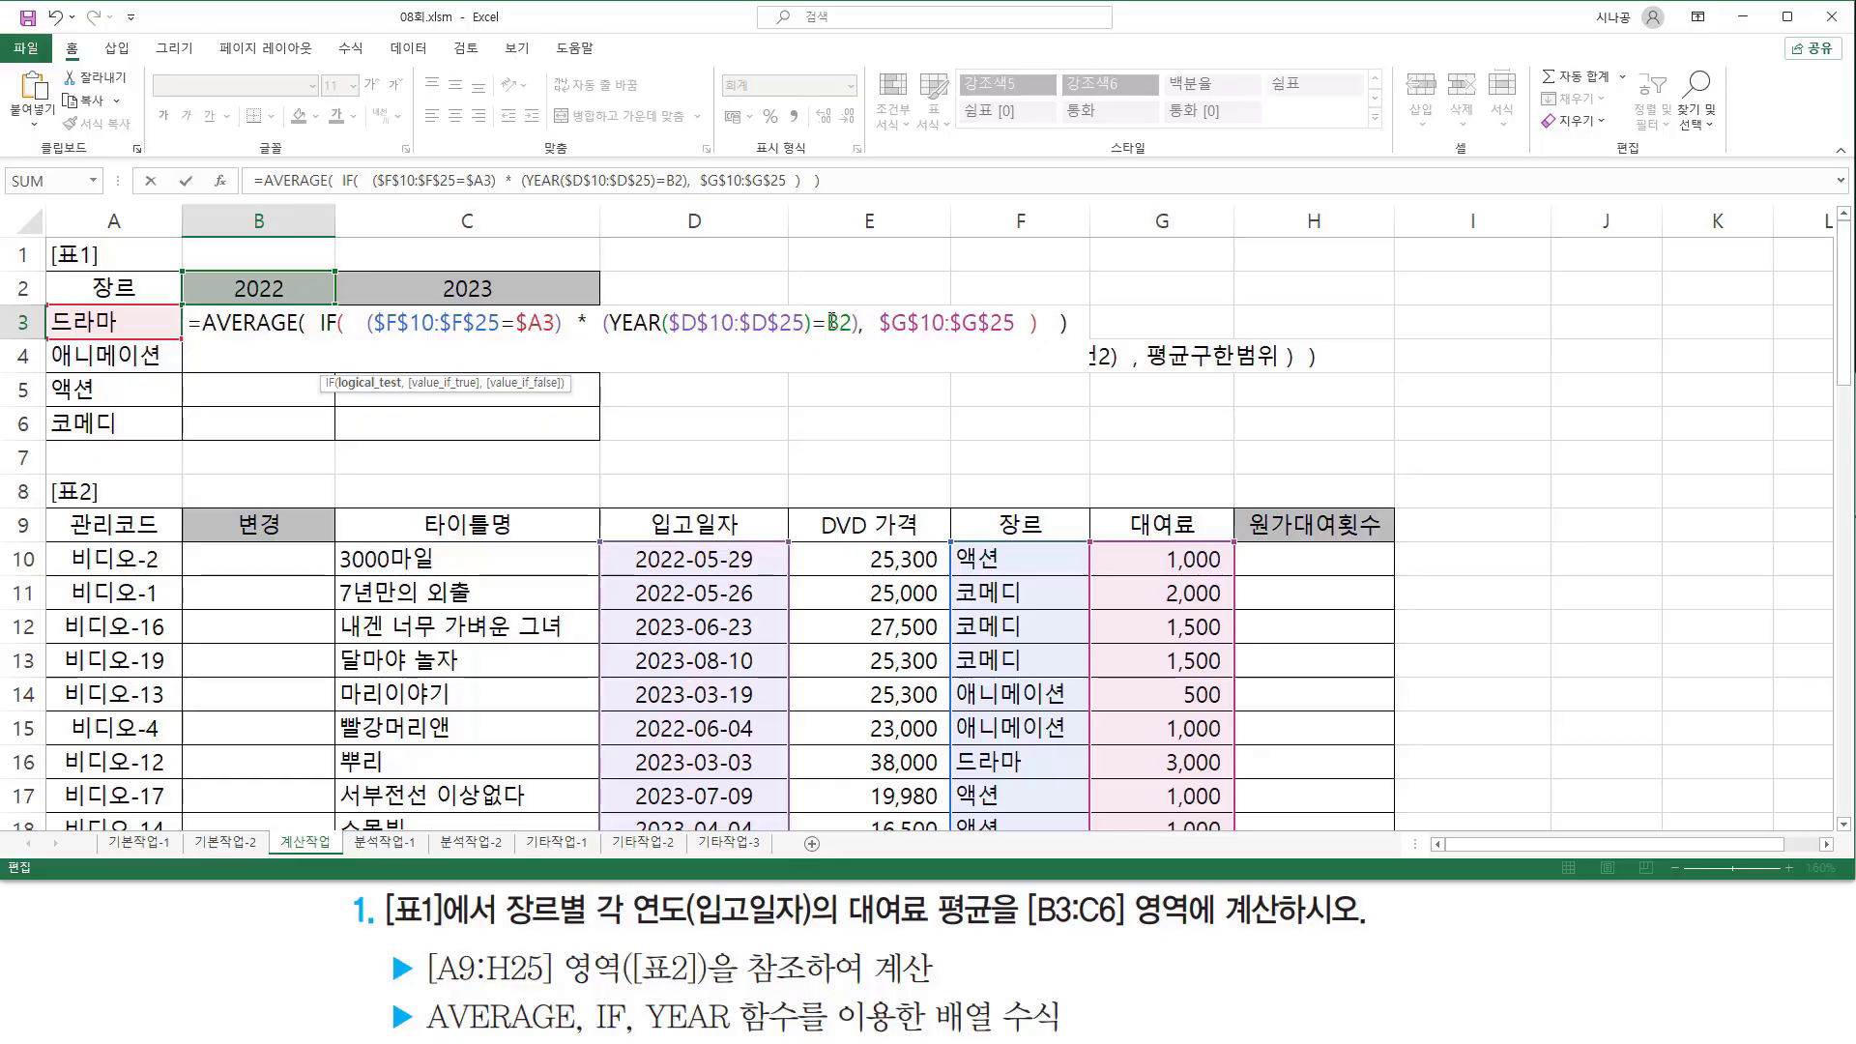
left_click_drag(823, 304, 849, 339)
left_click_drag(205, 271, 309, 301)
key("Escape")
key("ctrl+shift+Return")
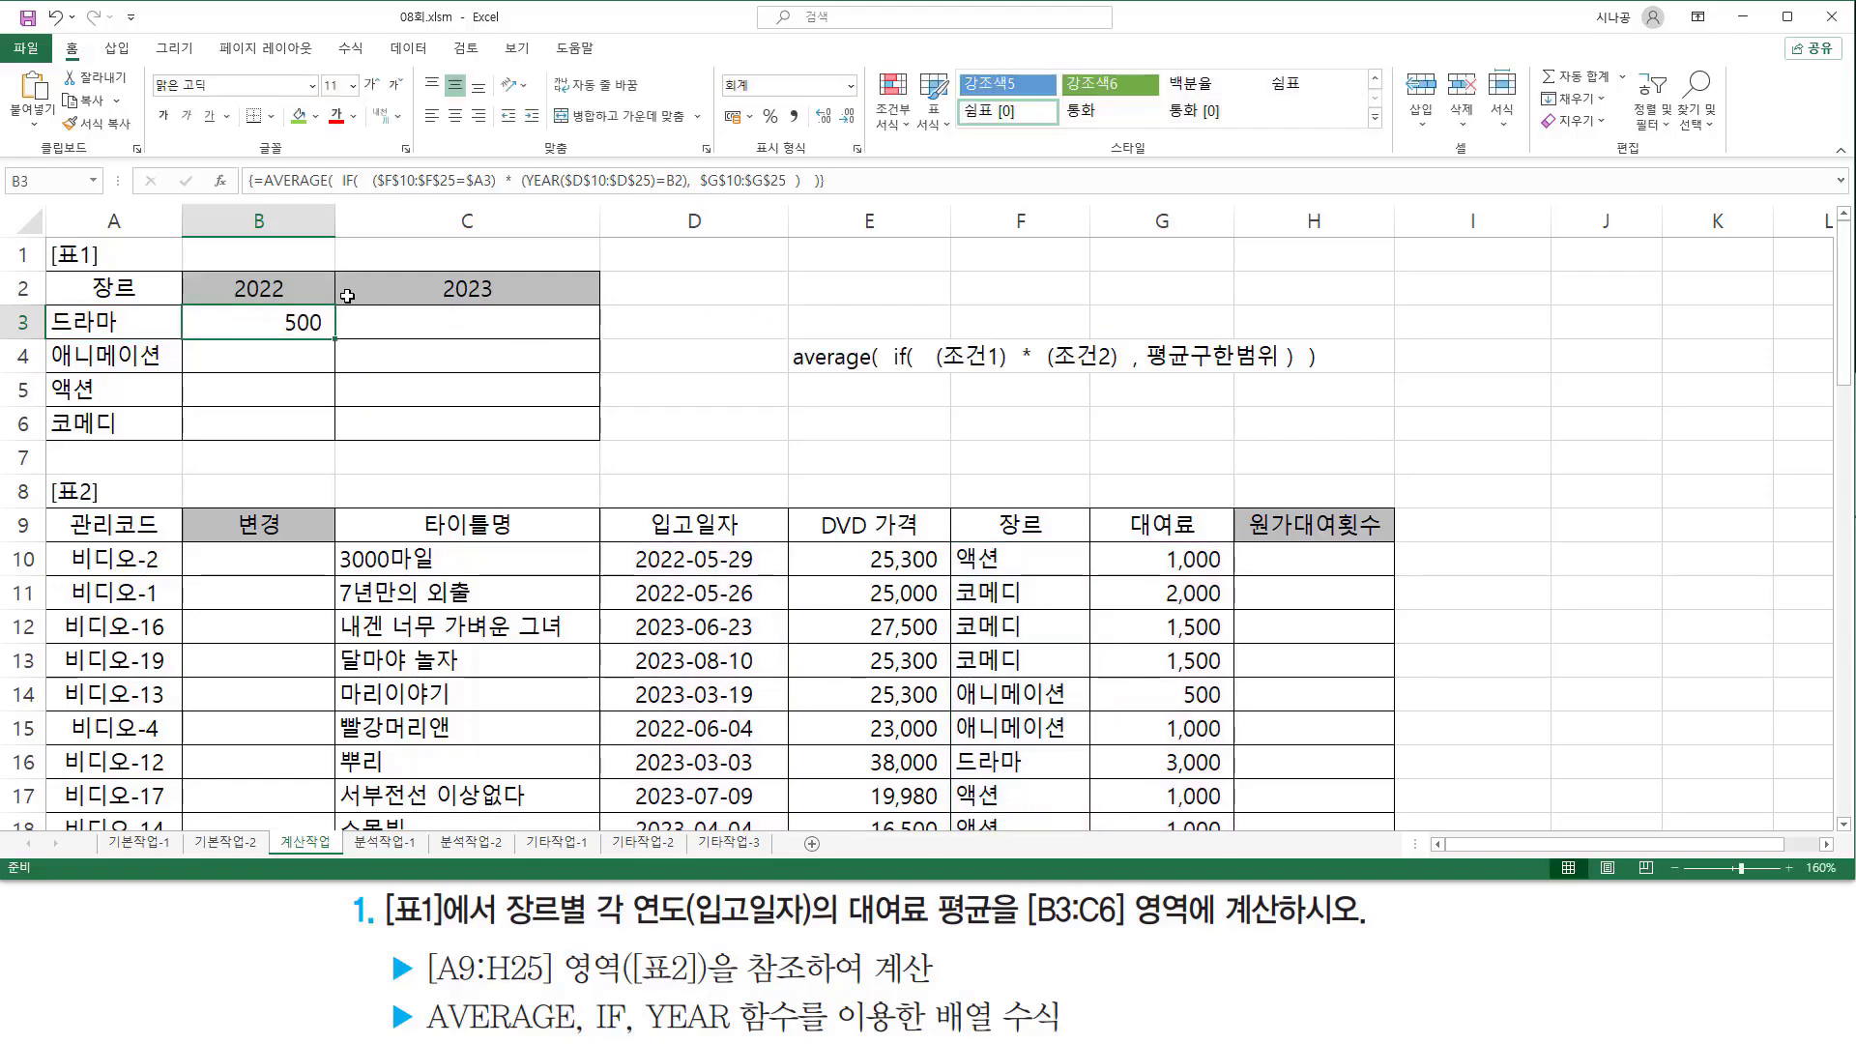
mouse_move(220, 273)
left_mouse_down()
mouse_move(282, 308)
mouse_move(301, 298)
mouse_move(317, 331)
left_mouse_up()
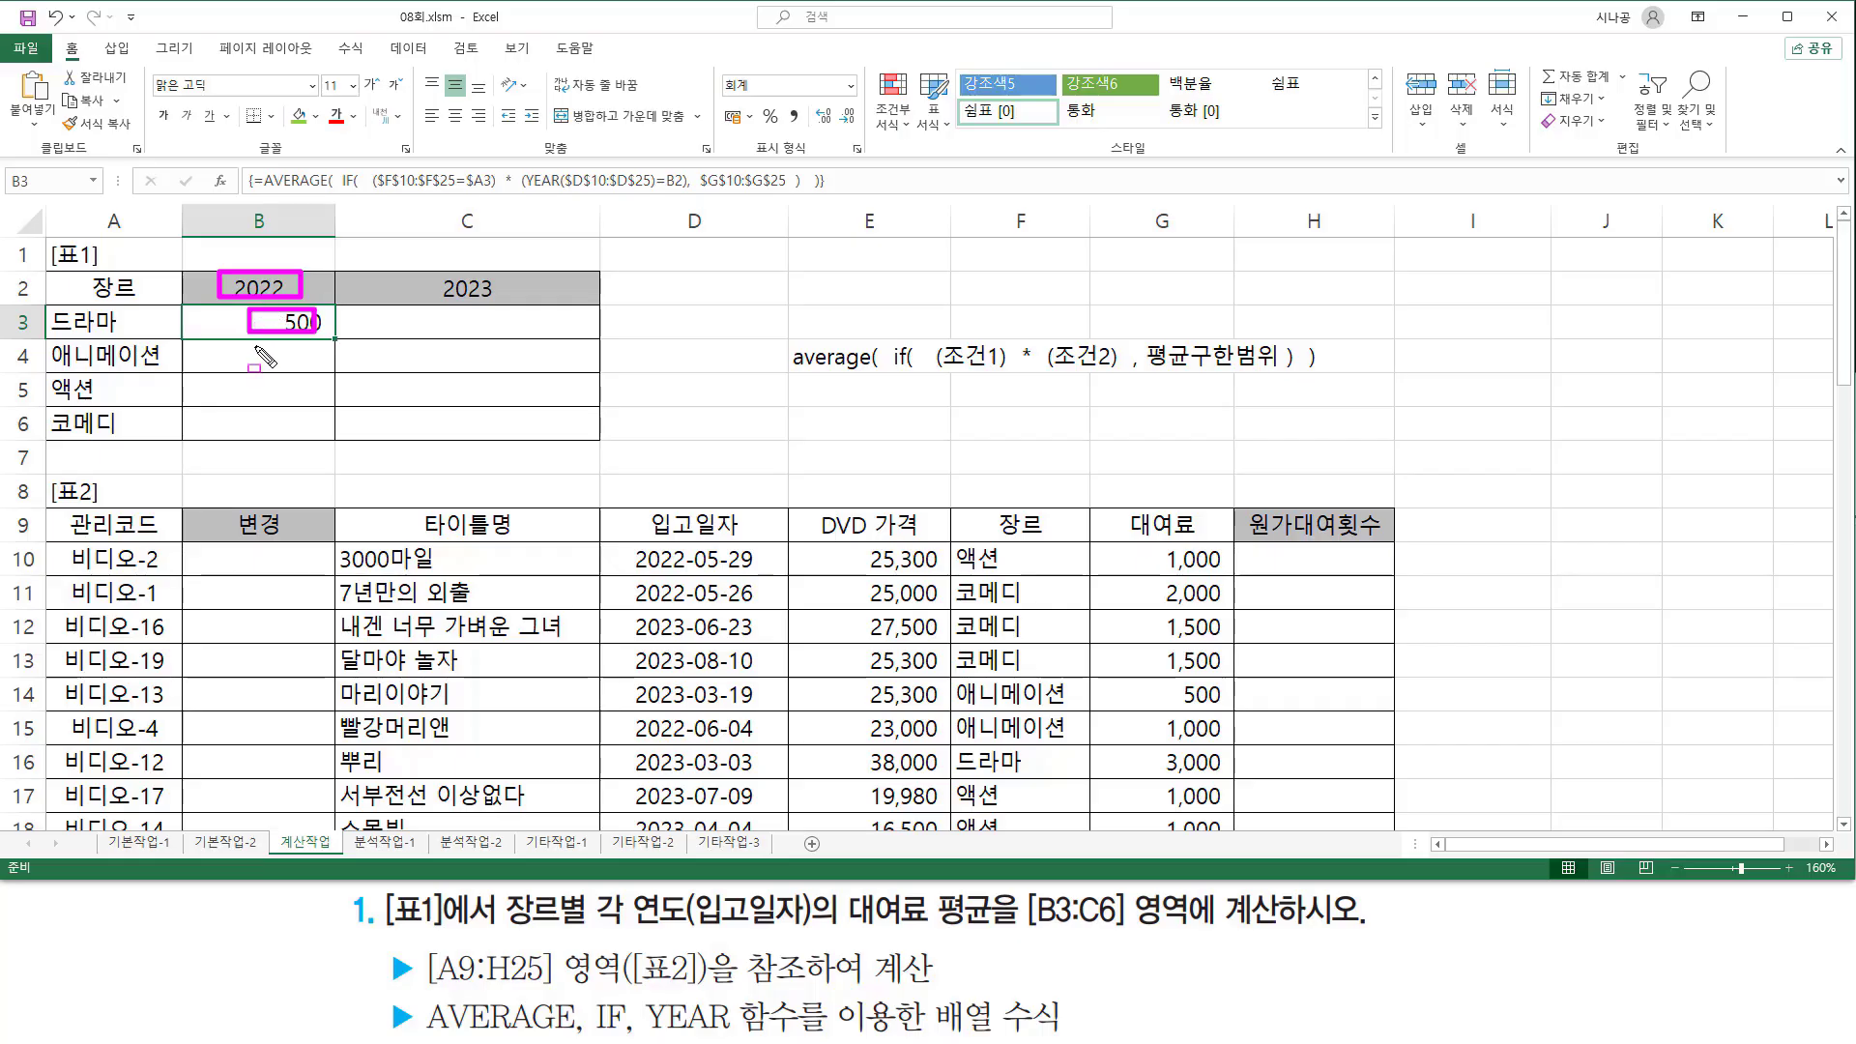
mouse_move(249, 346)
left_mouse_down()
mouse_move(324, 377)
mouse_move(319, 399)
mouse_move(254, 384)
mouse_move(274, 456)
mouse_move(323, 425)
left_mouse_up()
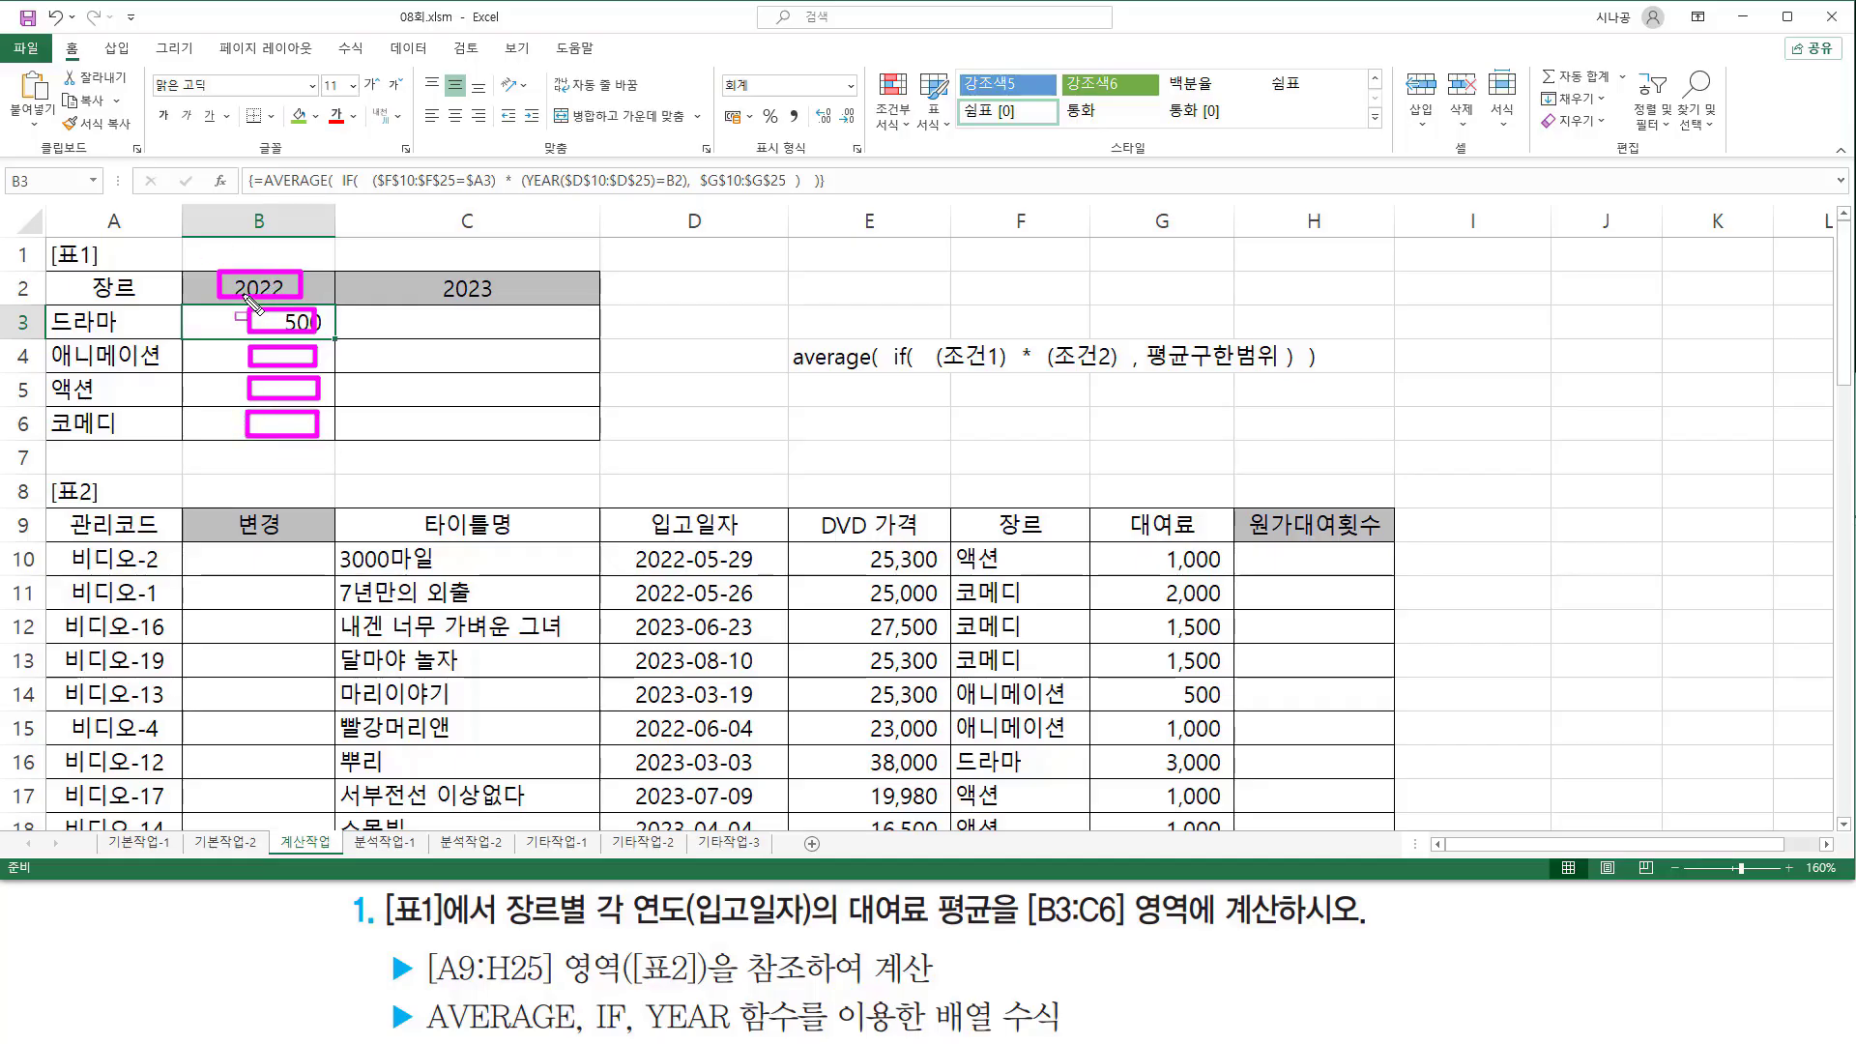
left_click_drag(227, 377, 227, 439)
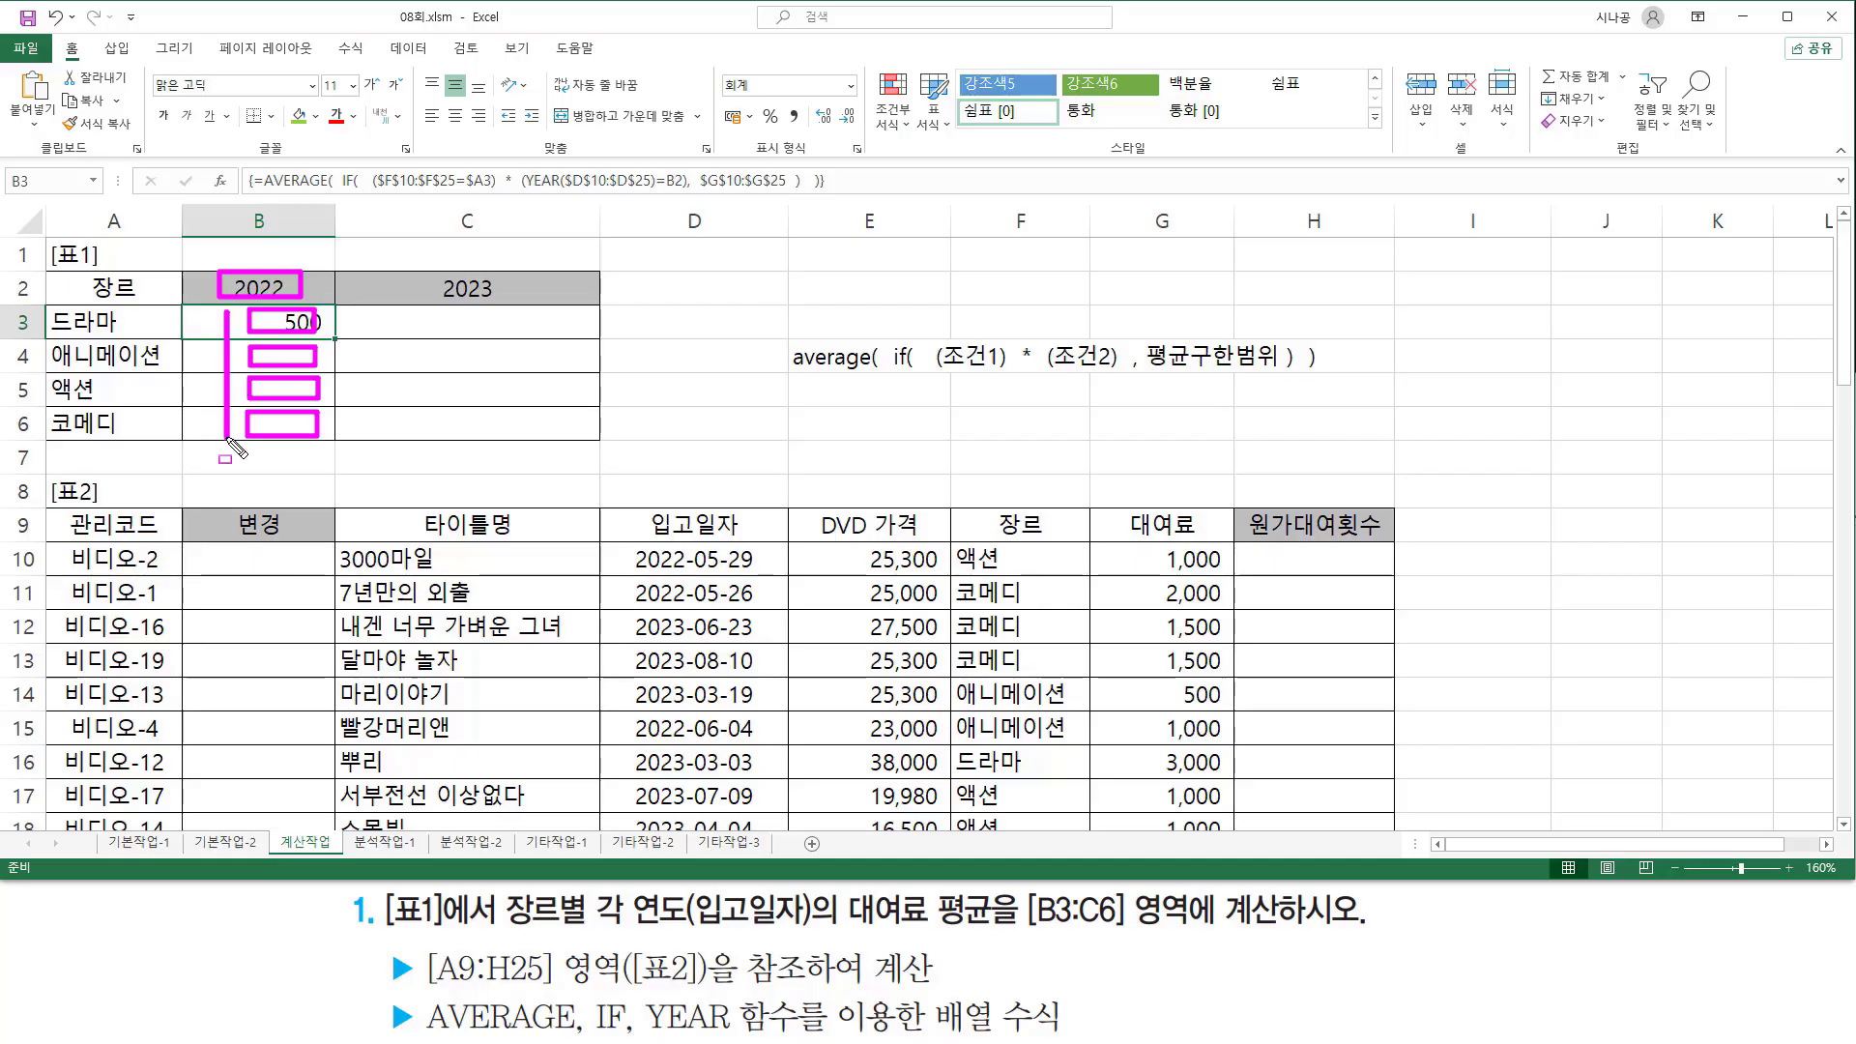
left_click_drag(9, 308, 37, 443)
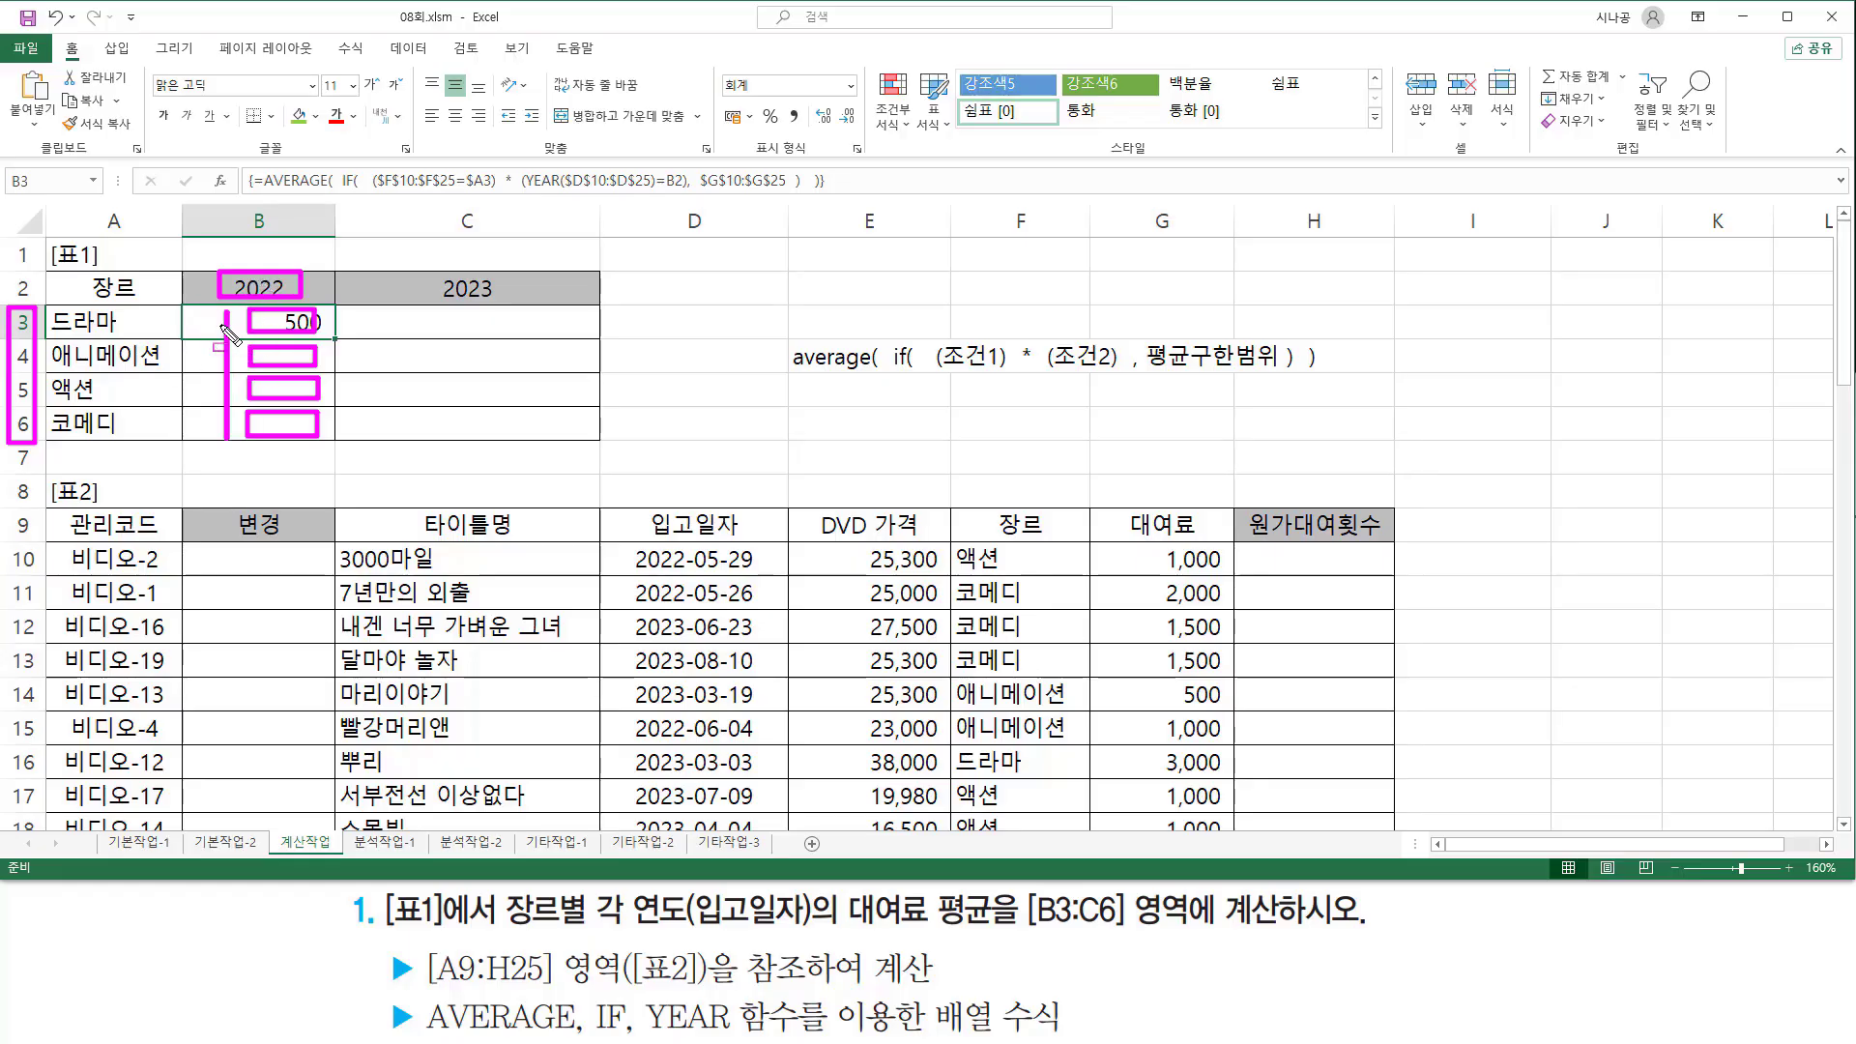
mouse_move(244, 309)
left_mouse_down()
mouse_move(245, 426)
mouse_move(324, 311)
mouse_move(329, 448)
left_mouse_up()
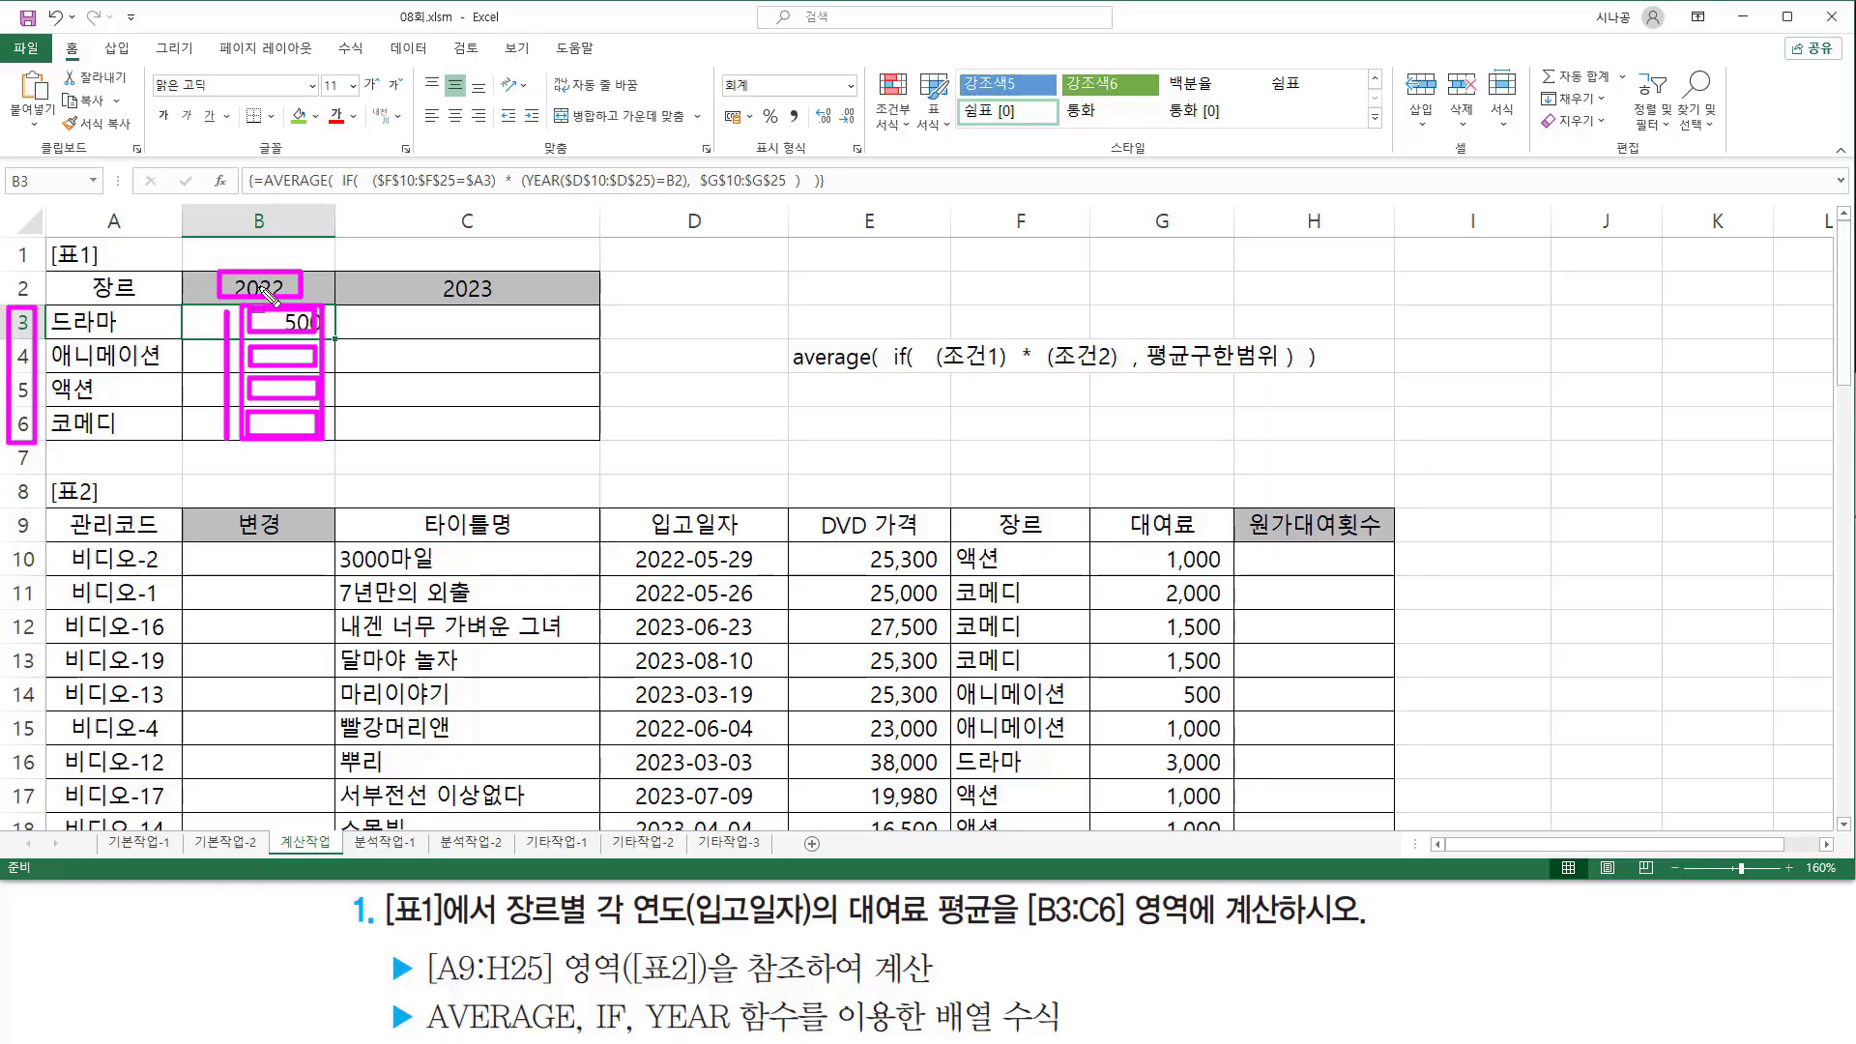
key("Escape")
left_click_drag(248, 311, 319, 331)
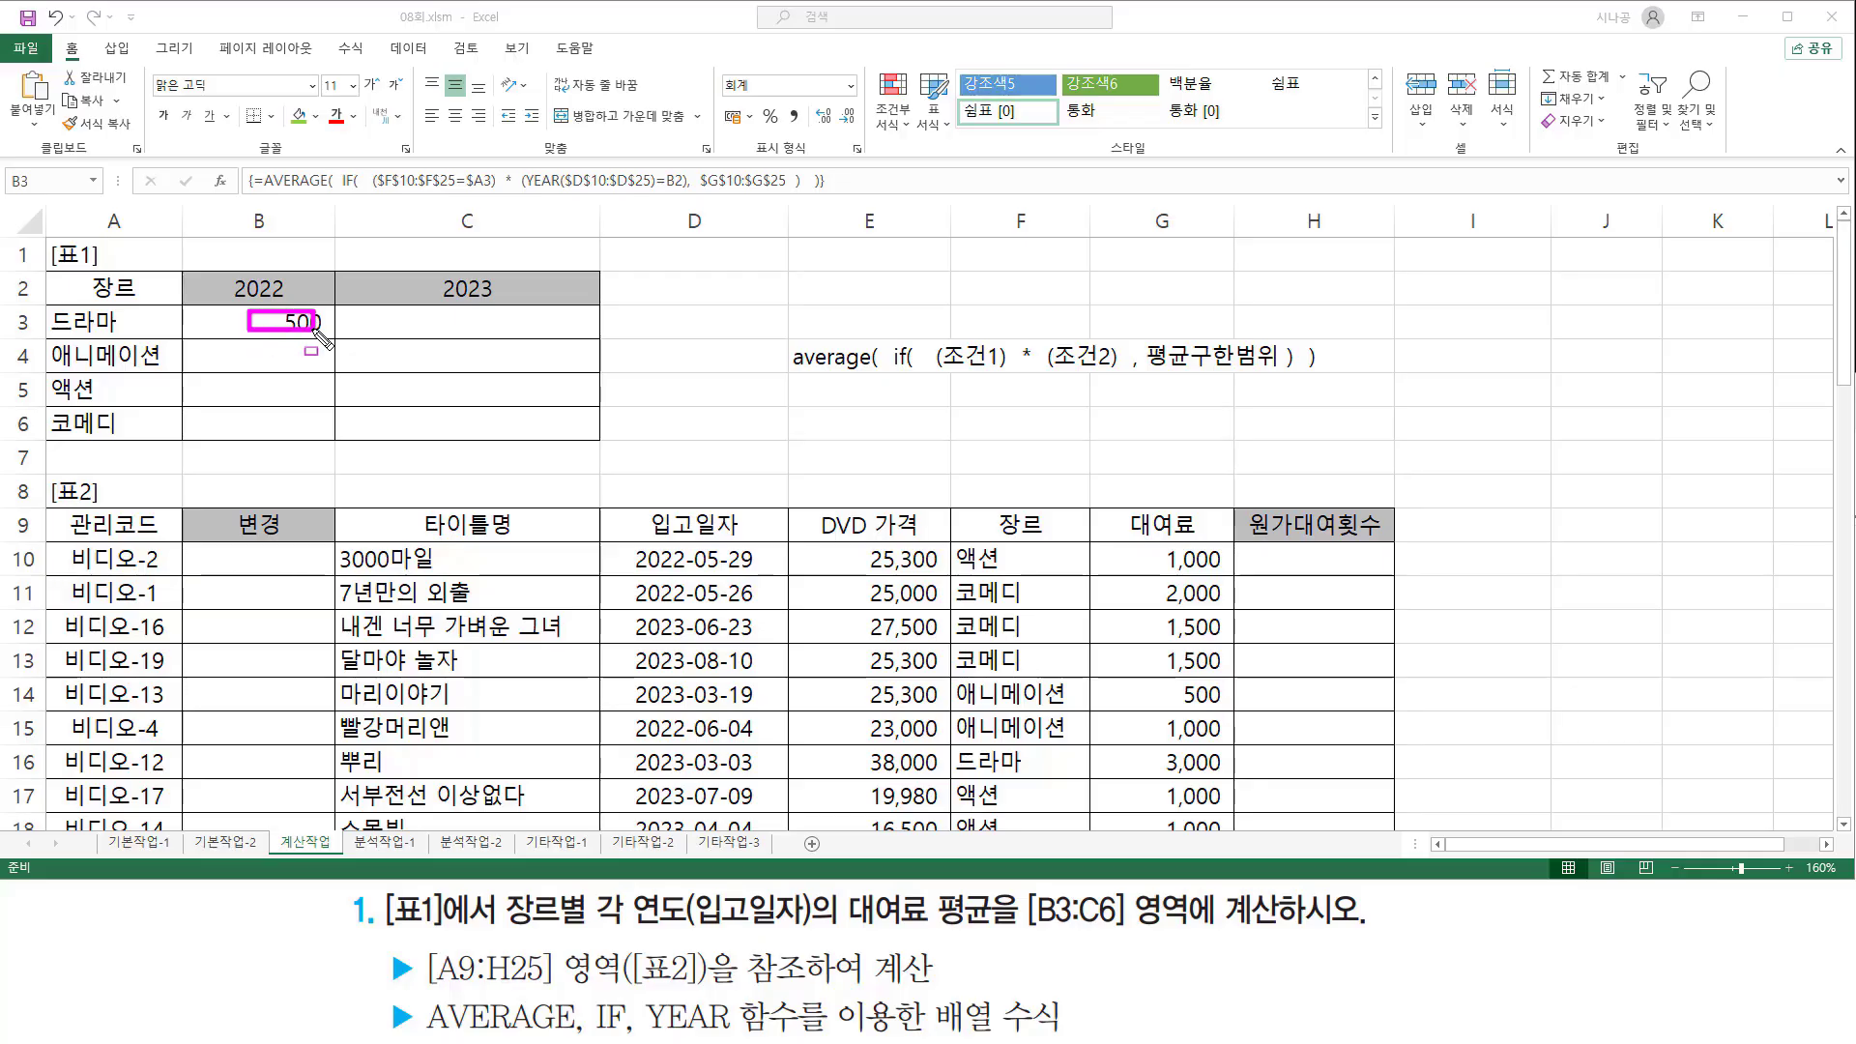
left_click_drag(224, 274, 294, 304)
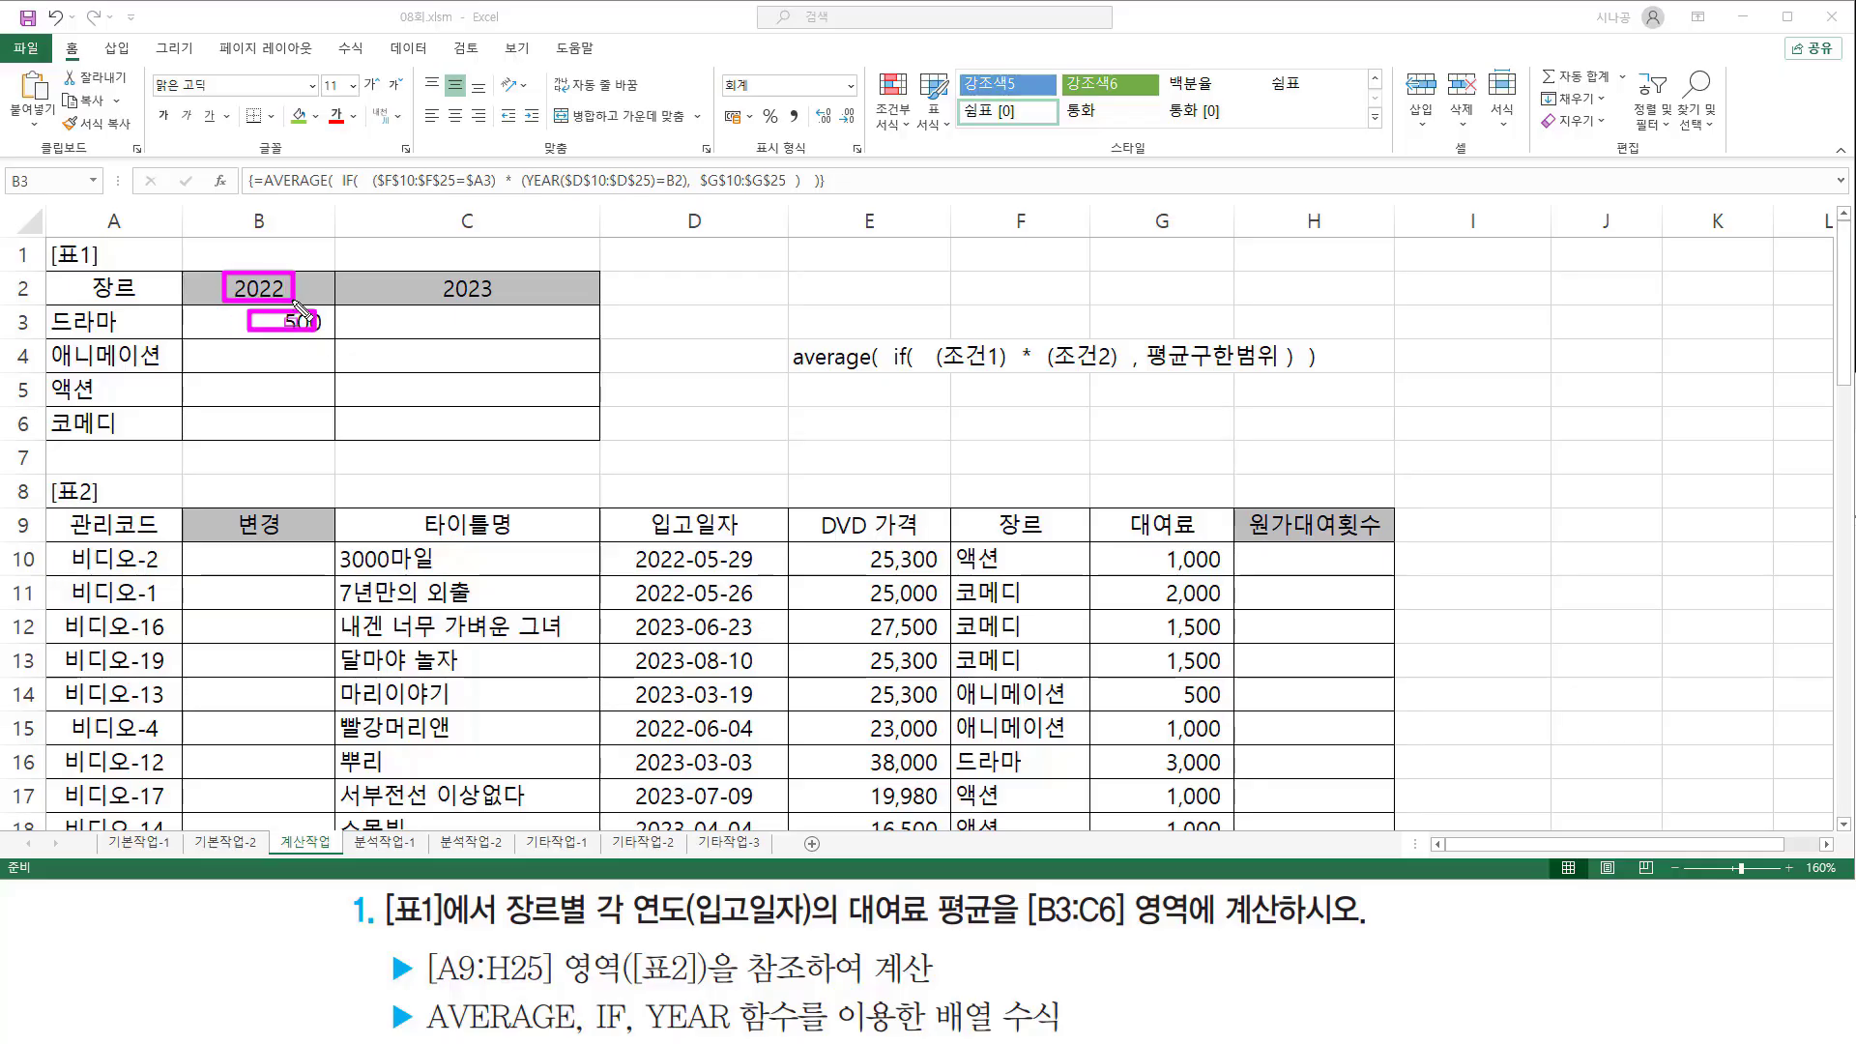
left_click_drag(422, 311, 523, 338)
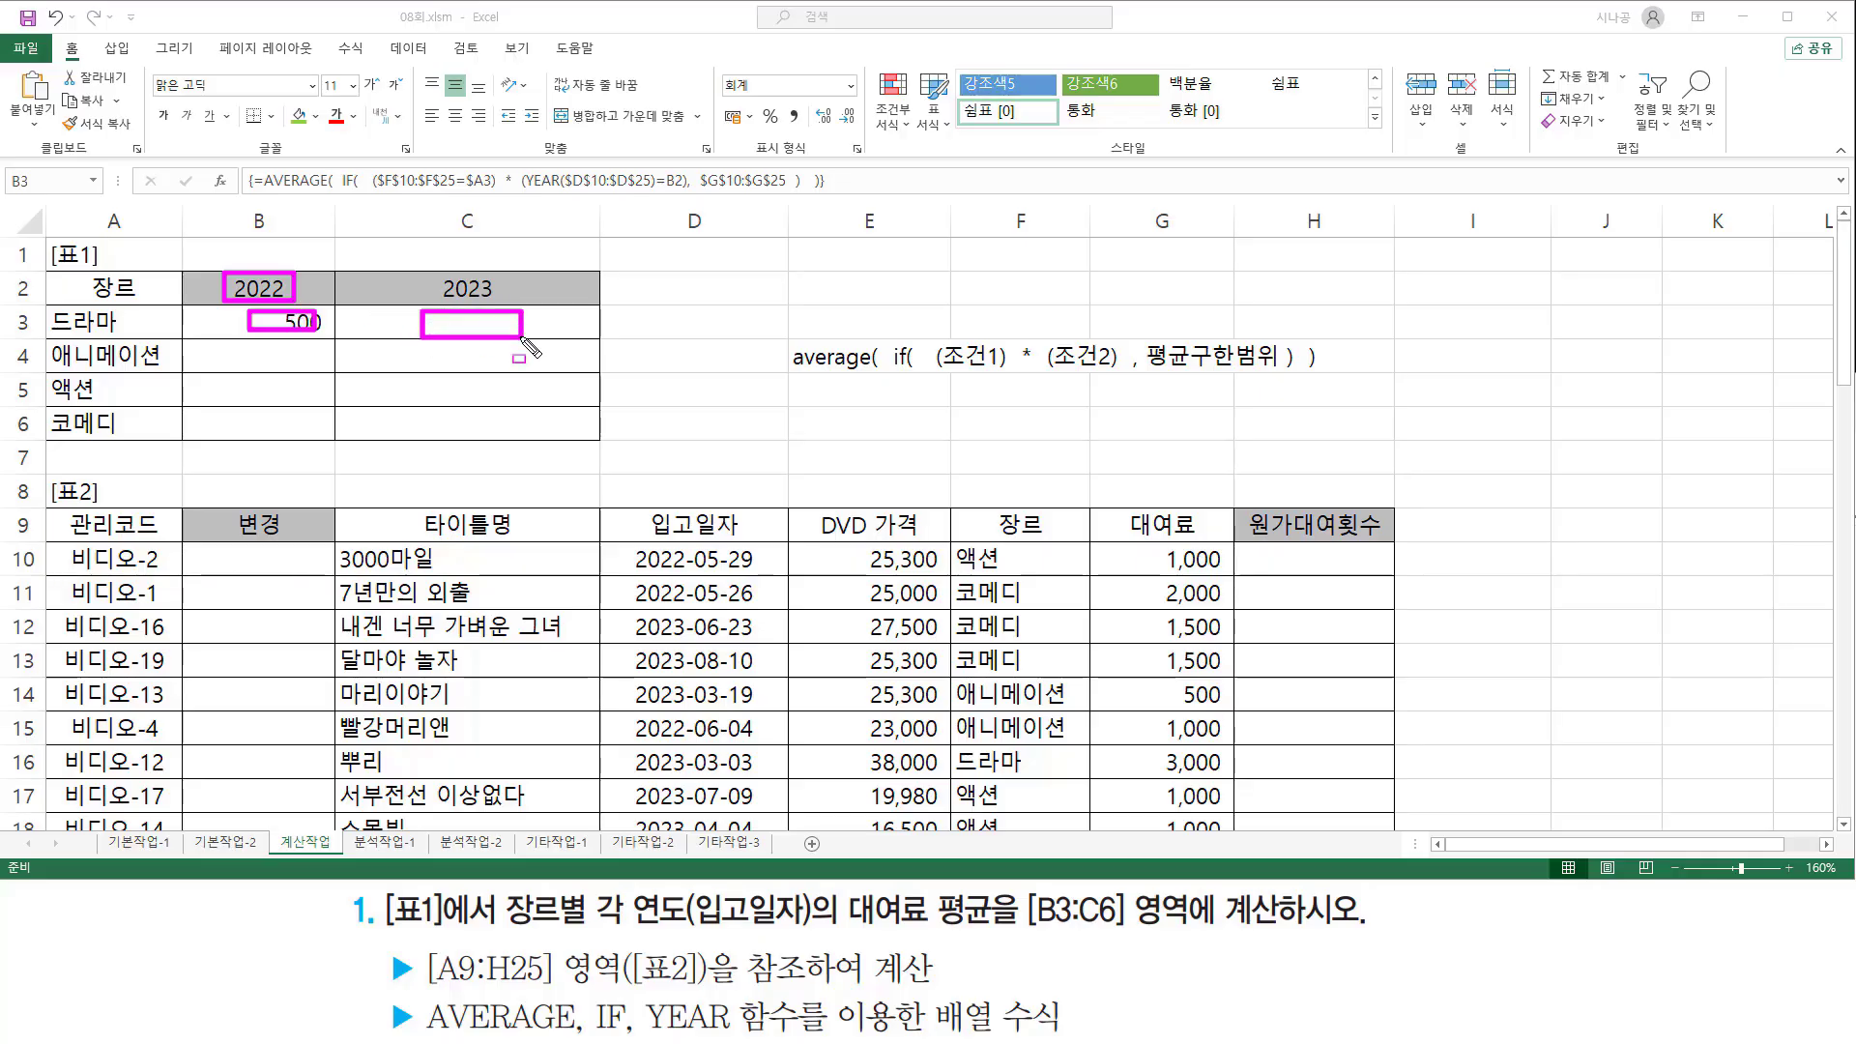
left_click_drag(432, 271, 501, 304)
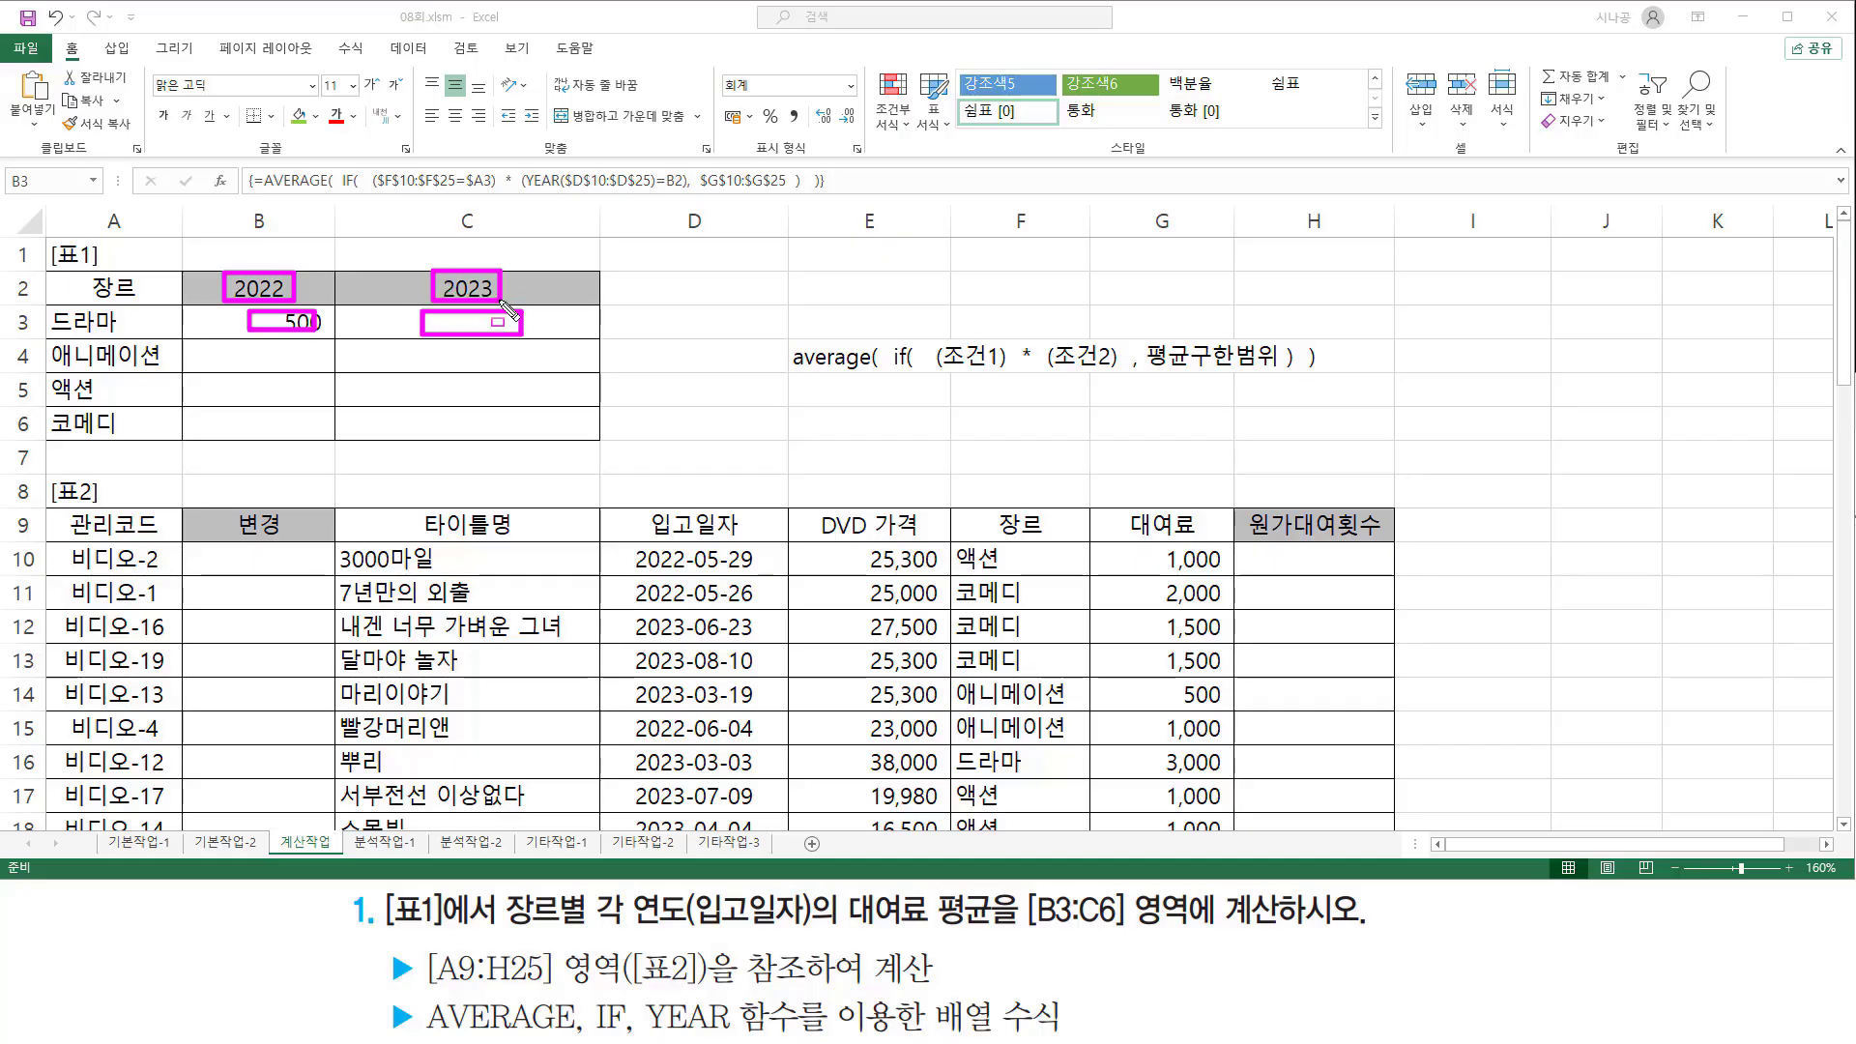
left_click_drag(273, 338, 462, 338)
left_click_drag(236, 199, 498, 234)
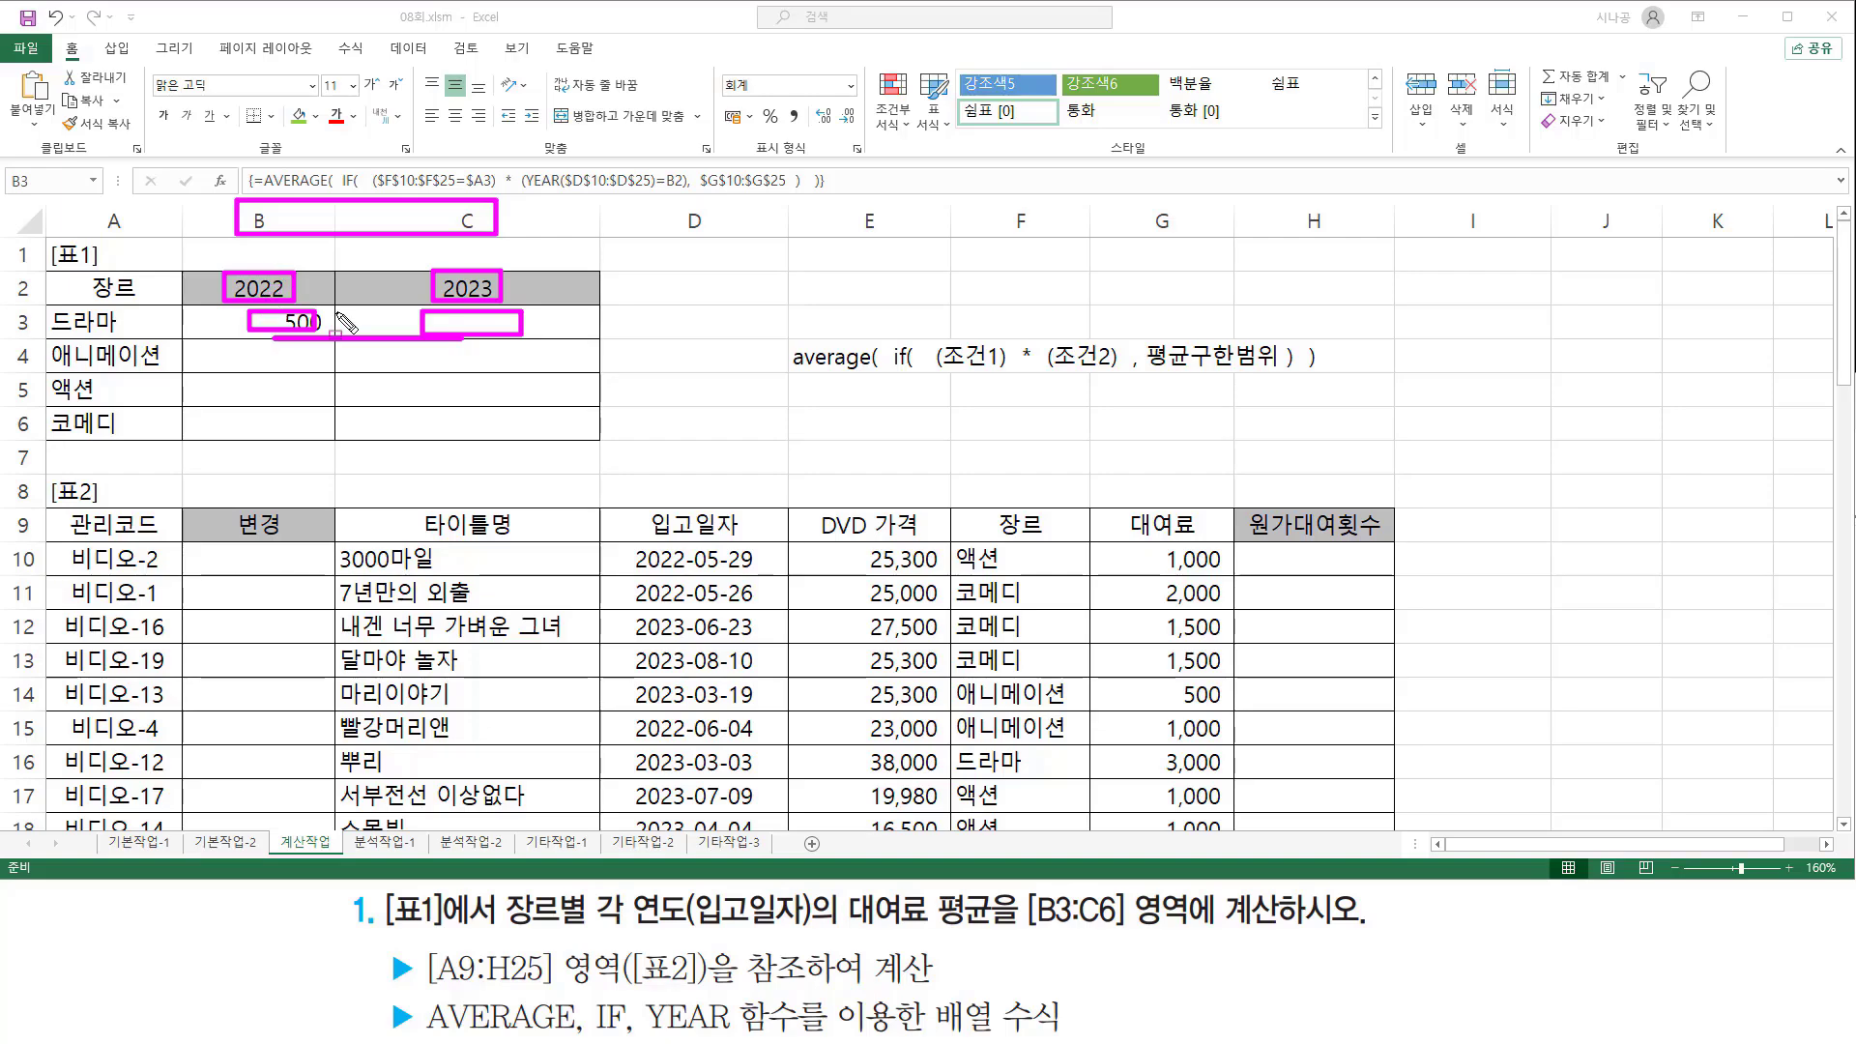
key("Escape")
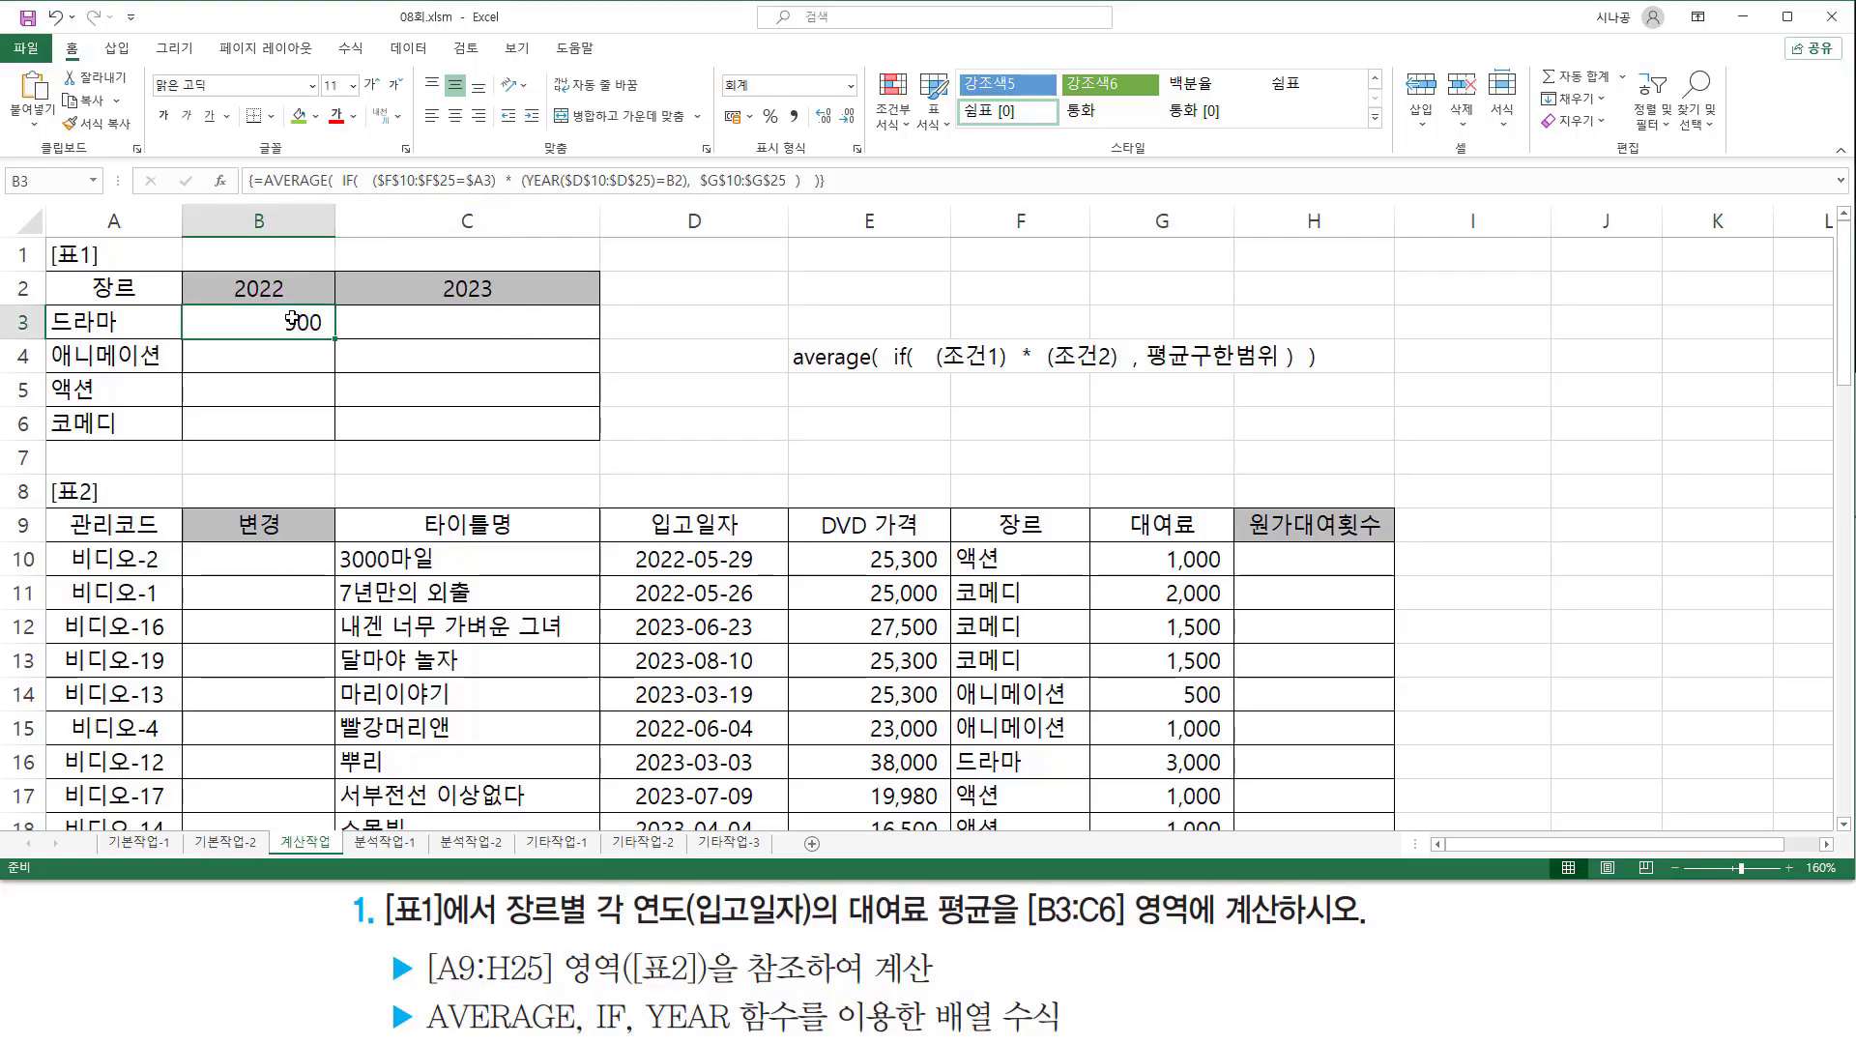
Step: Lock the row of the year reference in the B3 formula as B$2
double_click(291, 319)
left_click(836, 323)
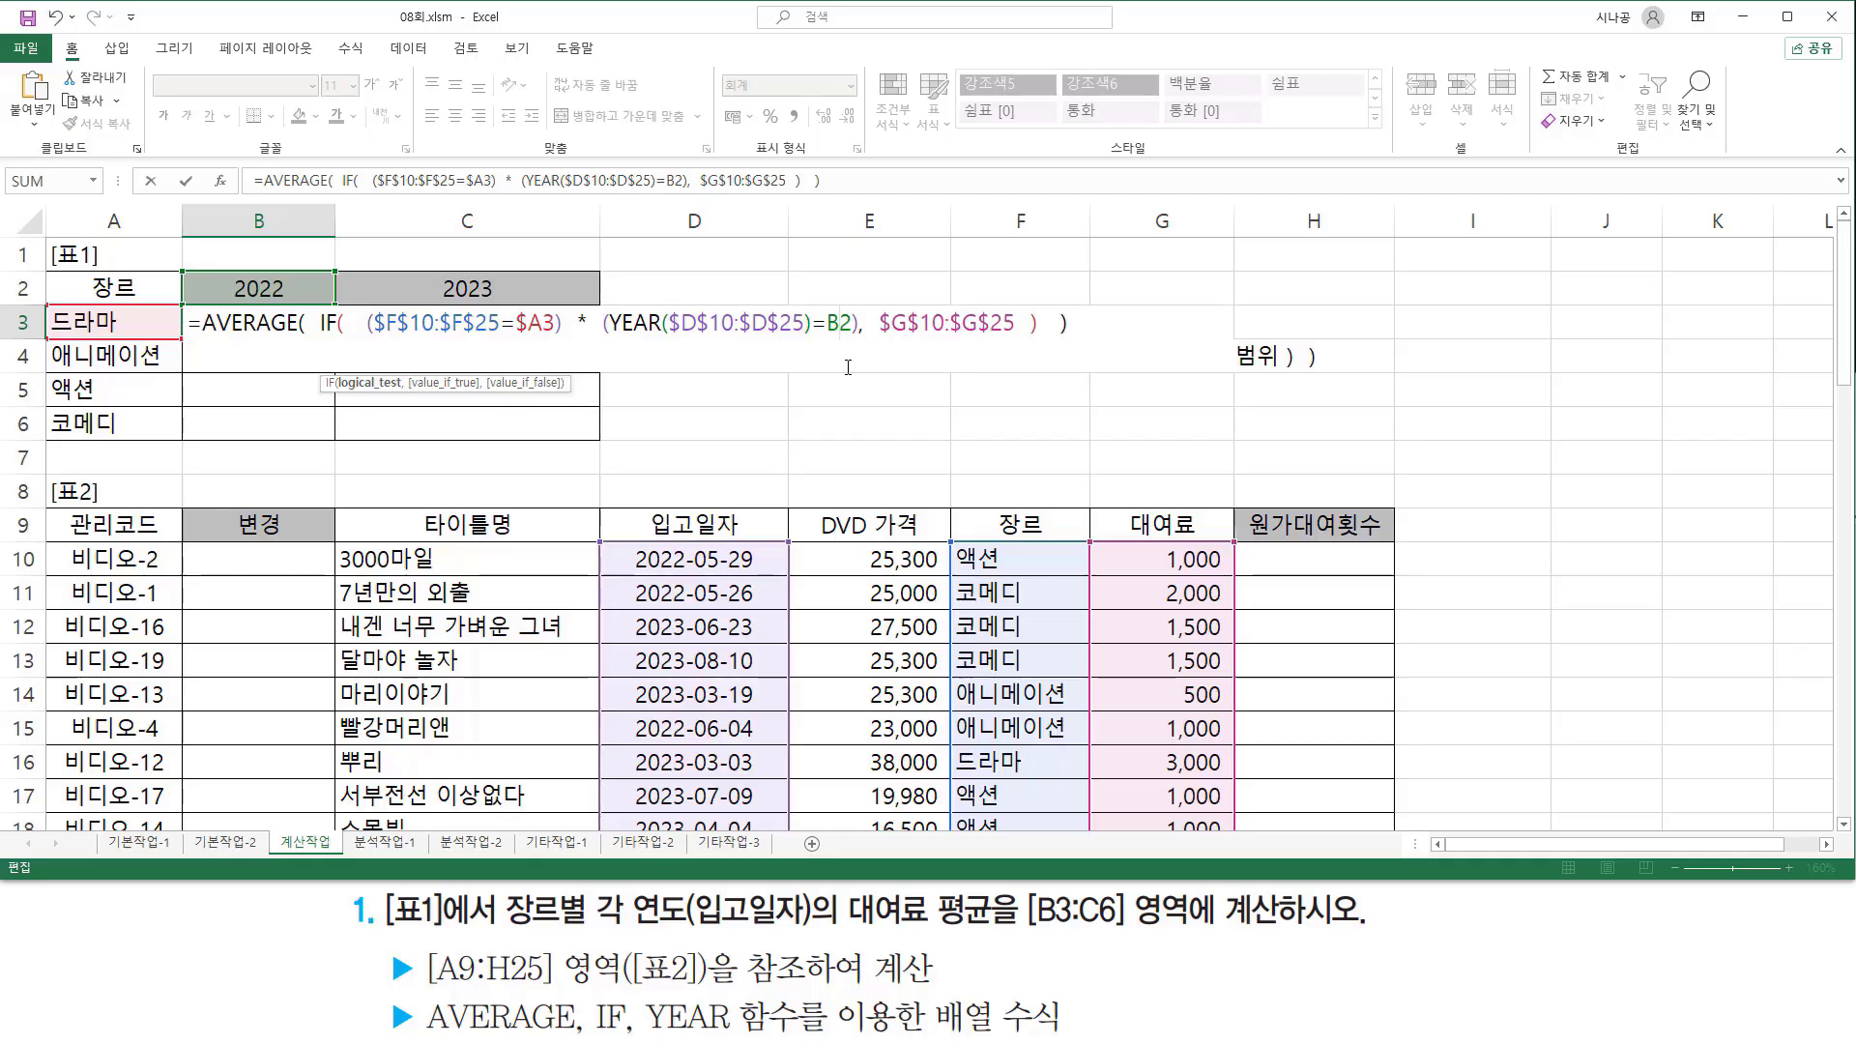
key("F4")
key("F4")
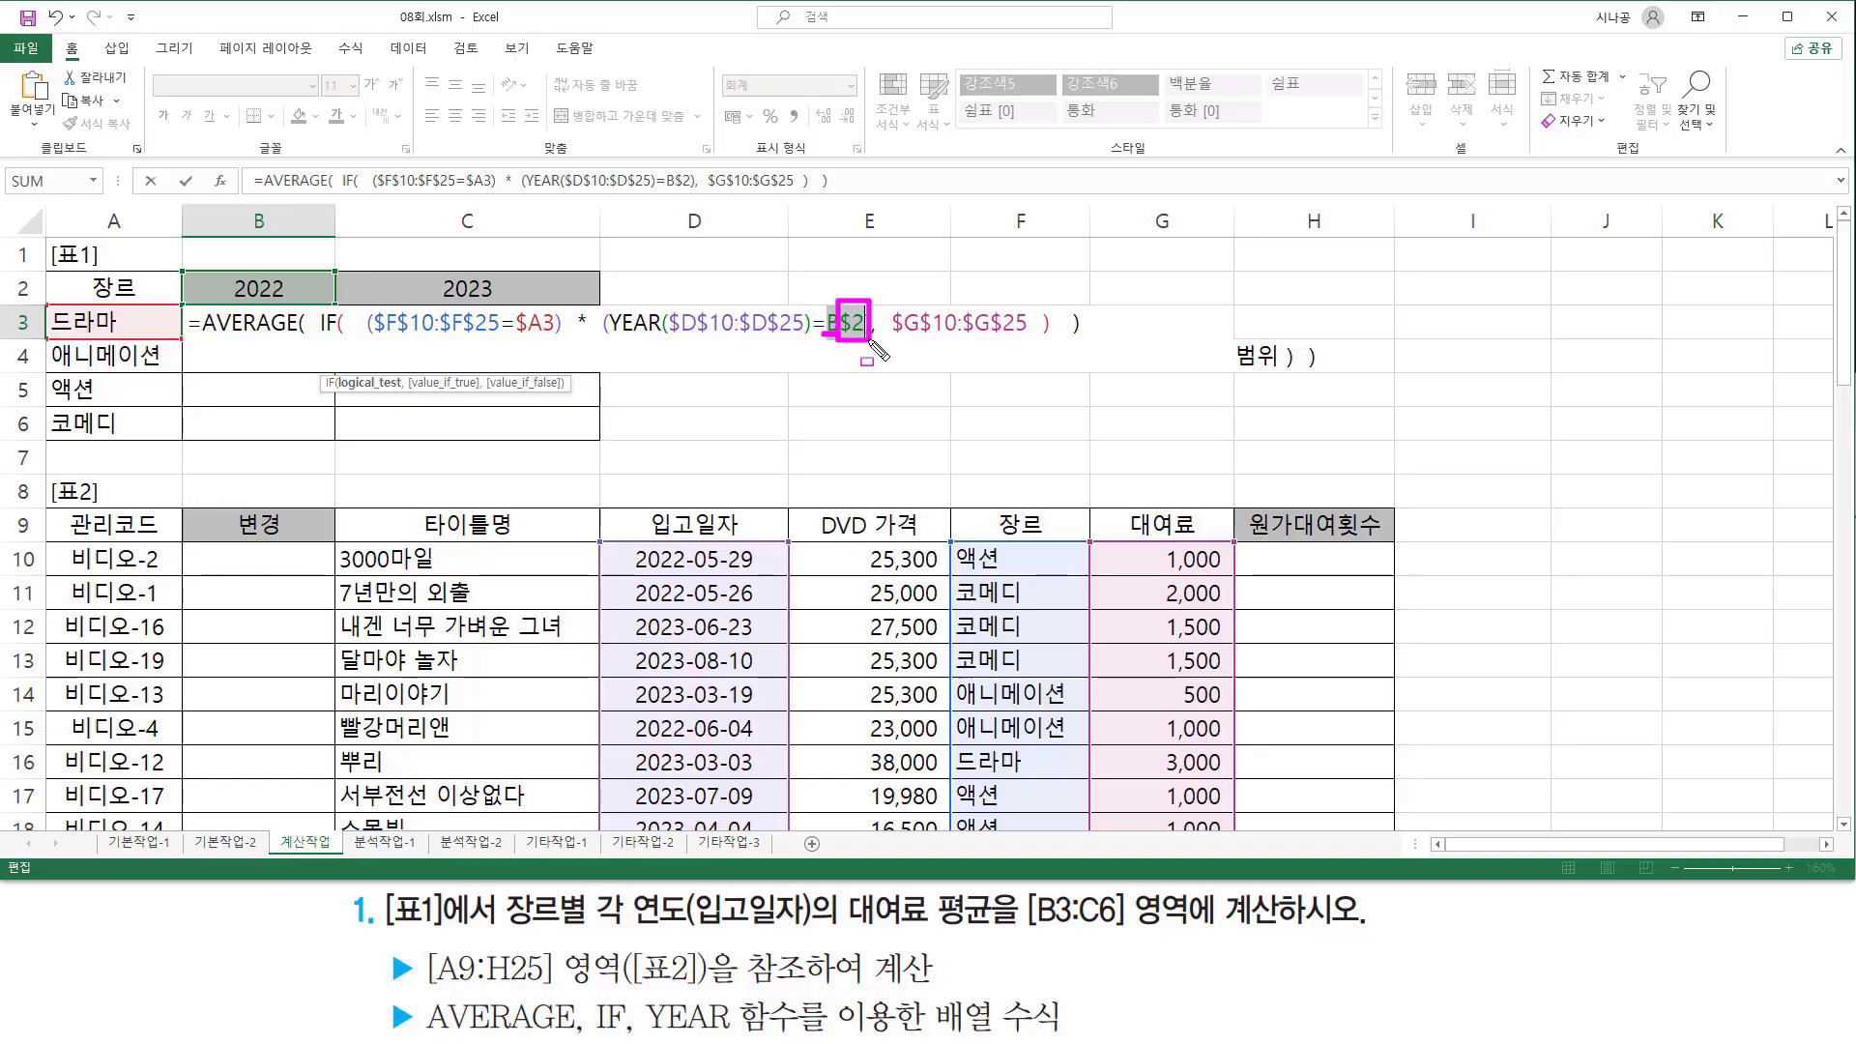
key("Escape")
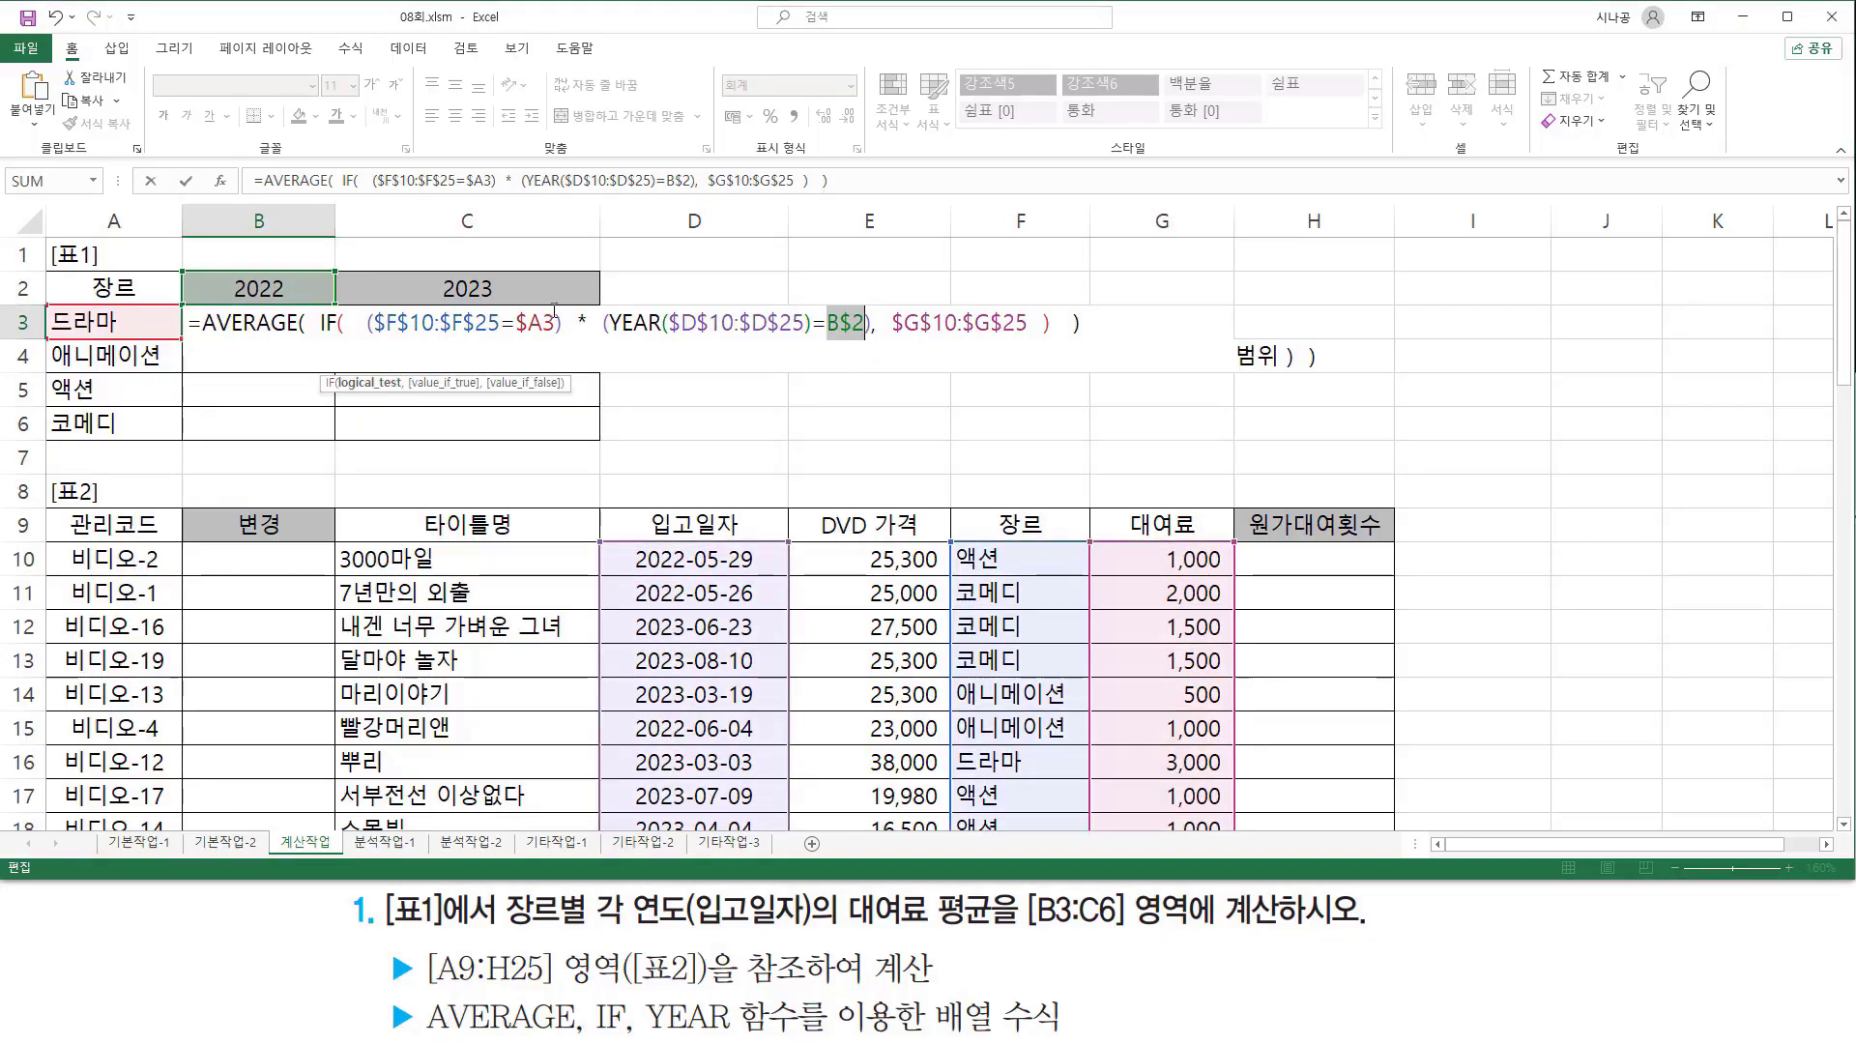
Step: Enter the B3 formula as an array formula and fill it down to B6 and across to column C
left_click(1090, 330)
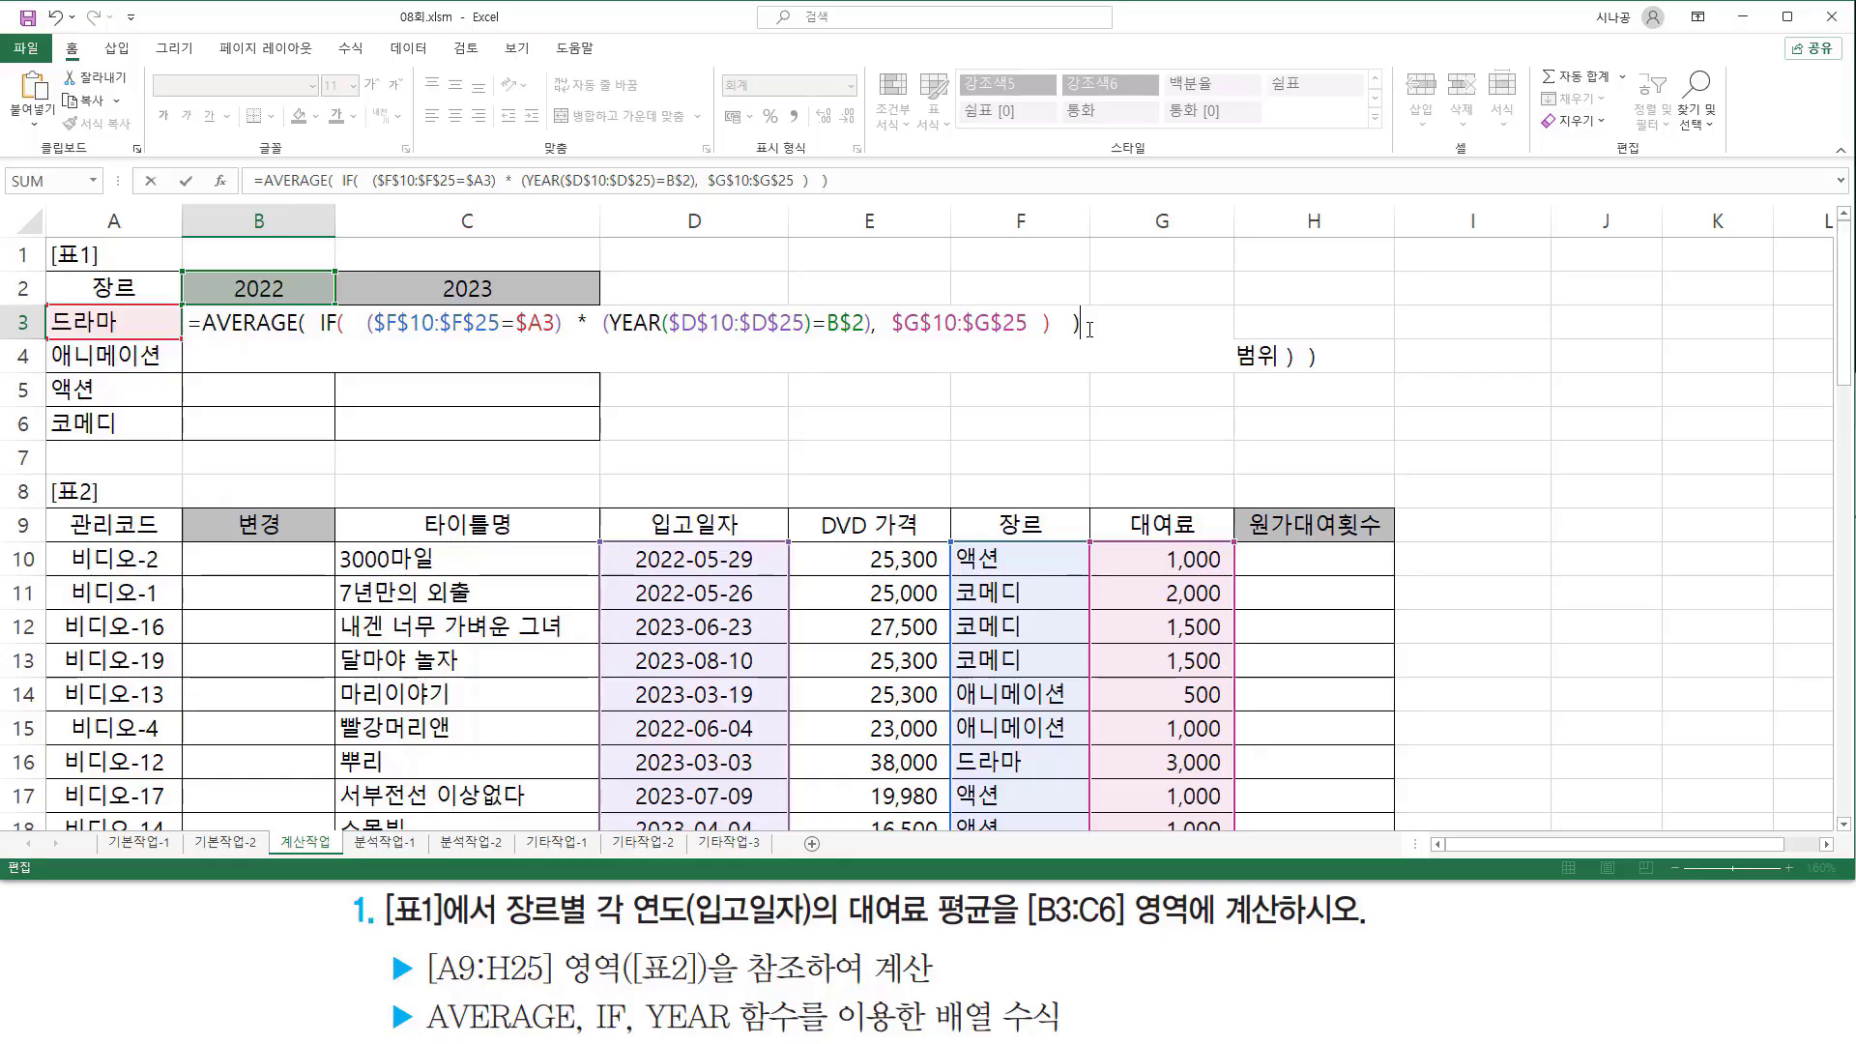
key("ctrl+shift+Return")
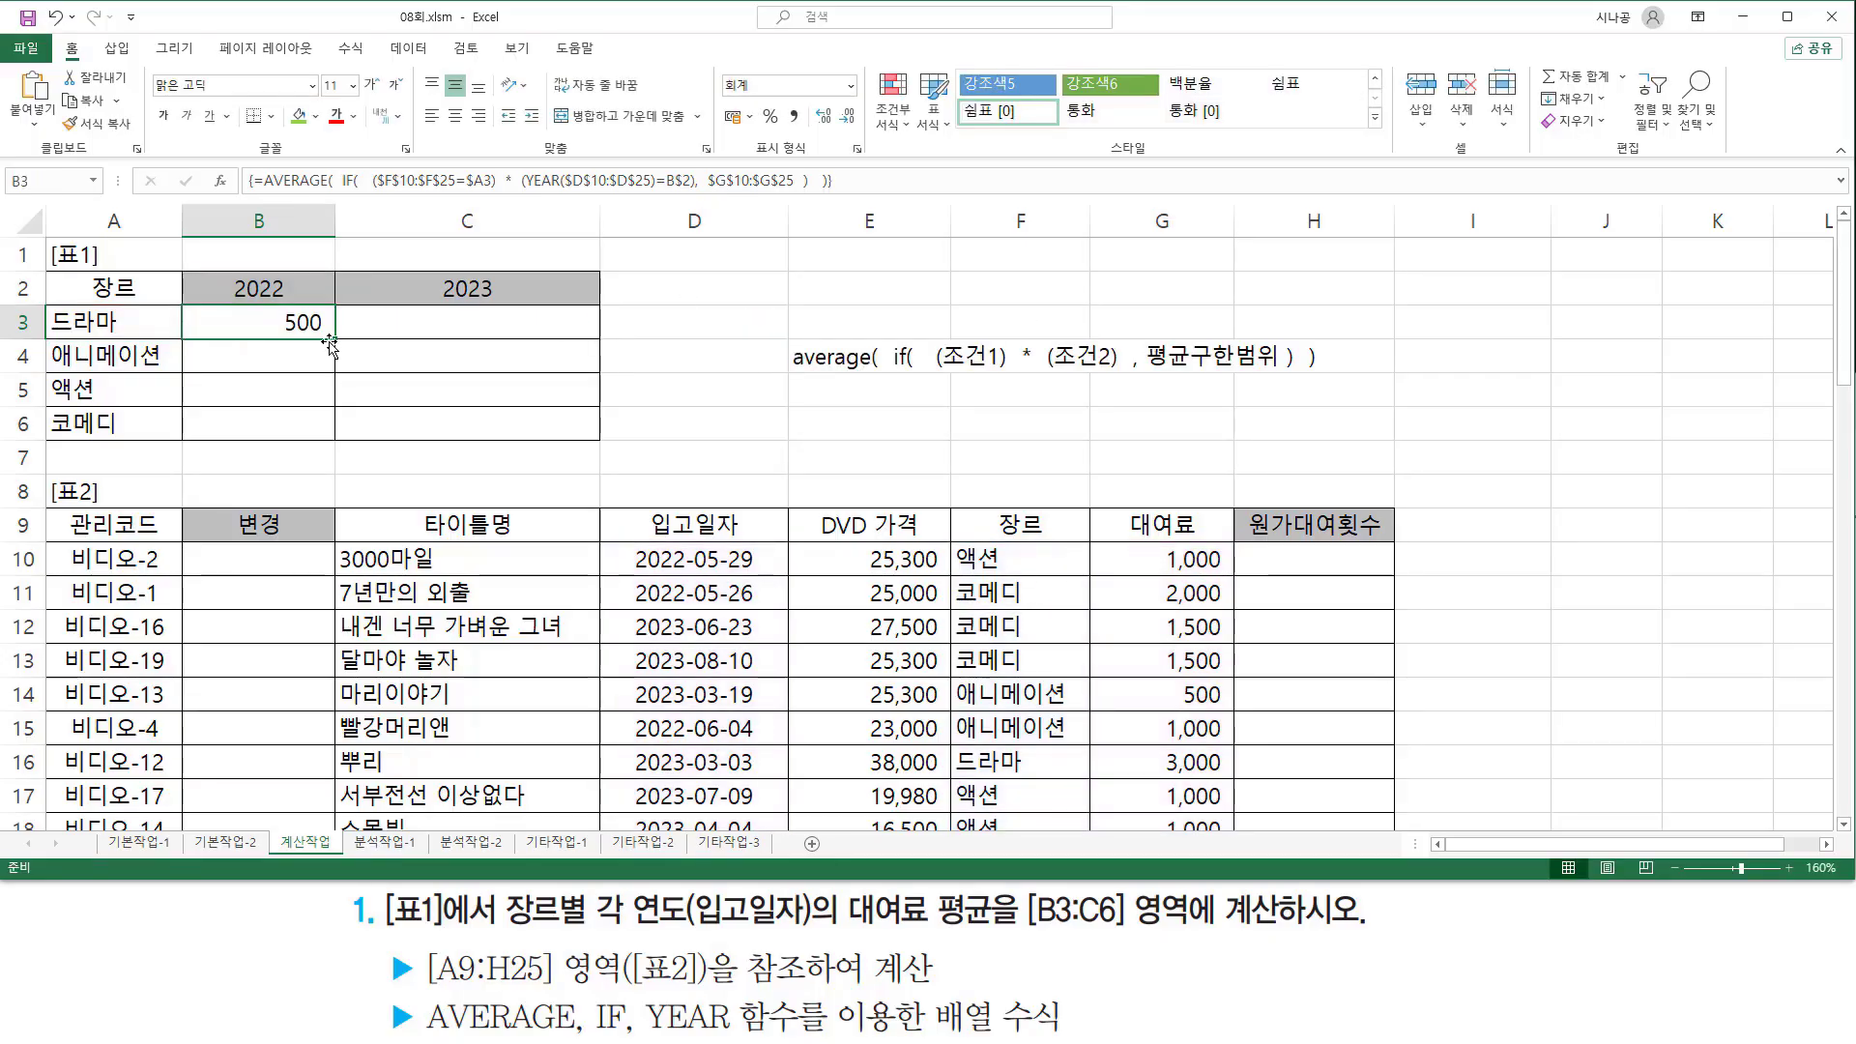
left_click_drag(339, 337, 339, 435)
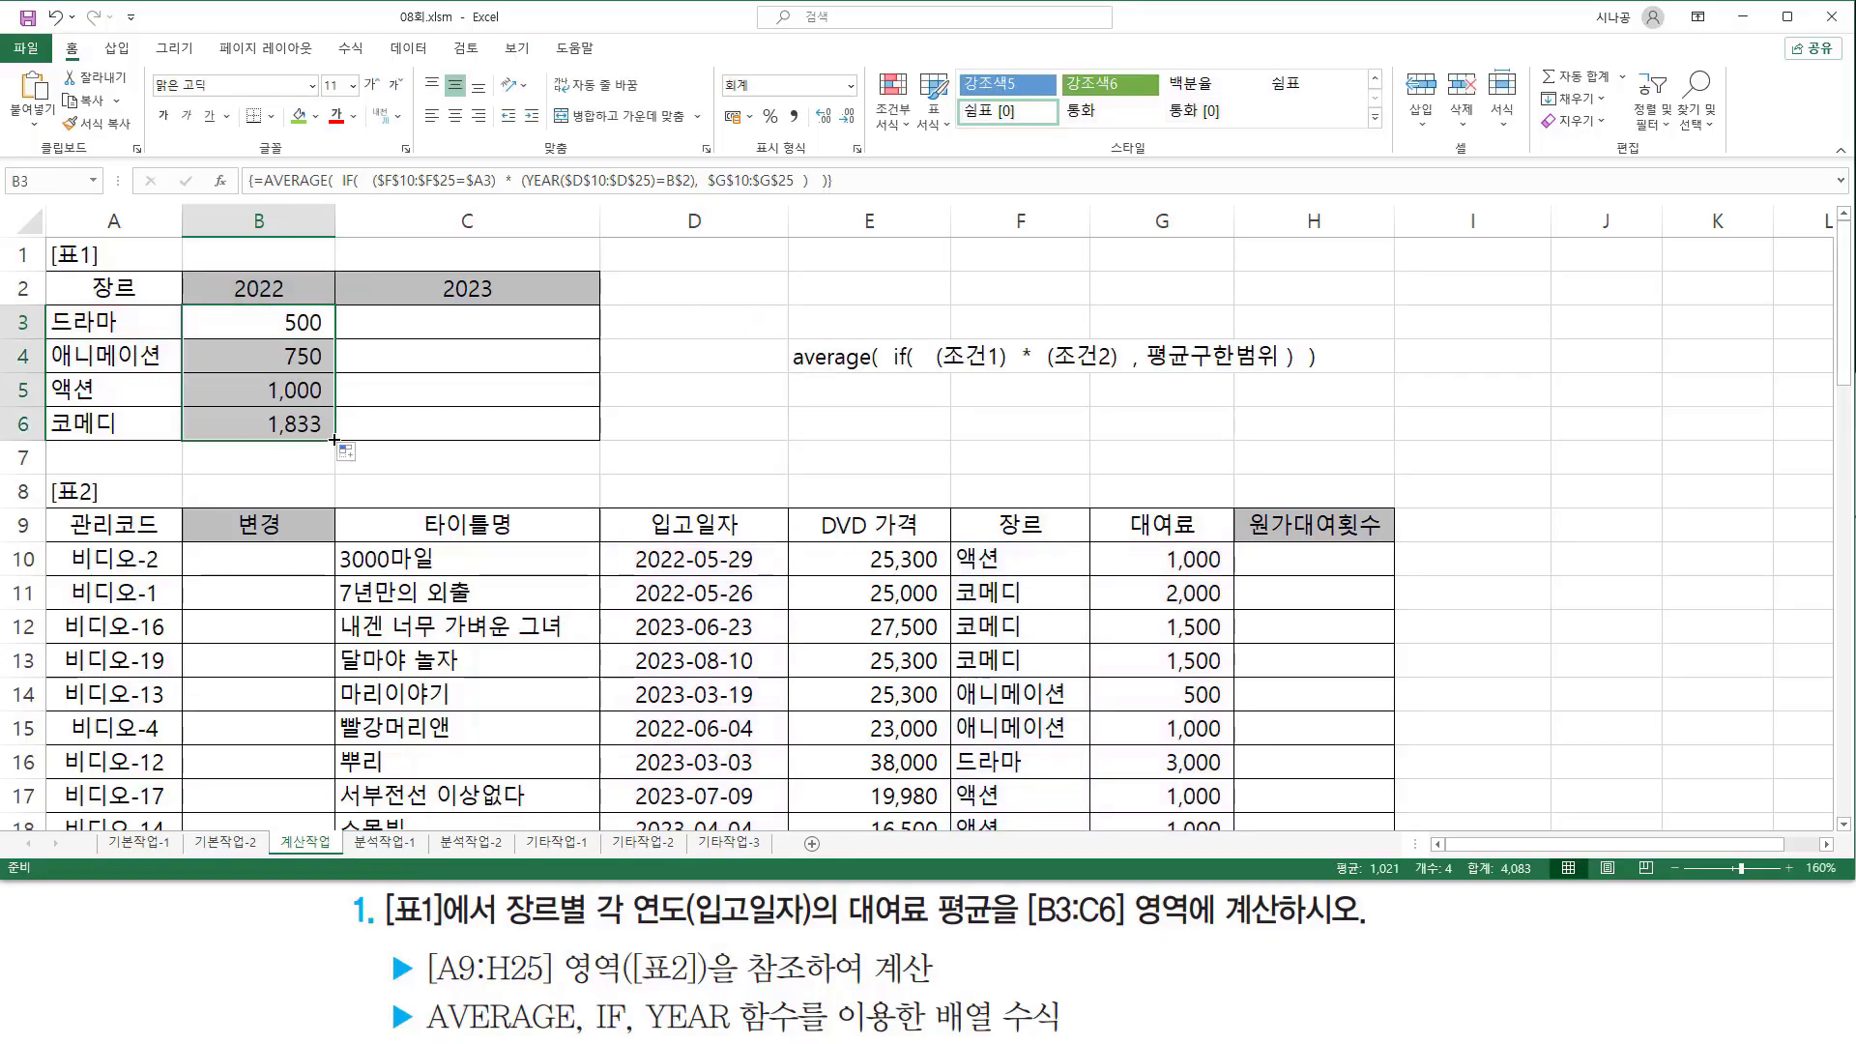
left_click_drag(470, 441, 484, 441)
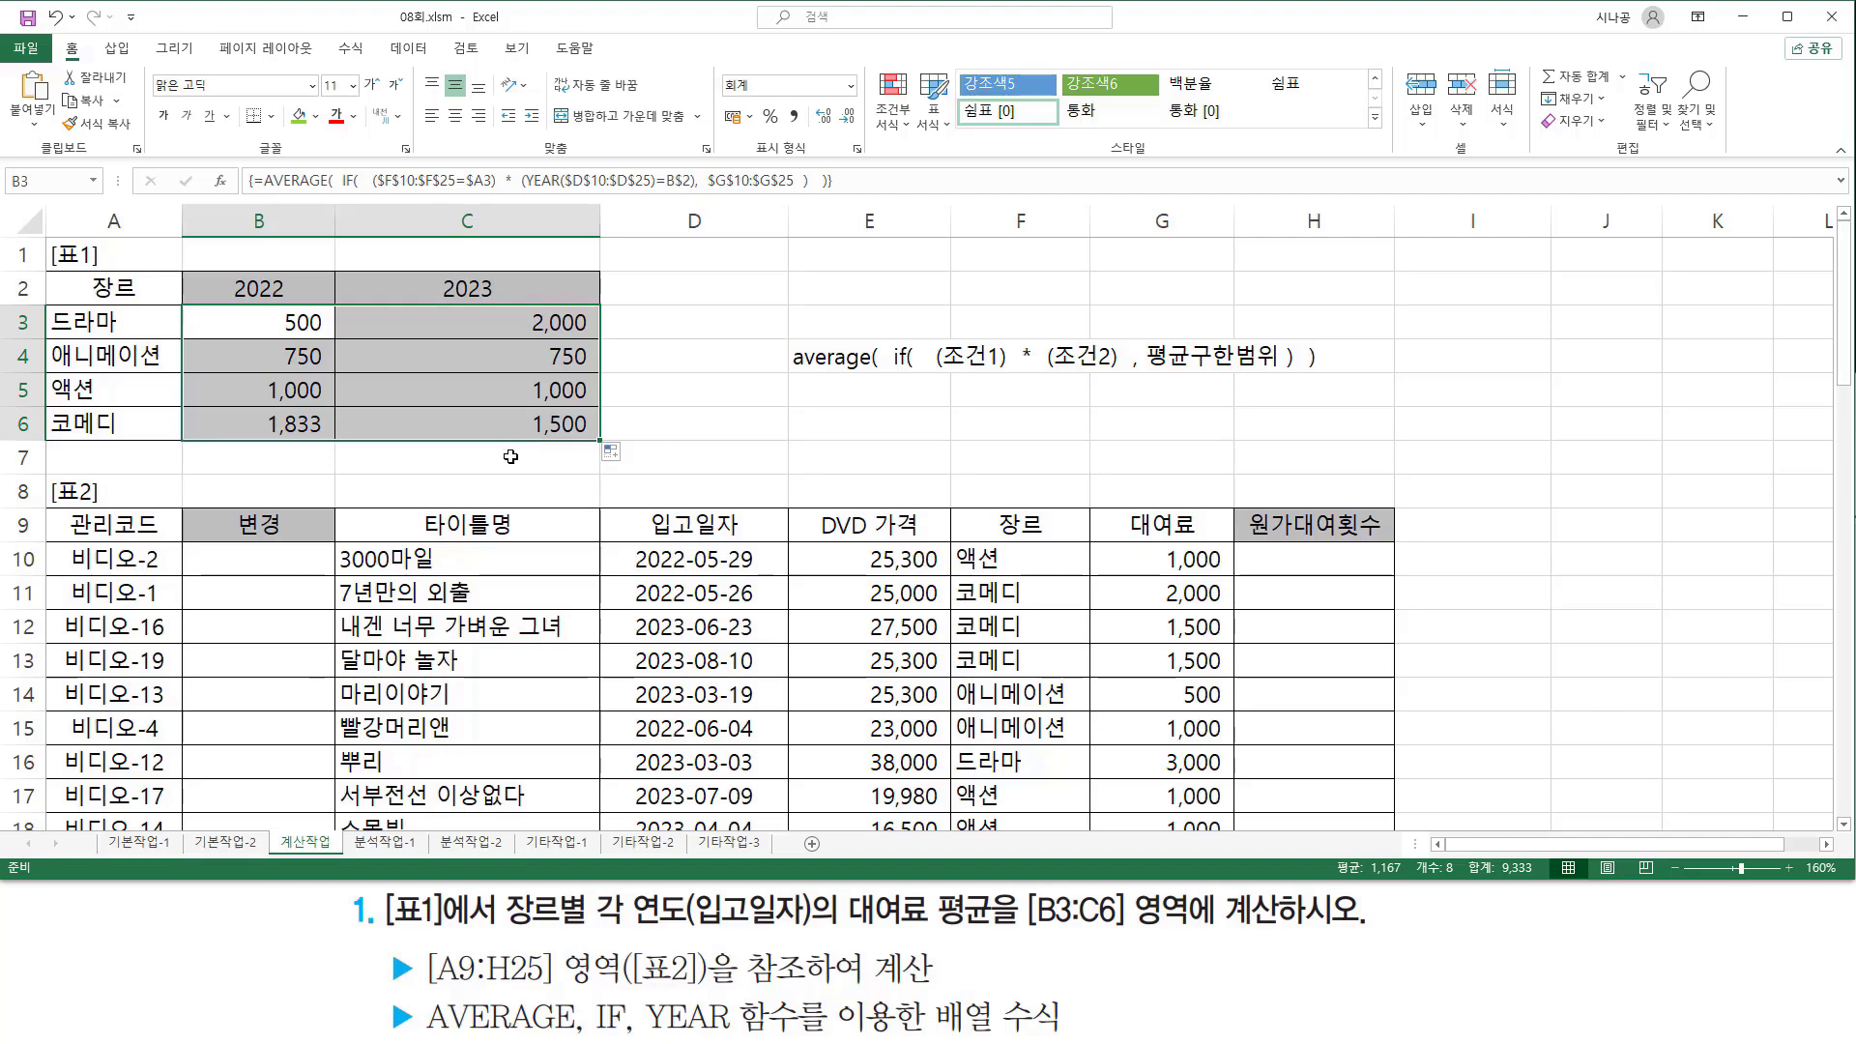
Step: Write =AVERAGE( IF( ($F$10:$F$25=$A3) * (YEAR($D$10:$D$25)=B$2), $G$10:$G$25 ) ) as plain text in E6 and colour it red
left_click(870, 426)
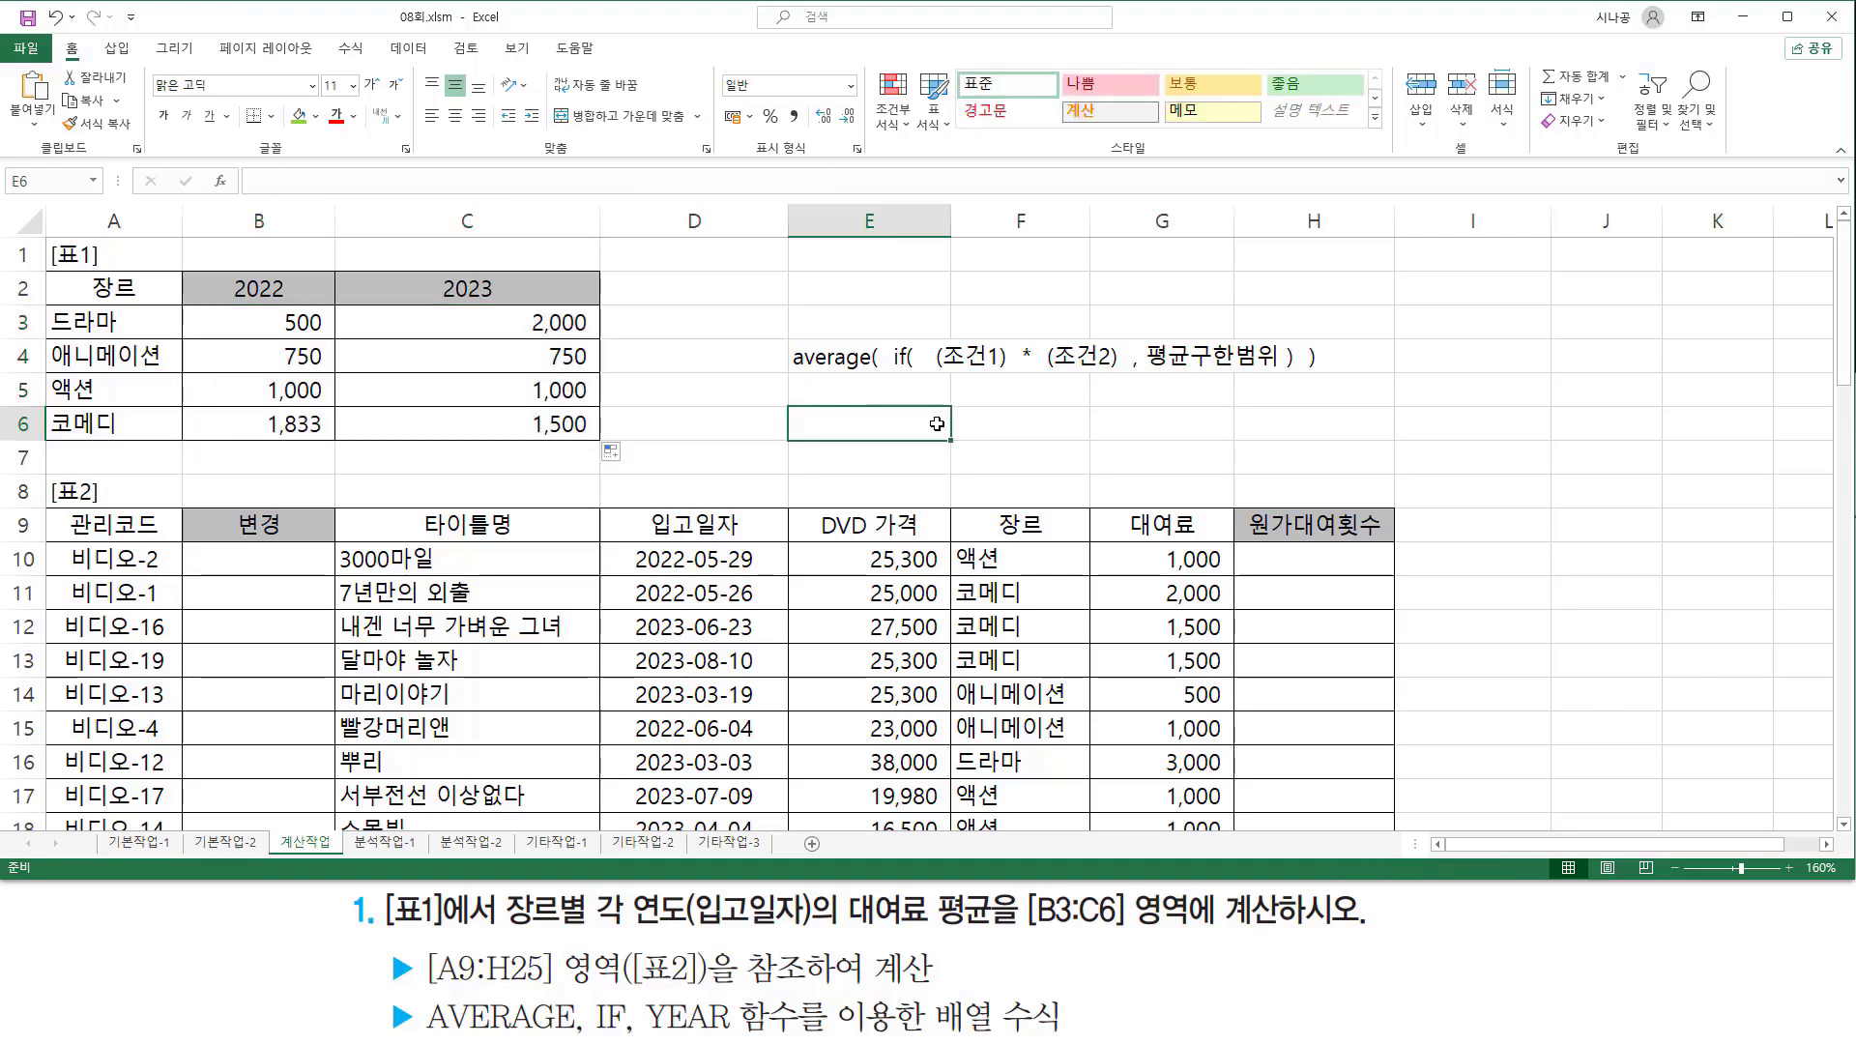
type("'")
type("=AVERAGE(  IF(   ($F$10:$F$25=$A3)  *  (YEAR($D$10:$D$25)=B$2),  $G$10:$G$25  )   )")
key("Return")
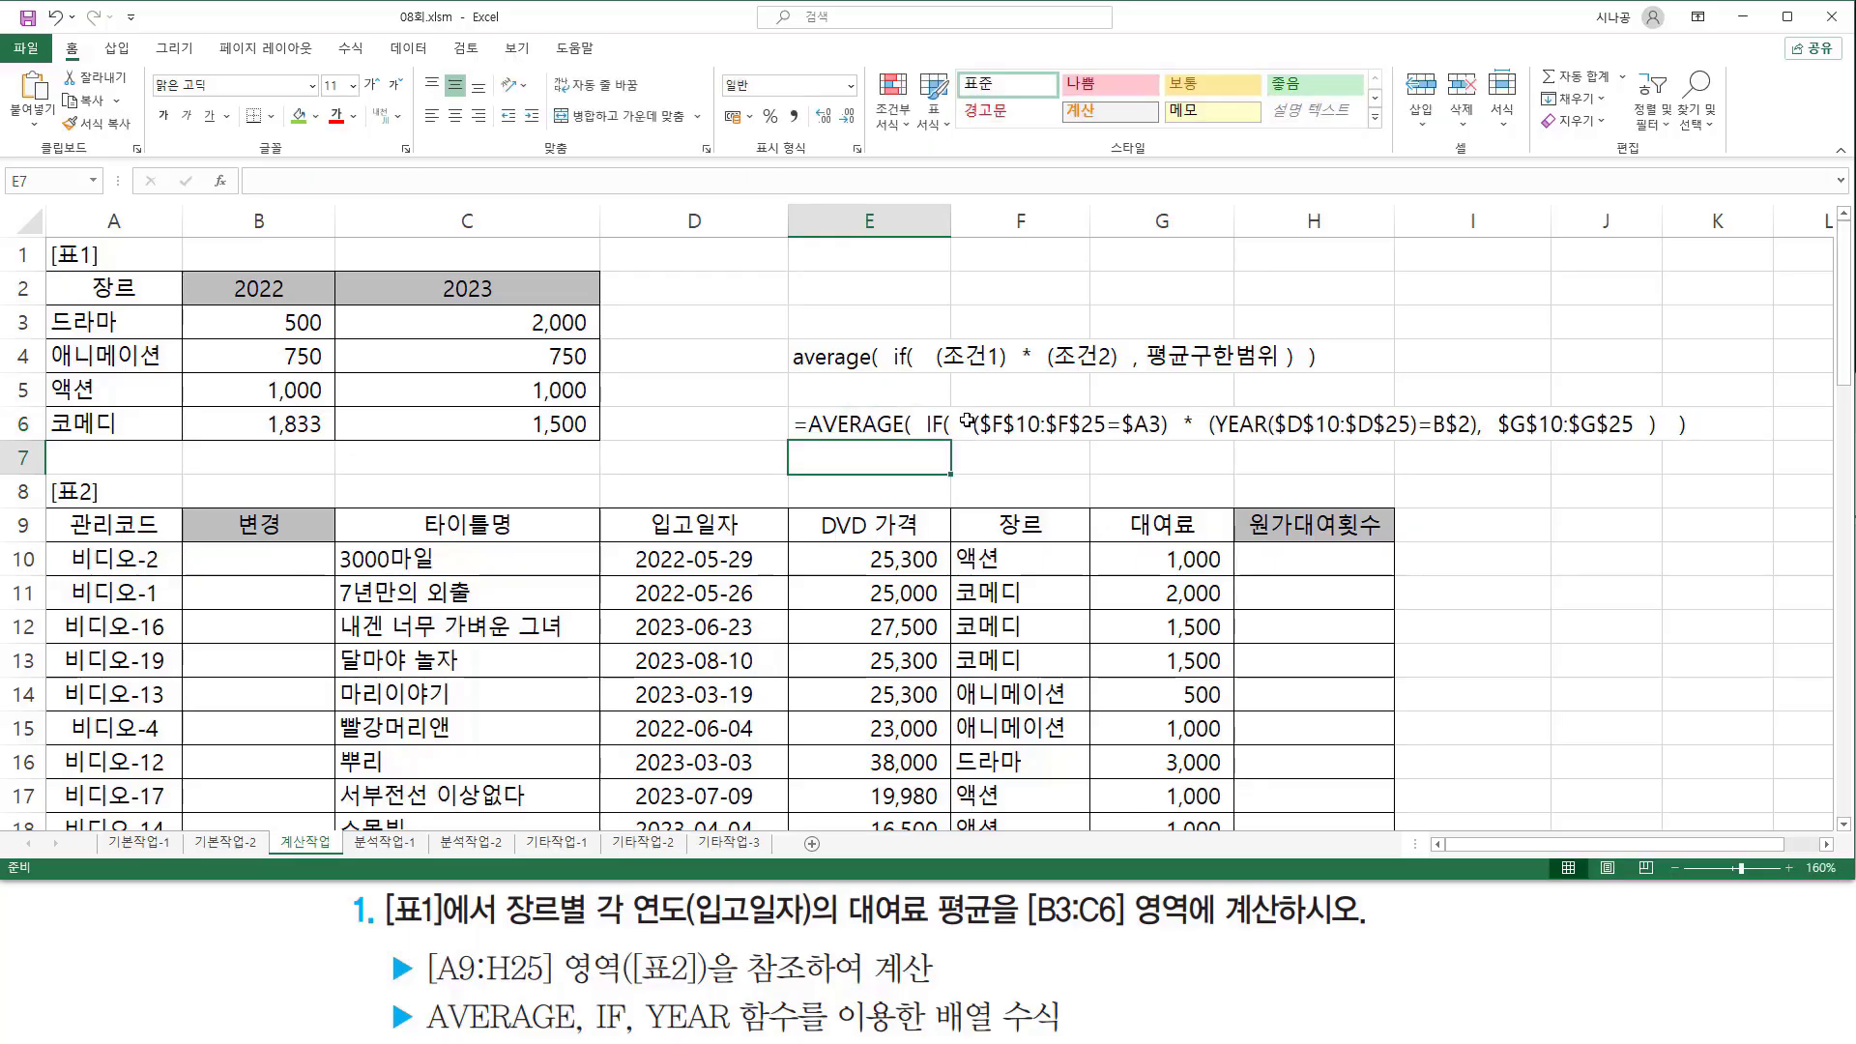
left_click(924, 419)
left_click(338, 124)
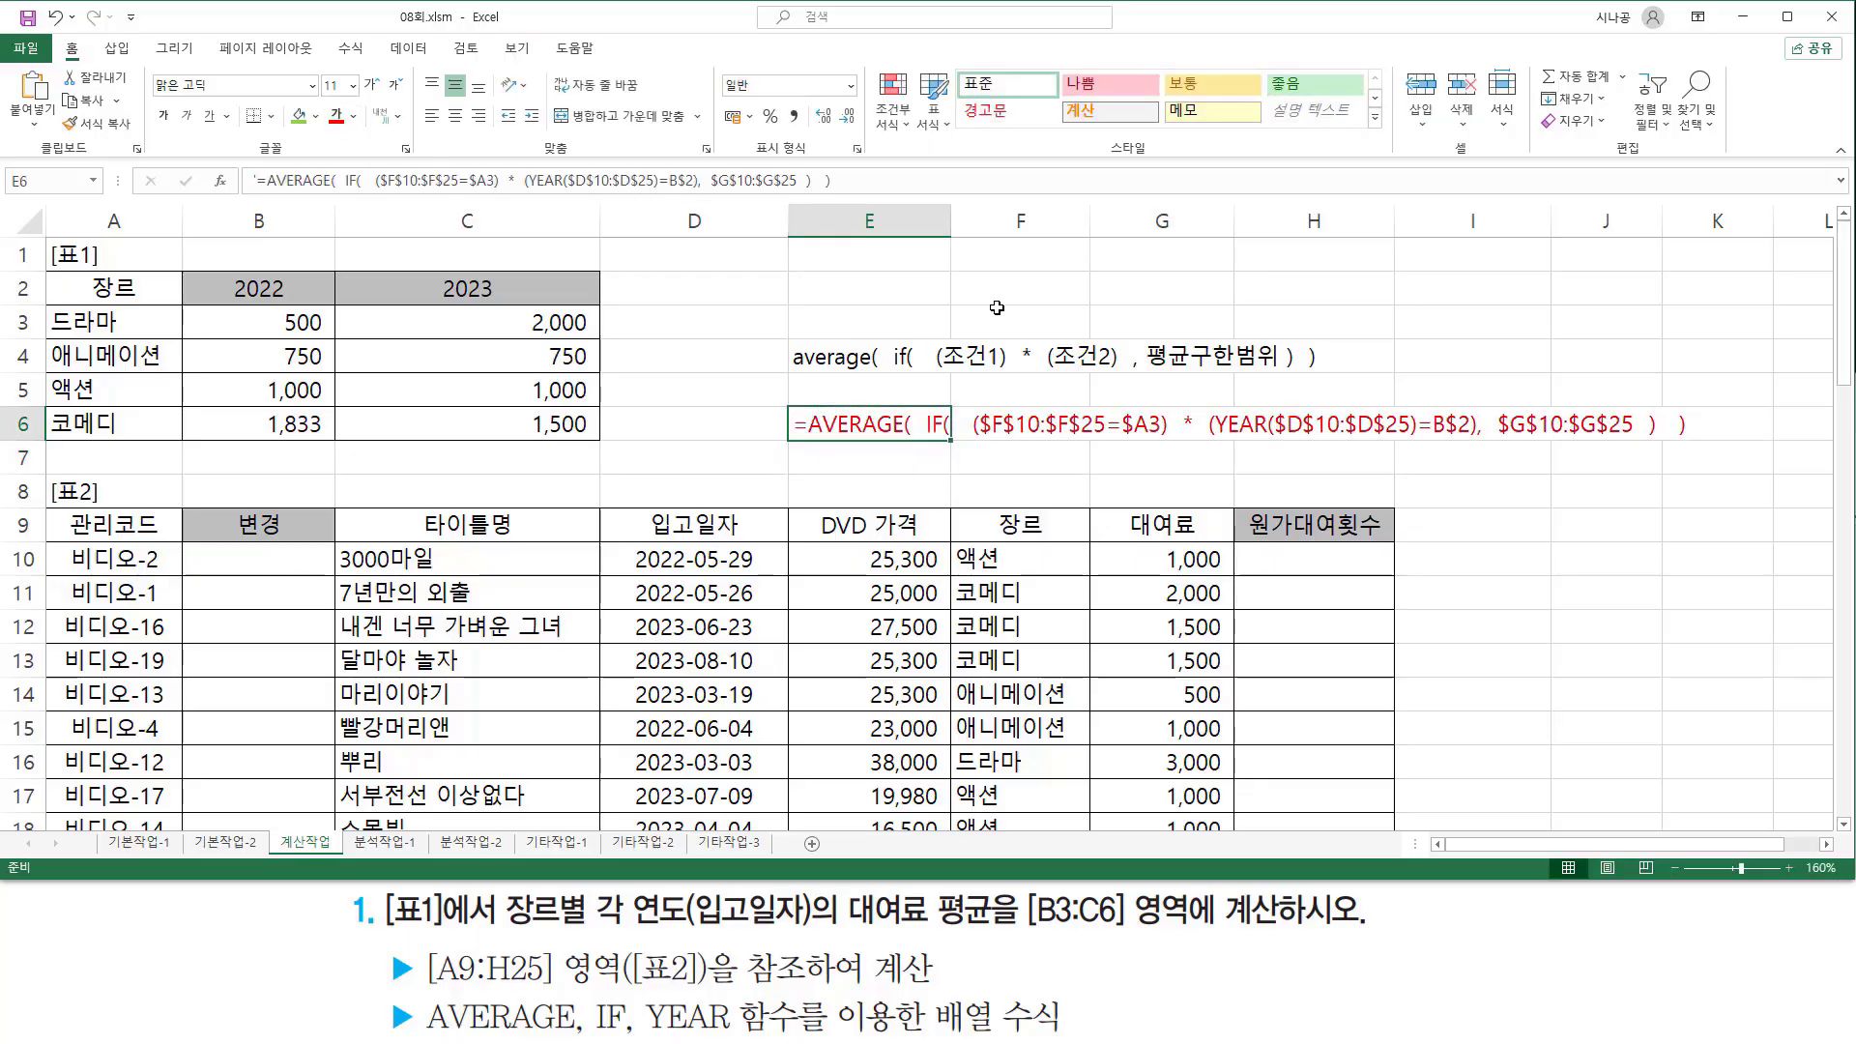
left_click(998, 308)
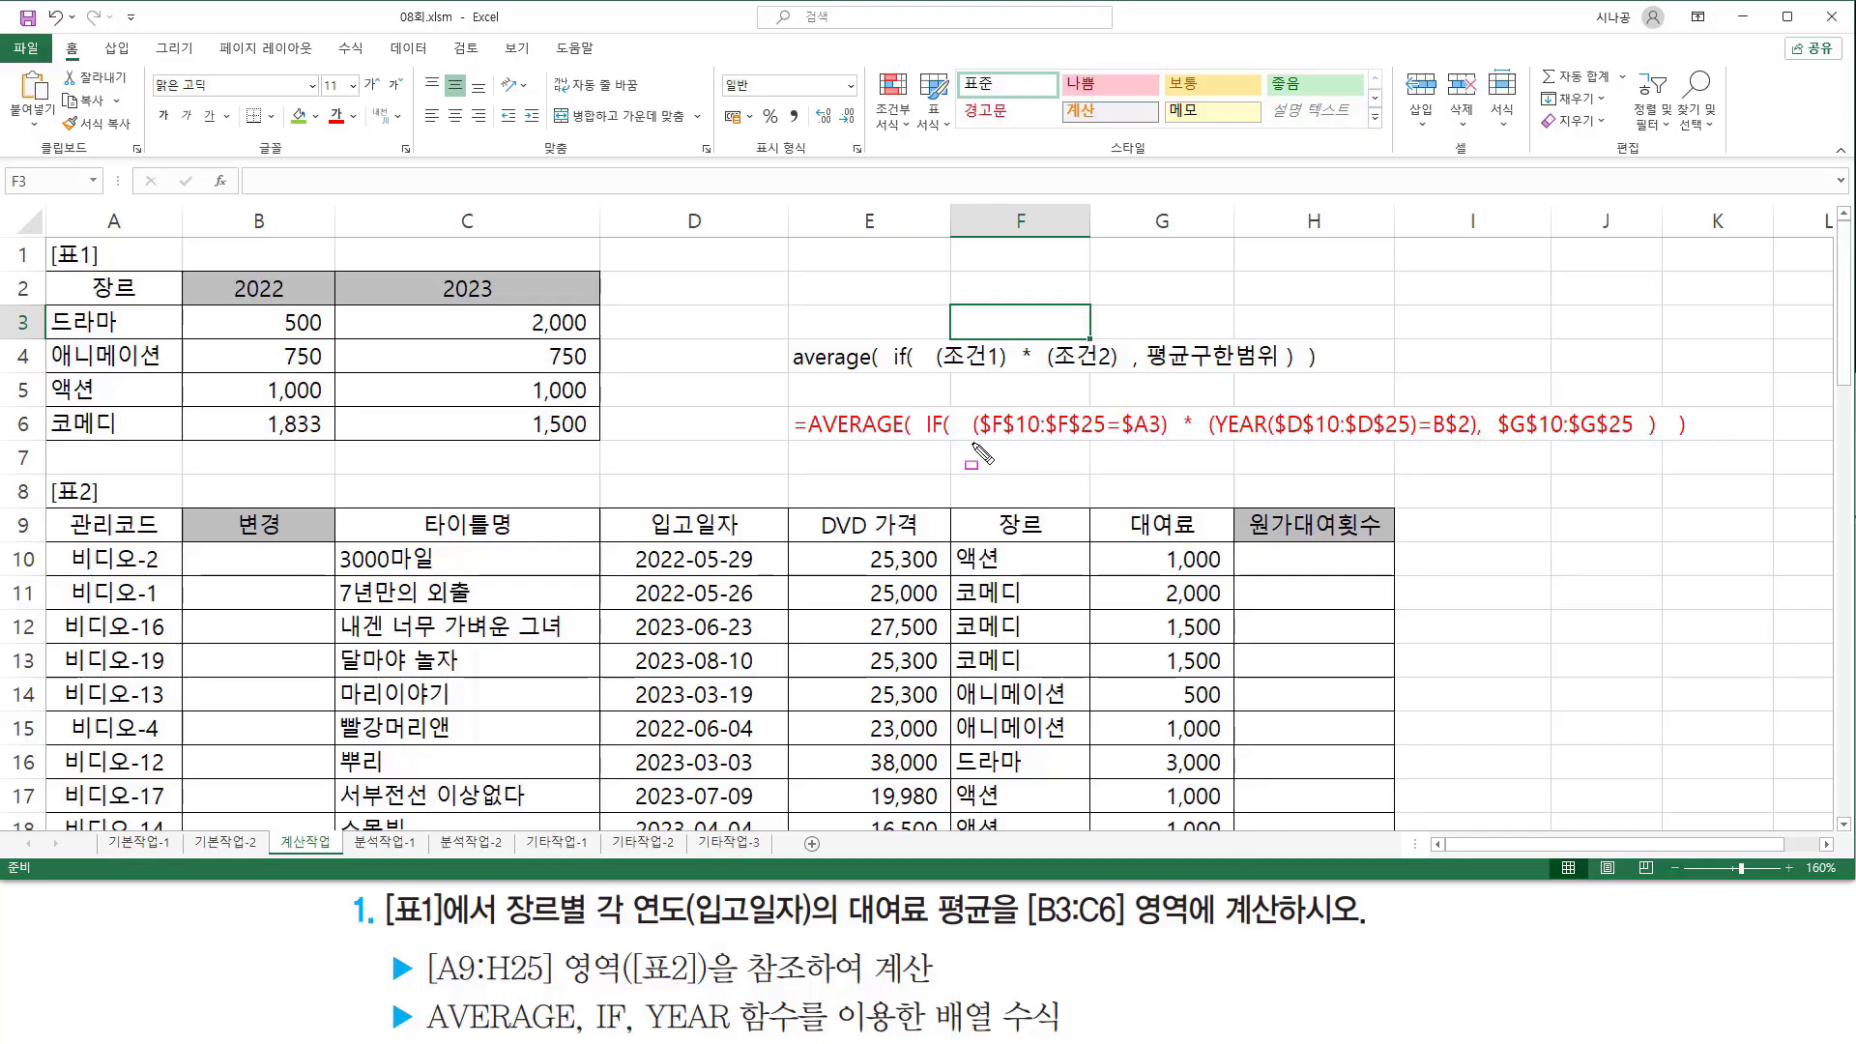
left_click_drag(971, 444, 1640, 443)
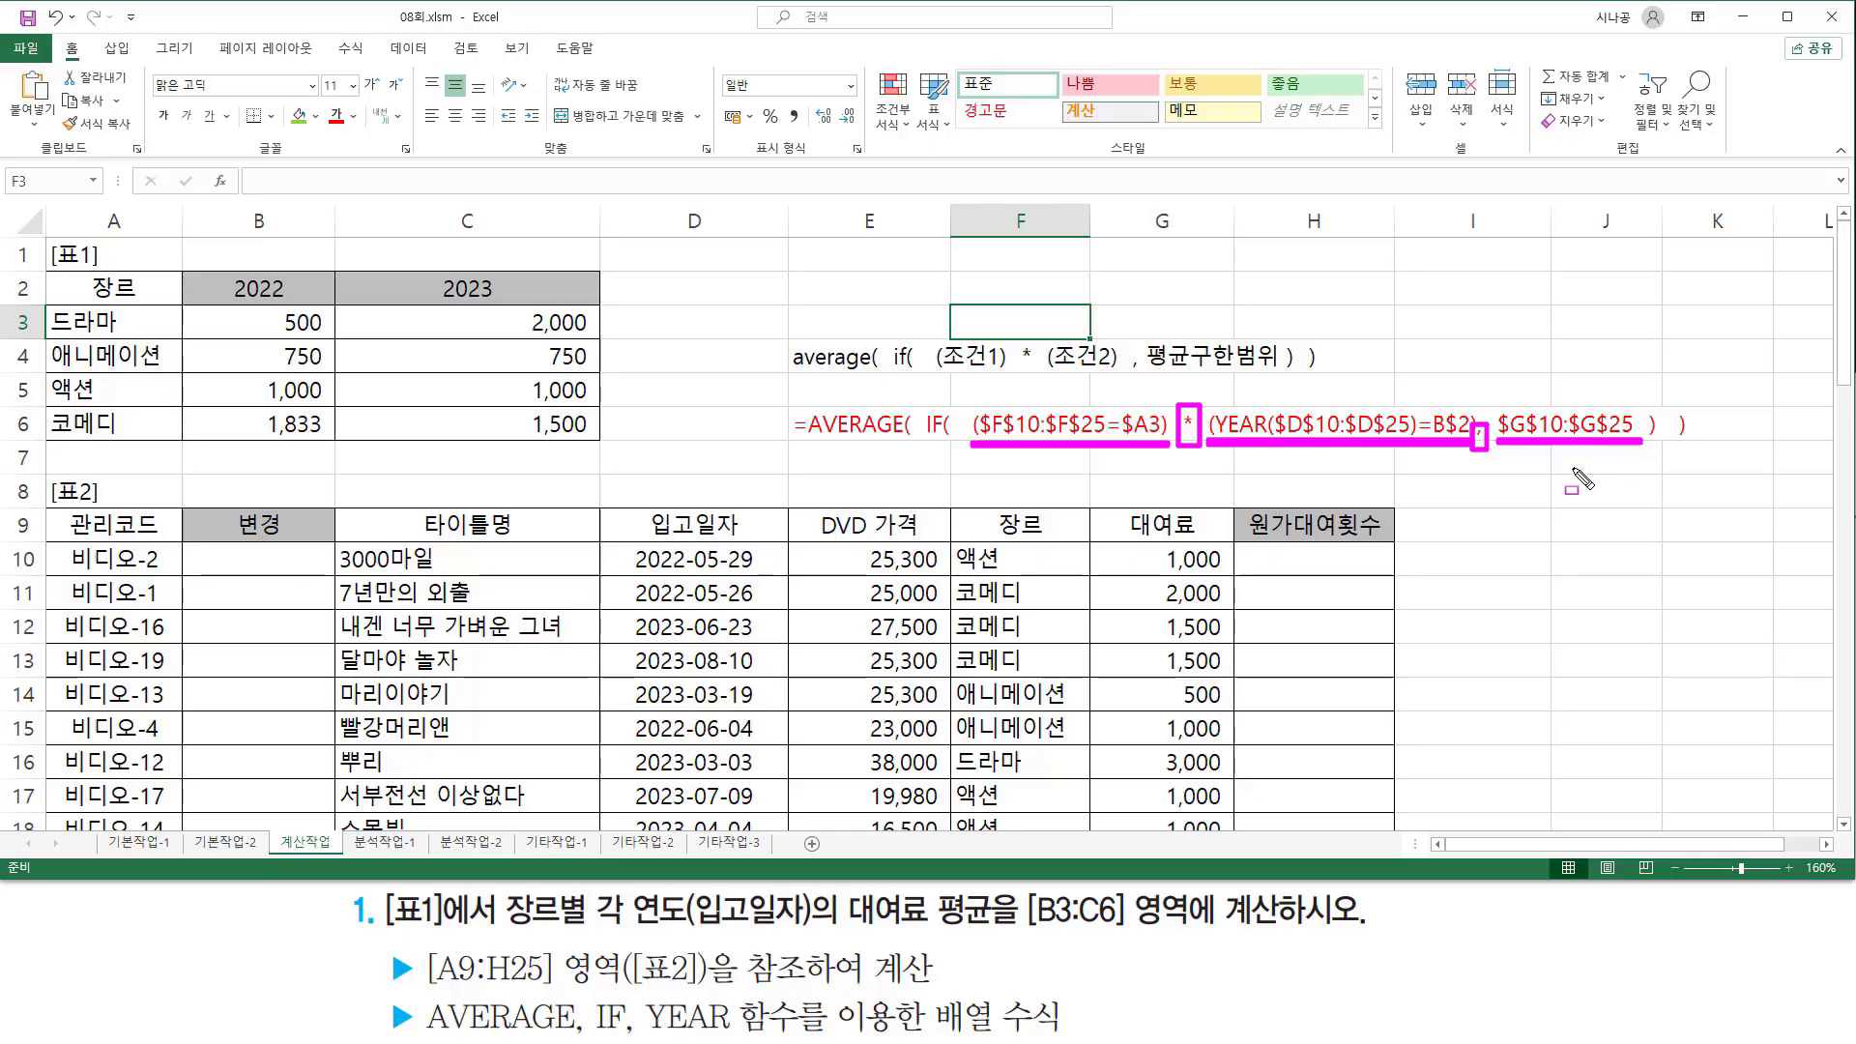
key("Escape")
left_click(698, 319)
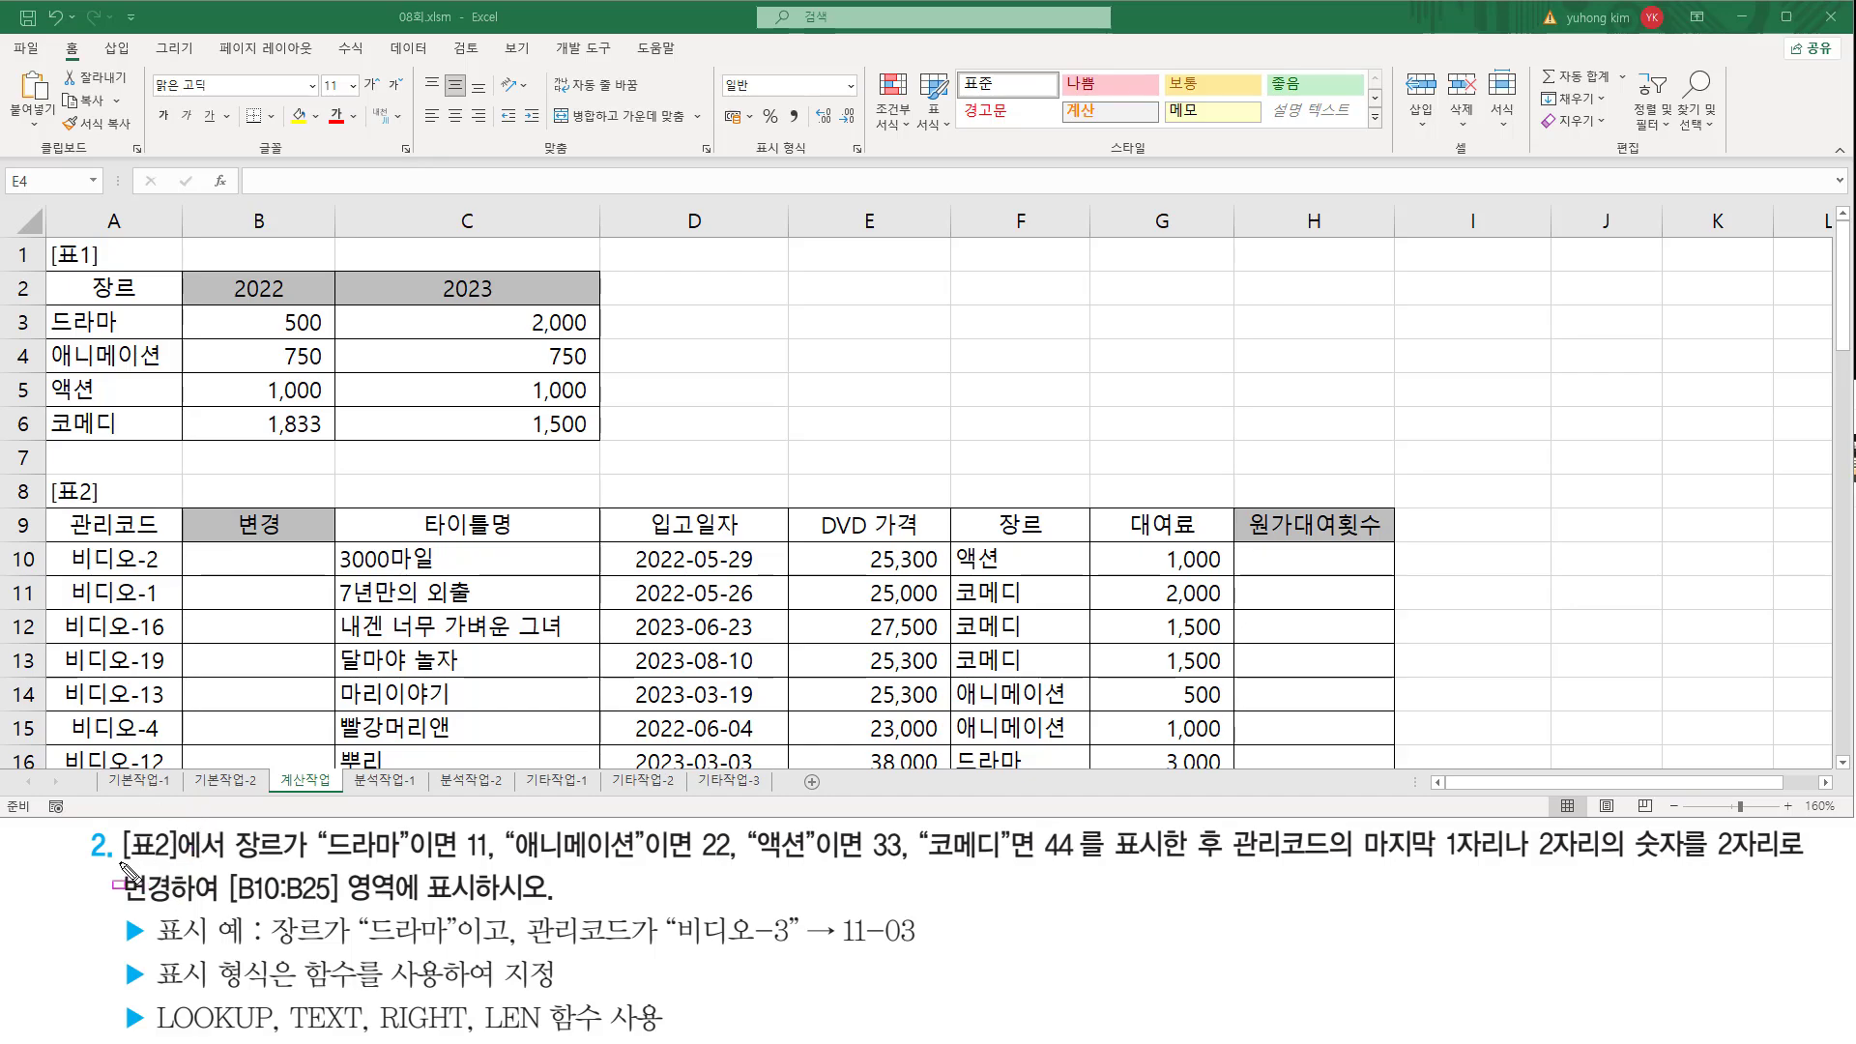
left_click_drag(121, 860, 233, 858)
left_click_drag(48, 478, 178, 503)
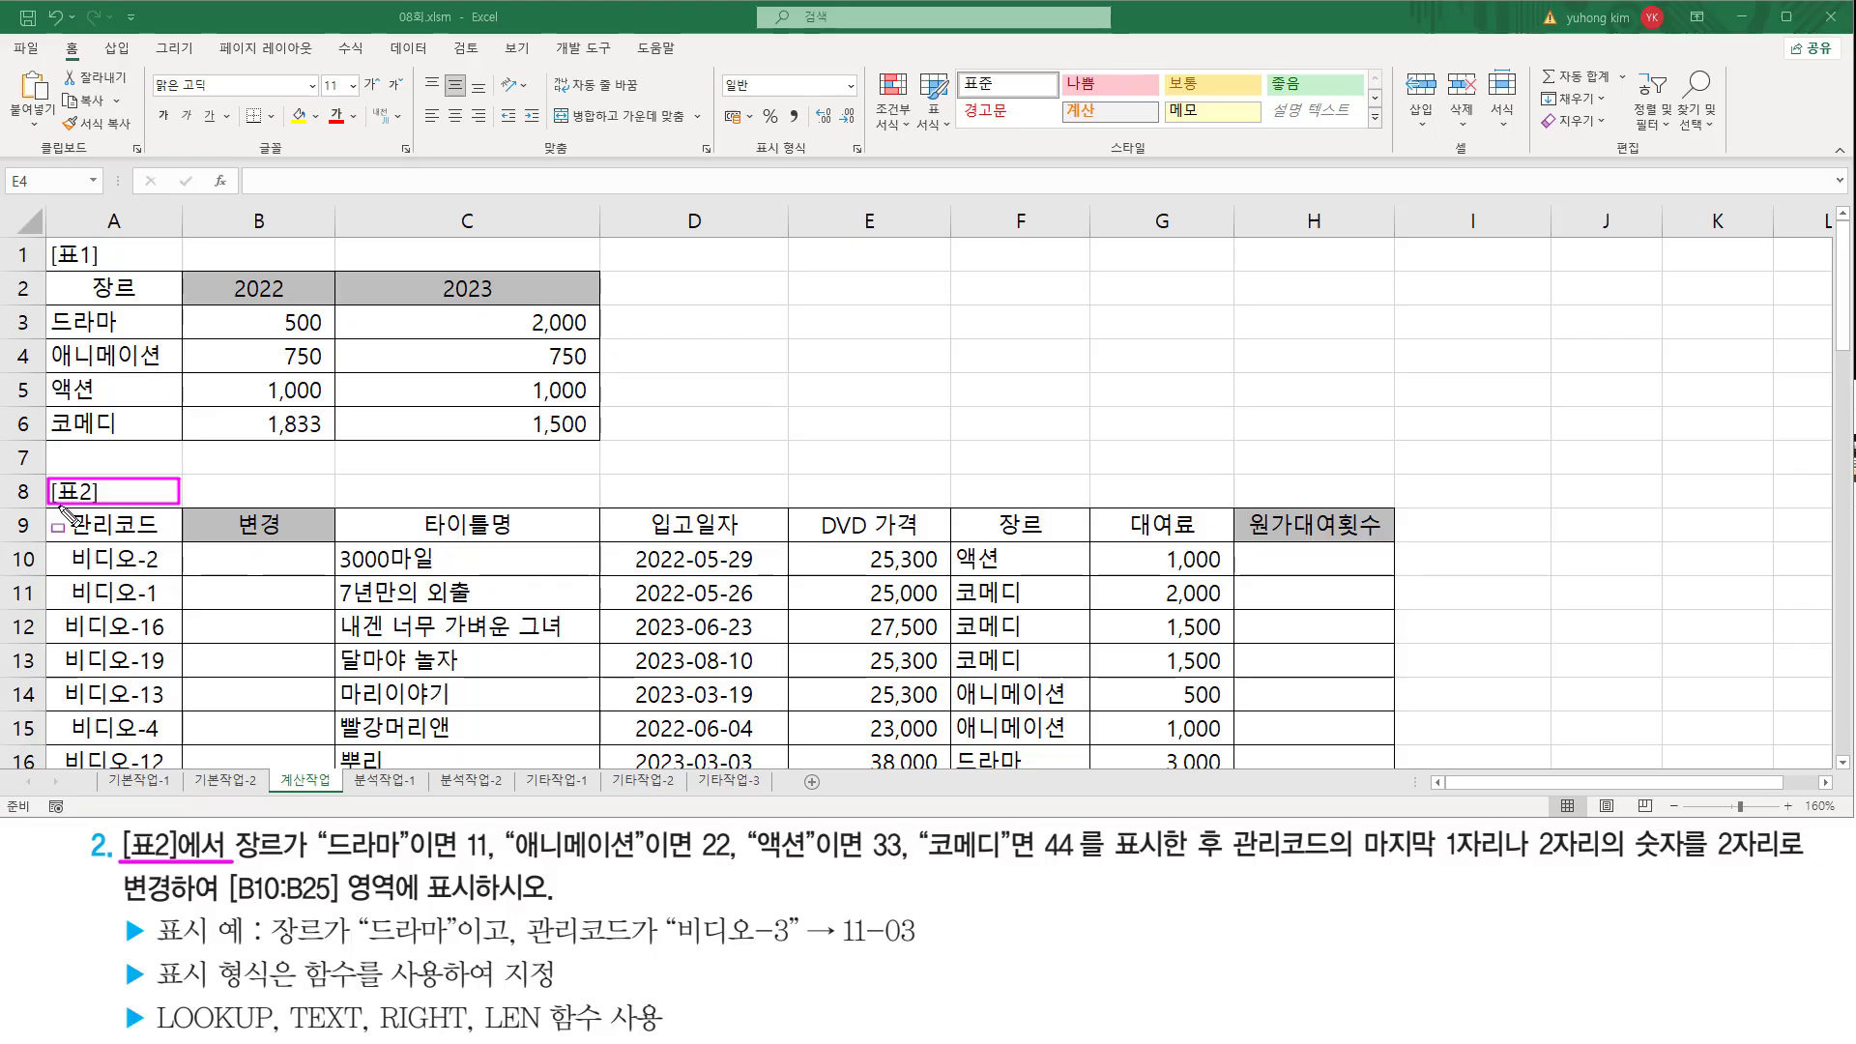
mouse_move(49, 511)
left_mouse_down()
mouse_move(1189, 633)
mouse_move(1395, 769)
left_mouse_up()
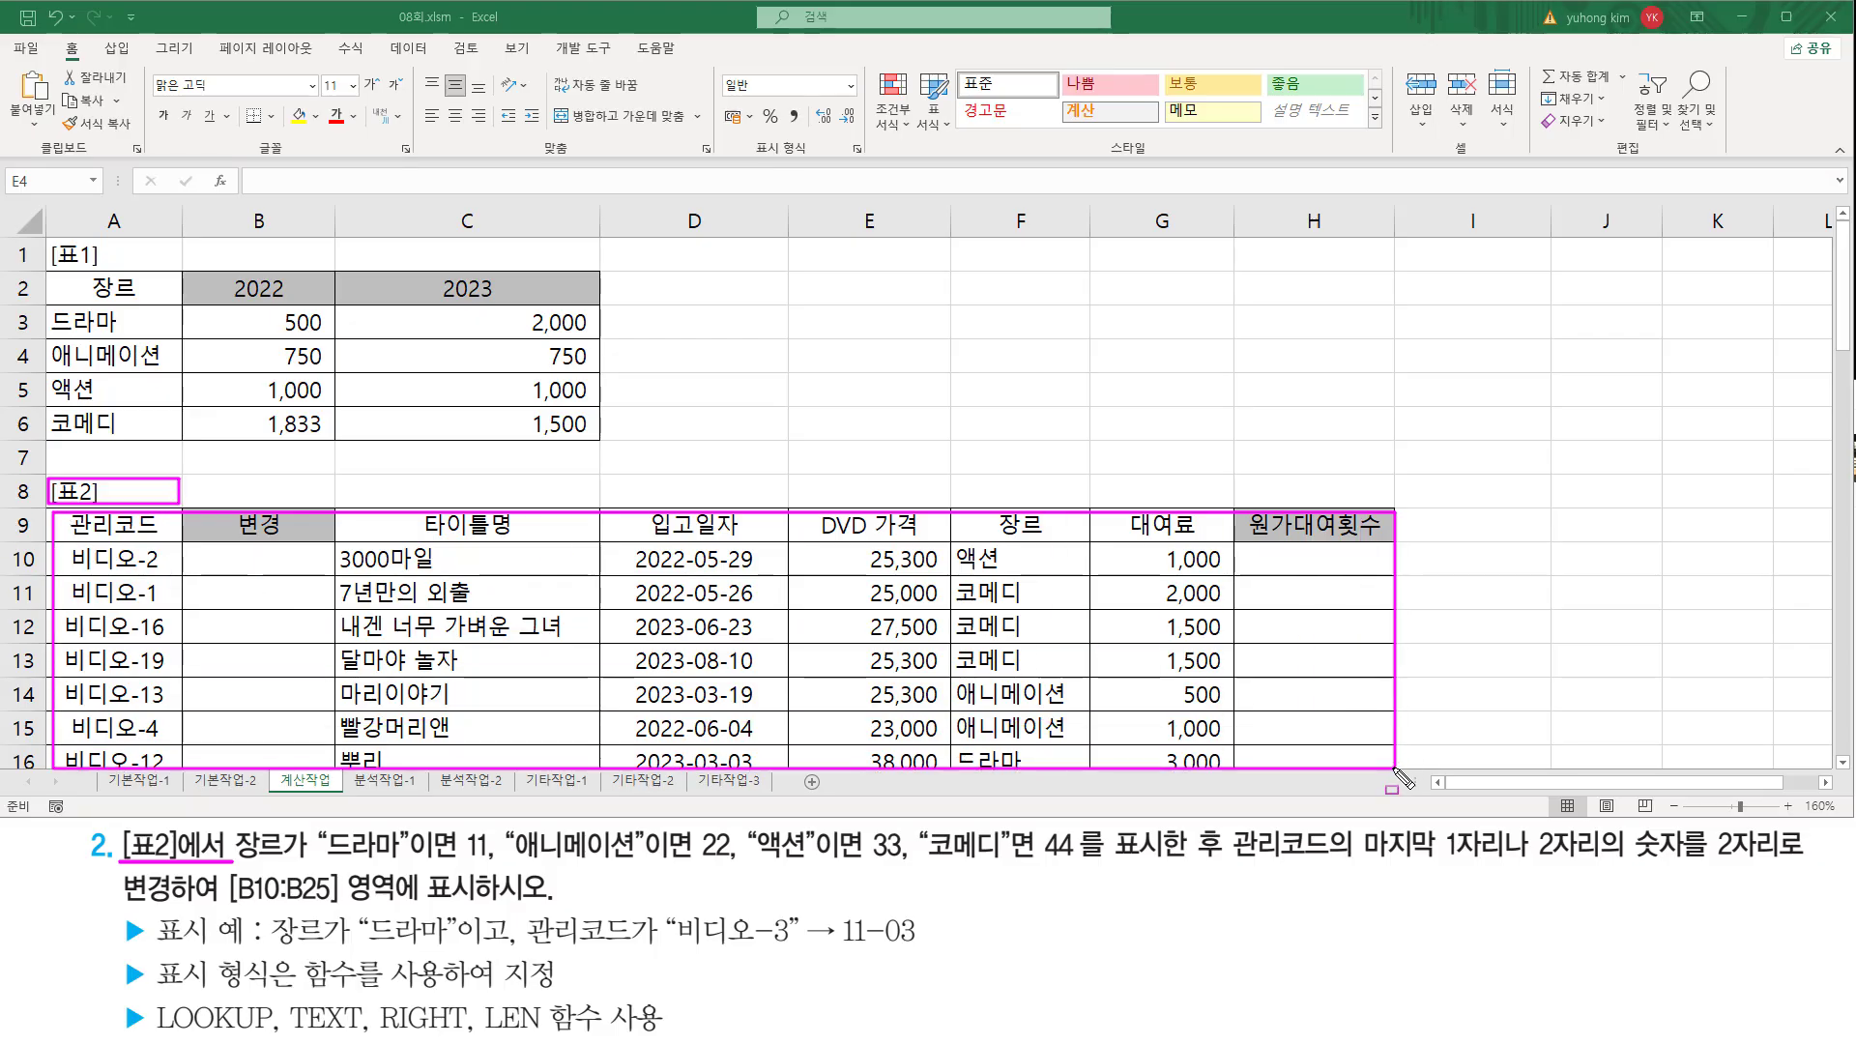
key("e")
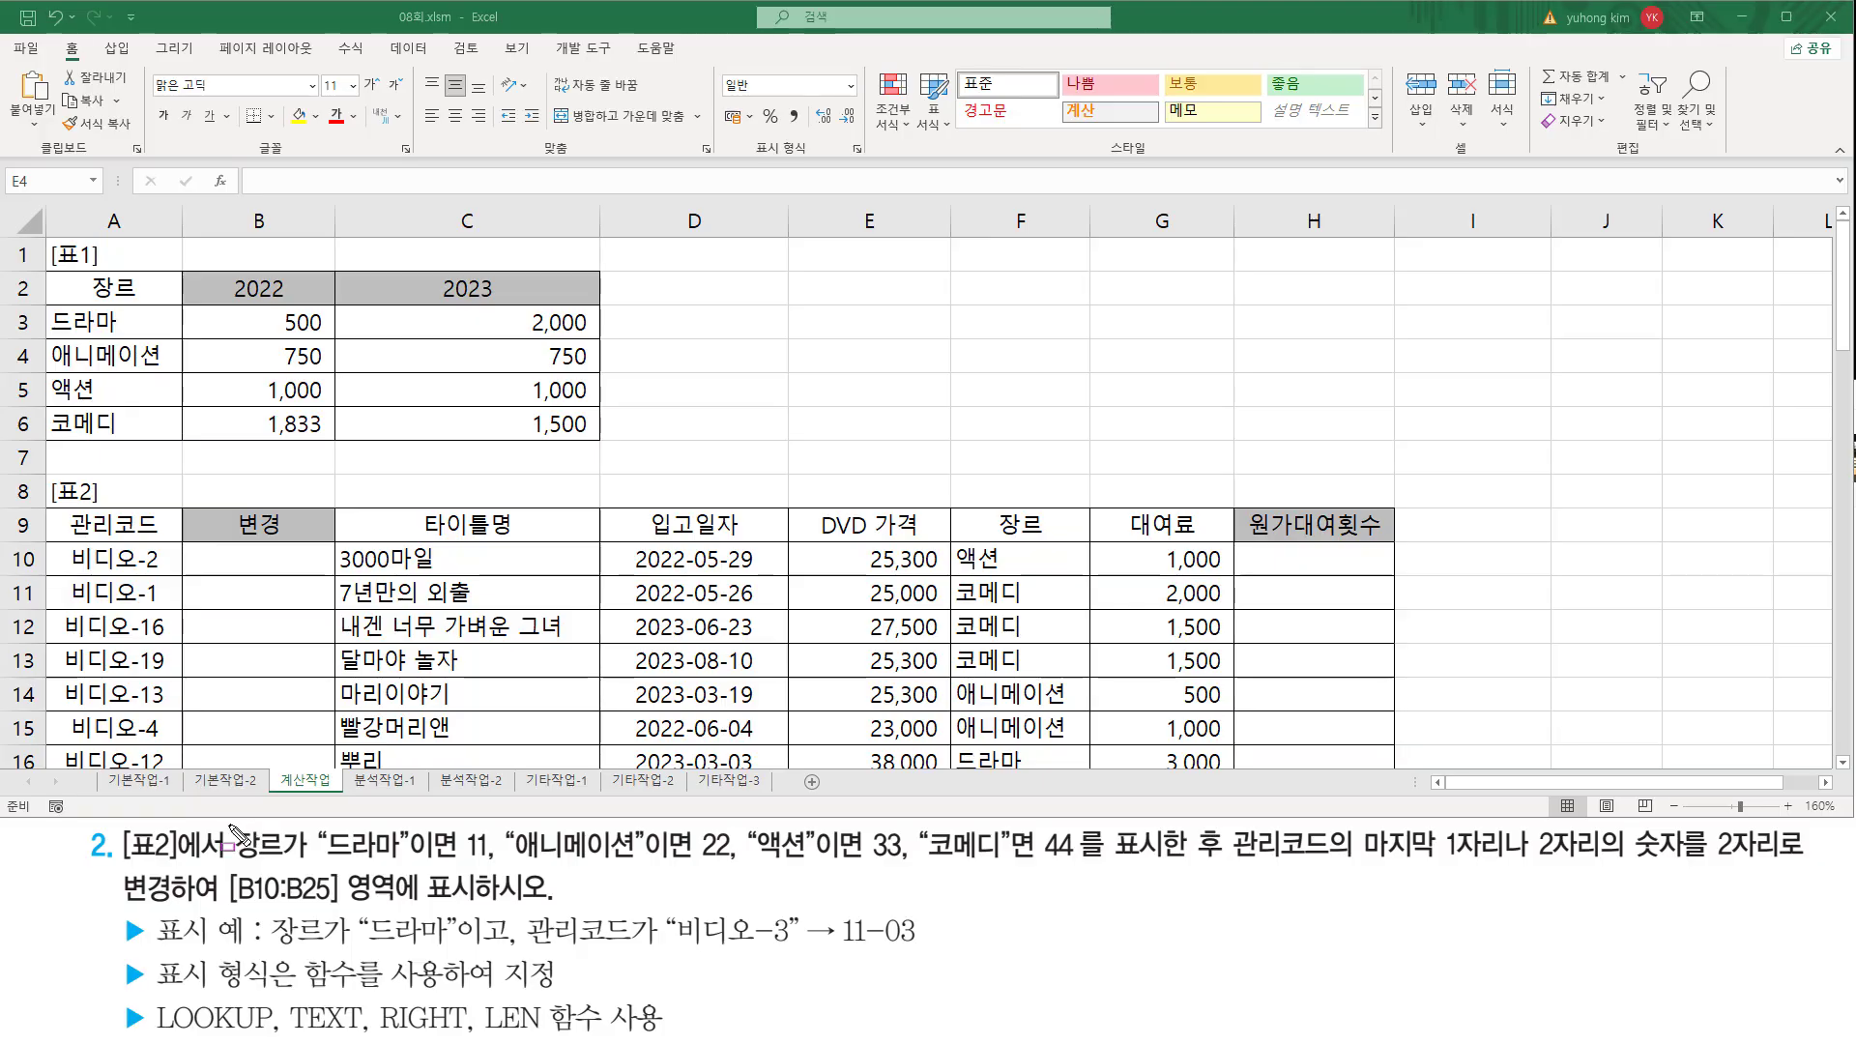
left_click_drag(228, 825, 292, 862)
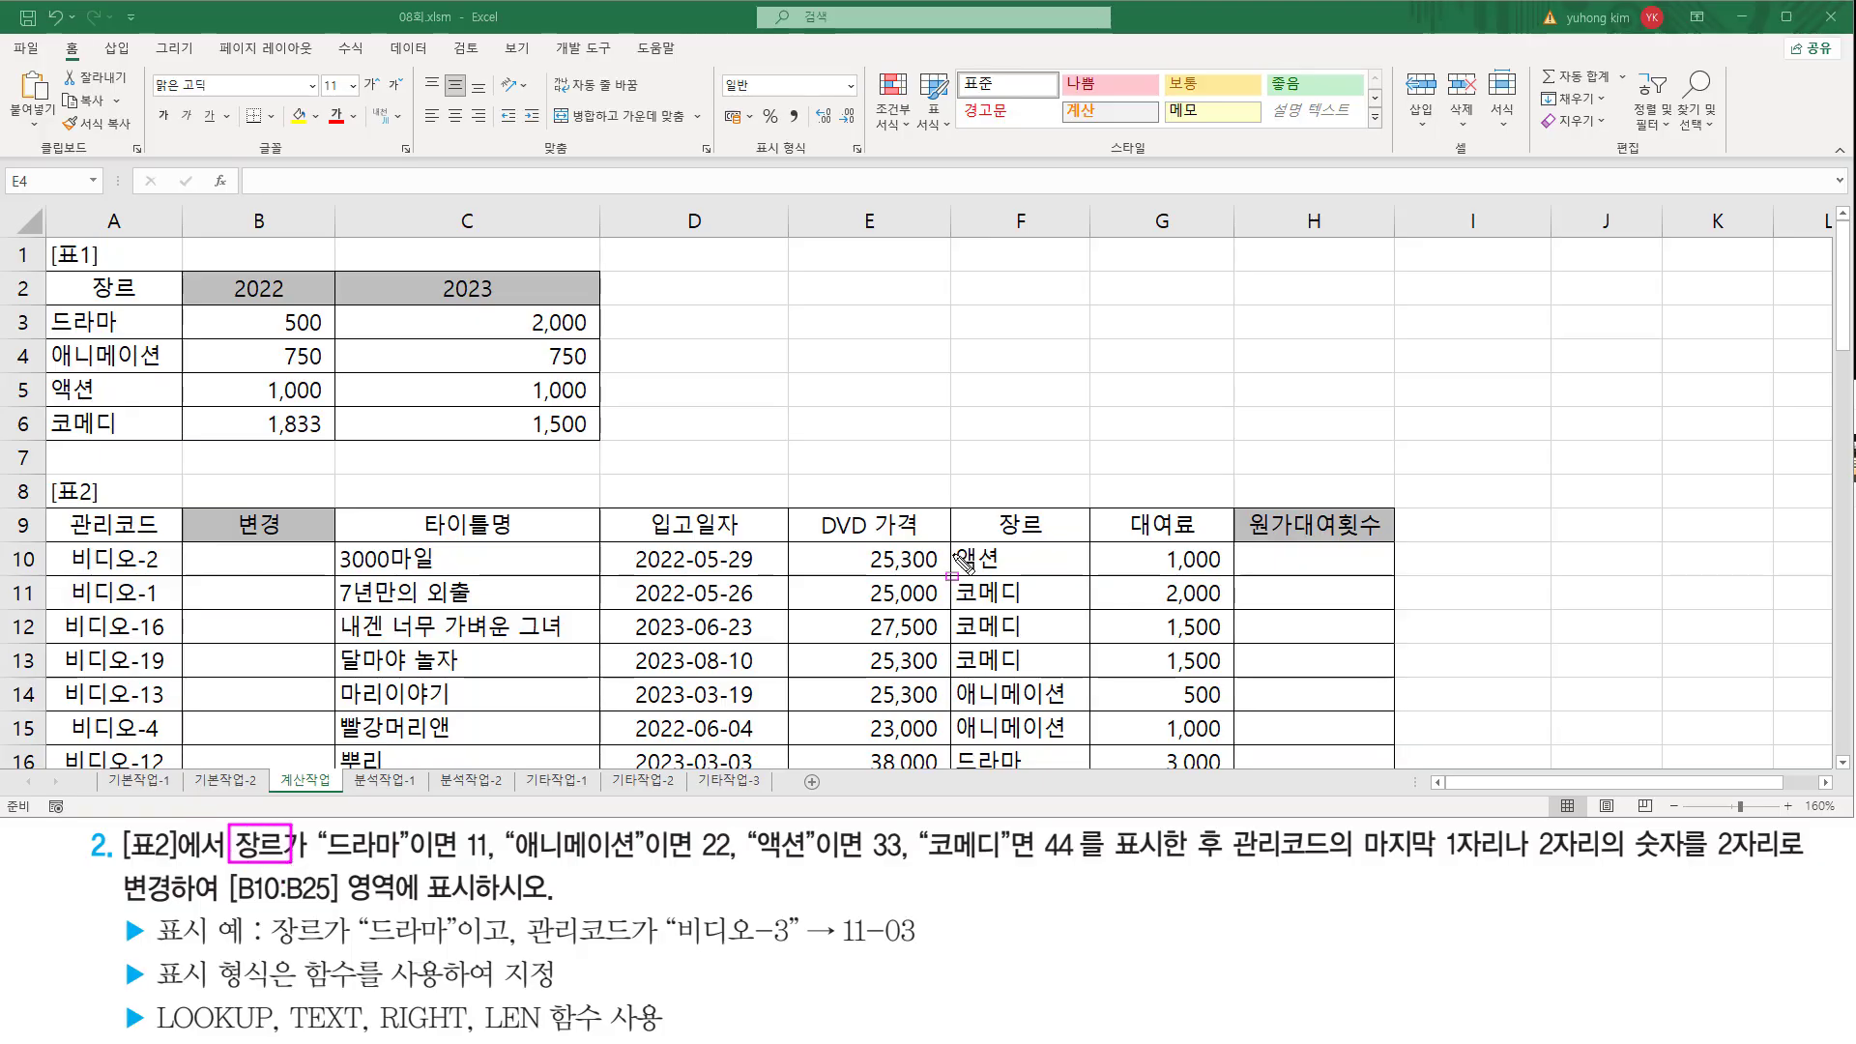
left_click_drag(983, 511, 1061, 538)
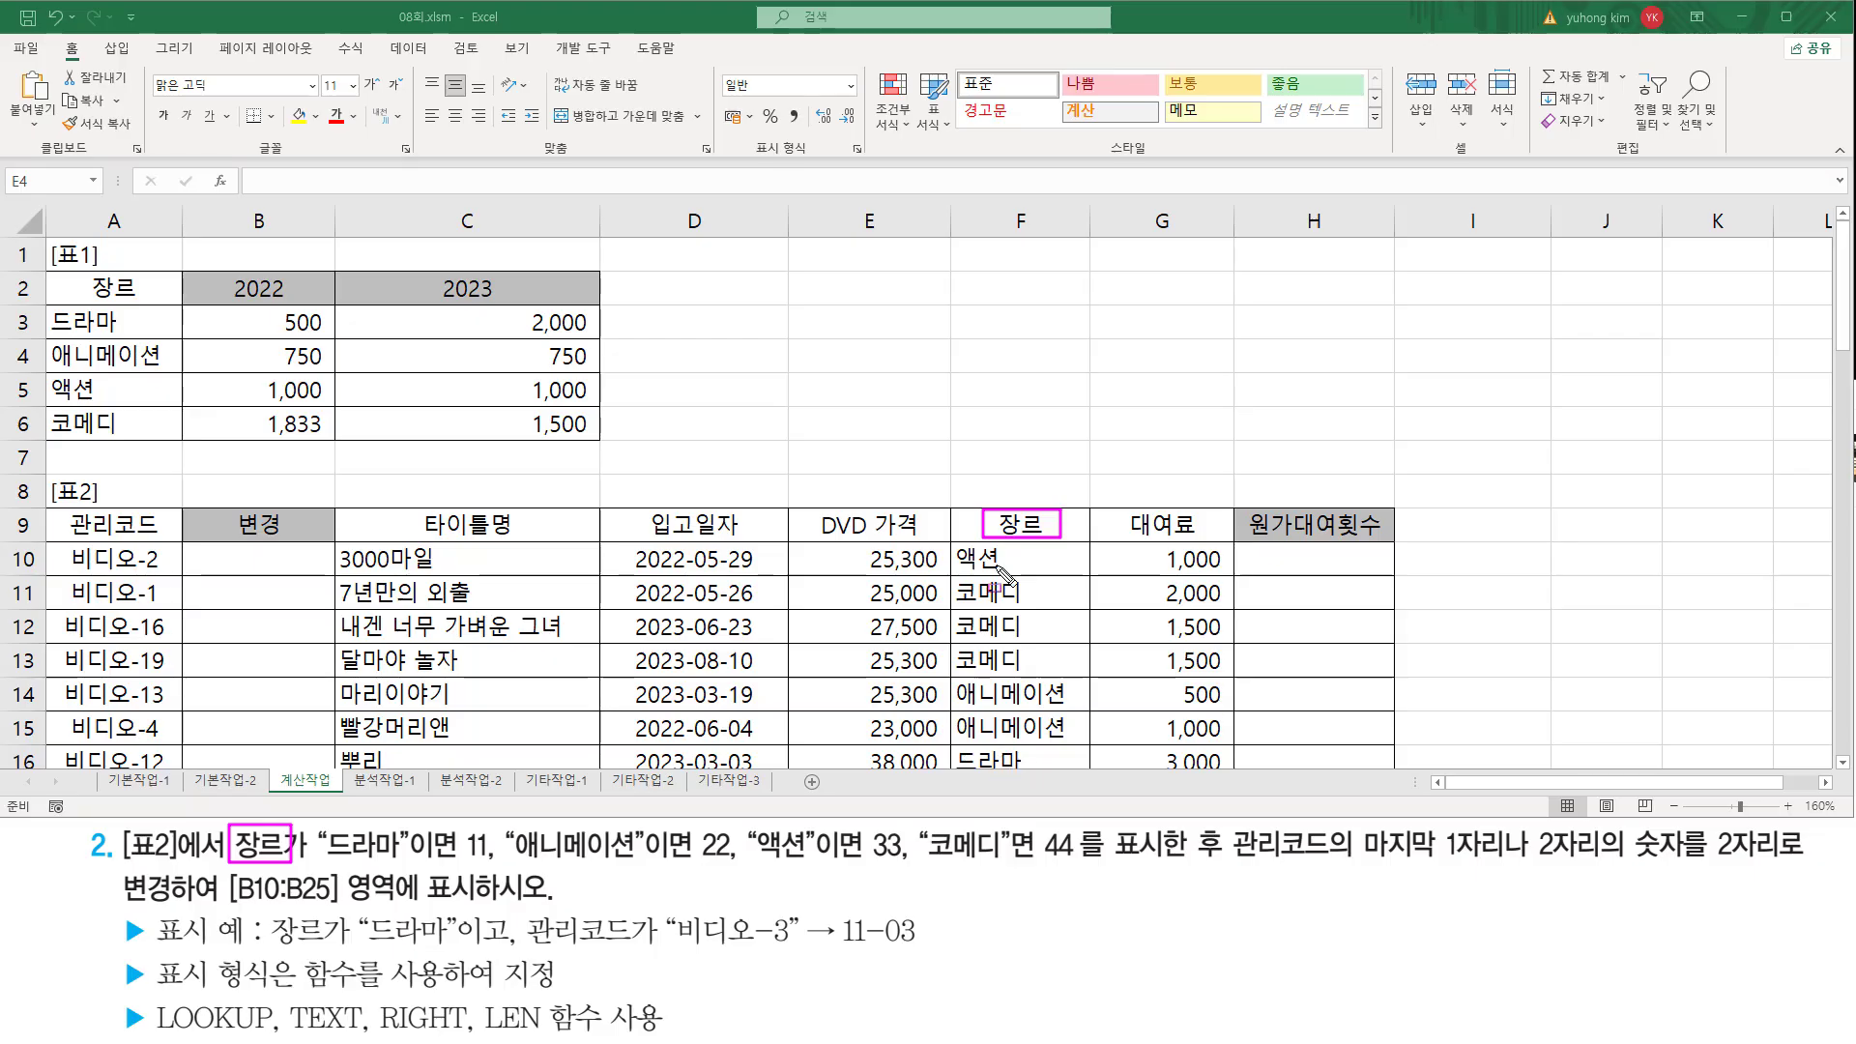
left_click_drag(321, 858, 1340, 868)
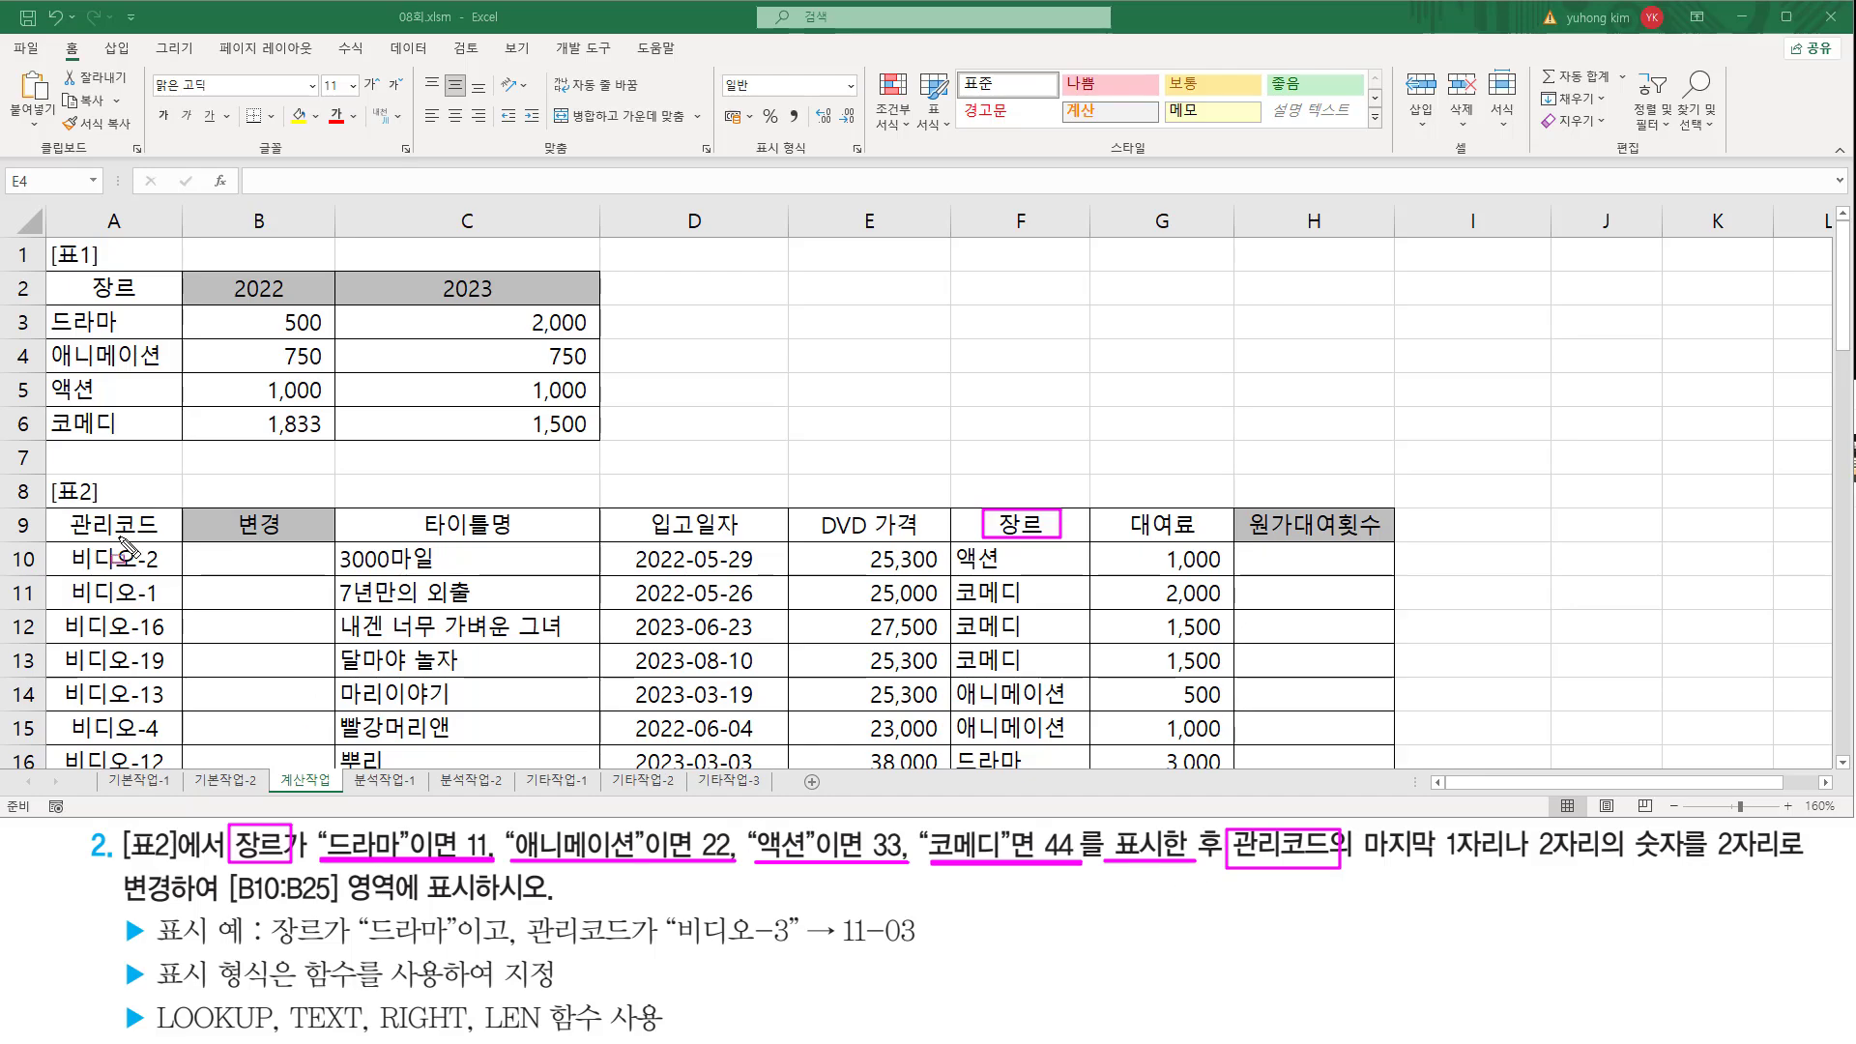
Step: Examine the exercise 2 instructions on the genre numbers, the two-digit 관리코드 ending, the target range B10:B25 and the display example
left_click_drag(65, 510, 163, 541)
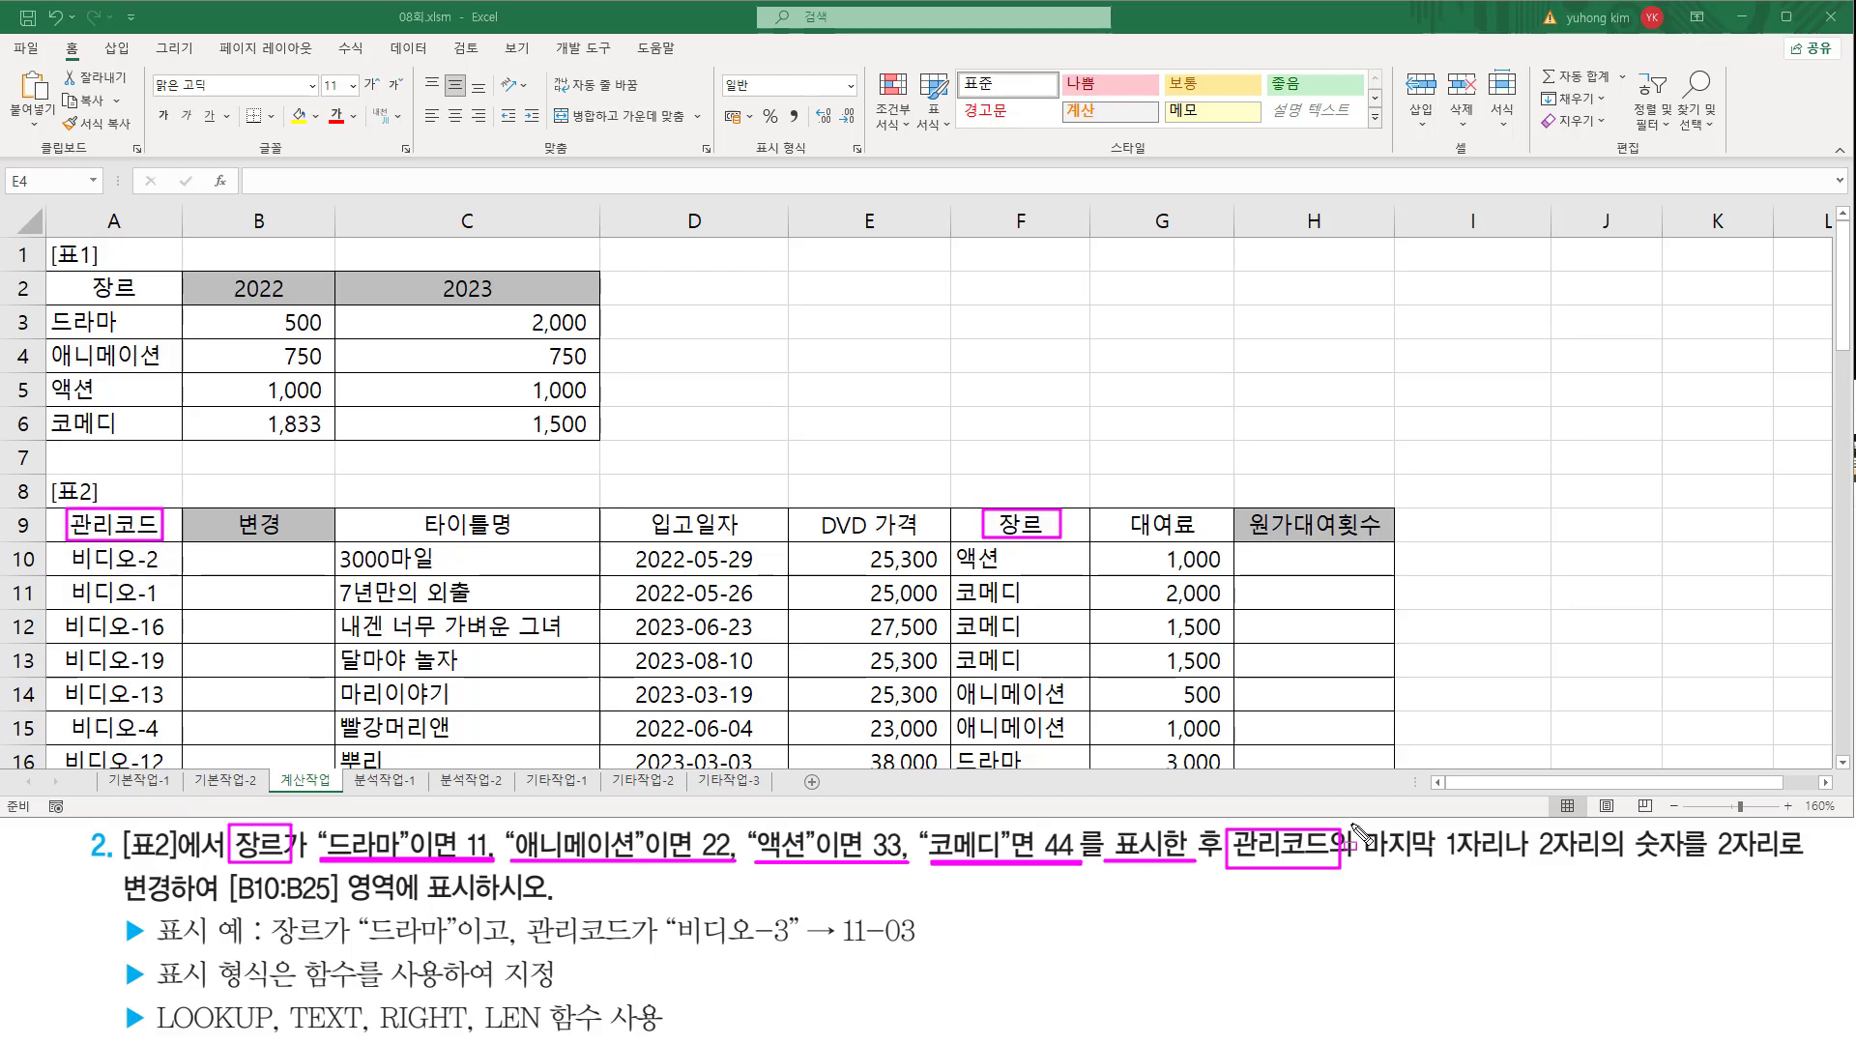
mouse_move(1357, 864)
left_mouse_down()
mouse_move(1682, 860)
mouse_move(1811, 827)
left_mouse_up()
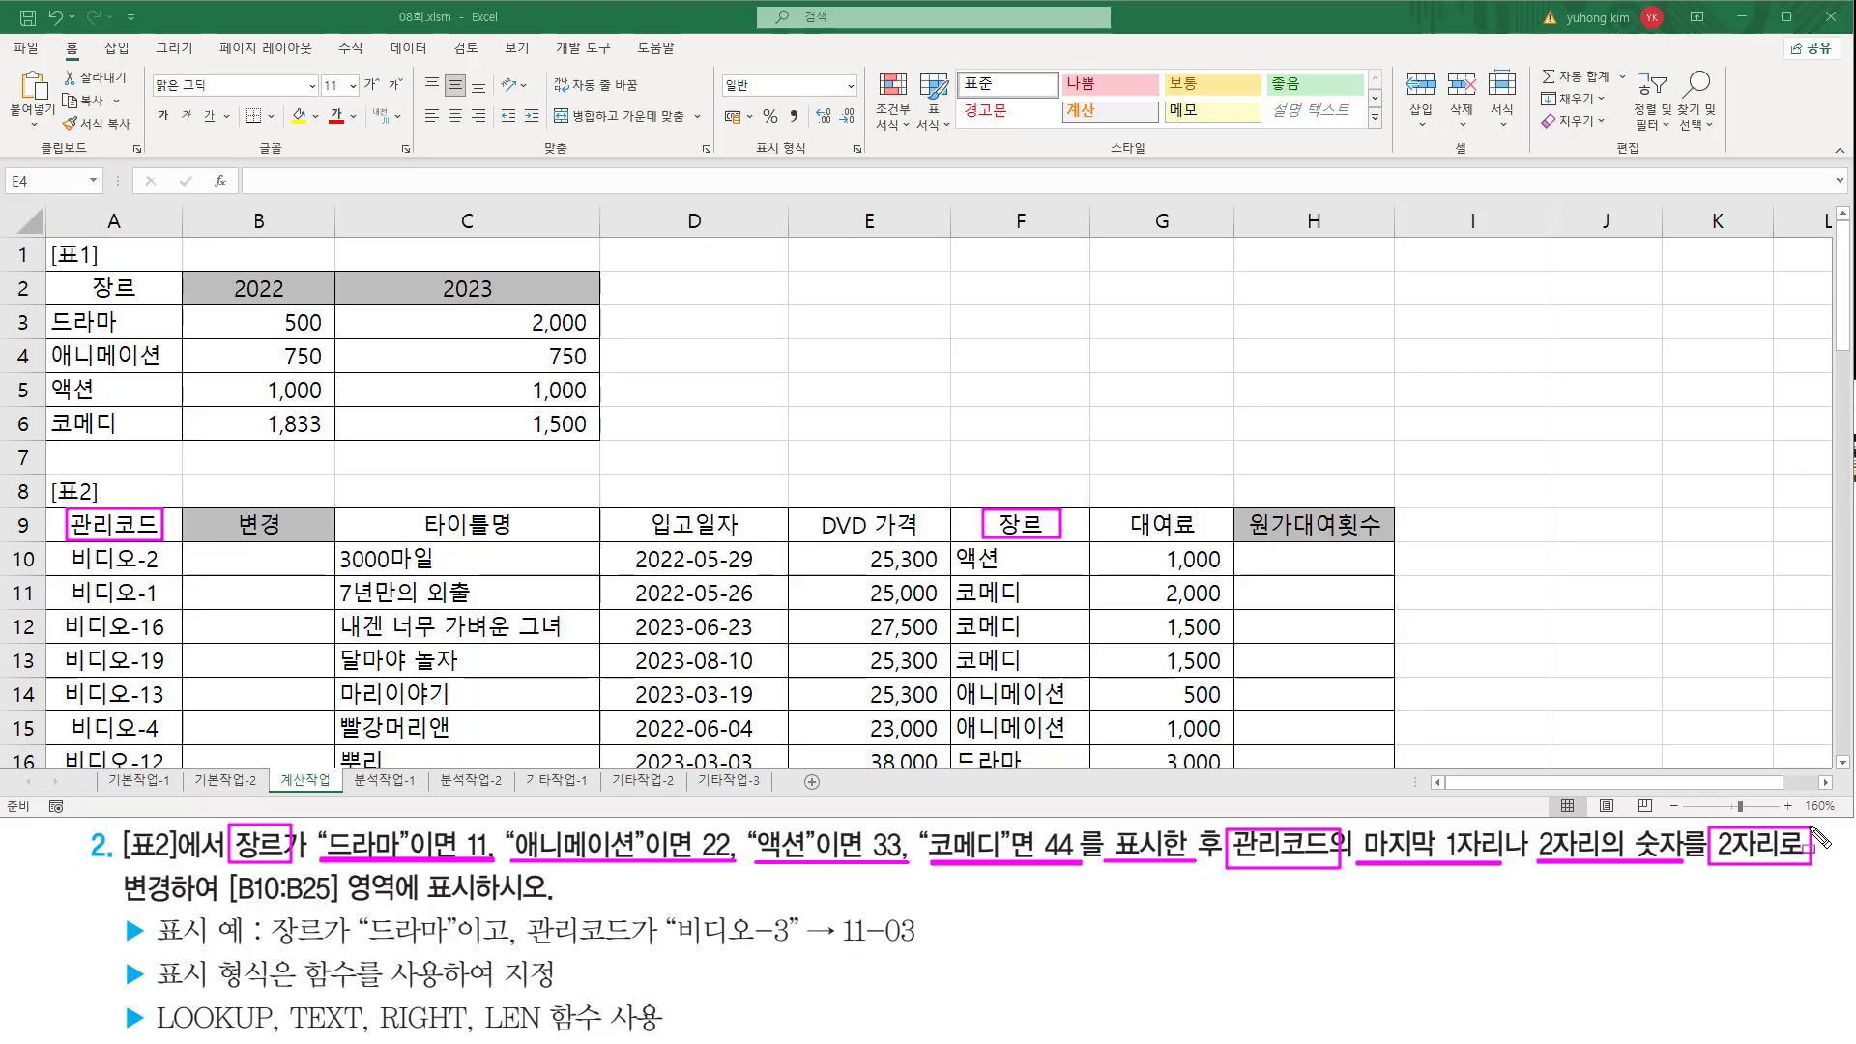
left_click_drag(113, 901, 551, 901)
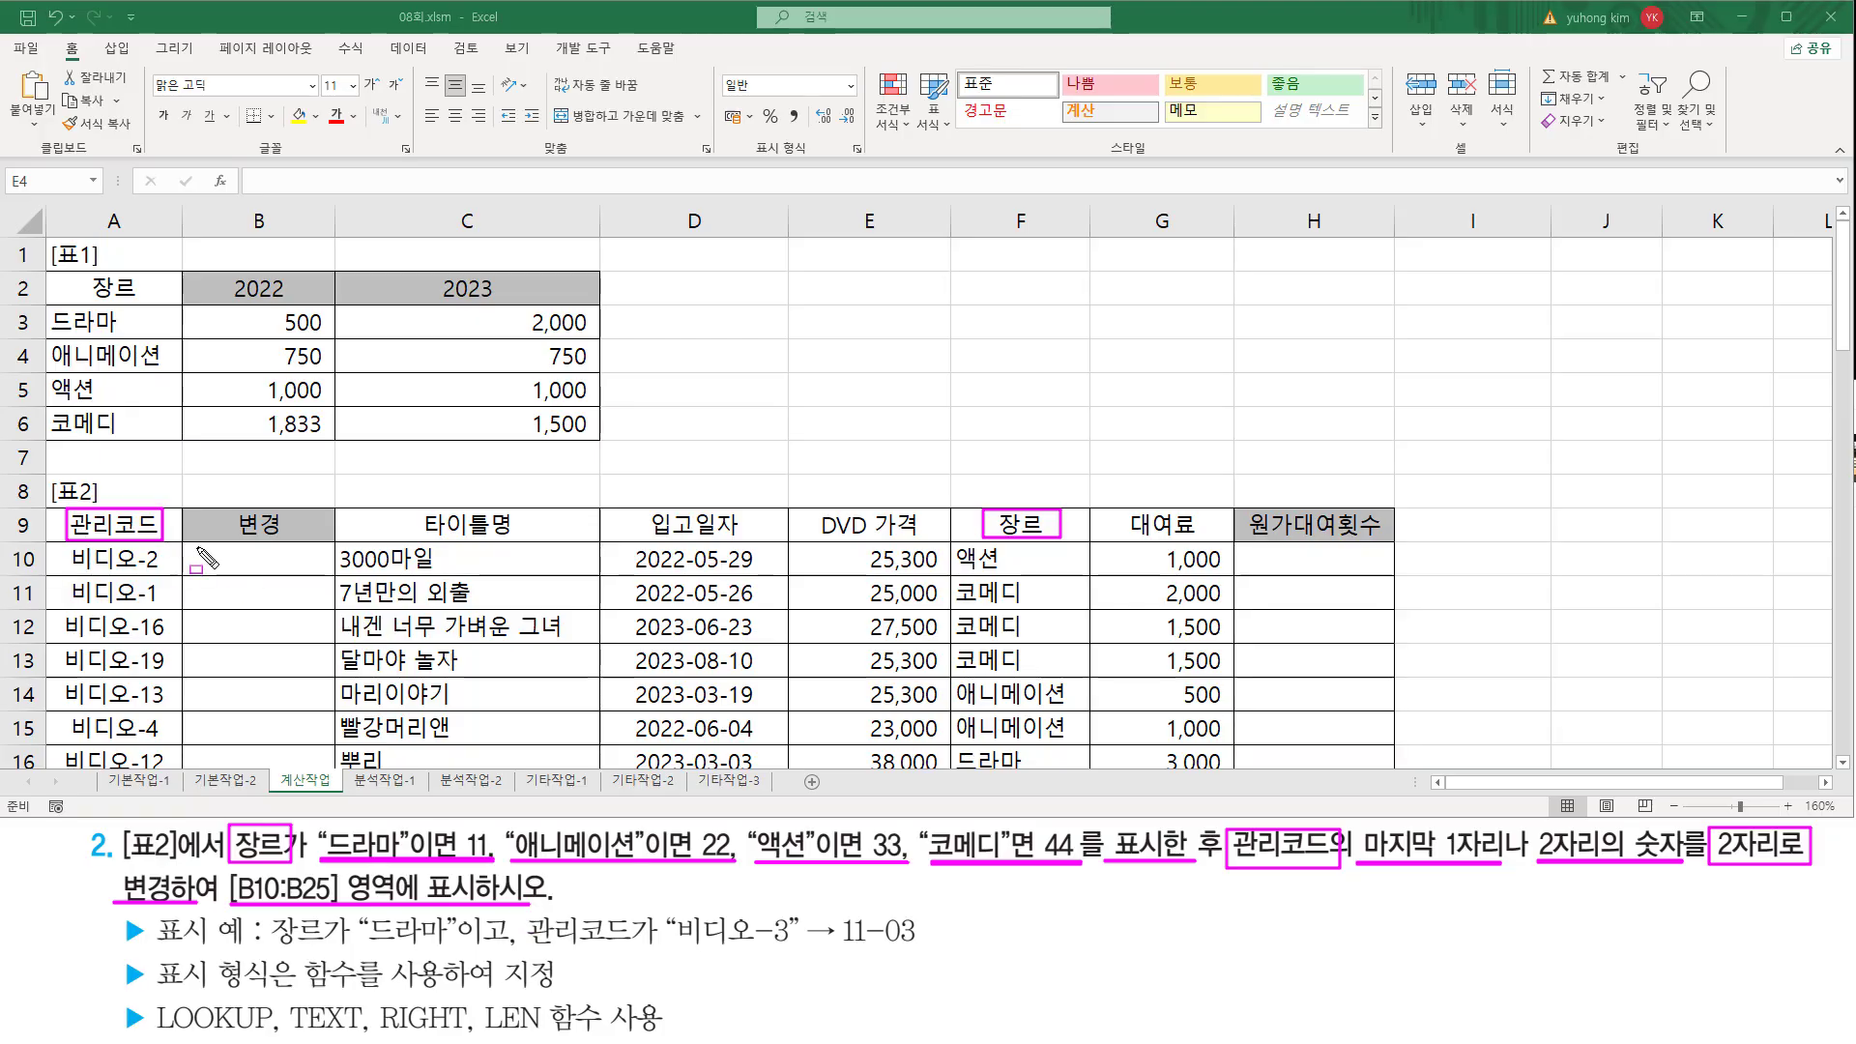
left_click_drag(196, 547, 303, 754)
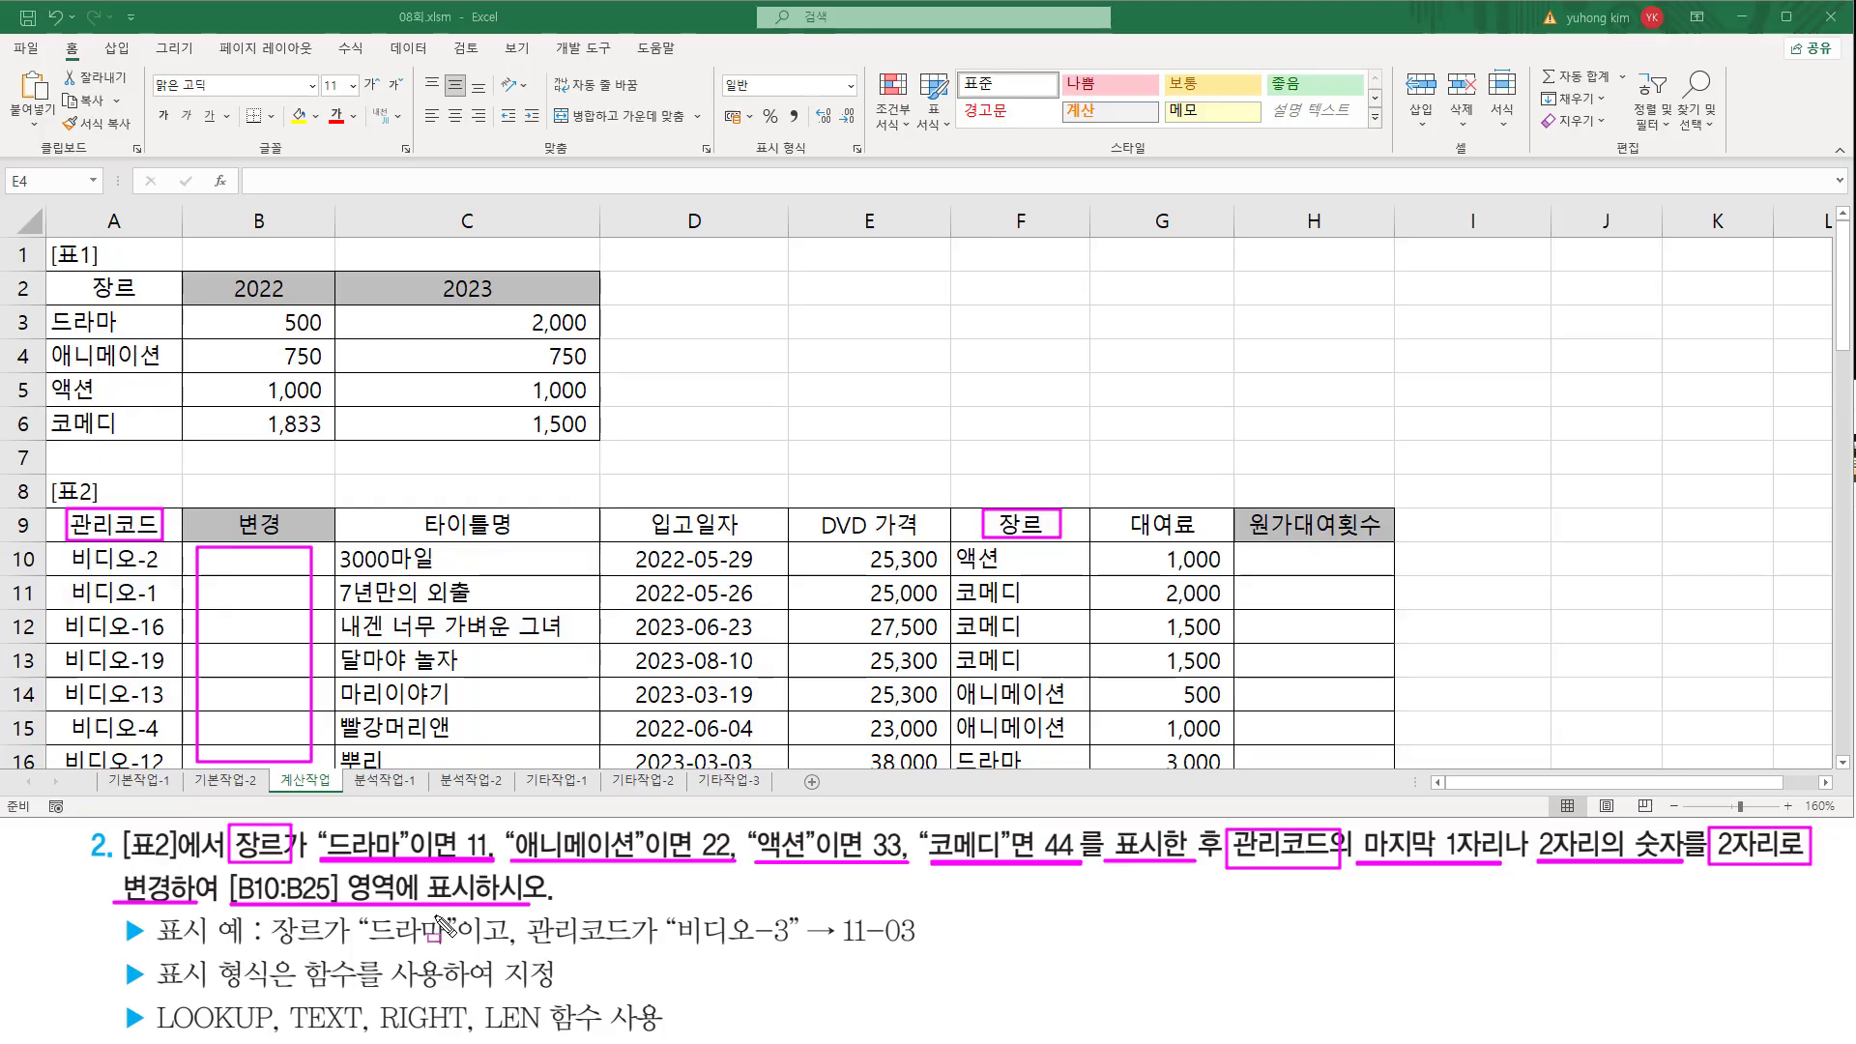
key("Escape")
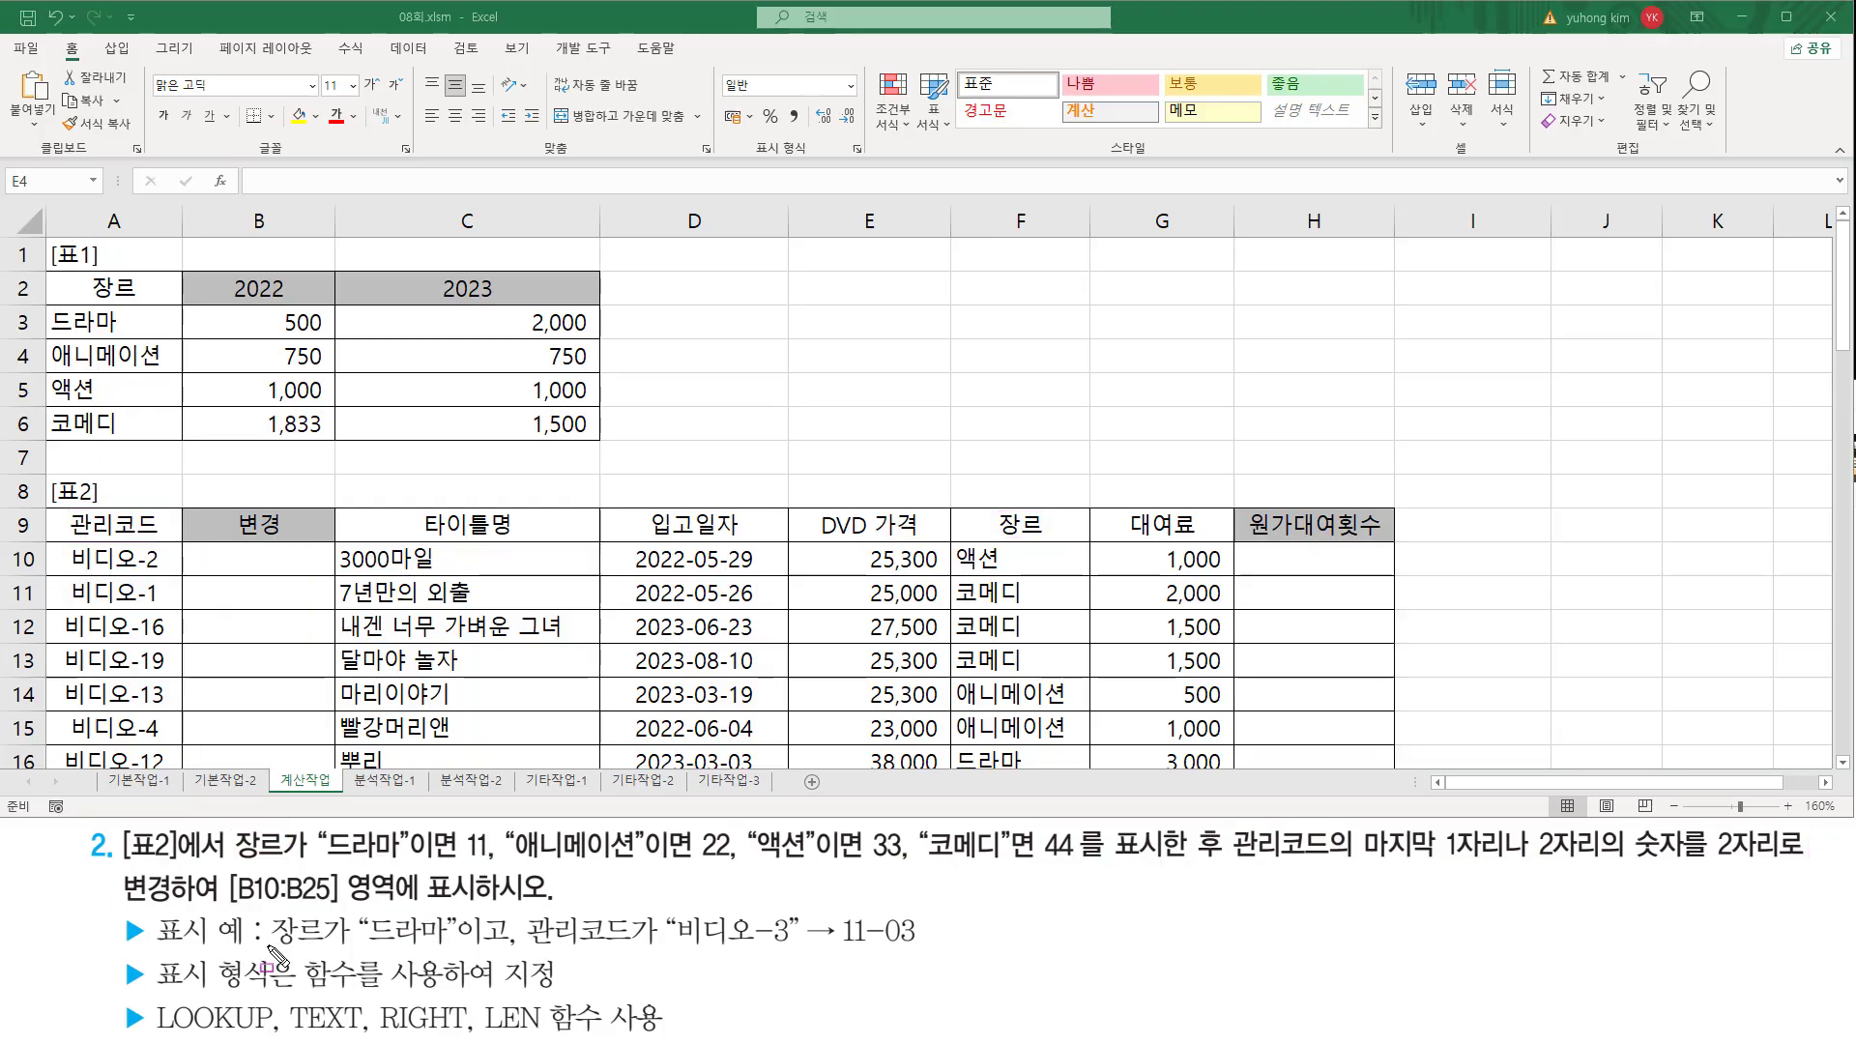
left_click_drag(272, 948, 483, 952)
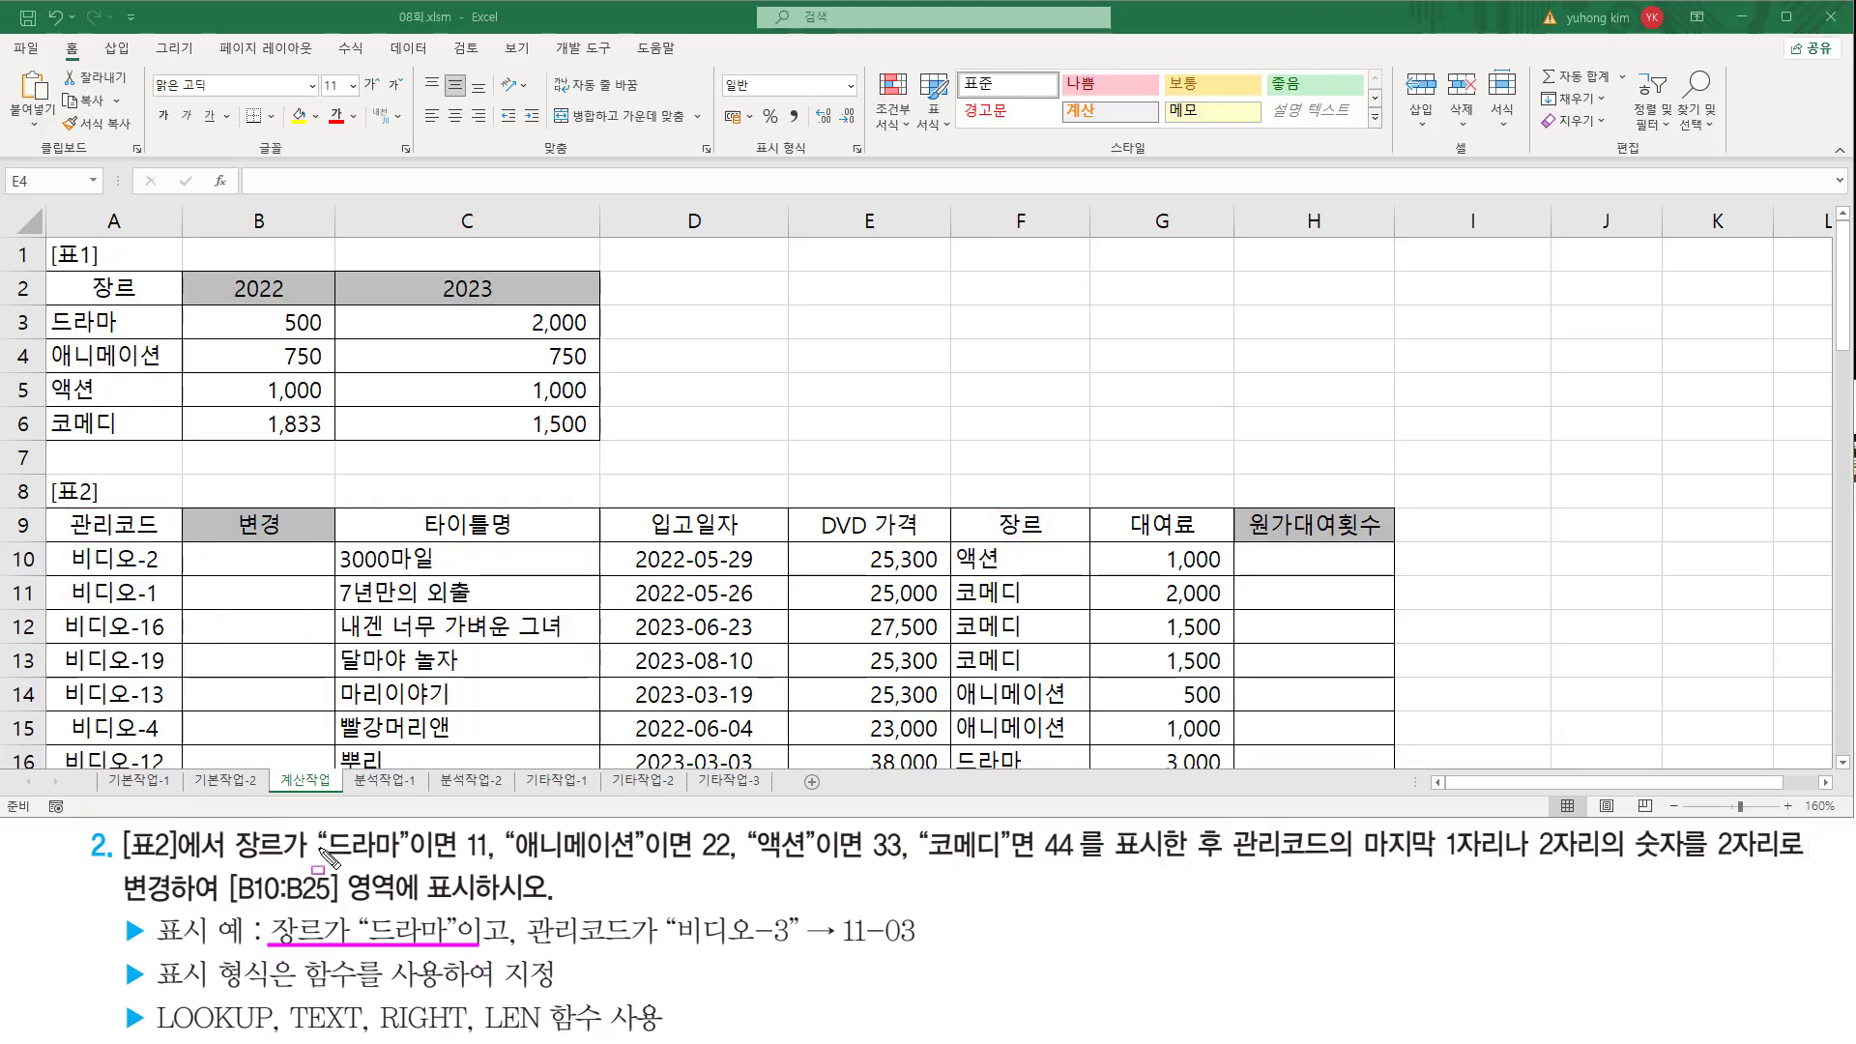
left_click_drag(234, 860, 496, 862)
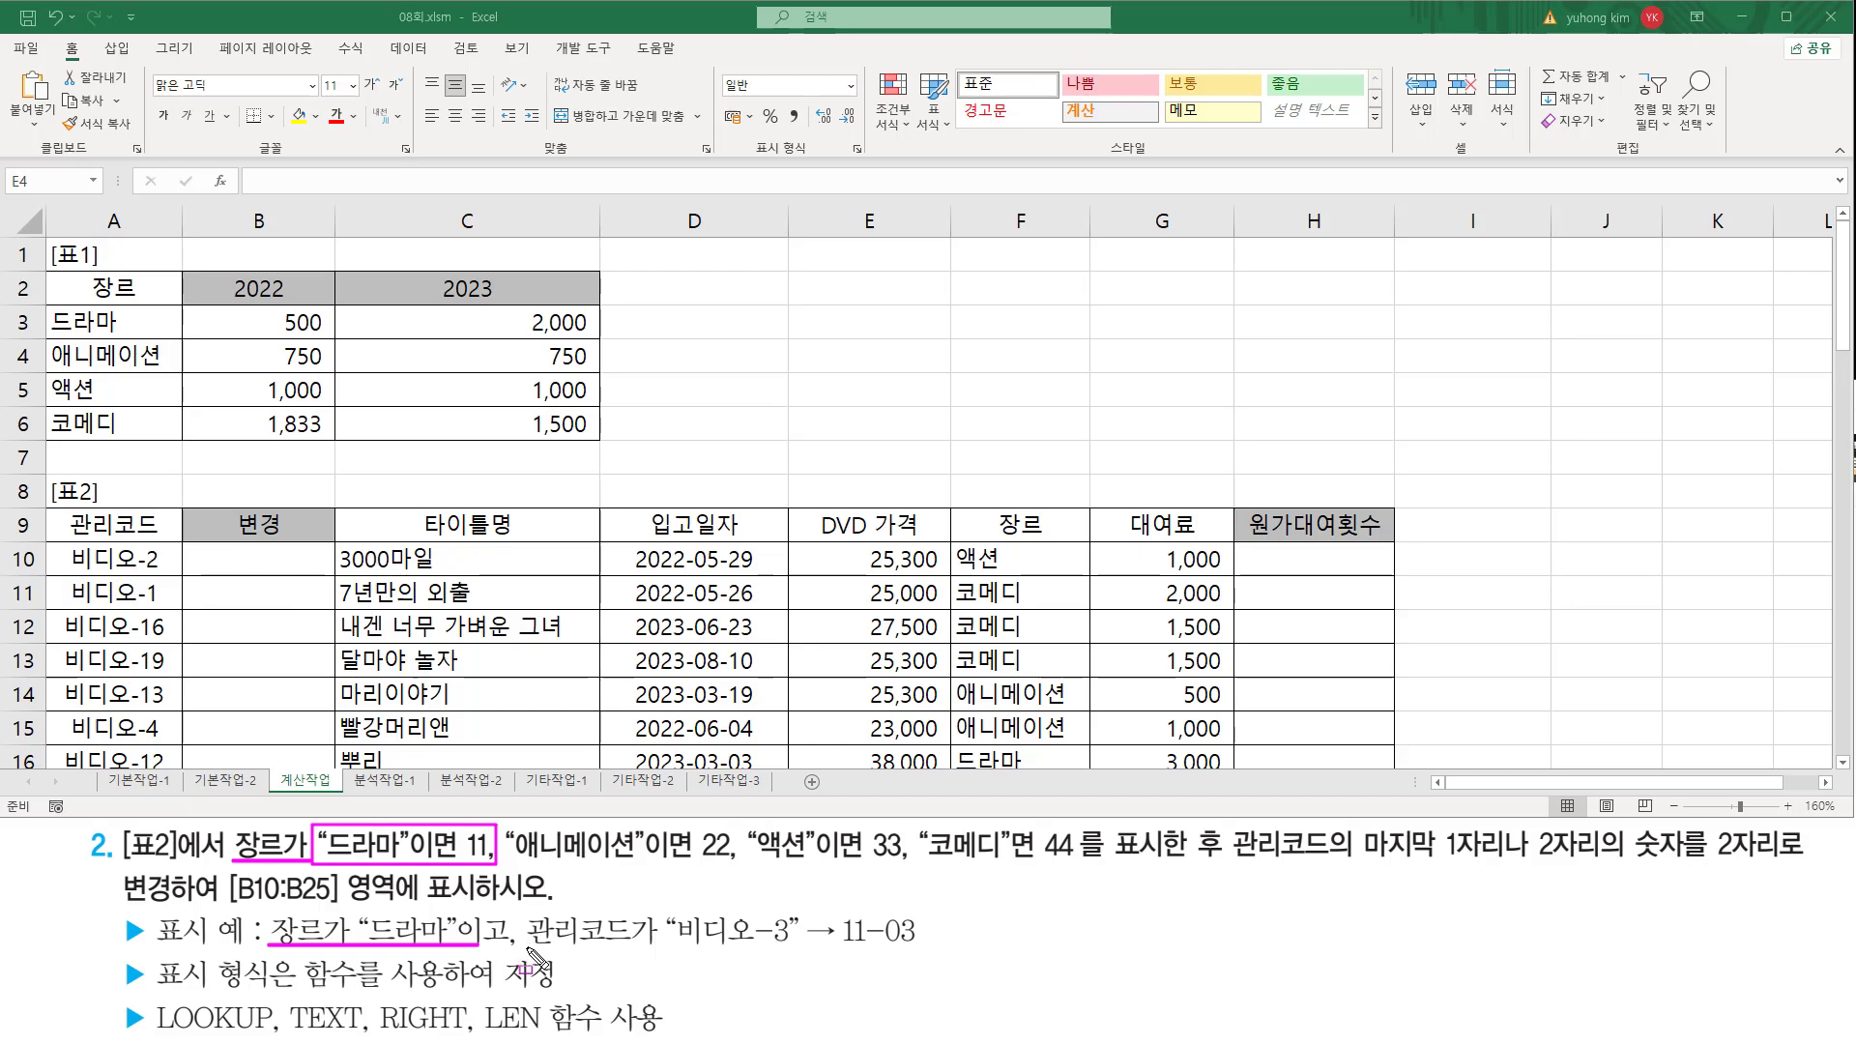
left_click_drag(528, 948, 788, 947)
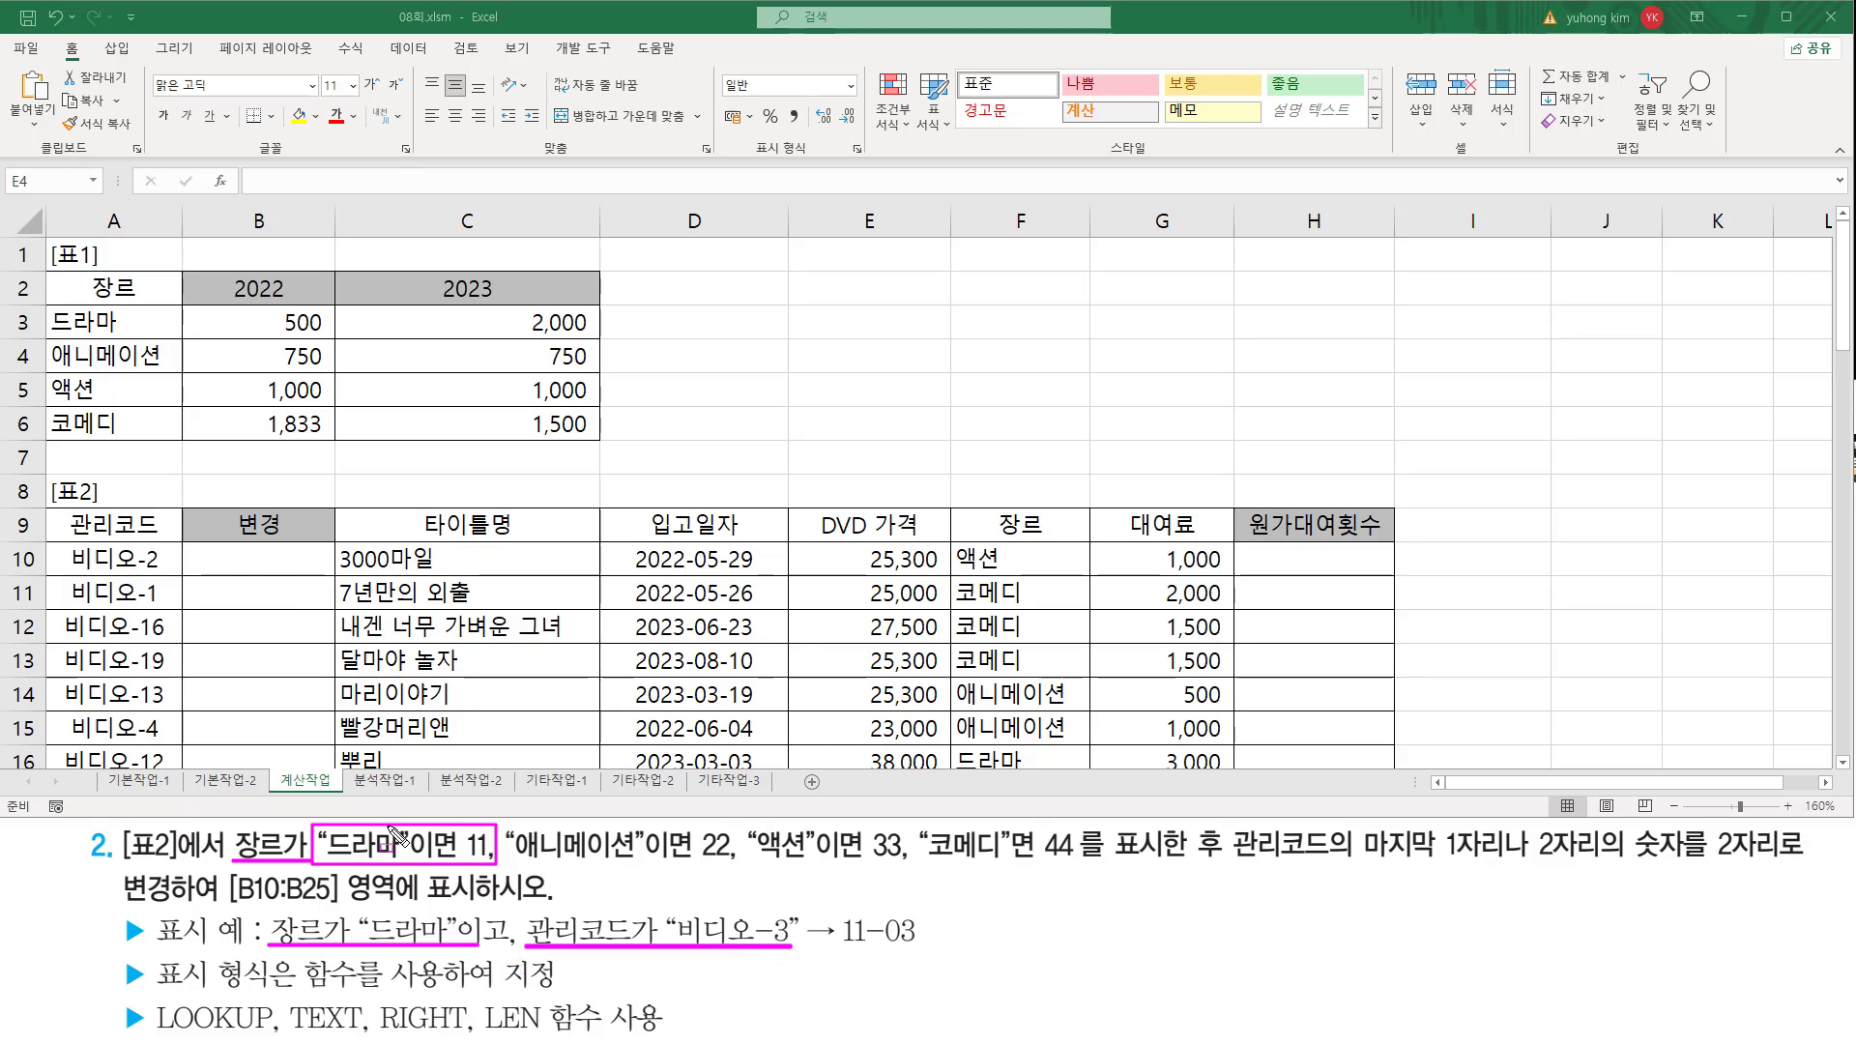
left_click_drag(841, 915, 868, 955)
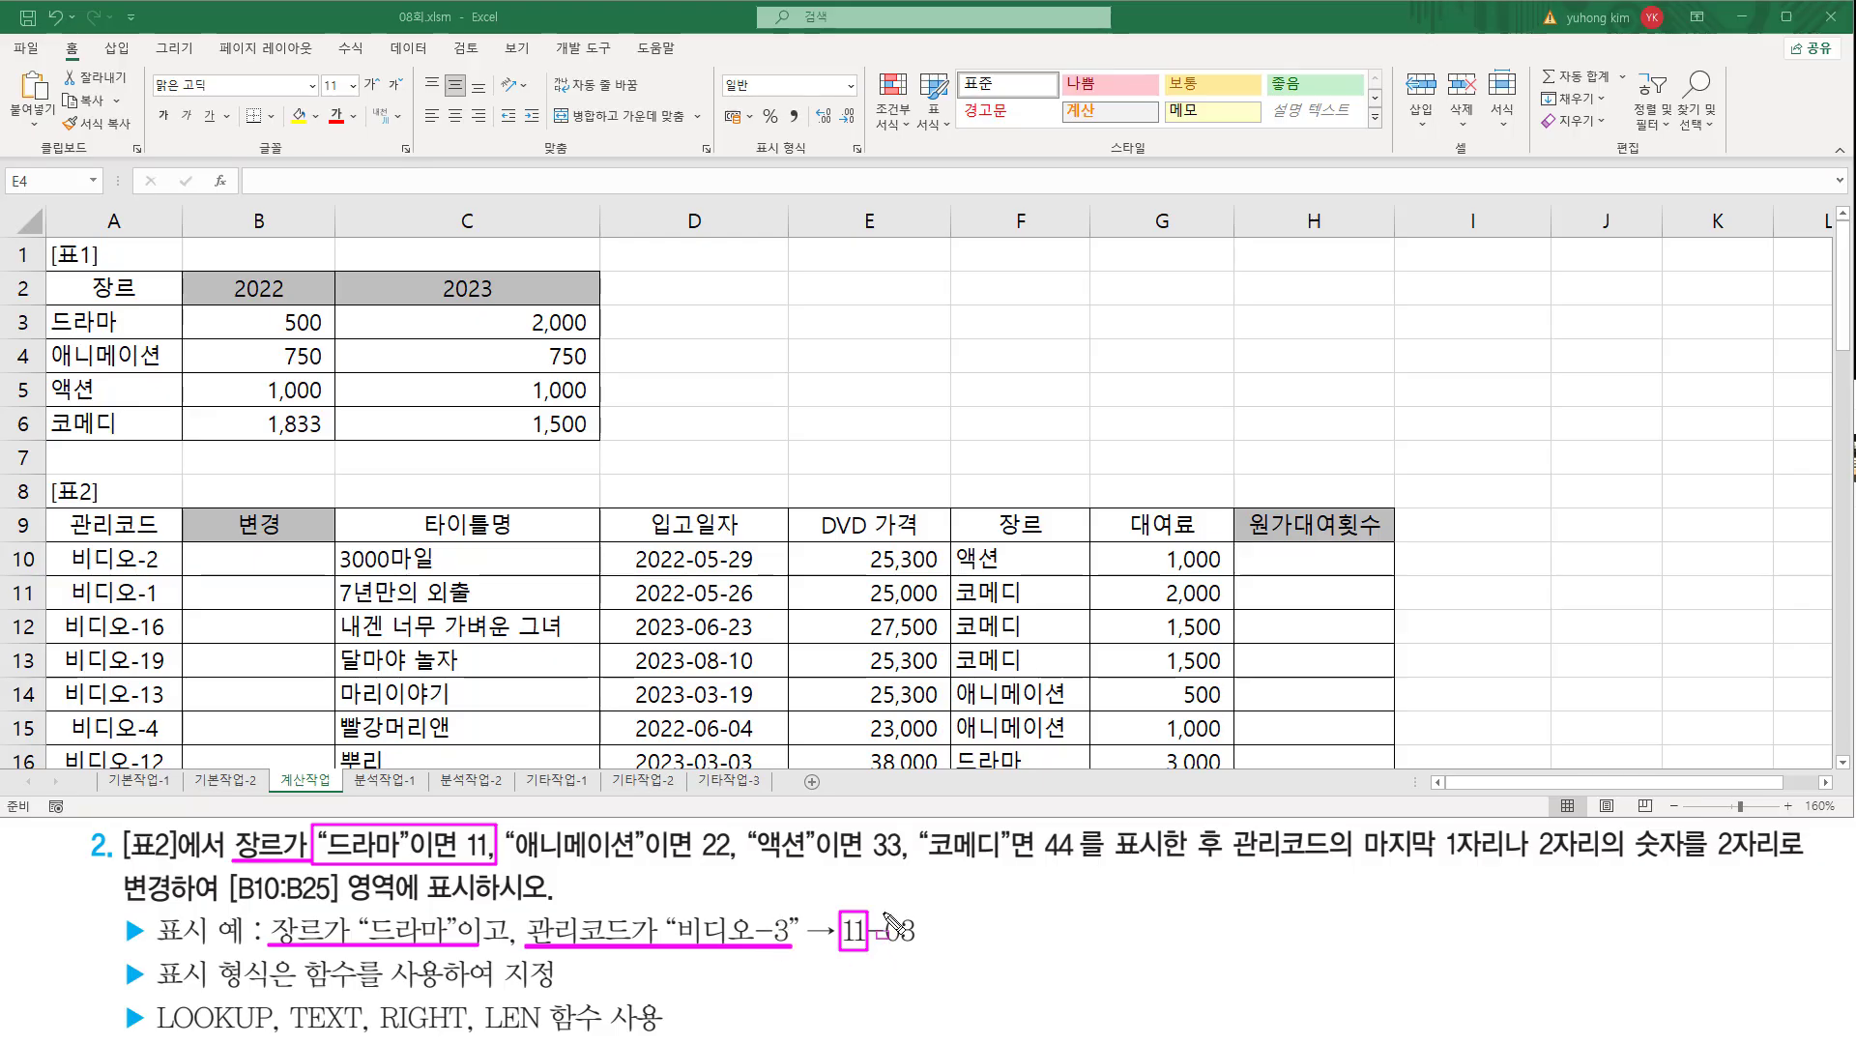
left_click_drag(884, 912, 919, 949)
left_click_drag(145, 991, 562, 991)
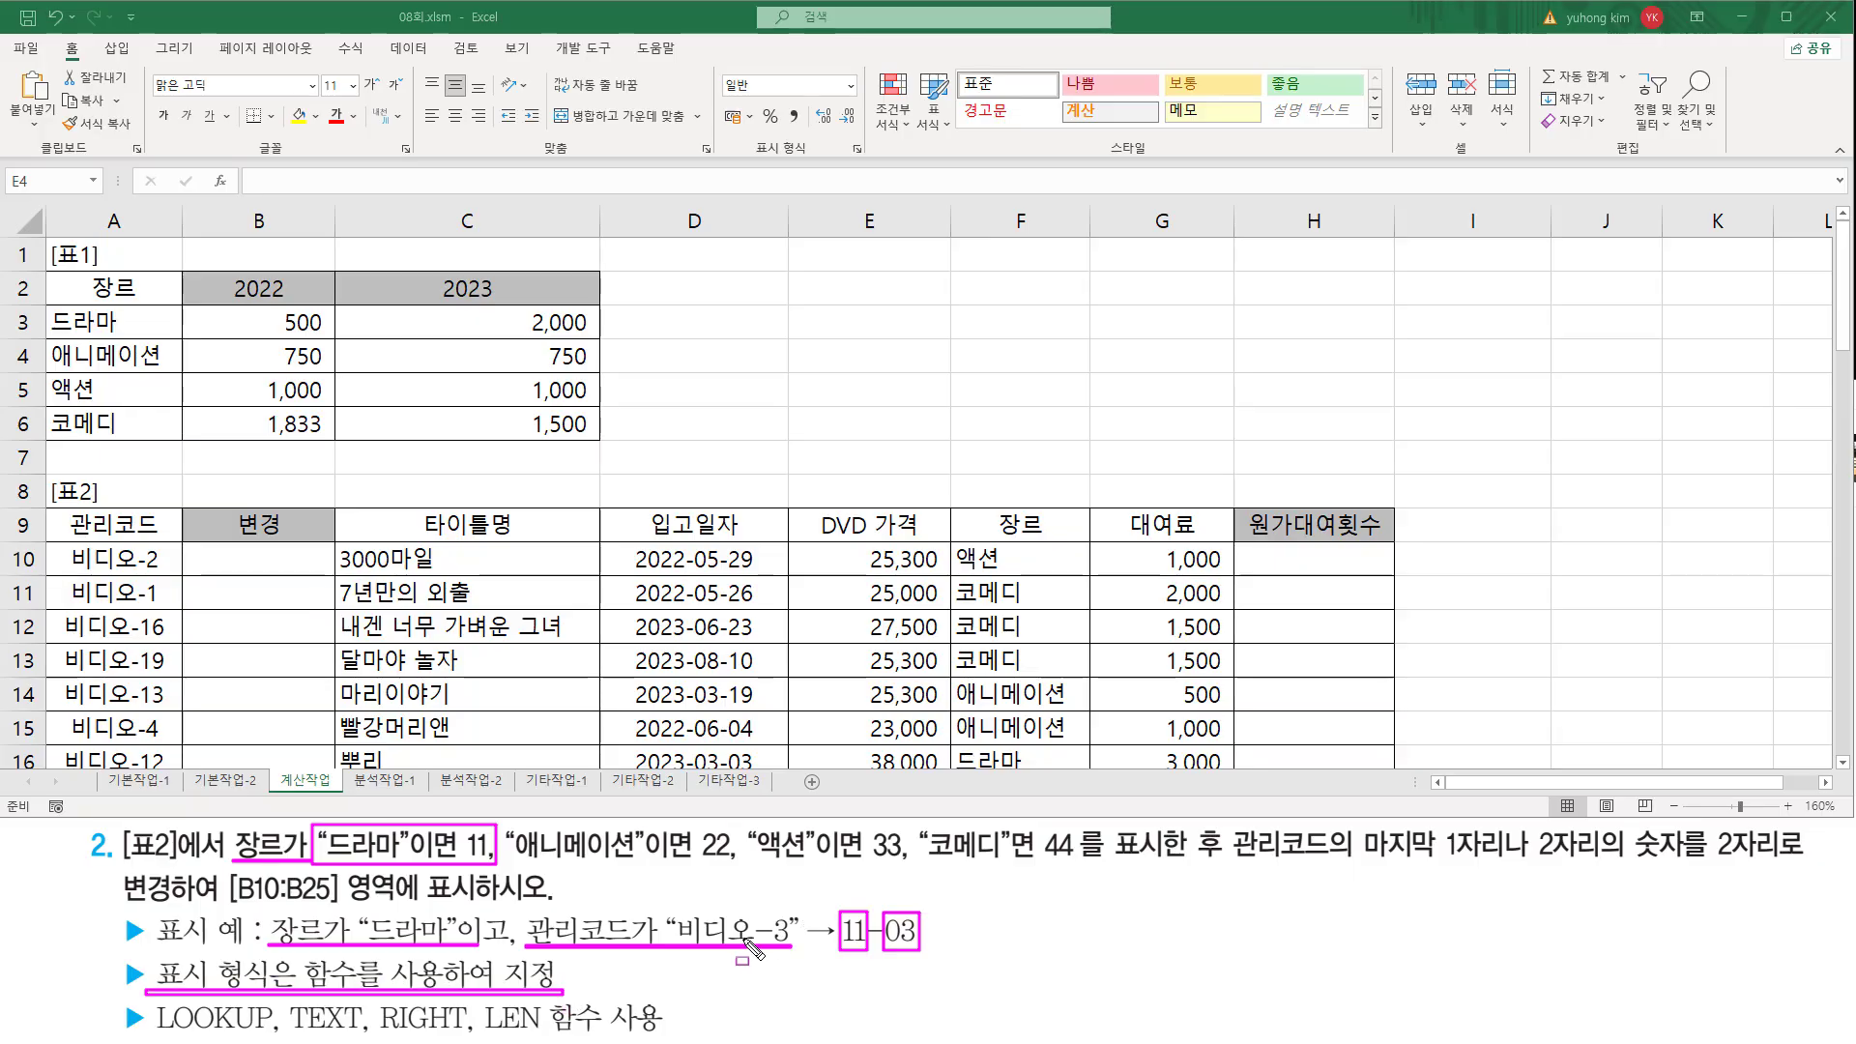
key("Escape")
Step: Compare the display example for code "비디오-3" with the one- and two-digit endings of the 관리코드 values in column A
mouse_move(528, 907)
left_mouse_down()
mouse_move(717, 969)
mouse_move(815, 975)
mouse_move(805, 958)
left_mouse_up()
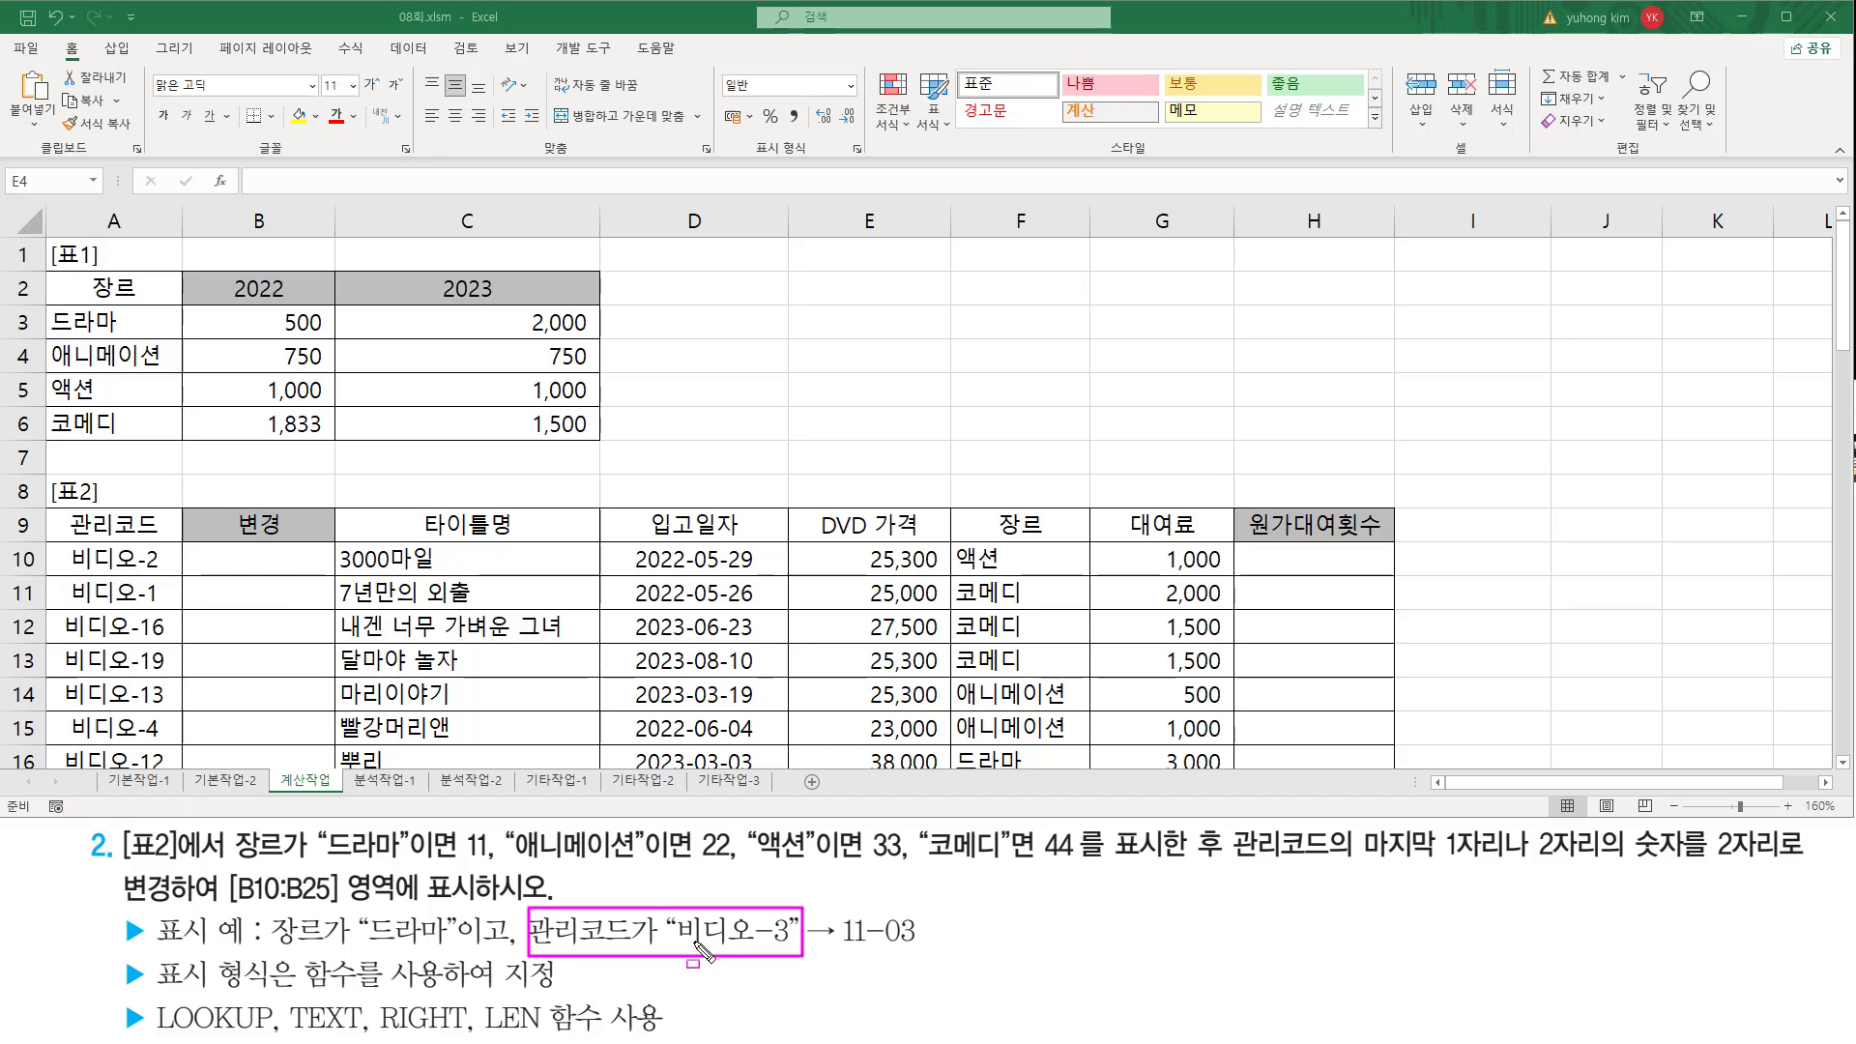
mouse_move(674, 948)
left_mouse_down()
mouse_move(793, 950)
mouse_move(791, 926)
mouse_move(791, 950)
left_mouse_up()
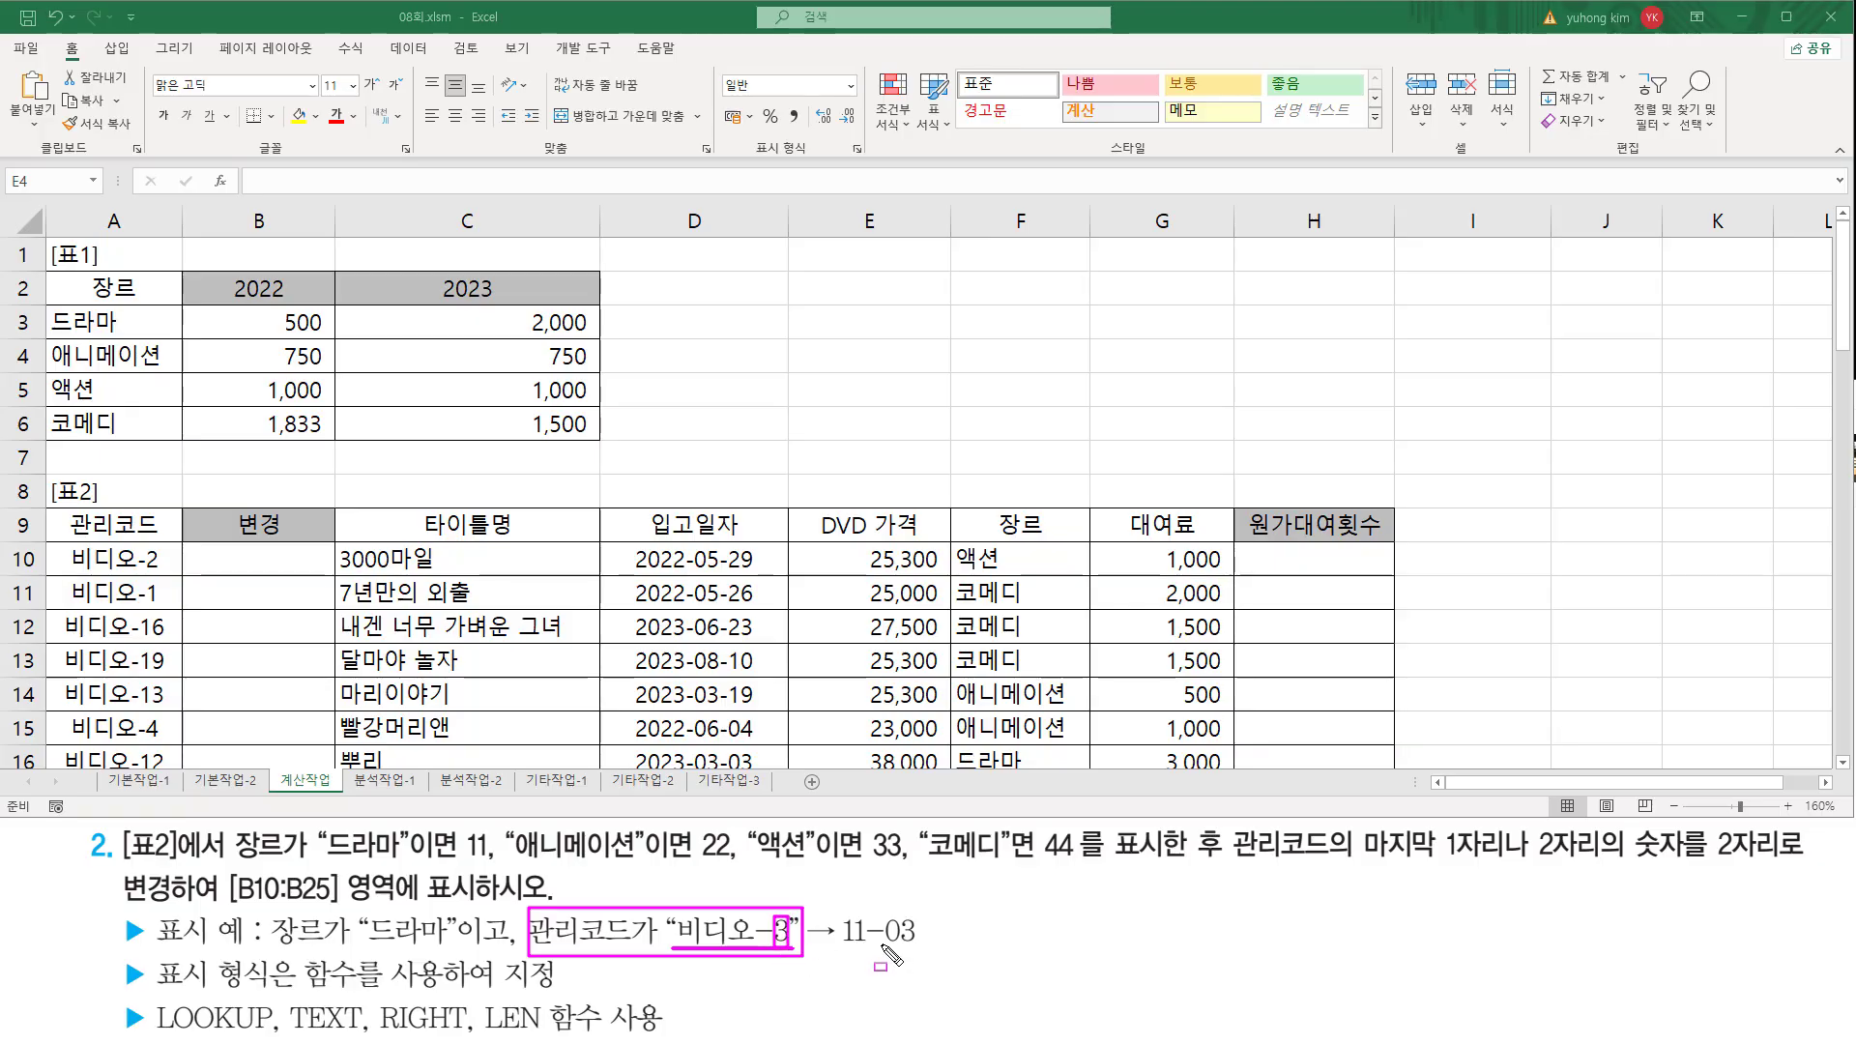
left_click_drag(883, 946, 919, 950)
left_click_drag(66, 543, 167, 576)
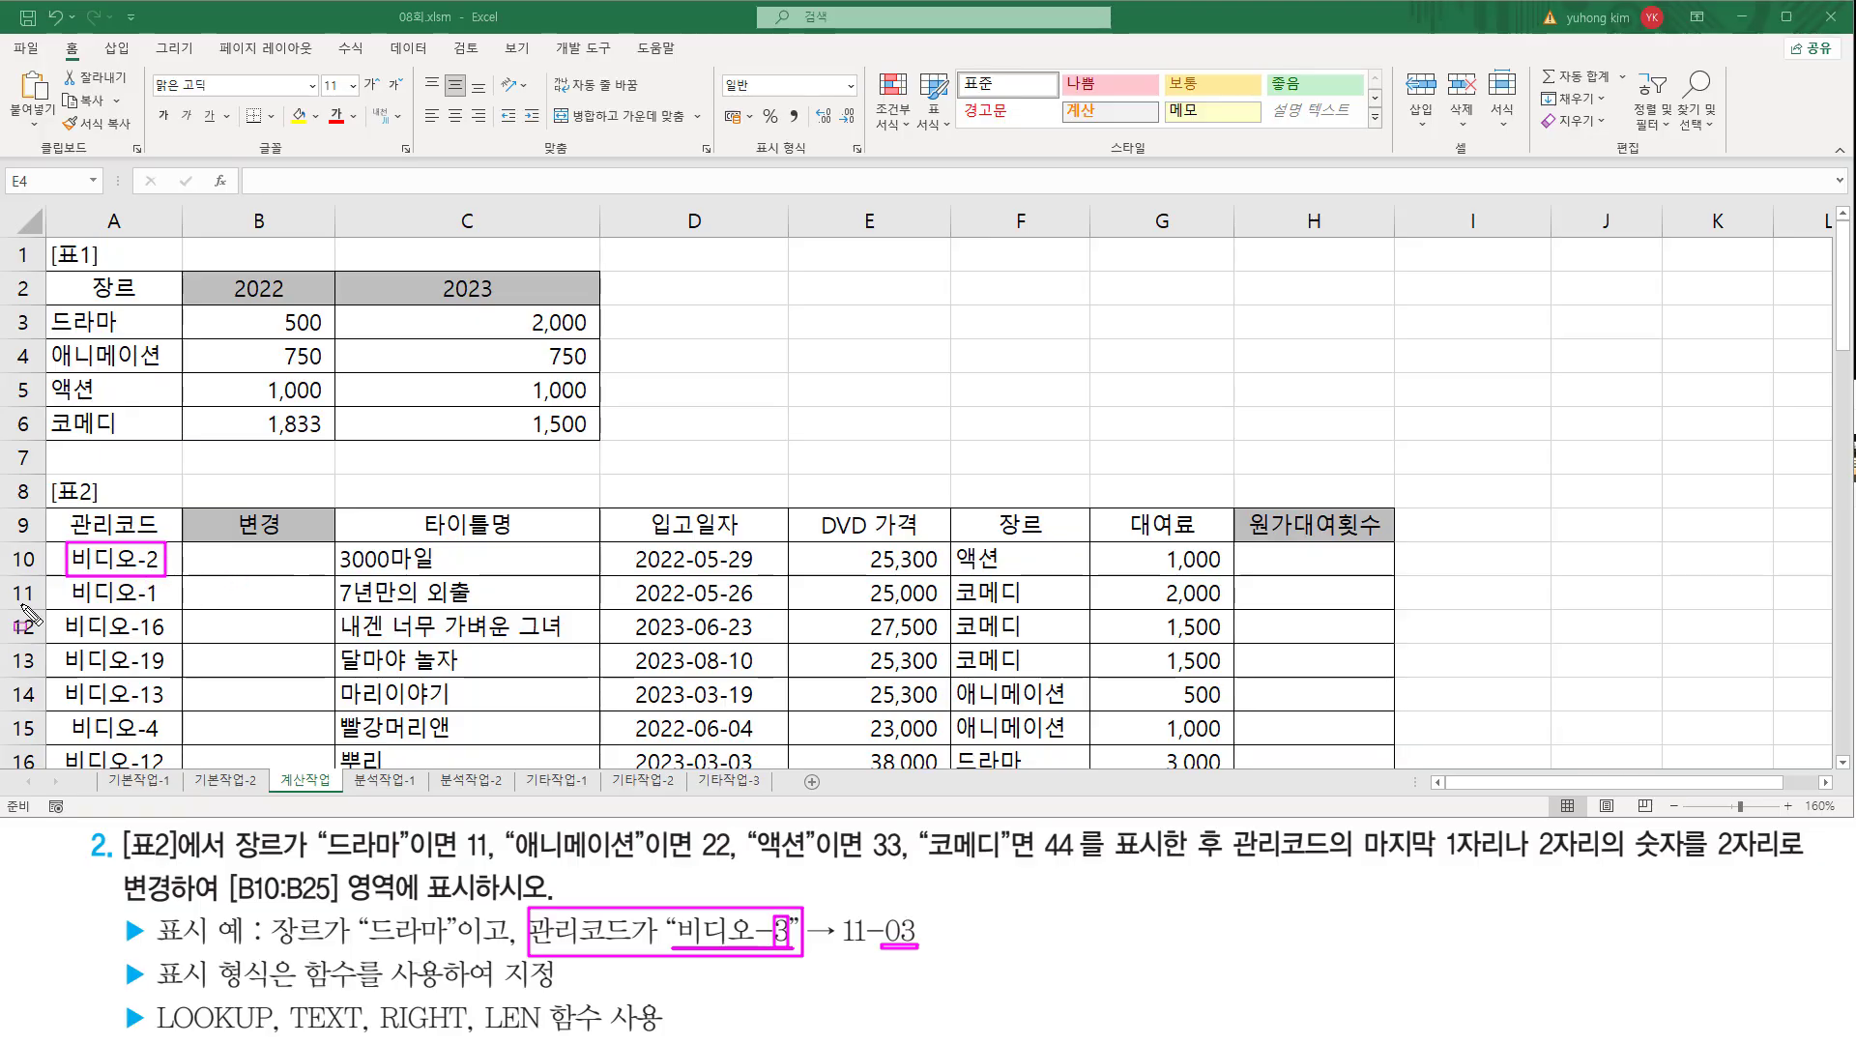
mouse_move(67, 577)
left_mouse_down()
mouse_move(71, 607)
mouse_move(162, 609)
left_mouse_up()
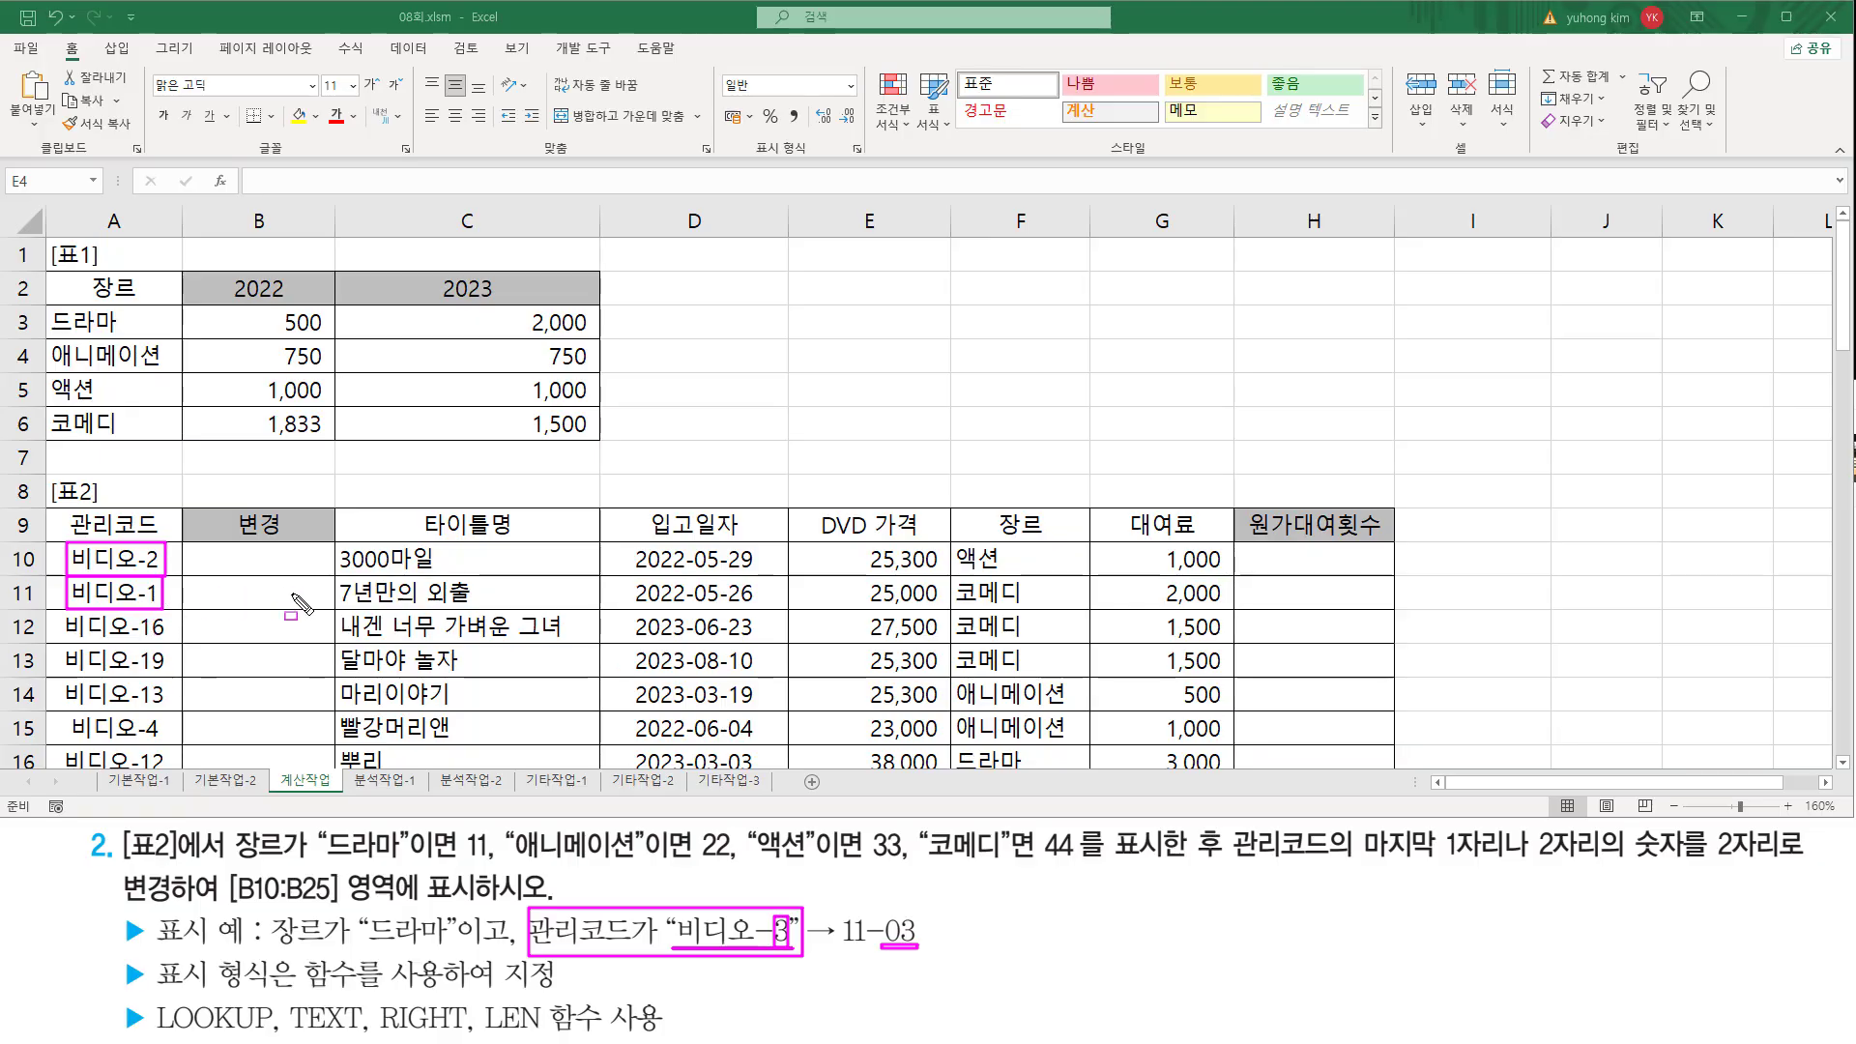
mouse_move(58, 613)
left_mouse_down()
mouse_move(166, 646)
mouse_move(174, 709)
left_mouse_up()
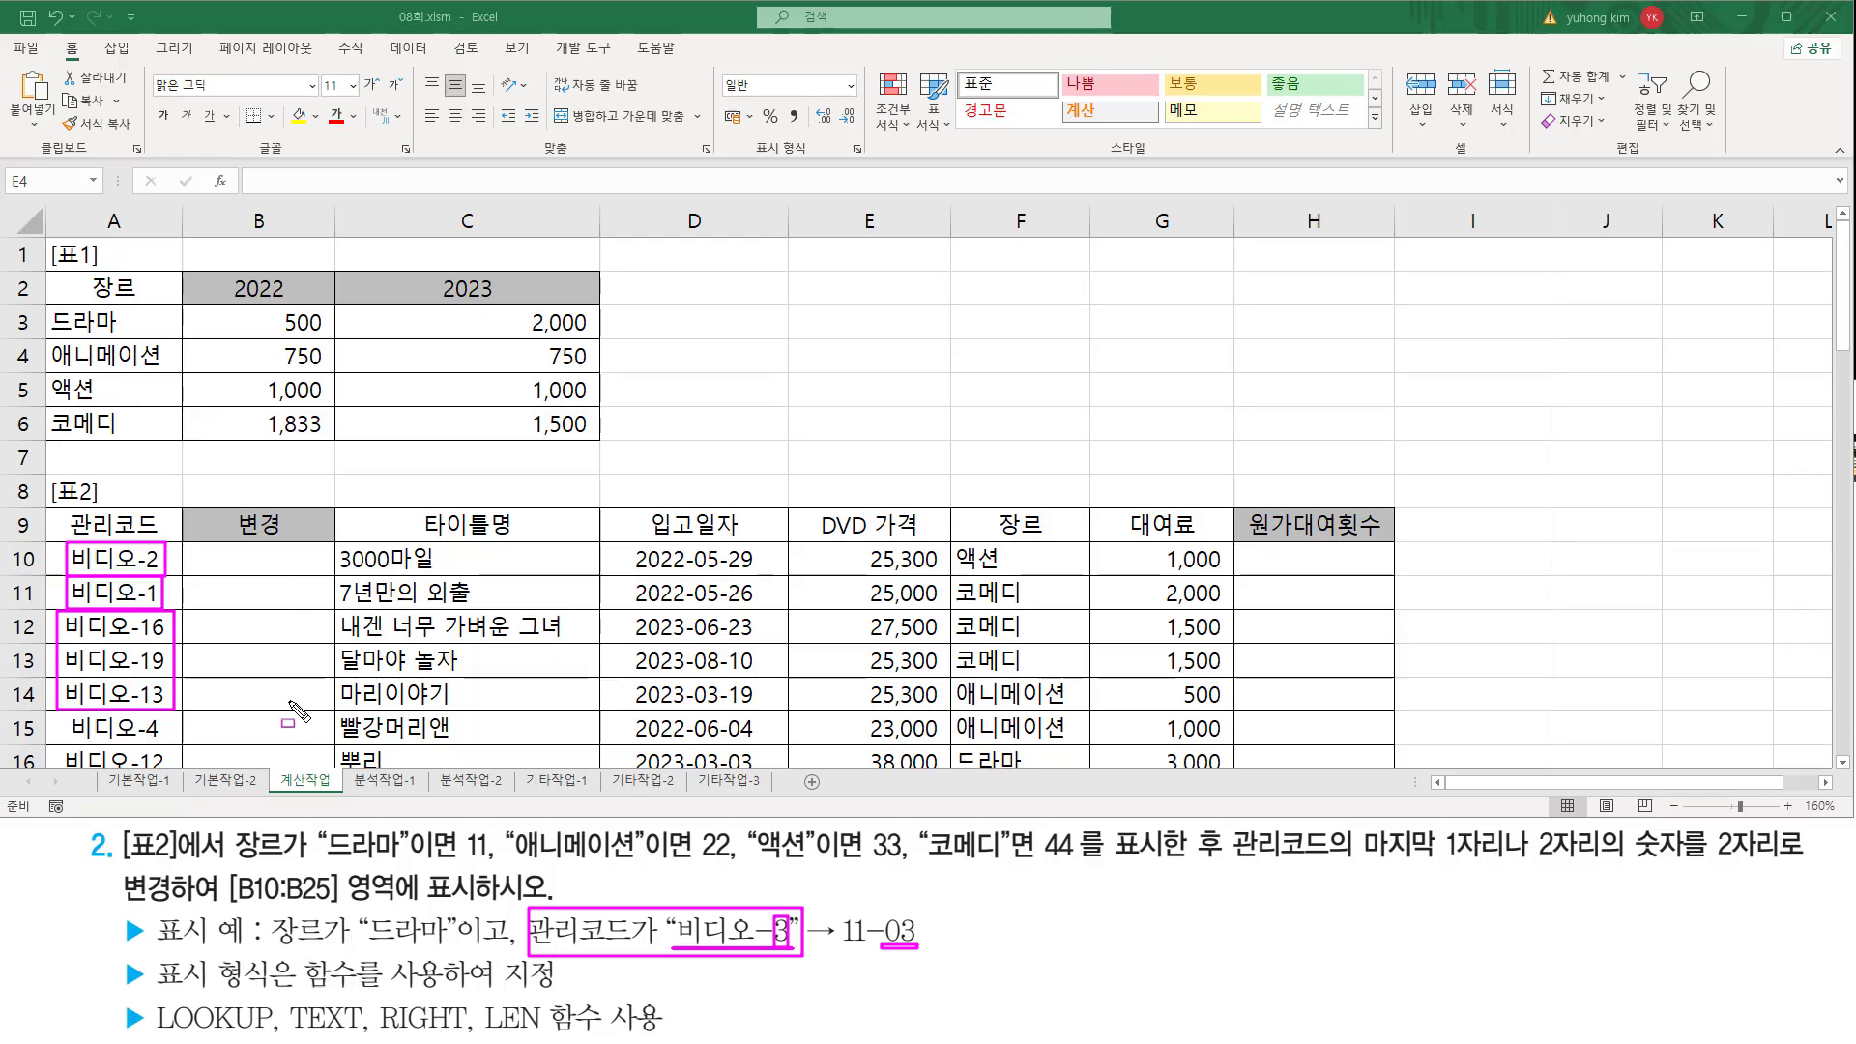
key("Escape")
mouse_move(51, 543)
left_mouse_down()
mouse_move(165, 774)
mouse_move(182, 766)
left_mouse_up()
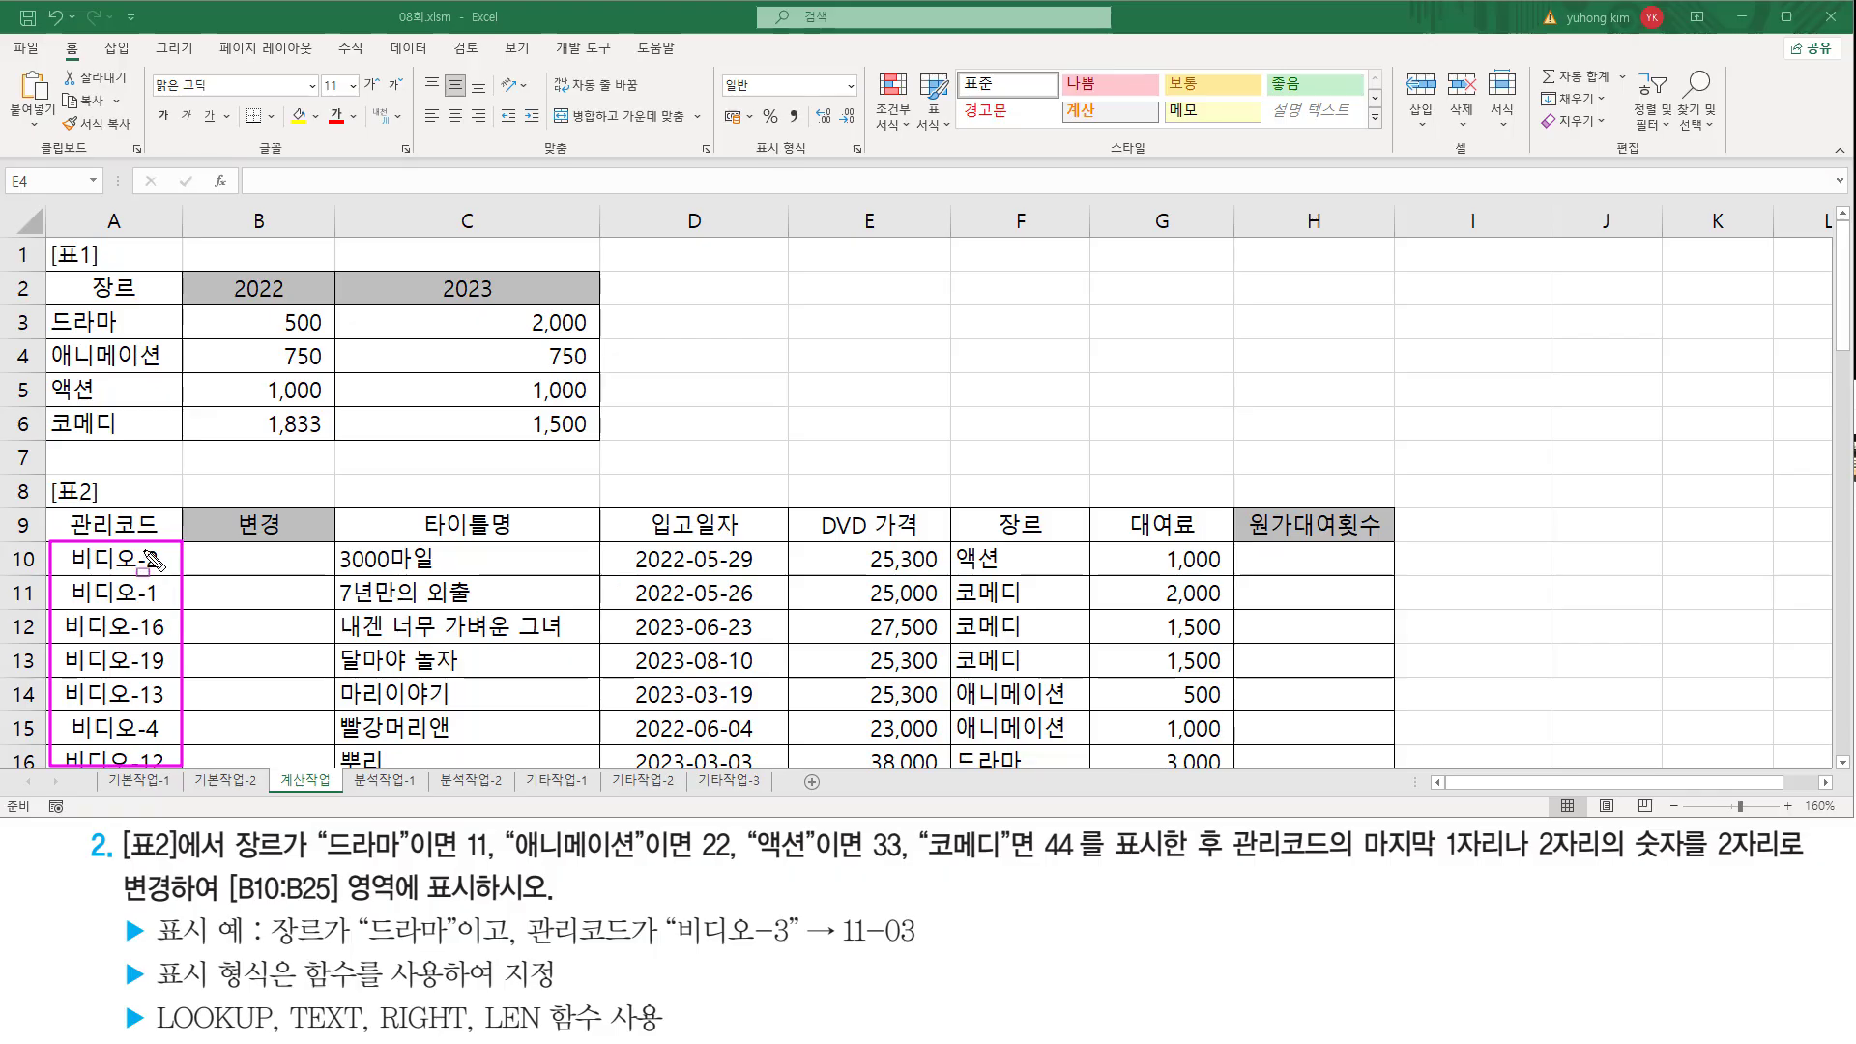
left_click_drag(145, 545, 170, 714)
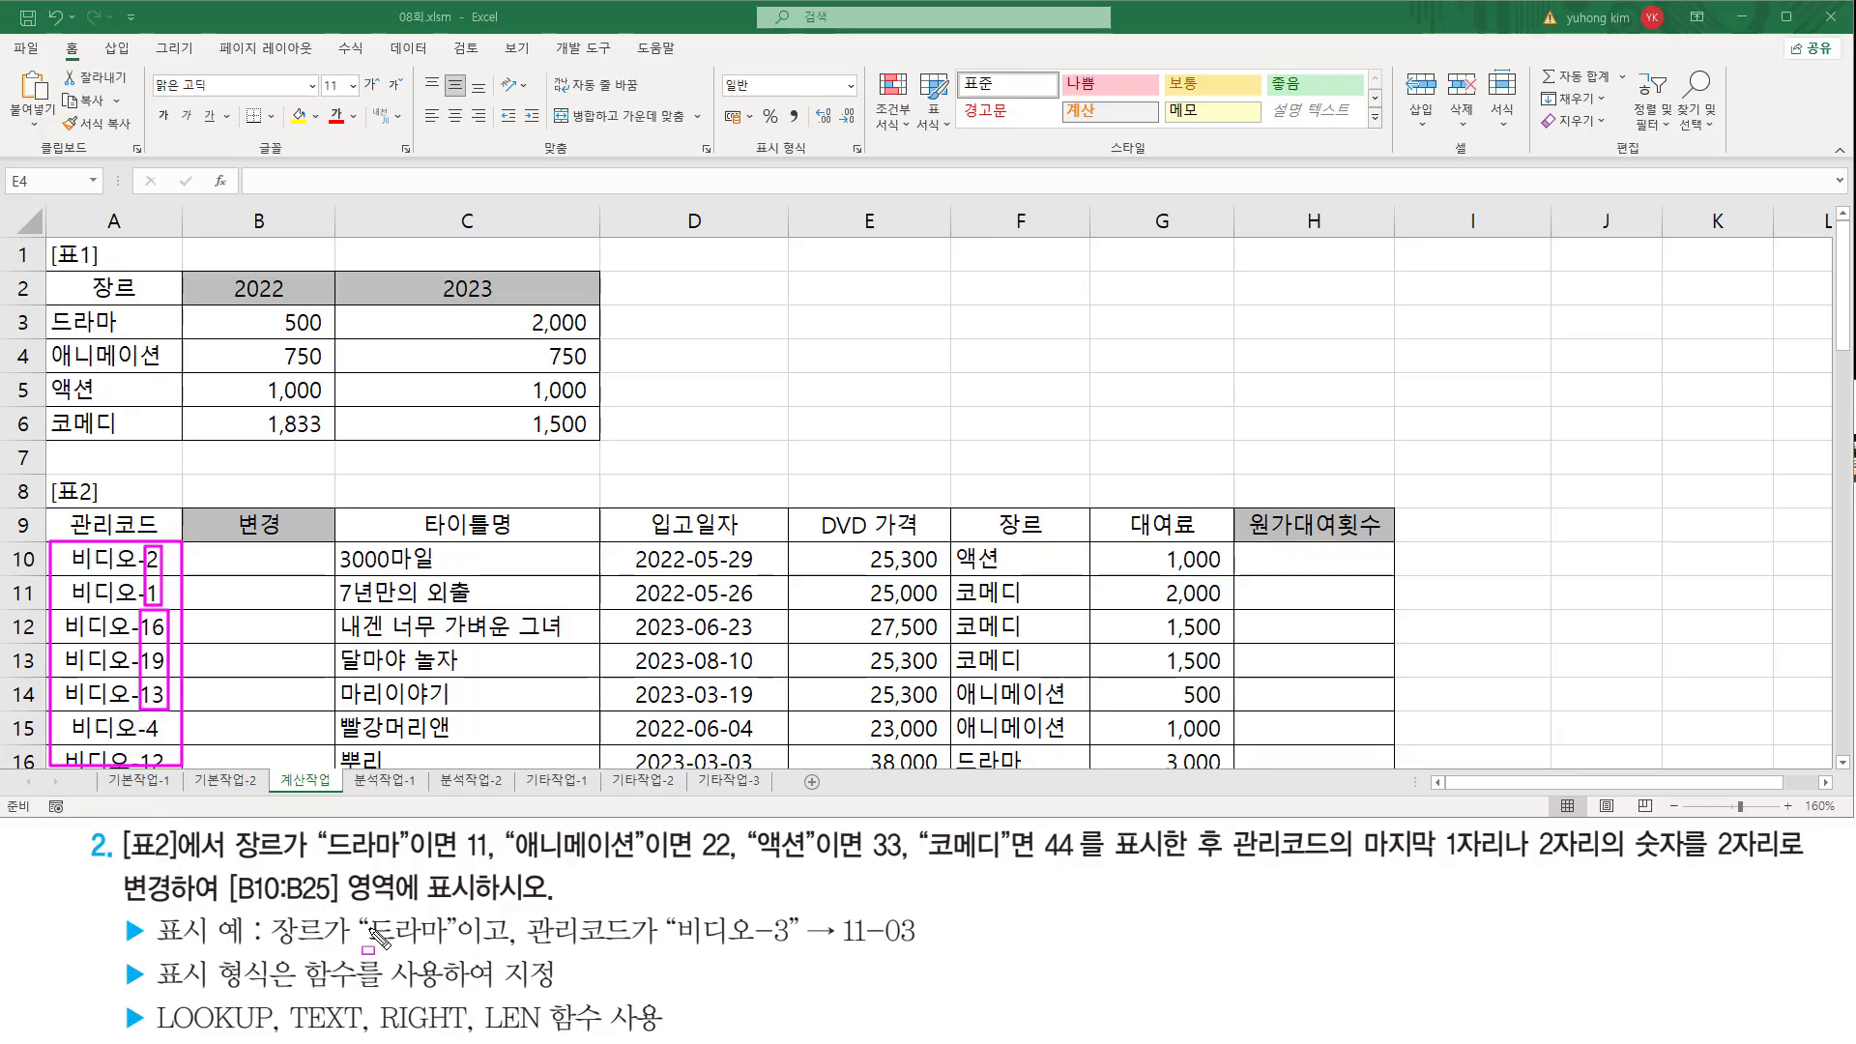
left_click_drag(374, 1031, 469, 1032)
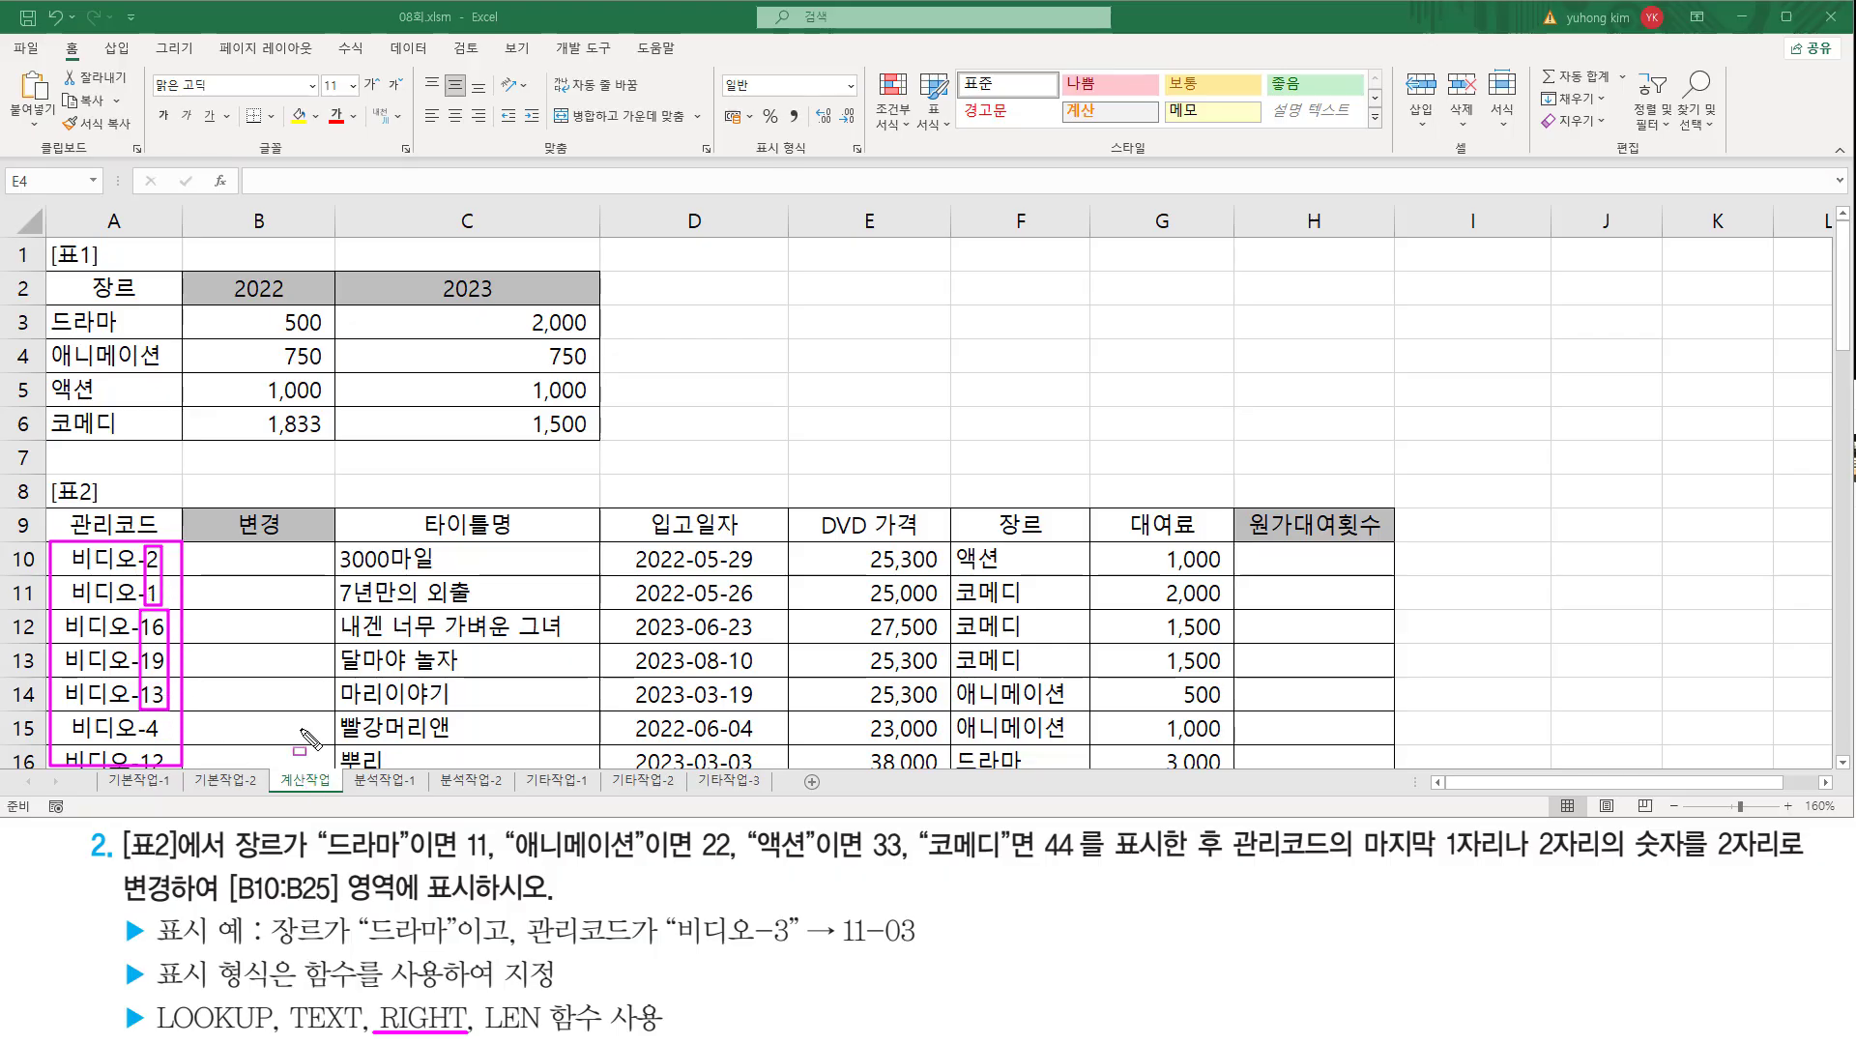
key("e")
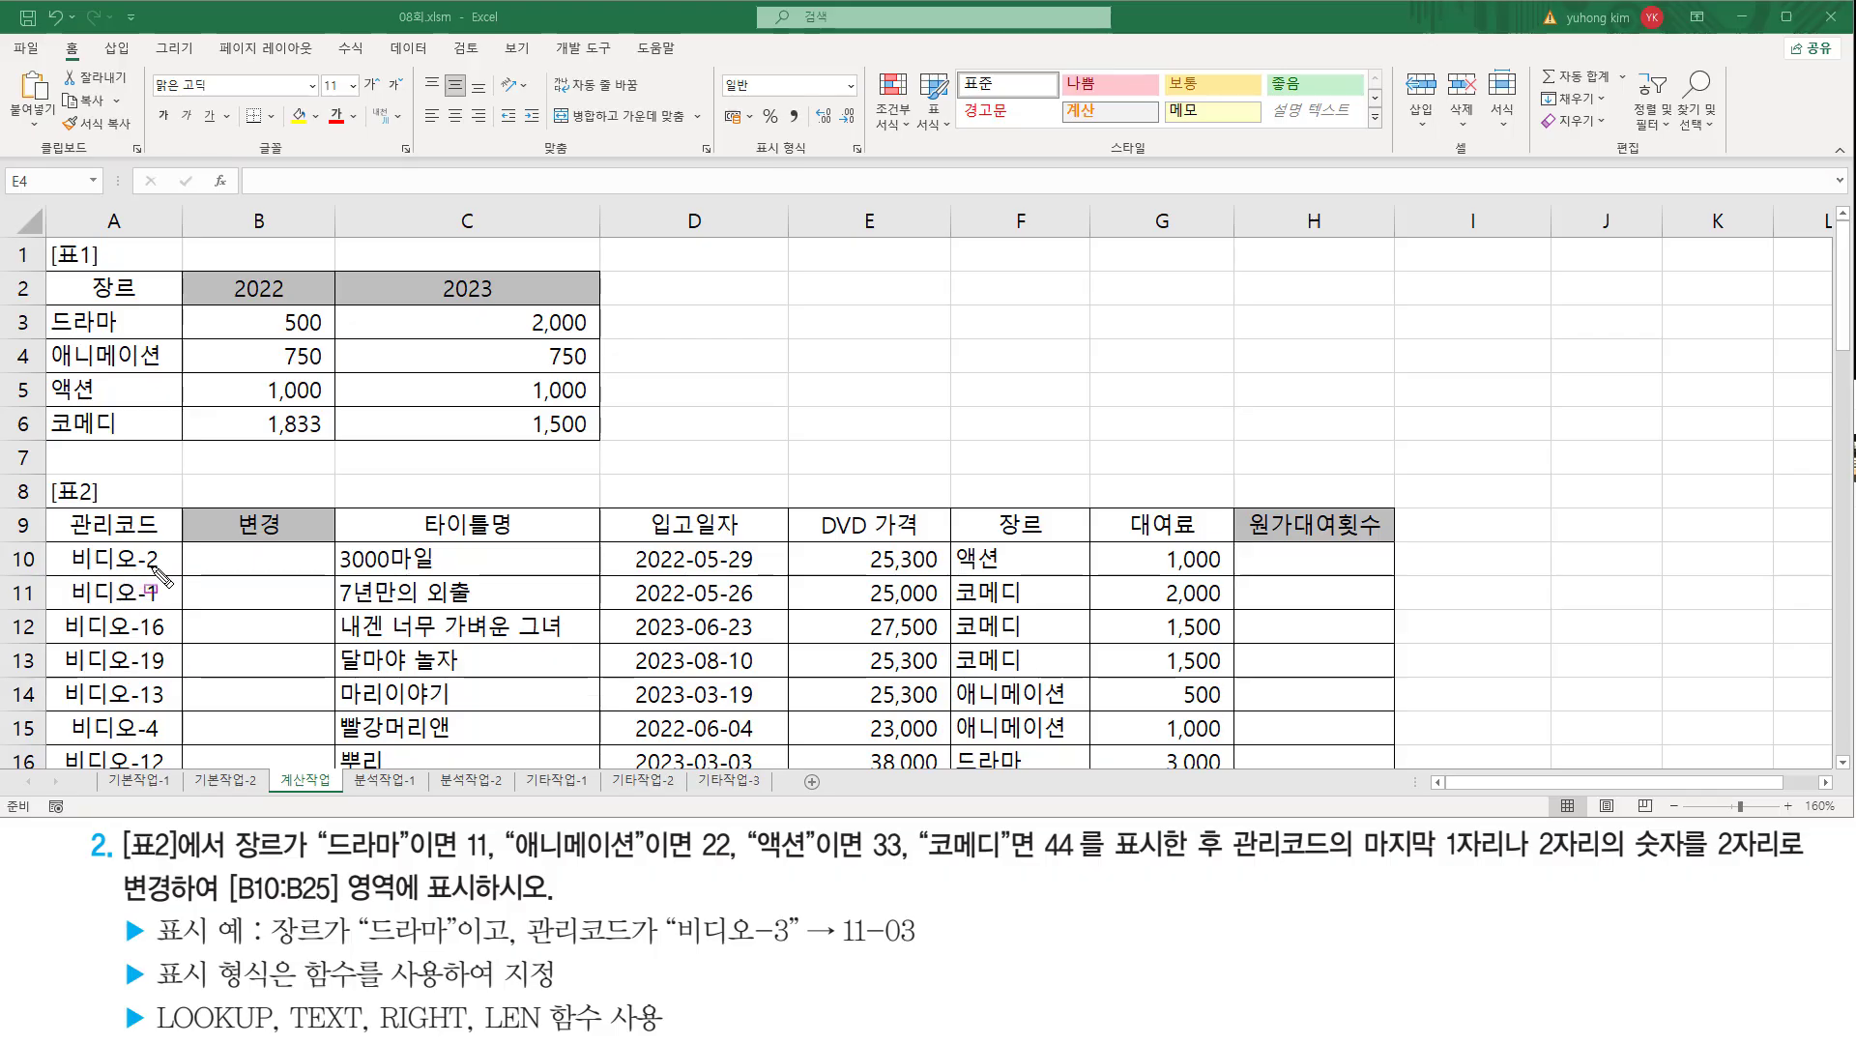
Step: Work out how many trailing digits the codes in A10 and A12 have by subtracting the four-character prefix from their total length
left_click_drag(143, 571, 160, 571)
mouse_move(140, 638)
left_mouse_down()
mouse_move(170, 638)
mouse_move(168, 707)
left_mouse_up()
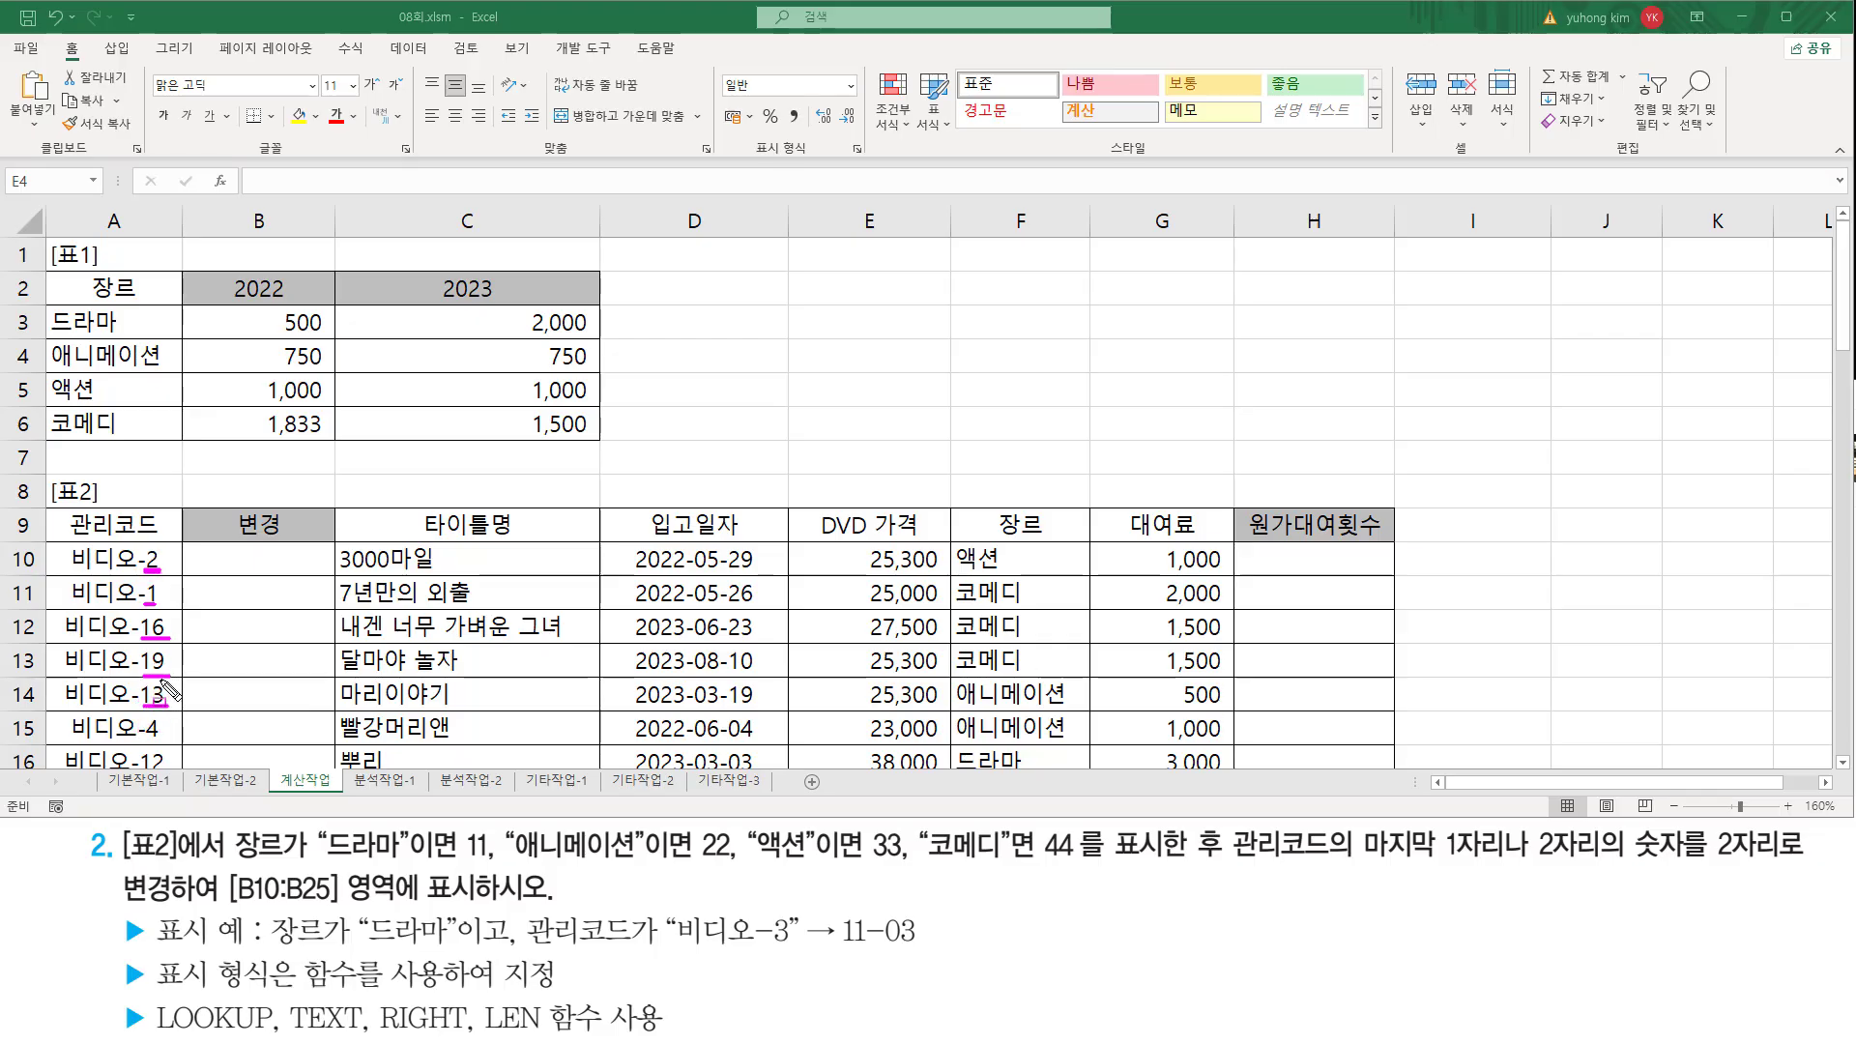
mouse_move(68, 537)
left_mouse_down()
mouse_move(127, 611)
mouse_move(146, 606)
mouse_move(102, 696)
mouse_move(145, 714)
left_mouse_up()
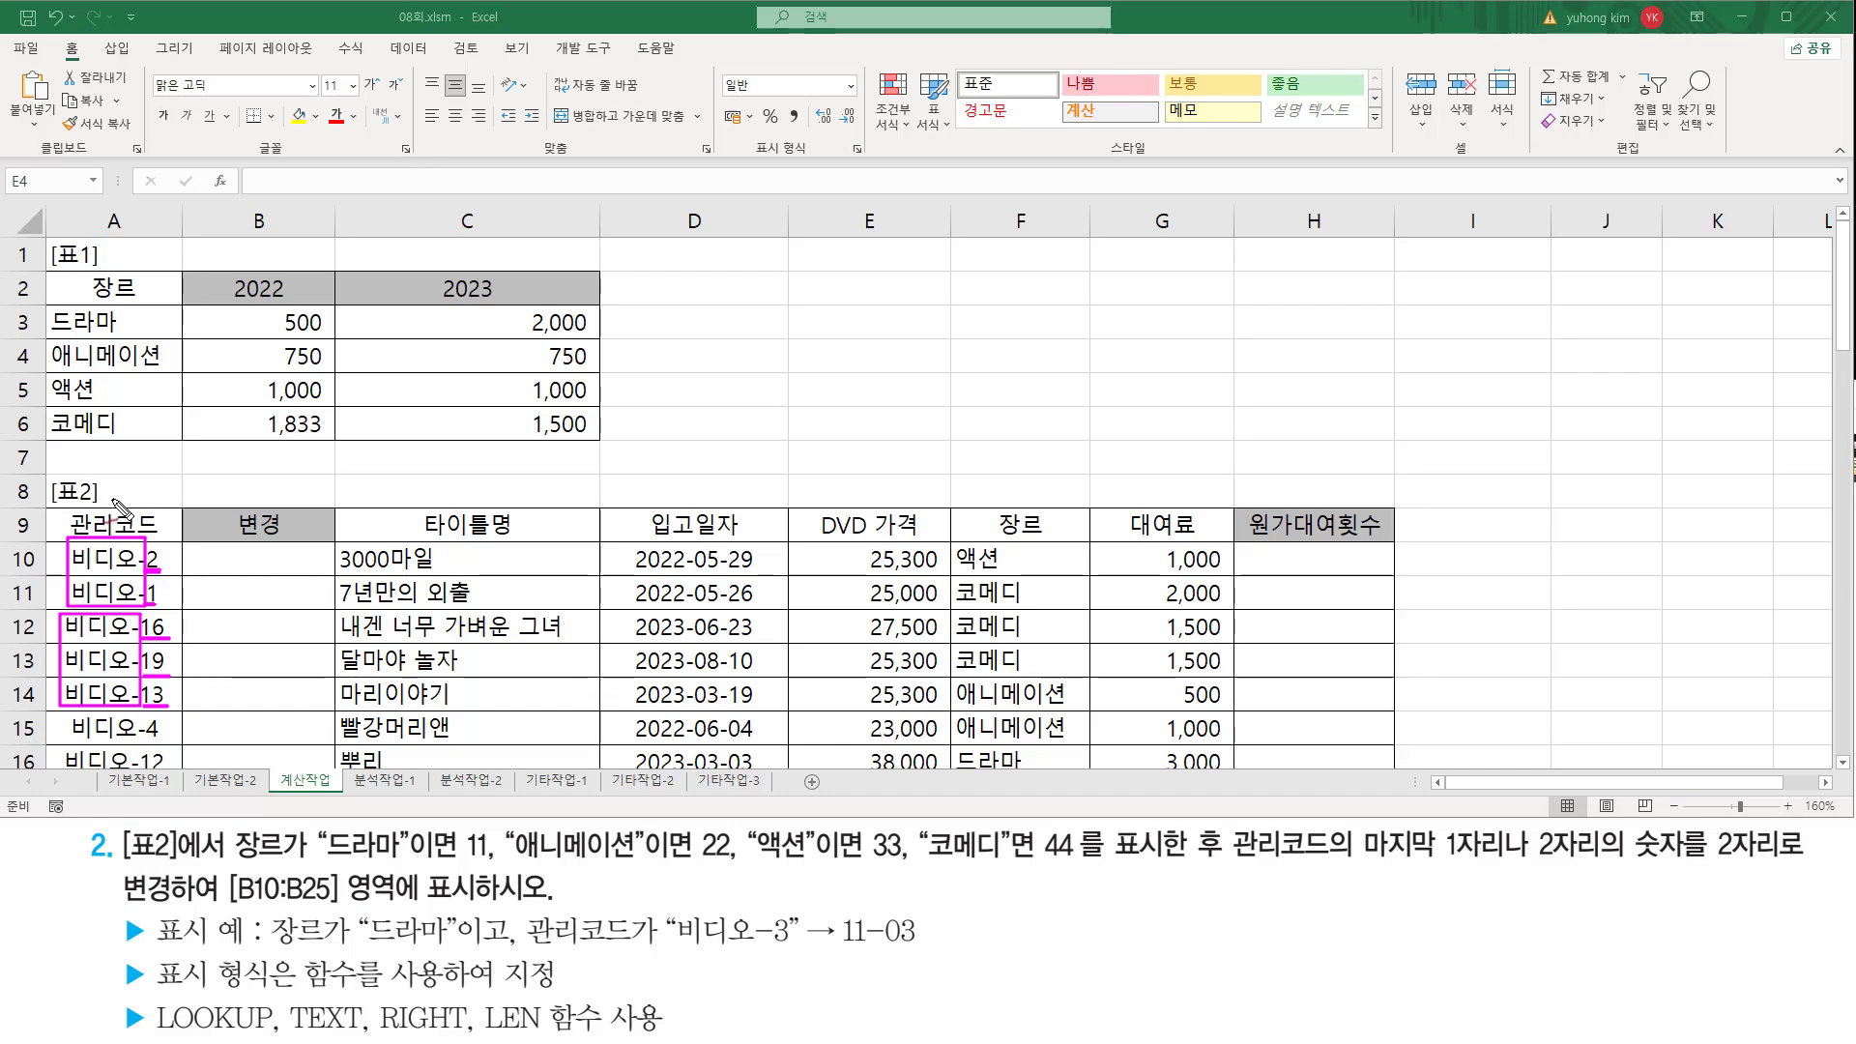
mouse_move(109, 478)
left_mouse_down()
mouse_move(129, 500)
mouse_move(113, 511)
left_mouse_up()
mouse_move(505, 990)
left_mouse_down()
mouse_move(520, 1012)
mouse_move(539, 979)
left_mouse_up()
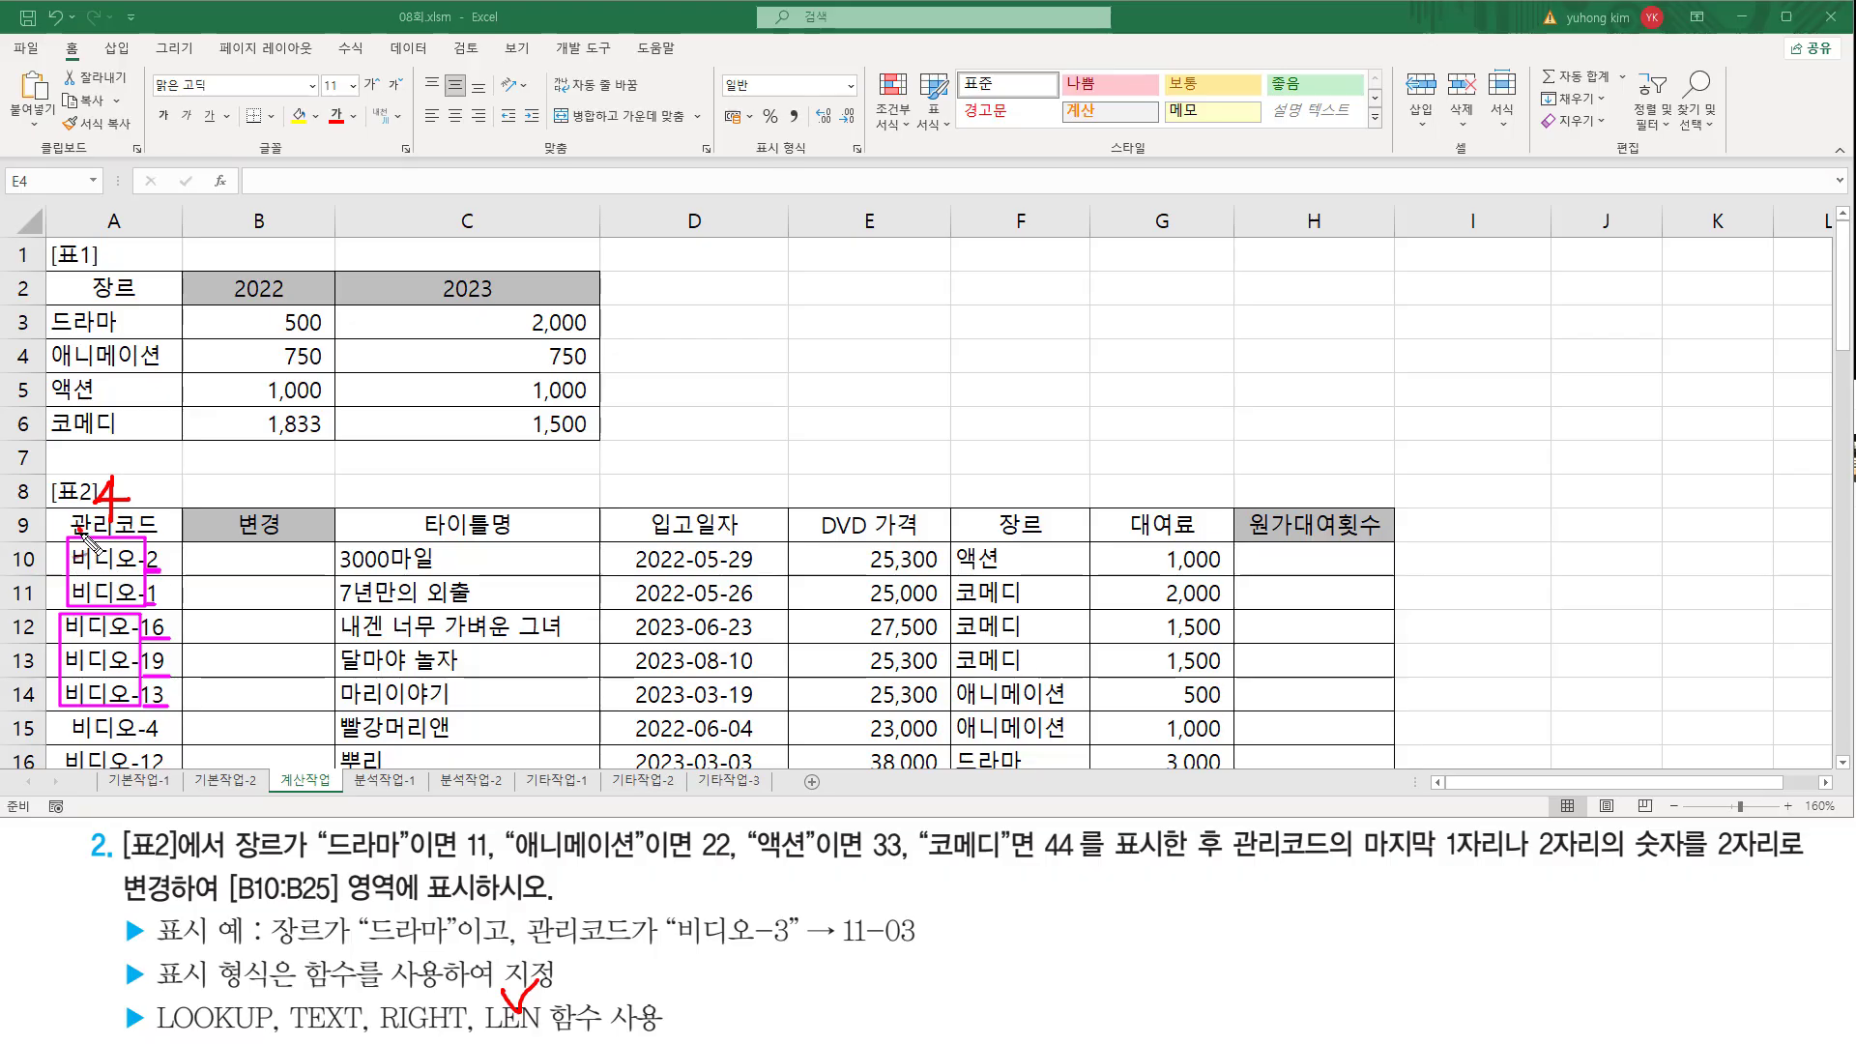
mouse_move(81, 532)
left_mouse_down()
mouse_move(145, 559)
mouse_move(192, 522)
left_mouse_up()
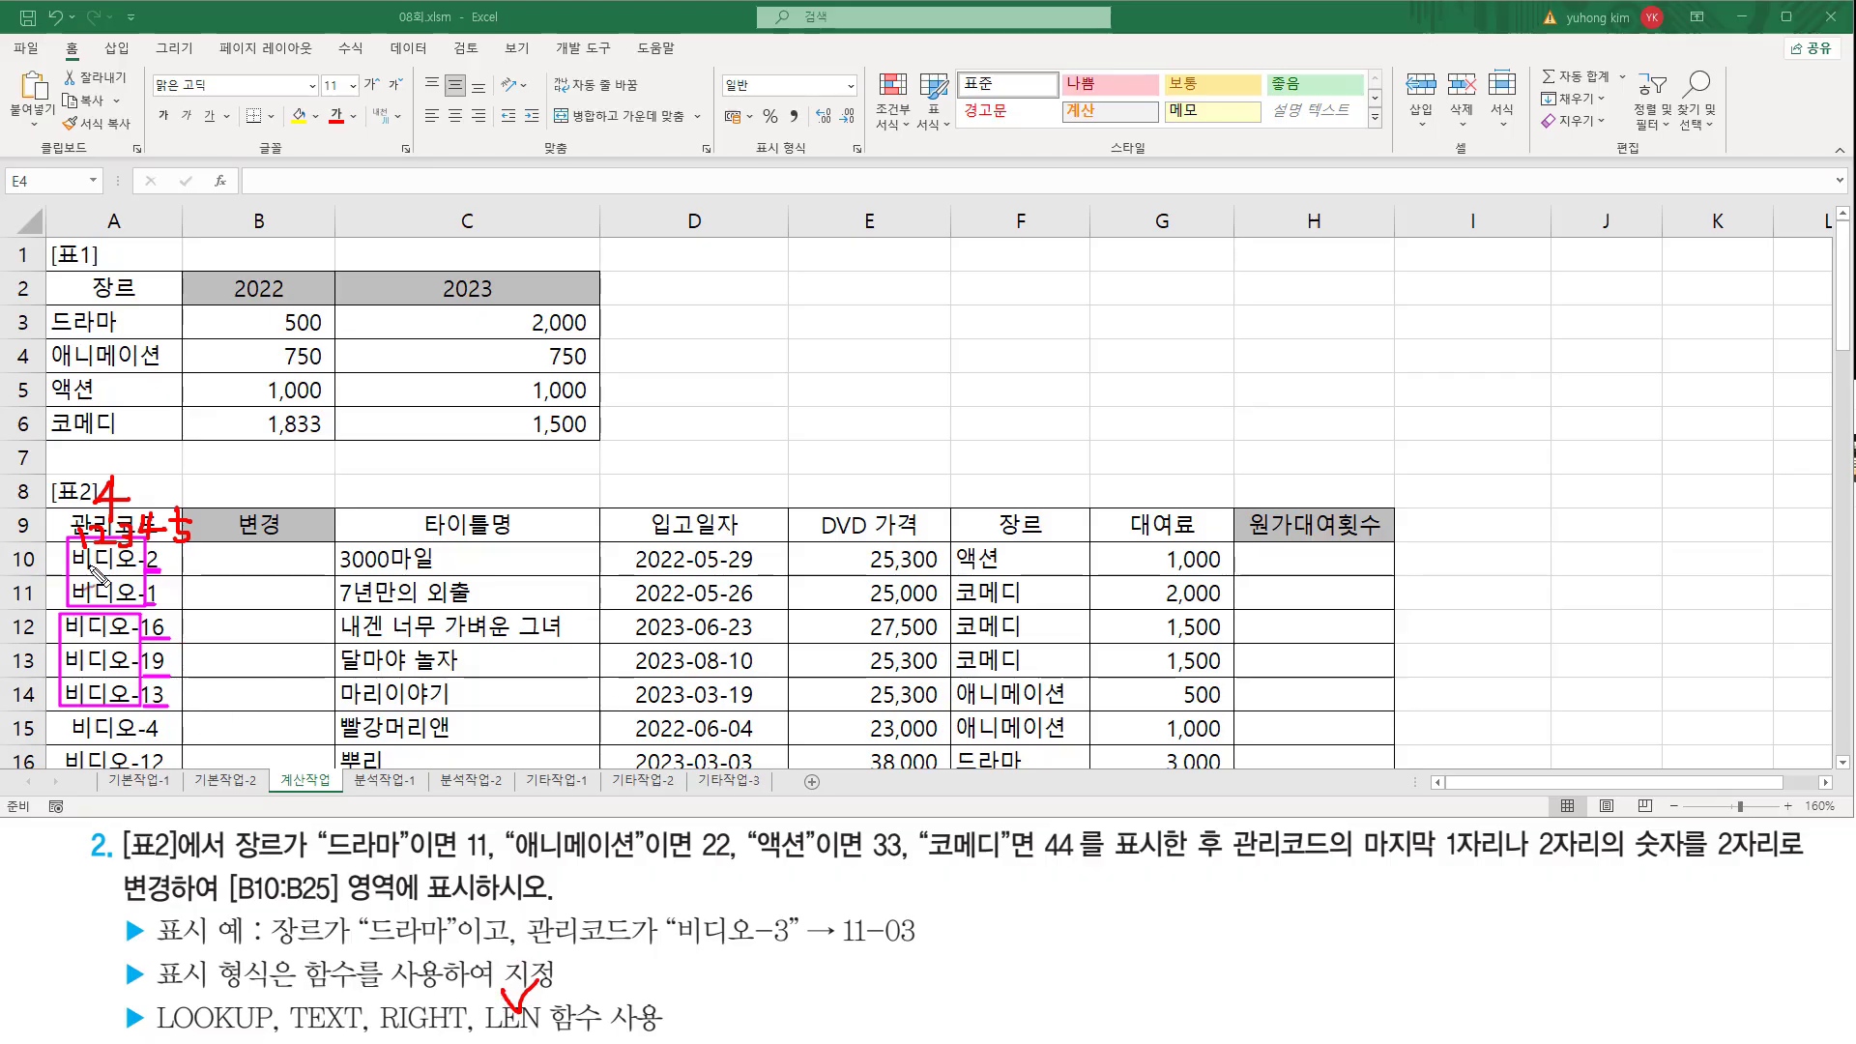
mouse_move(64, 572)
left_mouse_down()
mouse_move(178, 575)
mouse_move(121, 549)
mouse_move(92, 551)
mouse_move(89, 579)
left_mouse_up()
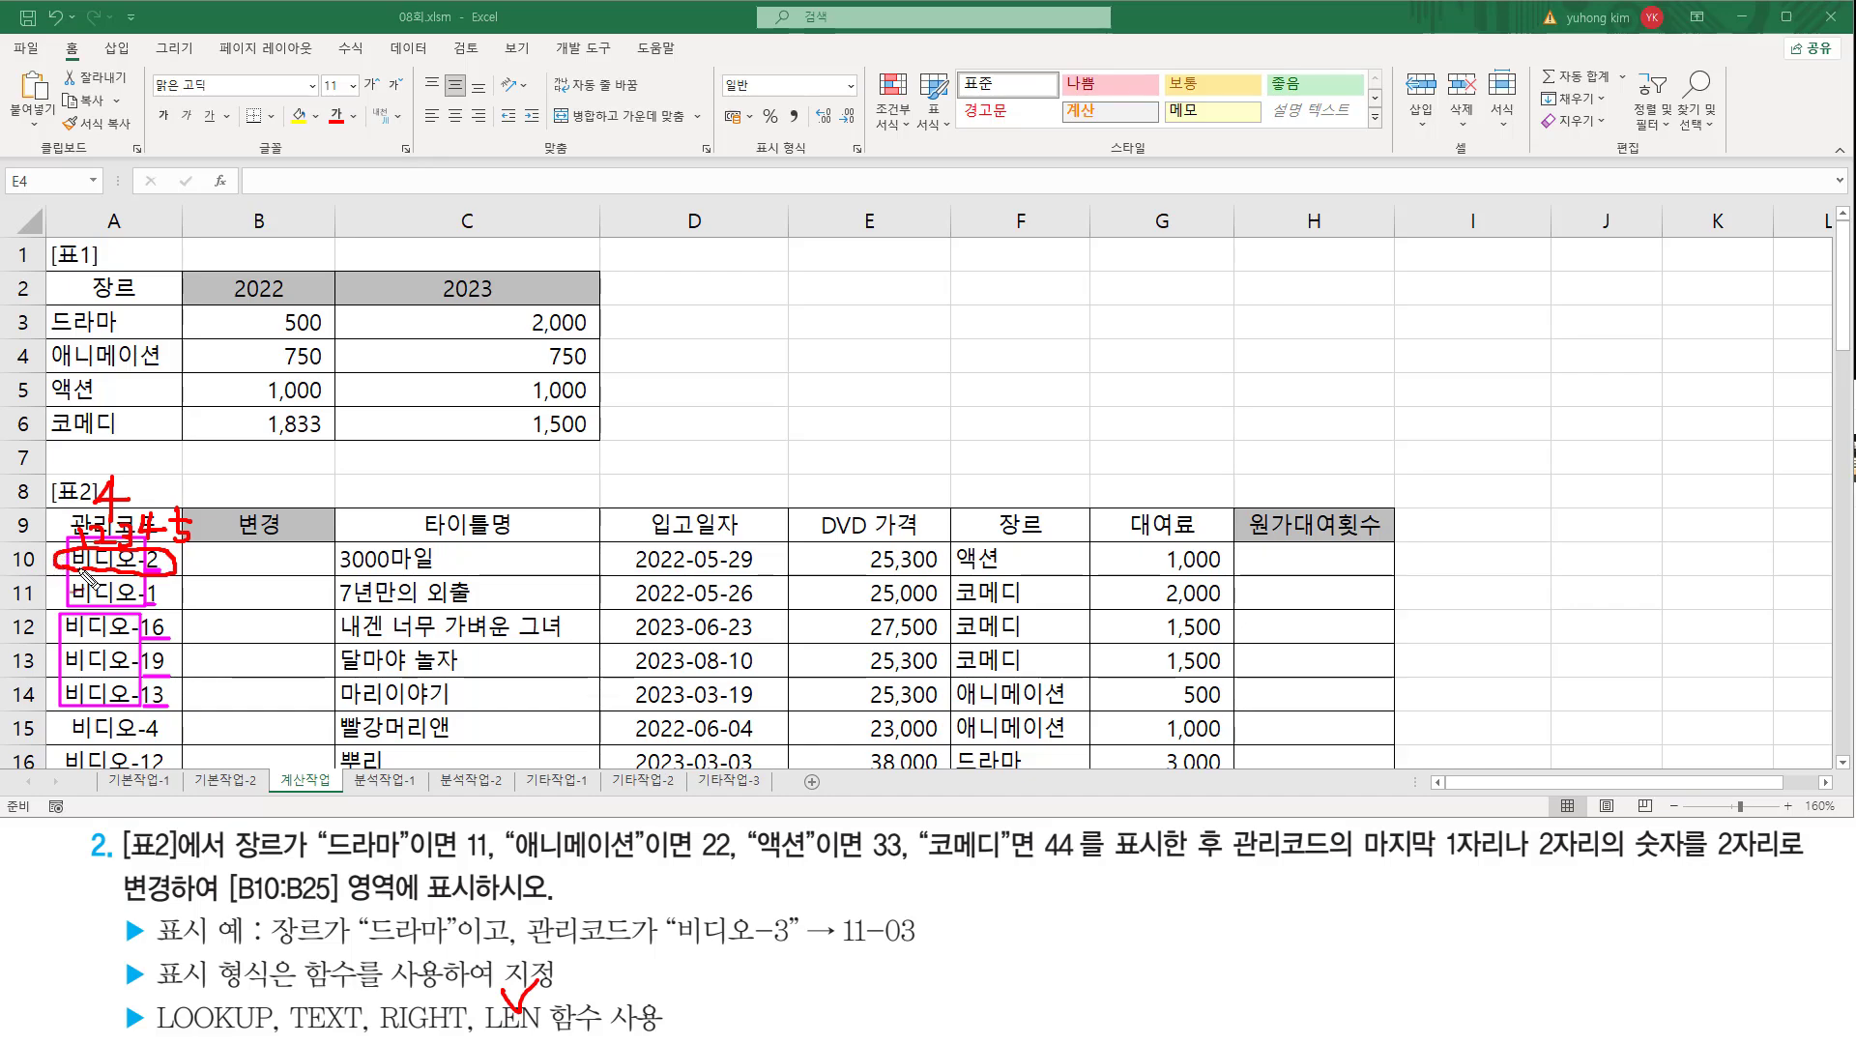
mouse_move(290, 437)
left_mouse_down()
mouse_move(273, 510)
mouse_move(321, 473)
left_mouse_up()
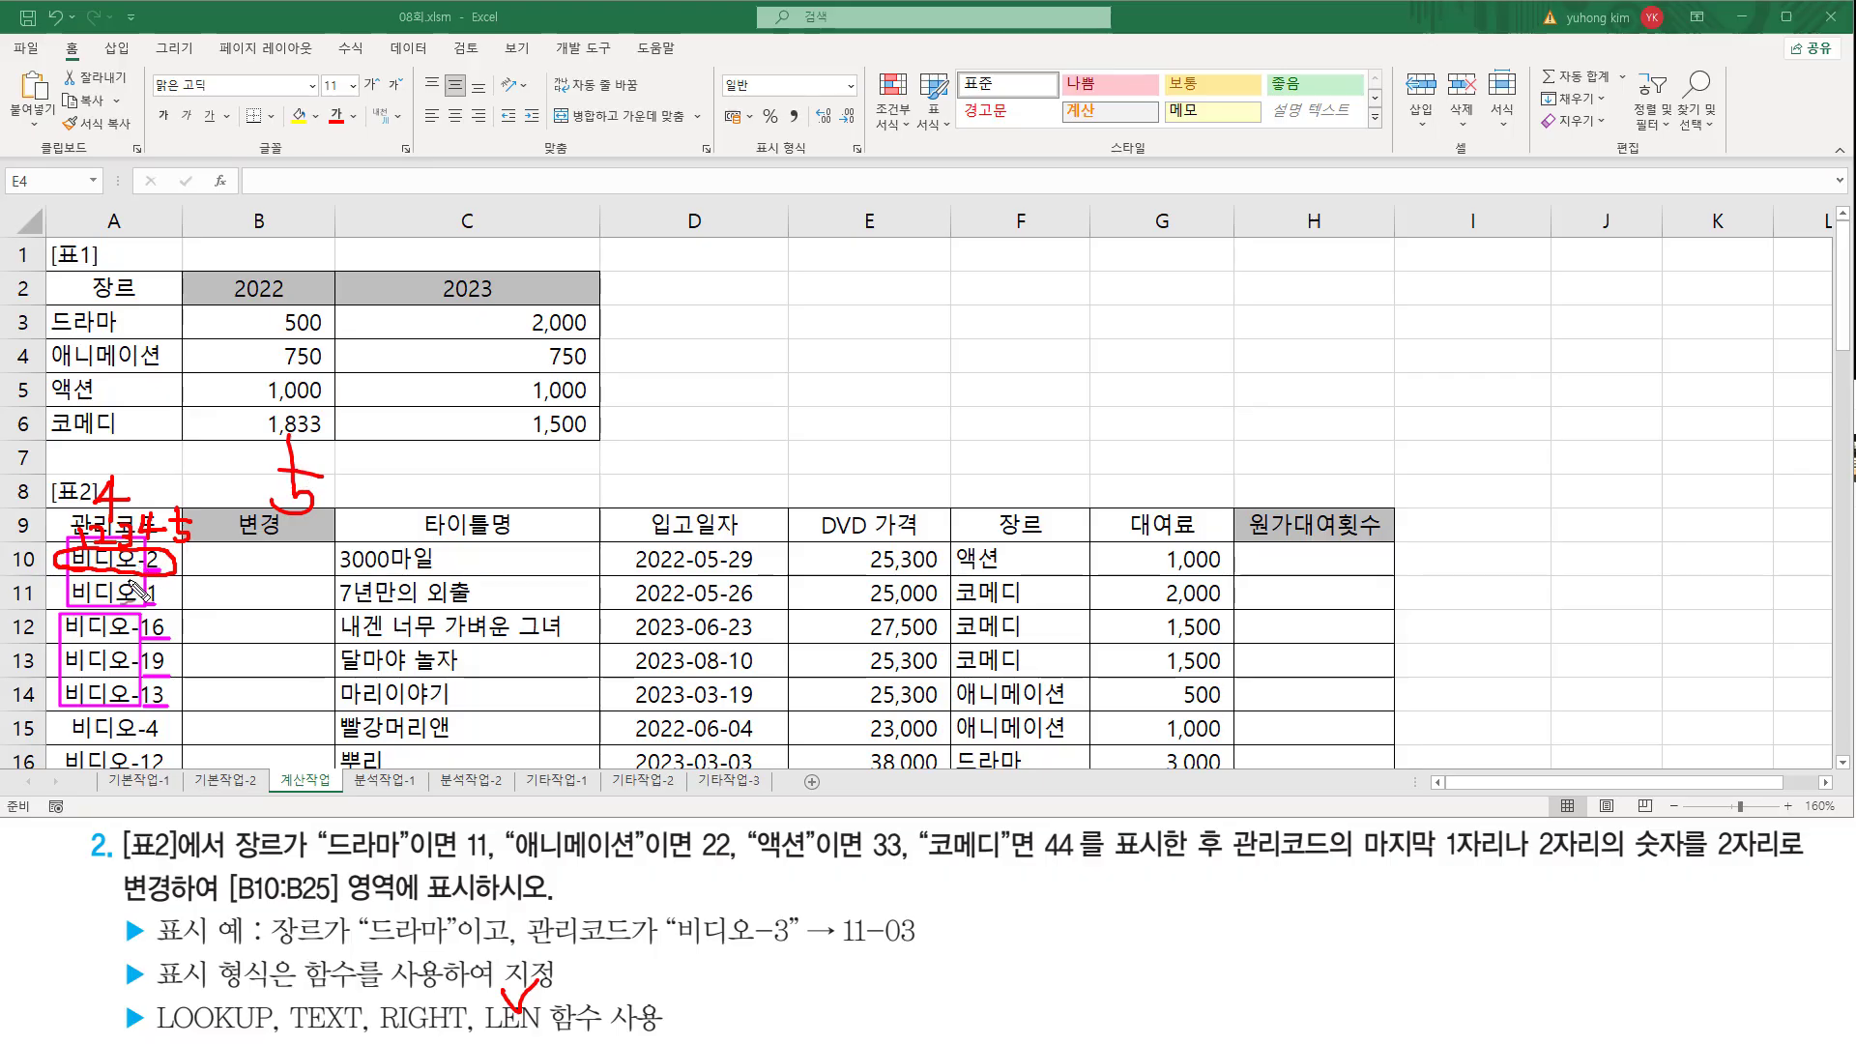
mouse_move(340, 480)
left_mouse_down()
mouse_move(427, 478)
mouse_move(406, 497)
mouse_move(480, 463)
mouse_move(526, 508)
left_mouse_up()
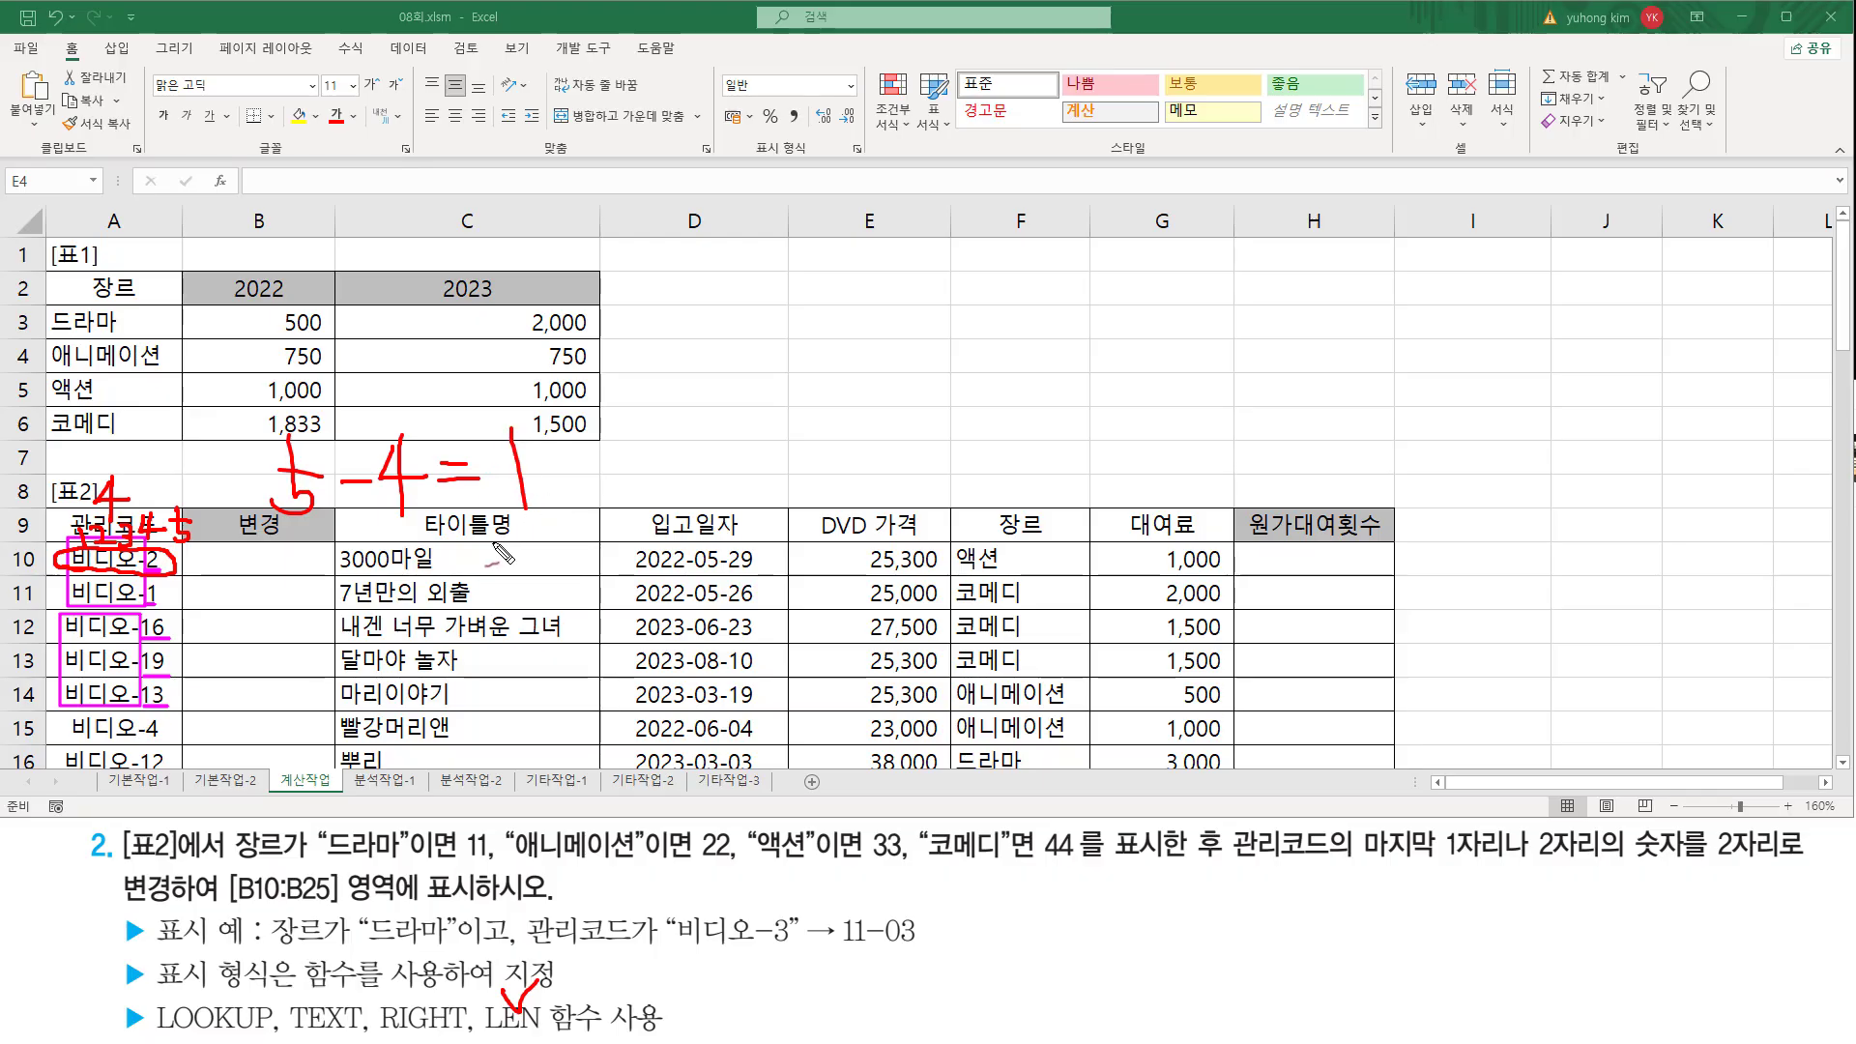
left_click_drag(56, 644, 191, 634)
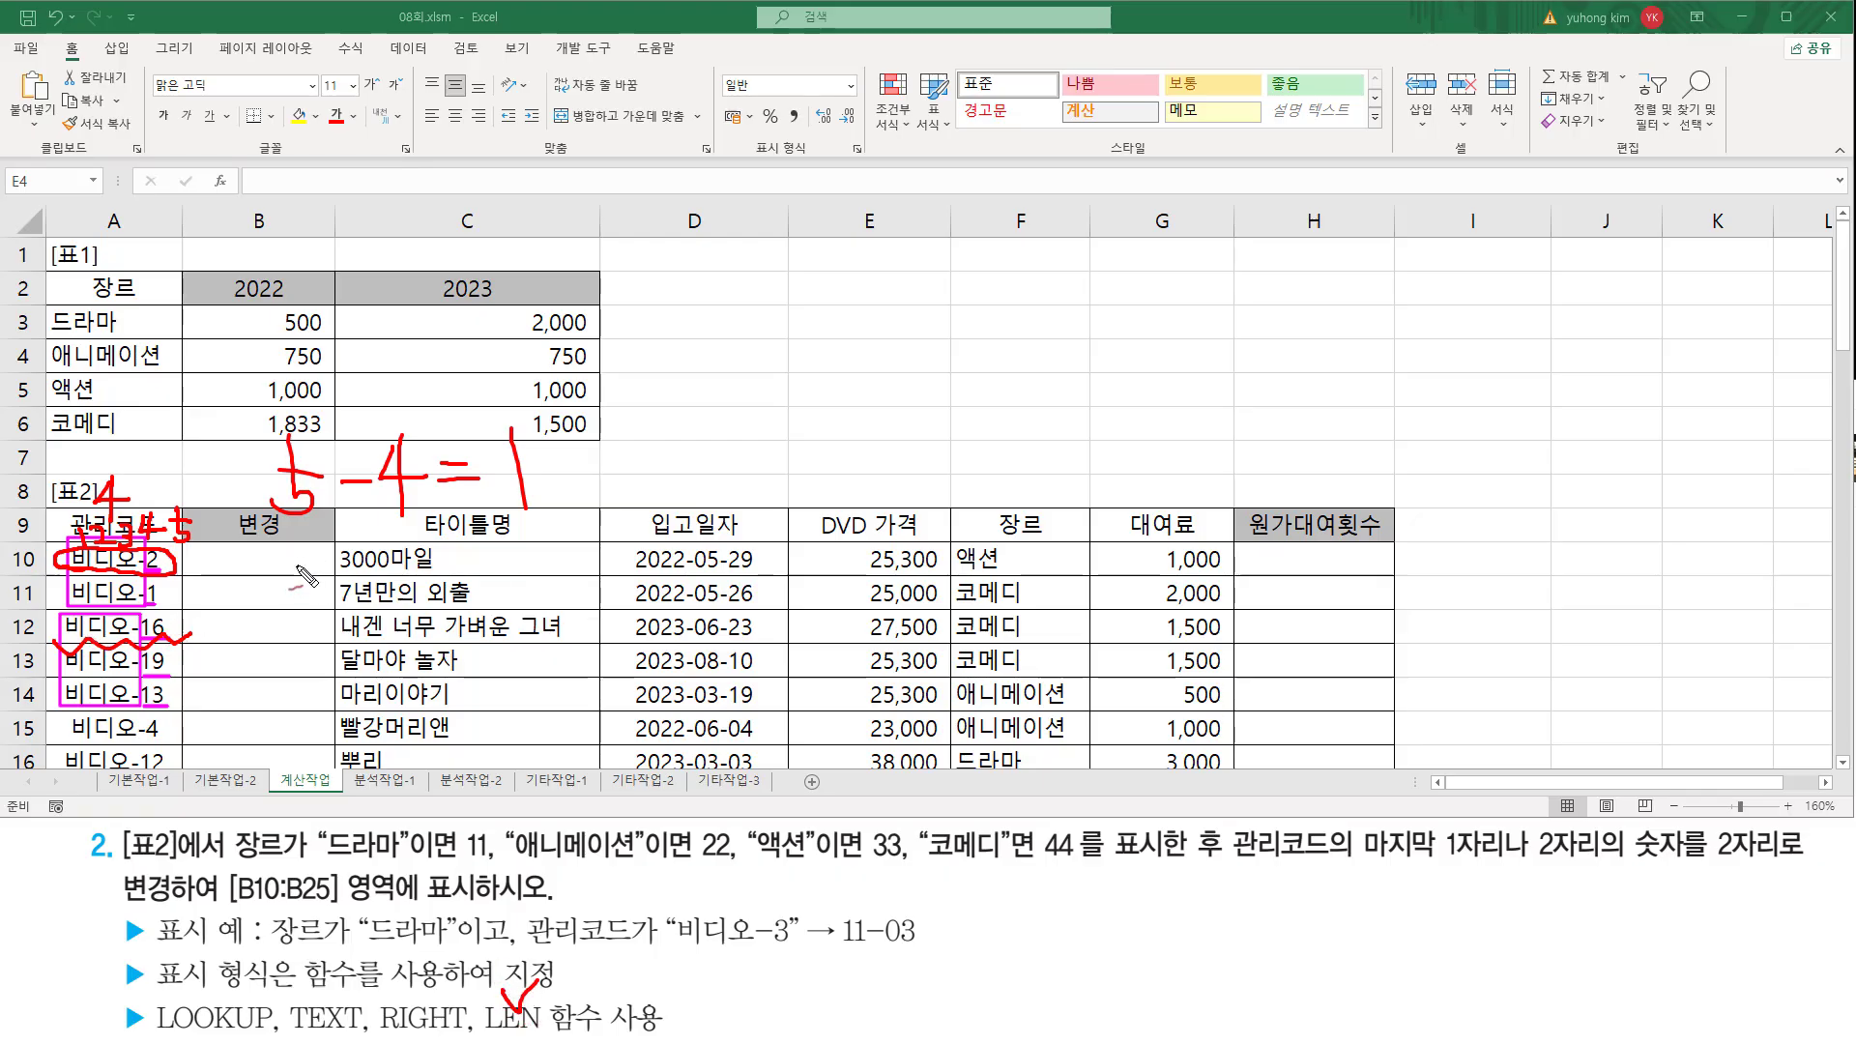
left_click_drag(317, 543, 296, 580)
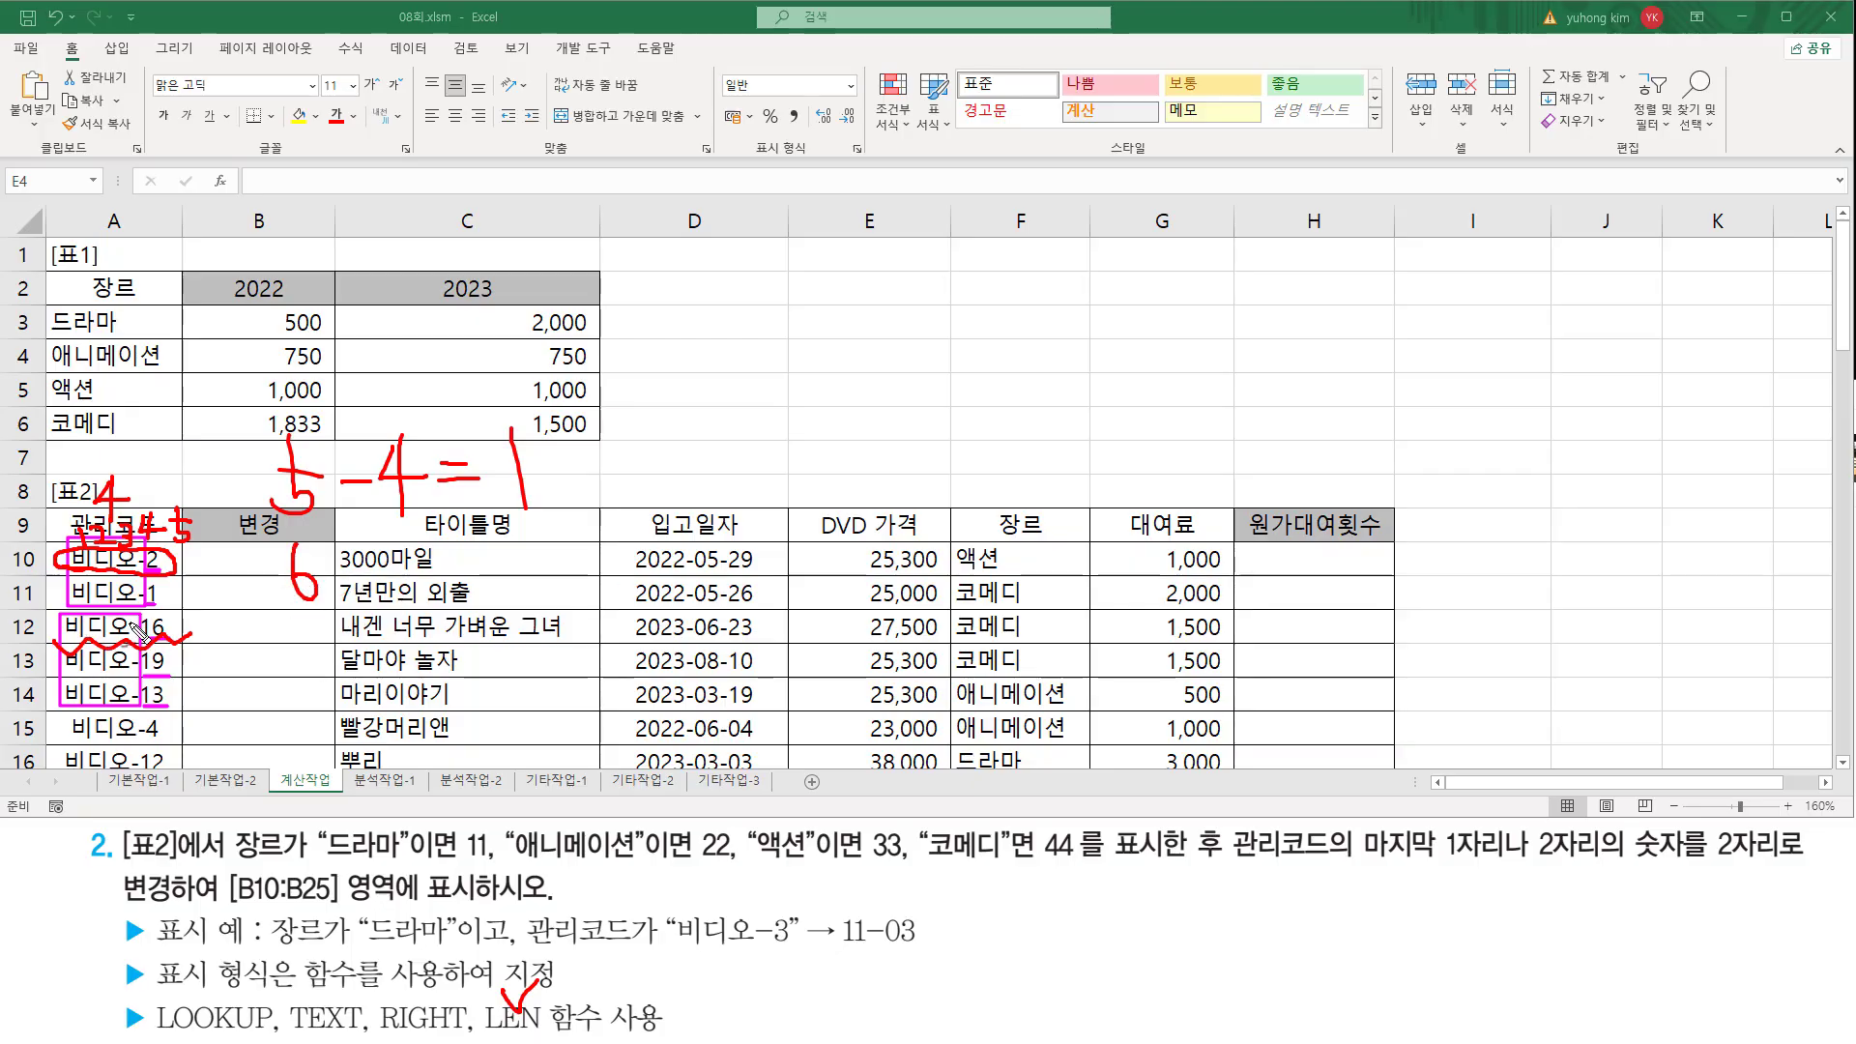
mouse_move(338, 581)
left_mouse_down()
mouse_move(430, 580)
mouse_move(417, 614)
mouse_move(495, 577)
mouse_move(574, 580)
left_mouse_up()
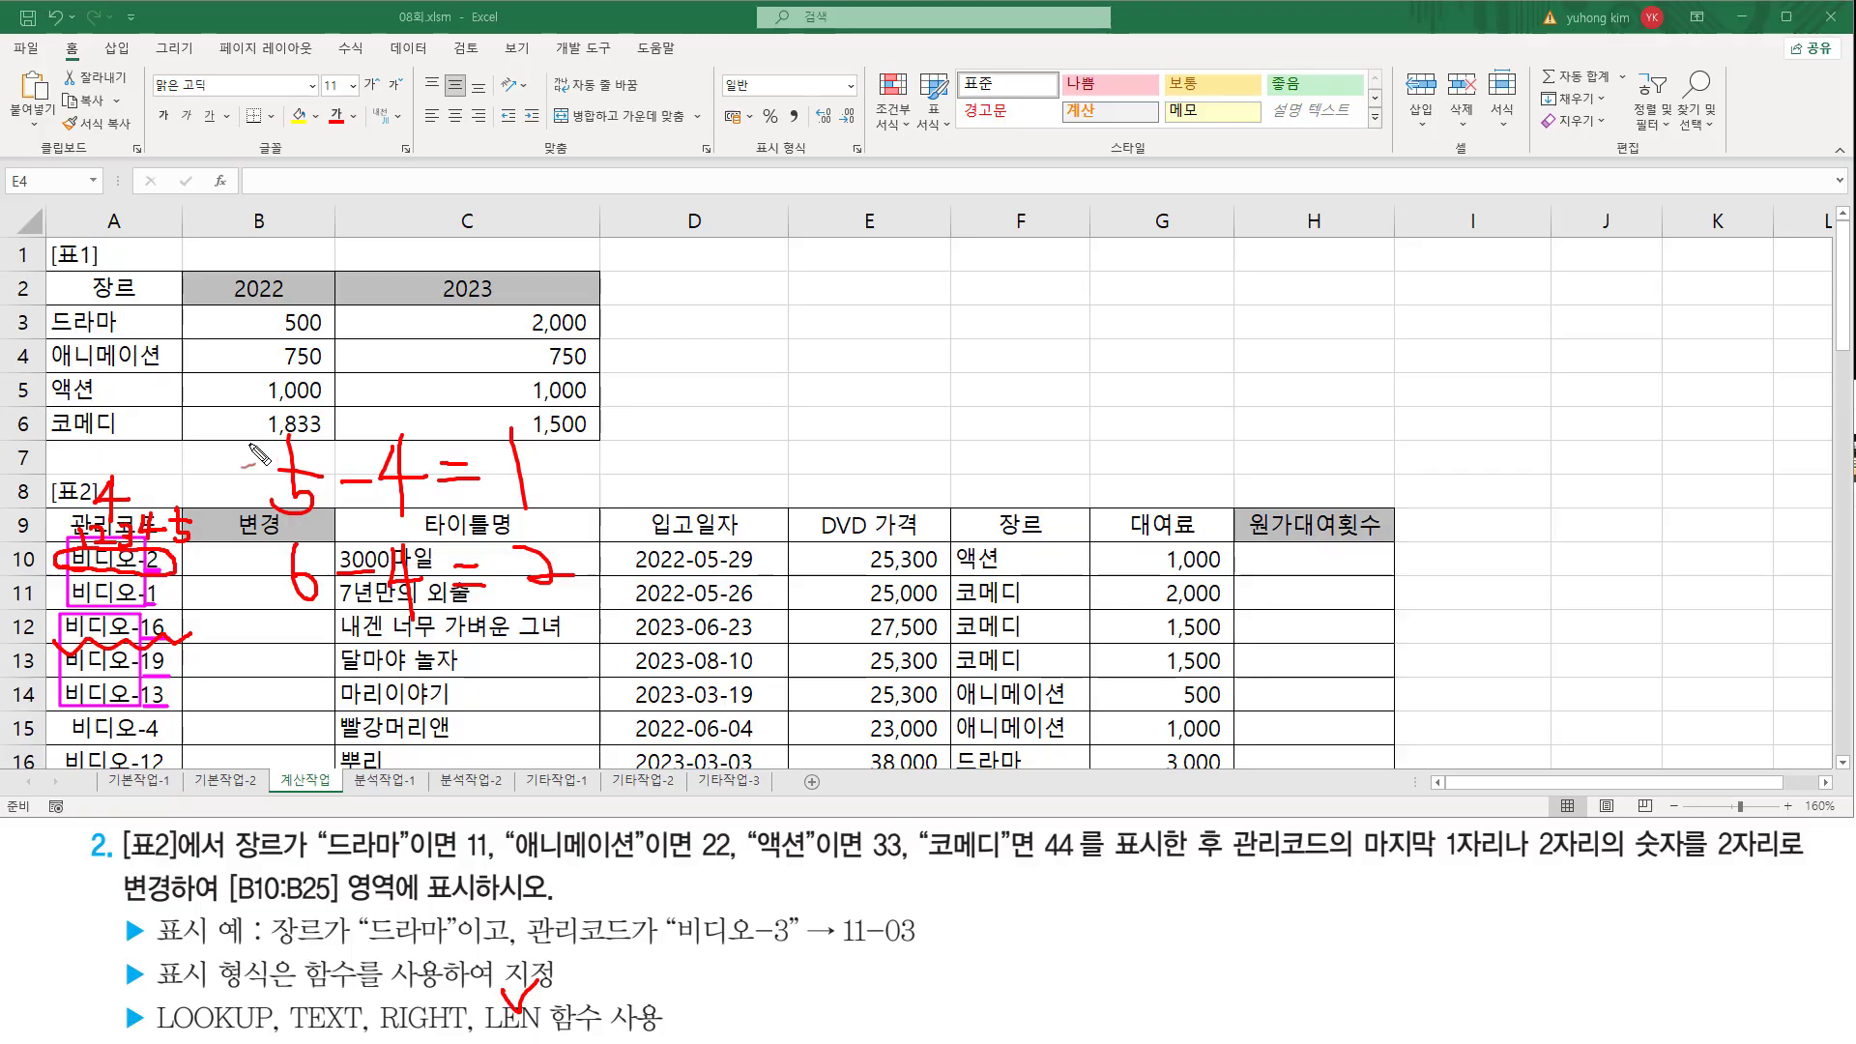
mouse_move(55, 547)
left_mouse_down()
mouse_move(19, 594)
mouse_move(78, 609)
left_mouse_up()
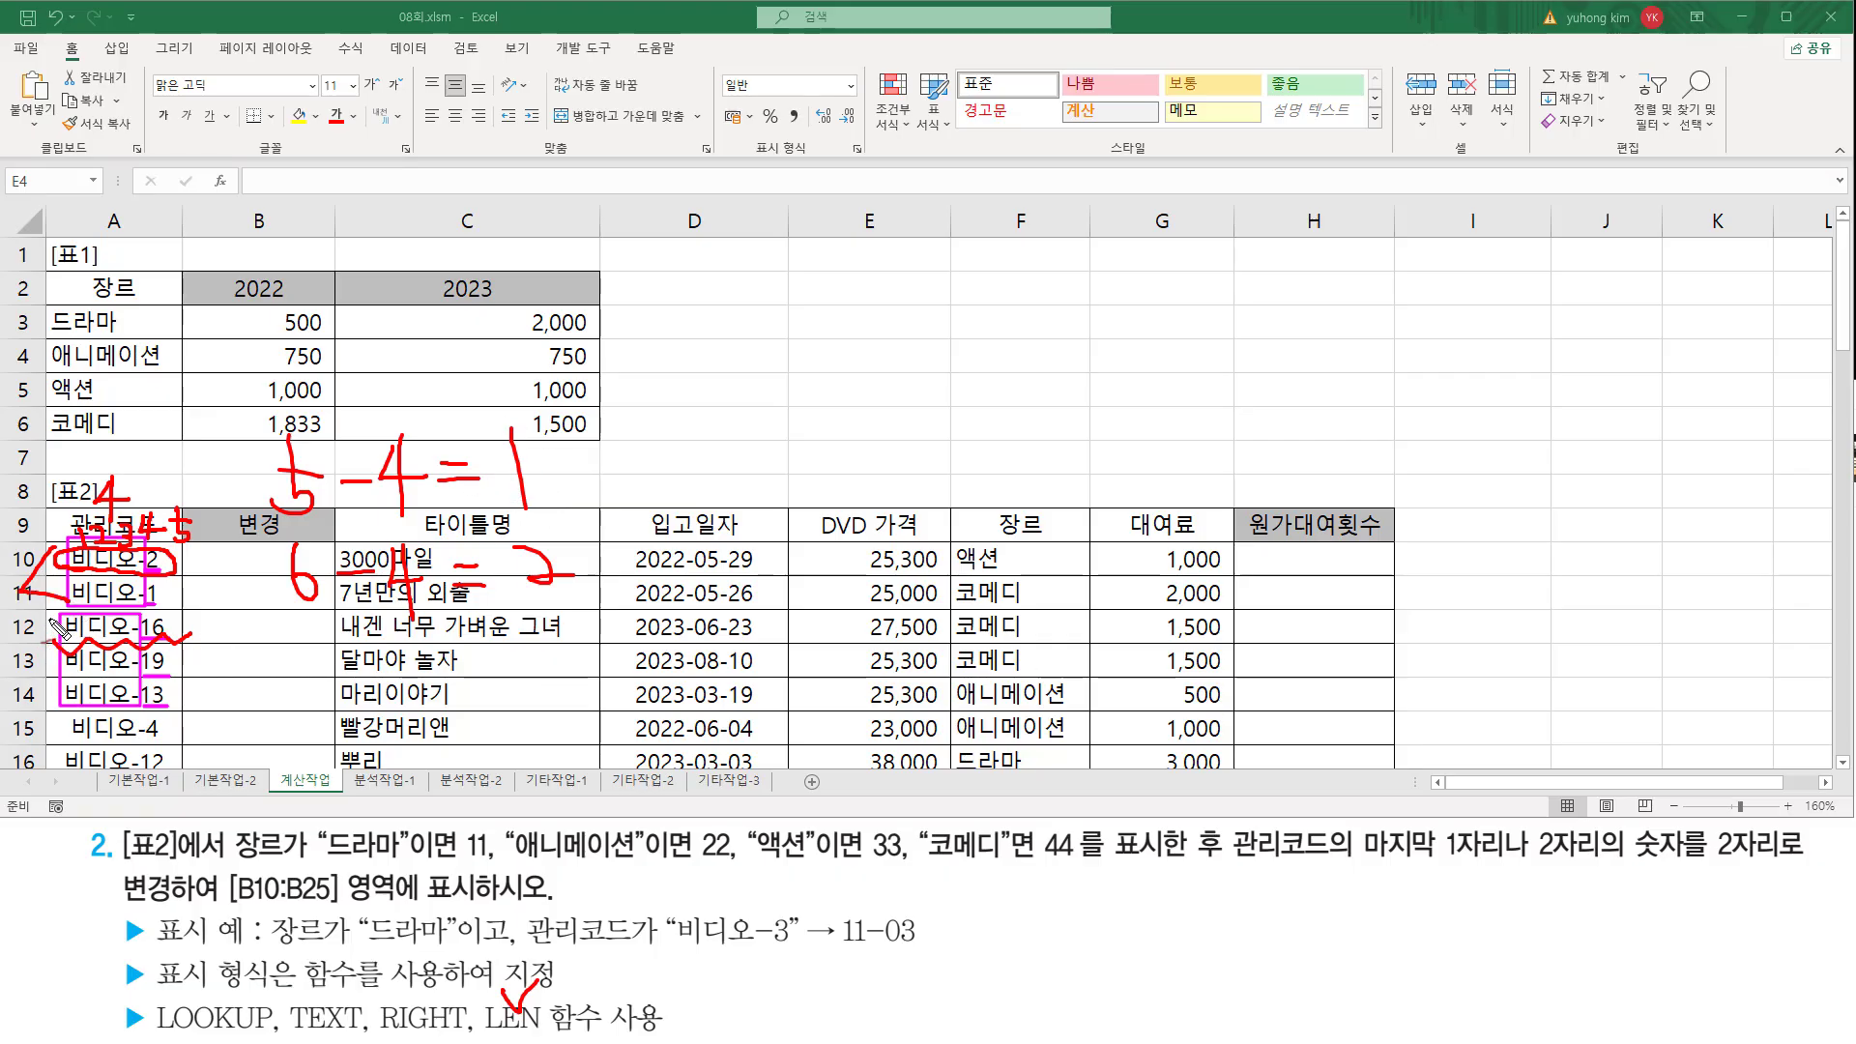
mouse_move(55, 626)
left_mouse_down()
mouse_move(29, 659)
mouse_move(56, 704)
left_mouse_up()
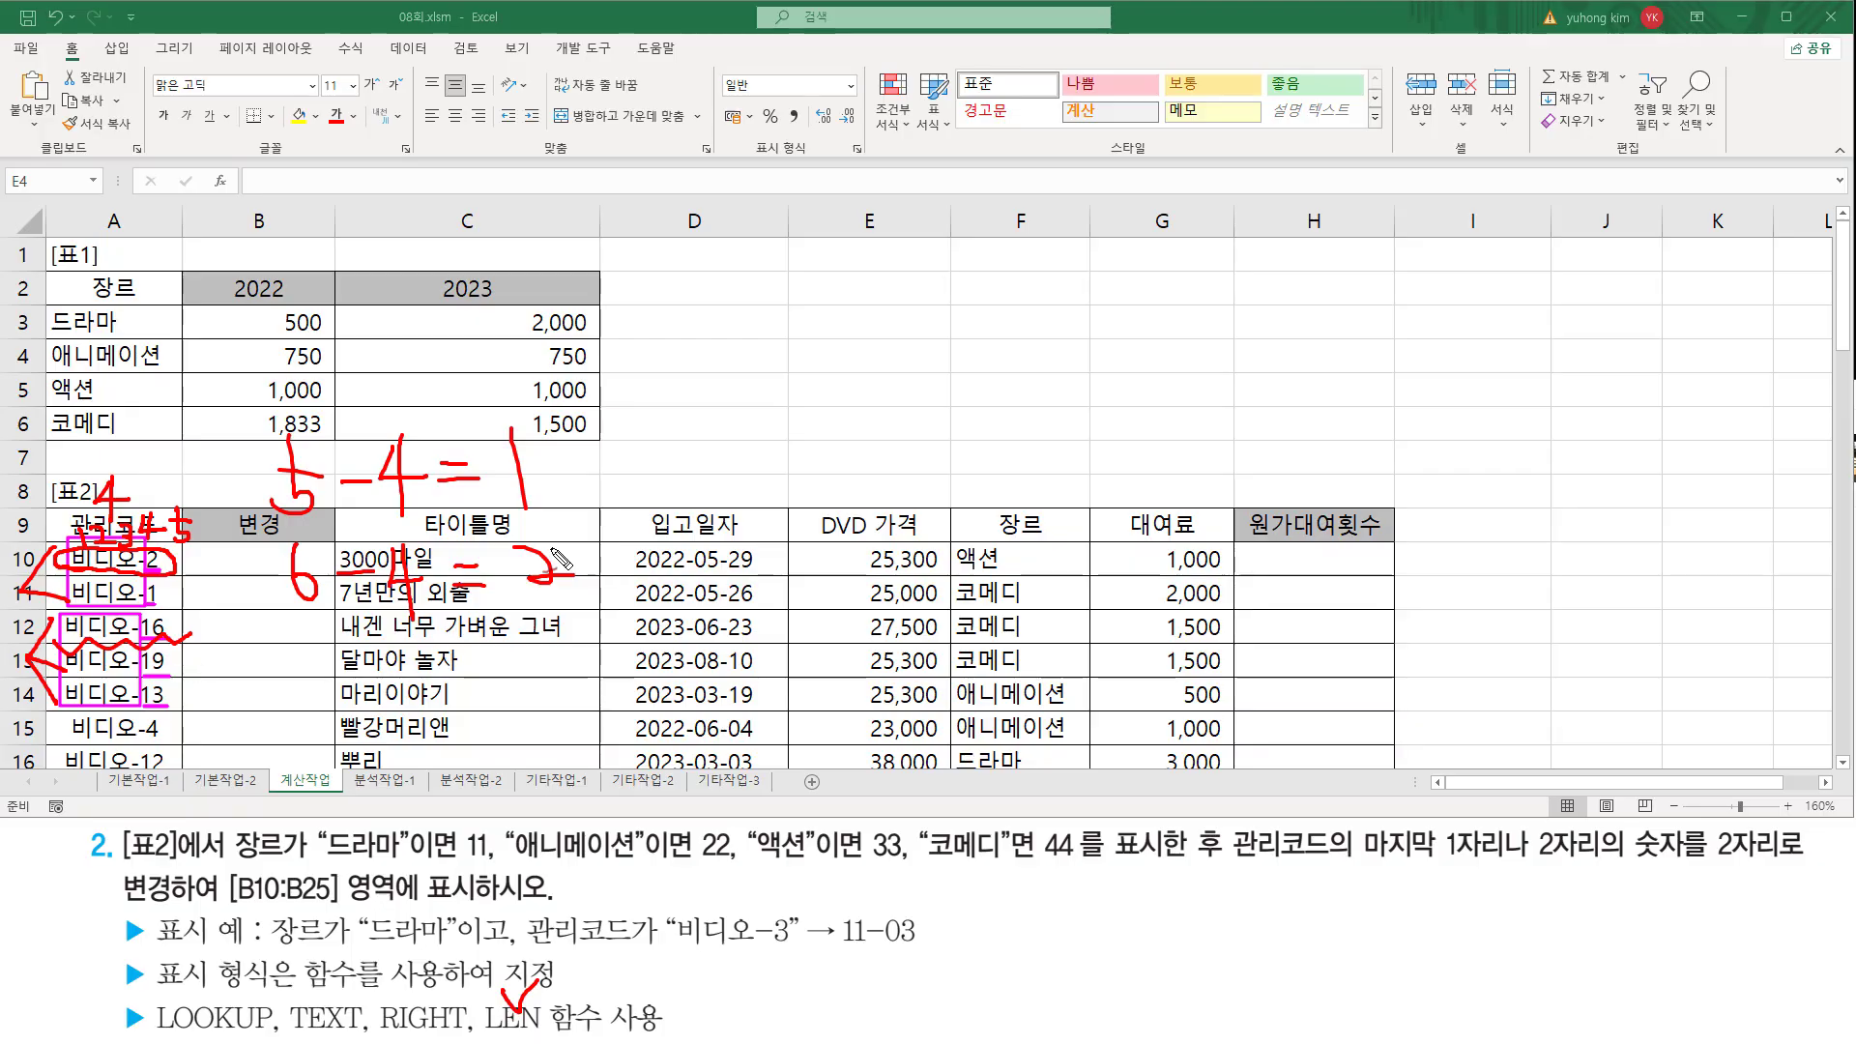
key("Escape")
Step: Enter =LEN( A10 ) in B10 and fill the formula down to B15
left_click(261, 570)
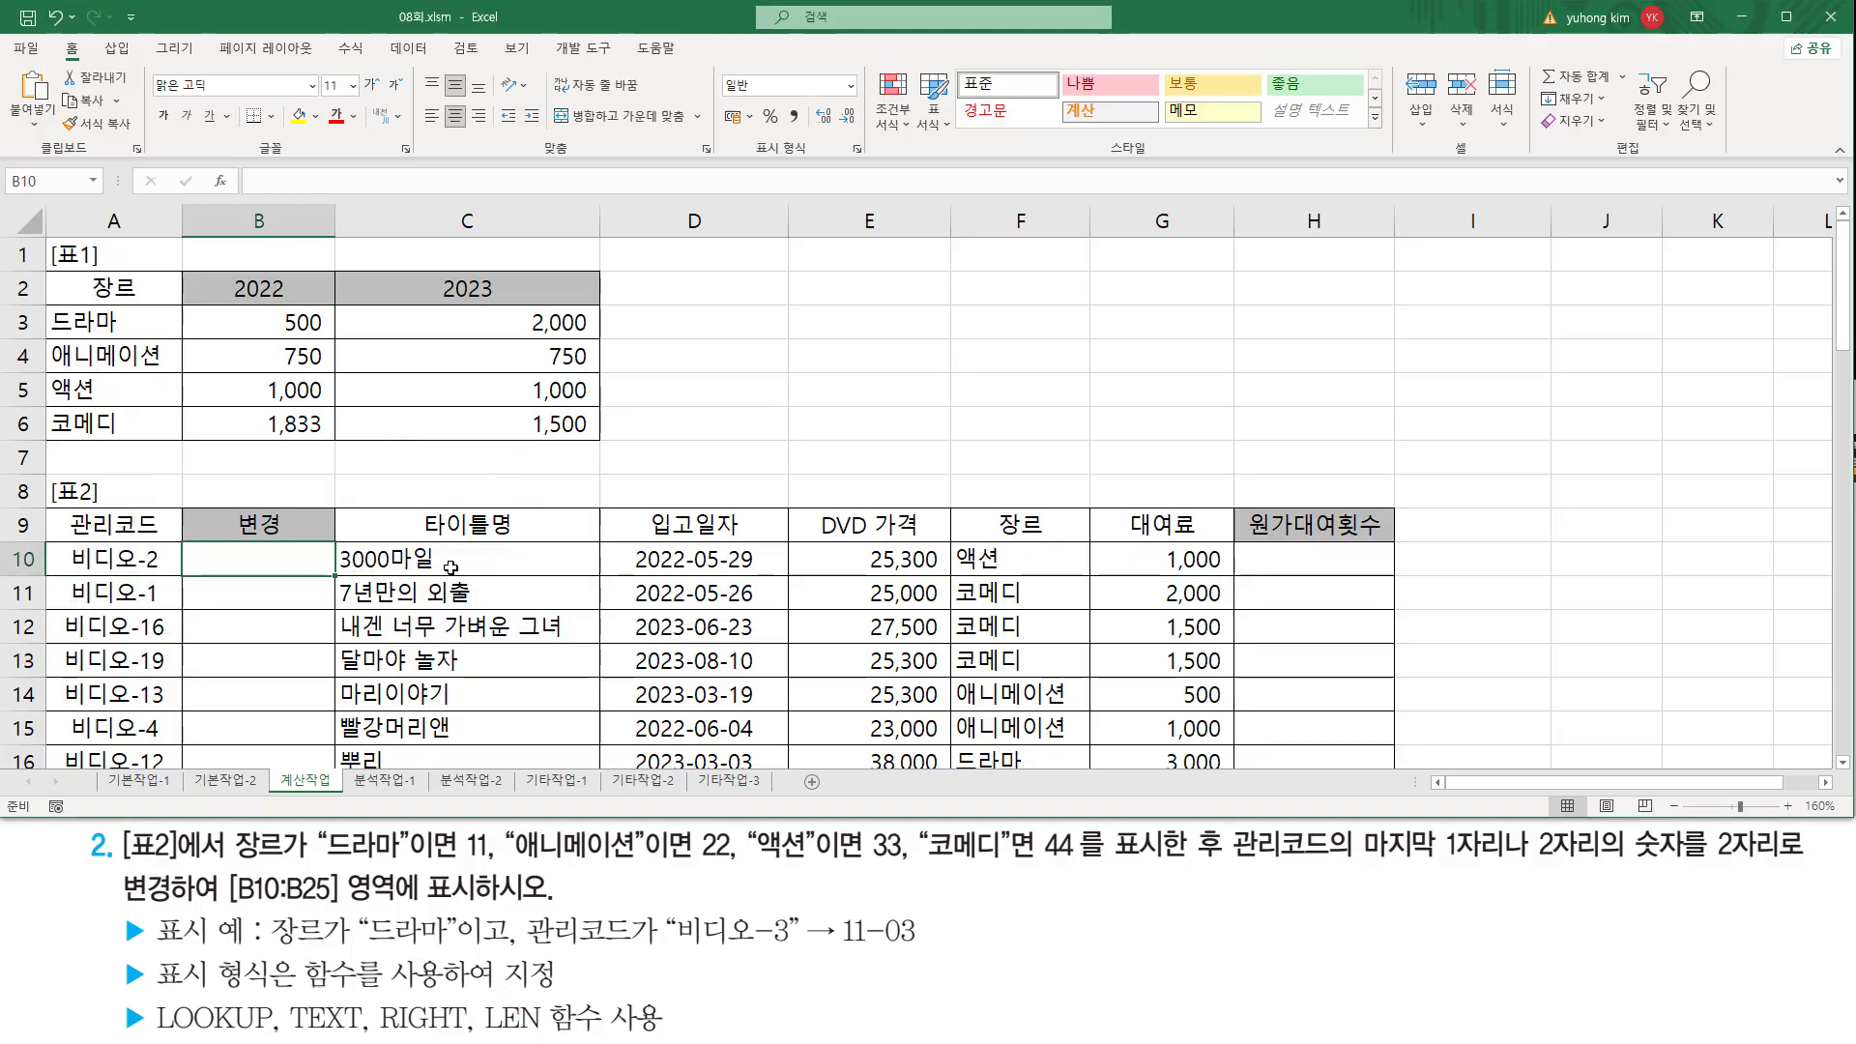
type("=")
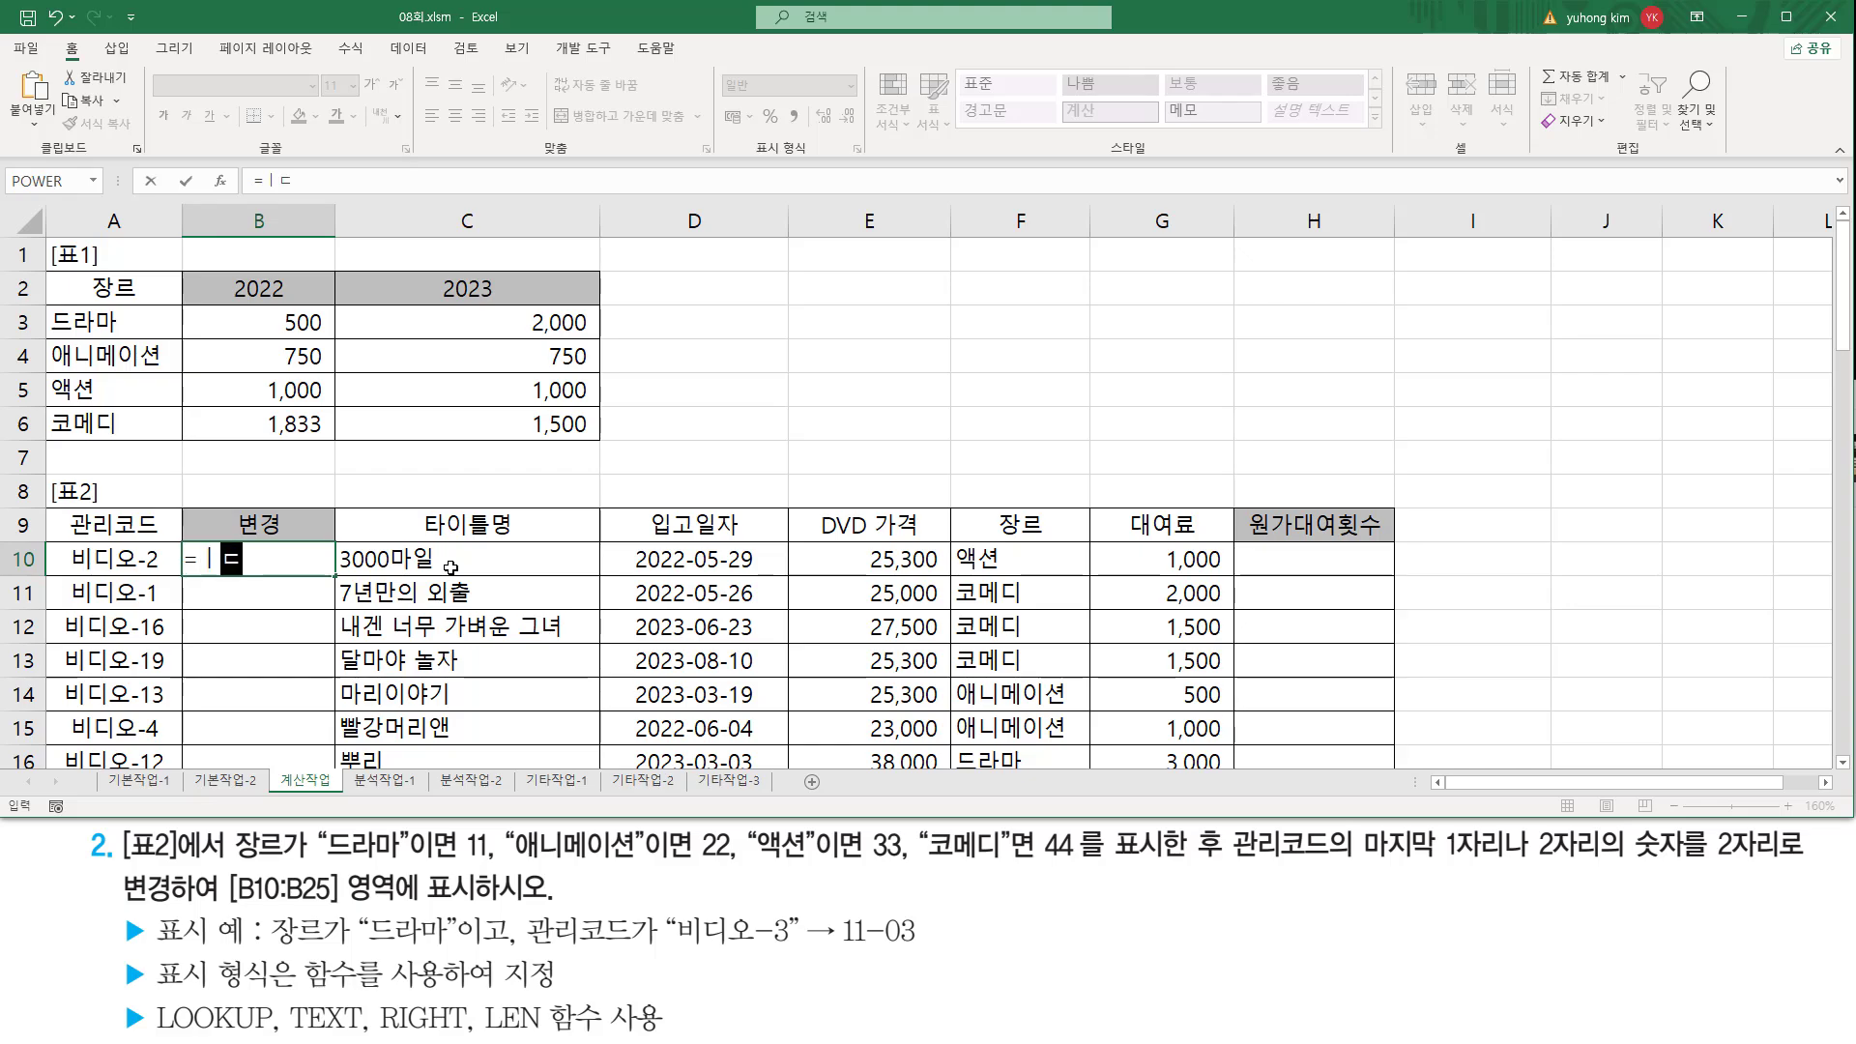
type("len")
key("Tab")
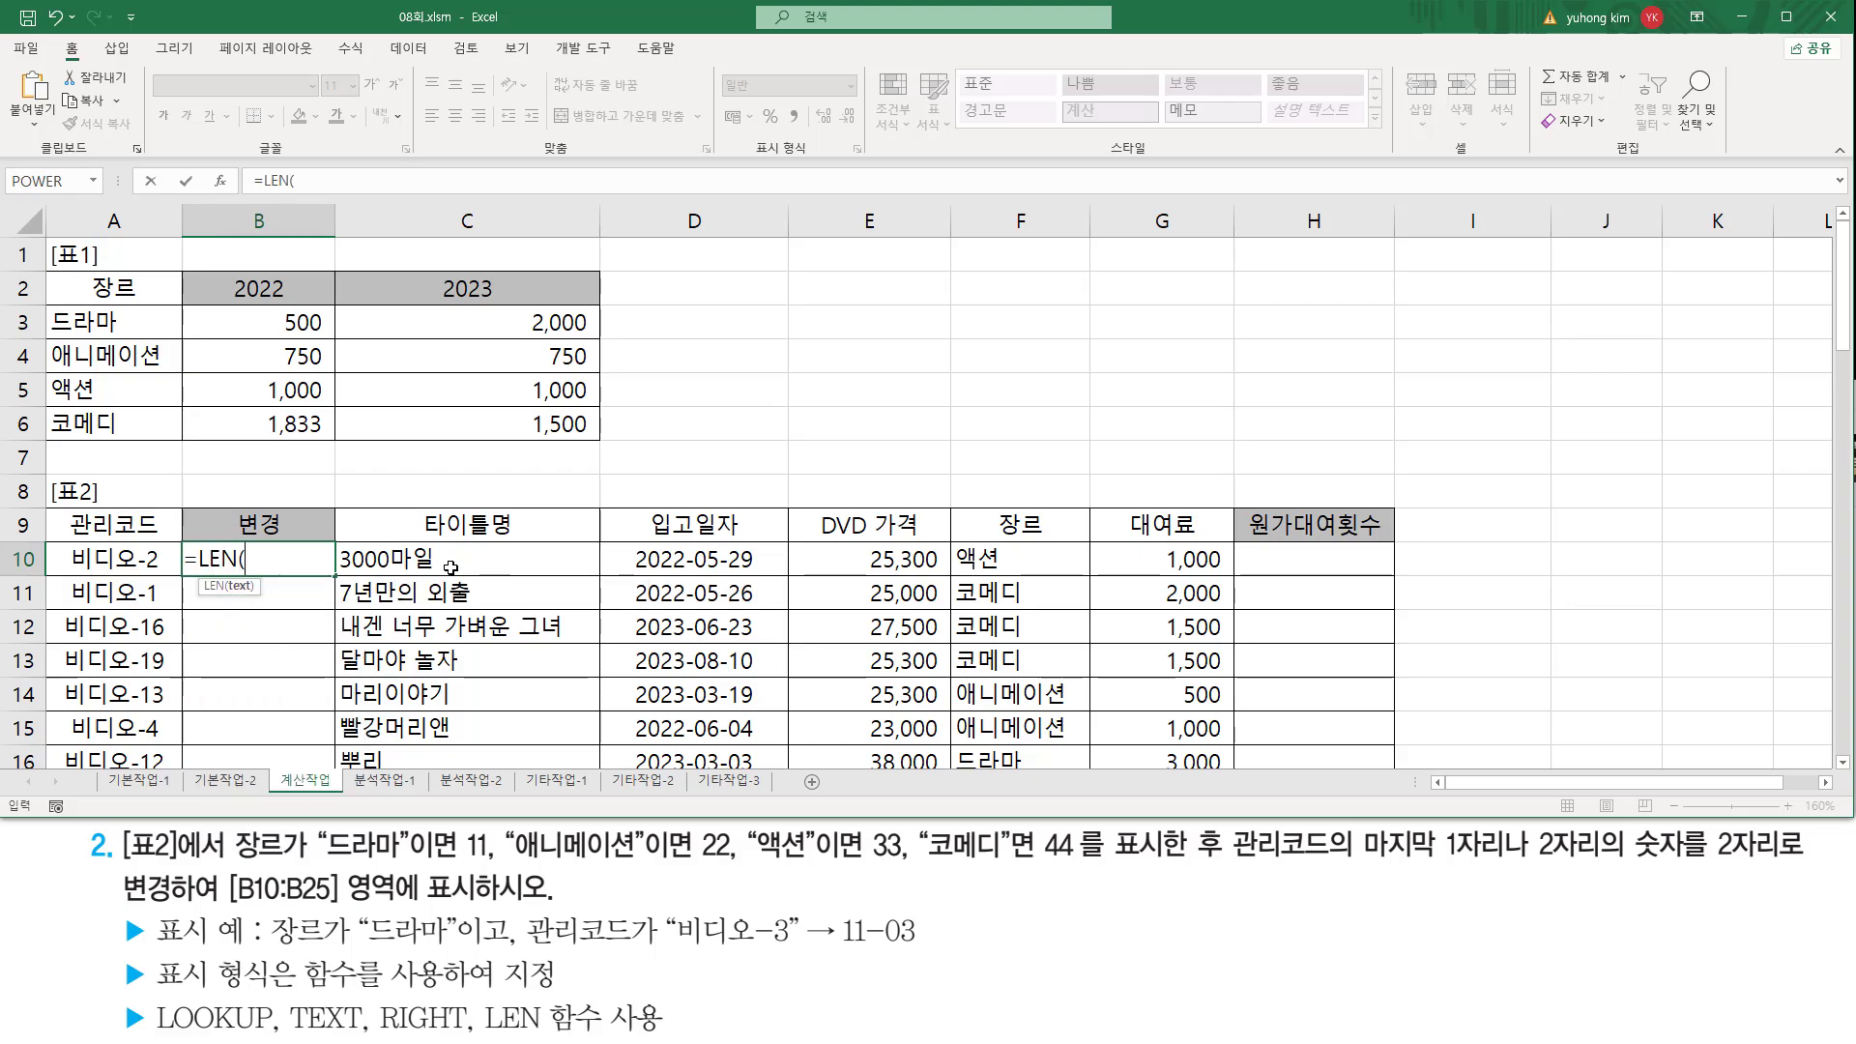
key("Left")
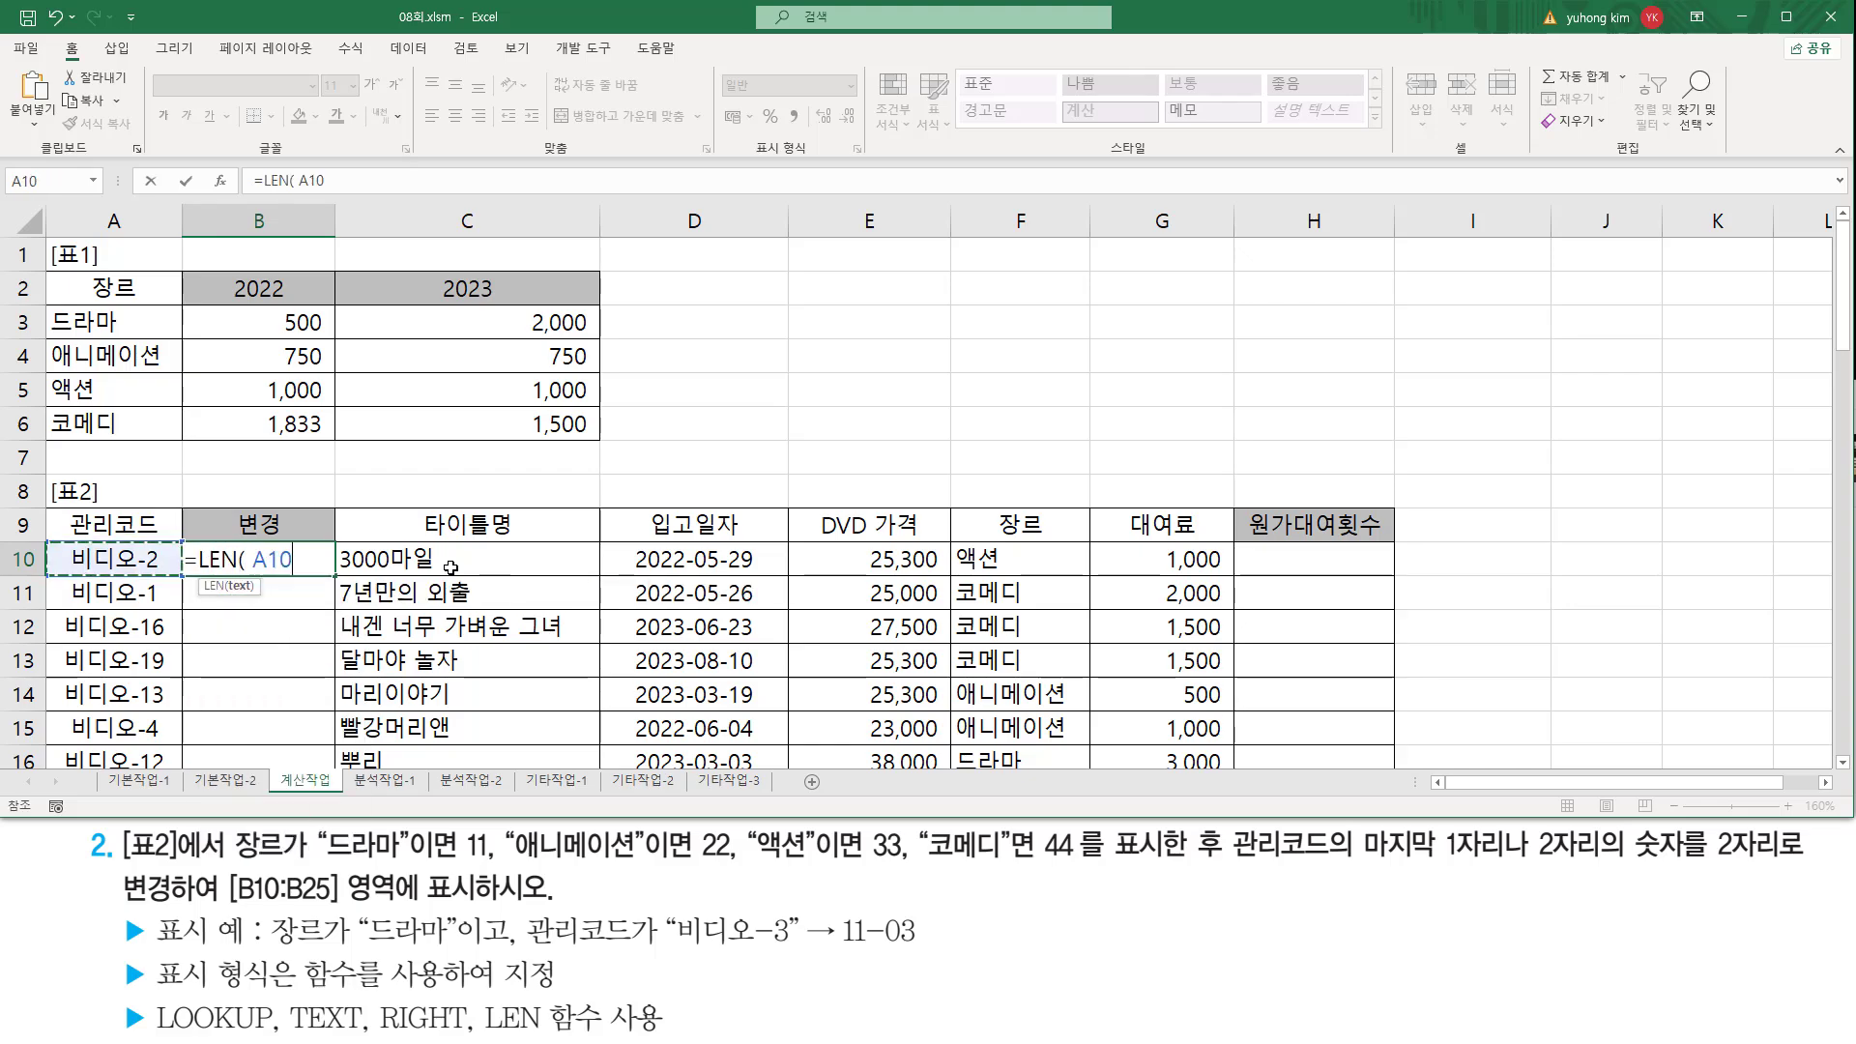
type(")")
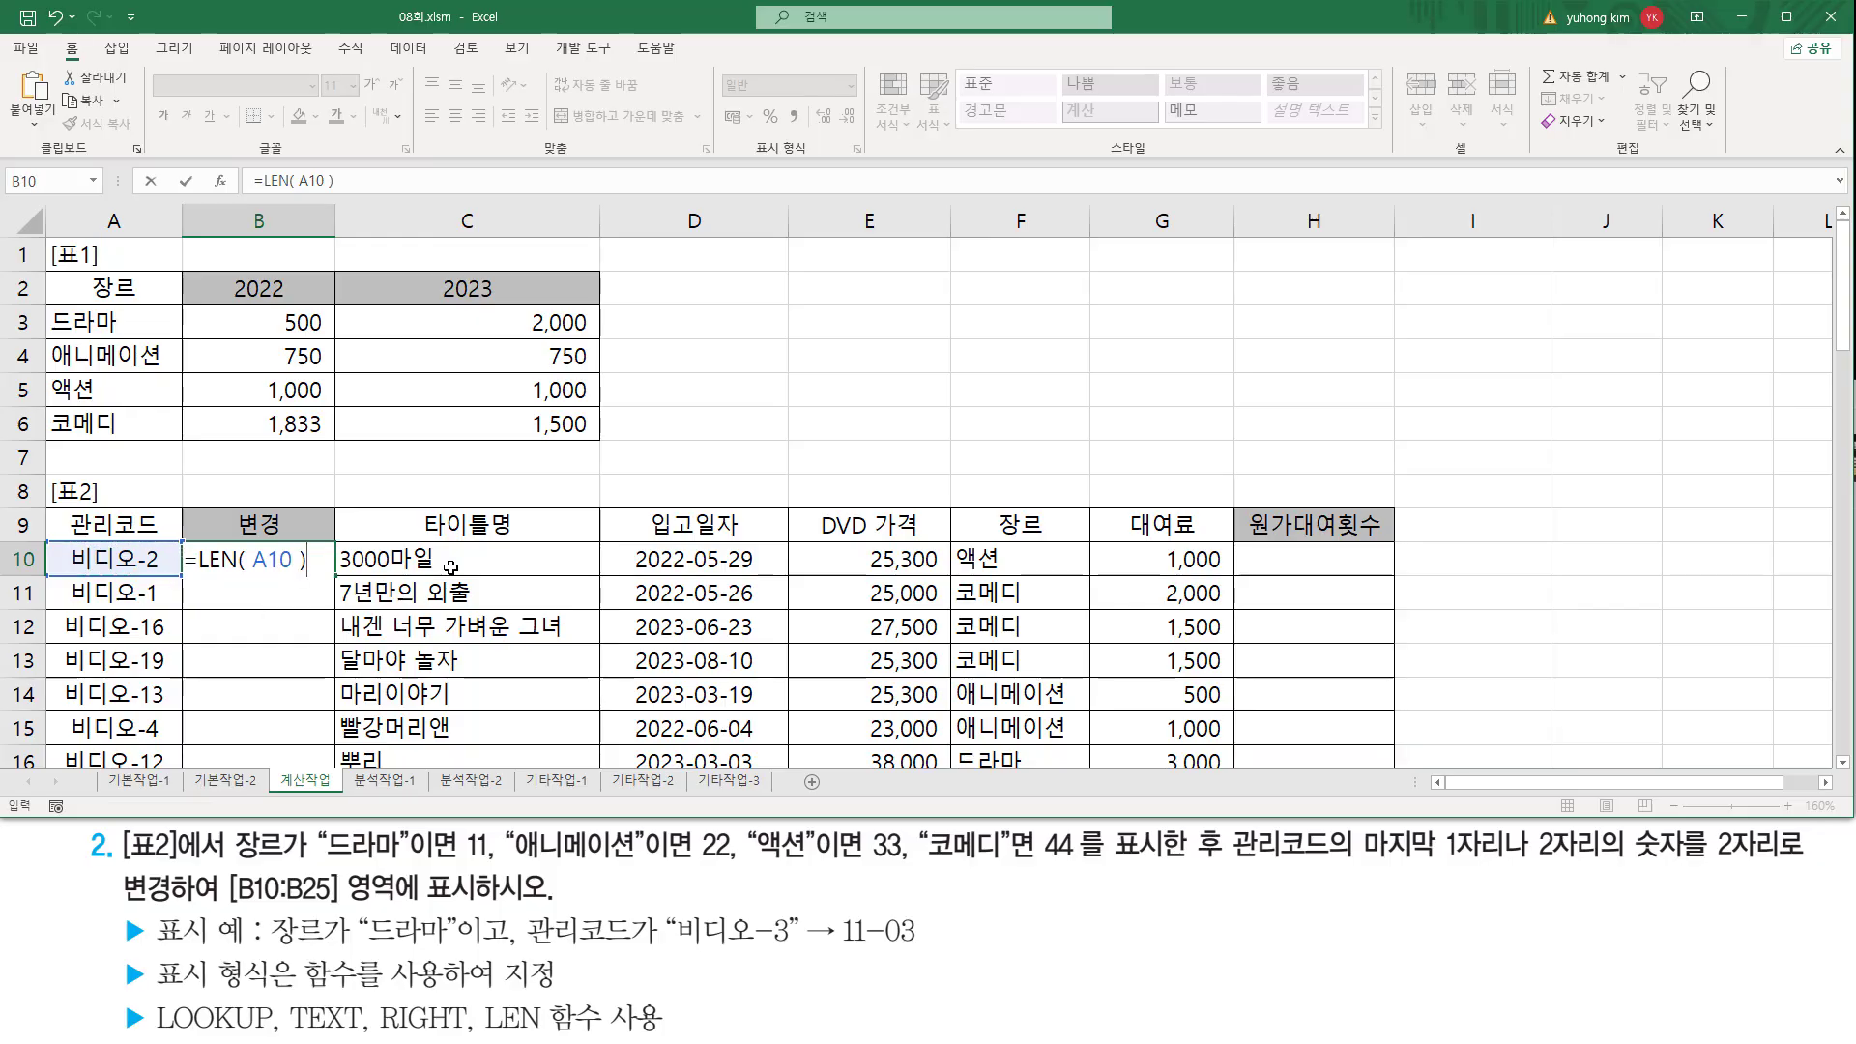
key("Return")
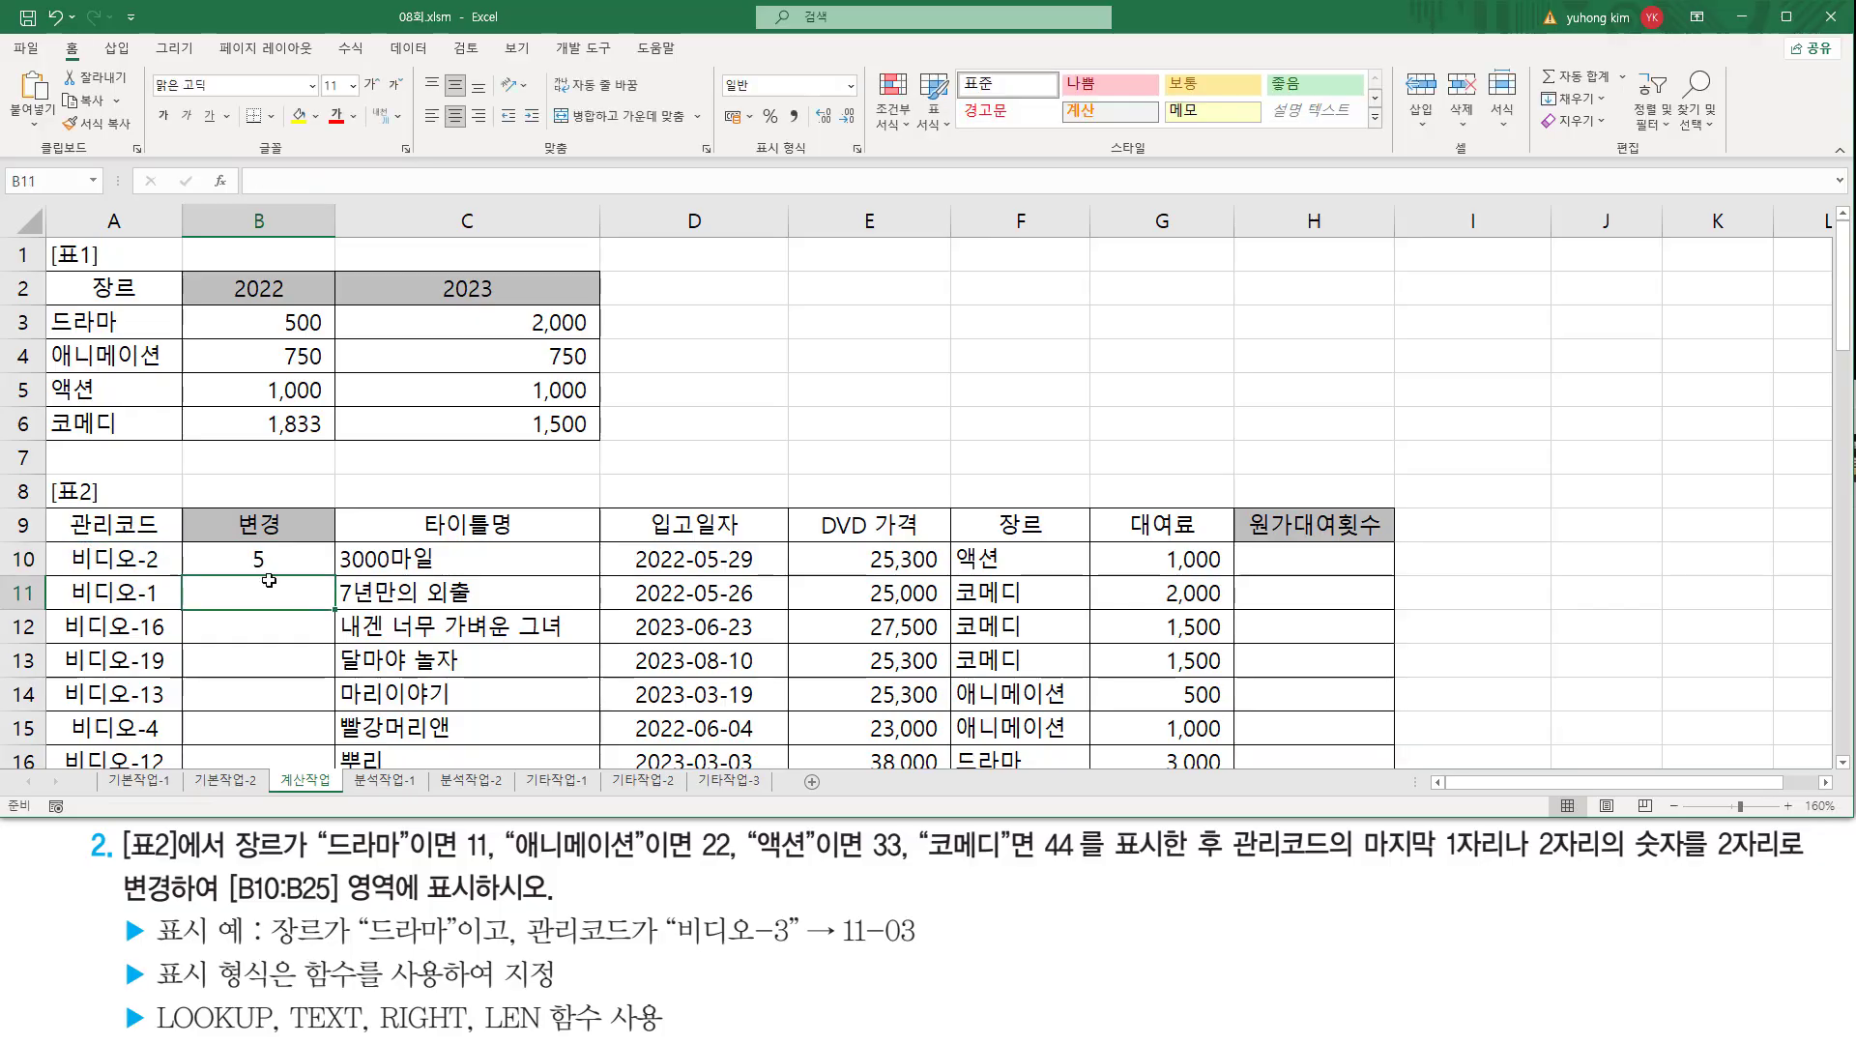
left_click(270, 558)
left_click_drag(335, 575, 316, 741)
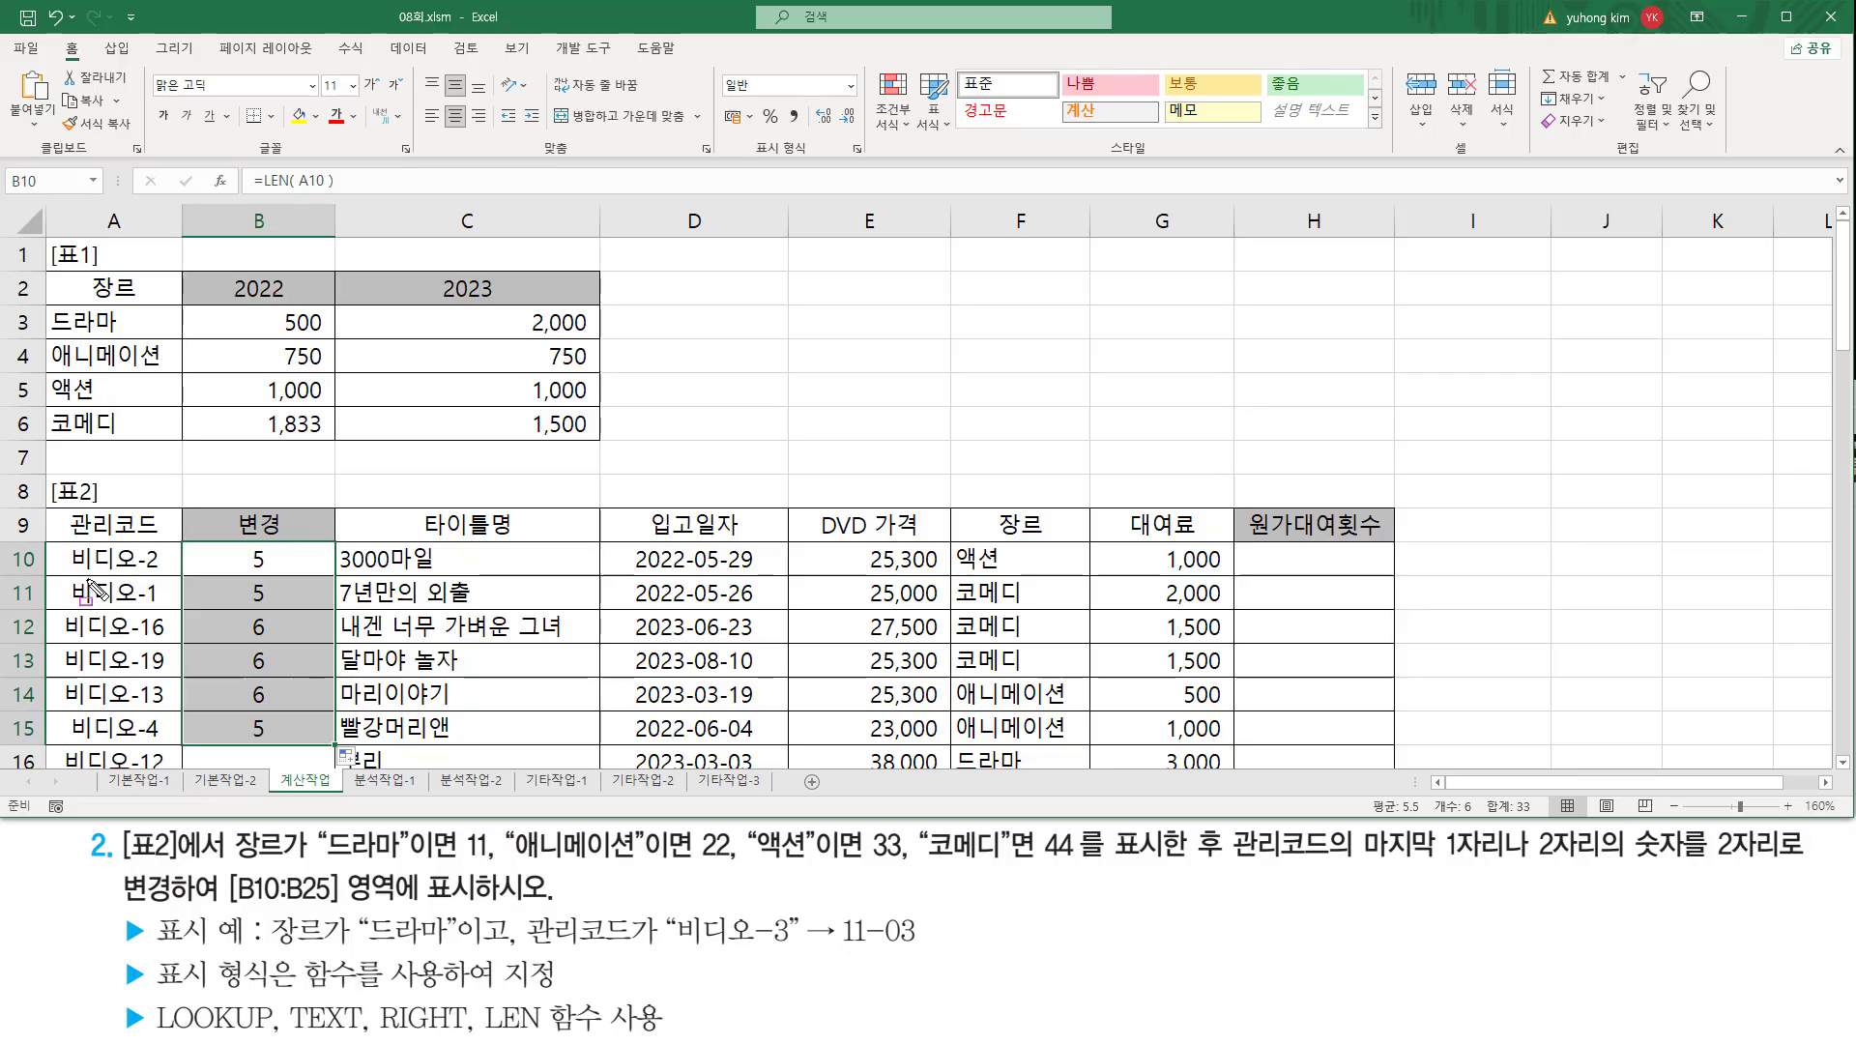
Step: Compare the lengths in B10:B15 with the one- and two-digit 관리코드 values in A10:A15
left_click_drag(67, 543, 161, 606)
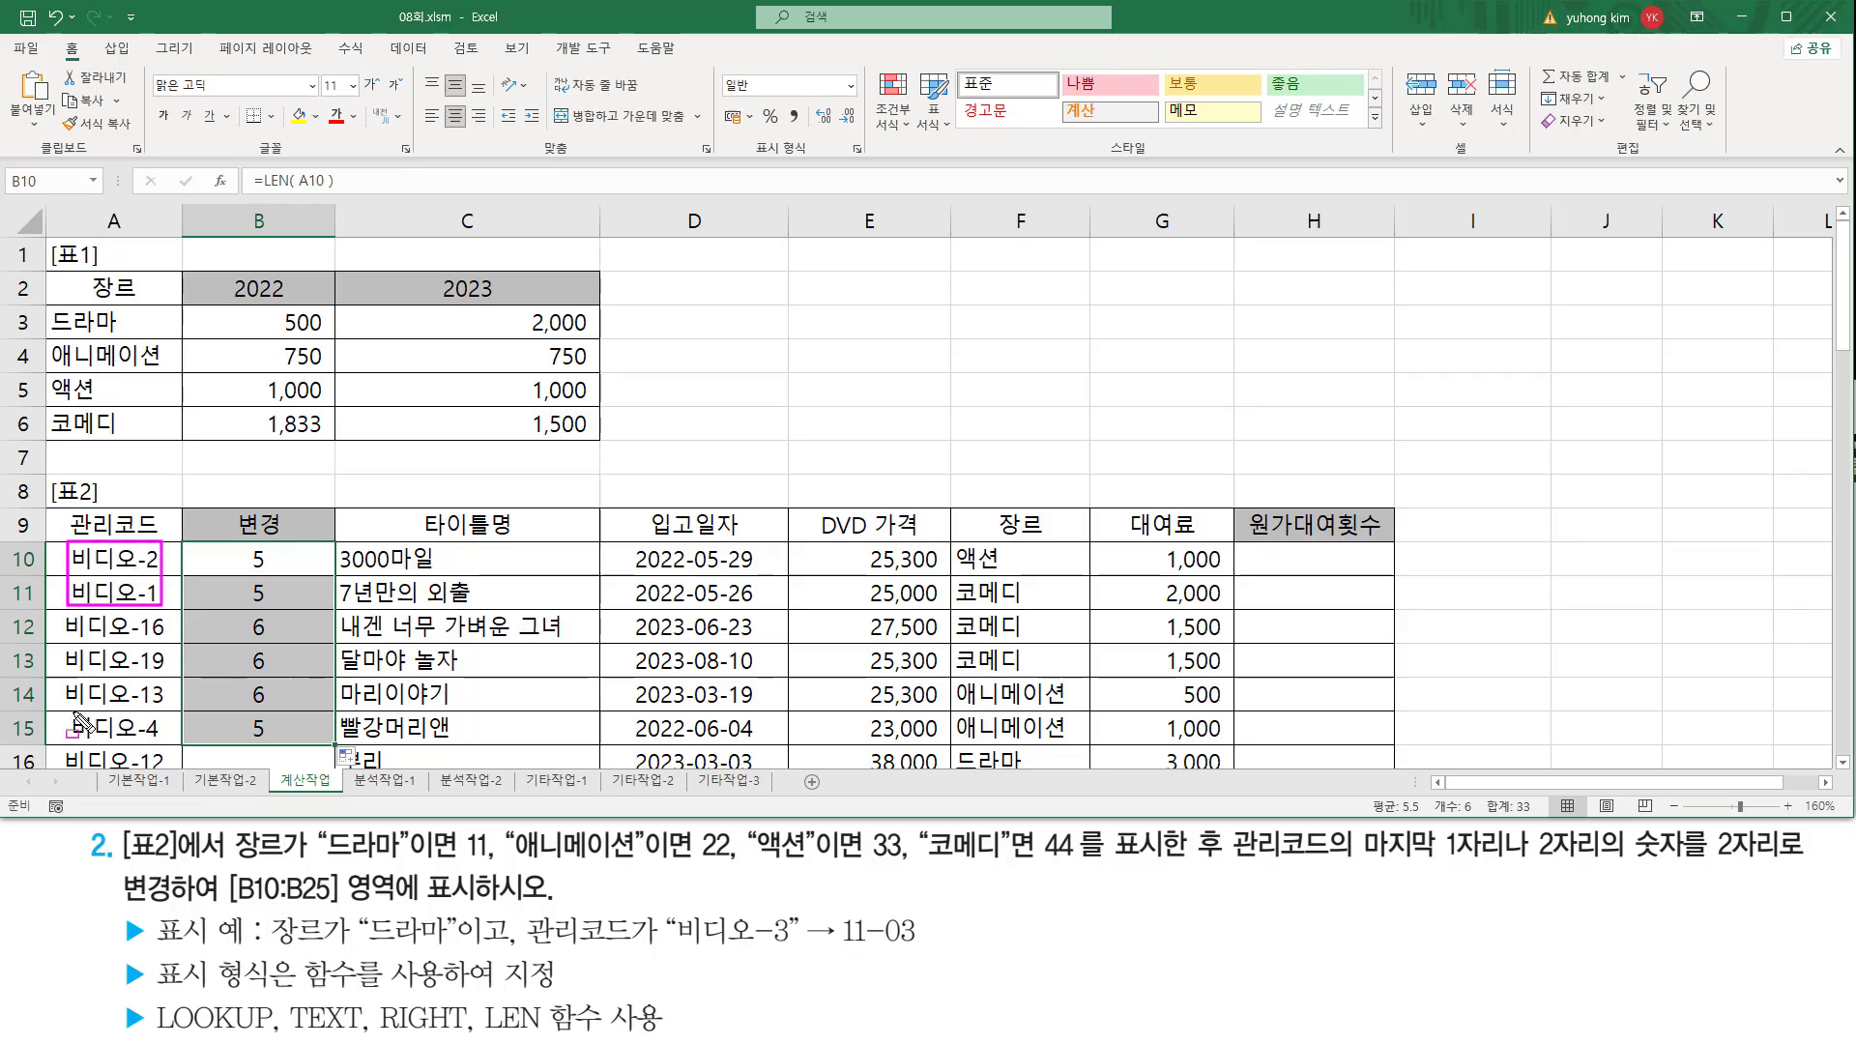
mouse_move(77, 716)
left_mouse_down()
mouse_move(164, 715)
mouse_move(162, 742)
mouse_move(282, 739)
left_mouse_up()
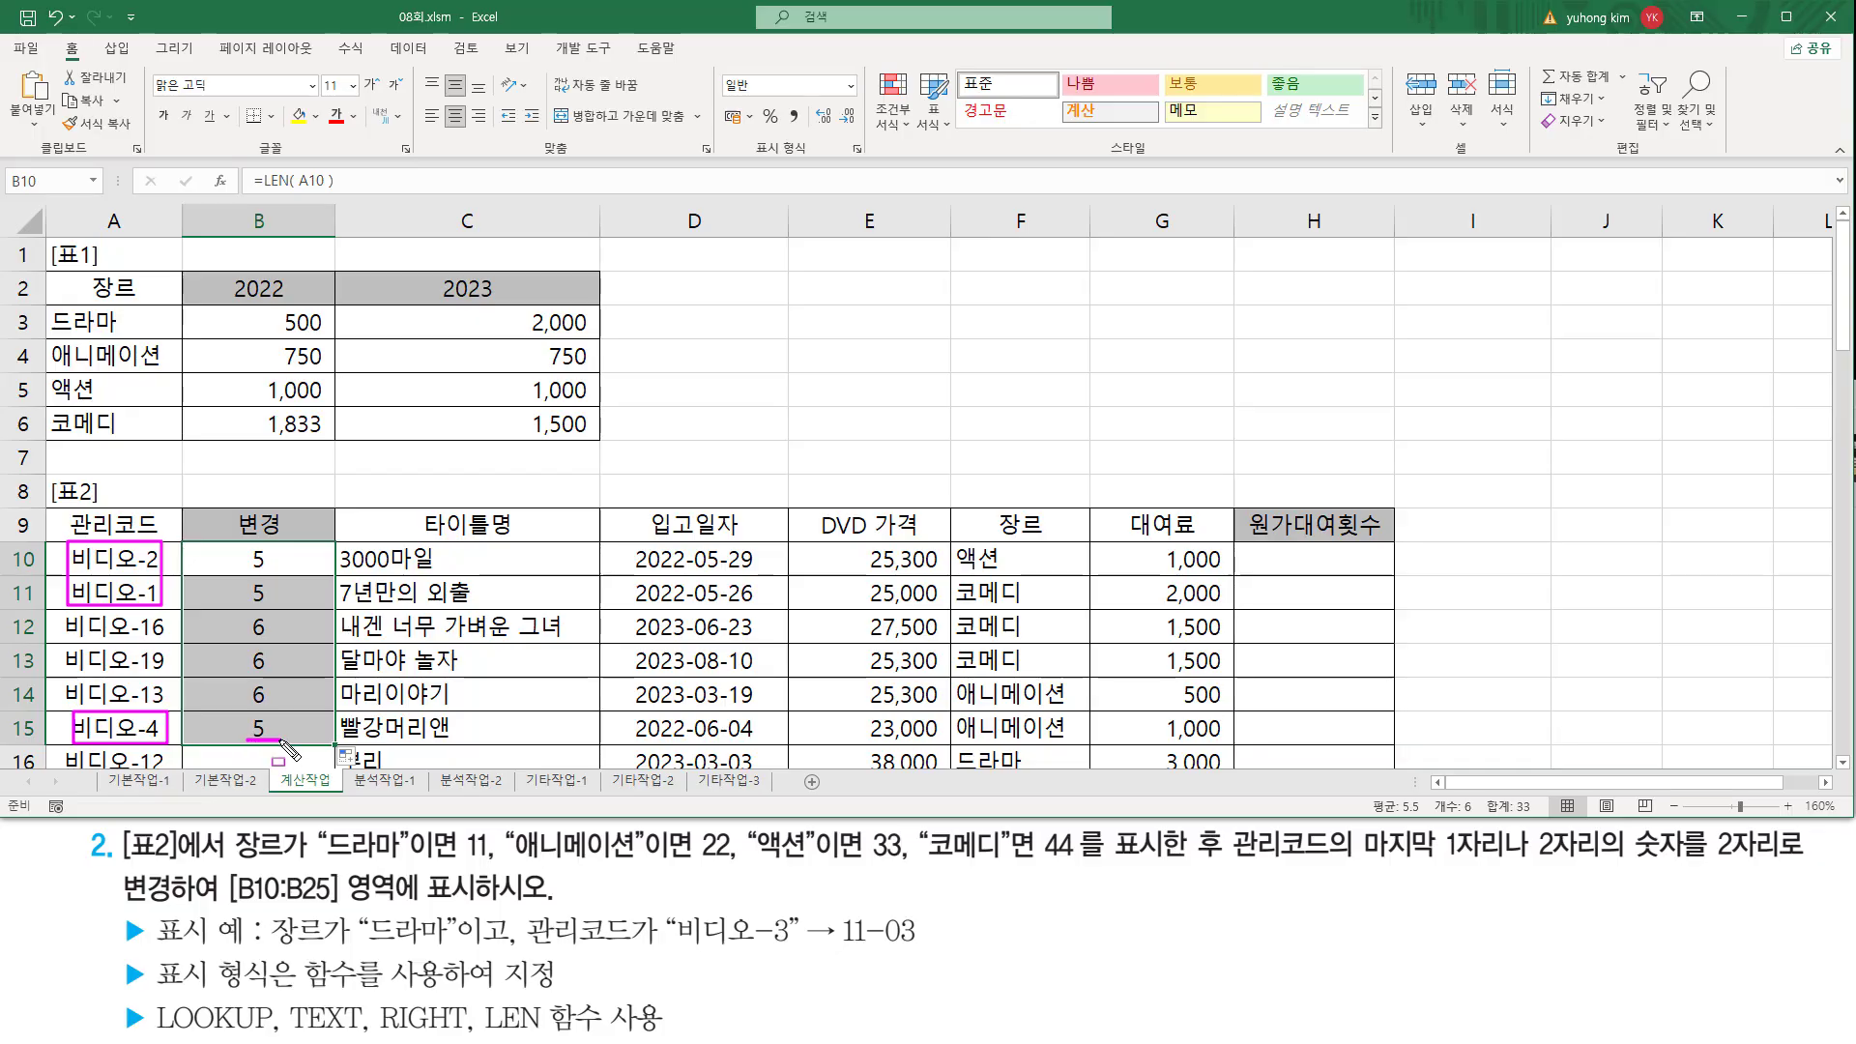
left_click_drag(253, 543, 272, 606)
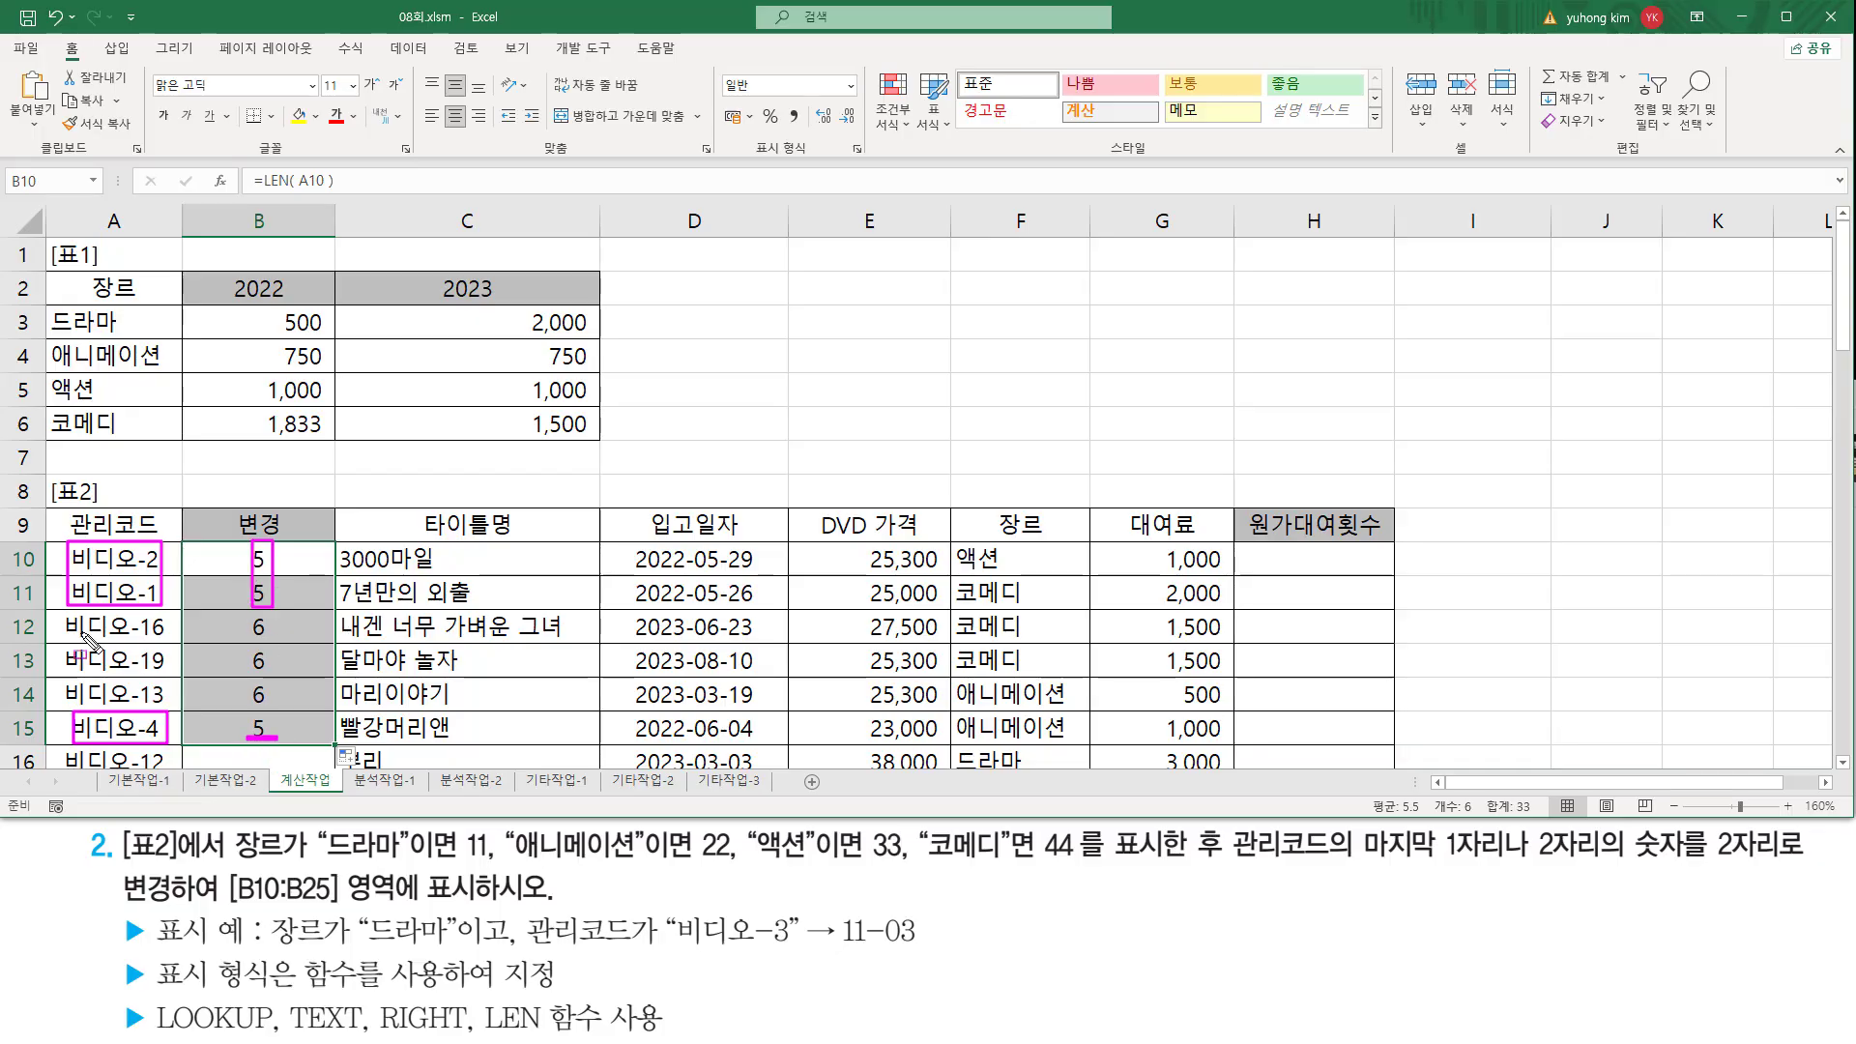
mouse_move(60, 612)
left_mouse_down()
mouse_move(58, 706)
mouse_move(170, 613)
mouse_move(175, 706)
left_mouse_up()
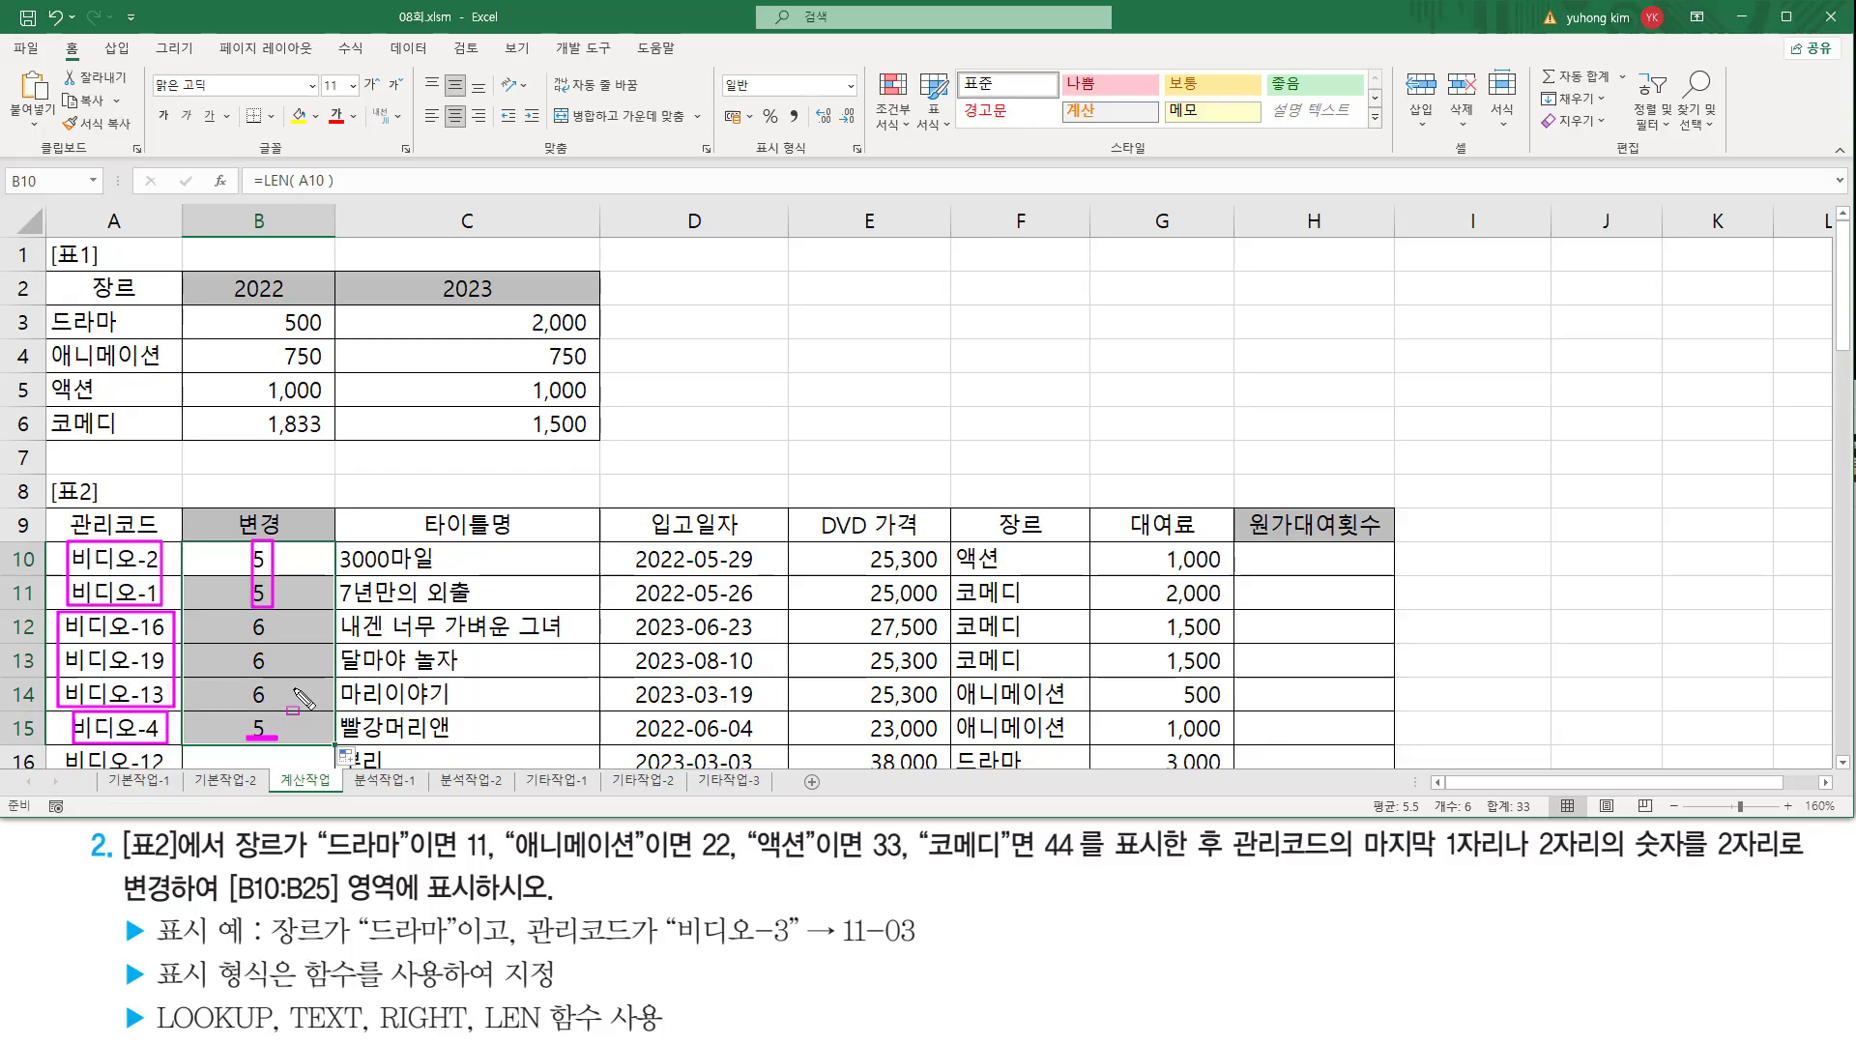
left_click_drag(249, 612, 279, 705)
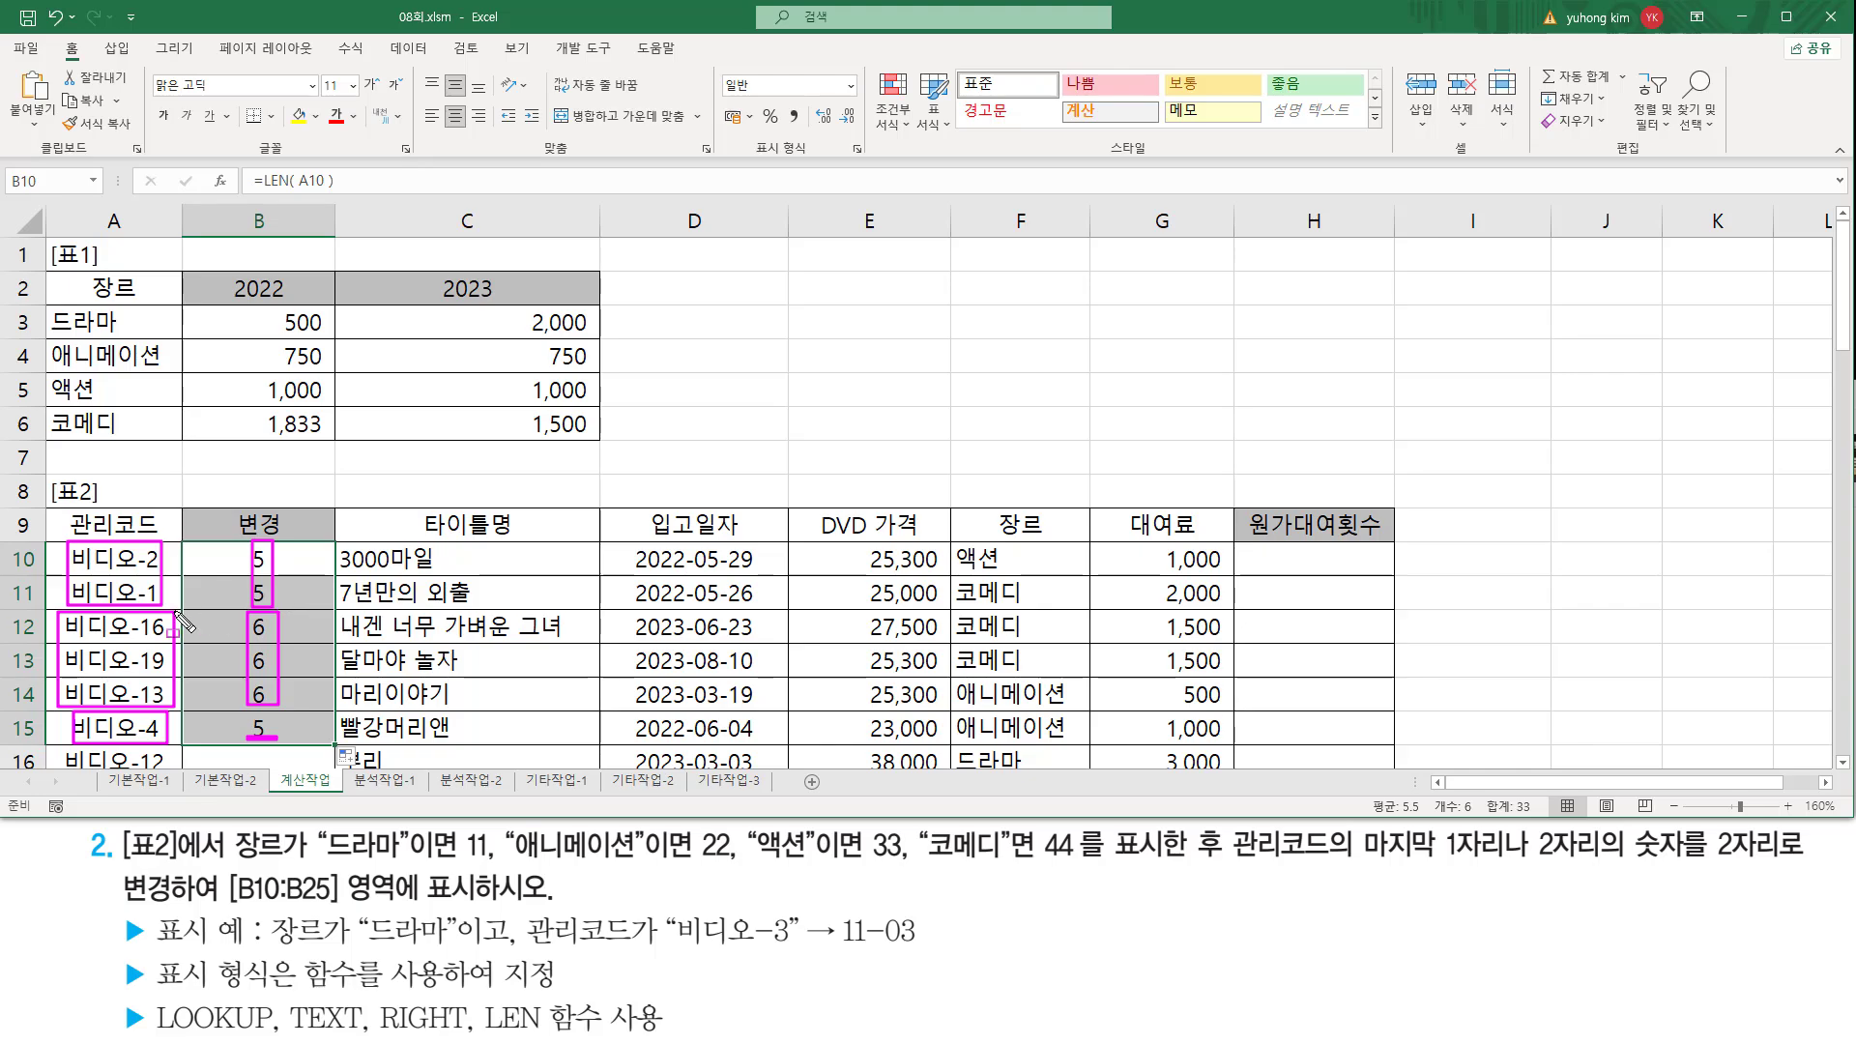
key("Escape")
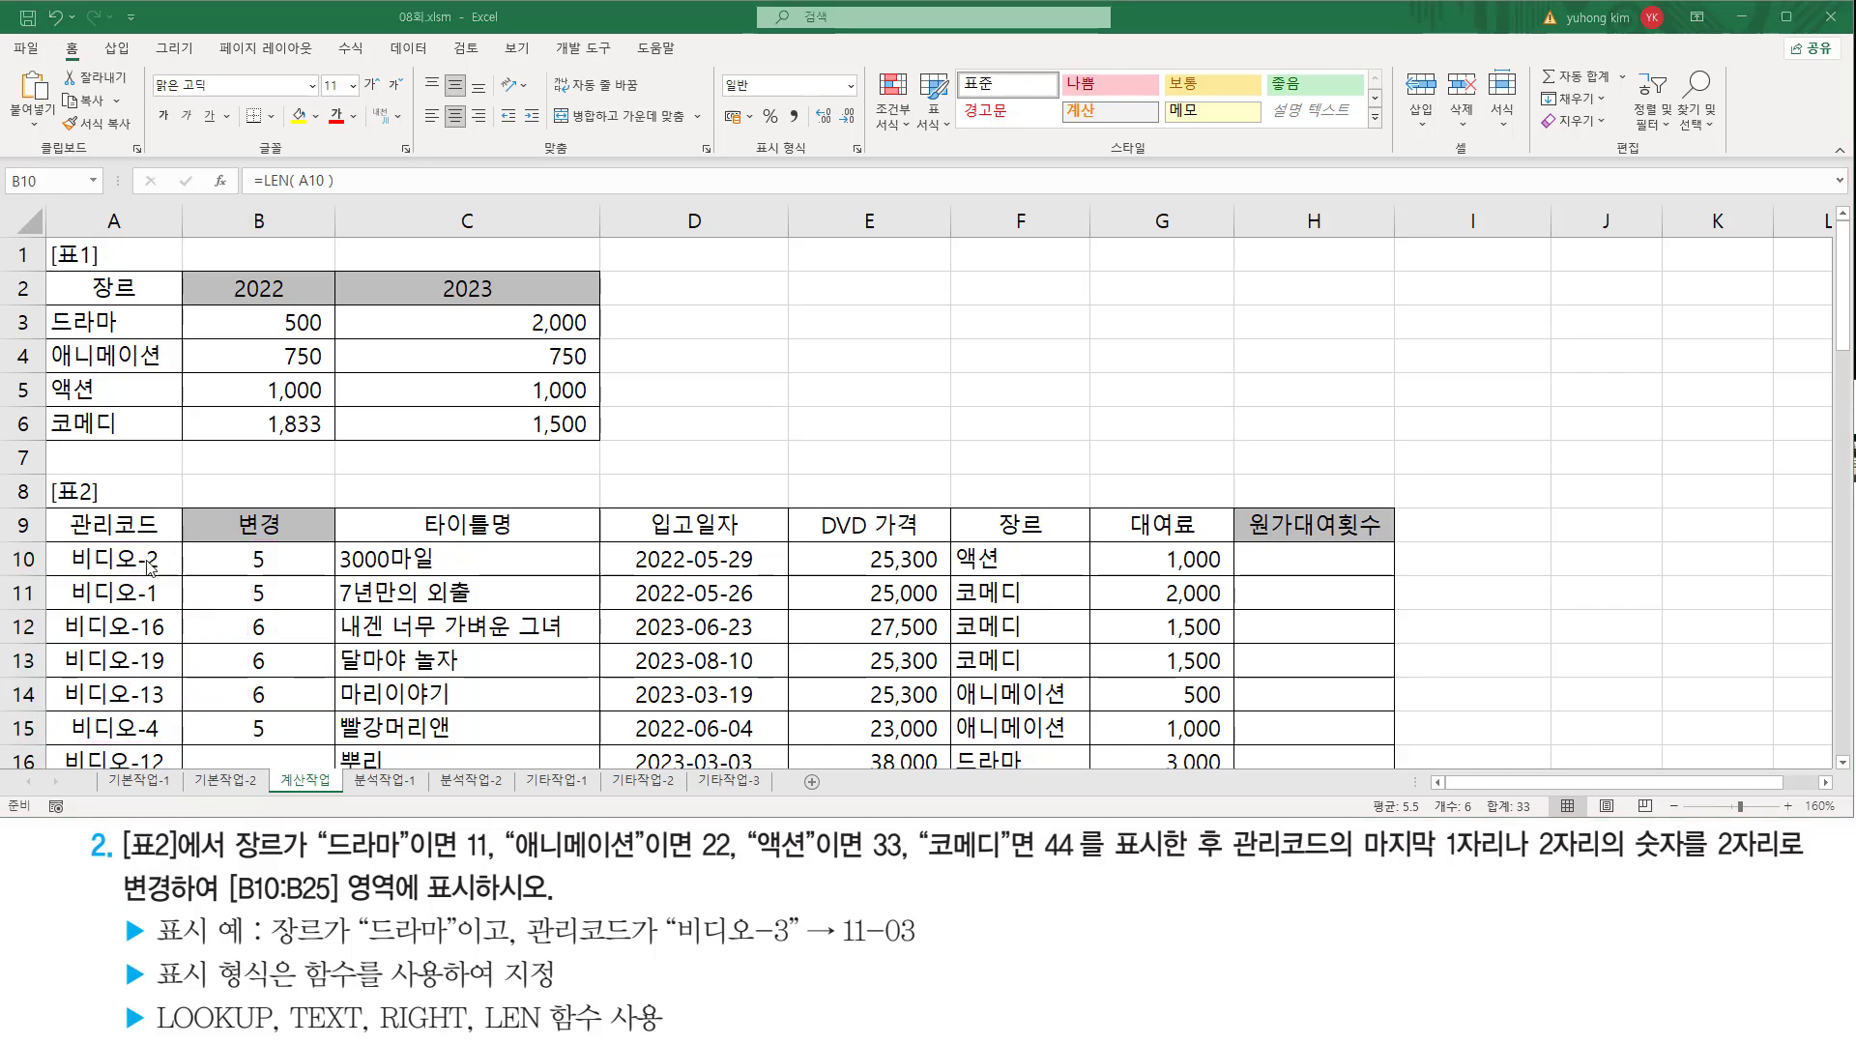
key("F9")
key("Escape")
Step: Subtract 4 from the code length in B10 with =LEN( A10 ) -4 and fill the formula down to B15
double_click(286, 559)
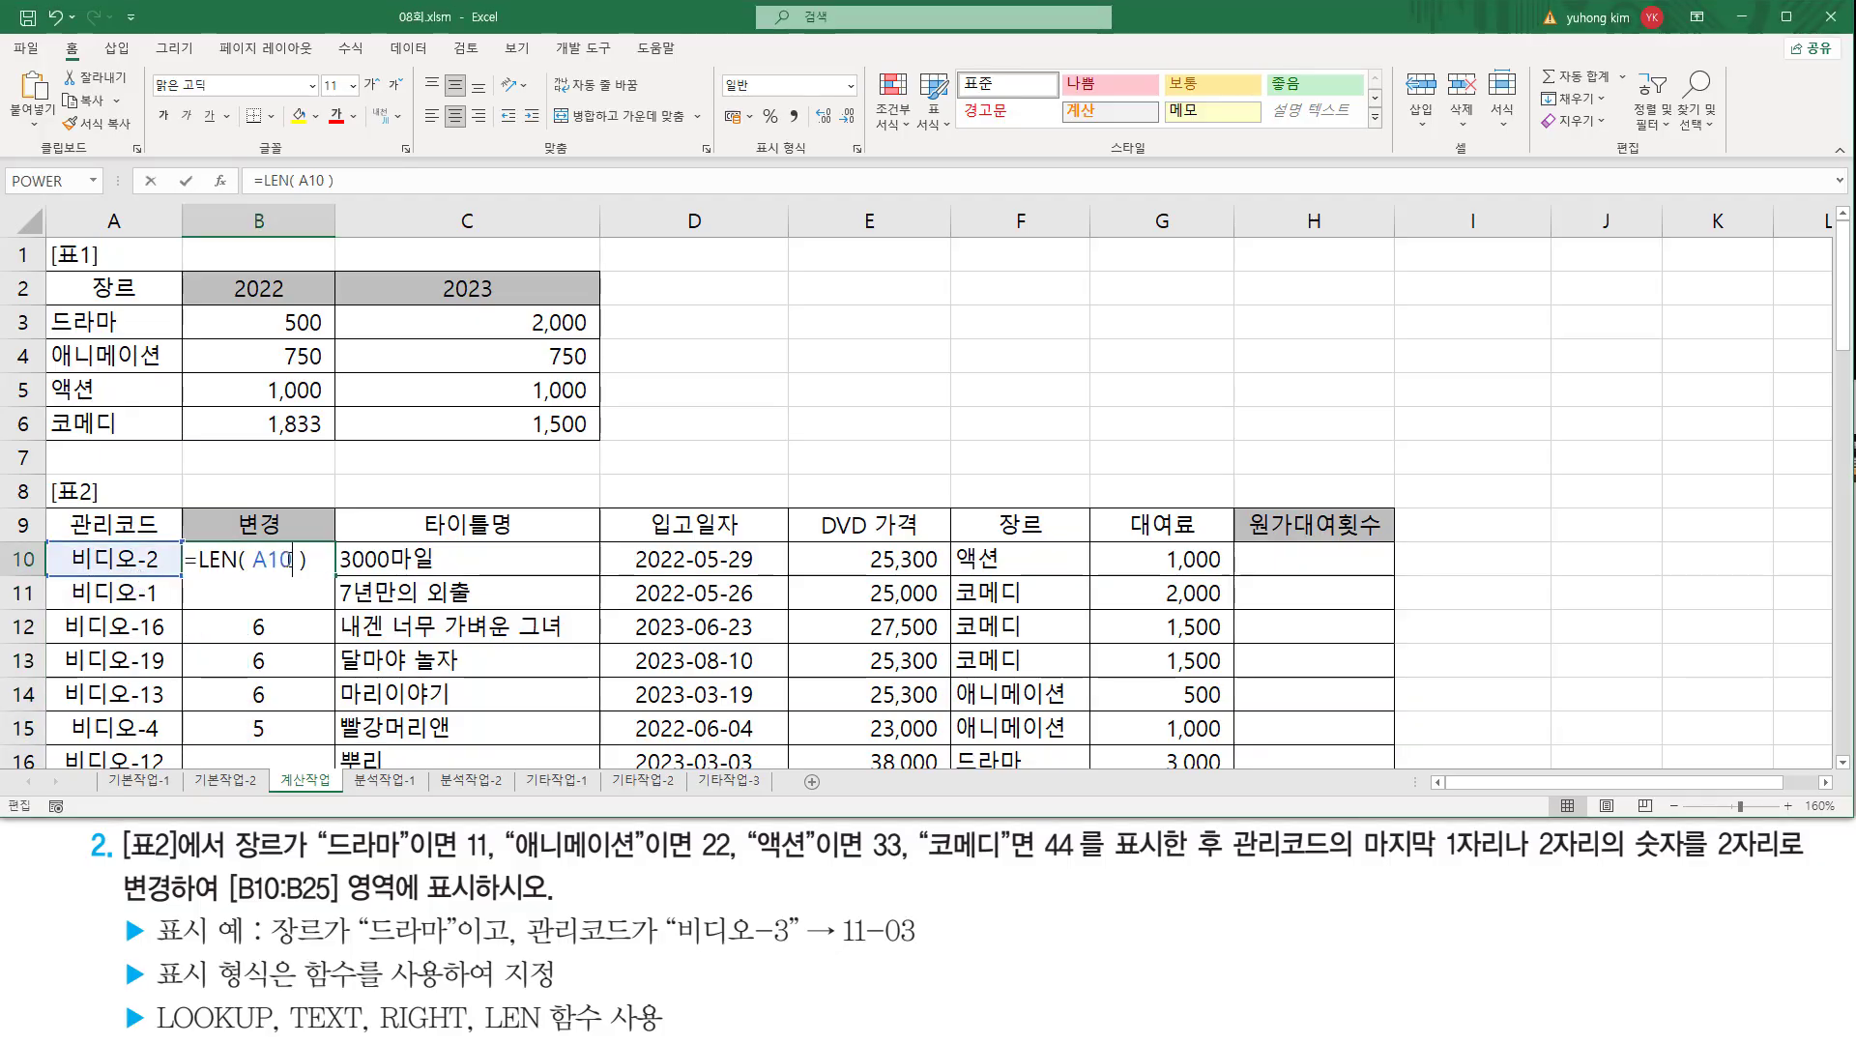
left_click_drag(202, 560, 335, 567)
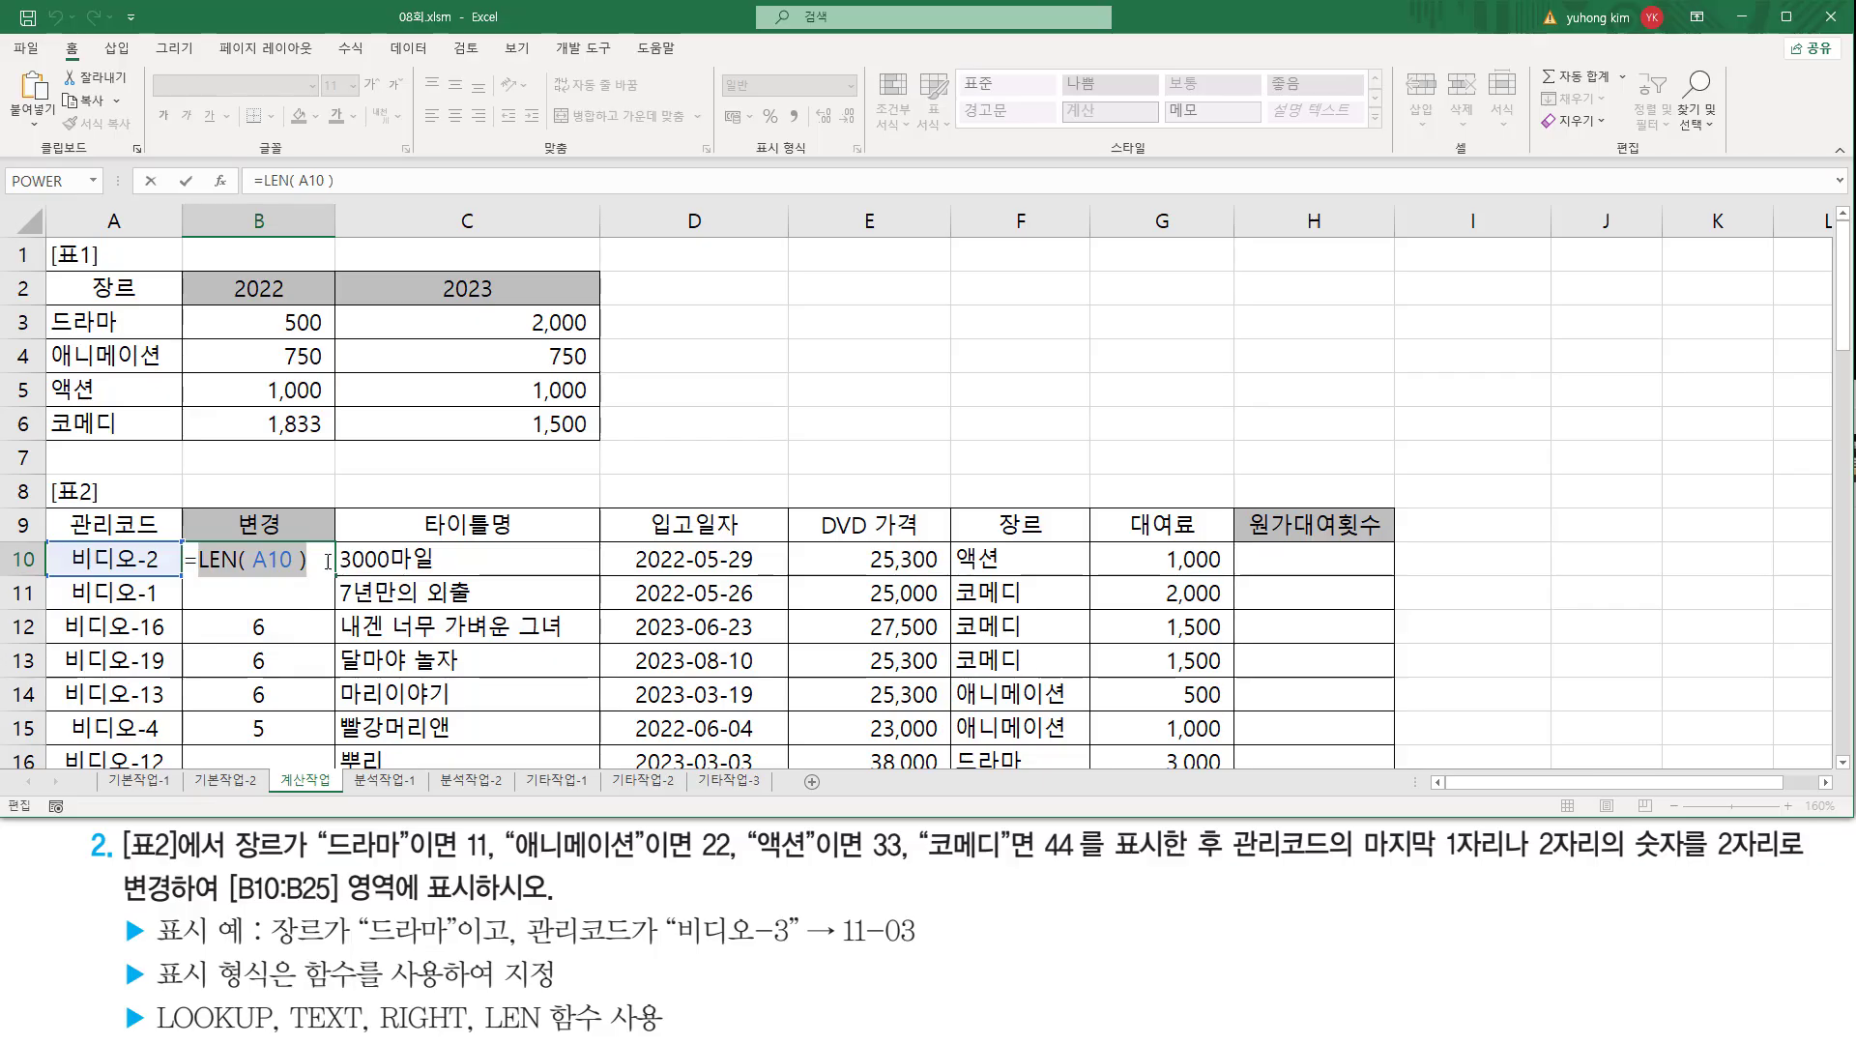
left_click(330, 562)
type("-4")
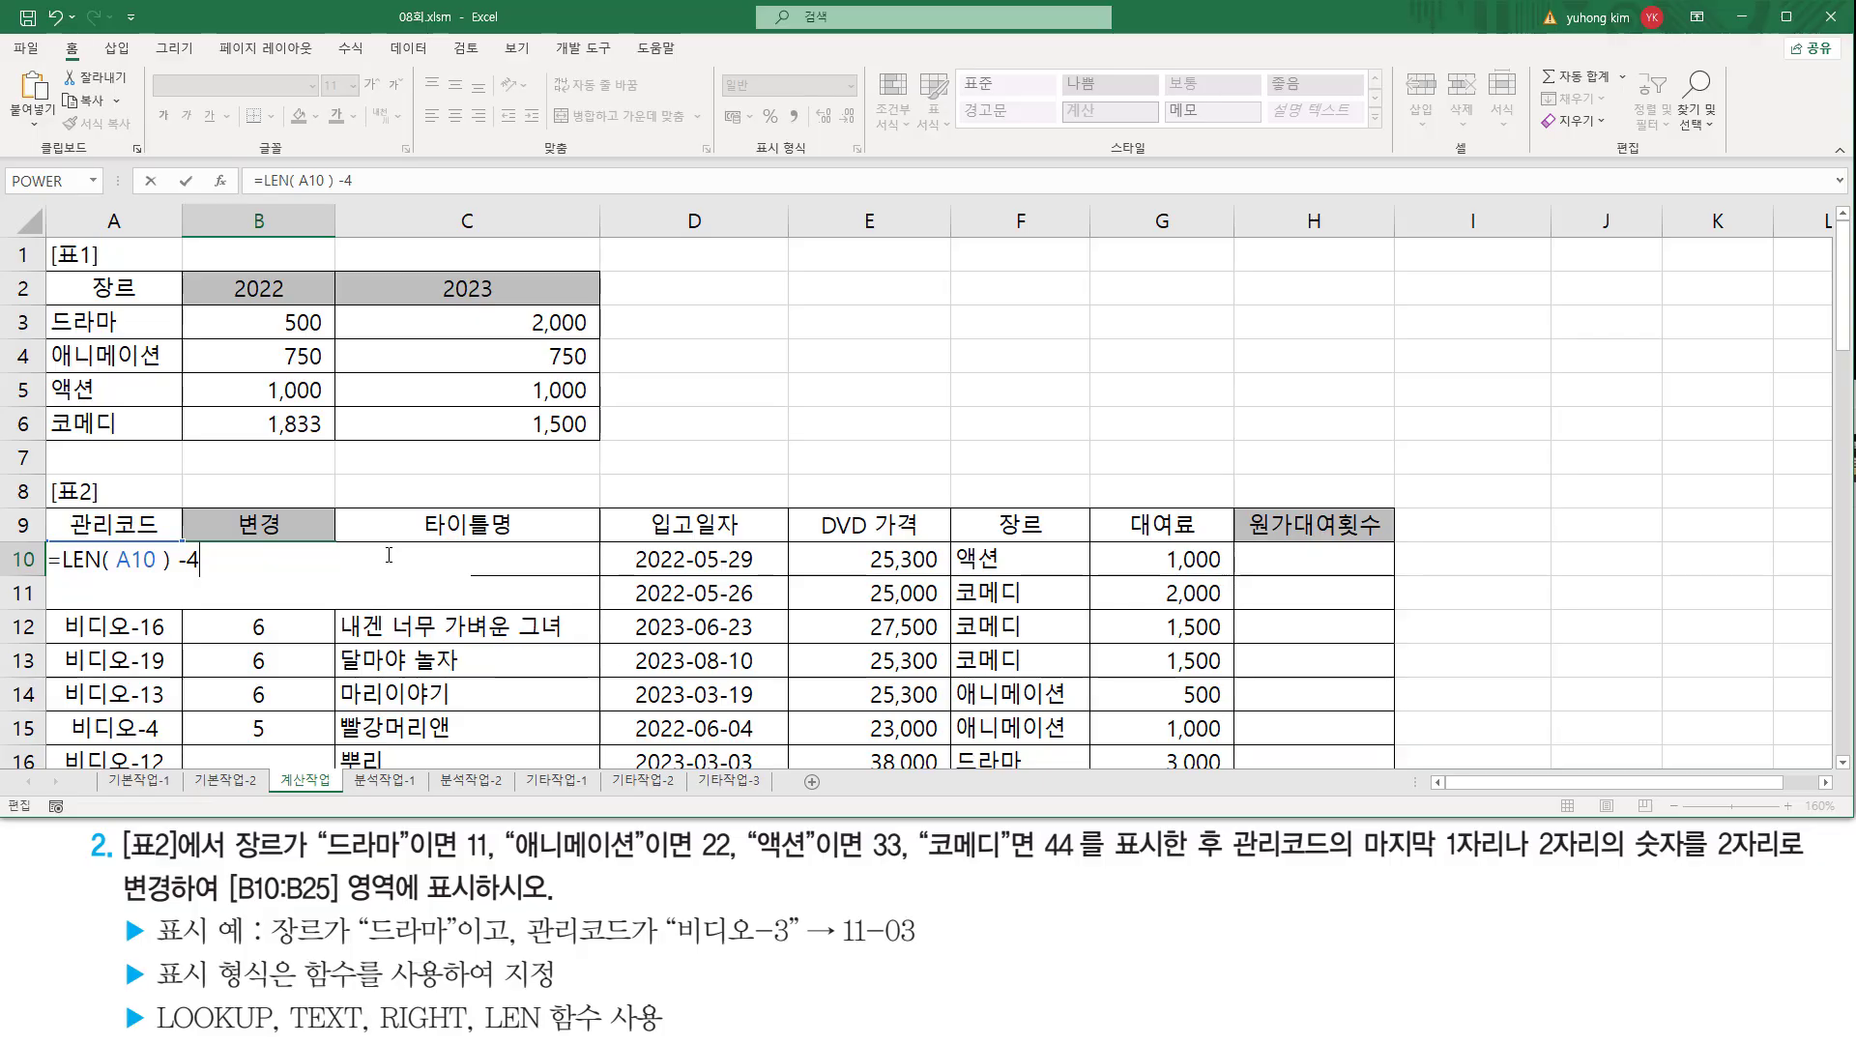
key("Return")
left_click(300, 554)
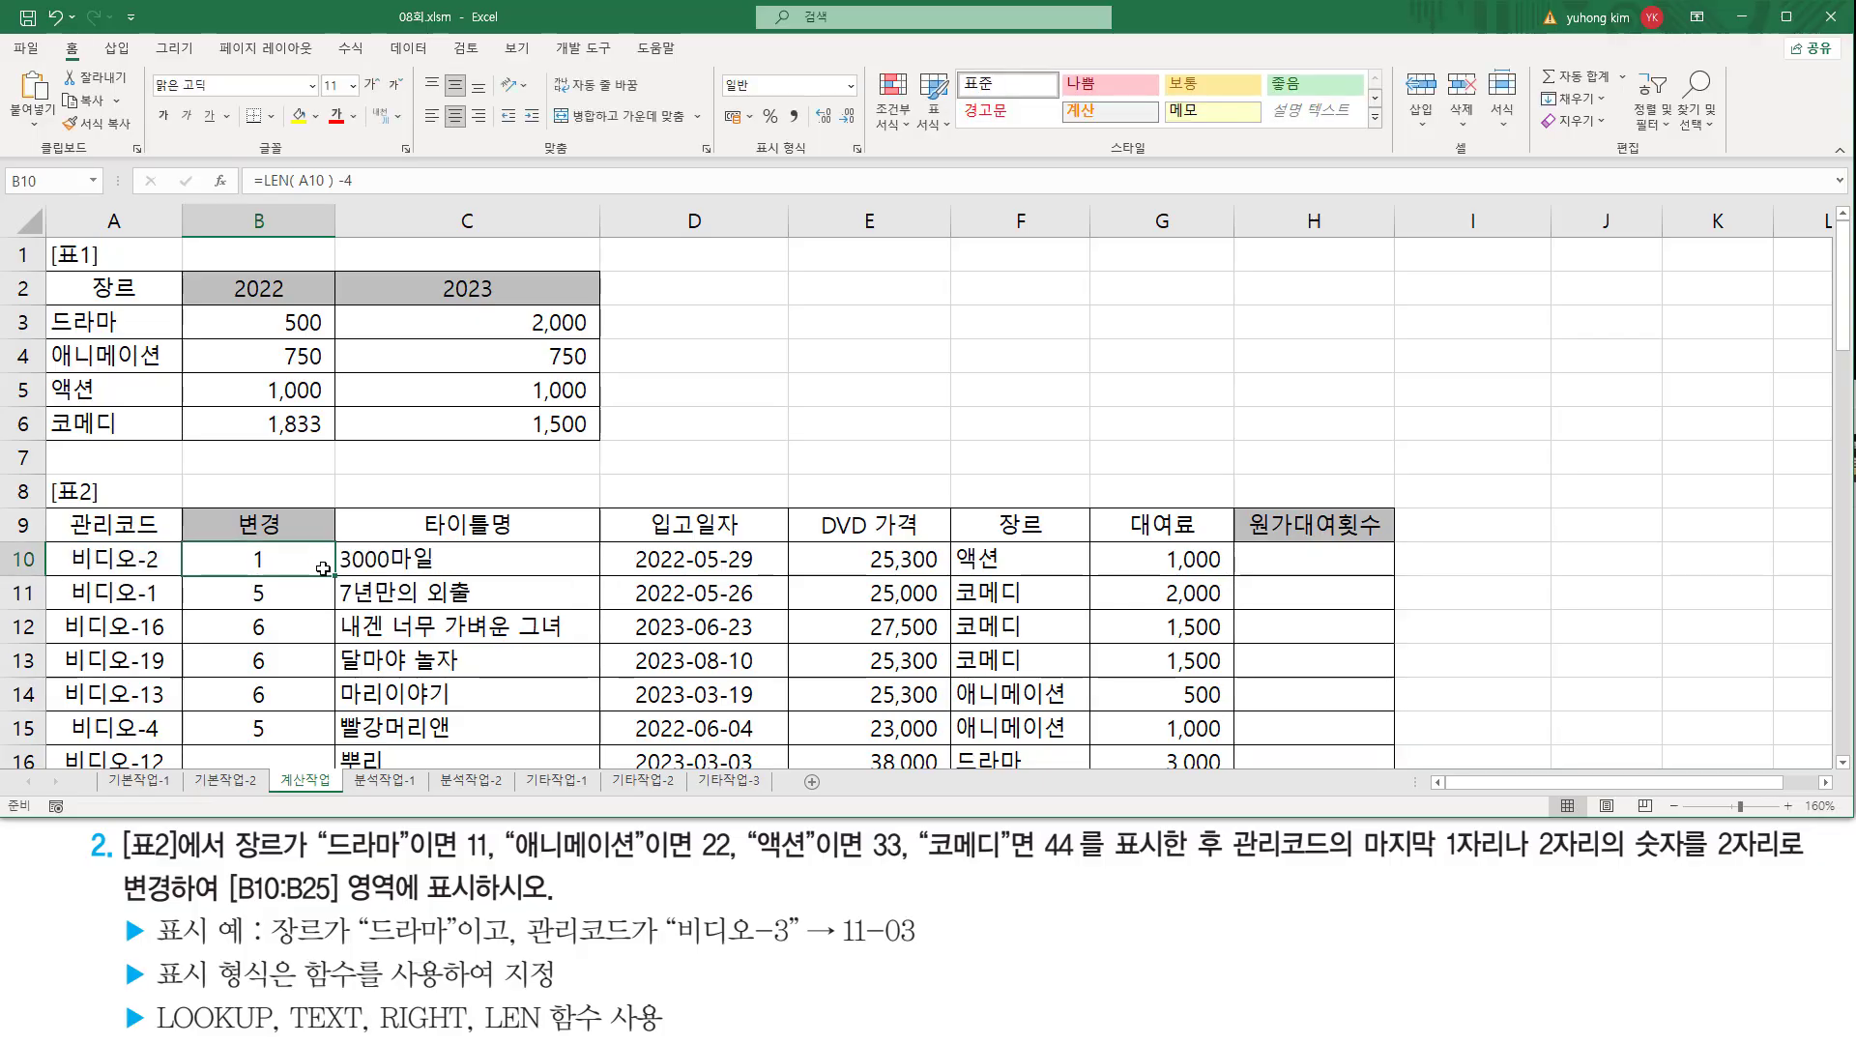
left_click_drag(337, 576, 295, 727)
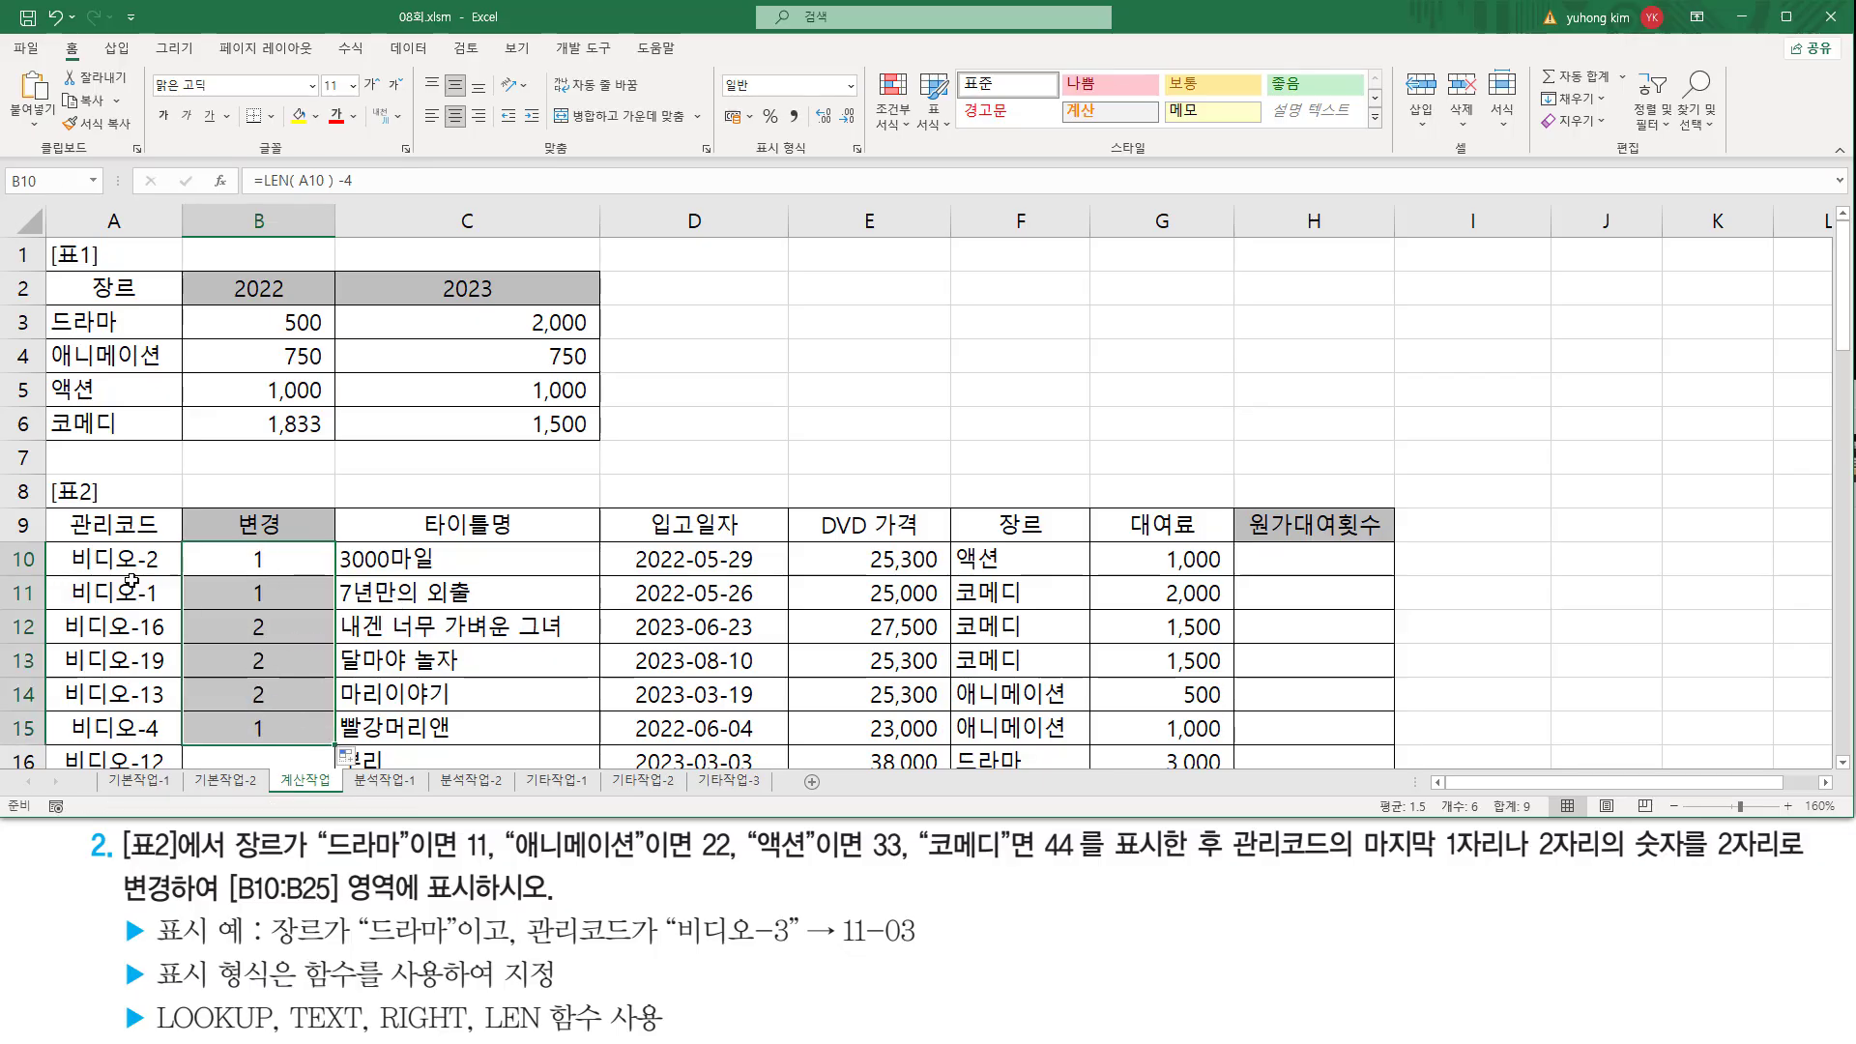
Step: Check the digit counts in B10:B15 against the trailing digits of the 관리코드 values in A10:A15
left_click_drag(63, 537, 164, 607)
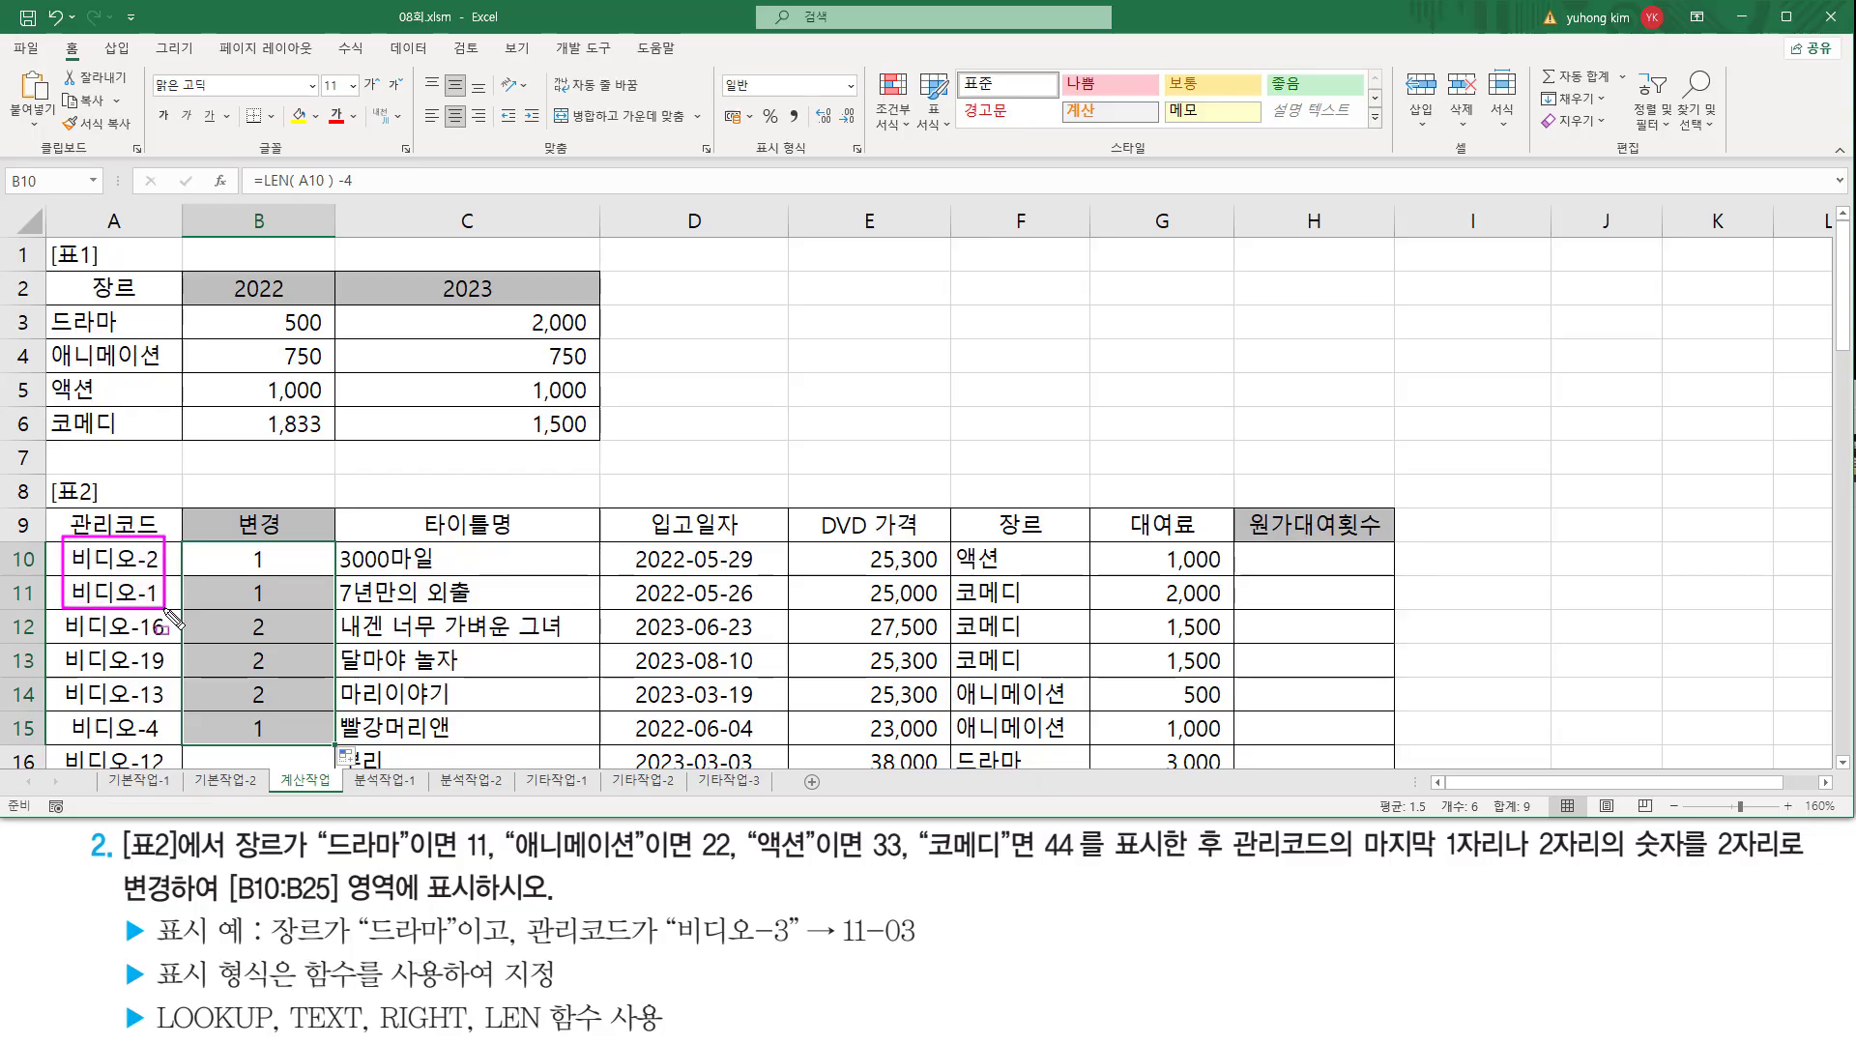
mouse_move(66, 712)
left_mouse_down()
mouse_move(96, 744)
mouse_move(169, 764)
mouse_move(166, 743)
left_mouse_up()
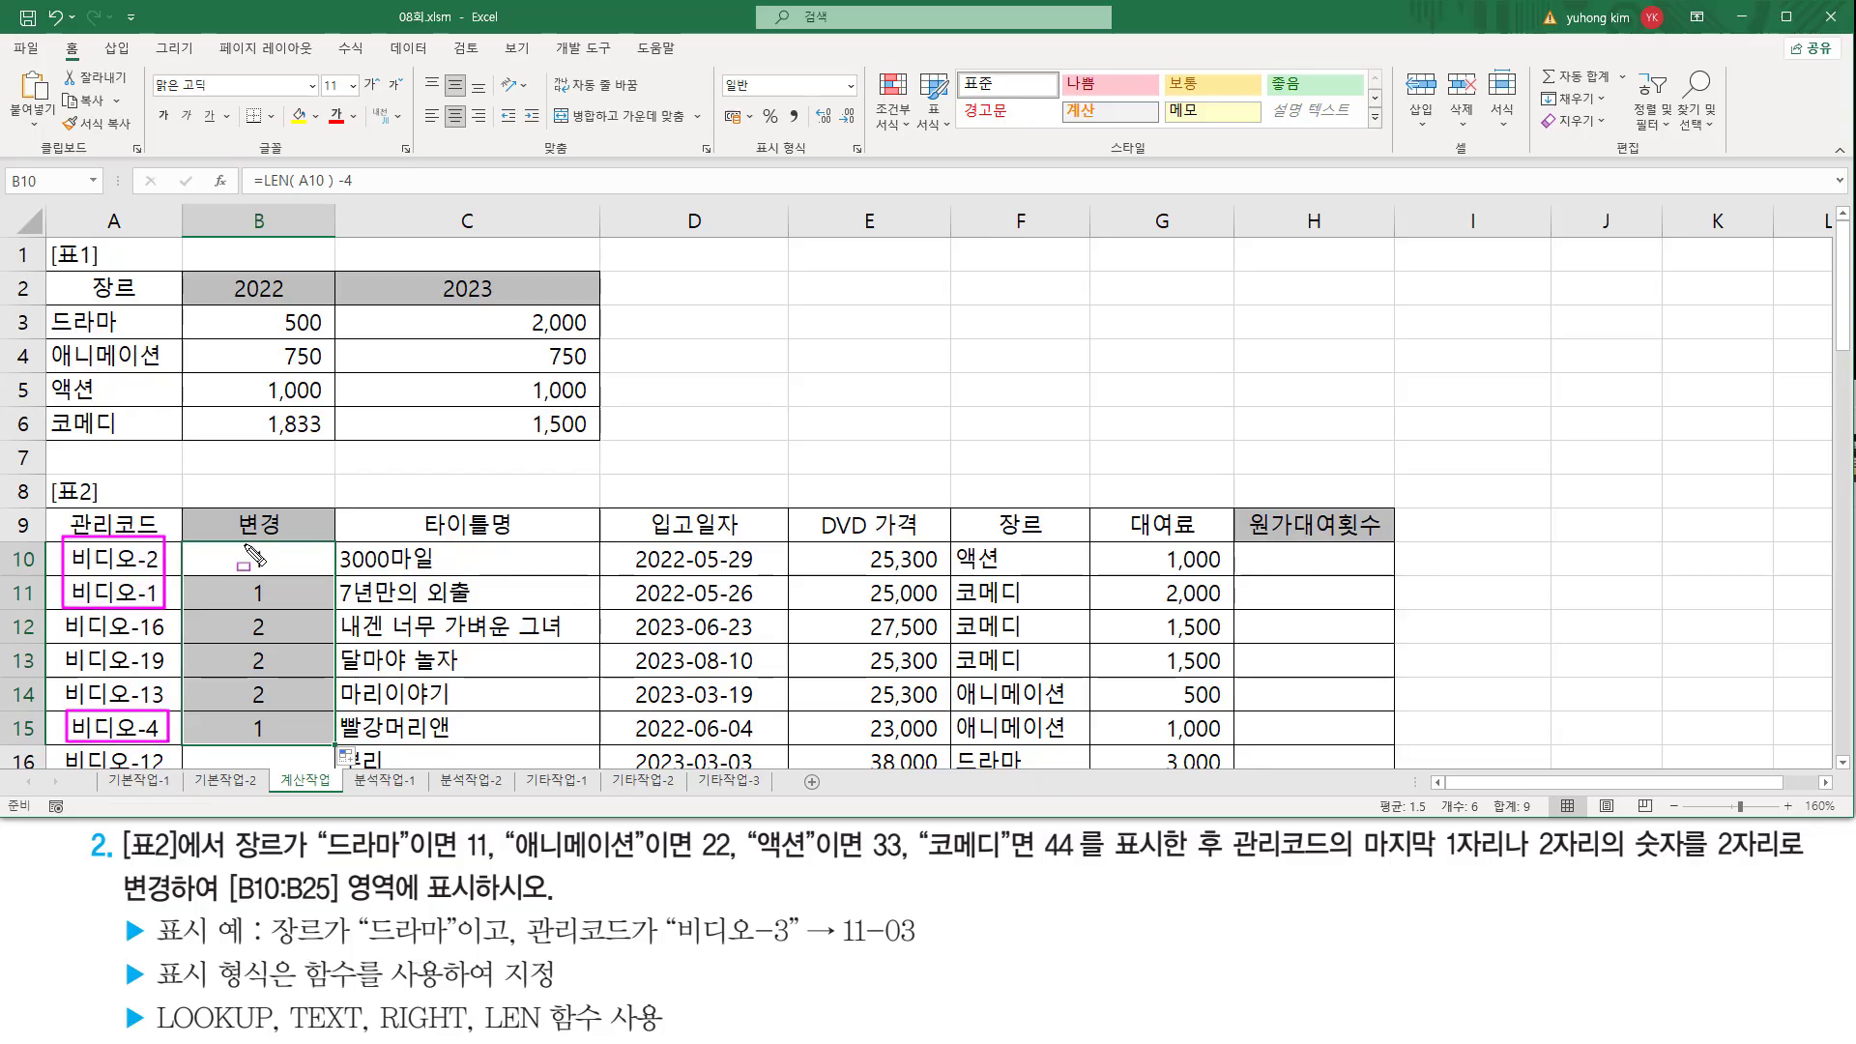
left_click_drag(247, 547, 270, 610)
left_click_drag(248, 712, 270, 744)
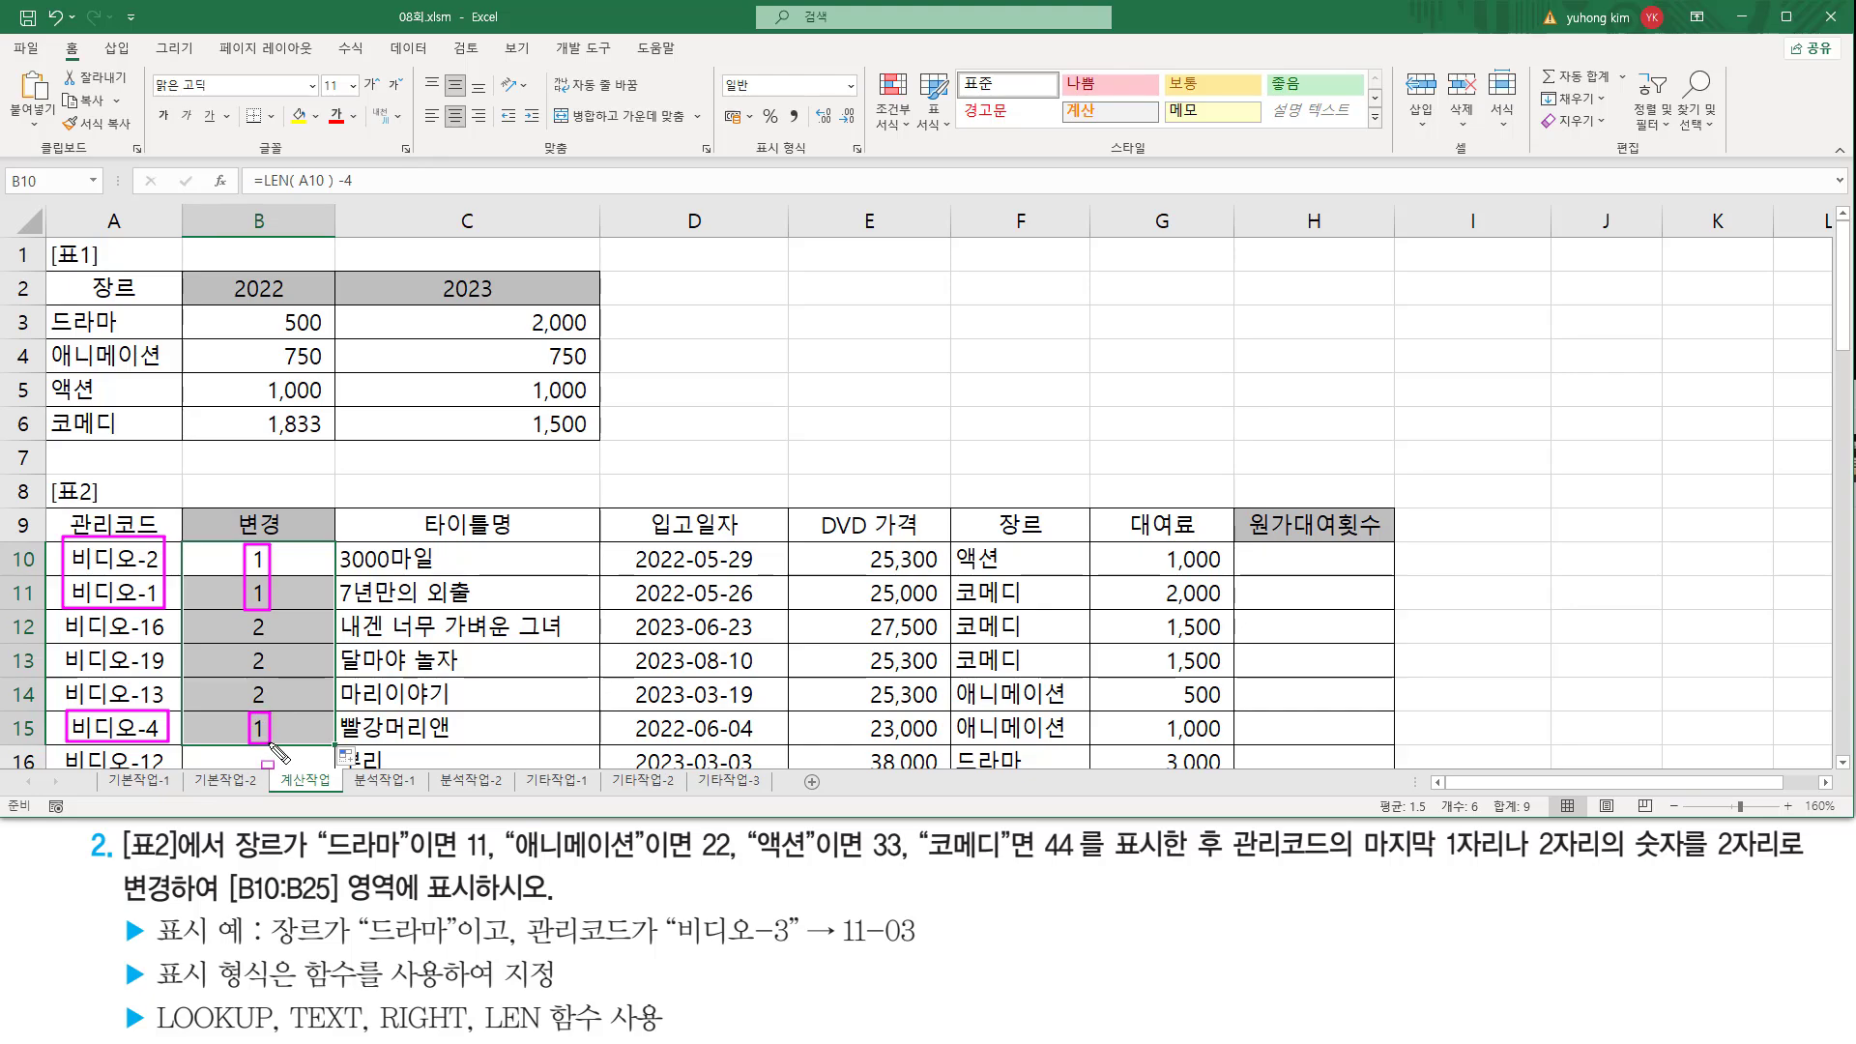
left_click_drag(144, 543, 166, 602)
left_click_drag(146, 713, 166, 742)
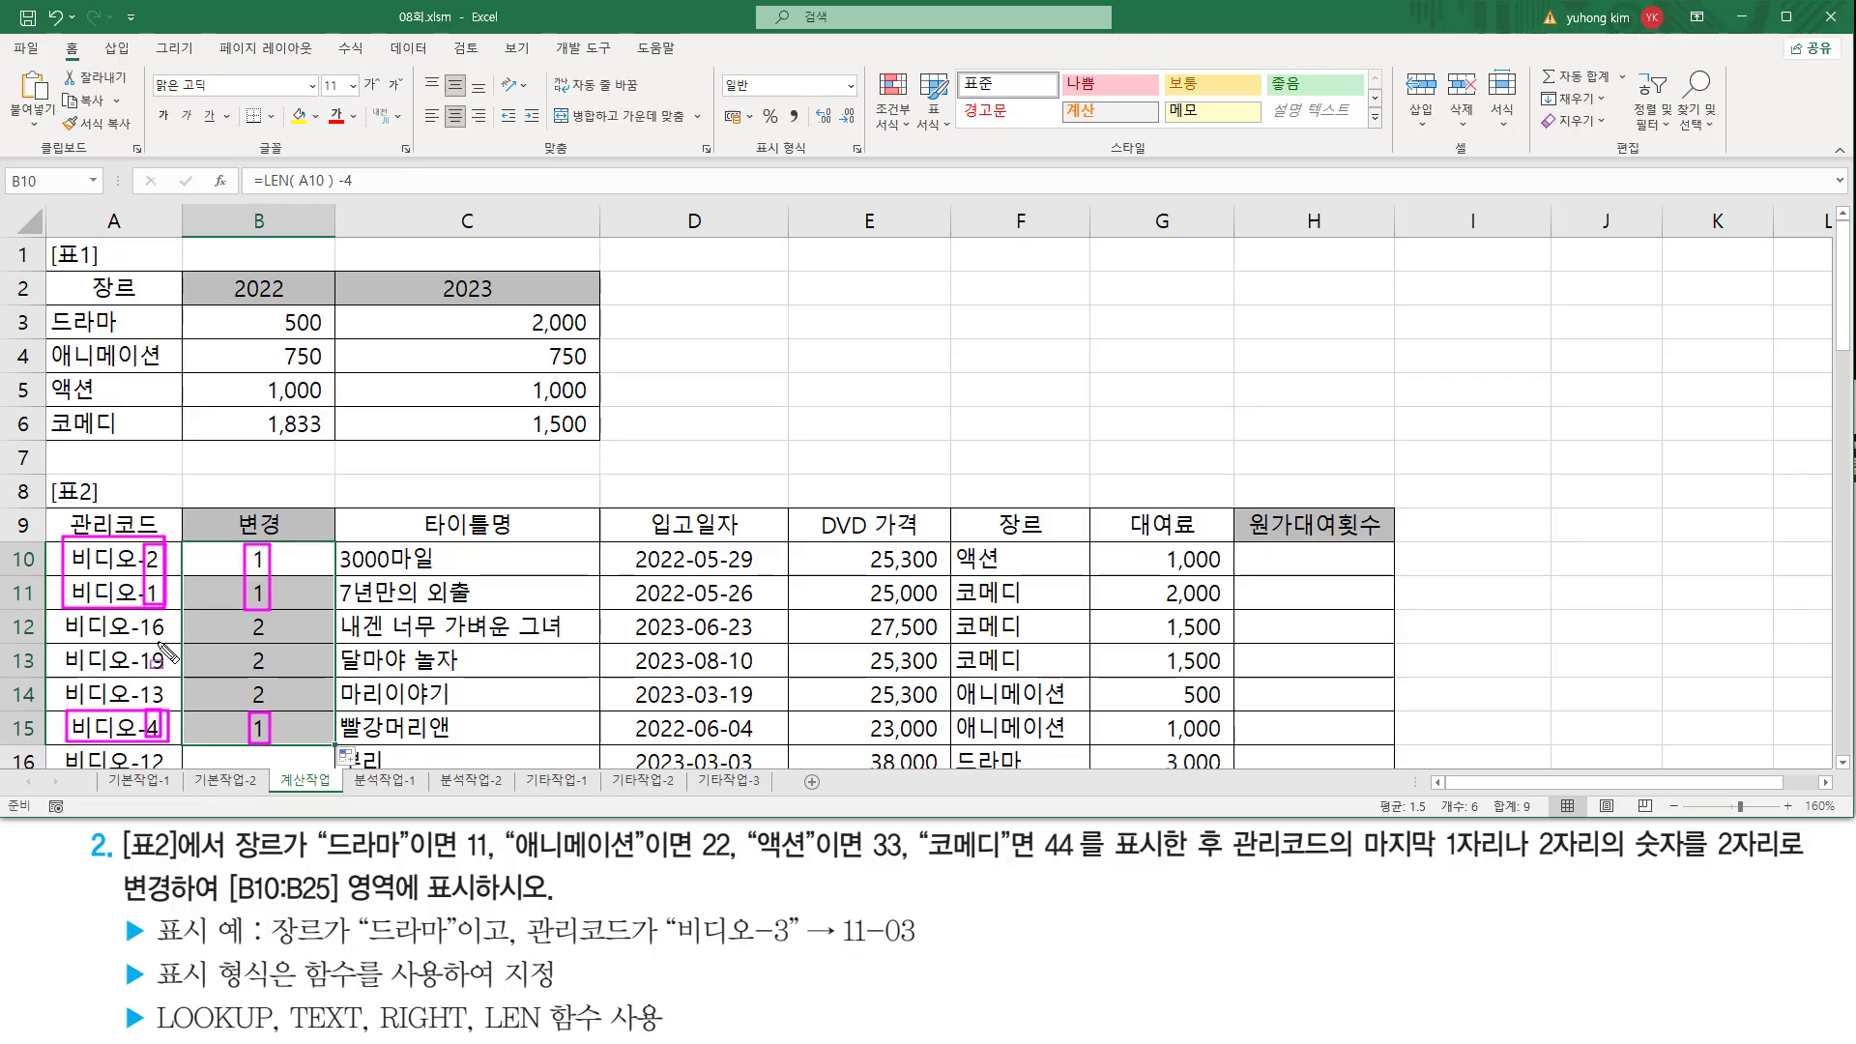
left_click_drag(59, 611, 177, 707)
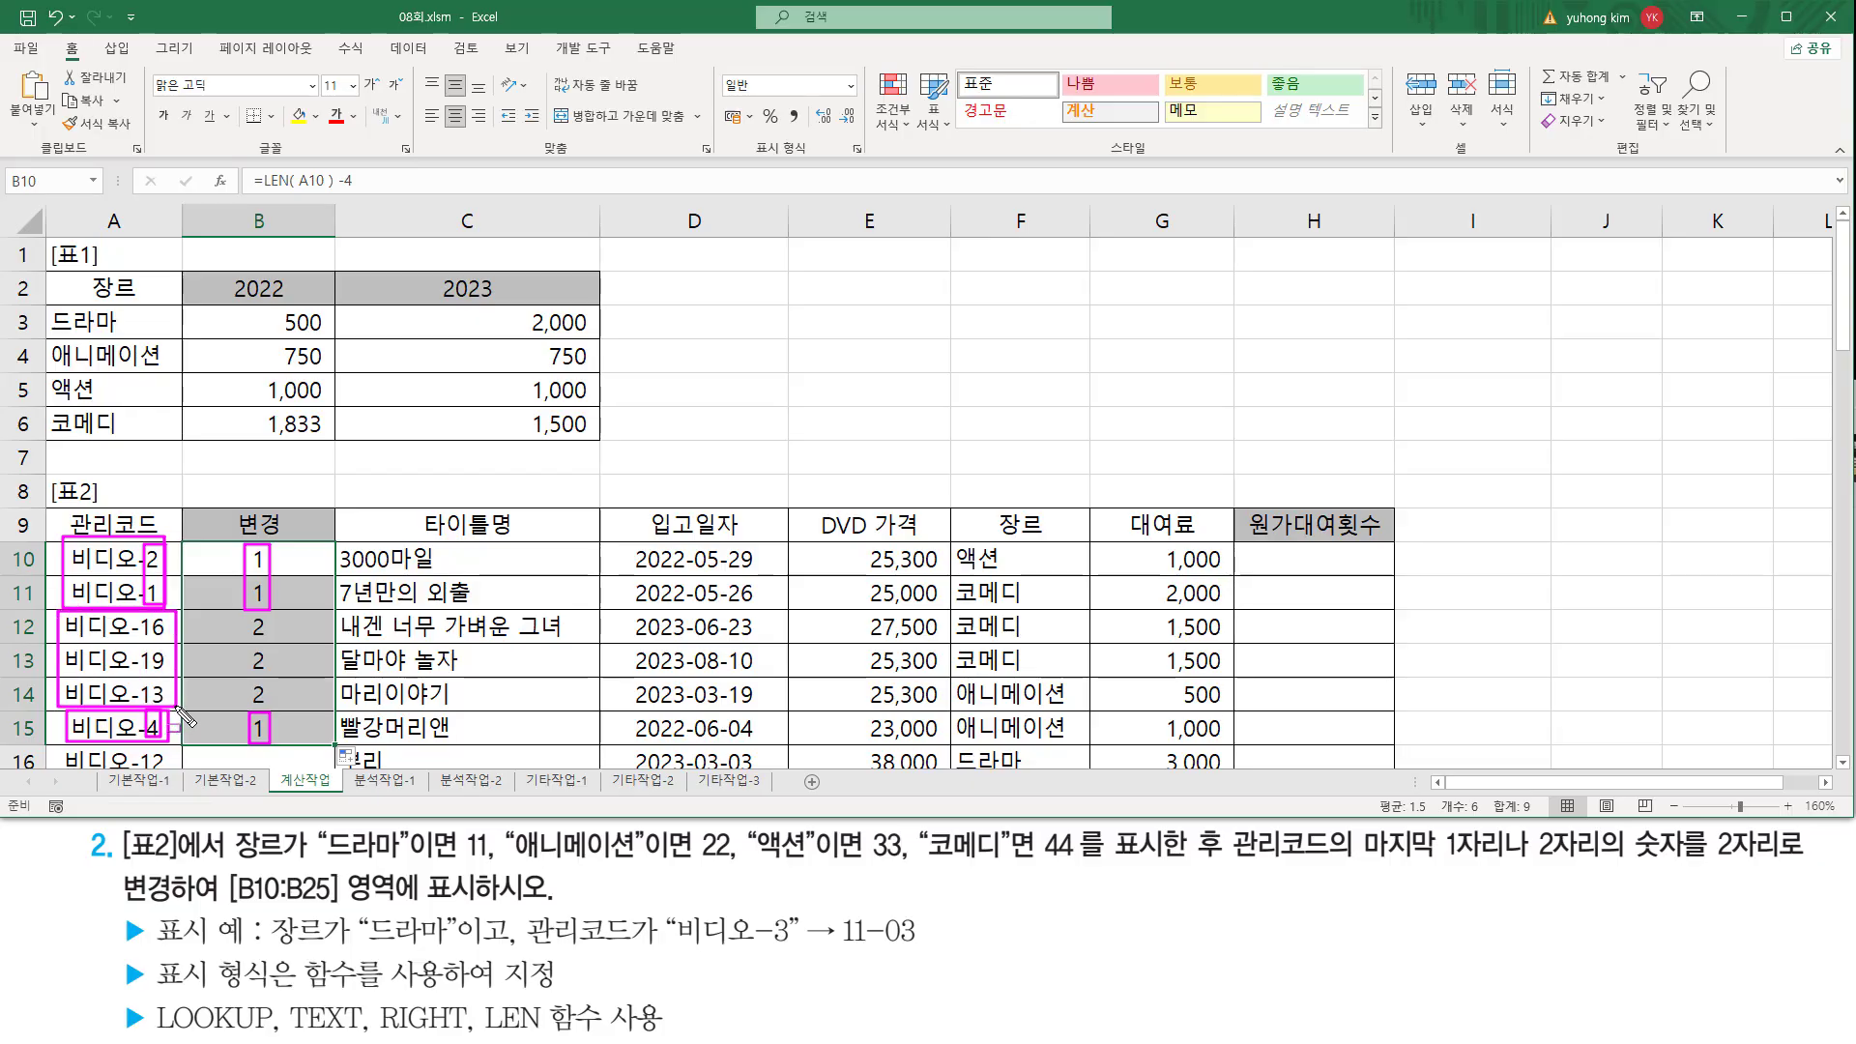
left_click_drag(247, 615, 270, 704)
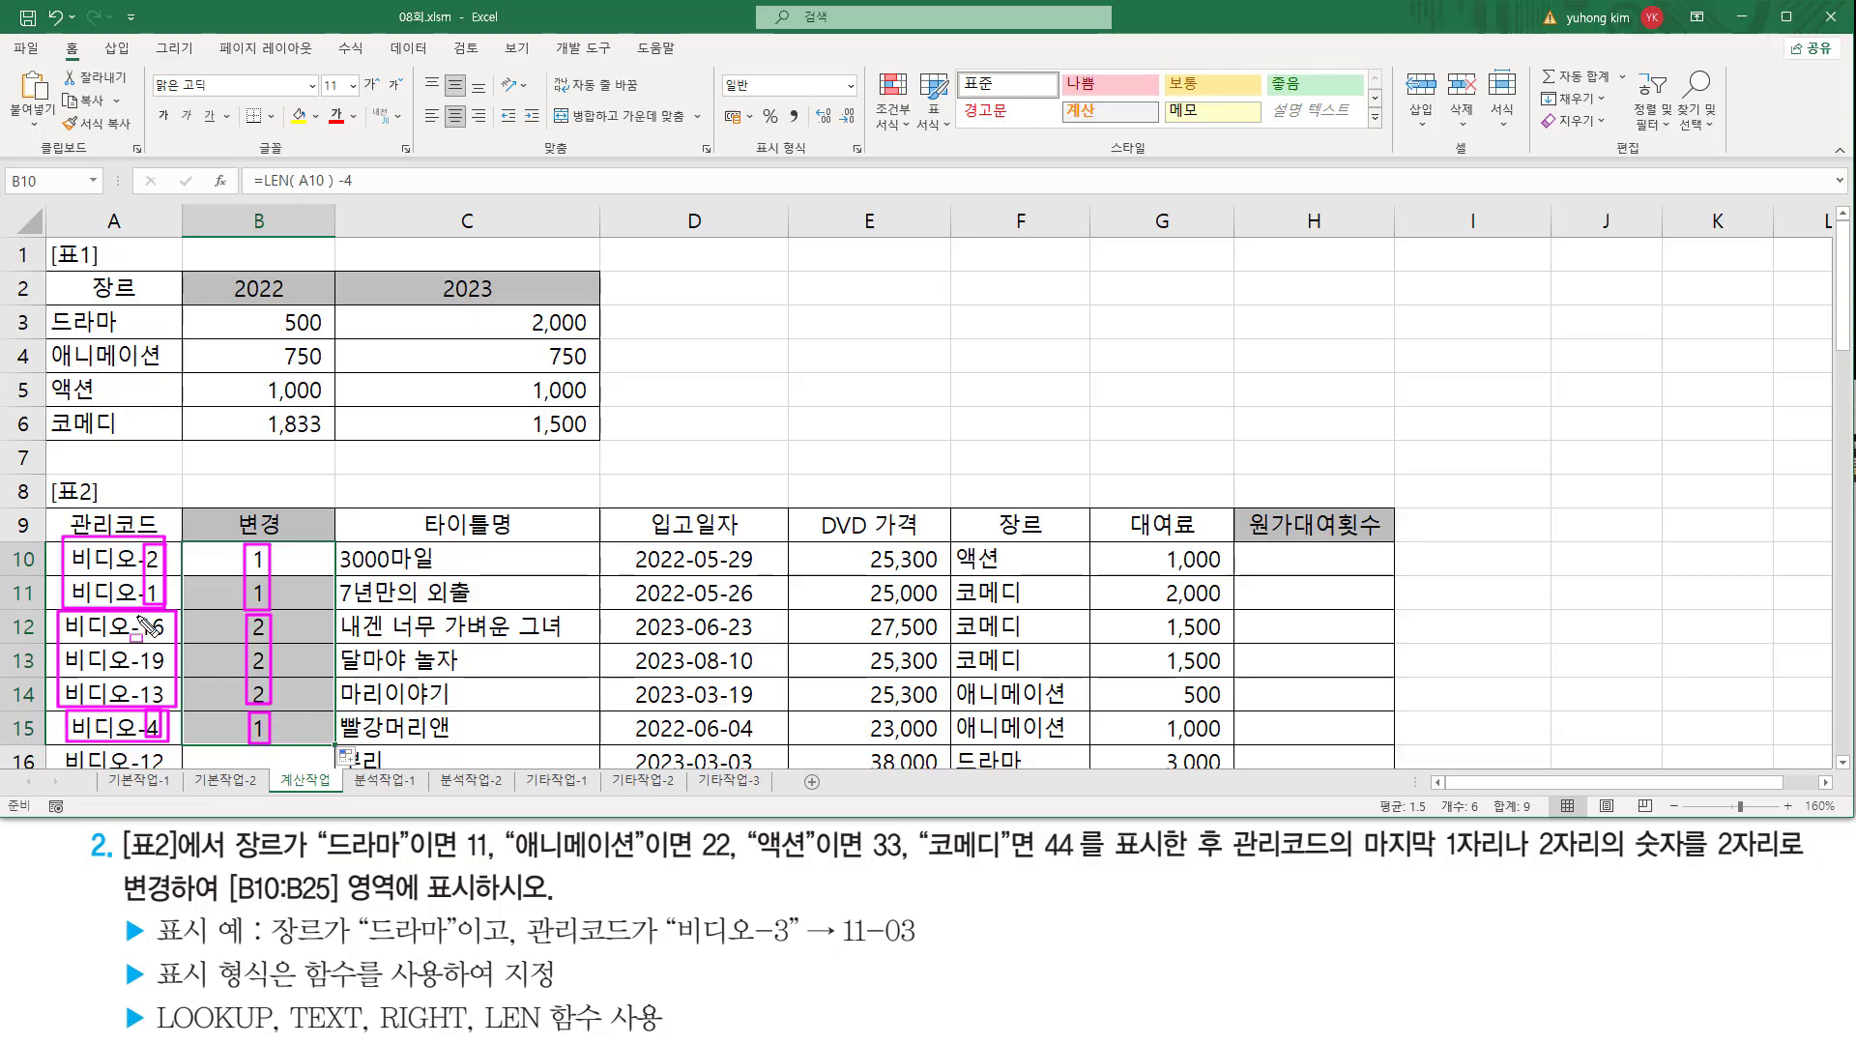
left_click_drag(146, 620, 172, 708)
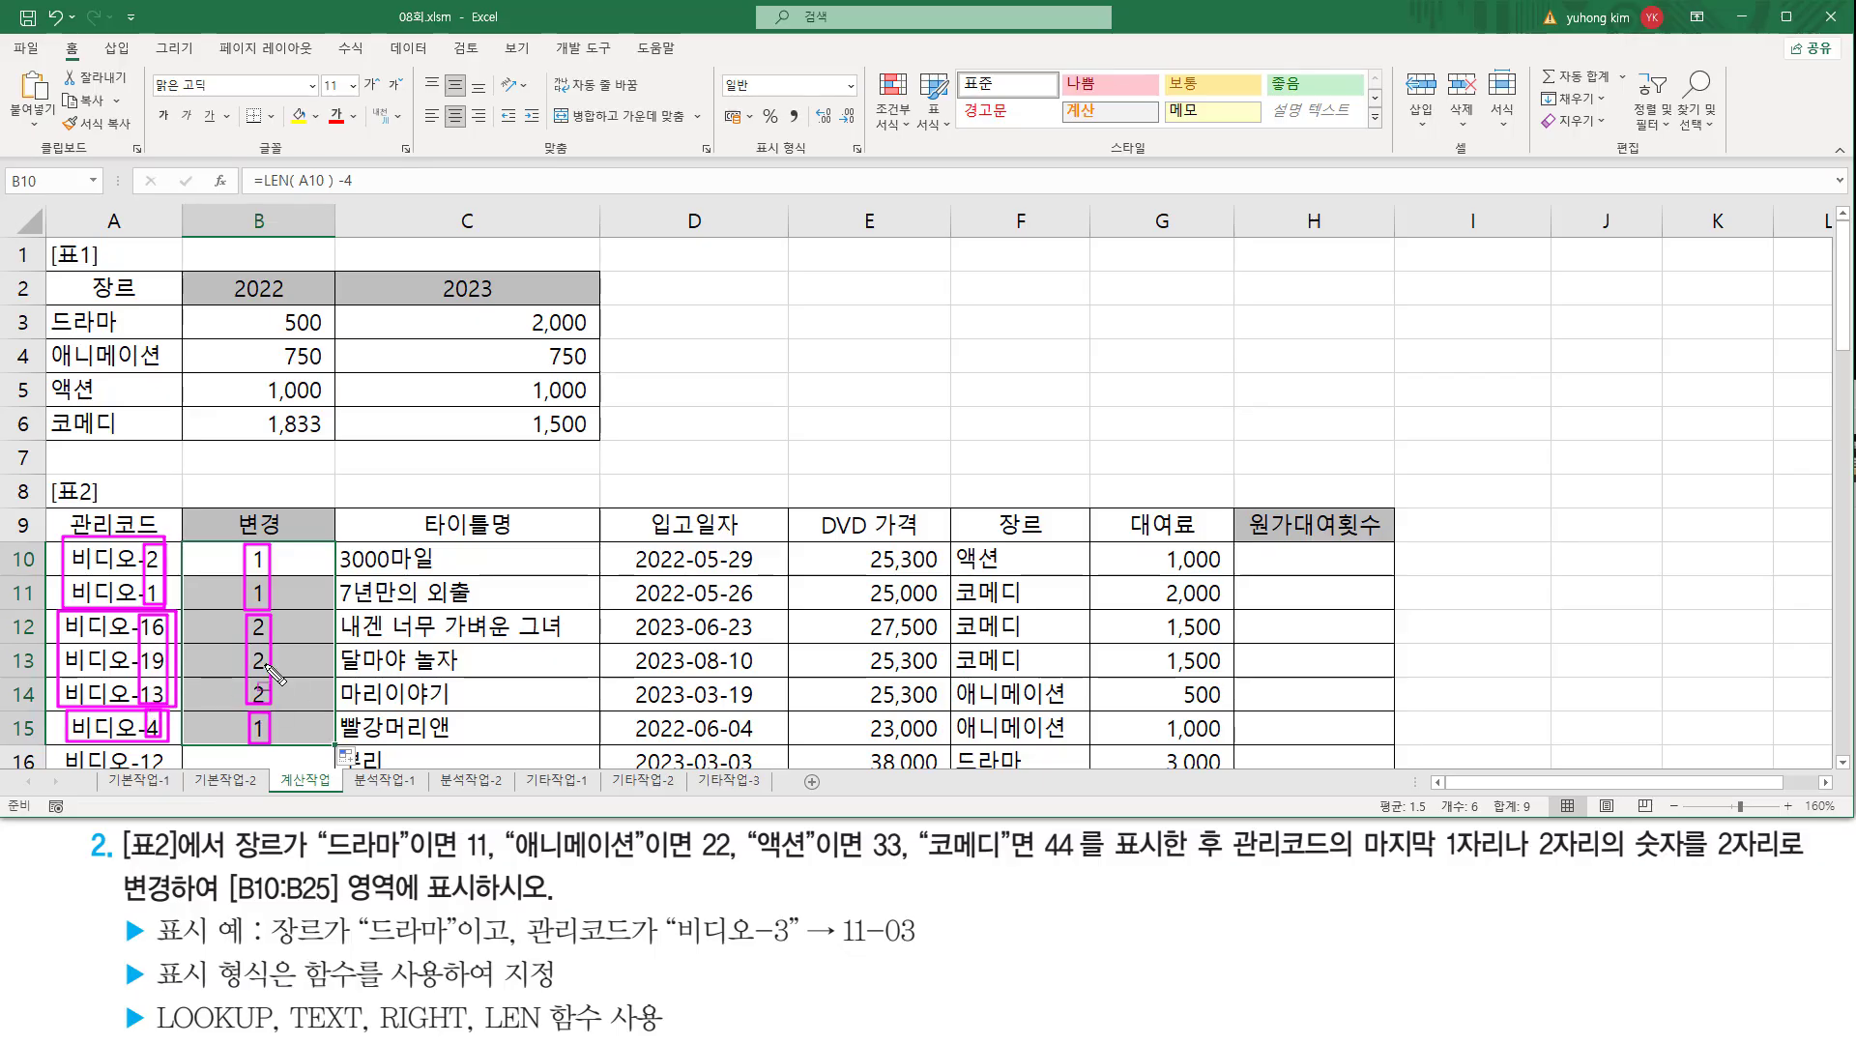
key("Escape")
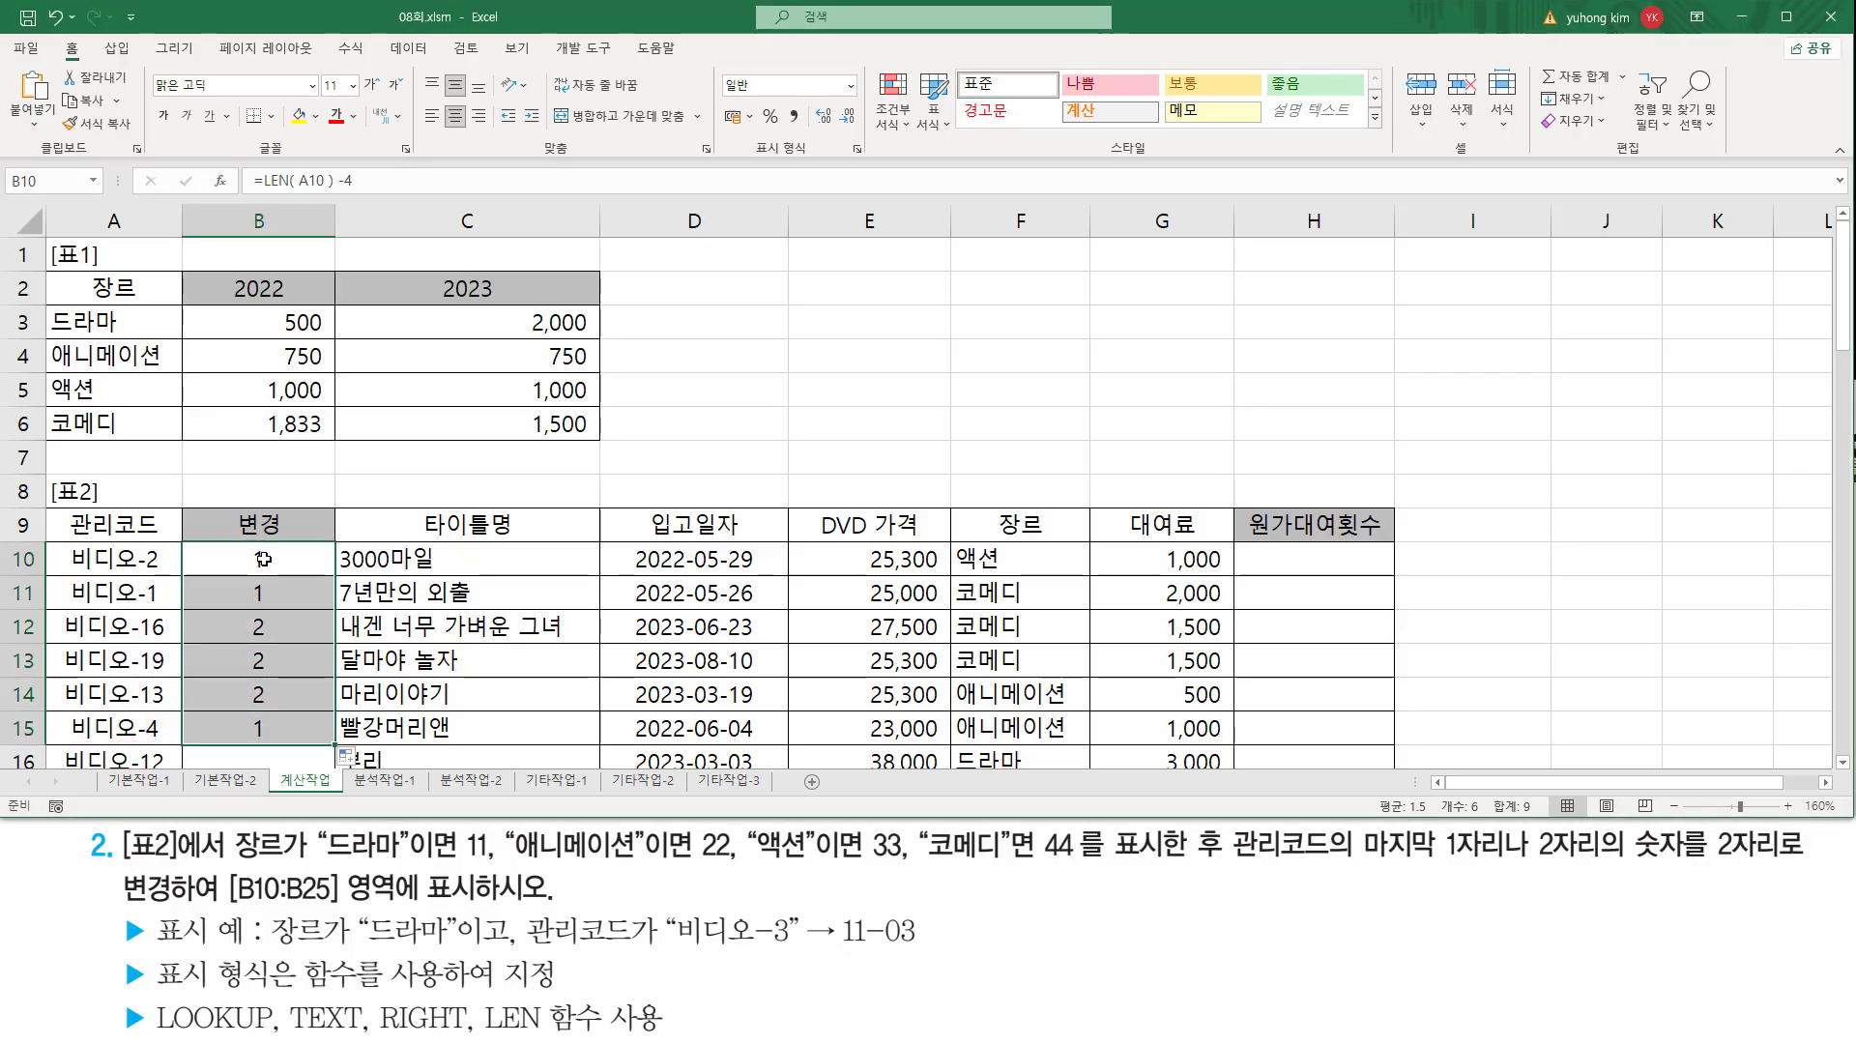
Step: Replace the formula in B10 with =RIGHT( A10, LEN( A10 ) -4 ) to extract the trailing digits of the 관리코드
double_click(258, 557)
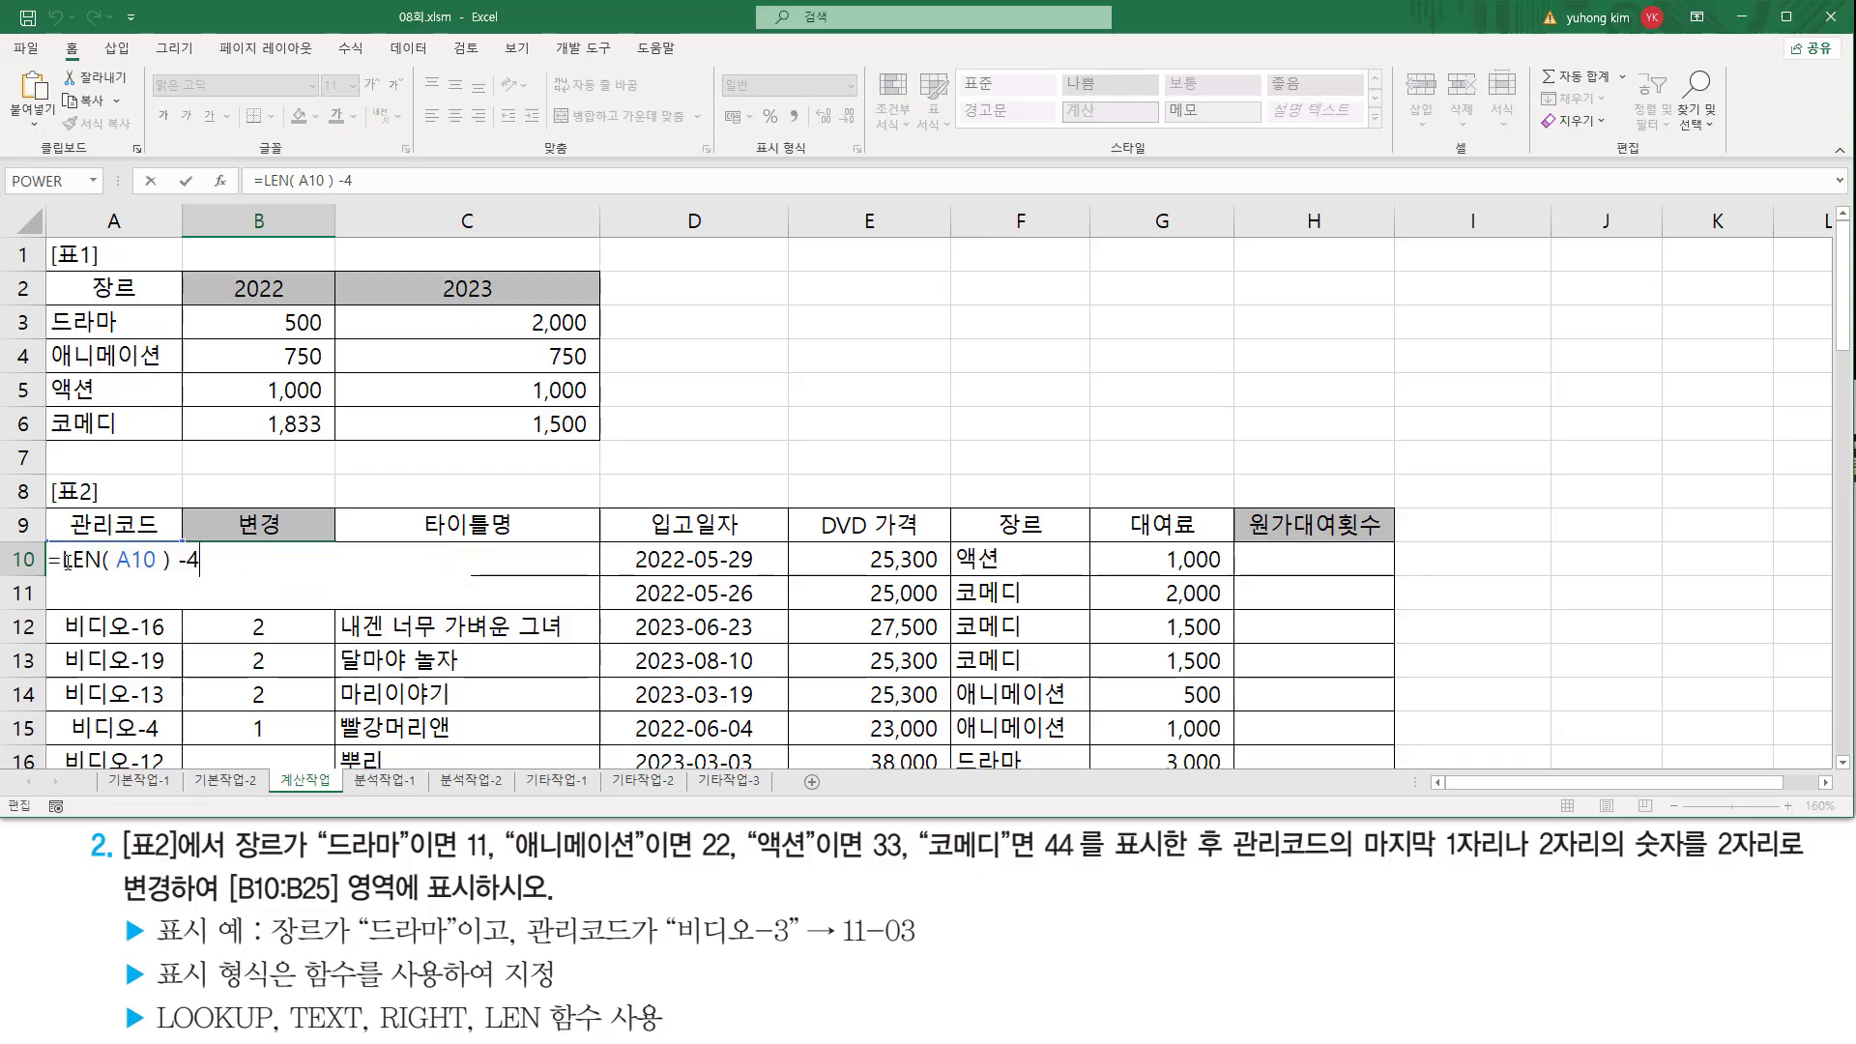
left_click_drag(66, 561, 203, 564)
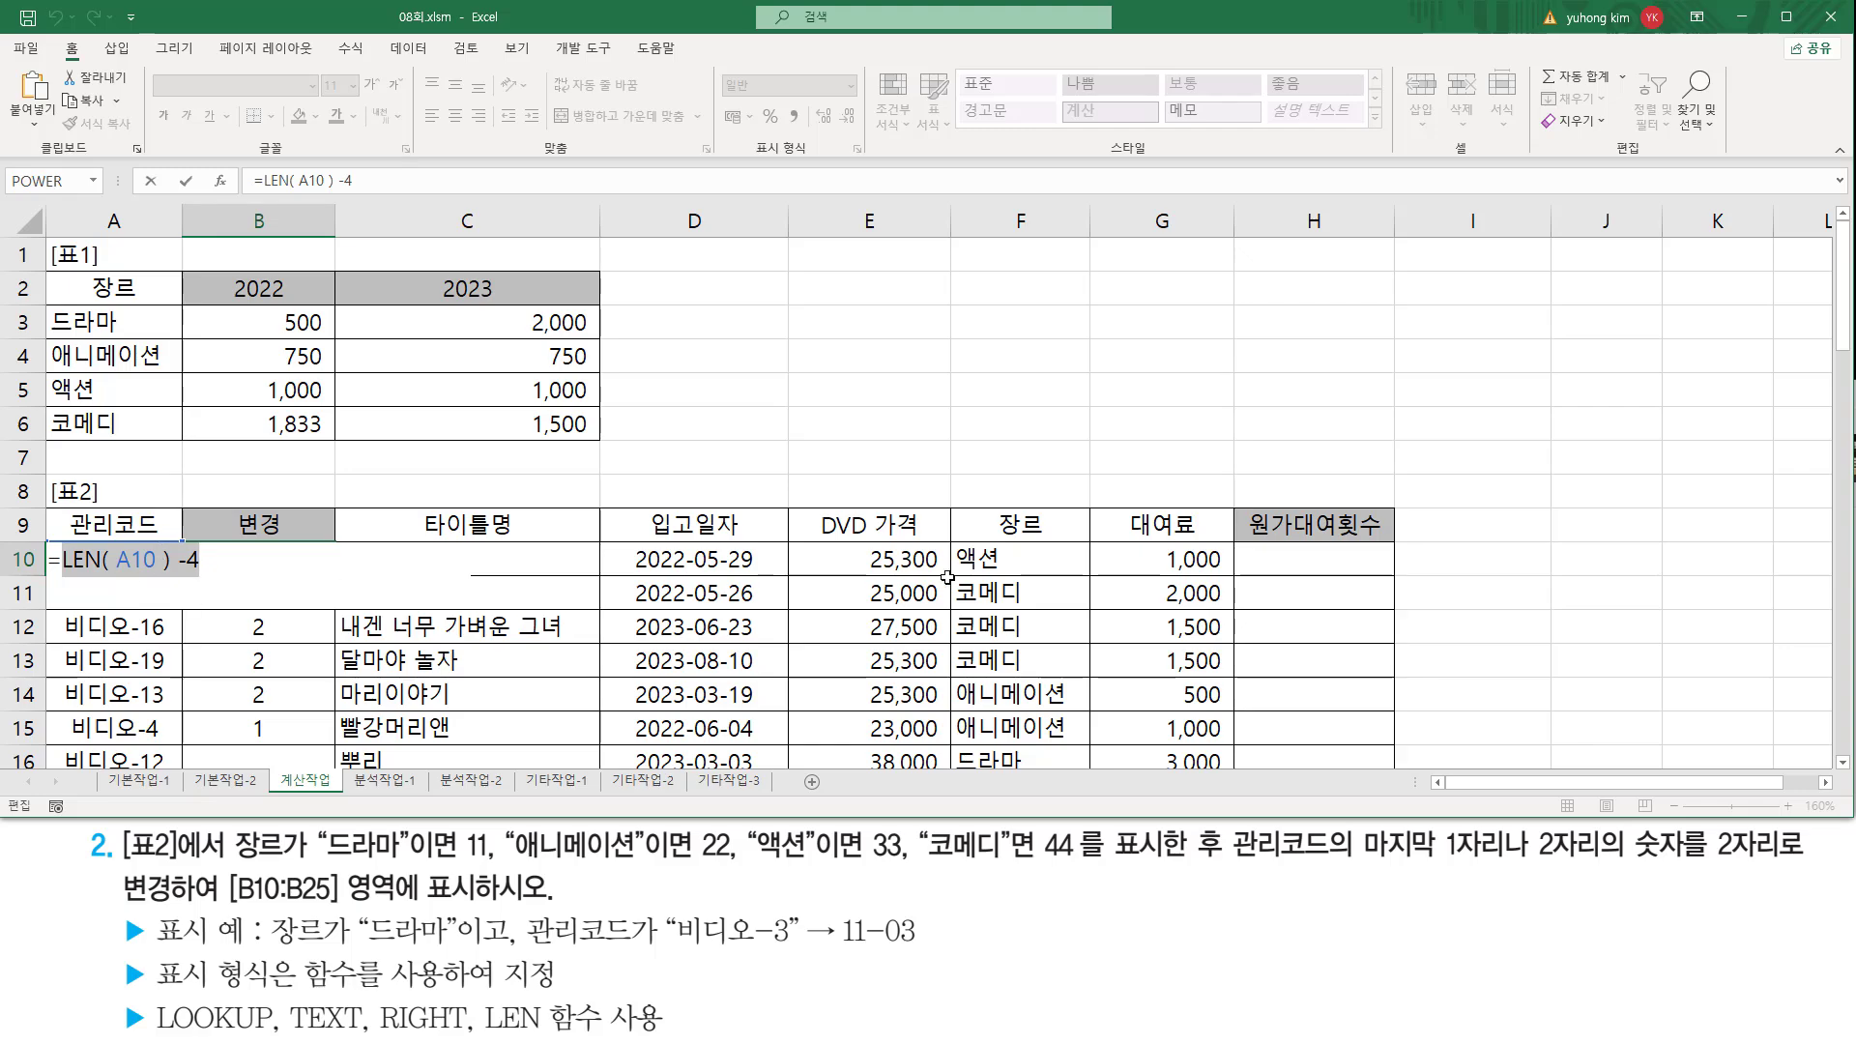
key("BackSpace")
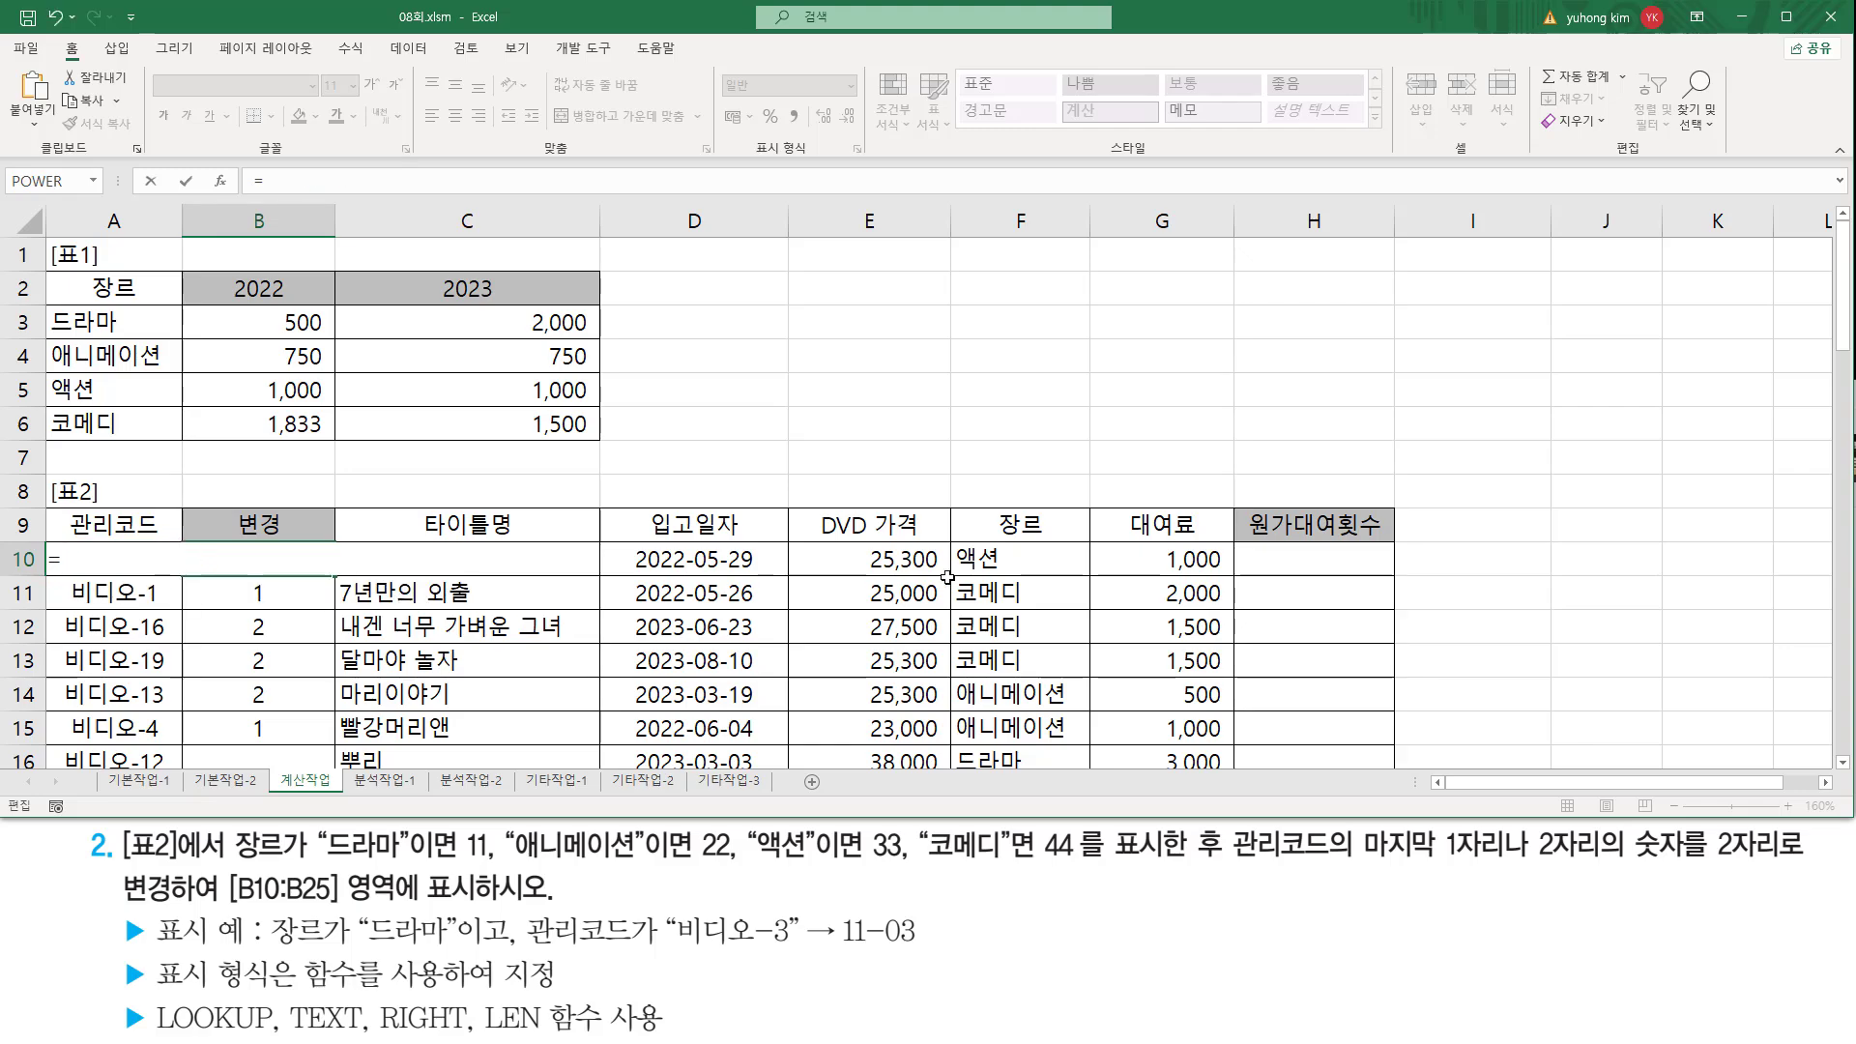
type("f")
key("BackSpace")
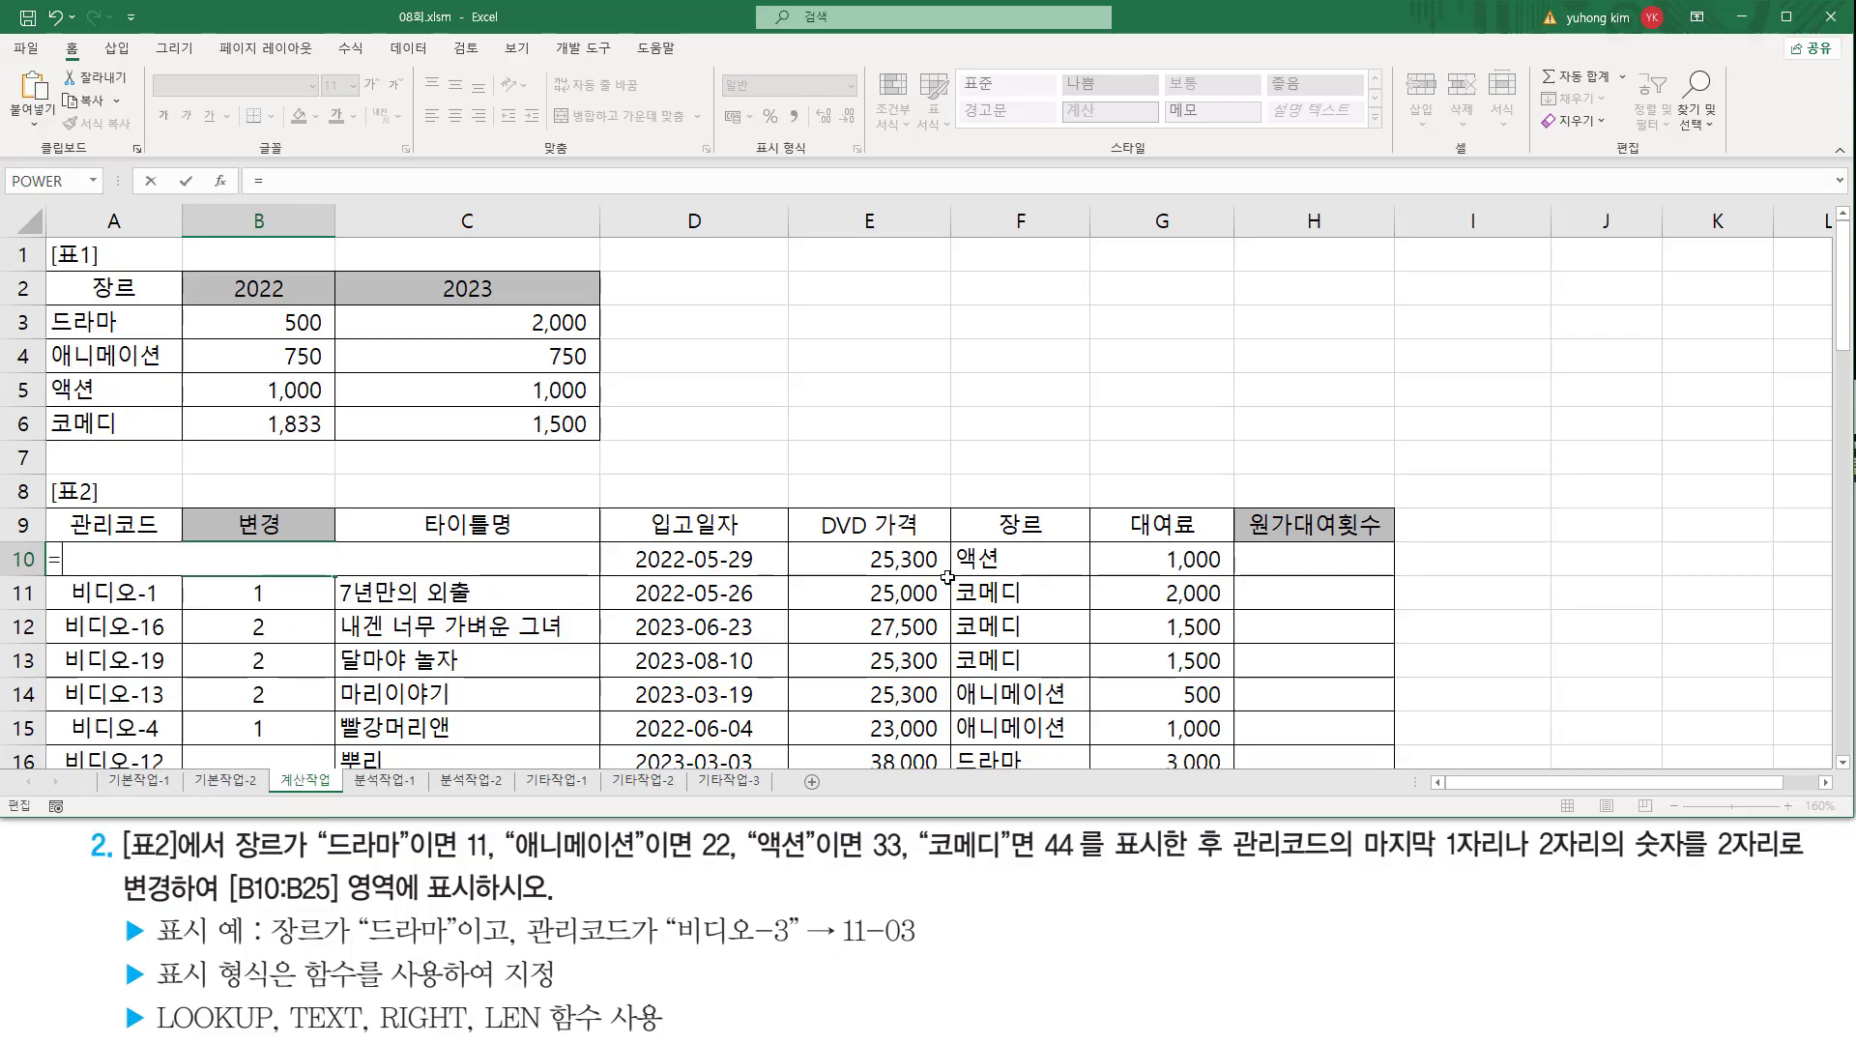
type("righ")
key("Tab")
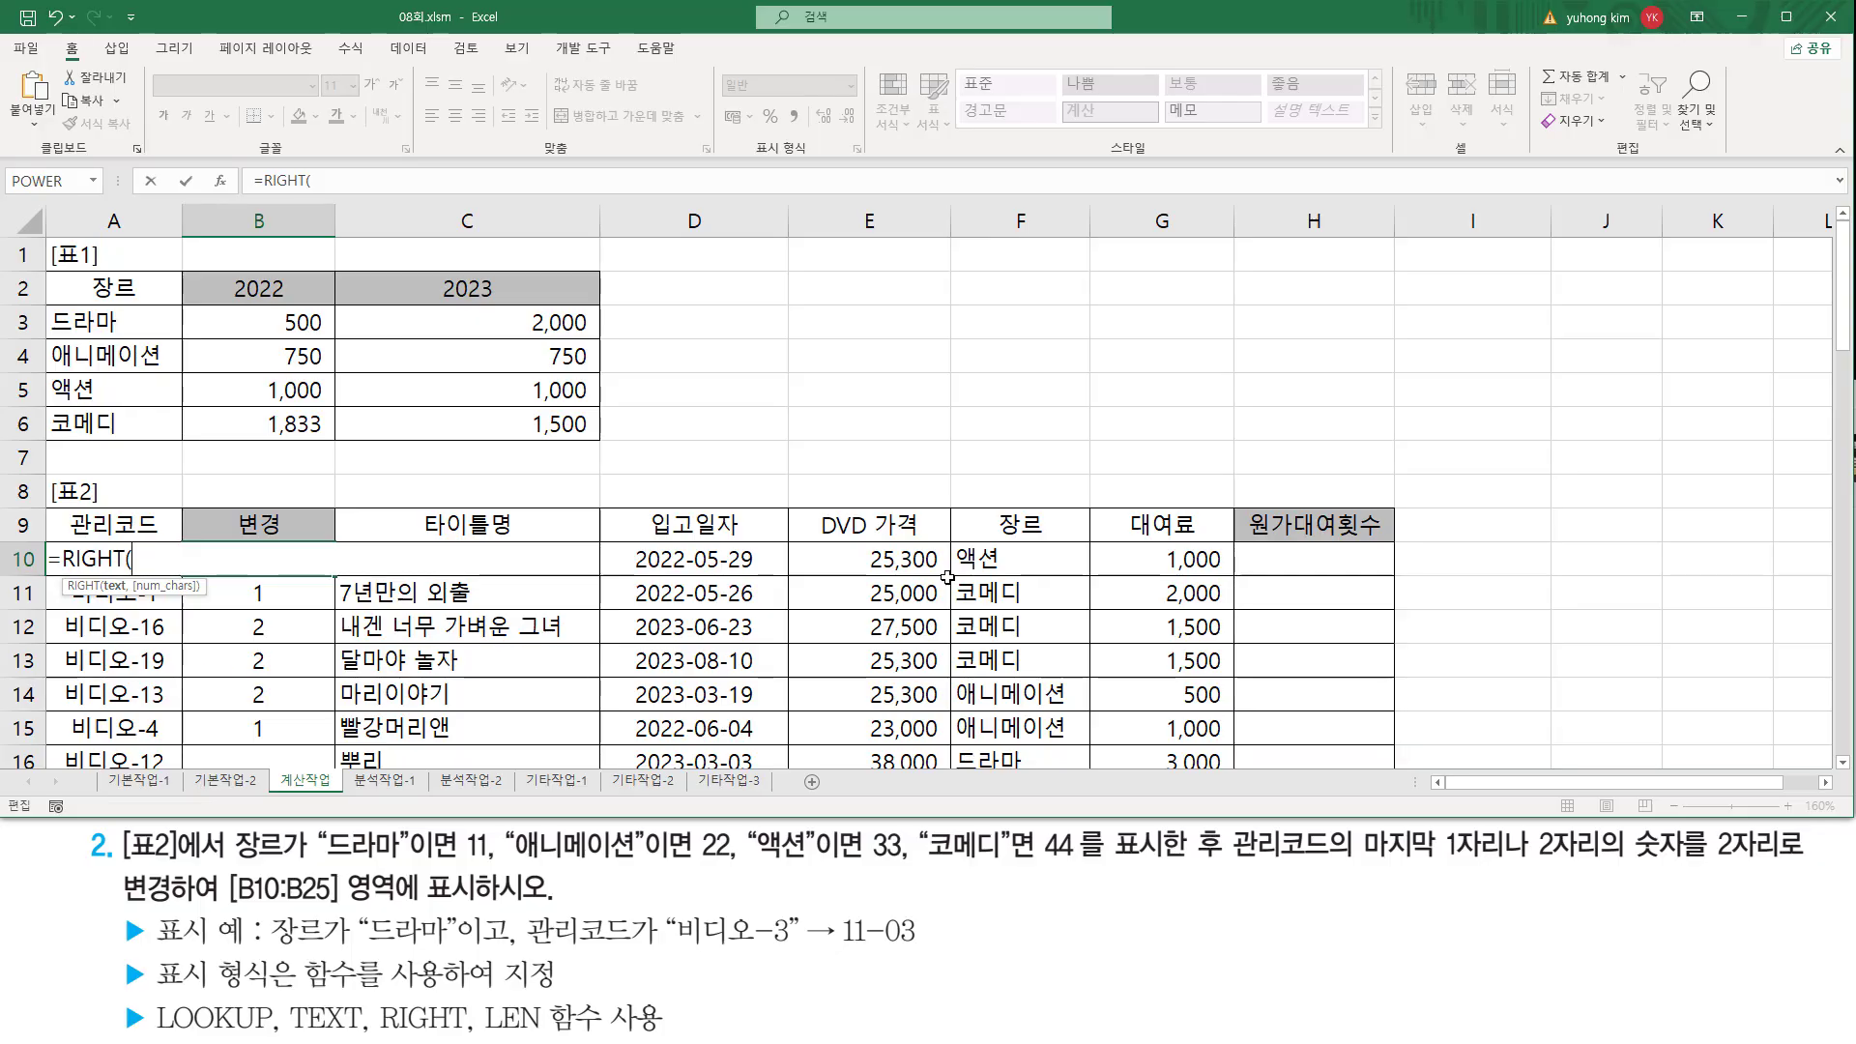
key("Left")
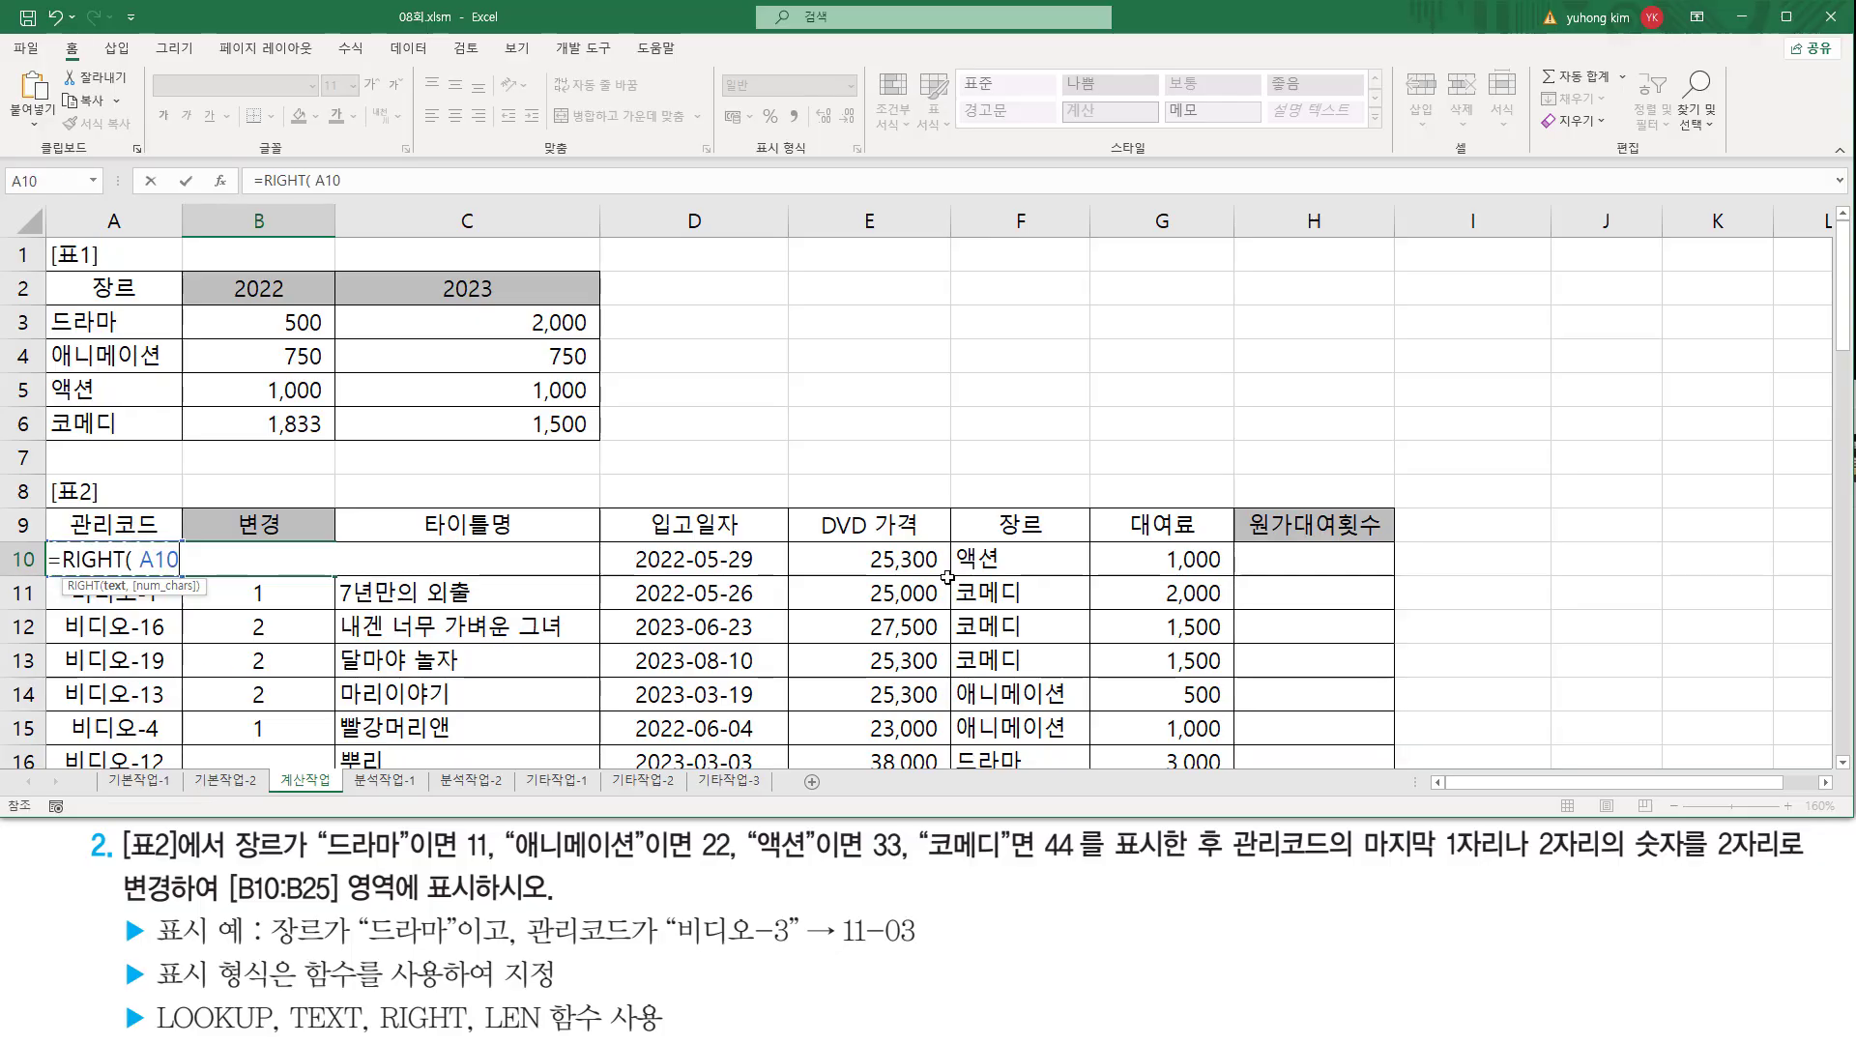
type(", ")
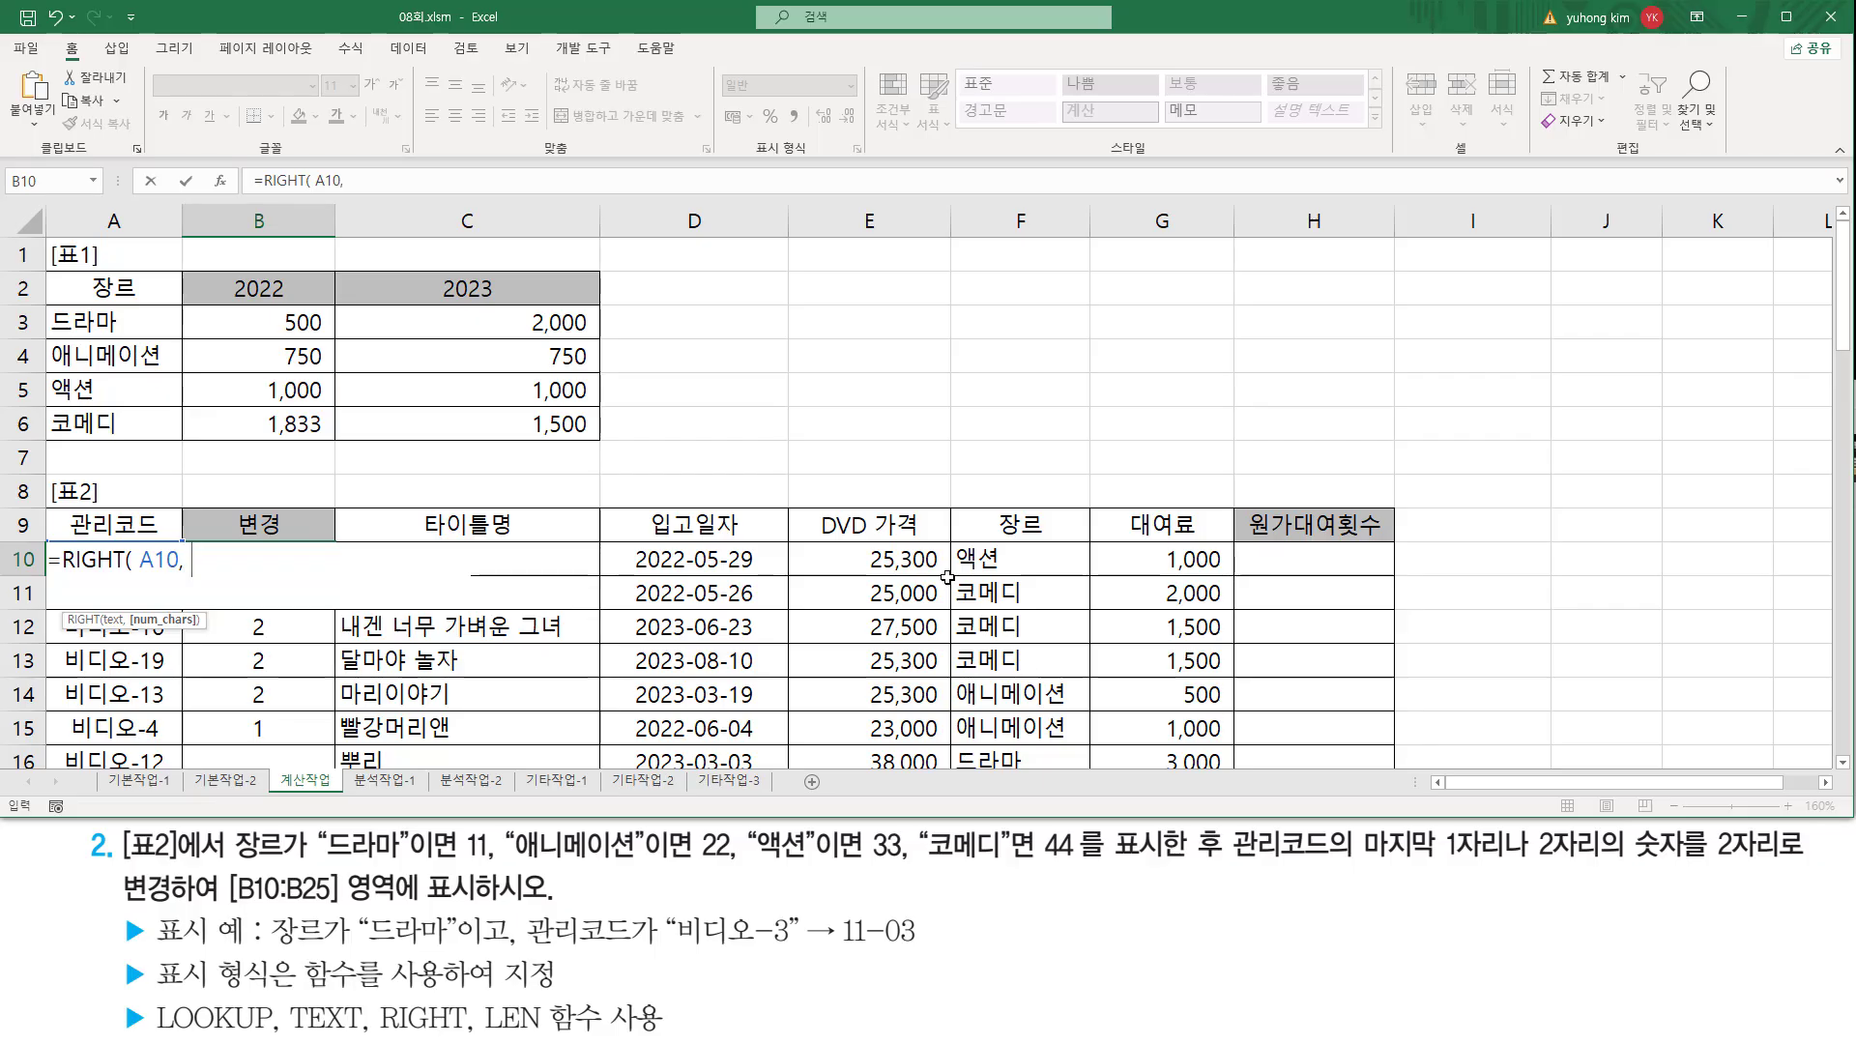
type("LEN( A10 ) -4")
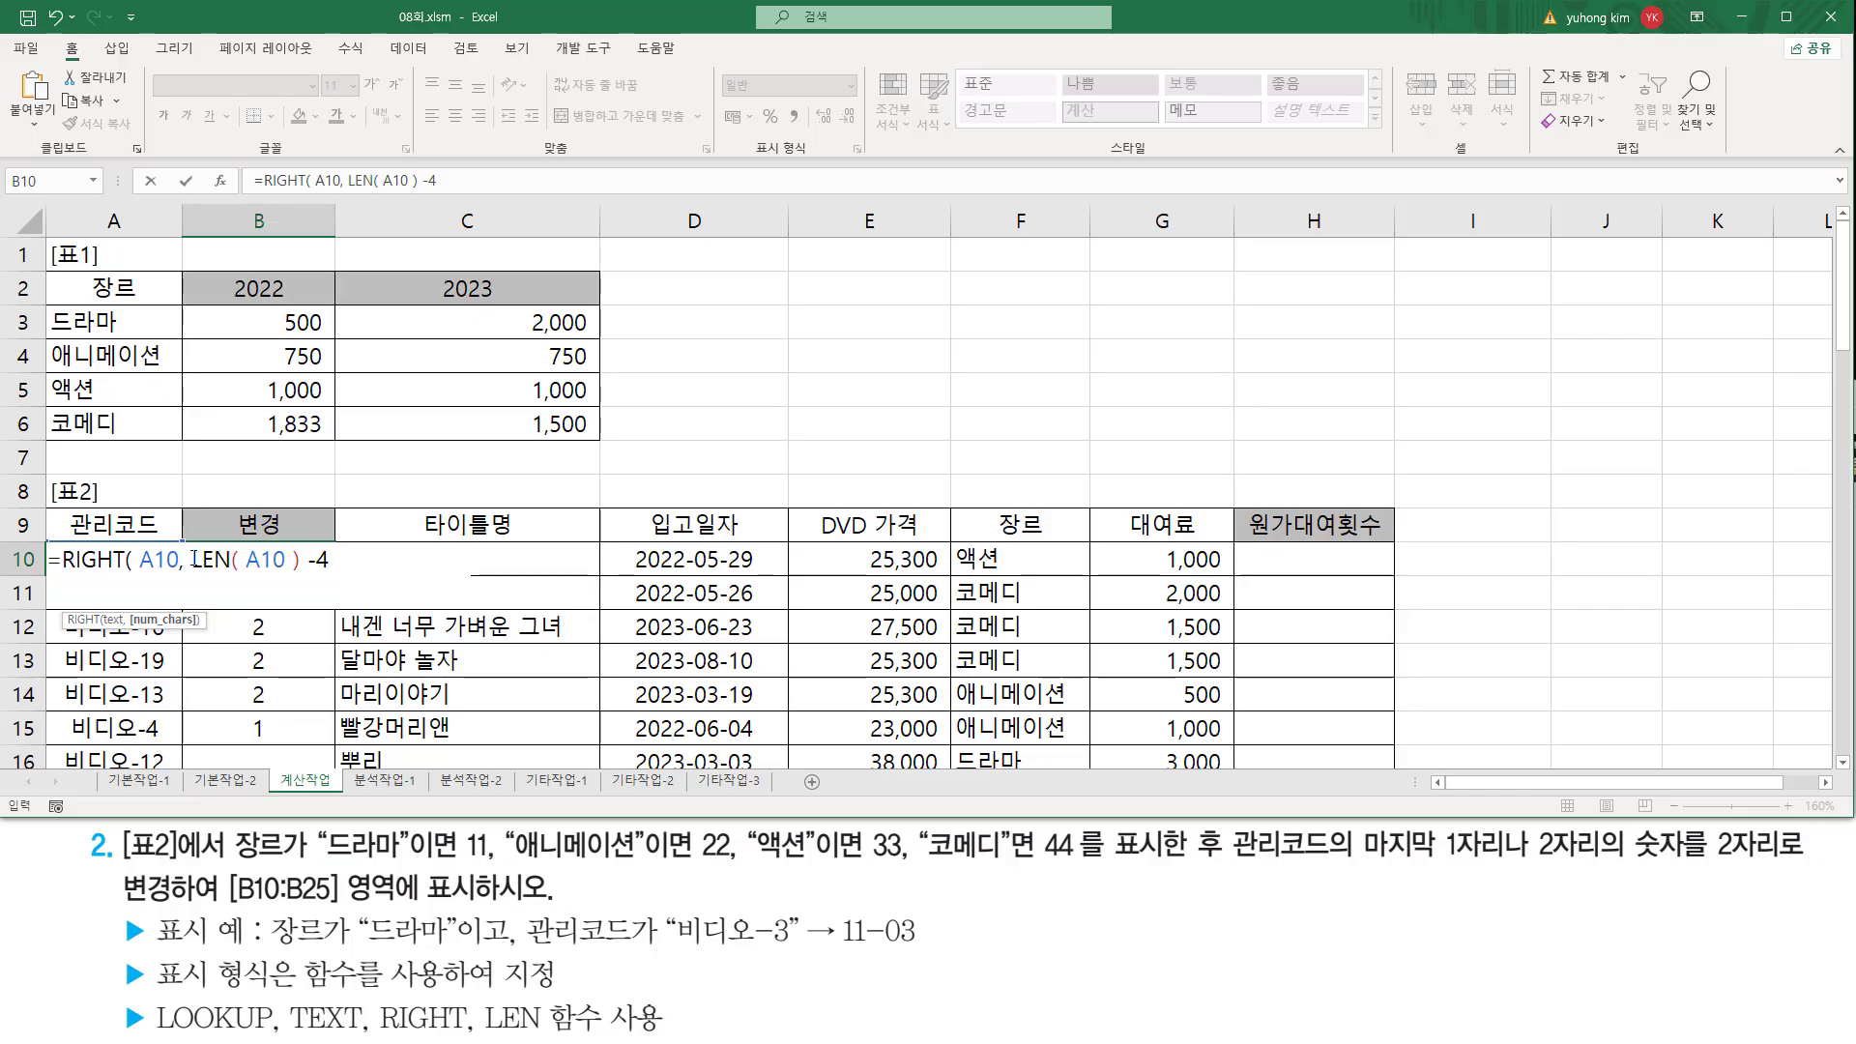
left_click_drag(192, 559, 390, 558)
left_click(365, 557)
type(")")
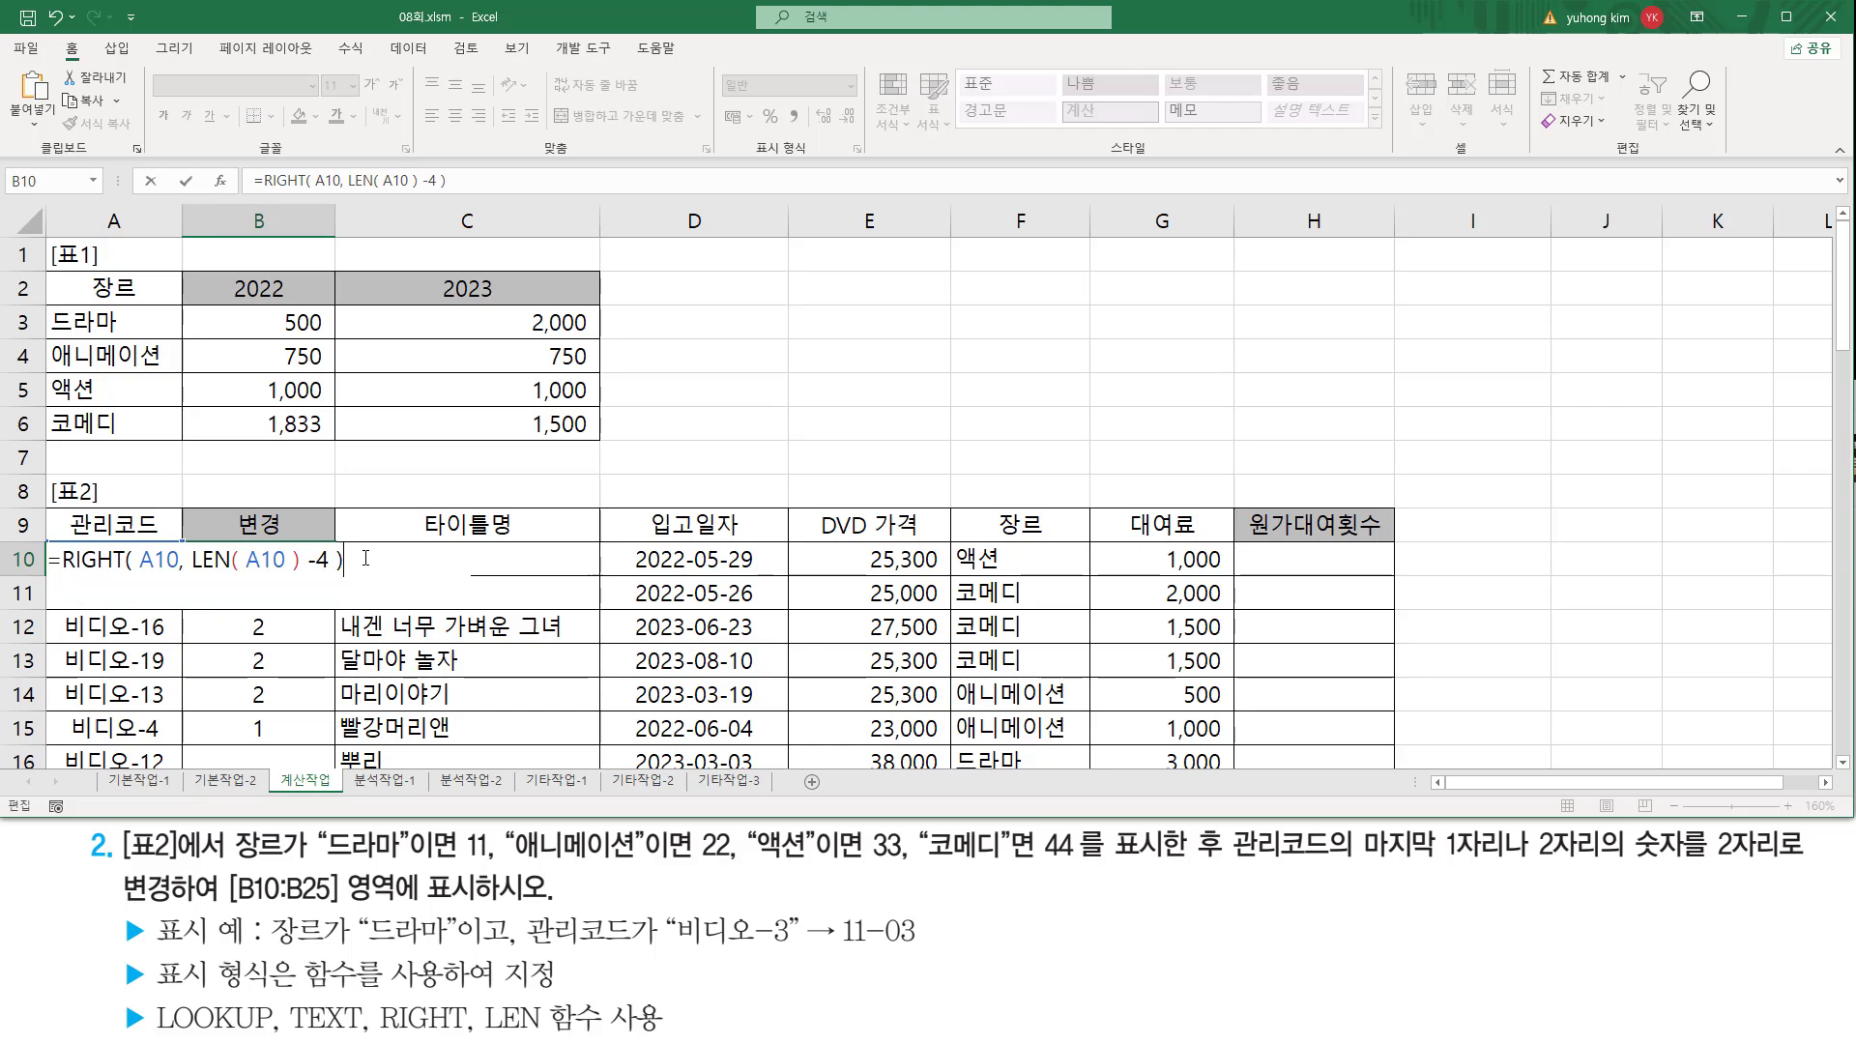
key("shift+Left")
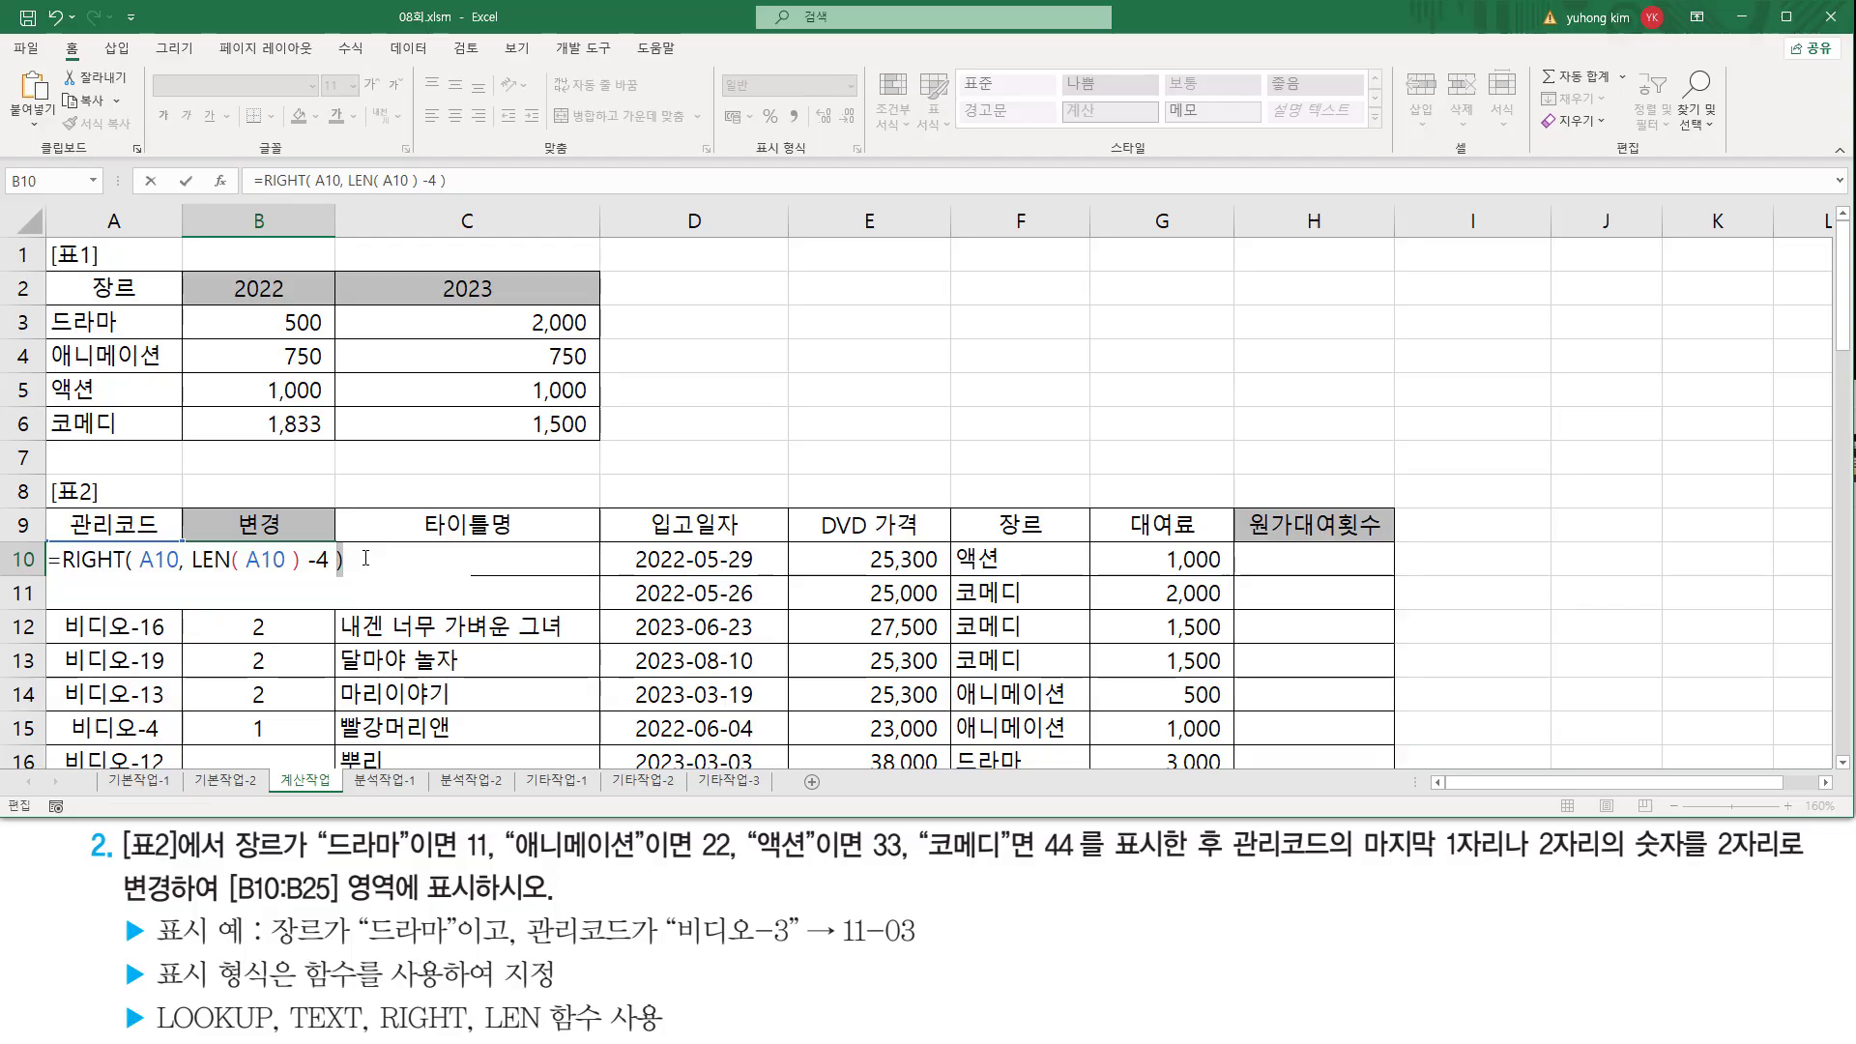
key("Return")
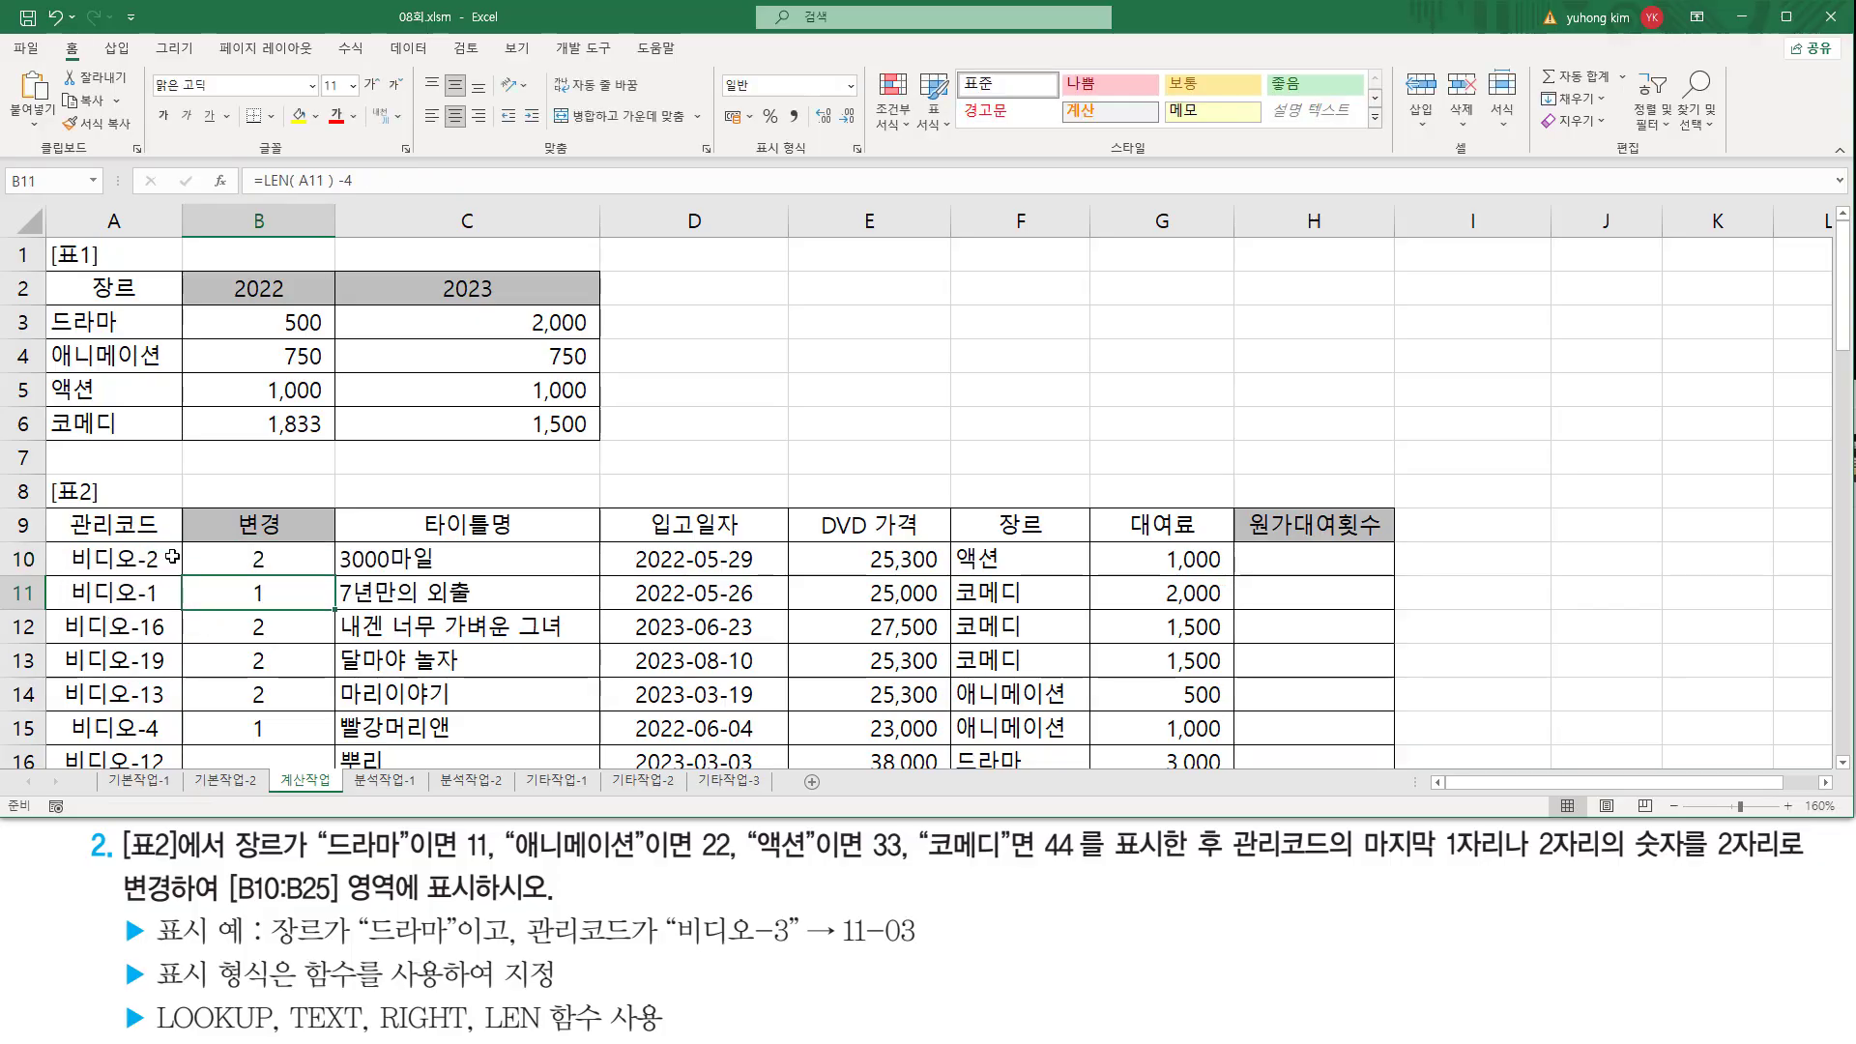
Step: Fill the RIGHT formula from B10 down to B15
mouse_move(146, 542)
left_mouse_down()
mouse_move(159, 573)
mouse_move(264, 571)
mouse_move(329, 658)
mouse_move(319, 740)
left_mouse_up()
key("Escape")
left_click(308, 562)
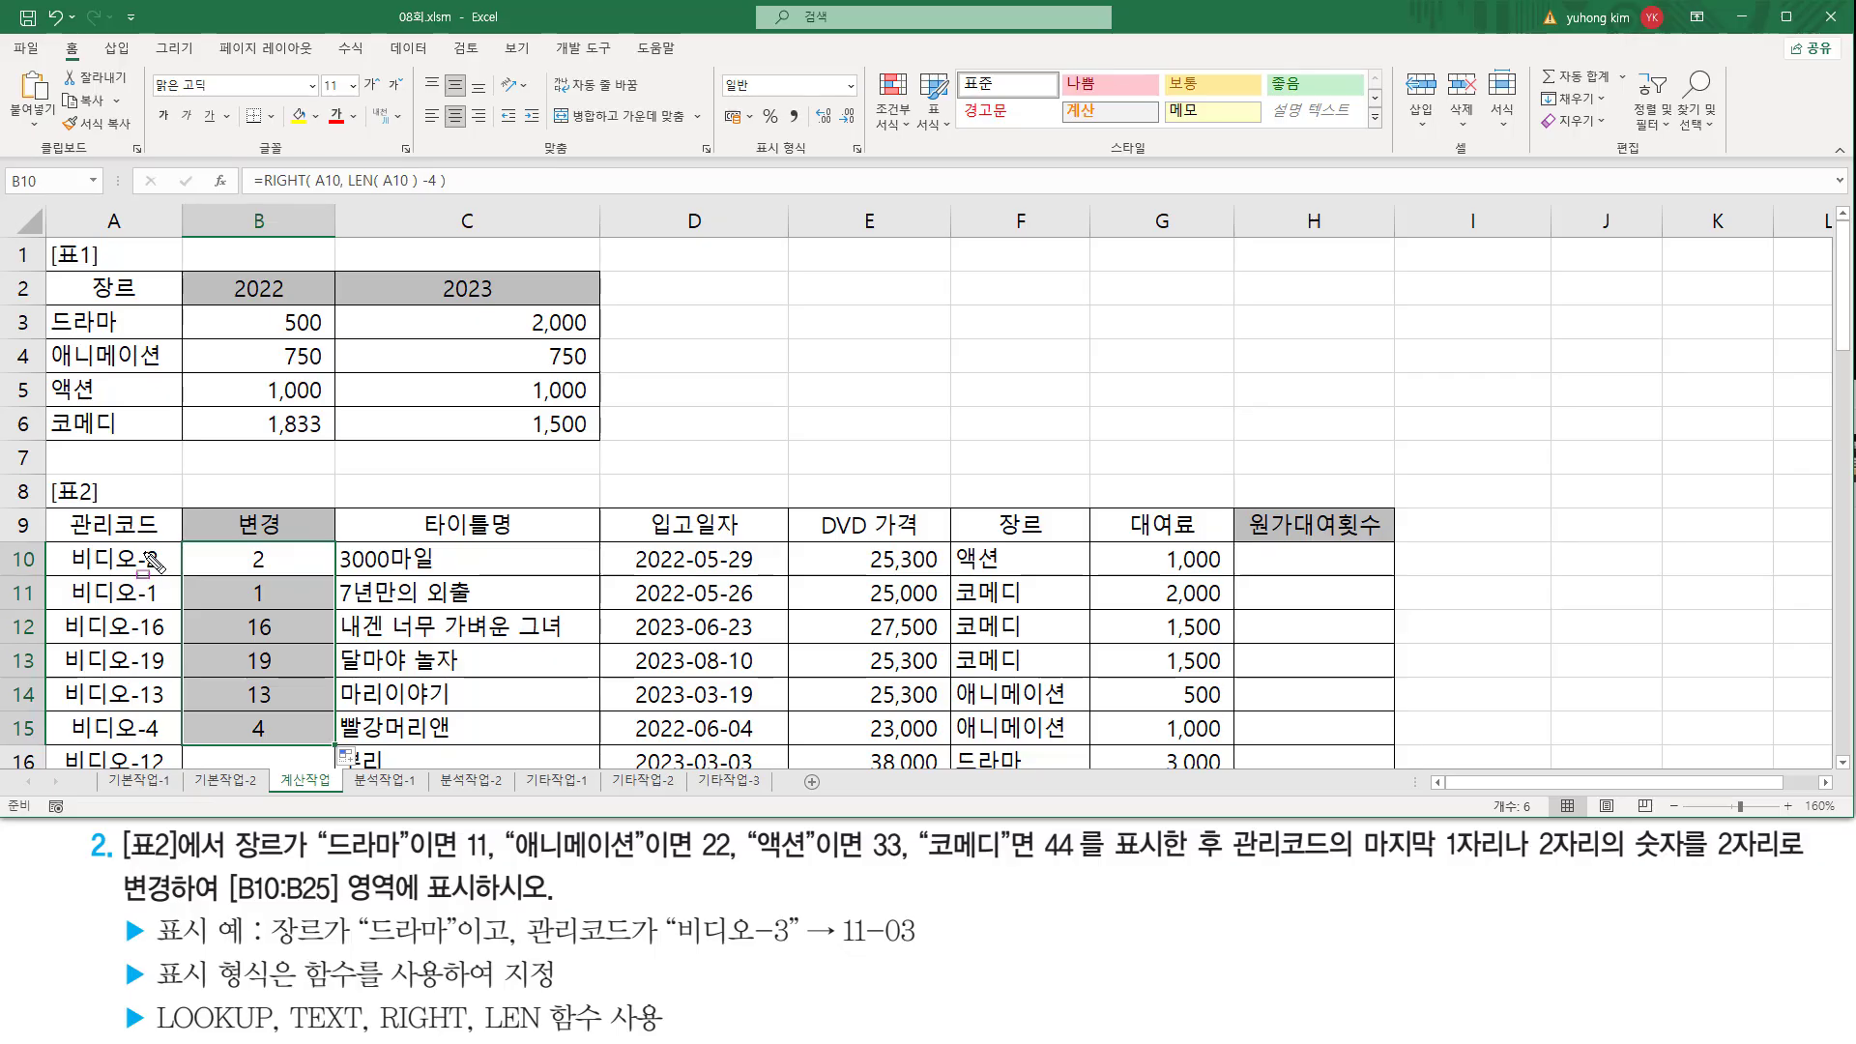
Step: Compare the extracted digits in B10:B15 with the trailing digits of the 관리코드 values in A10:A15
left_click_drag(145, 545, 162, 607)
left_click_drag(242, 543, 269, 608)
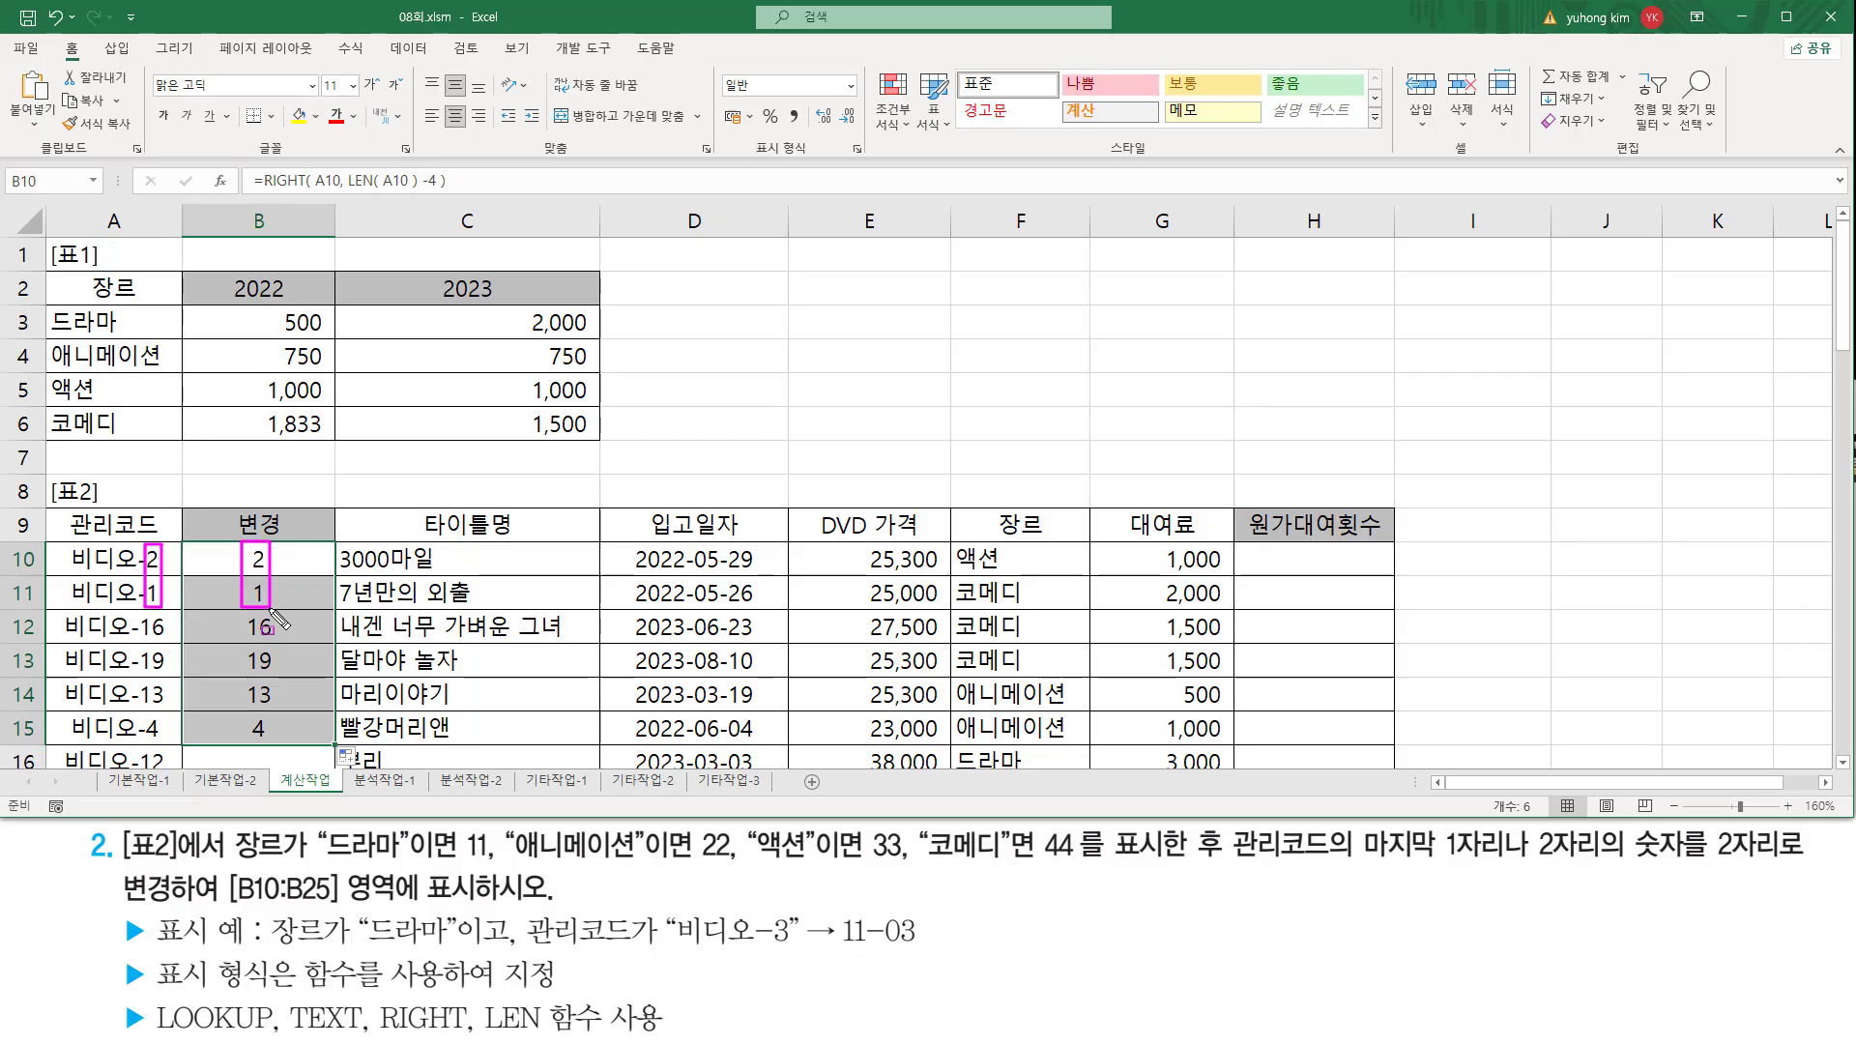
mouse_move(145, 712)
left_mouse_down()
mouse_move(161, 743)
mouse_move(271, 747)
left_mouse_up()
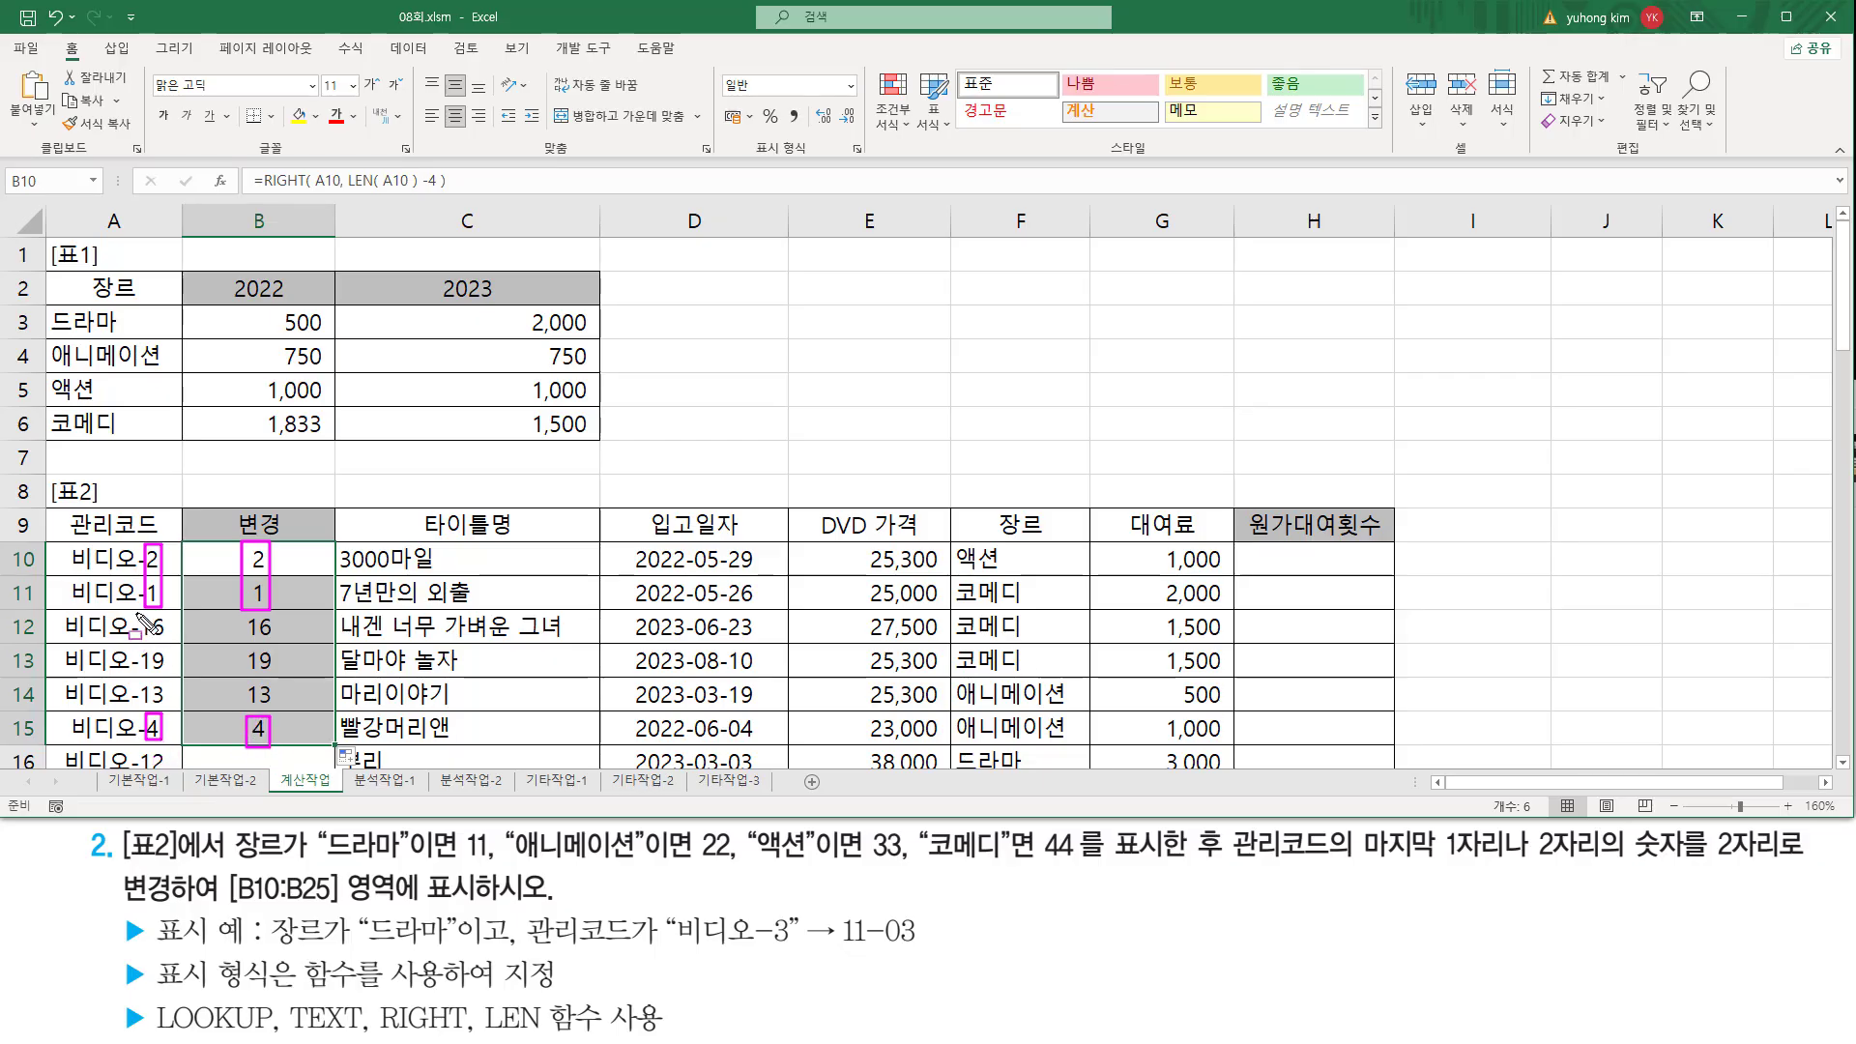
left_click_drag(137, 613, 166, 711)
left_click_drag(241, 612, 279, 705)
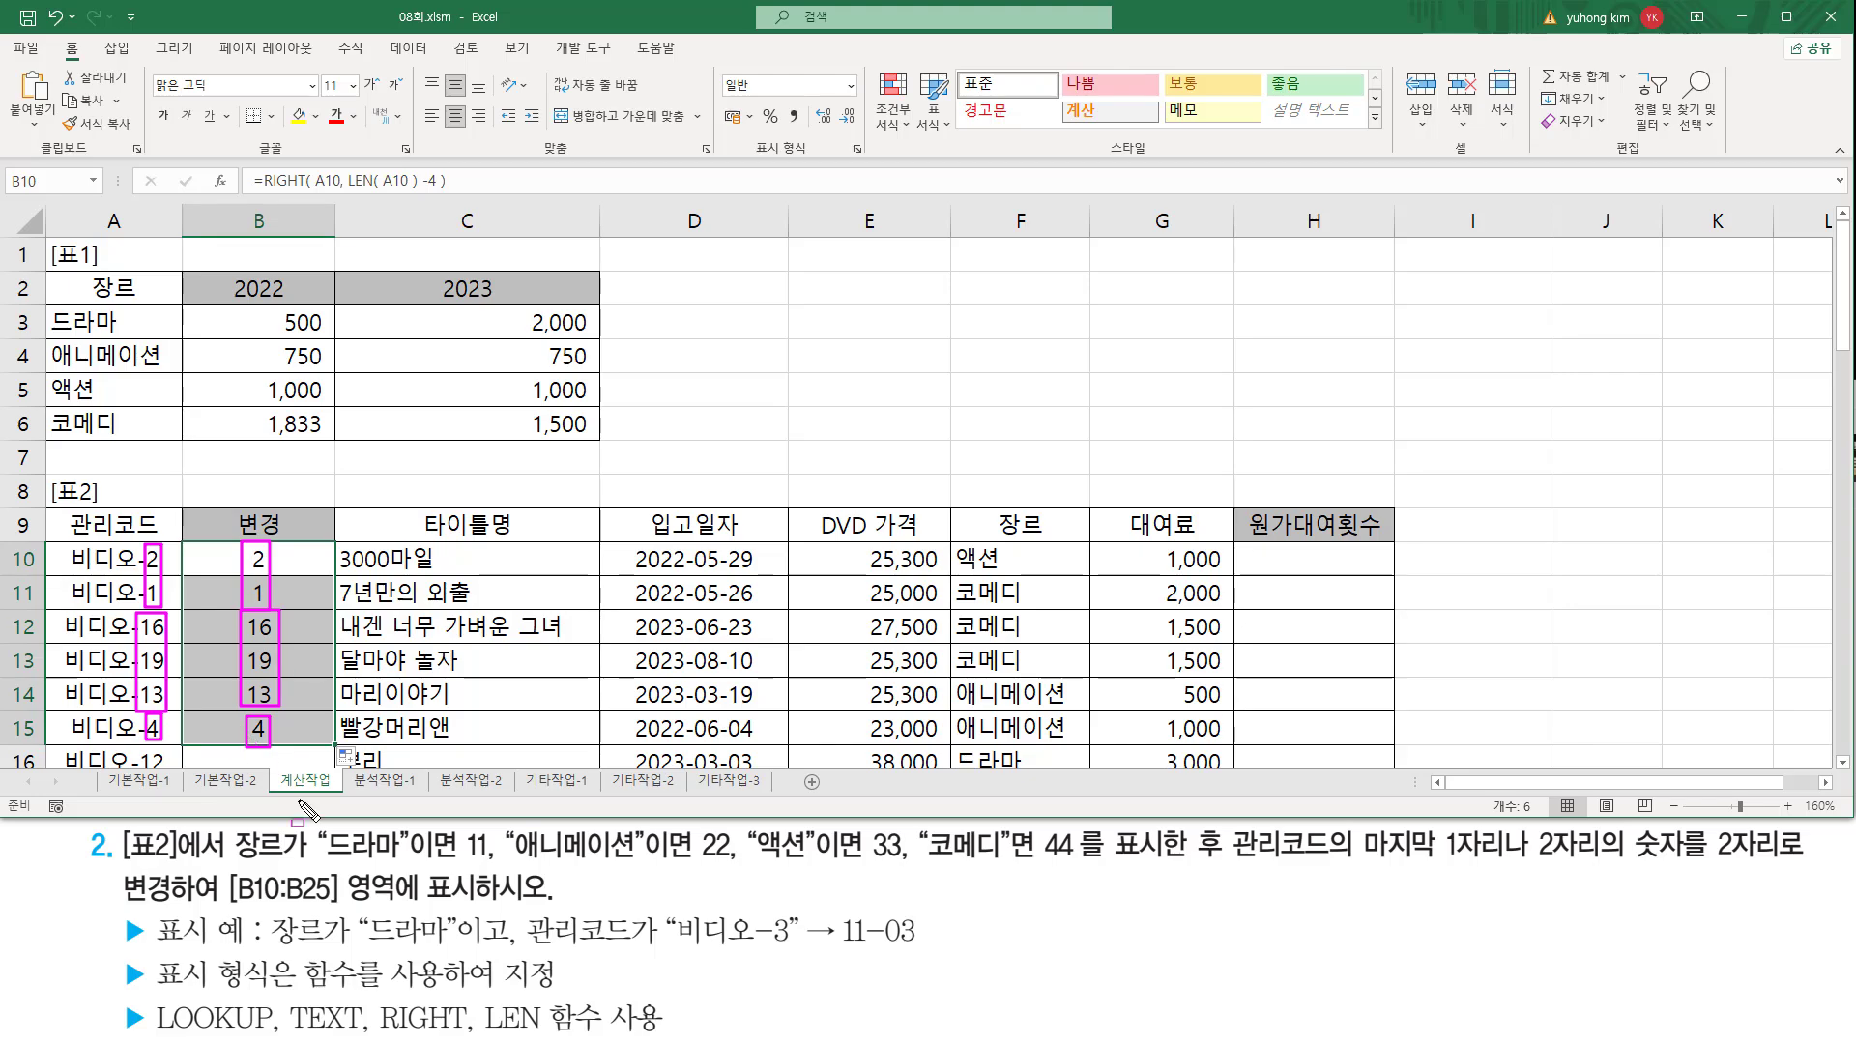
Step: Review the task's two-digit display requirement, its example code and the instruction to set the display format with a function
left_click_drag(770, 947, 790, 947)
left_click_drag(884, 910, 914, 949)
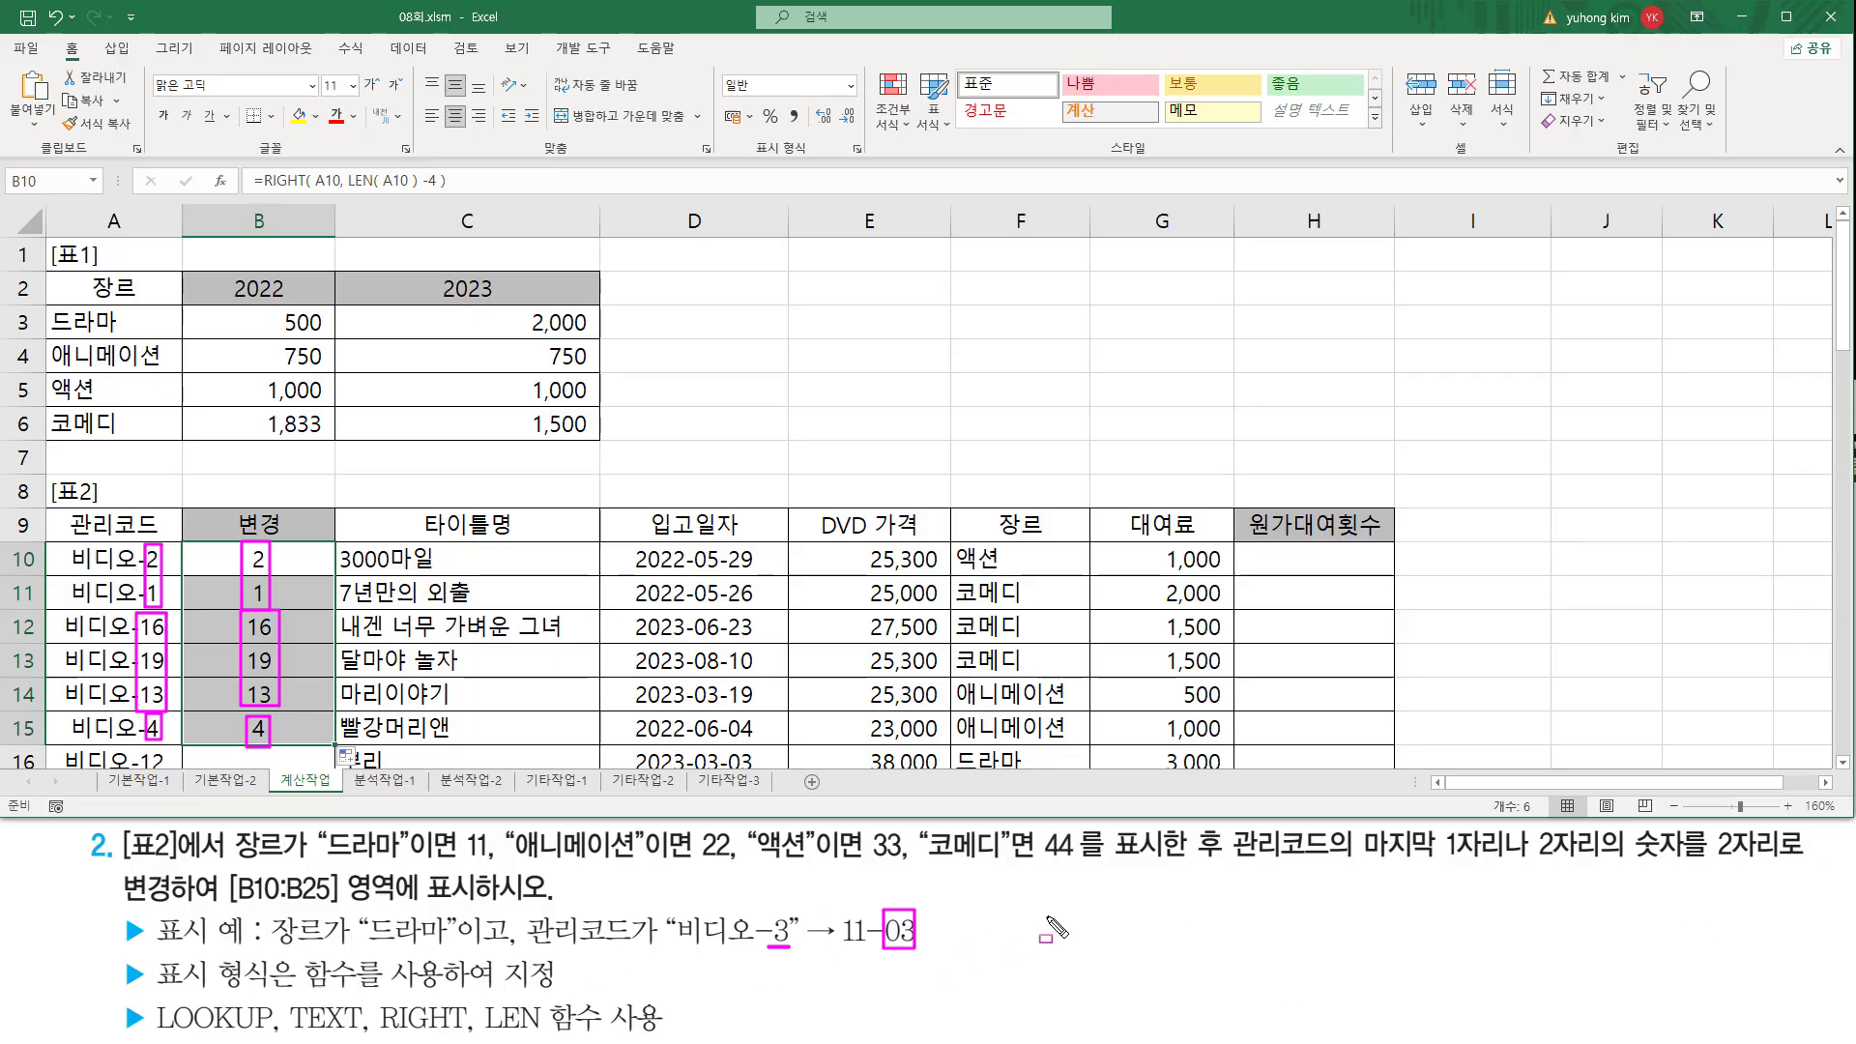
left_click_drag(1231, 866, 1810, 875)
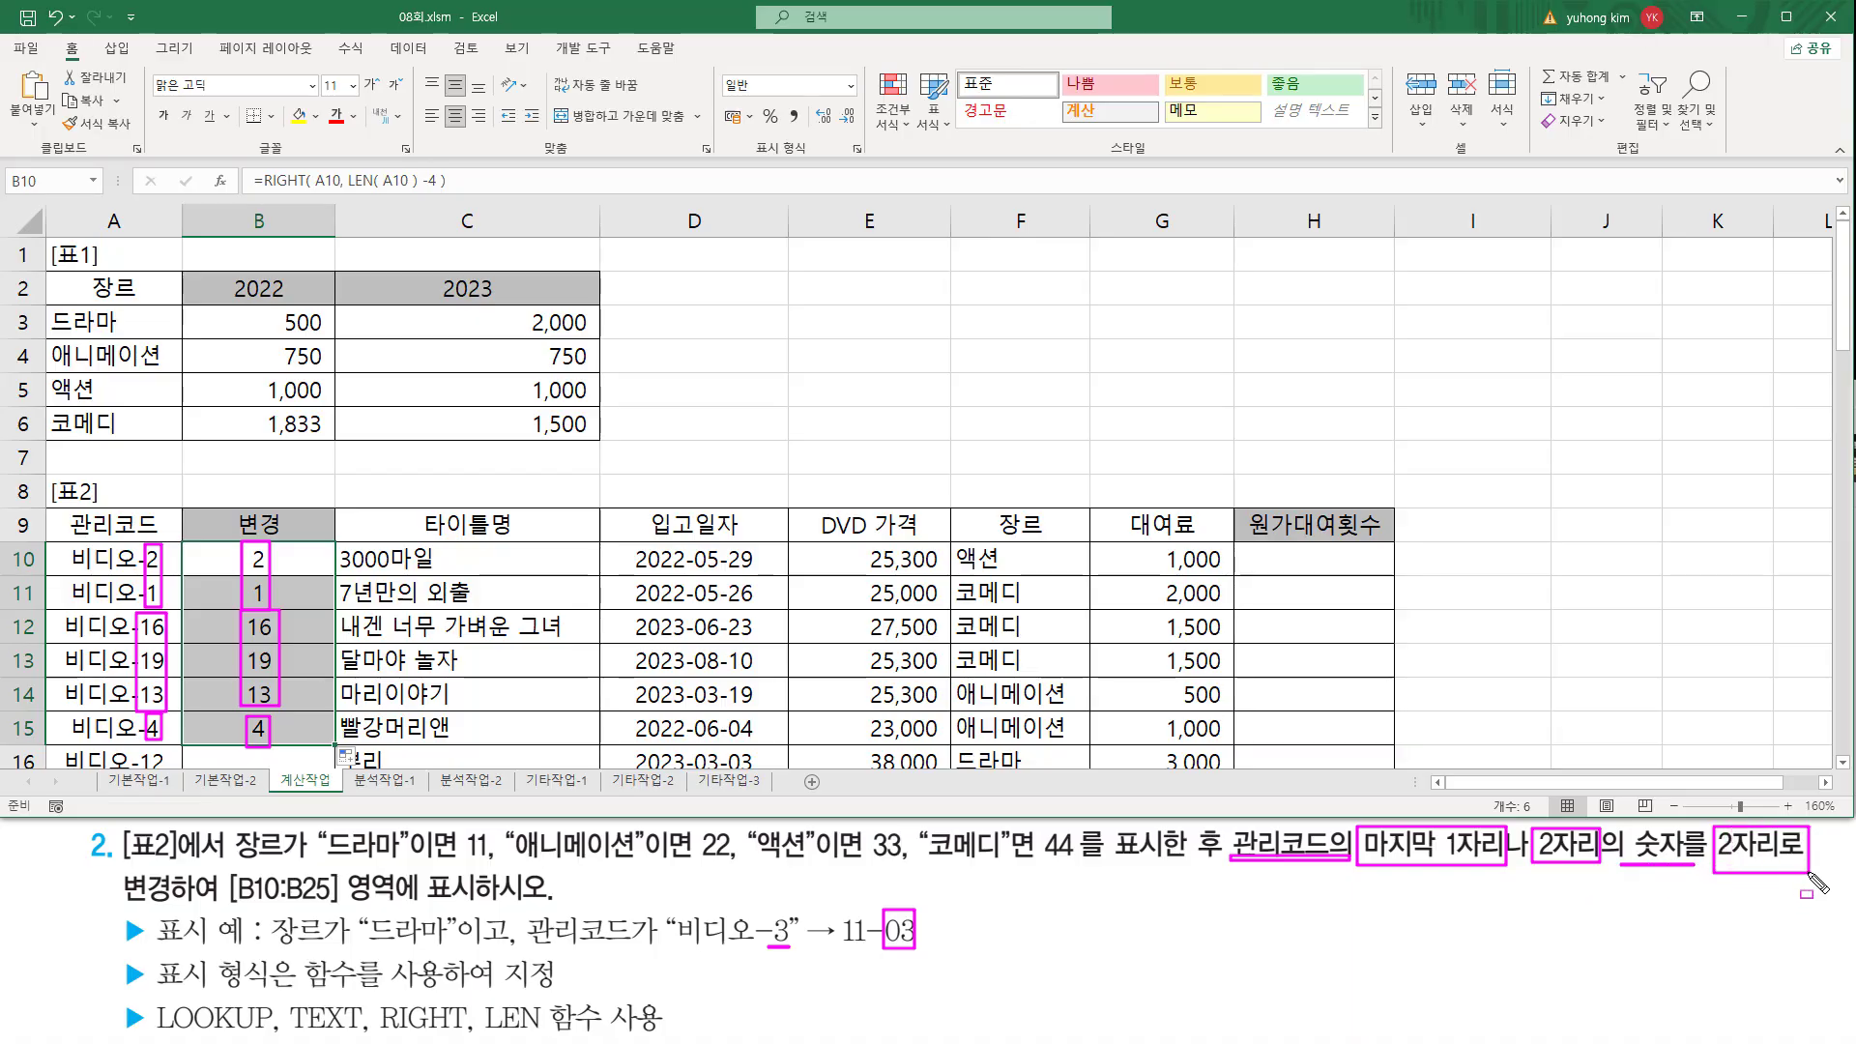
left_click_drag(116, 902, 203, 902)
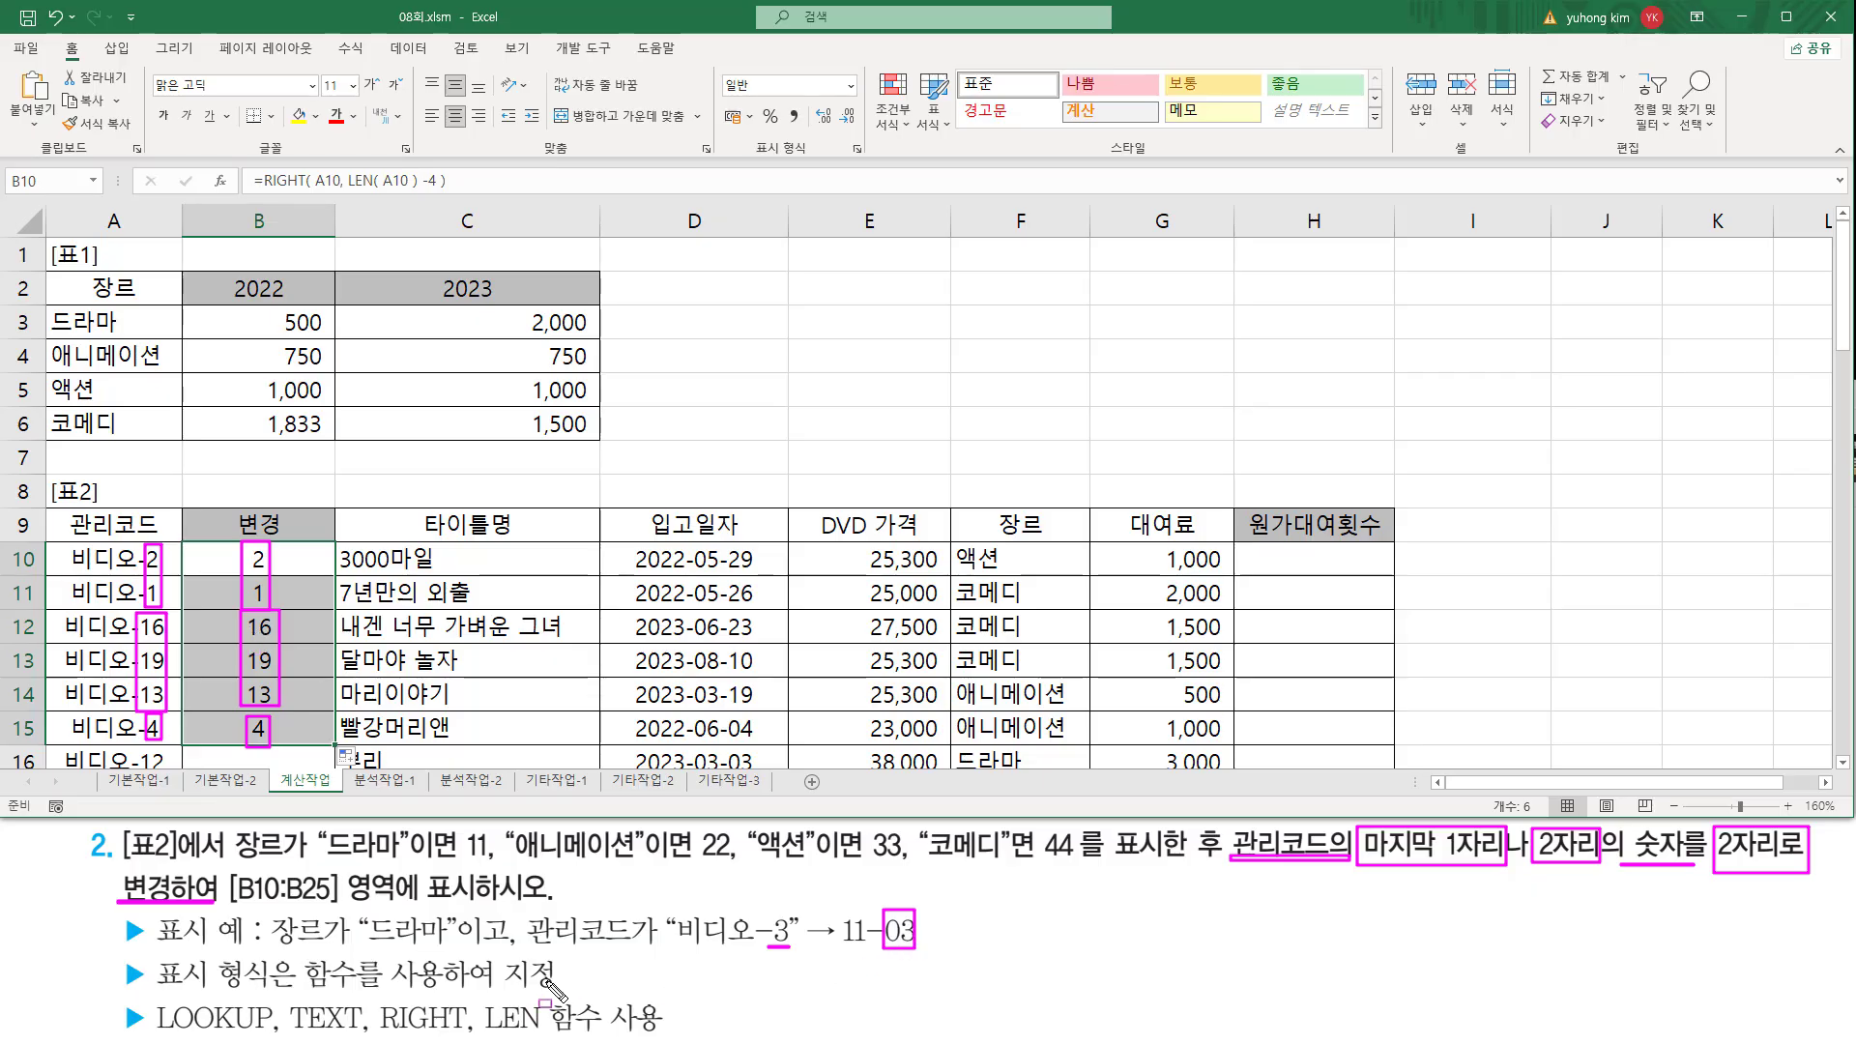
mouse_move(153, 950)
left_mouse_down()
mouse_move(172, 991)
mouse_move(582, 993)
left_mouse_up()
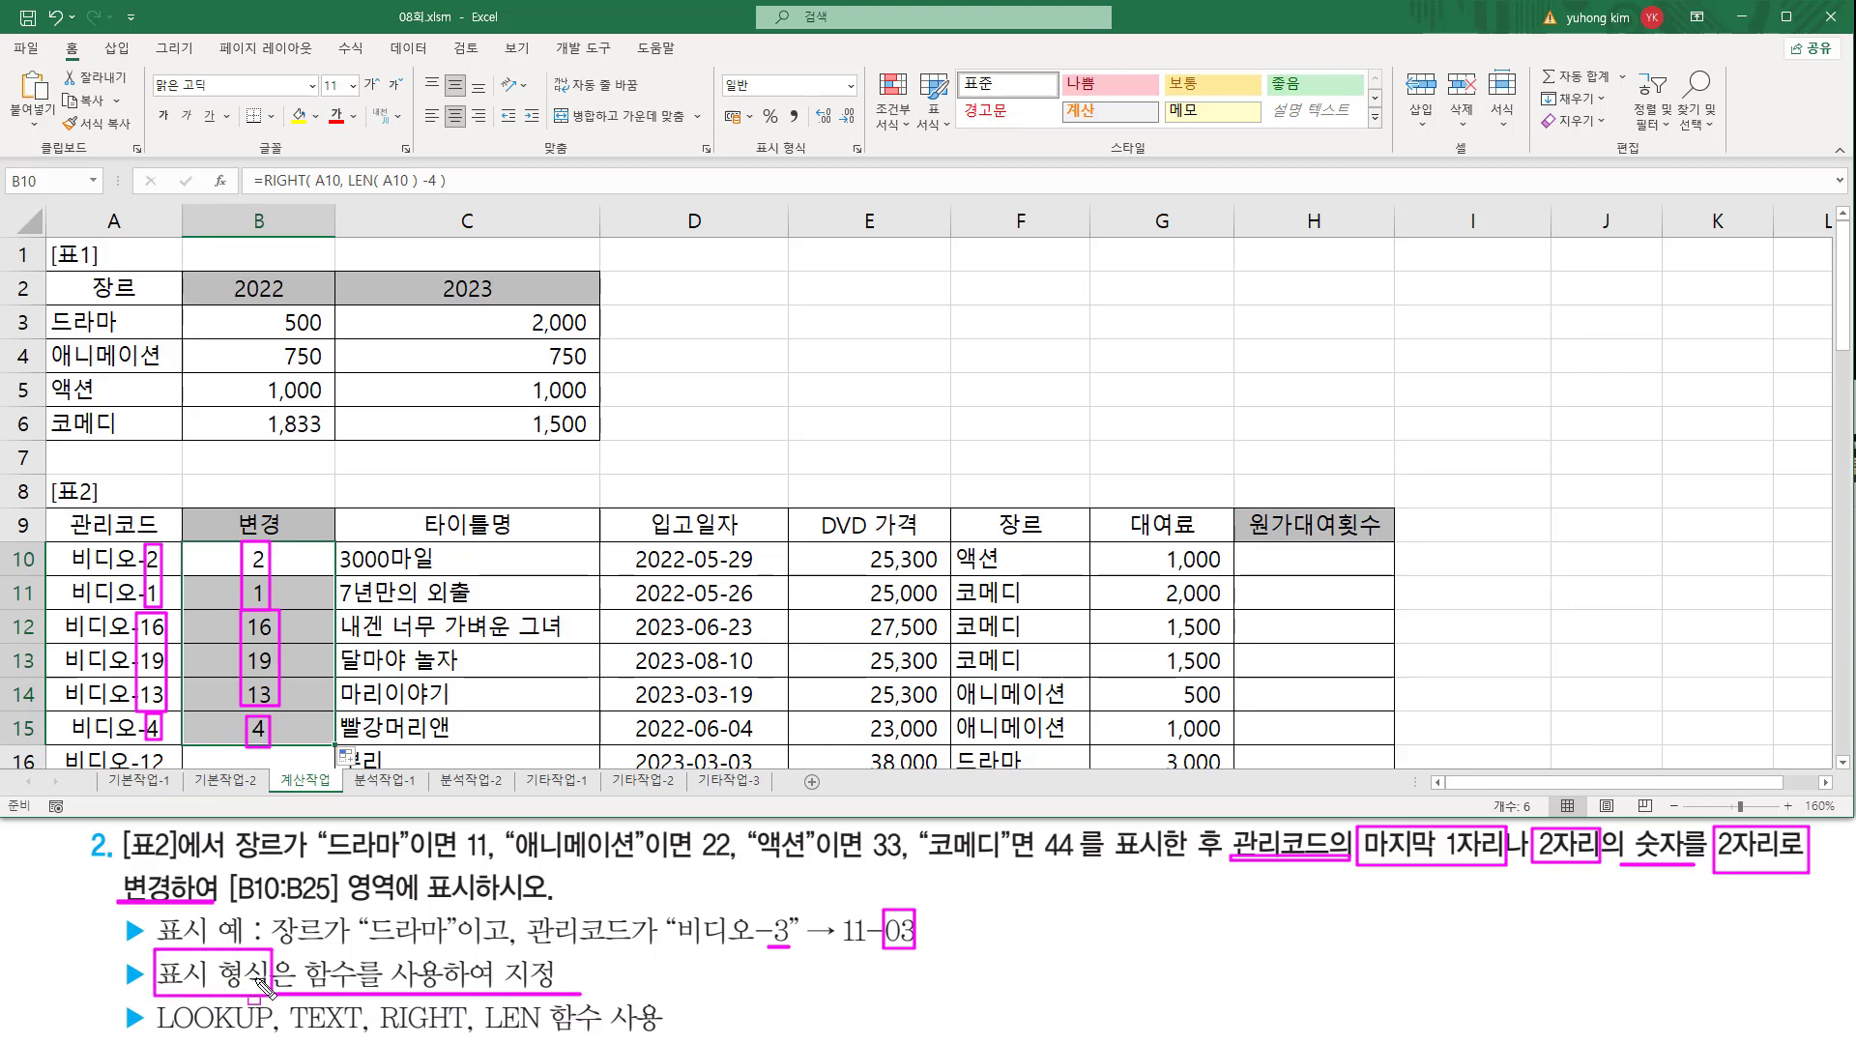
mouse_move(281, 1006)
left_mouse_down()
mouse_move(301, 1031)
mouse_move(367, 1040)
left_mouse_up()
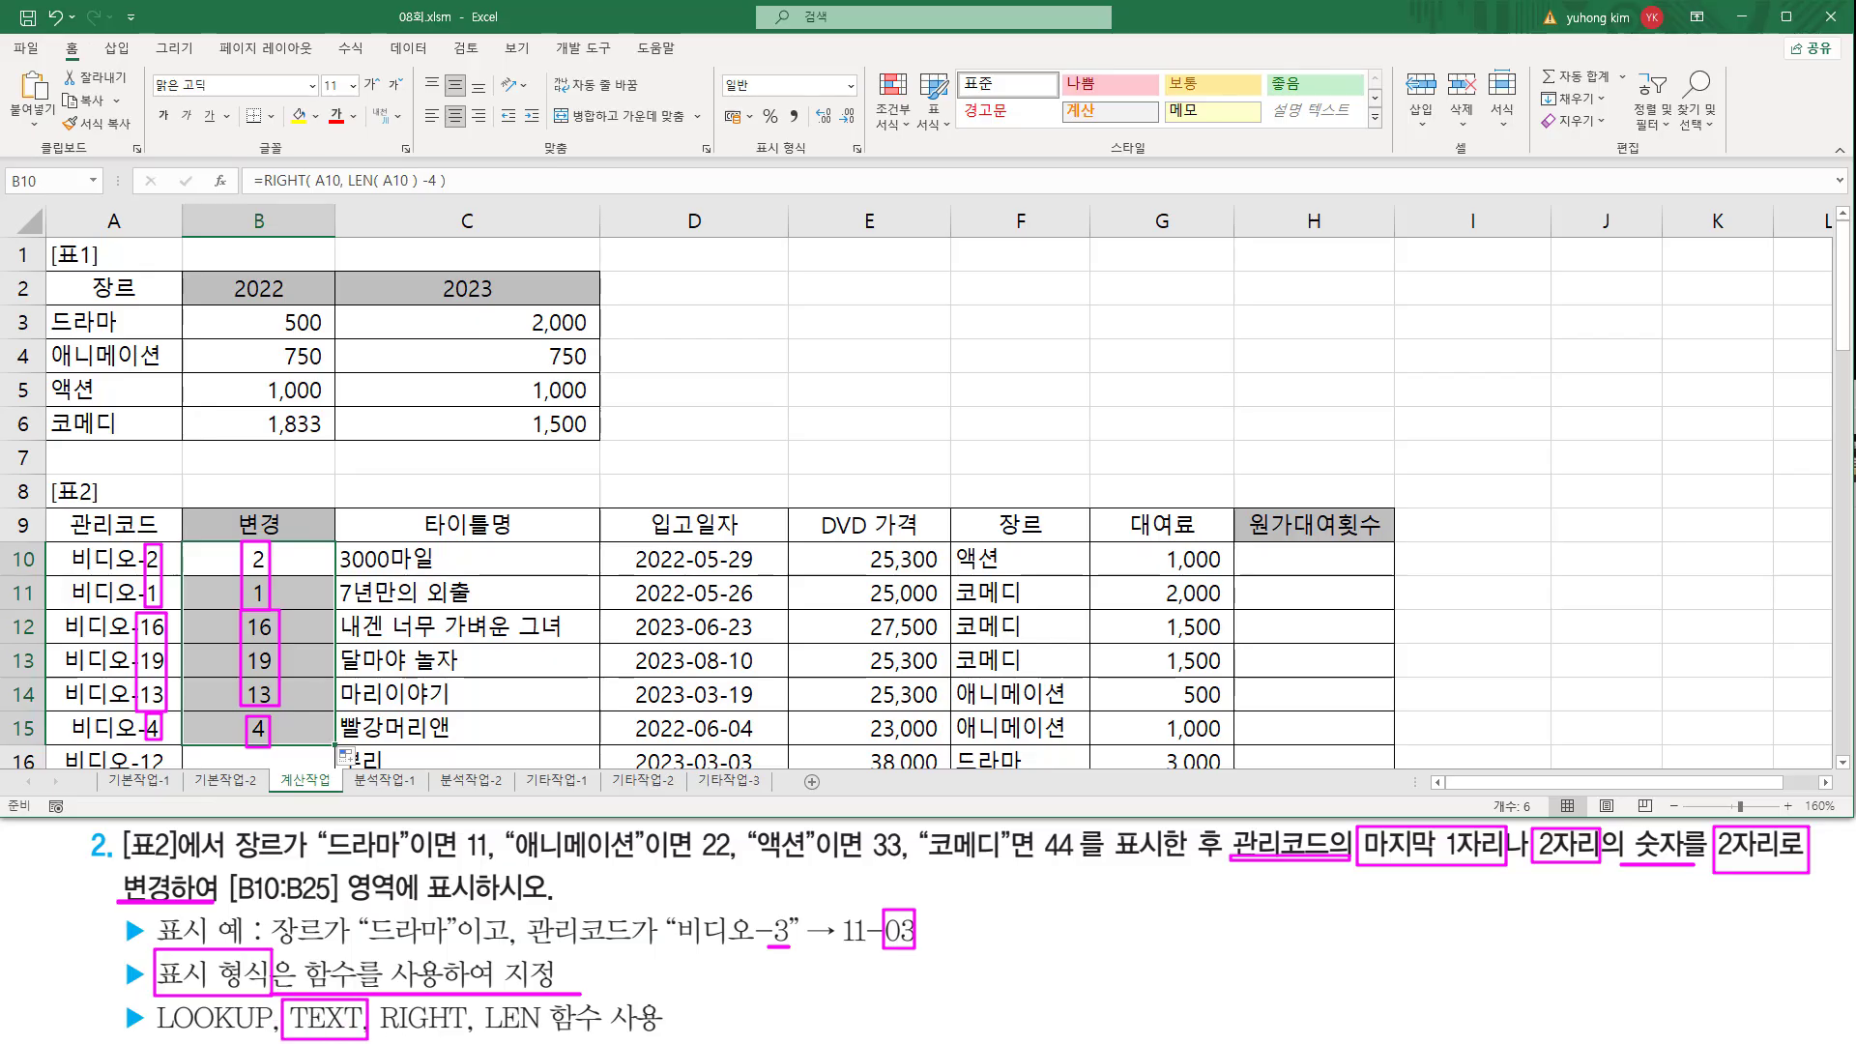
Step: Enter the TEXT function's syntax as a note in E2: text( 인수, "형식" )
left_click(851, 287)
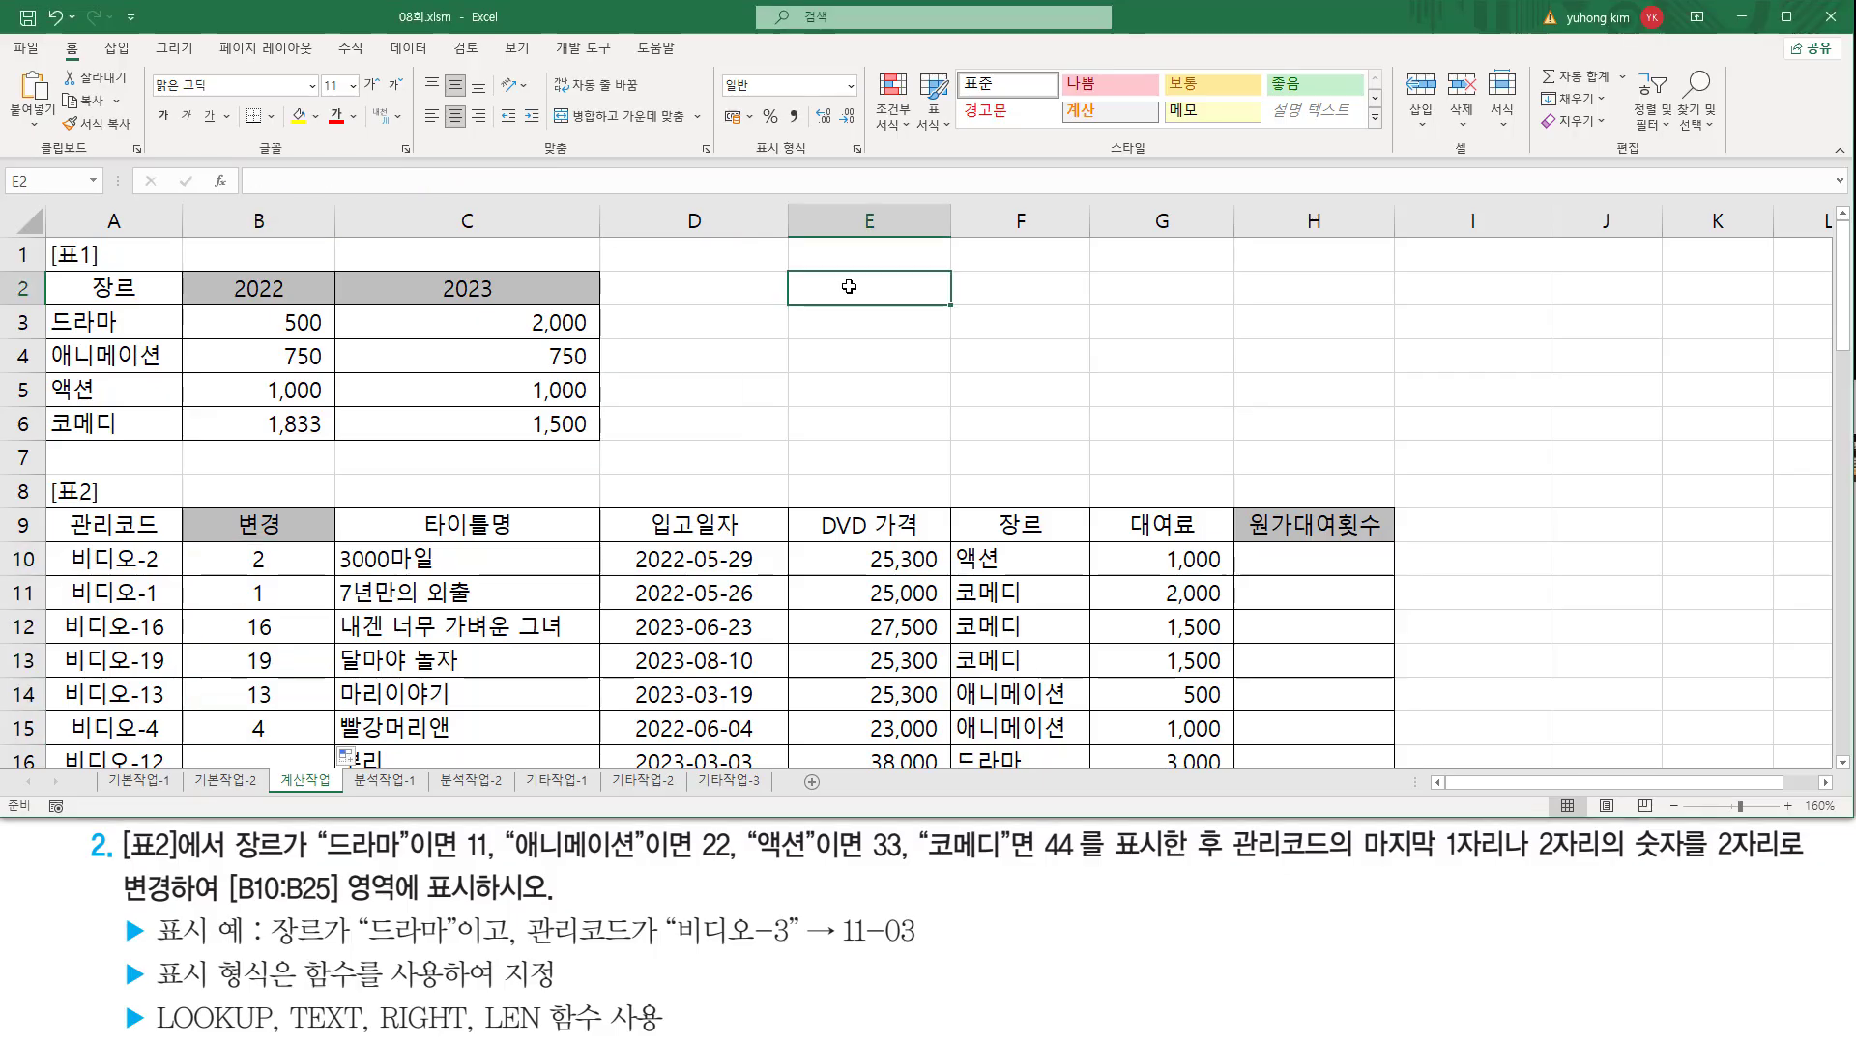
type("text")
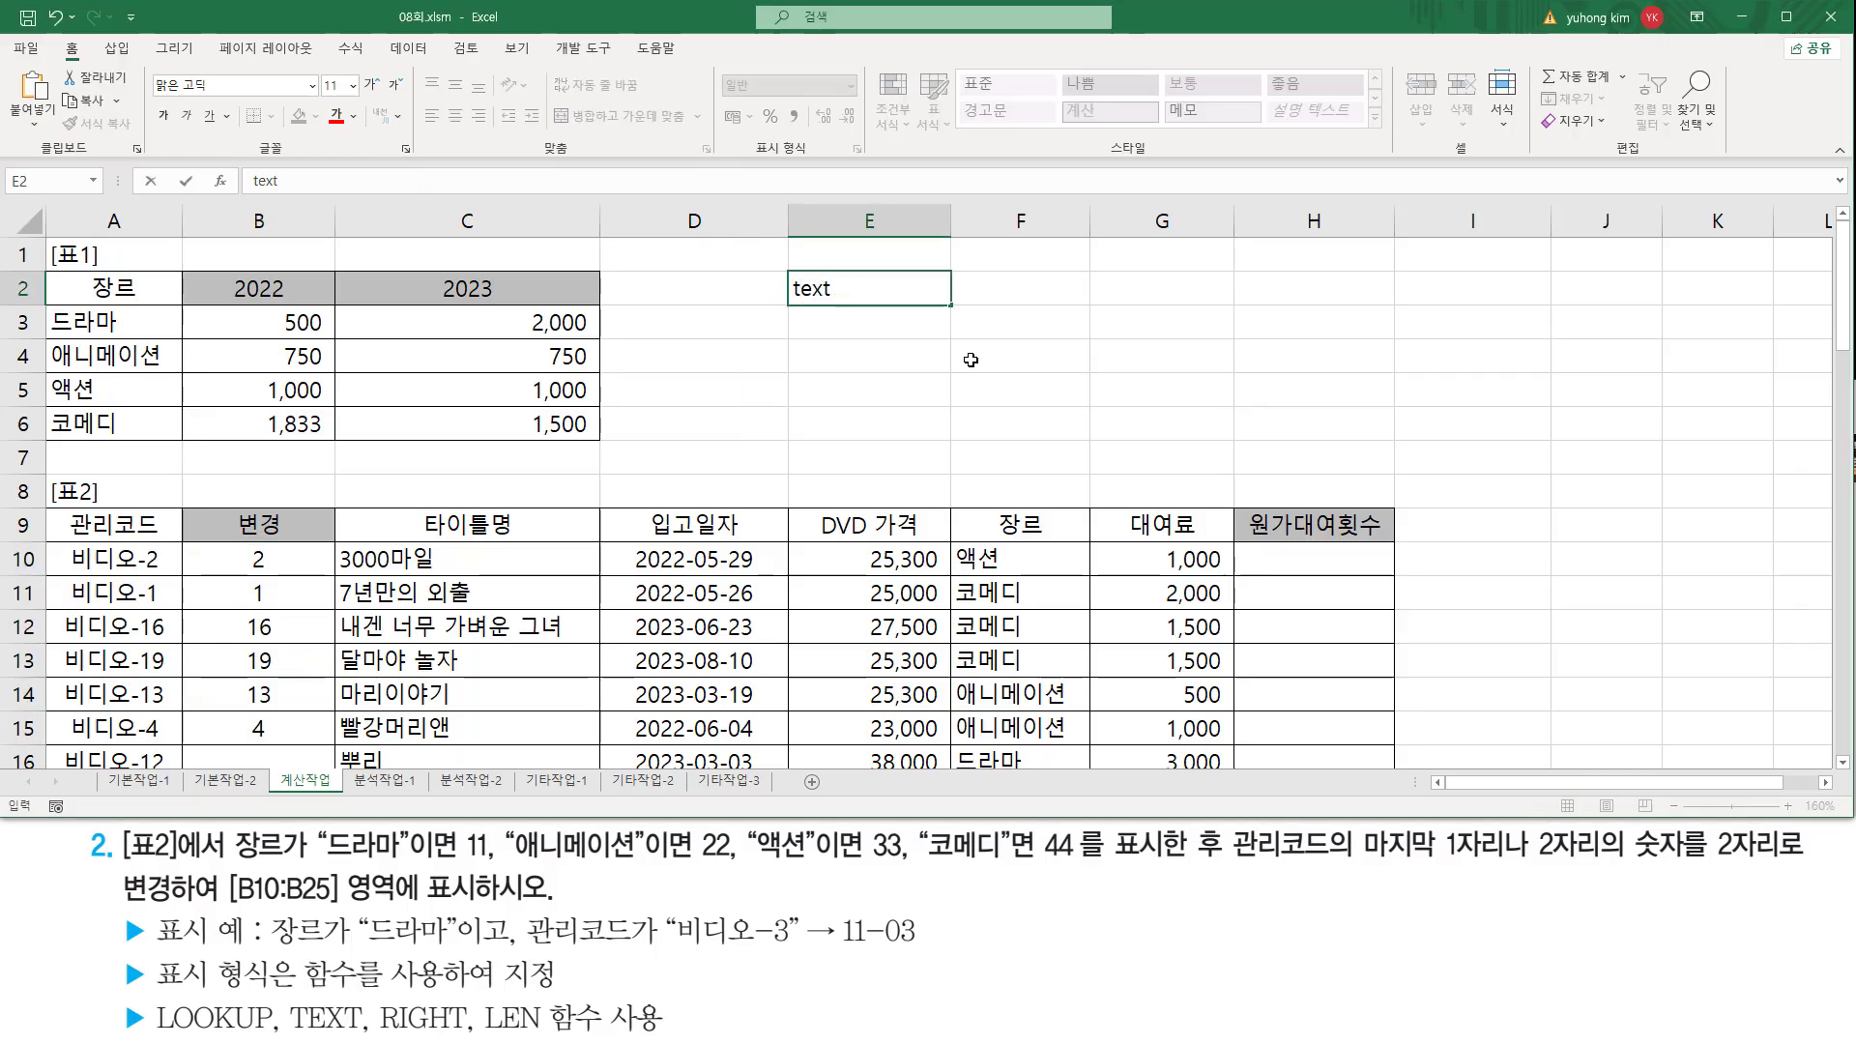
type("( 이수")
key("BackSpace")
key("BackSpace")
key("BackSpace")
key("BackSpace")
type("인수, \"")
type("형식")
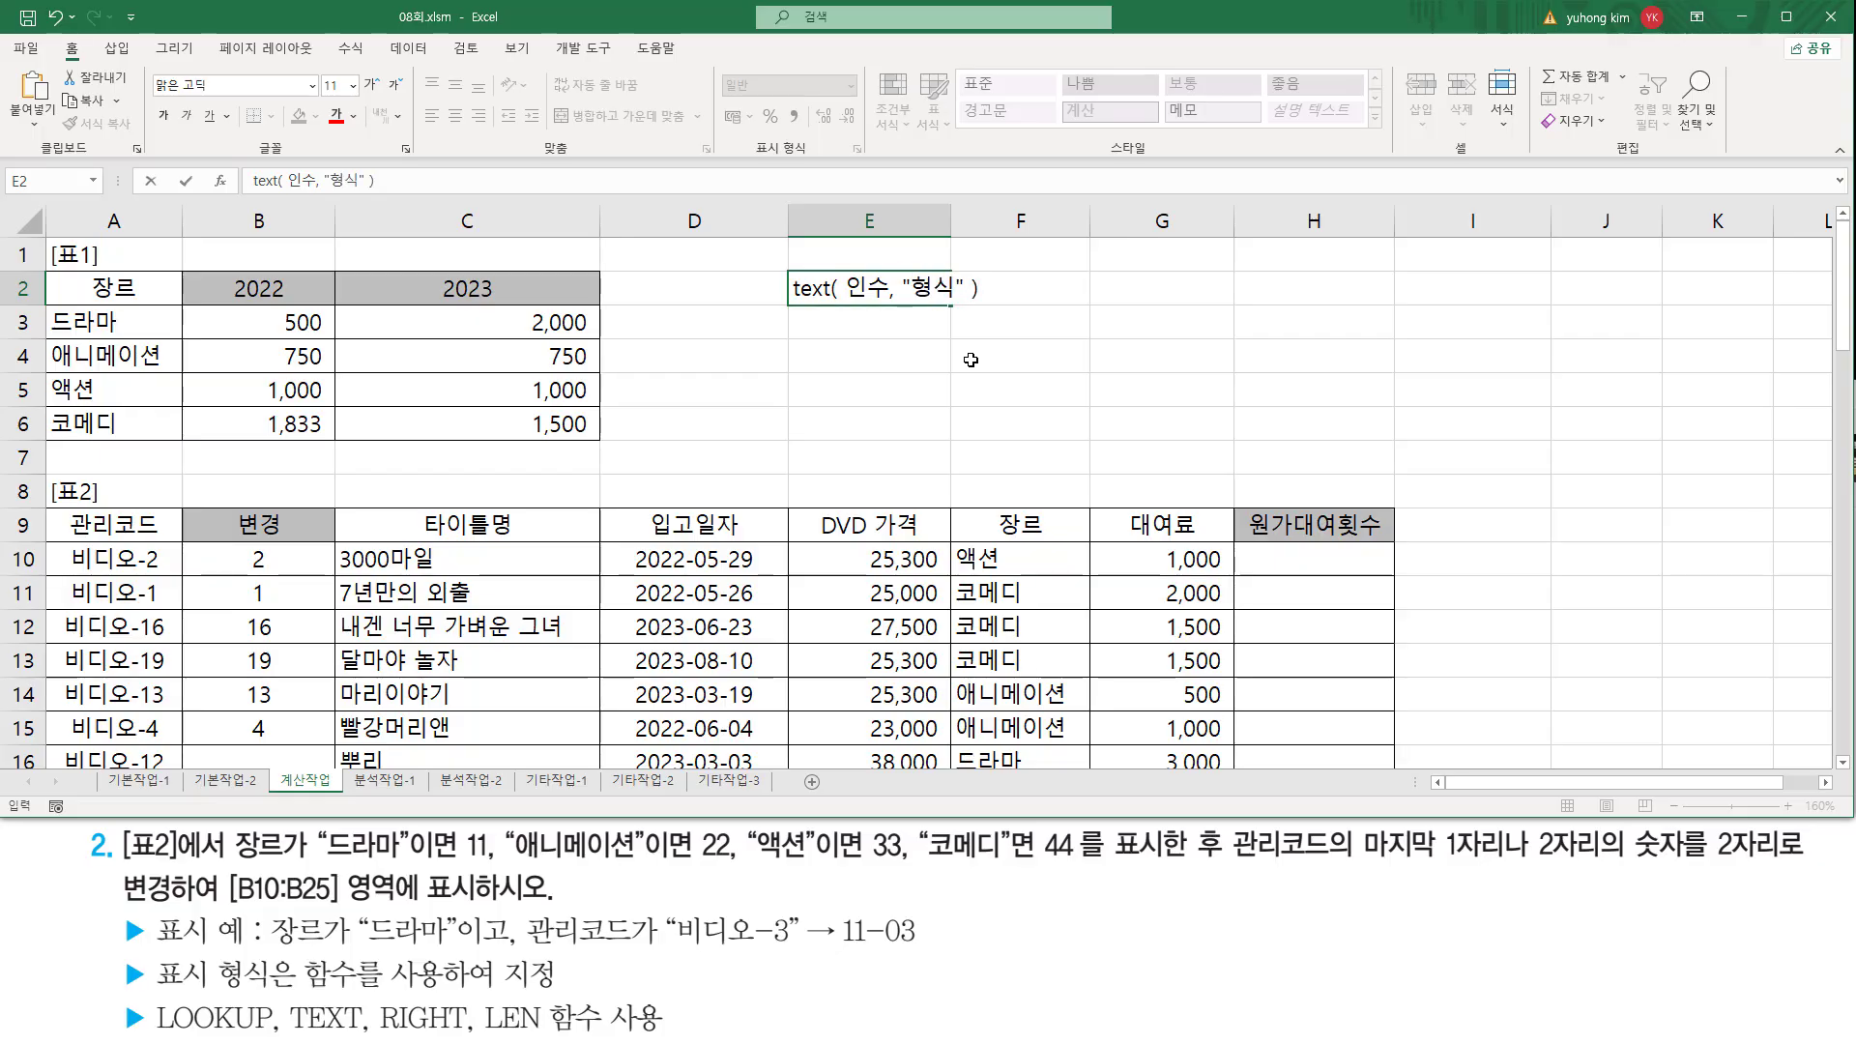
type("\" )")
key("Return")
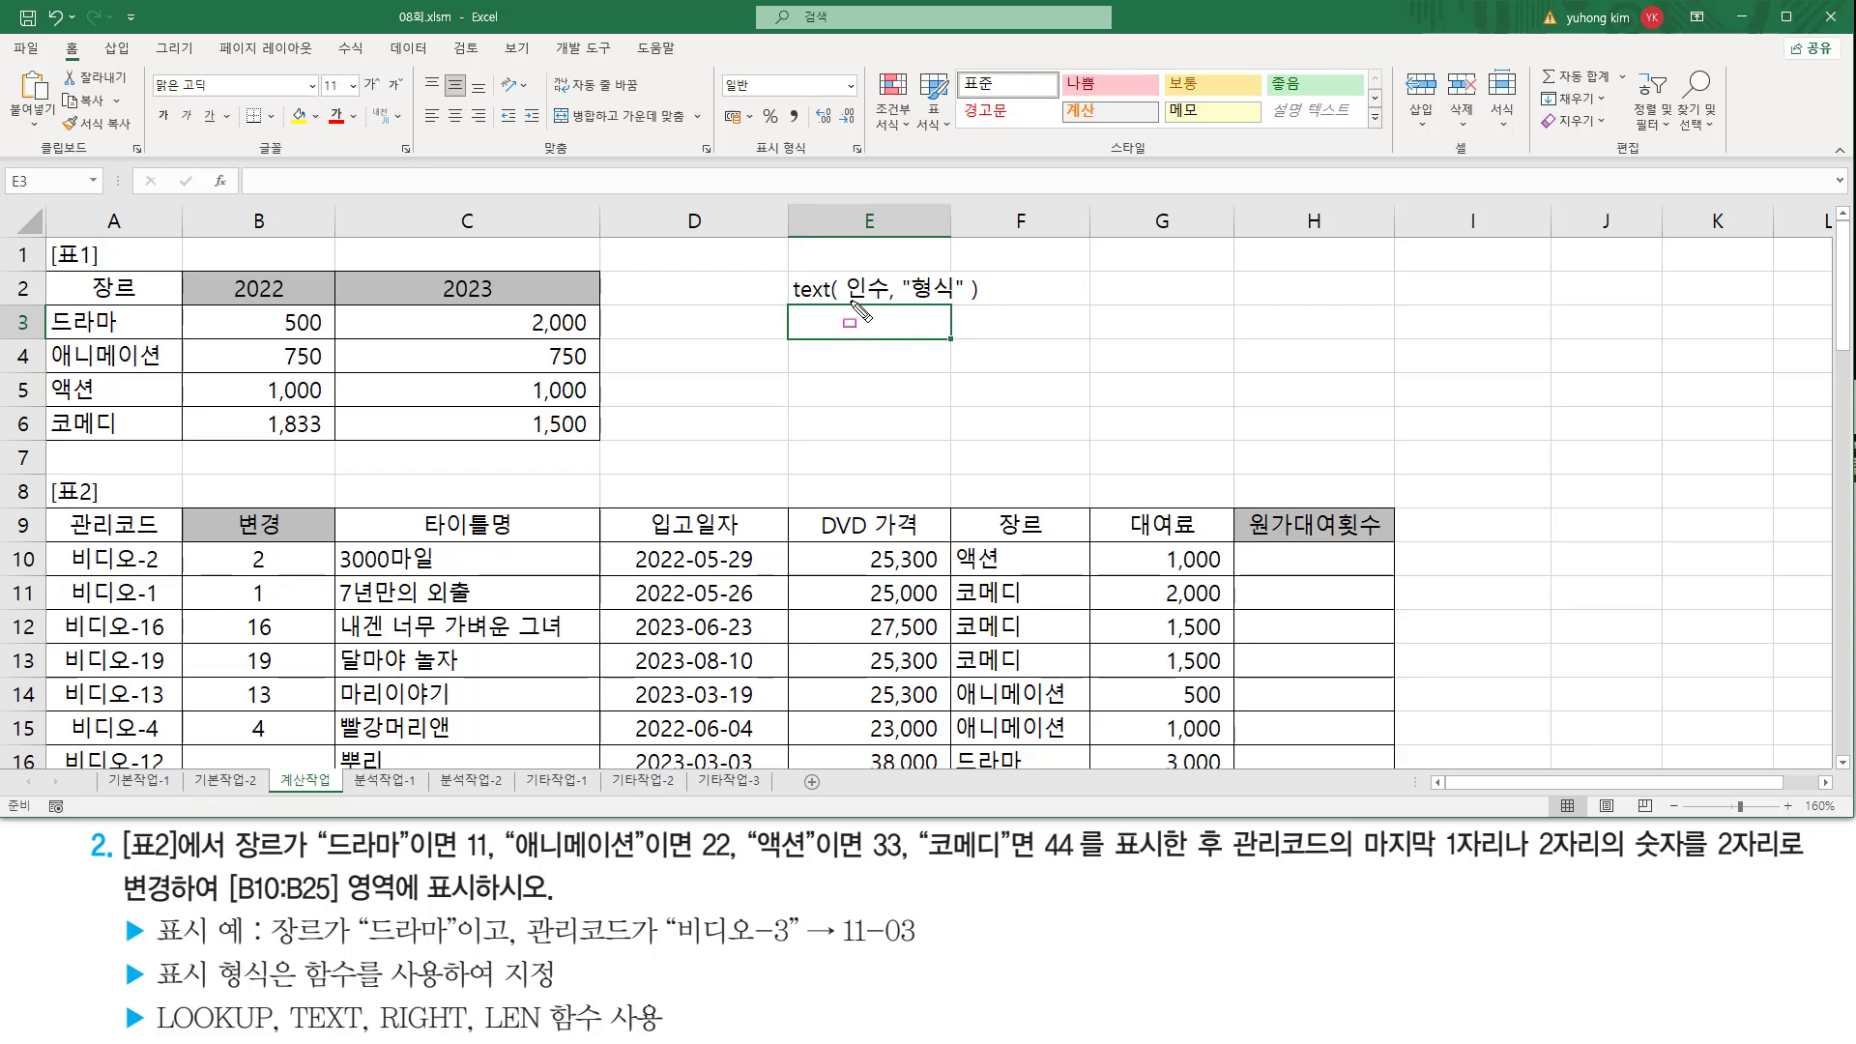
Step: Relate the 인수 and 형식 arguments in the E2 note to the task's example and the digits in B10:B15
left_click_drag(844, 301, 965, 302)
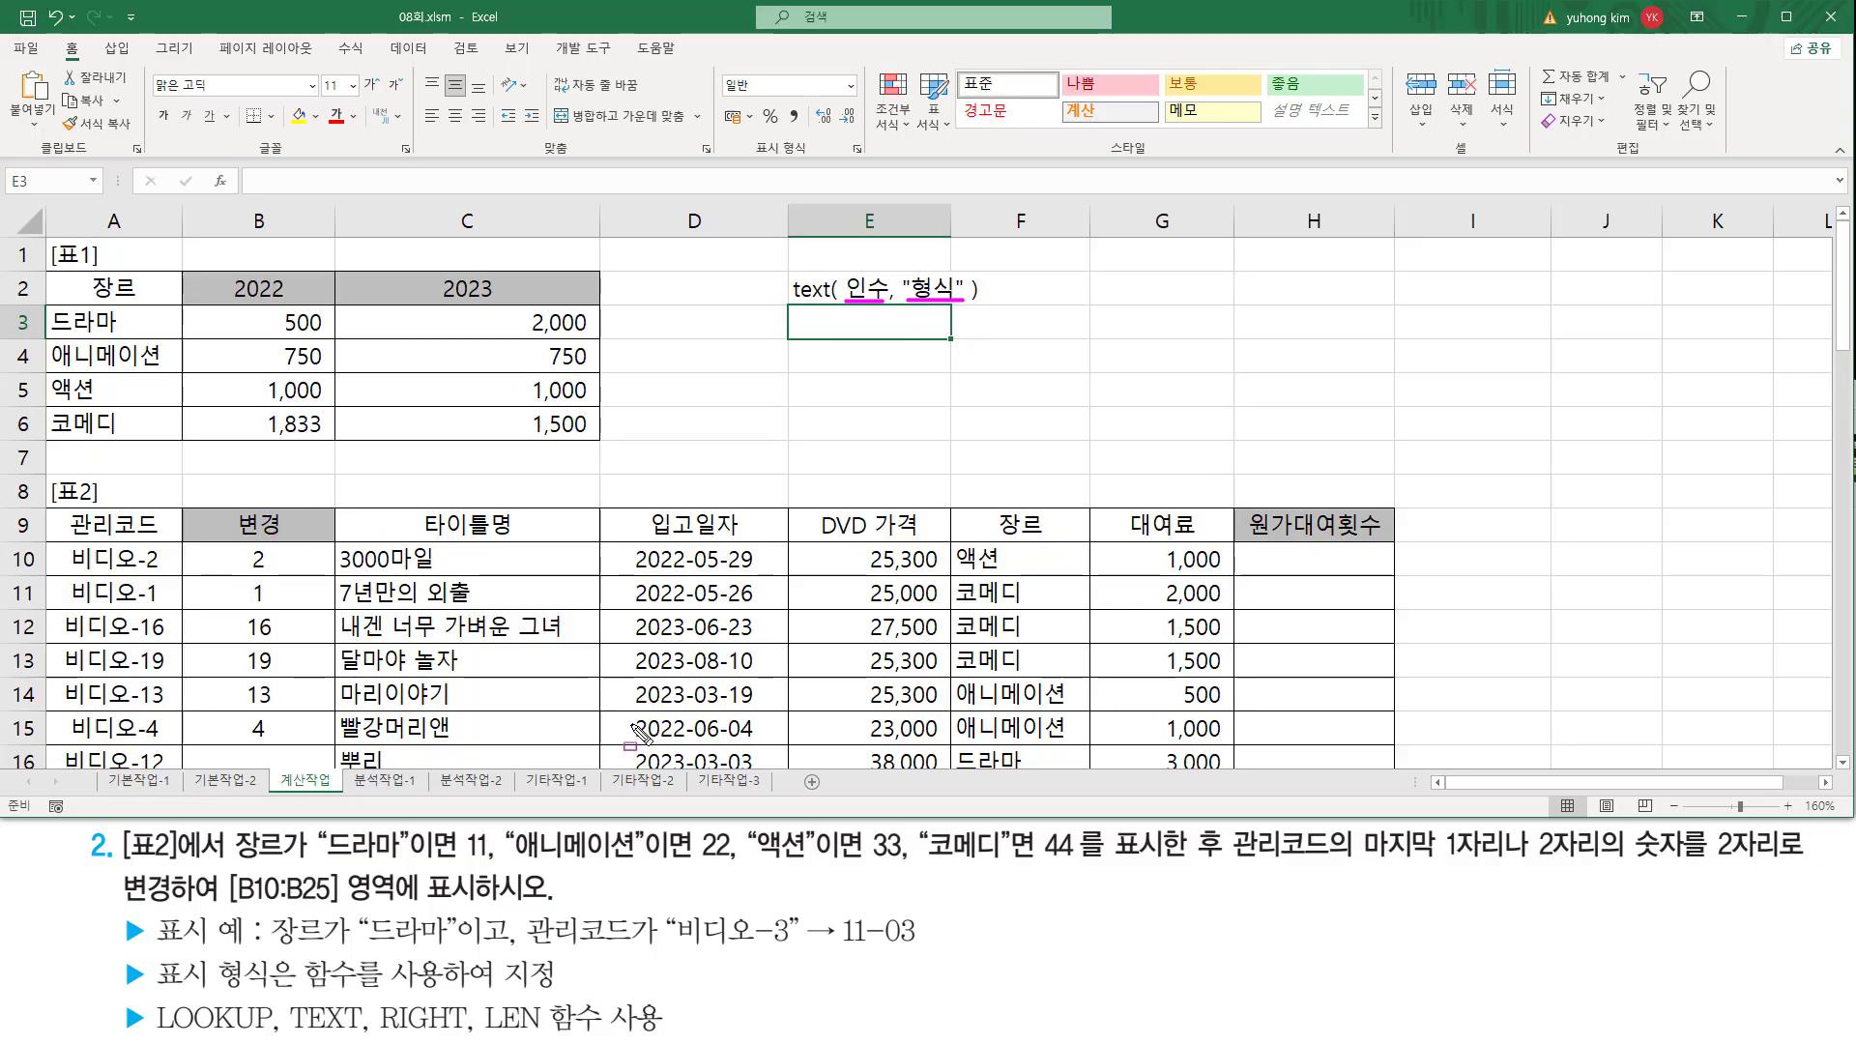
left_click_drag(773, 944, 921, 948)
left_click_drag(226, 540, 279, 743)
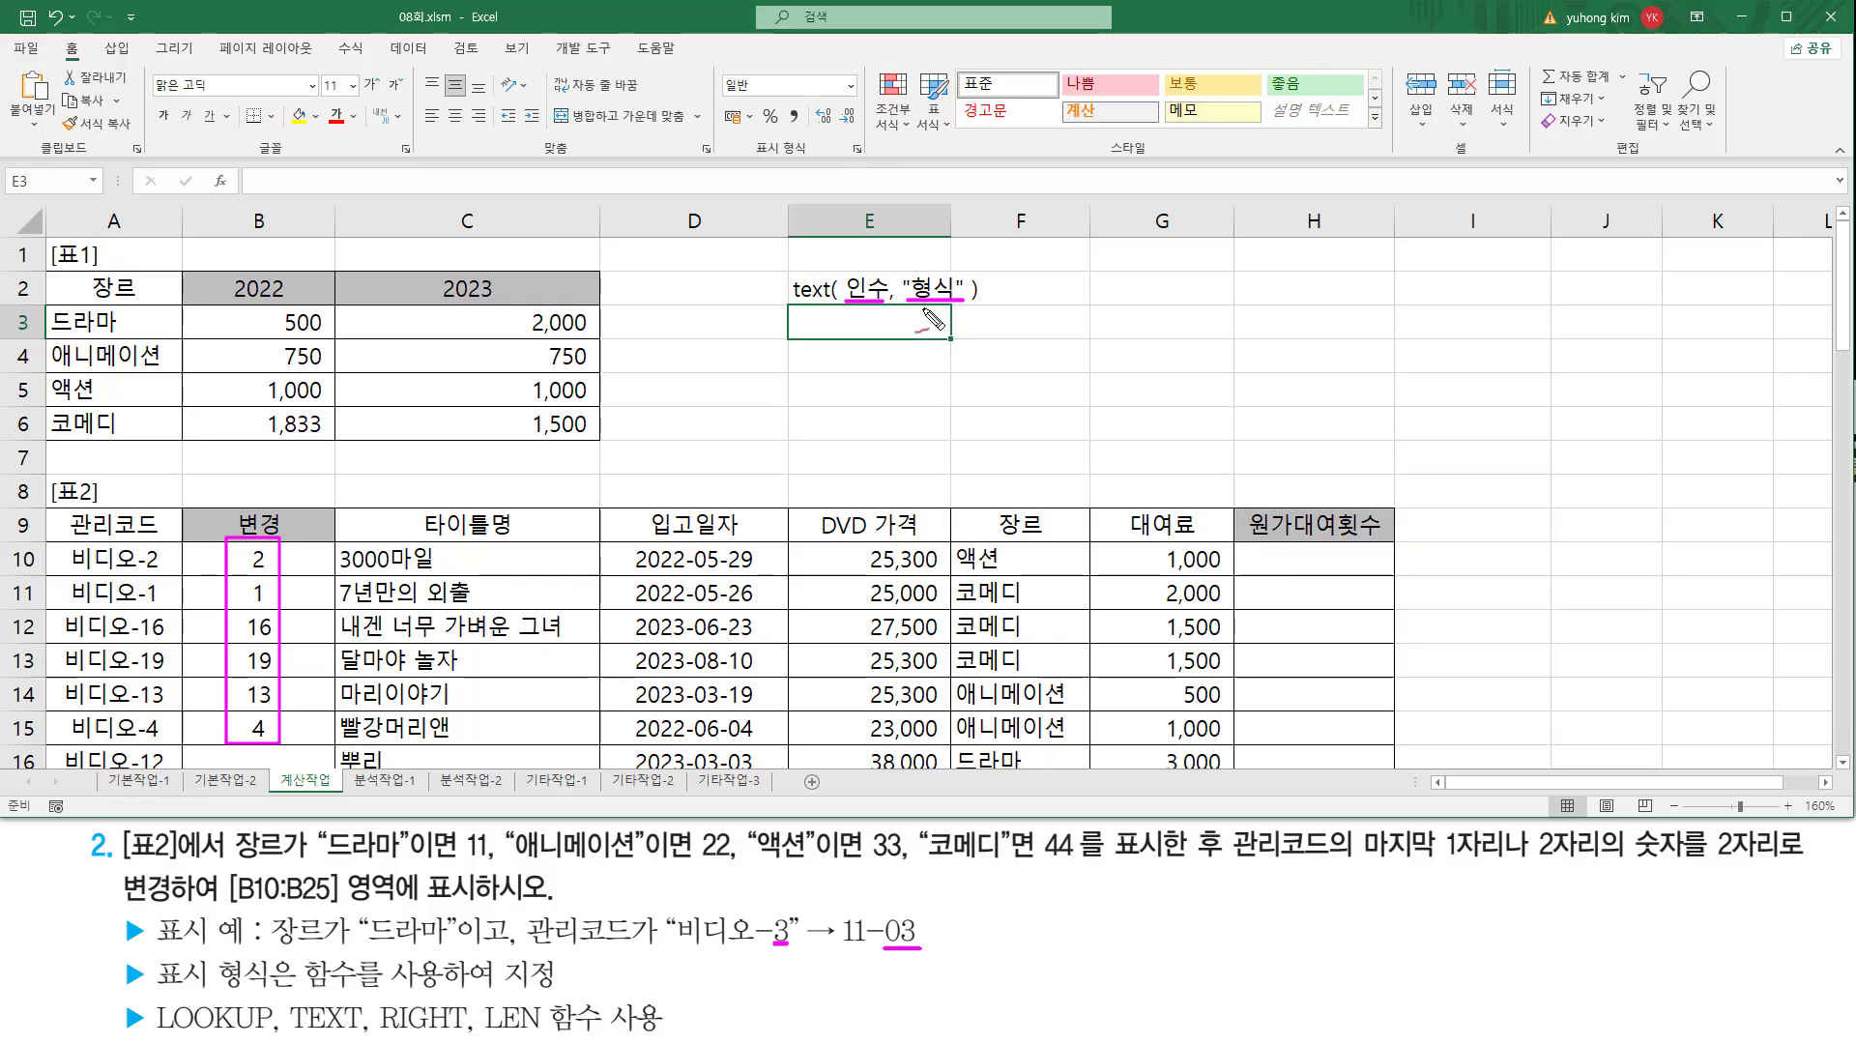
mouse_move(925, 311)
left_mouse_down()
mouse_move(915, 325)
mouse_move(926, 310)
mouse_move(943, 329)
left_mouse_up()
key("Escape")
Step: Rewrite the formula in B10 so that RIGHT( A10, LEN( A10 ) -4 ) becomes the first argument of a TEXT function
left_click(259, 559)
double_click(258, 559)
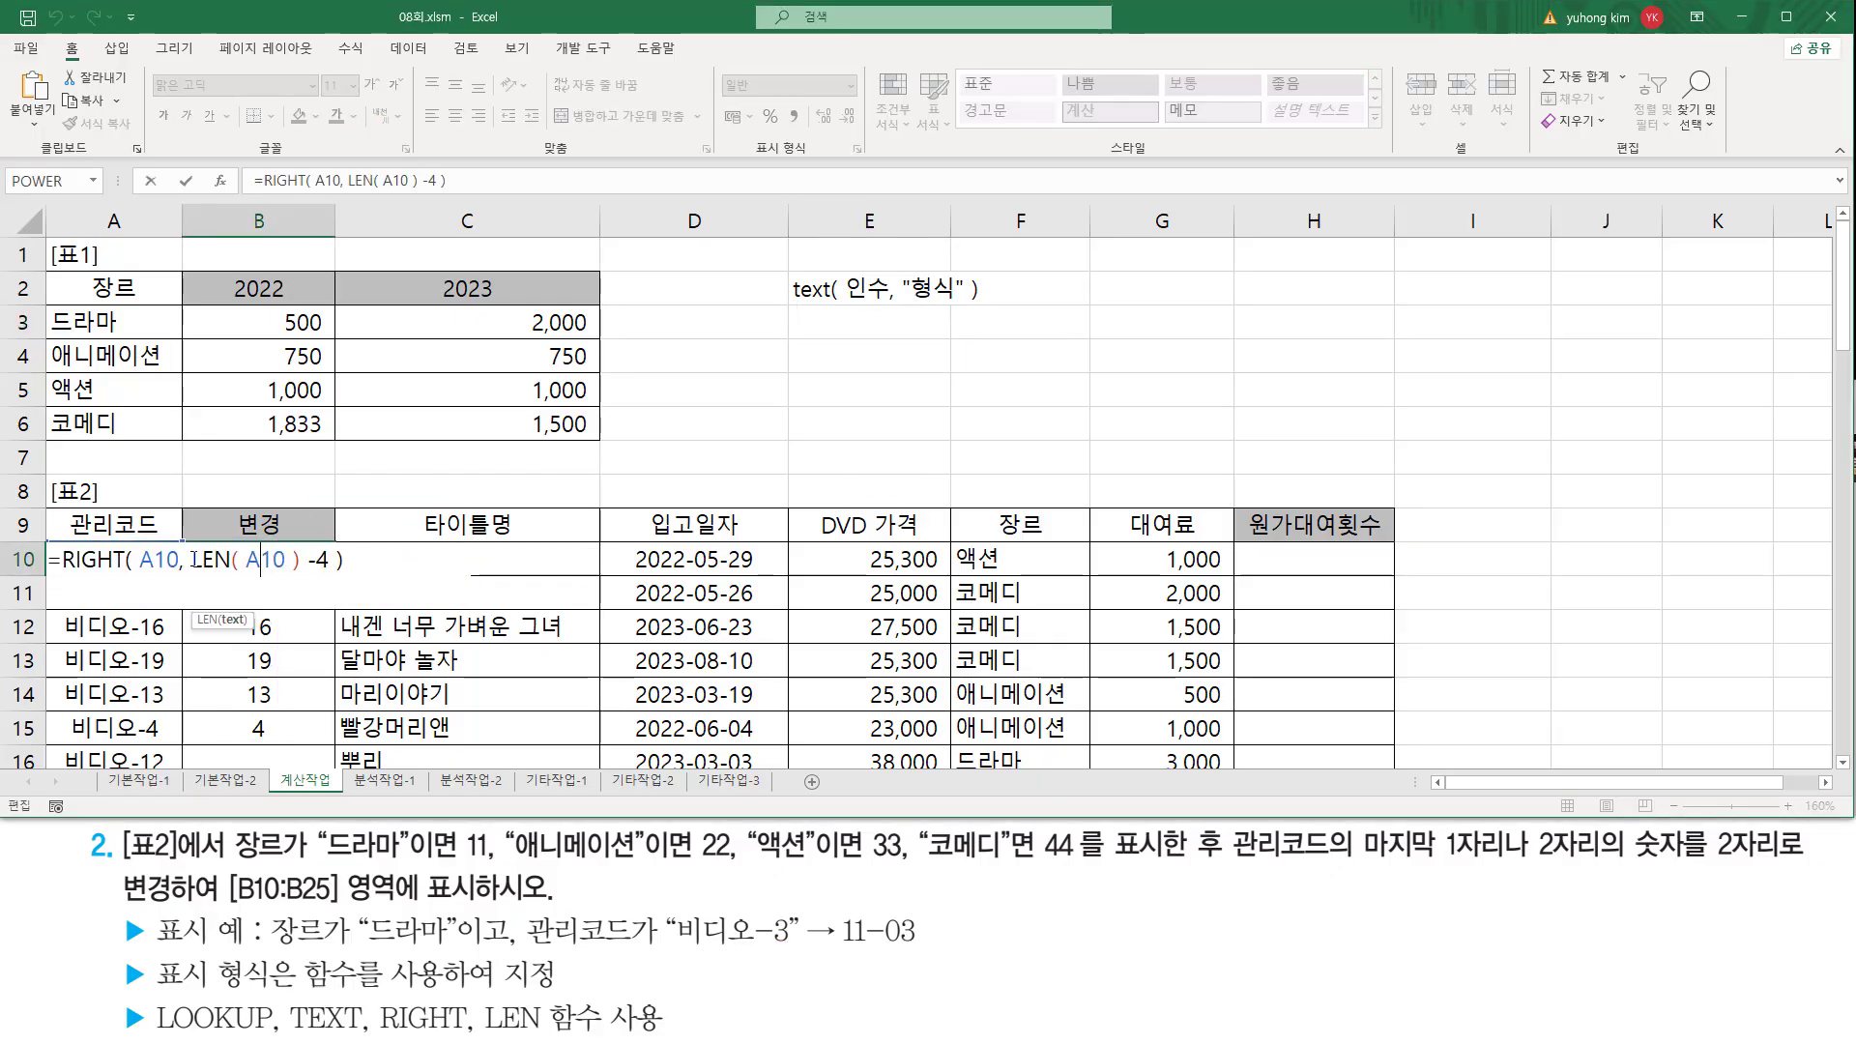
left_click_drag(63, 561, 345, 561)
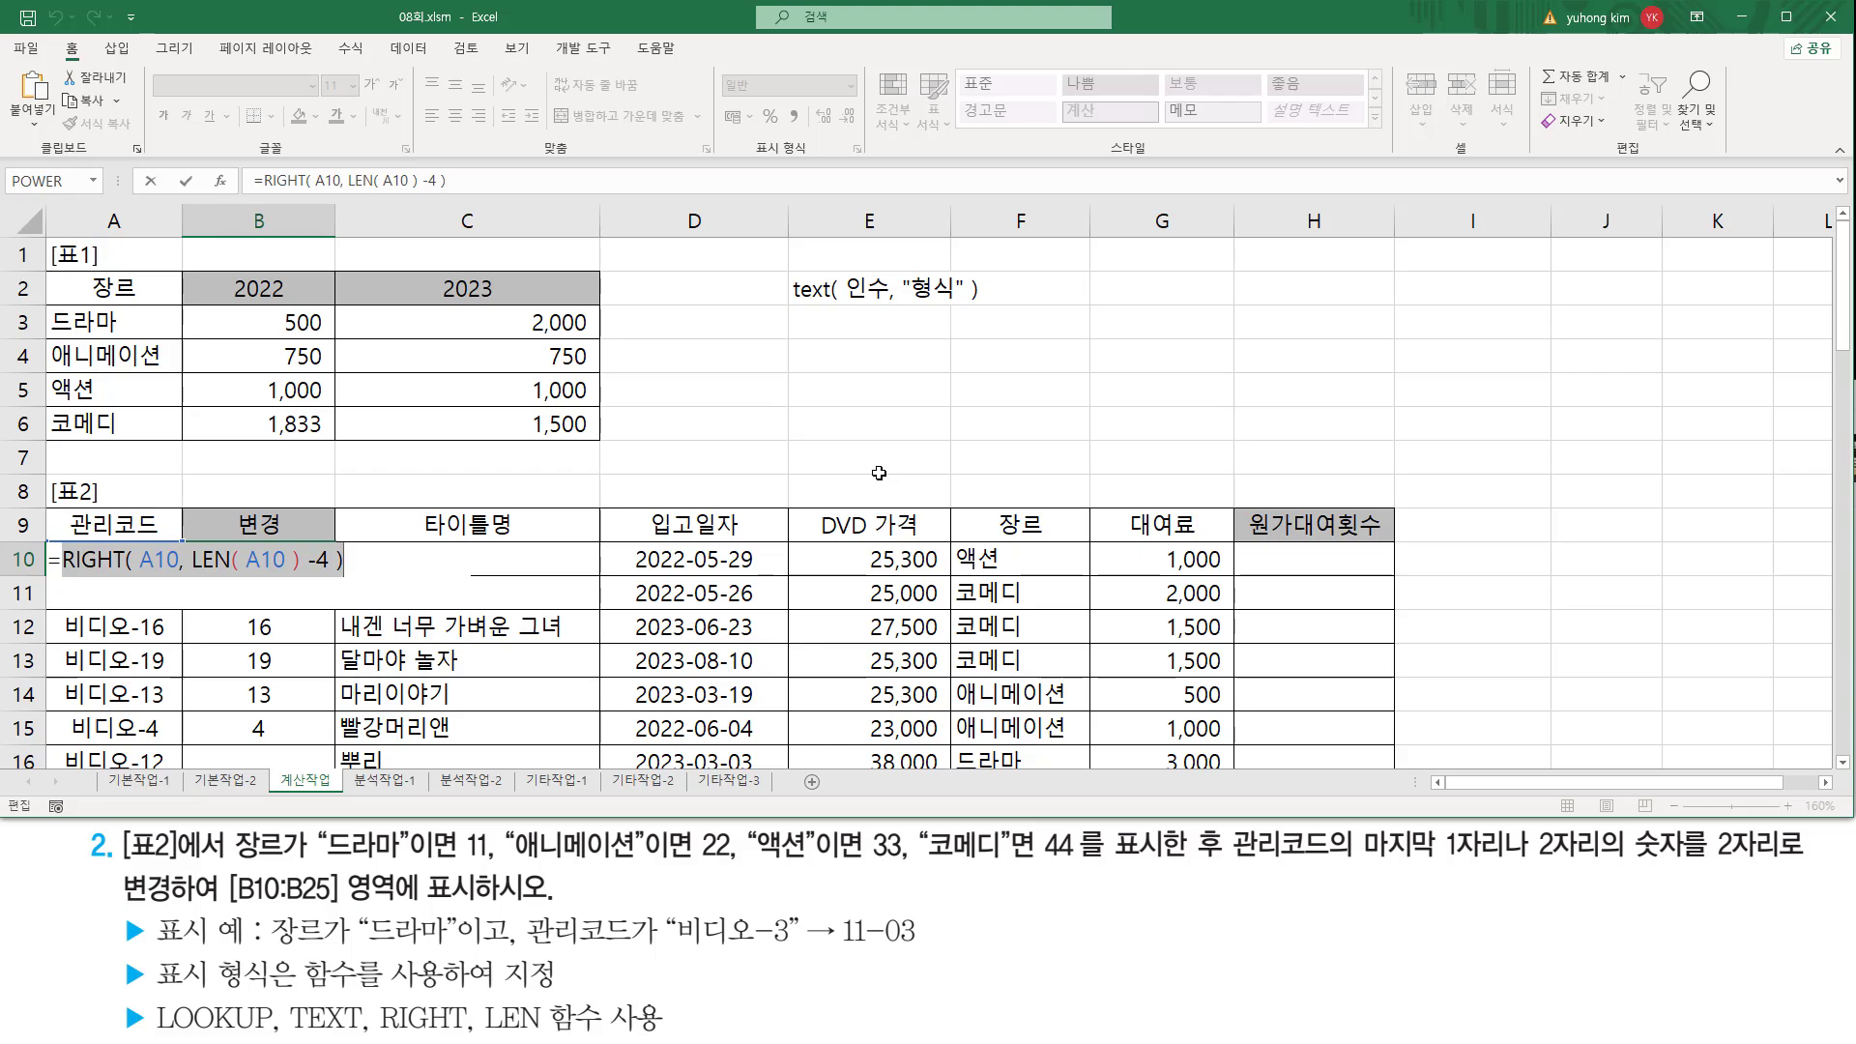
key("BackSpace")
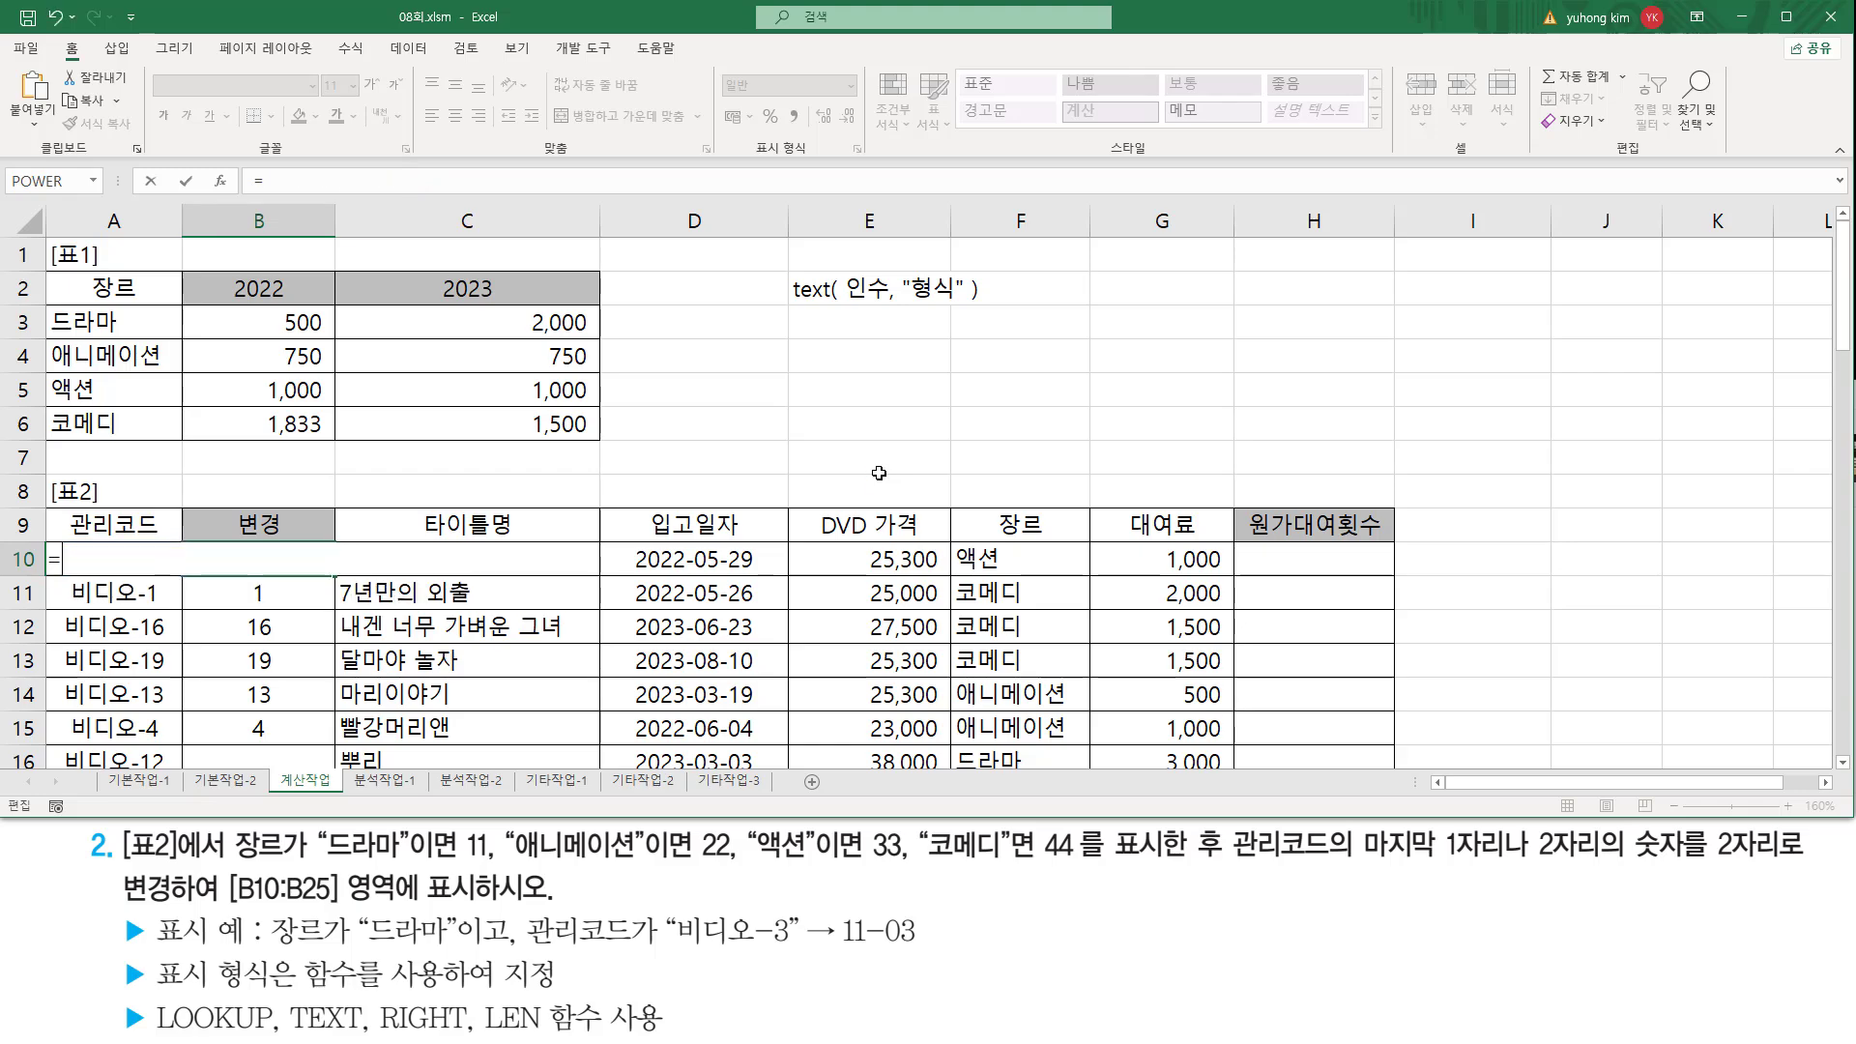
type("t")
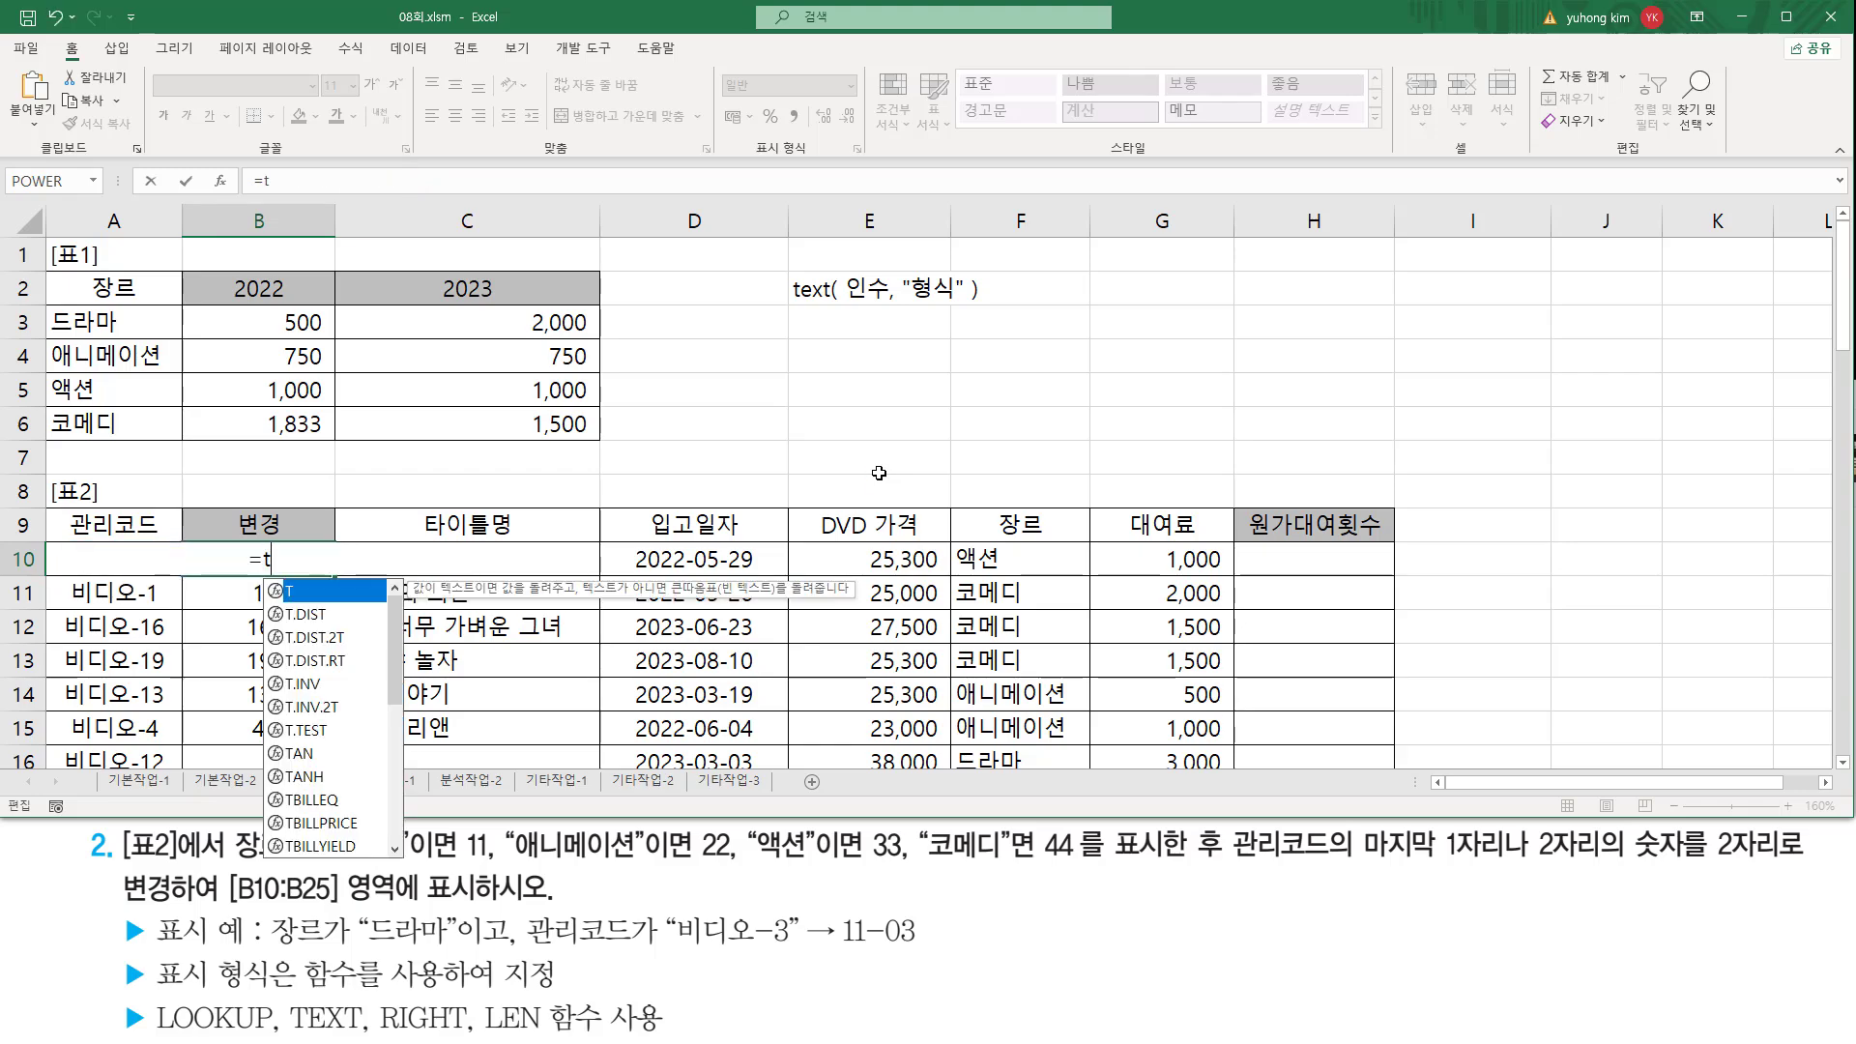
type("ex")
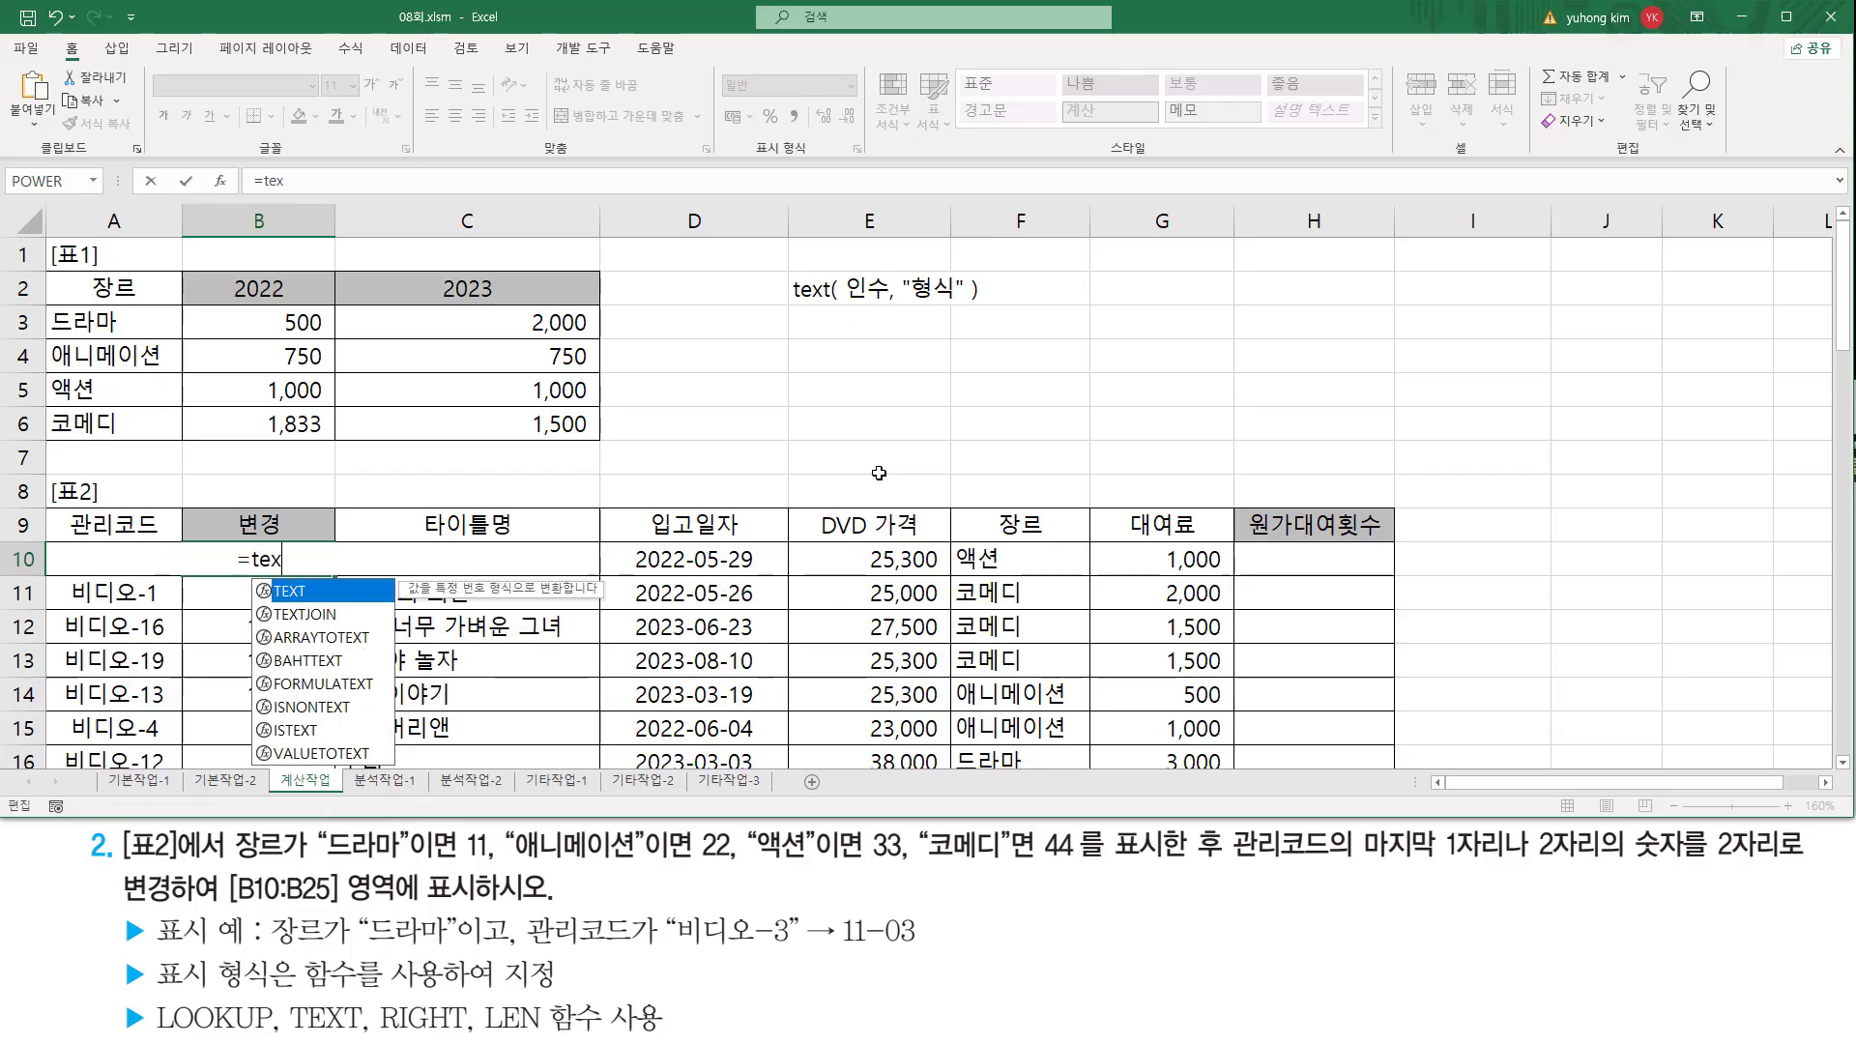
key("Tab")
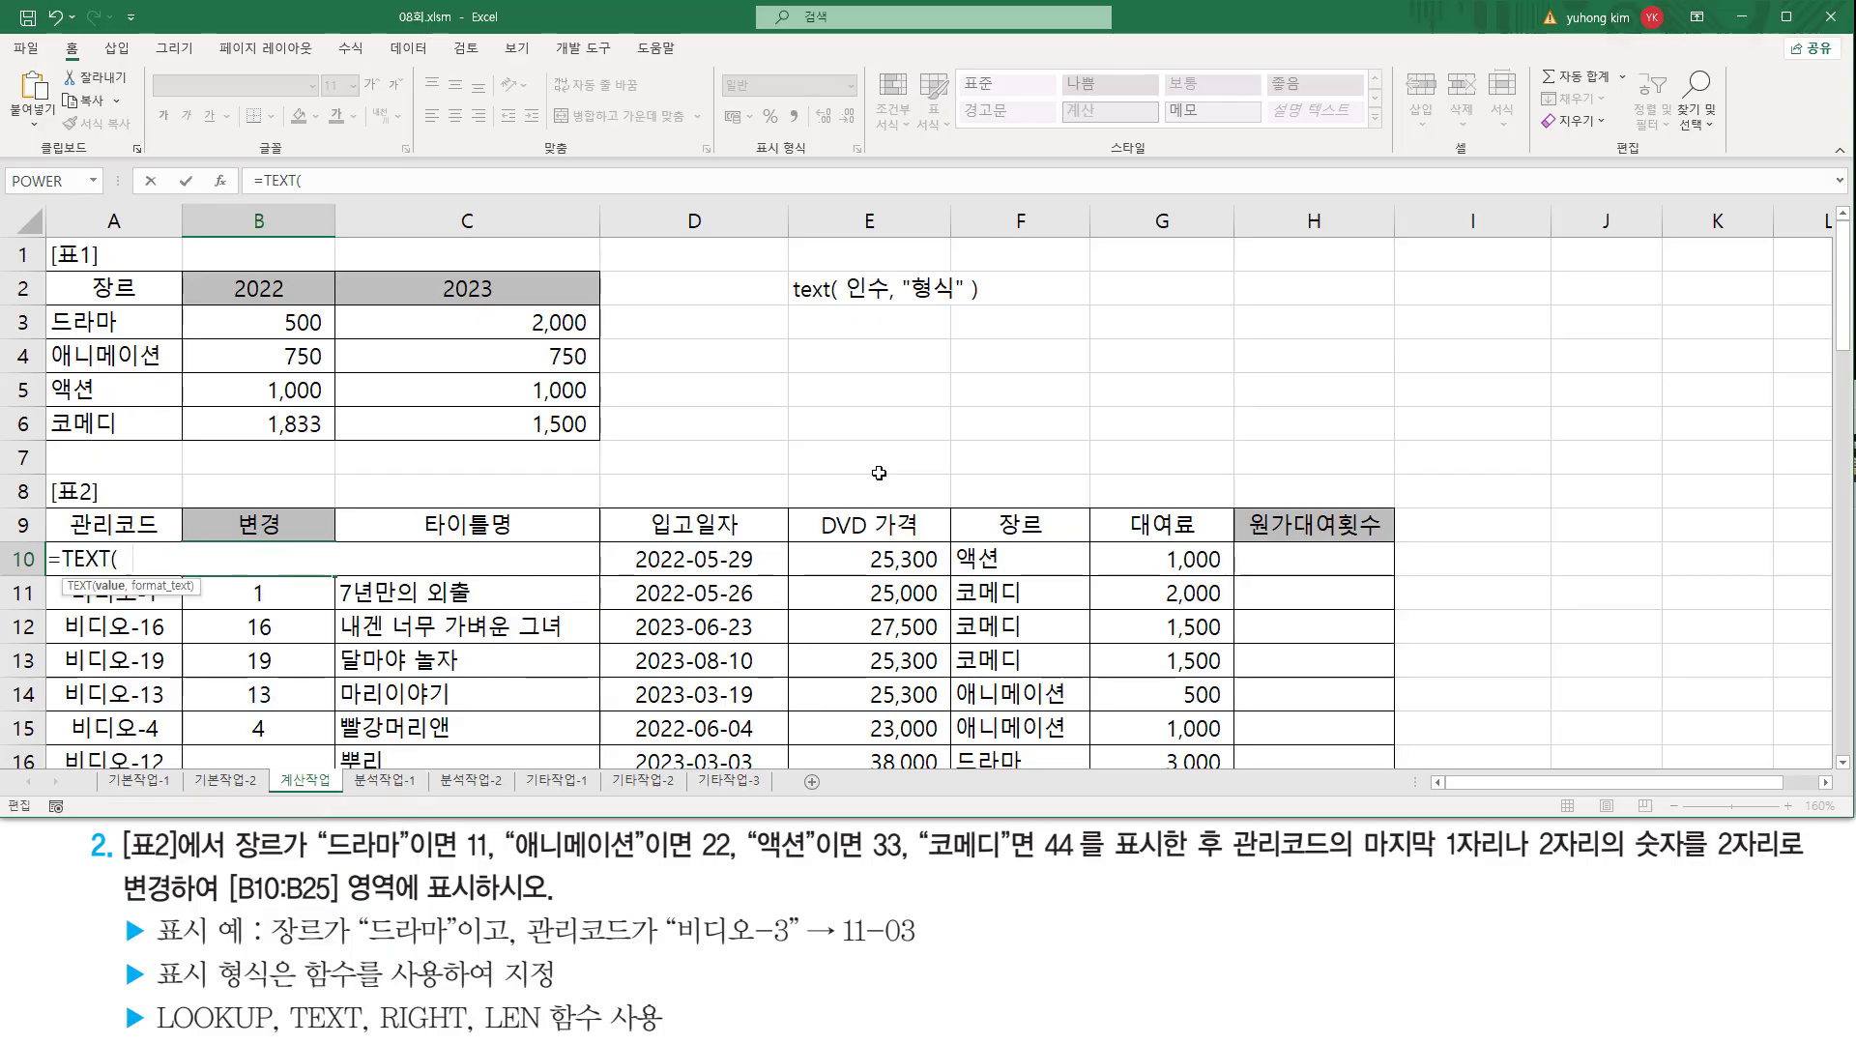
type("RIGHT( A10, LEN( A10 ) -4 )")
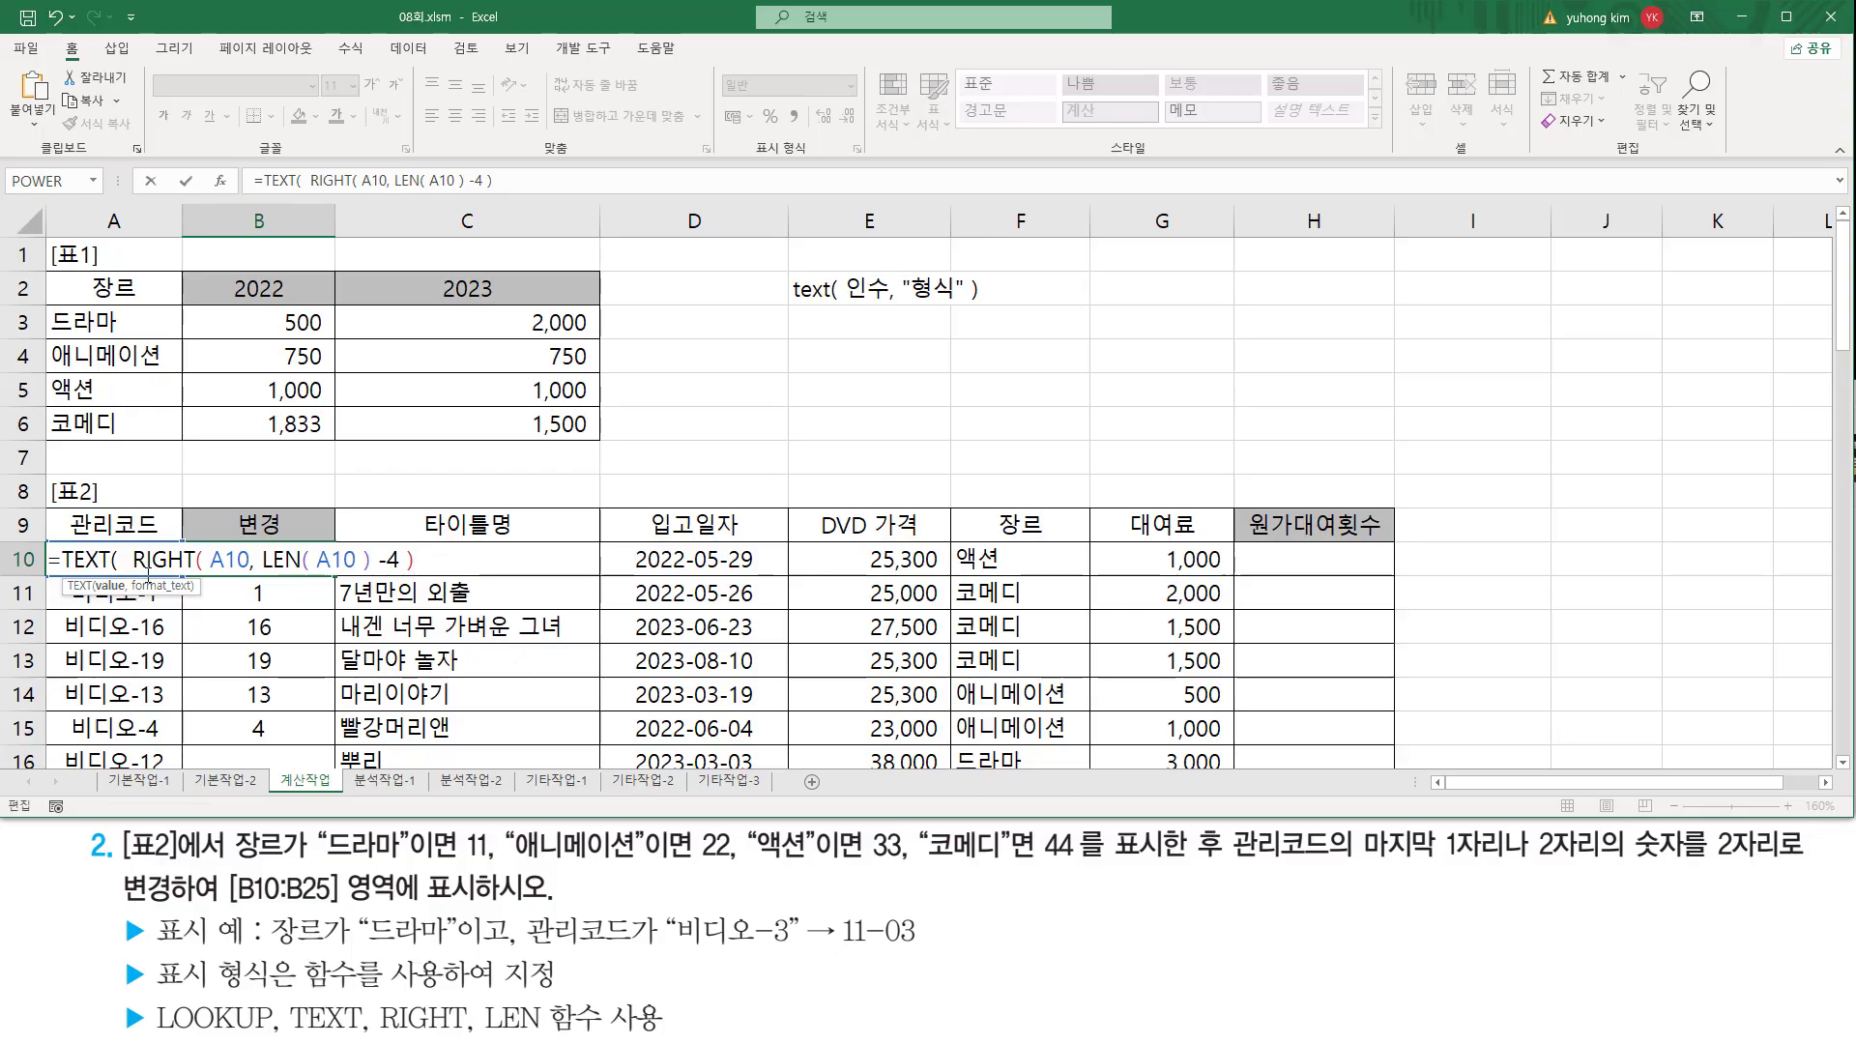
Step: Complete the TEXT formula in B10 with the format "00" and fill it down to B15
left_click_drag(135, 559, 568, 546)
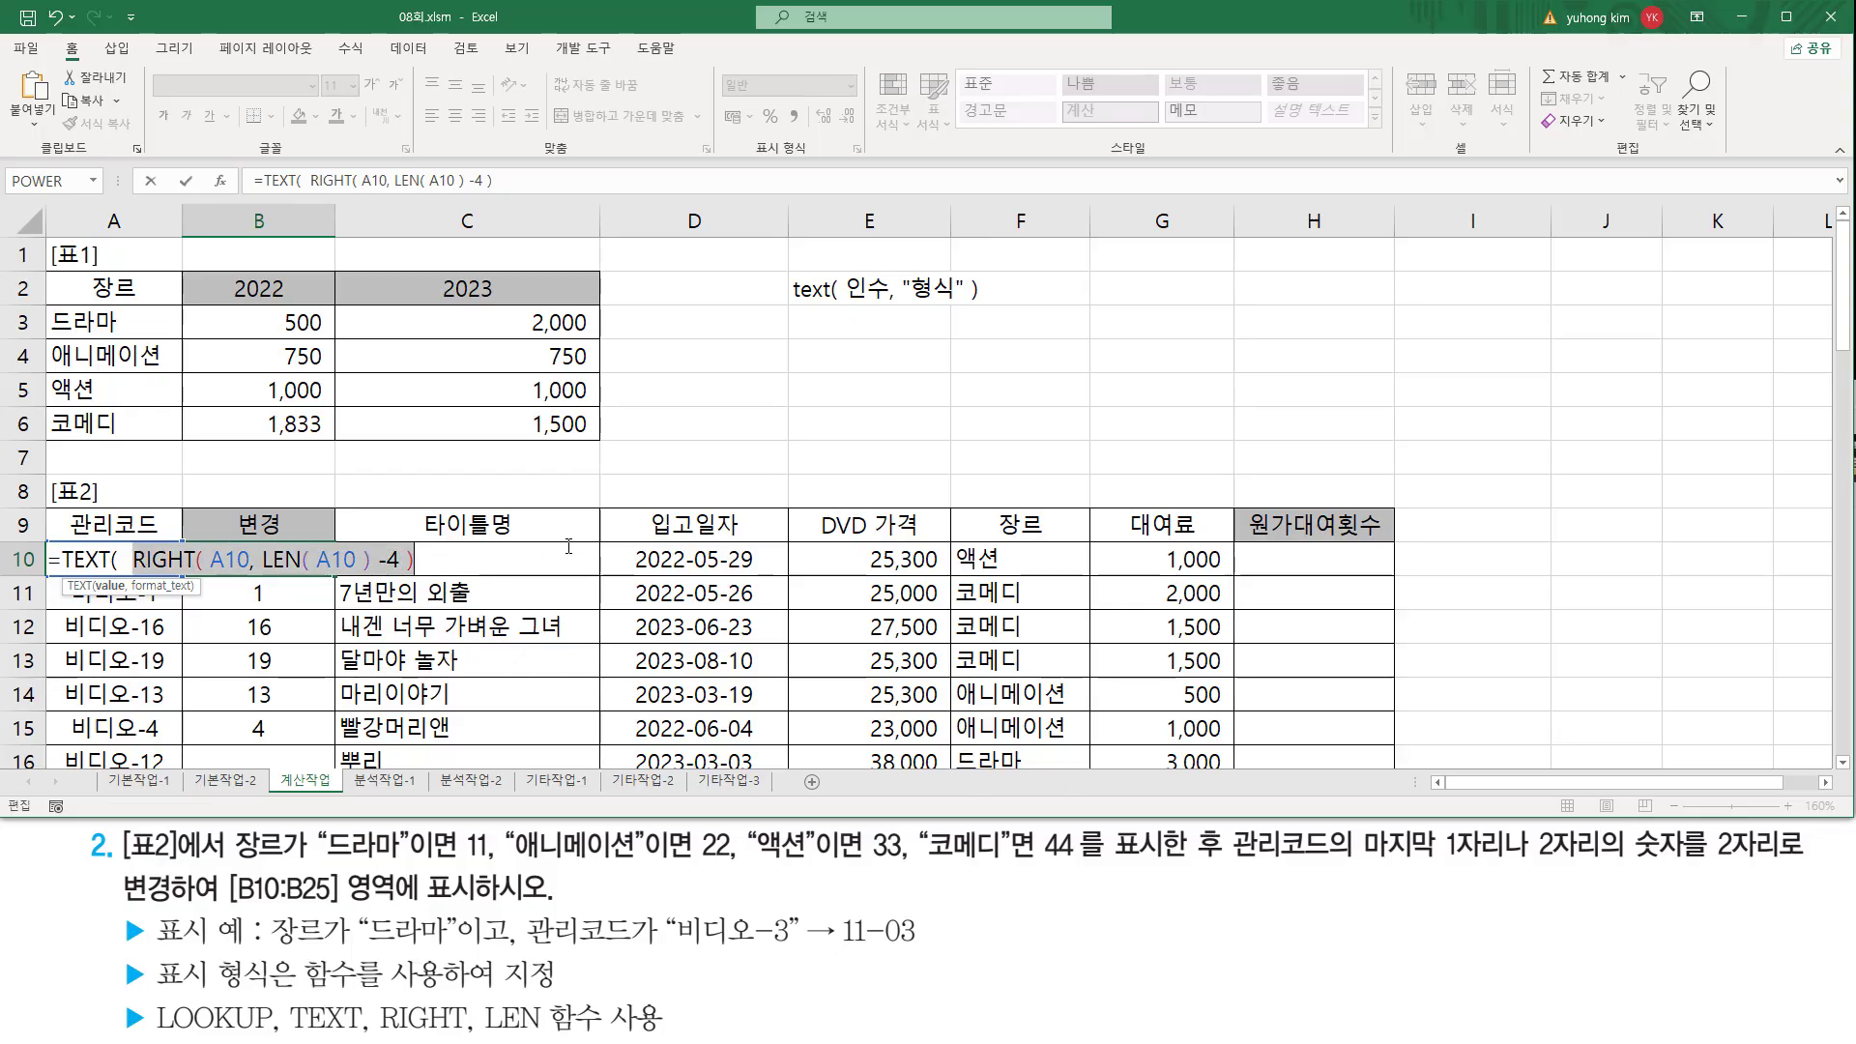
left_click(447, 561)
type(",")
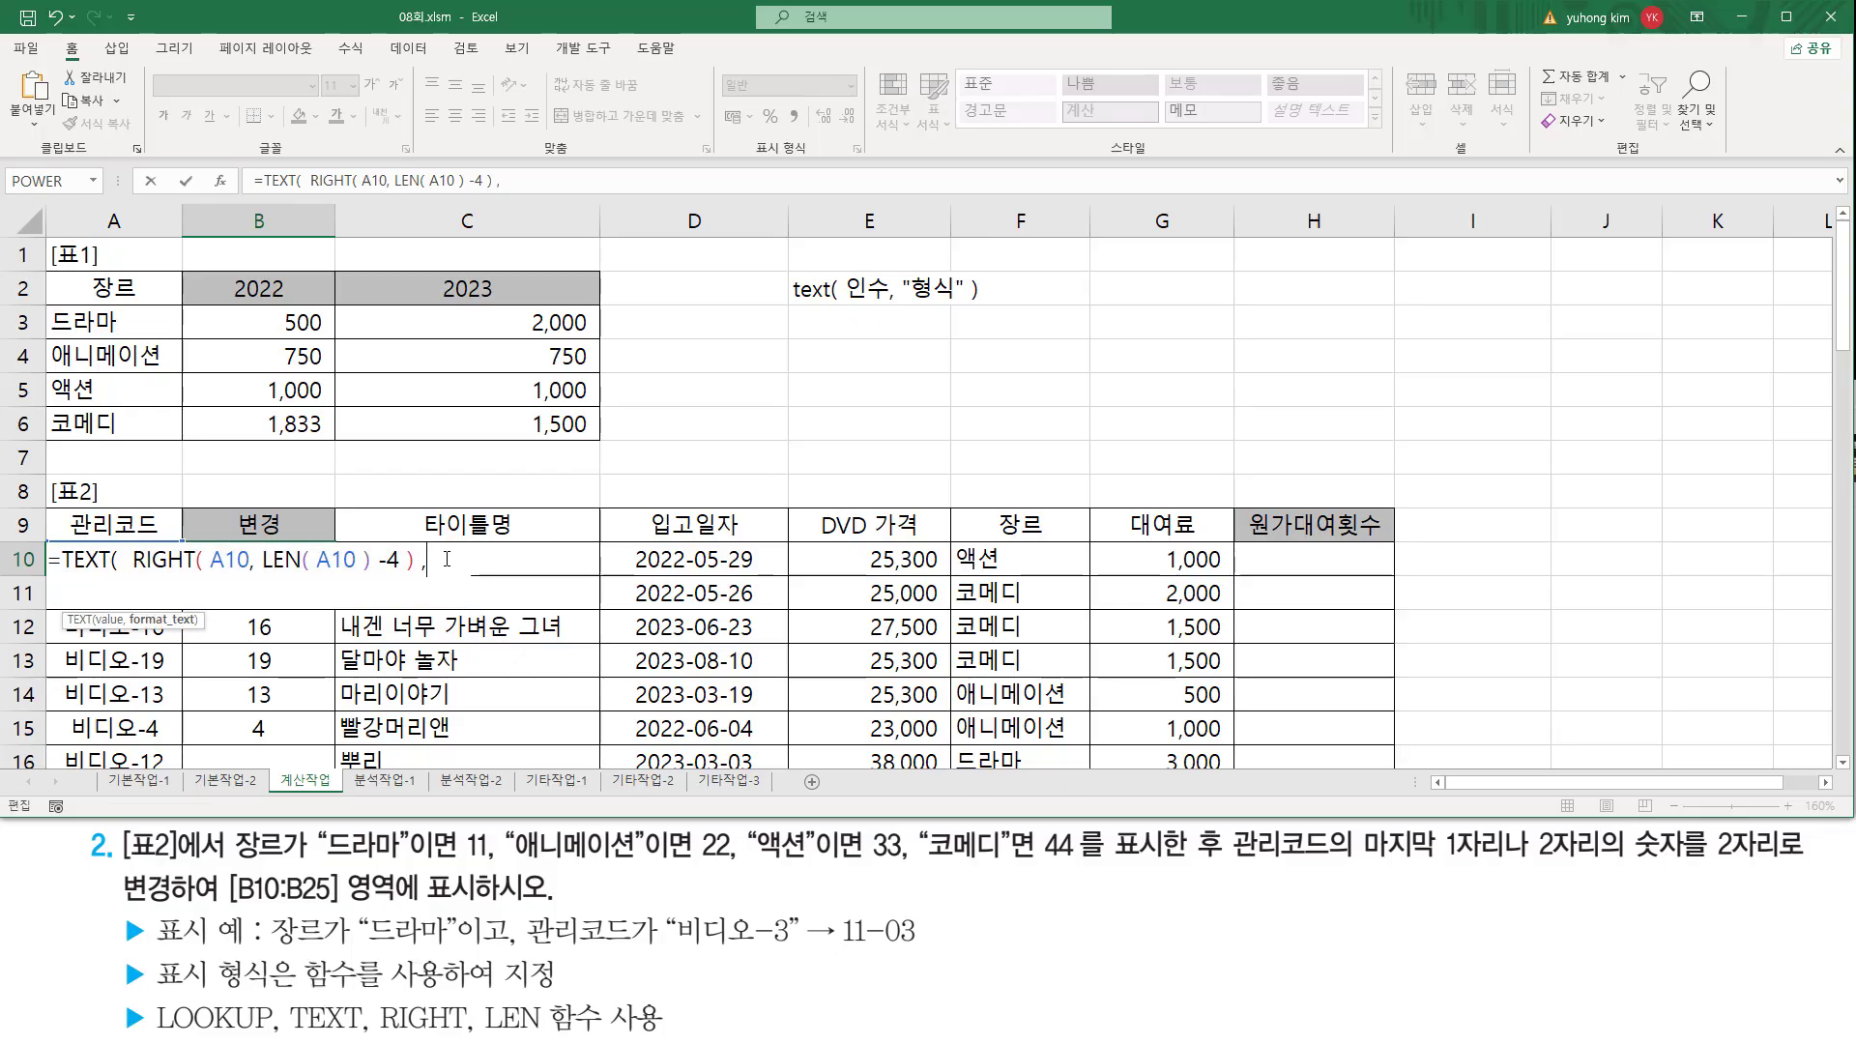
type("  \"00")
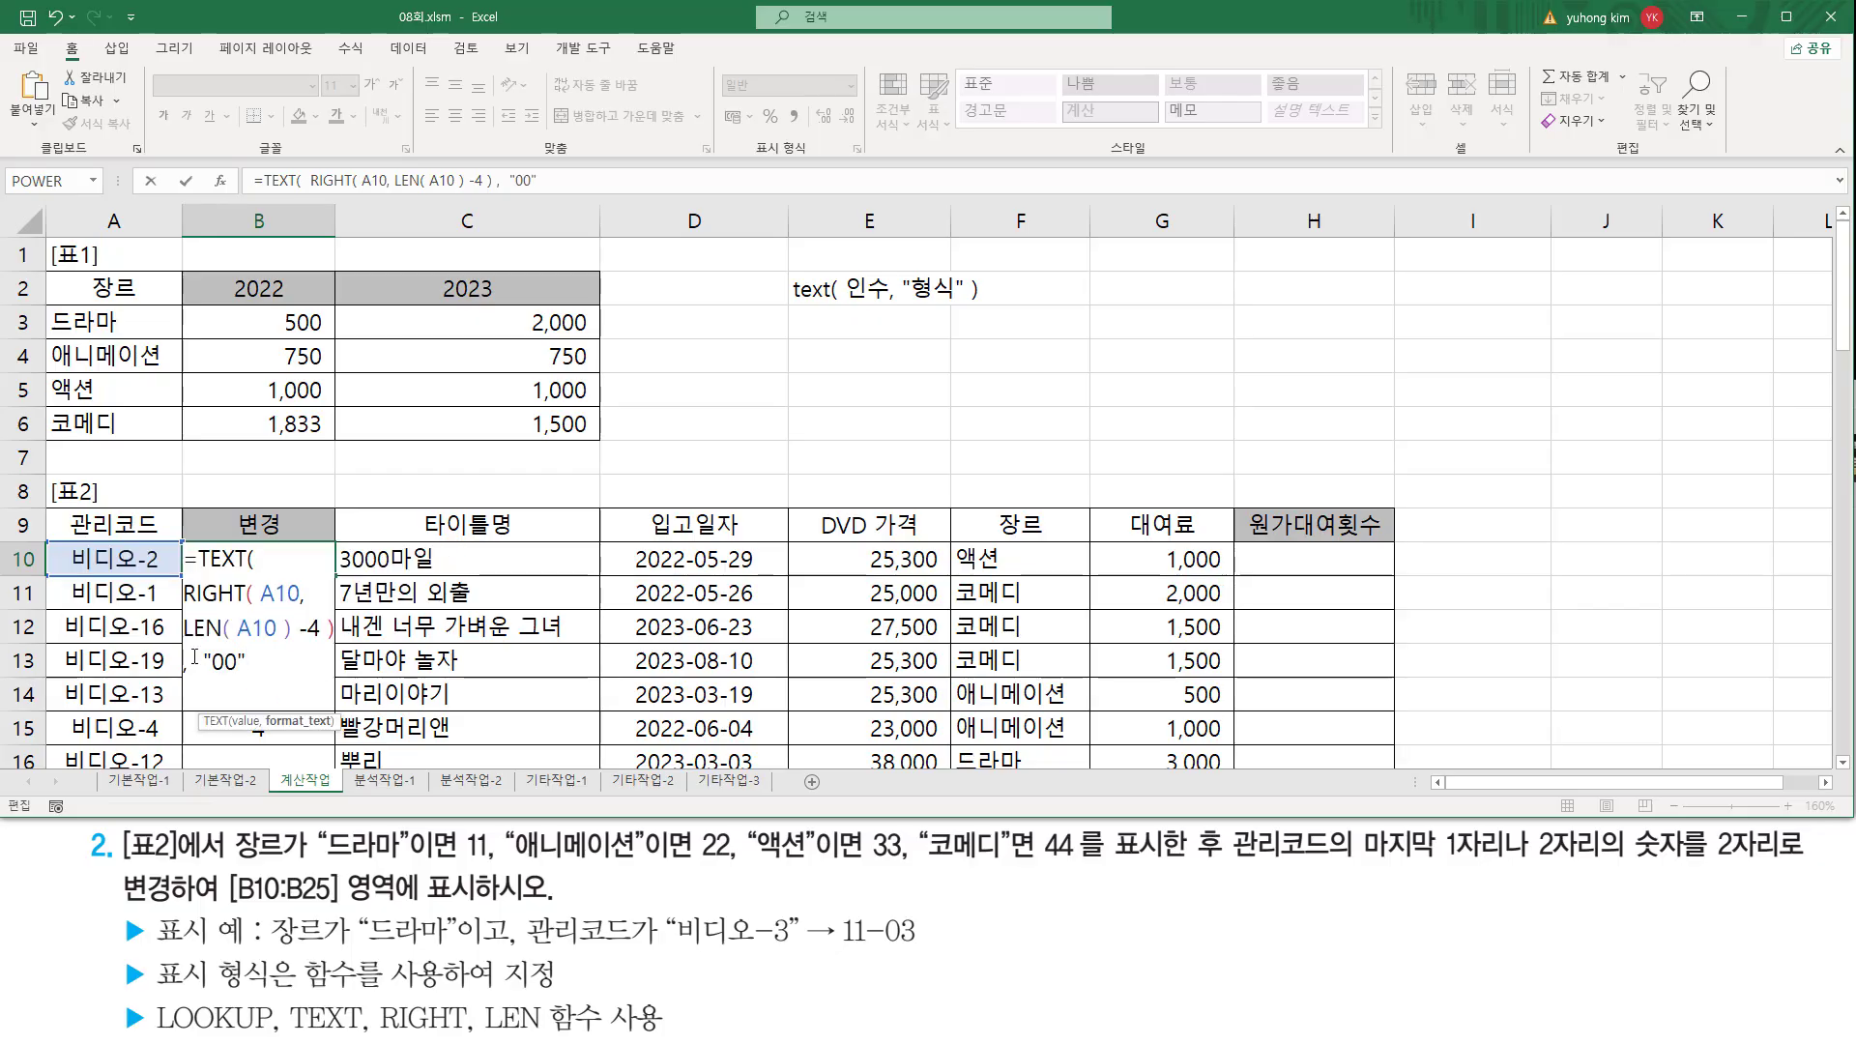
double_click(222, 662)
left_click(260, 662)
key("Return")
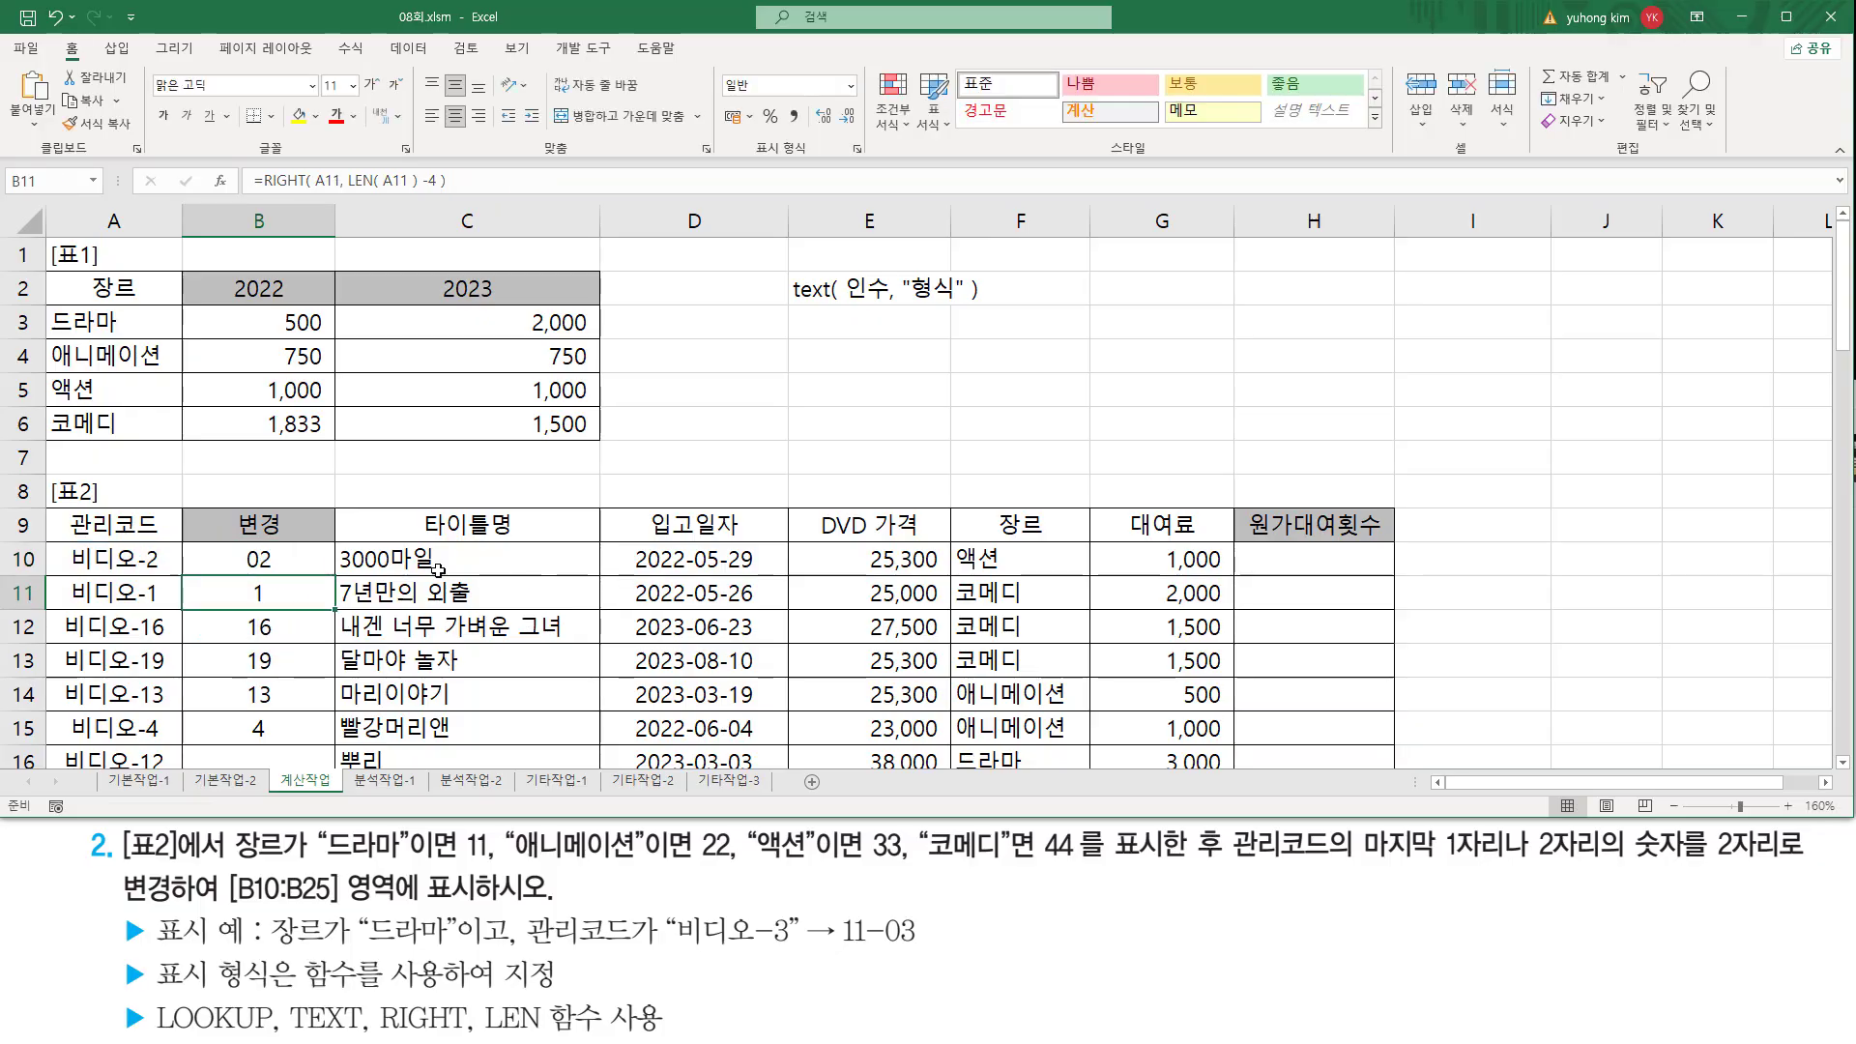
left_click(274, 566)
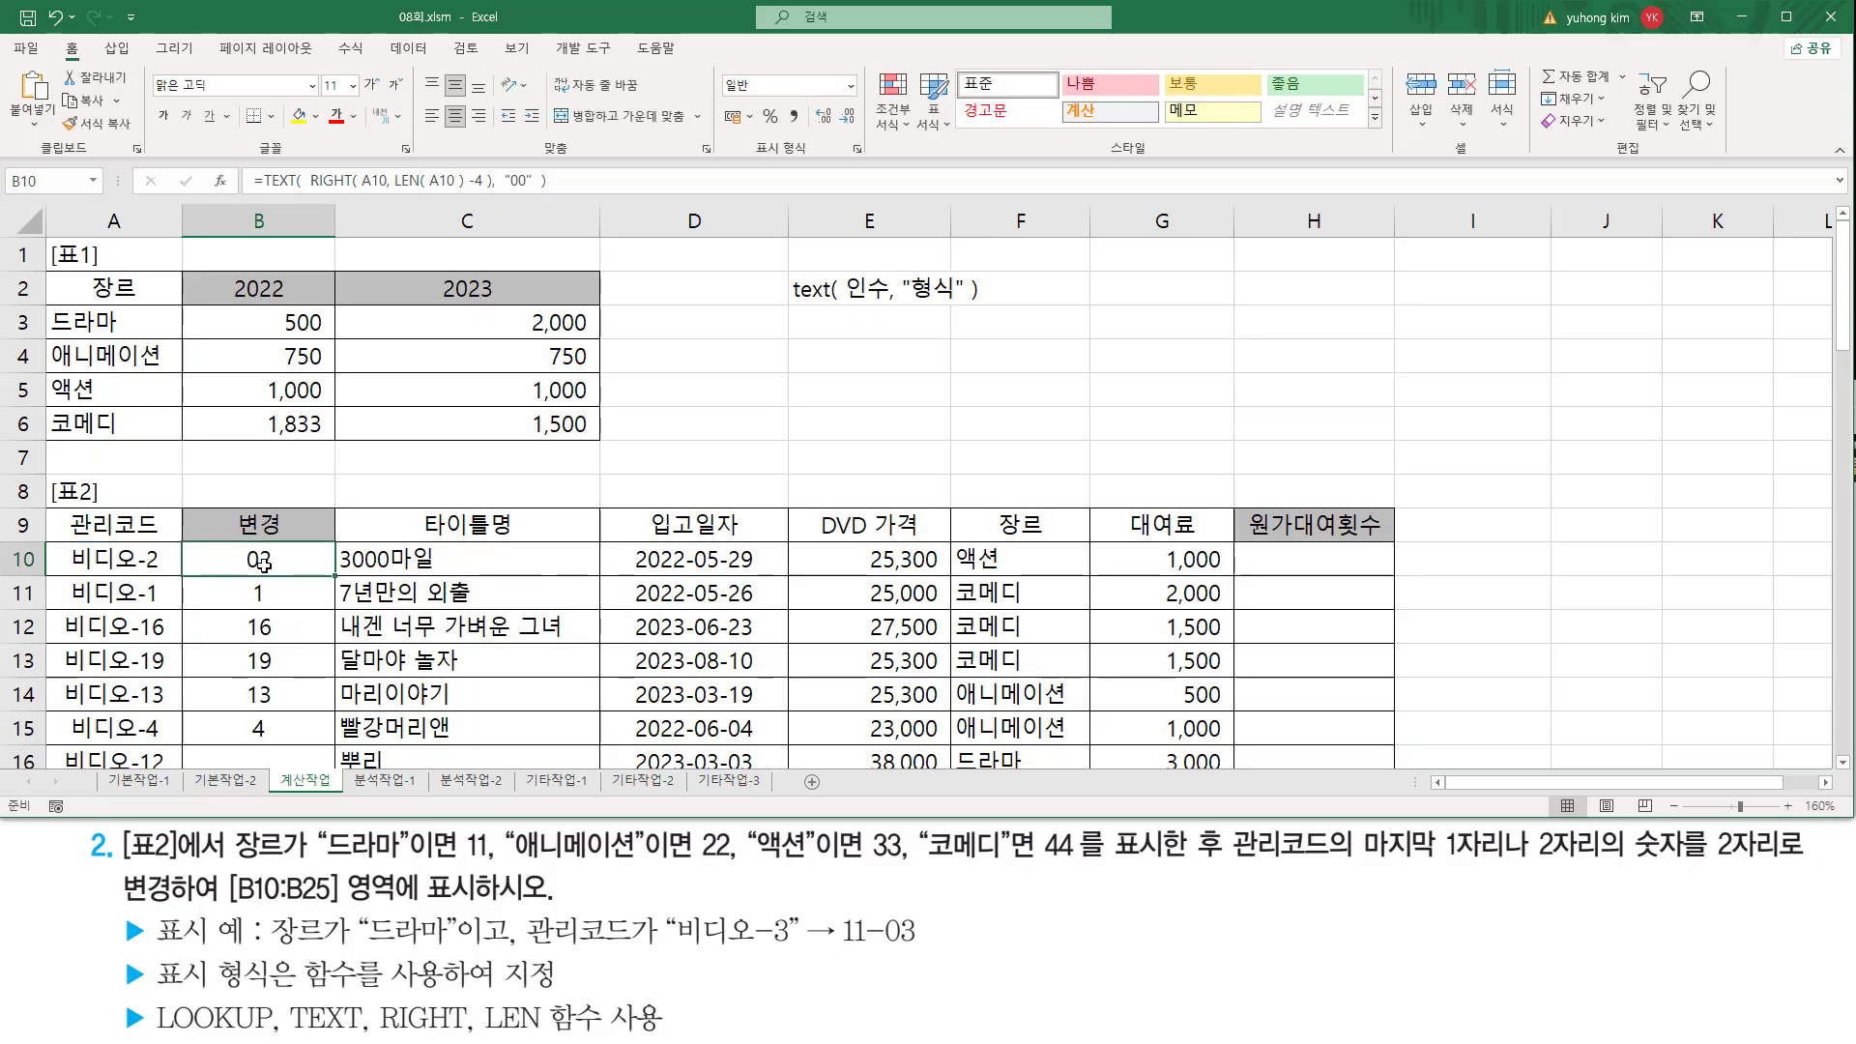
left_click_drag(334, 576, 329, 747)
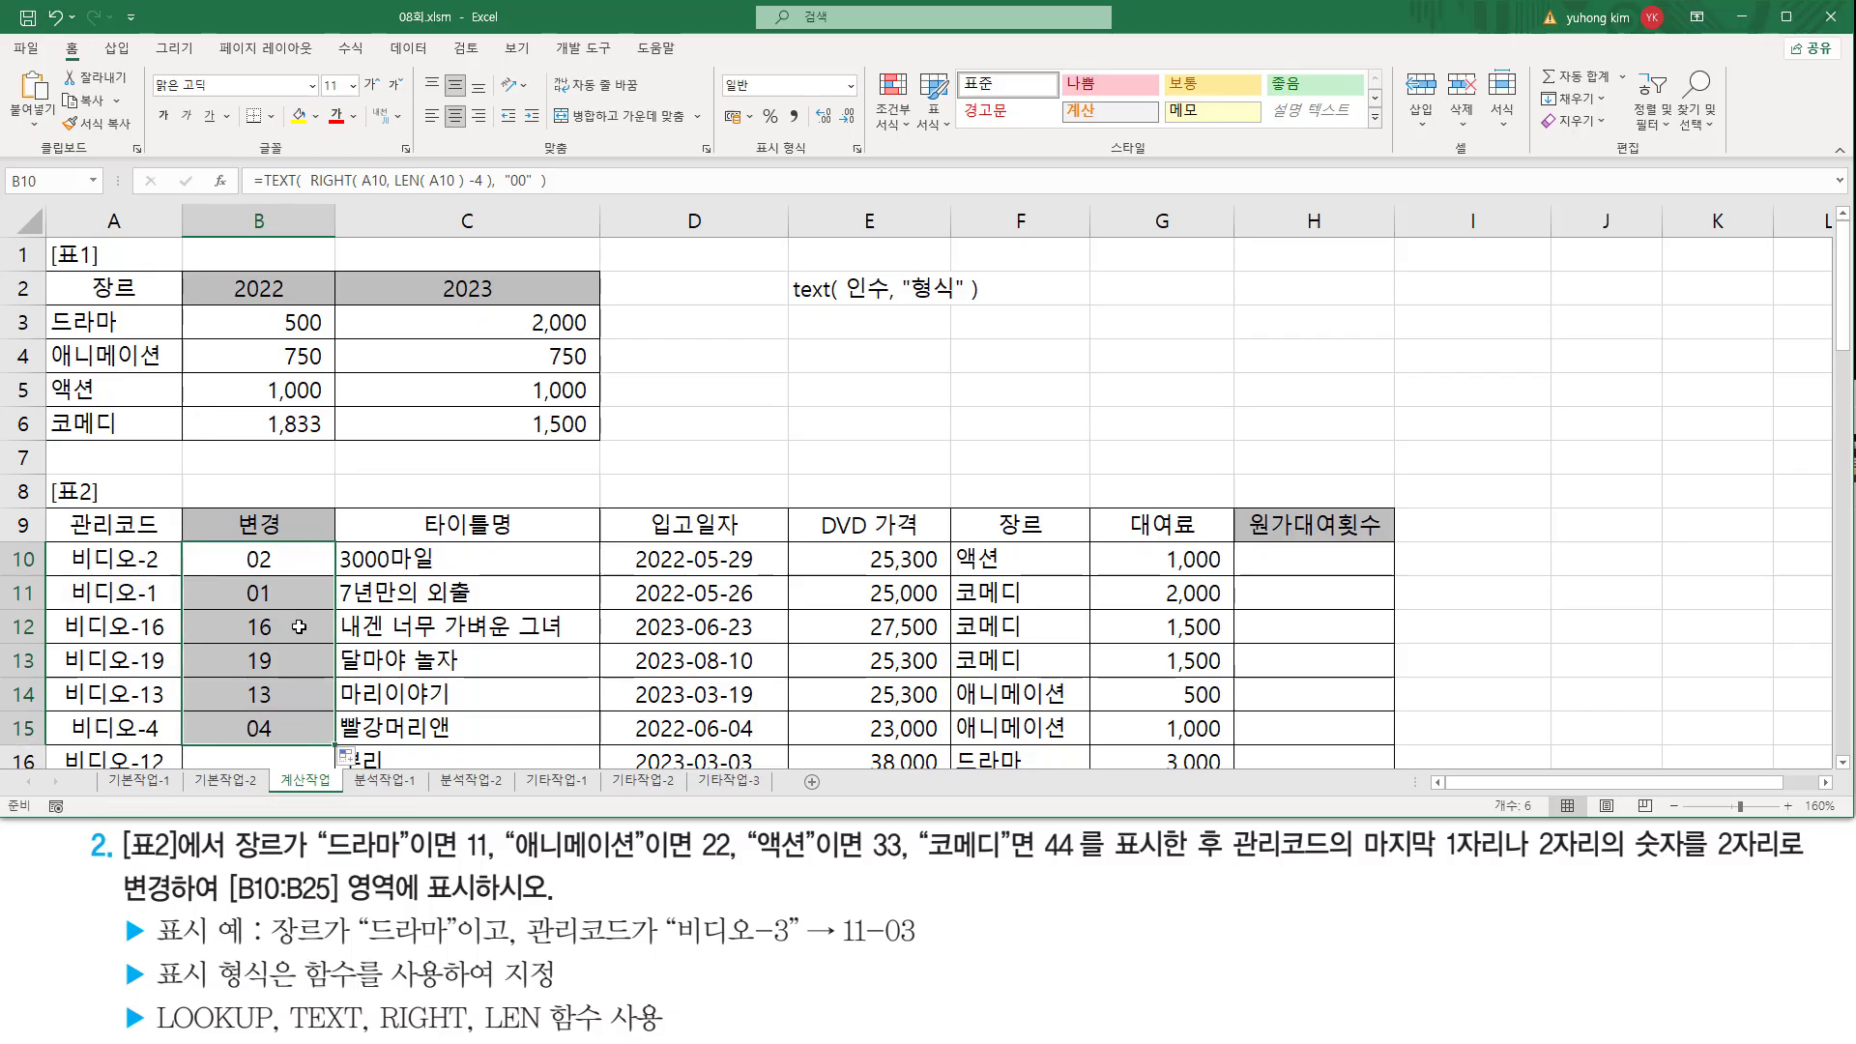
Step: Compare the two-digit values in B10:B15 with the ending of the task's example code 11-03
key("ctrl+2")
left_click_drag(239, 538, 280, 742)
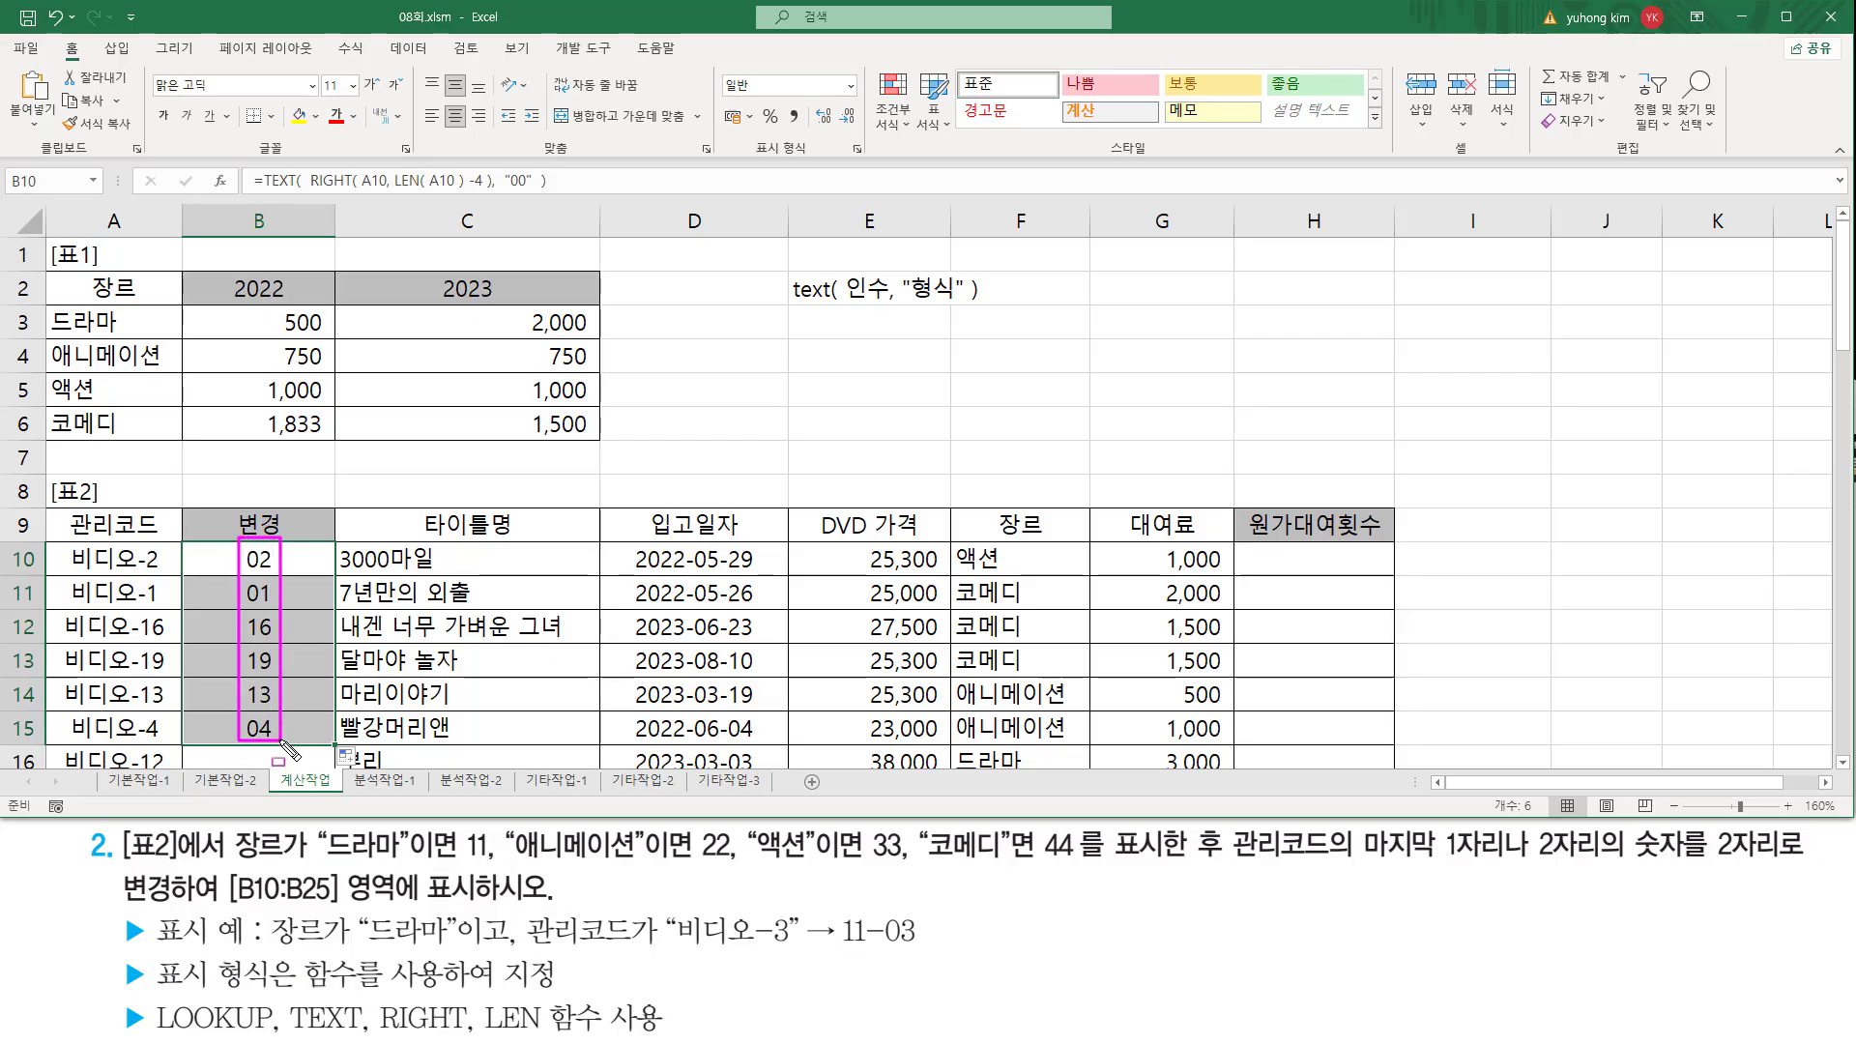
left_click_drag(886, 944, 915, 944)
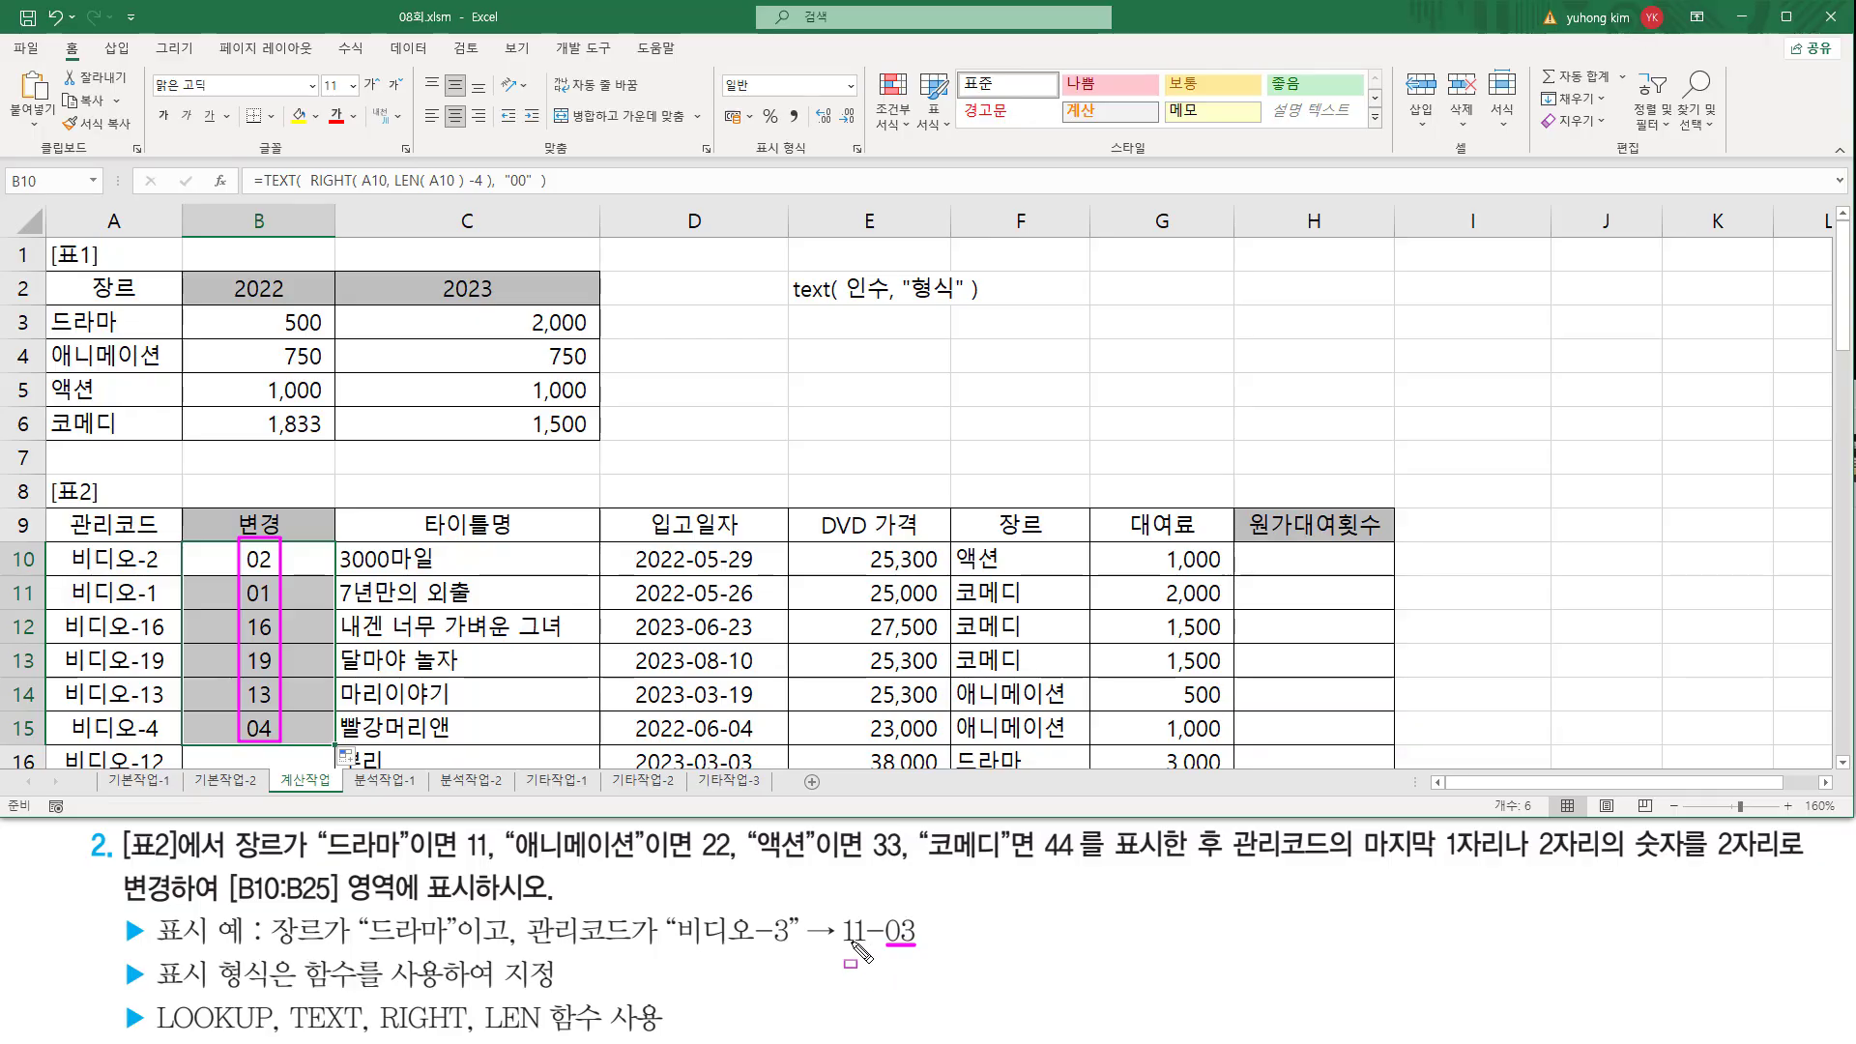
Step: Review how the task assigns 11, 22, 33 and 44 to the genres, and relate it to the 장르 value in F10
left_click_drag(841, 911, 867, 951)
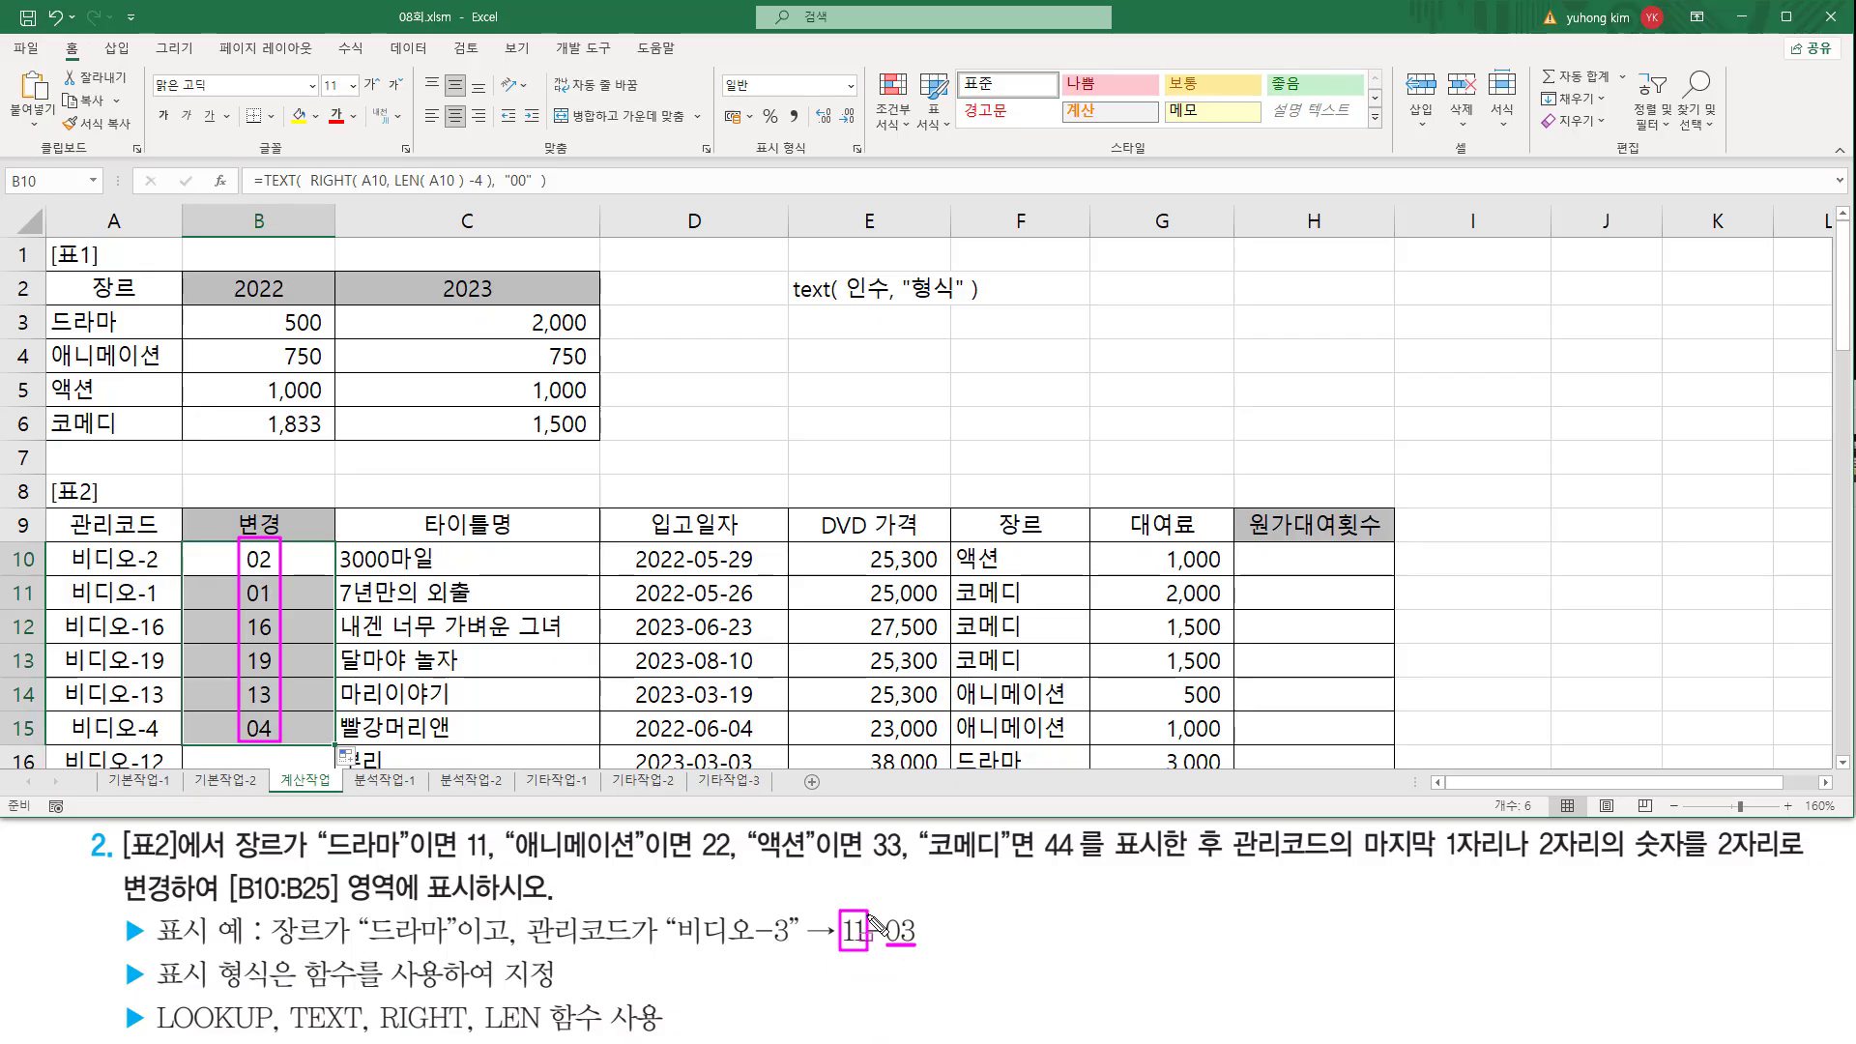
mouse_move(265, 949)
left_mouse_down()
mouse_move(456, 947)
mouse_move(468, 910)
left_mouse_up()
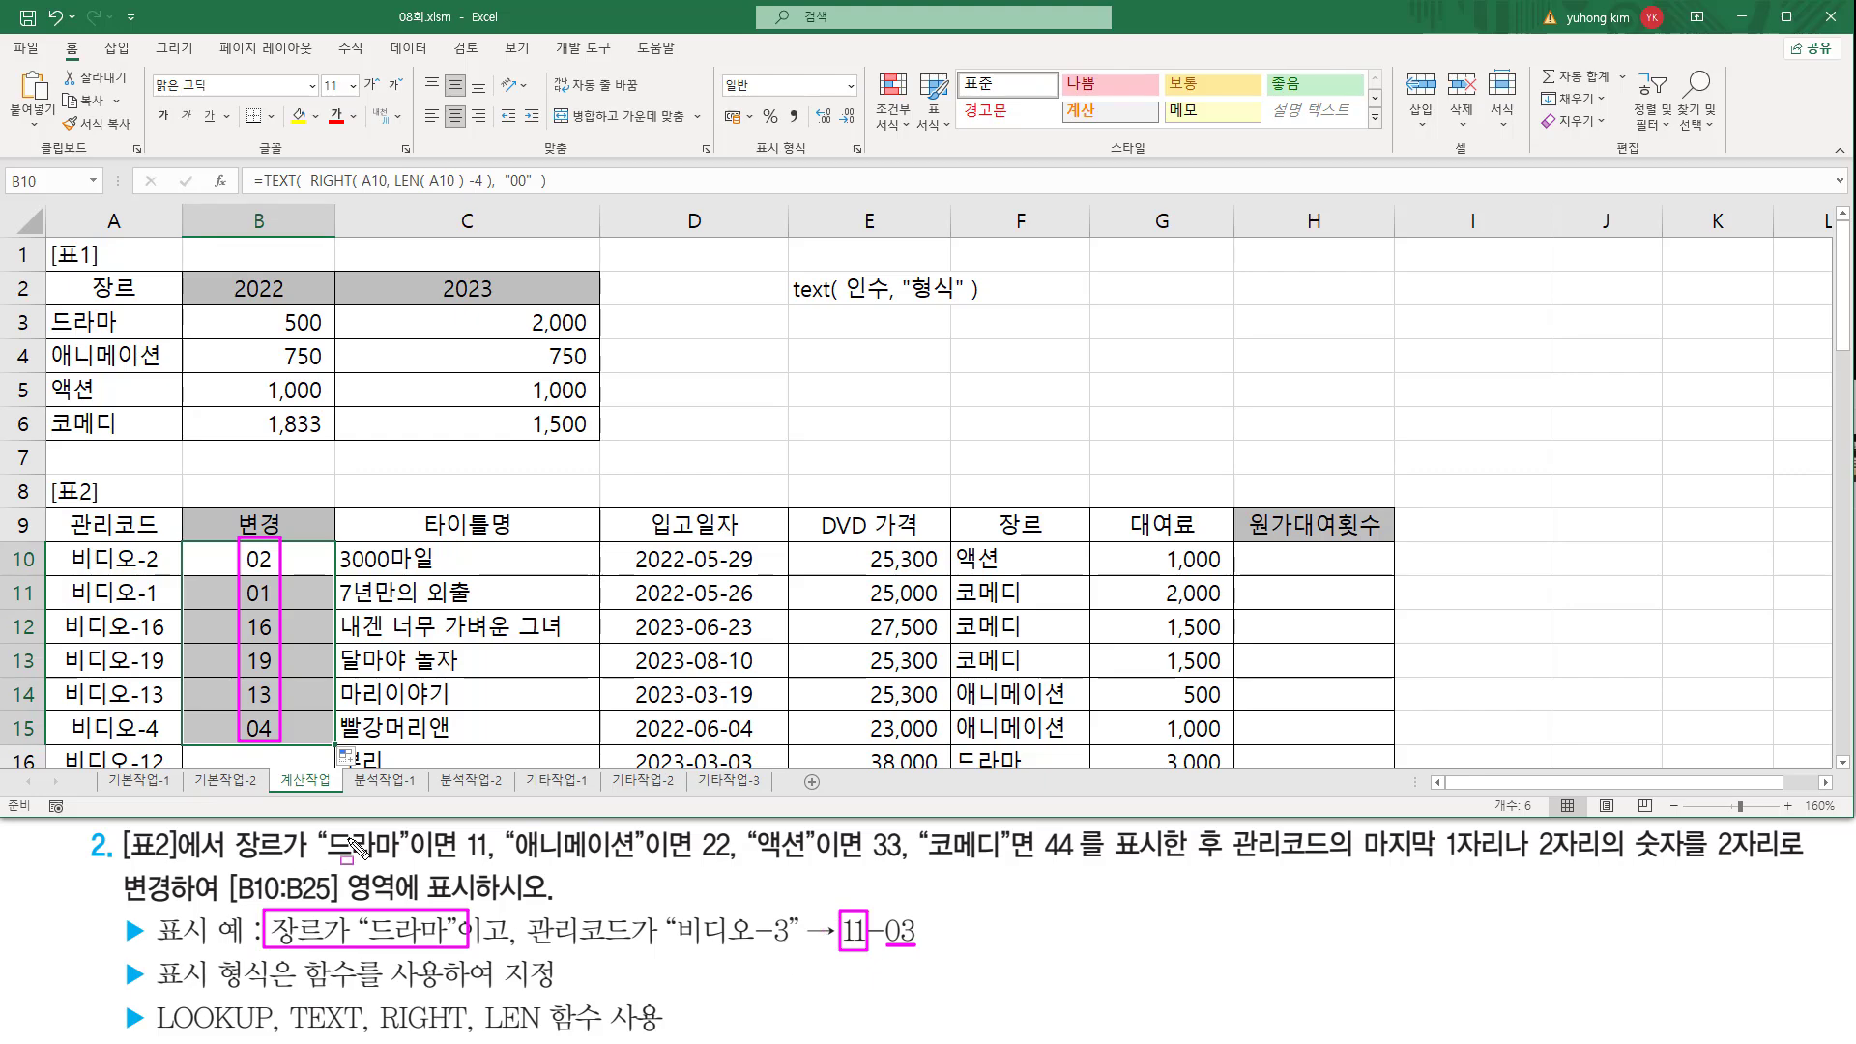
mouse_move(230, 825)
left_mouse_down()
mouse_move(308, 861)
mouse_move(1083, 865)
left_mouse_up()
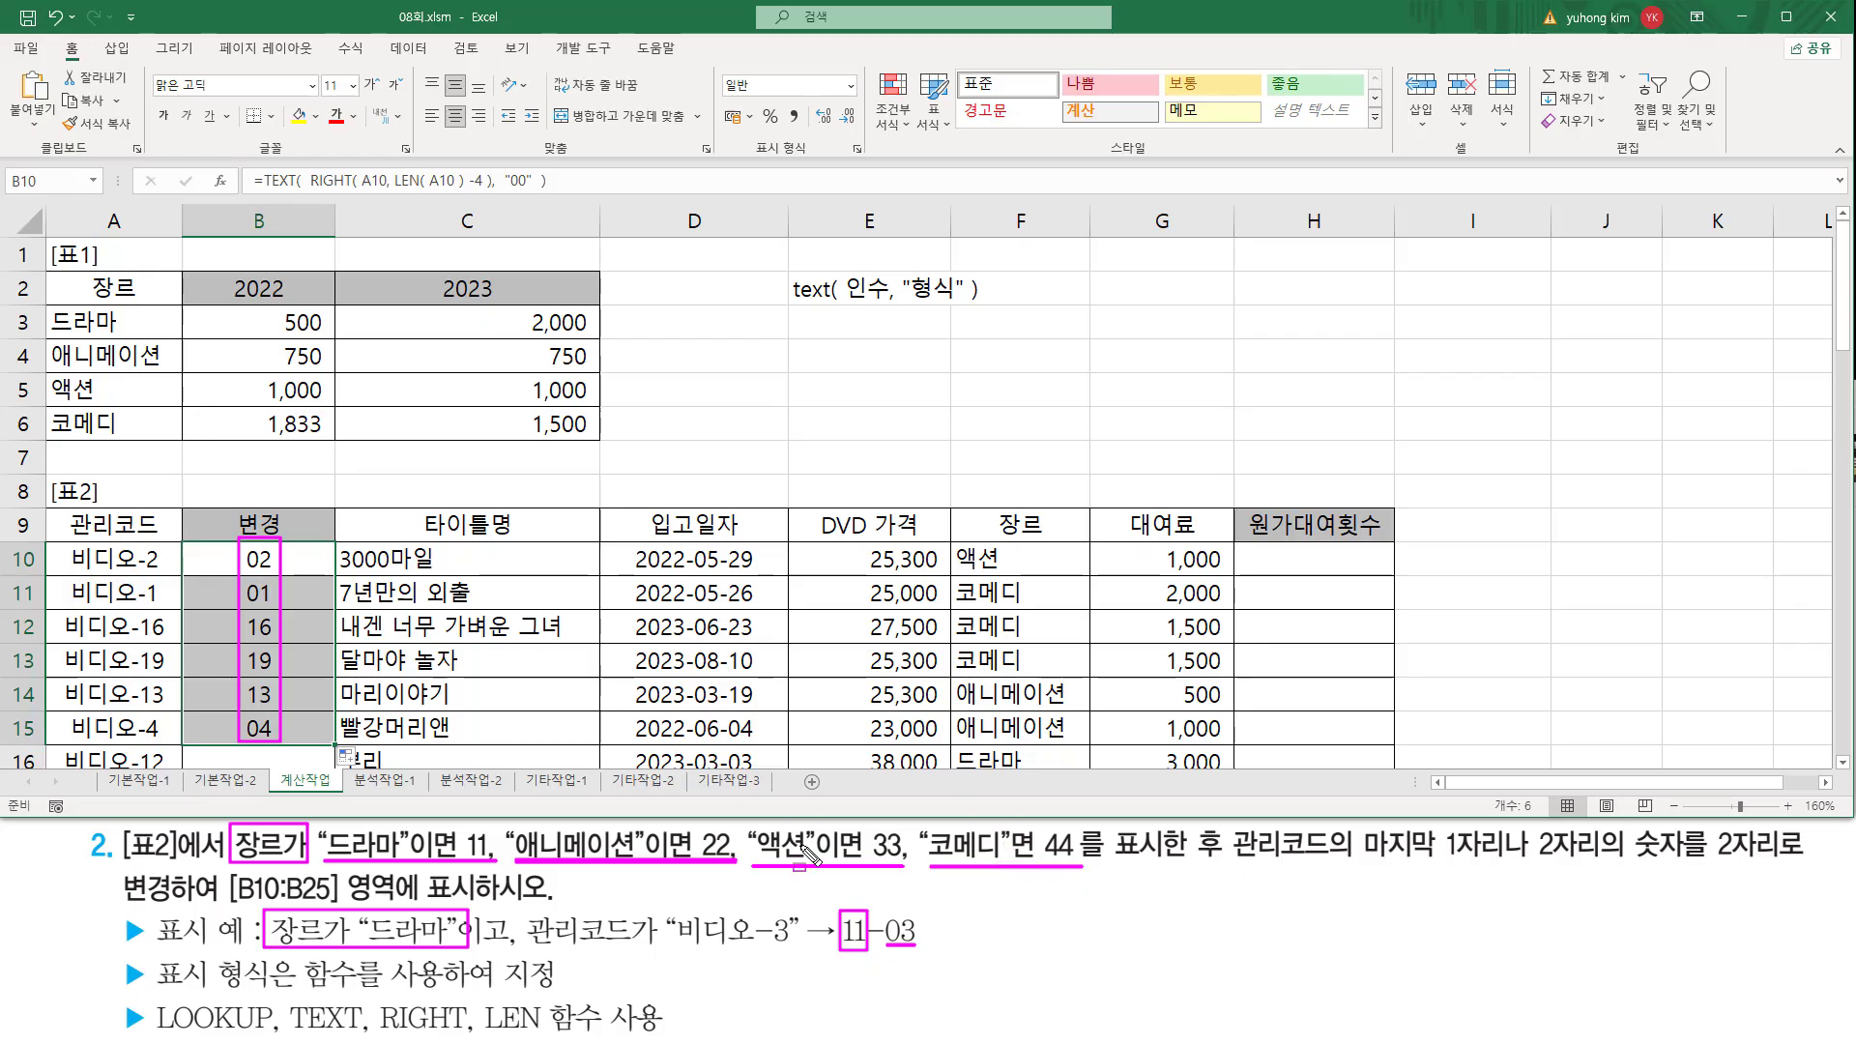
left_click_drag(955, 540, 1059, 574)
Step: Check the task's required functions against those already used in B10:B15 to identify the remaining one
left_click_drag(150, 1040, 668, 1038)
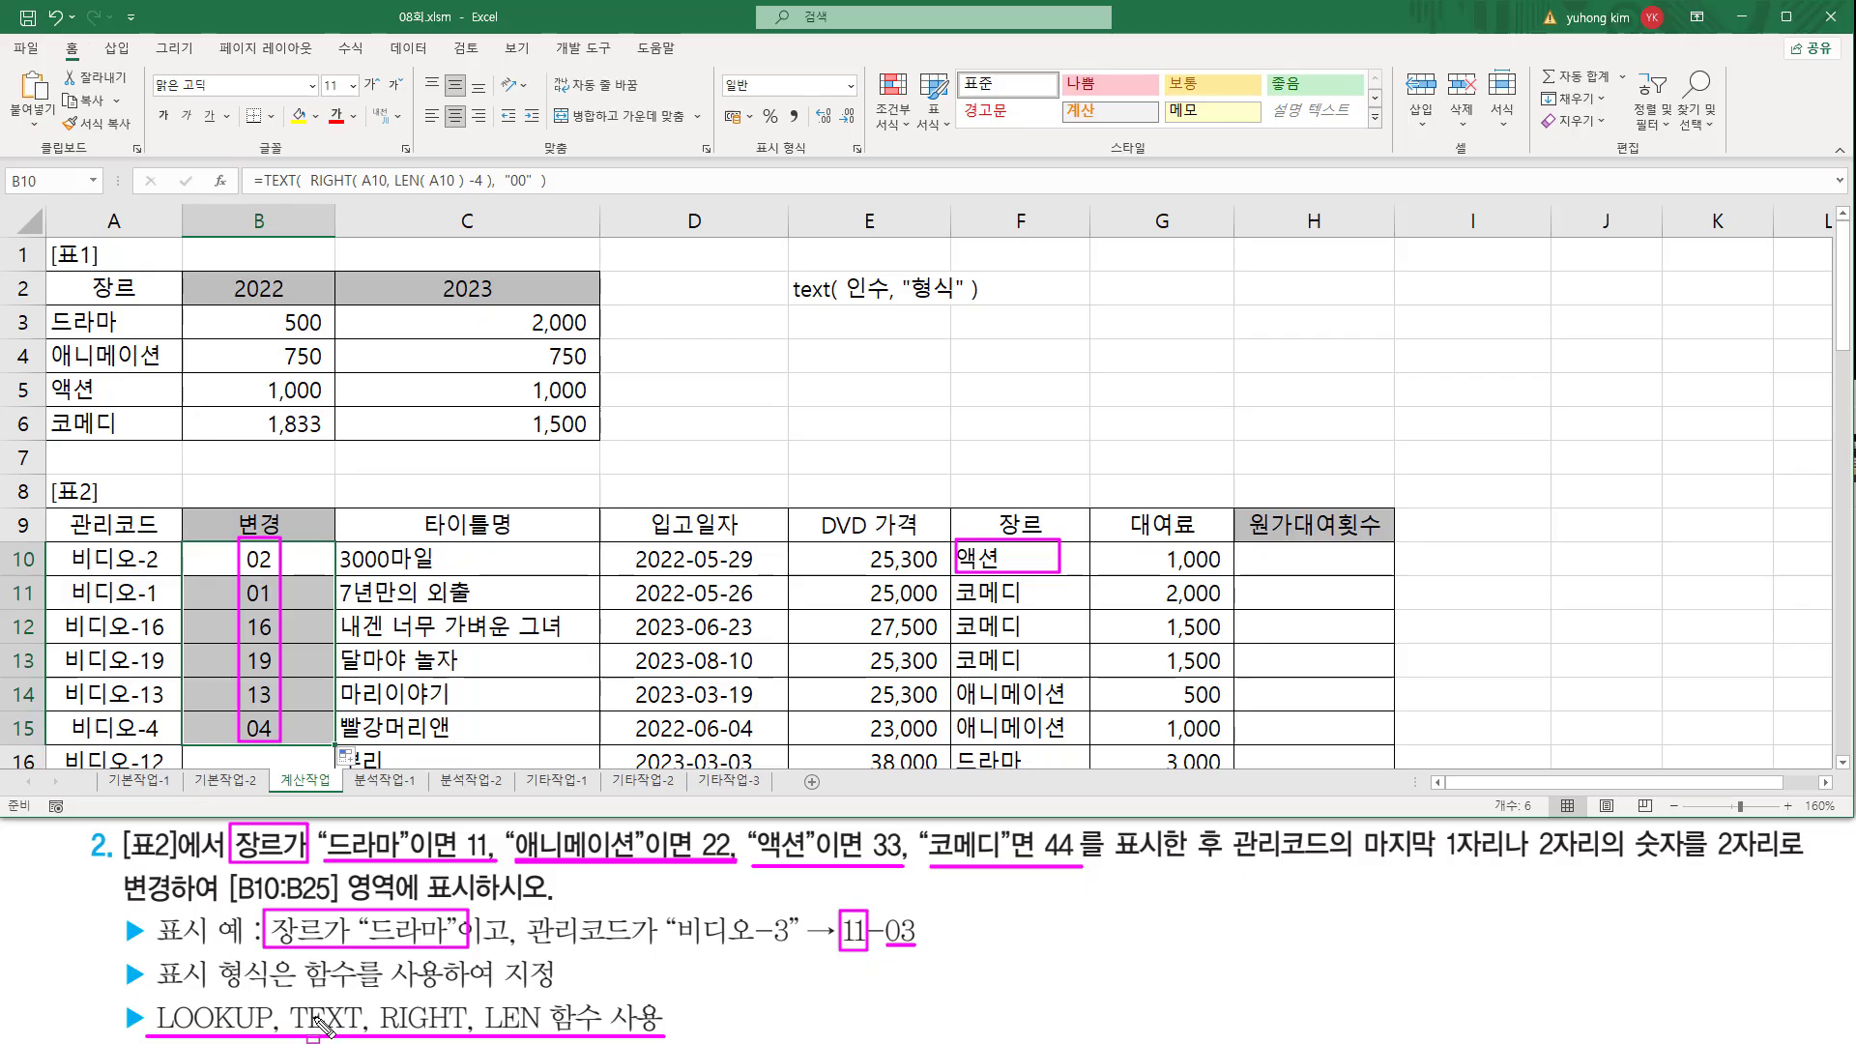
left_click_drag(214, 514, 309, 761)
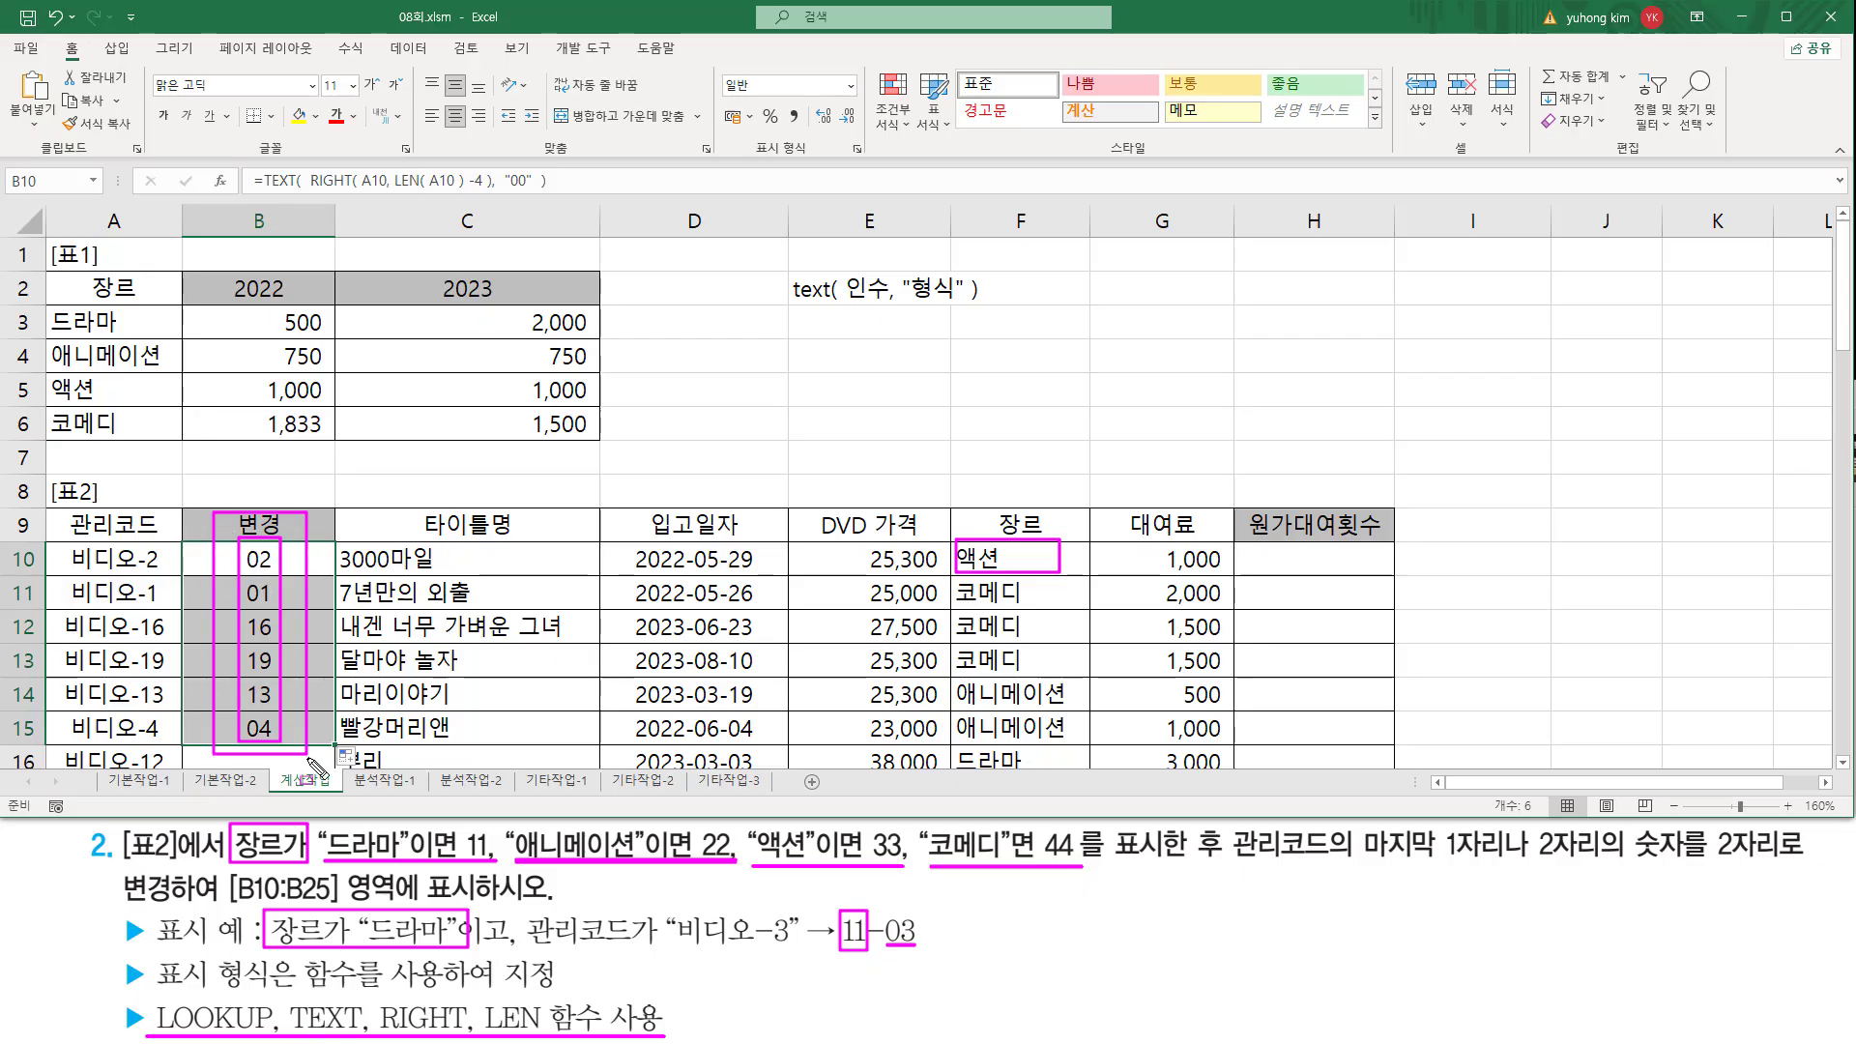
left_click_drag(288, 1019, 542, 1029)
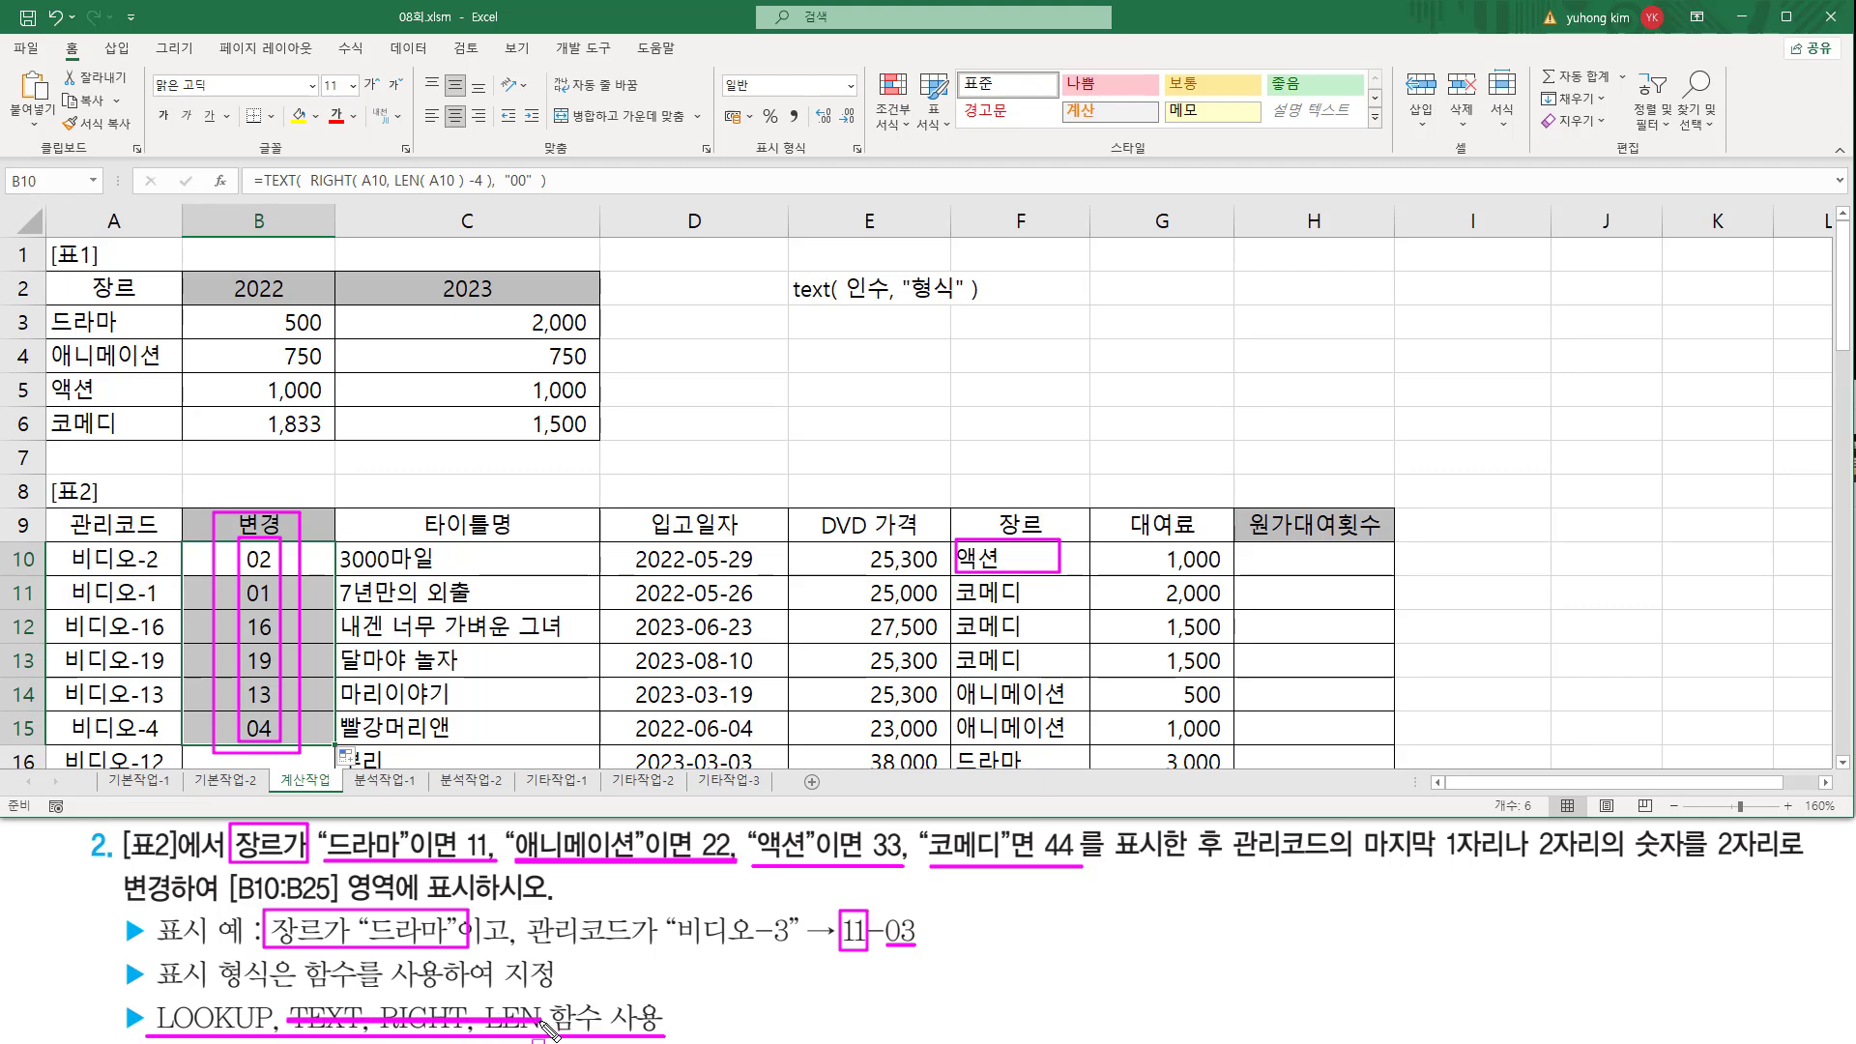
left_click_drag(150, 995, 277, 1036)
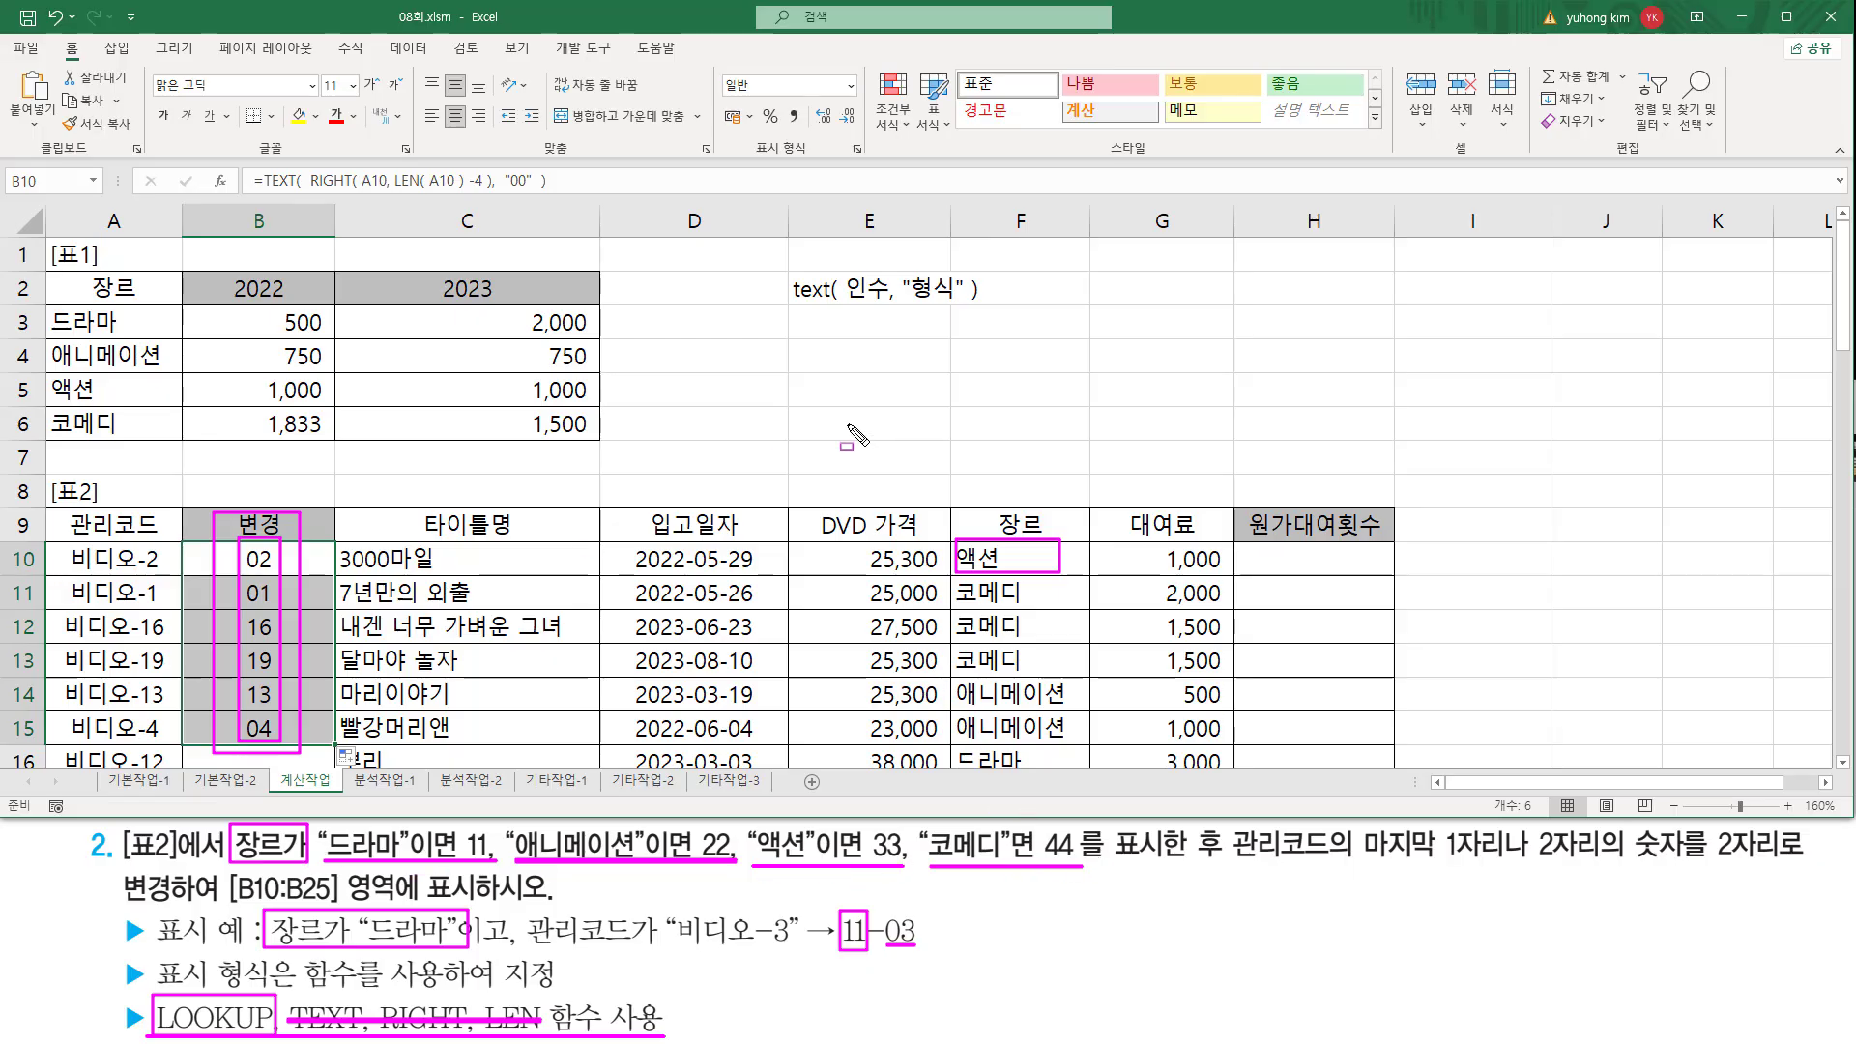
Step: Enter the LOOKUP function's syntax as a note in E4: lookup( 찾을값, 범위1, 범위2 )
left_click(835, 365)
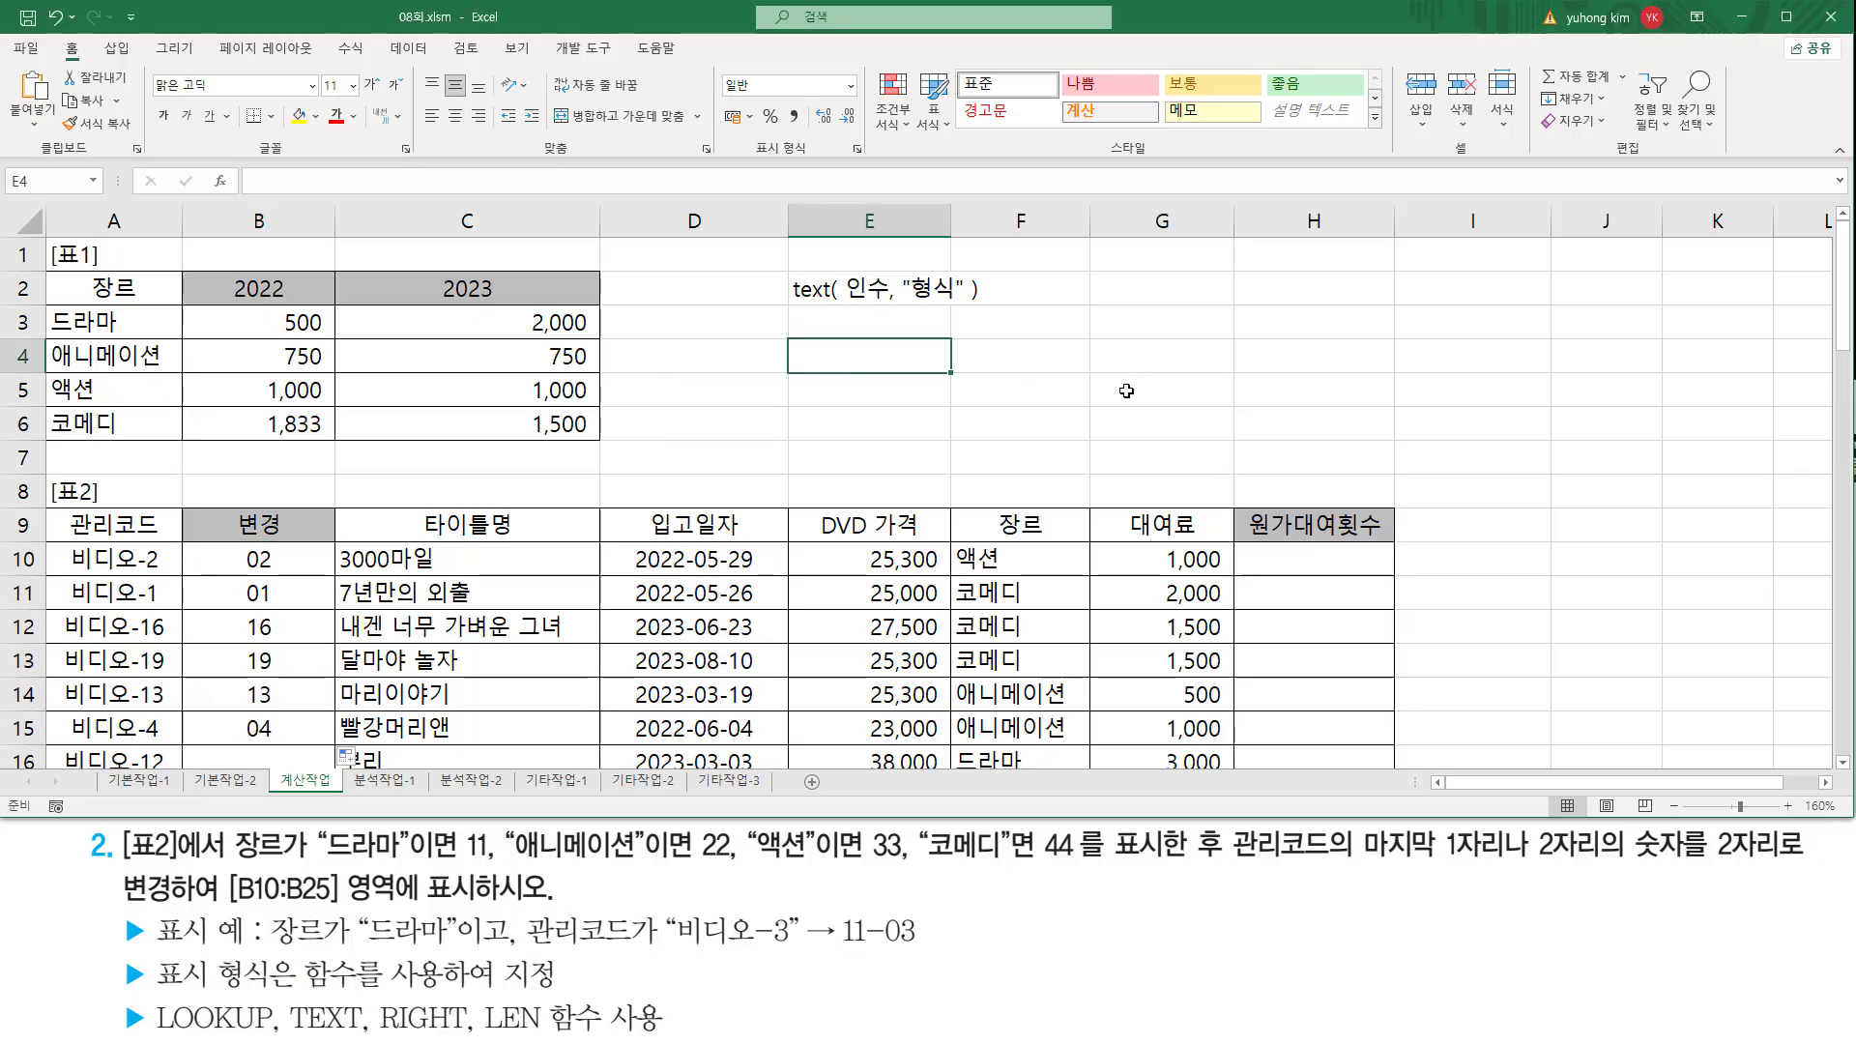
type("lookup(")
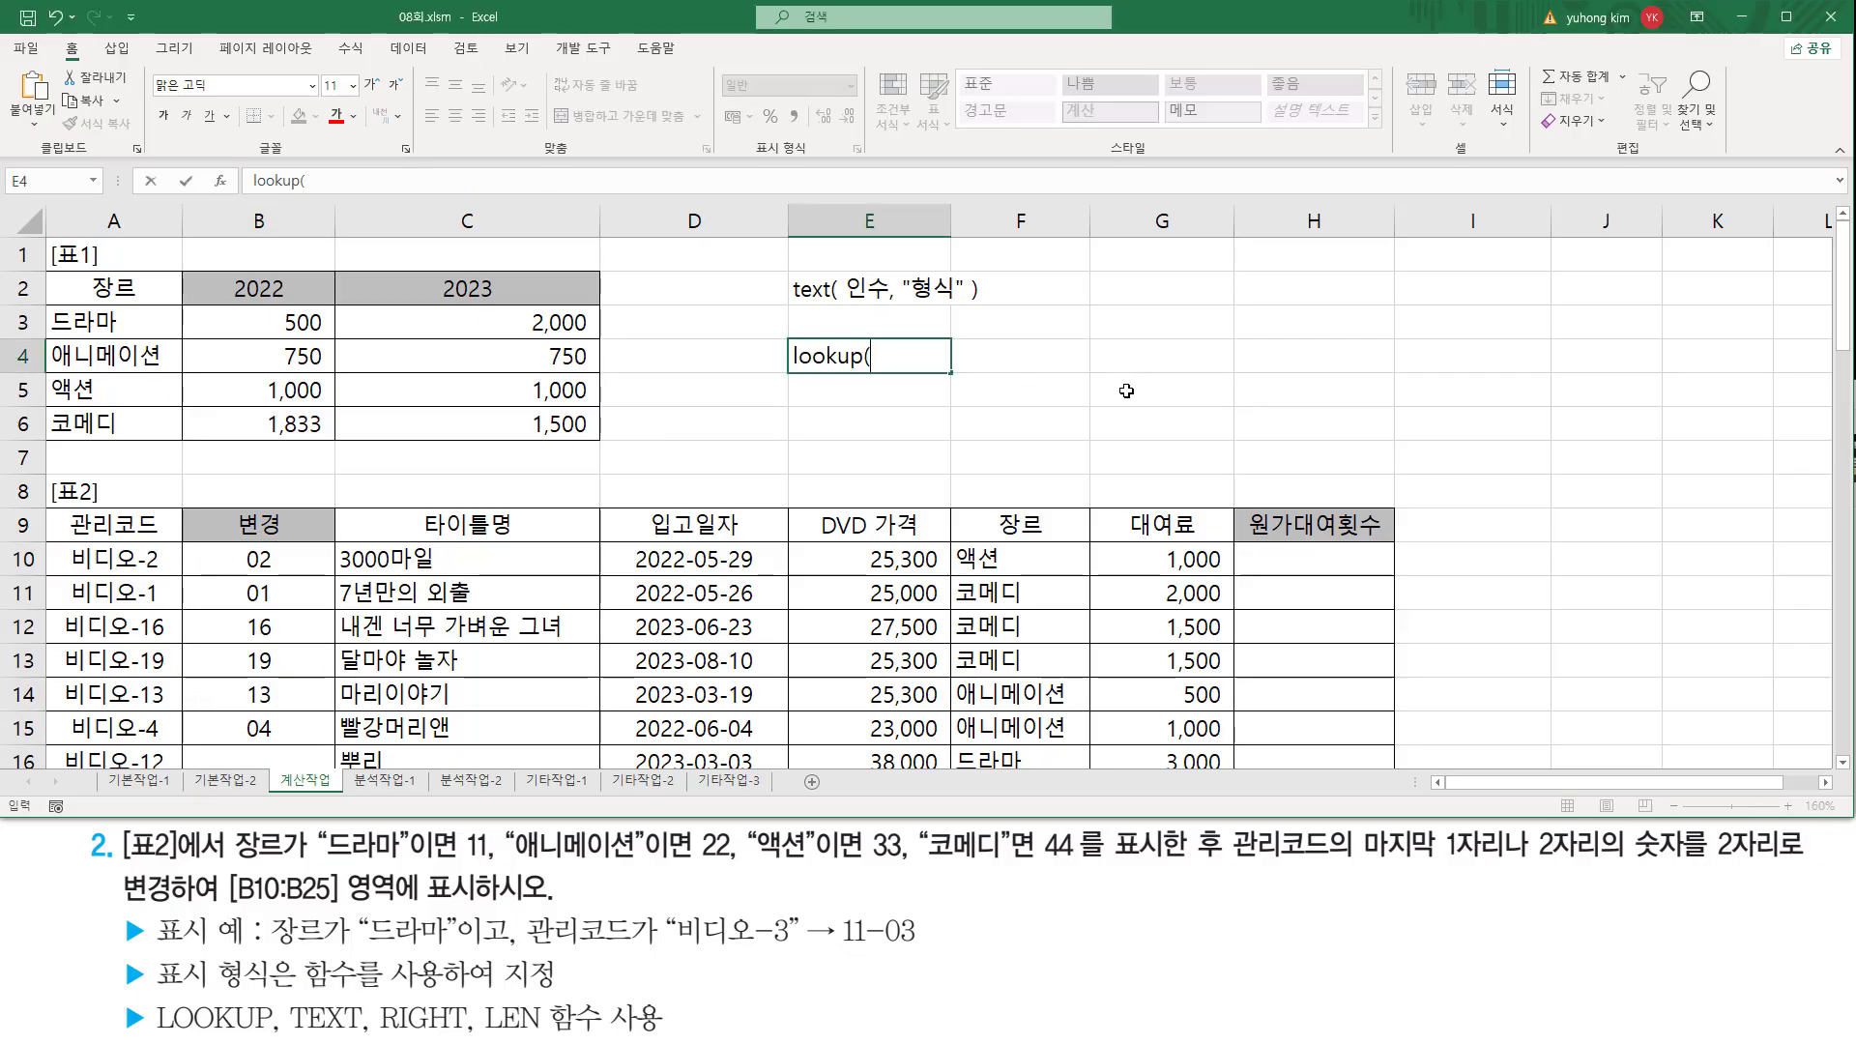
type(" 차")
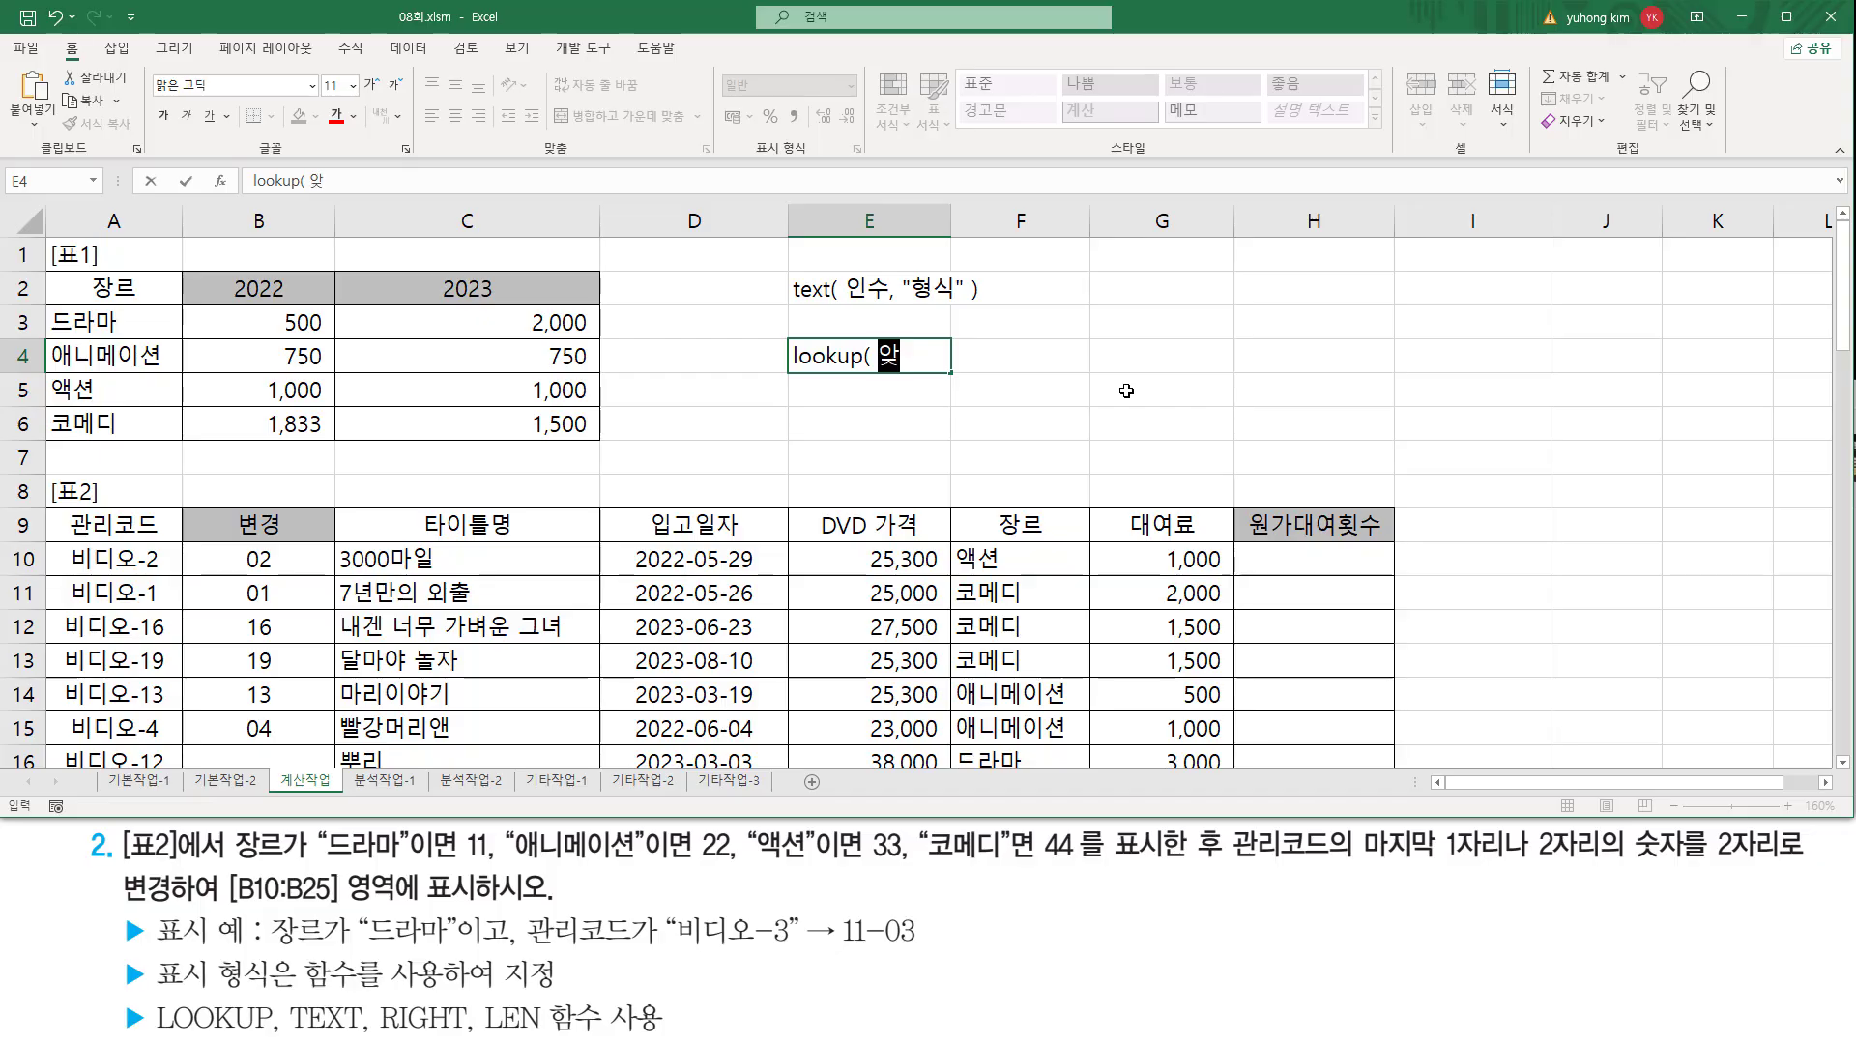
type("ㅈ을")
type("값,")
type(" 범위1")
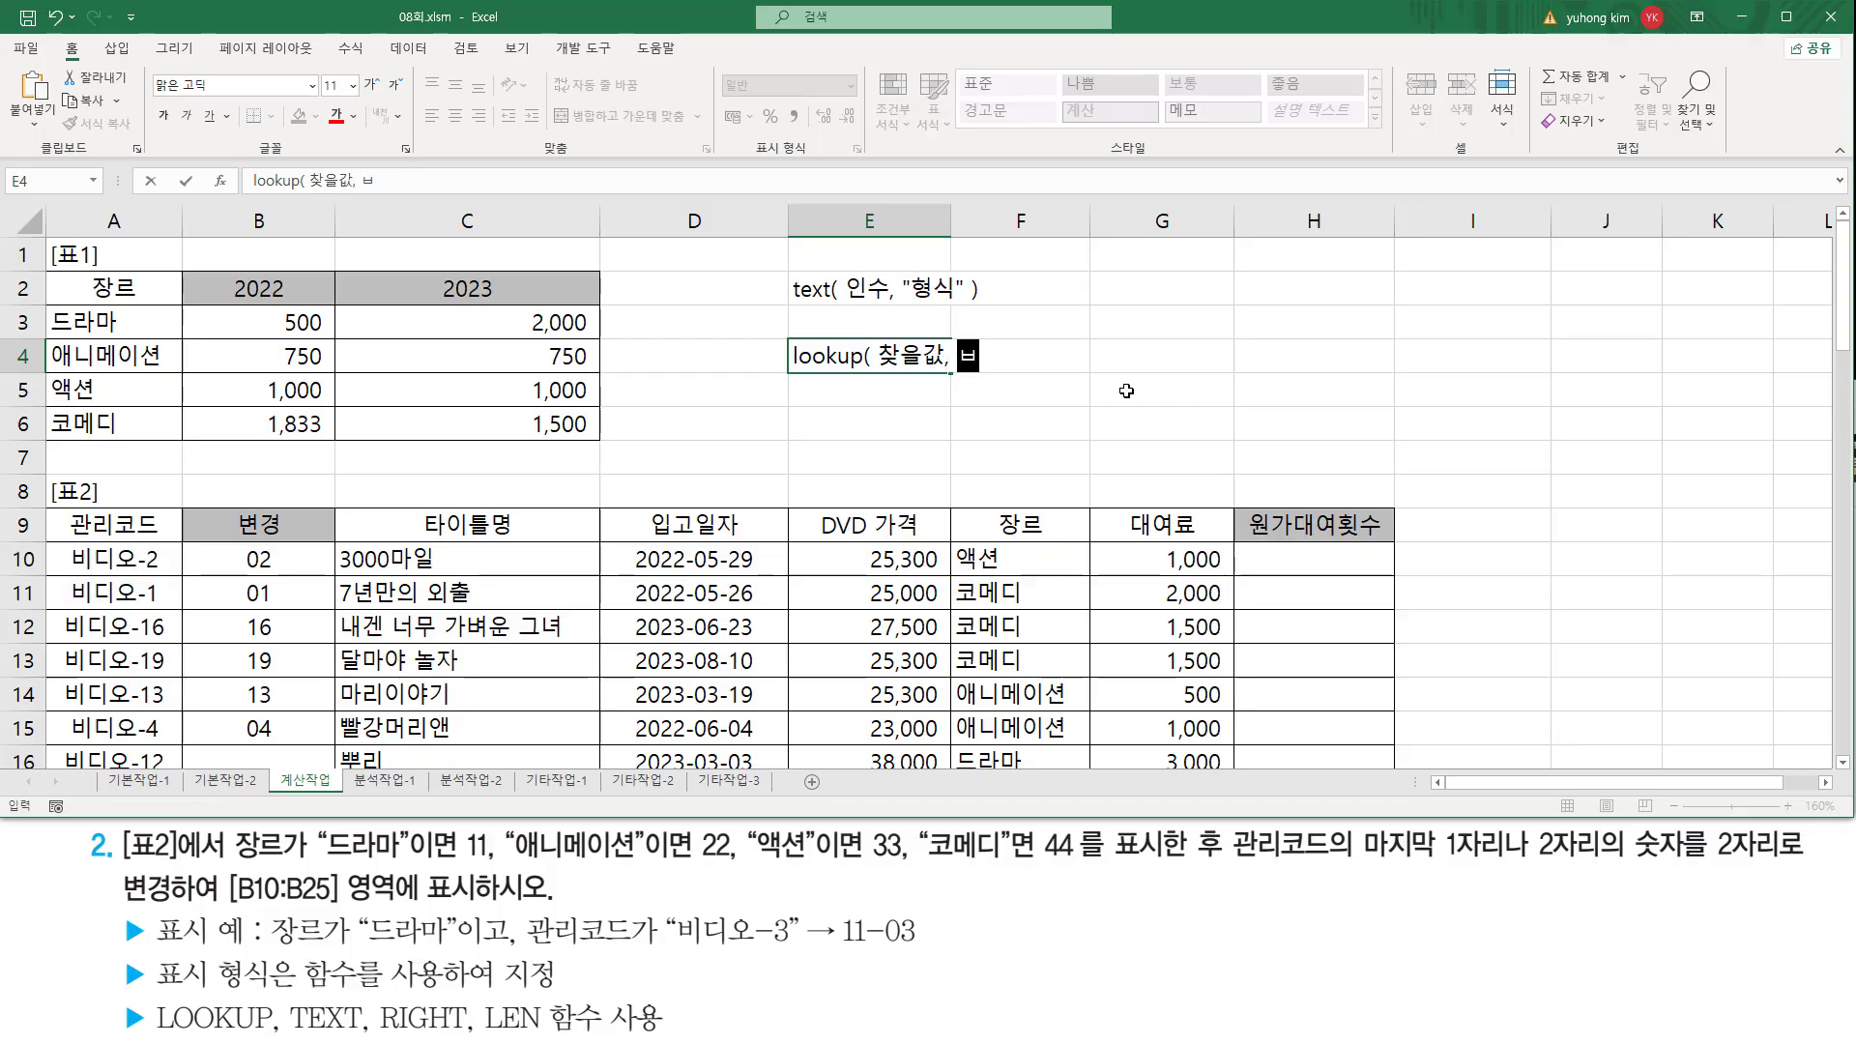
type(",  번우")
key("BackSpace")
key("BackSpace")
key("BackSpace")
type("범위2 )")
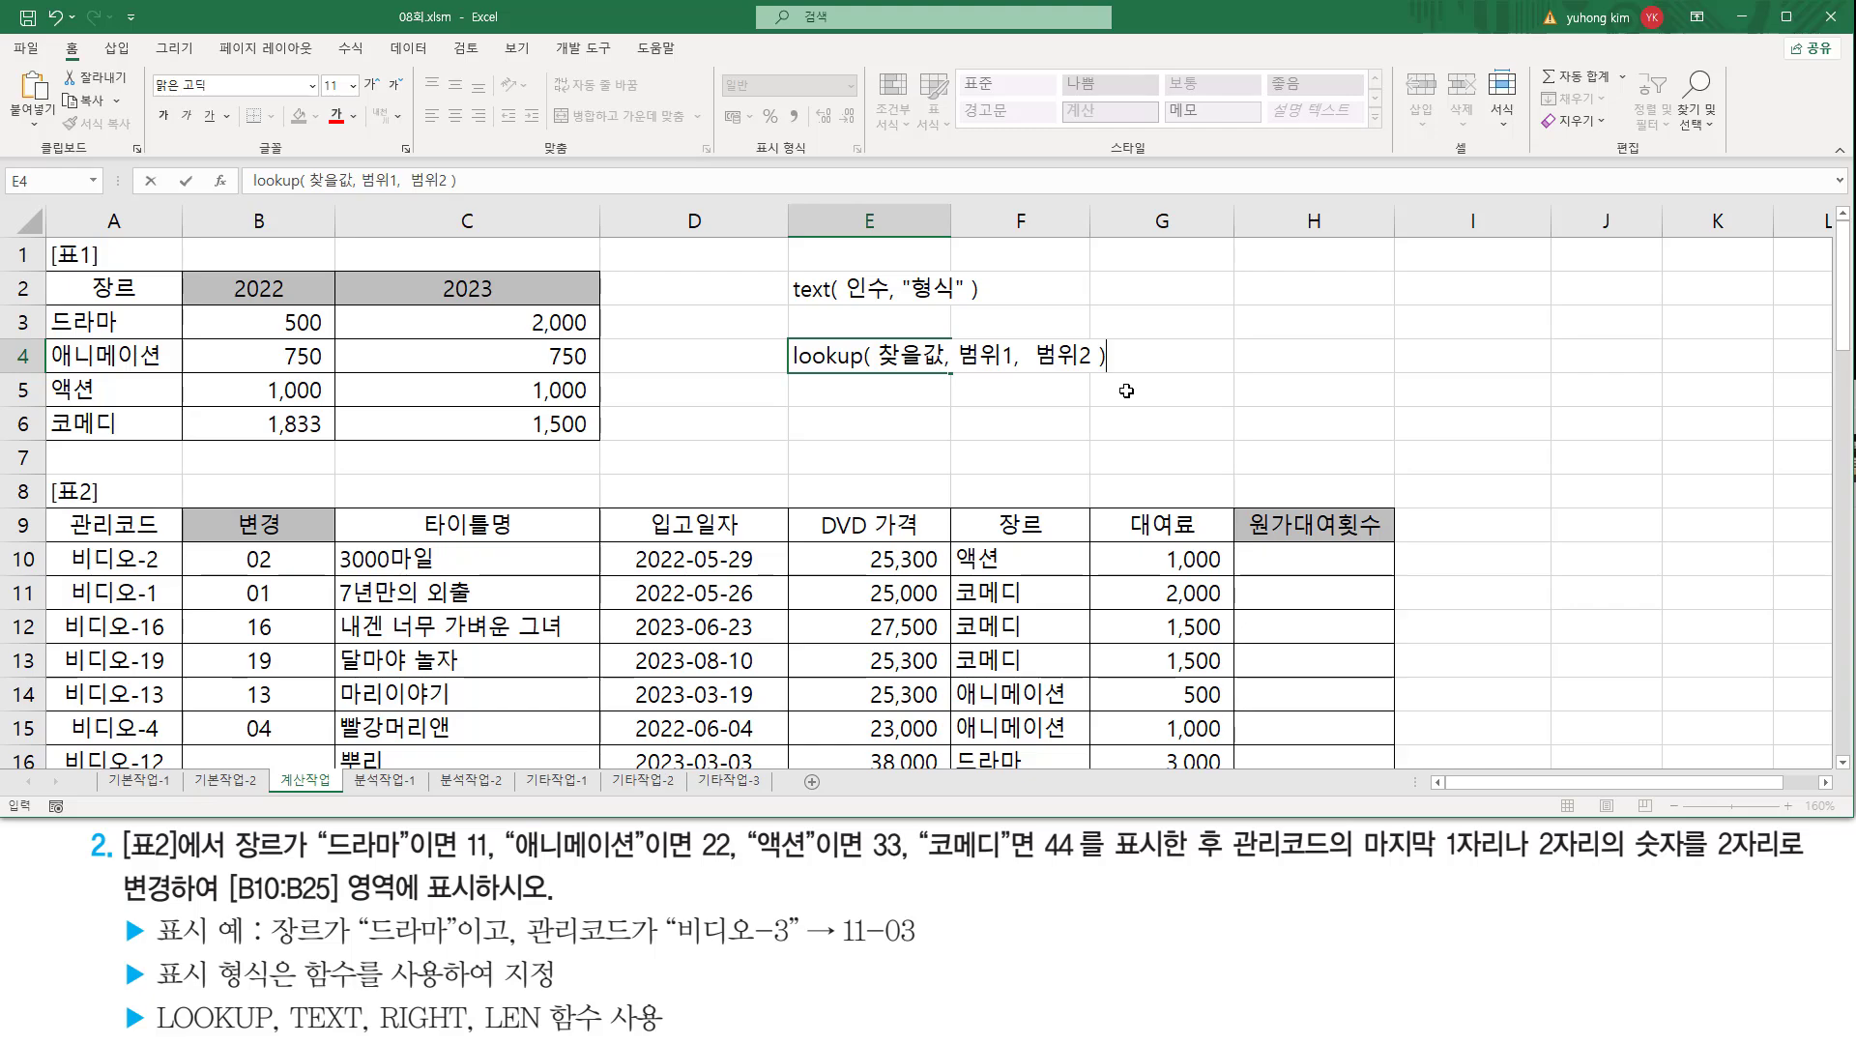
key("Return")
Step: Review the 찾을값, 범위1 and 범위2 arguments in the E4 note
left_click(1047, 394)
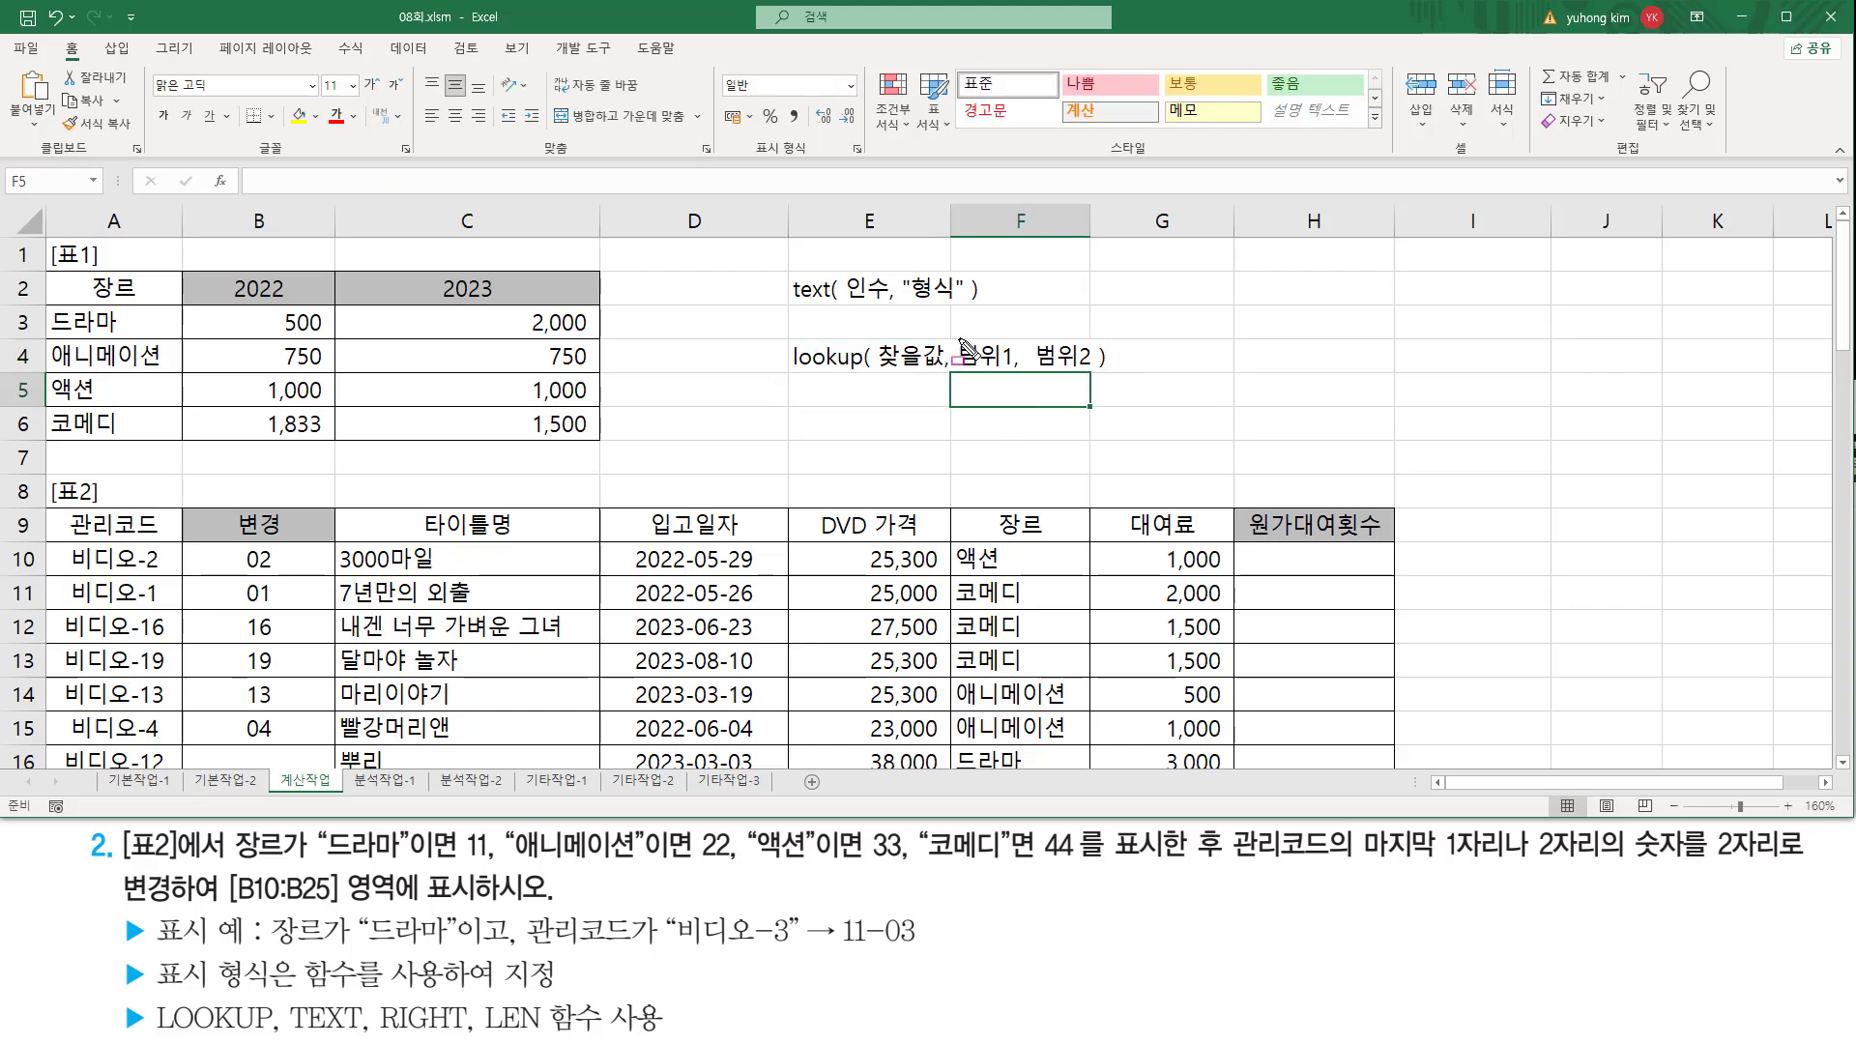
left_click_drag(962, 339, 926, 369)
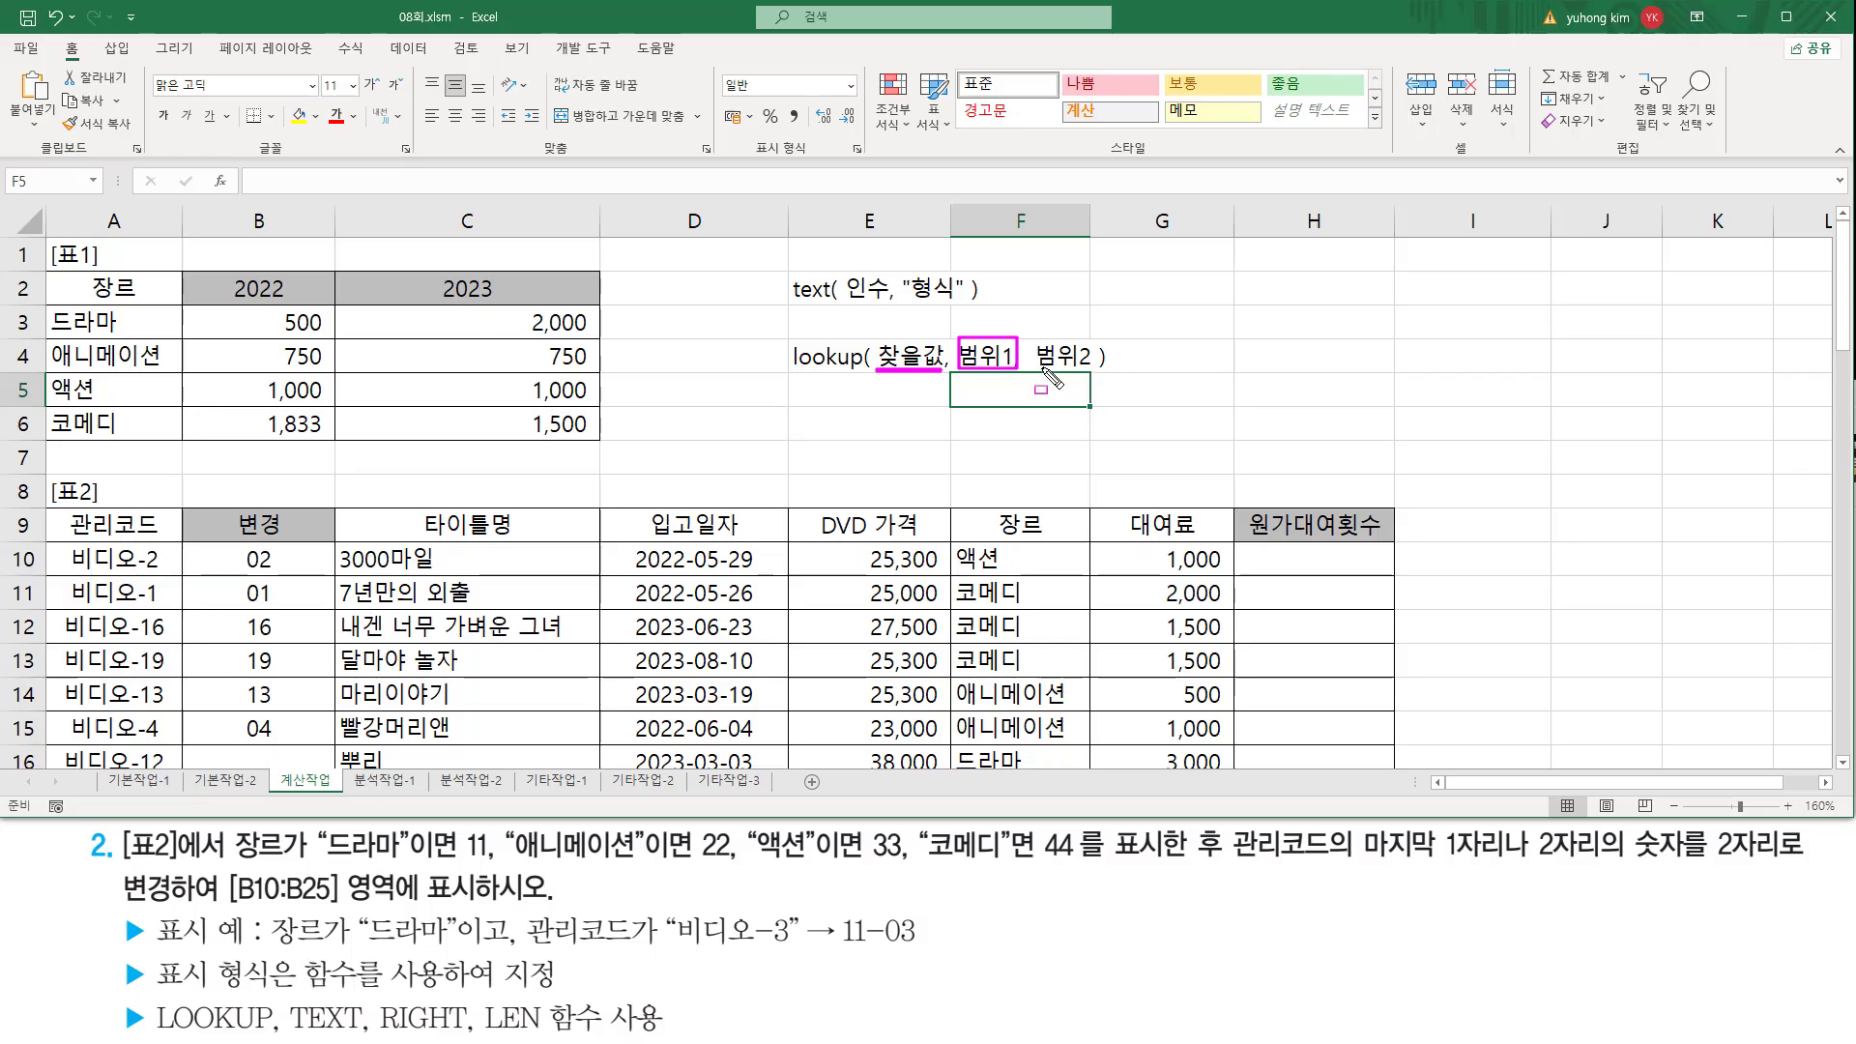
left_click_drag(1034, 368, 1090, 368)
key("Escape")
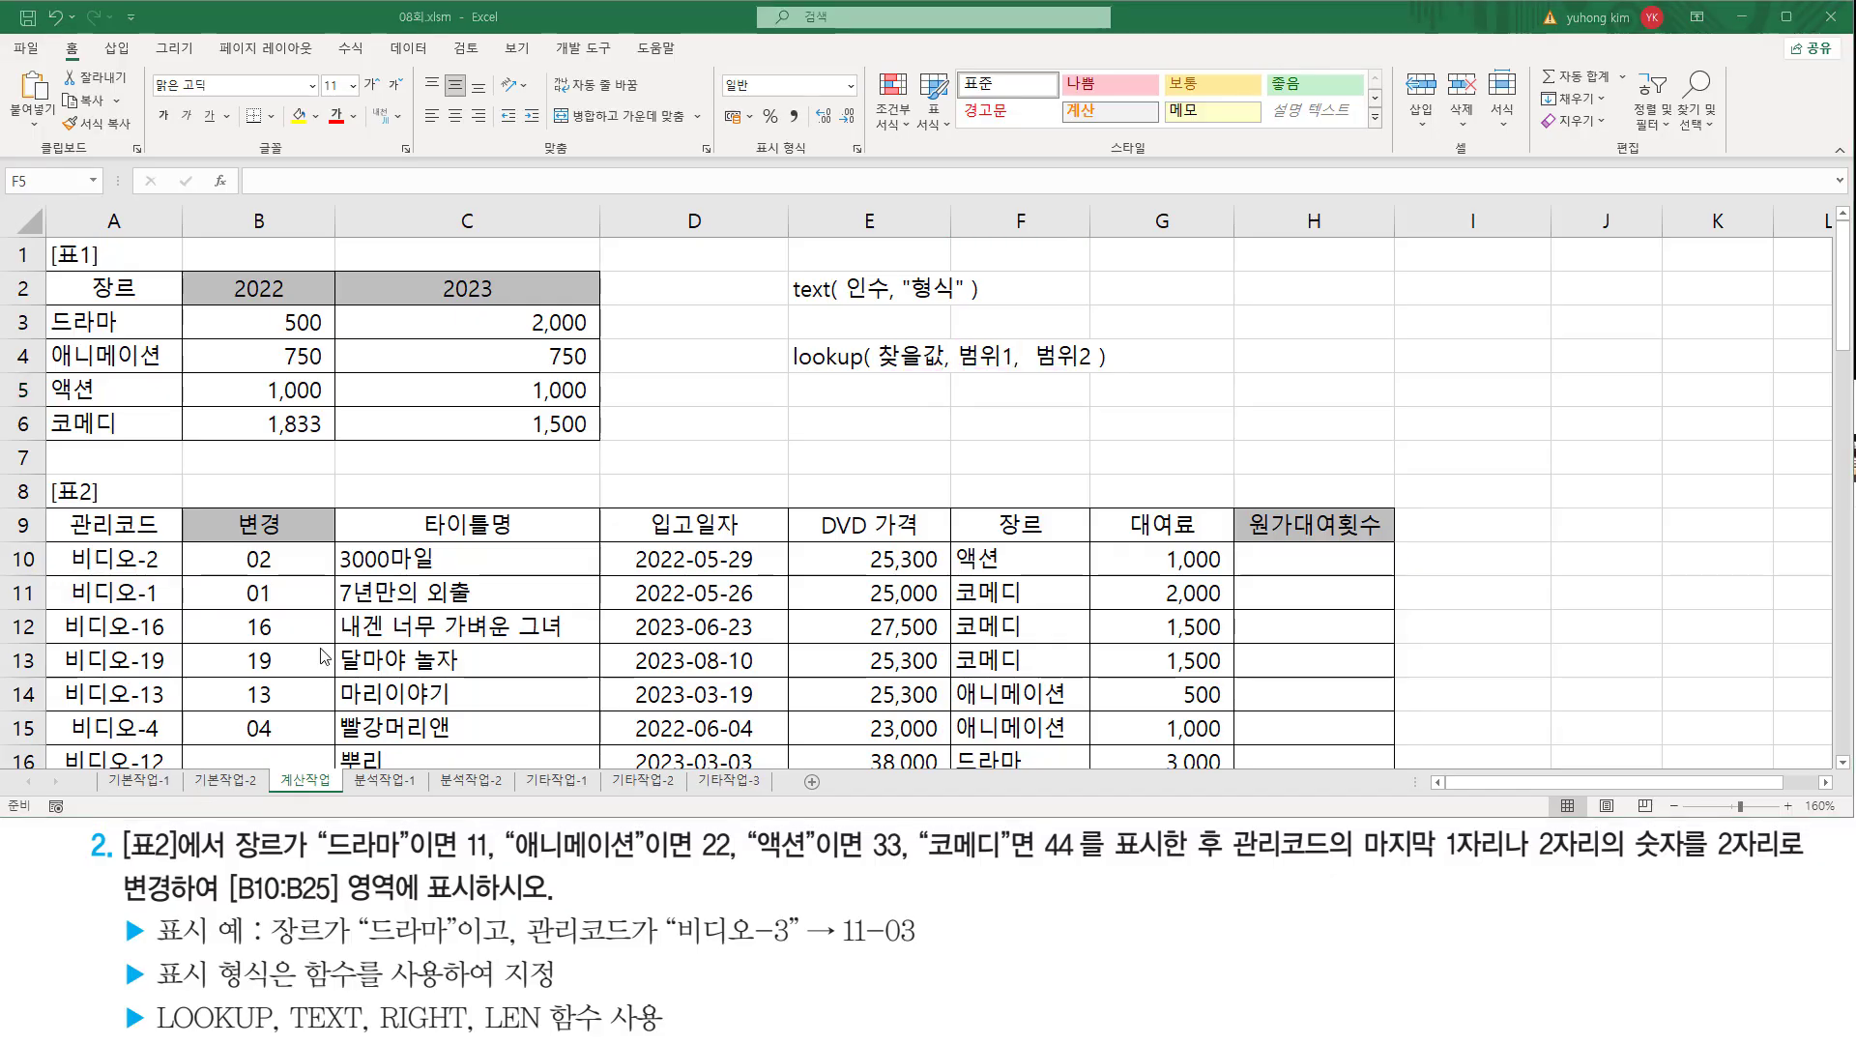
Step: Relate the task's four genres and their codes 11, 22, 33 and 44 to the LOOKUP arguments in the E4 note
left_click_drag(322, 858, 396, 859)
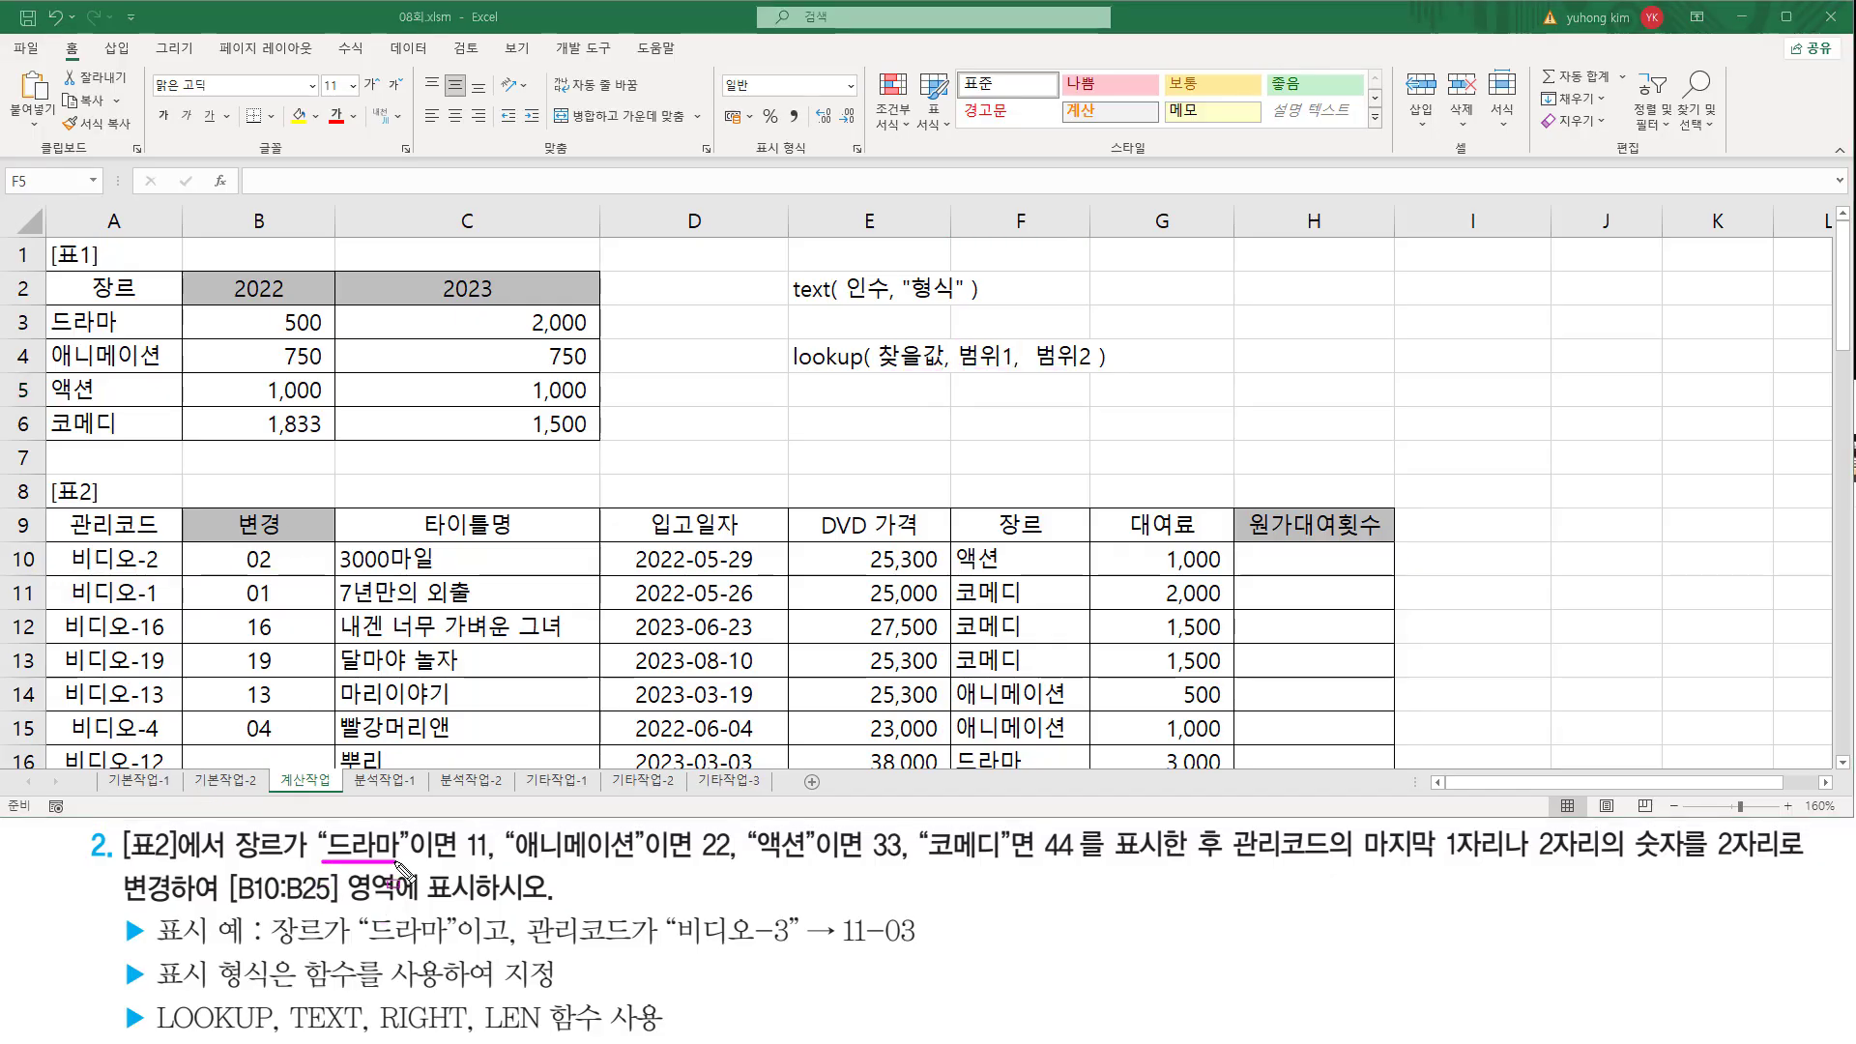
left_click_drag(512, 863, 633, 864)
left_click_drag(757, 860, 995, 861)
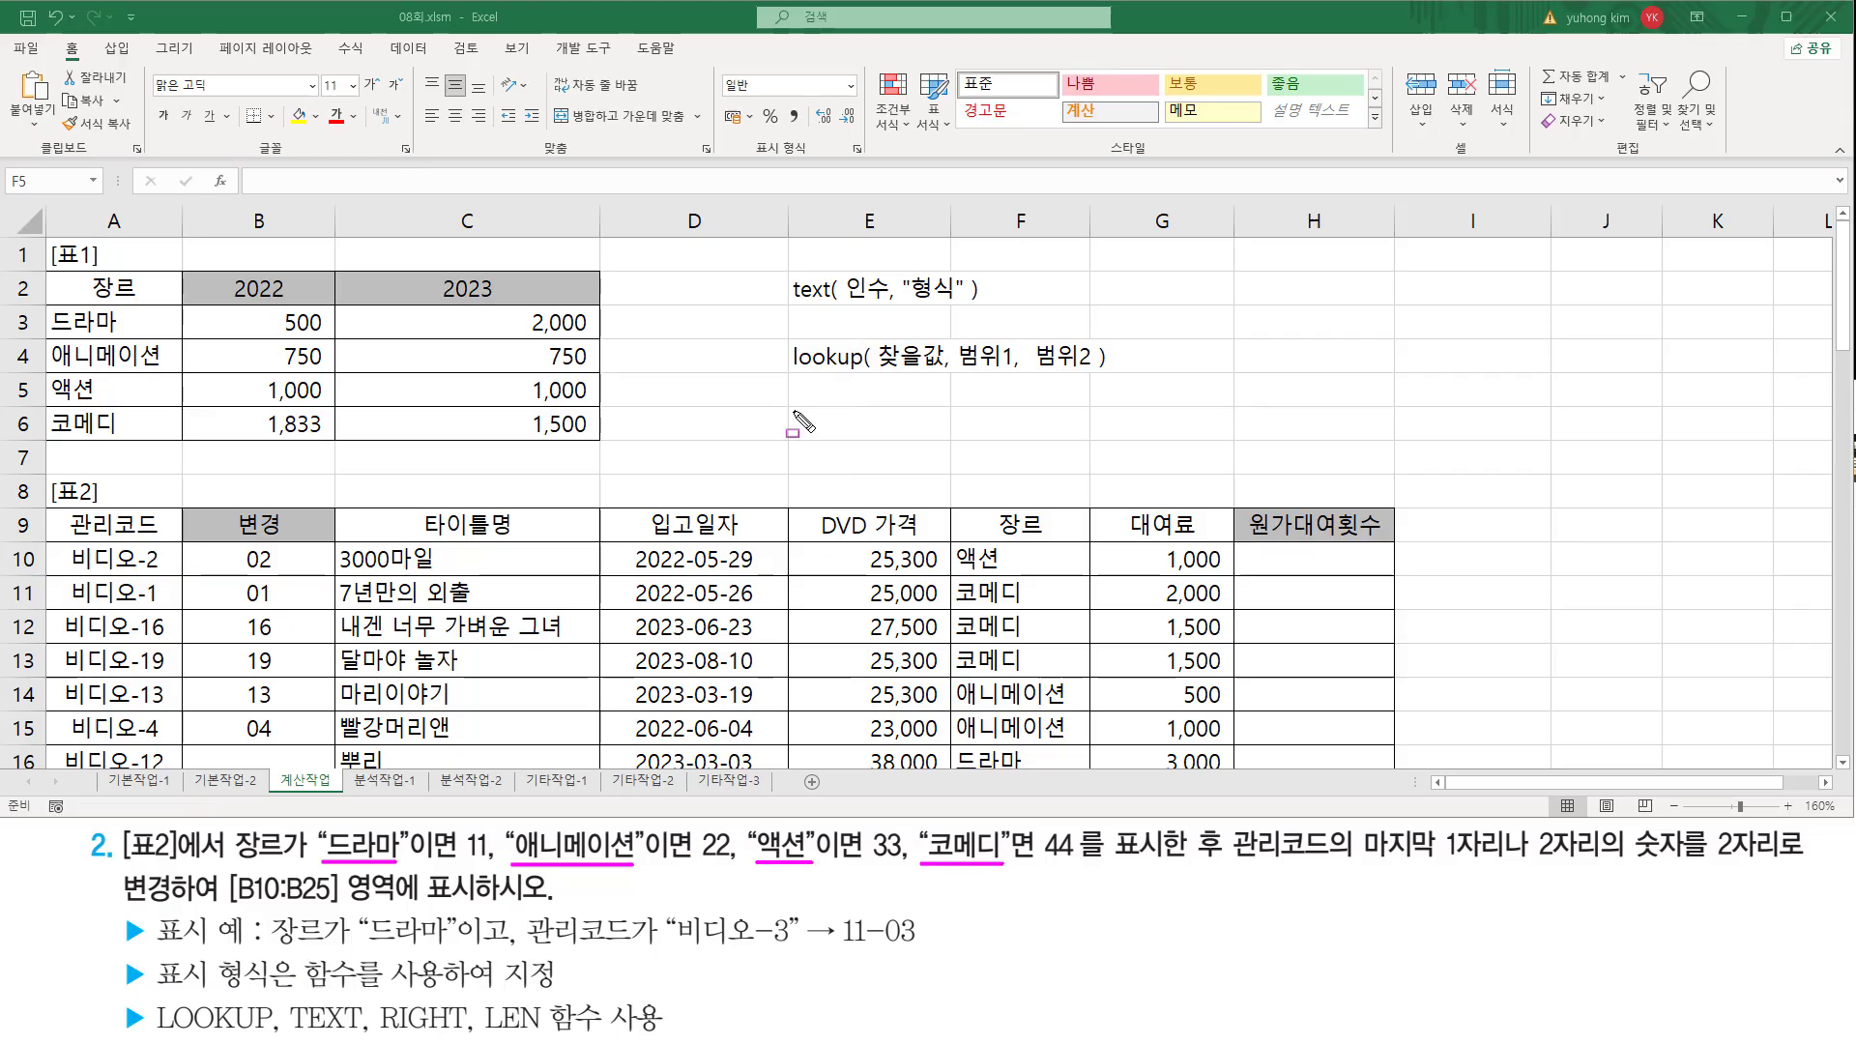
left_click_drag(462, 828, 496, 862)
left_click_drag(703, 827, 735, 861)
left_click_drag(870, 825, 894, 860)
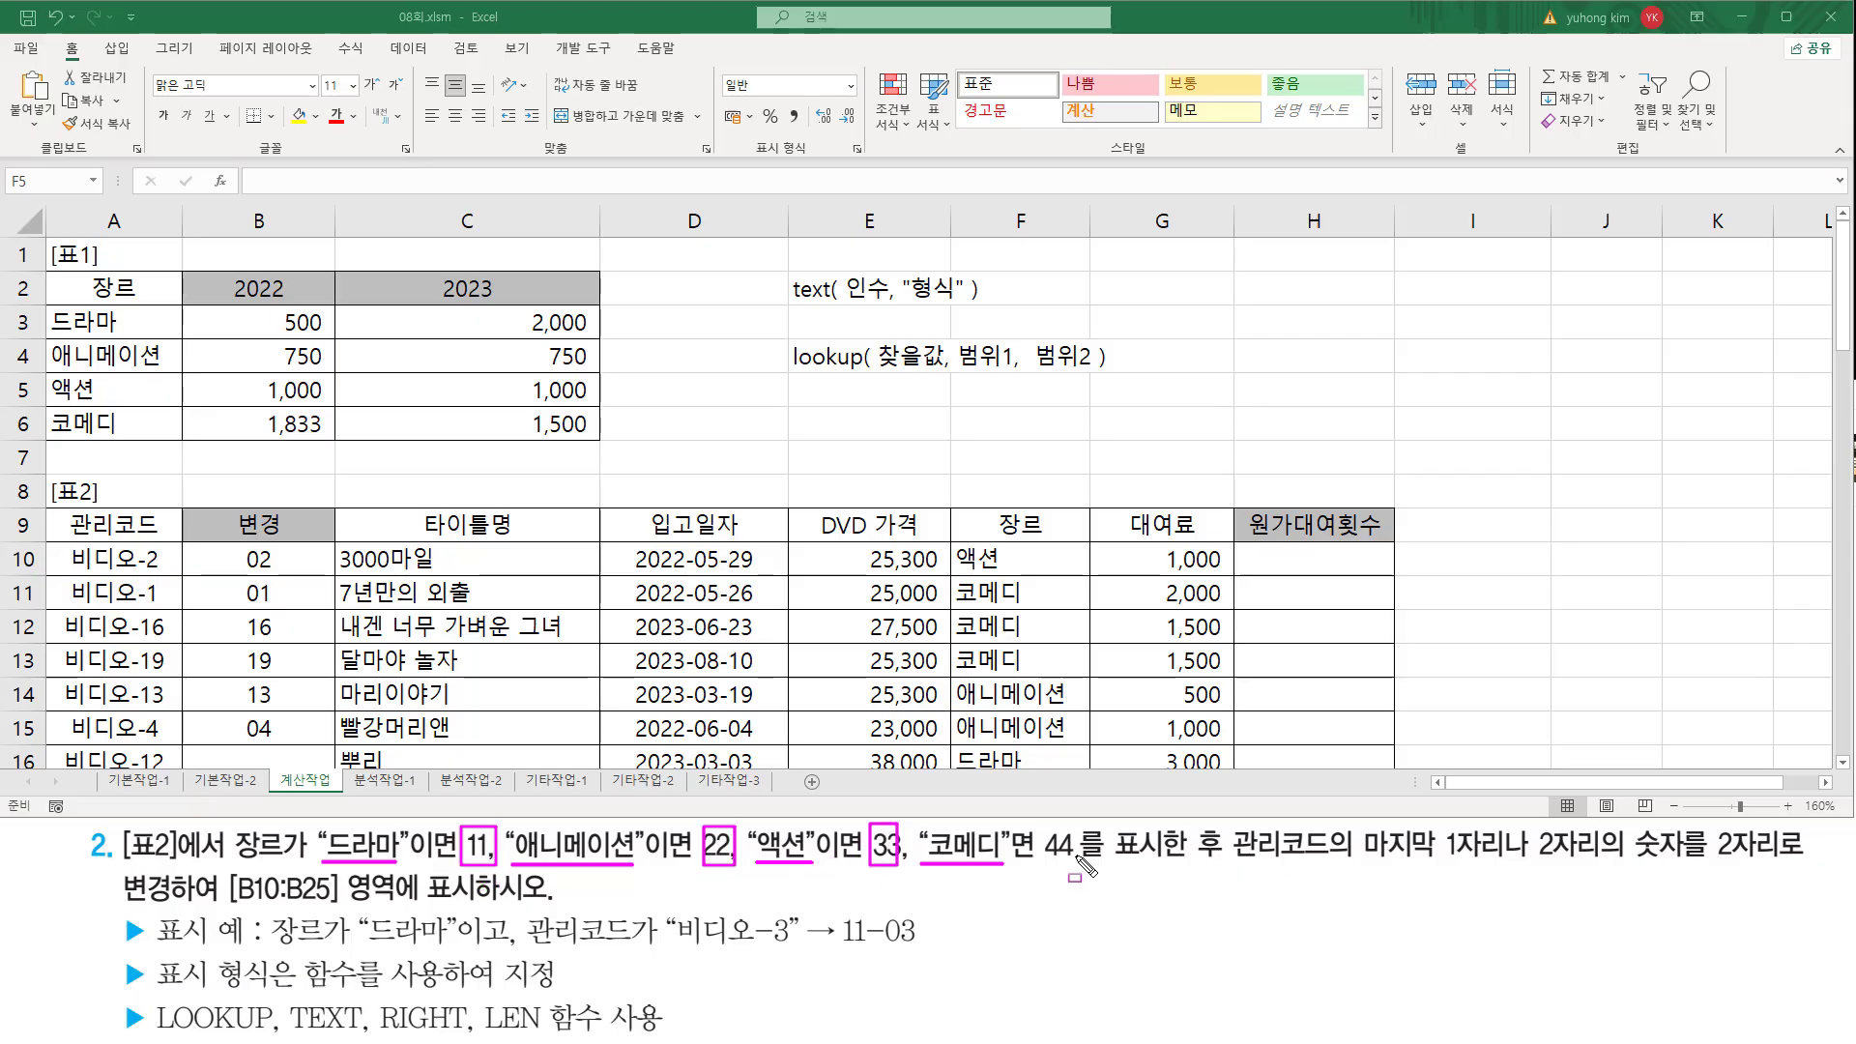
mouse_move(1044, 829)
left_mouse_down()
mouse_move(1043, 866)
mouse_move(1076, 867)
left_mouse_up()
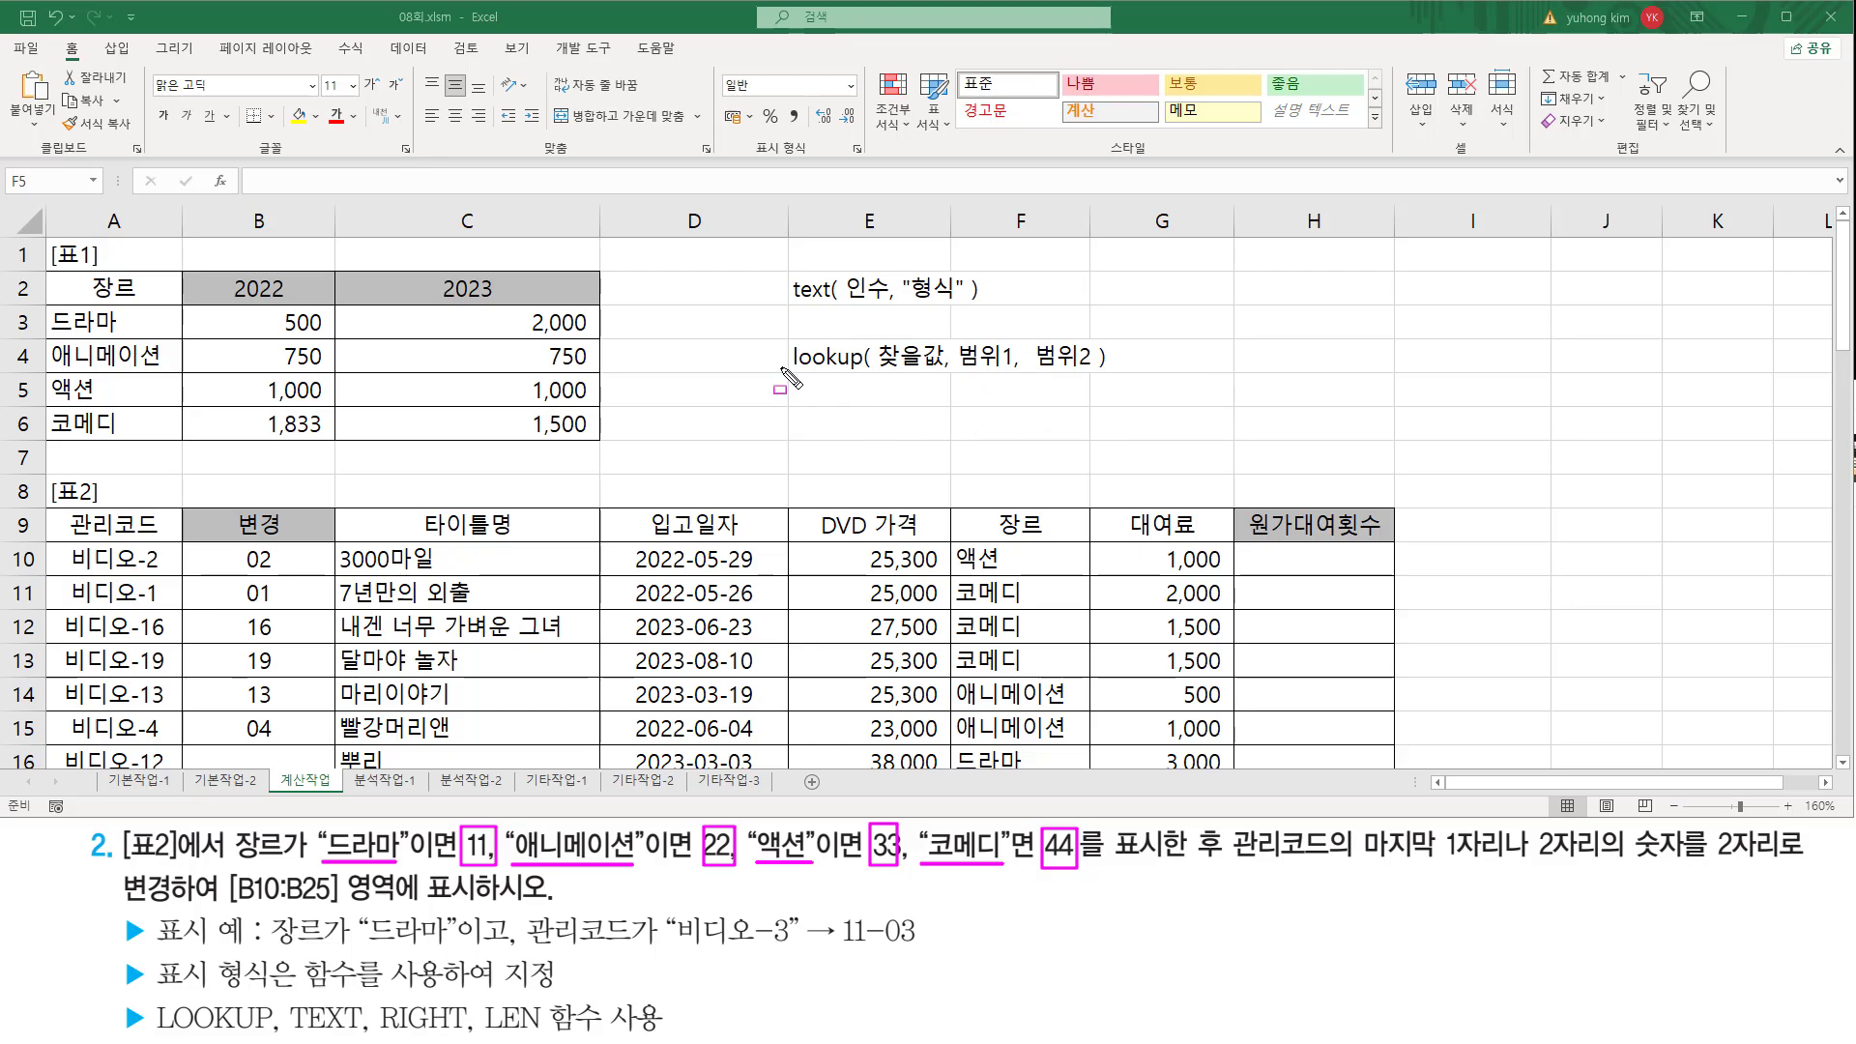
left_click_drag(784, 384, 1141, 385)
key("Escape")
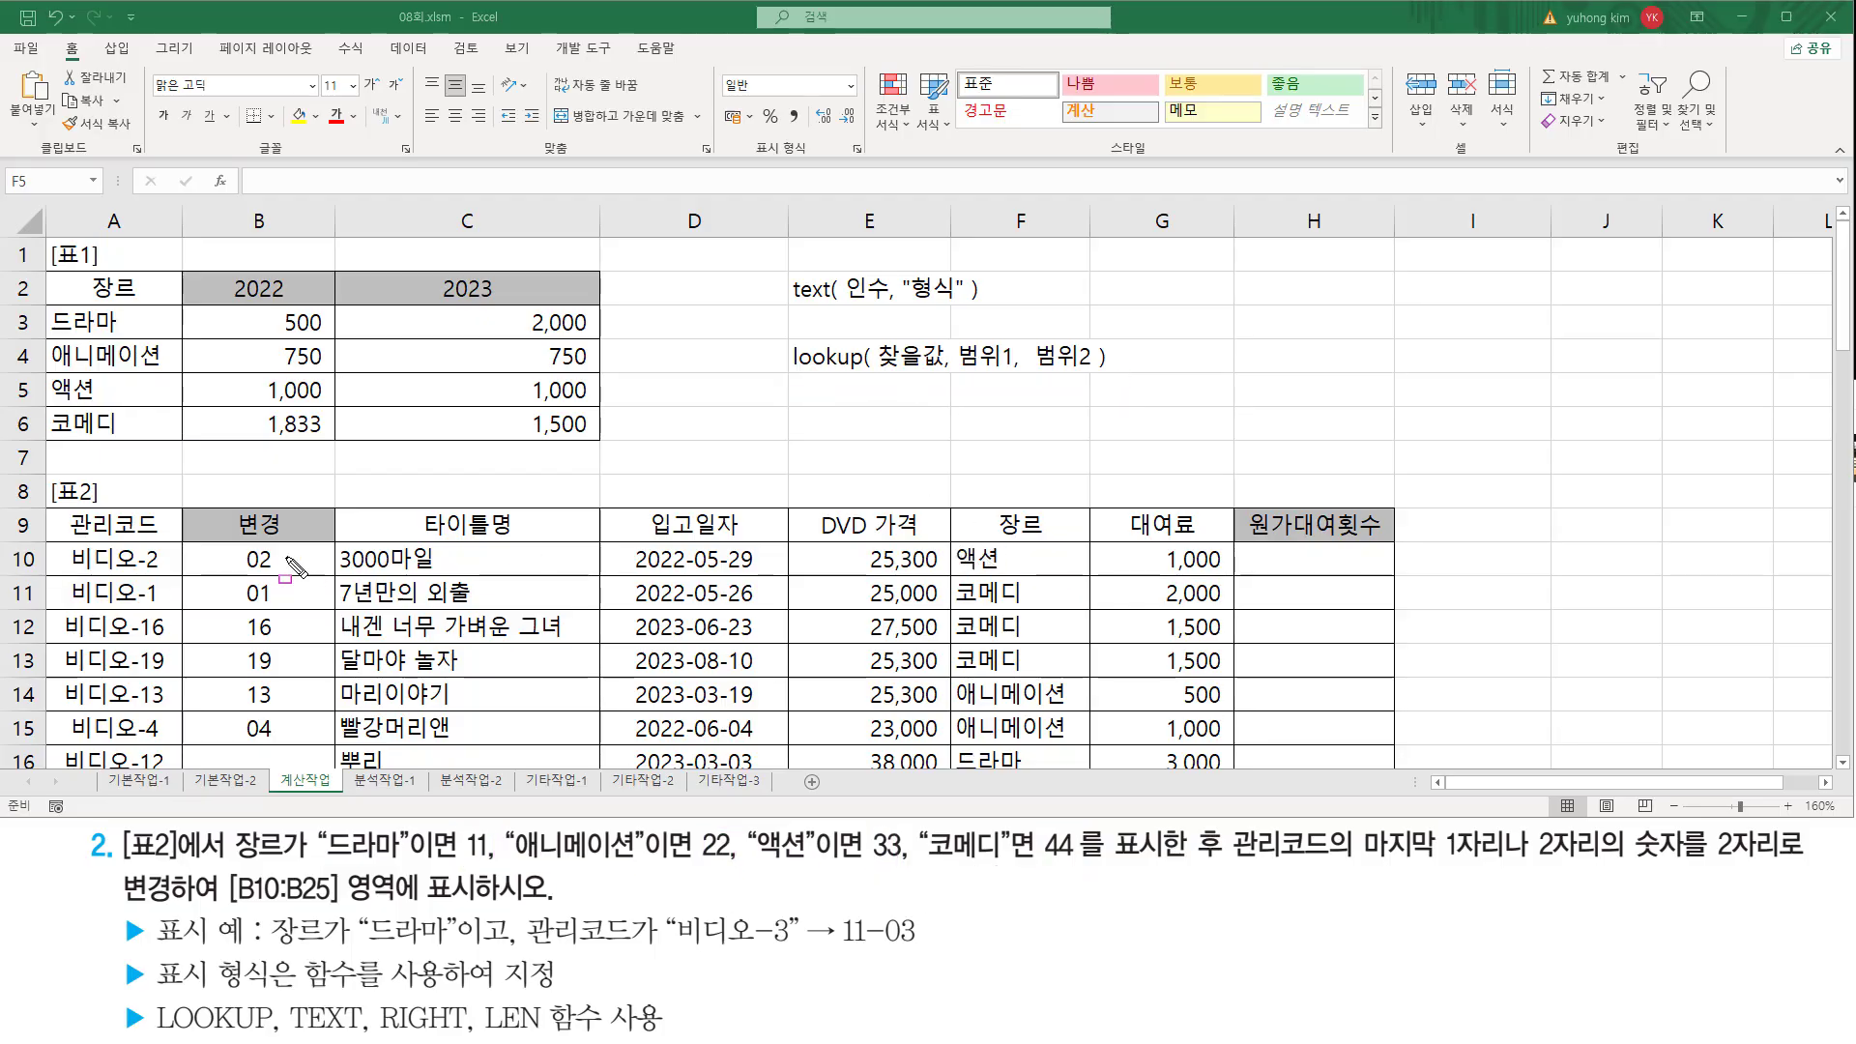
Step: Relate B10, the genre in F10 and the task's four genre names to the 찾을값, 범위1 and 범위2 arguments in the E4 note
left_click_drag(234, 547, 310, 576)
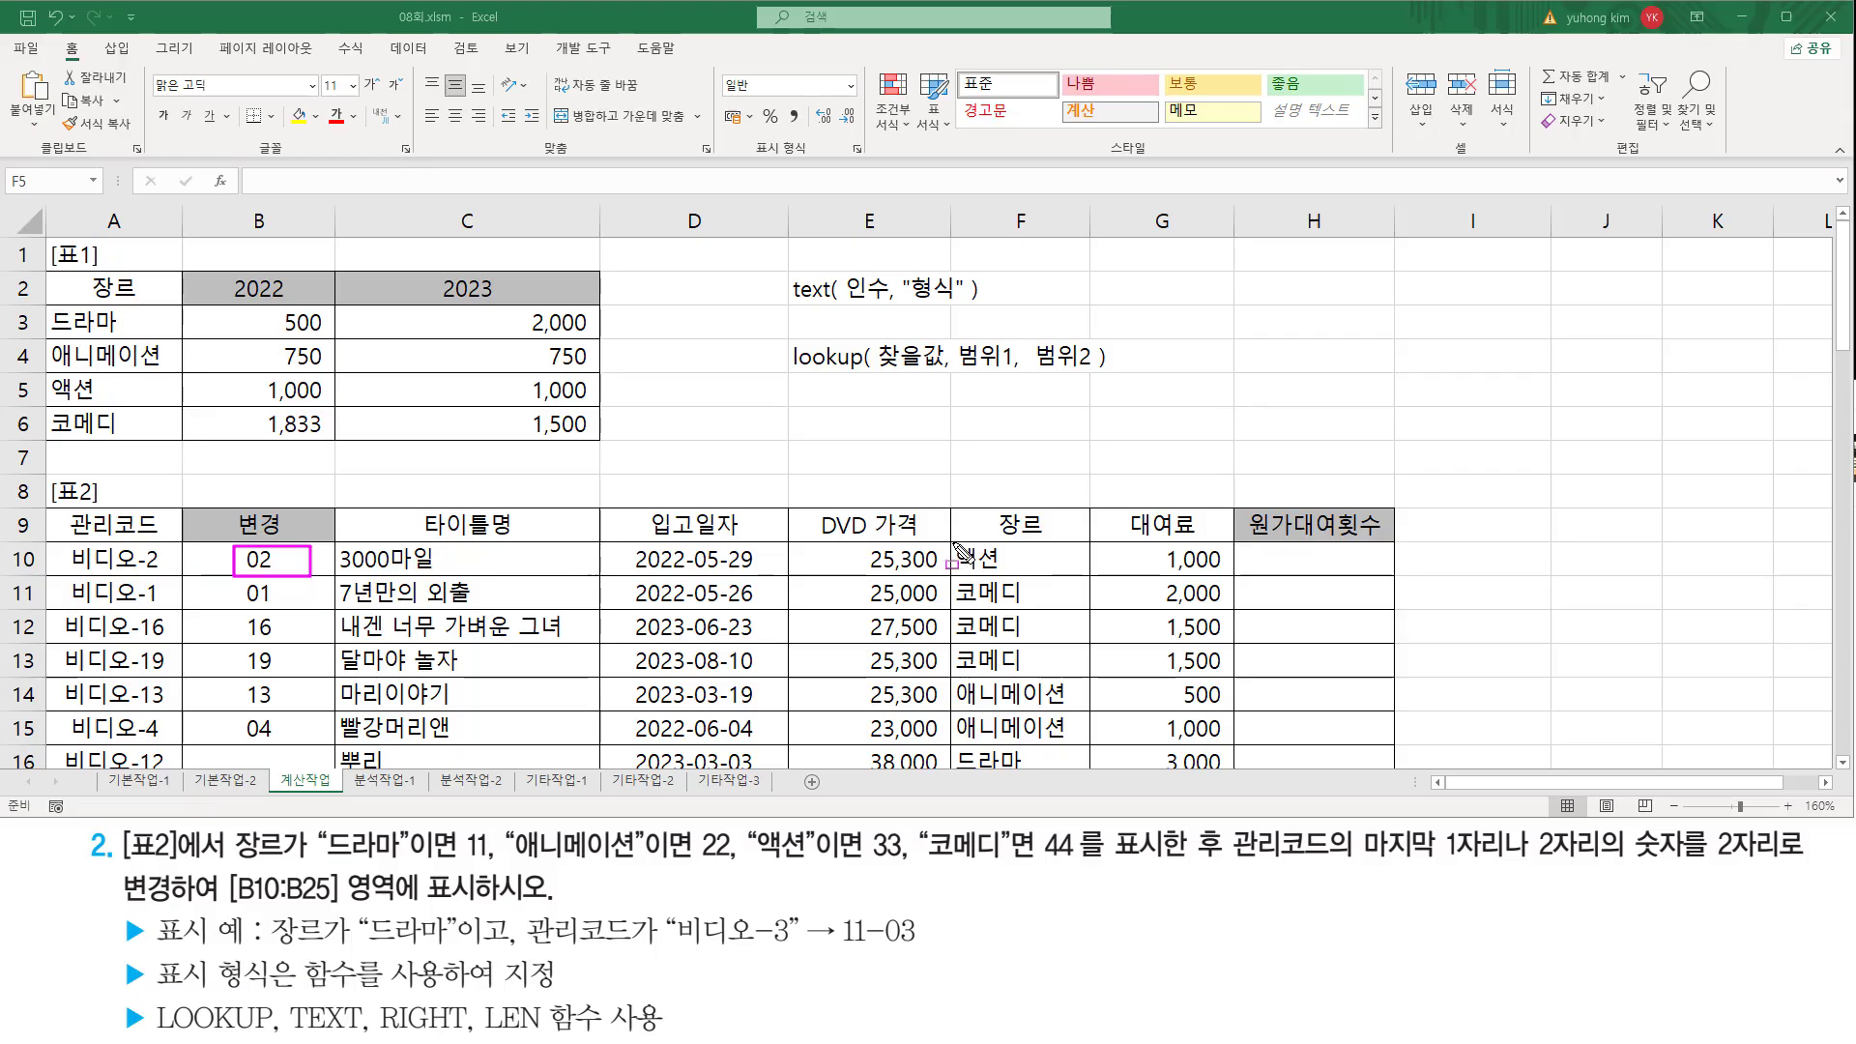
left_click_drag(955, 544, 1020, 578)
left_click_drag(877, 372, 947, 372)
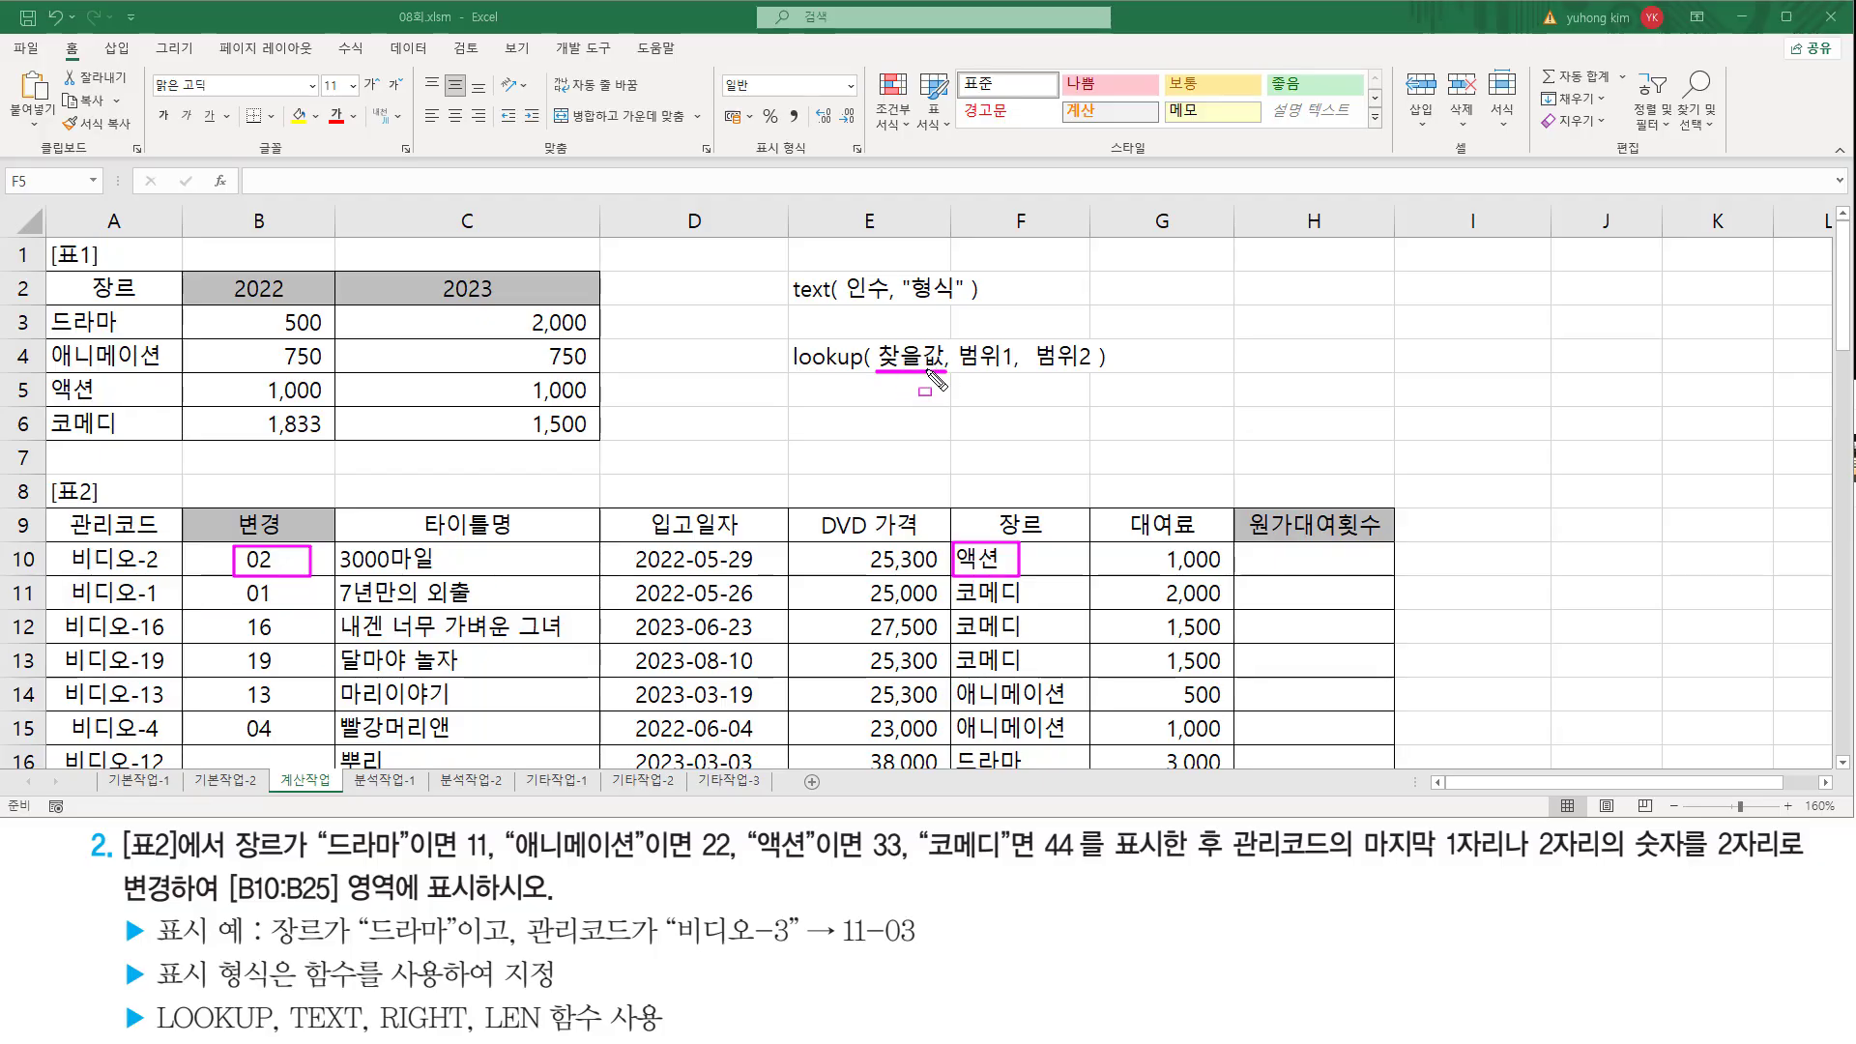
mouse_move(952, 338)
left_mouse_down()
mouse_move(983, 381)
mouse_move(1017, 378)
left_mouse_up()
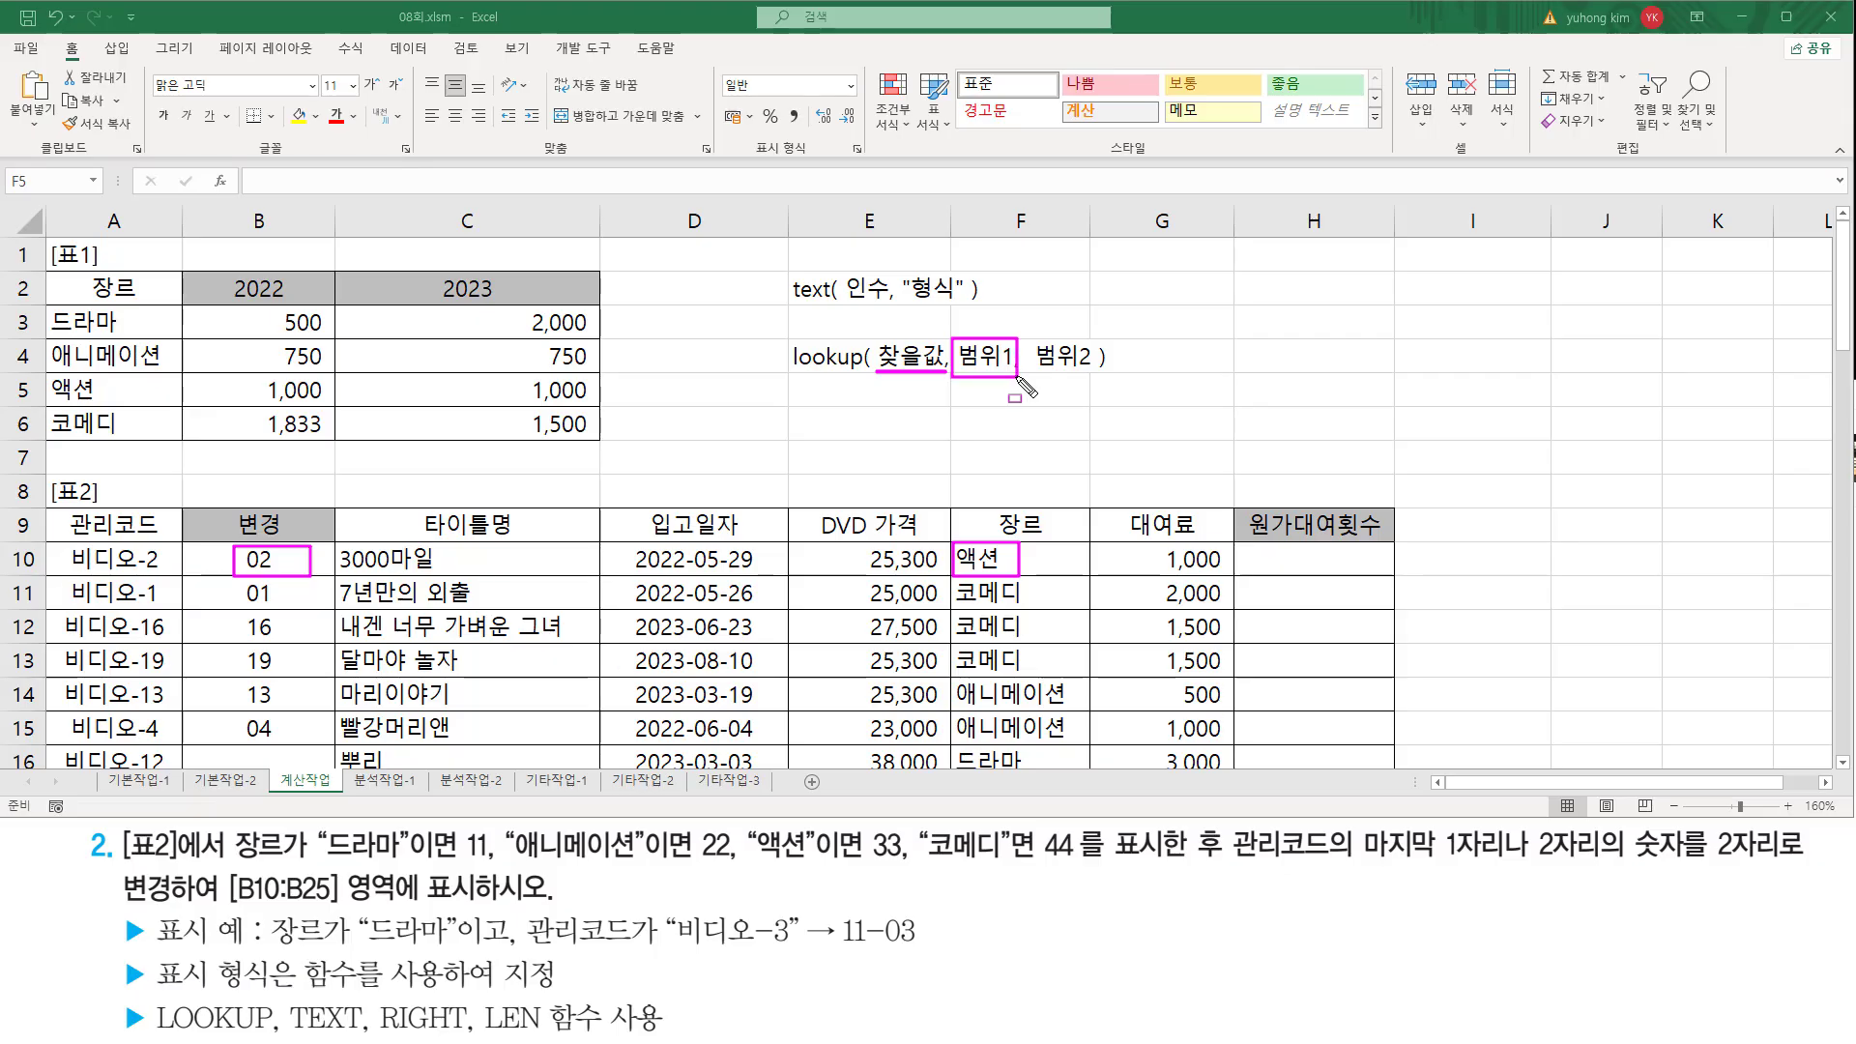
left_click_drag(329, 858, 397, 857)
left_click_drag(522, 857, 1005, 858)
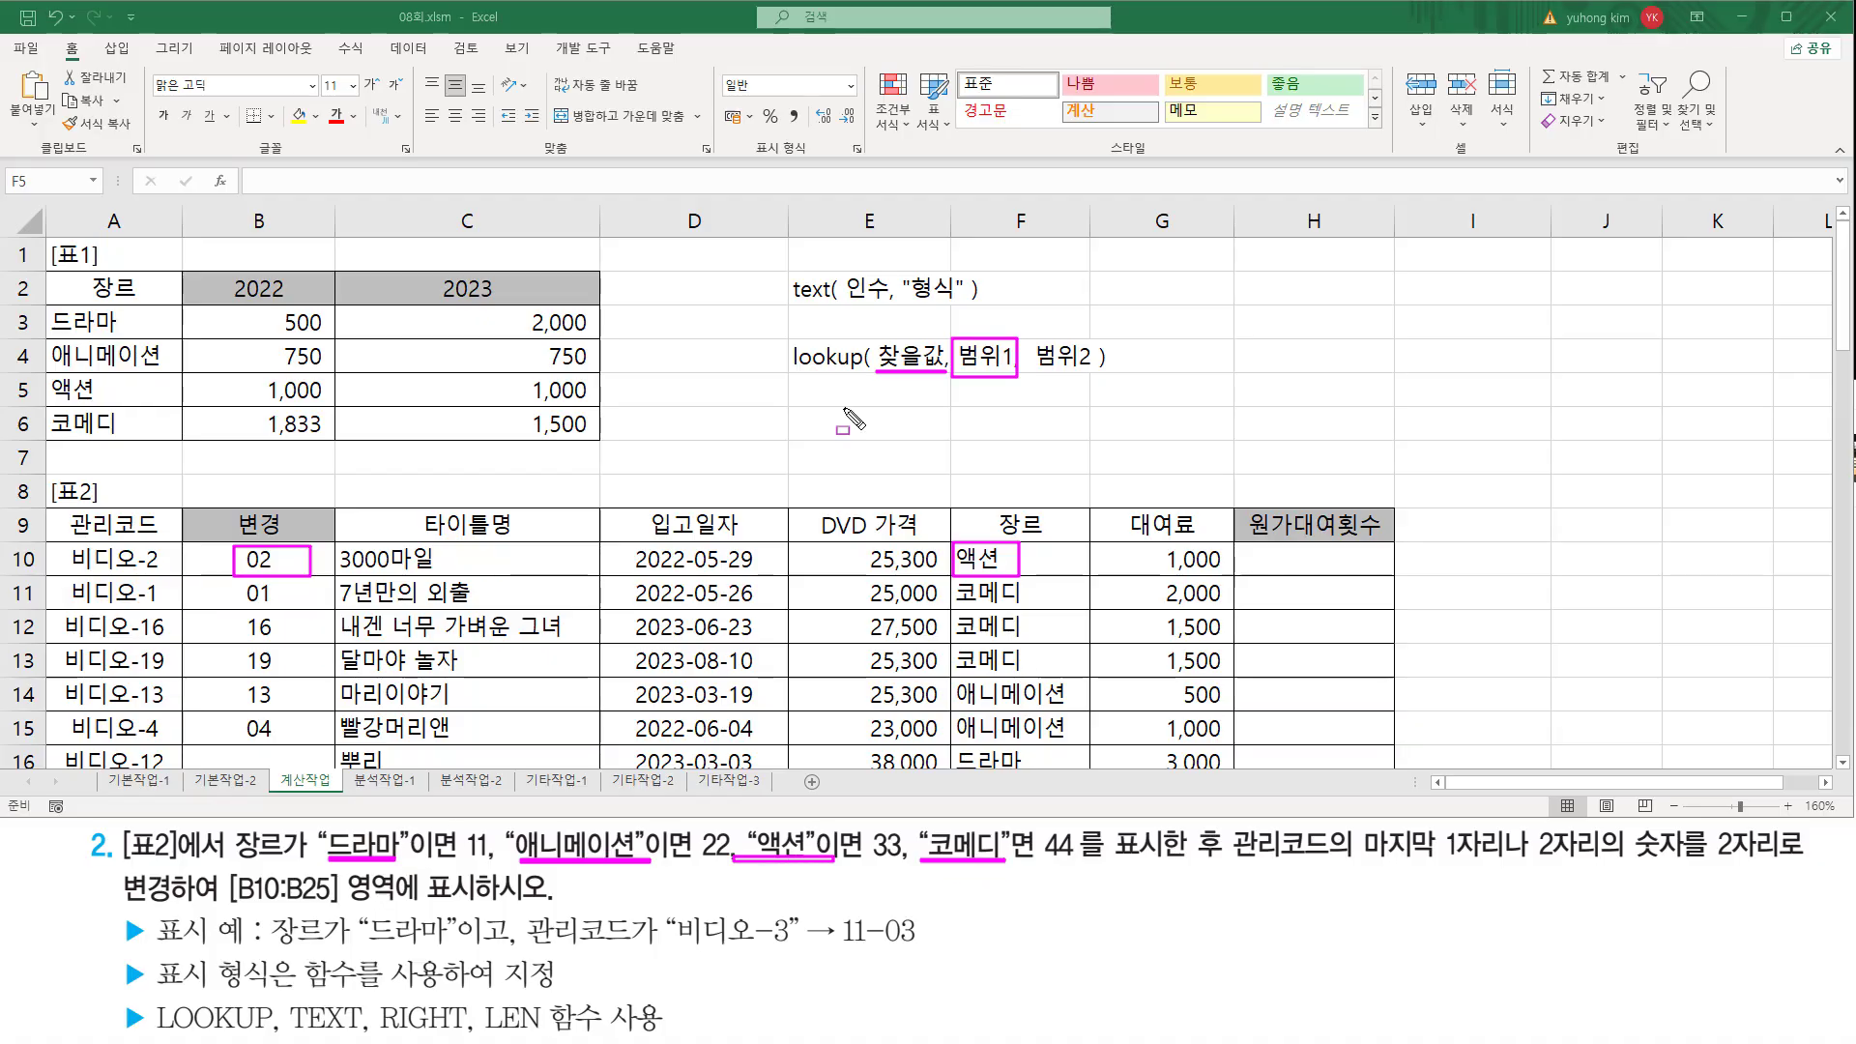
left_click_drag(1033, 372, 1091, 372)
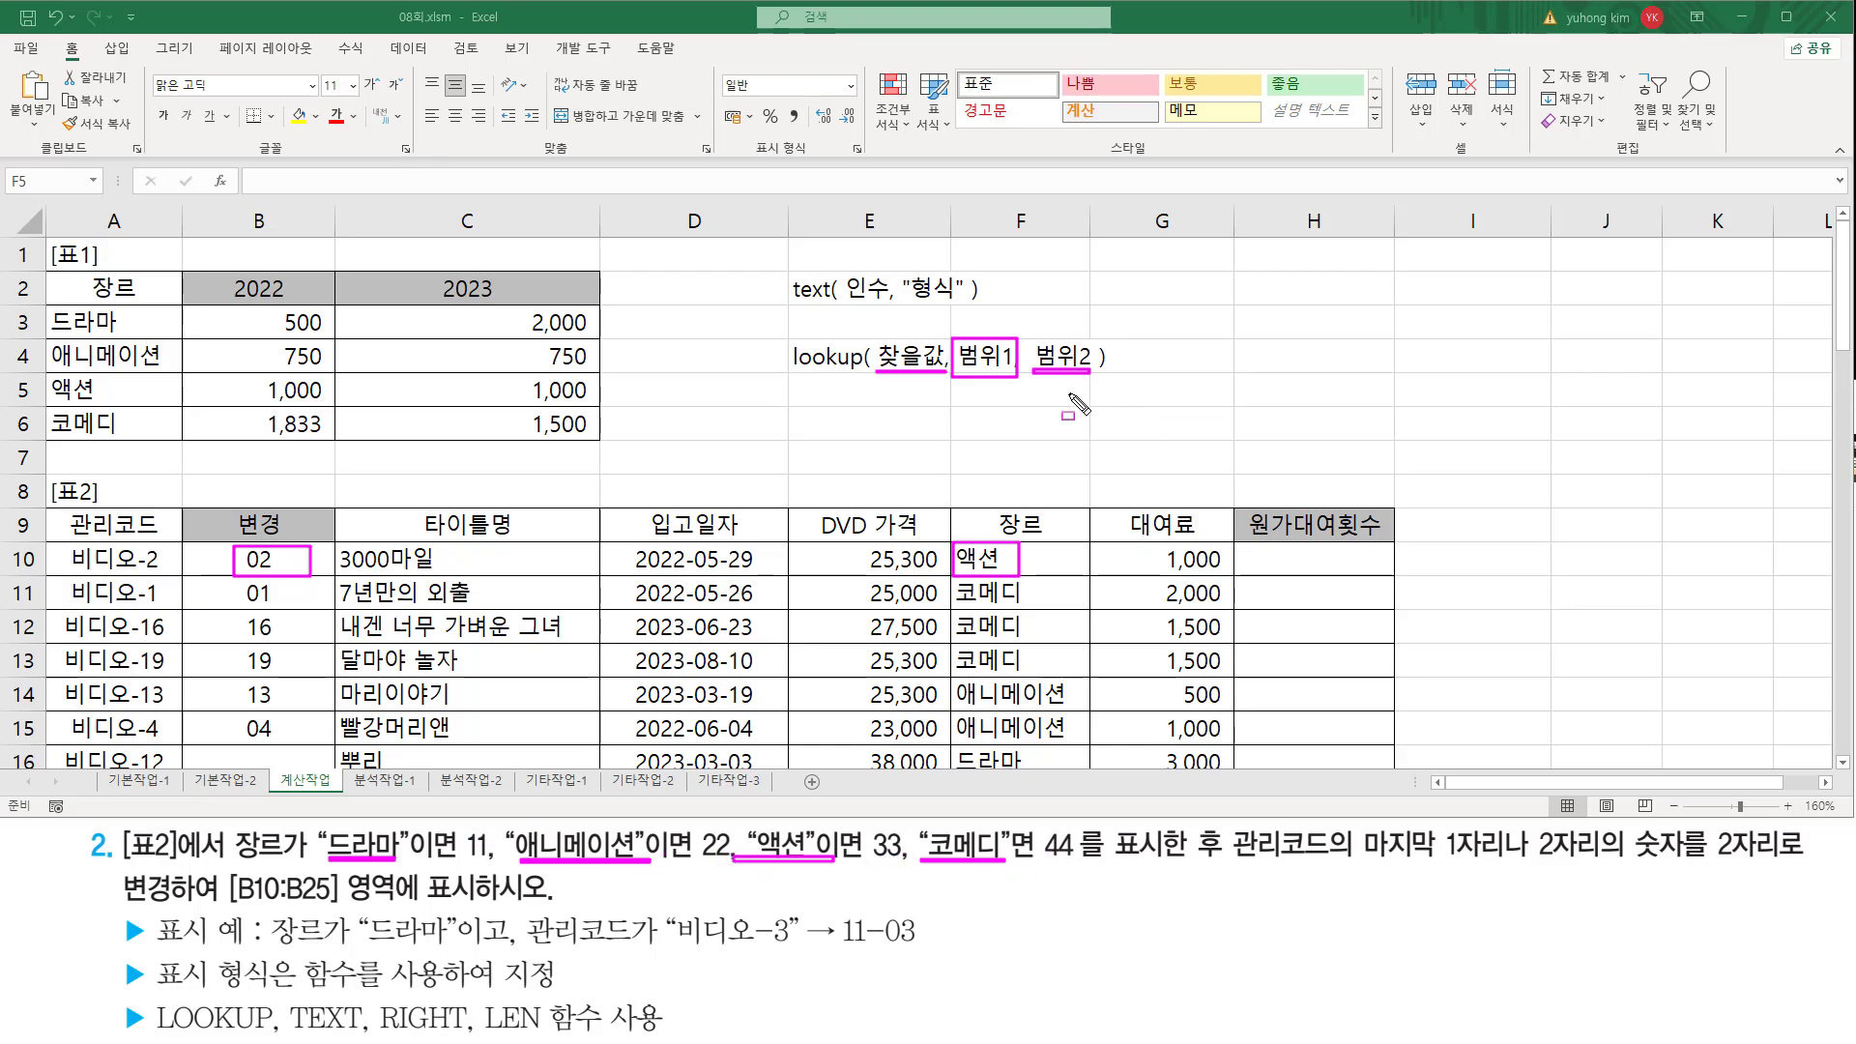
key("Escape")
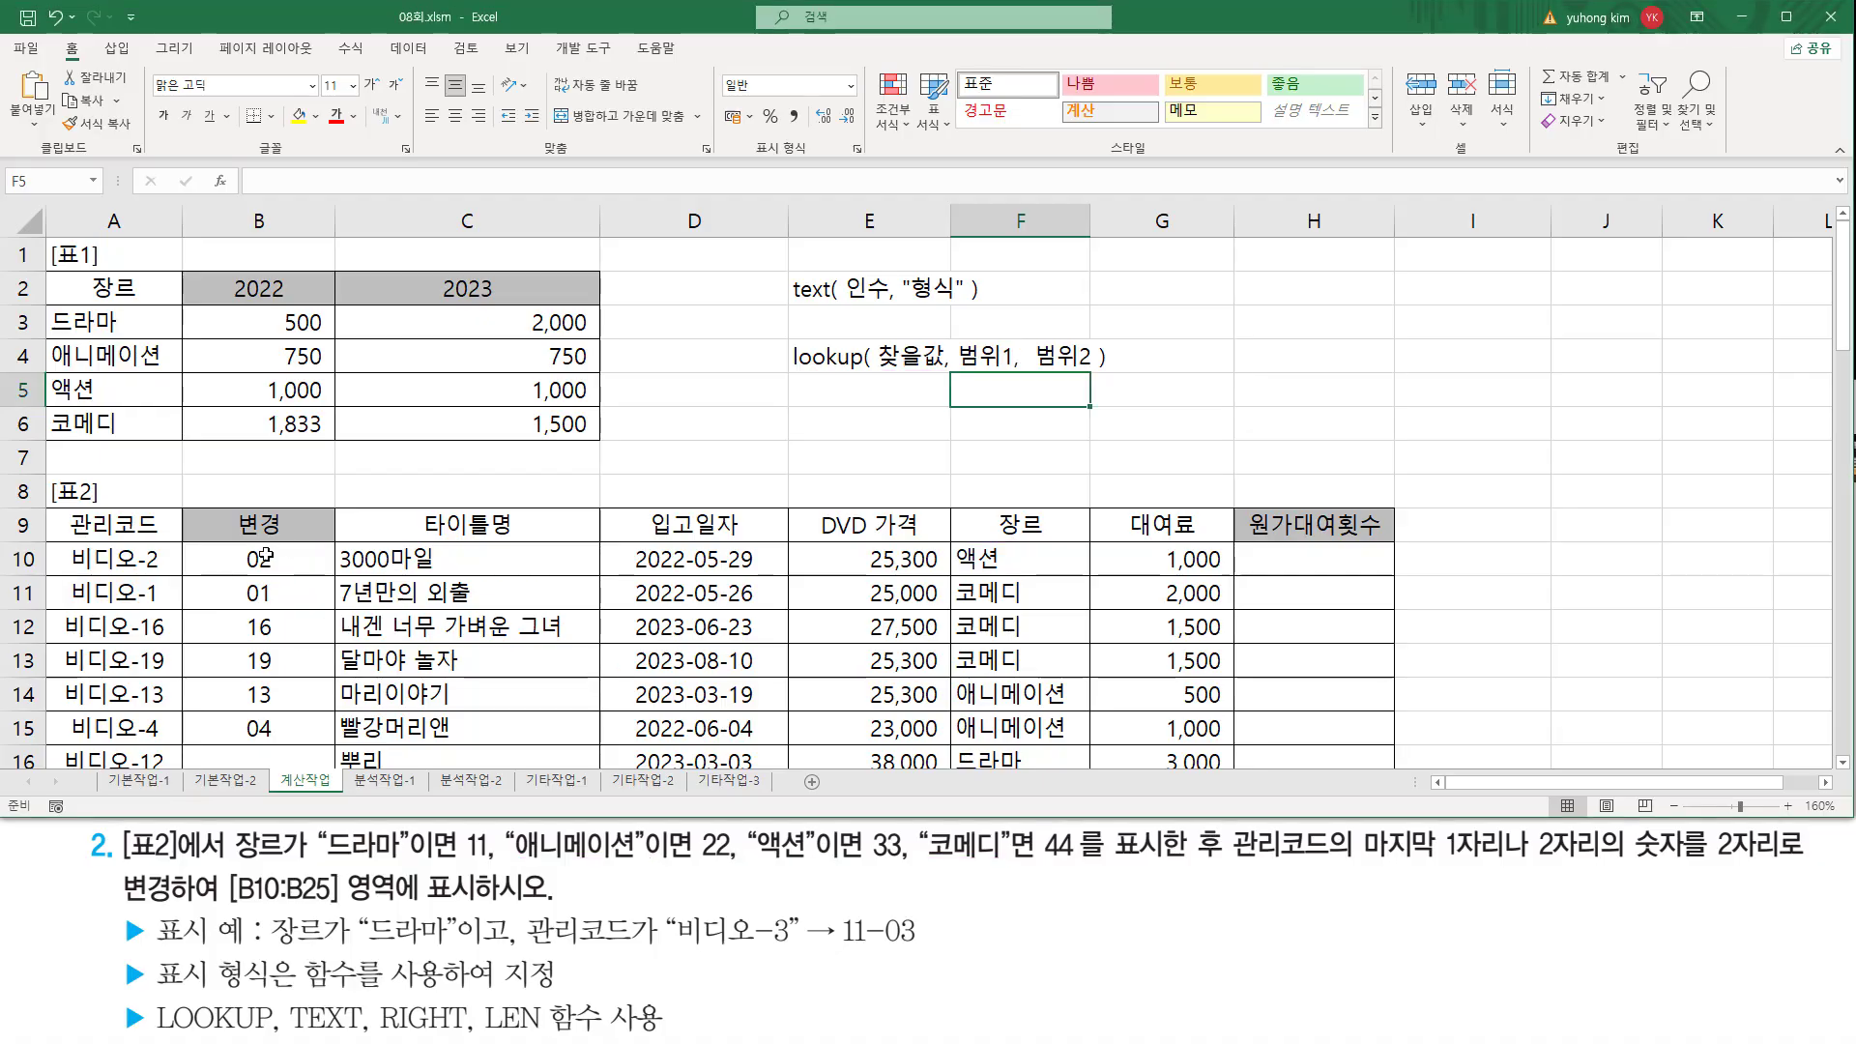
Step: Replace the TEXT formula in B10 with a LOOKUP function that uses F10 as its lookup value
left_click(261, 558)
double_click(261, 558)
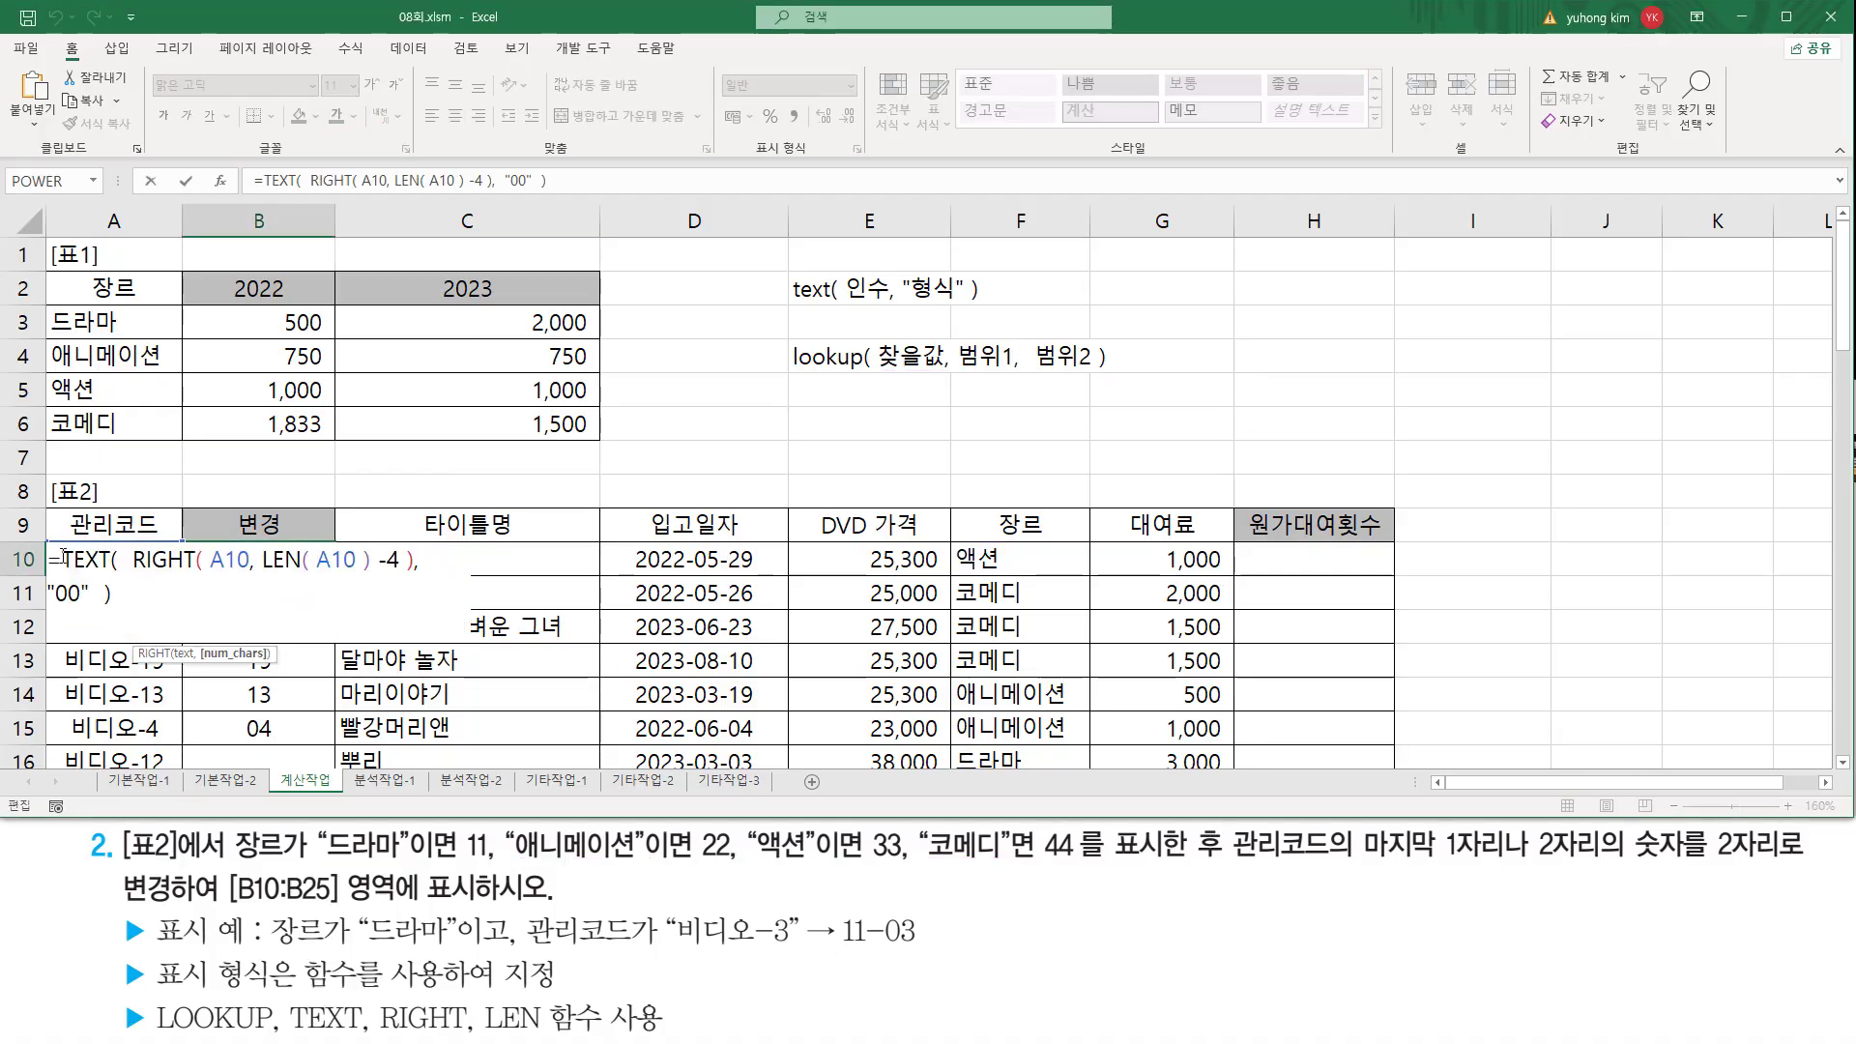
left_click_drag(61, 558, 414, 599)
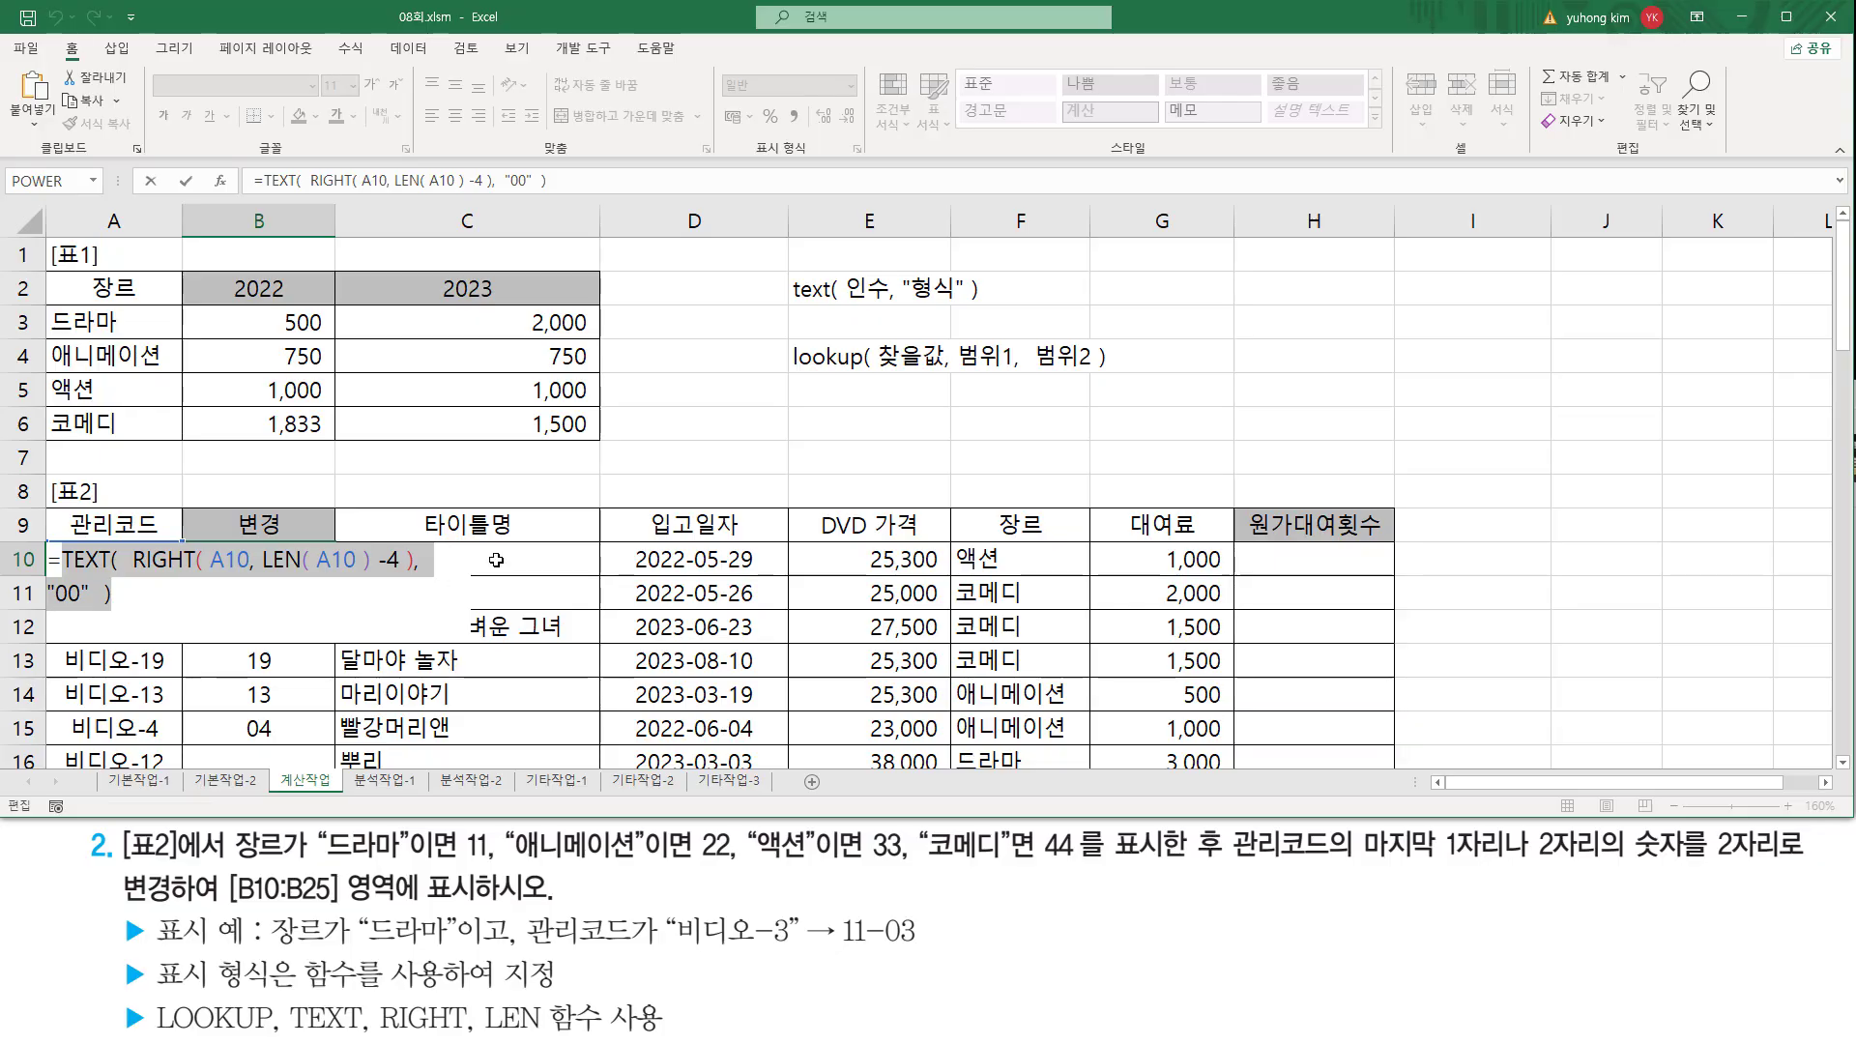
key("BackSpace")
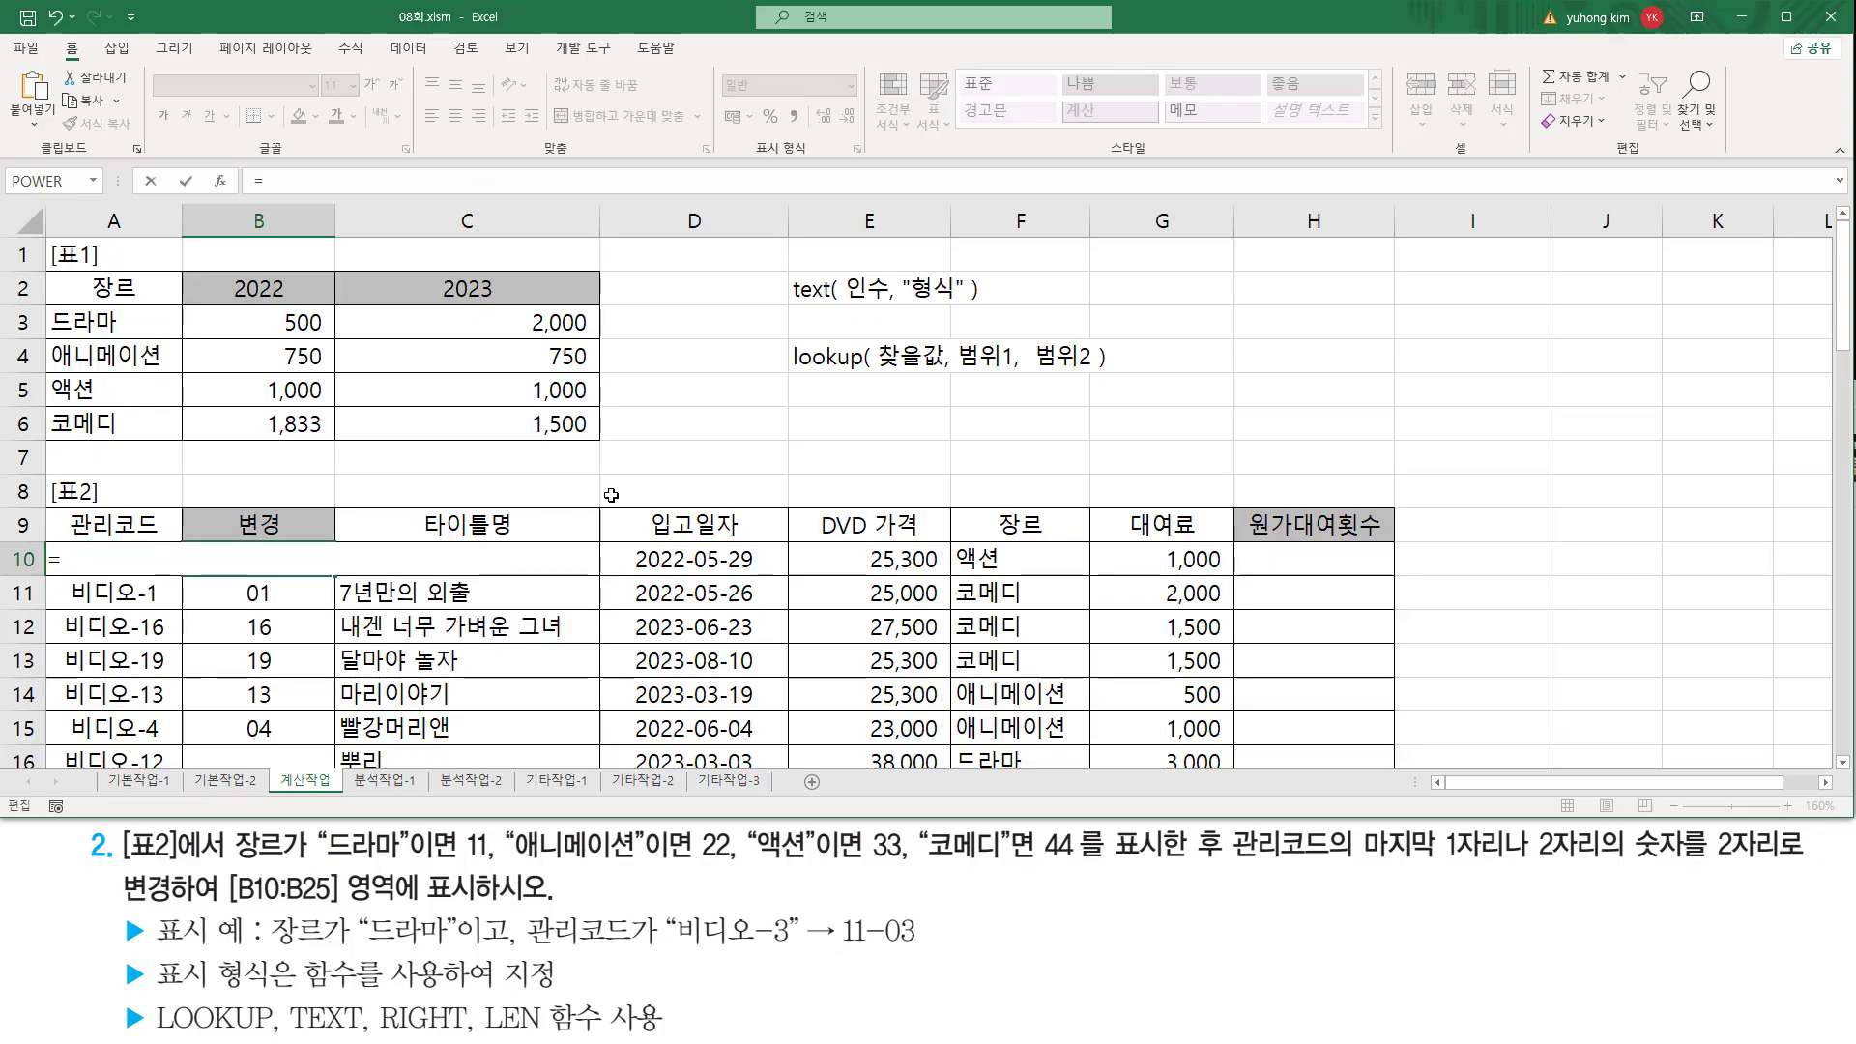
type("loo")
key("Tab")
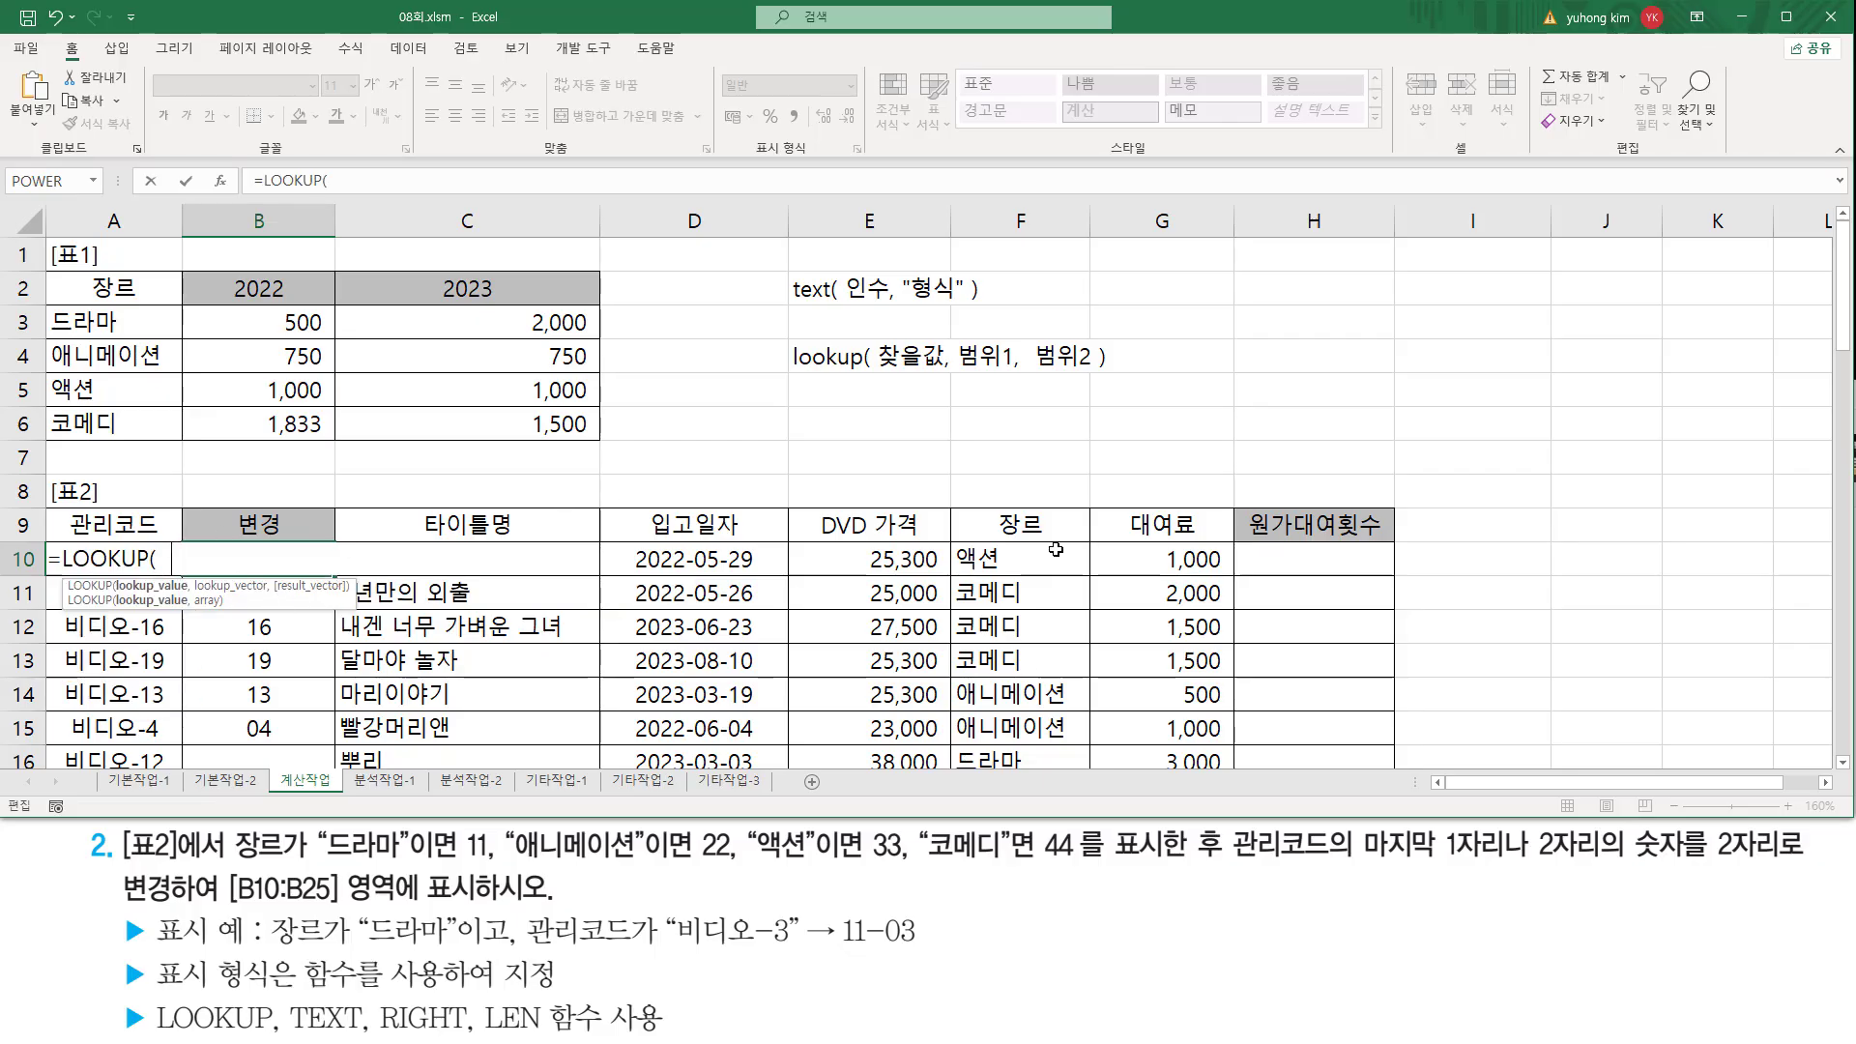
left_click(981, 565)
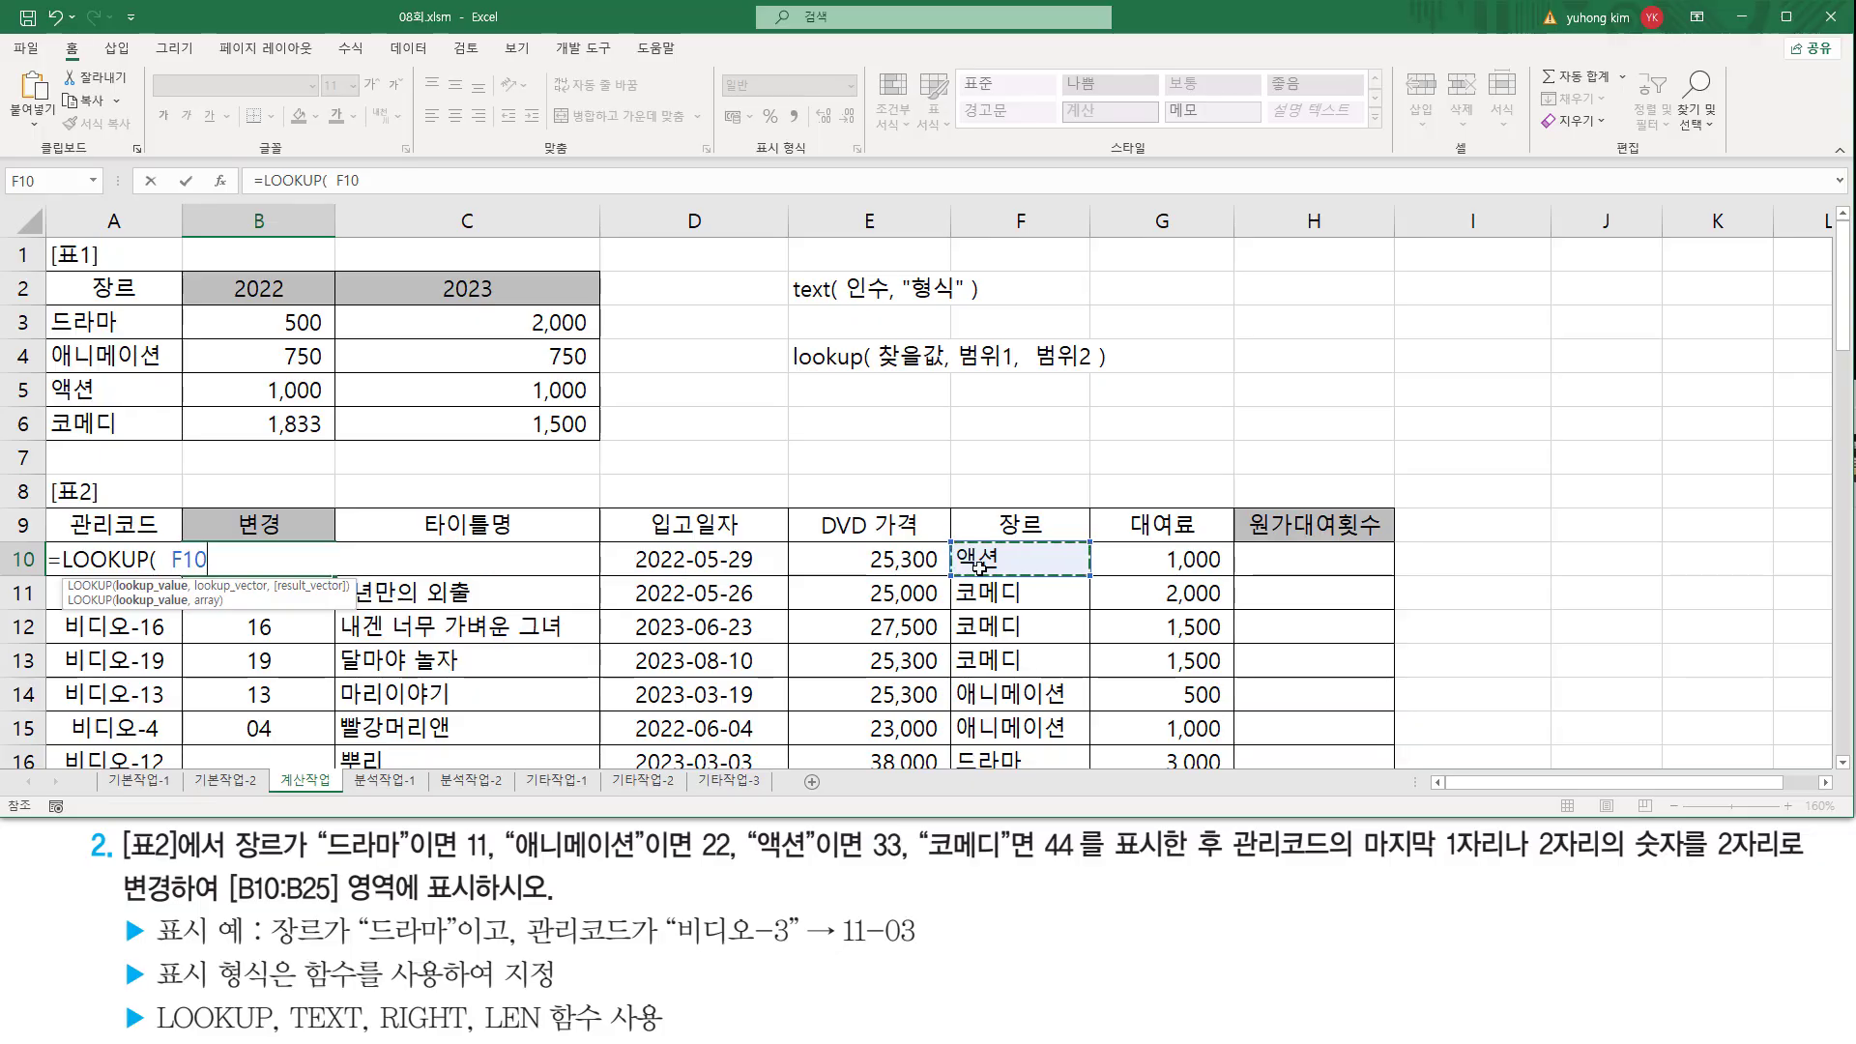
type(", ")
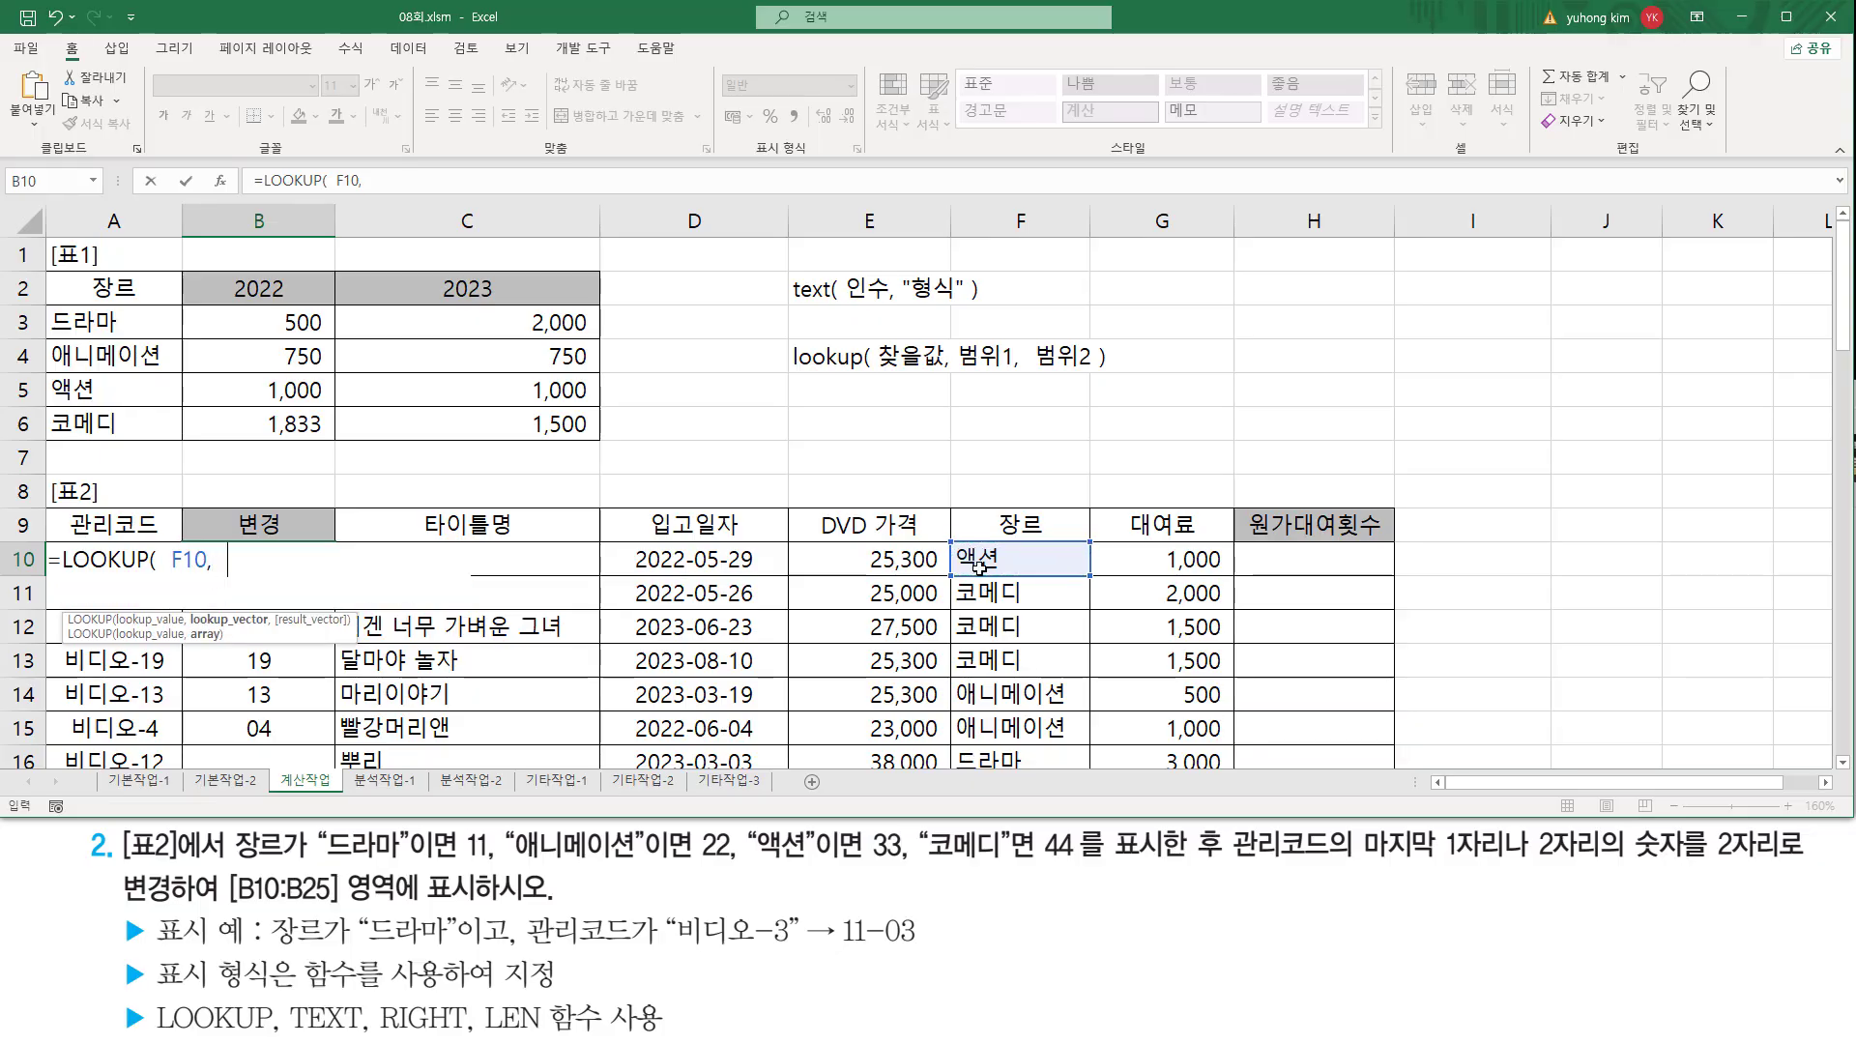
Step: Enter the lookup array {"드라마", "애니메이션", "액션", "코메디"} as the second LOOKUP argument in B10
type("{")
type("\"드라마")
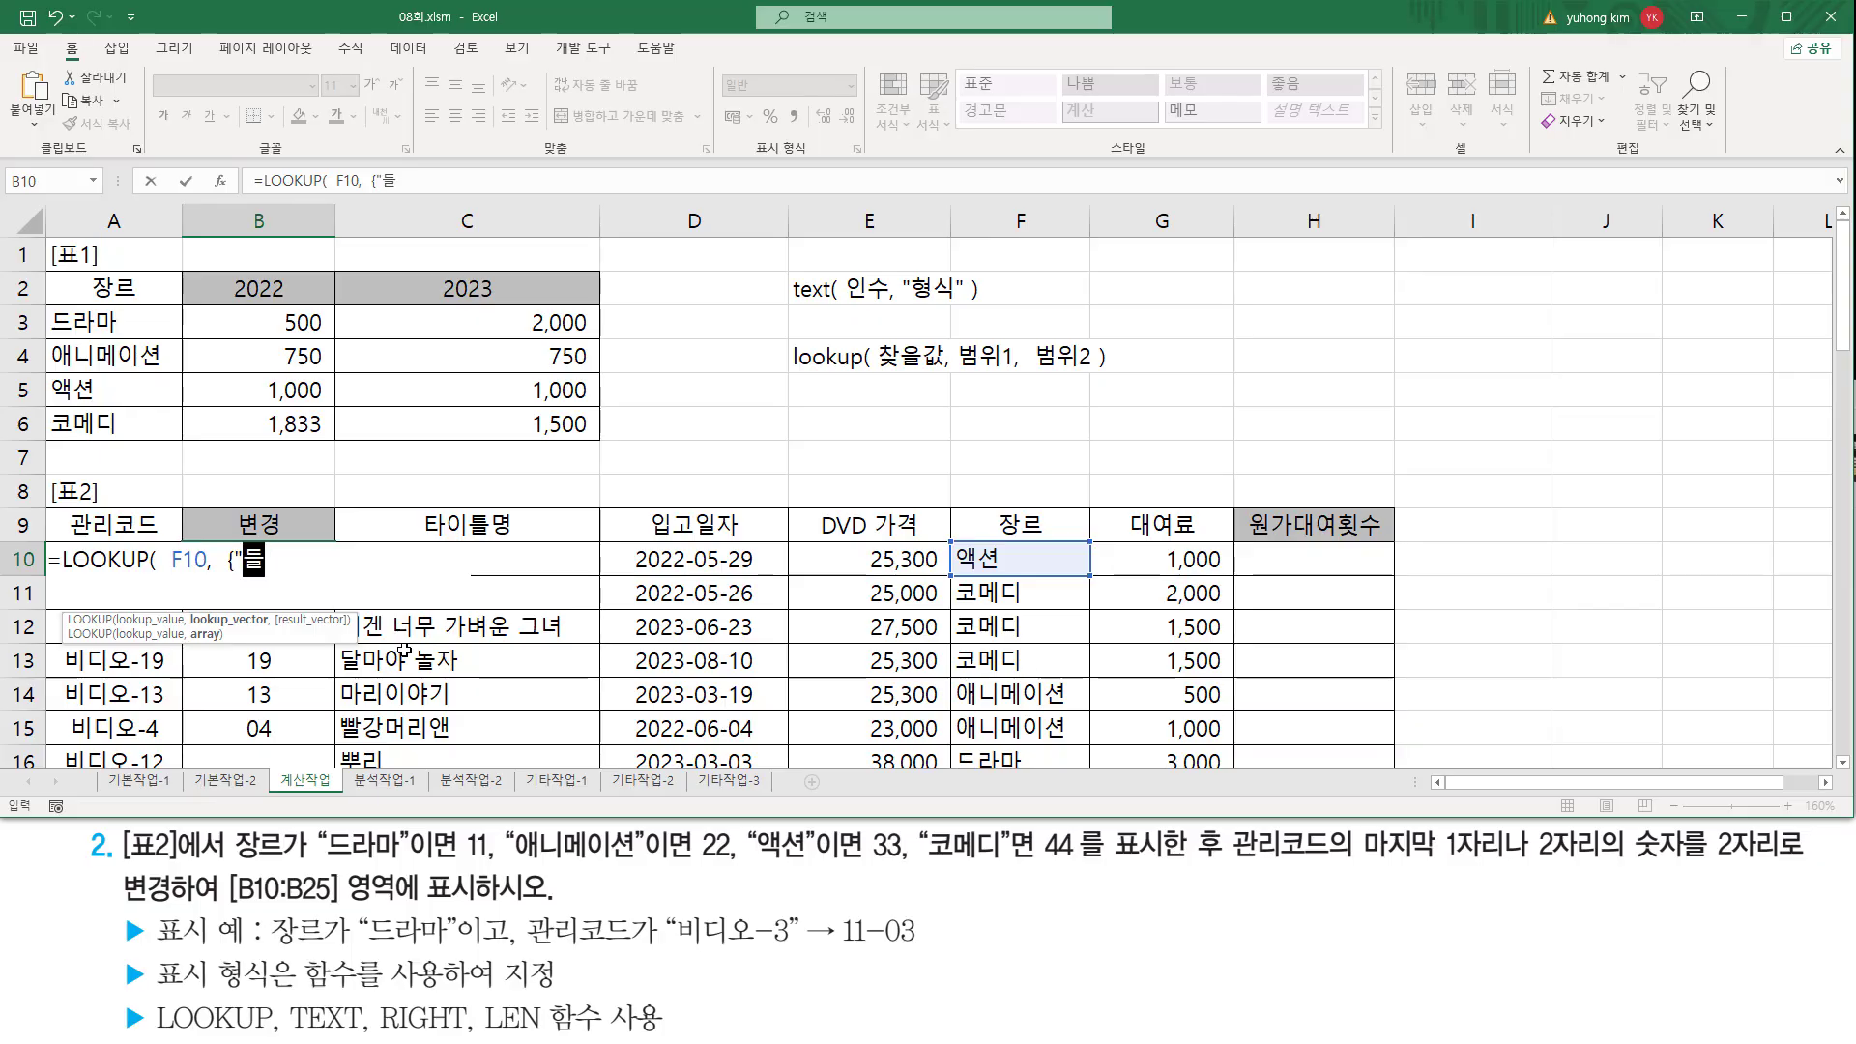
type("\"")
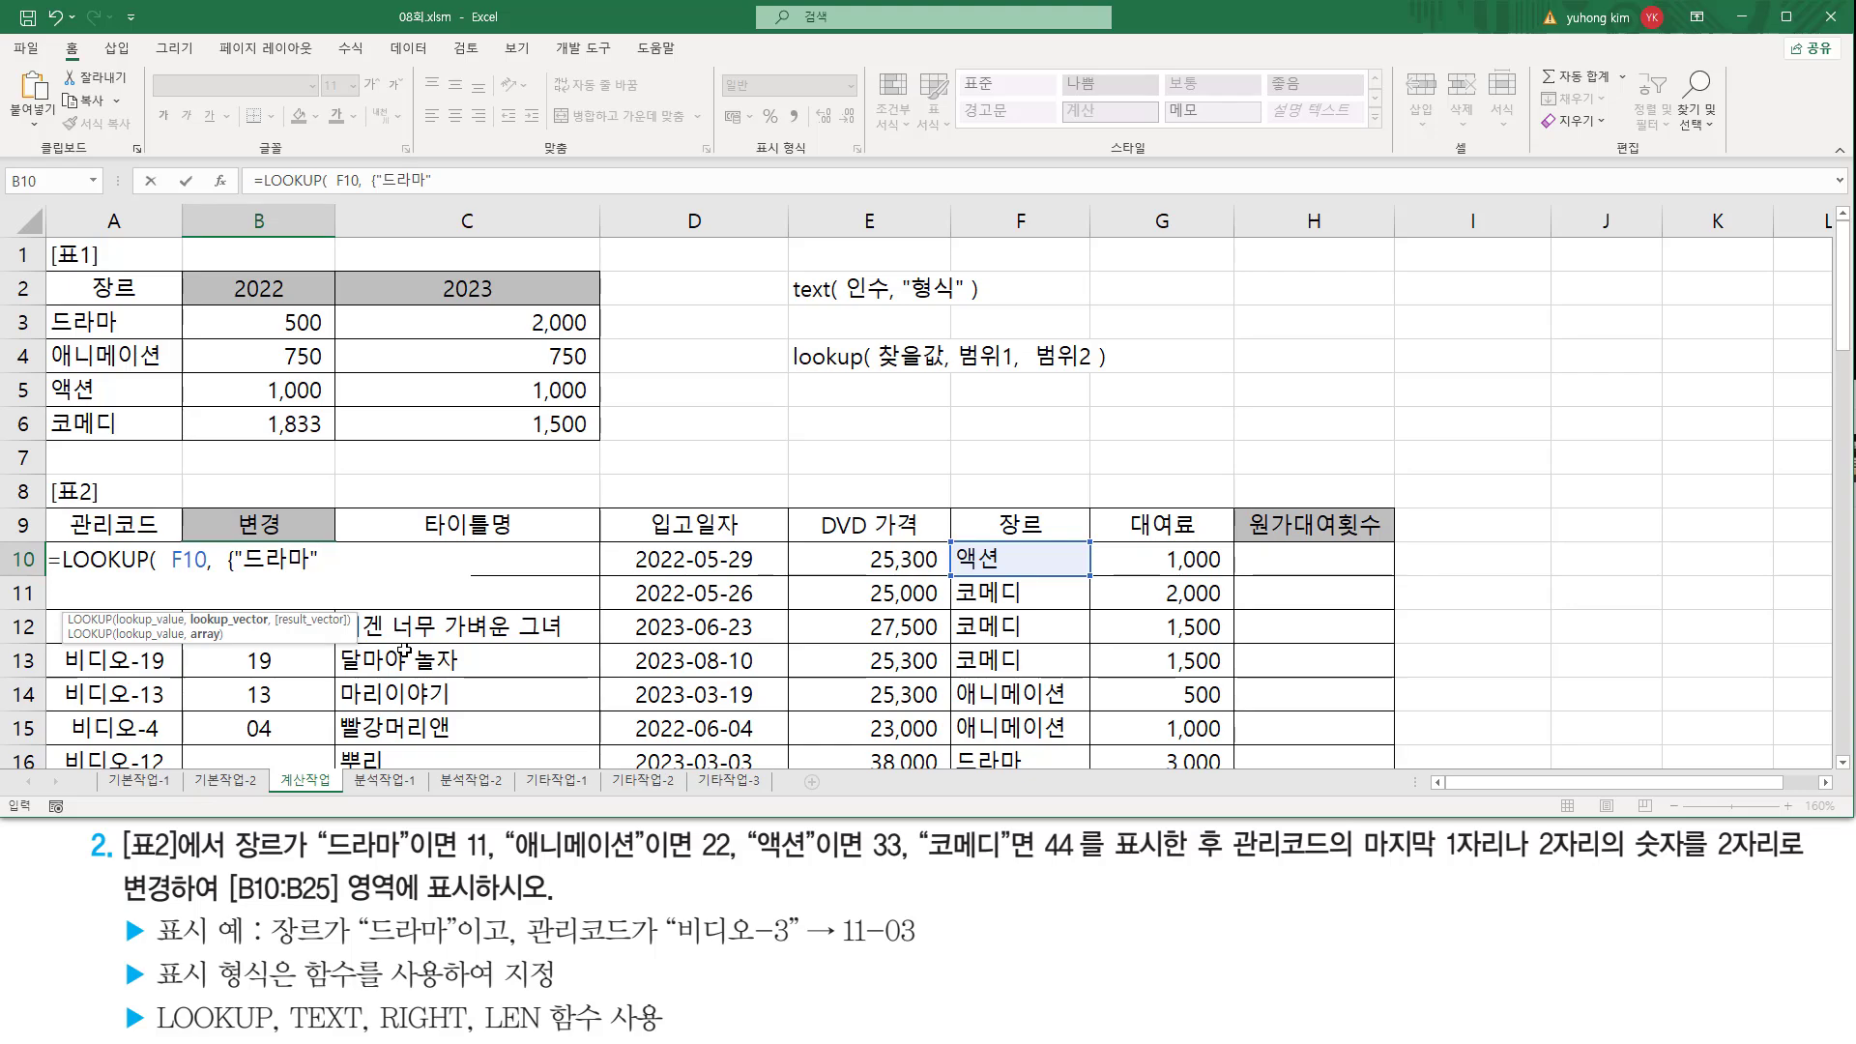
type(", \"애니메이션\"")
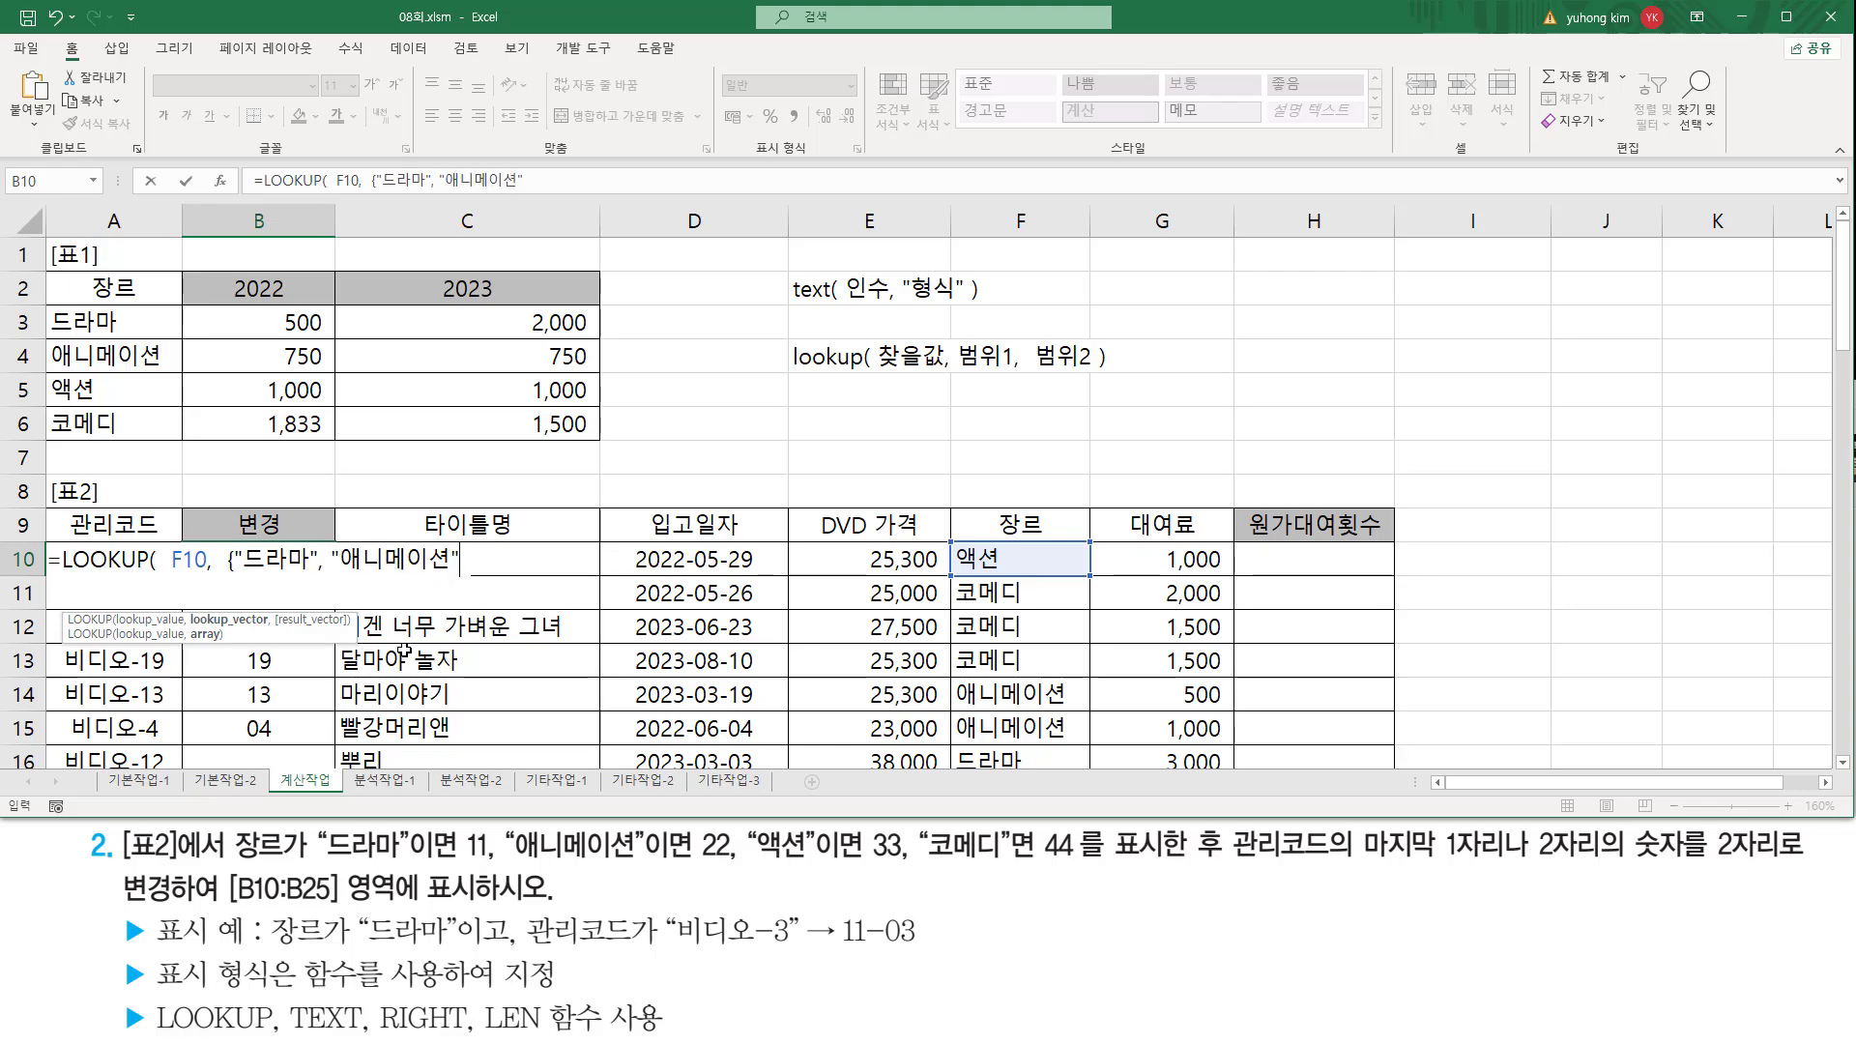
type(", ")
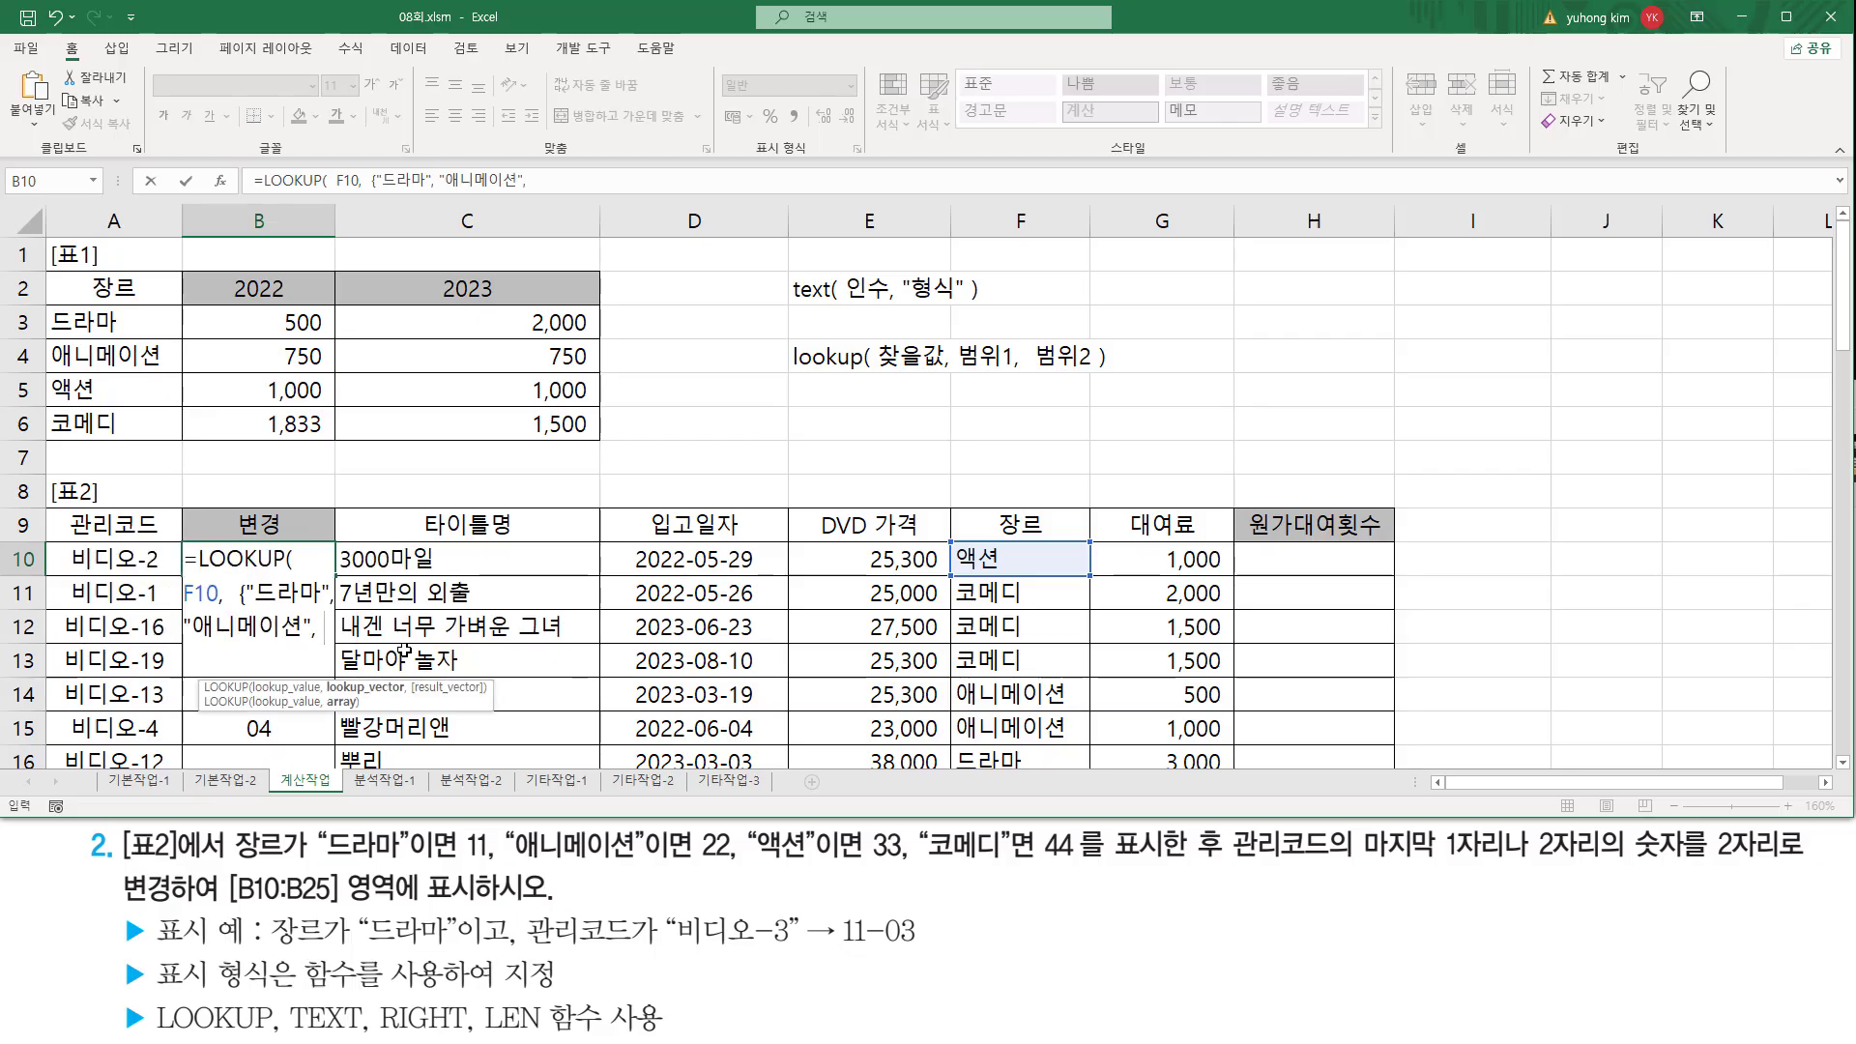
type("\"액세")
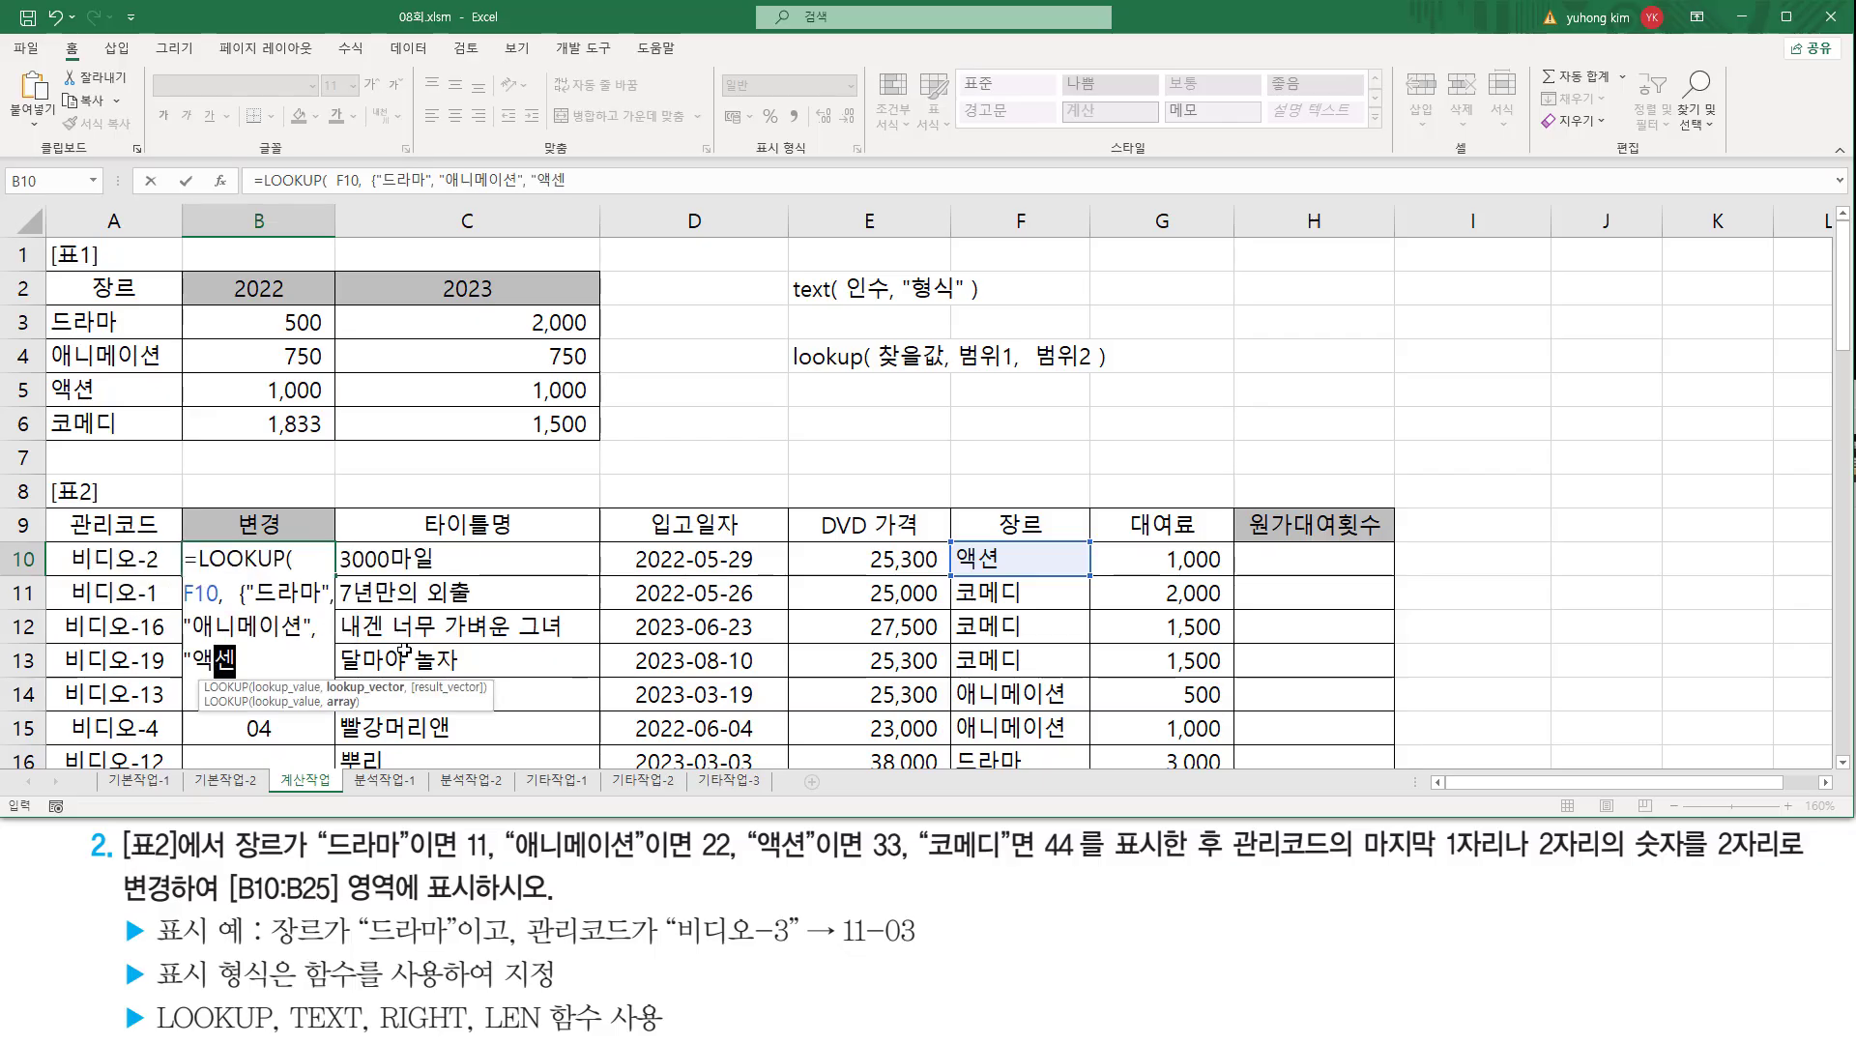
key("BackSpace")
key("BackSpace")
key("BackSpace")
type("셔ㄴ ")
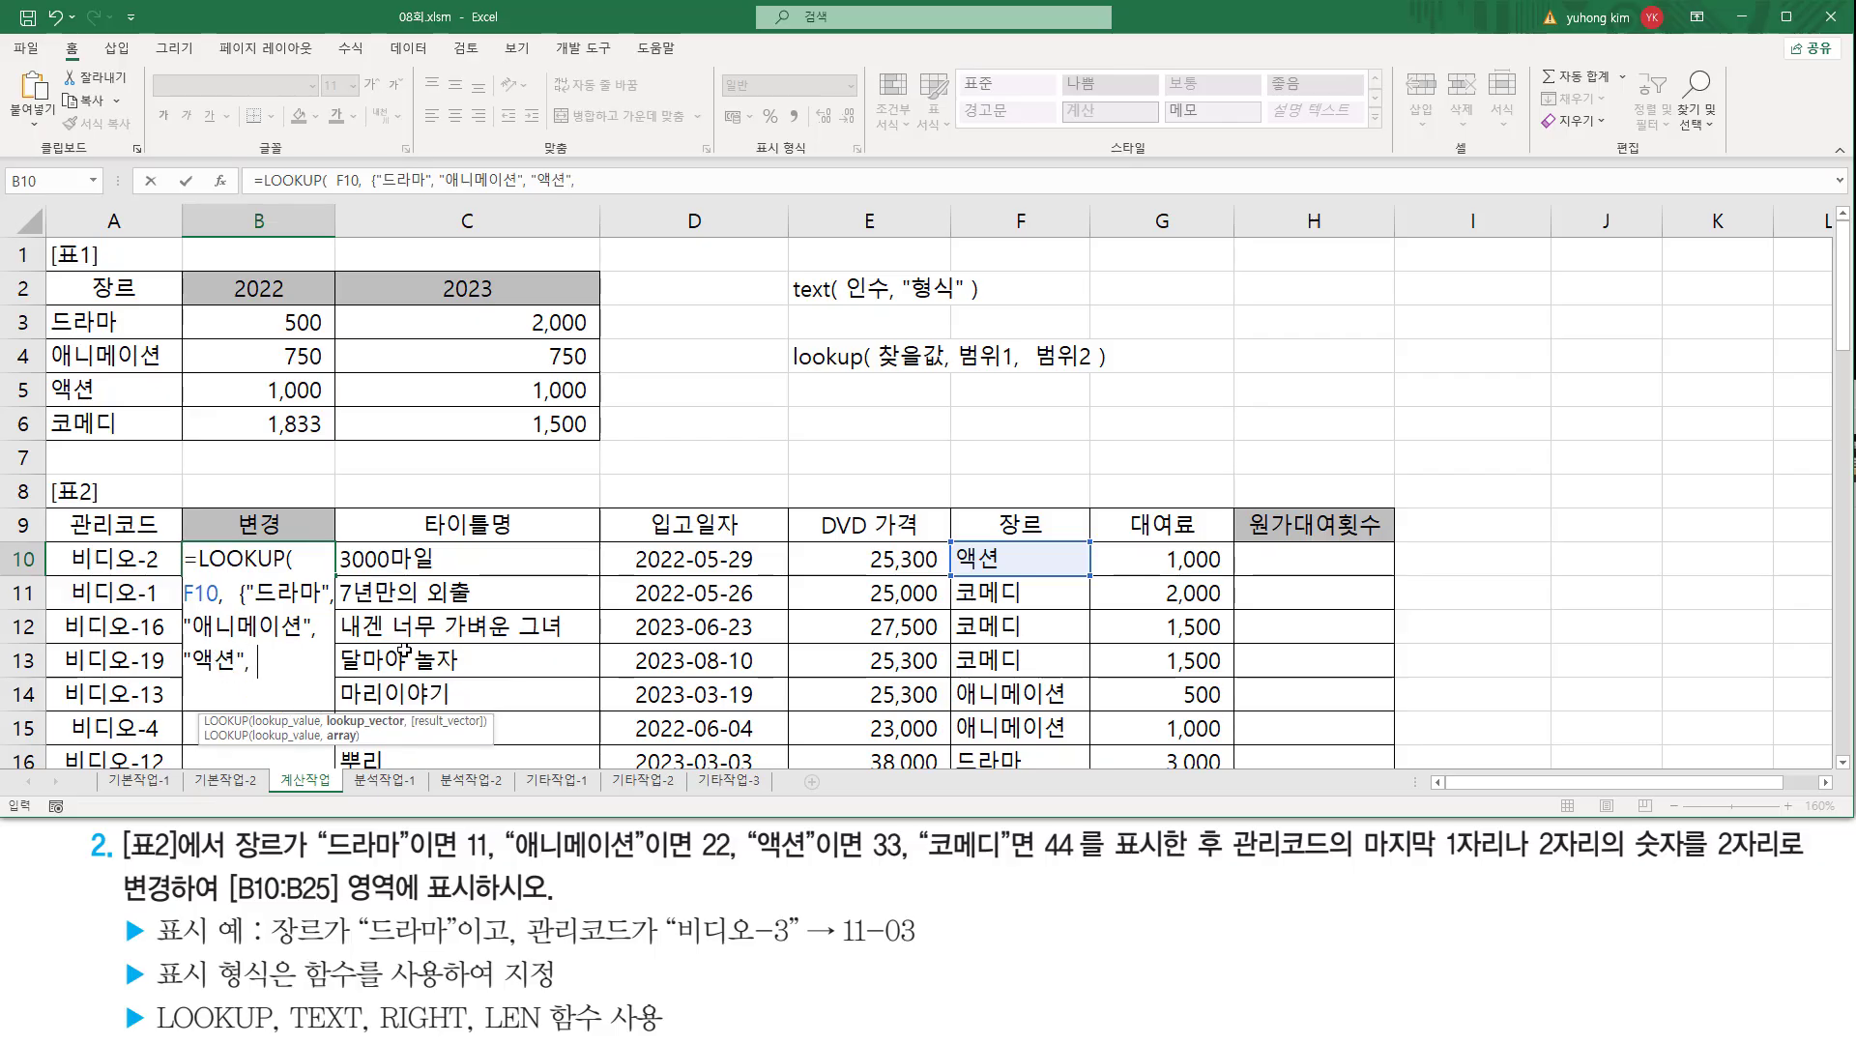
type(", \"코메디\"")
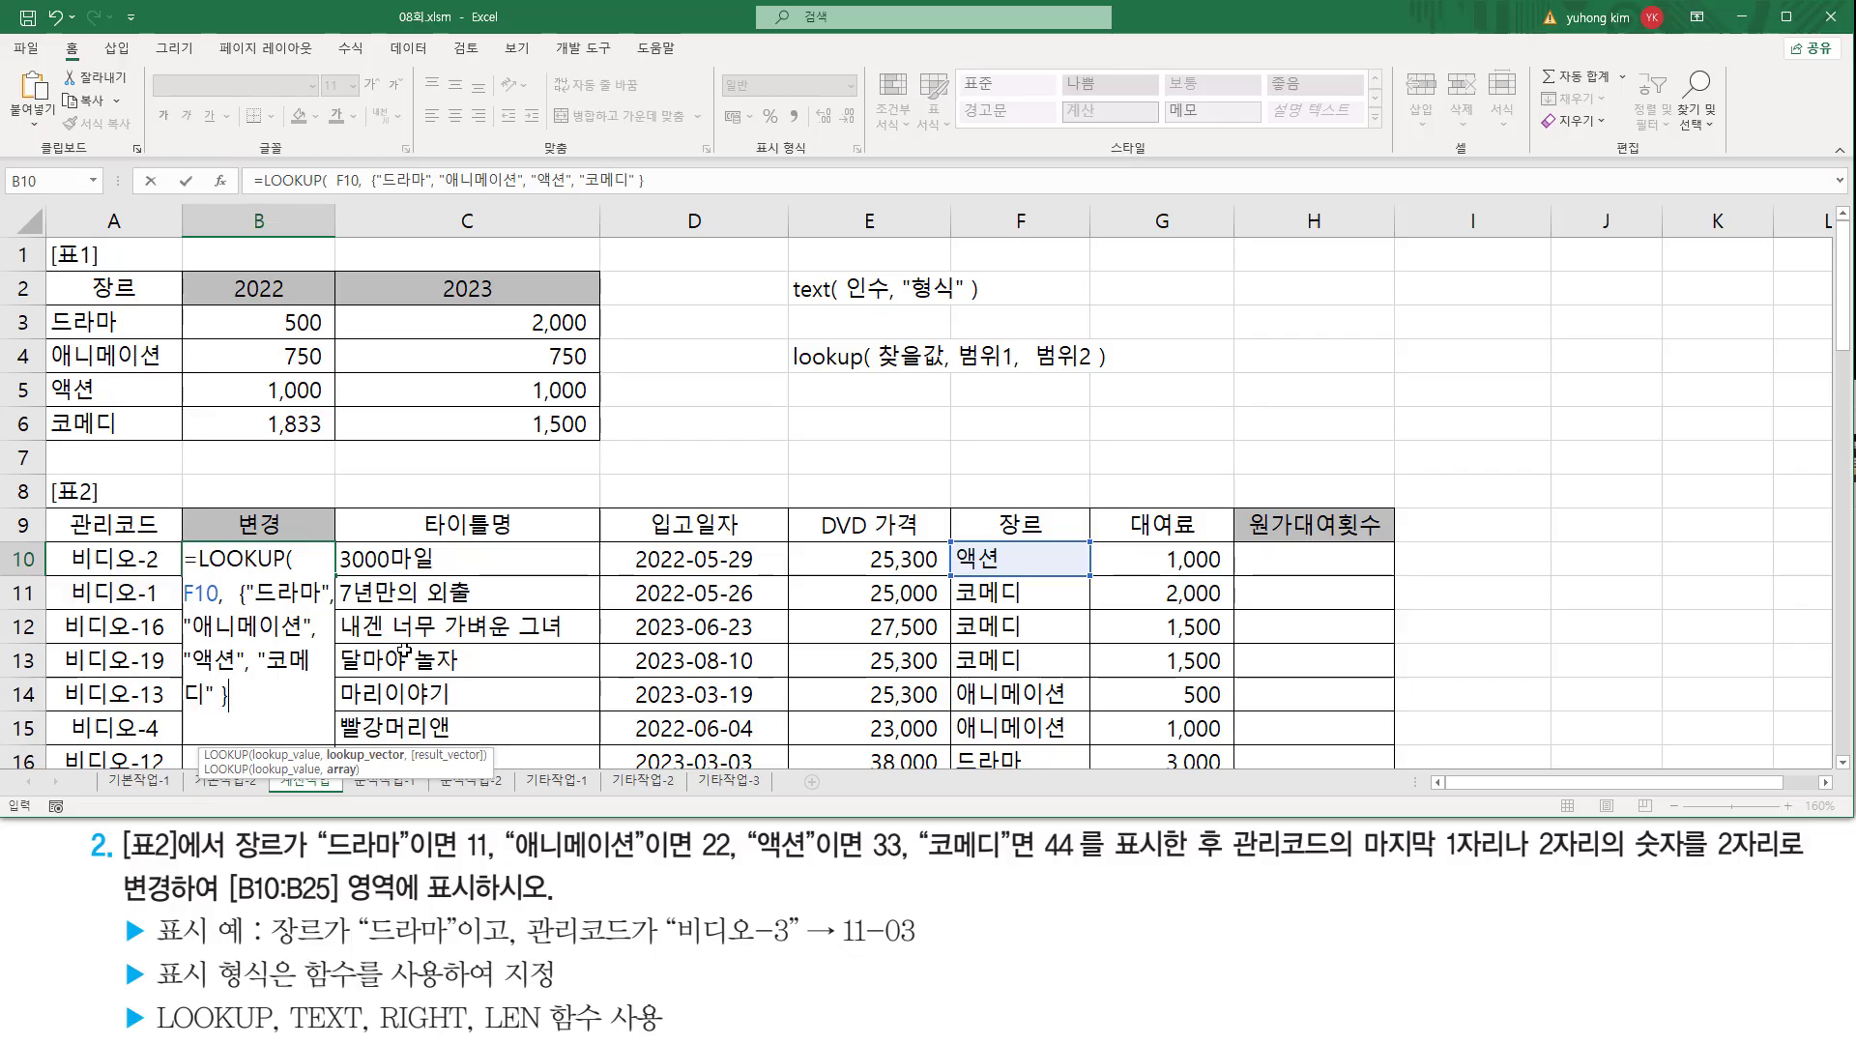
Step: Add the result array {11, 22, 33, 44} to the LOOKUP function in B10 and commit the formula
type(" } , { 11, 22, 33, 44}")
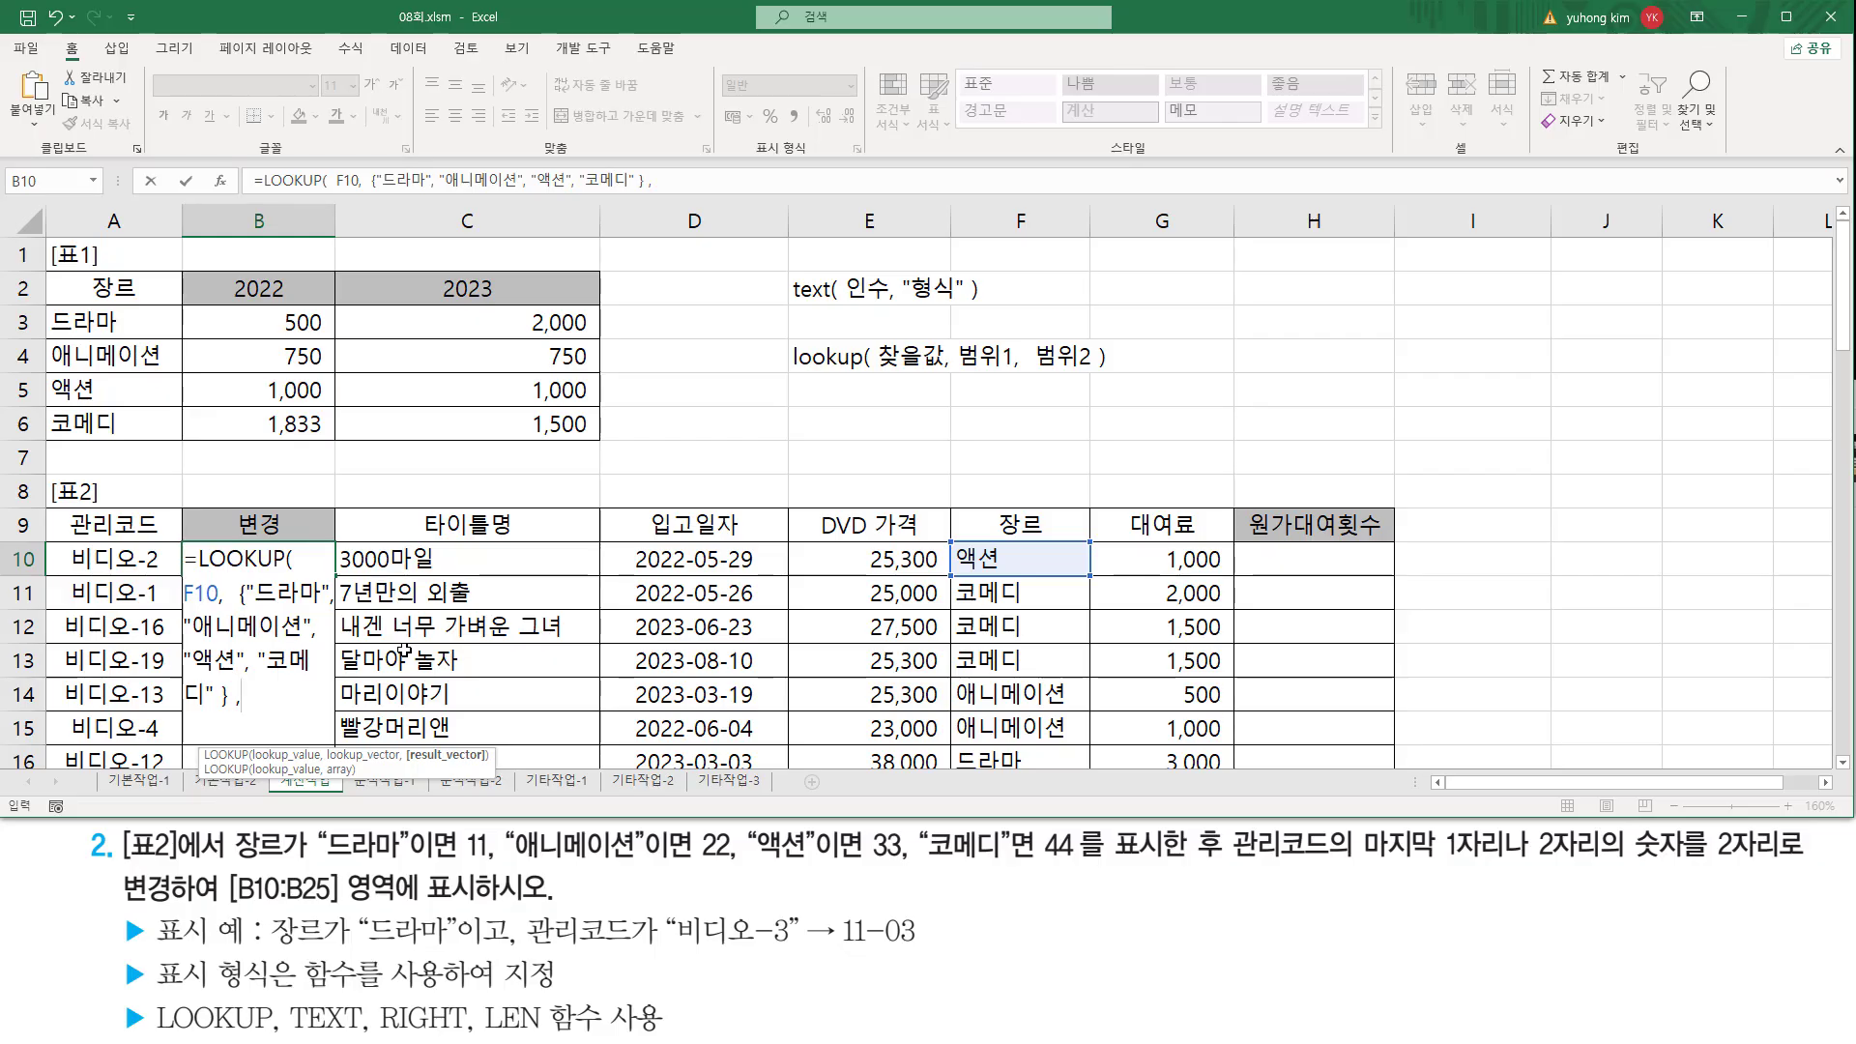
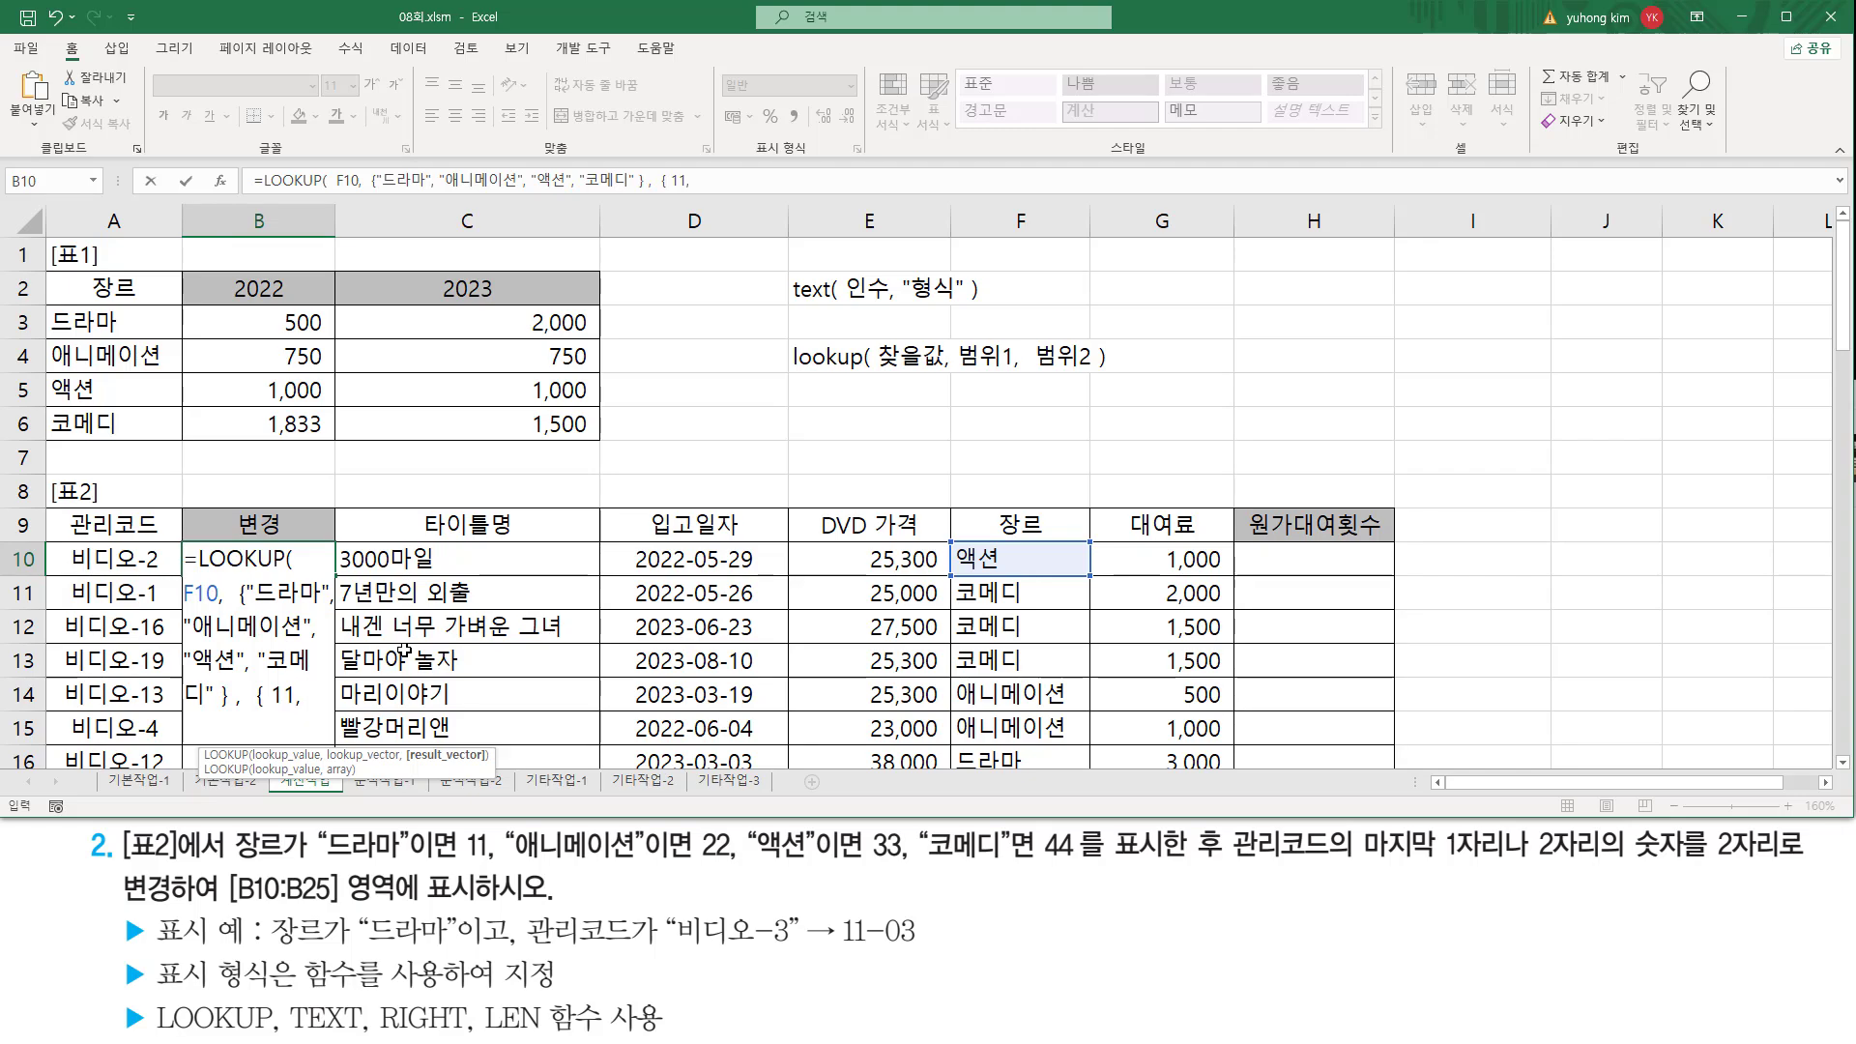
type(", 22,")
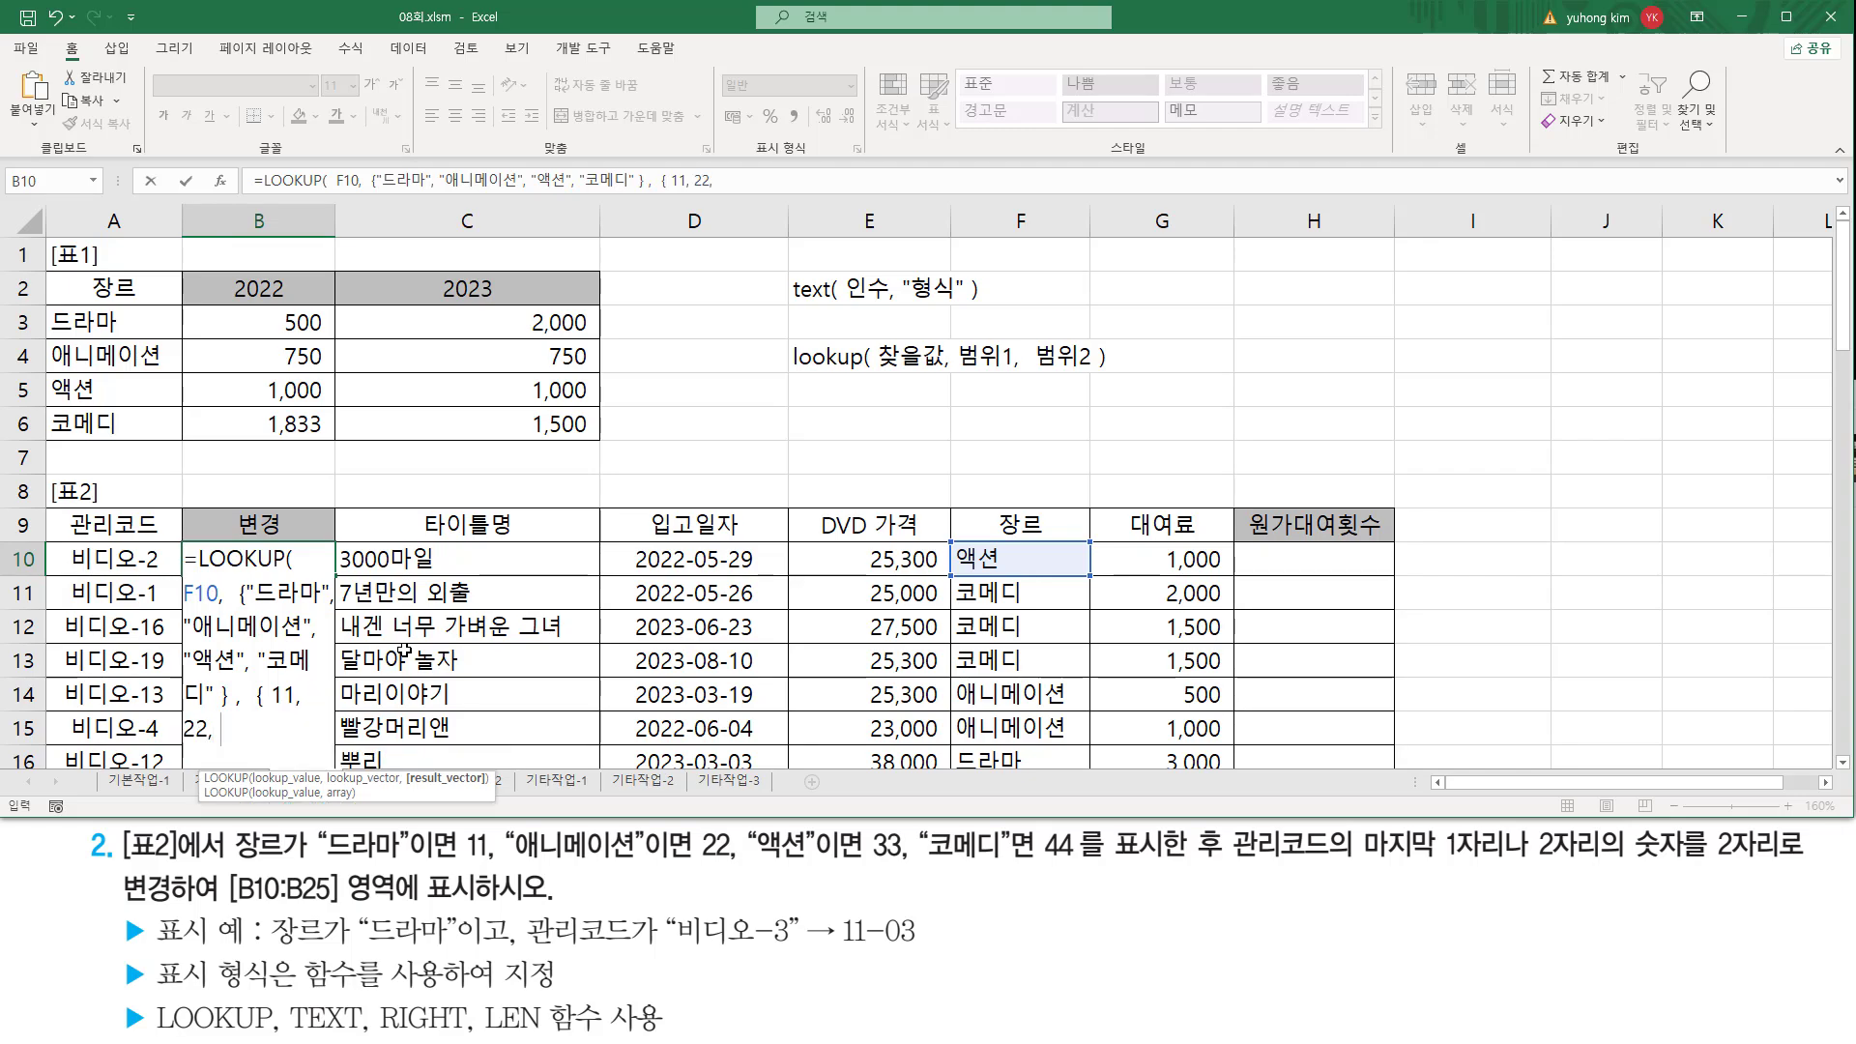
type("33, ")
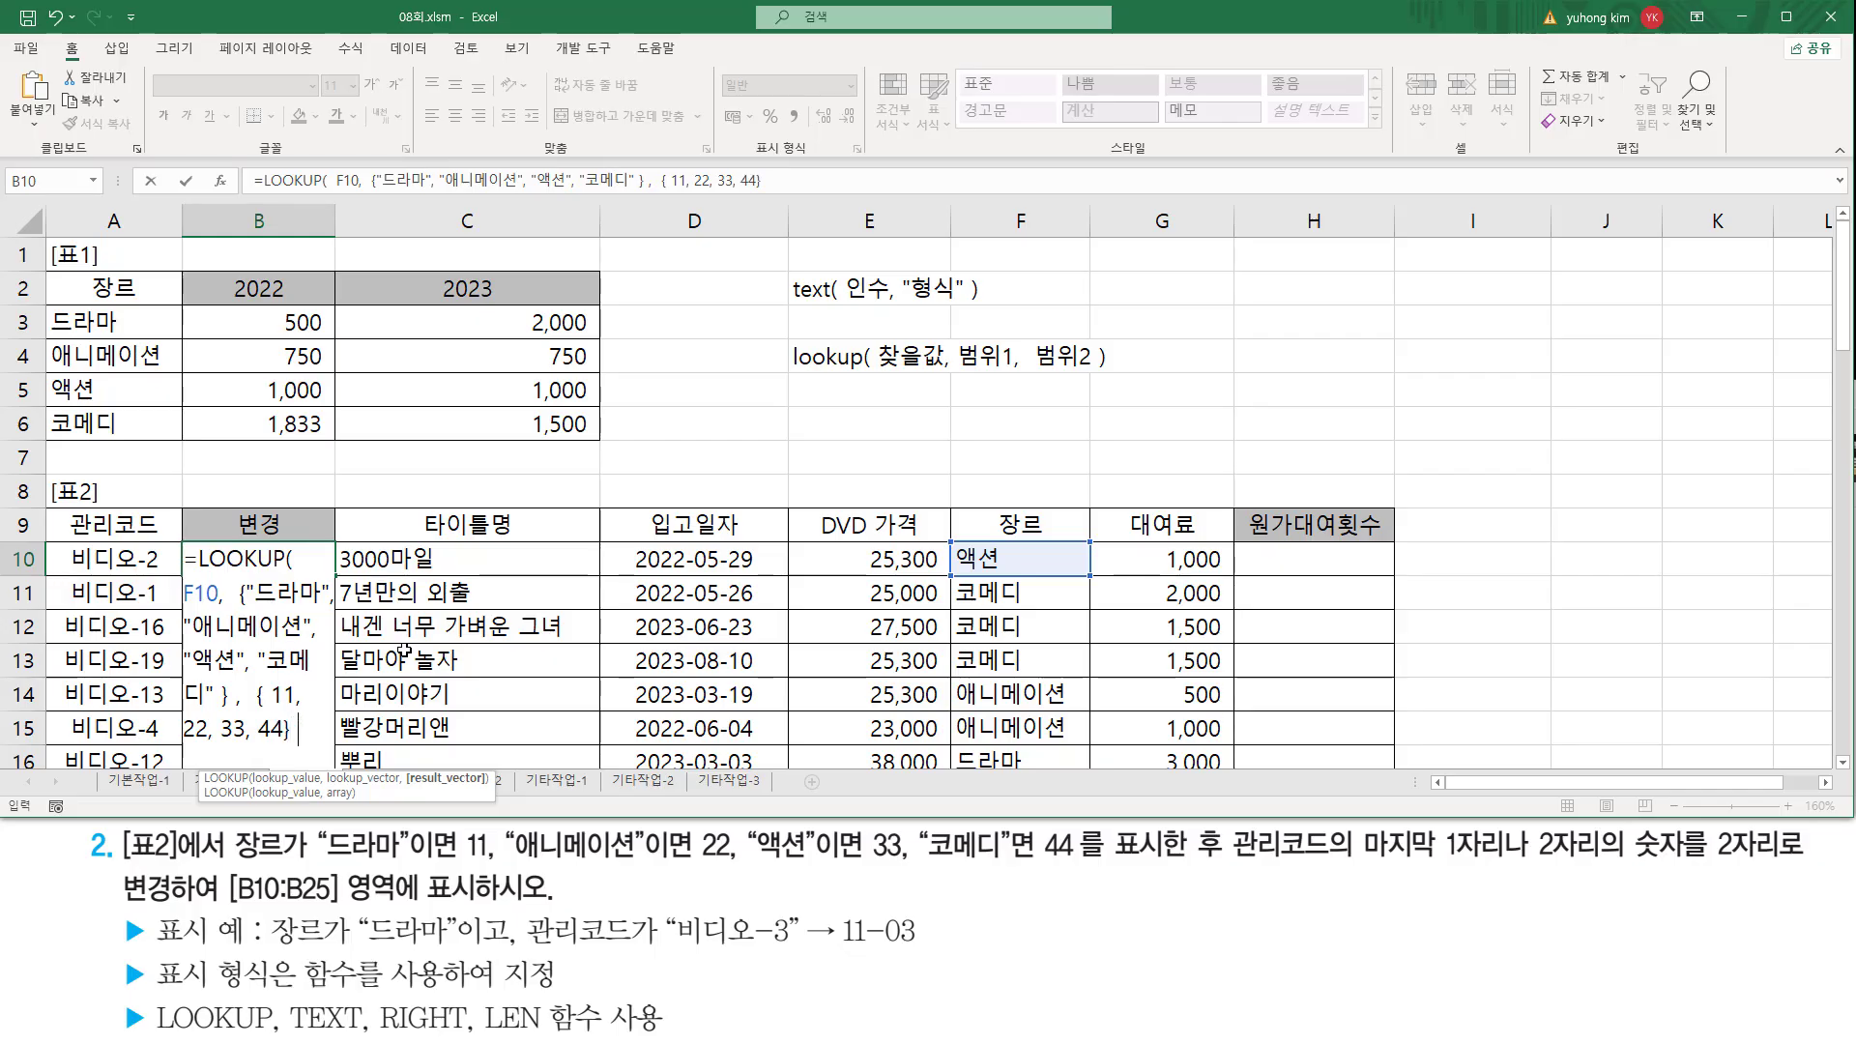
type("44} )")
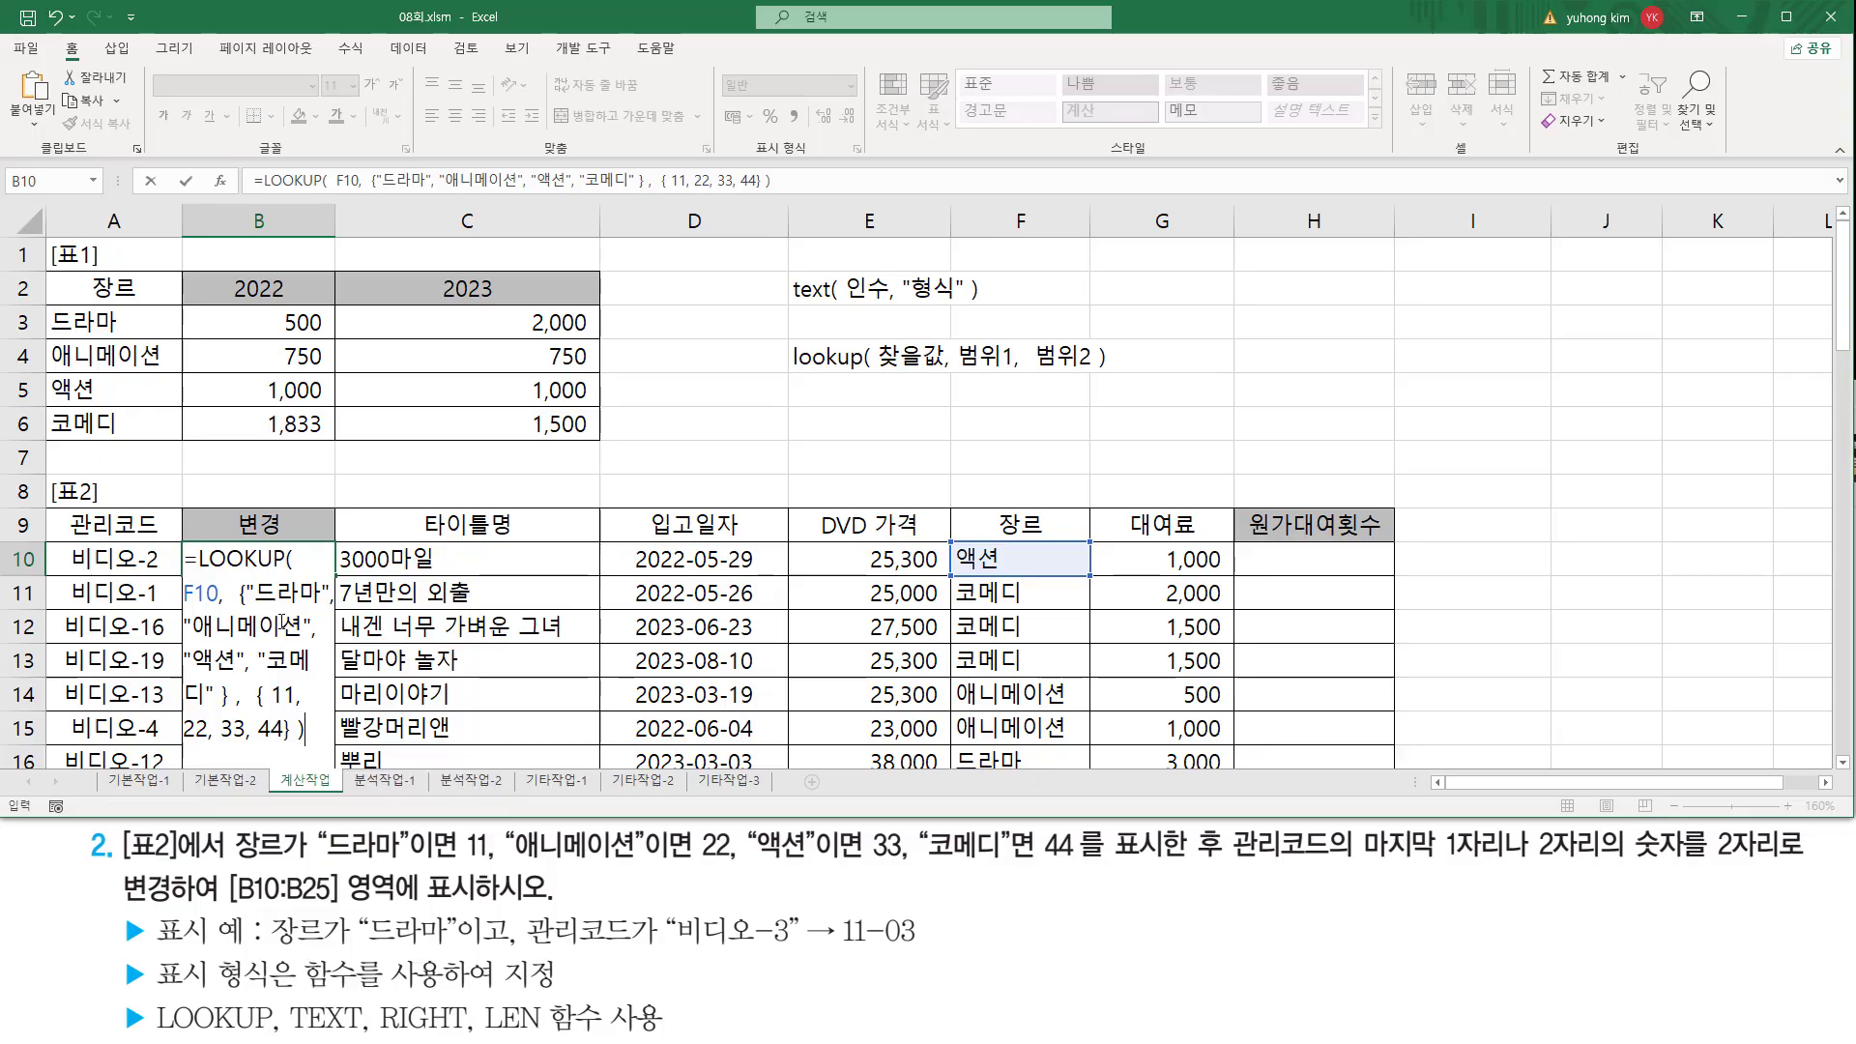
left_click_drag(309, 730, 185, 561)
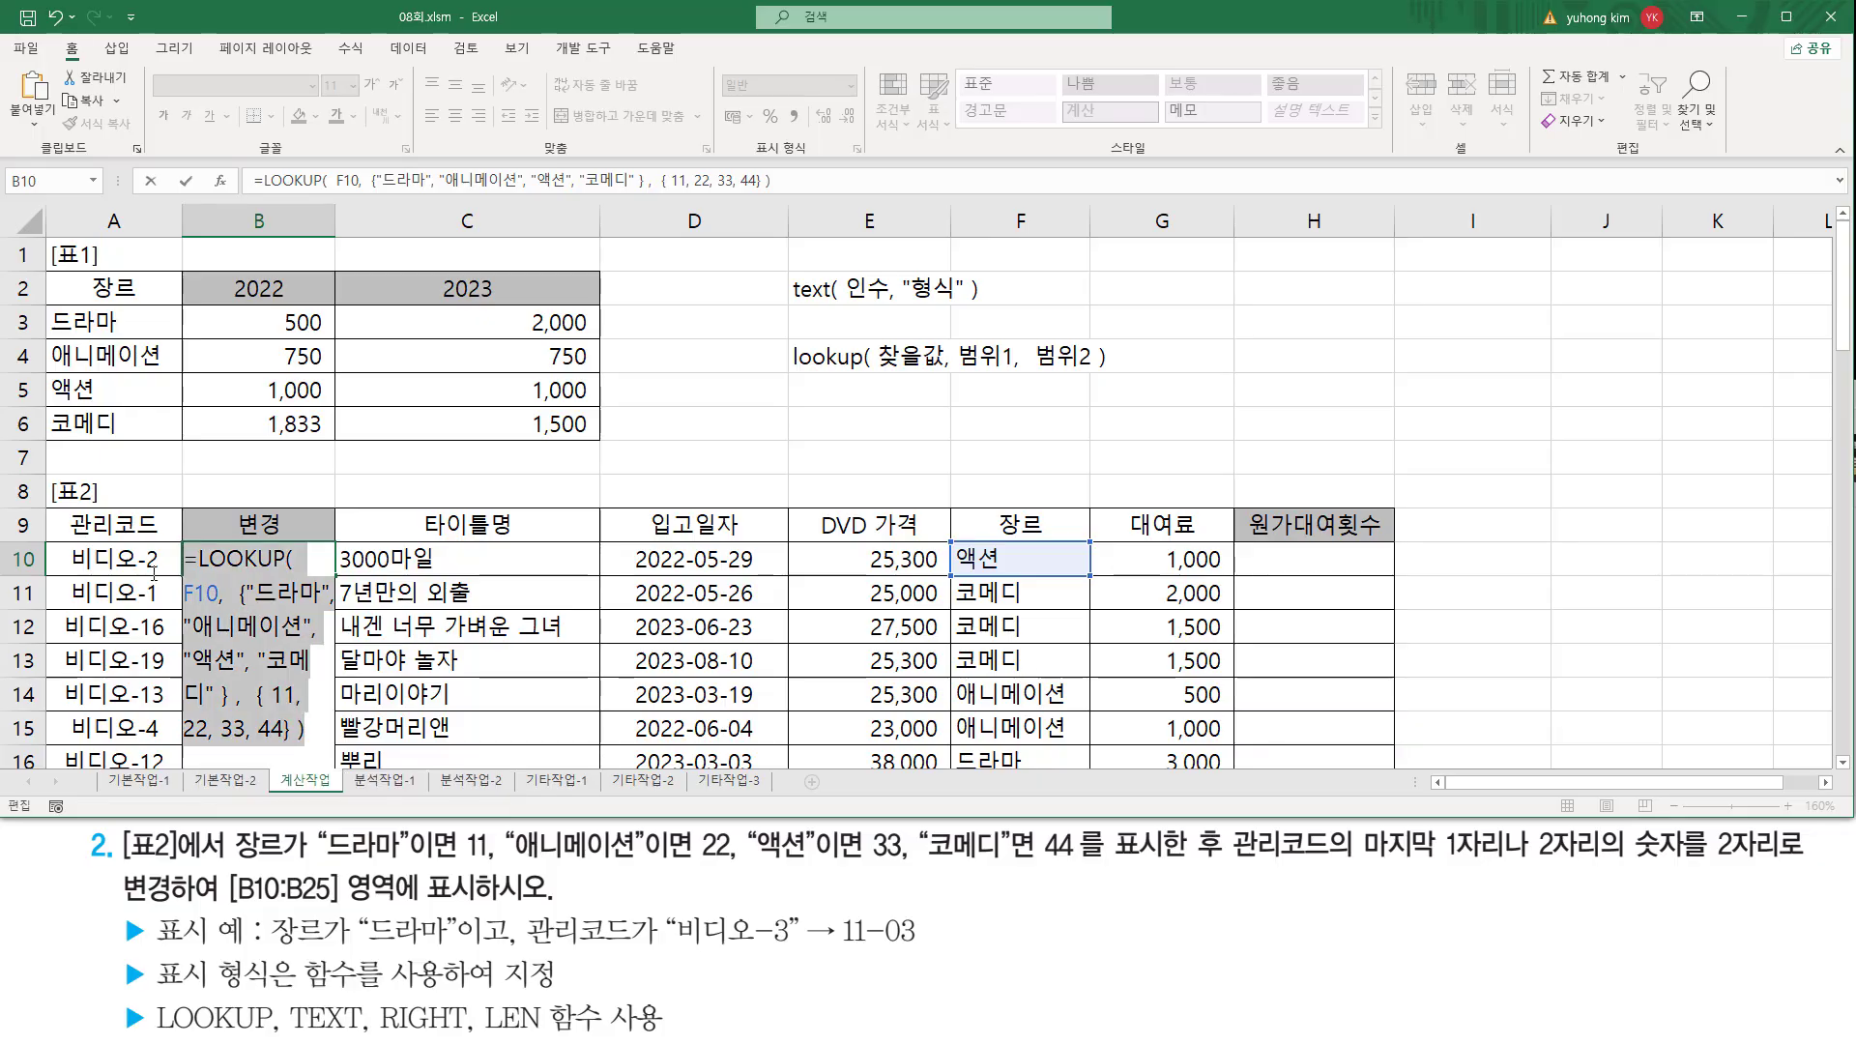
left_click(296, 730)
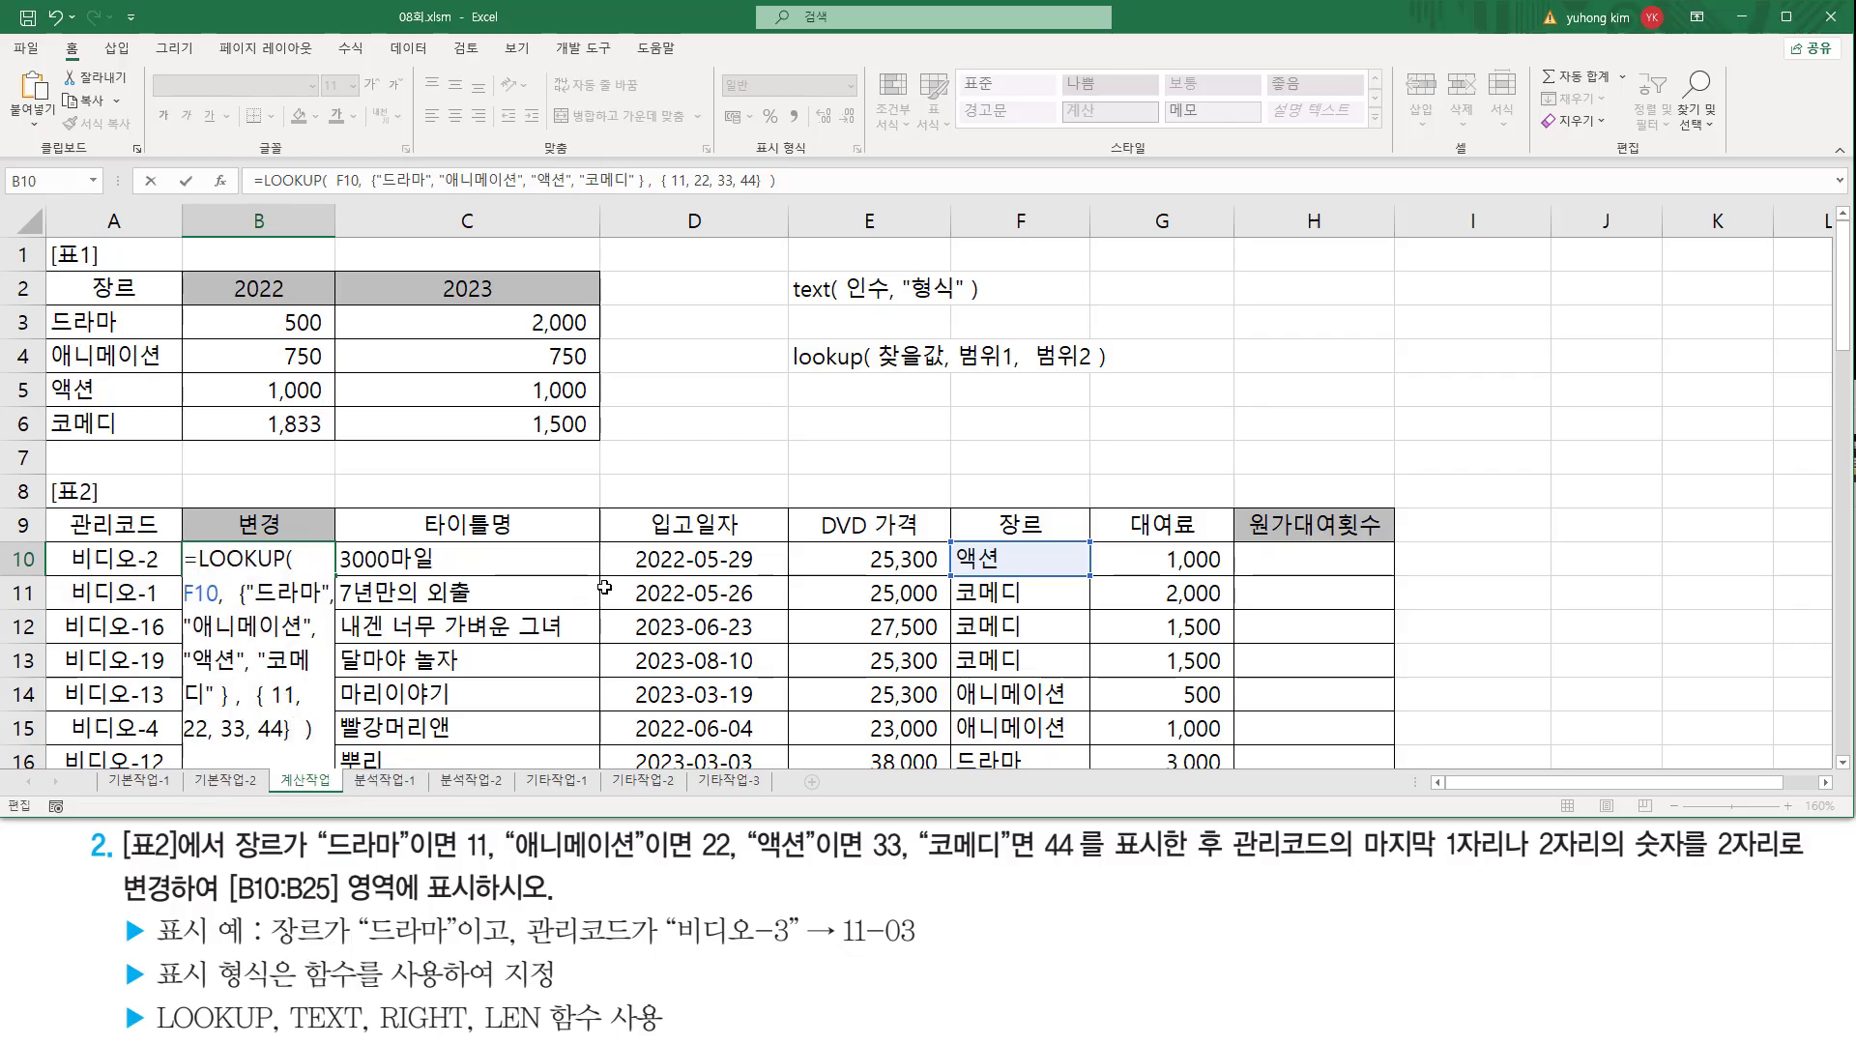
key("ctrl+Return")
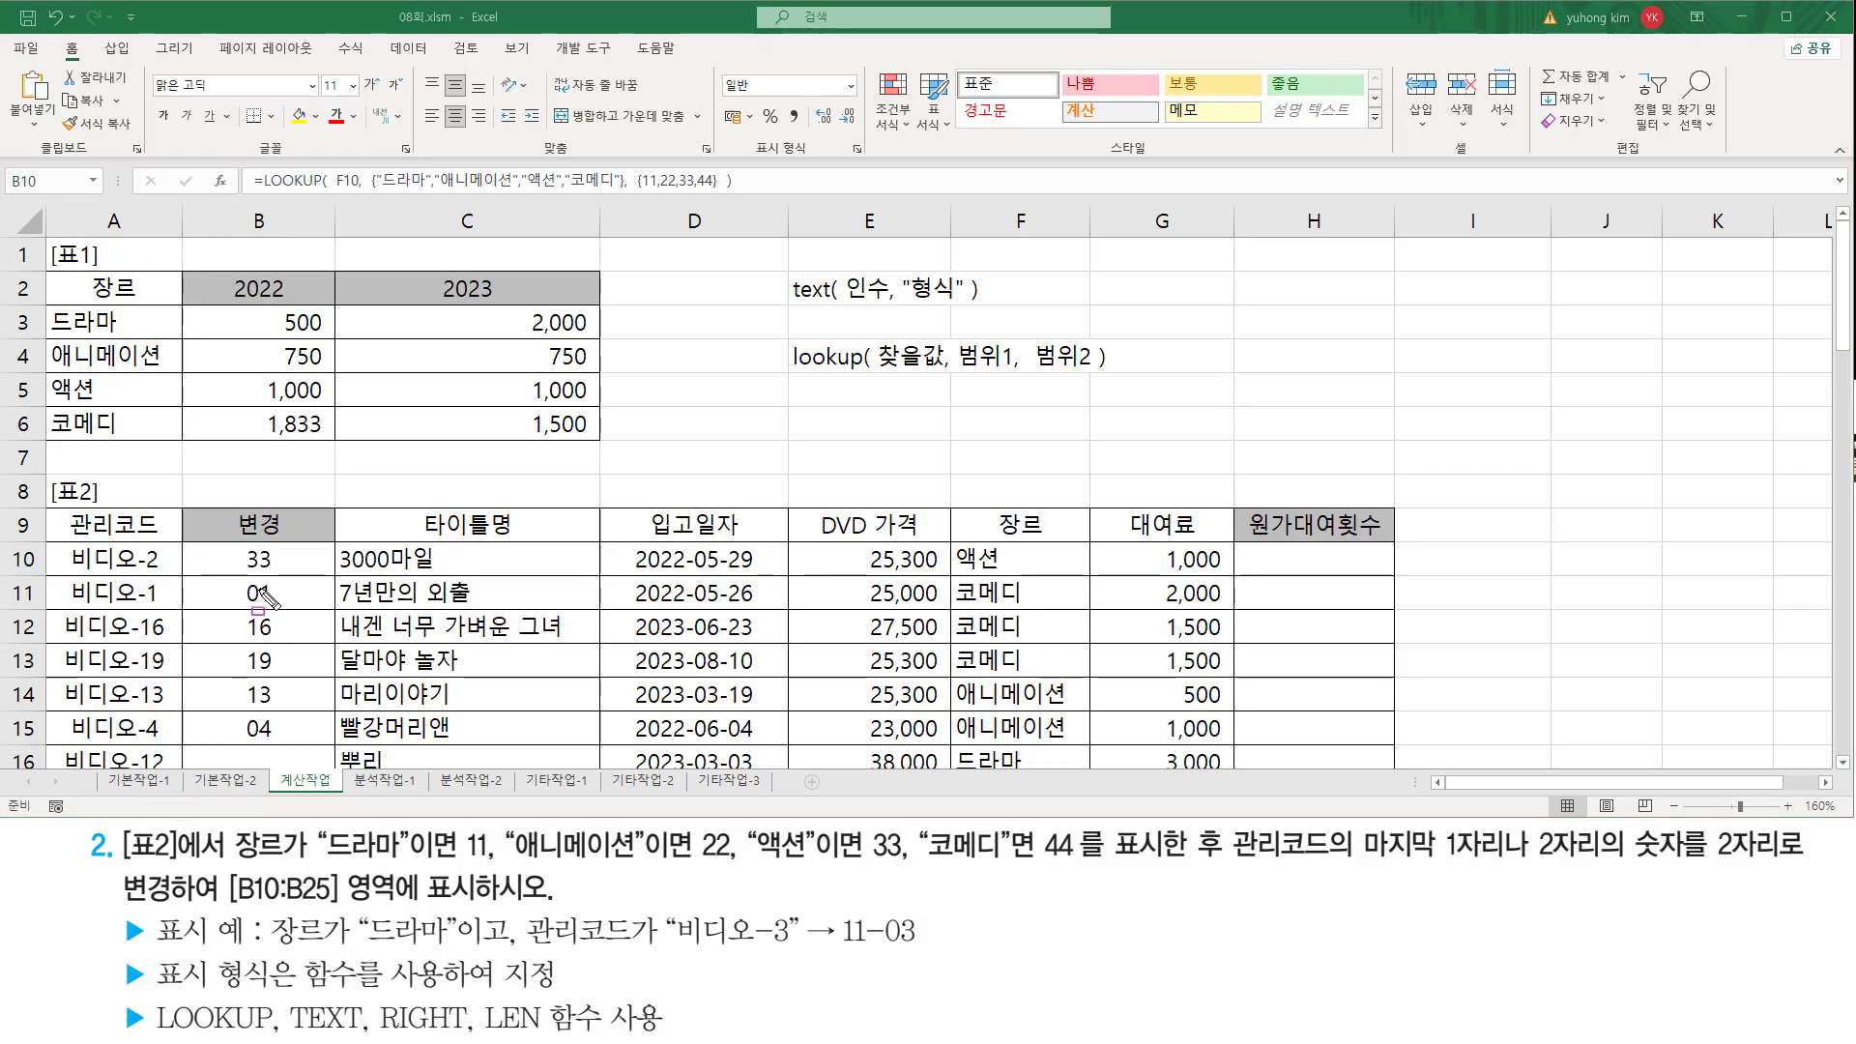
Step: Compare the 코메디 rows with the code required by the task, and fill the B10 formula down to B13
left_click_drag(952, 580, 1027, 669)
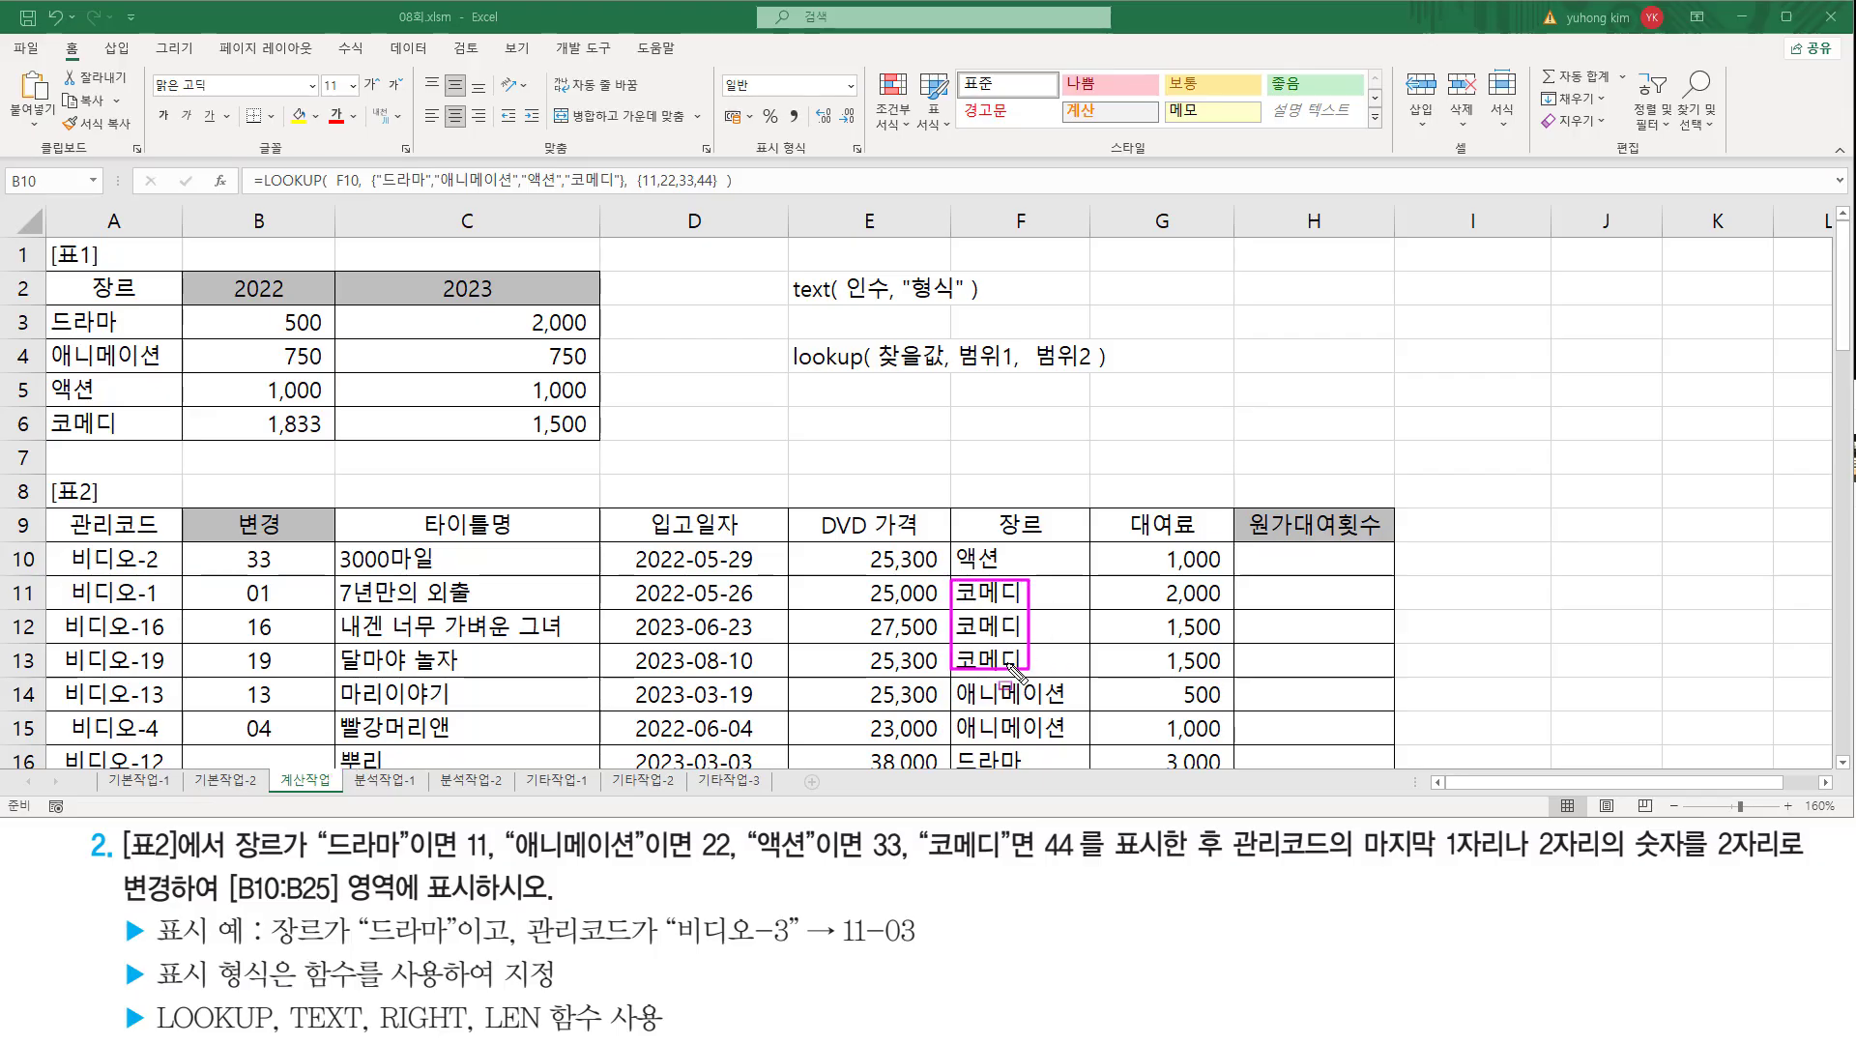
left_click_drag(919, 860, 1077, 860)
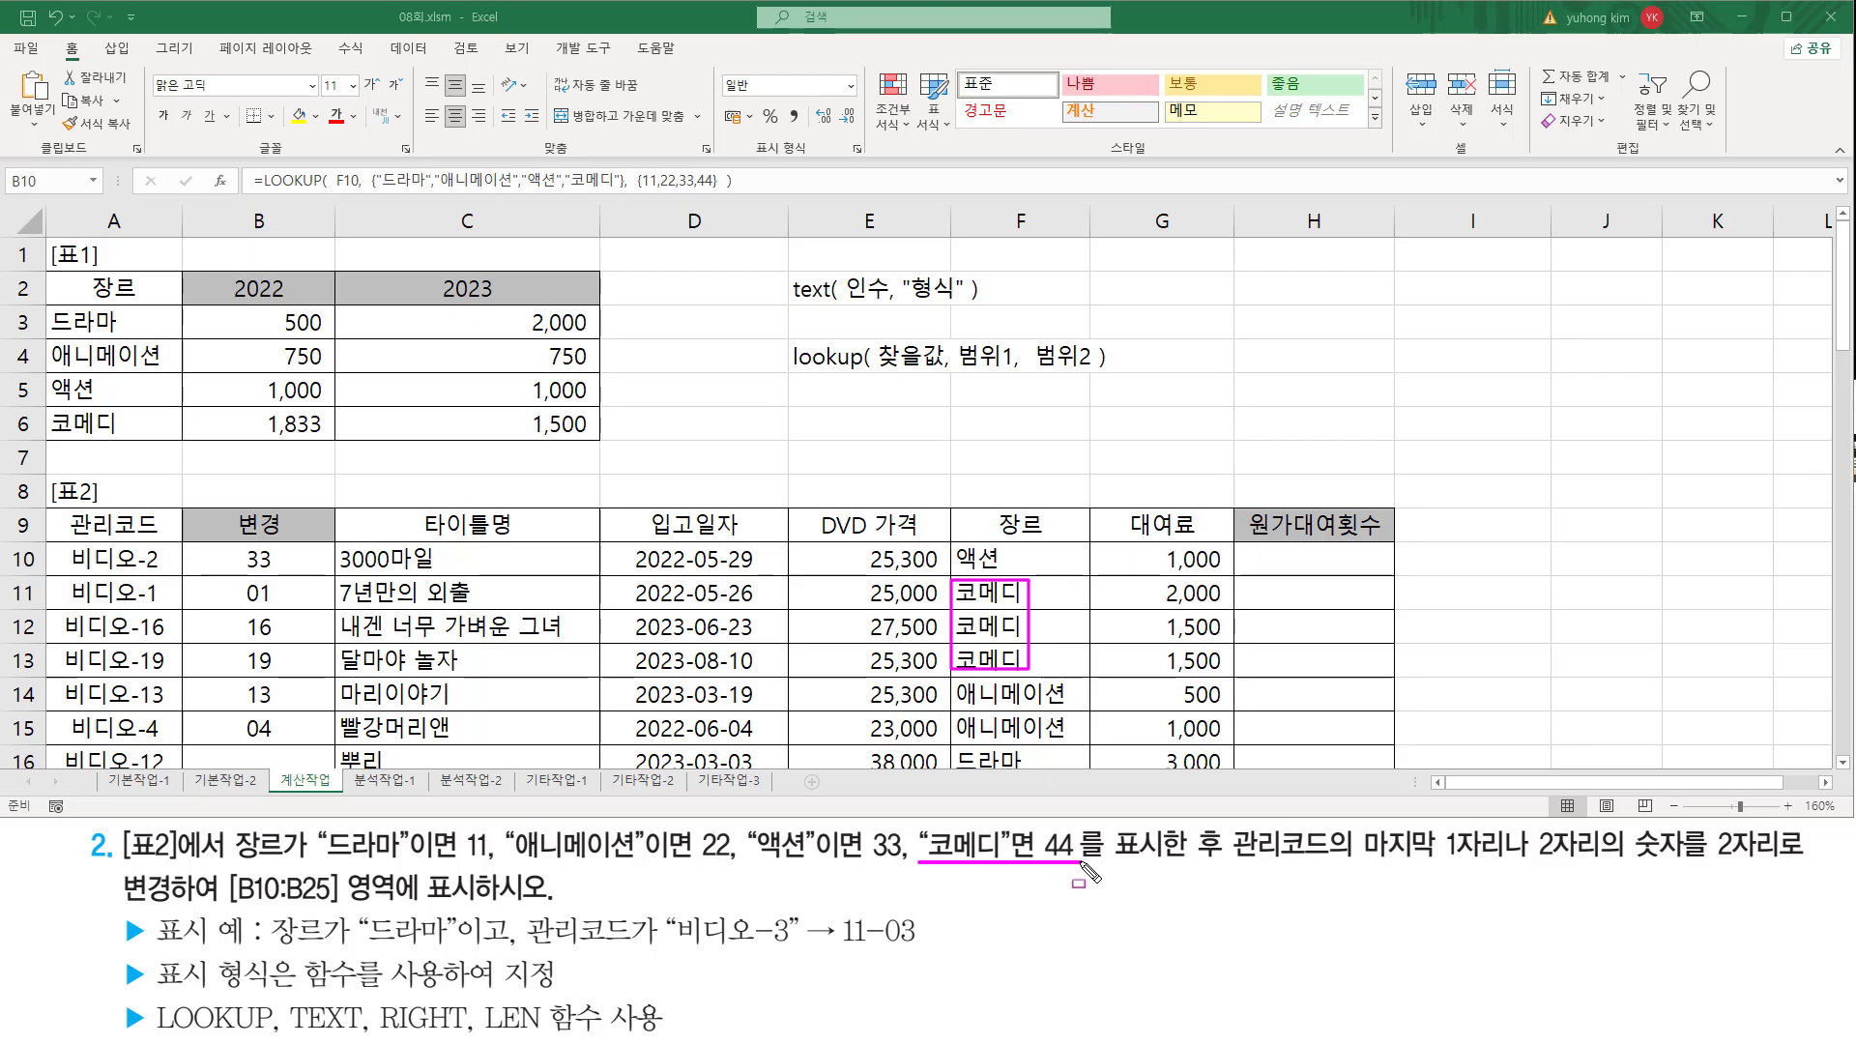
key("Escape")
left_click_drag(336, 577, 285, 647)
Step: Check B11:B13 against their genres and the task's 애니메이션 code, and extend the LOOKUP formula down to B15
left_click_drag(241, 583, 286, 669)
mouse_move(957, 582)
left_mouse_down()
mouse_move(1062, 730)
mouse_move(1063, 683)
left_mouse_up()
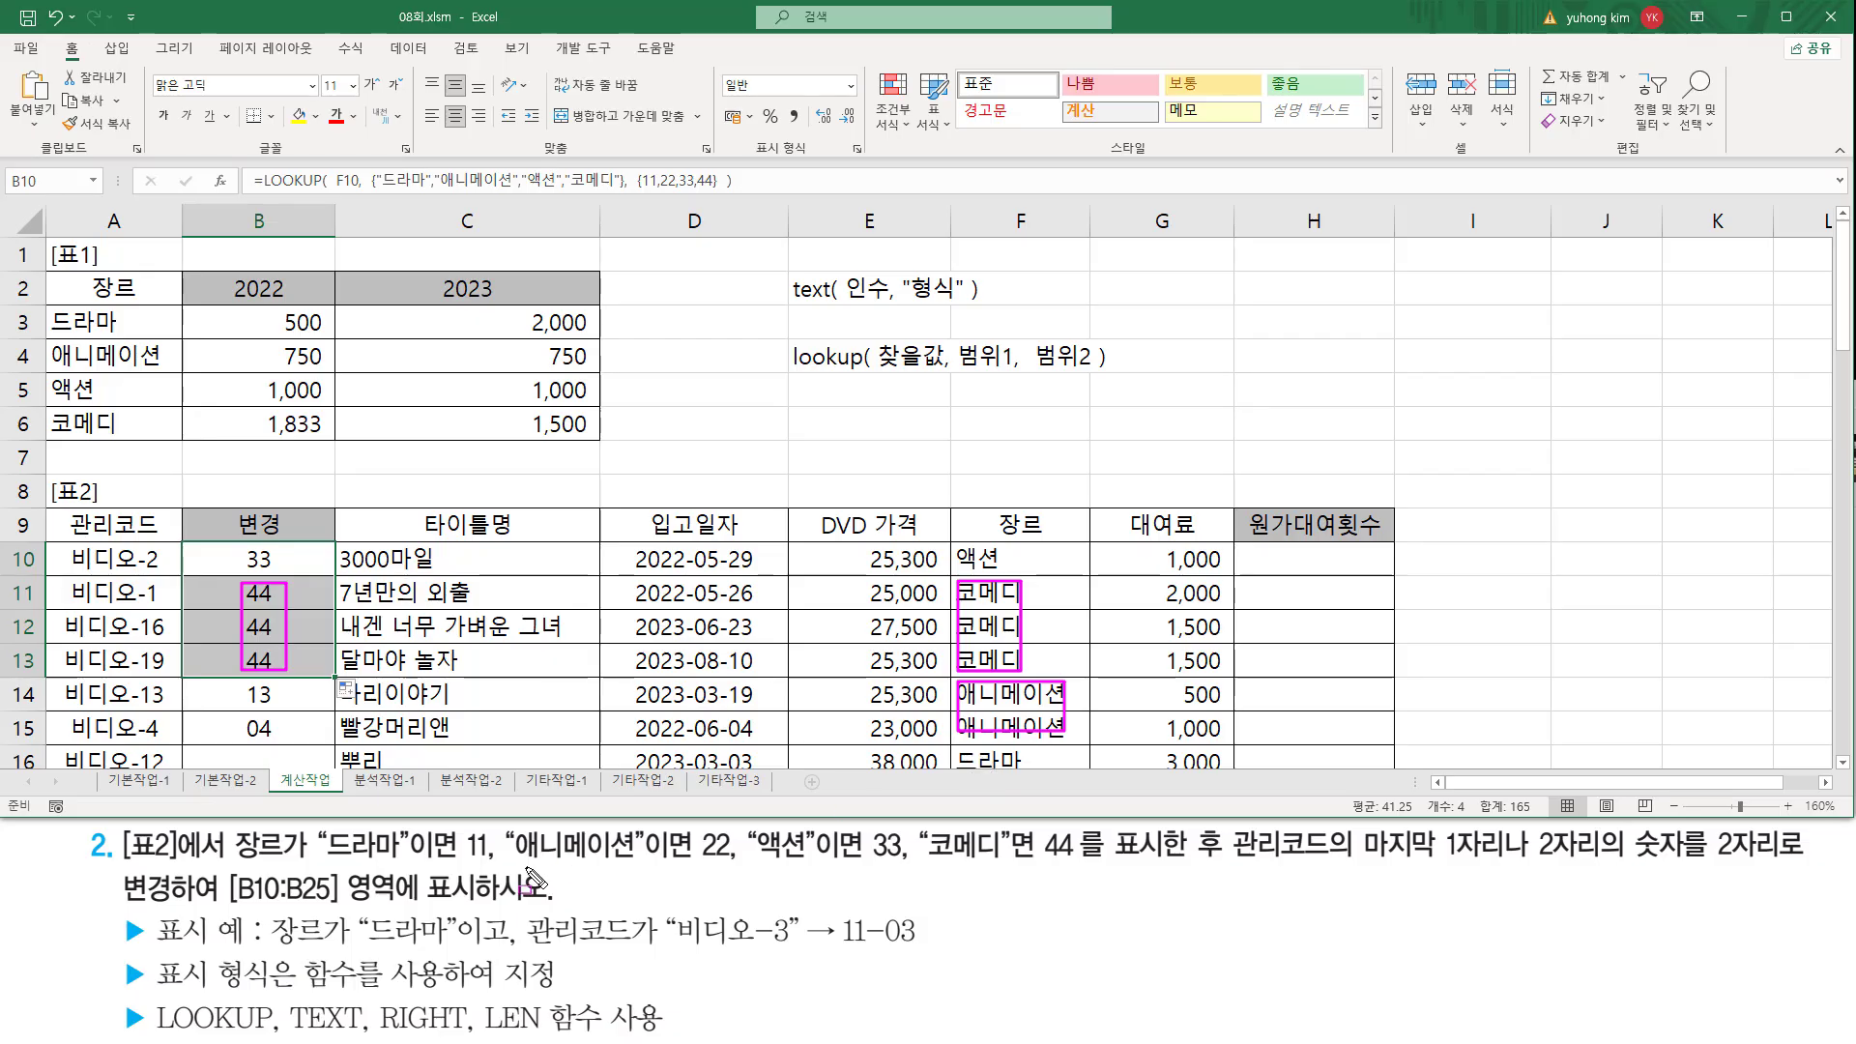
left_click_drag(510, 866, 760, 868)
key("Escape")
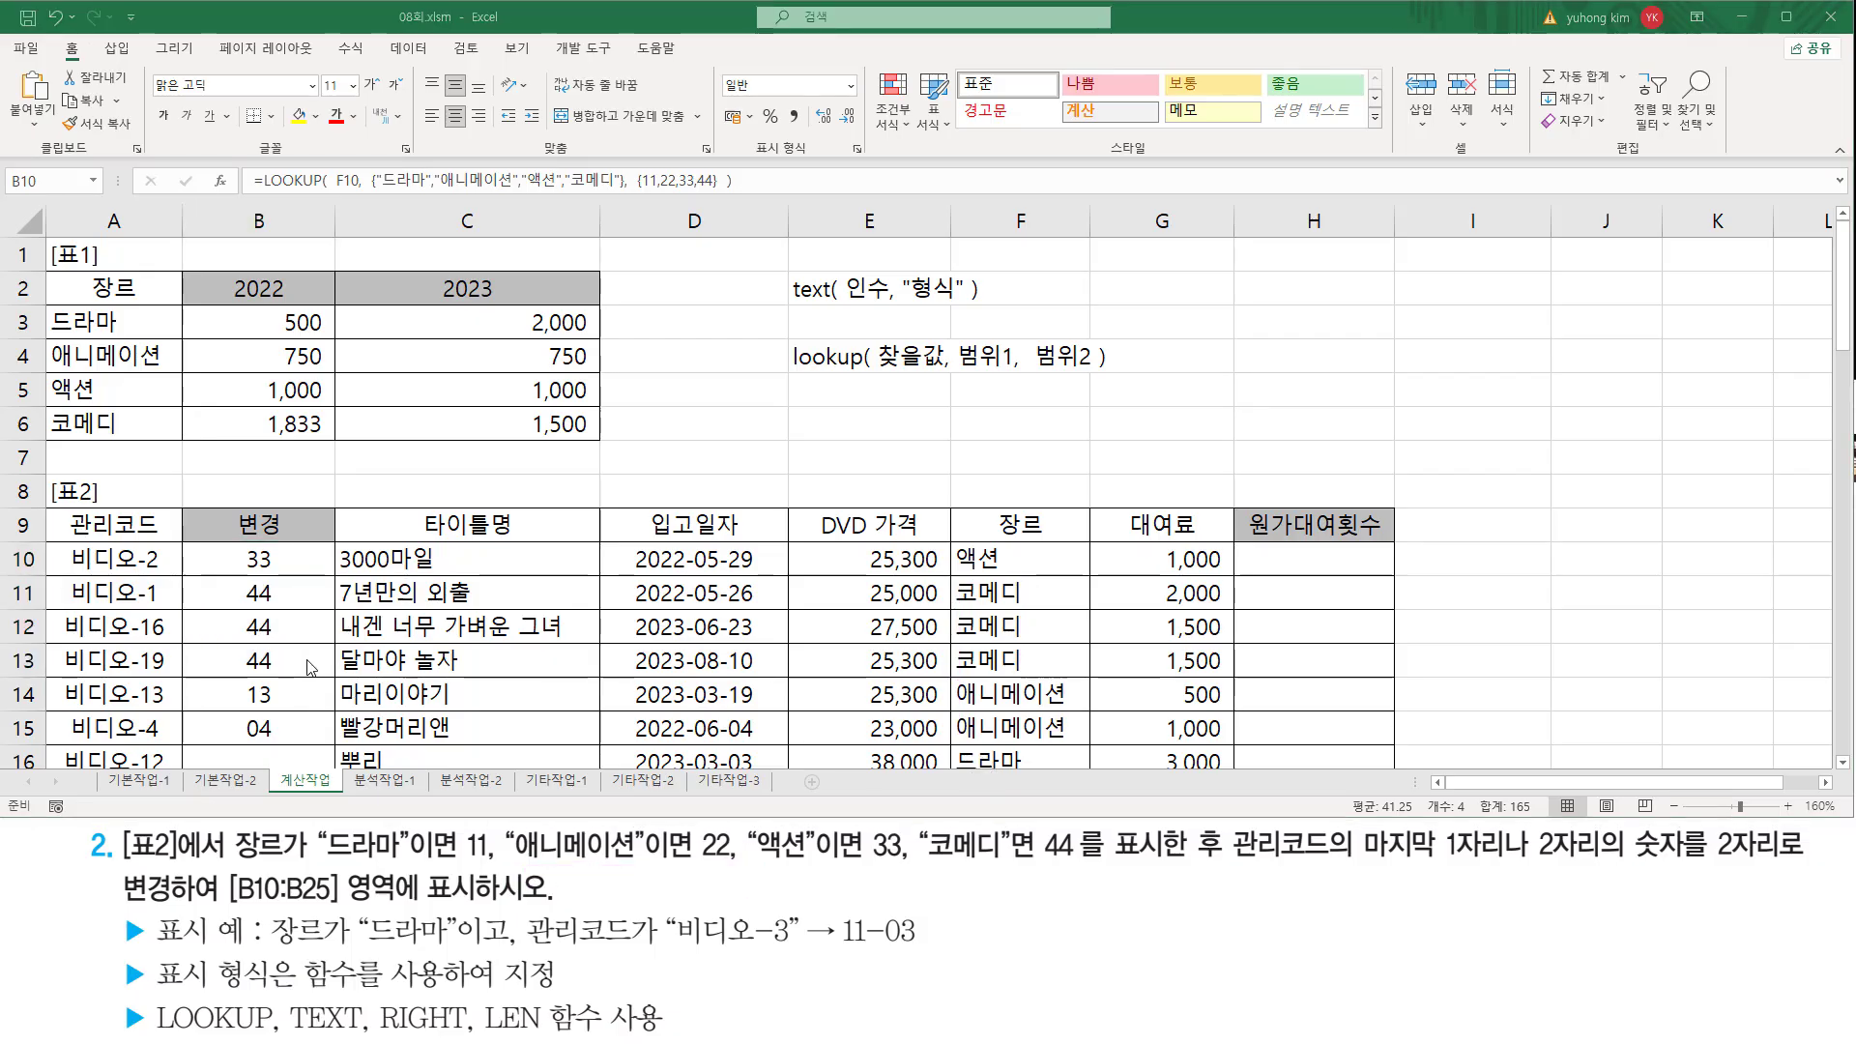
left_click_drag(335, 677, 328, 738)
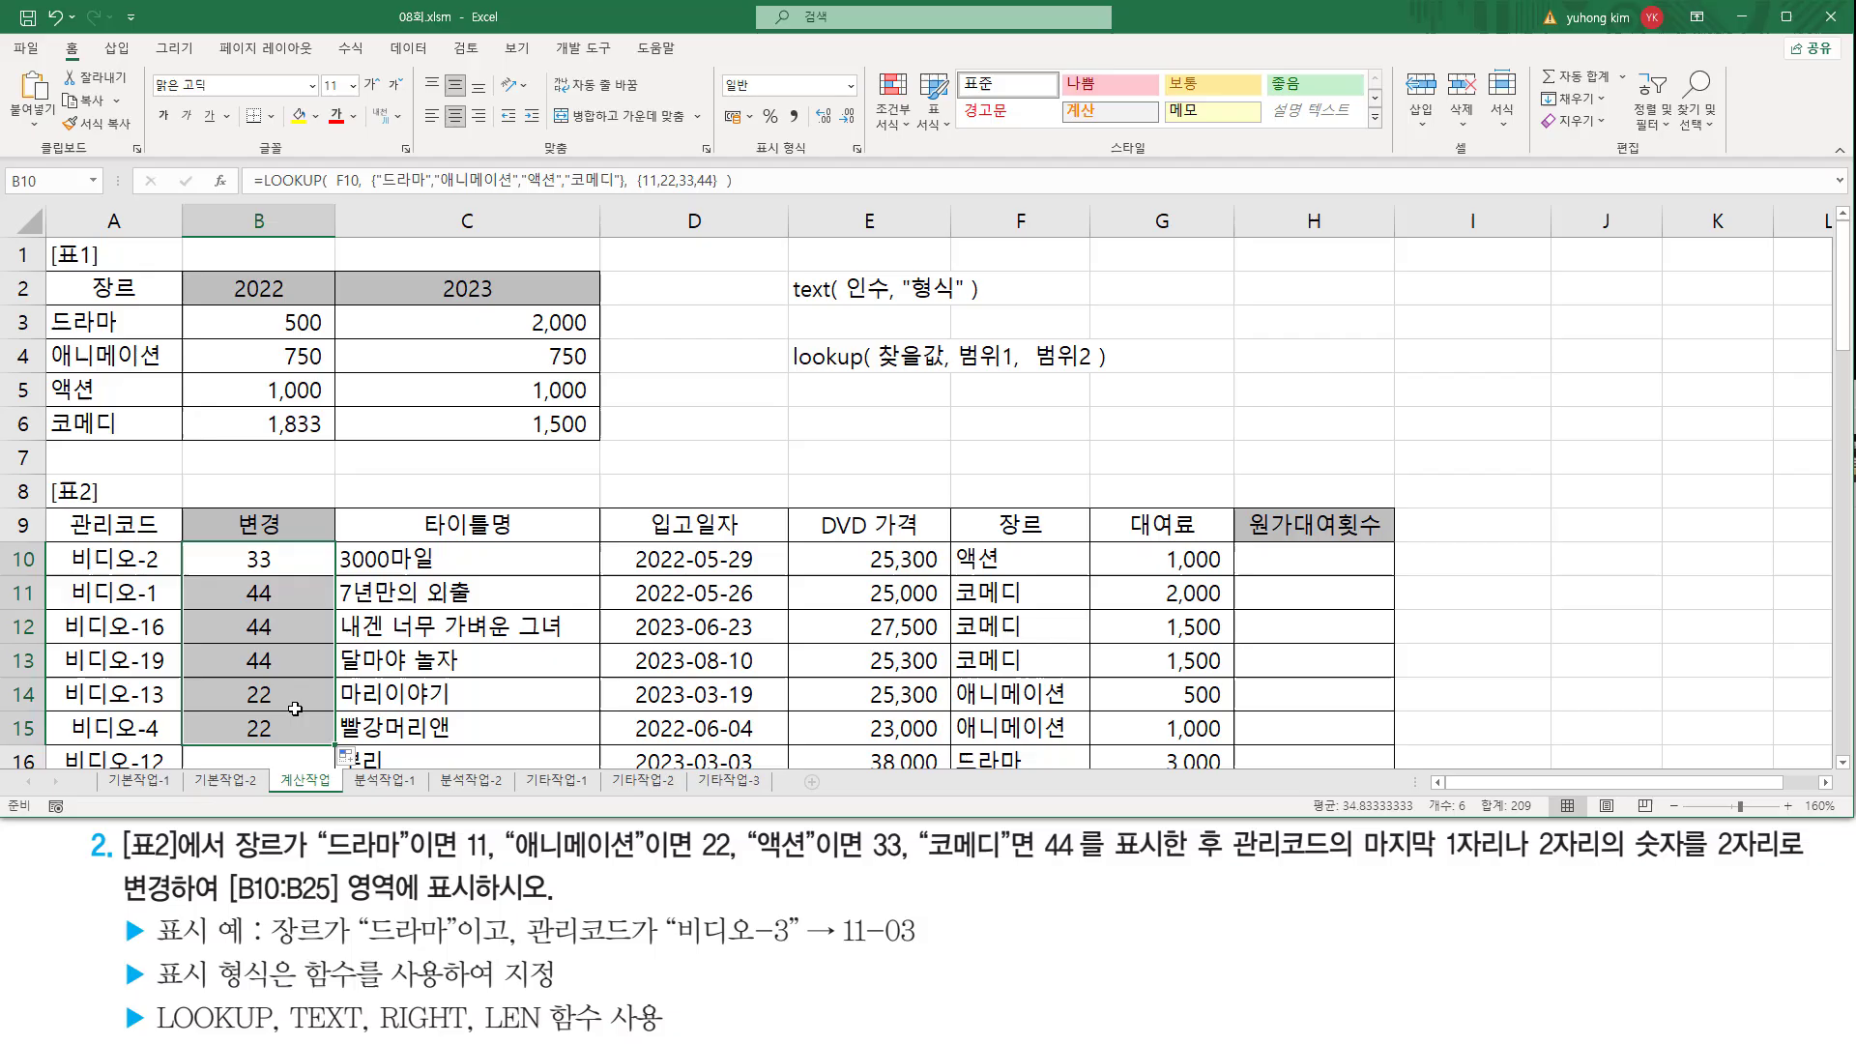
Step: Copy the LOOKUP formula from B10 into E6 as a text note with a leading apostrophe
left_click(259, 562)
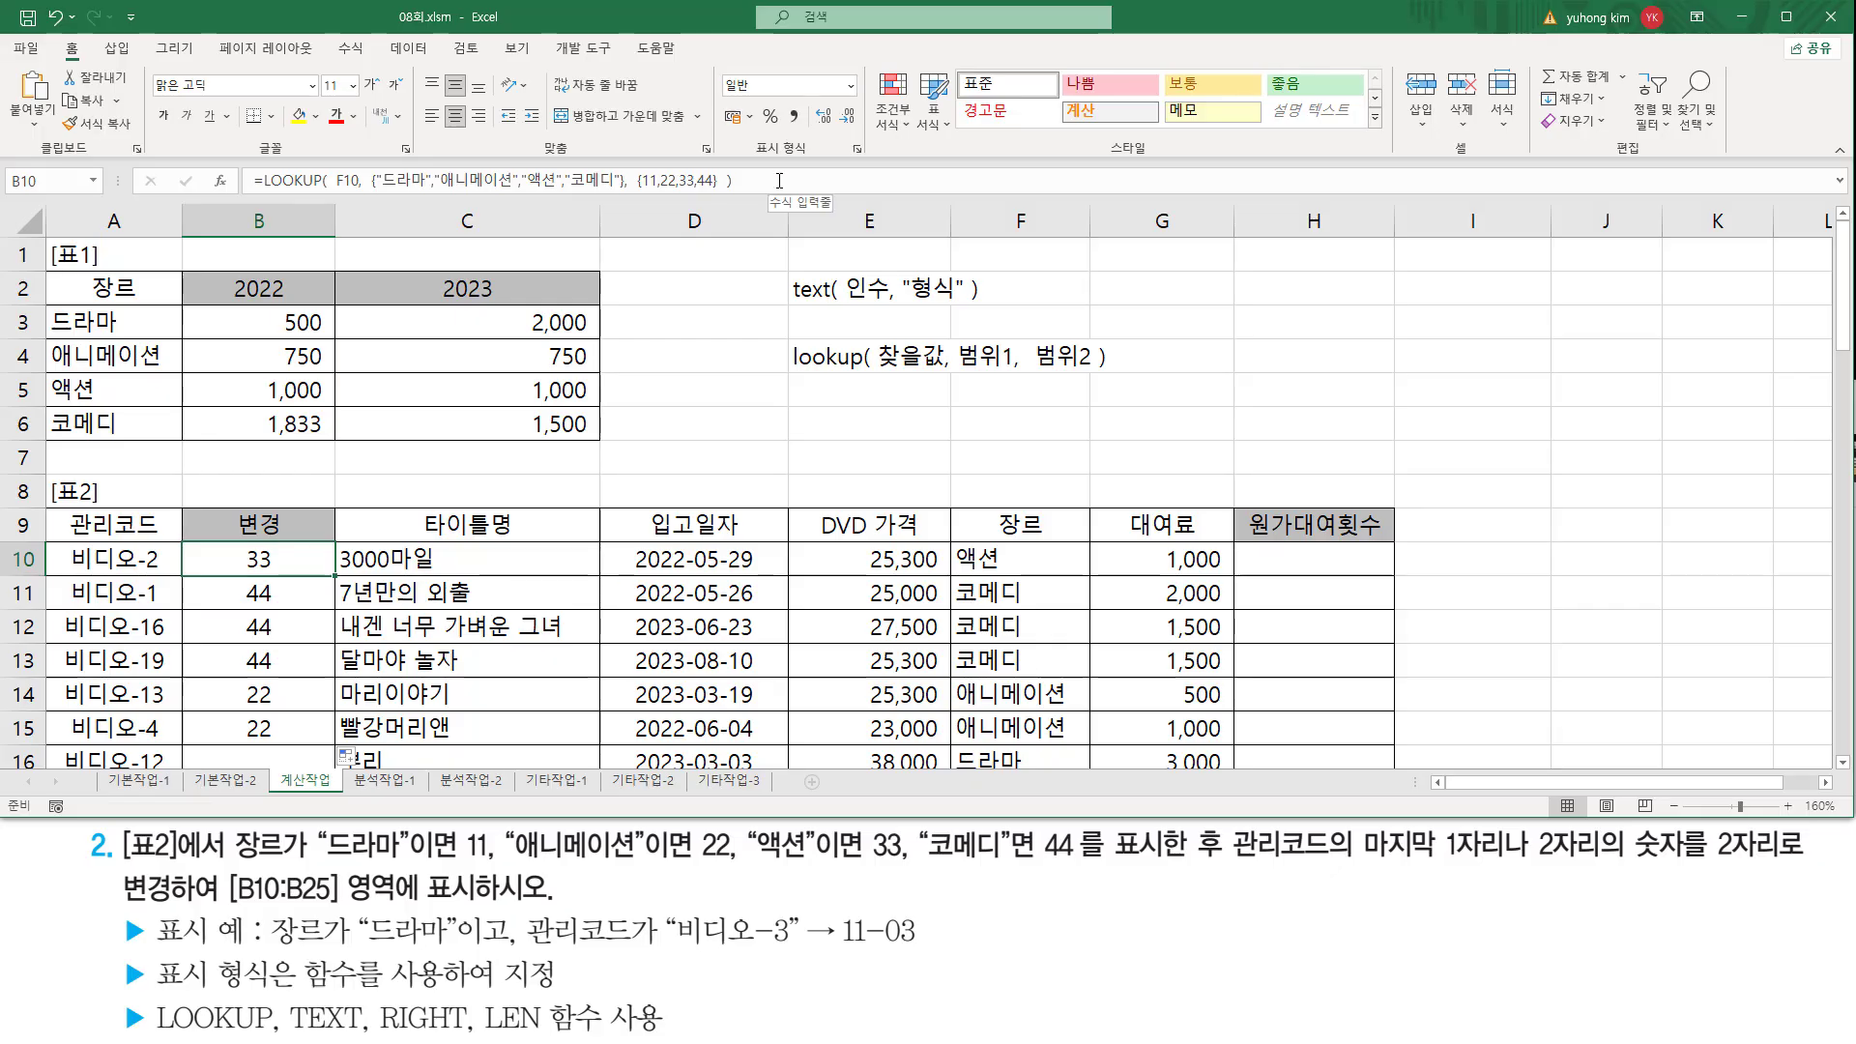
left_click(813, 416)
type("'")
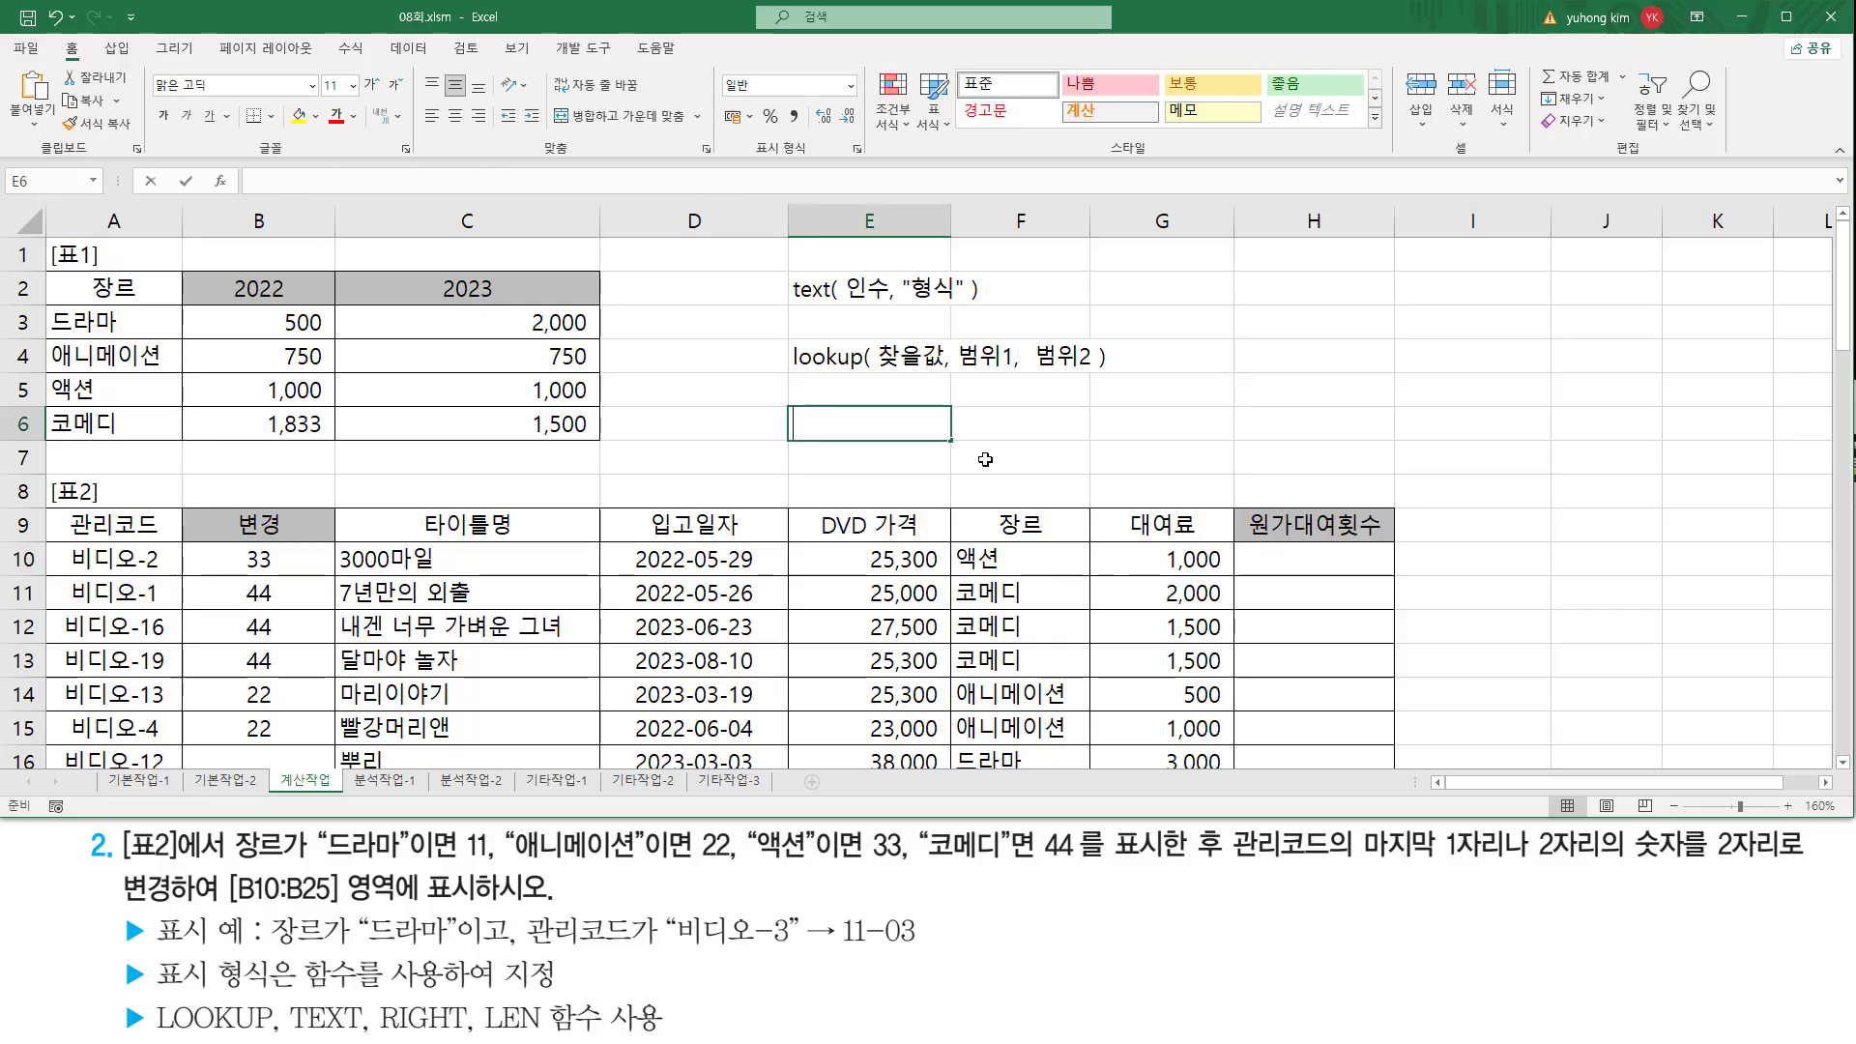
type("=LOOKUP(  F10,  {\"드라마\",\"애니메이션\",\"액션\",\"코메디\"},  {11,22,33,44}  )")
key("Return")
left_click(856, 420)
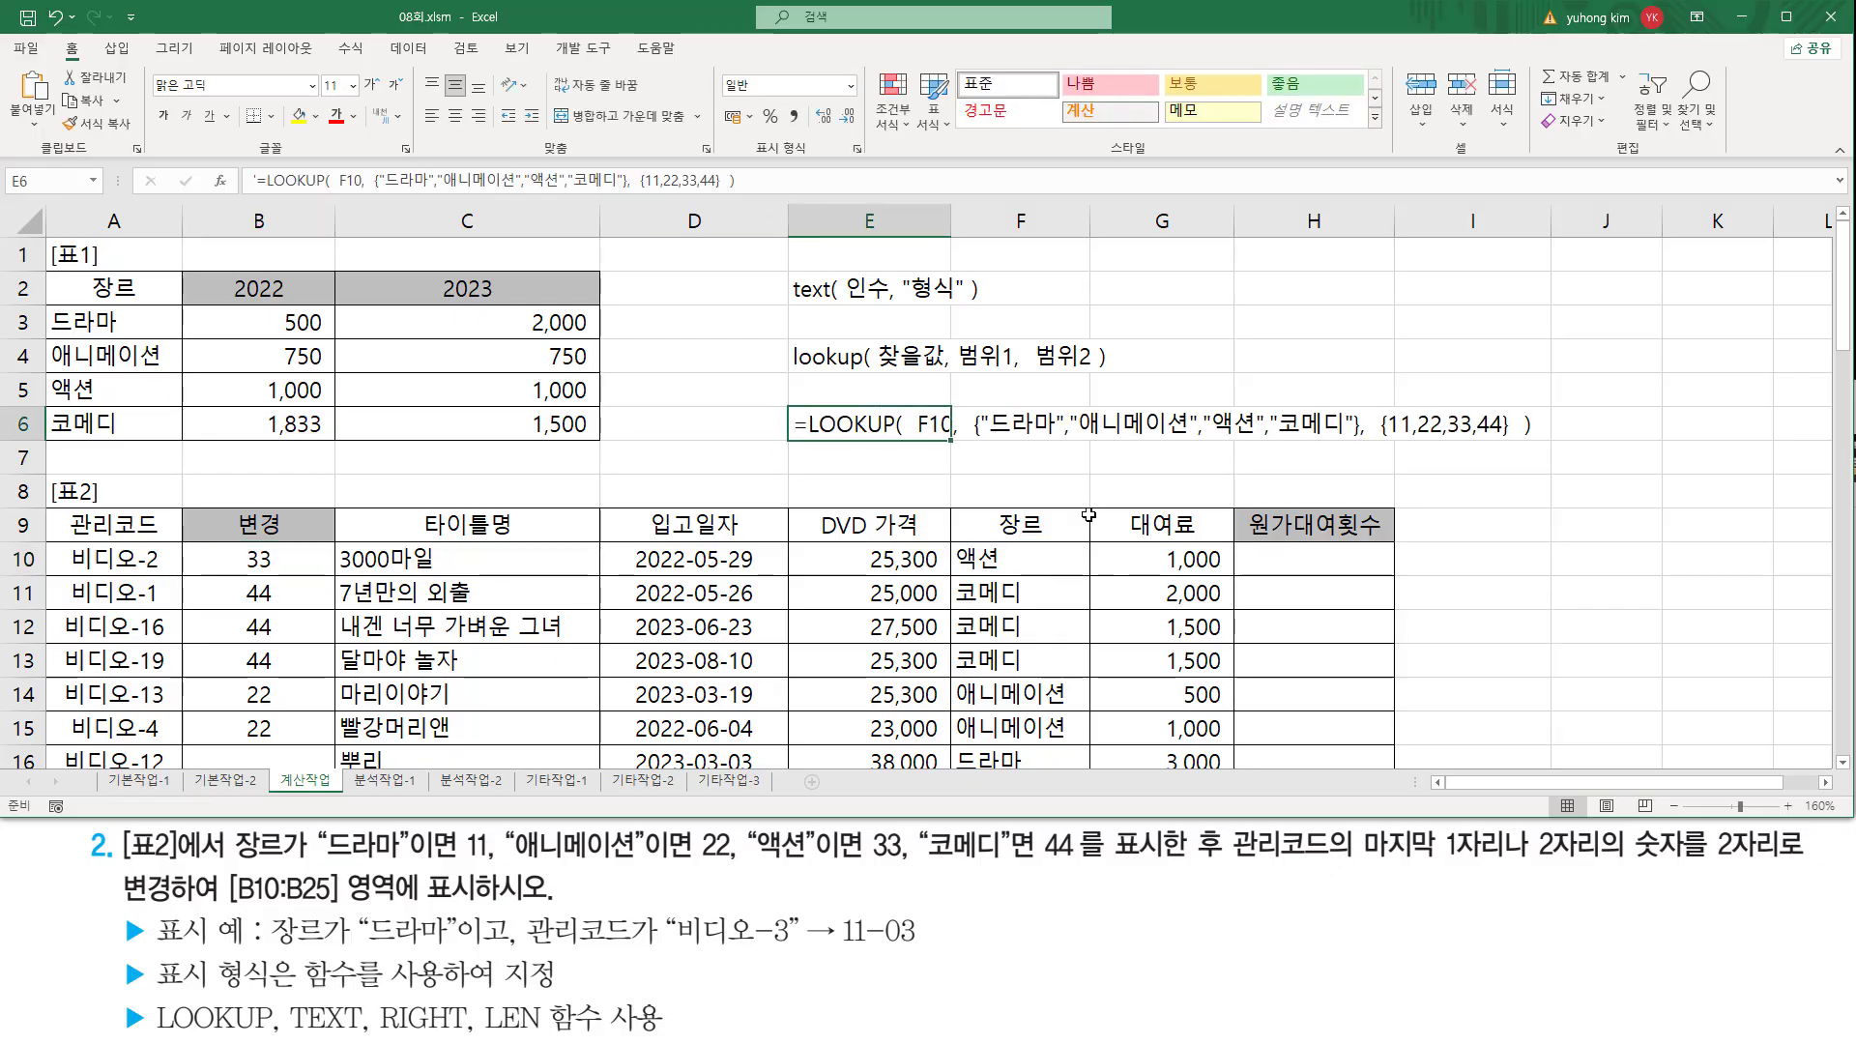
Step: Match the arguments of the LOOKUP note in E6 with the syntax in E4, using the genre in F10 and the code in B10
left_click(1578, 359)
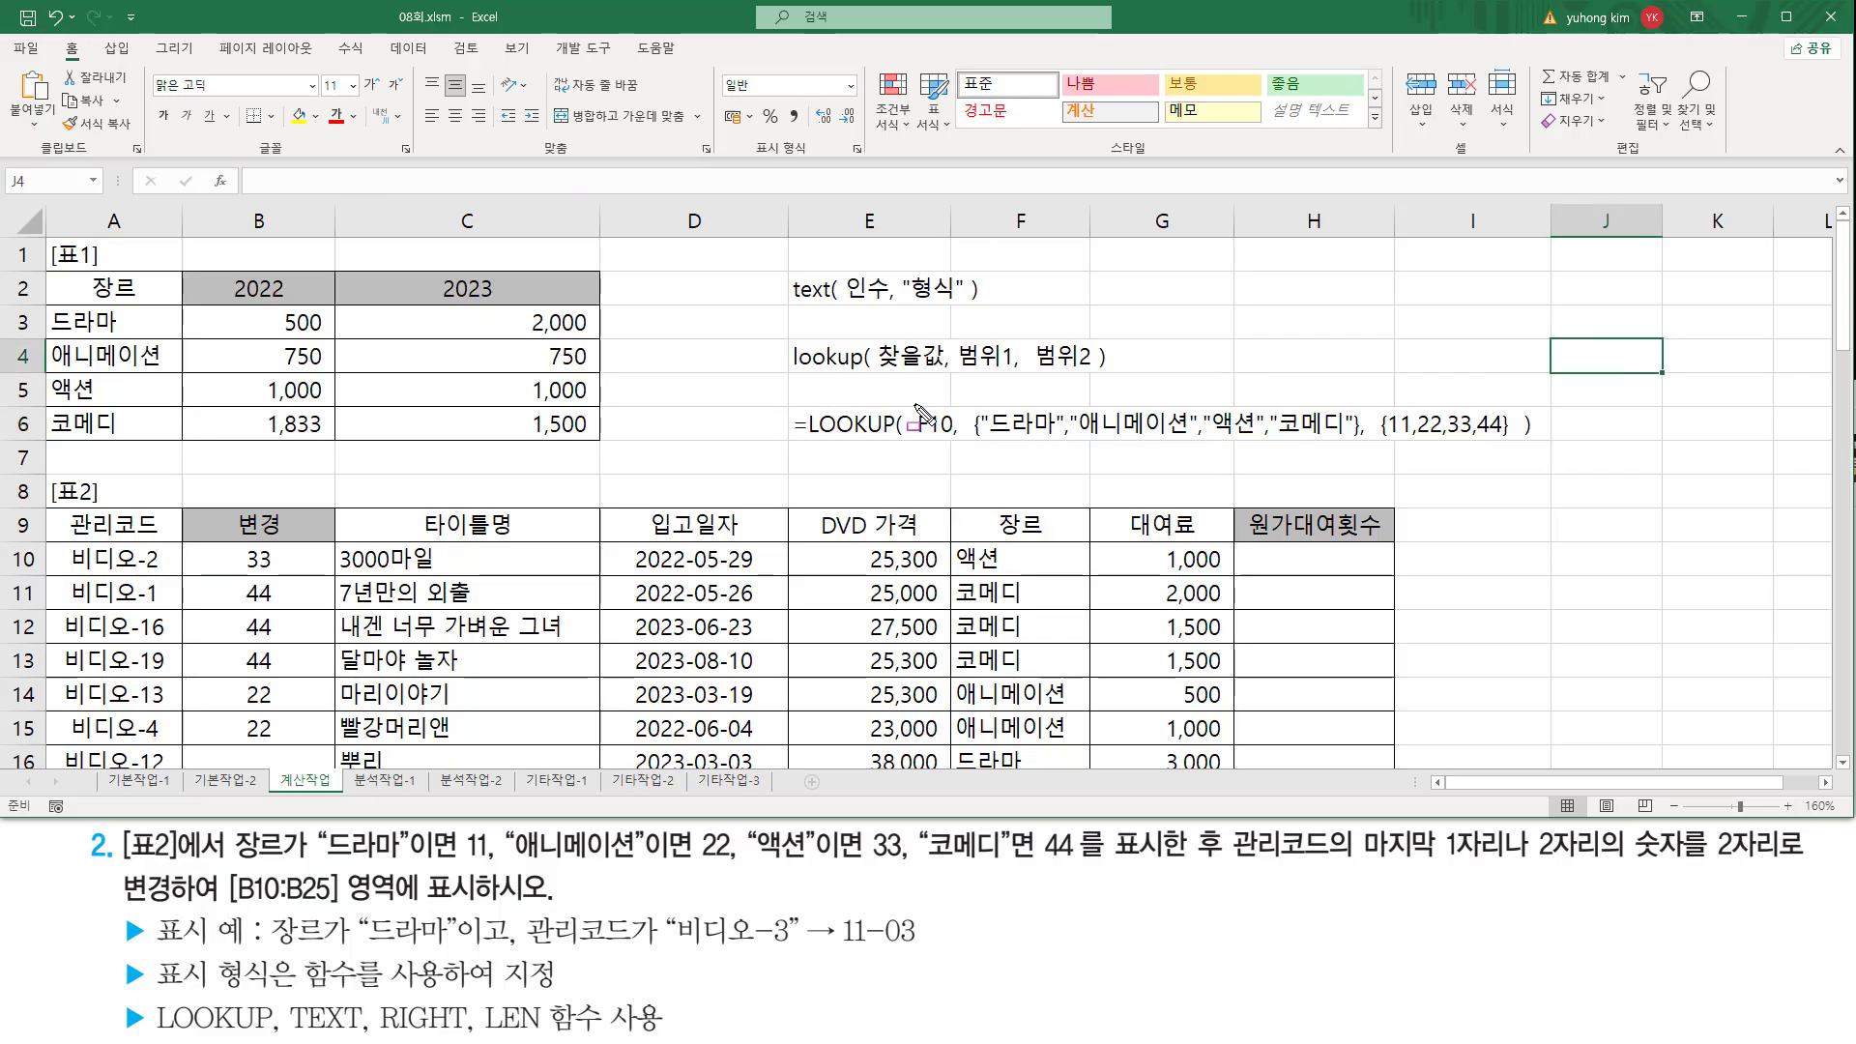
left_click_drag(914, 402, 952, 443)
left_click_drag(957, 546, 1000, 568)
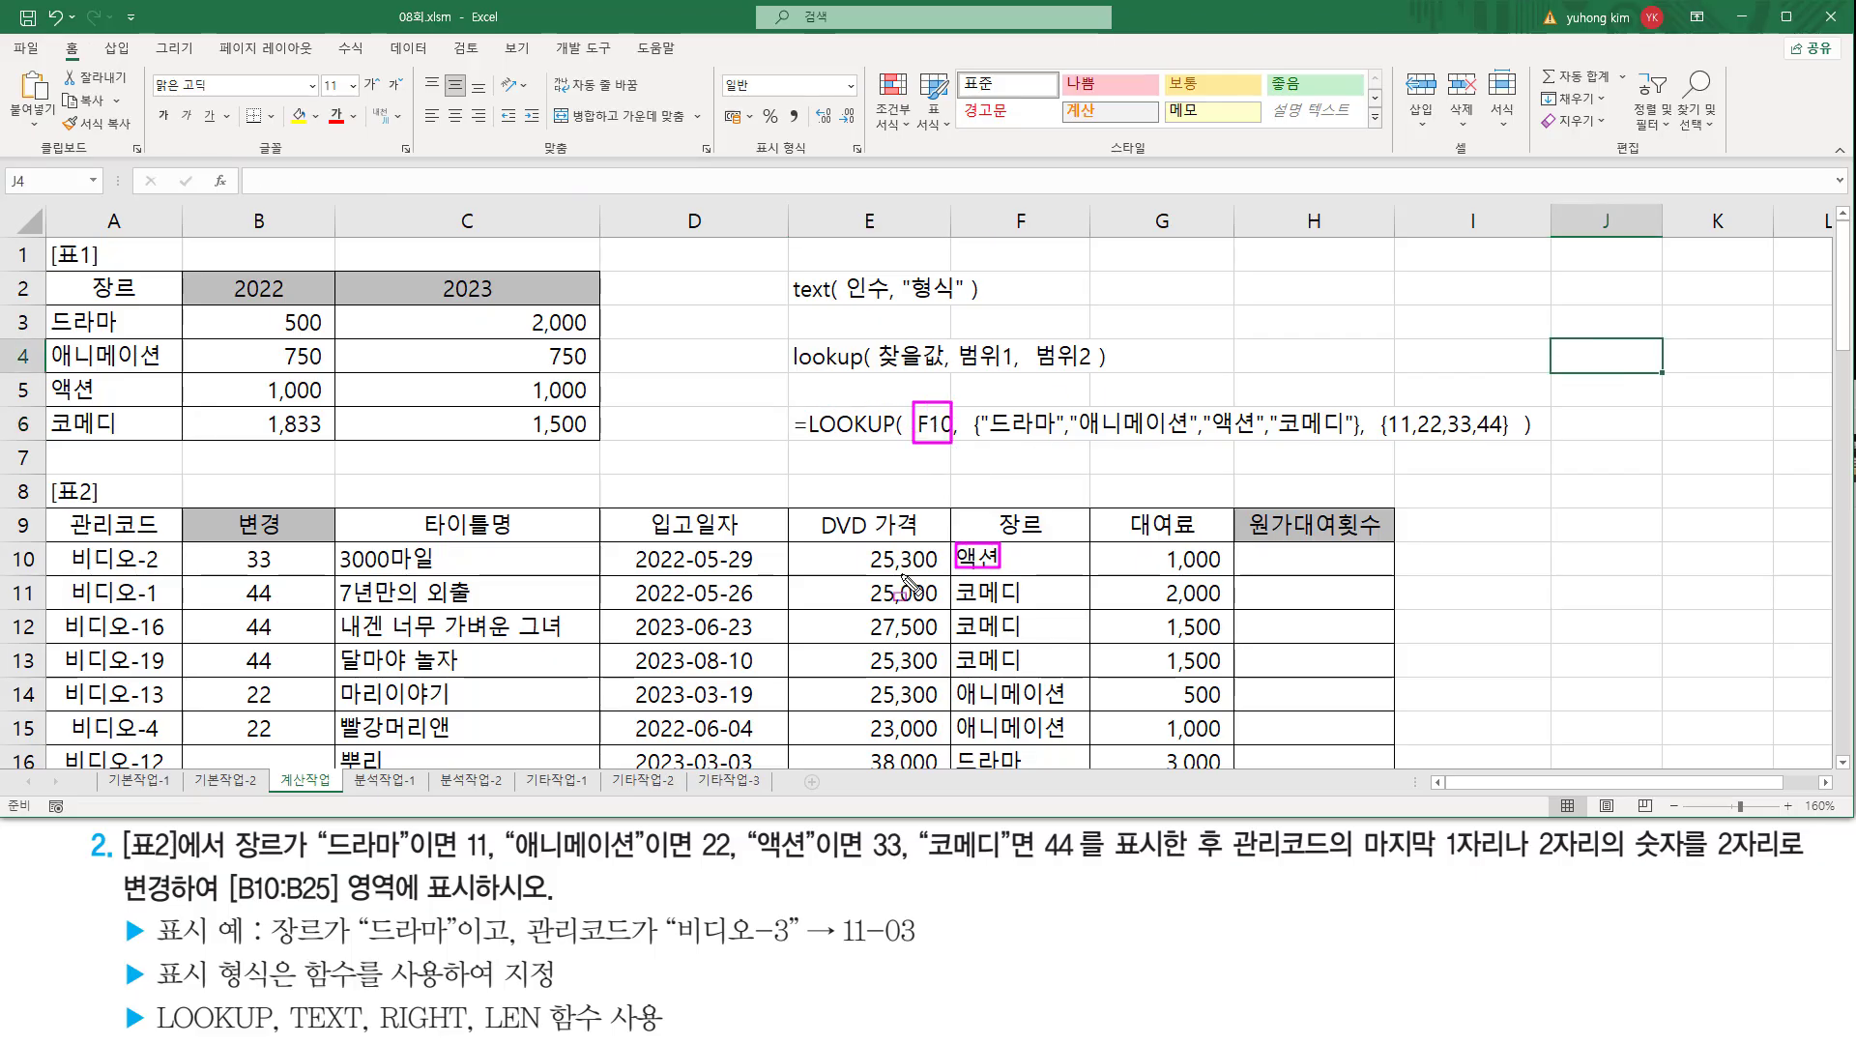
left_click_drag(224, 568, 306, 567)
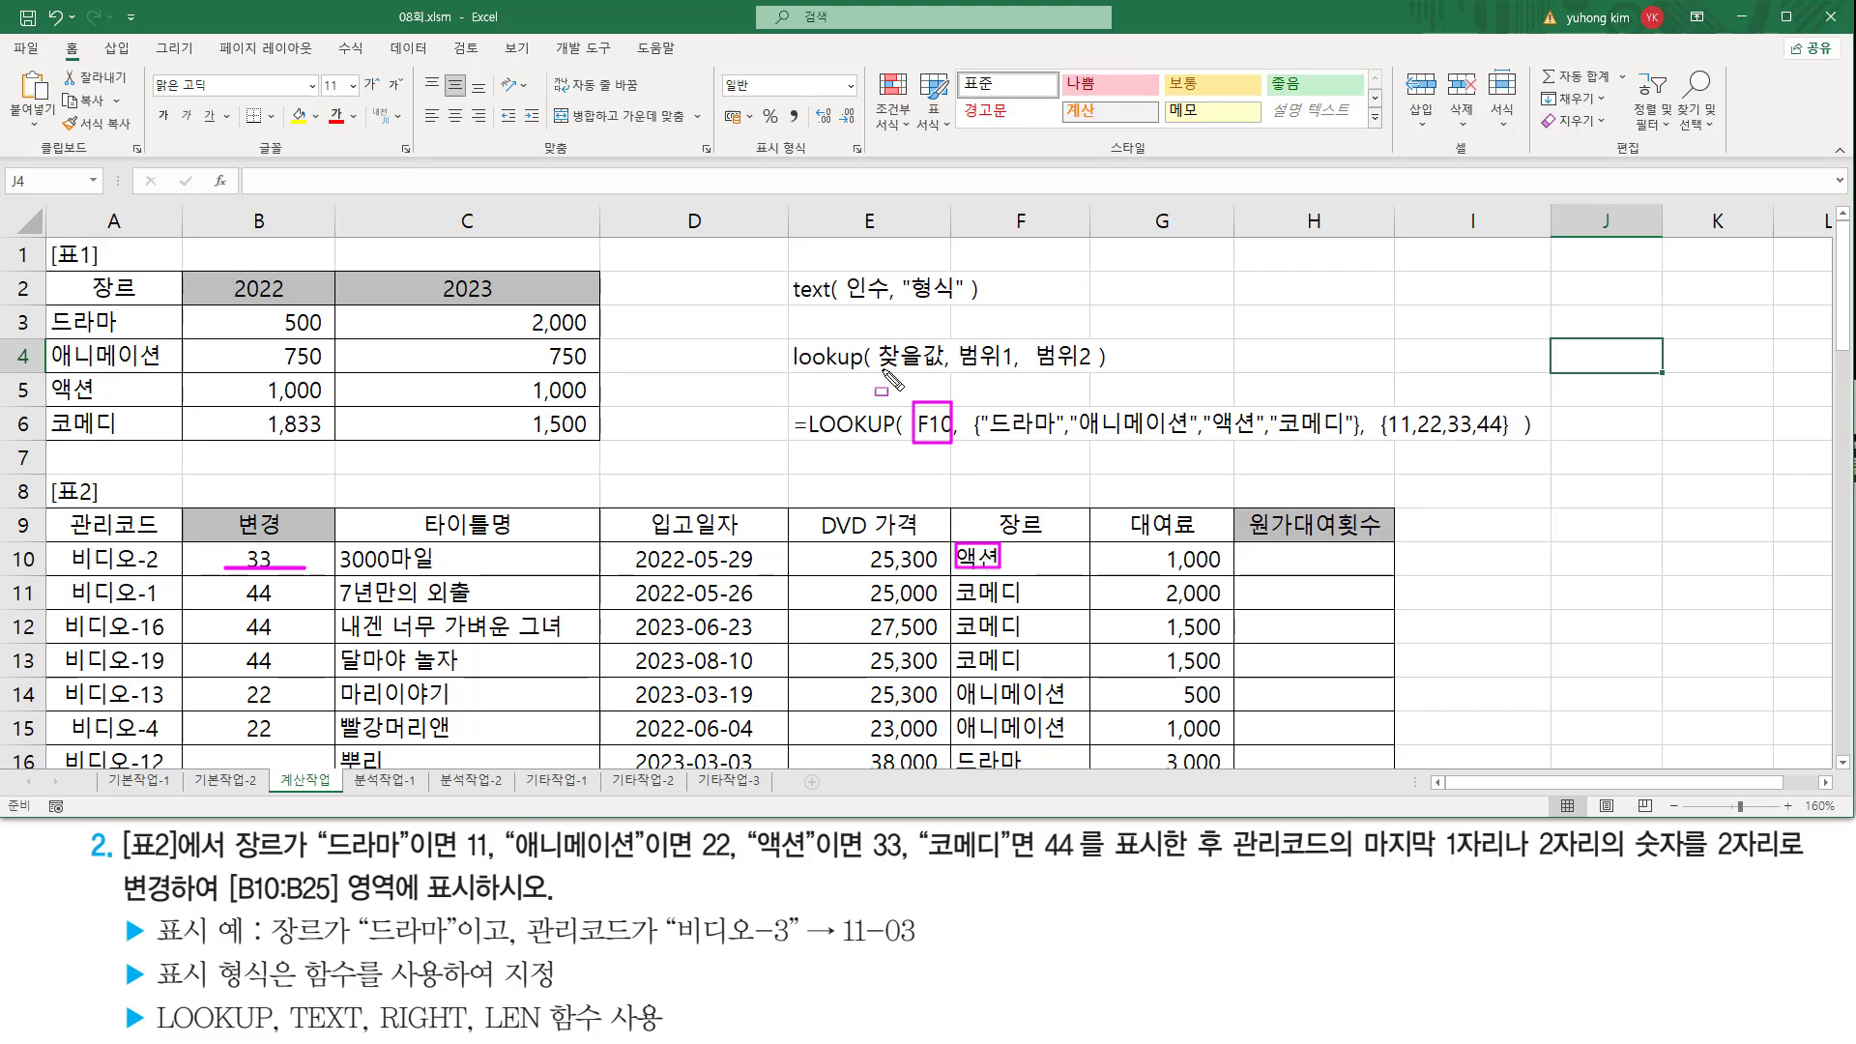
left_click_drag(880, 368, 942, 369)
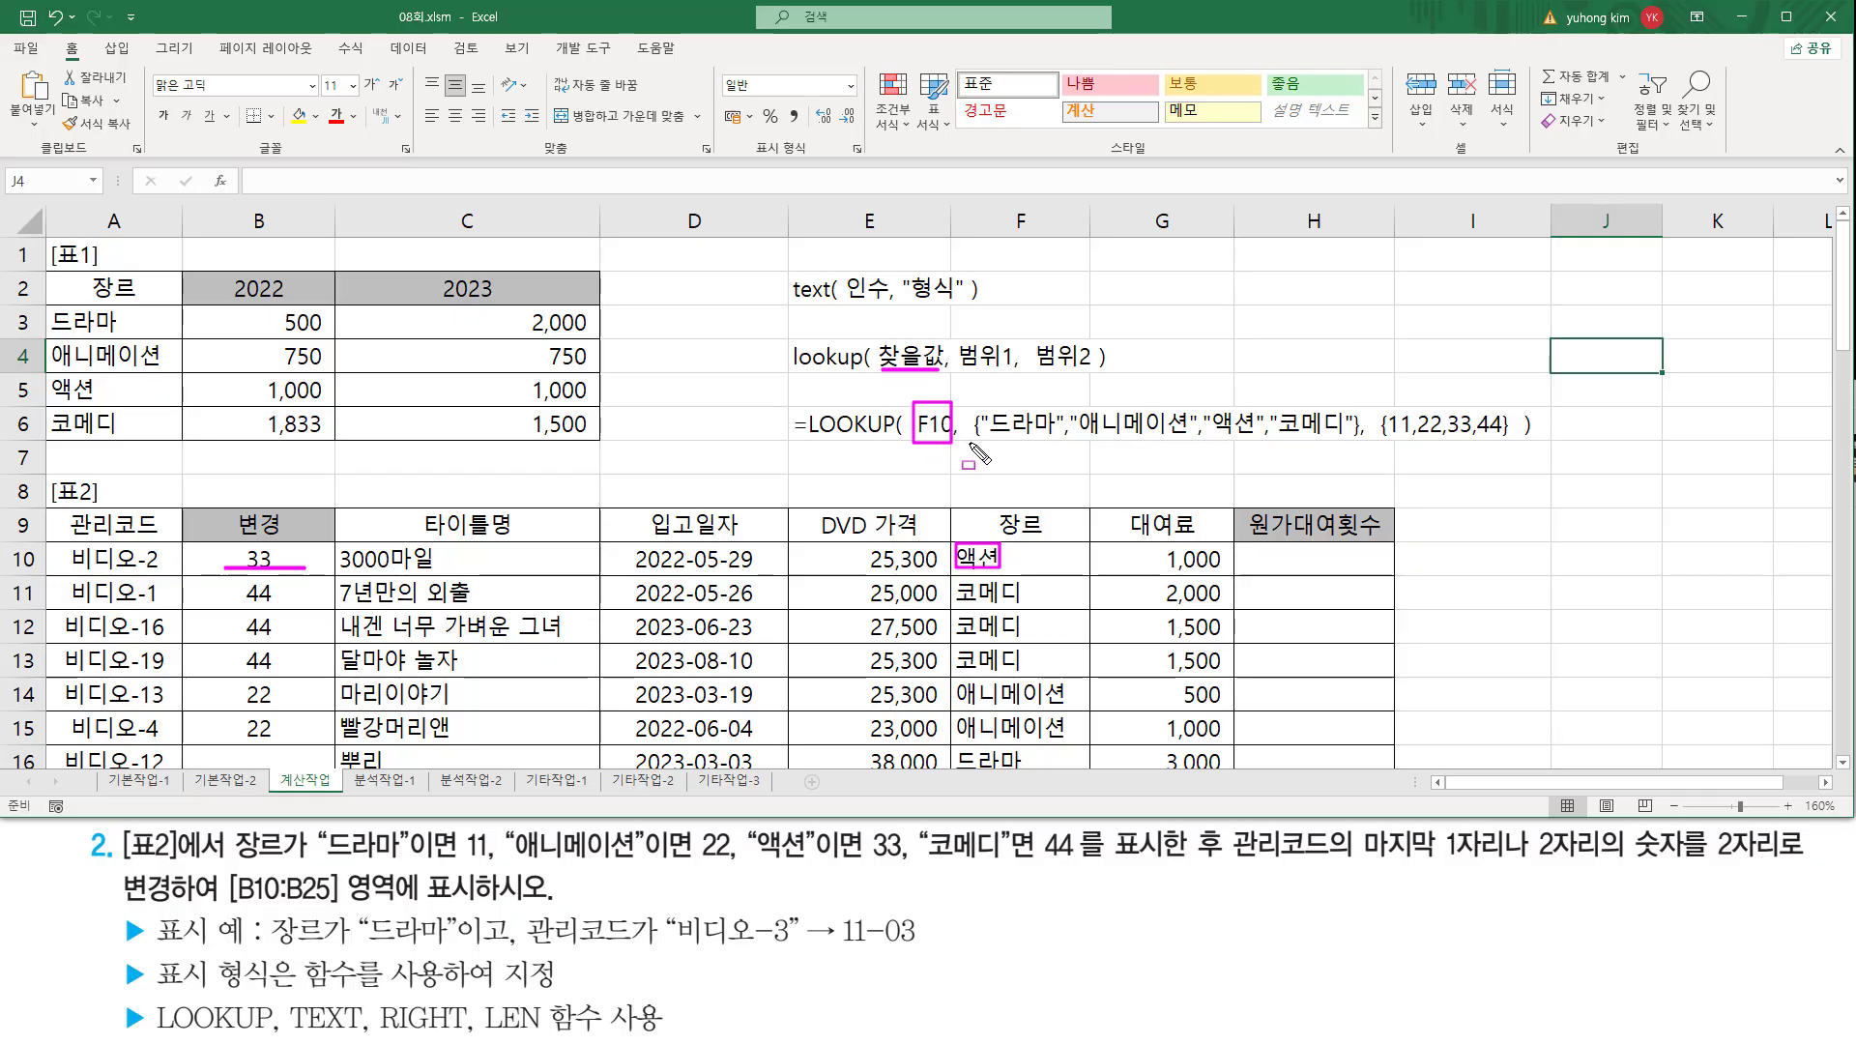
left_click_drag(975, 443, 1530, 445)
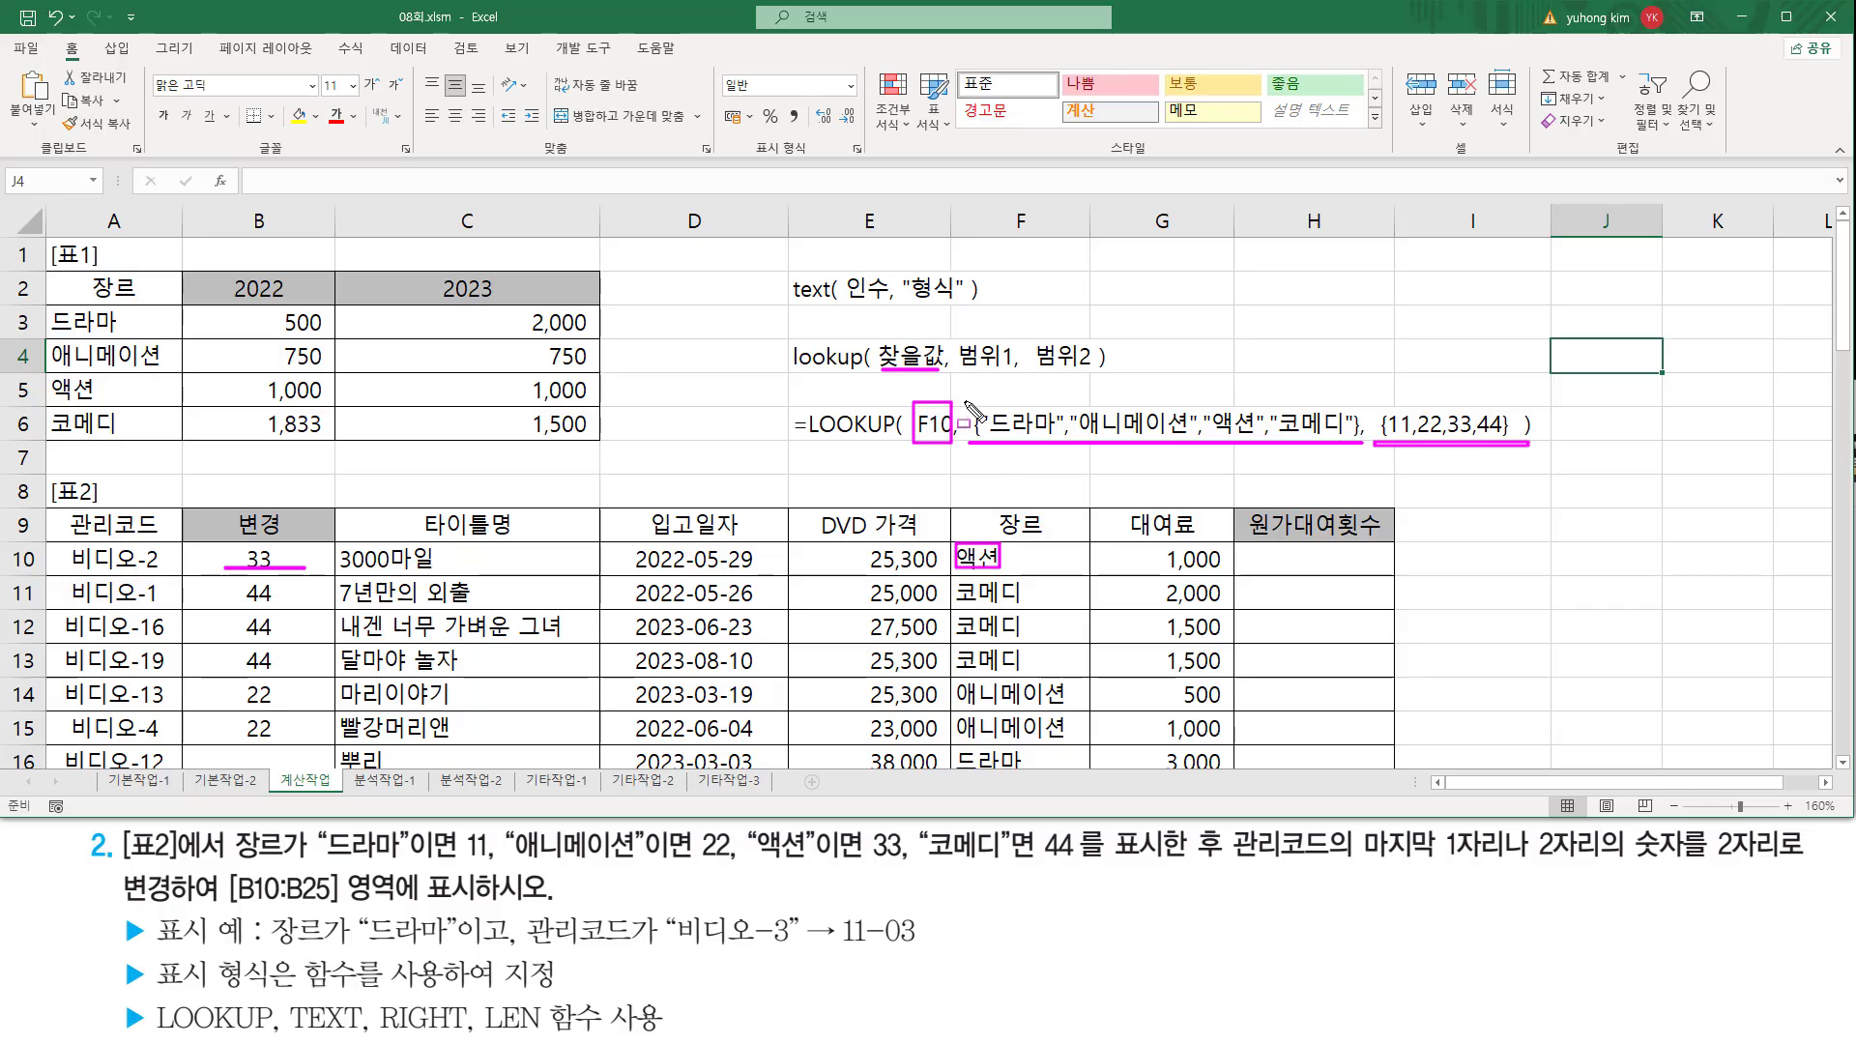
mouse_move(967, 400)
left_mouse_down()
mouse_move(969, 440)
mouse_move(1361, 448)
left_mouse_up()
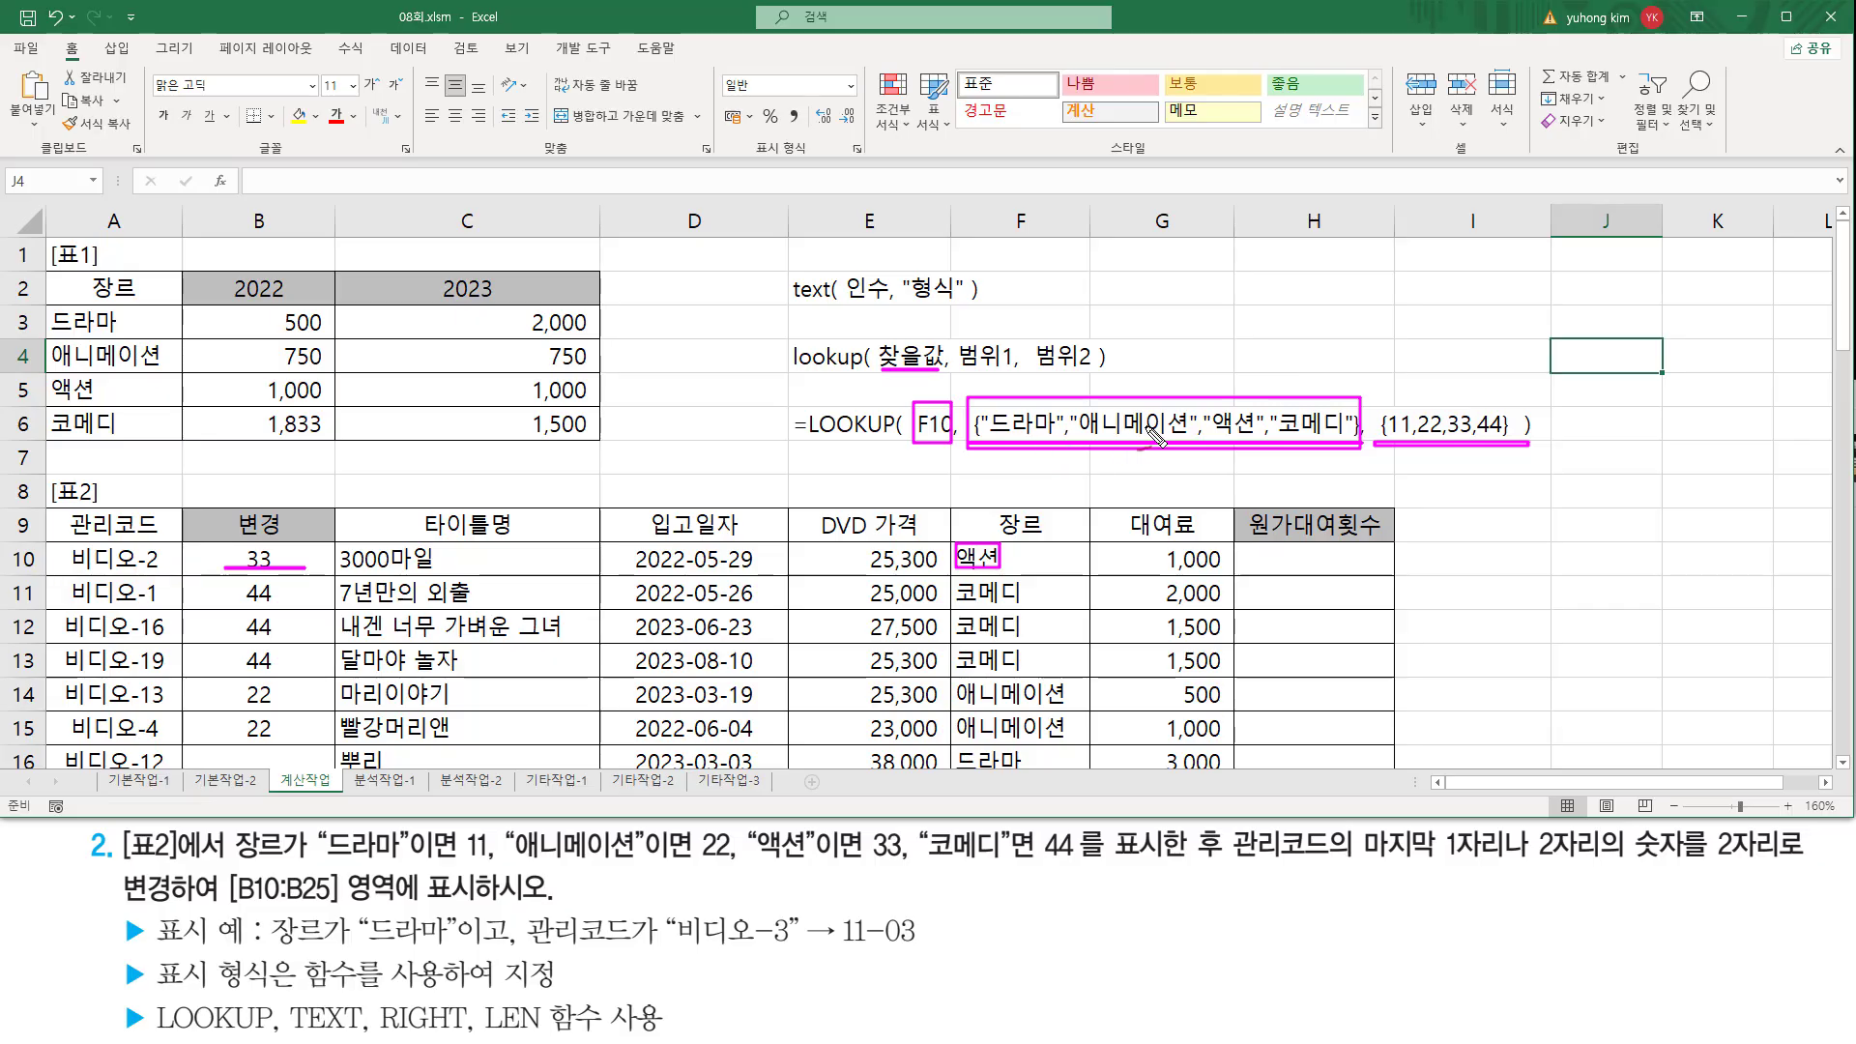
Step: Trace how 코메디 in F11 is found in the LOOKUP note's genre array and paired with its value in the result array
left_click_drag(1221, 383, 1247, 367)
left_click_drag(1455, 394, 1494, 376)
mouse_move(918, 406)
left_mouse_down()
mouse_move(928, 437)
mouse_move(952, 385)
left_mouse_up()
mouse_move(1011, 626)
left_mouse_down()
mouse_move(1010, 578)
mouse_move(1022, 601)
left_mouse_up()
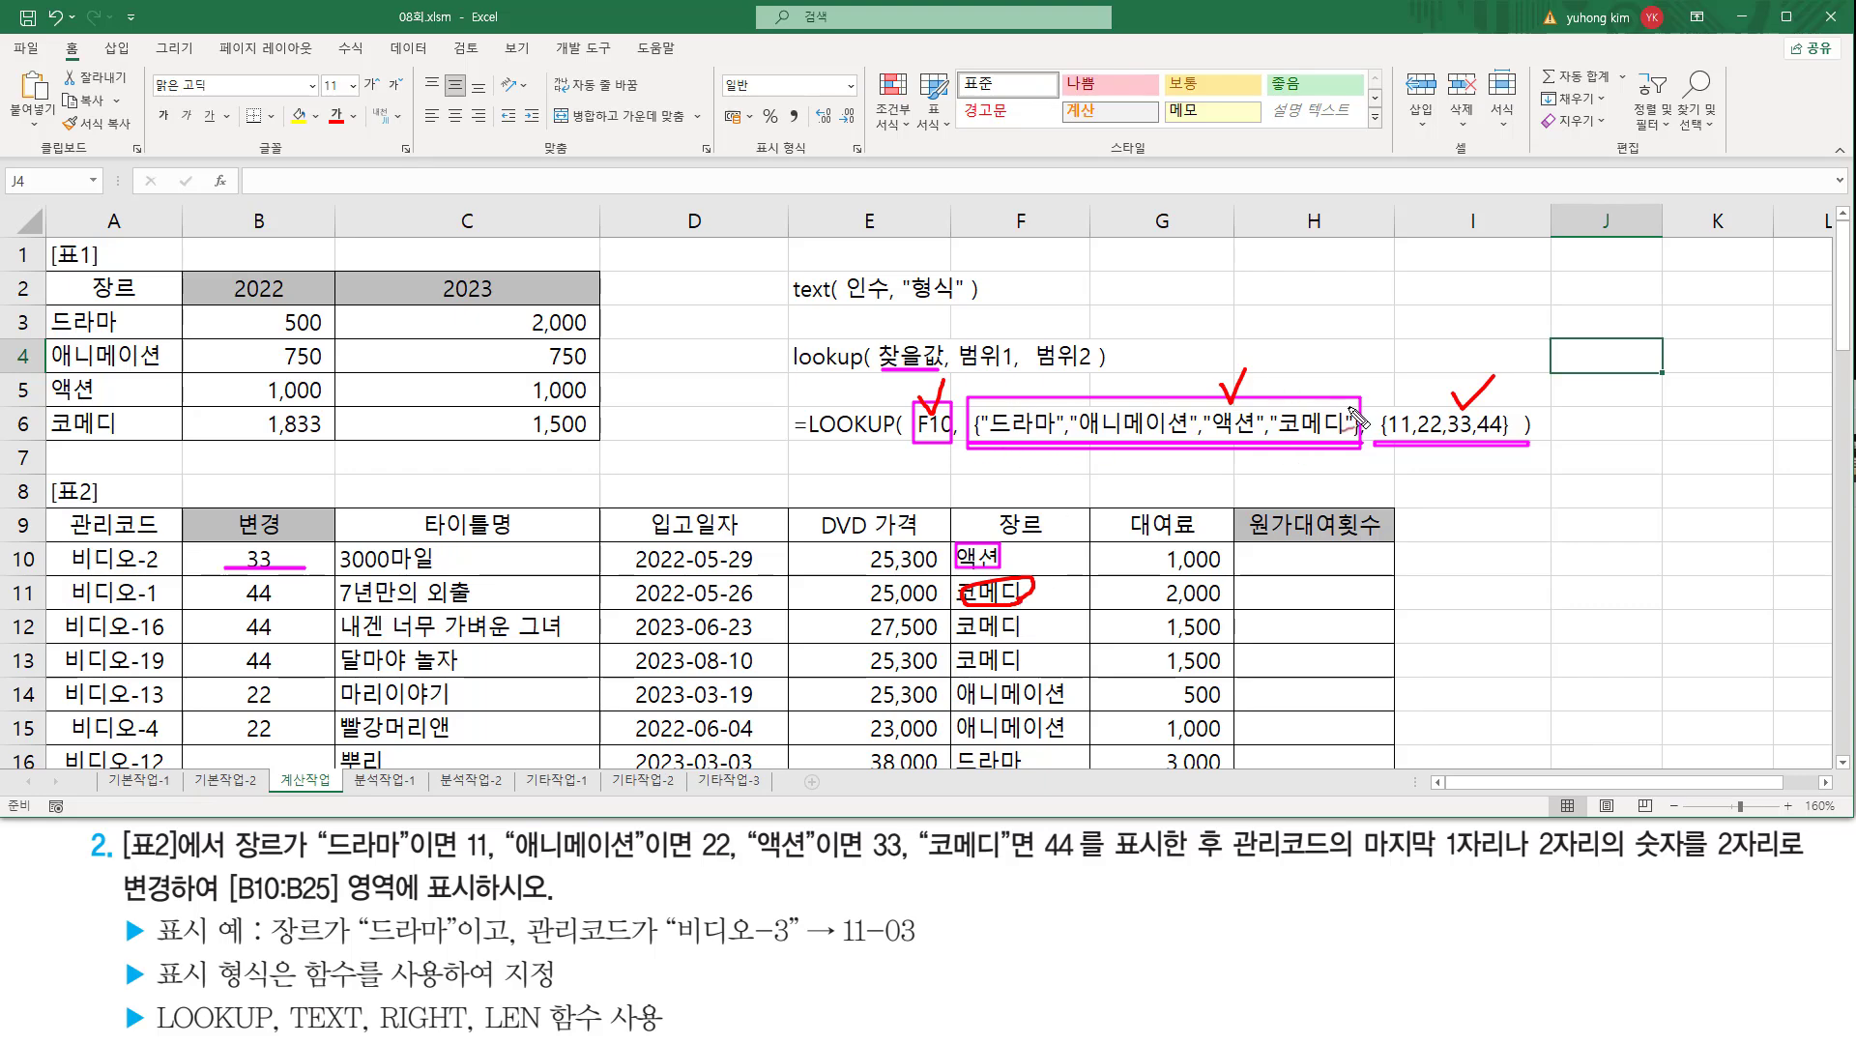
mouse_move(1338, 446)
left_mouse_down()
mouse_move(1336, 400)
mouse_move(1334, 482)
left_mouse_up()
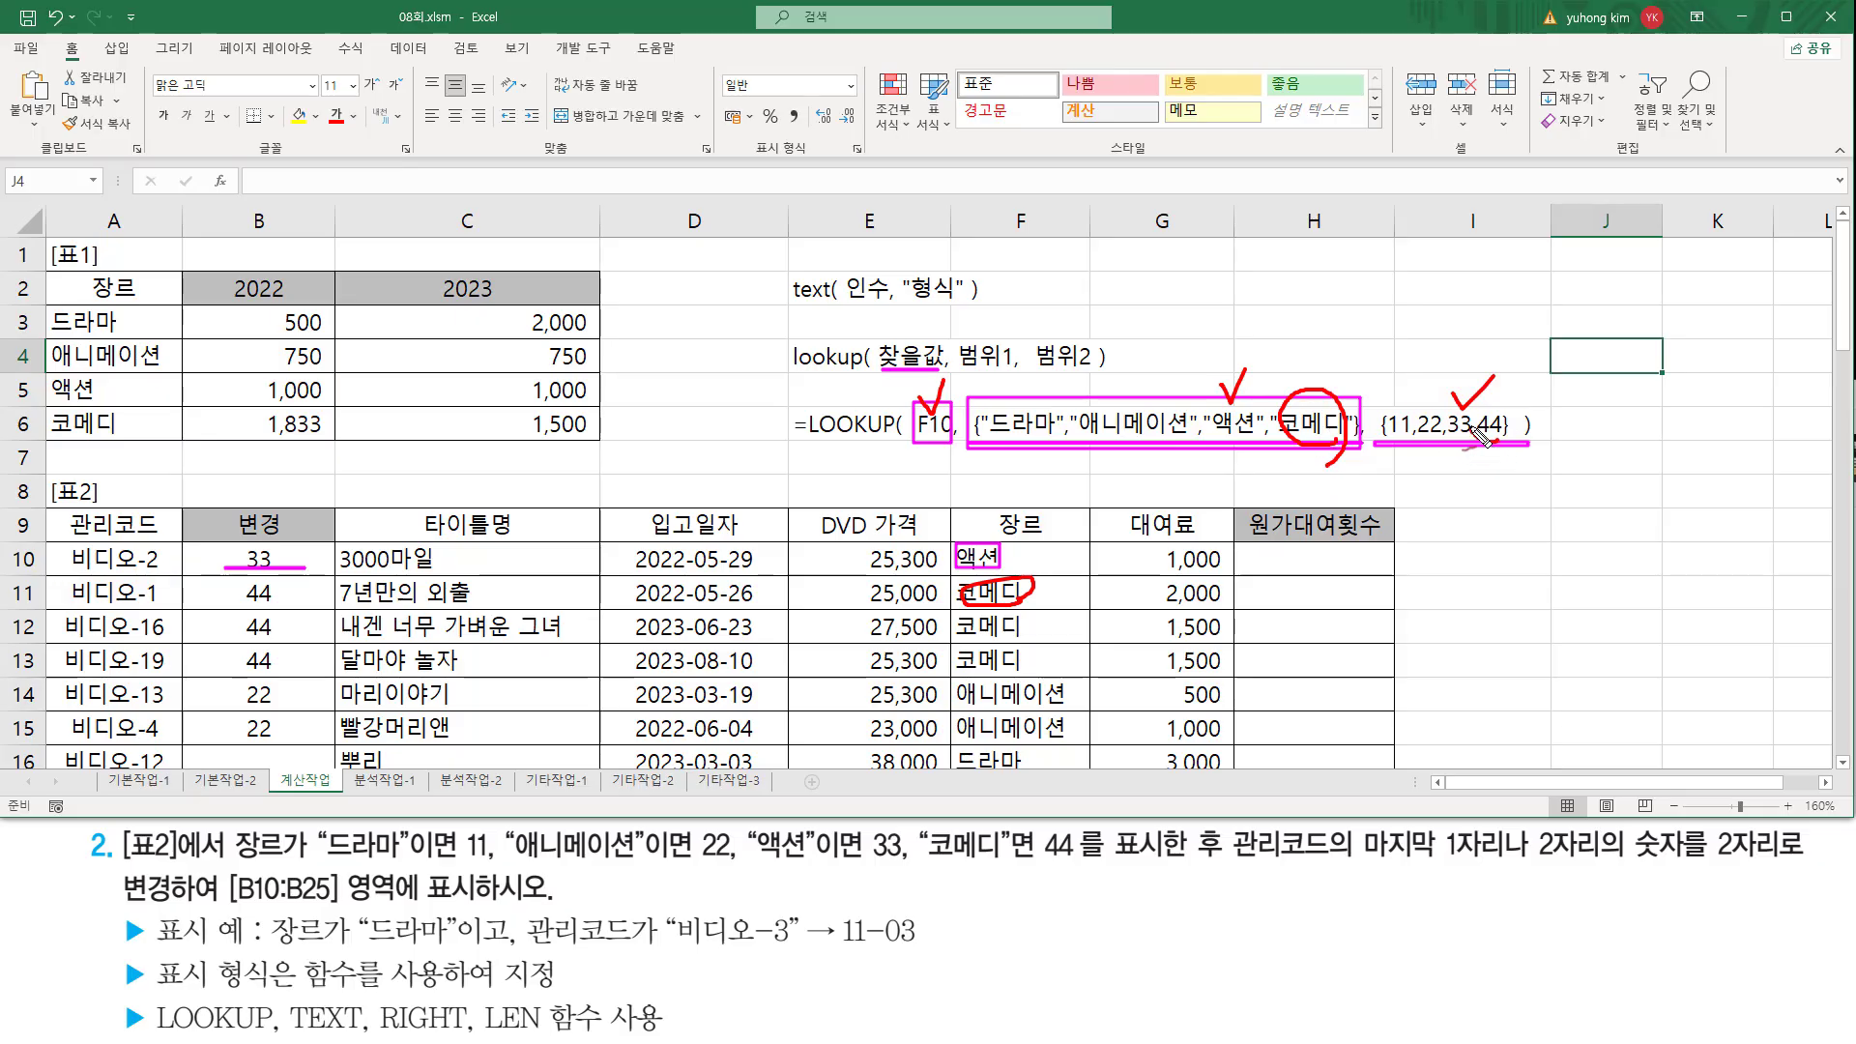
mouse_move(1480, 433)
left_mouse_down()
mouse_move(1516, 406)
mouse_move(1498, 455)
left_mouse_up()
key("Escape")
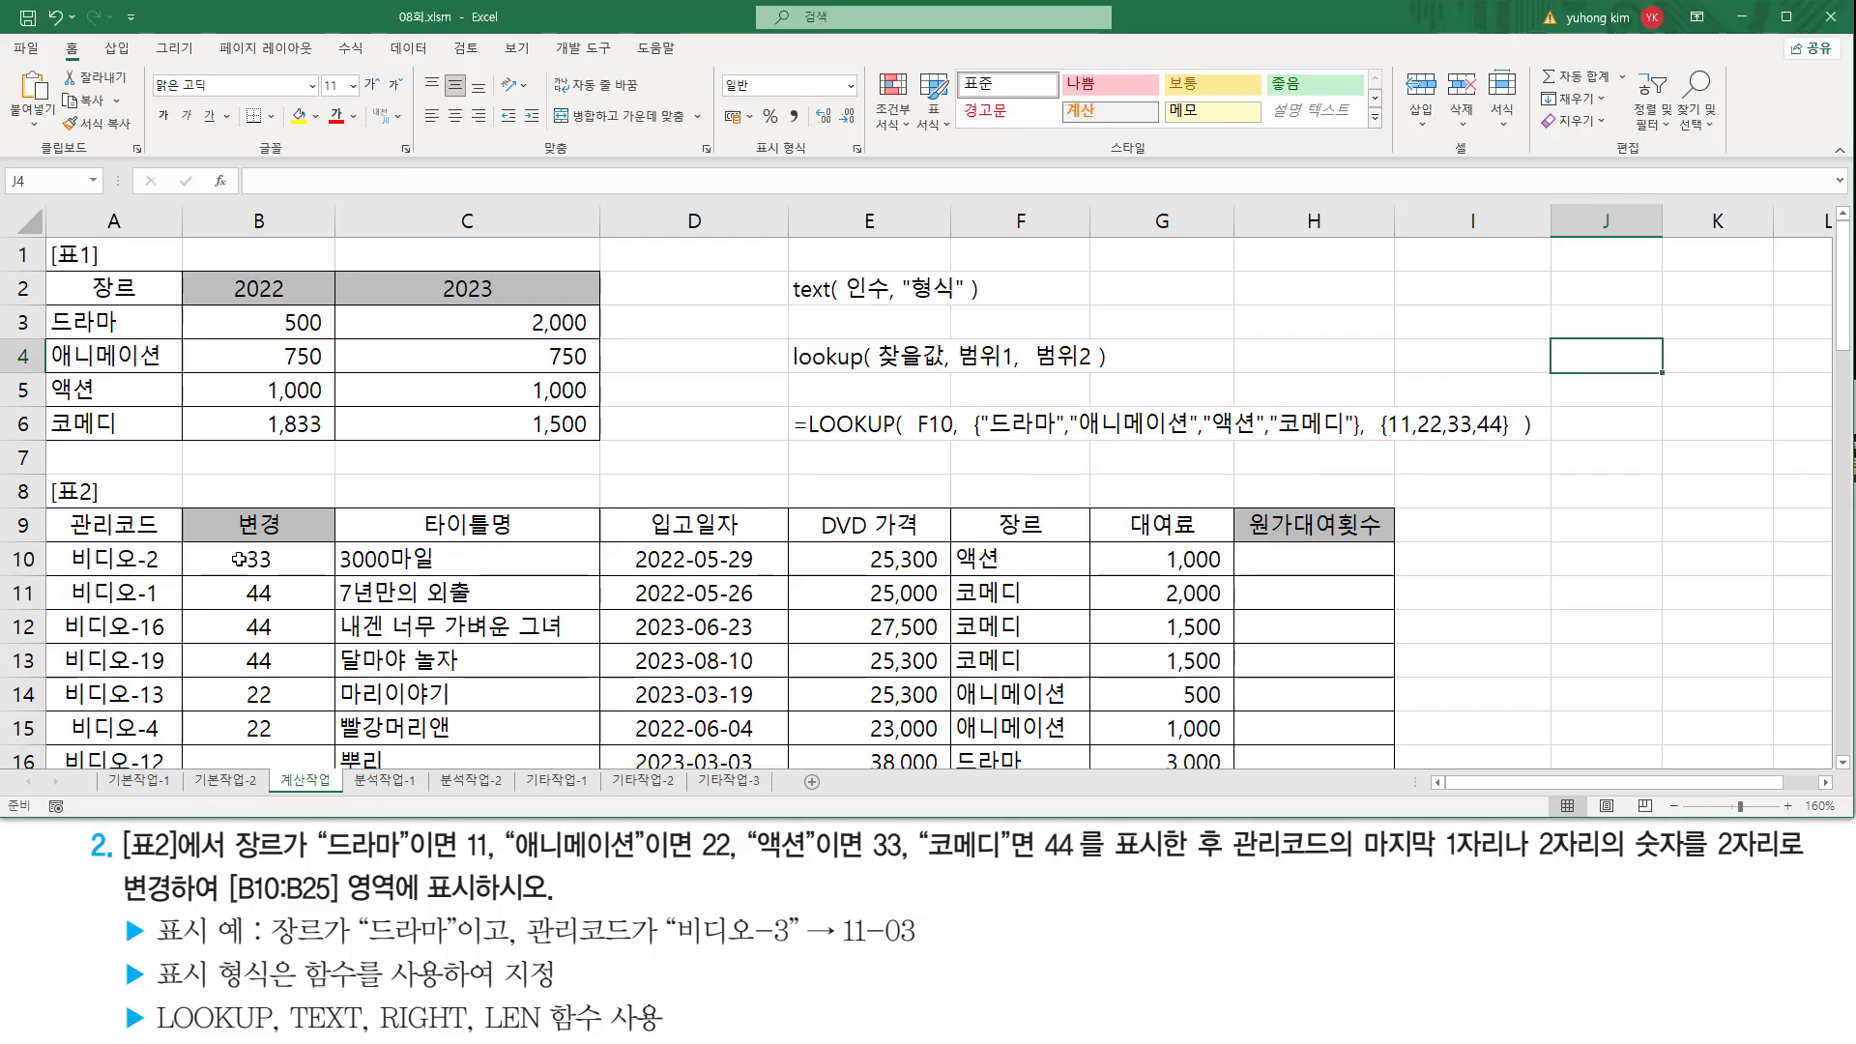
Step: Check the task's example 11-03 and append & "-" & to the LOOKUP formula in B10
left_click(238, 559)
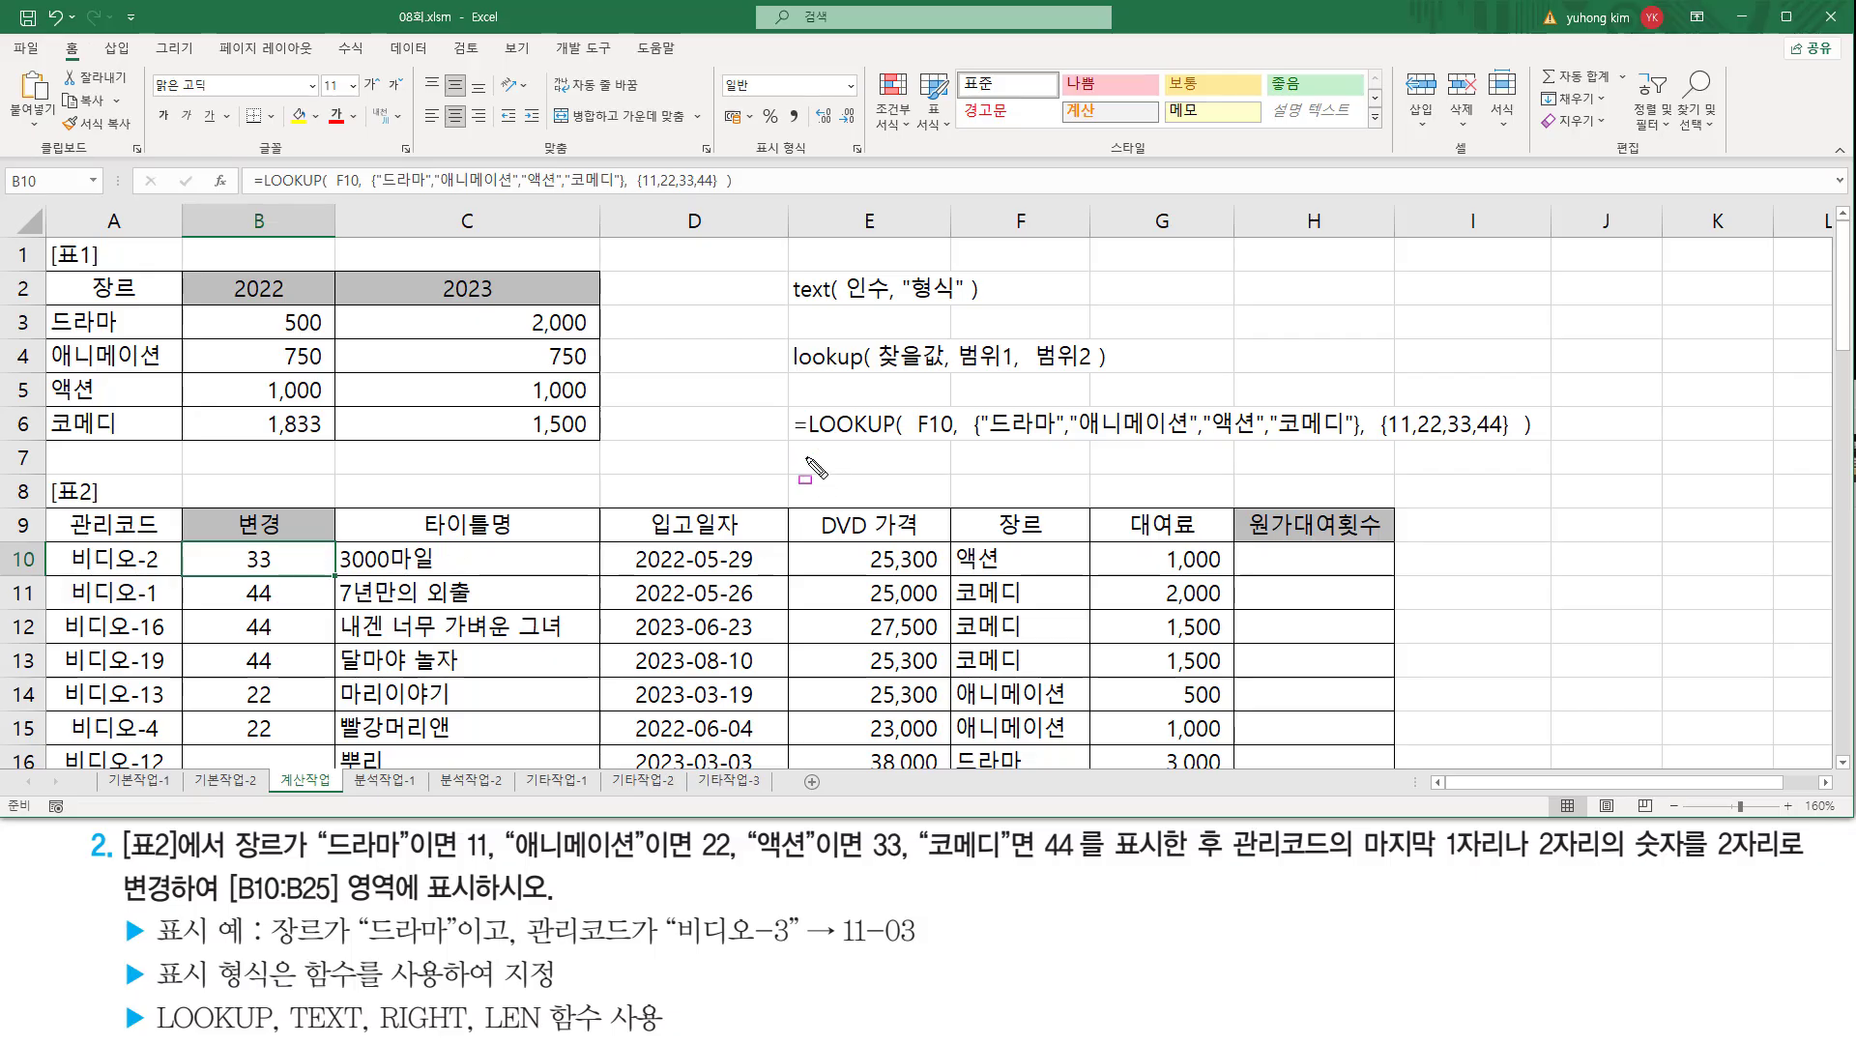
mouse_move(842, 947)
left_mouse_down()
mouse_move(864, 912)
mouse_move(918, 947)
left_mouse_up()
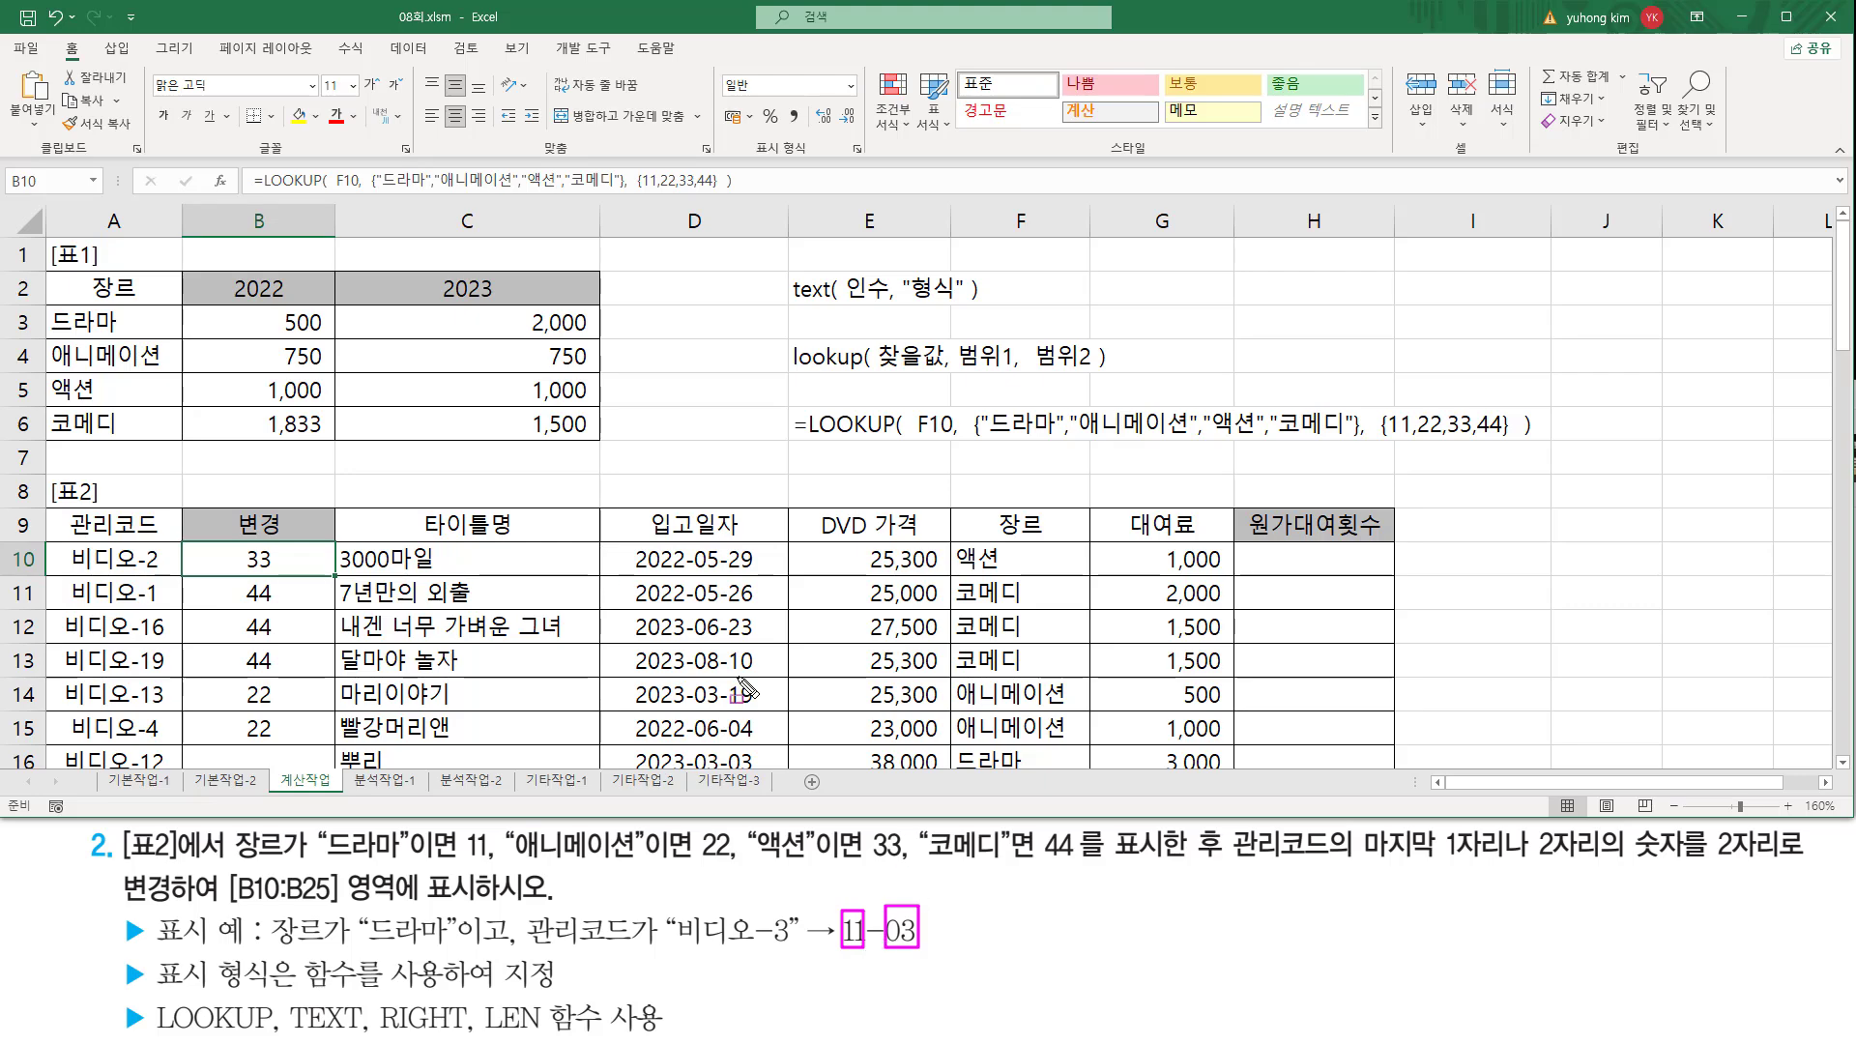
key("Escape")
left_click(274, 551)
double_click(267, 558)
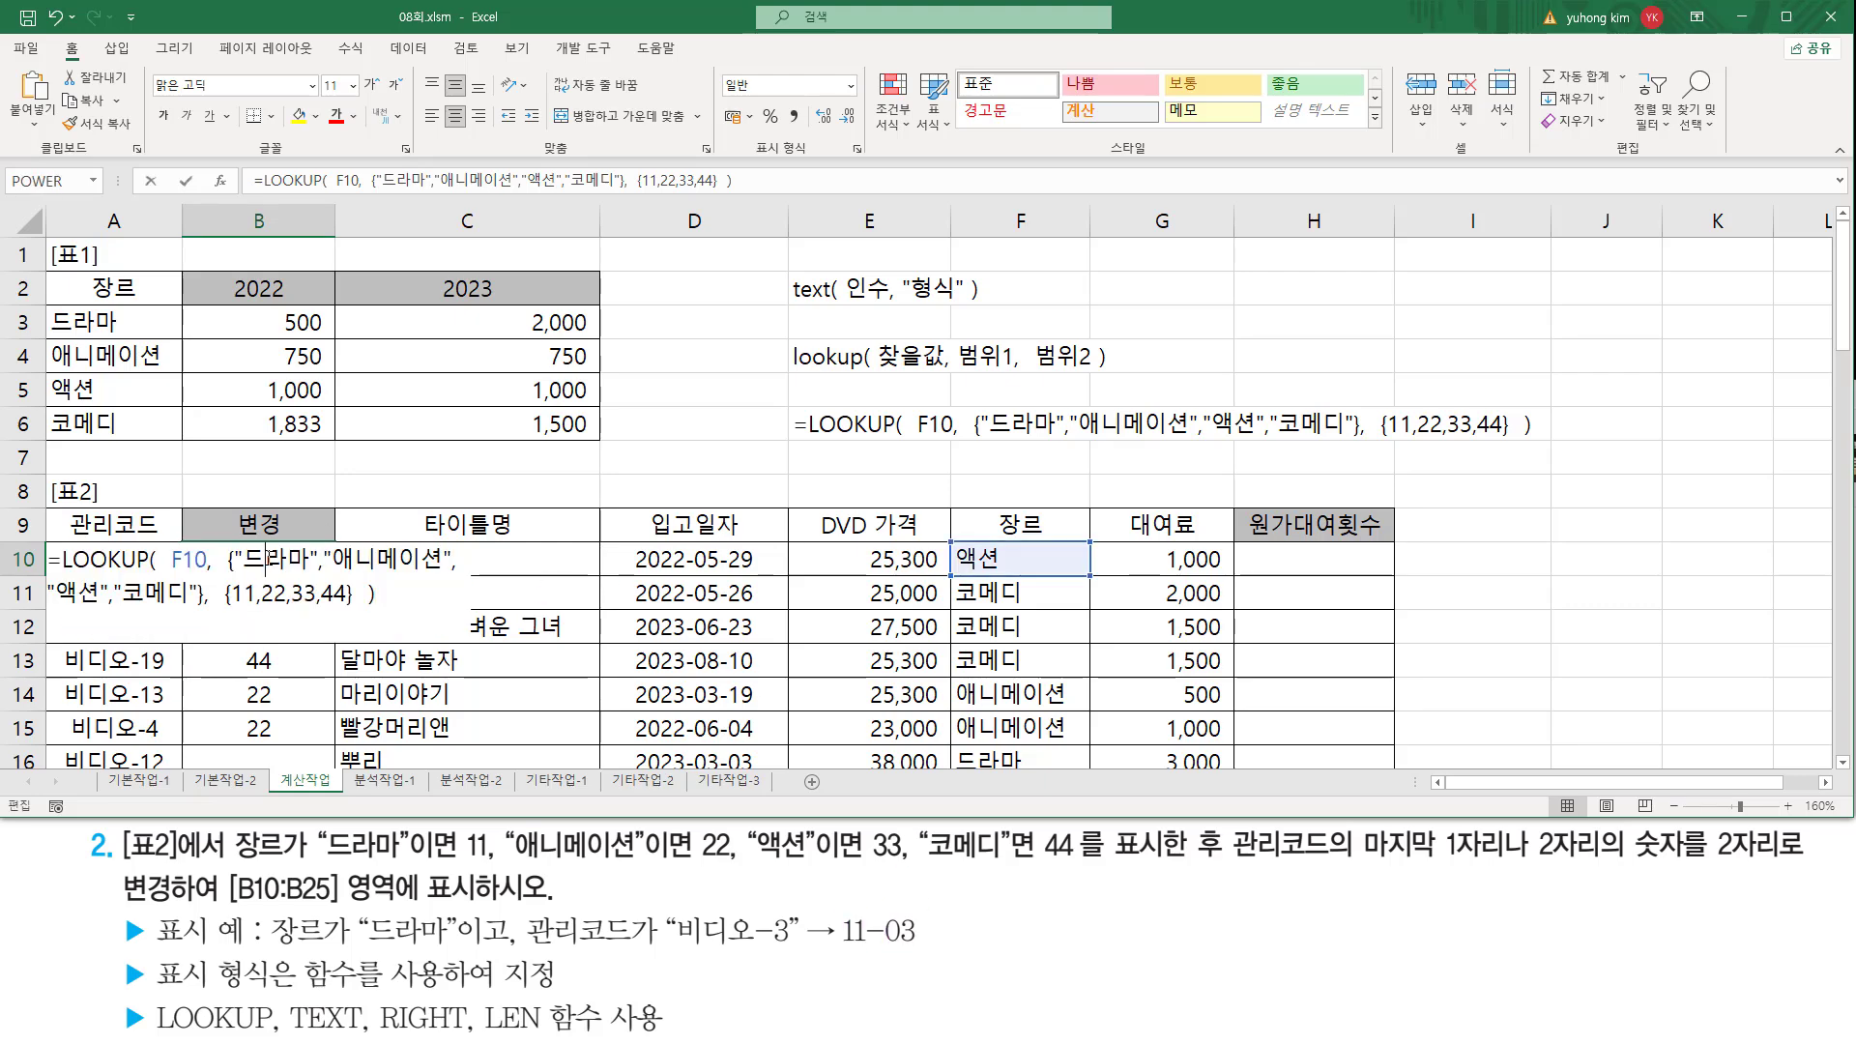
left_click_drag(62, 562, 416, 627)
left_click(417, 619)
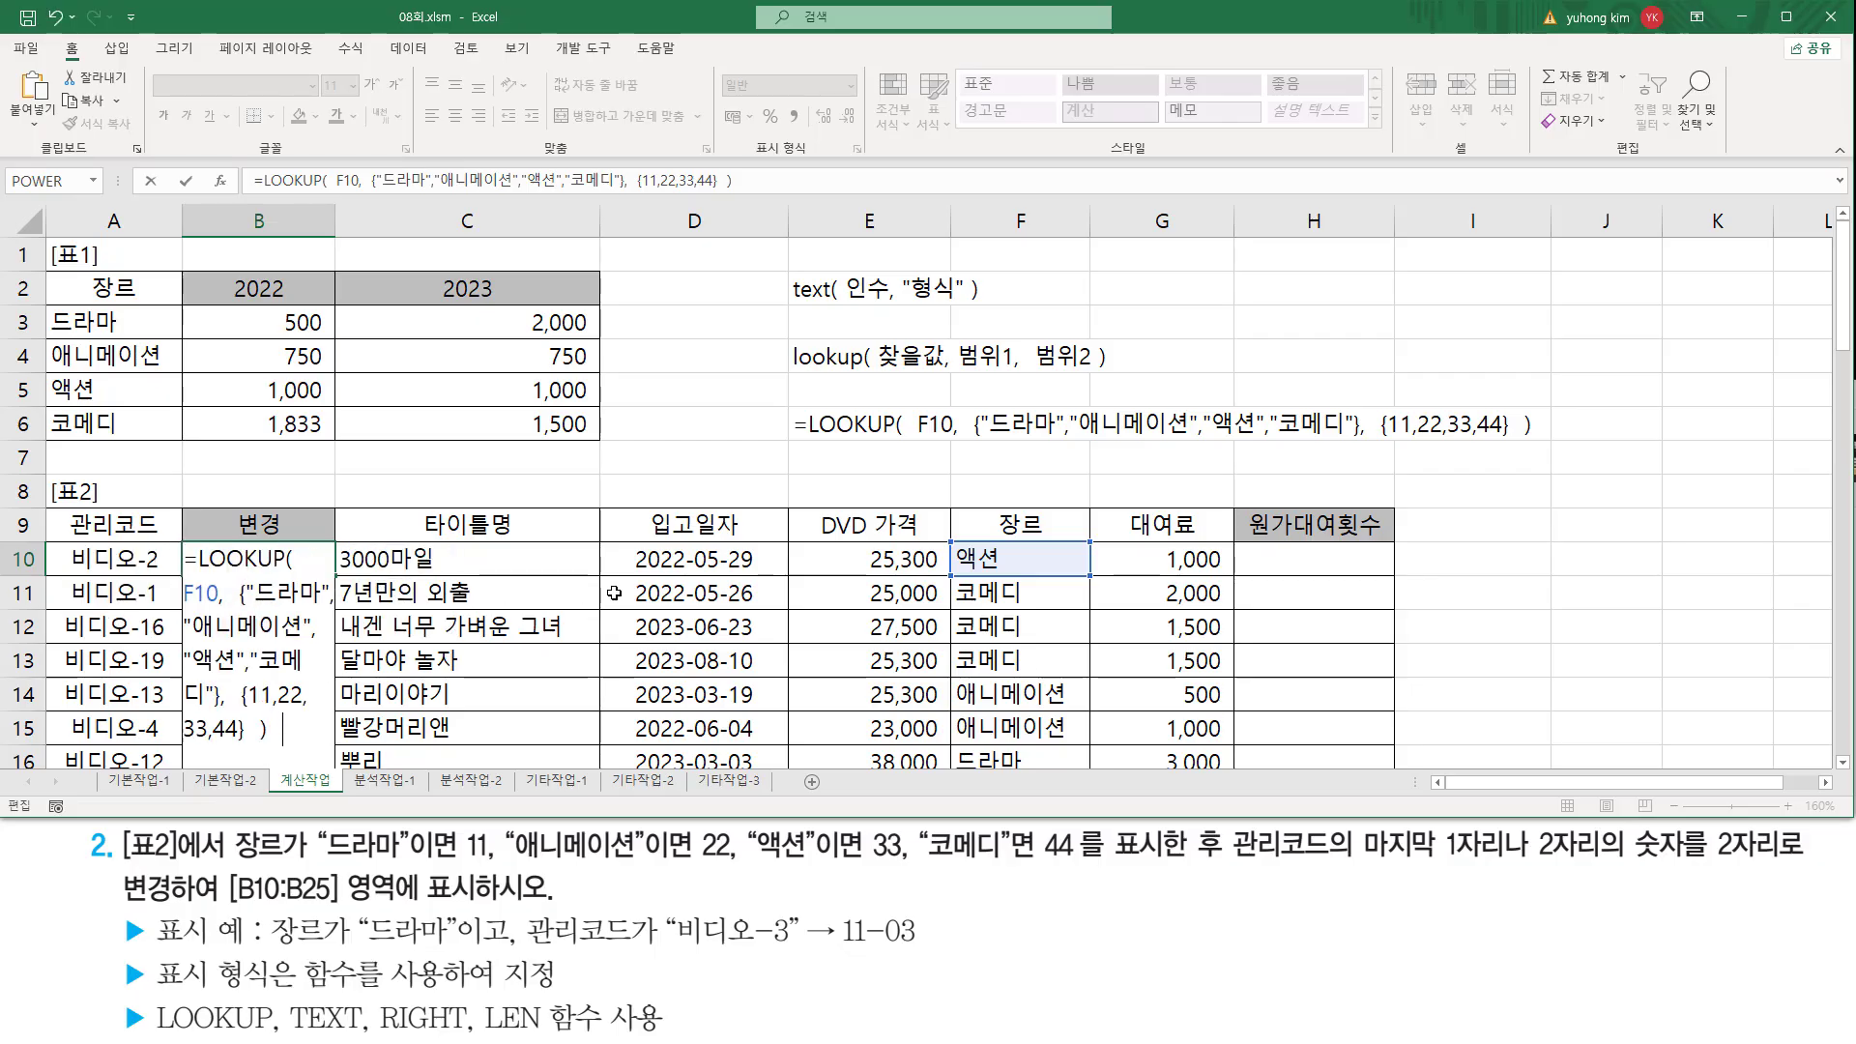
type("&")
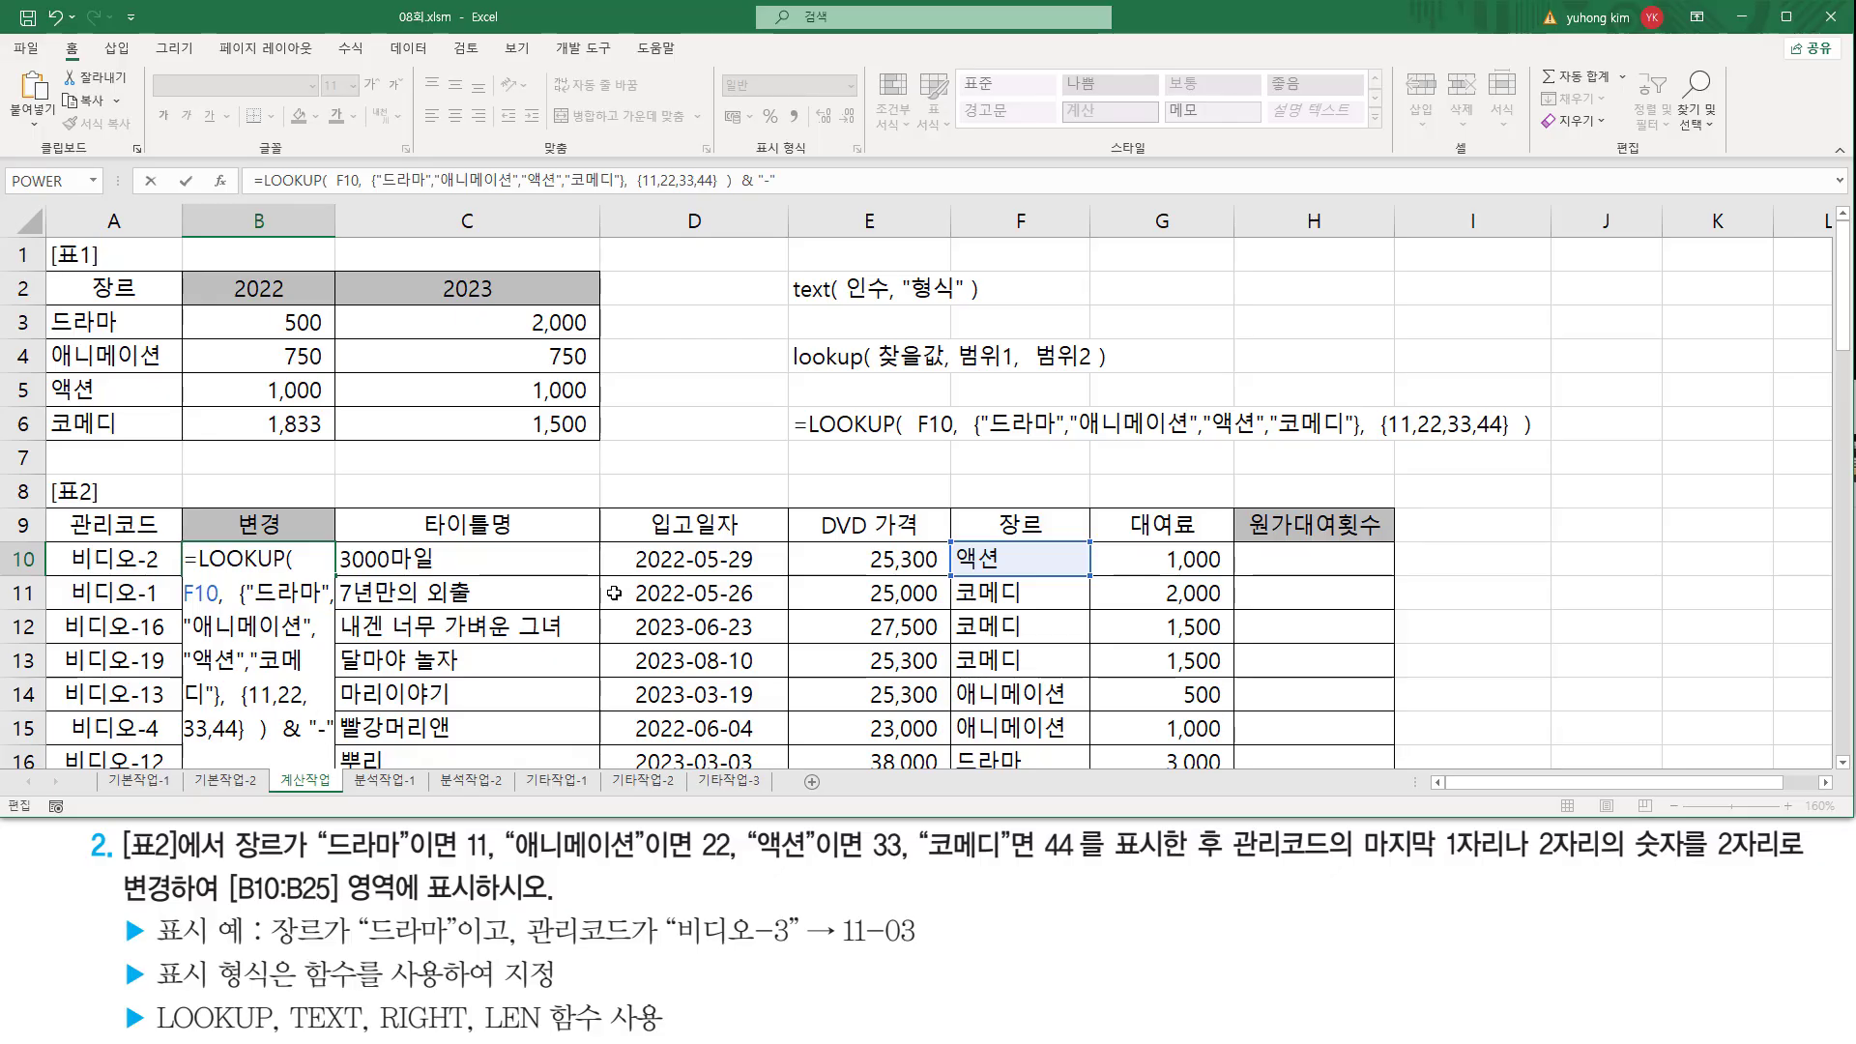
type("\"-\" &")
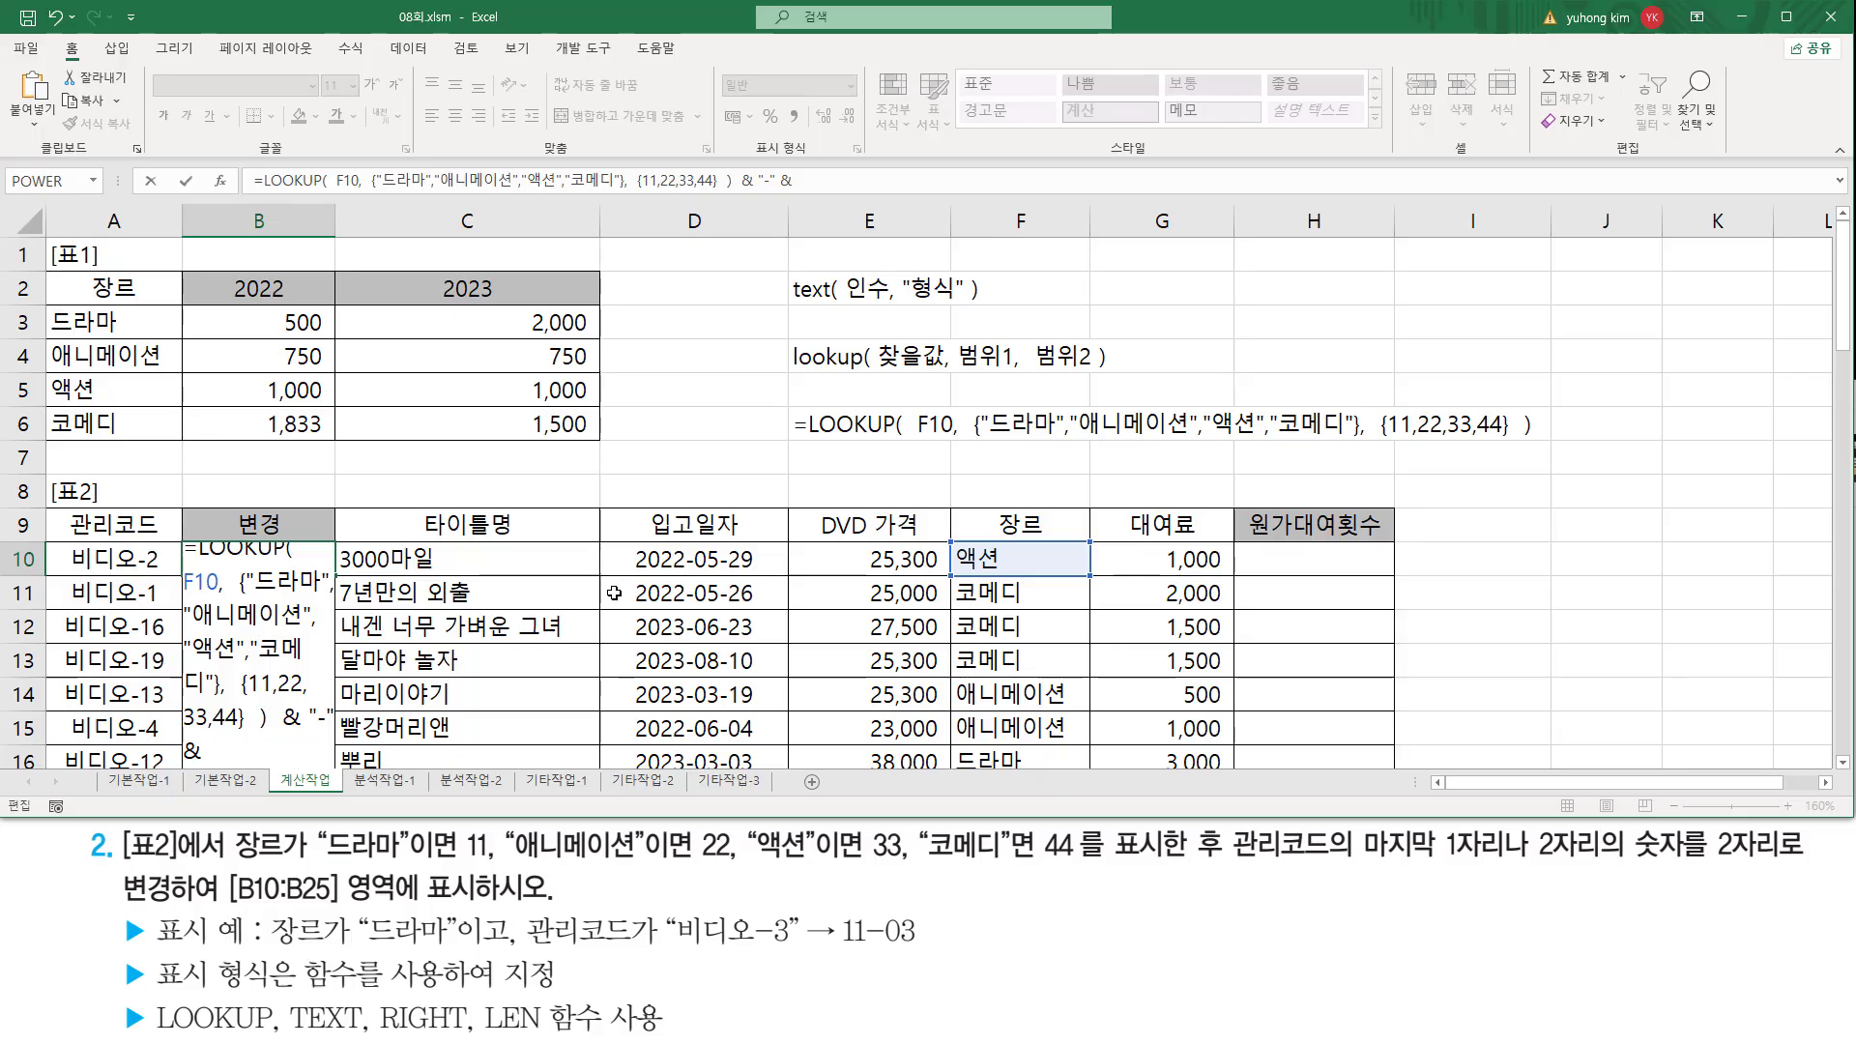
Step: Complete the B10 formula with TEXT( RIGHT( A10, LEN( A10 ) -4 ), "00" ) for the two-digit part and commit it
key("ctrl+2")
left_click_drag(882, 940, 919, 946)
key("Escape")
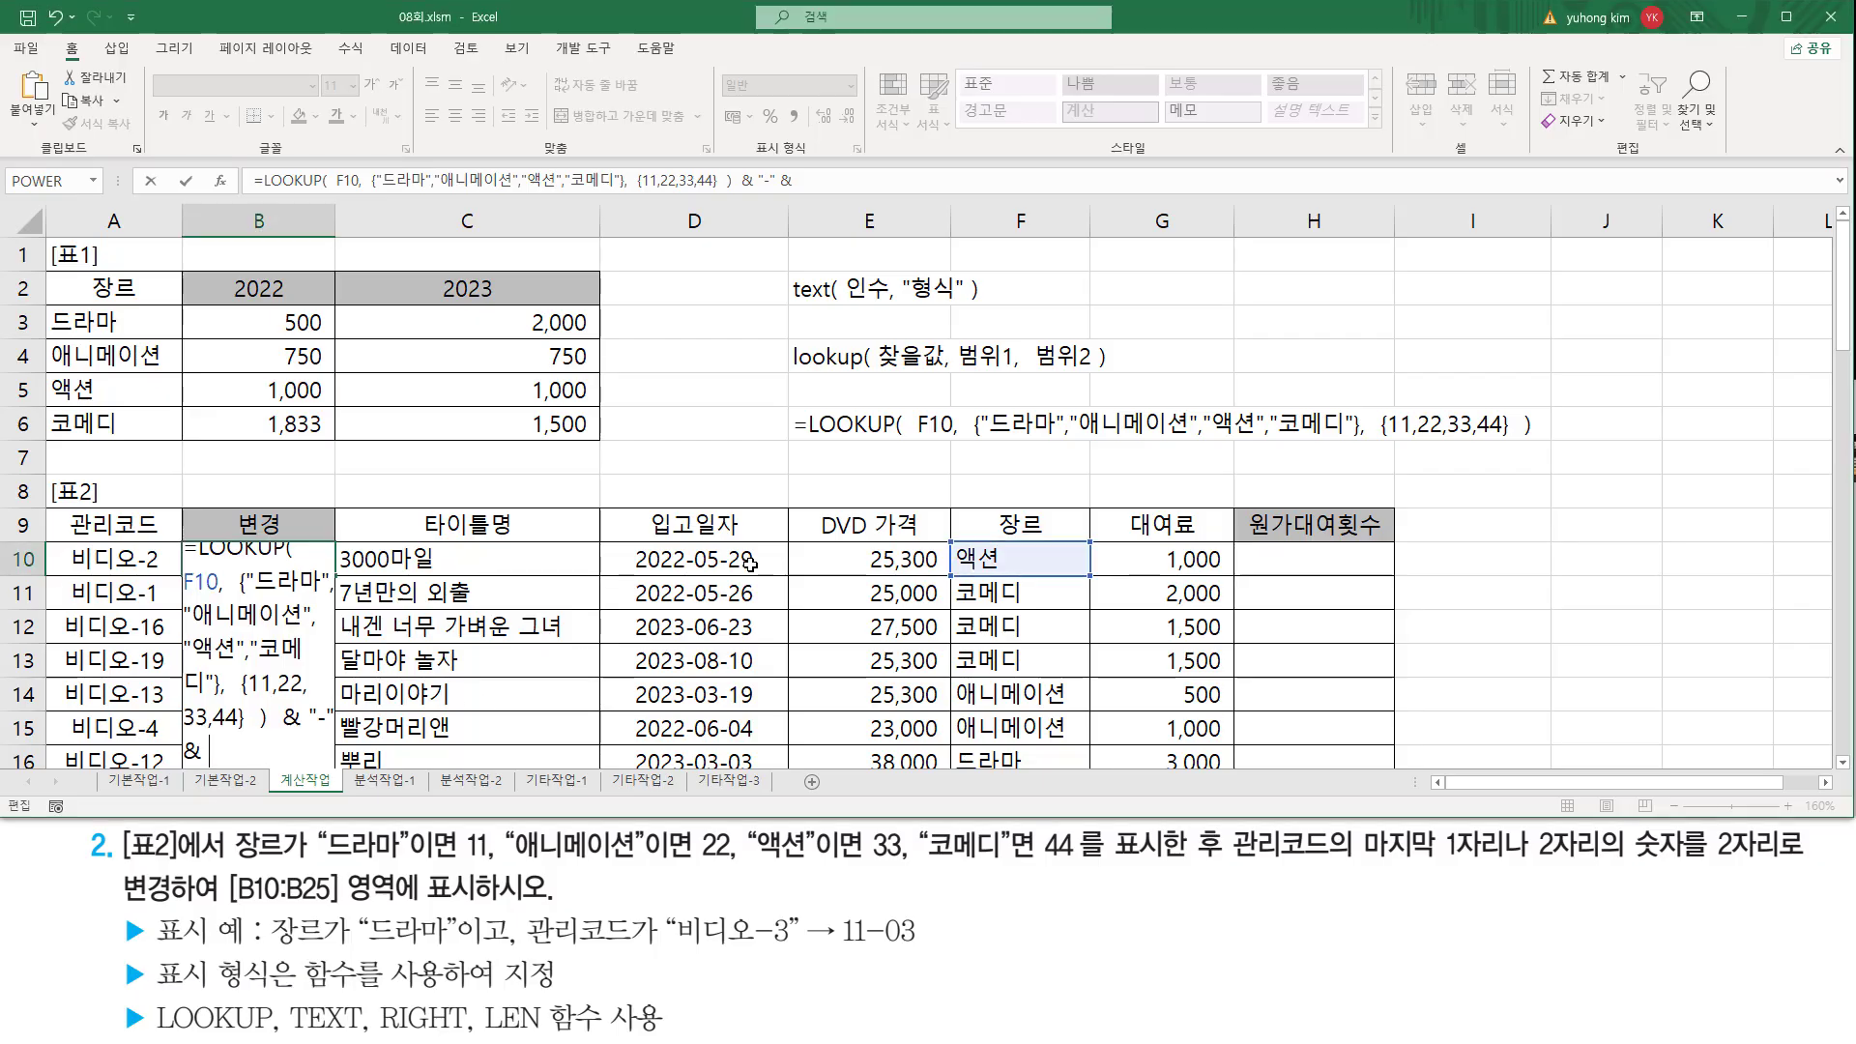
type("TEXT( RIGHT( A10, LEN( A10 ) -4 ), \"00 )")
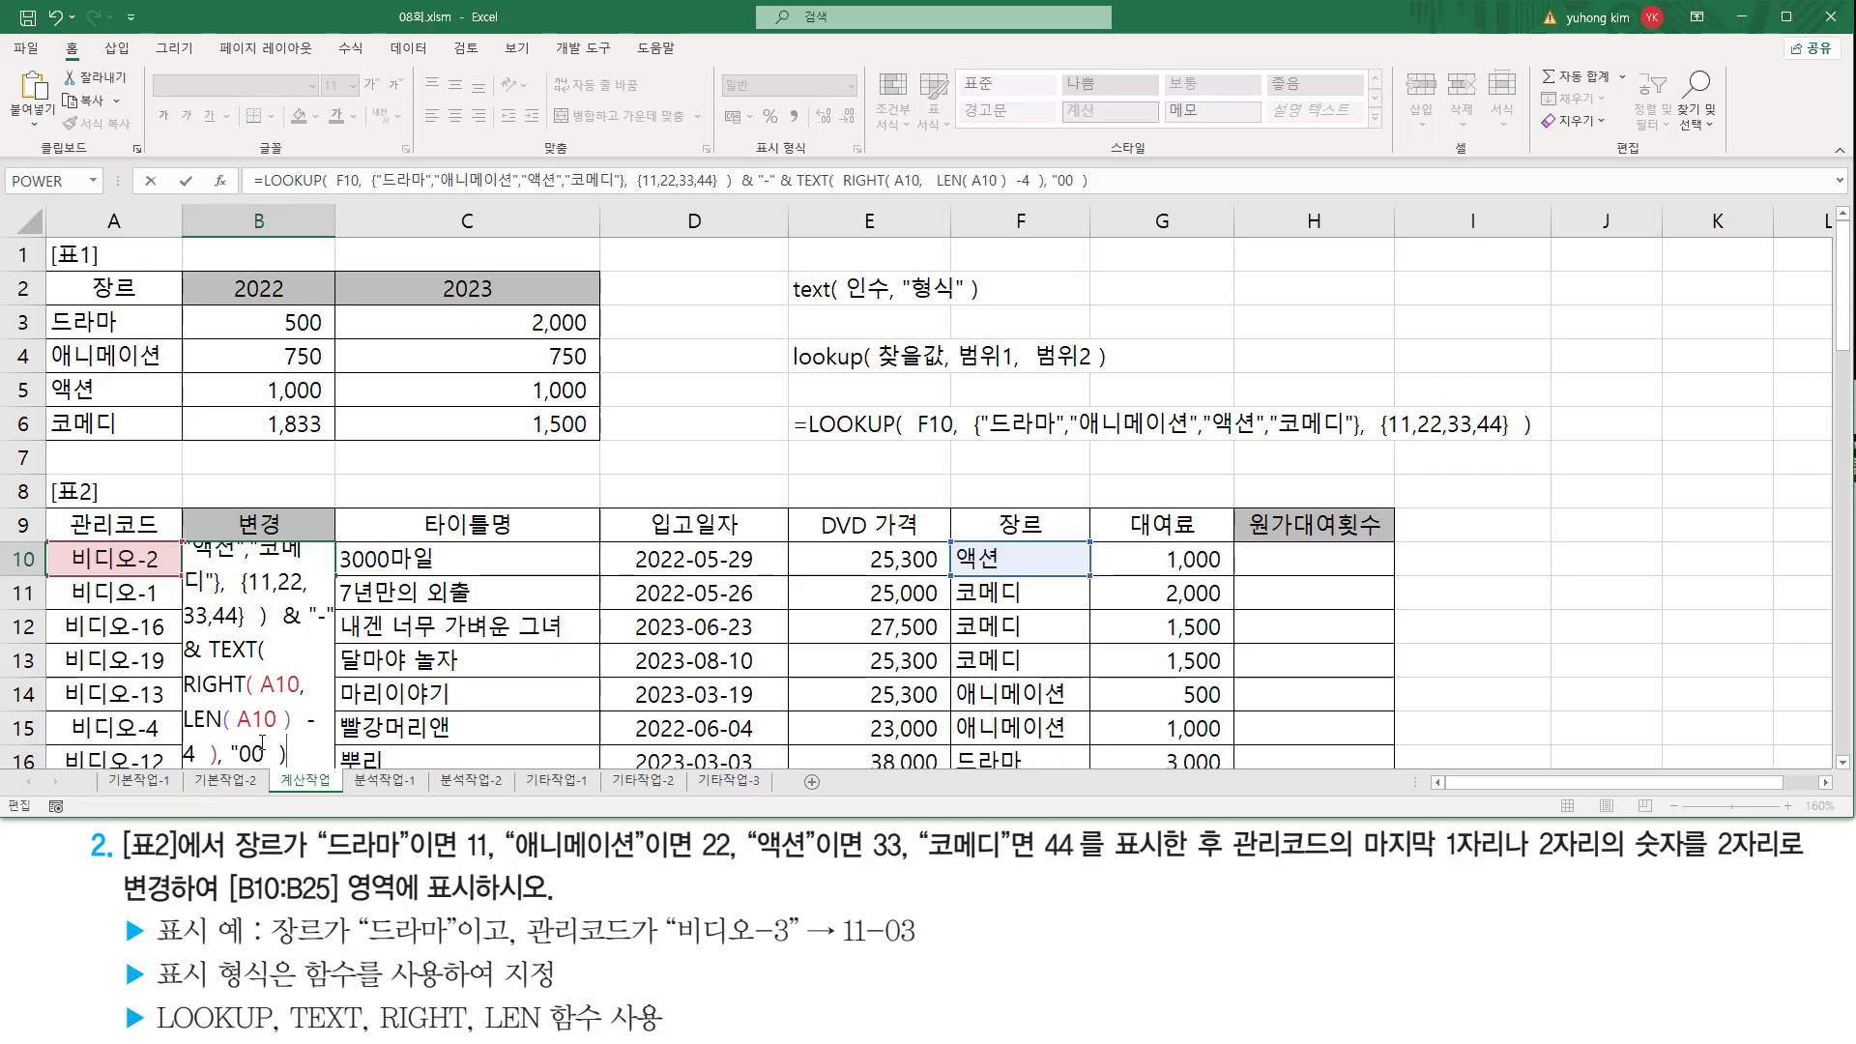
left_click(262, 743)
type("\"")
key("Return")
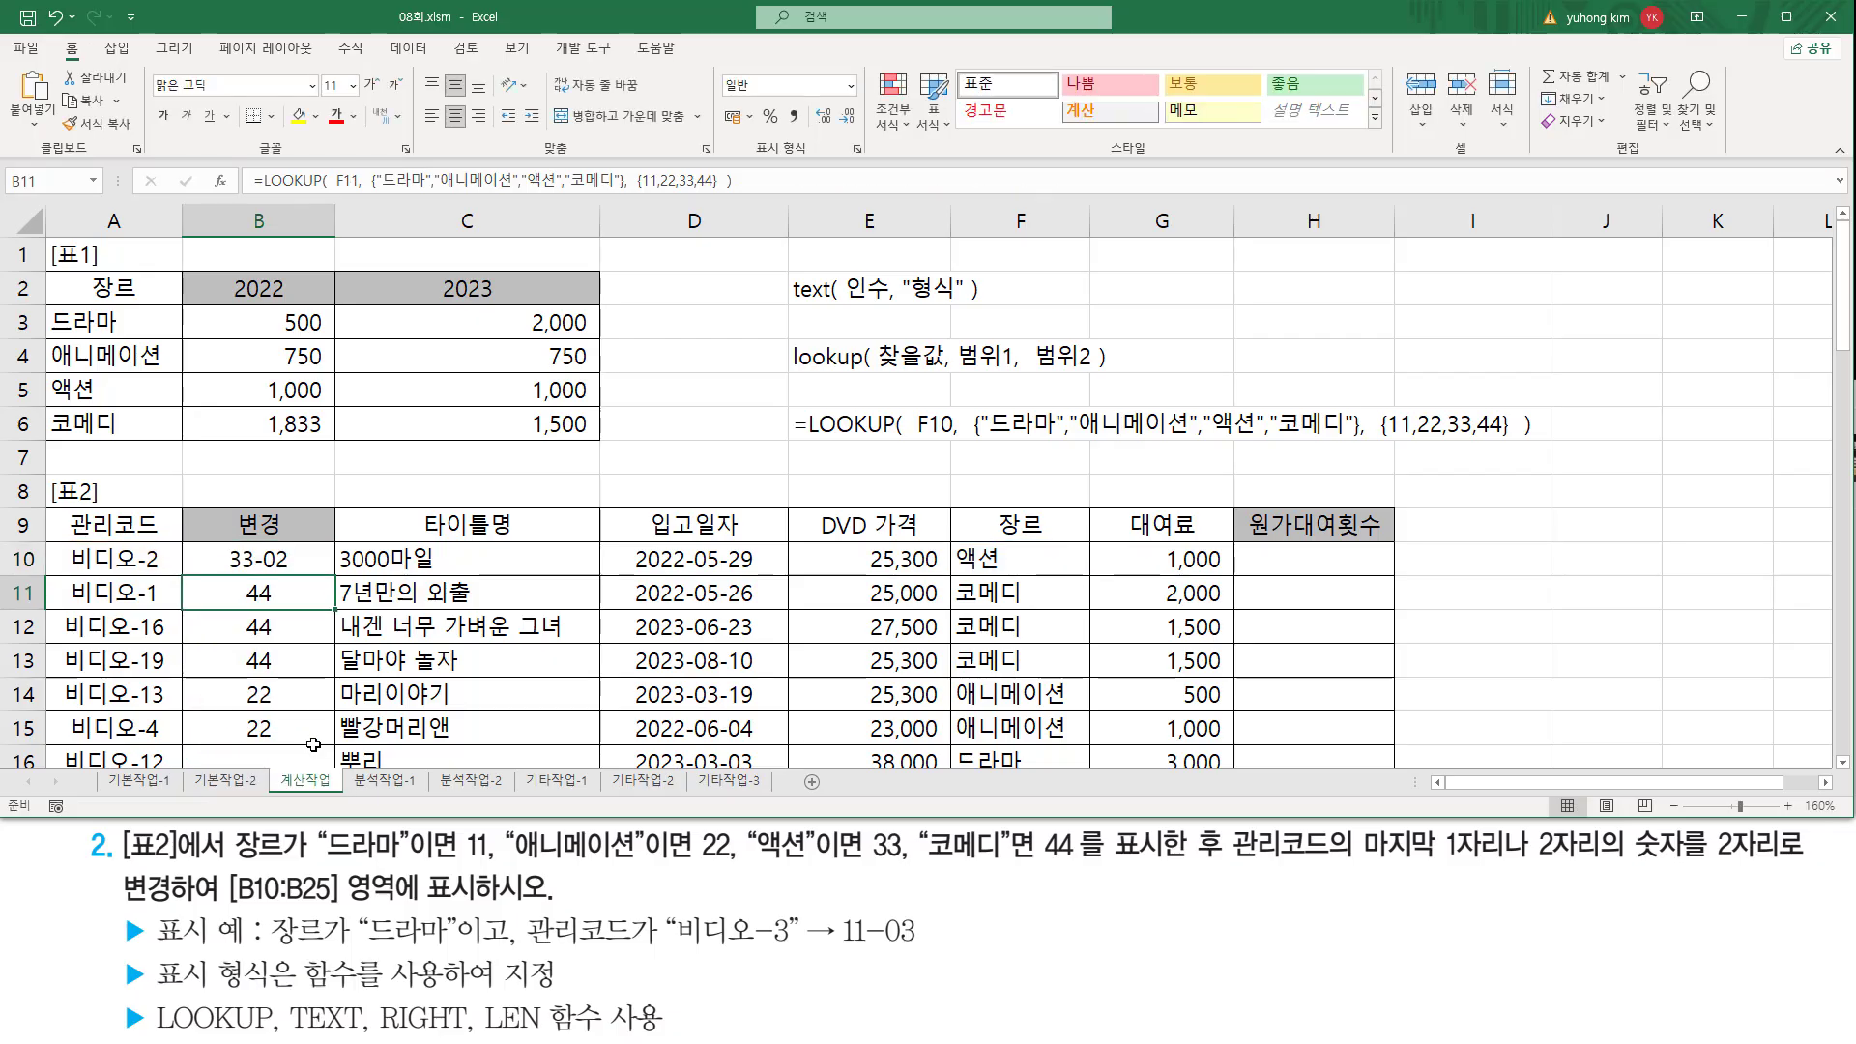
Step: Fill the completed B10 formula down through B25 and review the filled 변경 column
left_click(293, 564)
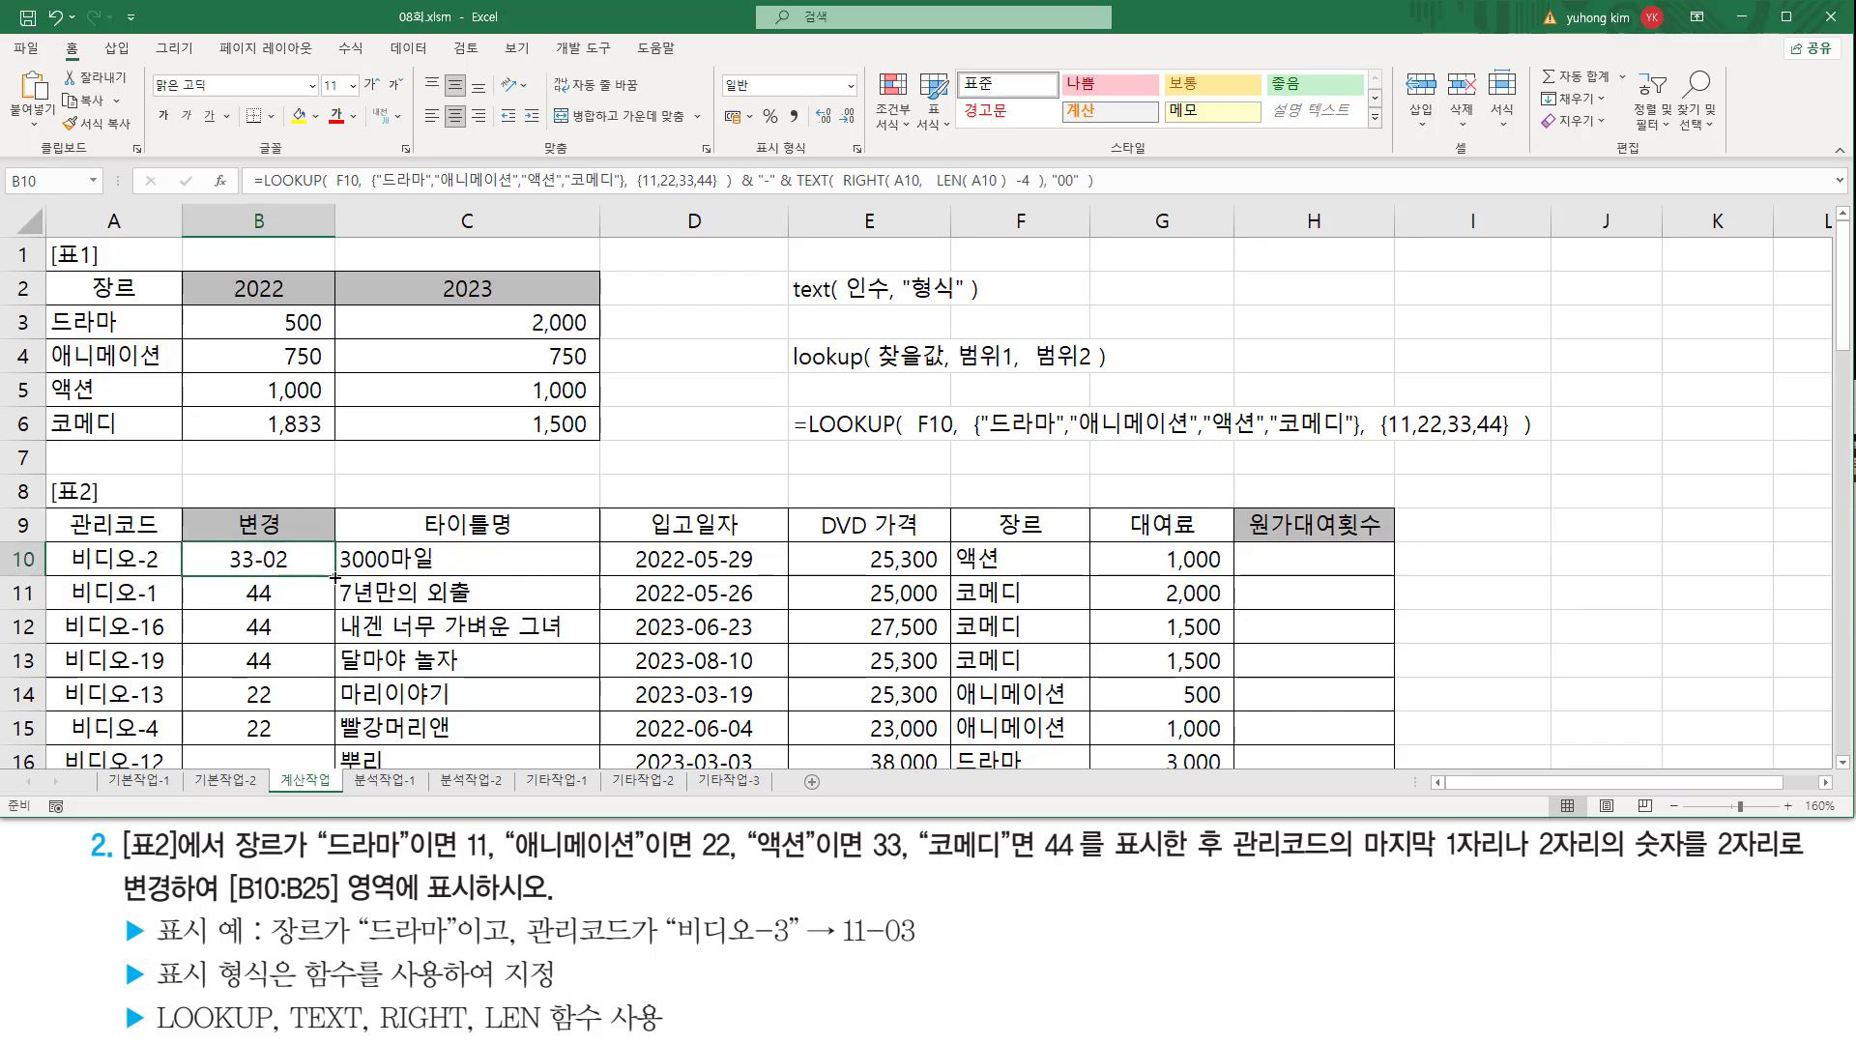
left_click_drag(335, 577, 327, 705)
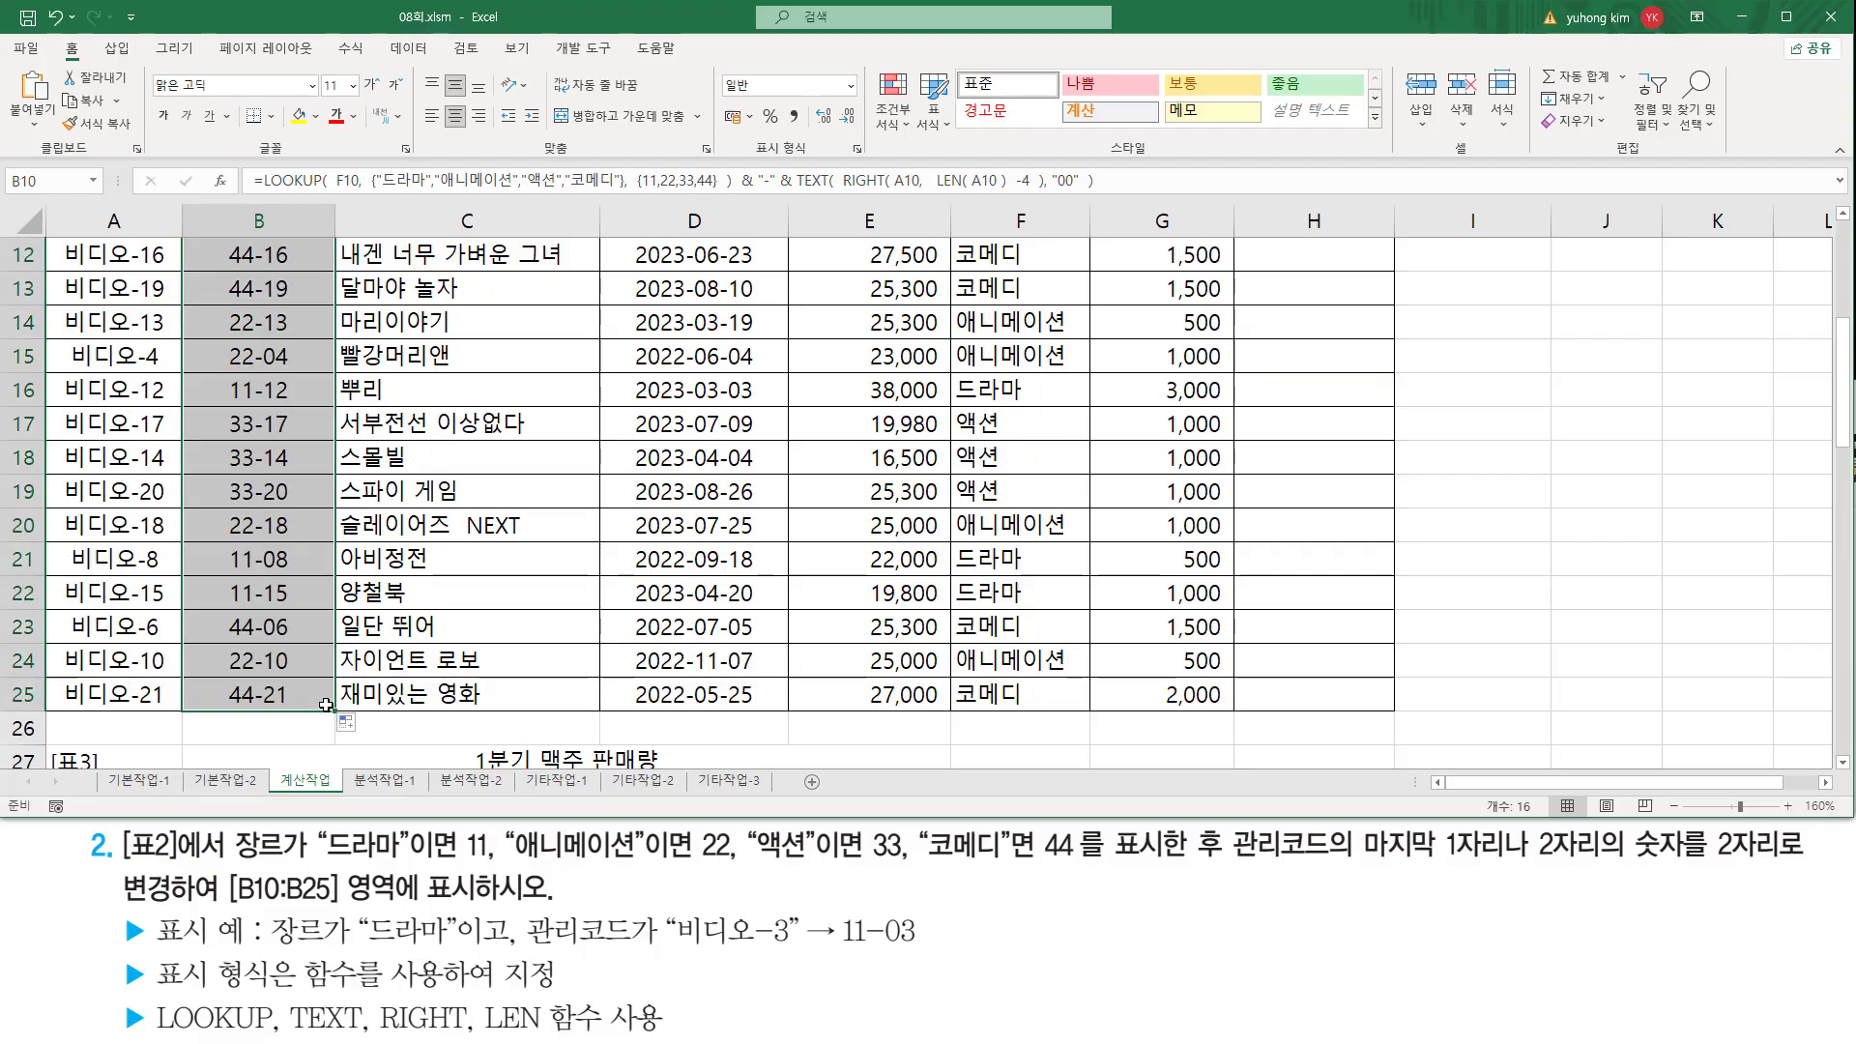
scroll(327, 705, "up", 2)
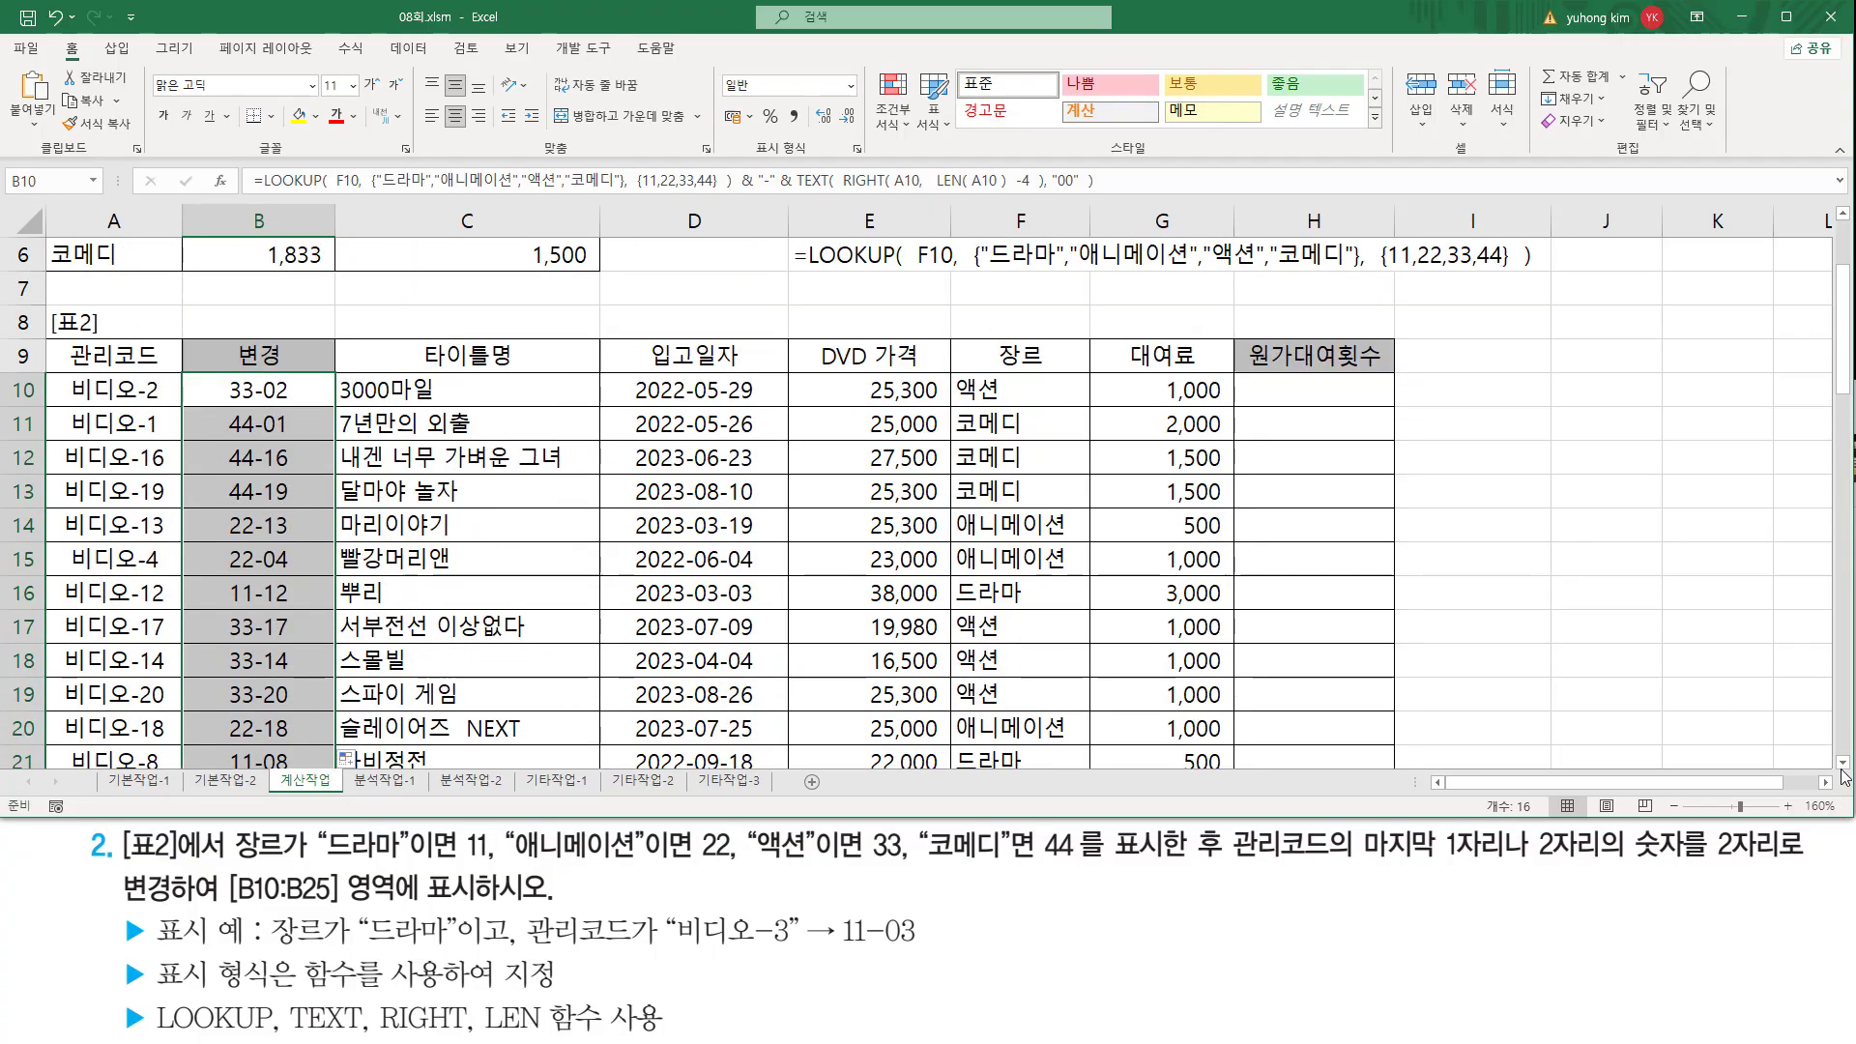
scroll(245, 385, "down", 1)
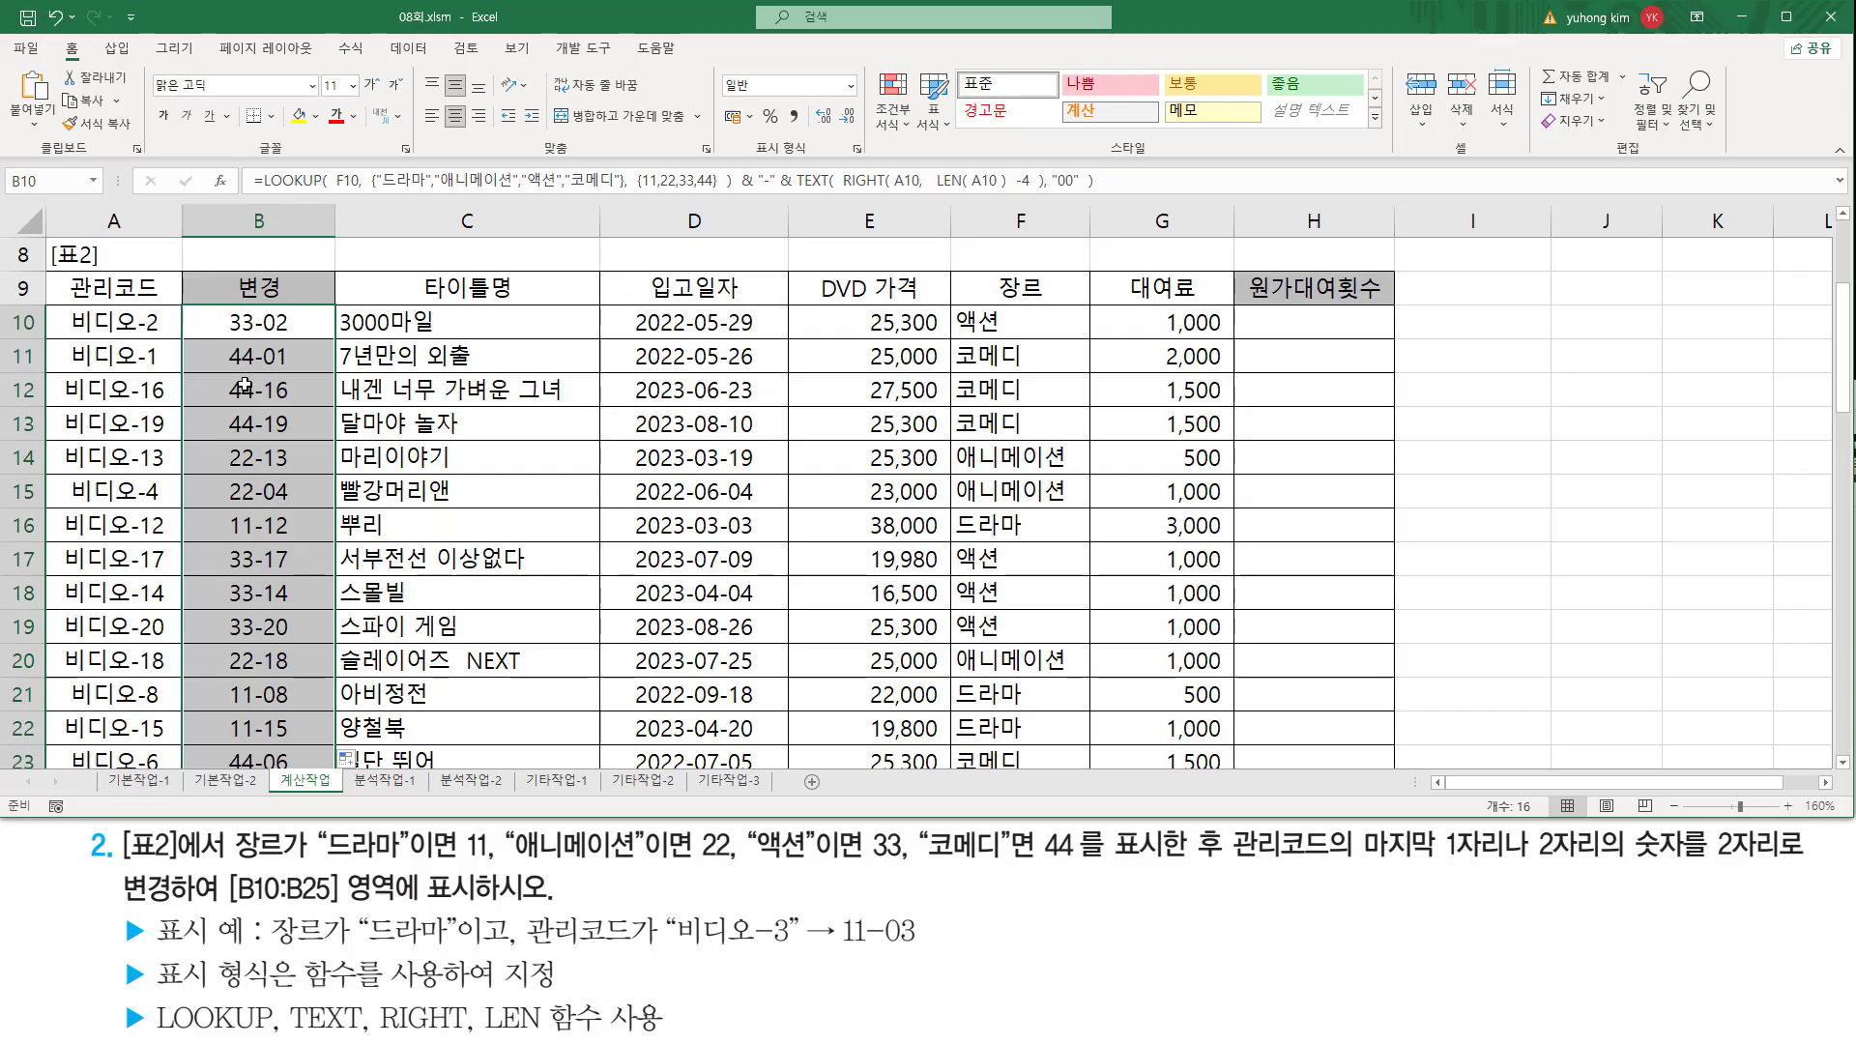
Step: Check B11:B13 and B15 against their 코메디 and 애니메이션 genres, the task's codes and the control code digits in column A
left_click(488, 390)
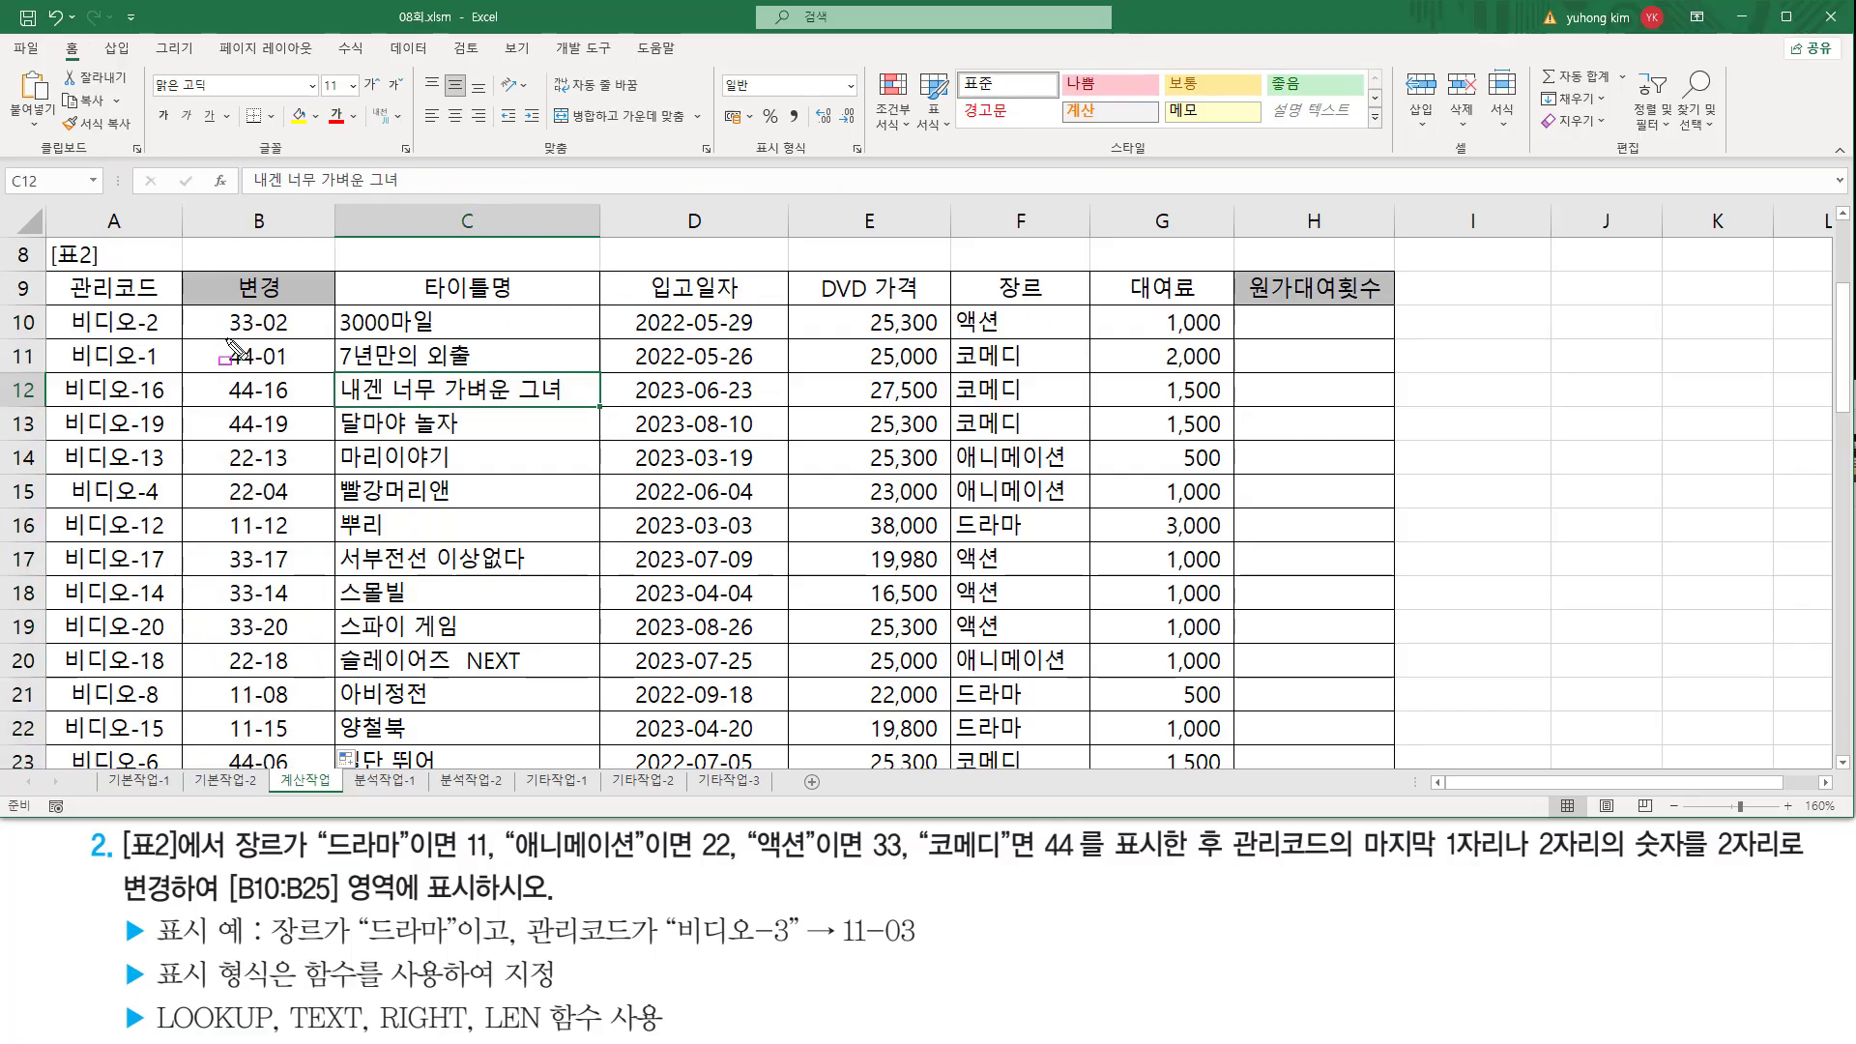
mouse_move(952, 336)
left_mouse_down()
mouse_move(1002, 441)
mouse_move(1031, 432)
left_mouse_up()
left_click_drag(920, 864, 1099, 864)
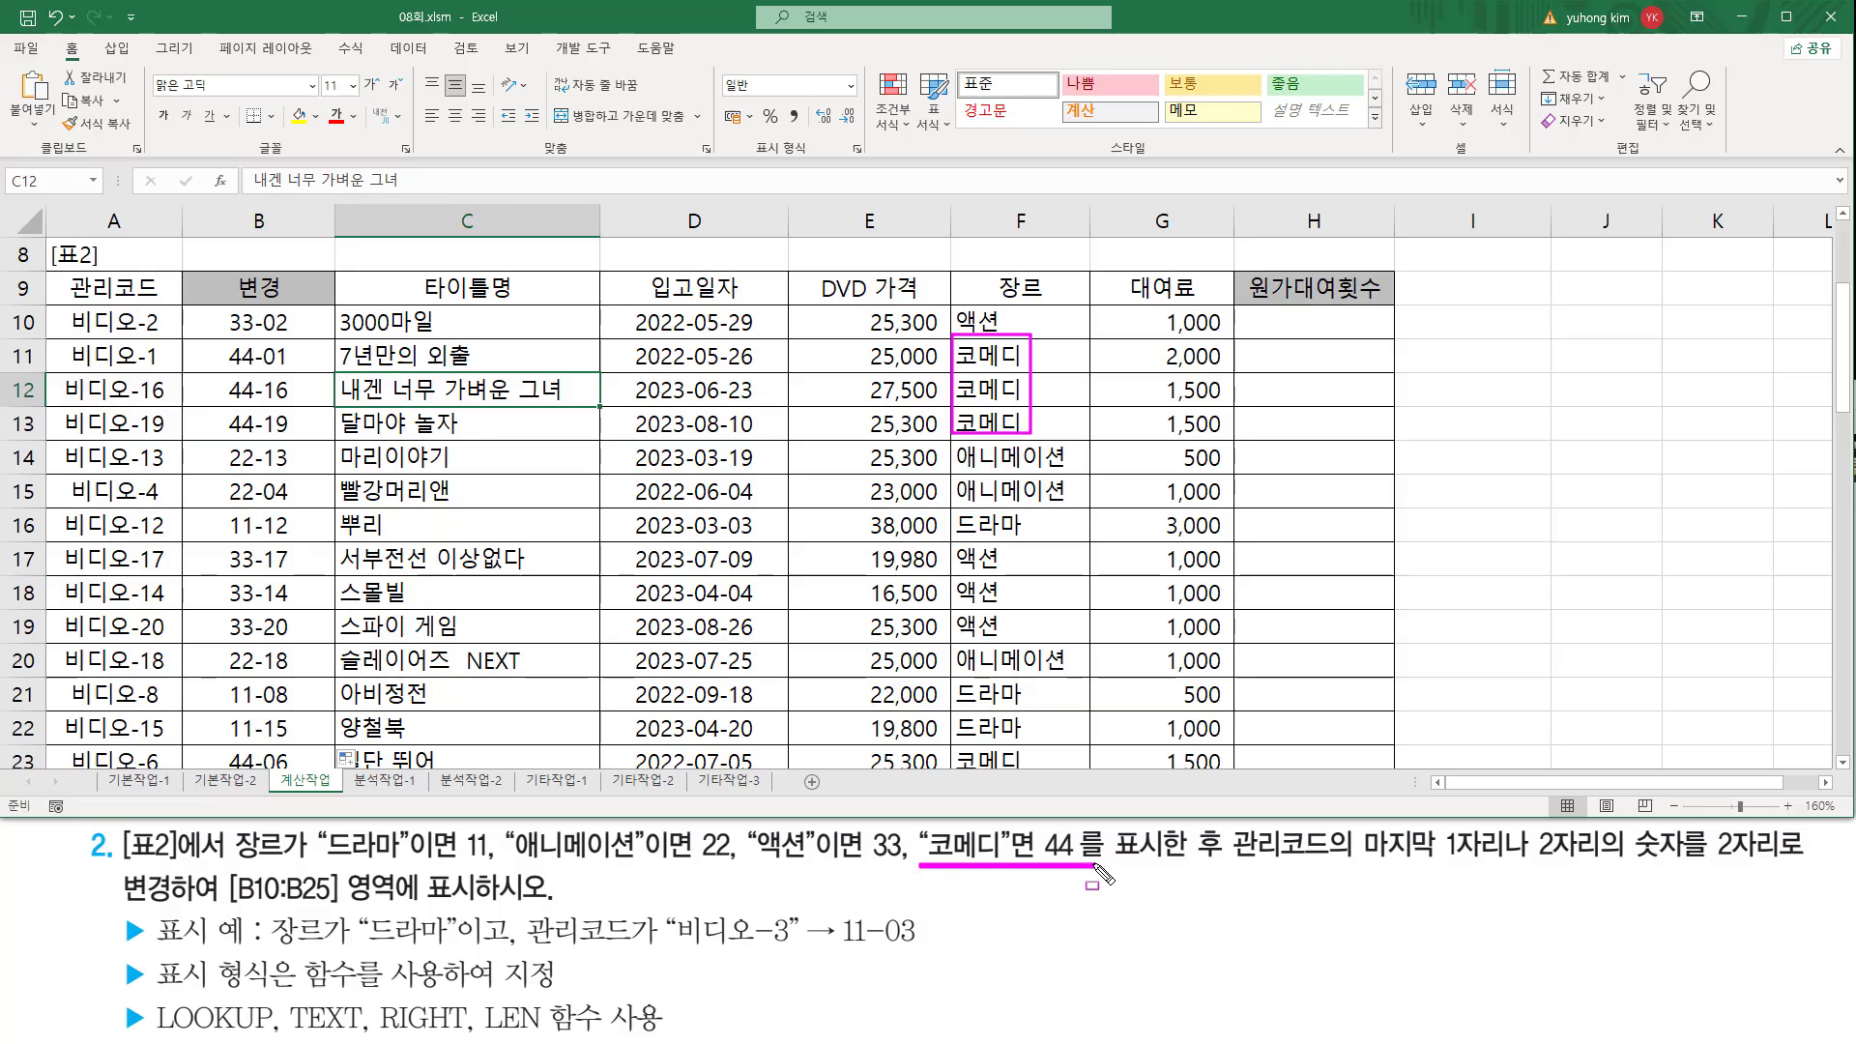
left_click_drag(233, 356, 254, 432)
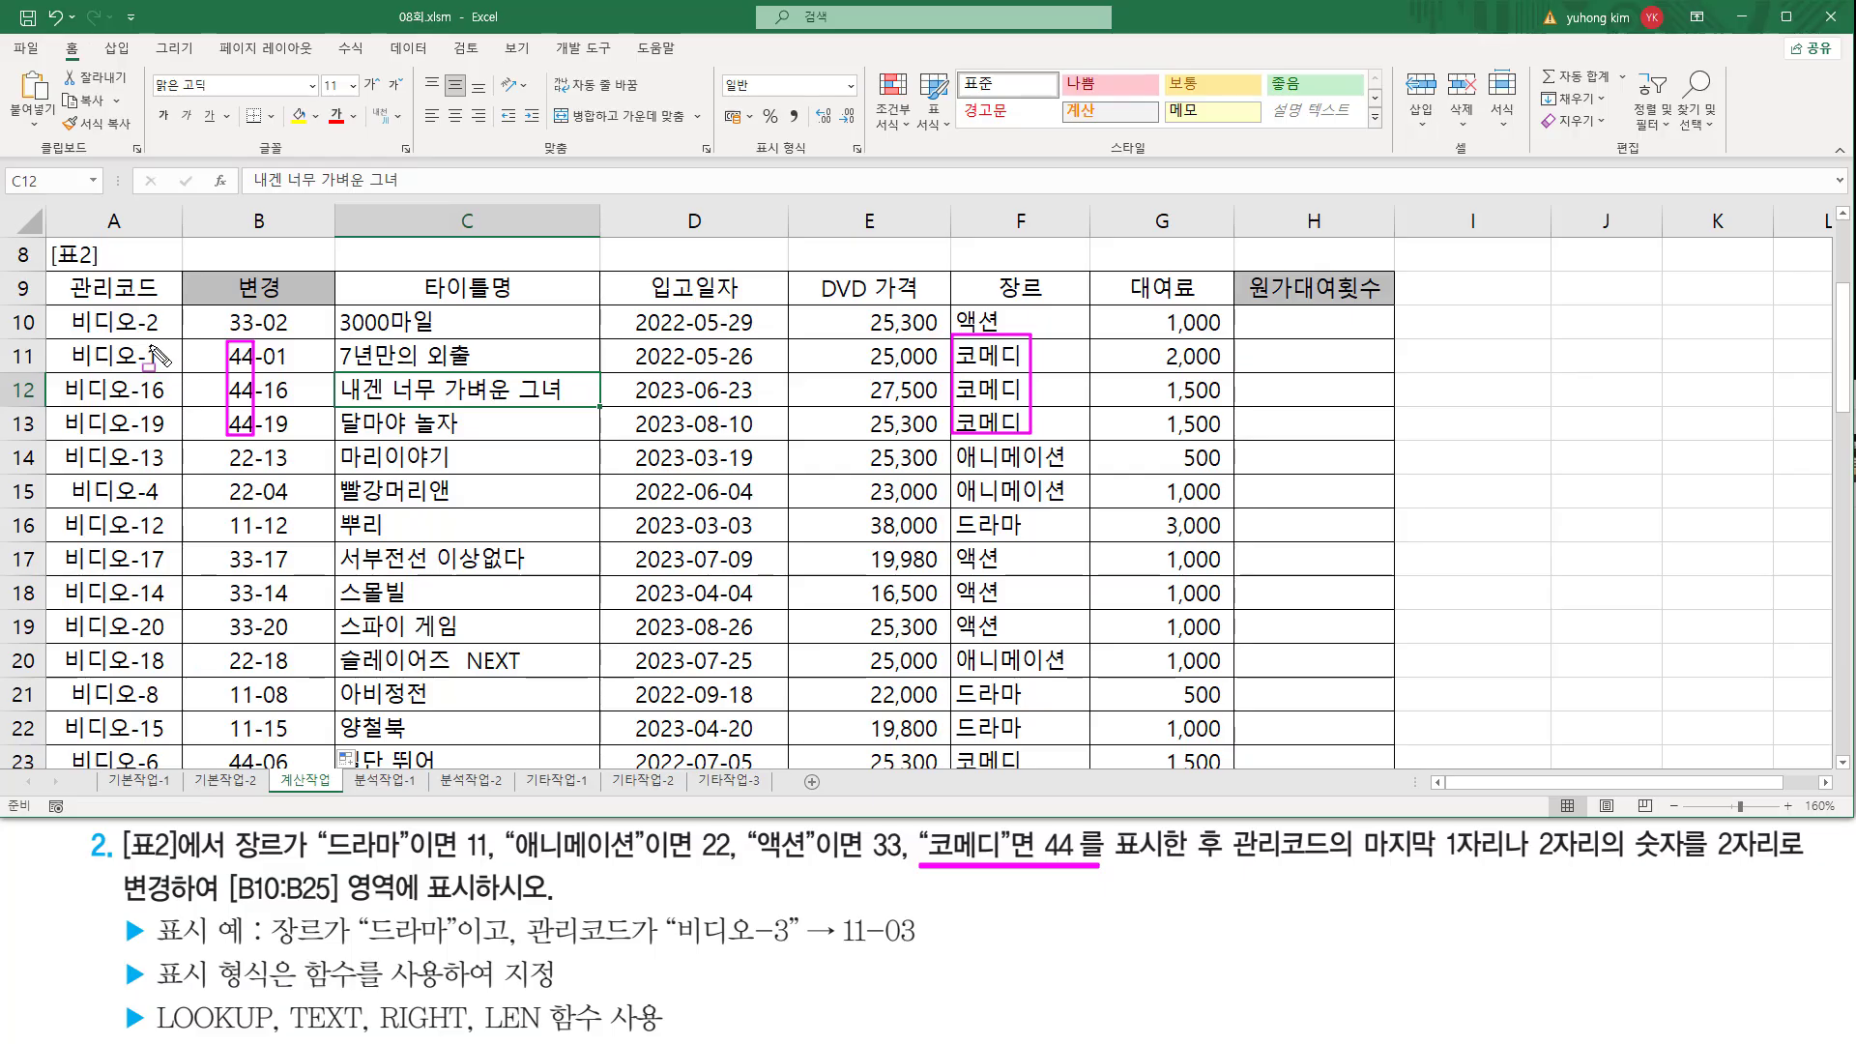
left_click_drag(143, 339, 171, 443)
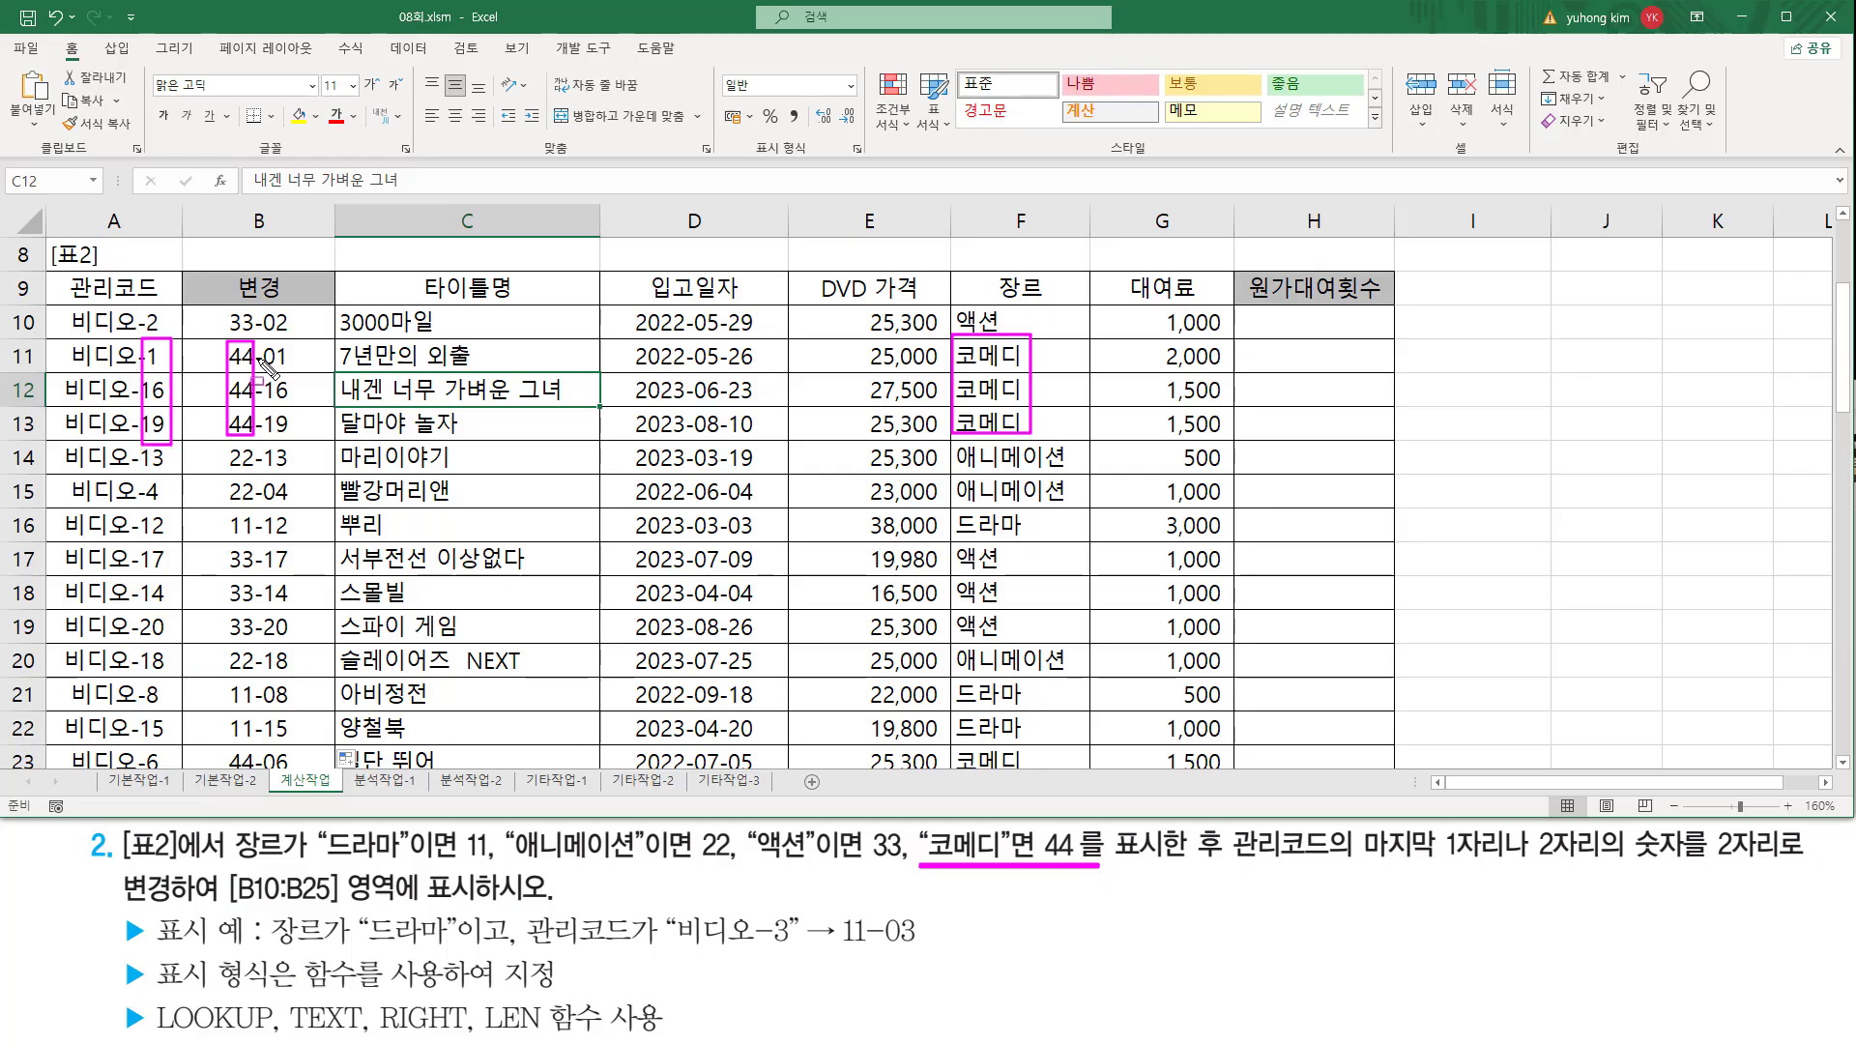
mouse_move(262, 340)
left_mouse_down()
mouse_move(288, 367)
mouse_move(288, 432)
left_mouse_up()
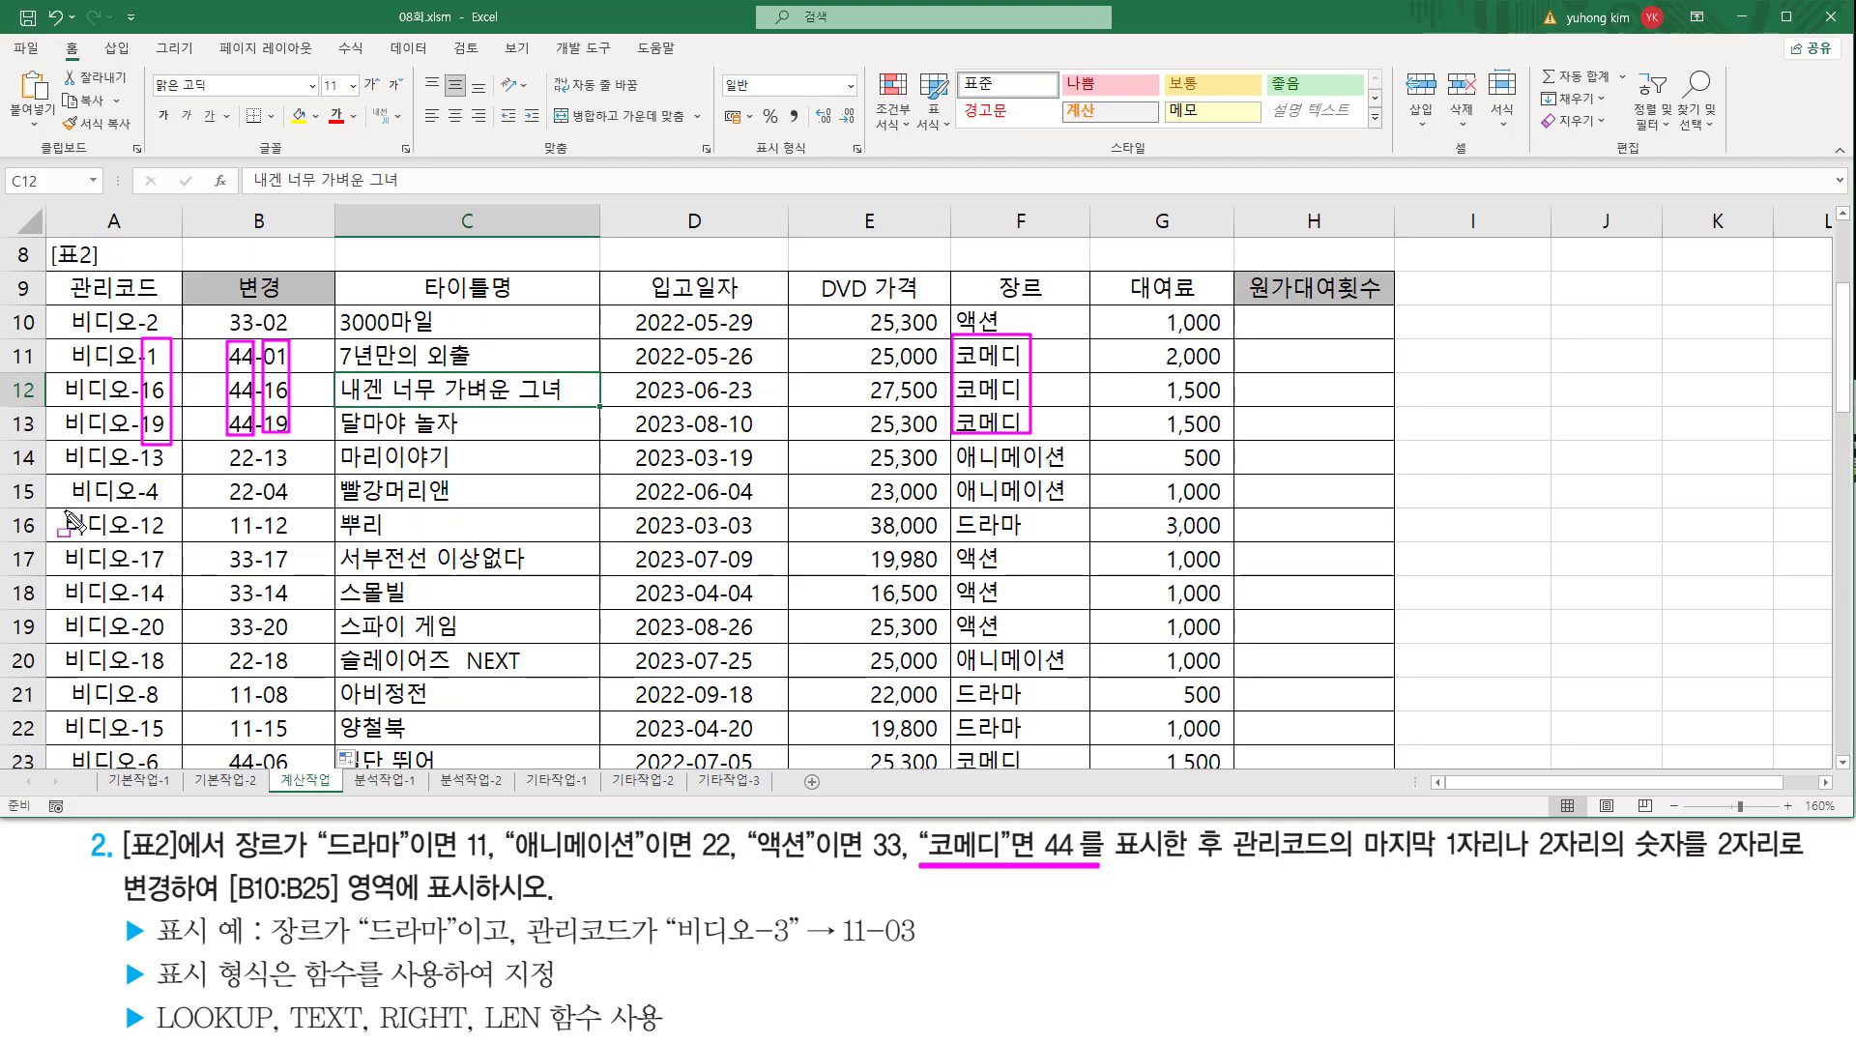
left_click_drag(60, 504, 302, 504)
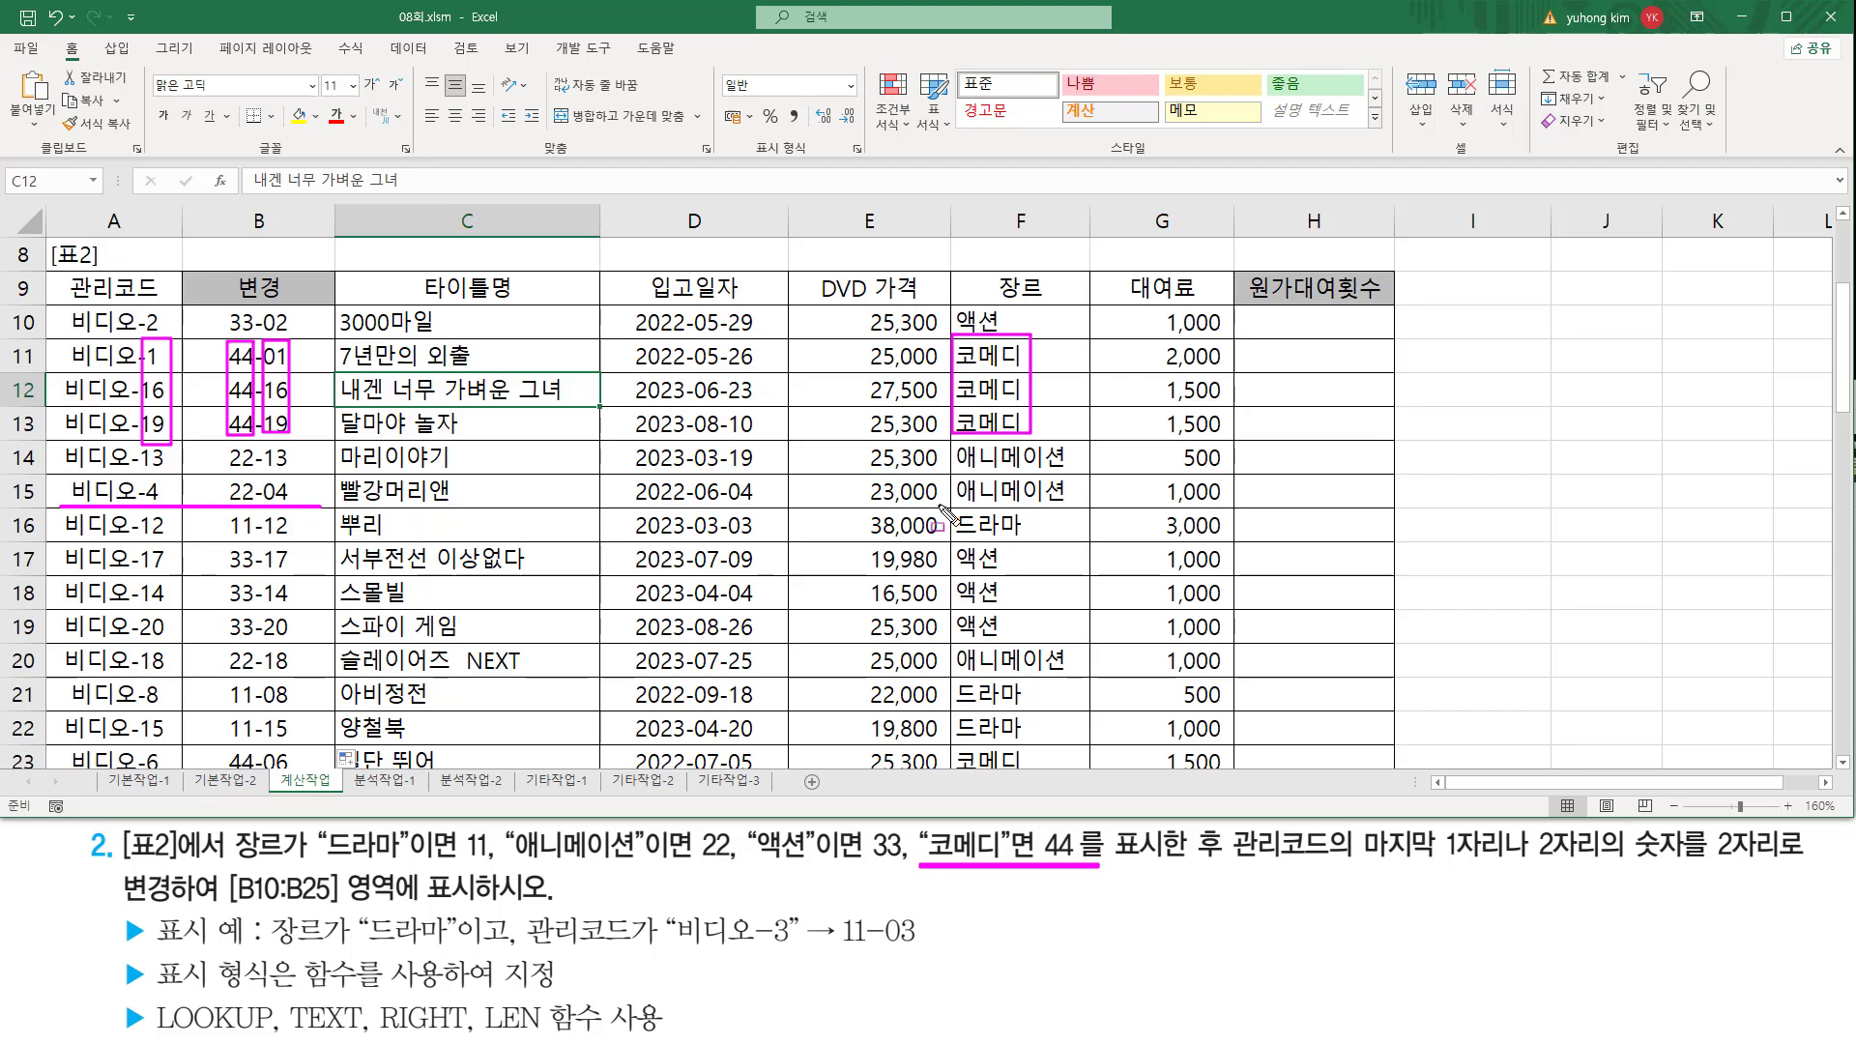
mouse_move(939, 503)
left_mouse_down()
mouse_move(1074, 527)
mouse_move(1081, 476)
left_mouse_up()
left_click_drag(510, 882, 732, 880)
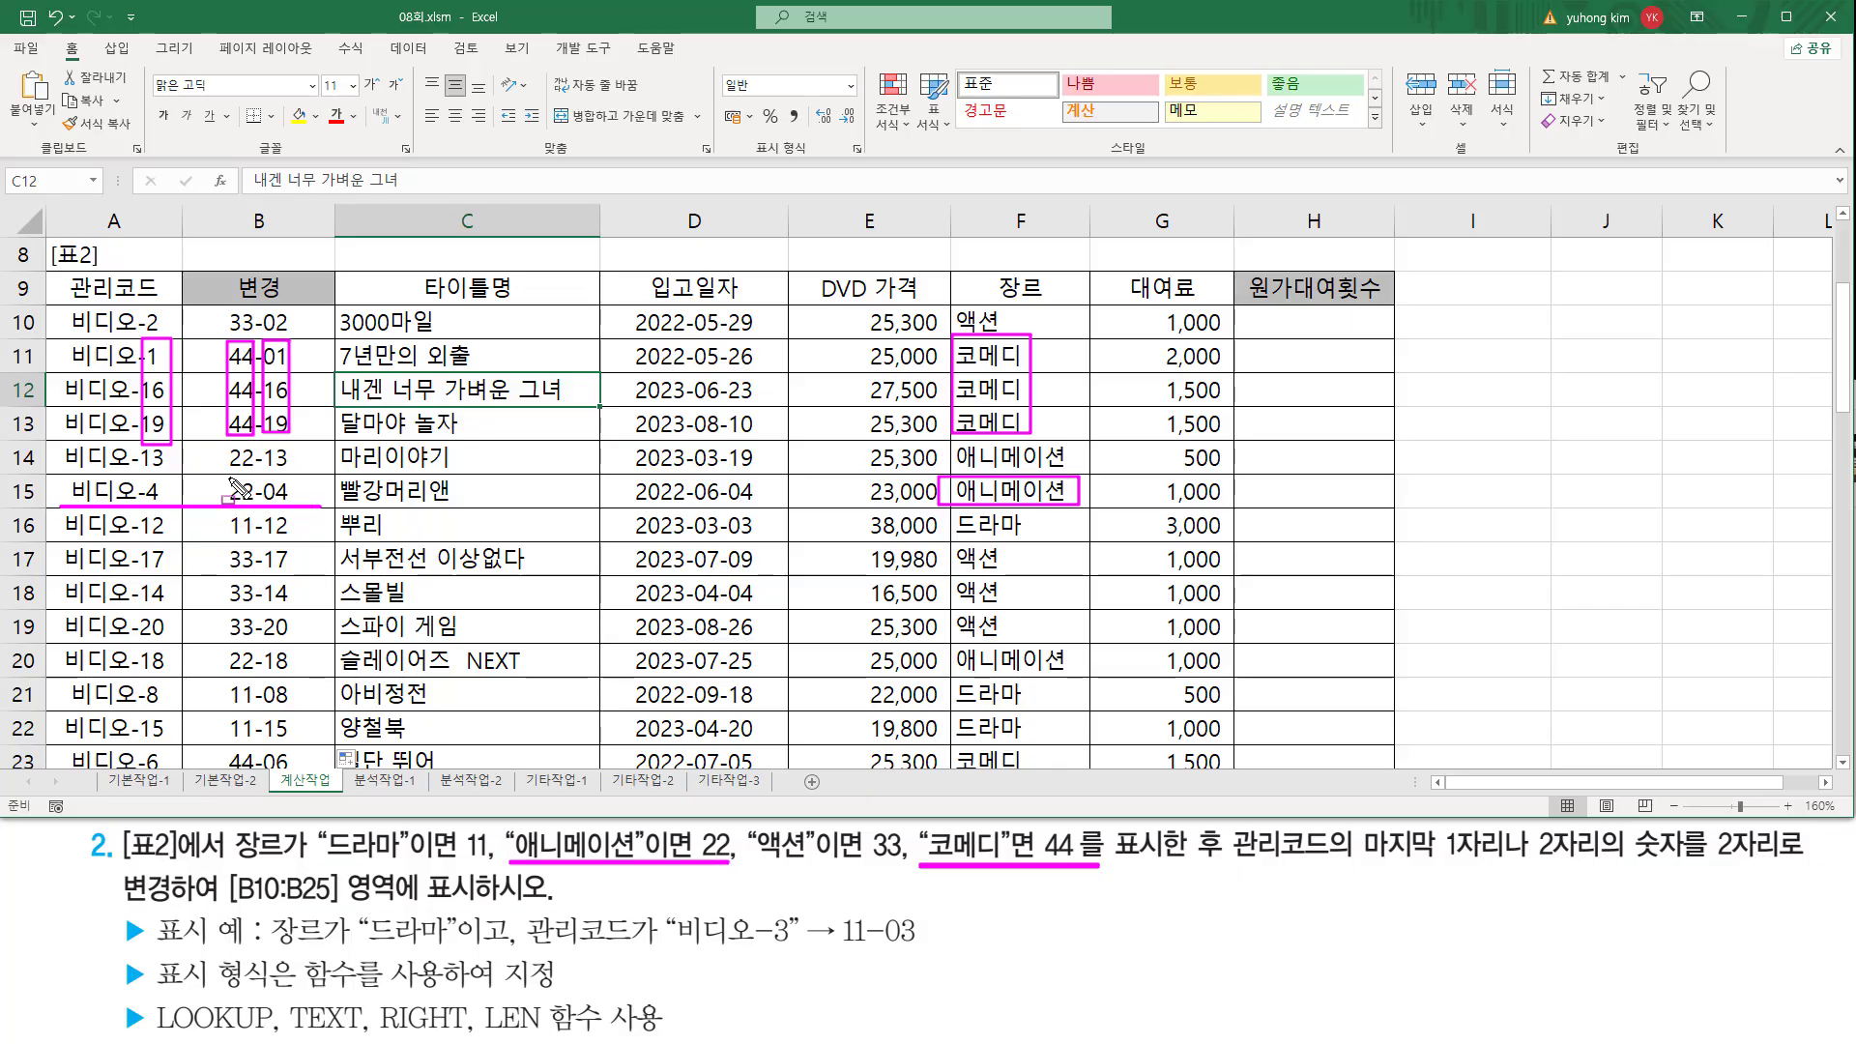
left_click_drag(230, 479, 256, 506)
left_click_drag(147, 473, 166, 504)
left_click_drag(265, 473, 290, 504)
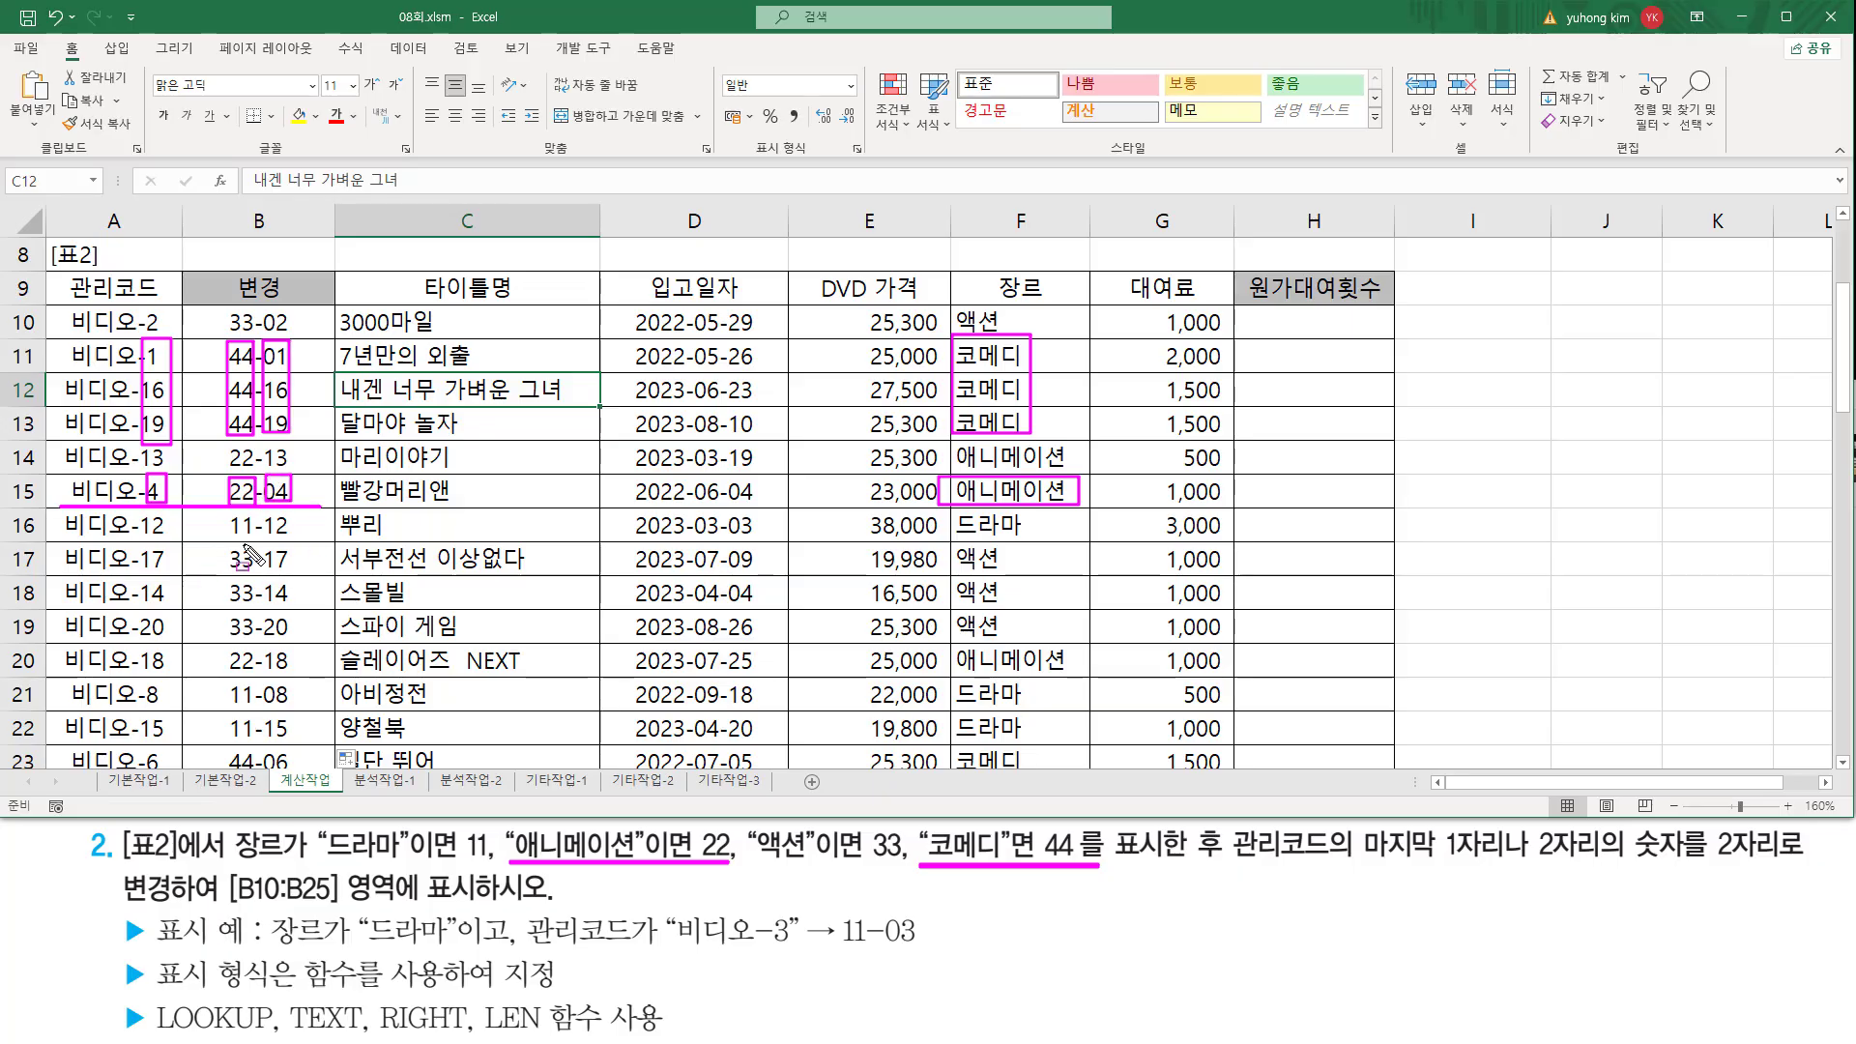
Step: Check B16 and B17 against the task's 드라마 and 액션 codes and the last digits of their control codes in column A
left_click_drag(948, 535, 1025, 534)
left_click_drag(321, 861, 495, 861)
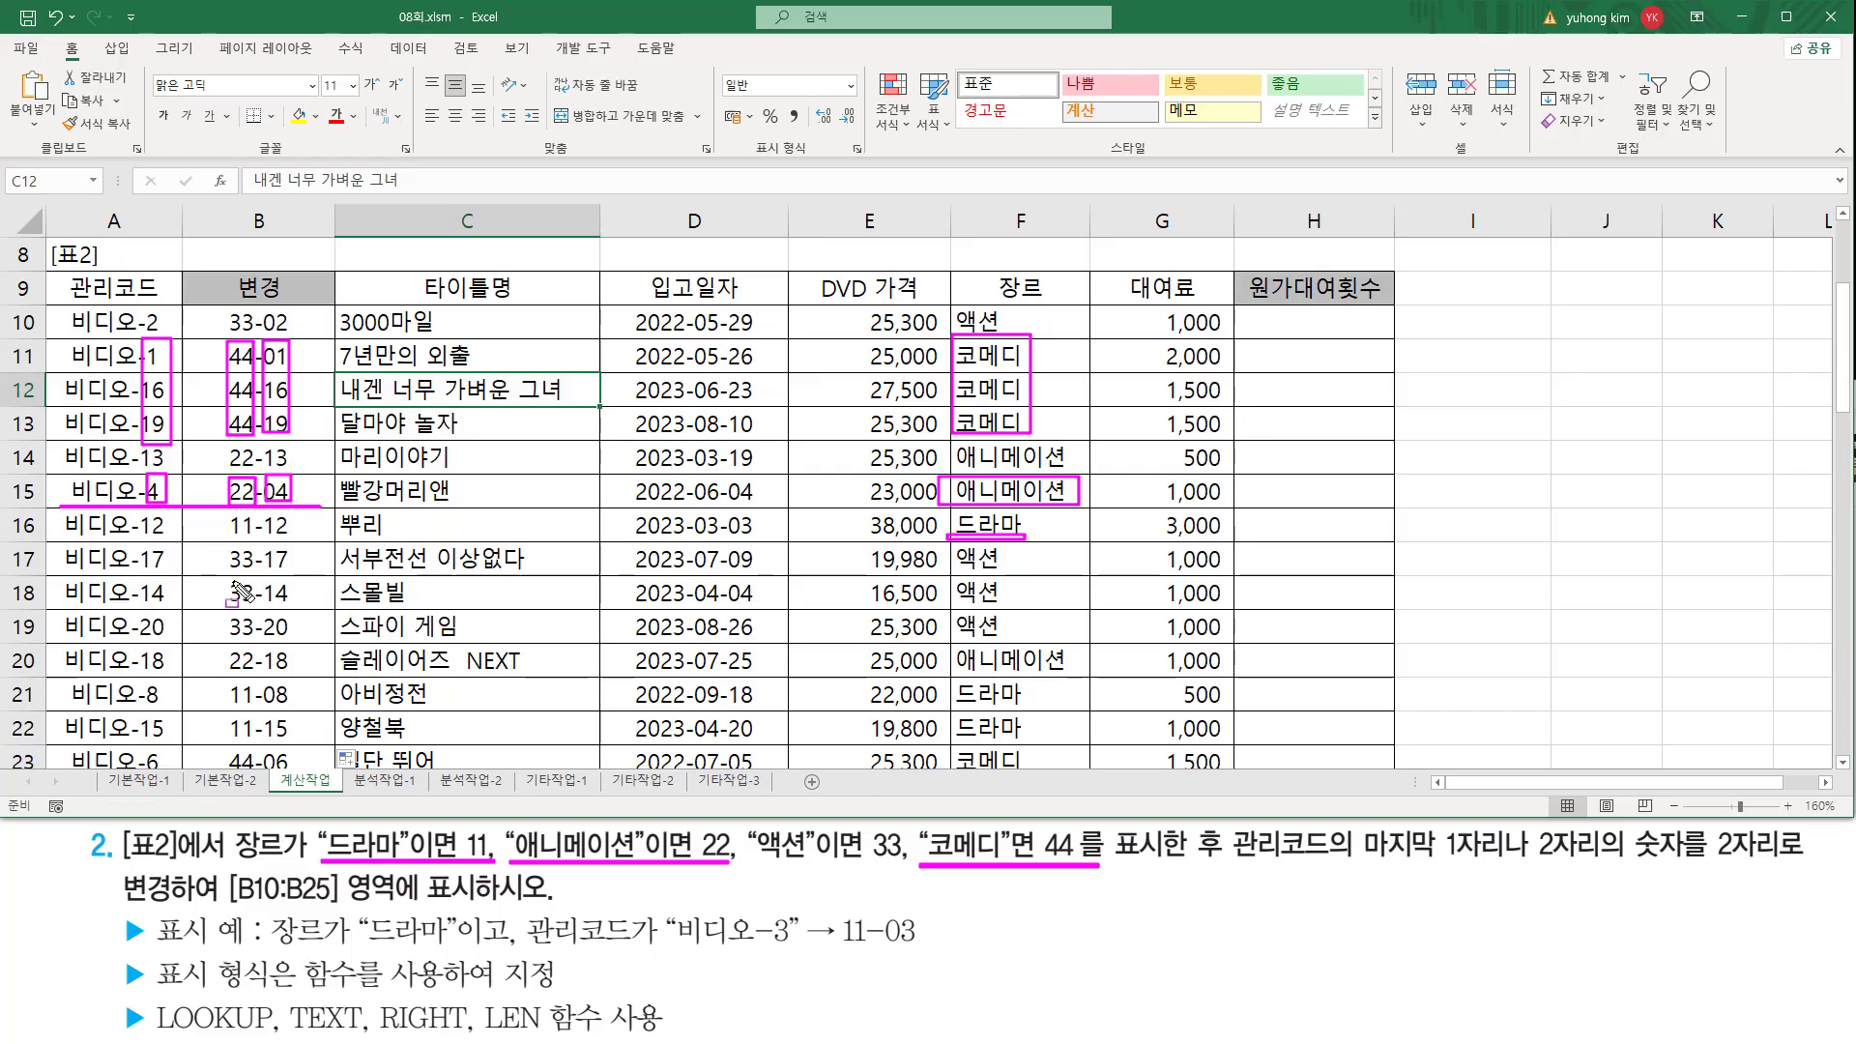
mouse_move(229, 515)
left_mouse_down()
mouse_move(228, 542)
mouse_move(253, 543)
mouse_move(255, 514)
mouse_move(255, 544)
left_mouse_up()
mouse_move(139, 511)
left_mouse_down()
mouse_move(179, 550)
mouse_move(289, 540)
left_mouse_up()
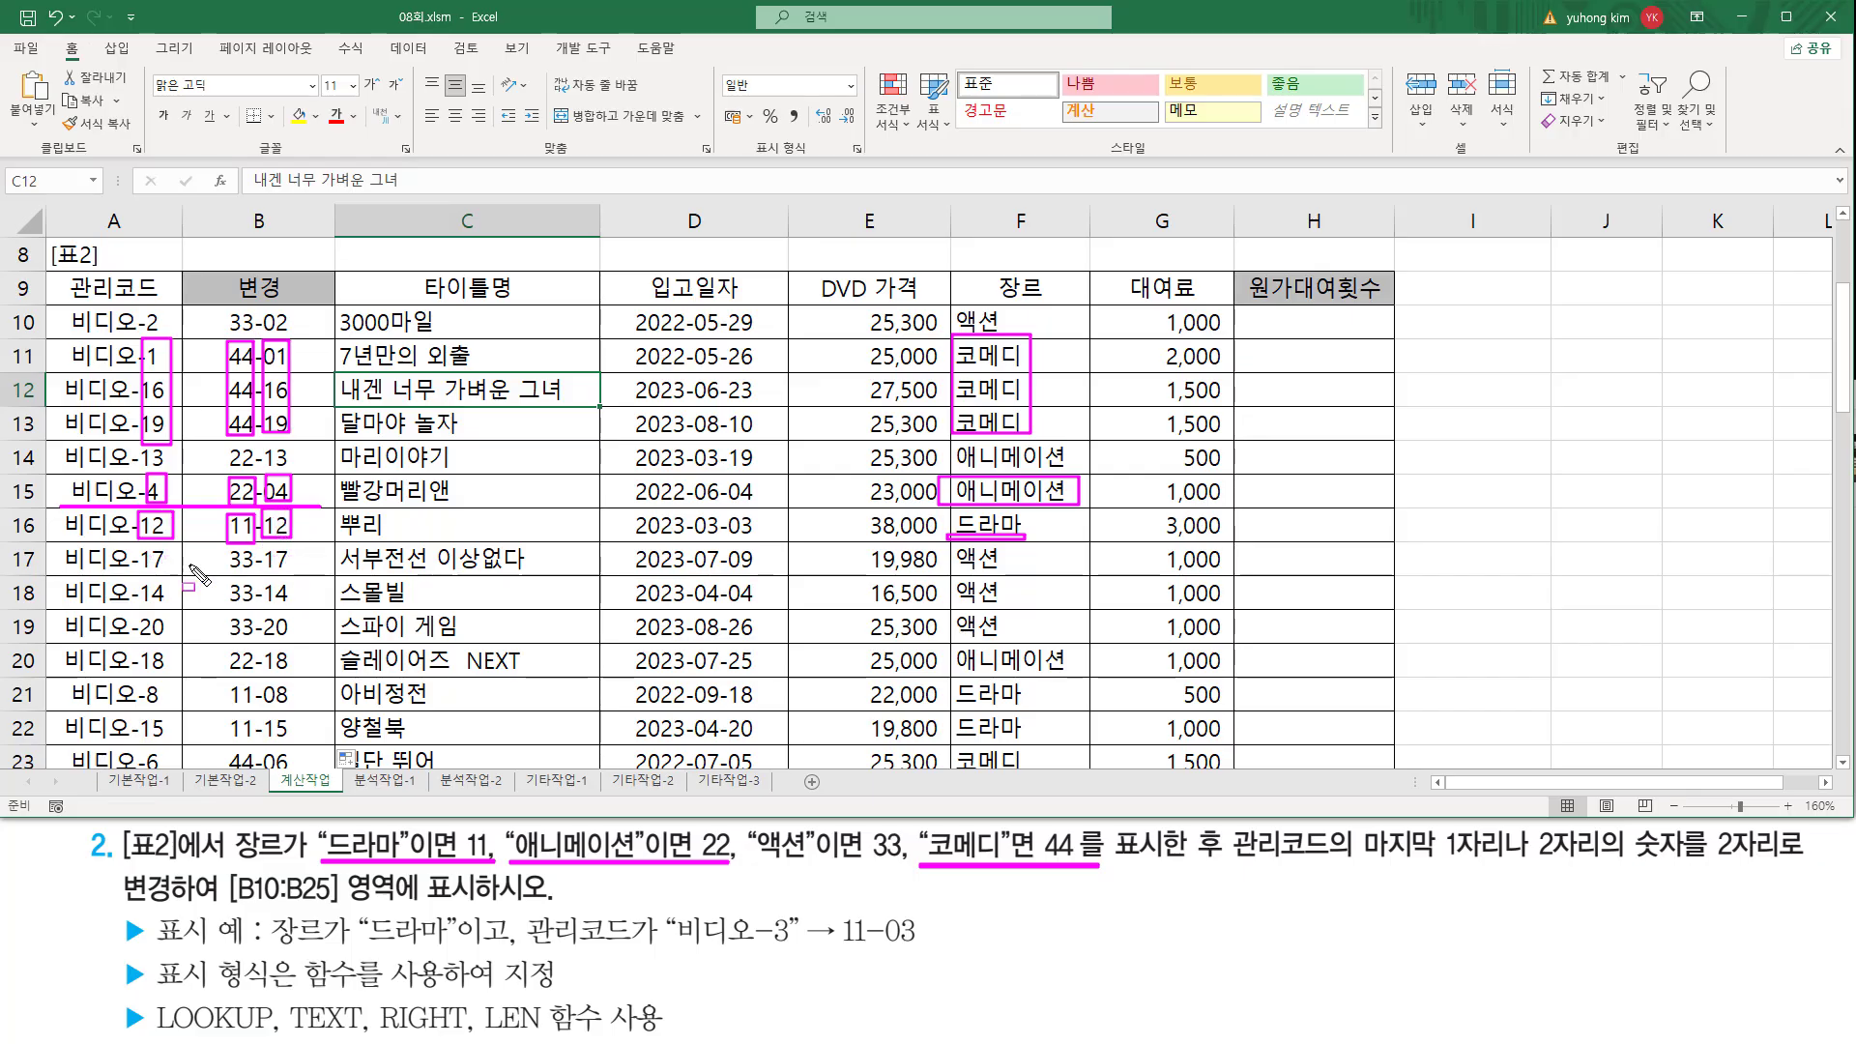
left_click_drag(944, 568, 1012, 570)
mouse_move(228, 565)
left_mouse_down()
mouse_move(254, 572)
mouse_move(224, 549)
left_mouse_up()
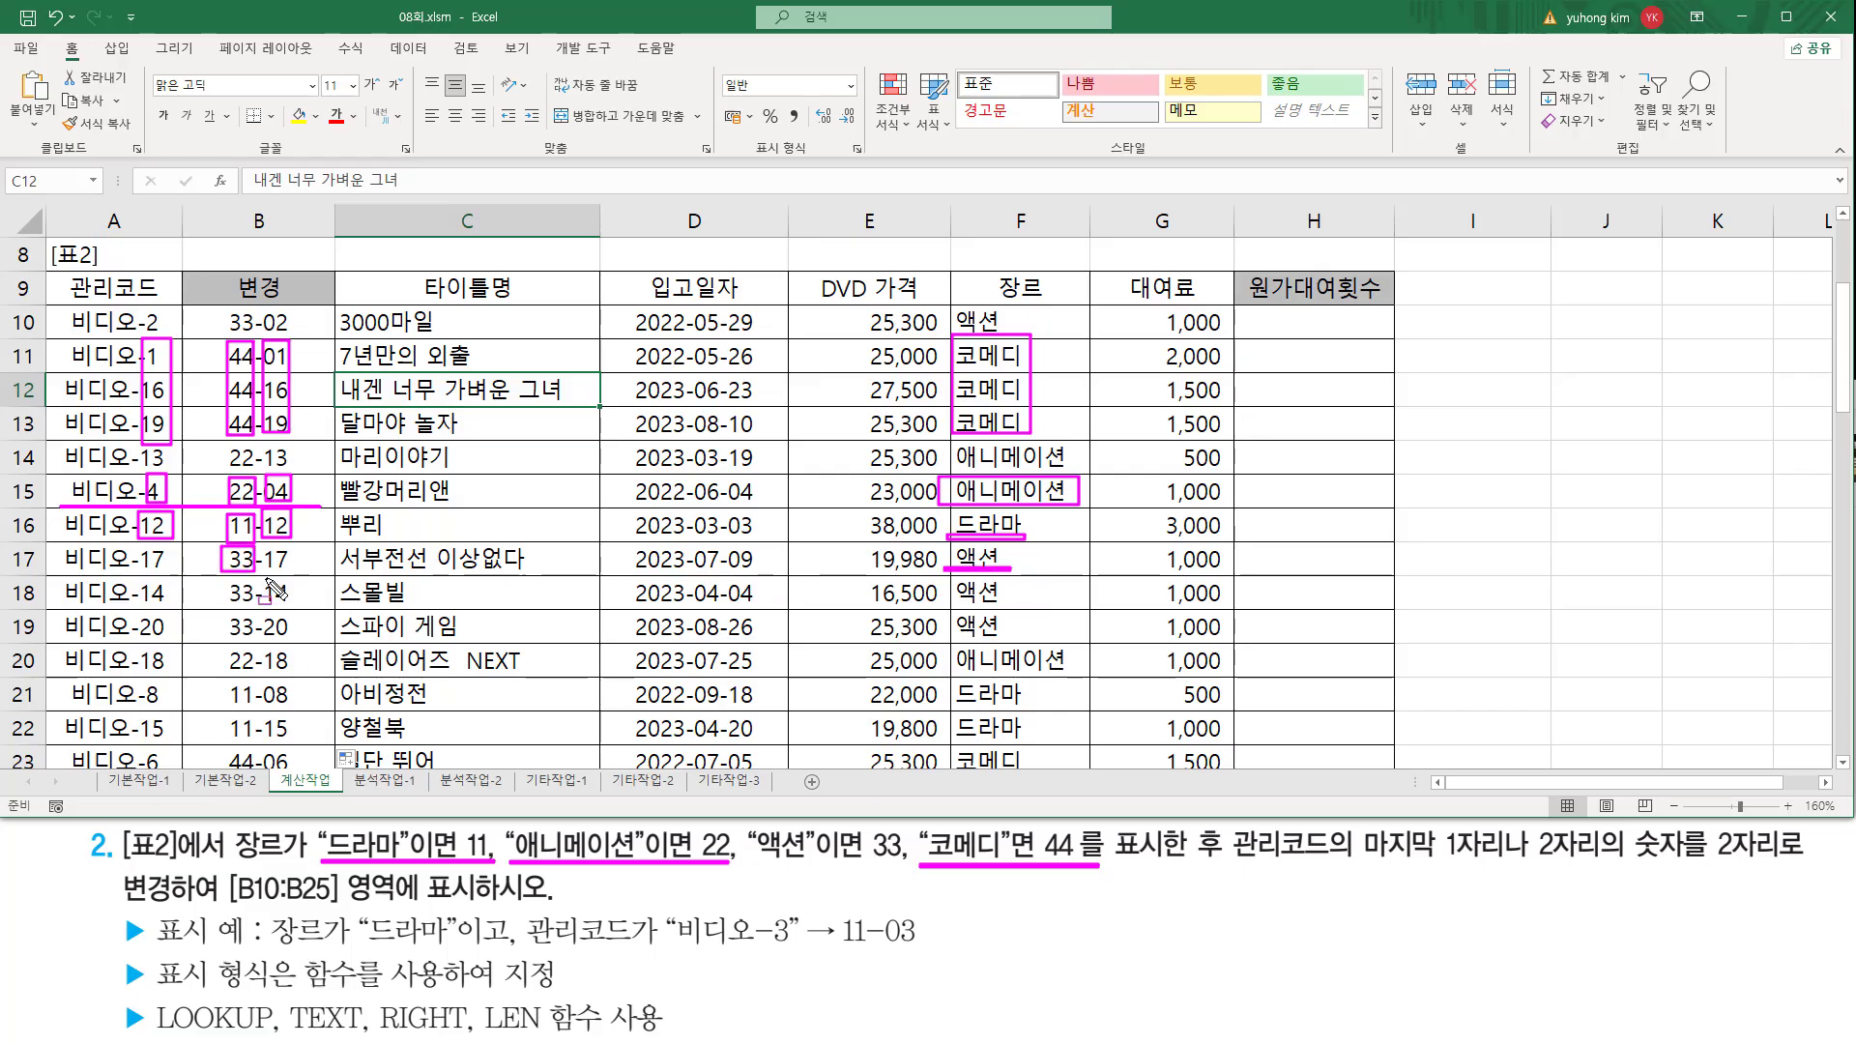
left_click_drag(745, 863, 900, 863)
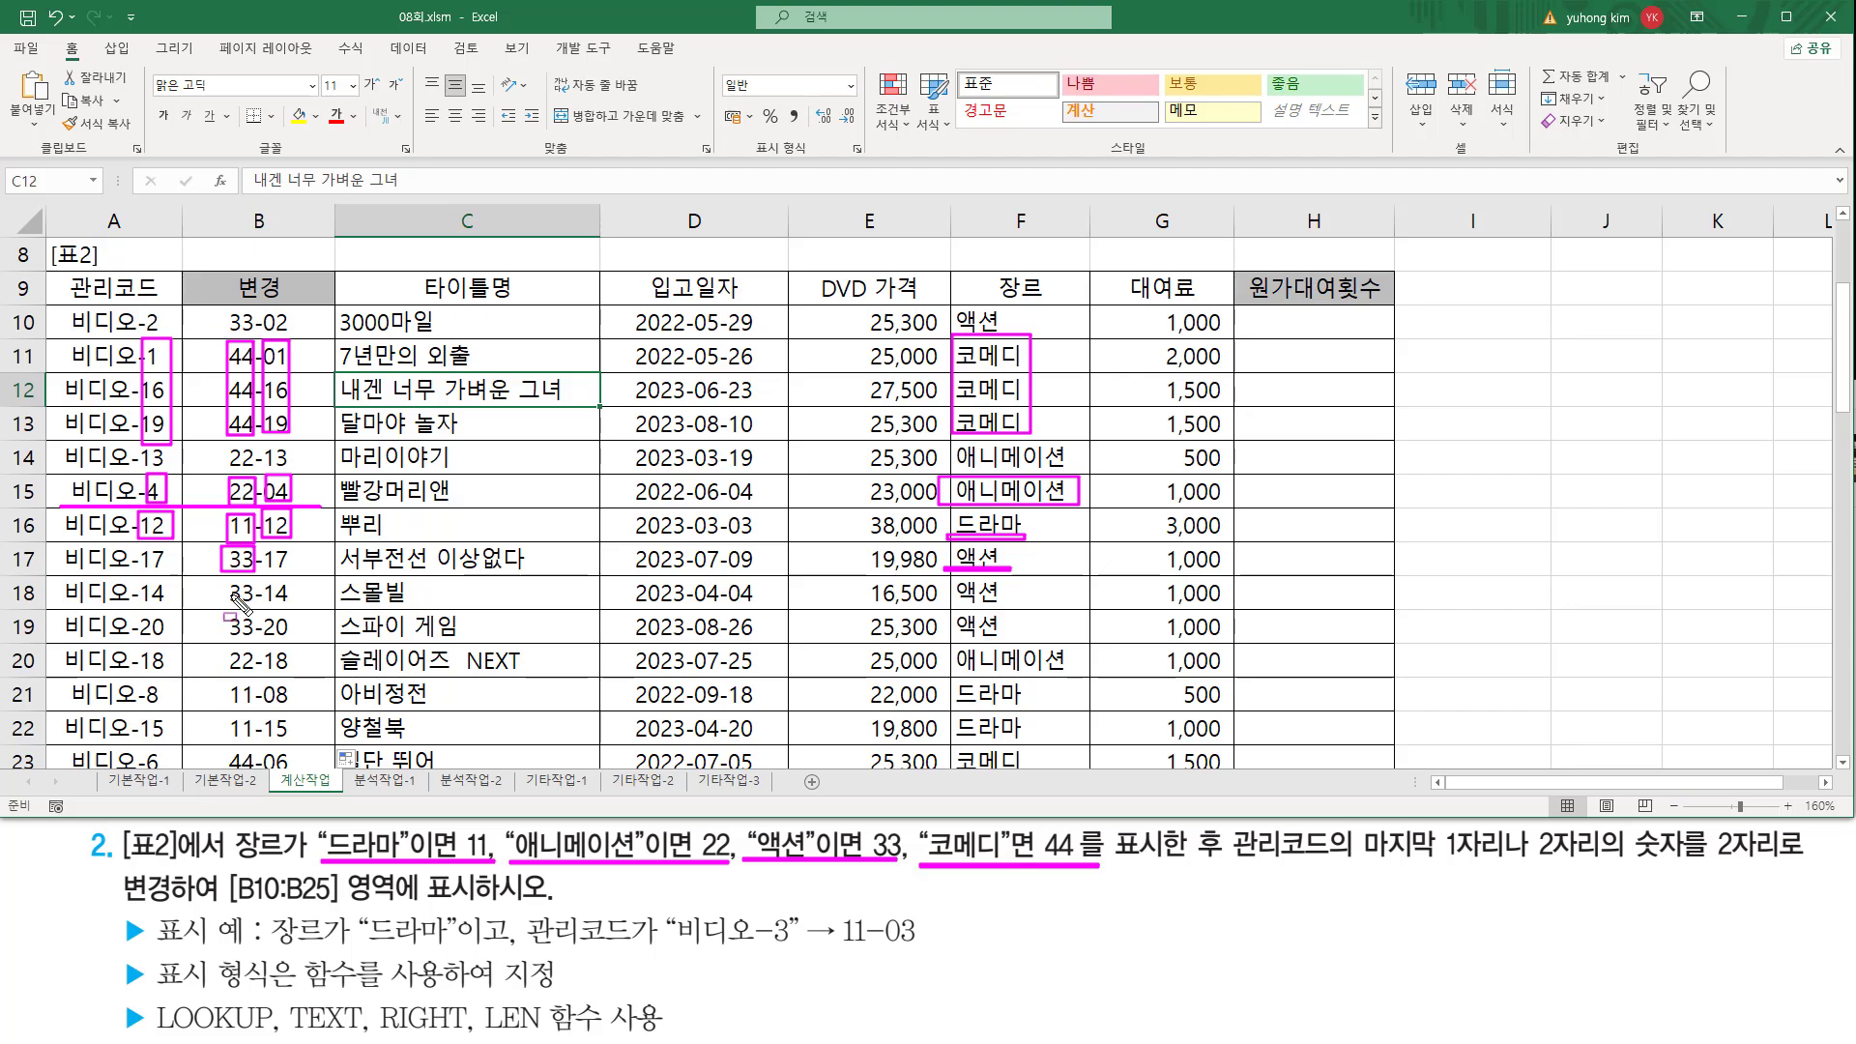
mouse_move(145, 555)
left_mouse_down()
mouse_move(166, 547)
mouse_move(143, 570)
left_mouse_up()
mouse_move(263, 570)
left_mouse_down()
mouse_move(275, 549)
mouse_move(277, 570)
left_mouse_up()
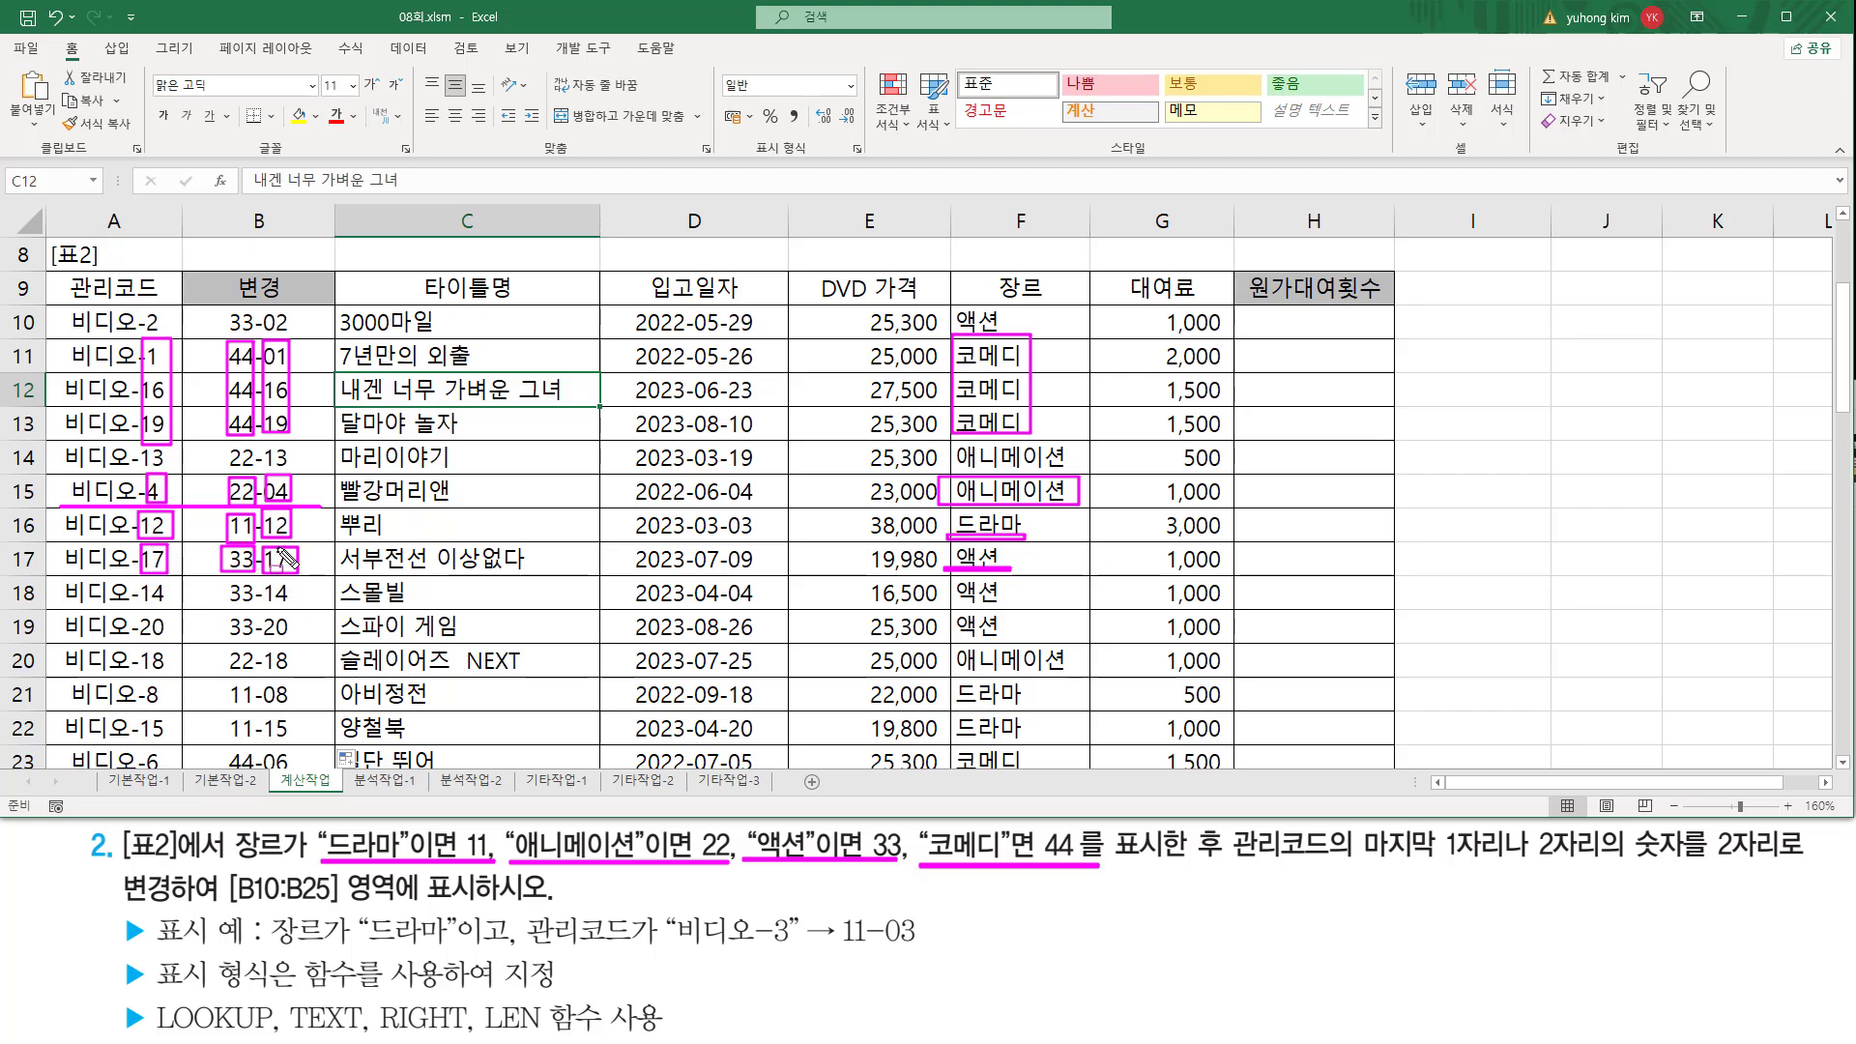
Step: Paste the complete B10 formula as plain text into E7, beneath the LOOKUP example
key("Escape")
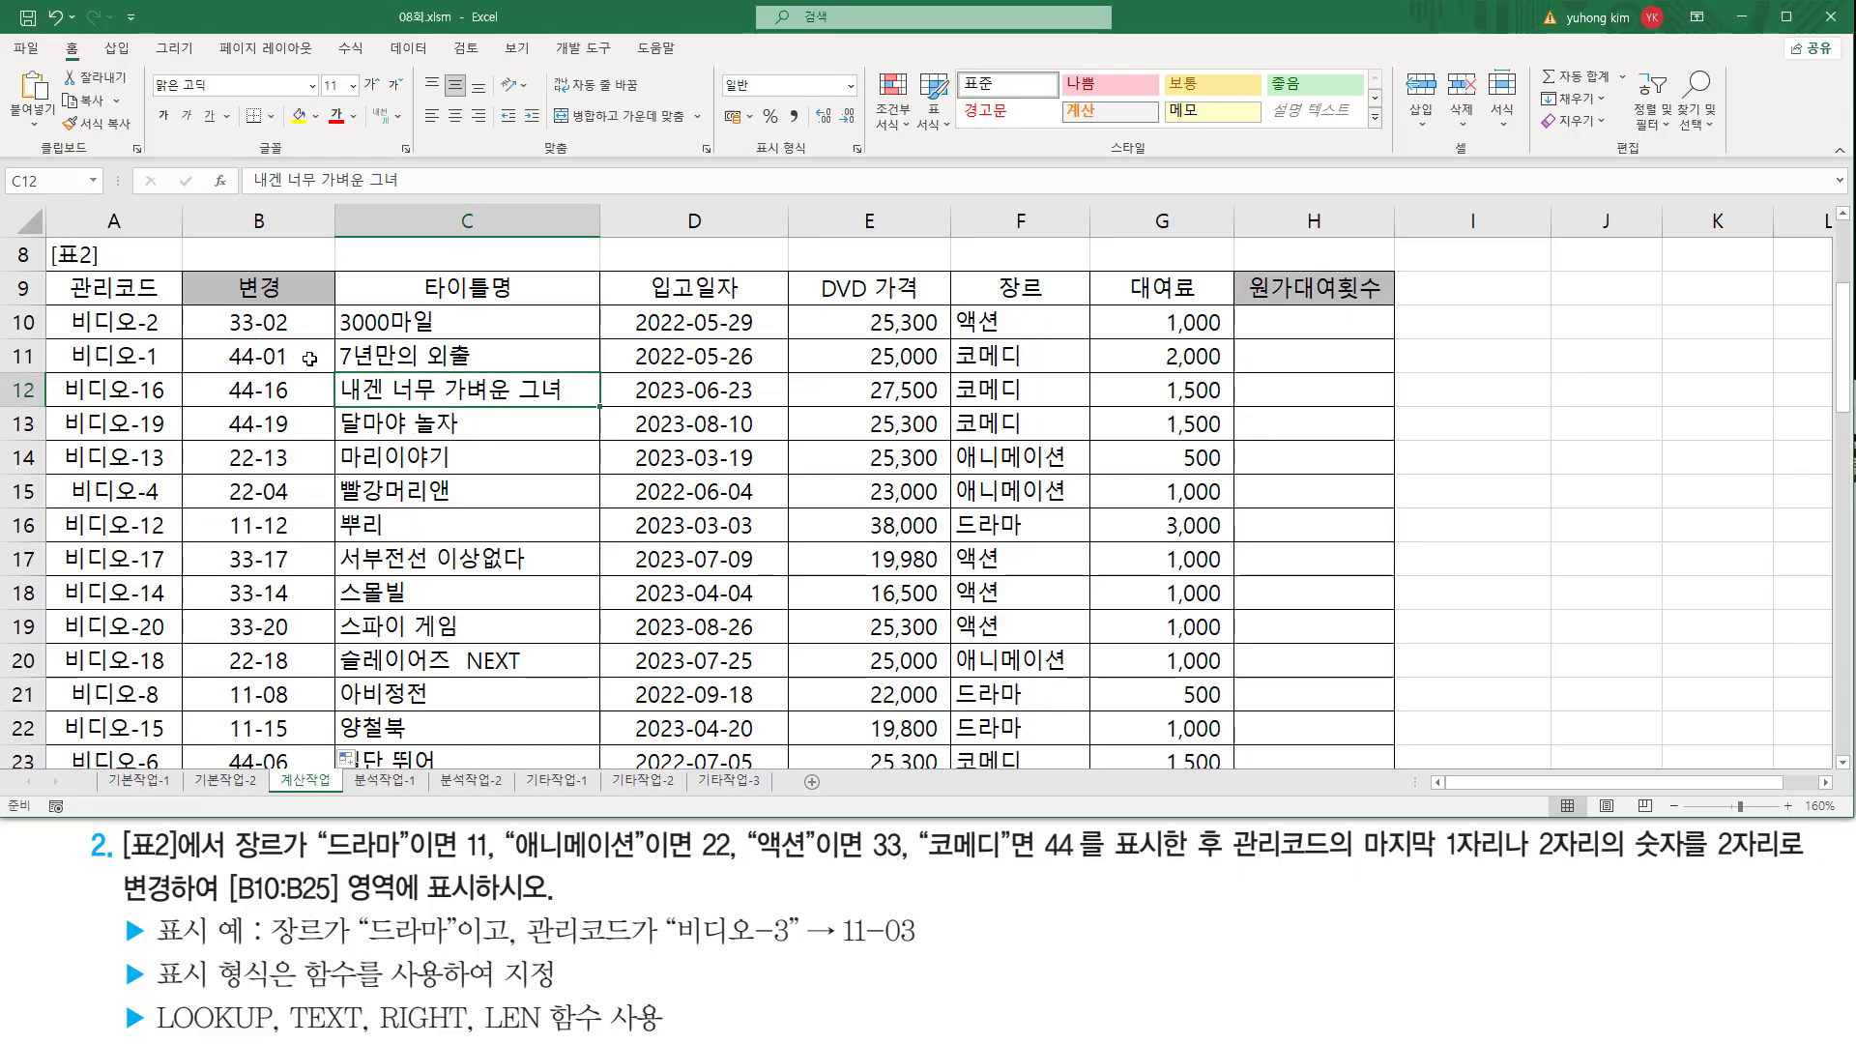
scroll(767, 469, "up", 3)
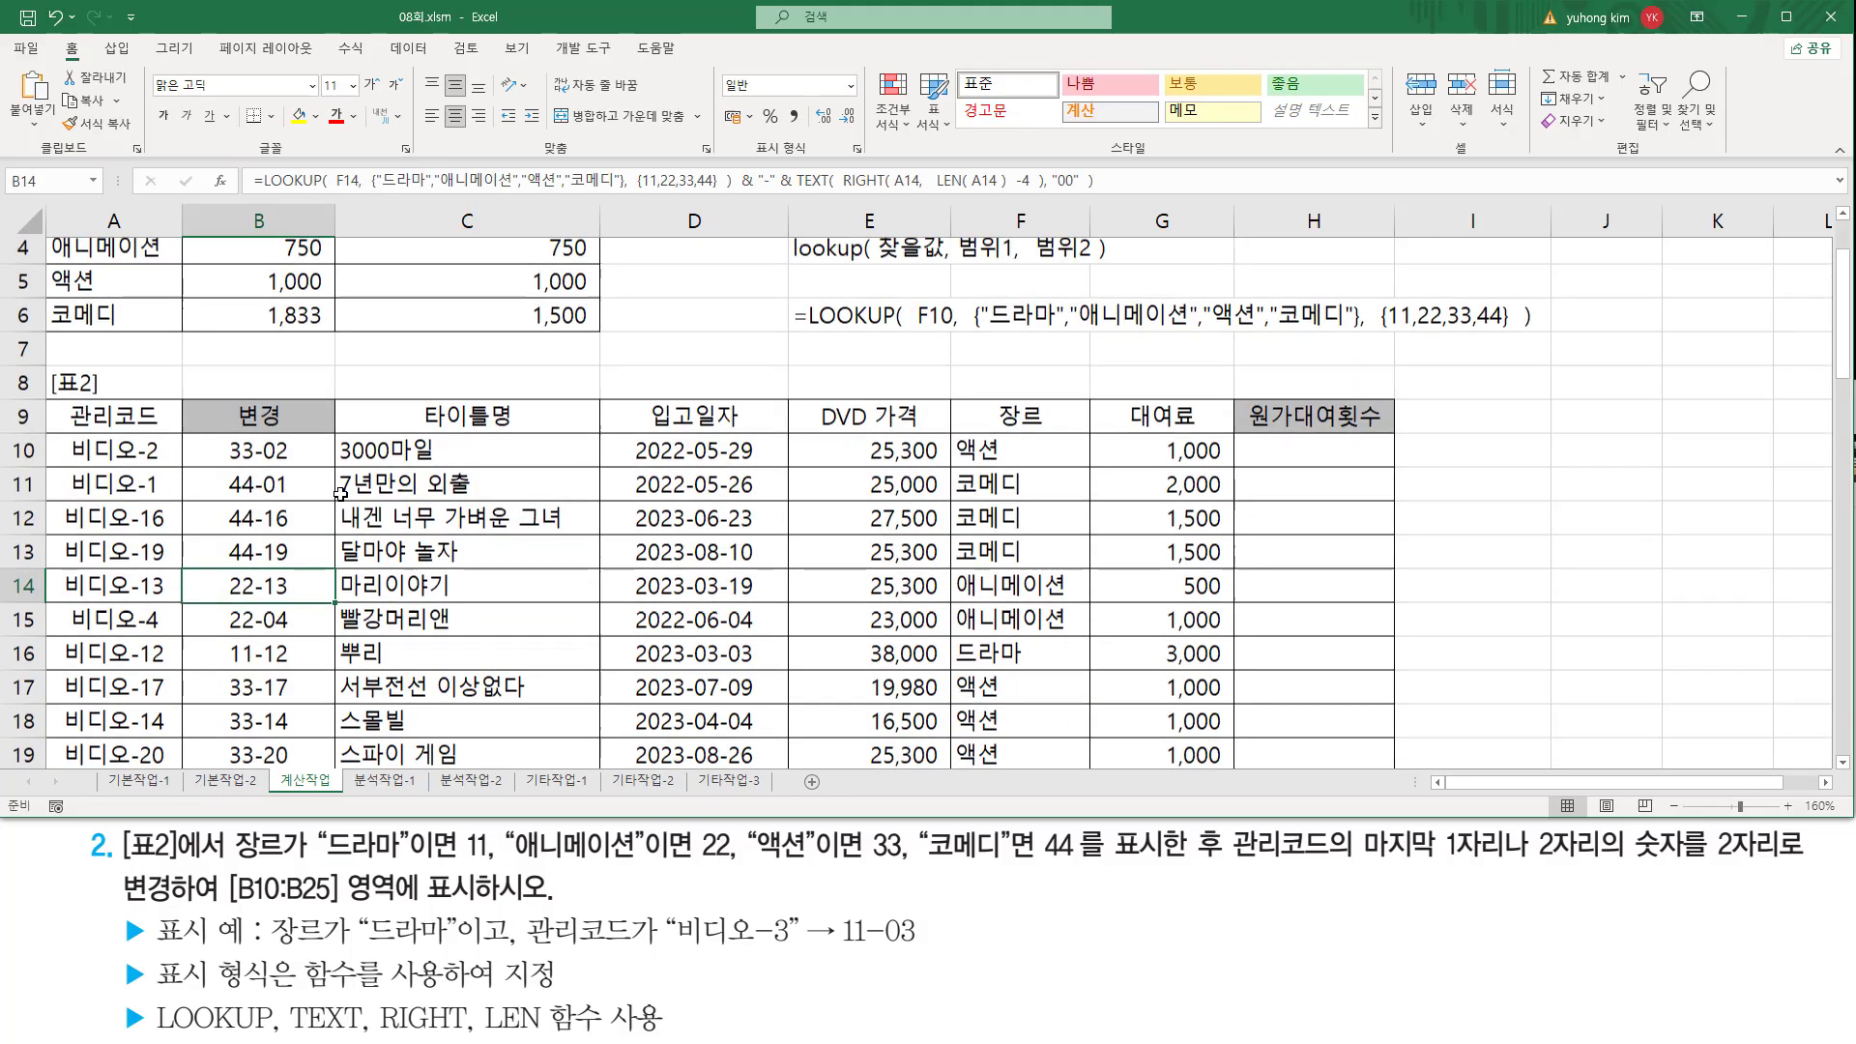
left_click(875, 462)
key("ctrl+v")
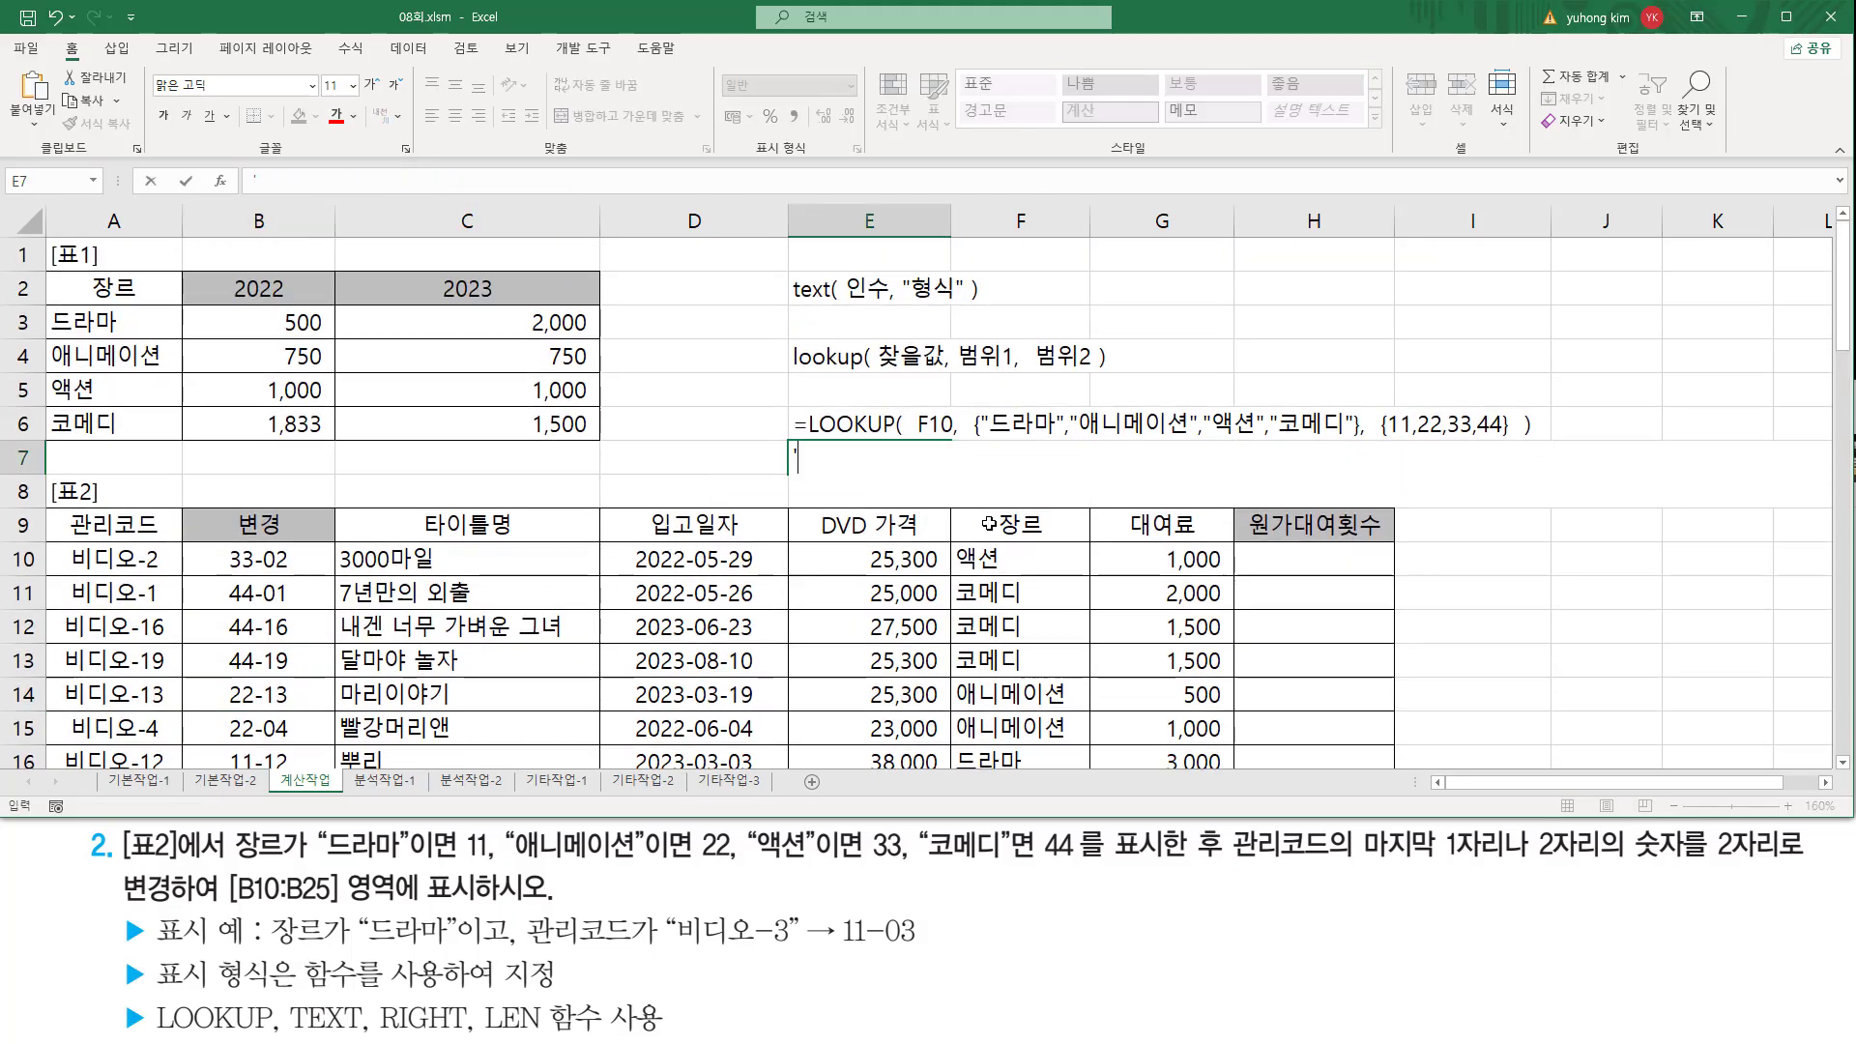
key("Return")
Step: Color the formula note in E7 red and move it to B7
left_click(864, 455)
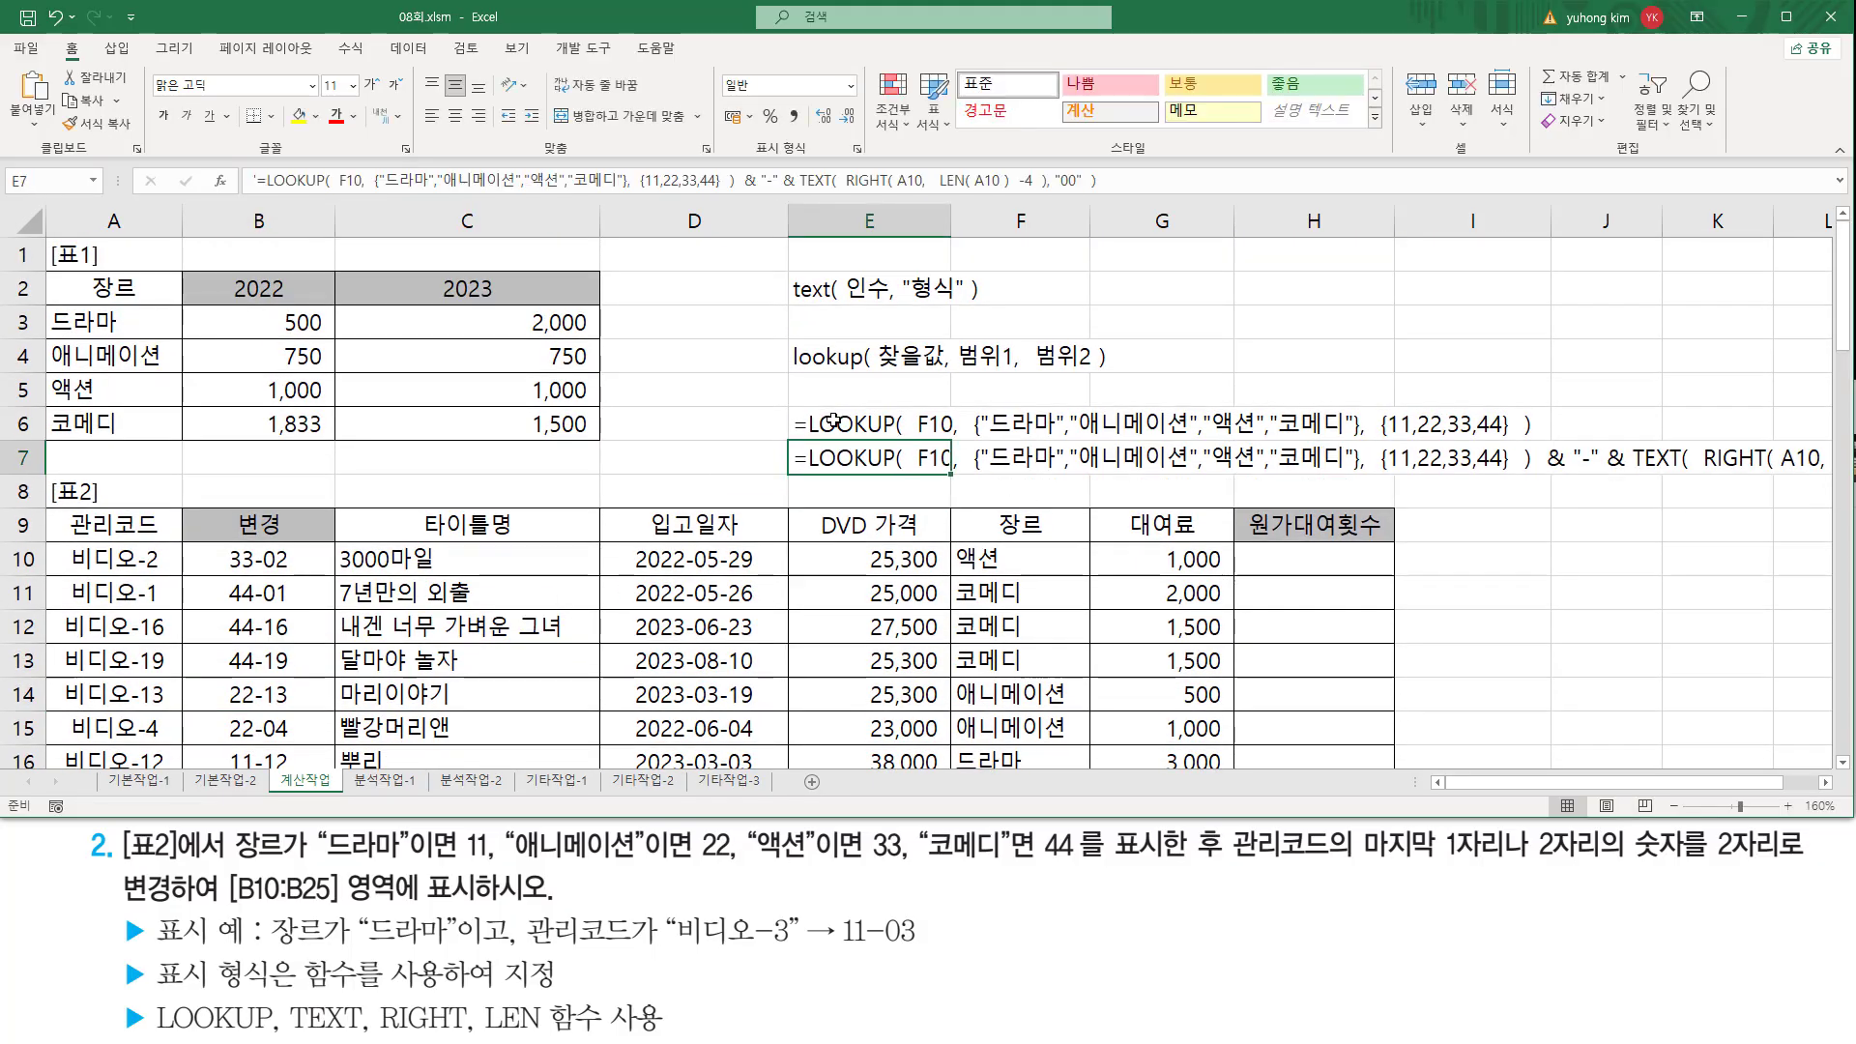
left_click(335, 115)
left_click_drag(818, 467, 290, 475)
left_click(785, 334)
left_click(1404, 352)
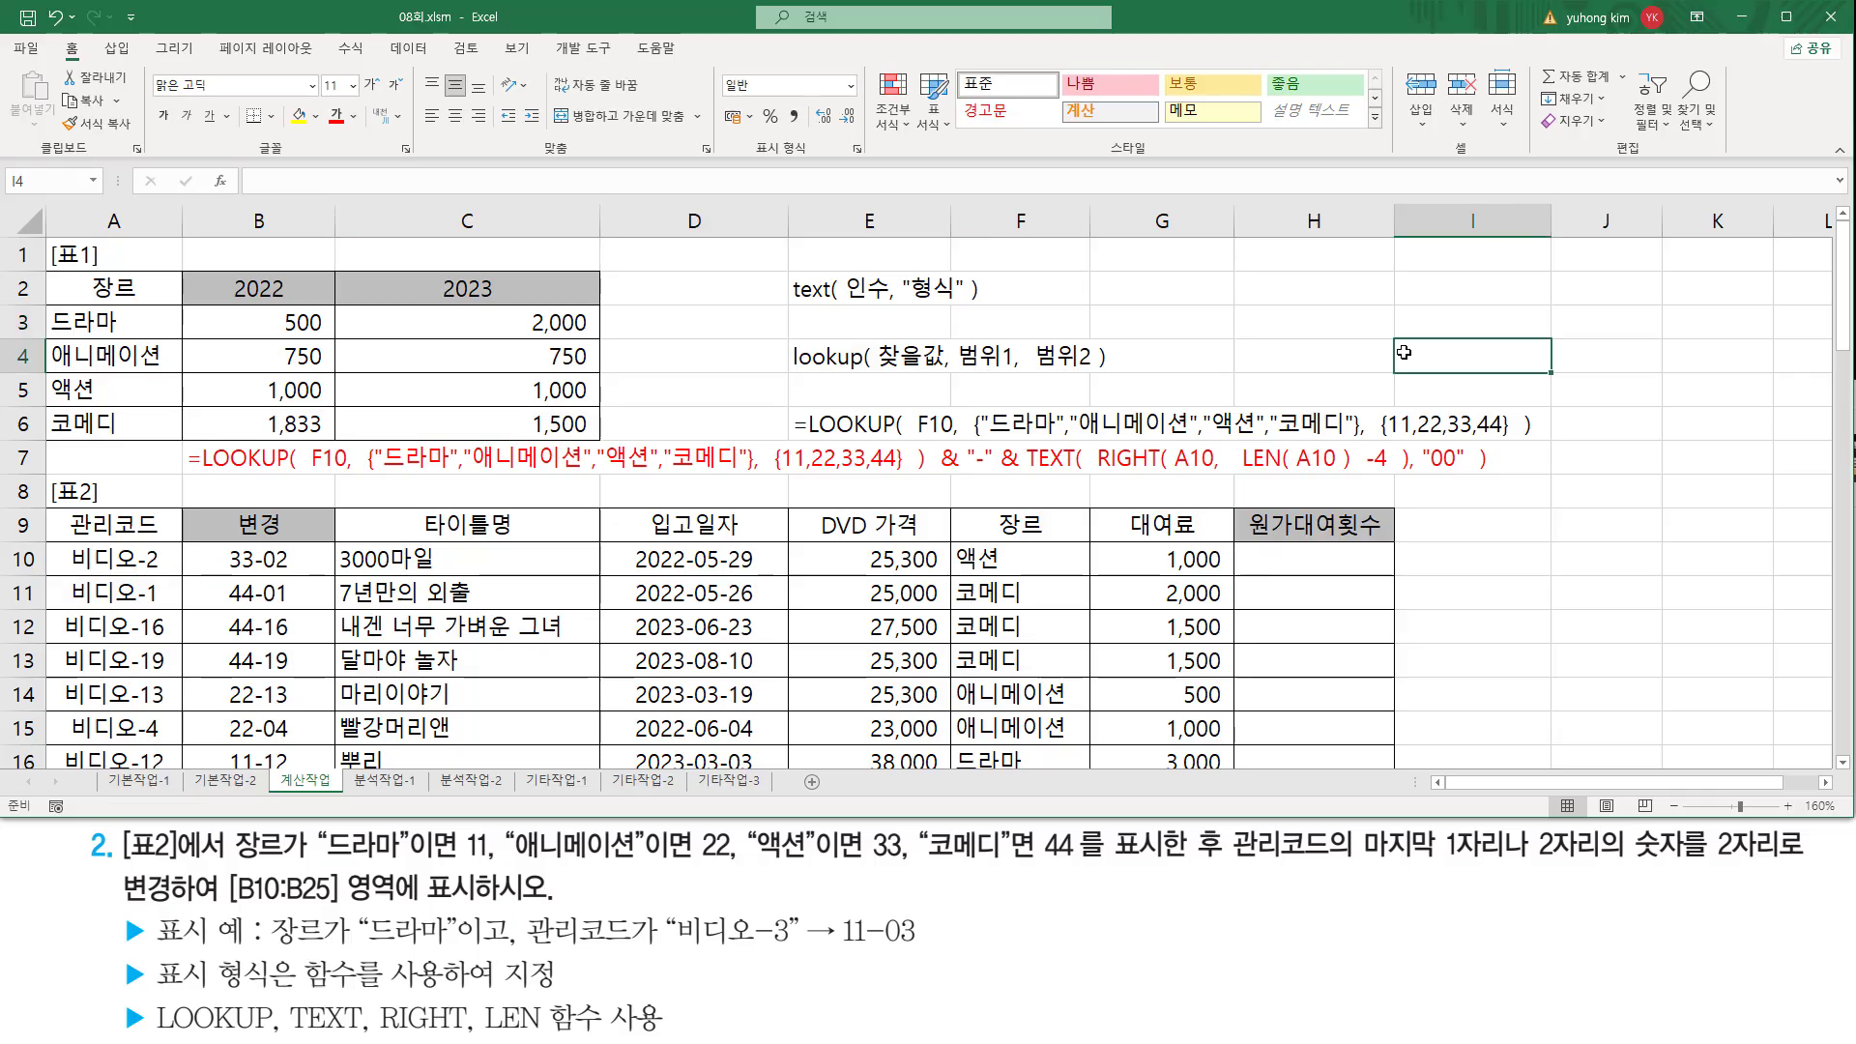
Step: Move the LOOKUP example note from E6 up to E5, directly below the lookup syntax note
left_click(892, 420)
left_click_drag(876, 410, 876, 379)
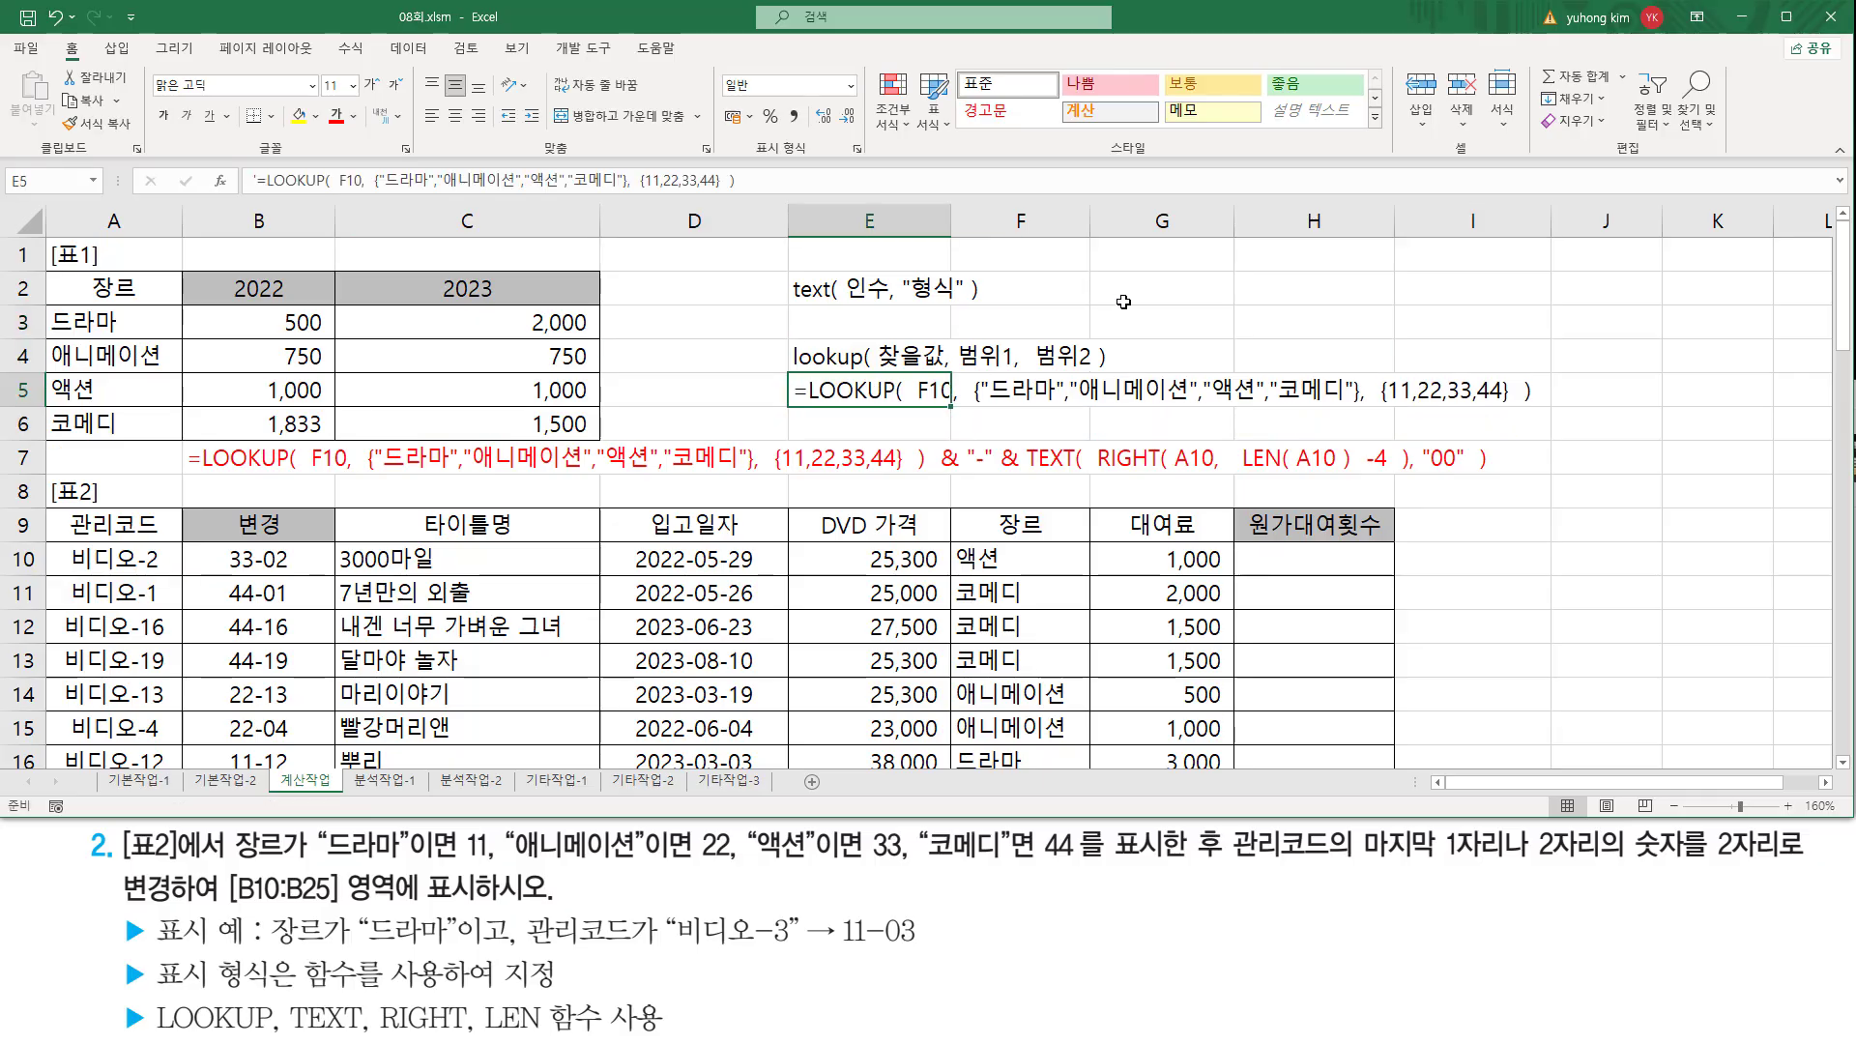
left_click(1160, 288)
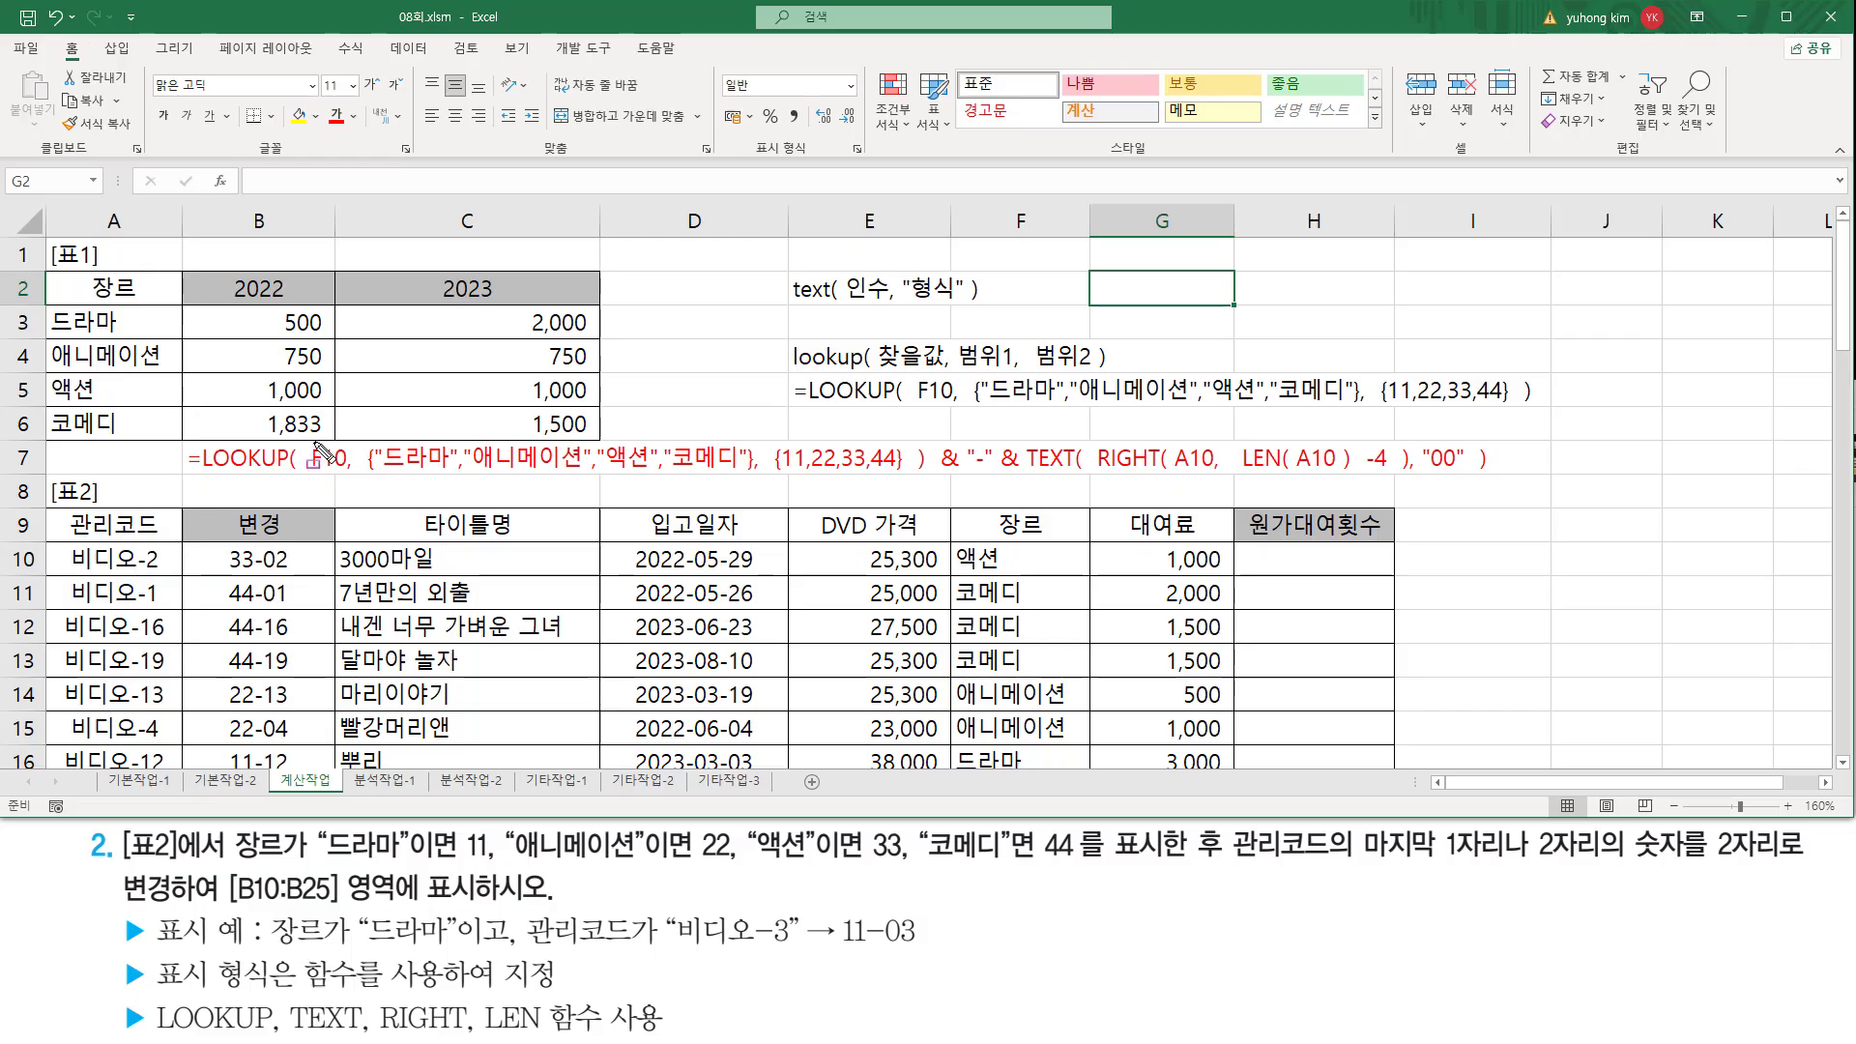
Step: Review the red formula's LOOKUP arguments, the LEN( A10 ) -4 count inside RIGHT, and the TEXT format "00"
mouse_move(306, 439)
left_mouse_down()
mouse_move(349, 476)
mouse_move(915, 474)
left_mouse_up()
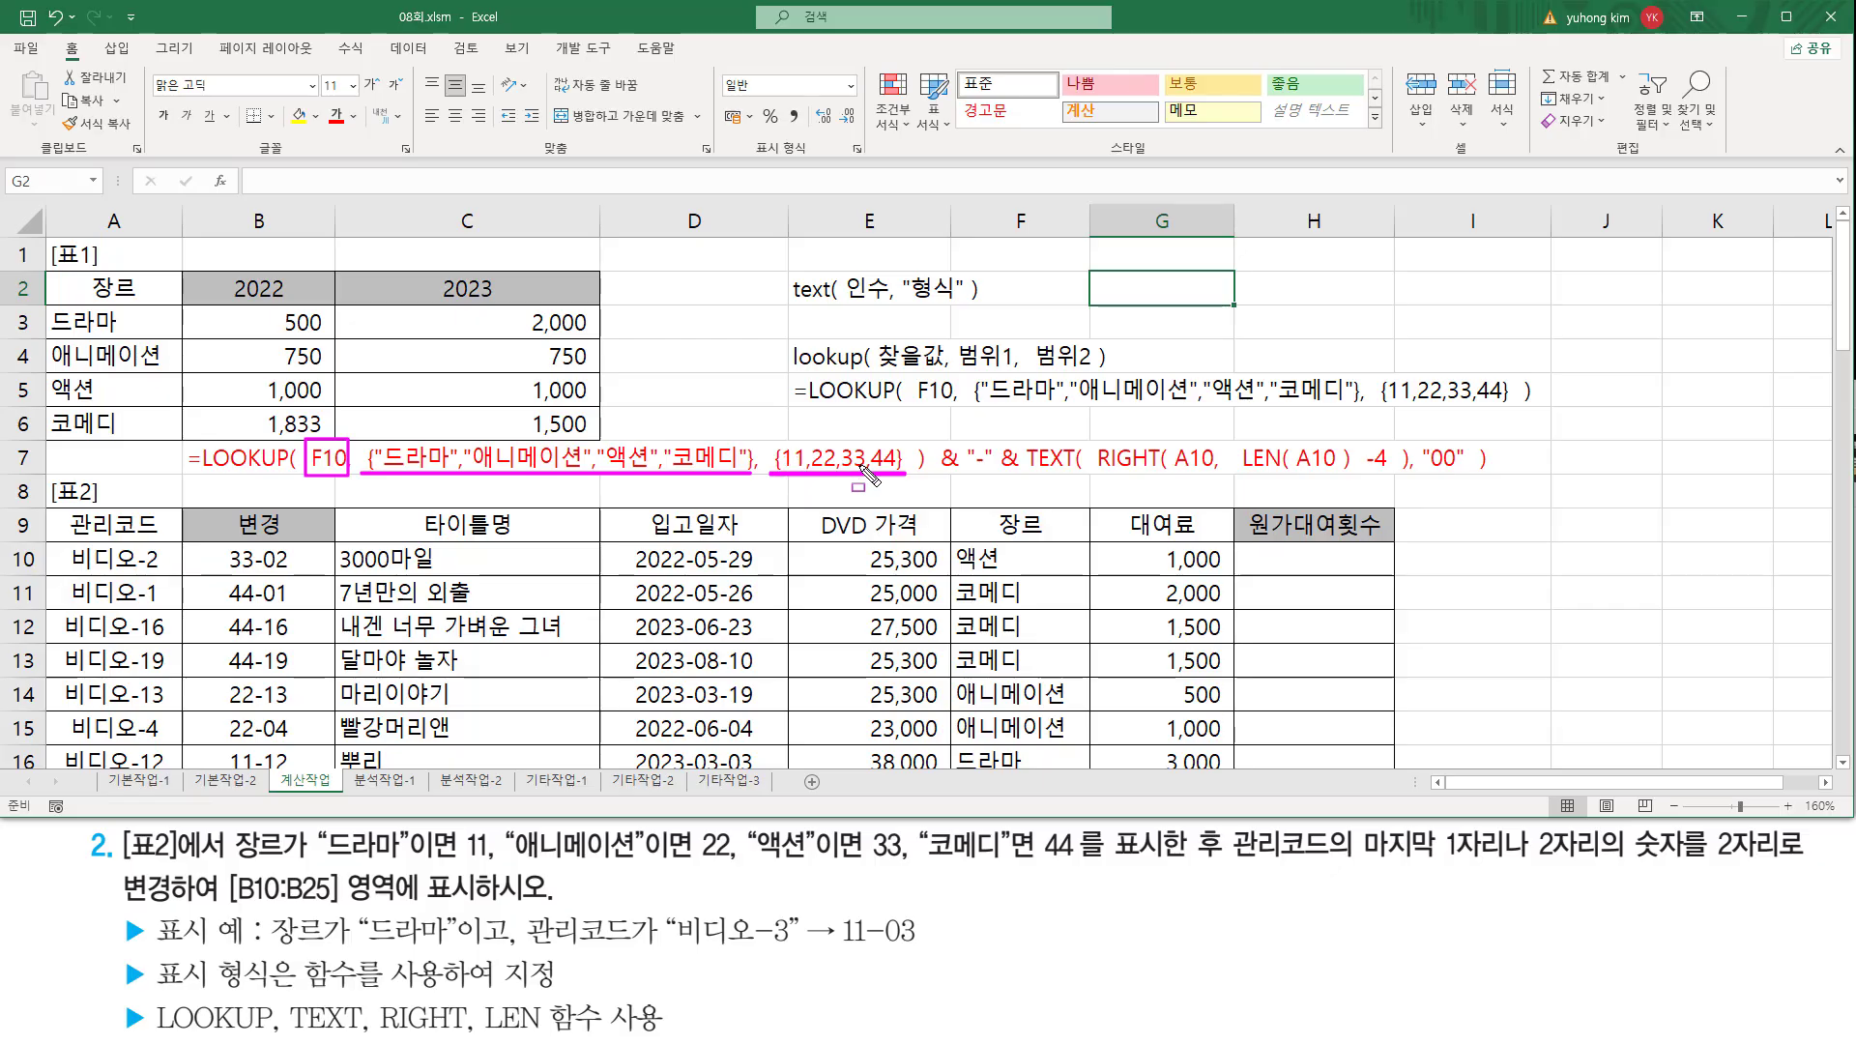
left_click_drag(893, 472, 906, 473)
left_click_drag(1242, 473, 1348, 473)
left_click_drag(1362, 439, 1393, 473)
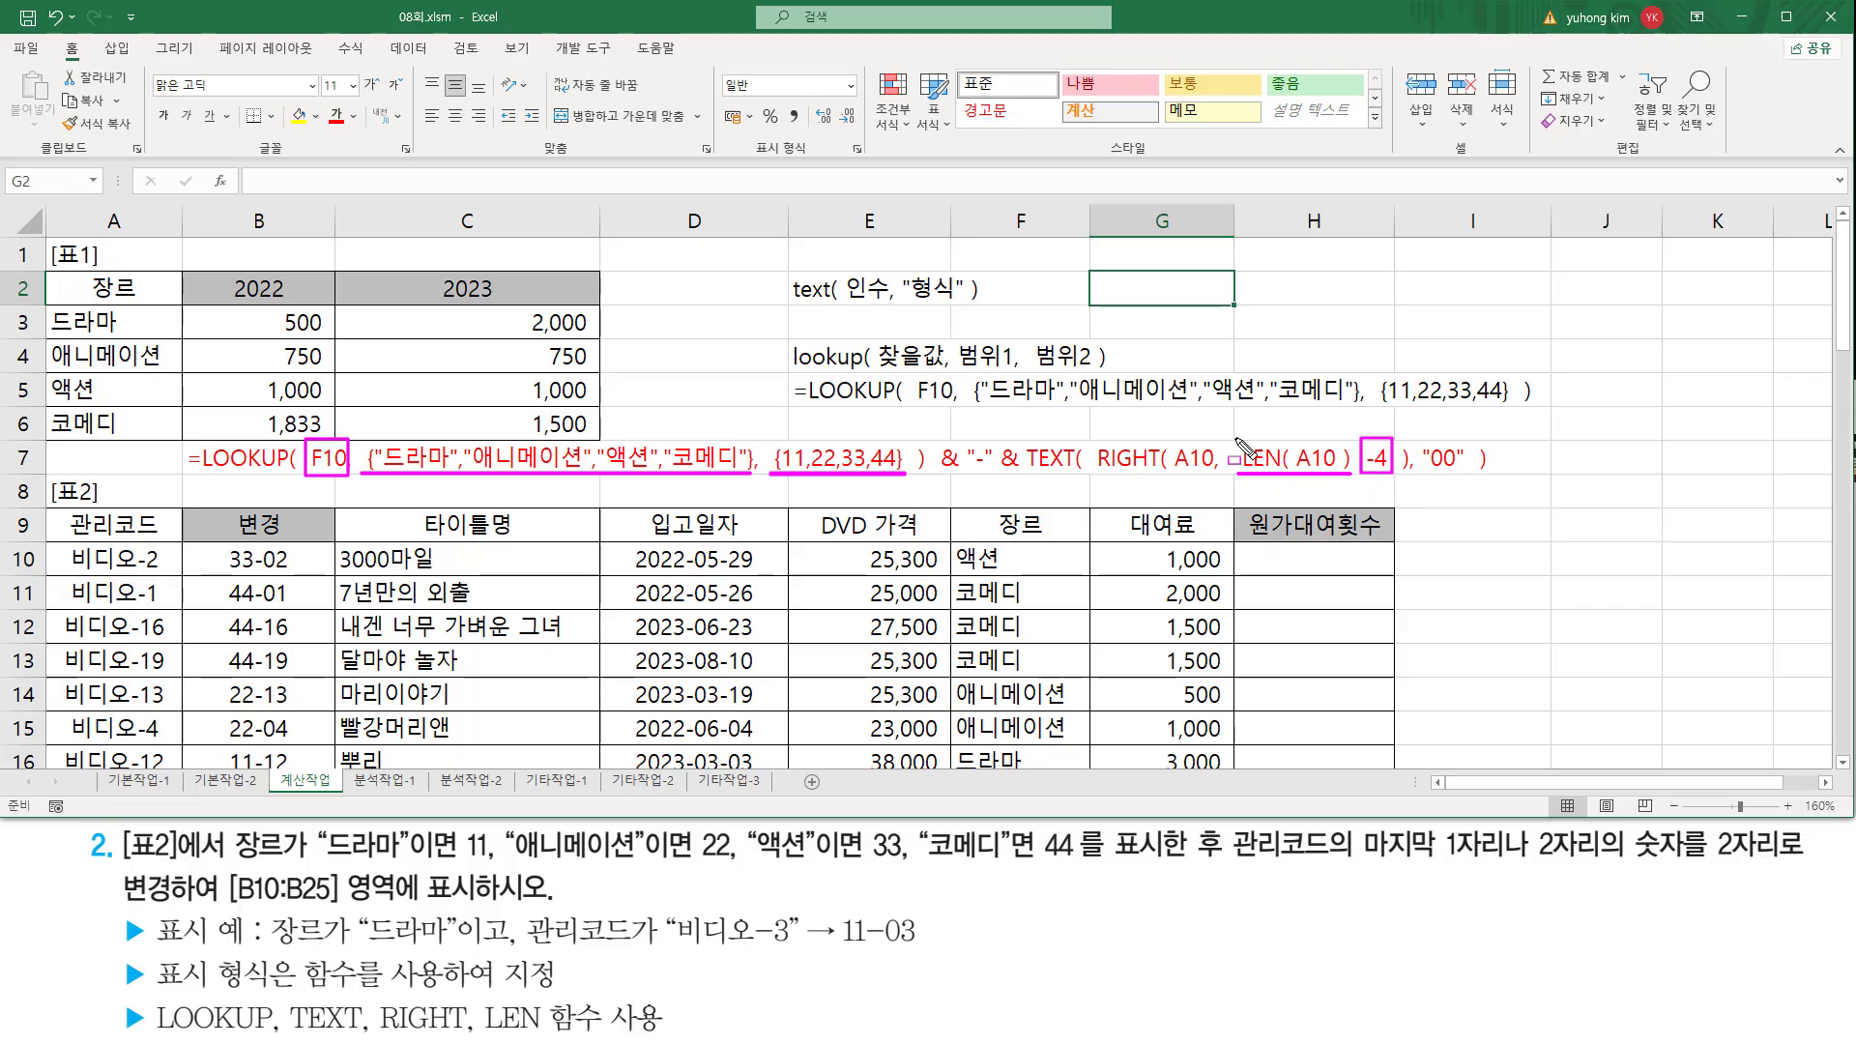
left_click_drag(1244, 455, 1396, 482)
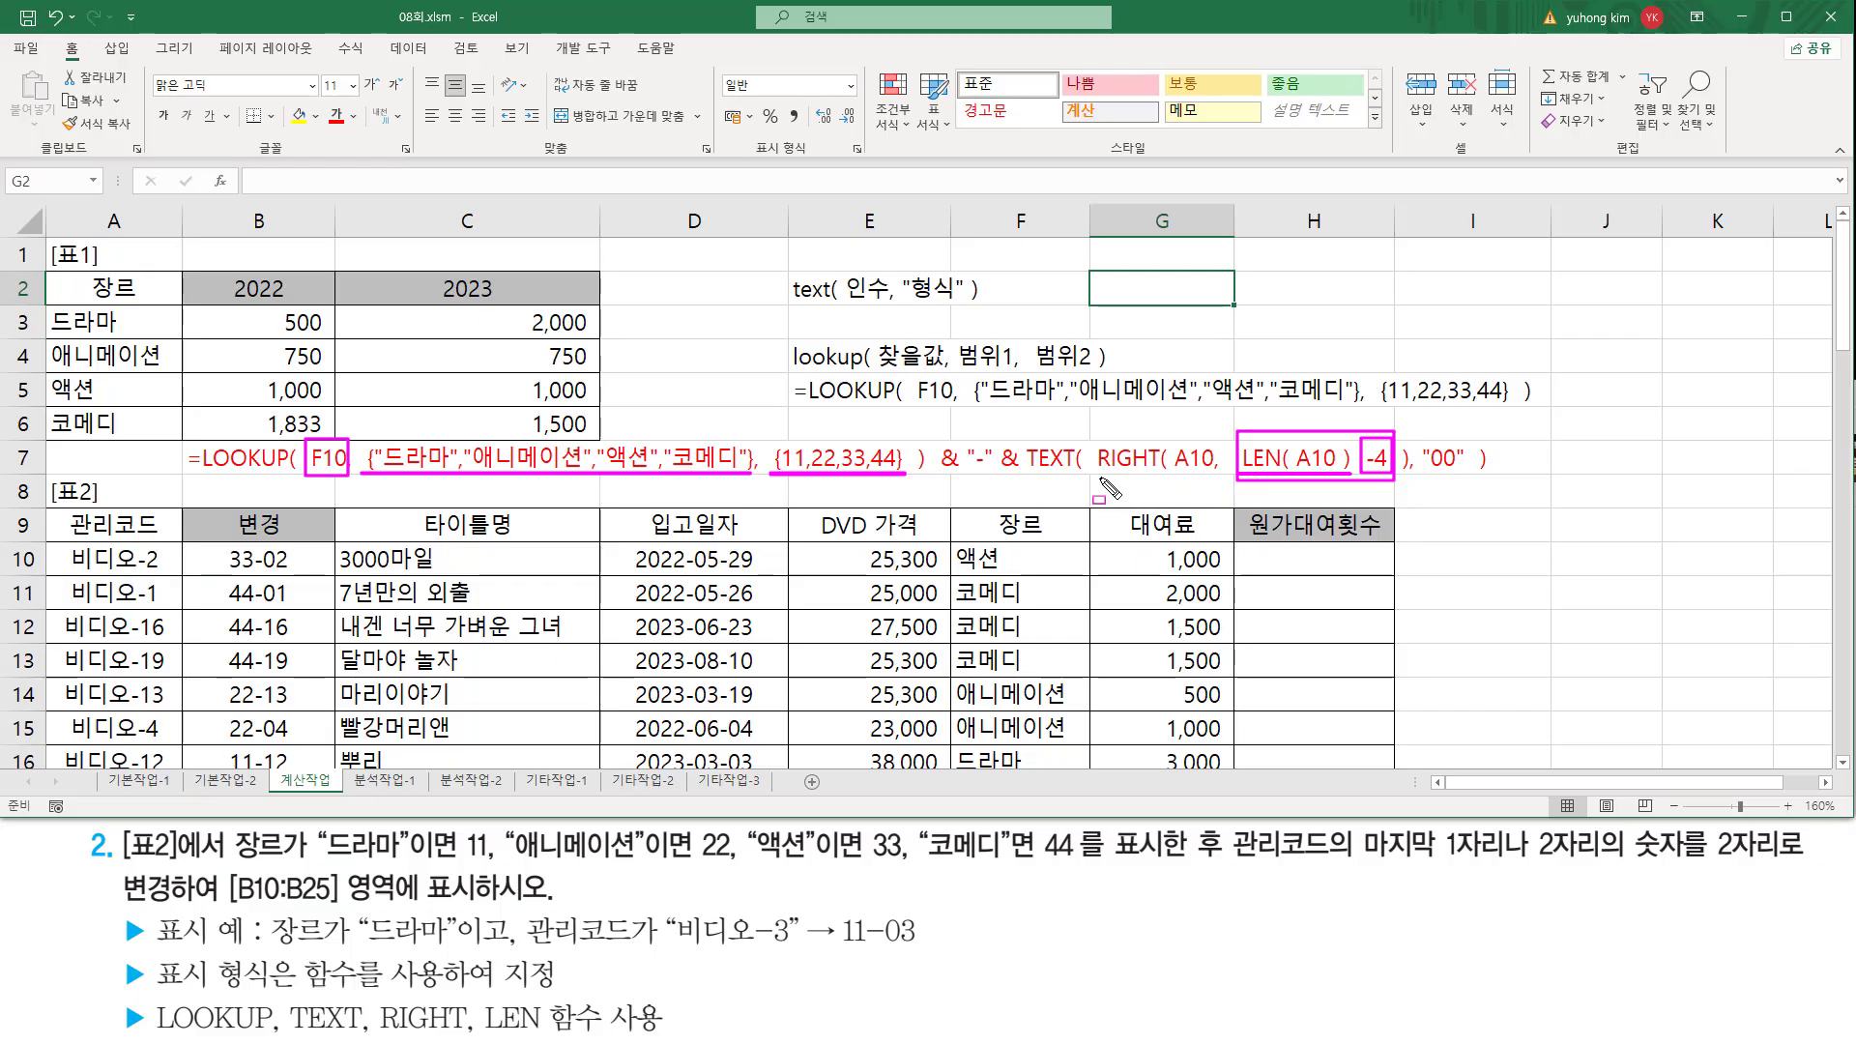
mouse_move(1101, 479)
left_mouse_down()
mouse_move(1416, 483)
mouse_move(1400, 437)
mouse_move(1416, 437)
left_mouse_up()
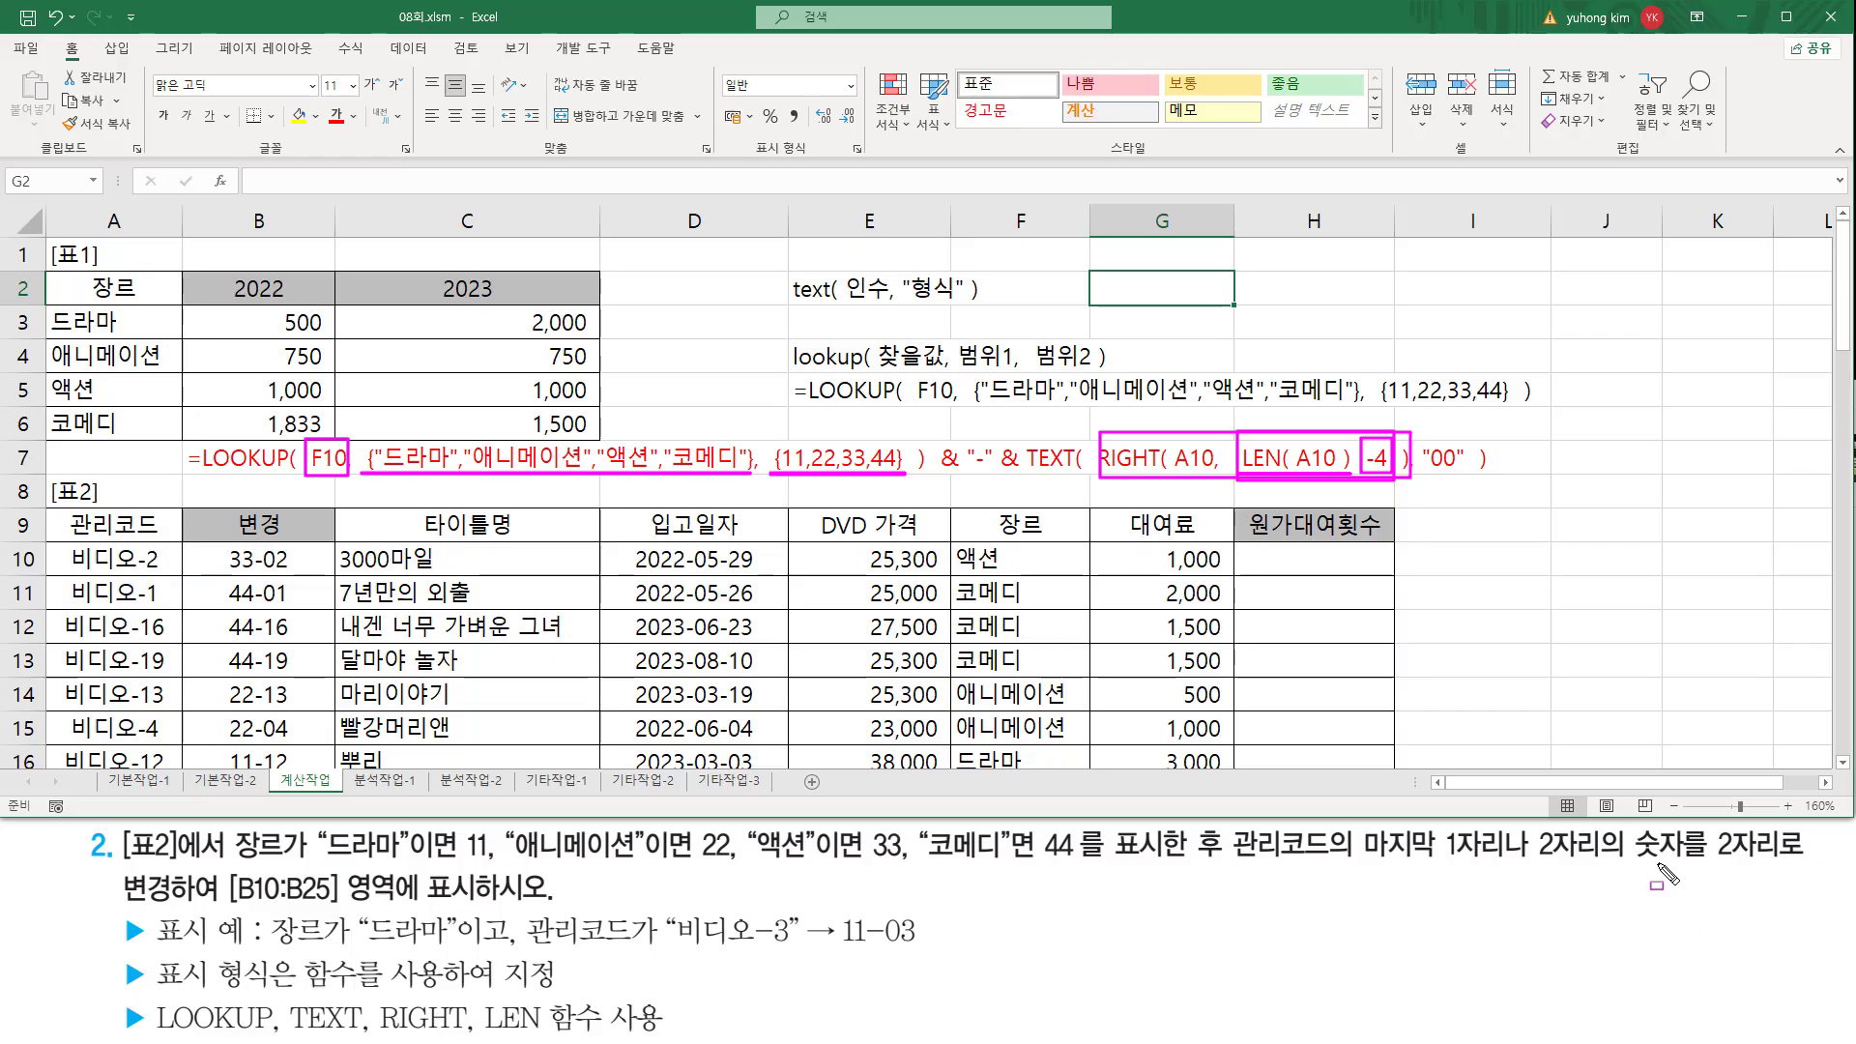
left_click_drag(1021, 475, 1085, 475)
left_click_drag(1421, 475, 1464, 475)
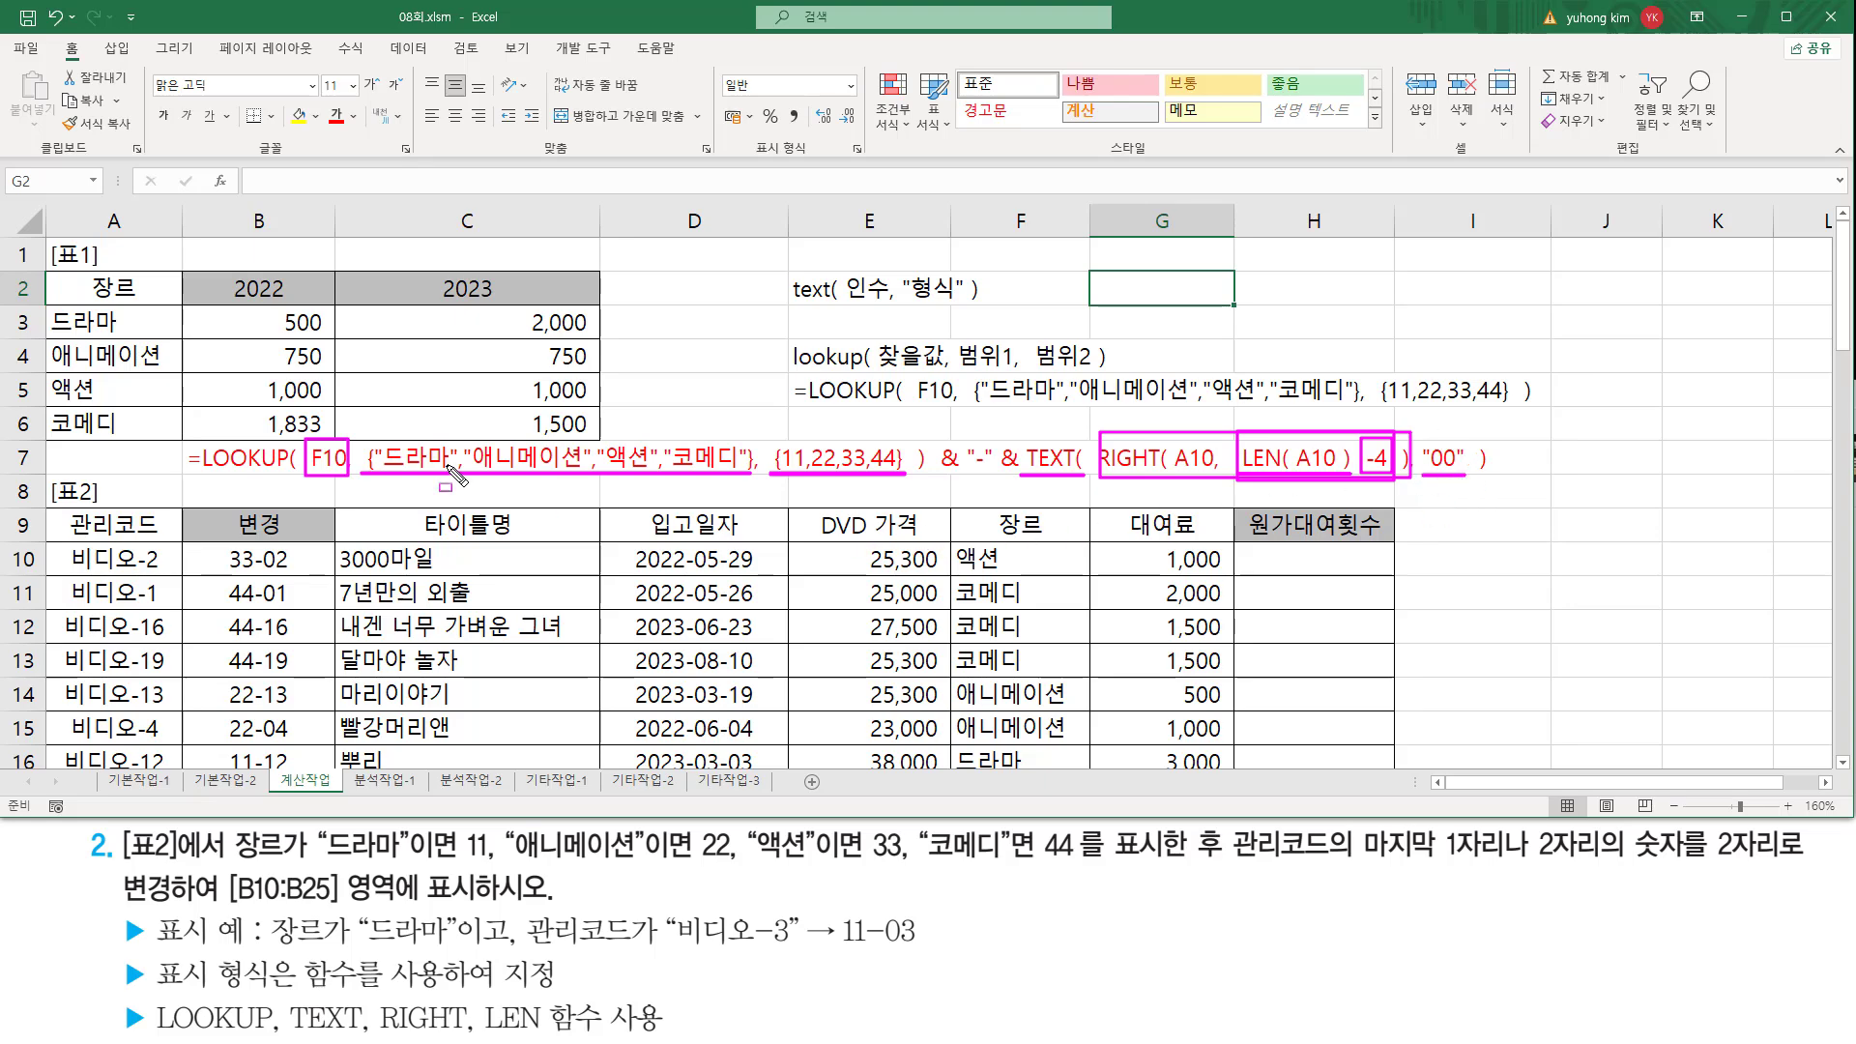
Step: Review how the red formula joins the LOOKUP part, the "-" separator and the TEXT part with &
key("Escape")
mouse_move(200, 428)
left_mouse_down()
mouse_move(225, 469)
mouse_move(923, 480)
left_mouse_up()
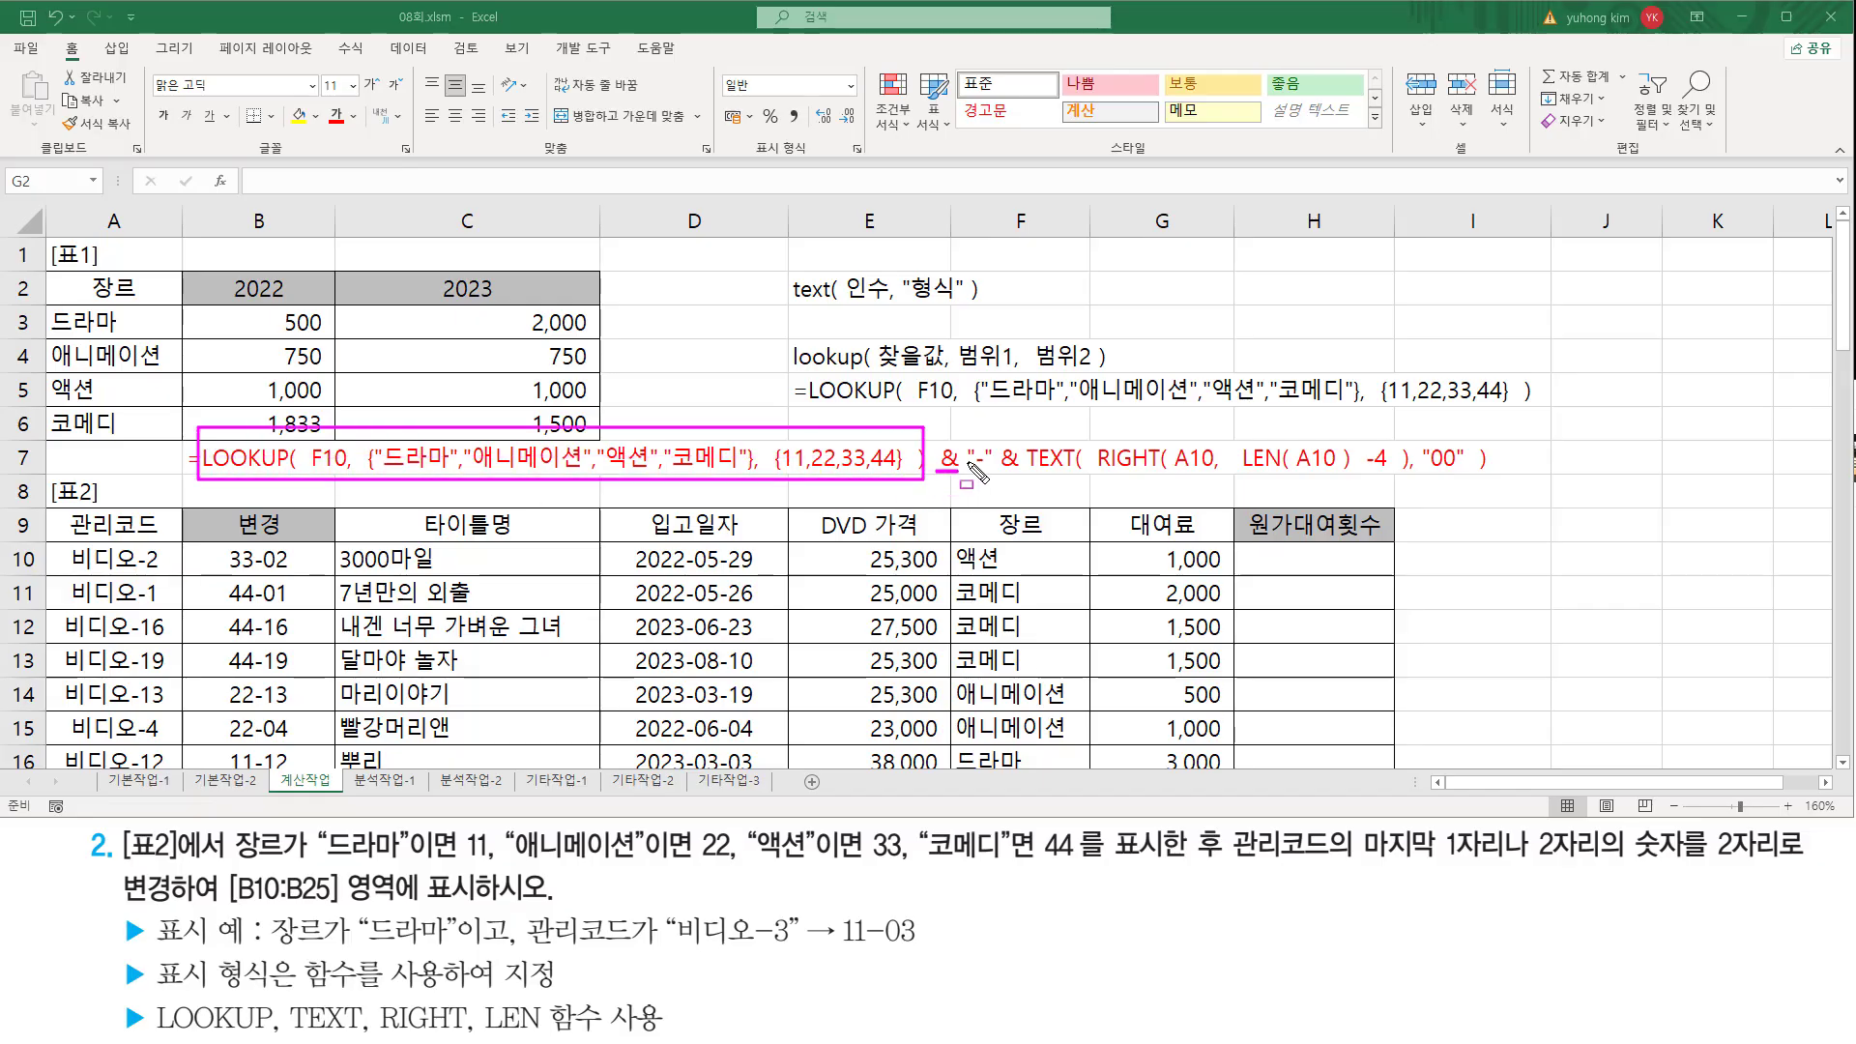
left_click_drag(966, 434, 994, 476)
left_click_drag(999, 472, 1511, 481)
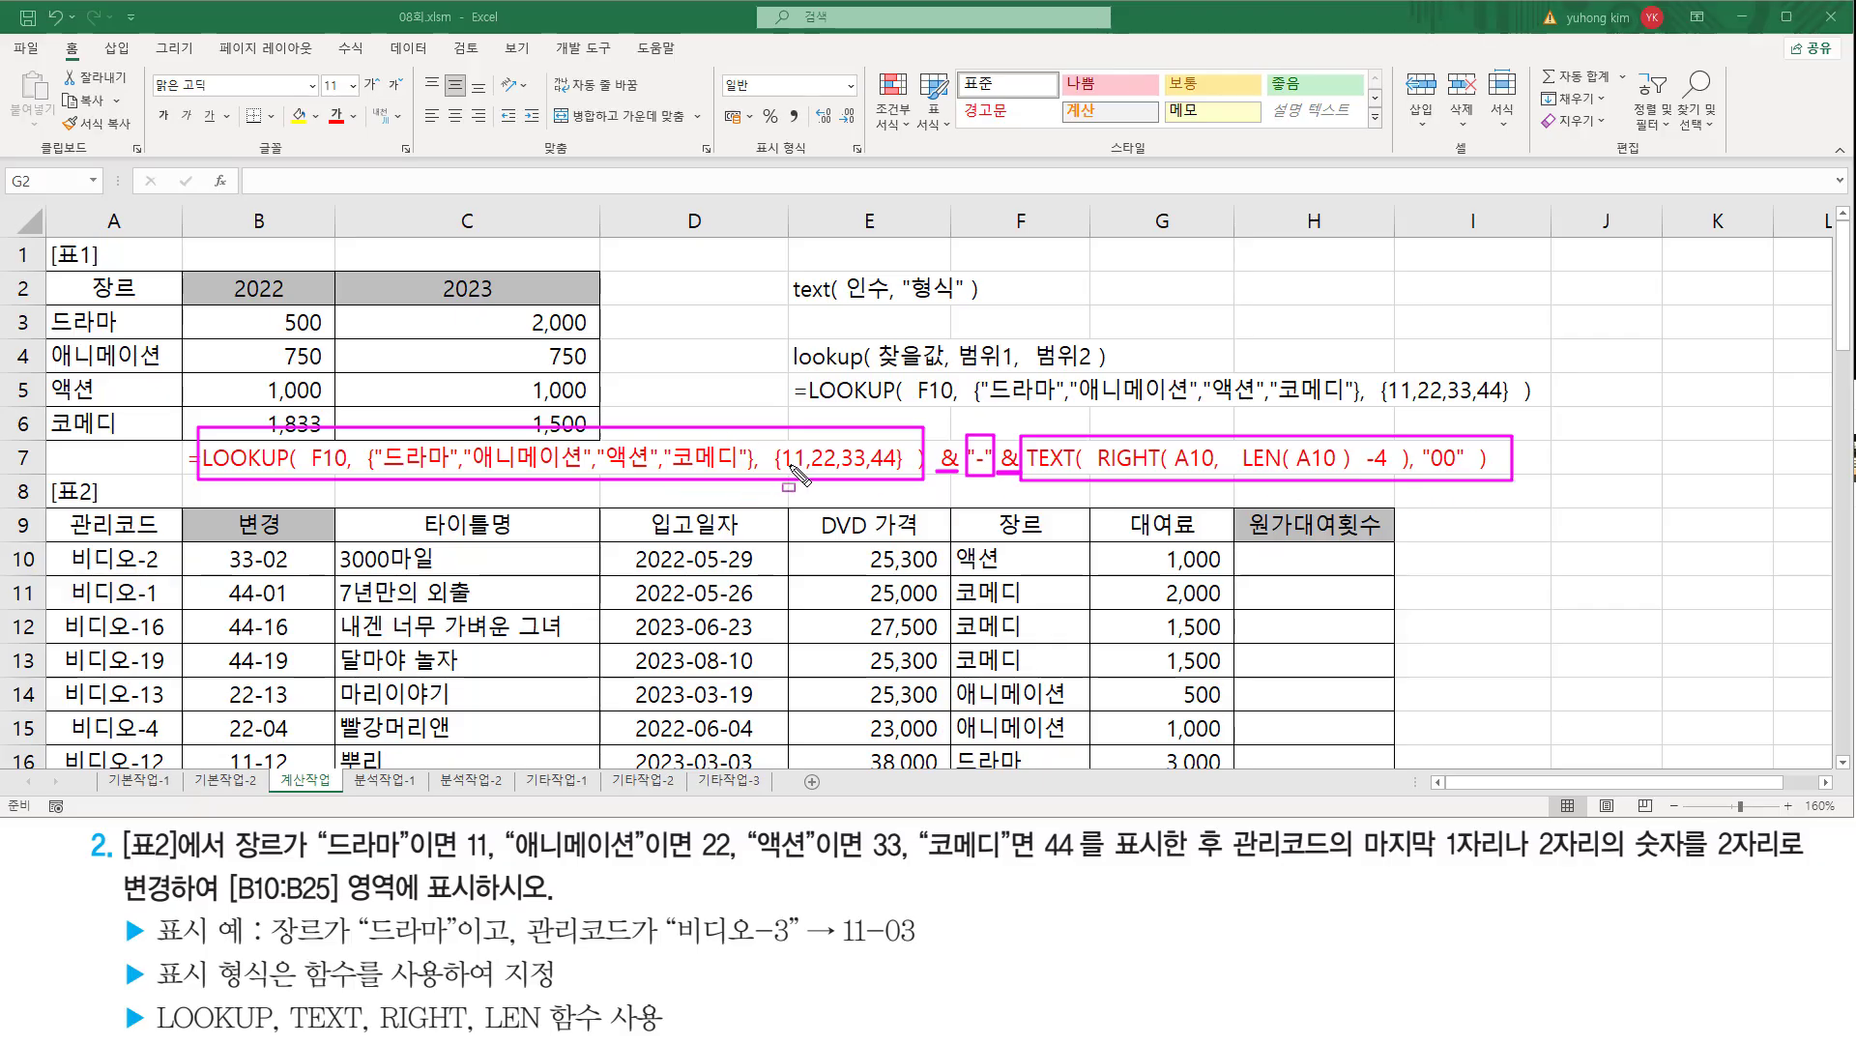
key("Escape")
left_click(1247, 436)
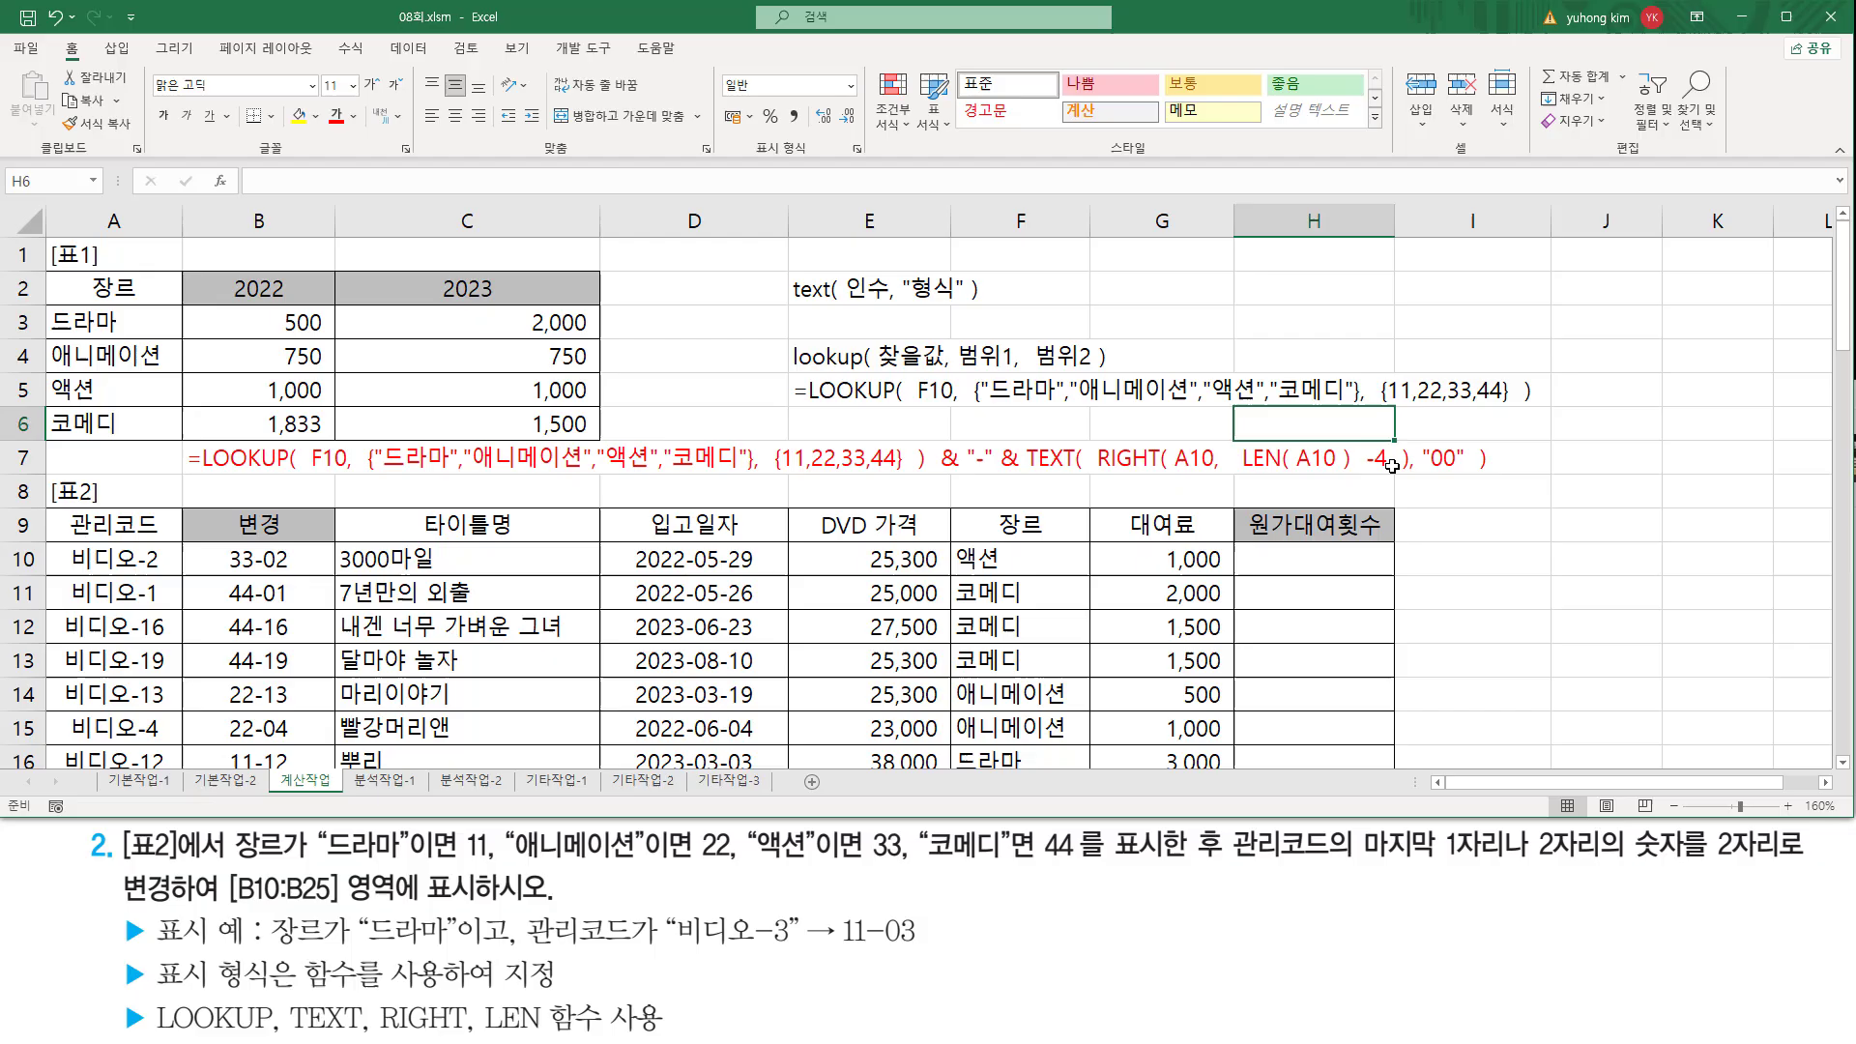
left_click(1564, 501)
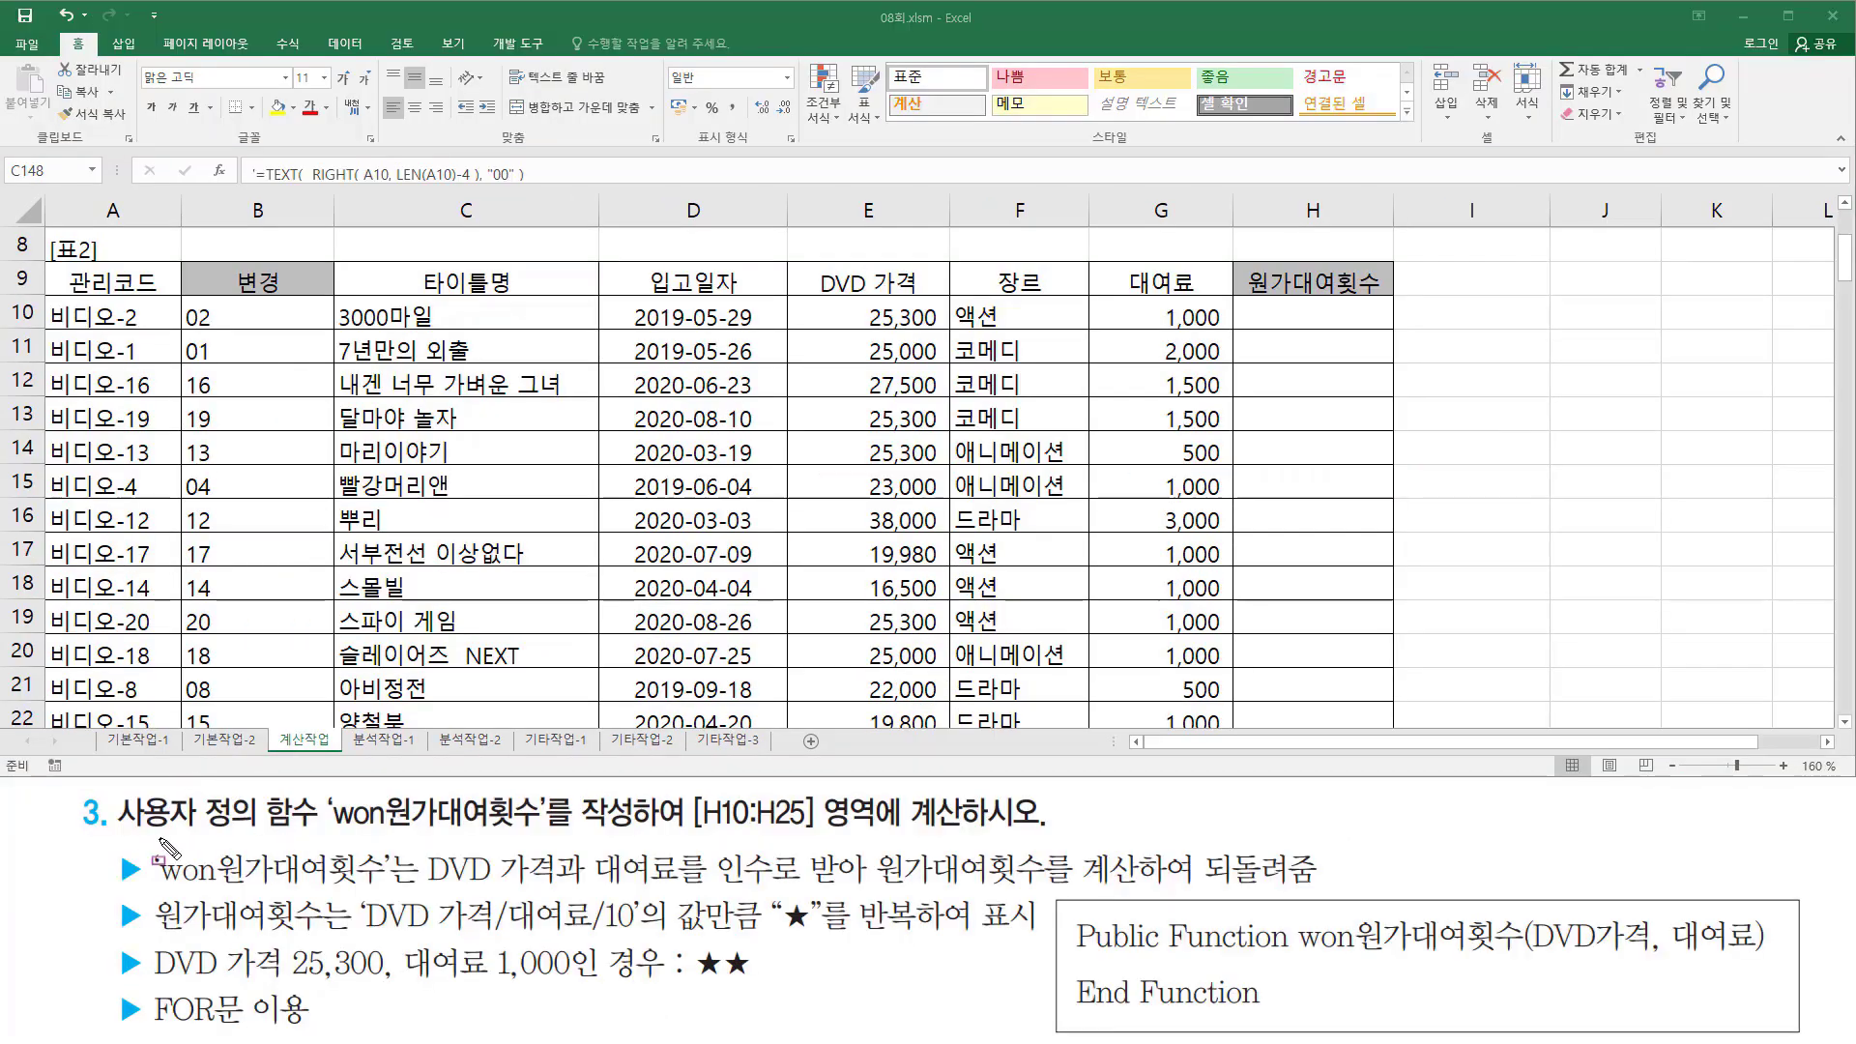
Step: Read task 3's function name won원가대여횟수, target range H10:H25 and arguments DVD가격 and 대여료, matching them to the table and function declaration
mouse_move(121, 837)
left_mouse_down()
mouse_move(540, 830)
mouse_move(547, 793)
left_mouse_up()
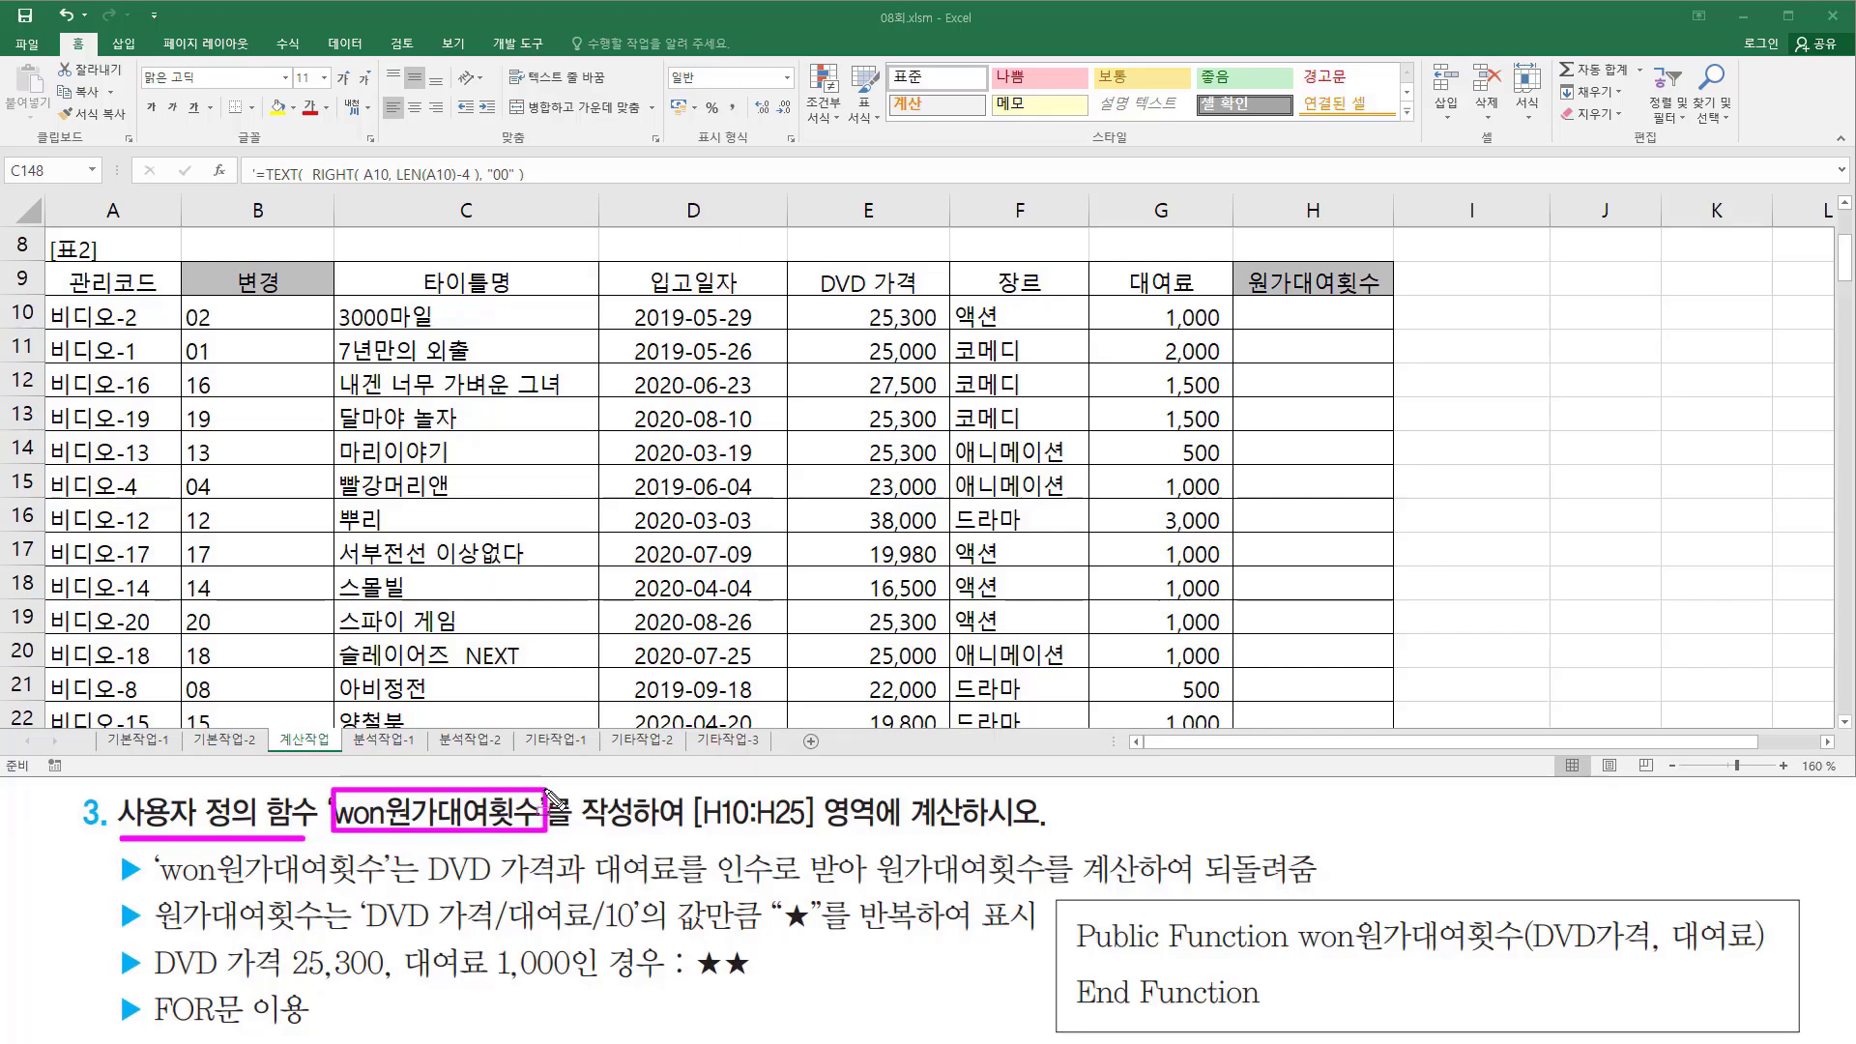
left_click_drag(692, 833, 811, 835)
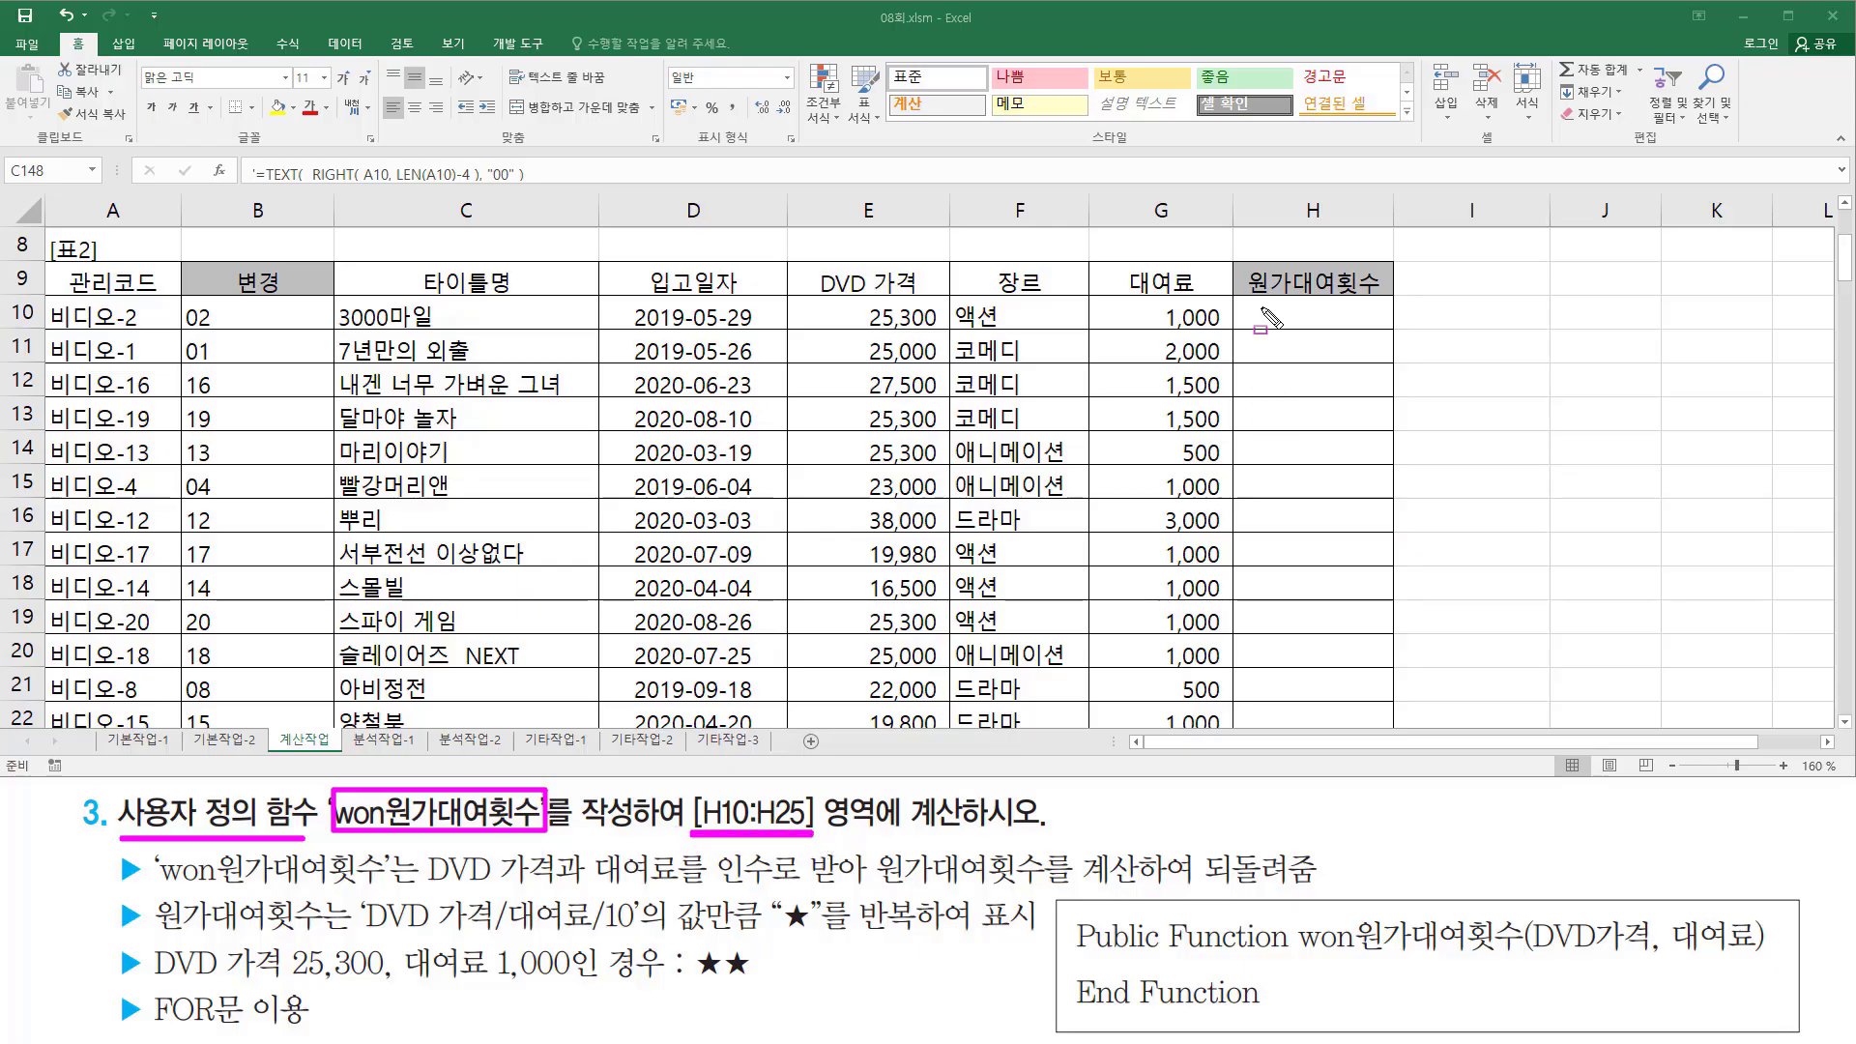
left_click_drag(1262, 308, 1358, 721)
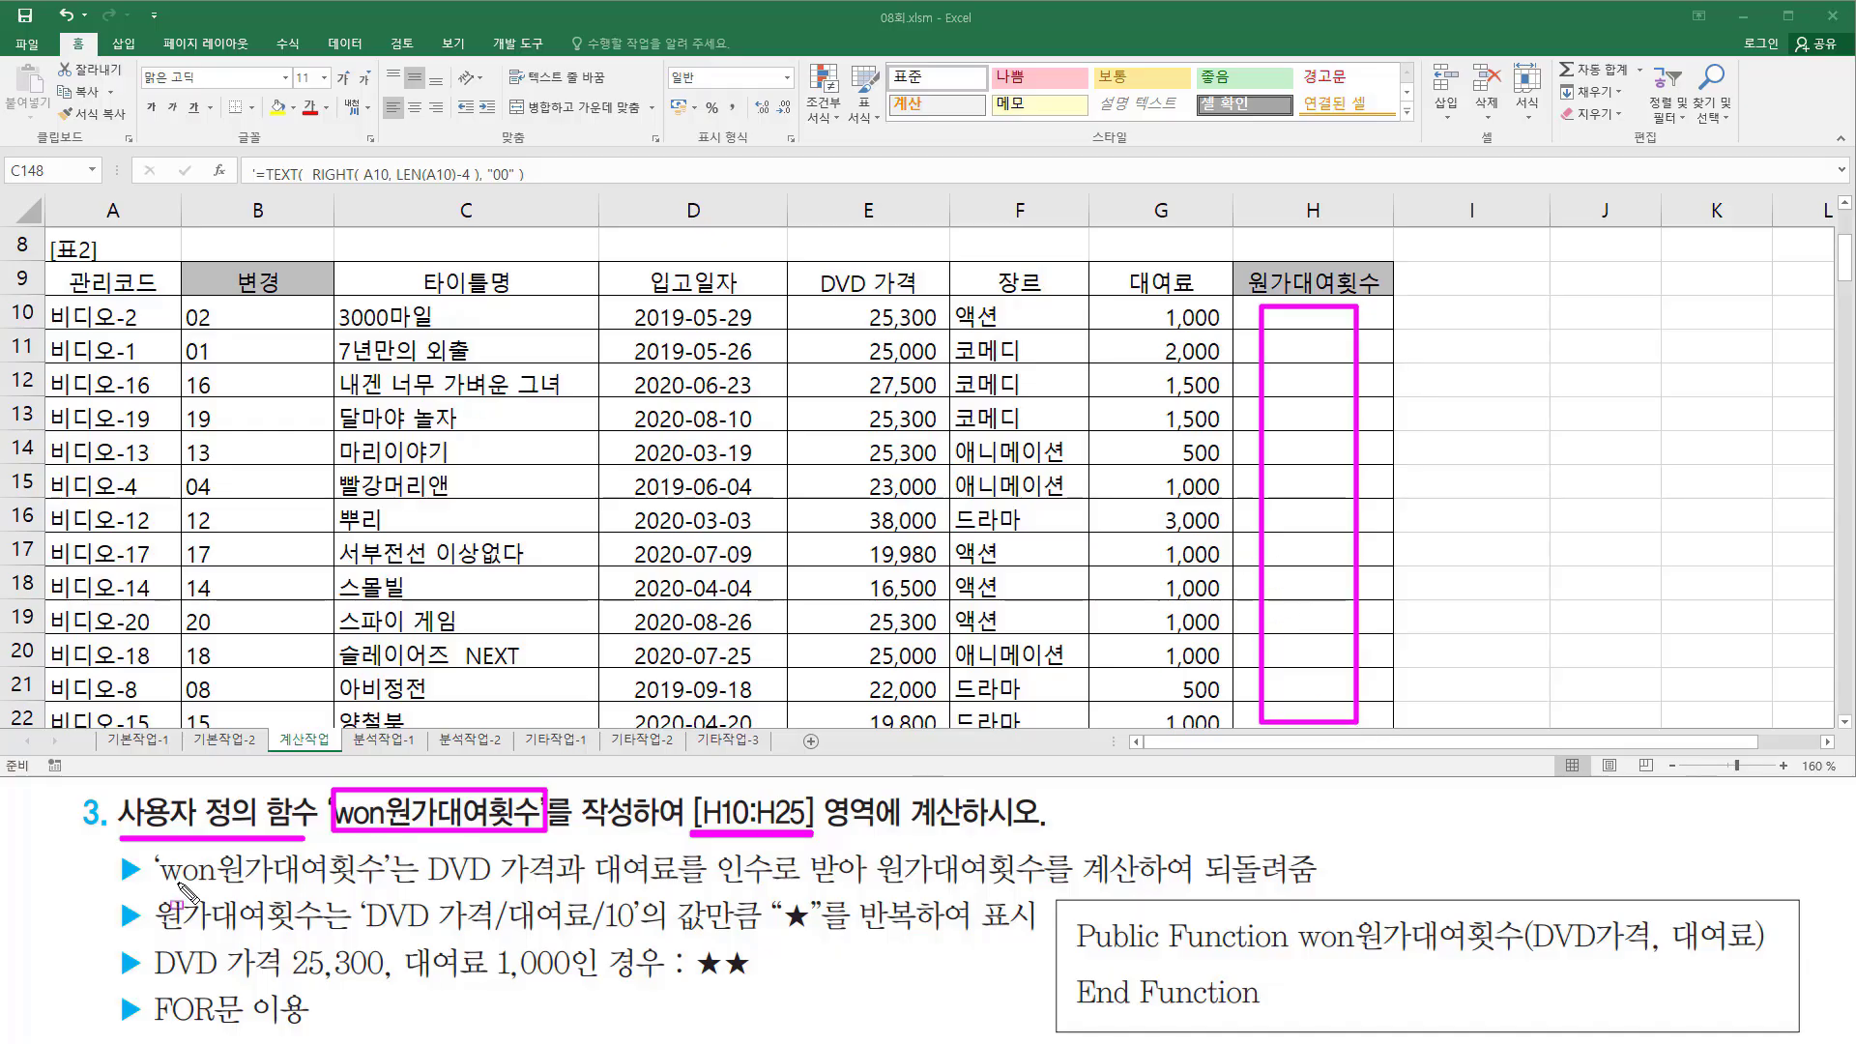
left_click_drag(162, 888, 691, 888)
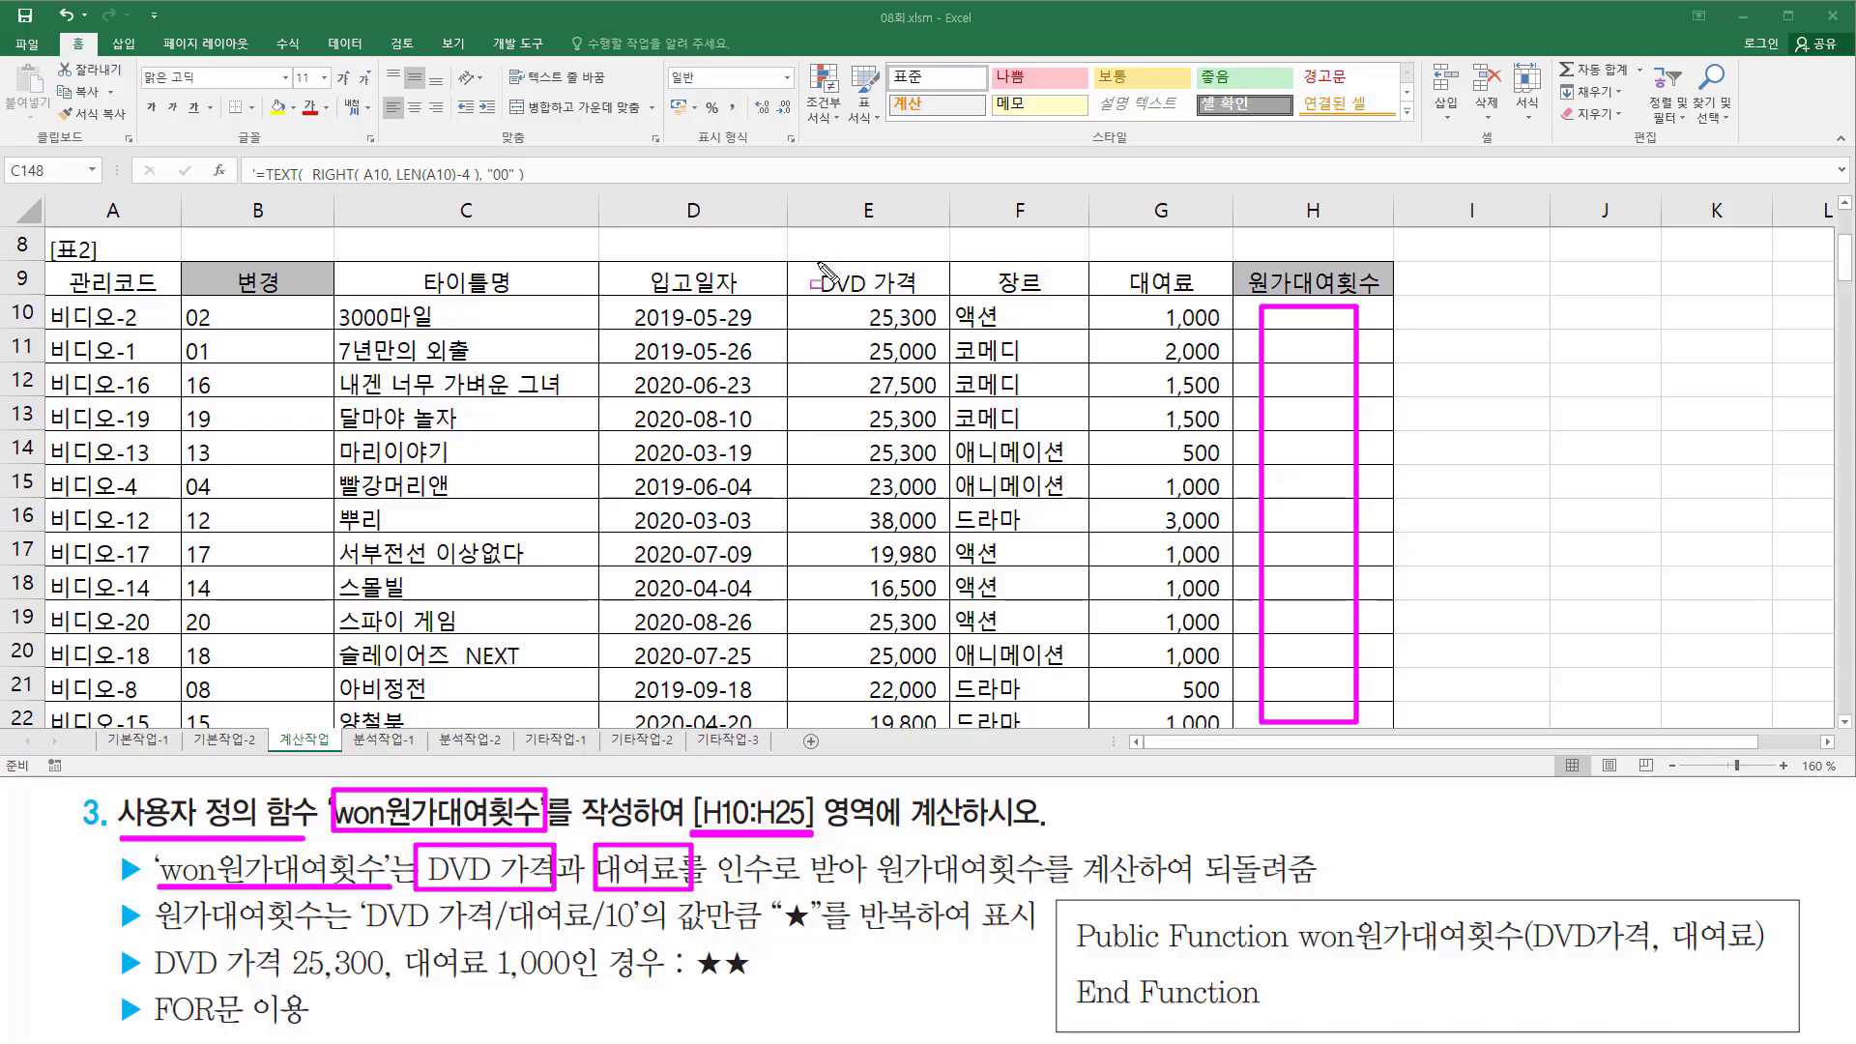
left_click_drag(817, 261, 945, 295)
left_click_drag(1122, 264, 1203, 294)
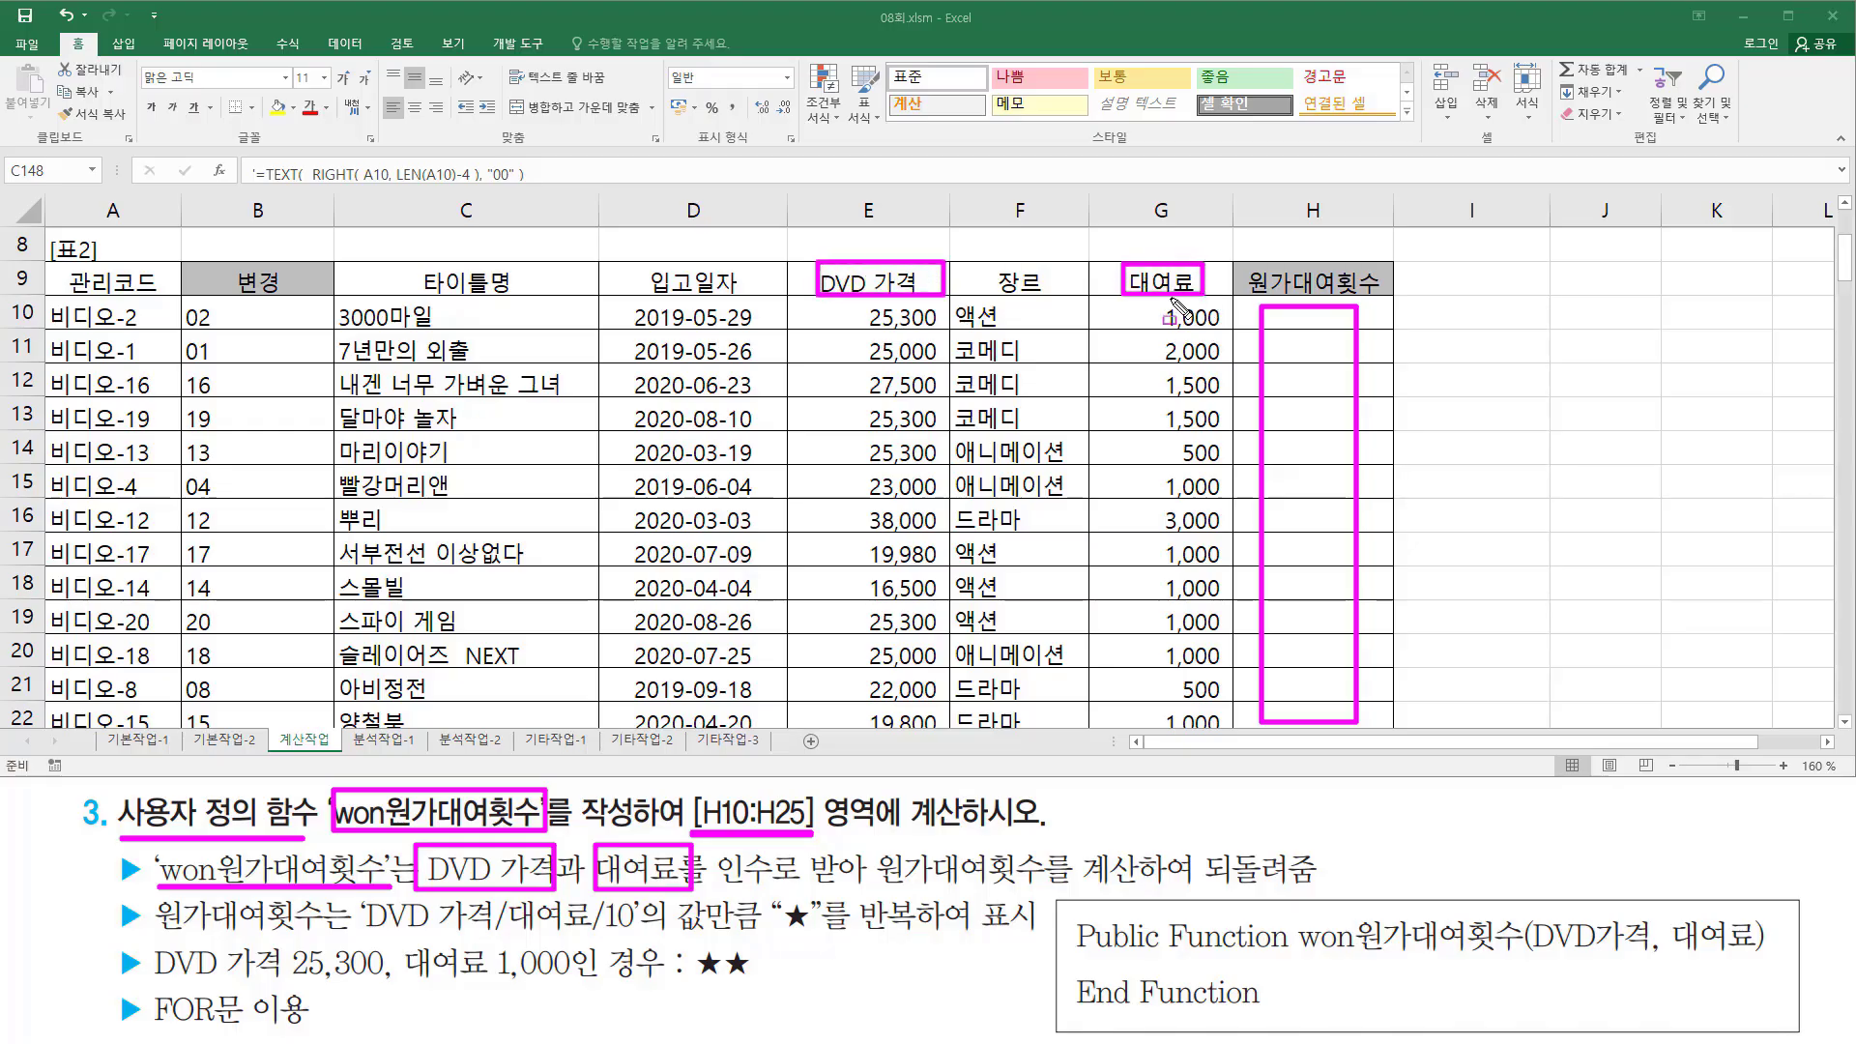
left_click_drag(711, 887, 864, 886)
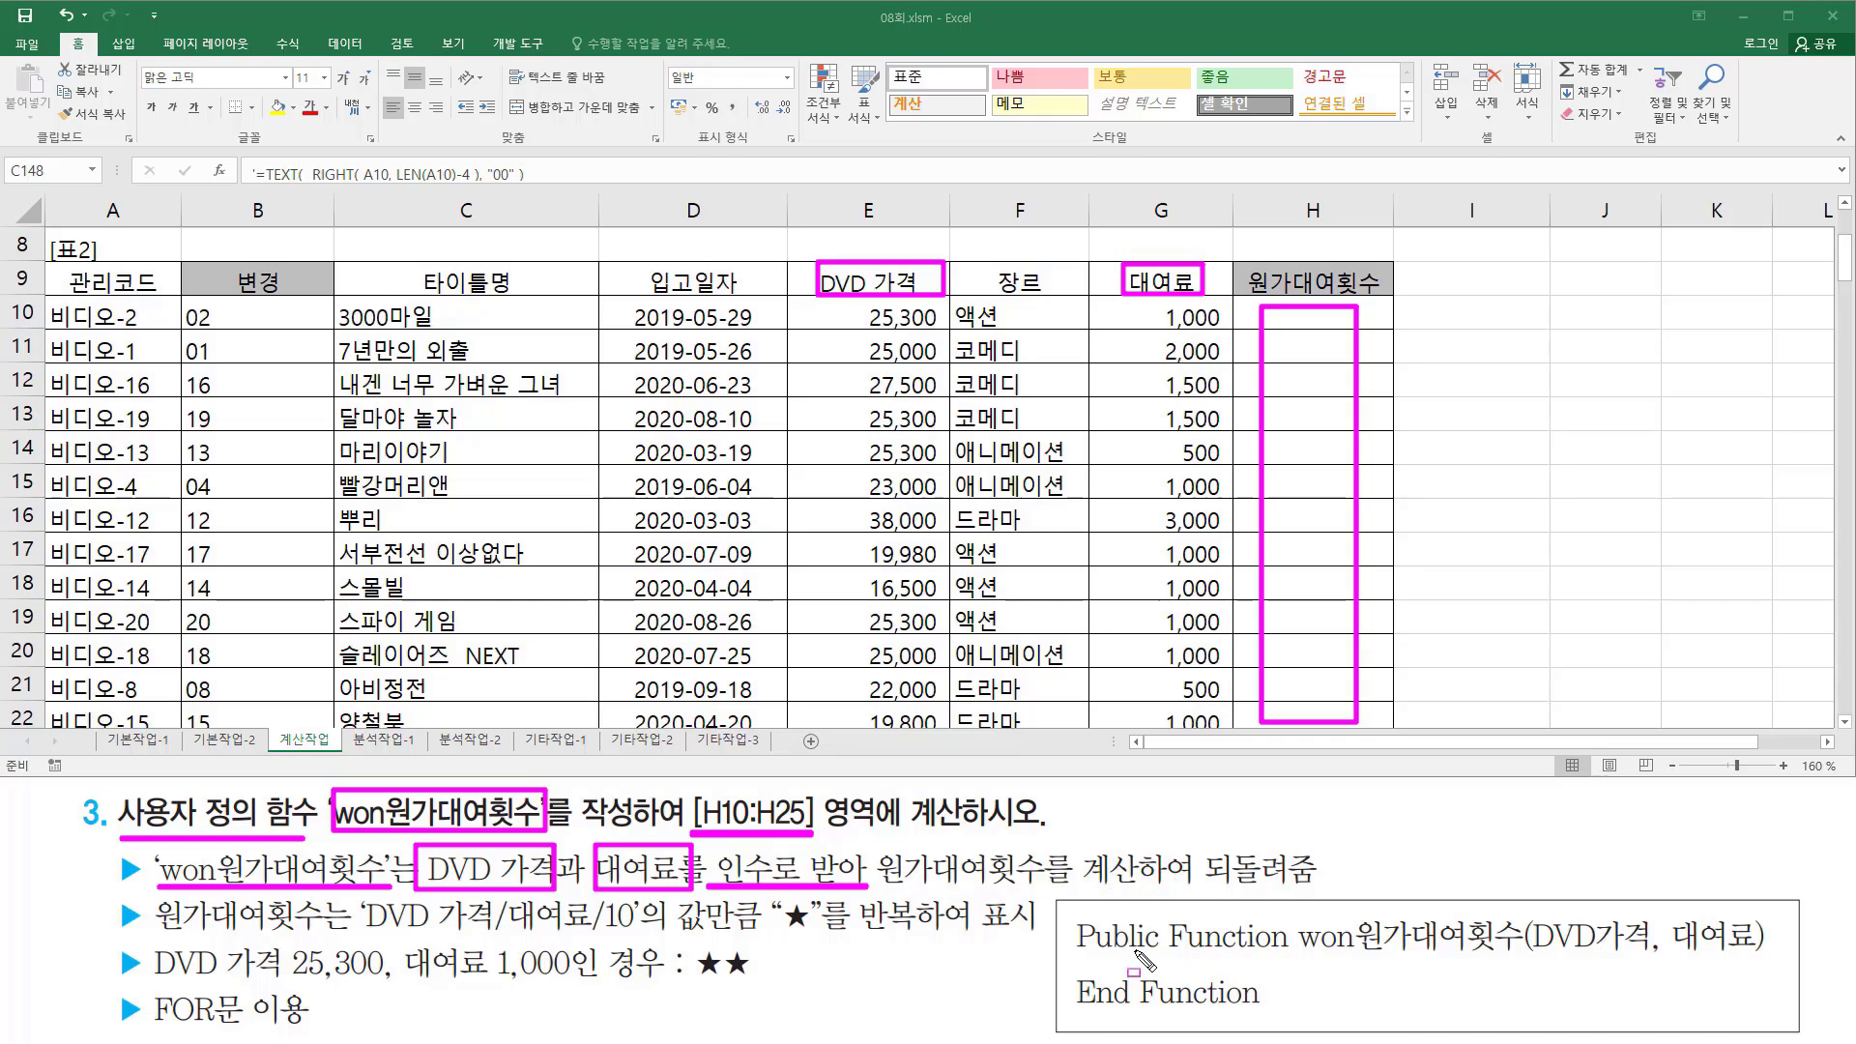
left_click_drag(1296, 954, 1524, 960)
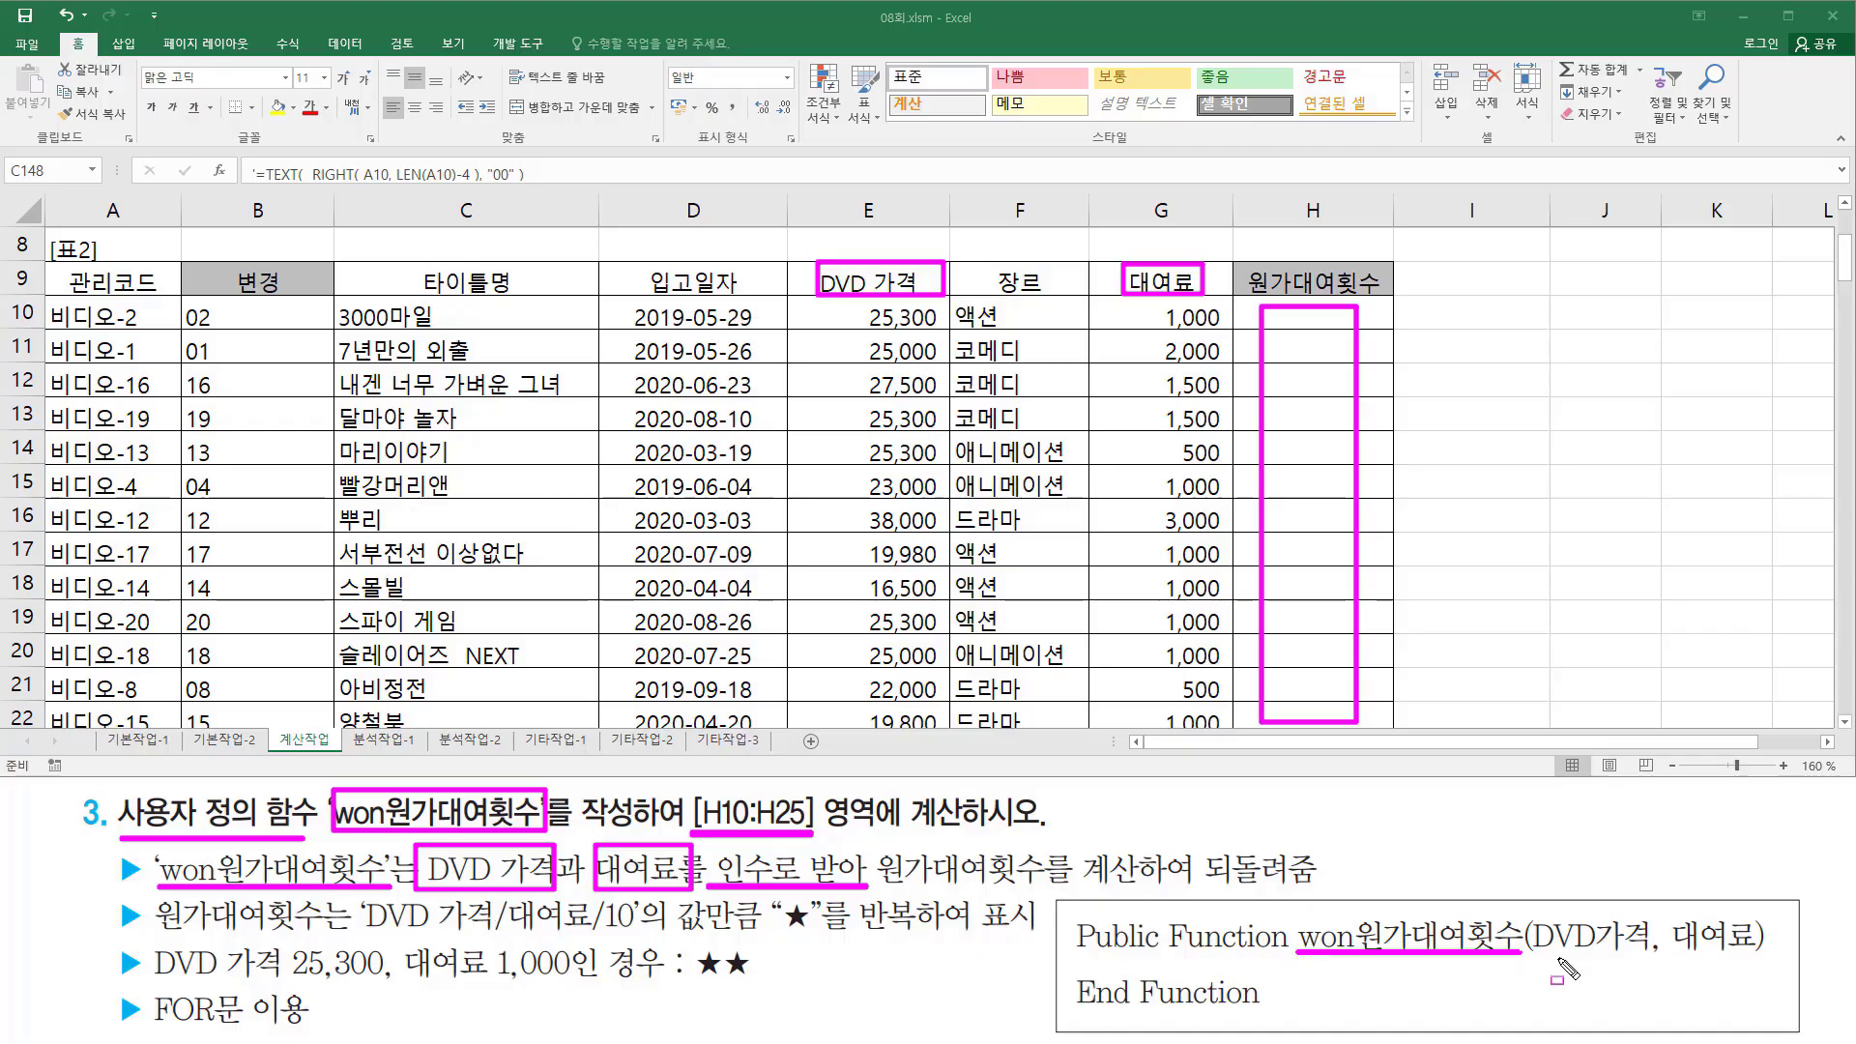
left_click_drag(1538, 959, 1755, 957)
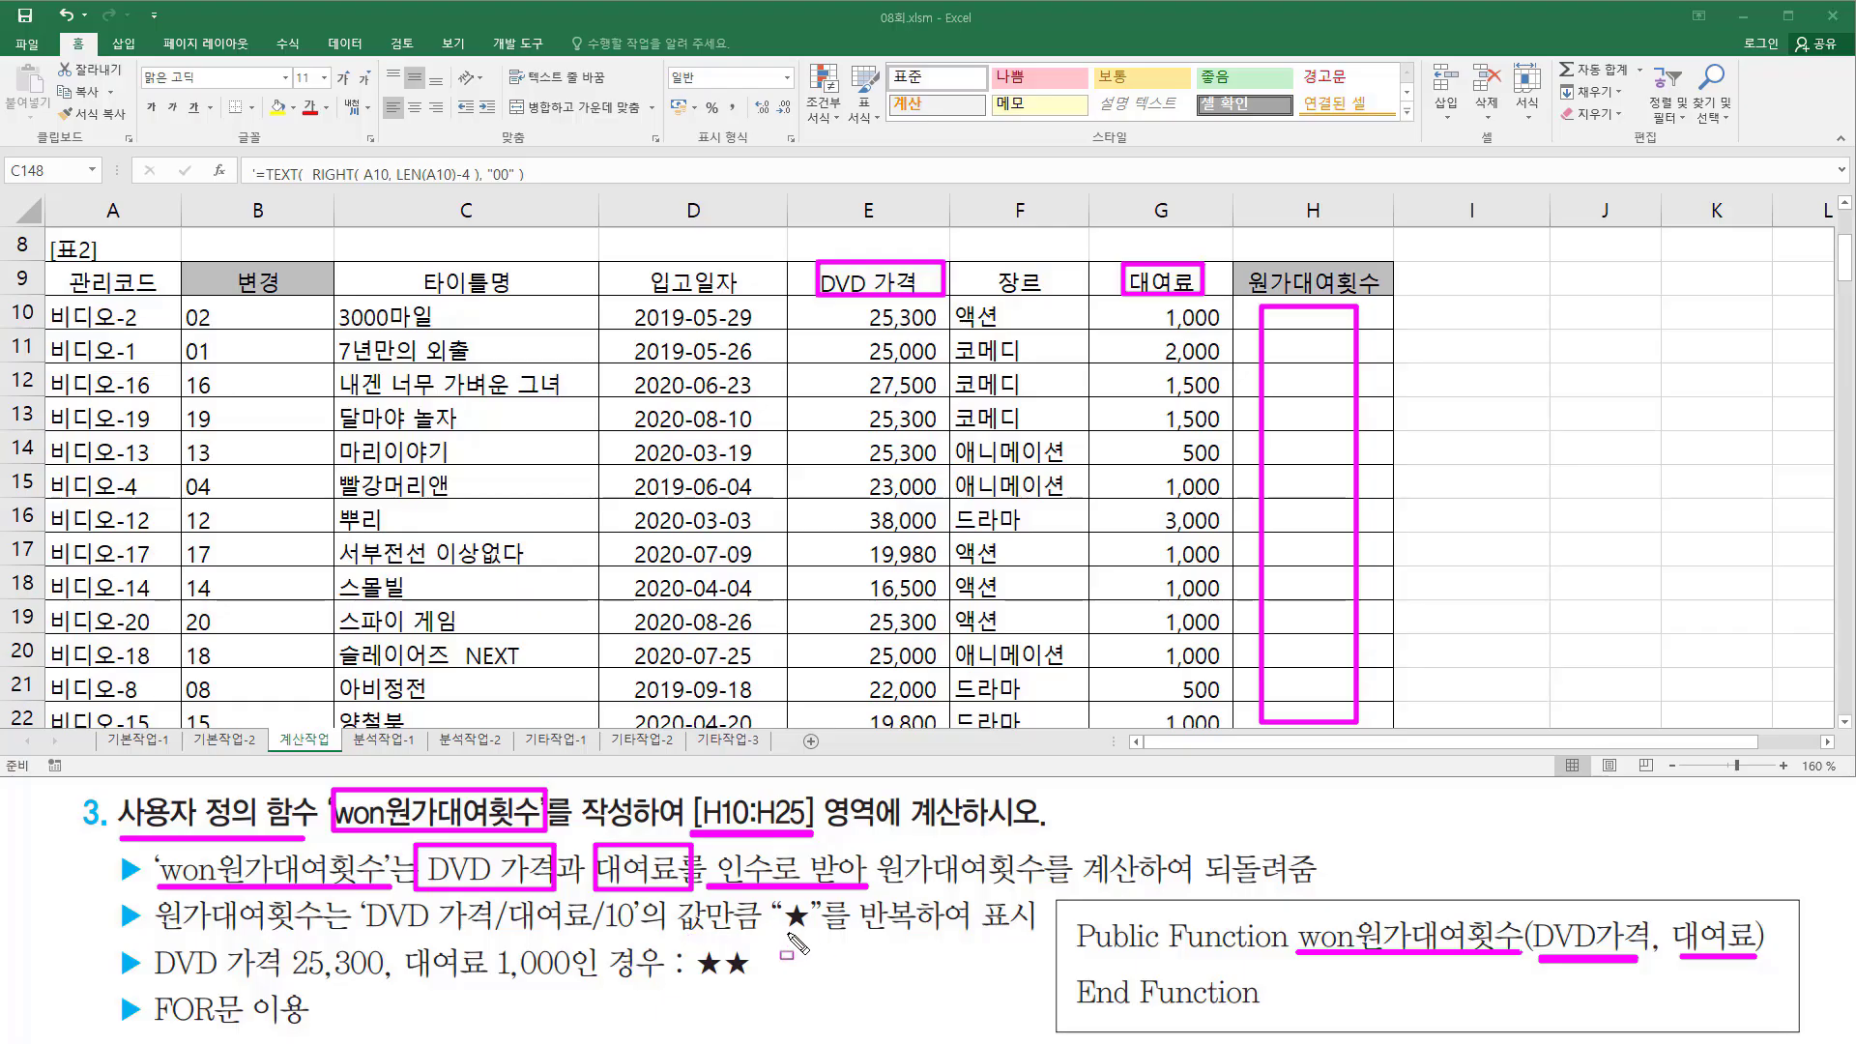
Step: Examine task 3's rule for repeating ★ by DVD 가격/대여료/10 and its example with 25,300 and 1,000
left_click_drag(776, 931, 812, 931)
left_click_drag(290, 984, 373, 984)
left_click_drag(493, 983, 573, 983)
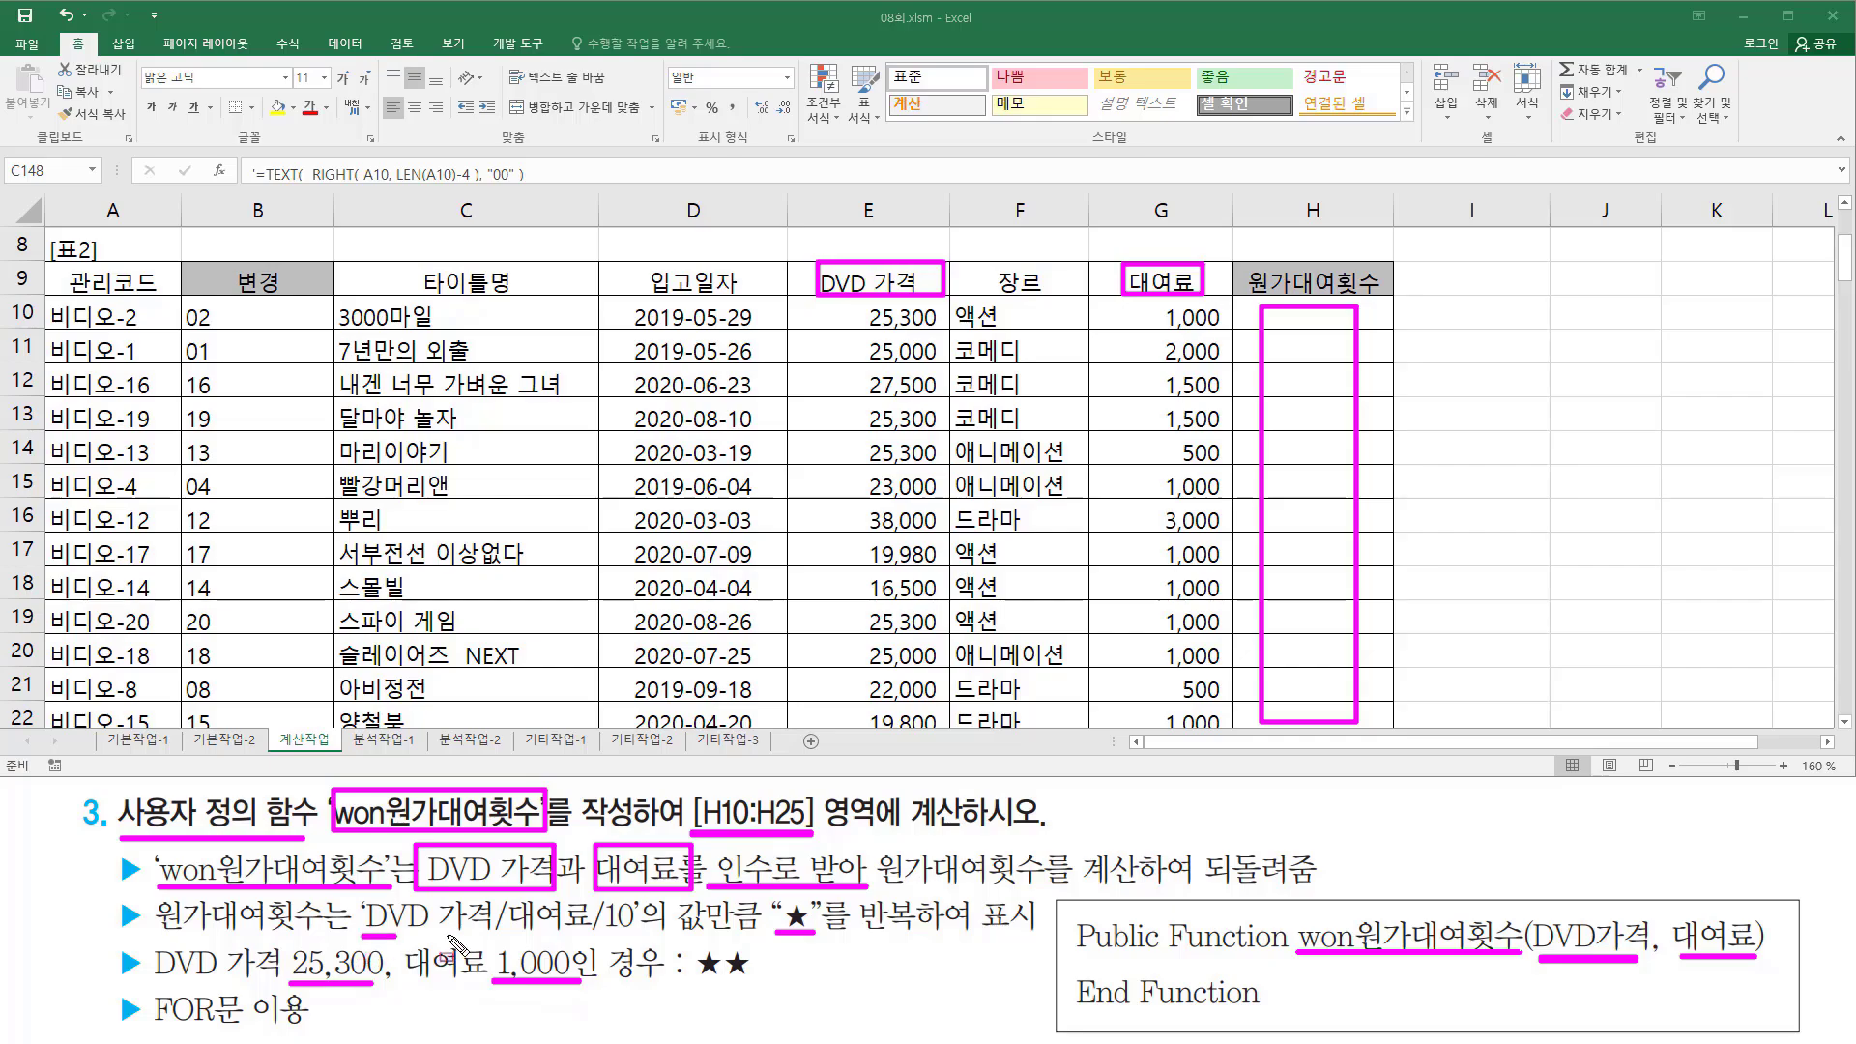
left_click_drag(361, 951, 636, 951)
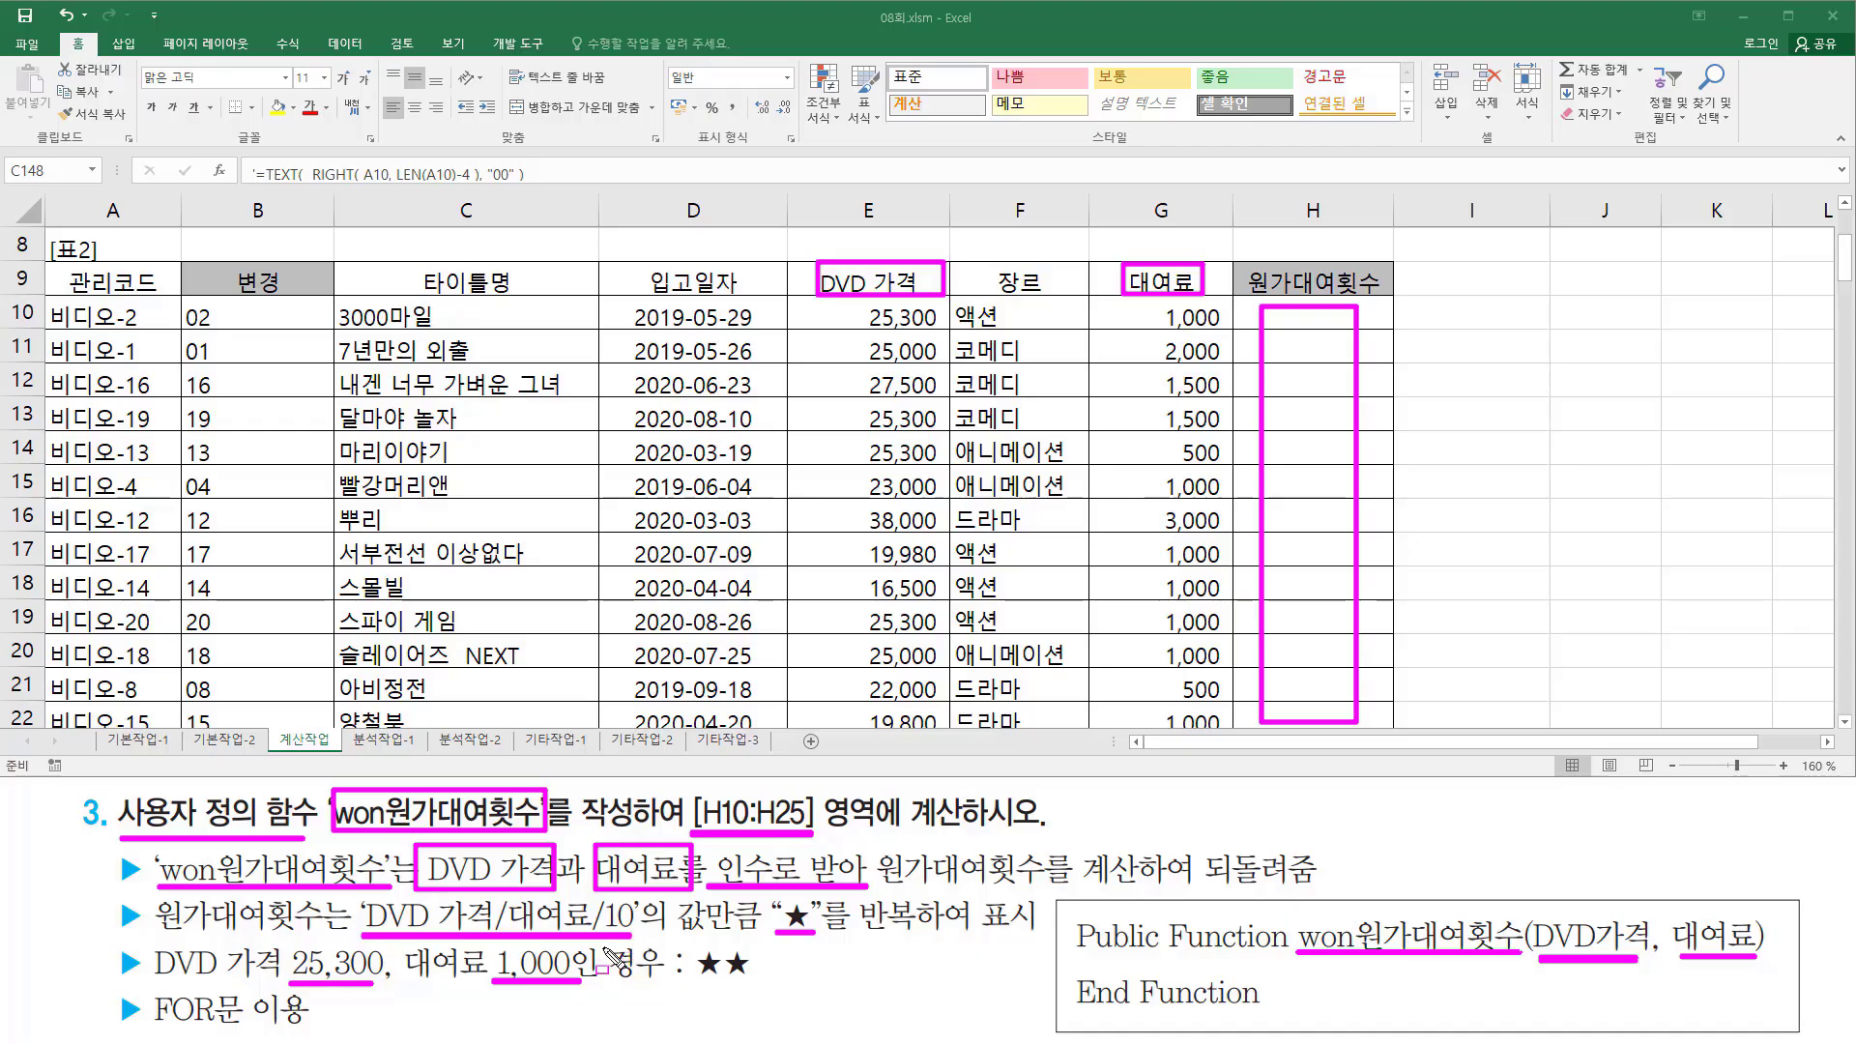
left_click_drag(695, 979, 745, 982)
left_click_drag(357, 903, 648, 946)
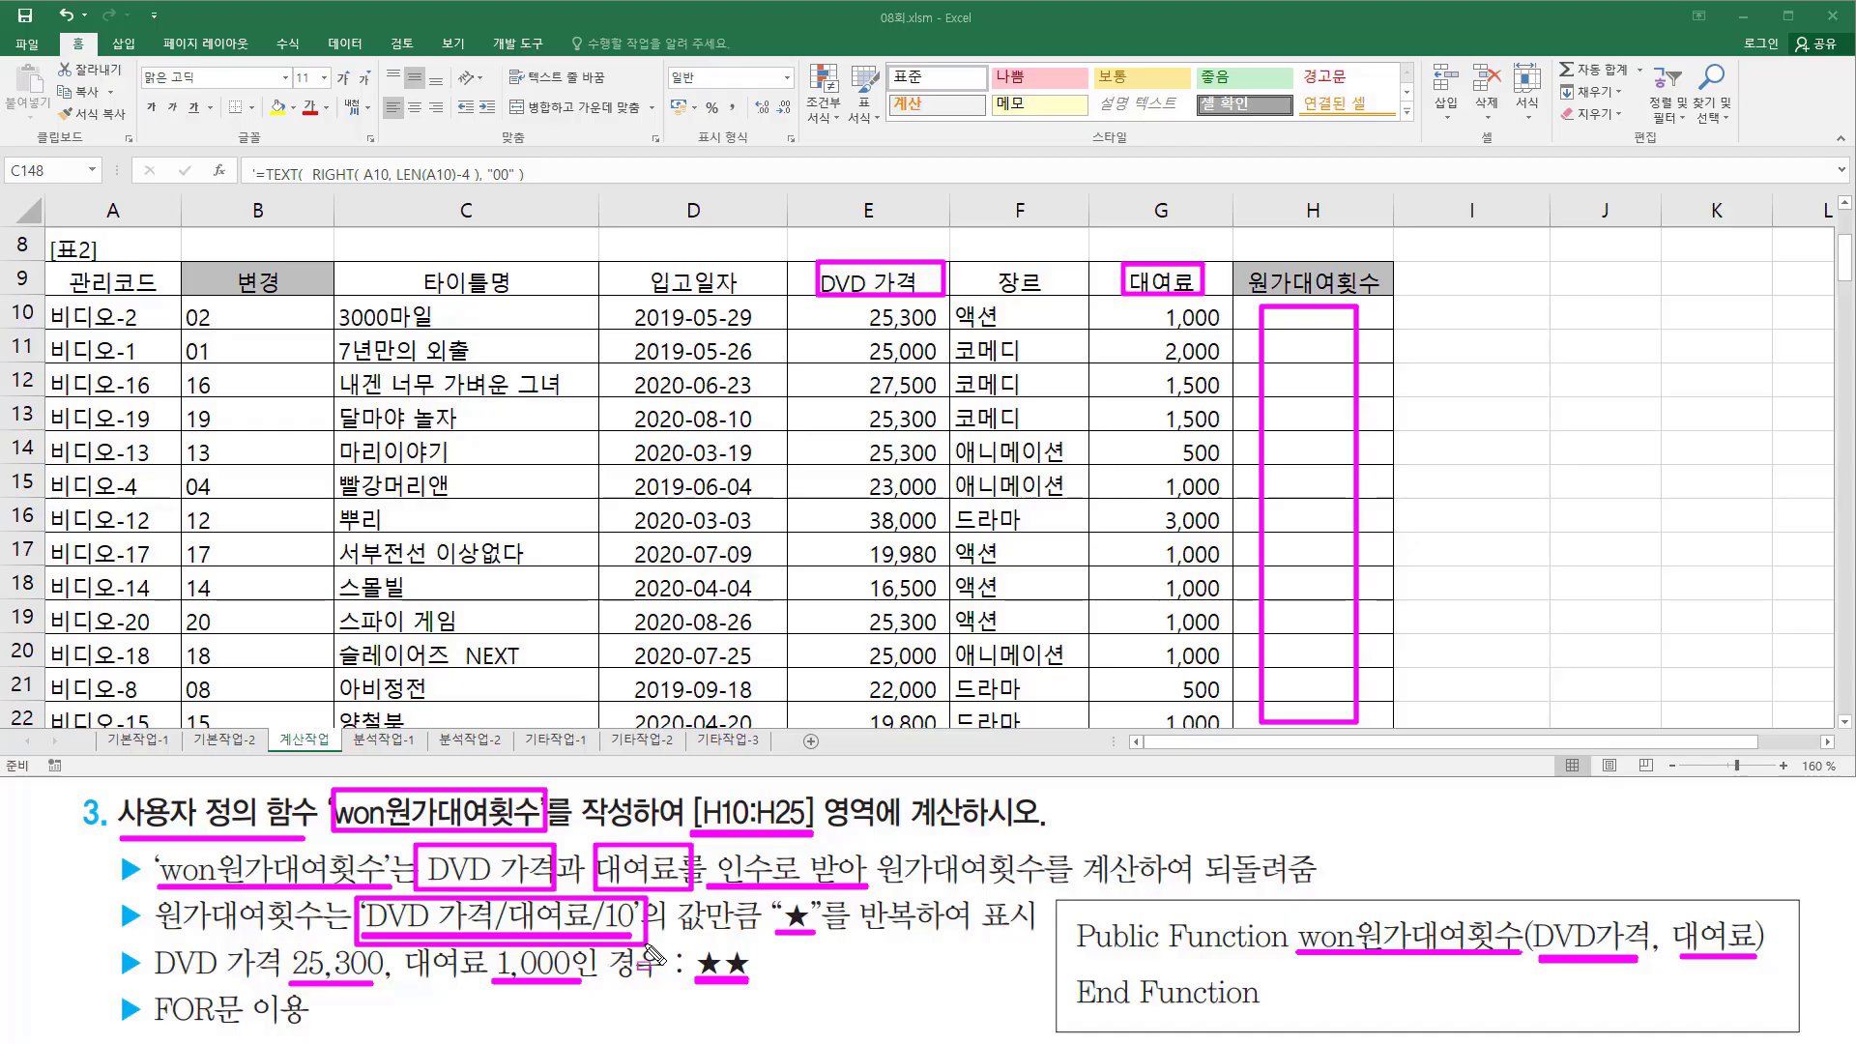
key("Escape")
Step: Enter =E10/G10/10 in H10 and fill it down through H22
left_click(1292, 324)
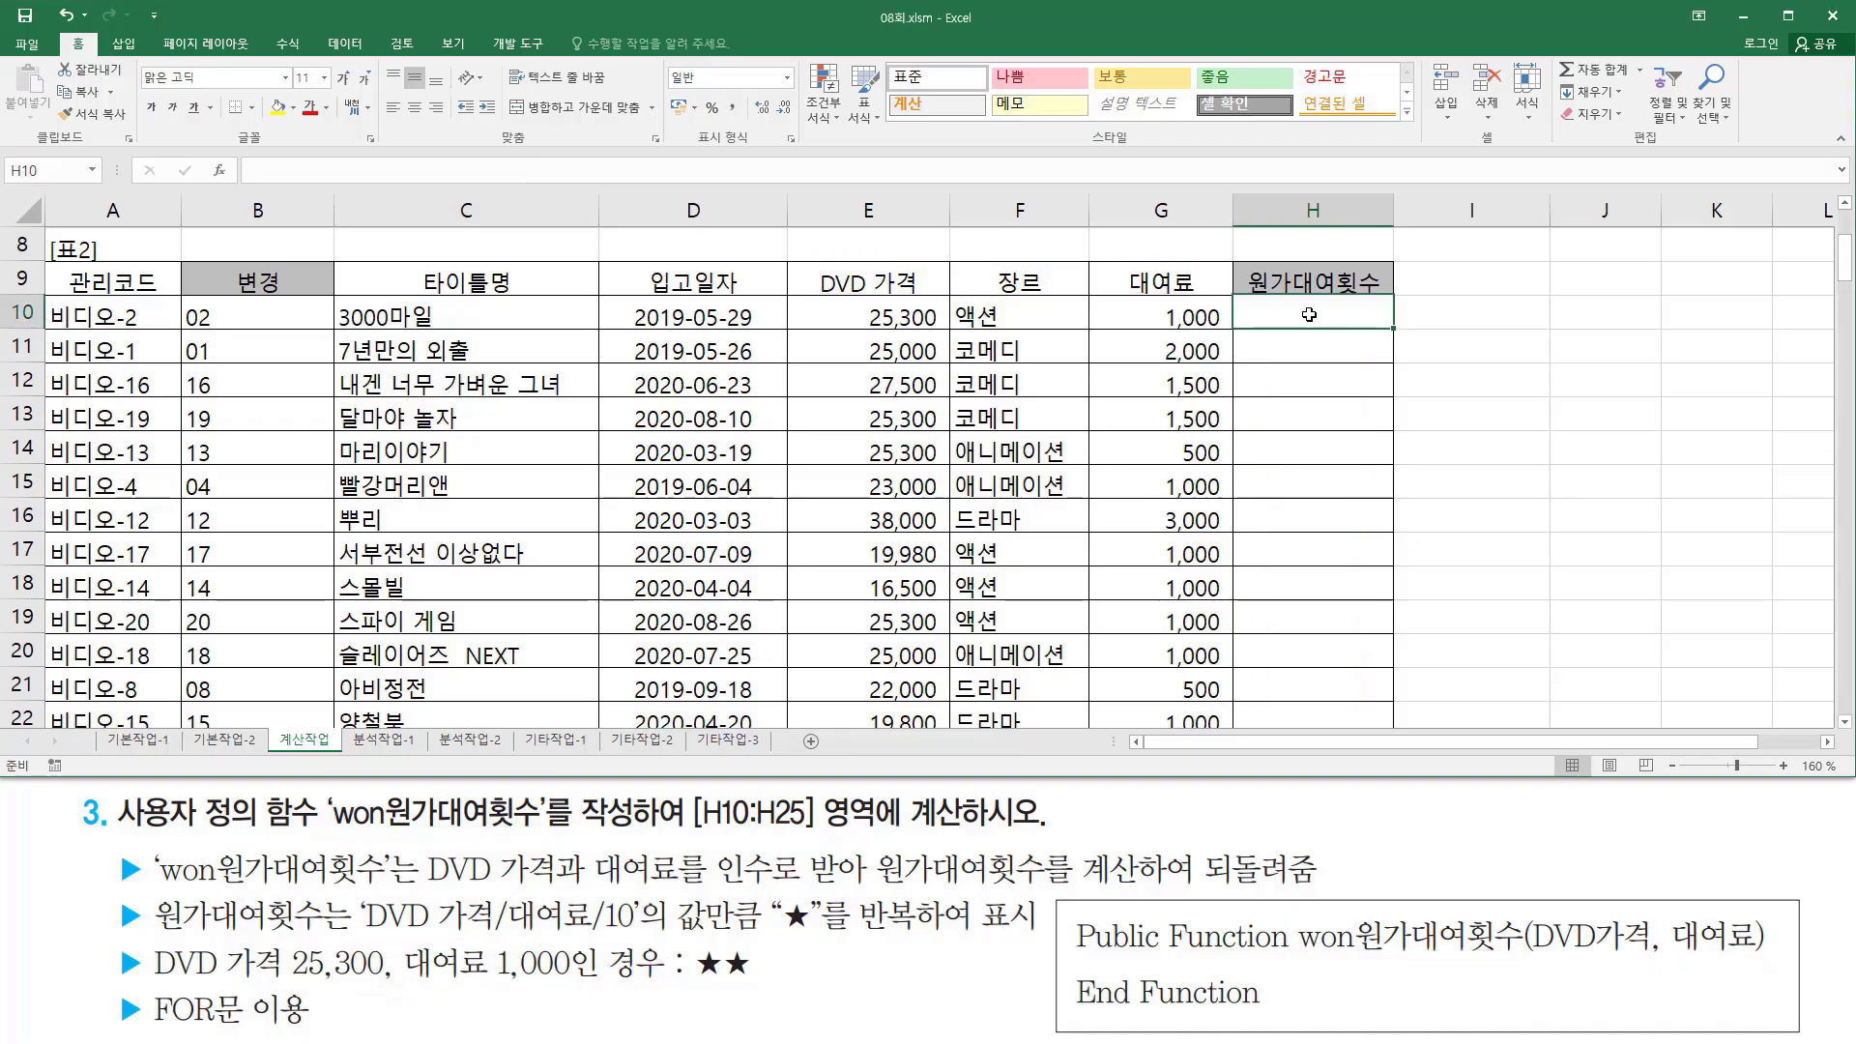
type("=")
key("Left")
key("Left")
key("Left")
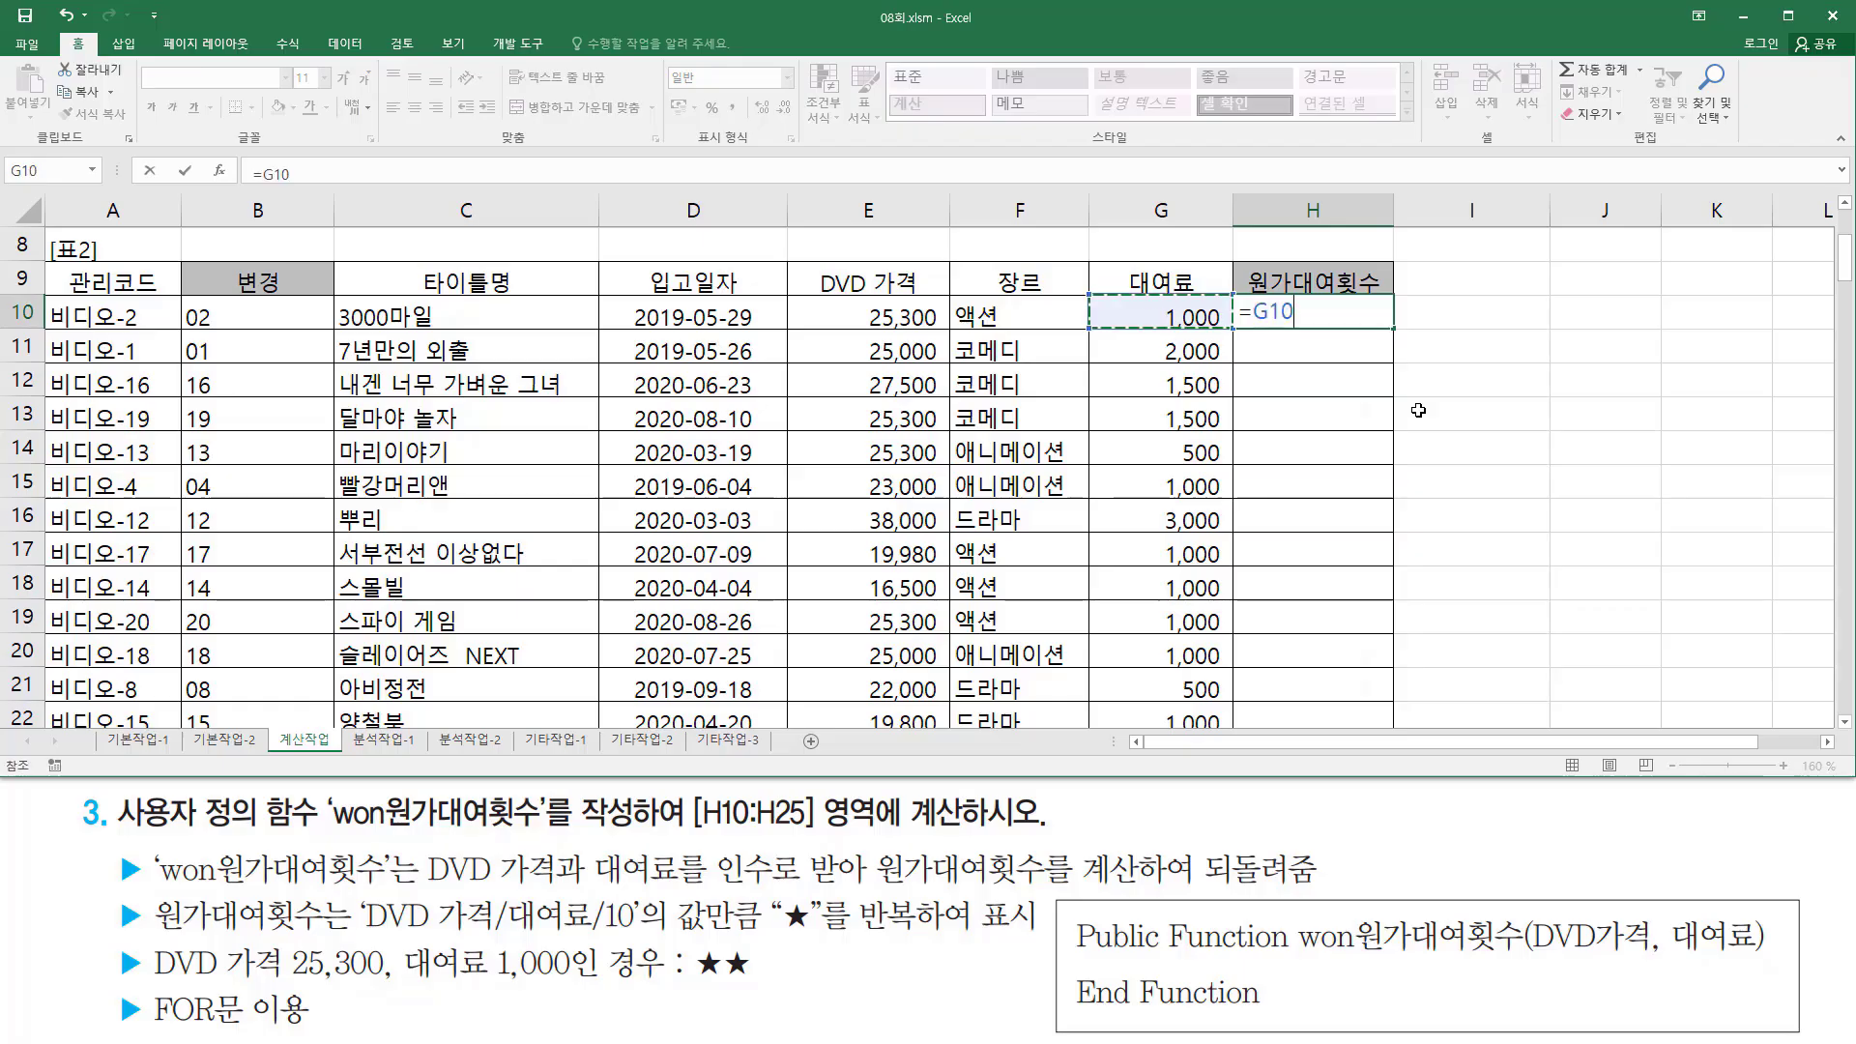
type("/")
key("Left")
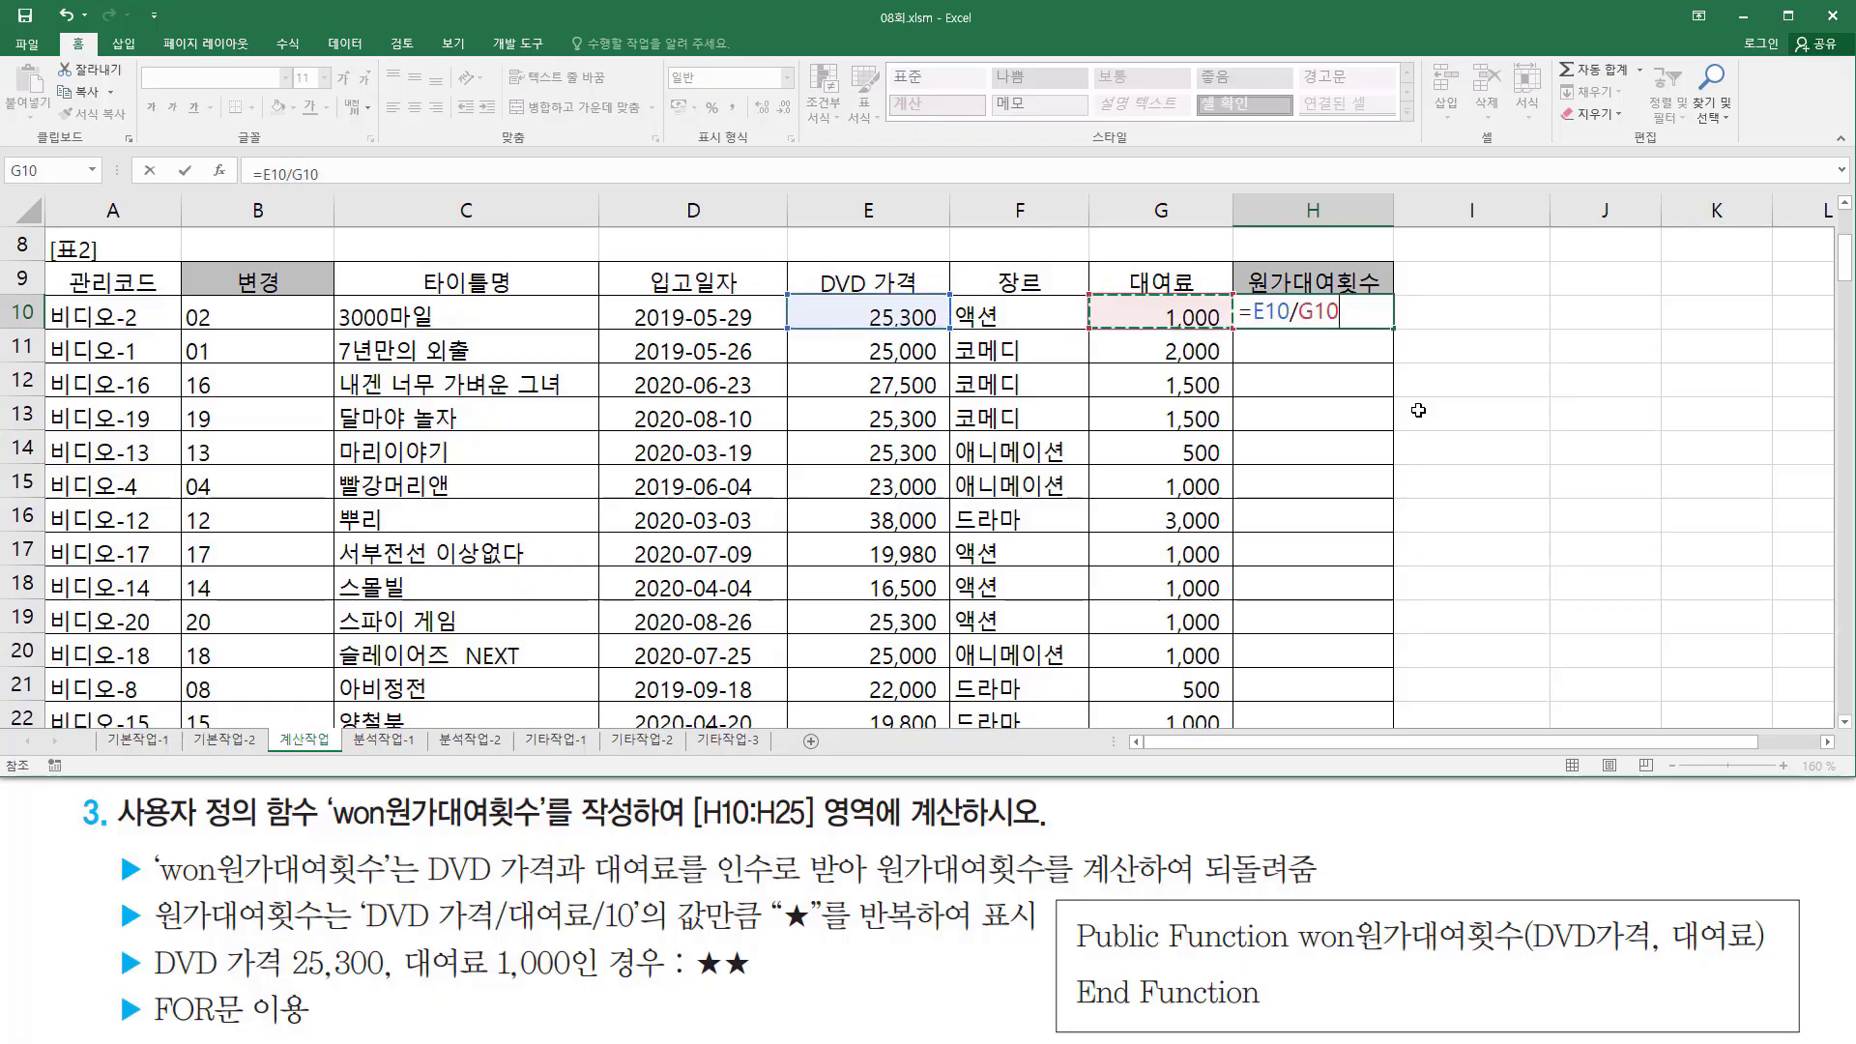
type("/10")
key("Return")
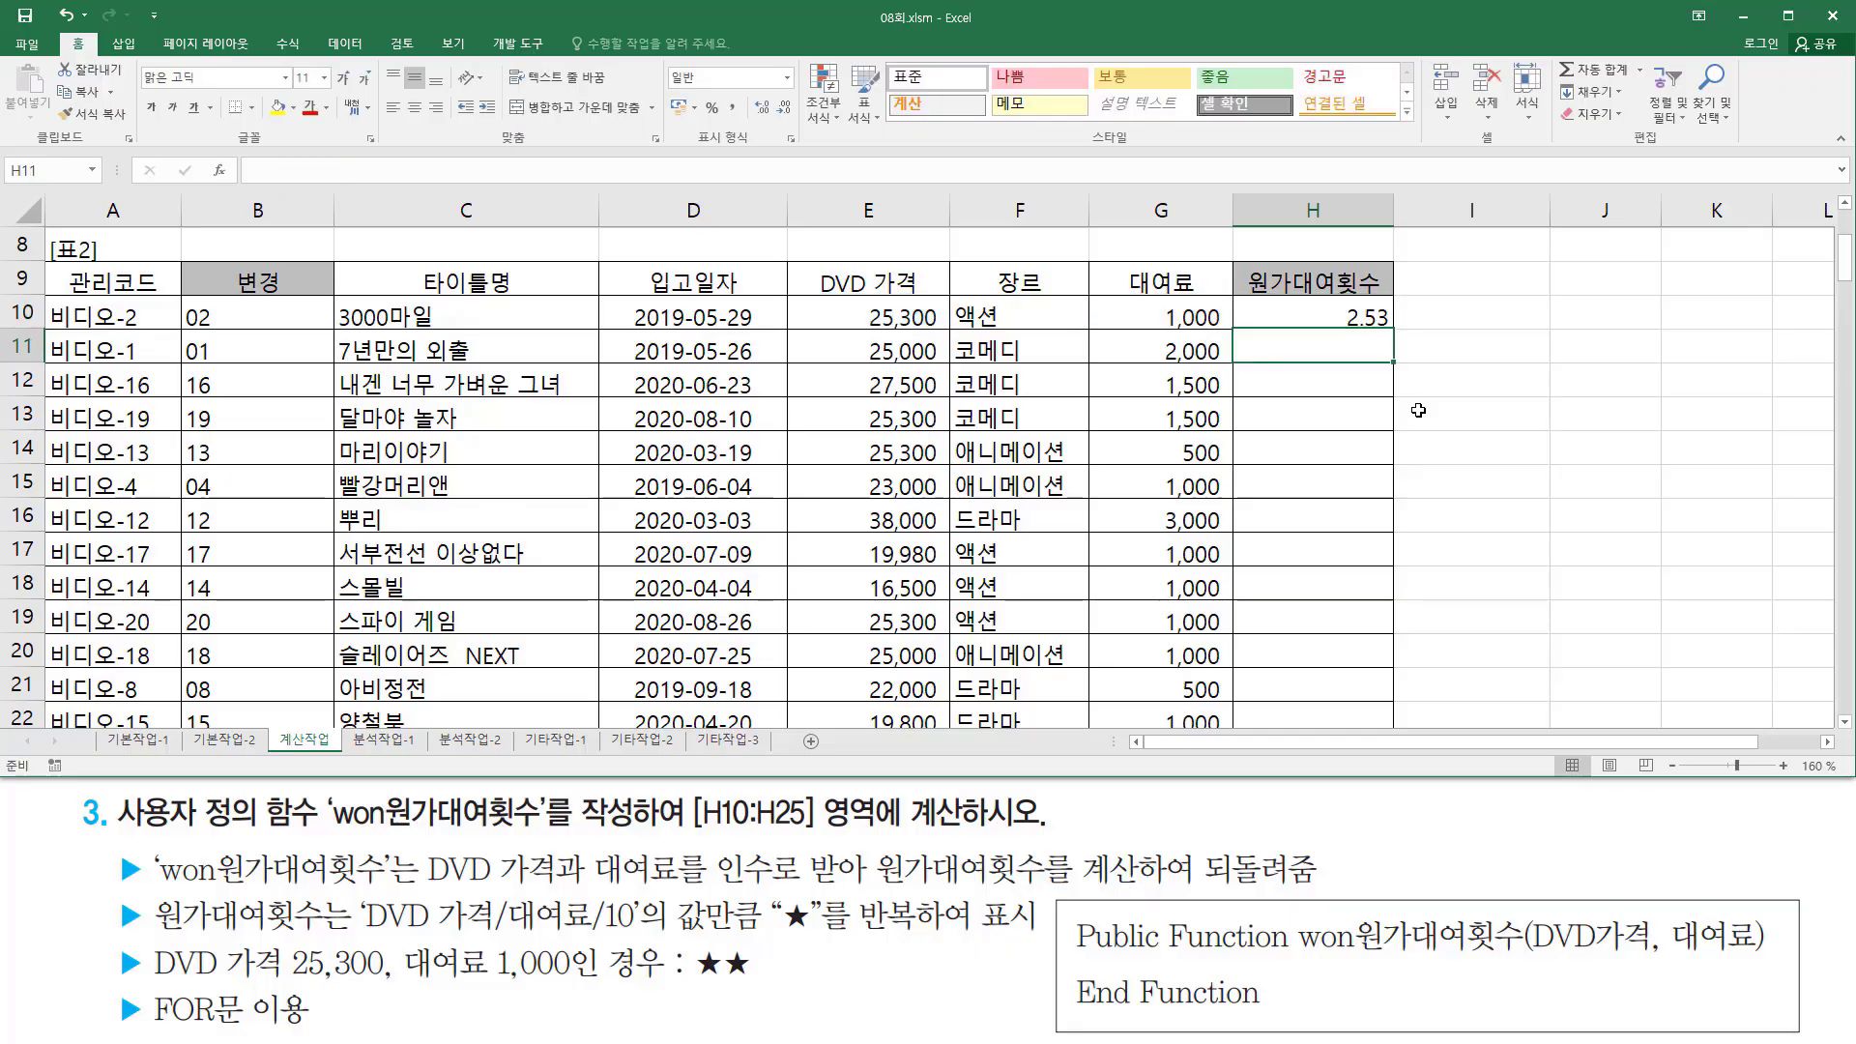
left_click(1359, 319)
left_click_drag(1392, 328, 1394, 723)
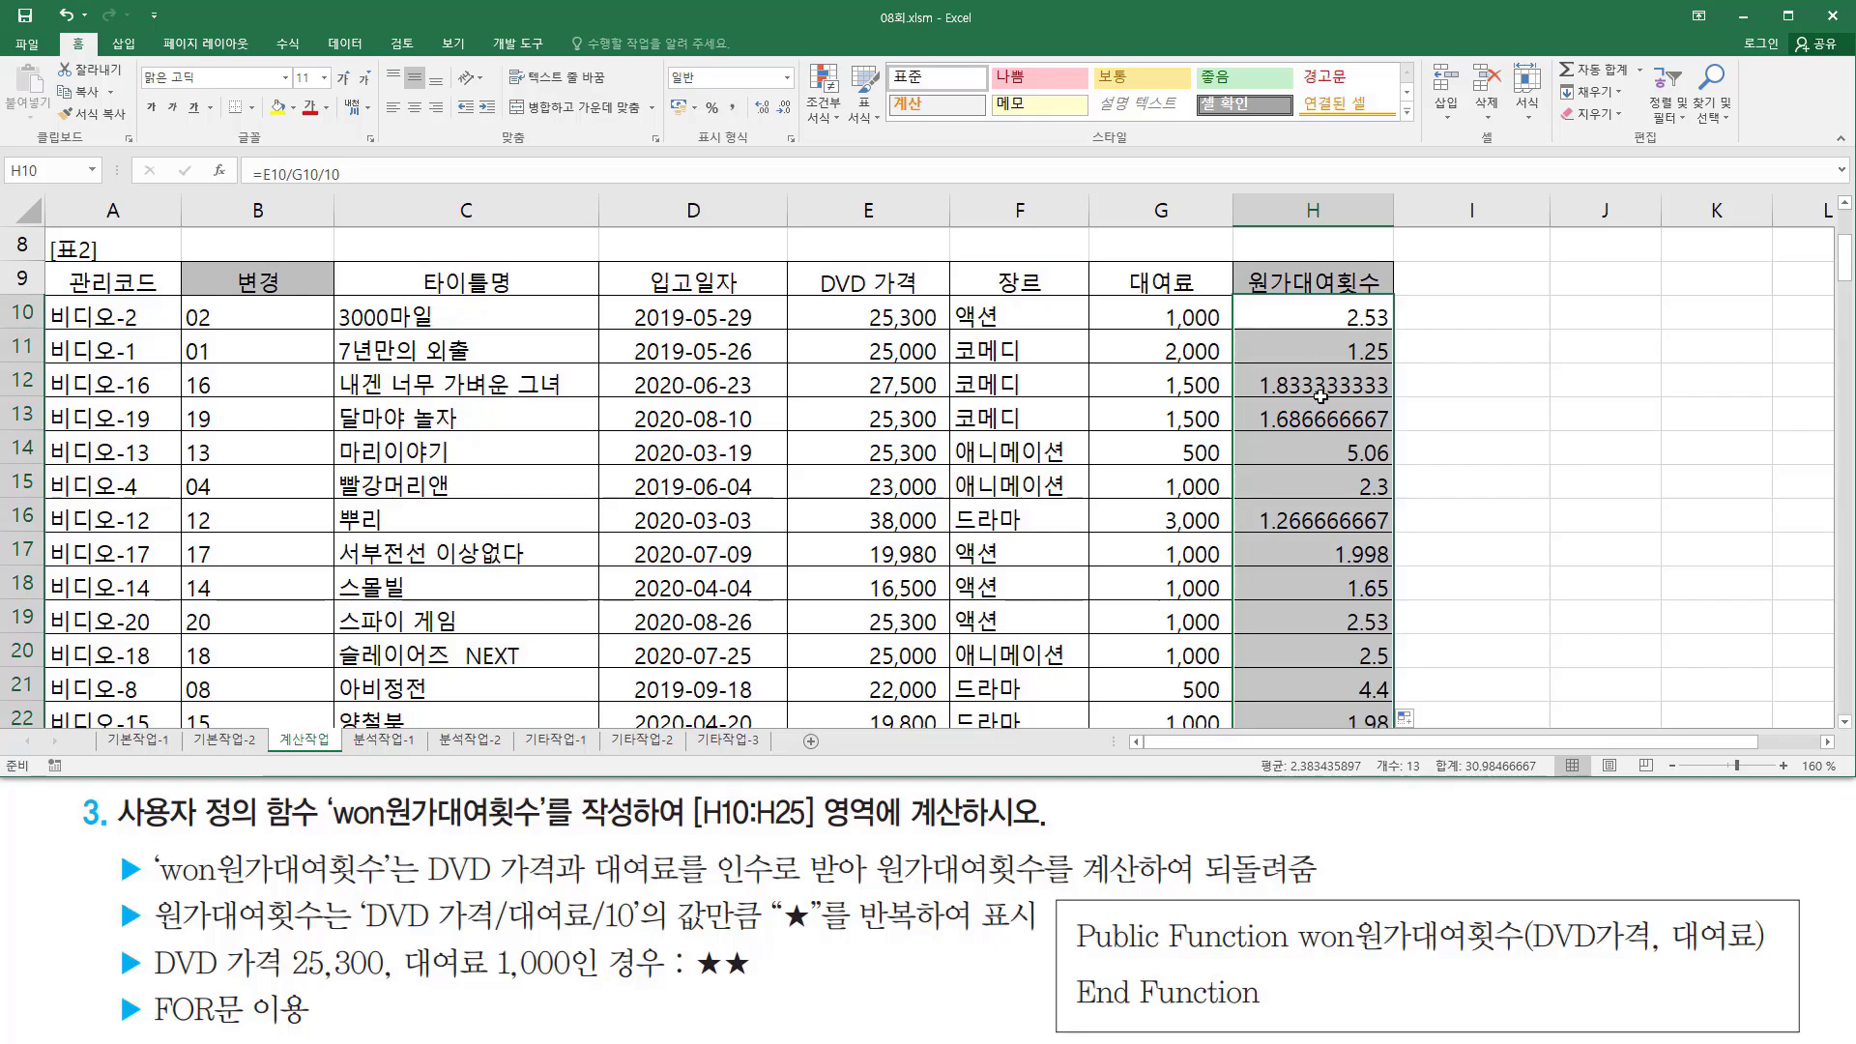
Step: Examine the calculated values in H10:H22 as star repeat counts and the task's requirement to use a FOR문
key("ctrl+shift+d")
mouse_move(1333, 304)
left_mouse_down()
mouse_move(1398, 328)
mouse_move(1397, 370)
left_mouse_up()
left_click_drag(1257, 365, 1376, 400)
mouse_move(1258, 404)
left_mouse_down()
mouse_move(1393, 417)
mouse_move(1339, 455)
mouse_move(1395, 463)
mouse_move(1412, 506)
left_mouse_up()
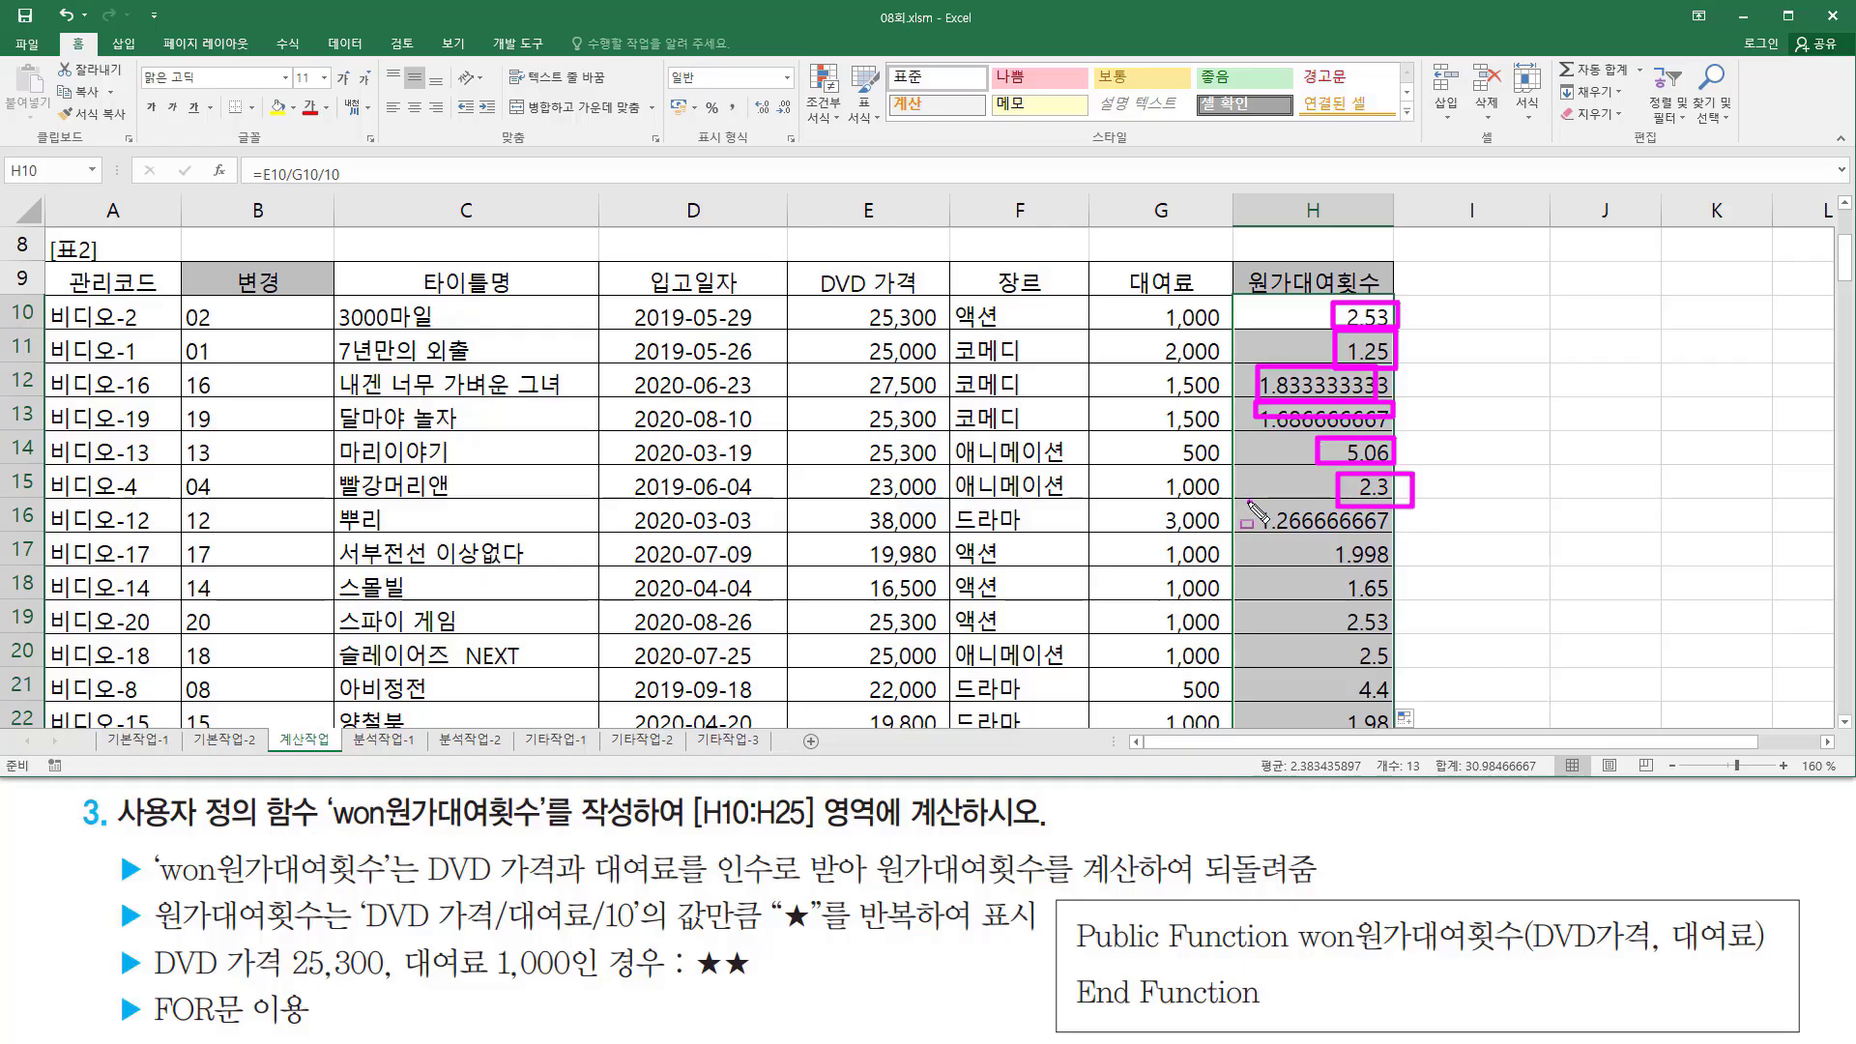
mouse_move(1250, 503)
left_mouse_down()
mouse_move(1368, 527)
mouse_move(1413, 698)
mouse_move(1392, 727)
left_mouse_up()
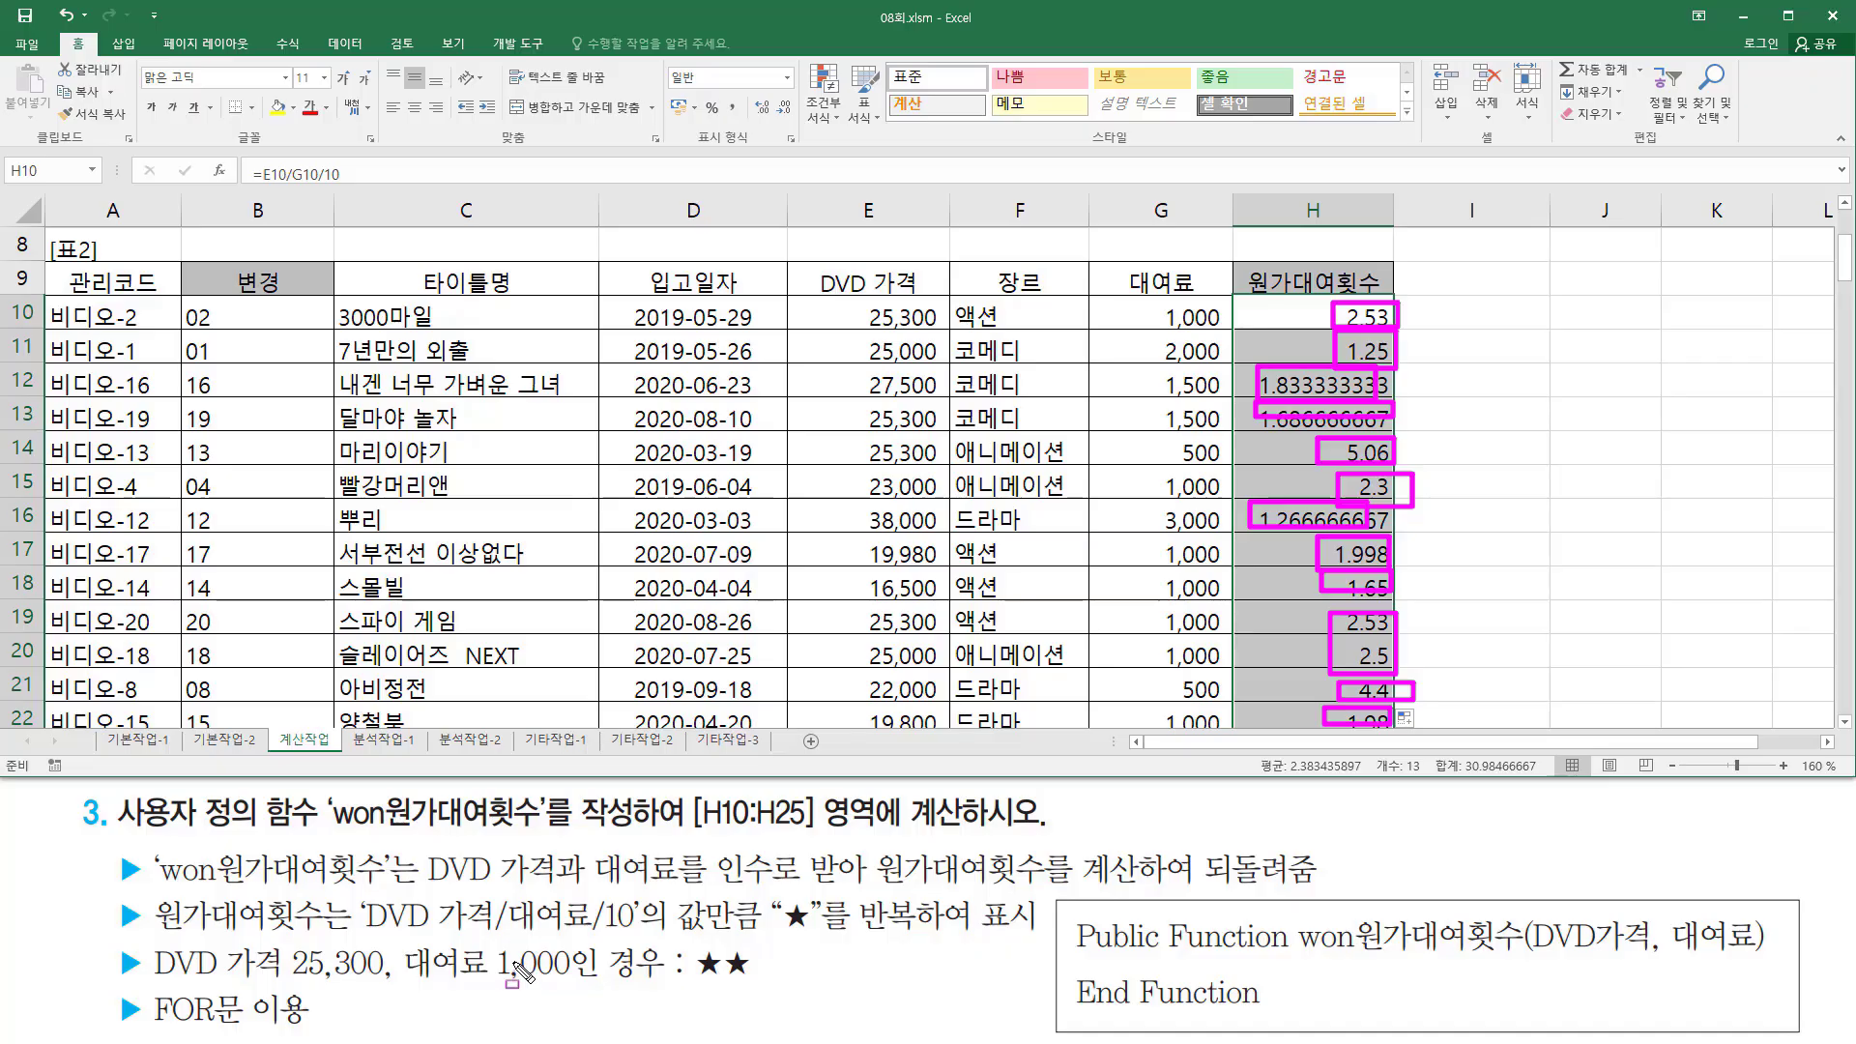
mouse_move(148, 987)
left_mouse_down()
mouse_move(192, 1030)
mouse_move(311, 1031)
left_mouse_up()
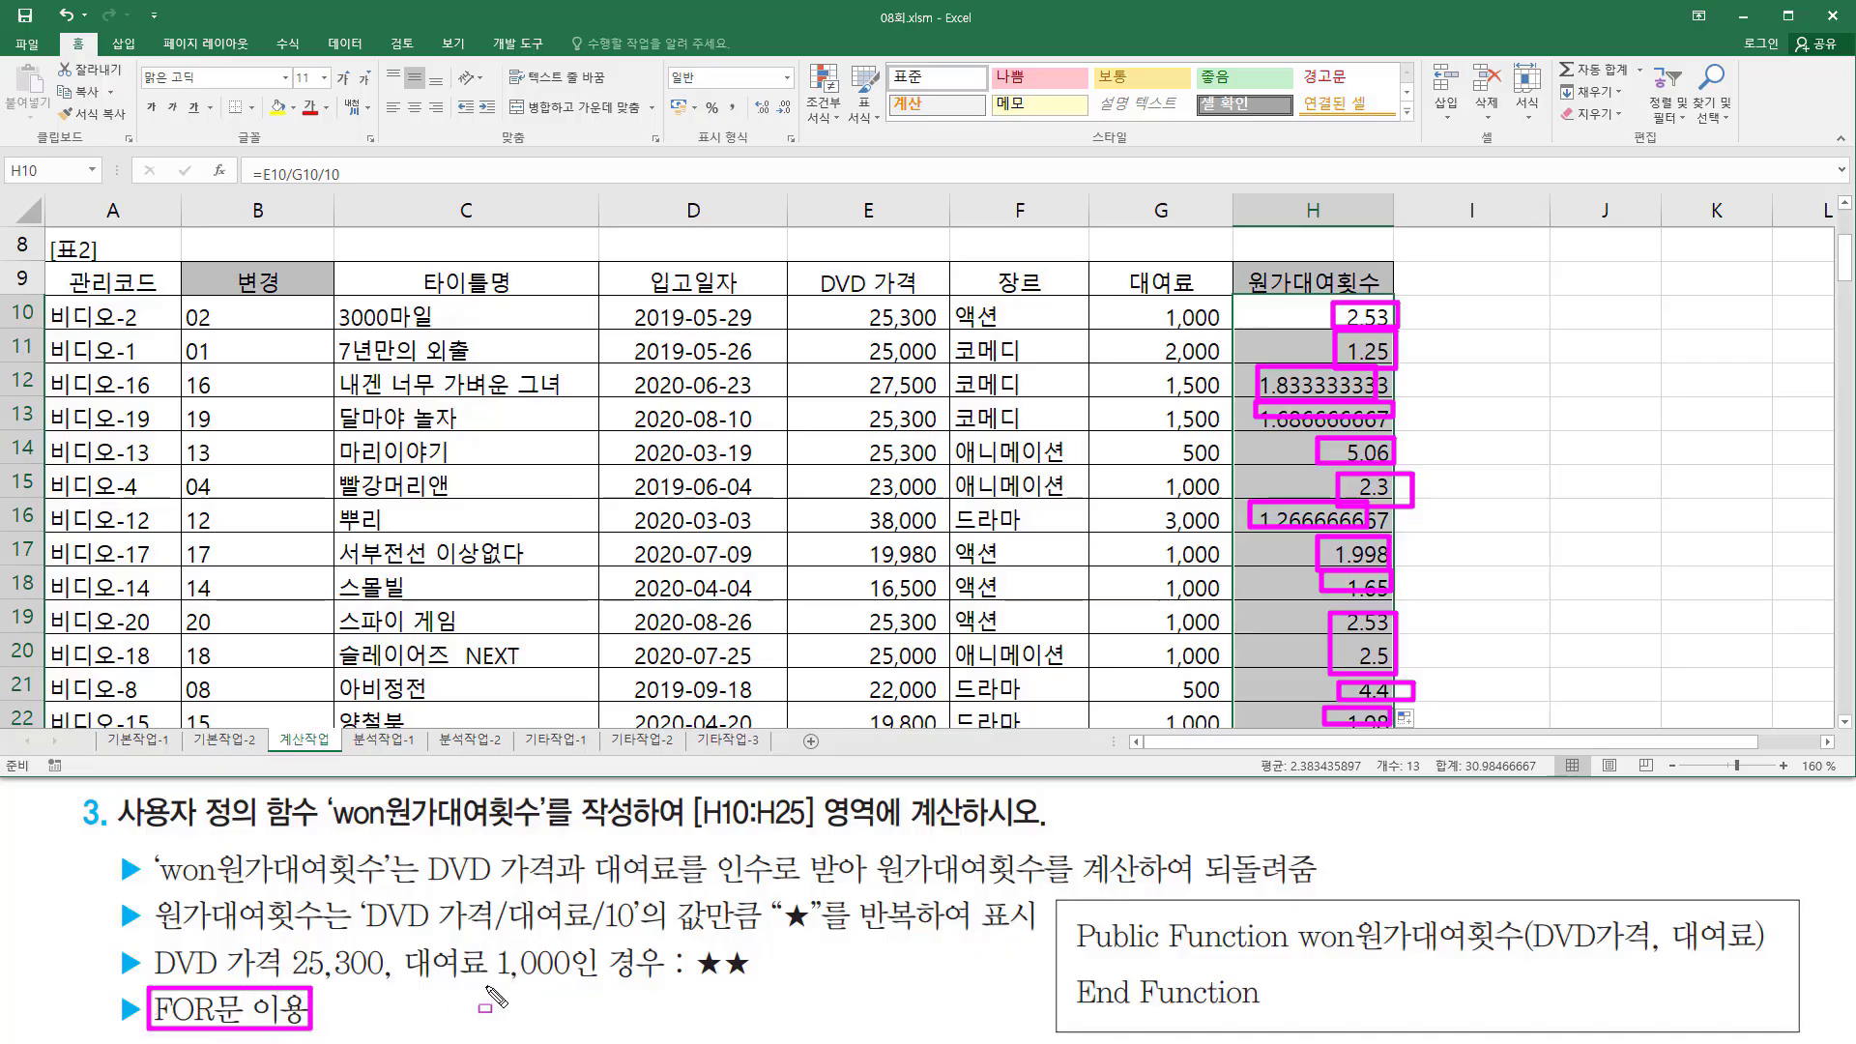
Step: Insert a new module in the workbook's Visual Basic editor and make its code window taller
key("Escape")
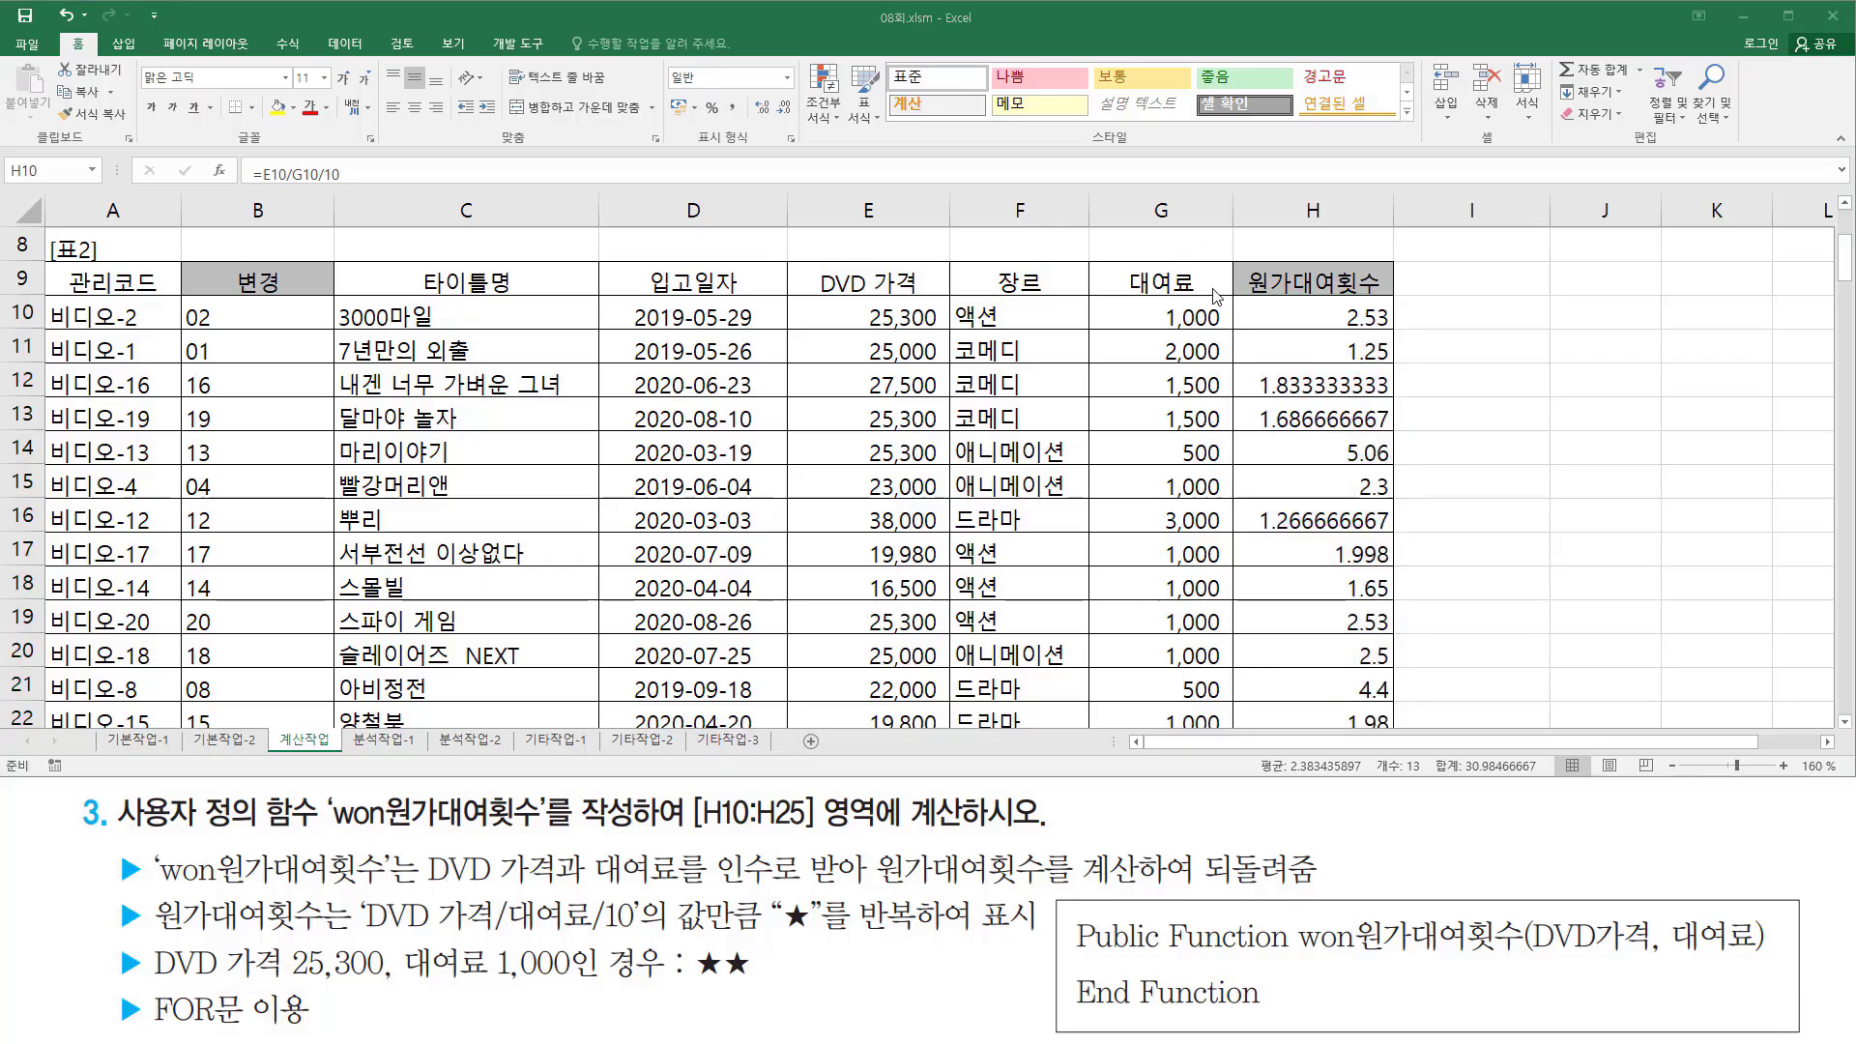
left_click(1296, 317)
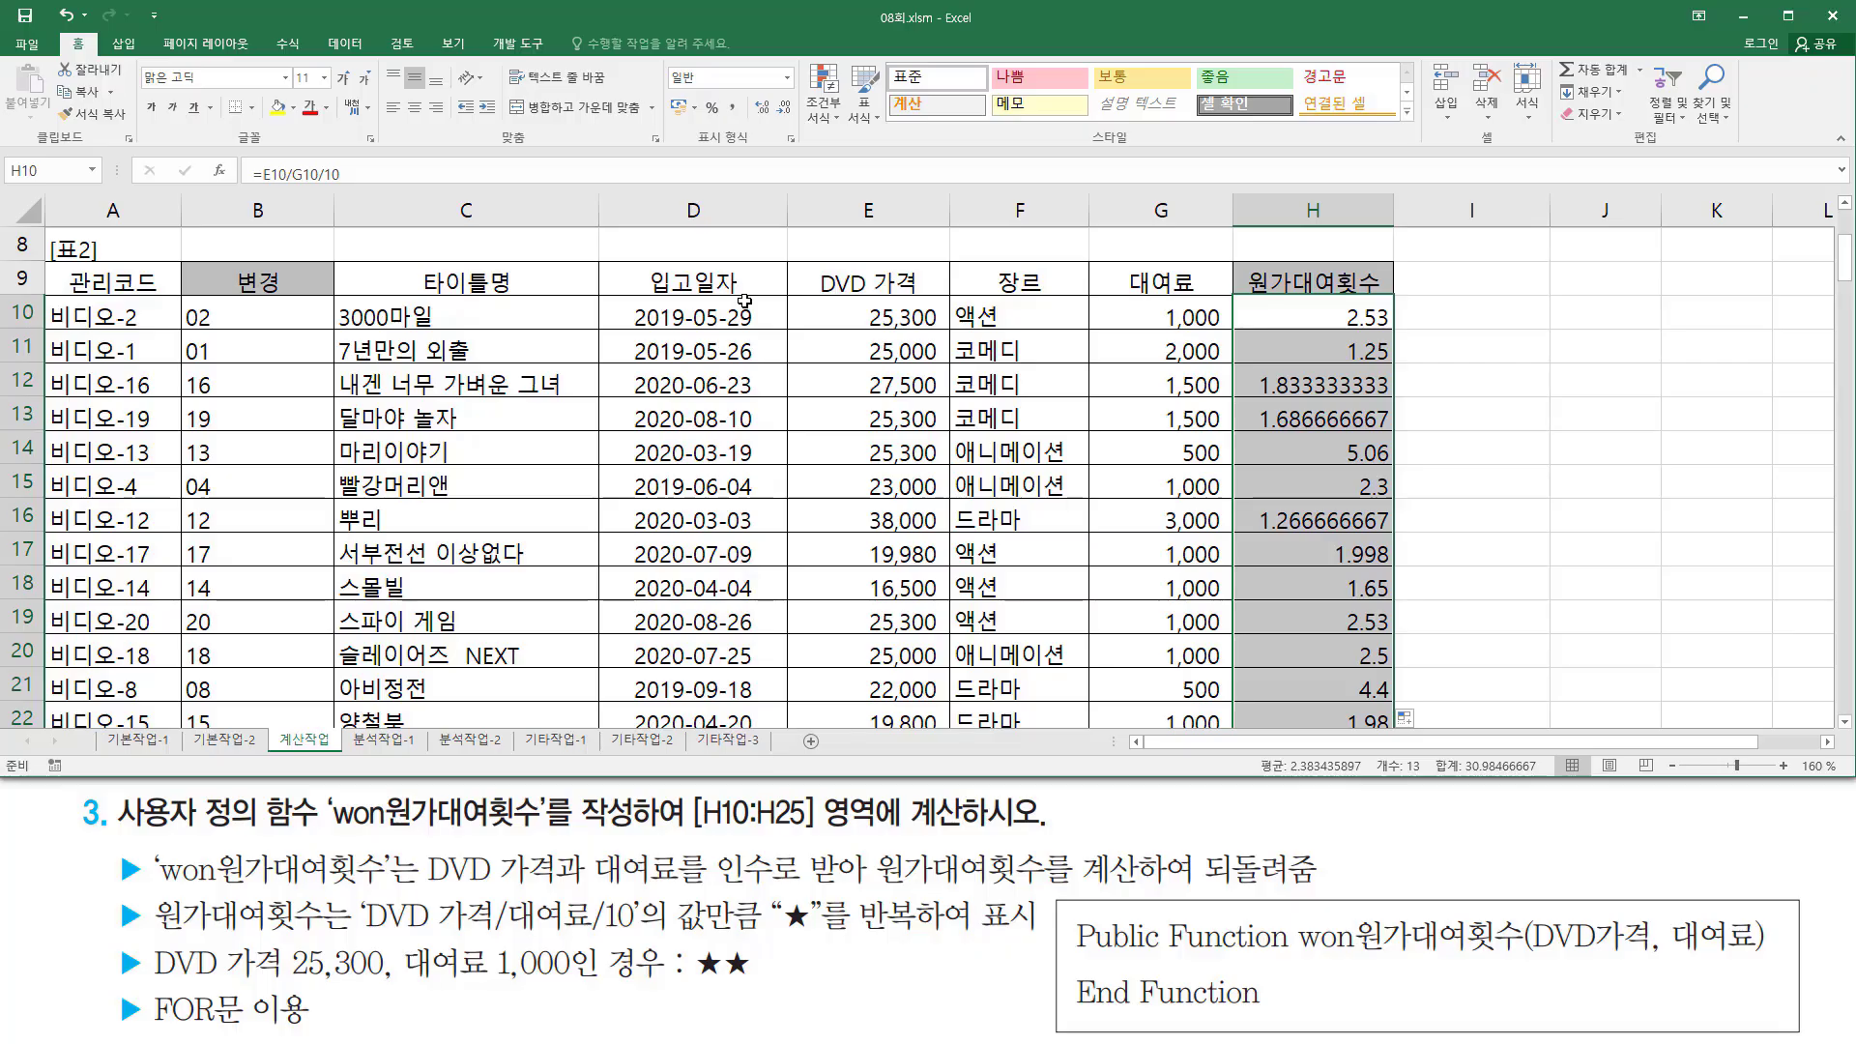
key("alt")
key("alt+F11")
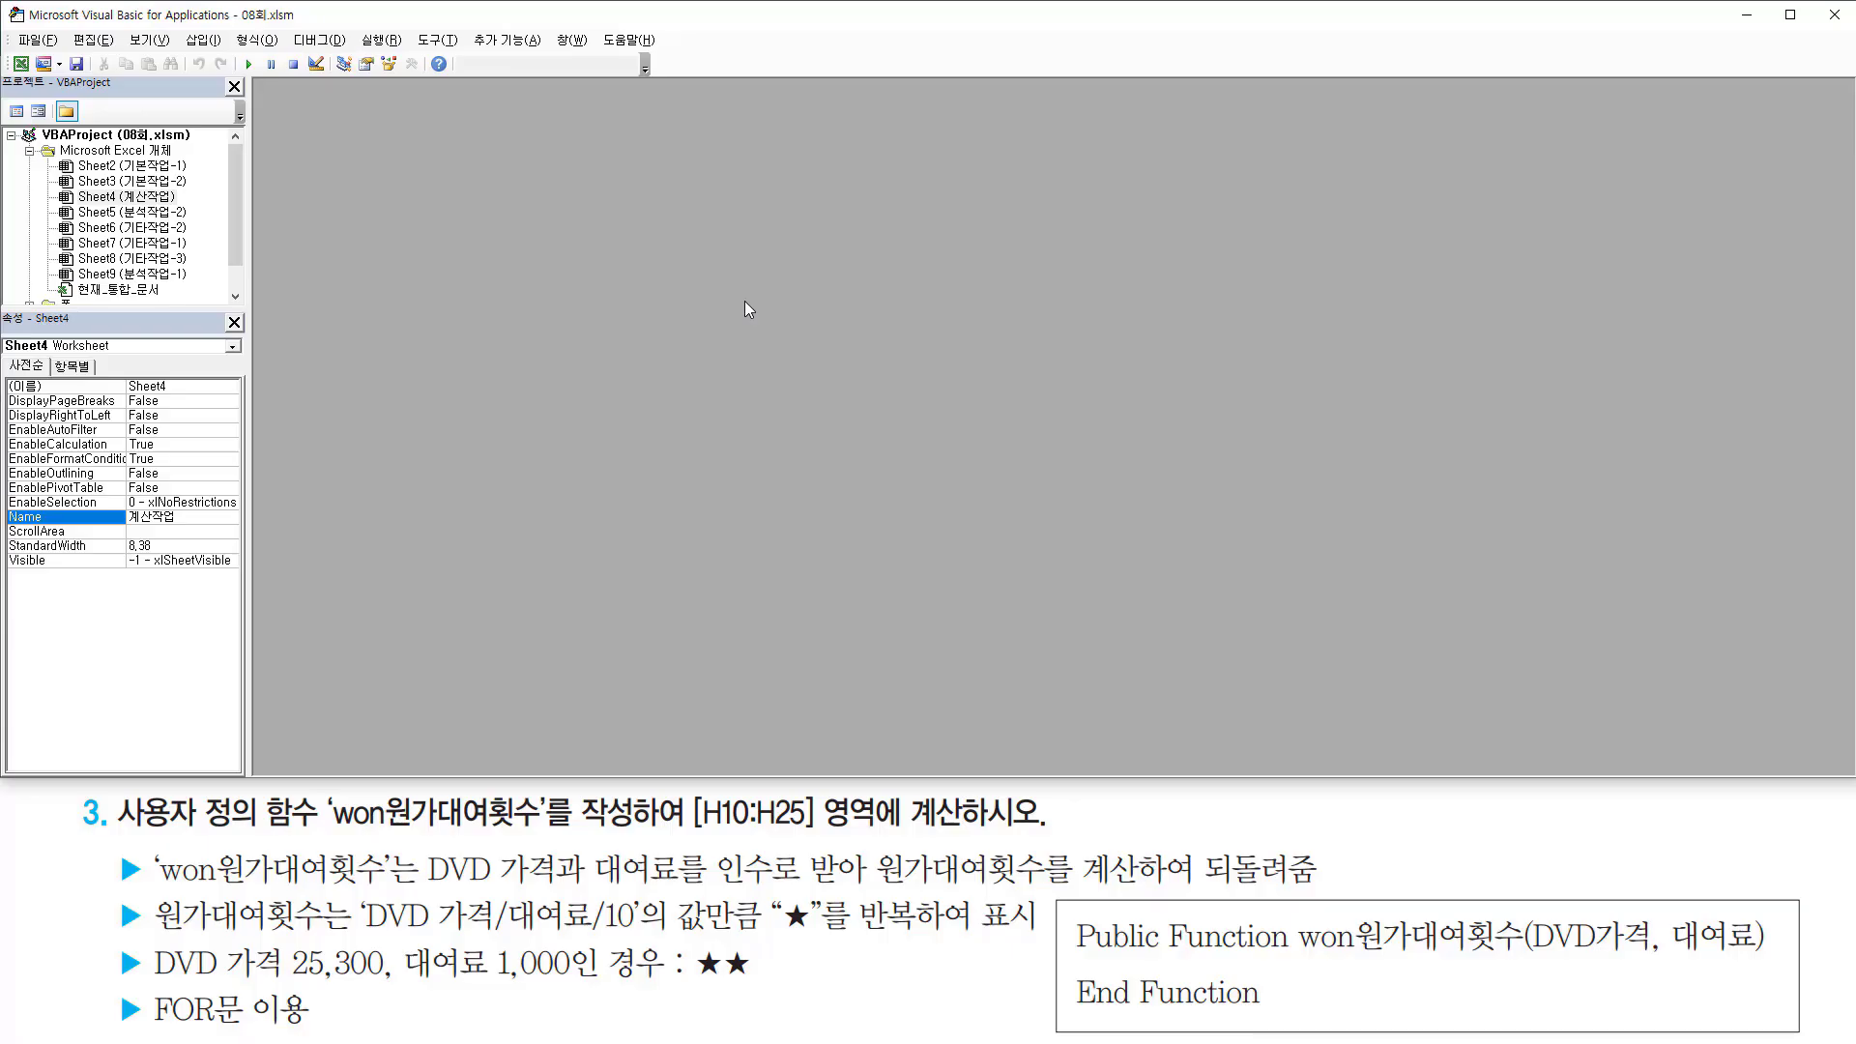
left_click(203, 40)
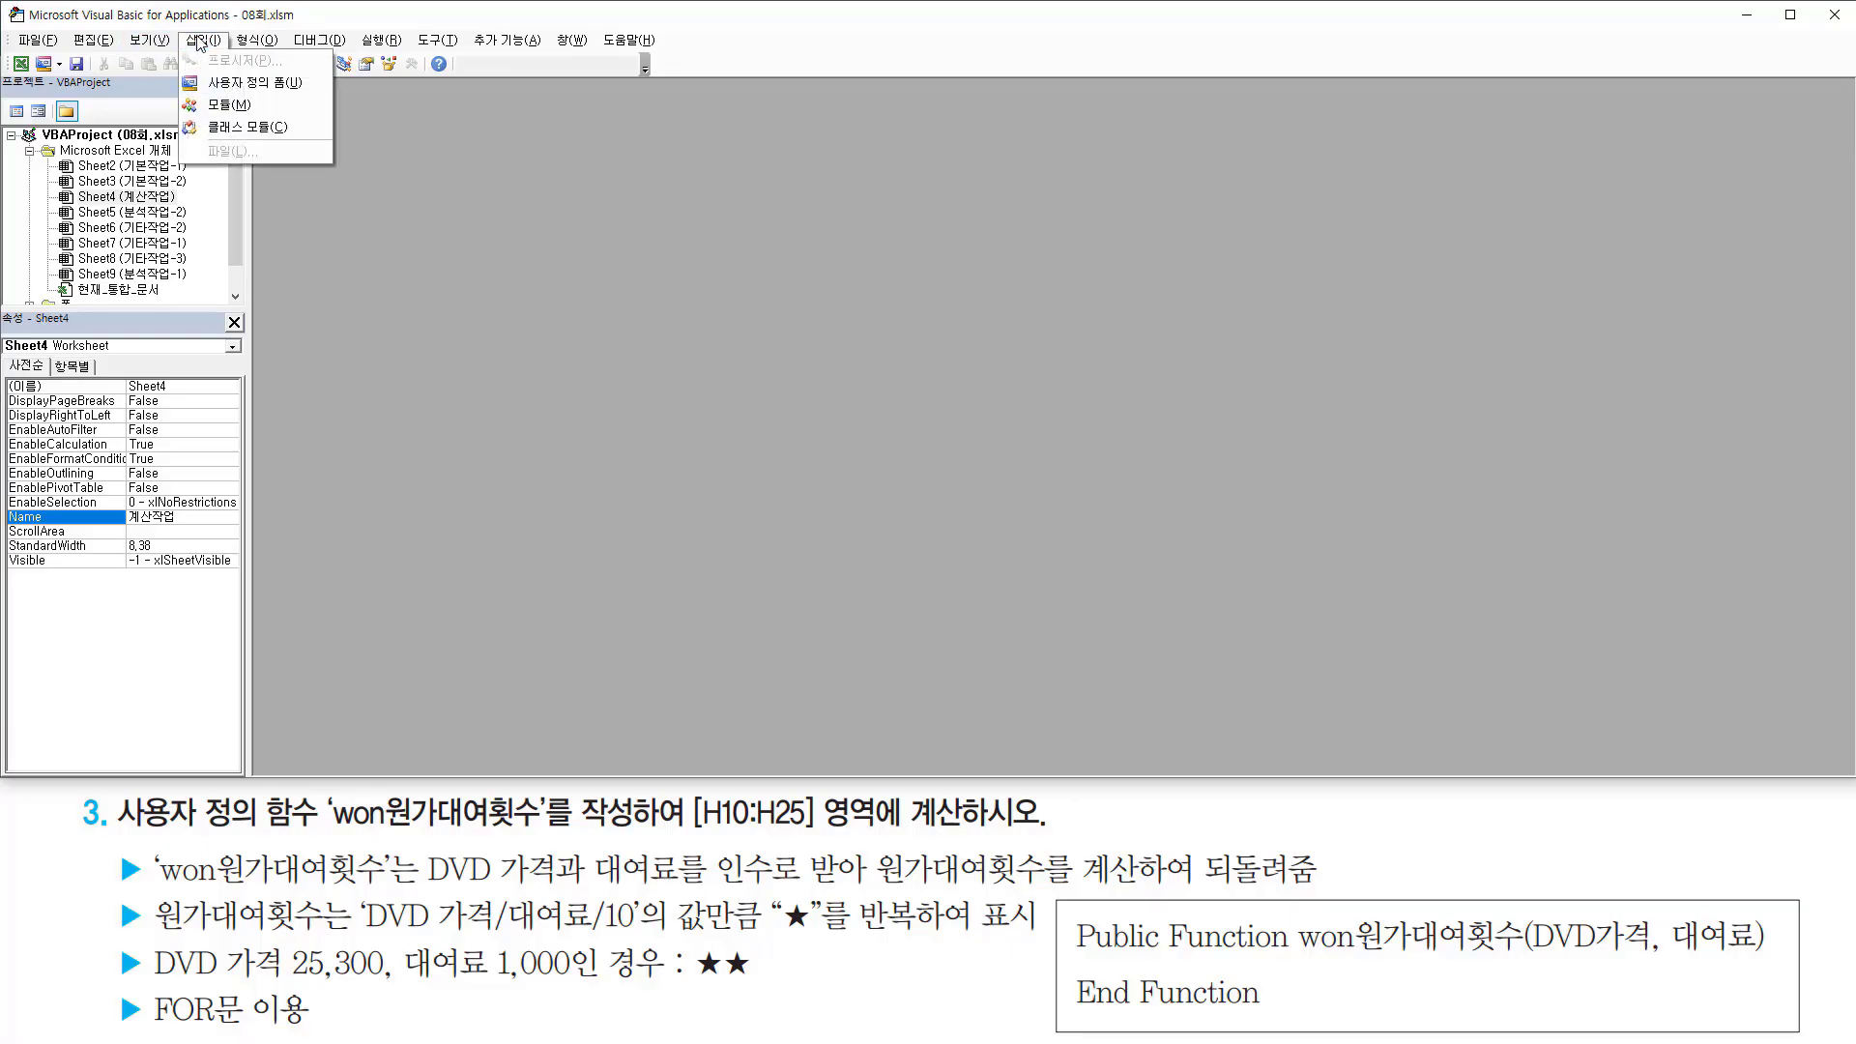
left_click(242, 104)
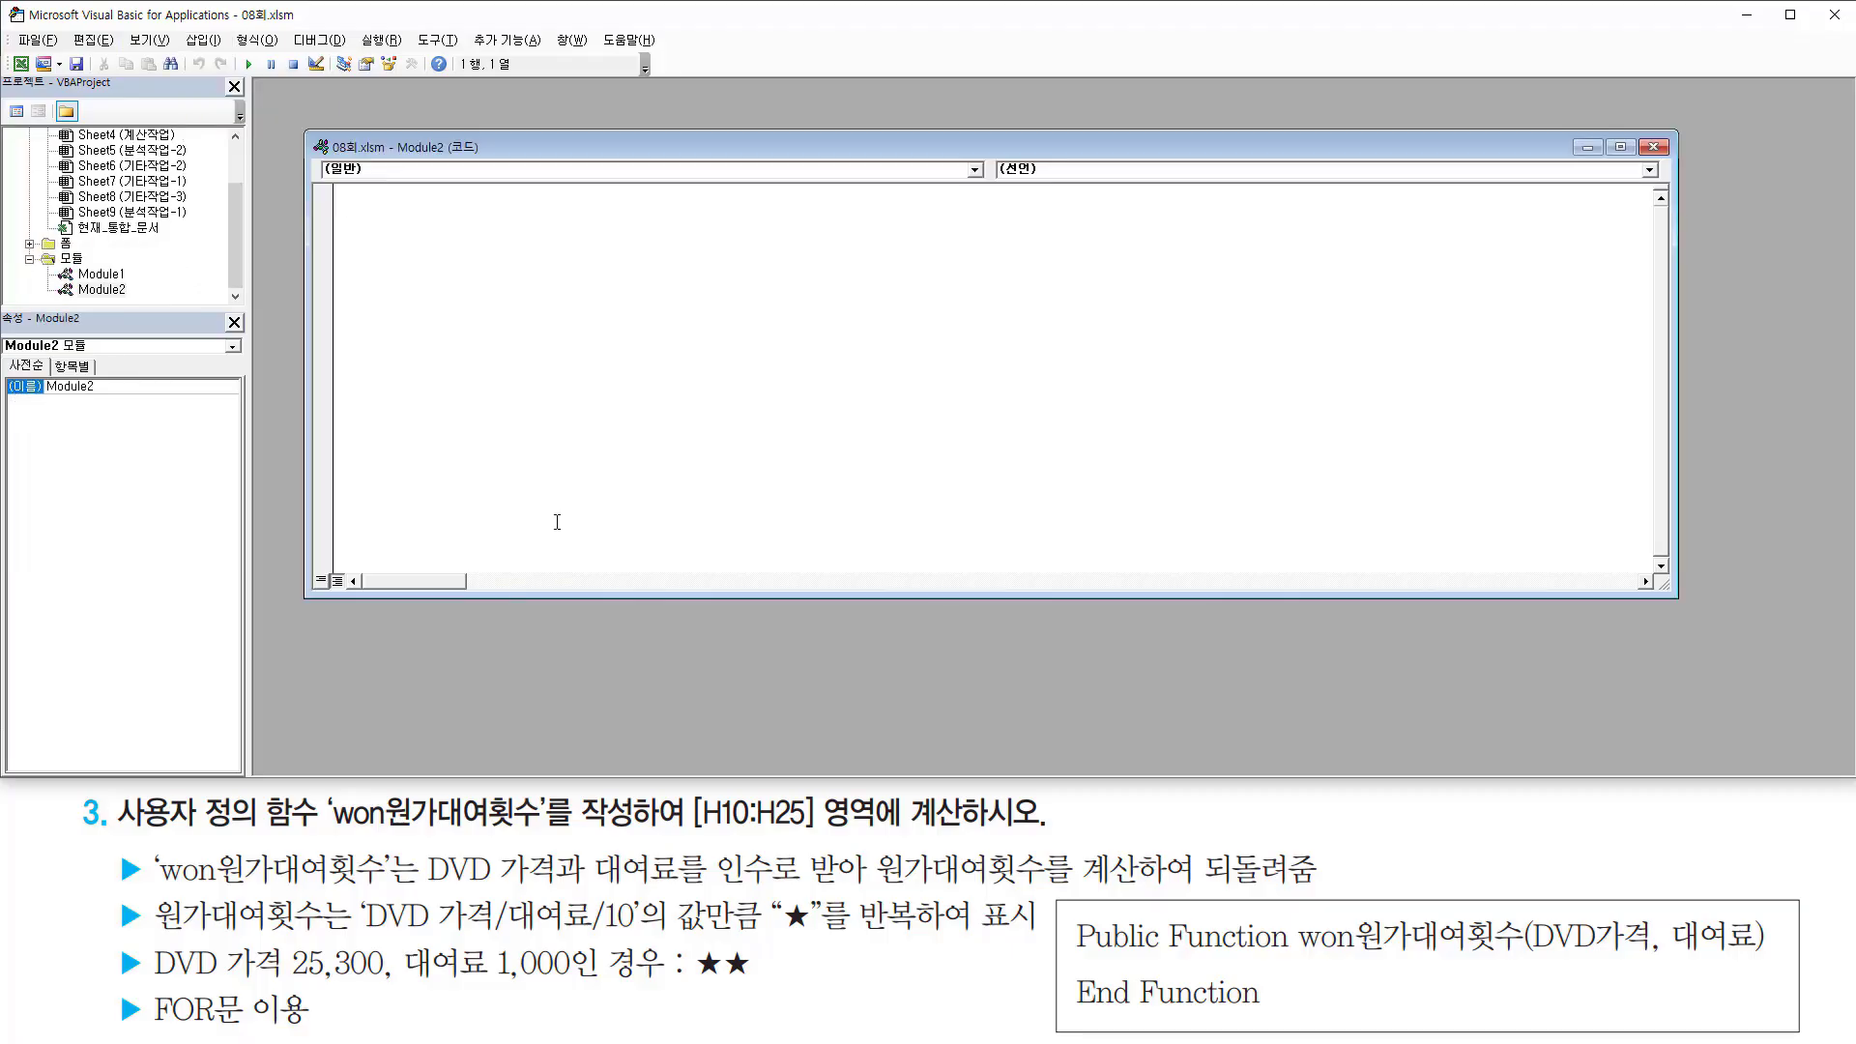
left_click_drag(508, 599, 485, 759)
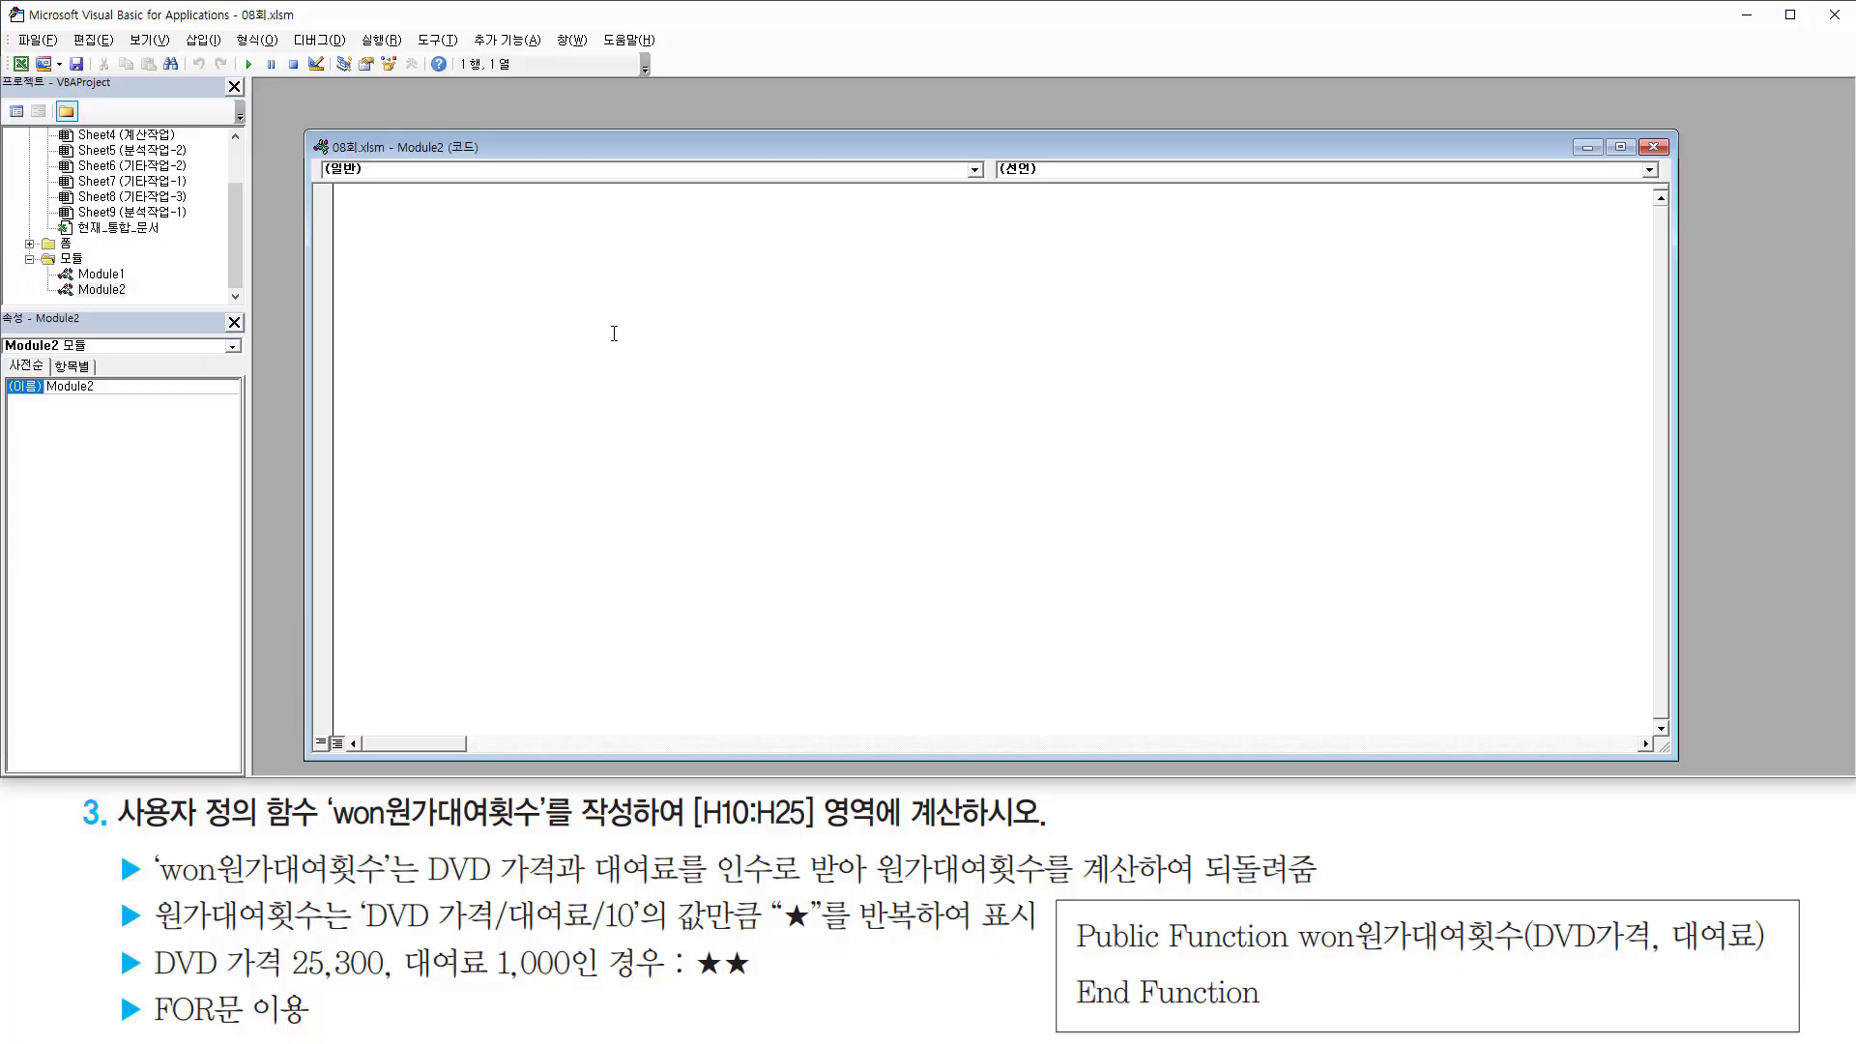
Step: Declare Public Function won원가대여횟수(DVD가격, 대여료) in the new module, matching the declaration given in task 3
mouse_move(1057, 897)
left_mouse_down()
mouse_move(1077, 1008)
mouse_move(1807, 1041)
left_mouse_up()
key("Escape")
type("public function")
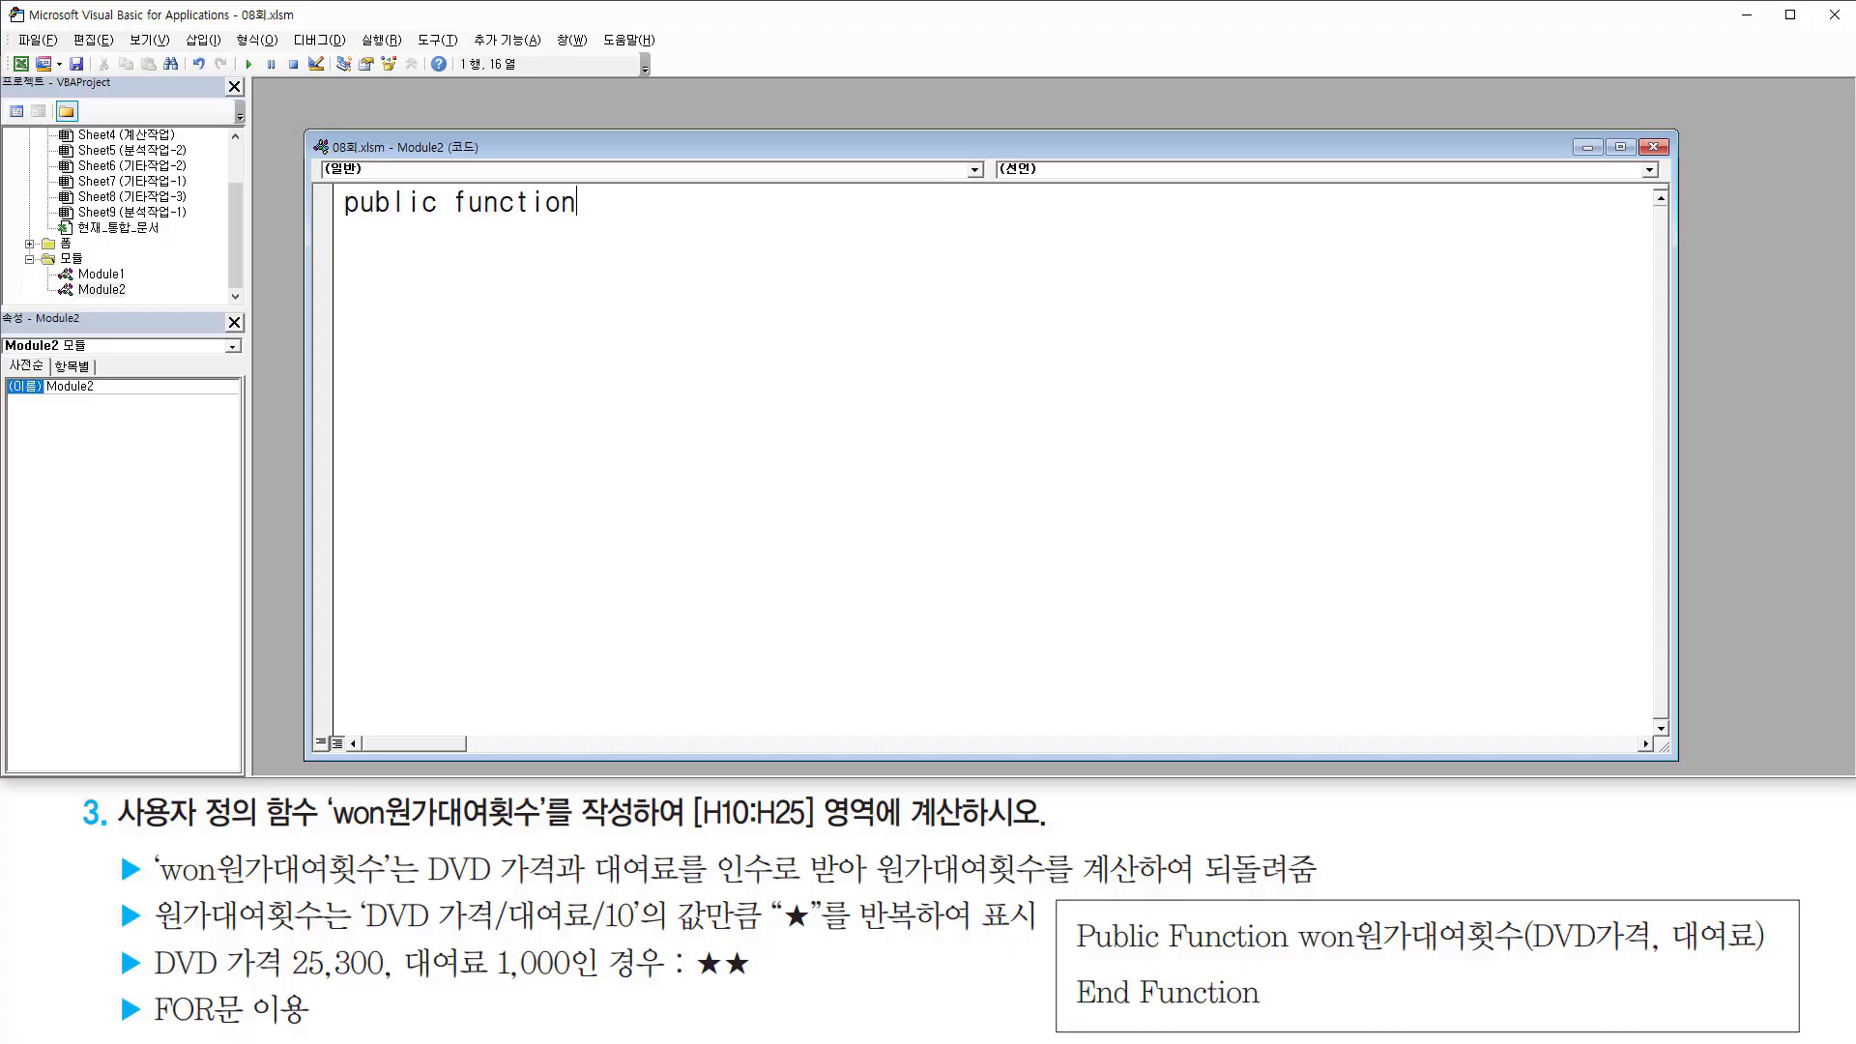
type(" won원가대")
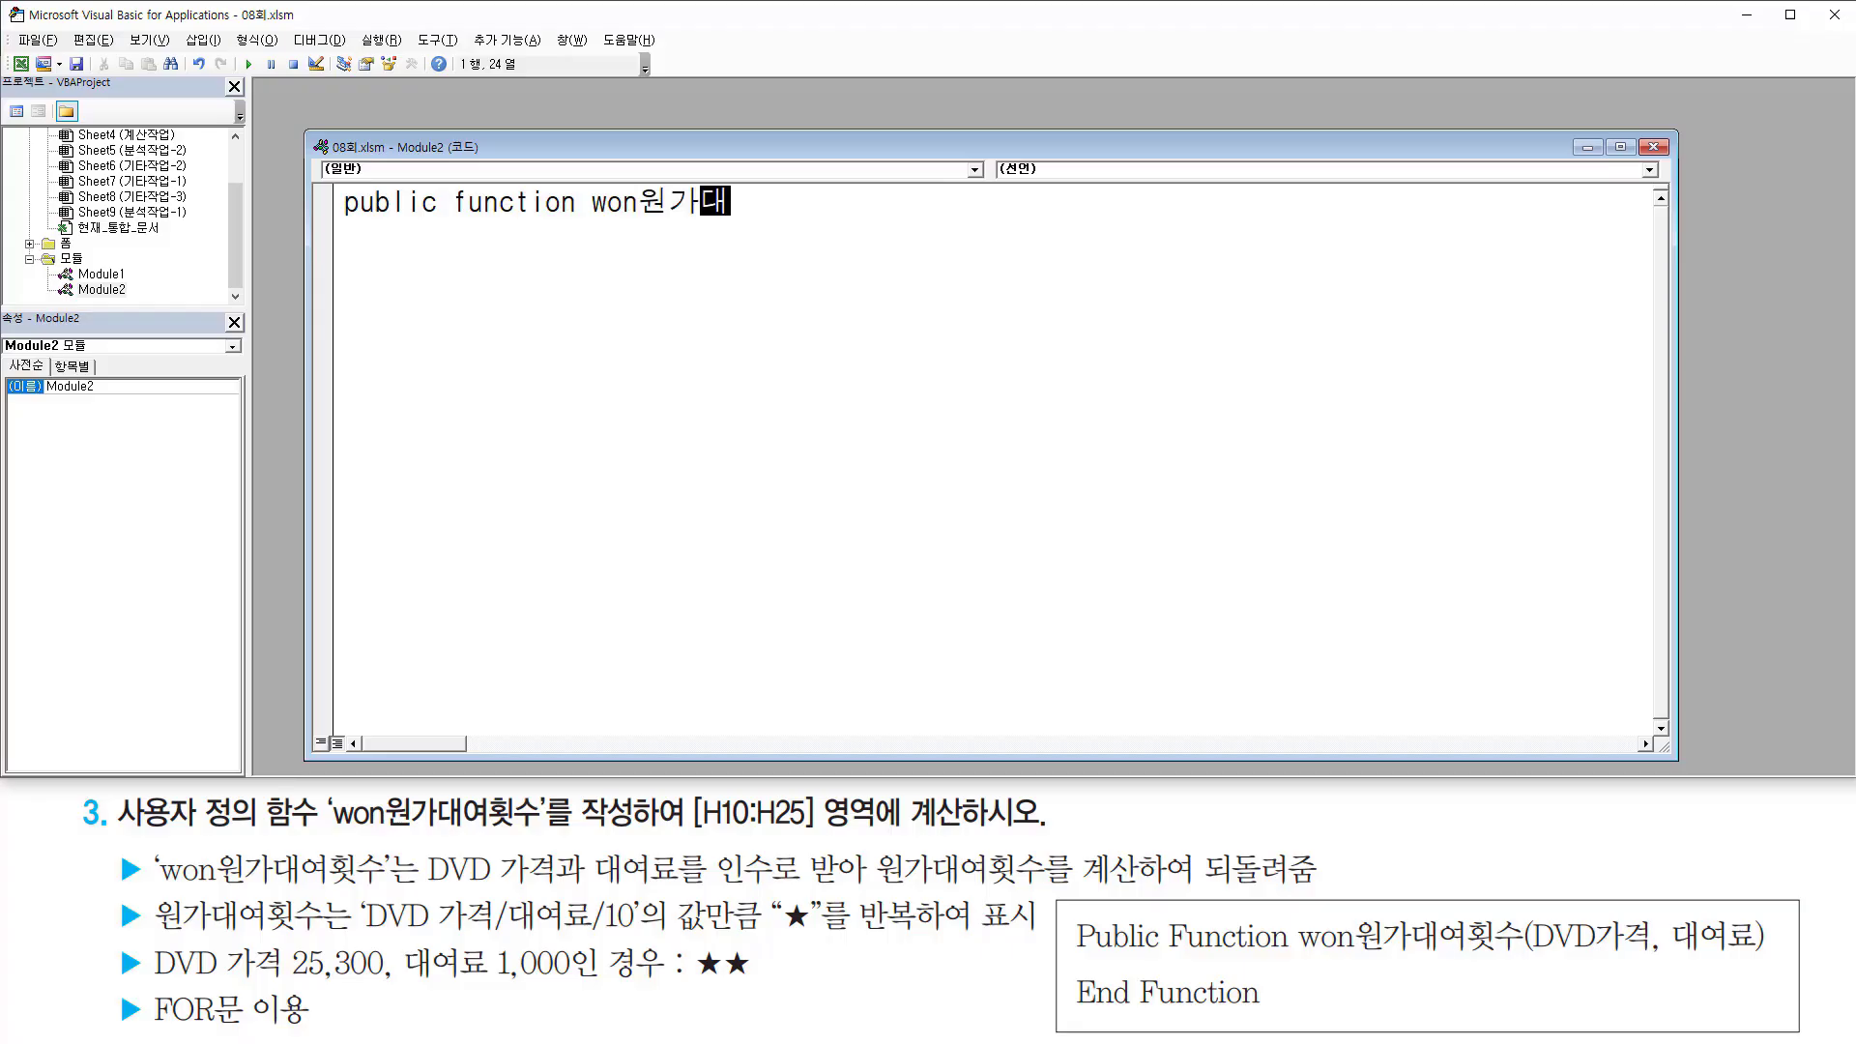
type("여횟수")
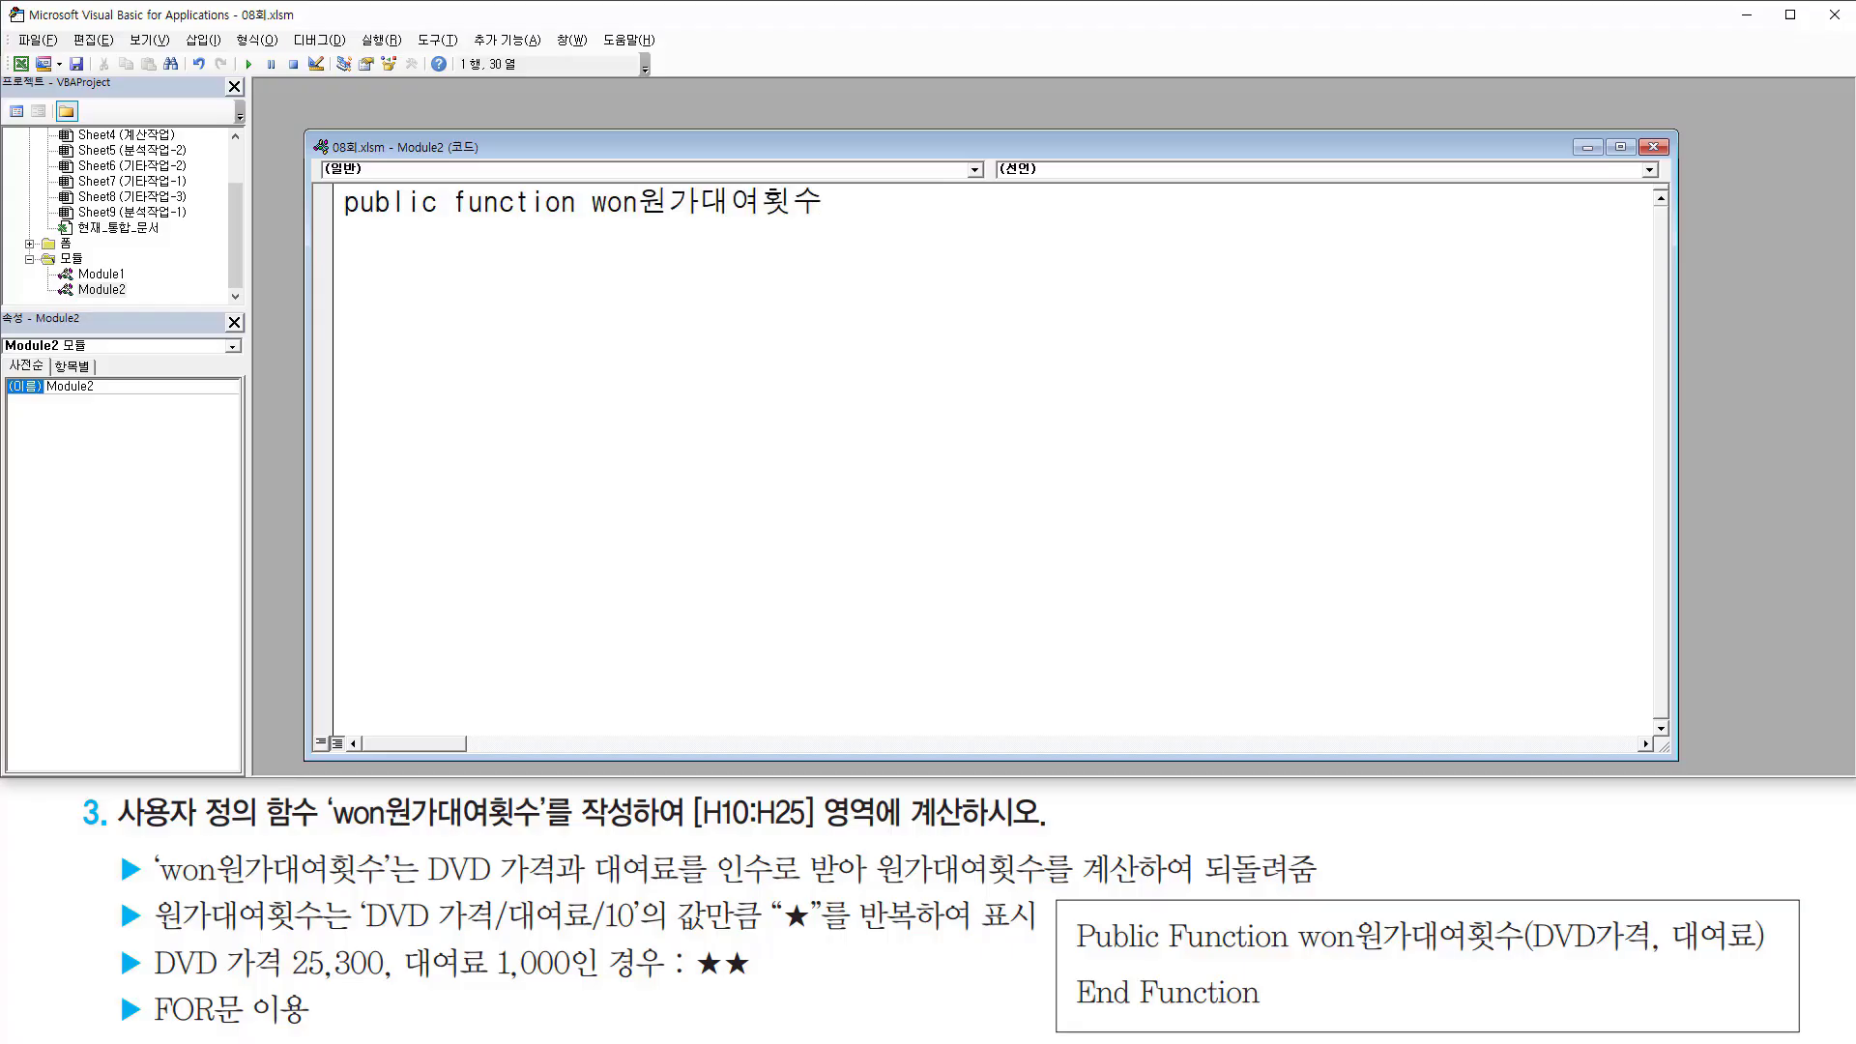
type("(d")
key("BackSpace")
type("DVD가격")
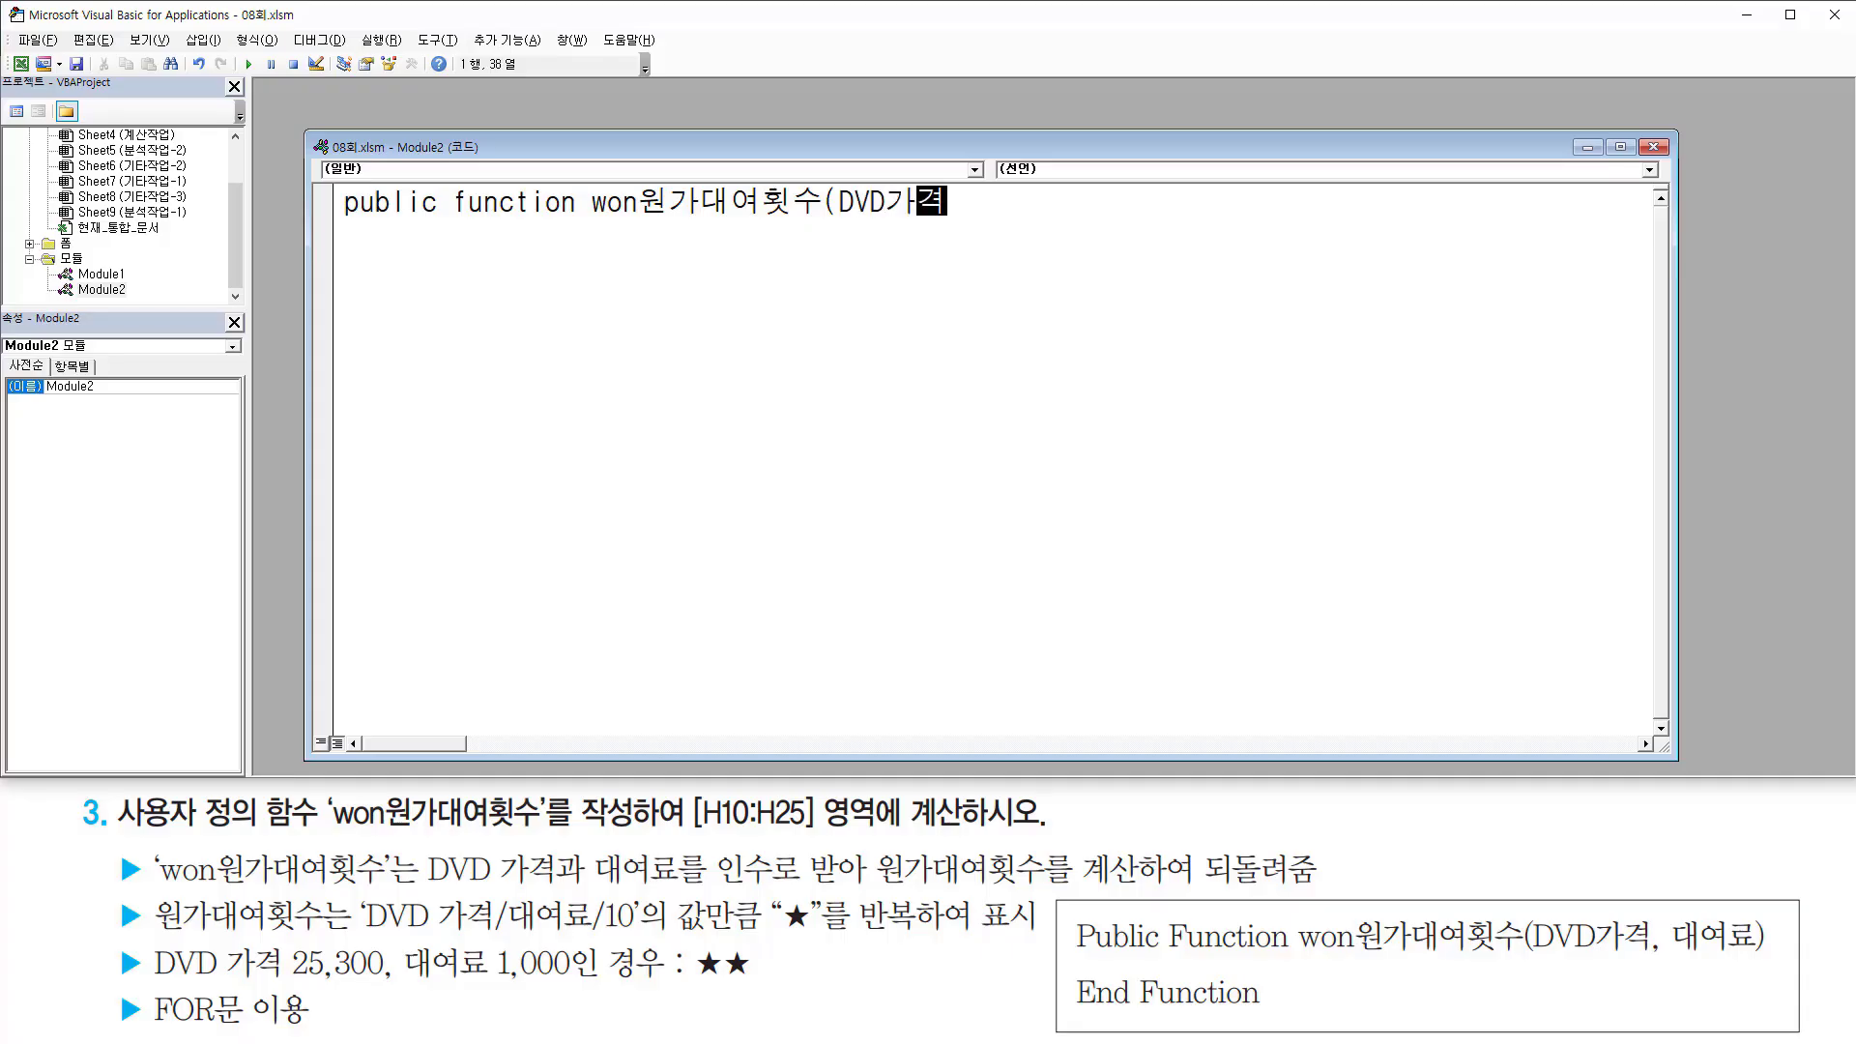
type(", 대여료")
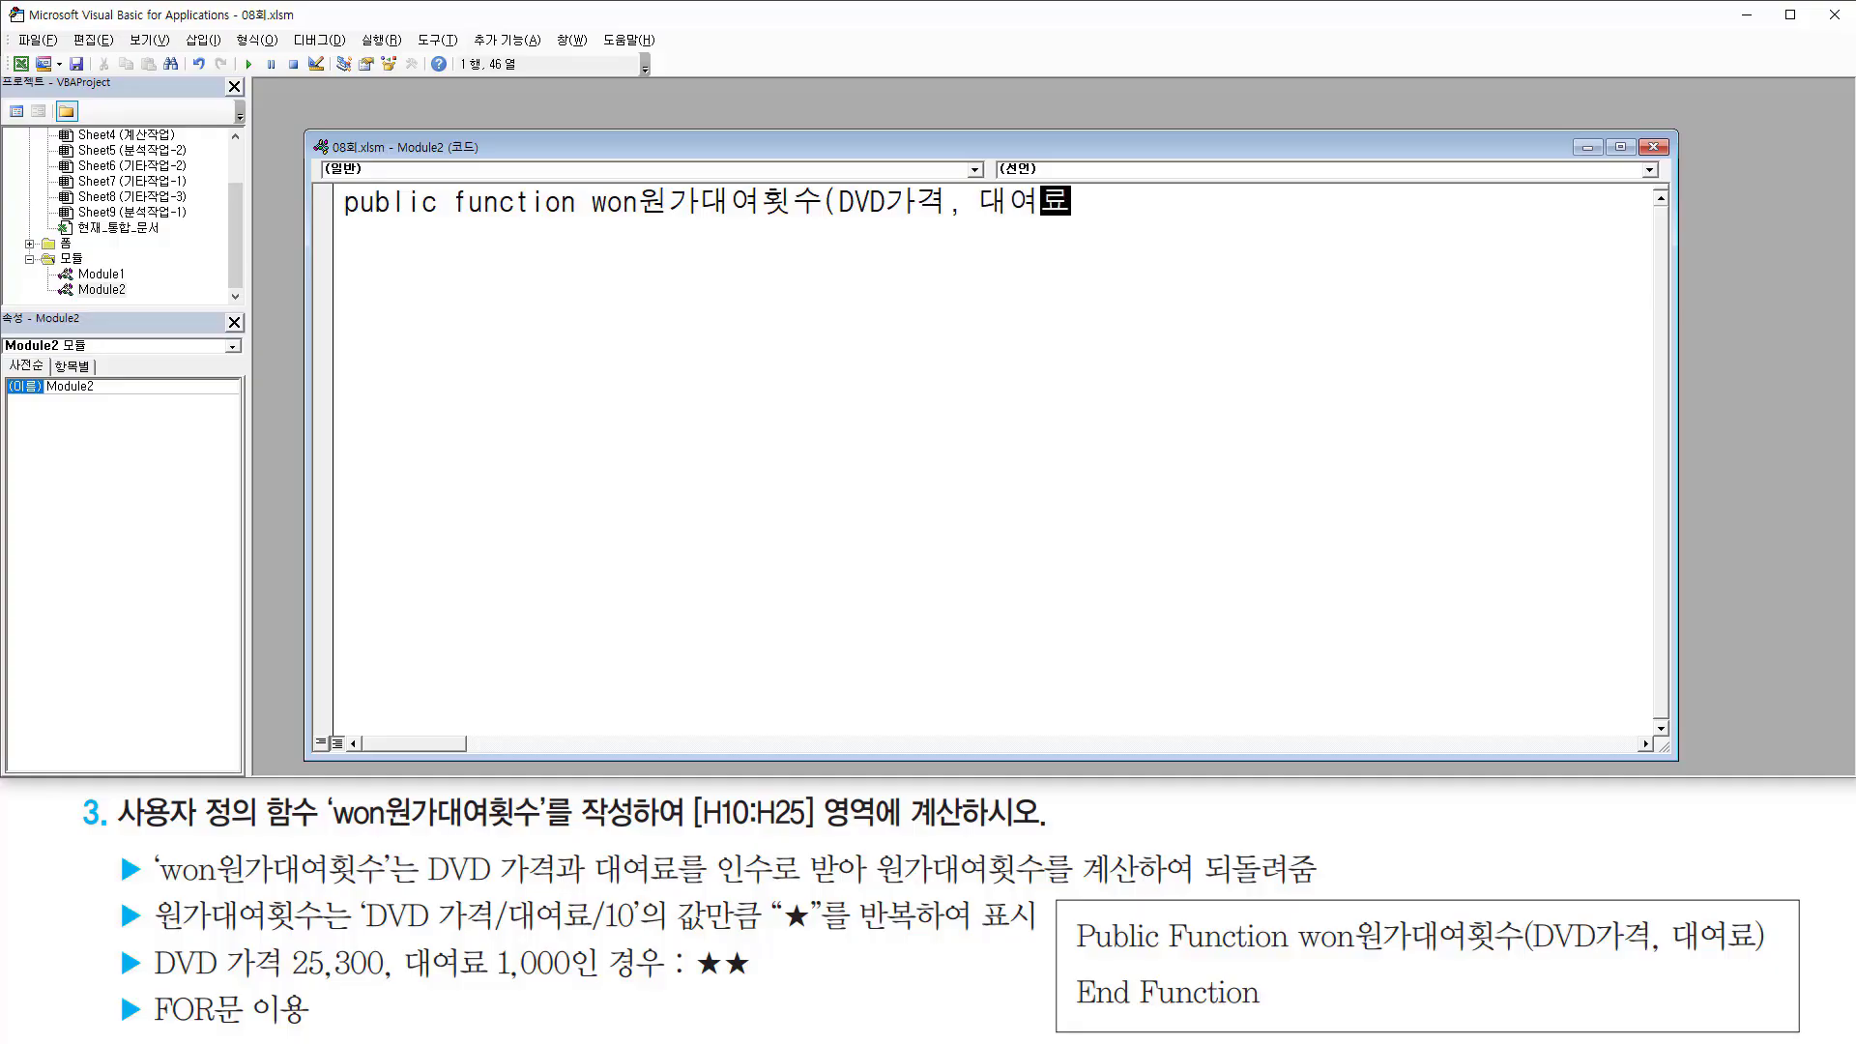
type(")")
key("Return")
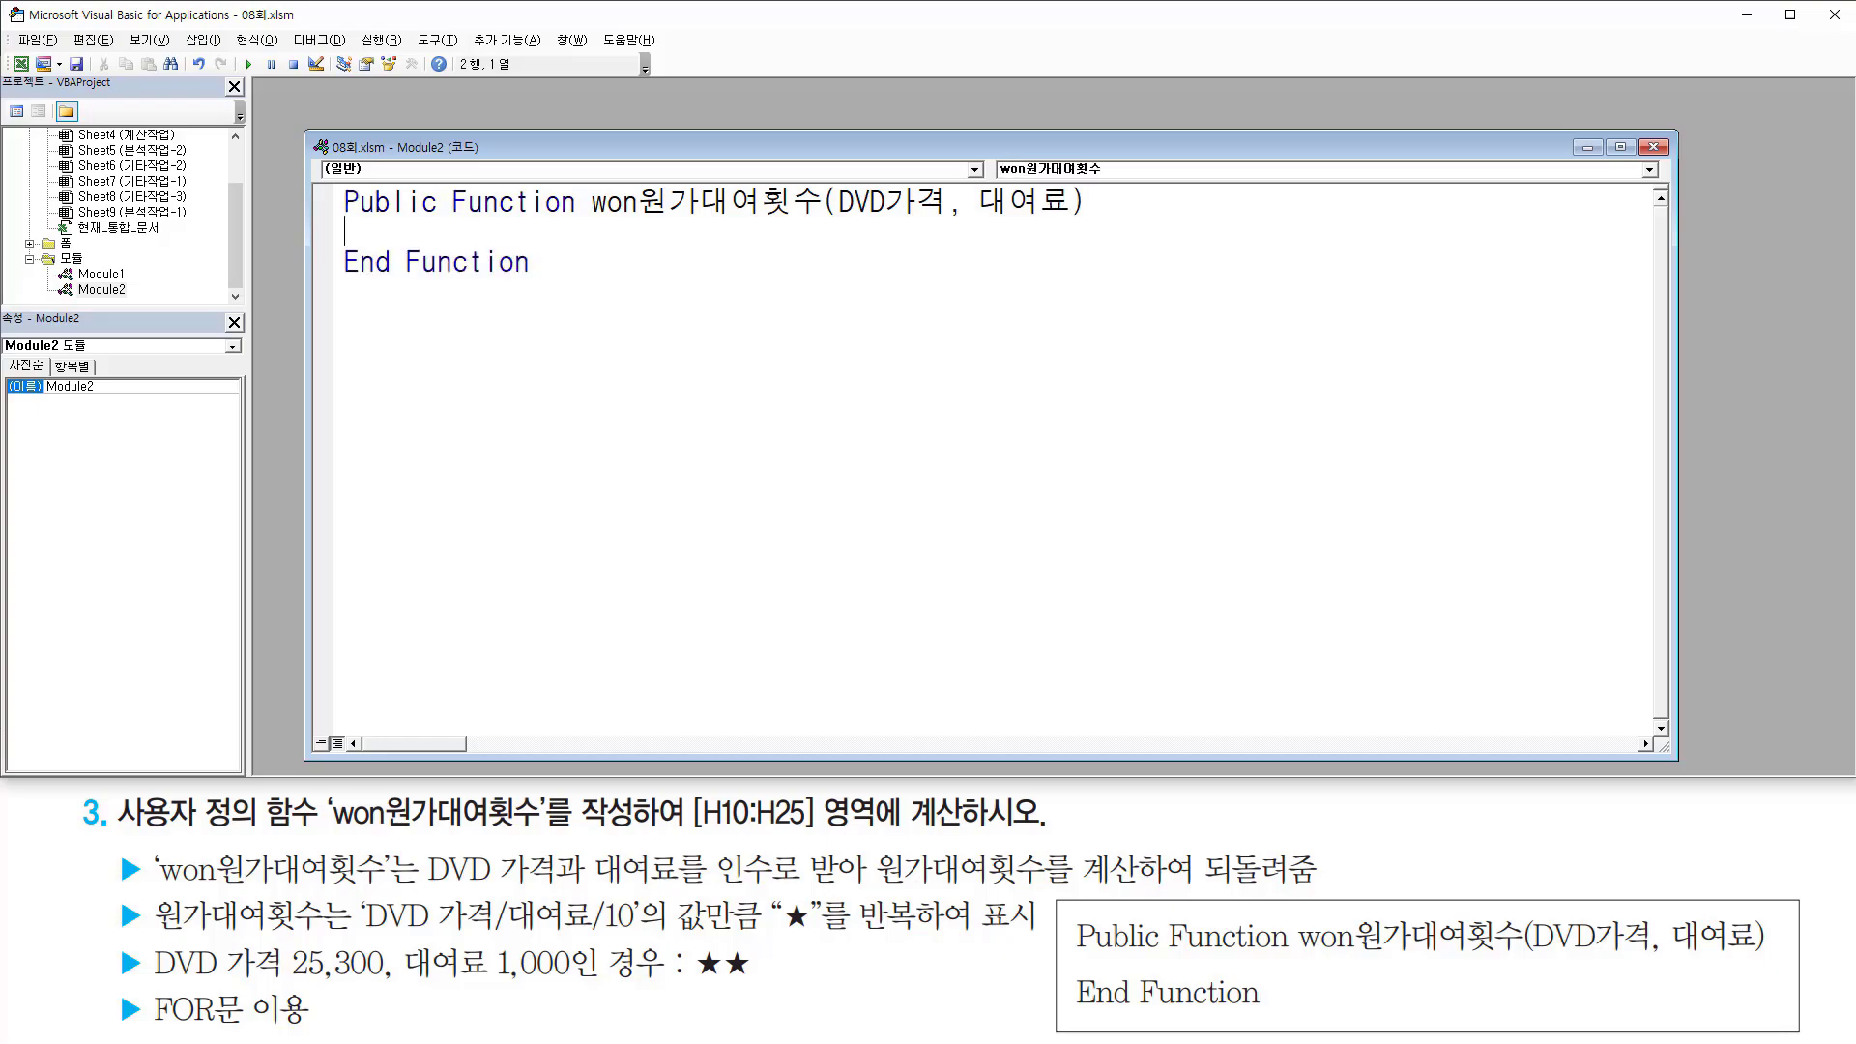
Step: Add blank lines inside the function and begin the loop syntax outline with for 반복변수 = 시작값
key("Return")
key("Return")
key("Return")
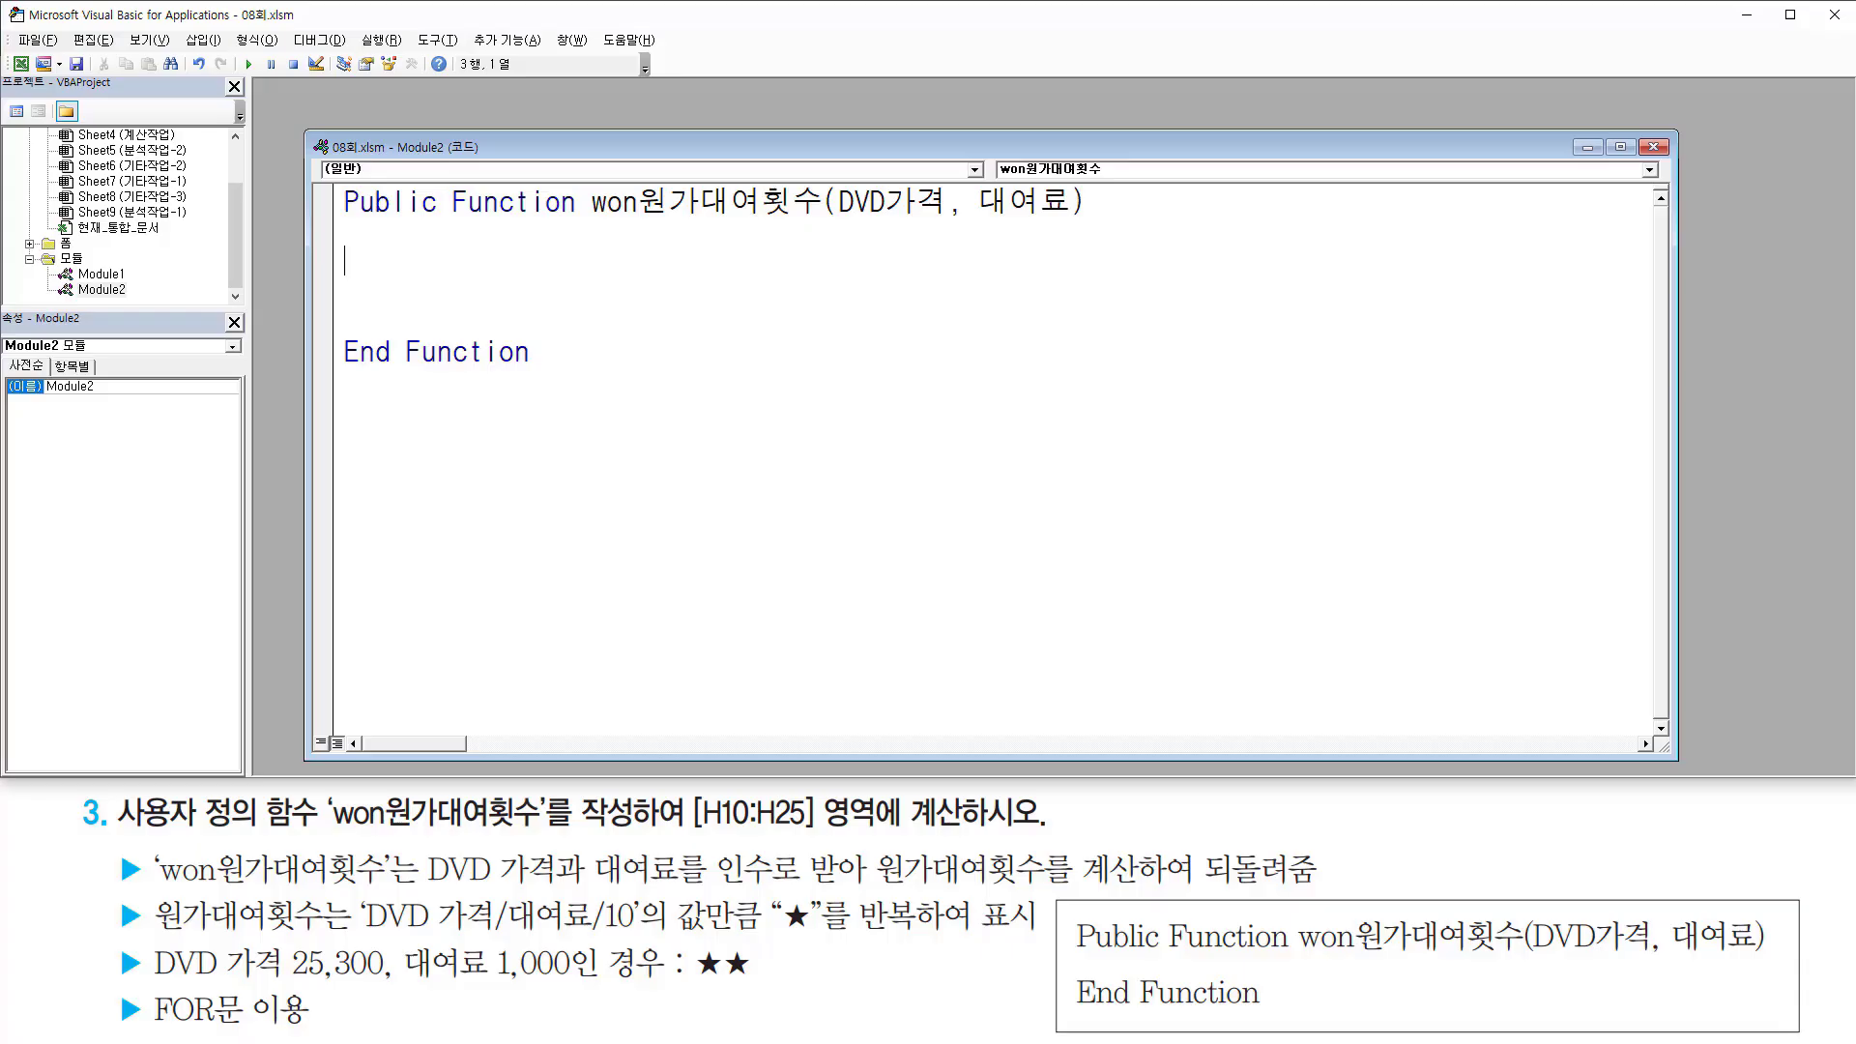
type("랙")
key("BackSpace")
key("BackSpace")
key("Hangul")
type("f")
key("BackSpace")
key("BackSpace")
type("for 반복벼")
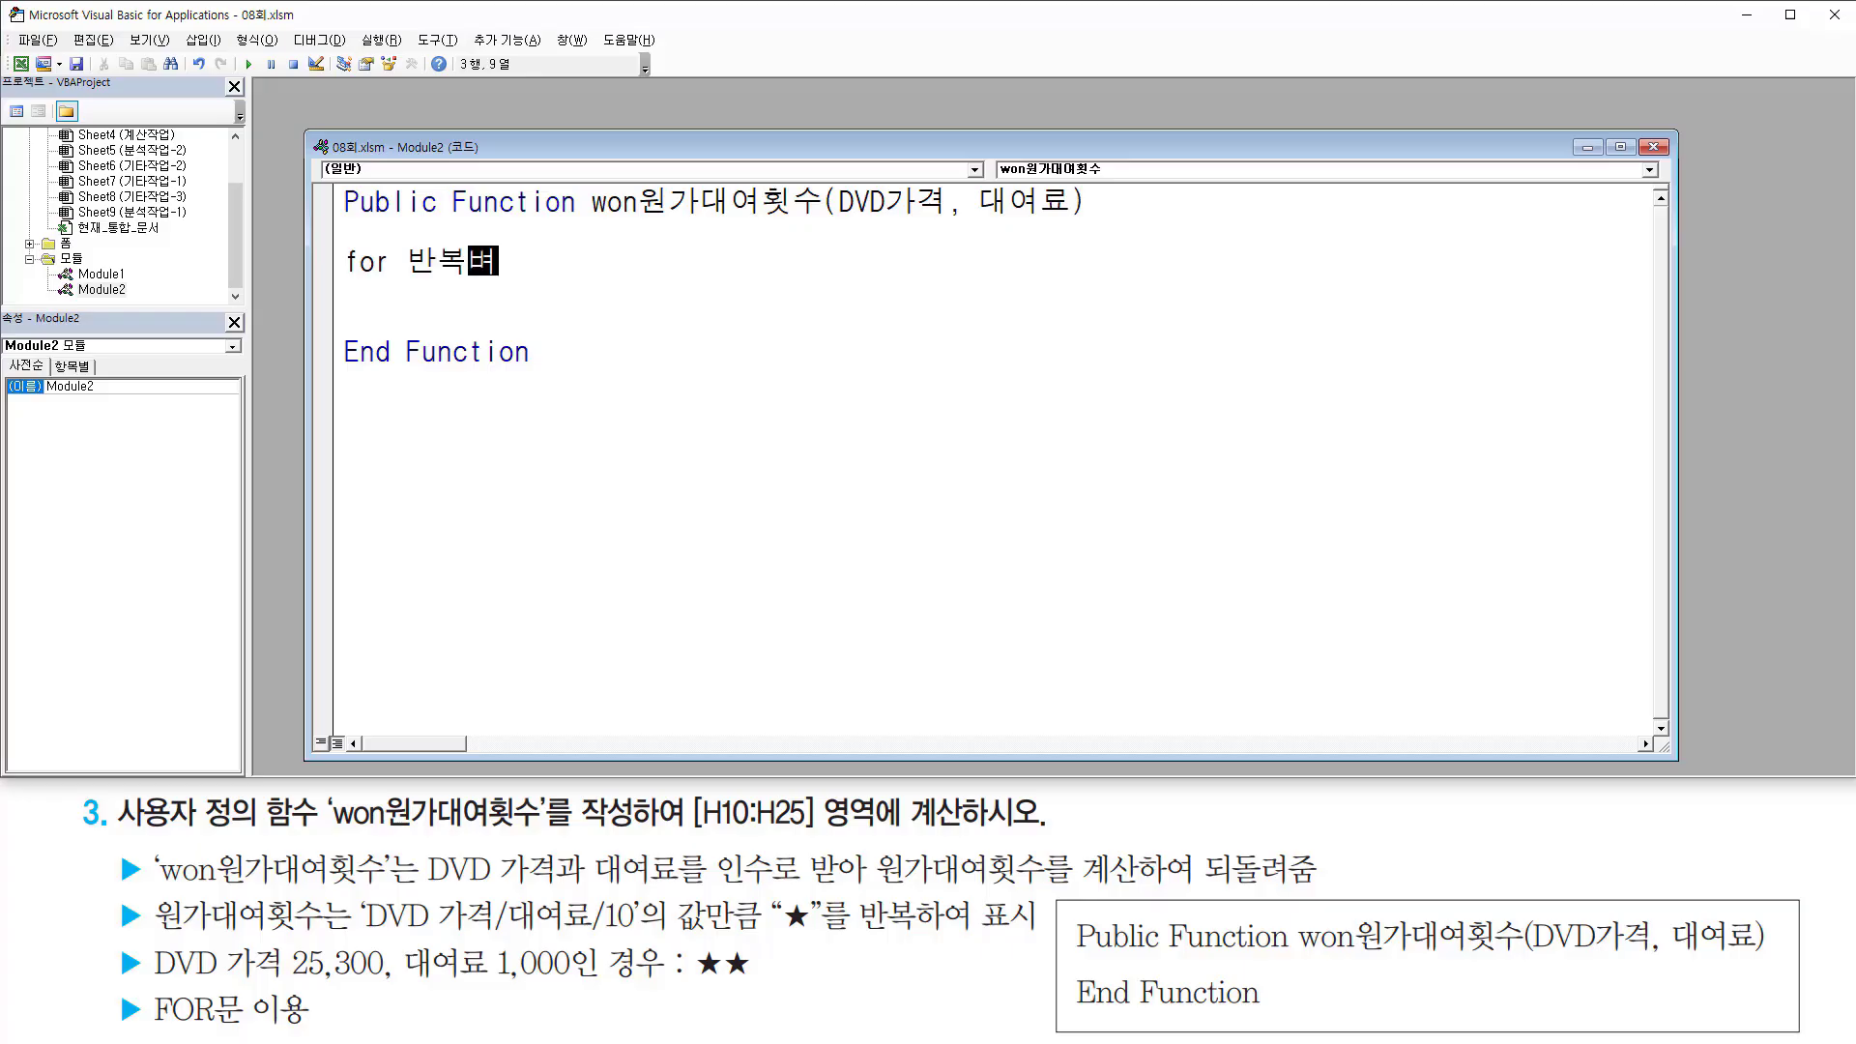
type("ㄴ수 ")
type("= ")
type("시자")
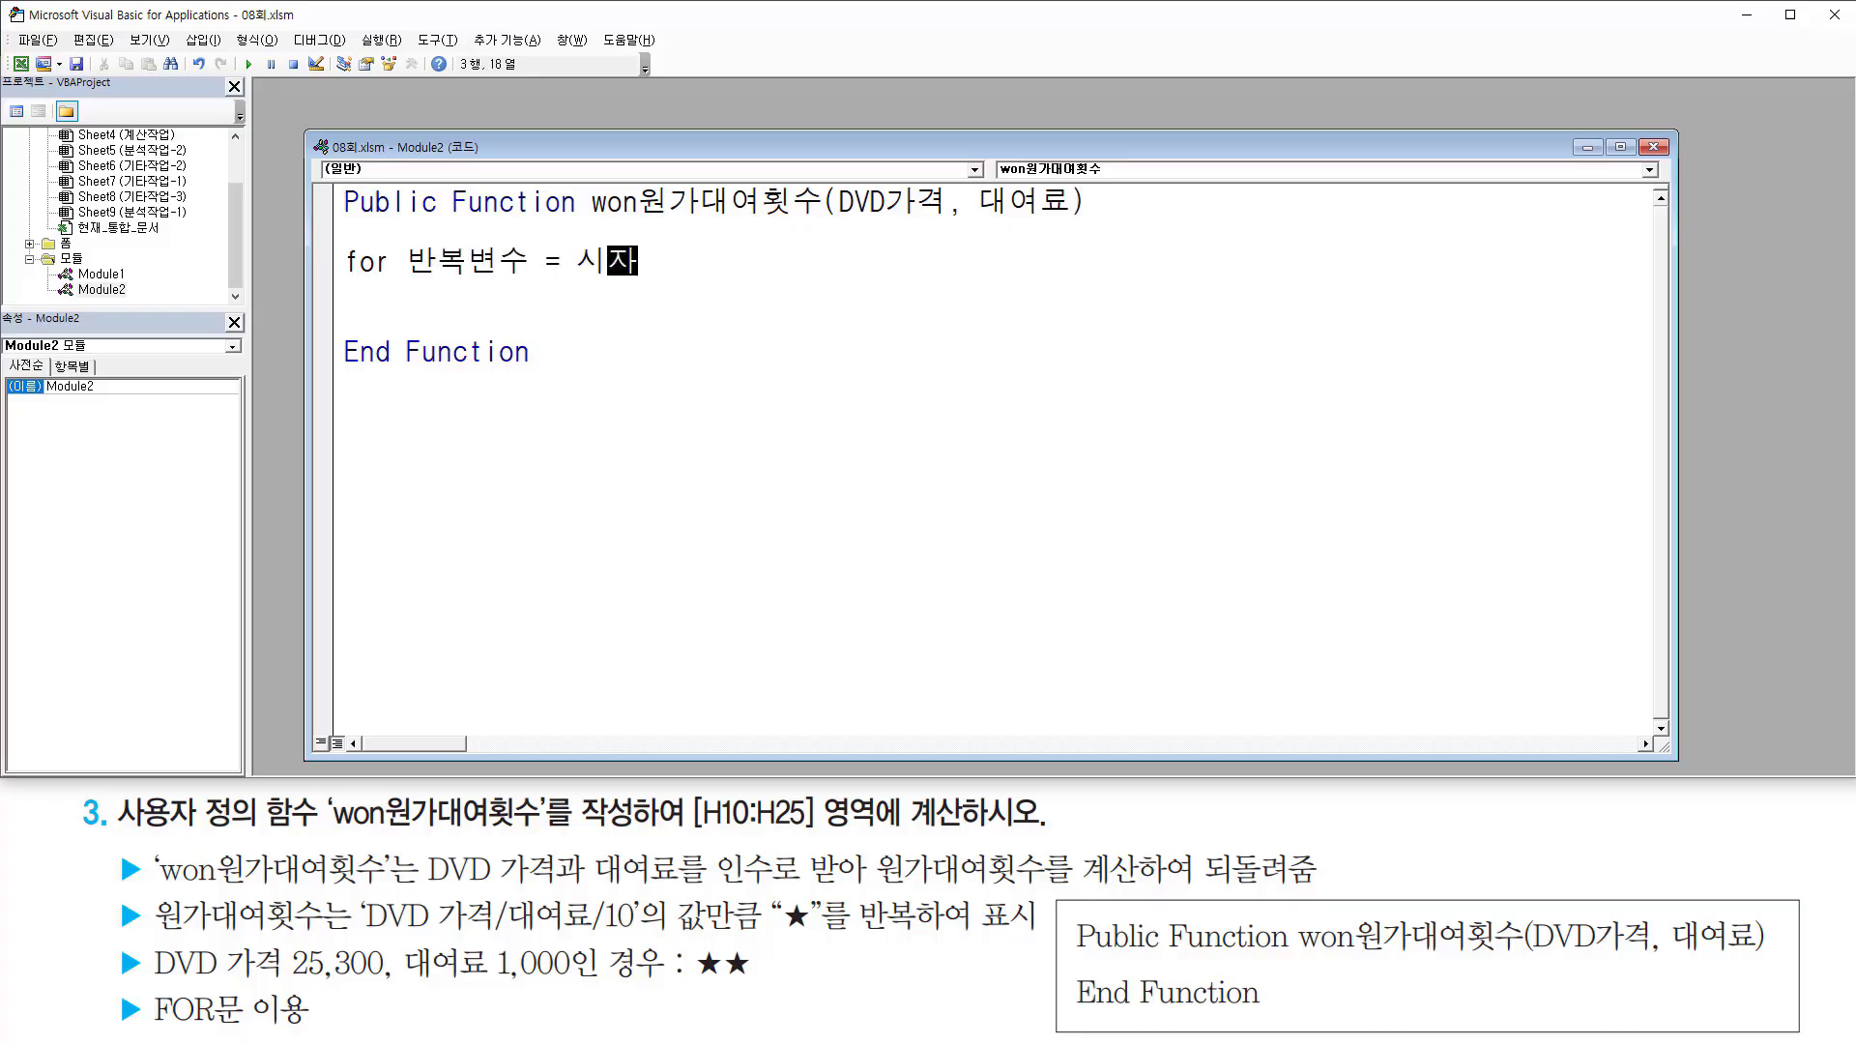
type("값 ")
Step: Complete the loop's opening line with to 최종값[step 증가값]
type("ro")
type("to 최종")
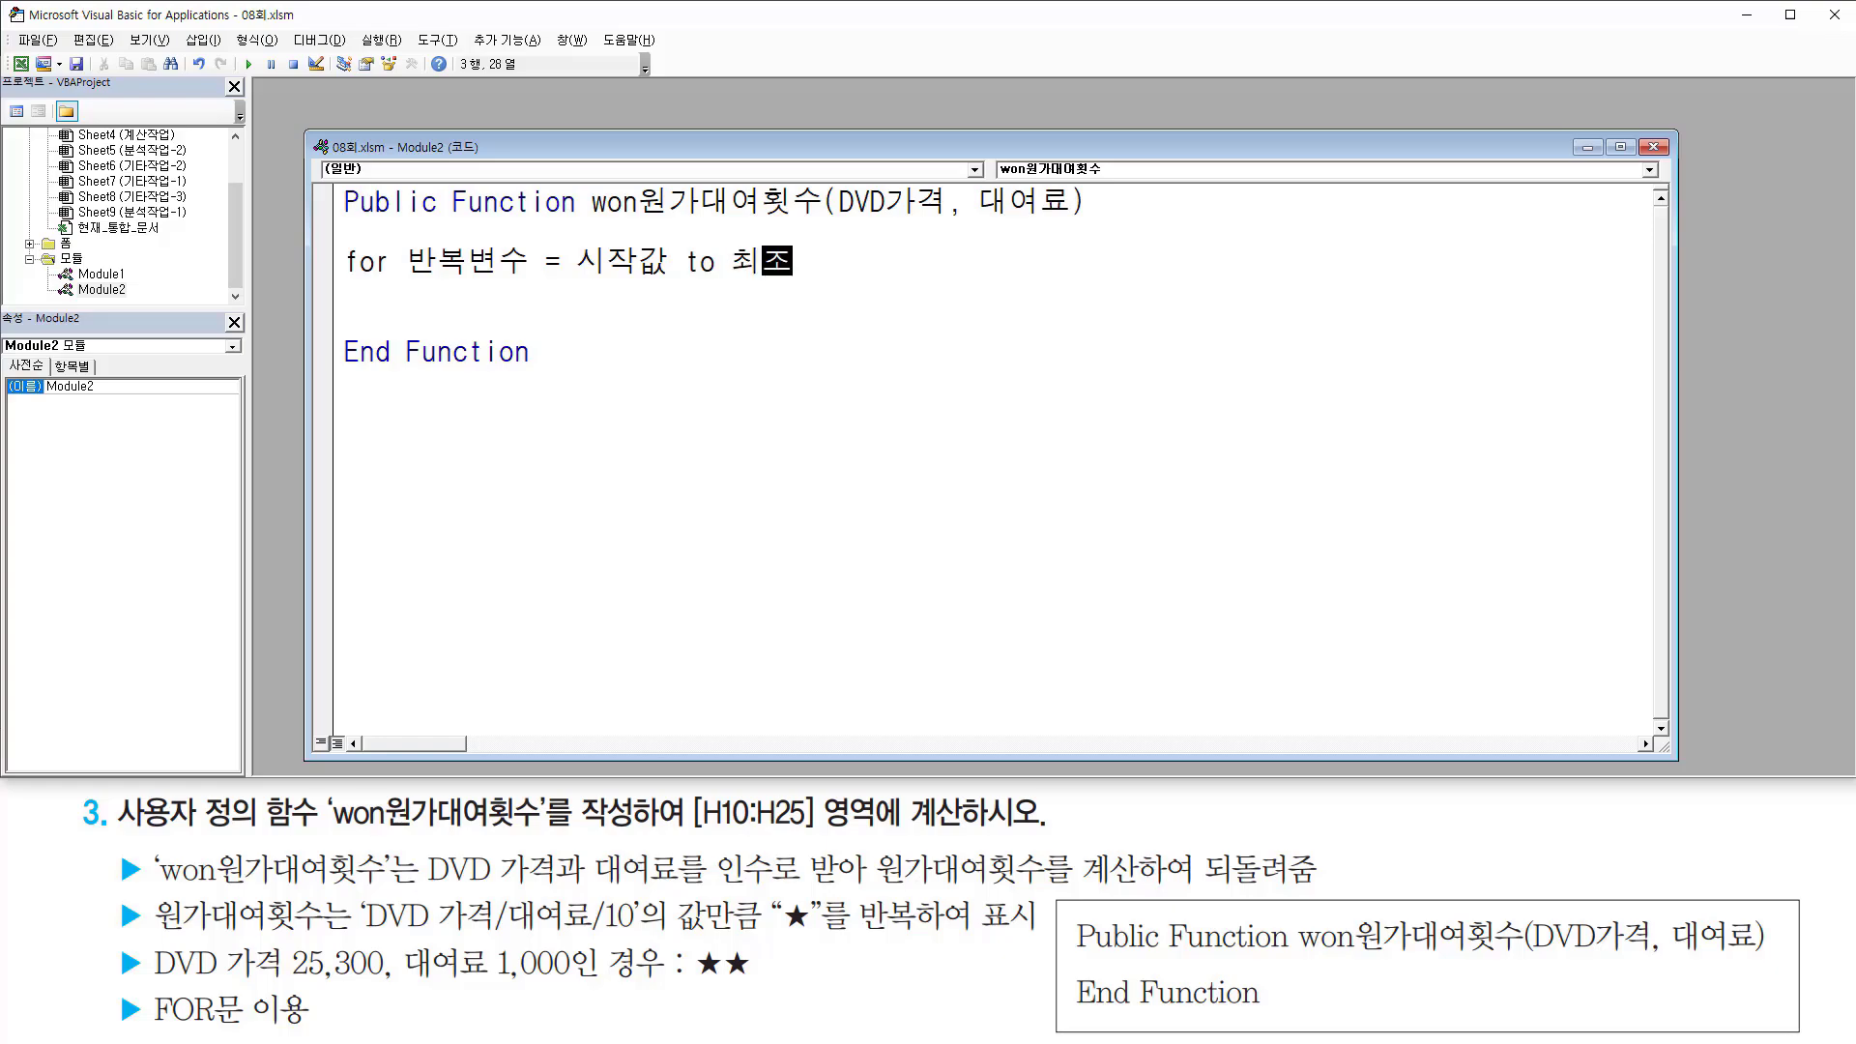
type("값[")
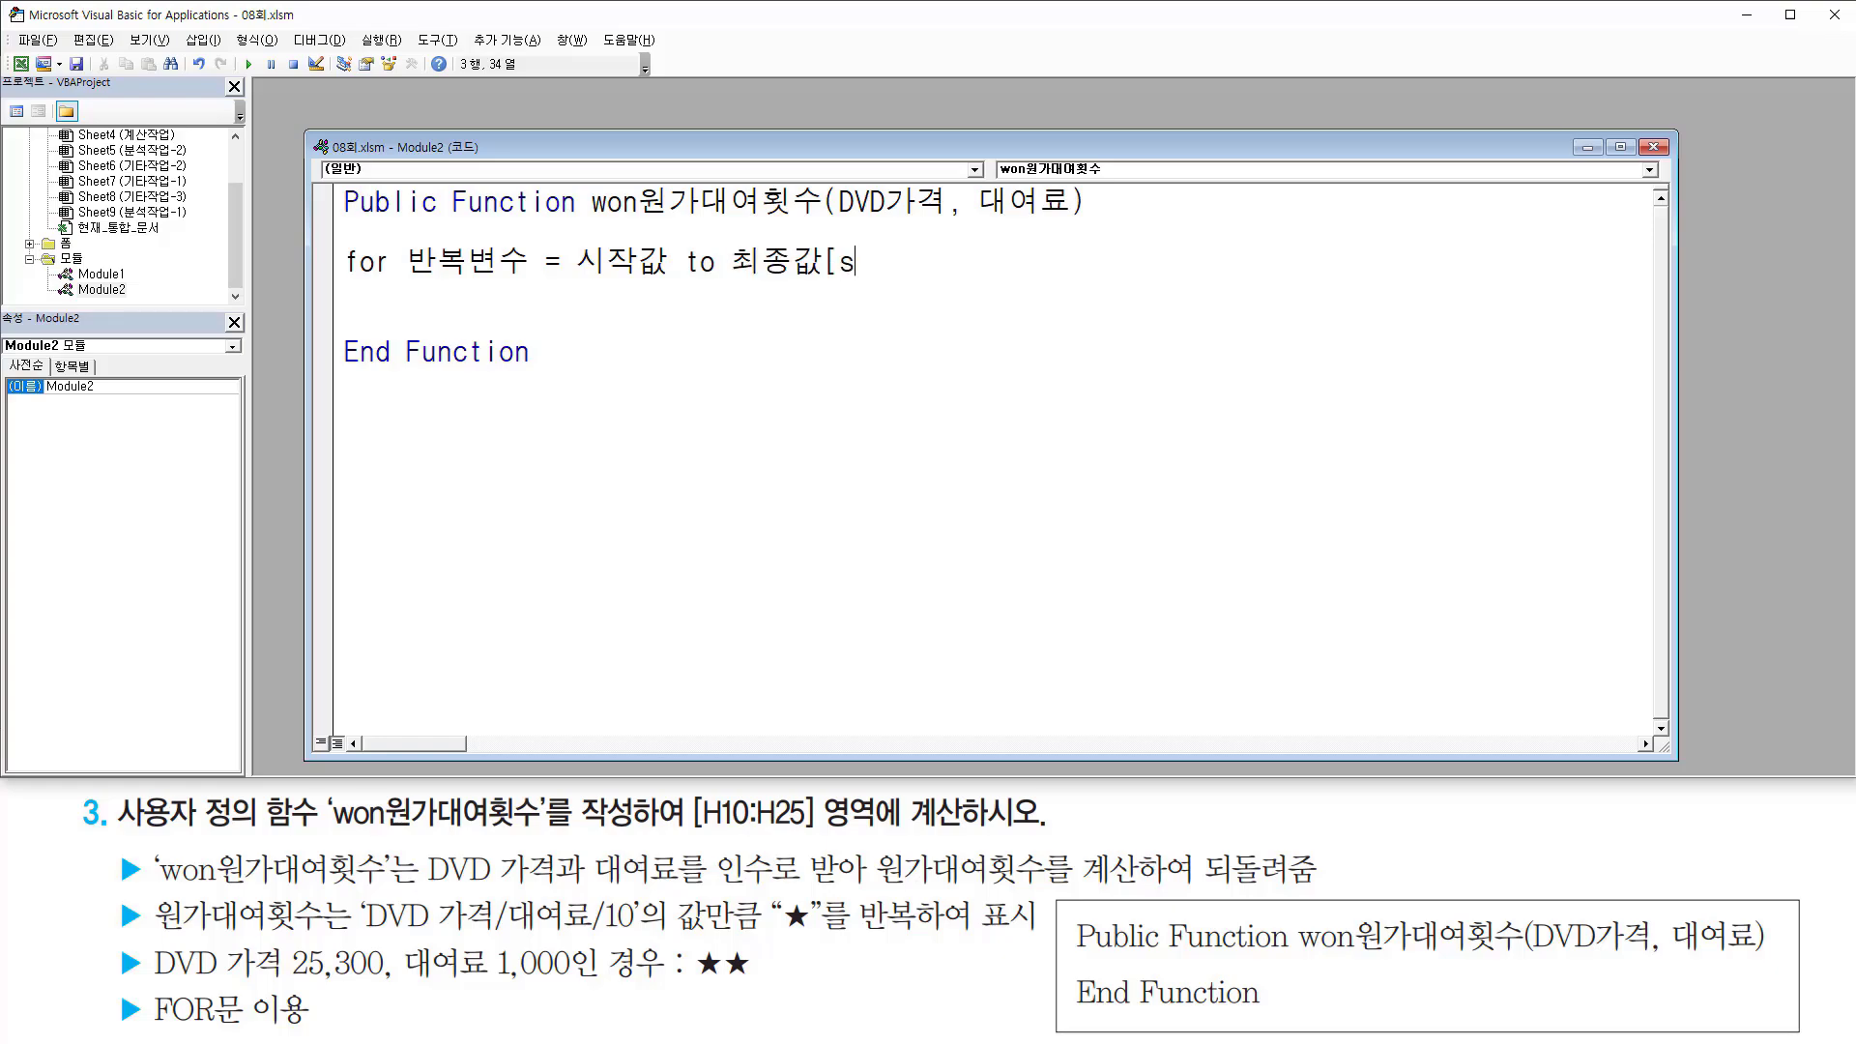
type("step 증가값")
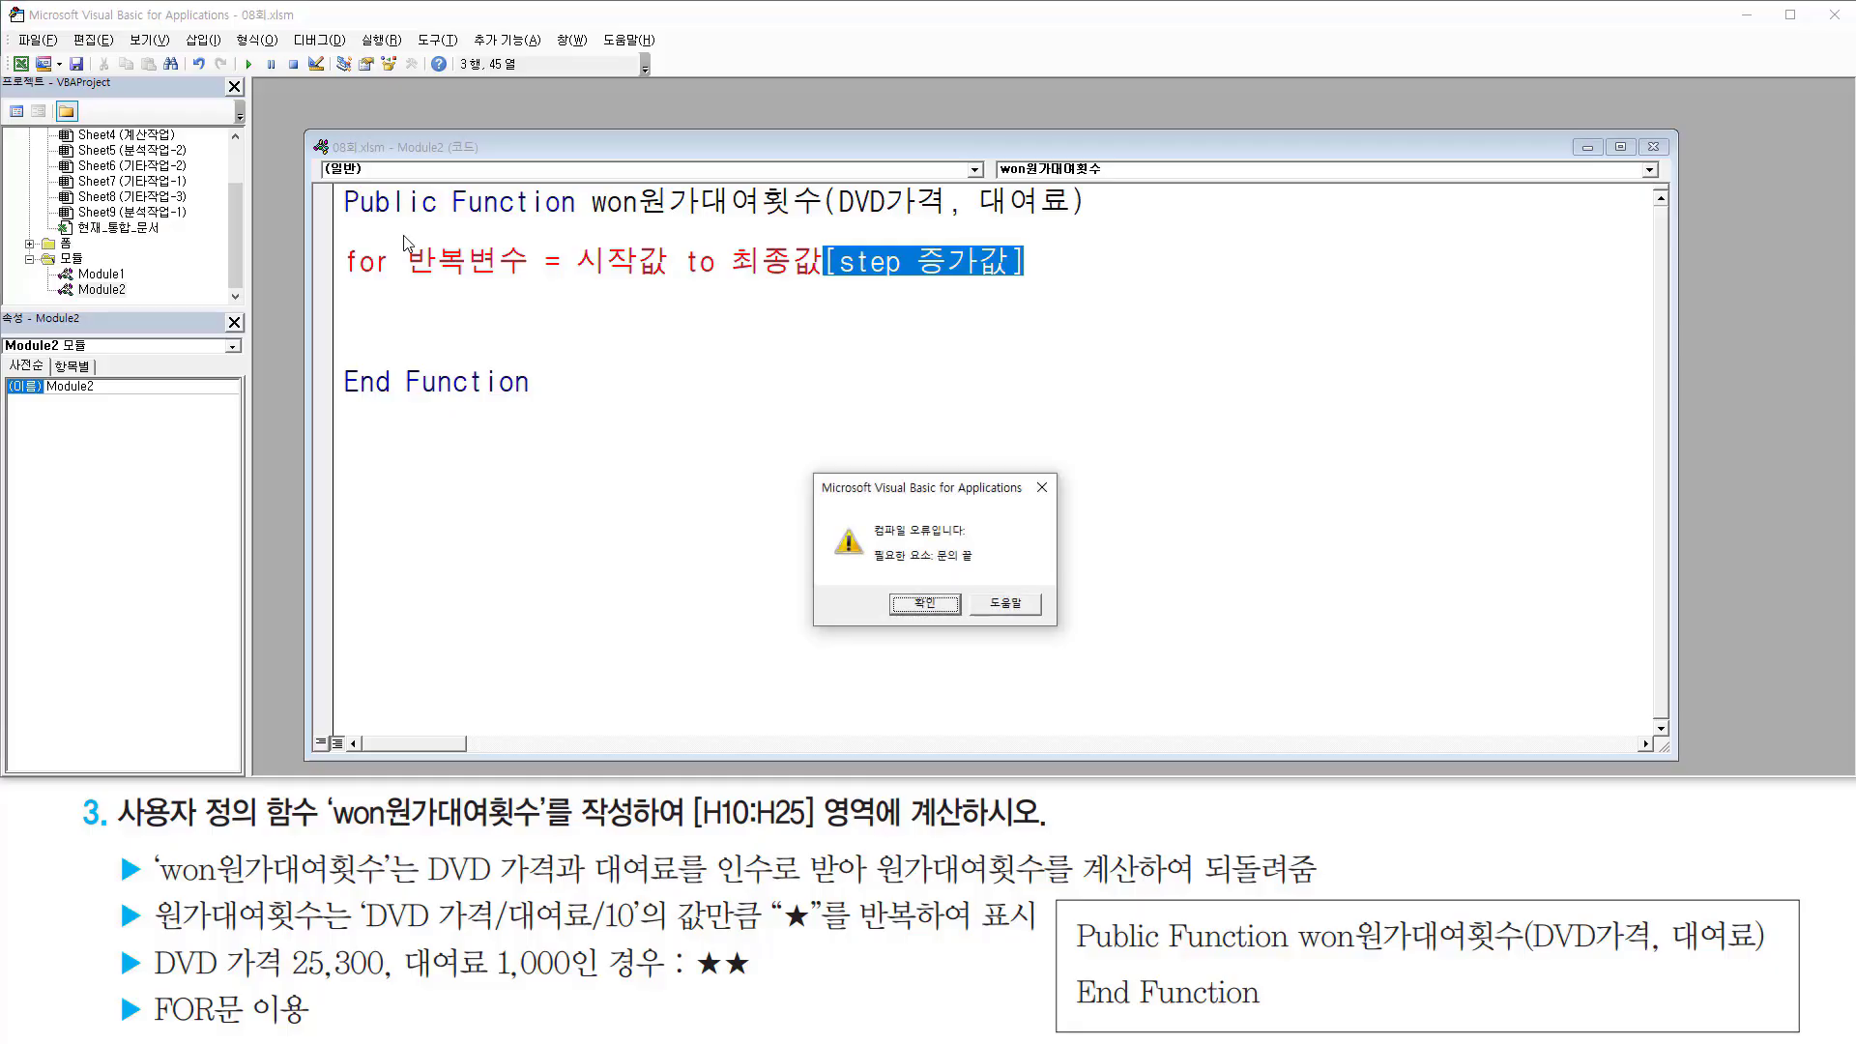
key("Return")
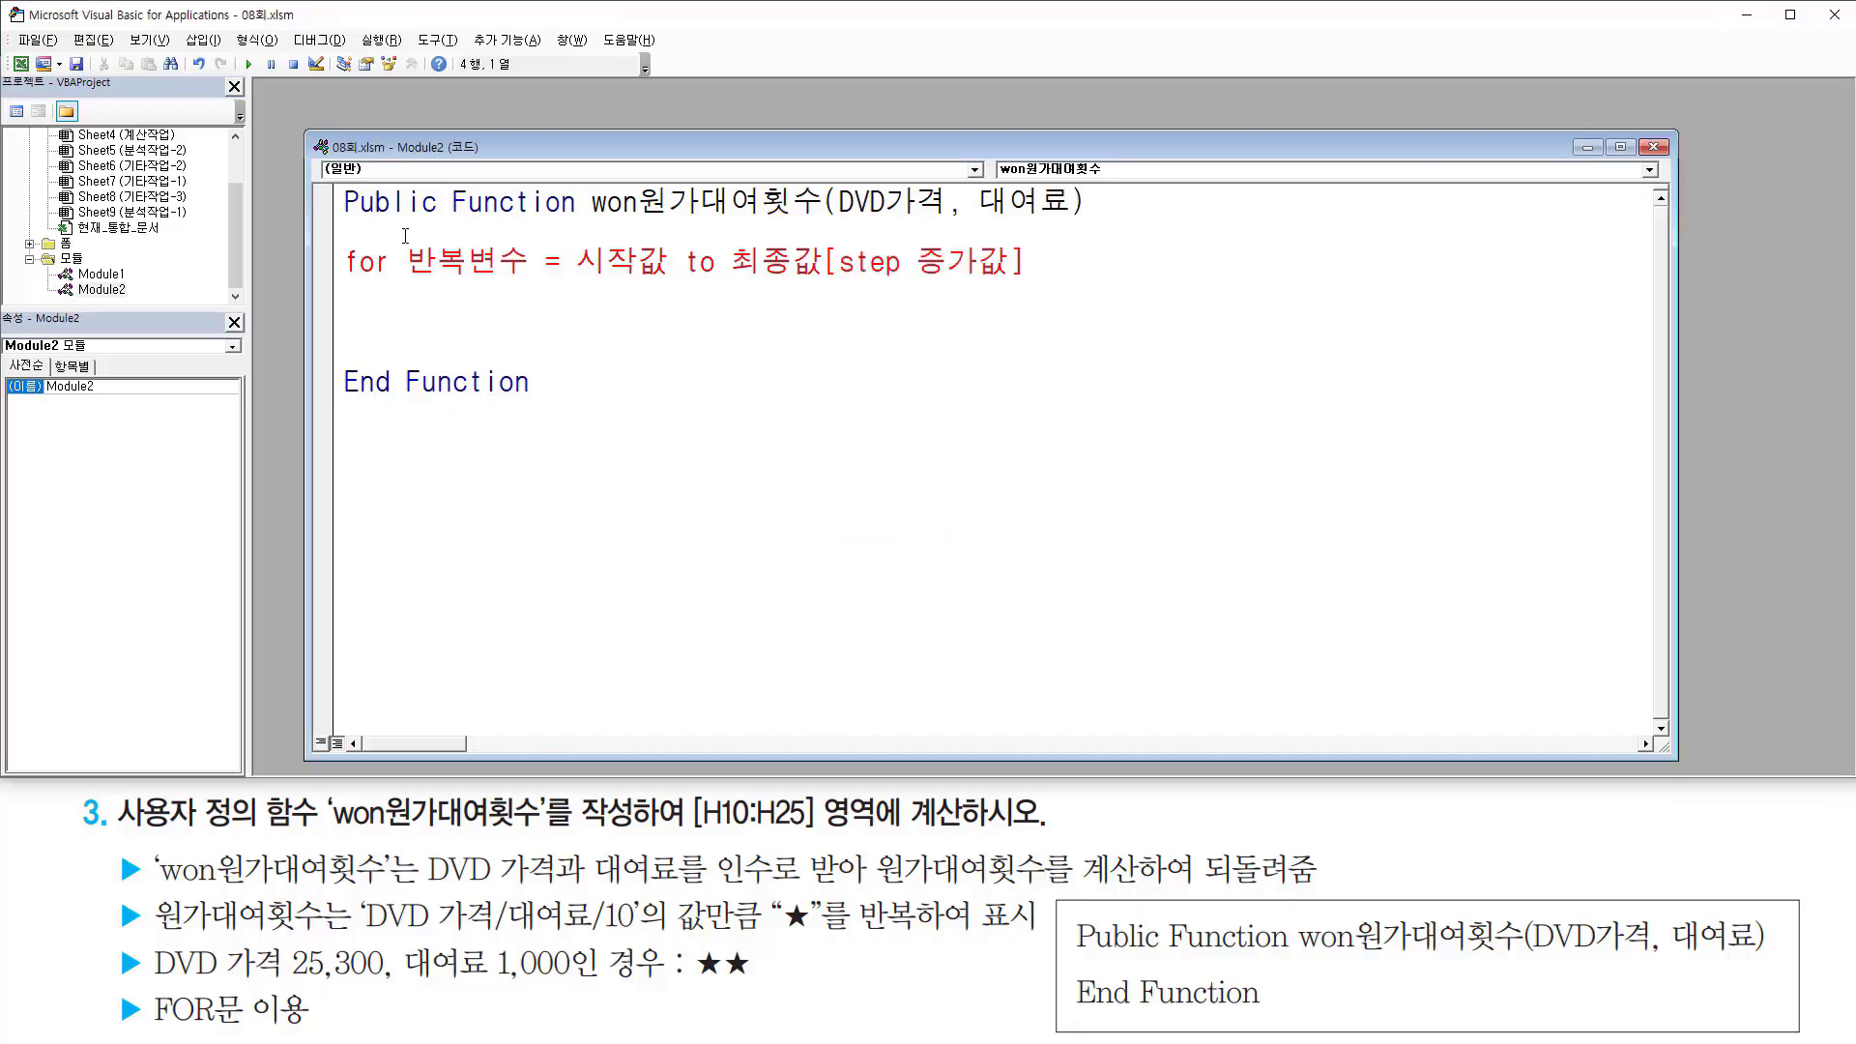
Step: Add 실행문 as the loop body and close the outline with Next 반복변수, leaving blank lines between them
key("Return")
type("ㅅ실행문")
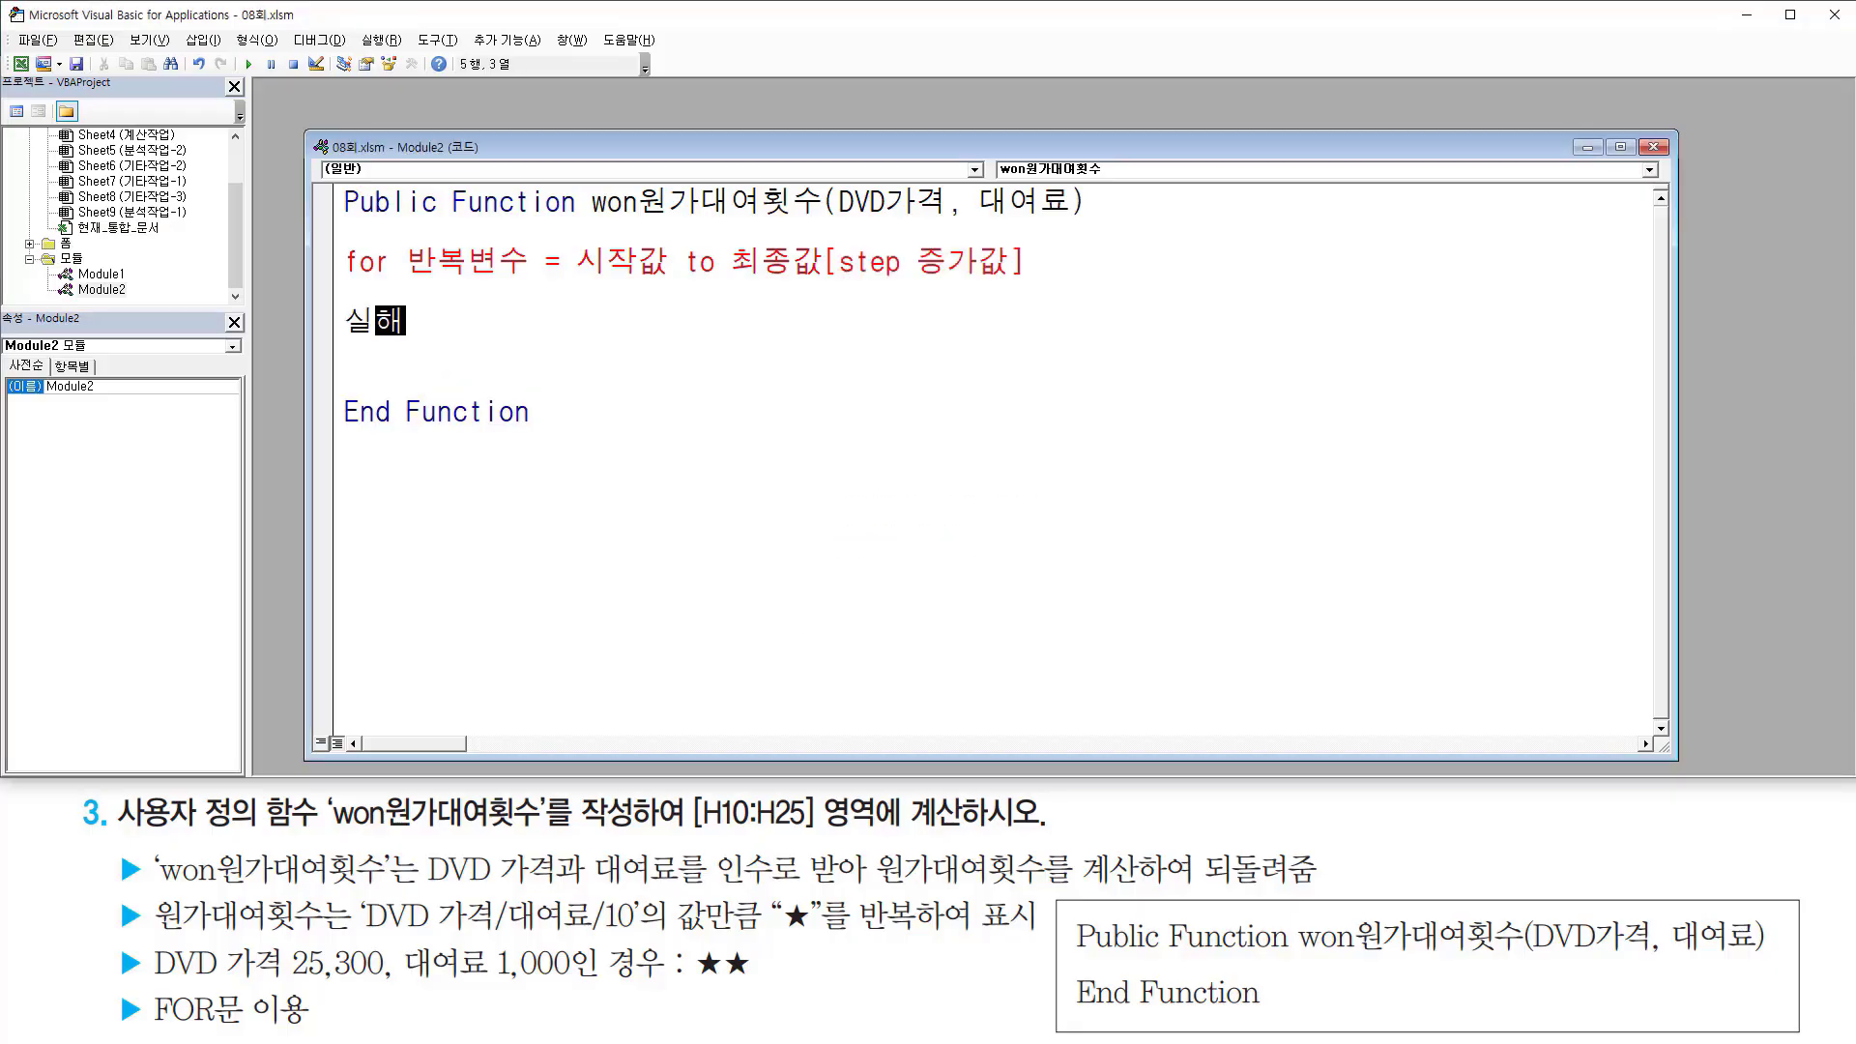
key("Return")
key("Return")
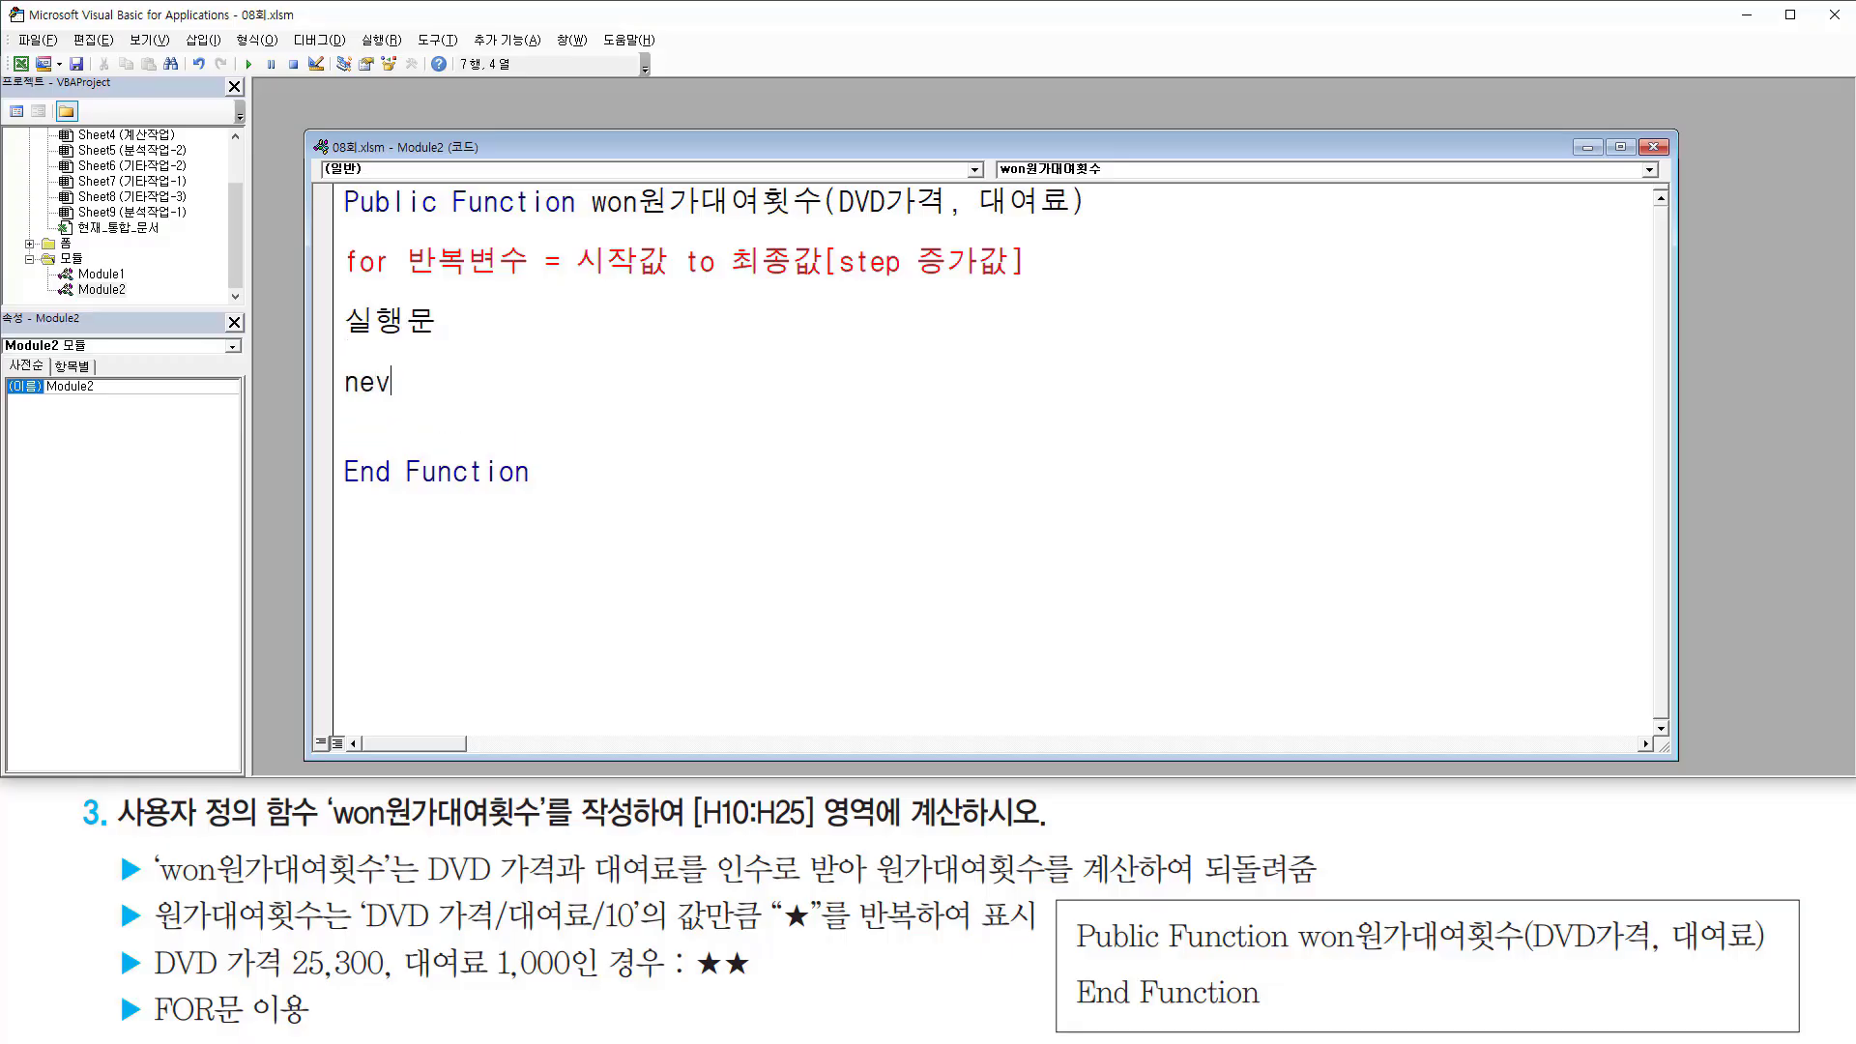
type("next 반복ㅂ변수")
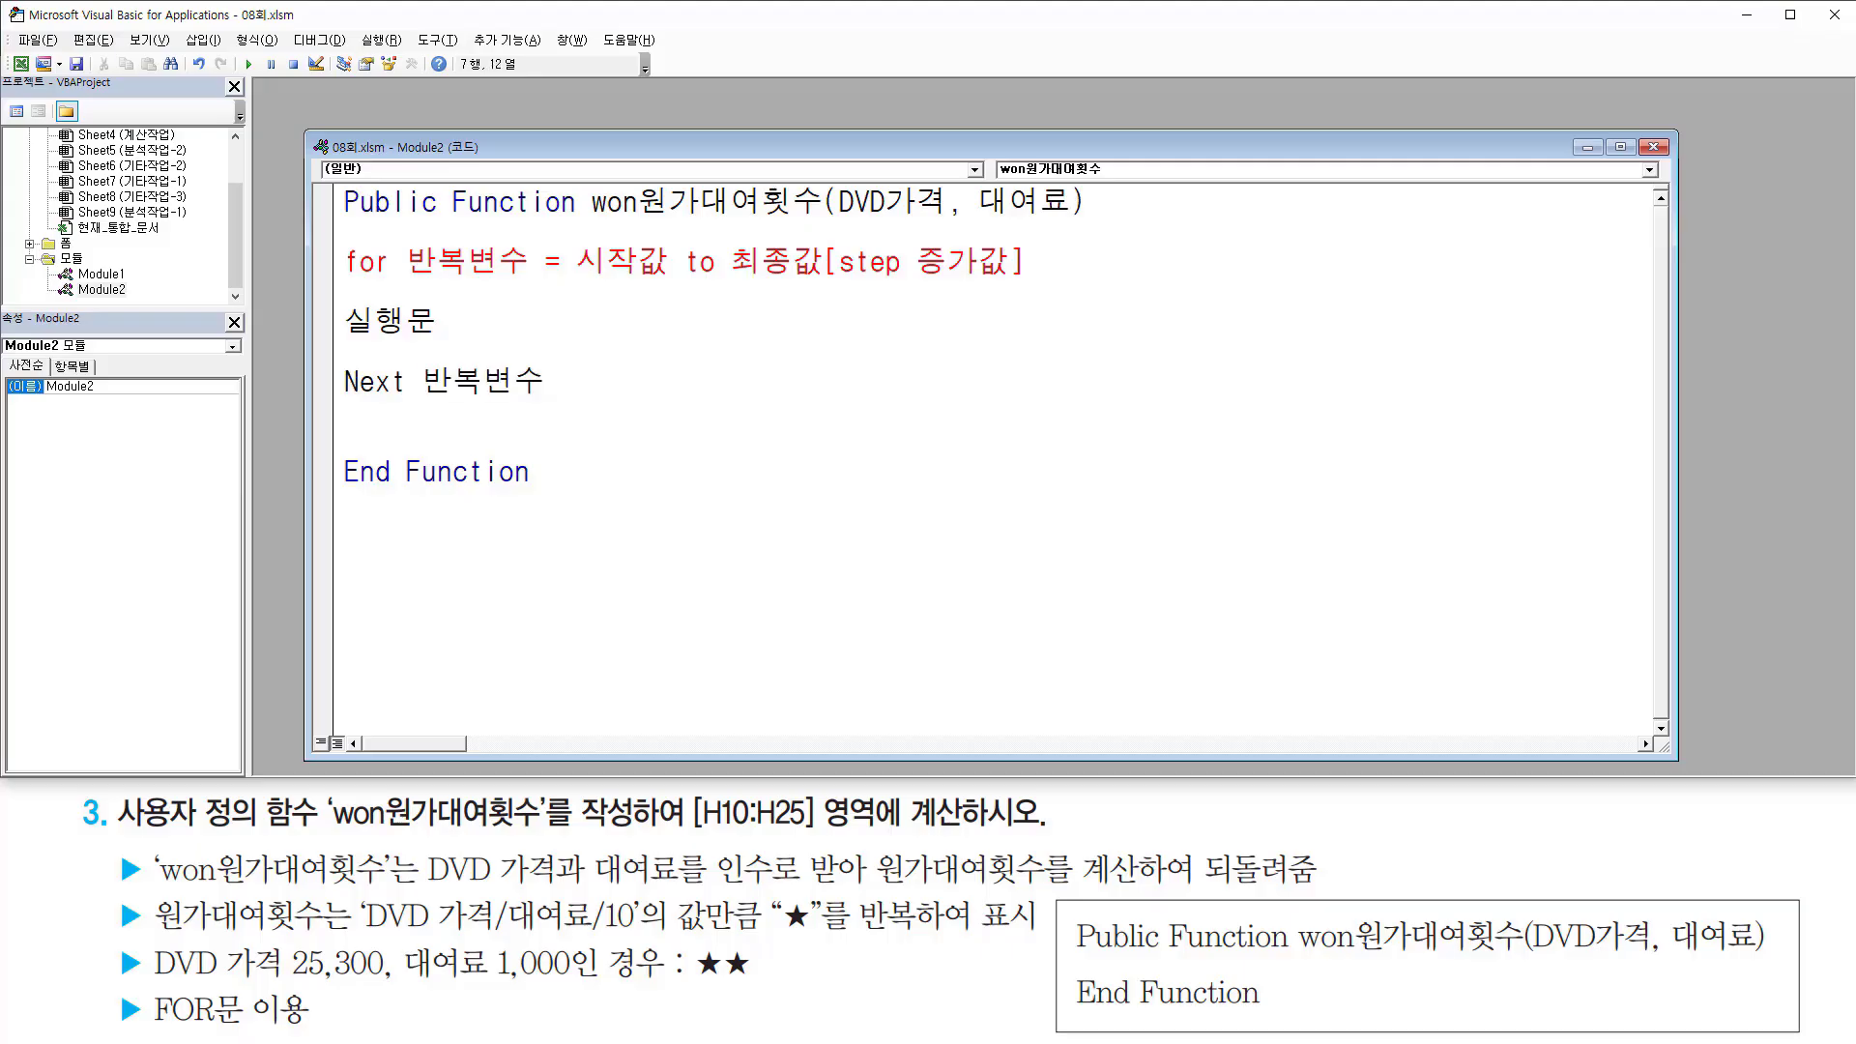
key("Return")
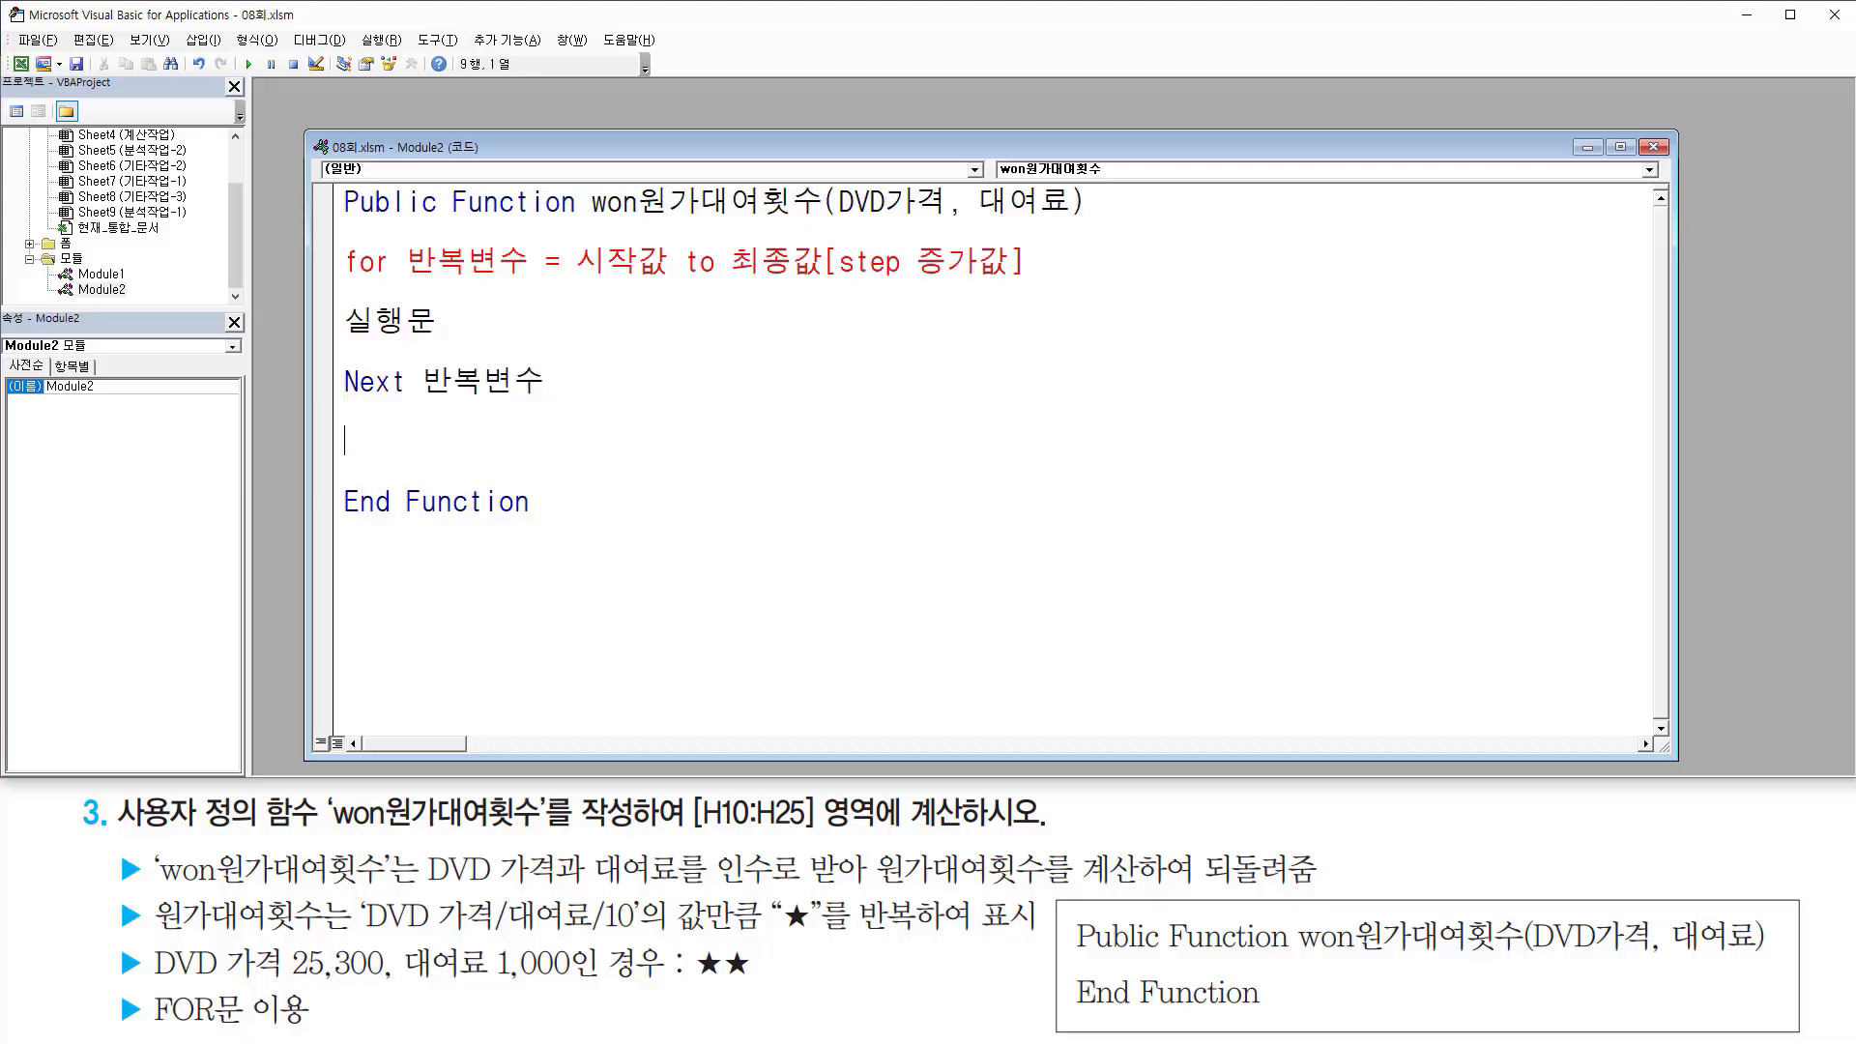
Step: Examine the For syntax outline: the For and Next pair, 실행문, 반복변수, 시작값, 최종값 and the optional step 증가값
key("ctrl+2")
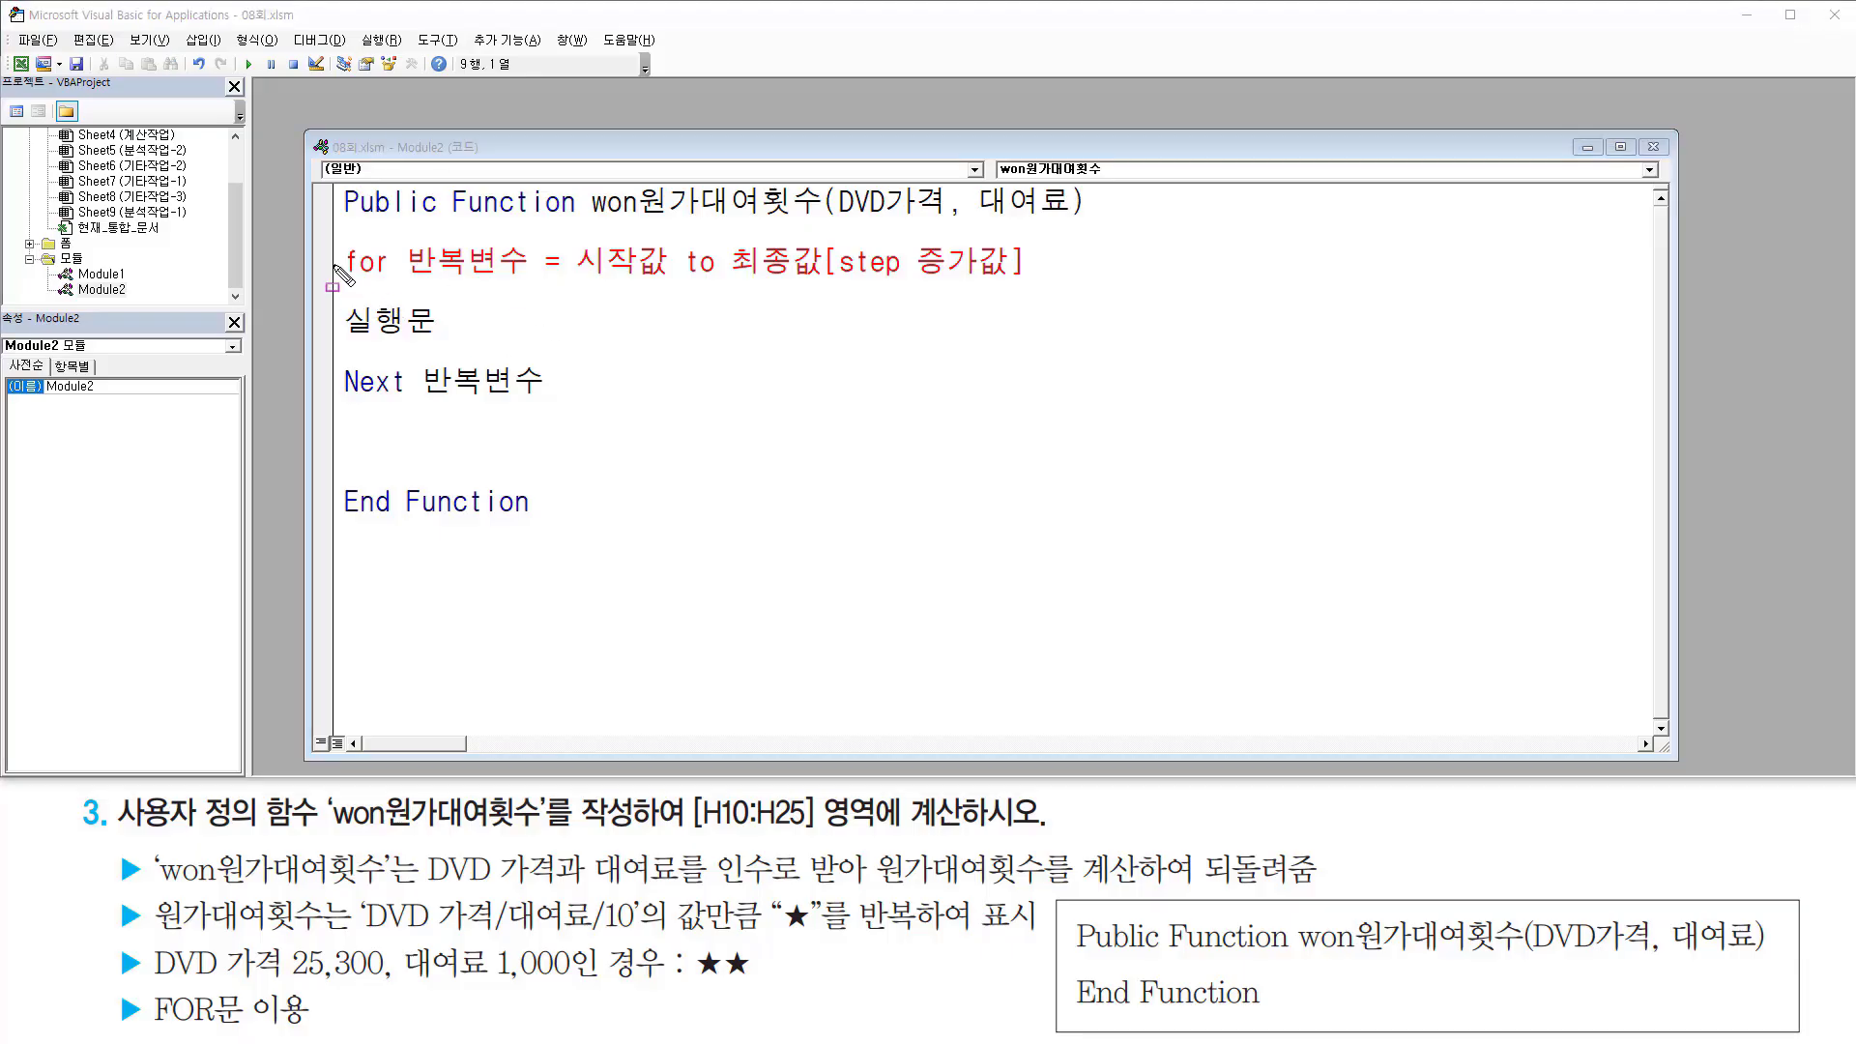
left_click_drag(321, 383, 337, 383)
left_click_drag(340, 295, 447, 348)
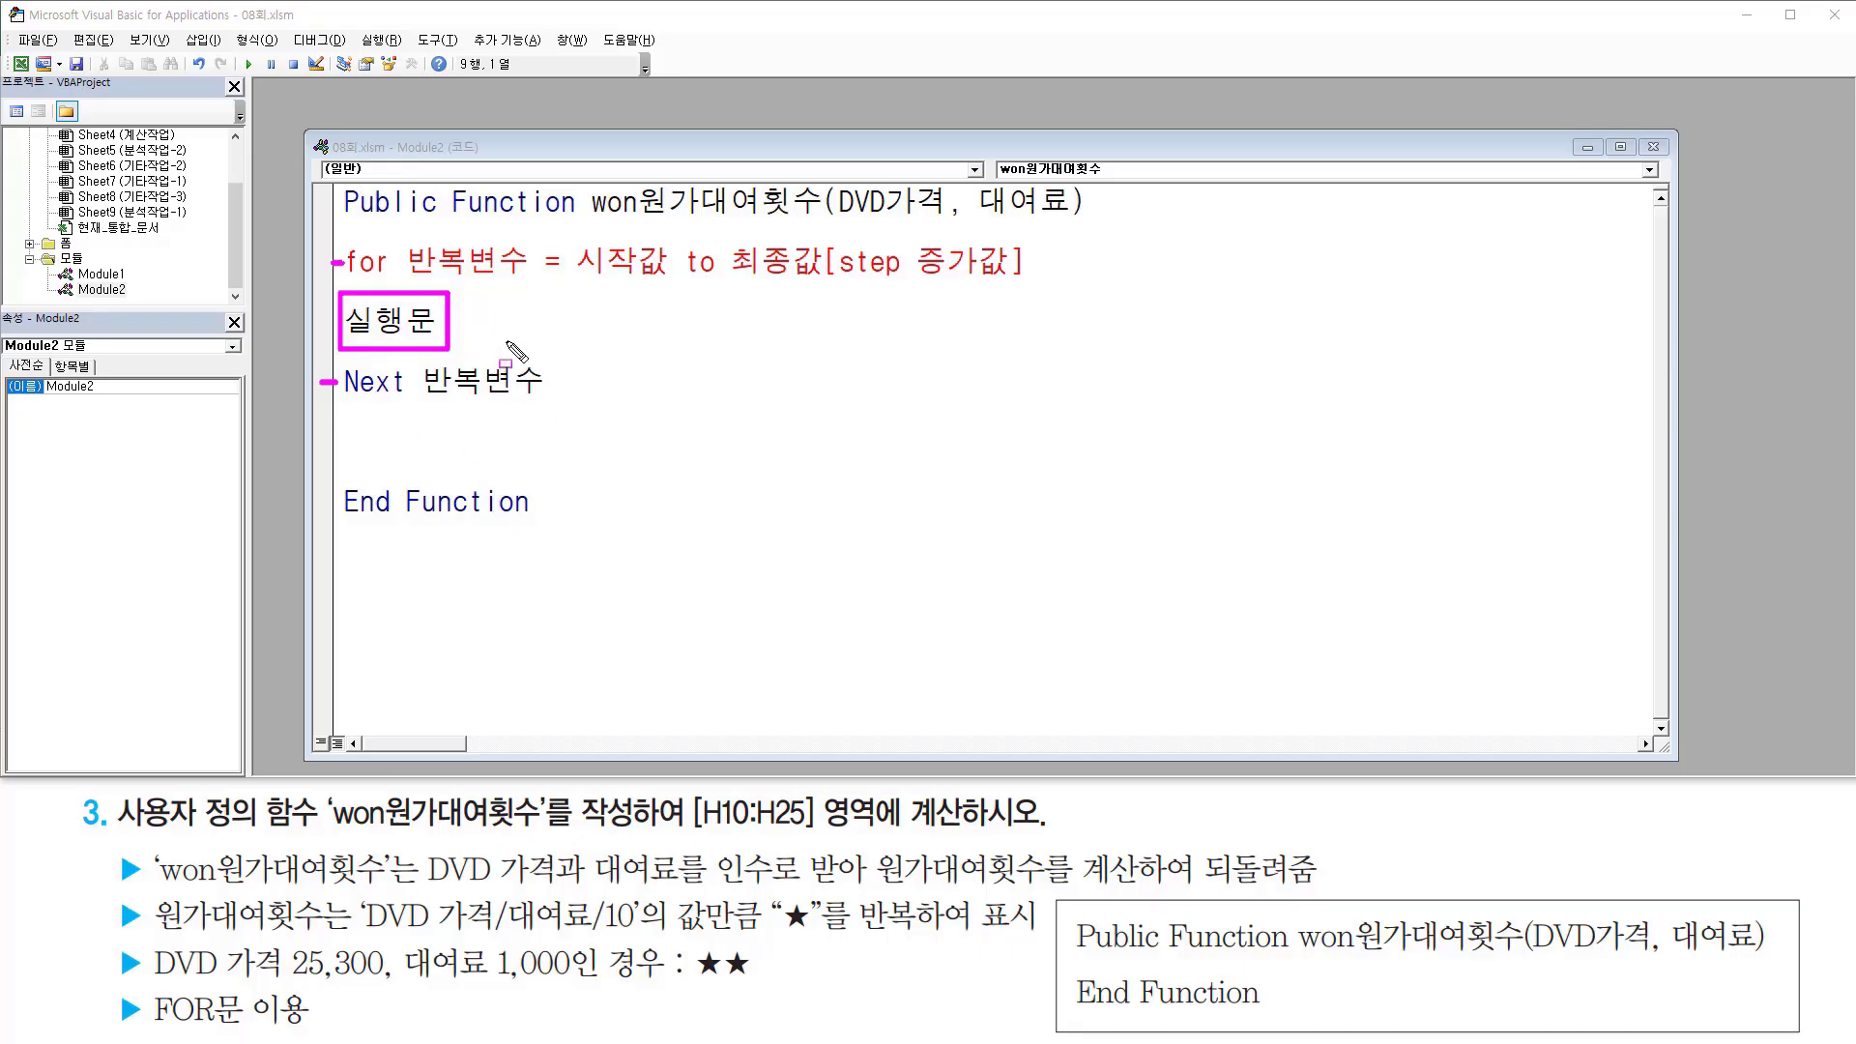
left_click_drag(410, 278, 522, 278)
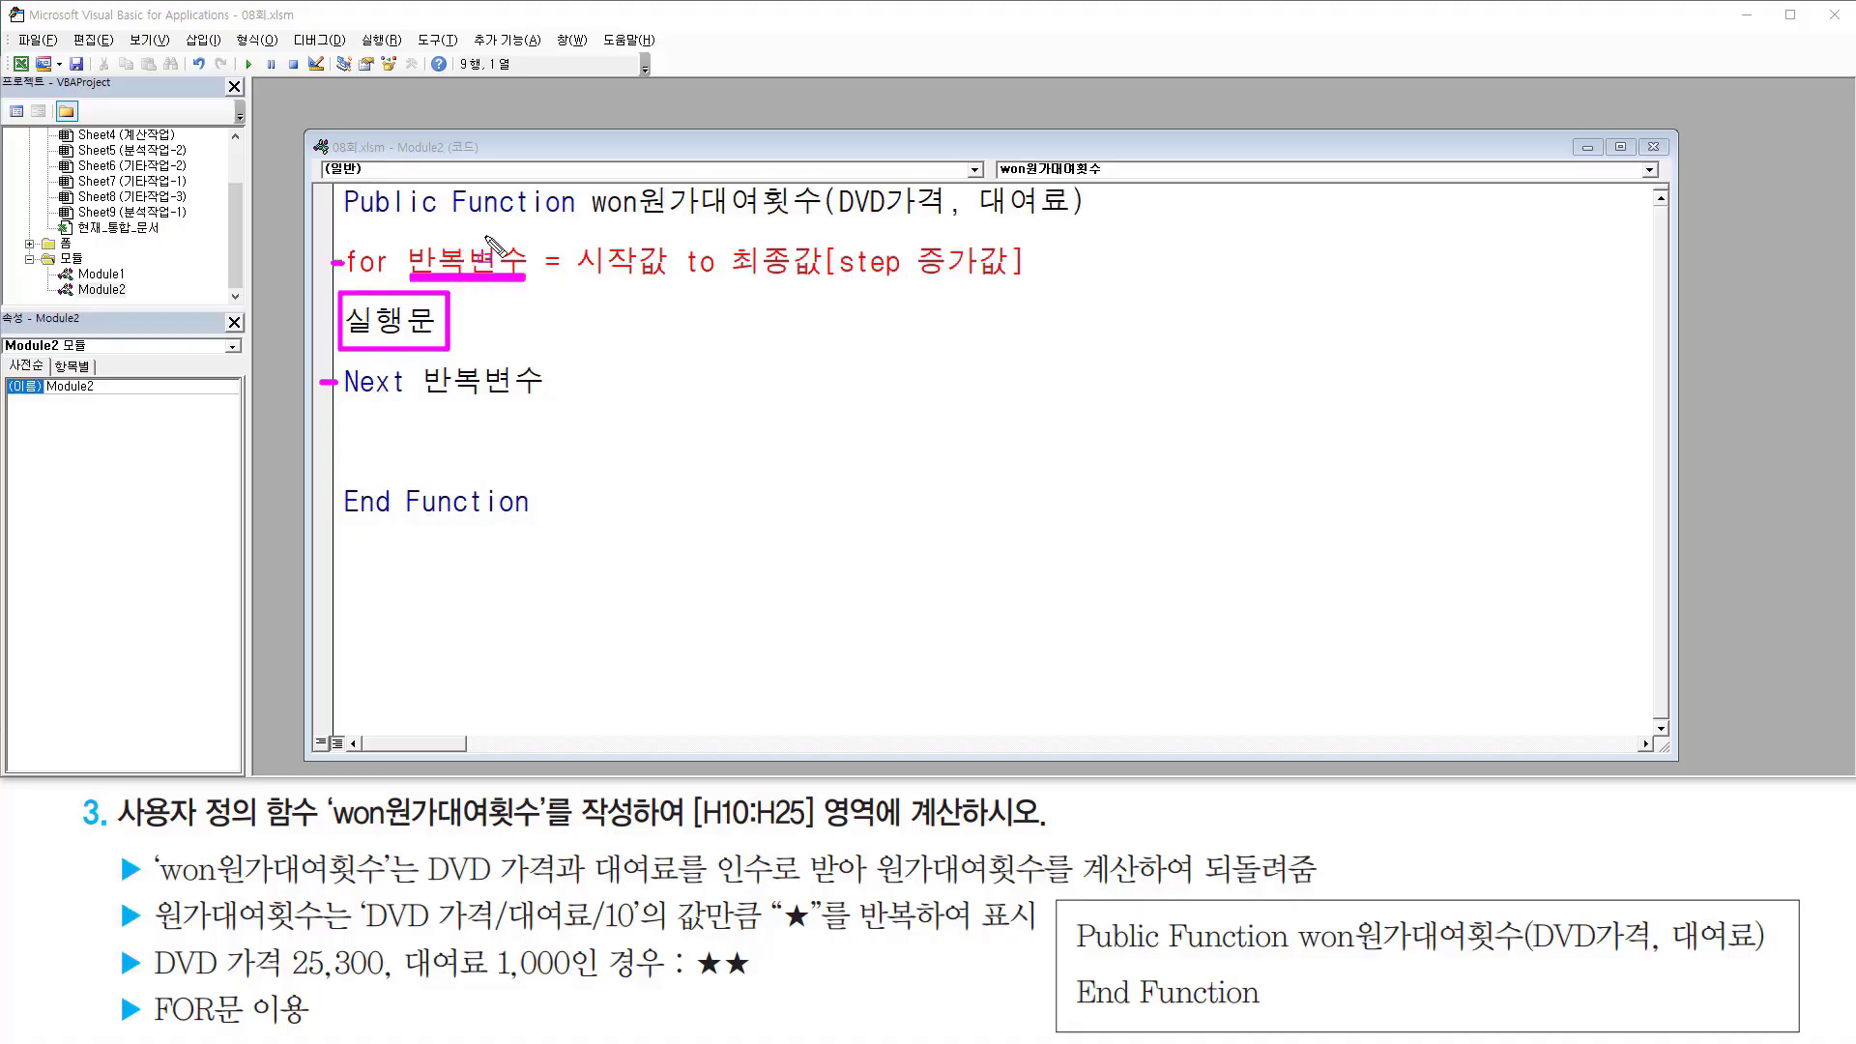
left_click_drag(426, 400, 537, 400)
left_click_drag(575, 279, 824, 285)
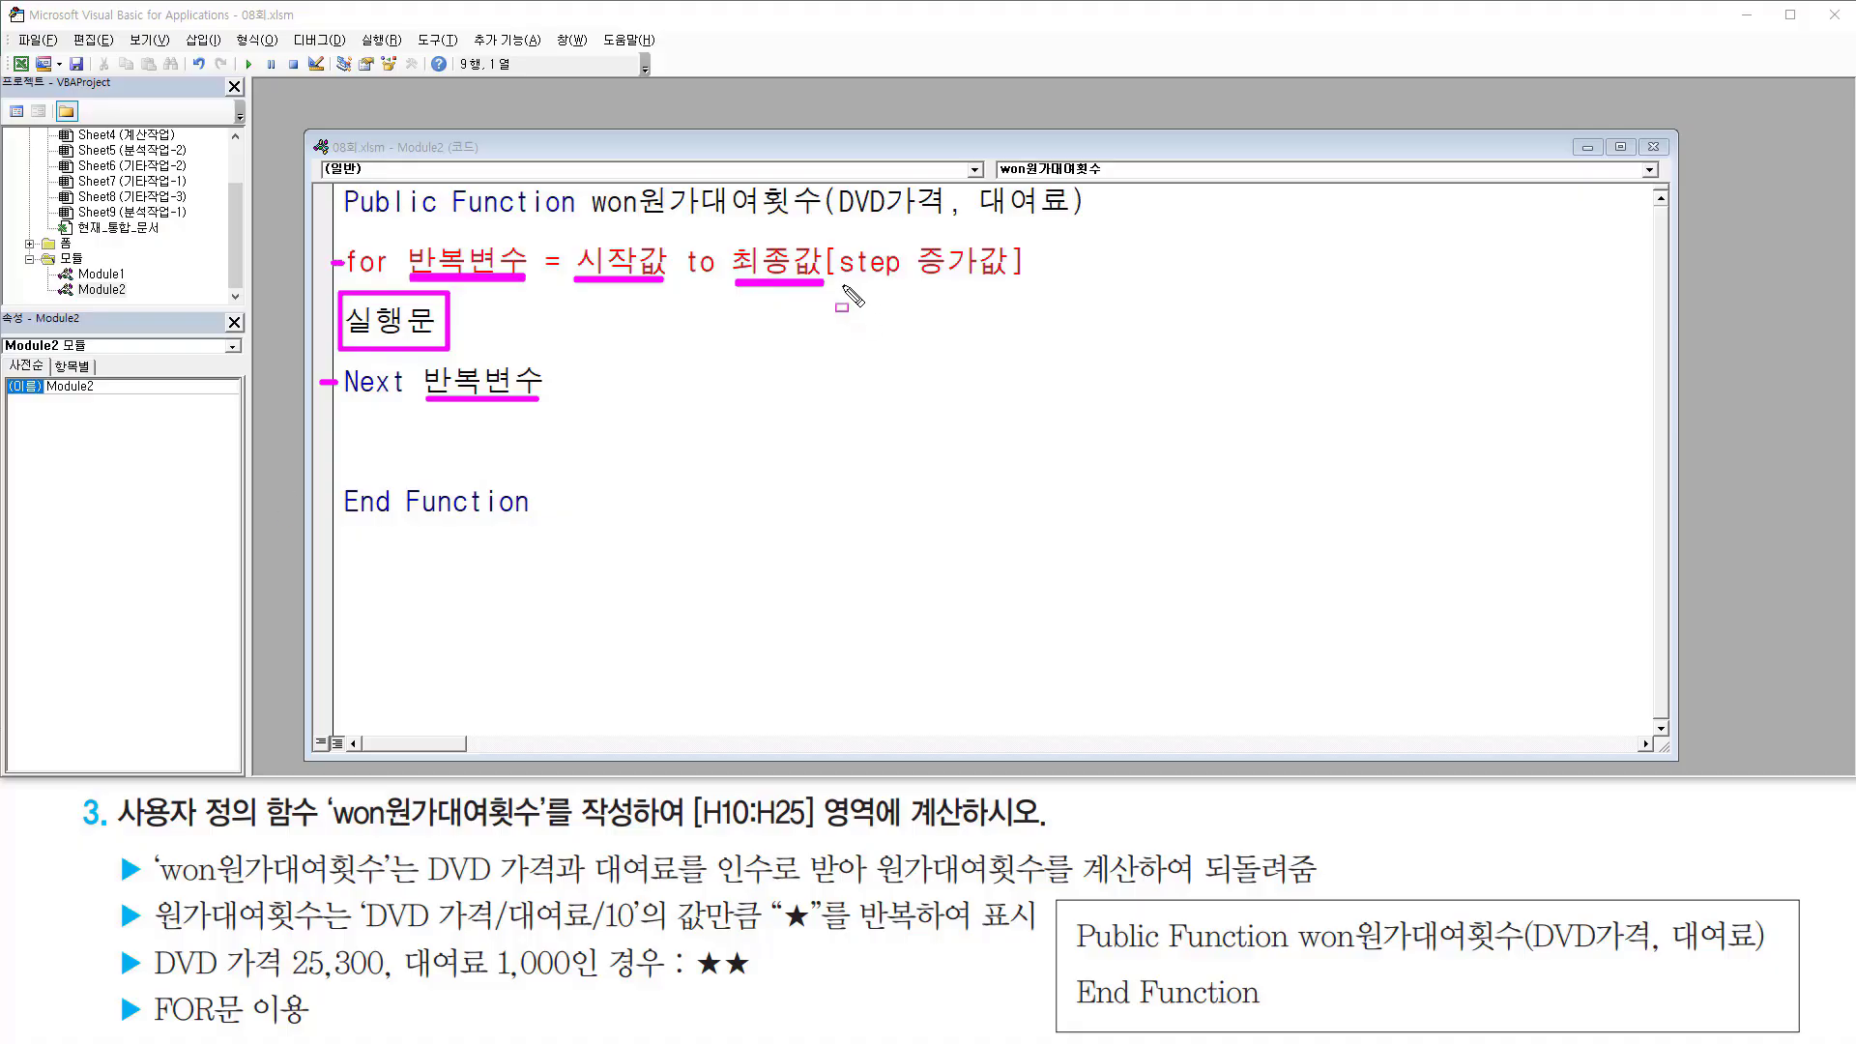
left_click_drag(844, 286, 1020, 286)
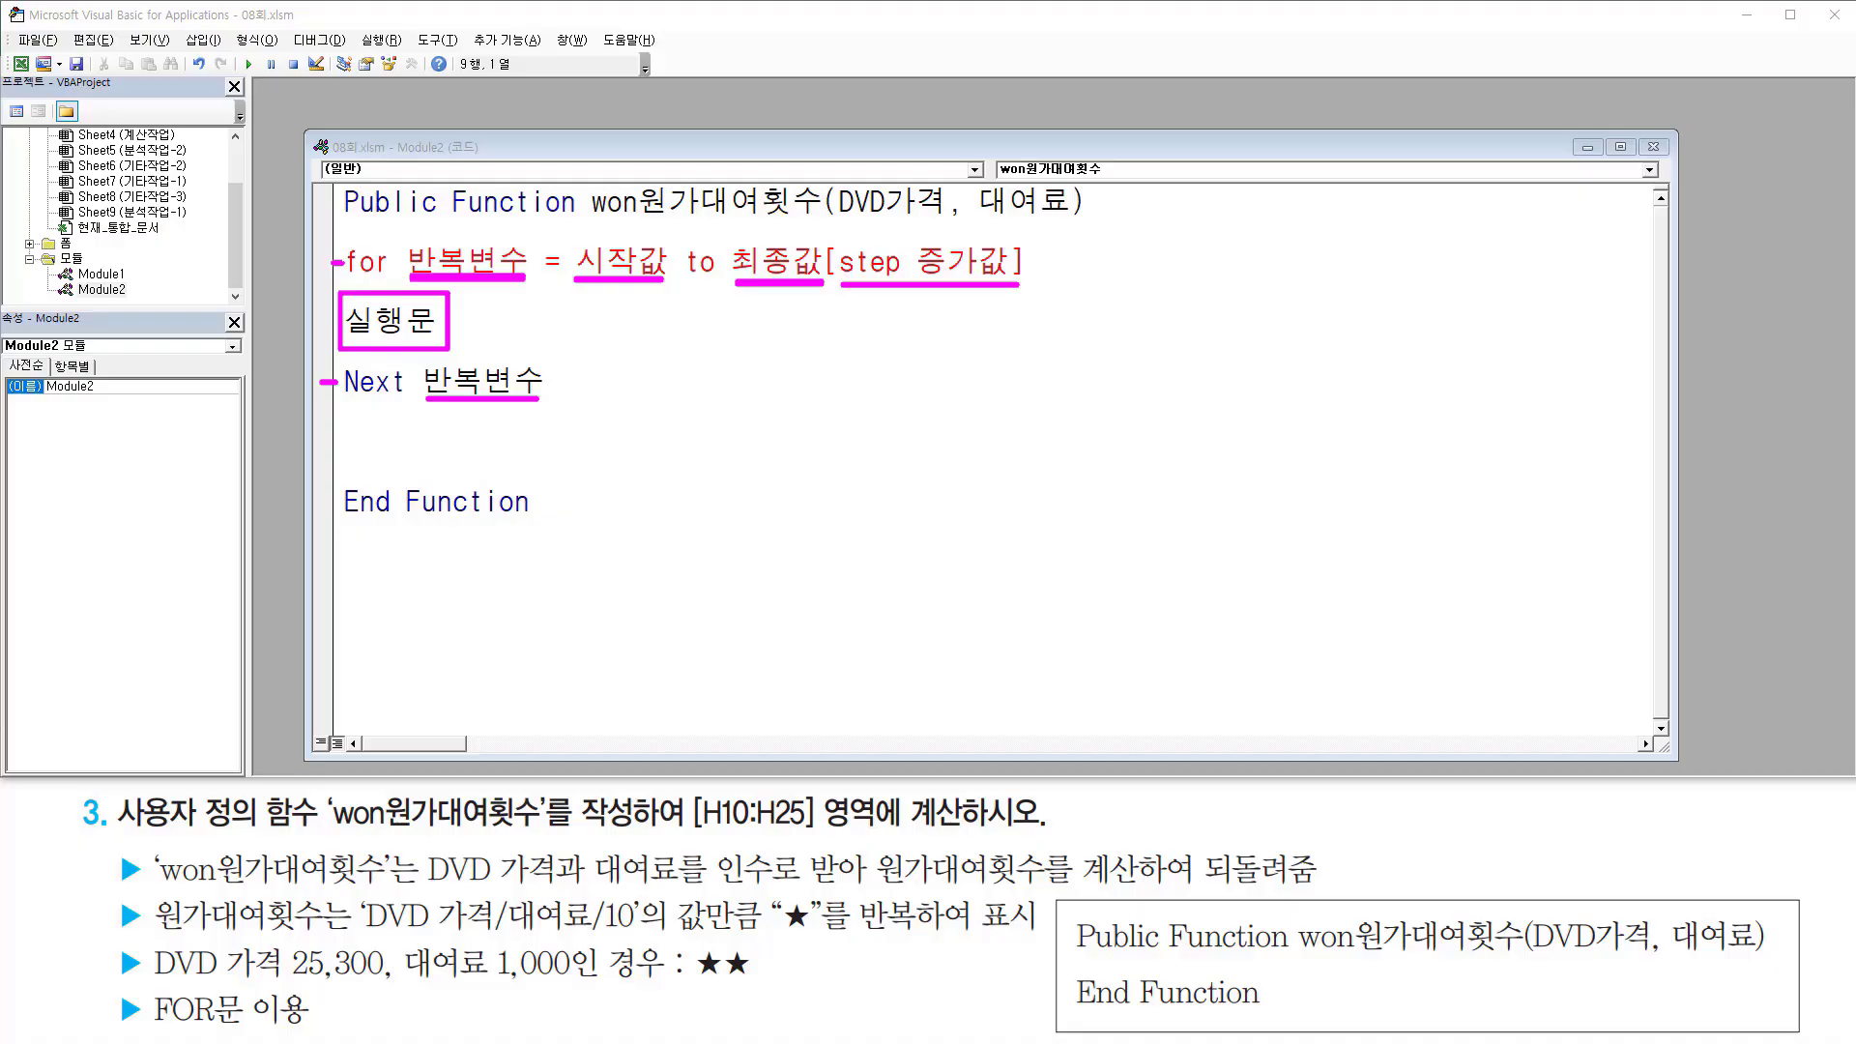
mouse_move(479, 224)
left_mouse_down()
mouse_move(455, 229)
mouse_move(485, 238)
left_mouse_up()
mouse_move(500, 374)
left_mouse_down()
mouse_move(468, 369)
mouse_move(511, 383)
left_mouse_up()
left_click_drag(627, 218, 625, 246)
left_click_drag(775, 216, 771, 235)
mouse_move(805, 217)
left_mouse_down()
mouse_move(787, 228)
mouse_move(805, 218)
left_mouse_up()
left_click_drag(688, 216, 702, 234)
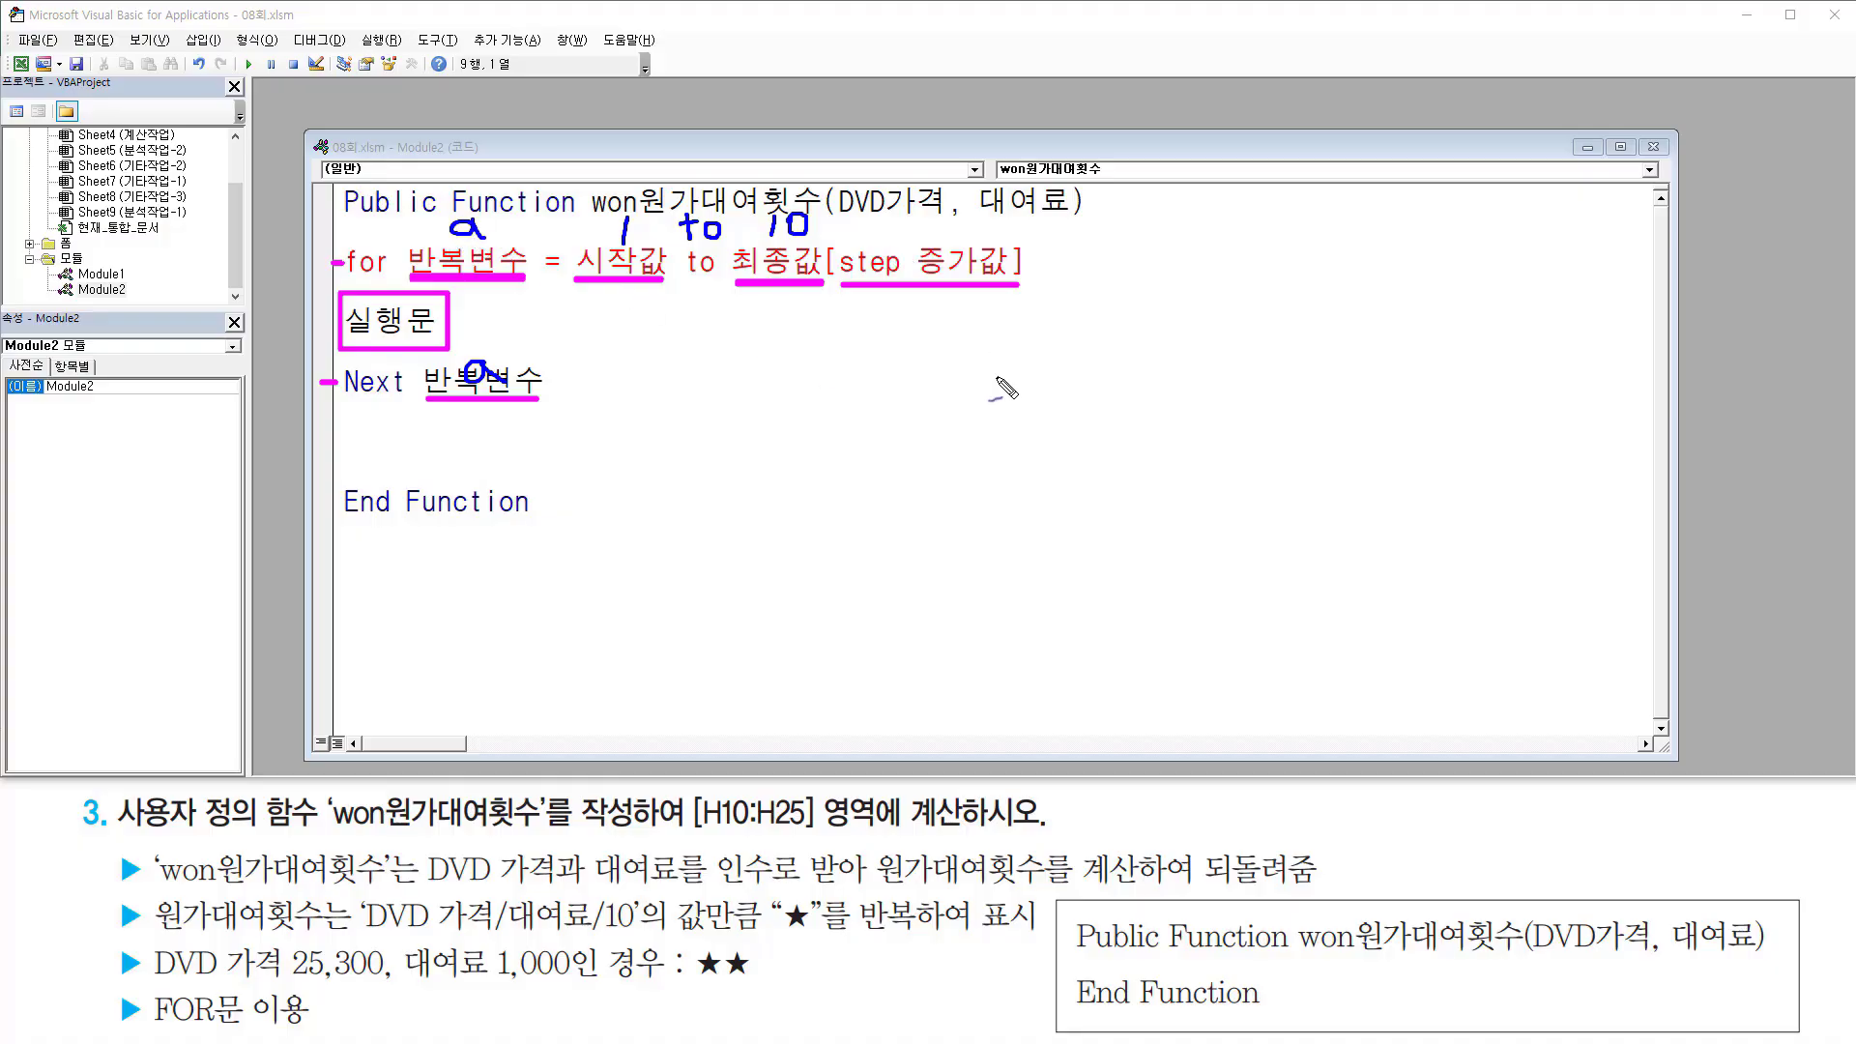
left_click_drag(969, 370, 965, 447)
left_click_drag(452, 307, 483, 290)
mouse_move(954, 474)
left_mouse_down()
mouse_move(949, 493)
mouse_move(994, 492)
left_mouse_up()
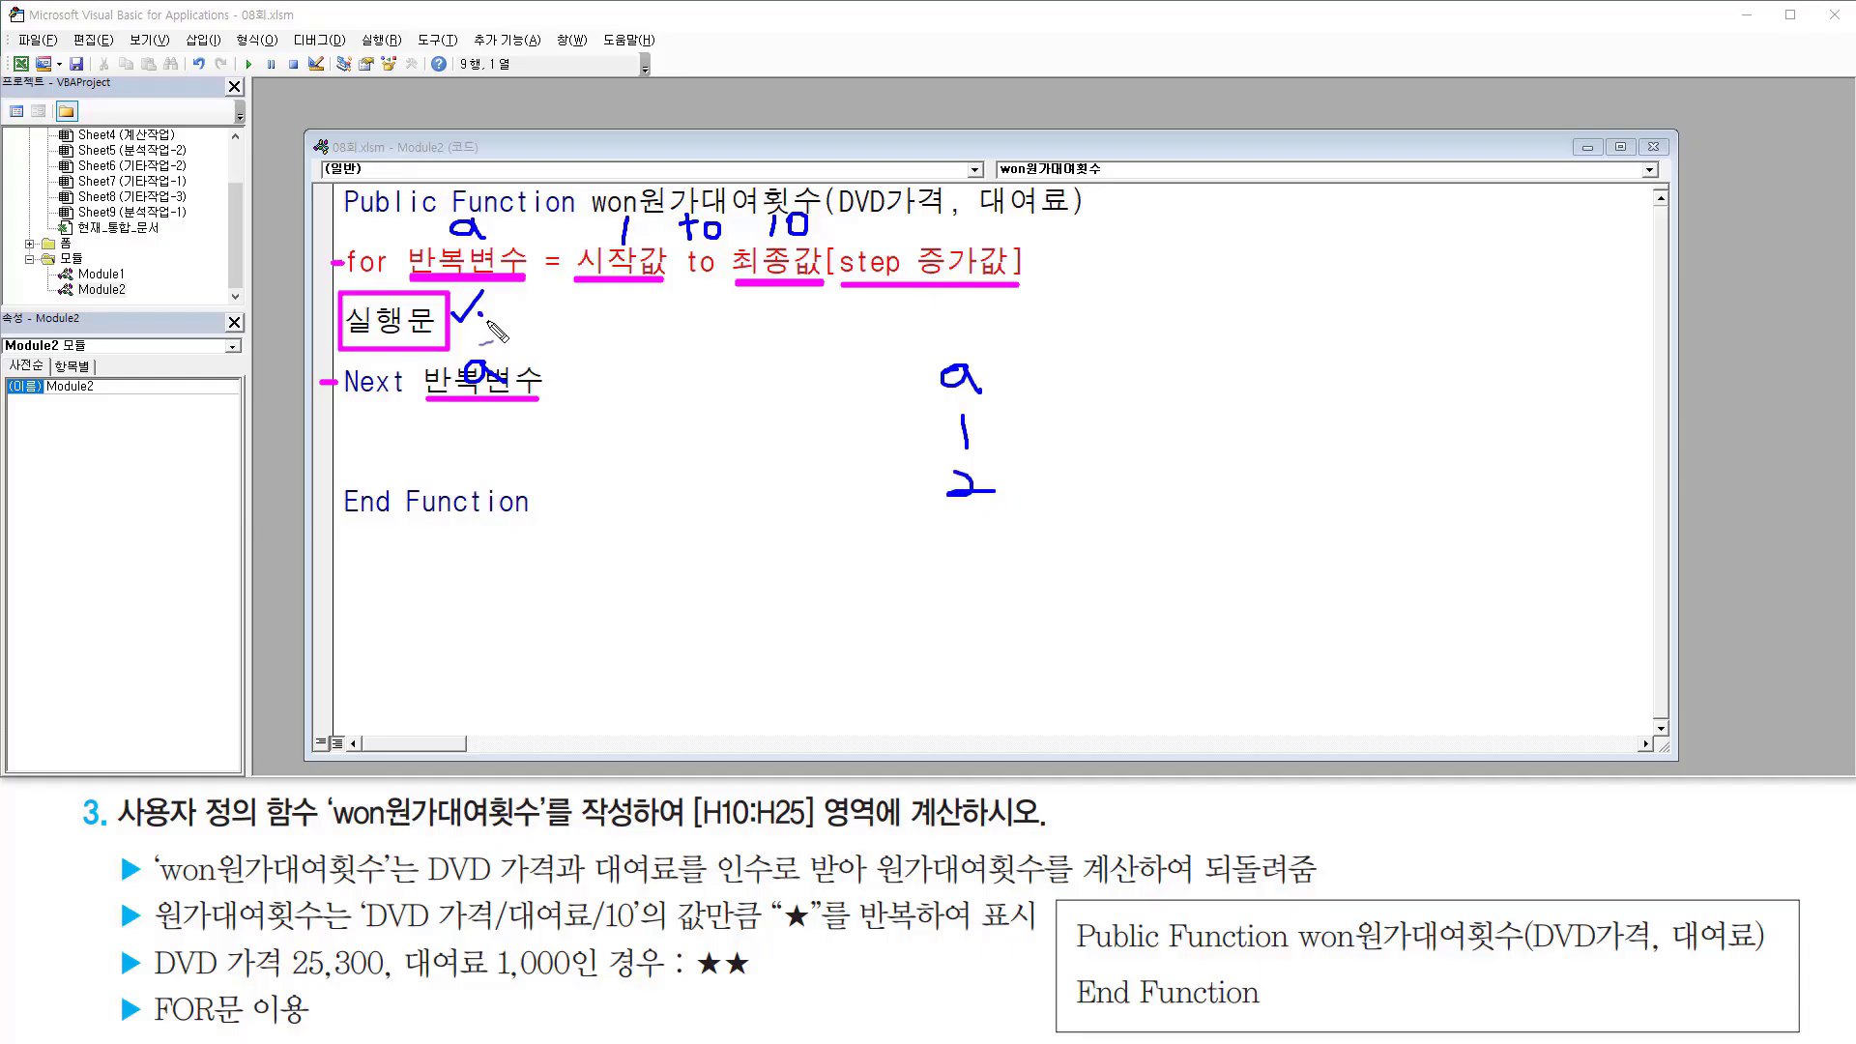
left_click_drag(481, 308, 517, 296)
mouse_move(960, 520)
left_mouse_down()
mouse_move(972, 619)
mouse_move(981, 598)
left_mouse_up()
left_click(974, 645)
left_click(975, 659)
left_click(974, 672)
mouse_move(397, 350)
left_mouse_down()
mouse_move(344, 329)
mouse_move(440, 297)
mouse_move(398, 346)
left_mouse_up()
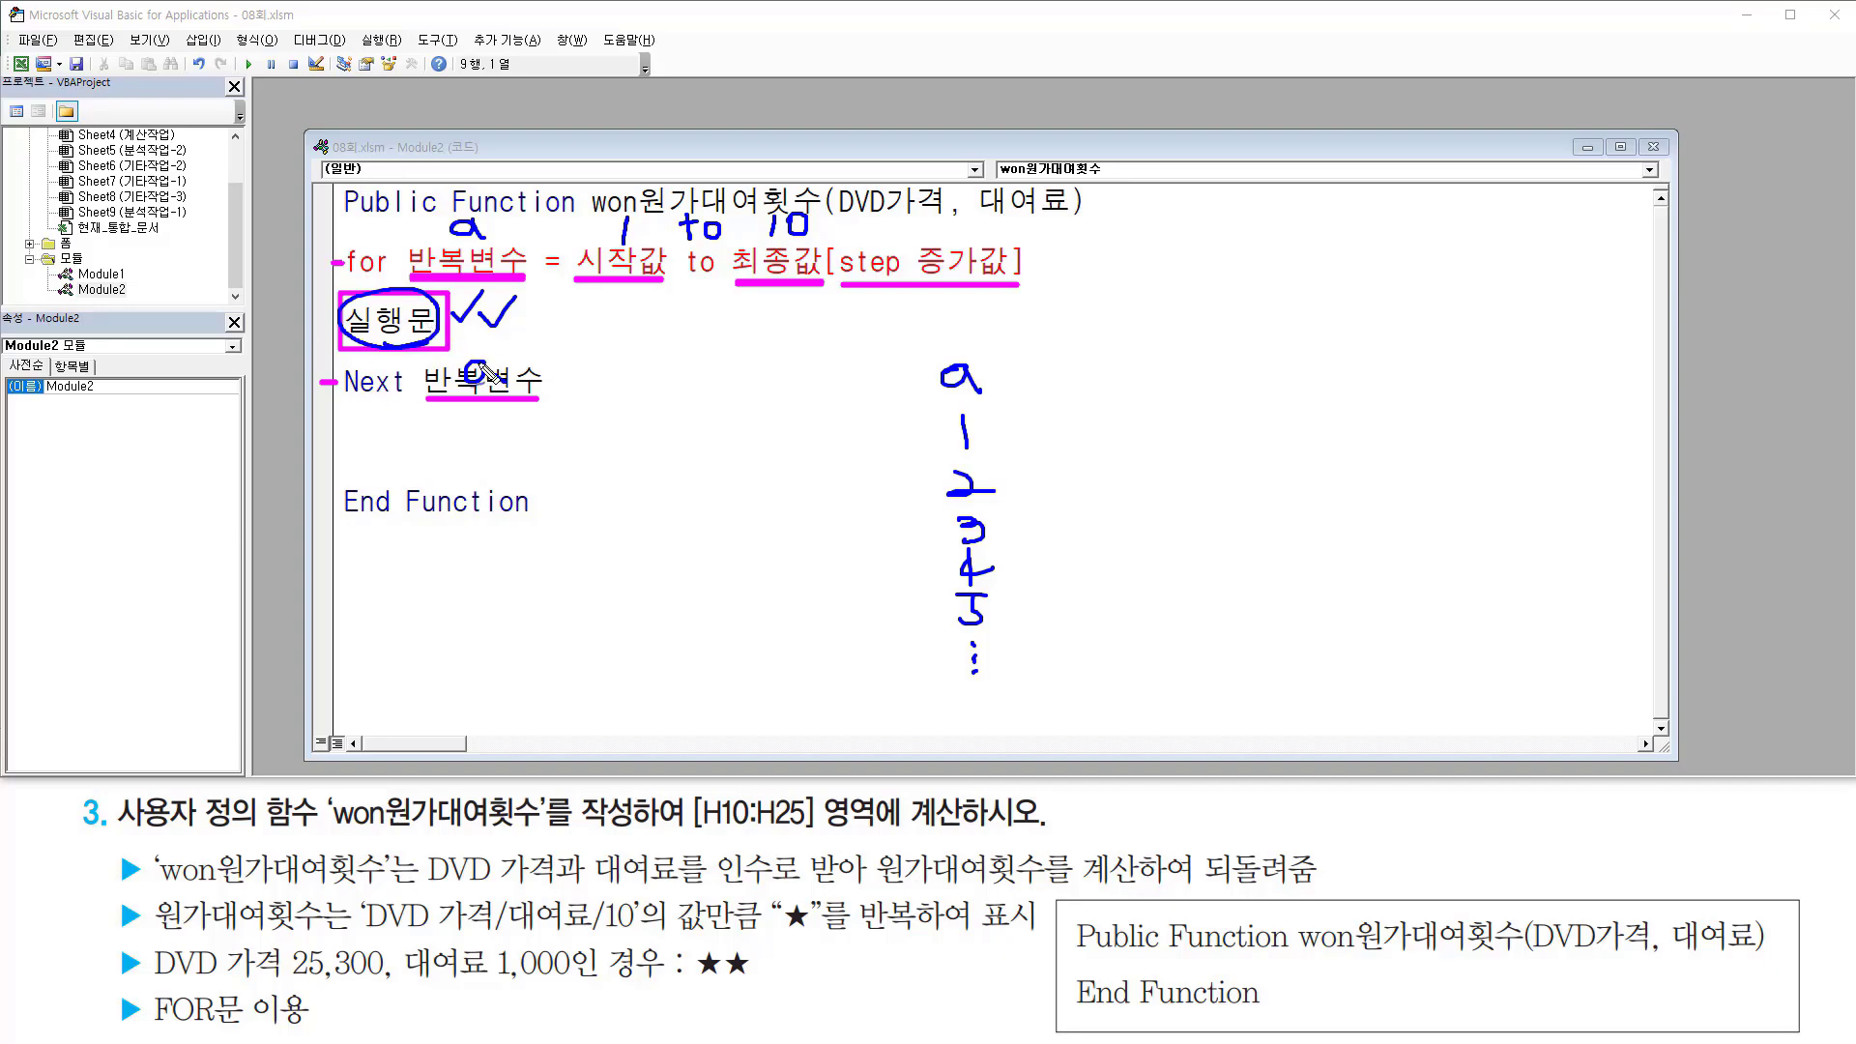
left_click_drag(485, 365, 494, 359)
left_click_drag(915, 251, 952, 239)
mouse_move(1081, 407)
left_mouse_down()
mouse_move(1107, 499)
mouse_move(1082, 585)
mouse_move(1122, 677)
left_mouse_up()
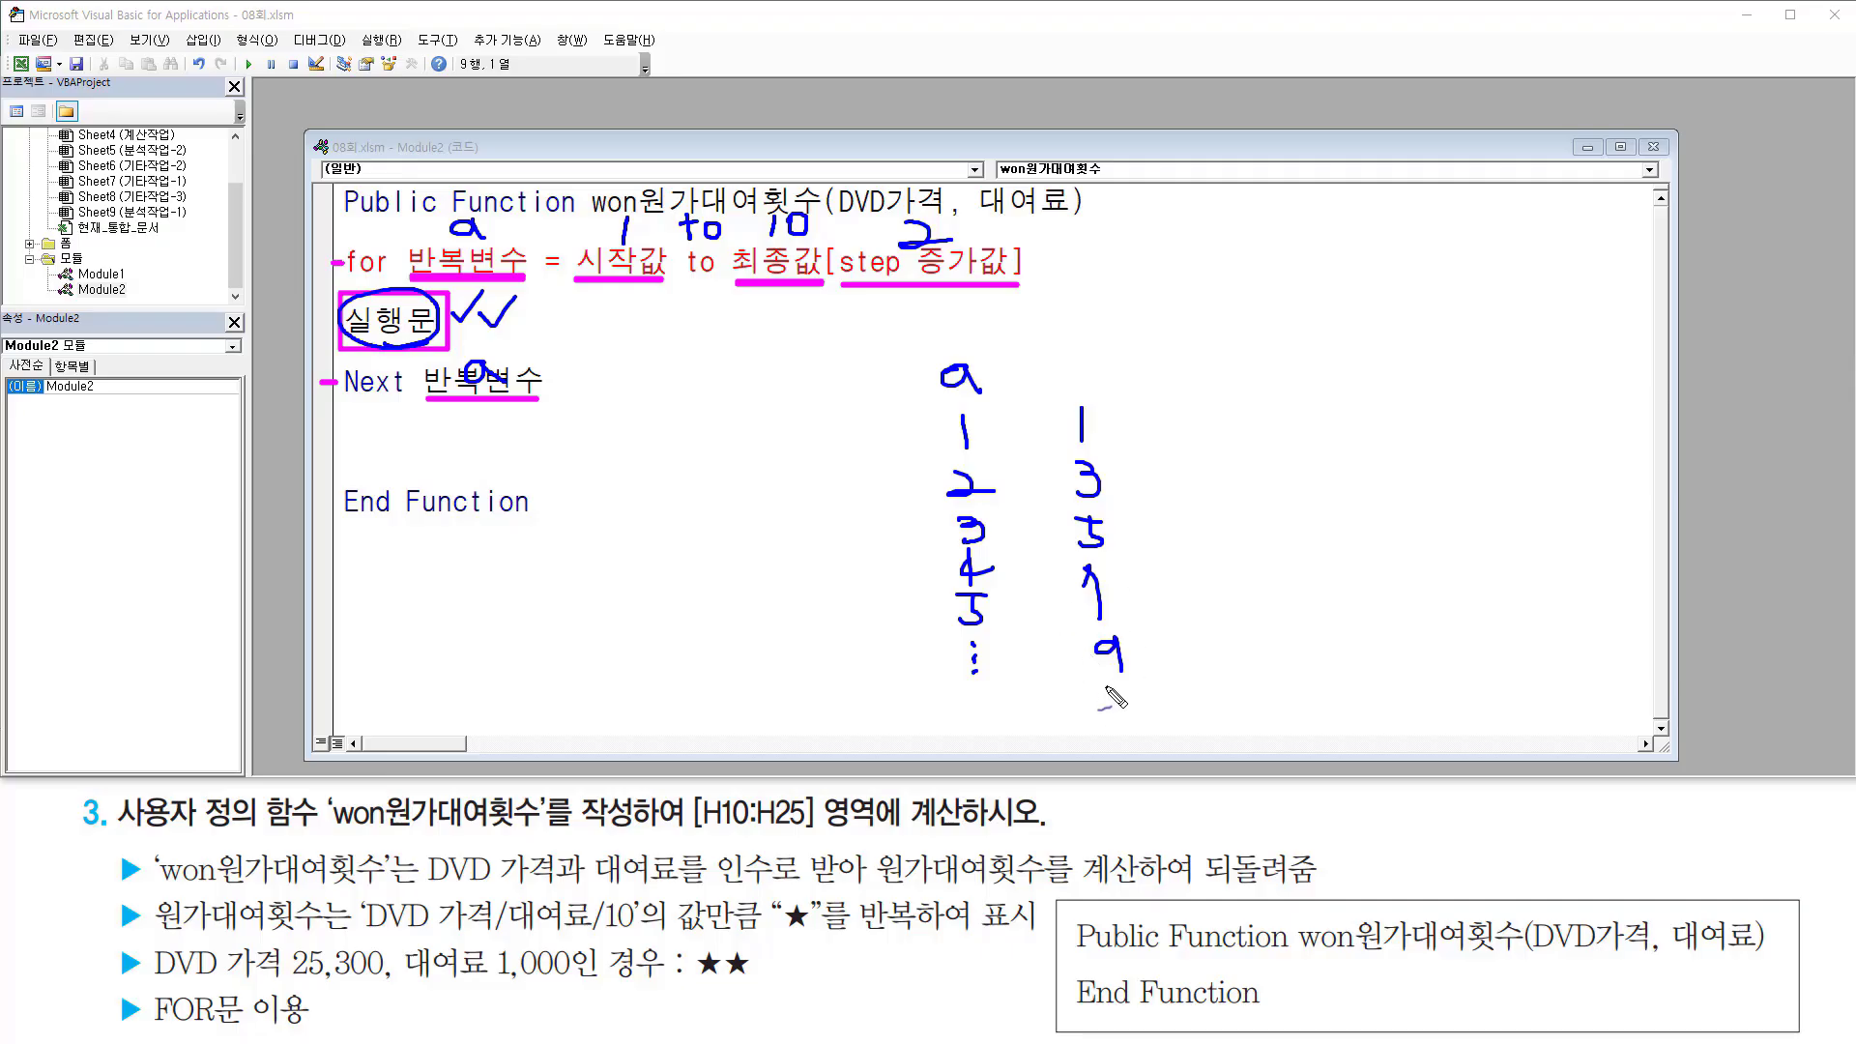
mouse_move(1111, 696)
left_mouse_down()
mouse_move(1120, 724)
mouse_move(1136, 721)
mouse_move(1102, 715)
mouse_move(1150, 704)
left_mouse_up()
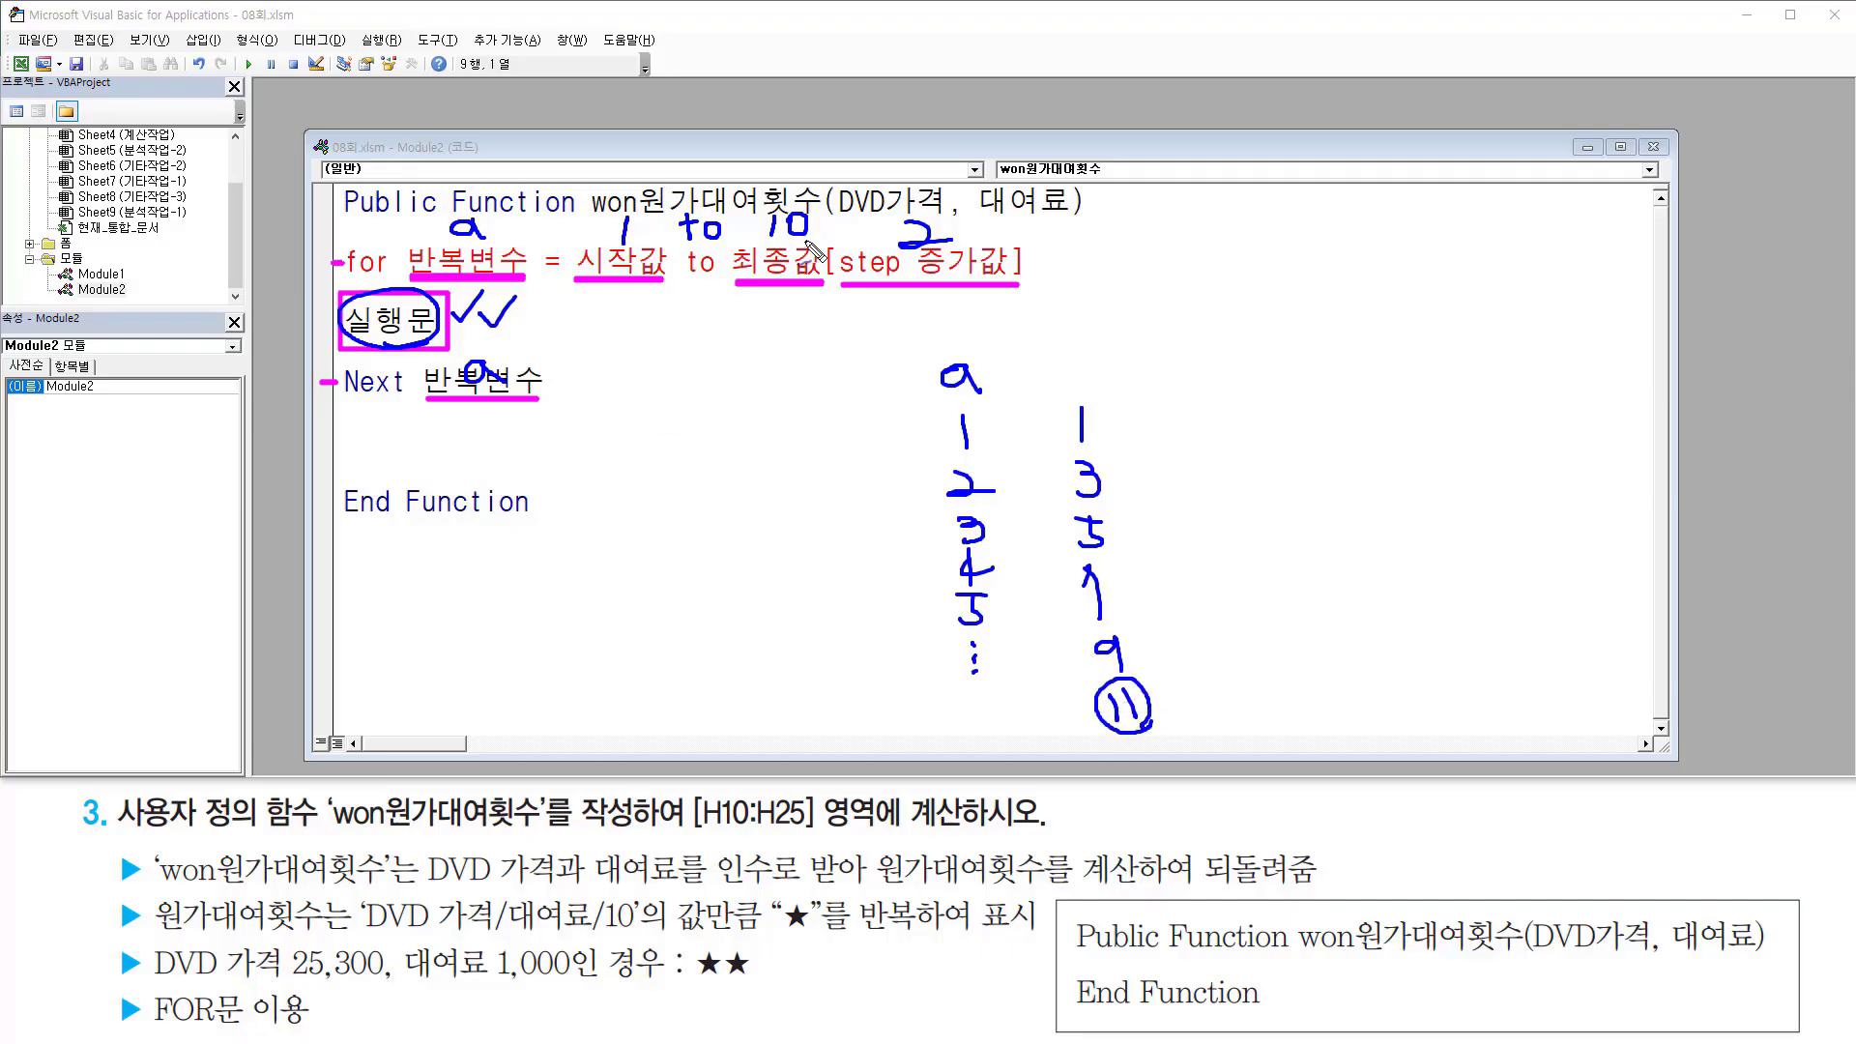
left_click_drag(811, 235, 809, 250)
mouse_move(952, 236)
left_mouse_down()
mouse_move(890, 256)
mouse_move(943, 253)
left_mouse_up()
mouse_move(970, 685)
left_mouse_down()
mouse_move(969, 706)
mouse_move(991, 685)
left_mouse_up()
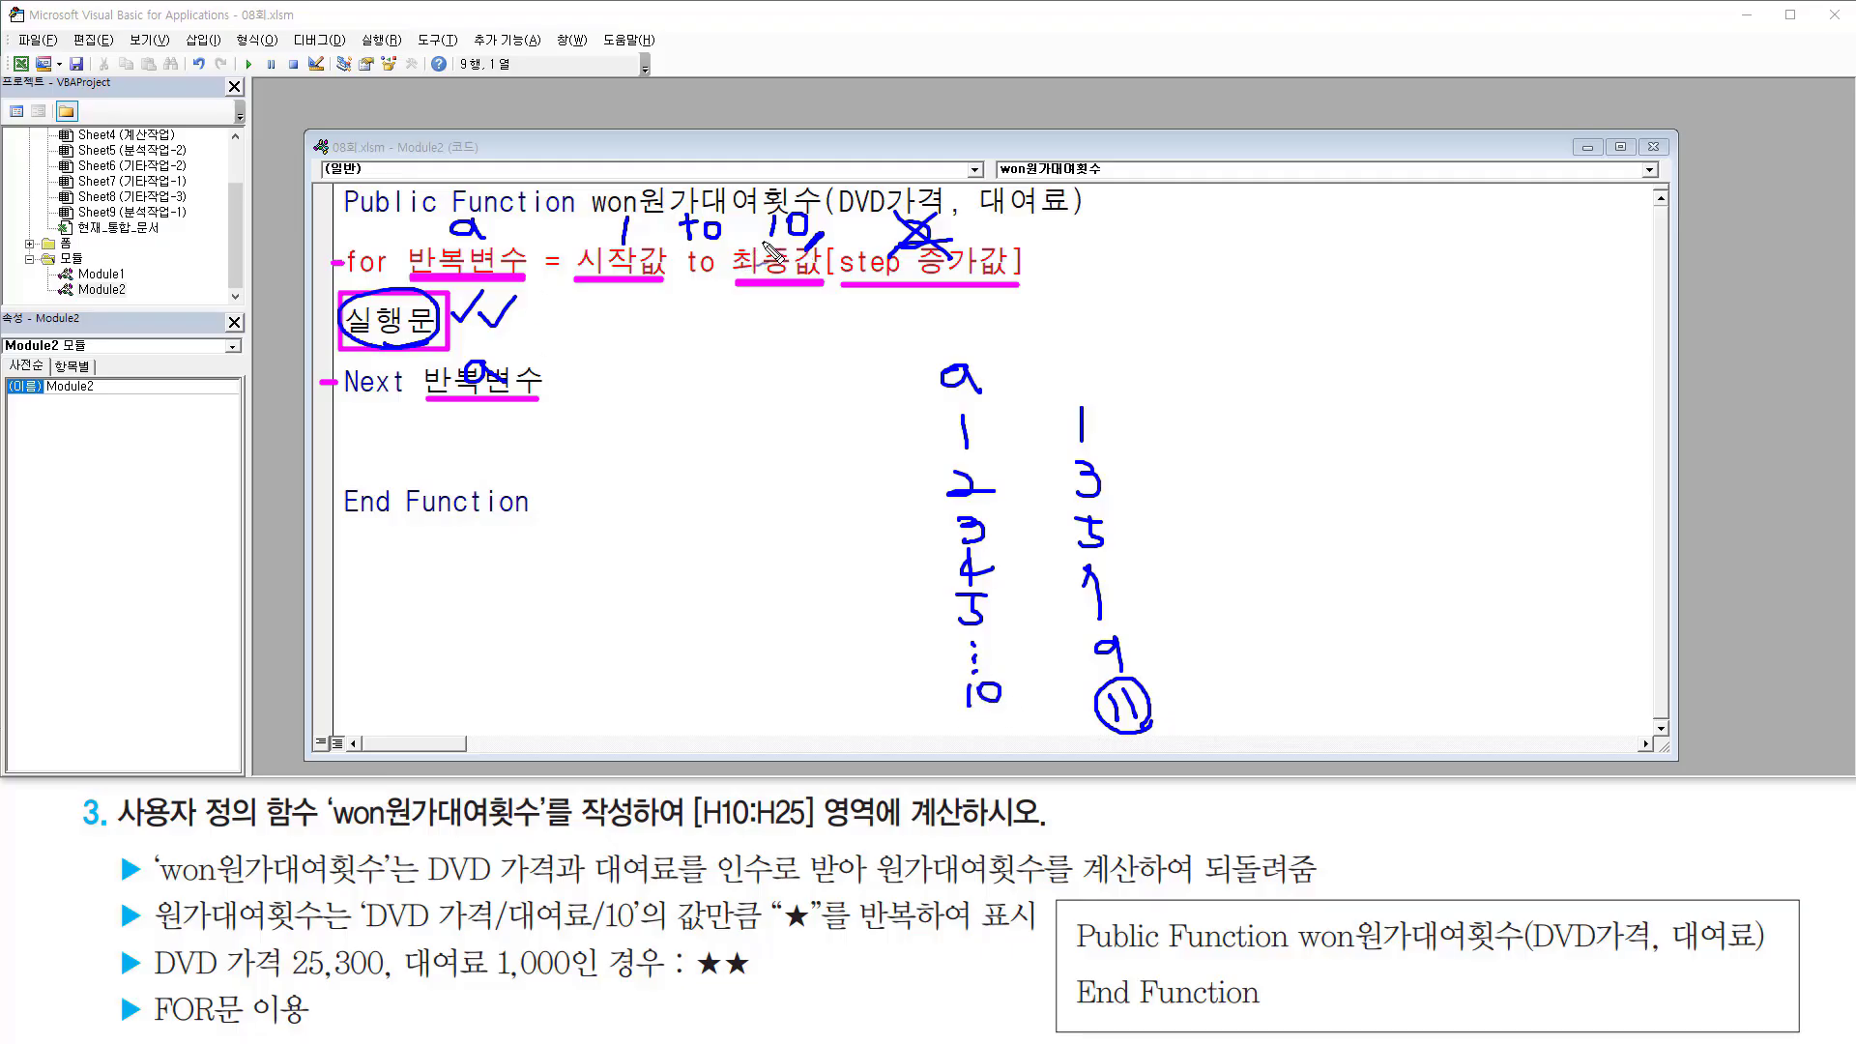
mouse_move(759, 241)
left_mouse_down()
mouse_move(821, 233)
mouse_move(764, 242)
mouse_move(810, 249)
left_mouse_up()
left_click_drag(519, 316, 561, 297)
left_click_drag(981, 713, 999, 735)
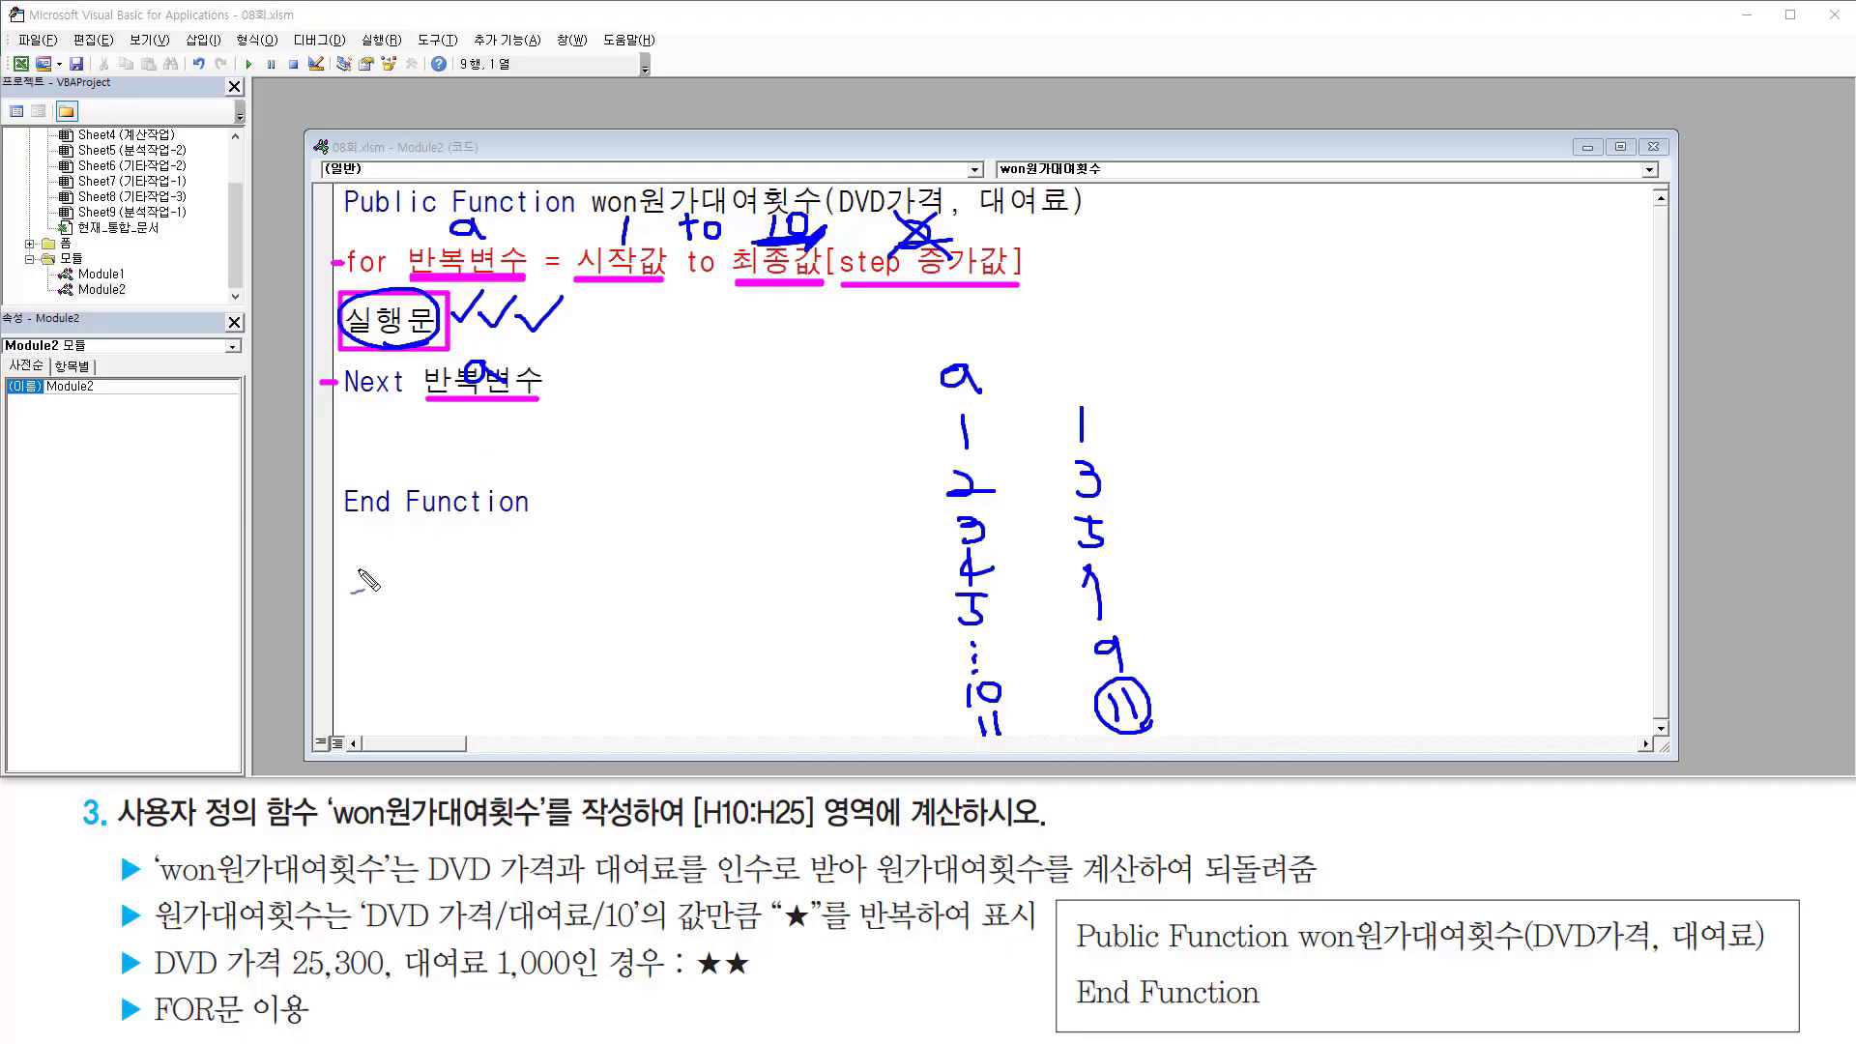
left_click_drag(367, 583, 378, 579)
key("Escape")
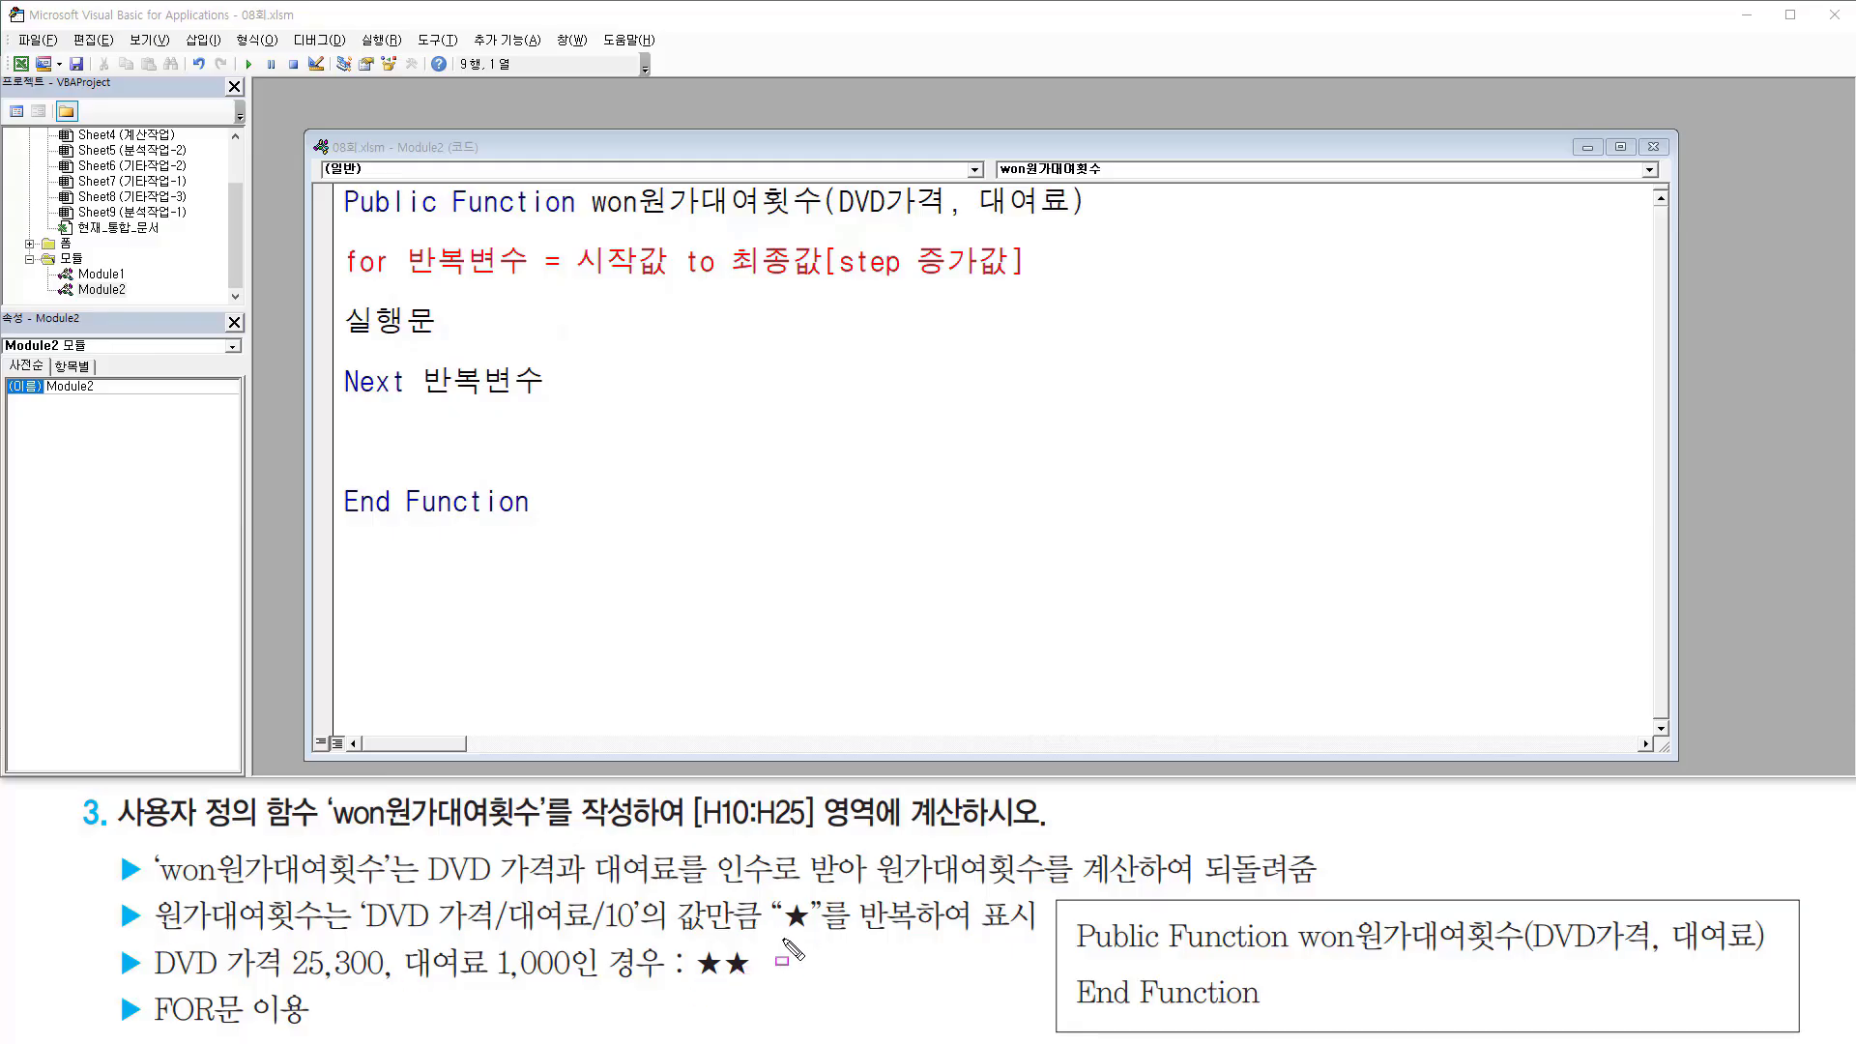
mouse_move(776, 939)
left_mouse_down()
mouse_move(957, 952)
mouse_move(947, 892)
mouse_move(930, 890)
left_mouse_up()
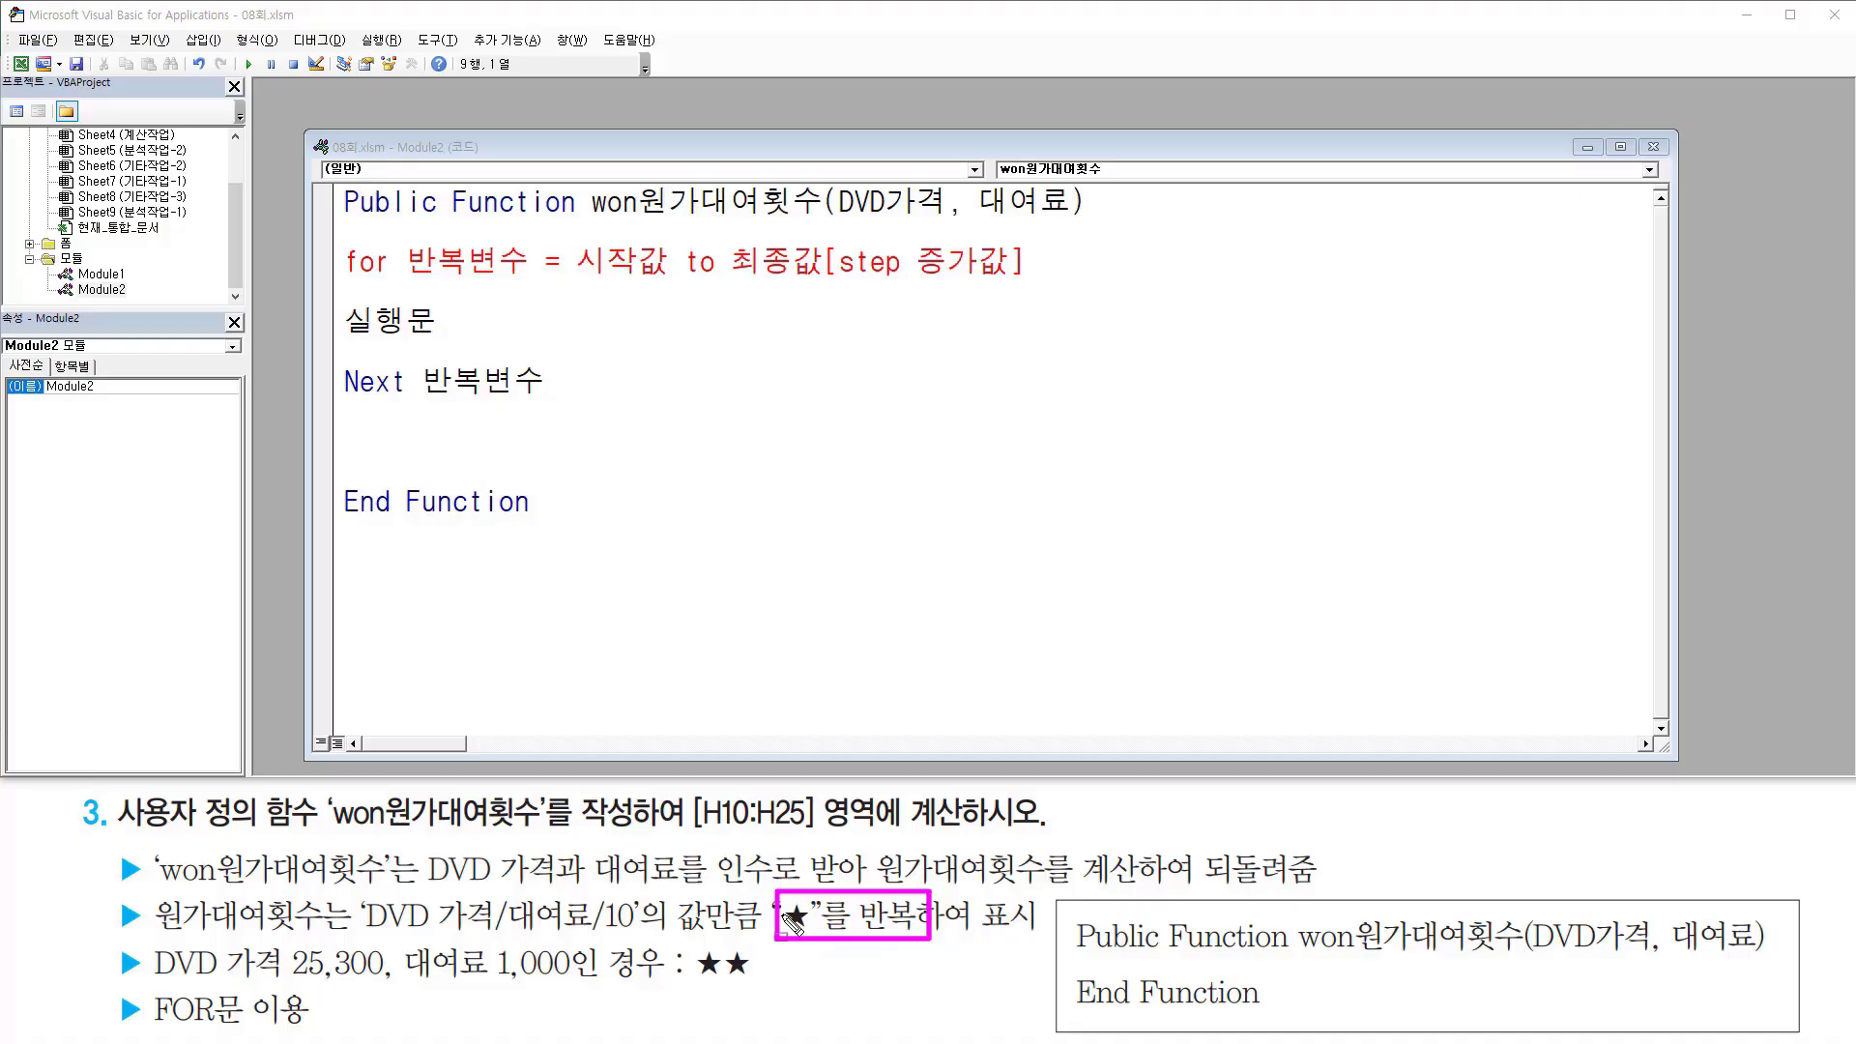
mouse_move(370, 313)
left_mouse_down()
mouse_move(350, 329)
mouse_move(470, 332)
left_mouse_up()
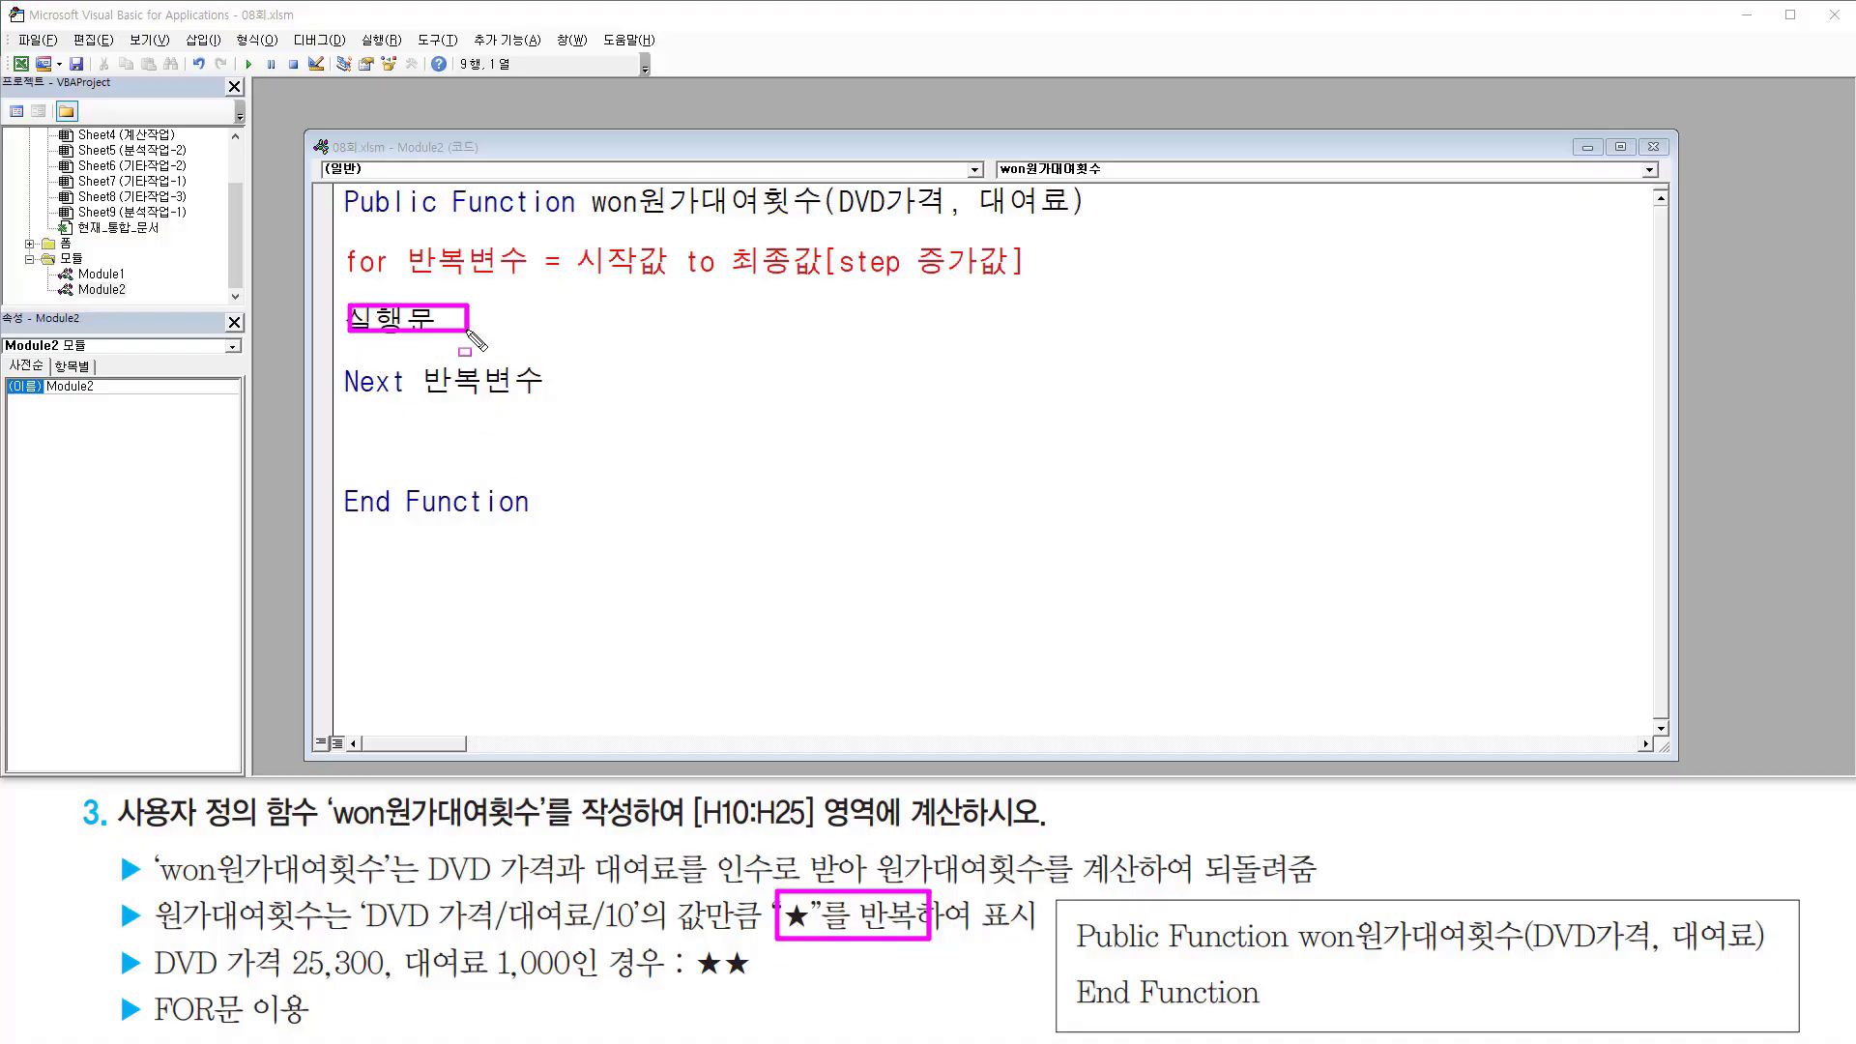
mouse_move(363, 936)
left_mouse_down()
mouse_move(640, 936)
mouse_move(650, 896)
left_mouse_up()
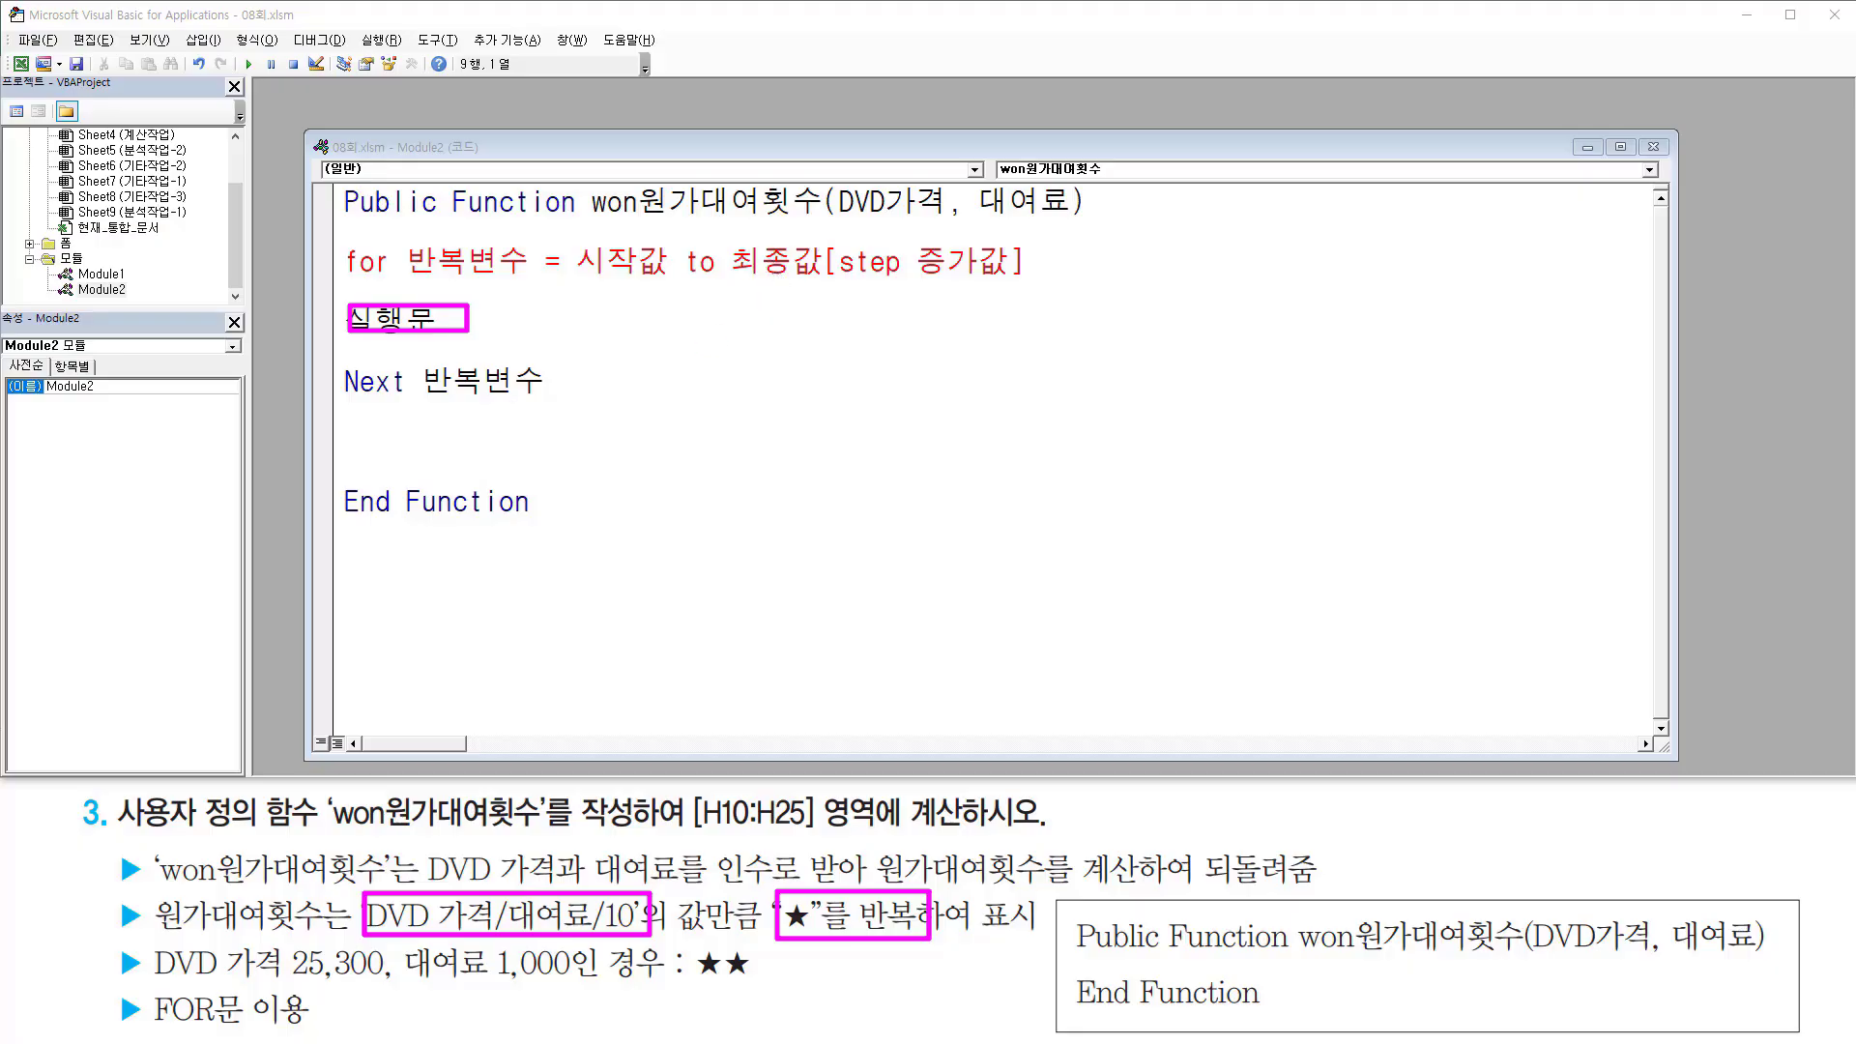
mouse_move(742, 218)
left_mouse_down()
mouse_move(763, 265)
mouse_move(758, 241)
left_mouse_up()
mouse_move(423, 347)
left_mouse_down()
mouse_move(359, 331)
mouse_move(449, 315)
mouse_move(414, 281)
mouse_move(455, 329)
left_mouse_up()
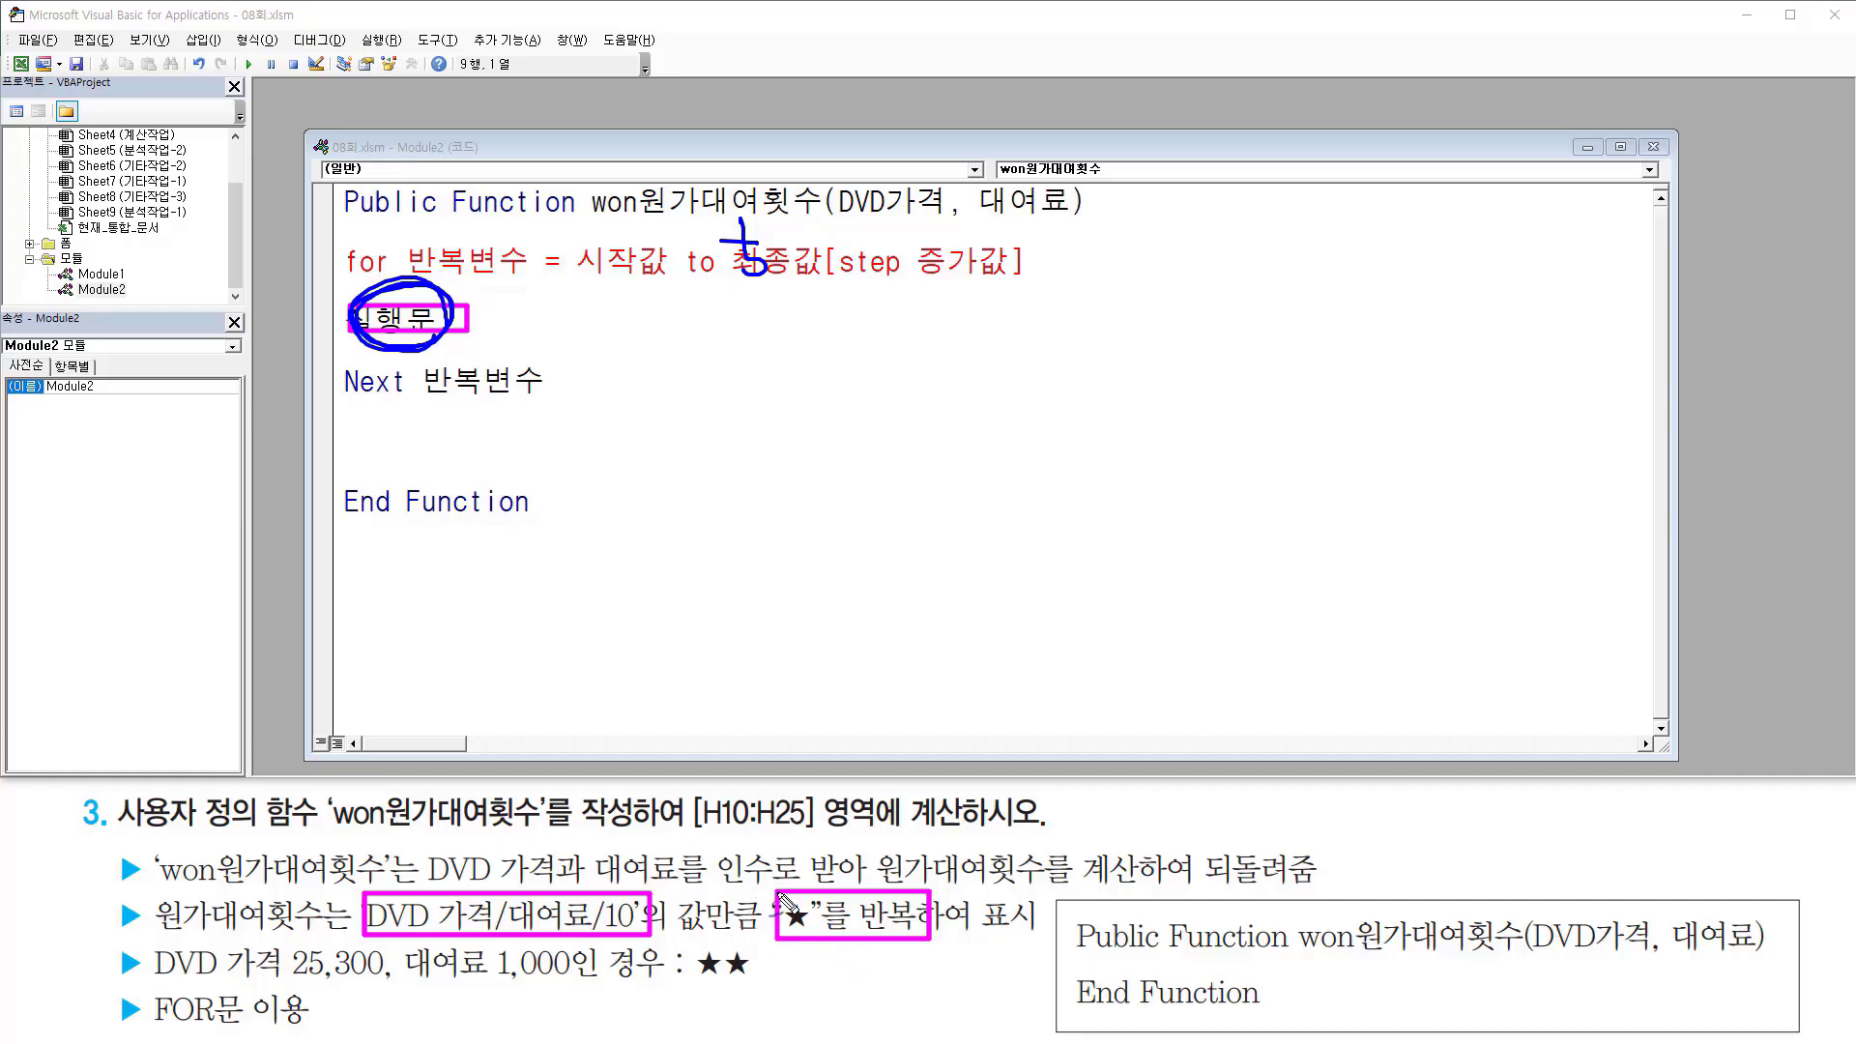
key("Escape")
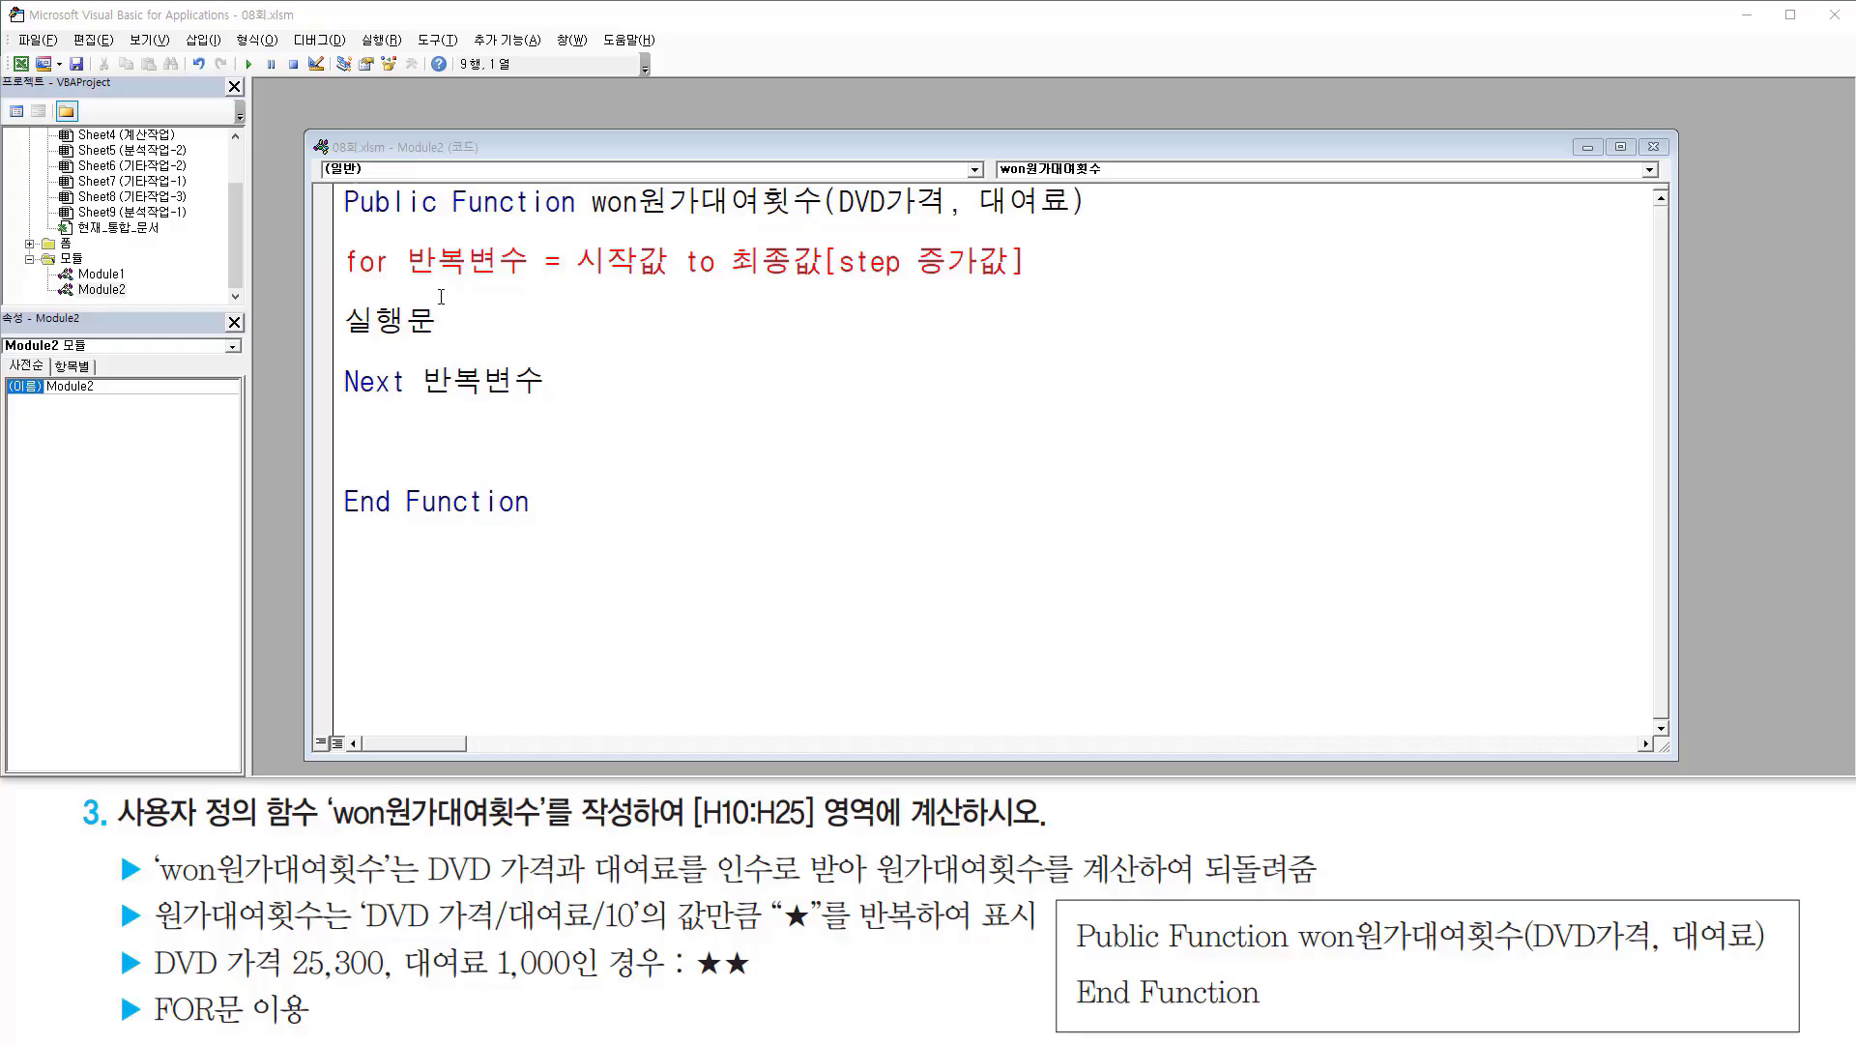
Step: Replace the 반복변수 placeholder with the variable a in both the for line and the Next line
left_click_drag(405, 262, 528, 263)
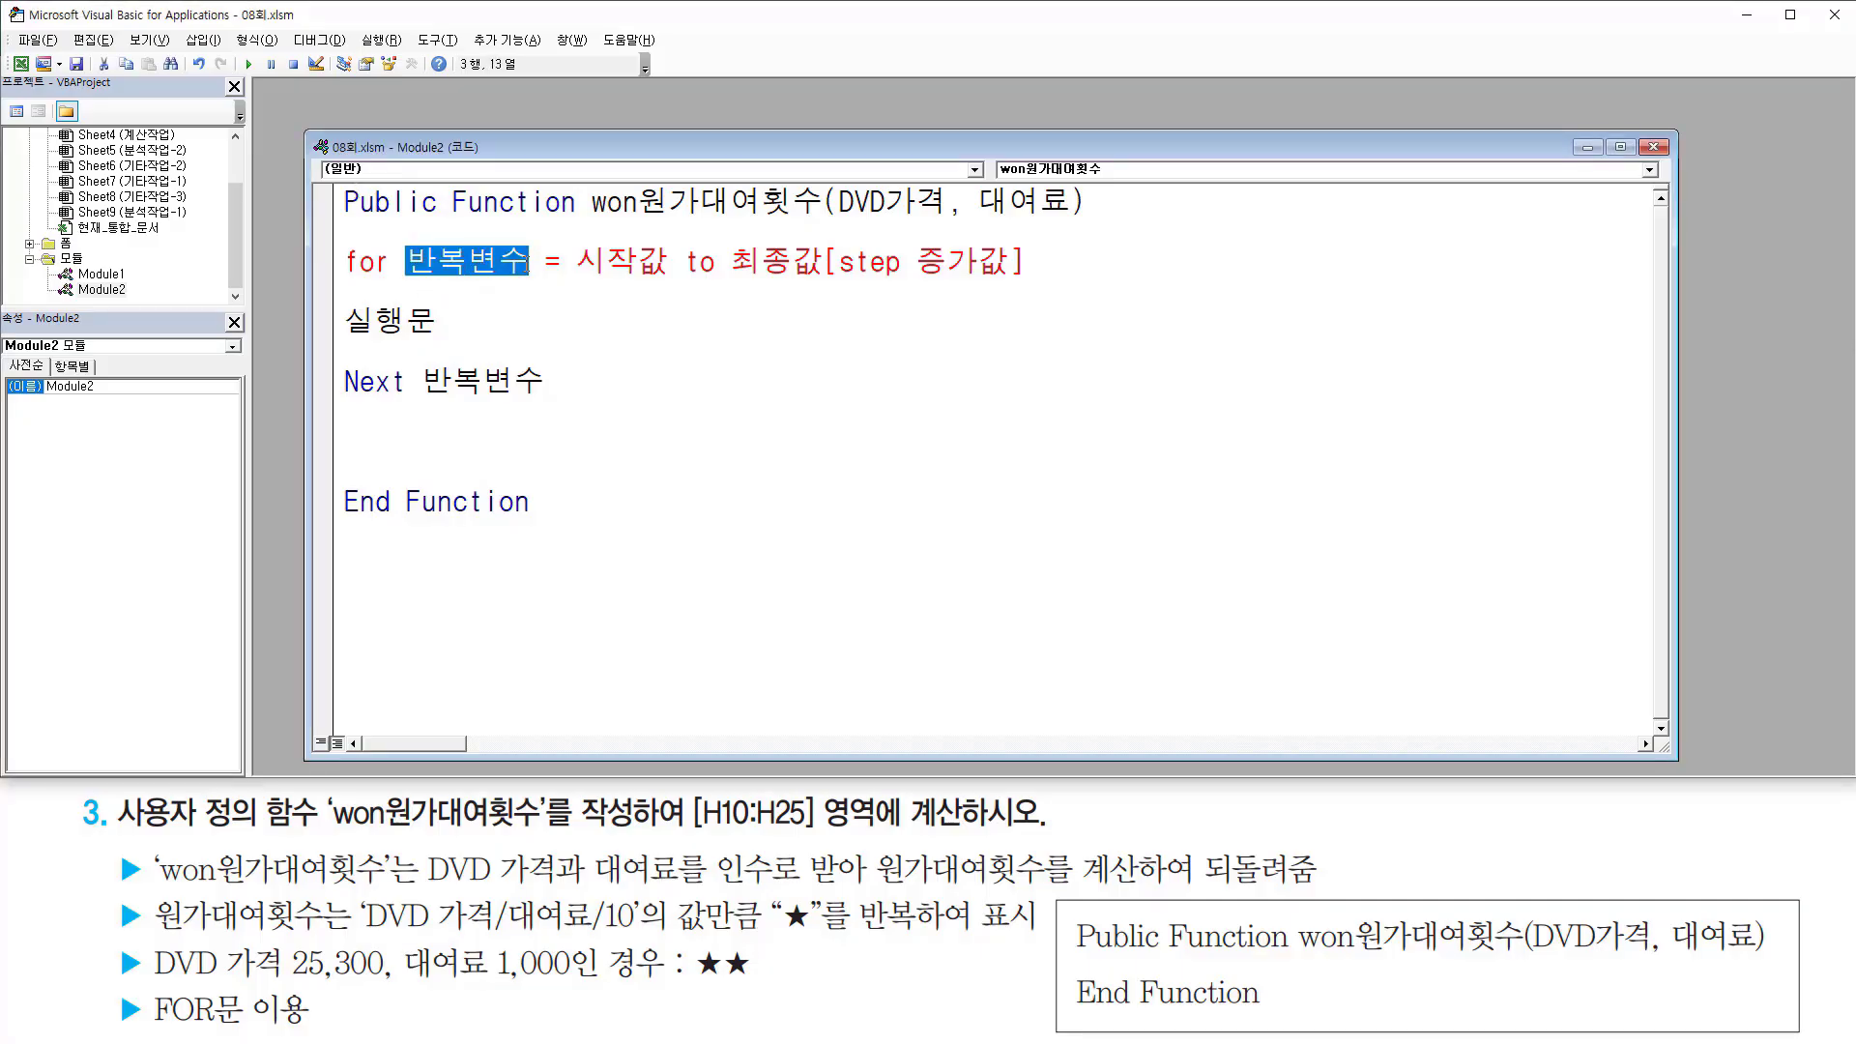
type("ㅁ")
key("BackSpace")
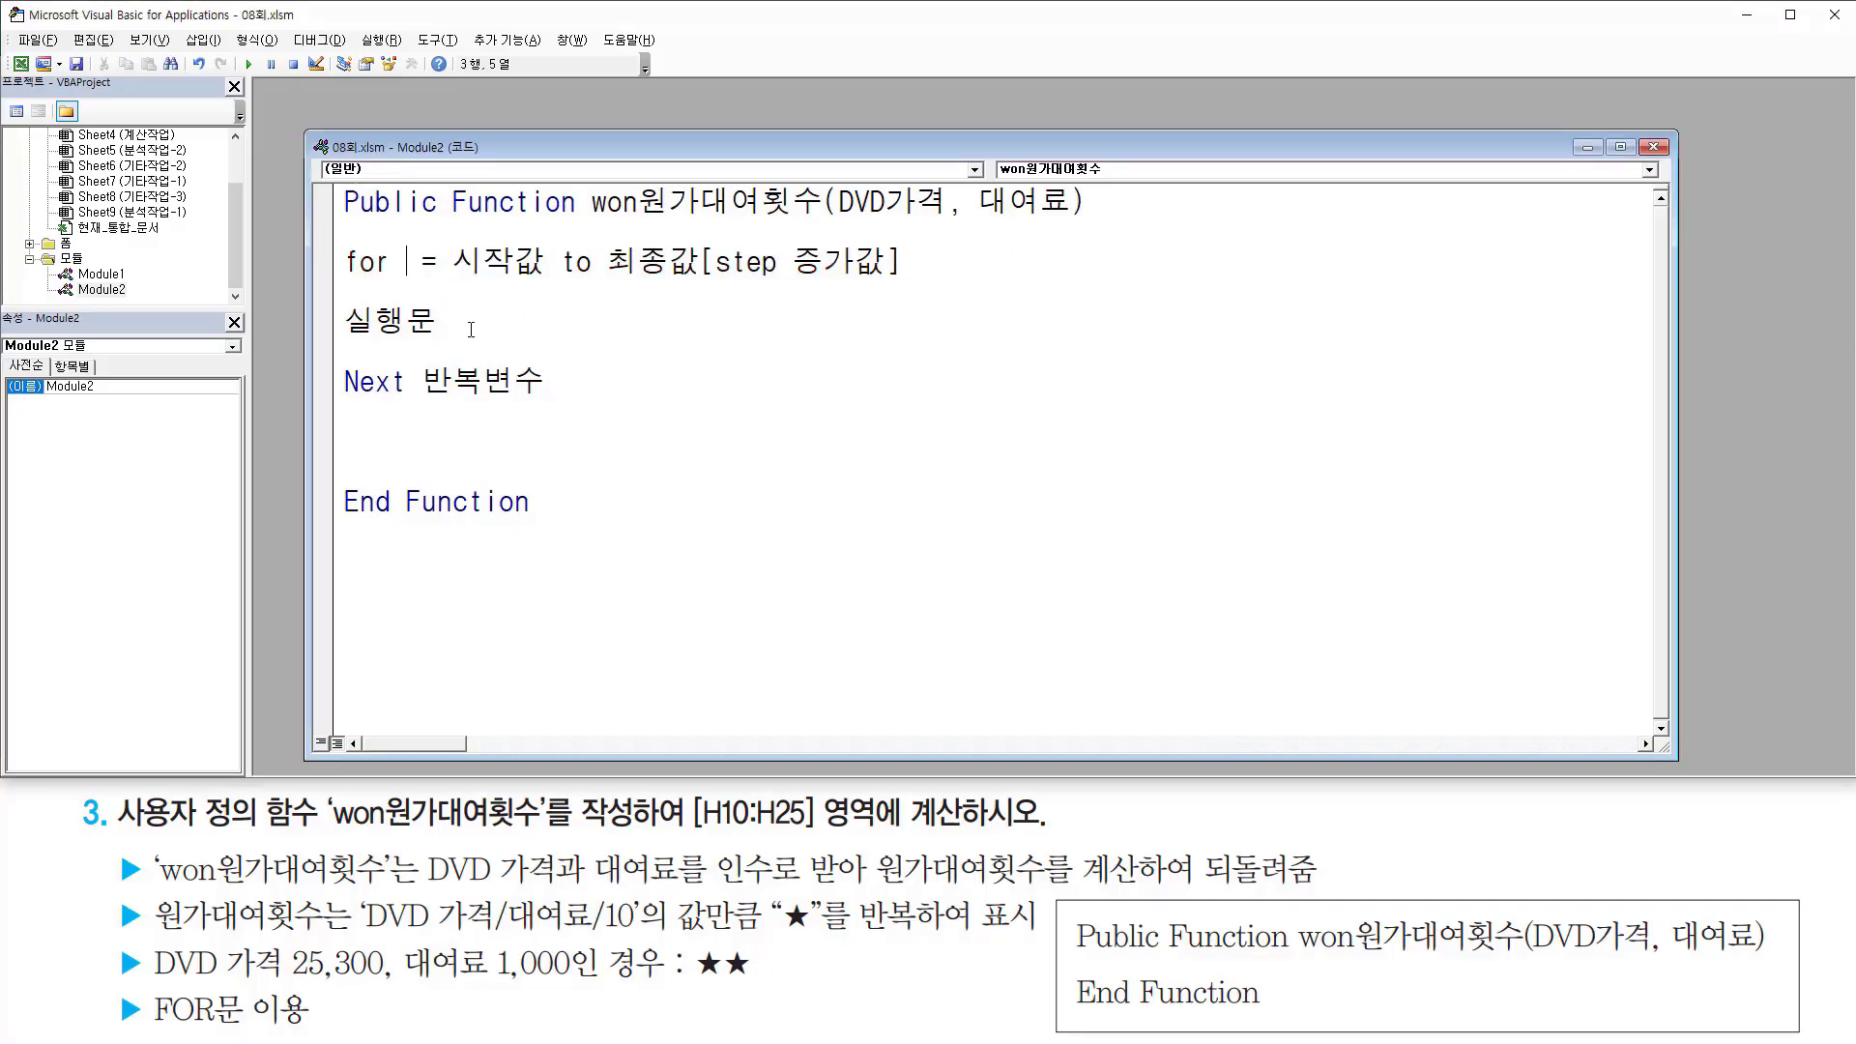
type("a")
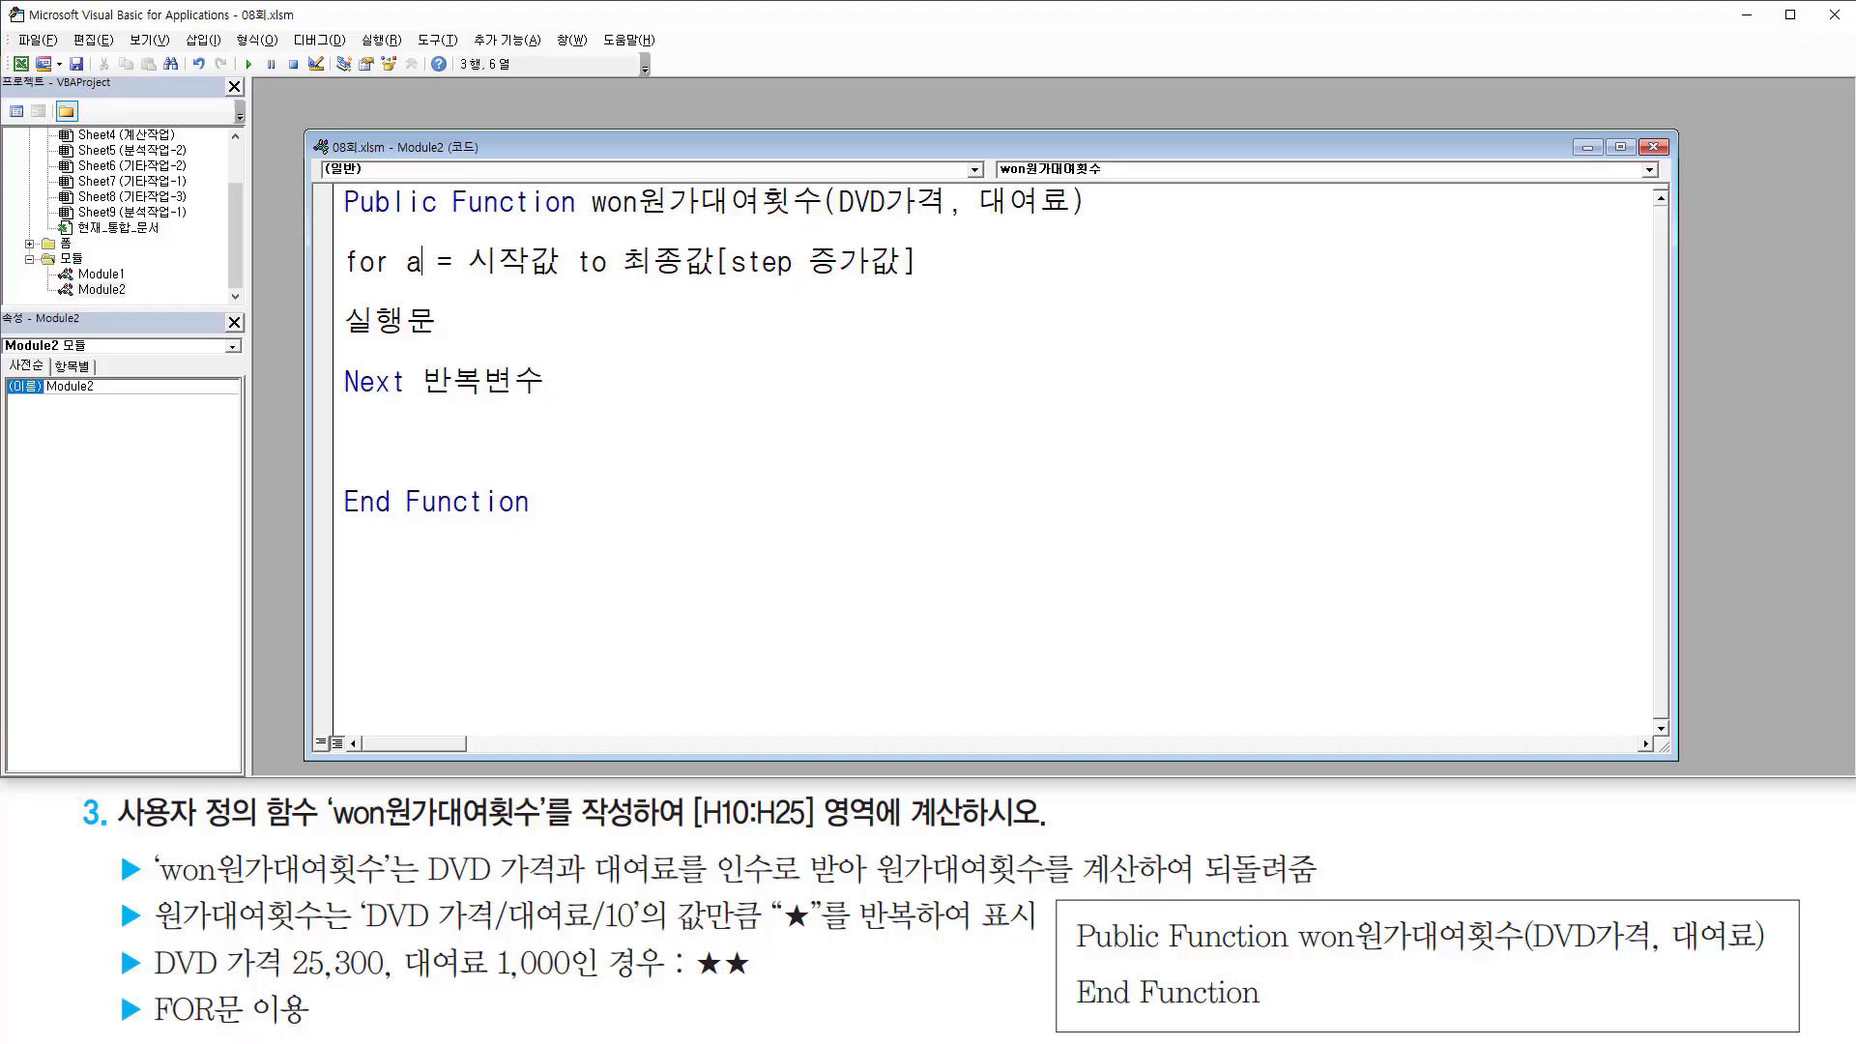
left_click(419, 385)
left_click(924, 606)
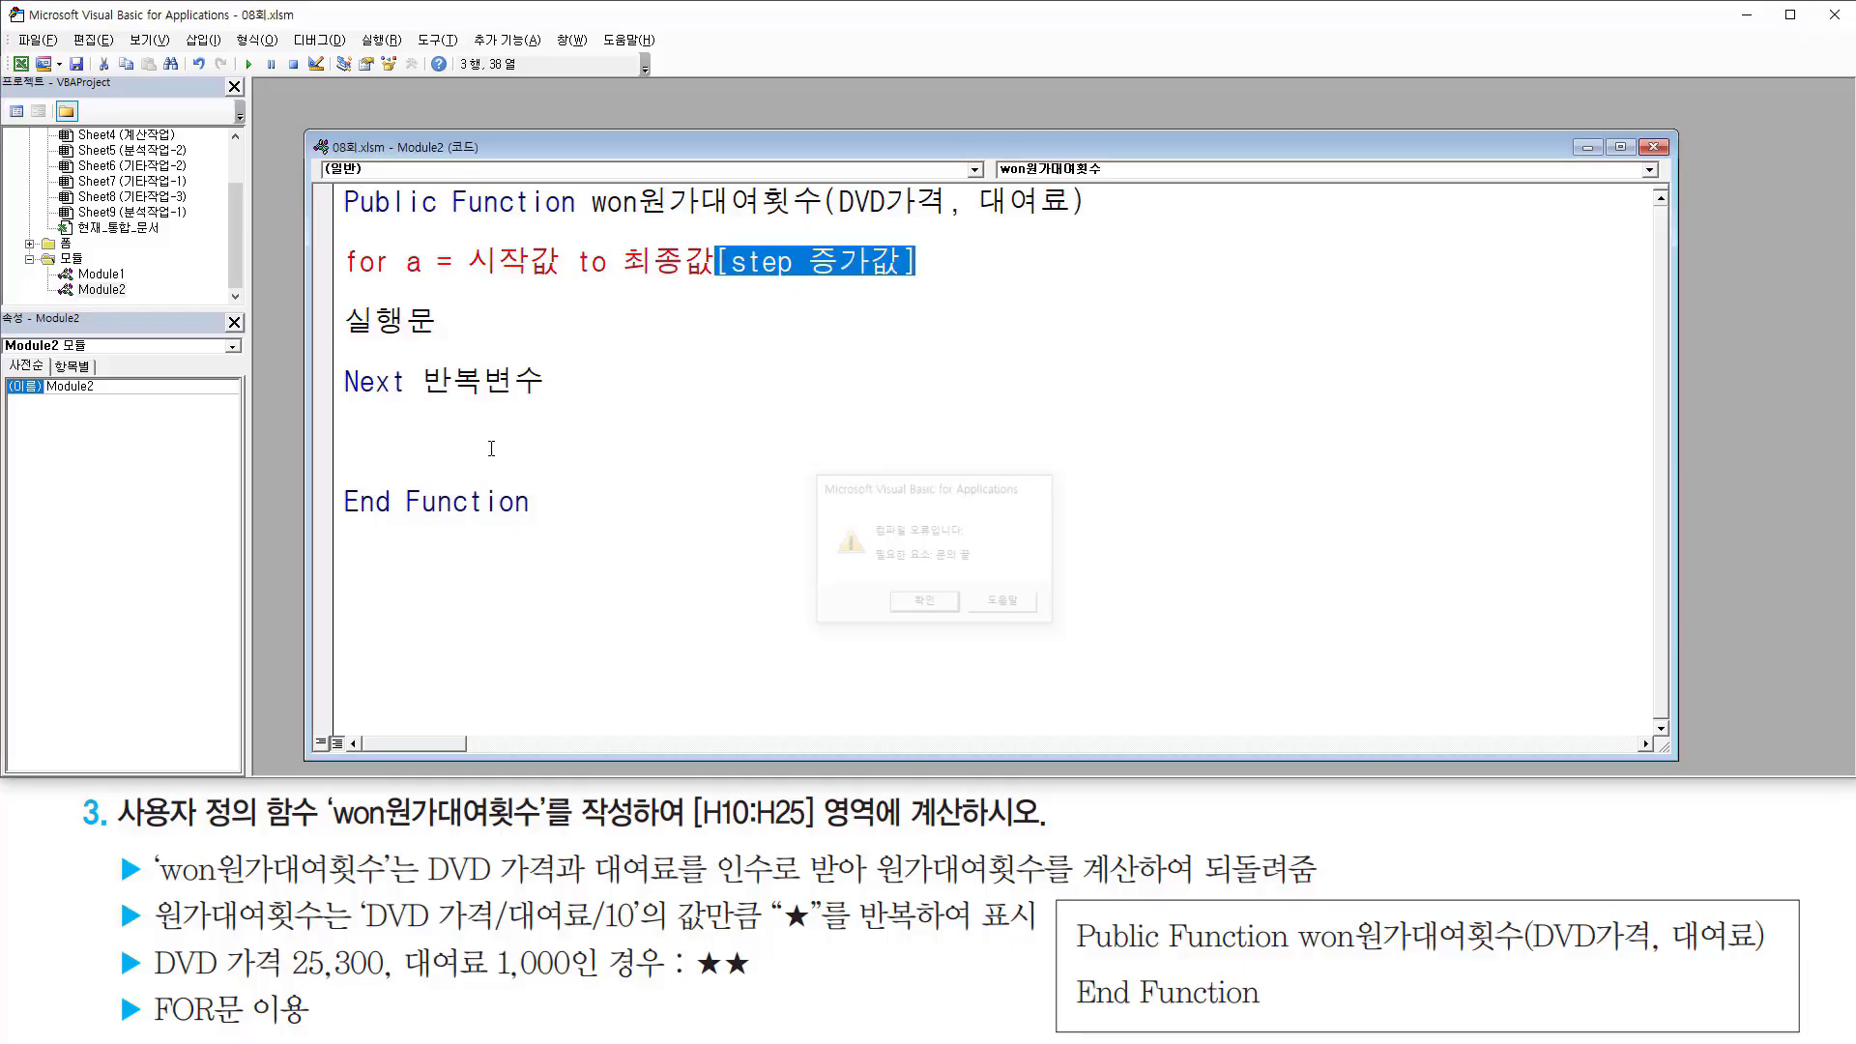
left_click_drag(424, 382, 551, 382)
type("a")
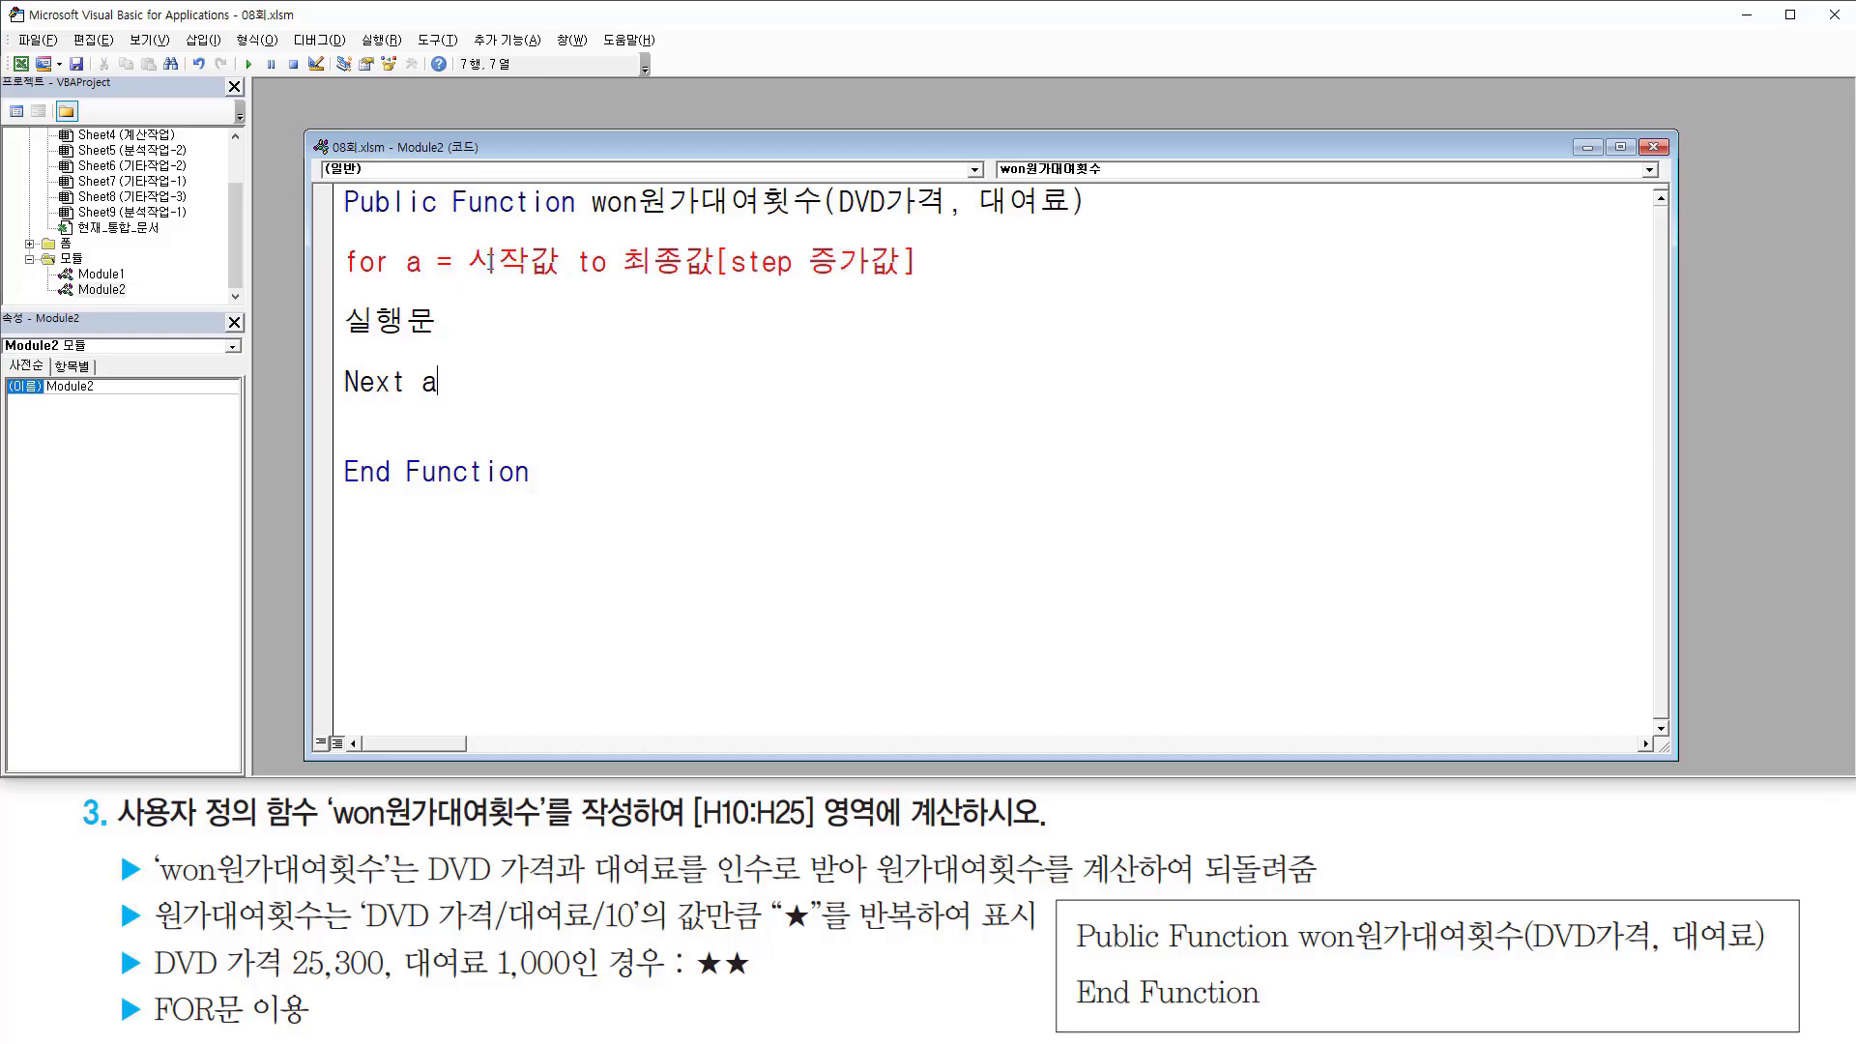
Step: Set the for loop's range to run from 1 to DVD가격/대여료/10, replacing the start, end and step placeholders
left_click_drag(491, 261, 557, 264)
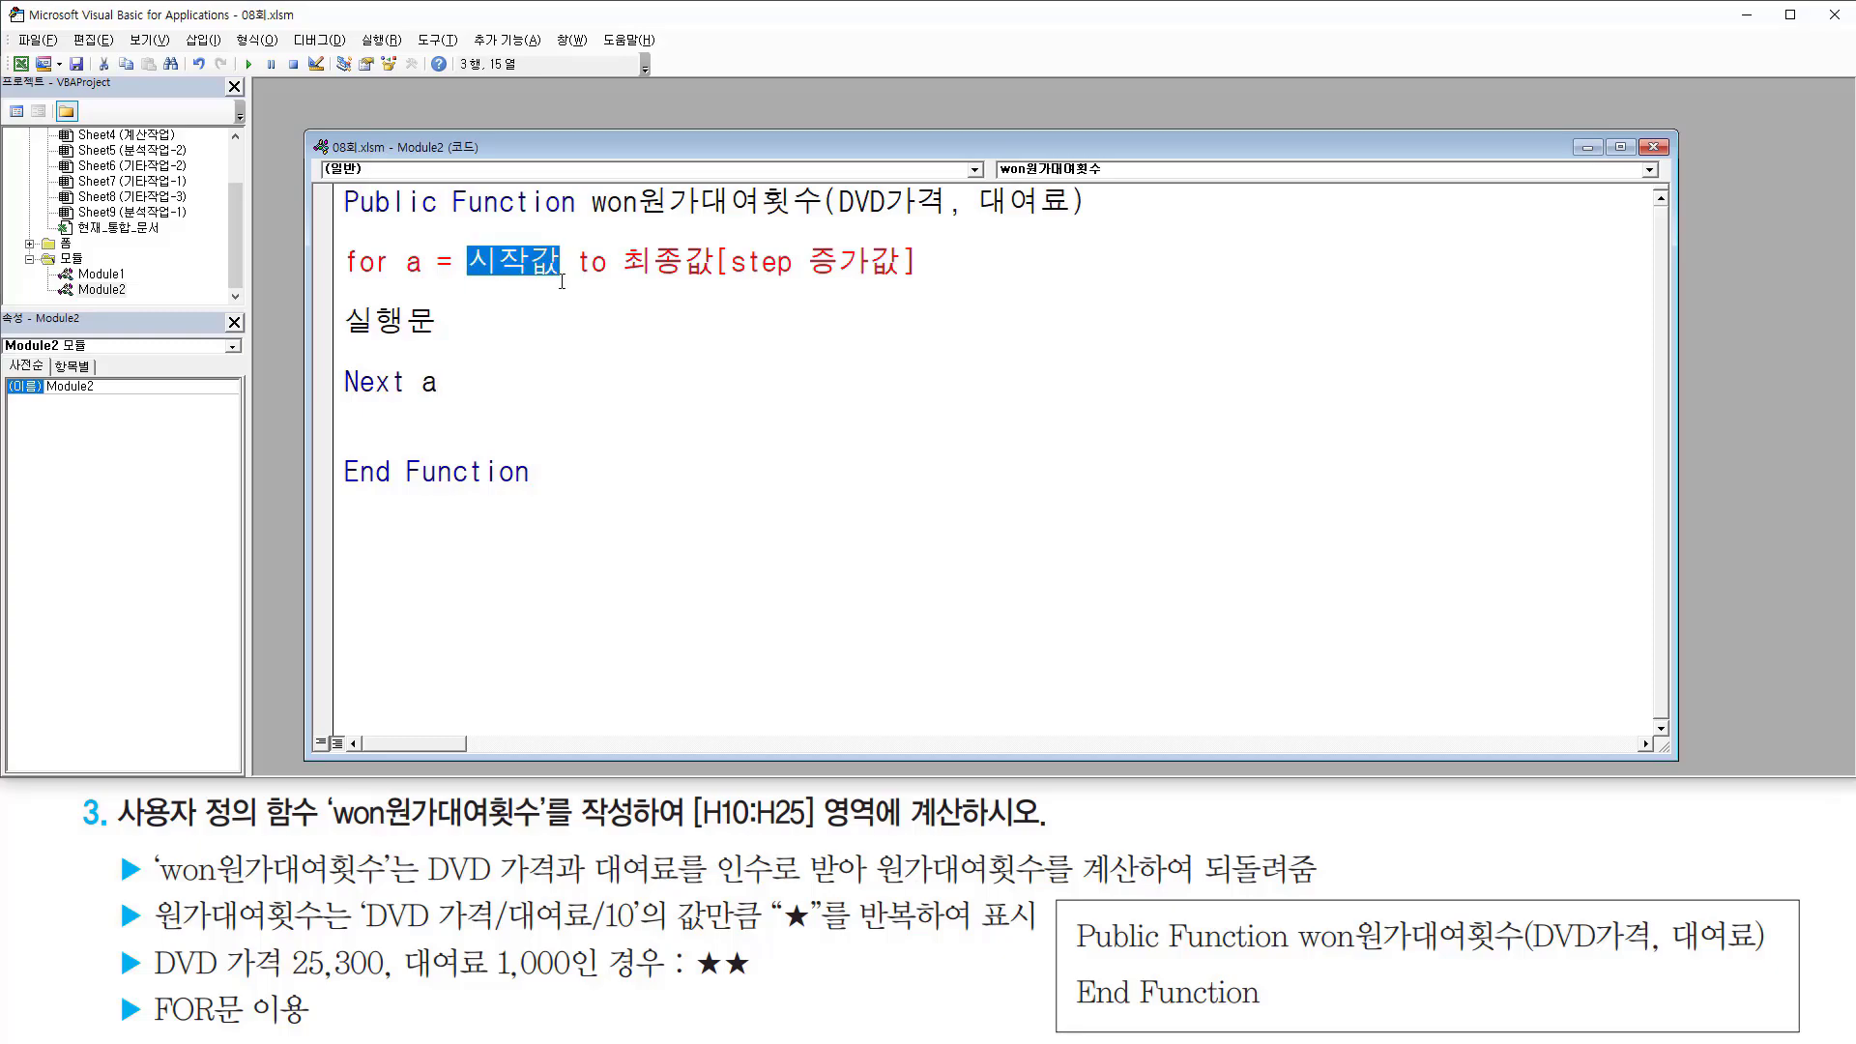
type("1")
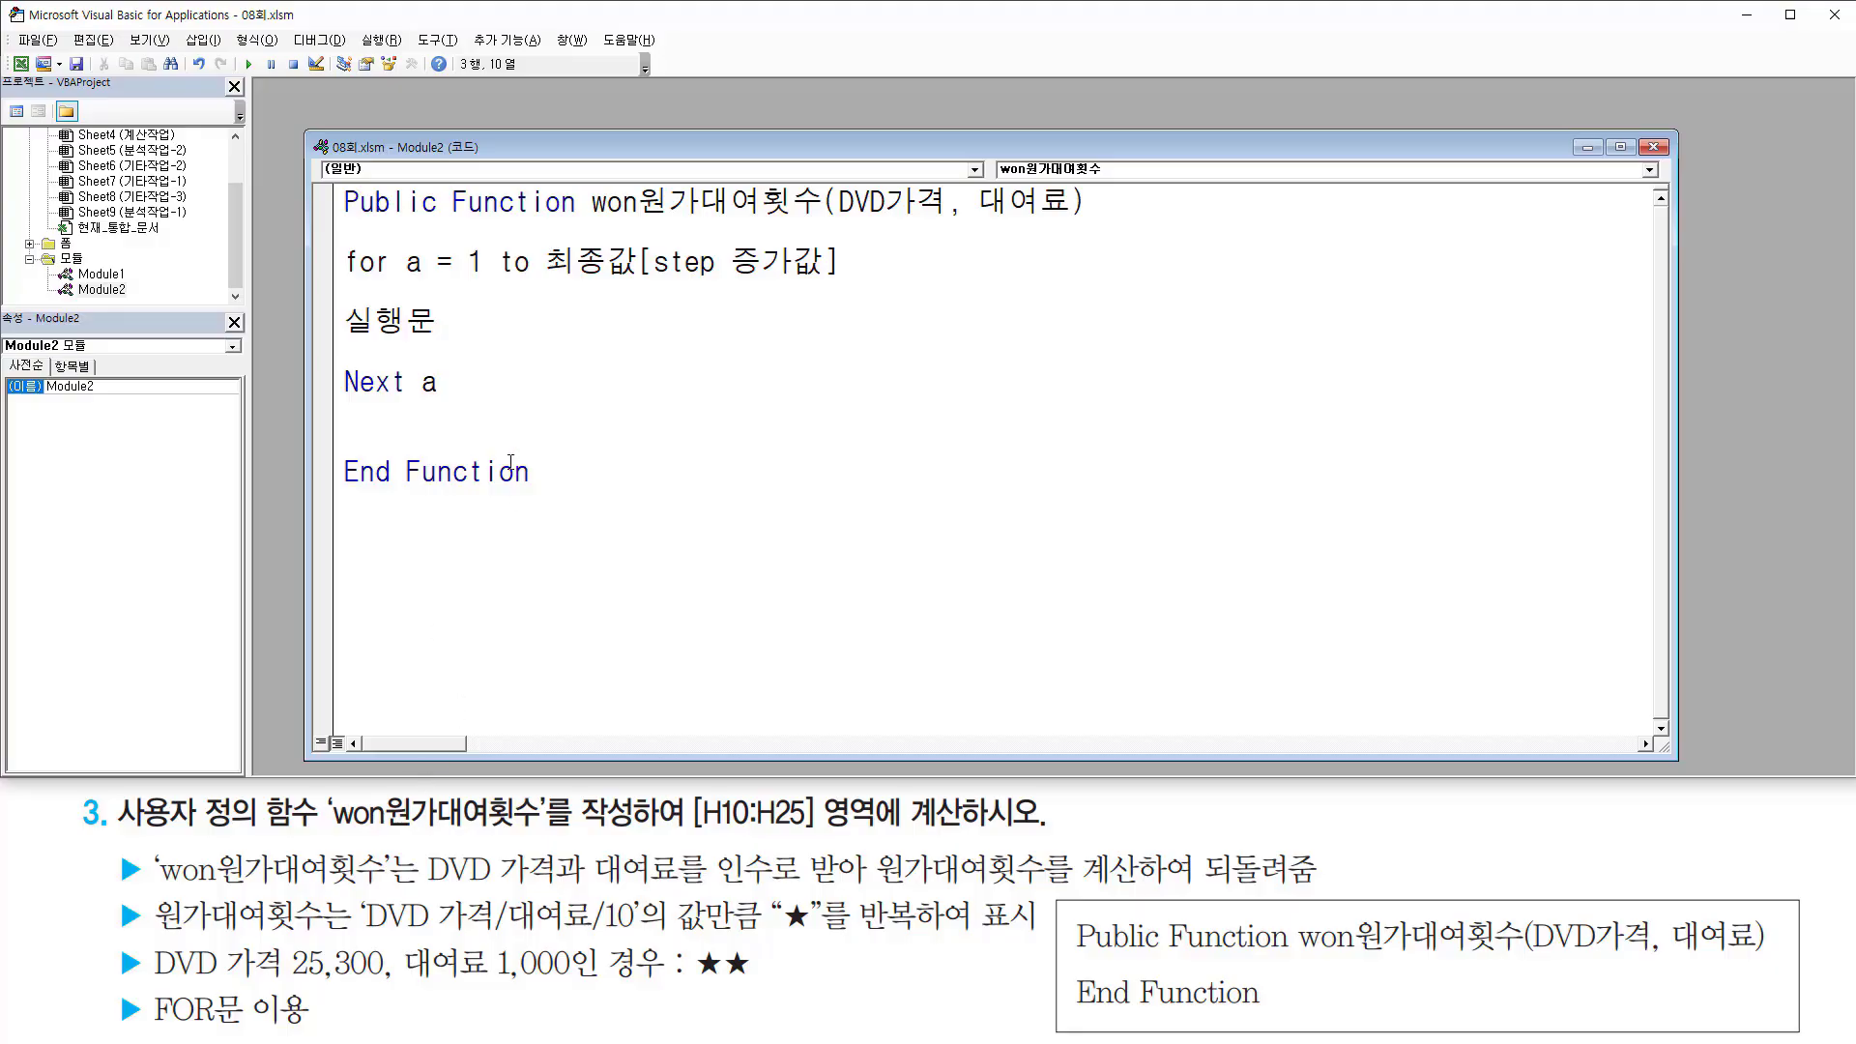
left_click_drag(559, 262, 865, 279)
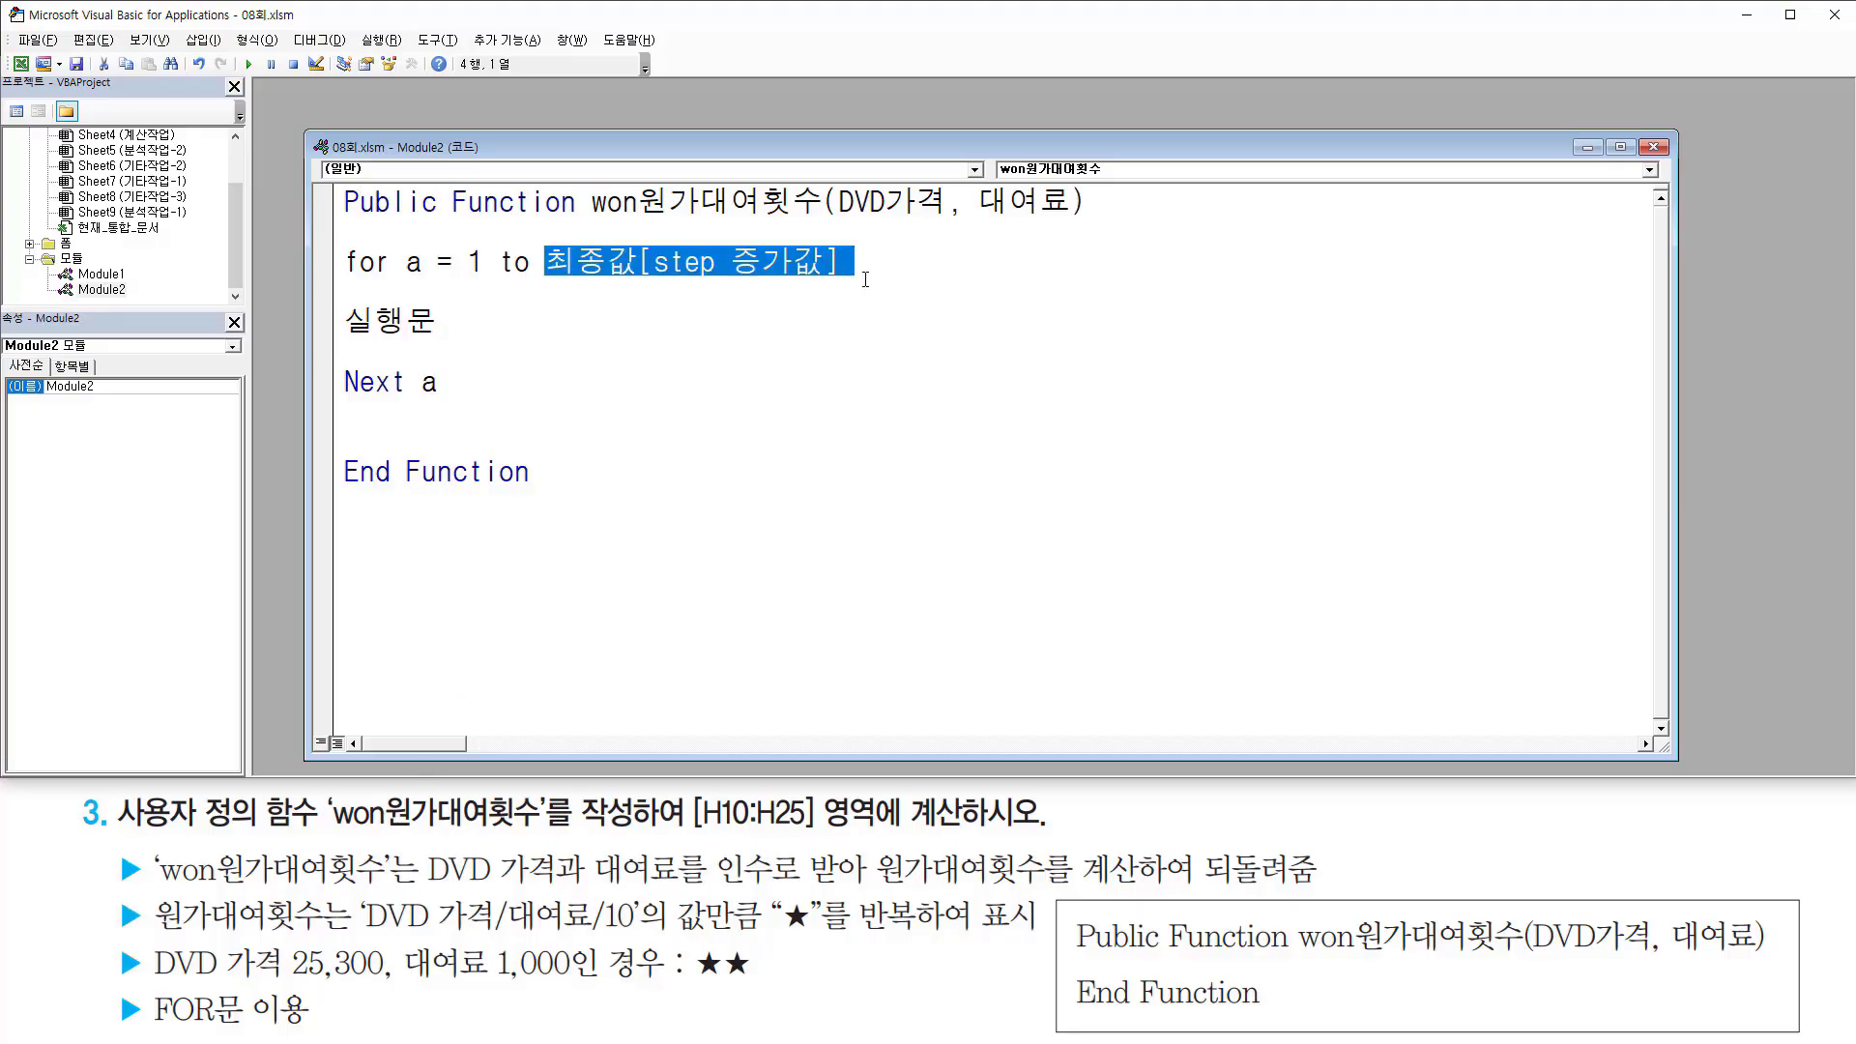
type("D")
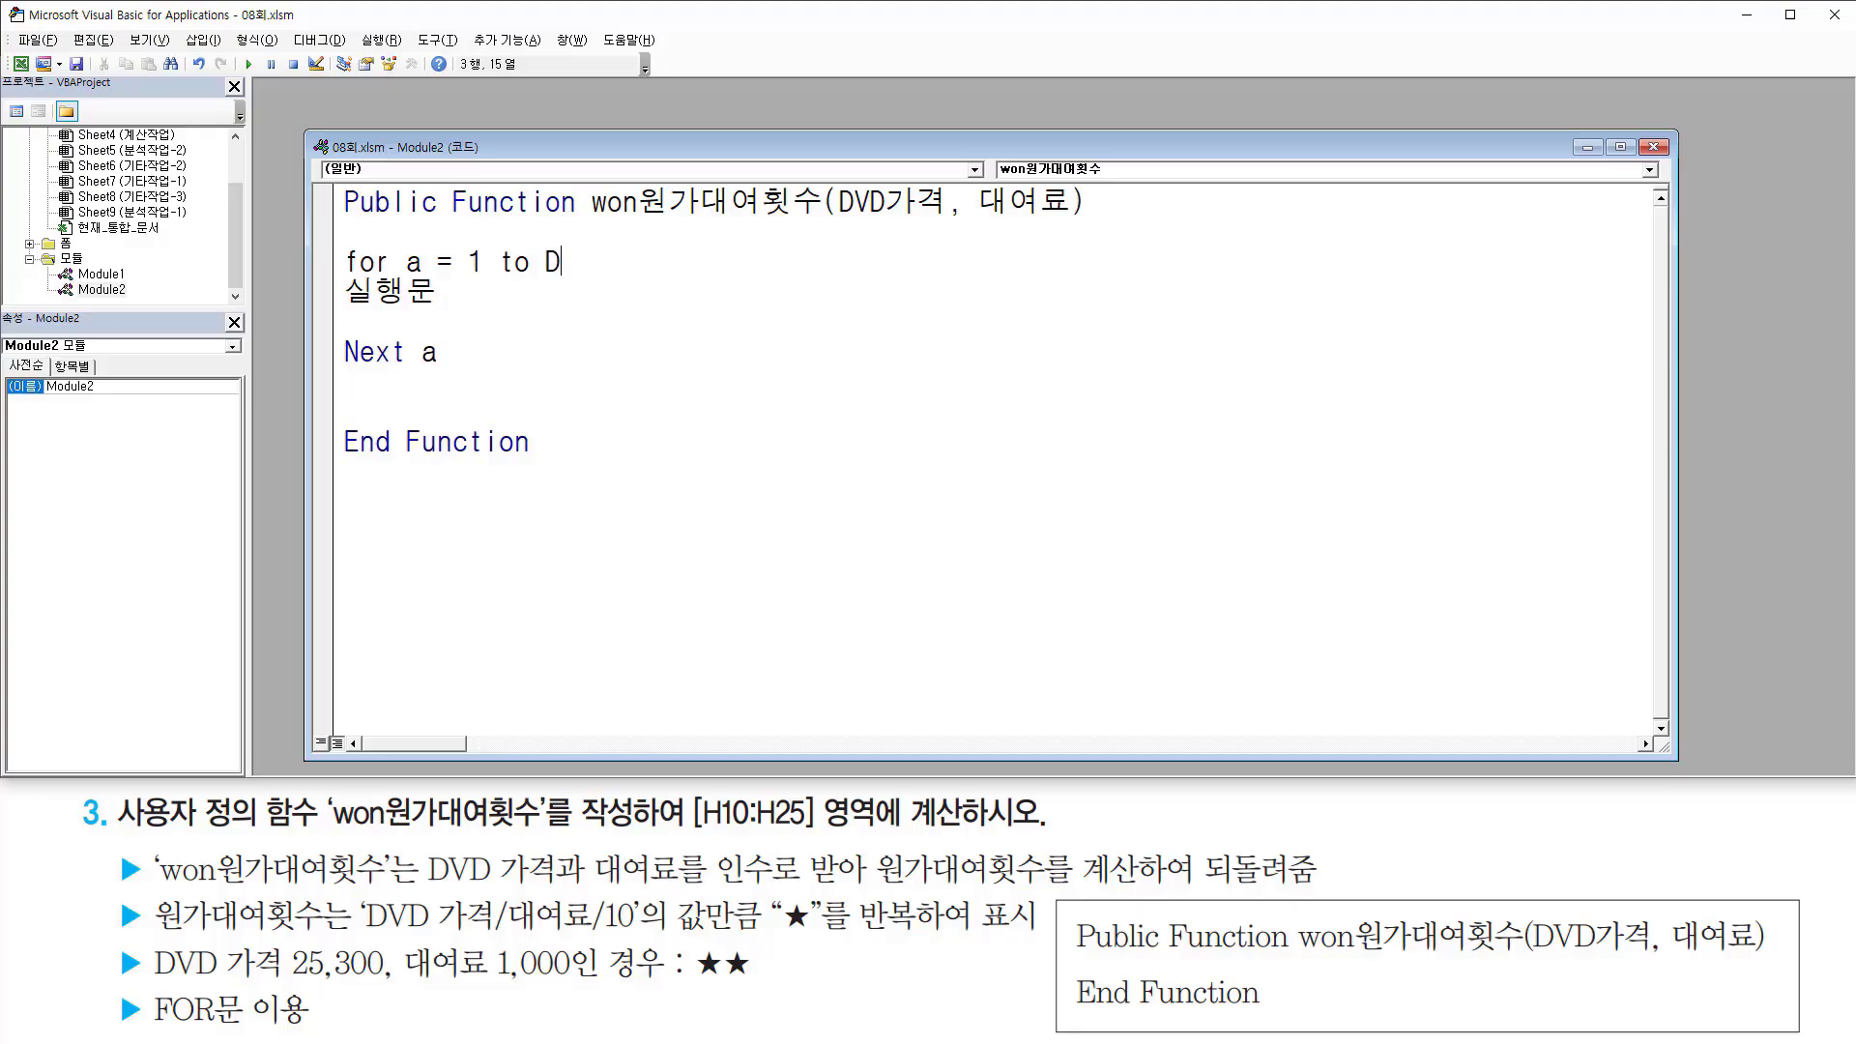
type("VD가격")
type("/")
type("대료")
key("BackSpace")
type("ㅇ")
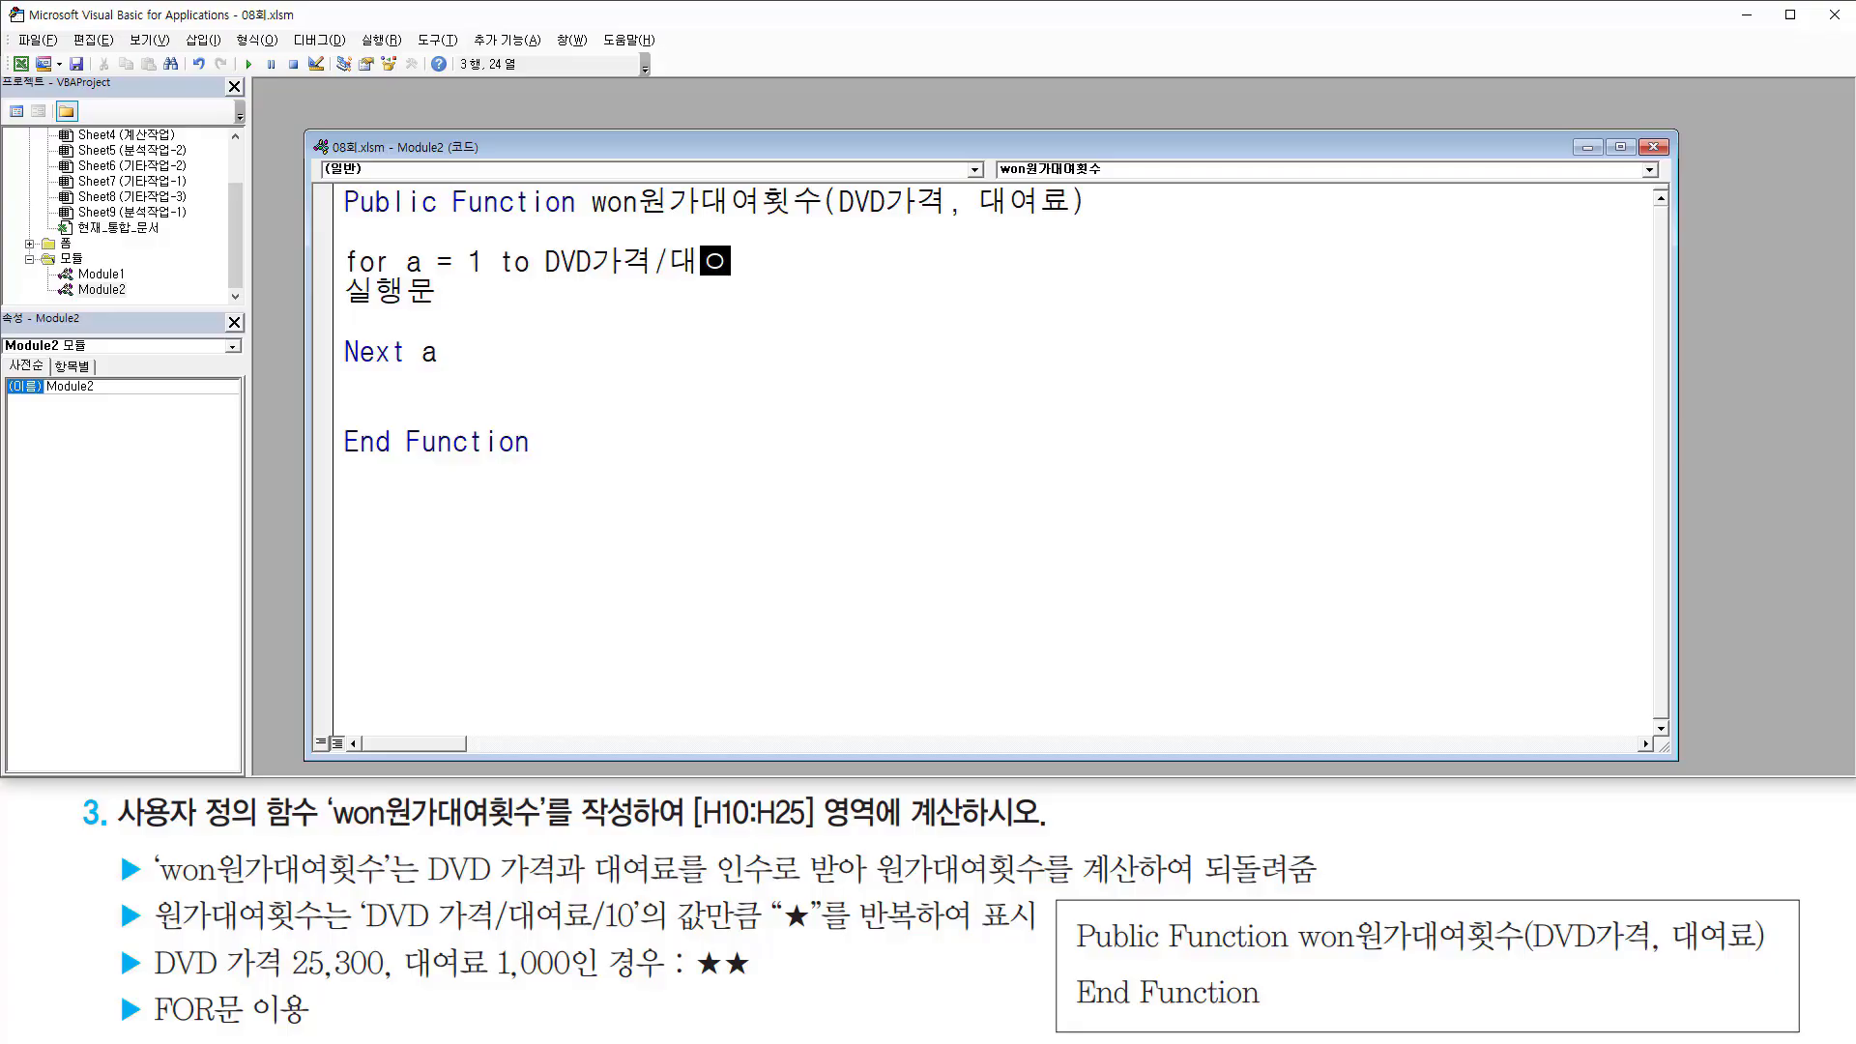
type("료/10")
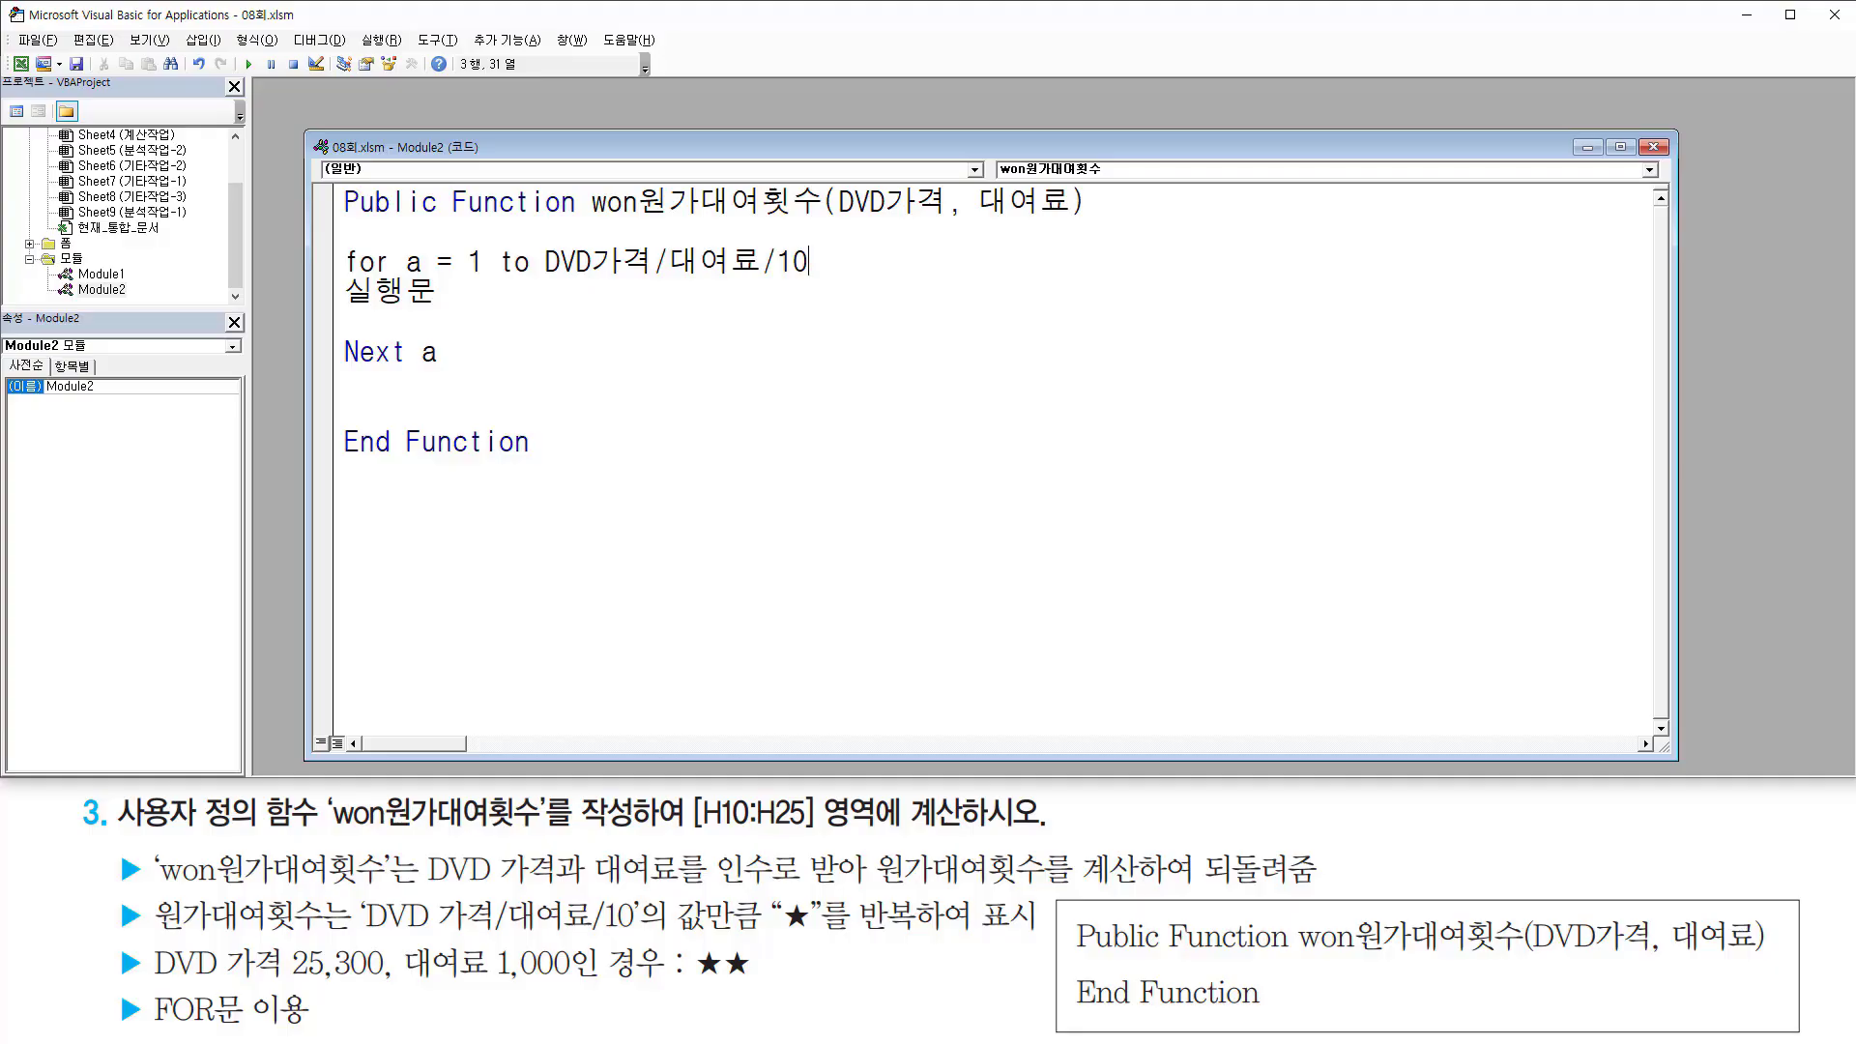
left_click_drag(539, 277, 814, 279)
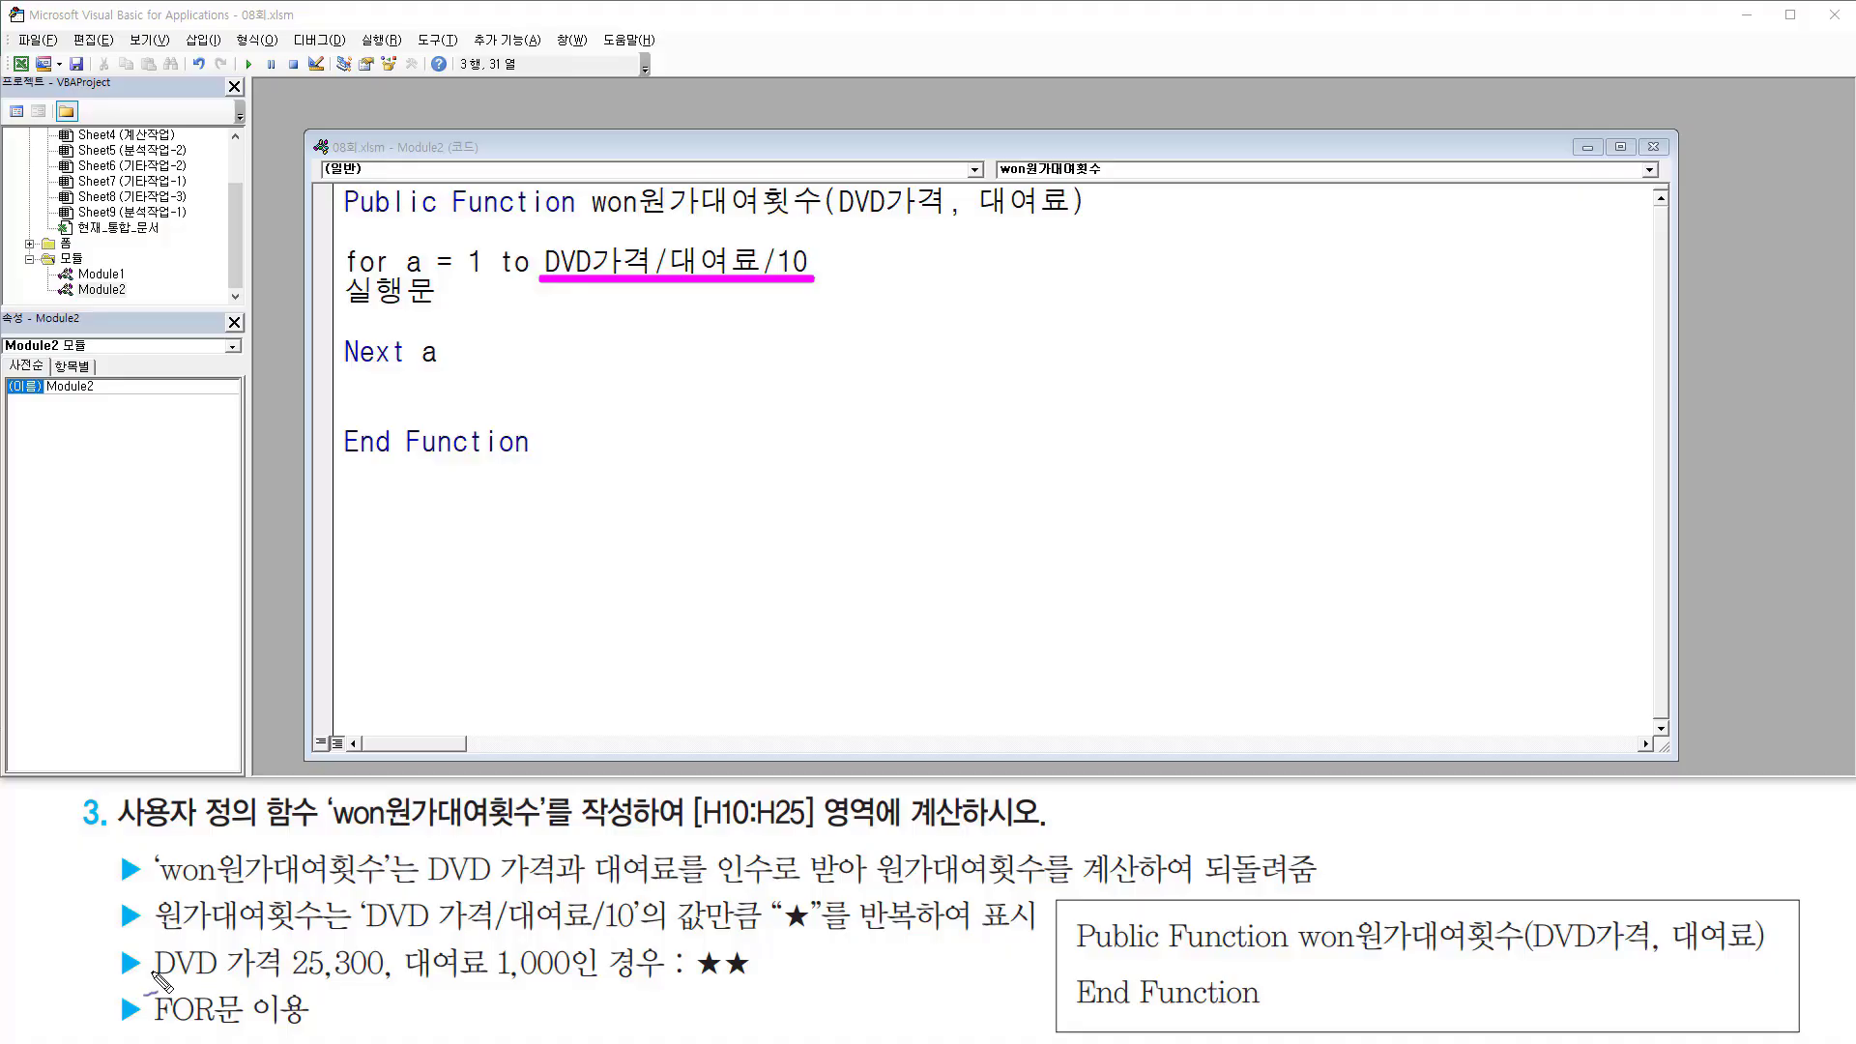
mouse_move(147, 977)
left_mouse_down()
mouse_move(98, 961)
mouse_move(151, 971)
left_mouse_up()
mouse_move(666, 228)
left_mouse_down()
mouse_move(757, 243)
mouse_move(771, 223)
mouse_move(775, 244)
left_mouse_up()
left_click(722, 243)
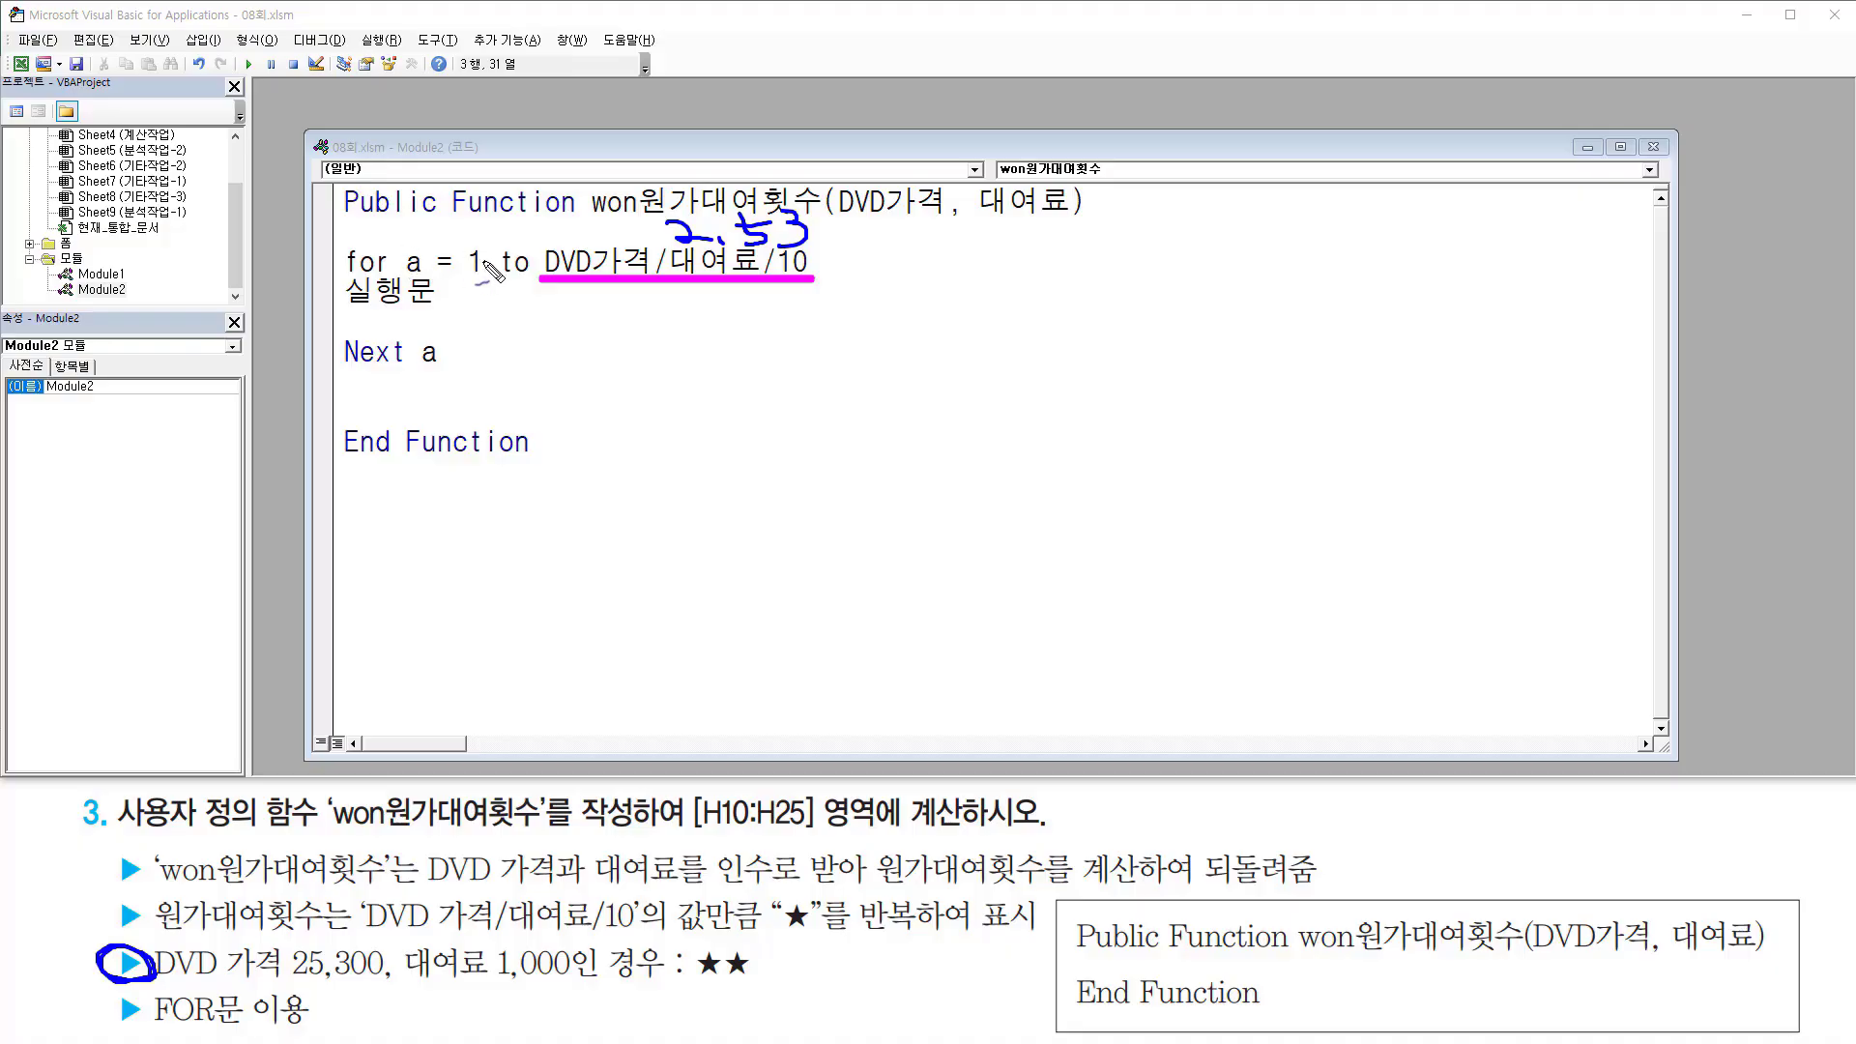
left_click_drag(940, 399, 960, 423)
left_click_drag(946, 456, 953, 481)
mouse_move(354, 311)
left_mouse_down()
mouse_move(421, 318)
mouse_move(447, 290)
mouse_move(353, 280)
mouse_move(383, 319)
left_mouse_up()
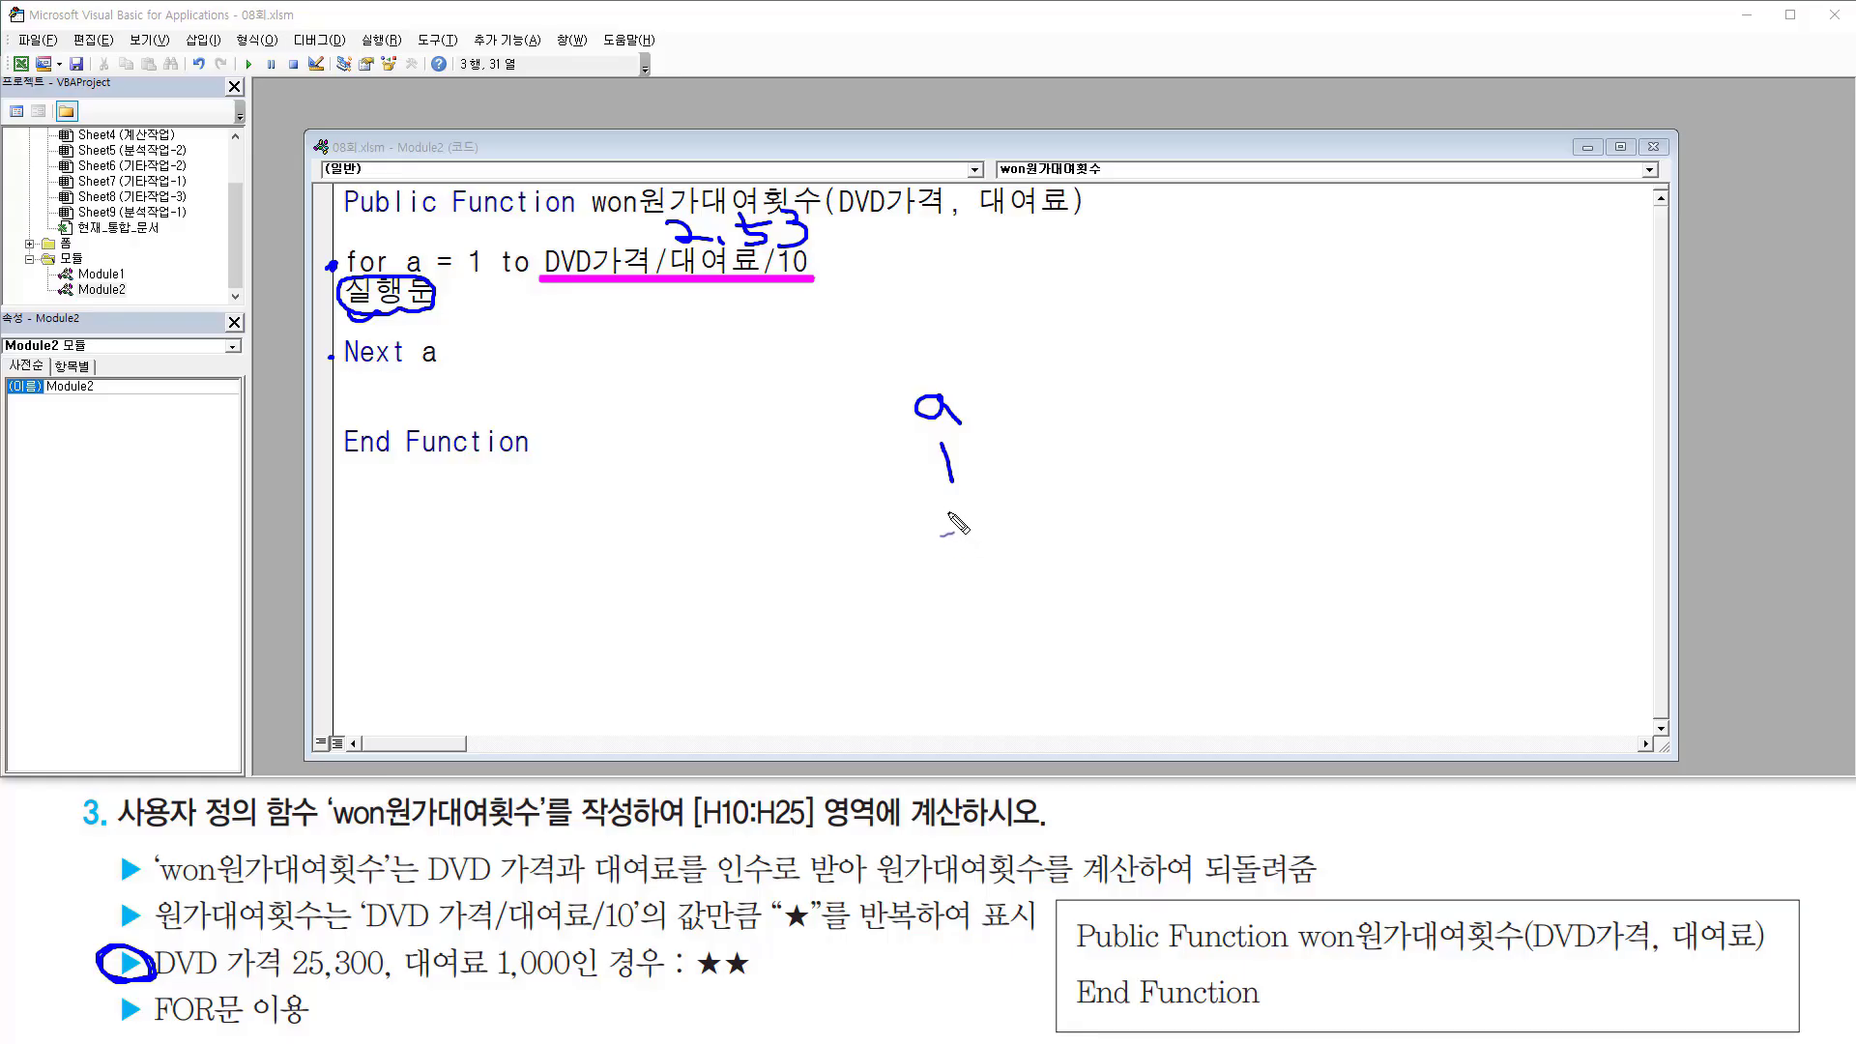
left_click_drag(943, 509, 996, 531)
left_click_drag(443, 287, 465, 285)
mouse_move(970, 573)
left_mouse_down()
mouse_move(967, 604)
mouse_move(994, 624)
left_mouse_up()
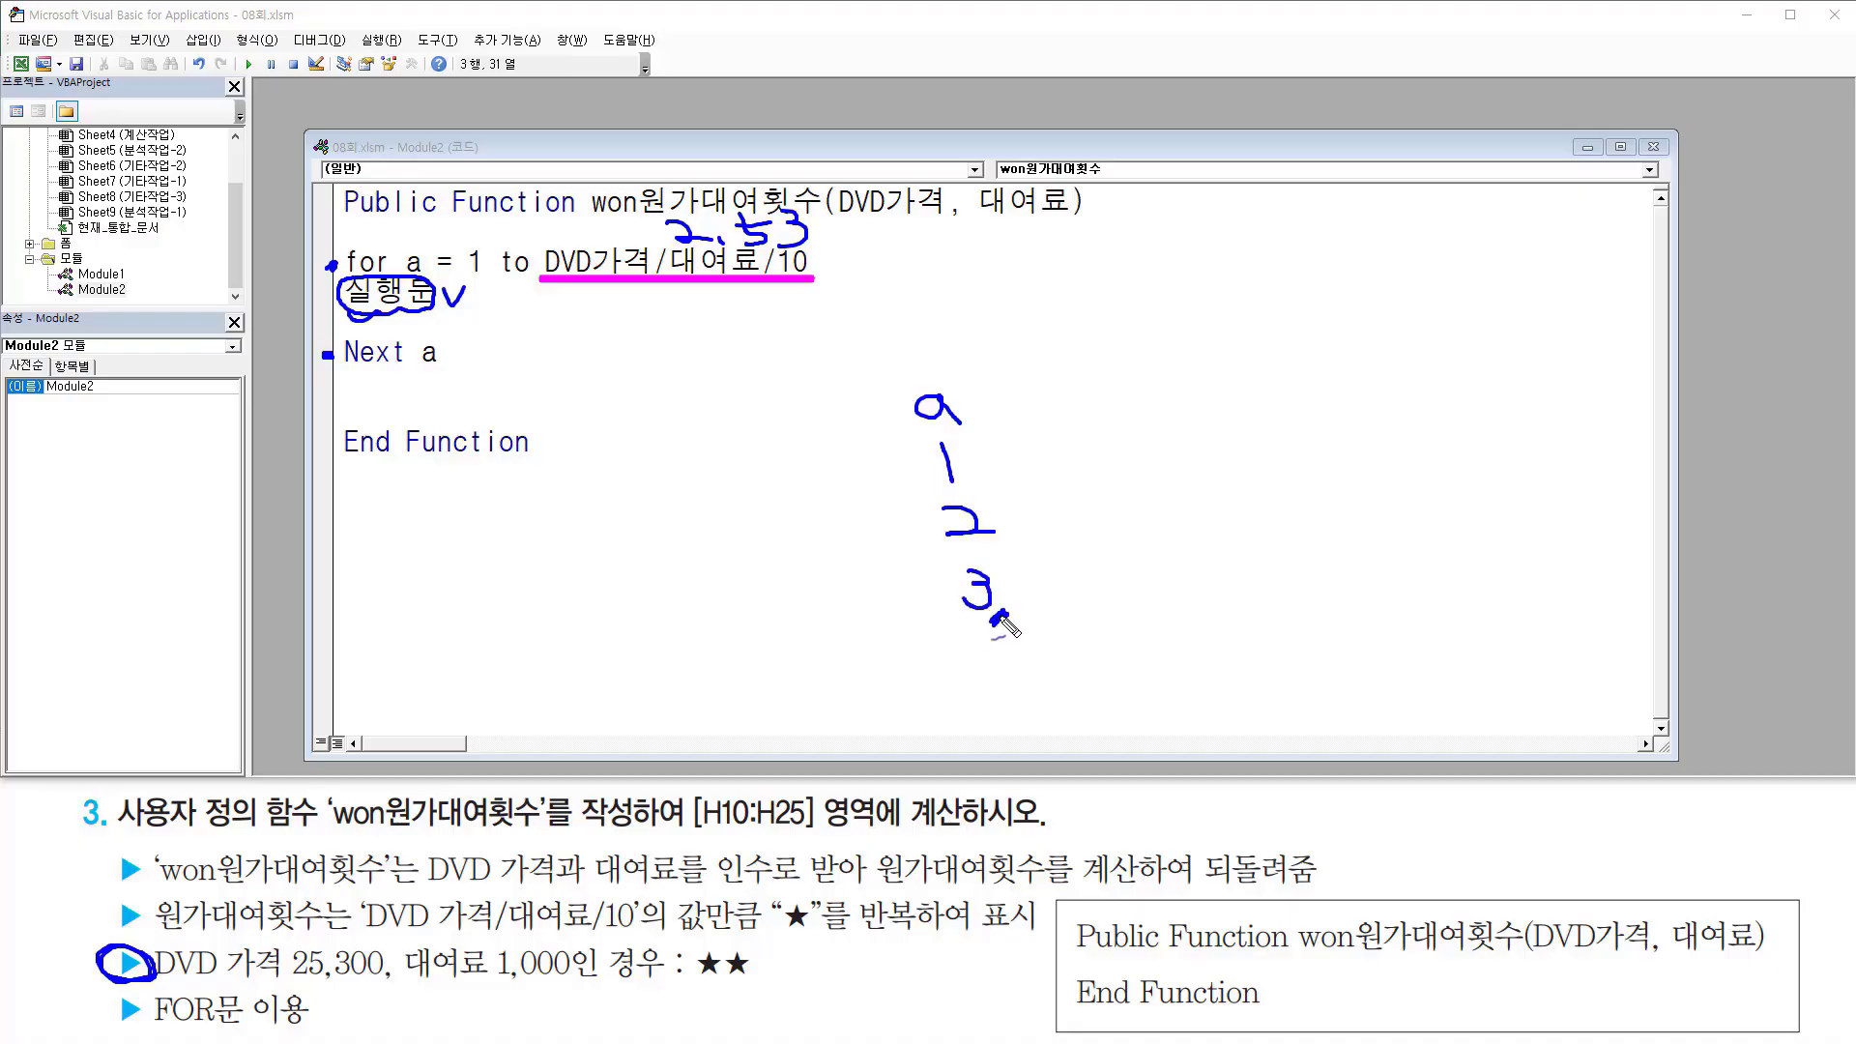
mouse_move(693, 271)
left_mouse_down()
mouse_move(822, 253)
mouse_move(775, 282)
left_mouse_up()
mouse_move(703, 960)
left_mouse_down()
mouse_move(747, 926)
mouse_move(750, 978)
left_mouse_up()
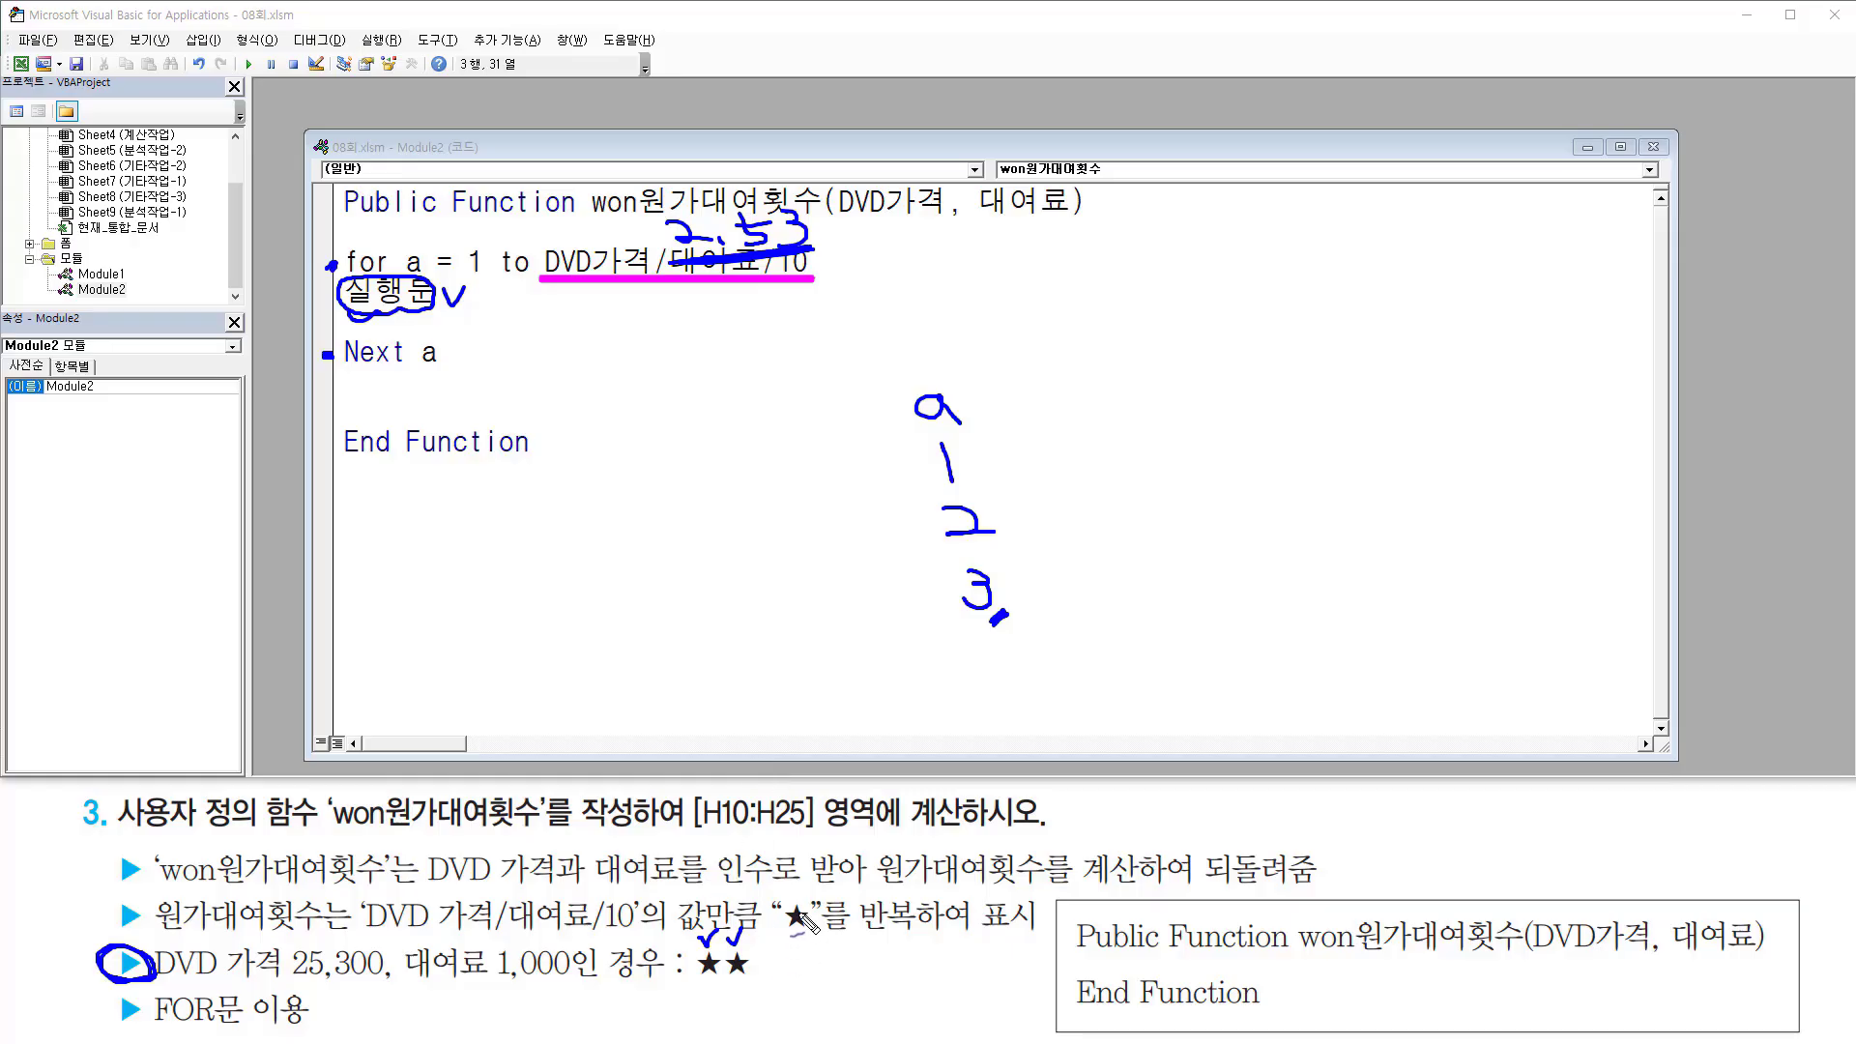
key("Escape")
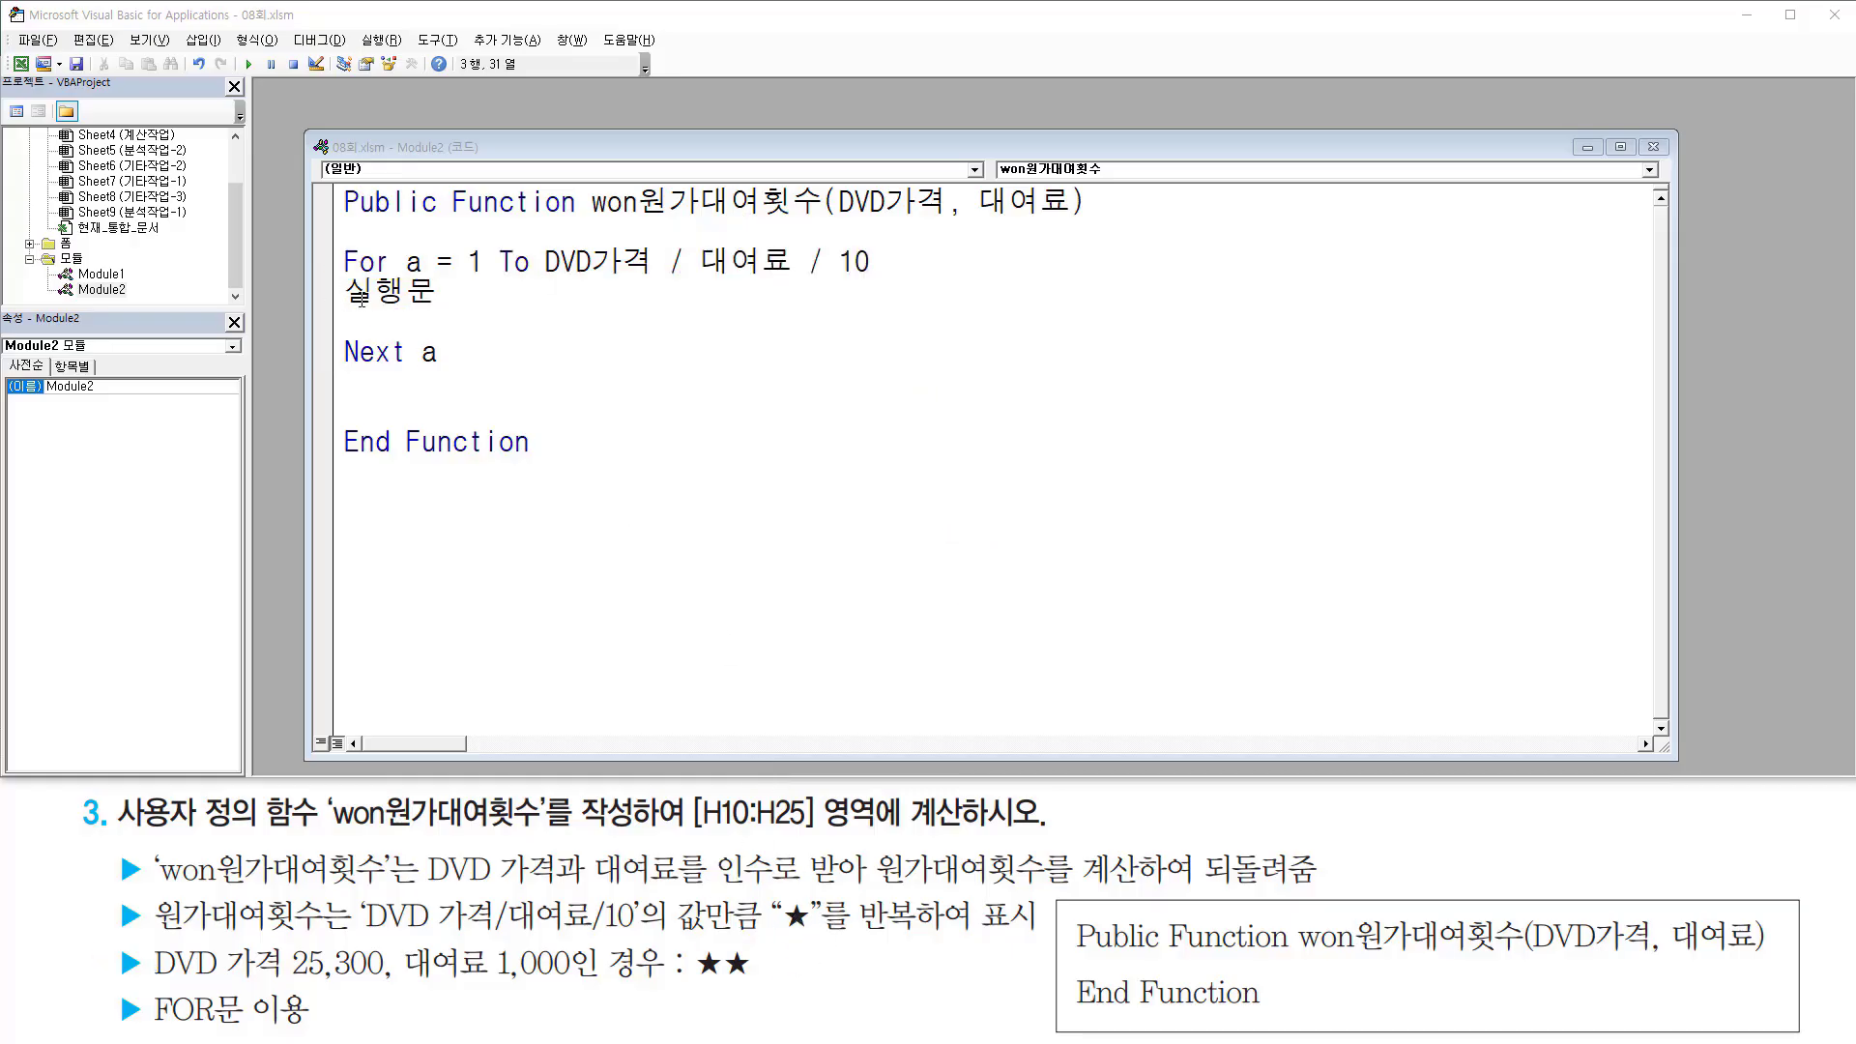
Step: Replace the 실행문 placeholder inside the loop with the start of an assignment, "won원가대여횟수 =", on its own separated line
left_click_drag(361, 299, 437, 300)
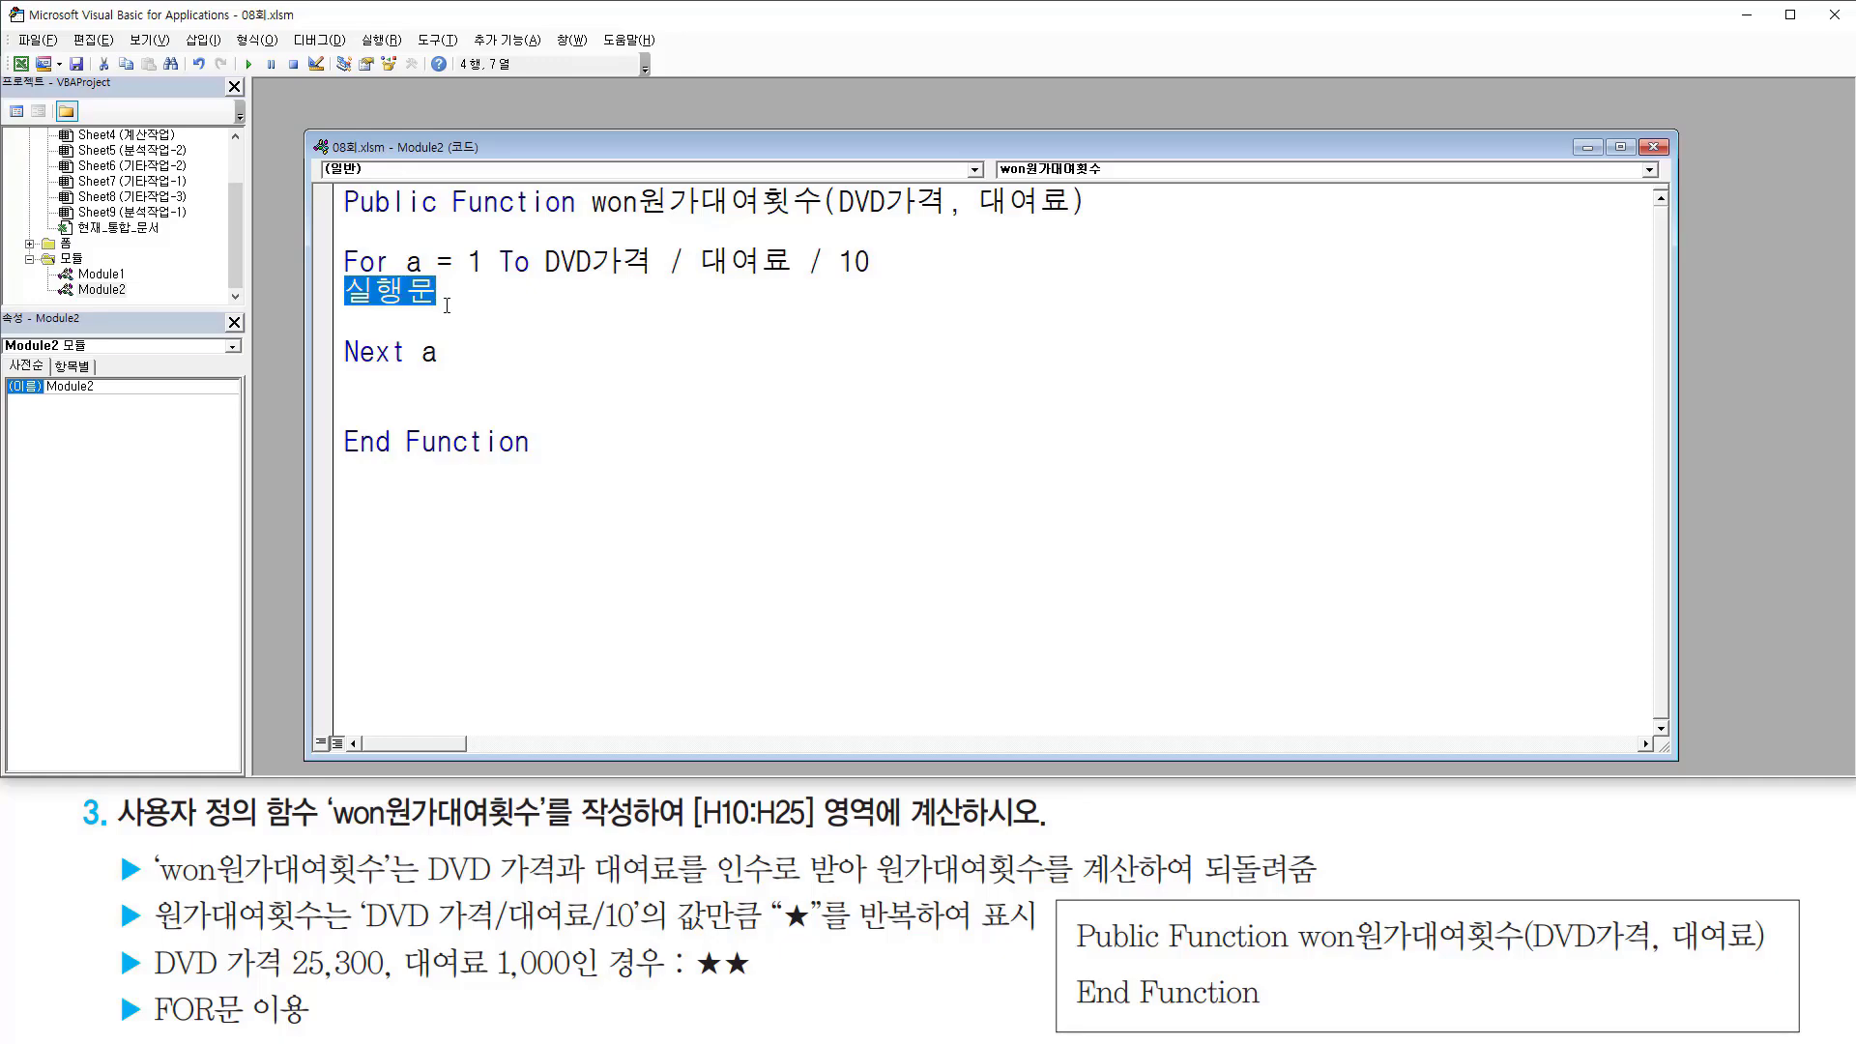
key("Return")
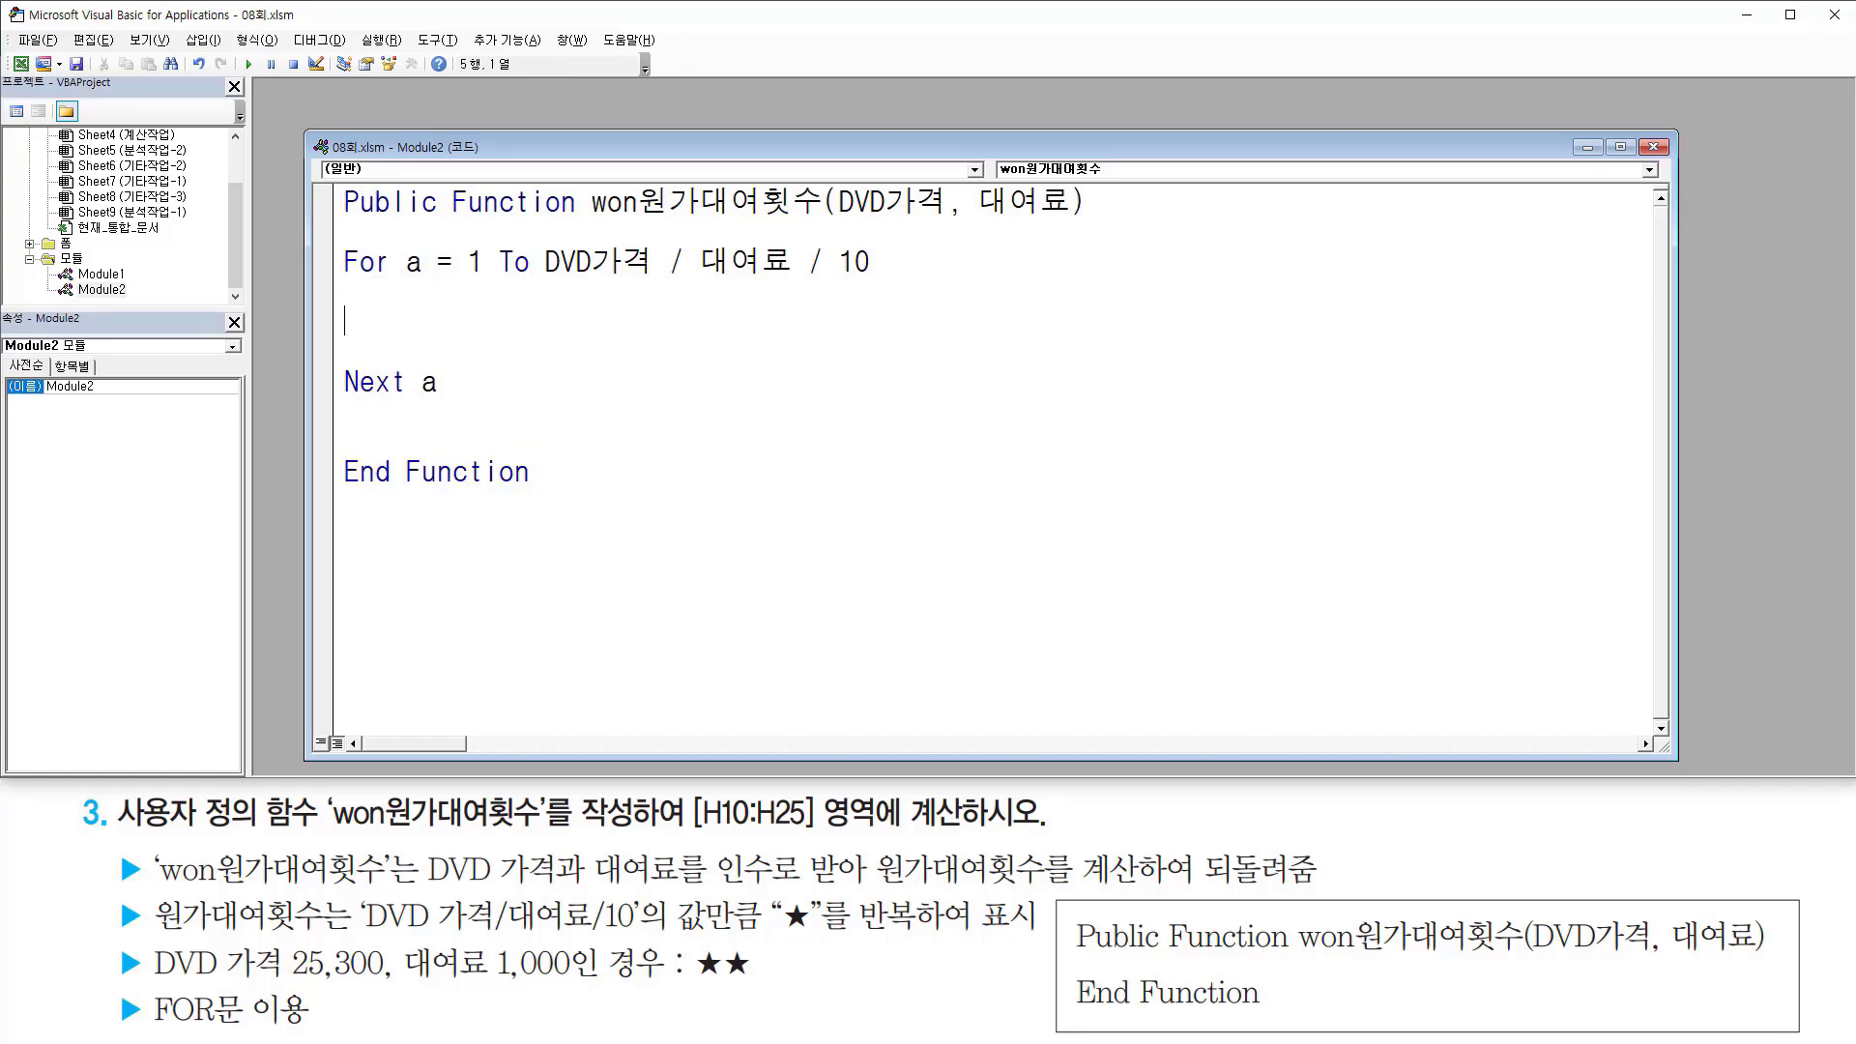
type("won원가대여ㅛ")
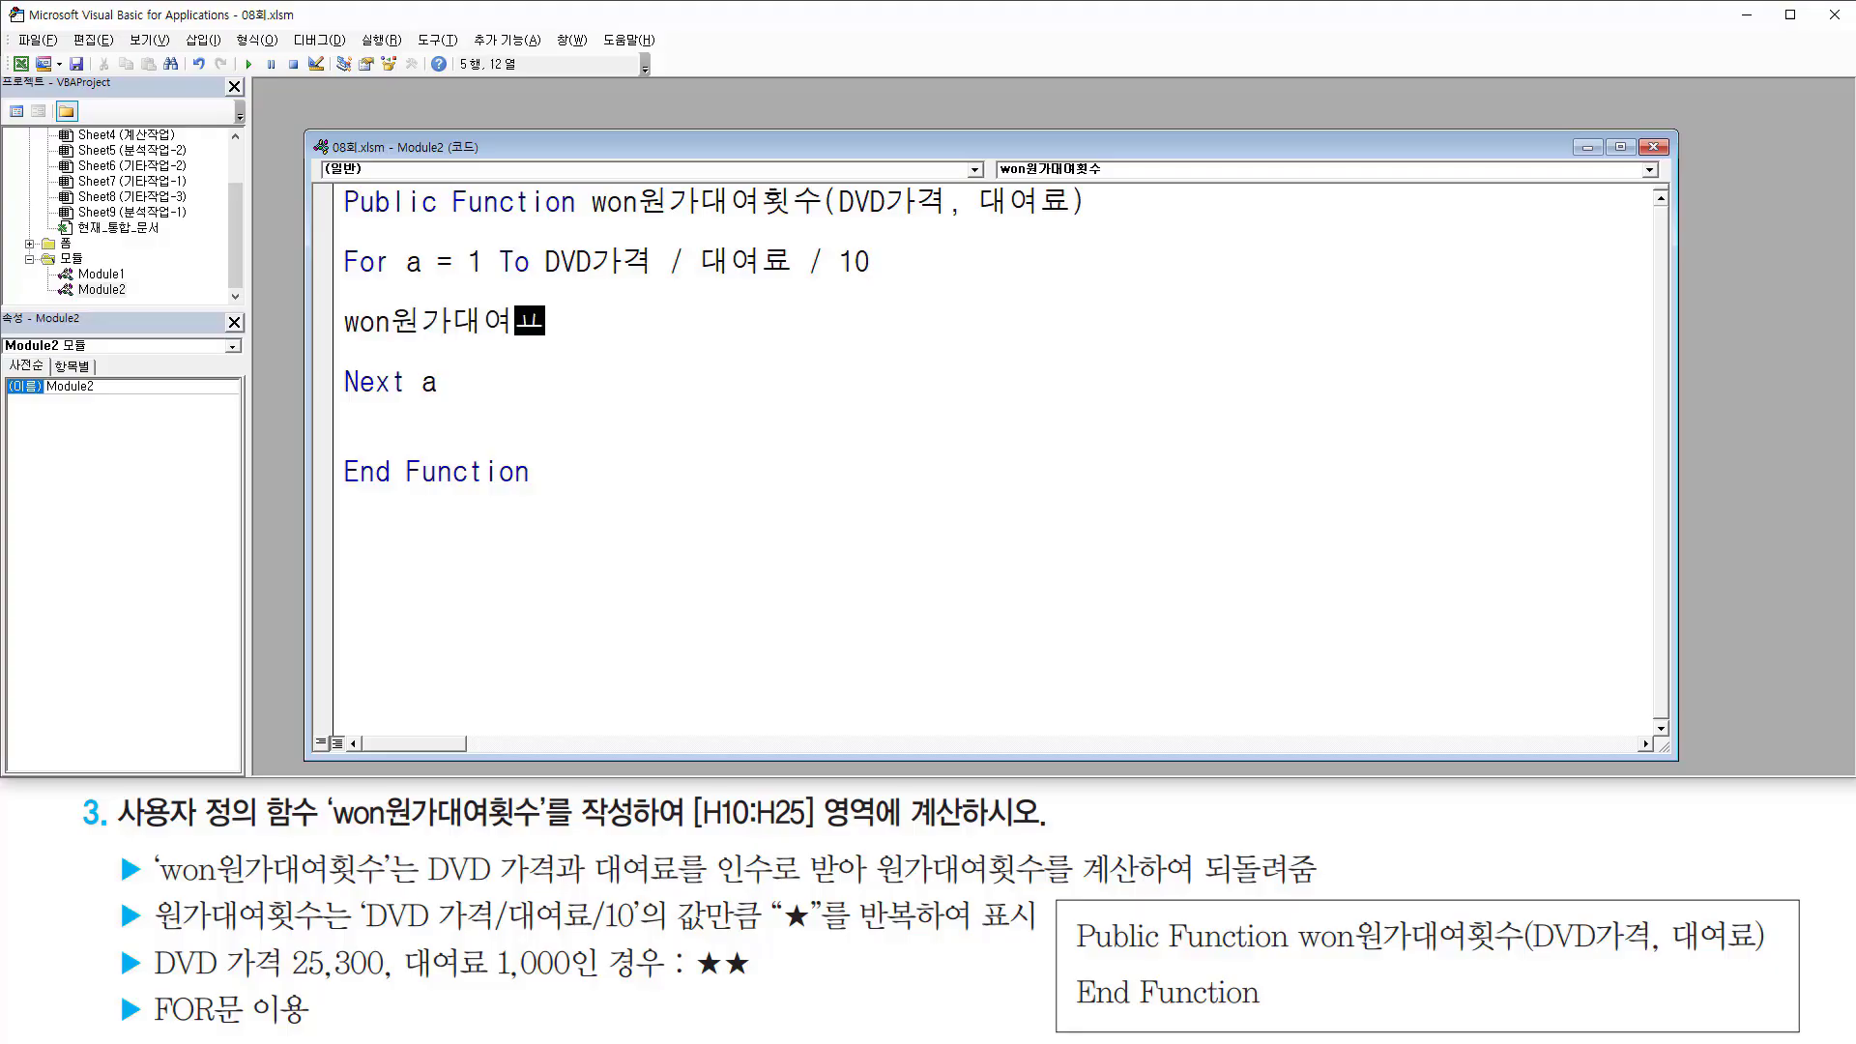
key("BackSpace")
key("BackSpace")
type("여횟수  =")
Step: Complete the assignment inside the For loop as won원가대여횟수 = won원가대여횟수 & "★"
key("shift+Home")
key("ctrl+c")
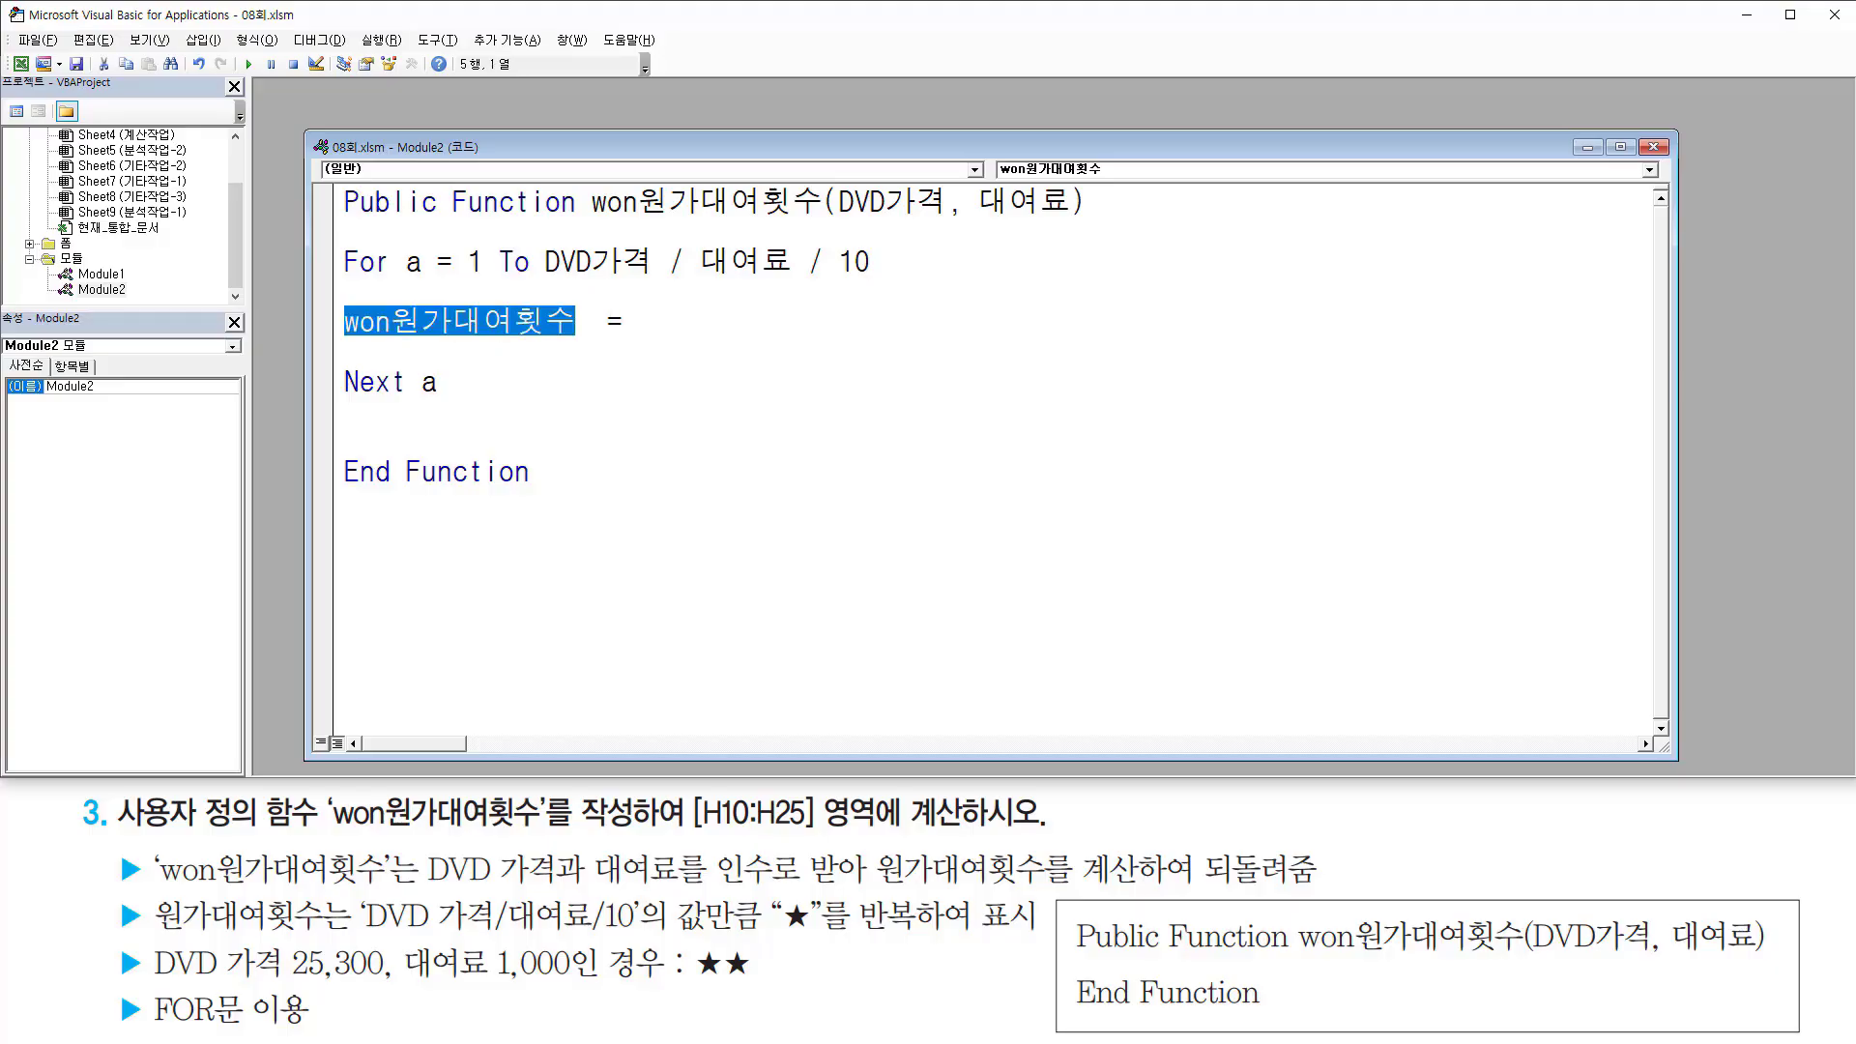
key("End")
key("ctrl+v")
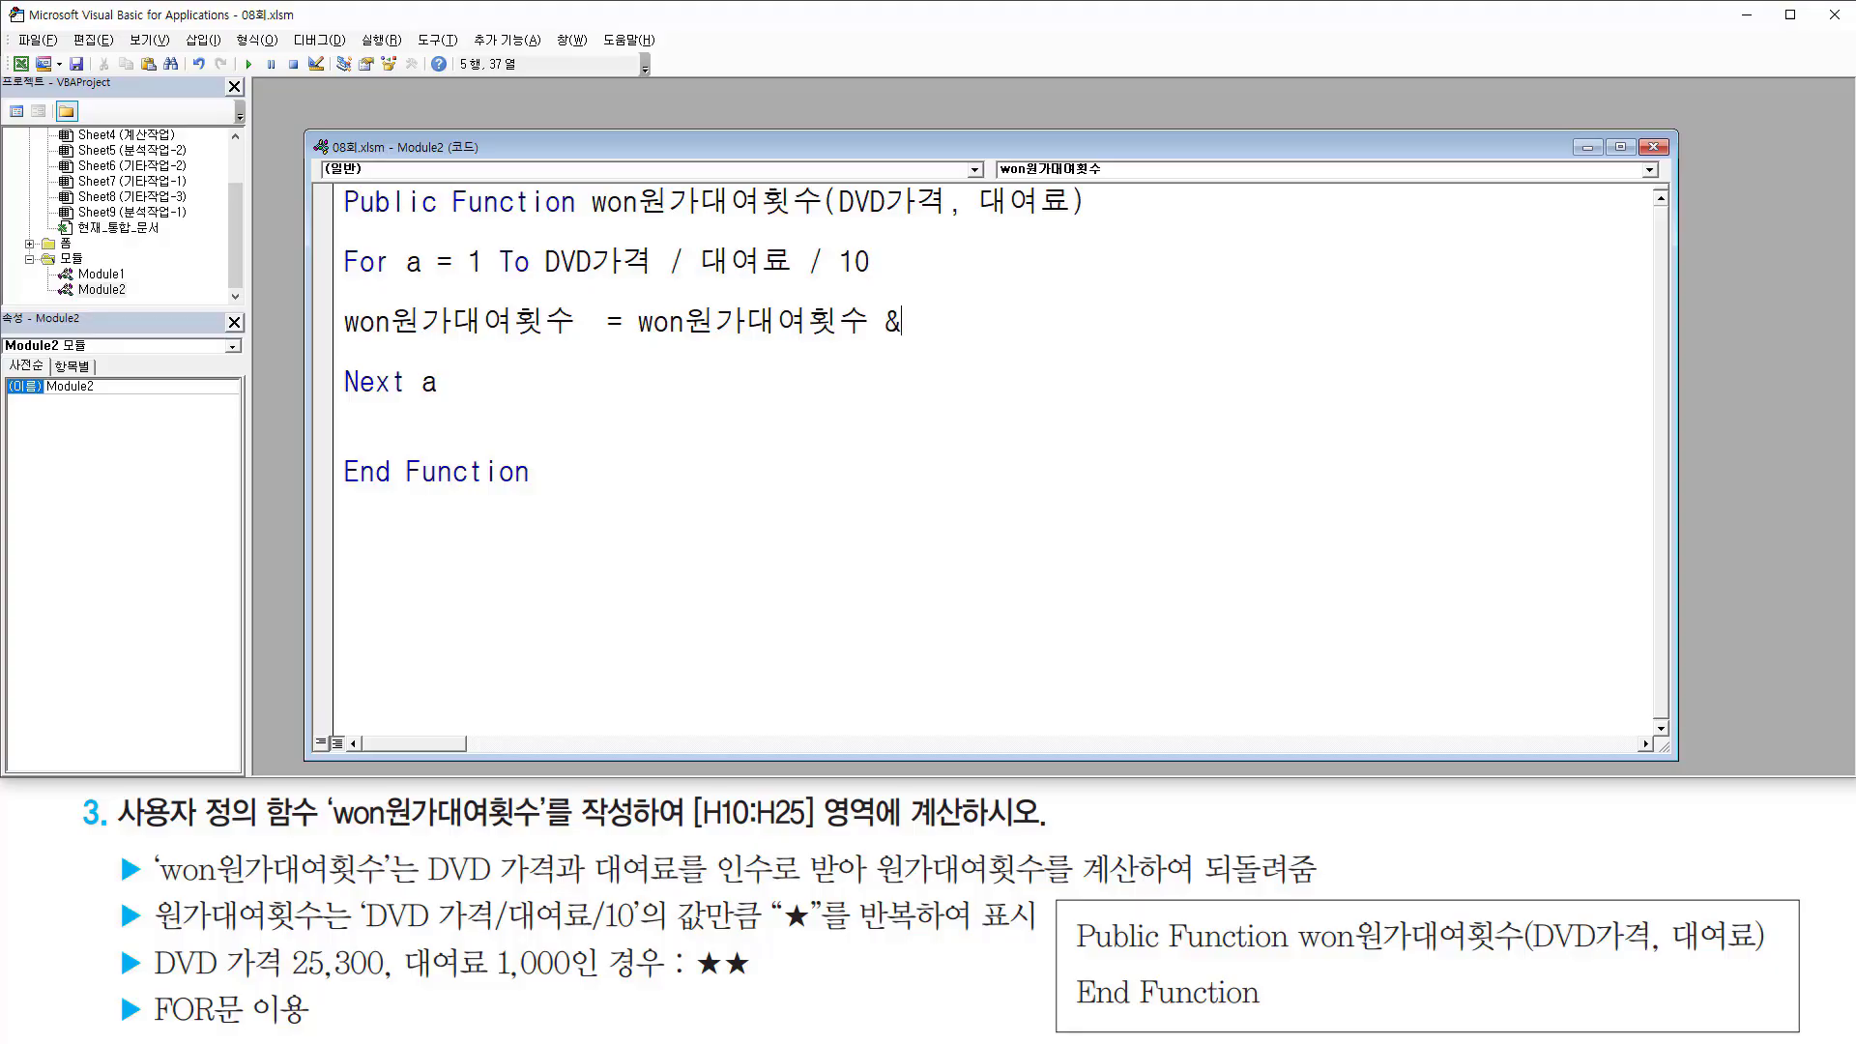
type("ㅁ")
key("Hangul_Hanja")
key("8")
left_click_drag(637, 337, 866, 339)
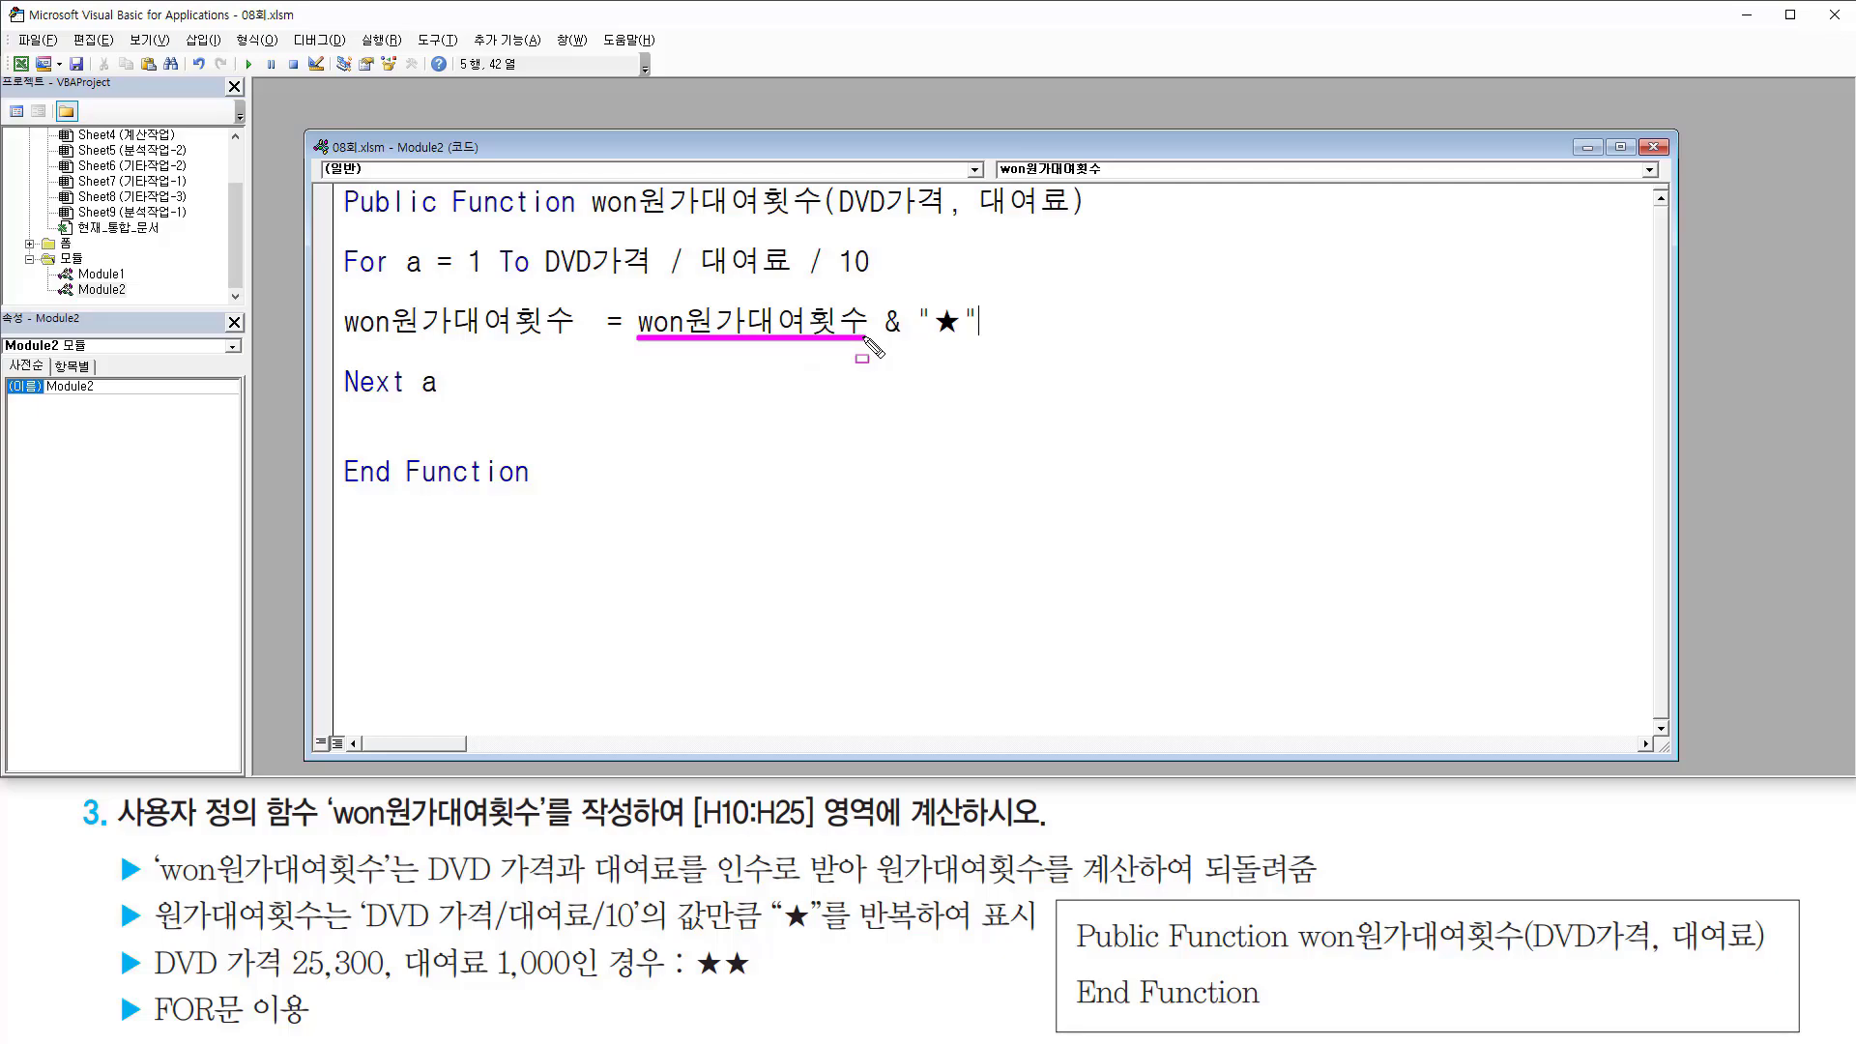
left_click_drag(925, 345, 960, 345)
left_click_drag(633, 302, 867, 337)
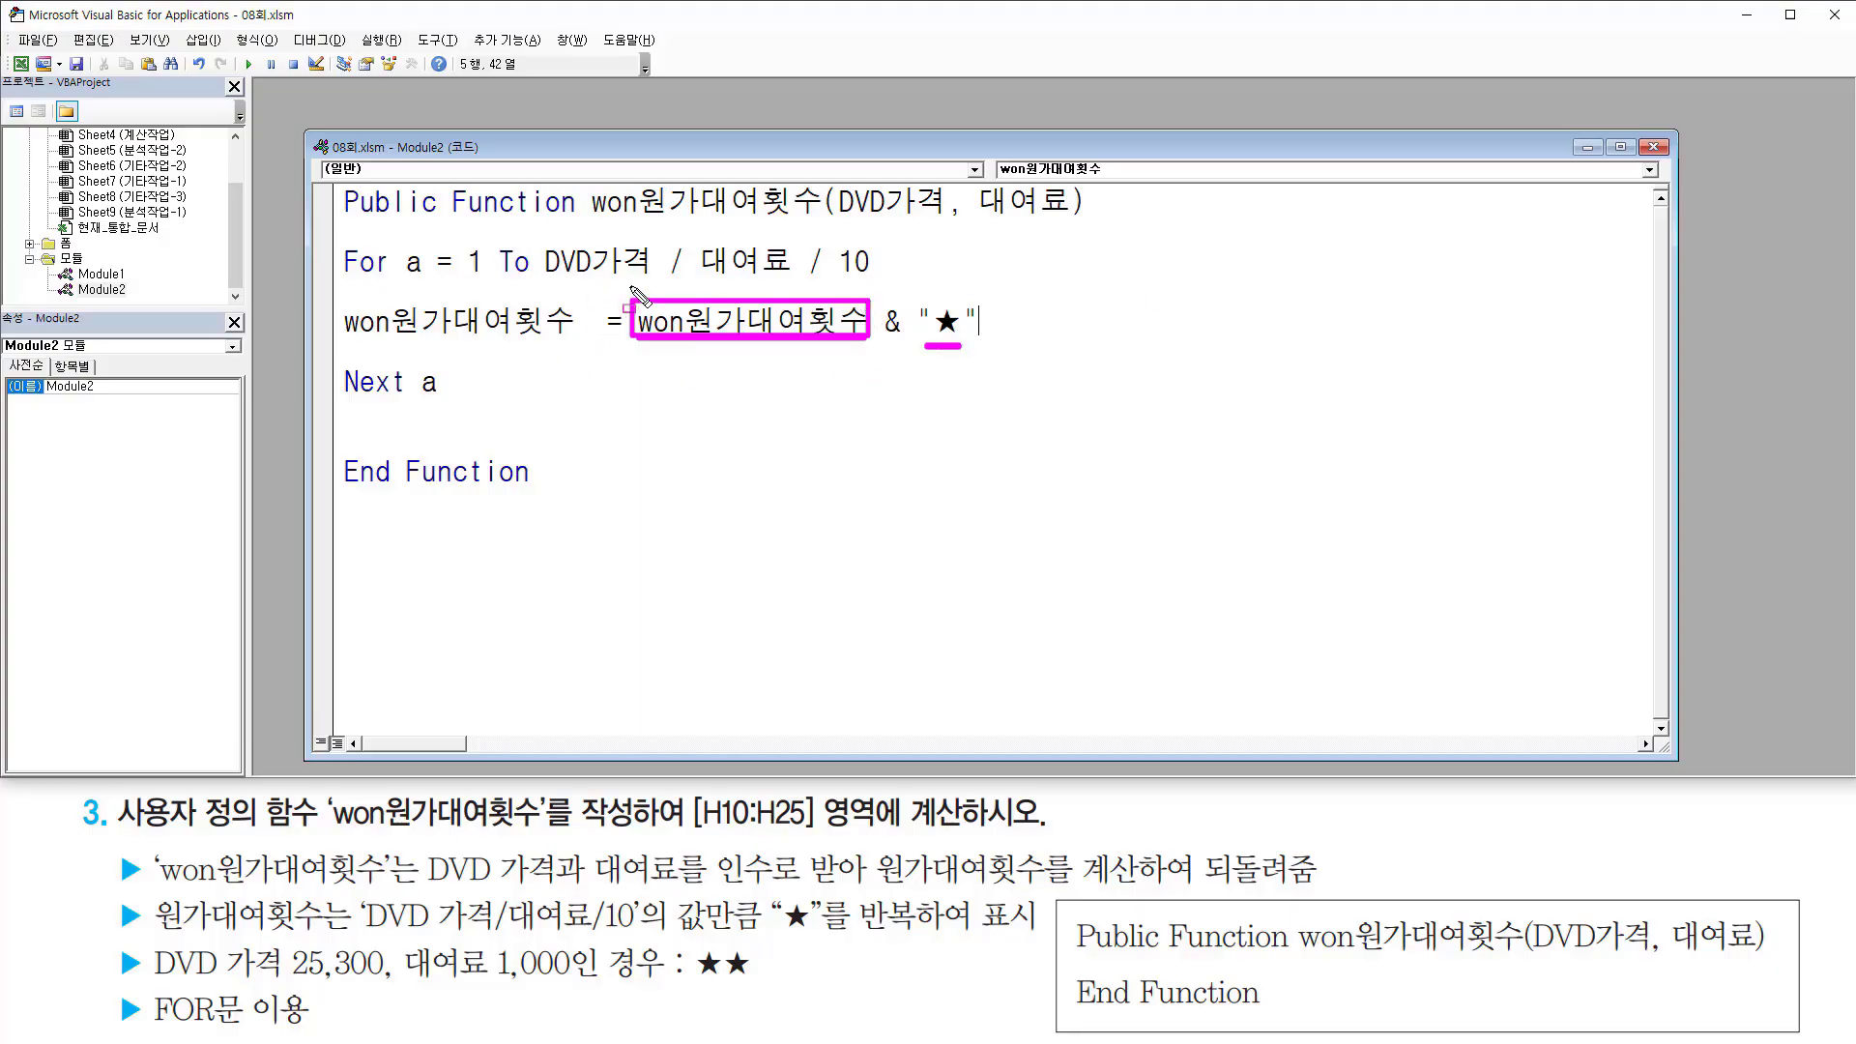
mouse_move(629, 283)
left_mouse_down()
mouse_move(905, 375)
mouse_move(981, 366)
left_mouse_up()
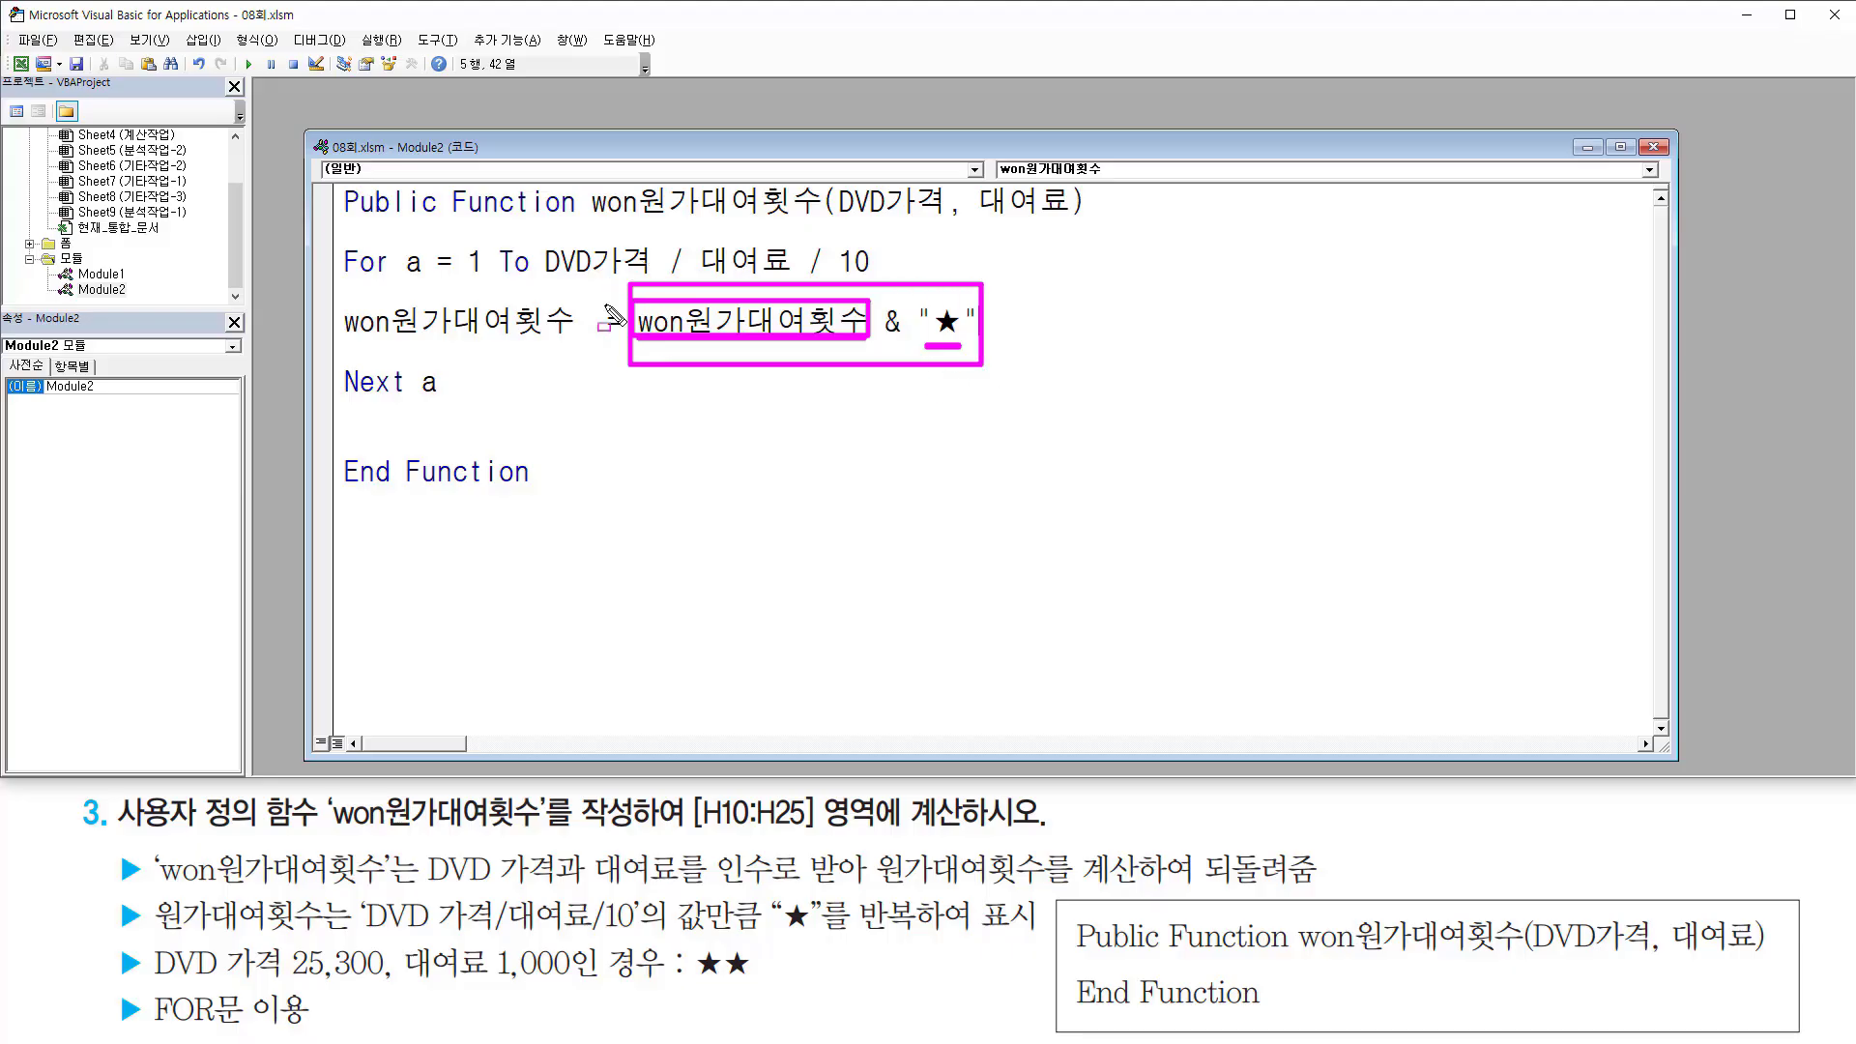
left_click_drag(350, 339, 576, 337)
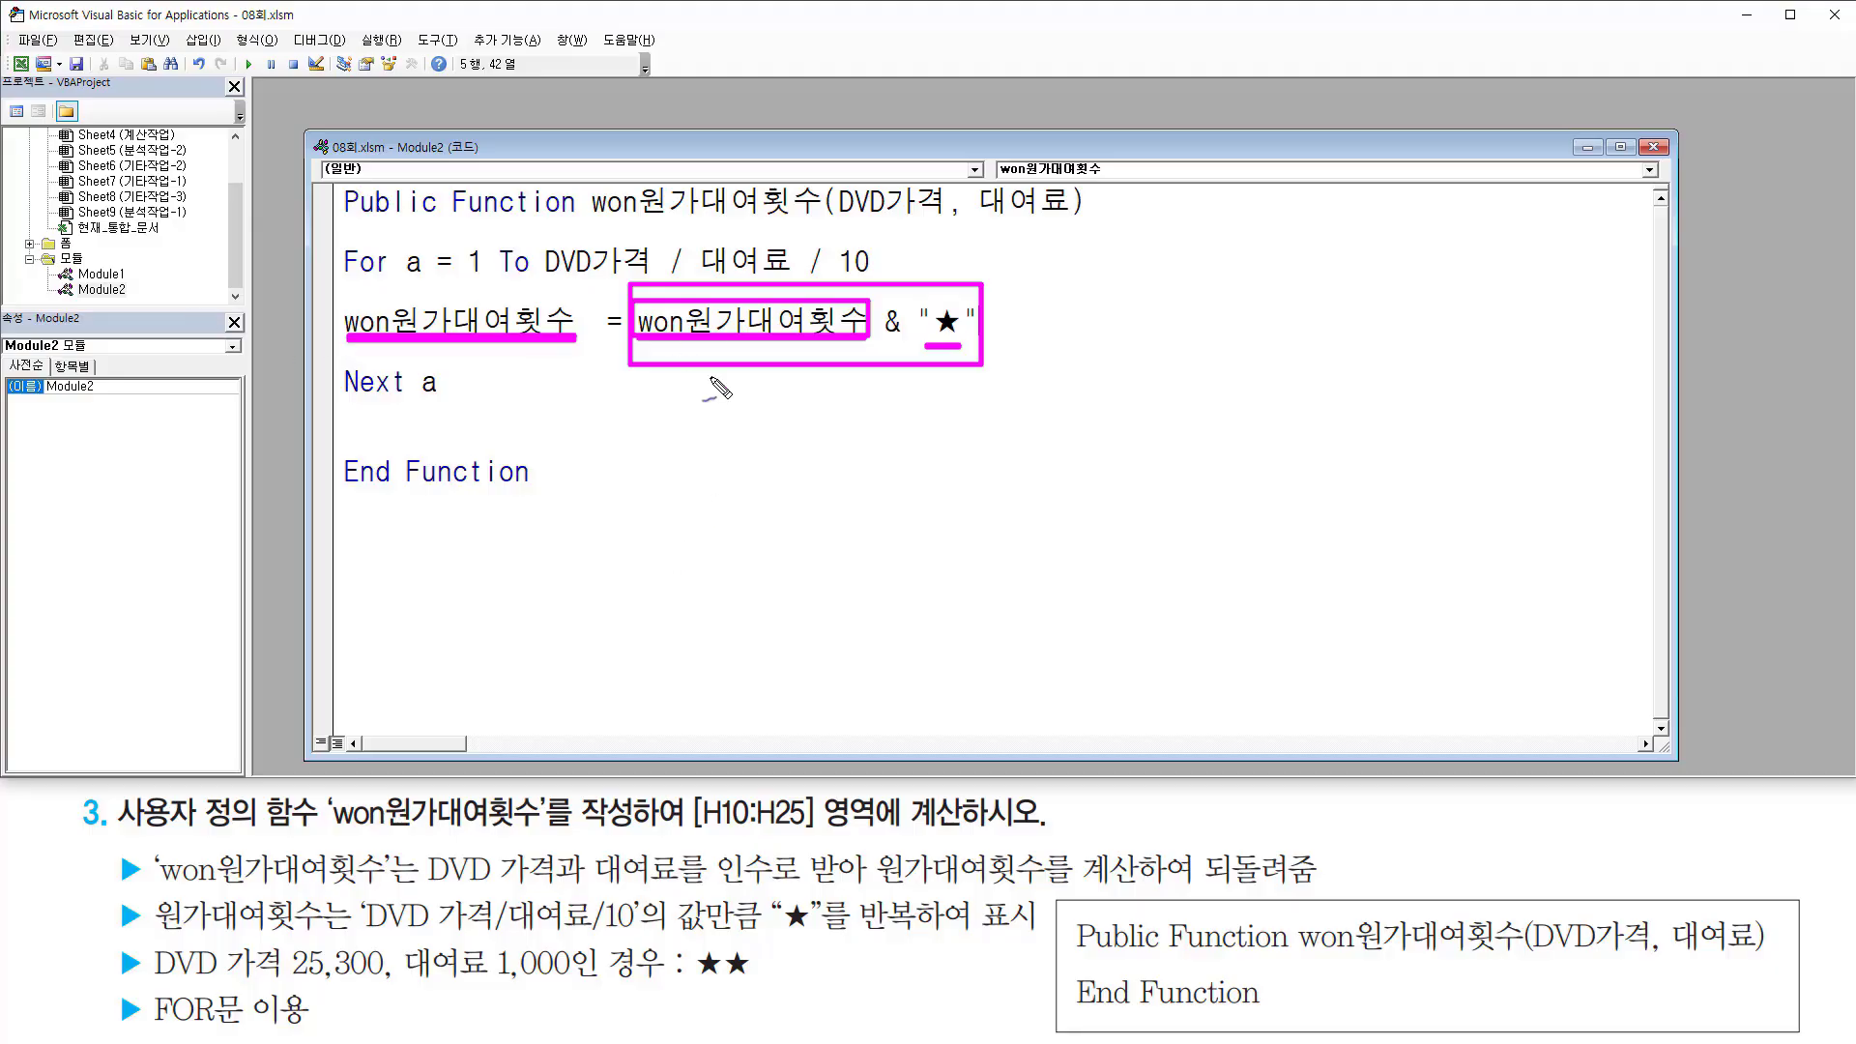
mouse_move(663, 403)
left_mouse_down()
mouse_move(704, 386)
mouse_move(677, 406)
left_mouse_up()
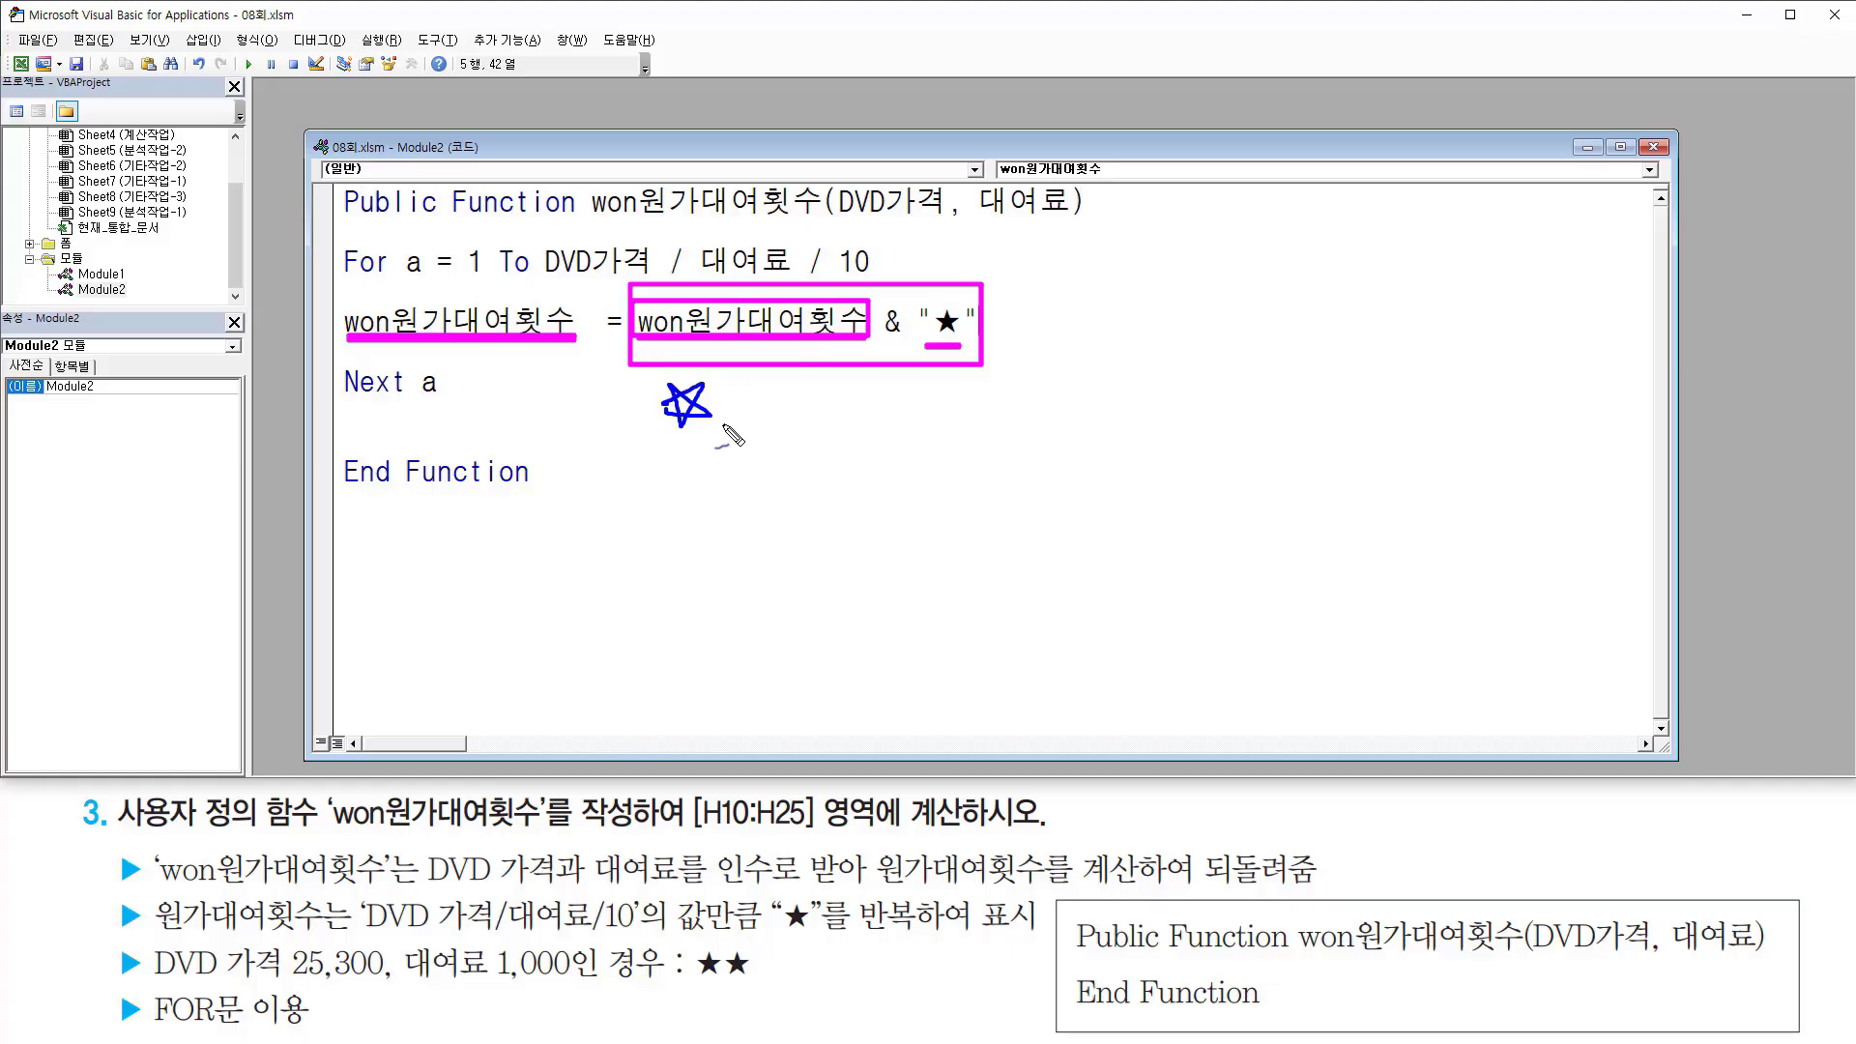
left_click_drag(726, 421, 721, 431)
mouse_move(882, 337)
left_mouse_down()
mouse_move(910, 339)
mouse_move(868, 341)
left_mouse_up()
mouse_move(743, 412)
left_mouse_down()
mouse_move(771, 385)
mouse_move(737, 404)
left_mouse_up()
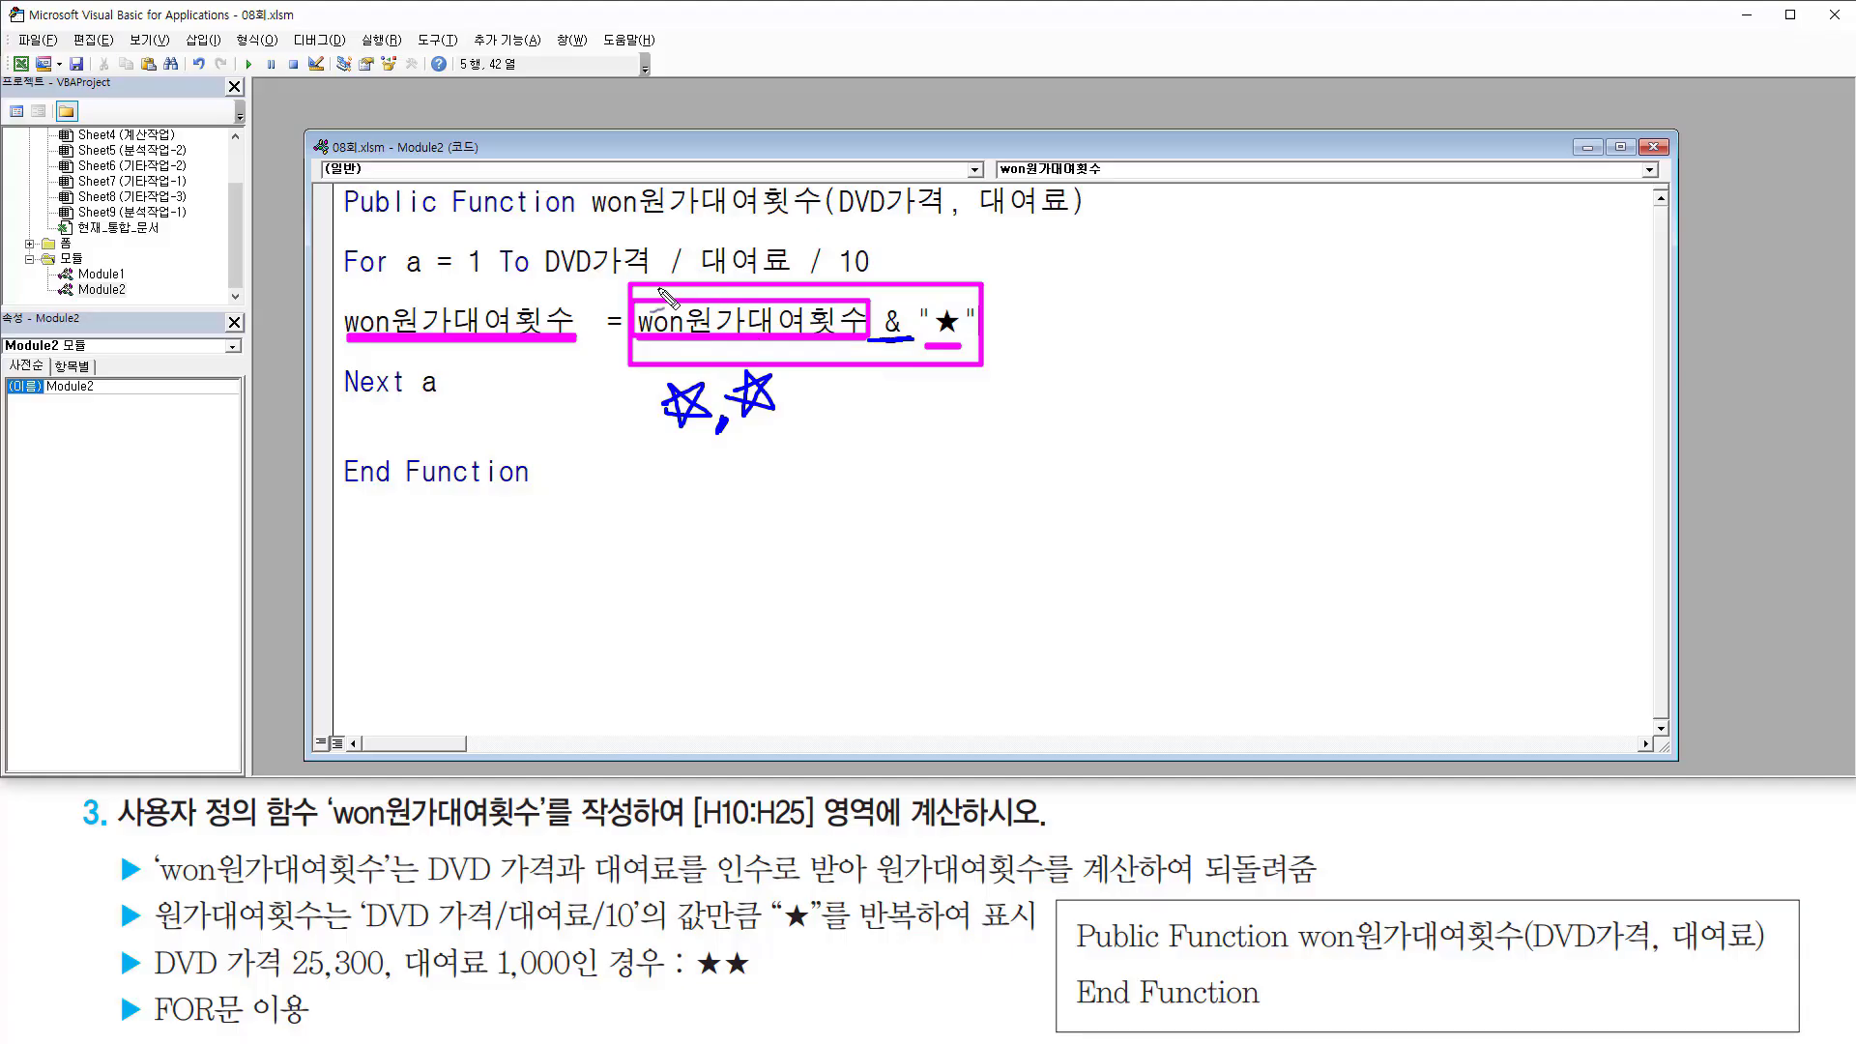
mouse_move(640, 303)
left_mouse_down()
mouse_move(572, 284)
mouse_move(550, 307)
mouse_move(576, 301)
left_mouse_up()
left_click_drag(676, 432, 794, 422)
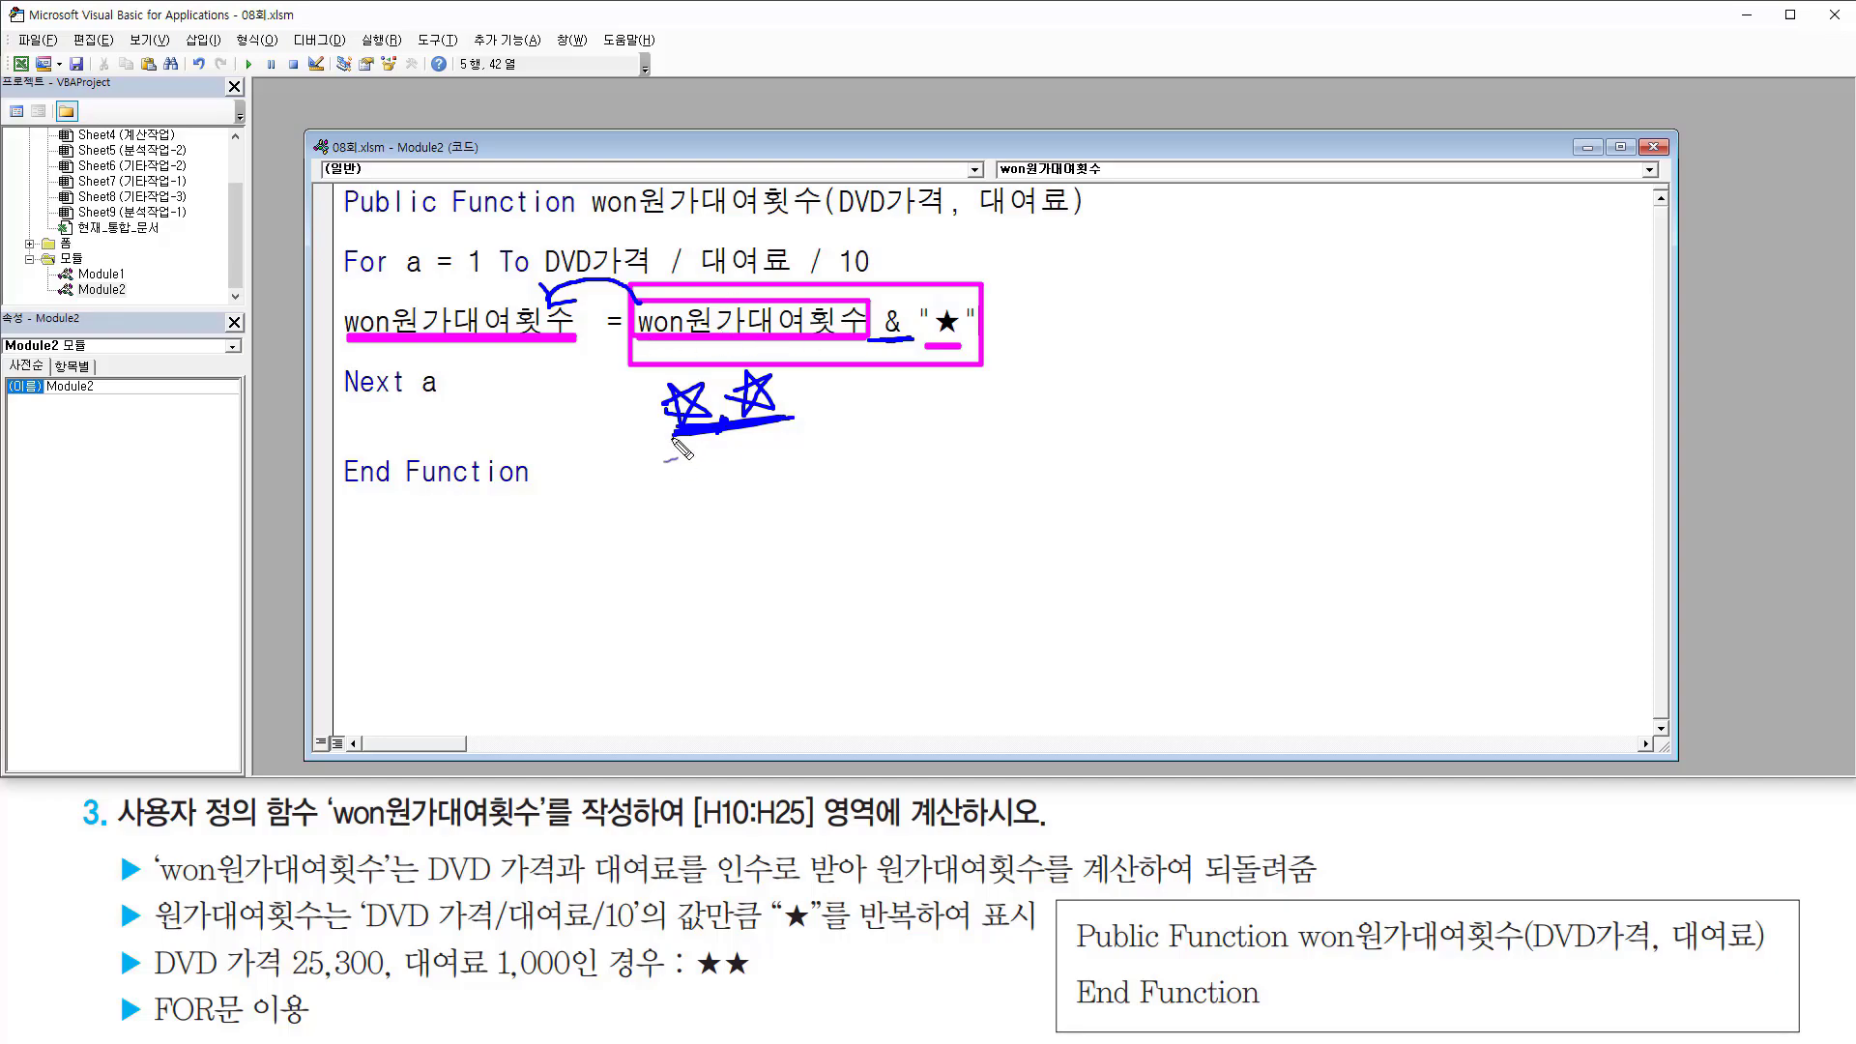
left_click_drag(754, 426, 688, 436)
mouse_move(799, 396)
left_mouse_down()
mouse_move(830, 379)
mouse_move(803, 389)
left_mouse_up()
mouse_move(1057, 347)
left_mouse_down()
mouse_move(996, 319)
mouse_move(1030, 334)
left_mouse_up()
key("Escape")
left_click(707, 427)
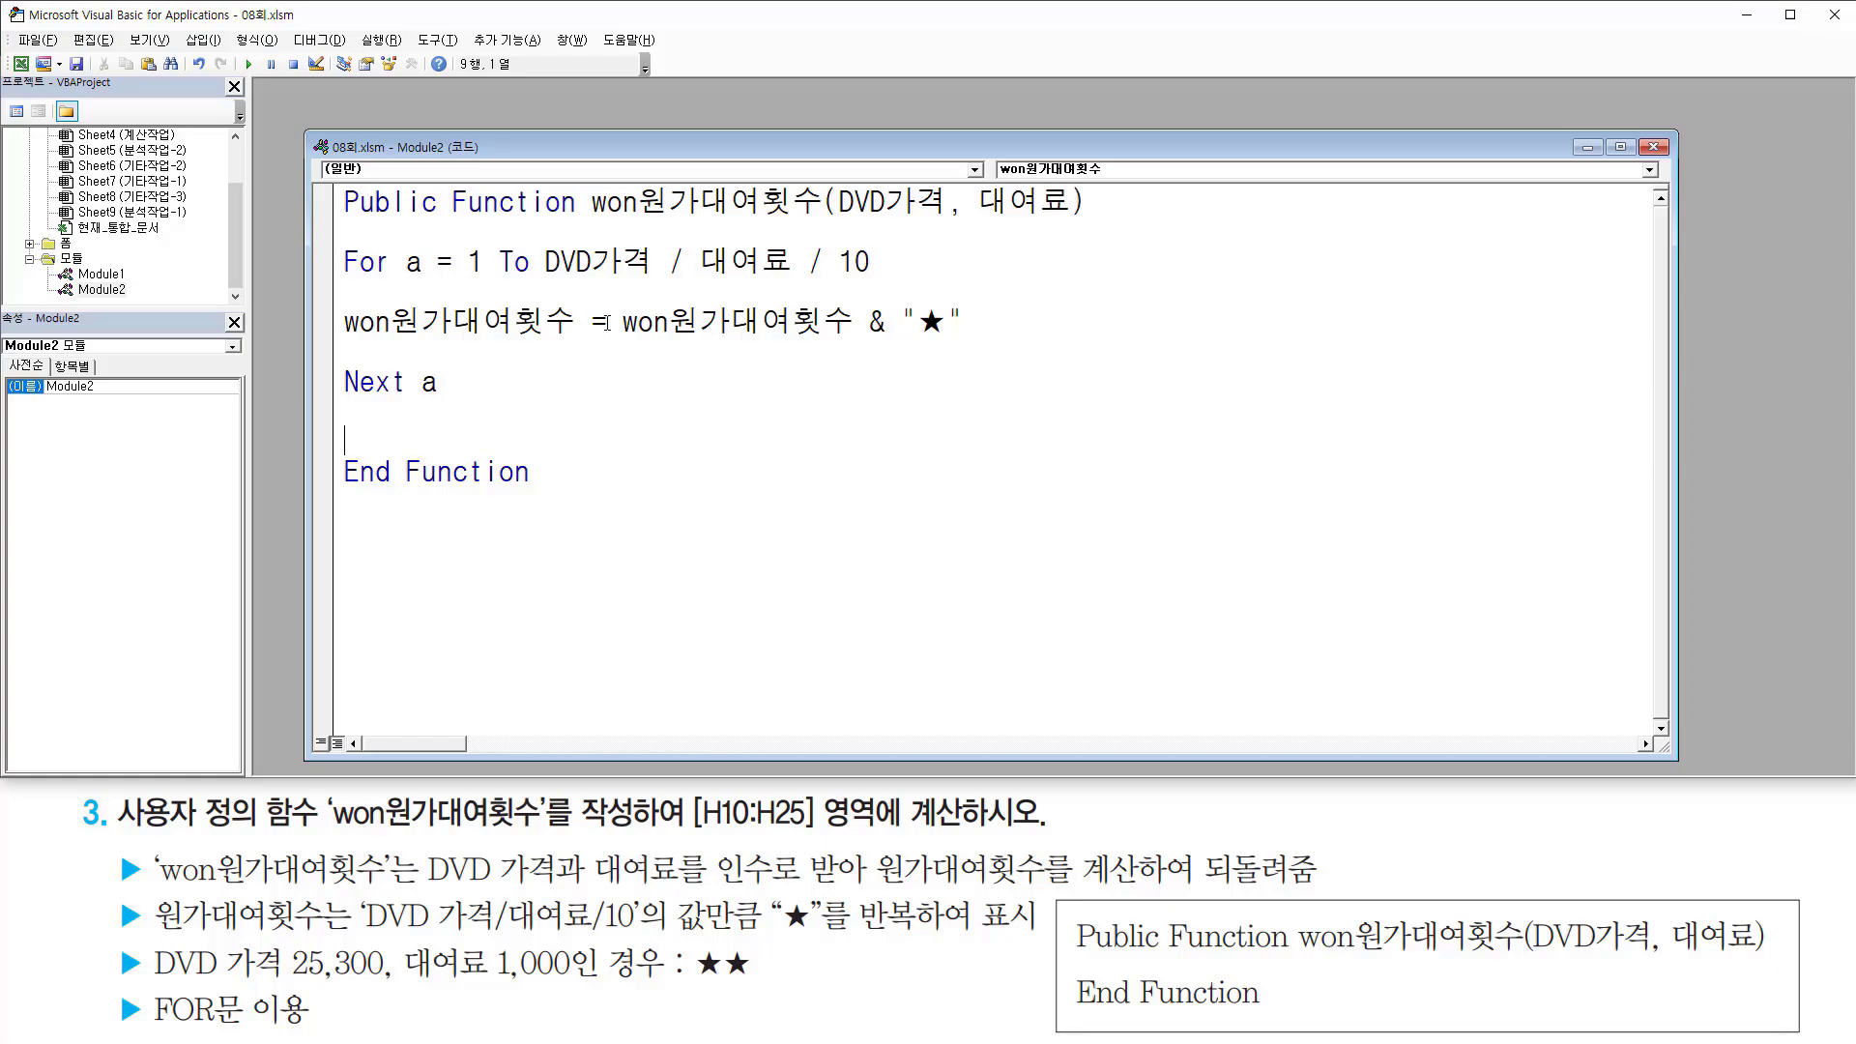
left_click_drag(401, 279, 426, 277)
left_click_drag(417, 397, 437, 398)
mouse_move(468, 280)
left_mouse_down()
mouse_move(876, 283)
mouse_move(538, 243)
mouse_move(883, 249)
left_mouse_up()
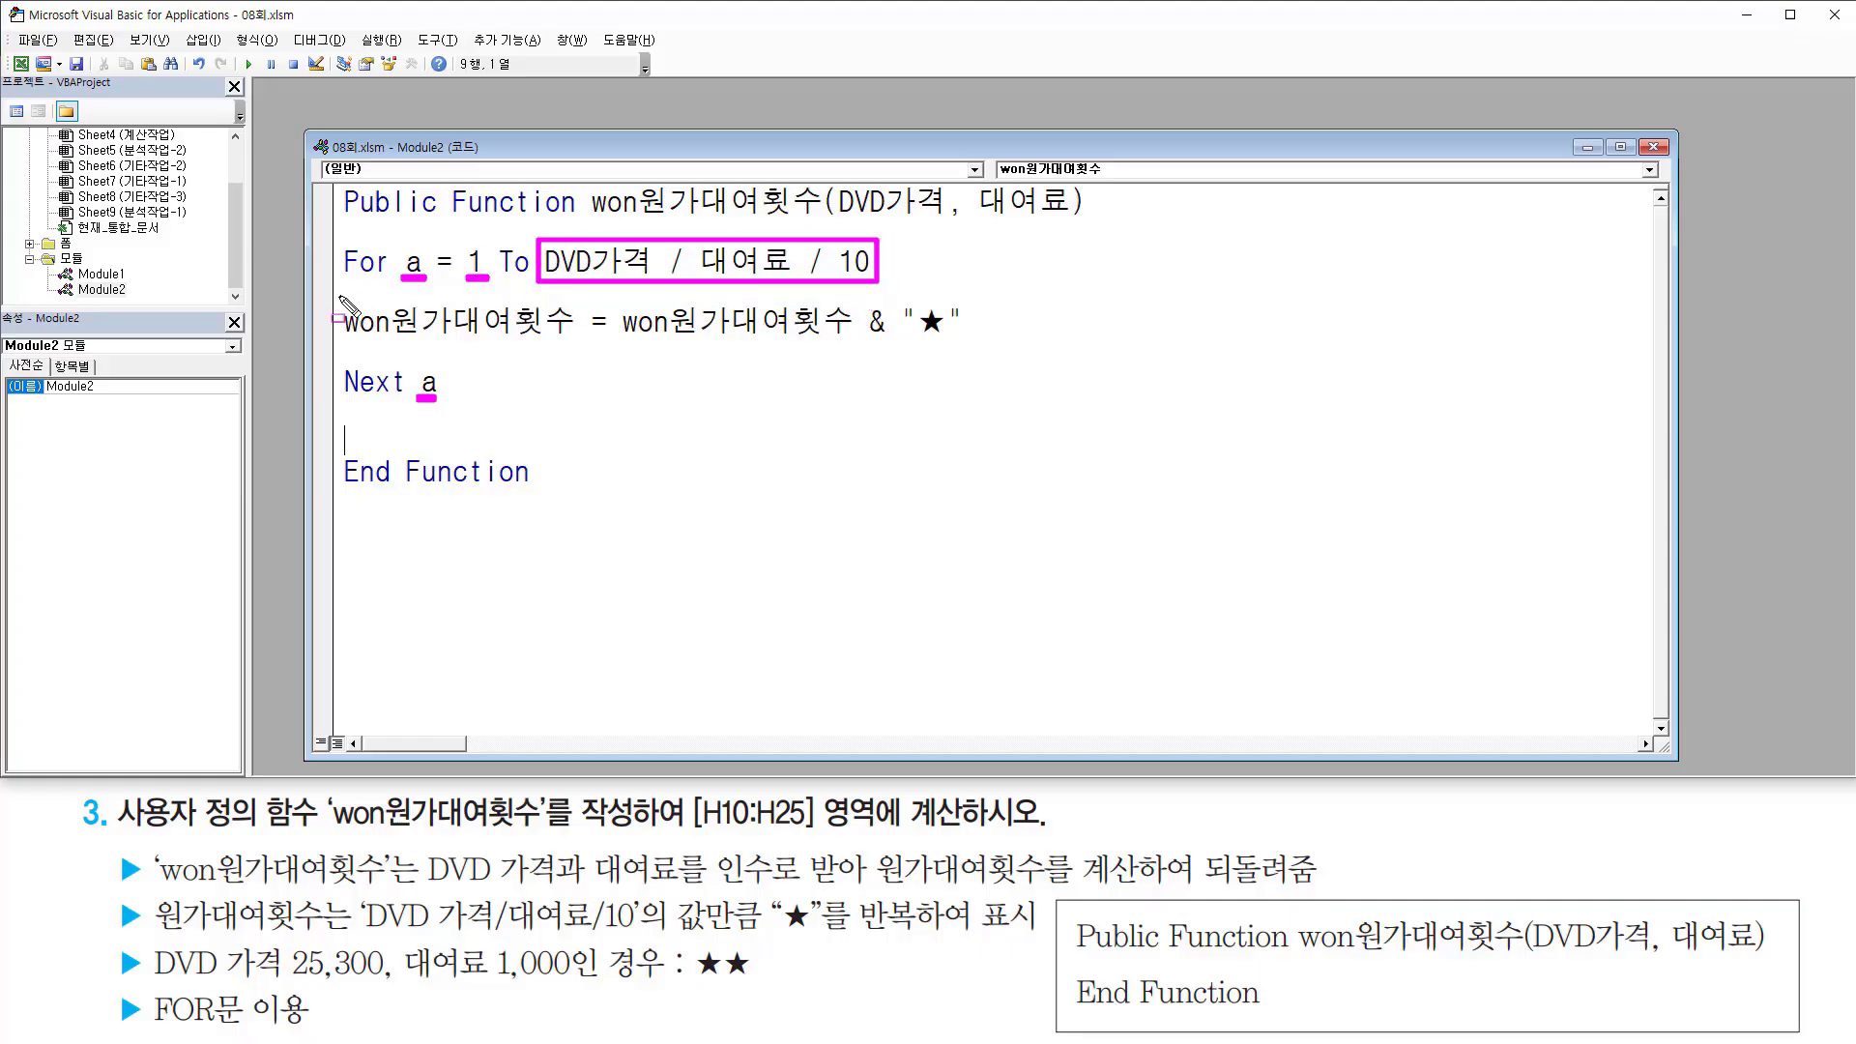
mouse_move(338, 293)
left_mouse_down()
mouse_move(953, 367)
mouse_move(997, 356)
left_mouse_up()
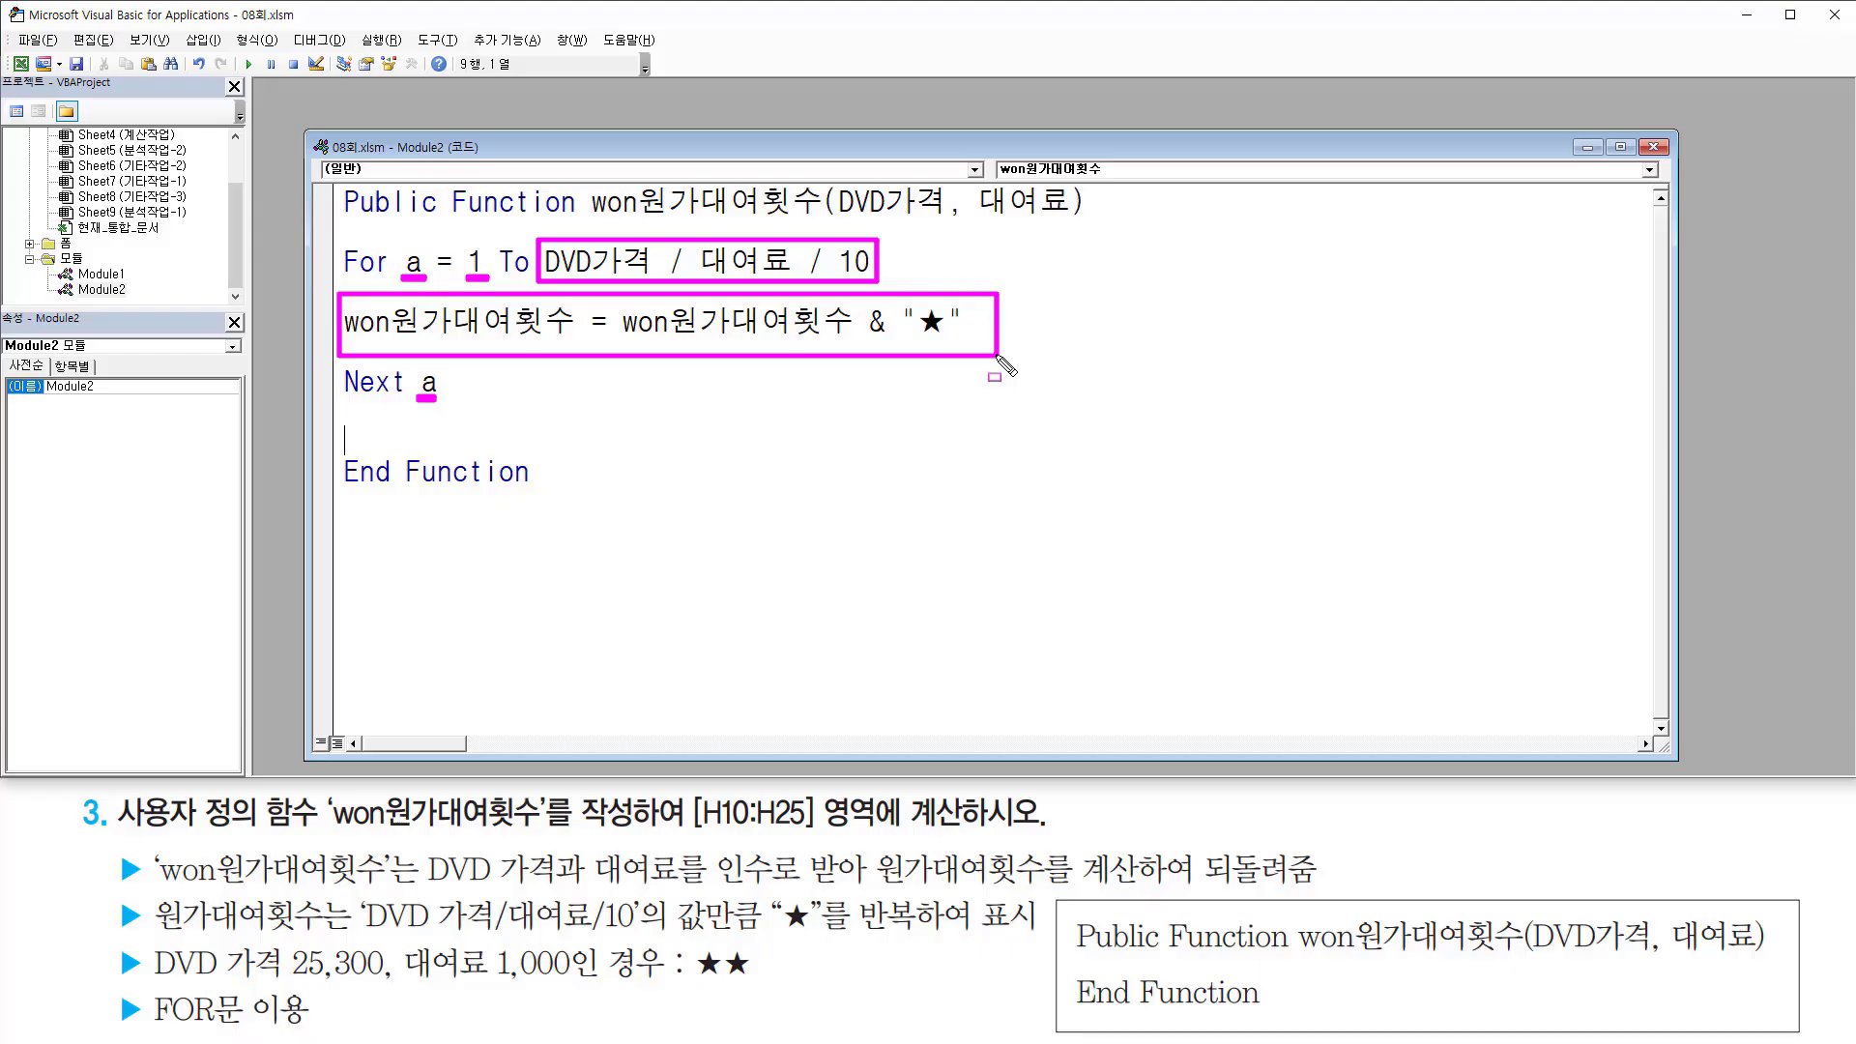
key("Escape")
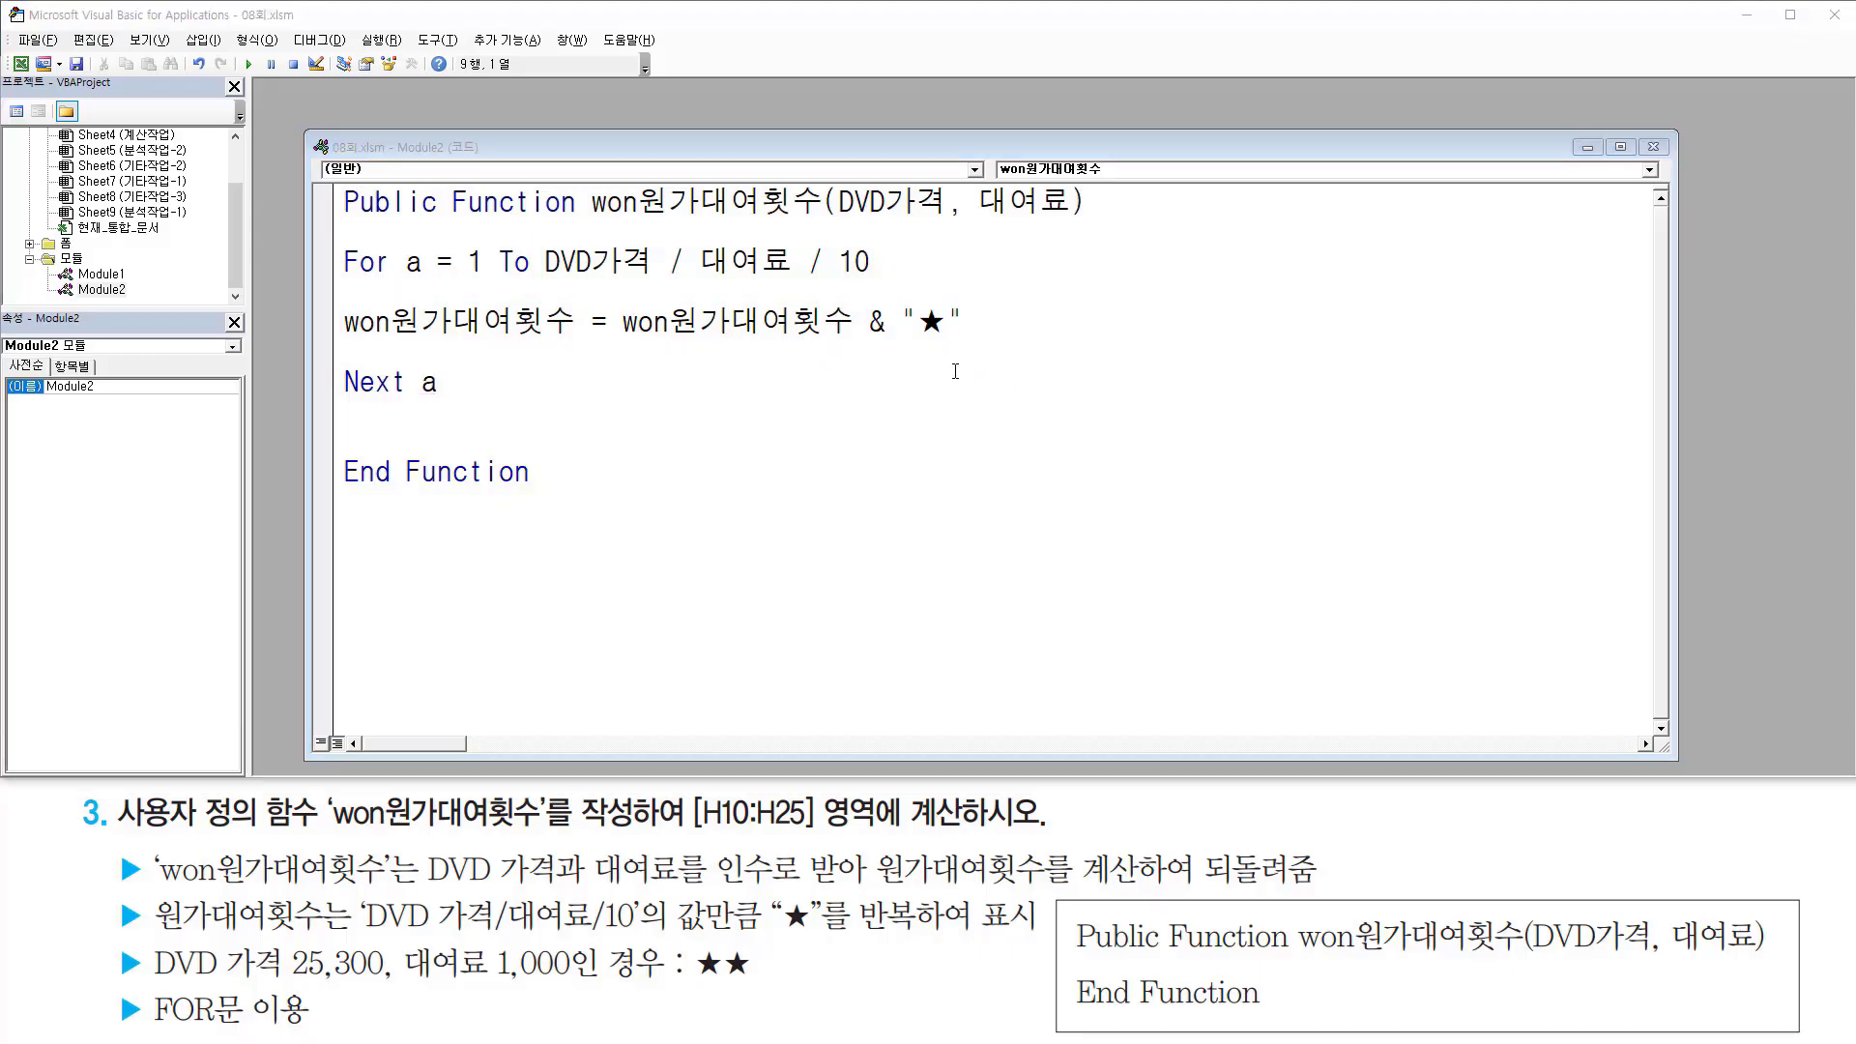
left_click(735, 372)
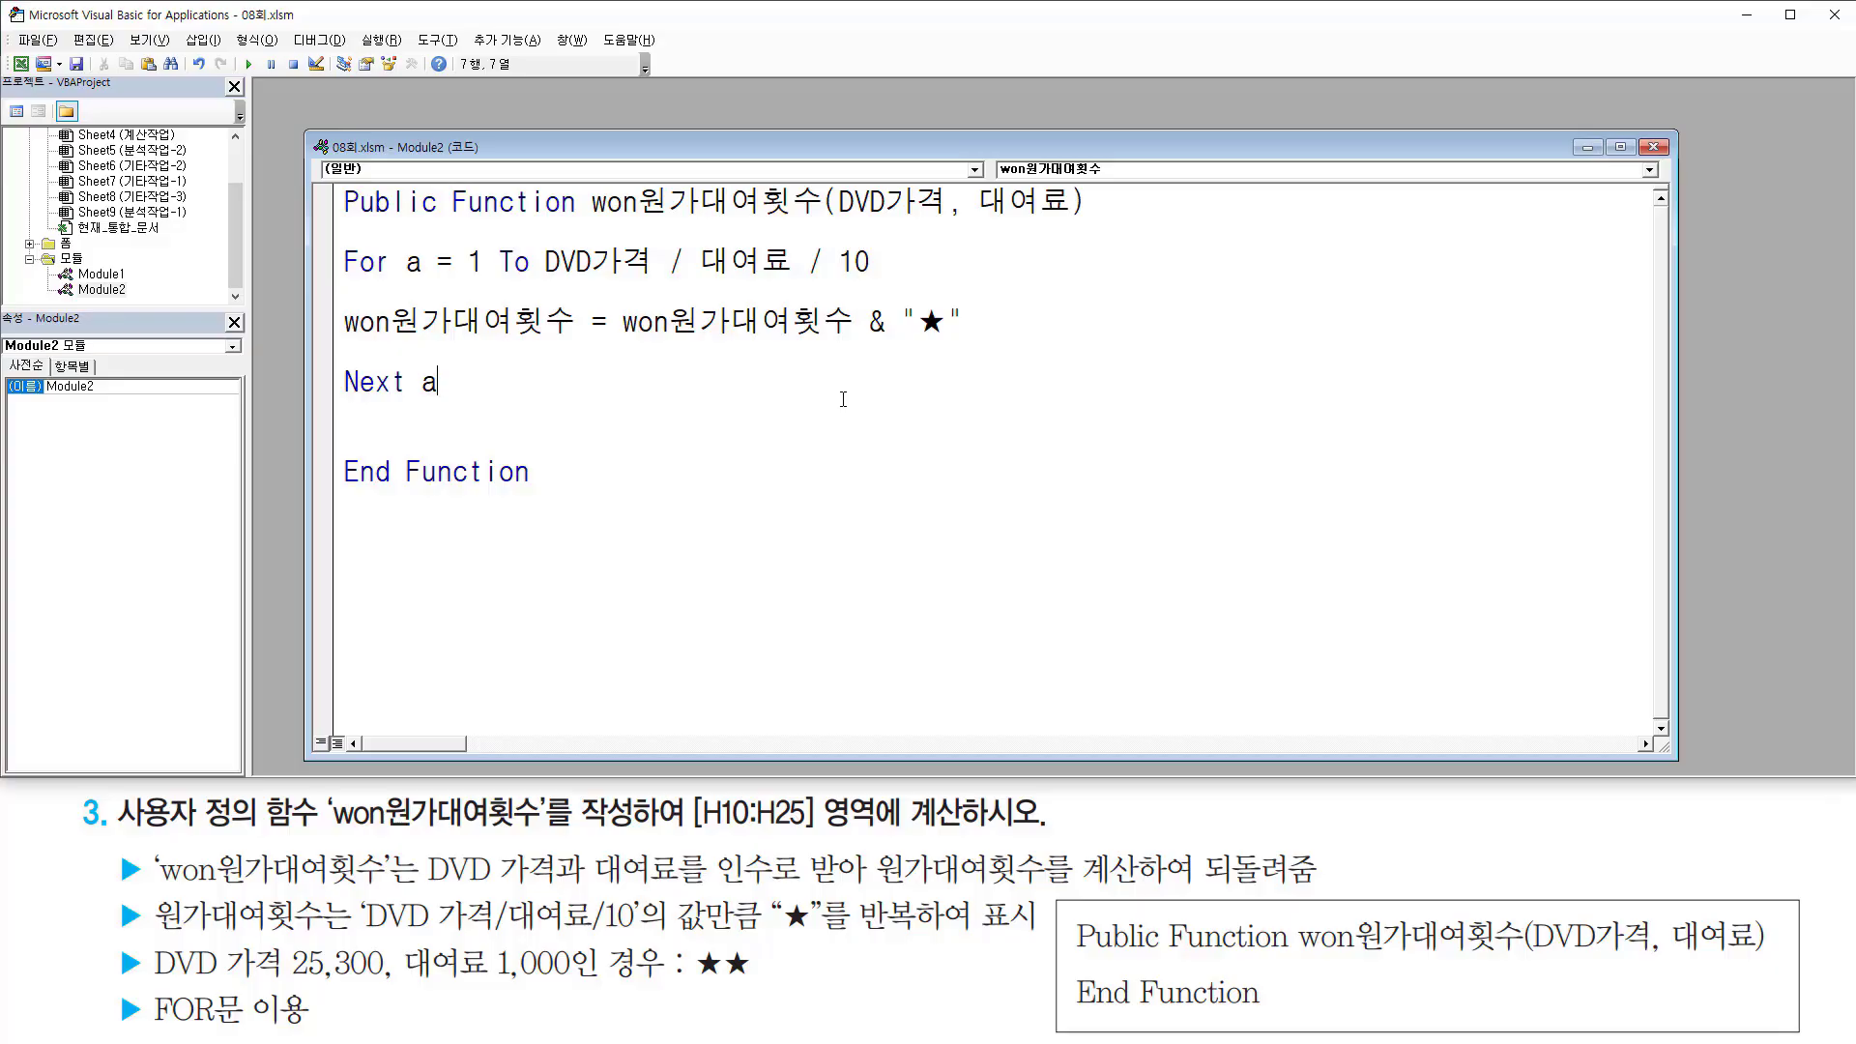
Step: Switch to the Excel worksheet and clear the existing formula from cell H10
left_click(20, 65)
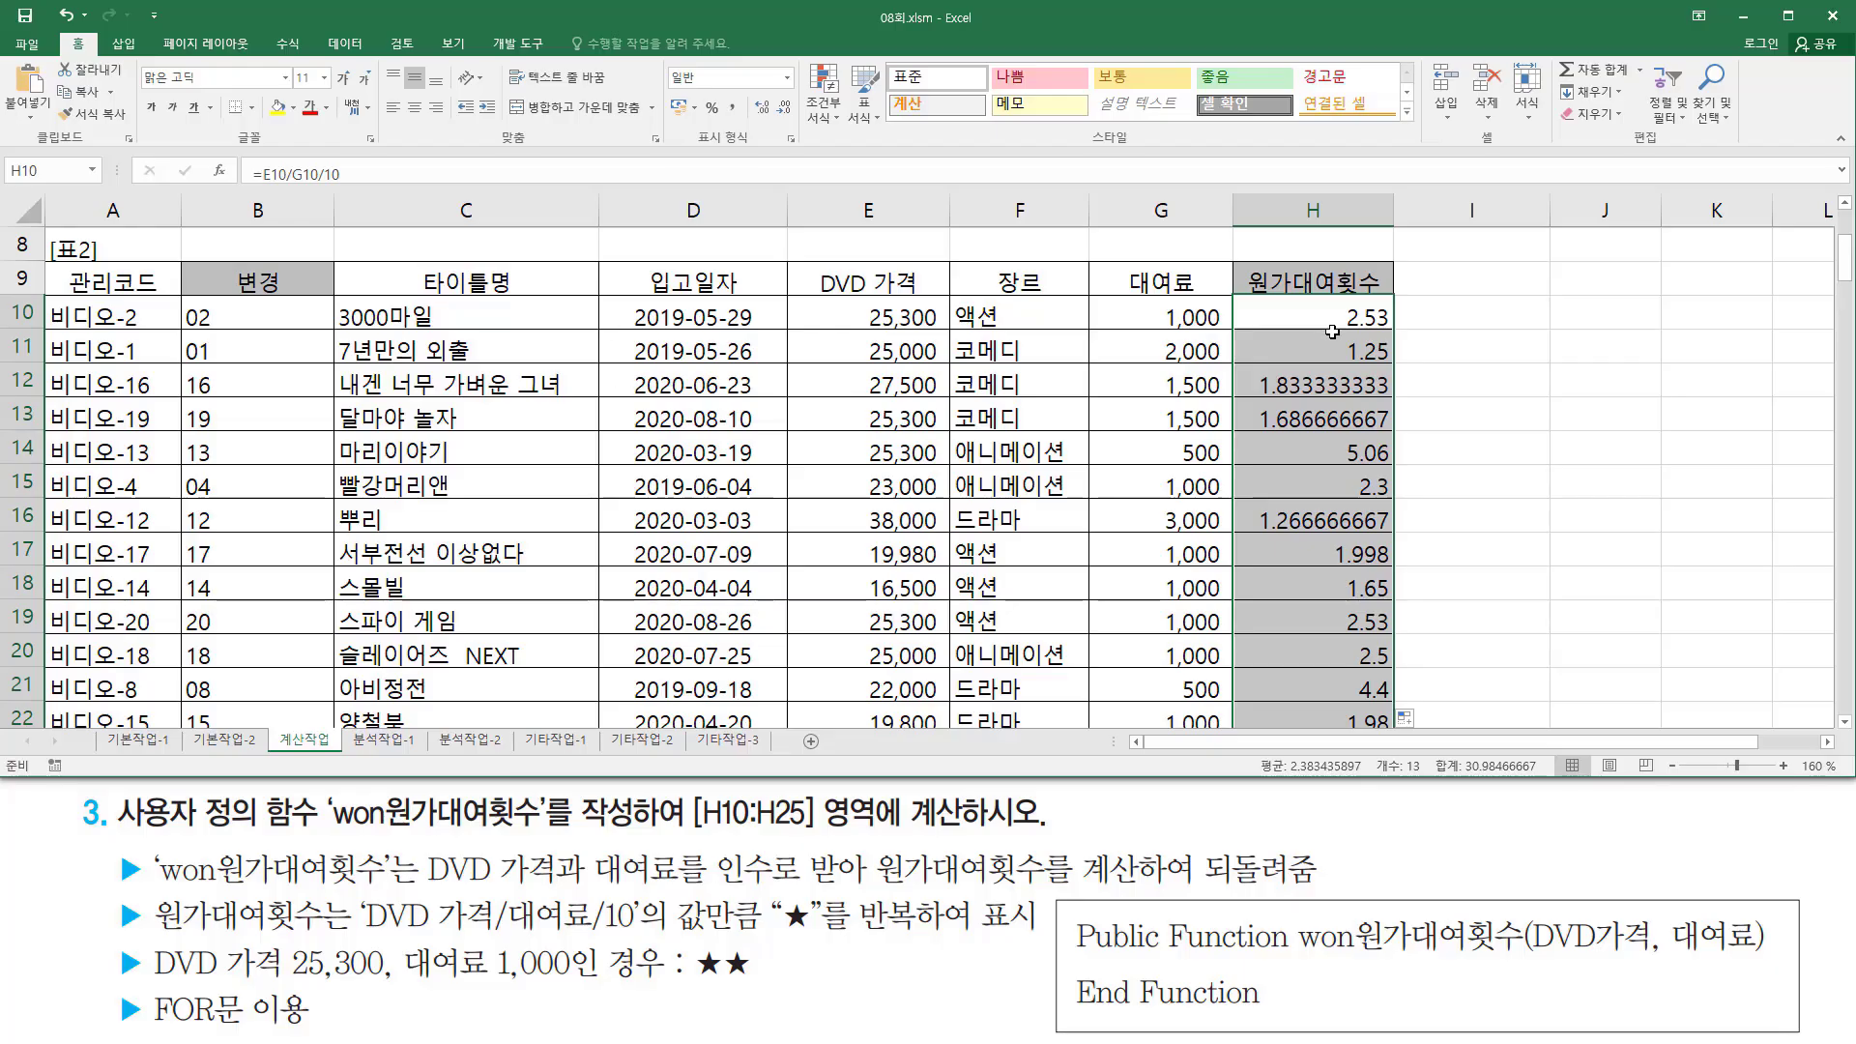
left_click(1308, 312)
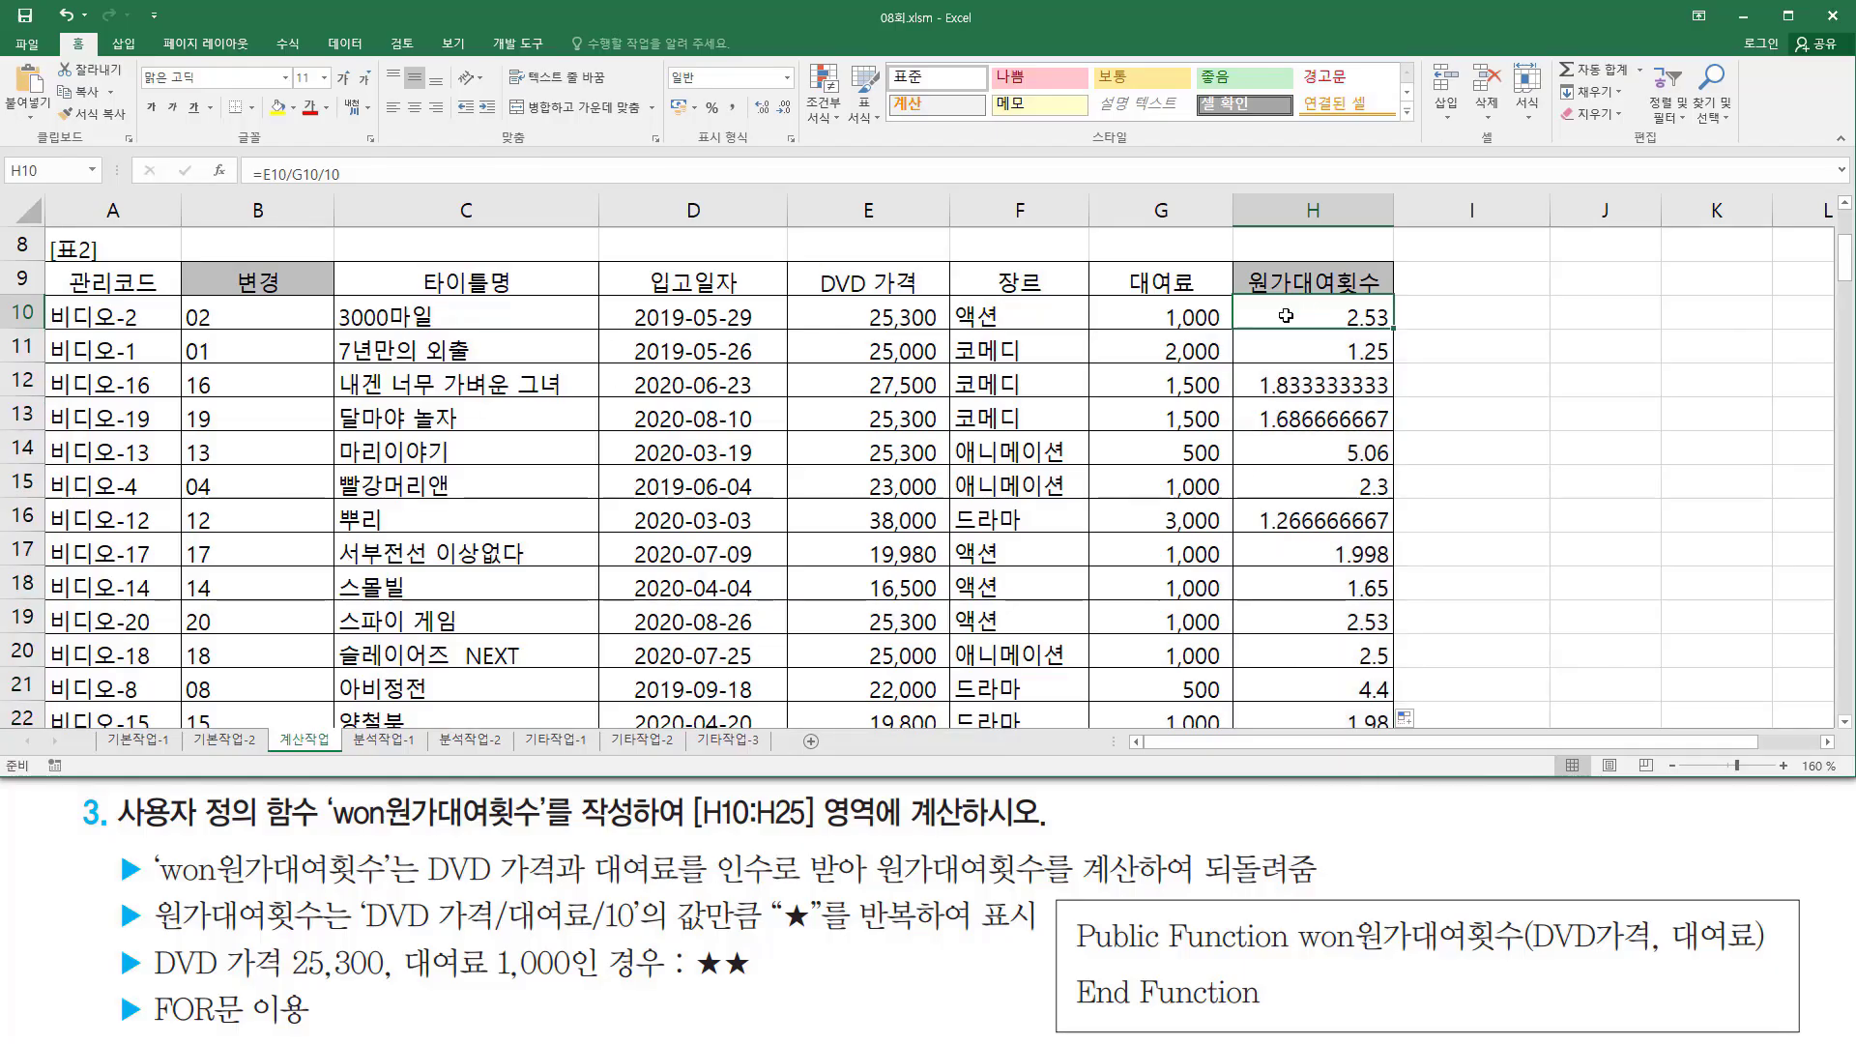
key("Delete")
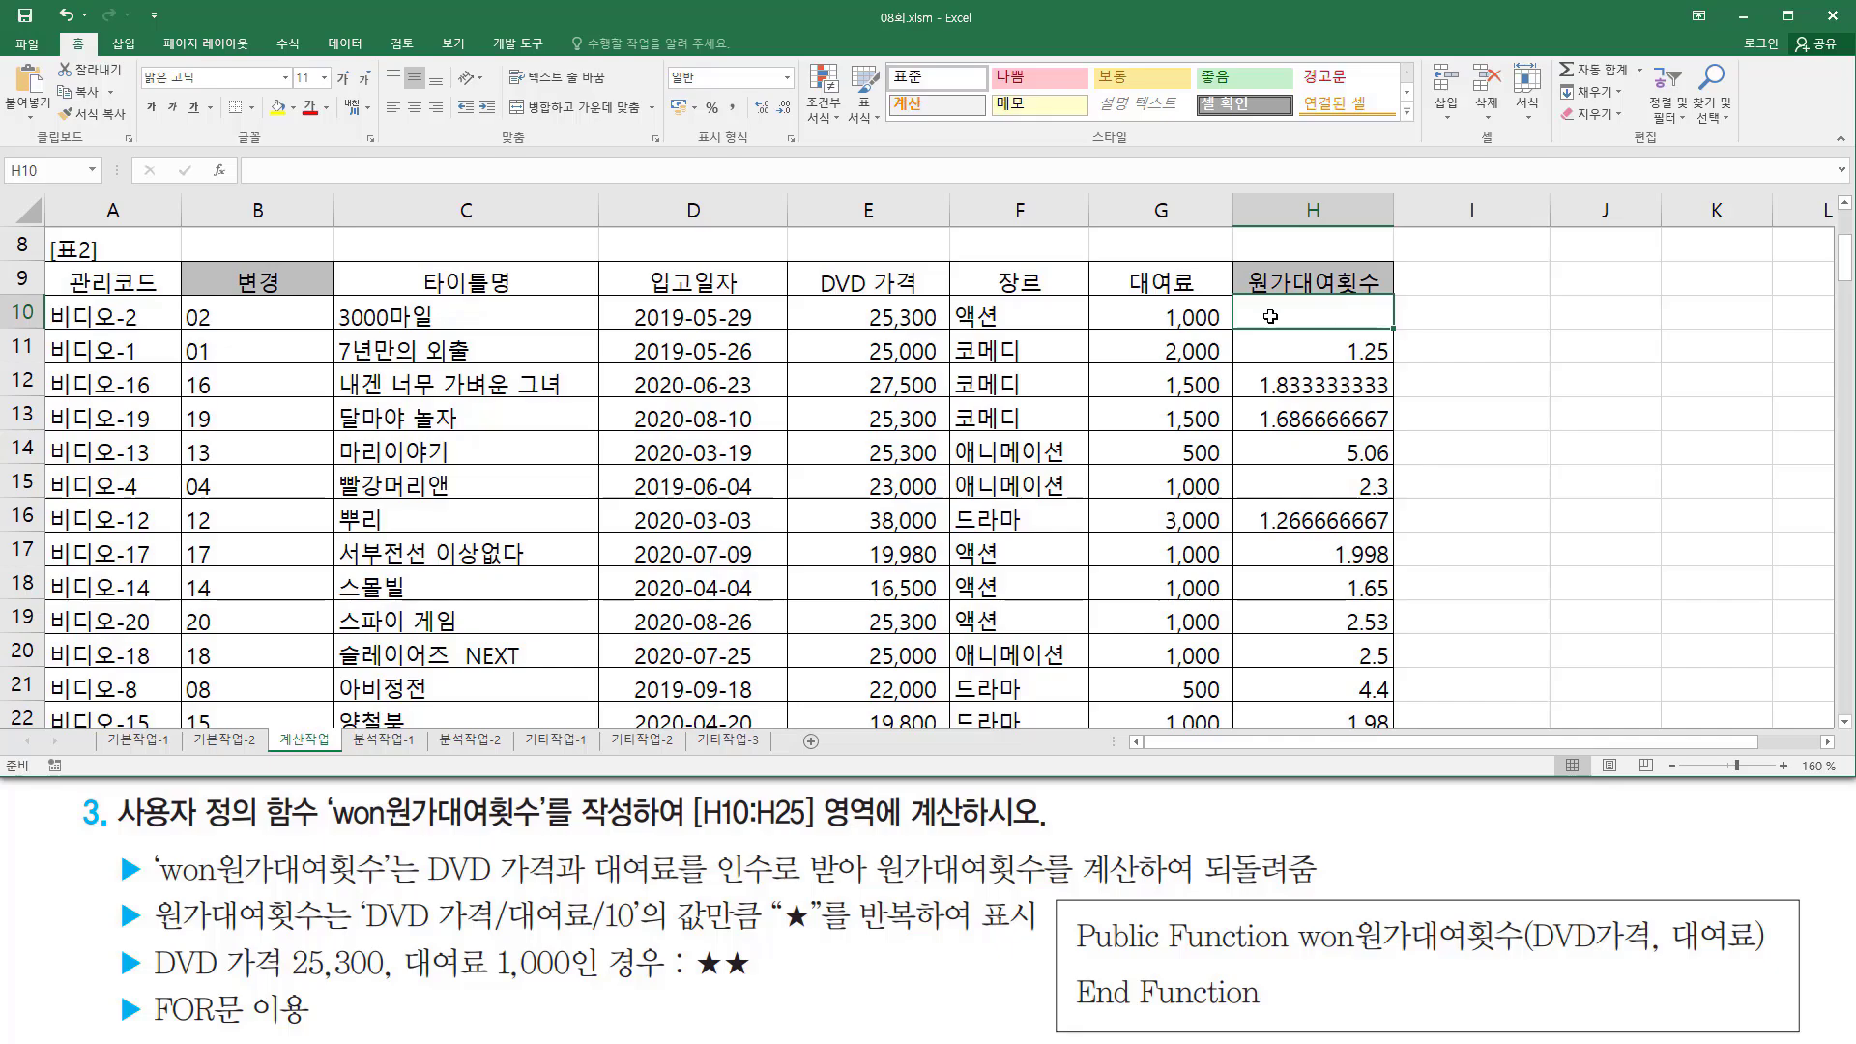
Step: Insert the function won원가대여횟수 from the 사용자 정의 category into cell H10
left_click(221, 174)
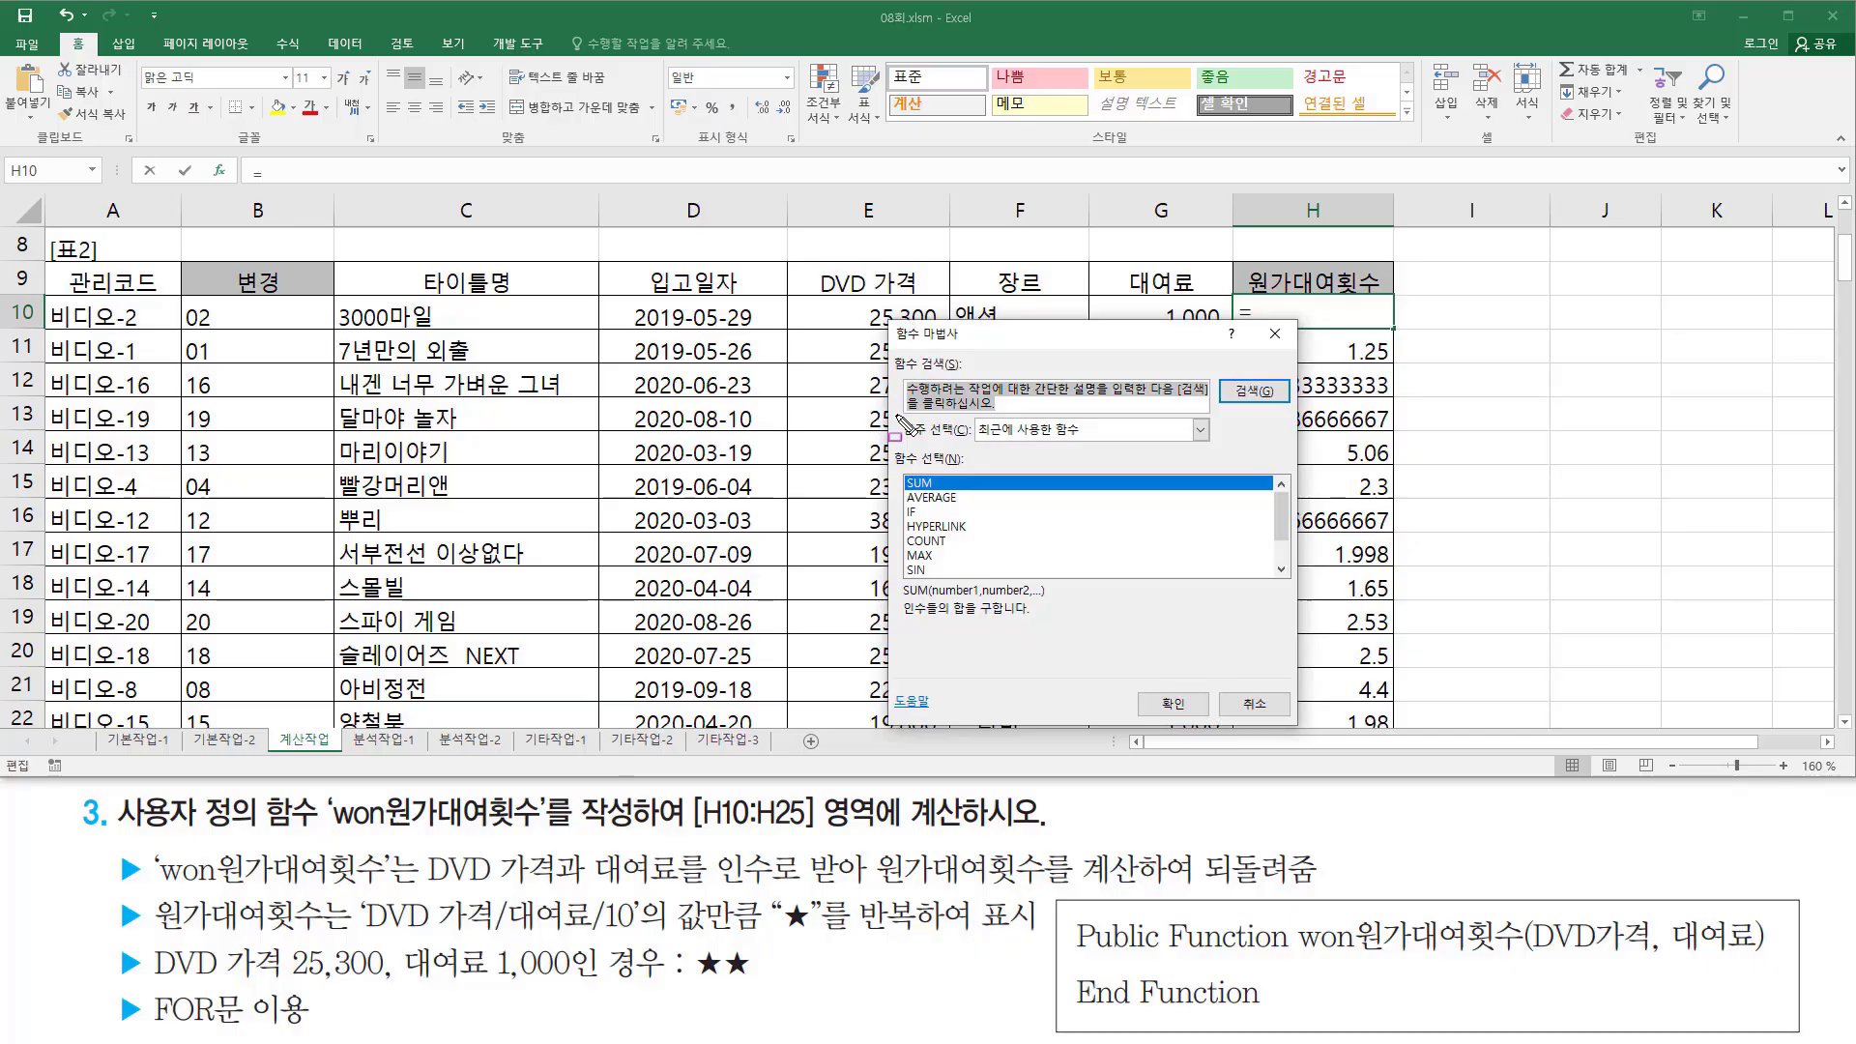
left_click_drag(897, 416, 966, 446)
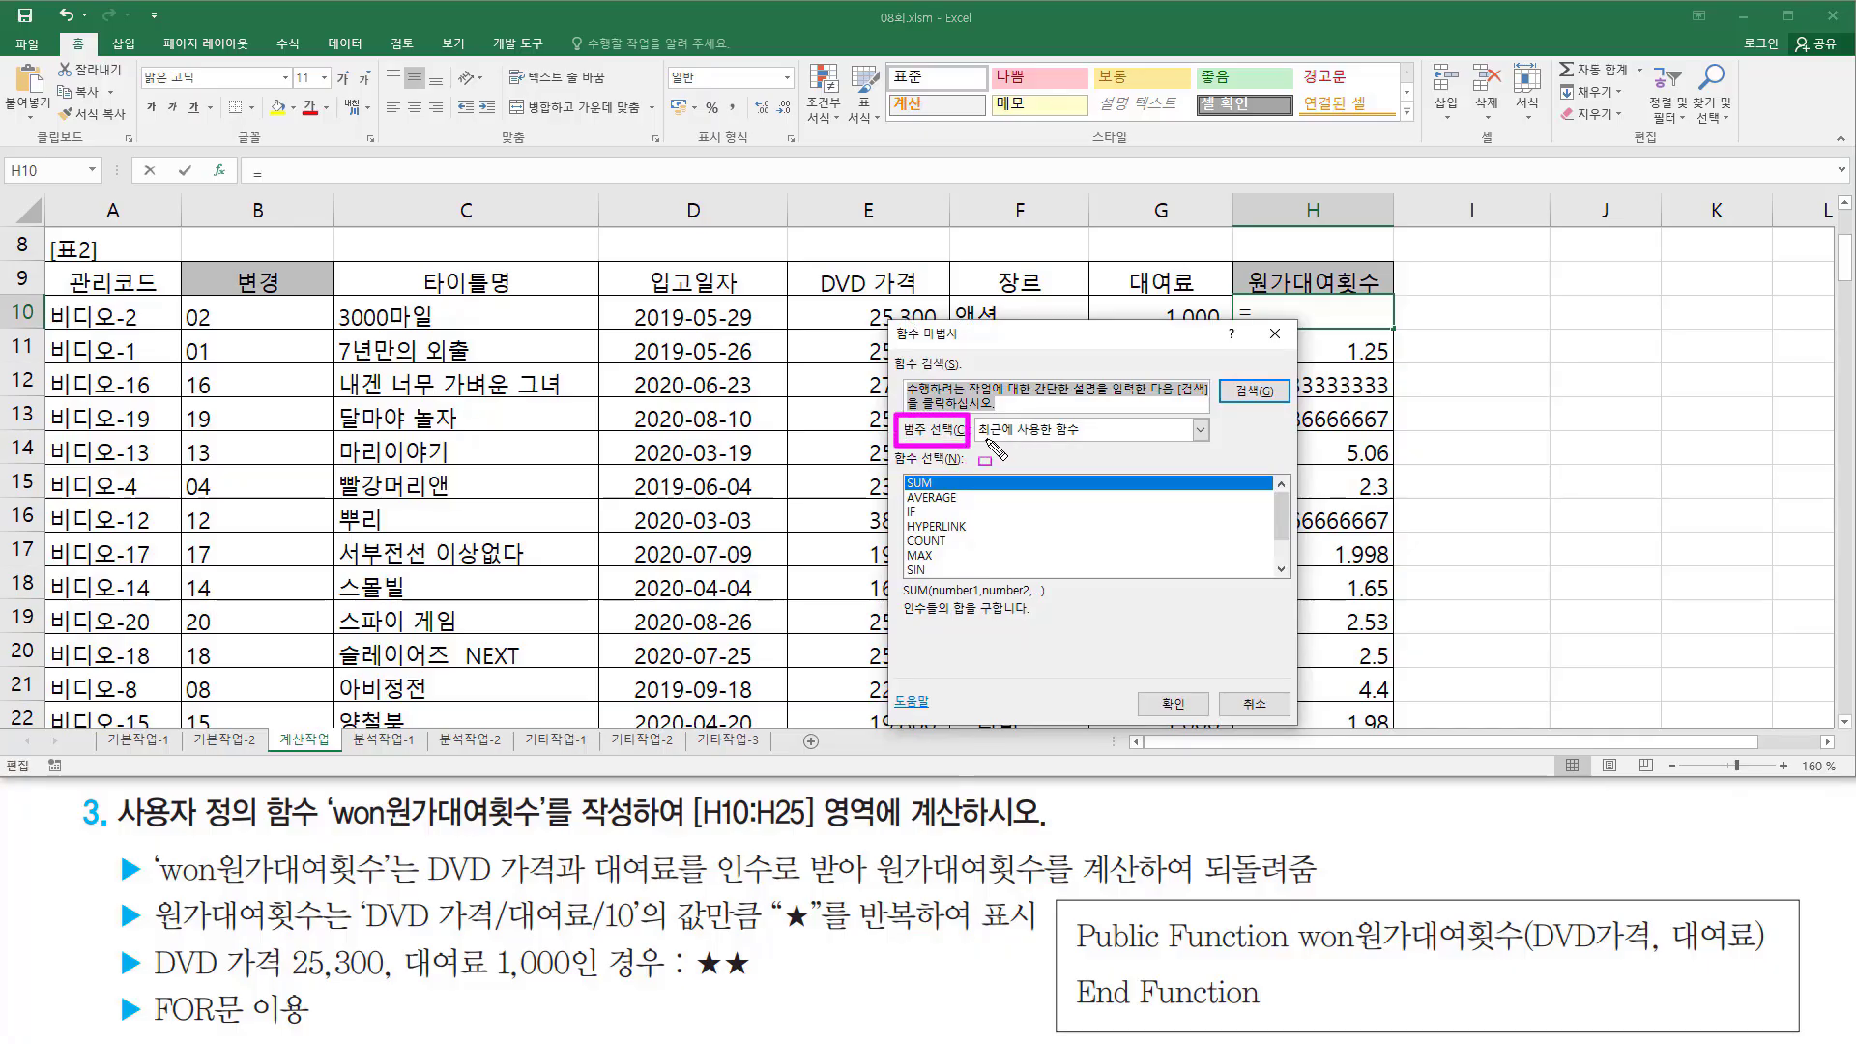
left_click(1025, 429)
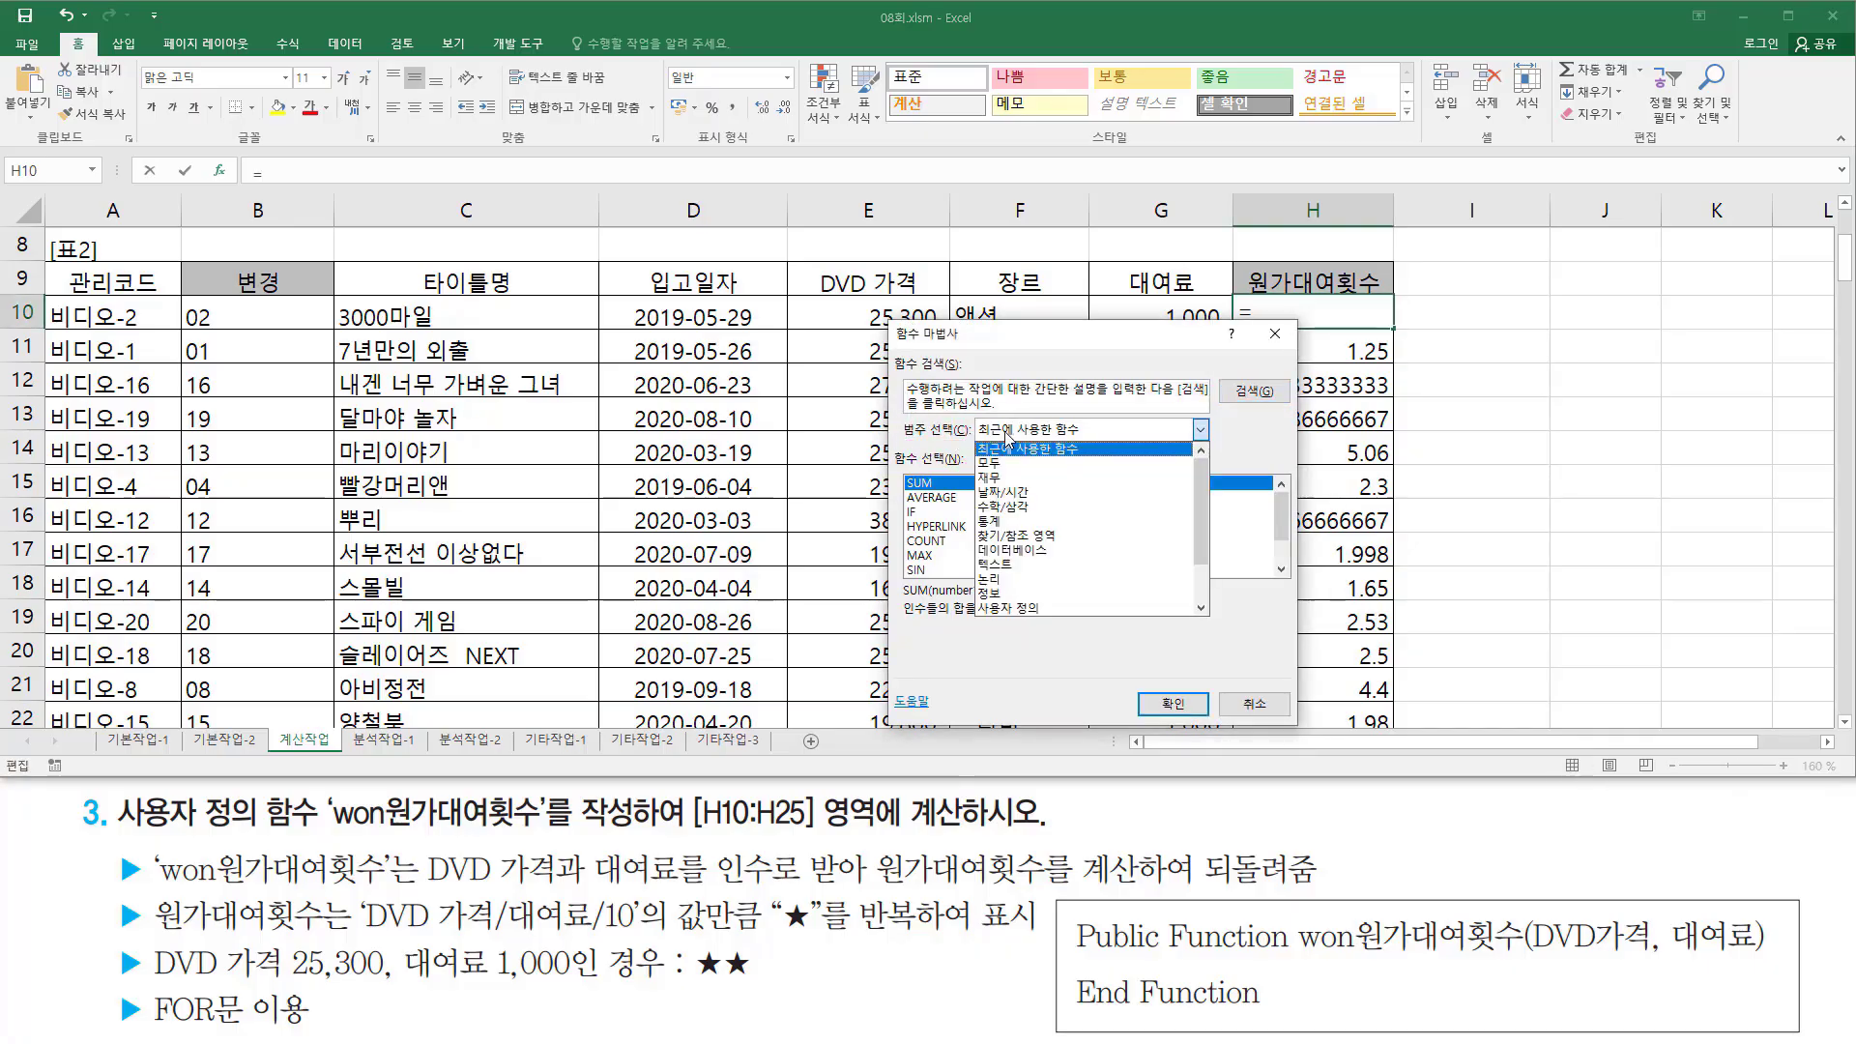
left_click(1017, 608)
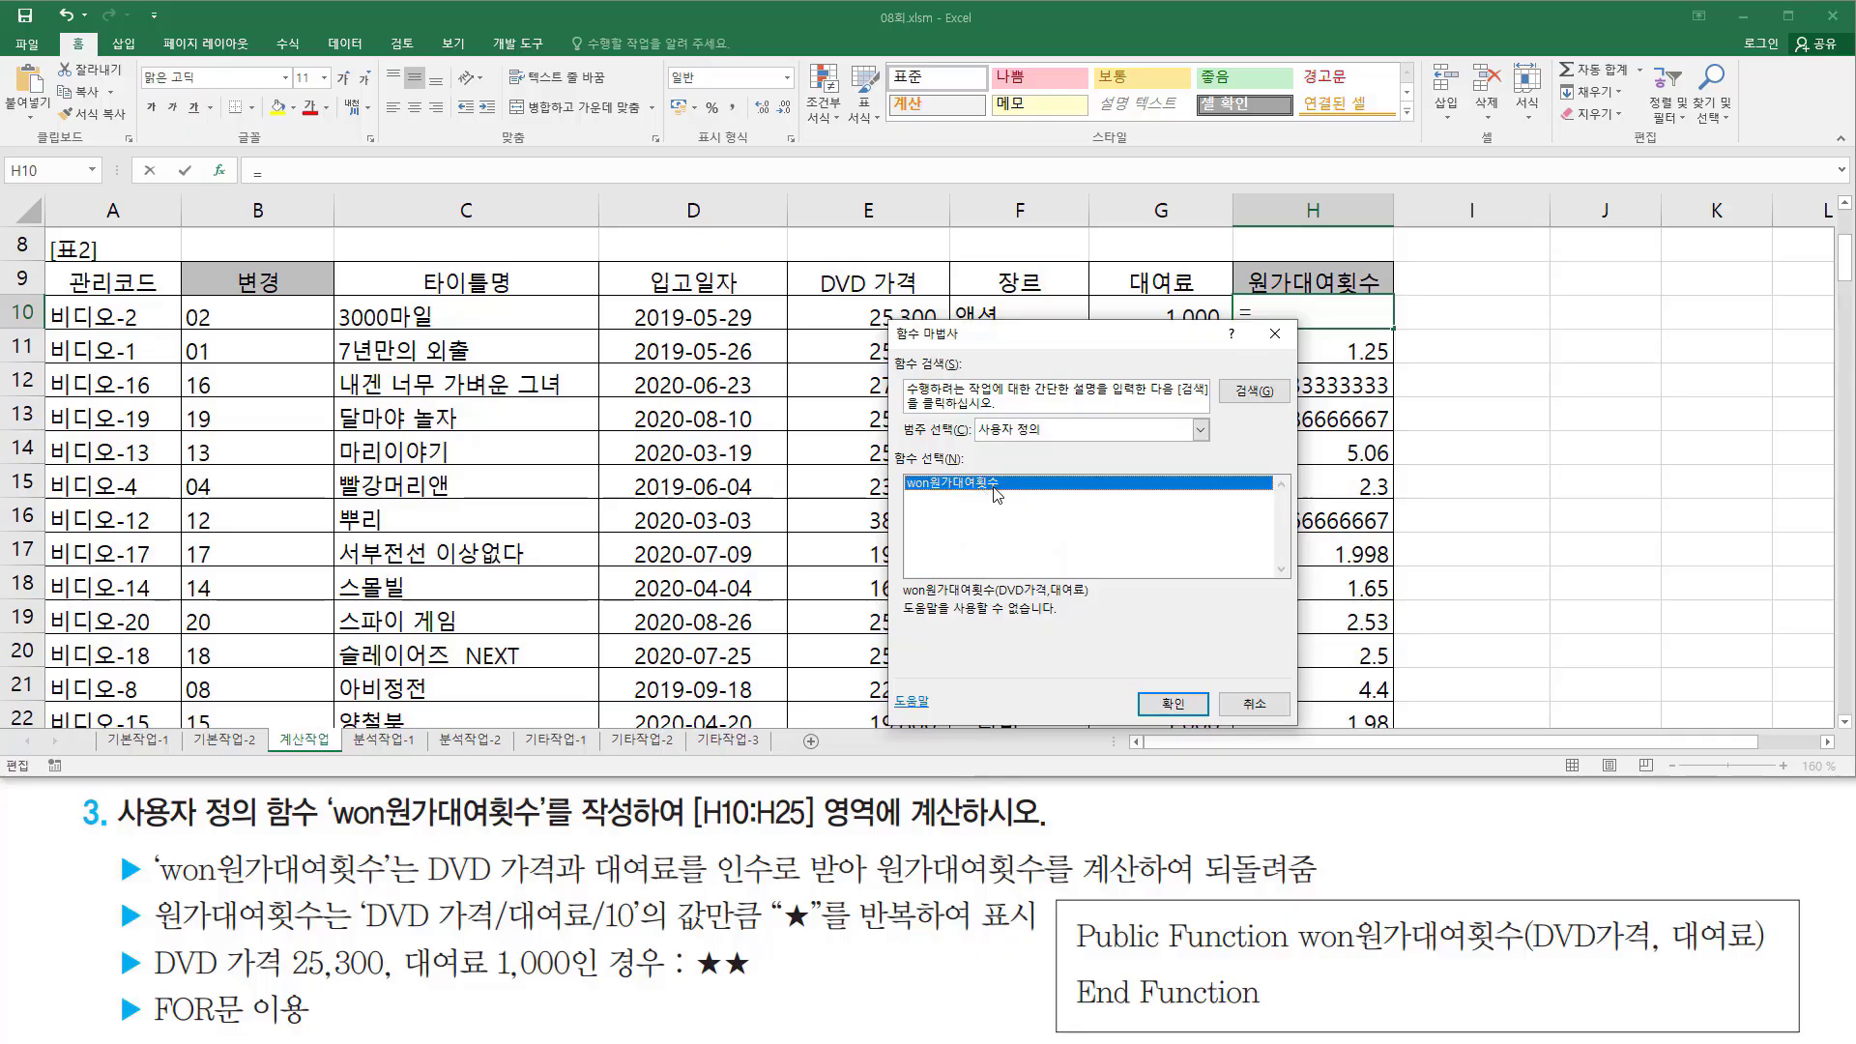
left_click(1159, 700)
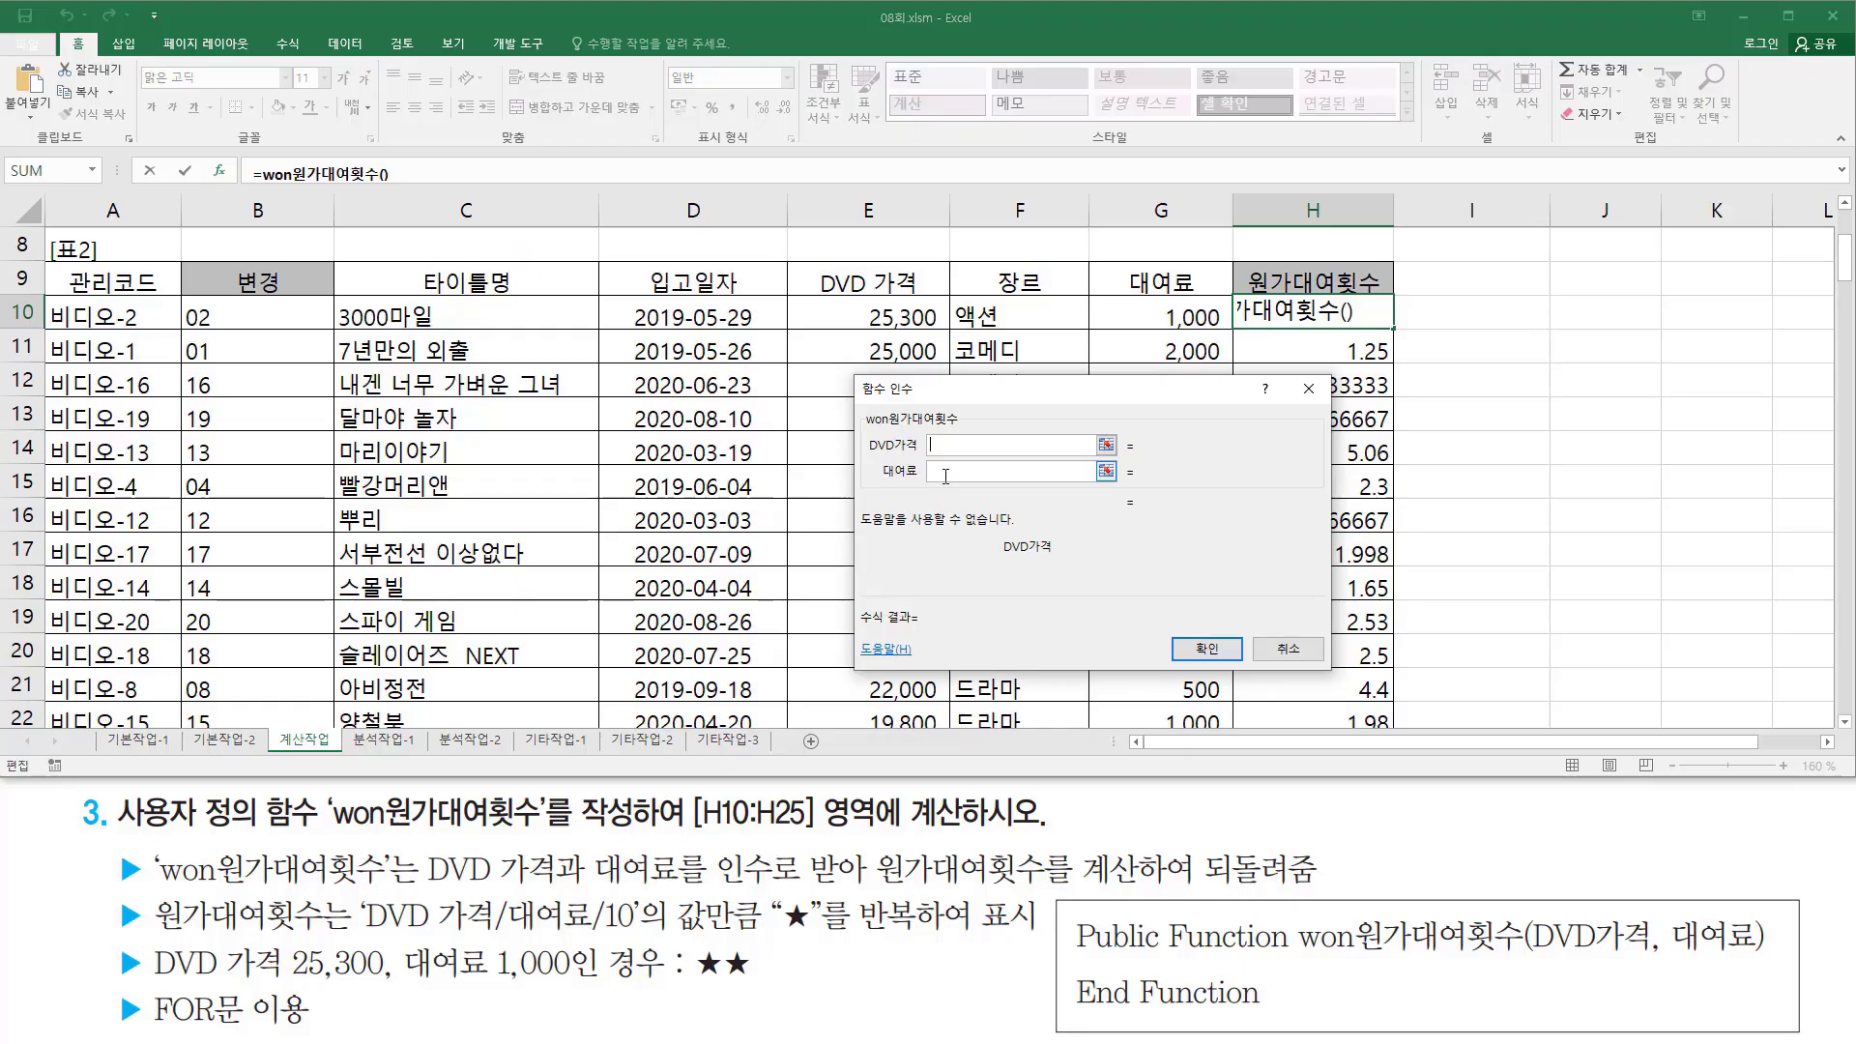
Step: Set the function's DVD가격 argument to E10 and its 대여료 argument to G10, and apply the formula
left_click(900, 322)
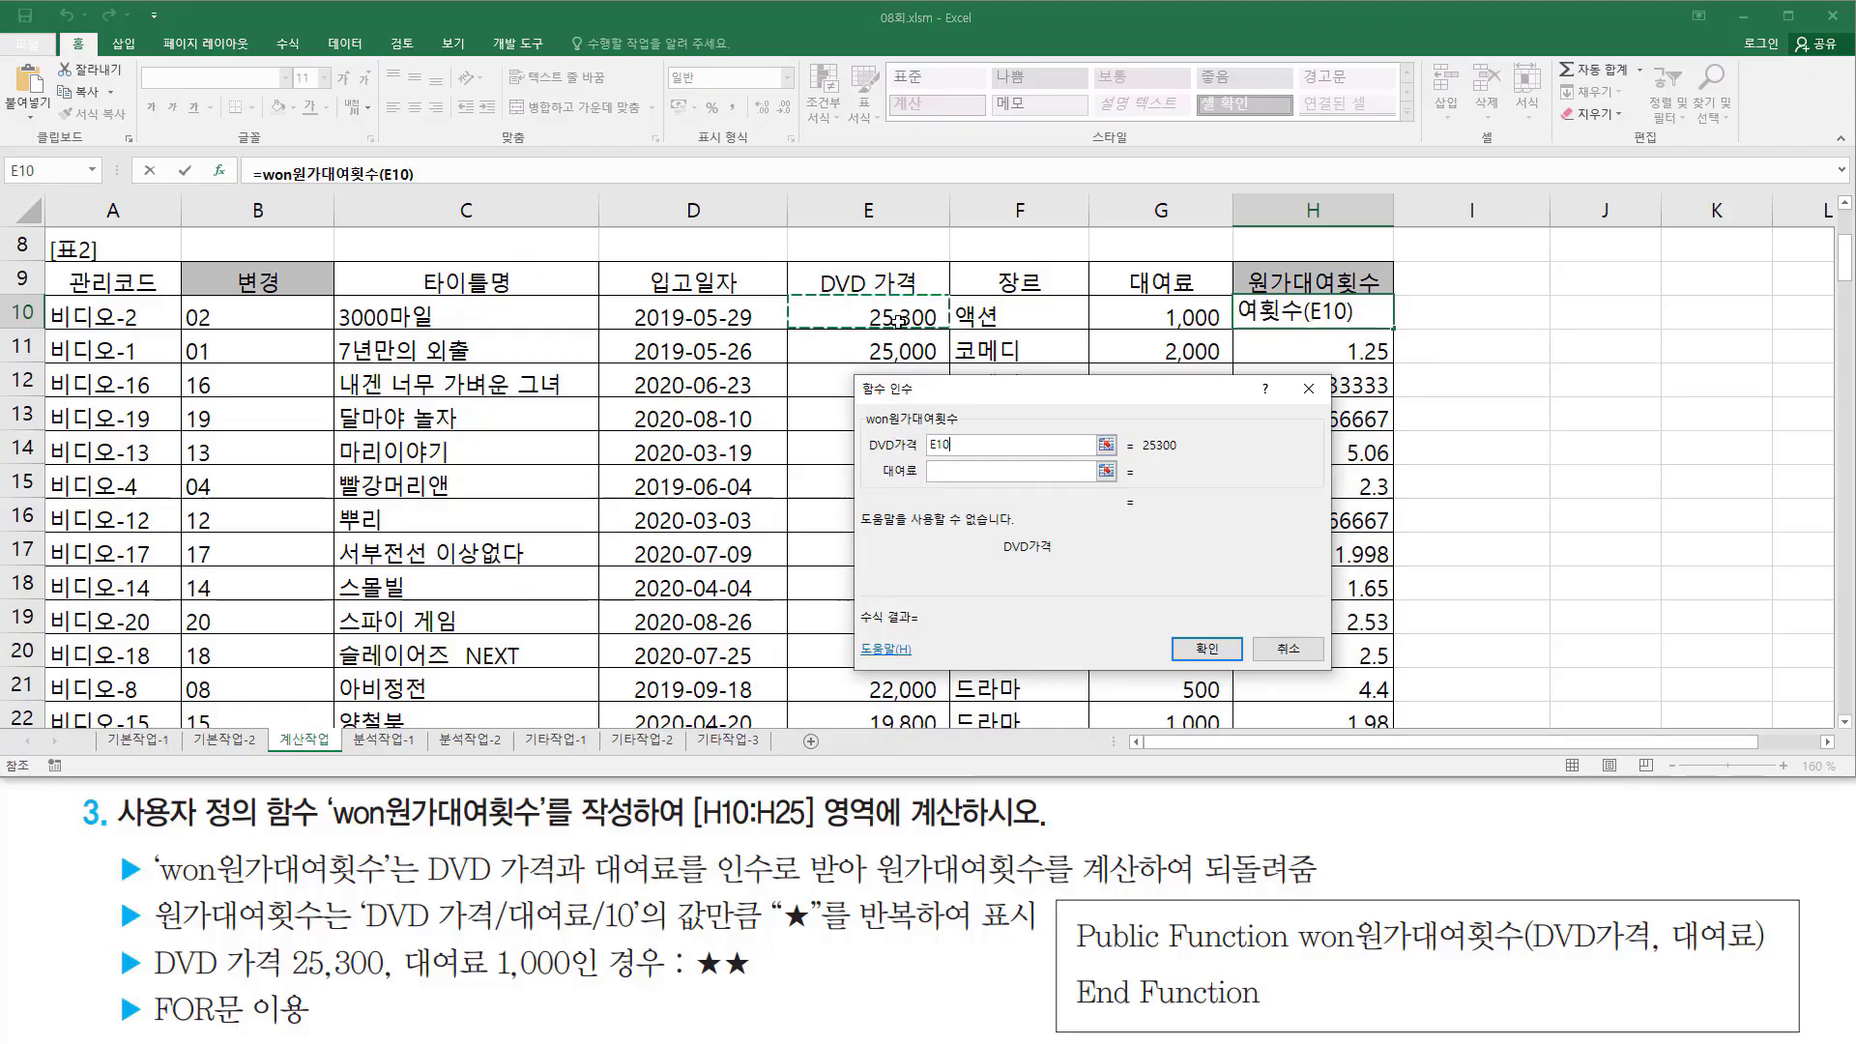
left_click(949, 470)
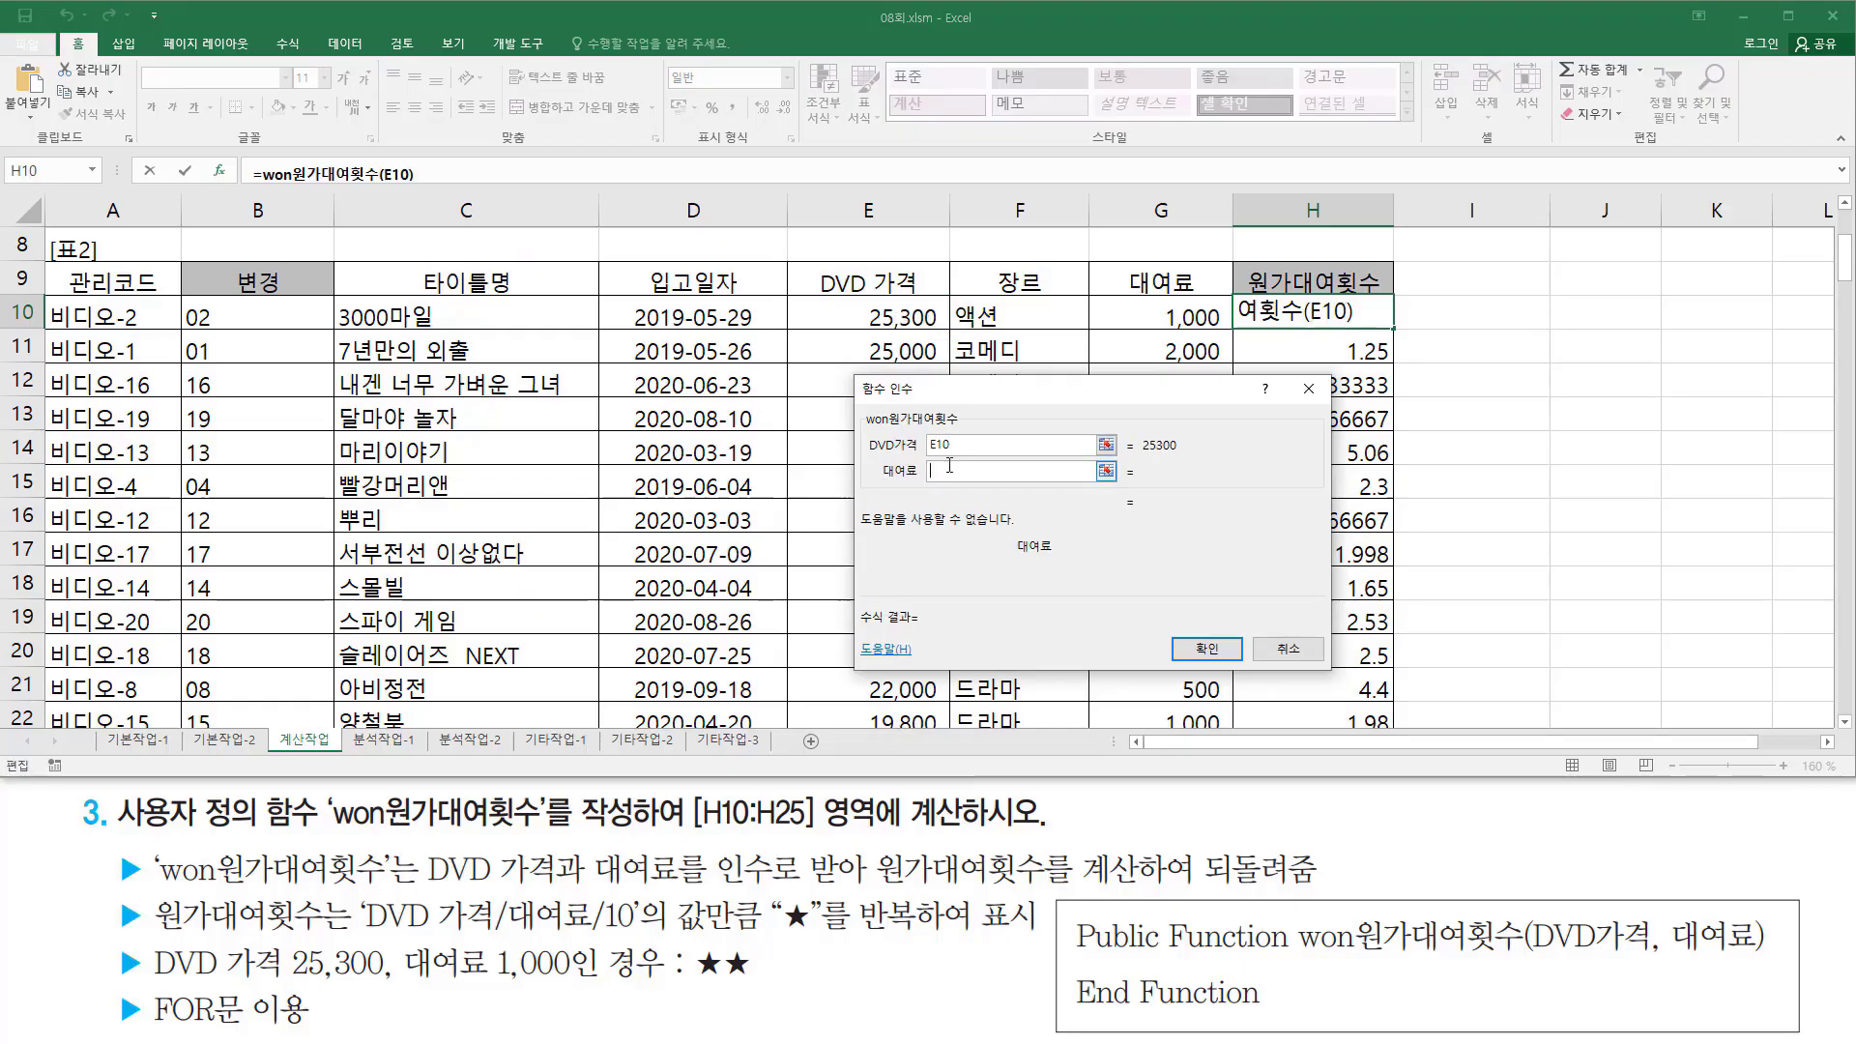
left_click(1143, 321)
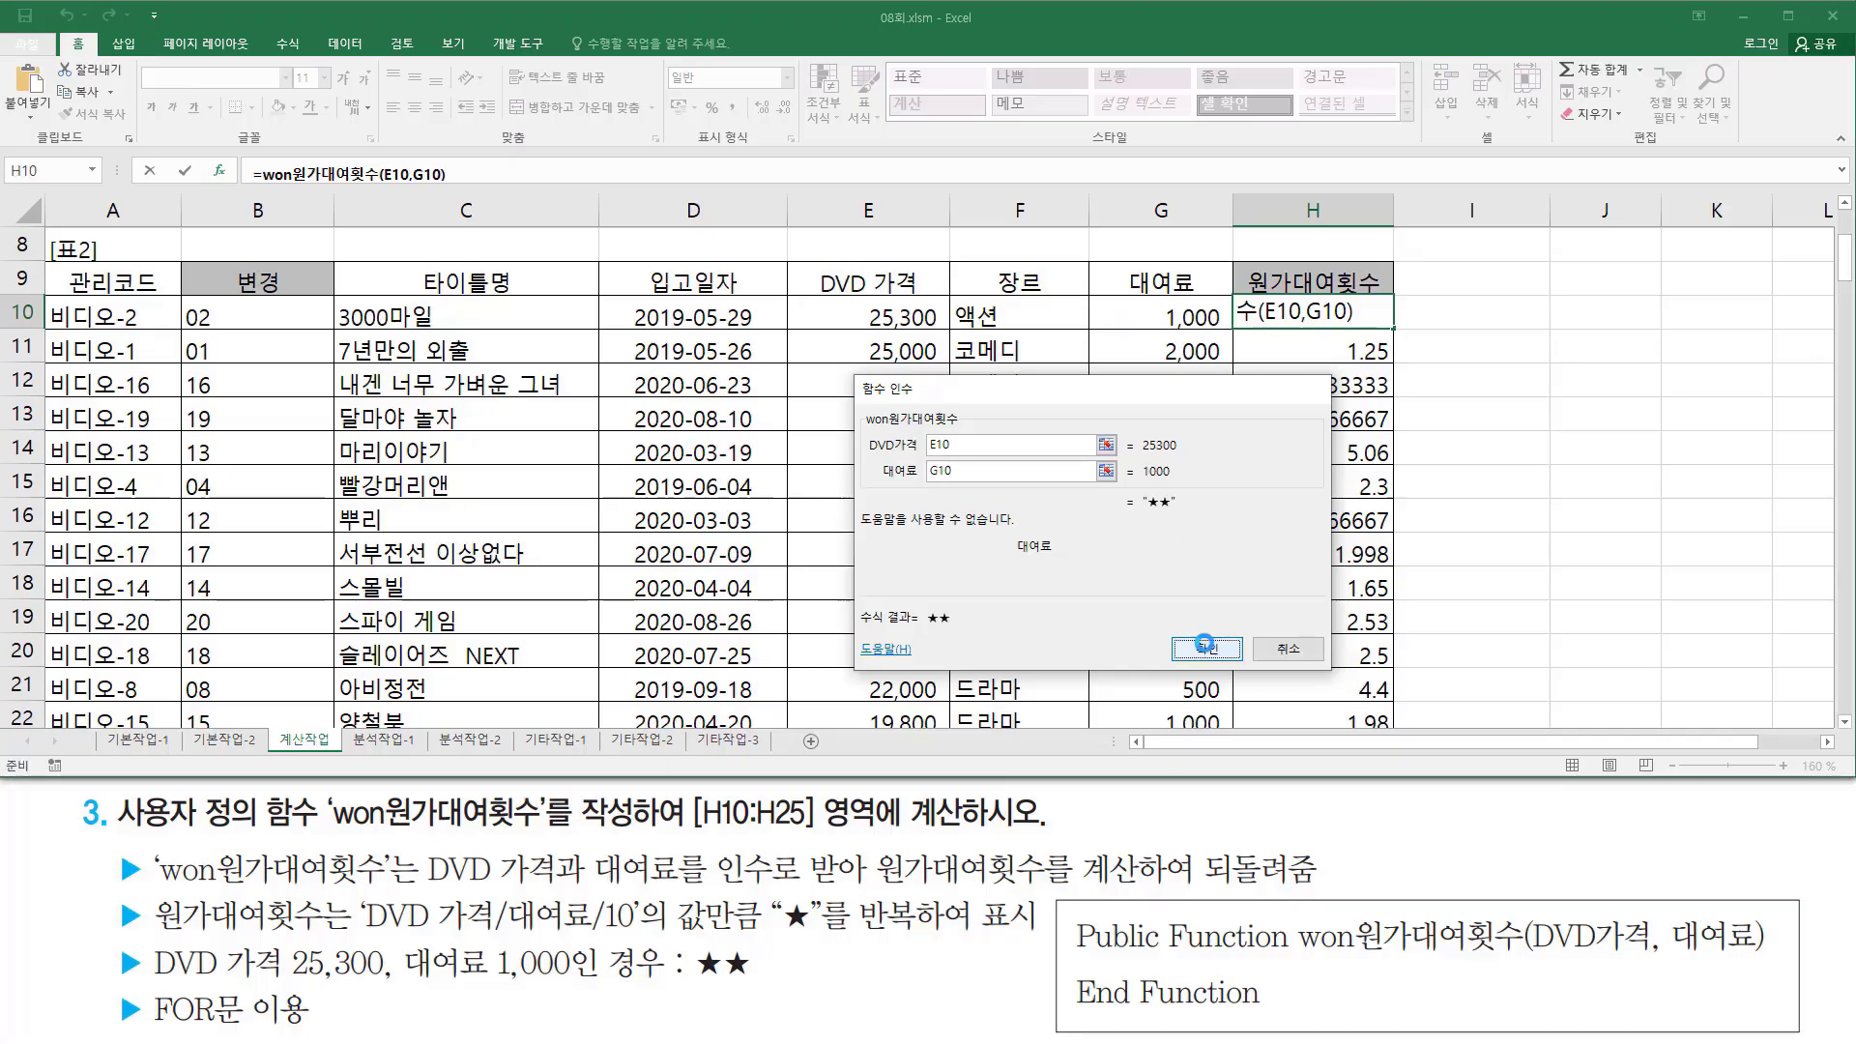
left_click(1205, 643)
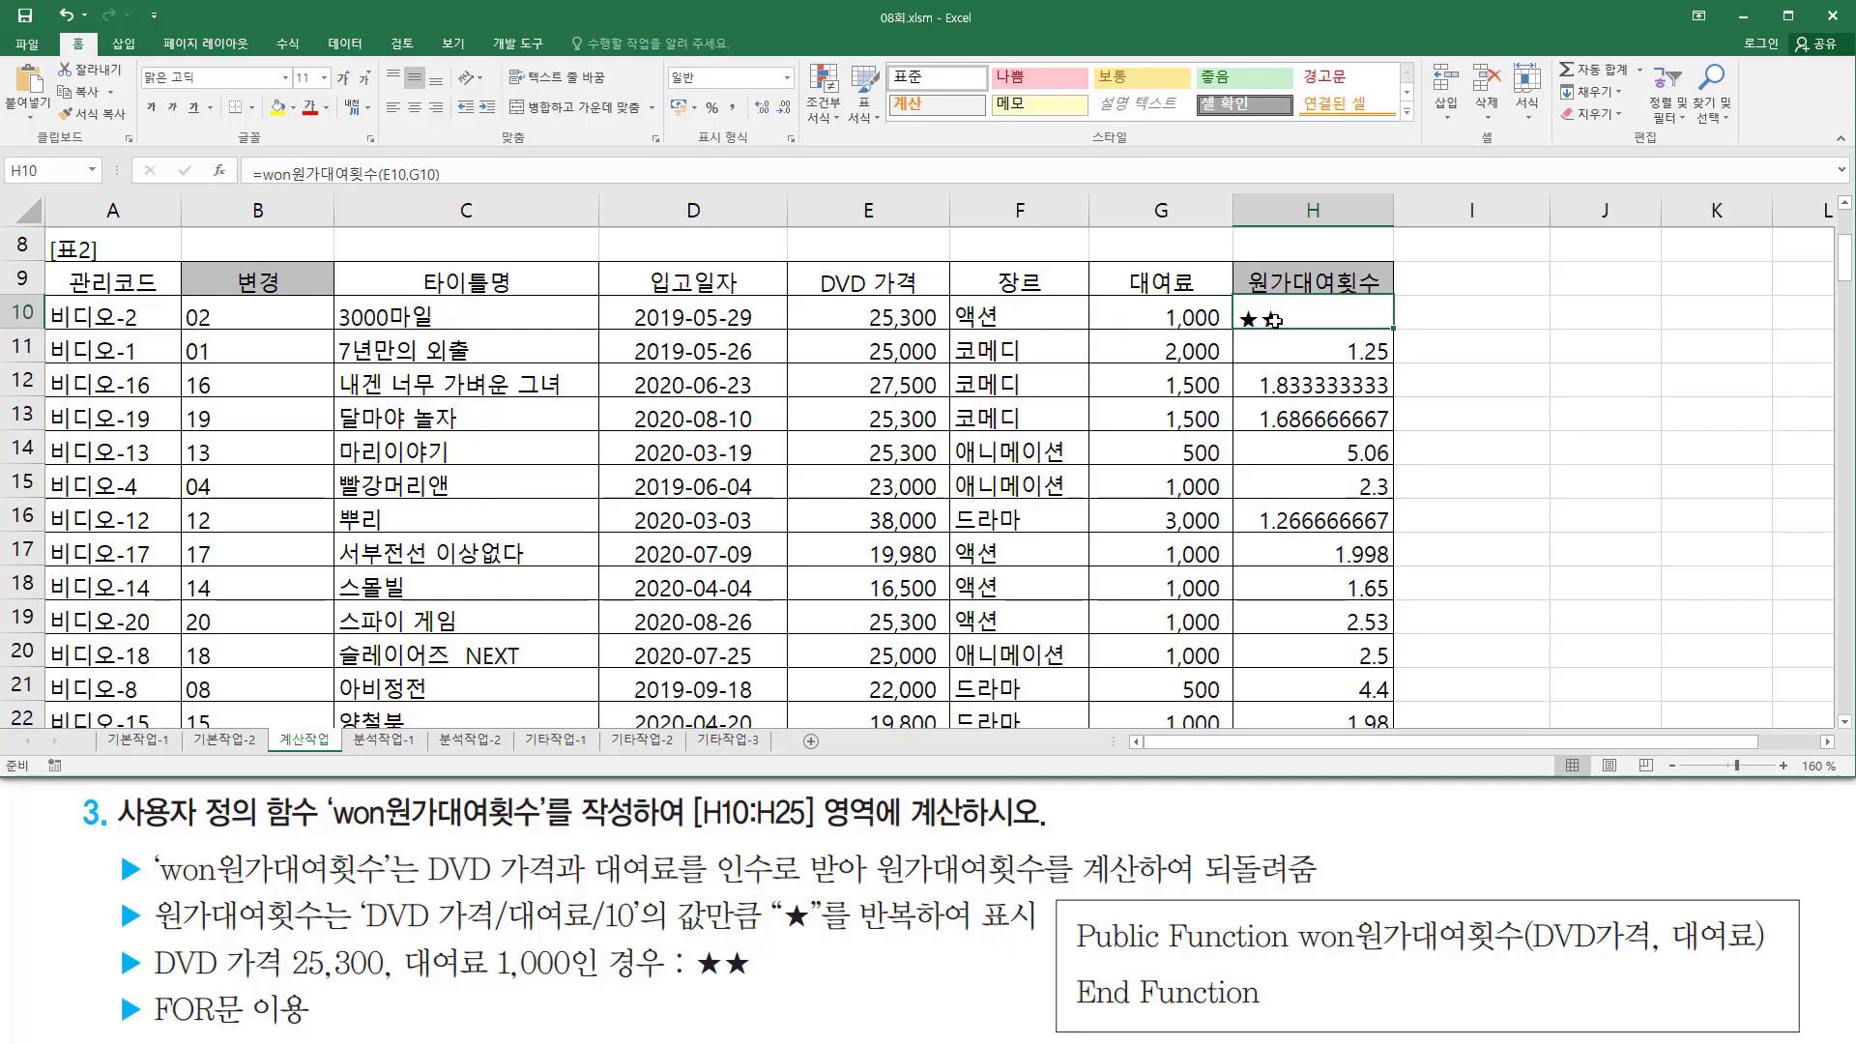
Step: Fill the H10 formula down the 원가대여횟수 column through H25 and return to cell H10
left_click_drag(1397, 330, 1385, 426)
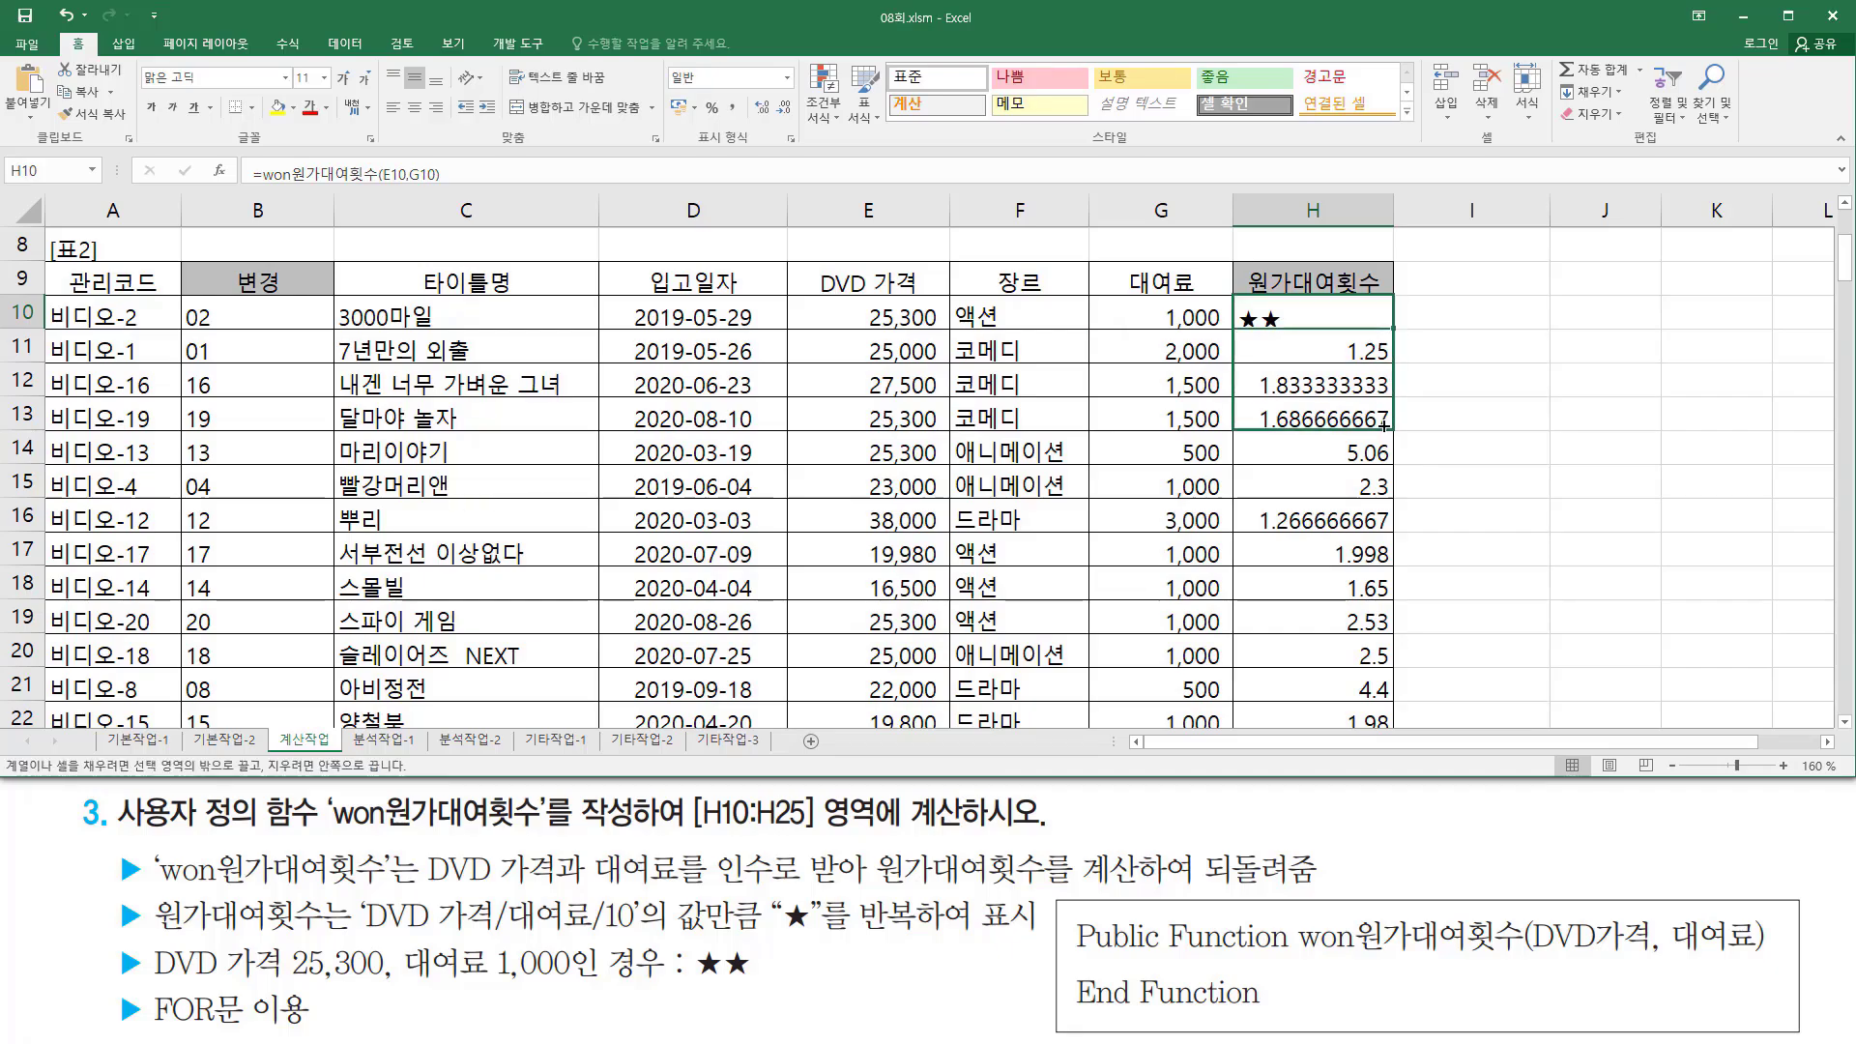
mouse_move(1385, 427)
left_mouse_down()
mouse_move(1392, 723)
mouse_move(1379, 637)
mouse_move(1380, 667)
left_mouse_up()
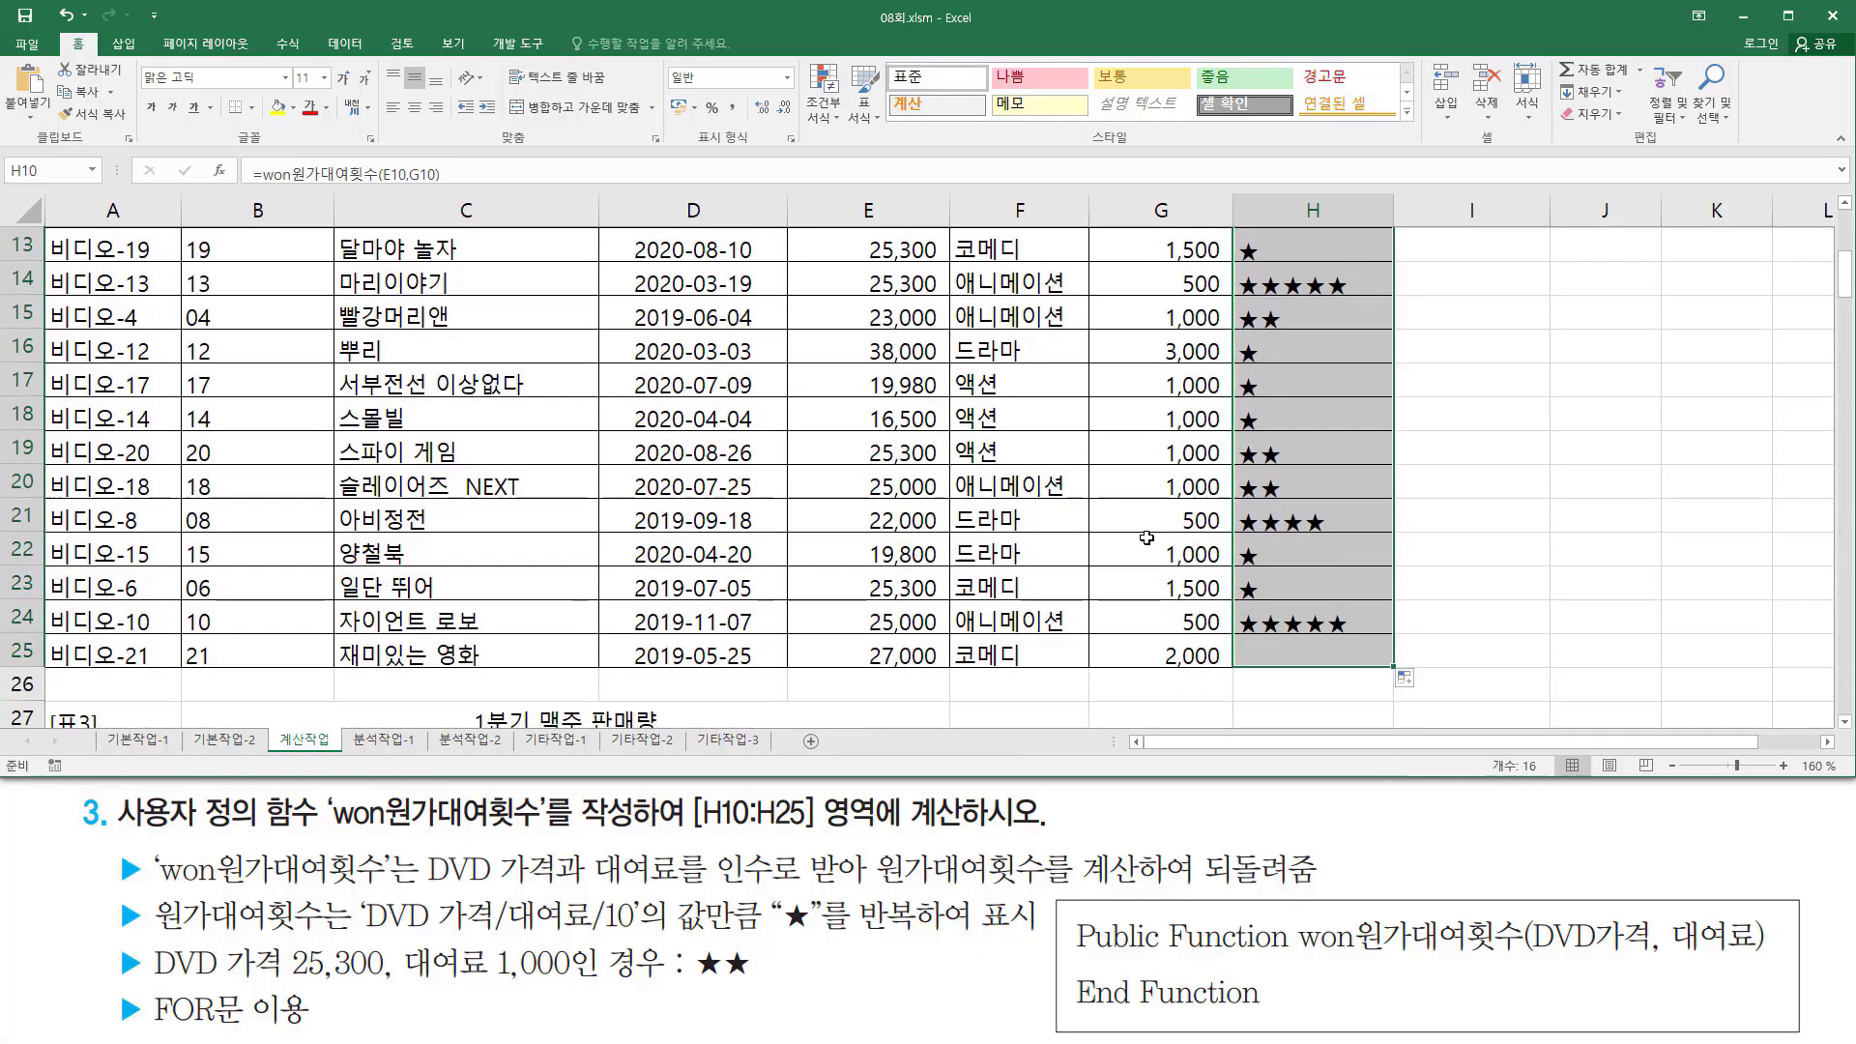
left_click(1844, 205)
left_click(1844, 205)
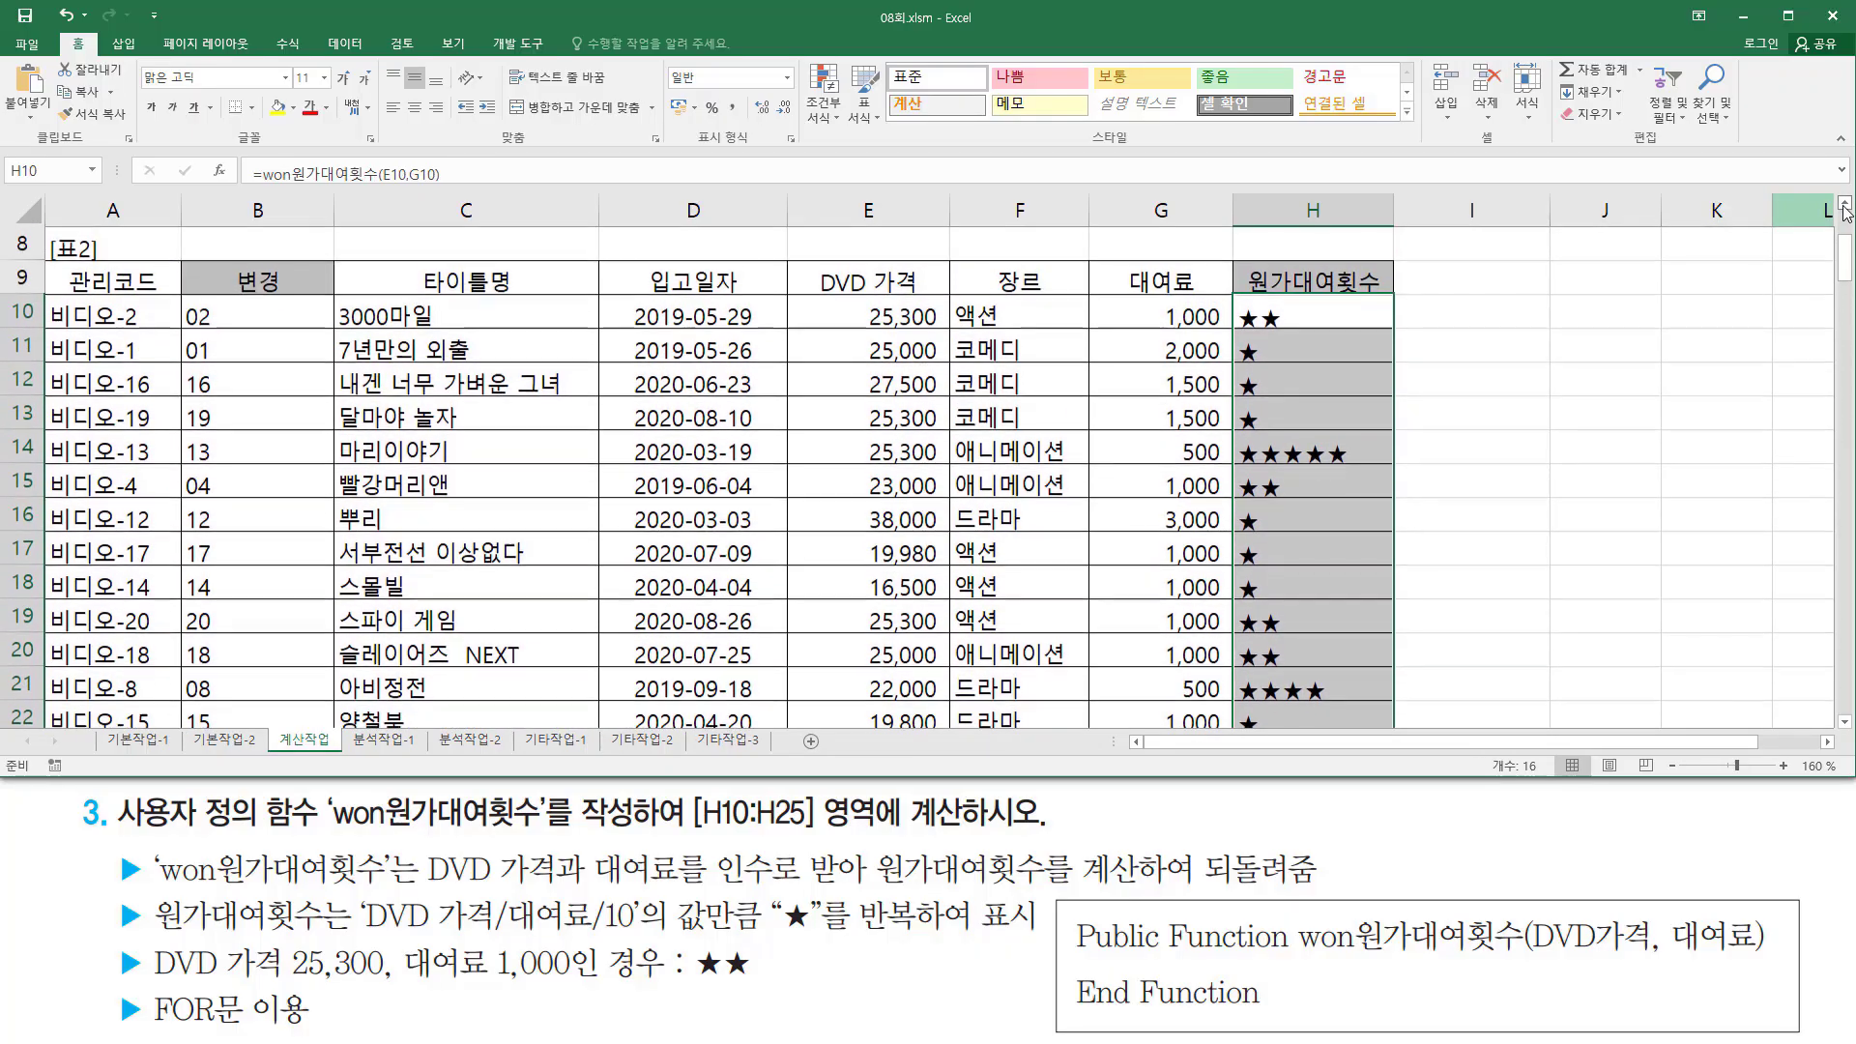
left_click(1361, 317)
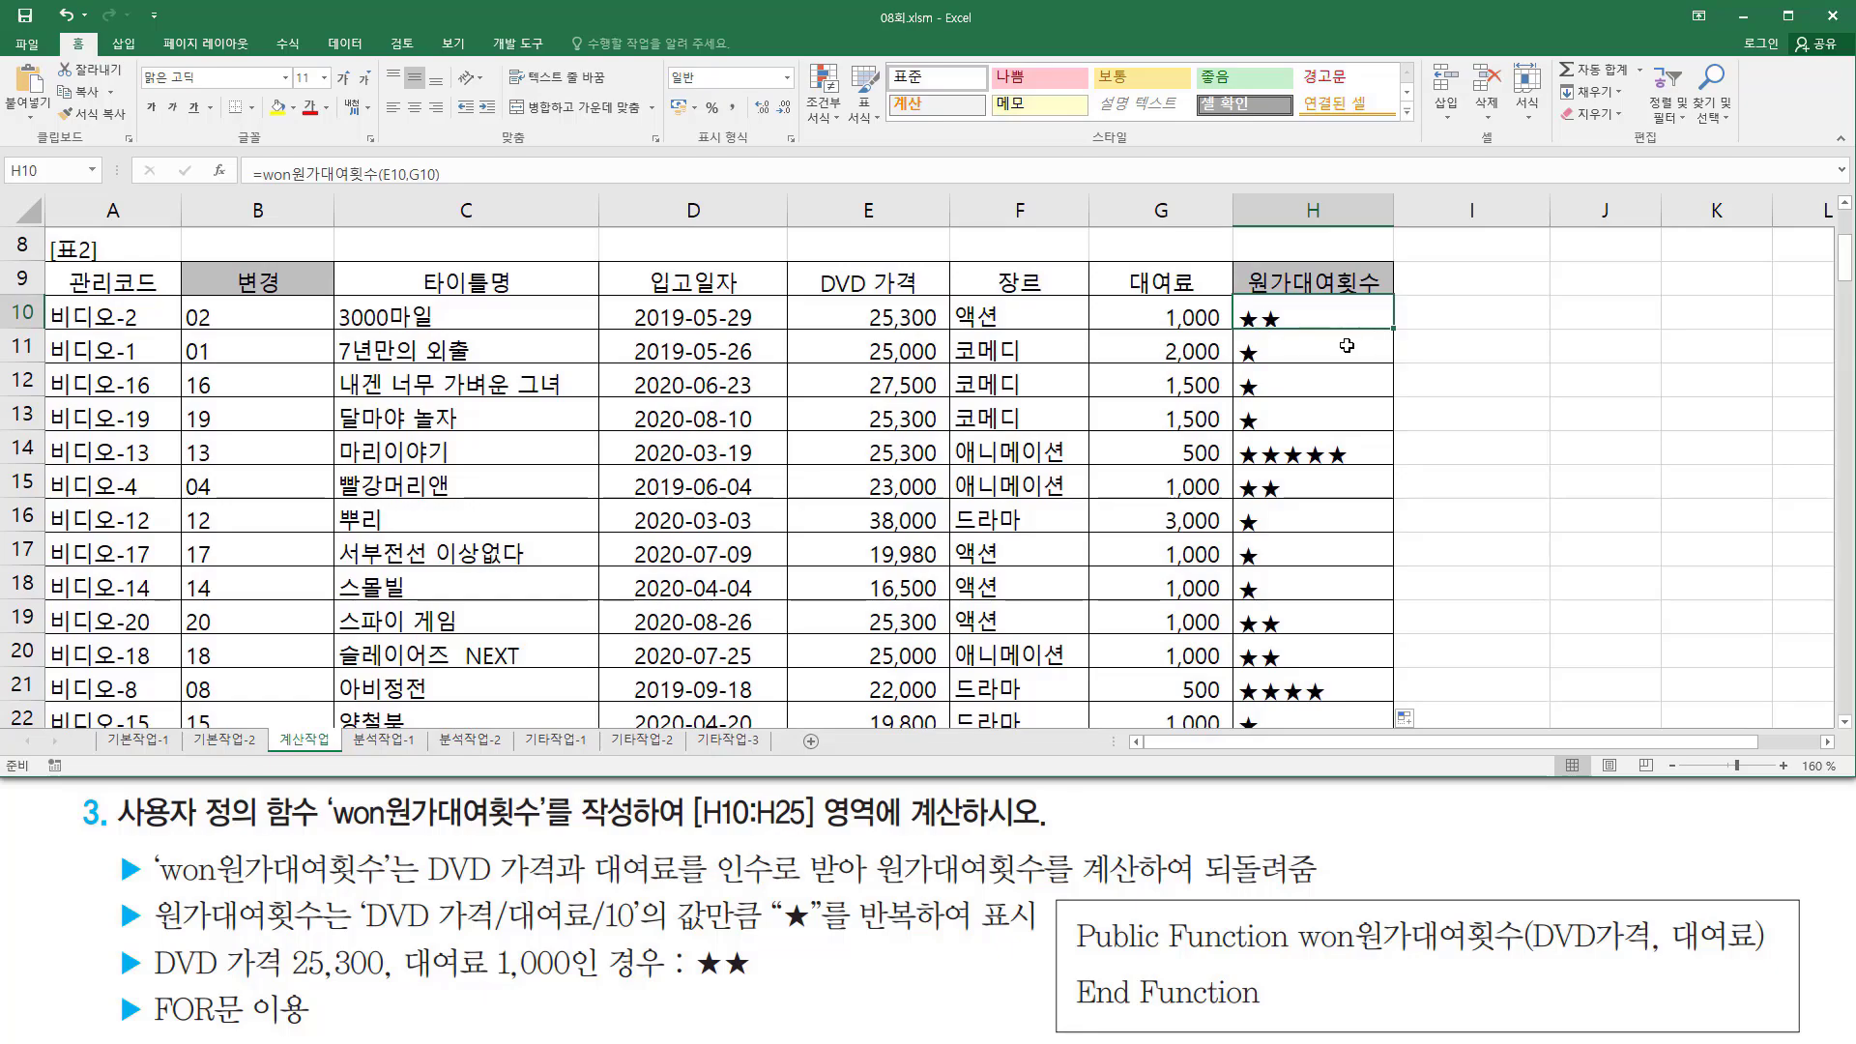
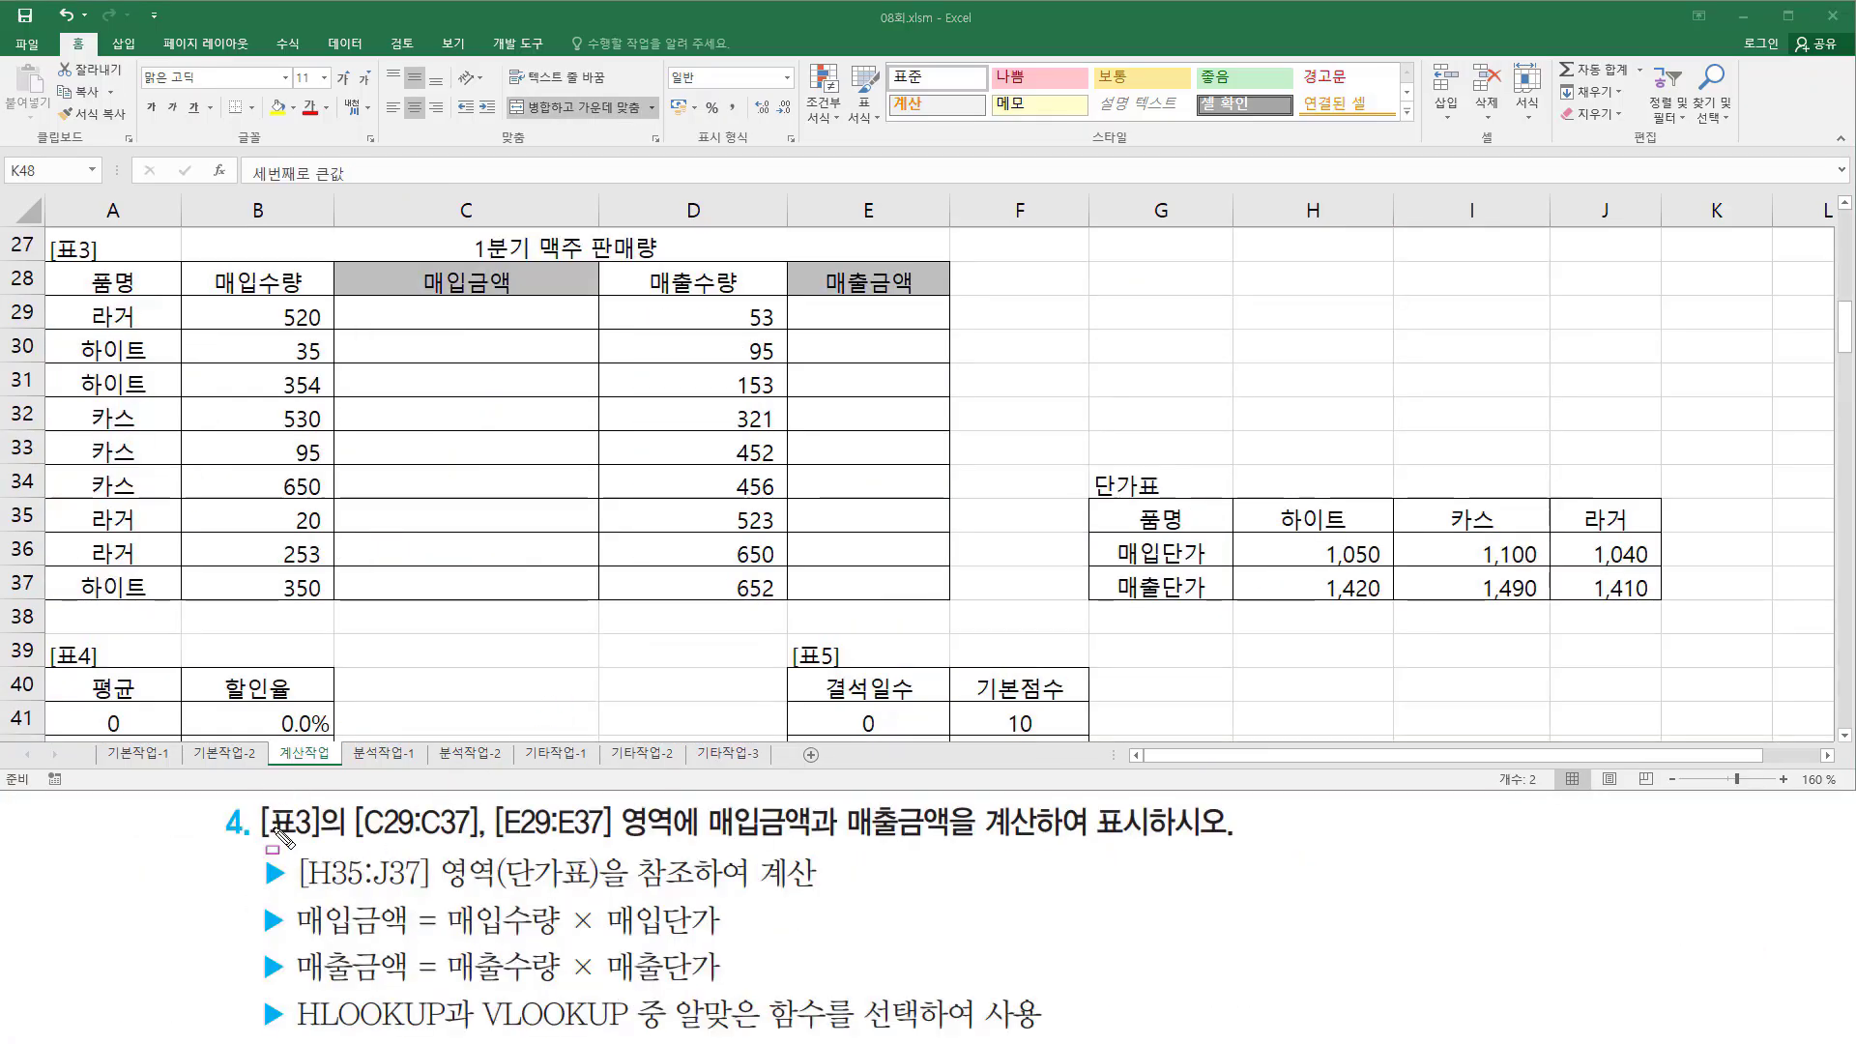
left_click_drag(262, 840, 317, 839)
mouse_move(45, 227)
left_mouse_down()
mouse_move(792, 585)
mouse_move(962, 613)
left_mouse_up()
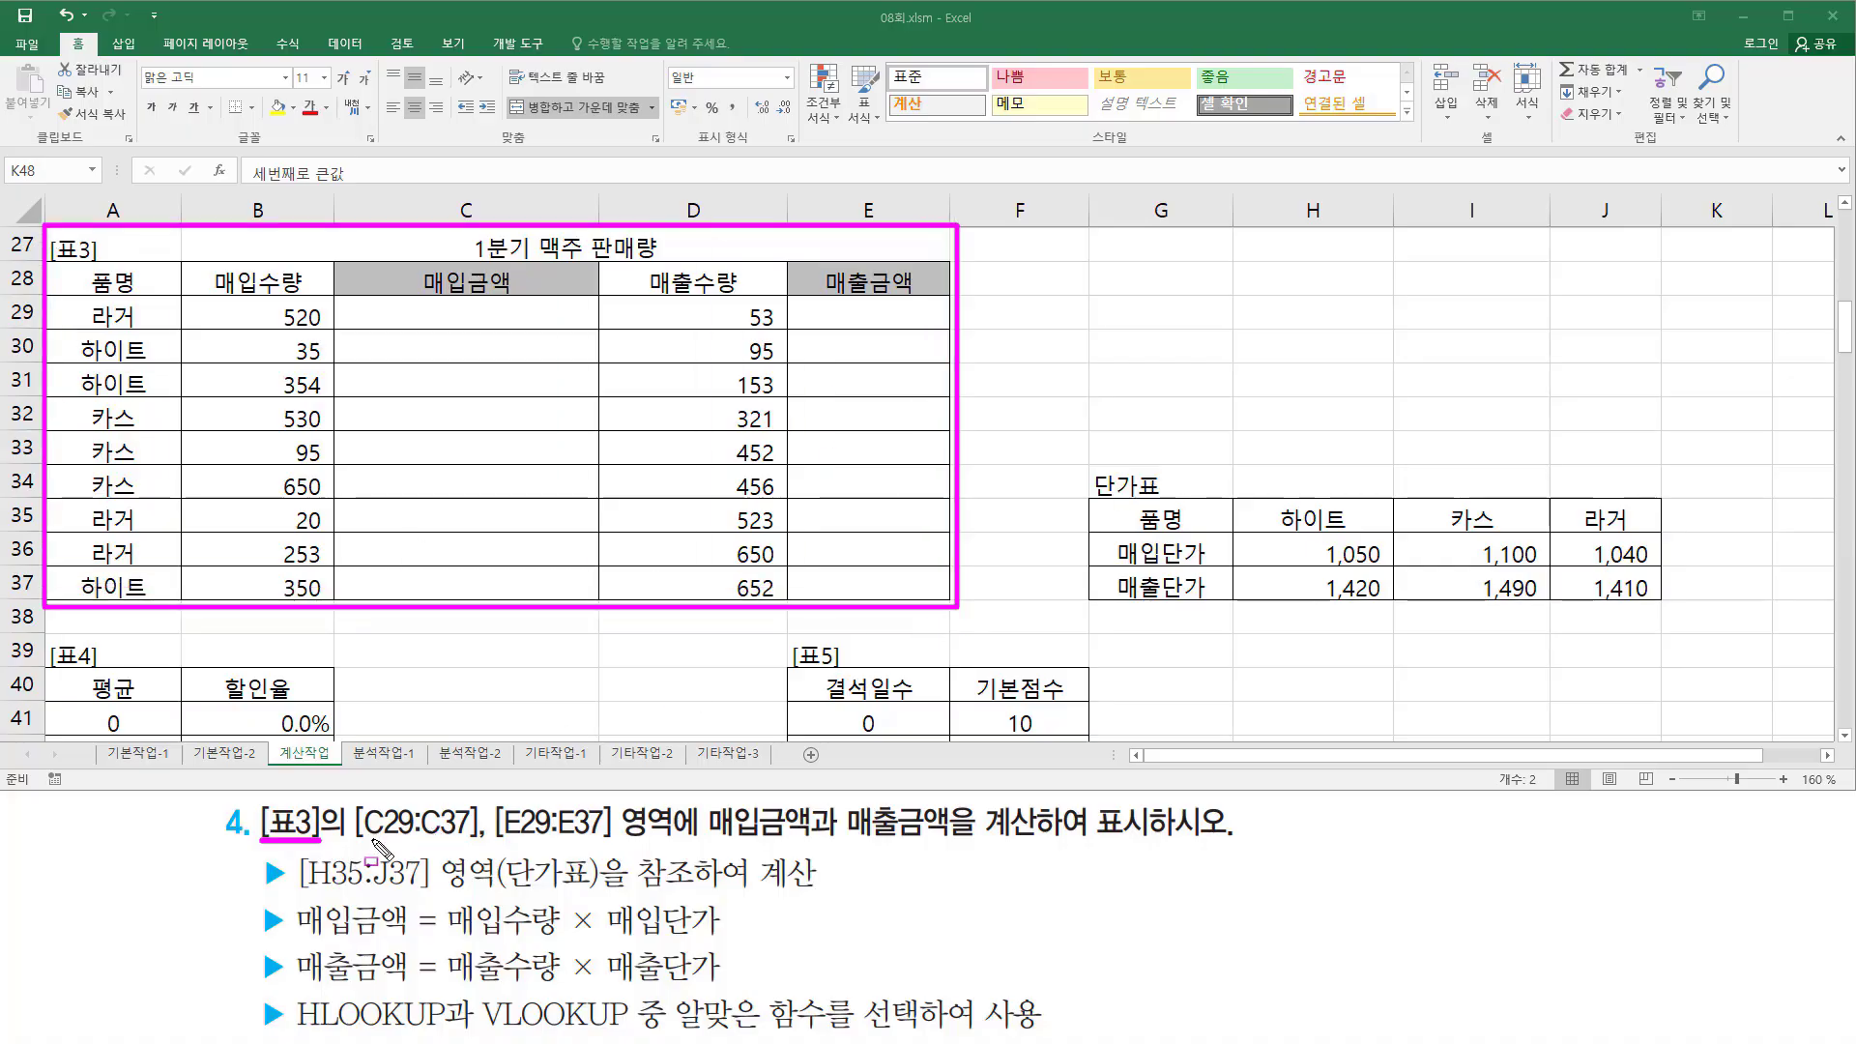
left_click_drag(361, 838, 466, 838)
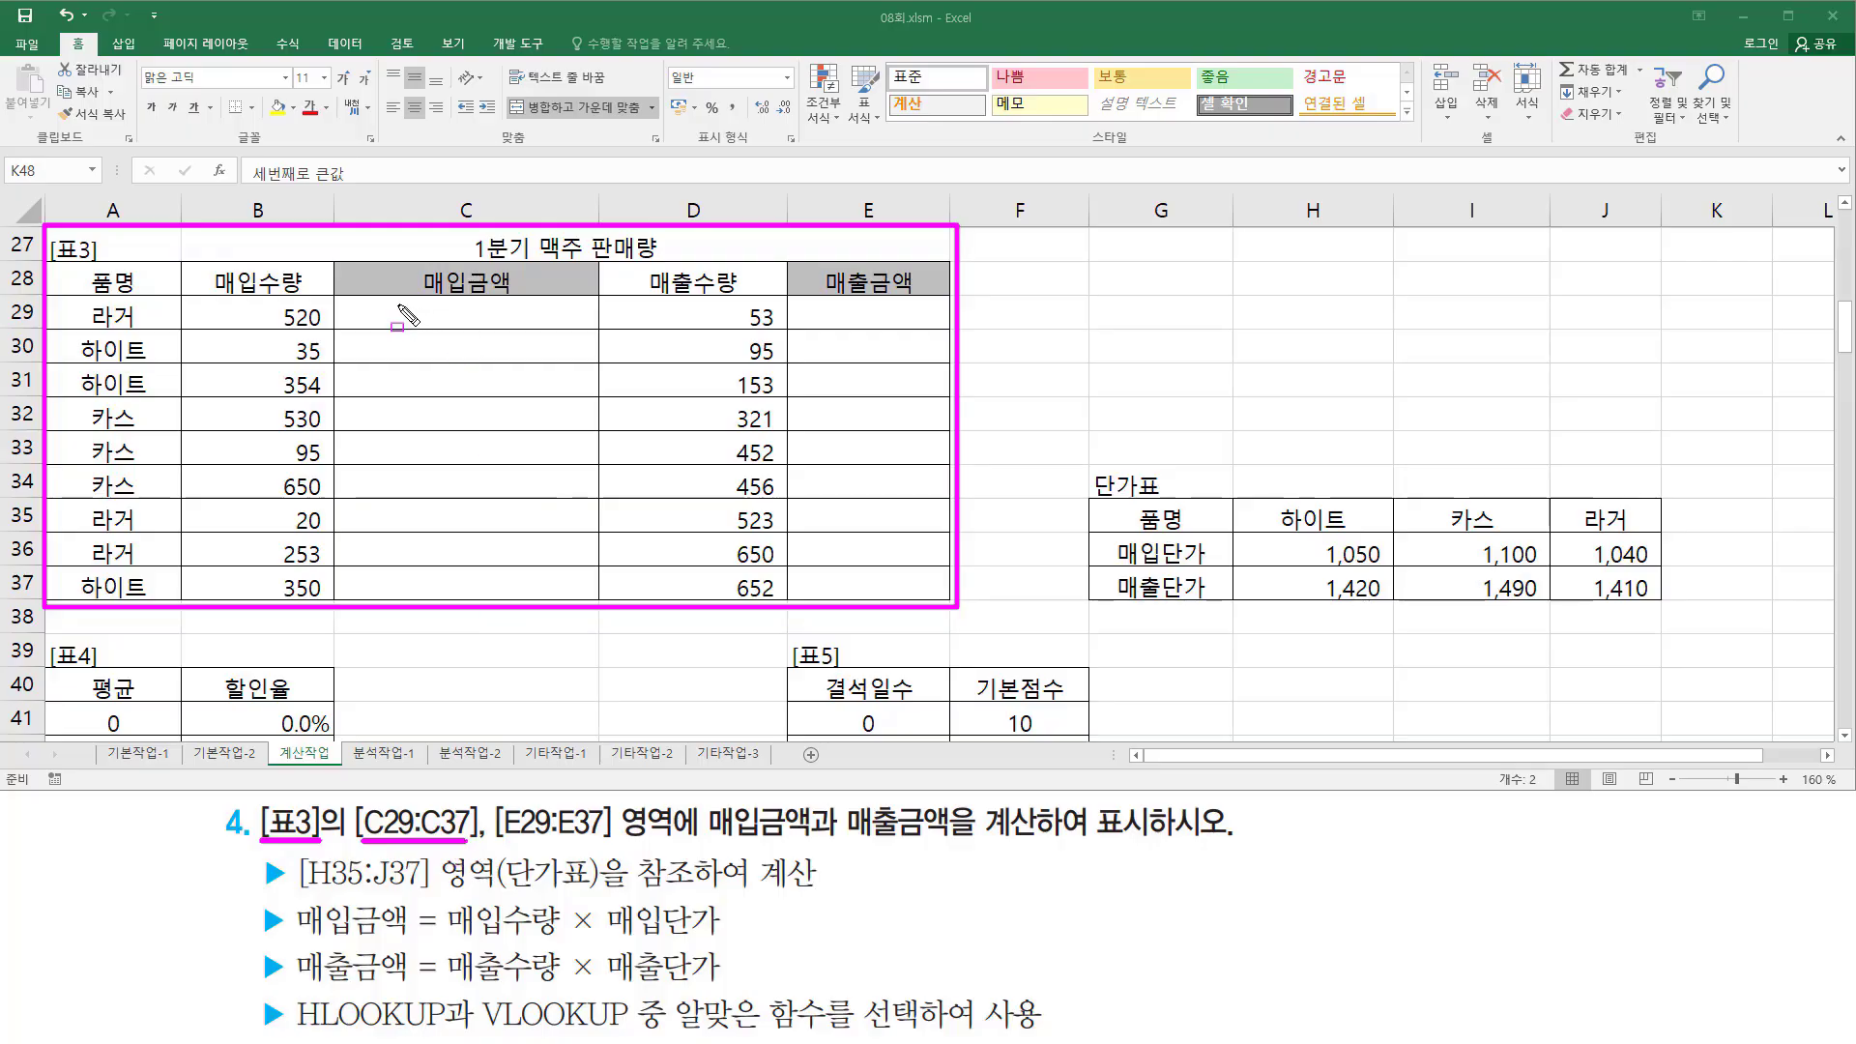
mouse_move(398, 306)
left_mouse_down()
mouse_move(512, 530)
mouse_move(578, 592)
mouse_move(557, 594)
left_mouse_up()
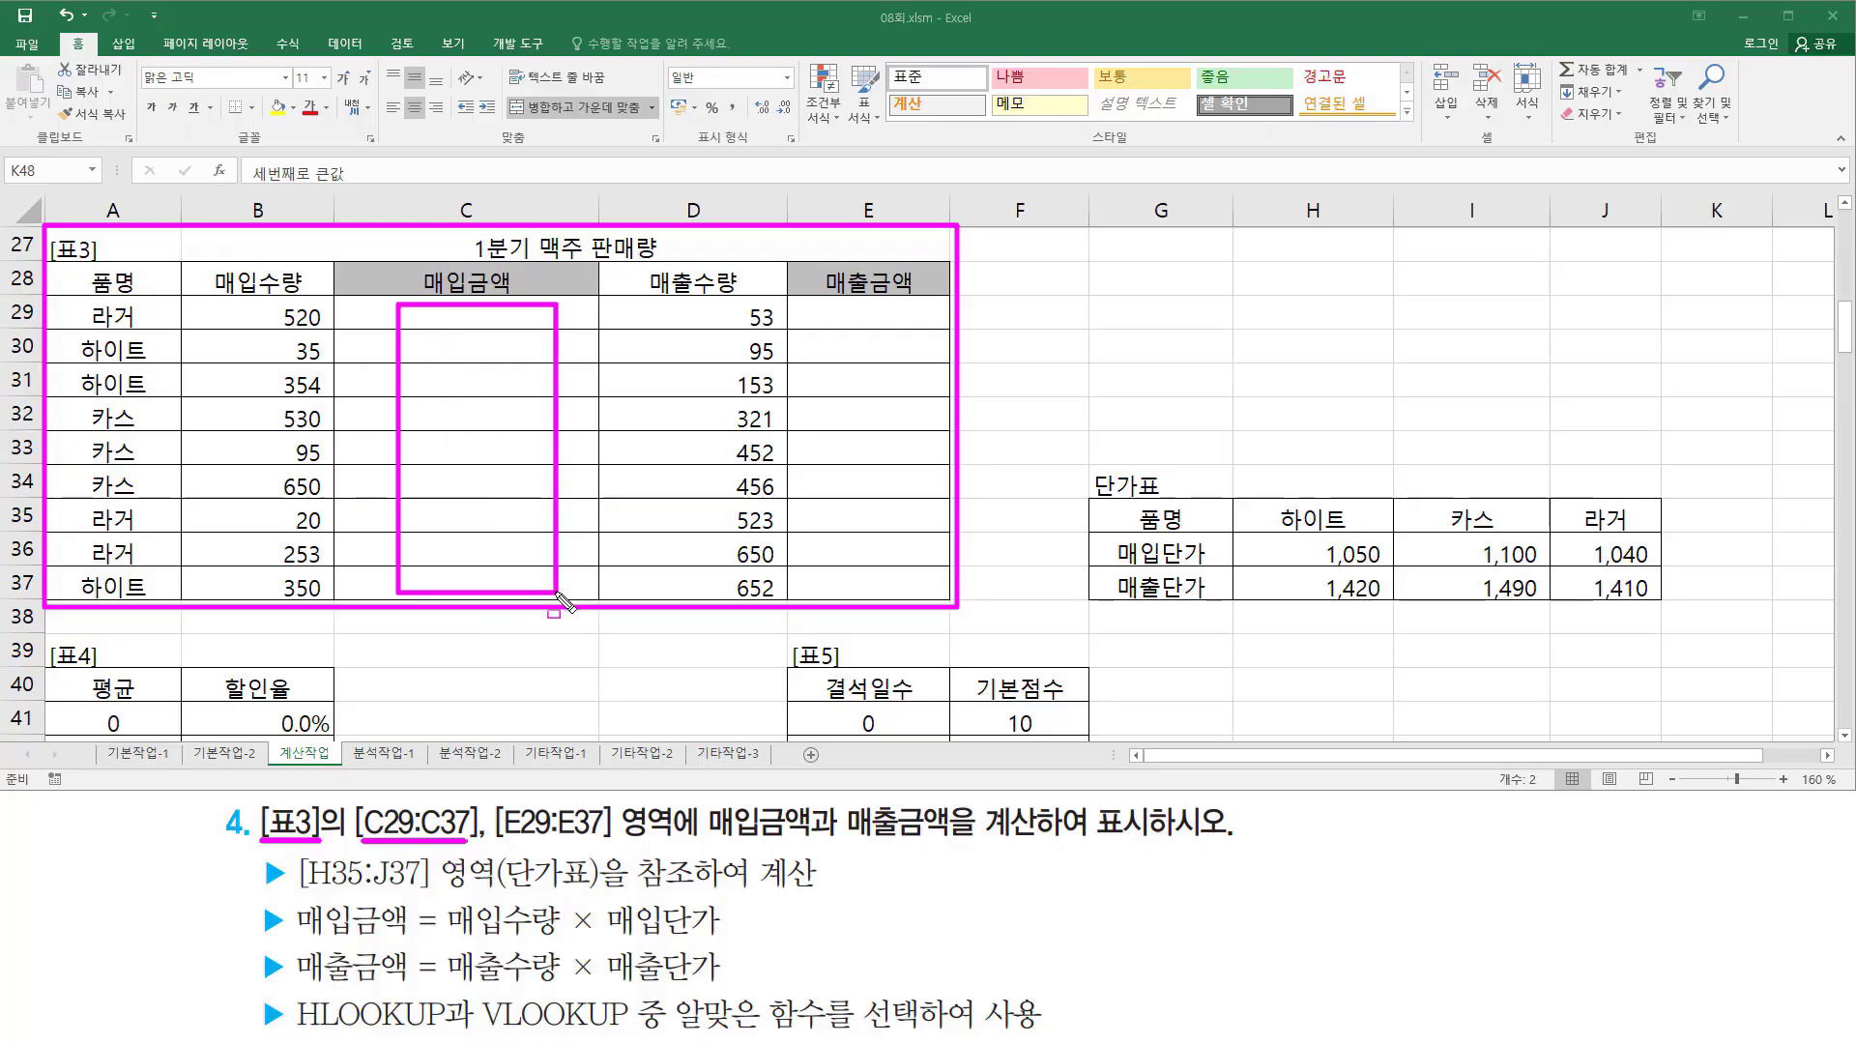
left_click_drag(498, 838, 607, 837)
left_click_drag(821, 302, 925, 598)
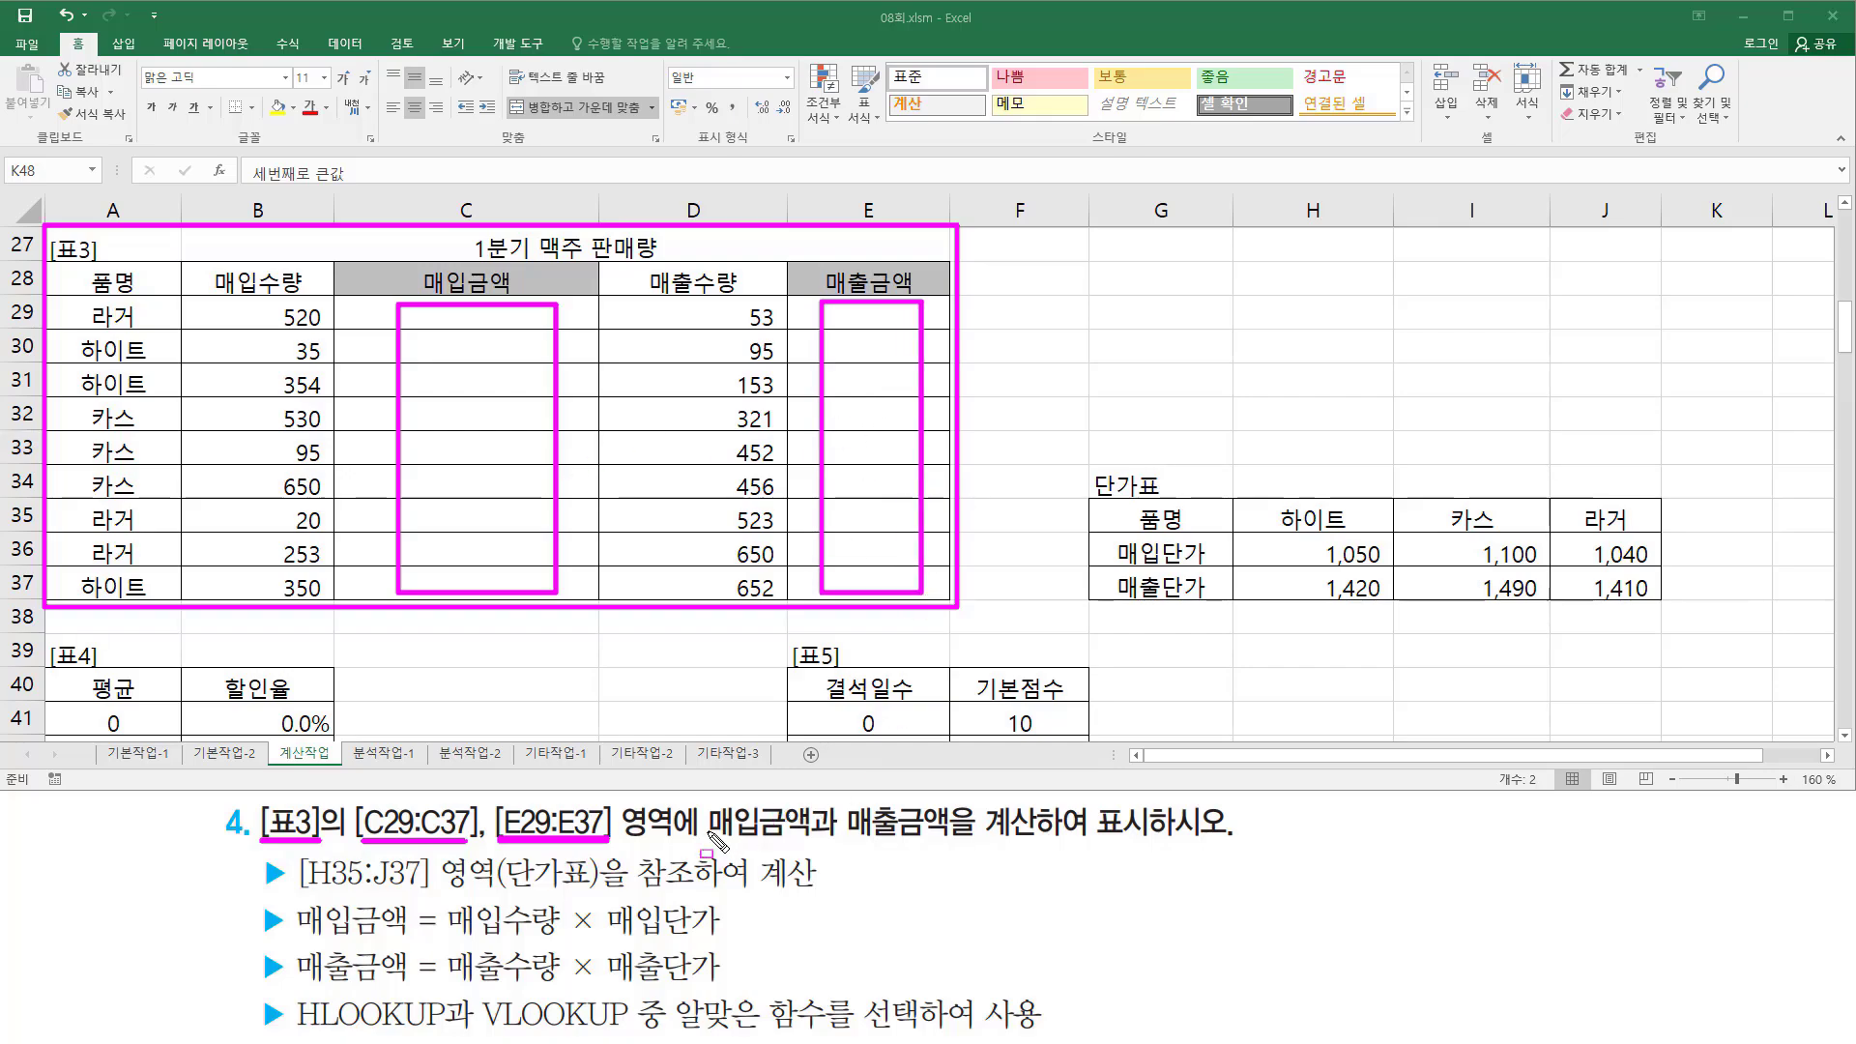
Step: Read task 4's requirements for 매입금액 in C29:C37 and 매출금액 in E29:E37, including the 단가표 reference H35:J37
left_click_drag(709, 833, 949, 838)
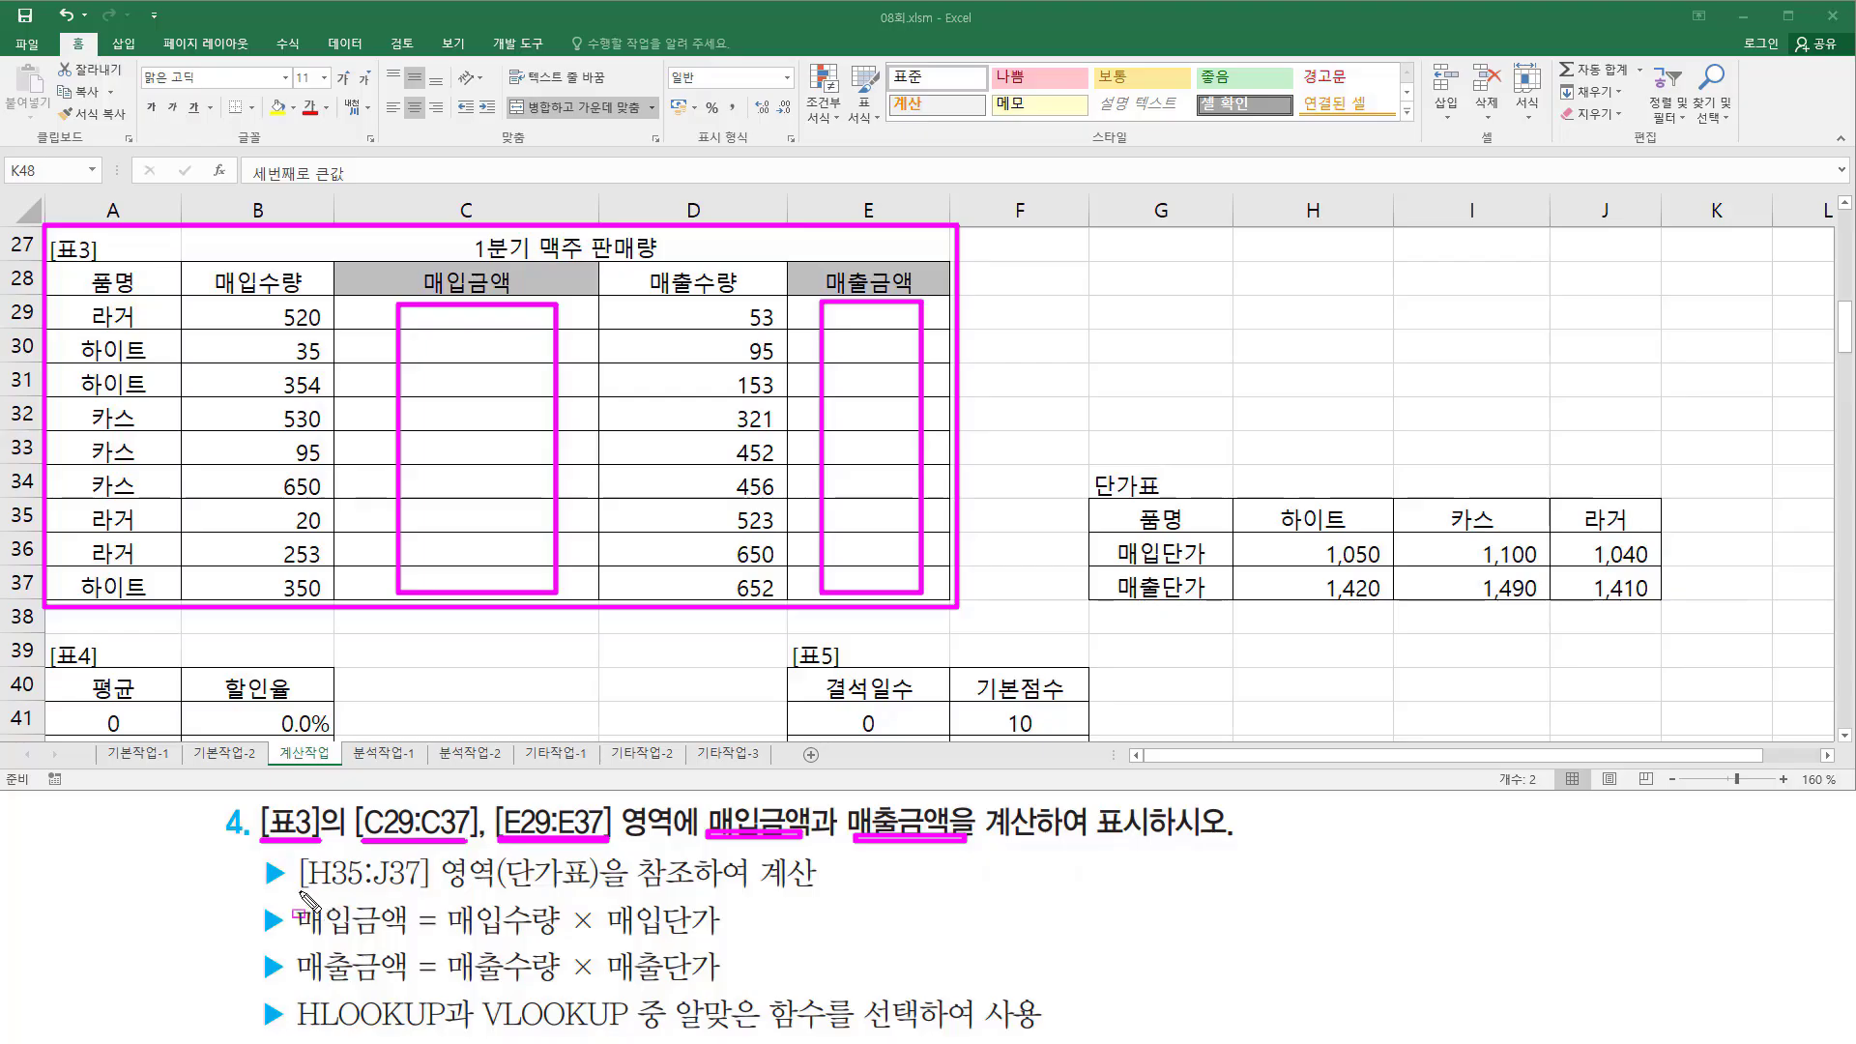
mouse_move(300, 891)
left_mouse_down()
mouse_move(801, 904)
mouse_move(824, 863)
left_mouse_up()
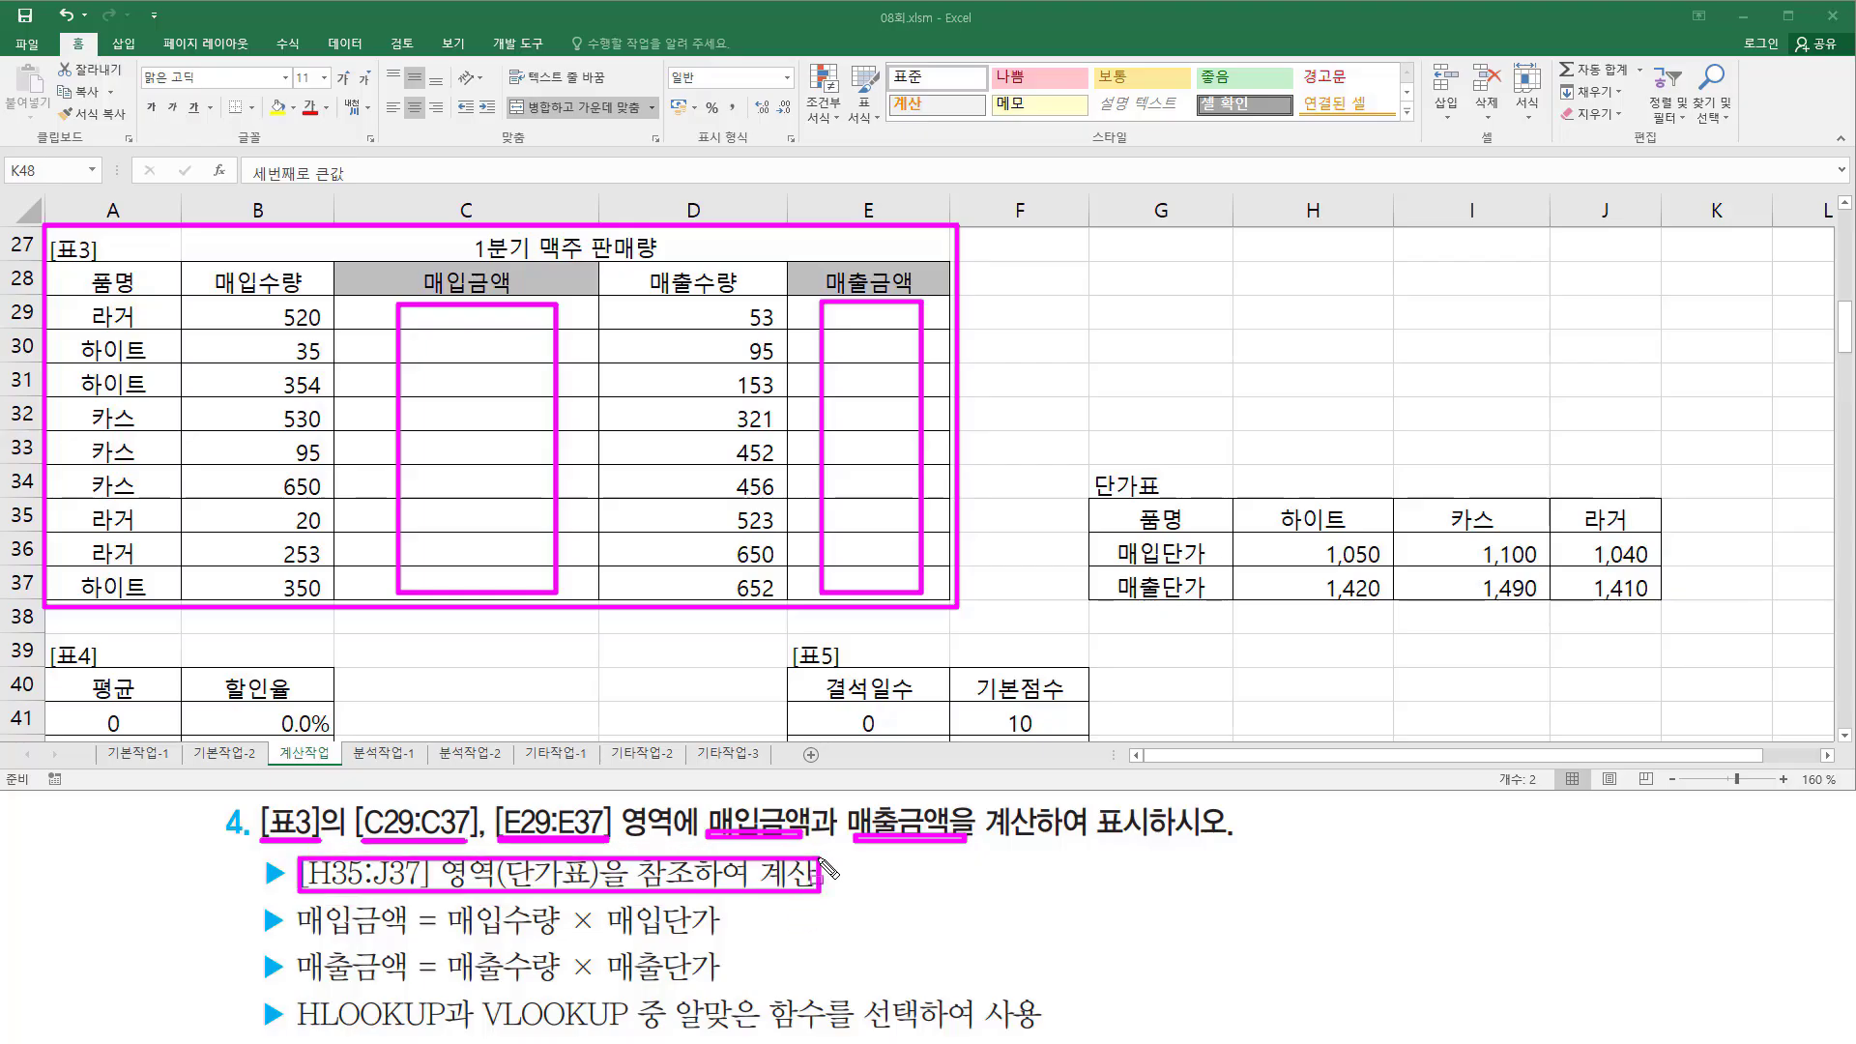
left_click_drag(1092, 474, 1680, 620)
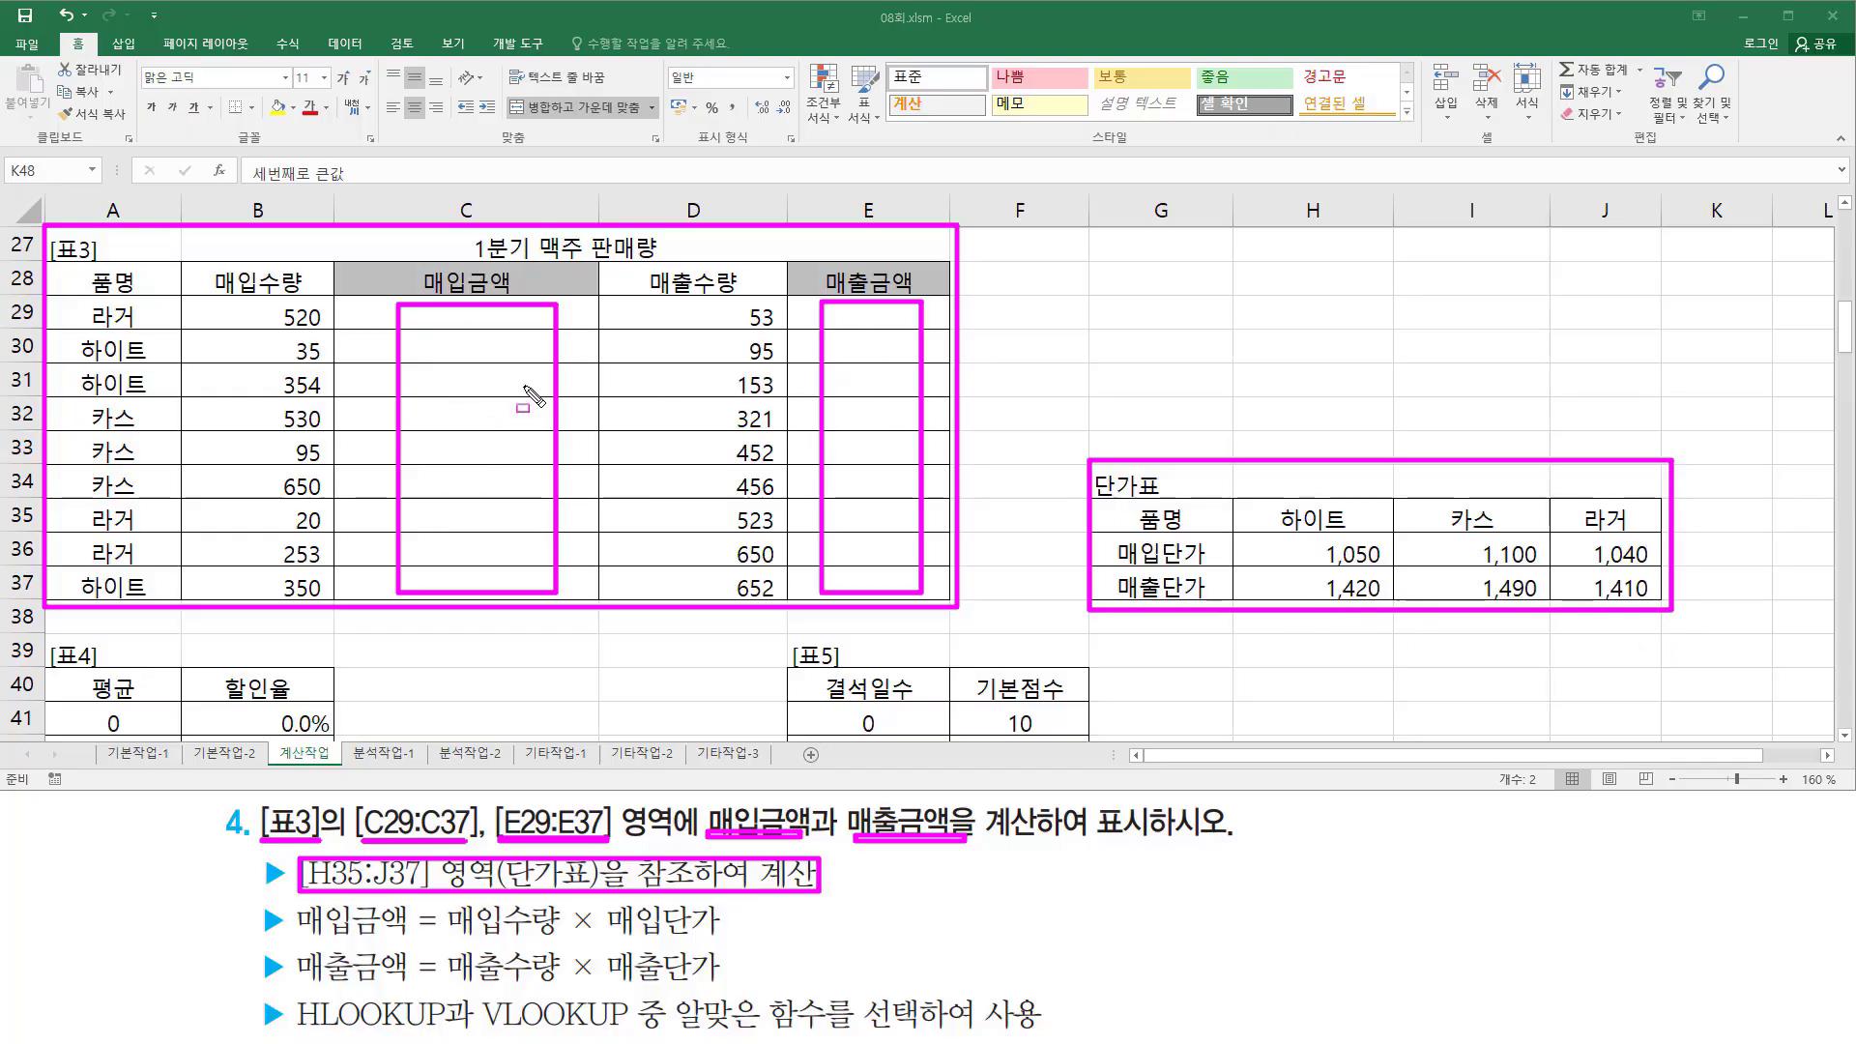
key("e")
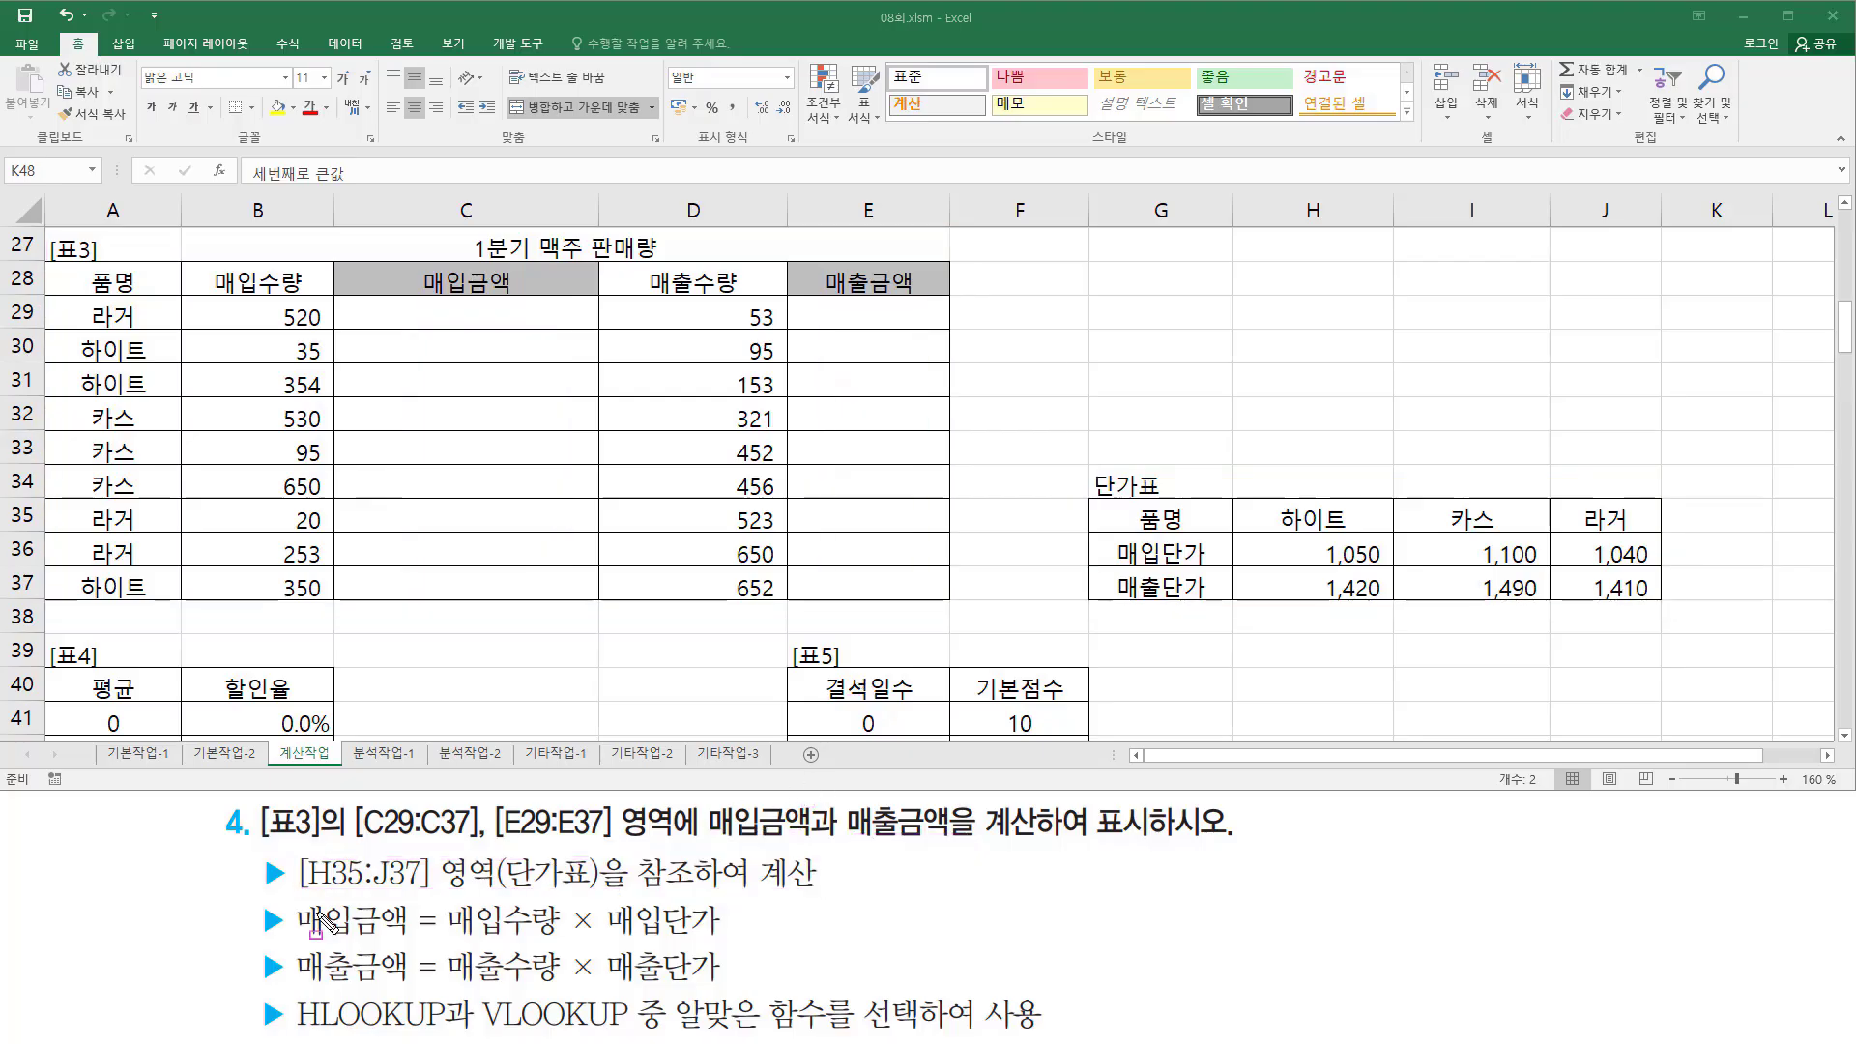
Step: Examine the 매입금액 rule, matching 매입수량 in 표3 with the 매입단가 row of 단가표
left_click_drag(293, 900, 414, 939)
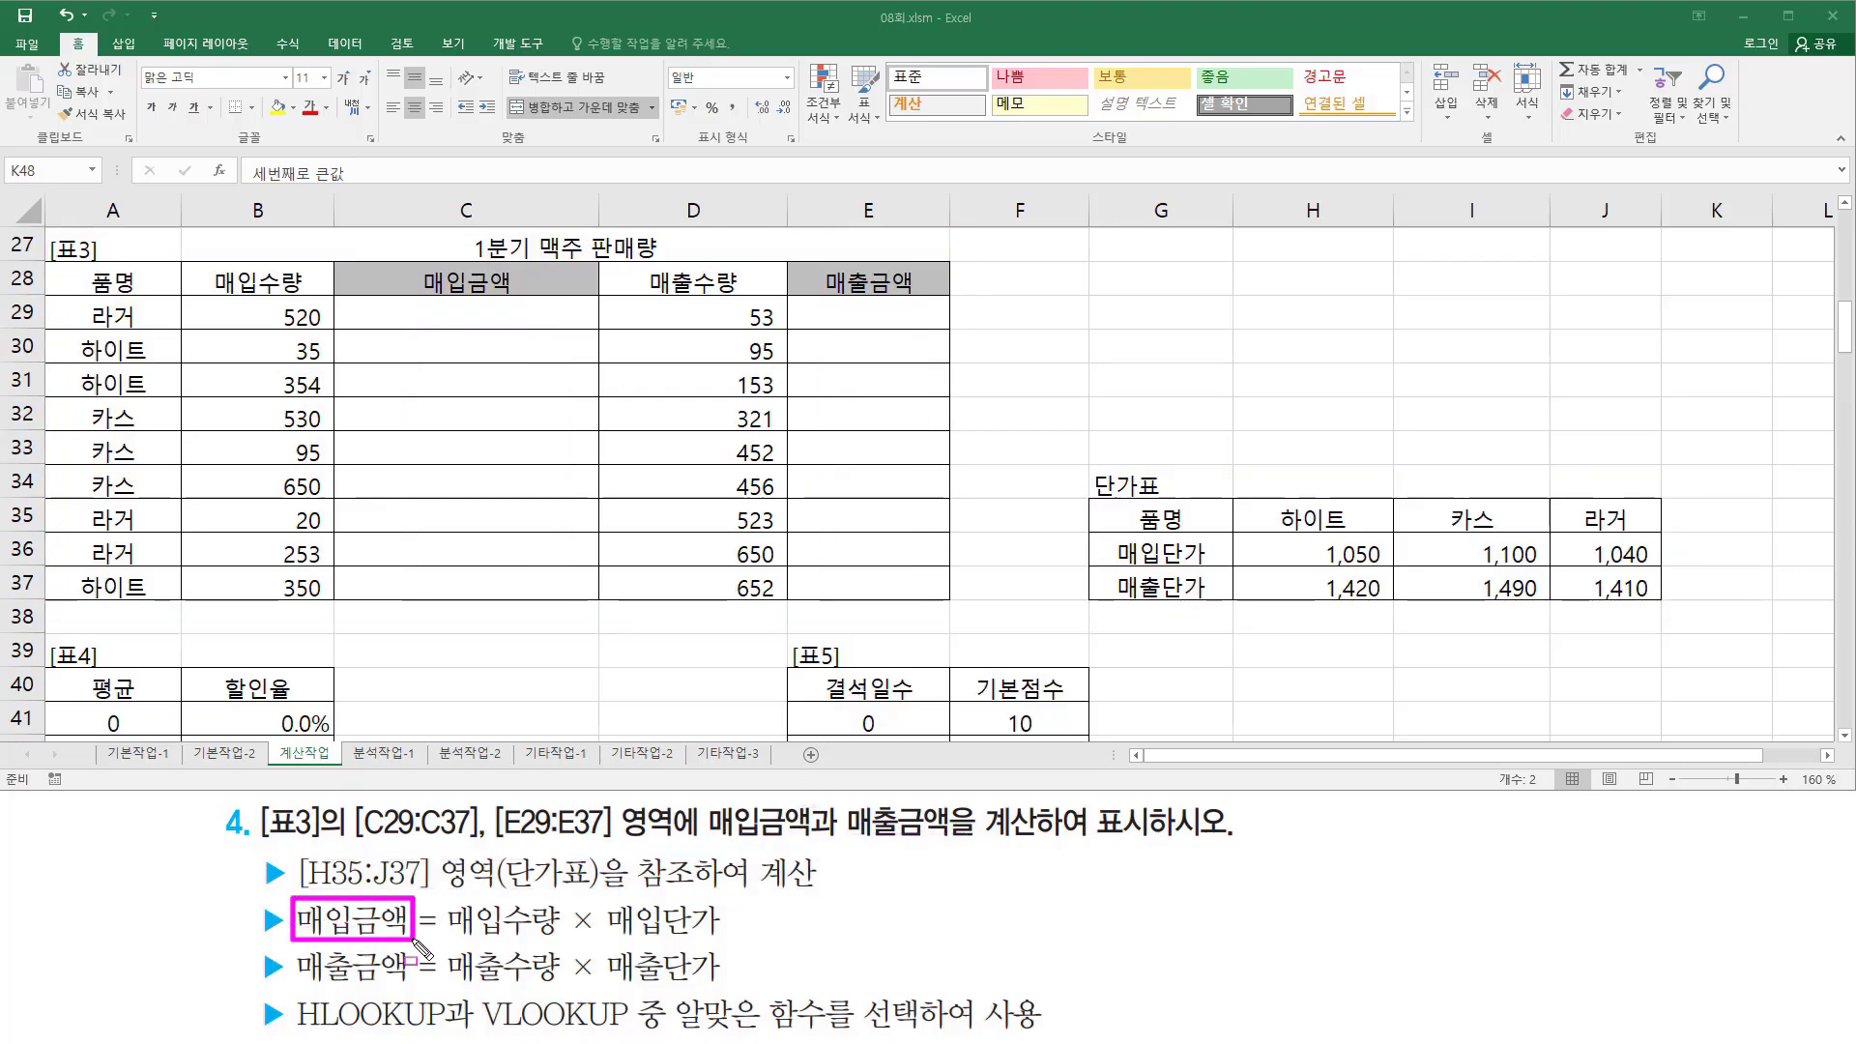
left_click_drag(413, 300, 553, 594)
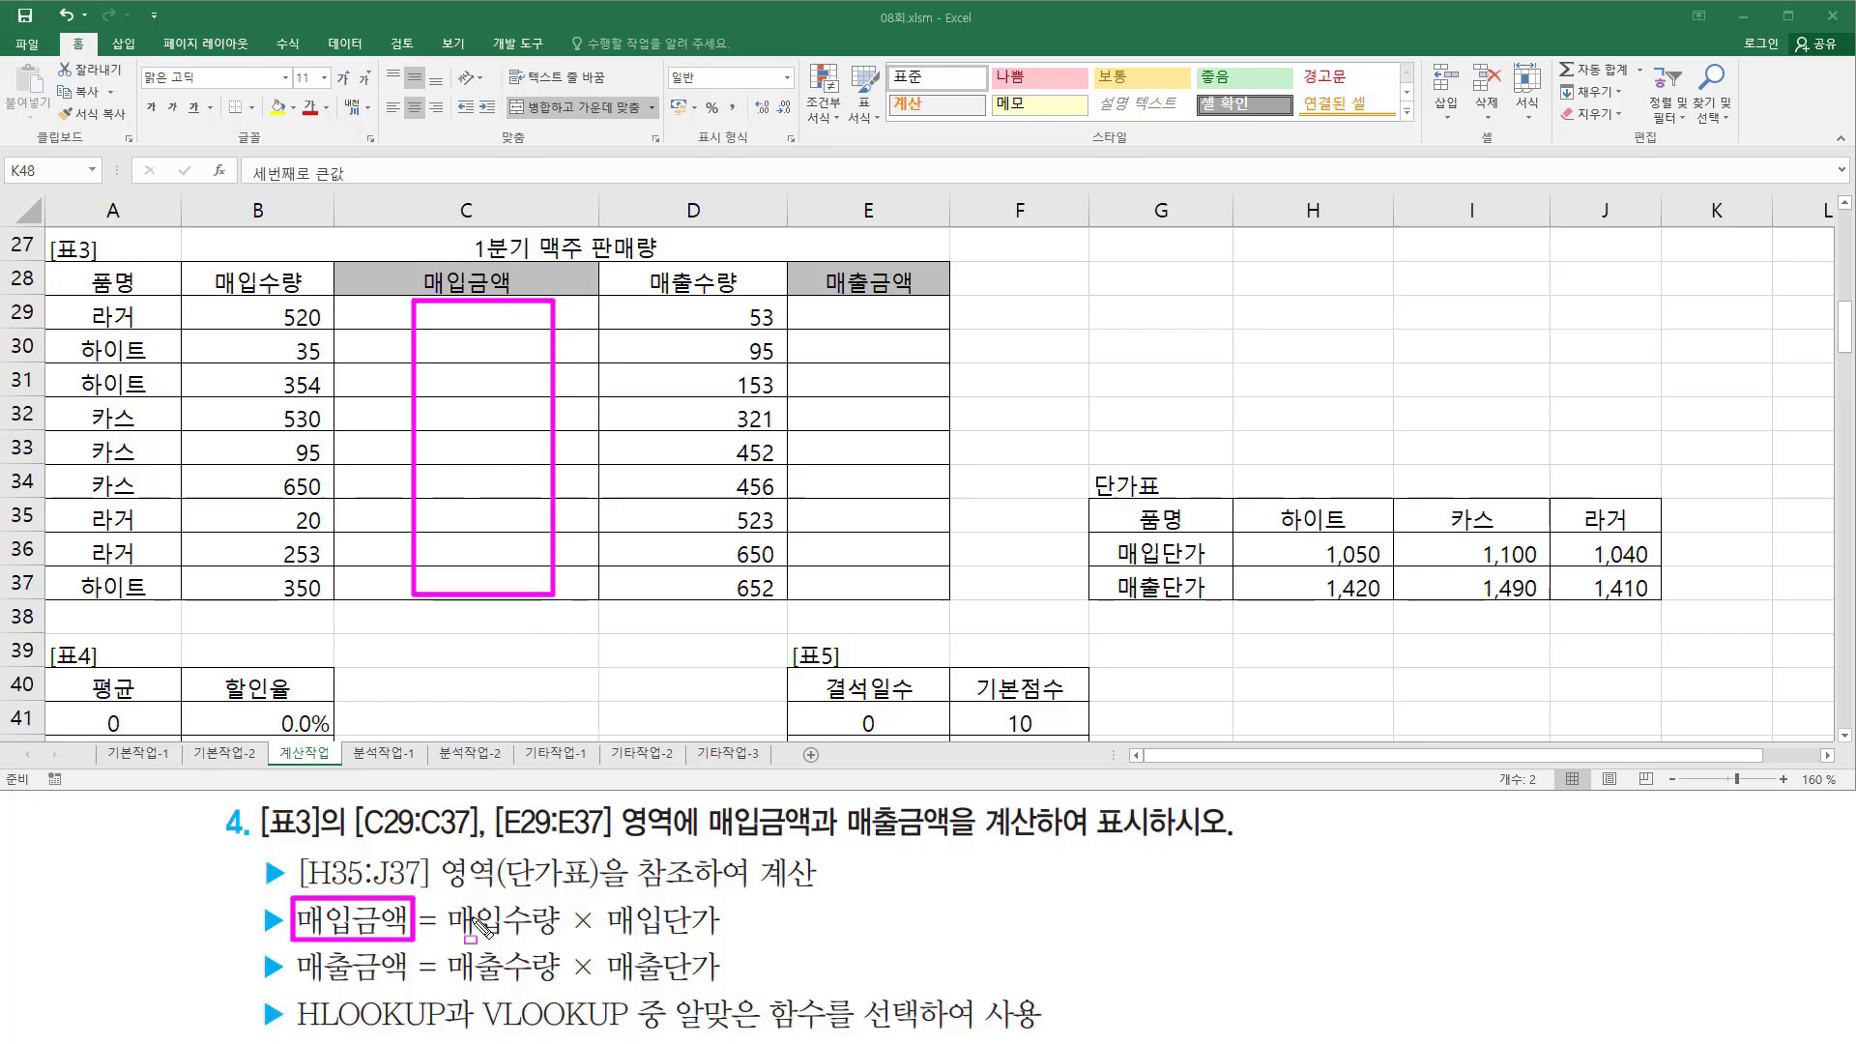
left_click_drag(447, 937, 715, 937)
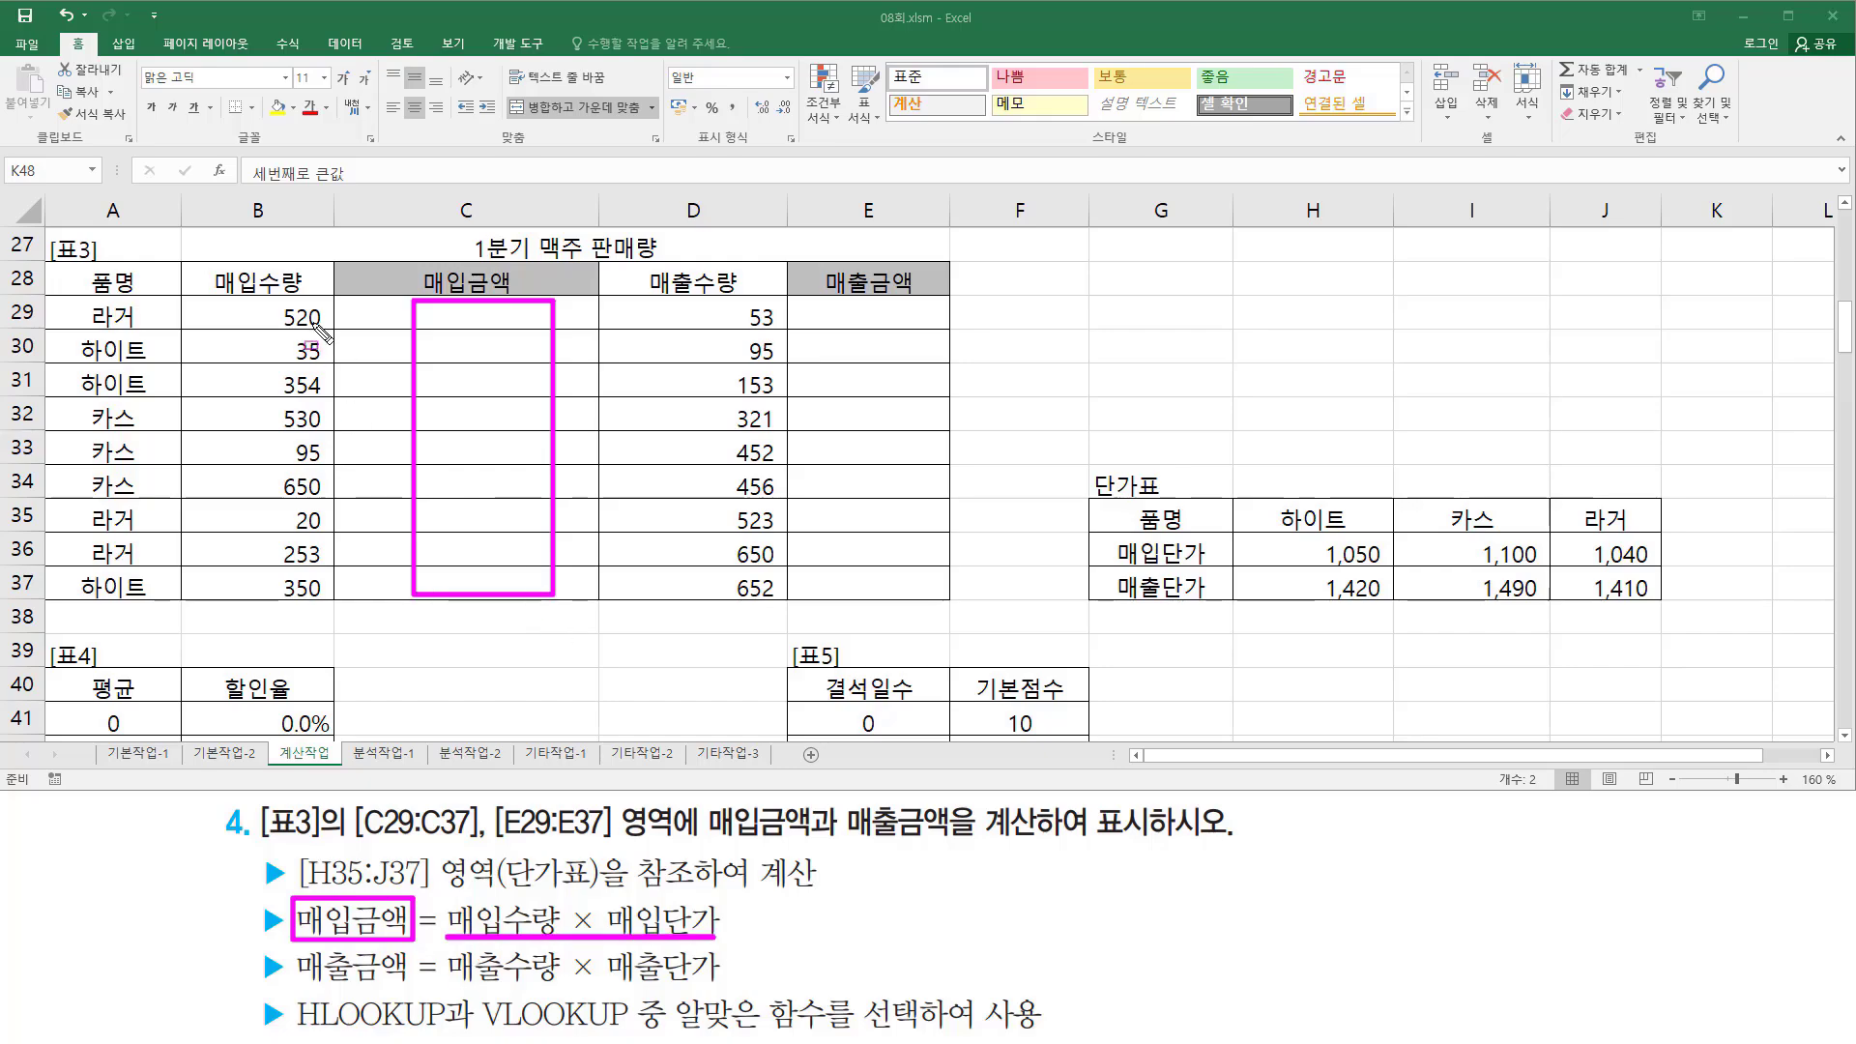
left_click_drag(270, 298, 327, 599)
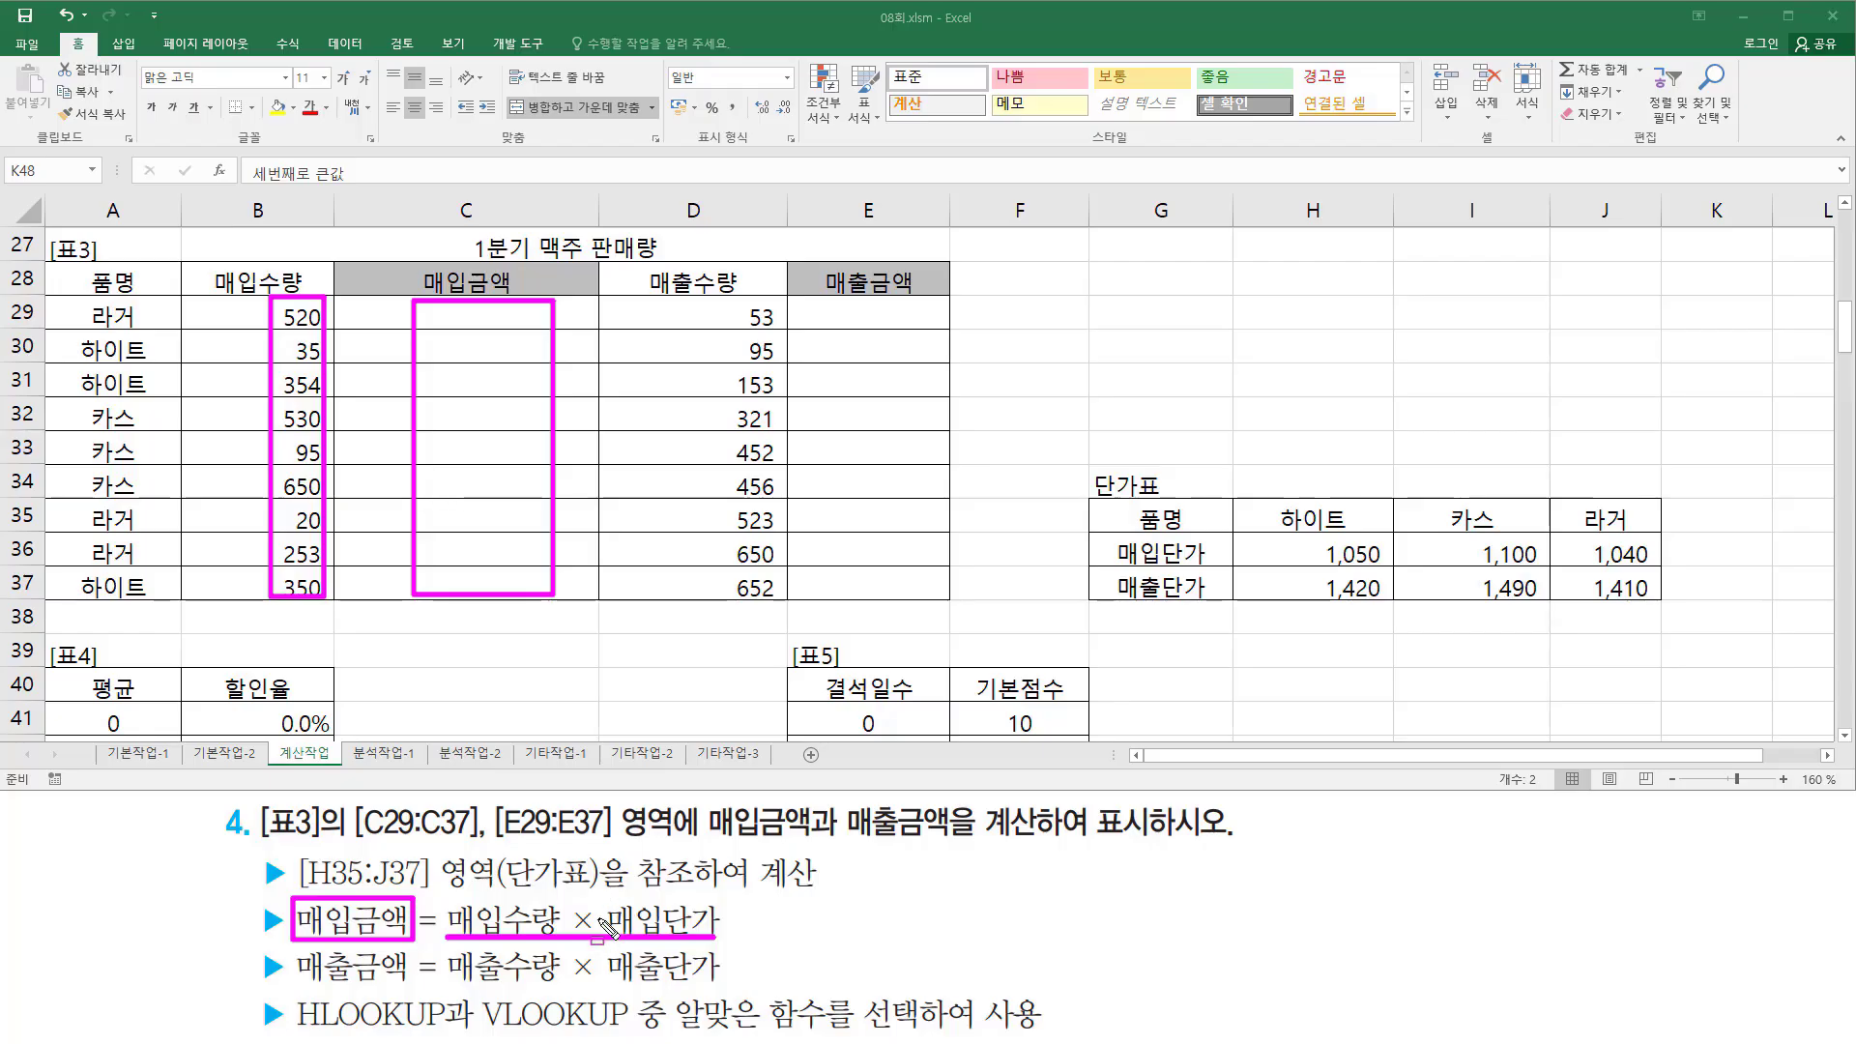
left_click_drag(605, 898, 724, 938)
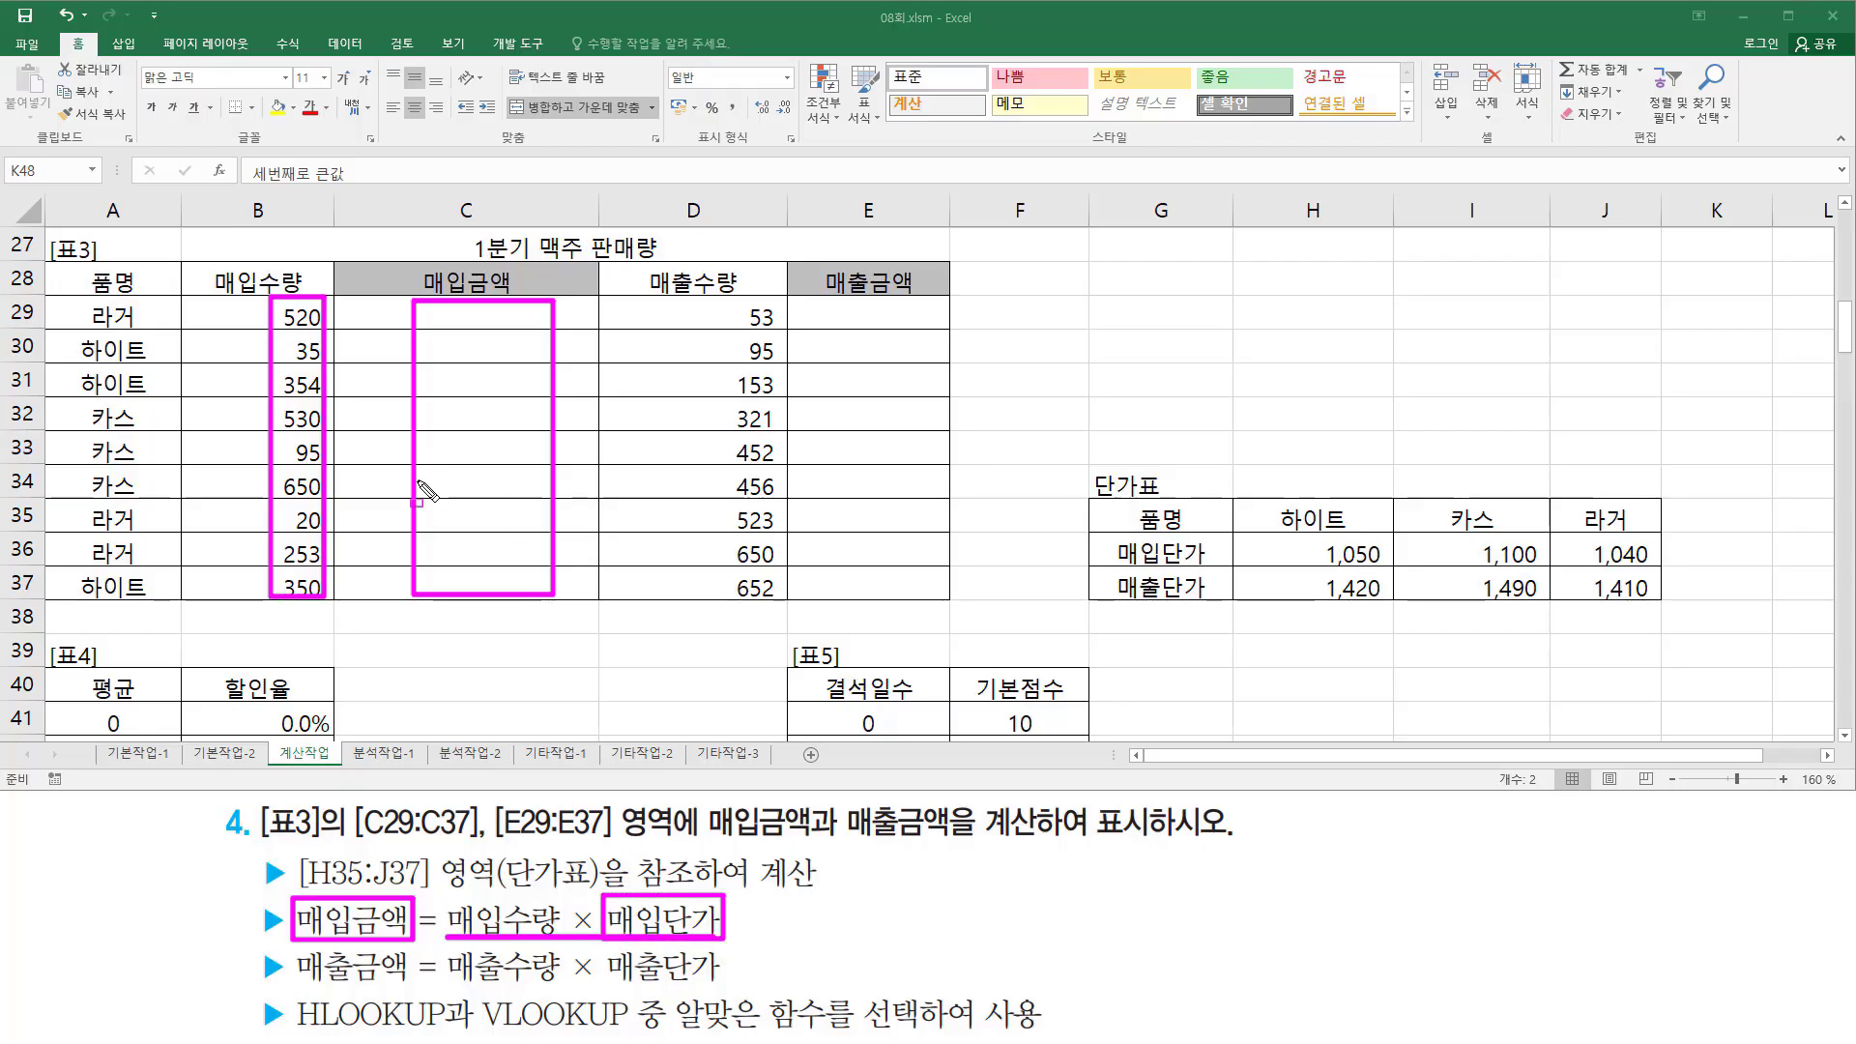
mouse_move(1084, 460)
left_mouse_down()
mouse_move(1086, 498)
mouse_move(1559, 612)
mouse_move(1675, 619)
left_mouse_up()
left_click_drag(1108, 537, 1661, 577)
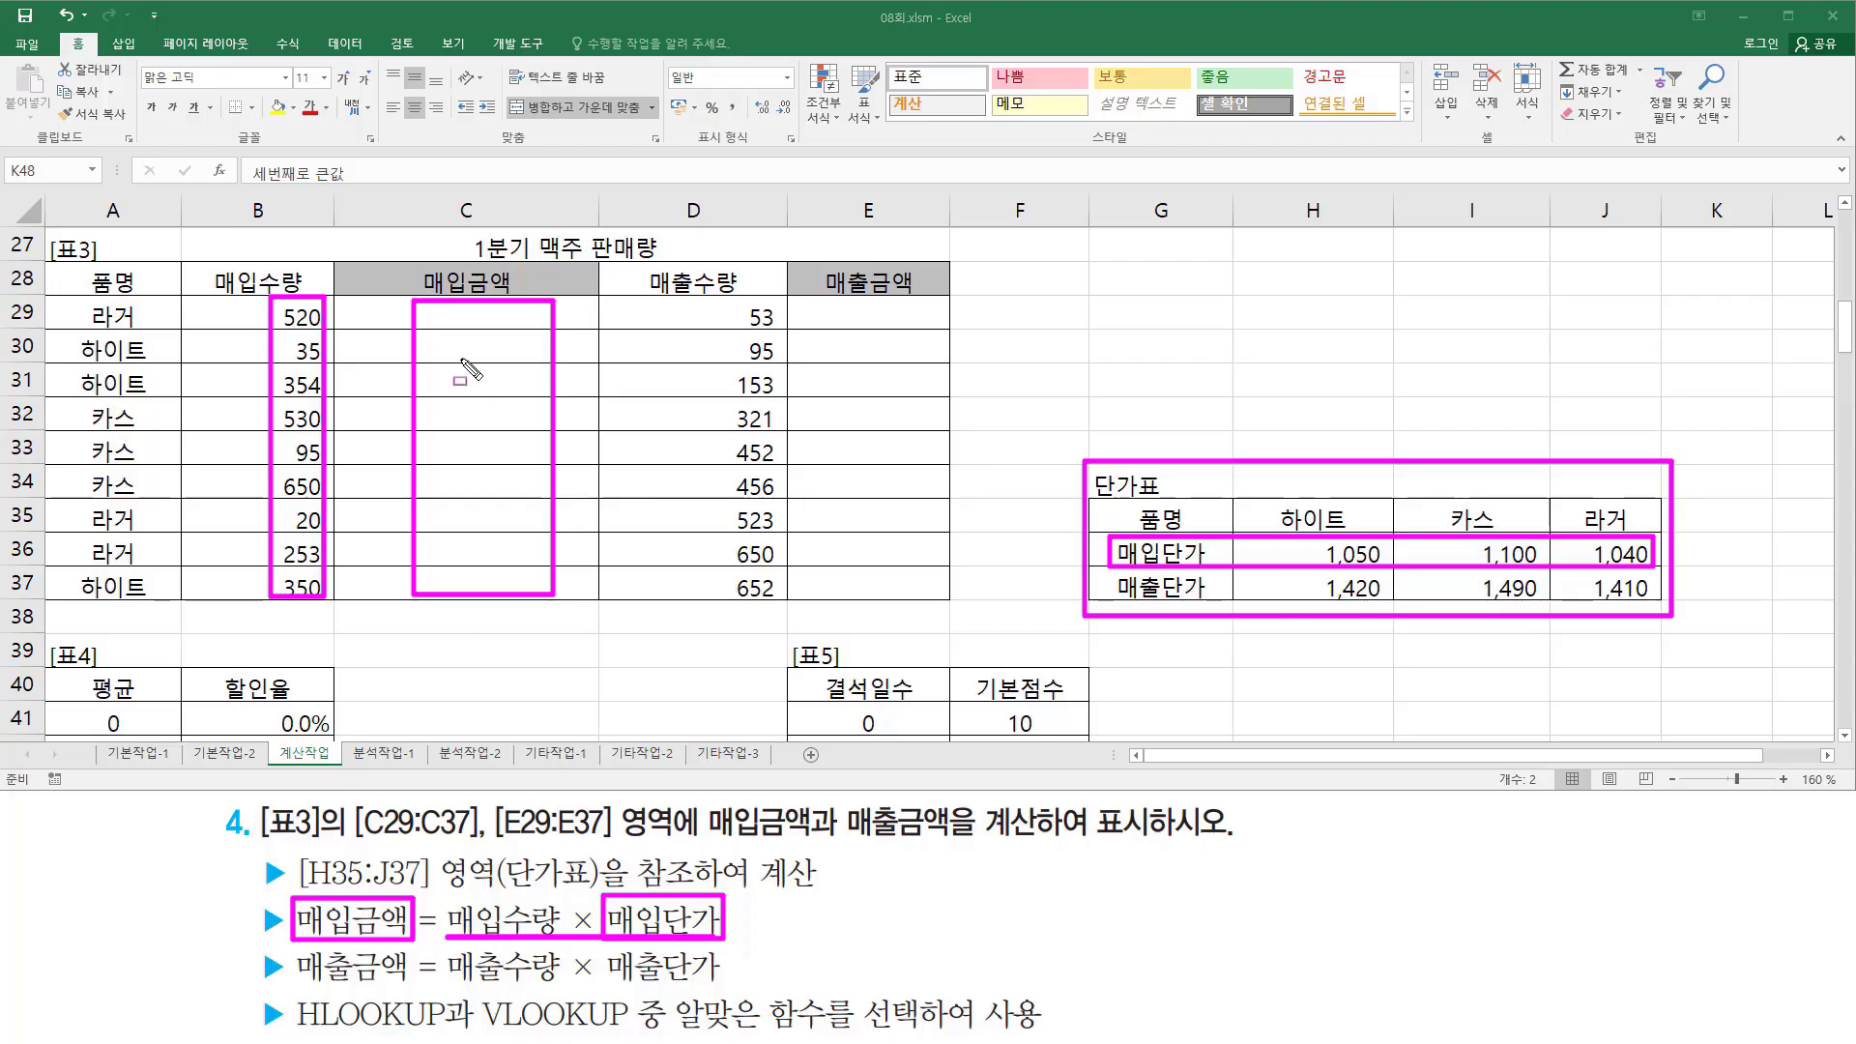
left_click_drag(444, 303, 511, 578)
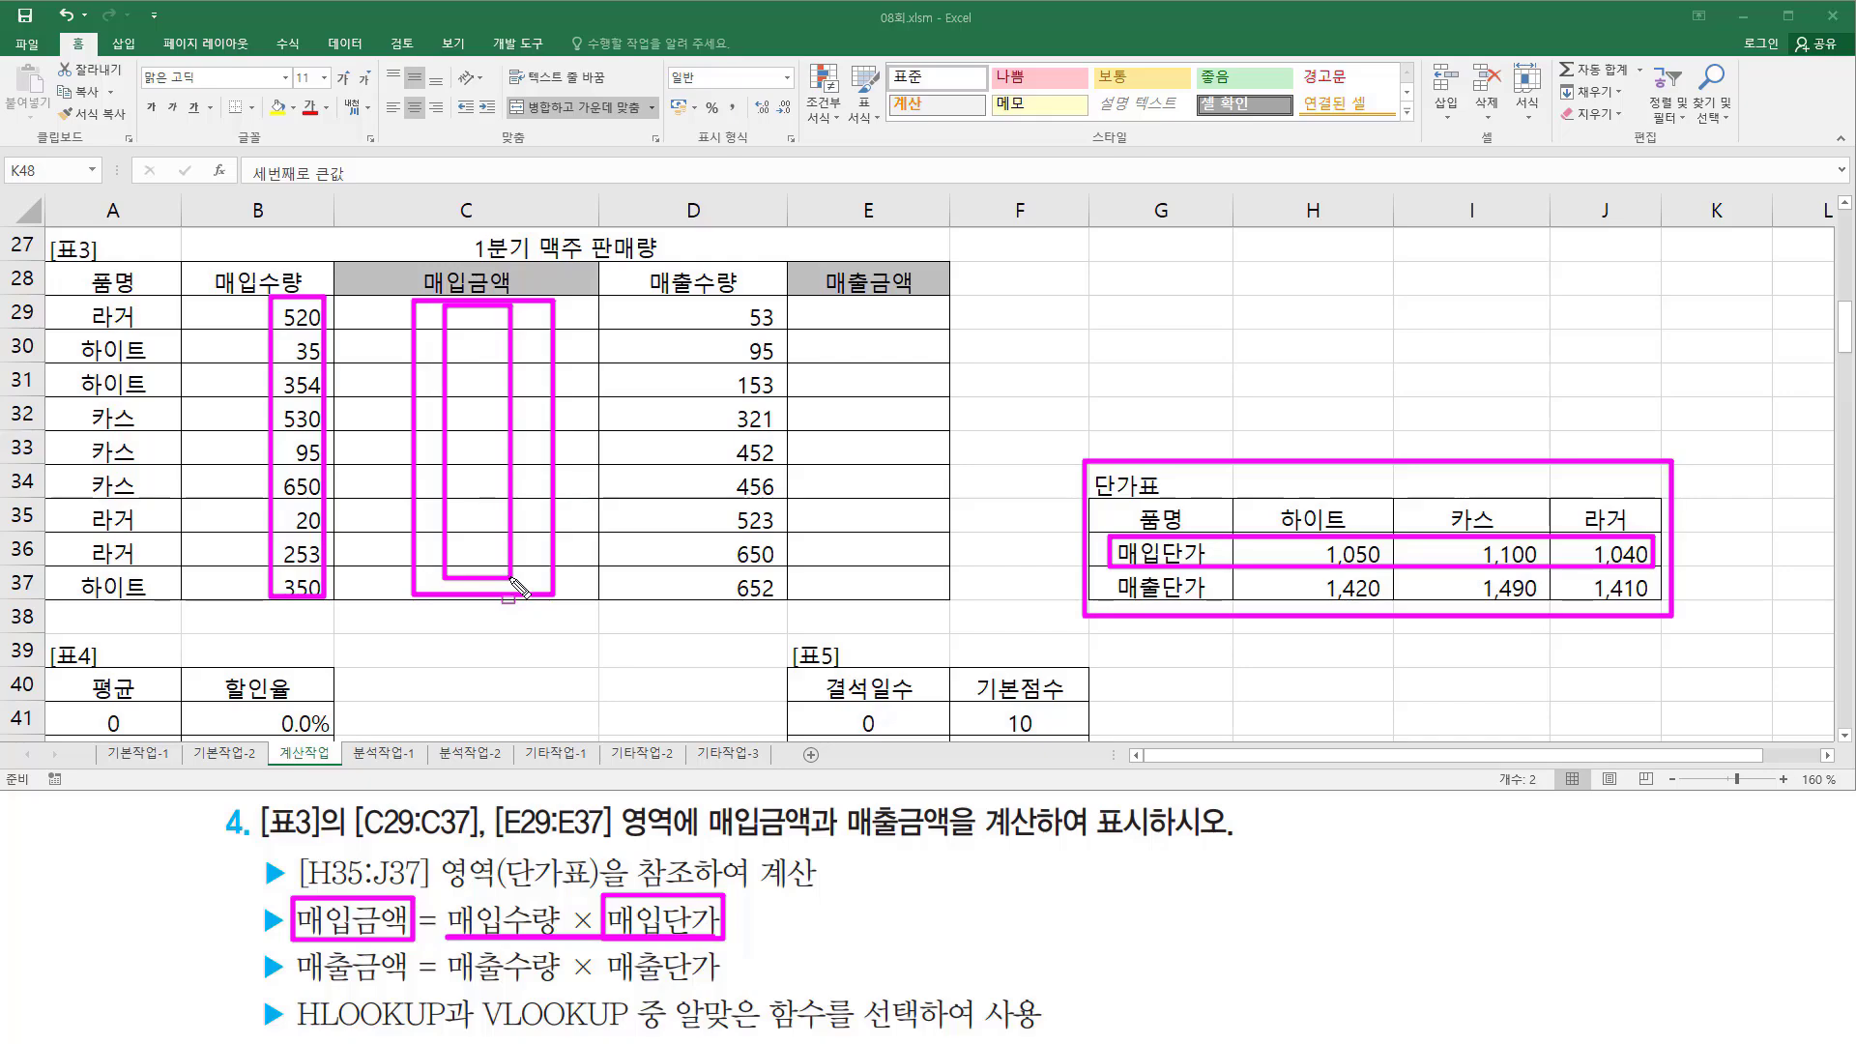
key("Escape")
Step: Examine the 매출금액 rule, matching 매출수량 in 표3 with the 매출단가 row of 단가표
left_click_drag(827, 306, 911, 598)
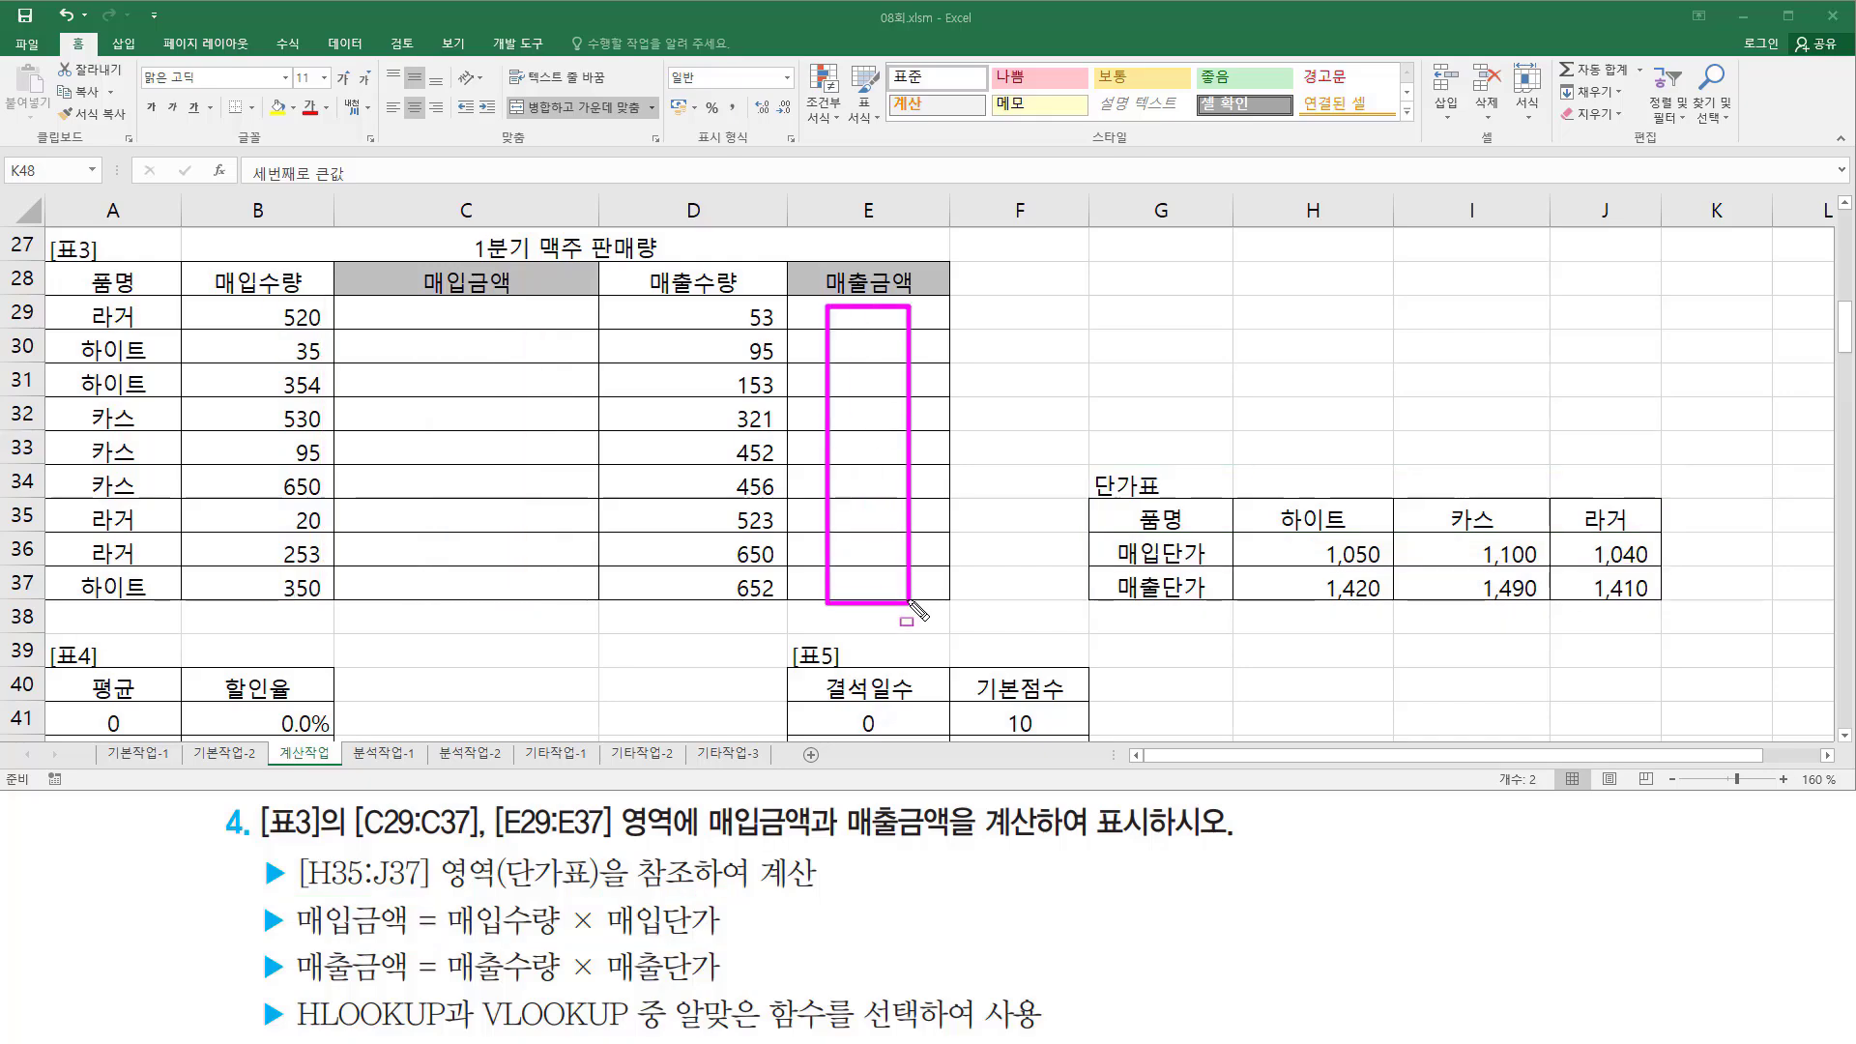
mouse_move(305, 988)
left_mouse_down()
mouse_move(617, 982)
mouse_move(571, 989)
left_mouse_up()
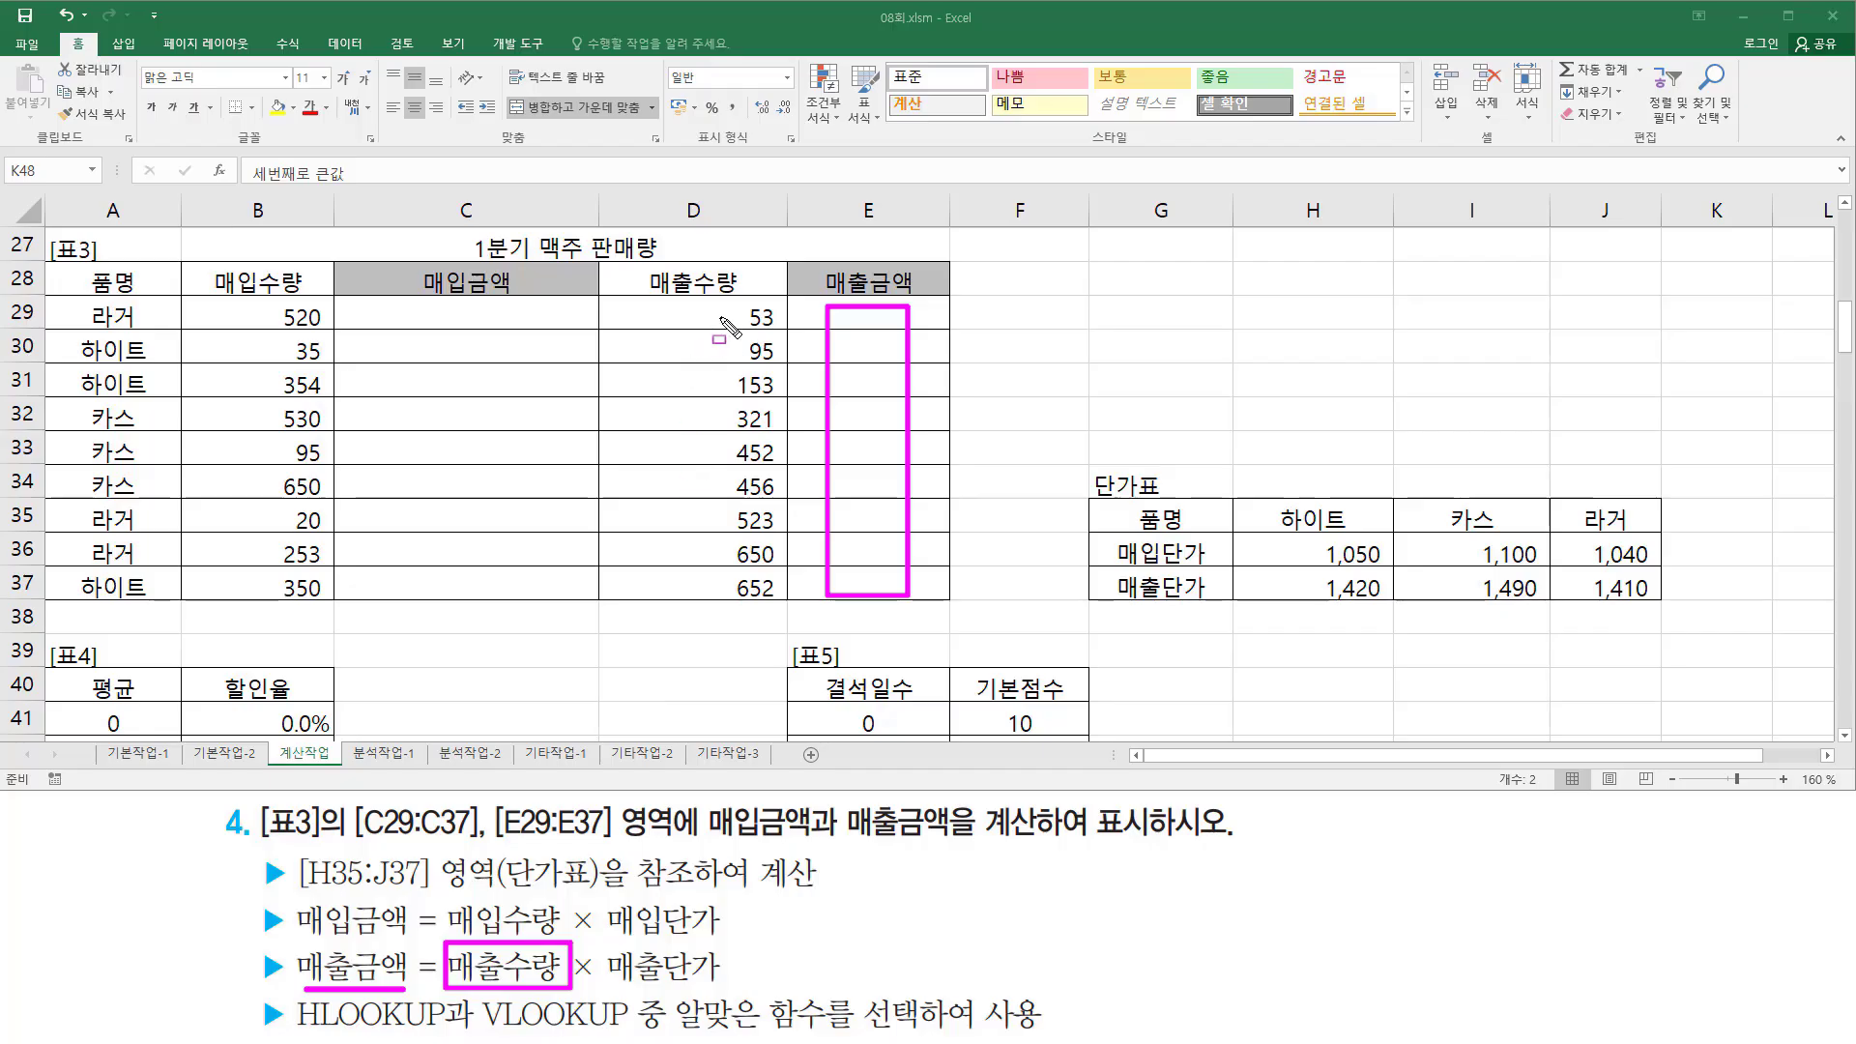
mouse_move(723, 302)
left_mouse_down()
mouse_move(746, 511)
mouse_move(781, 605)
left_mouse_up()
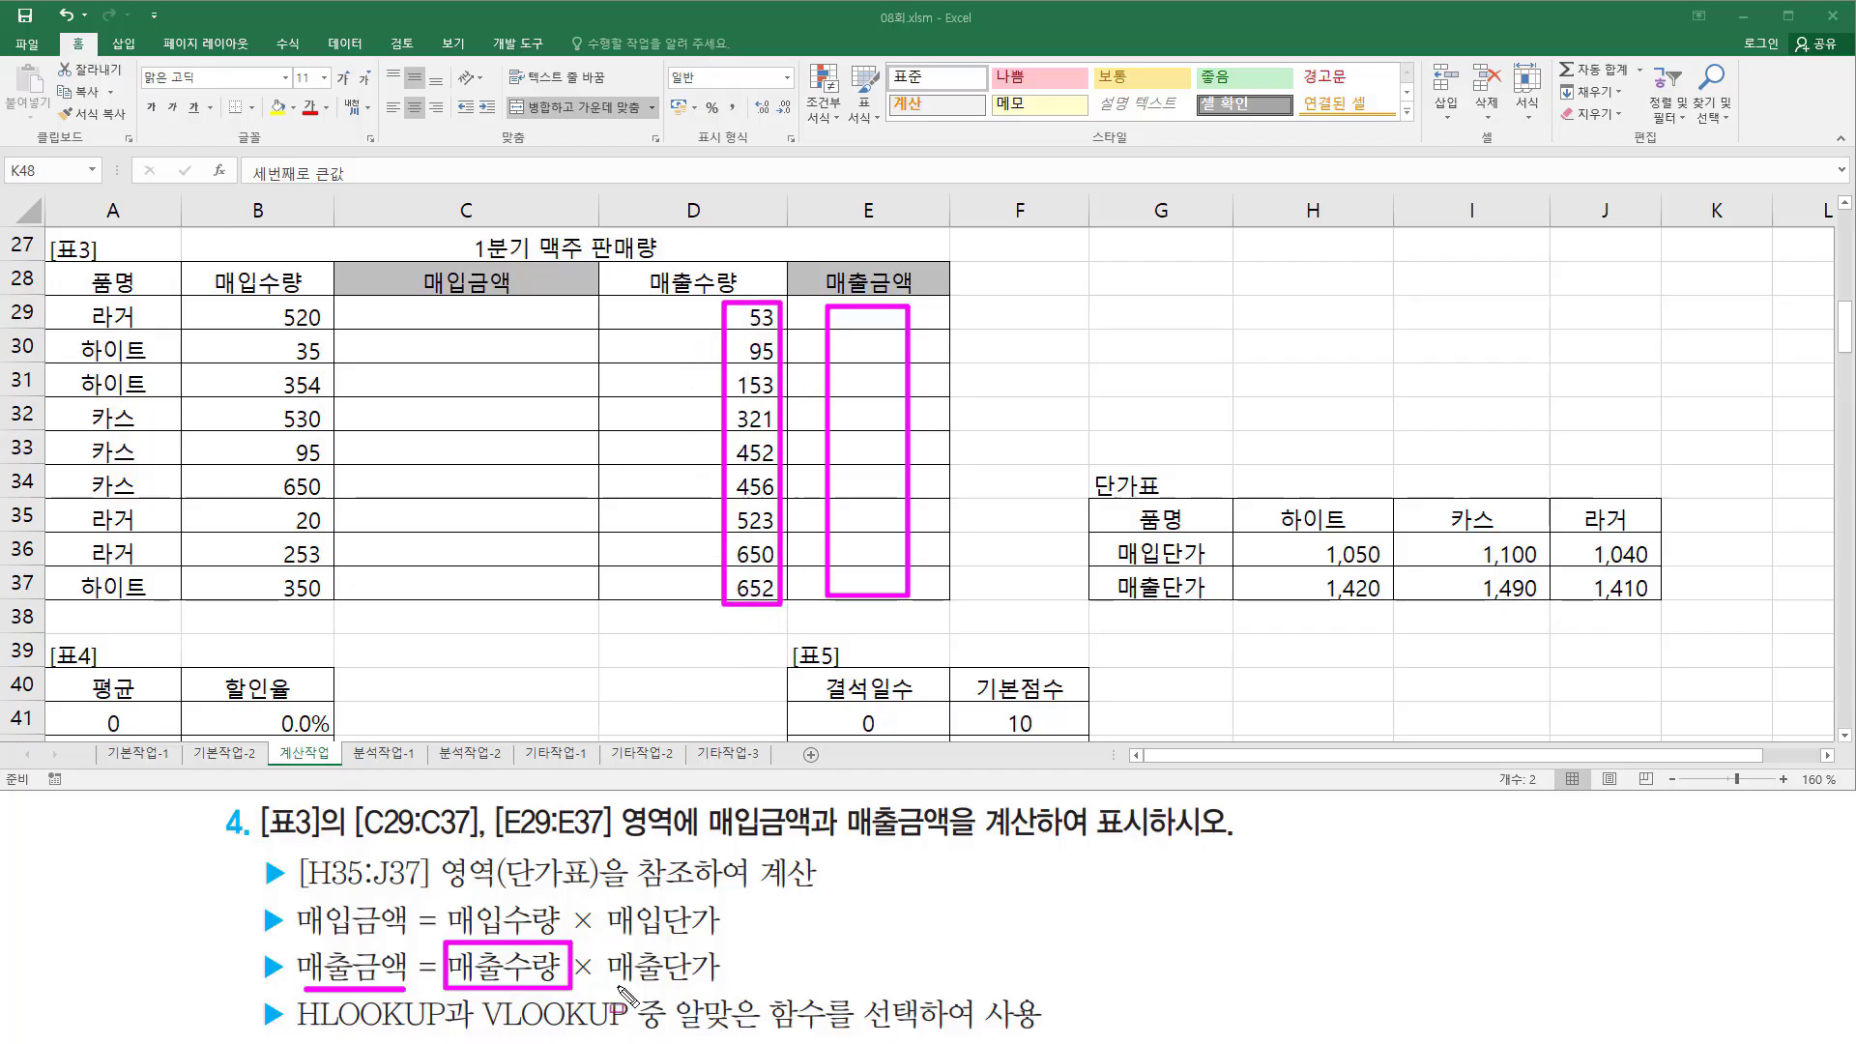
left_click_drag(599, 984, 721, 986)
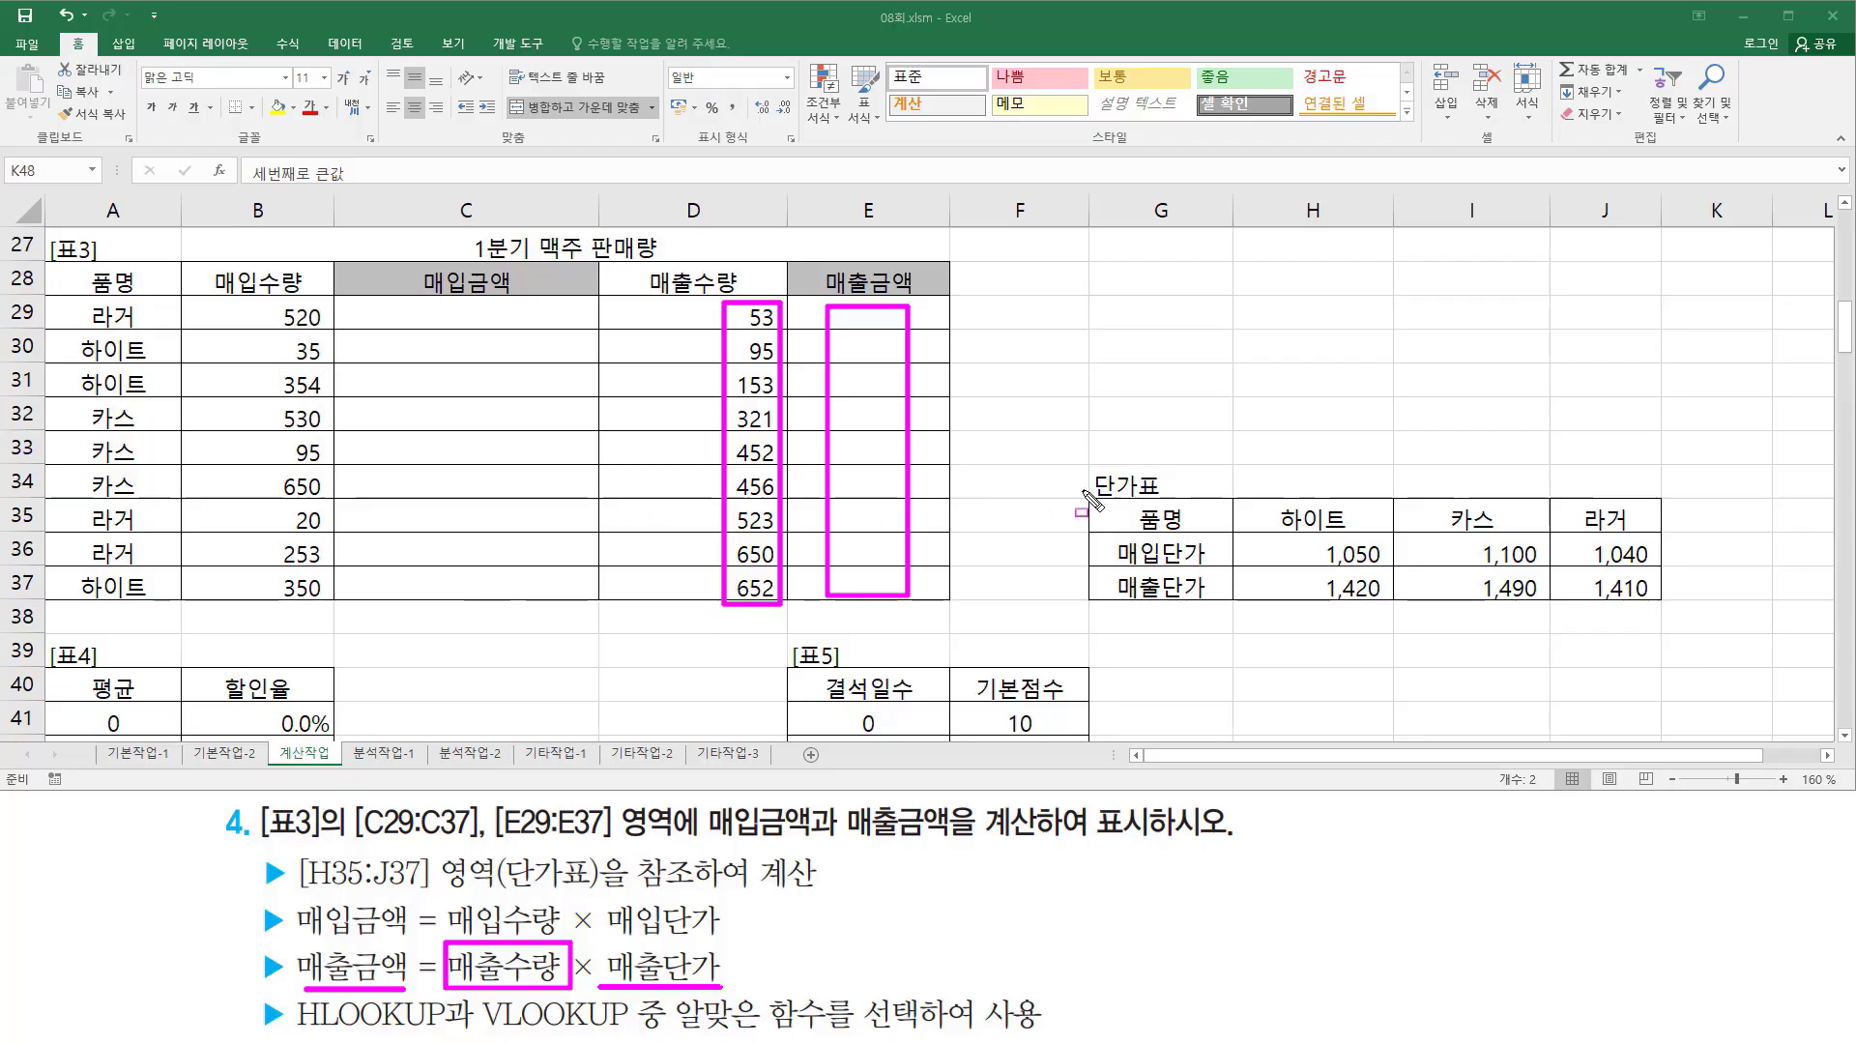
mouse_move(1085, 462)
left_mouse_down()
mouse_move(1459, 611)
mouse_move(1680, 611)
left_mouse_up()
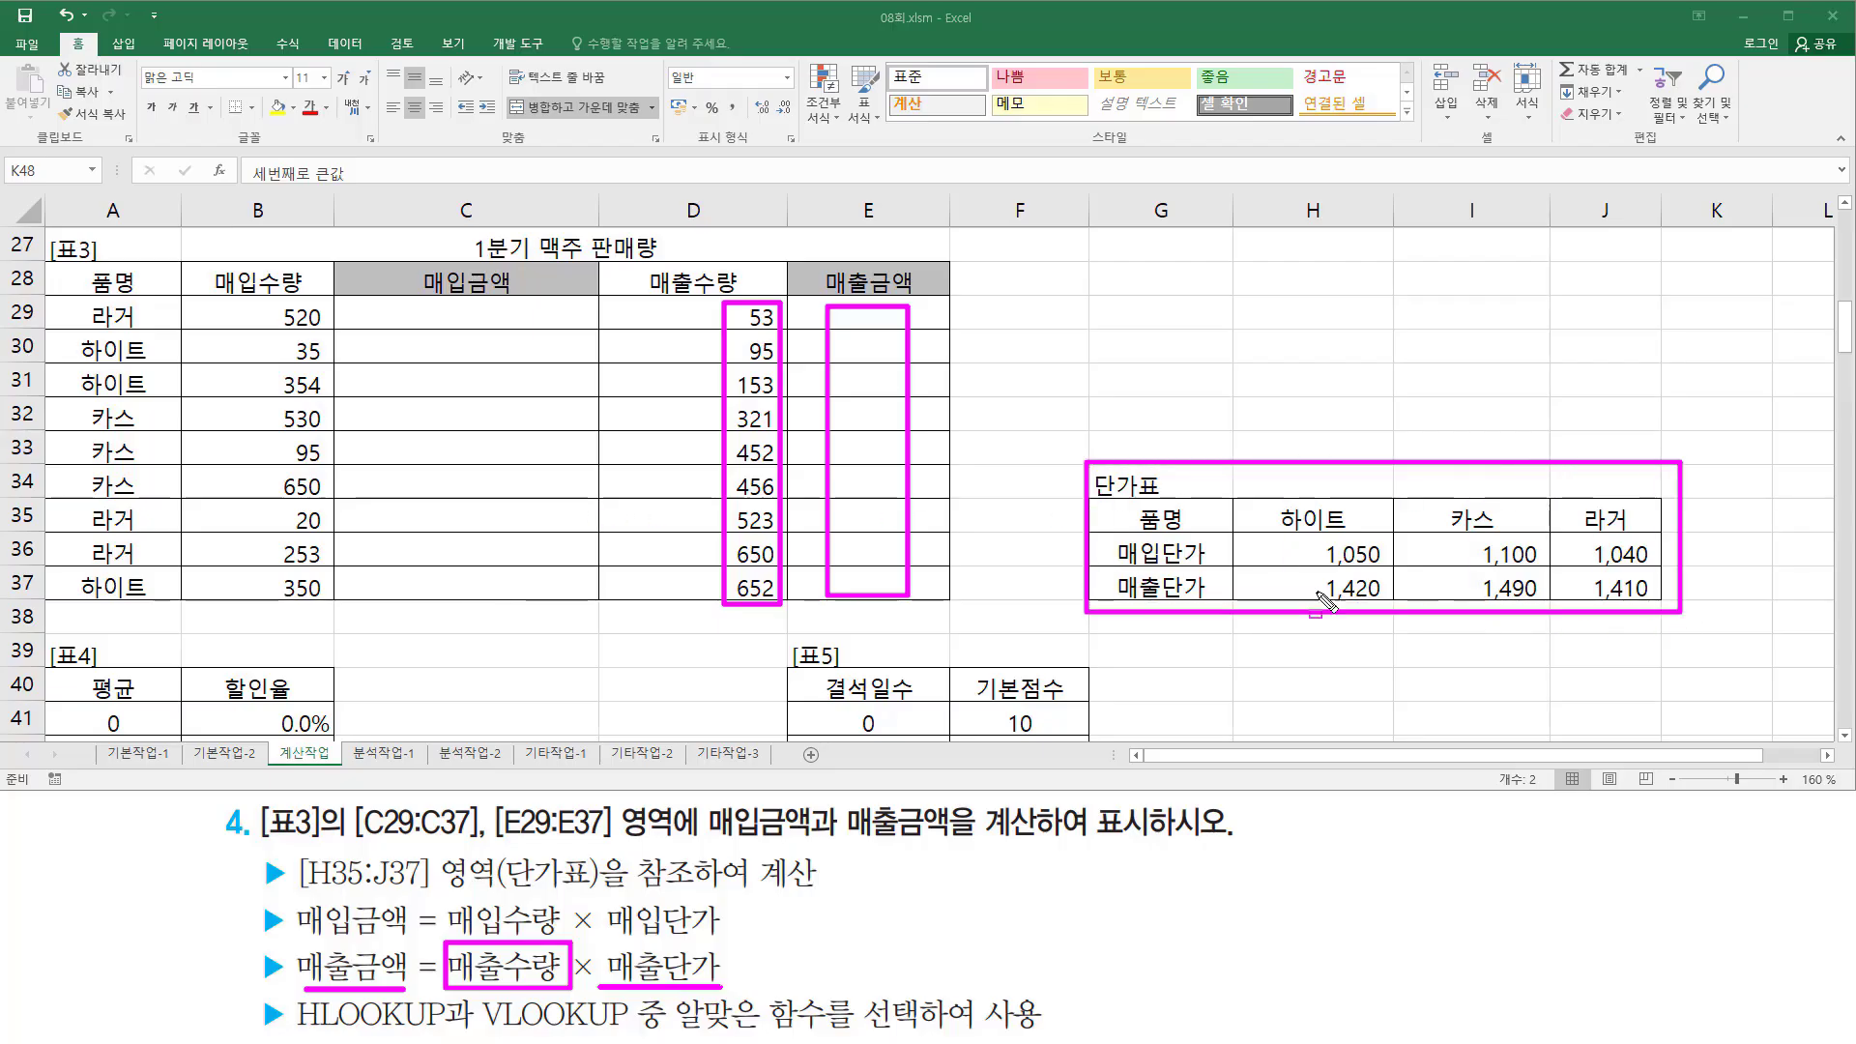
left_click_drag(1120, 578, 1653, 602)
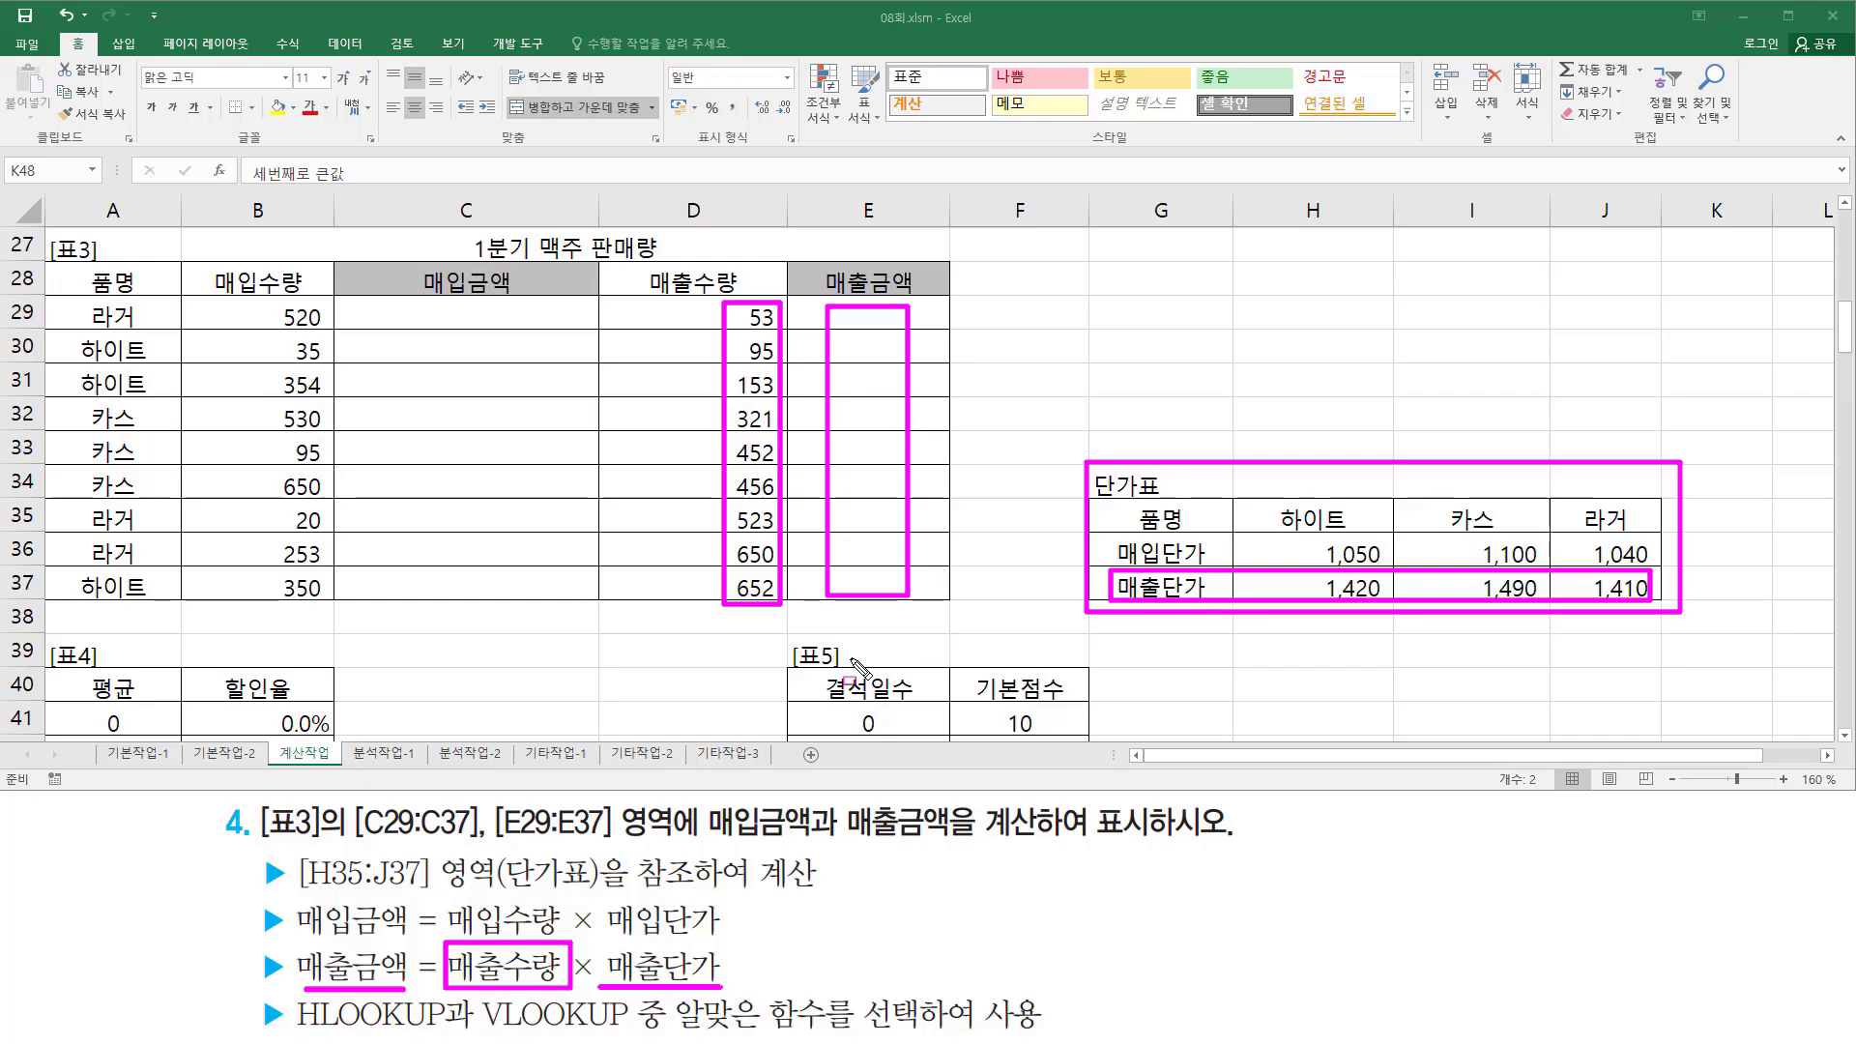
key("Escape")
key("ctrl+shift+d")
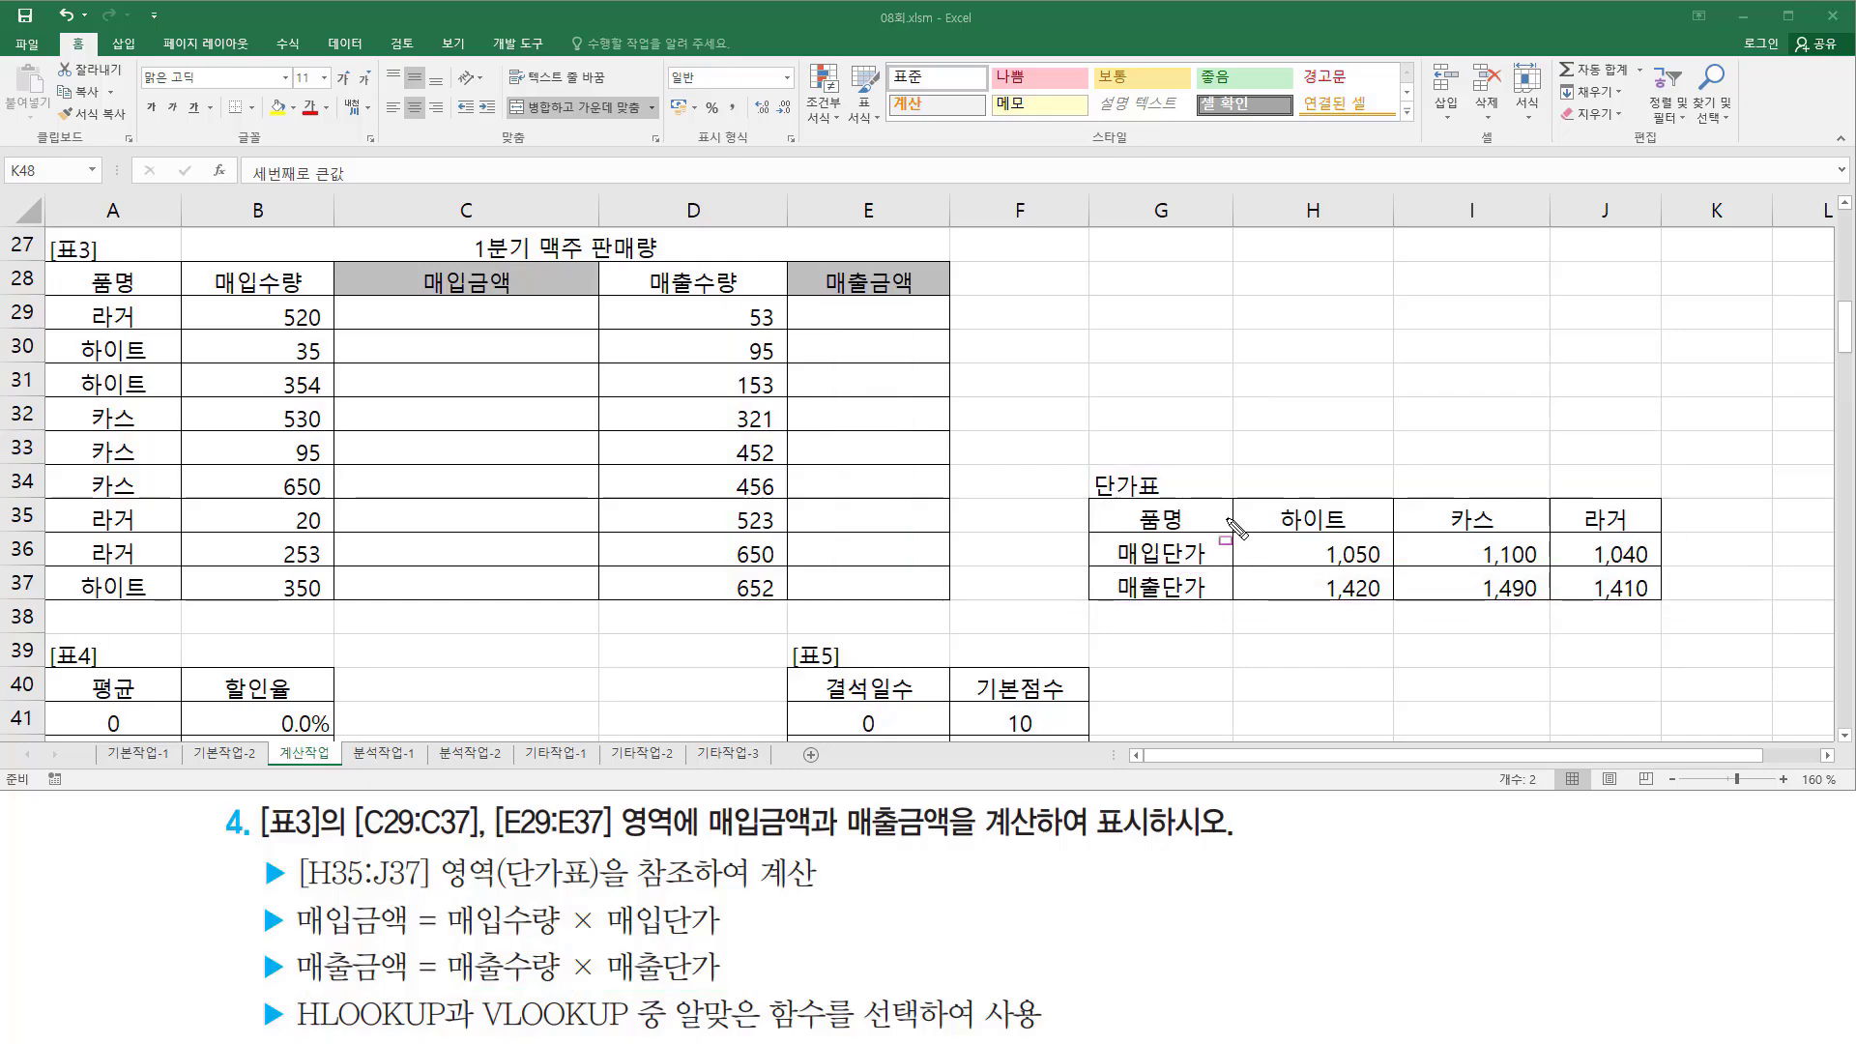
Step: Examine the orientation of the 품명 headers and price rows in 단가표 to choose between HLOOKUP and VLOOKUP
left_click_drag(1084, 513, 1095, 521)
mouse_move(1100, 553)
left_mouse_down()
mouse_move(1257, 581)
mouse_move(1663, 552)
left_mouse_up()
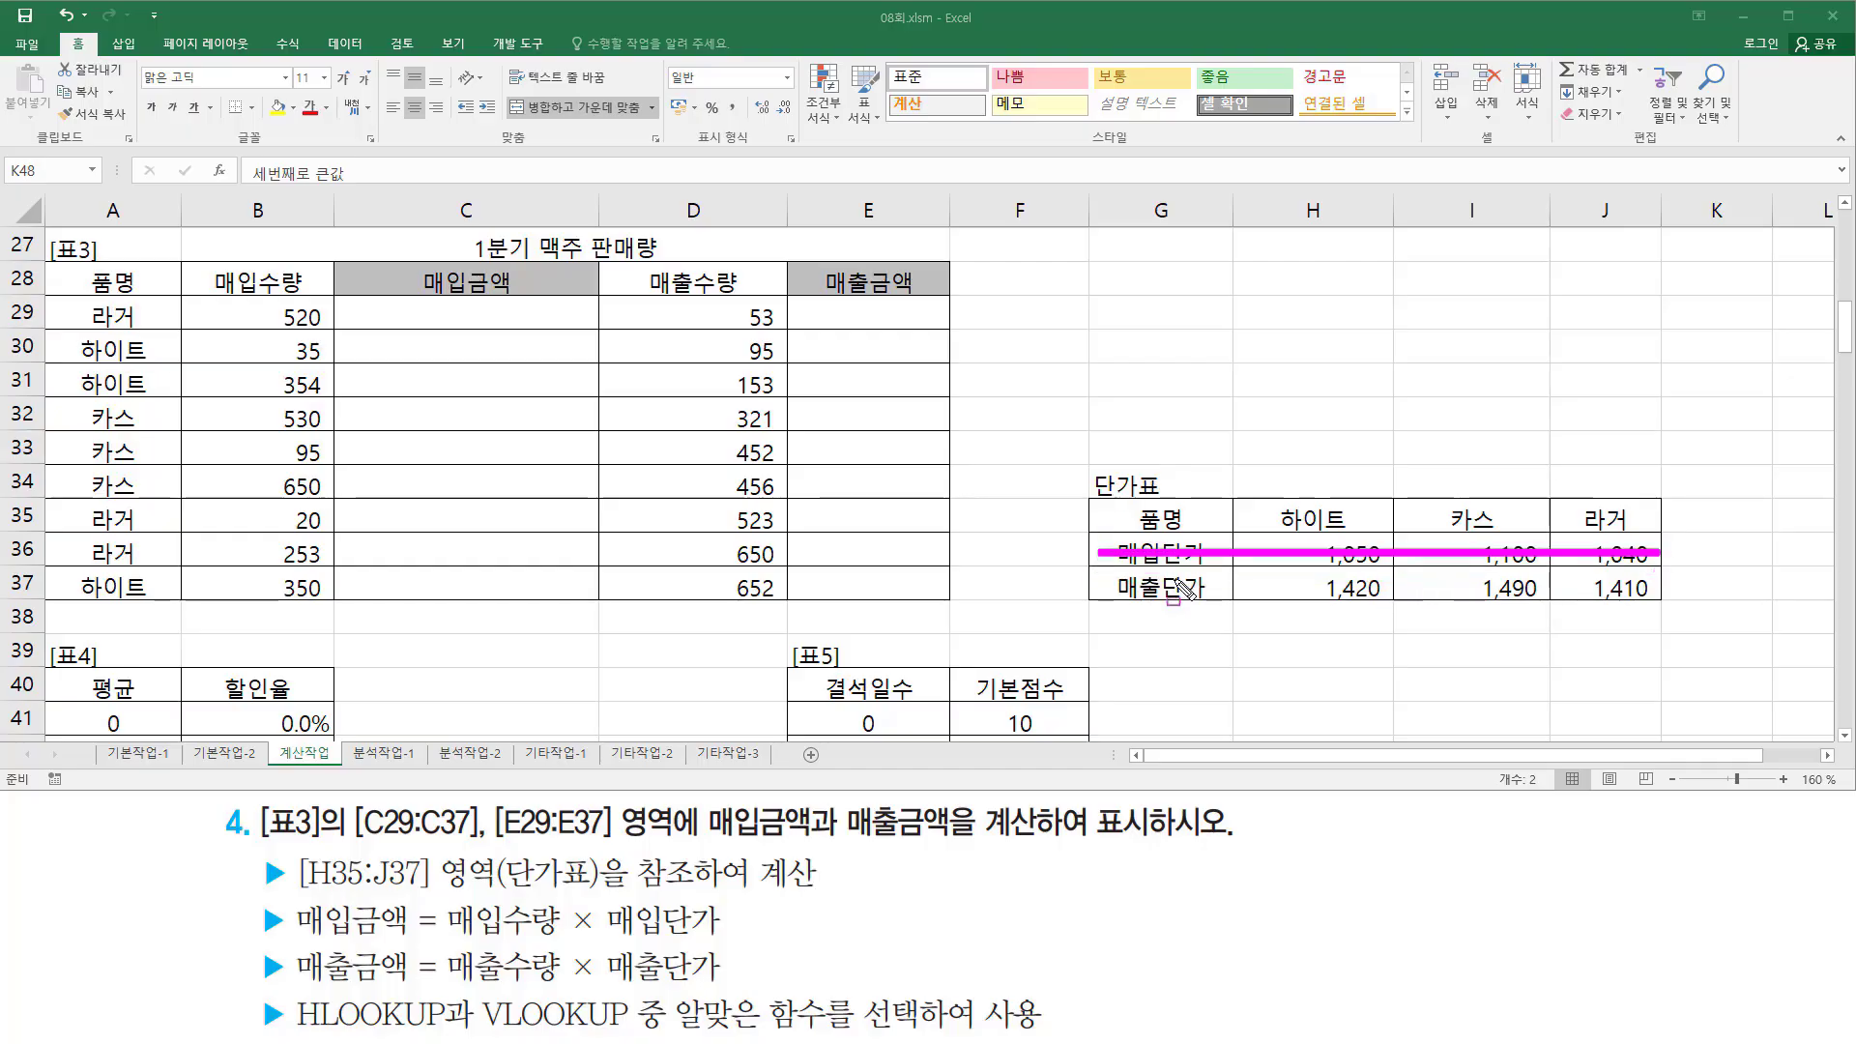
left_click_drag(1107, 586, 1682, 587)
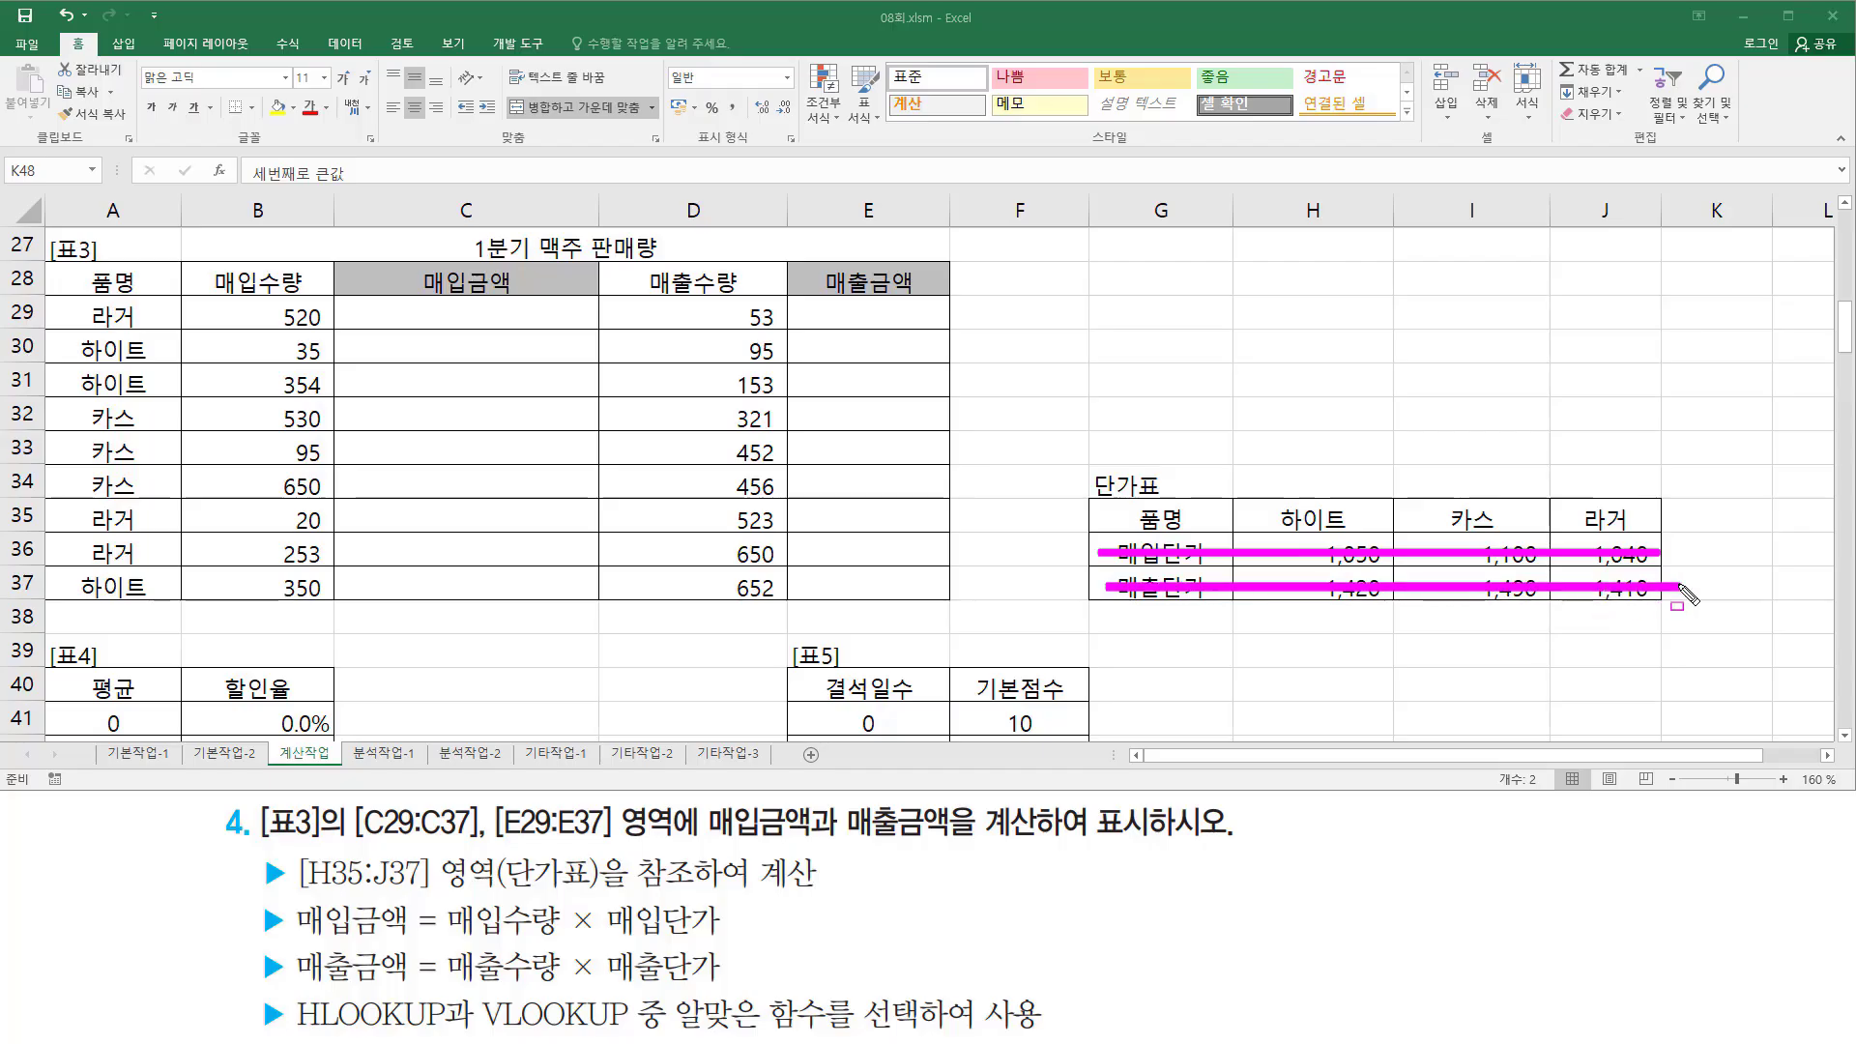
left_click_drag(1118, 514, 1672, 515)
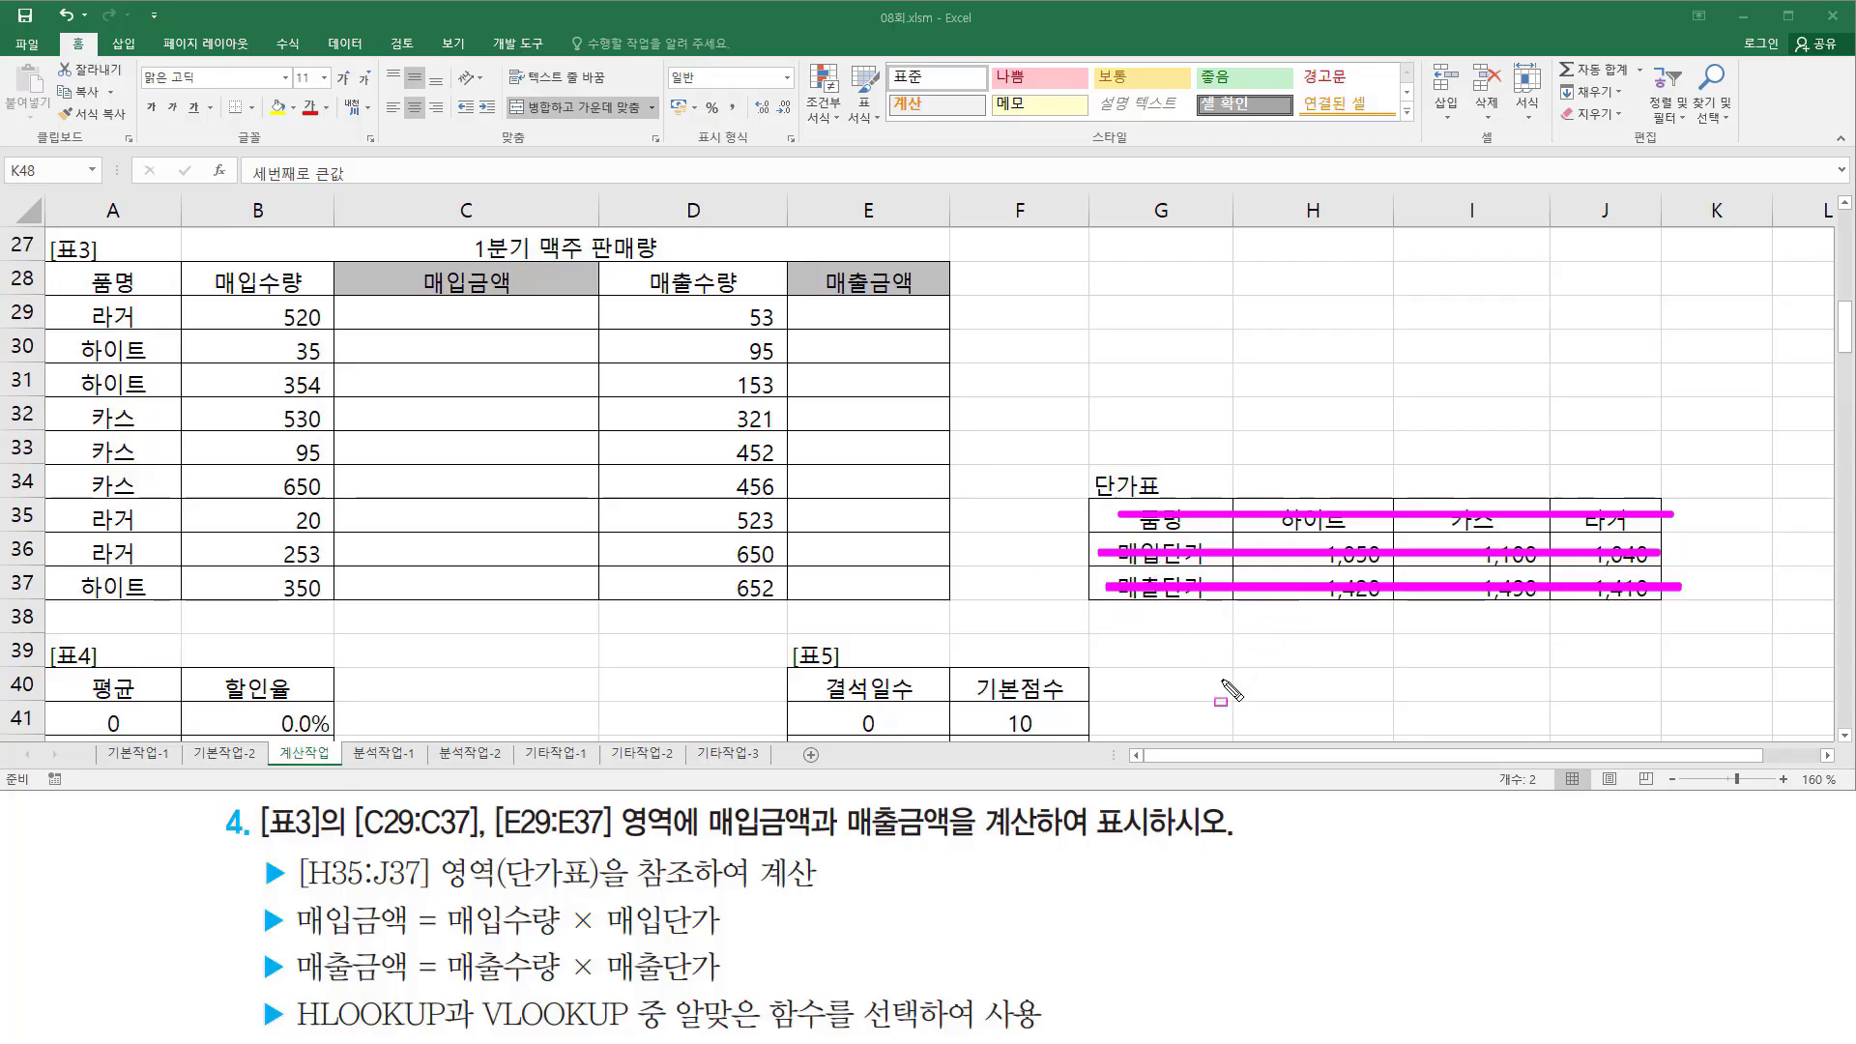
mouse_move(291, 998)
left_mouse_down()
mouse_move(328, 1036)
mouse_move(453, 1040)
left_mouse_up()
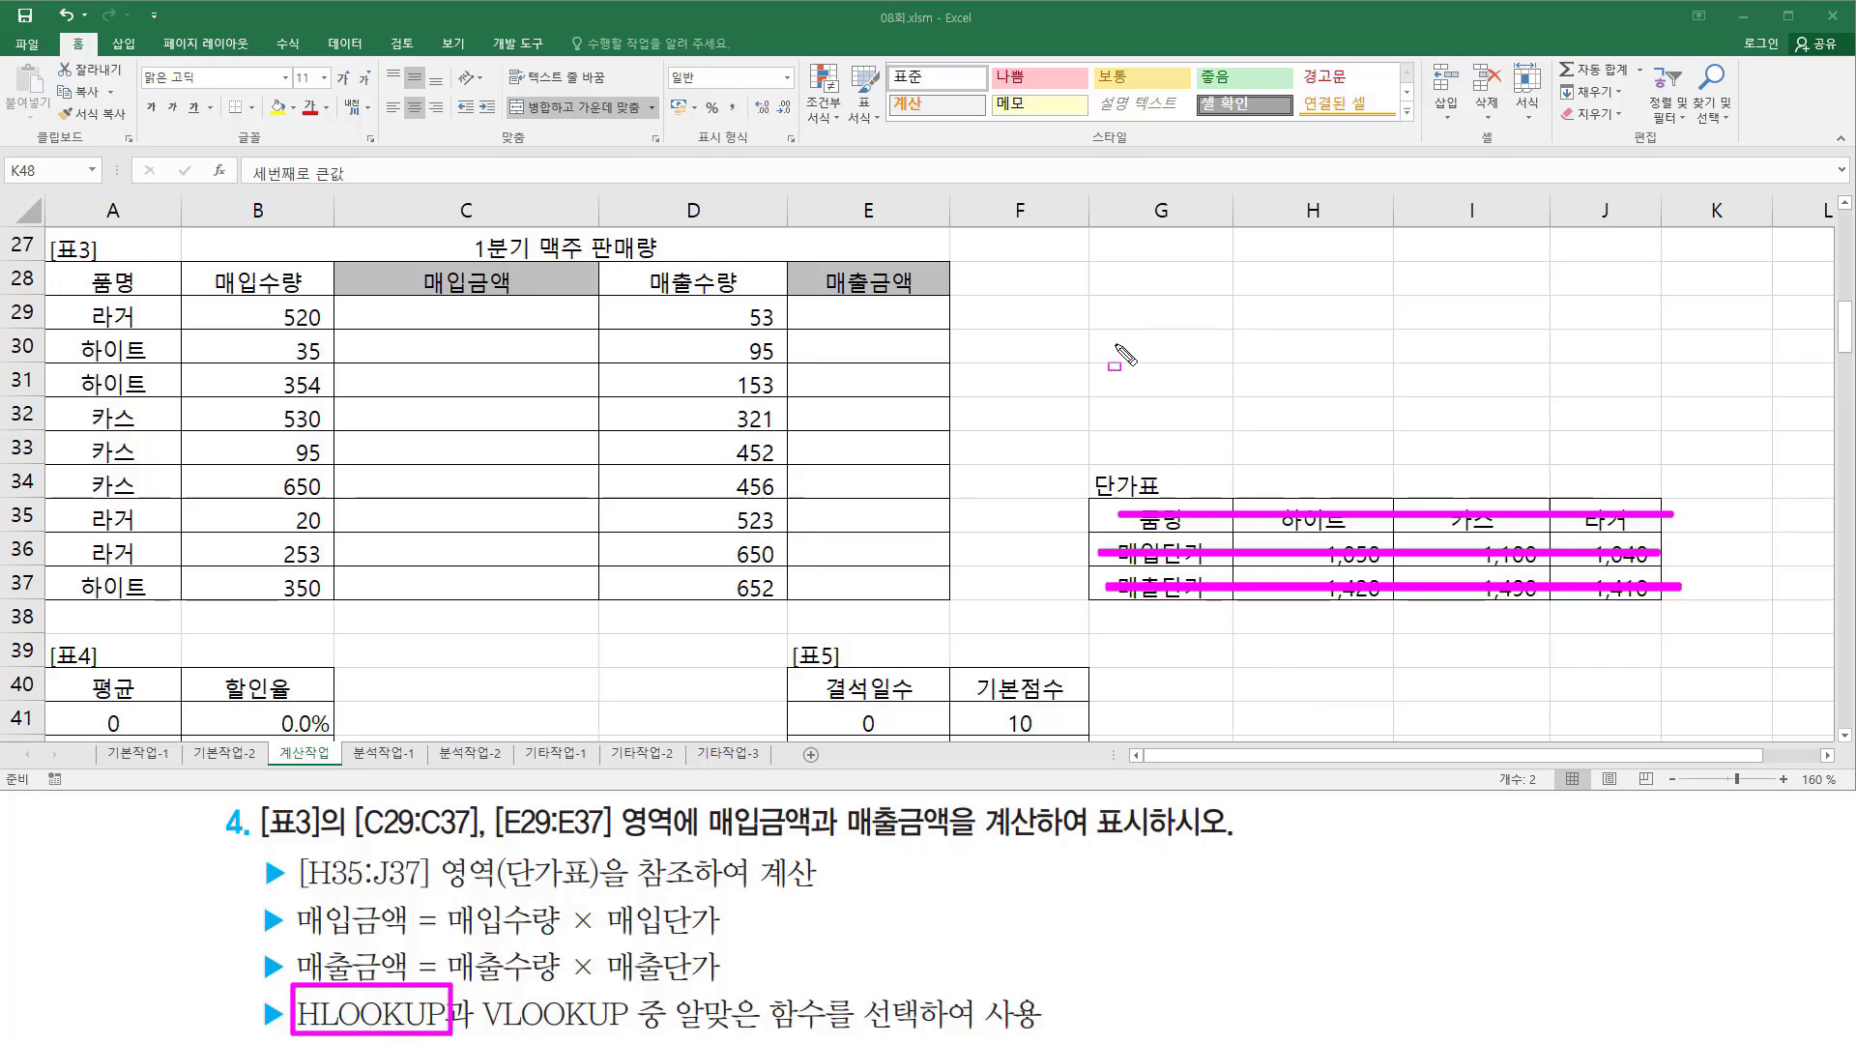
key("Escape")
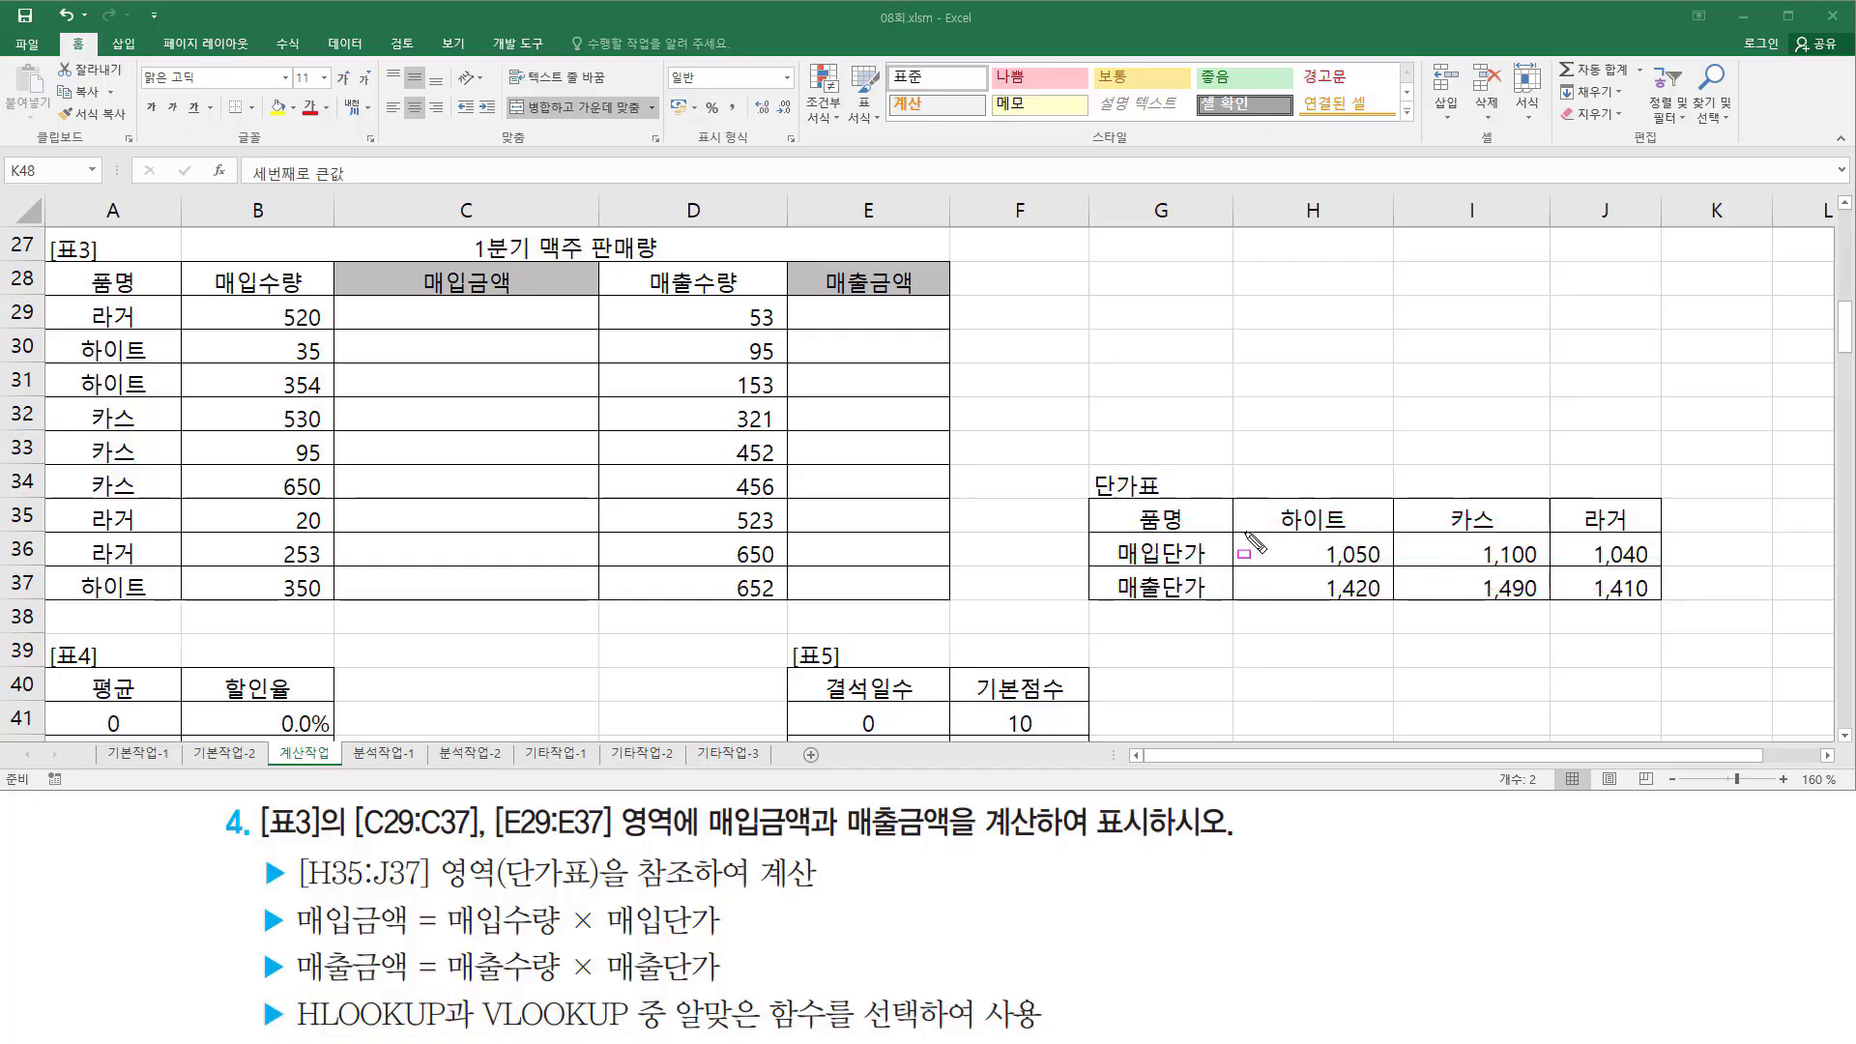
left_click_drag(1239, 534, 1665, 603)
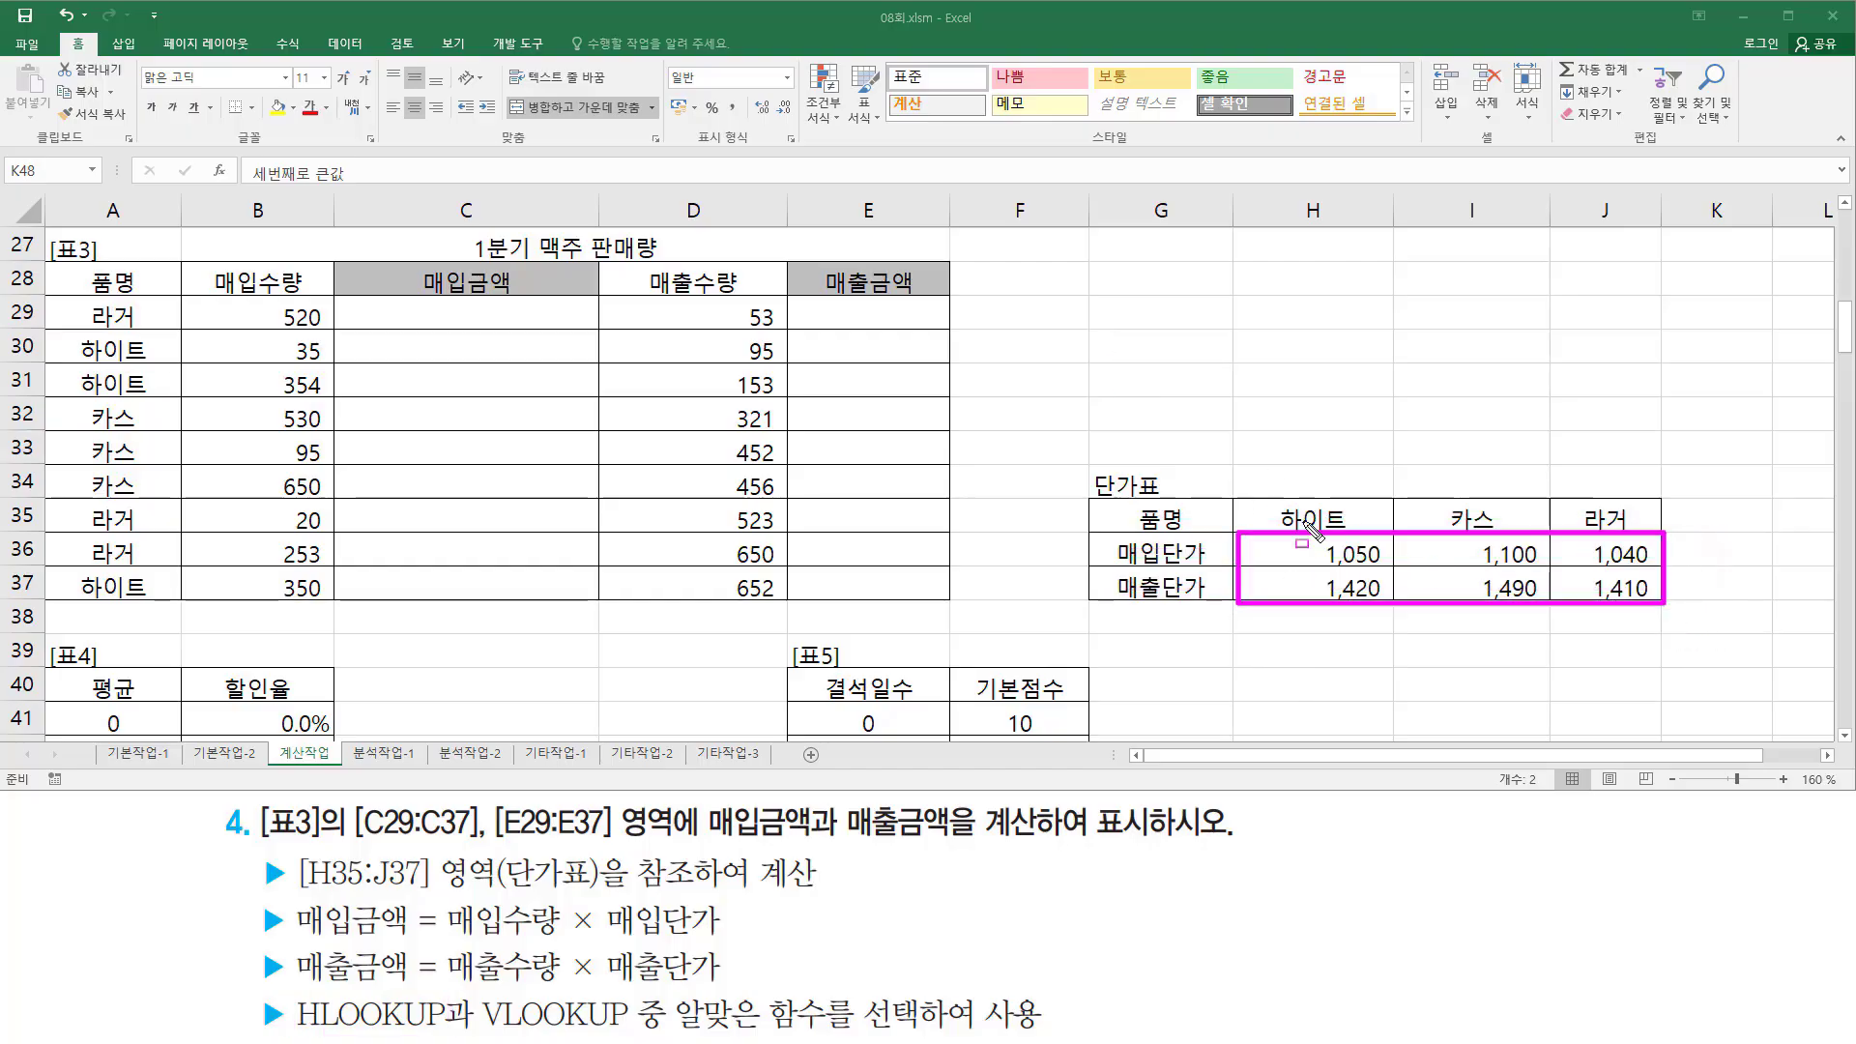
mouse_move(1276, 500)
left_mouse_down()
mouse_move(1363, 541)
mouse_move(1648, 532)
left_mouse_up()
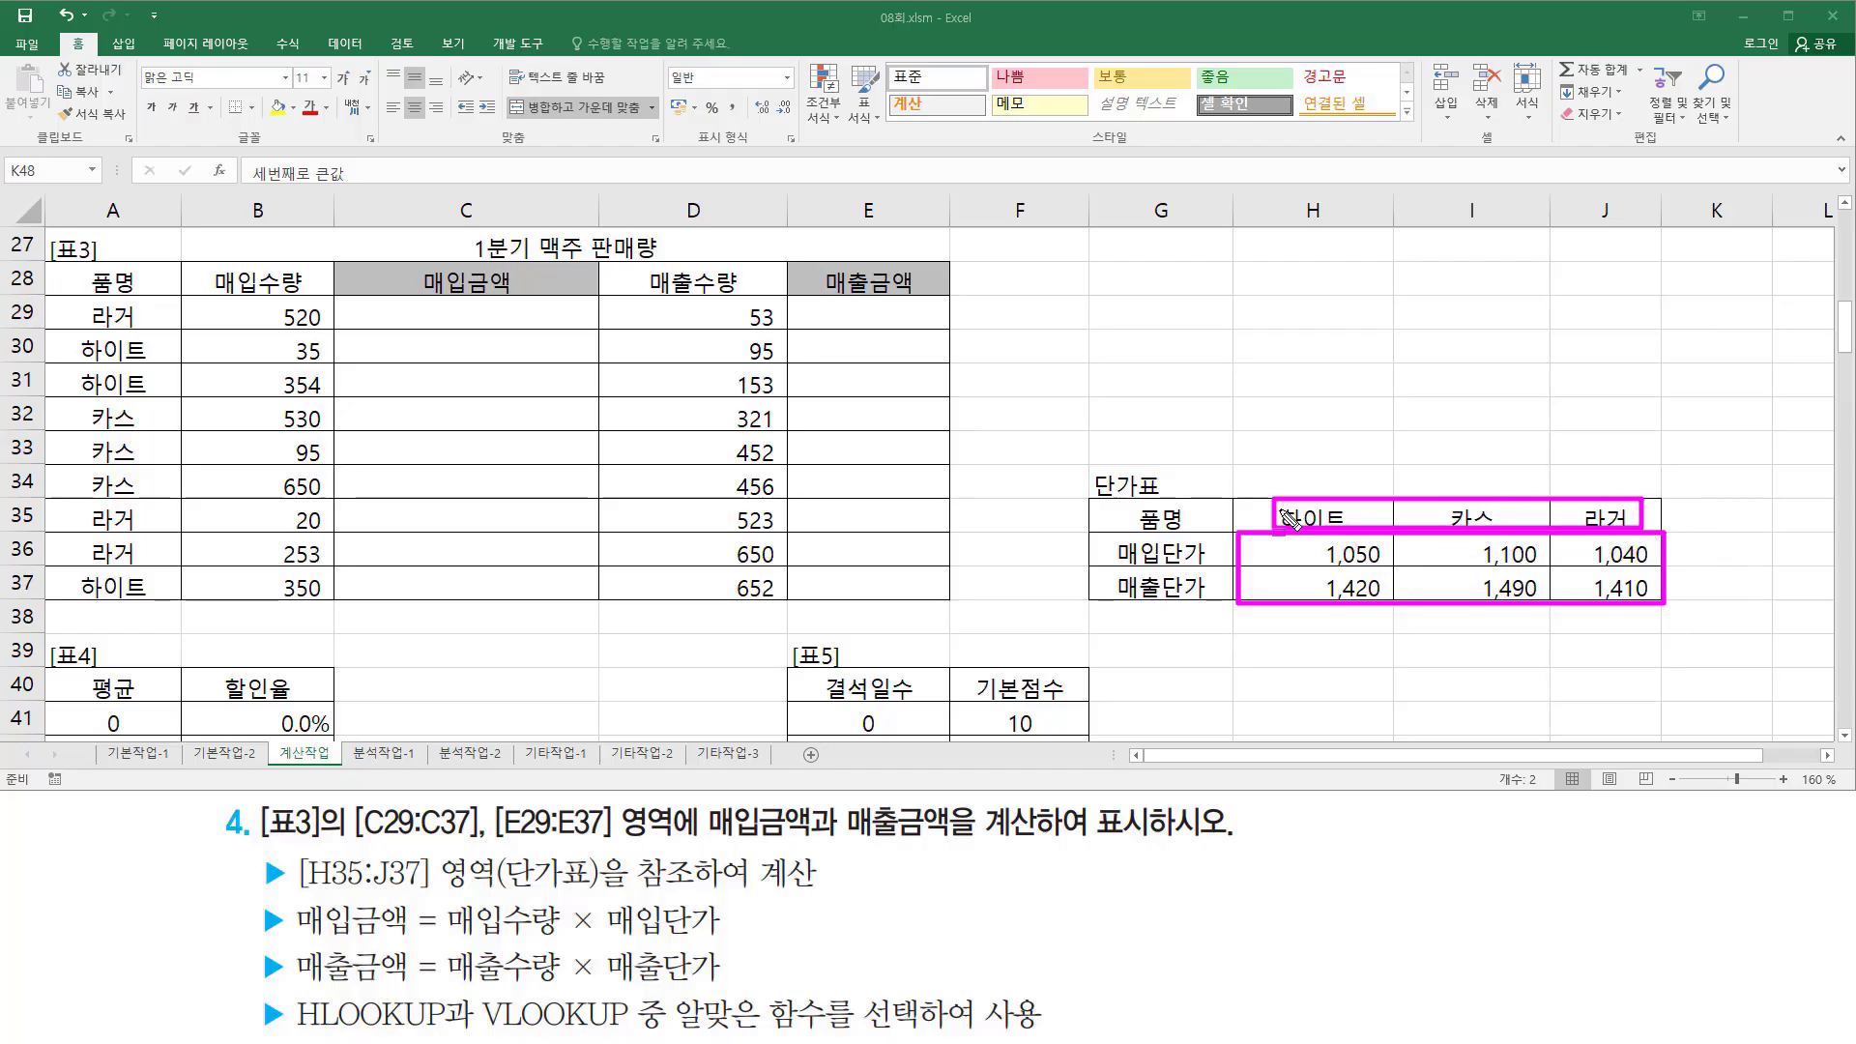
key("Escape")
Step: Start a syntax note in cell G28 with the text "hlookup( 찾을값 , 참조범위"
left_click(1147, 275)
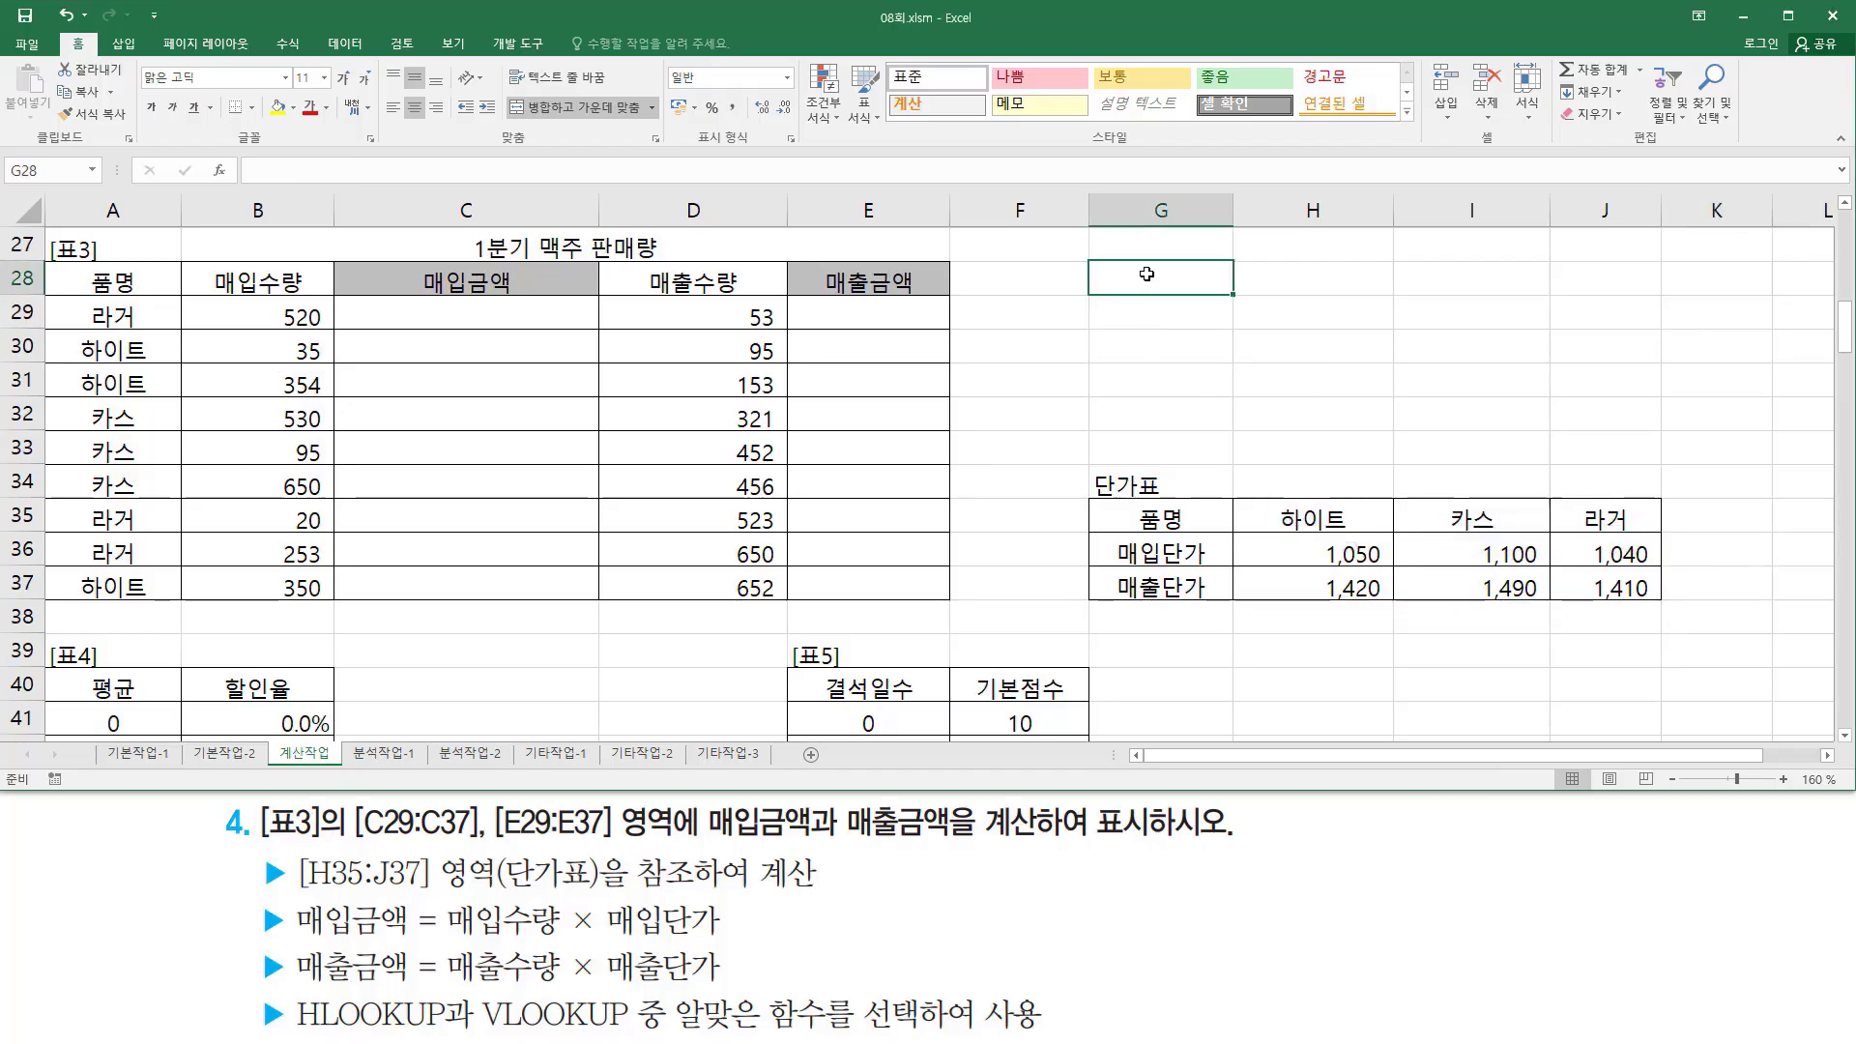
type("ㅗ")
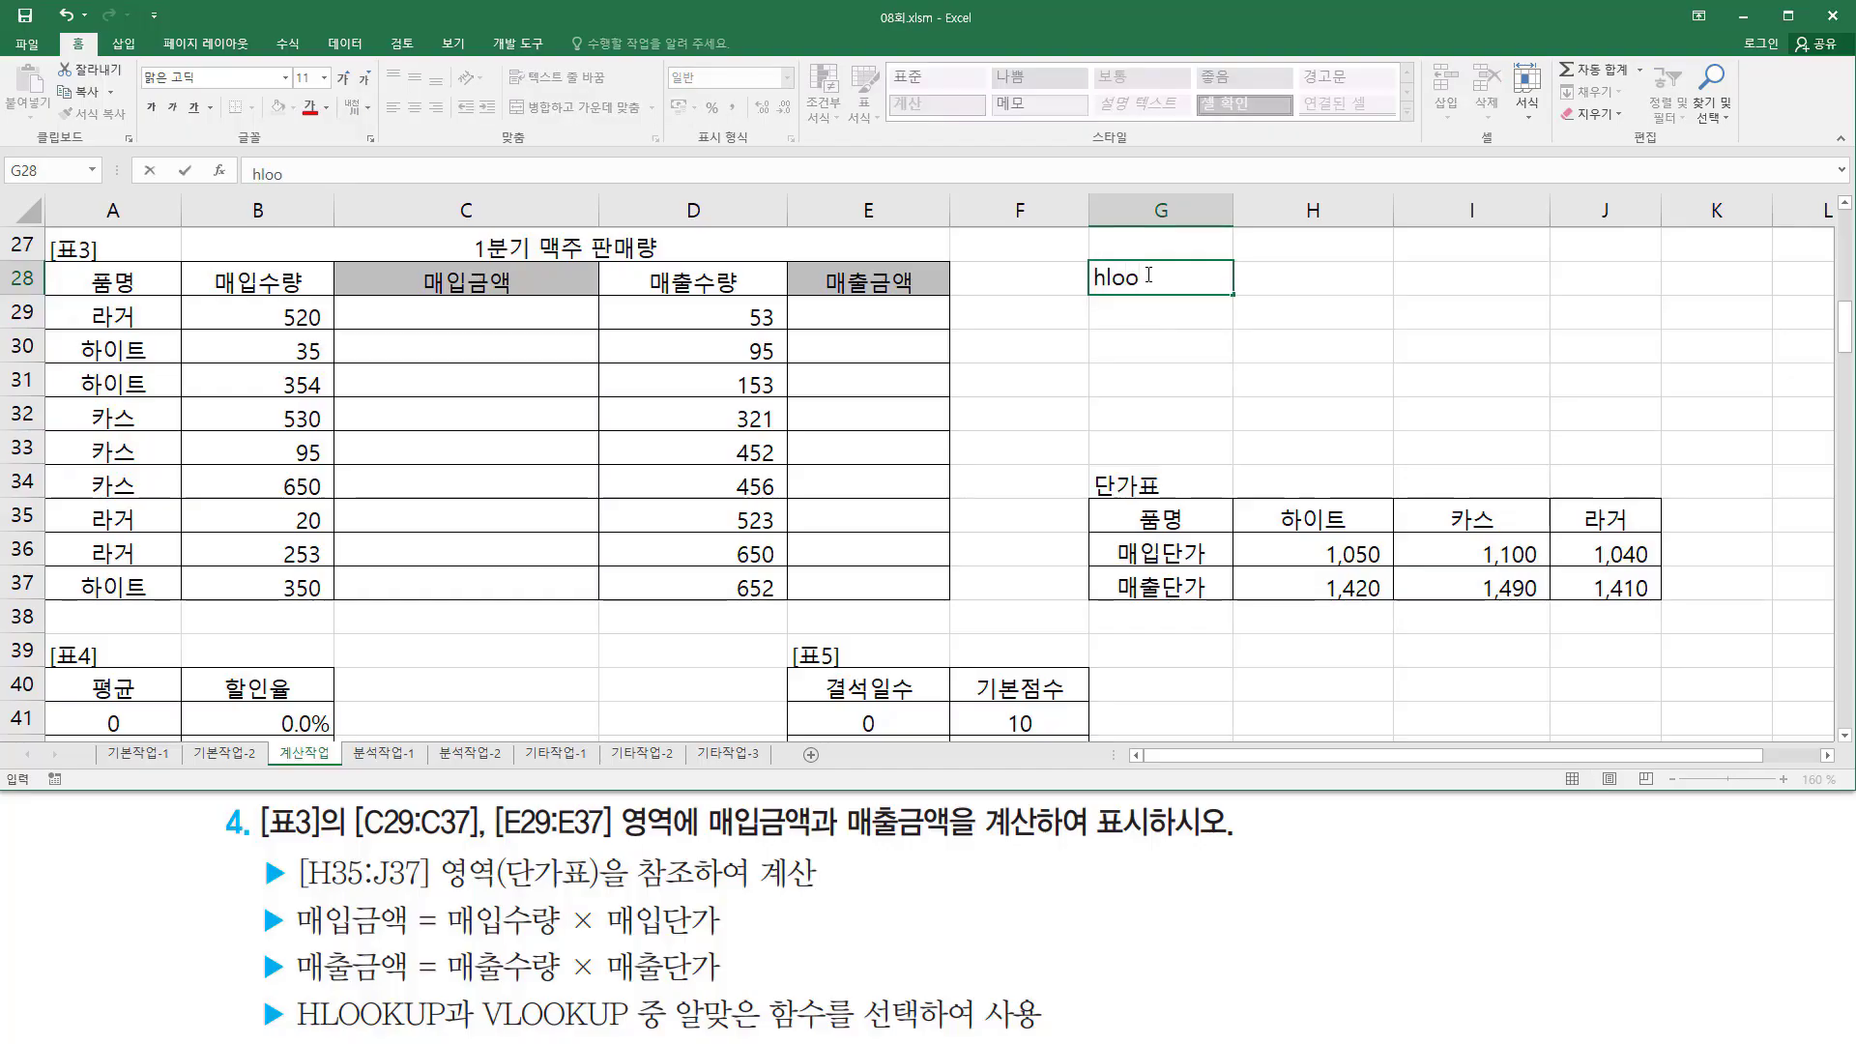
type("lookup(")
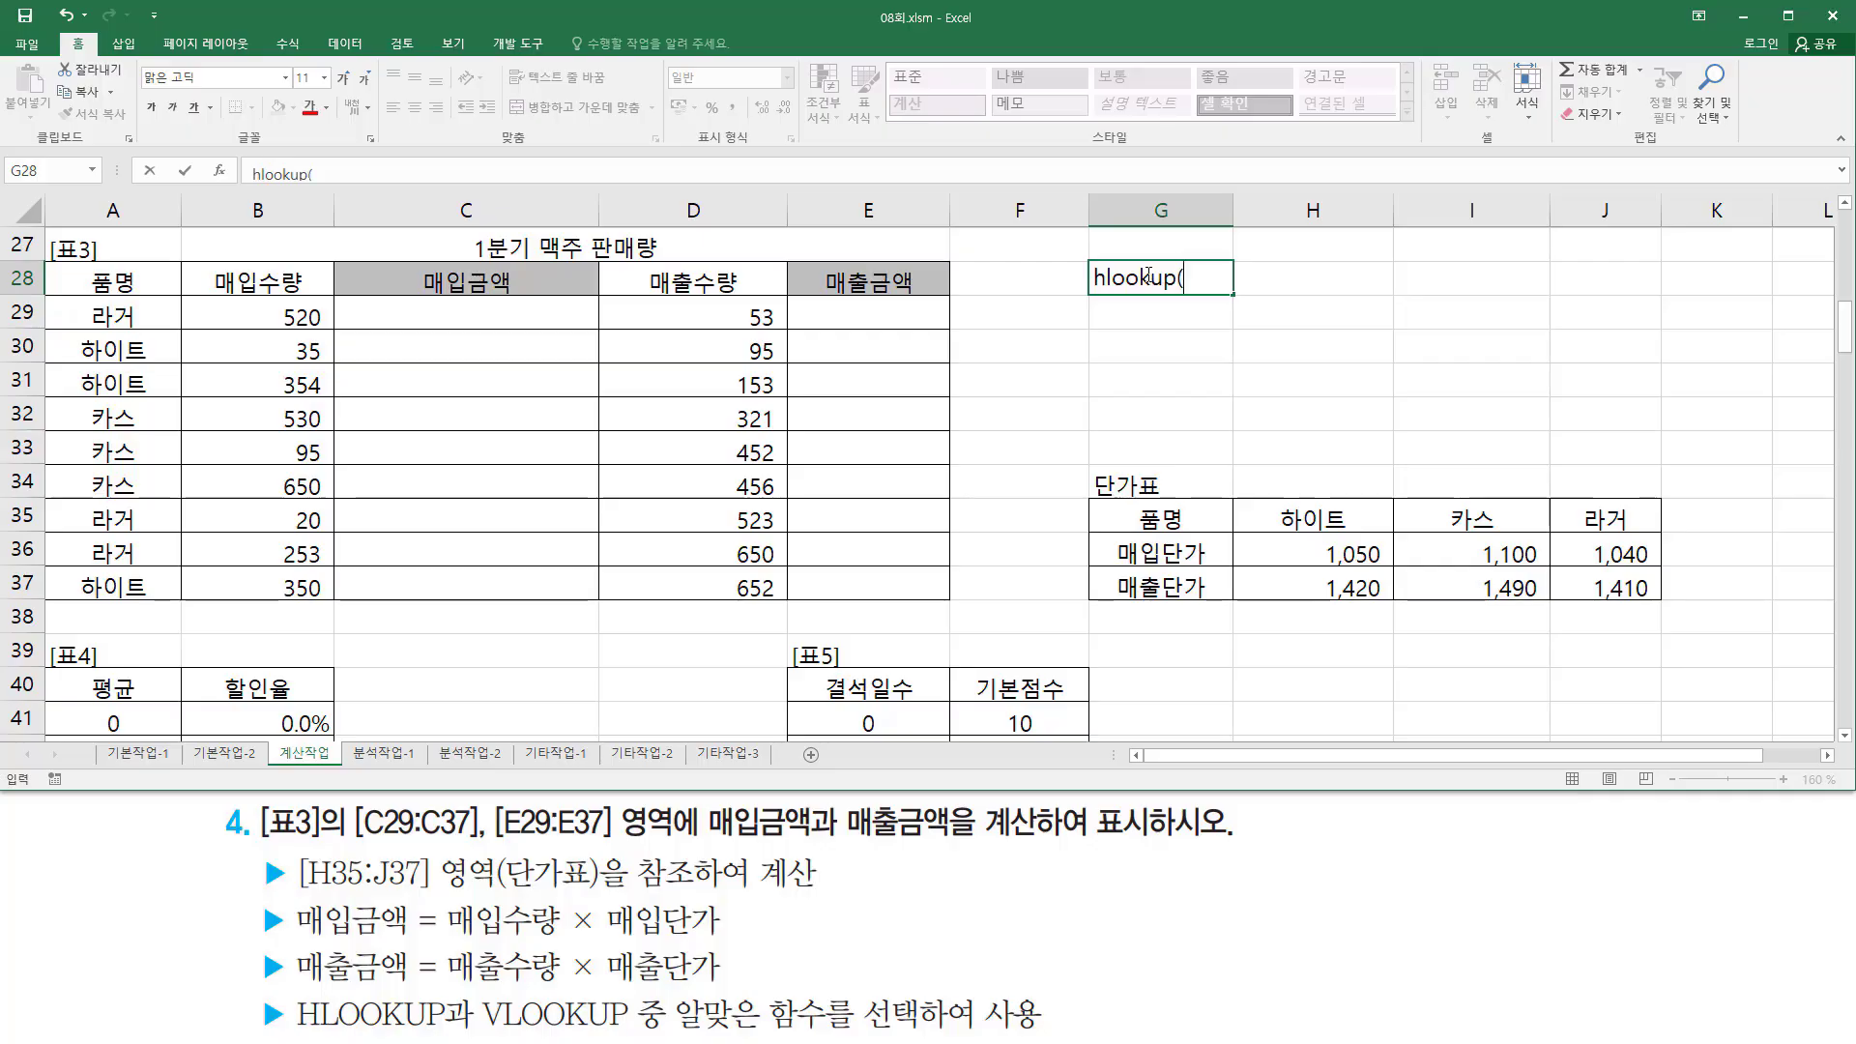
type("ㄹ")
key("BackSpace")
key("BackSpace")
type("찾을가")
type("값 , 참조")
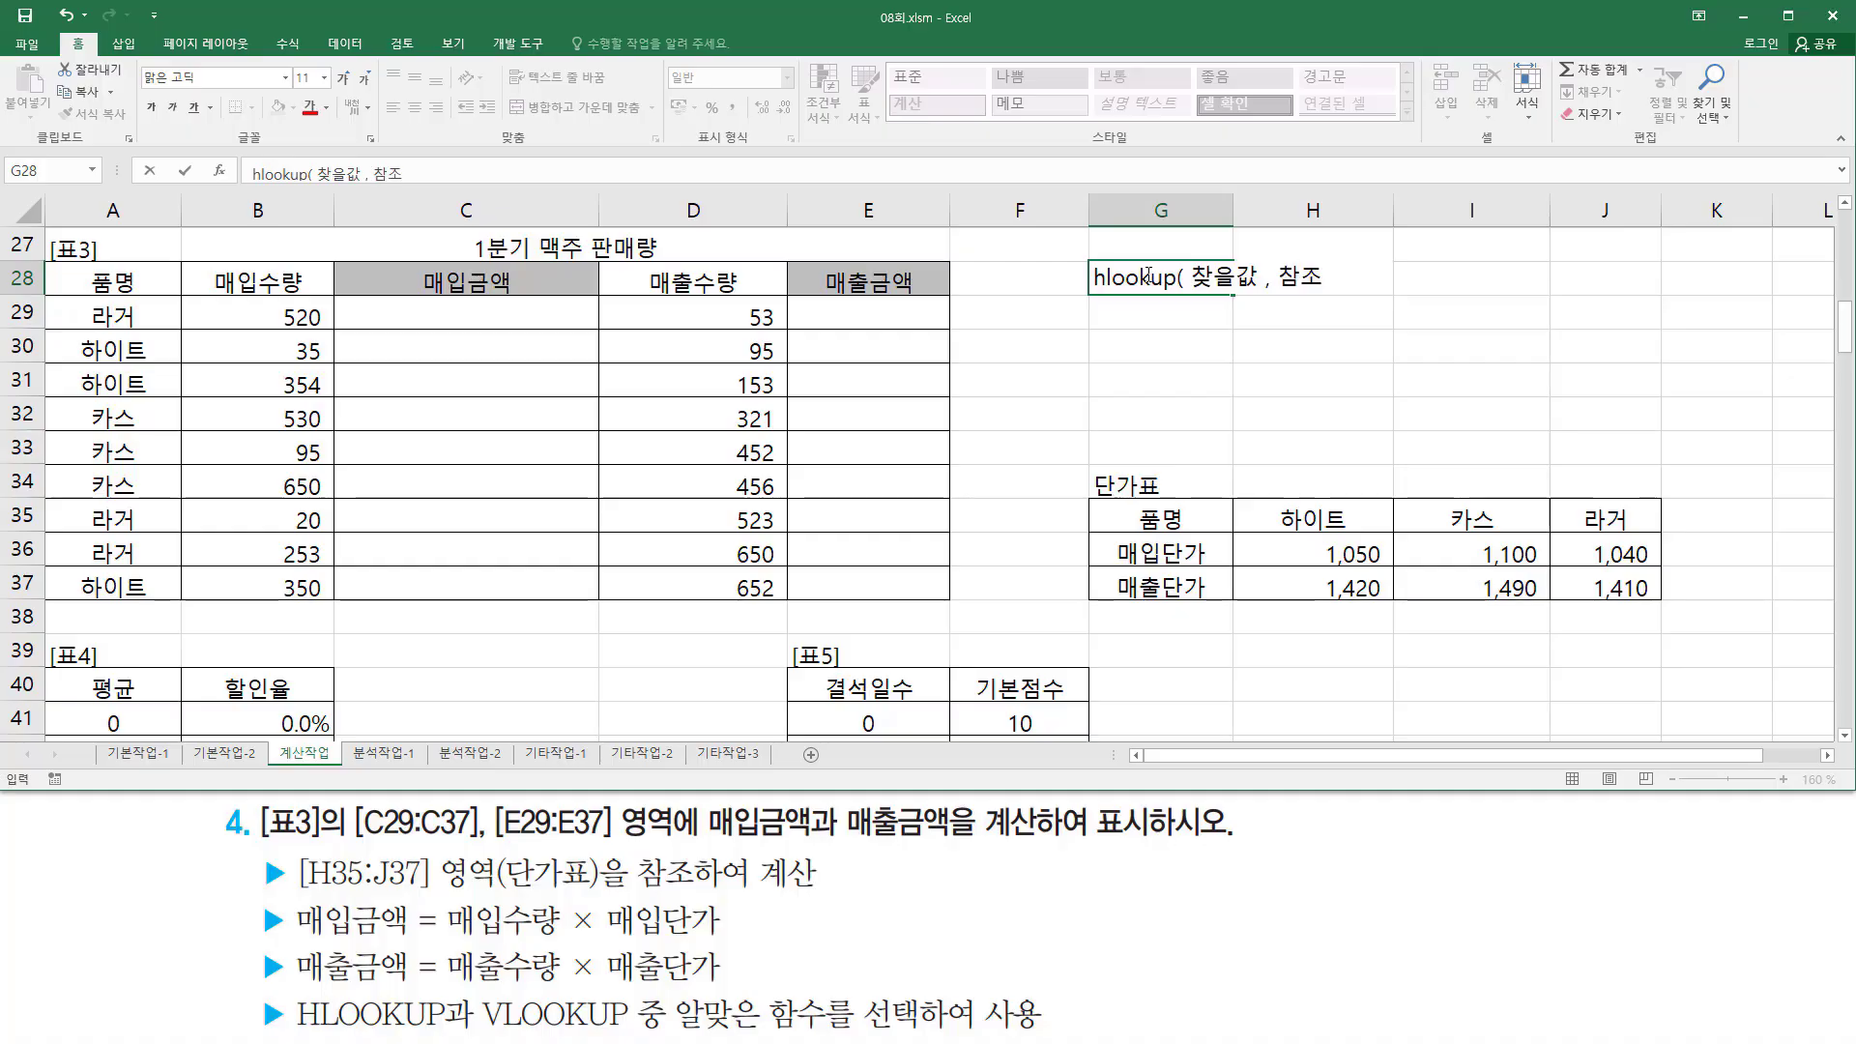
type("범ㅇ")
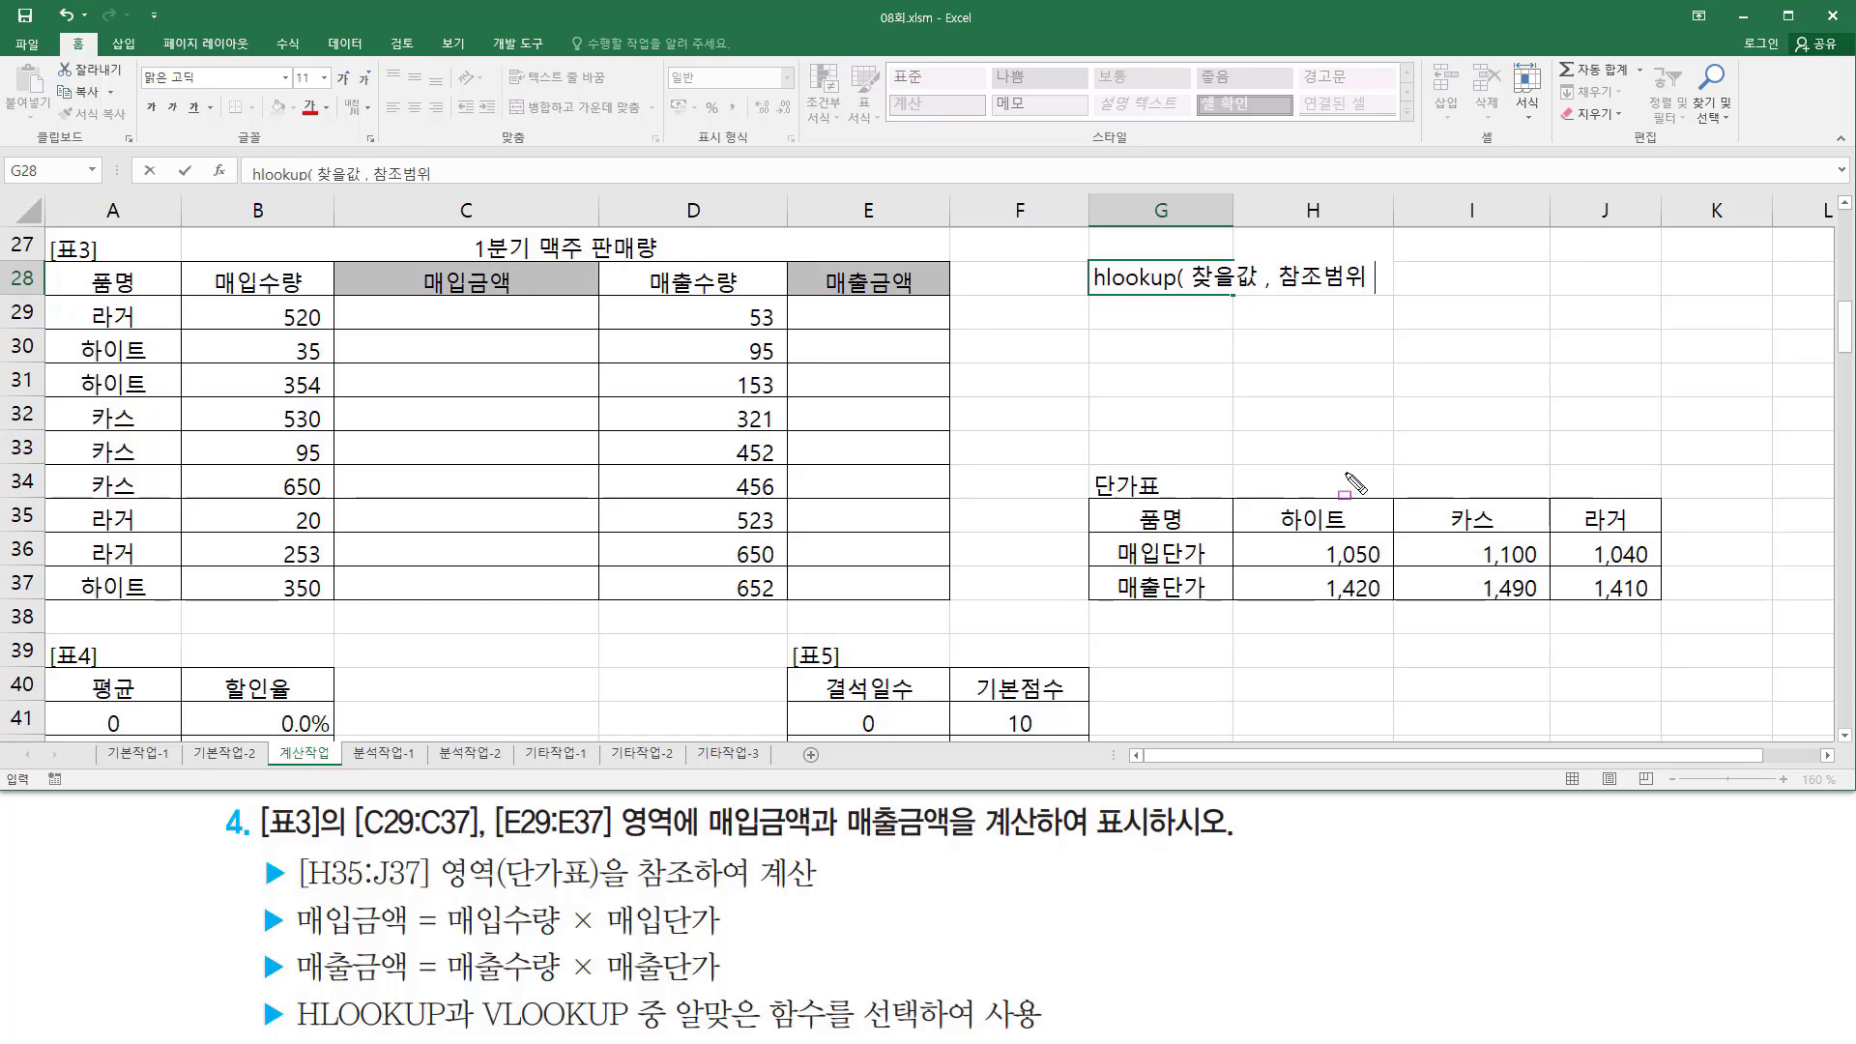
Step: Complete the G28 syntax note by adding "$ , 행번호 , 옵션 )" after 참조범위
mouse_move(1240, 500)
left_mouse_down()
mouse_move(1508, 611)
mouse_move(1687, 624)
mouse_move(1663, 604)
left_mouse_up()
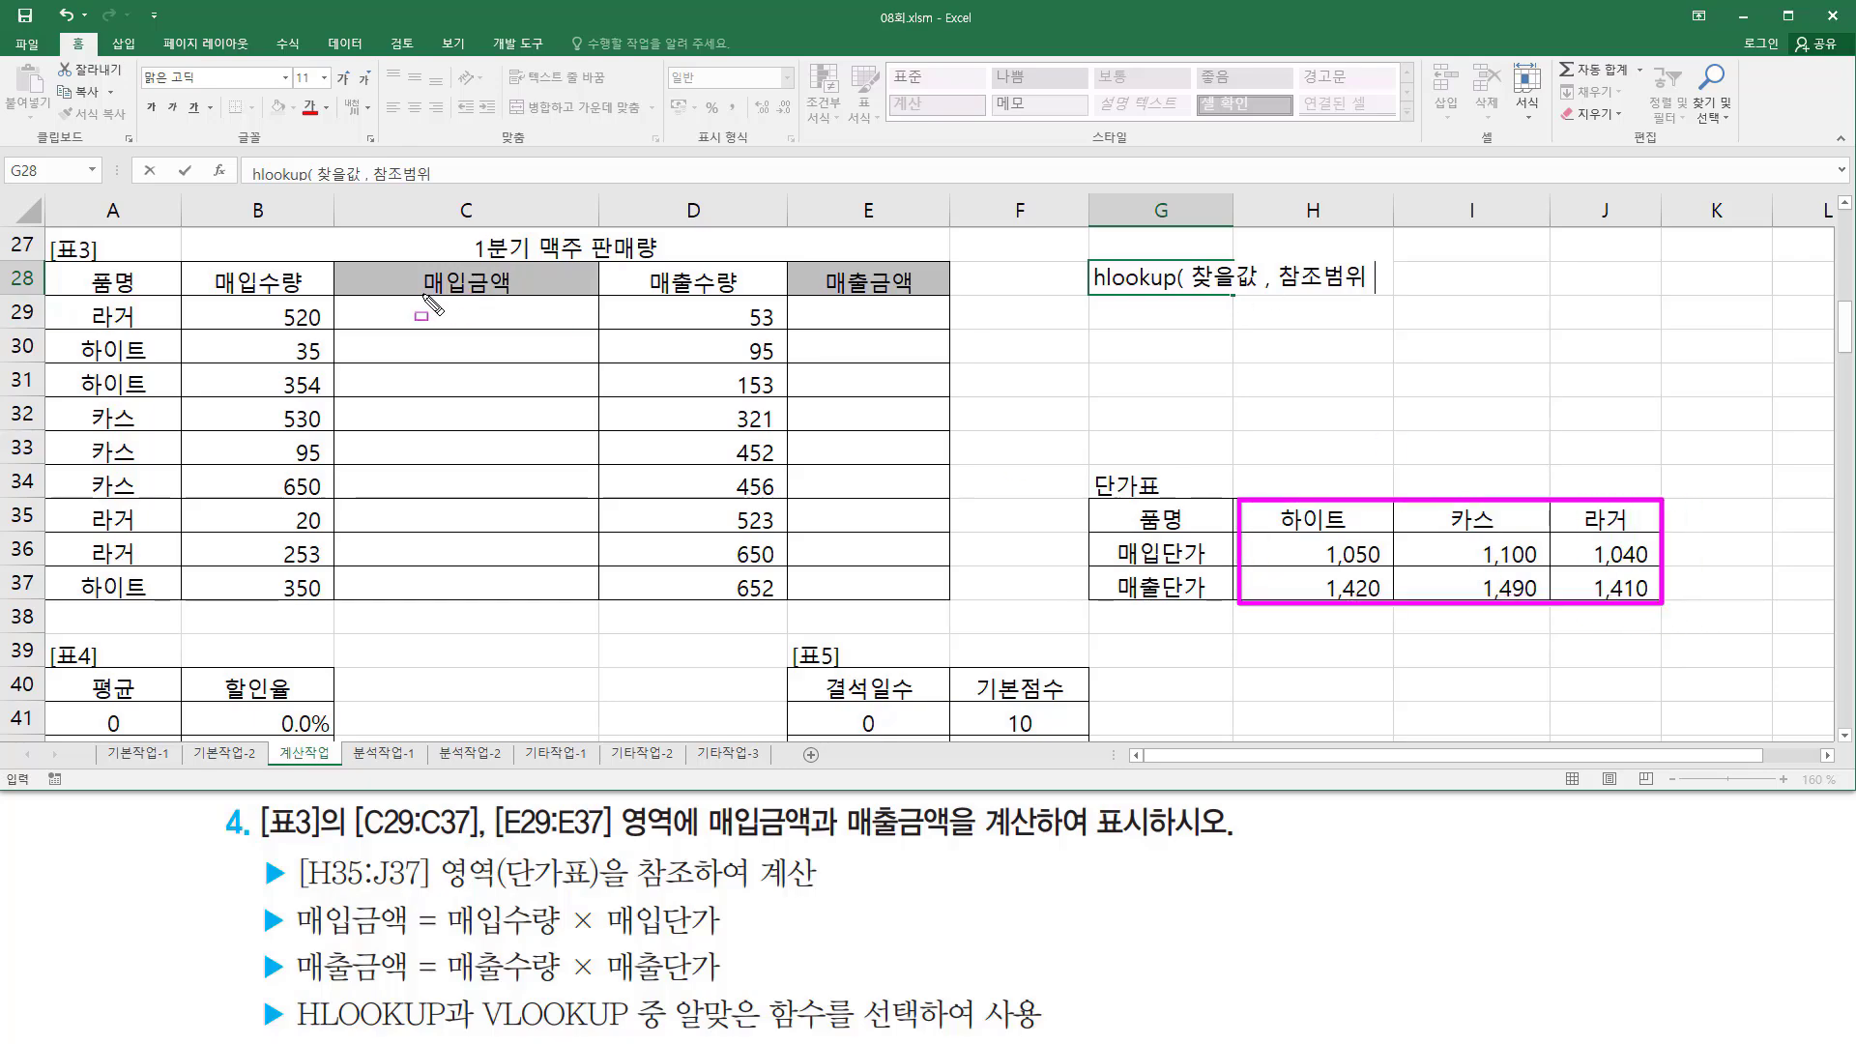
mouse_move(418, 303)
left_mouse_down()
mouse_move(514, 303)
mouse_move(514, 348)
mouse_move(422, 399)
mouse_move(498, 419)
mouse_move(497, 440)
left_mouse_up()
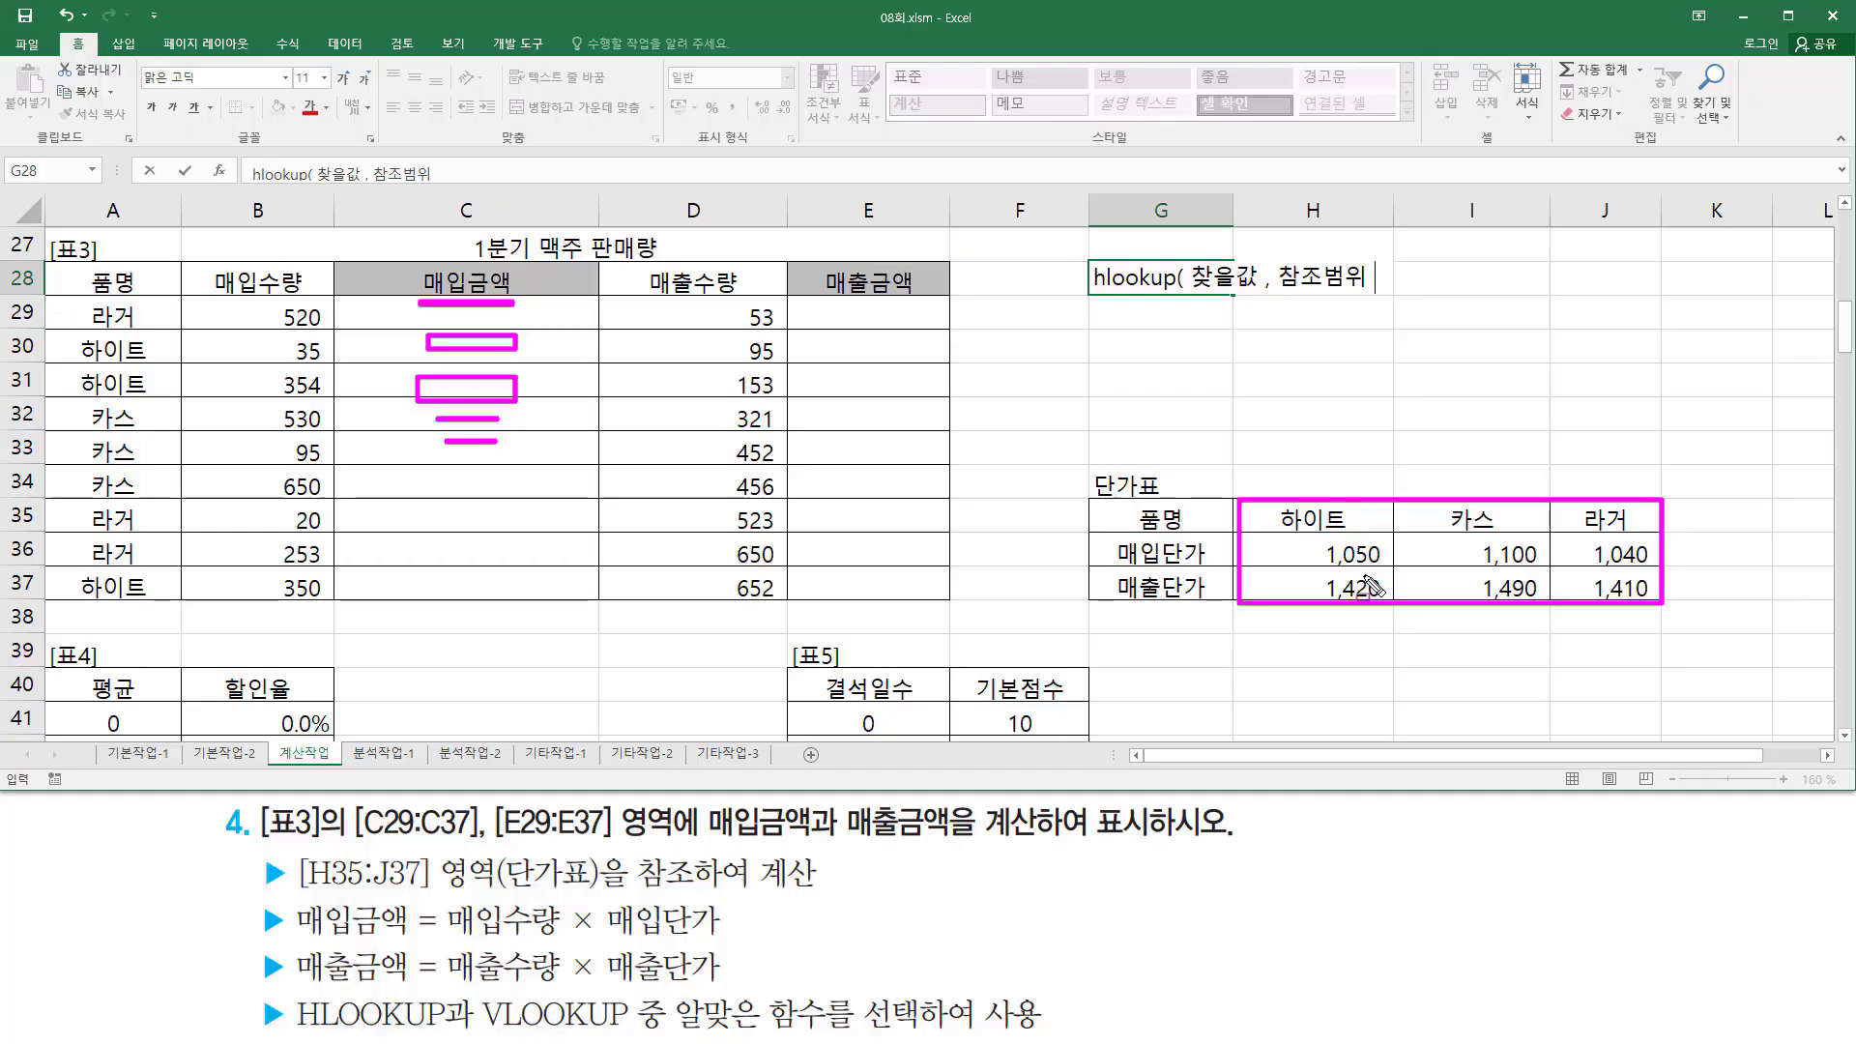
key("Escape")
left_click(1377, 279)
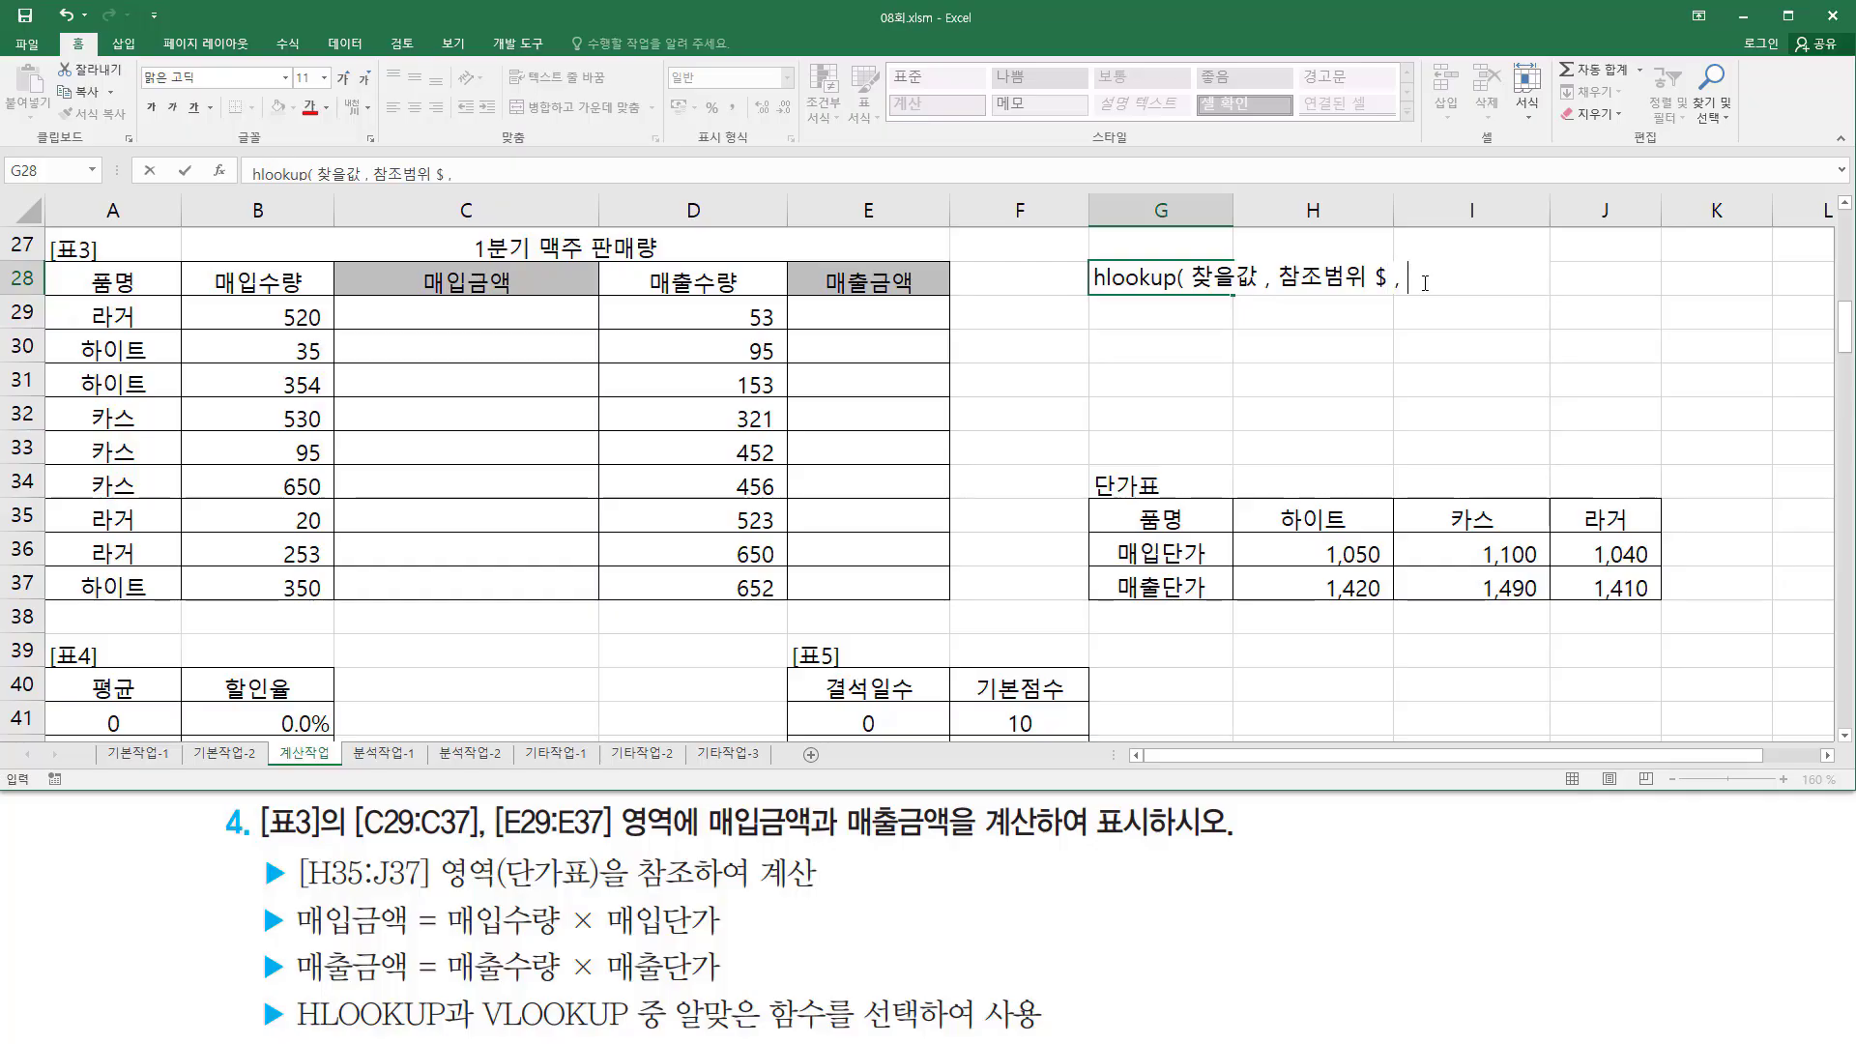
type(", 행번호 , 옵셔")
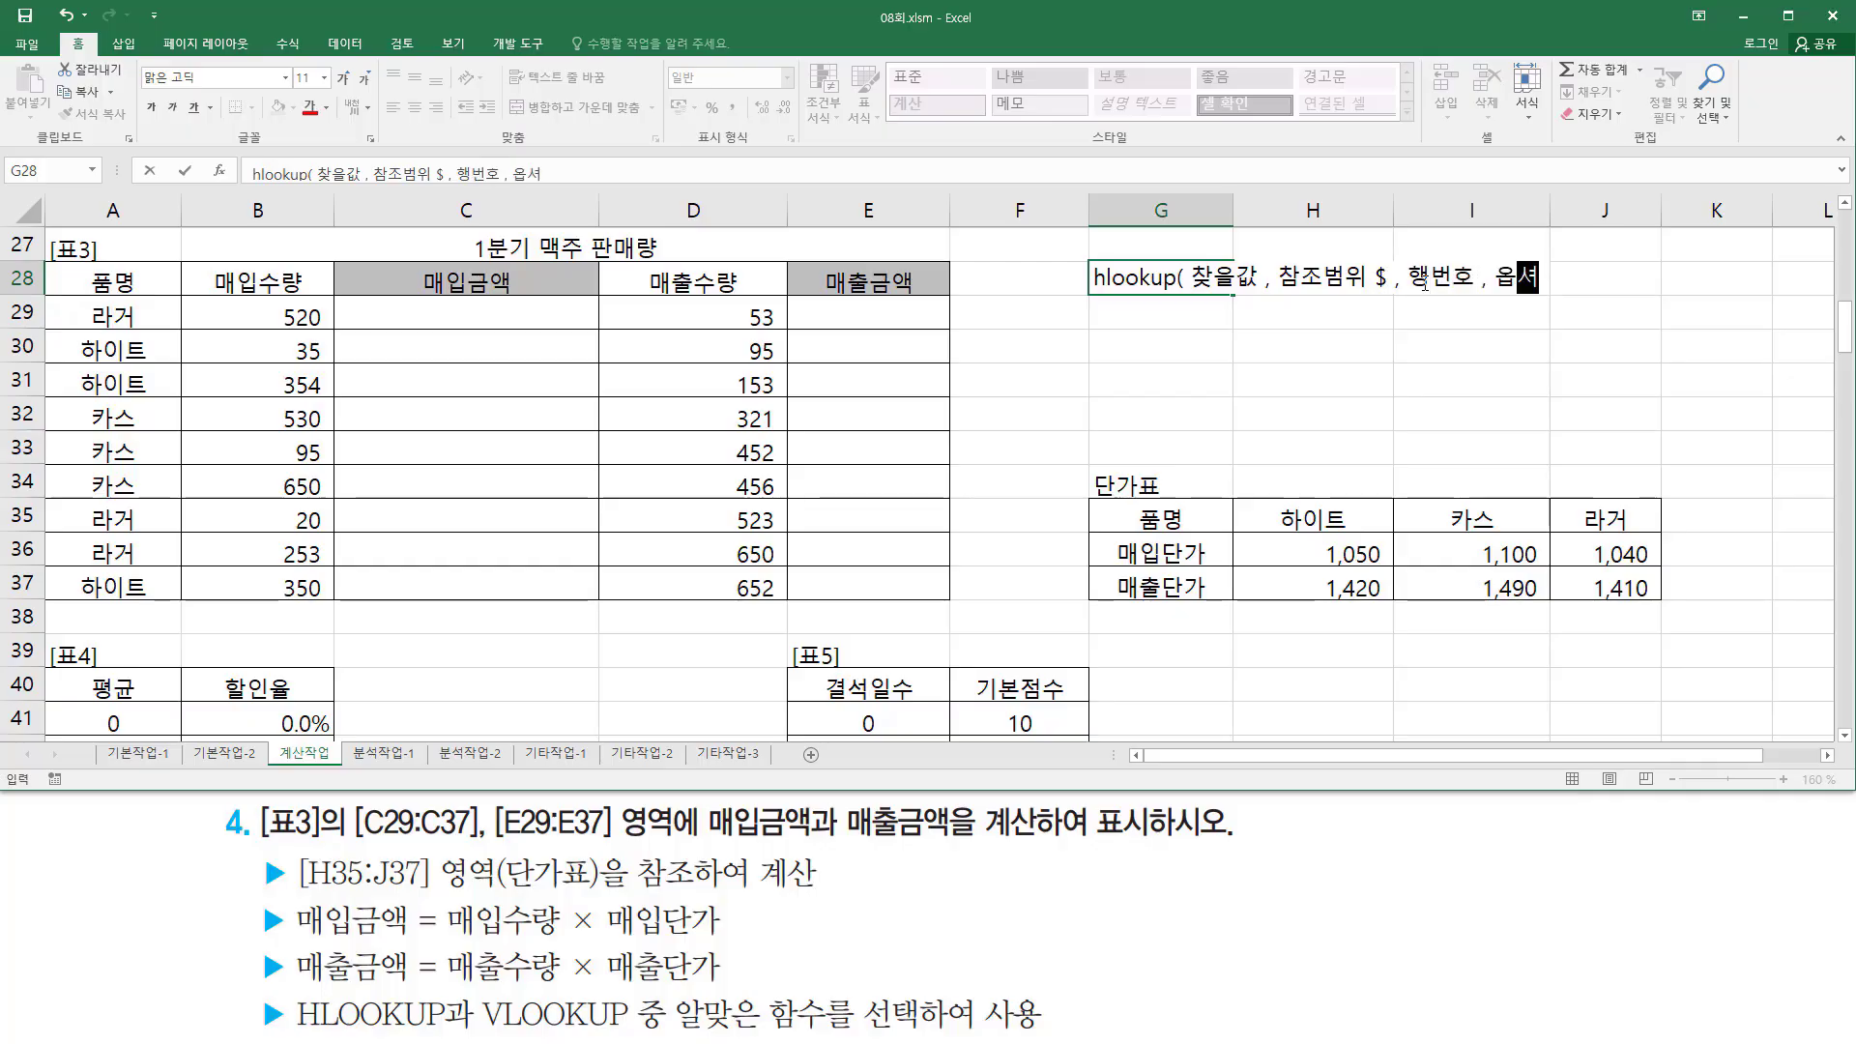
type(" )")
key("Return")
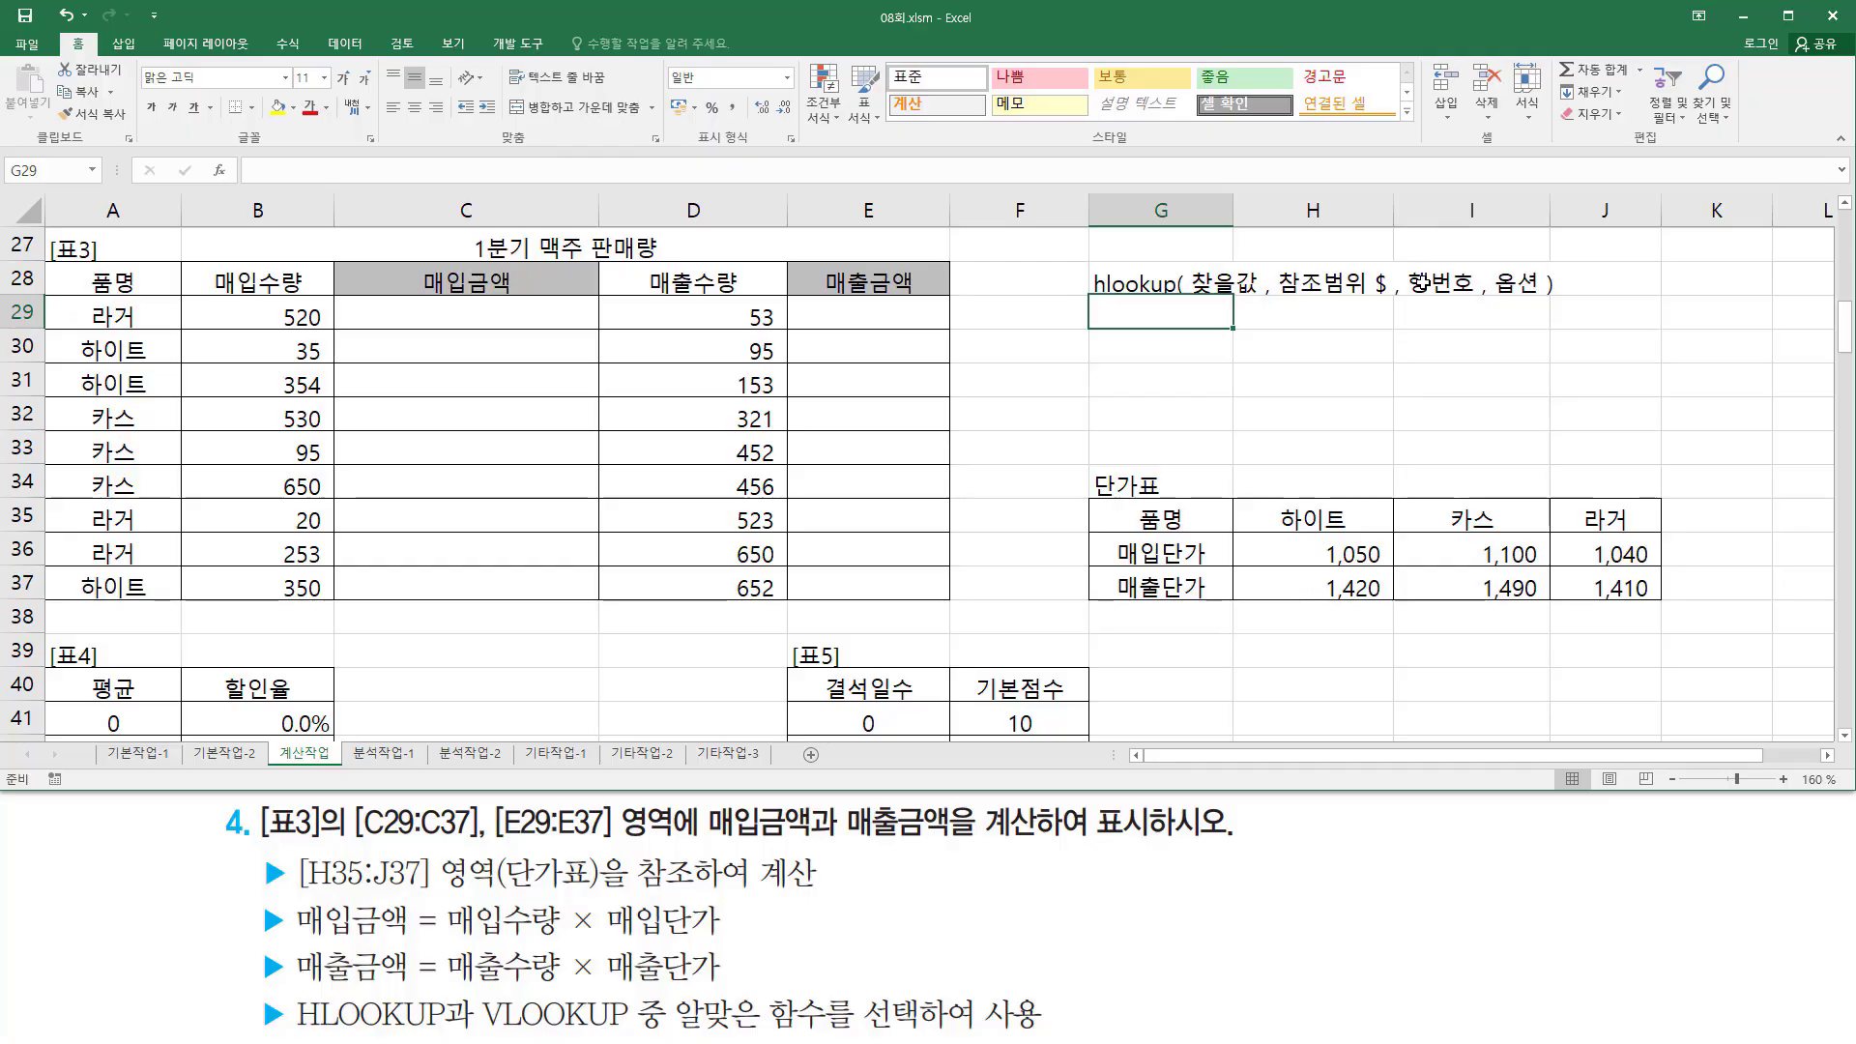
Step: Add the note "true(생략) - 근사값" in G29 below the HLOOKUP syntax note
type("ue")
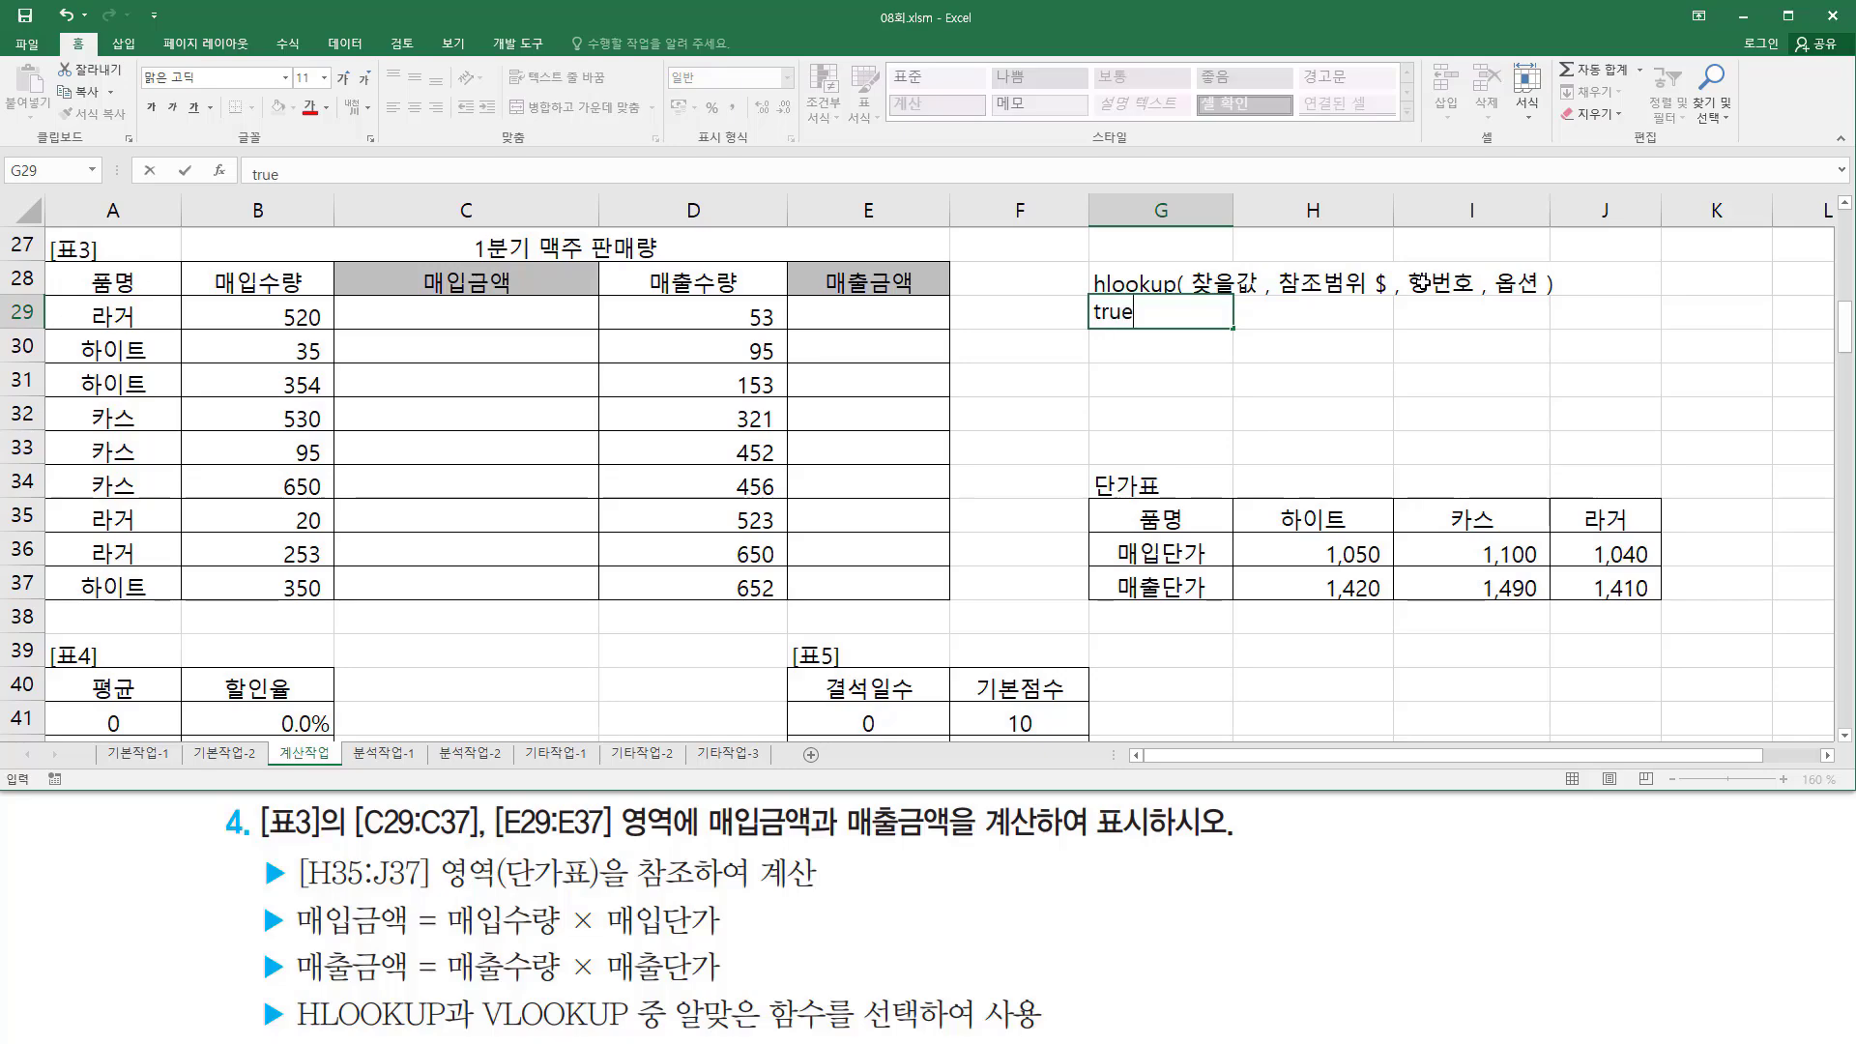
type("(새")
type("략)")
type(" -")
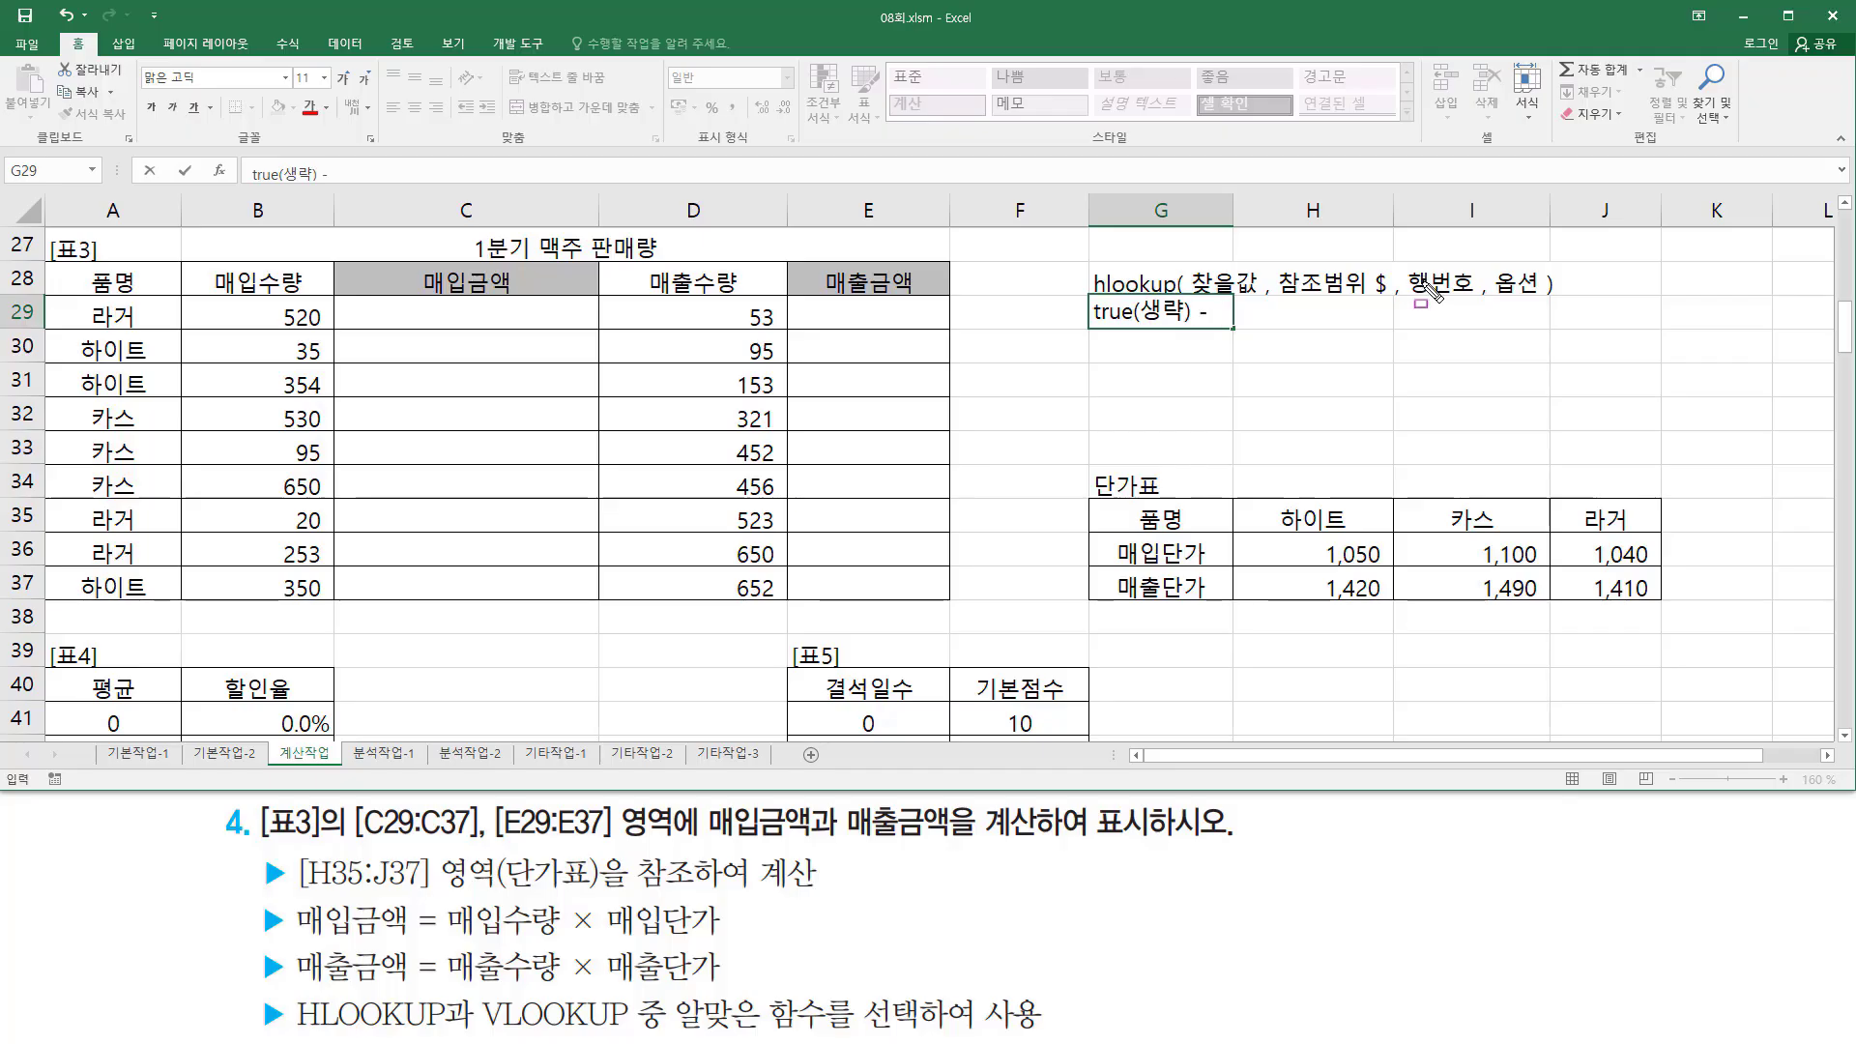
left_click_drag(1192, 303, 1391, 294)
key("Escape")
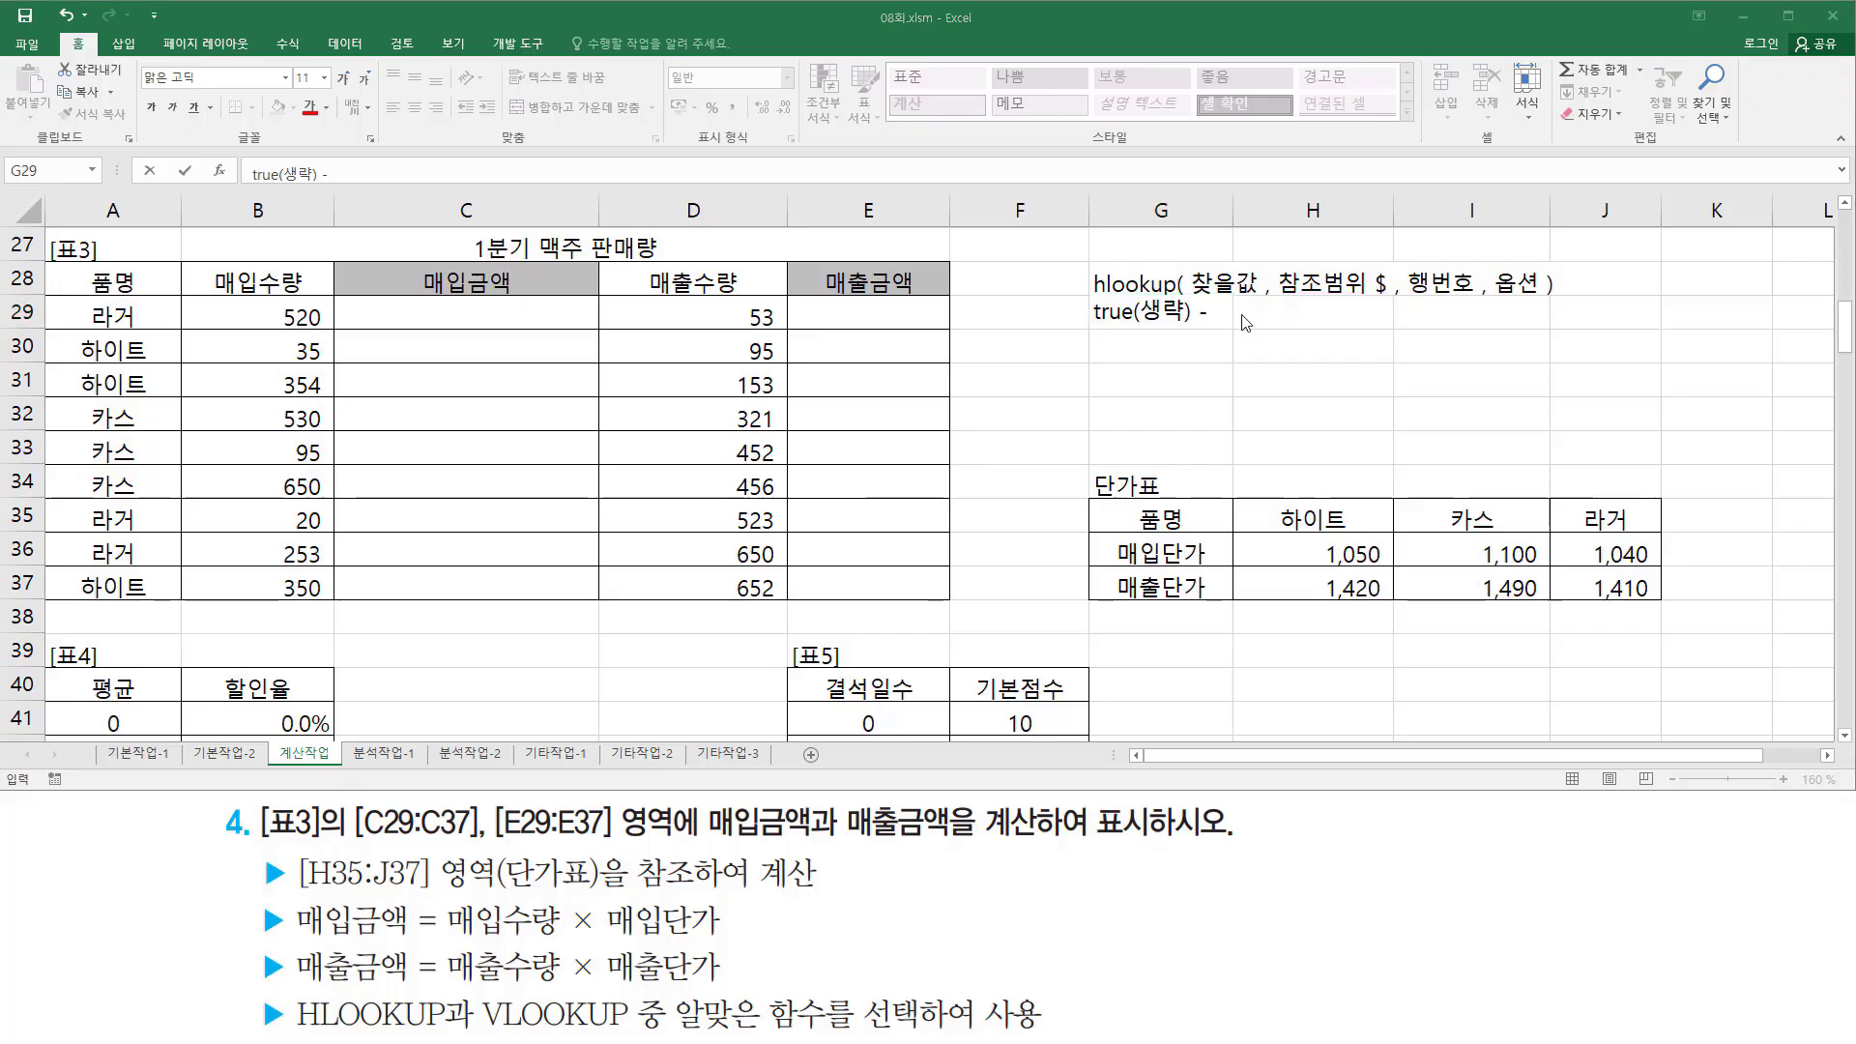
type("ㄱ")
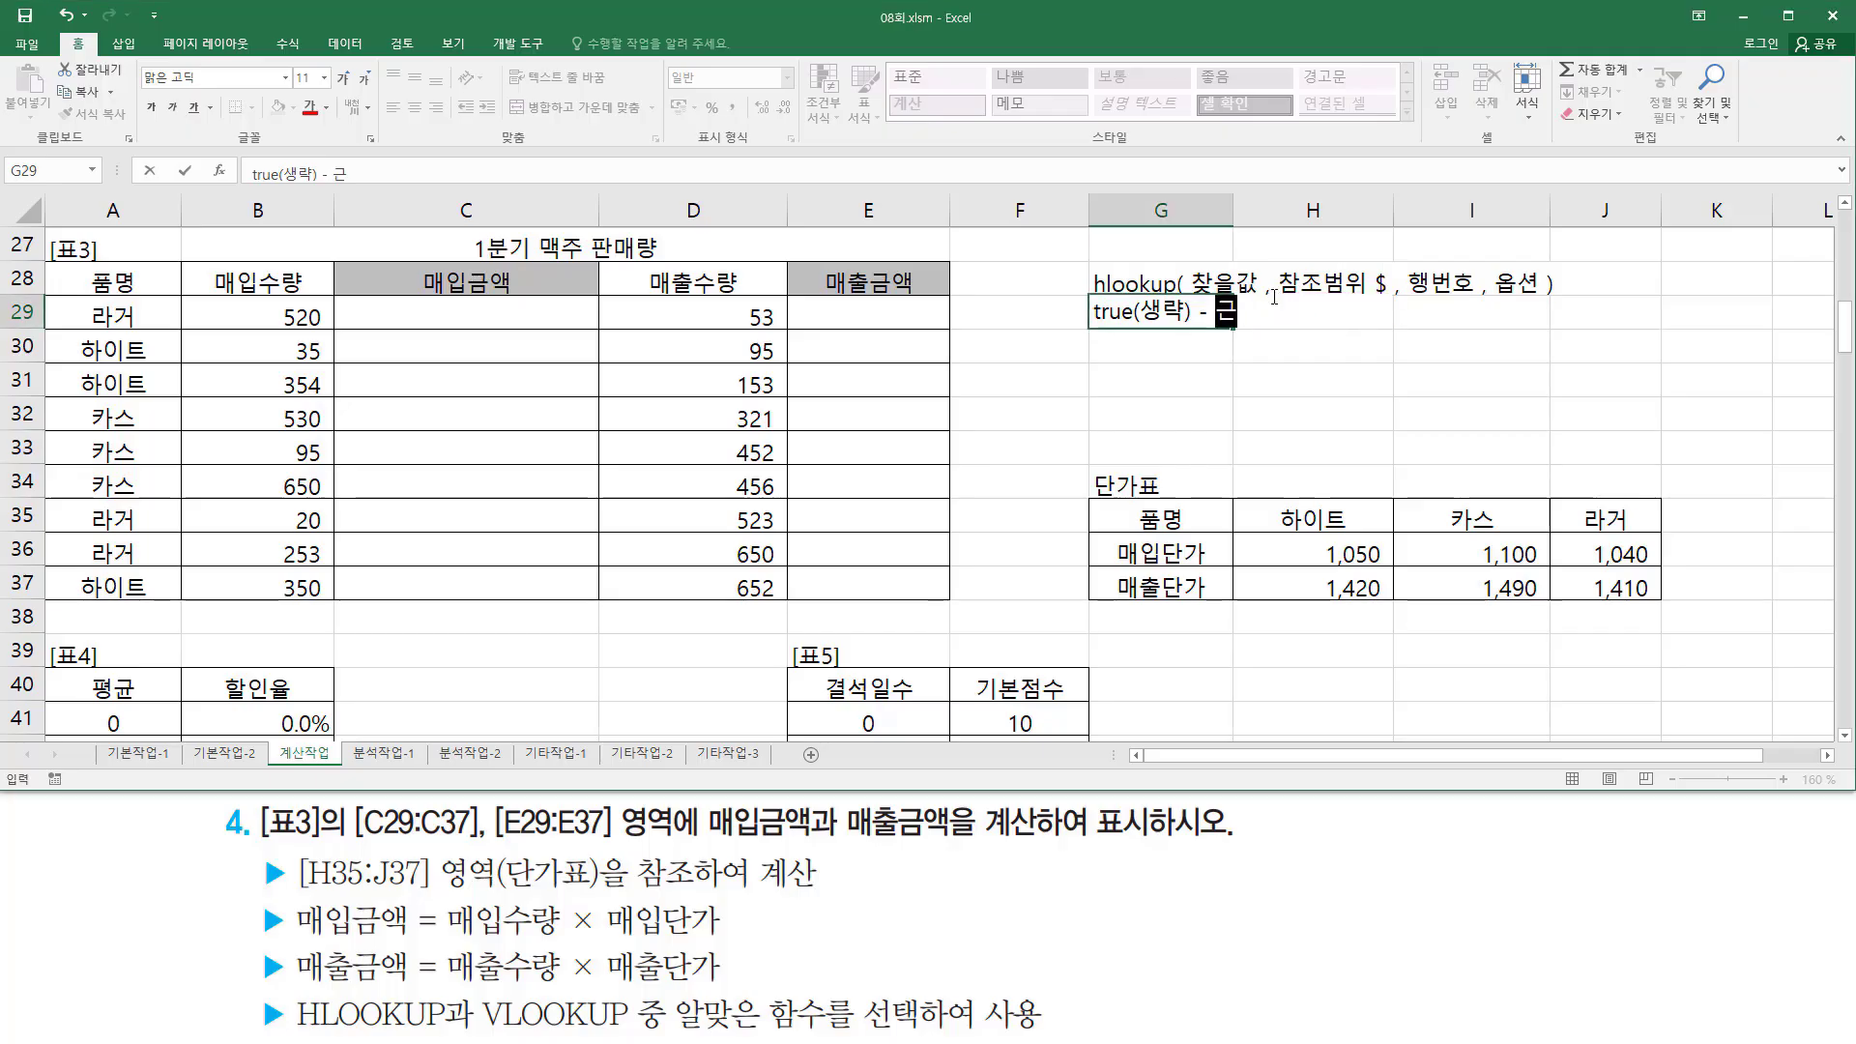
type("사갑")
key("Return")
Step: Add the note "false - 정확하게 일치하는 값" in I29 beside the true option note
key("Right")
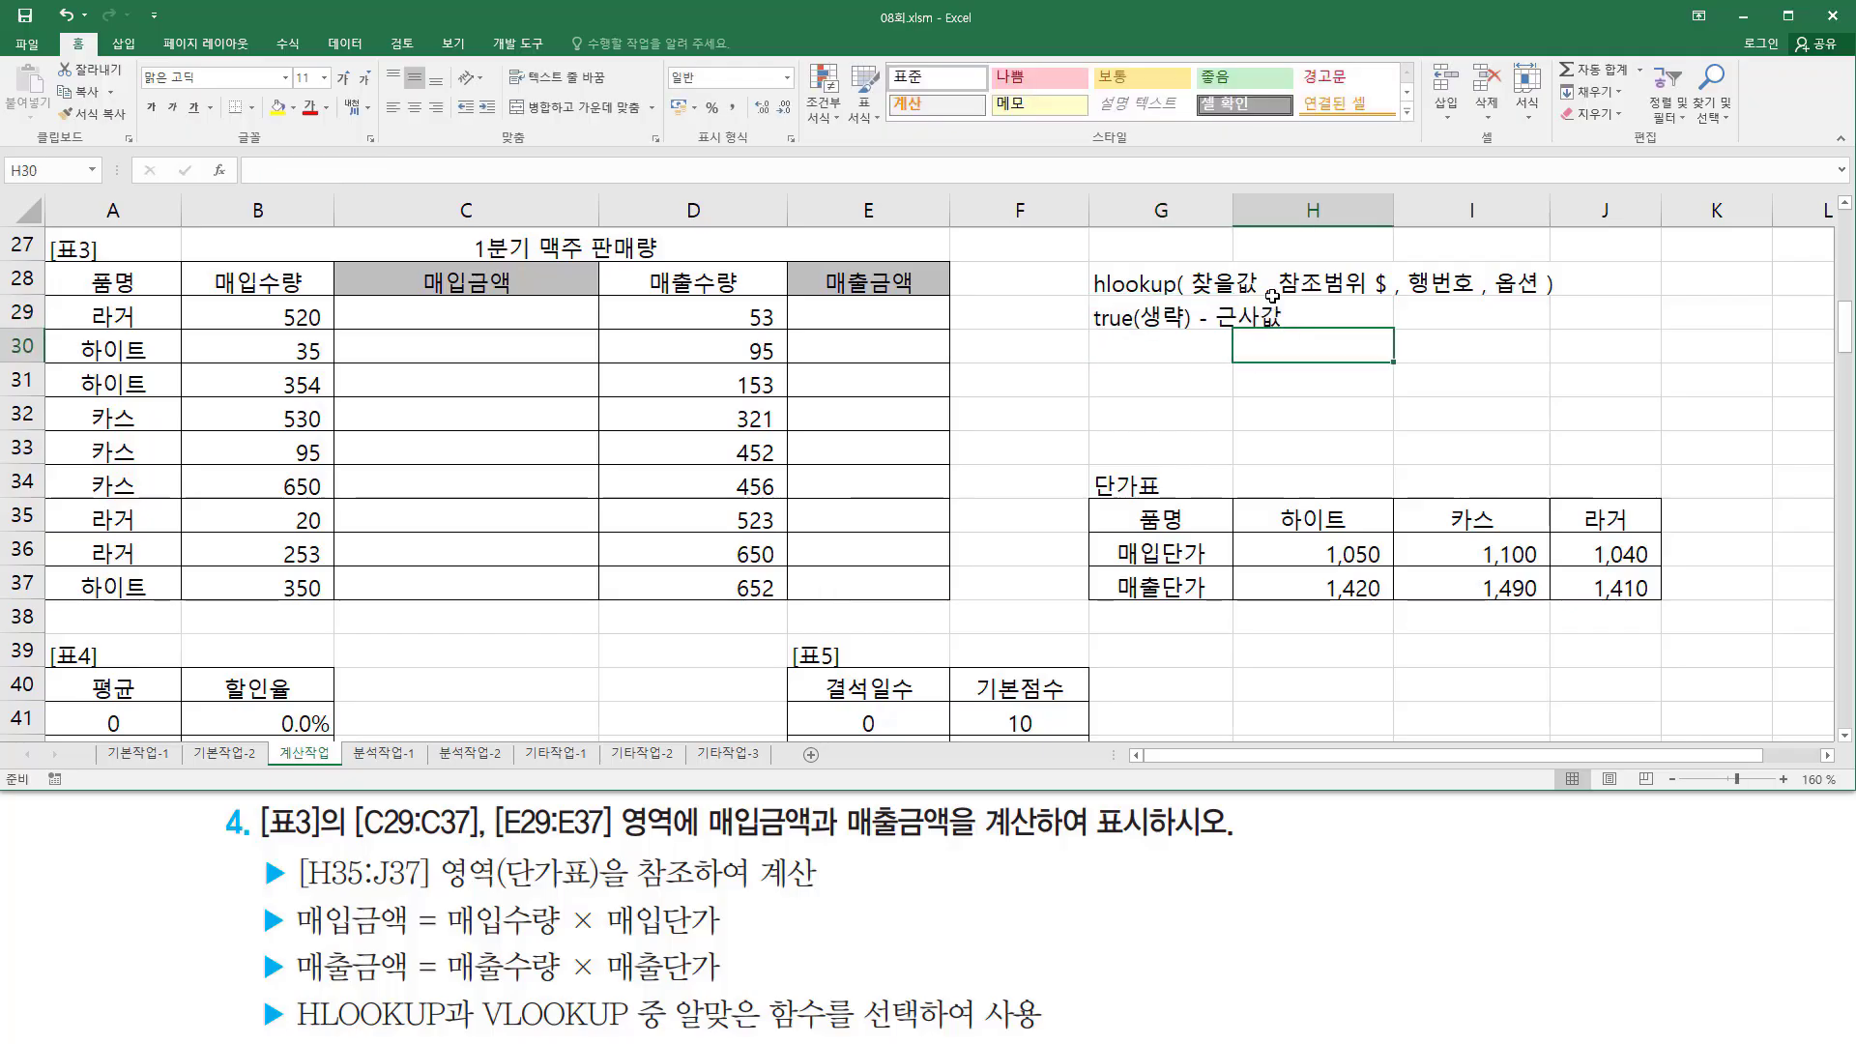
key("Up")
key("Right")
type("f")
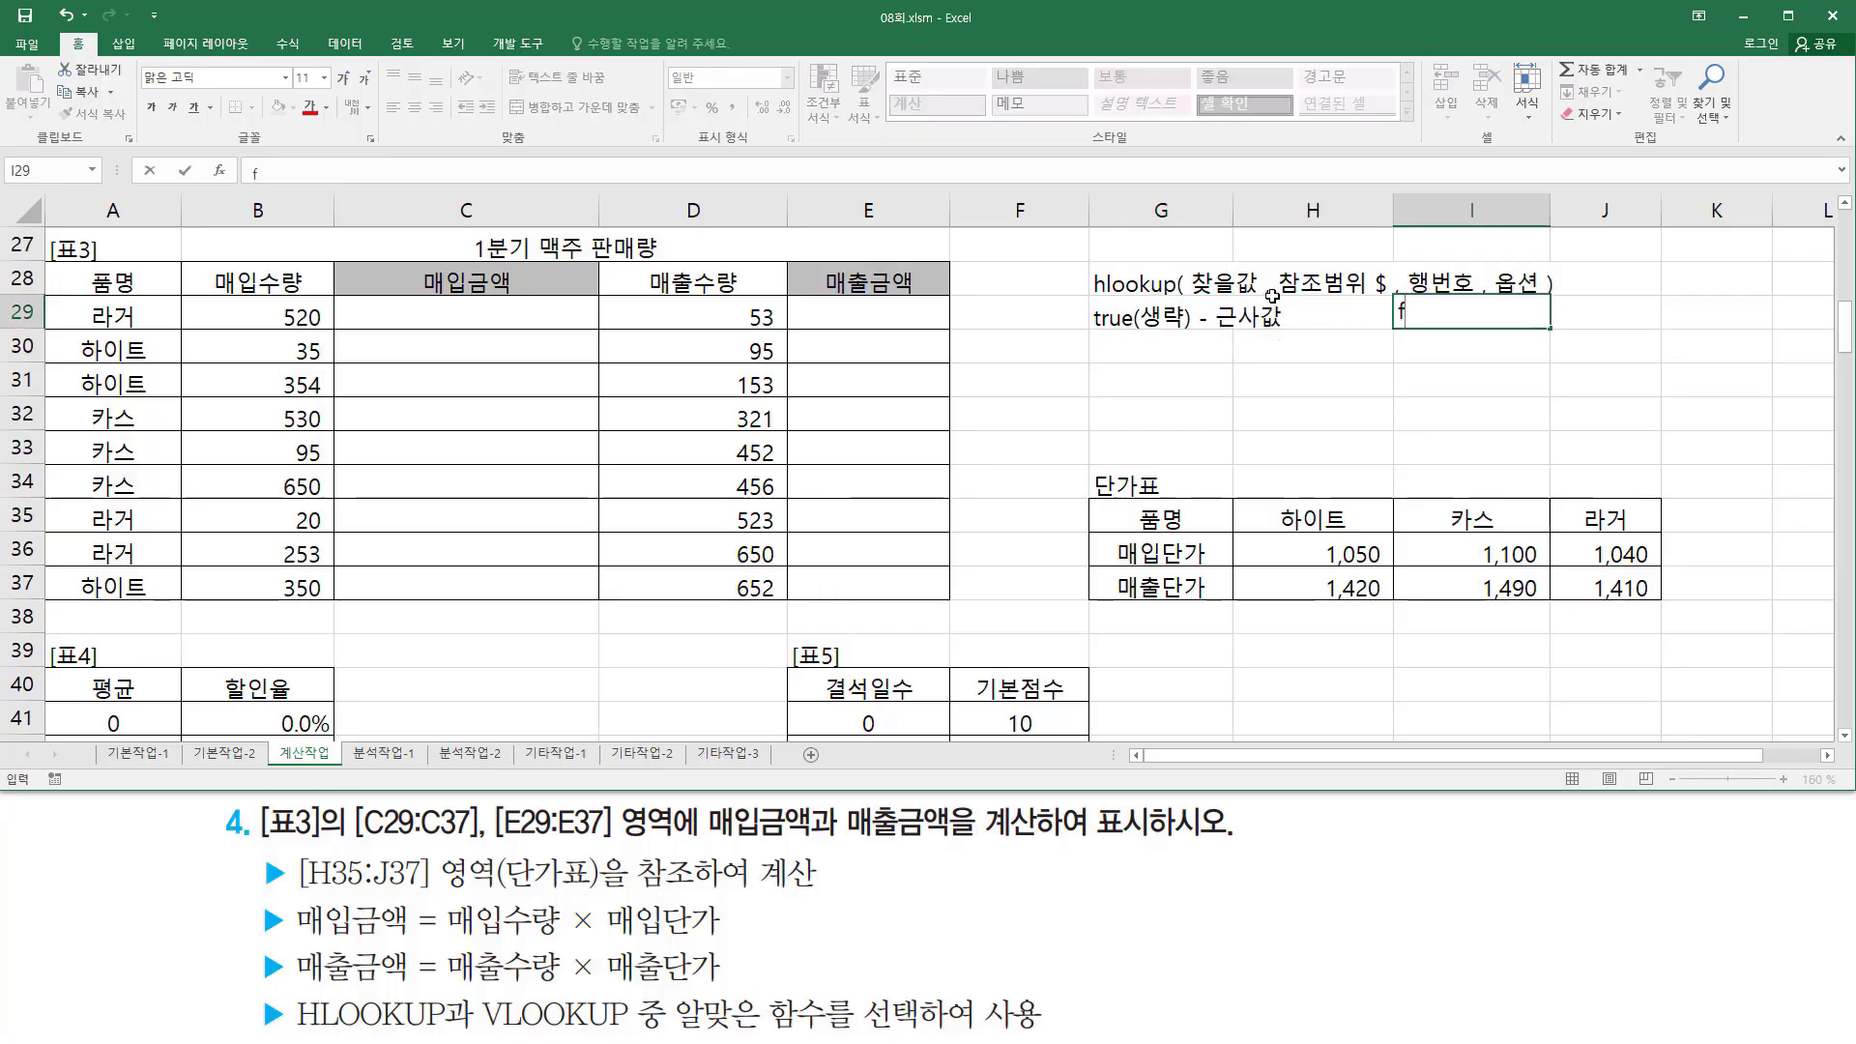
type("alse -")
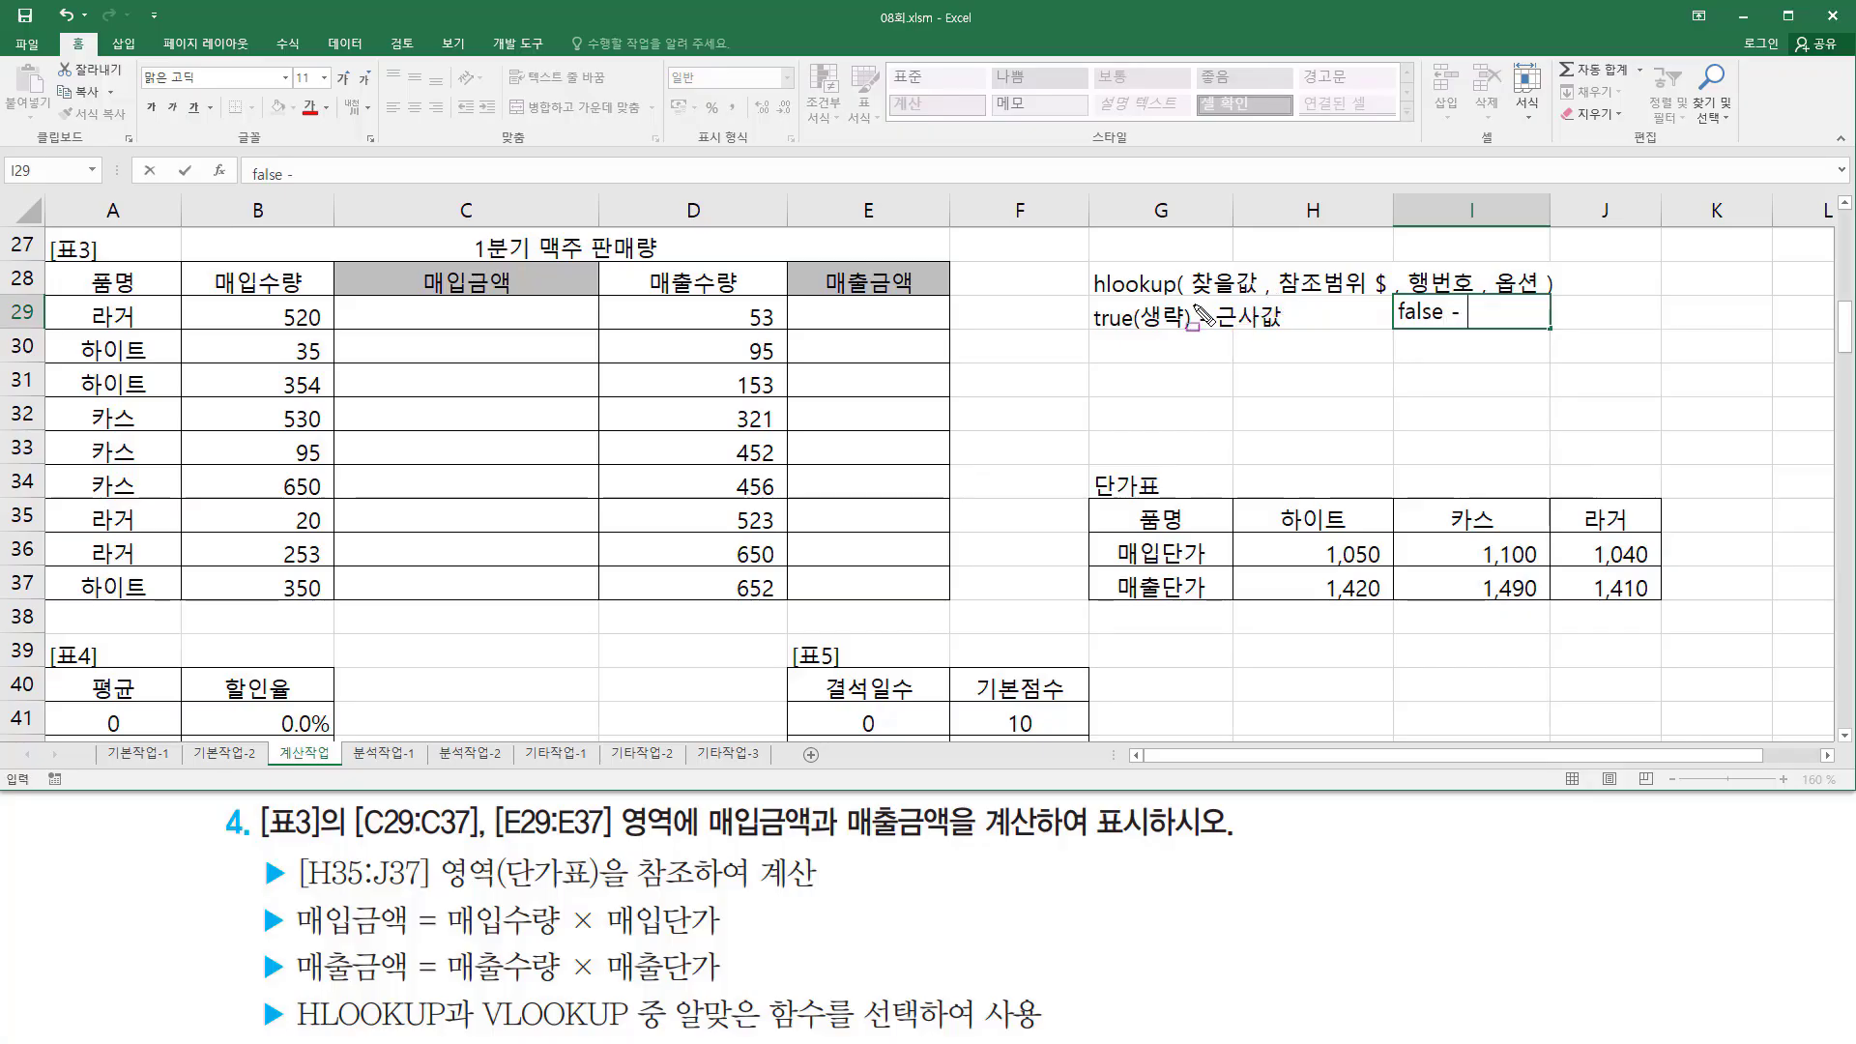
mouse_move(1192, 305)
left_mouse_down()
mouse_move(1266, 305)
mouse_move(1266, 264)
mouse_move(1384, 325)
left_mouse_up()
key("Escape")
key("BackSpace")
type("정ㅎ확하게 ")
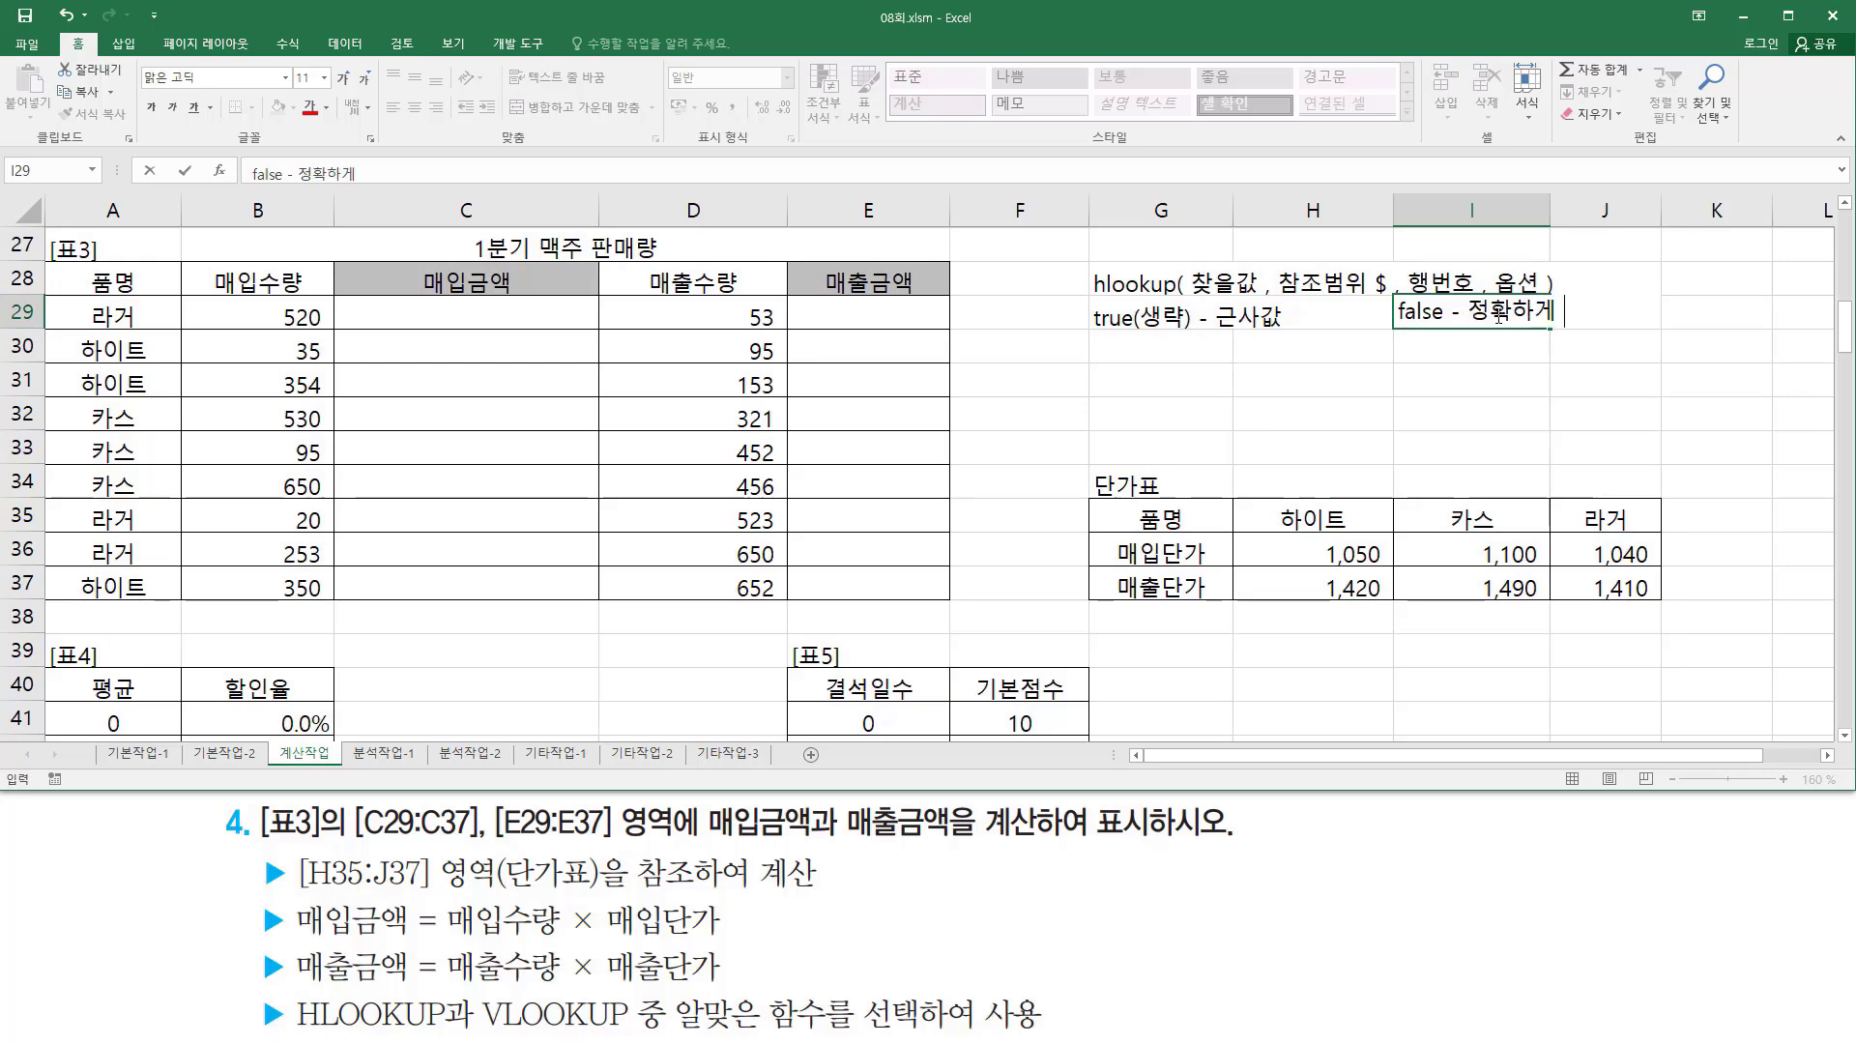
type("일치하느")
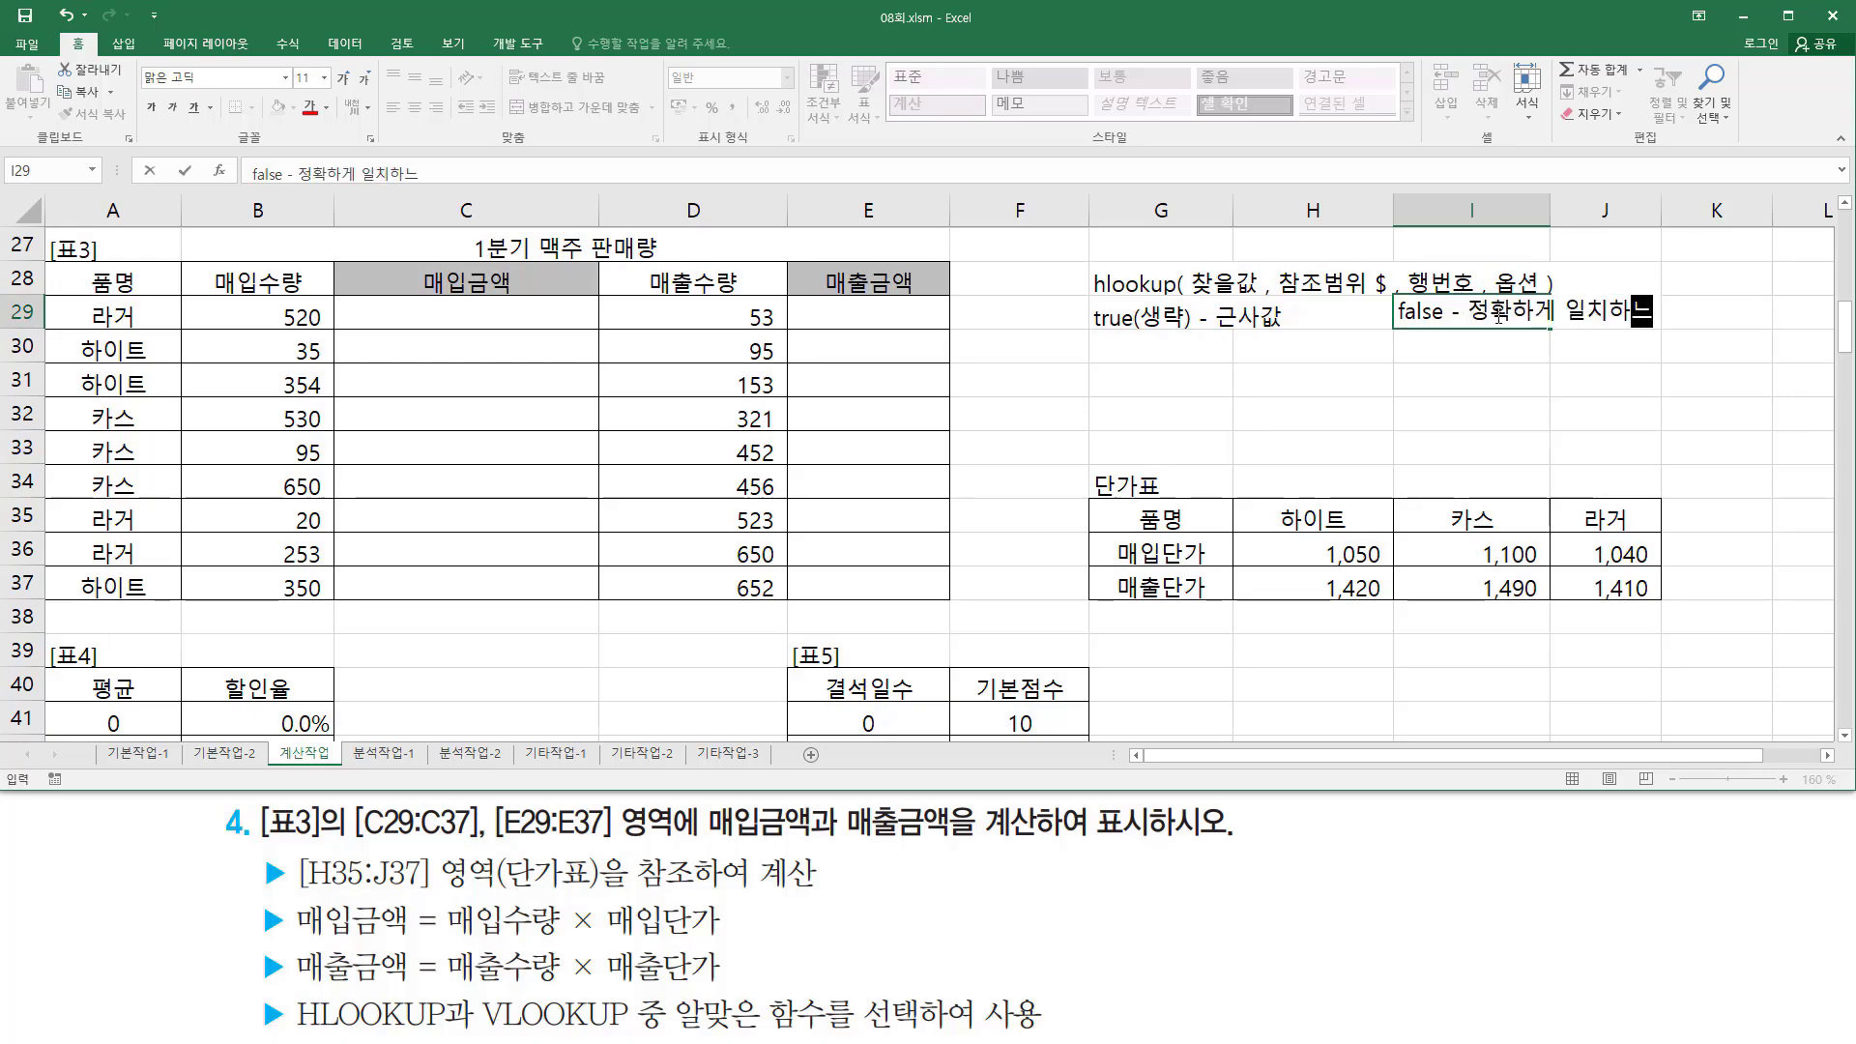
type("는 값")
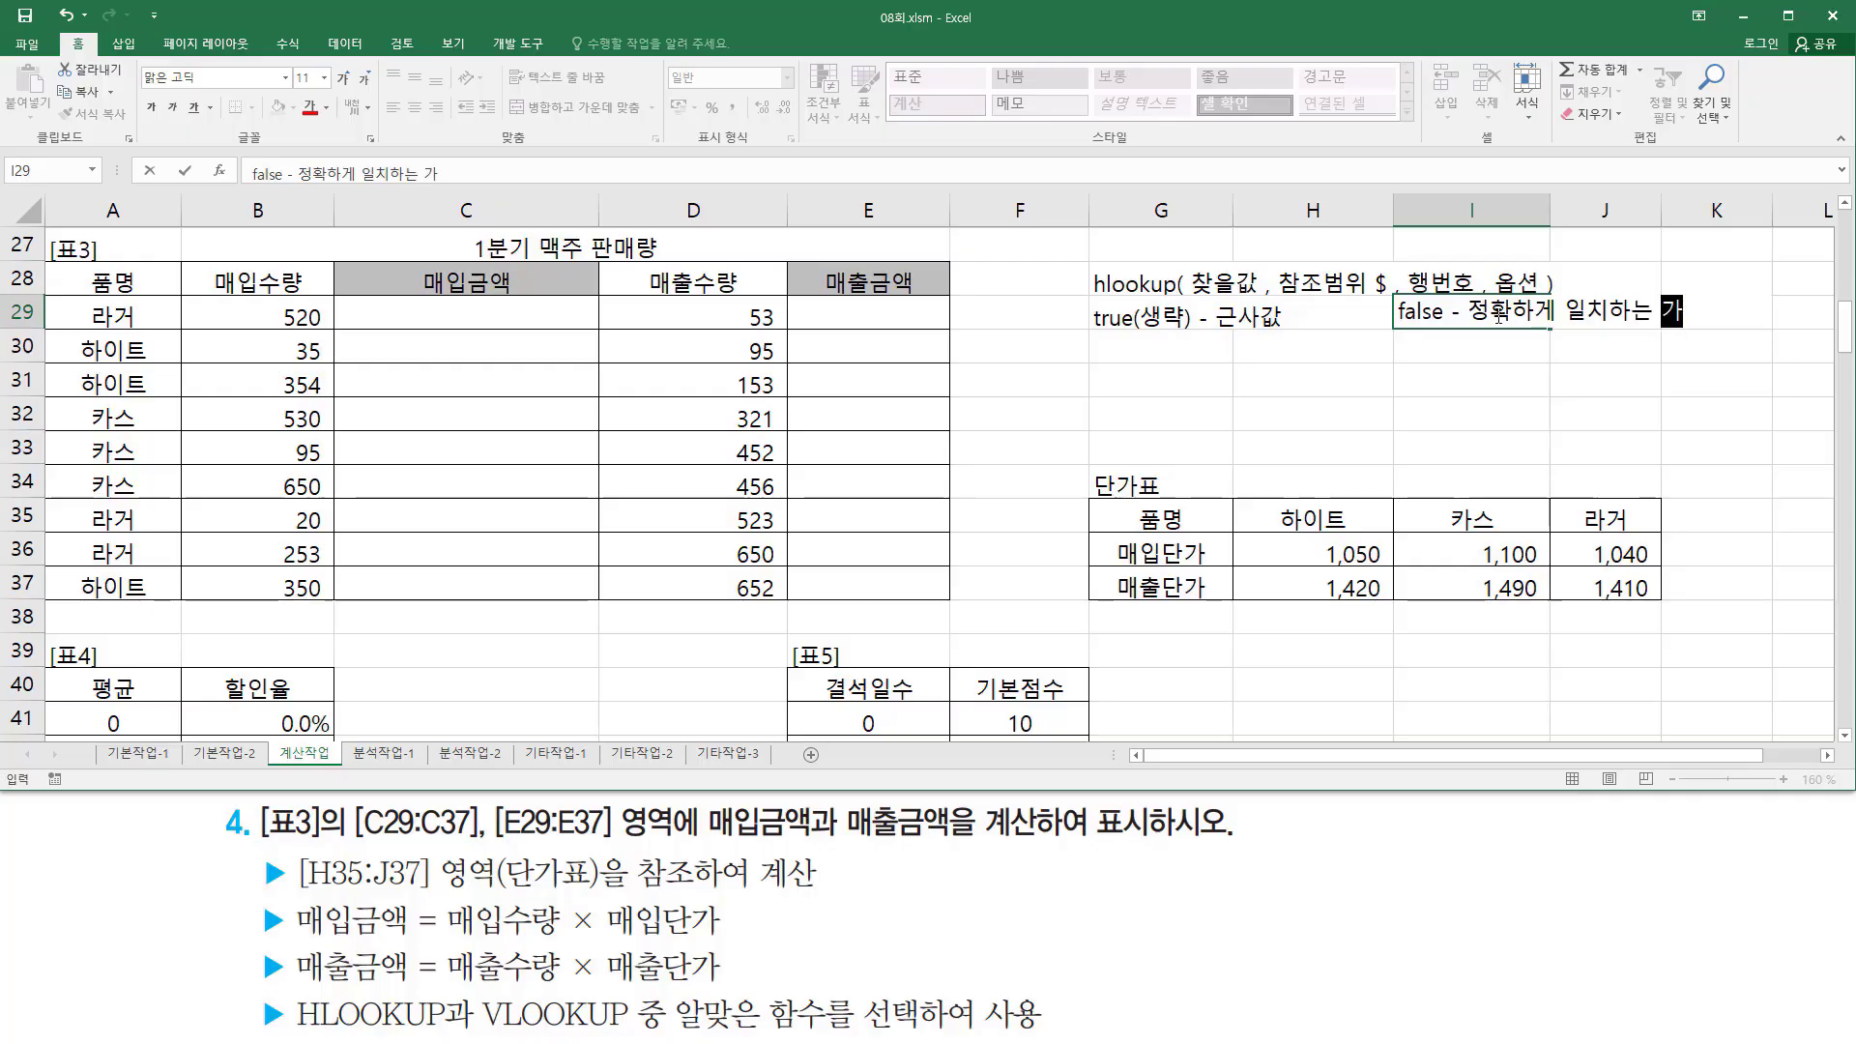
key("Return")
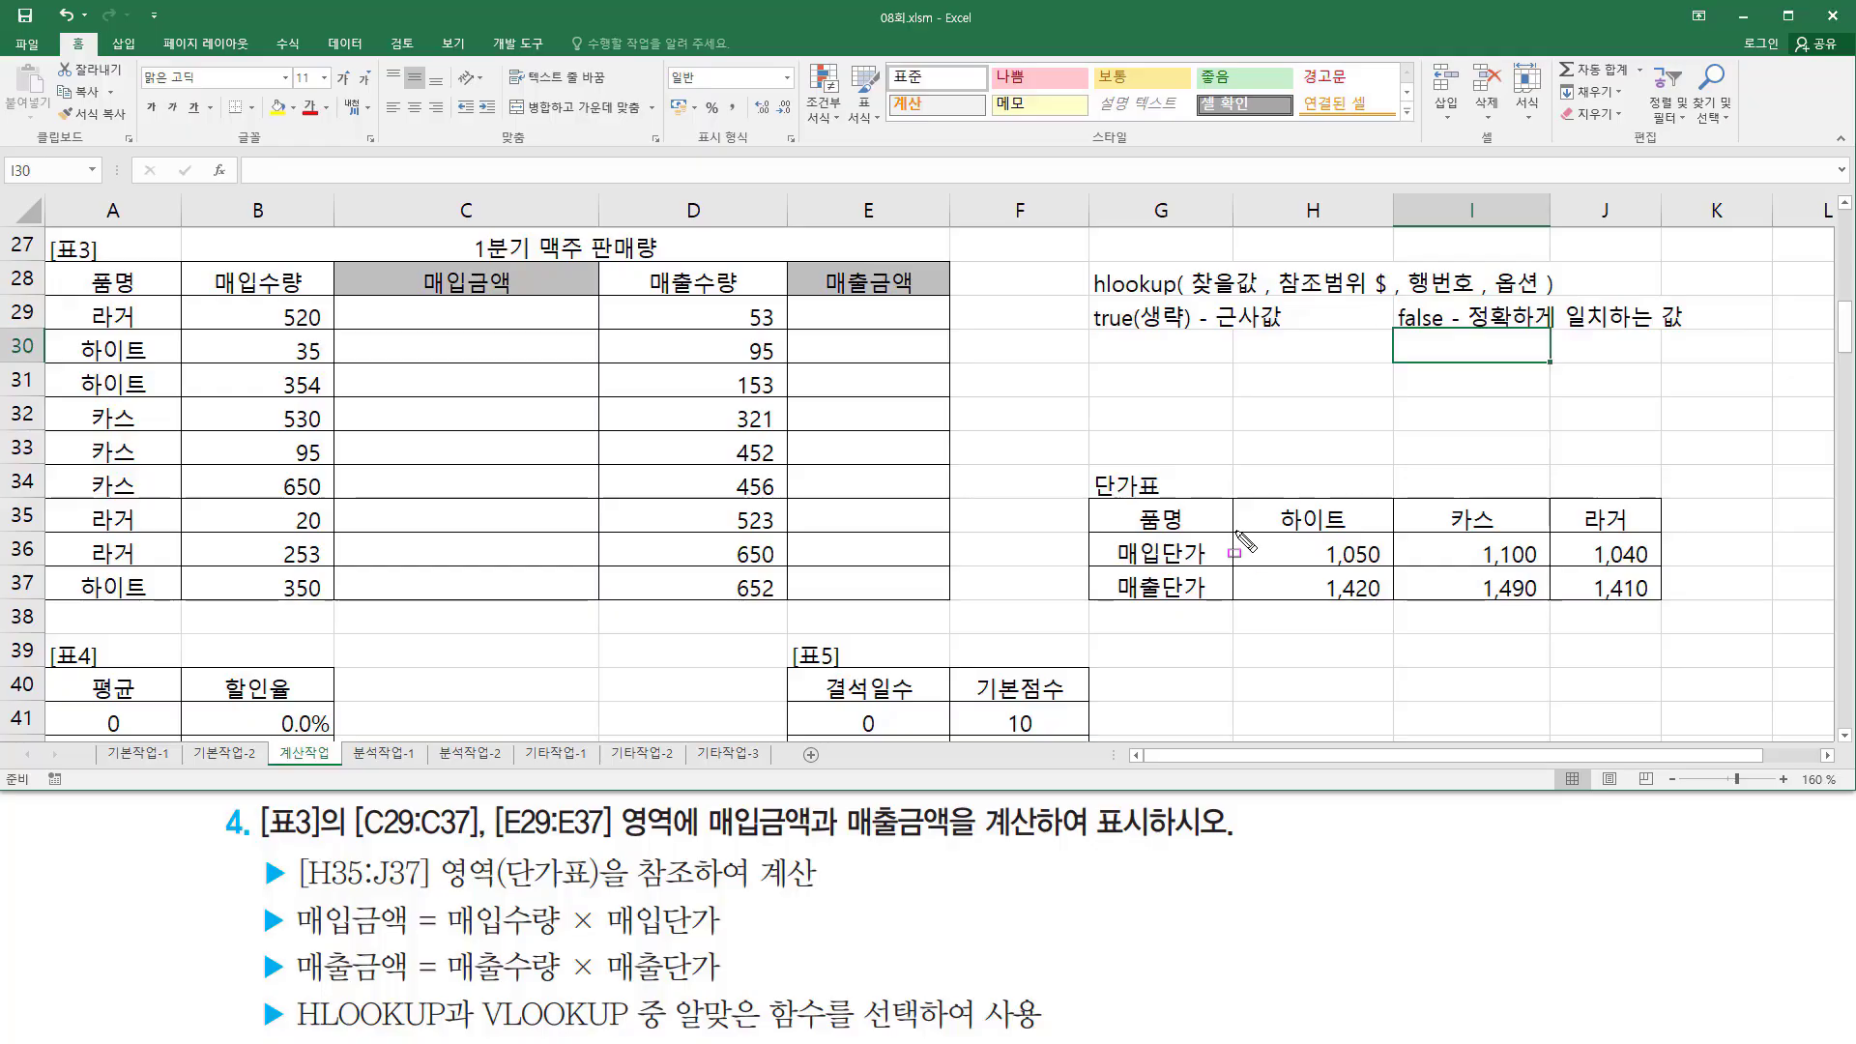
Step: Examine how 라거 in A29, the 단가표 range H35:J37 and the false option map to the HLOOKUP arguments
mouse_move(1234, 500)
left_mouse_down()
mouse_move(1256, 611)
mouse_move(1671, 609)
left_mouse_up()
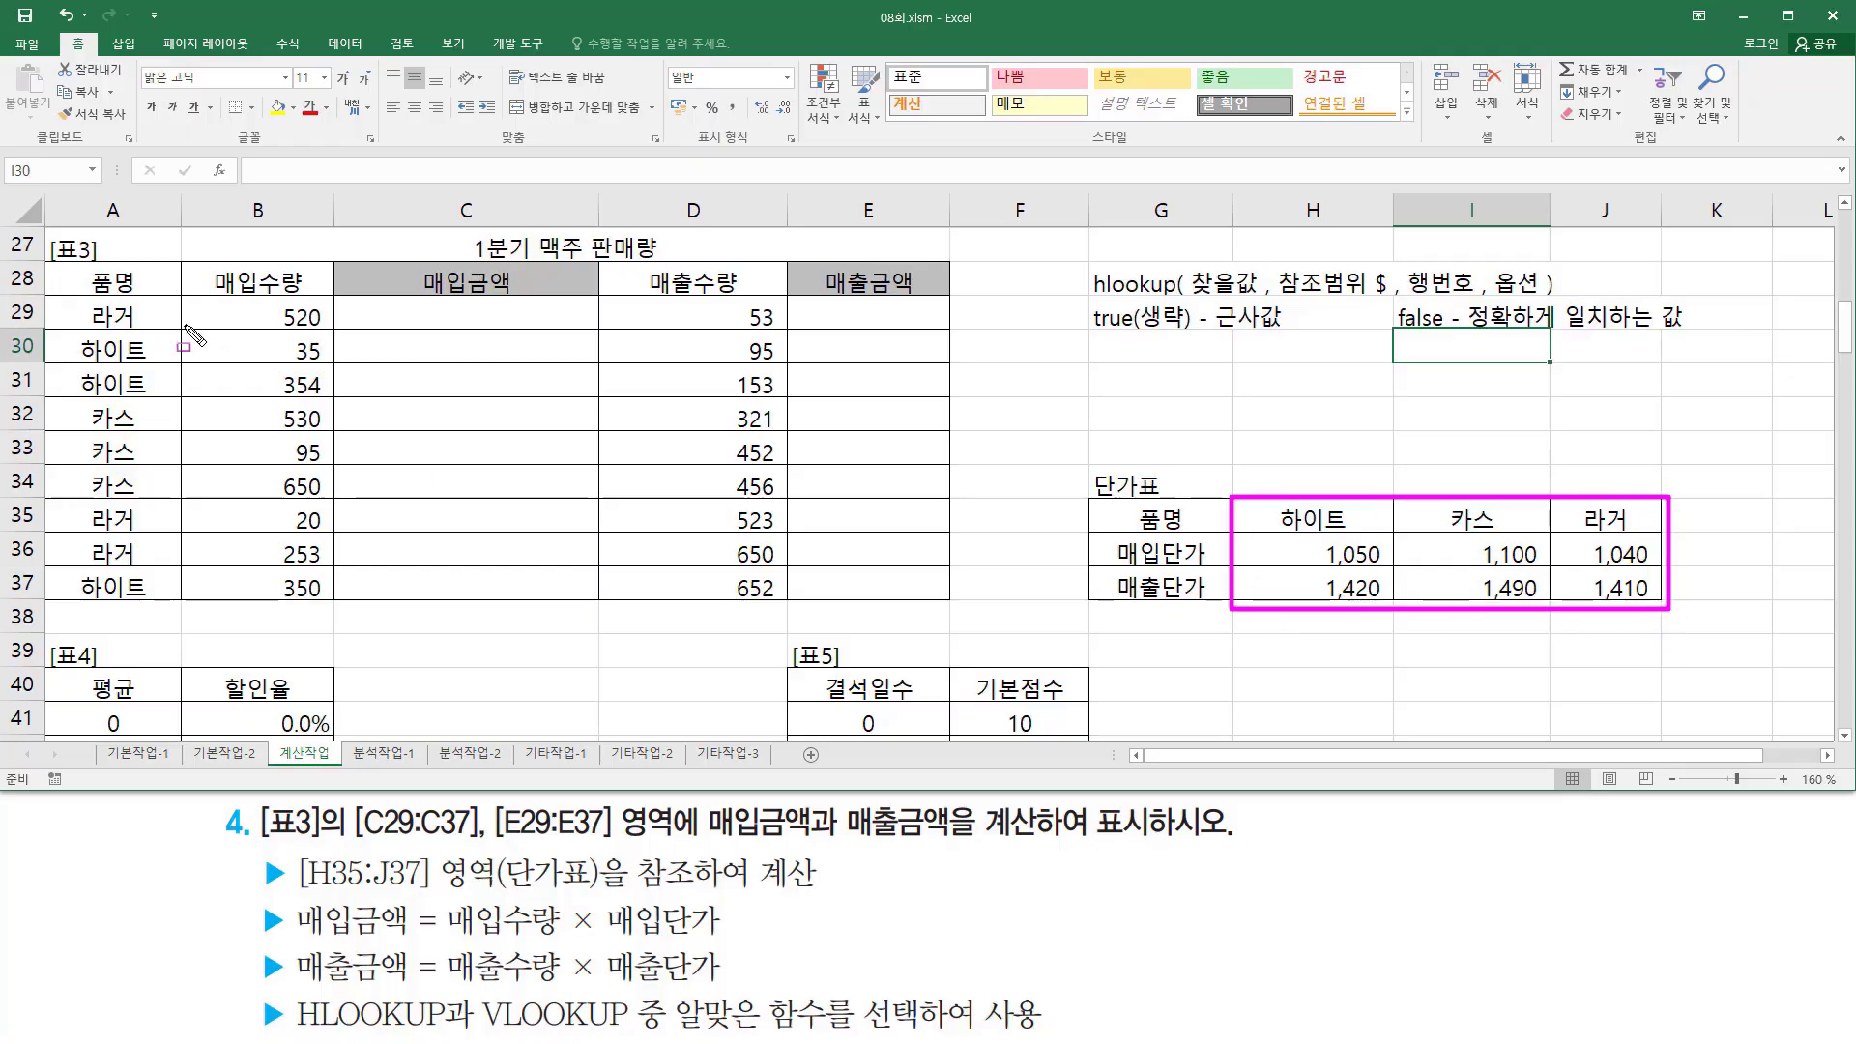
mouse_move(76, 302)
left_mouse_down()
mouse_move(77, 319)
mouse_move(148, 333)
left_mouse_up()
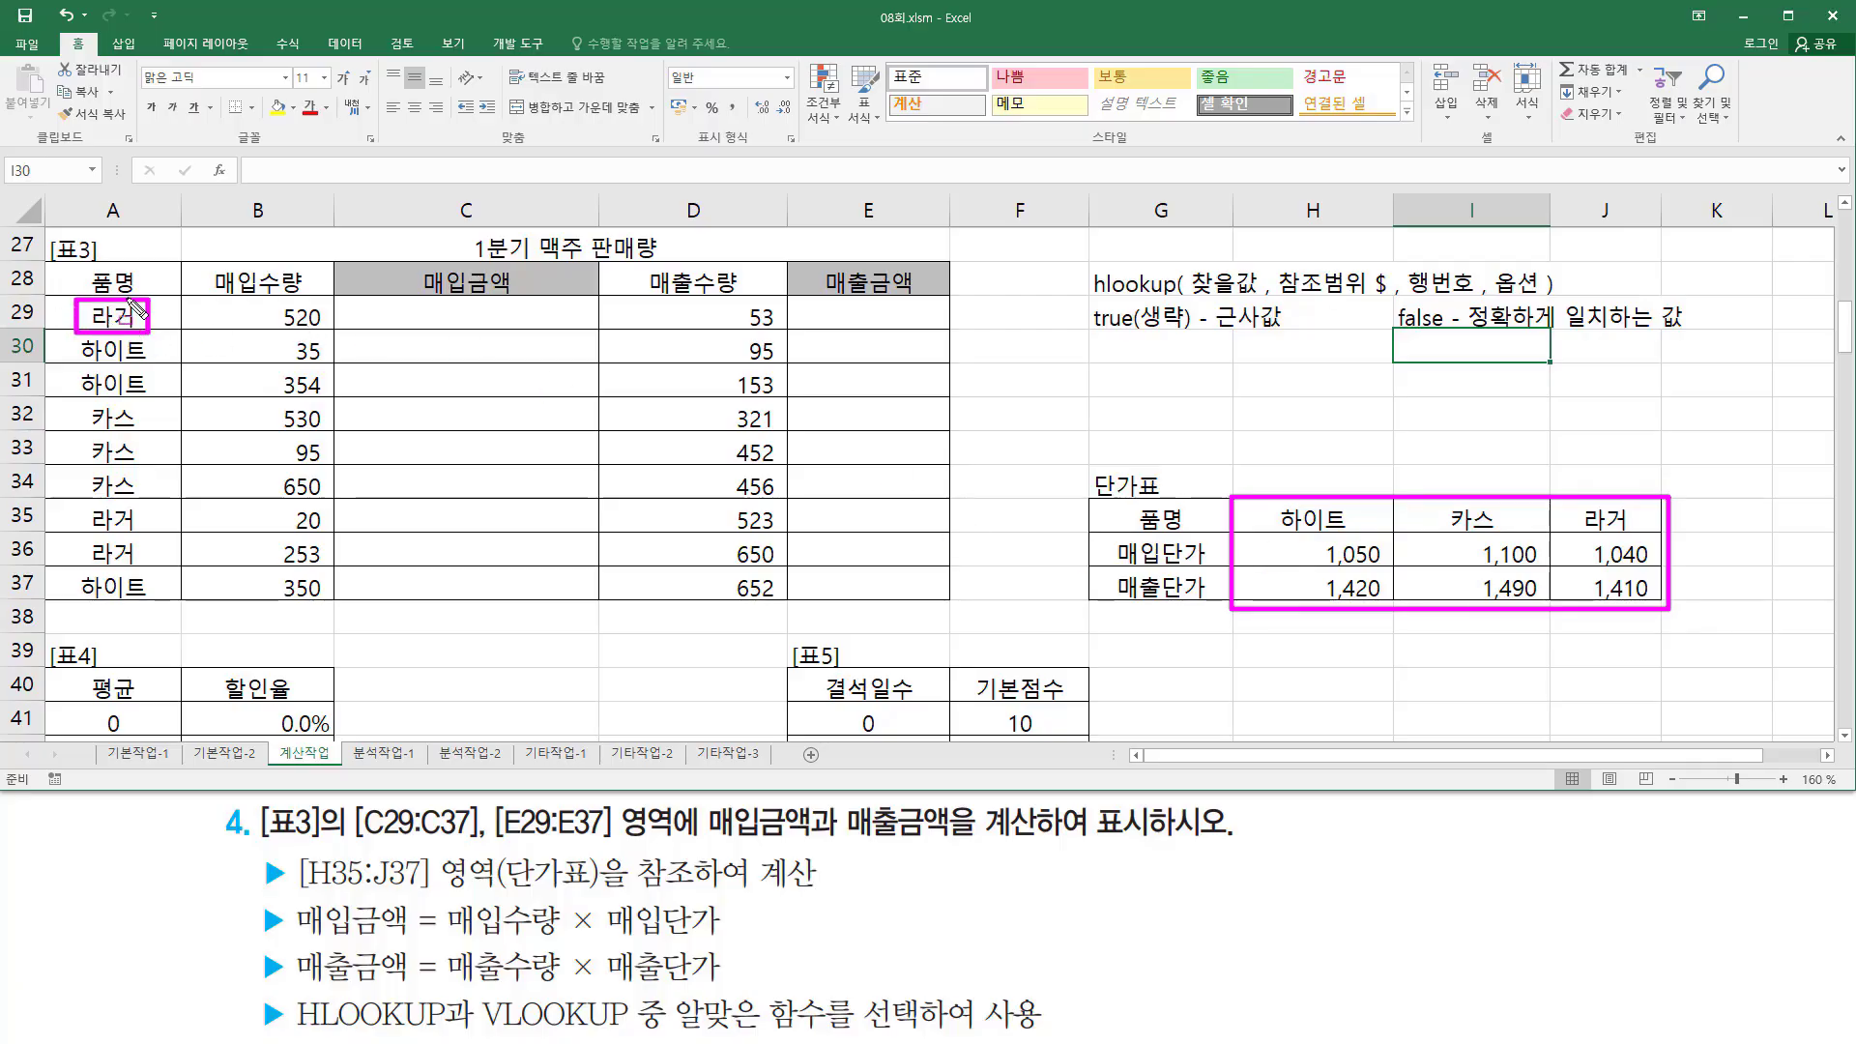
left_click_drag(1195, 299, 1389, 297)
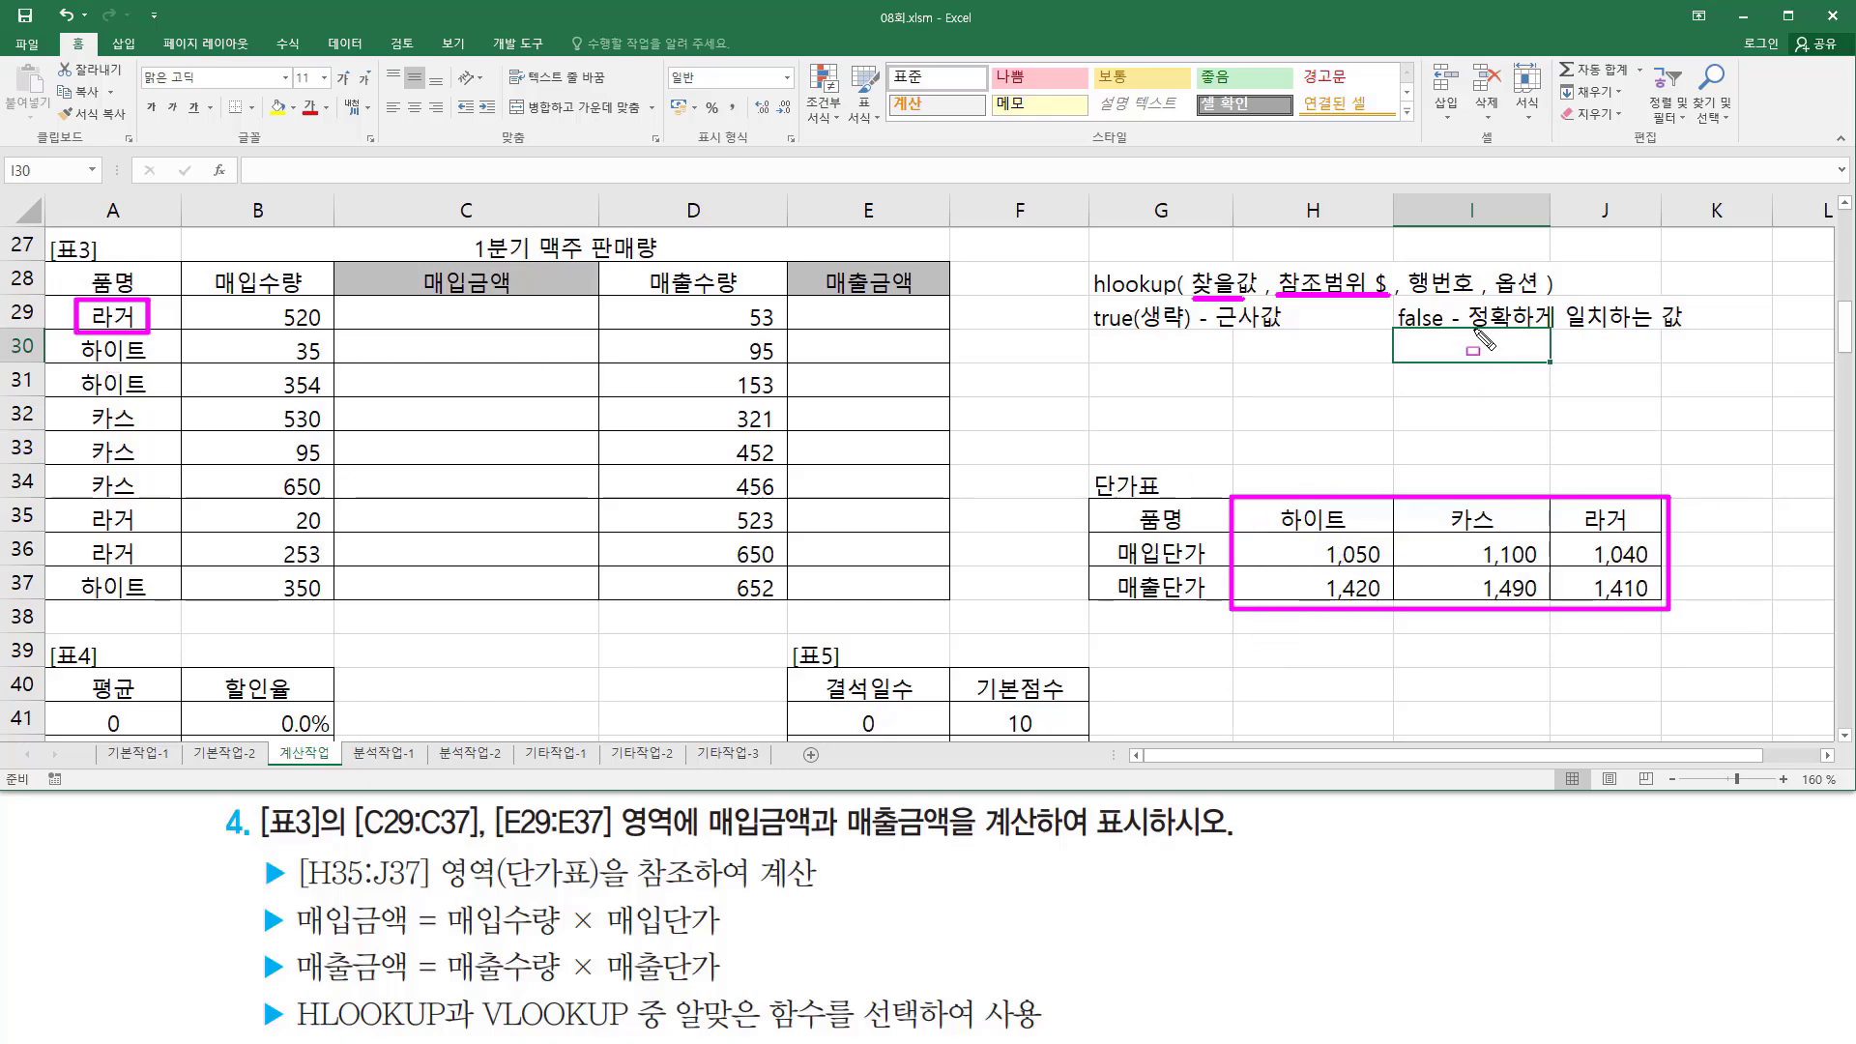
left_click_drag(1473, 327, 1689, 328)
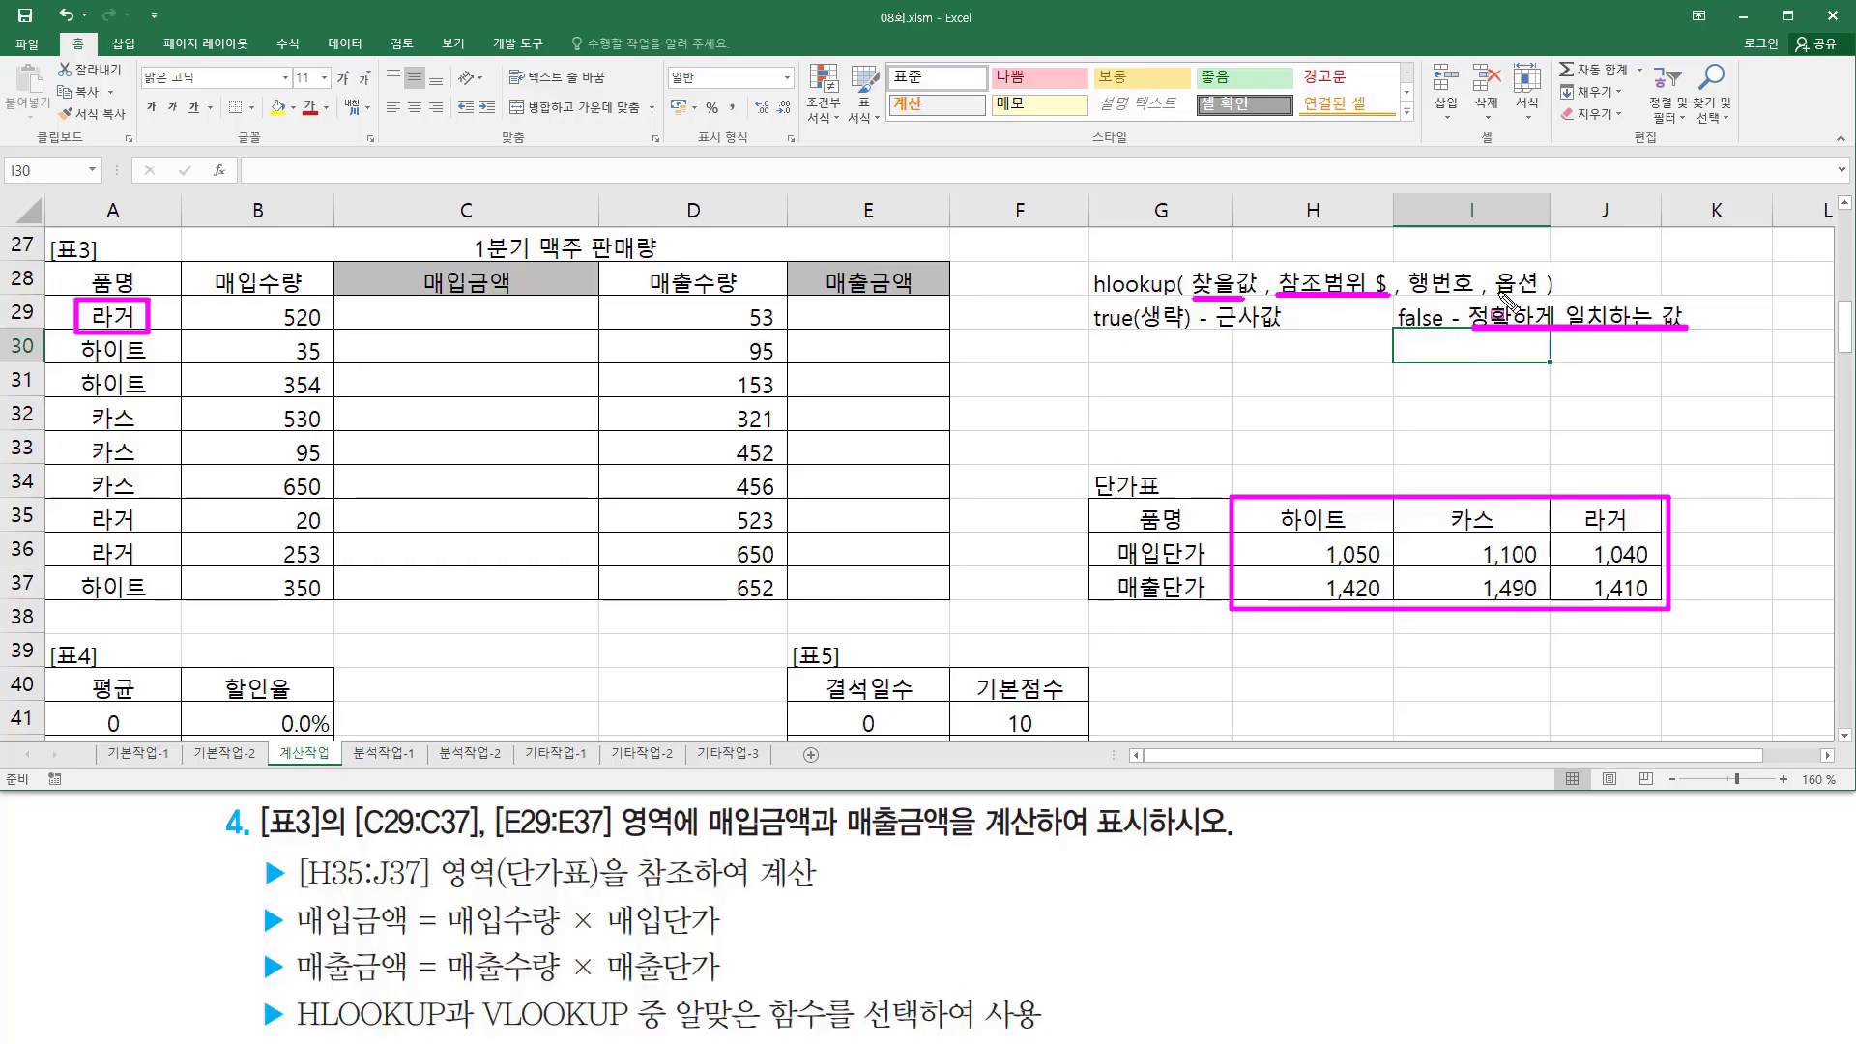
left_click_drag(1496, 292, 1544, 291)
mouse_move(1389, 305)
left_mouse_down()
mouse_move(1390, 334)
mouse_move(1423, 305)
mouse_move(1448, 337)
left_mouse_up()
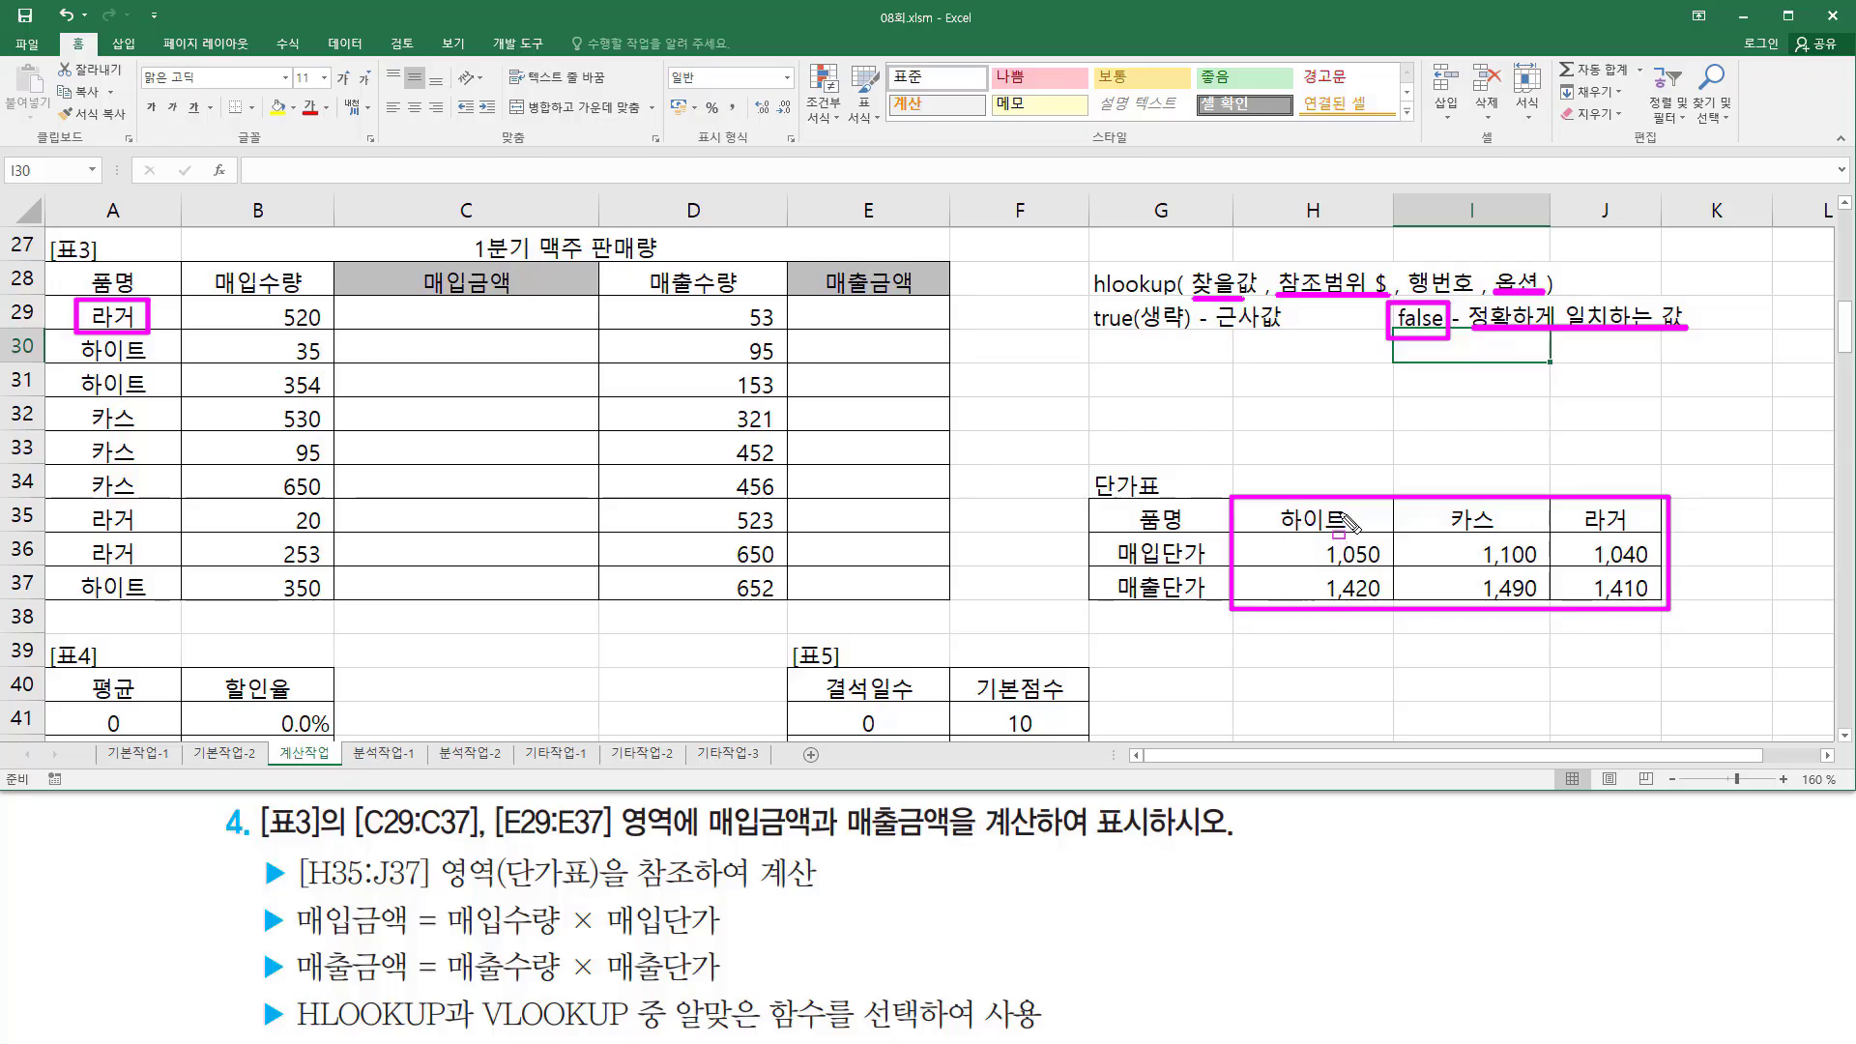
Step: Examine the row order of 단가표 to determine the row number of 매입단가 needed for 매입금액
left_click_drag(408, 258, 525, 295)
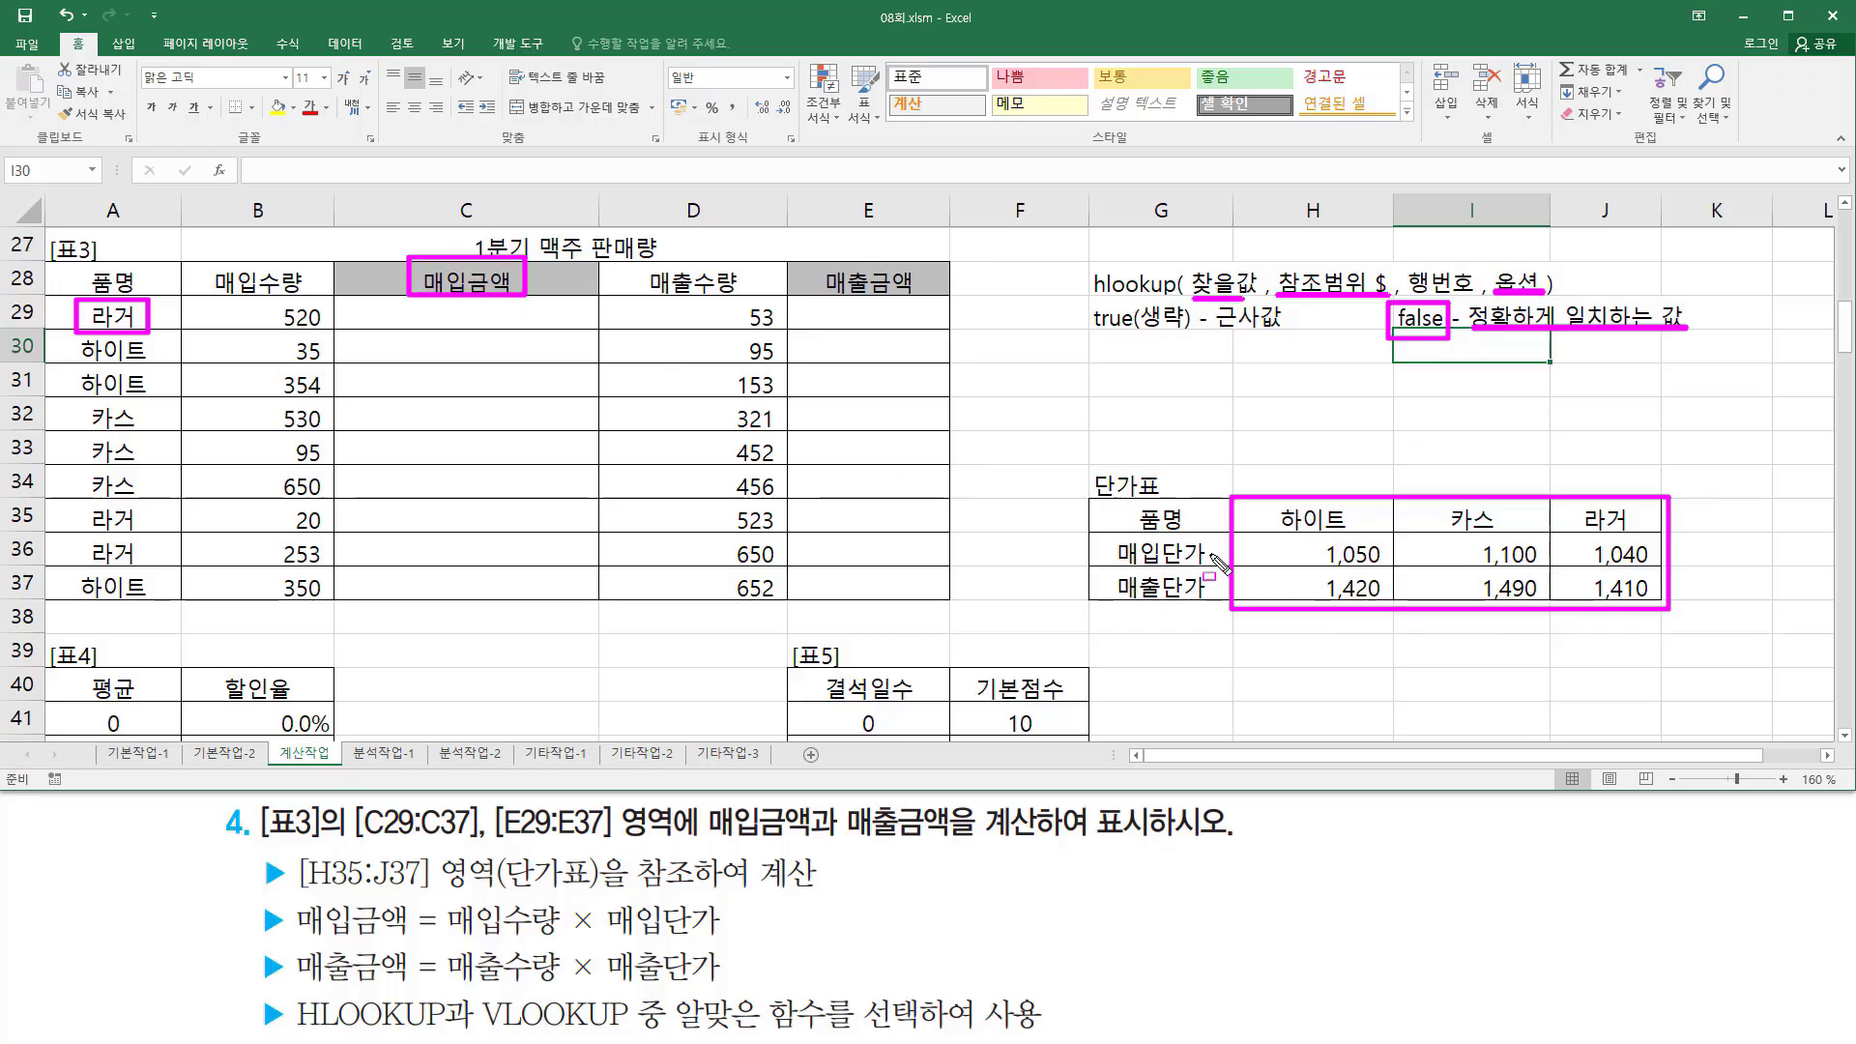
left_click_drag(1209, 554, 1258, 555)
left_click_drag(1242, 543, 1273, 554)
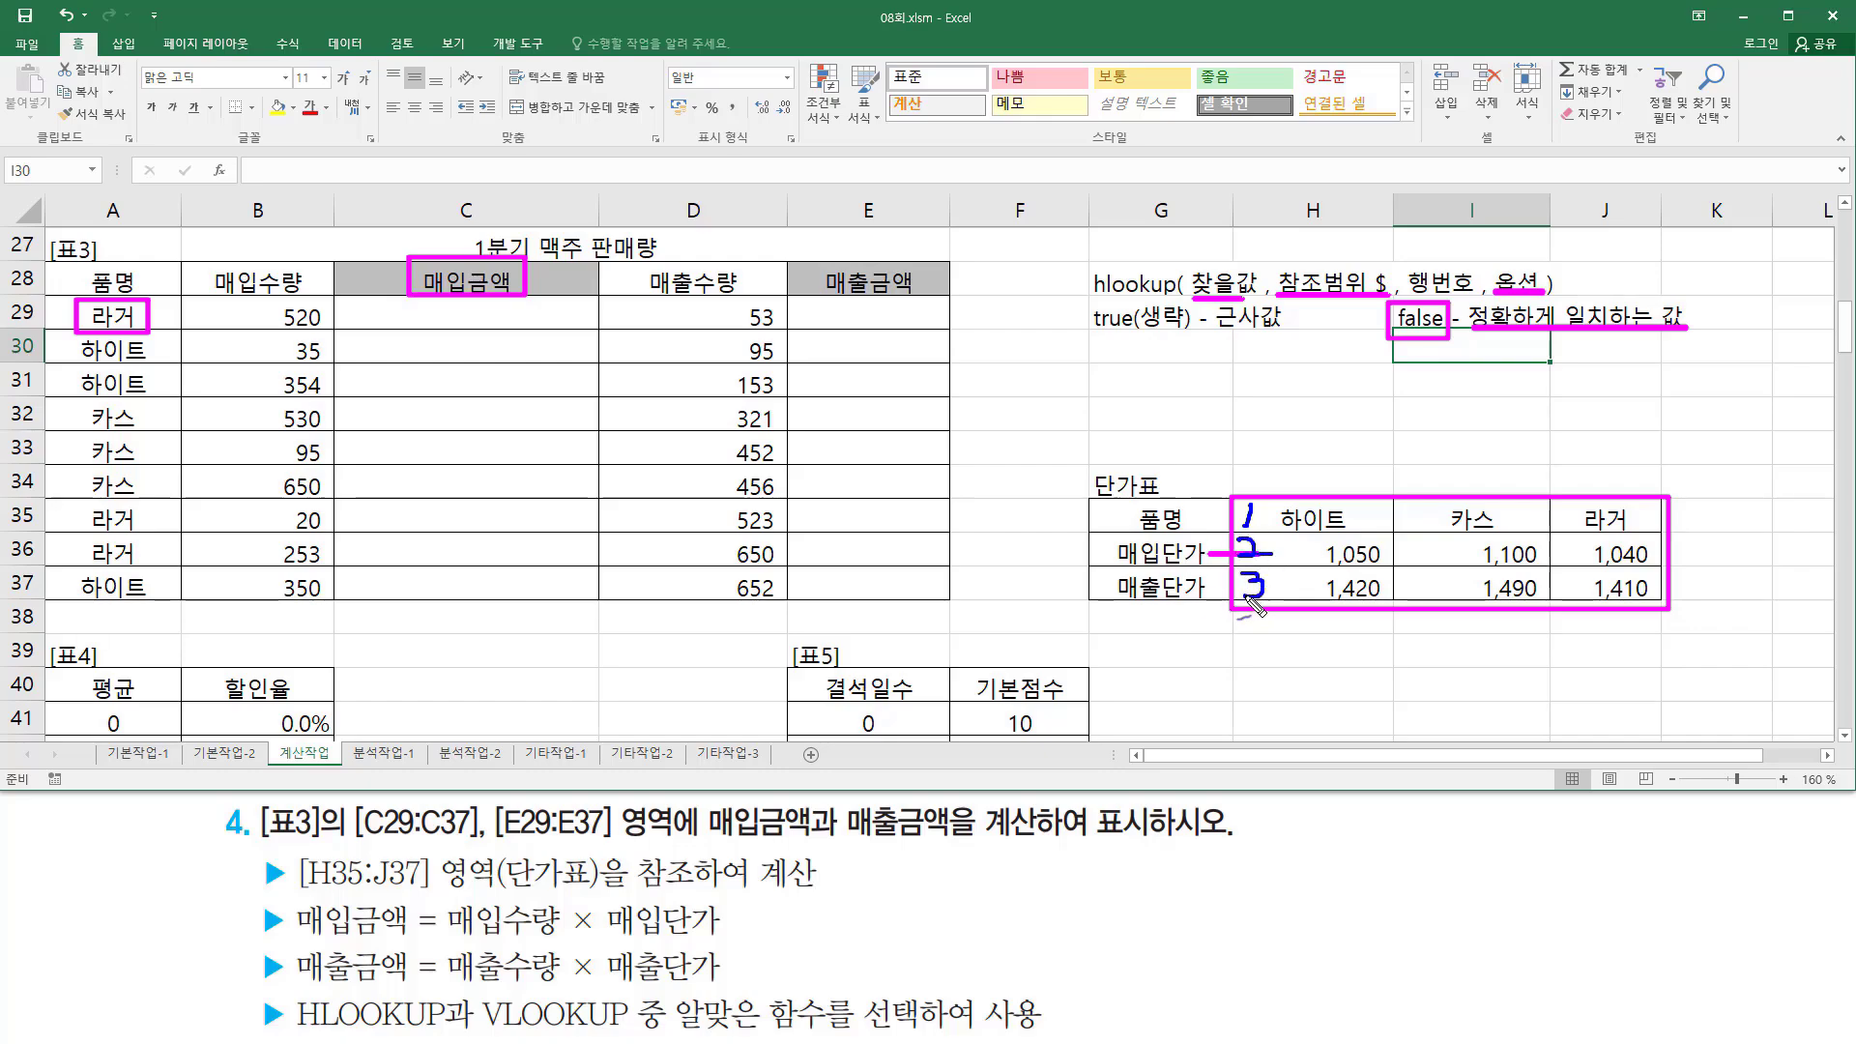
left_click_drag(1249, 580, 1257, 593)
left_click_drag(1119, 559, 1182, 556)
left_click_drag(1313, 472, 1325, 467)
mouse_move(1423, 253)
left_mouse_down()
mouse_move(1429, 275)
mouse_move(1462, 273)
left_mouse_up()
key("Escape")
Step: Start an HLOOKUP formula in C29 with the product name in A29 as the lookup value
left_click(465, 315)
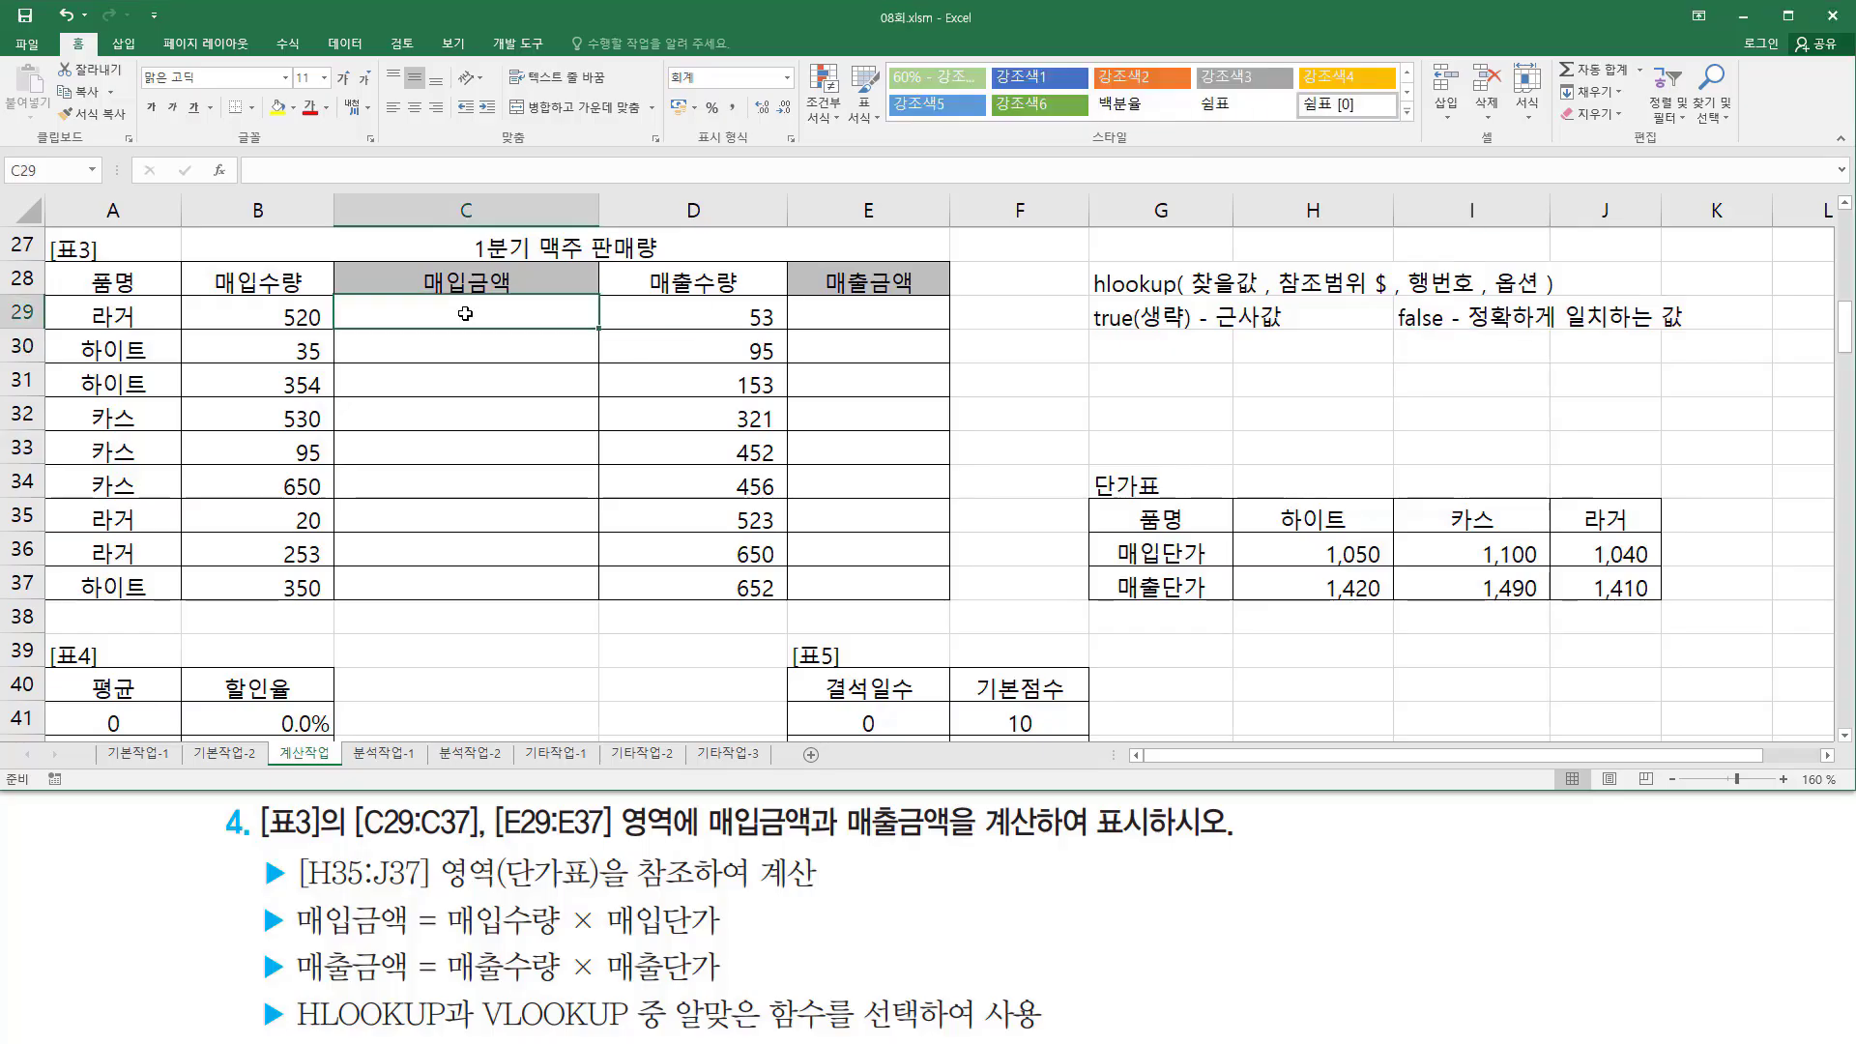
type("=")
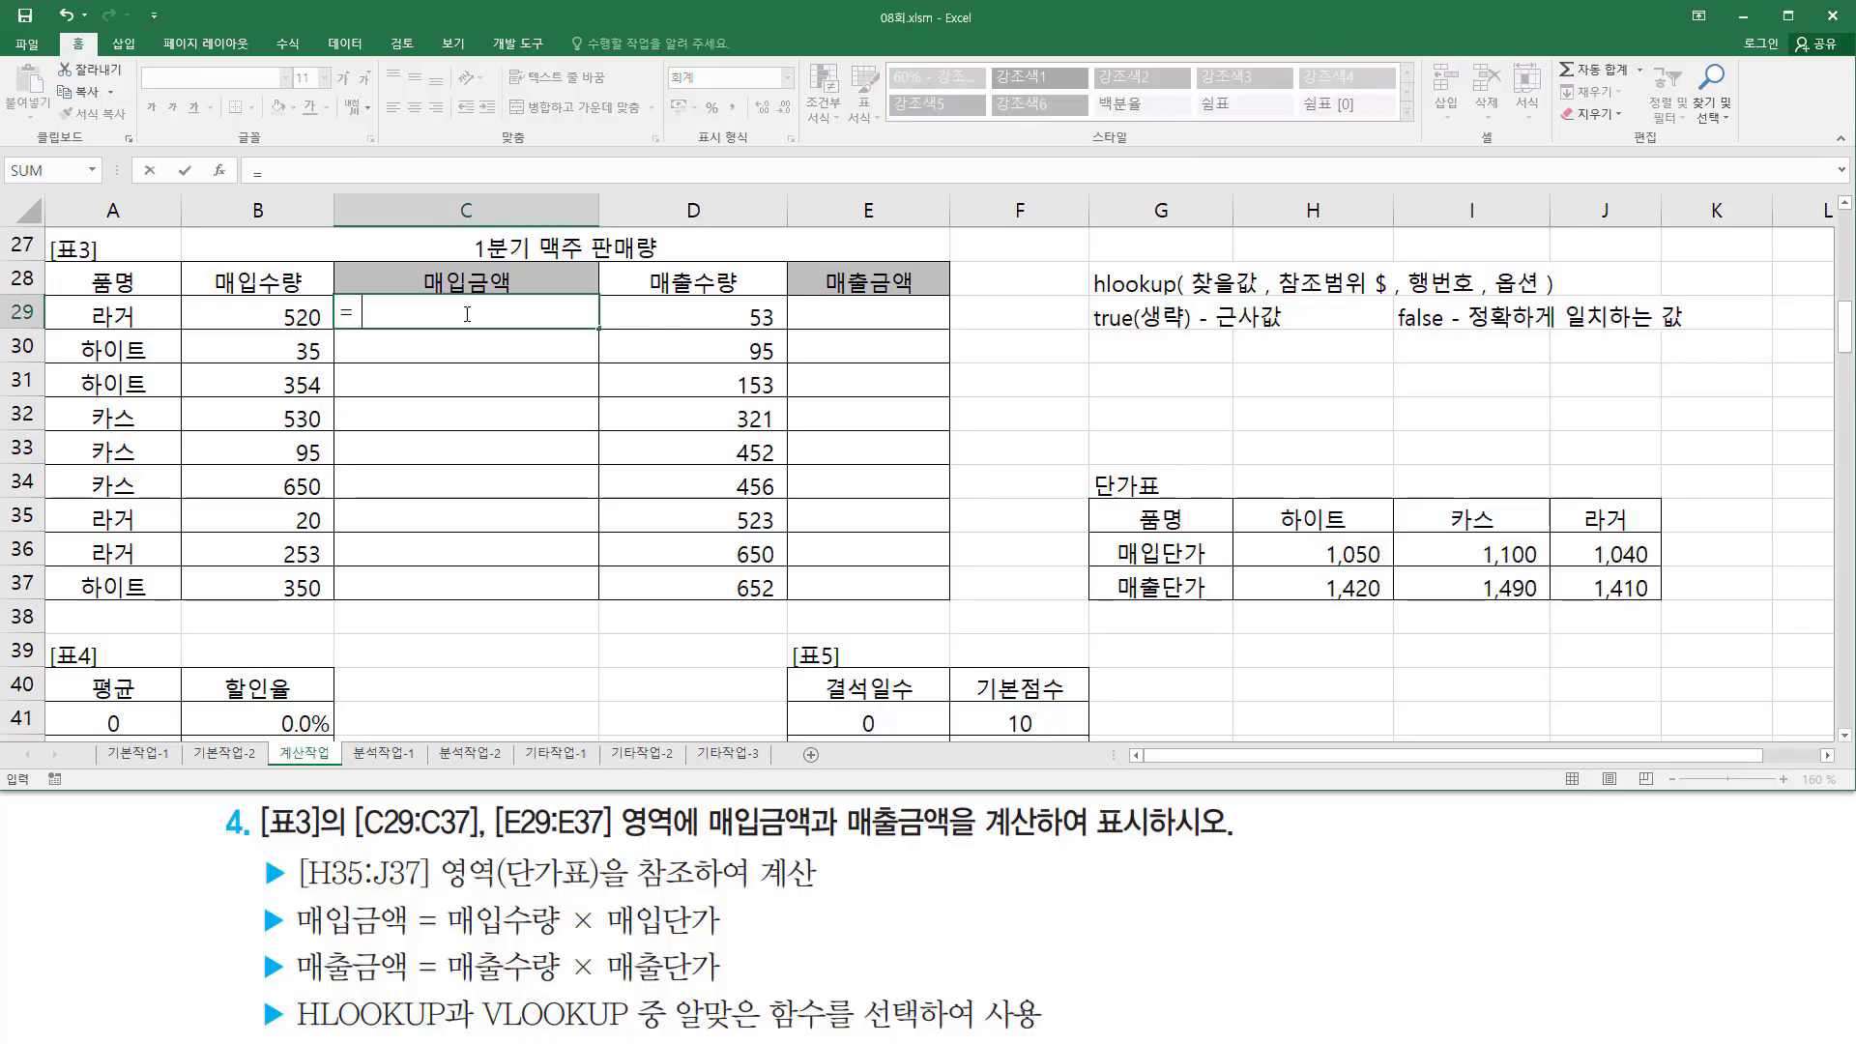
type("hl")
key("Tab")
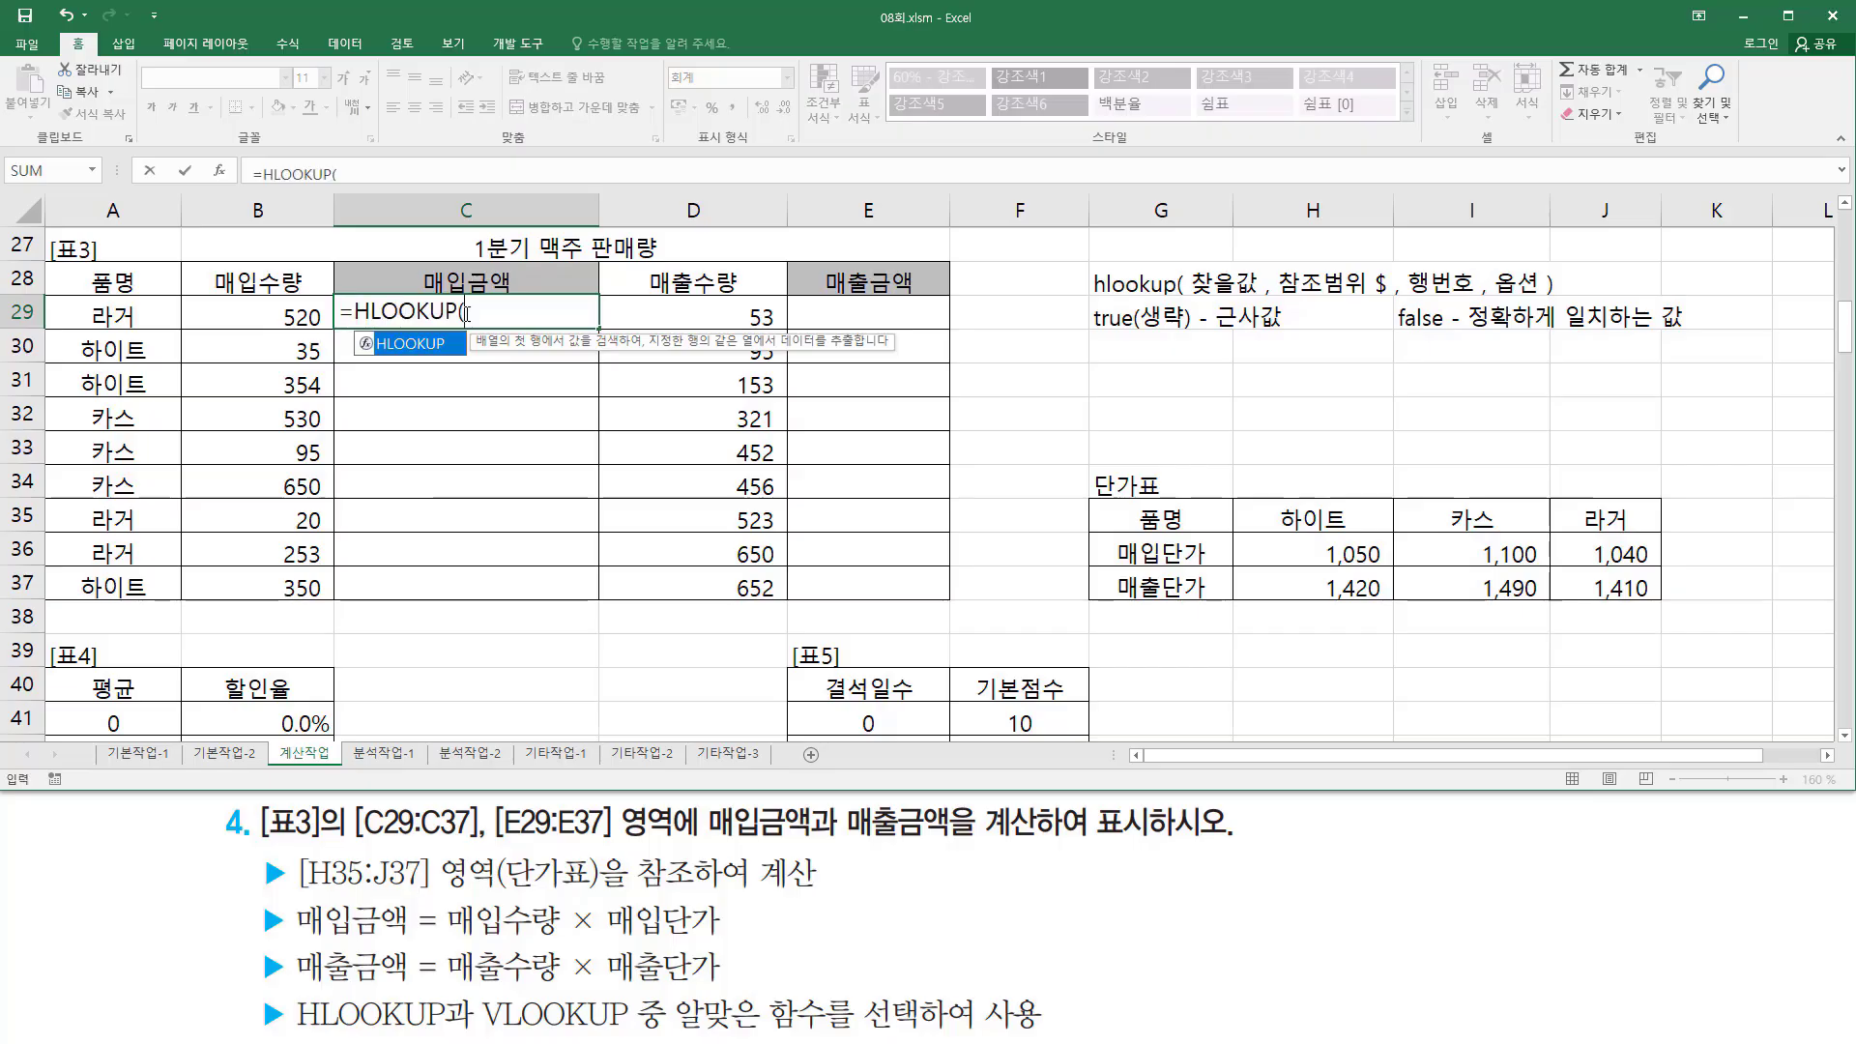
key("Left")
key("Left")
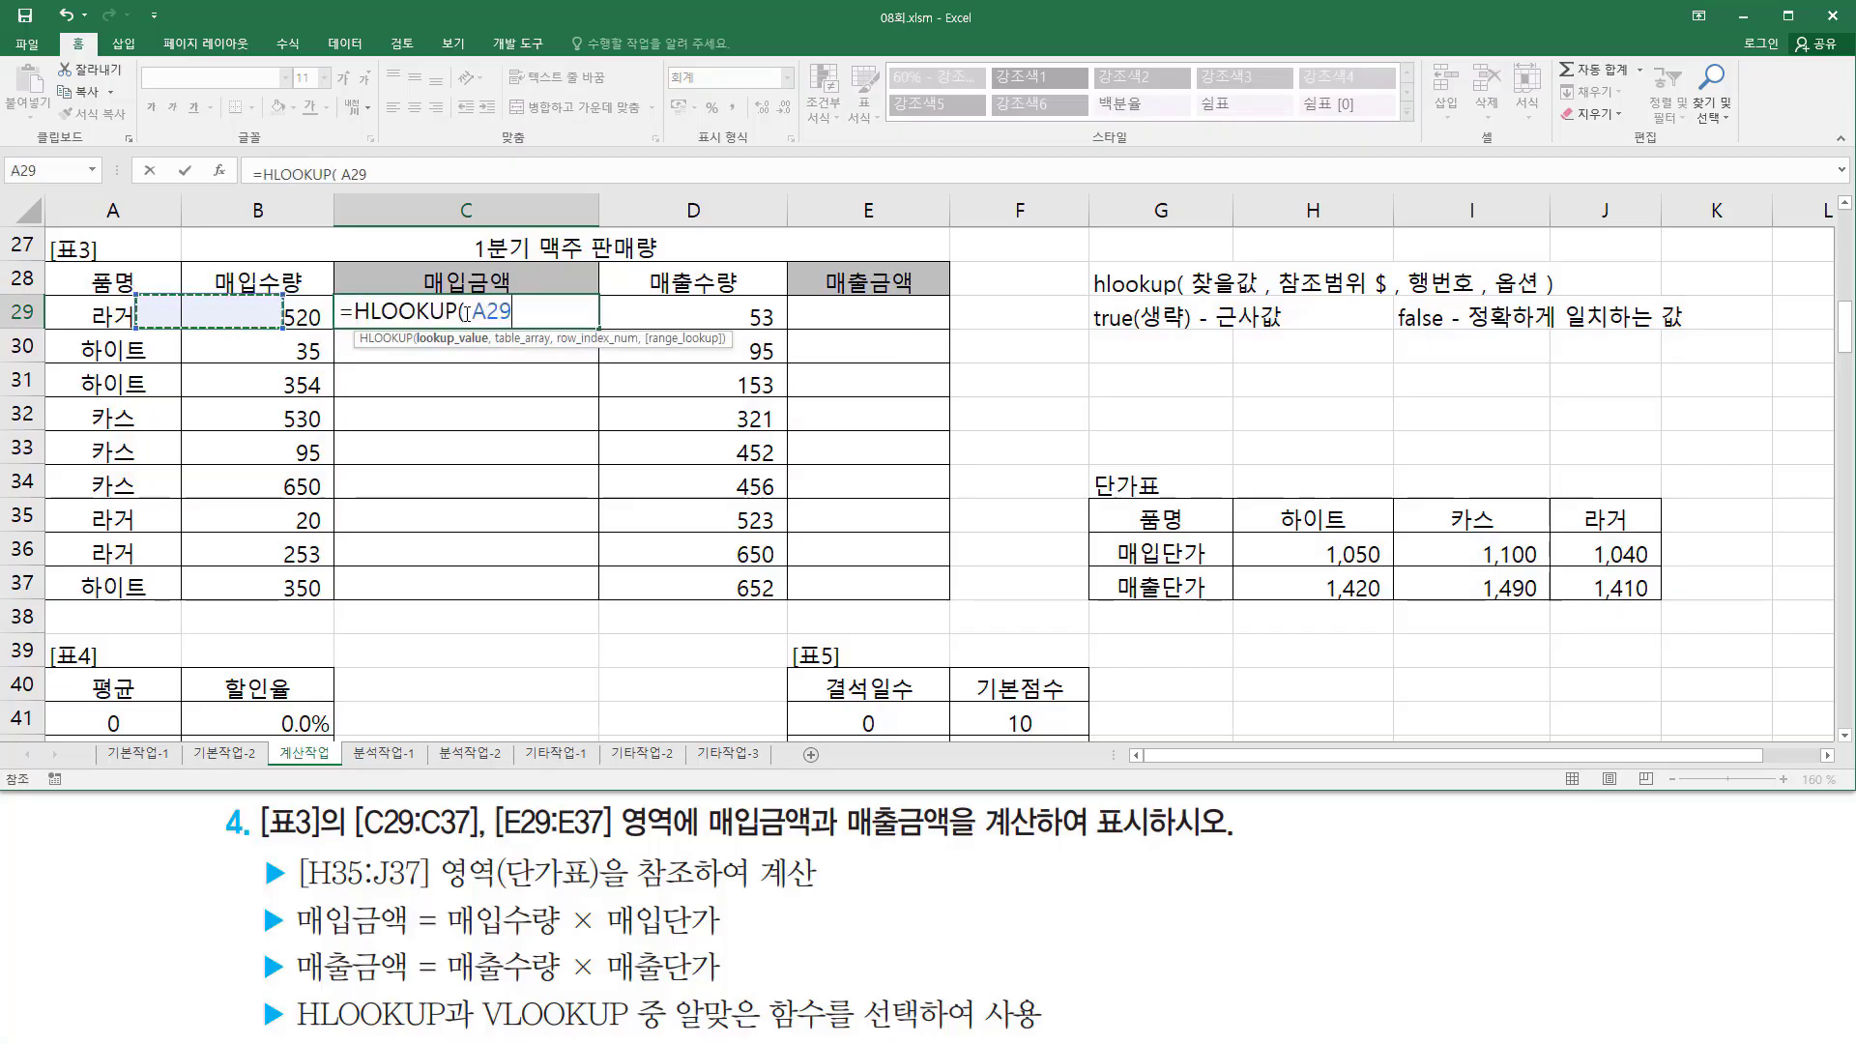
type(",")
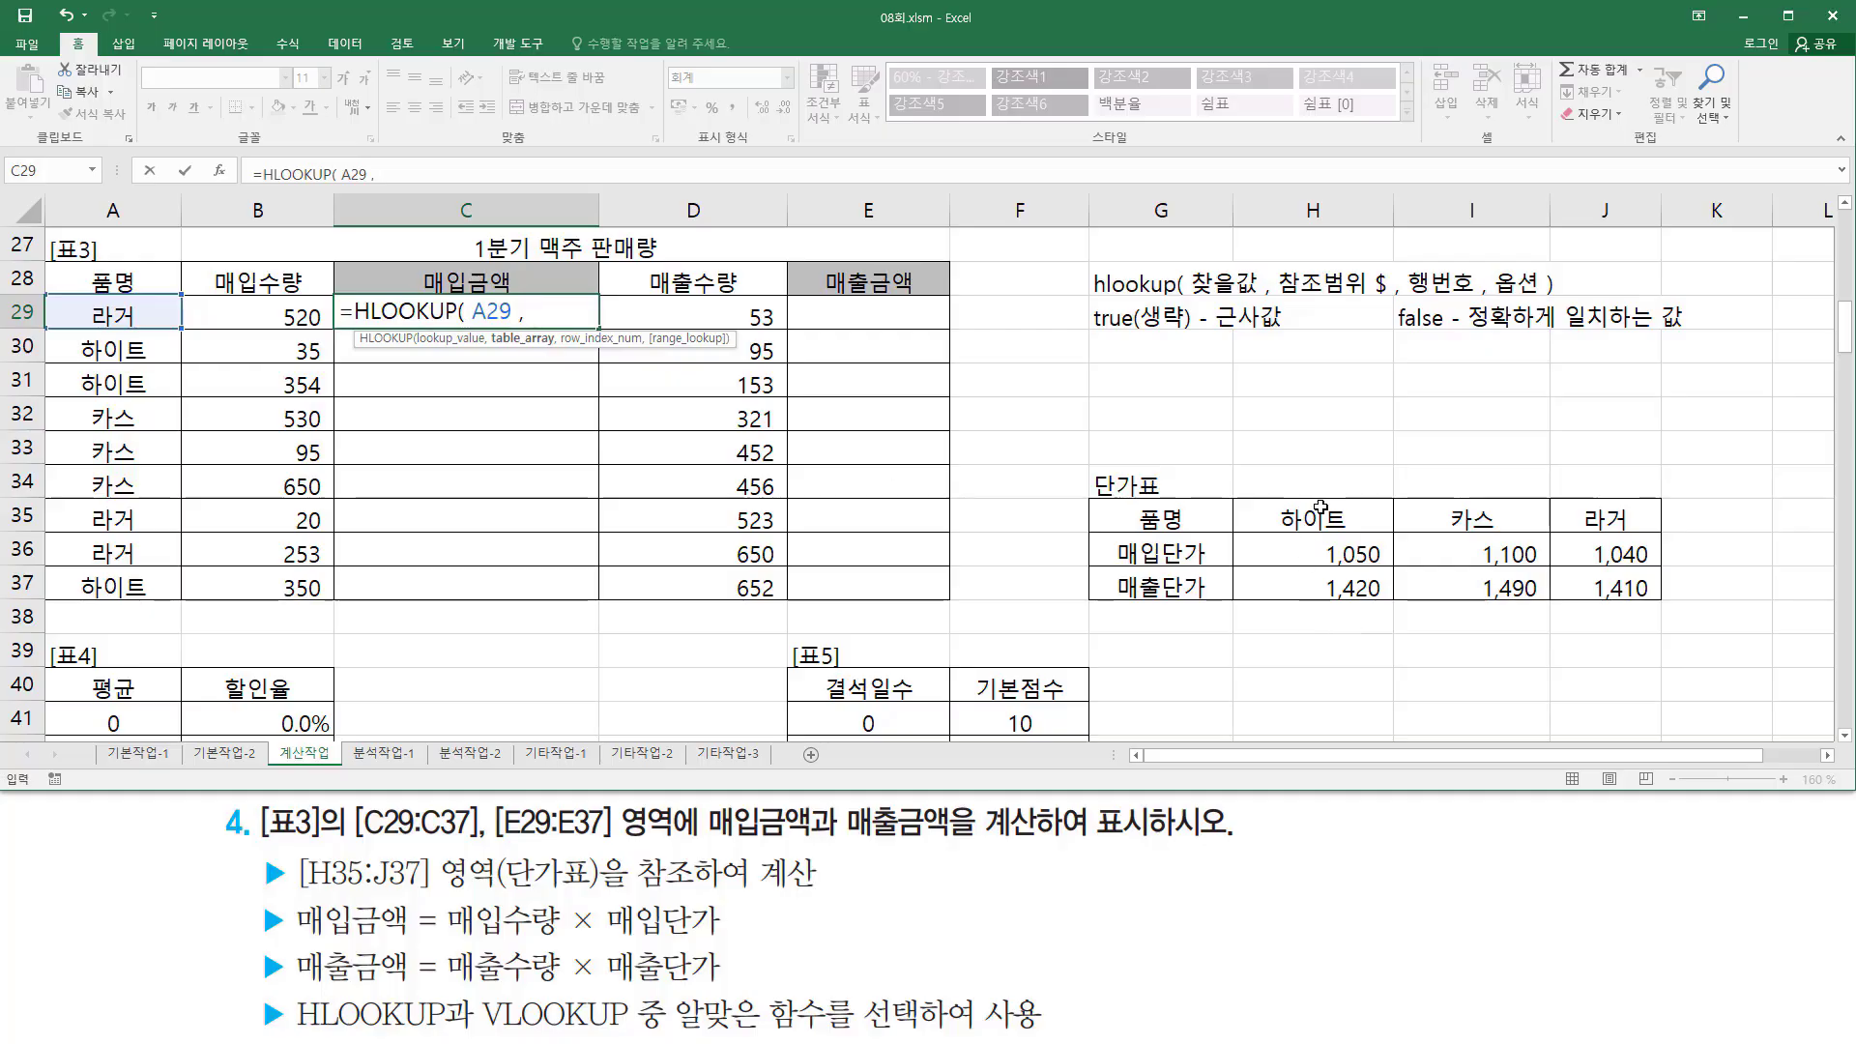
Step: Complete the C29 HLOOKUP with the absolute range $H$35:$J$37, row number 2 and option false
left_click_drag(1321, 506, 1578, 586)
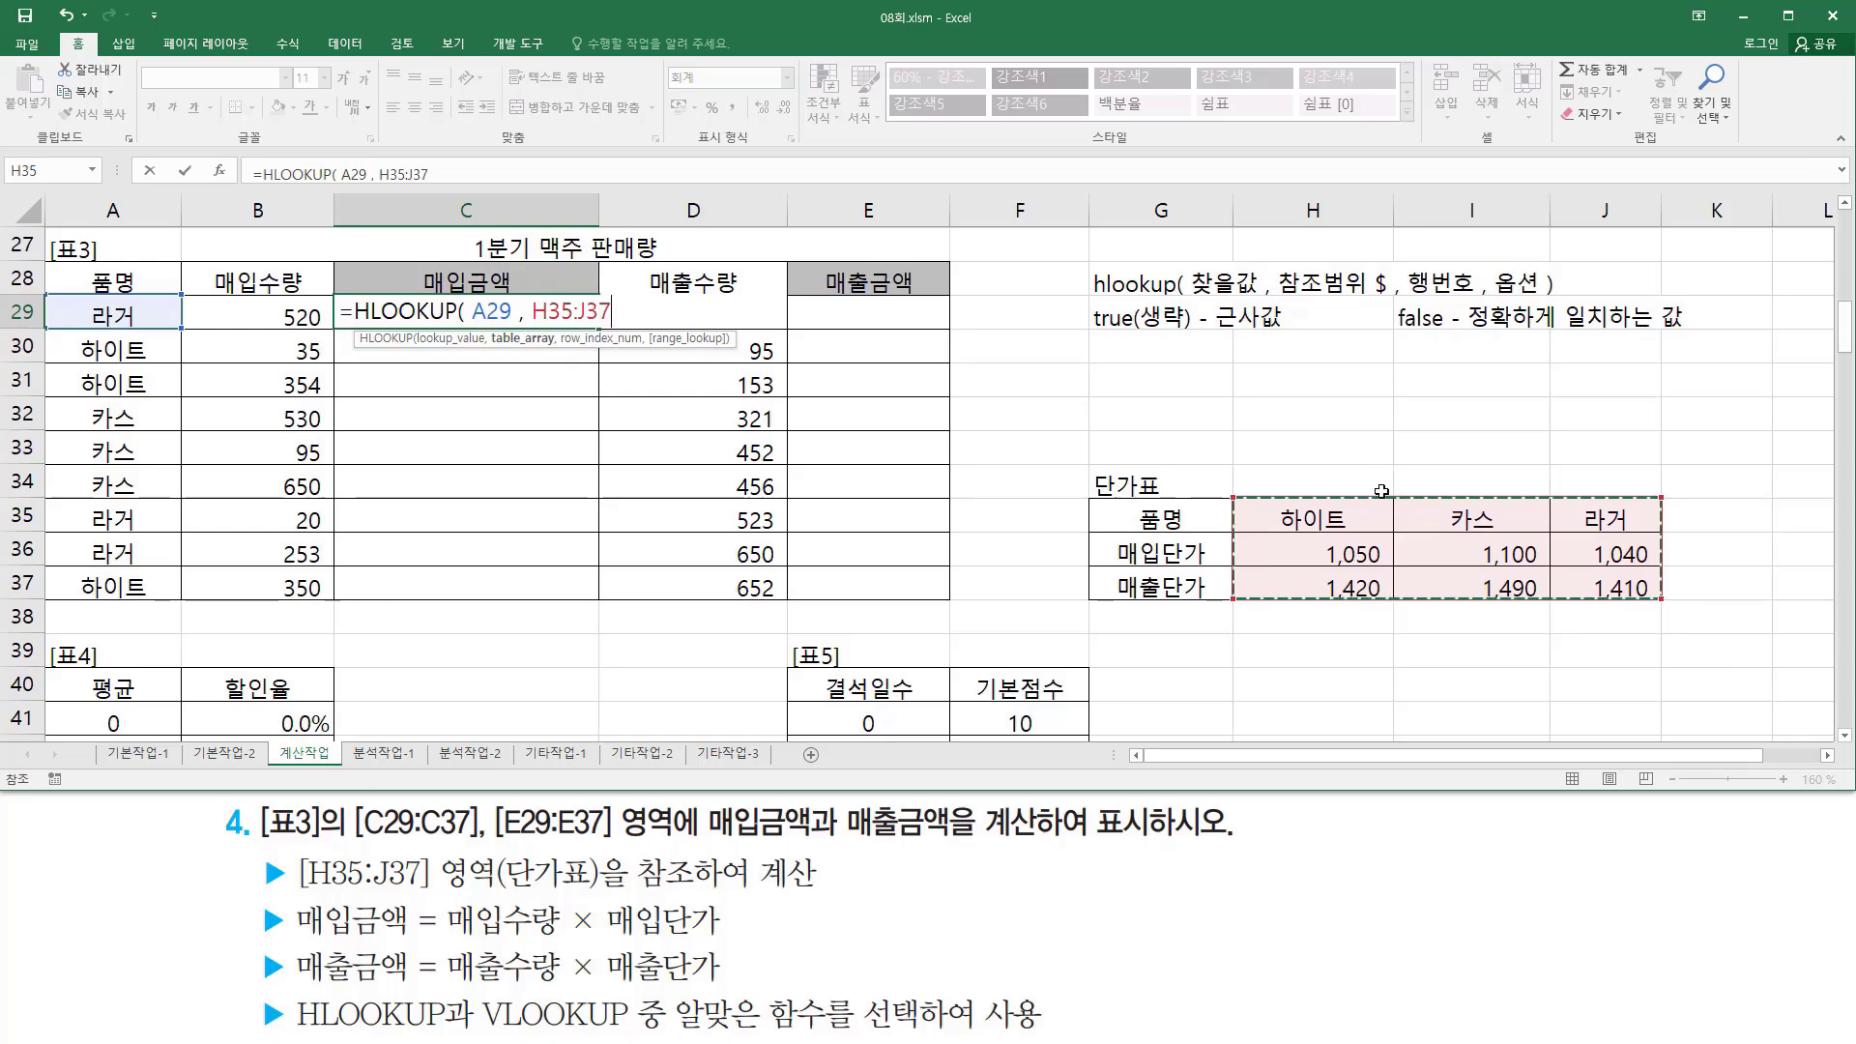
key("F4")
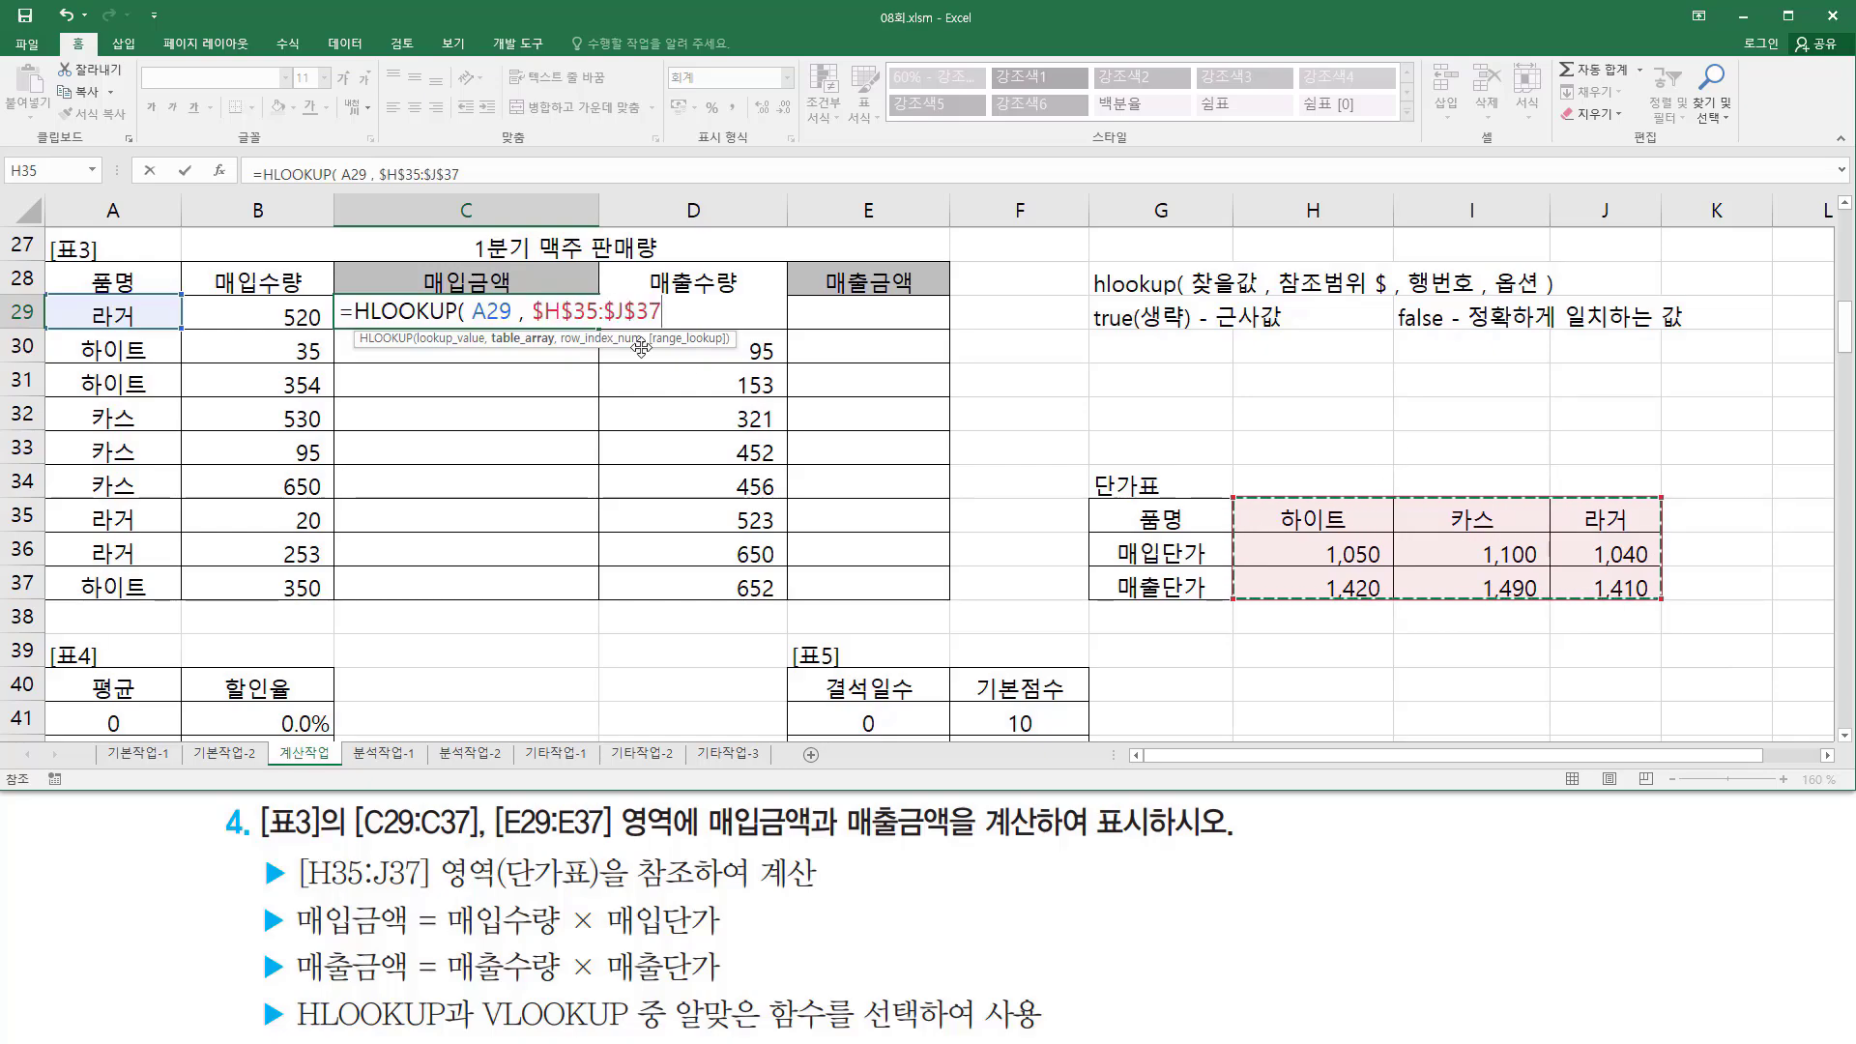
type(", 2")
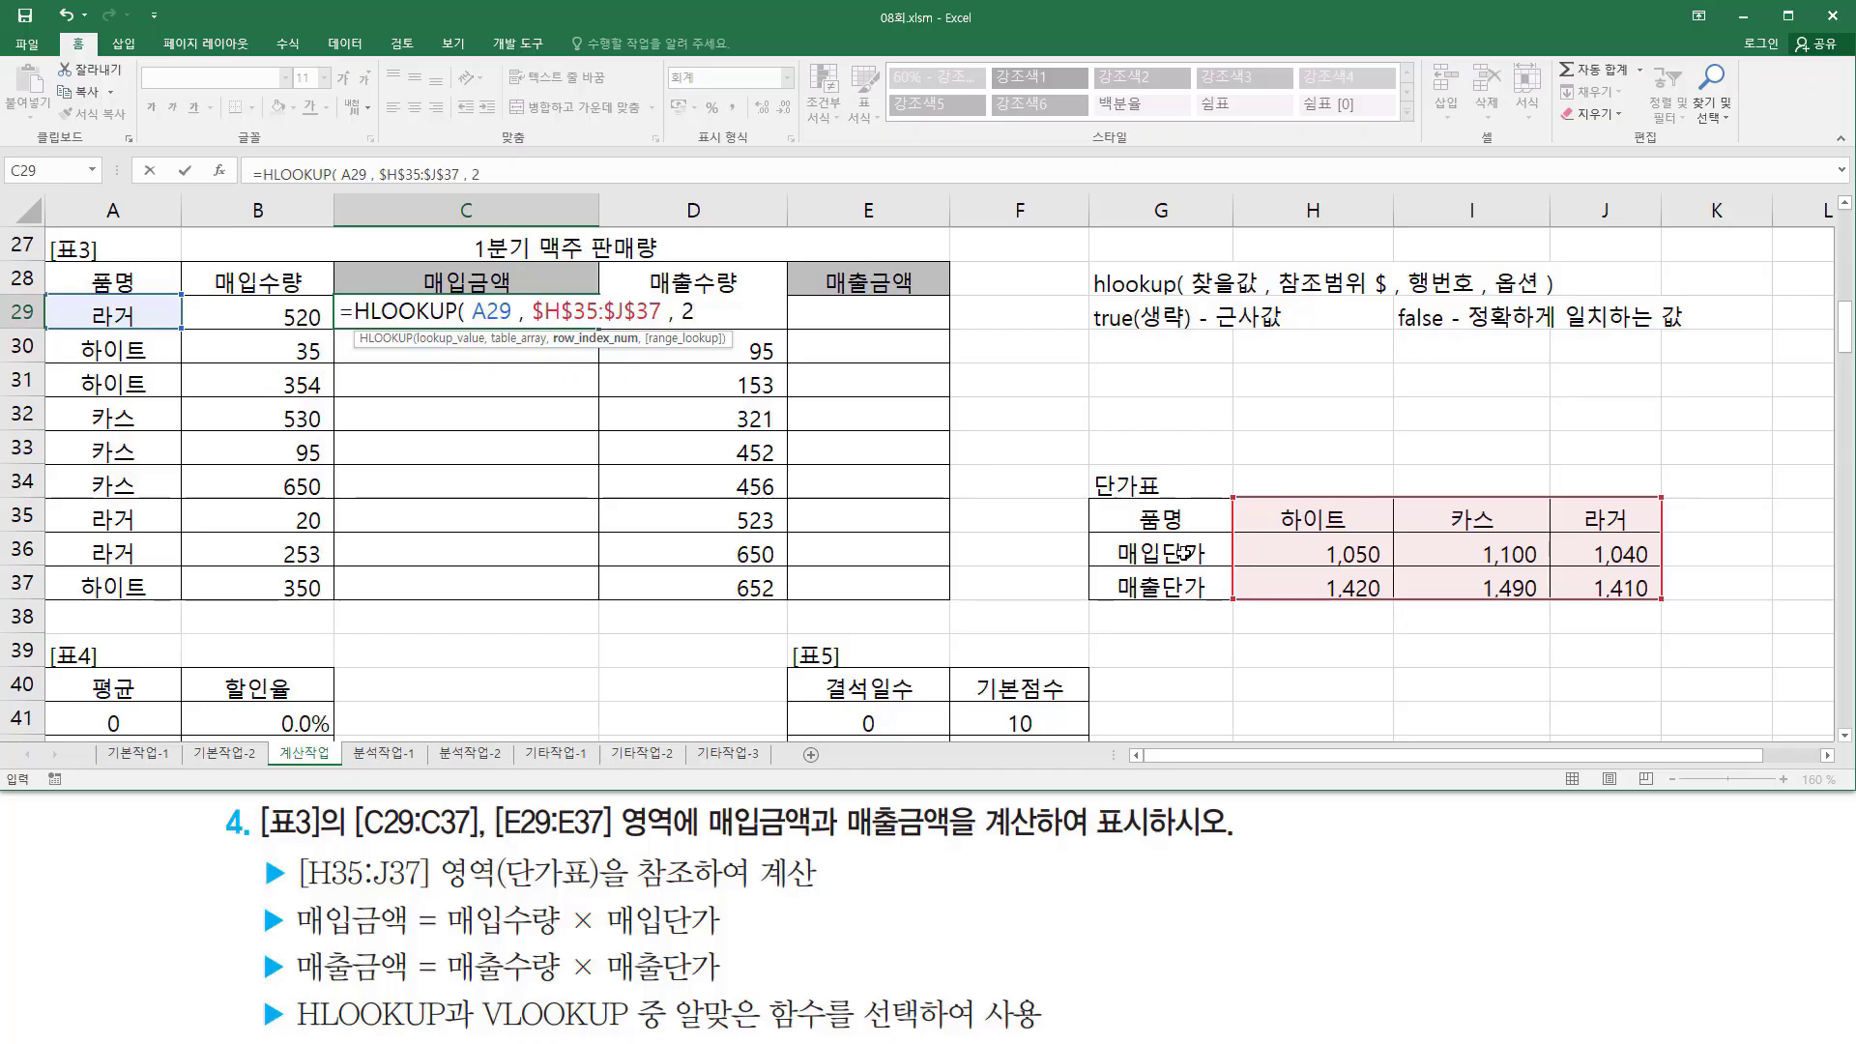
type(", f")
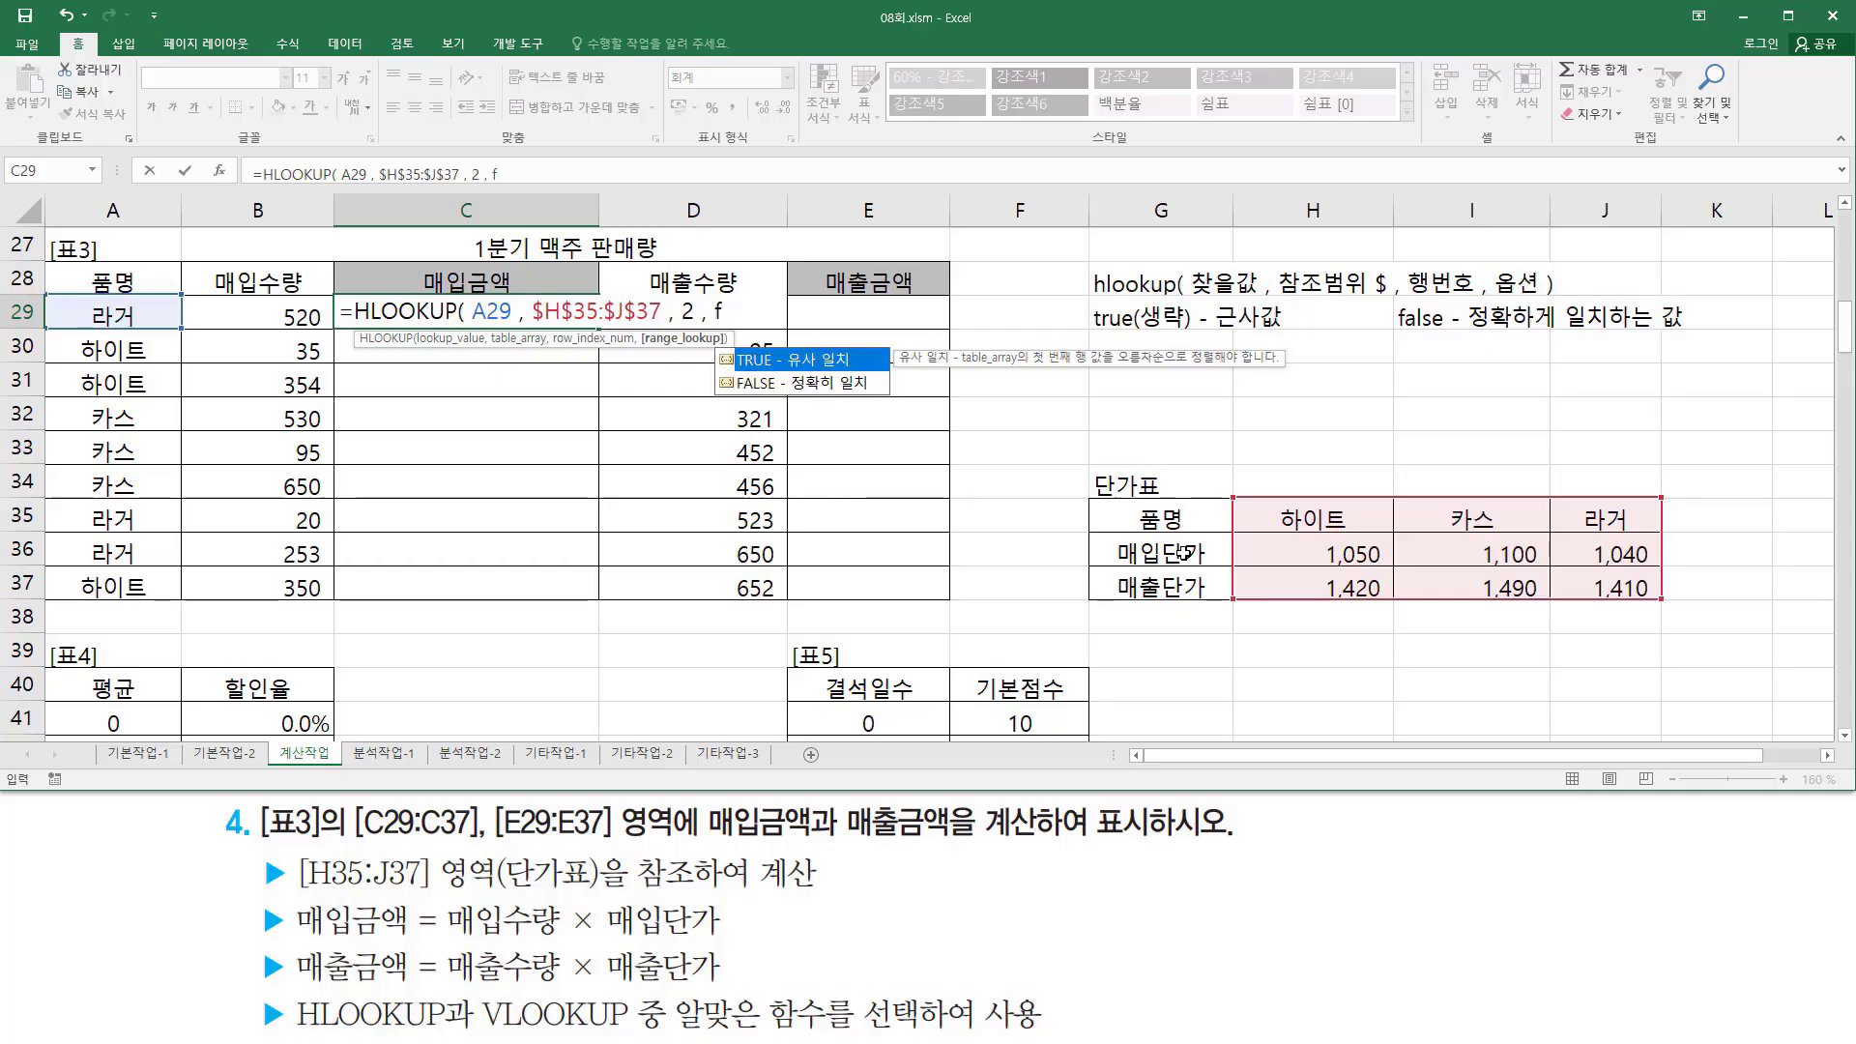
type("alse")
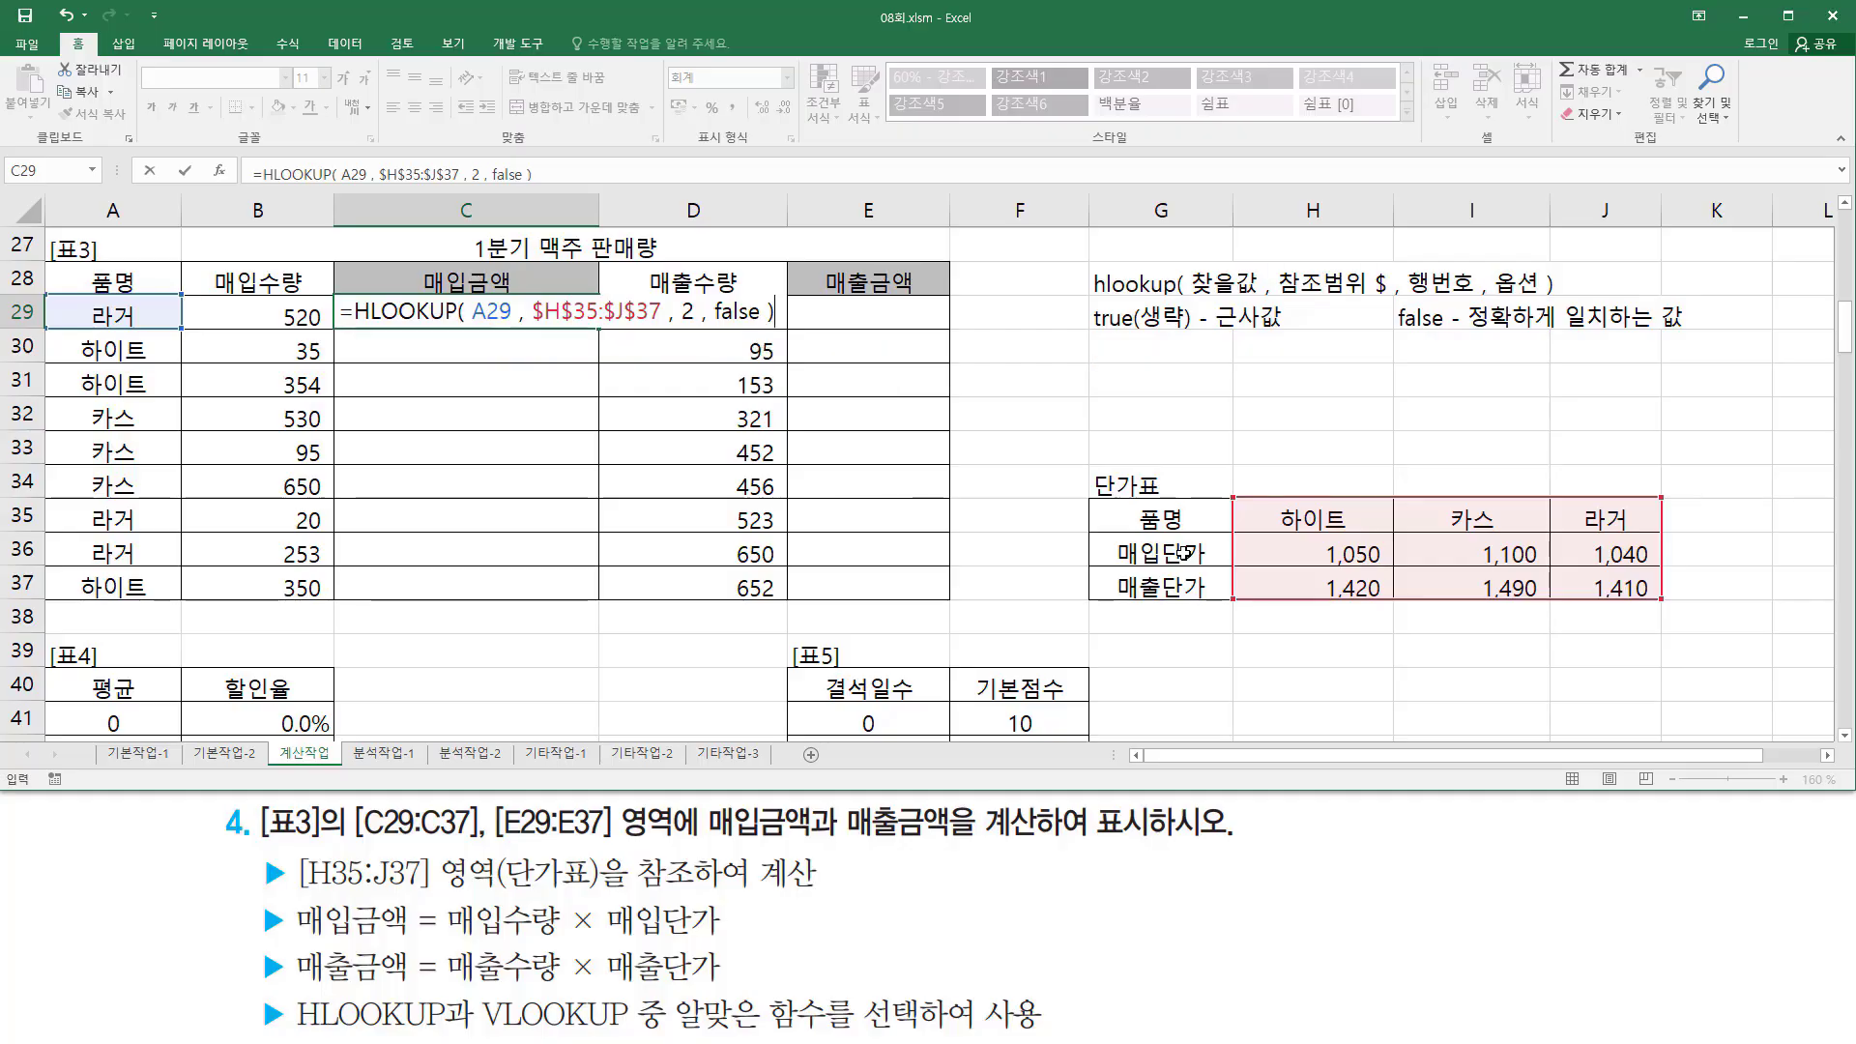
key("Return")
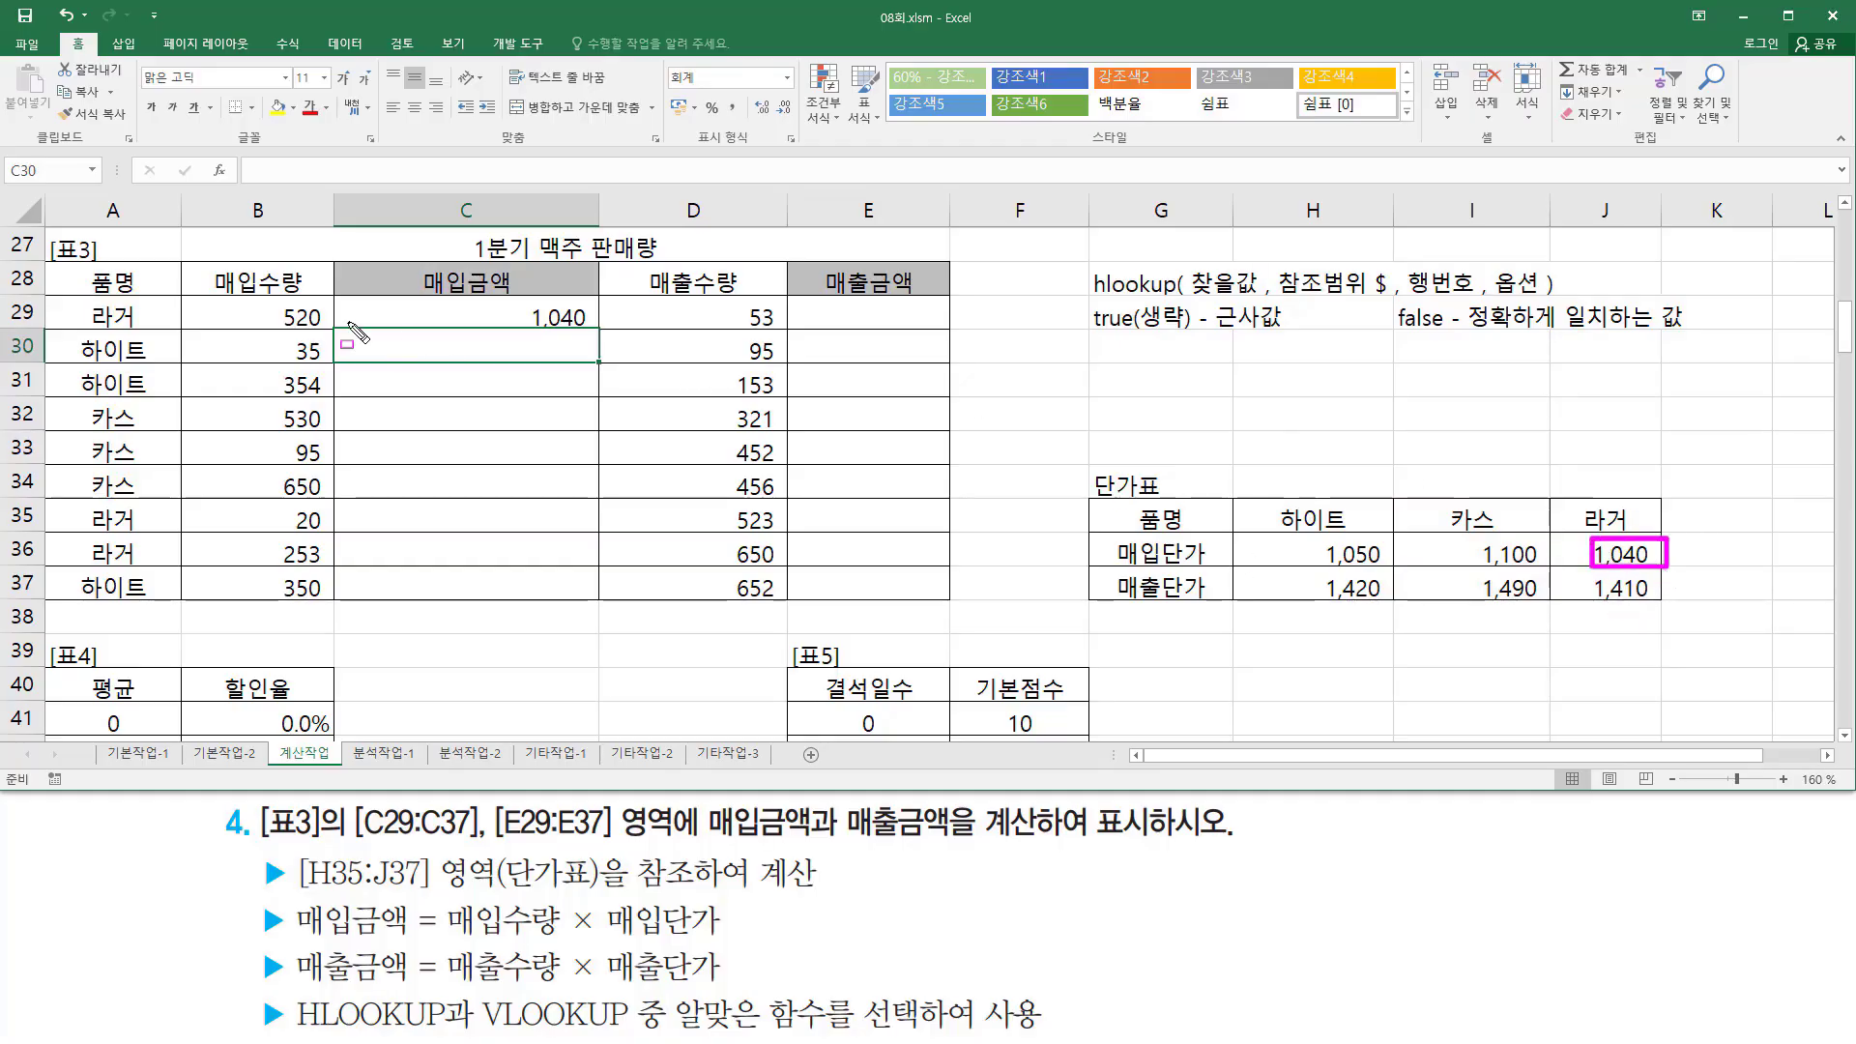
Step: Fill the C29 HLOOKUP formula down to C37 and review the 매입금액 = 매입수량 × 매입단가 rule
left_click(578, 316)
left_click_drag(598, 329, 588, 596)
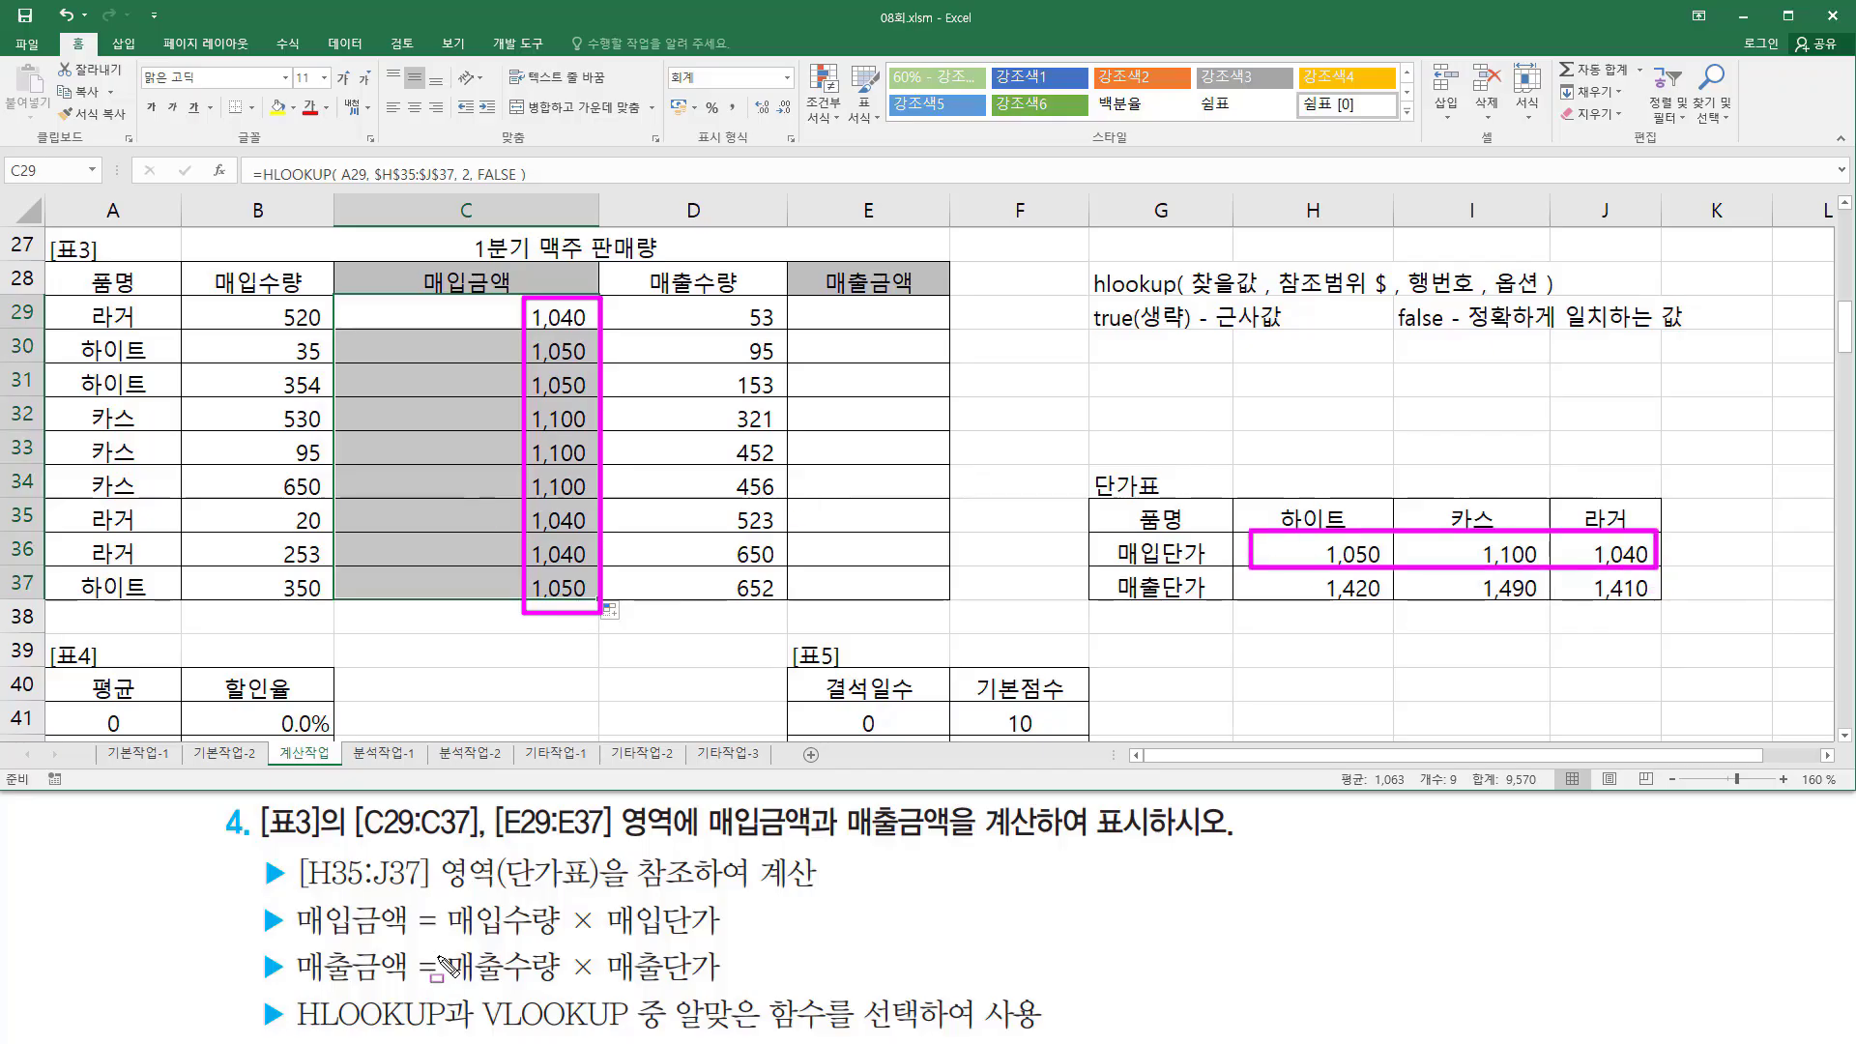
left_click_drag(295, 938, 406, 936)
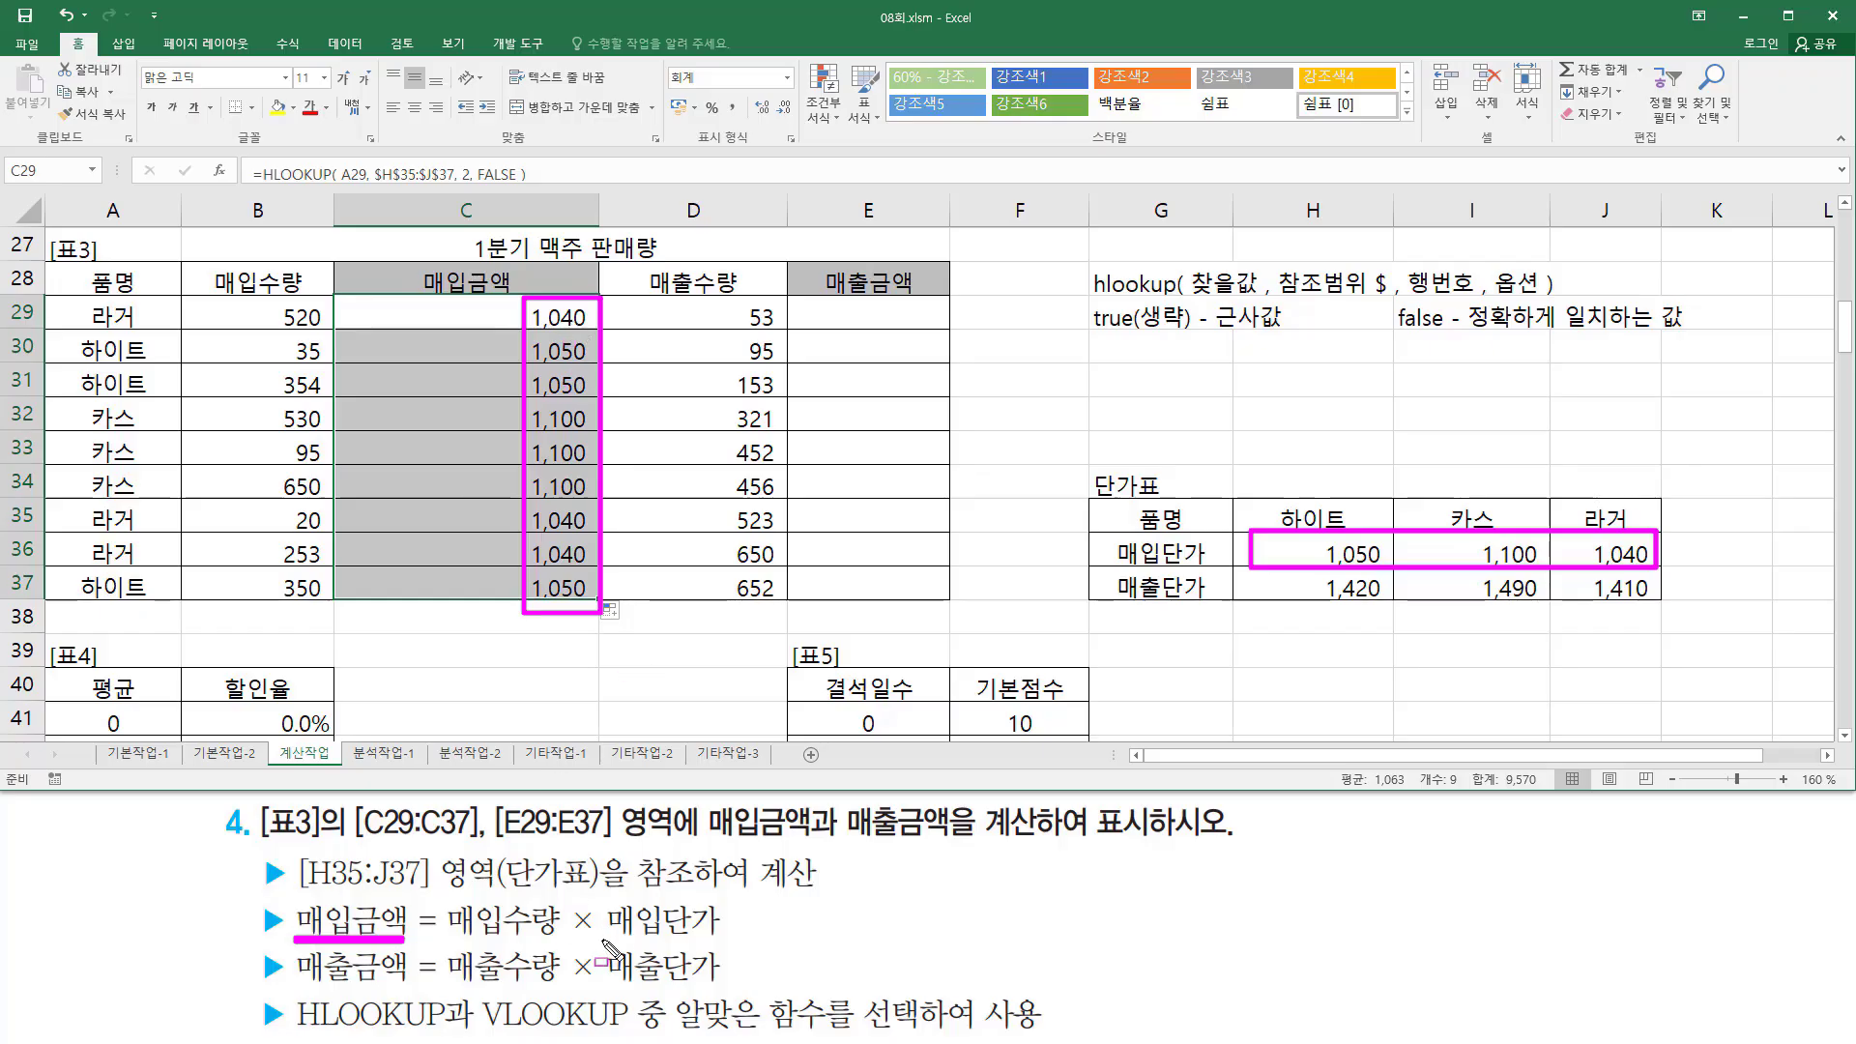
mouse_move(440, 895)
left_mouse_down()
mouse_move(527, 935)
mouse_move(596, 938)
left_mouse_up()
key("Escape")
Step: Multiply the C29 HLOOKUP by the 매입수량 in B29 and fill the formula down to C37
left_click(508, 311)
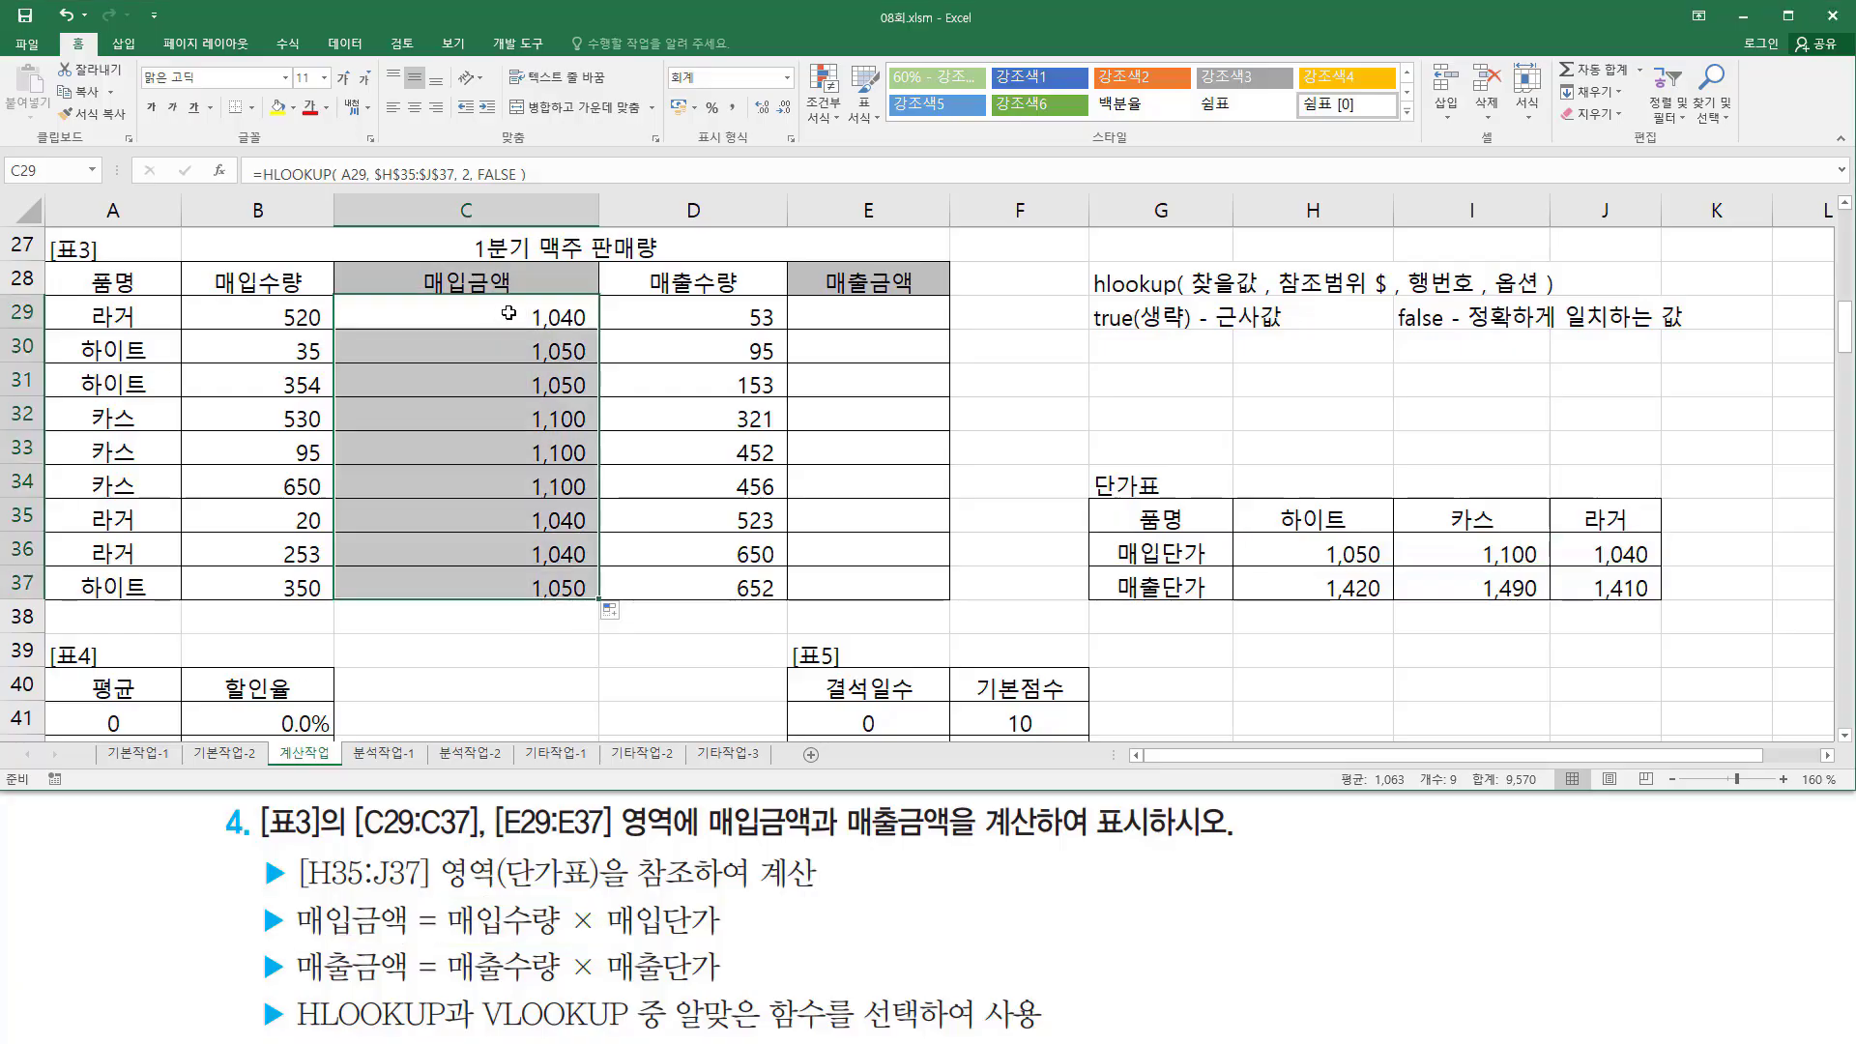
double_click(446, 309)
left_click(360, 312)
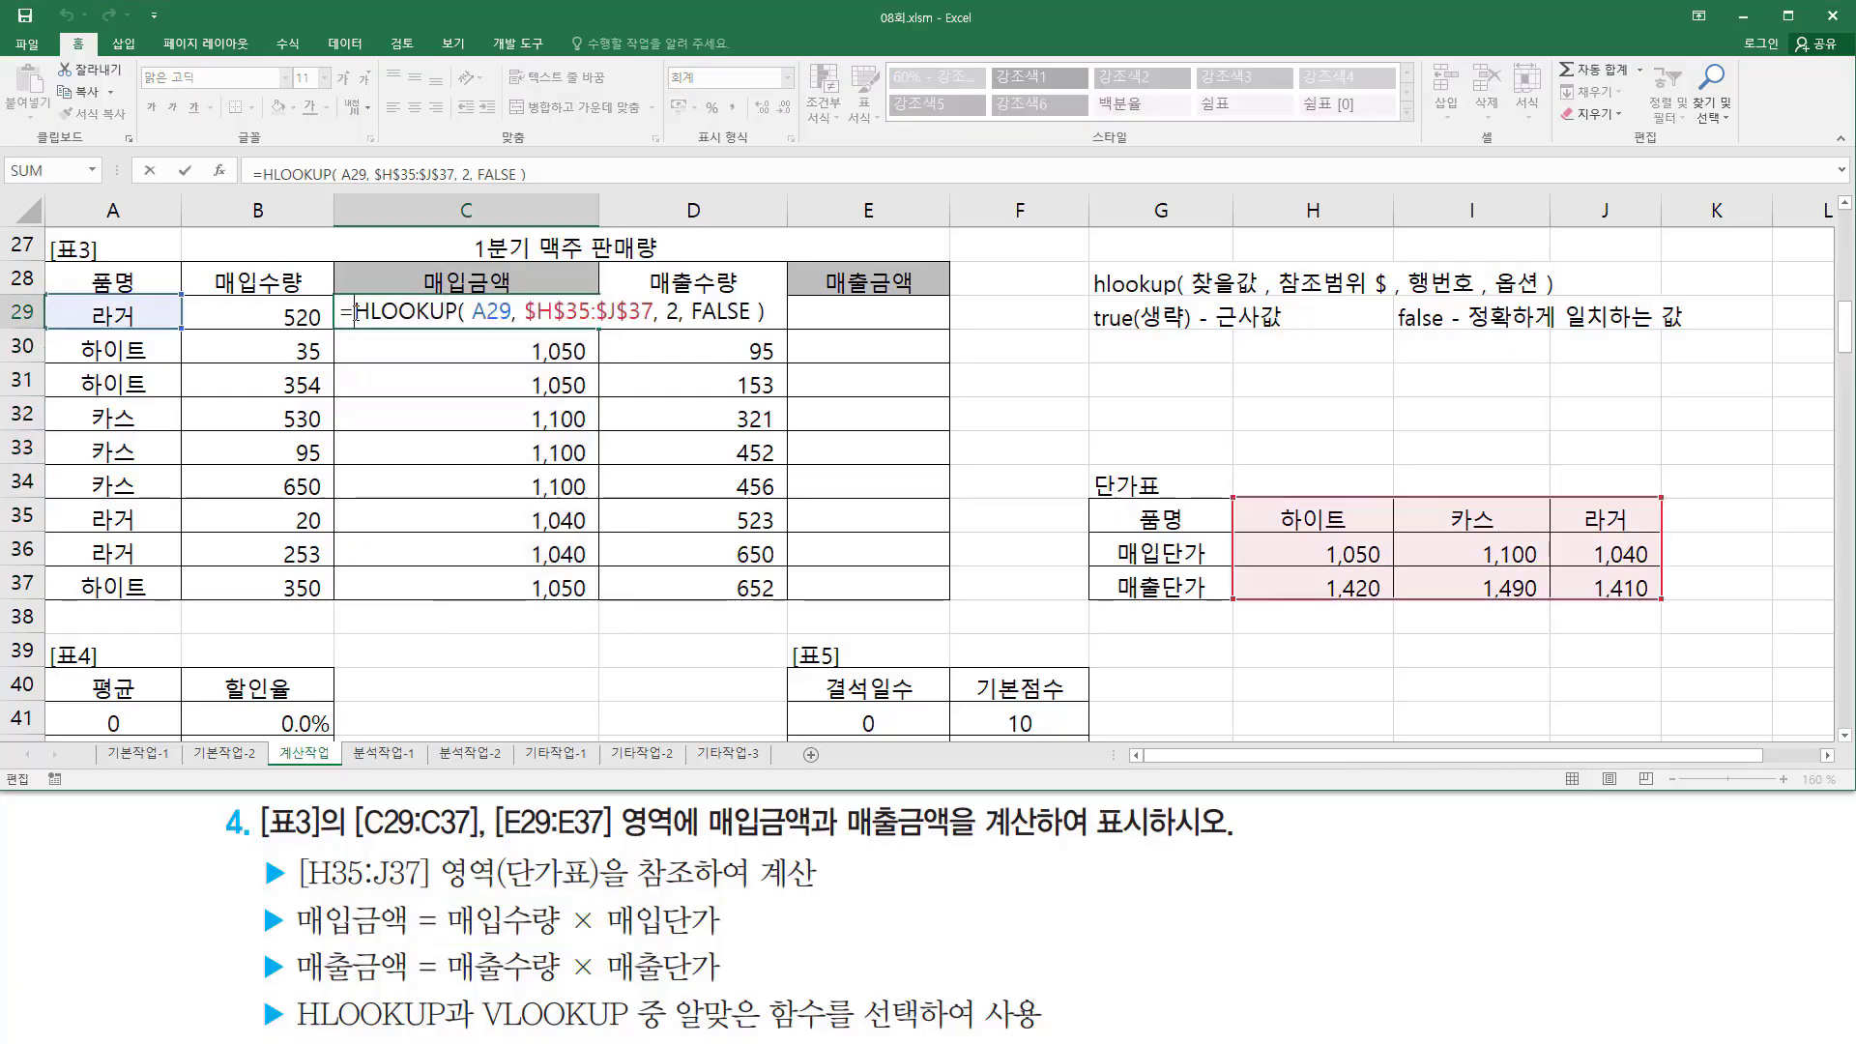
left_click(246, 313)
type("*")
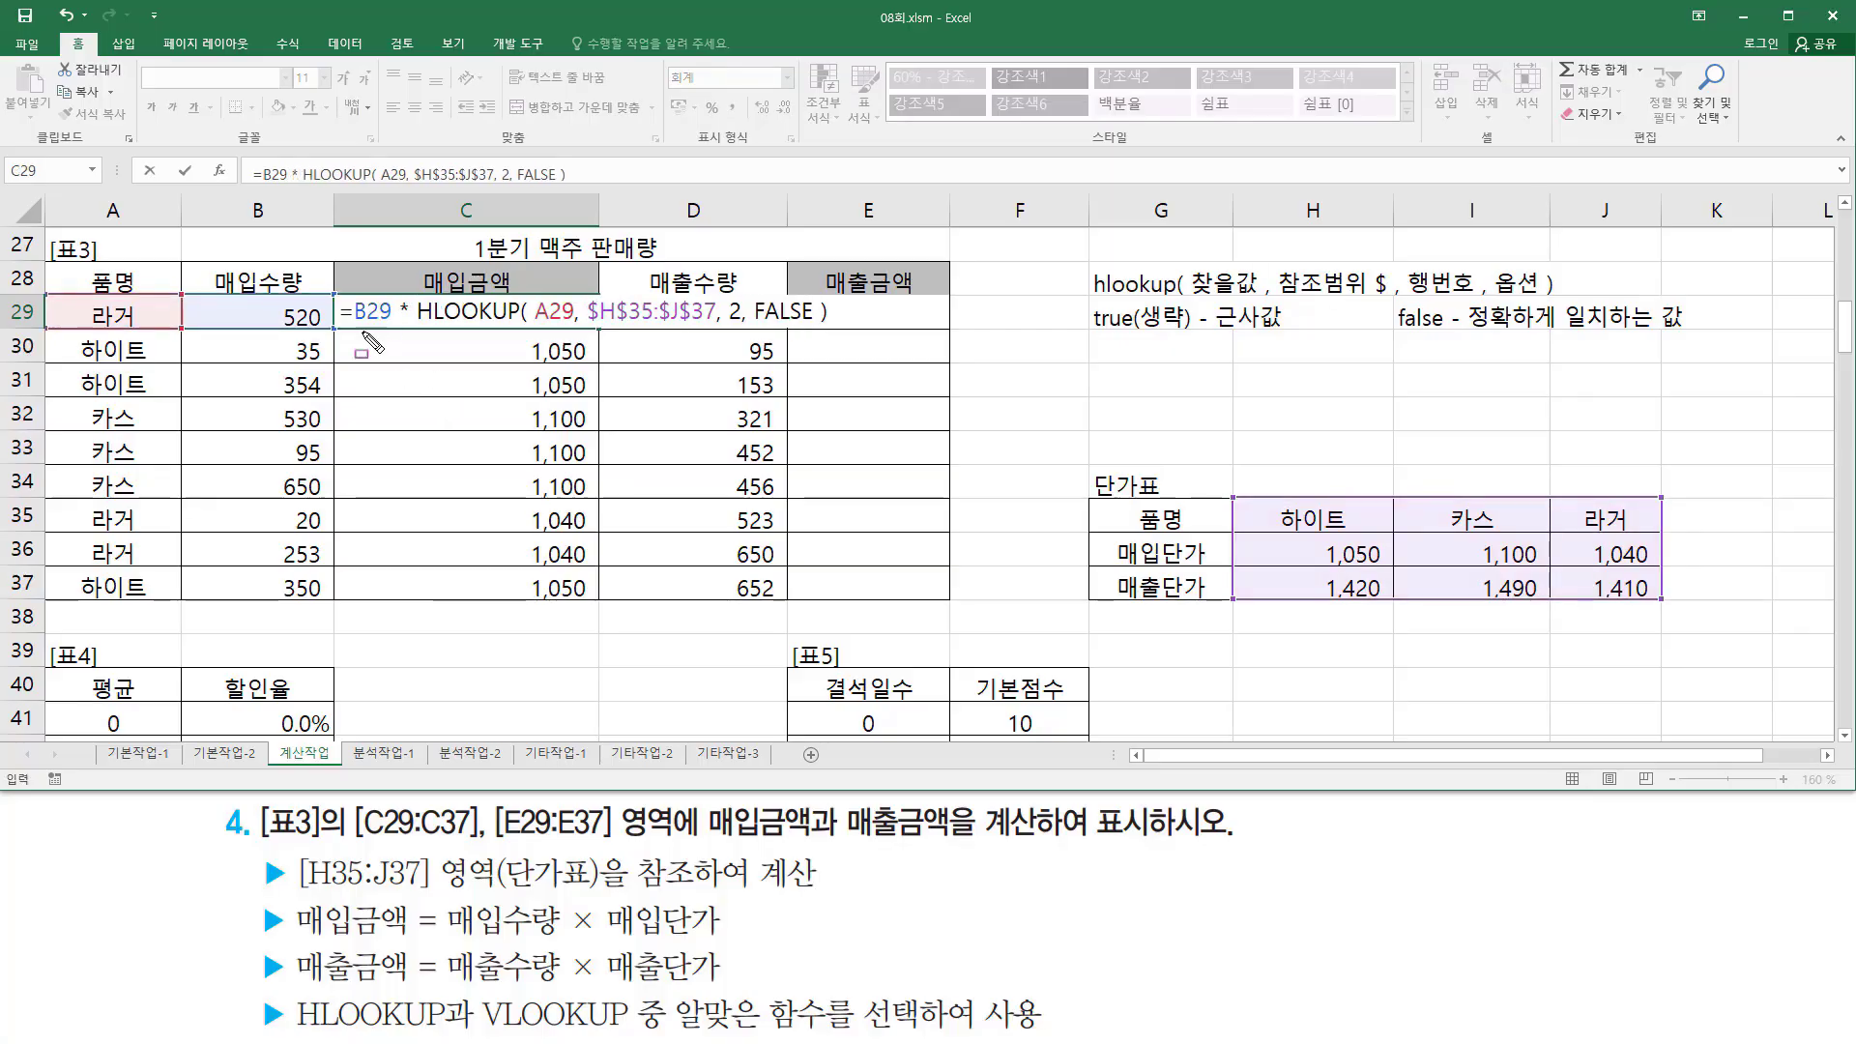
left_click_drag(348, 324, 837, 327)
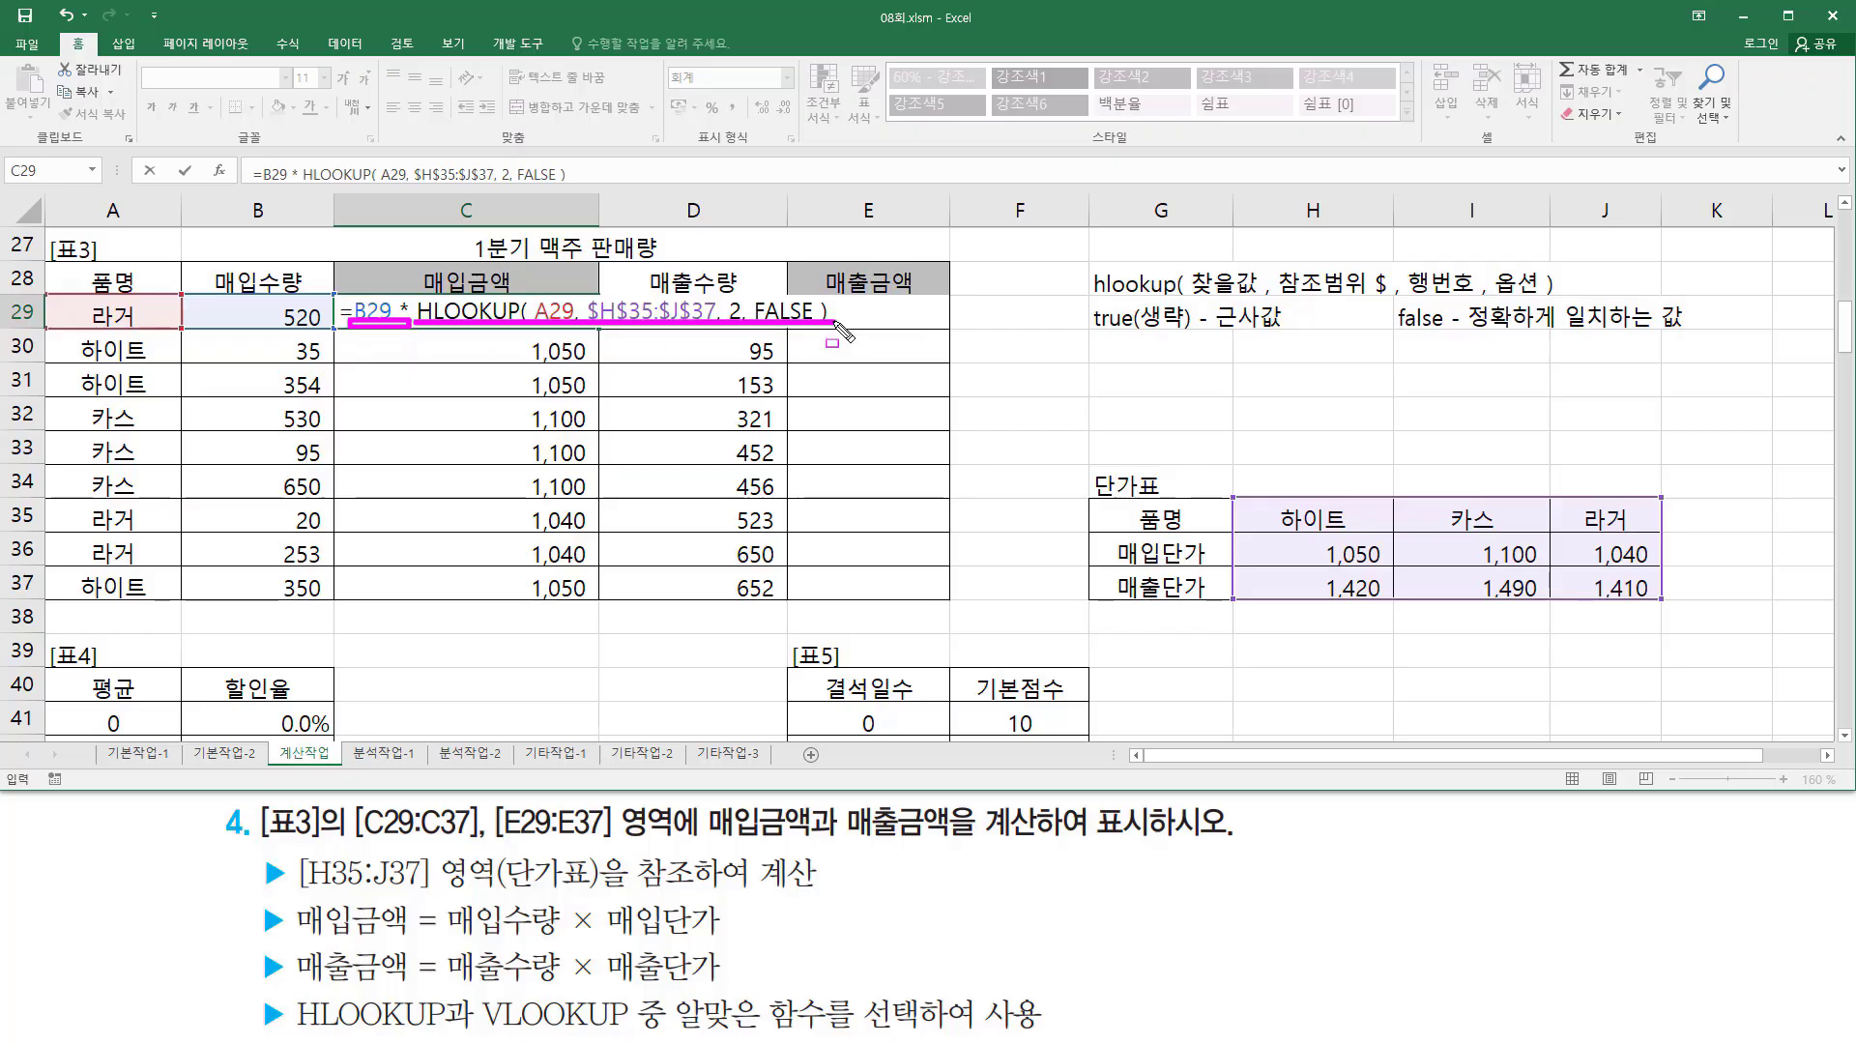
key("Escape")
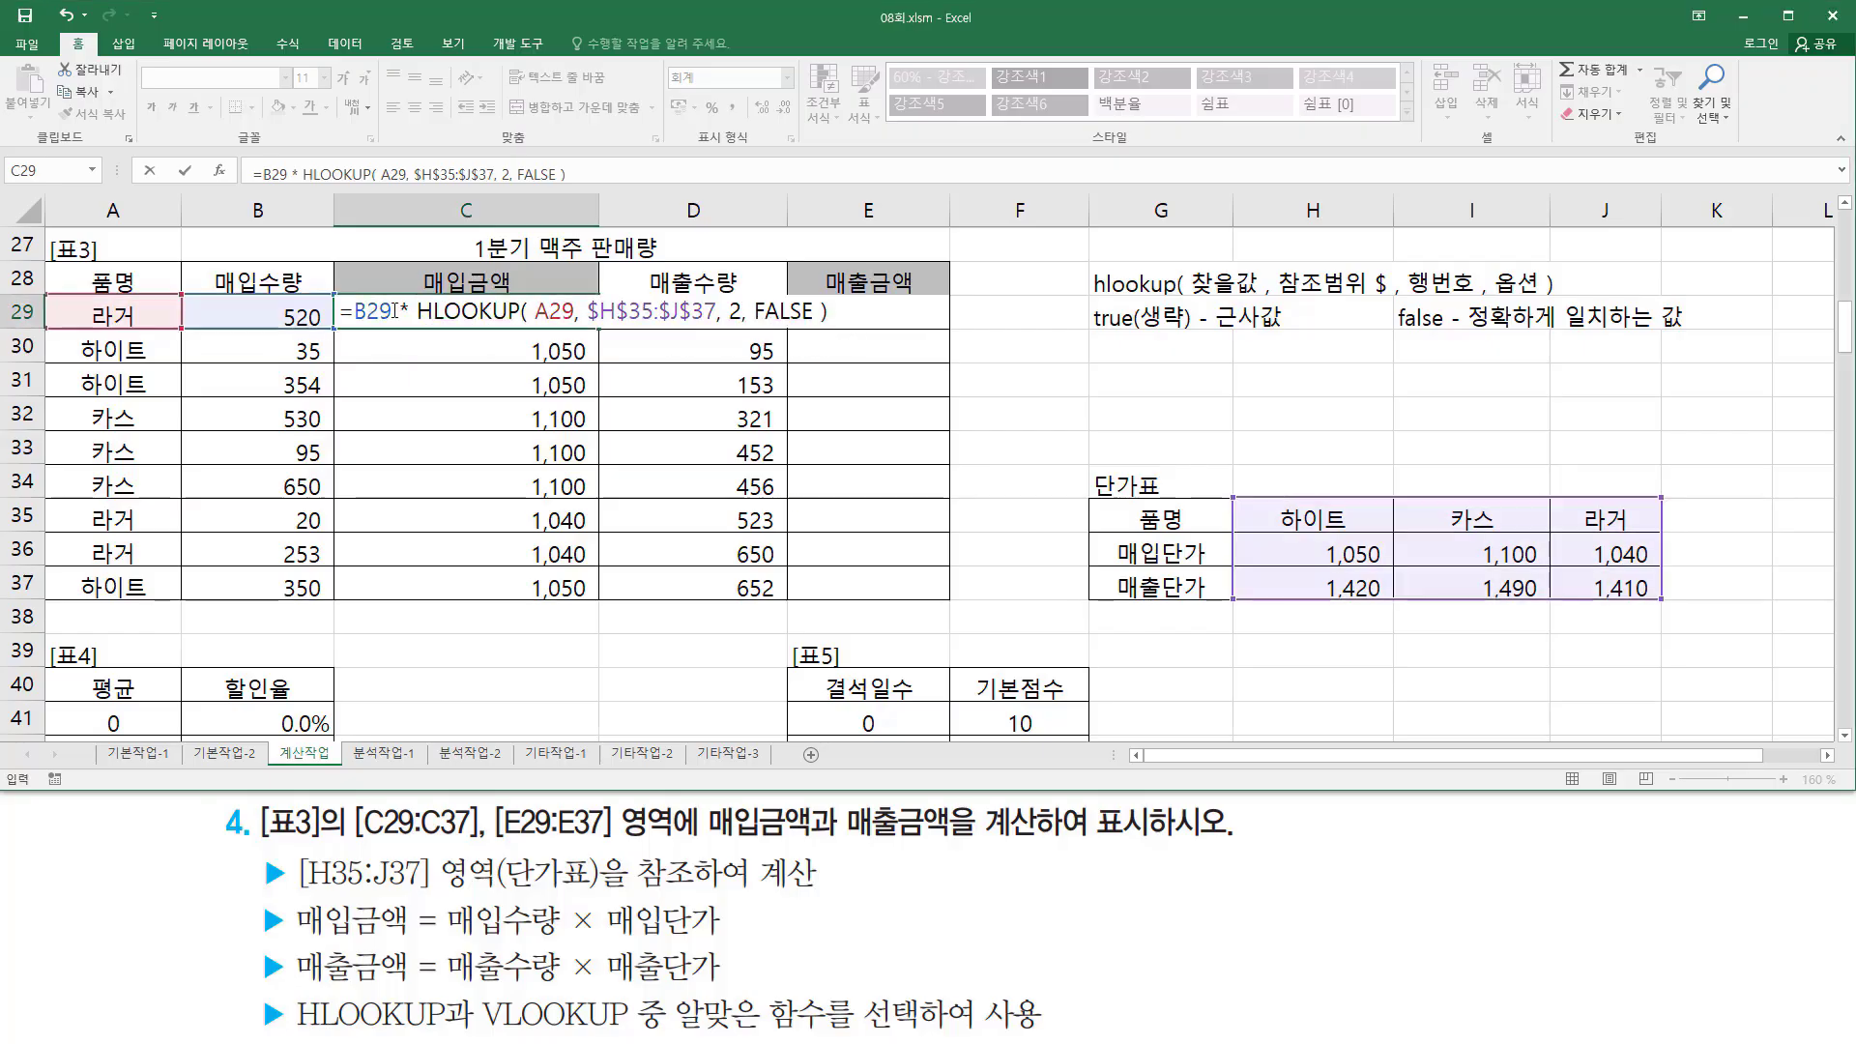
key("Return")
key("Up")
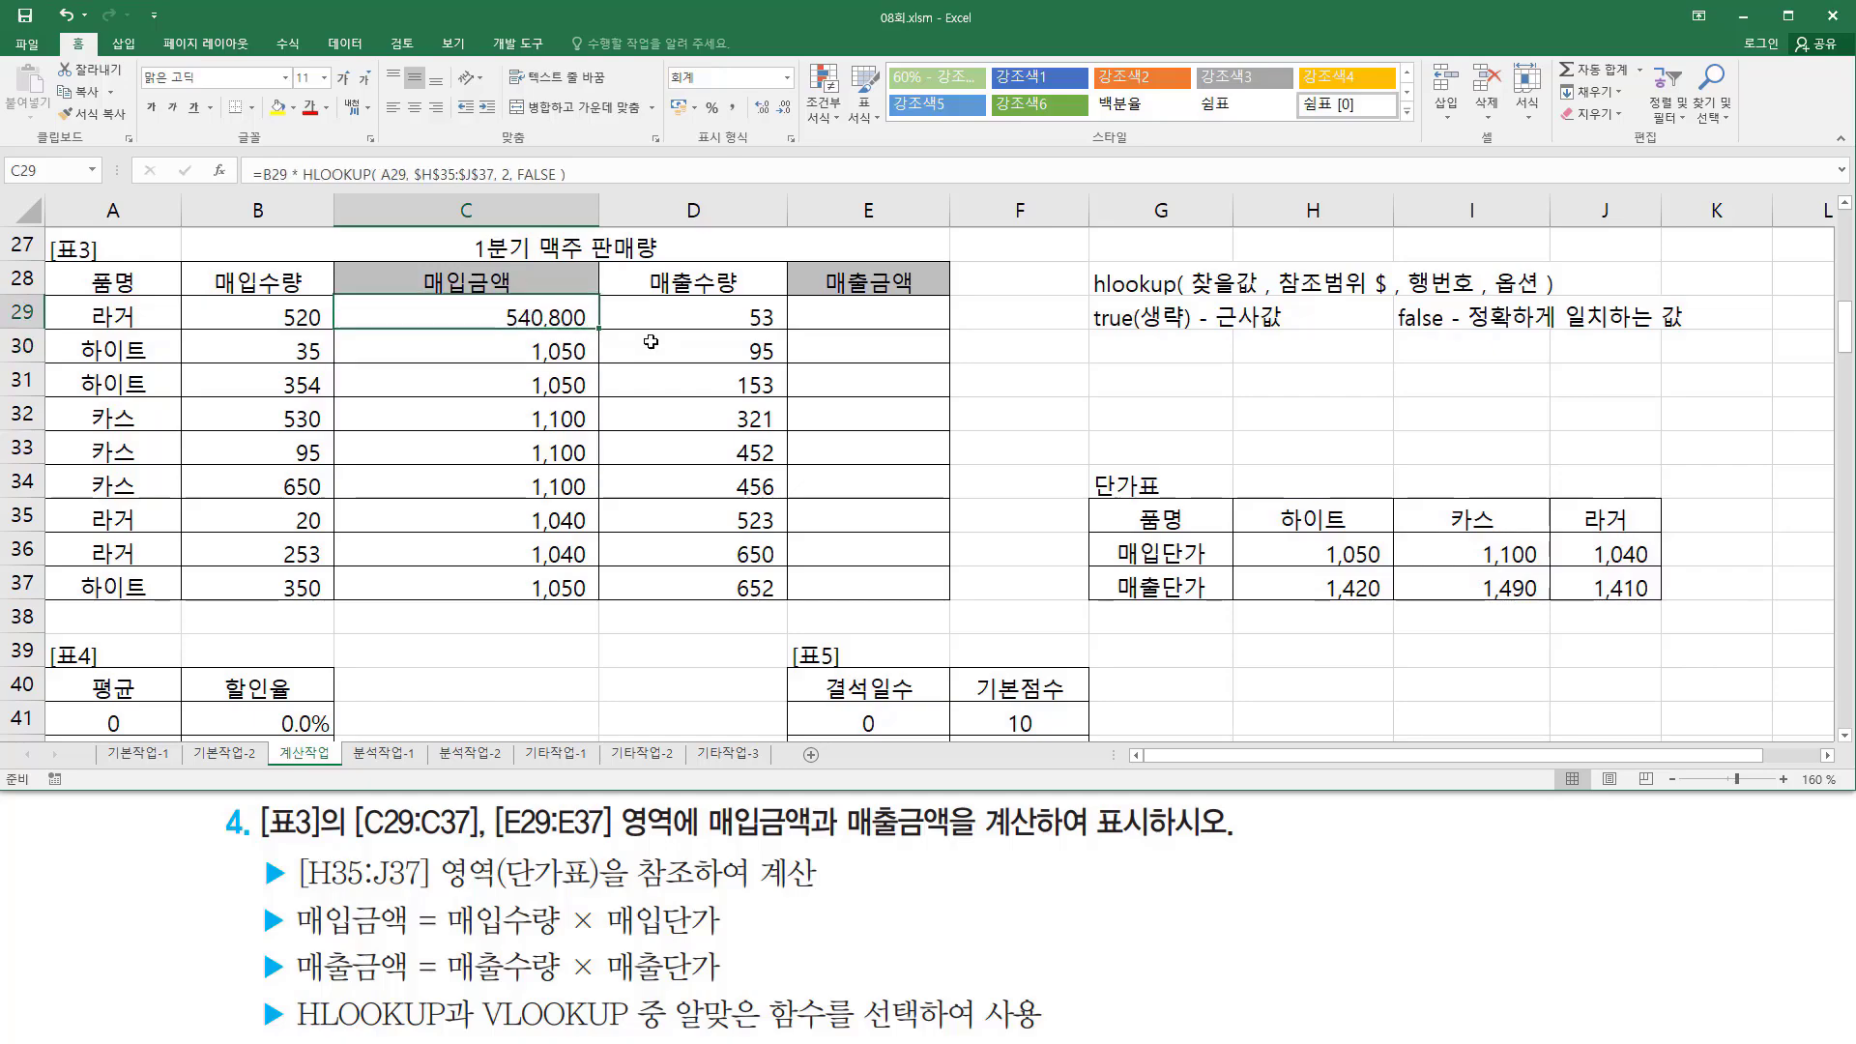
left_click_drag(602, 325, 554, 626)
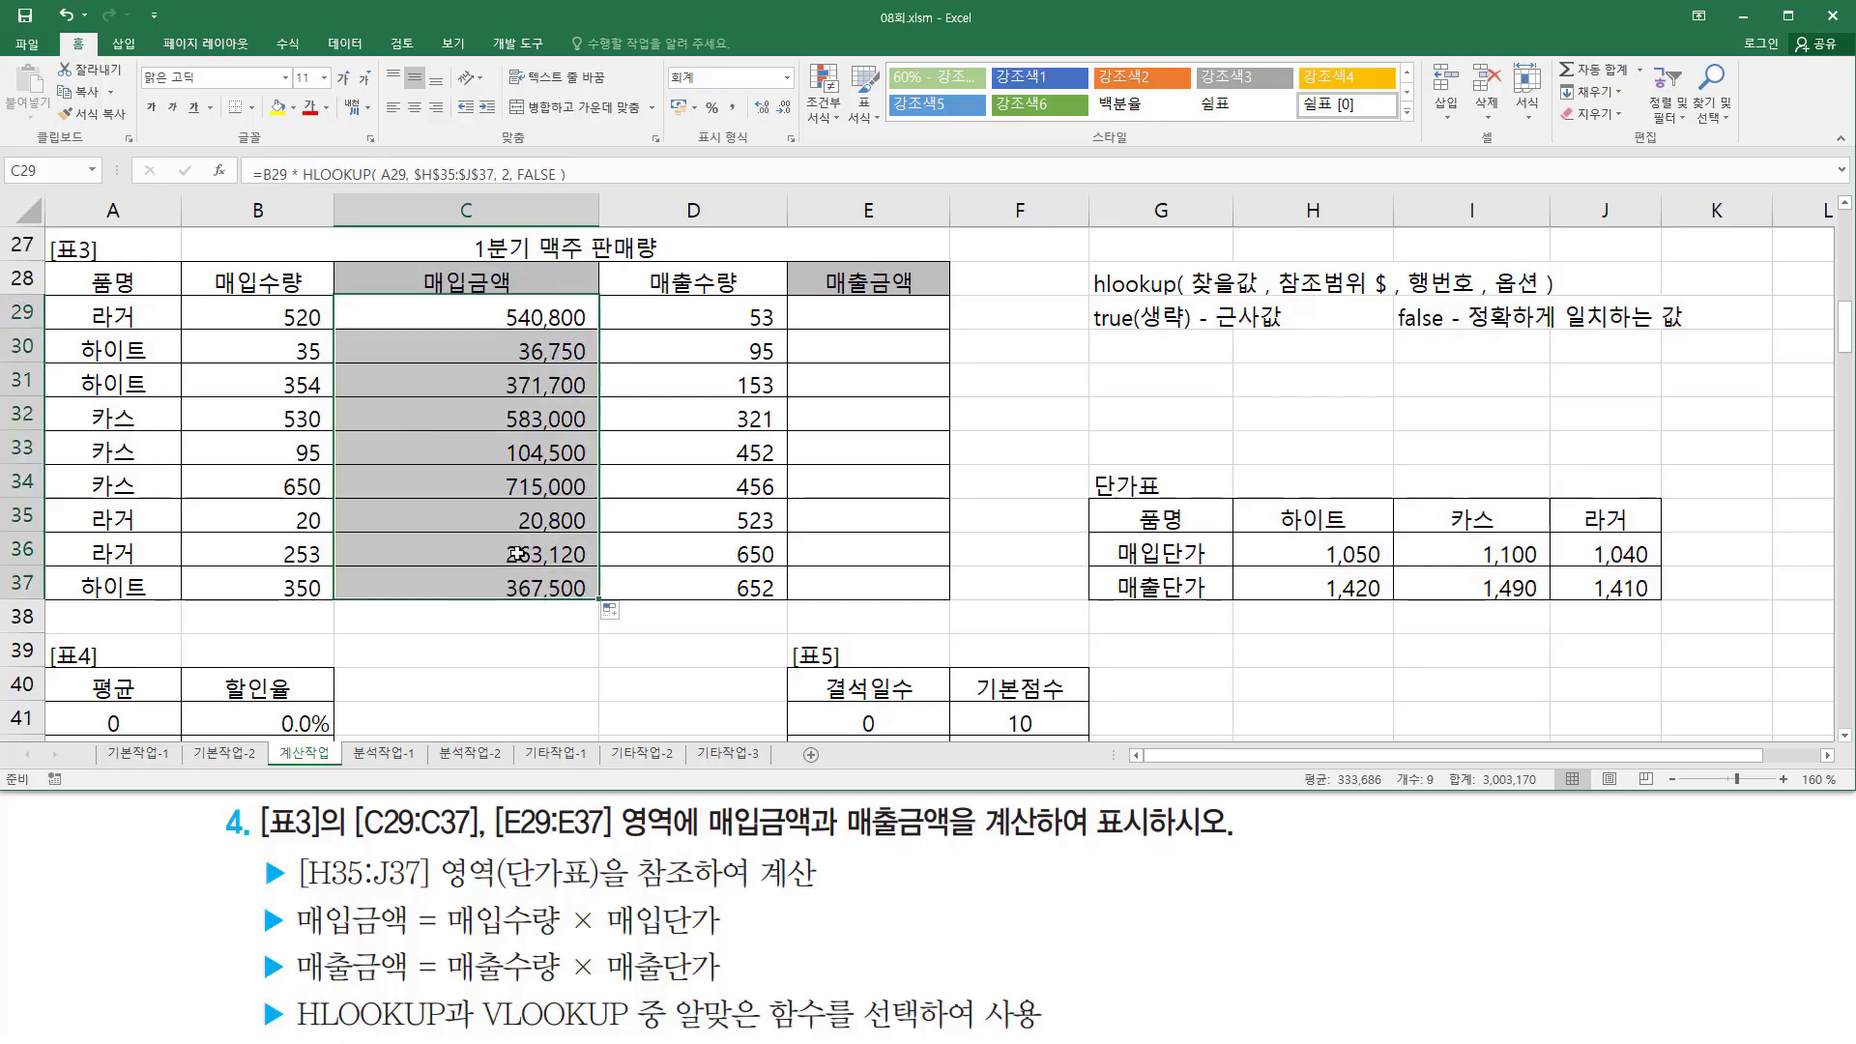
Step: Start an HLOOKUP formula in E29 with the product name in A29 as the lookup value
left_click(856, 311)
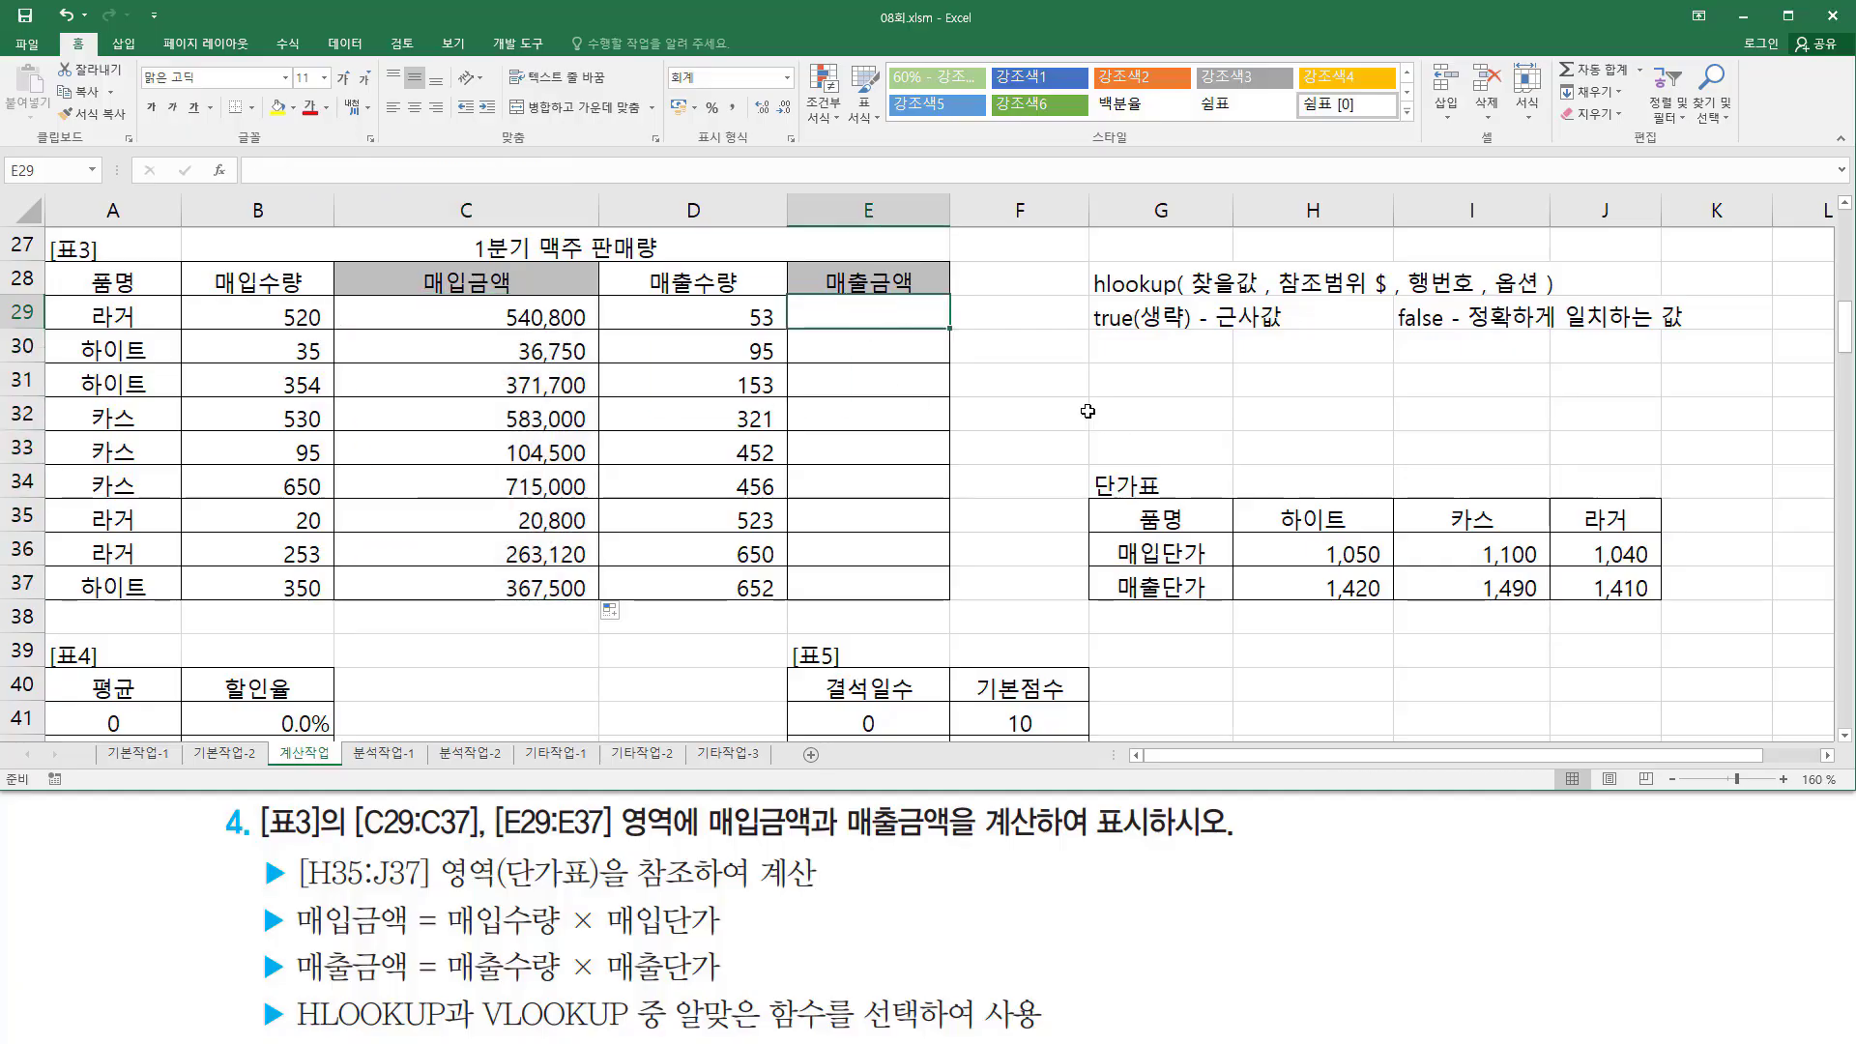
type("=h")
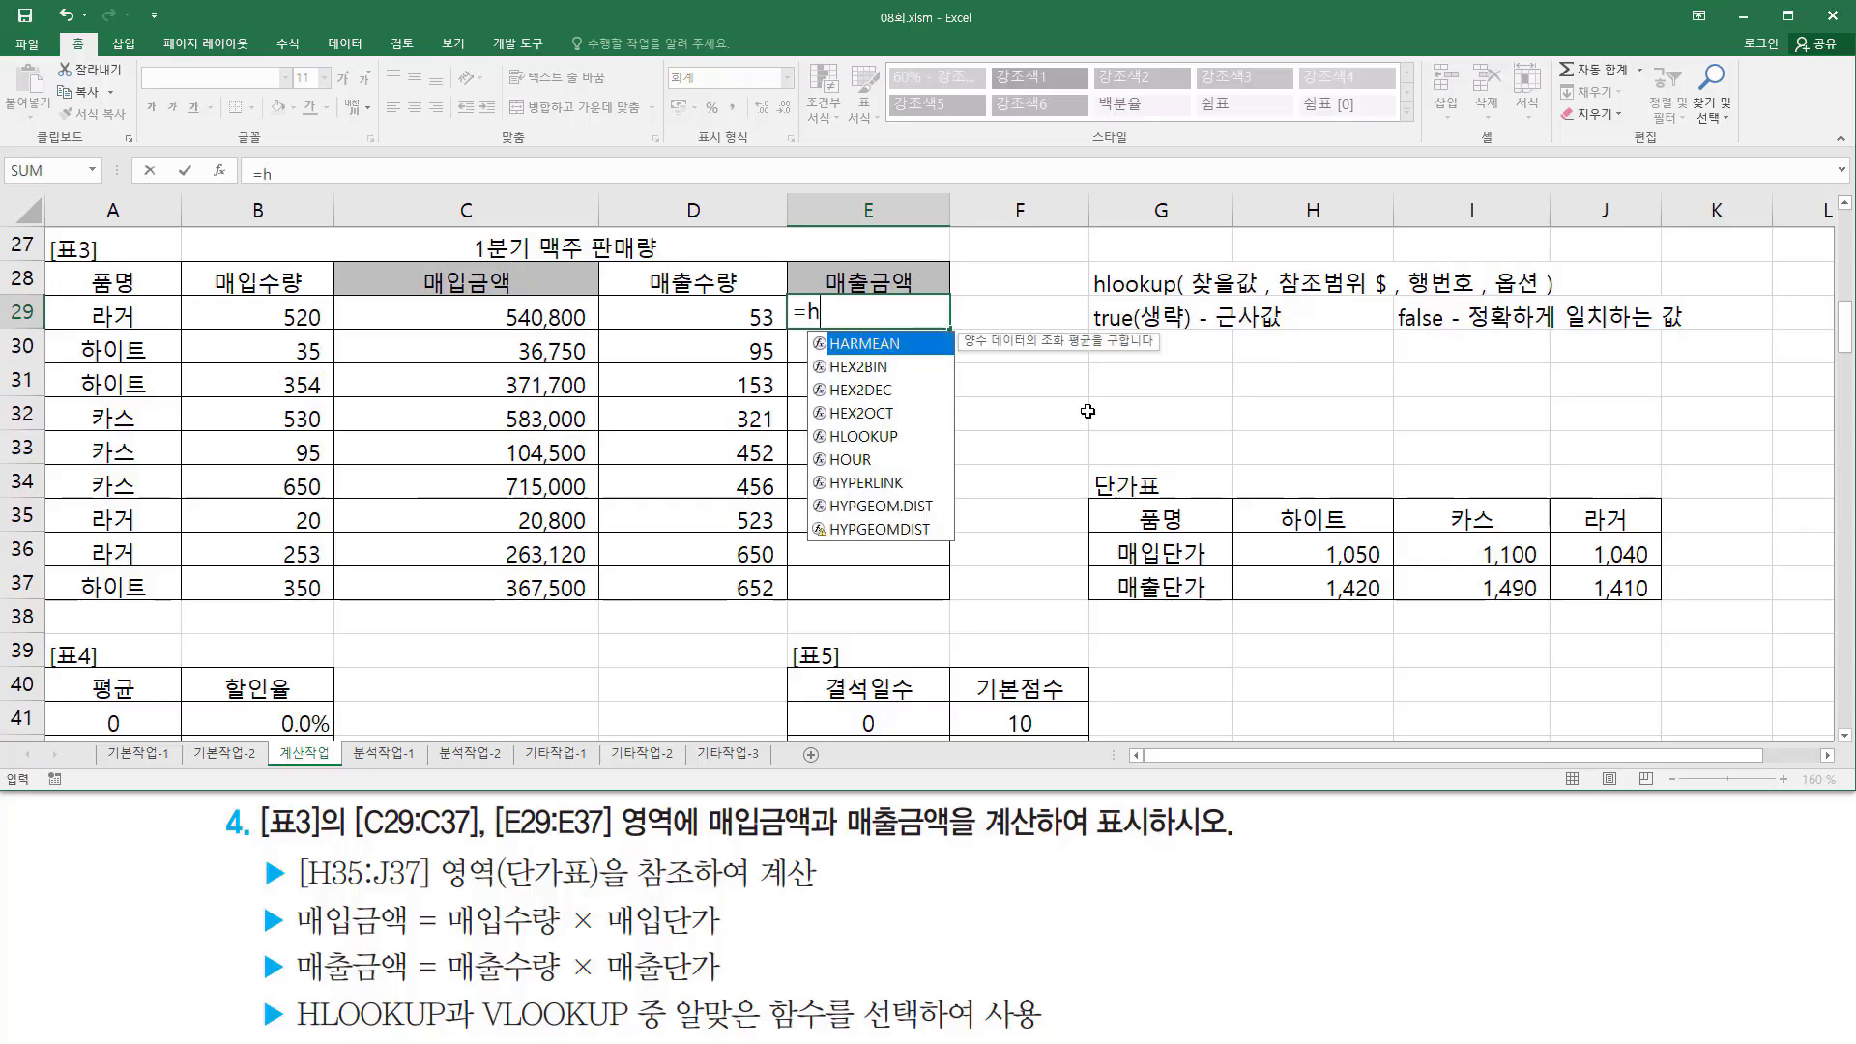
type("loo")
key("Tab")
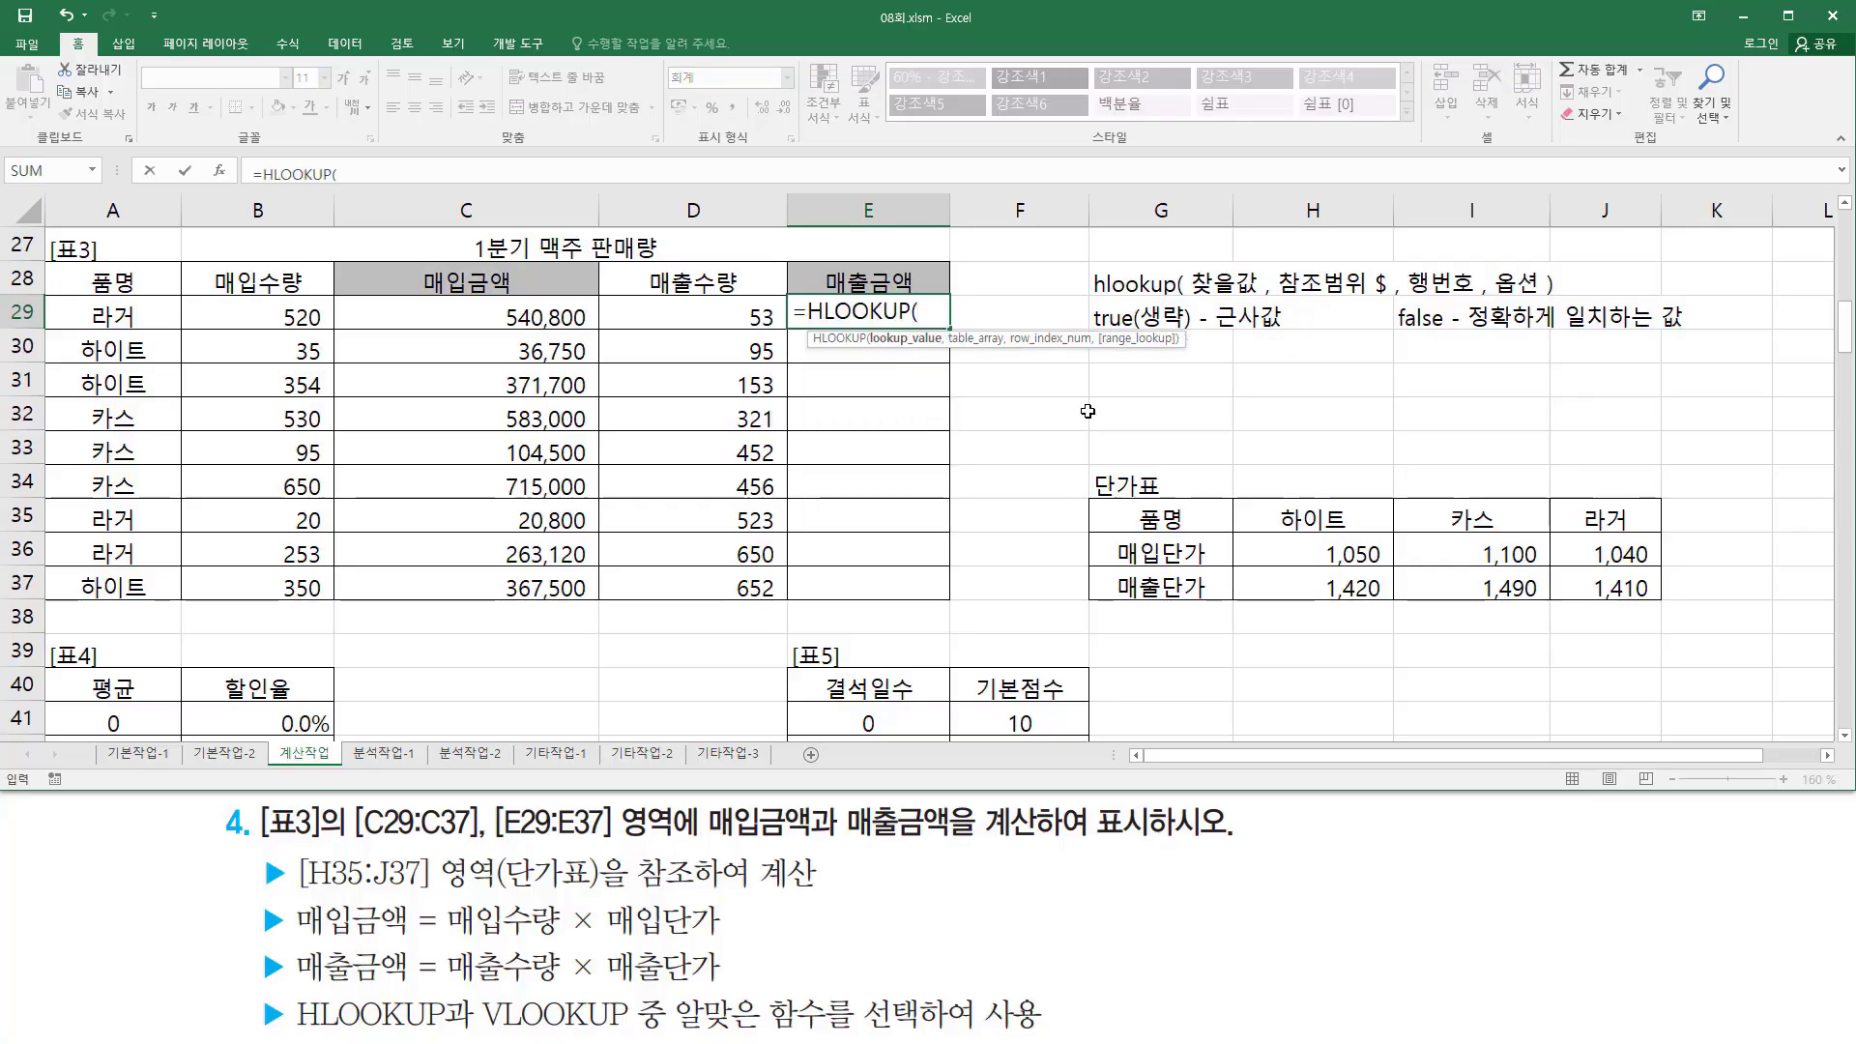
left_click(141, 308)
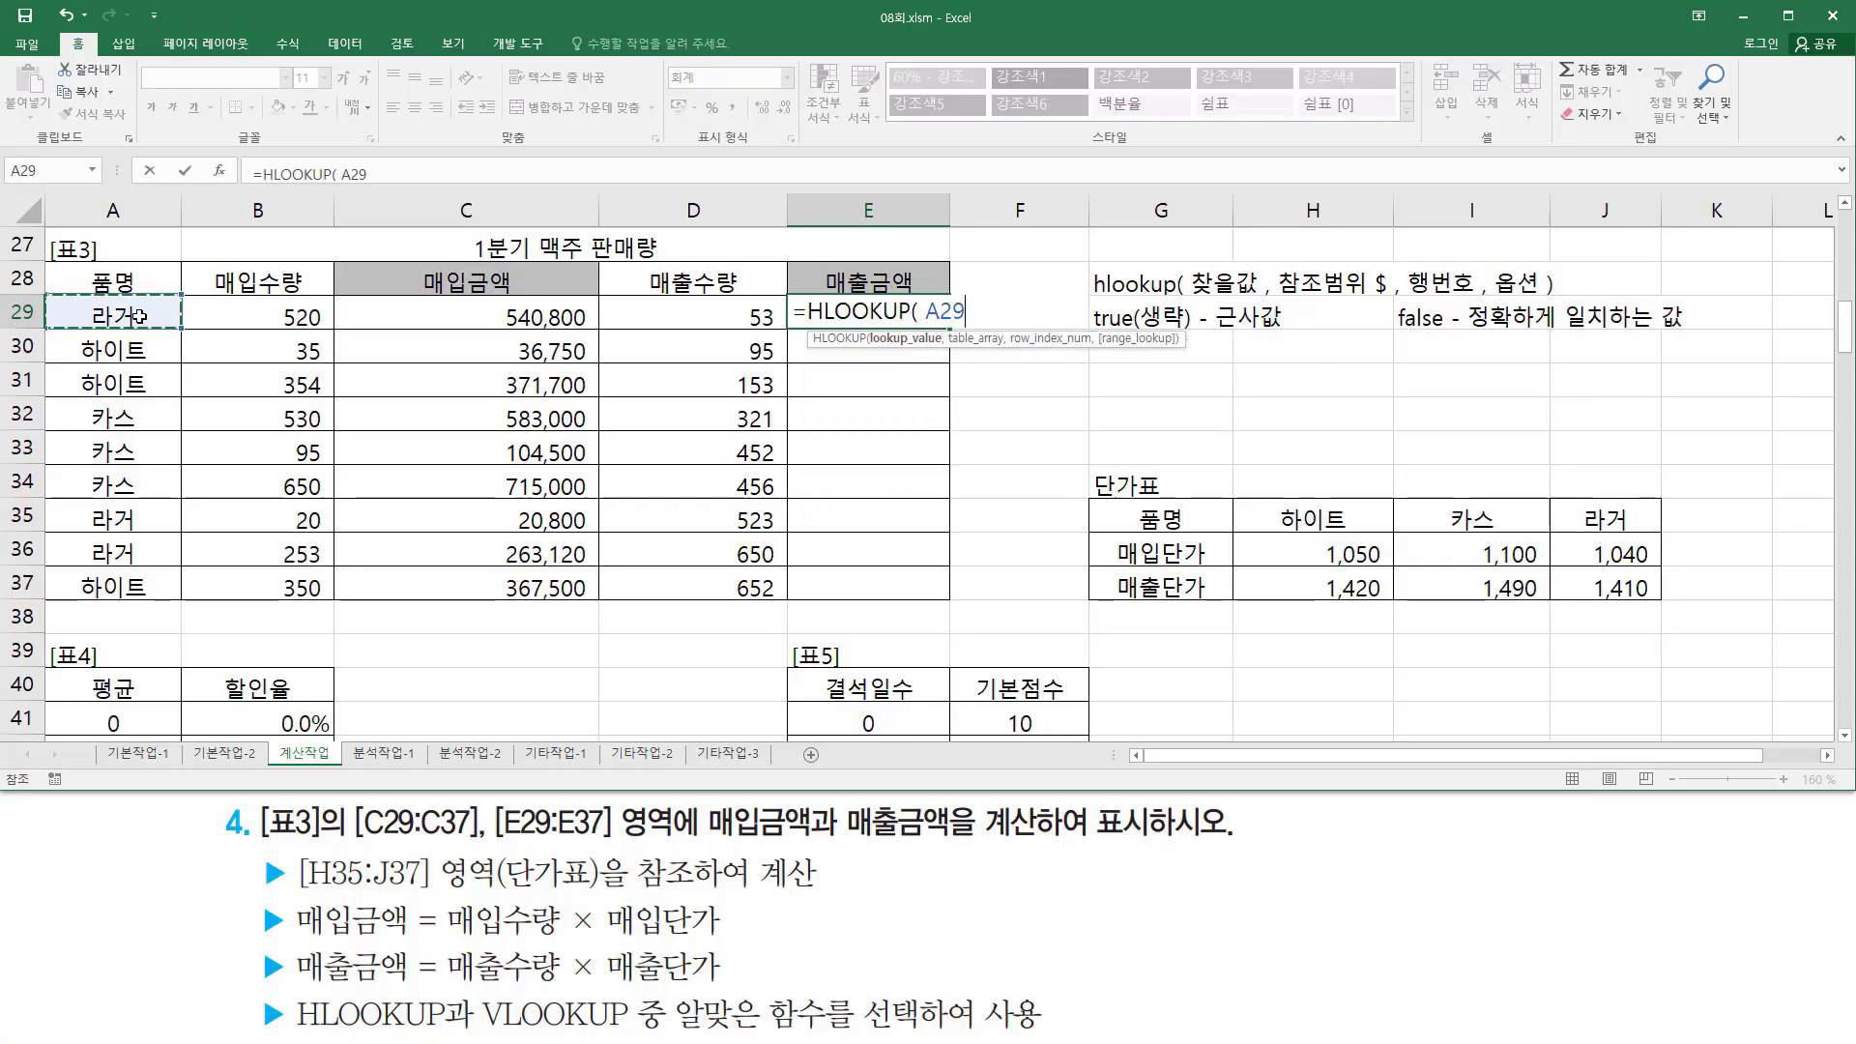
type(",")
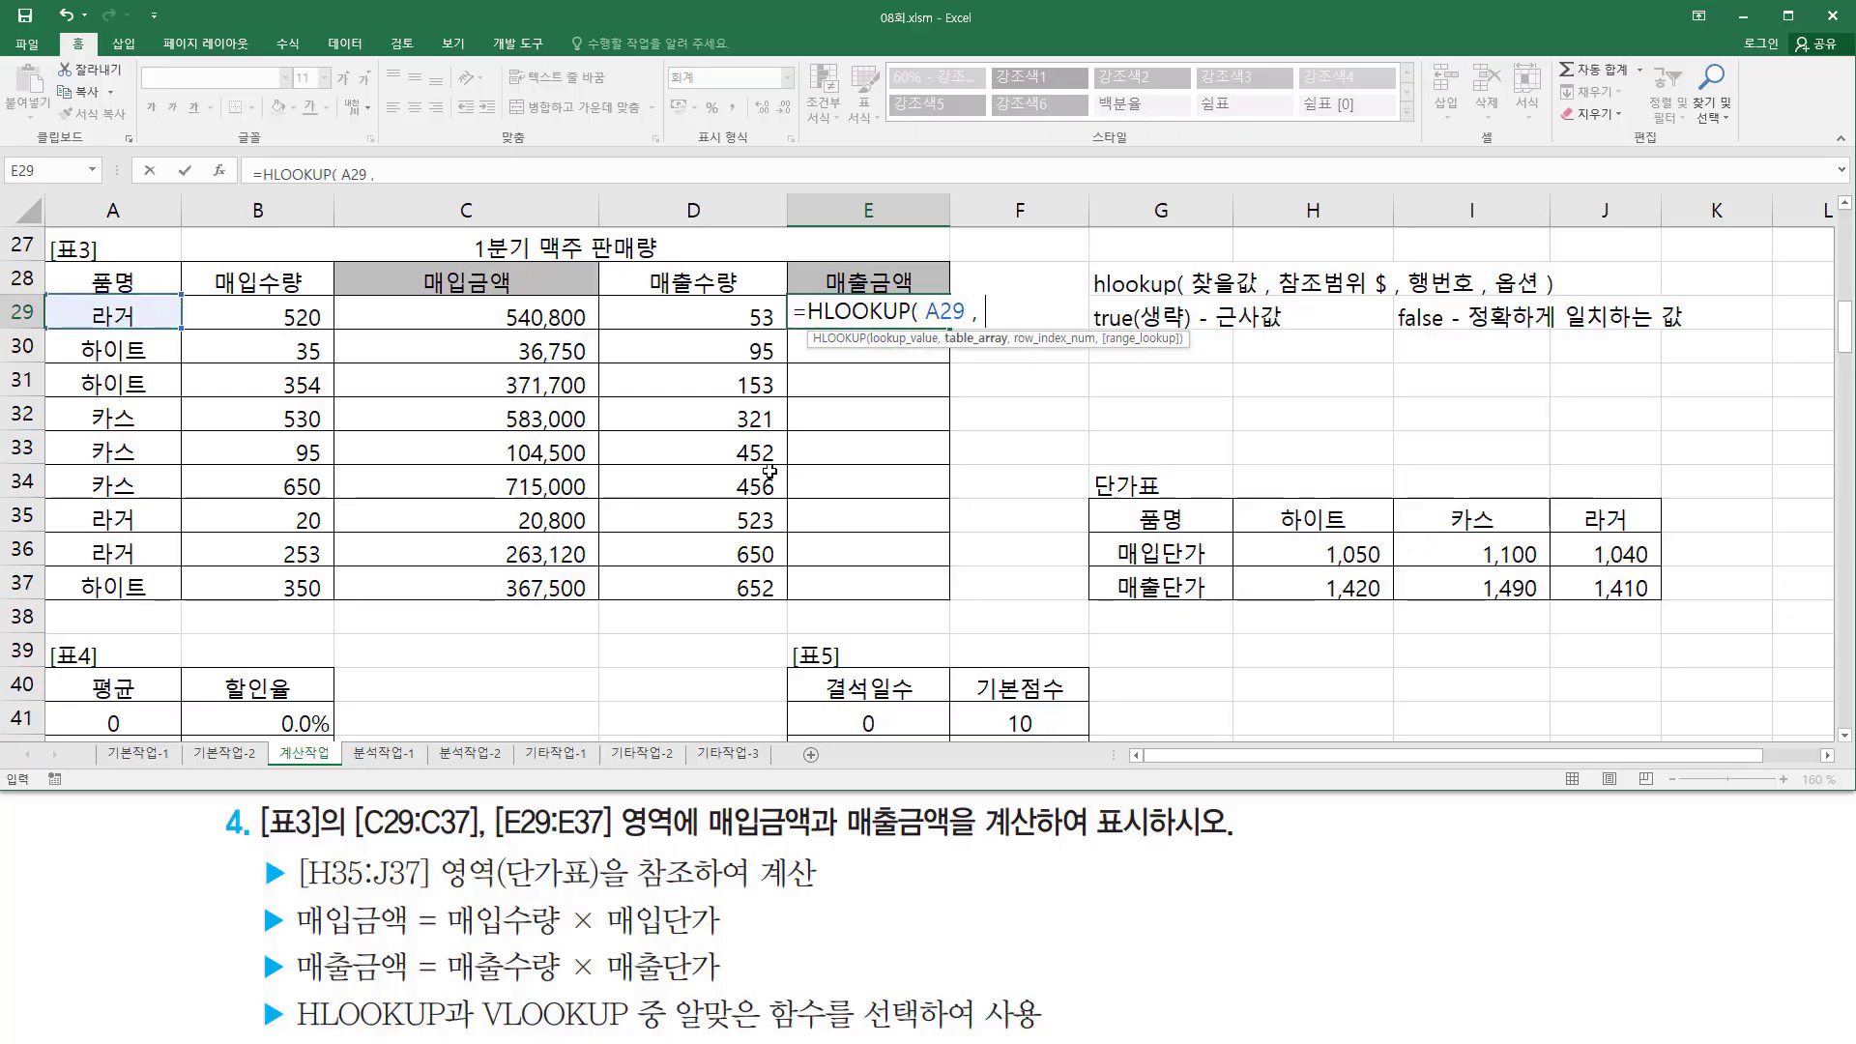
Step: Complete the E29 HLOOKUP with the absolute range $H$35:$J$37, row number 3 for 매출단가 and option false
left_click_drag(1278, 517, 1575, 574)
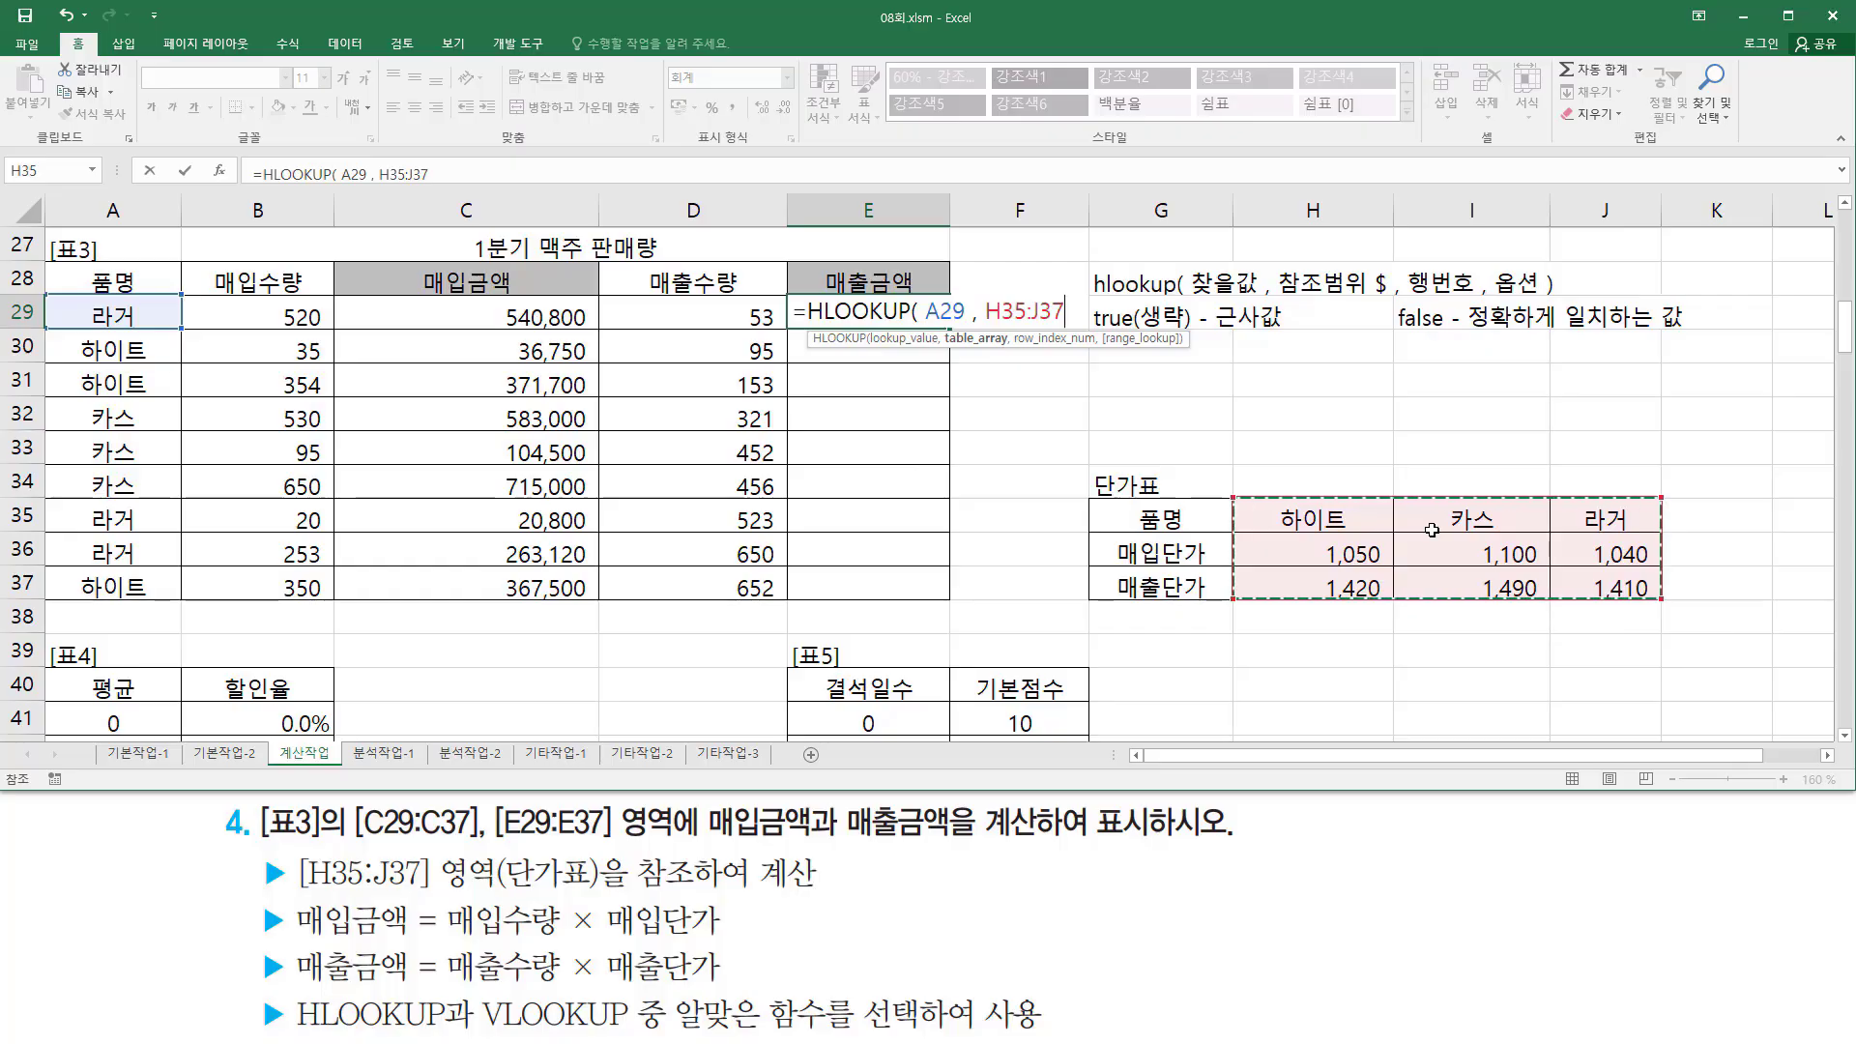
key("F4")
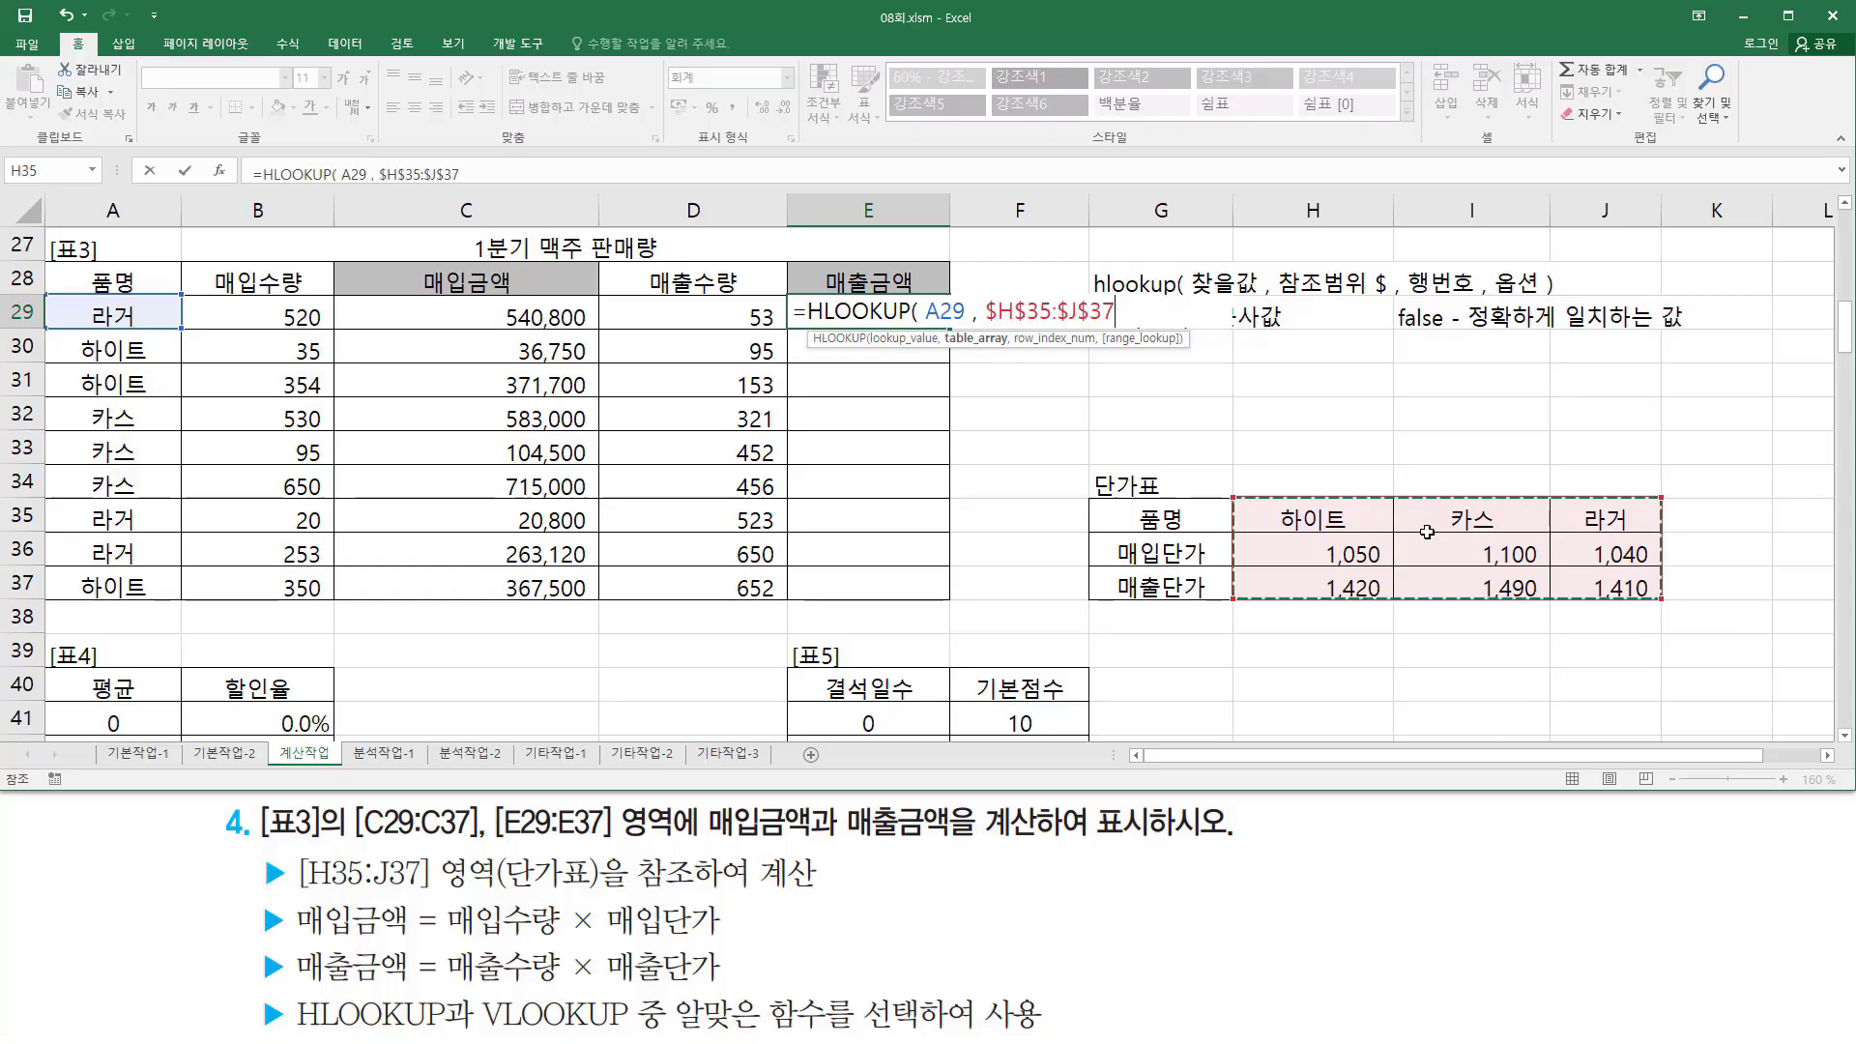
type(",")
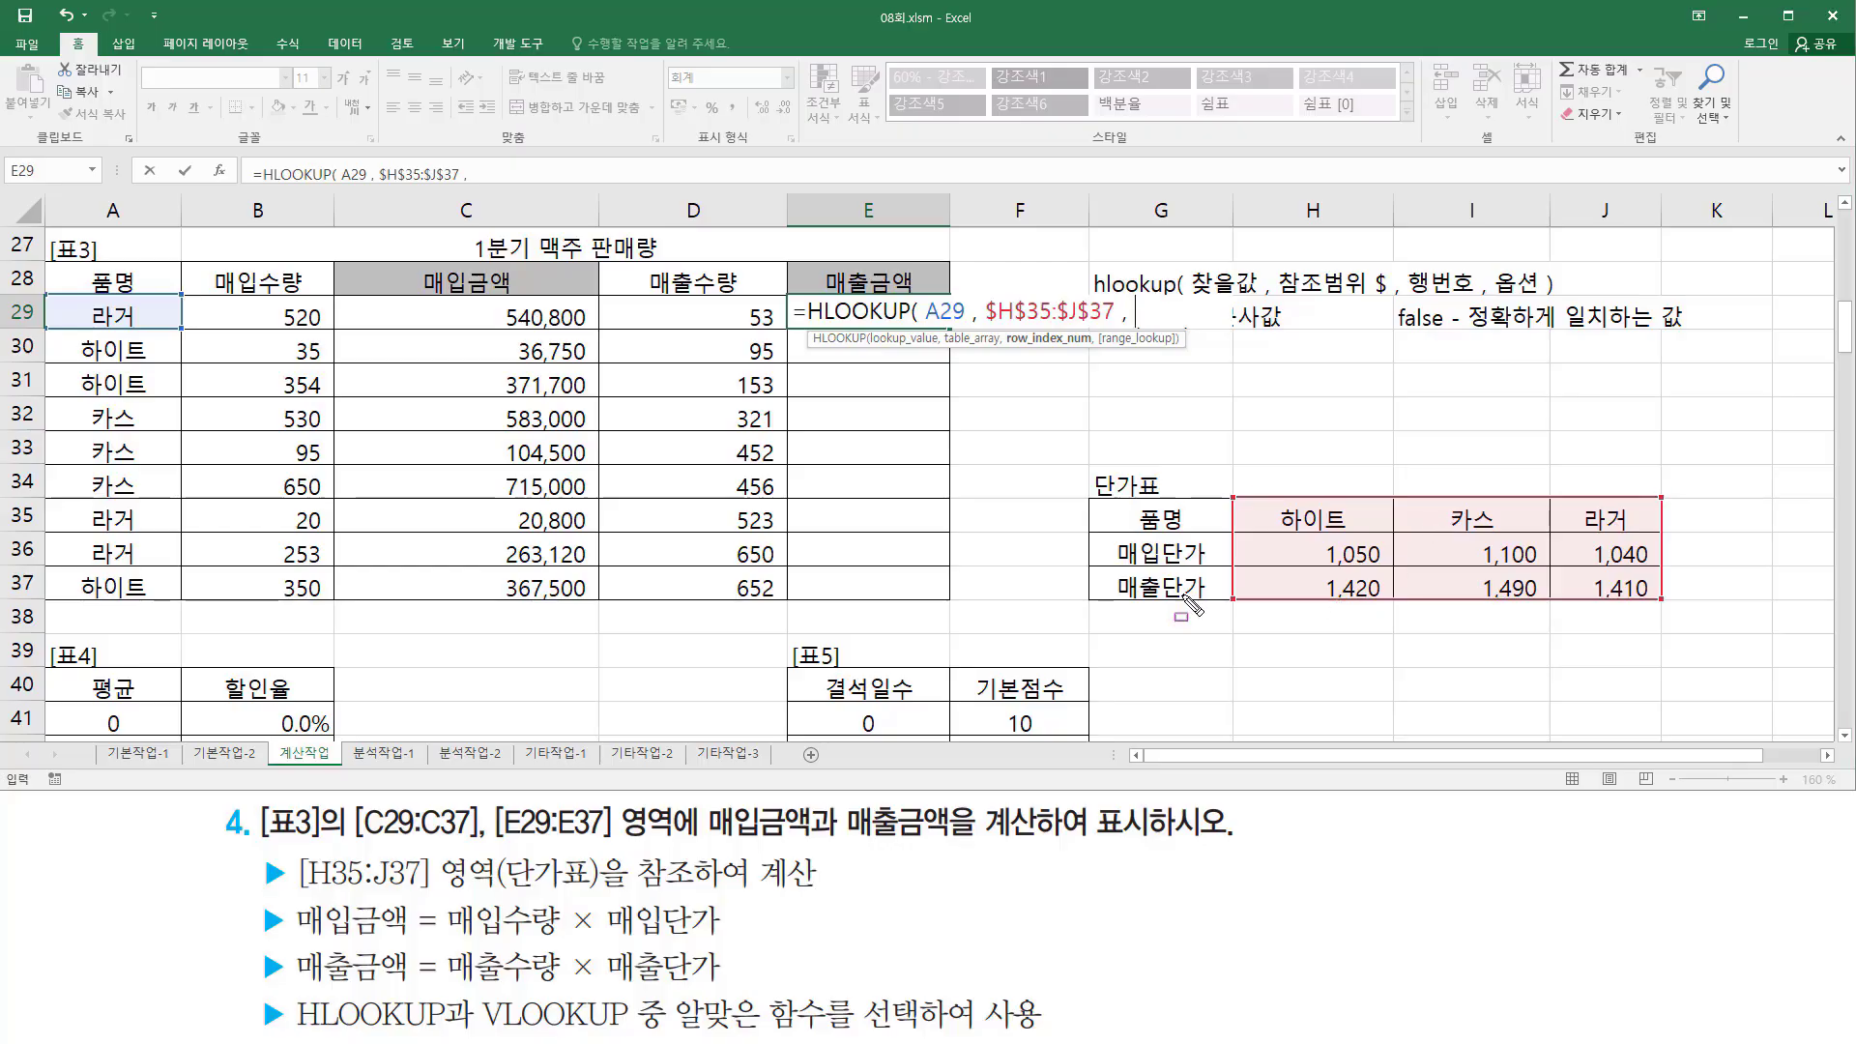
left_click_drag(1205, 588, 1275, 589)
key("Escape")
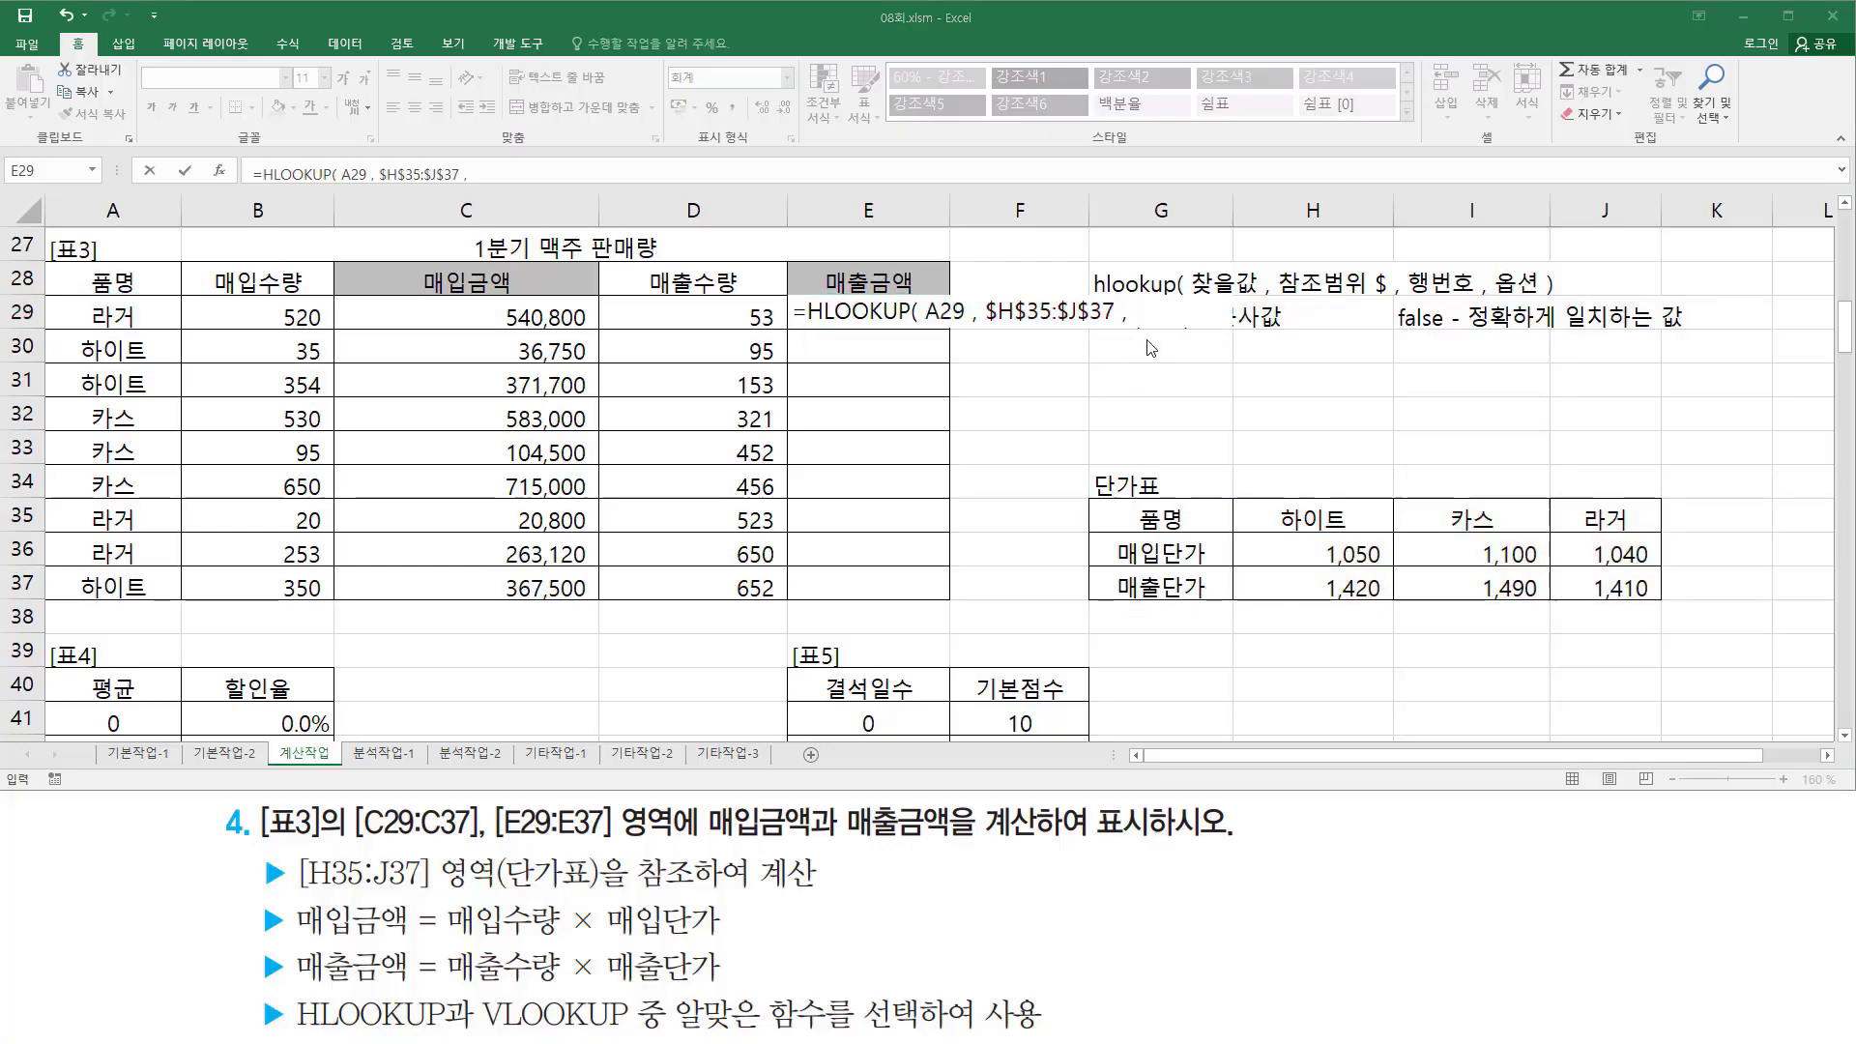
type("3")
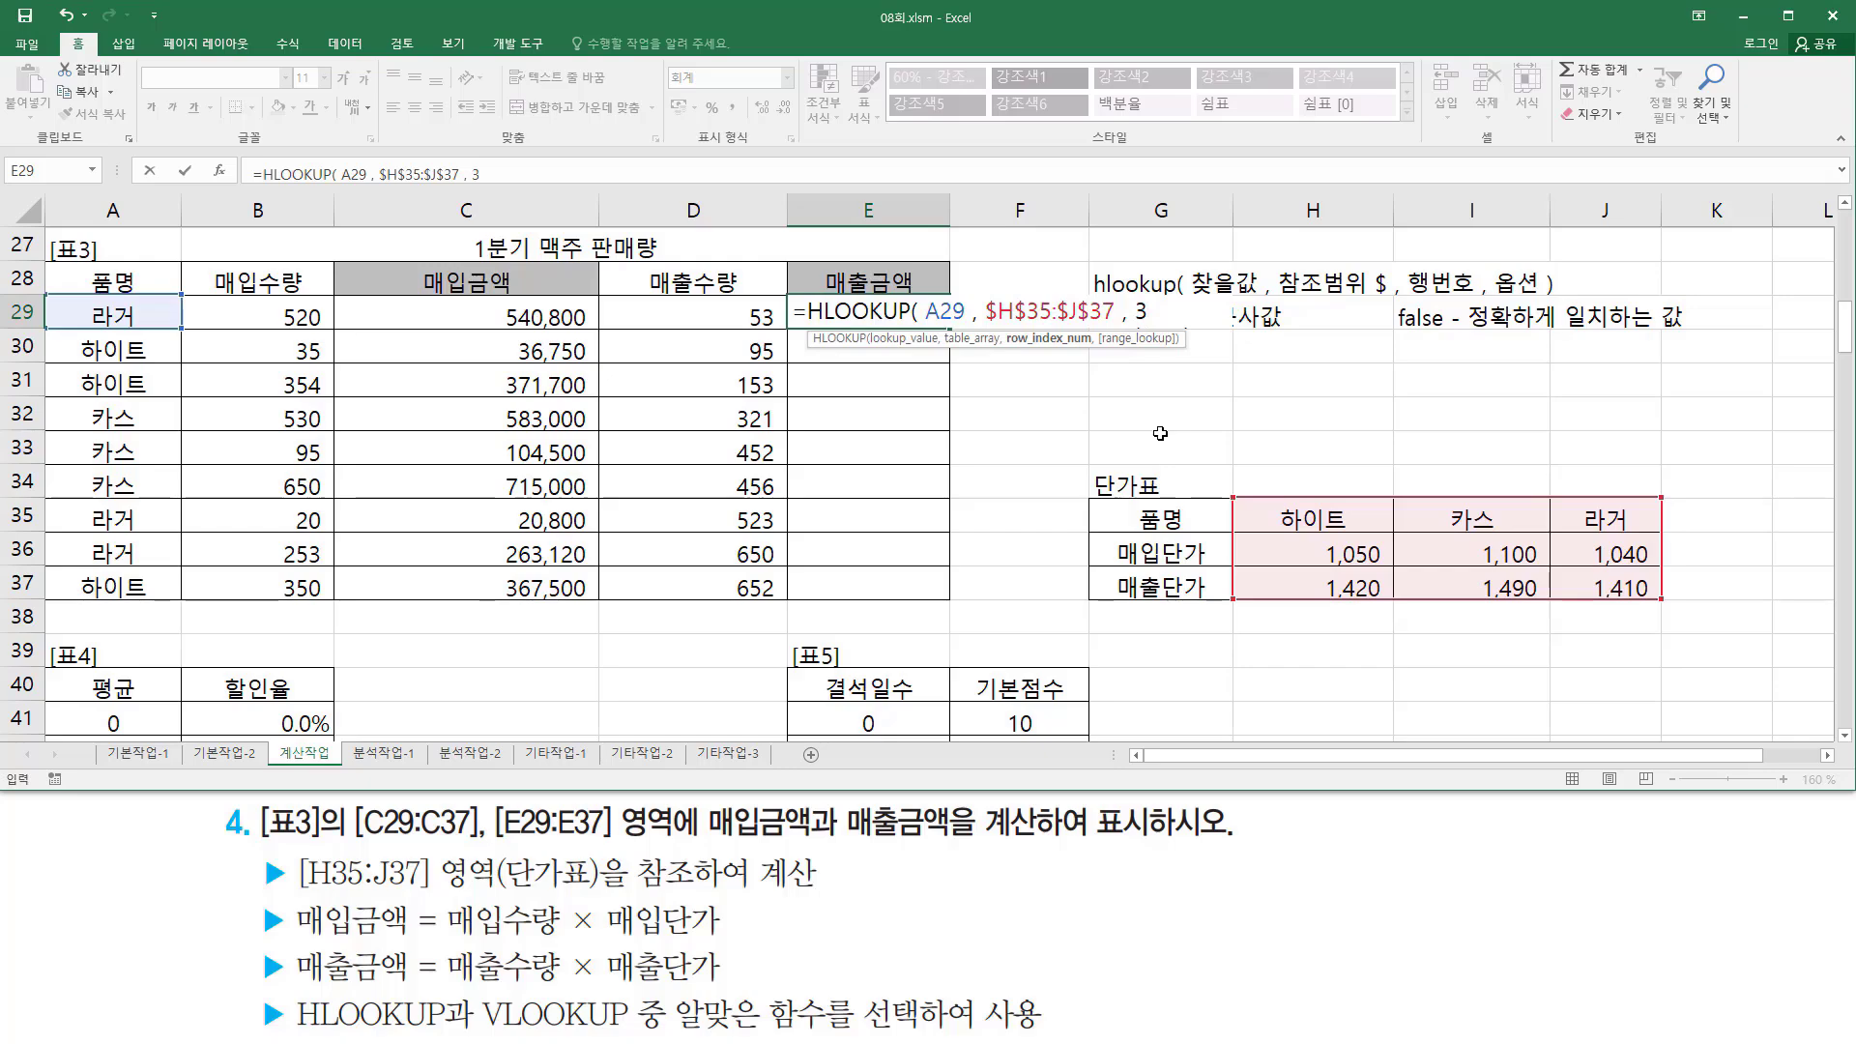
type(" , fal")
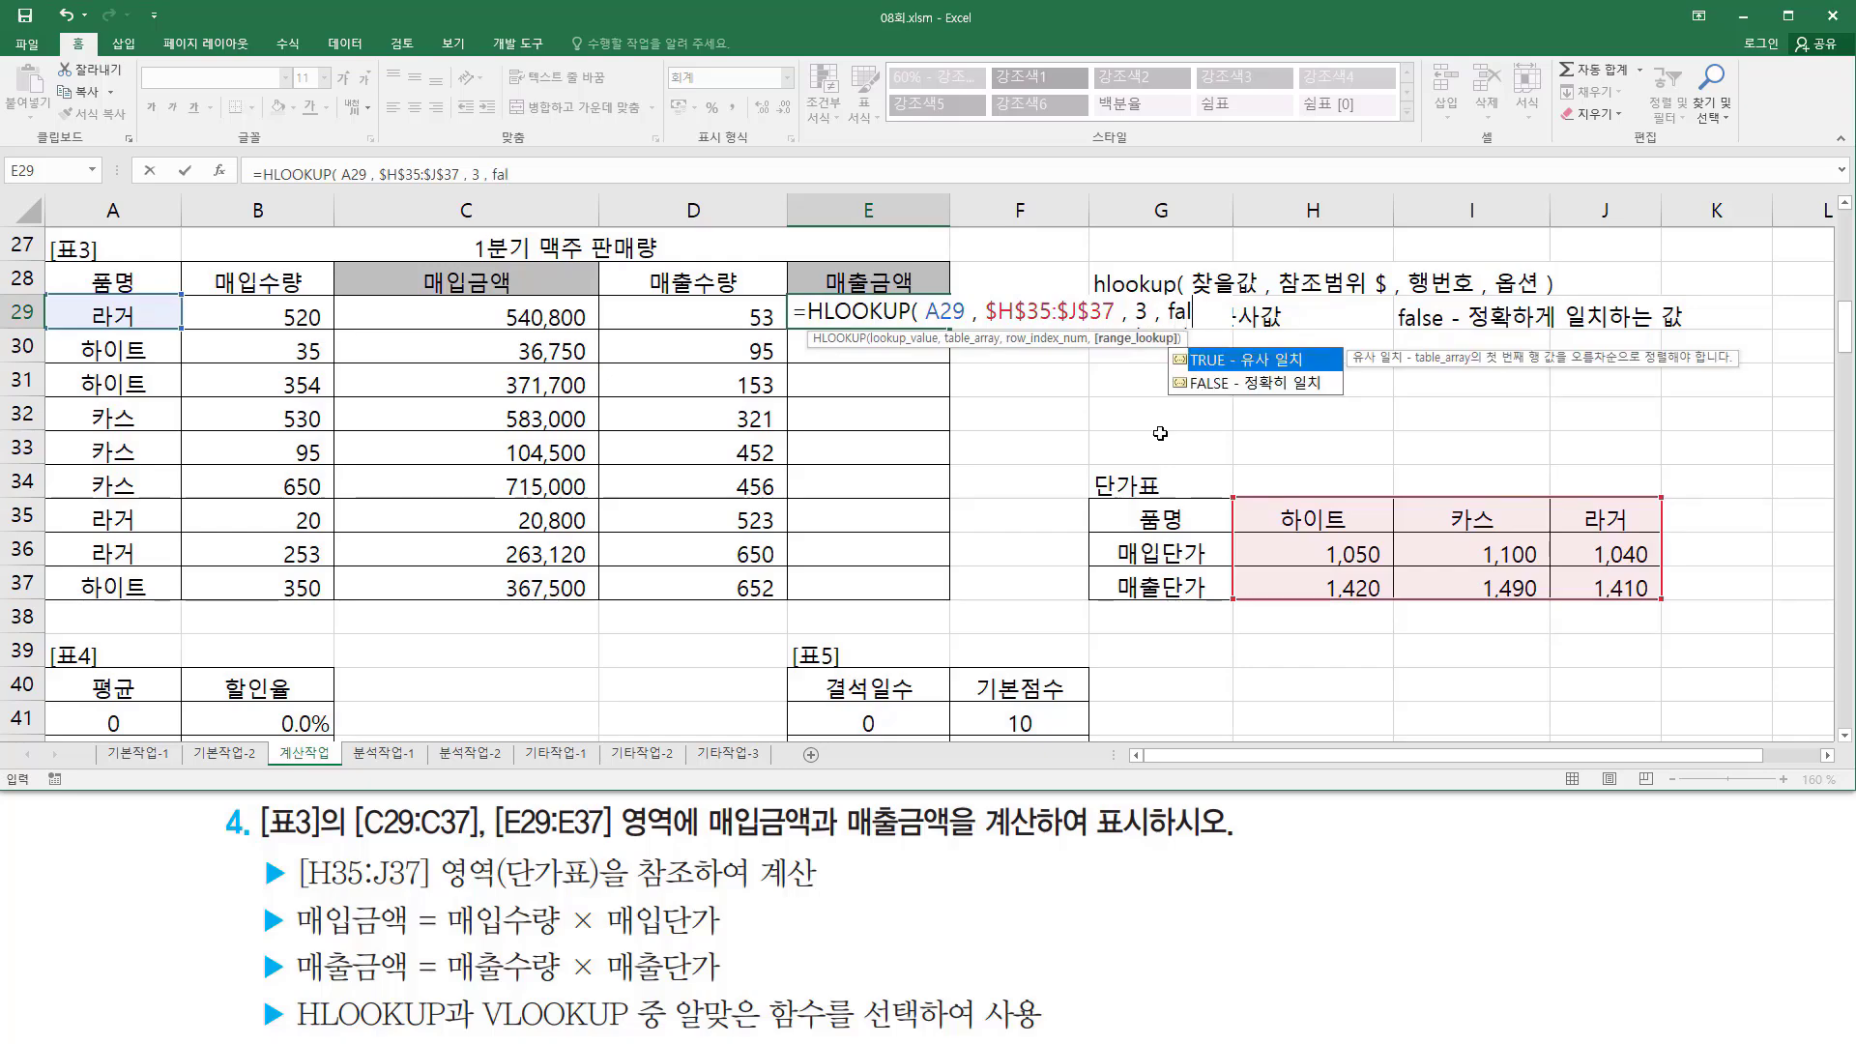
type("se")
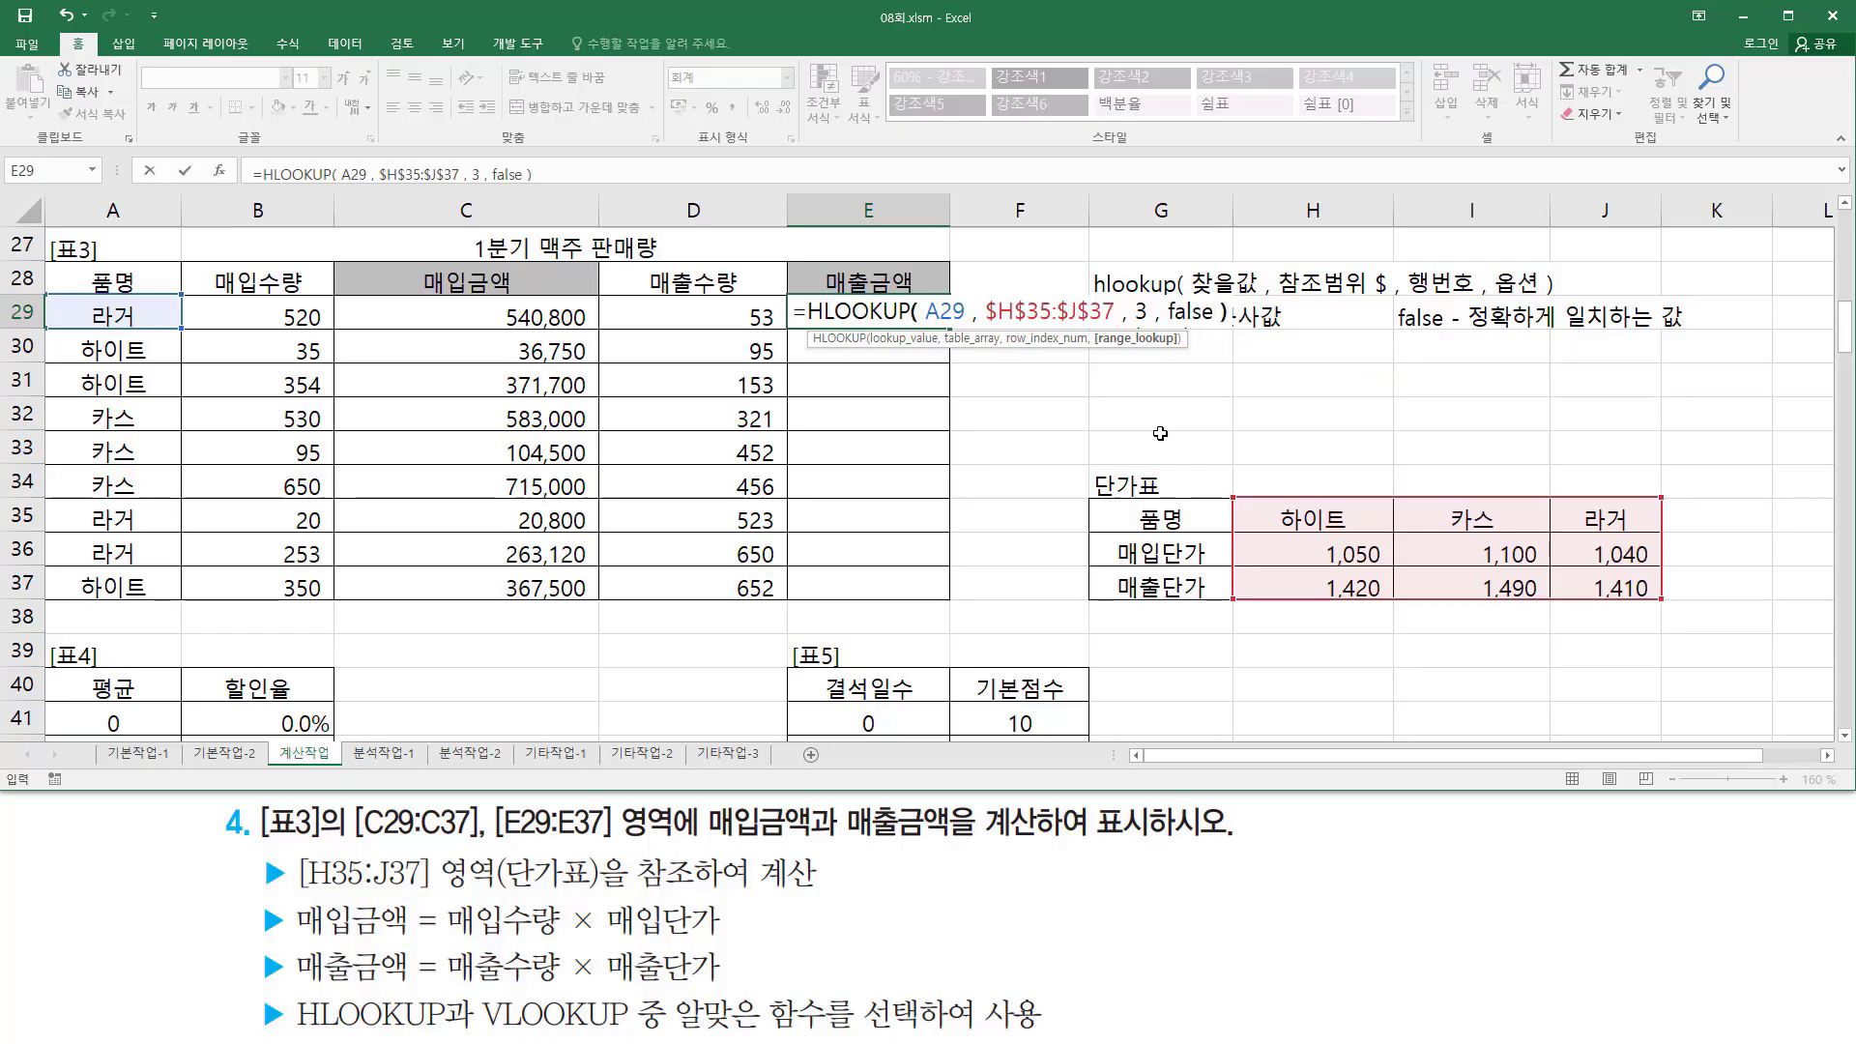
key("Return")
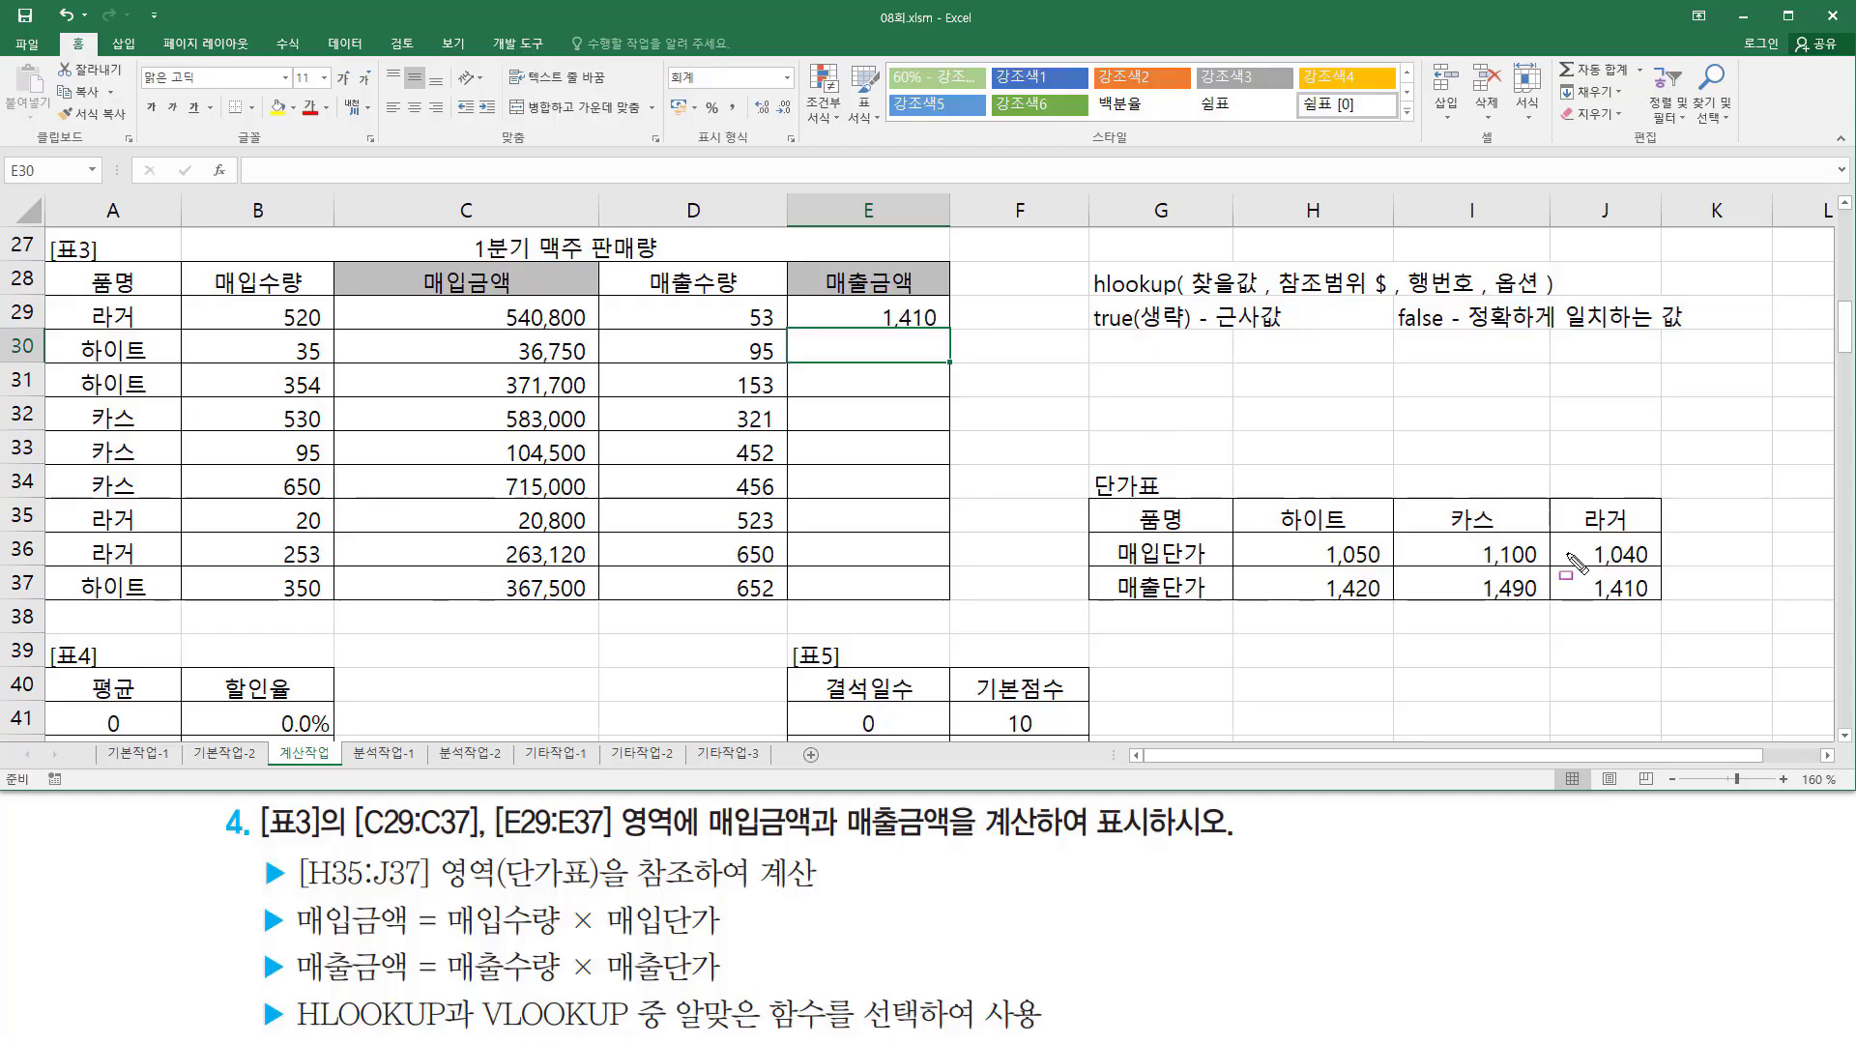
Step: Fill the E29 HLOOKUP formula down to E37 and review the 매출금액 = 매출수량 × 매출단가 rule
left_click_drag(1572, 574, 1661, 601)
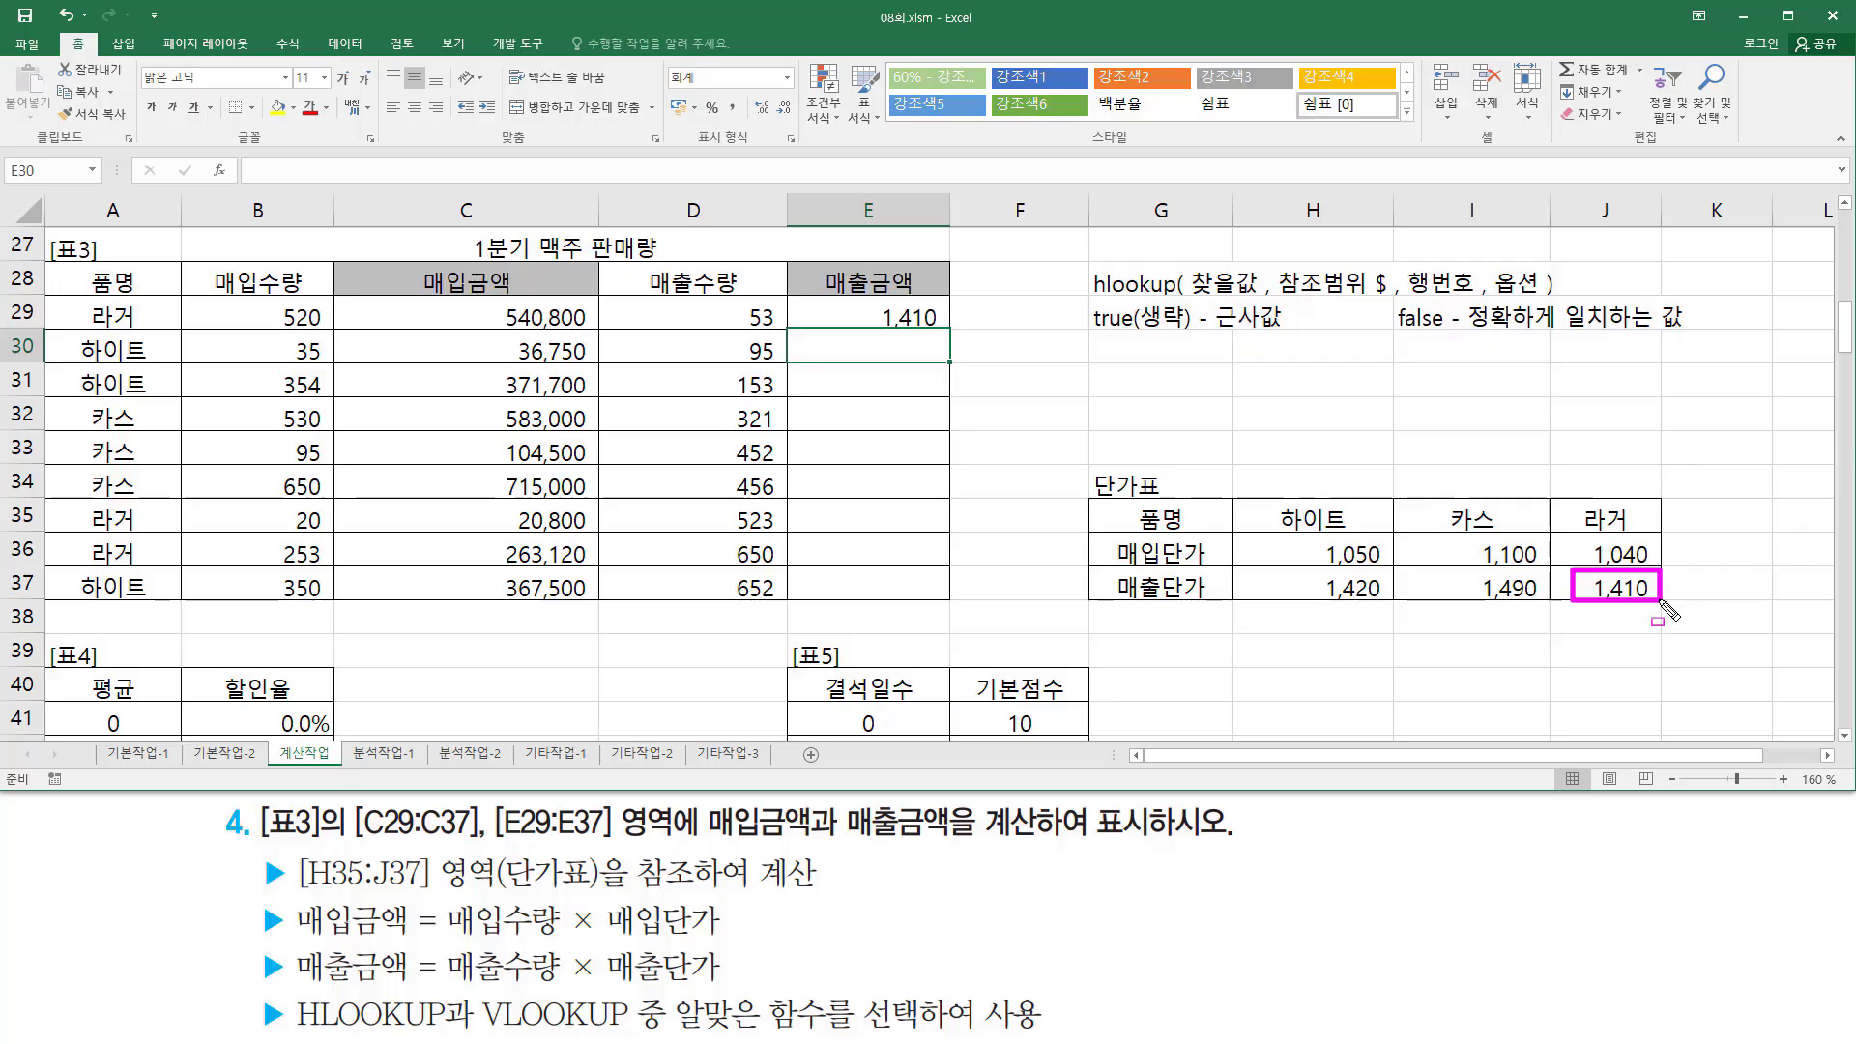
key("Escape")
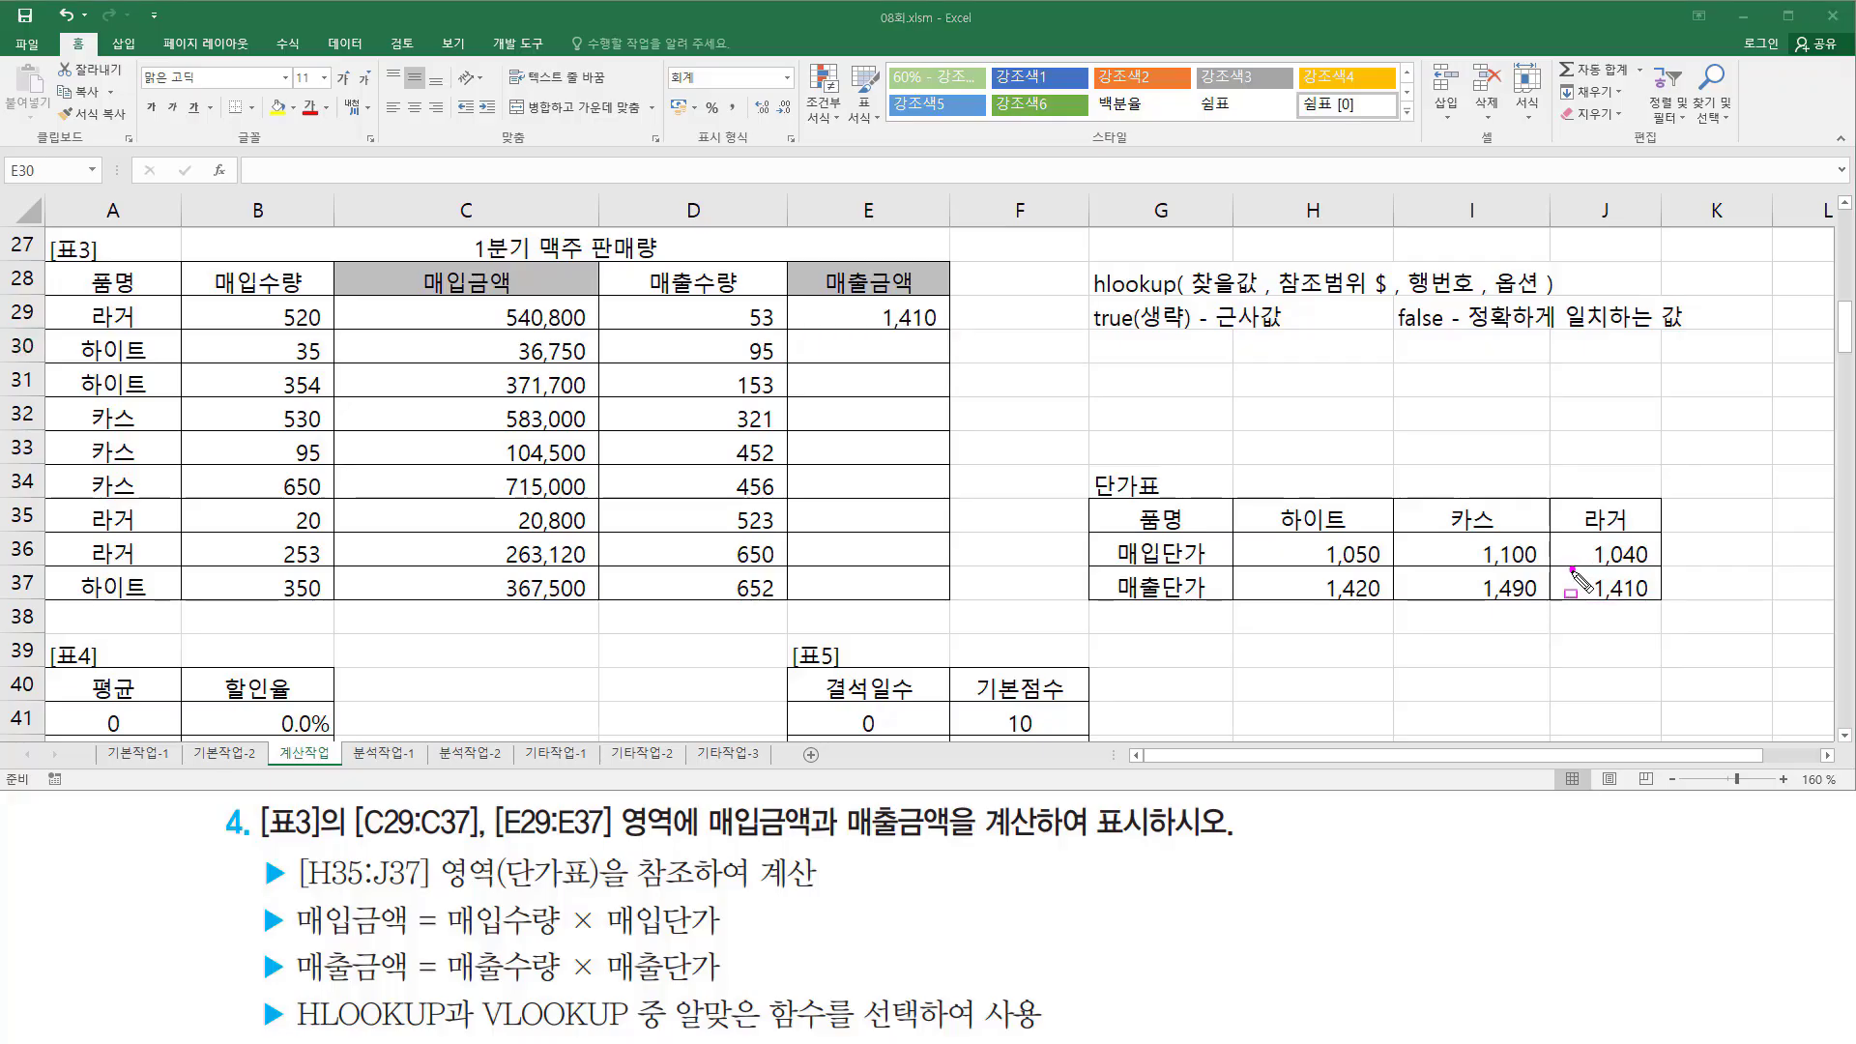
left_click_drag(1573, 571, 1575, 598)
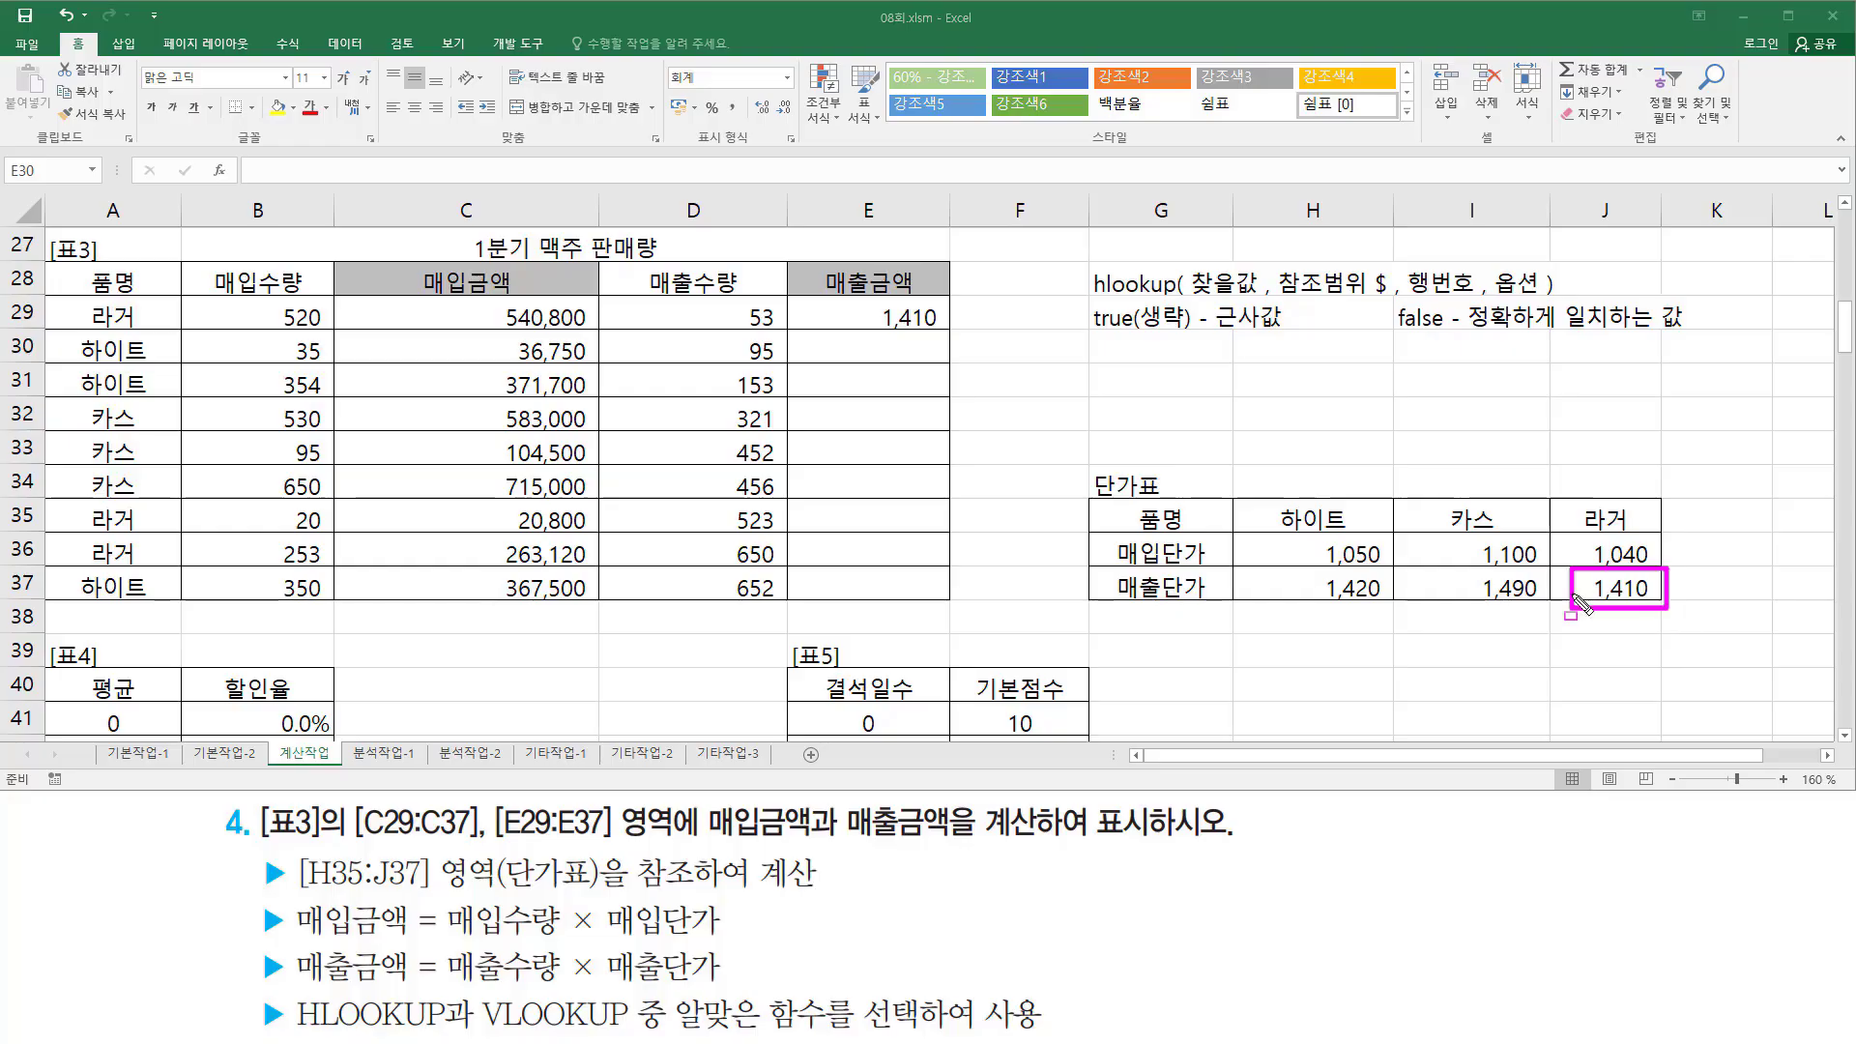
left_click_drag(873, 331, 946, 333)
key("Escape")
left_click(930, 311)
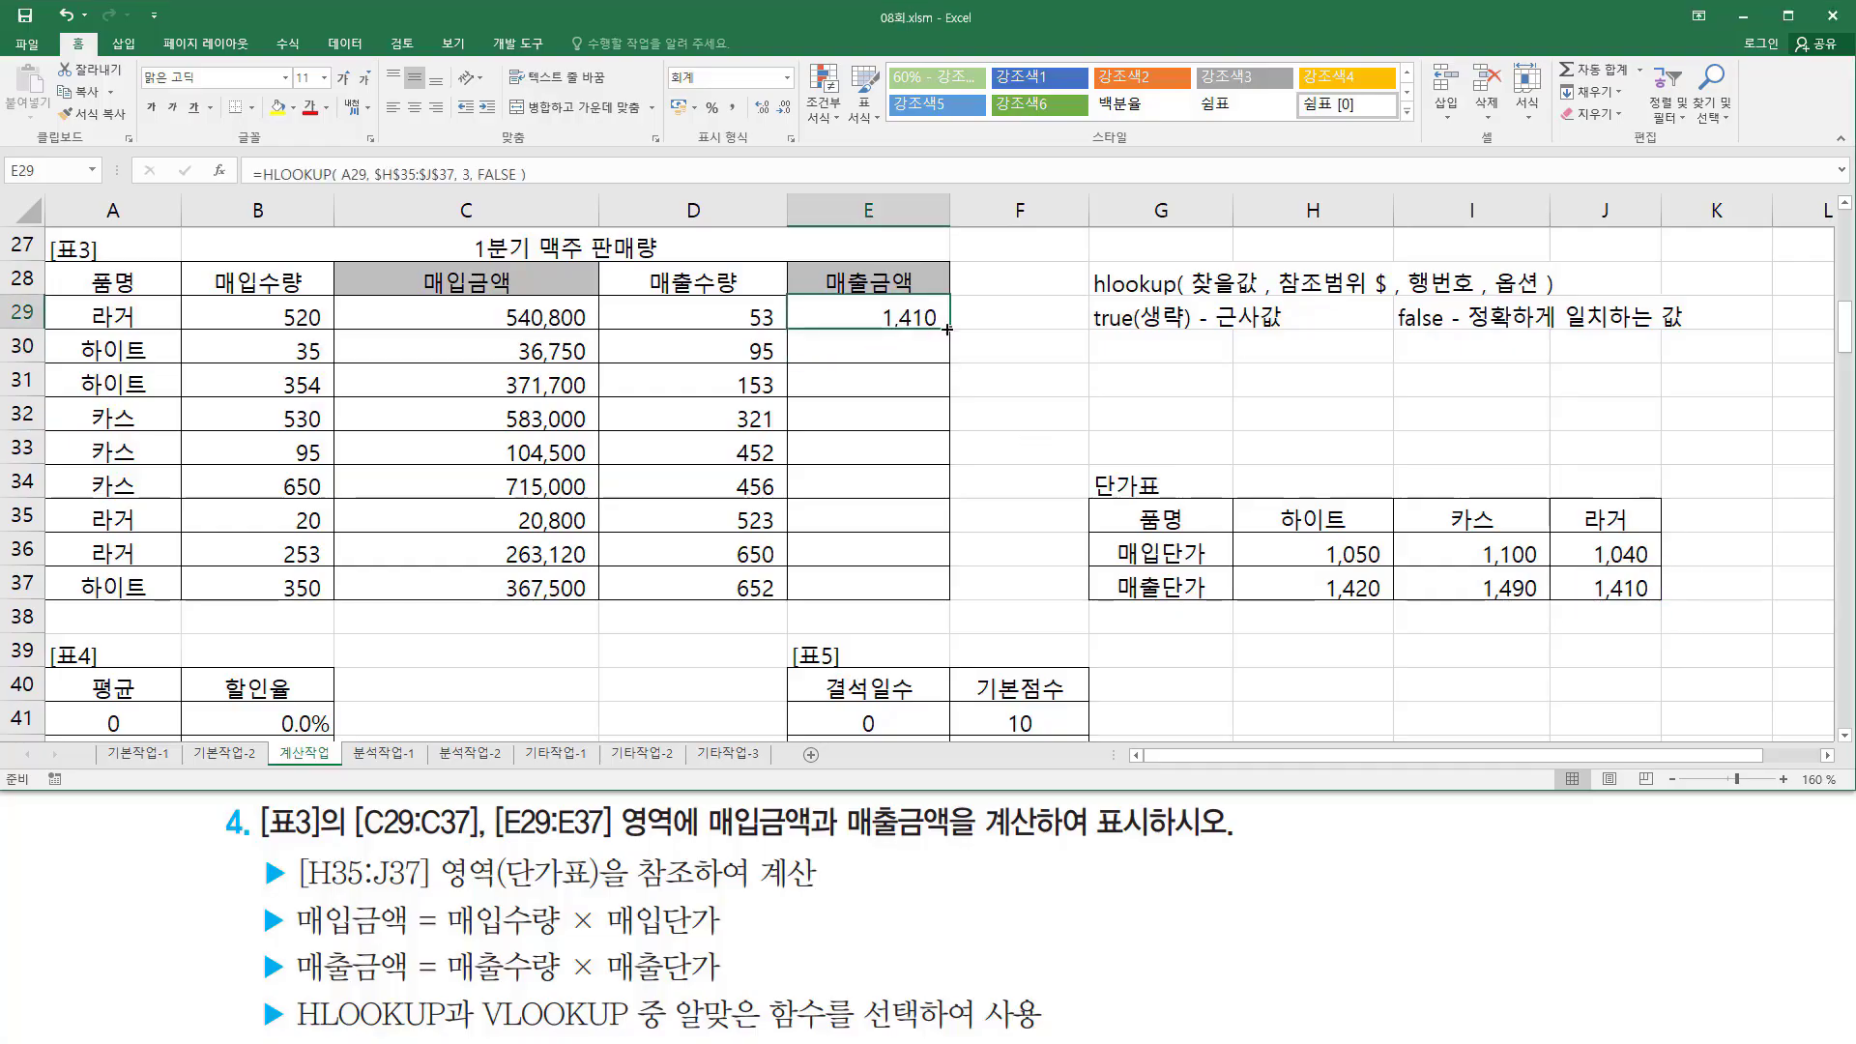
left_click_drag(947, 329, 953, 587)
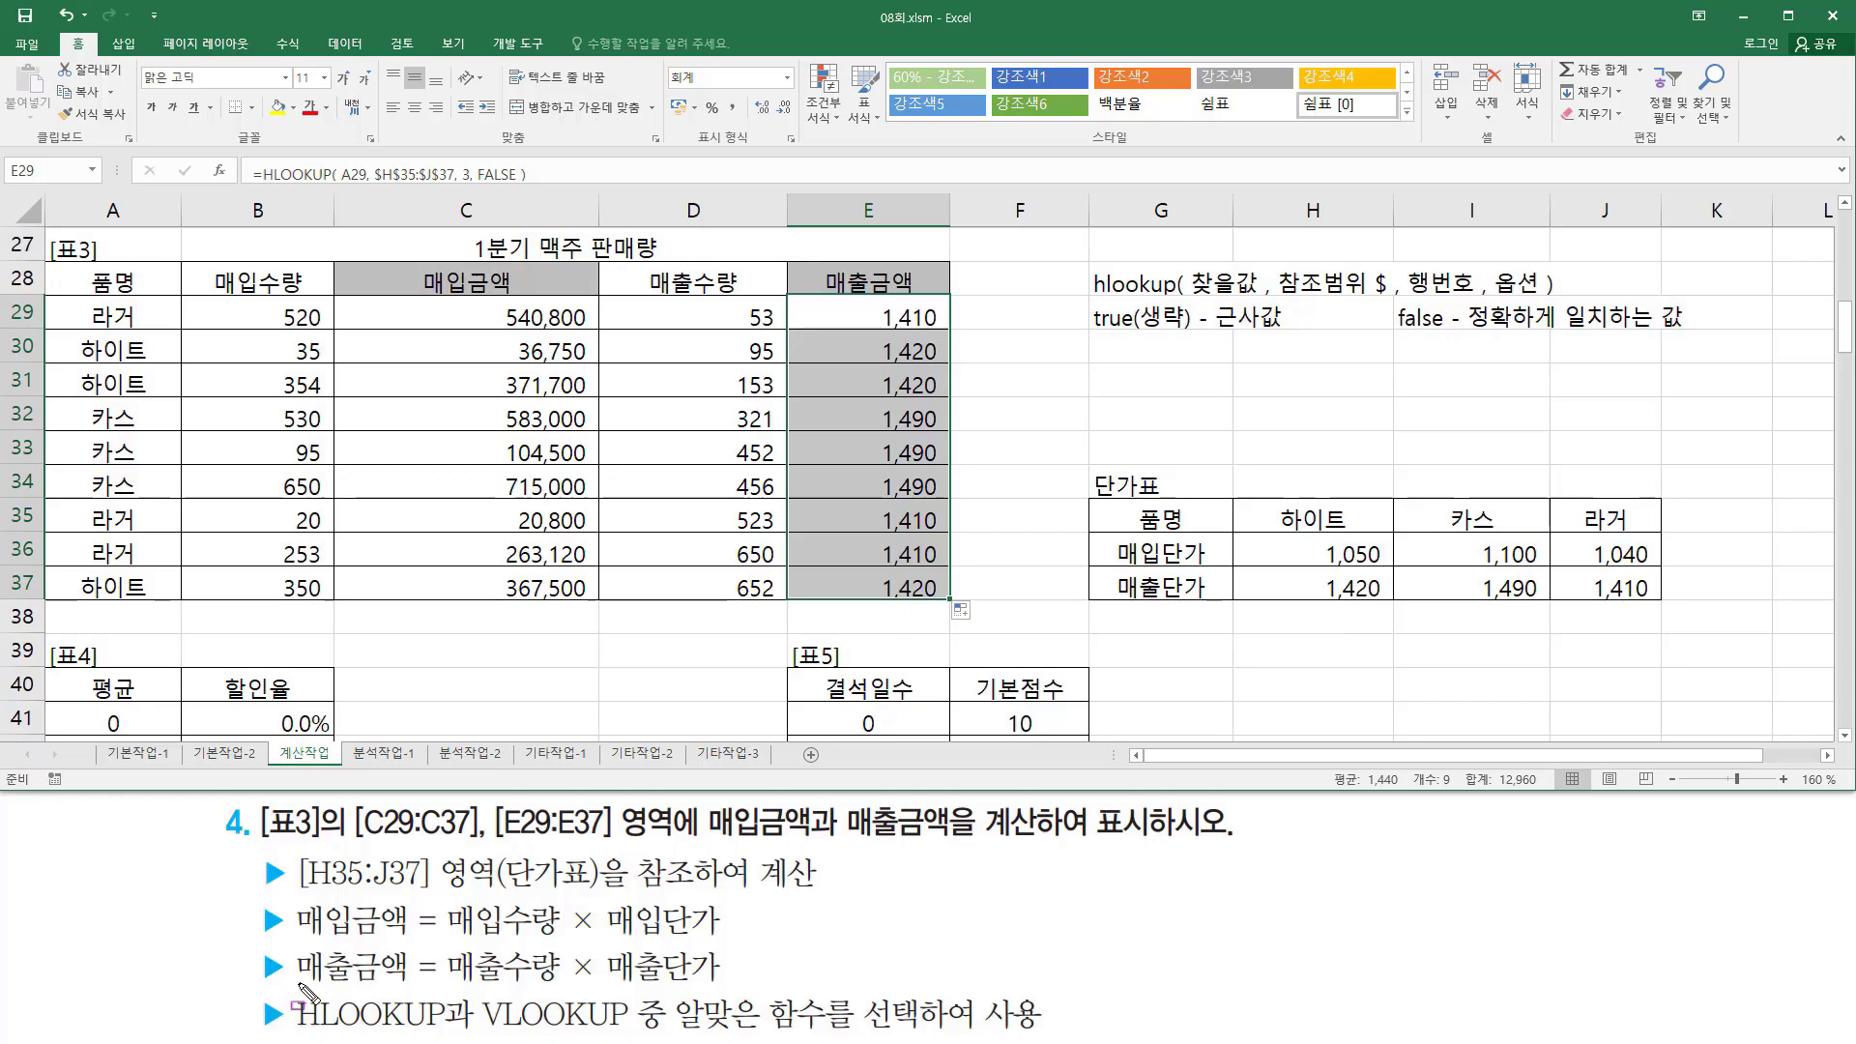
left_click_drag(298, 980, 404, 980)
left_click_drag(609, 987, 718, 986)
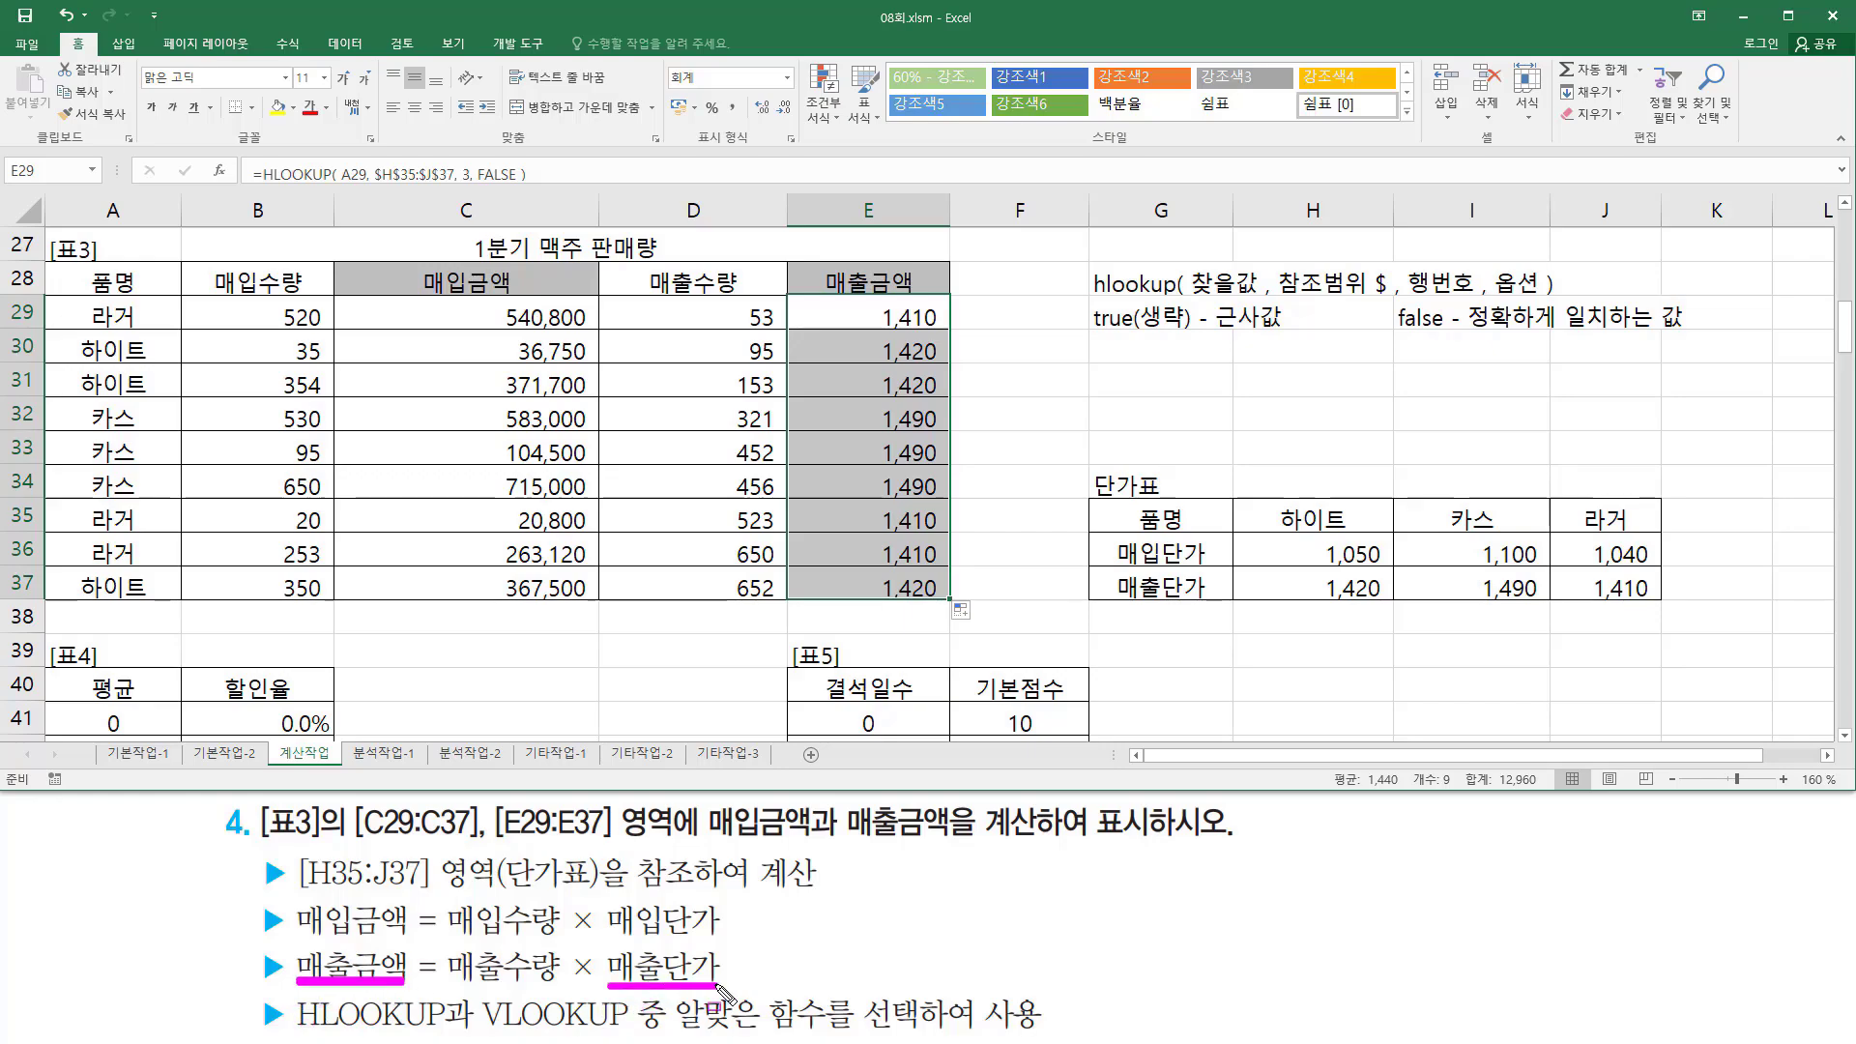
mouse_move(438, 939)
left_mouse_down()
mouse_move(575, 996)
mouse_move(604, 986)
left_mouse_up()
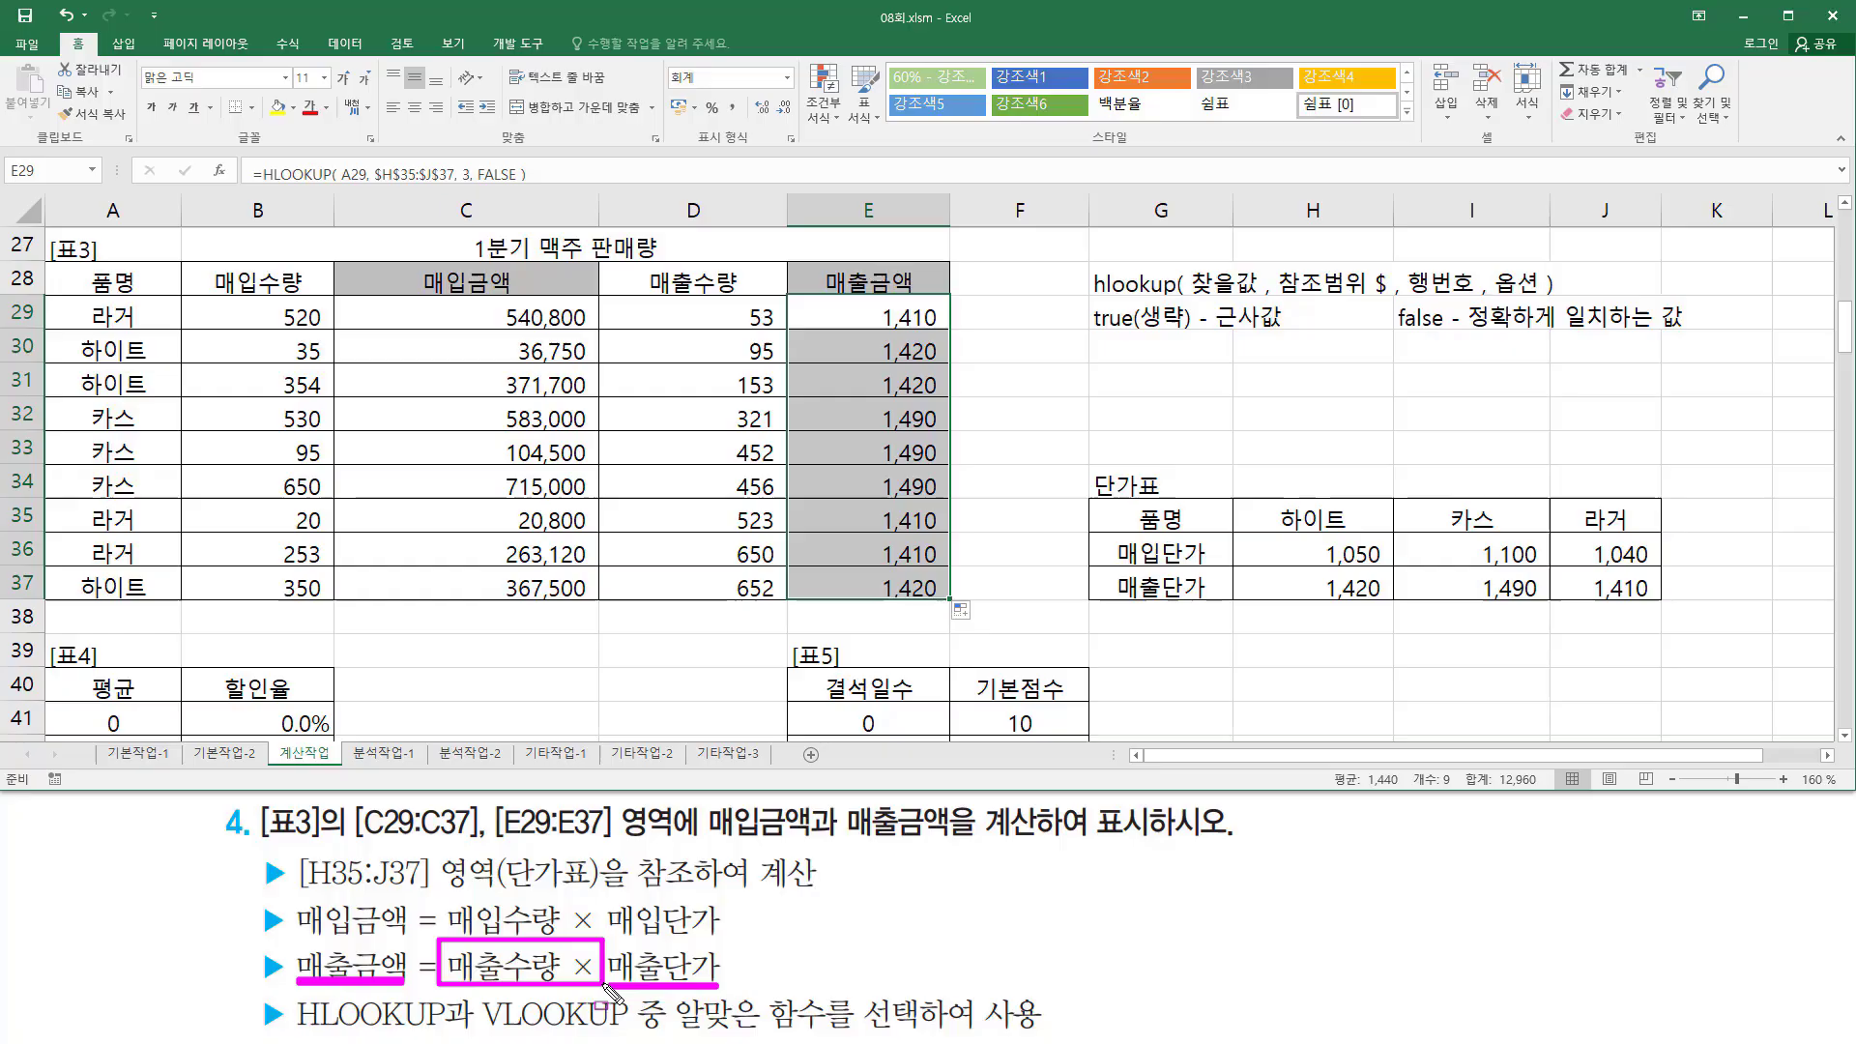
key("Escape")
Step: Multiply the E29 HLOOKUP by the 매출수량 in D29 and fill the formula down to E37
double_click(842, 321)
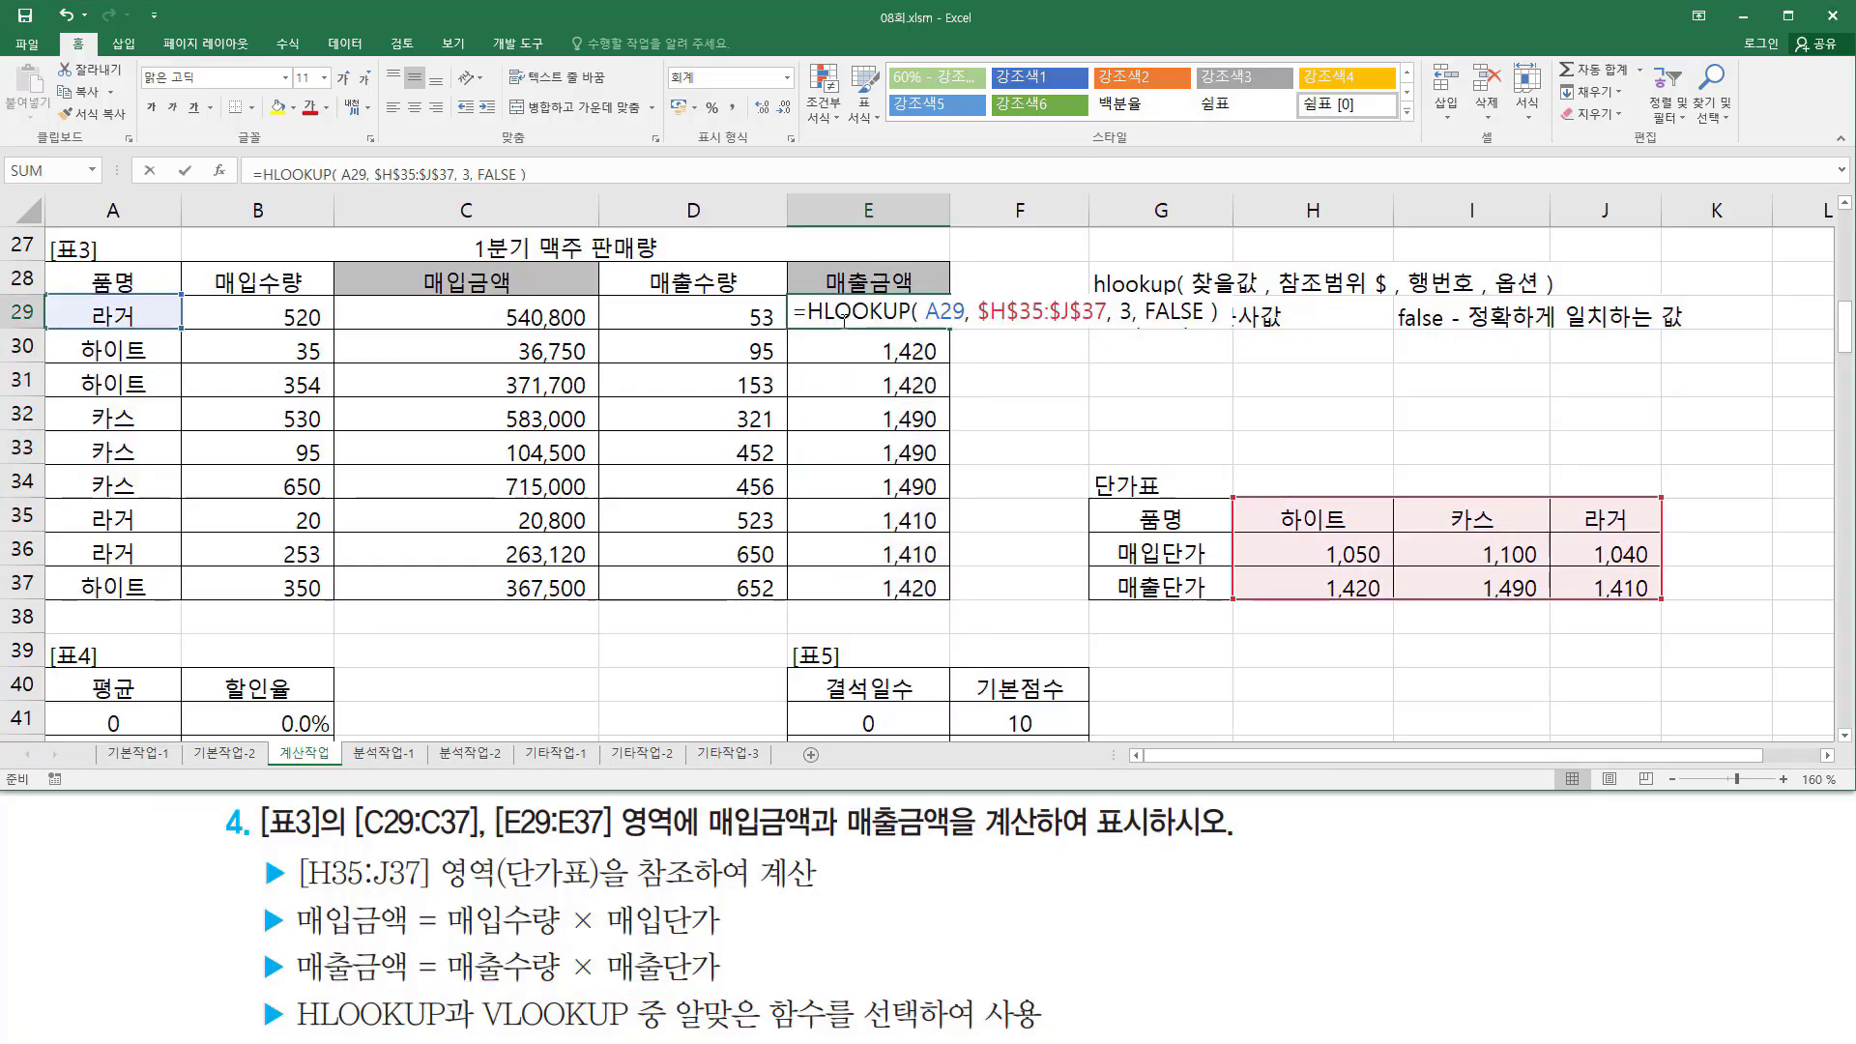
left_click(810, 312)
left_click(723, 312)
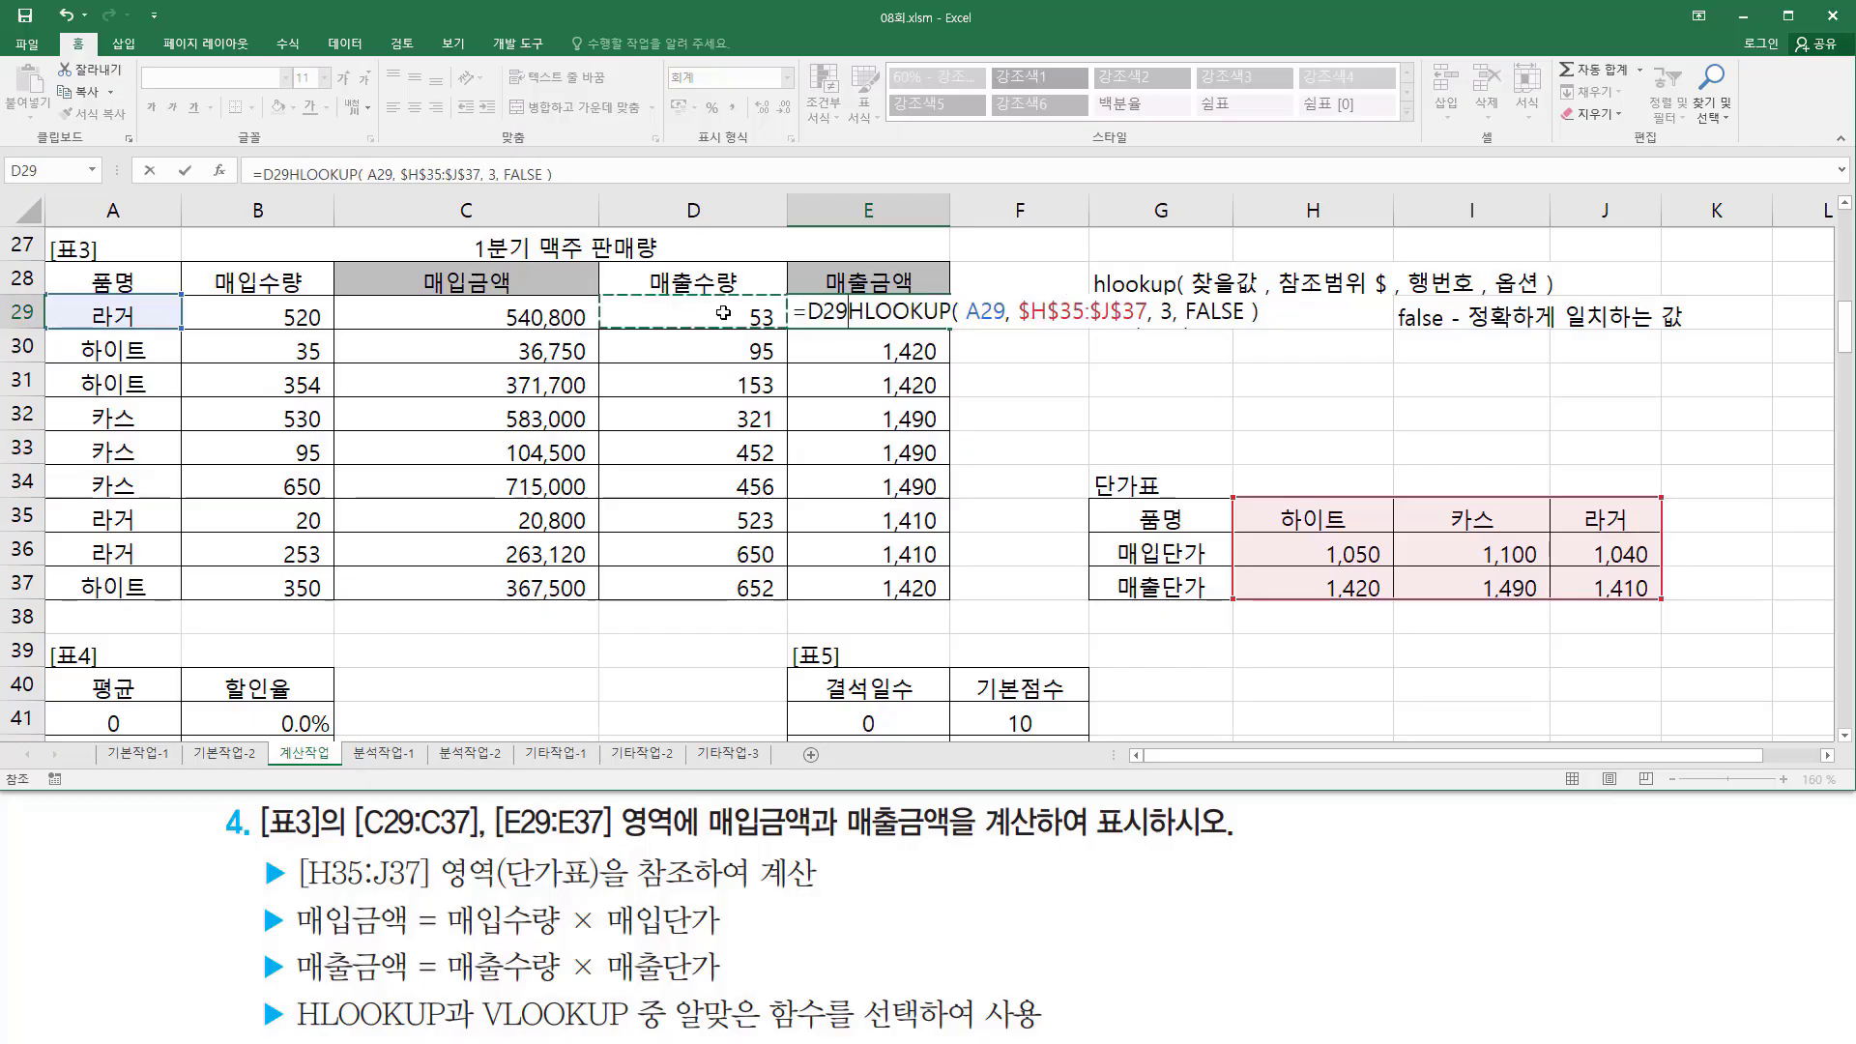
type("*")
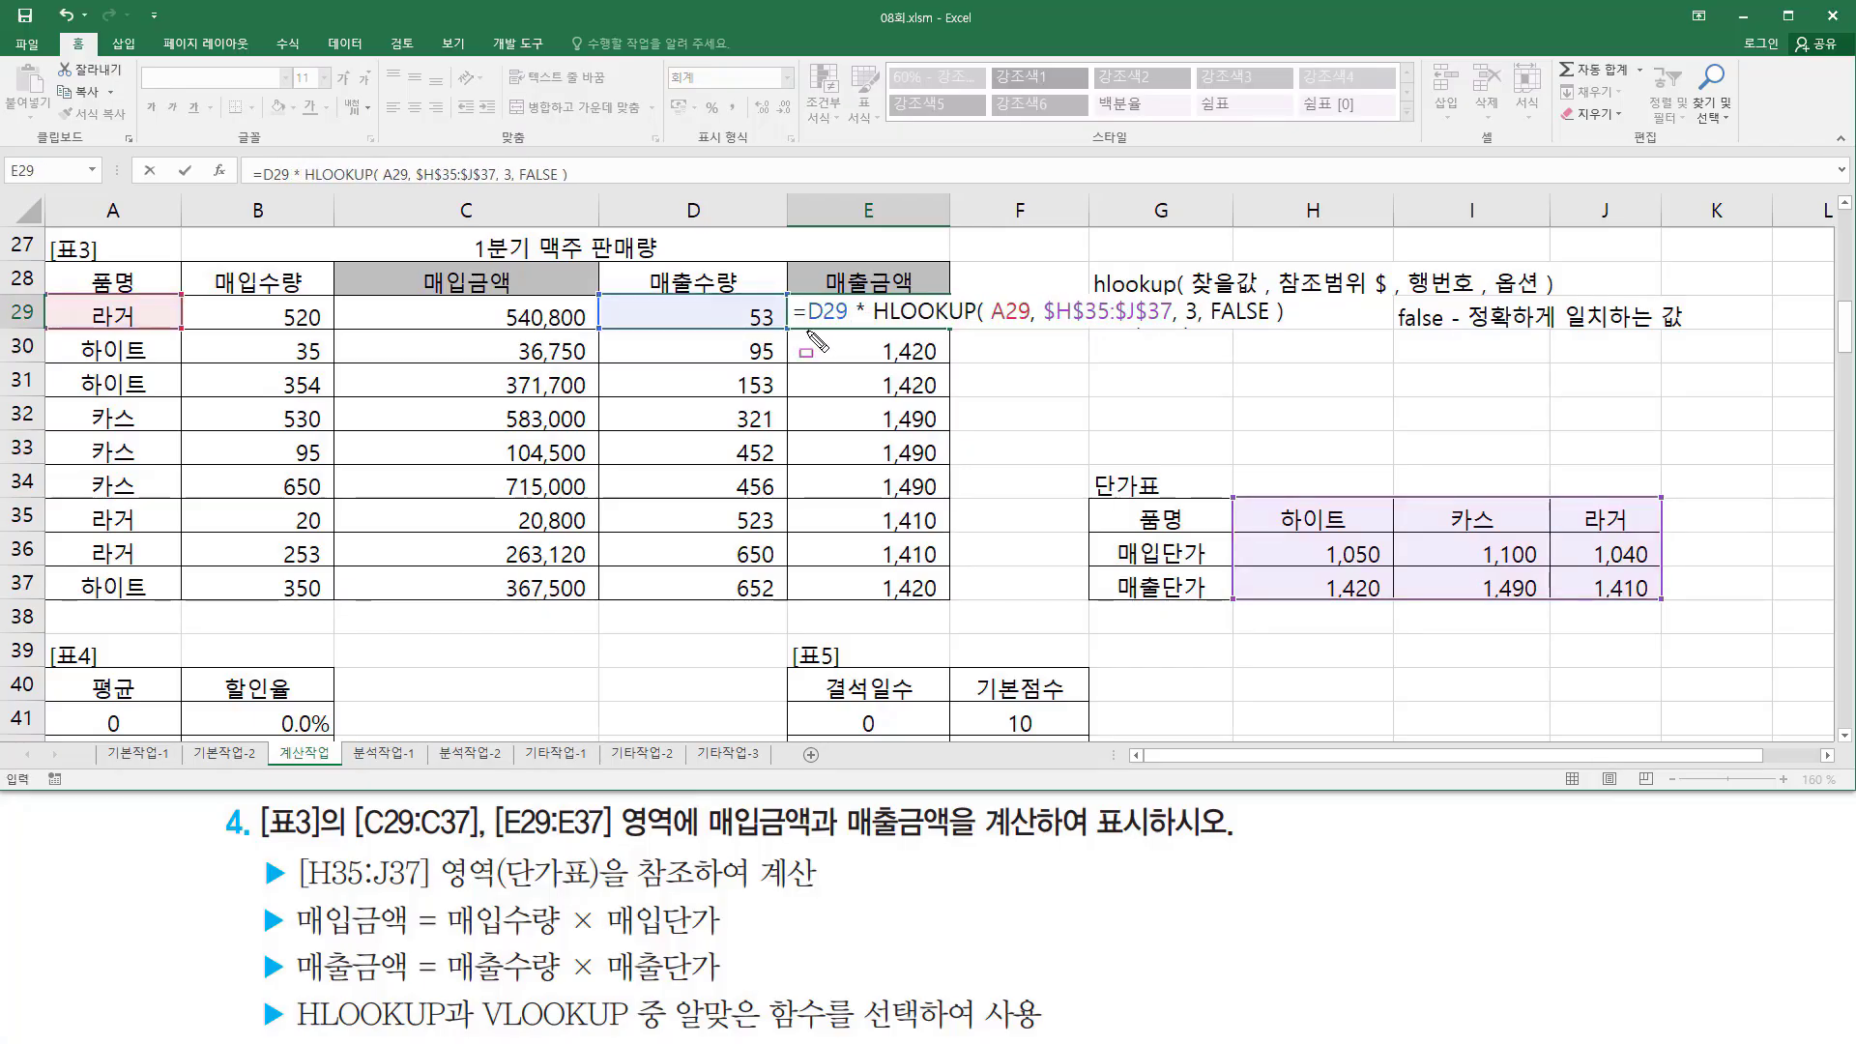
left_click_drag(808, 330, 1284, 327)
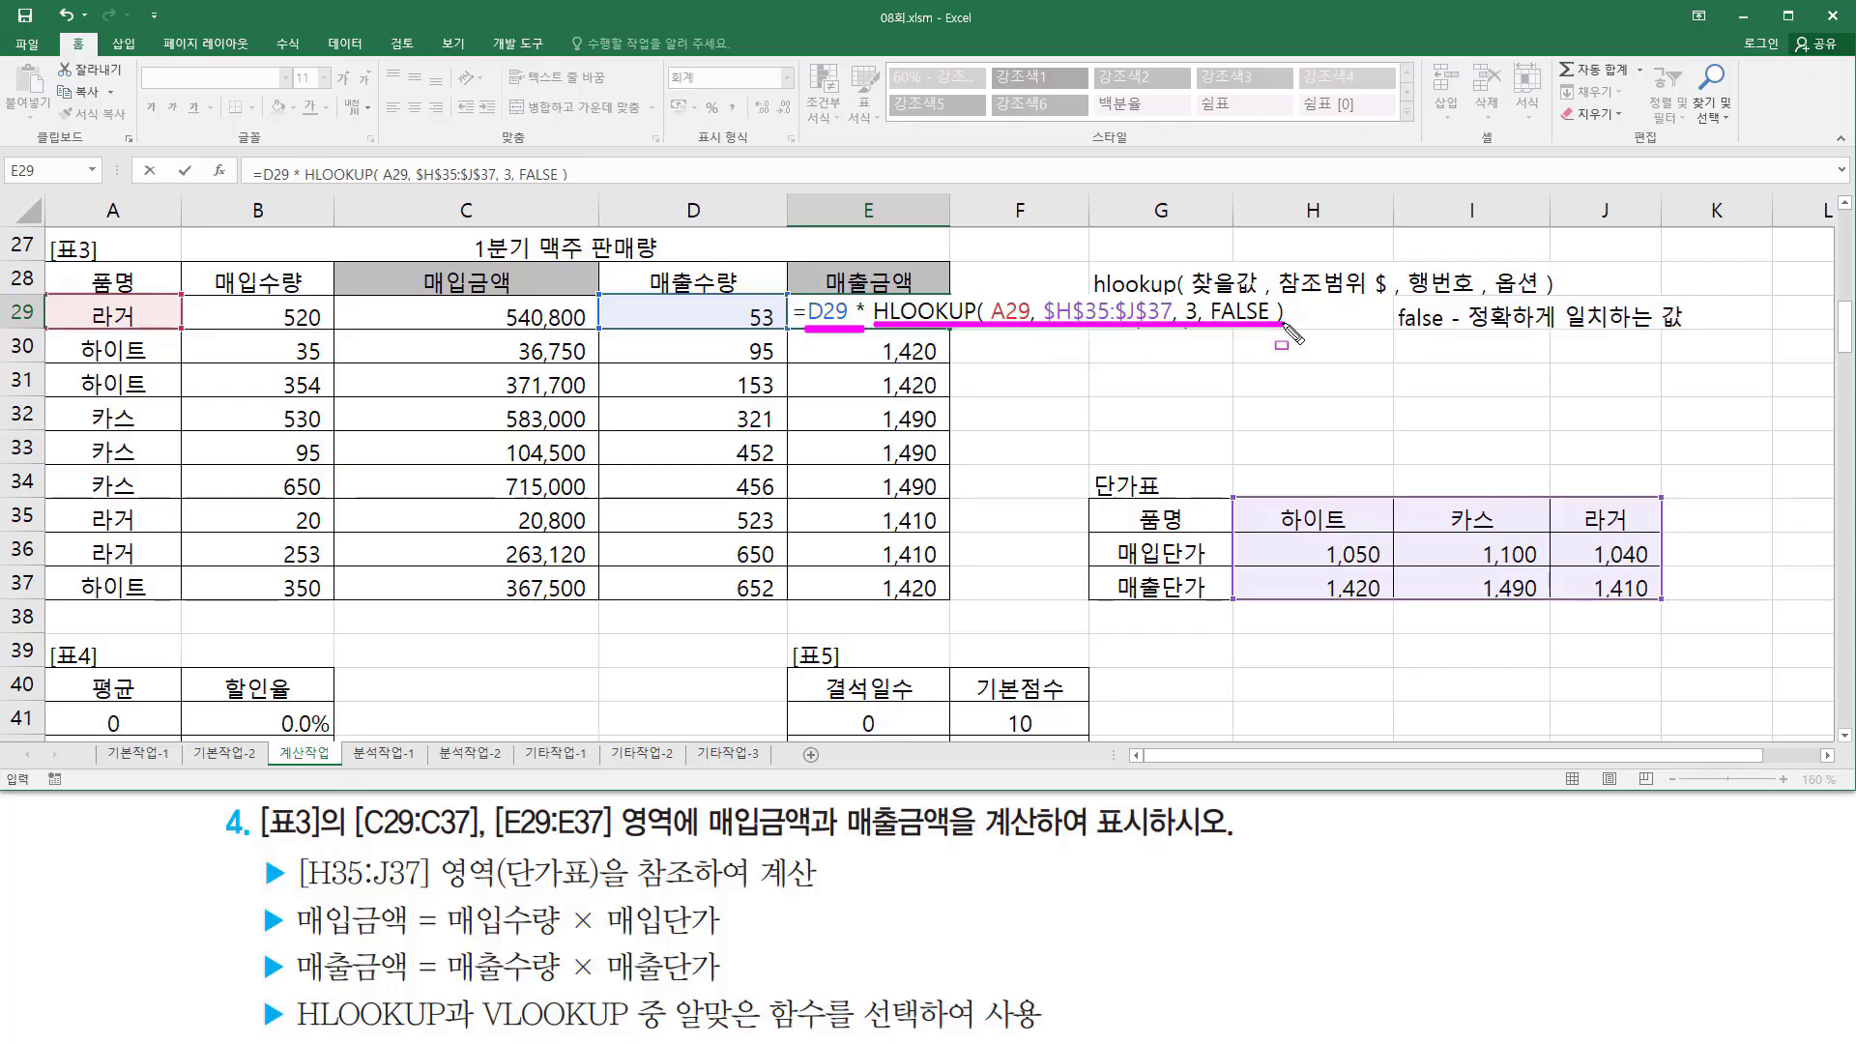
key("Escape")
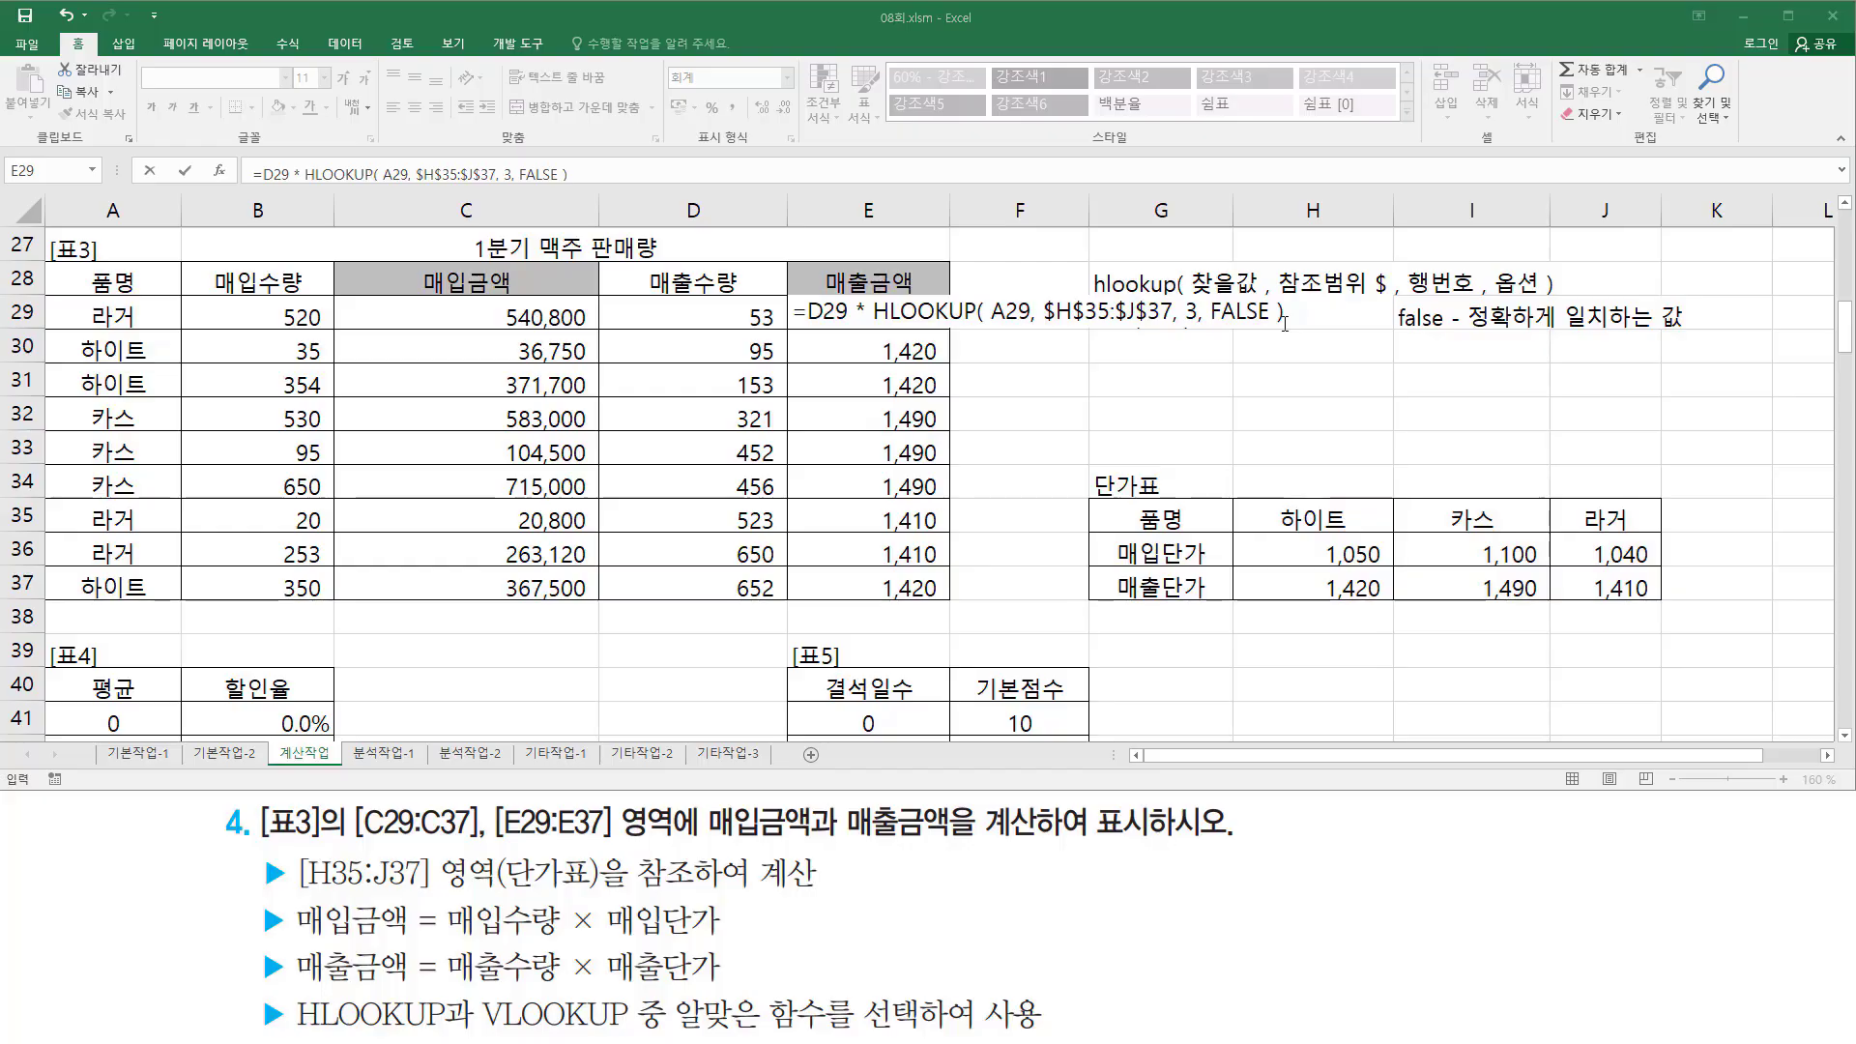
key("Return")
left_click(926, 318)
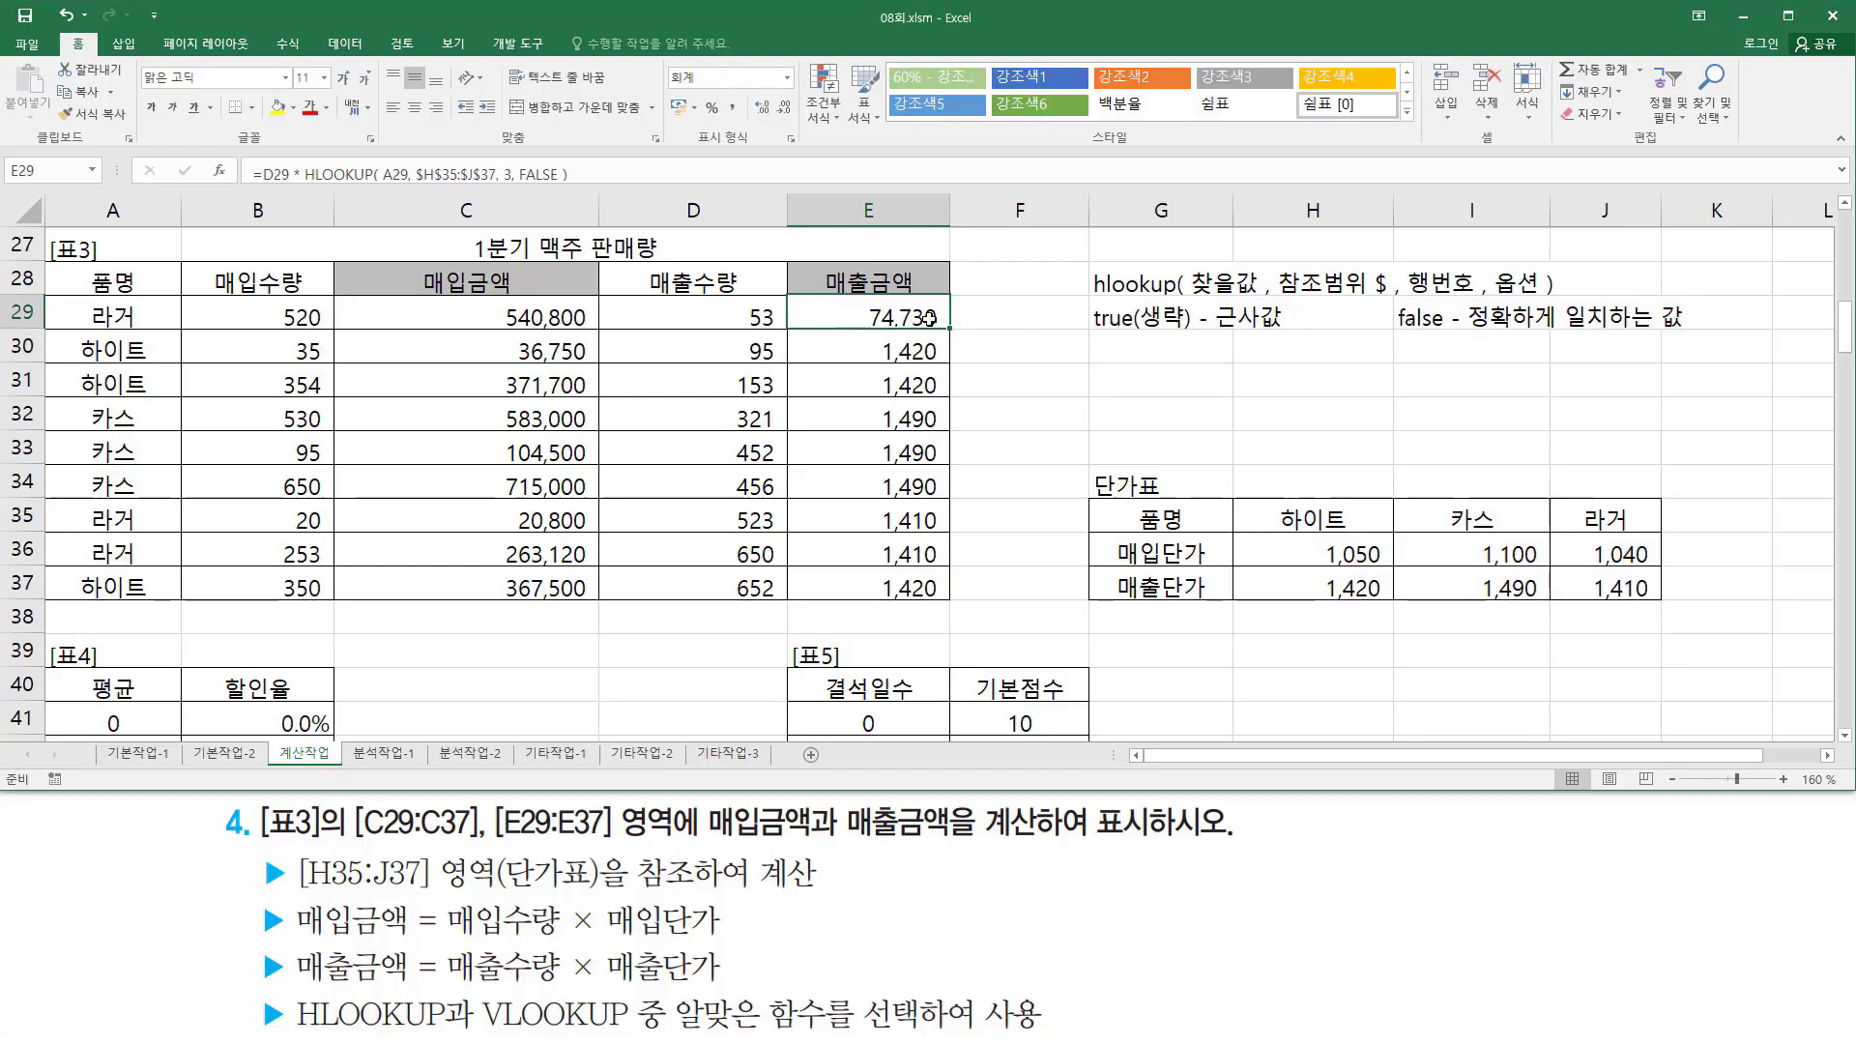
left_click_drag(953, 330, 938, 595)
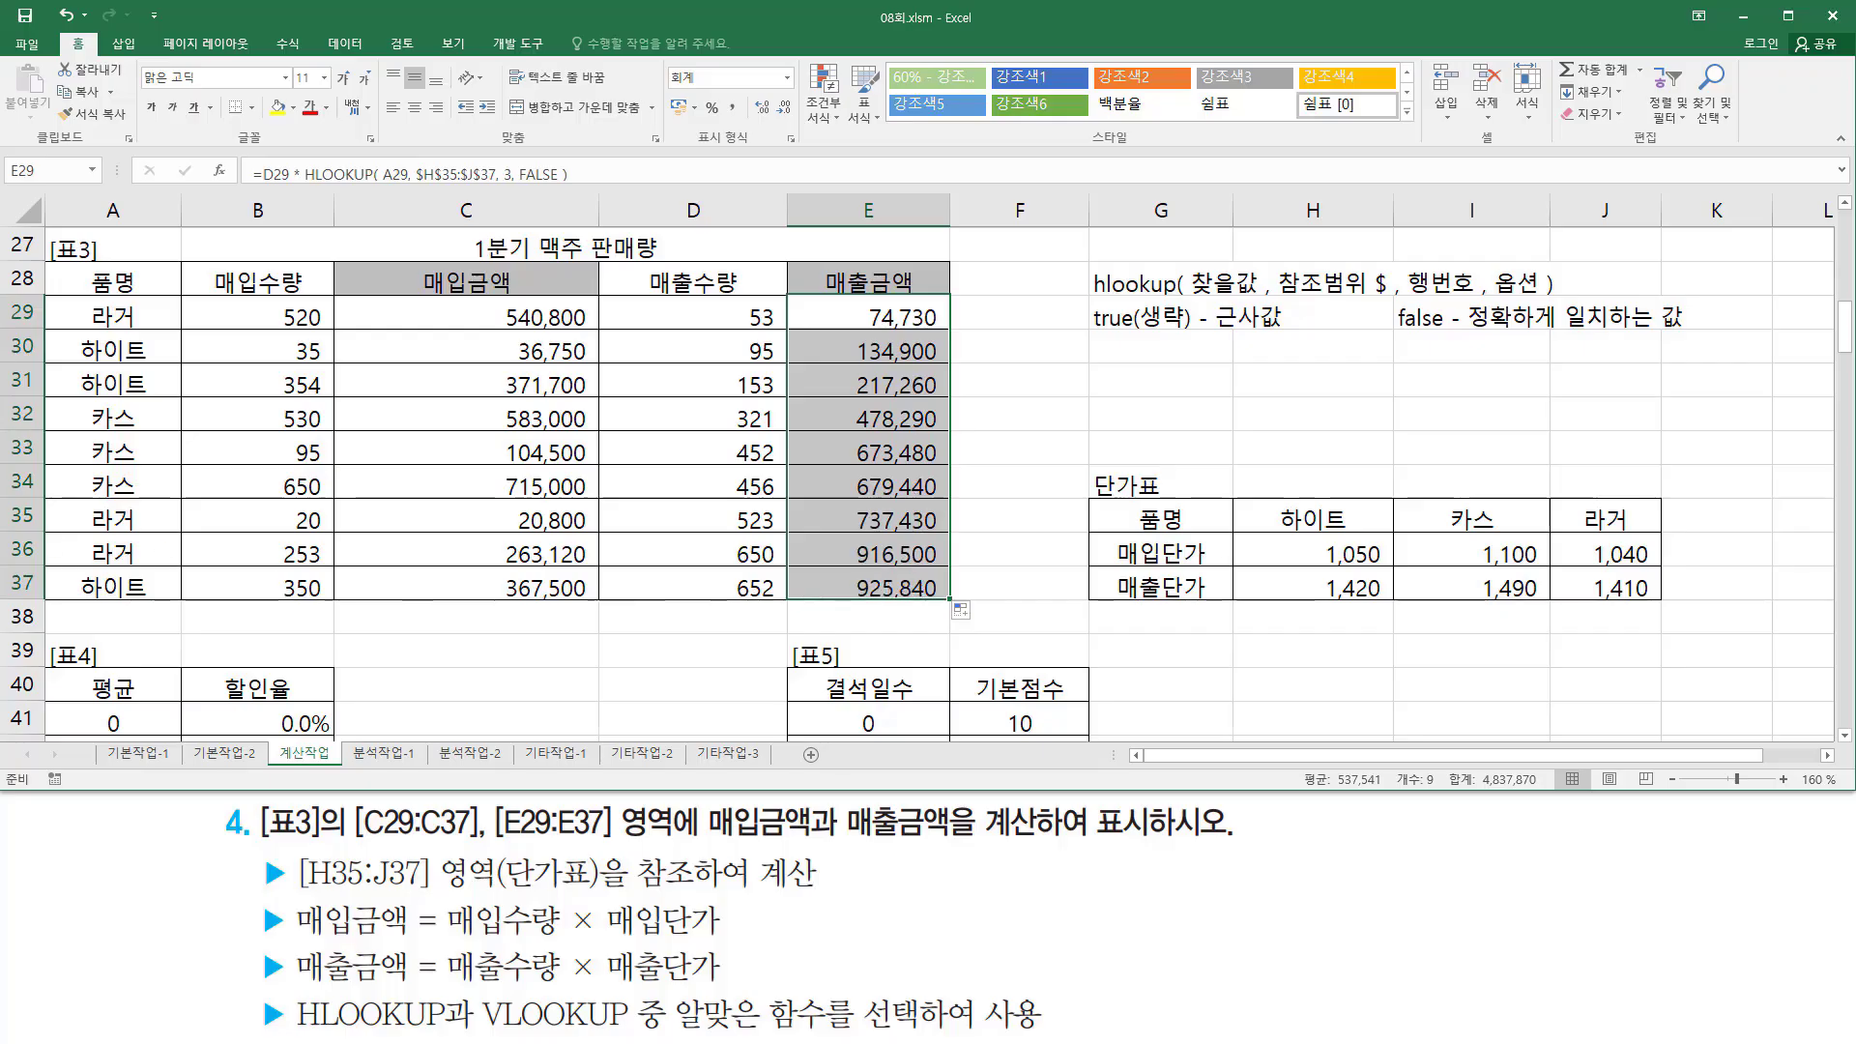
left_click(1163, 378)
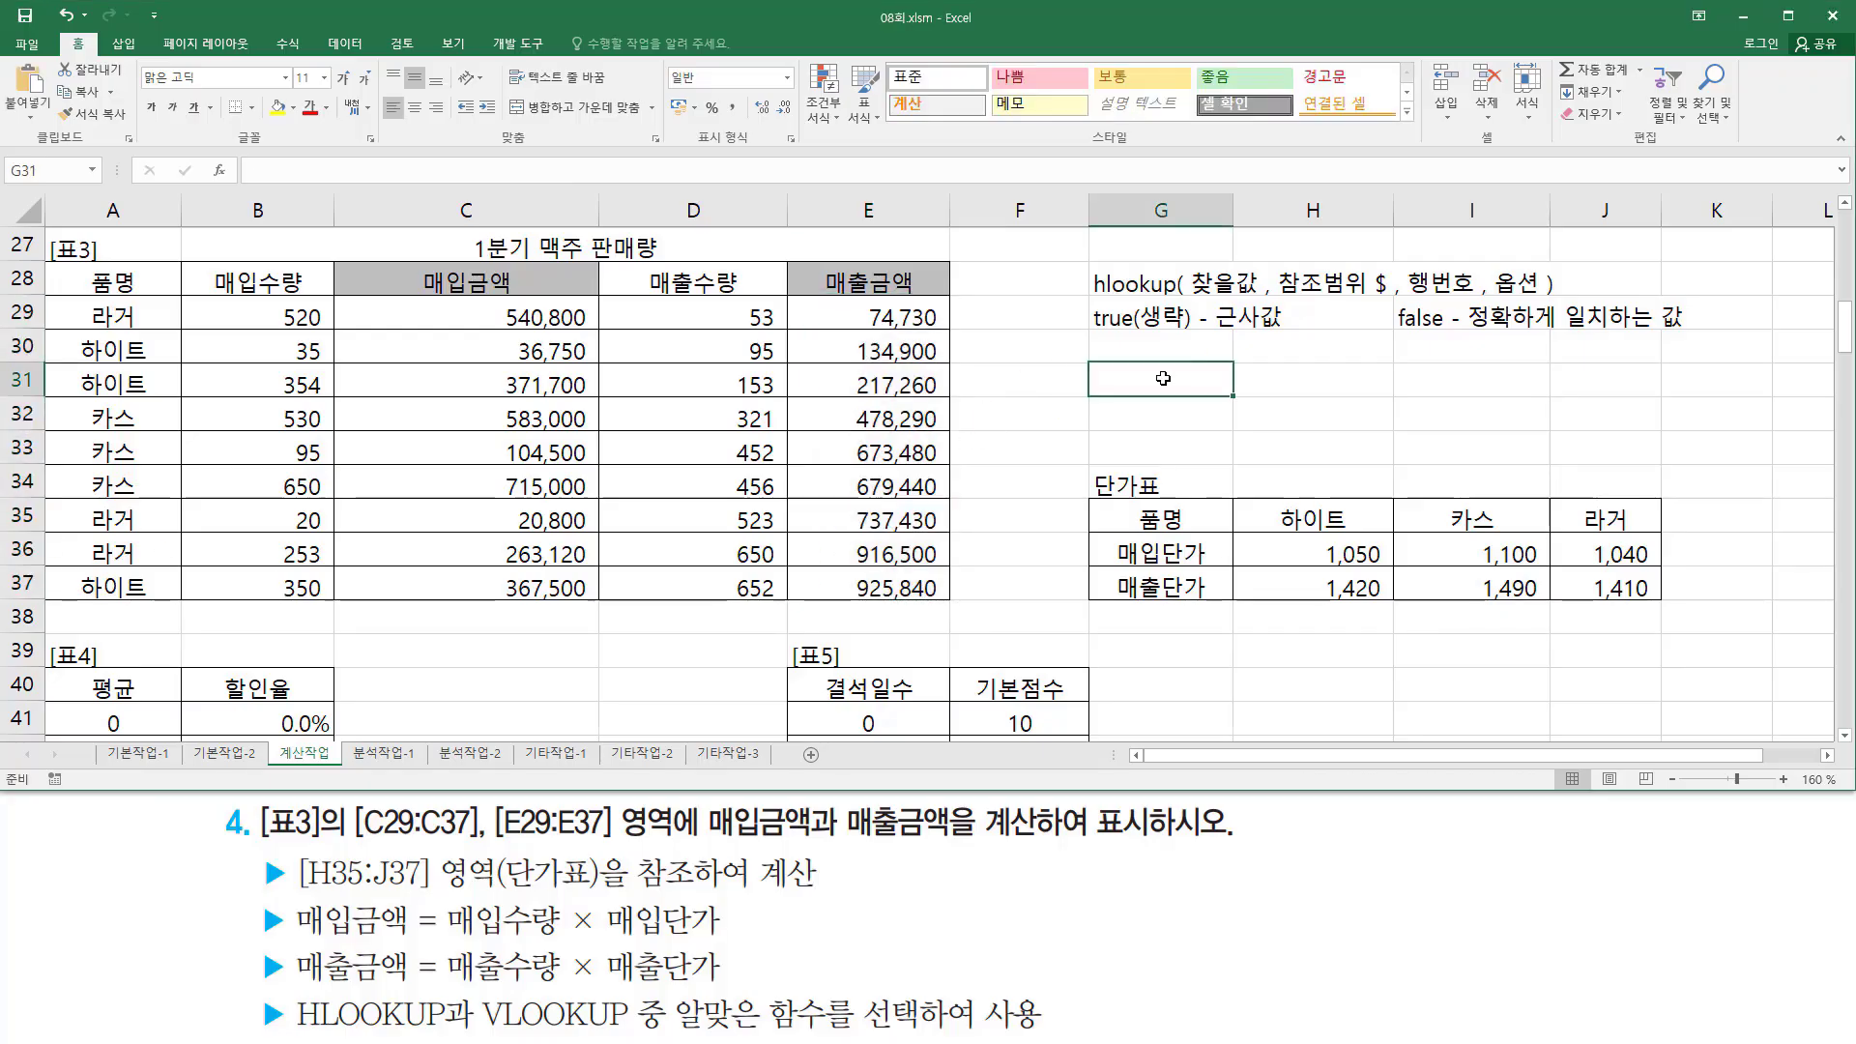
Step: Note the 매입금액 formula as text in G31: =B29 * HLOOKUP( A29, $H$35:$J$37, 2, FALSE )
type("=B29 * HLOOKUP( A29, $H$35:$J$37, 2, FALSE )")
key("Return")
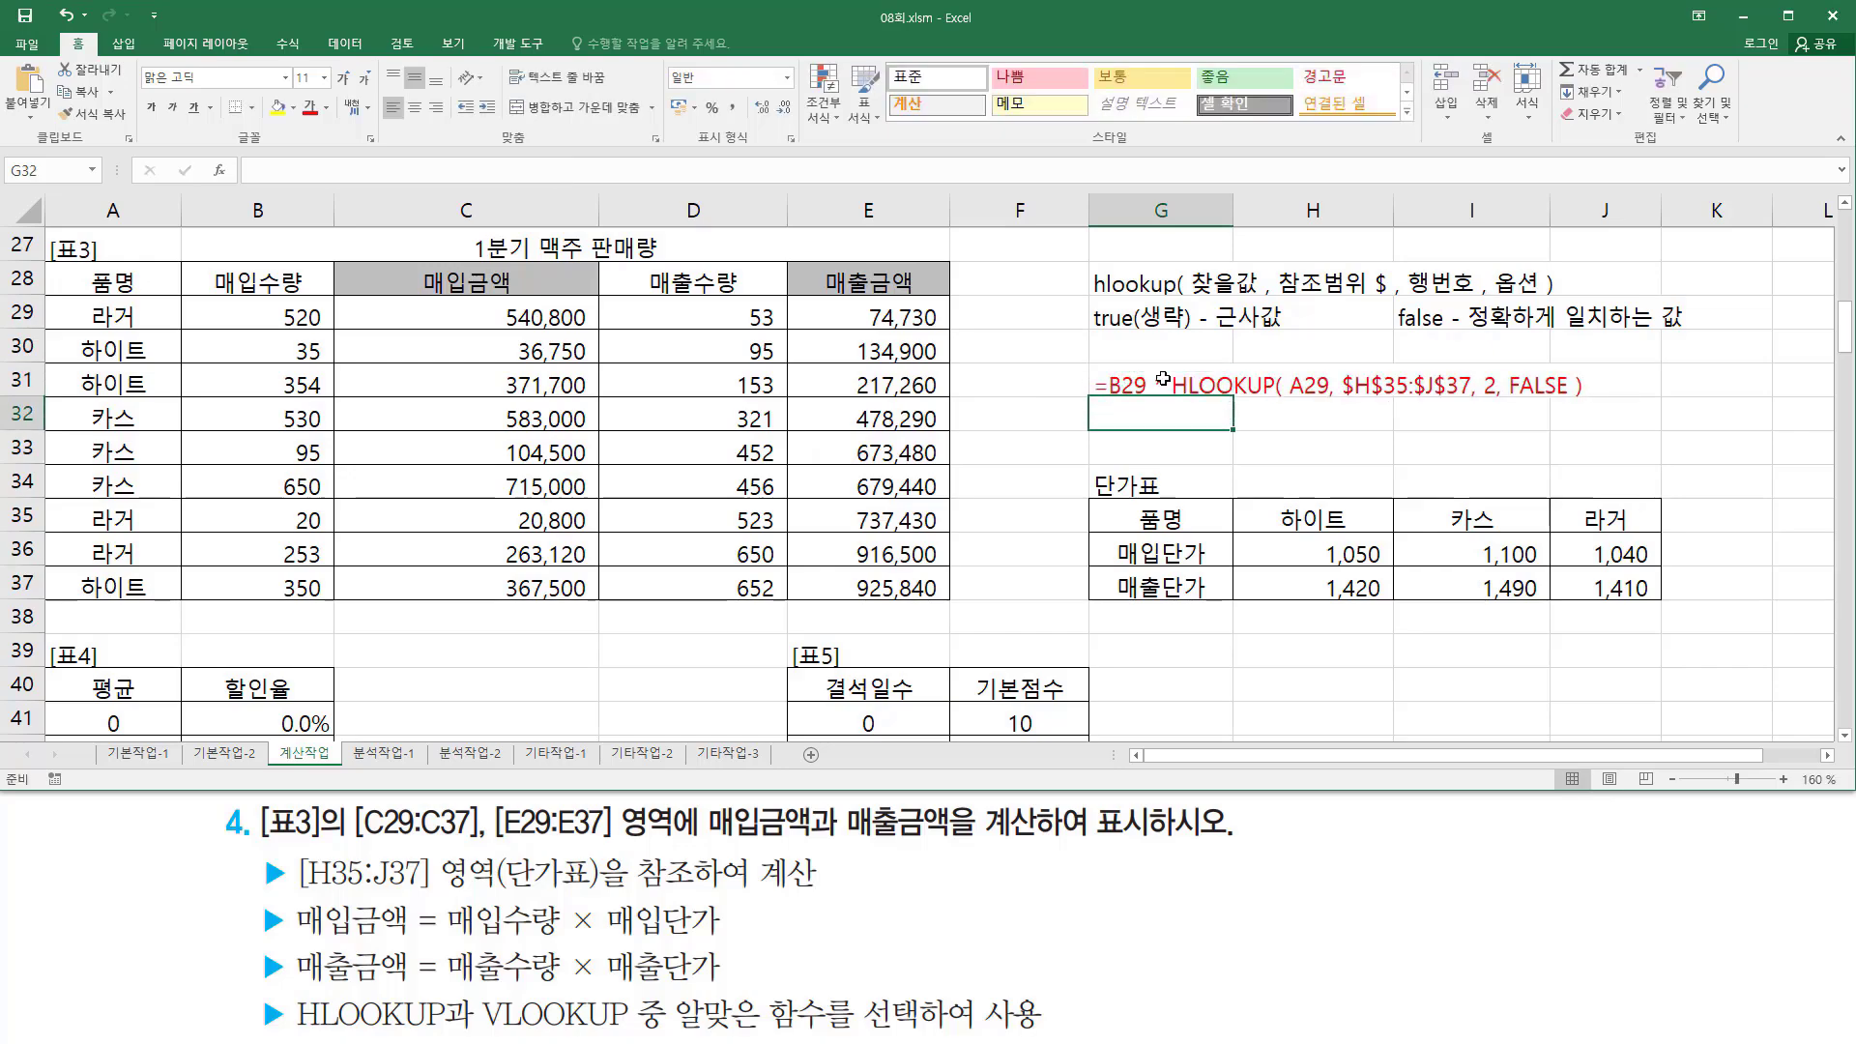
left_click(1129, 387)
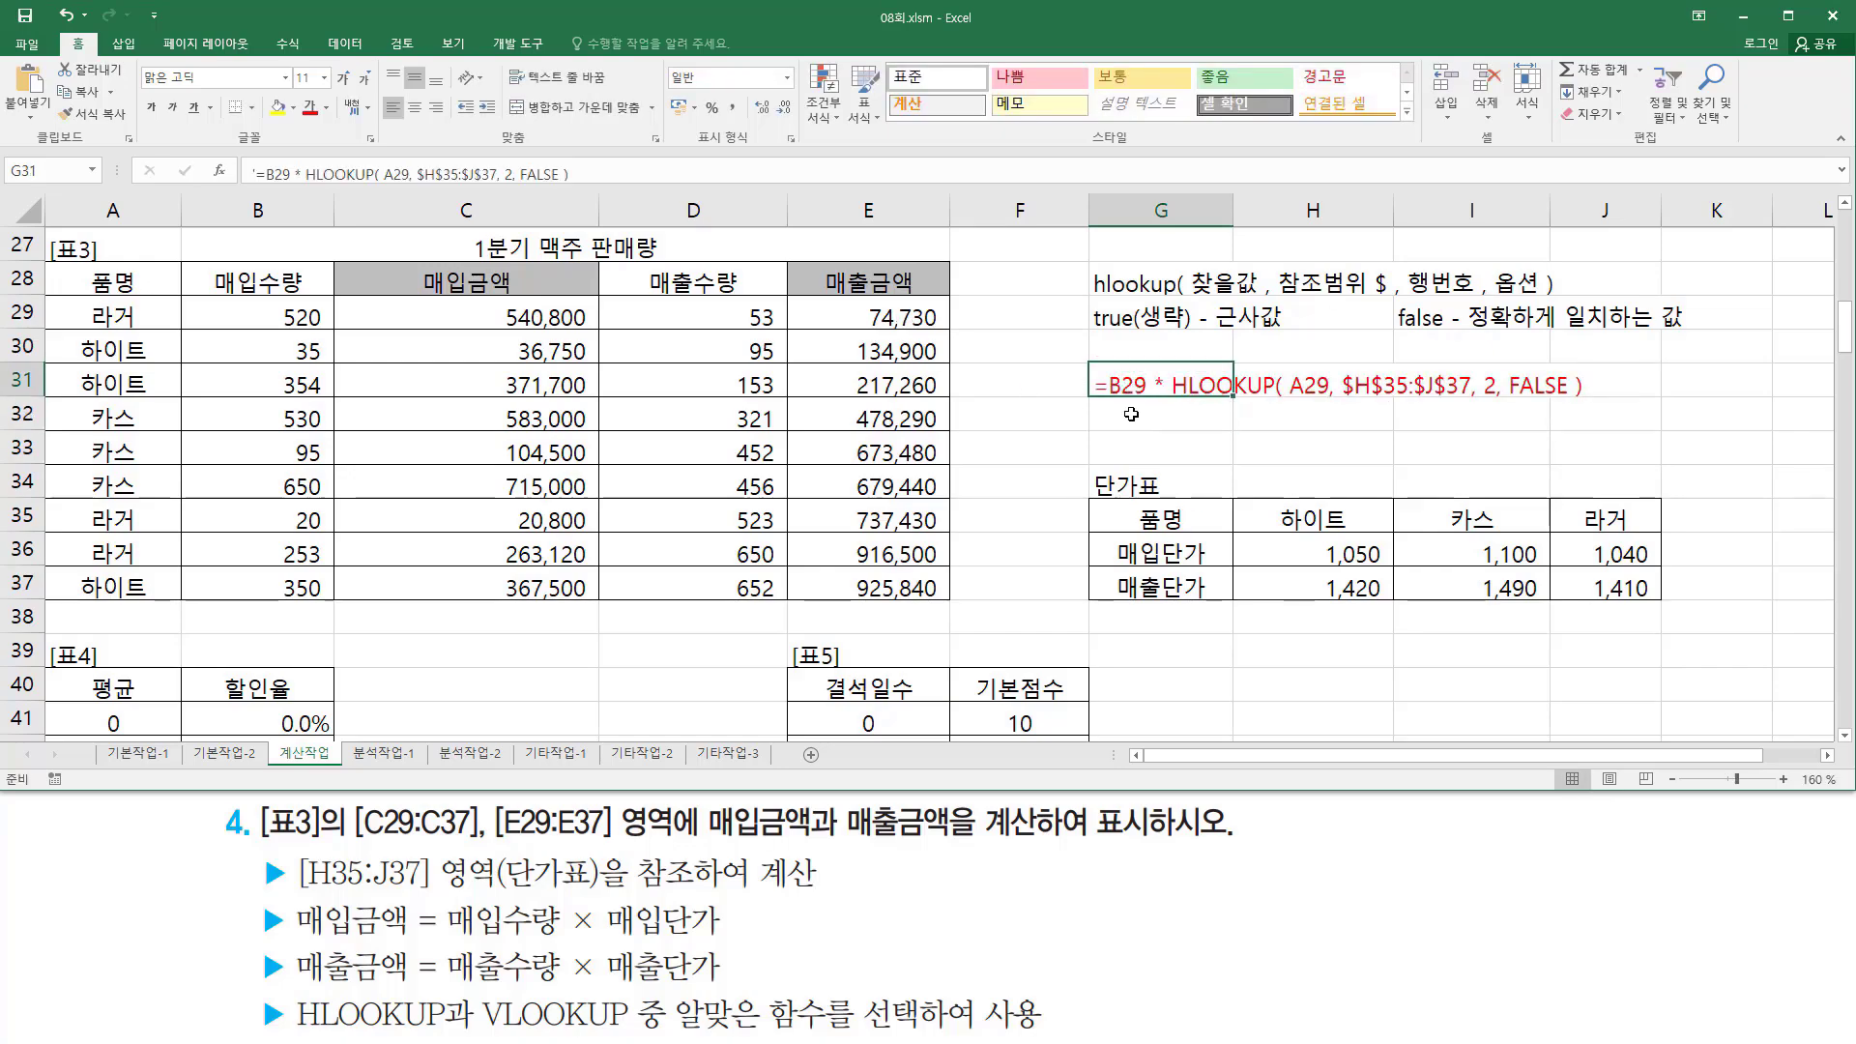
Step: Note the 매출금액 formula as text in G32, =D29 * HLOOKUP( A29, $H$35:$J$37, 3, FALSE ), and review both formulas
left_click(1135, 414)
double_click(1135, 415)
type("=D29 * HLOOKUP( A29, $H$35:$J$37, 3, FALSE )")
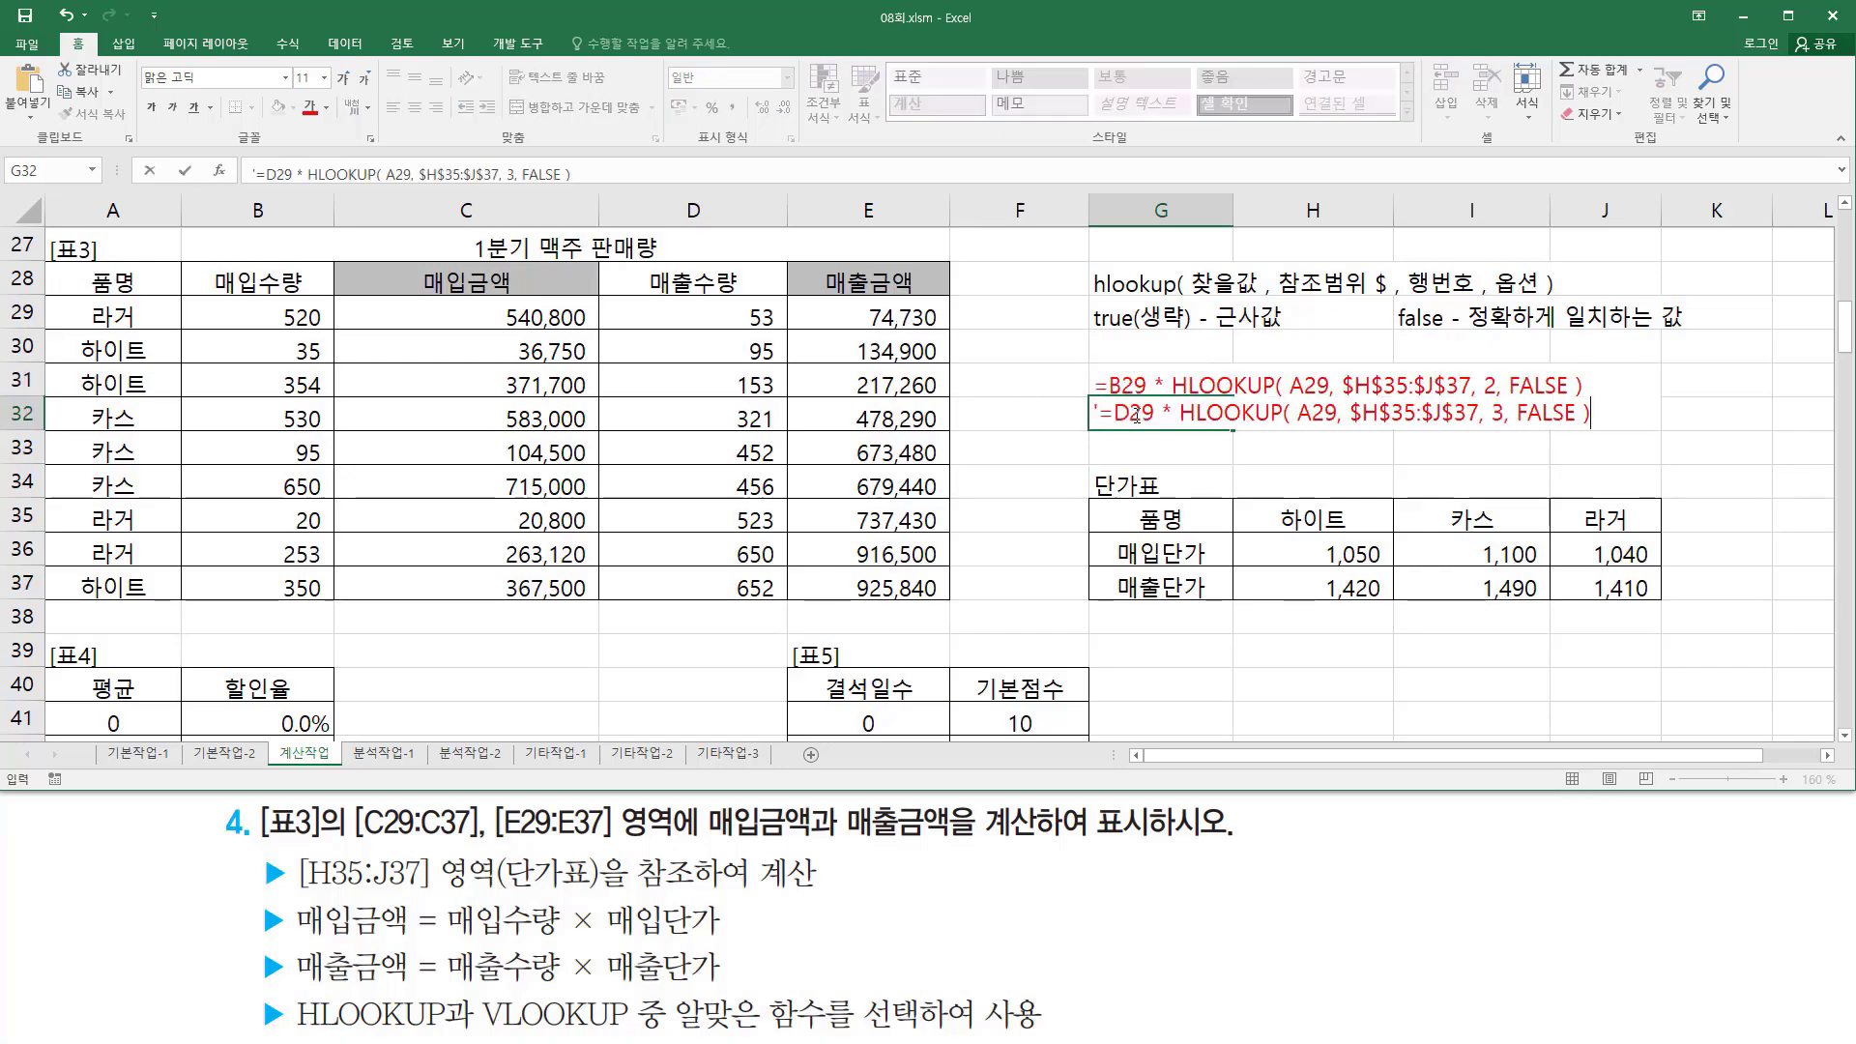
key("Return")
left_click(1296, 480)
left_click(1384, 654)
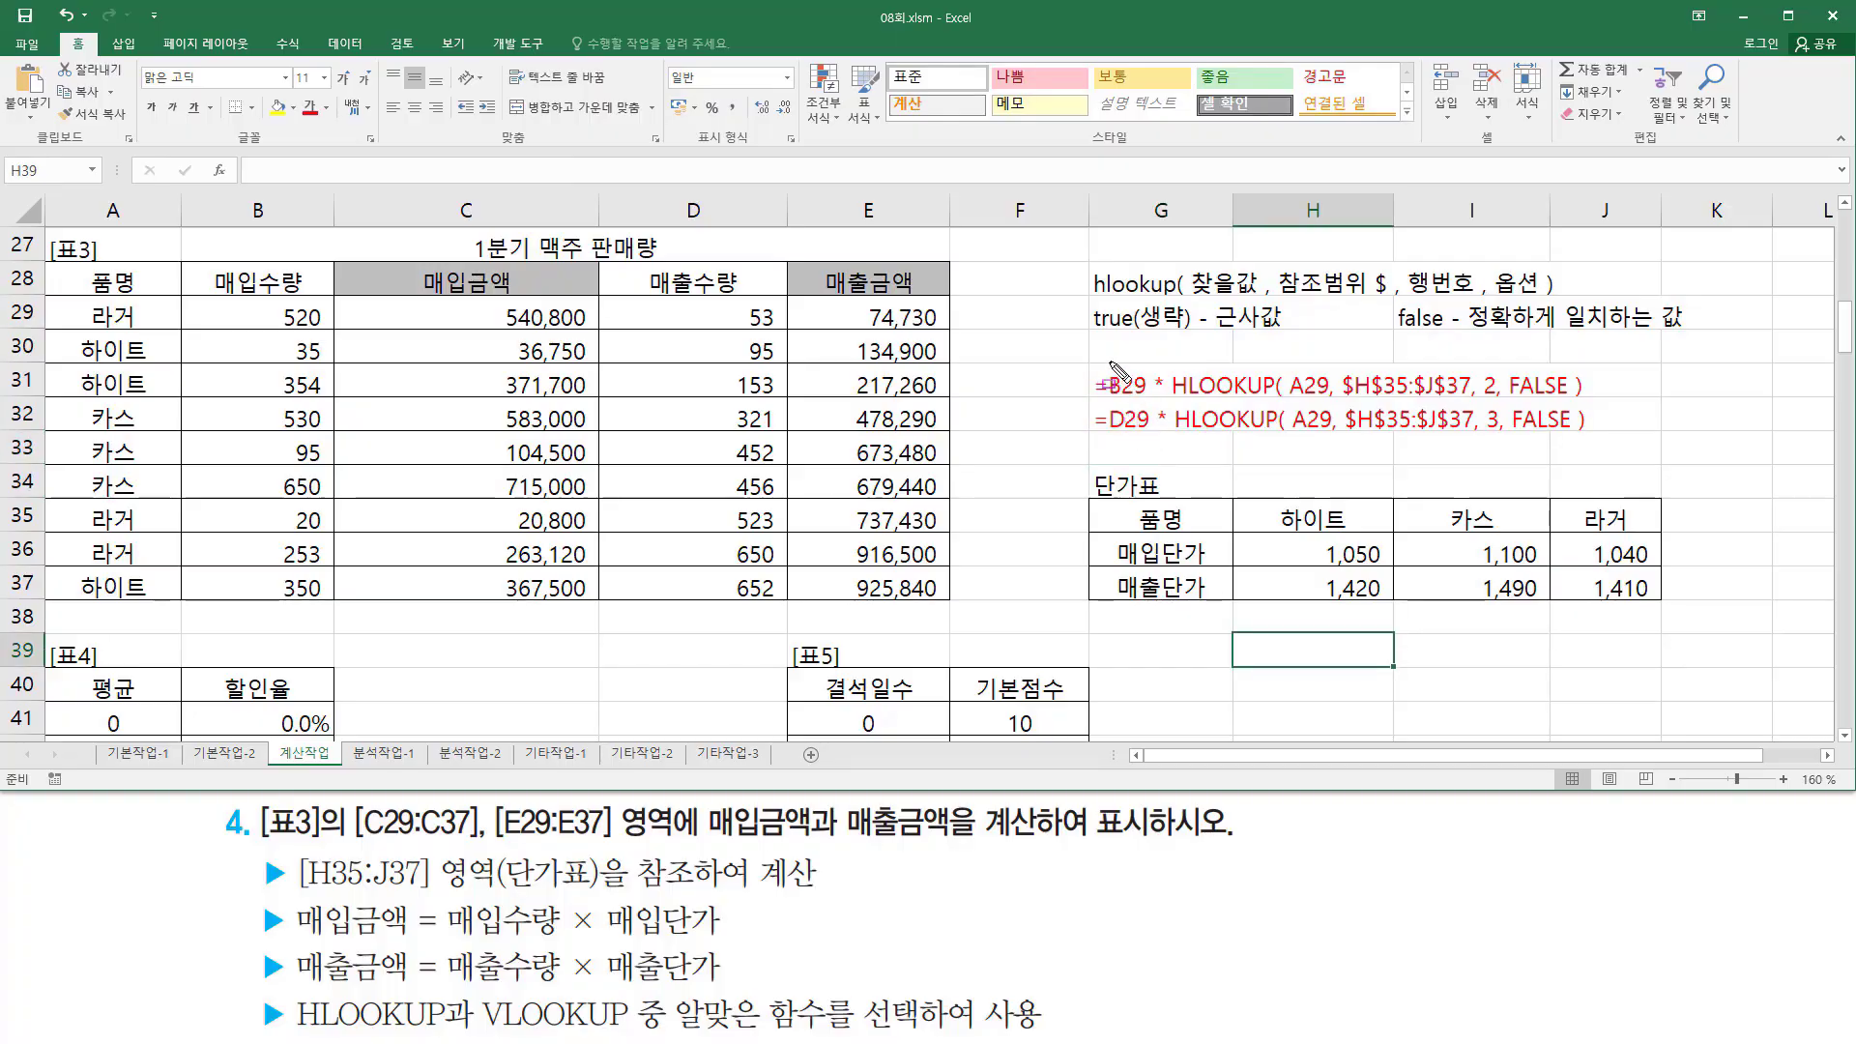
mouse_move(1107, 364)
left_mouse_down()
mouse_move(1145, 442)
mouse_move(1558, 396)
left_mouse_up()
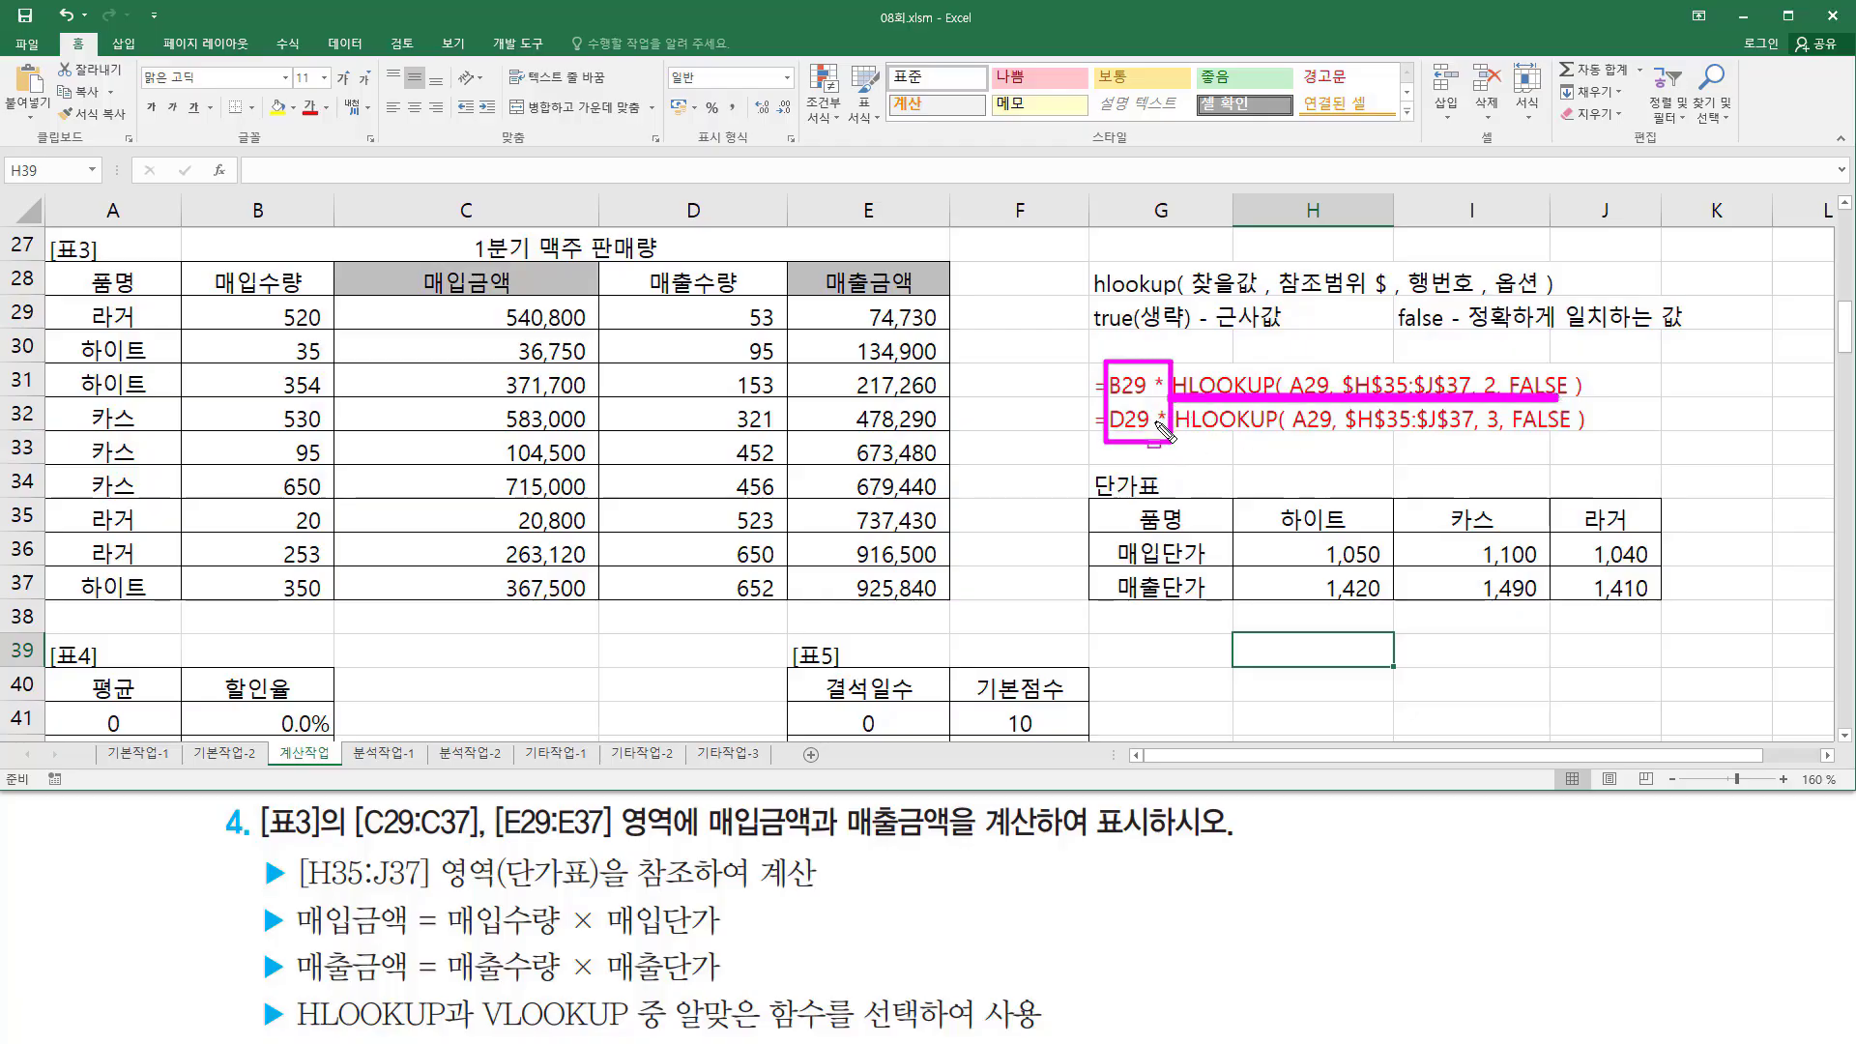
left_click_drag(1174, 431, 1571, 431)
key("Escape")
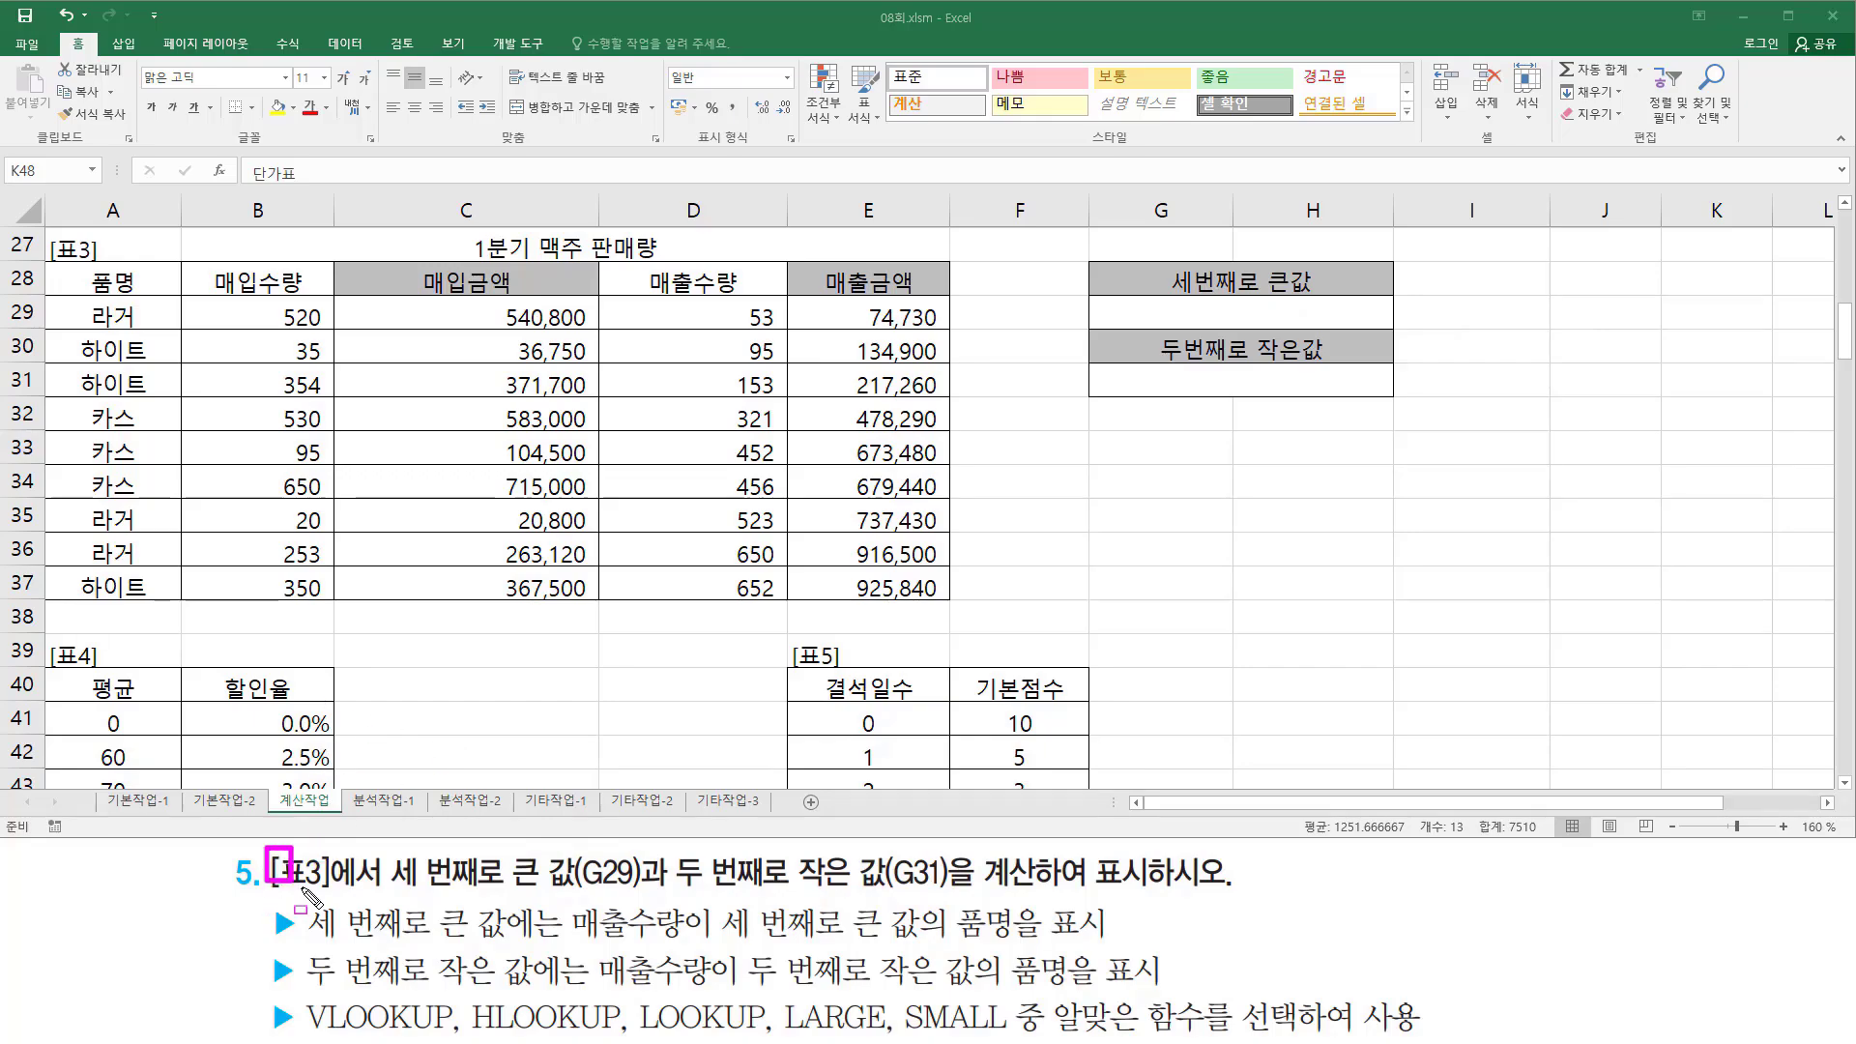
Step: Examine task 5: the required 품명 results in G29 and G31, the 매출수량 and 품명 columns of 표3, and the allowed functions
left_click_drag(293, 883, 385, 899)
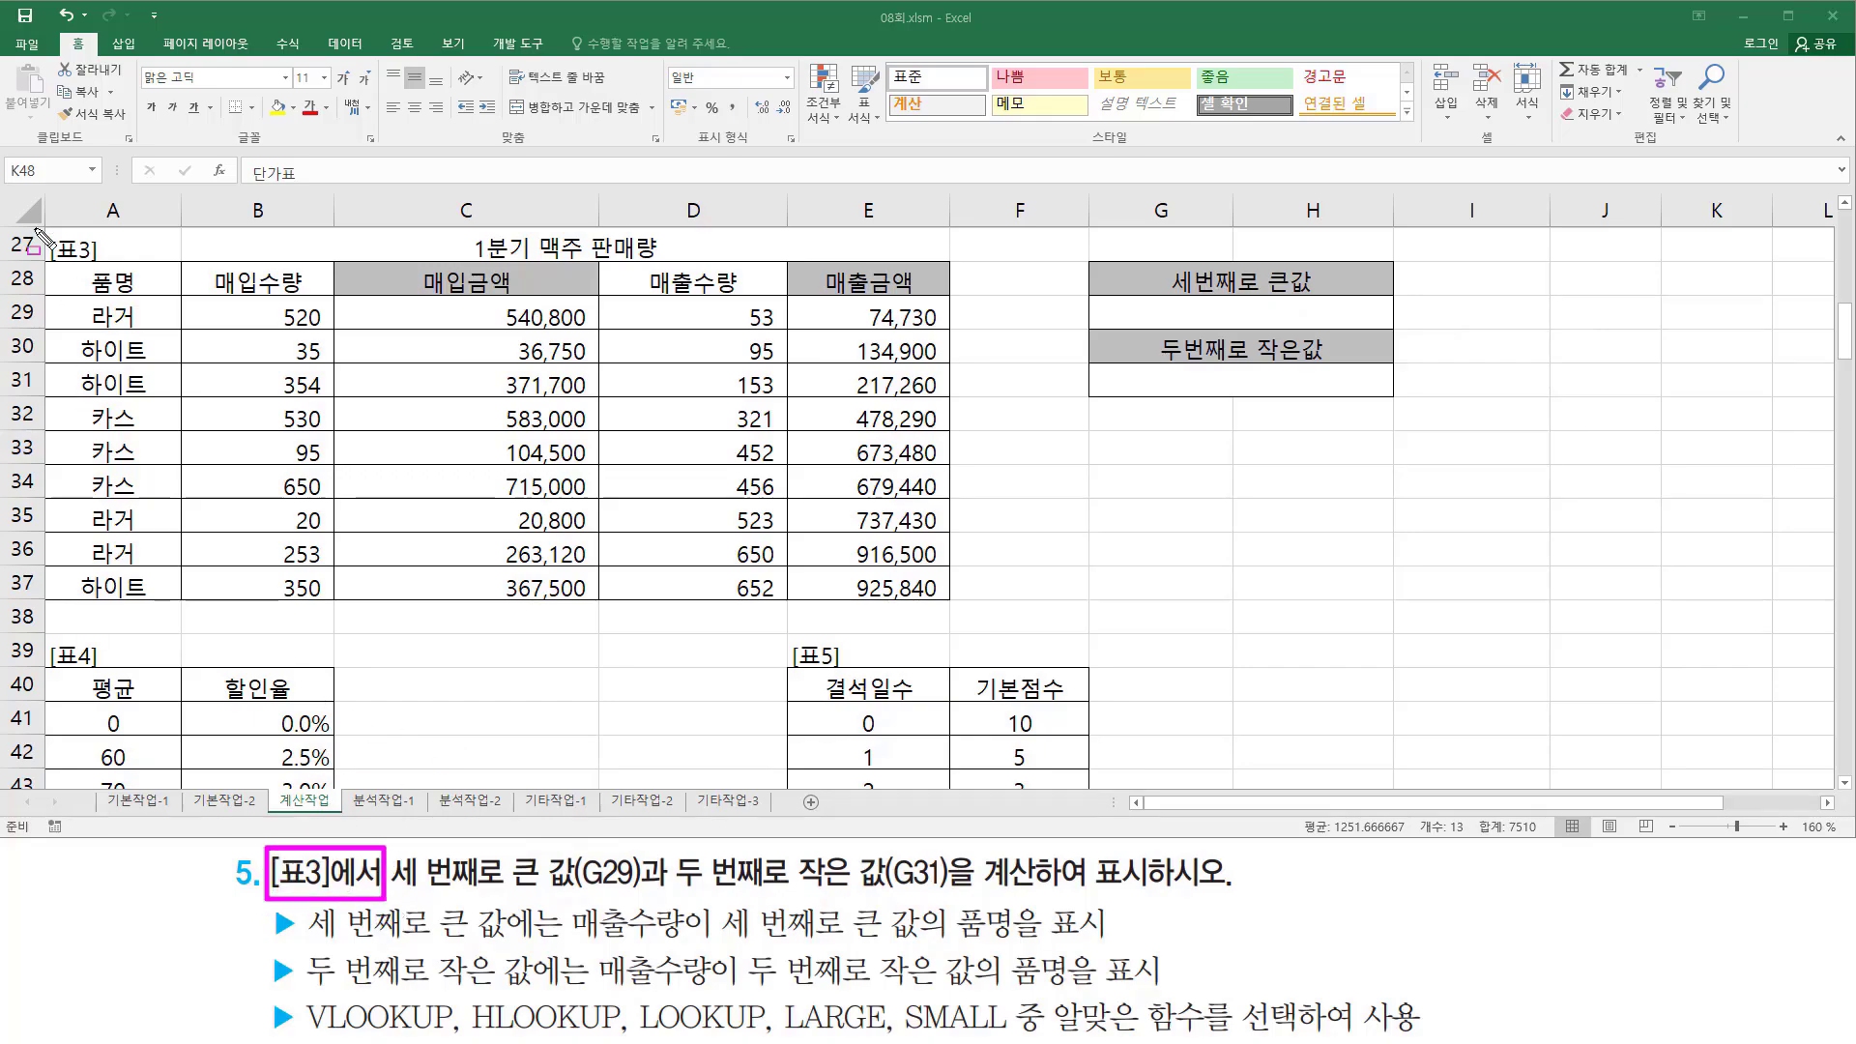
mouse_move(42, 226)
left_mouse_down()
mouse_move(377, 468)
mouse_move(877, 622)
mouse_move(955, 607)
left_mouse_up()
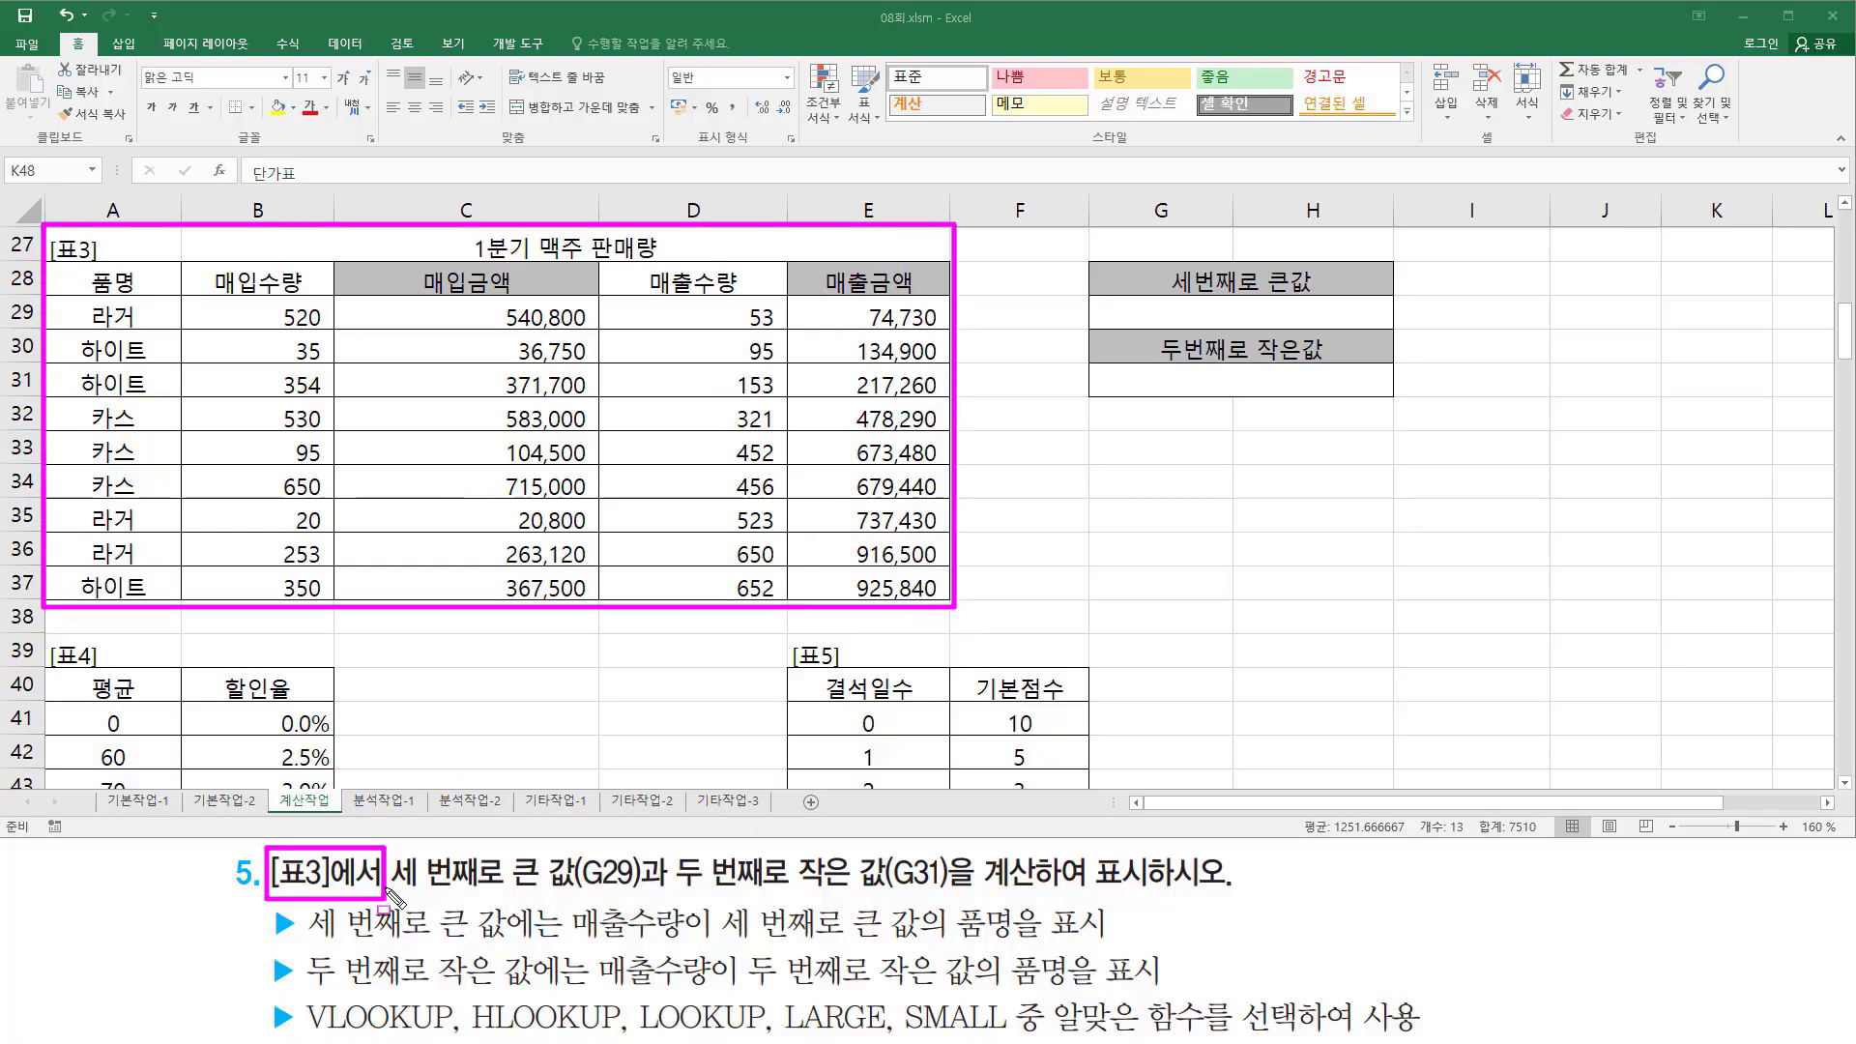
left_click_drag(399, 891, 966, 900)
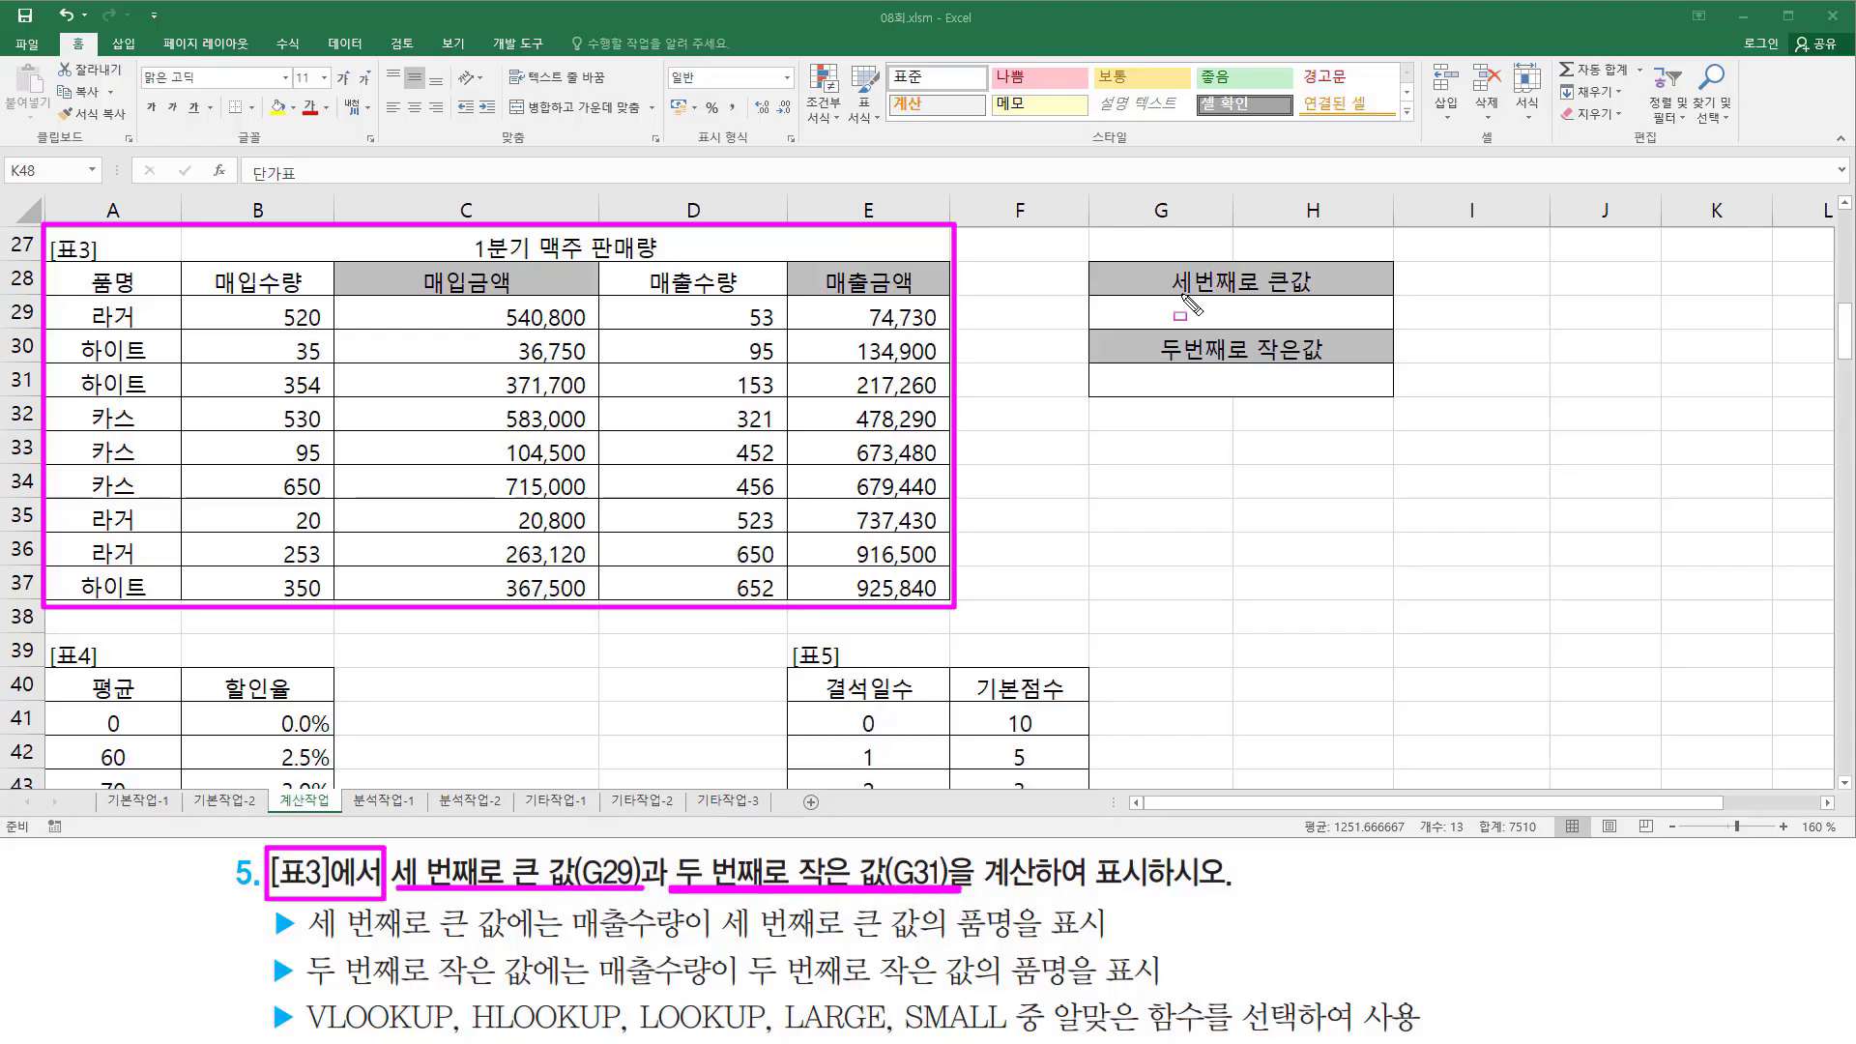
key("Escape")
left_click_drag(1173, 298, 1333, 326)
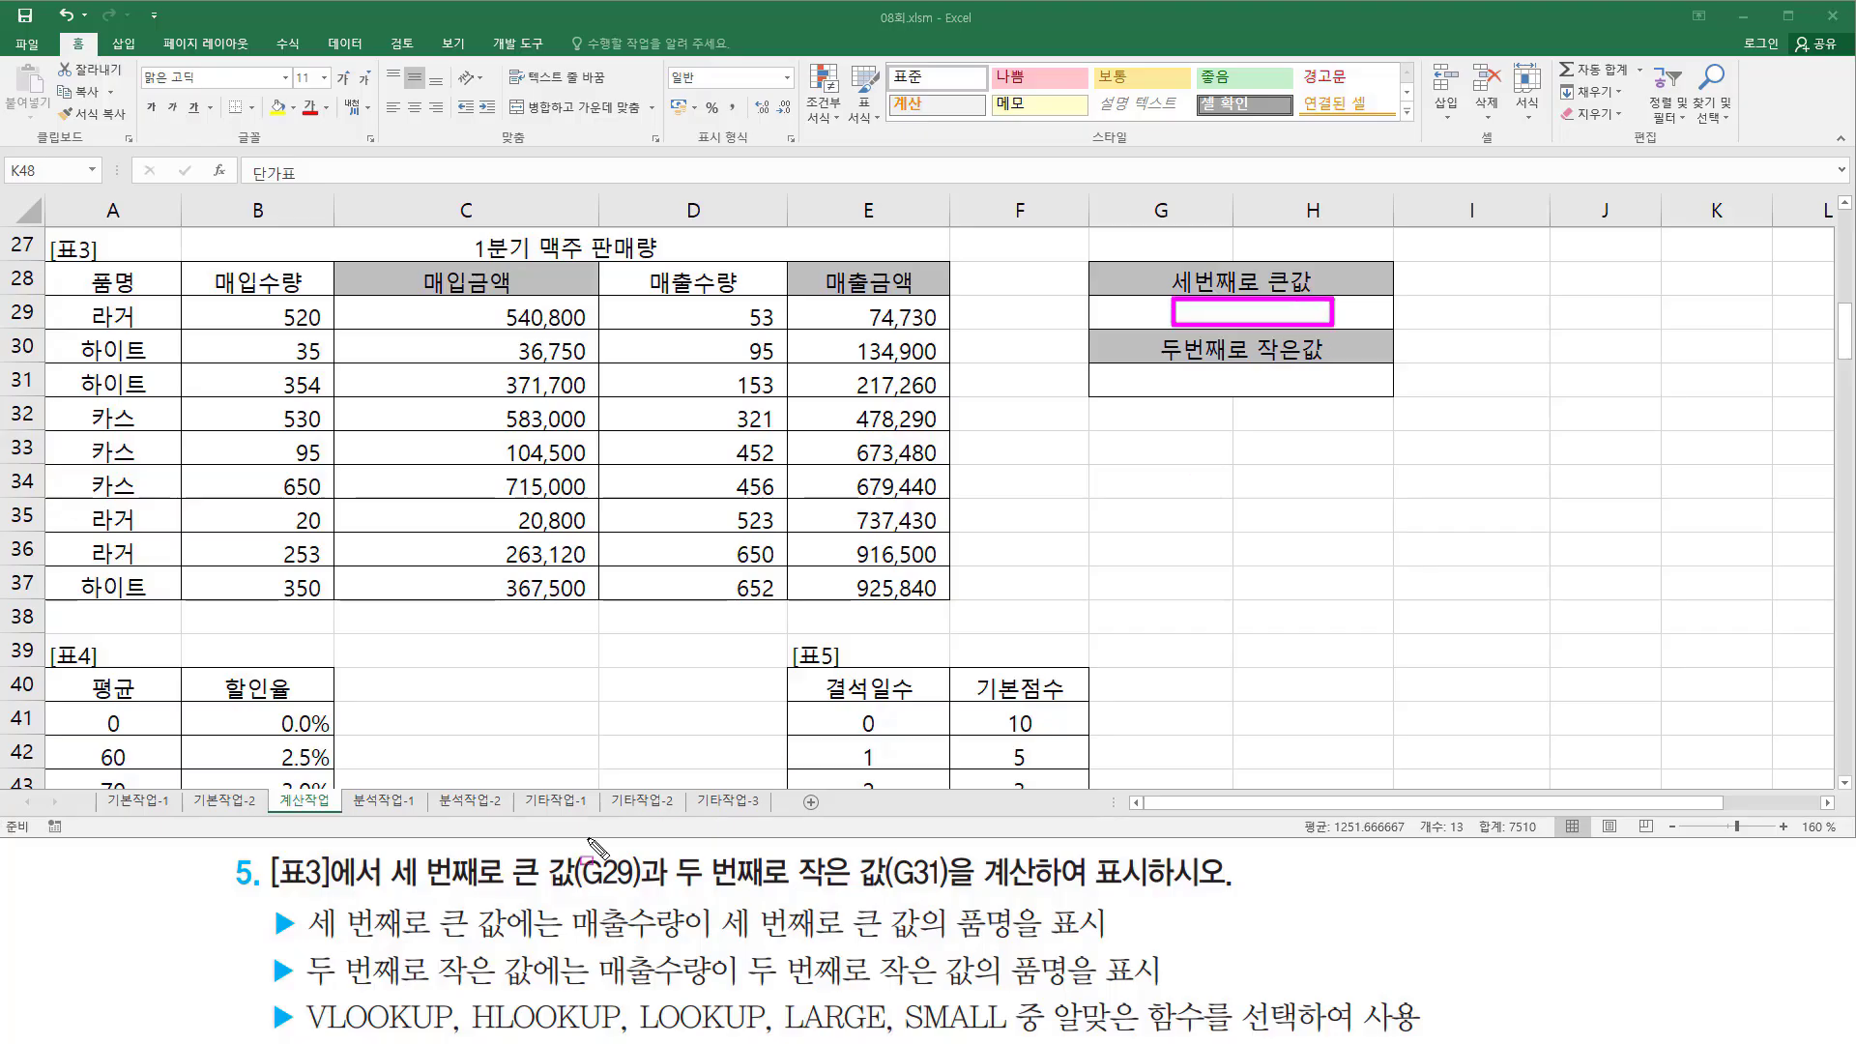
mouse_move(307, 942)
left_mouse_down()
mouse_move(534, 946)
mouse_move(515, 901)
mouse_move(733, 940)
mouse_move(923, 941)
mouse_move(953, 914)
mouse_move(1011, 952)
mouse_move(1016, 899)
left_mouse_up()
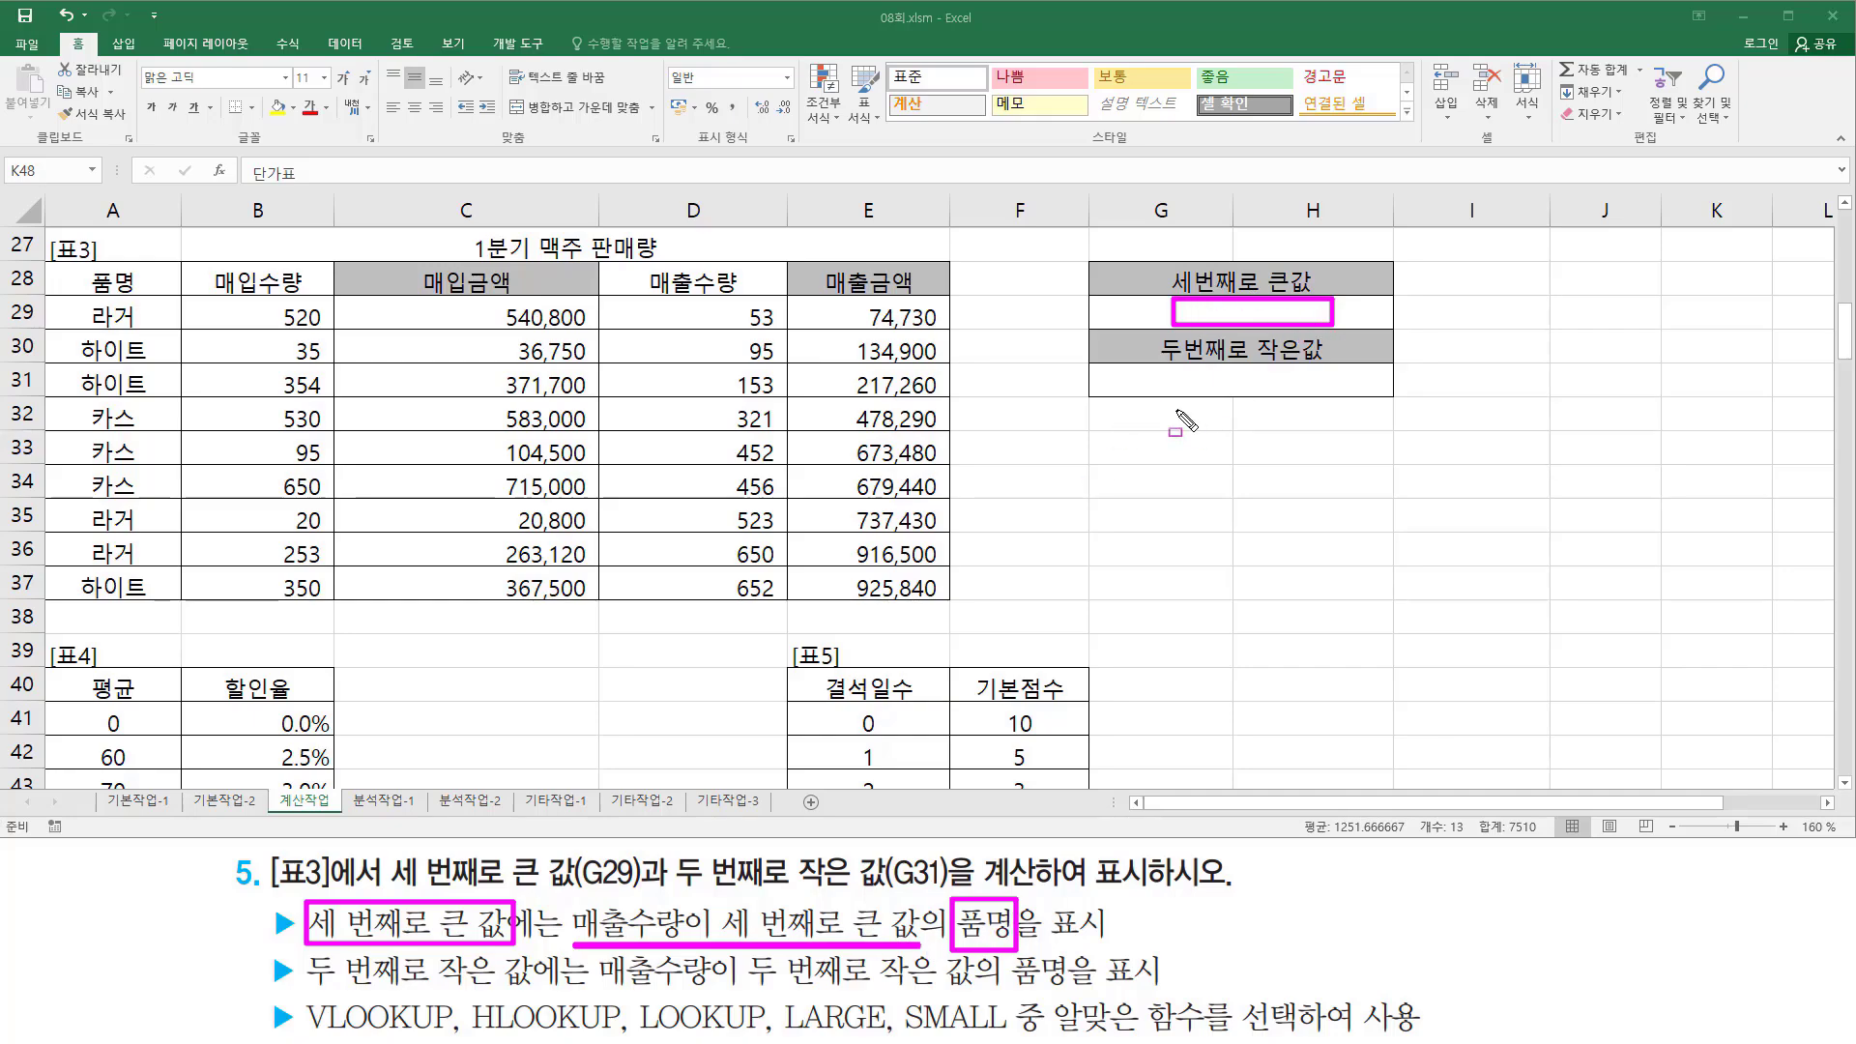
left_click_drag(1158, 371, 1331, 397)
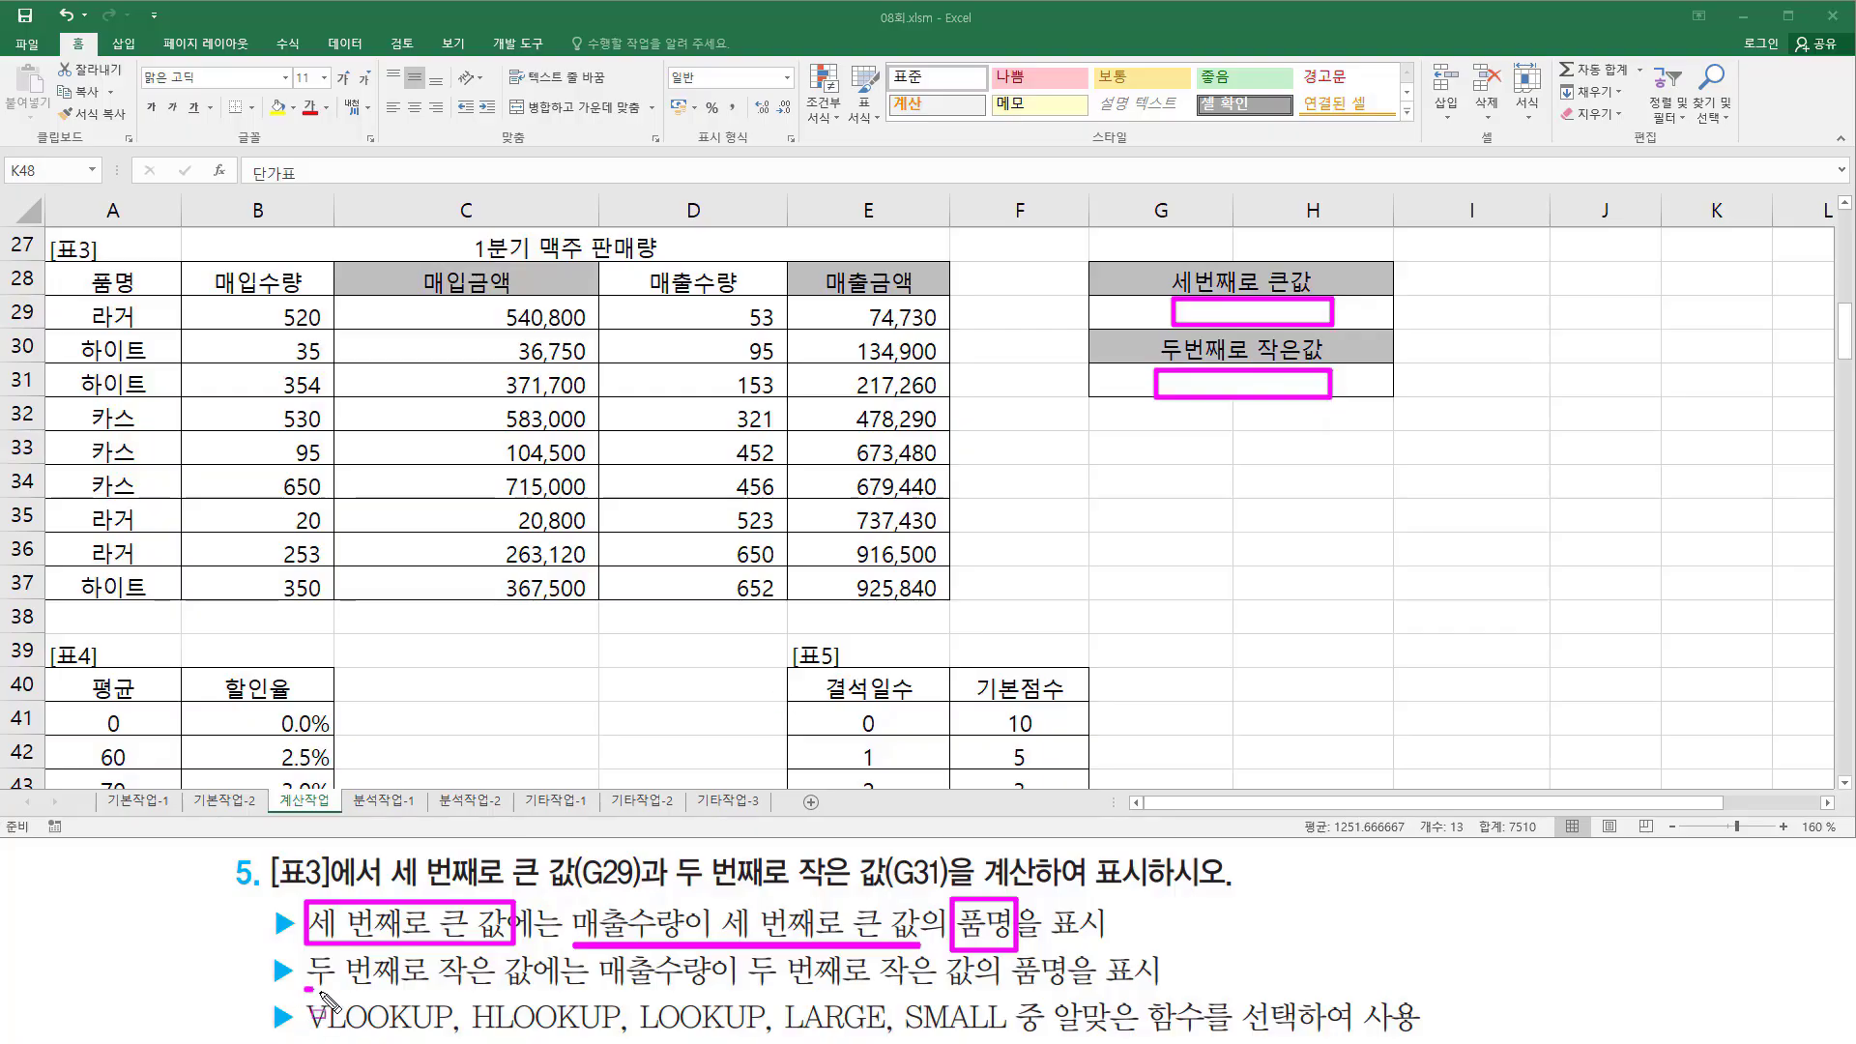
mouse_move(307, 988)
left_mouse_down()
mouse_move(534, 990)
mouse_move(541, 950)
mouse_move(682, 992)
mouse_move(970, 992)
mouse_move(1005, 951)
mouse_move(1054, 947)
mouse_move(1076, 997)
left_mouse_up()
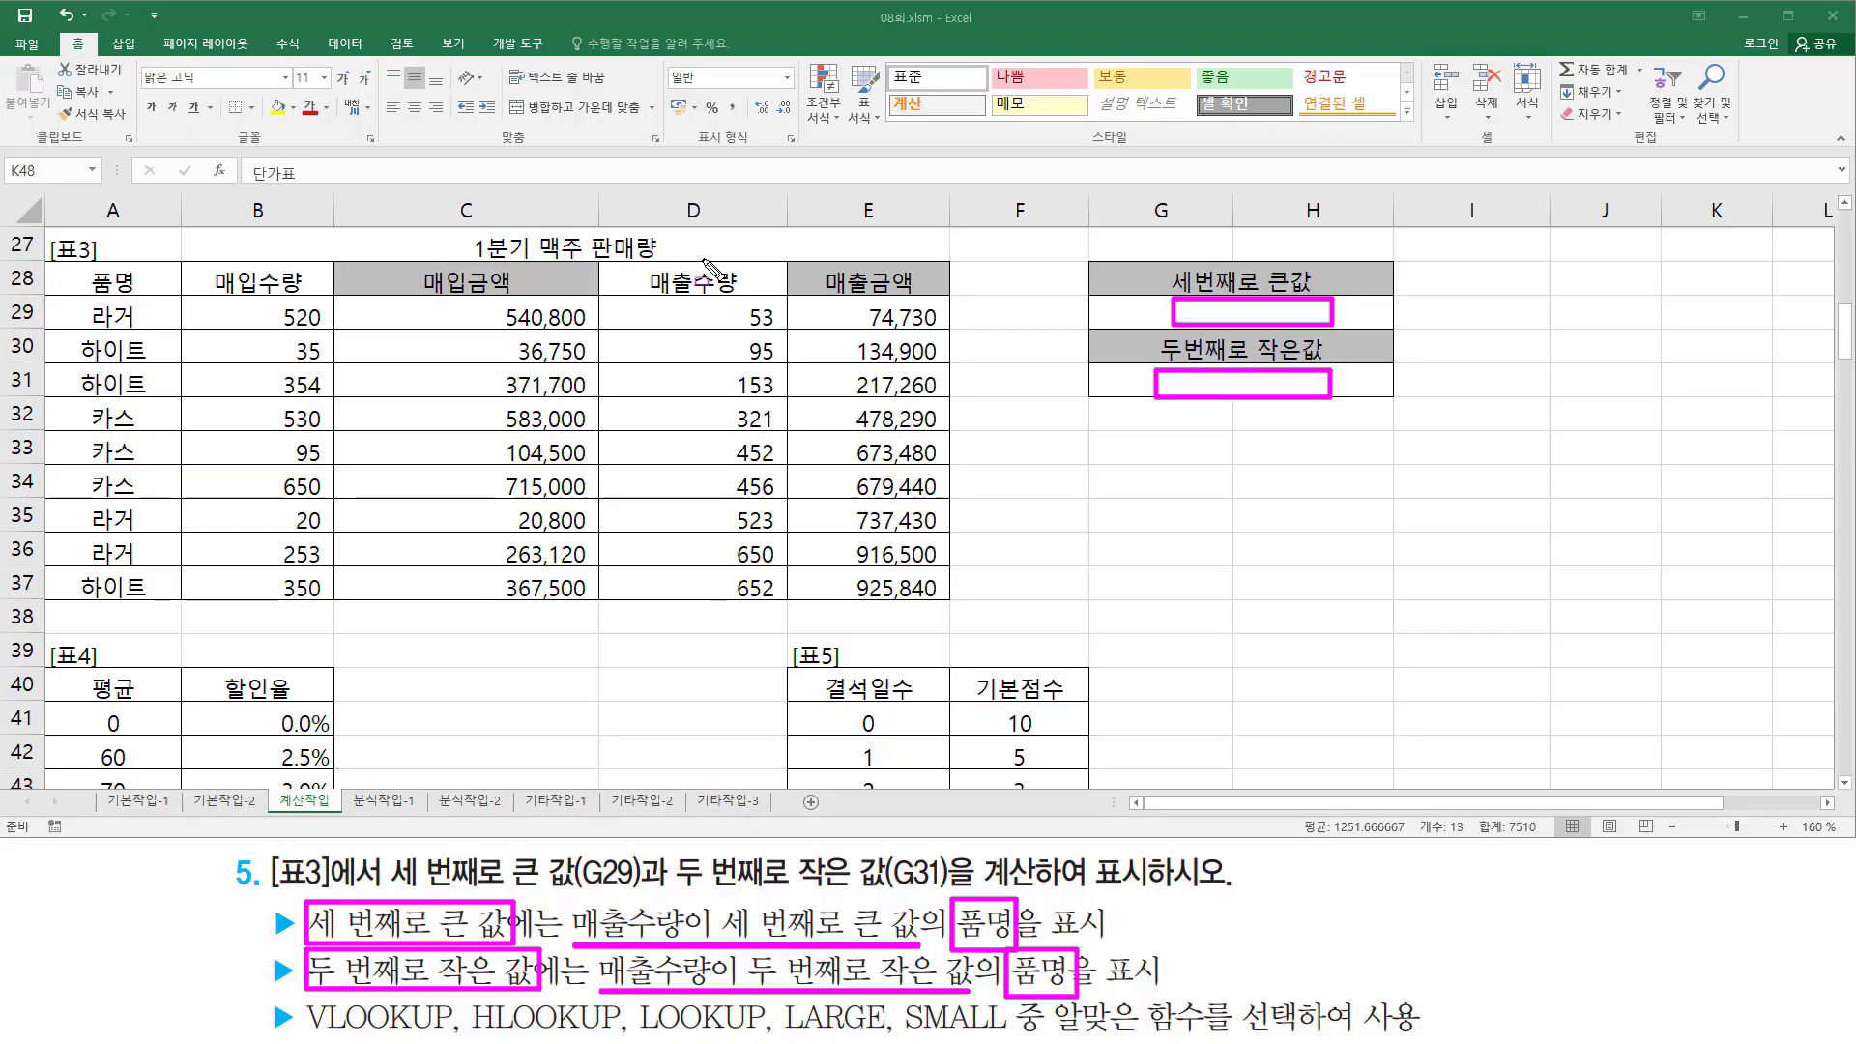
mouse_move(727, 300)
left_mouse_down()
mouse_move(731, 498)
mouse_move(774, 612)
left_mouse_up()
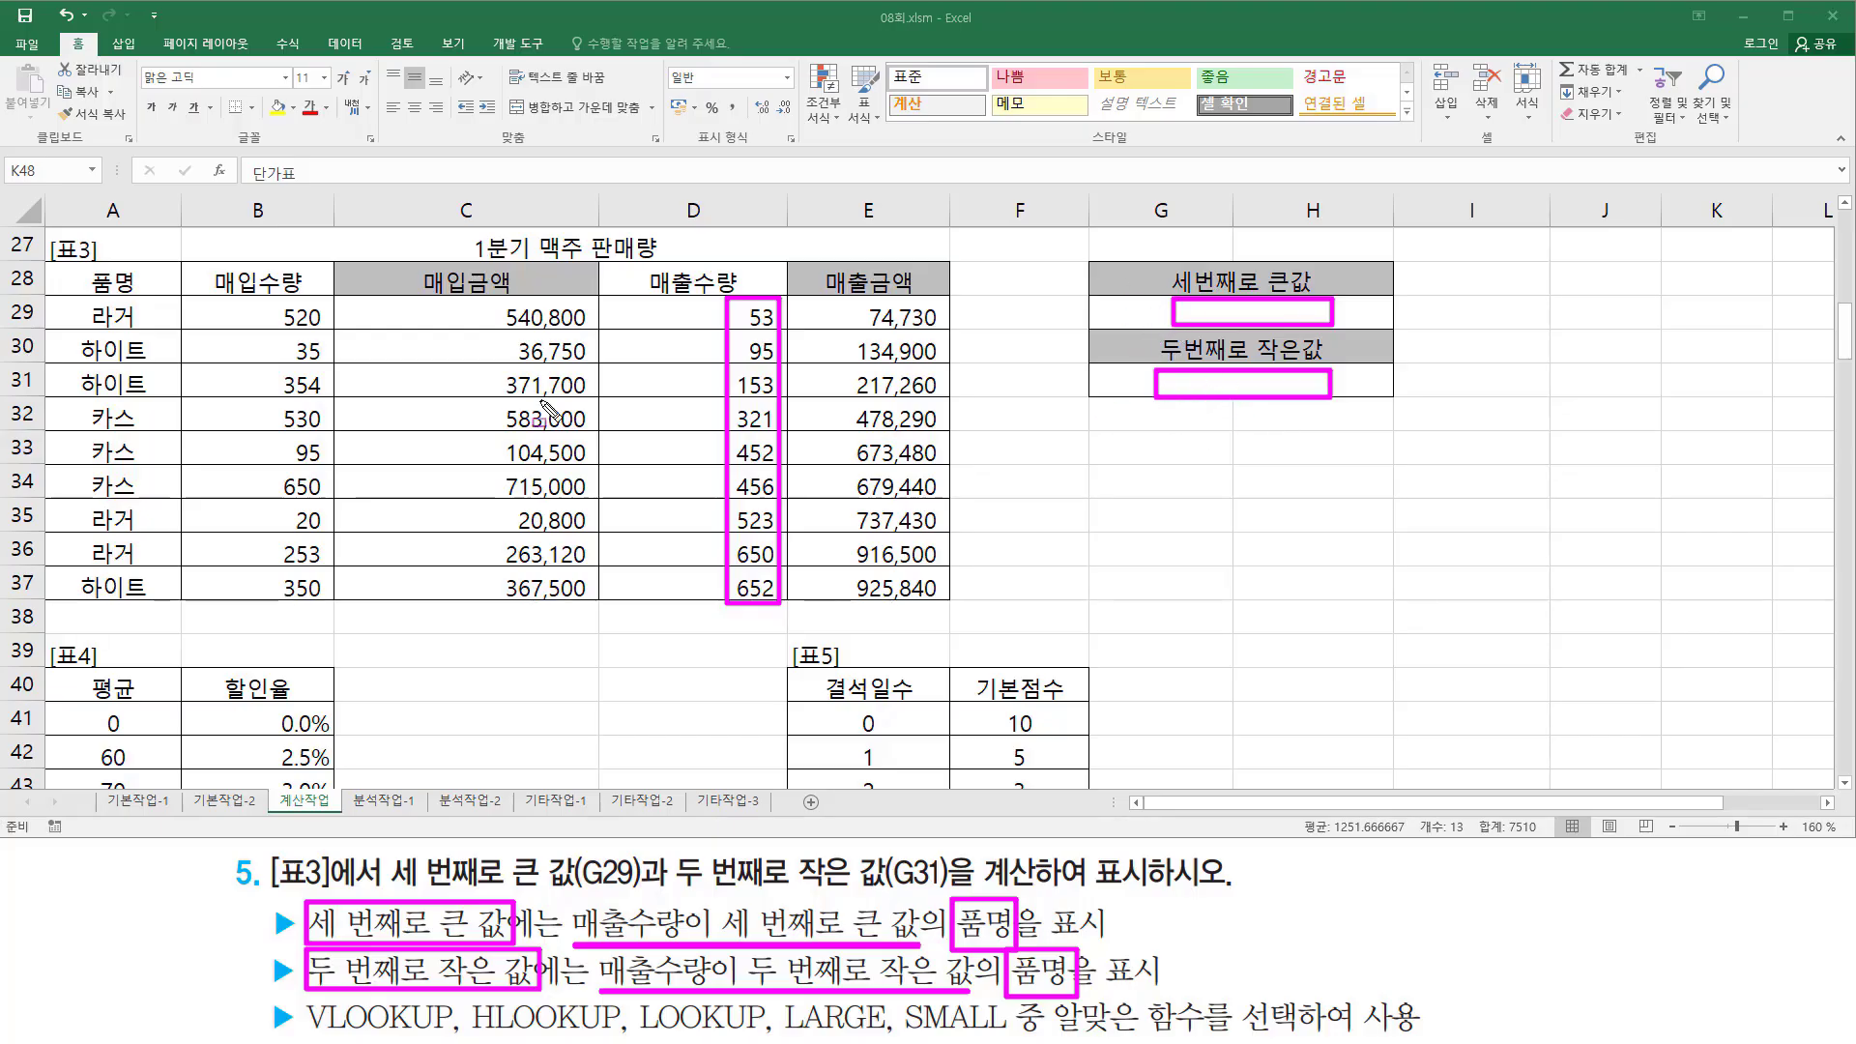
left_click_drag(68, 297, 165, 599)
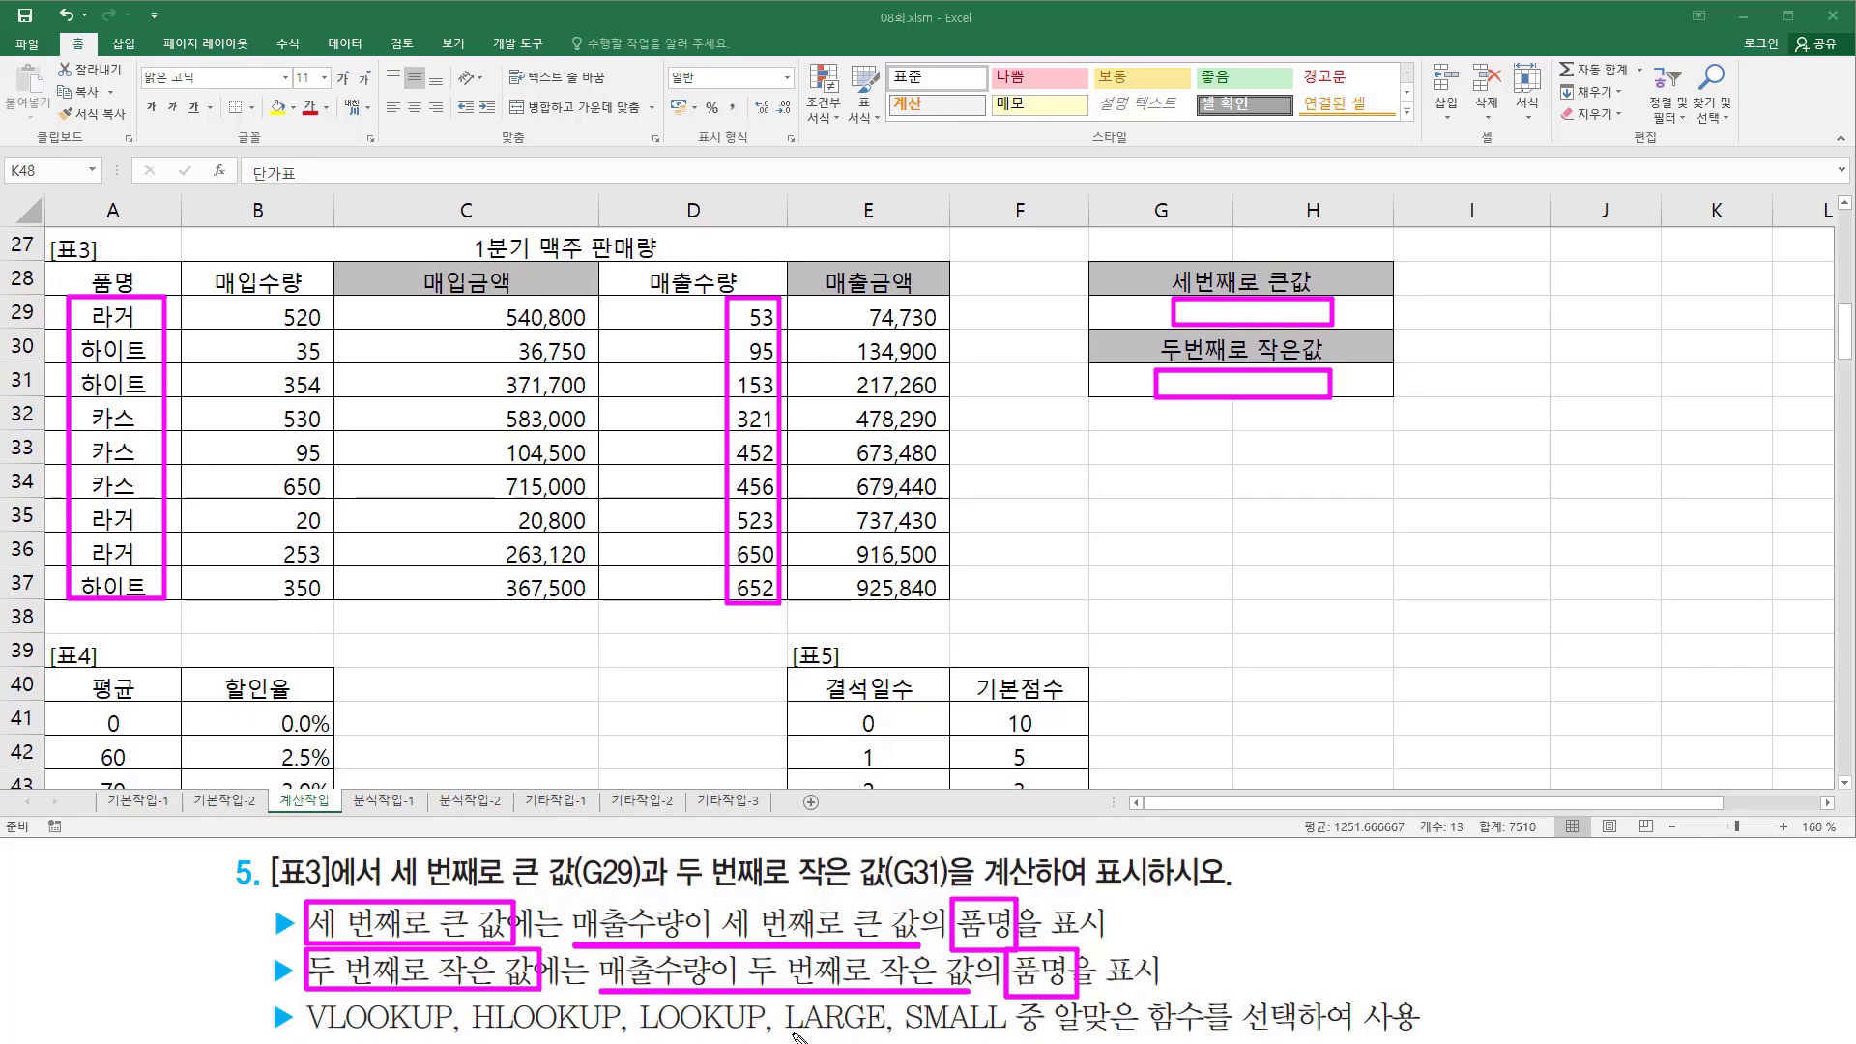
left_click_drag(794, 1035, 880, 1037)
left_click_drag(905, 1035, 996, 1037)
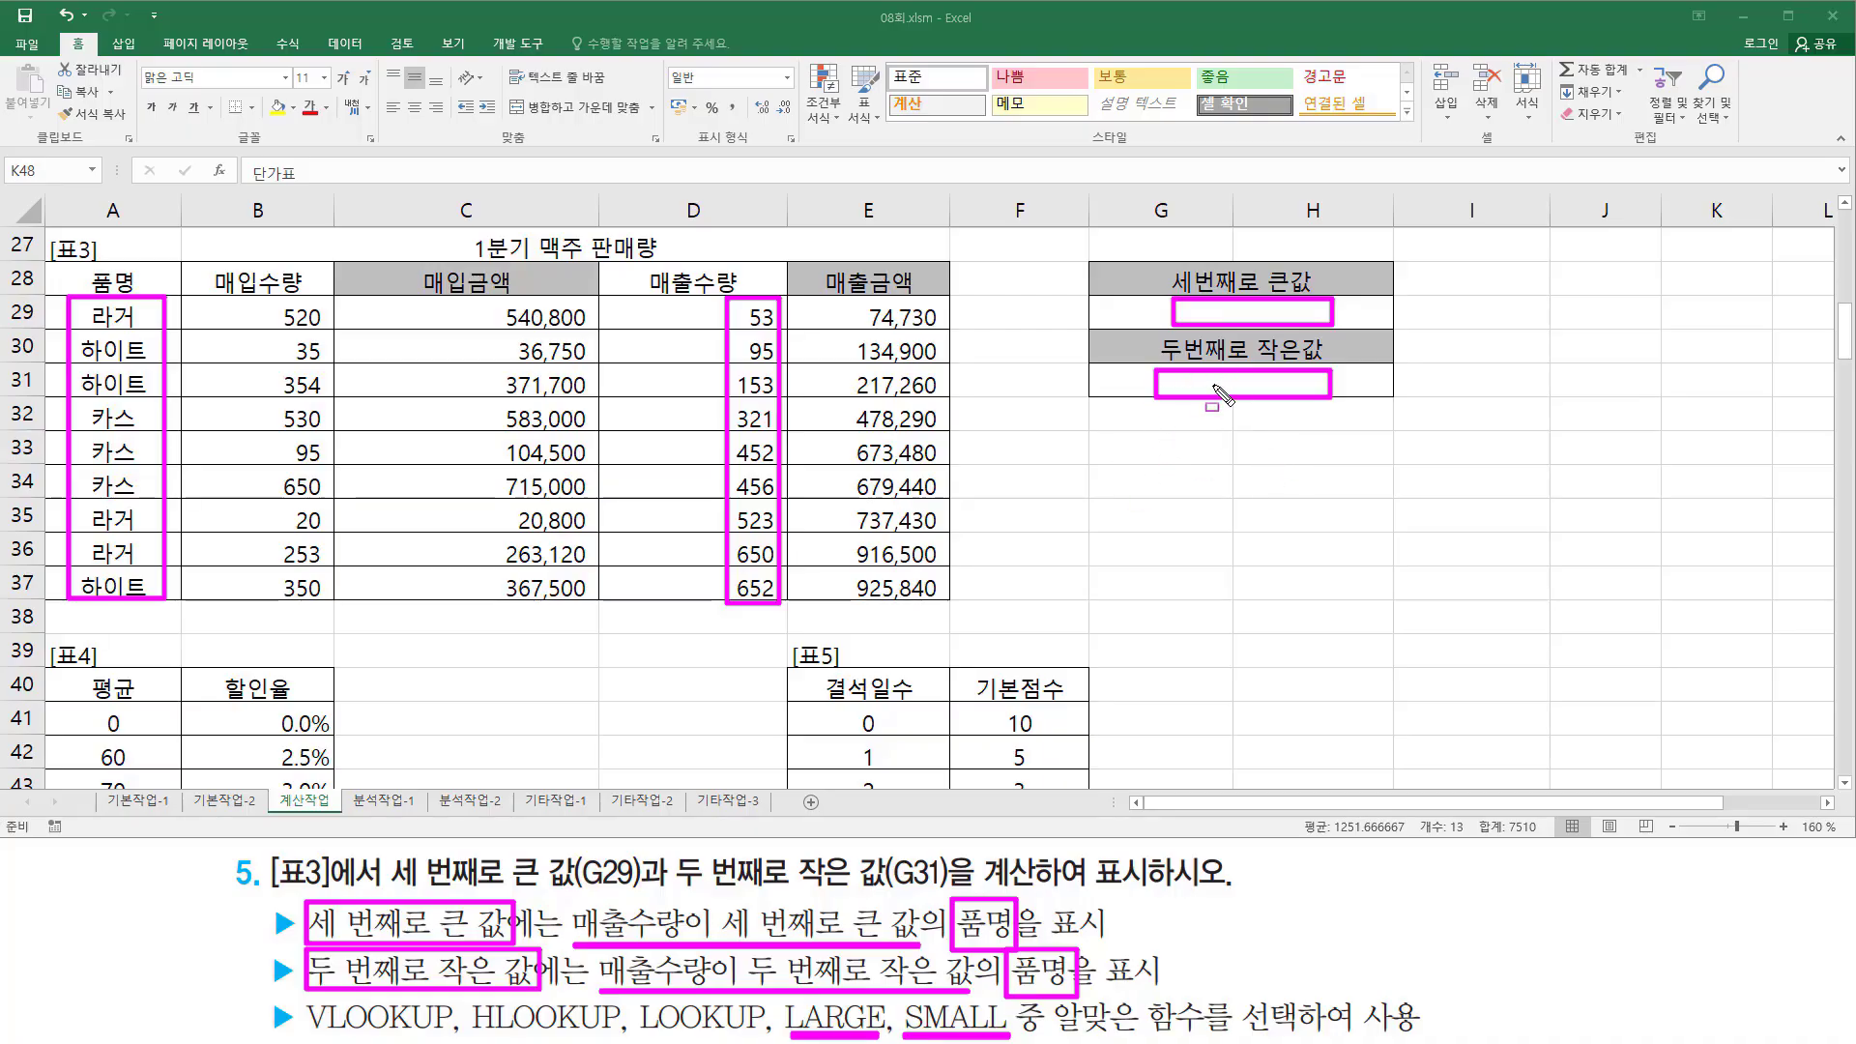
key("Escape")
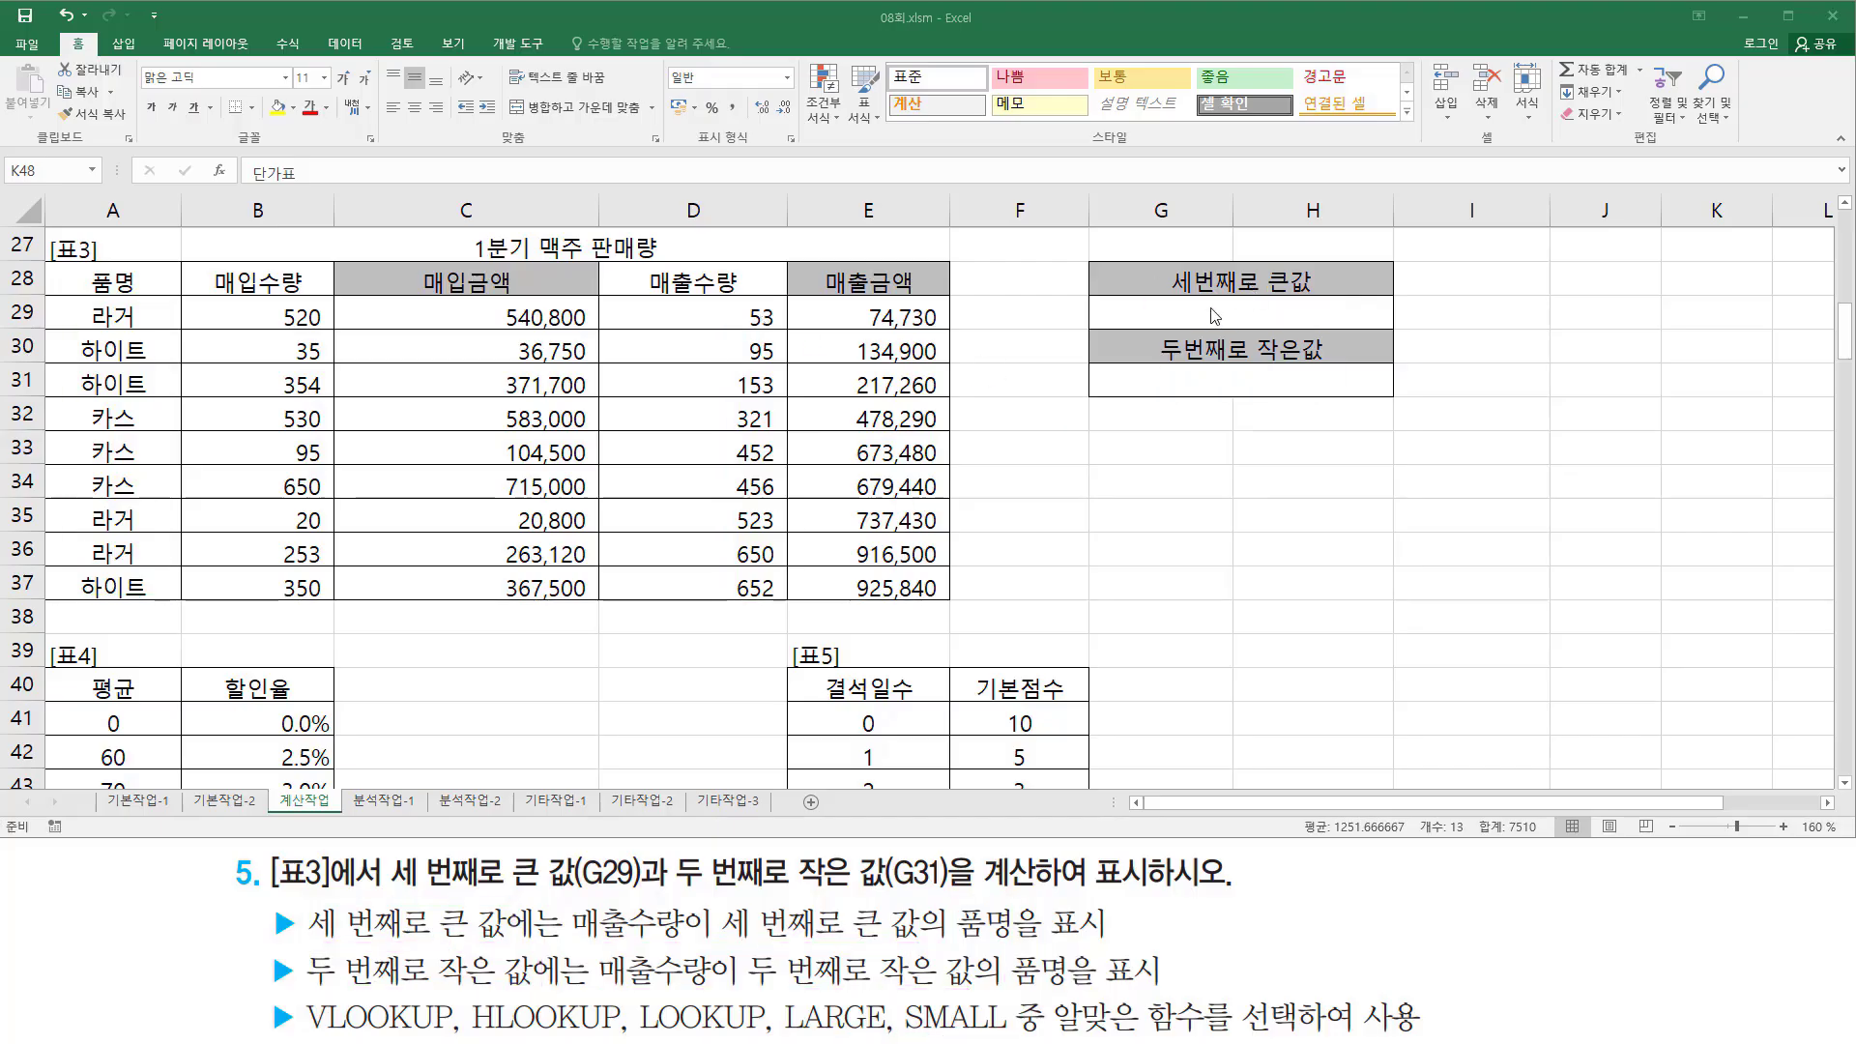
Step: Enter =LARGE(D29:D37, 3) in G29 for the third-largest 매출수량 and check it against the column
left_click(1112, 315)
type("=")
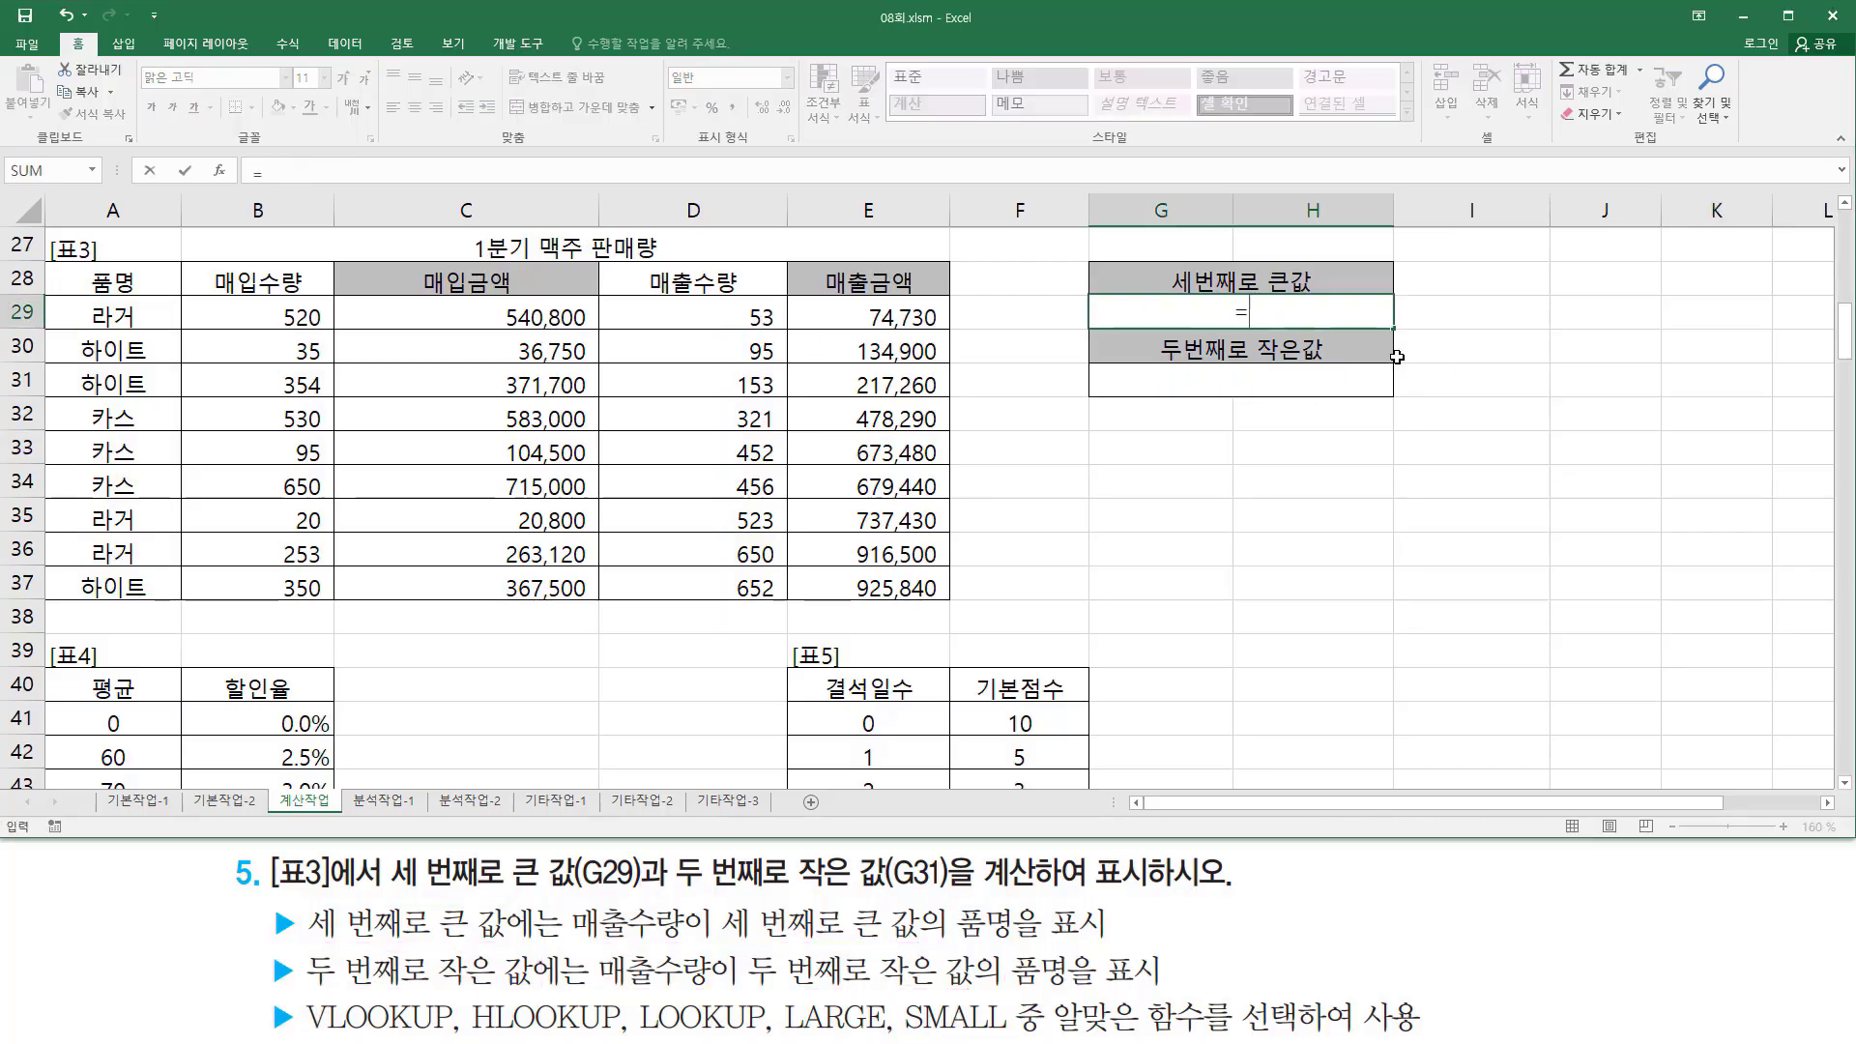
type("LARGE(")
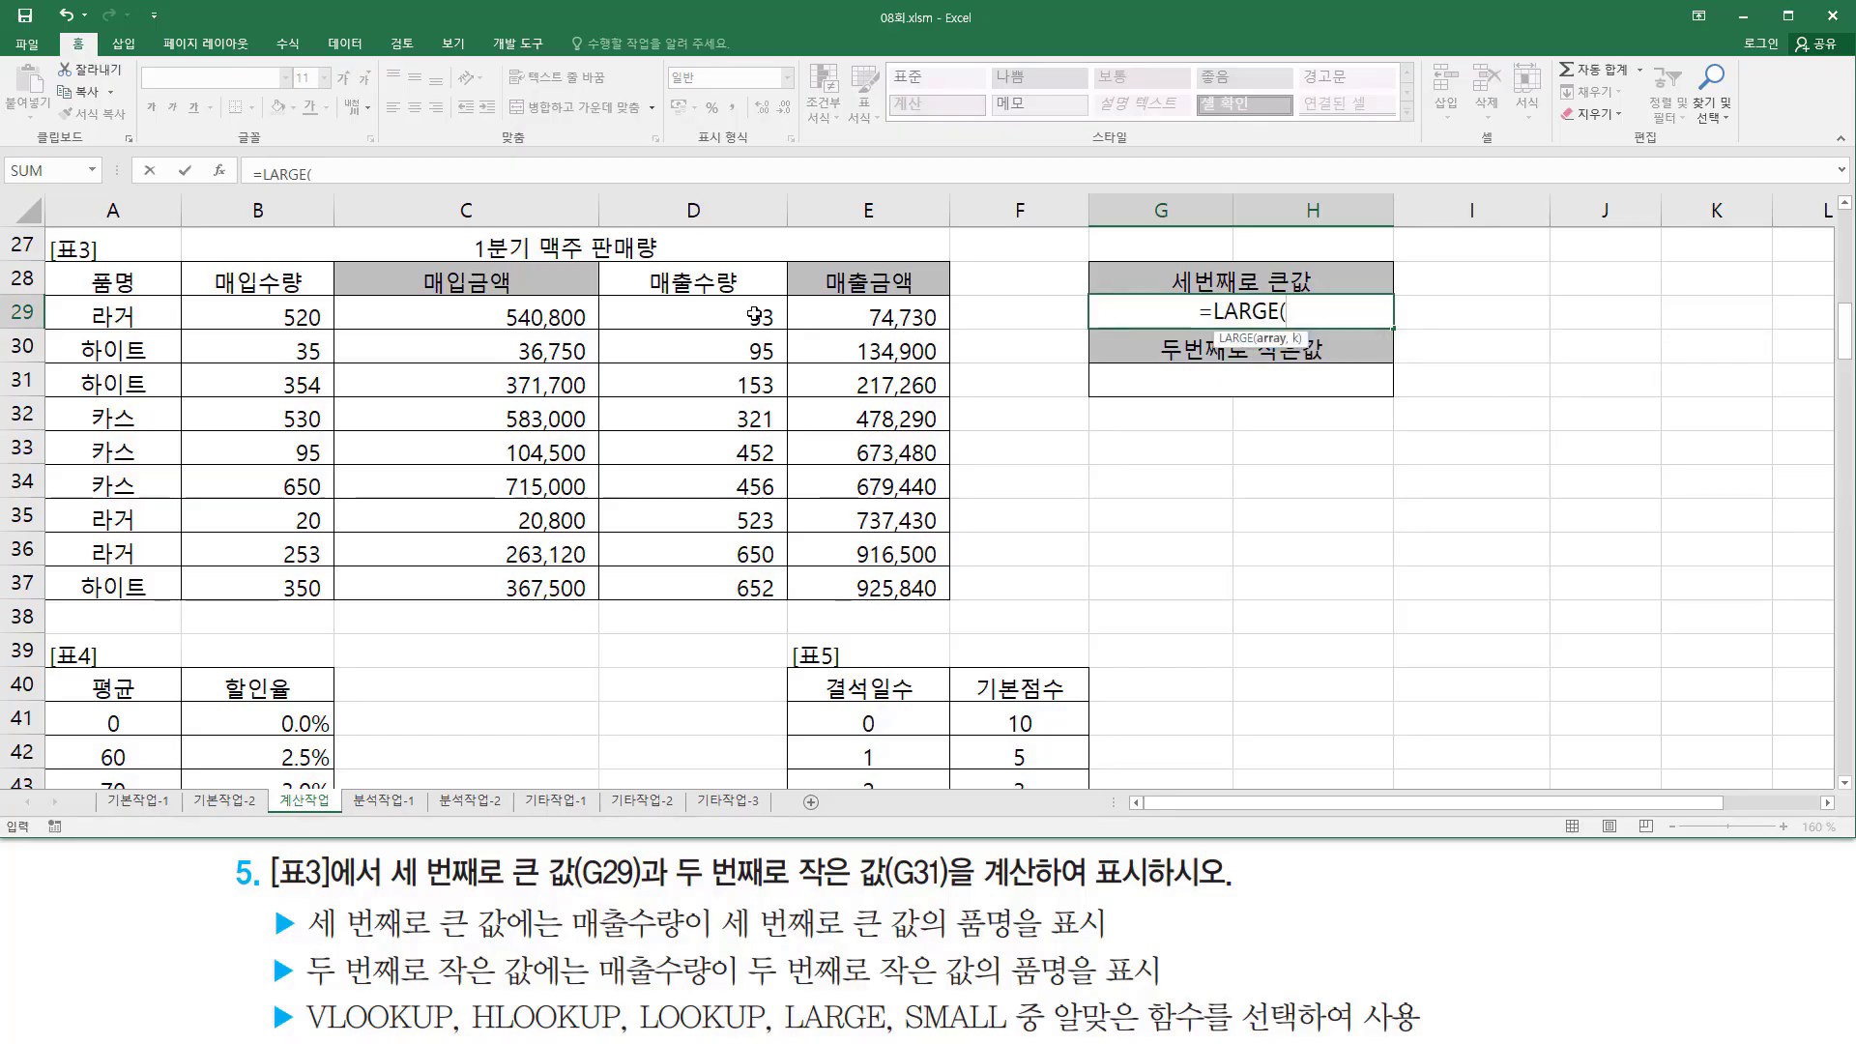
left_click_drag(754, 314, 761, 642)
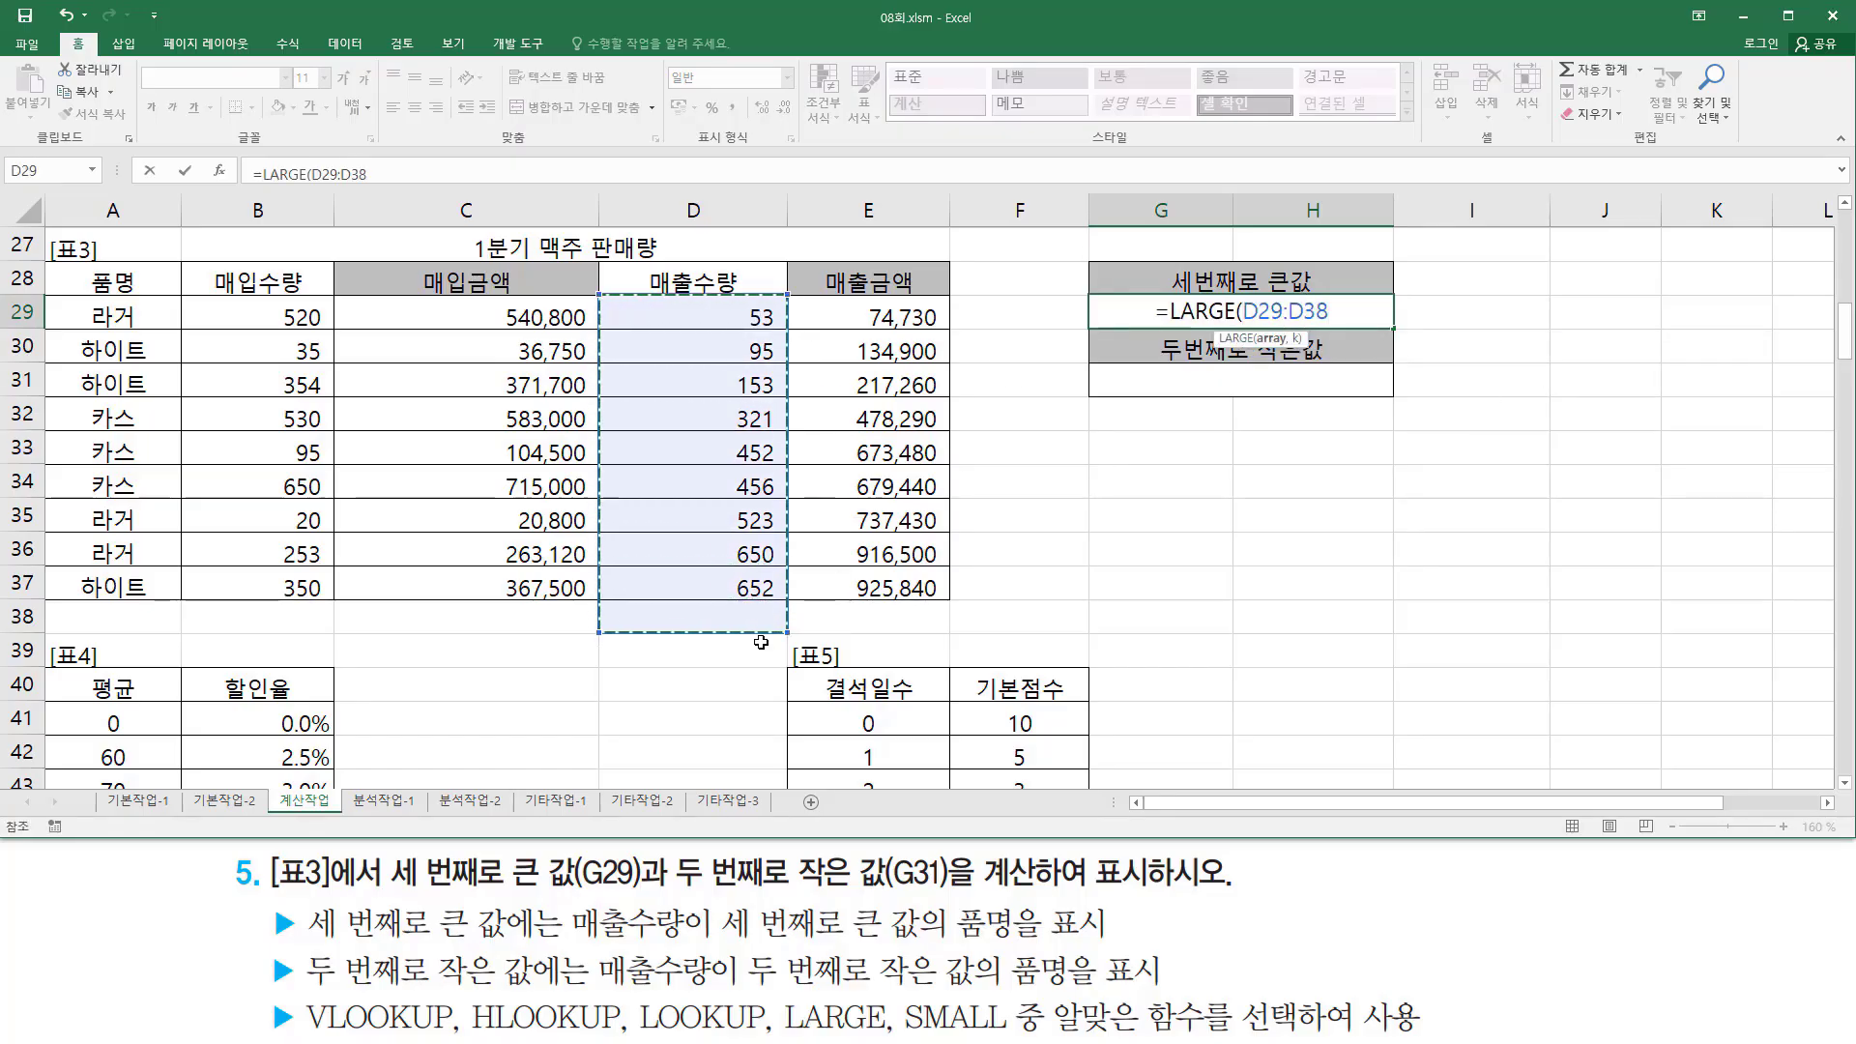
left_click_drag(754, 317, 732, 585)
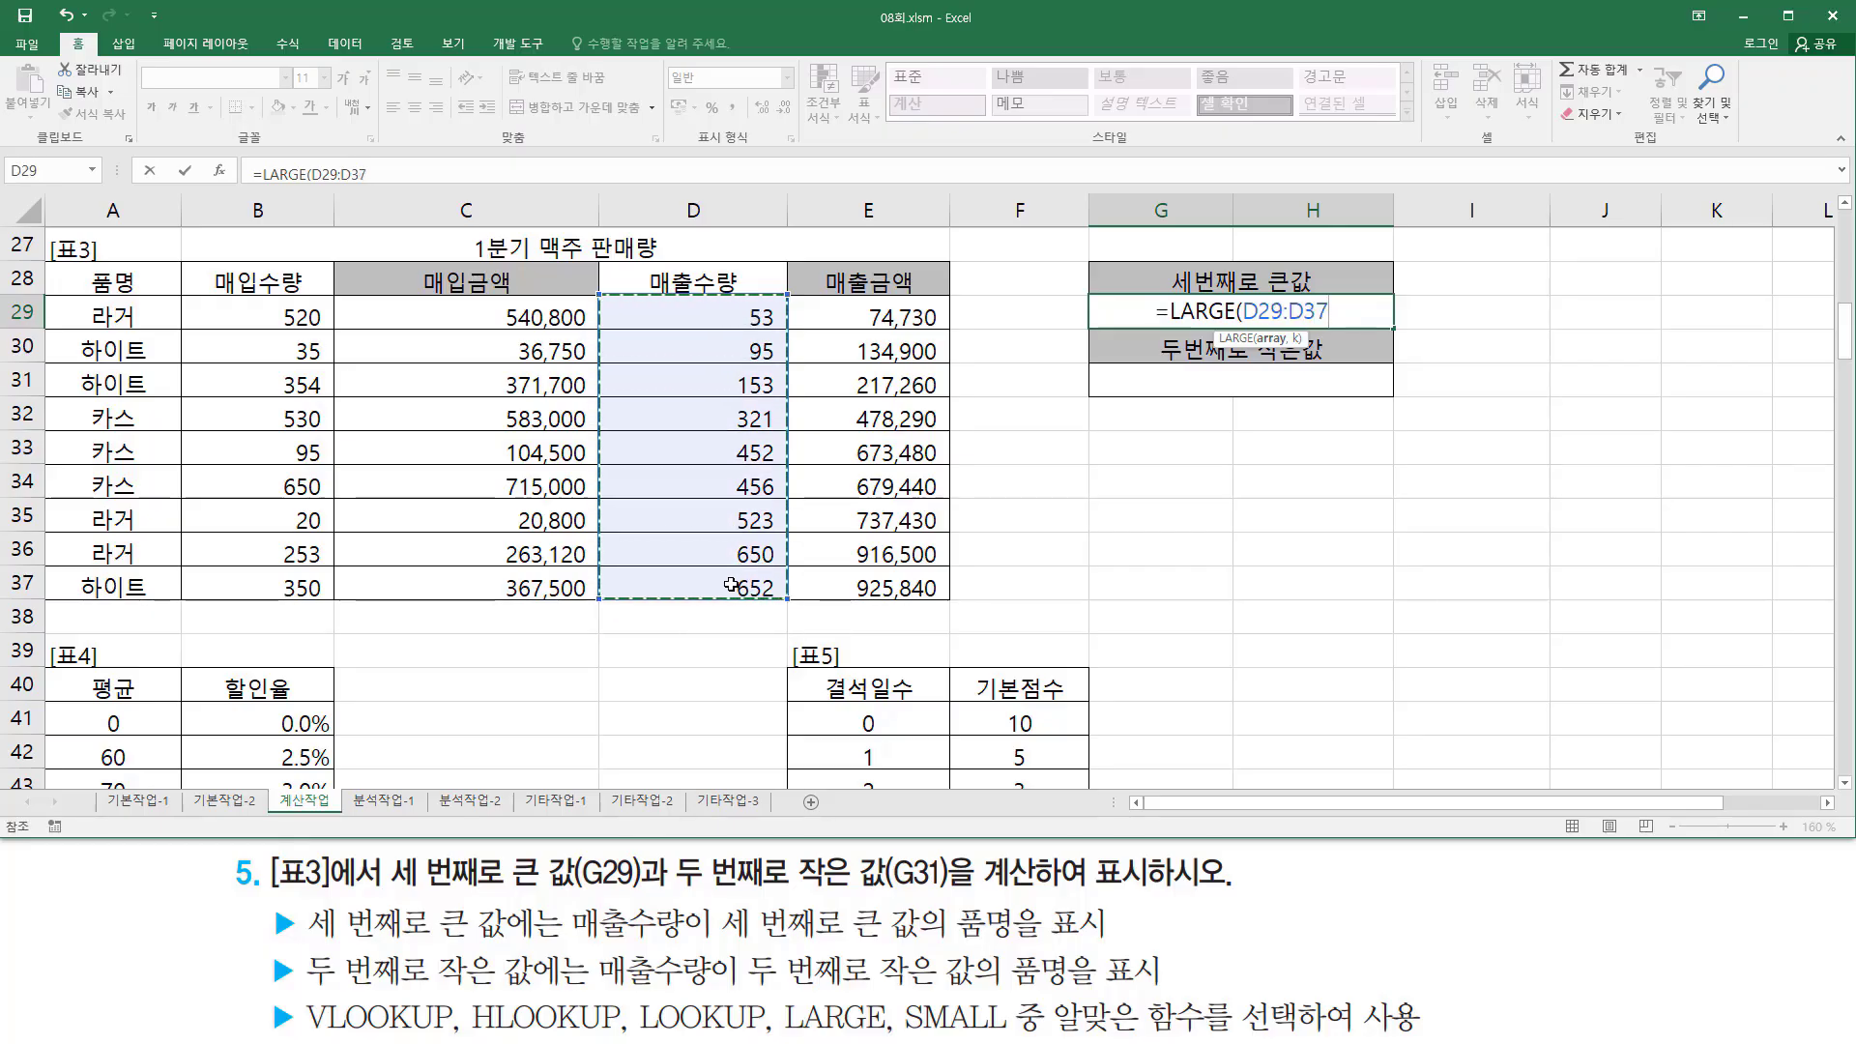
type(", 3")
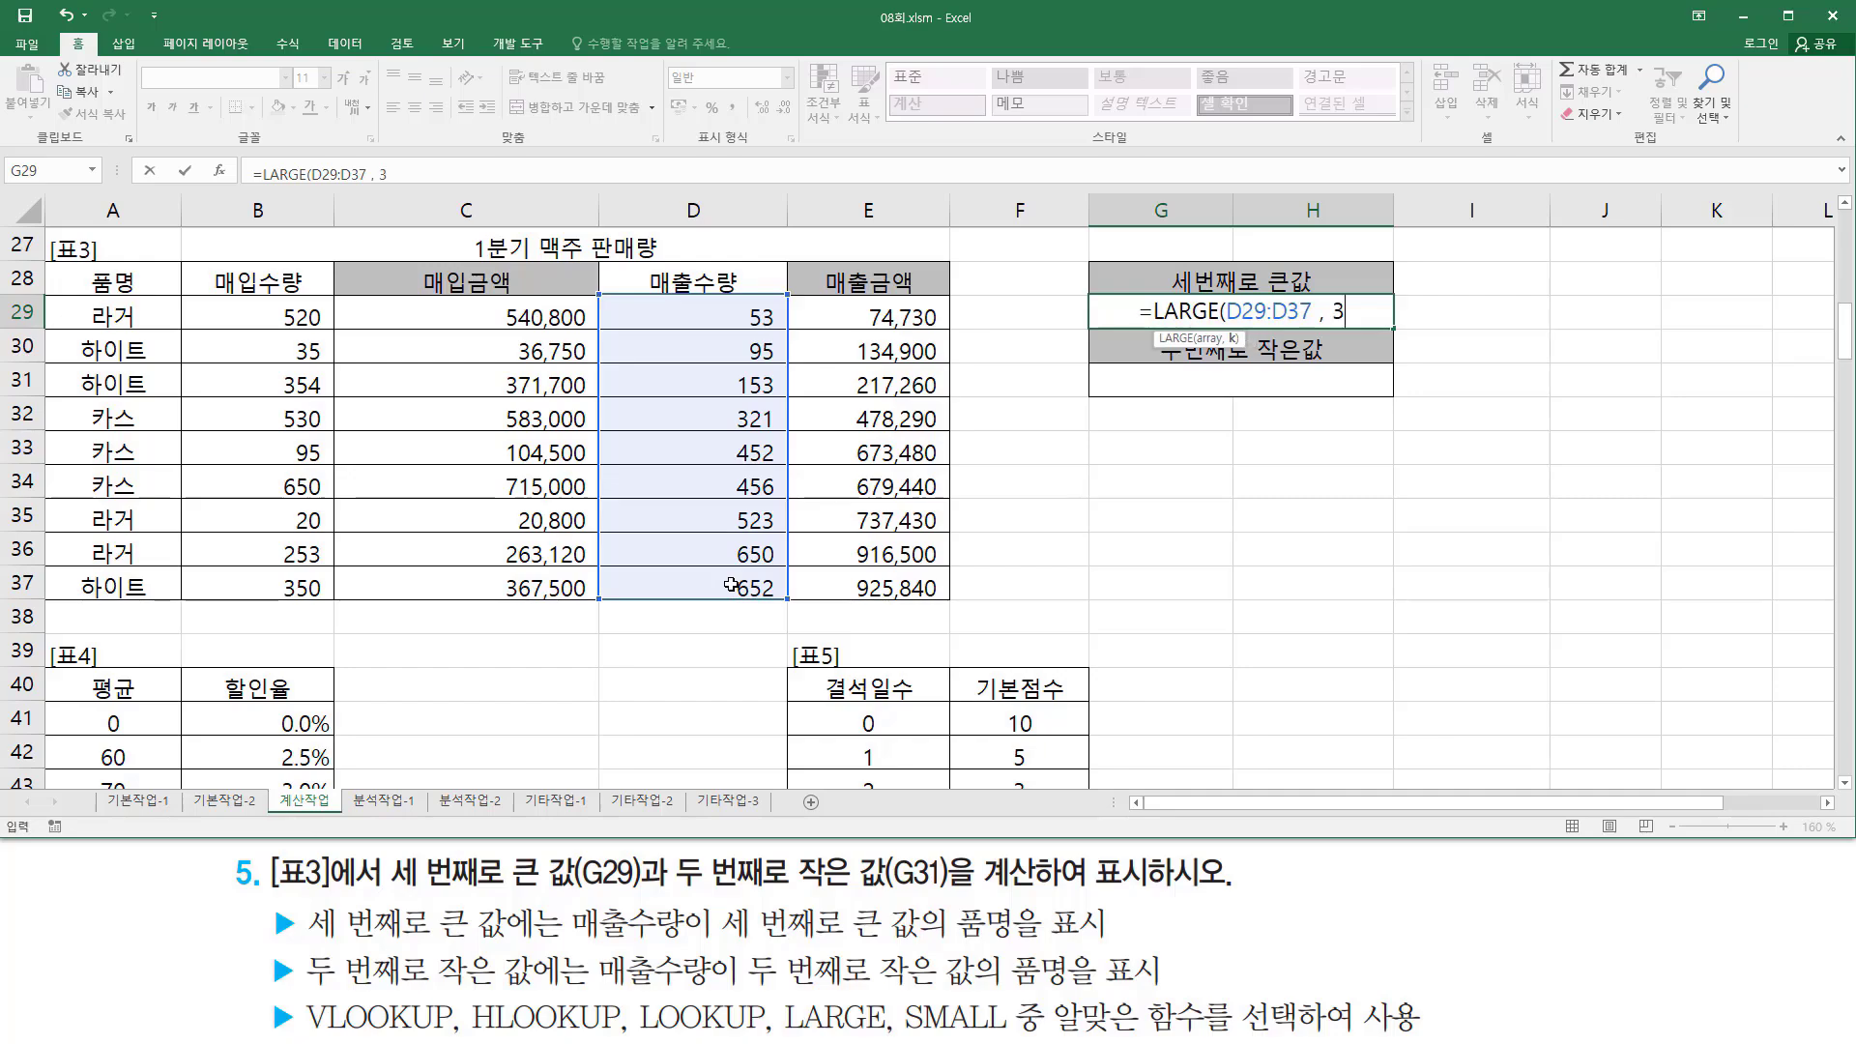
type(" )")
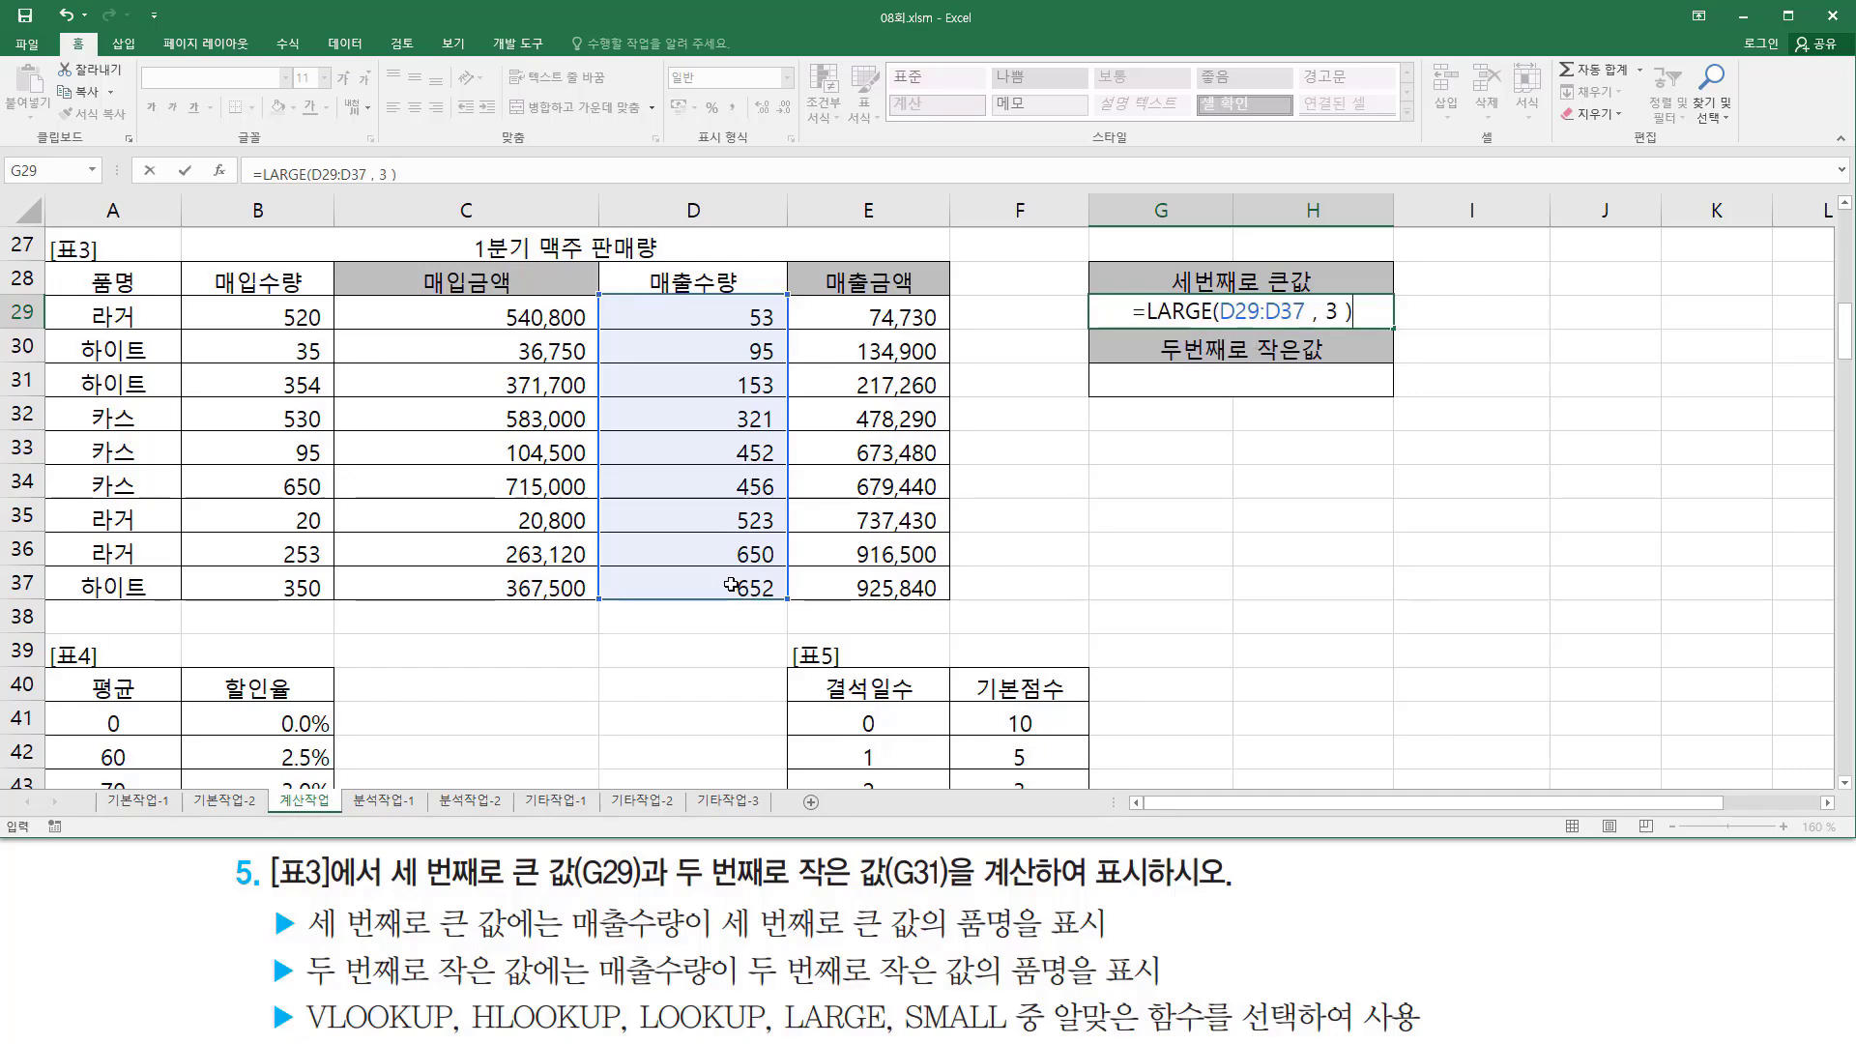
key("Return")
key("Up")
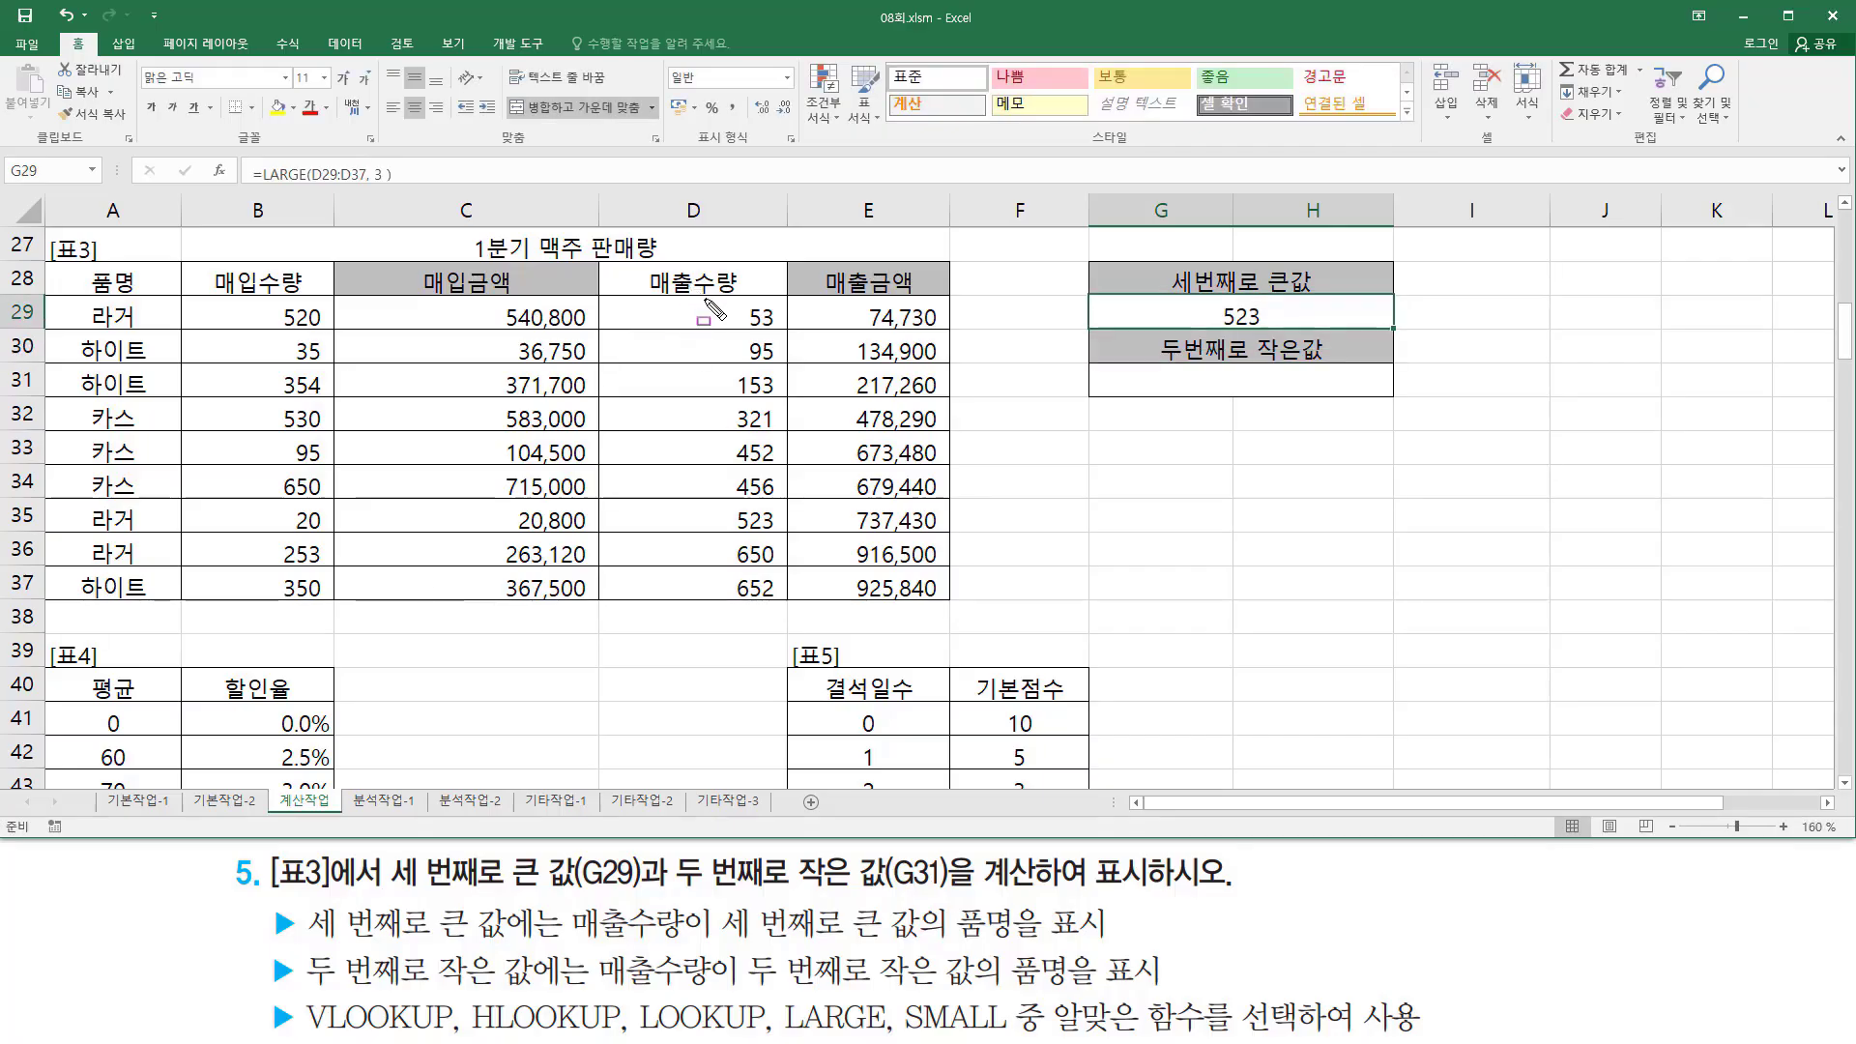
mouse_move(705, 298)
left_mouse_down()
mouse_move(737, 546)
mouse_move(788, 609)
left_mouse_up()
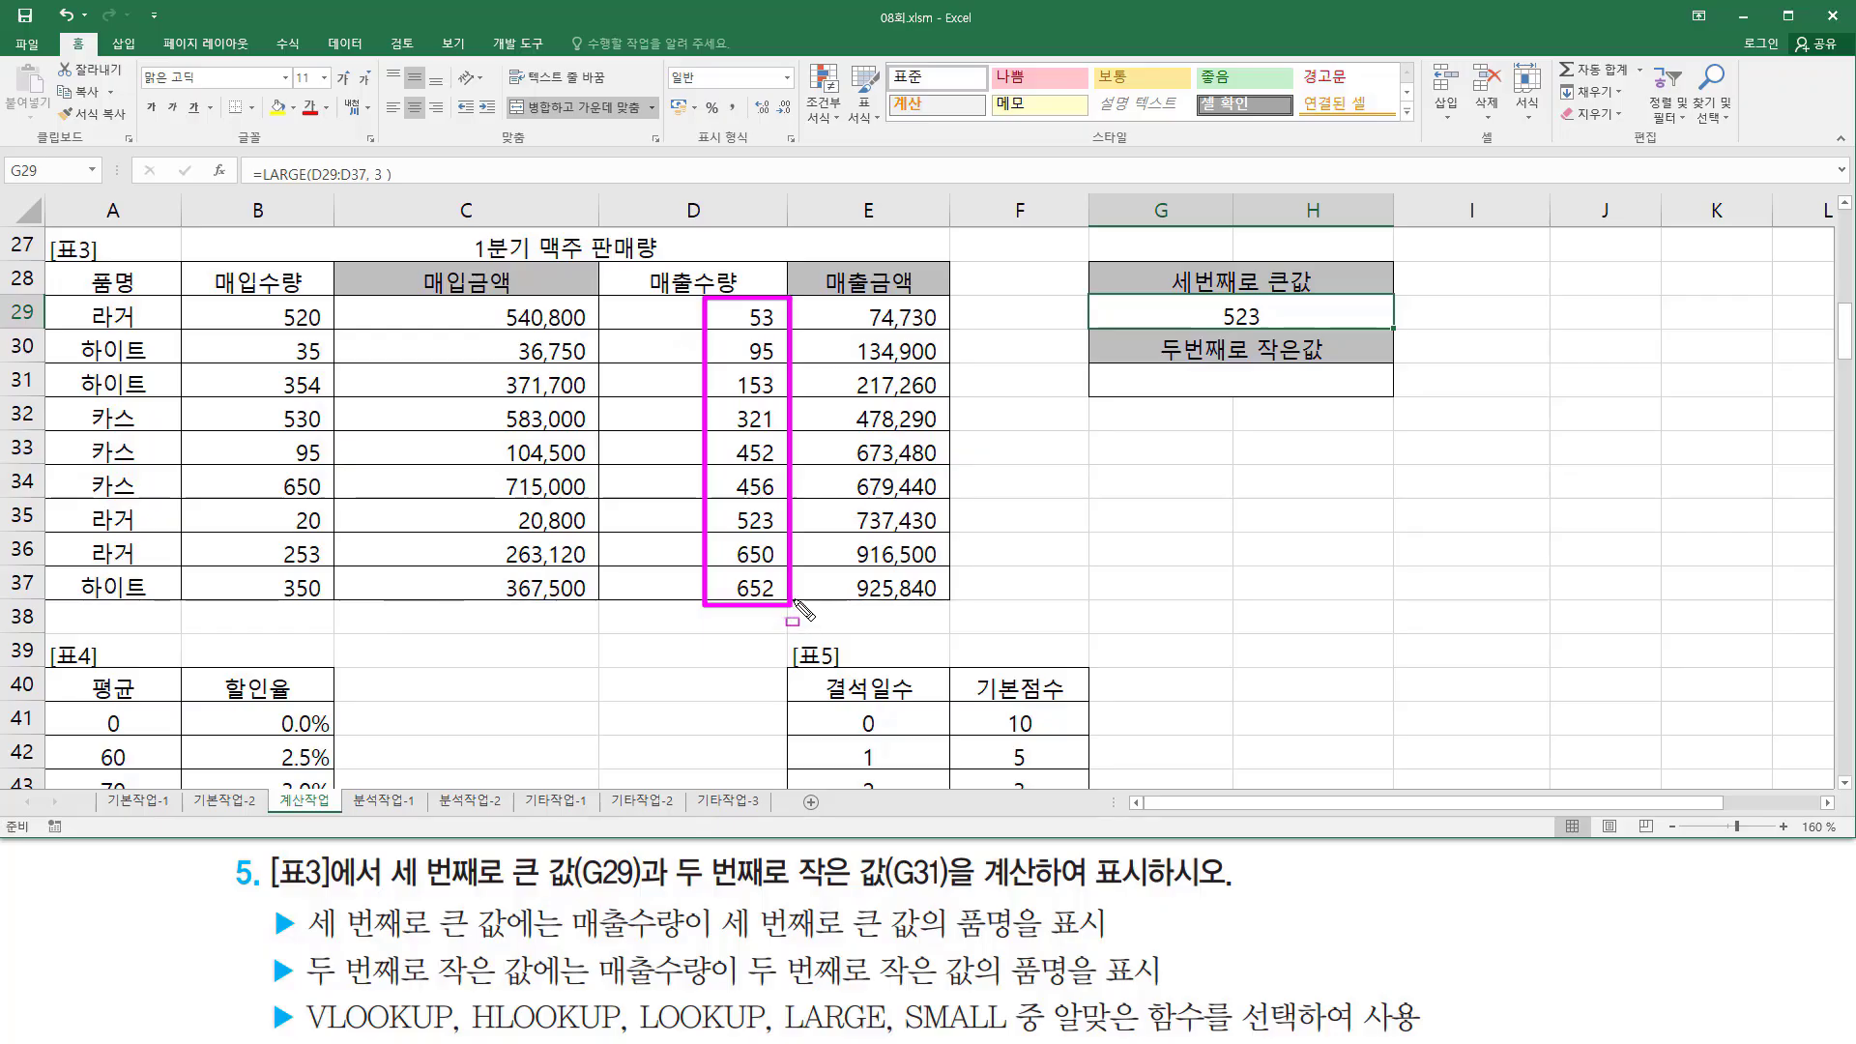
mouse_move(790, 600)
left_mouse_down()
mouse_move(809, 600)
mouse_move(794, 554)
left_mouse_up()
left_click_drag(723, 501, 785, 533)
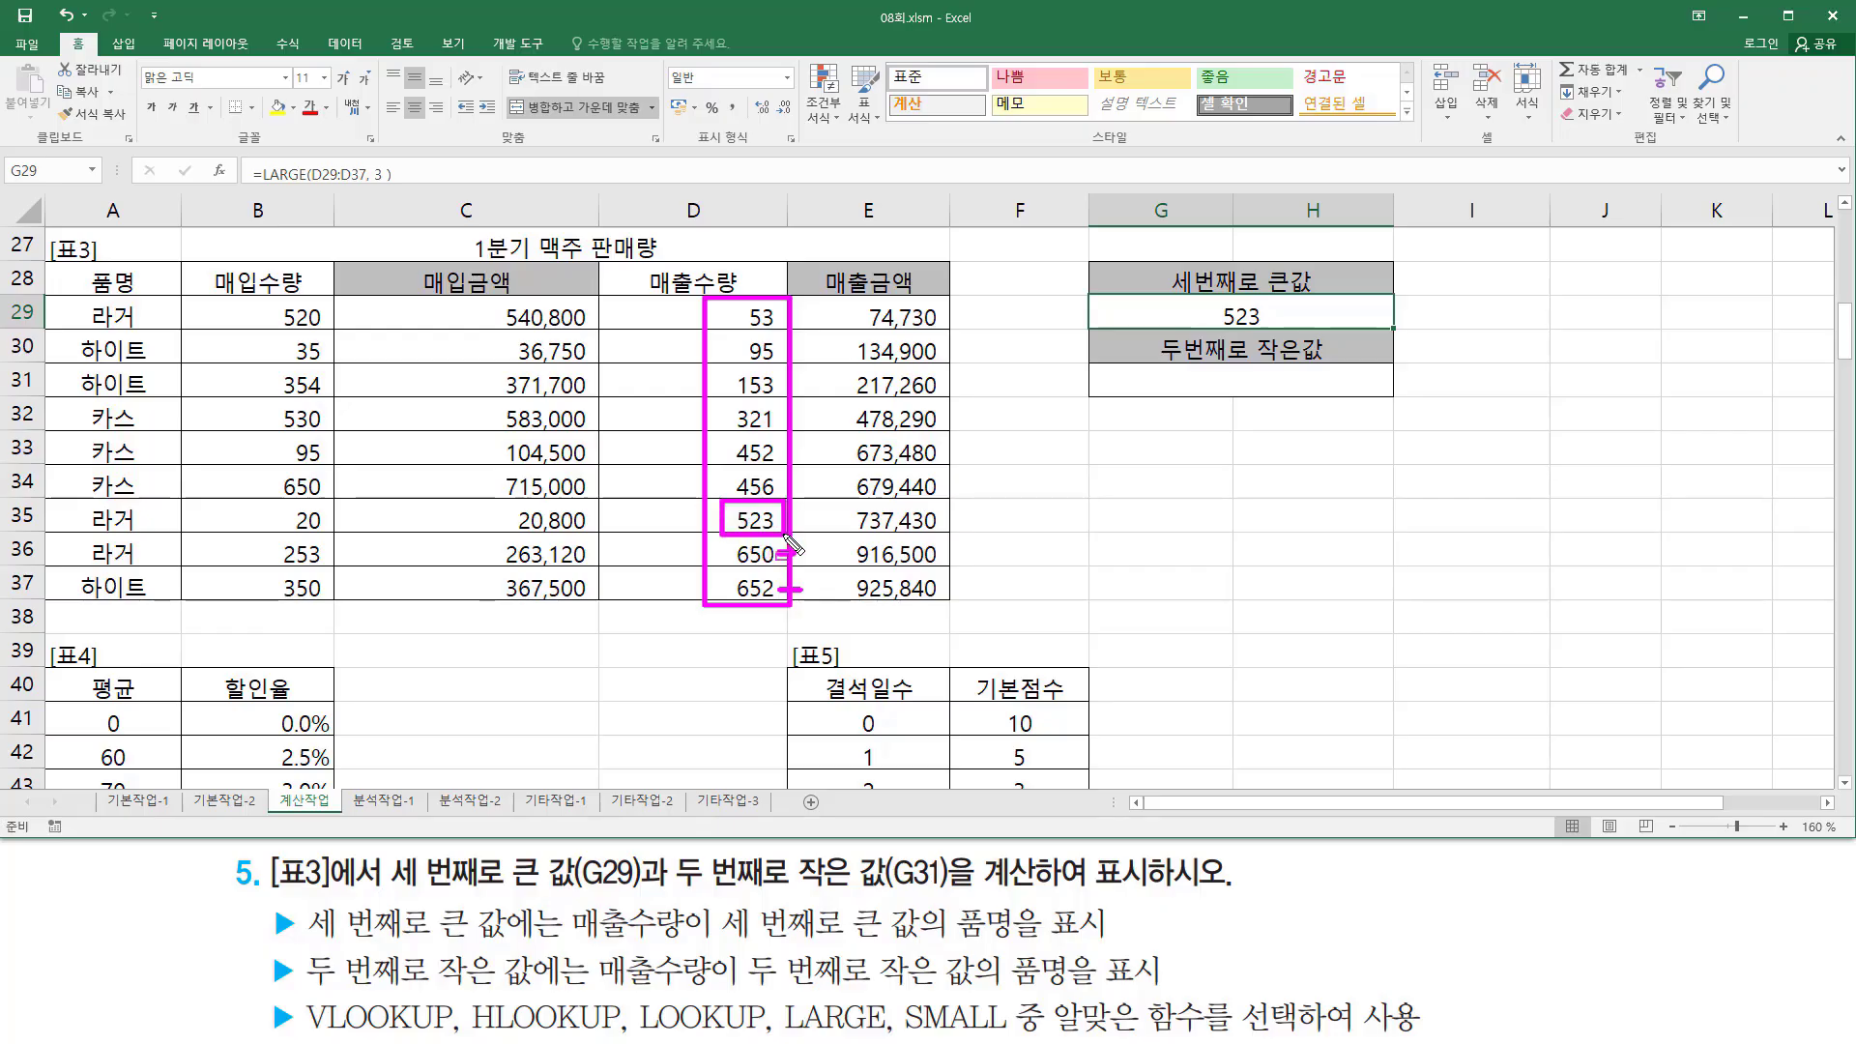
key("Escape")
Step: Enter =SMALL( D29:D37, 2 ) in G31 for the second-smallest 매출수량 and check it against the column
key("Down")
key("Down")
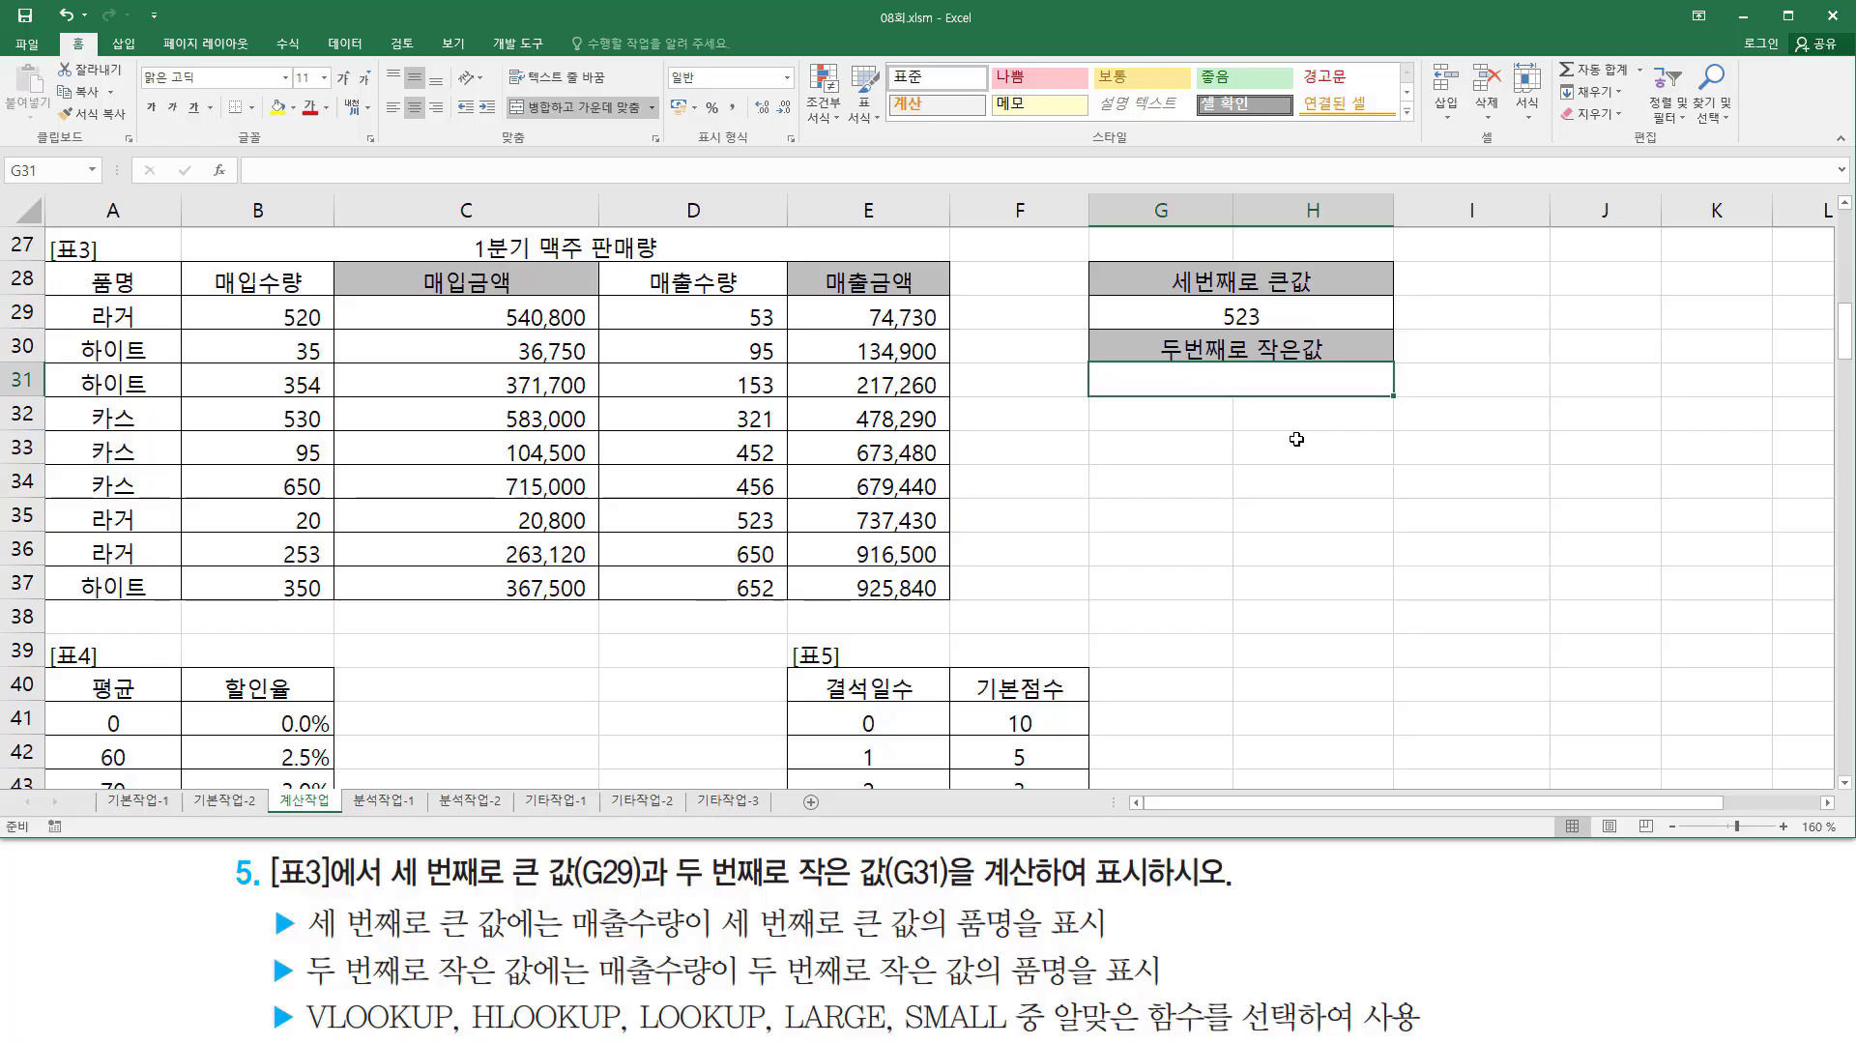
type("=s")
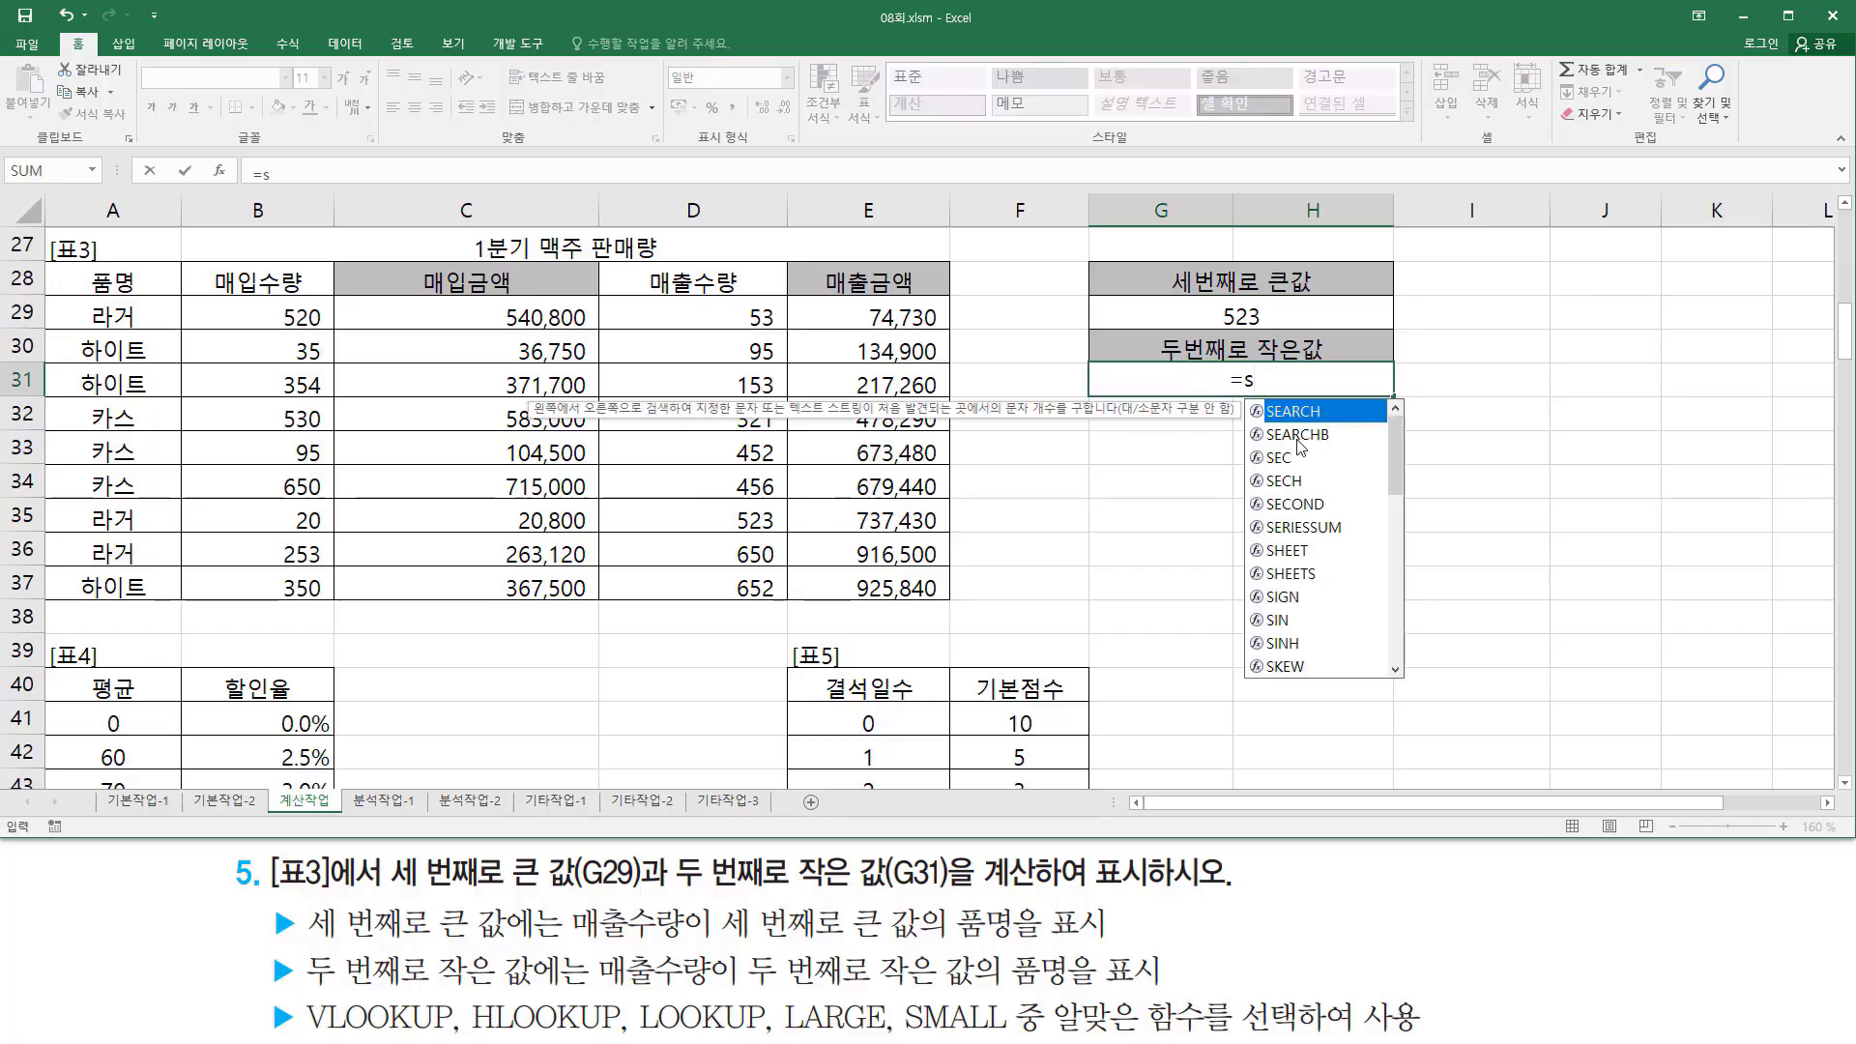
type("mall")
key("Tab")
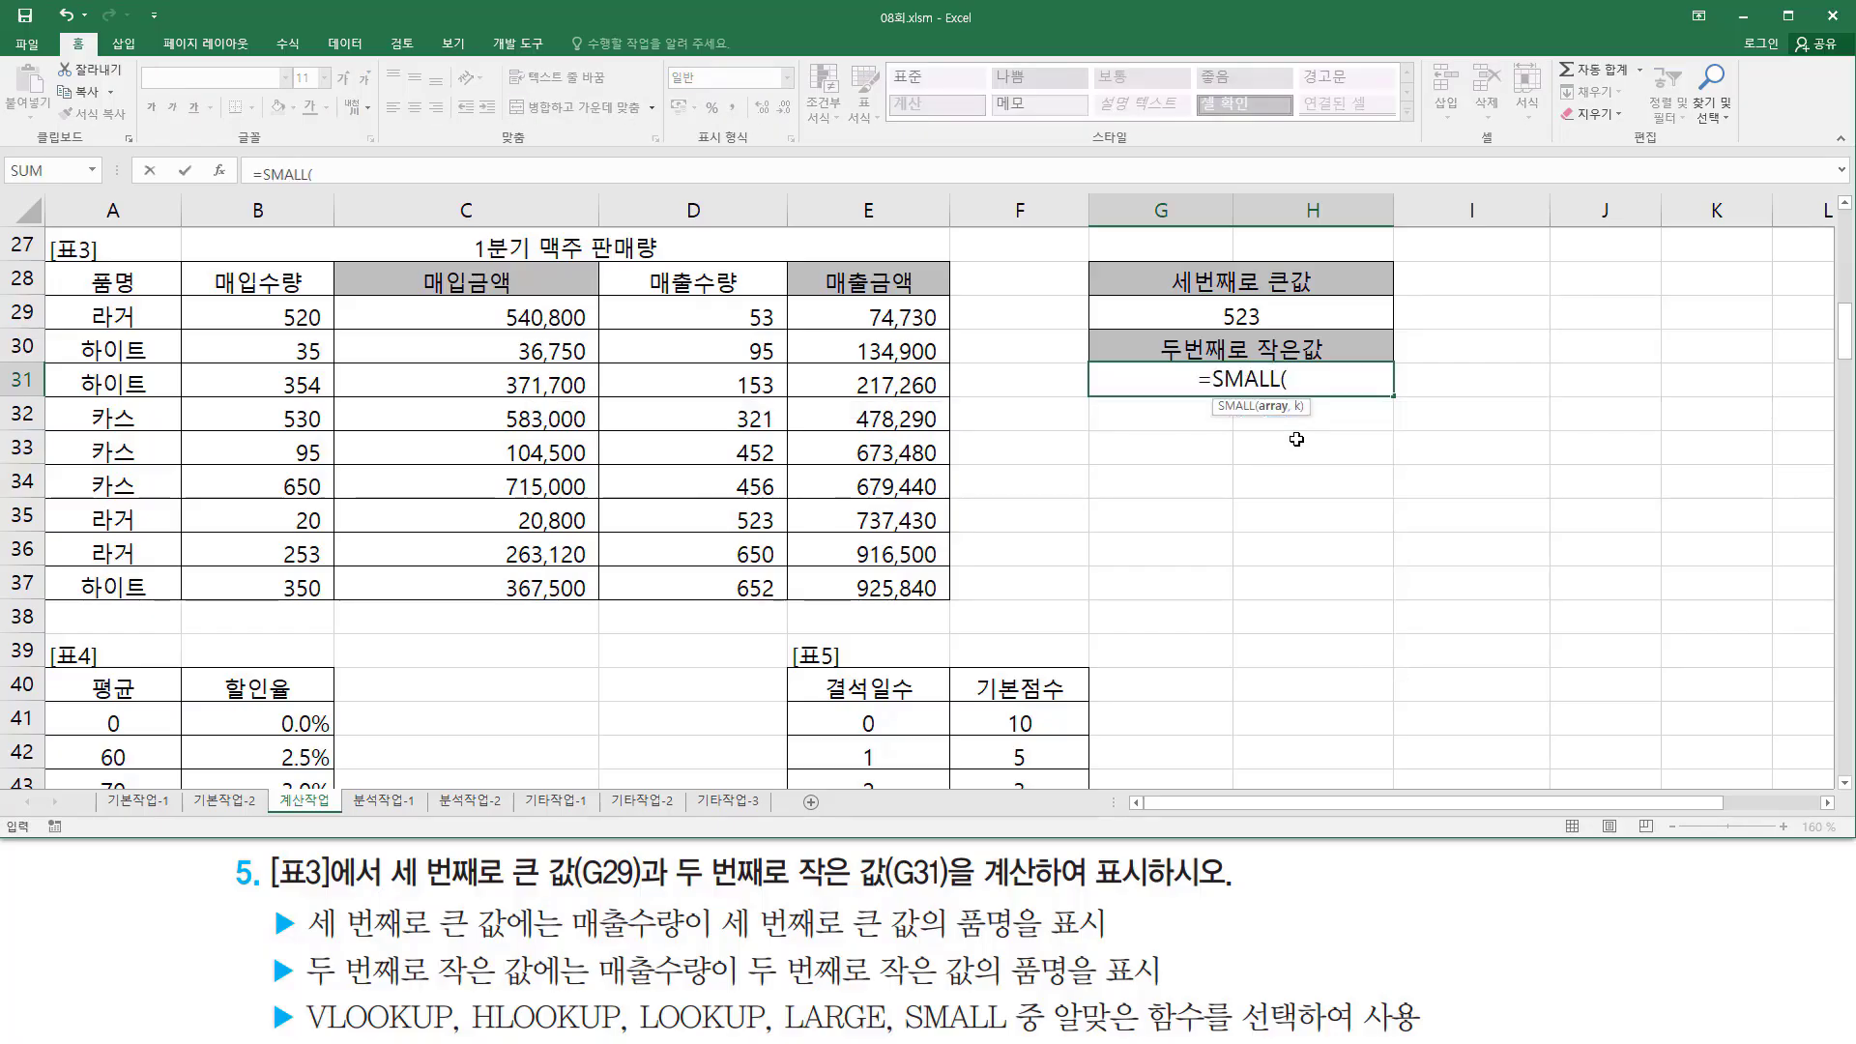
left_click_drag(738, 314, 752, 585)
type(", ")
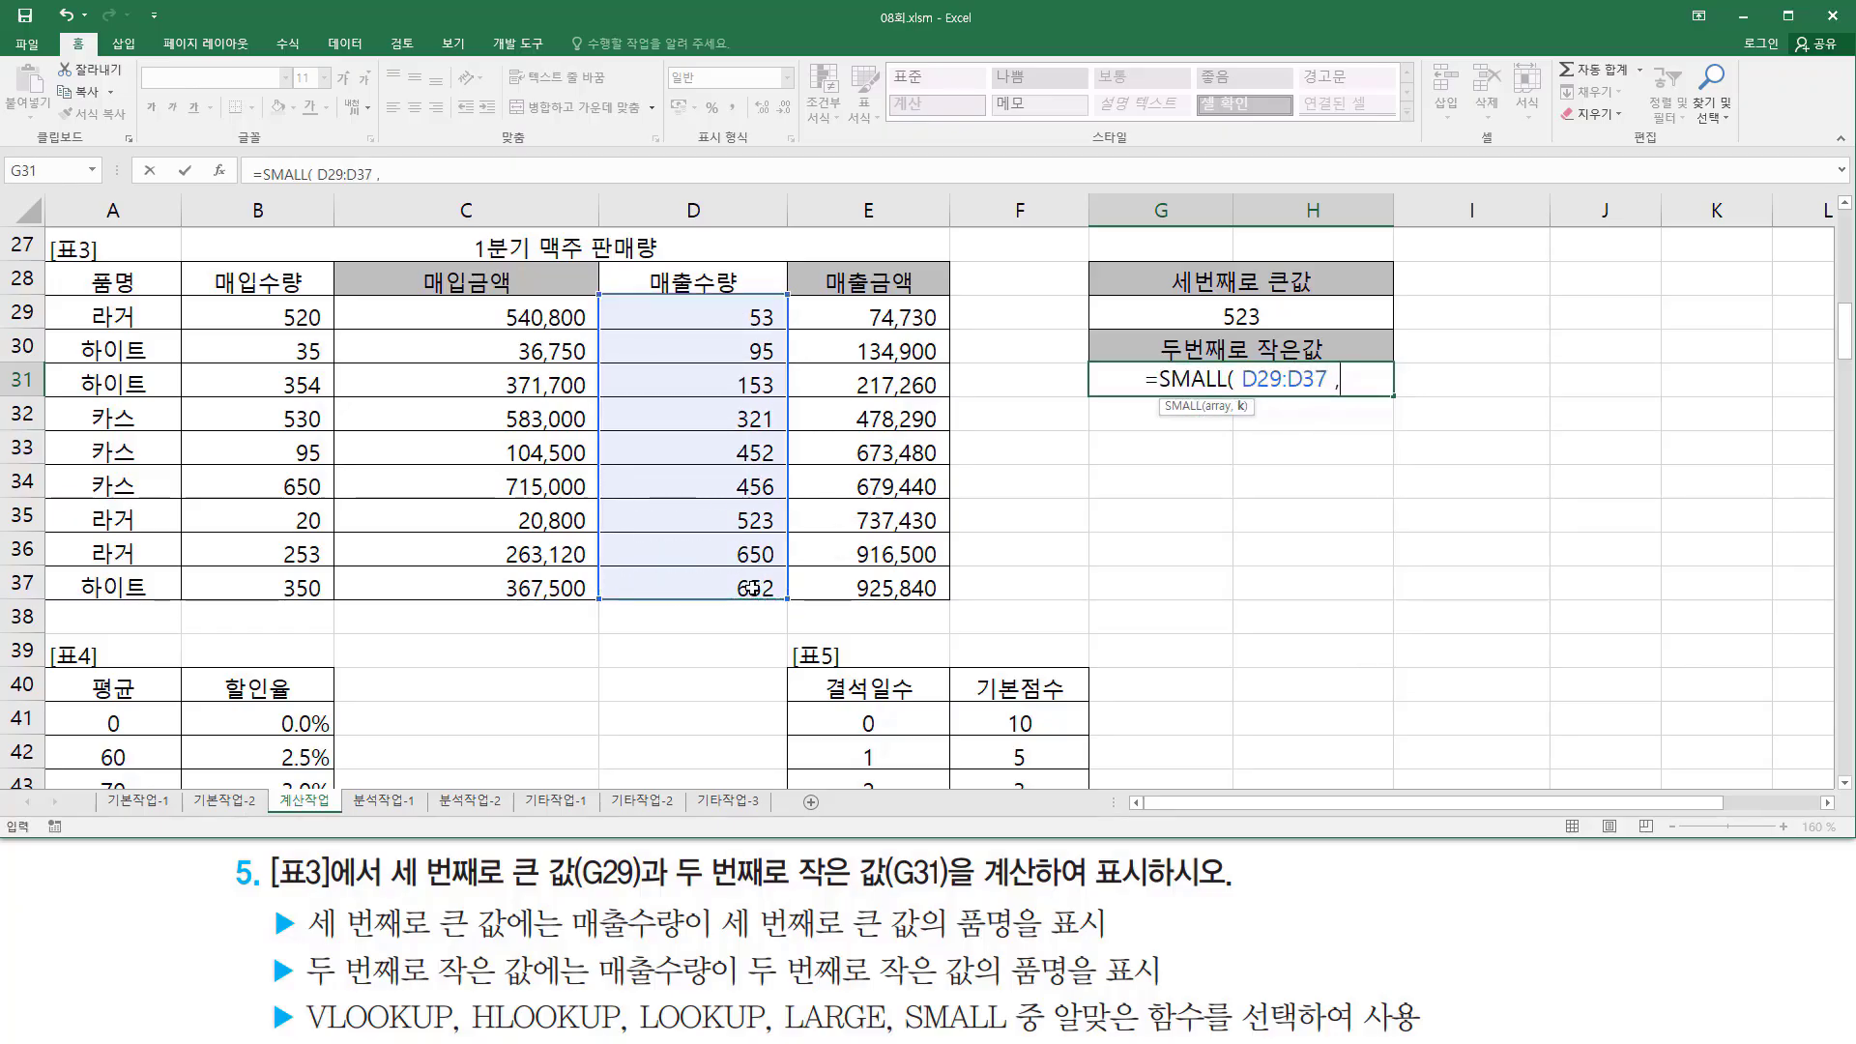
type("2 ")
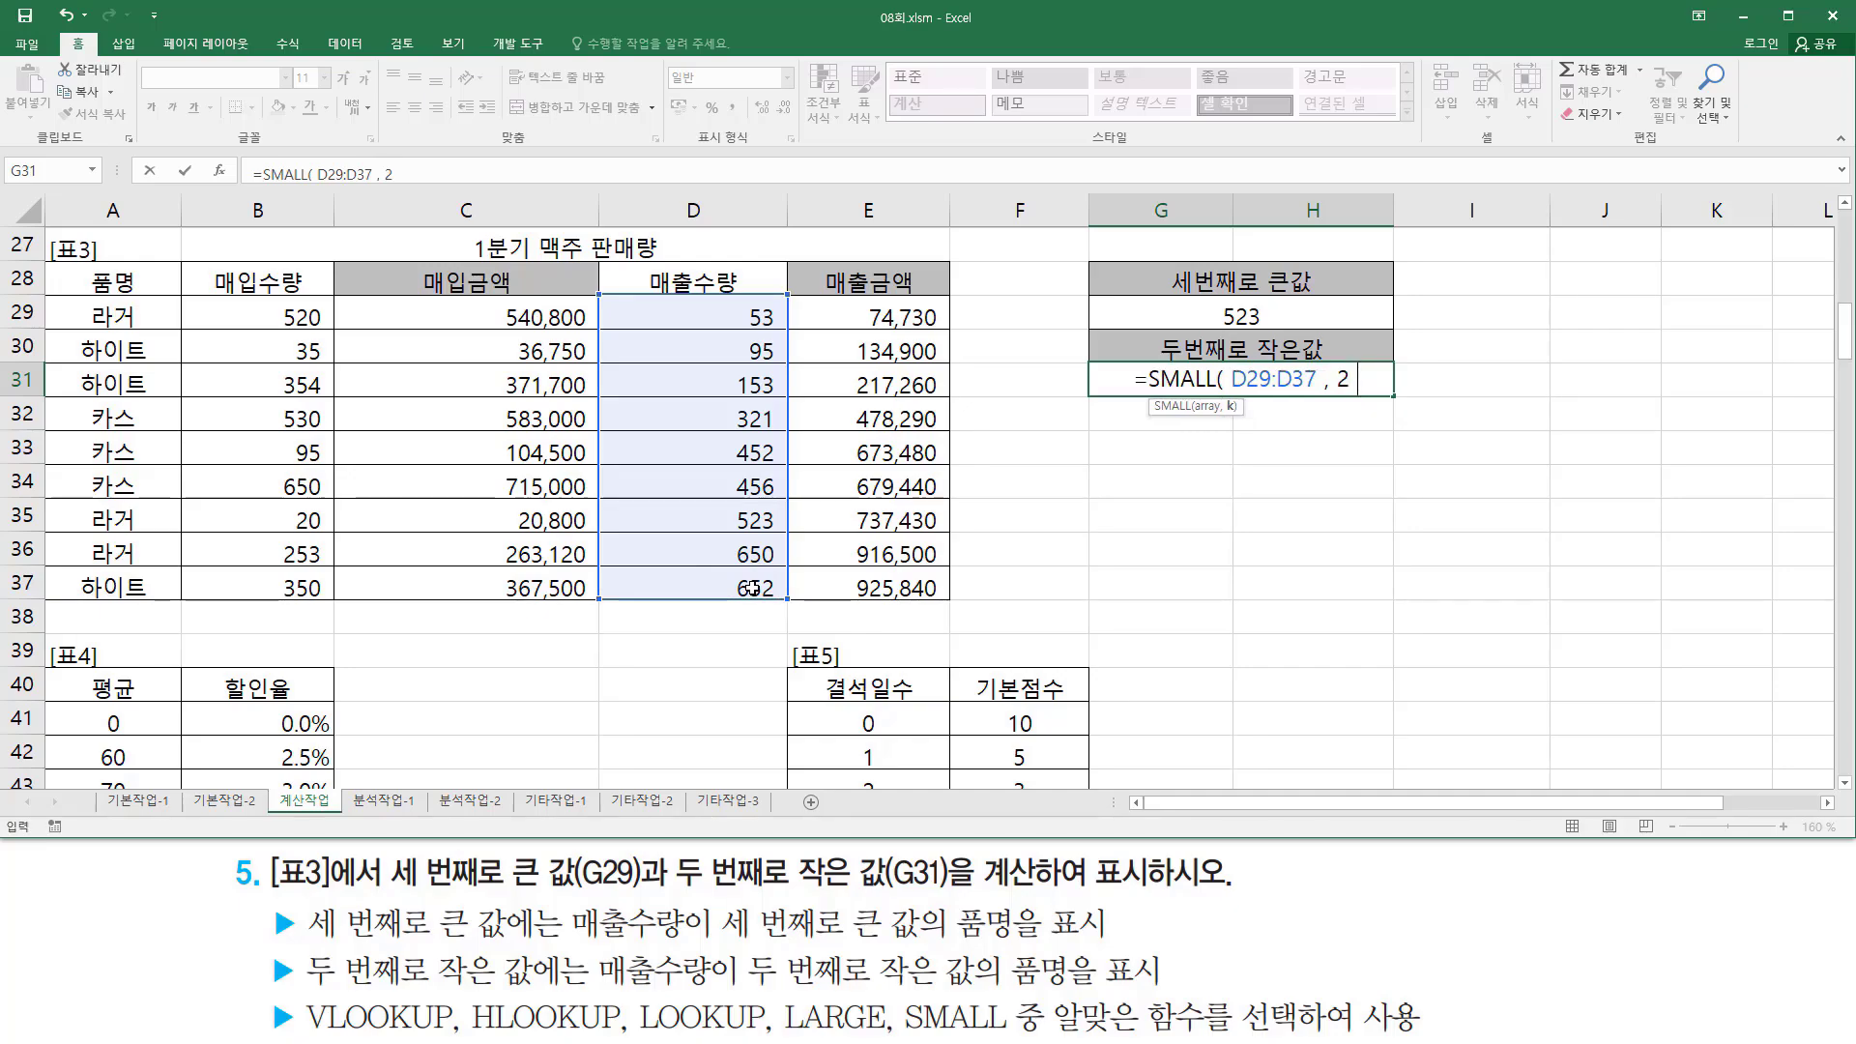
type(")")
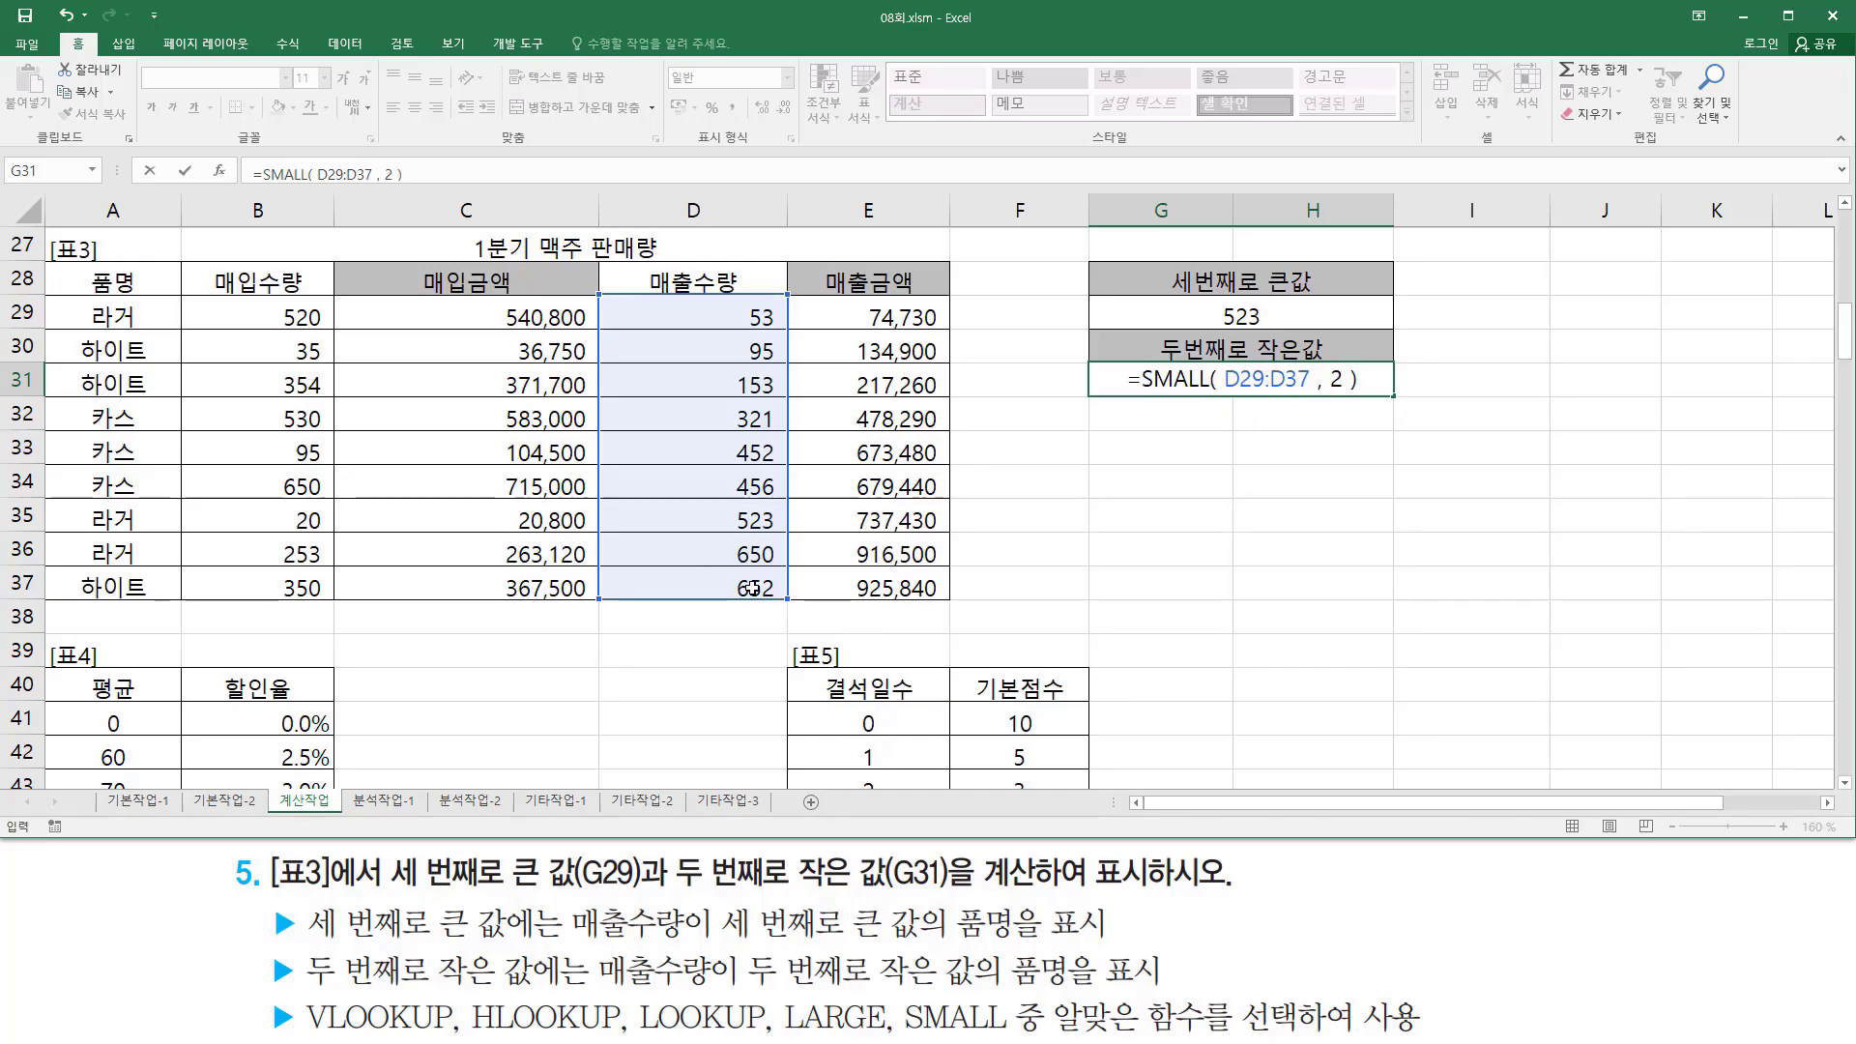
key("Return")
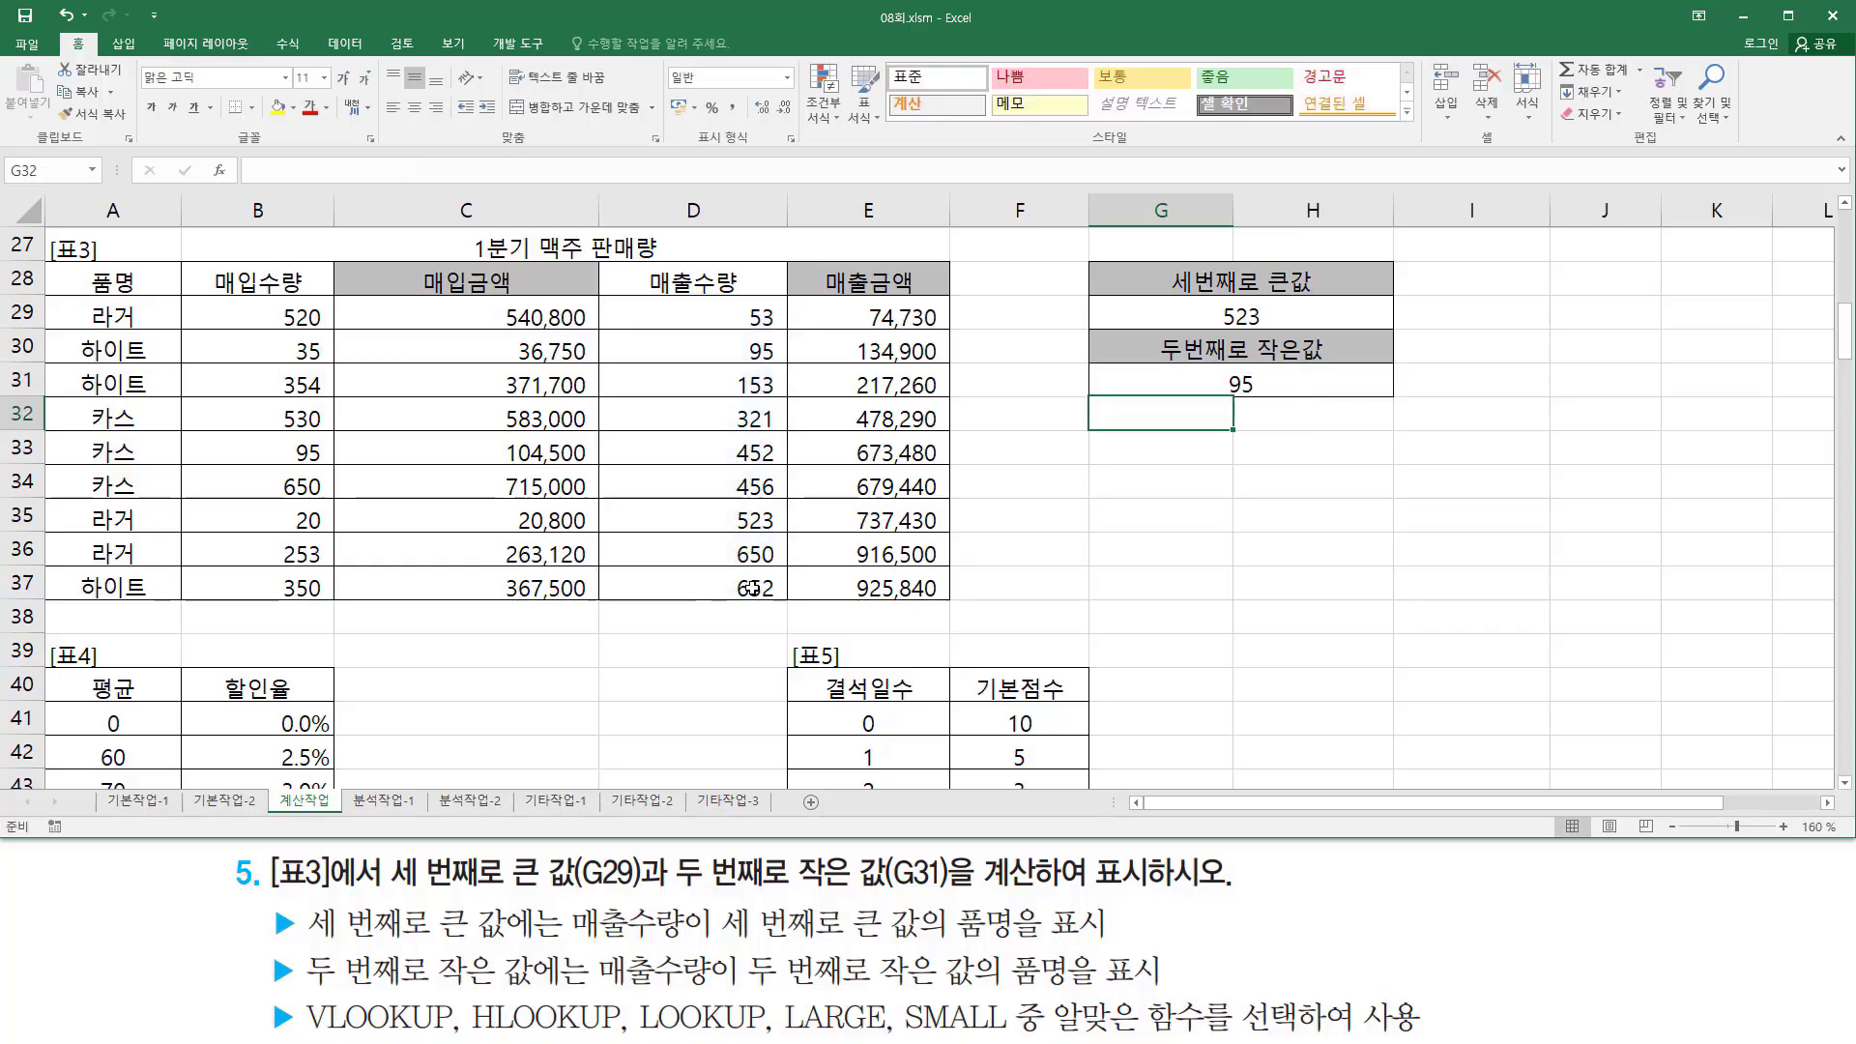
left_click(1255, 383)
mouse_move(723, 291)
left_mouse_down()
mouse_move(764, 584)
mouse_move(793, 603)
left_mouse_up()
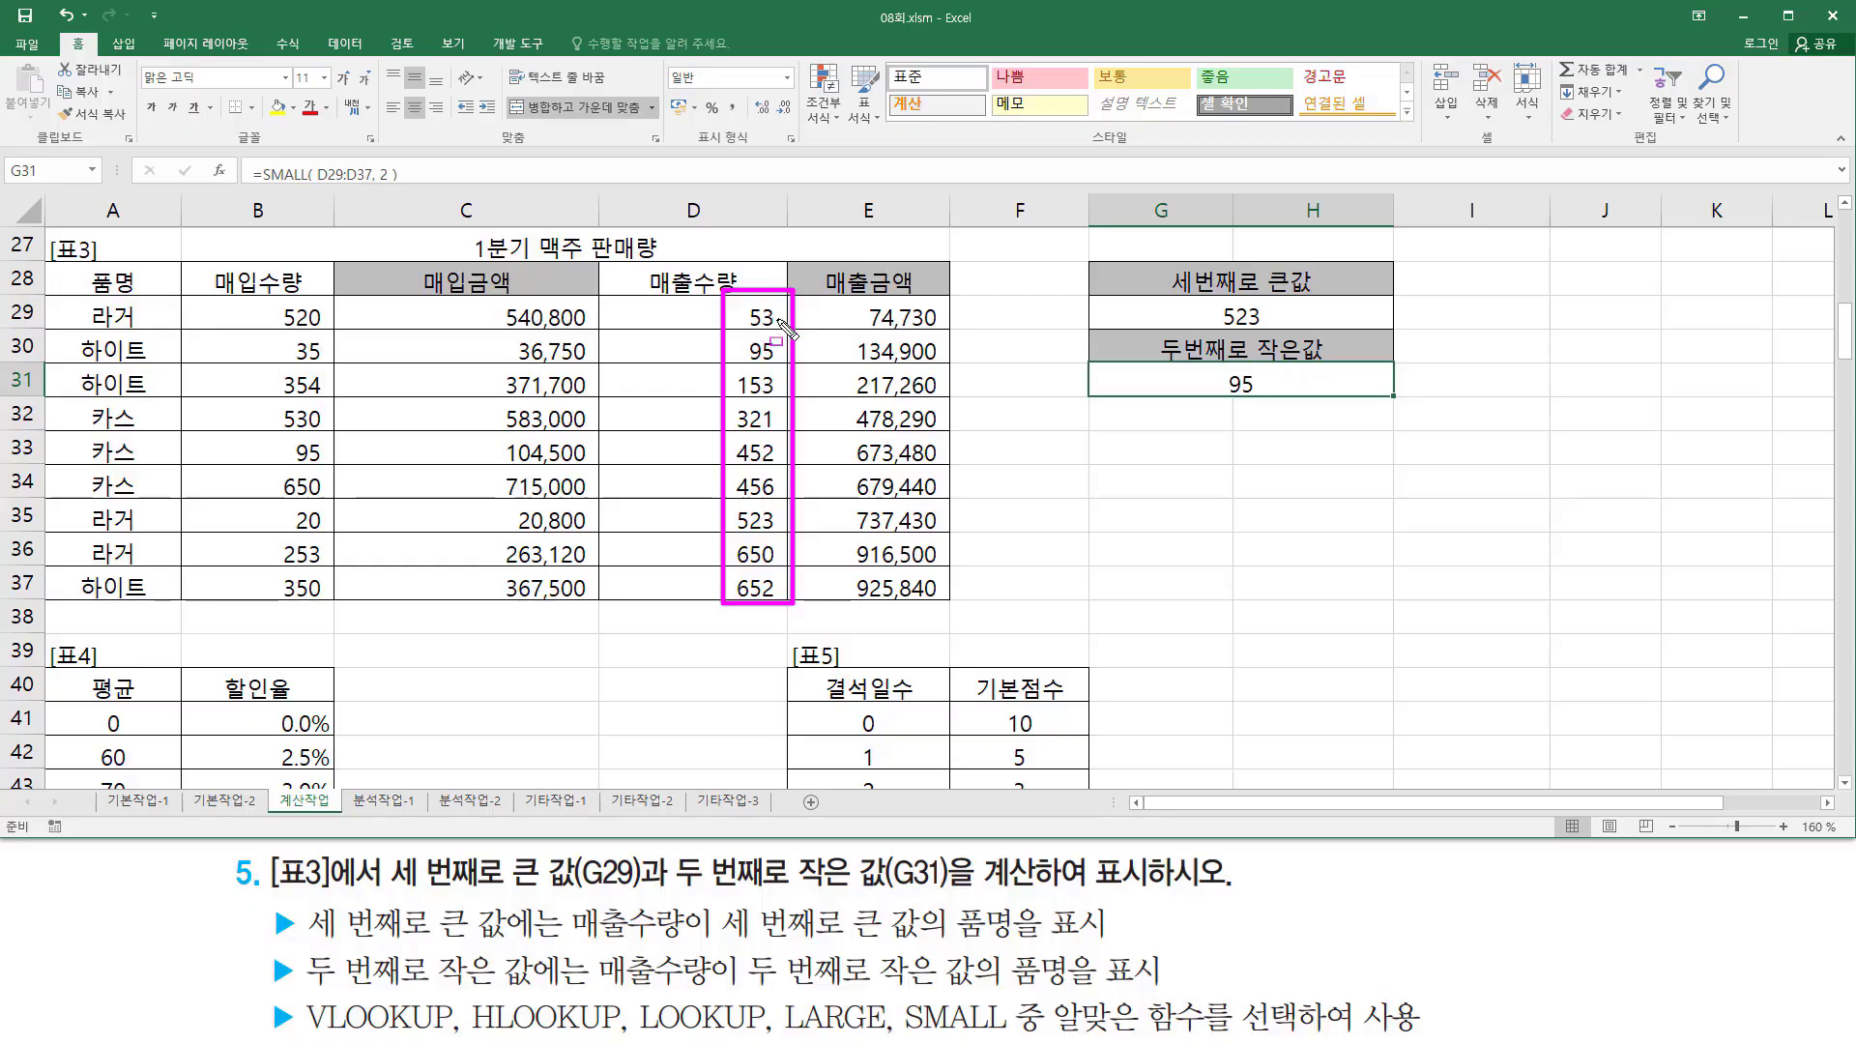
left_click_drag(777, 317, 781, 367)
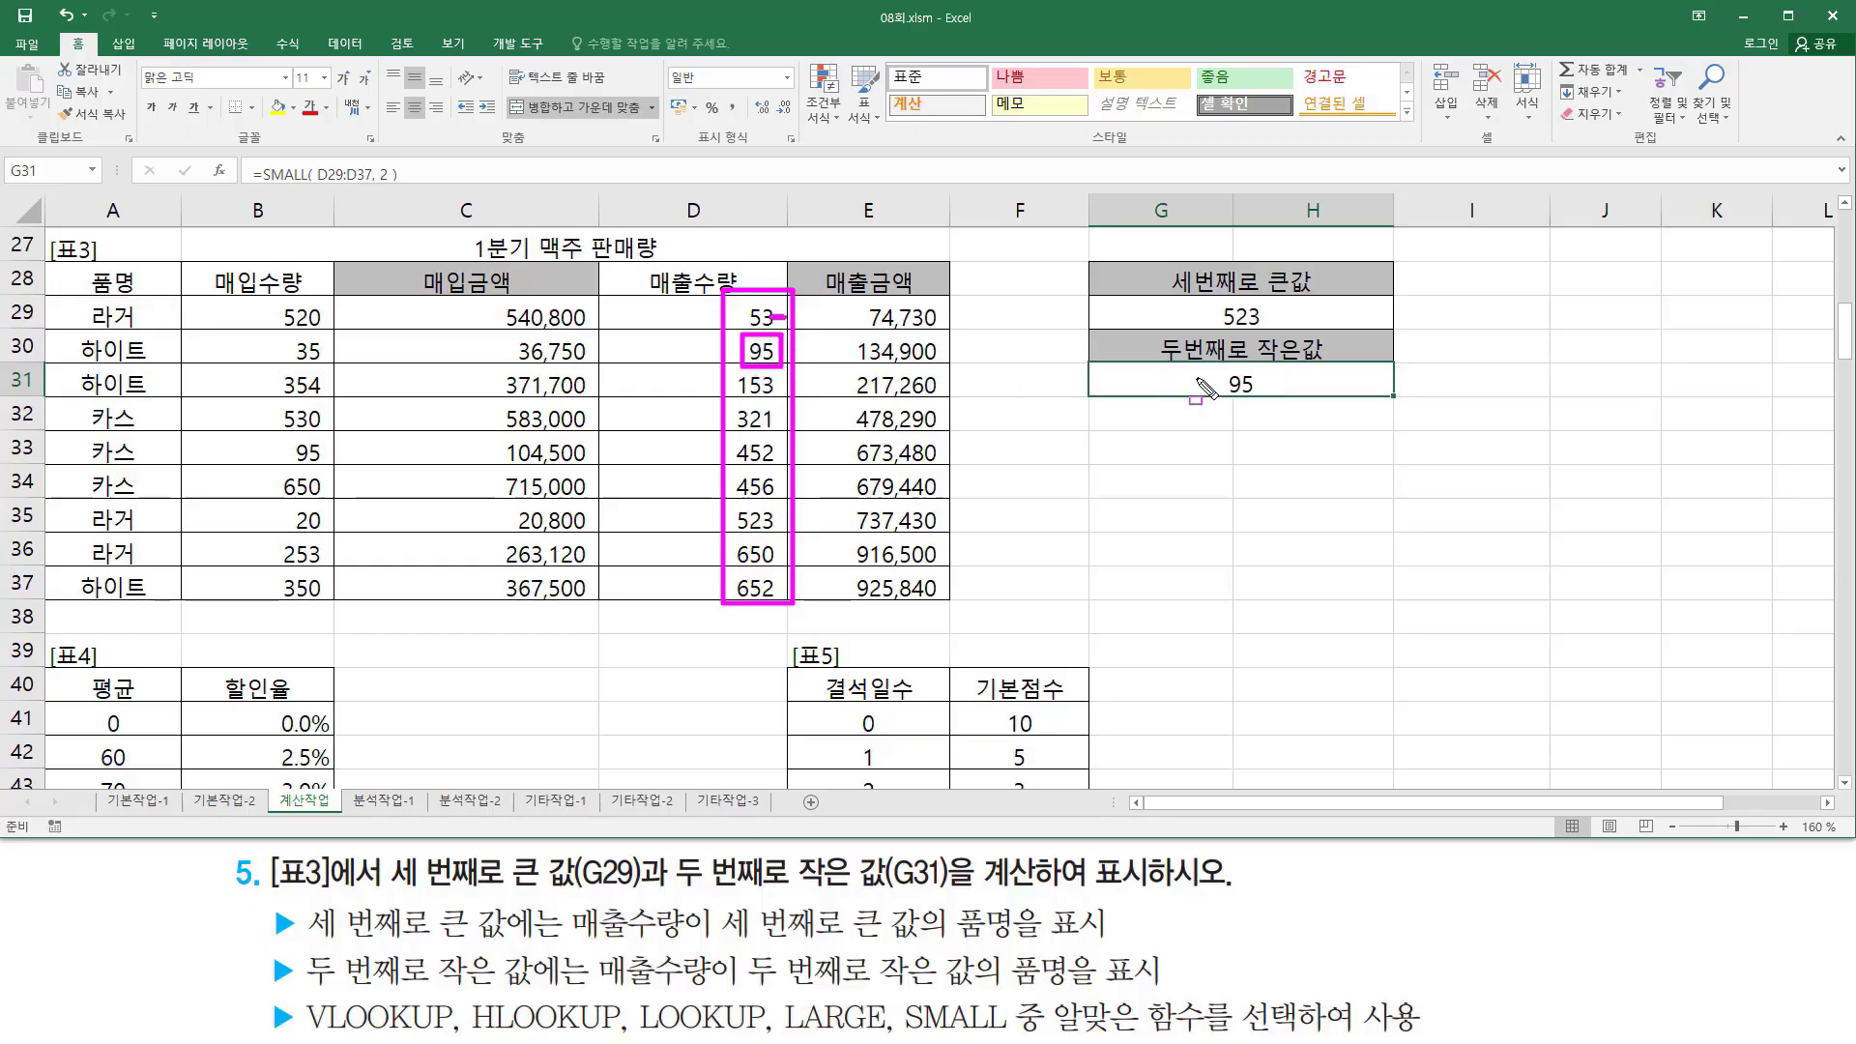
Step: Match the values in G29 and G31 to their 매출수량 entries and the corresponding 품명 in 표3
key("Escape")
left_click_drag(1212, 297, 1263, 334)
left_click_drag(1216, 363, 1260, 398)
mouse_move(737, 333)
left_mouse_down()
mouse_move(737, 359)
mouse_move(783, 385)
left_mouse_up()
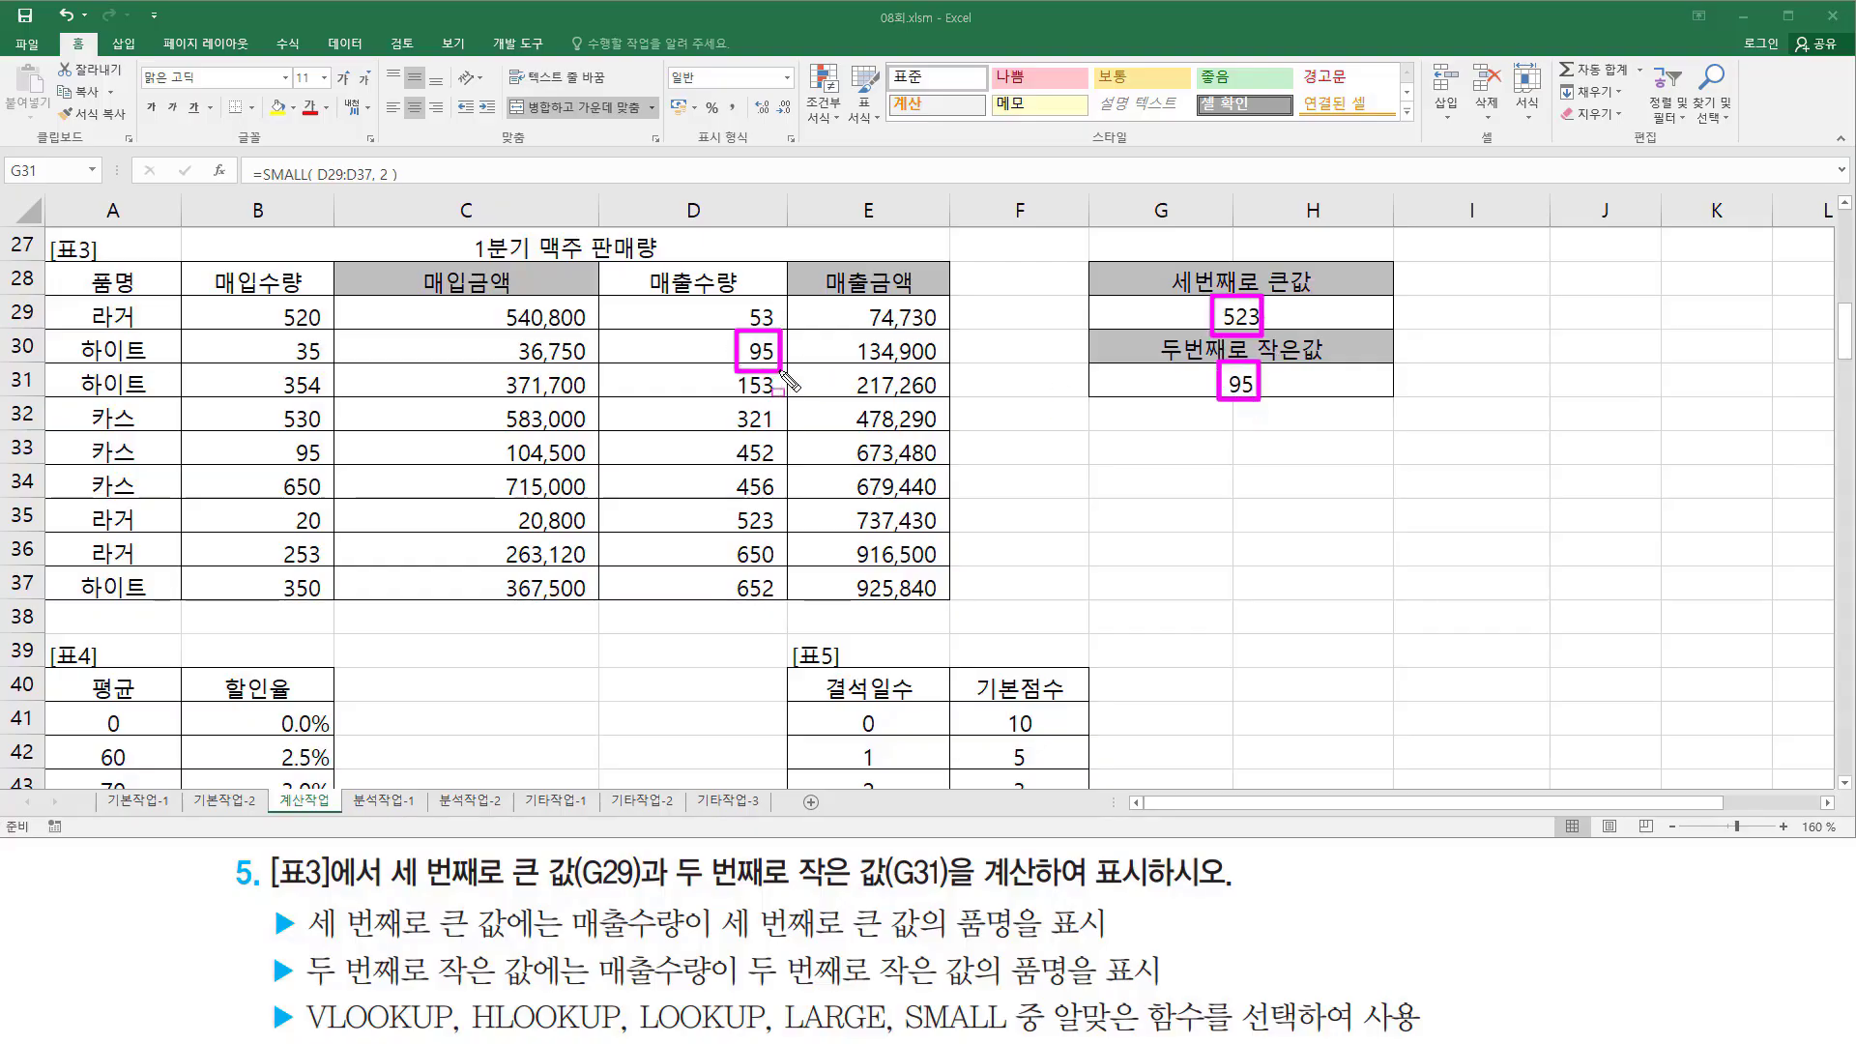
mouse_move(732, 512)
left_mouse_down()
mouse_move(785, 543)
mouse_move(725, 537)
left_mouse_up()
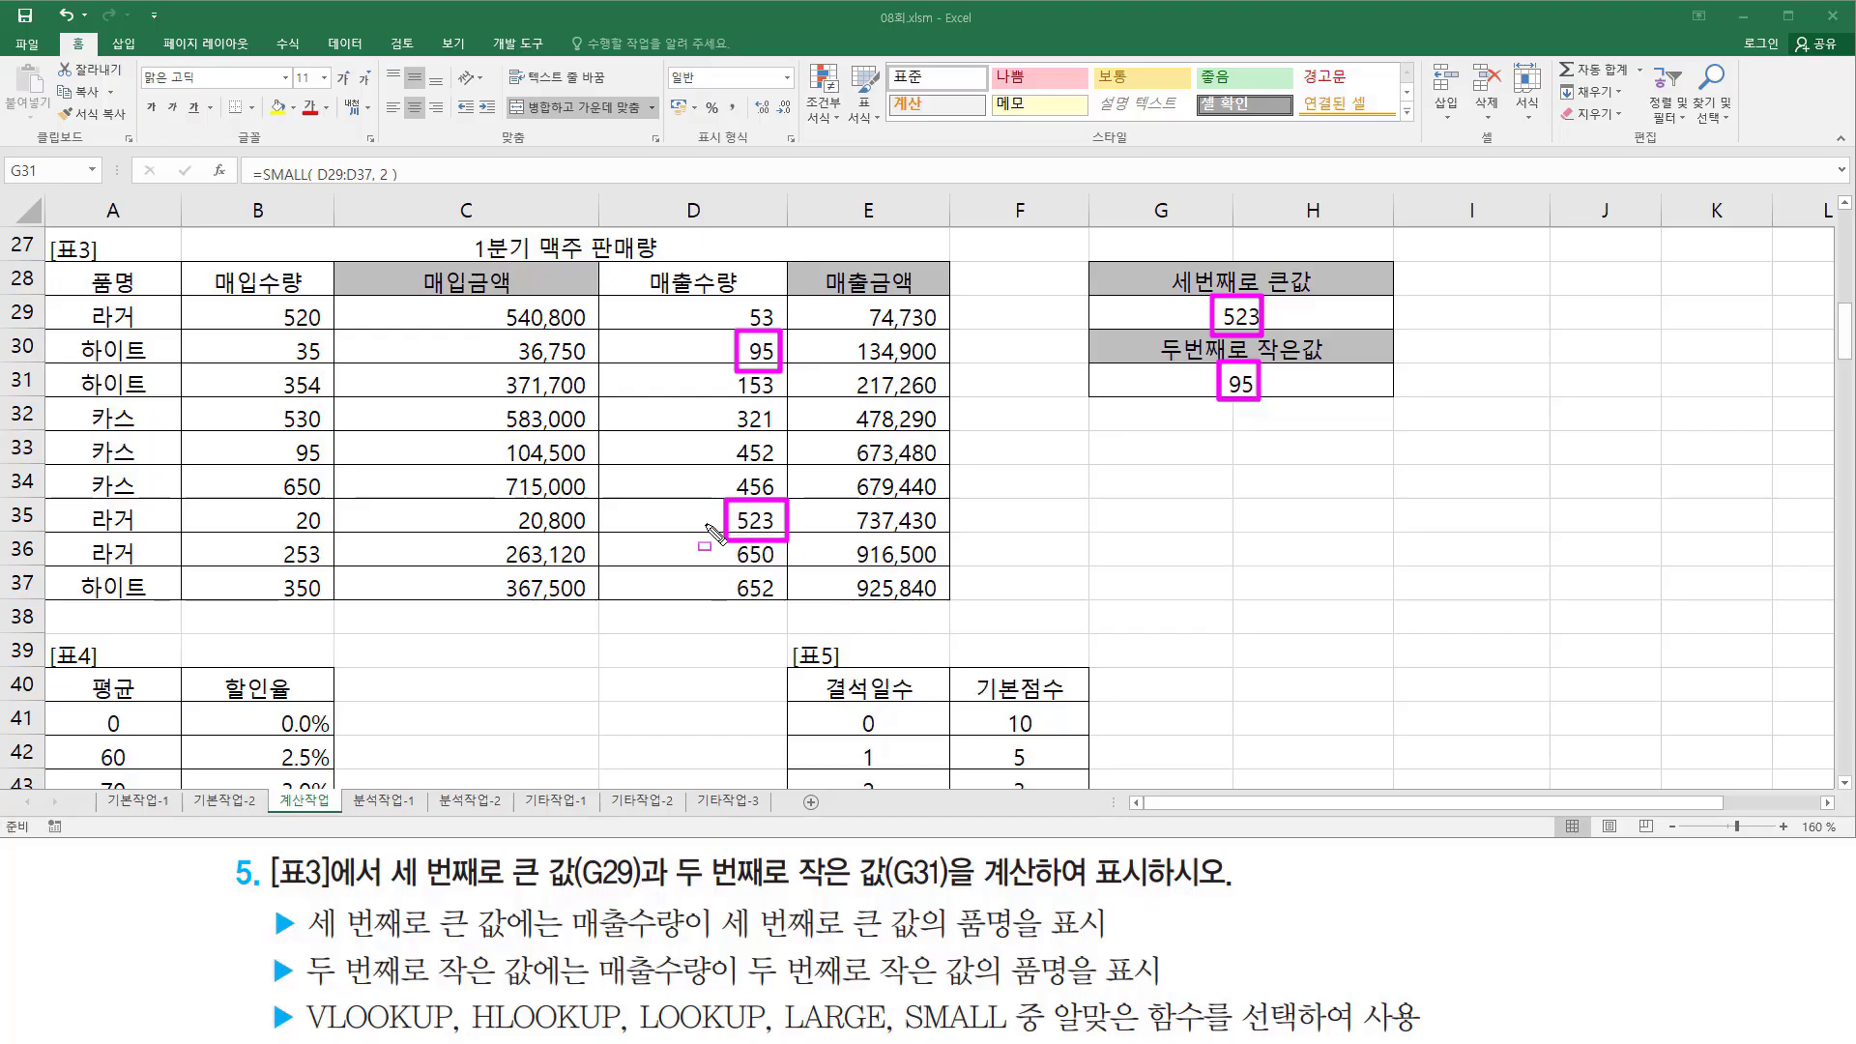
mouse_move(97, 503)
left_mouse_down()
mouse_move(124, 523)
mouse_move(158, 511)
left_mouse_up()
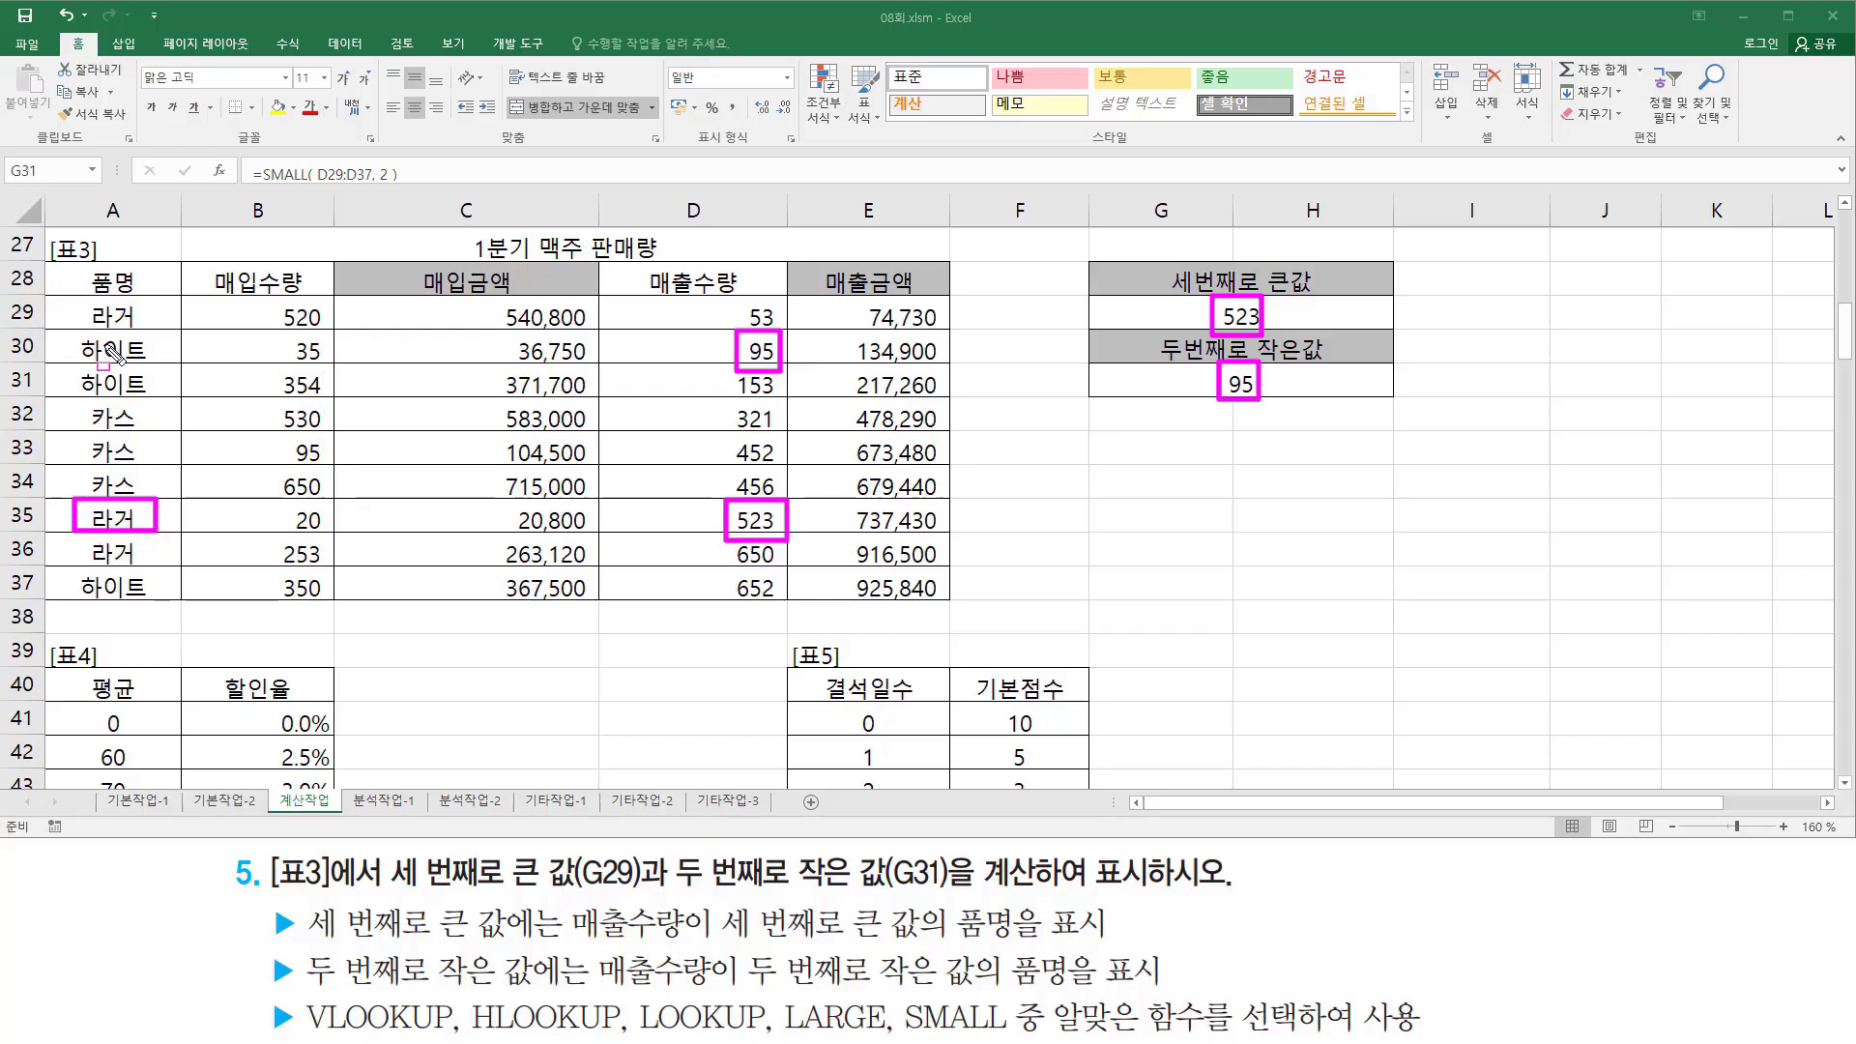
left_click_drag(97, 333, 150, 368)
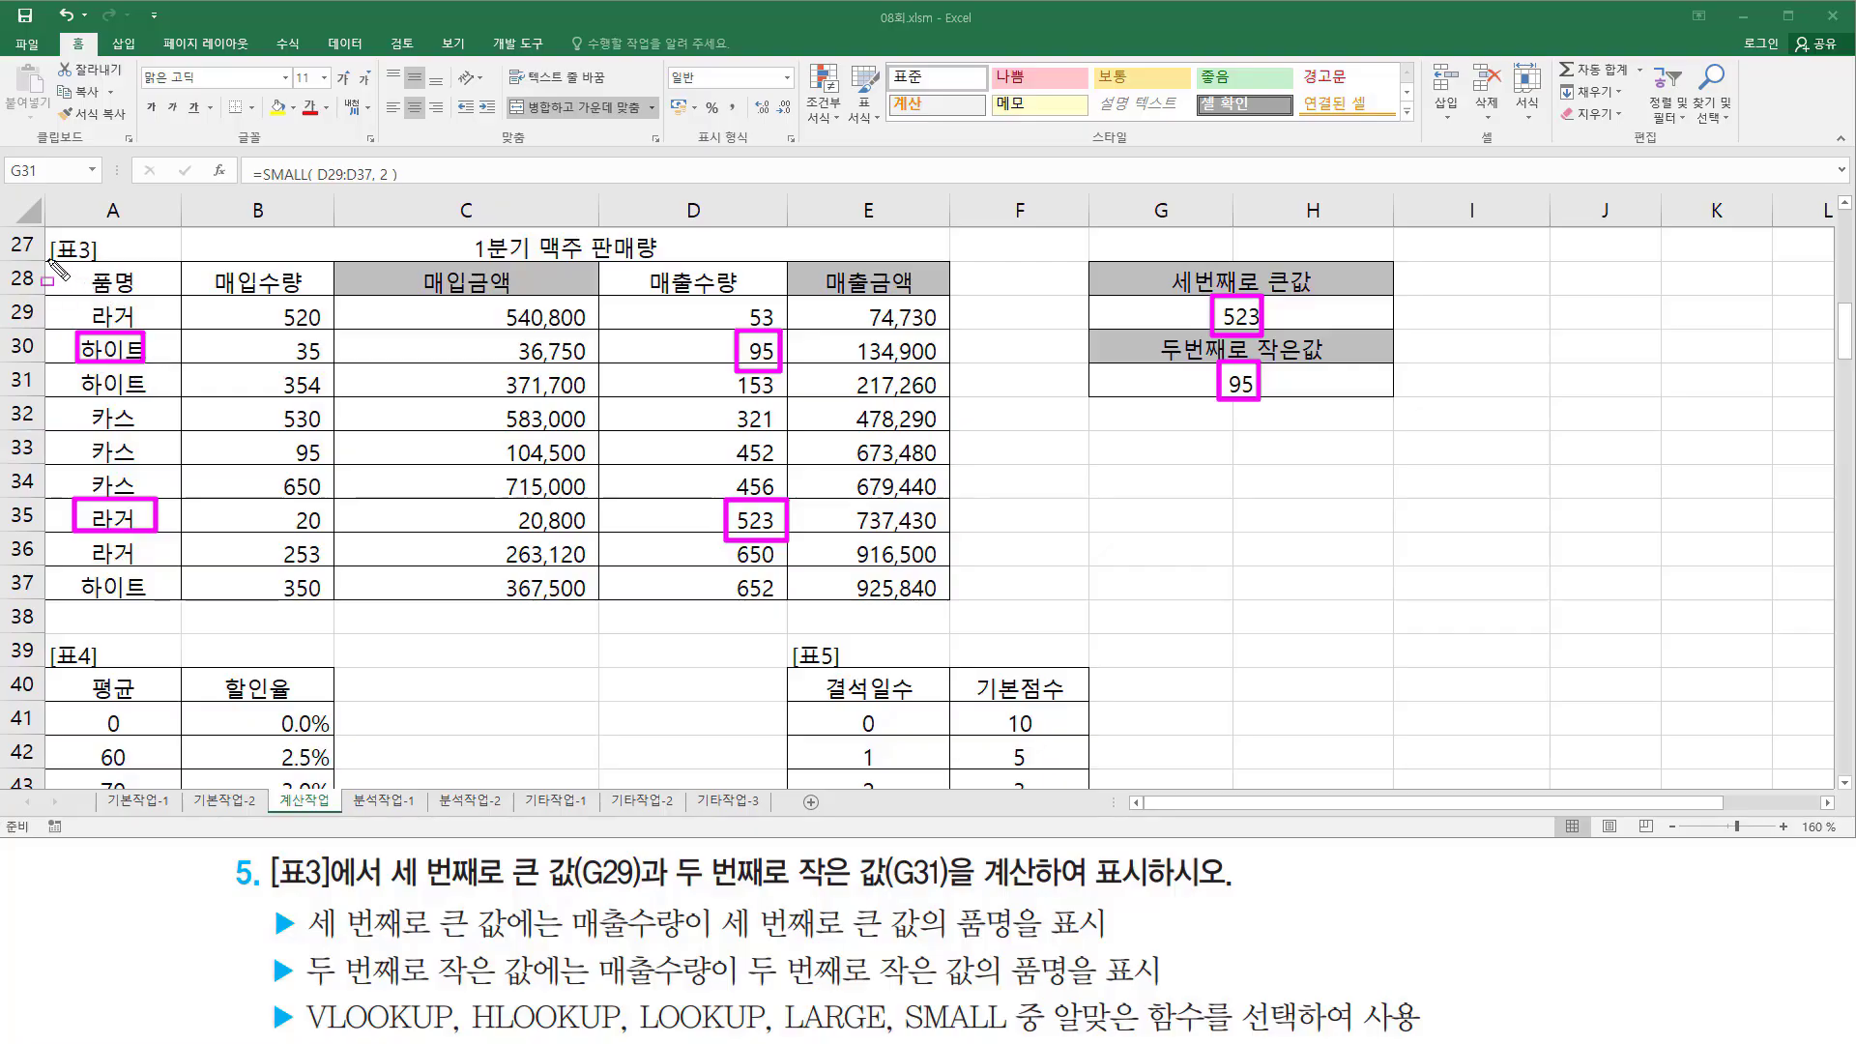
Step: Examine the column order of 표3 for VLOOKUP, comparing the position of the 매출수량 column with the 품명 column
left_click_drag(51, 275, 959, 596)
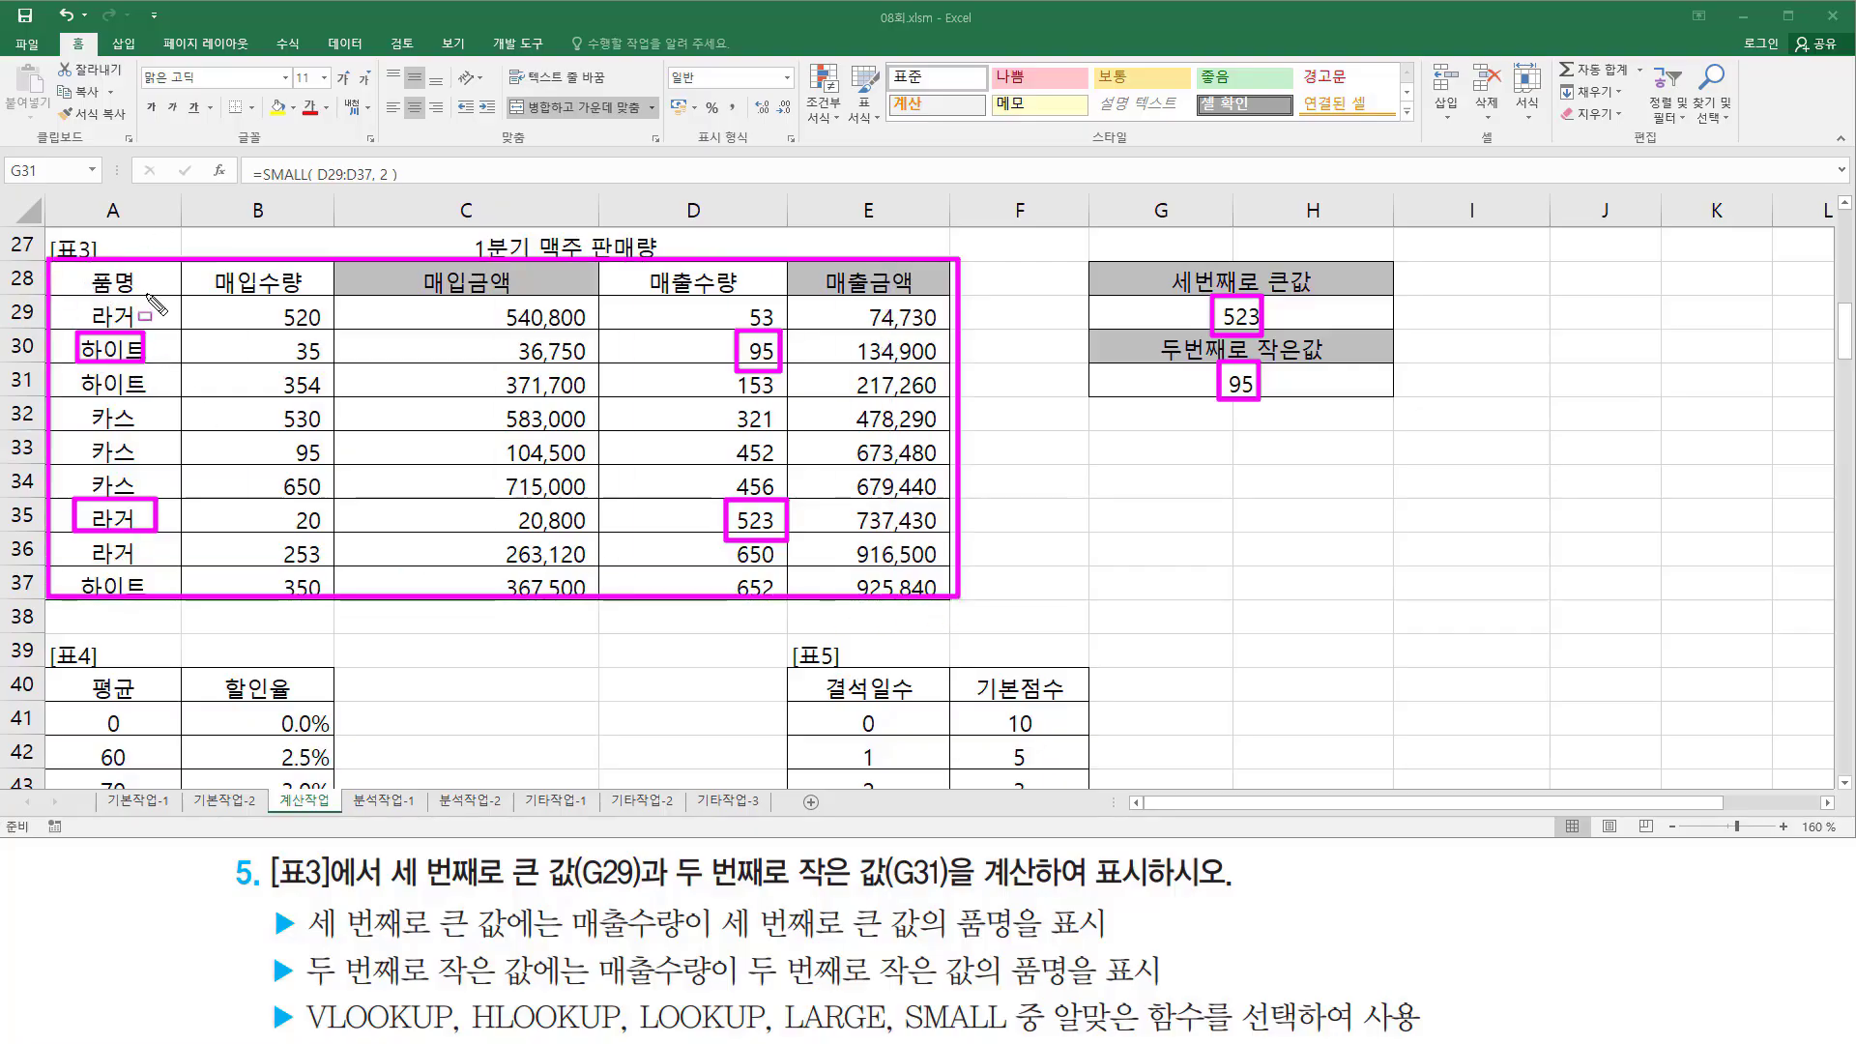
left_click_drag(150, 239, 152, 597)
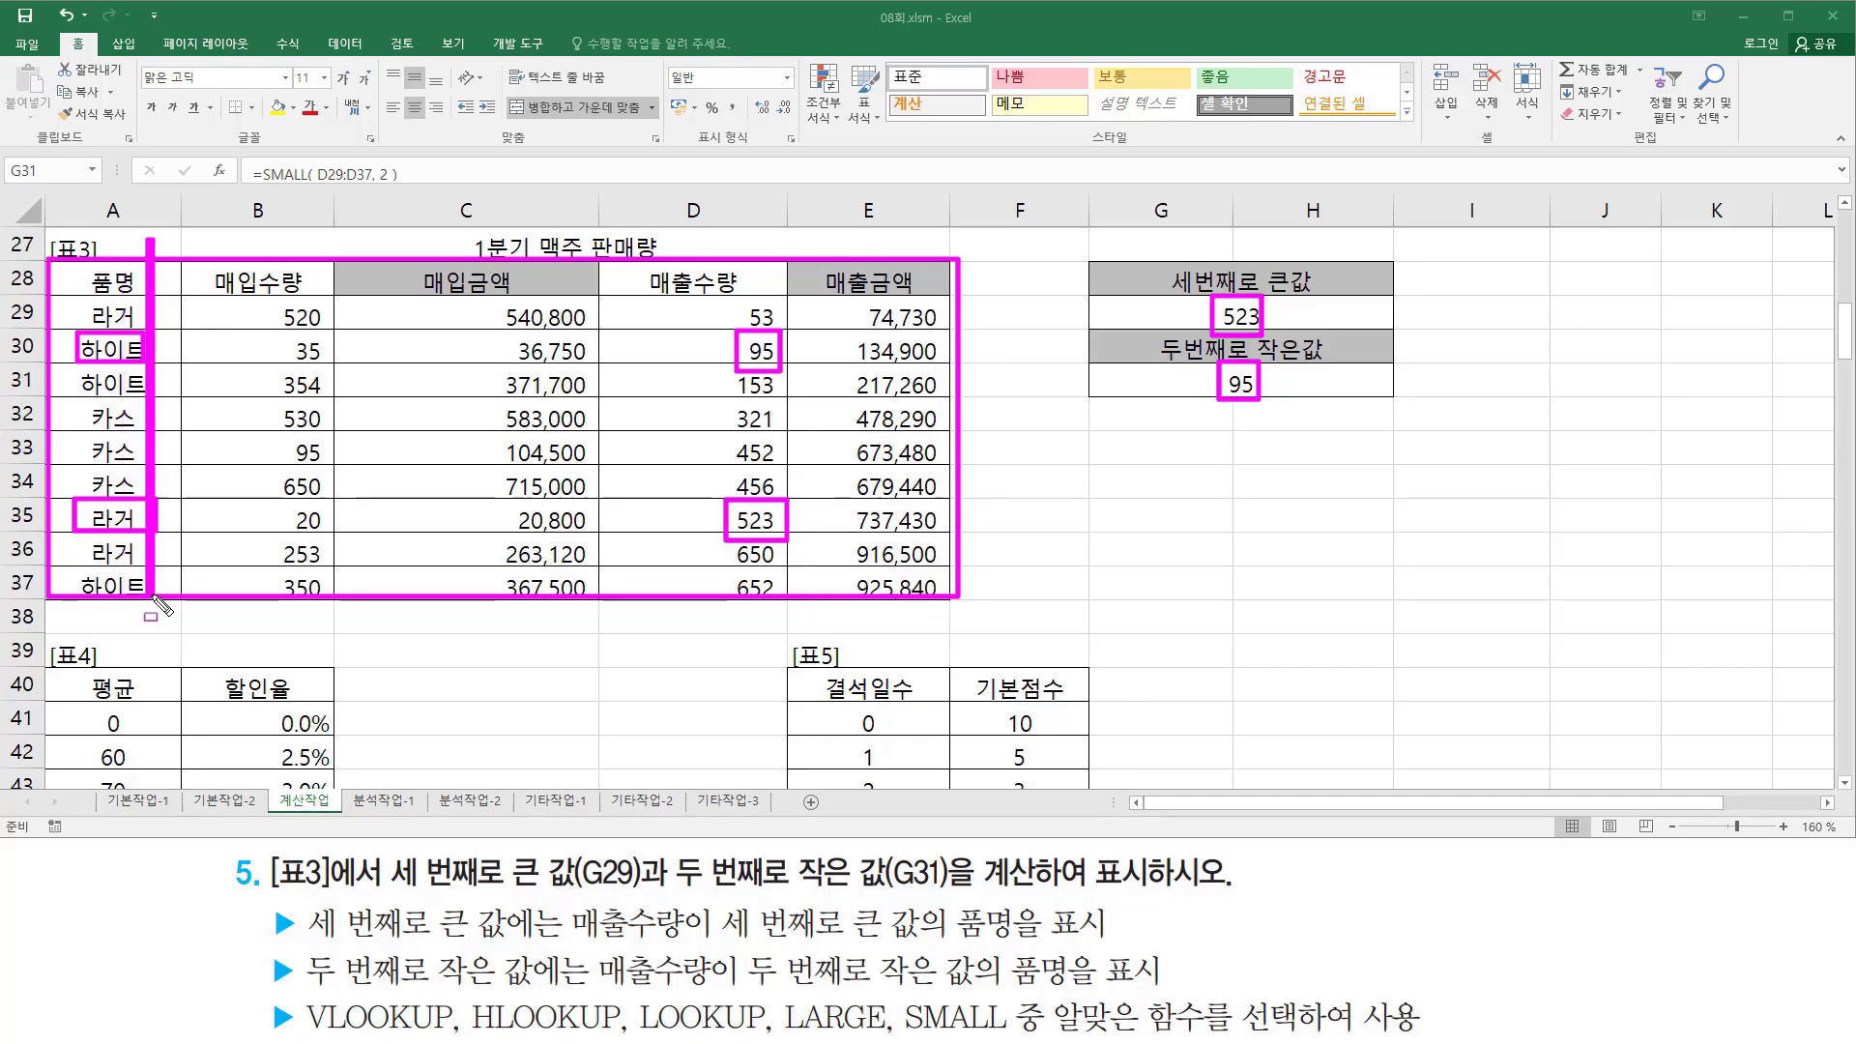
left_click_drag(268, 233, 268, 585)
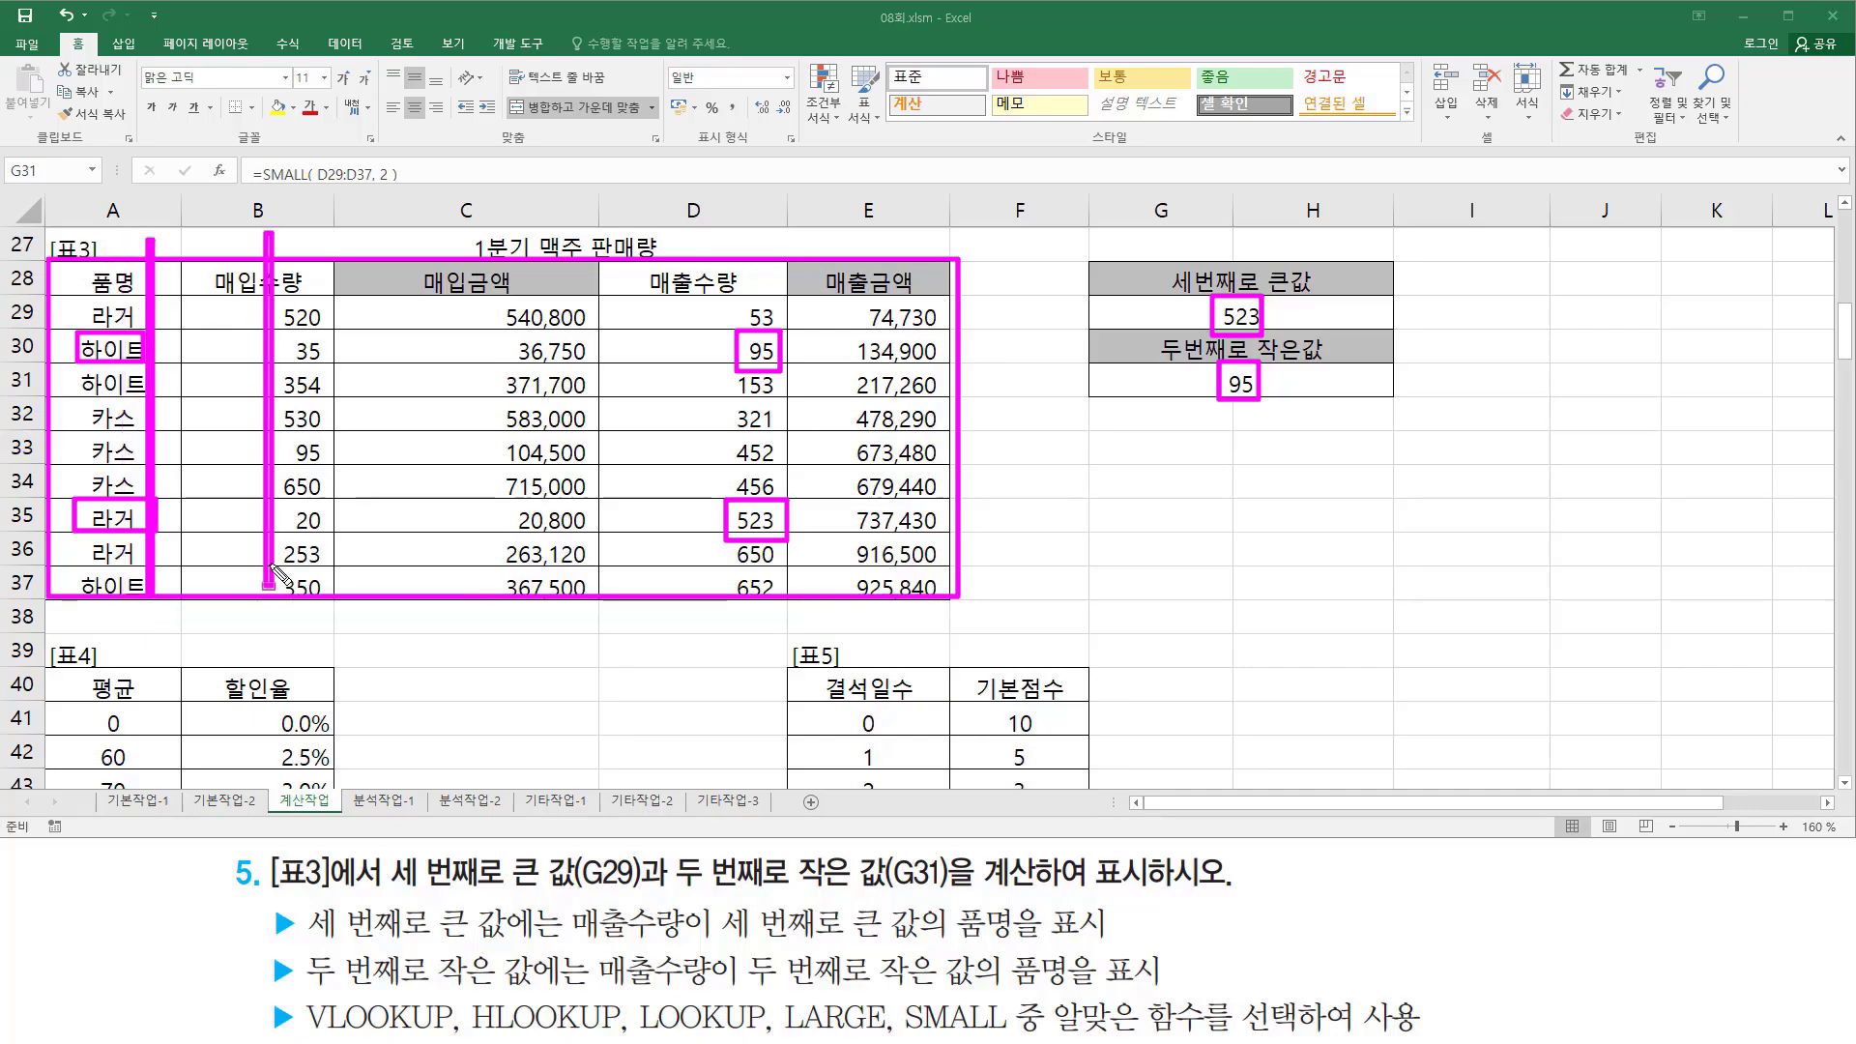
left_click_drag(486, 216, 497, 563)
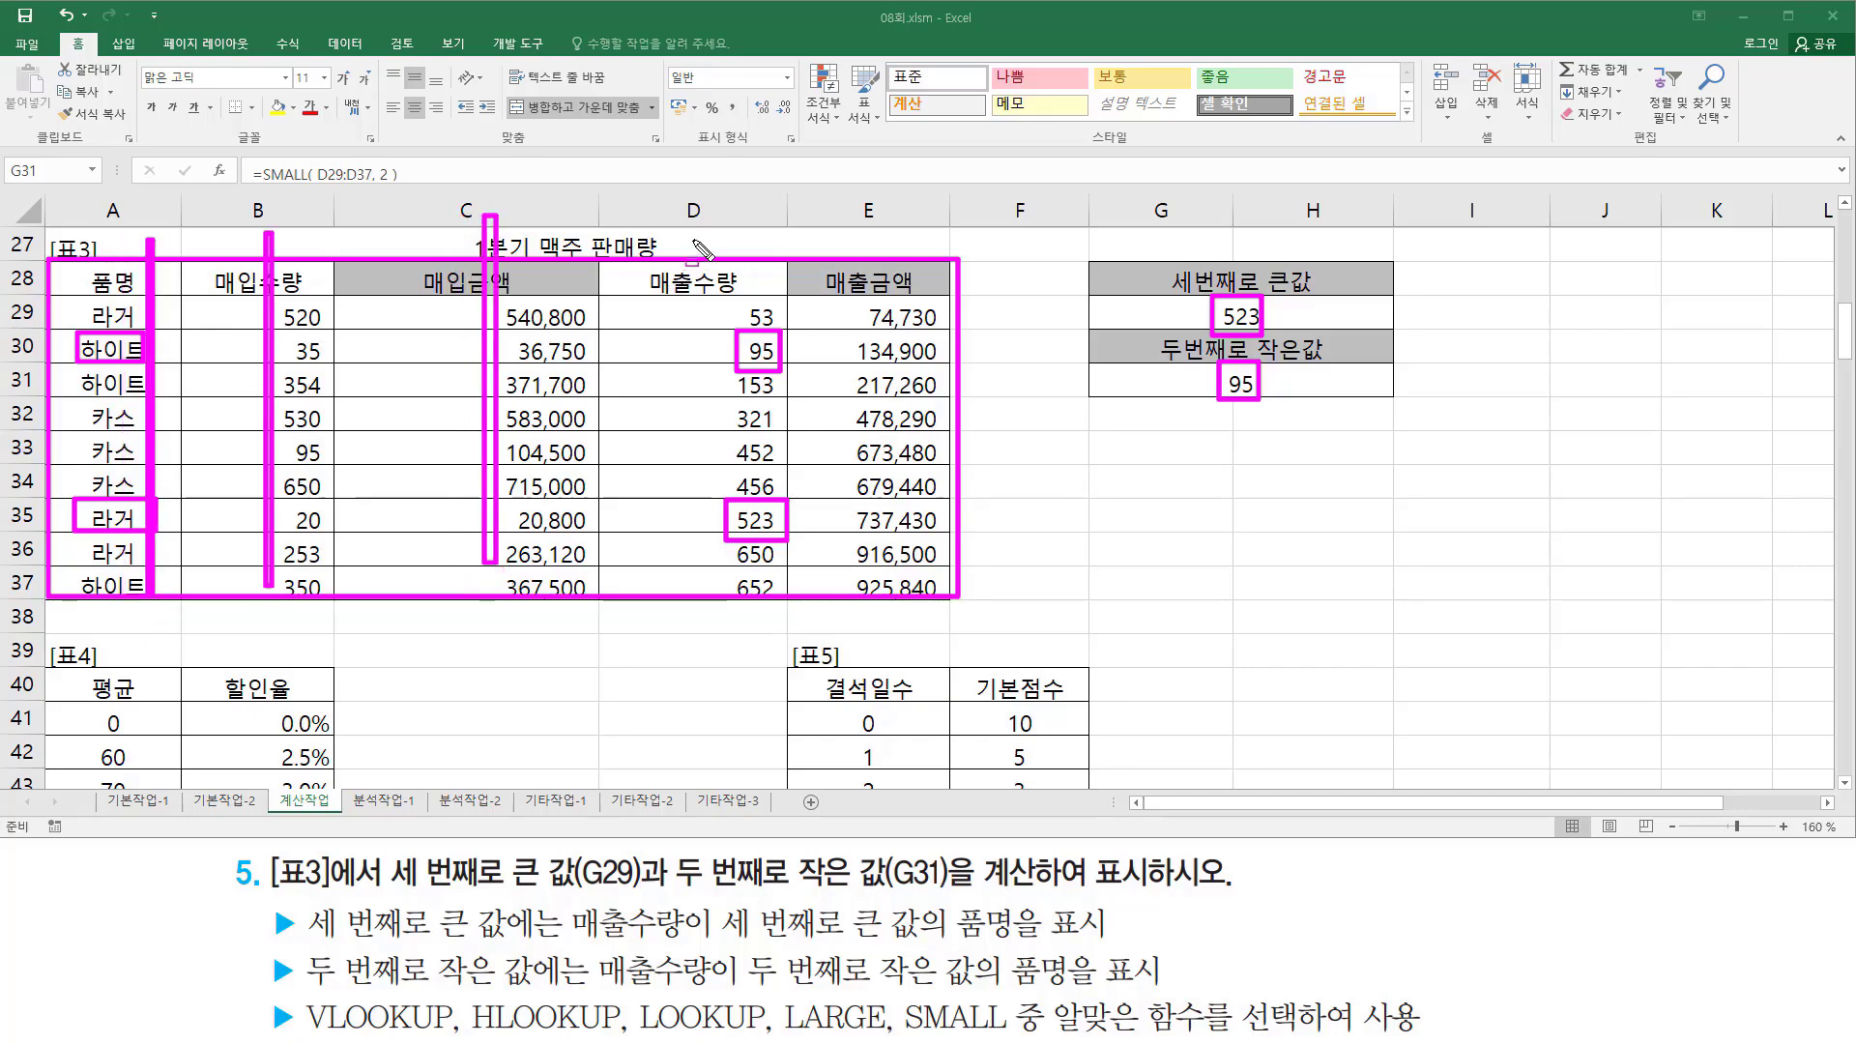
left_click_drag(708, 228, 709, 566)
left_click_drag(866, 236, 867, 596)
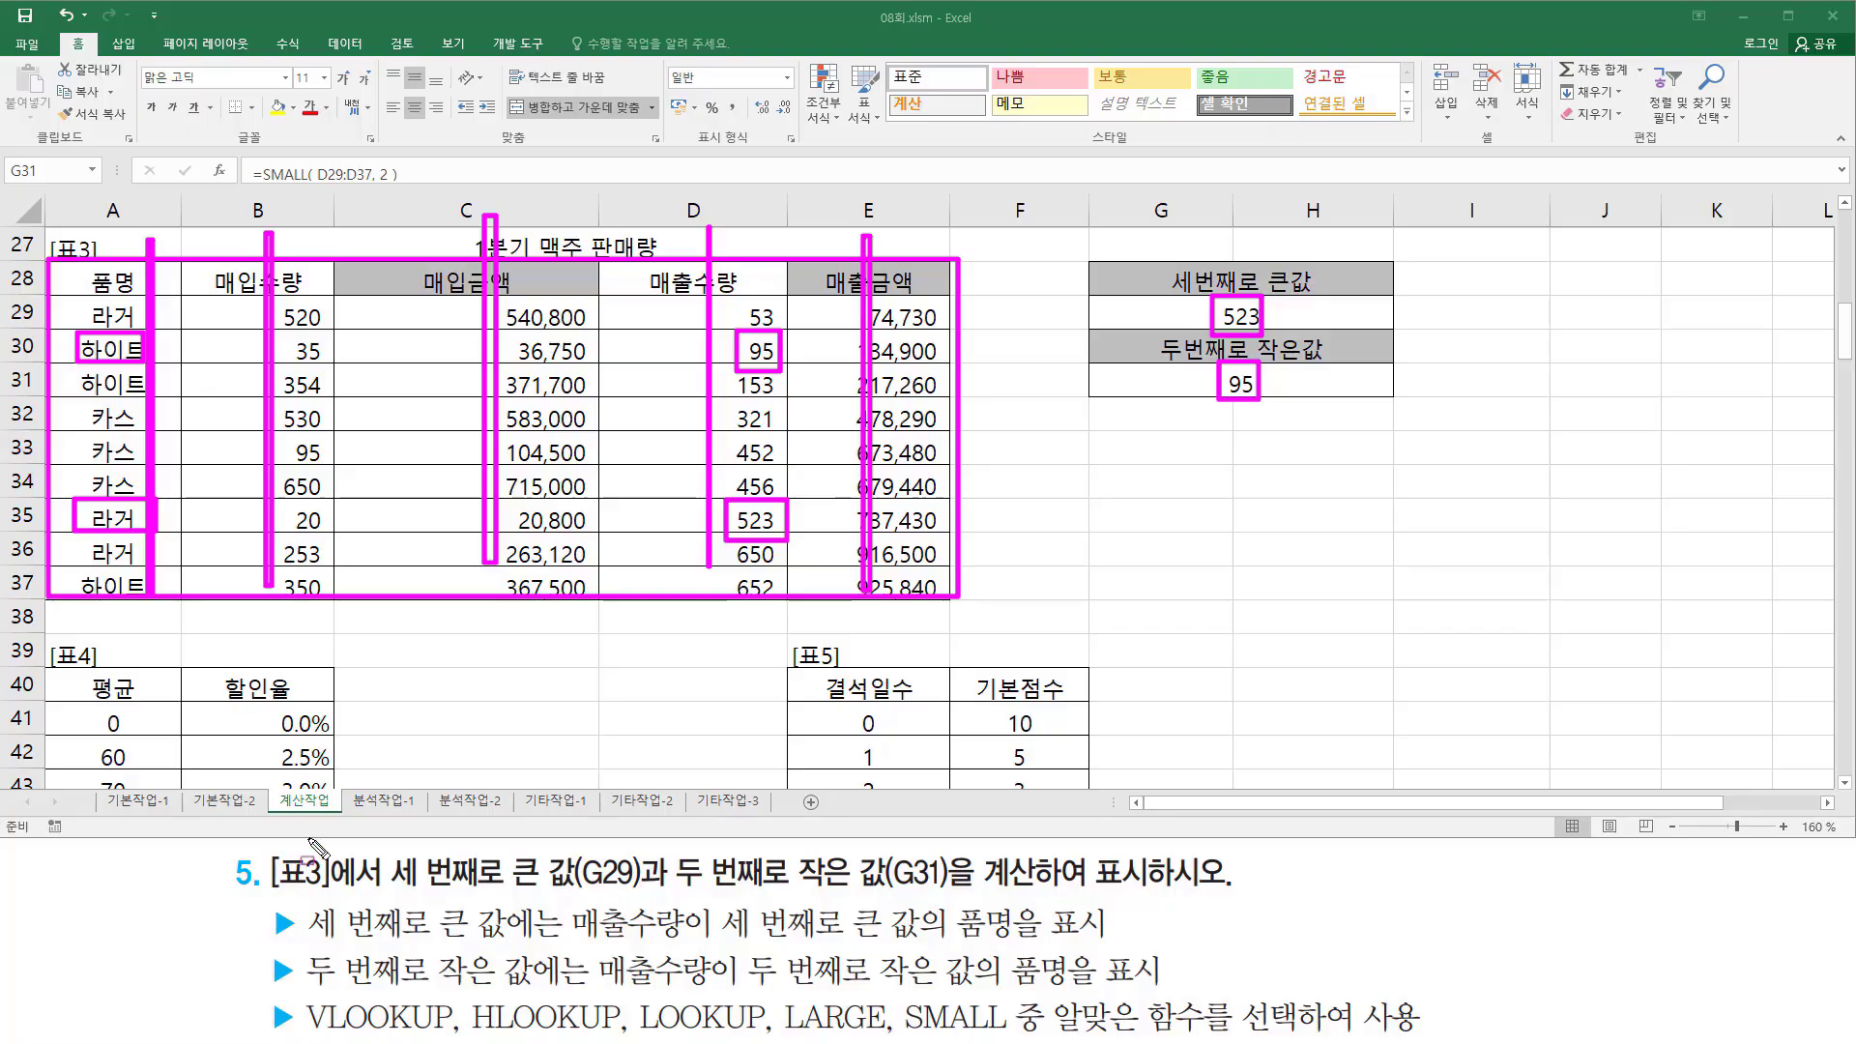
mouse_move(294, 998)
left_mouse_down()
mouse_move(361, 1033)
mouse_move(455, 1034)
left_mouse_up()
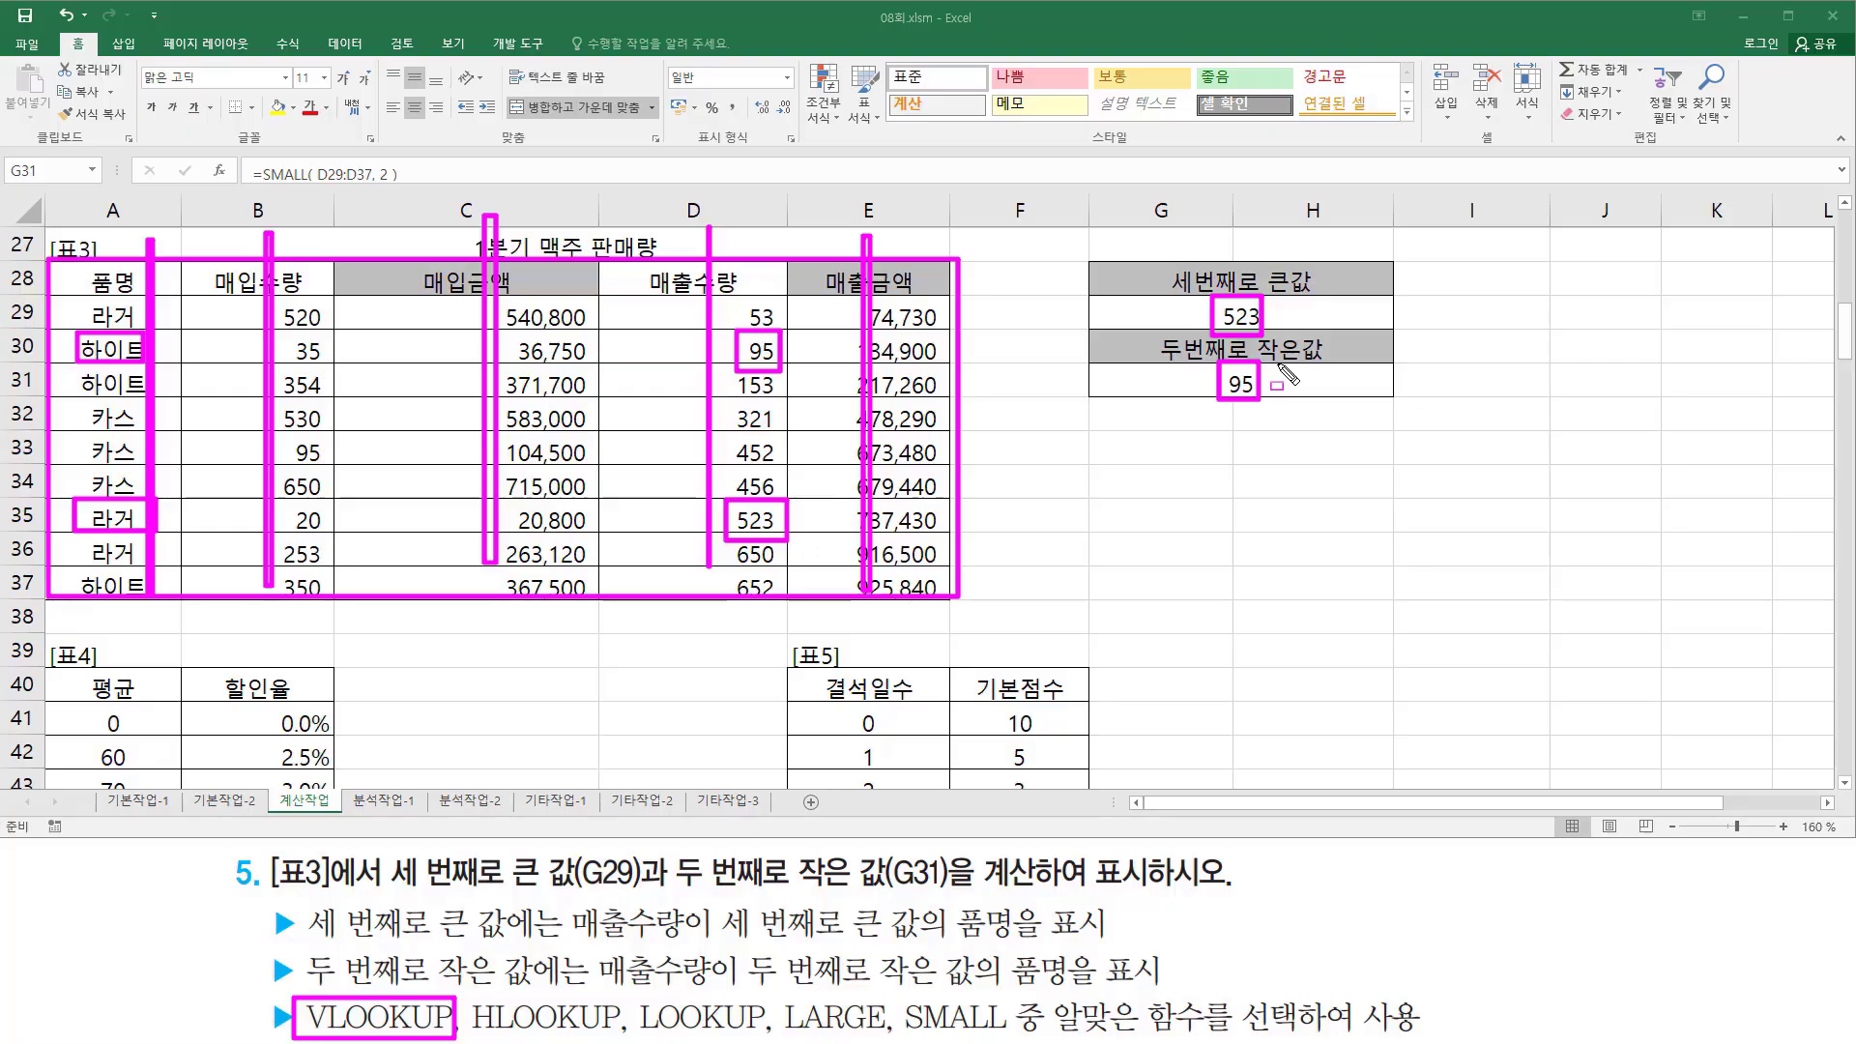
key("Escape")
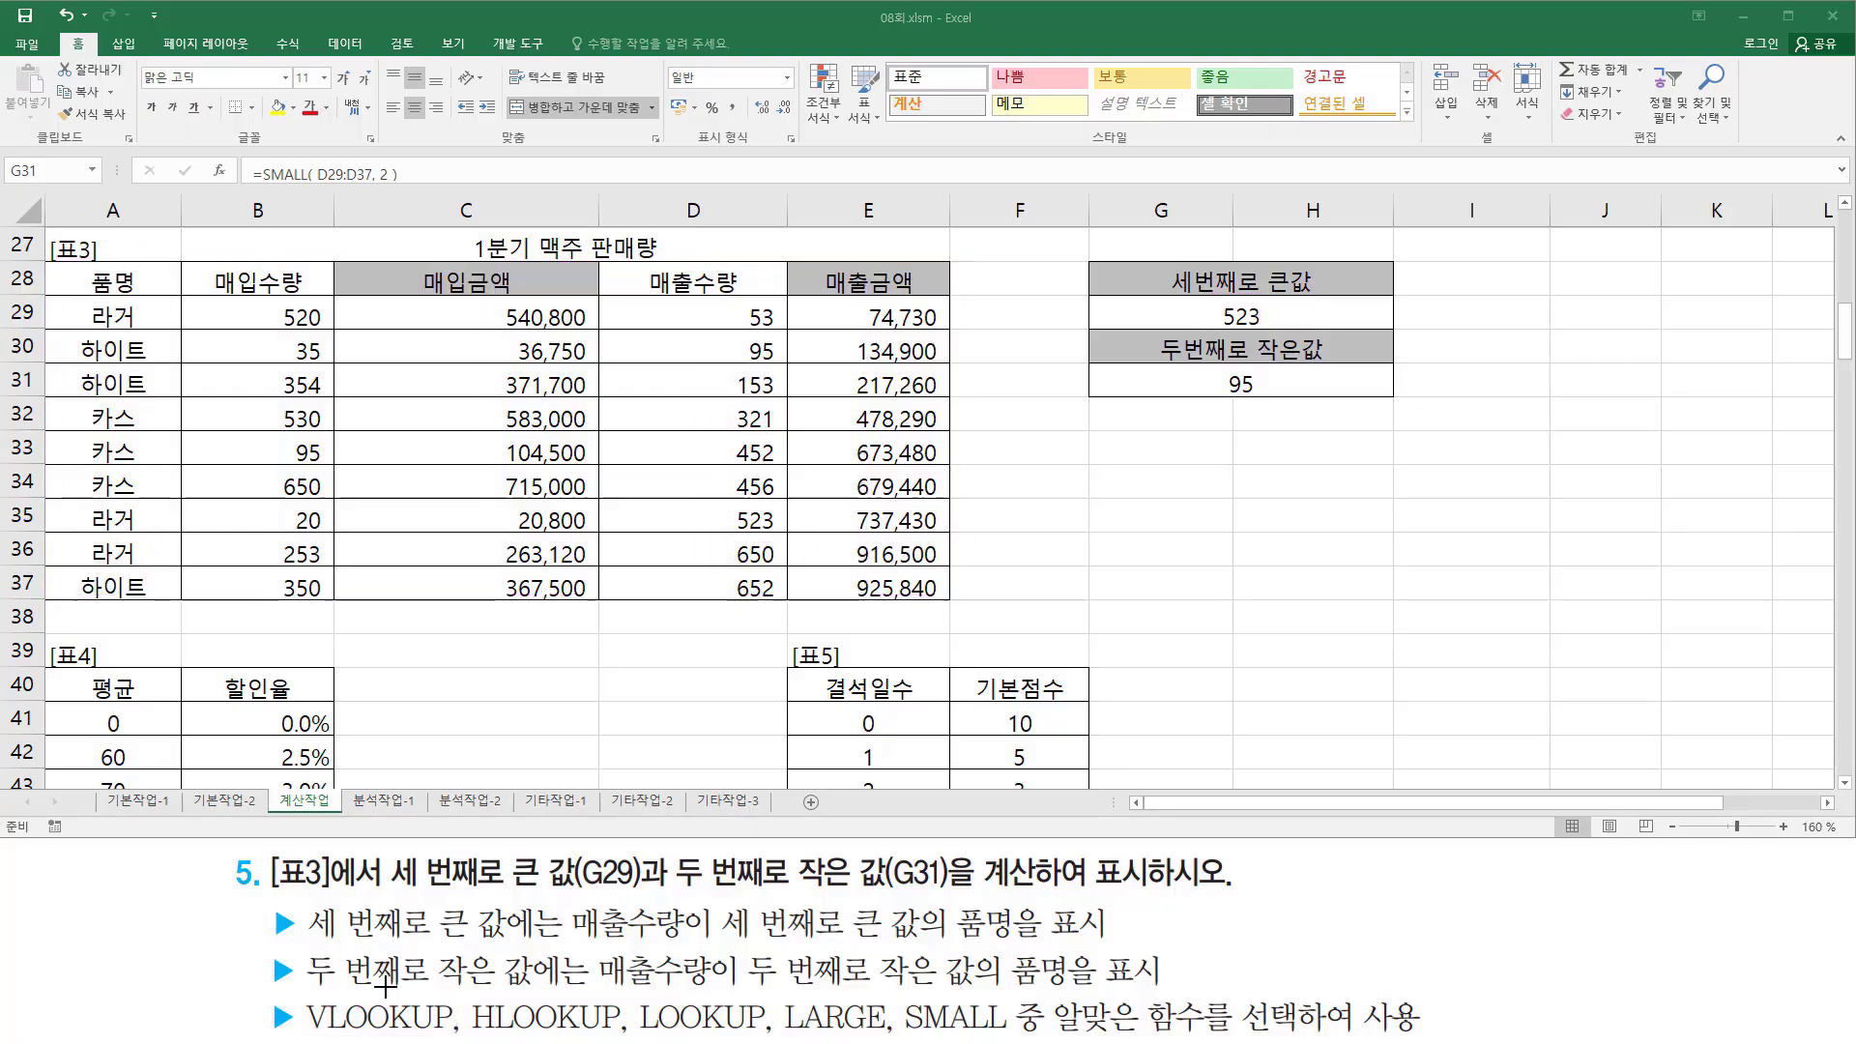
mouse_move(58, 273)
left_mouse_down()
mouse_move(93, 386)
mouse_move(951, 604)
left_mouse_up()
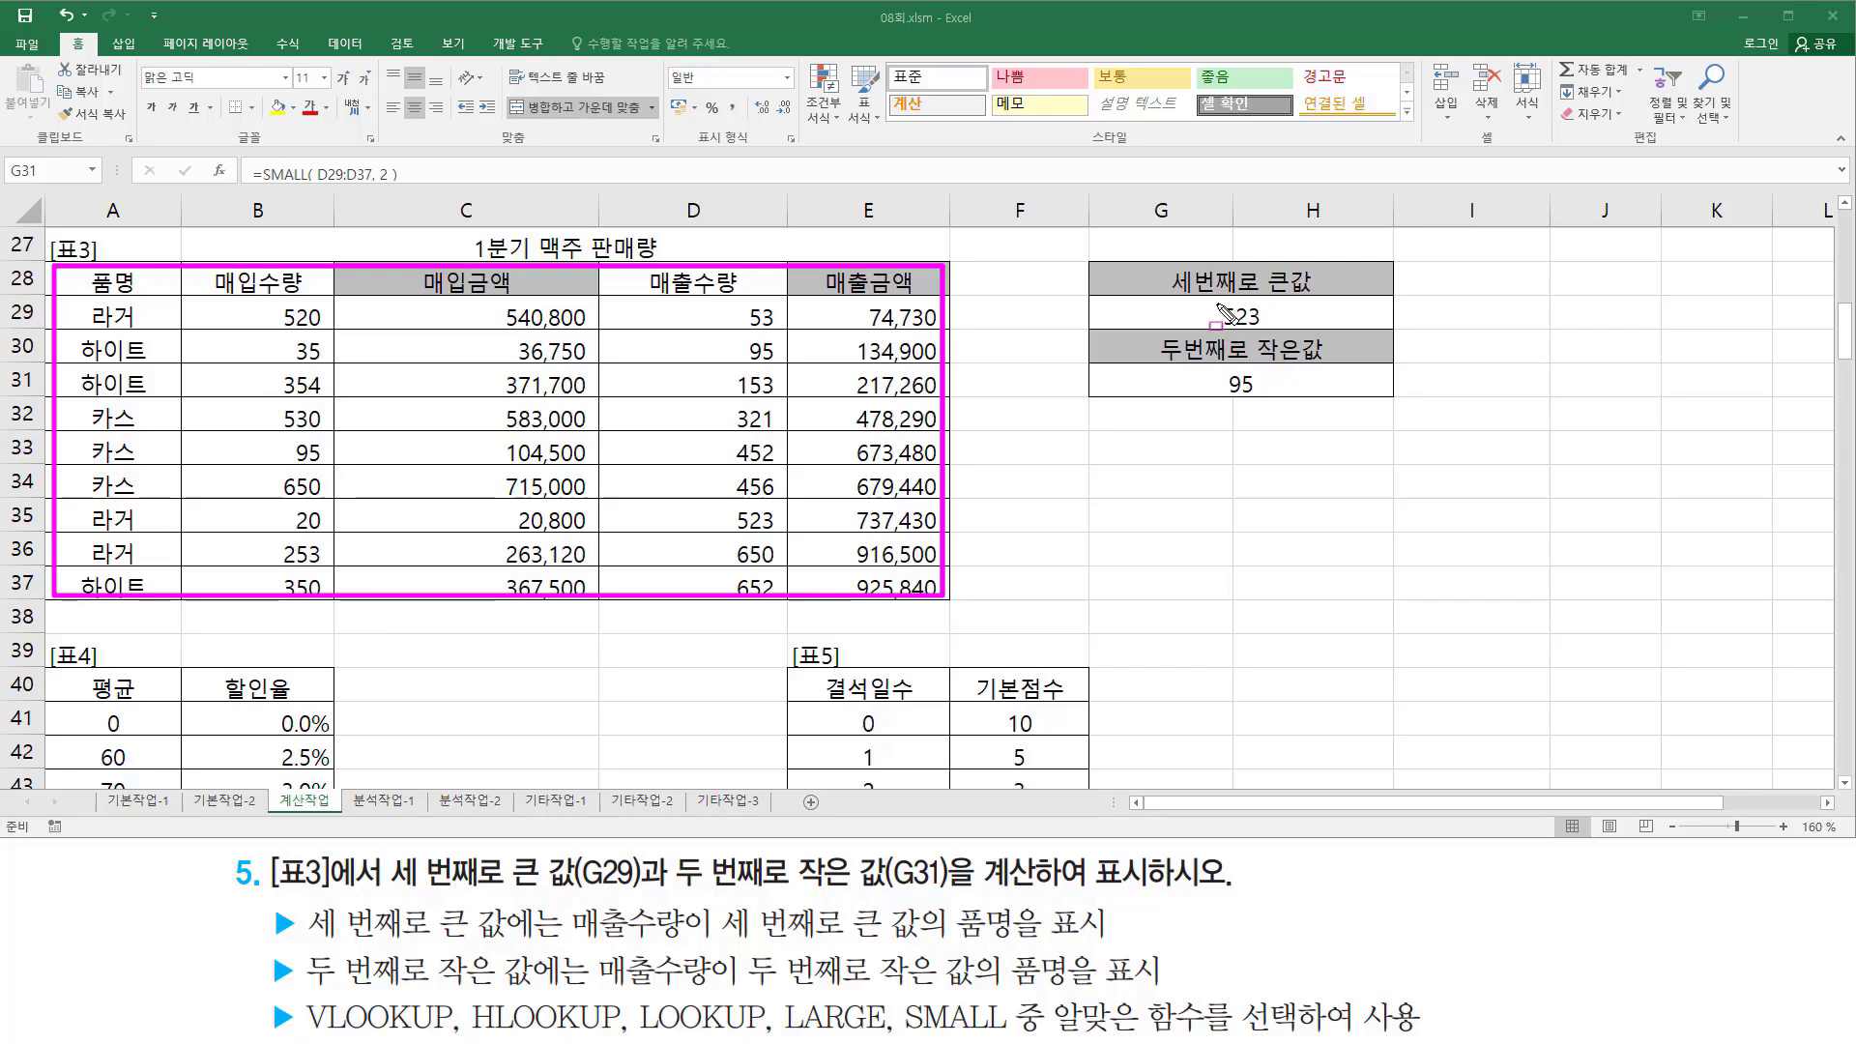
mouse_move(1215, 303)
left_mouse_down()
mouse_move(1272, 329)
mouse_move(1258, 395)
left_mouse_up()
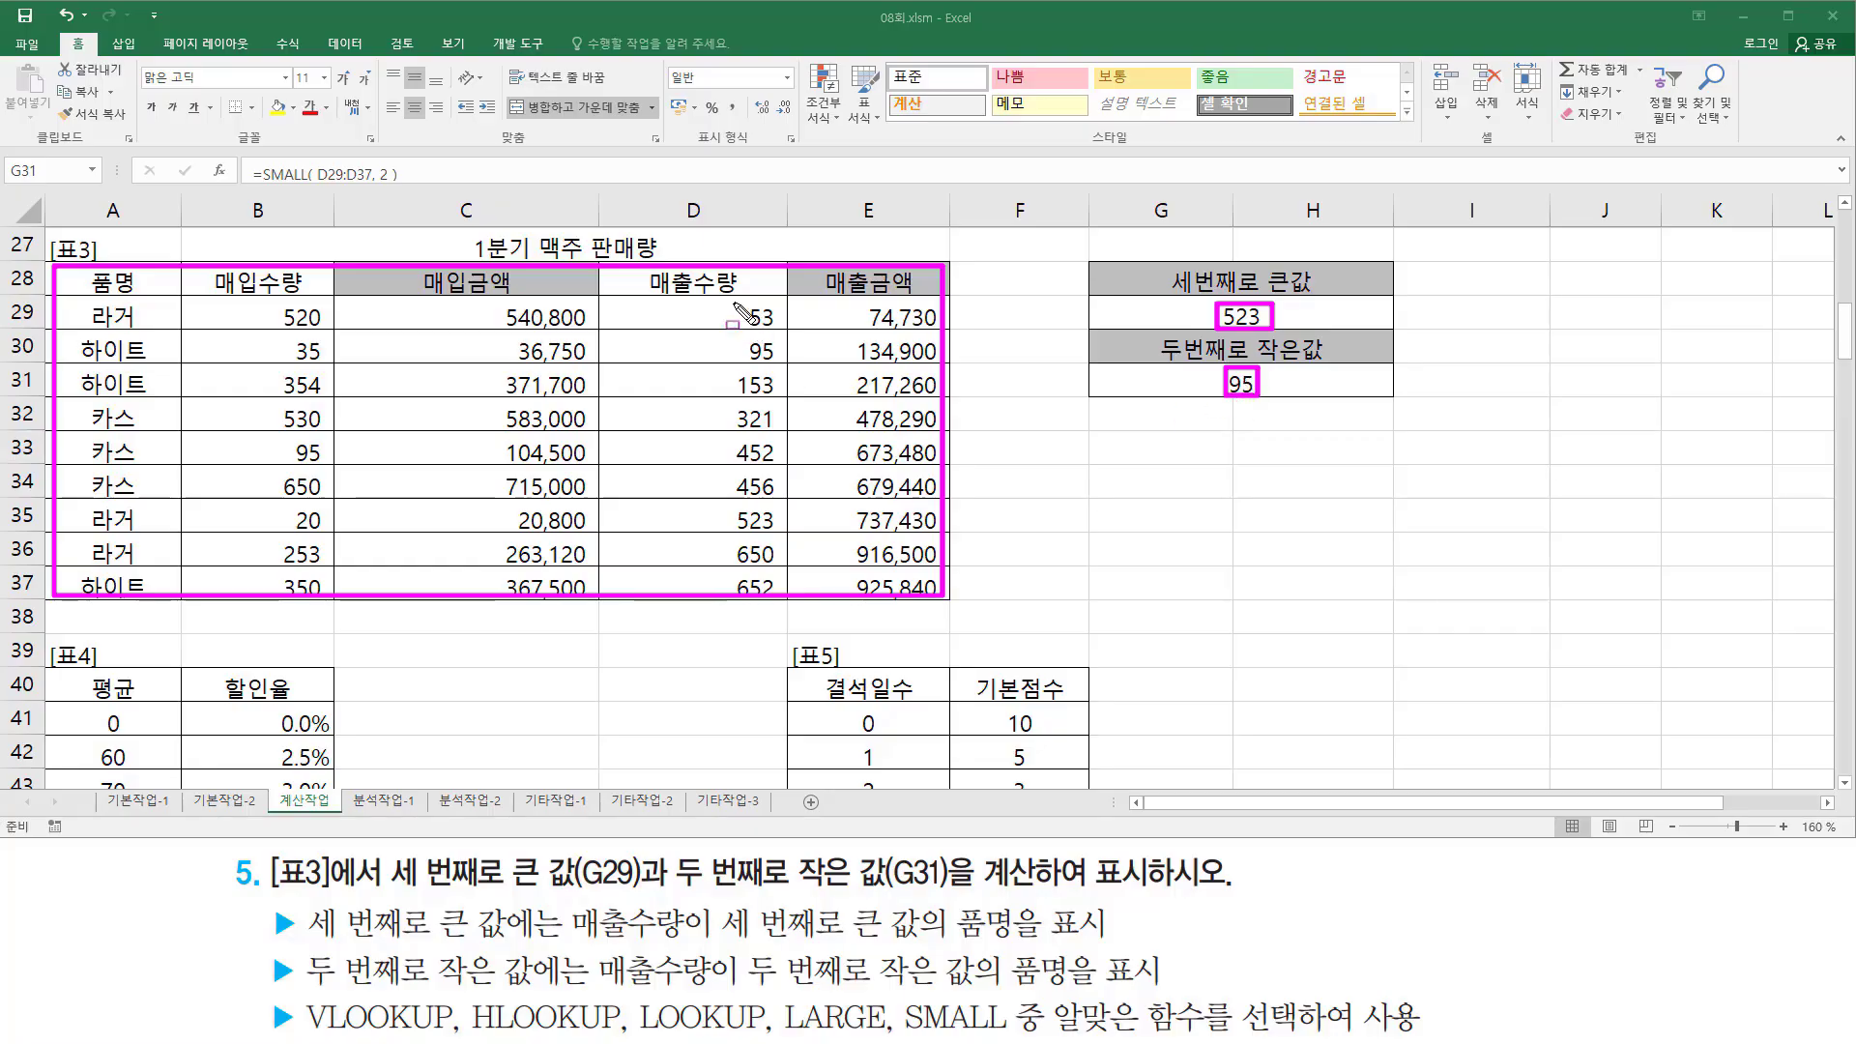
mouse_move(732, 300)
left_mouse_down()
mouse_move(735, 522)
mouse_move(783, 590)
left_mouse_up()
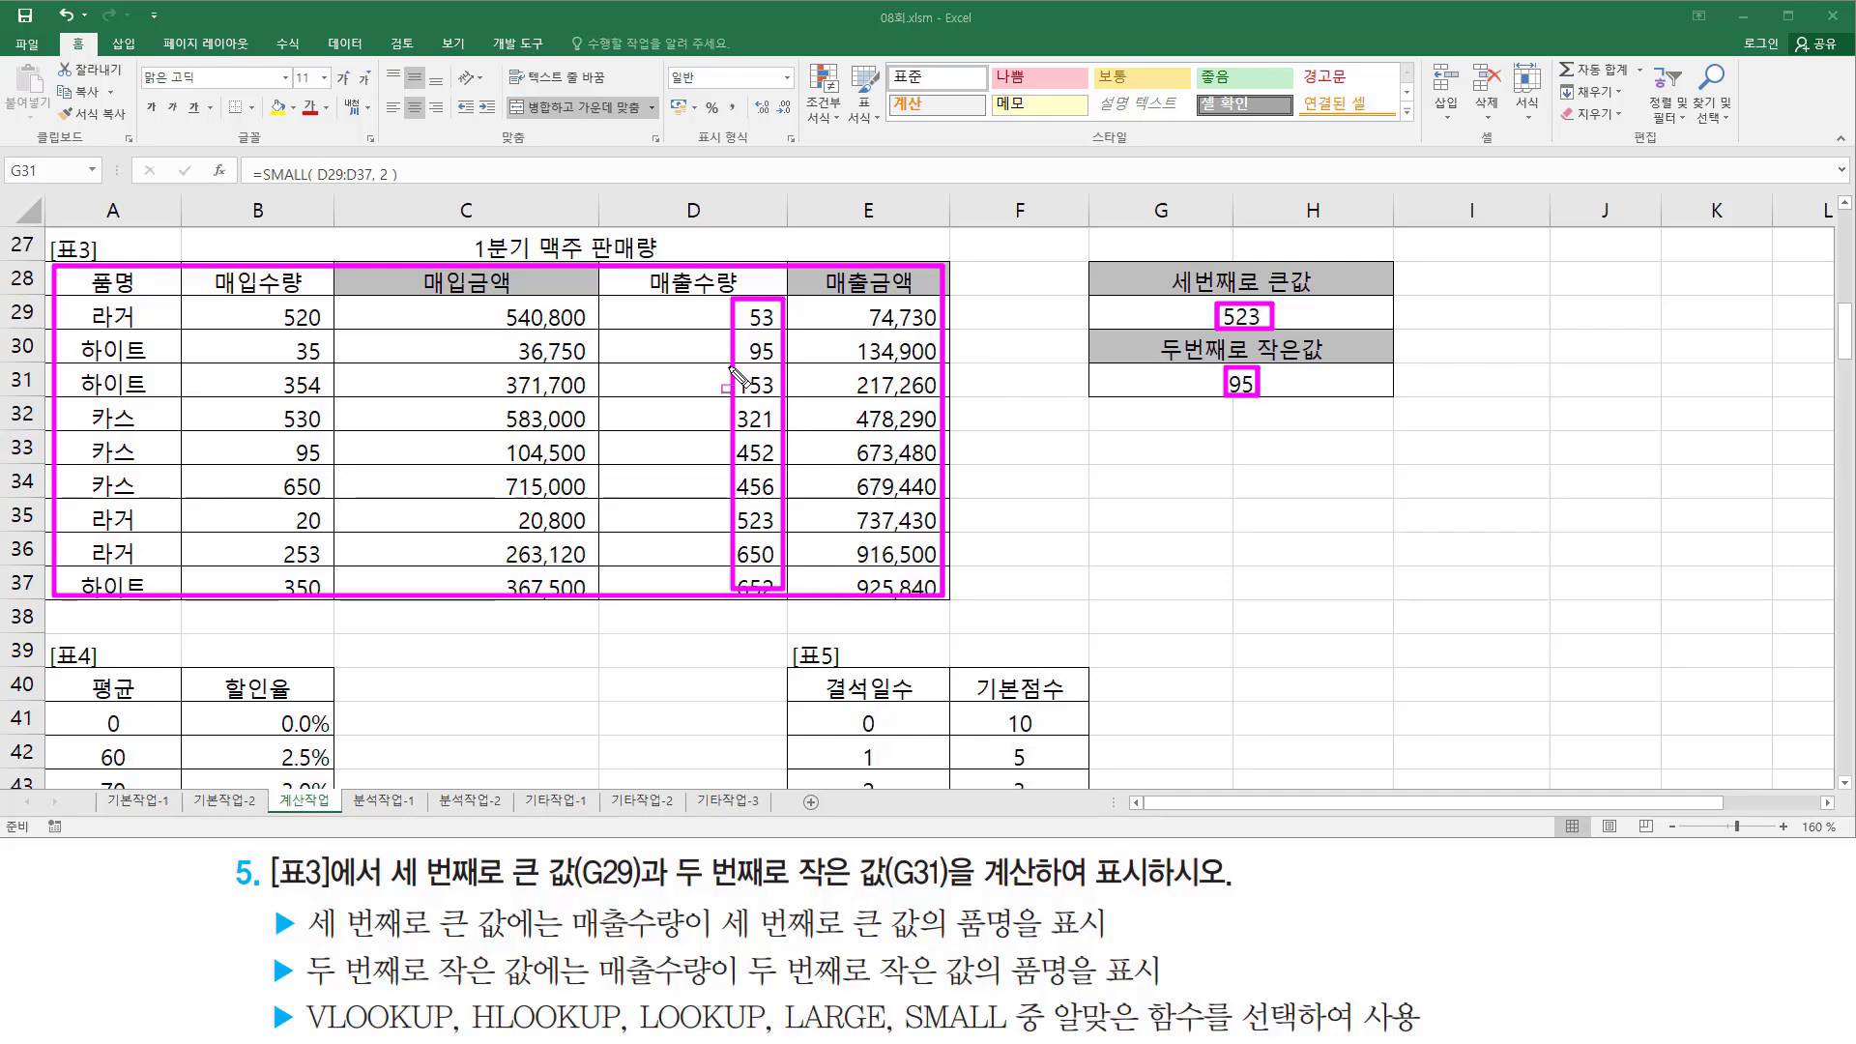
key("Escape")
Step: Copy the 매출수량 column D28:D37 to G33 and the 품명 column A28:A37 to H33
left_click_drag(720, 283, 723, 587)
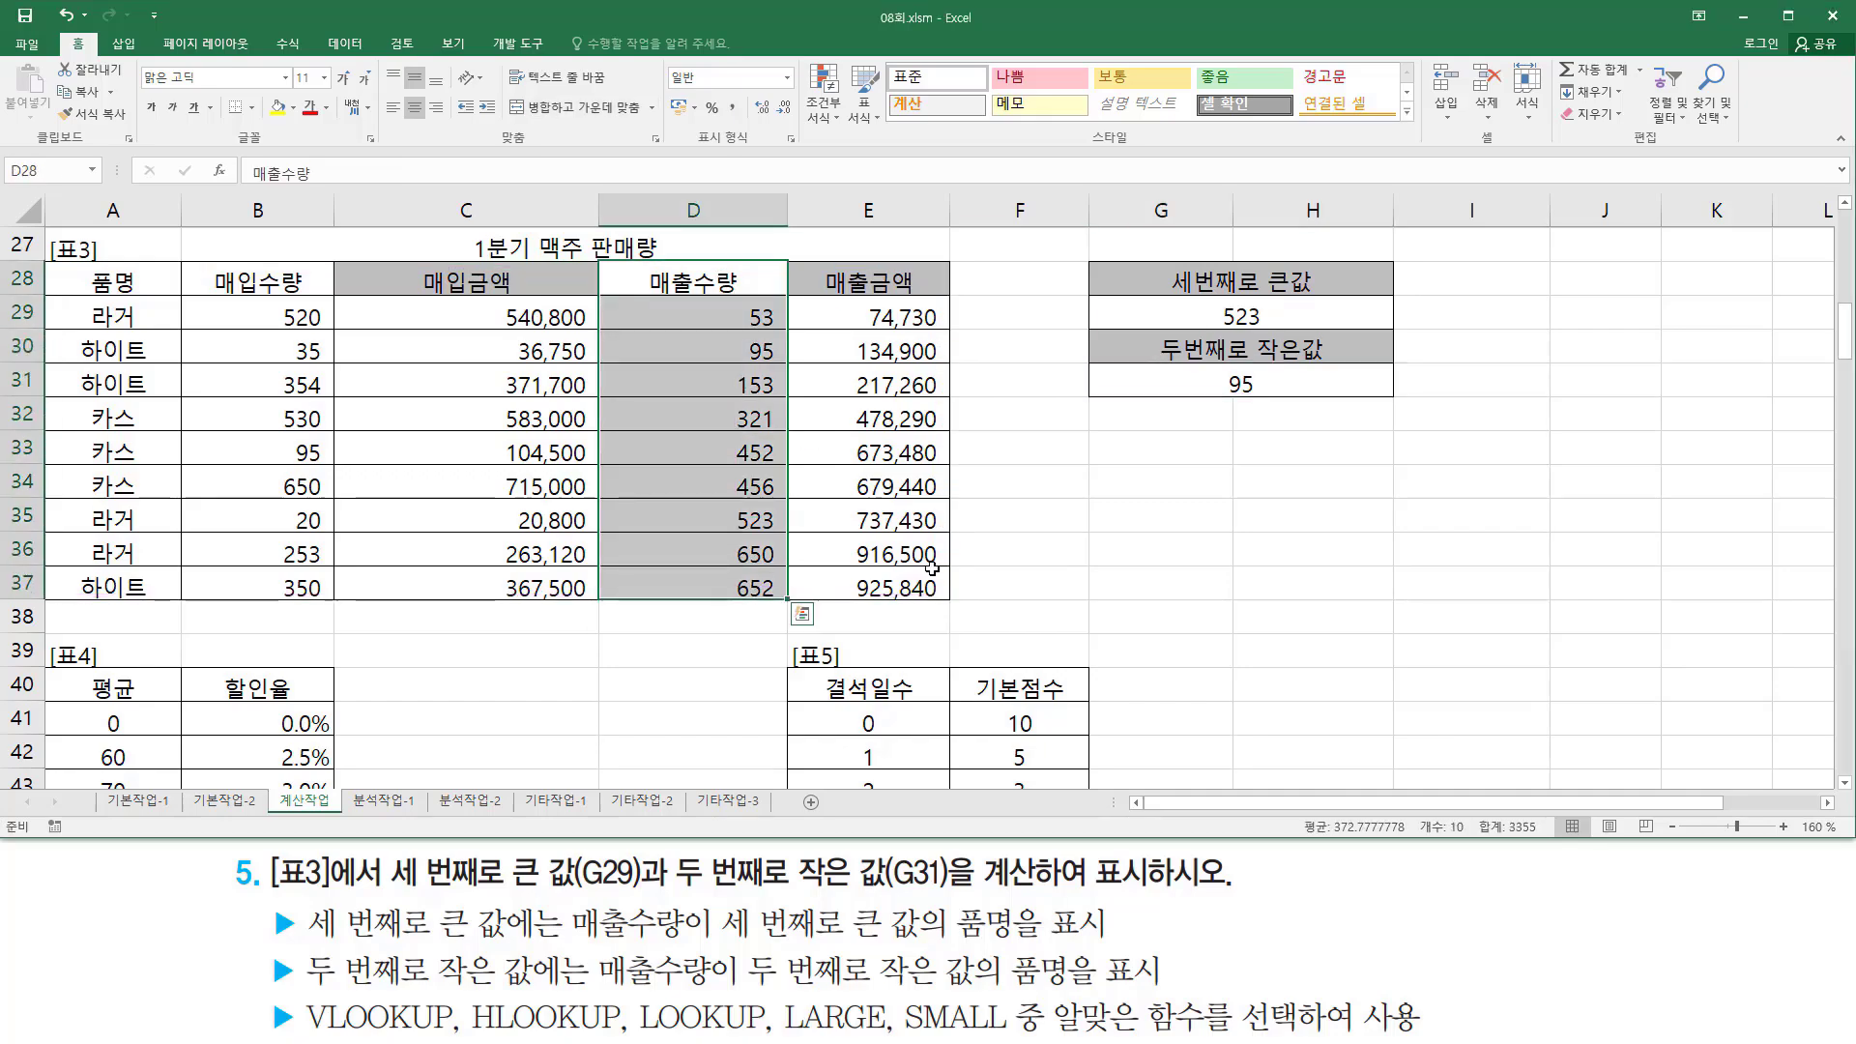
key("ctrl+c")
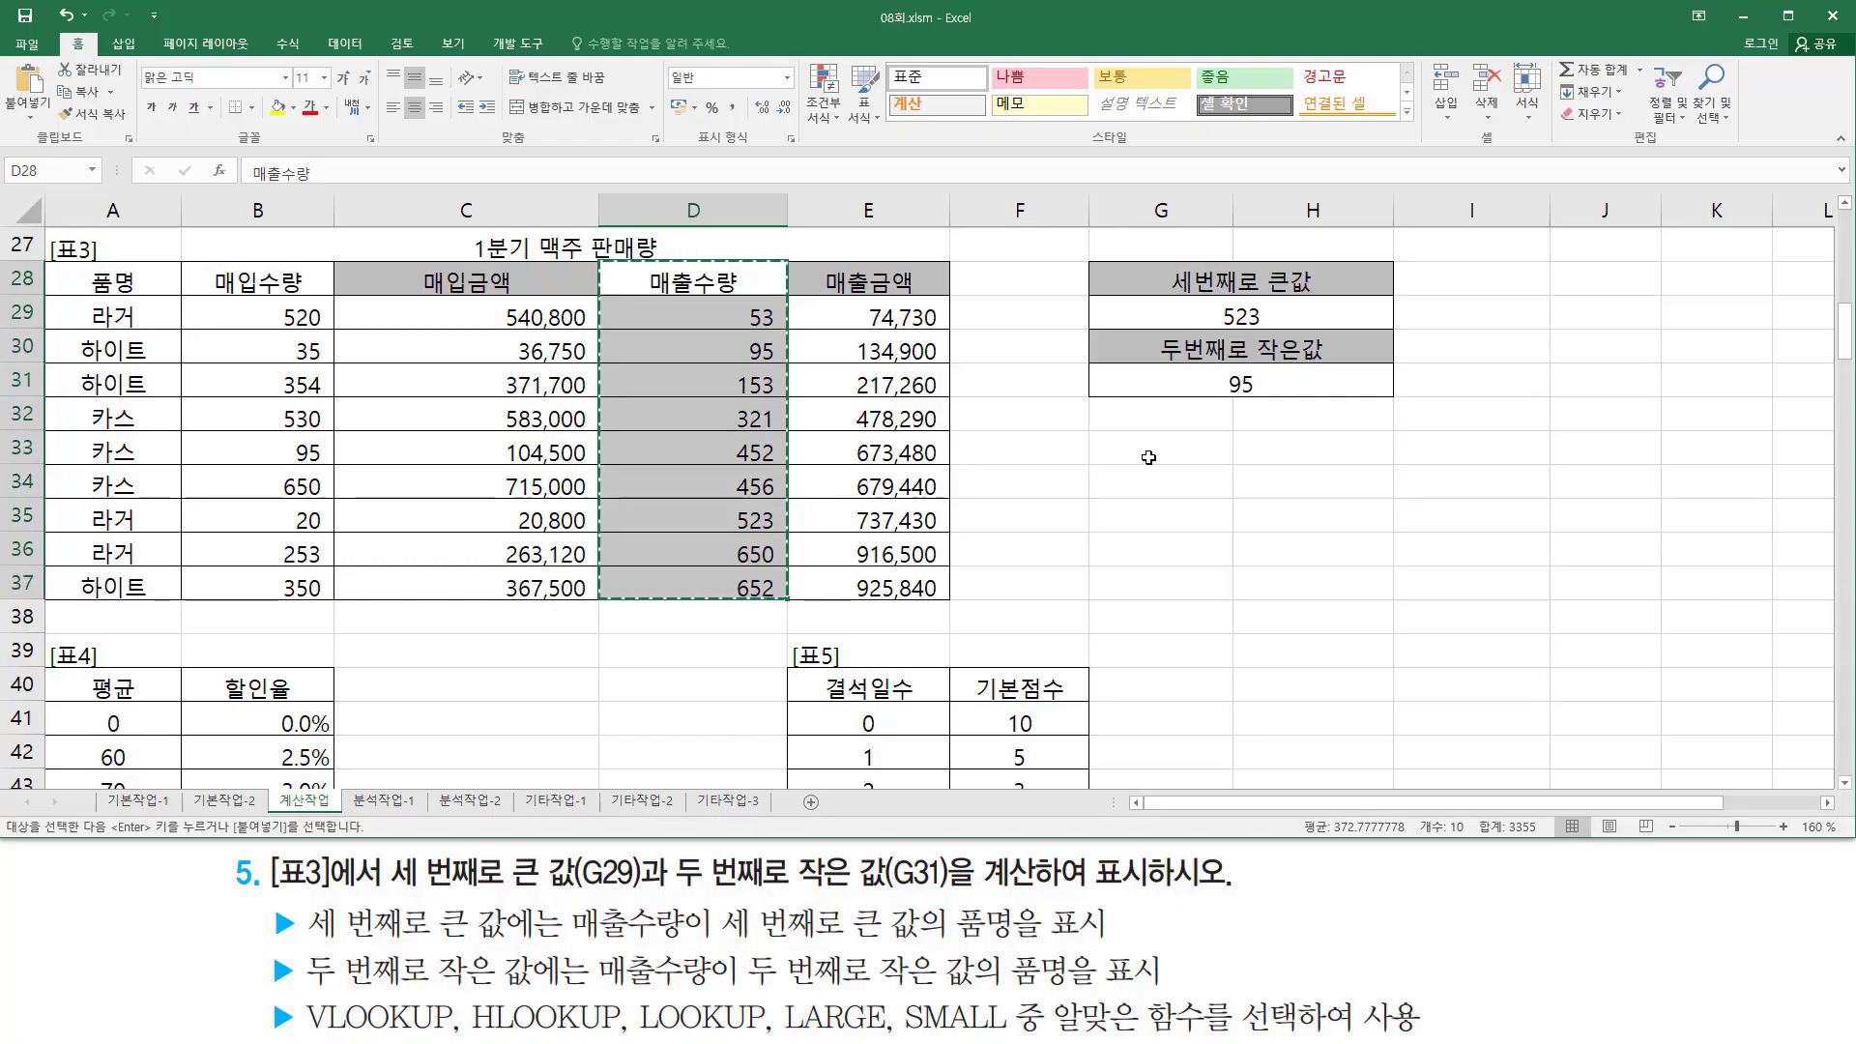
left_click(1148, 457)
key("ctrl+v")
left_click_drag(116, 284, 136, 588)
key("ctrl+c")
left_click(1307, 451)
key("ctrl+v")
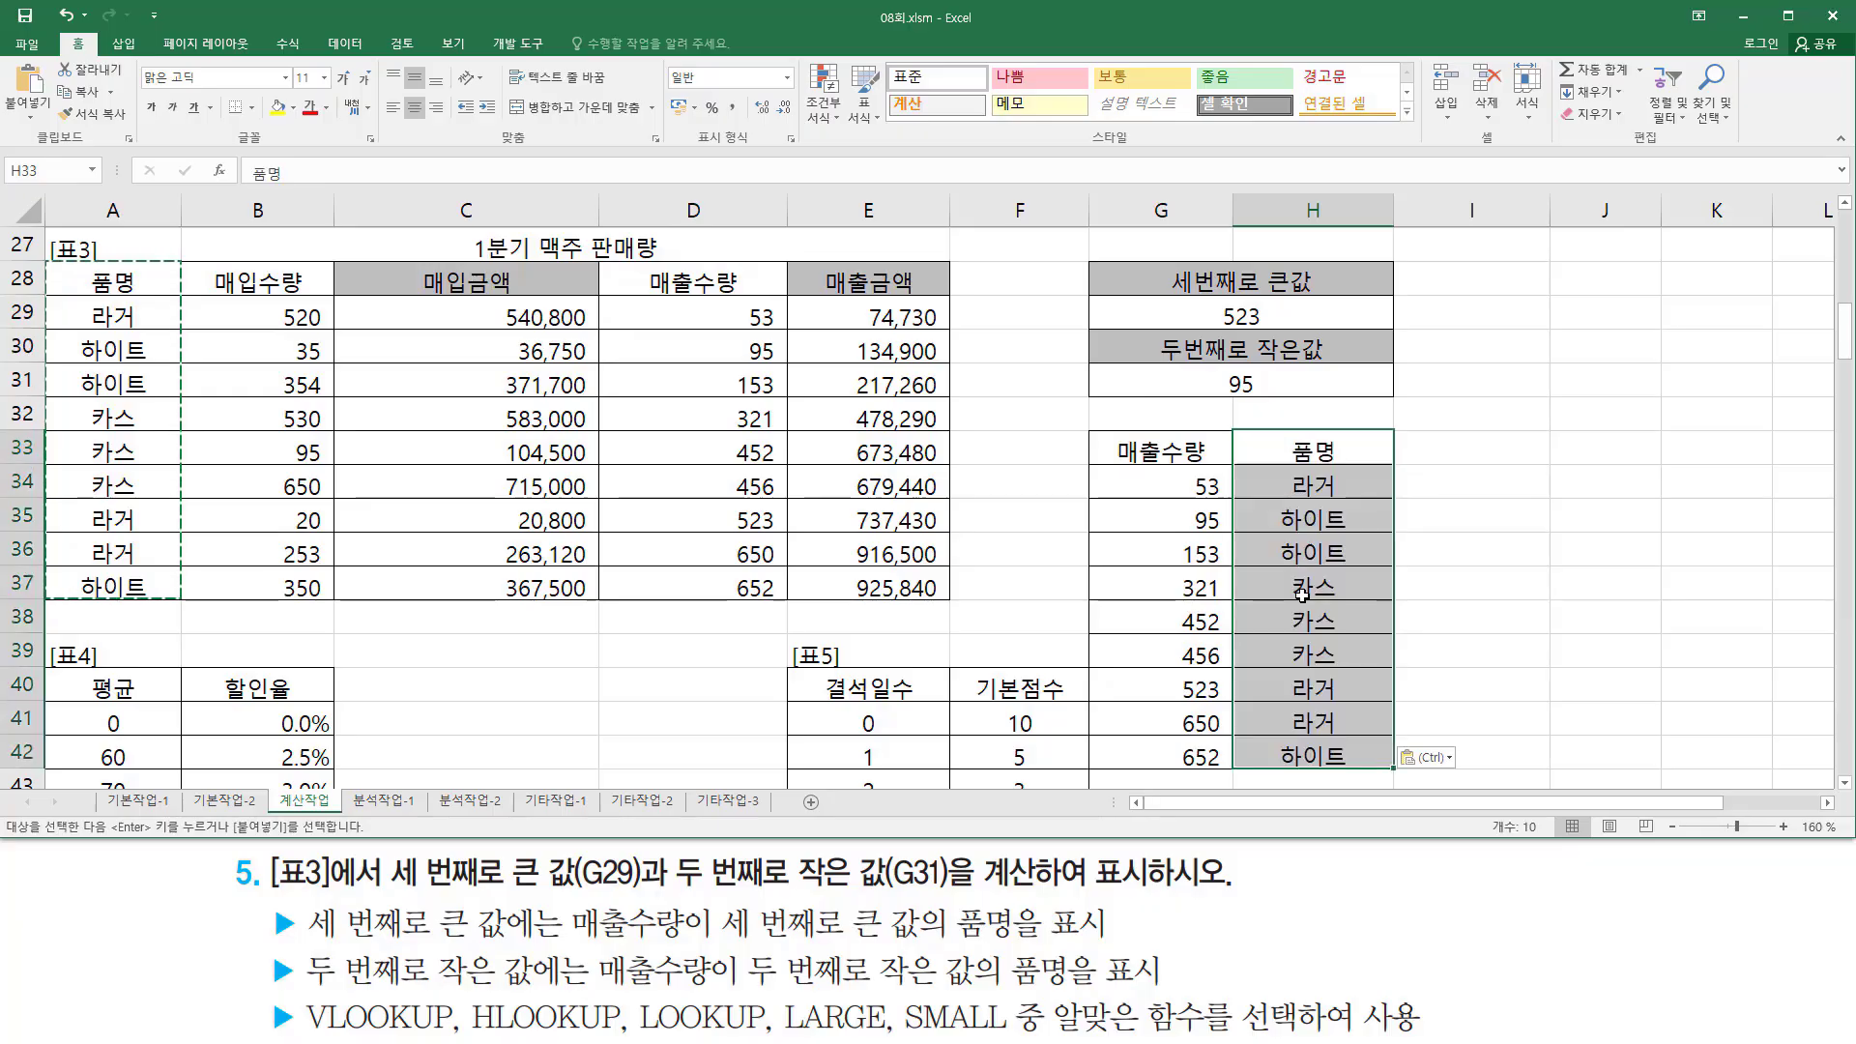
Step: Examine how VLOOKUP would use the copied G34:H42 range for G29, and compare its column order with 표3
left_click(1057, 456)
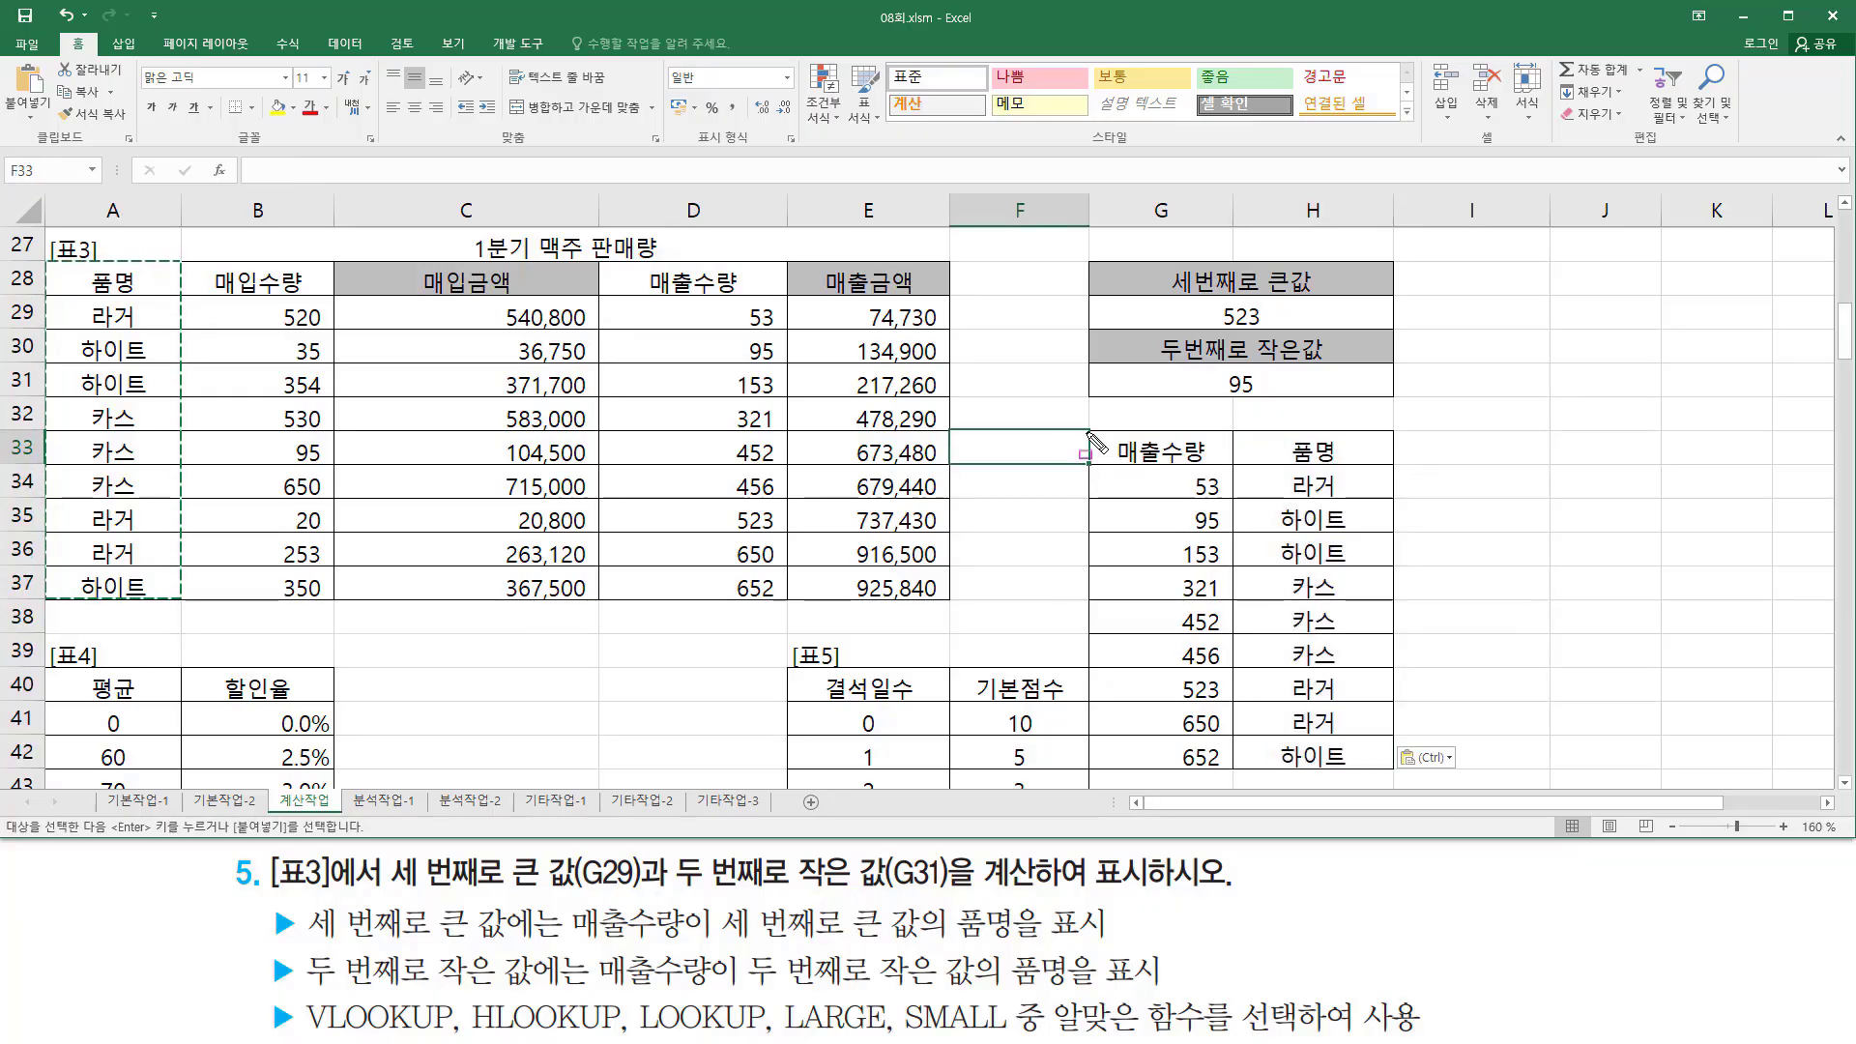
mouse_move(1097, 465)
left_mouse_down()
mouse_move(1346, 684)
mouse_move(1389, 771)
left_mouse_up()
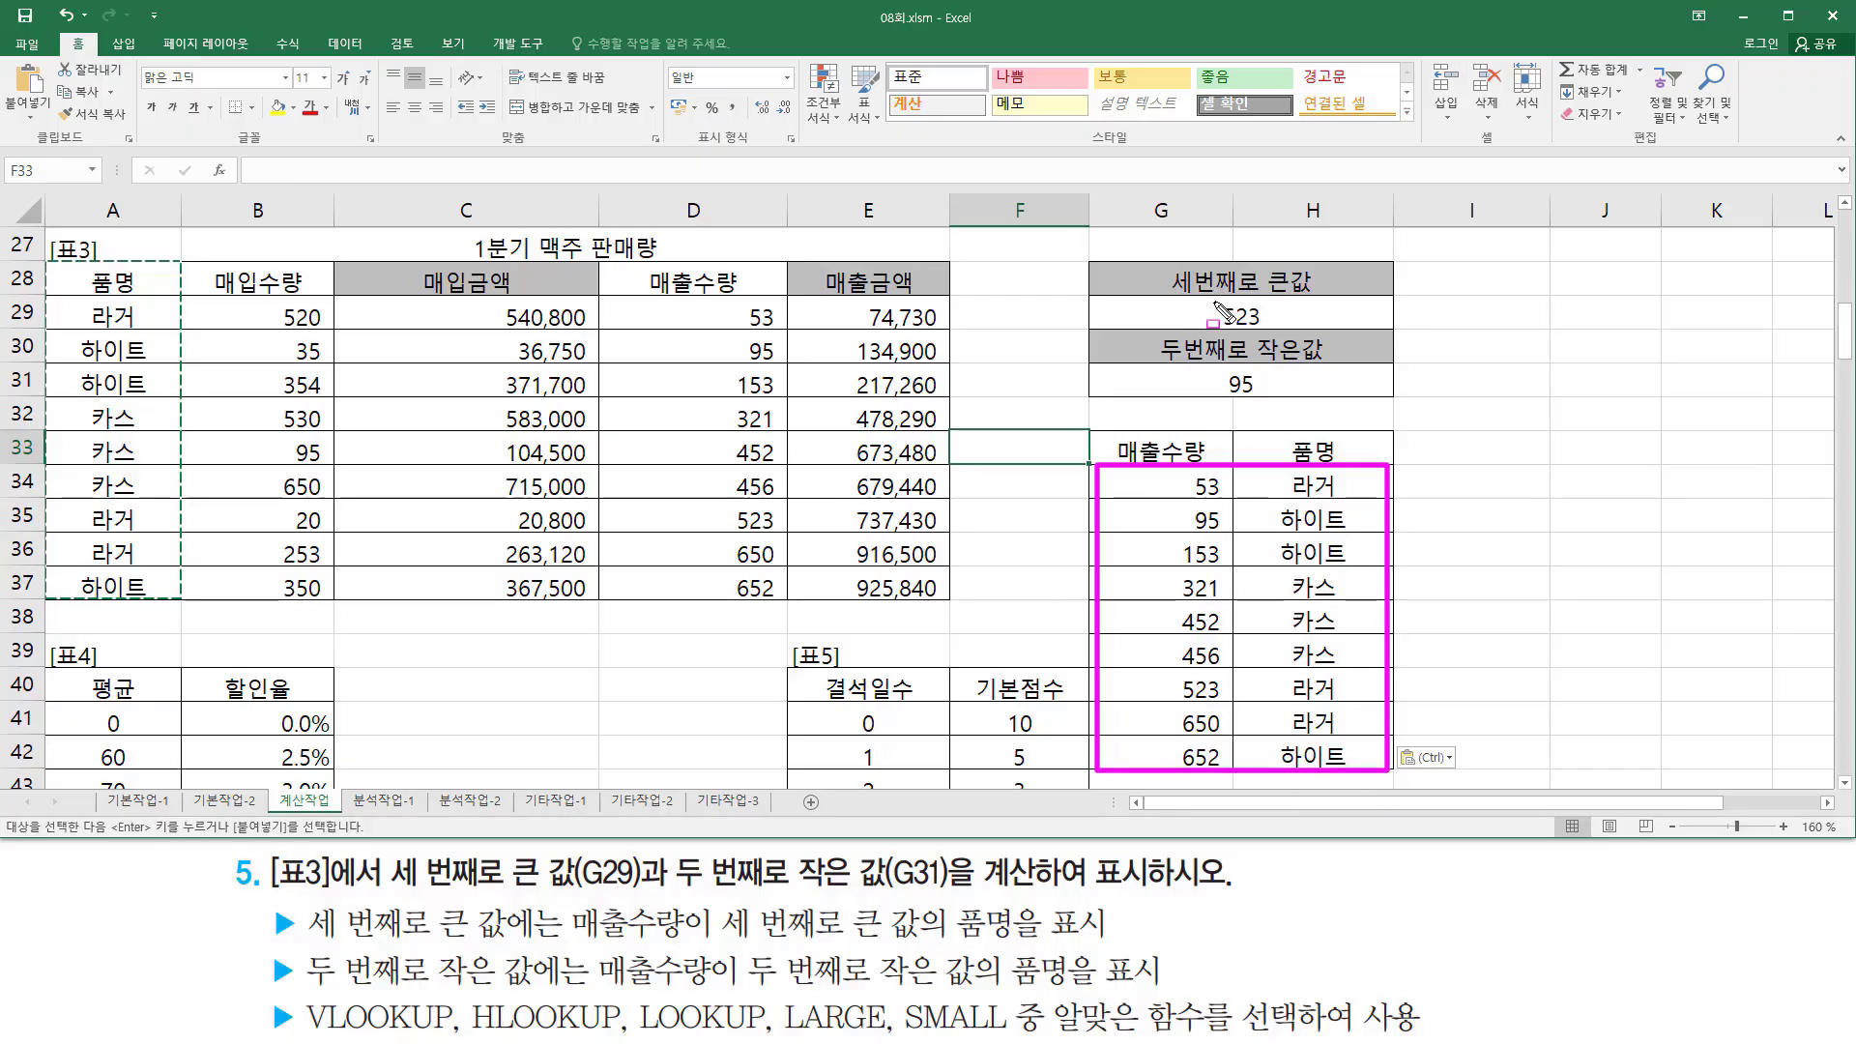
left_click_drag(1212, 303, 1281, 329)
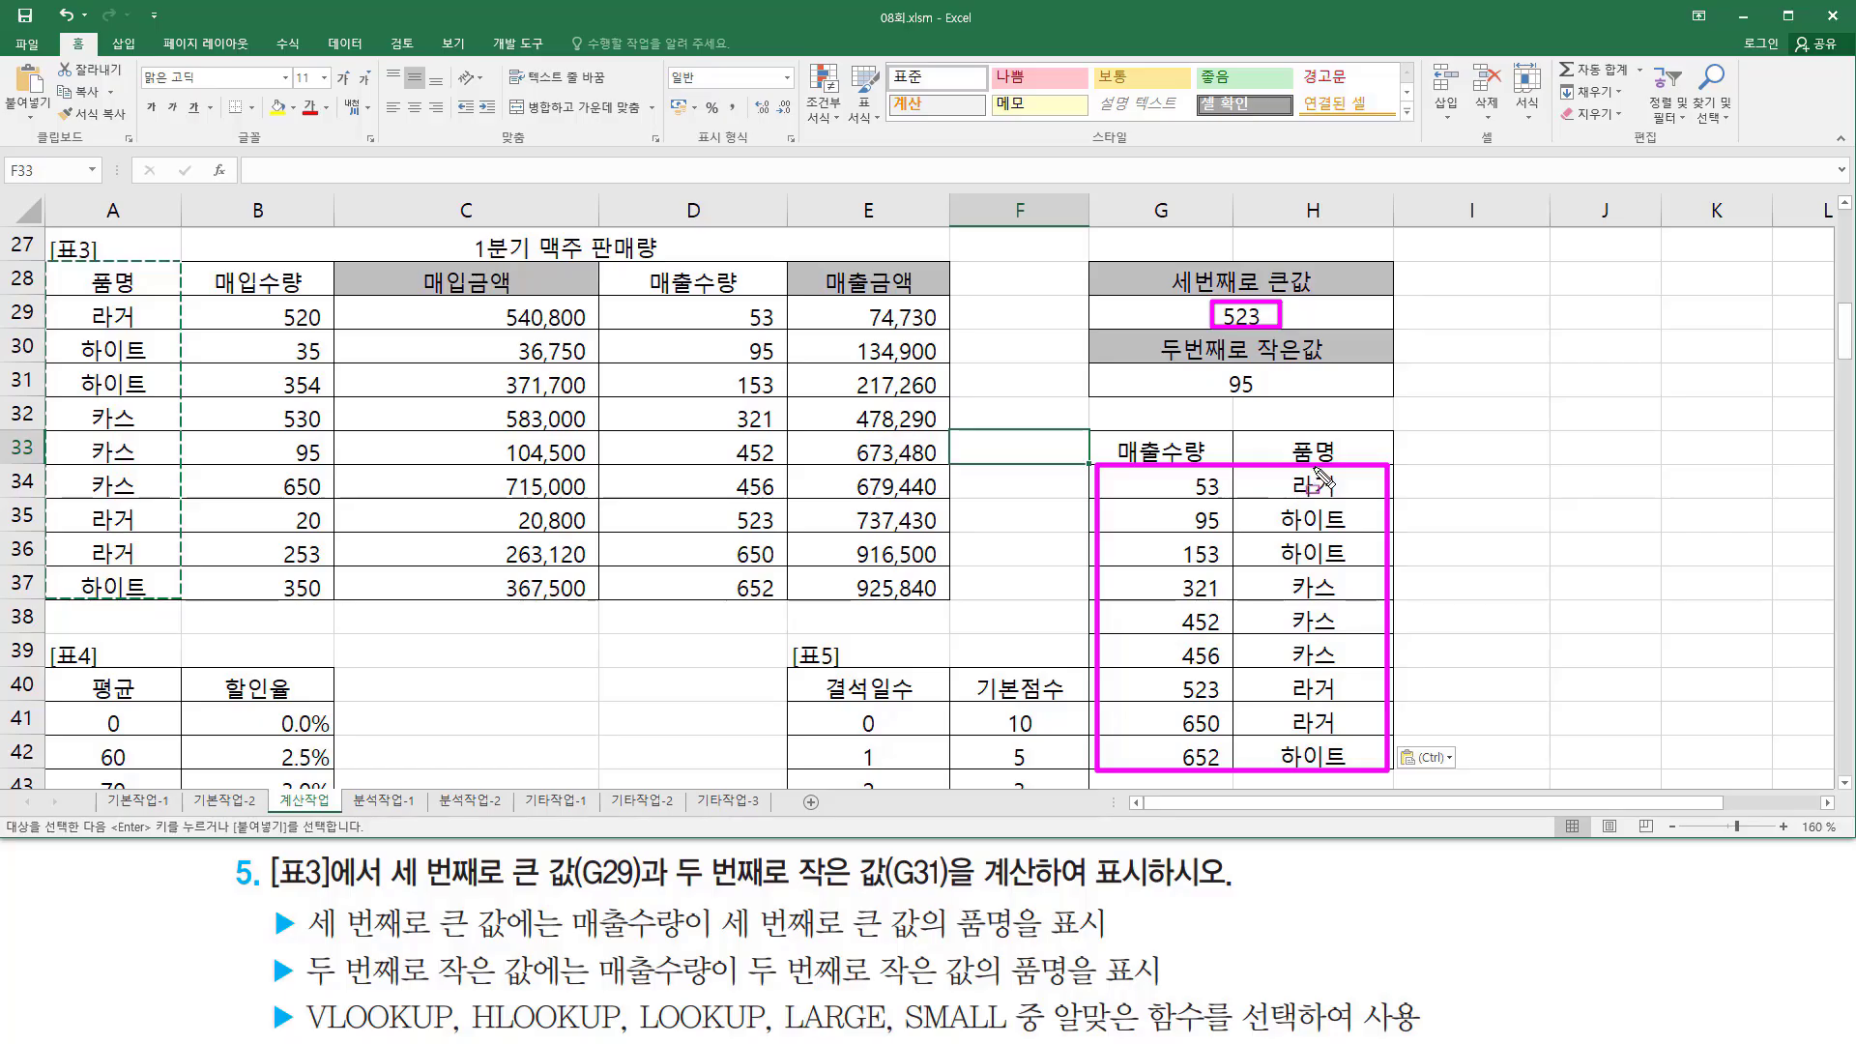
left_click_drag(1312, 469, 1312, 770)
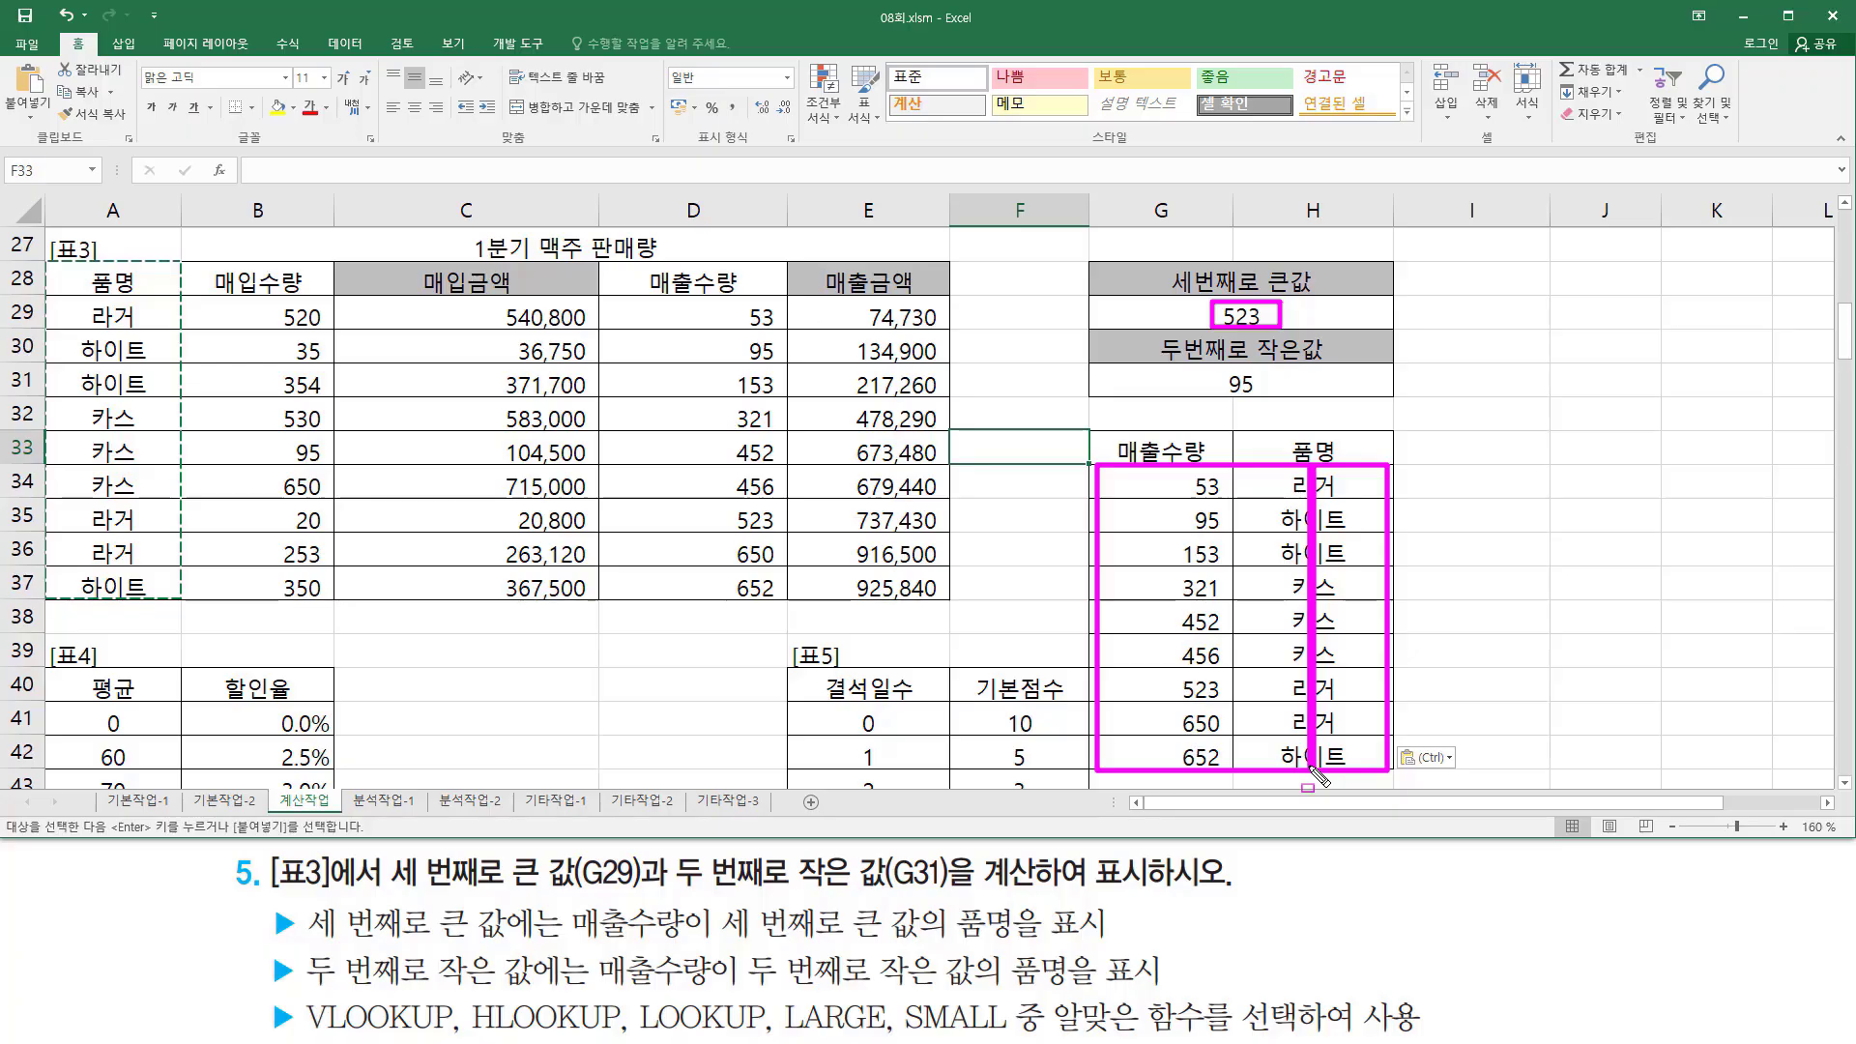
left_click_drag(1311, 769, 1316, 466)
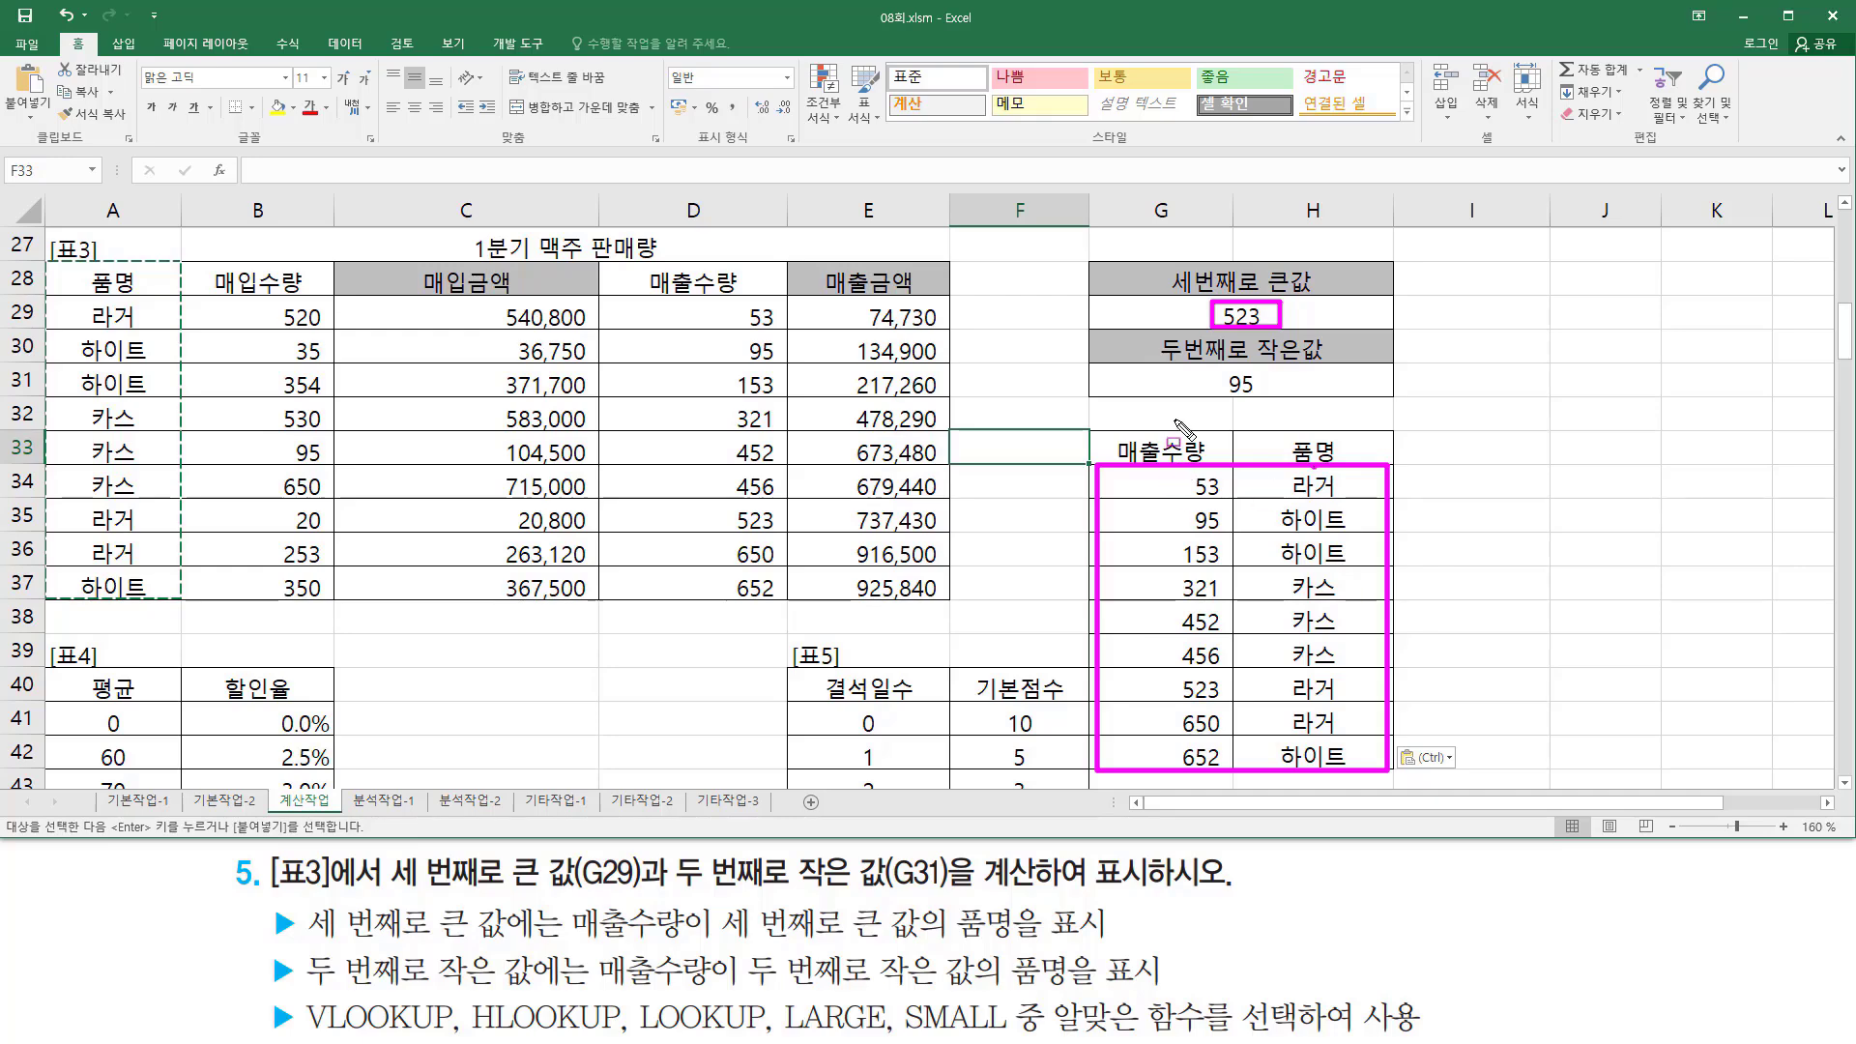
mouse_move(1177, 470)
left_mouse_down()
mouse_move(1111, 677)
mouse_move(1155, 788)
mouse_move(1180, 778)
left_mouse_up()
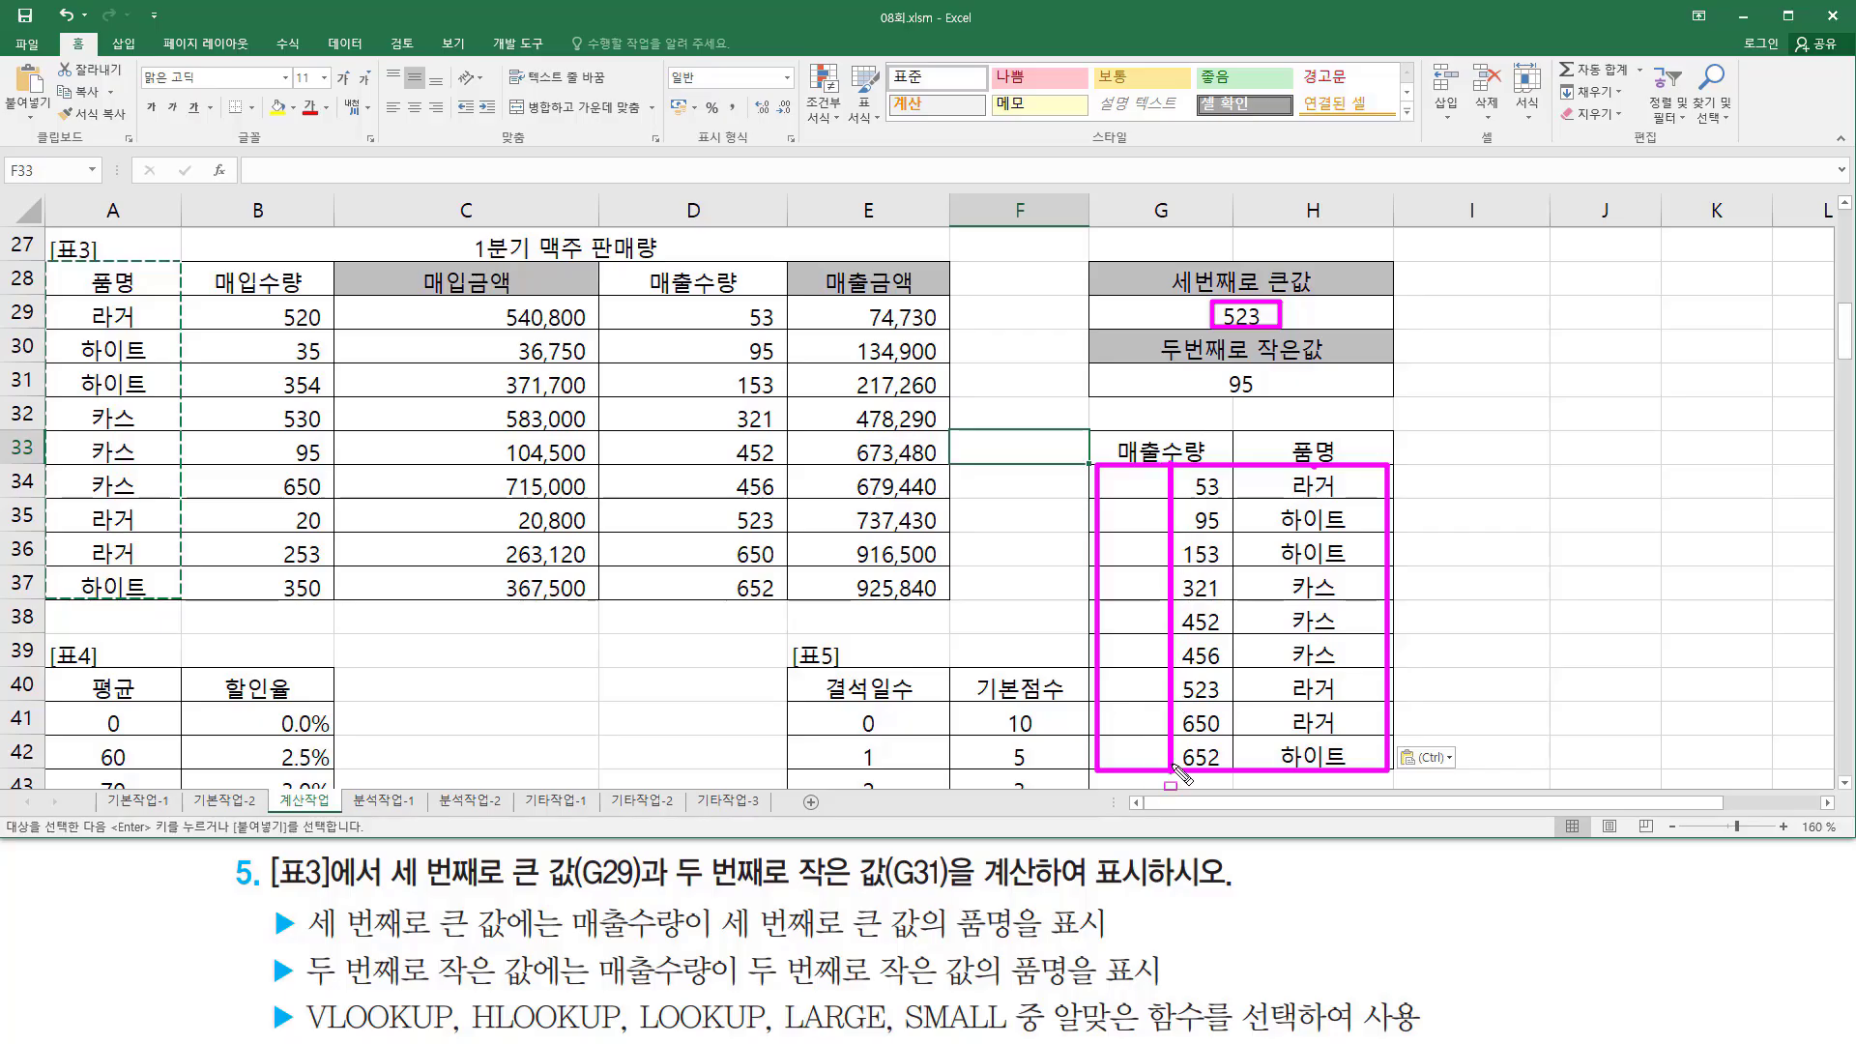
left_click_drag(1212, 299, 1266, 326)
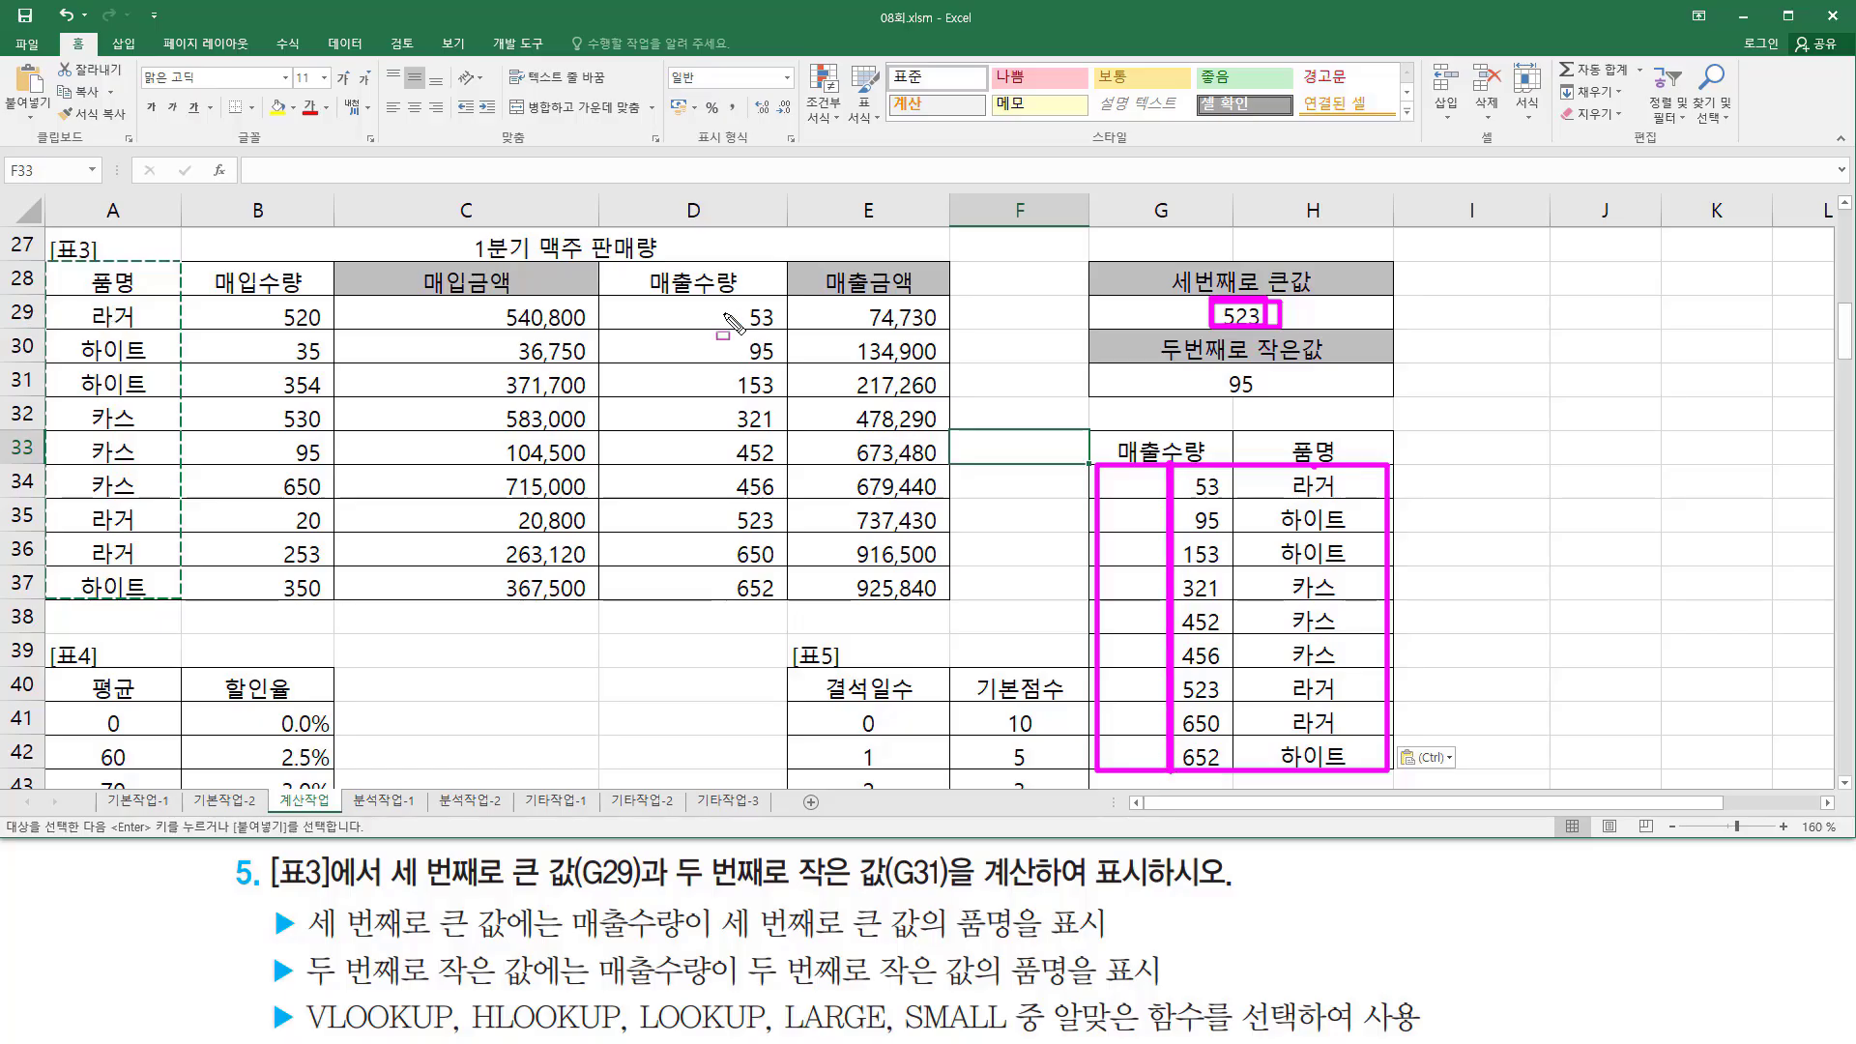
mouse_move(732, 308)
left_mouse_down()
mouse_move(779, 601)
mouse_move(781, 302)
left_mouse_up()
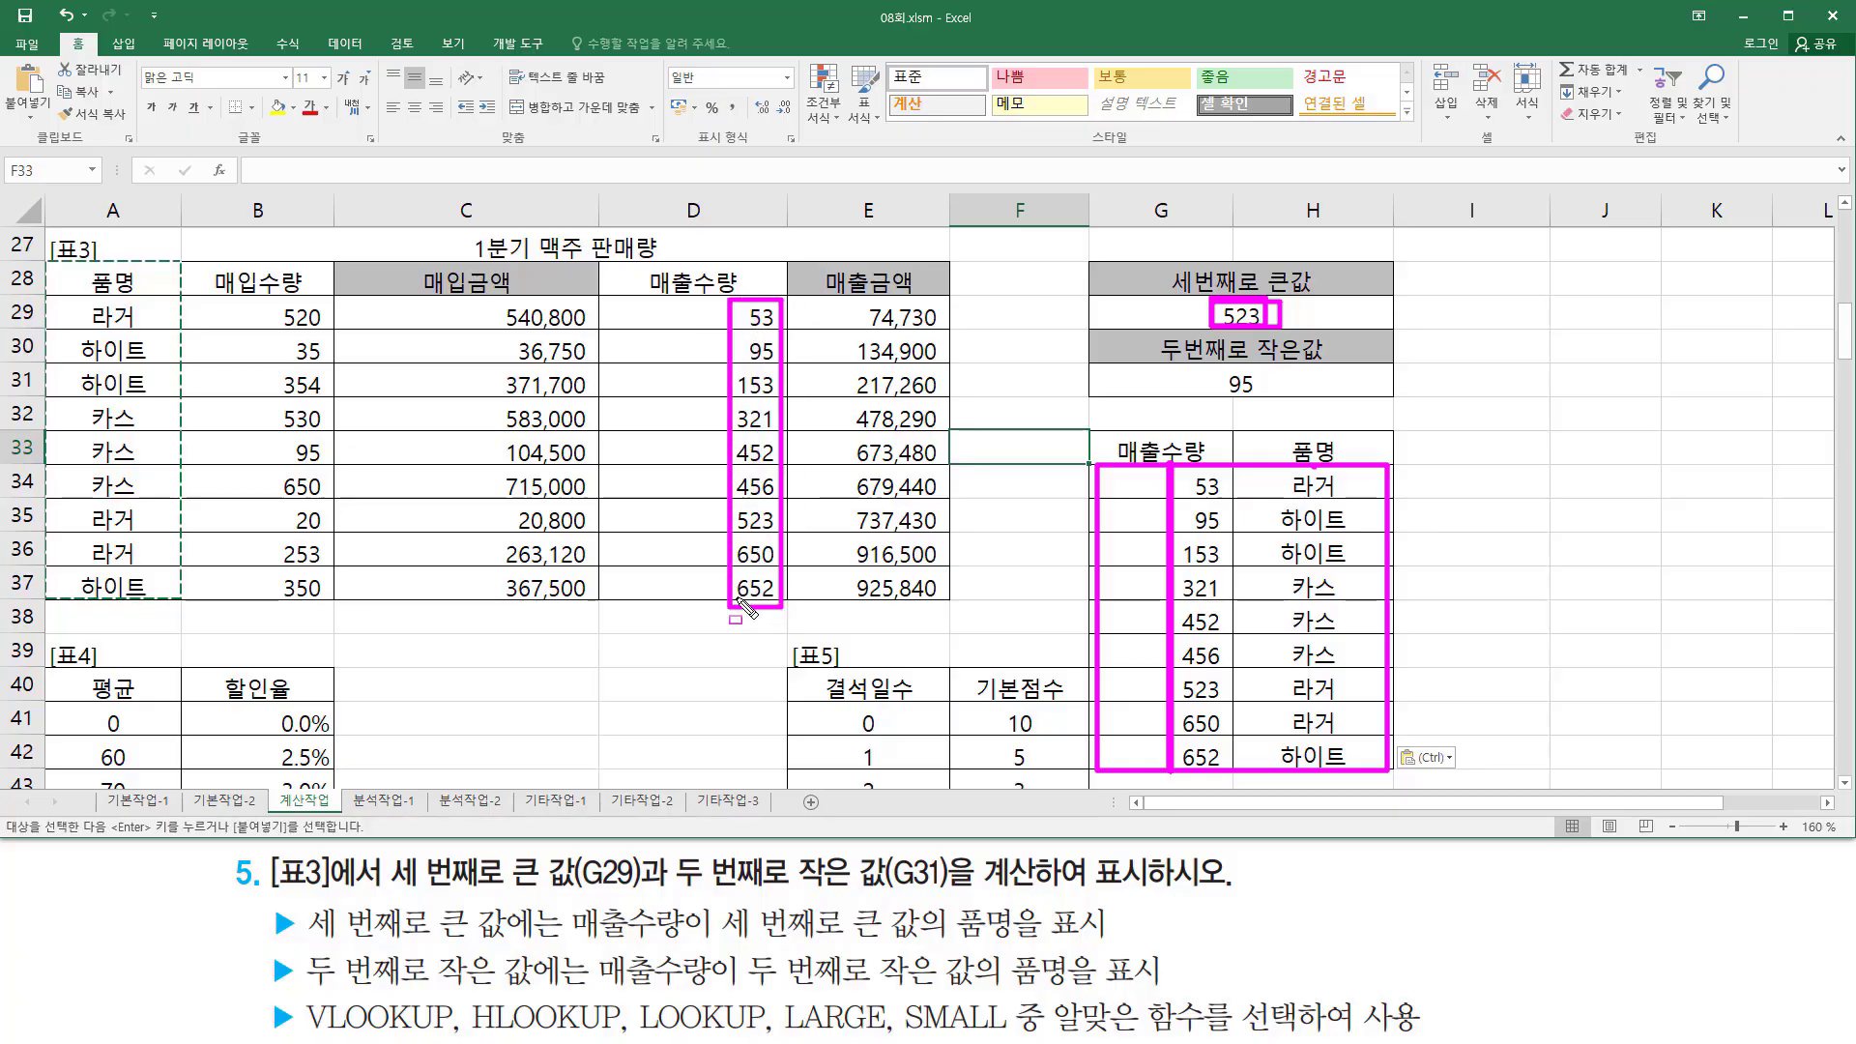
left_click_drag(81, 297, 153, 609)
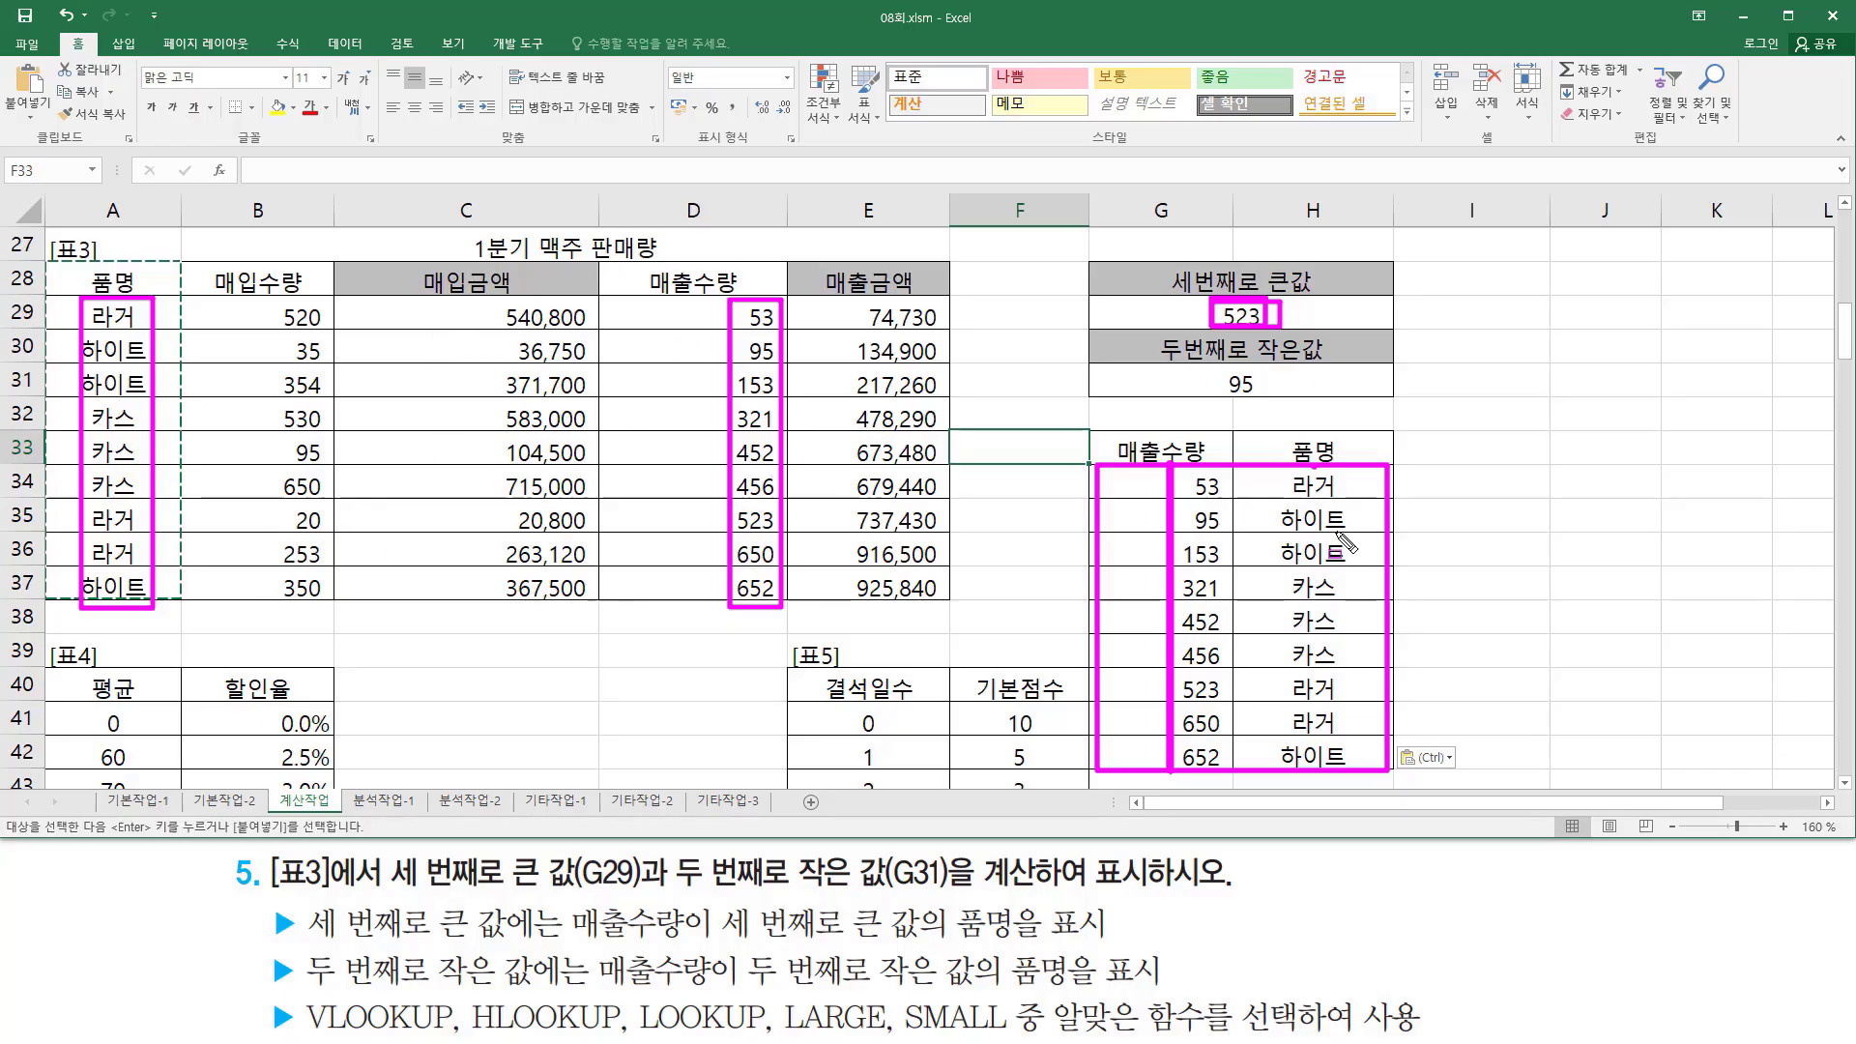
key("Escape")
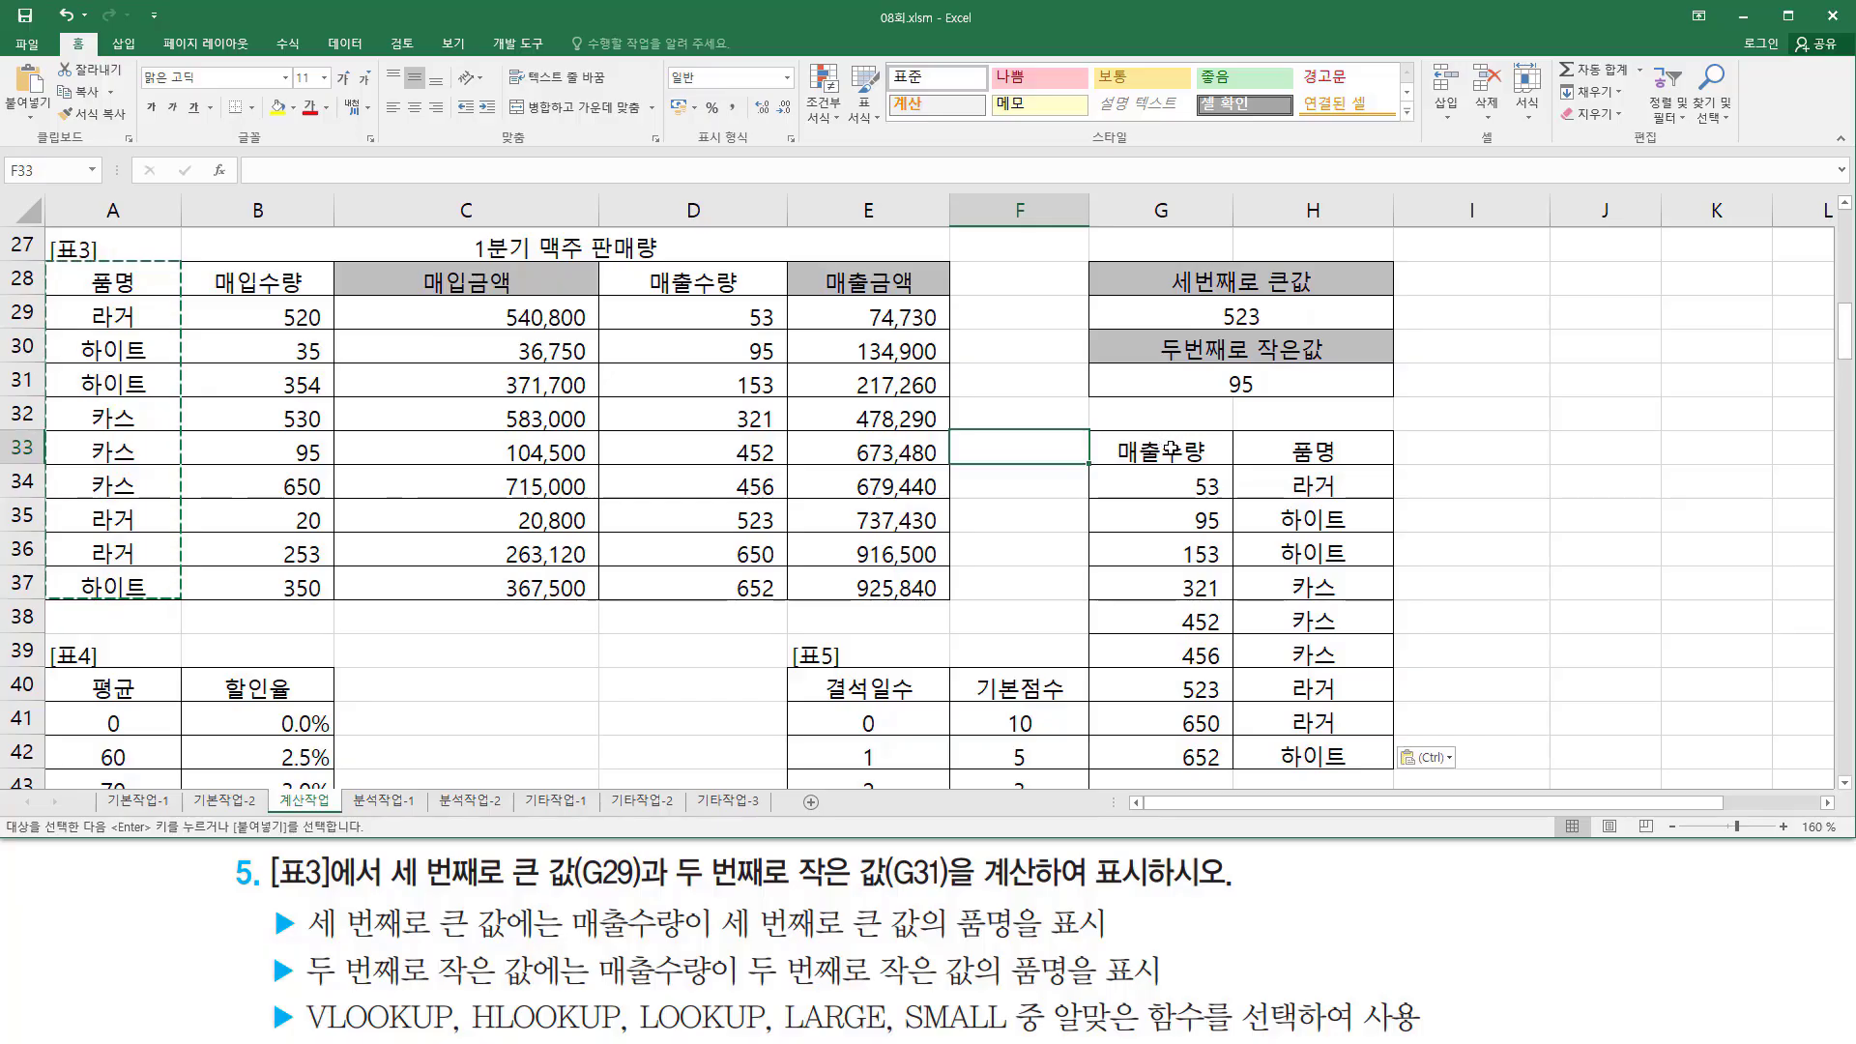
Step: Undo both pasted columns so the G33:H42 copy is removed
key("ctrl+z")
key("ctrl+z")
left_click(967, 439)
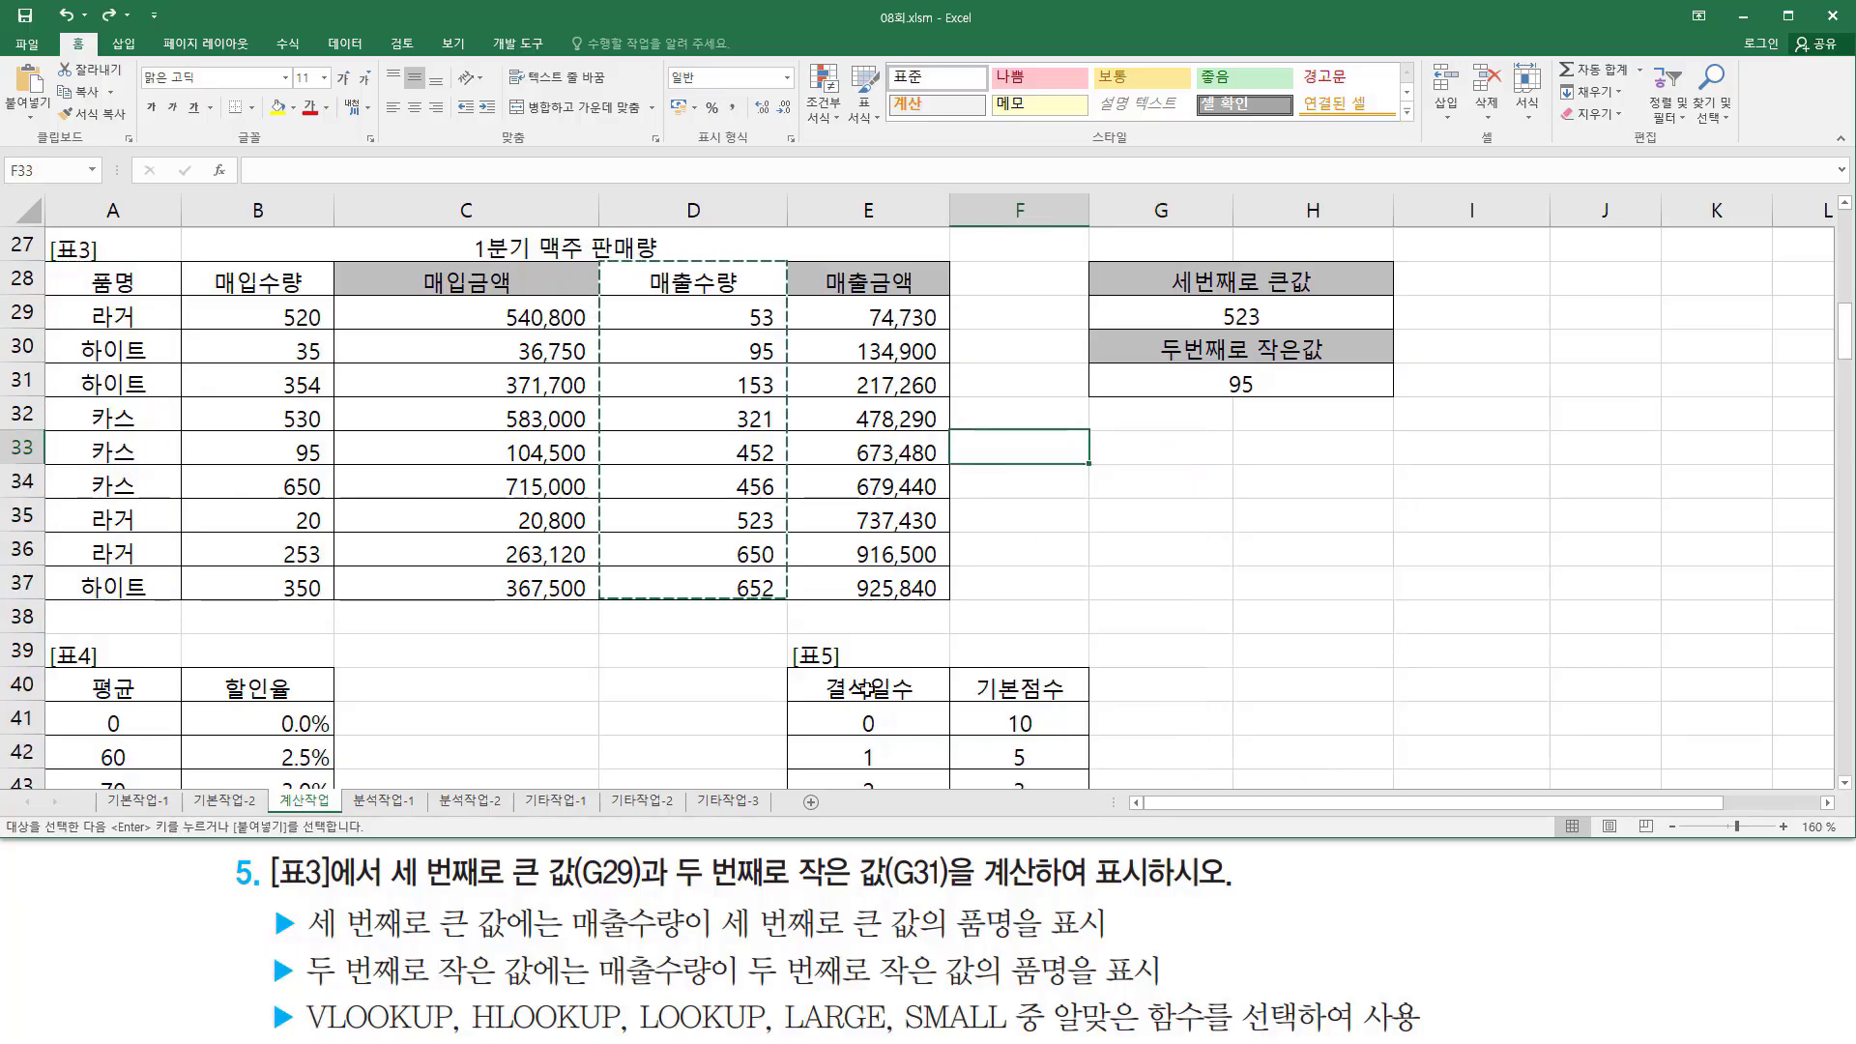
Step: Note the LOOKUP syntax as text in G33, lookup( 찾을값 , 범위1 , 범위2 ), and review its arguments
mouse_move(631, 988)
left_mouse_down()
mouse_move(710, 1040)
mouse_move(776, 1040)
left_mouse_up()
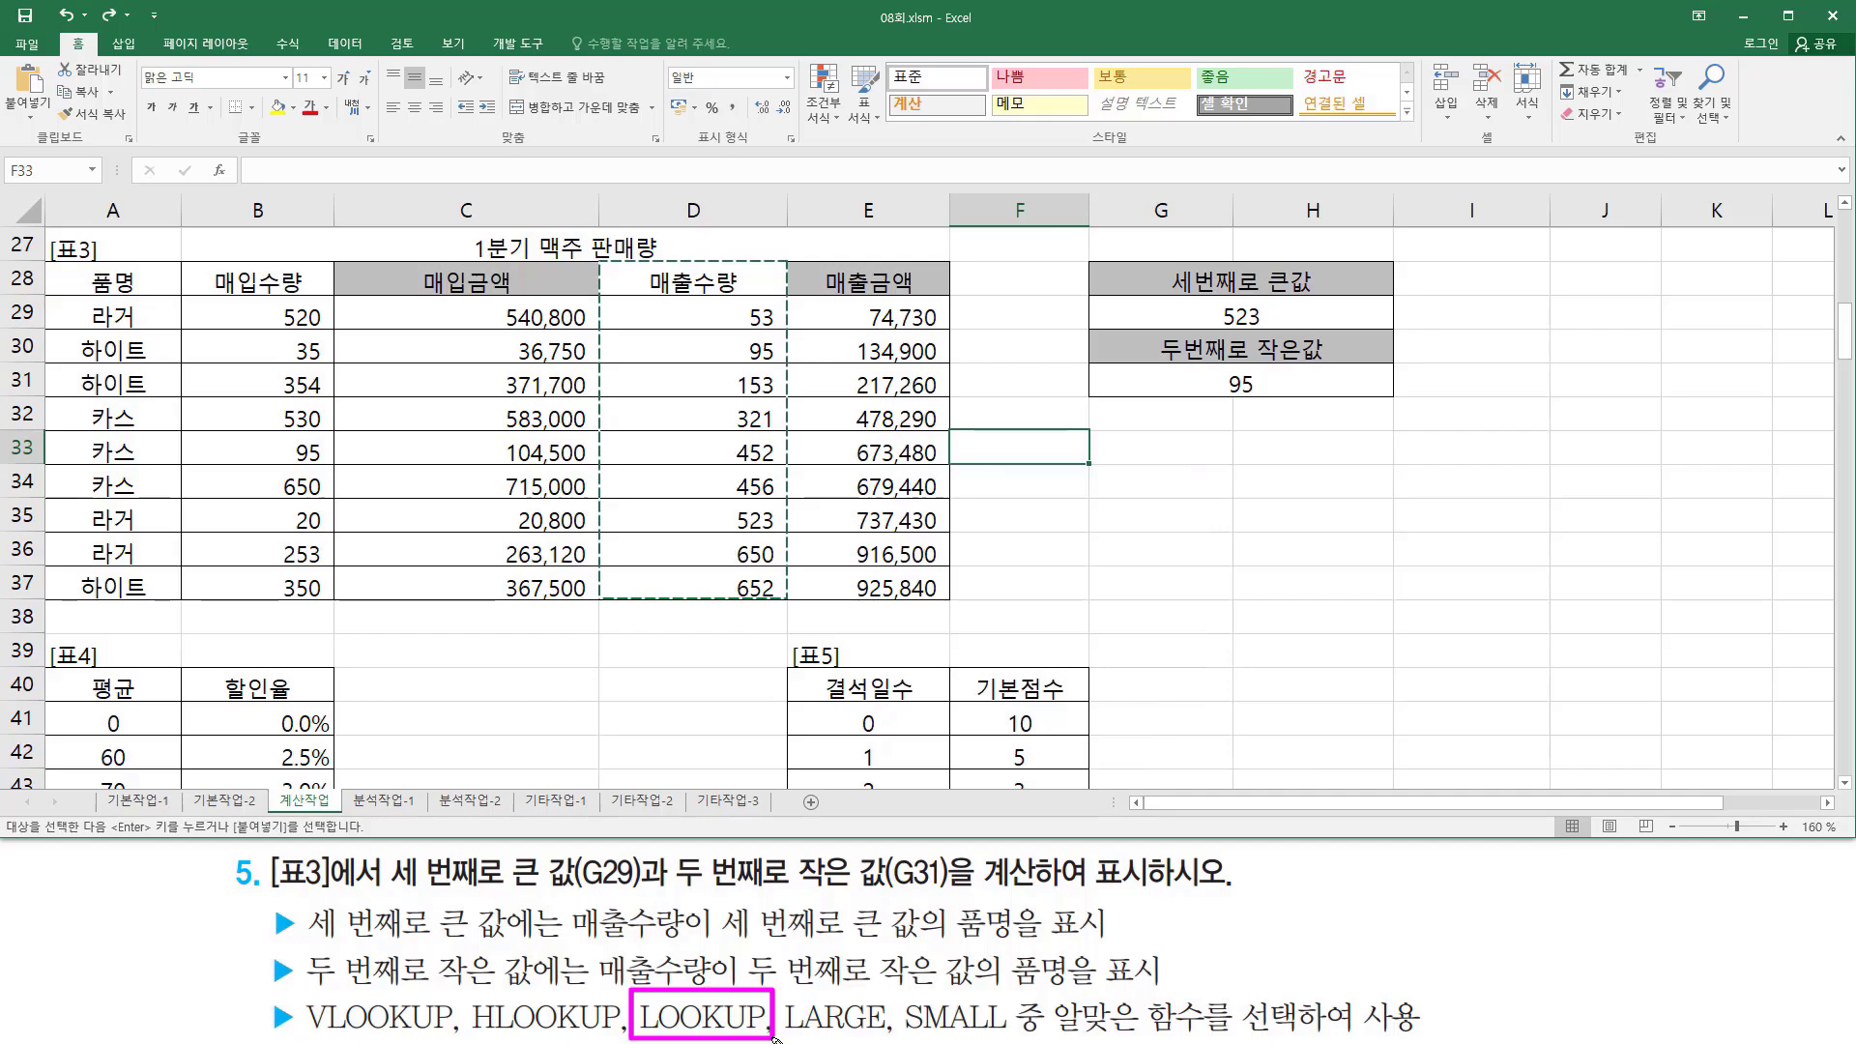
key("Escape")
left_click(1145, 455)
type("lo")
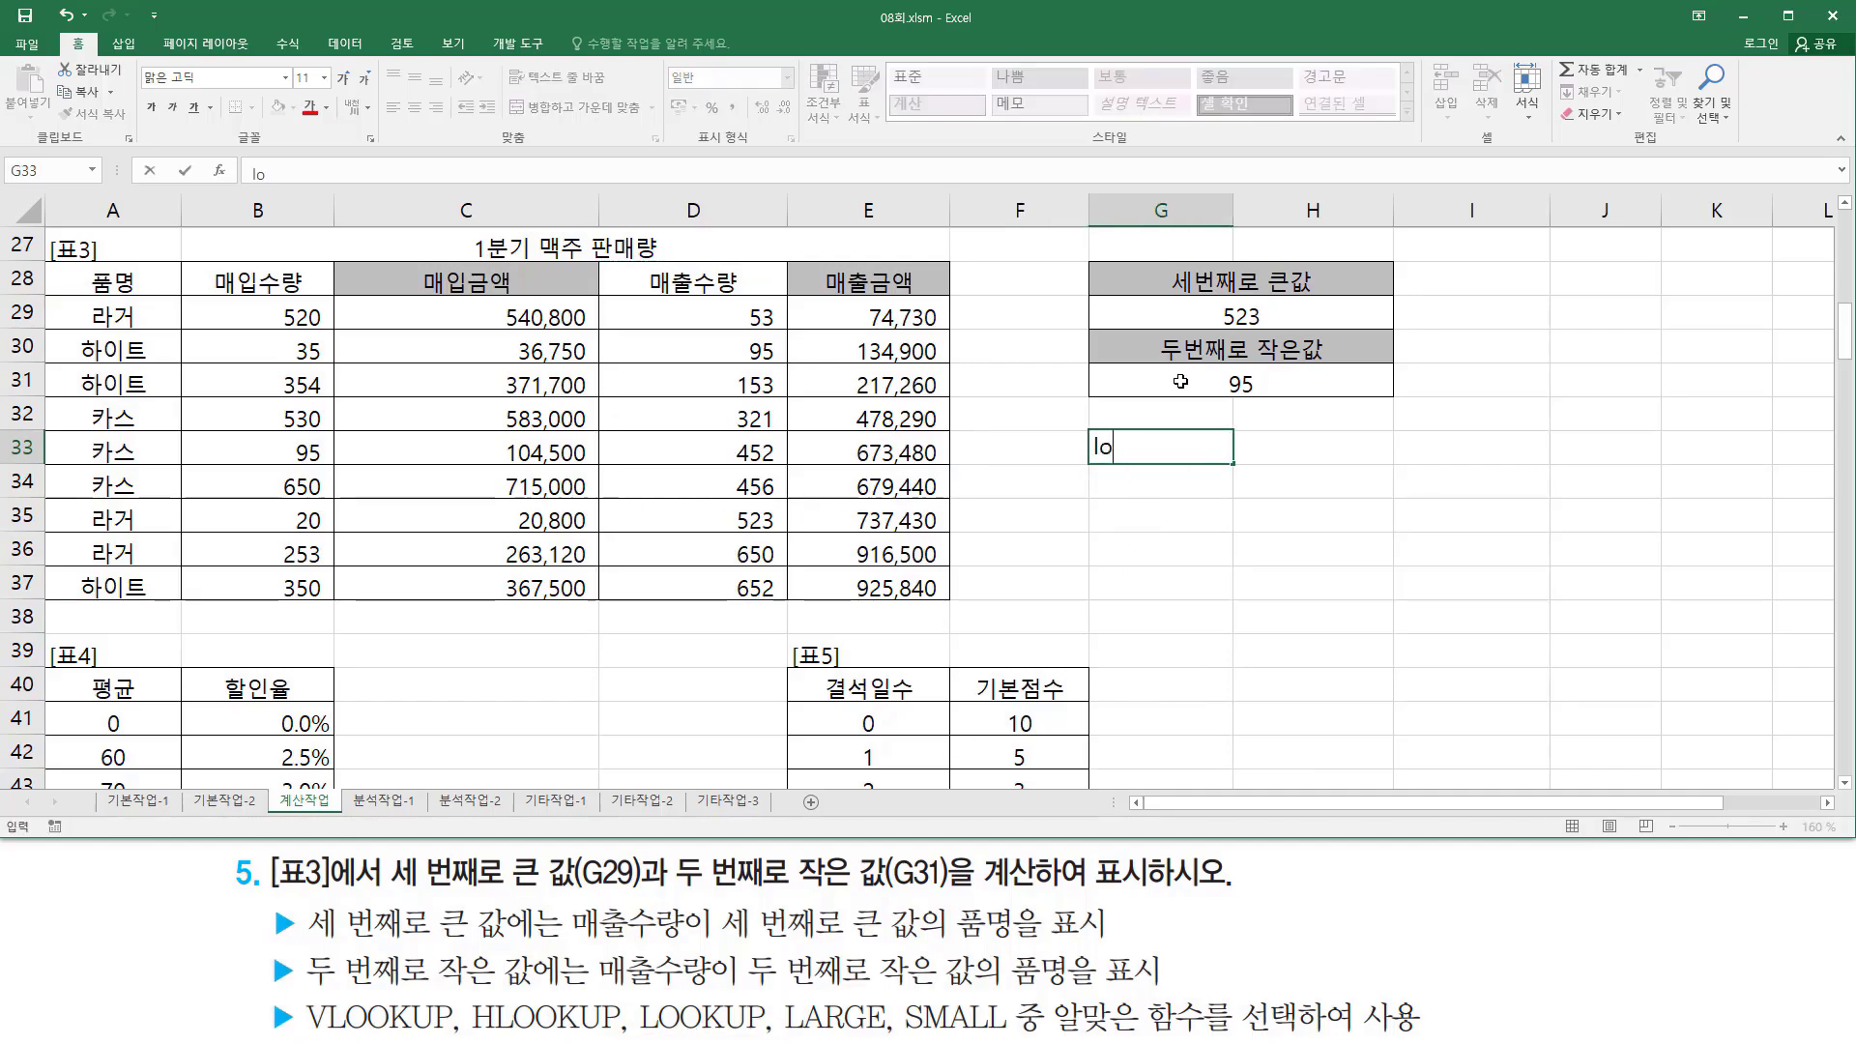
type("okup")
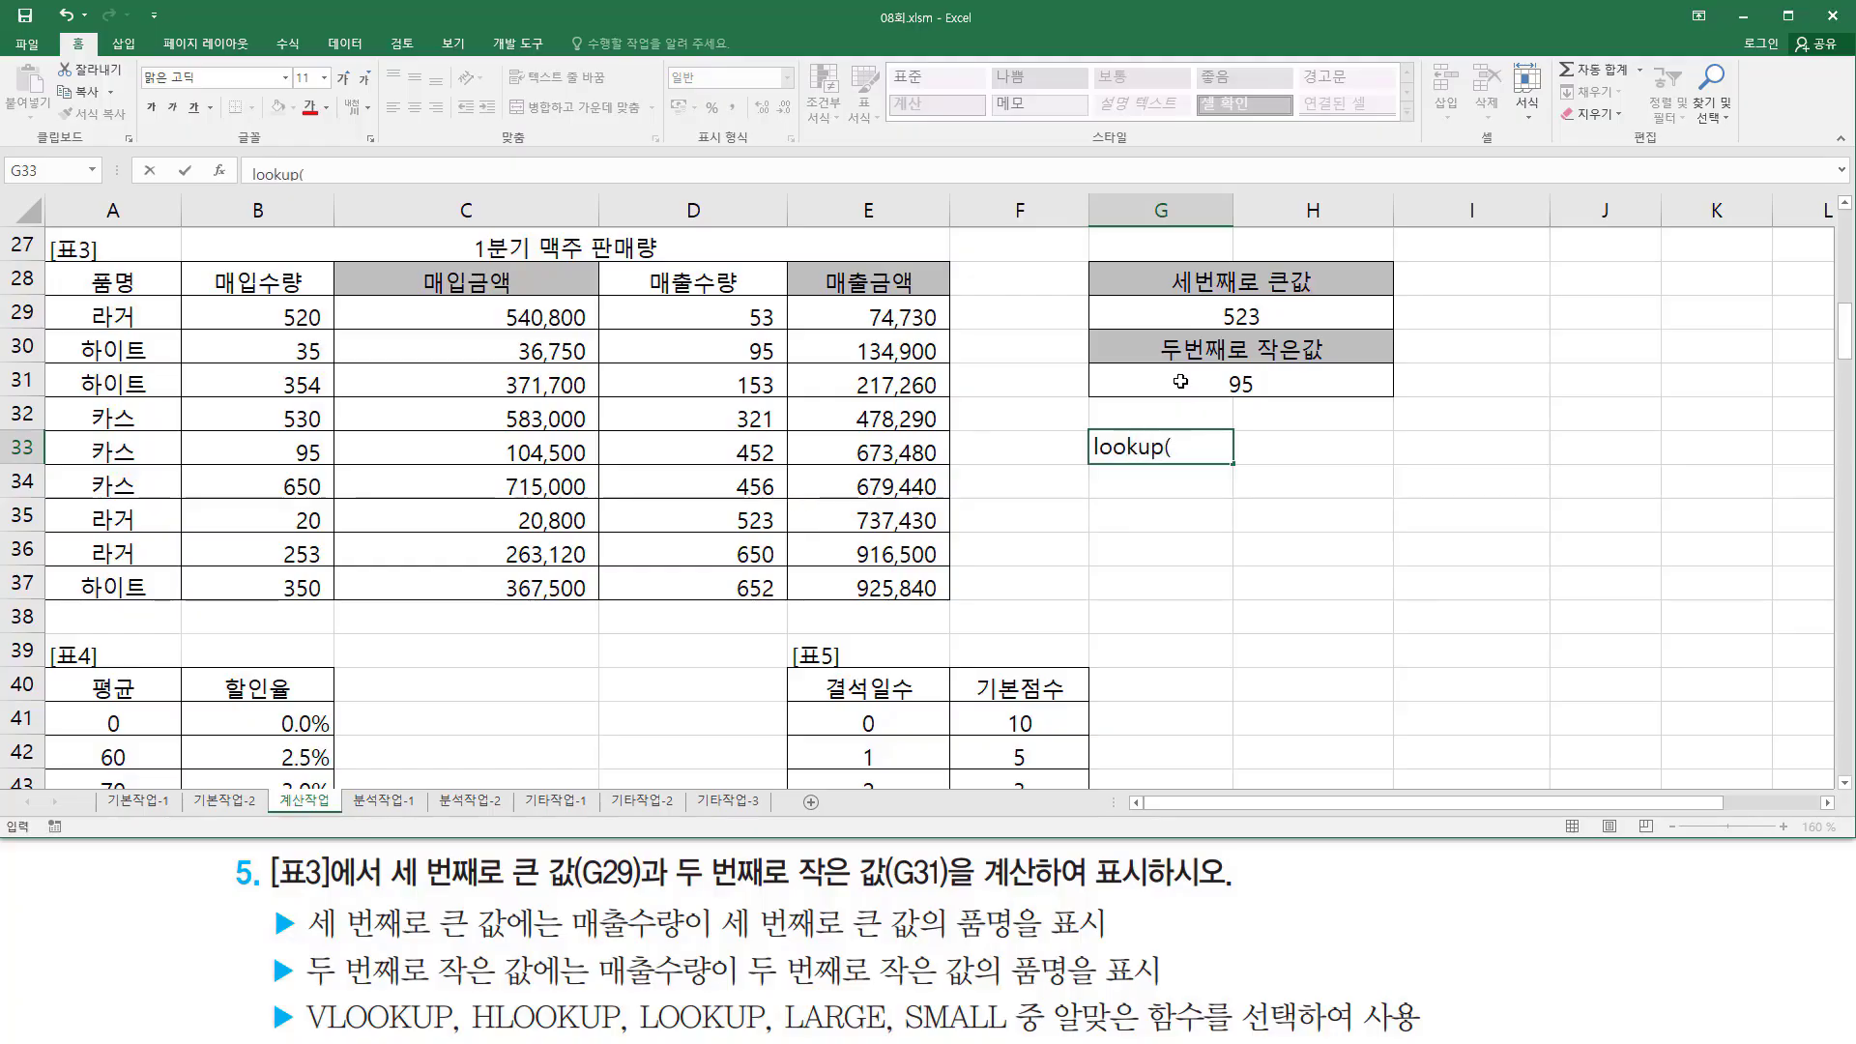
type("( 찾ㅇ")
type("값 ,")
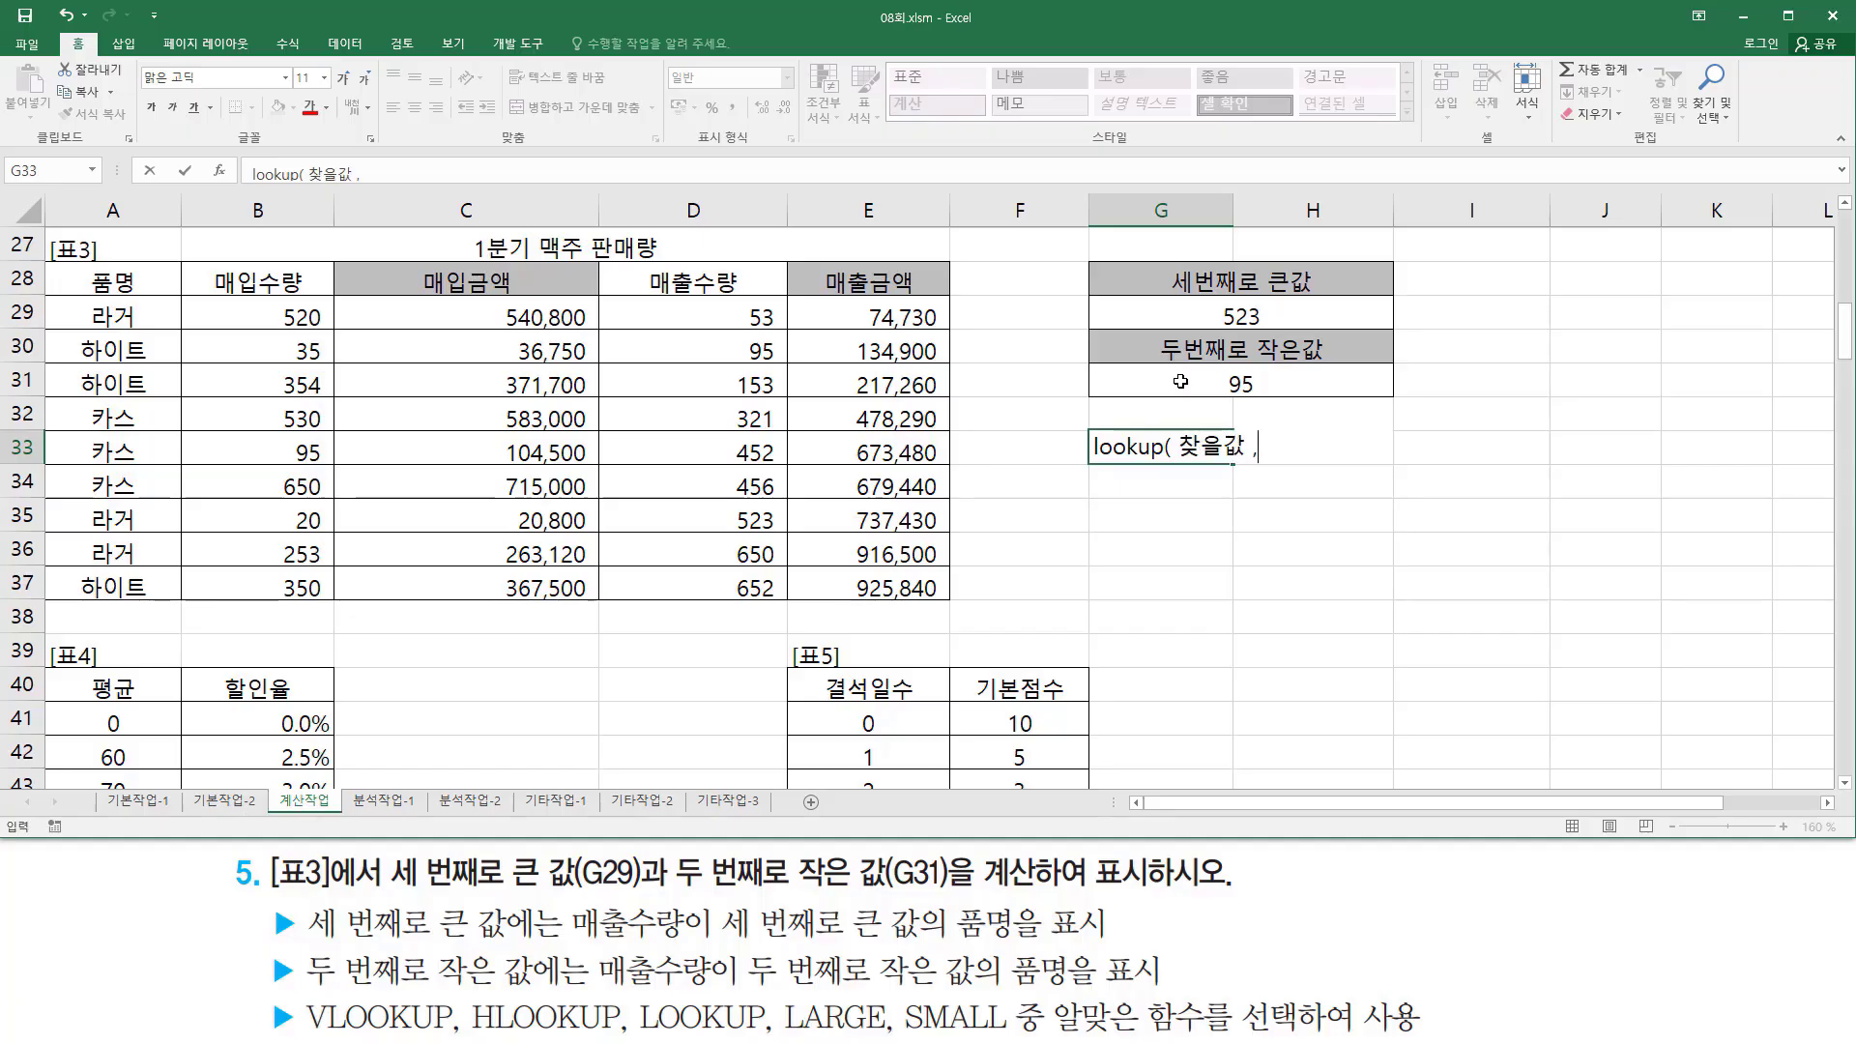
type(" 범위1 , 범위2")
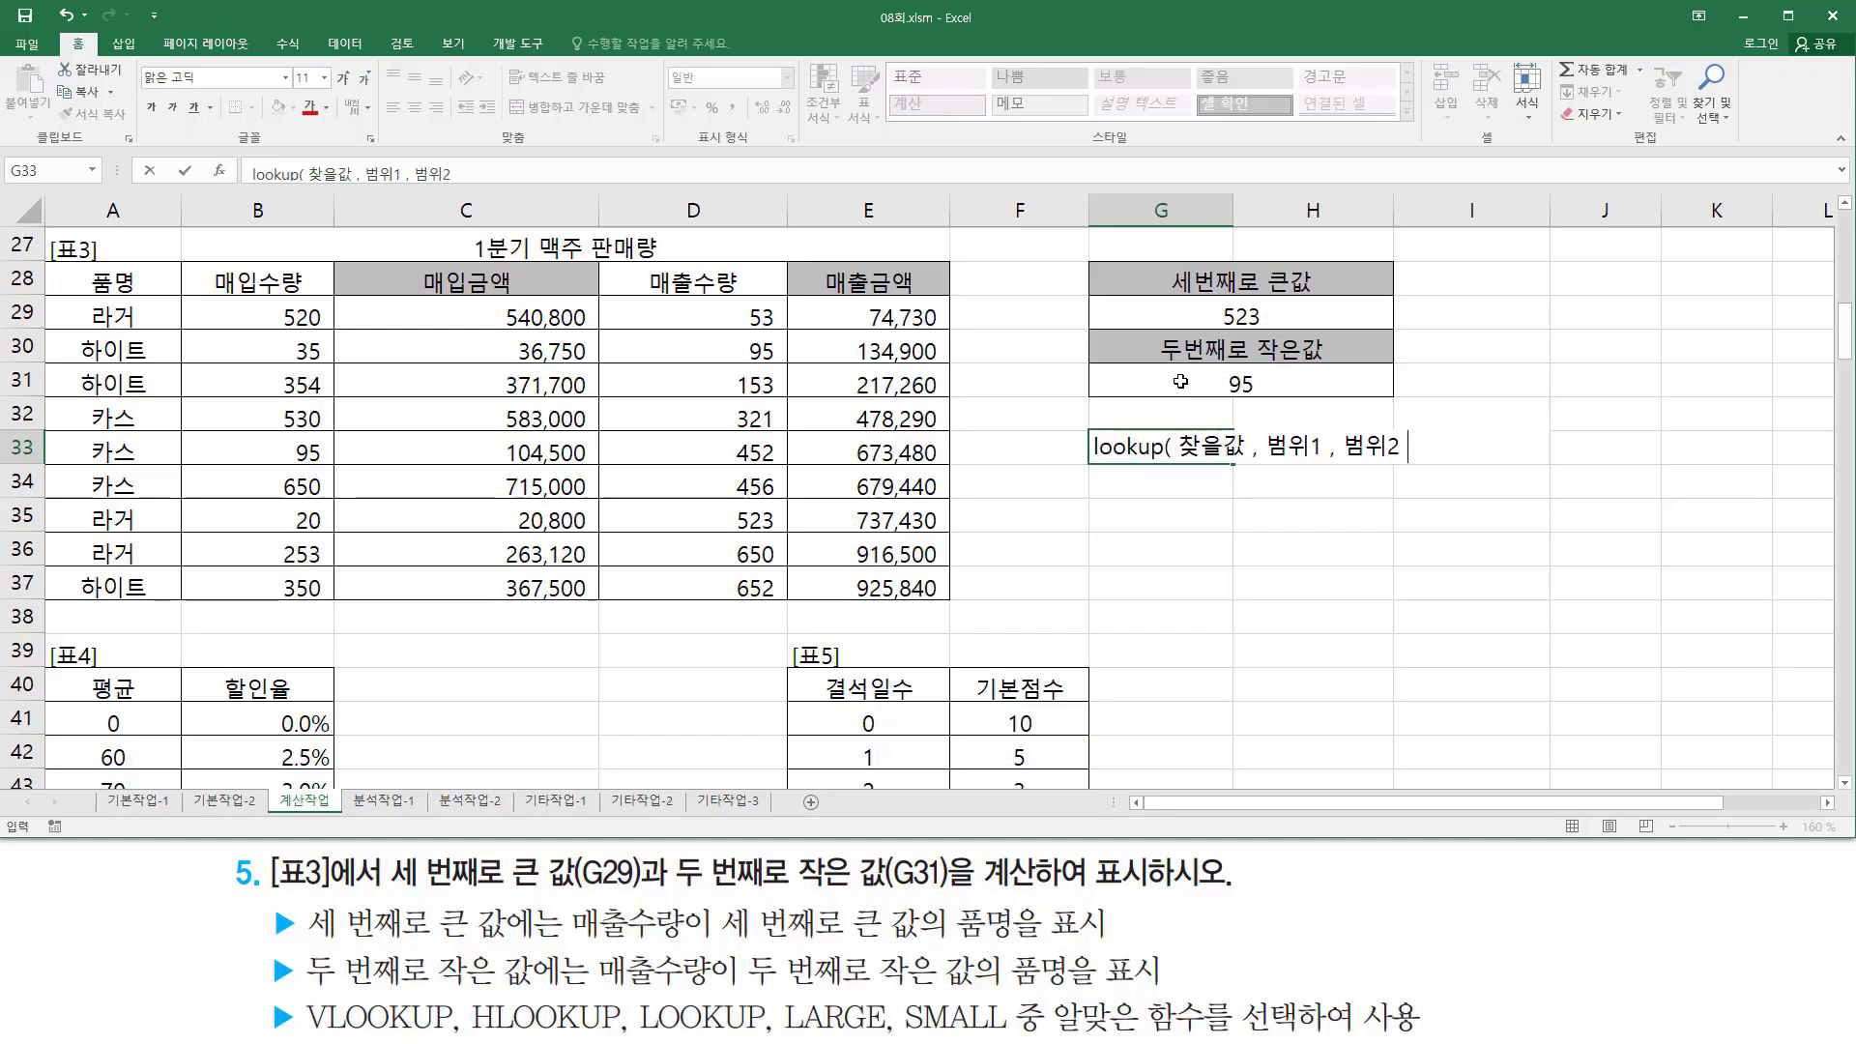
key("Return")
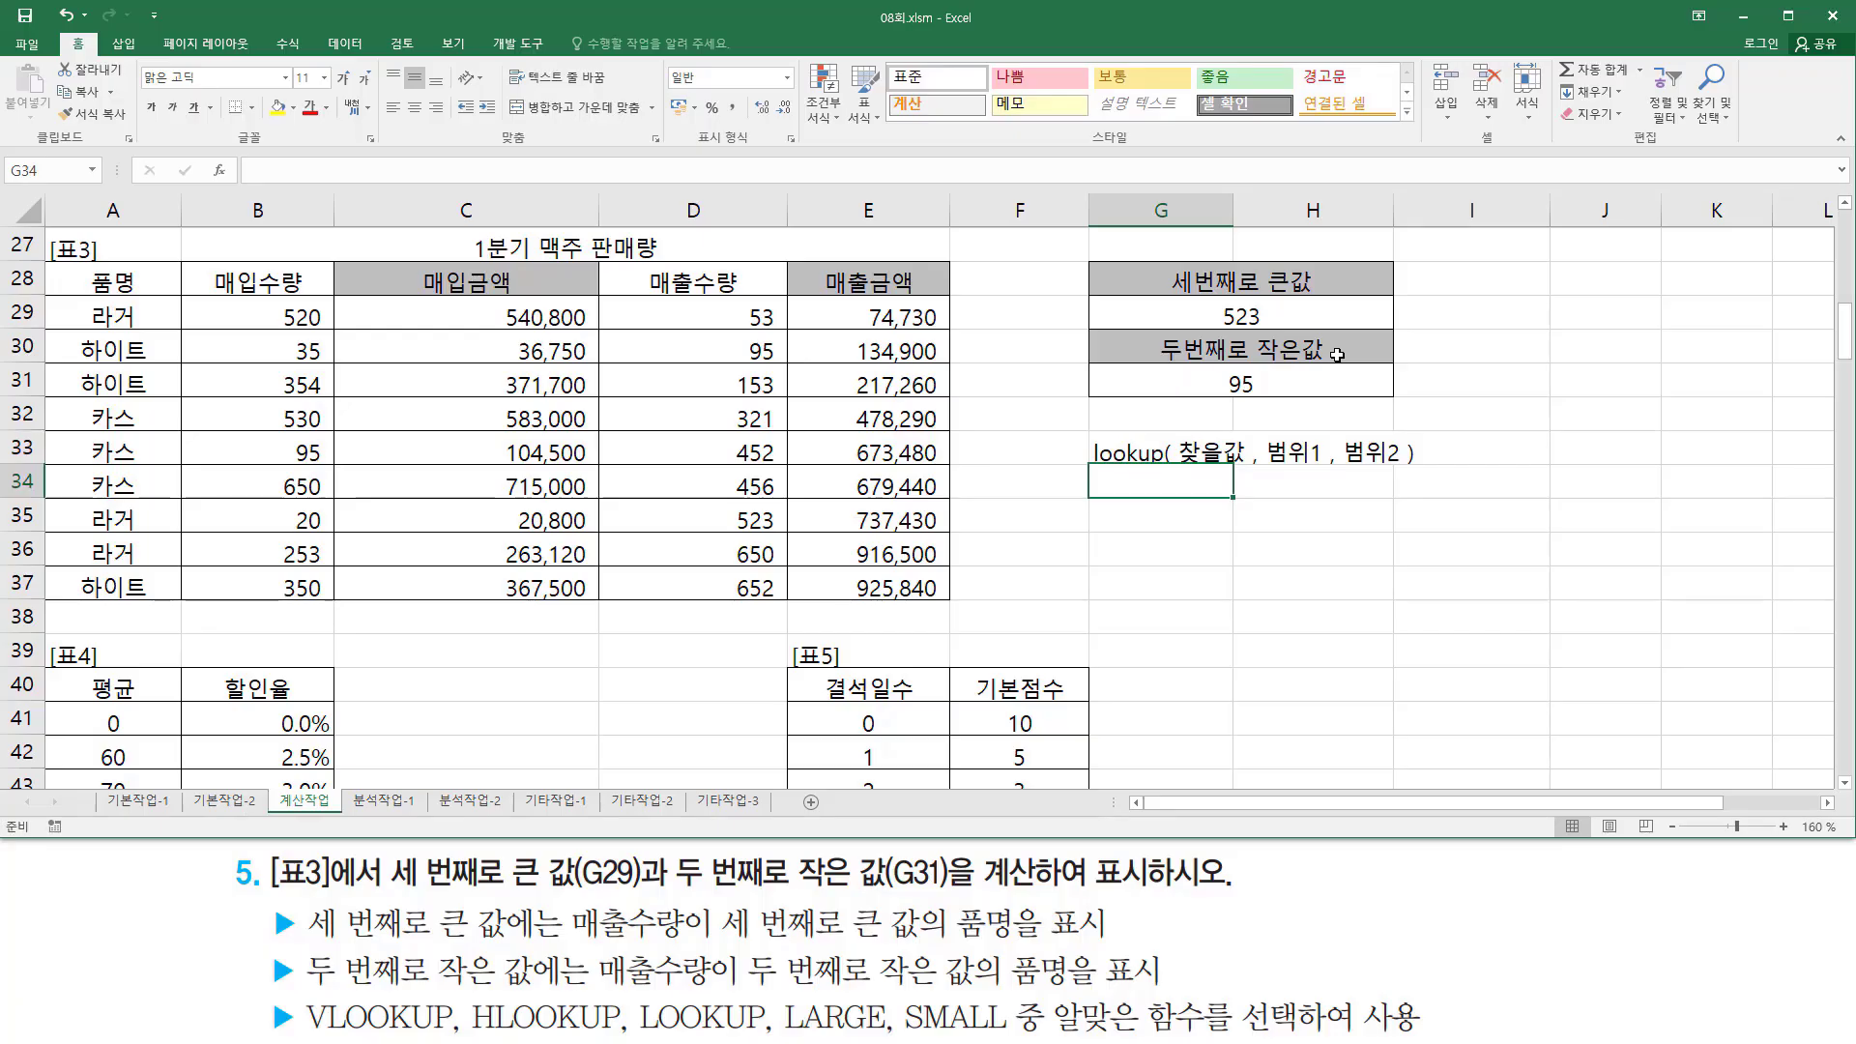
left_click_drag(1180, 465, 1327, 476)
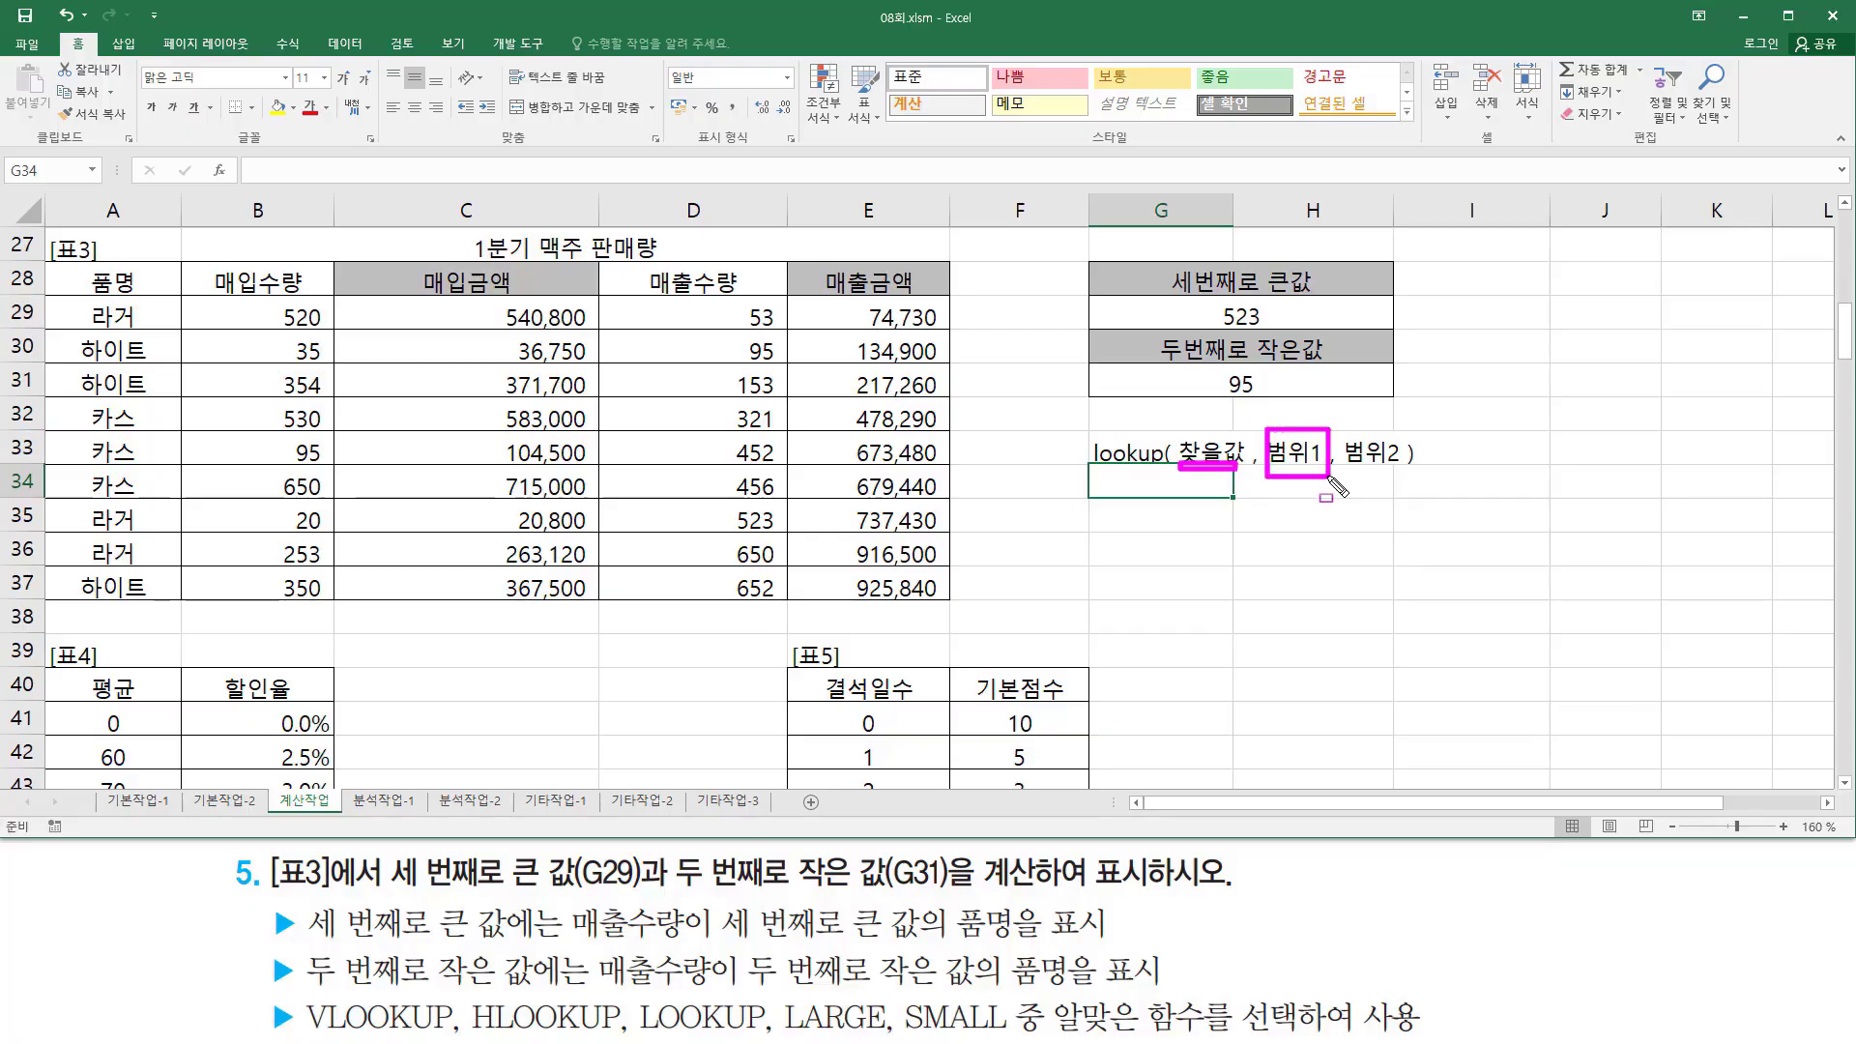
Step: Rewrite the G29 formula so LARGE( D29:D37, 3 ) is nested as the lookup value of LOOKUP
left_click_drag(1344, 429, 1407, 487)
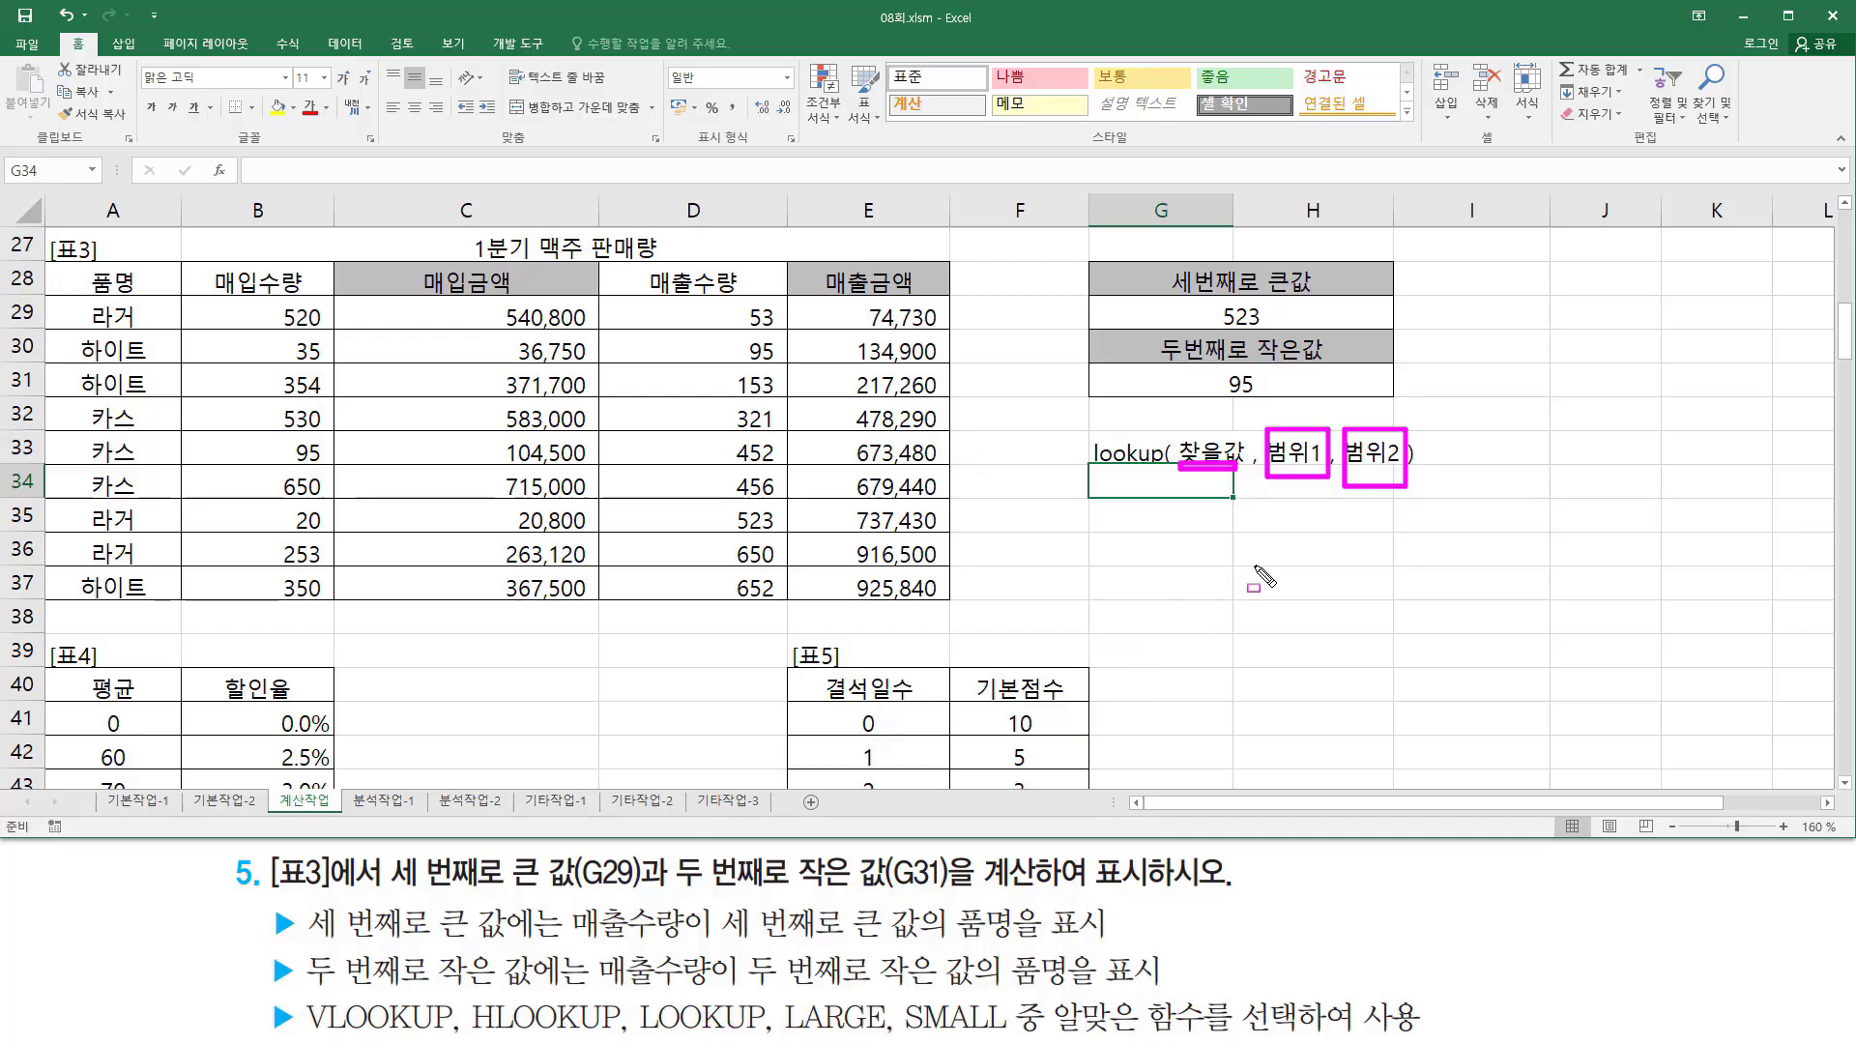
key("Escape")
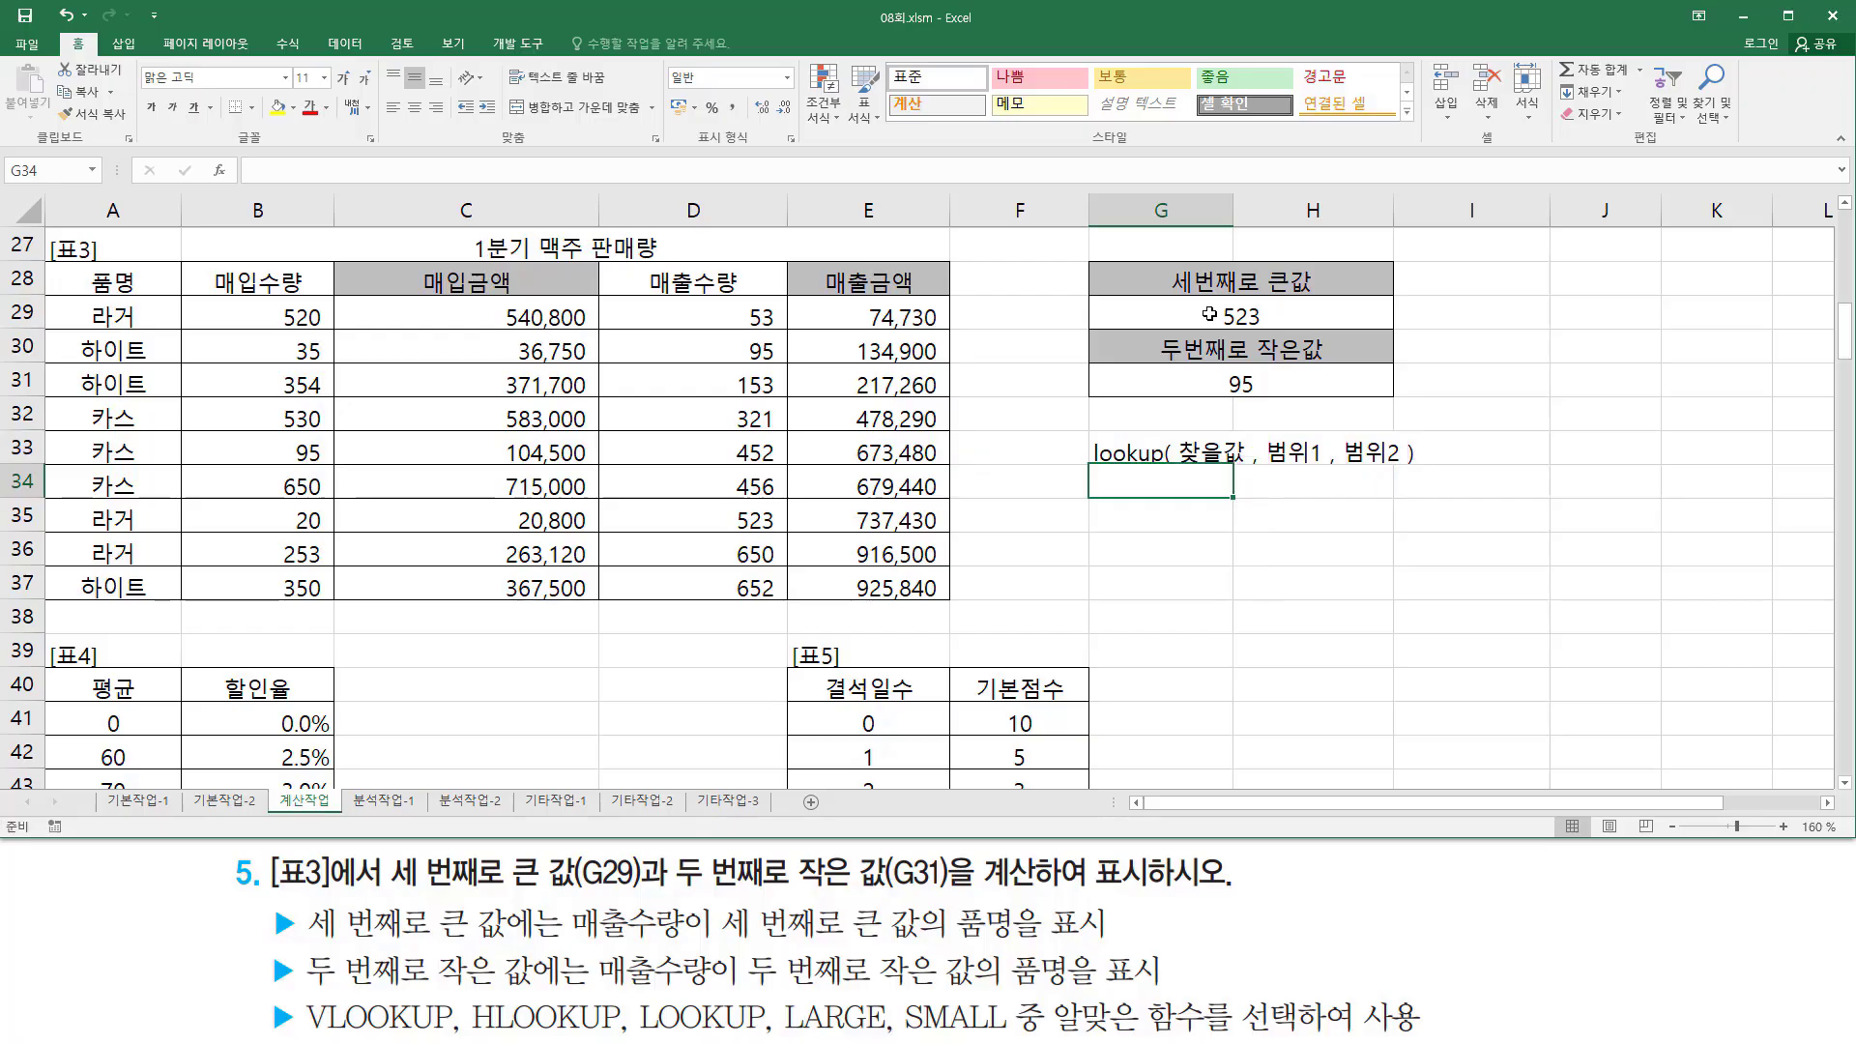
left_click(1210, 315)
double_click(1210, 314)
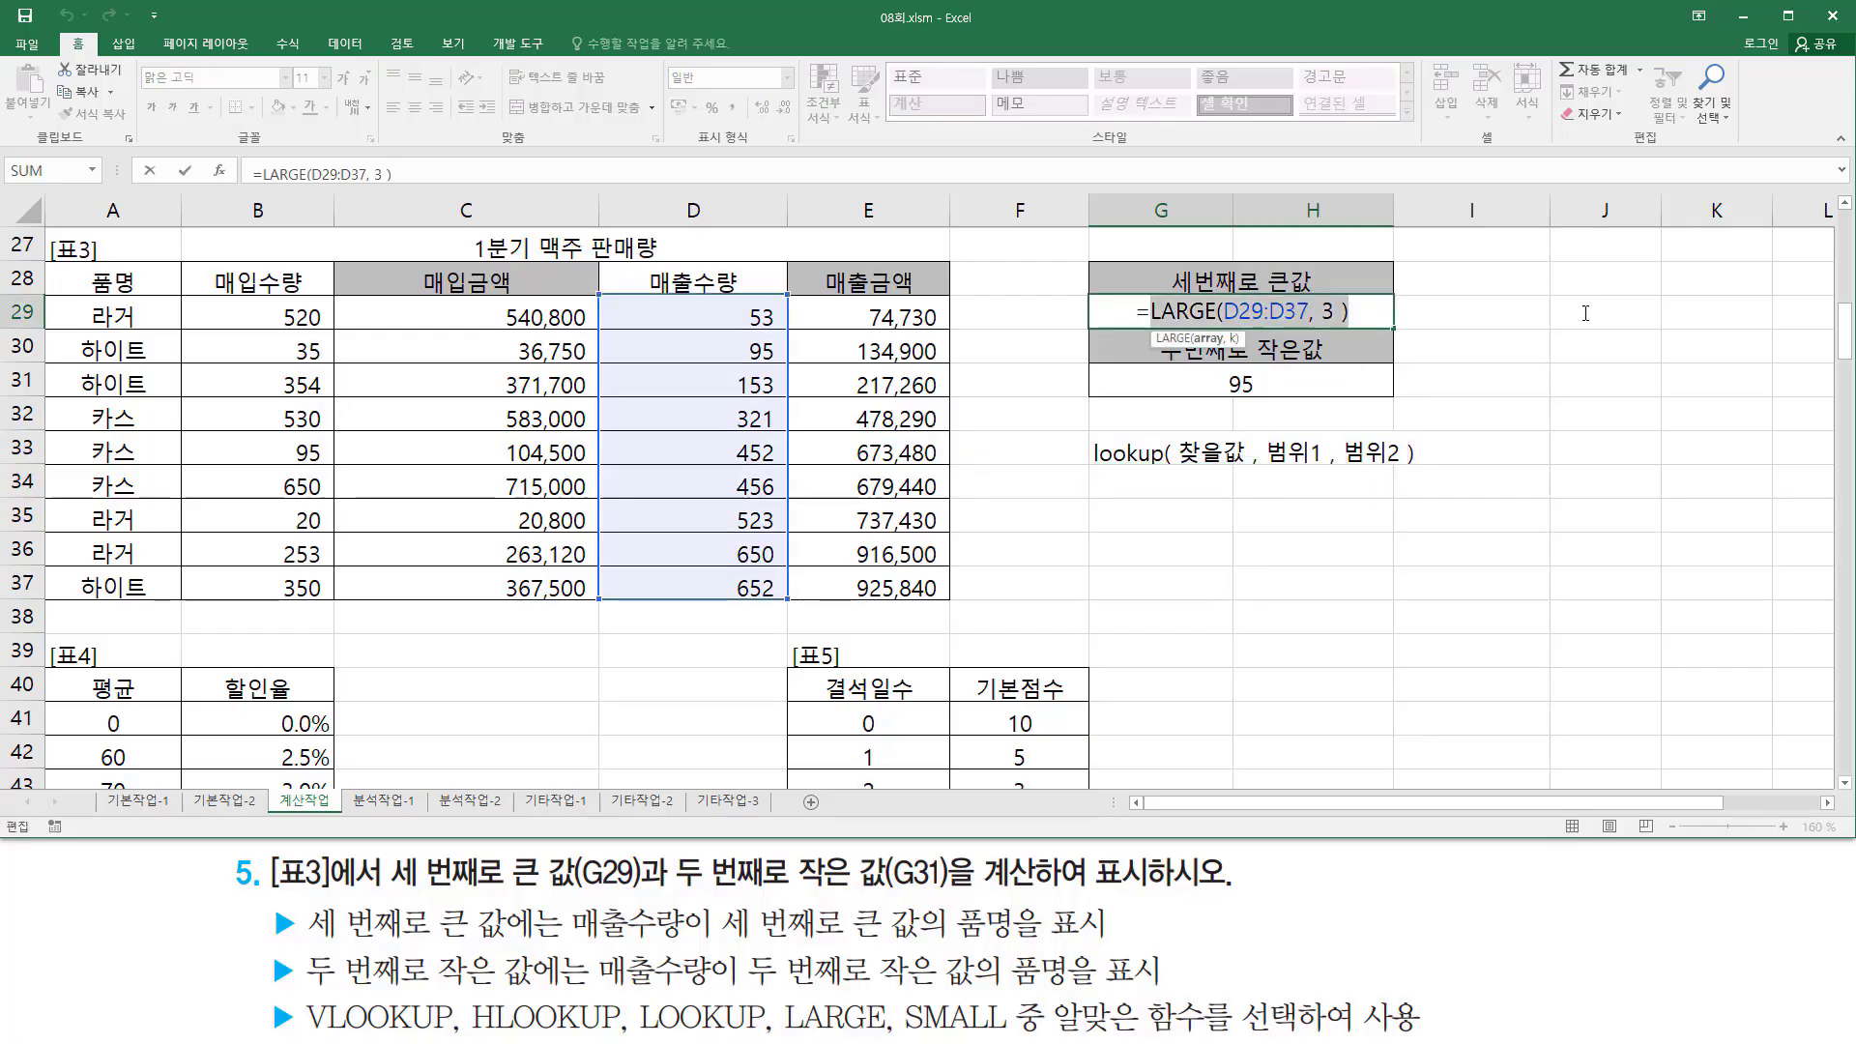
key("Escape")
type("=")
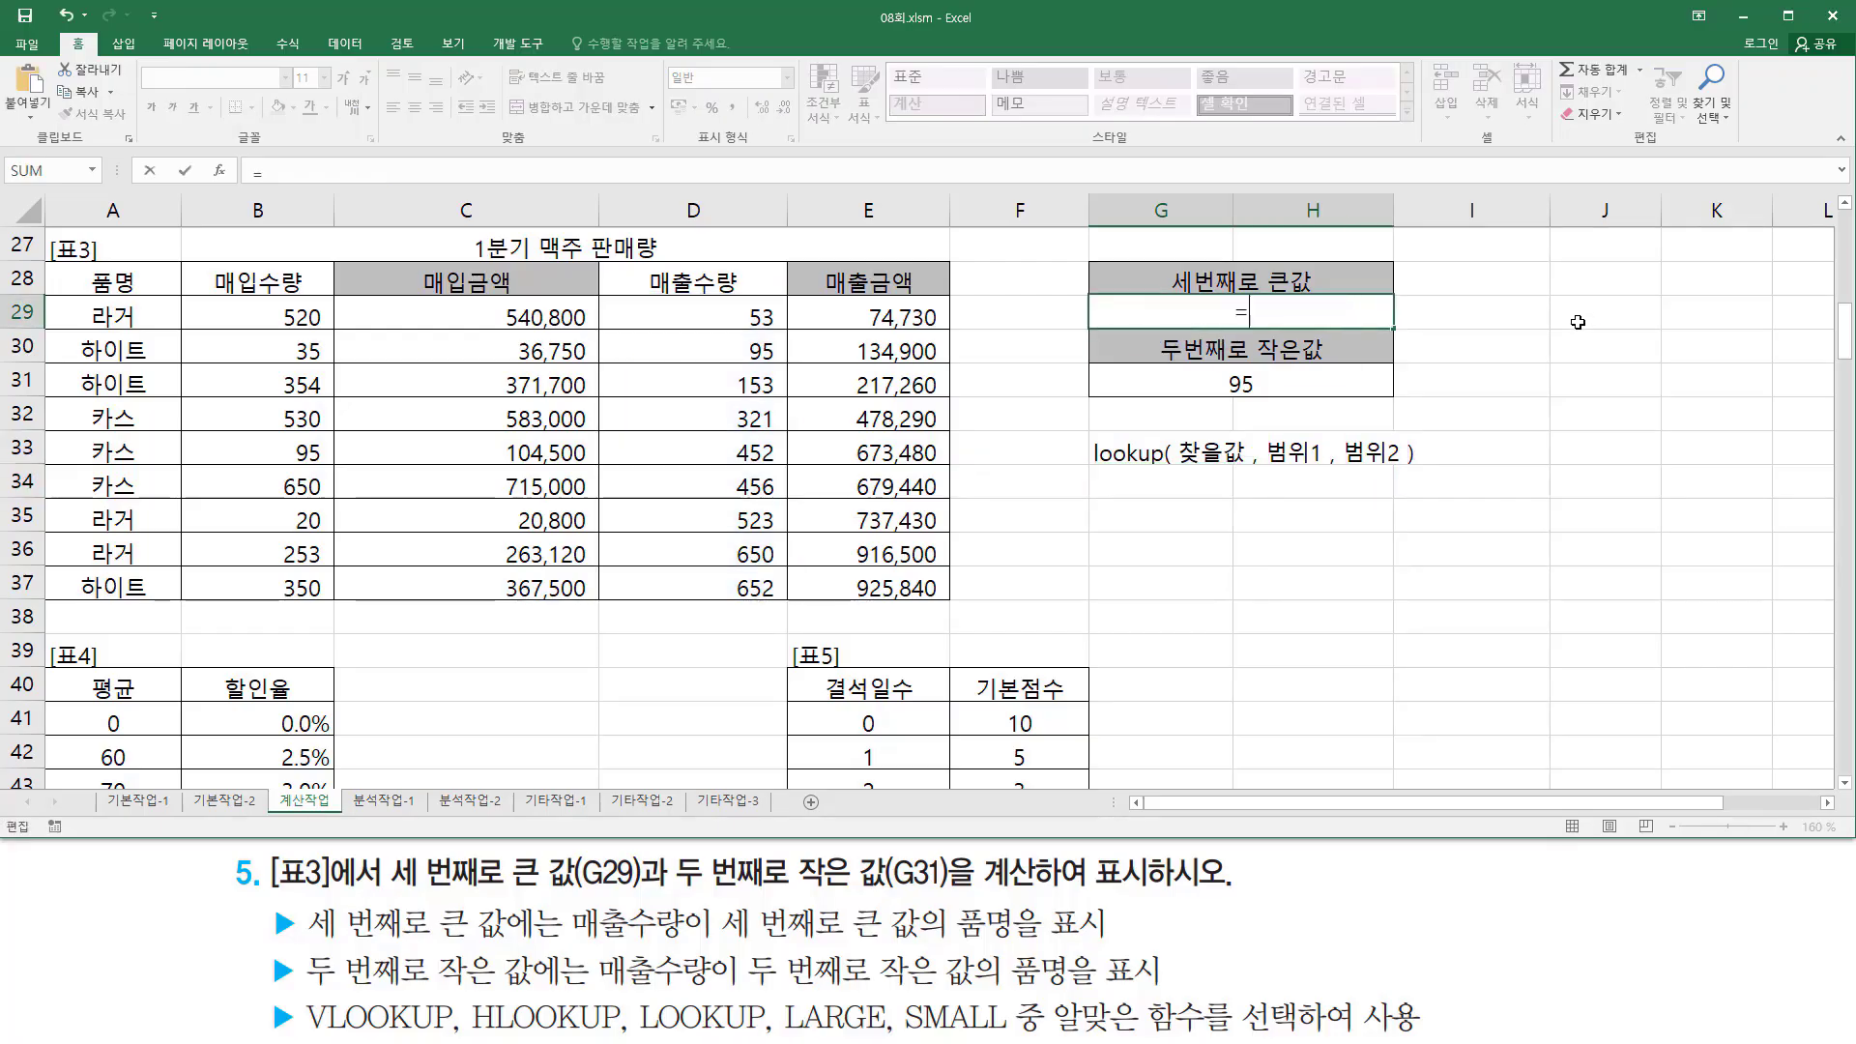
type("l")
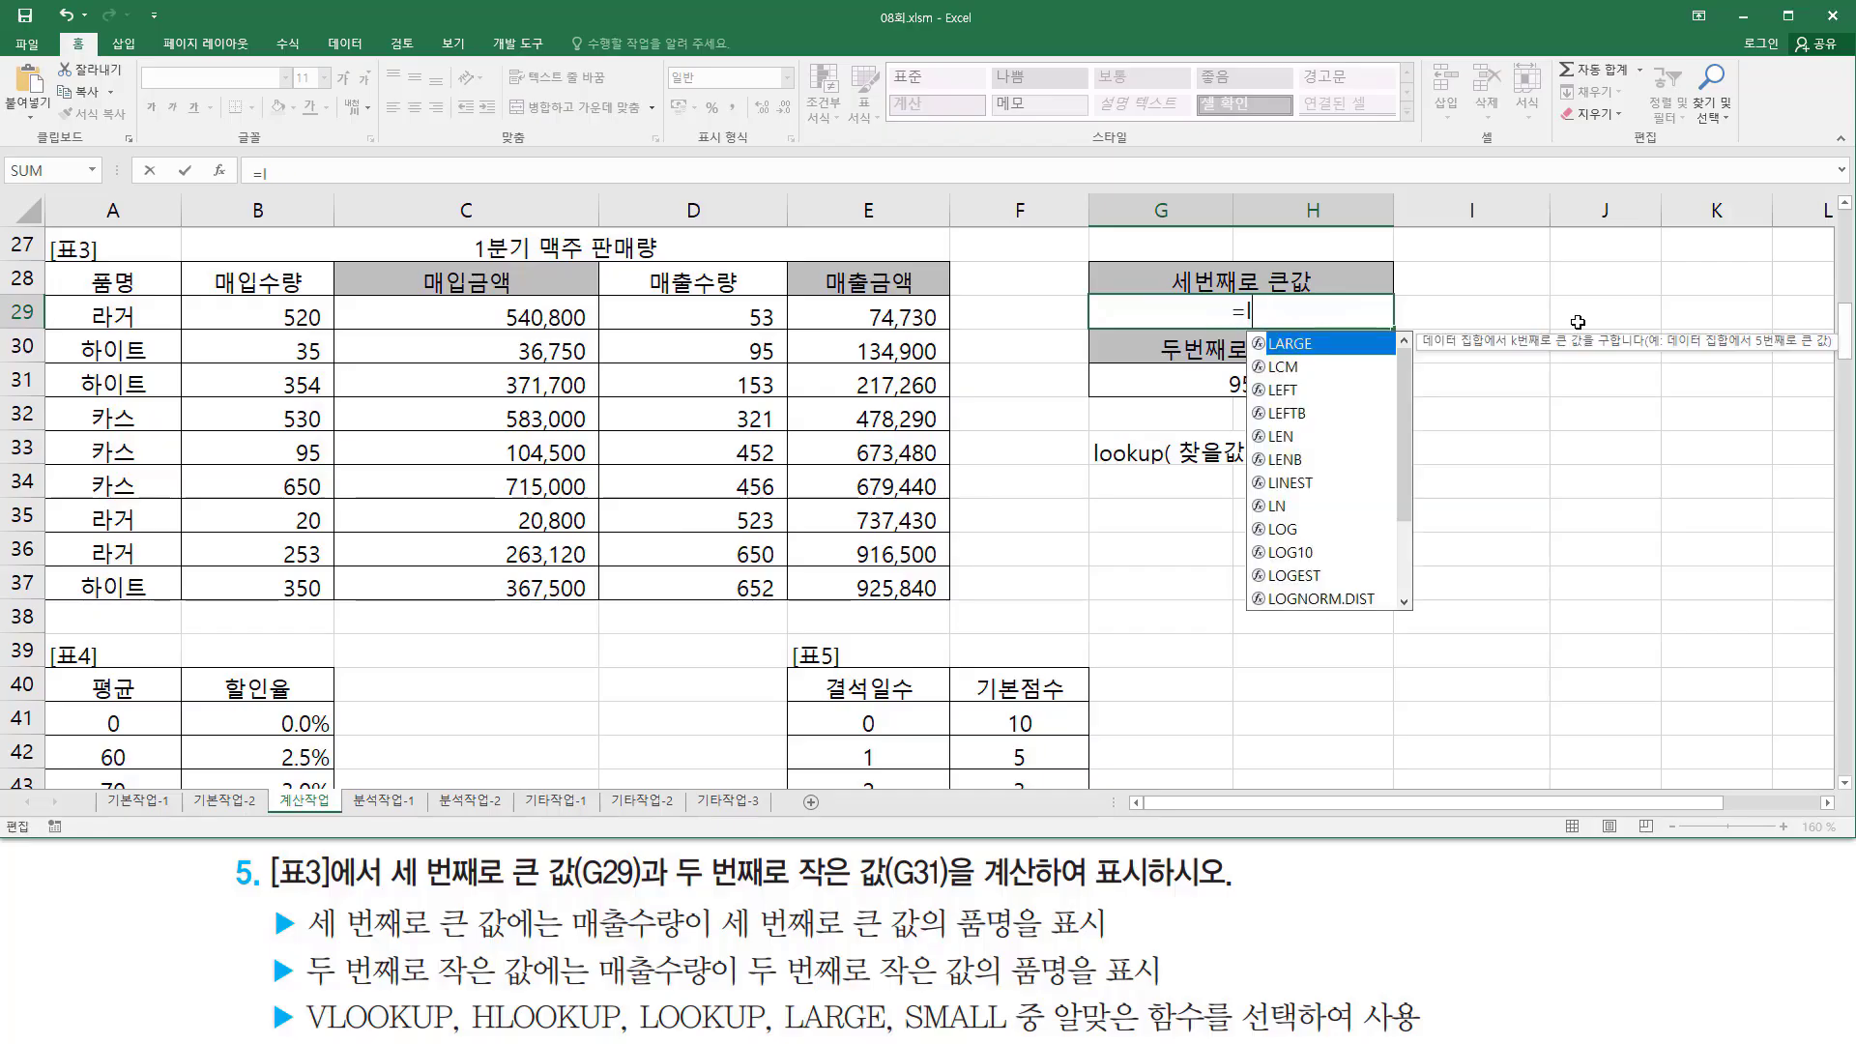
type("ook")
key("Tab")
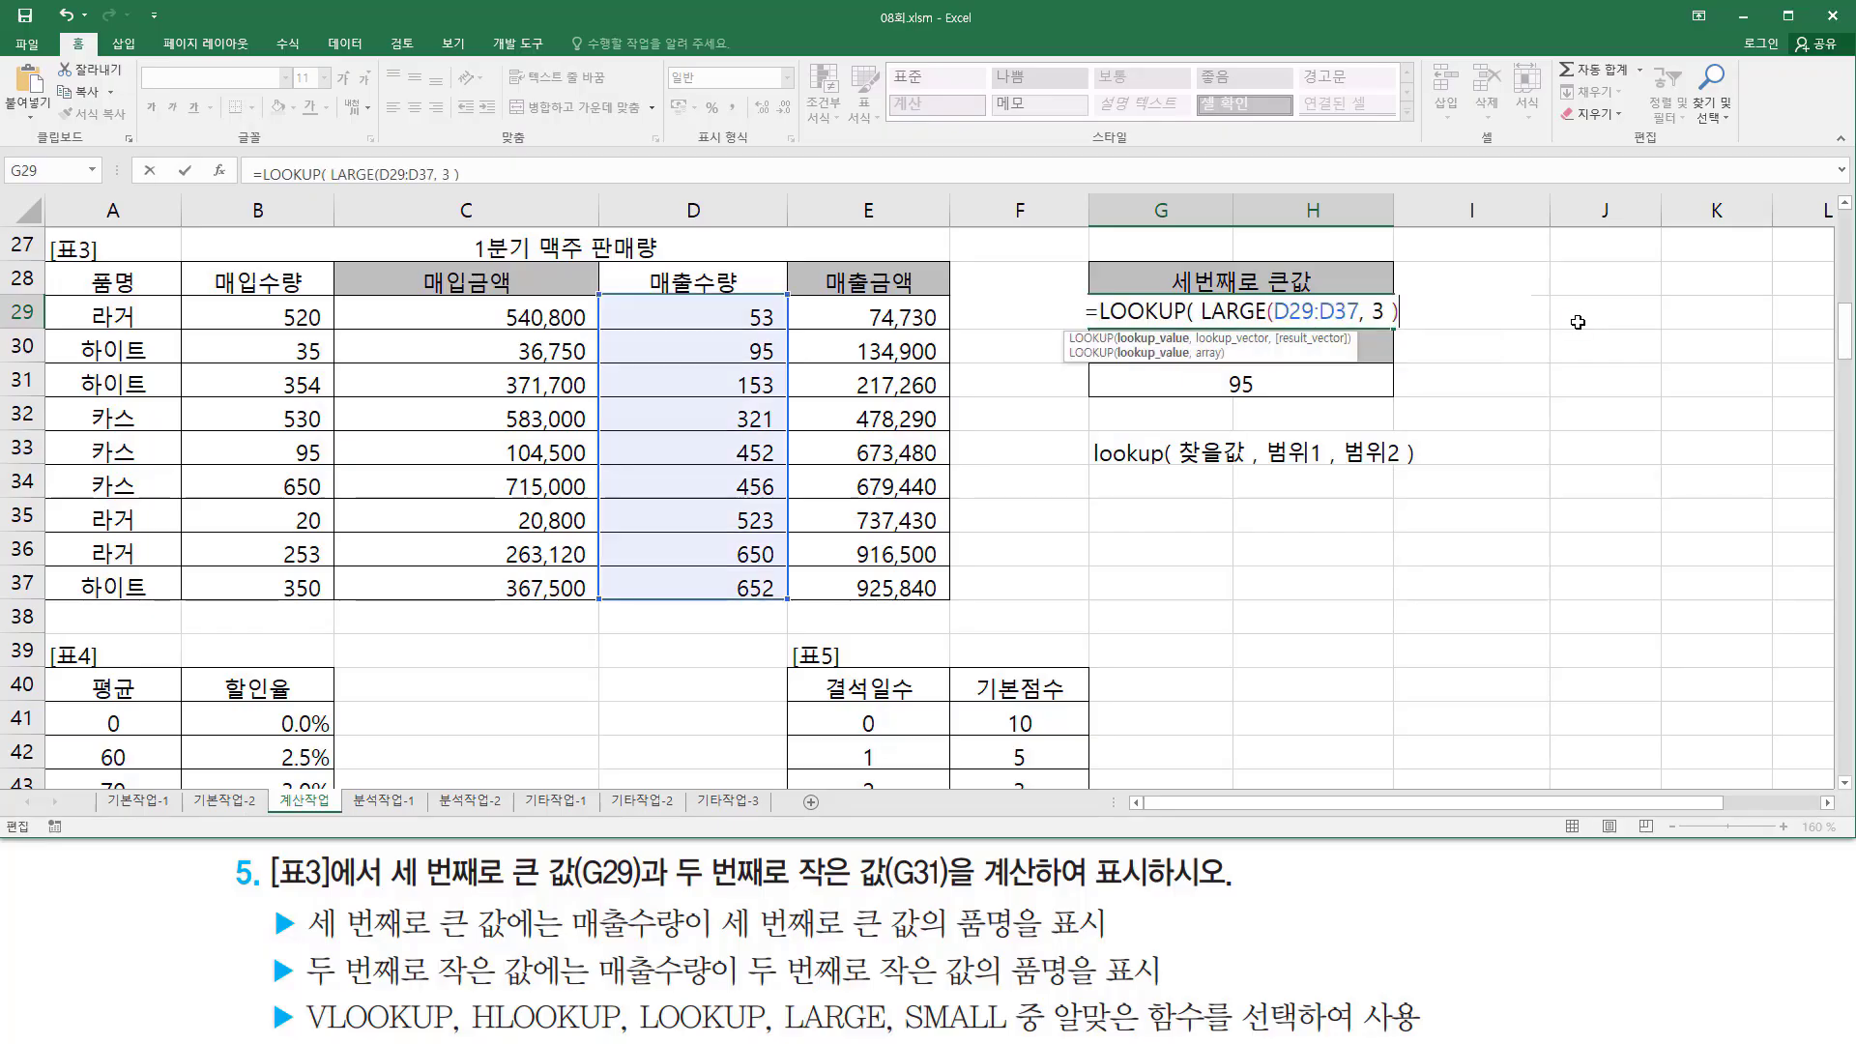
Step: Complete G29's LOOKUP with the 매출수량 range D29:D37 as lookup vector and the 품명 range A29:A37 as result vector
left_click(1373, 308)
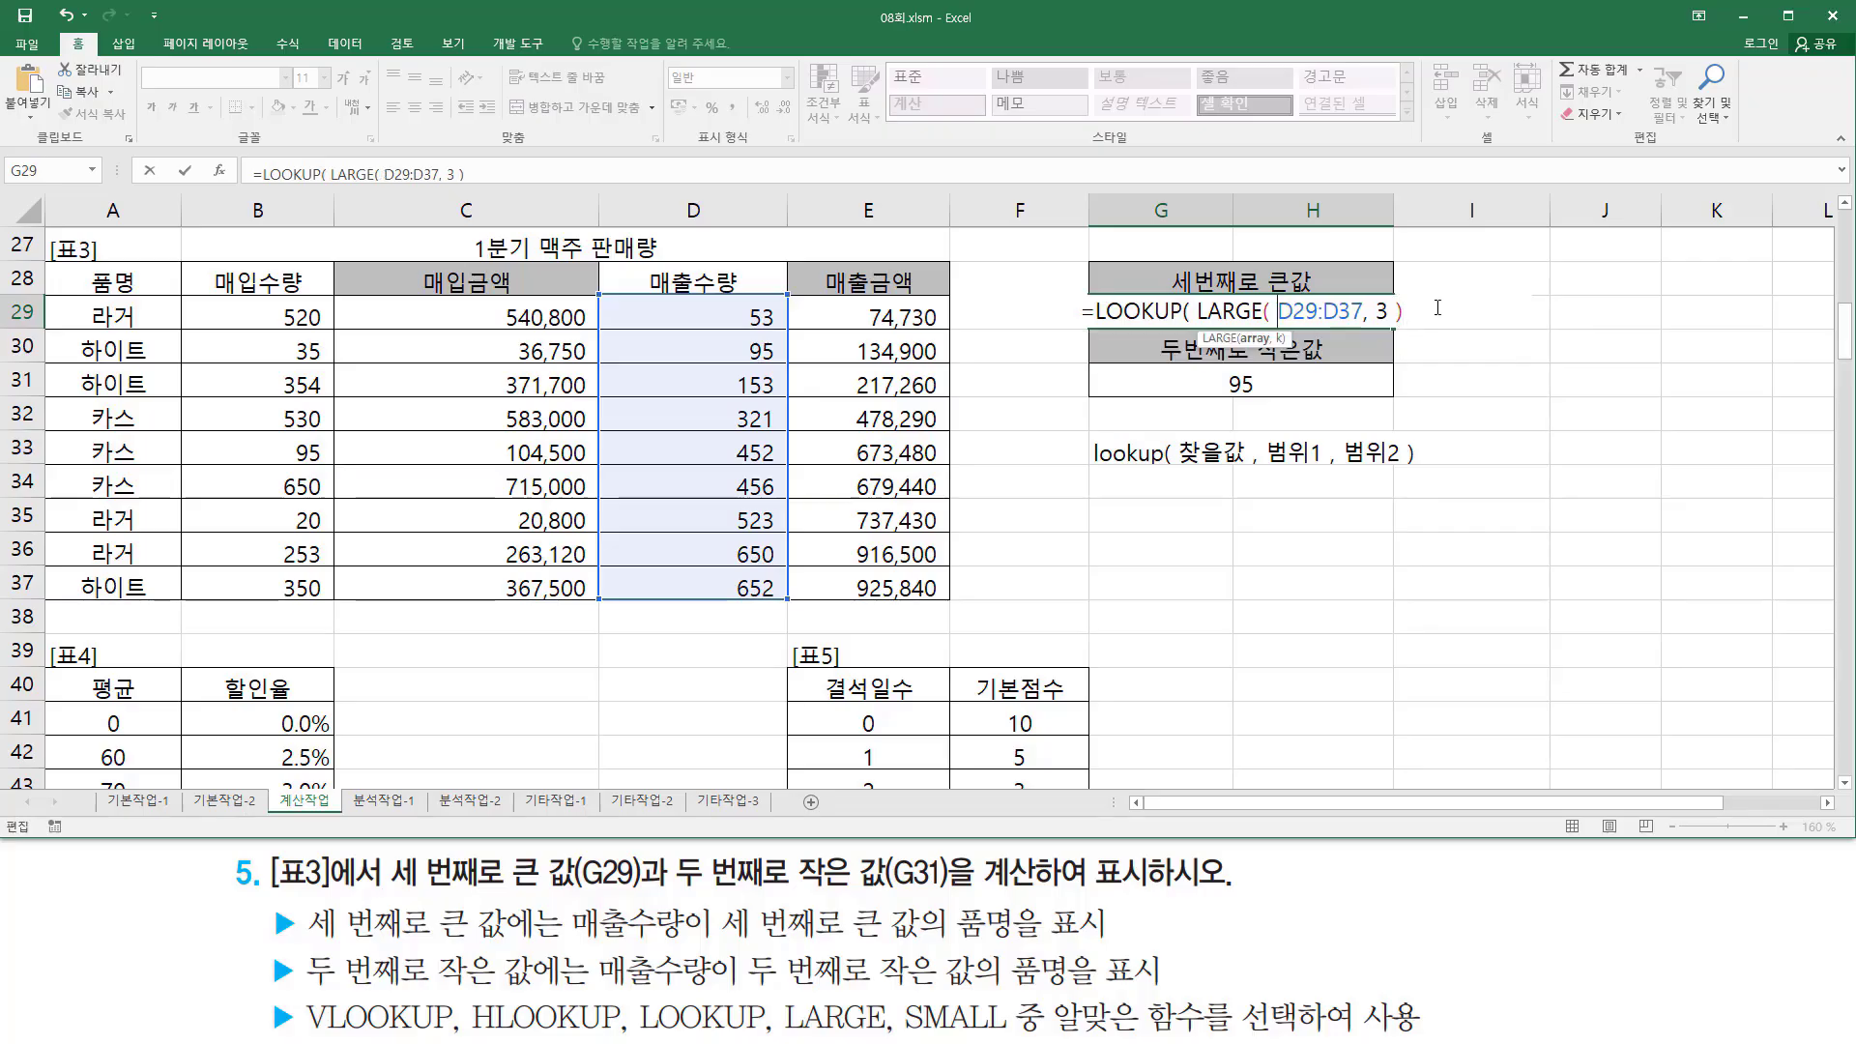
key("End")
type(",")
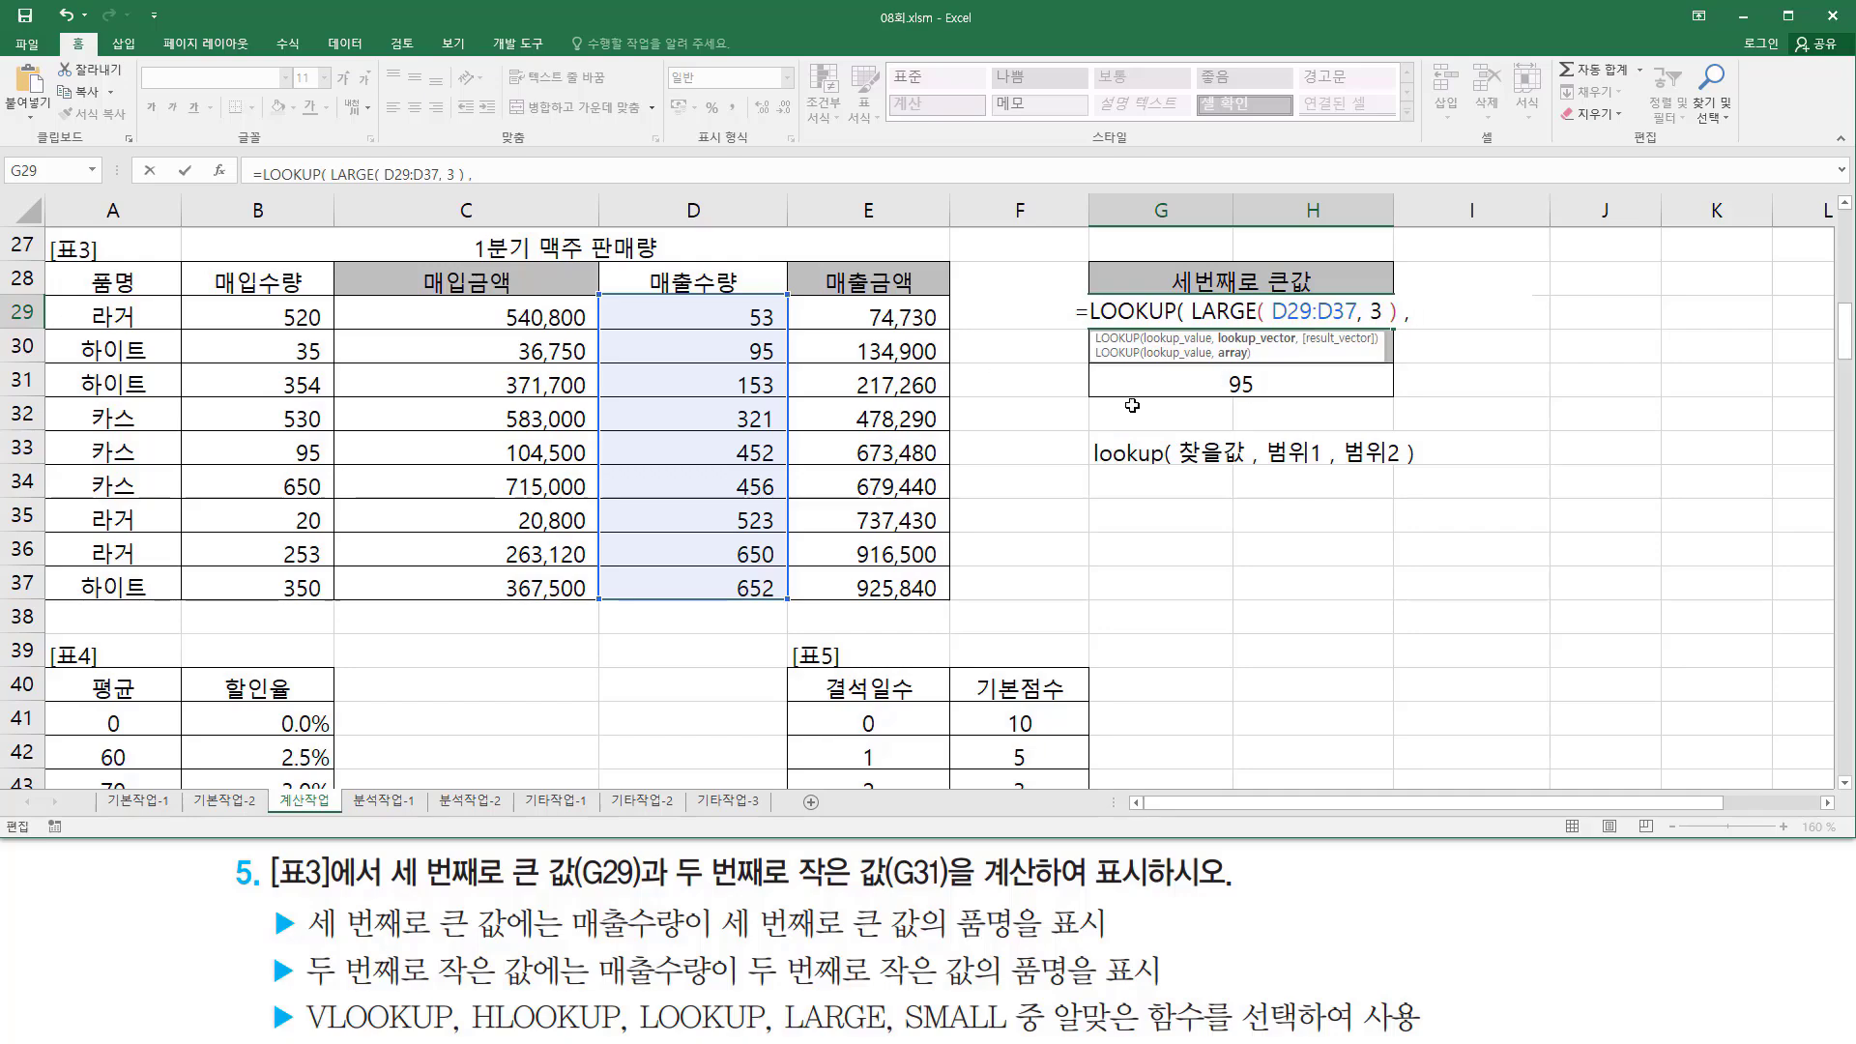
left_click_drag(705, 309, 723, 584)
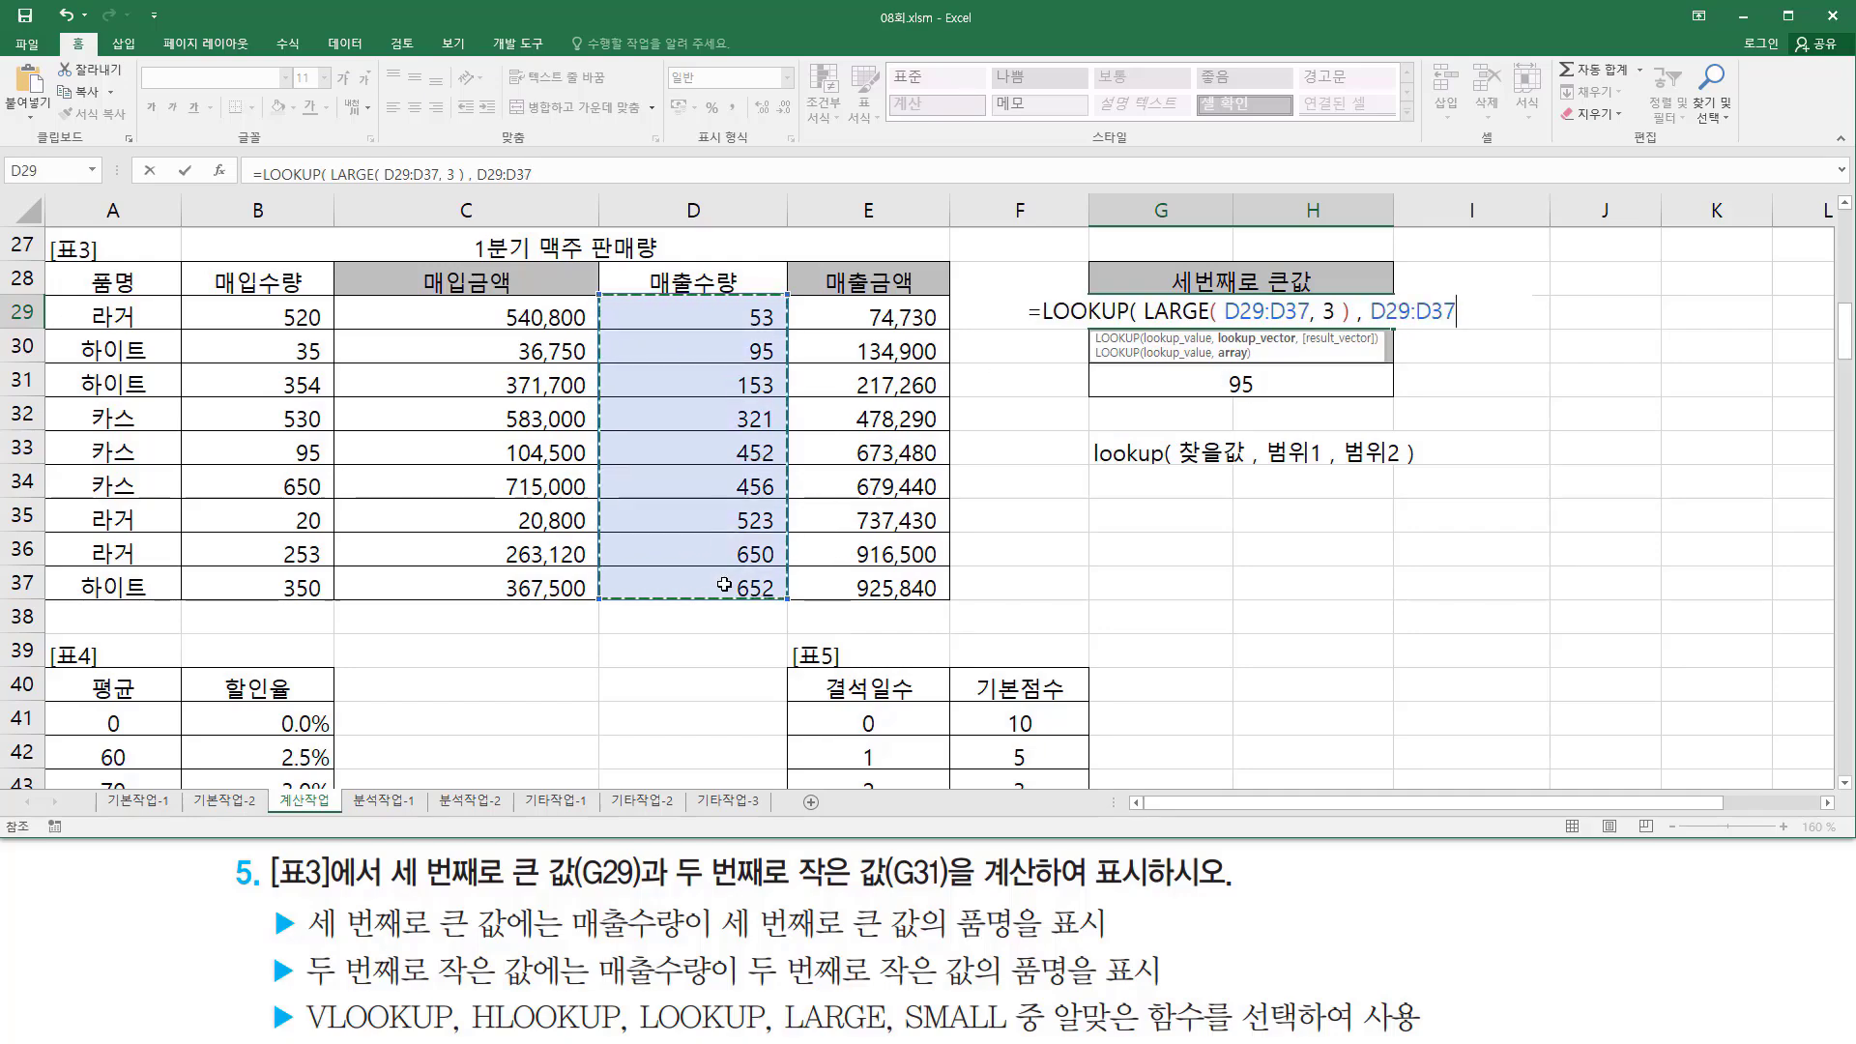
type(",")
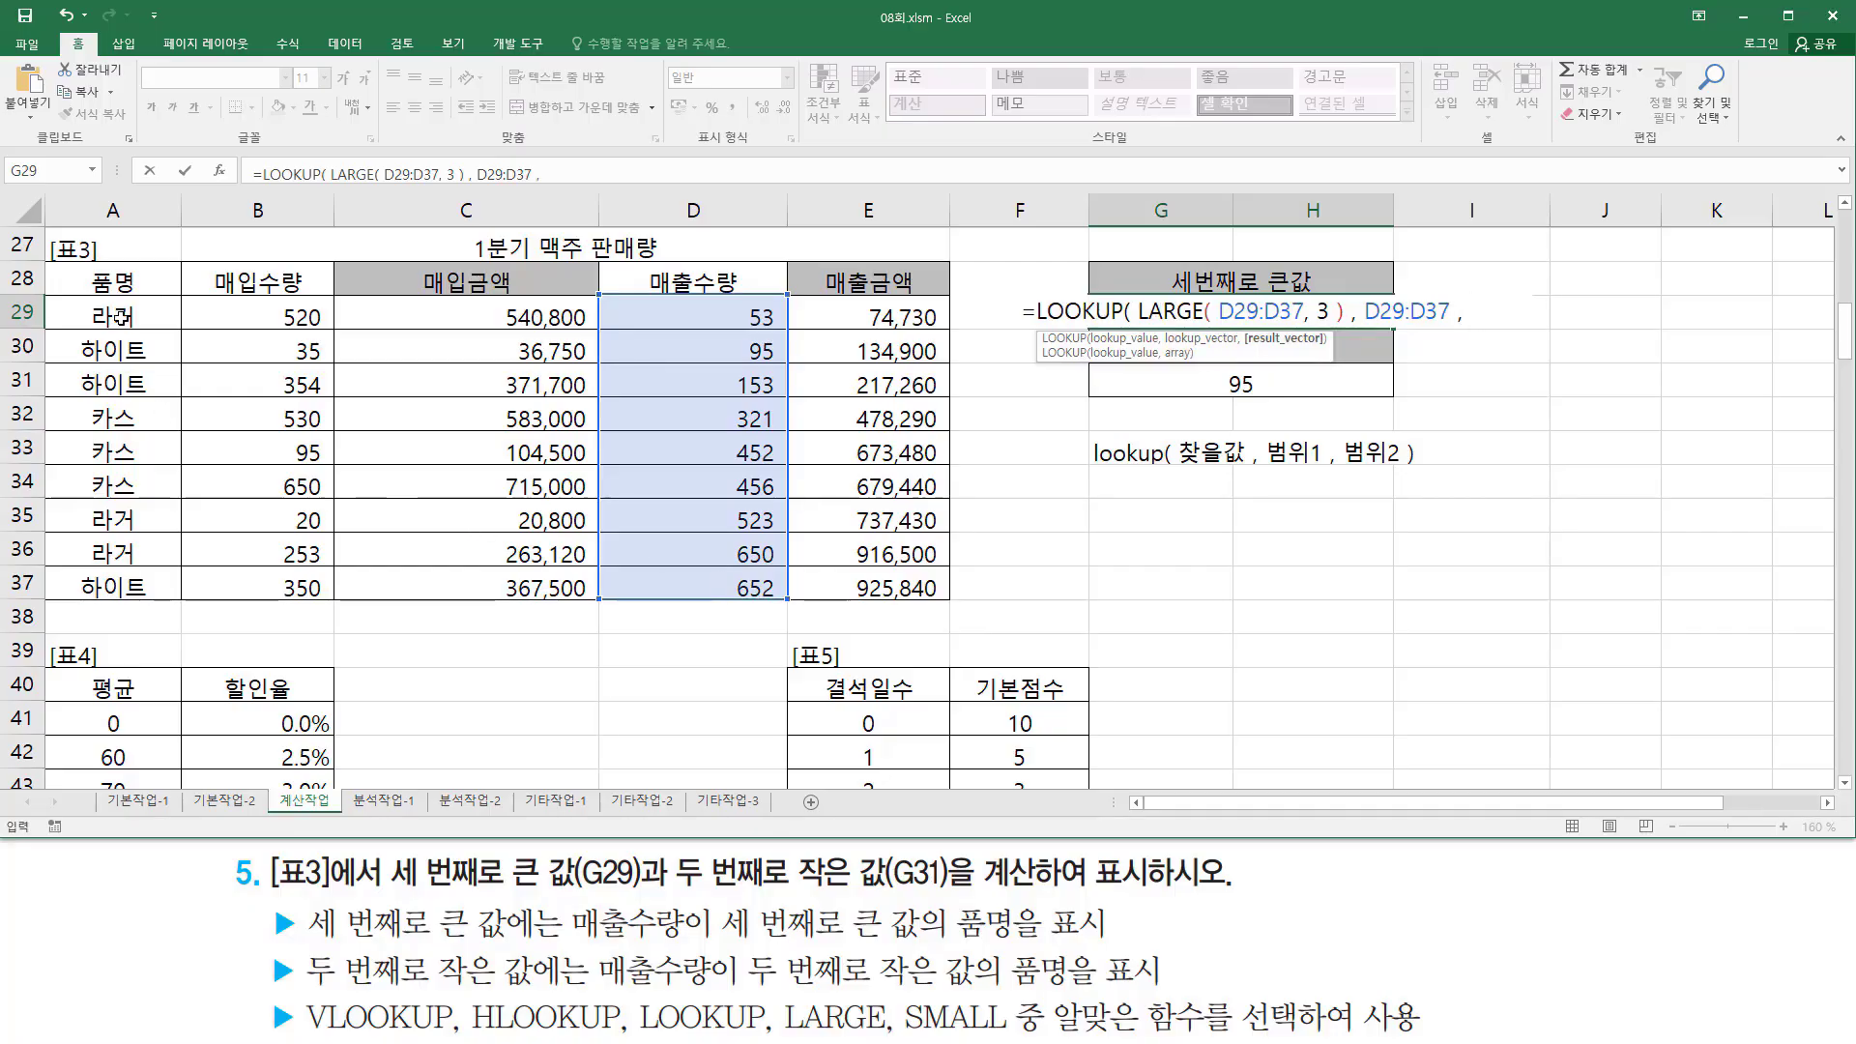
left_click_drag(120, 313, 123, 583)
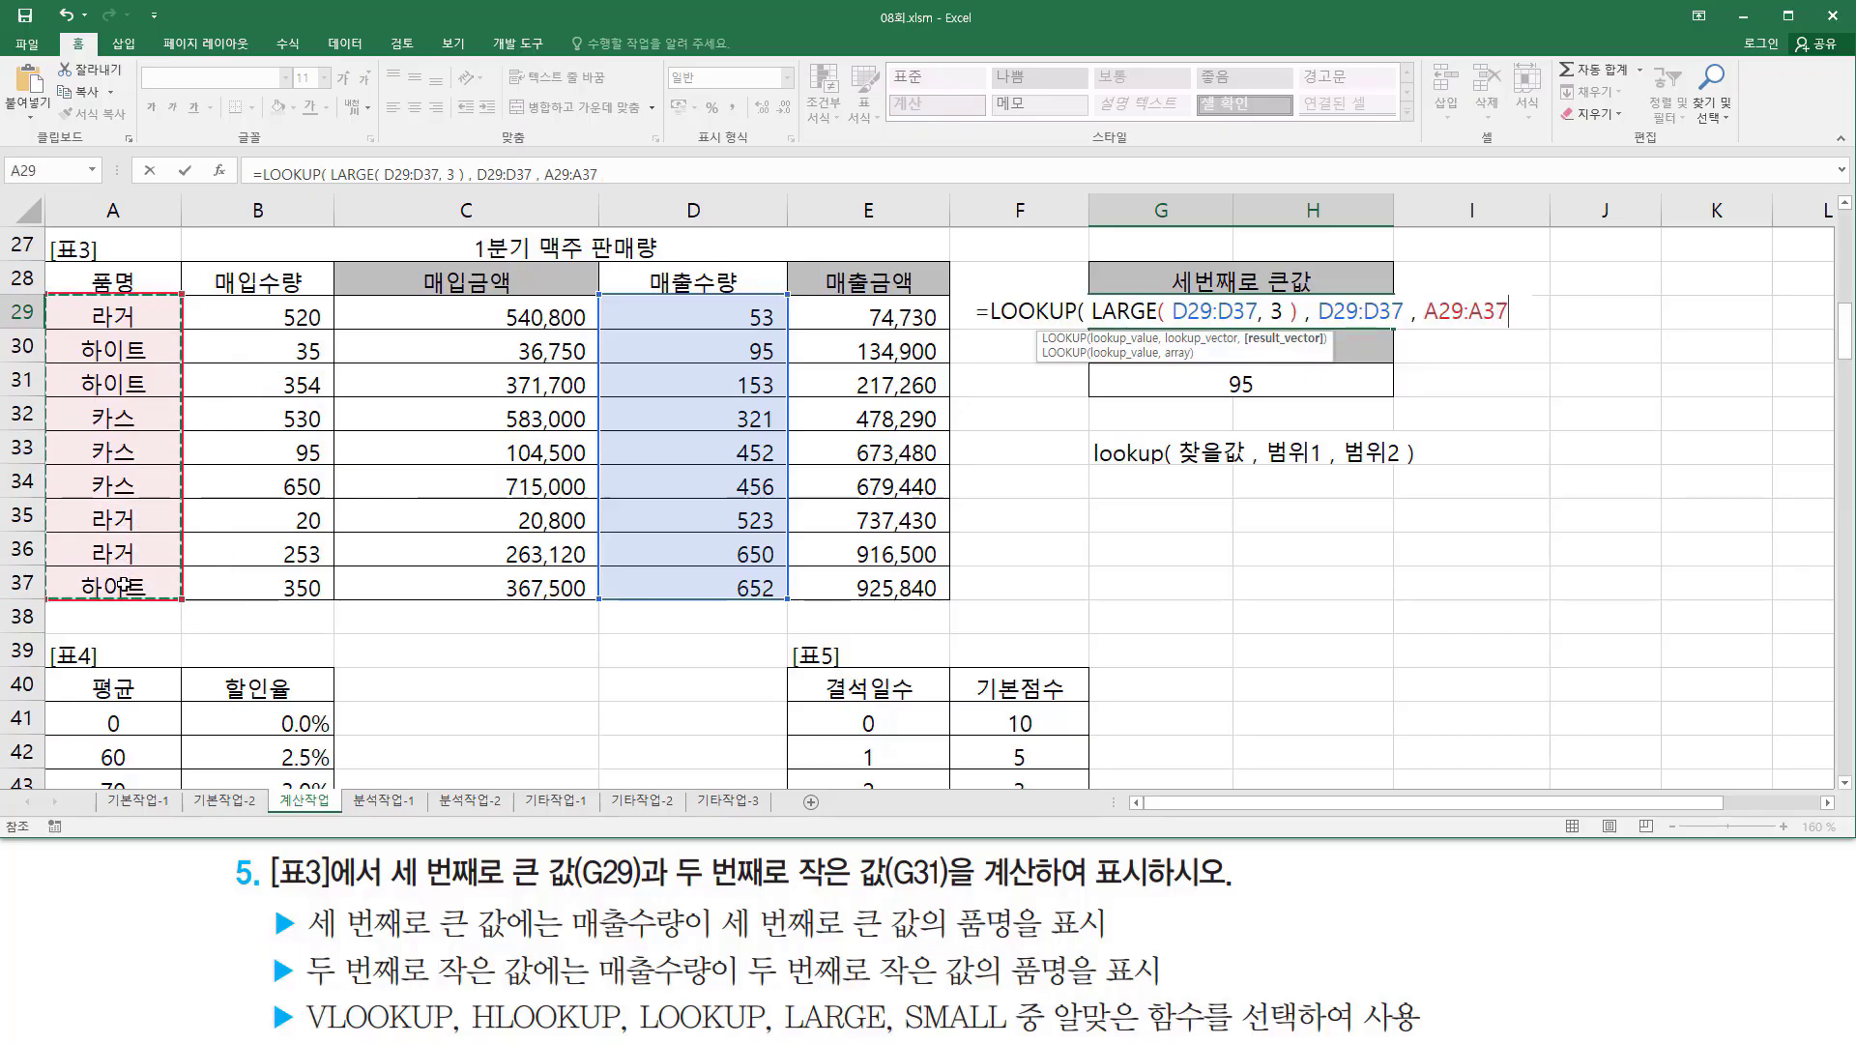
type(")")
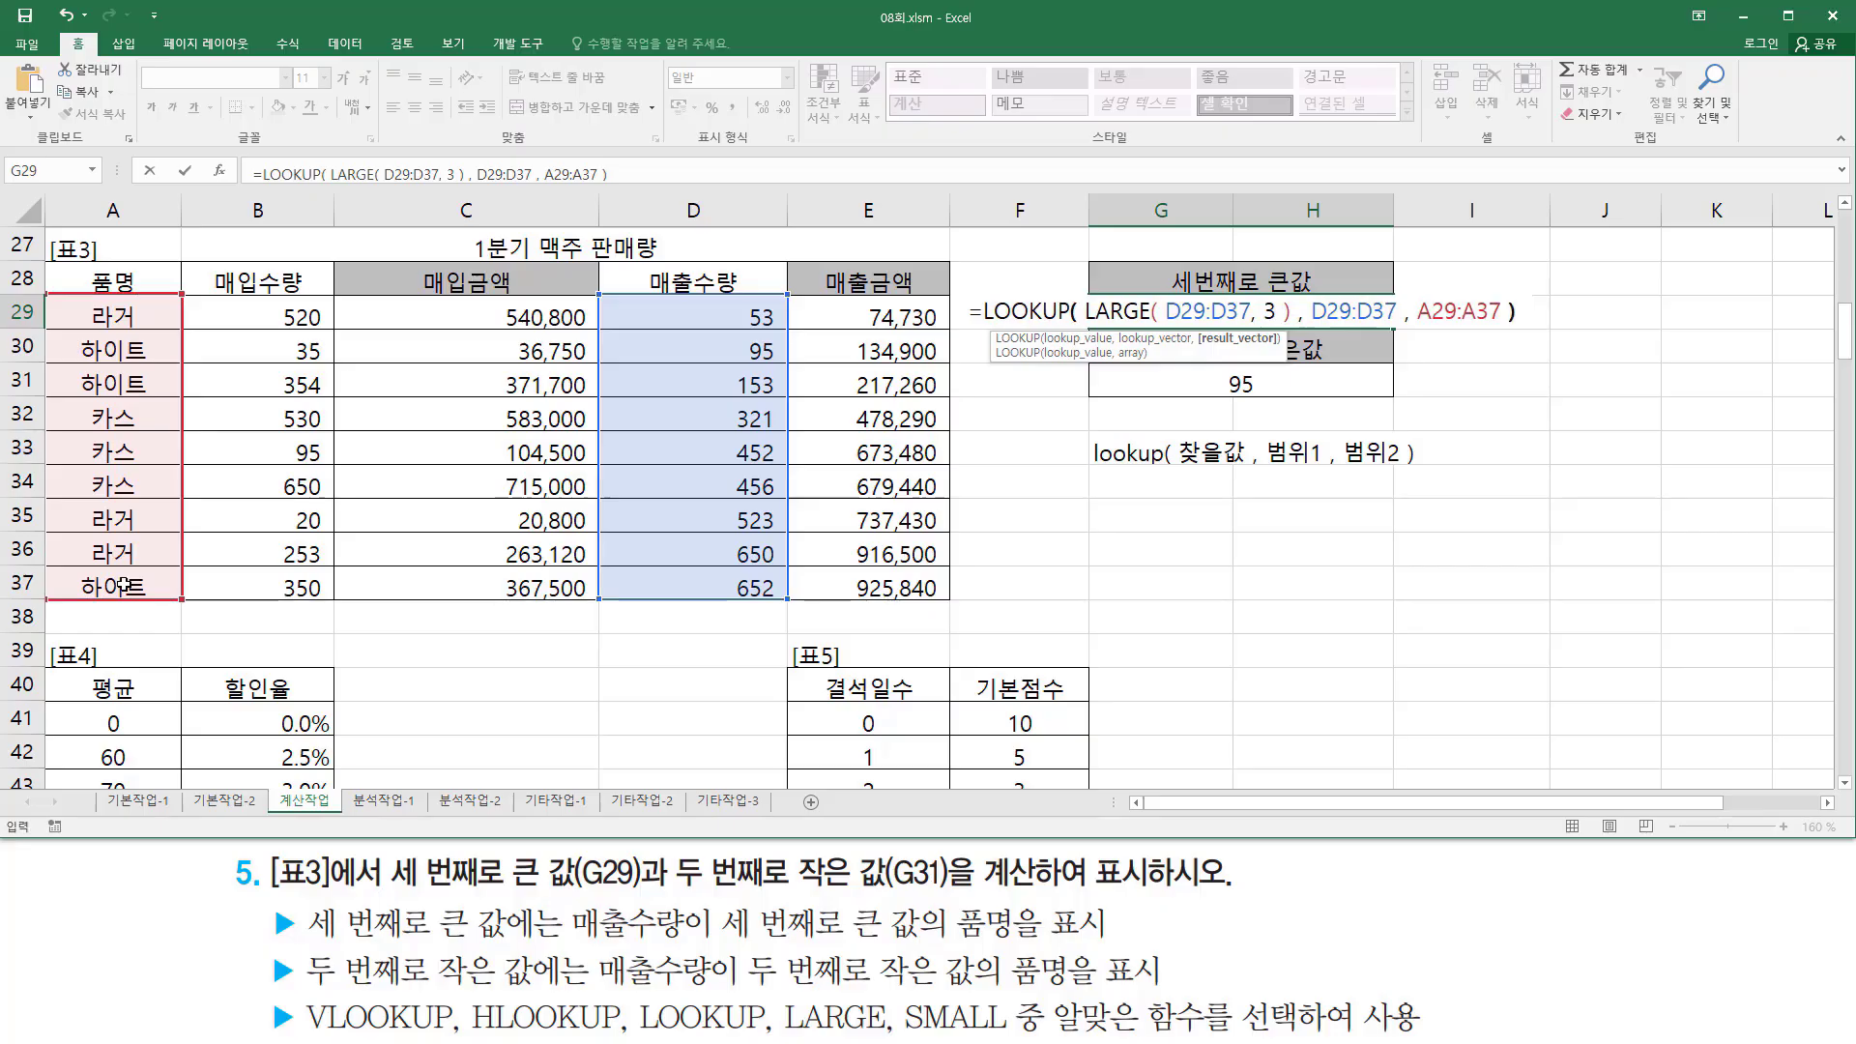
key("Return")
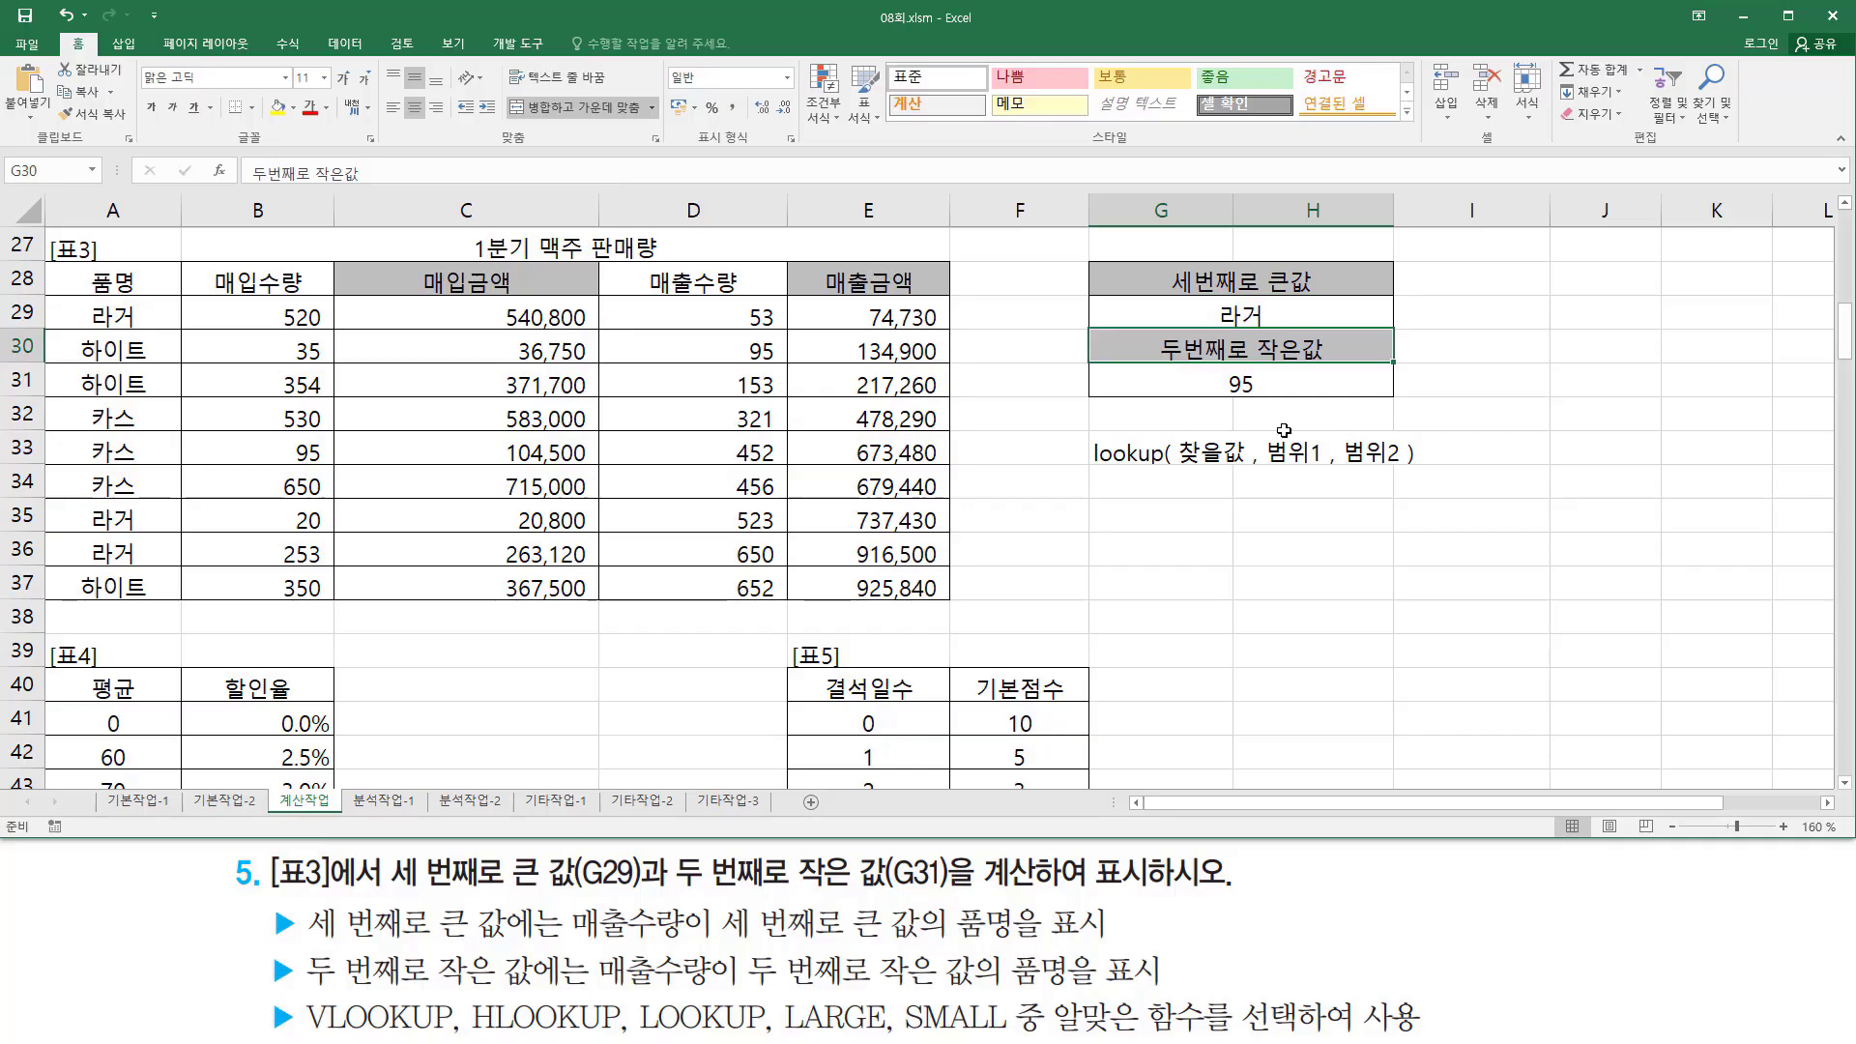
Step: Wrap the existing SMALL( D29:D37, 2 ) formula in G31 inside LOOKUP as its lookup value
left_click(1217, 388)
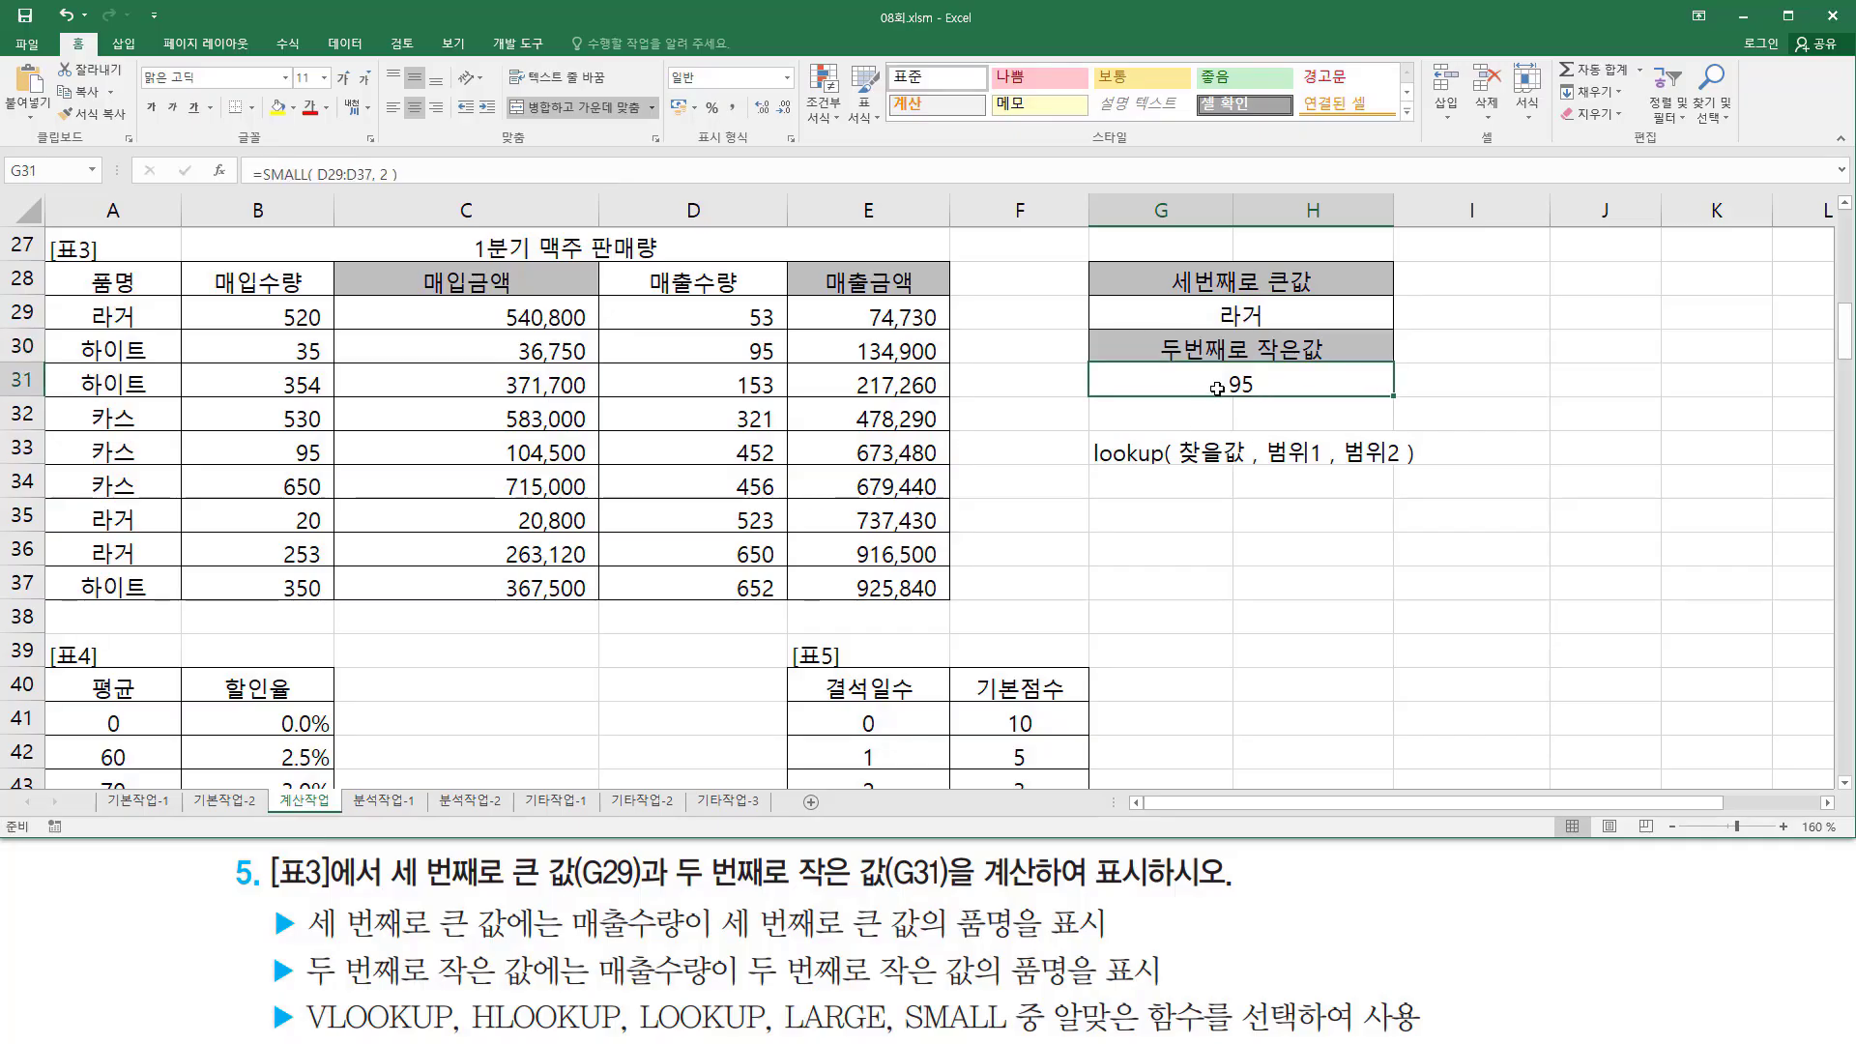
double_click(1186, 390)
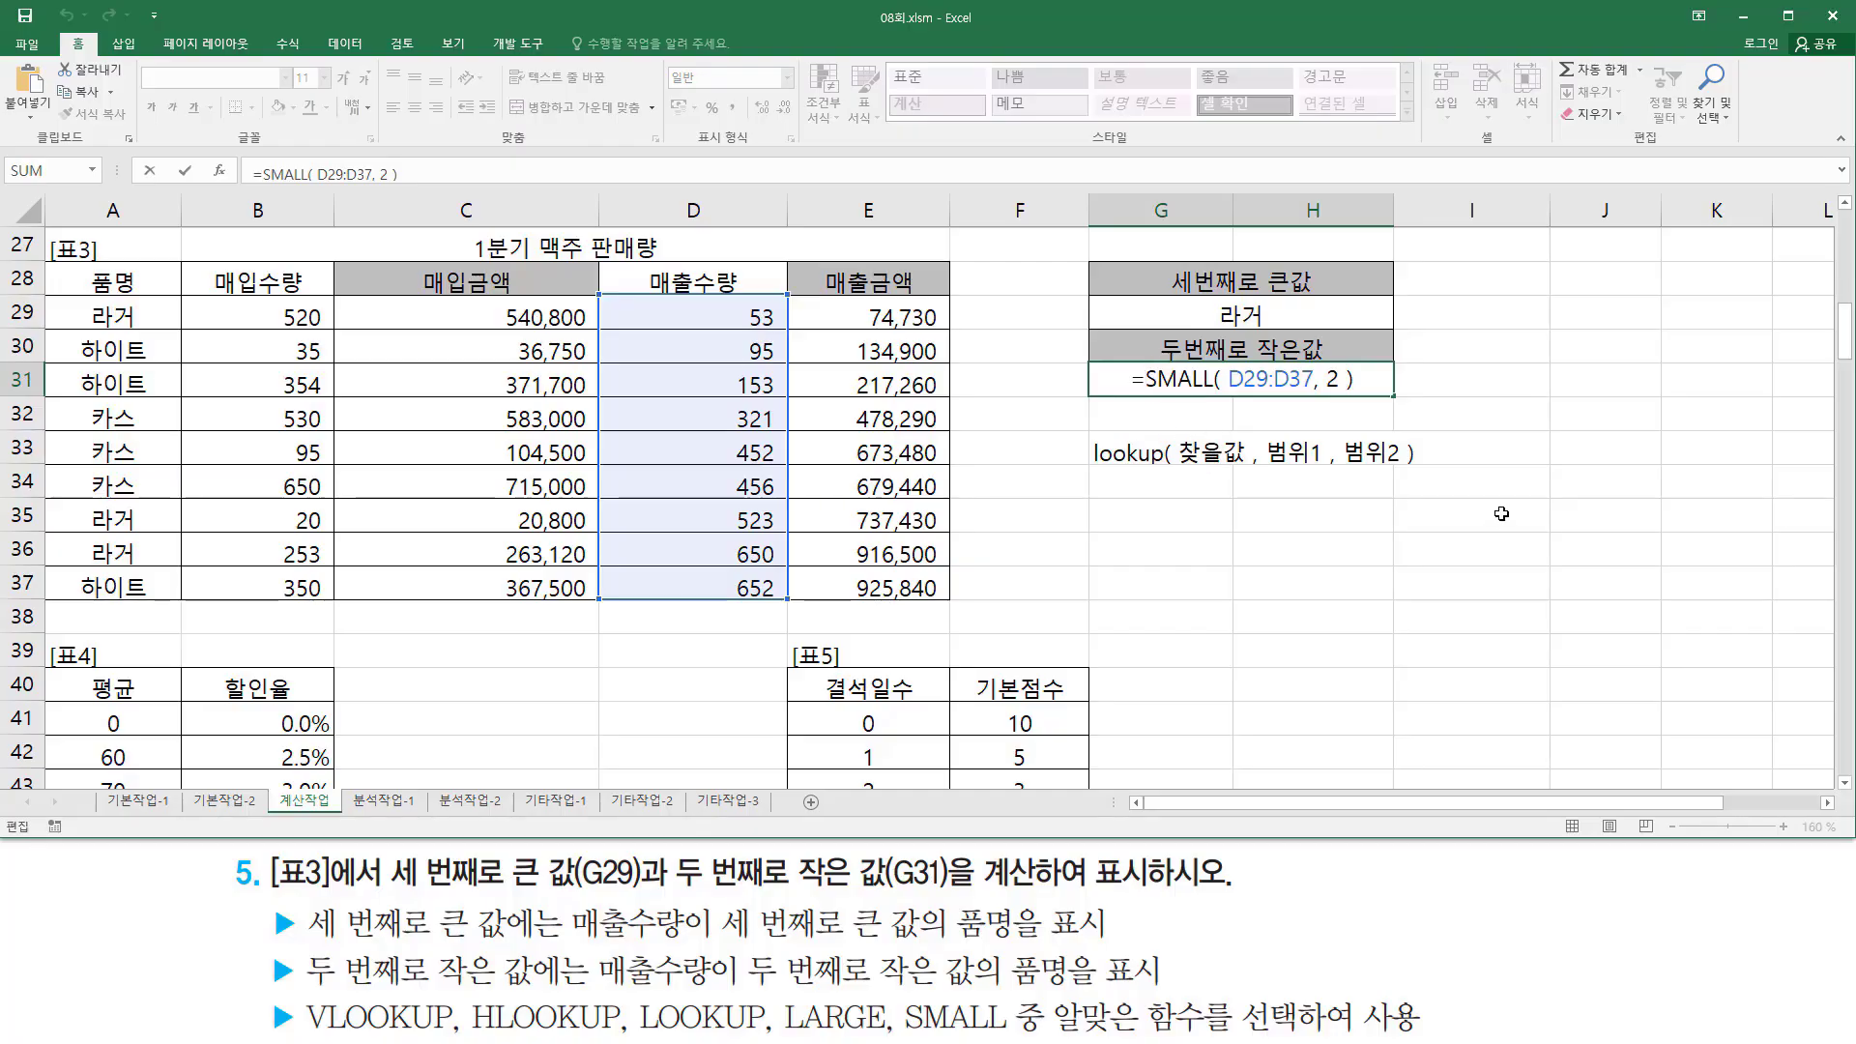
key("Home")
key("Right")
type("loo")
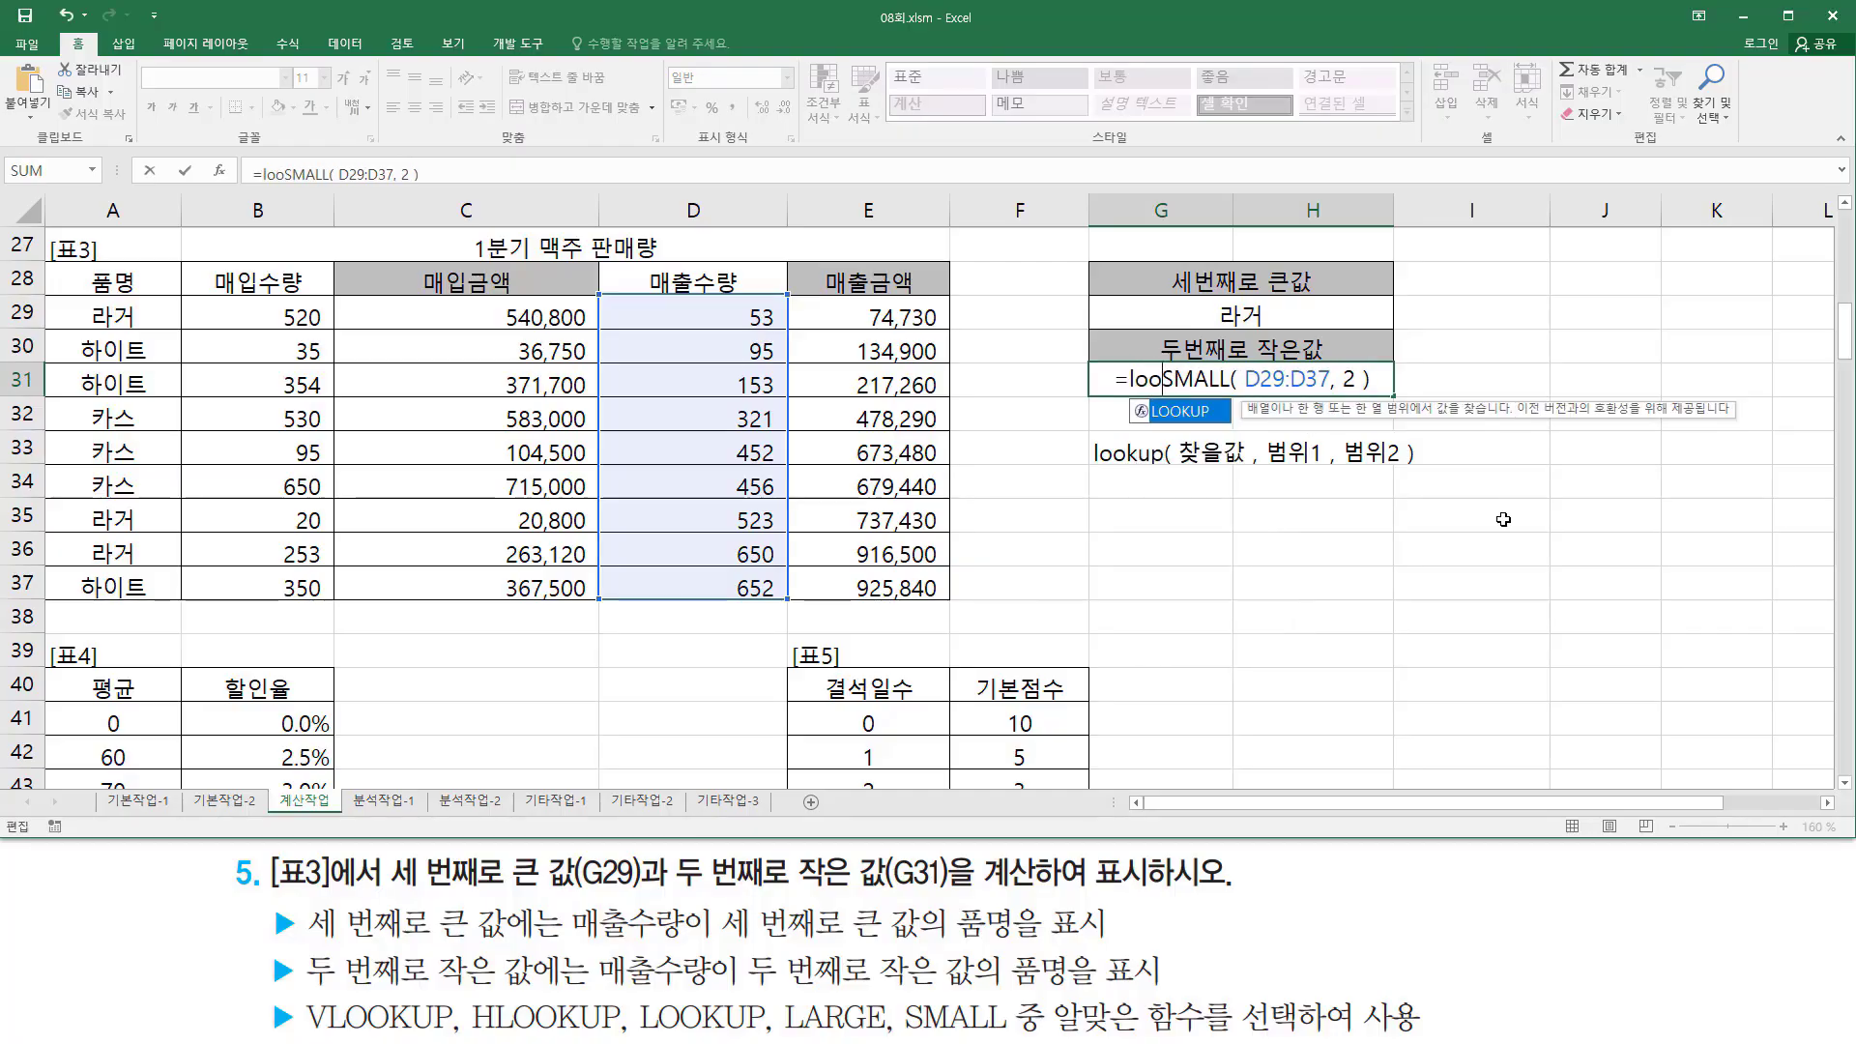
key("Tab")
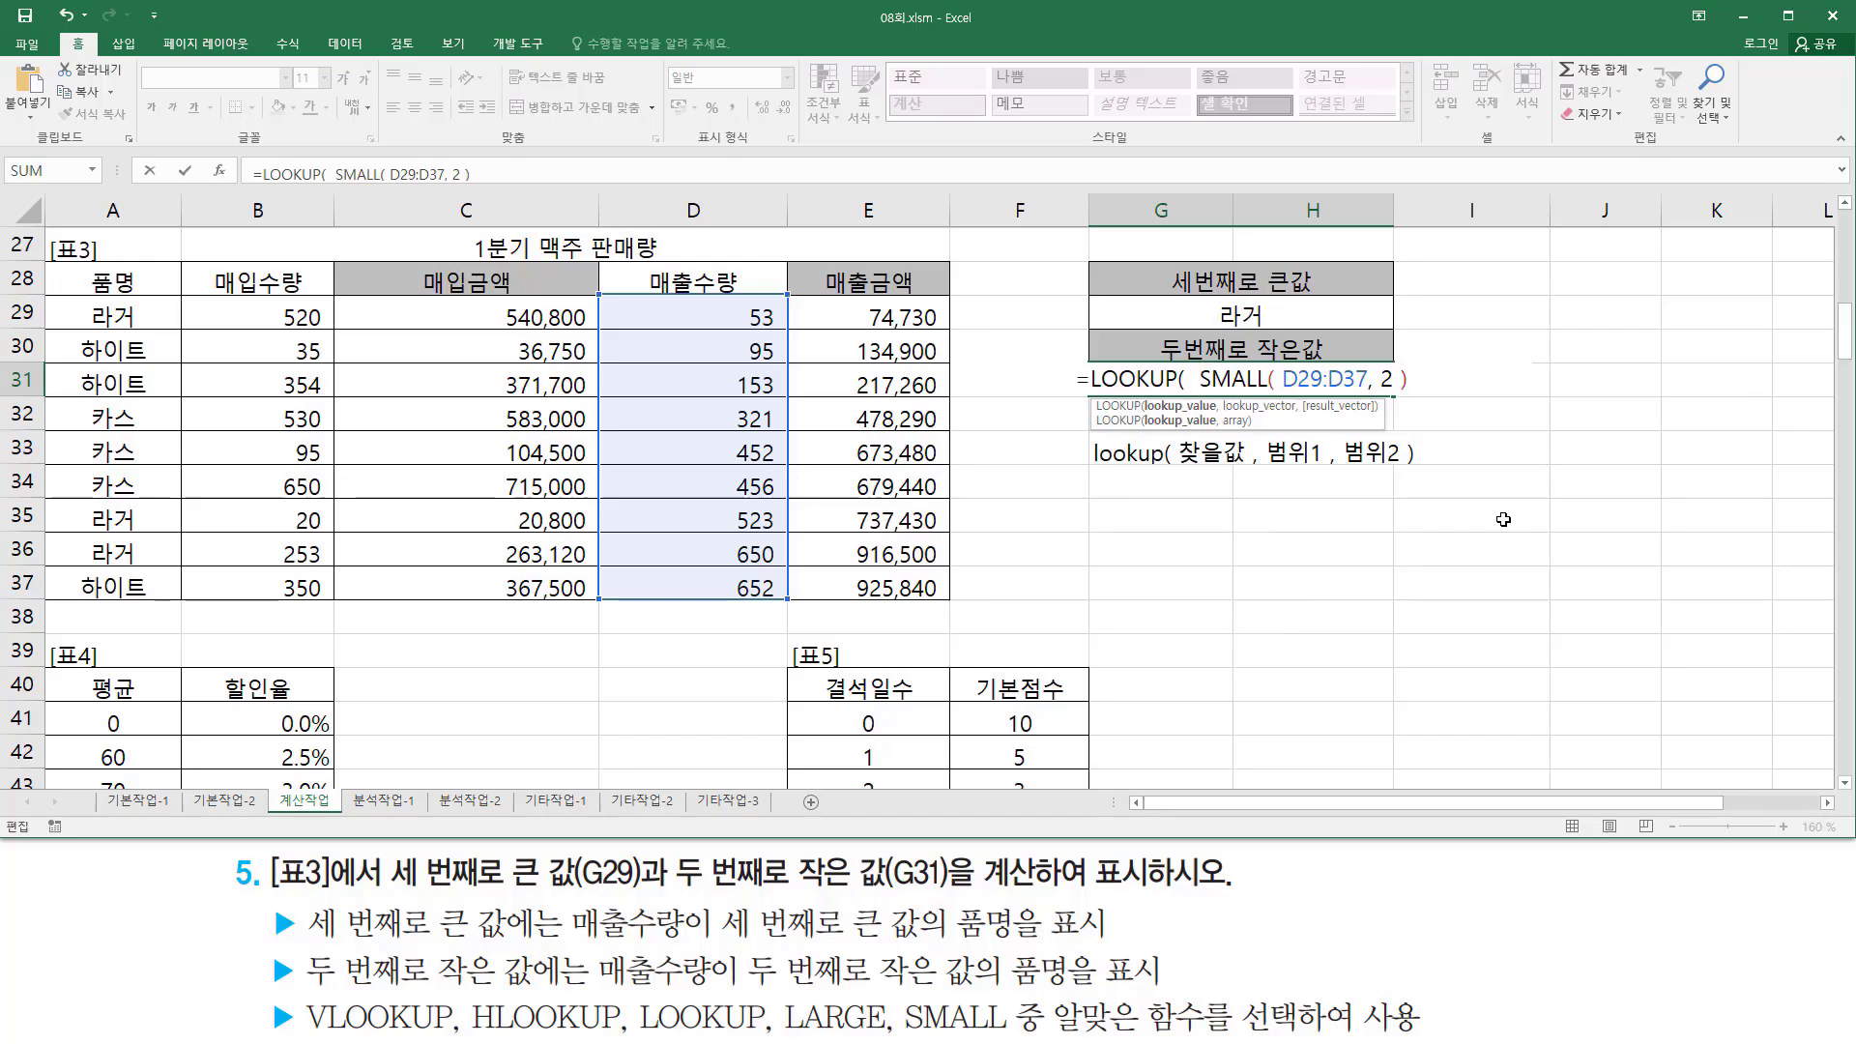
Step: Complete G31's LOOKUP with lookup vector D29:D37 and result vector A29:A37
key("shift+End")
key("End")
type(",")
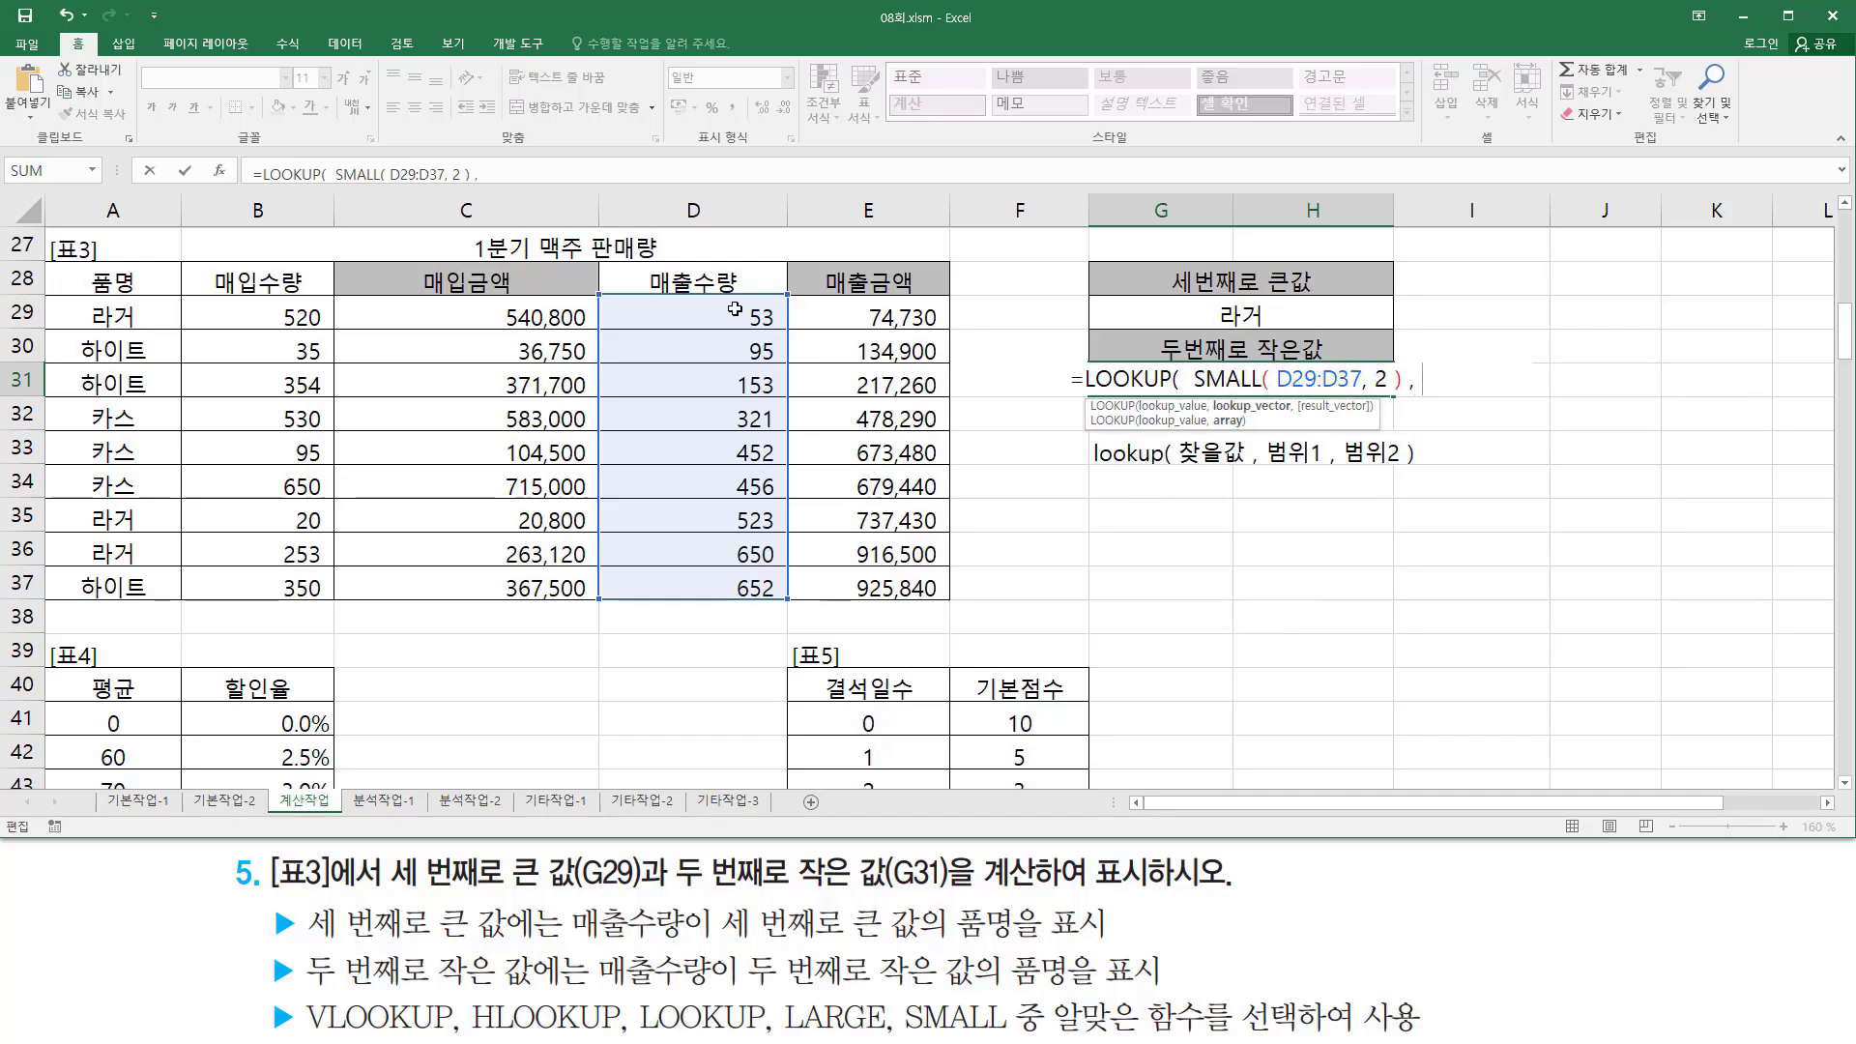
left_click_drag(733, 312, 763, 603)
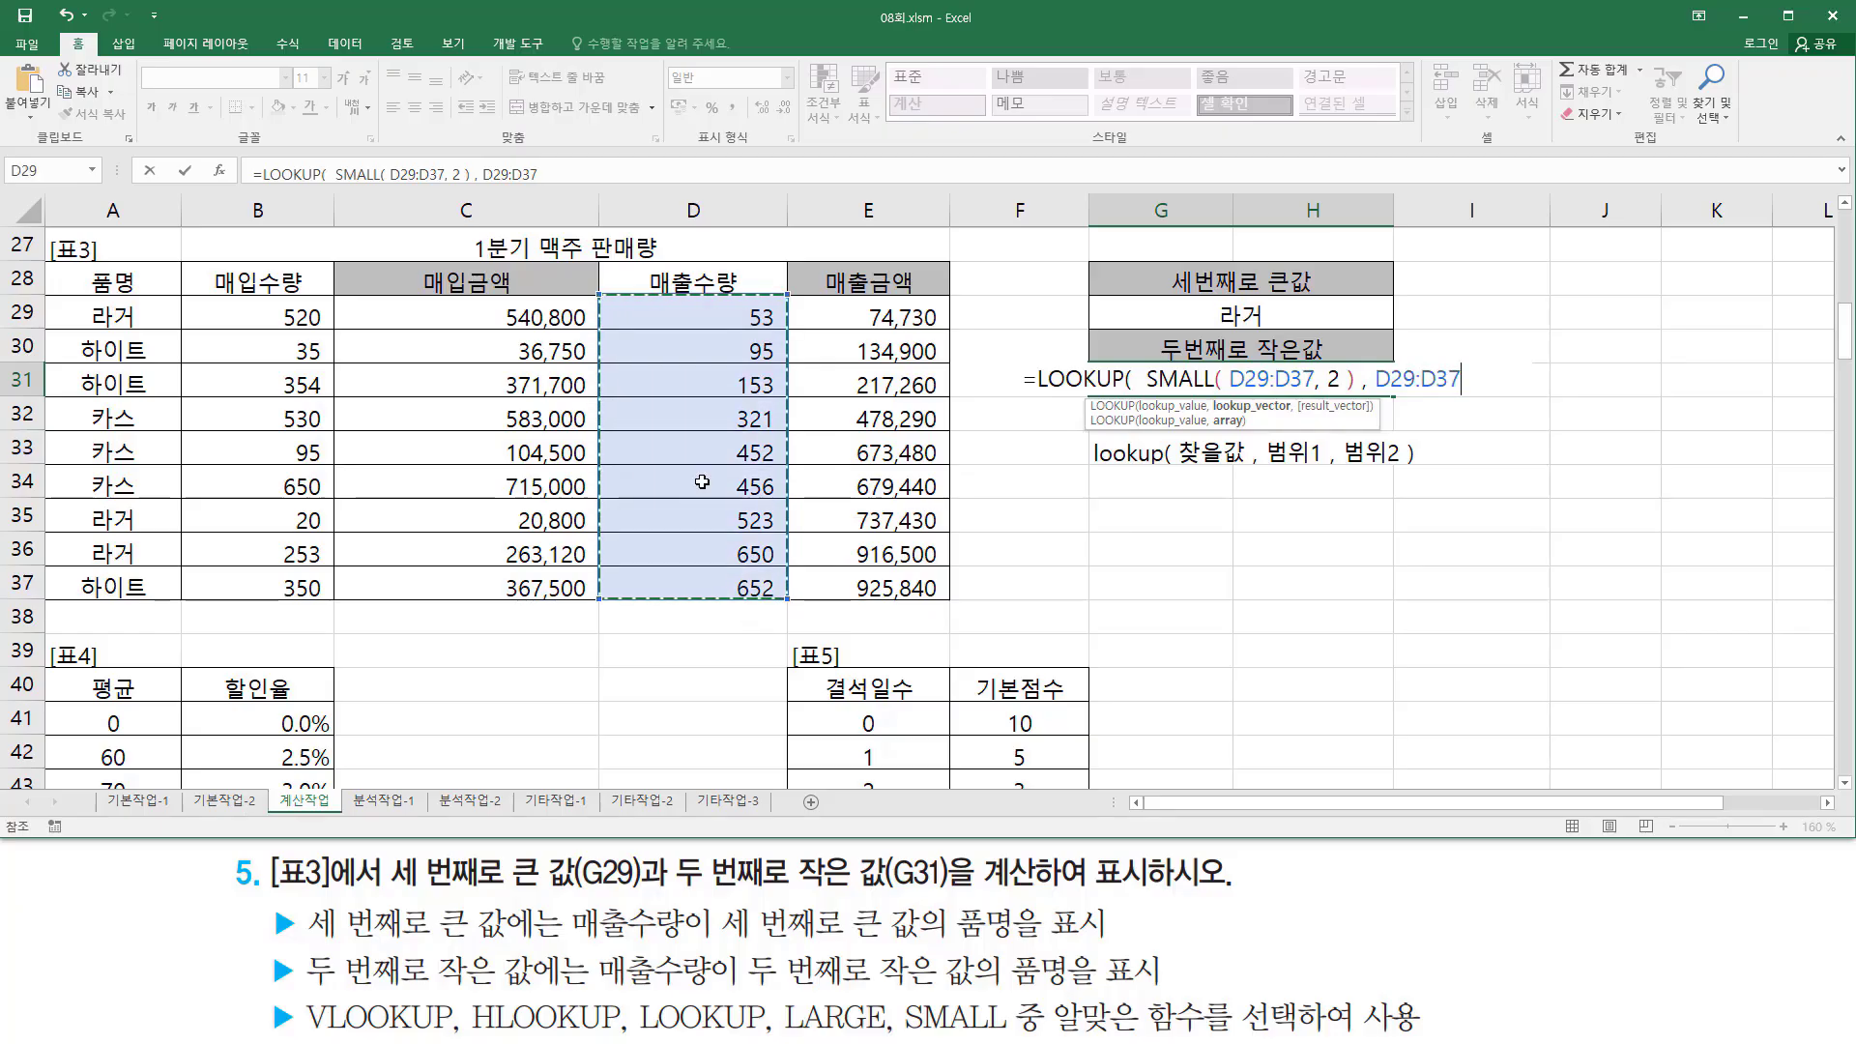
type(",")
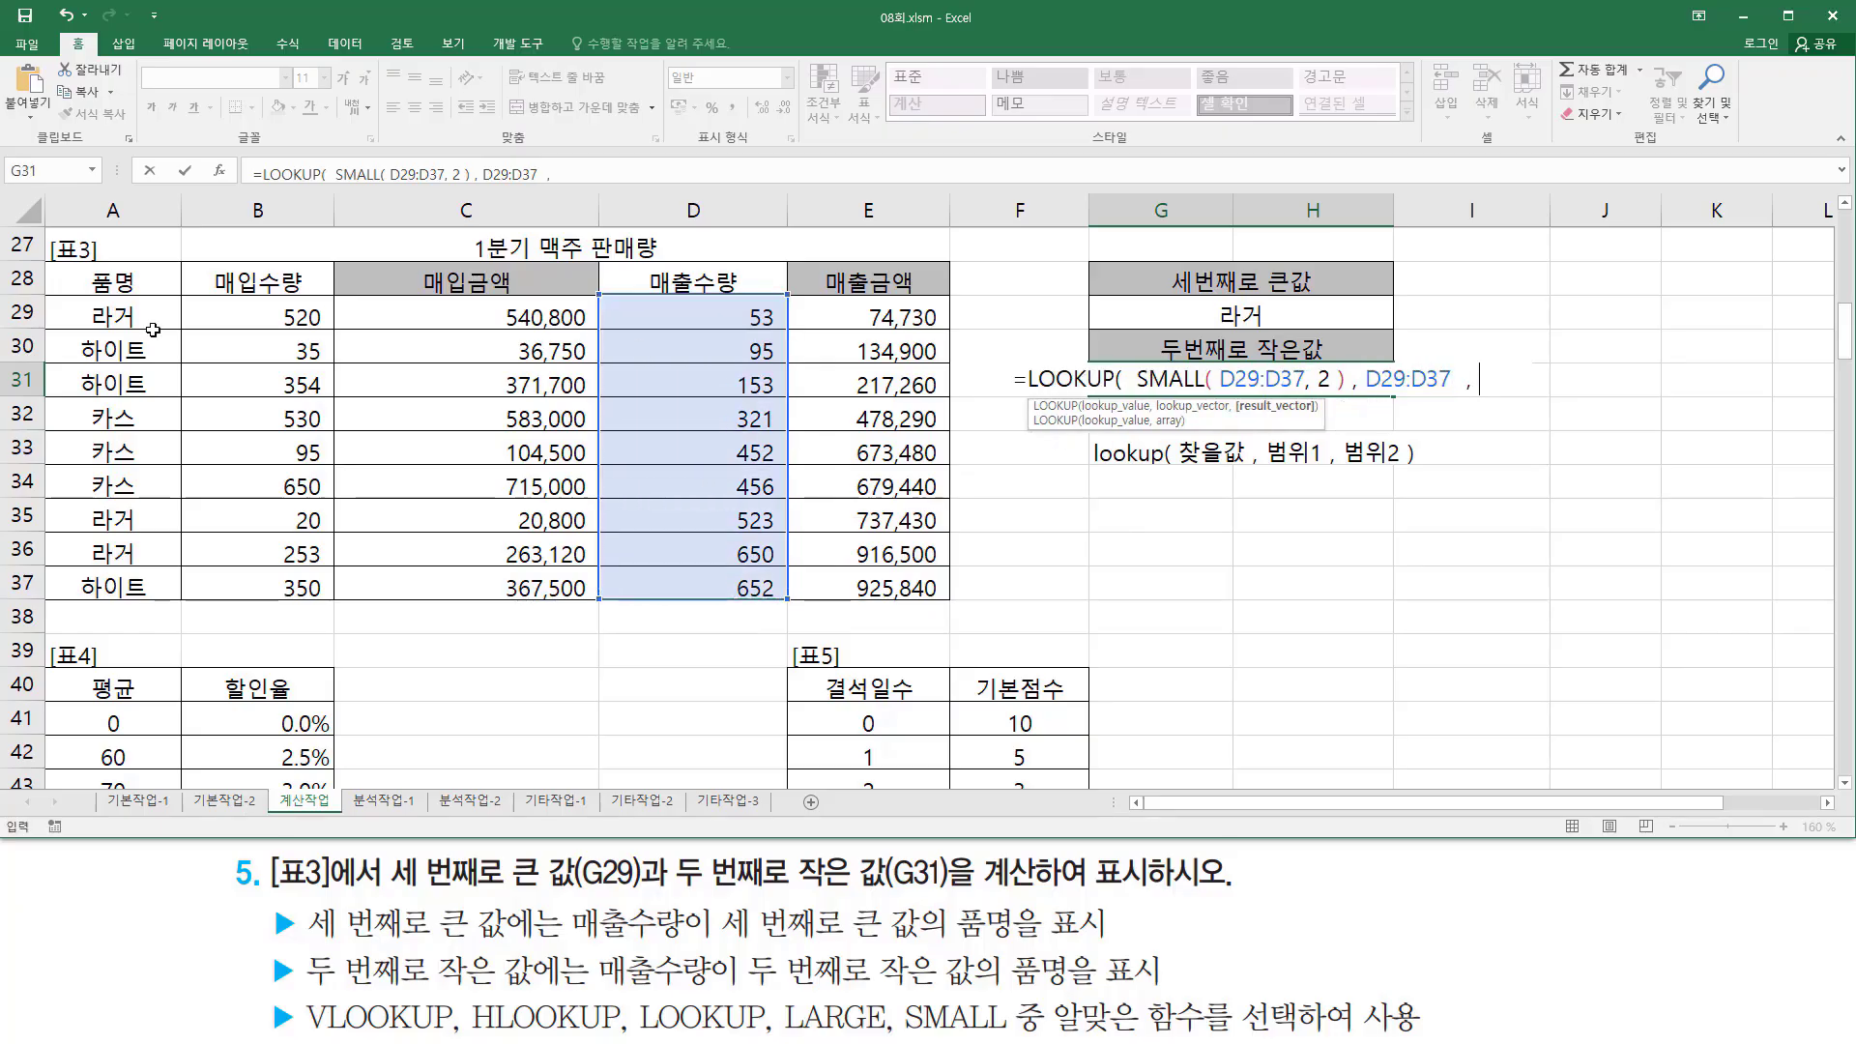
left_click_drag(130, 309, 125, 584)
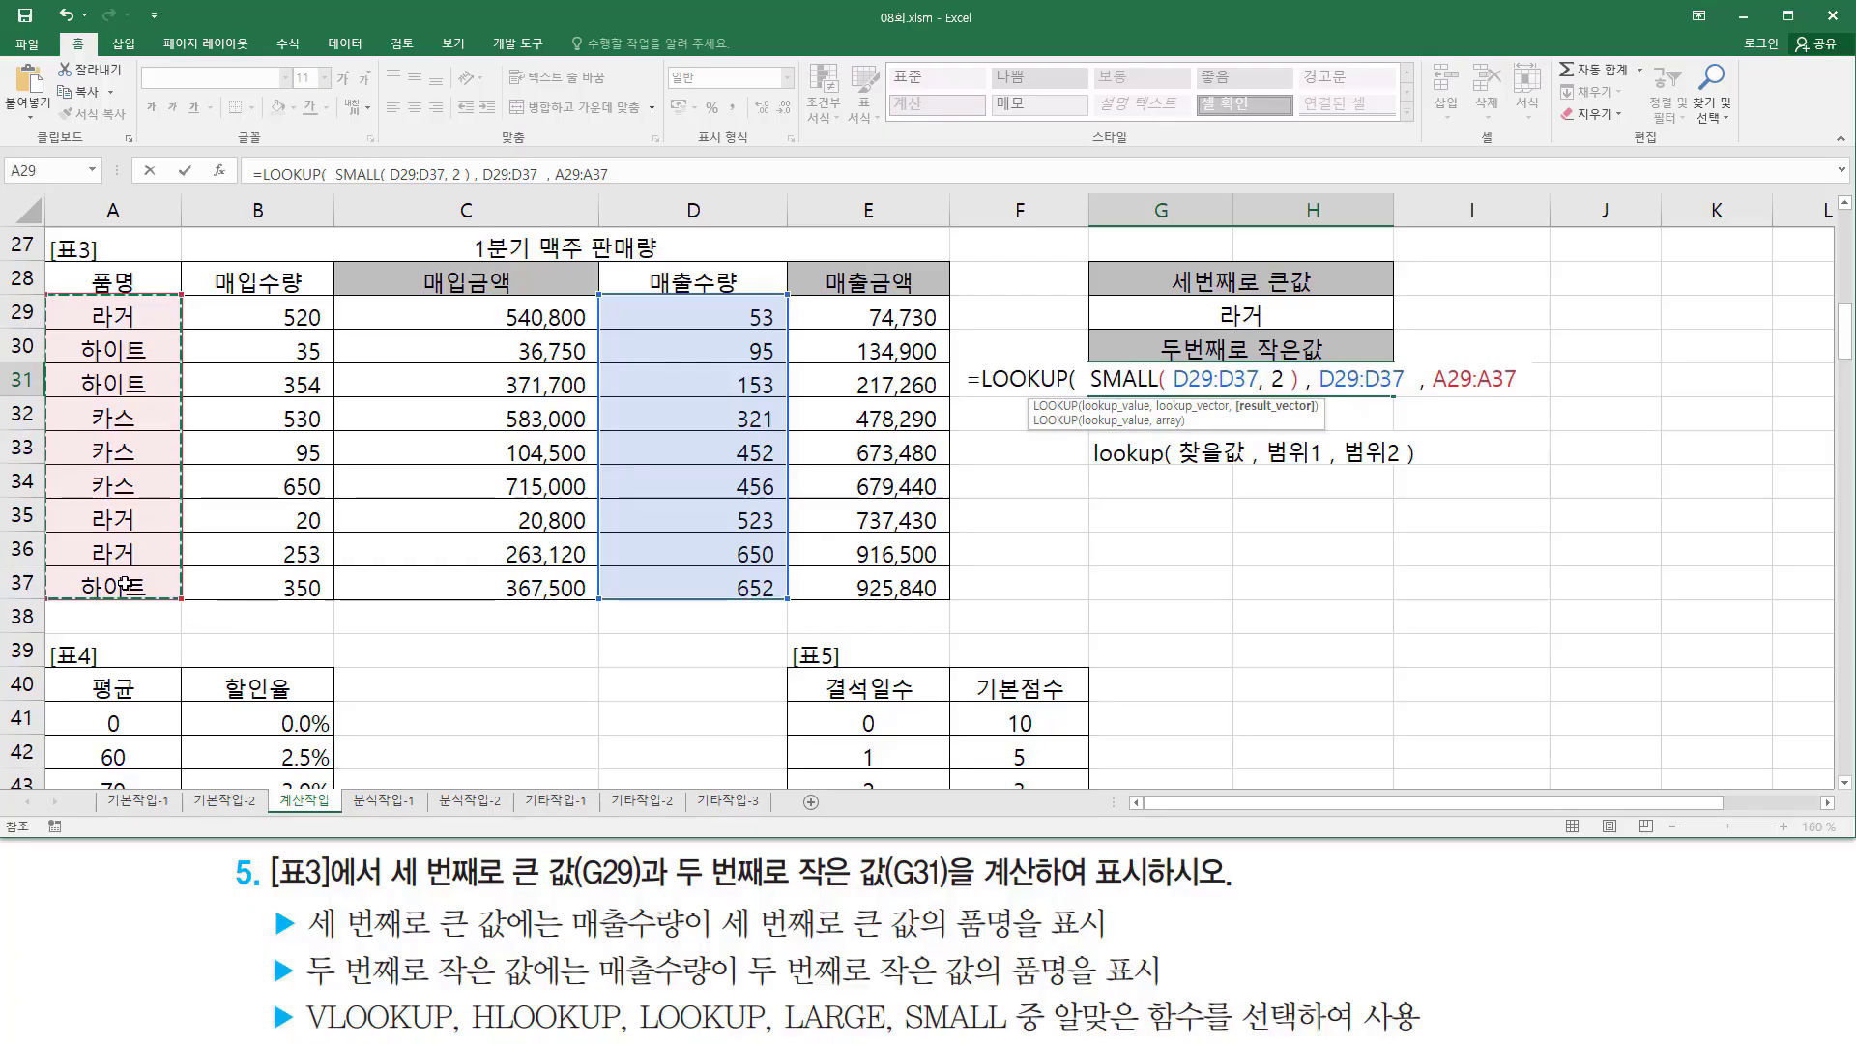
type(")")
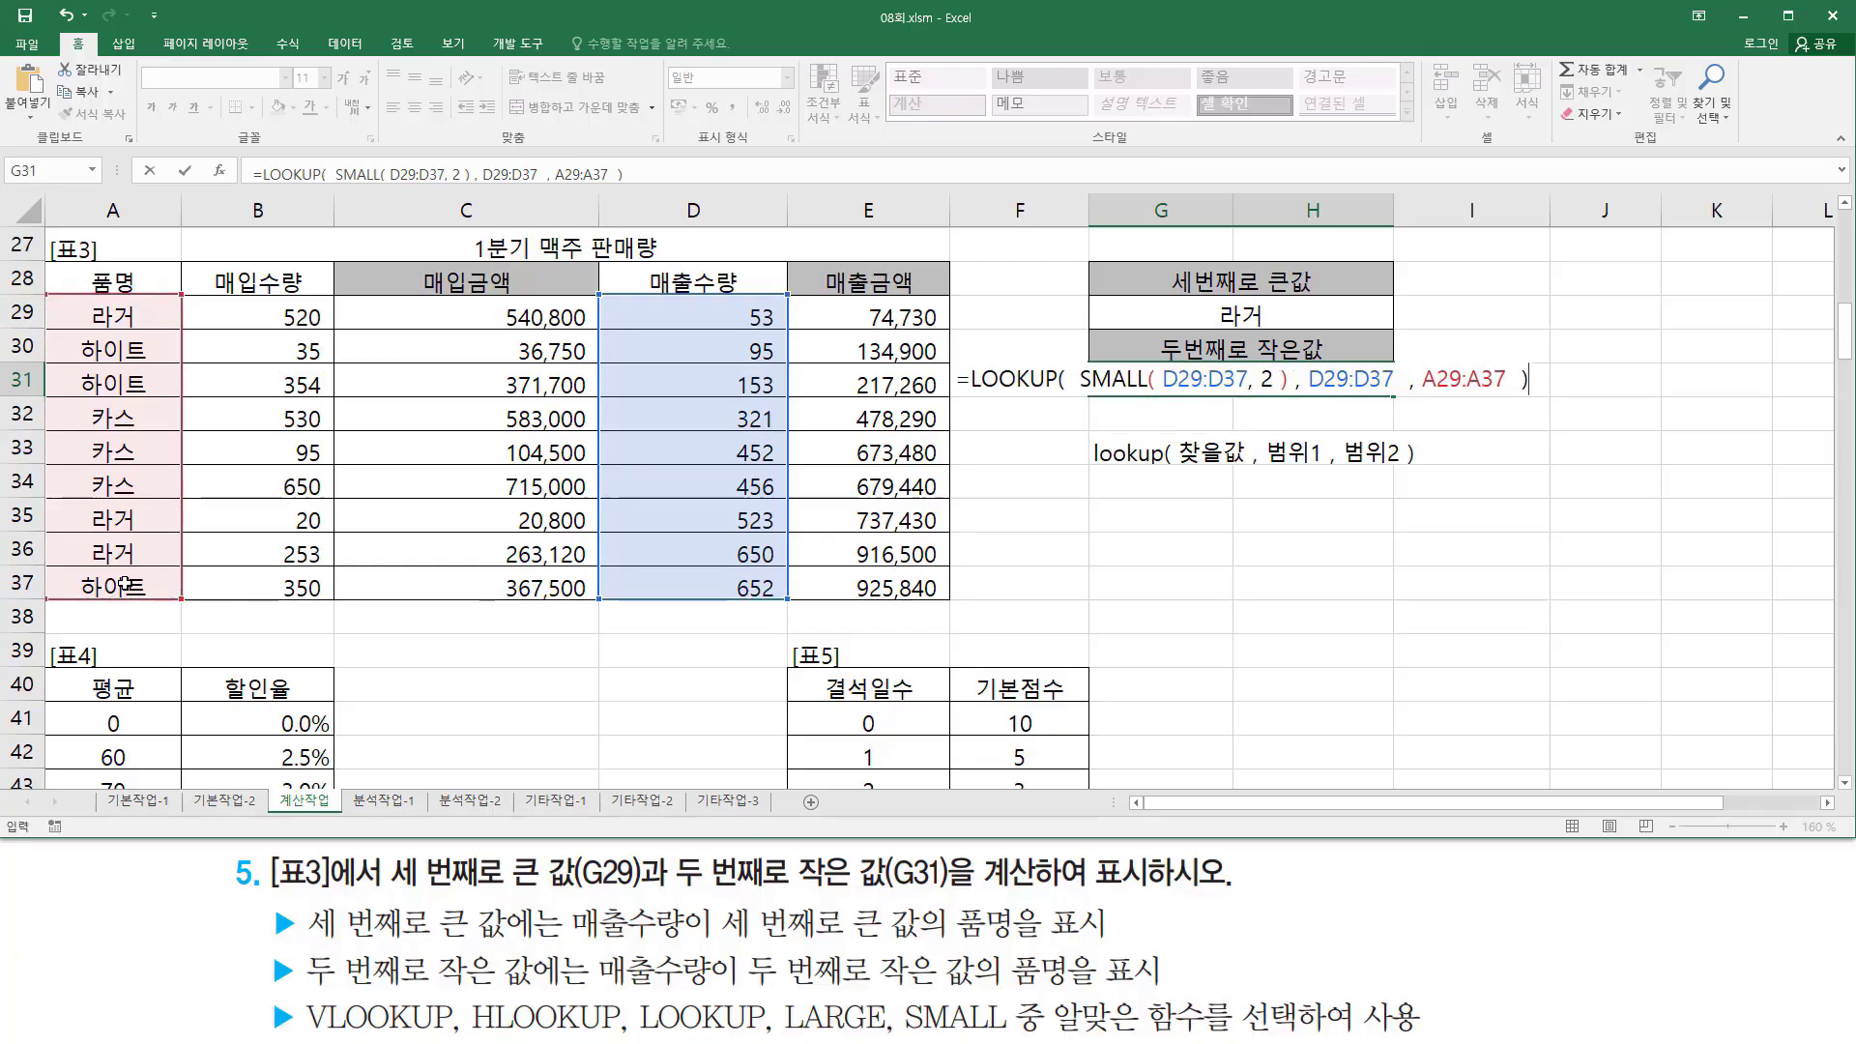
key("Return")
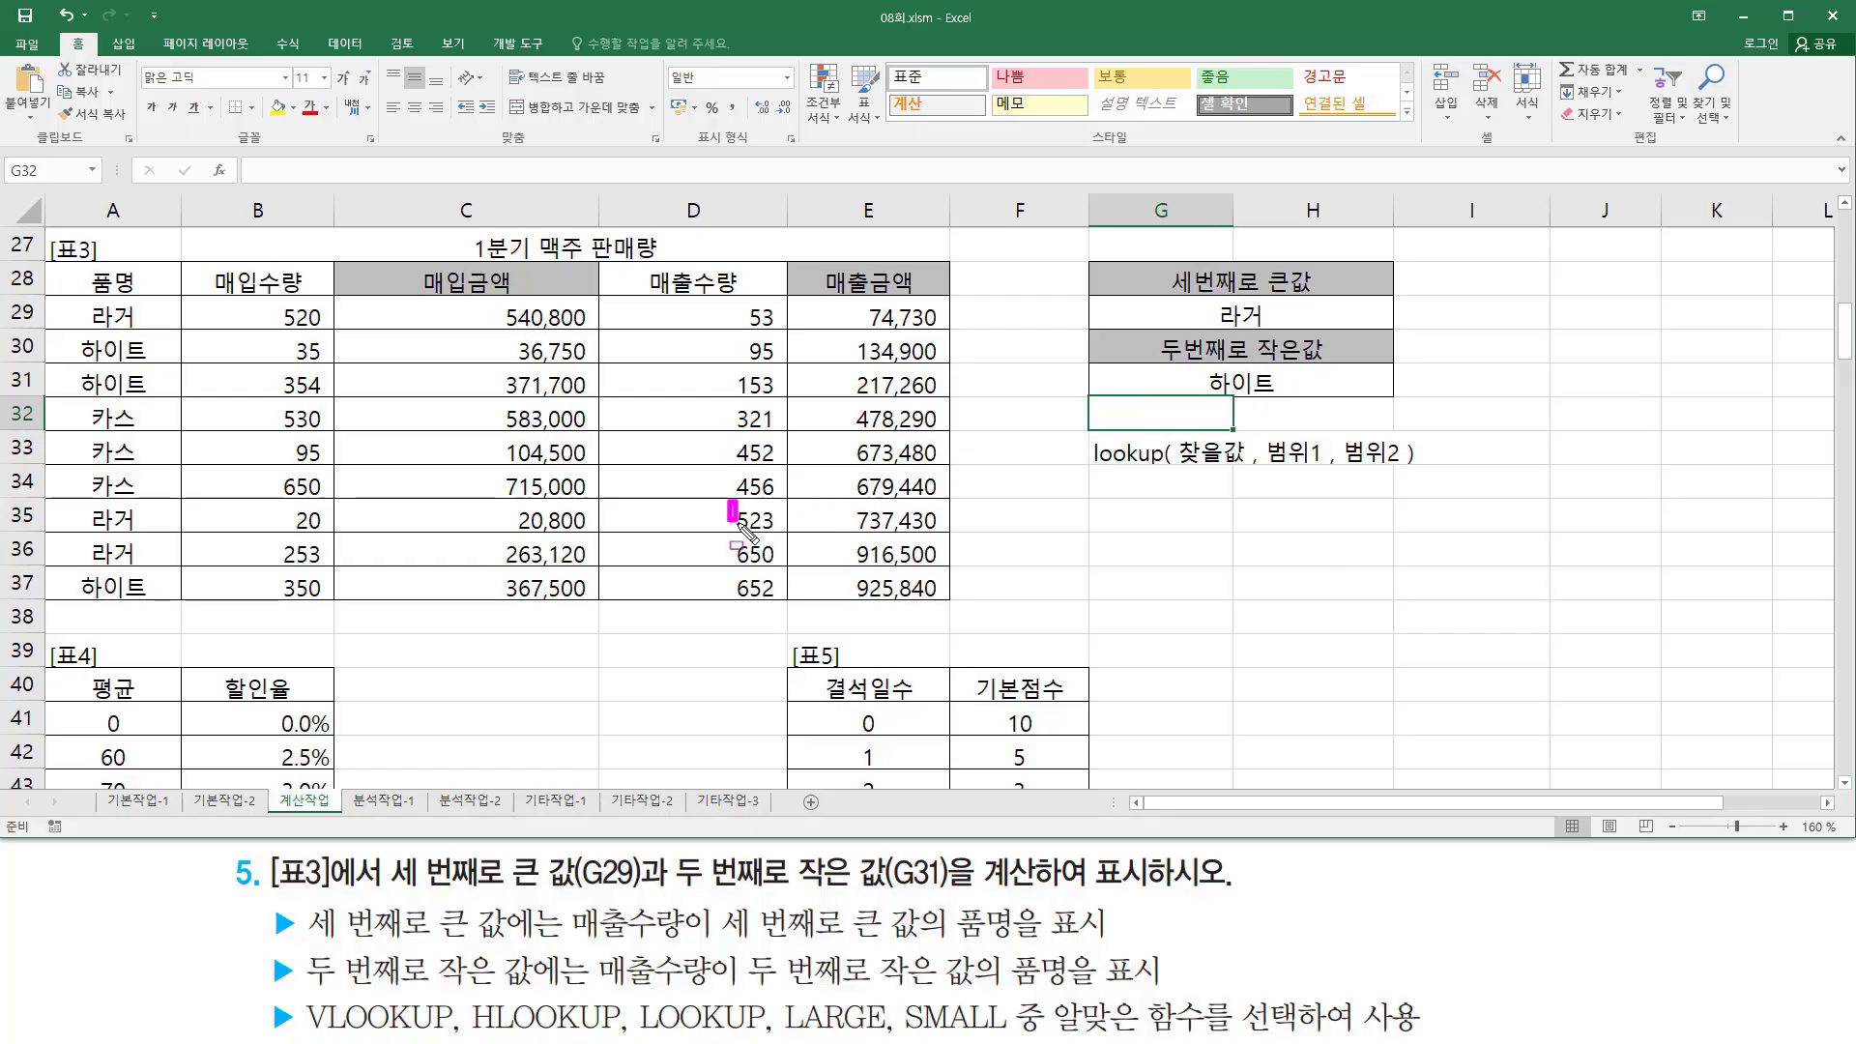
Step: Check the 품명 results in G29 and G31 against the matching 매출수량 and 품명 entries in 표3
left_click_drag(728, 501, 781, 538)
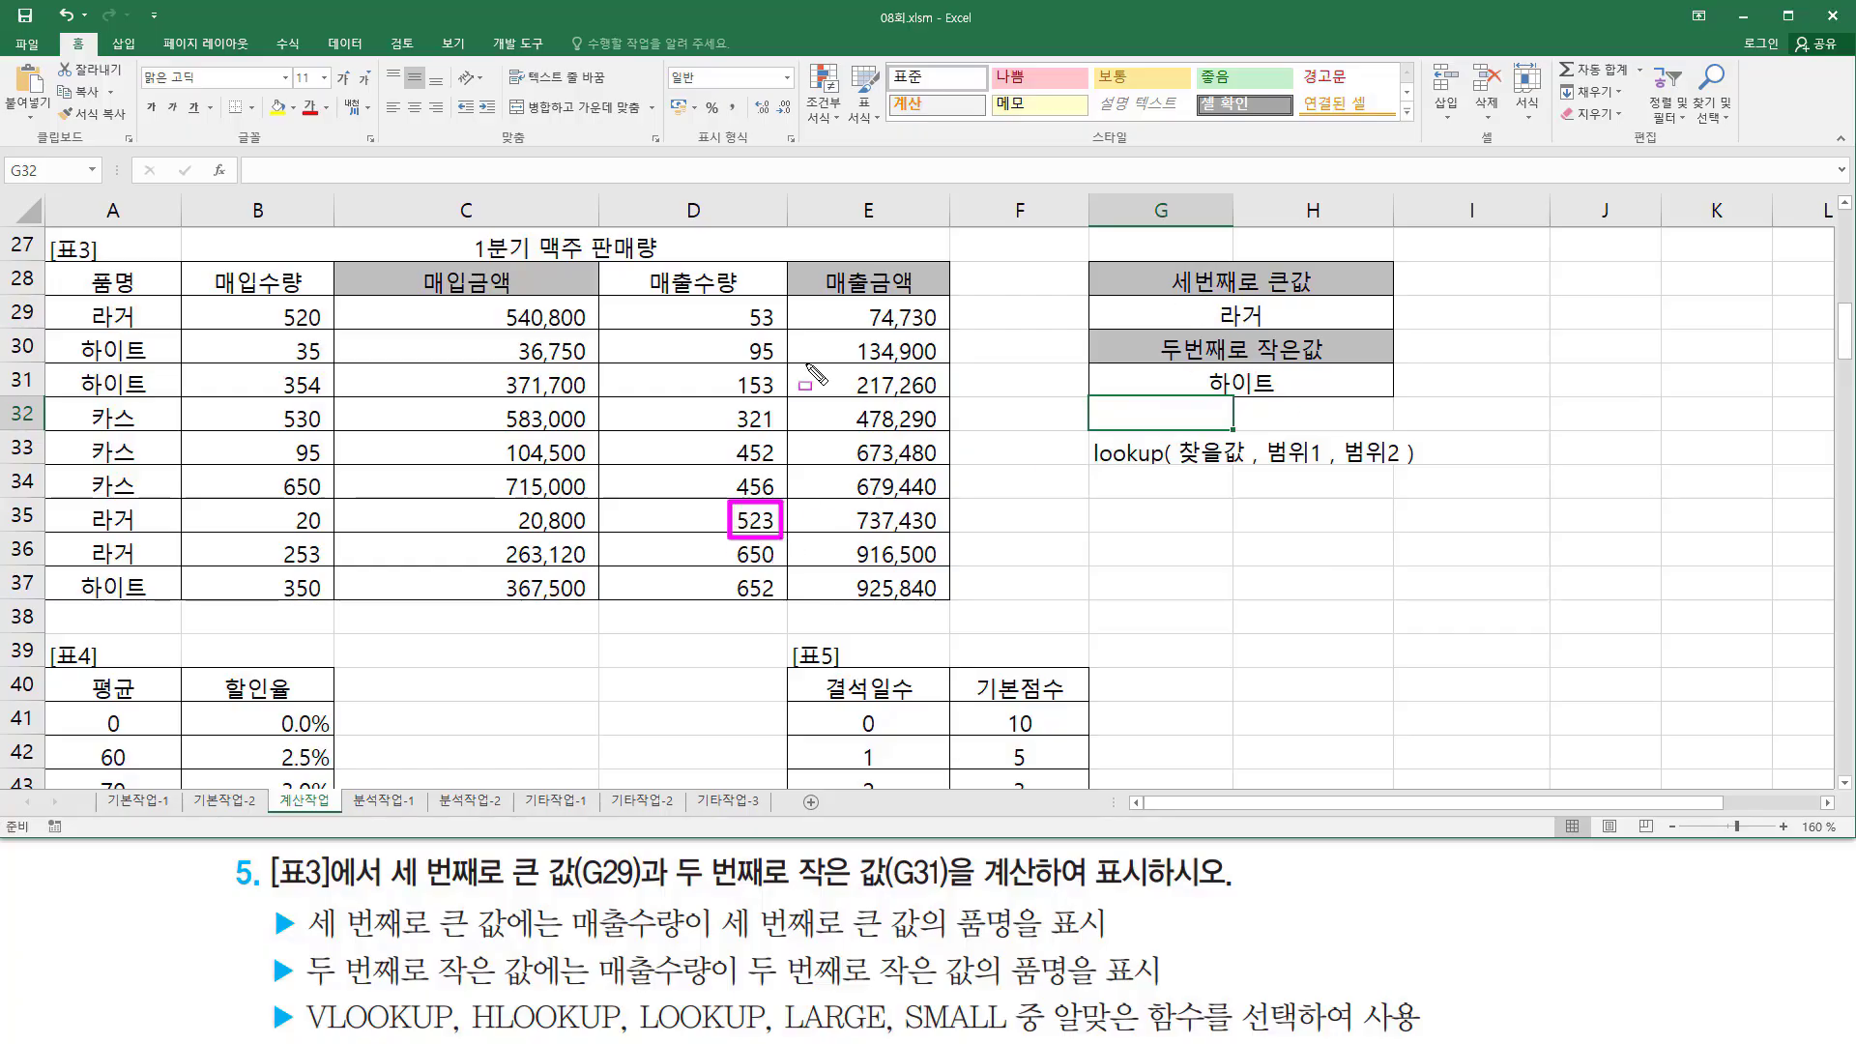
left_click_drag(734, 334, 785, 372)
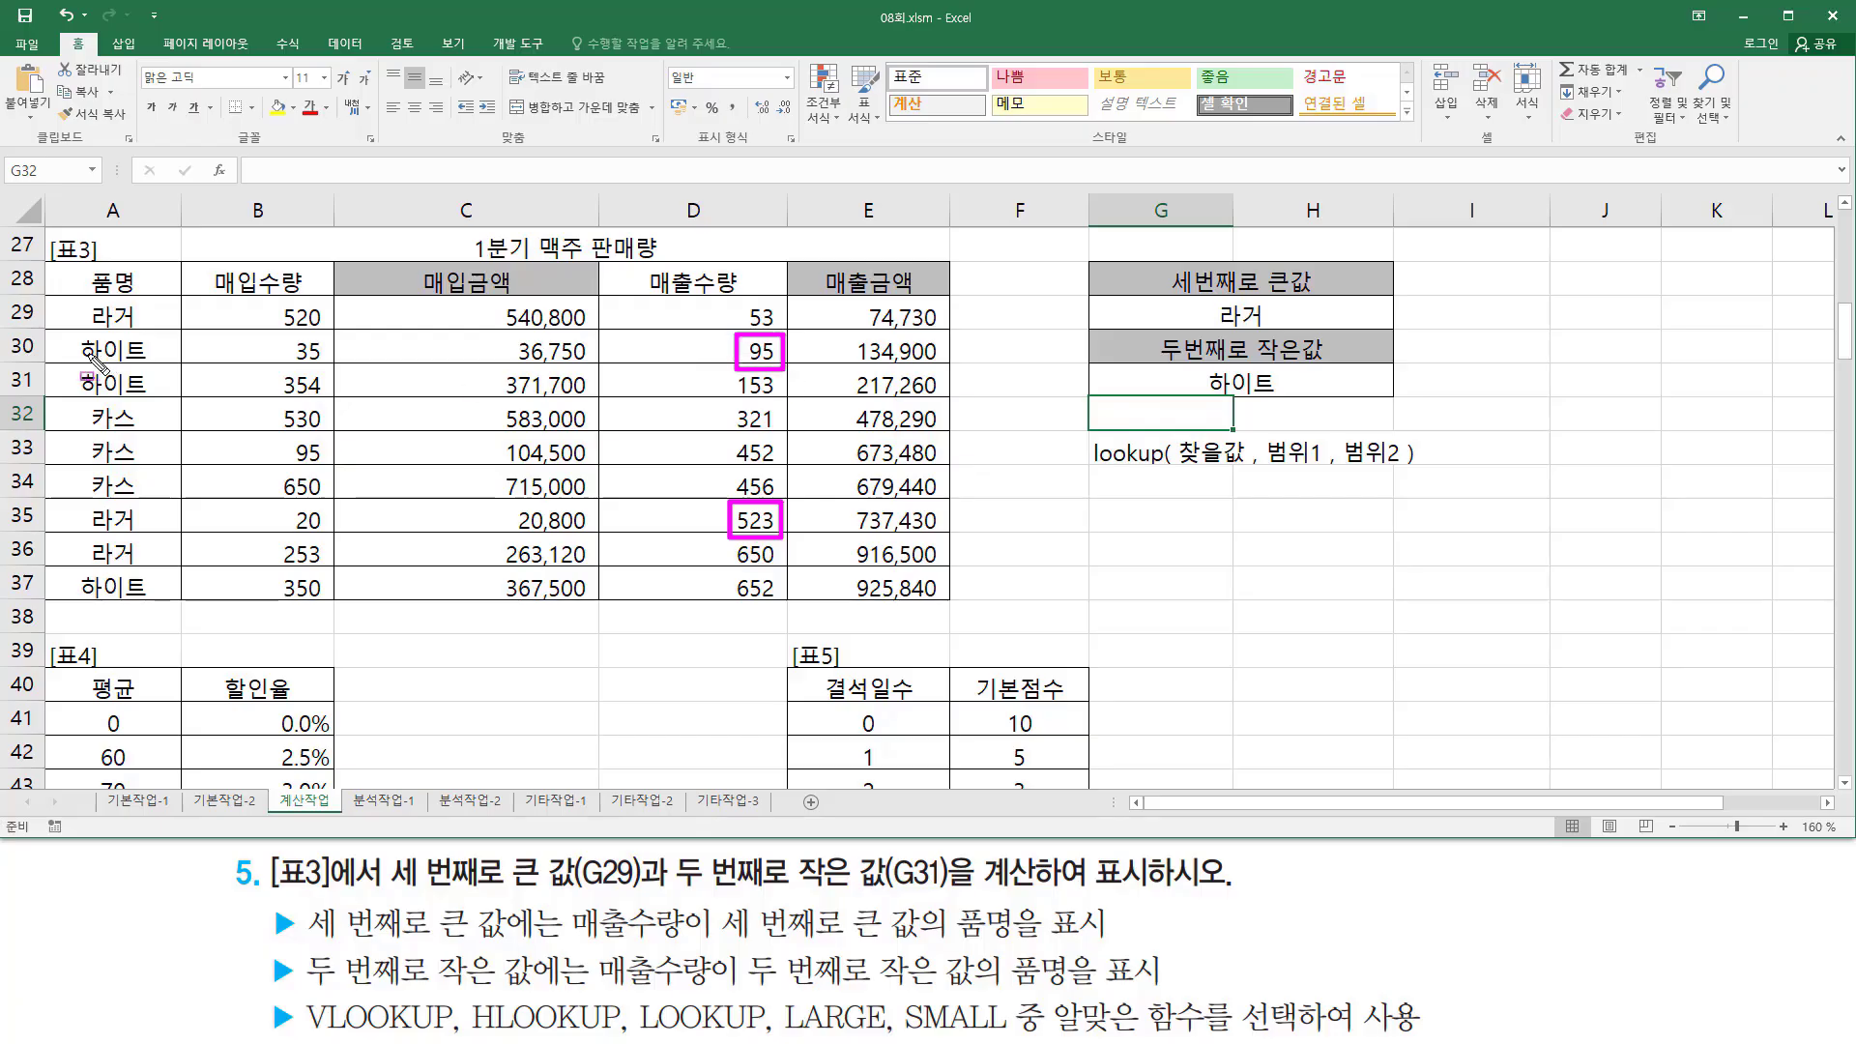
left_click_drag(72, 367, 157, 367)
left_click_drag(86, 532, 138, 532)
mouse_move(1213, 299)
left_mouse_down()
mouse_move(1256, 322)
mouse_move(1245, 385)
mouse_move(1272, 393)
left_mouse_up()
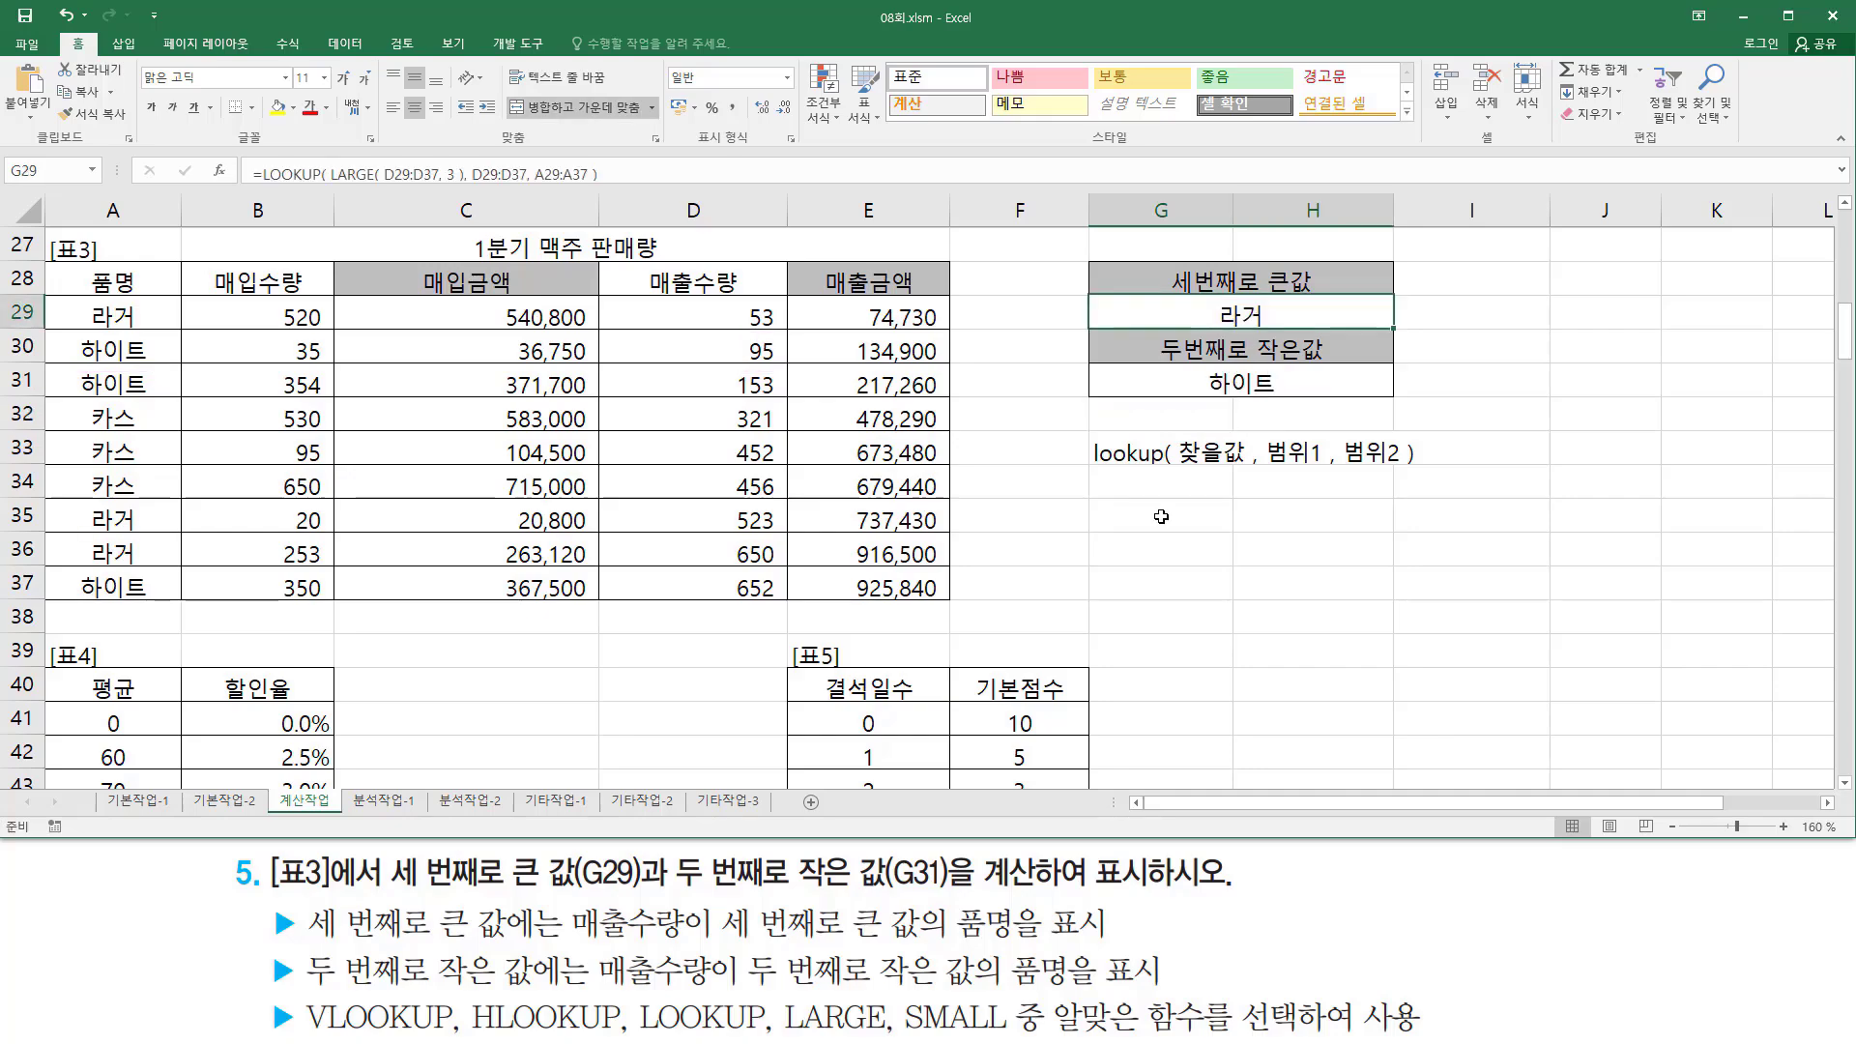
Step: Record the G29 LOOKUP/LARGE formula as text in G35 and the G31 LOOKUP/SMALL formula as text in G36
left_click(1163, 518)
type("'")
type("=LOOKUP( LARGE( D29:D37, 3 ), D29:D37, A29:A37 )")
key("Return")
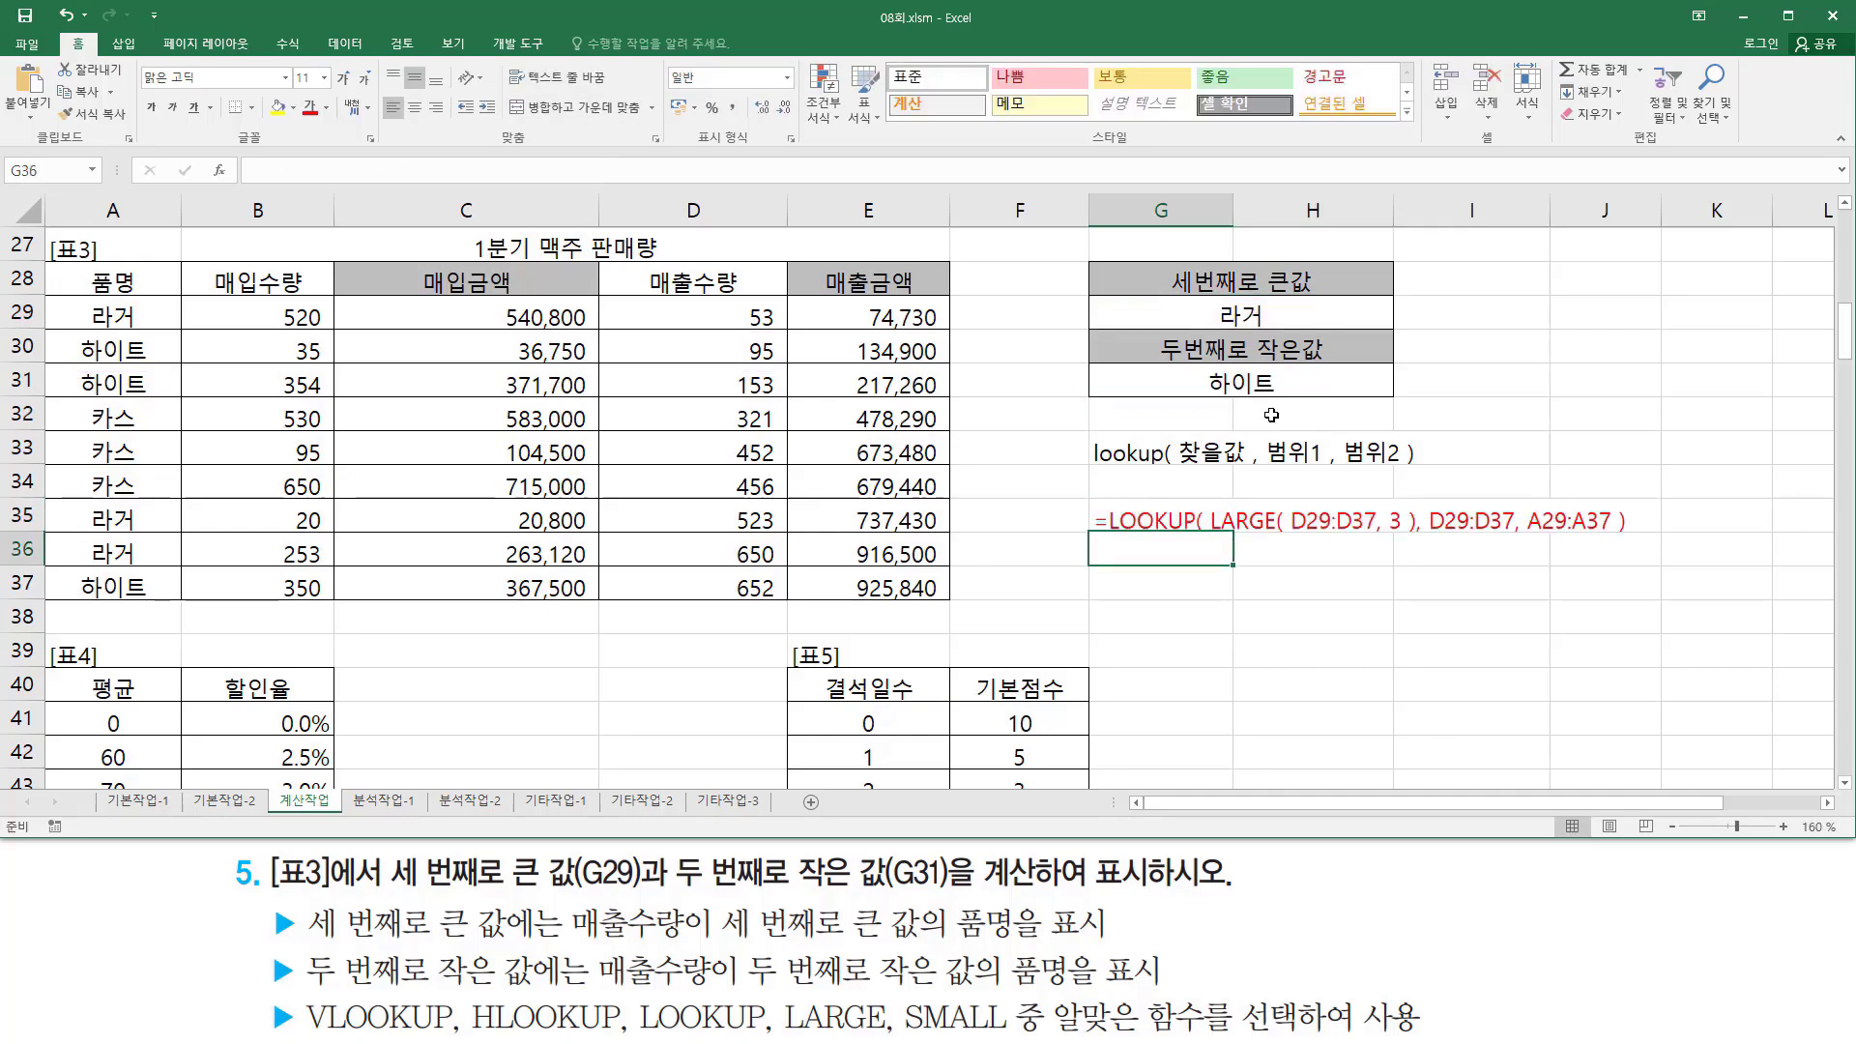
type("'")
type("=LOOKUP(  SMALL( D29:D37, 2 ), D29:D37, A29:A37  )")
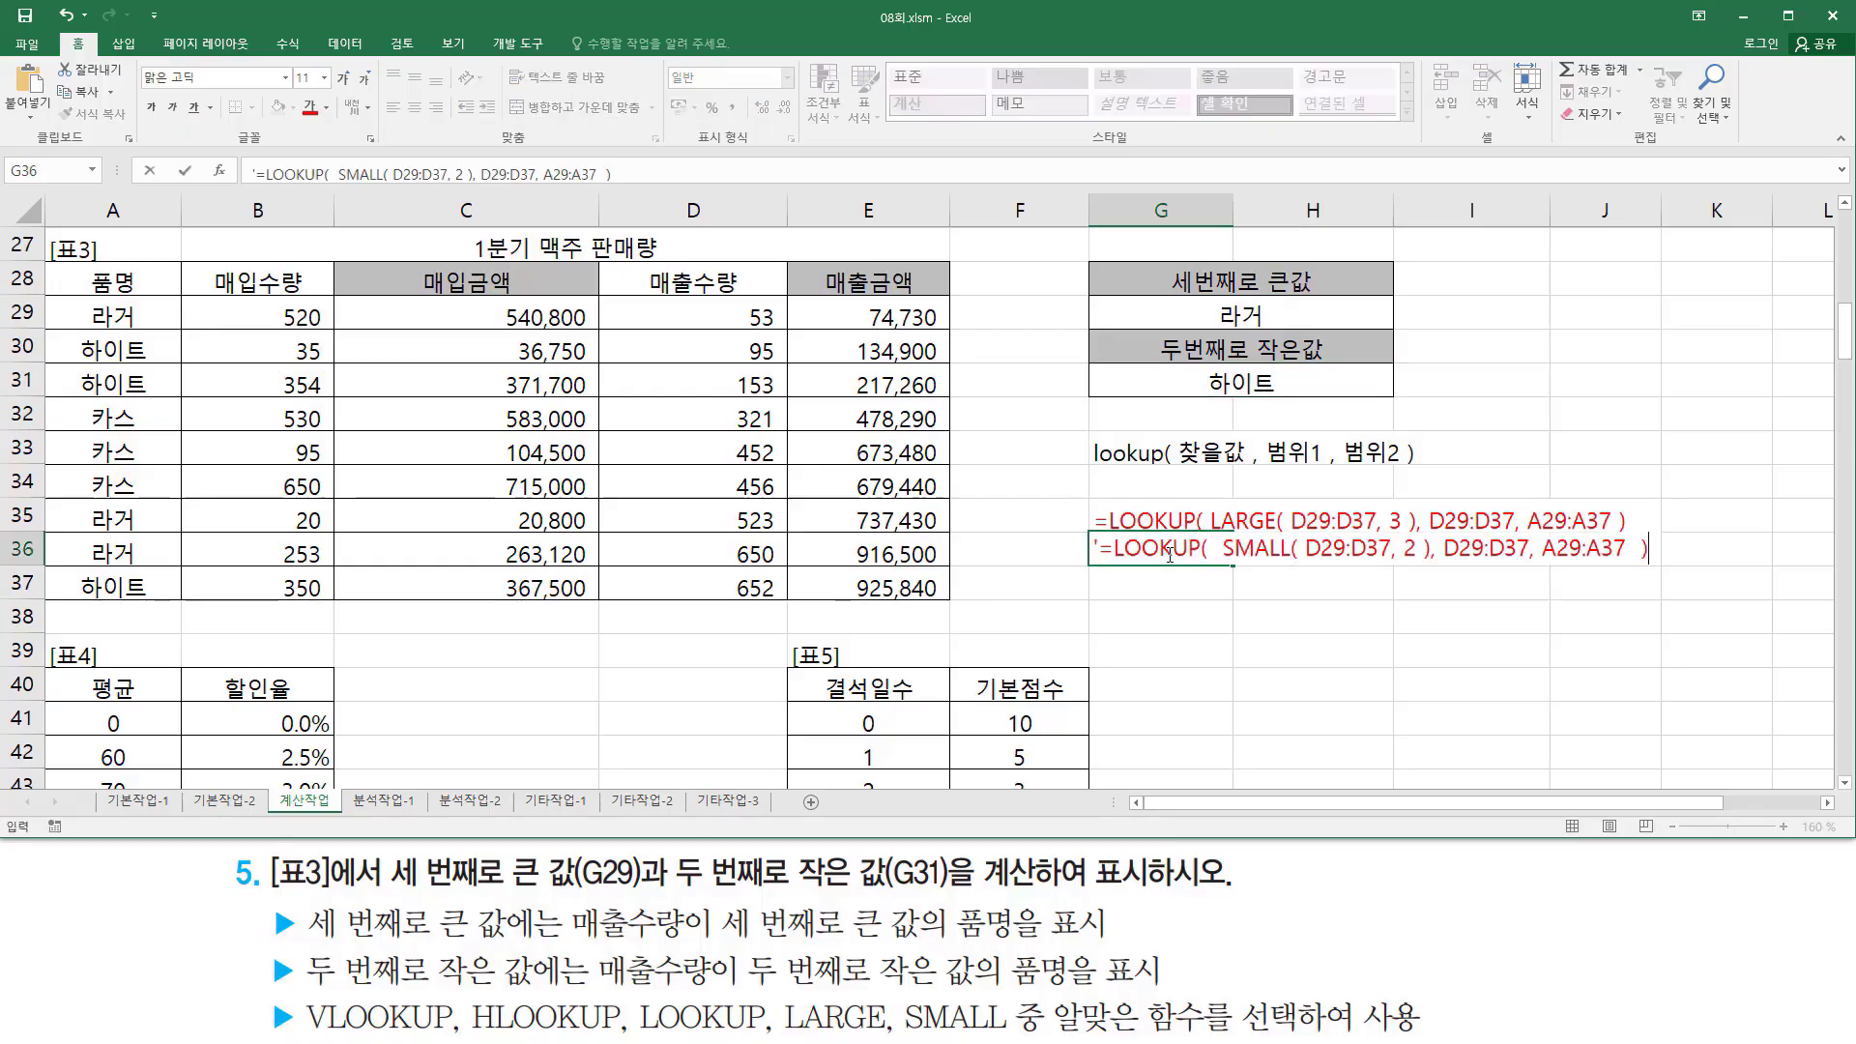
key("Return")
left_click(1254, 640)
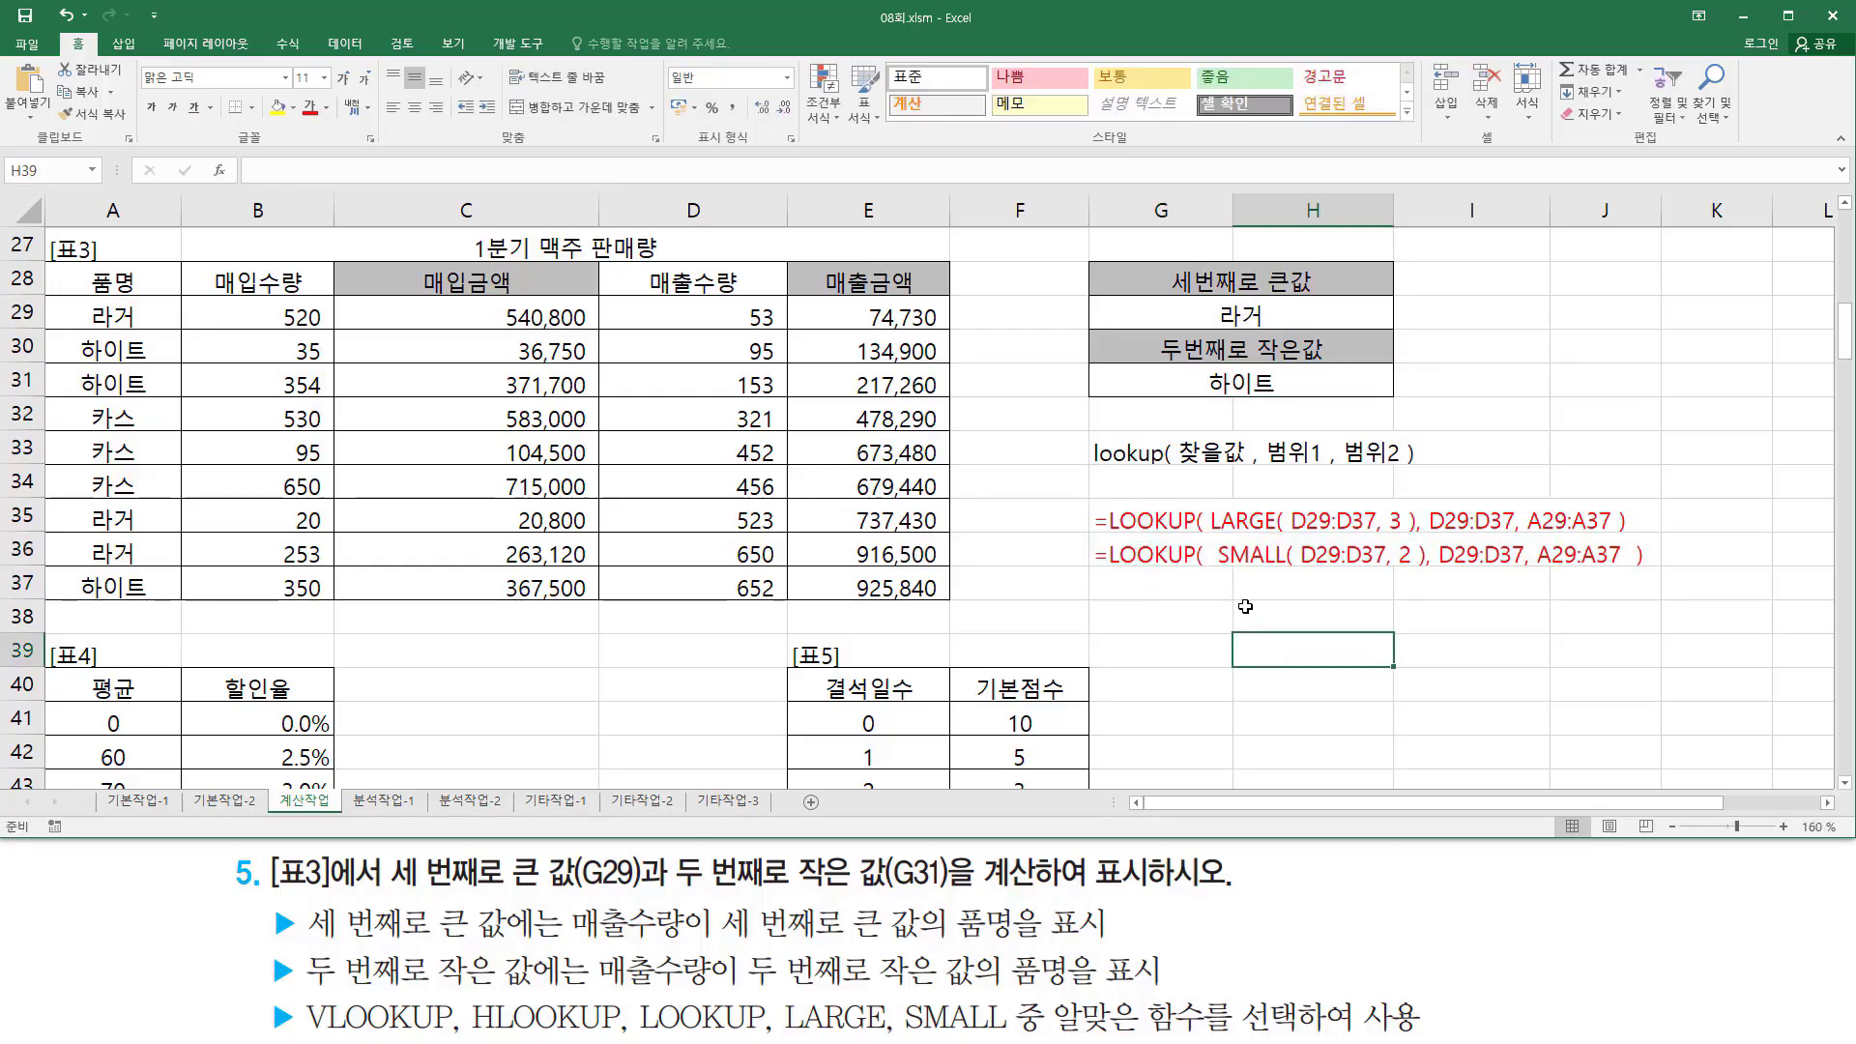
Step: Review the lookup value, D29:D37 and A29:A37 arguments of both noted formulas against the columns of 표3
left_click_drag(1212, 529, 1412, 530)
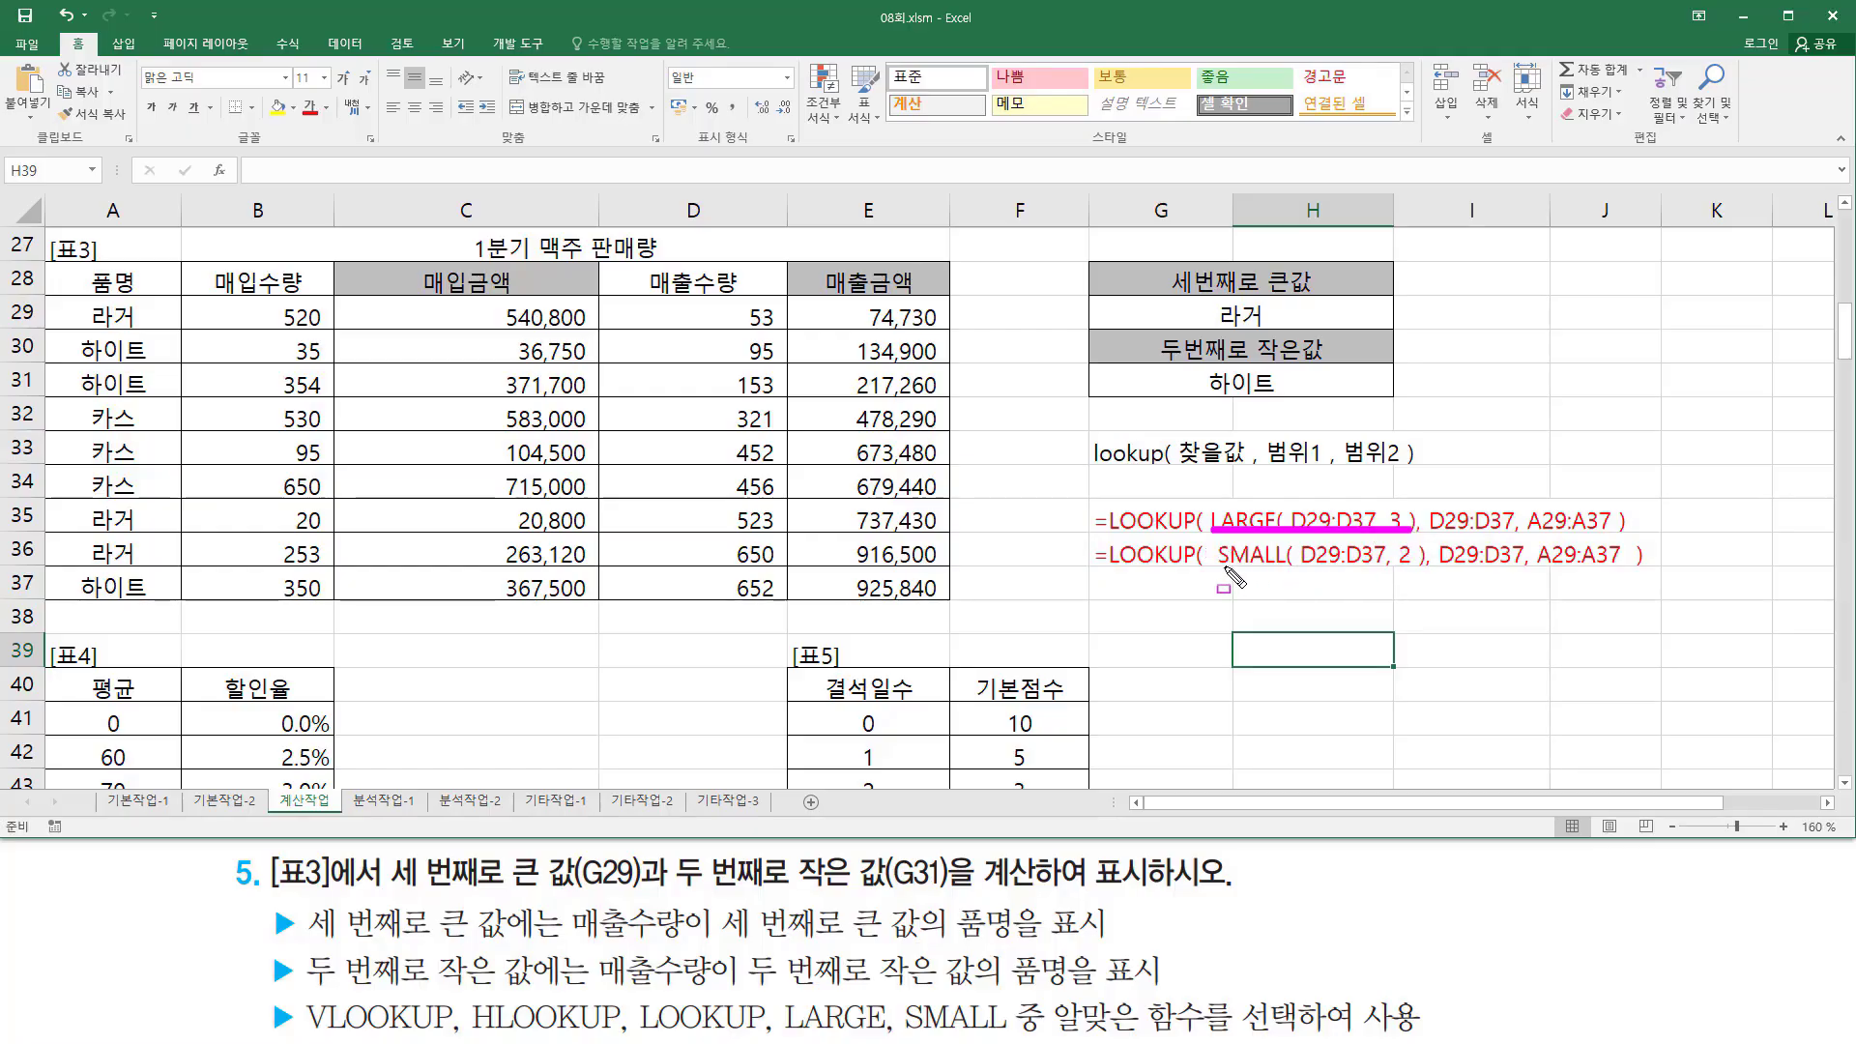
left_click_drag(1220, 568, 1424, 568)
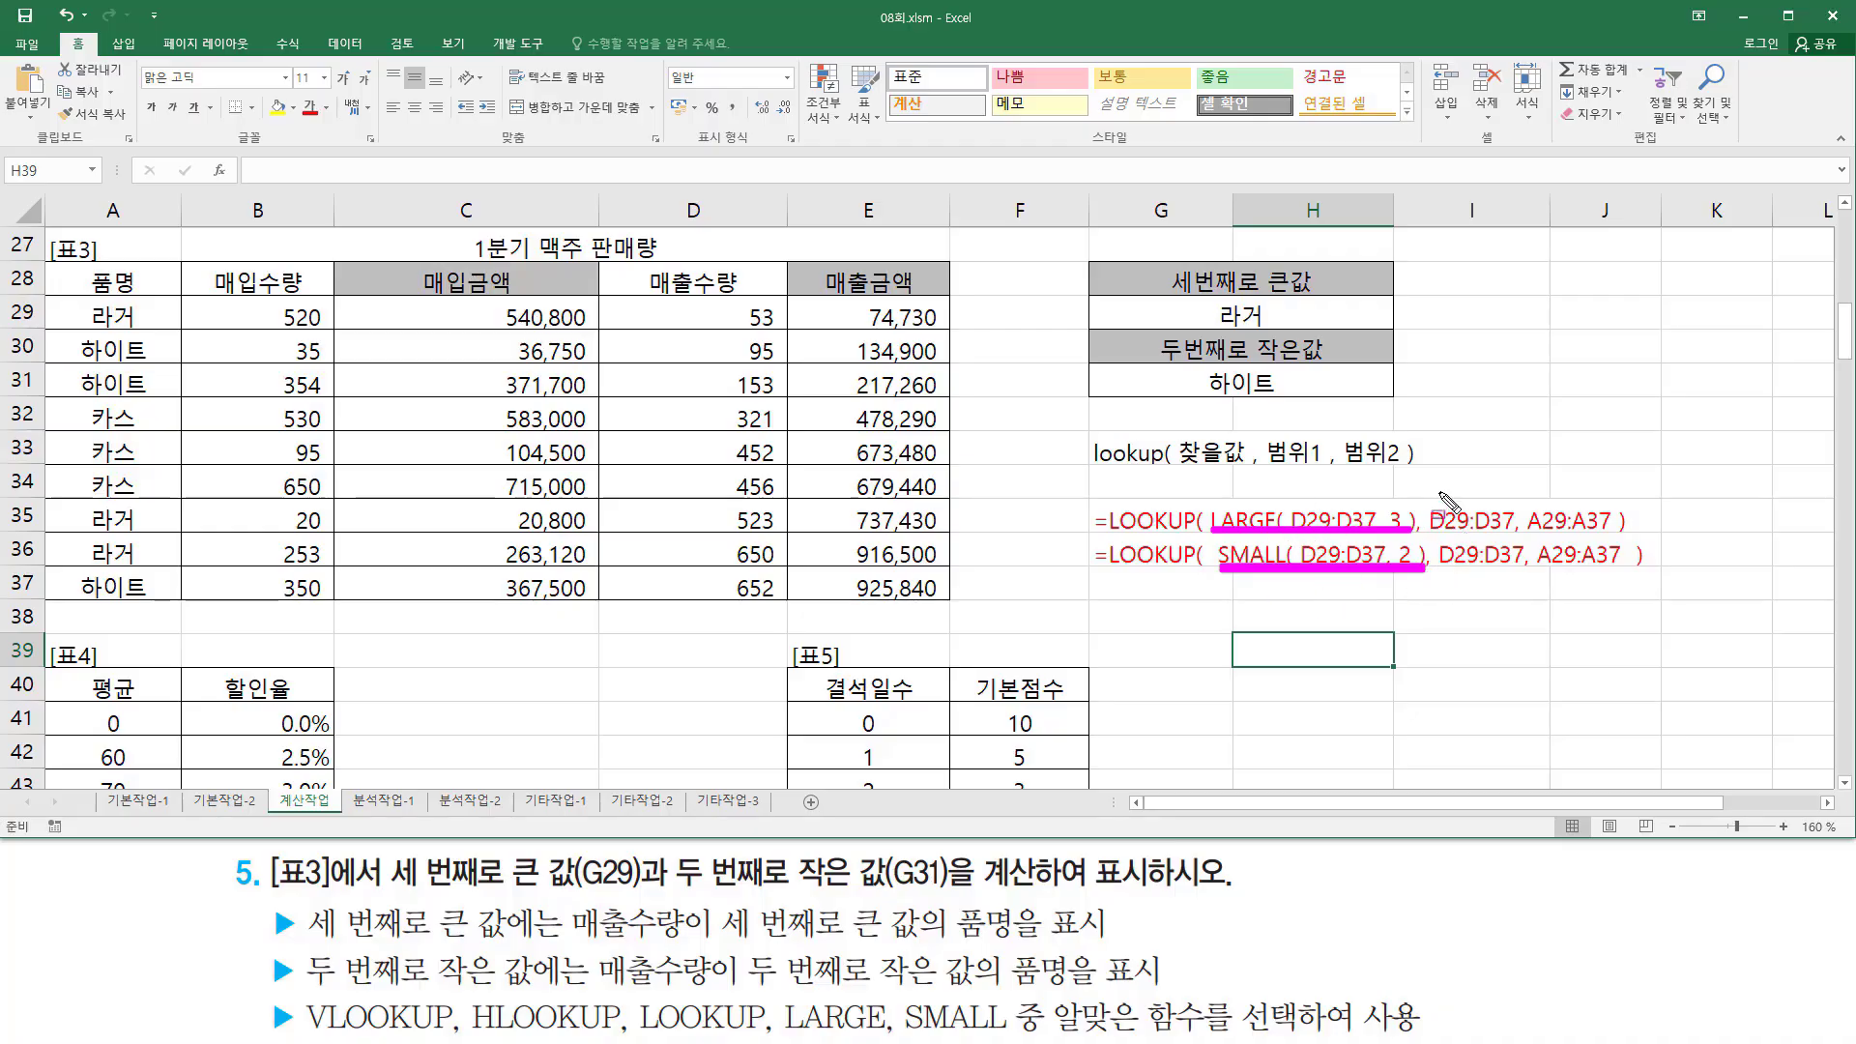
left_click_drag(1441, 493, 1514, 588)
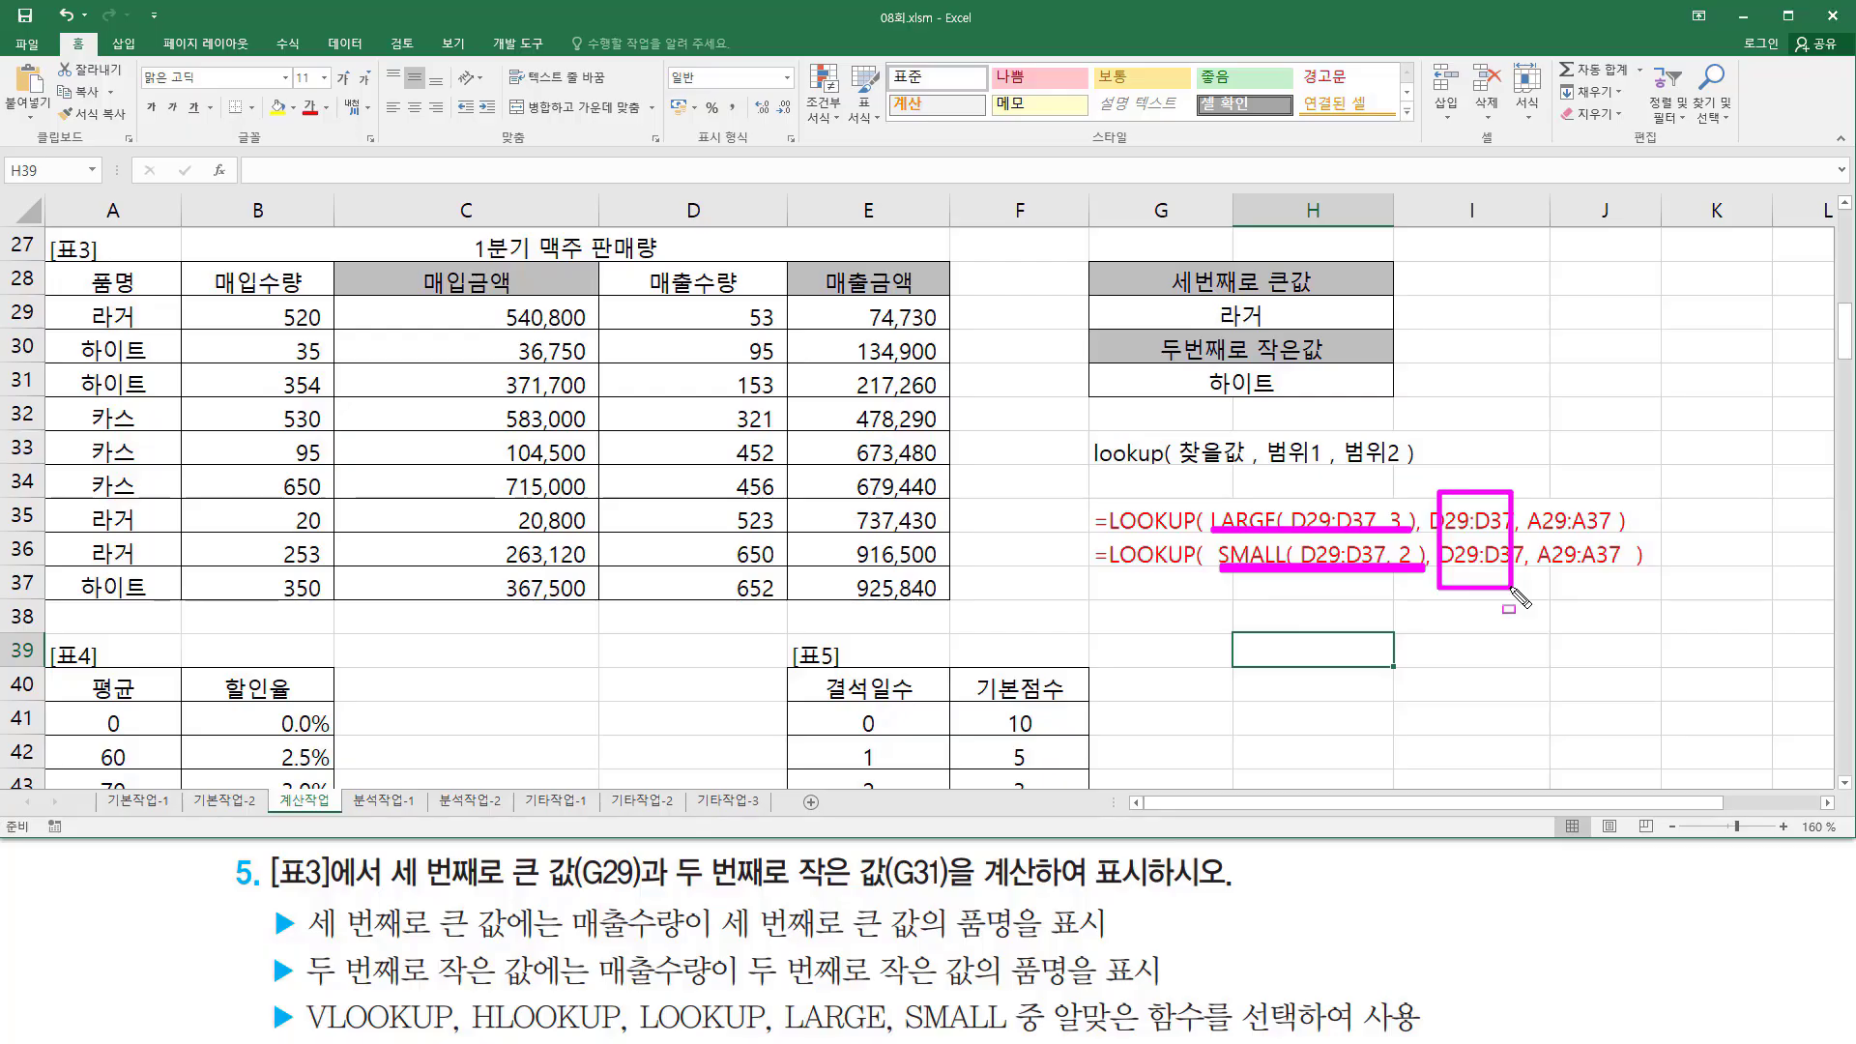
mouse_move(718, 299)
left_mouse_down()
mouse_move(756, 576)
mouse_move(781, 601)
left_mouse_up()
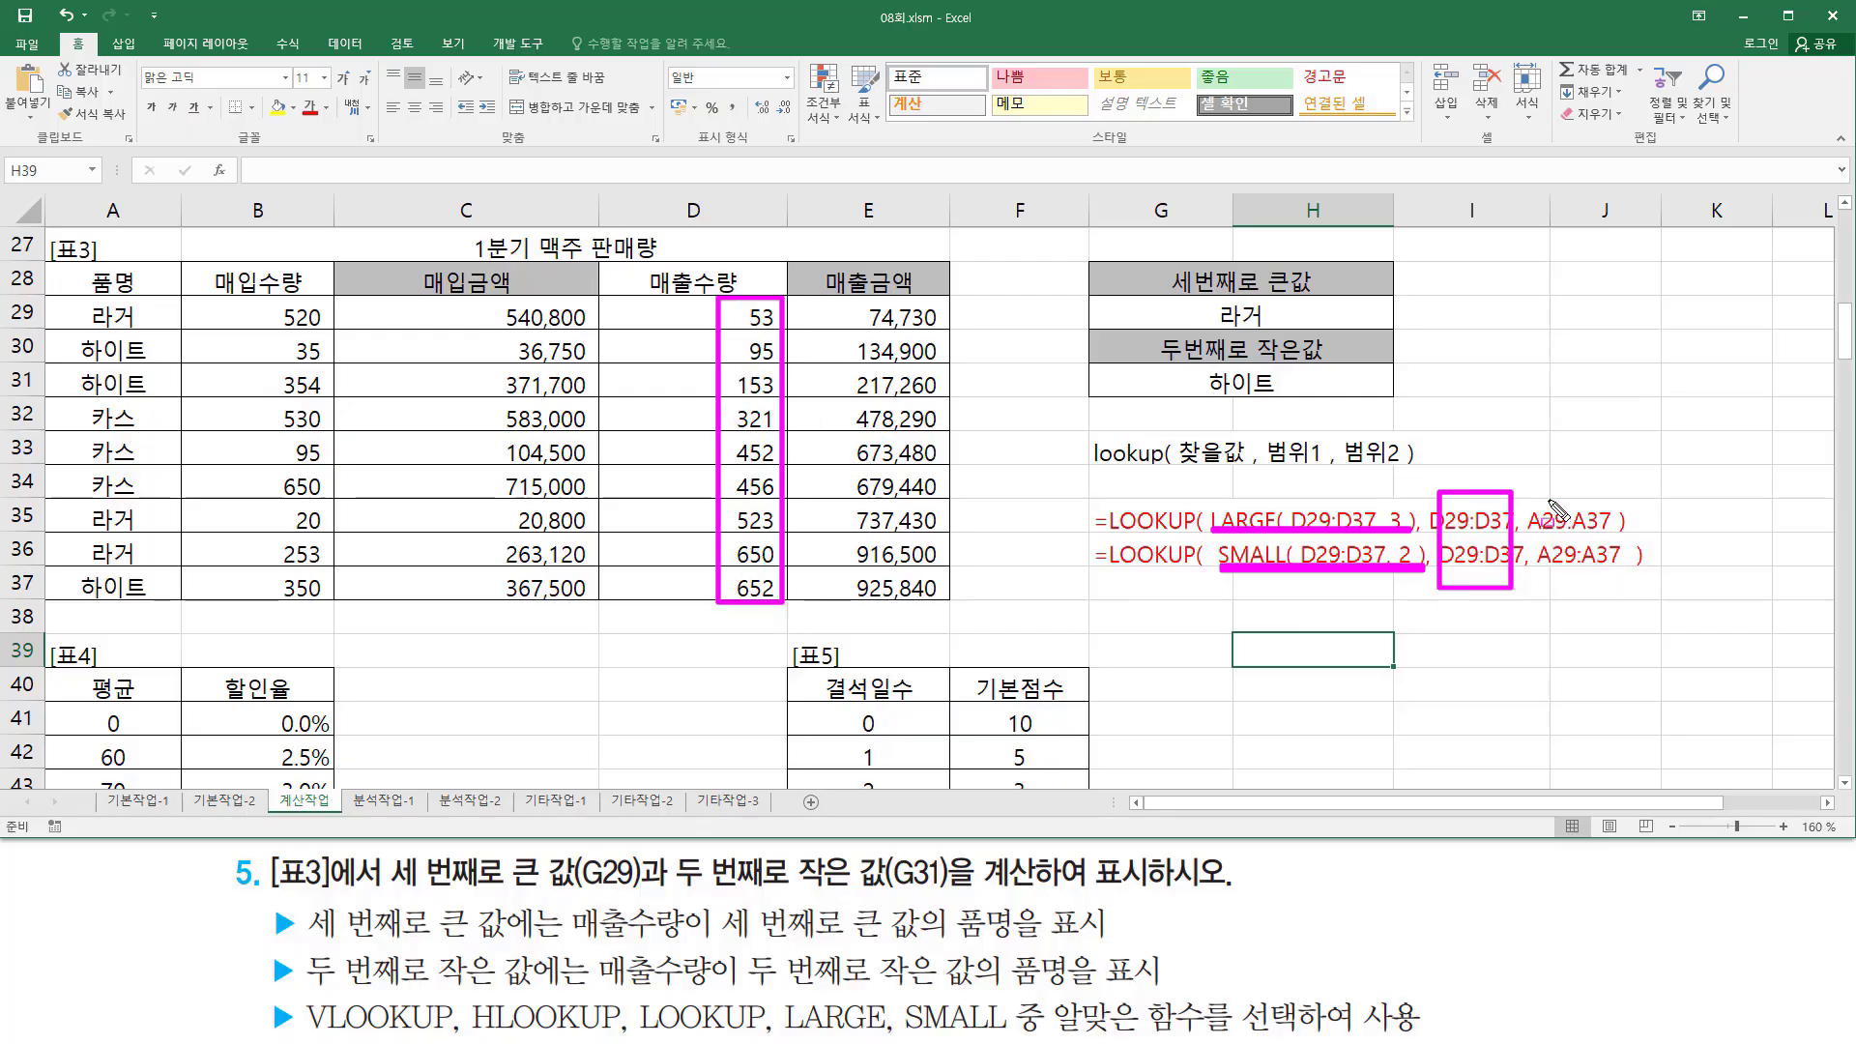
left_click_drag(1545, 490, 1609, 586)
mouse_move(70, 299)
left_mouse_down()
mouse_move(87, 404)
mouse_move(166, 594)
left_mouse_up()
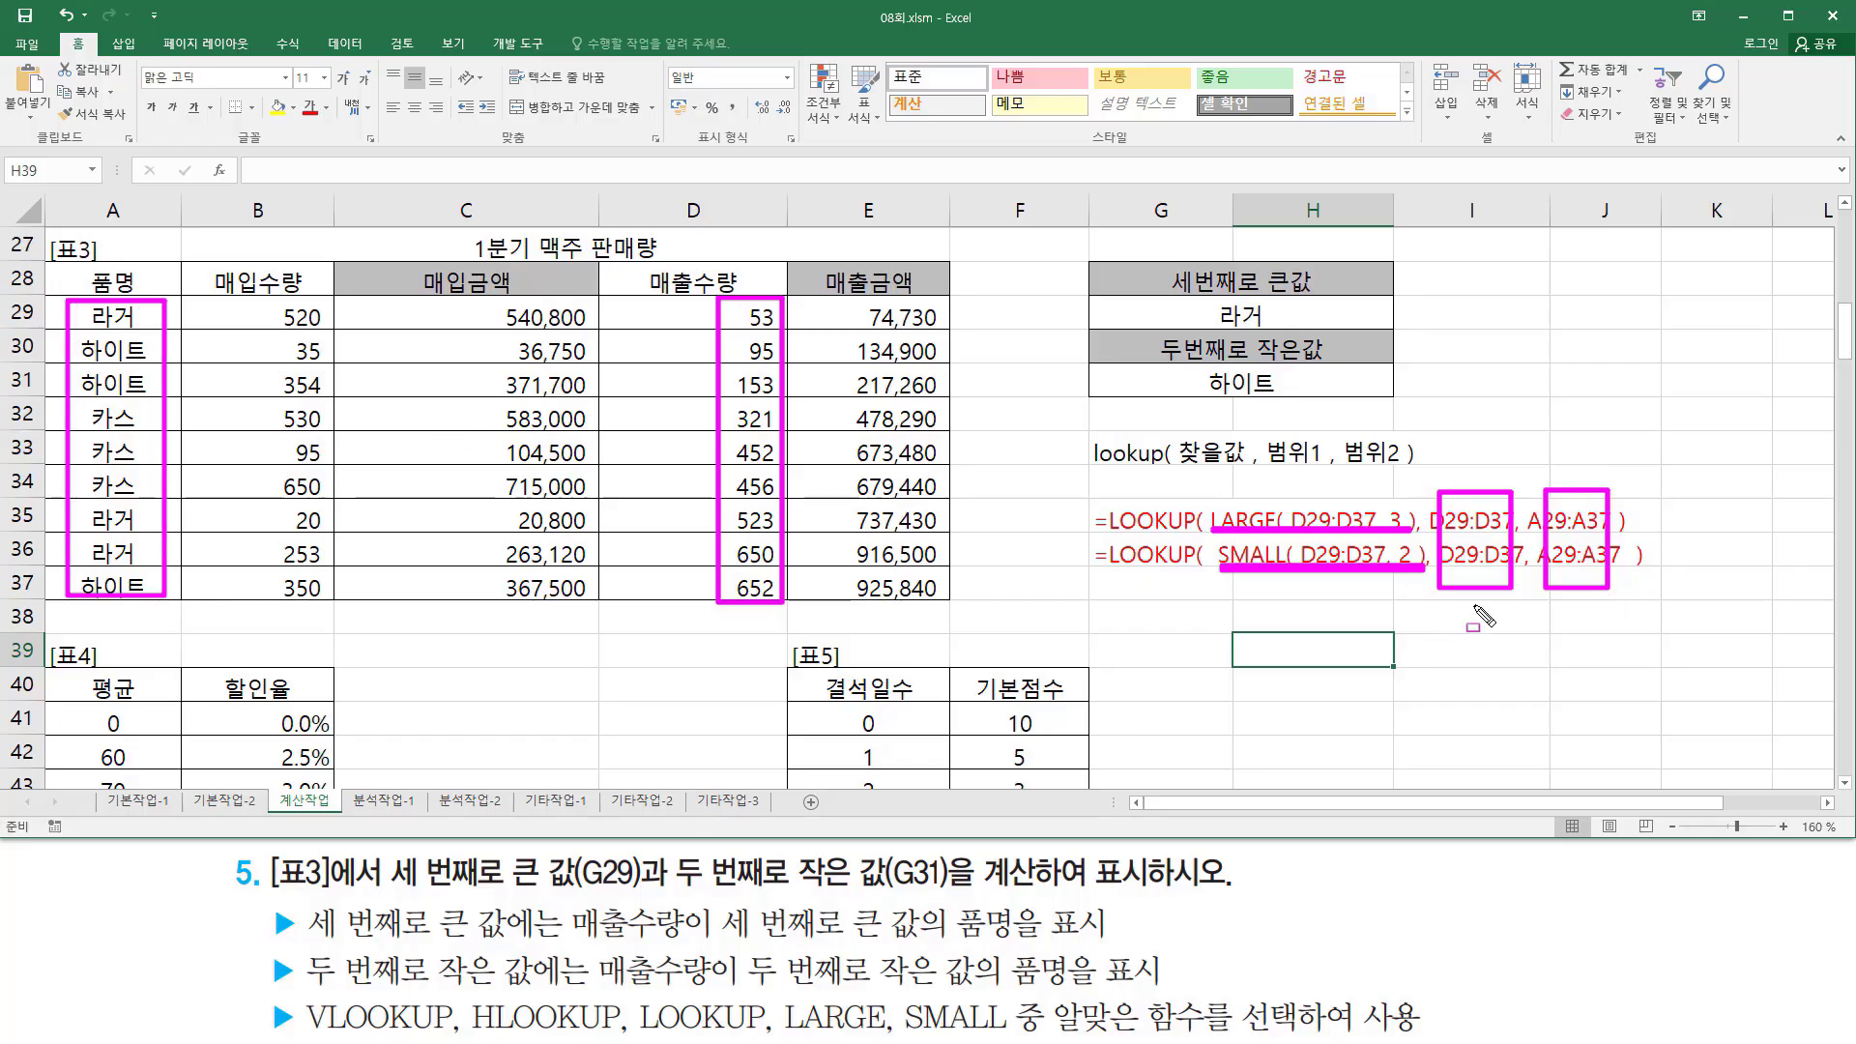
key("Escape")
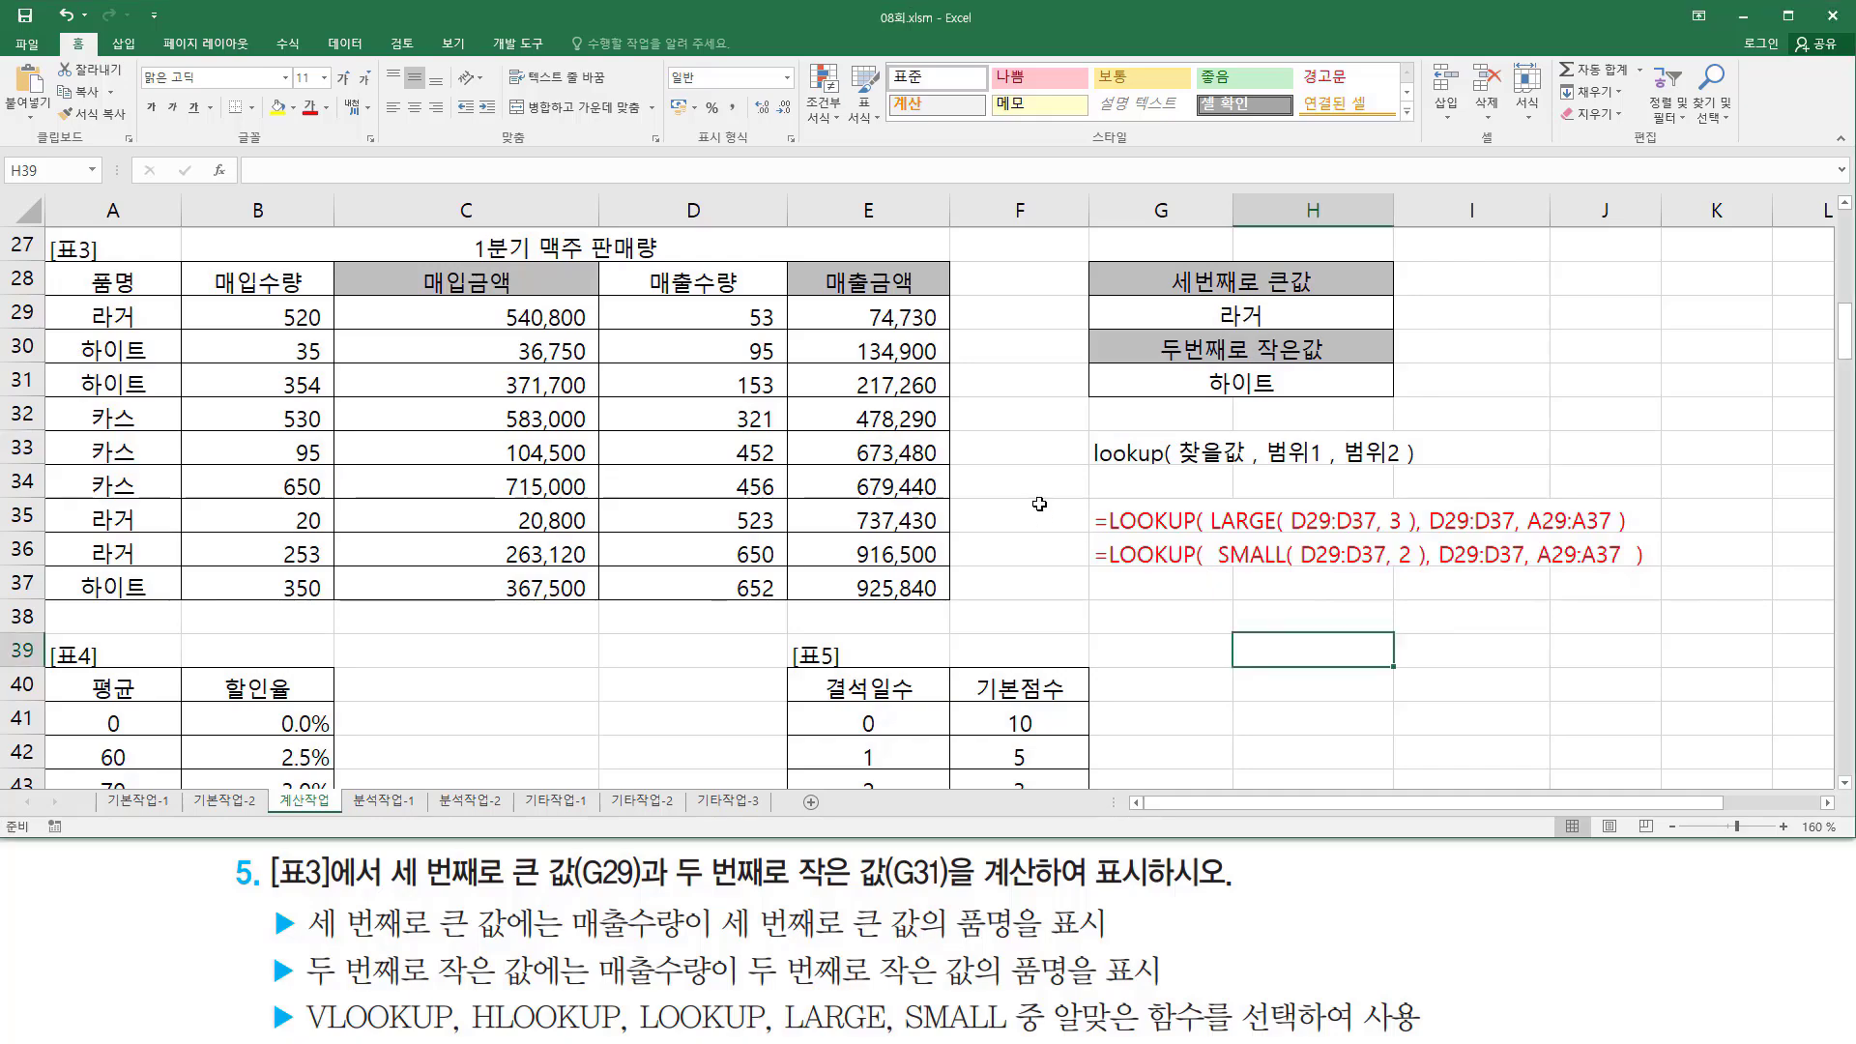
Step: Examine 표6 and its 추가점수 range H49:H61 named as the target in task 6
left_click(1015, 577)
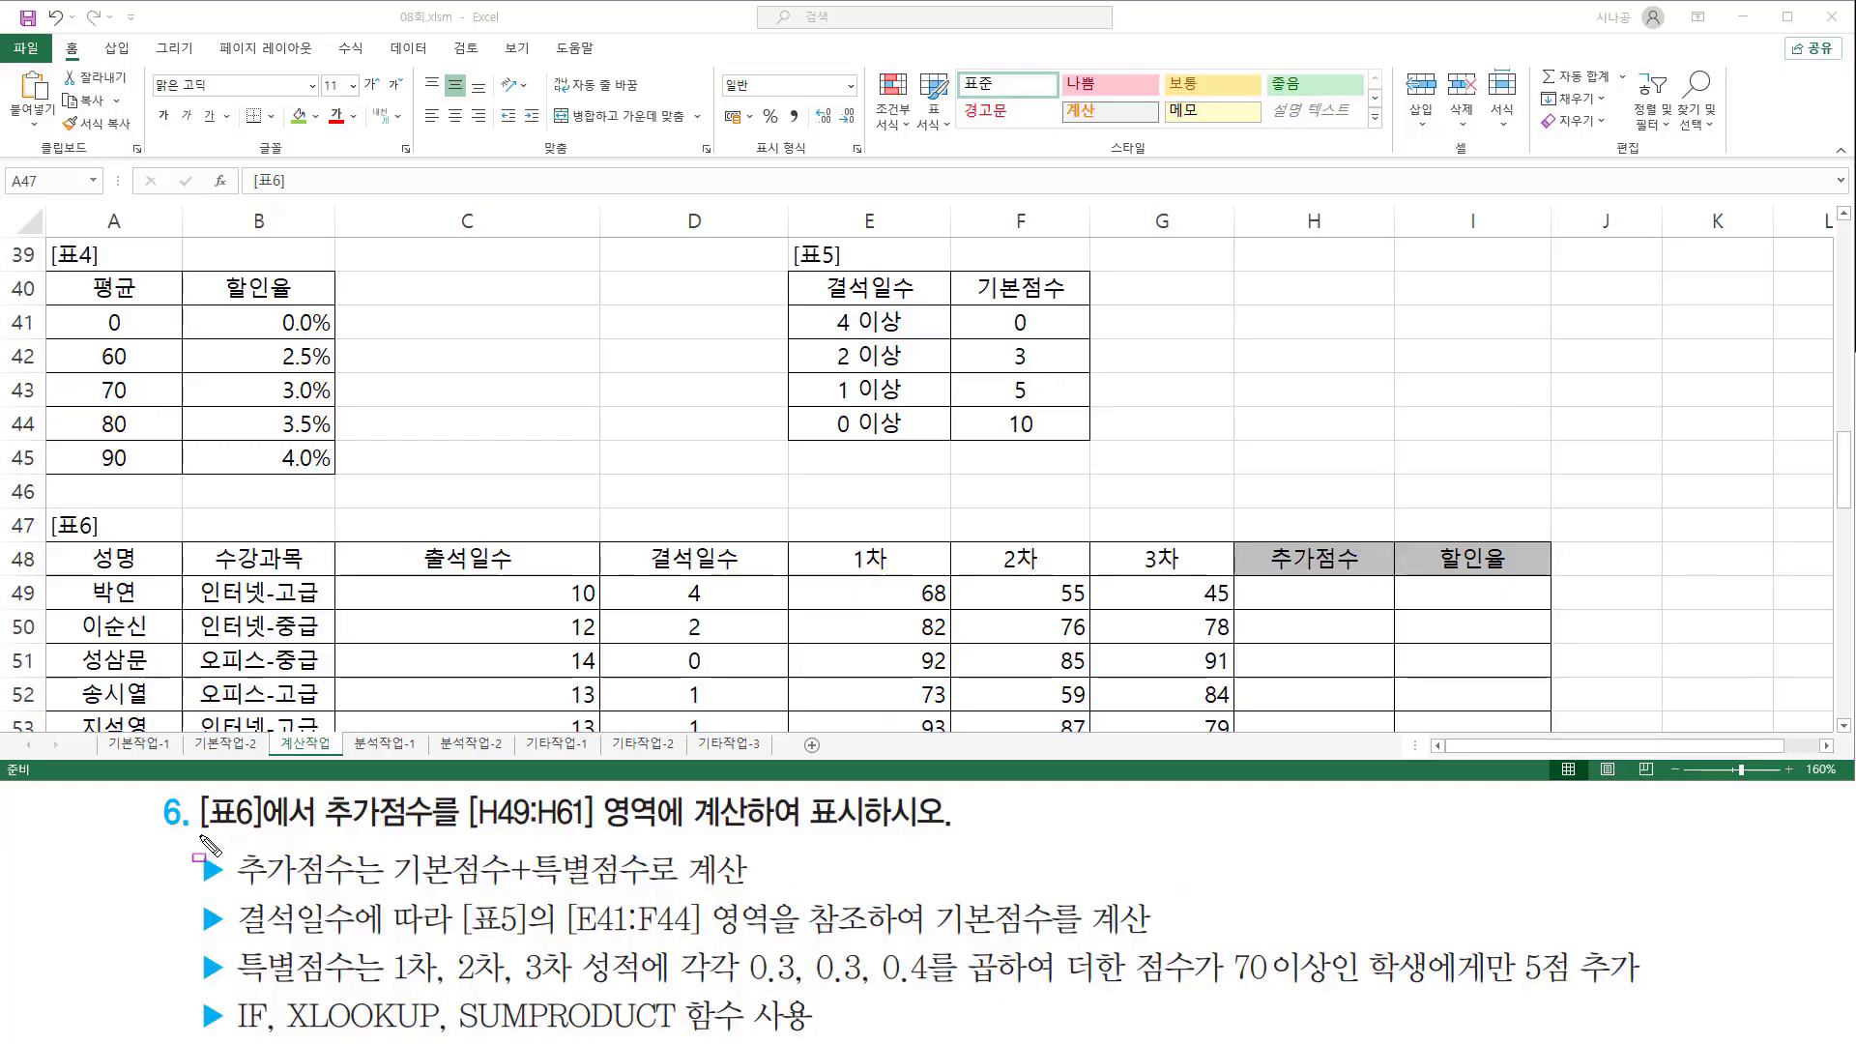
left_click_drag(200, 830, 319, 830)
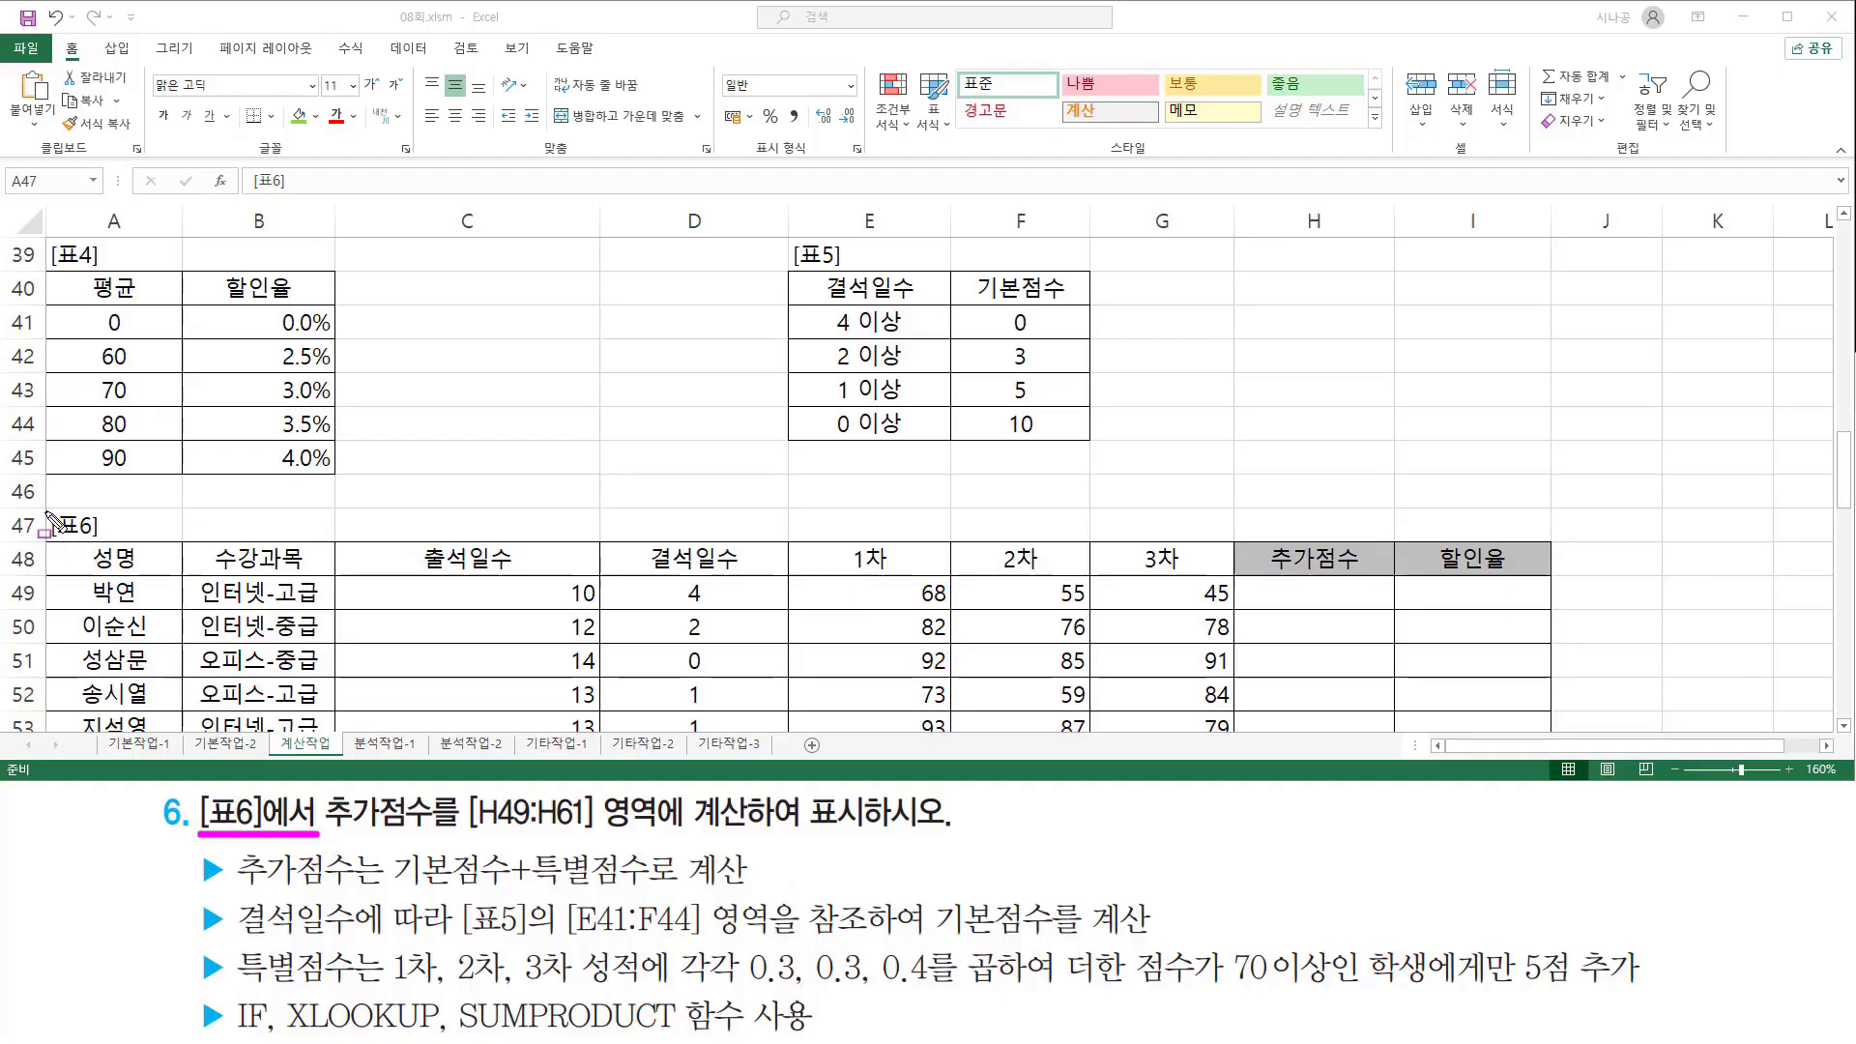
left_click_drag(46, 512, 1555, 727)
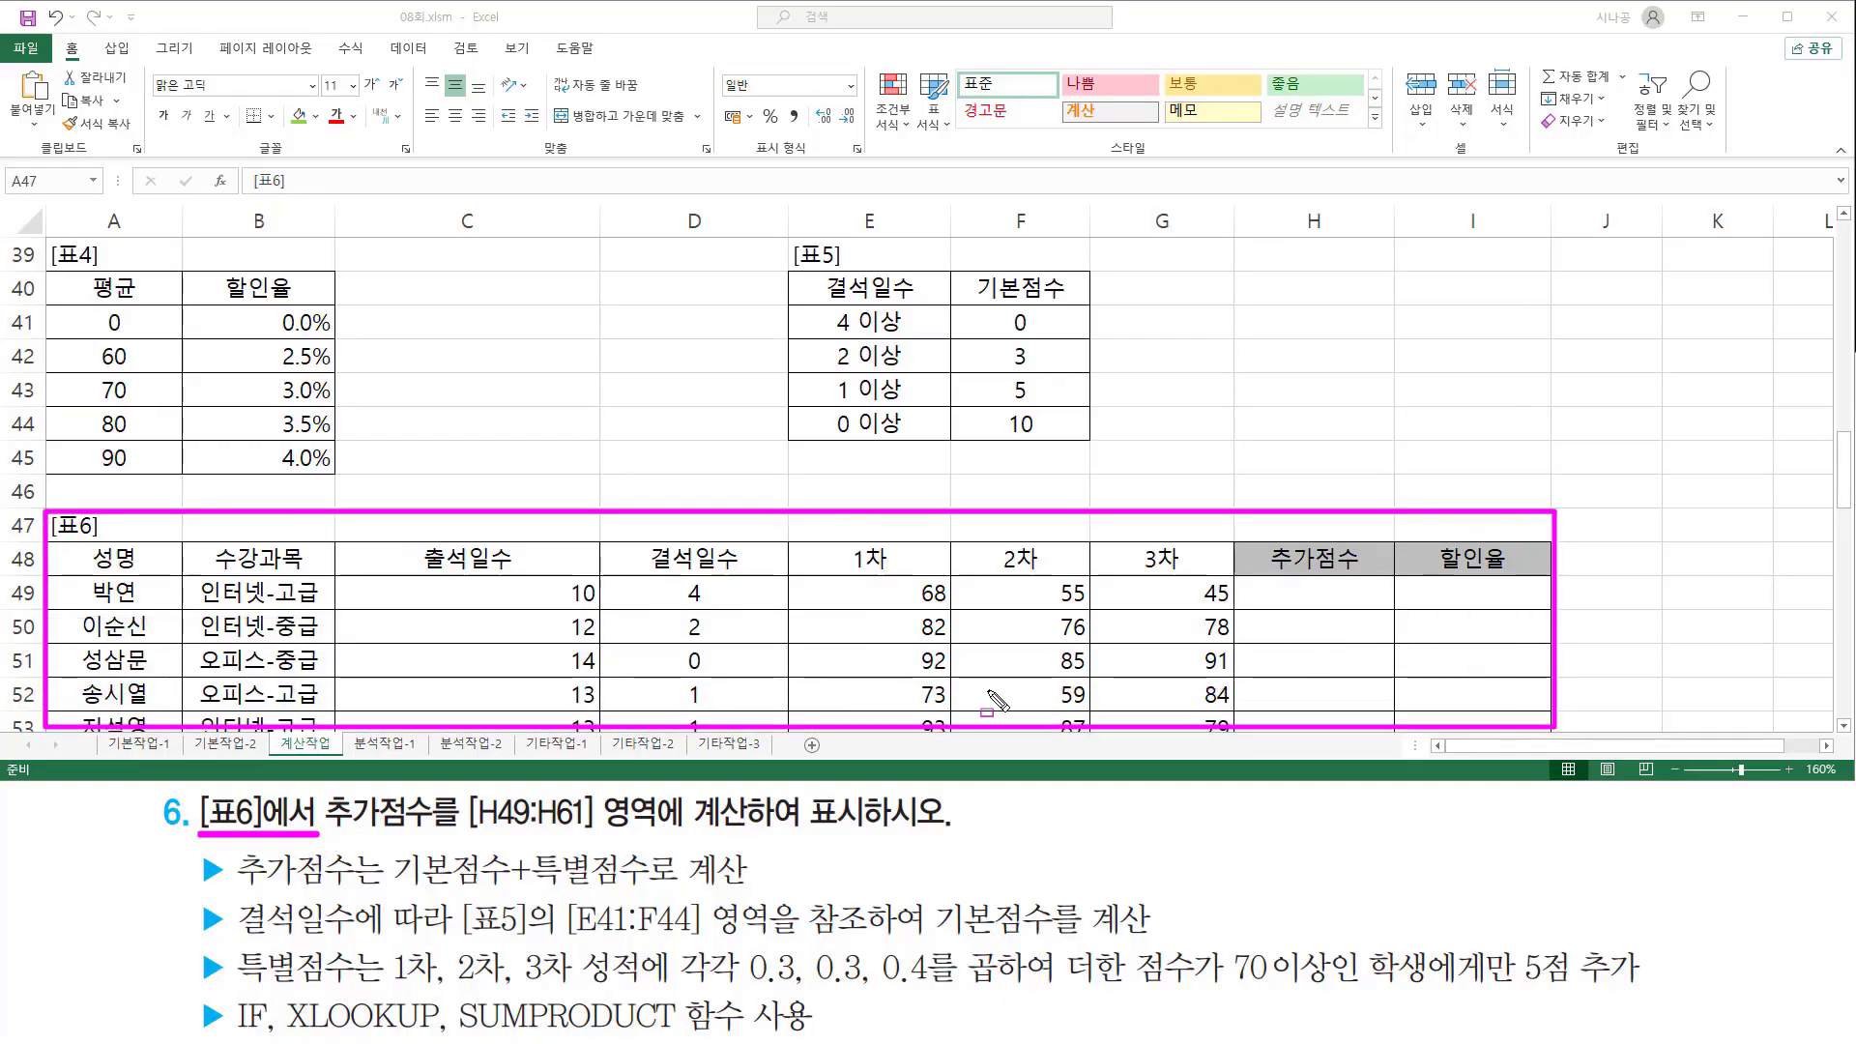
key("Escape")
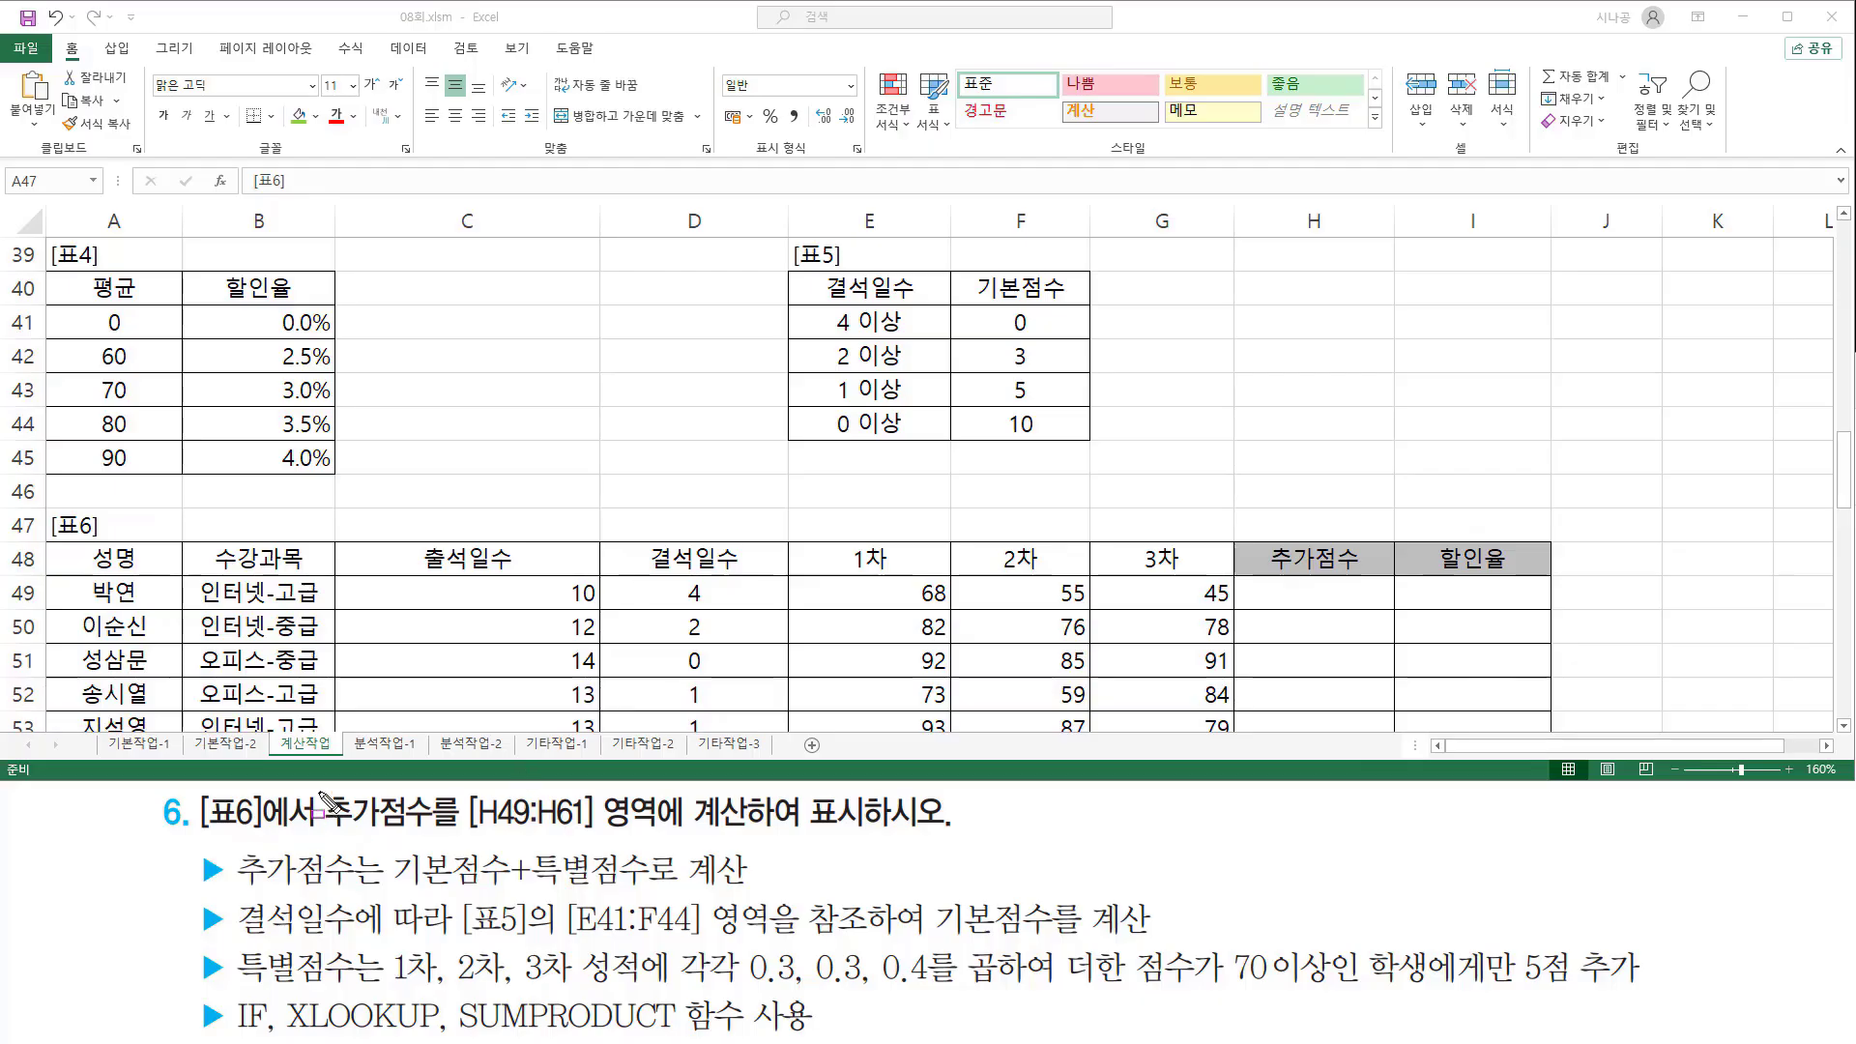
mouse_move(319, 791)
left_mouse_down()
mouse_move(333, 835)
mouse_move(919, 832)
left_mouse_up()
left_click(1247, 581)
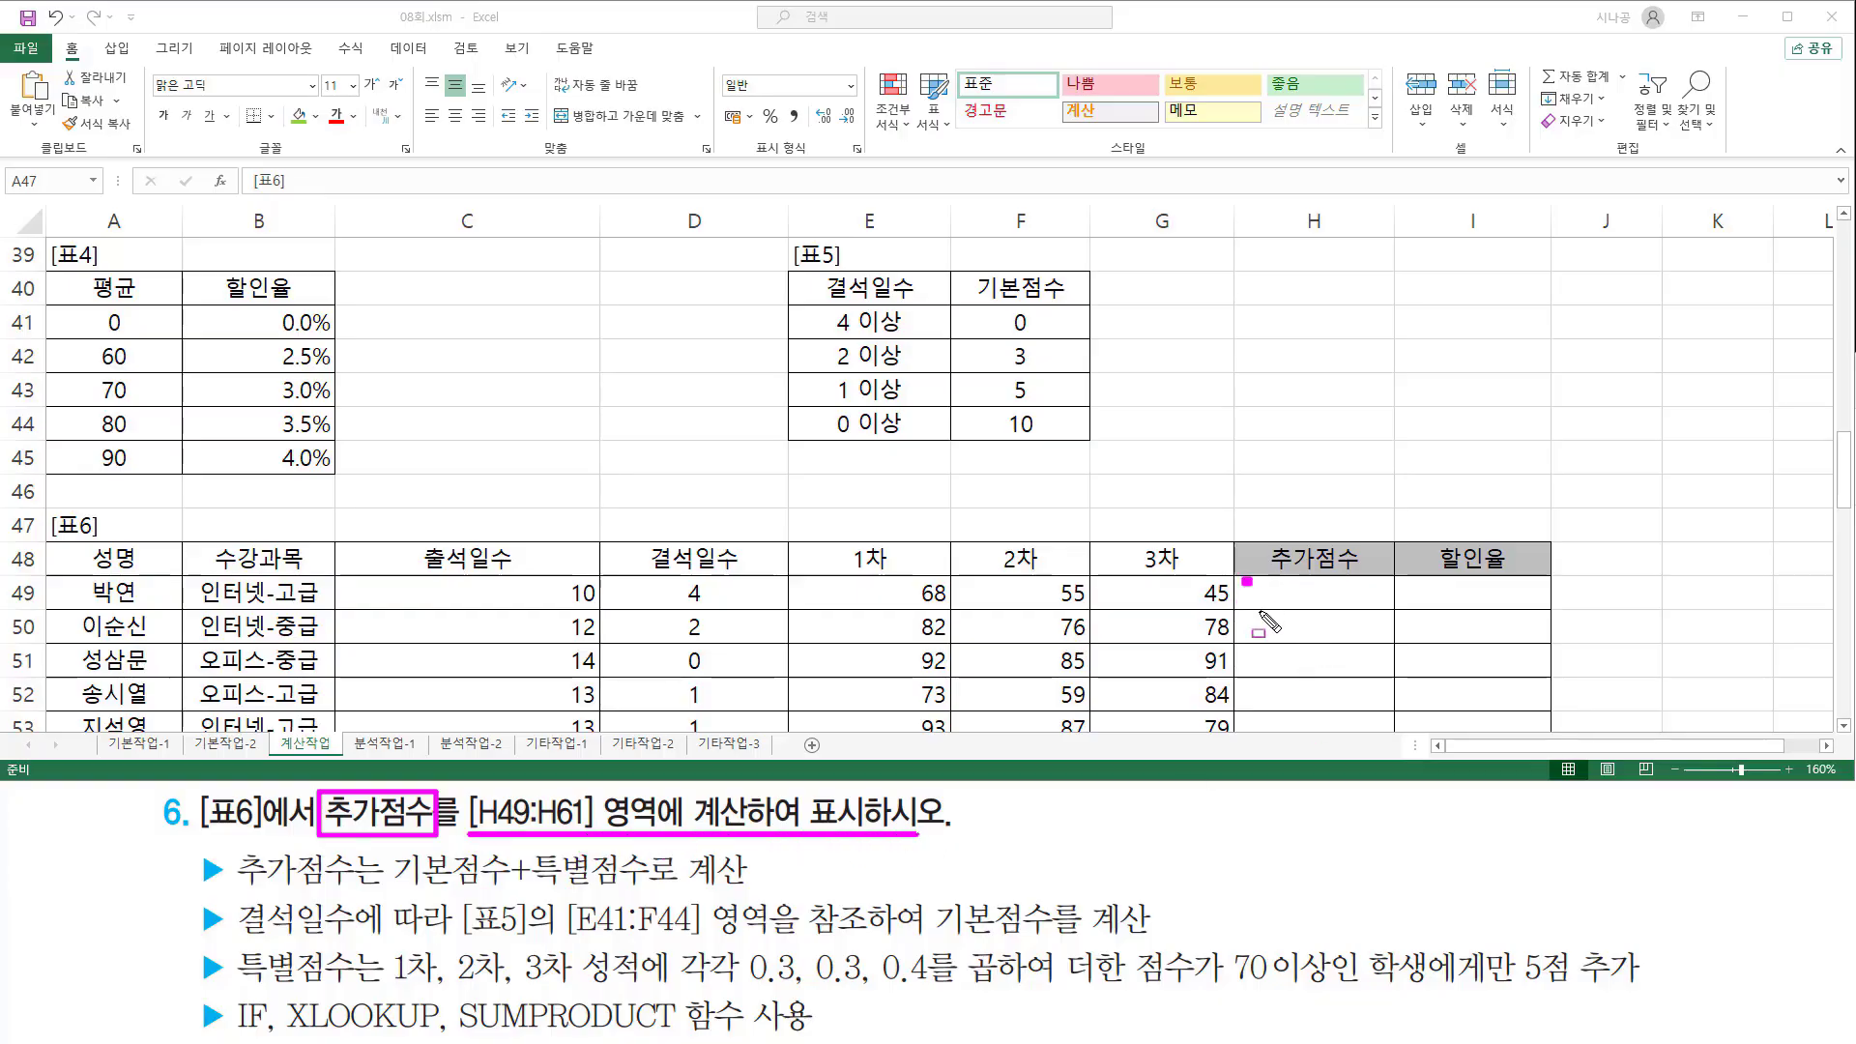
left_click_drag(1260, 613, 1385, 725)
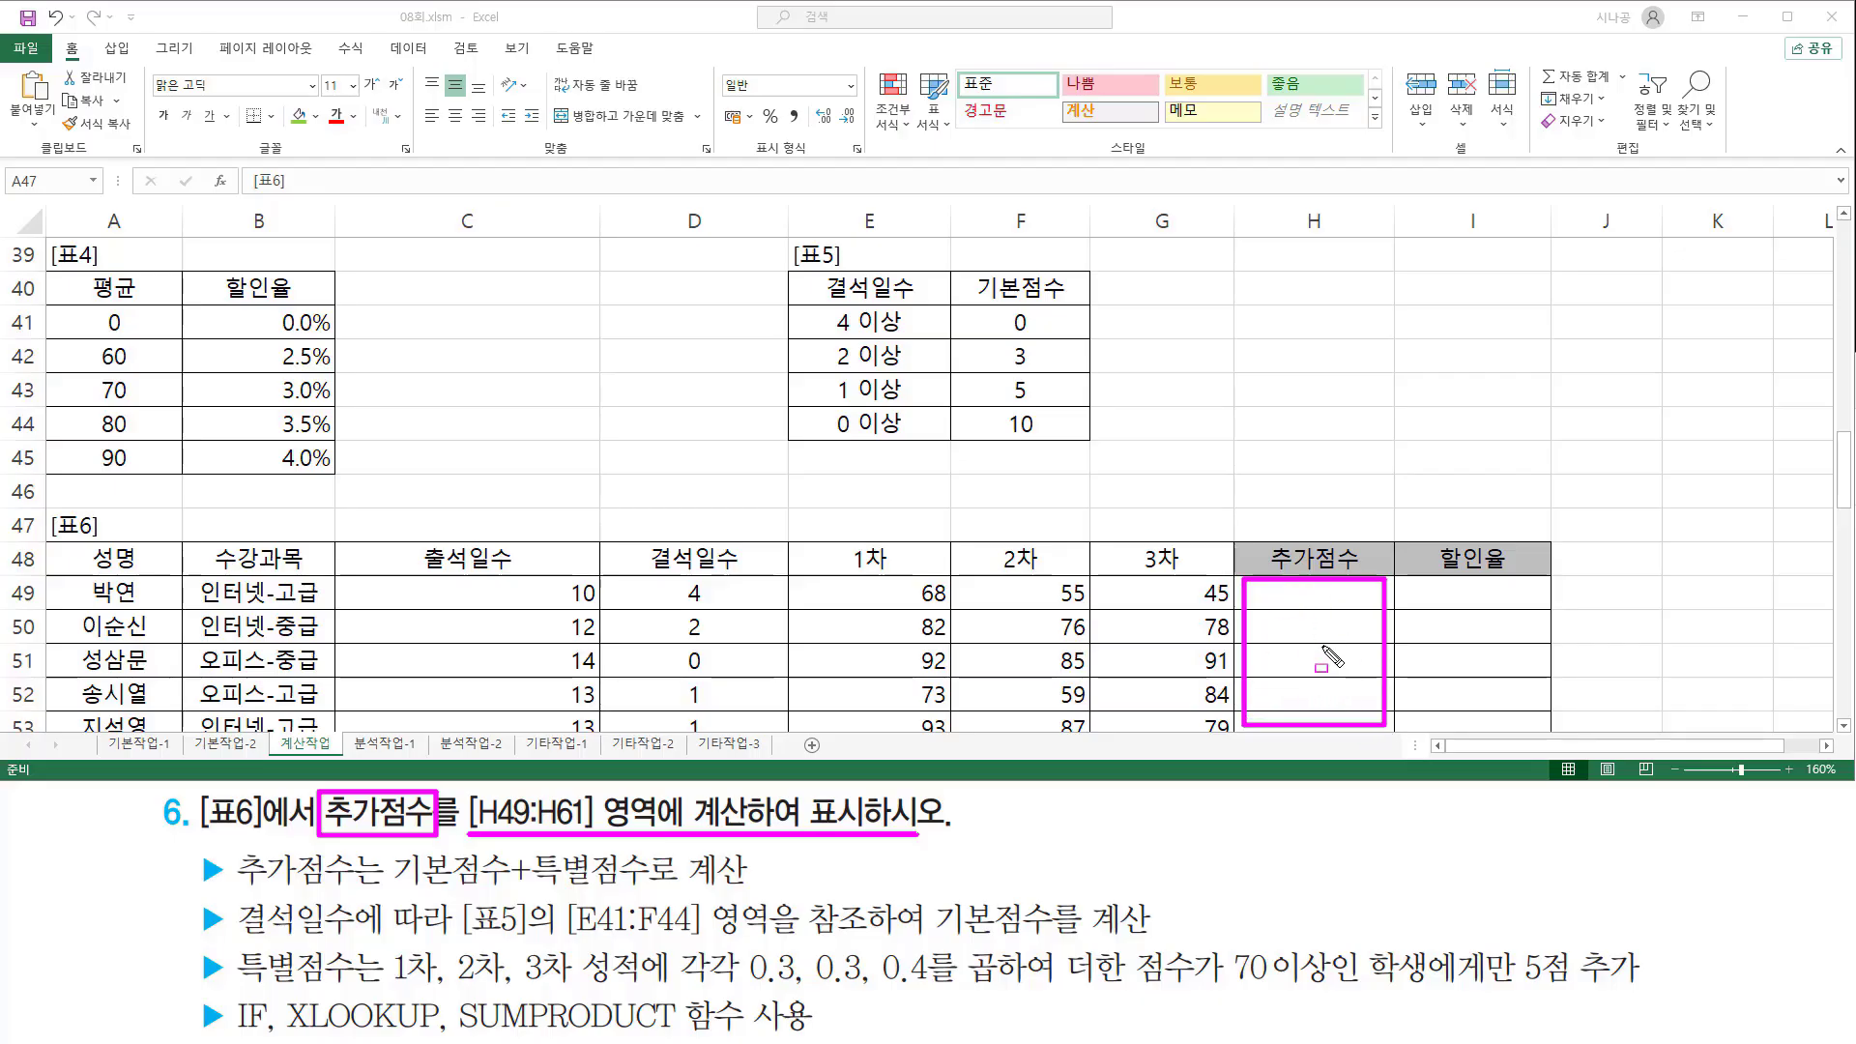
key("e")
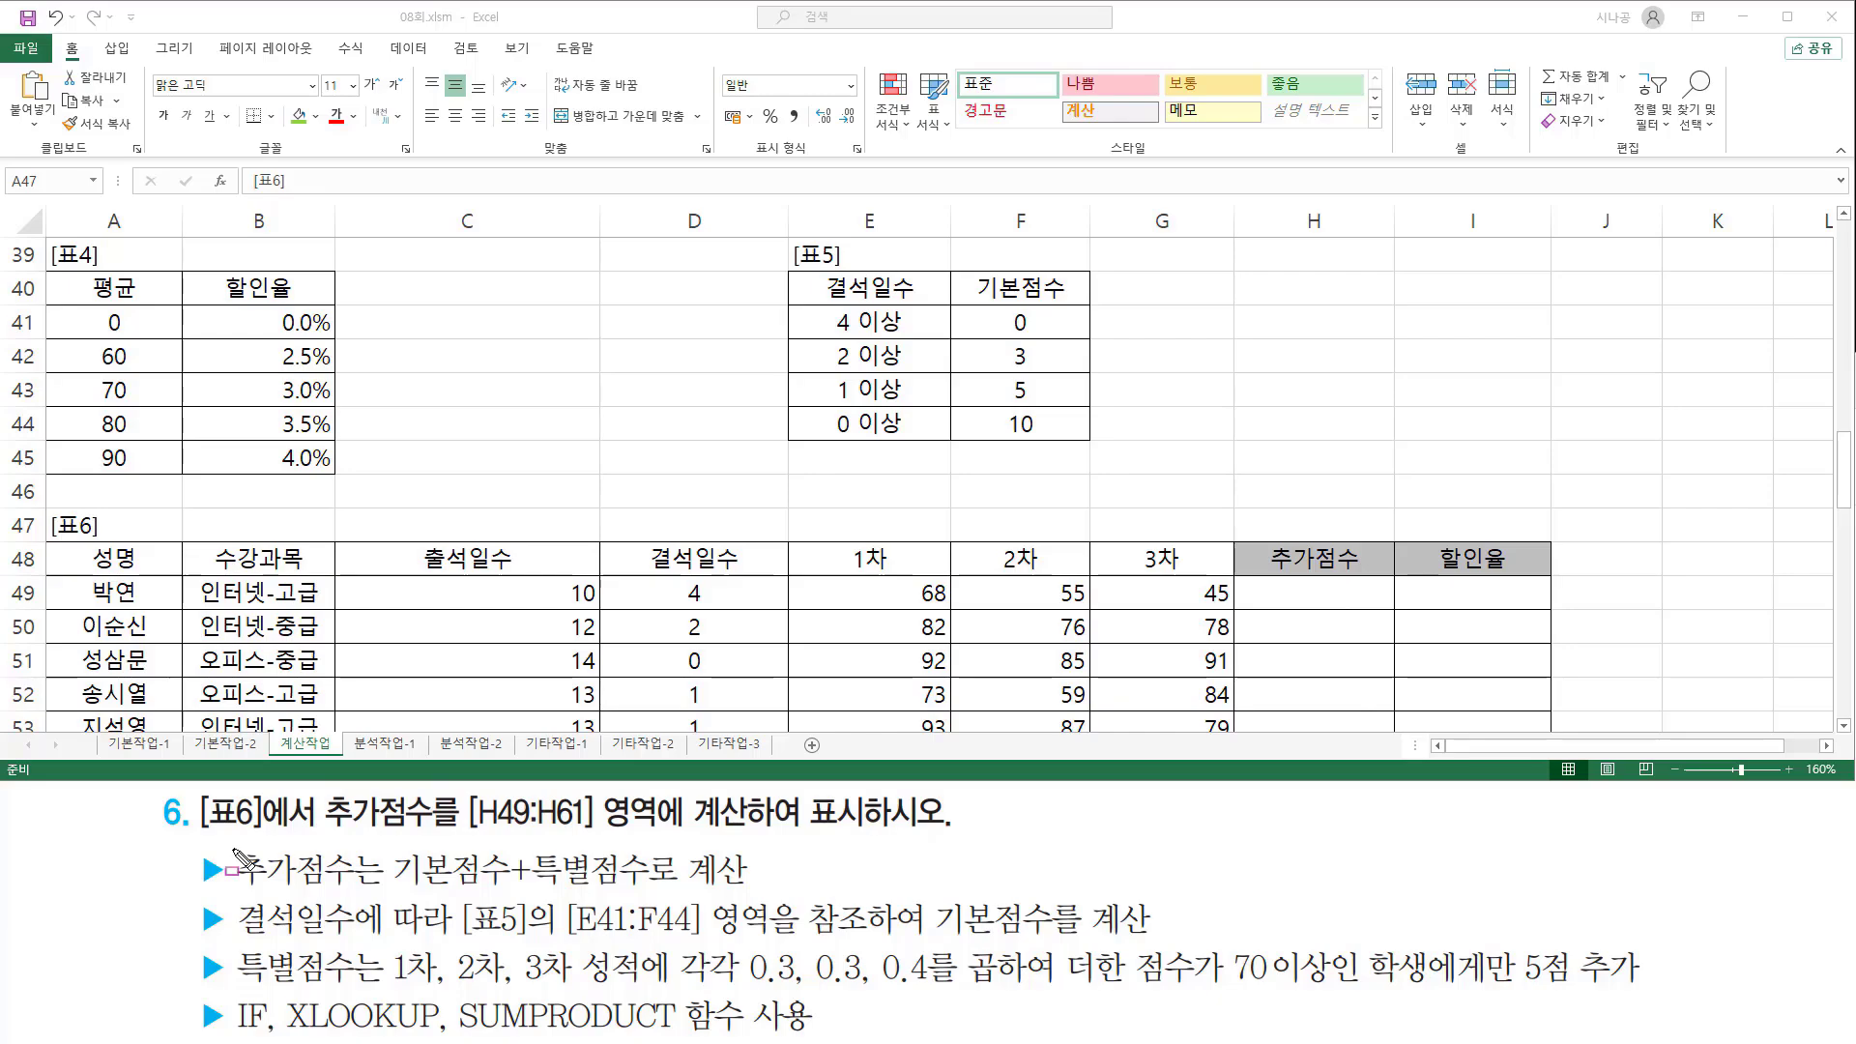
Step: Review the 추가점수 rules in task 6: 기본점수 from 표5's E41:F44 plus 특별점수 from the 1차, 2차 and 3차 scores
mouse_move(233, 849)
left_mouse_down()
mouse_move(367, 911)
mouse_move(408, 904)
mouse_move(390, 892)
mouse_move(645, 896)
left_mouse_up()
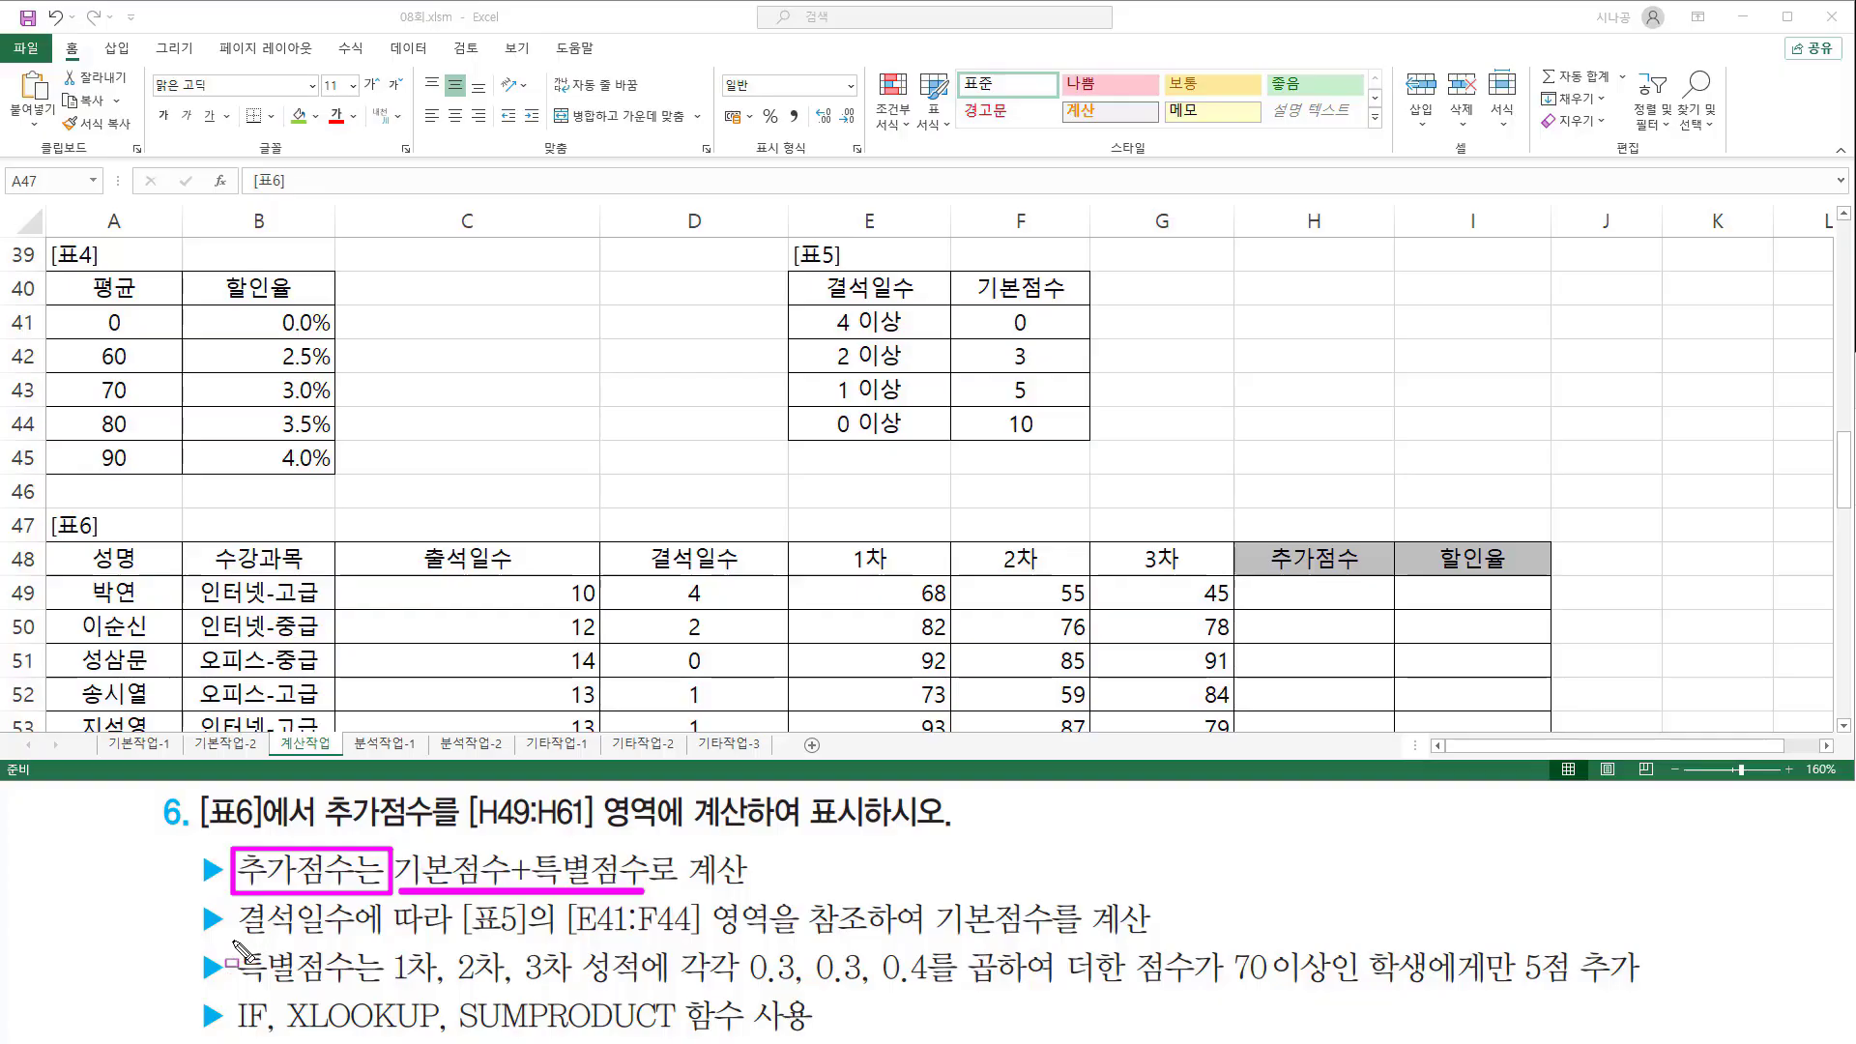
left_click_drag(232, 937, 1167, 944)
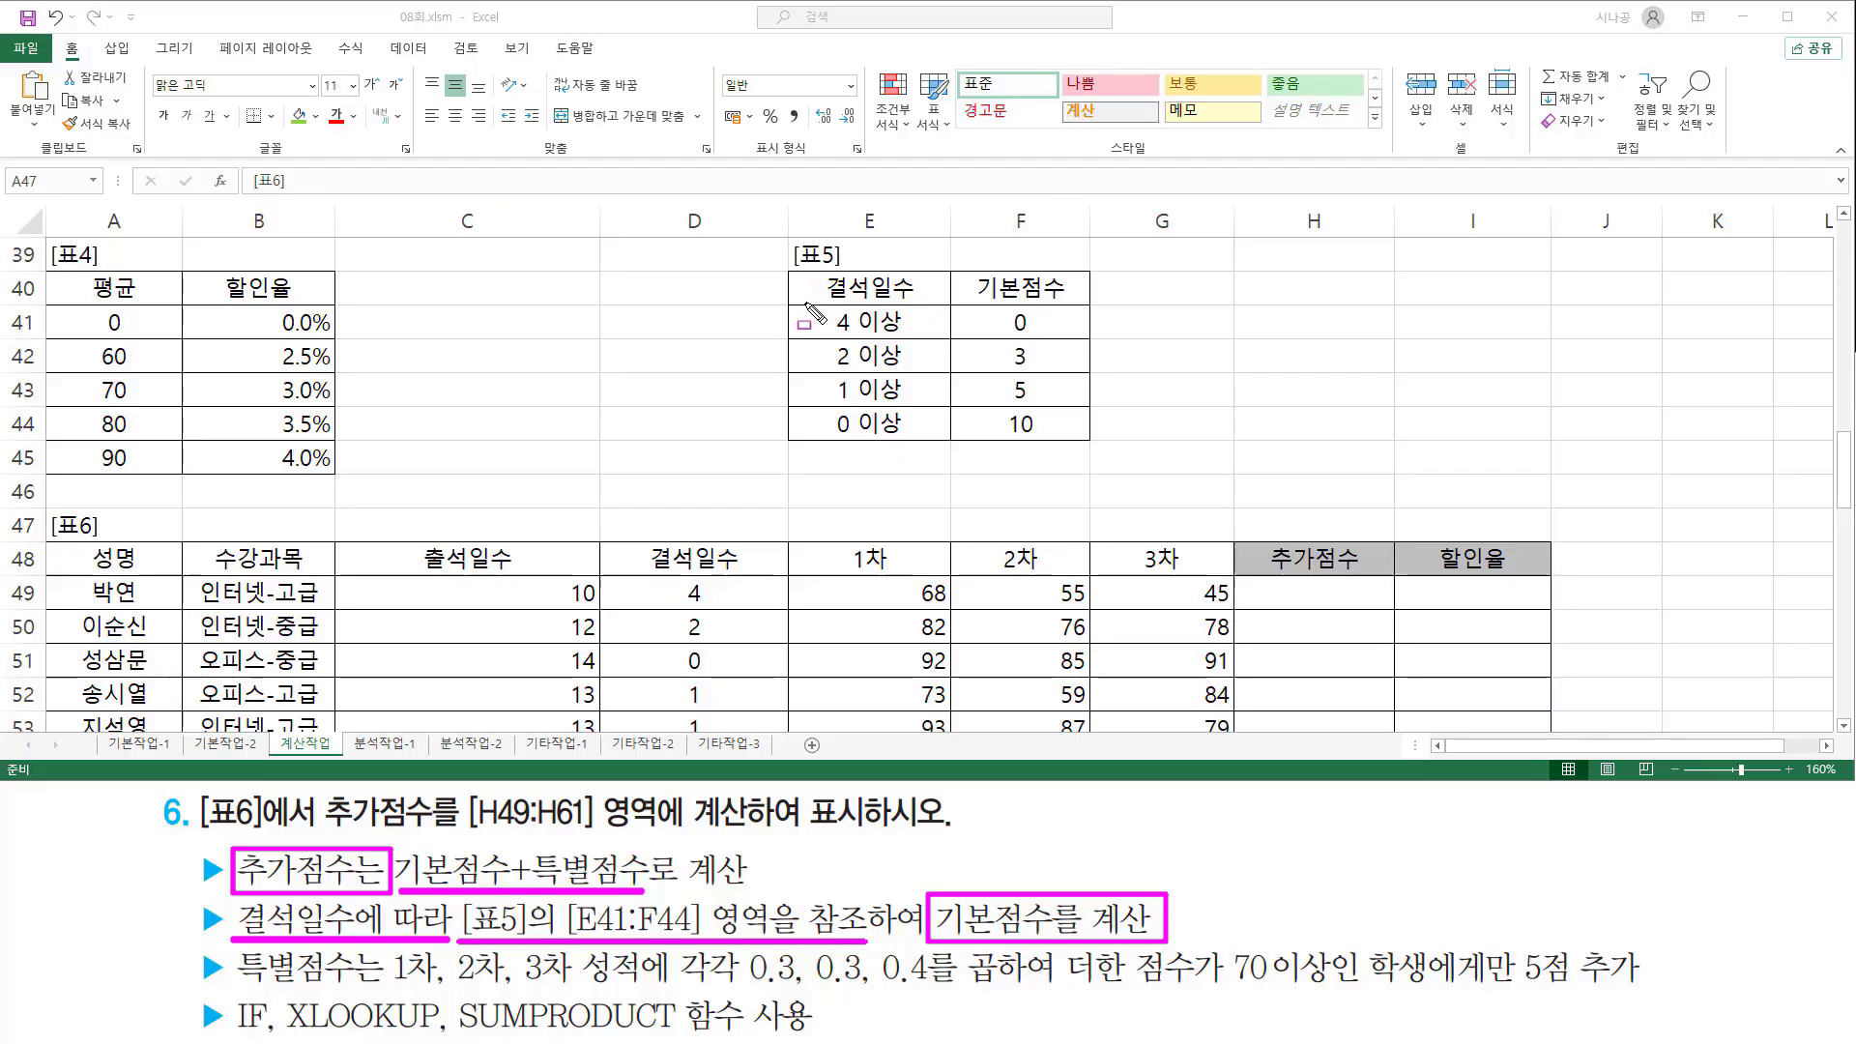
left_click_drag(793, 305, 1090, 447)
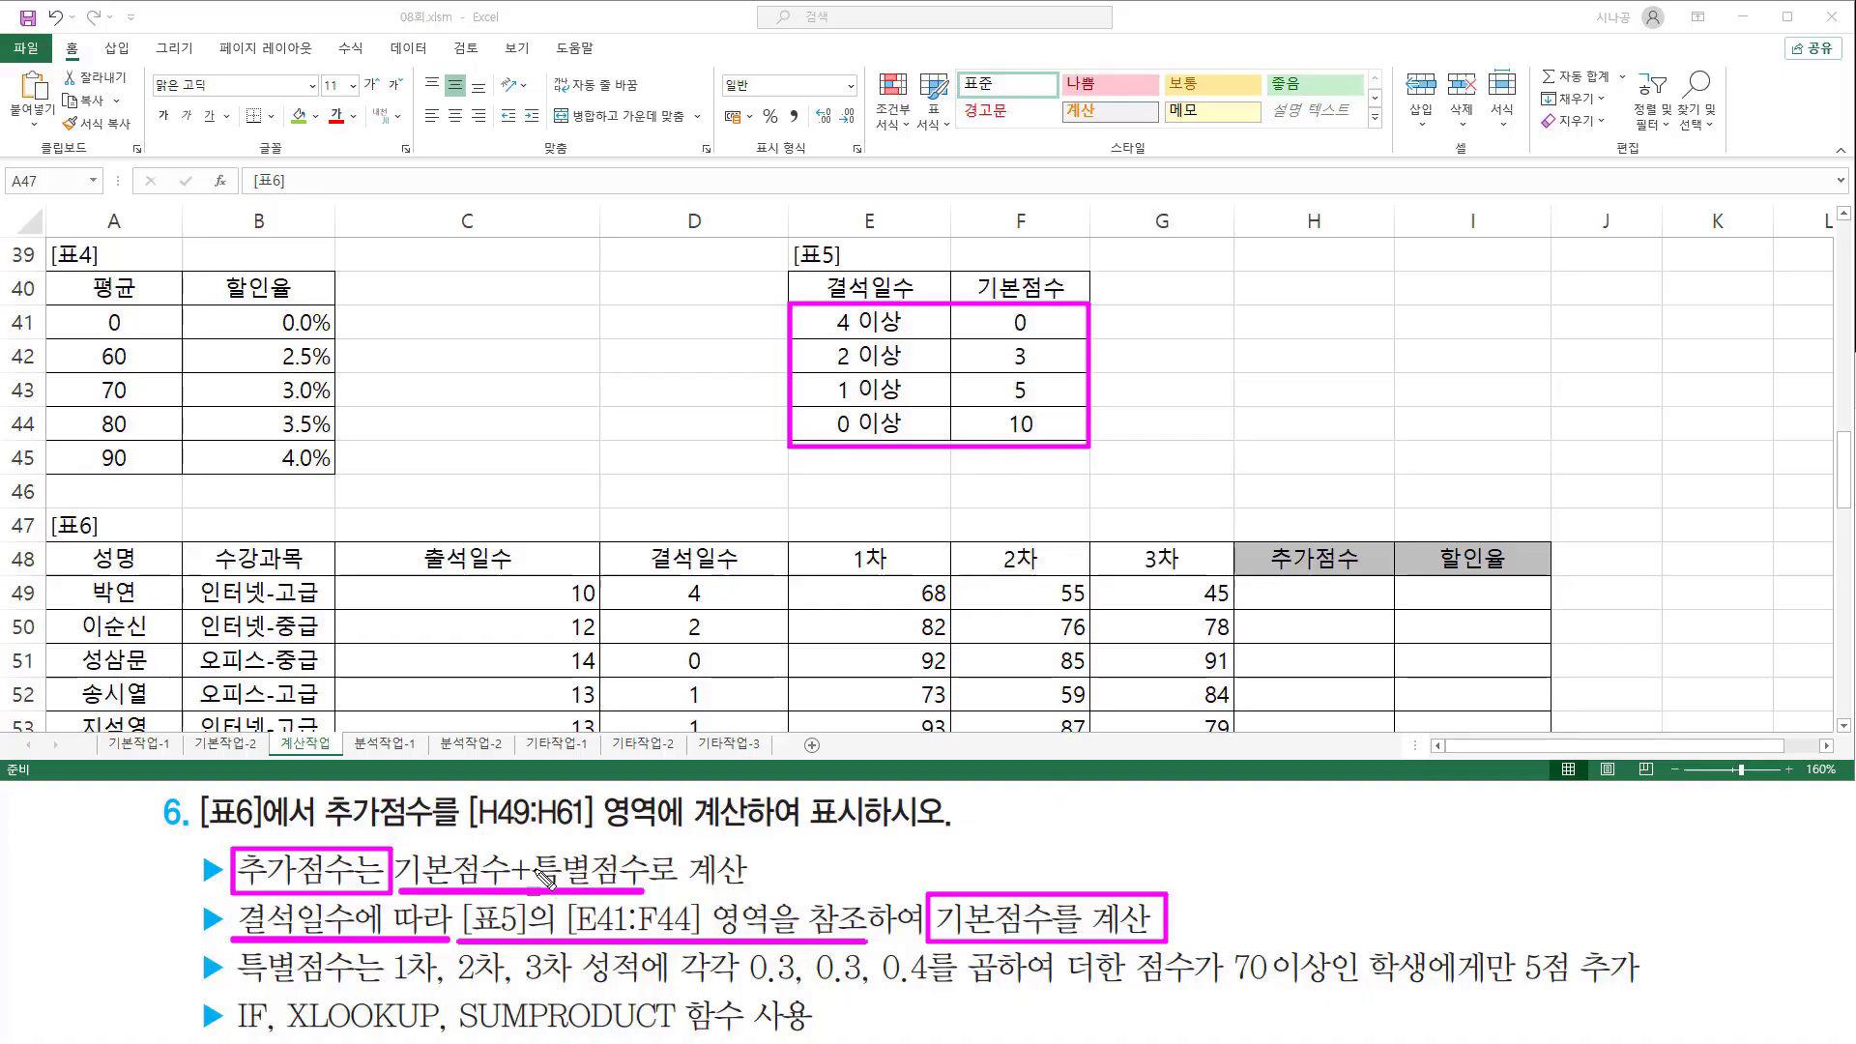
left_click_drag(241, 984, 644, 985)
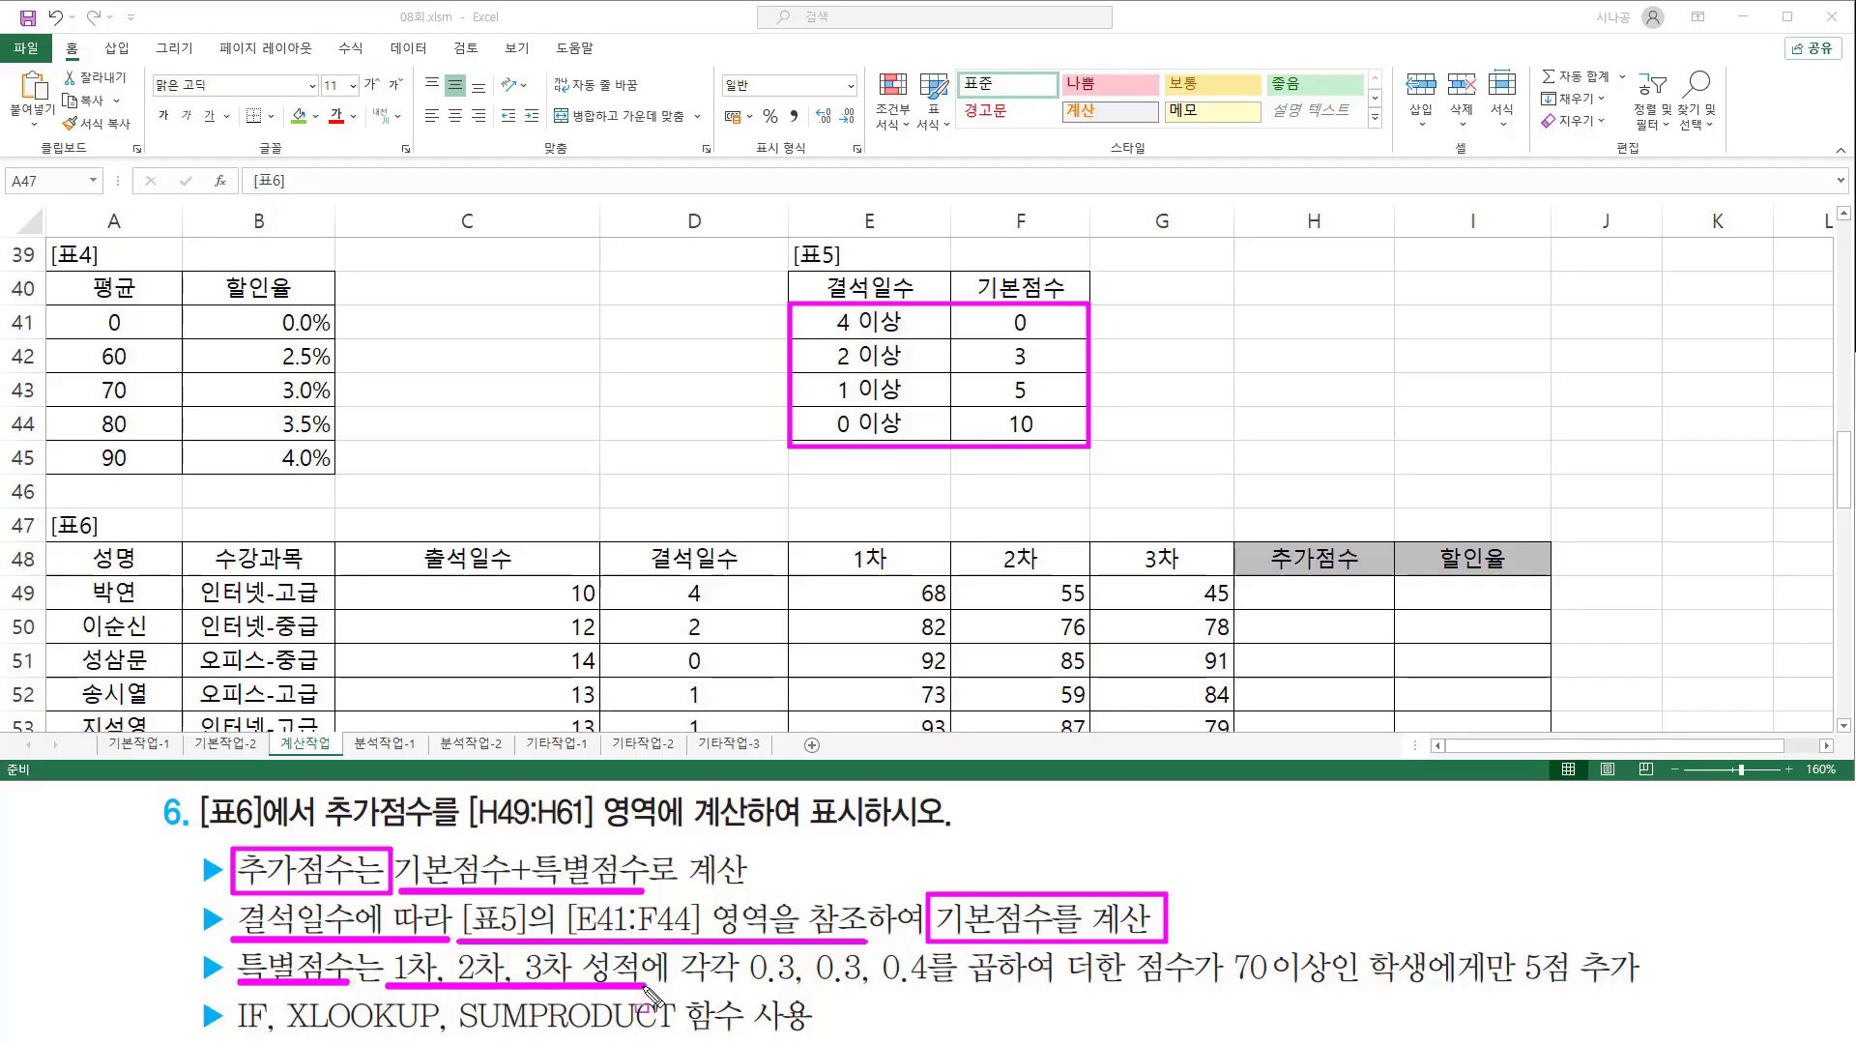
mouse_move(808, 607)
left_mouse_down()
mouse_move(1249, 619)
mouse_move(1240, 608)
left_mouse_up()
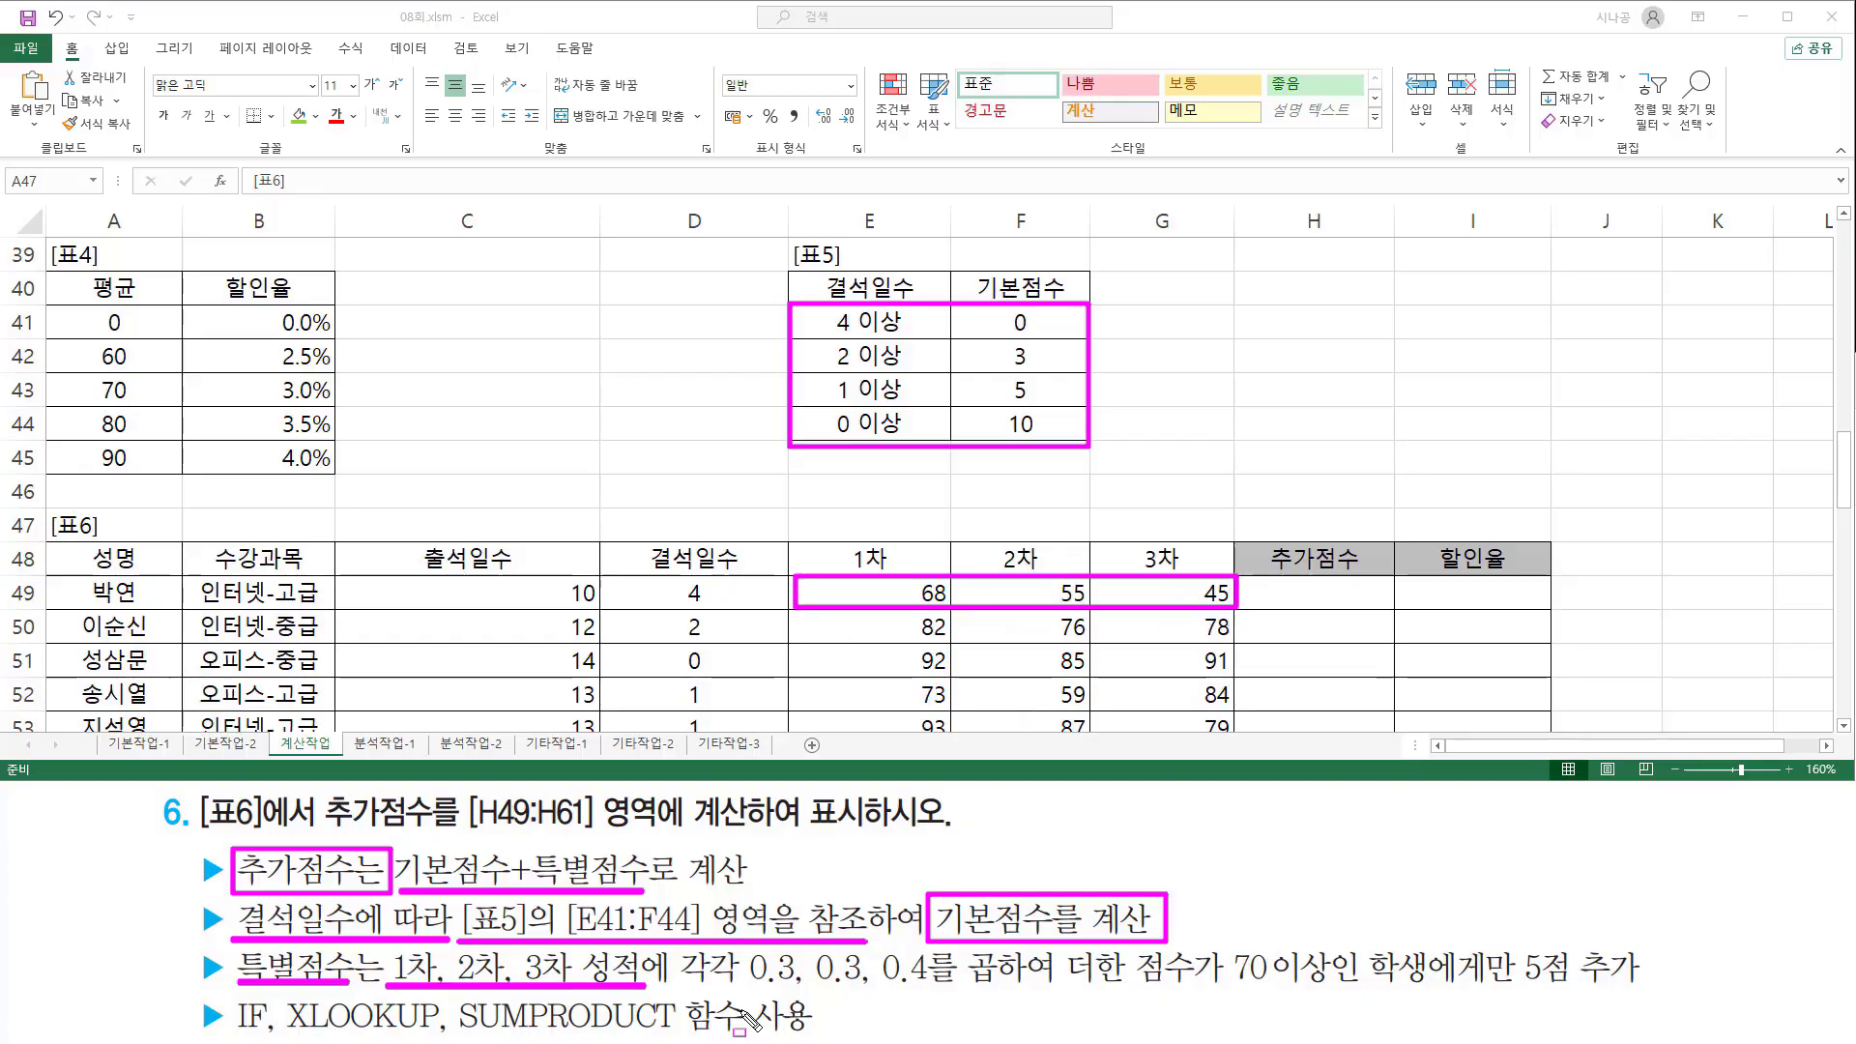
mouse_move(749, 988)
left_mouse_down()
mouse_move(1035, 988)
mouse_move(1189, 965)
mouse_move(1212, 992)
mouse_move(1634, 988)
left_mouse_up()
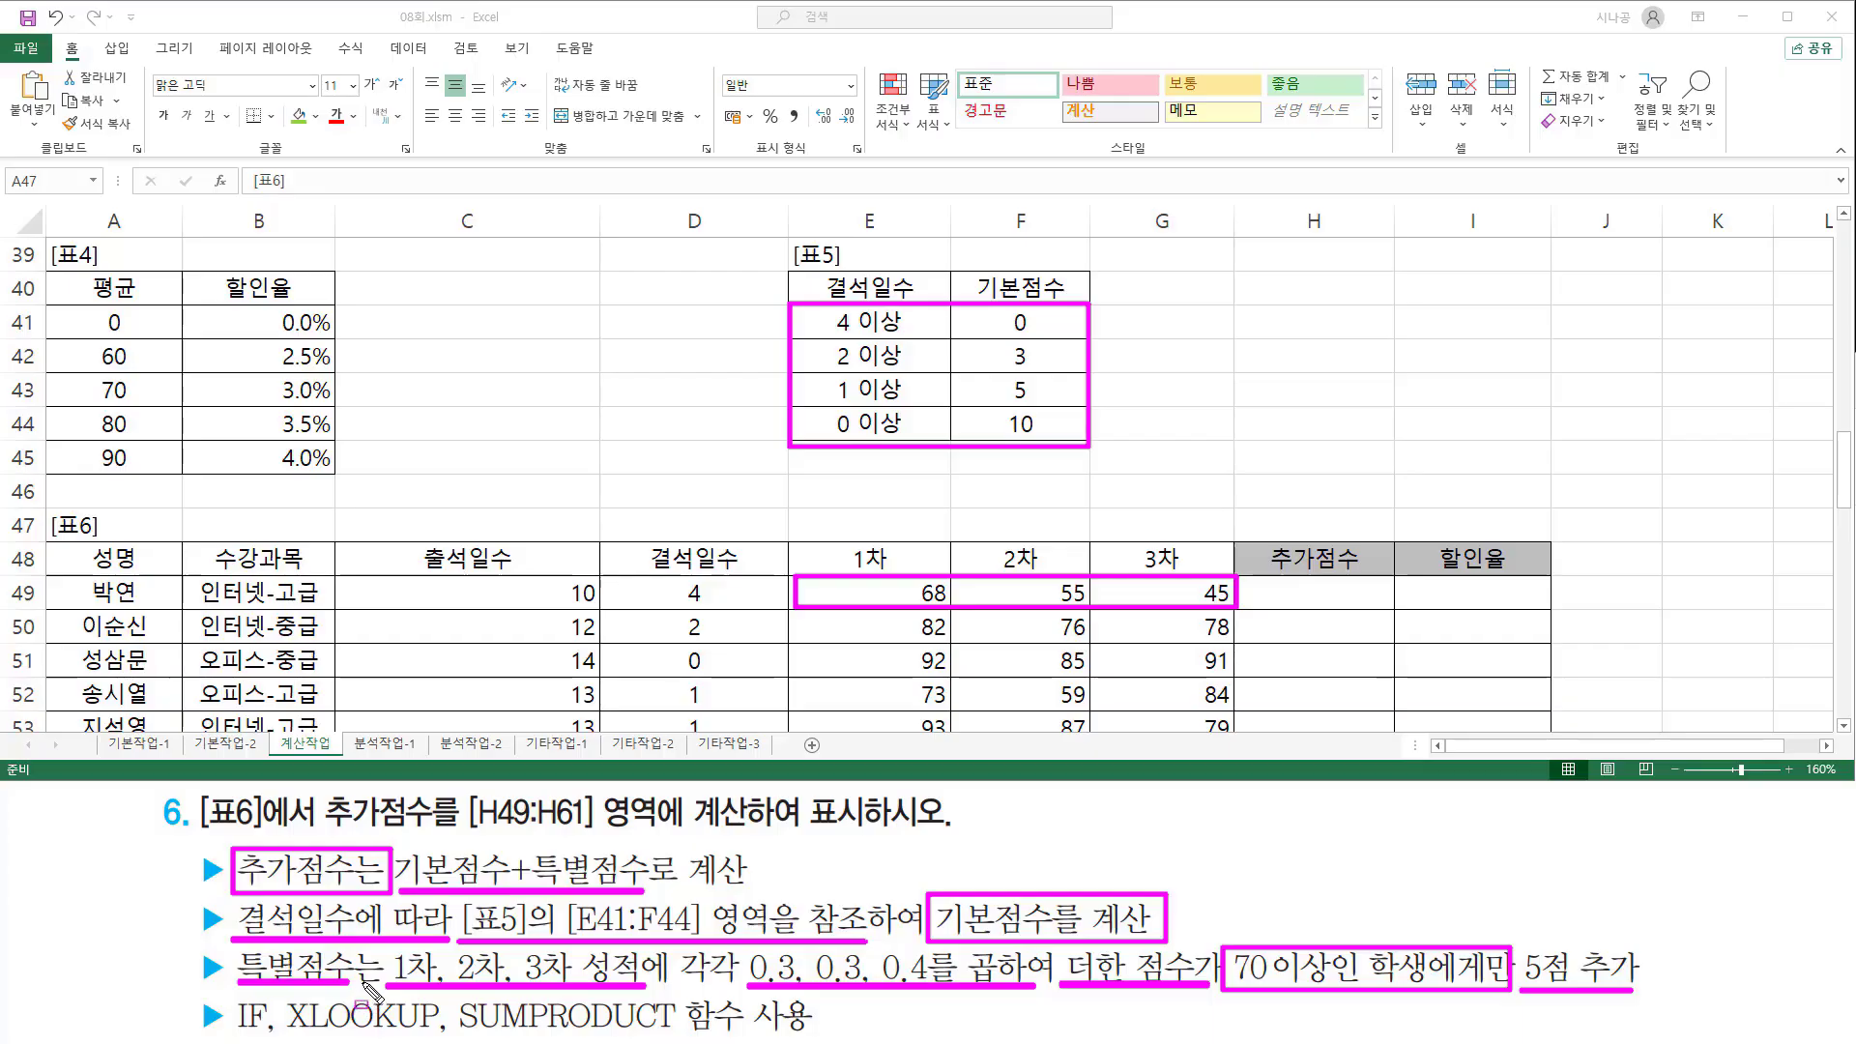
key("Escape")
Step: Match the 특별점수 conditions in task 6 to SUMPRODUCT for the weighted score and IF for the 5-point bonus
mouse_move(386, 948)
left_mouse_down()
mouse_move(541, 986)
mouse_move(1198, 995)
left_mouse_up()
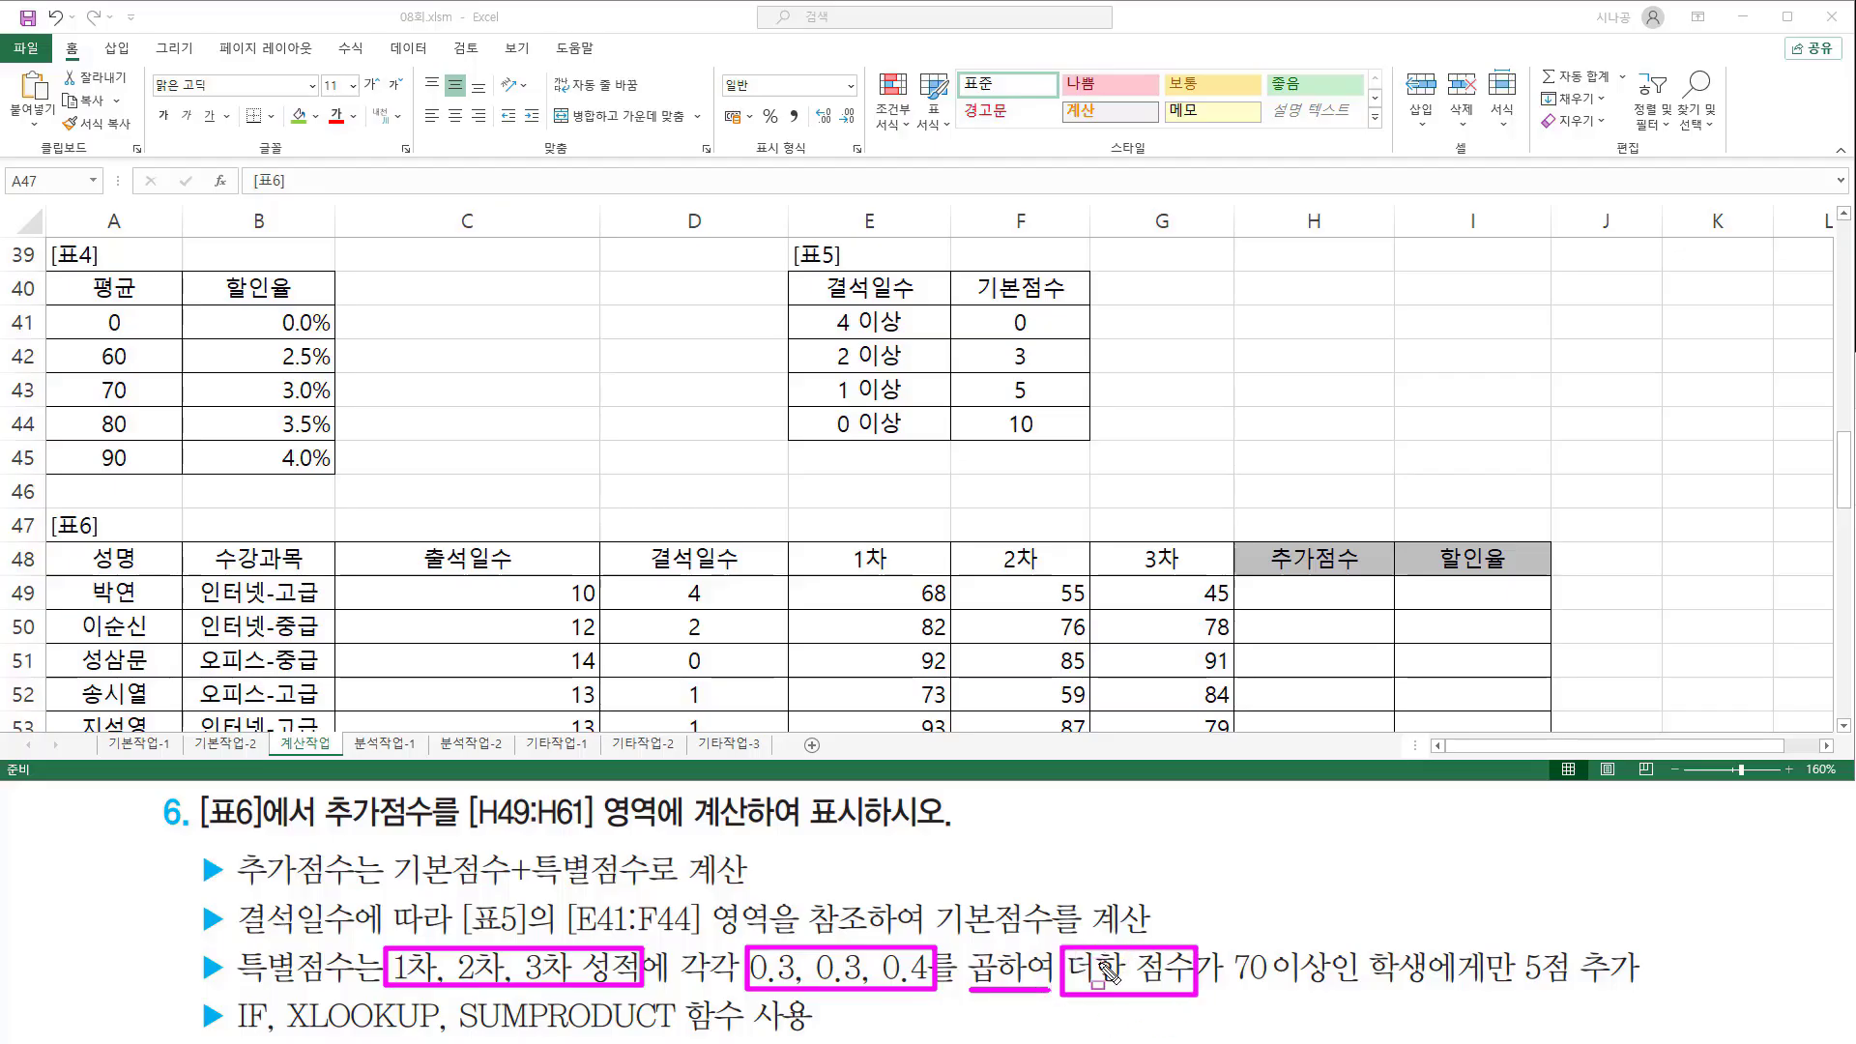
left_click_drag(454, 1030, 682, 1033)
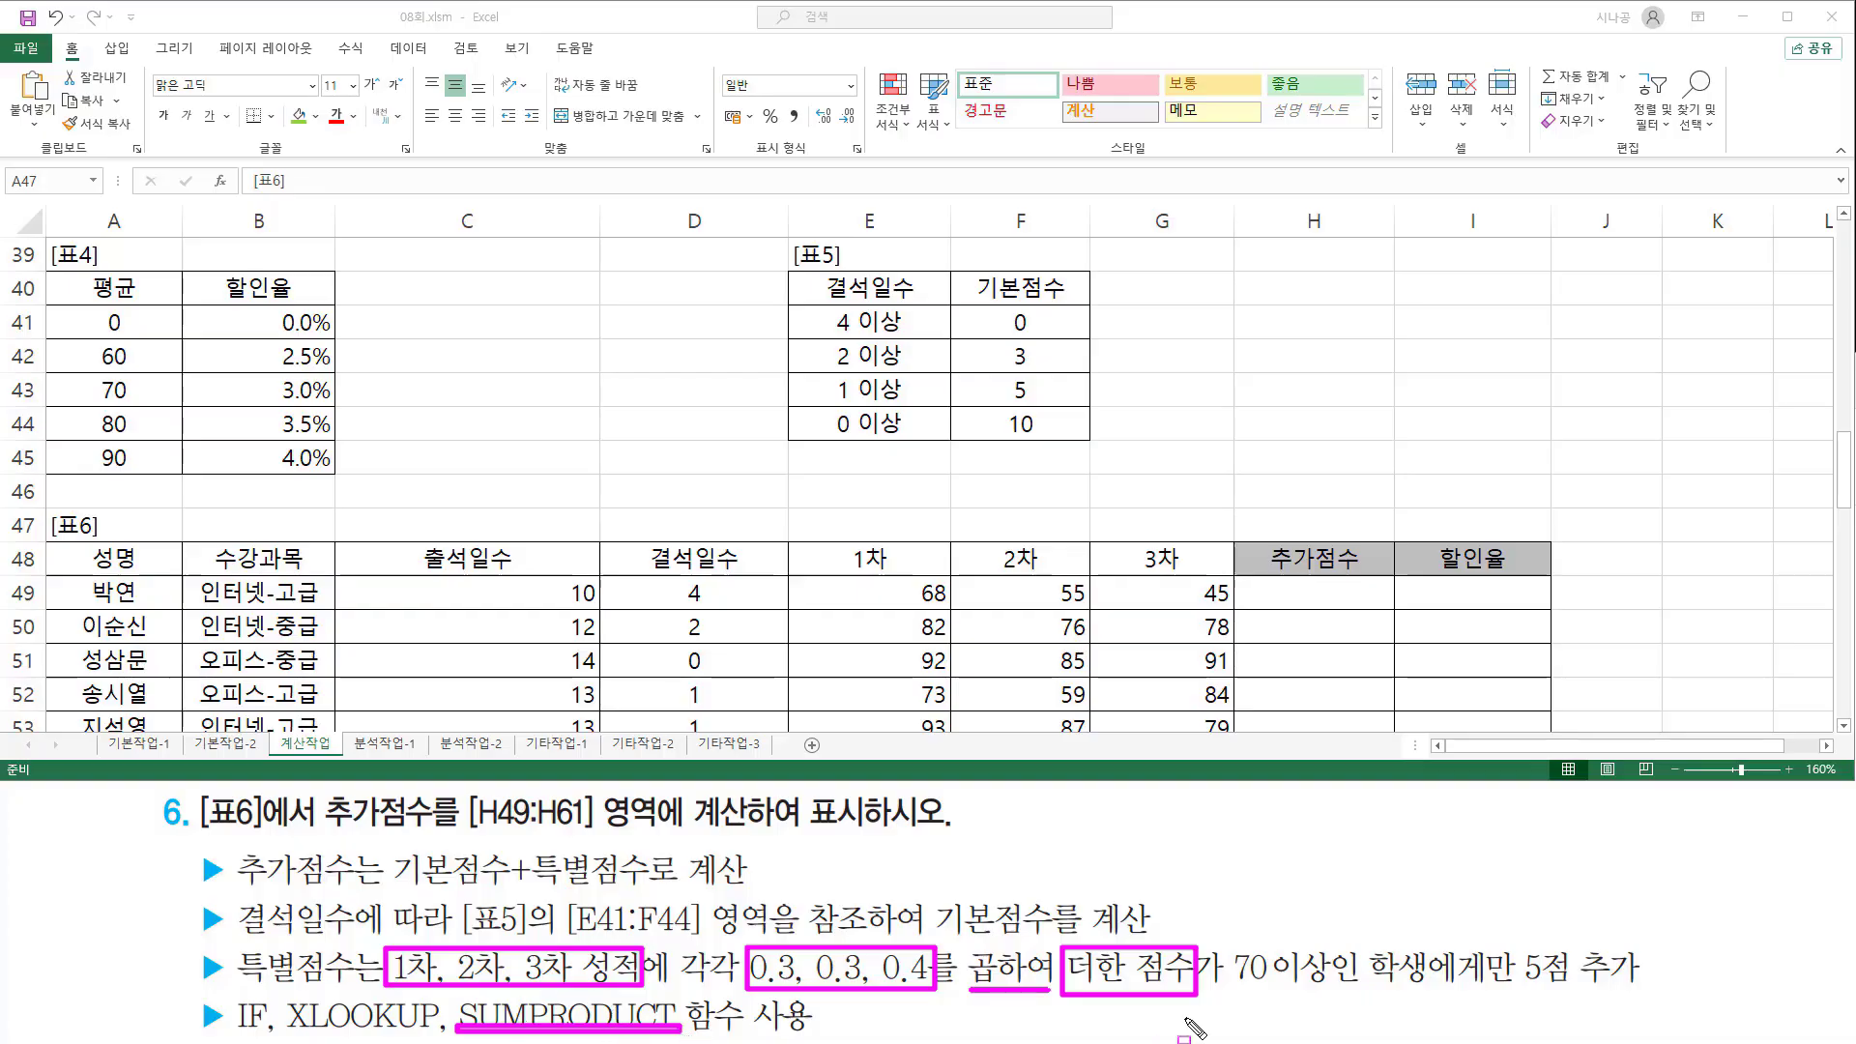
left_click_drag(1229, 986, 1356, 986)
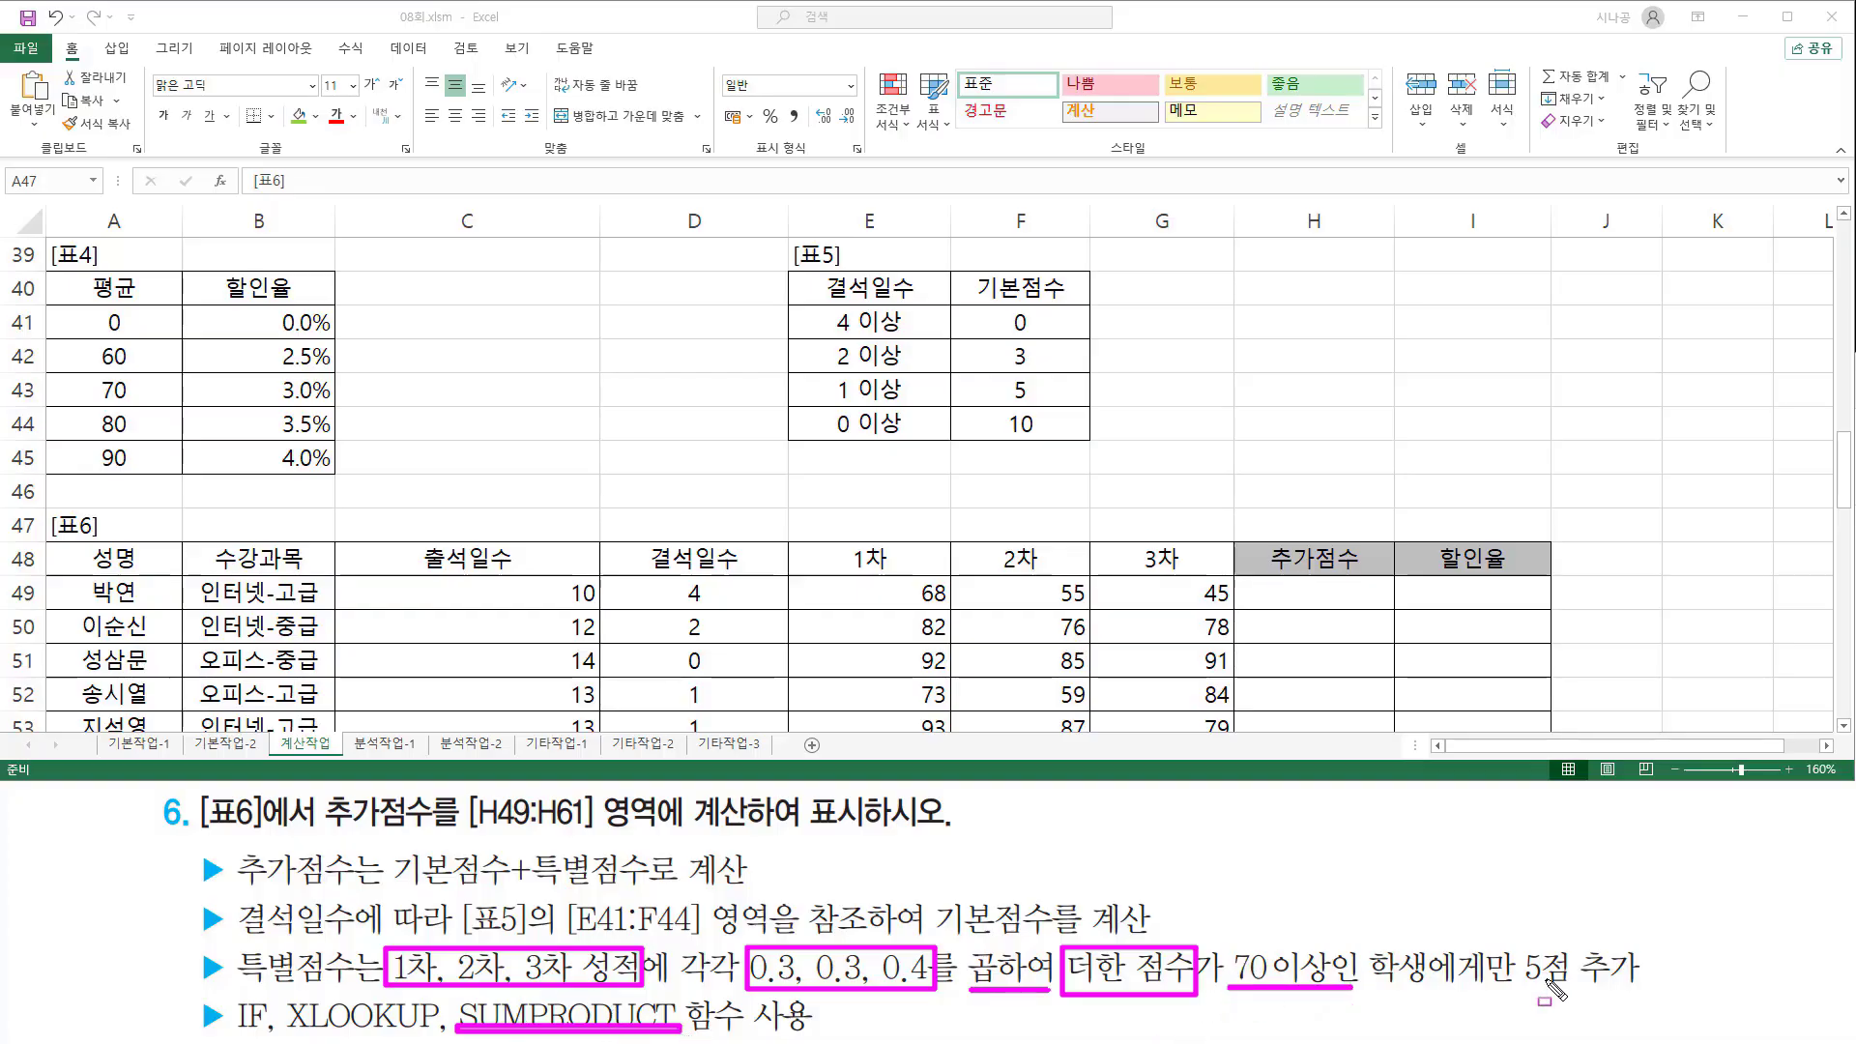
mouse_move(1516, 950)
left_mouse_down()
mouse_move(1514, 991)
mouse_move(1580, 988)
mouse_move(1518, 947)
left_mouse_up()
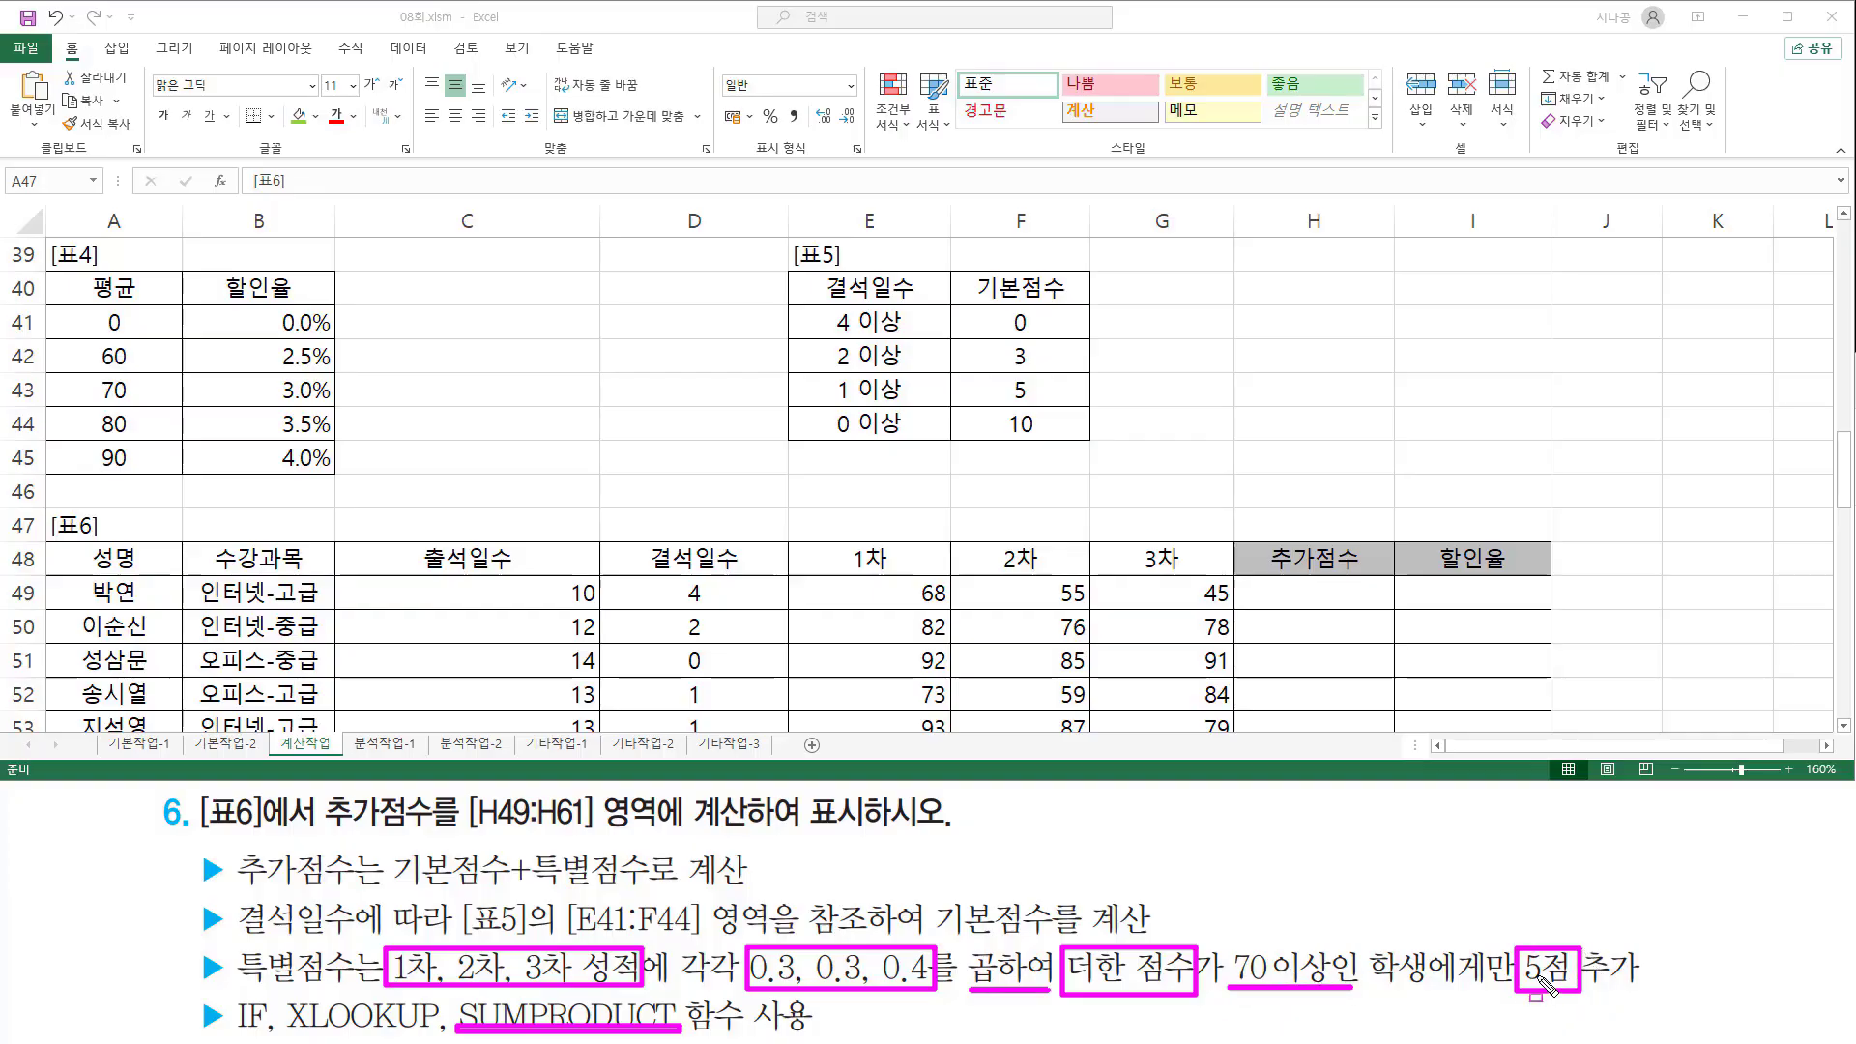
left_click_drag(232, 987, 271, 1034)
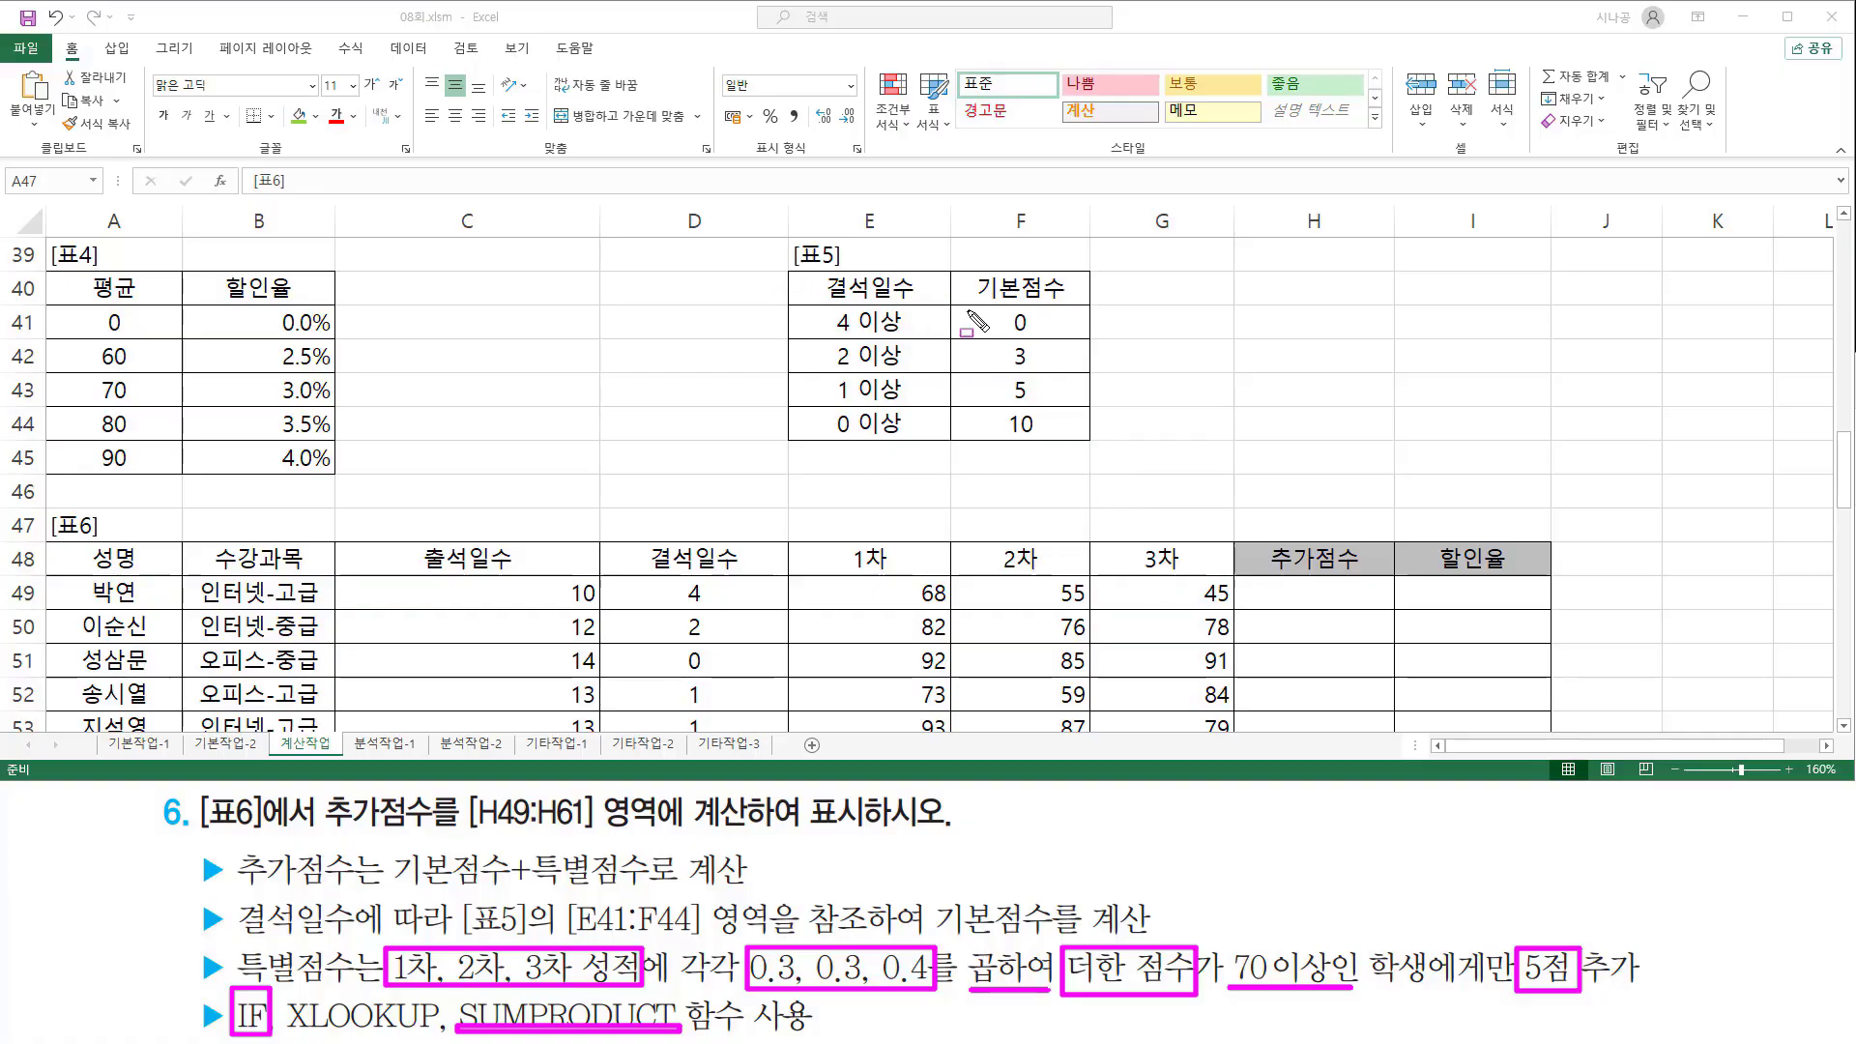
Step: Compare 표5's 결석일수 and 기본점수 columns with 표6's 결석일수 column as the XLOOKUP arguments
left_click_drag(967, 306, 1068, 441)
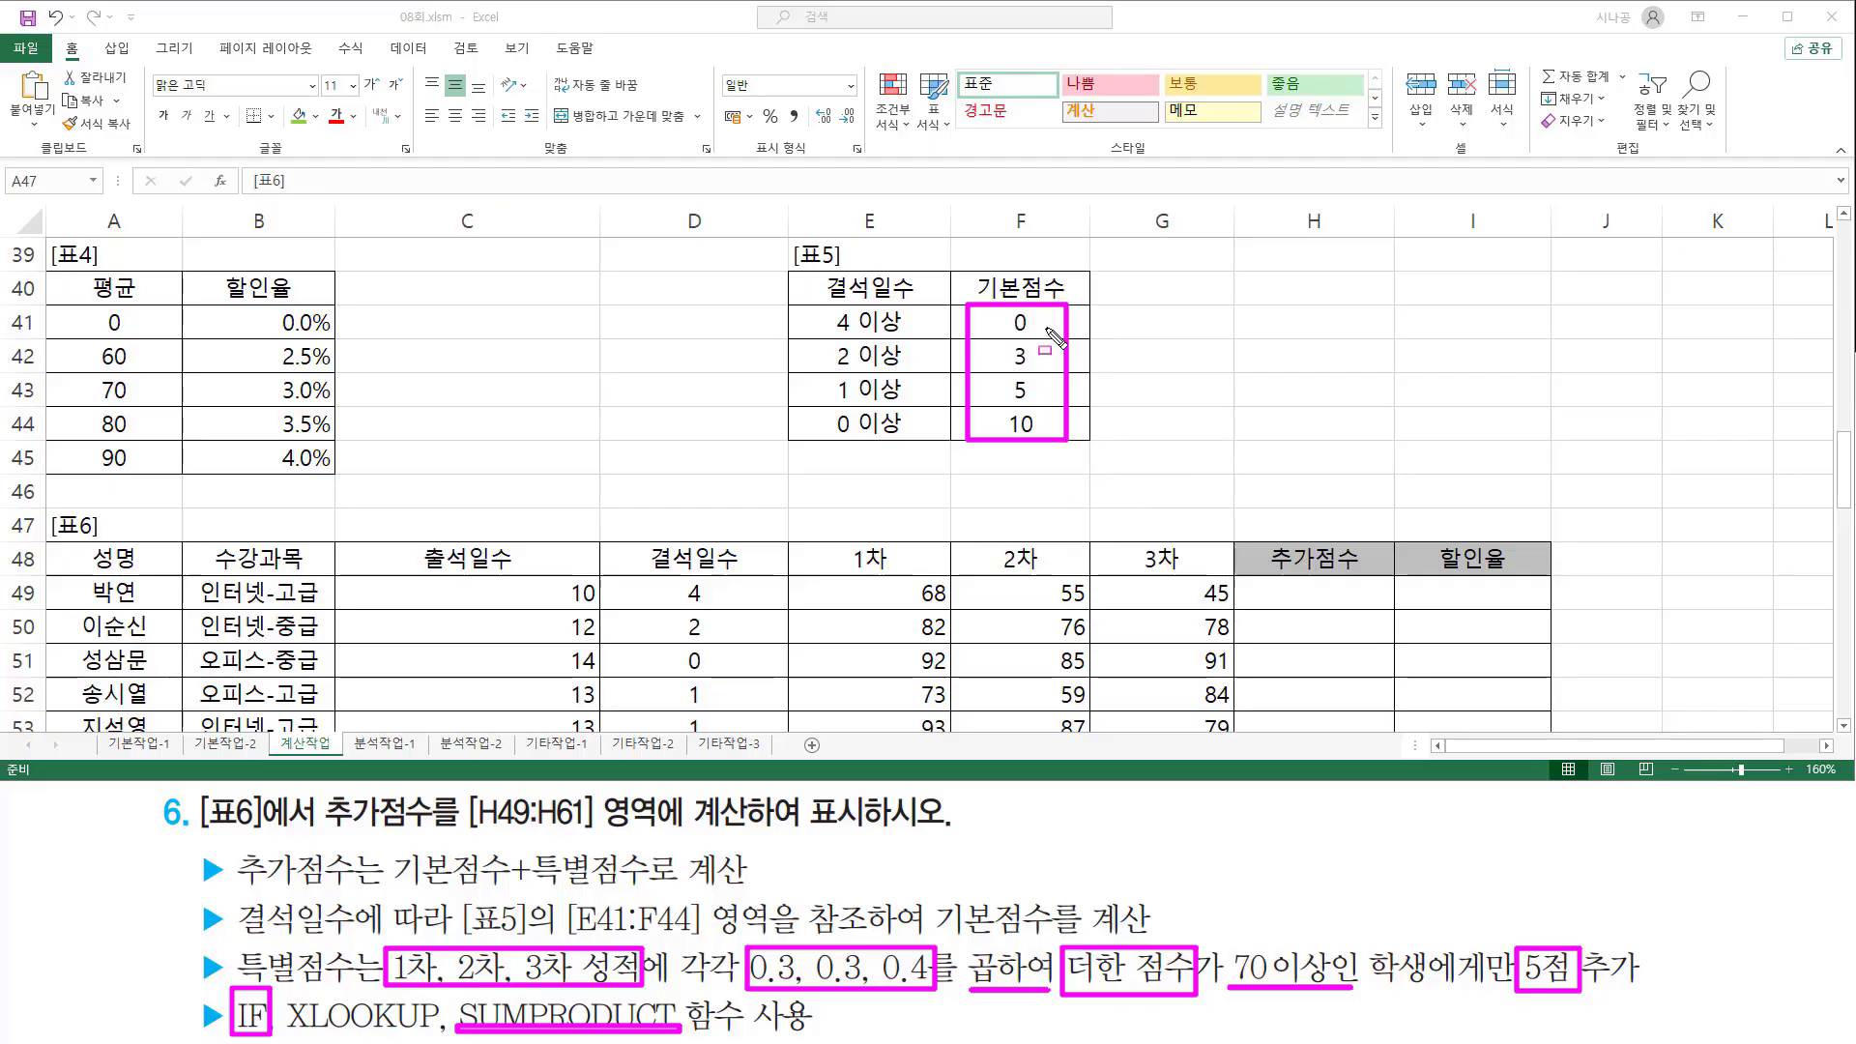
left_click_drag(820, 304, 917, 448)
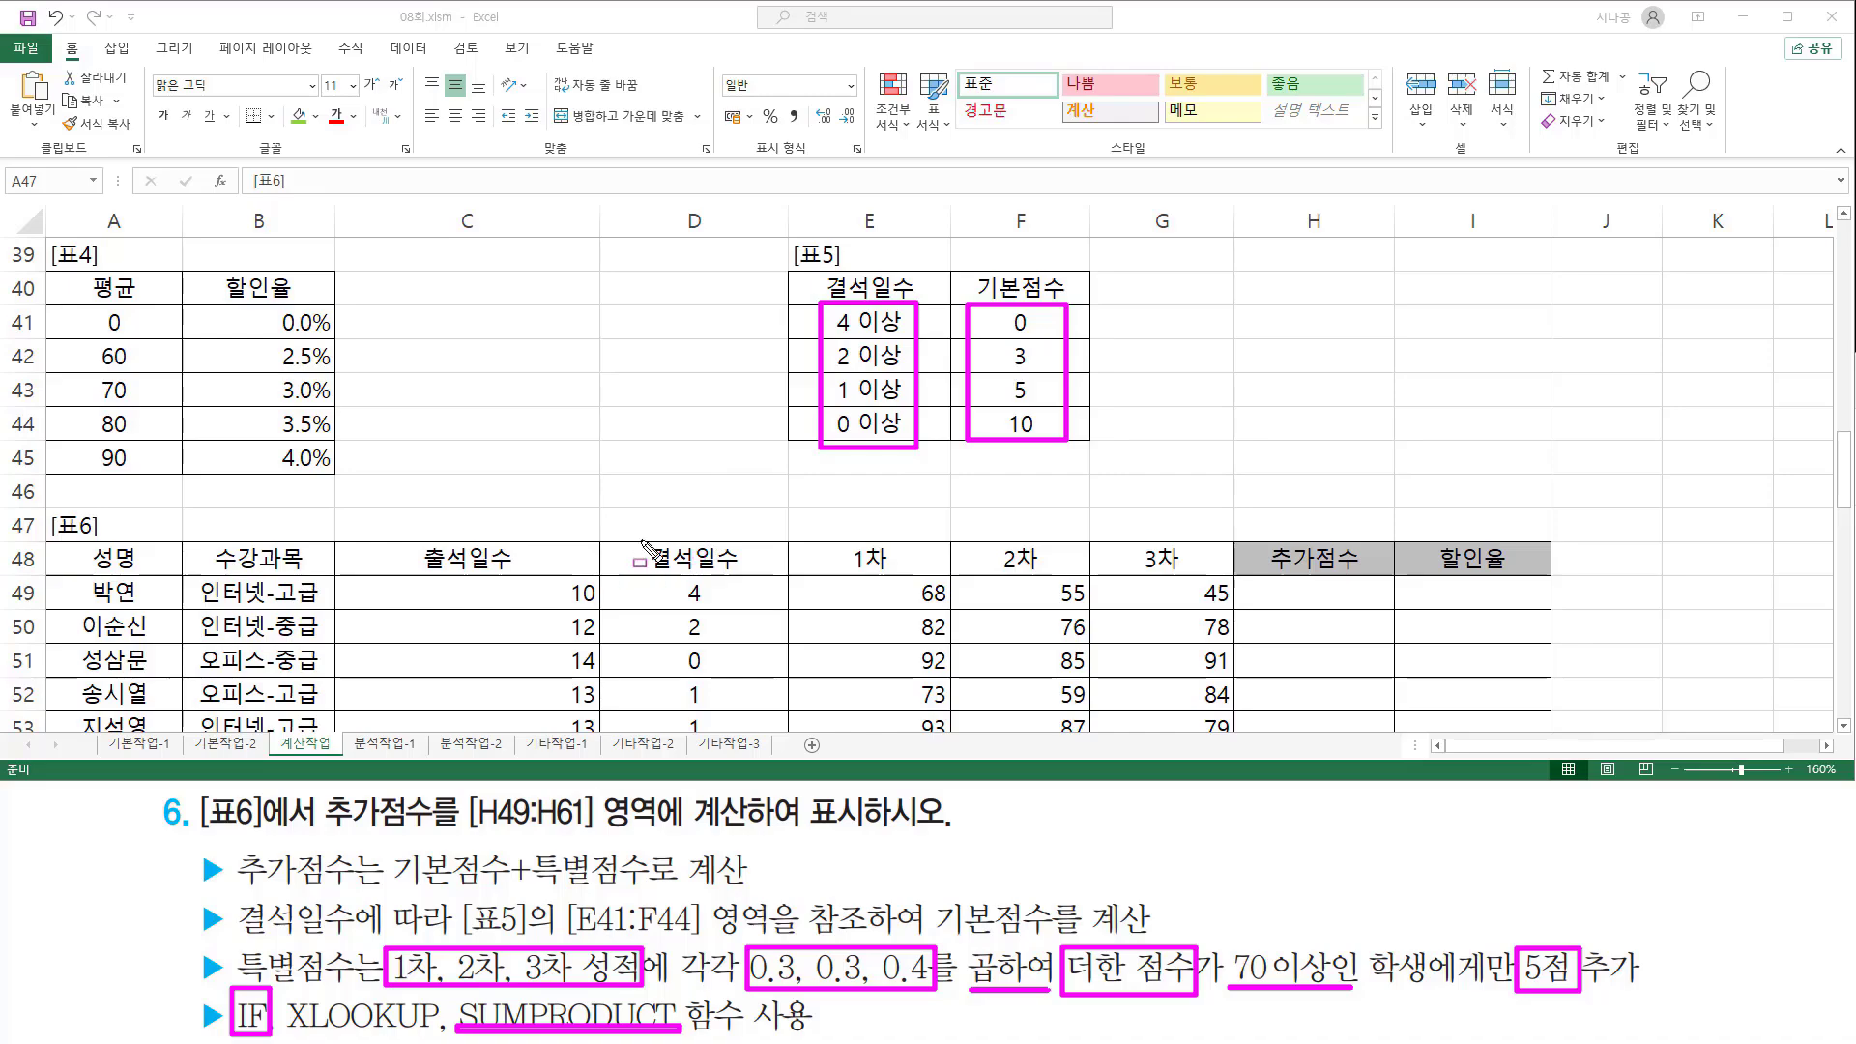
mouse_move(640, 542)
left_mouse_down()
mouse_move(747, 677)
mouse_move(747, 730)
left_mouse_up()
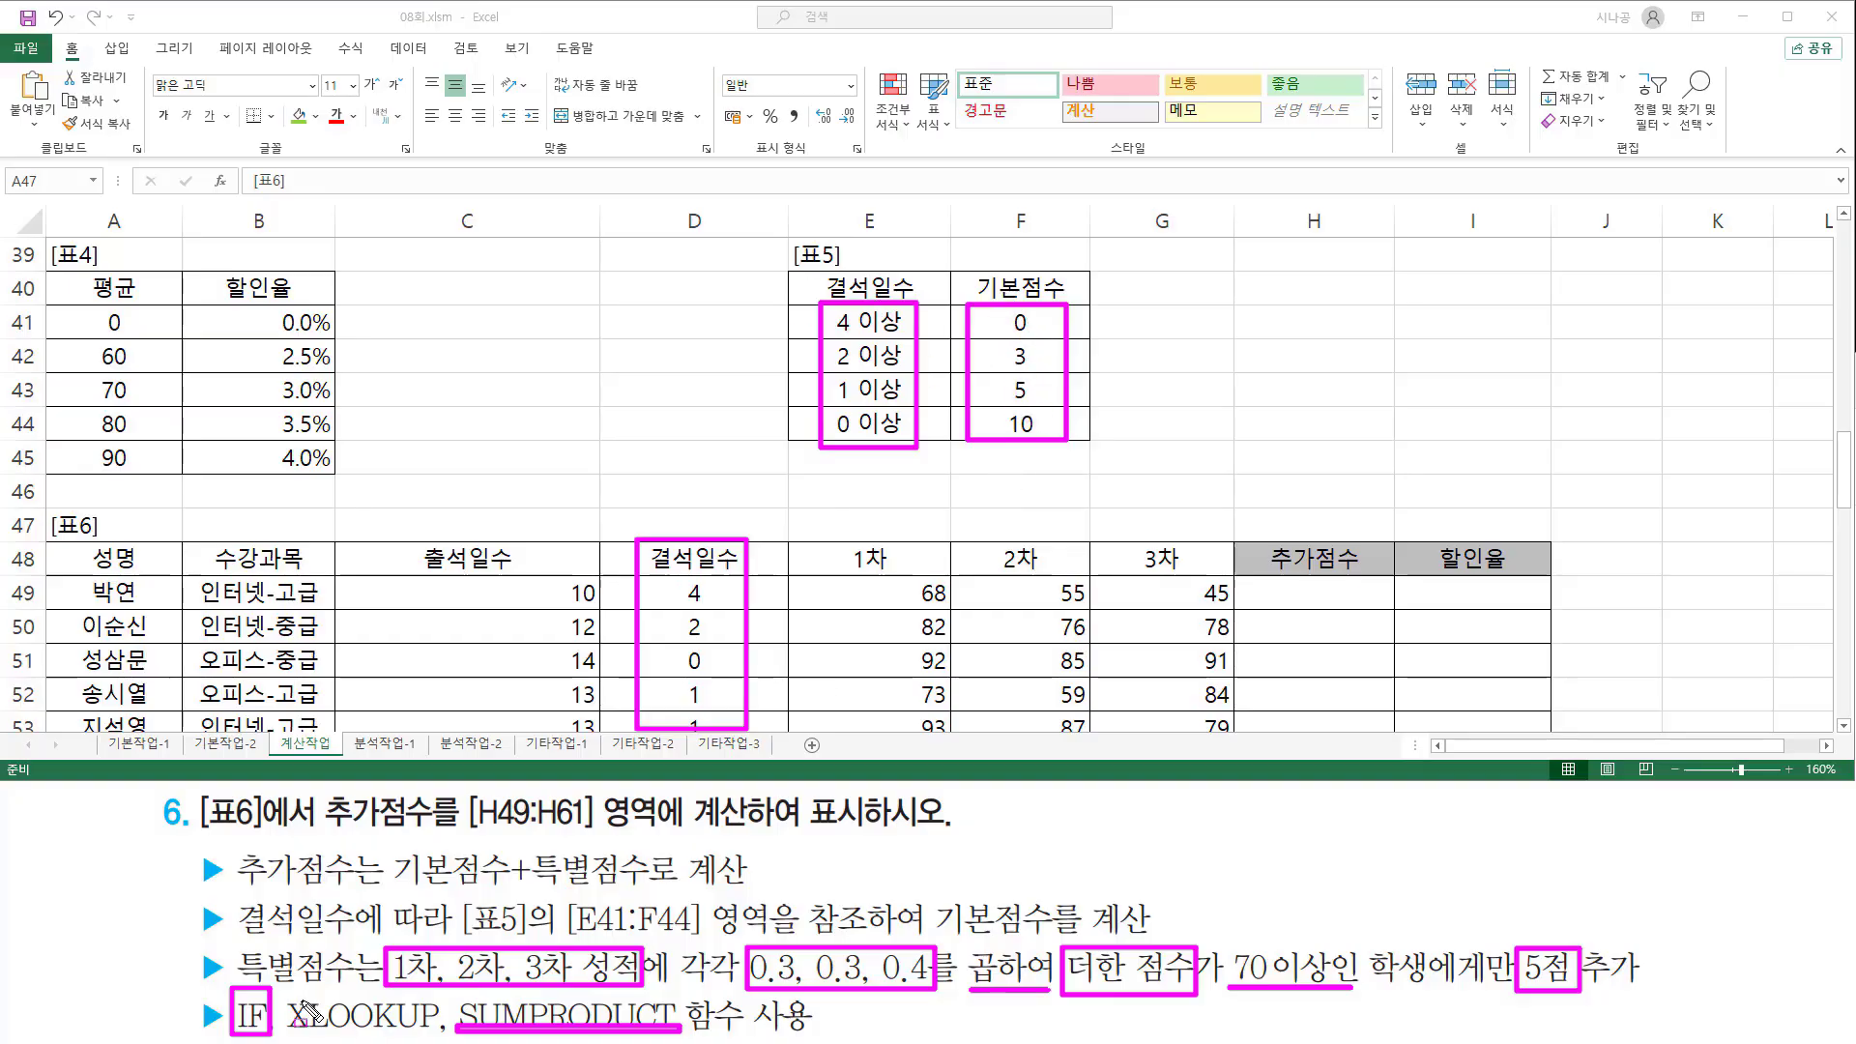
left_click_drag(290, 1033, 422, 1030)
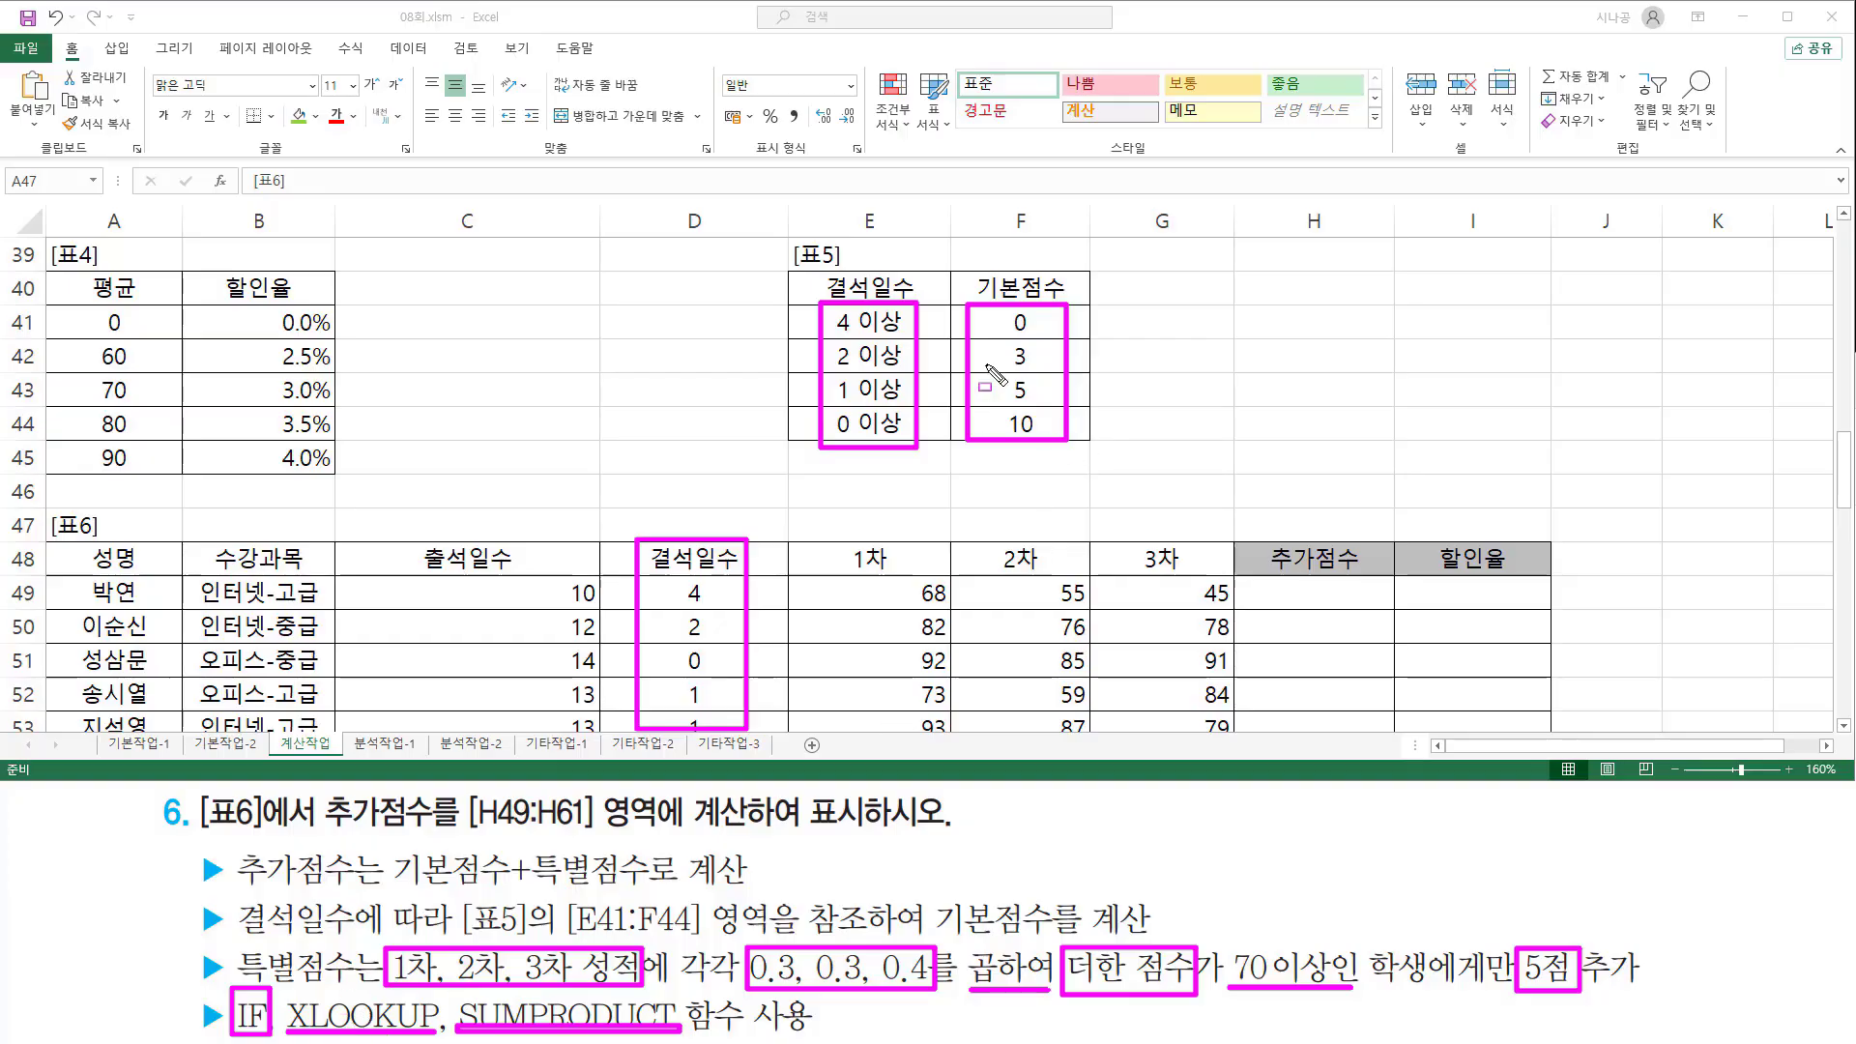
key("Escape")
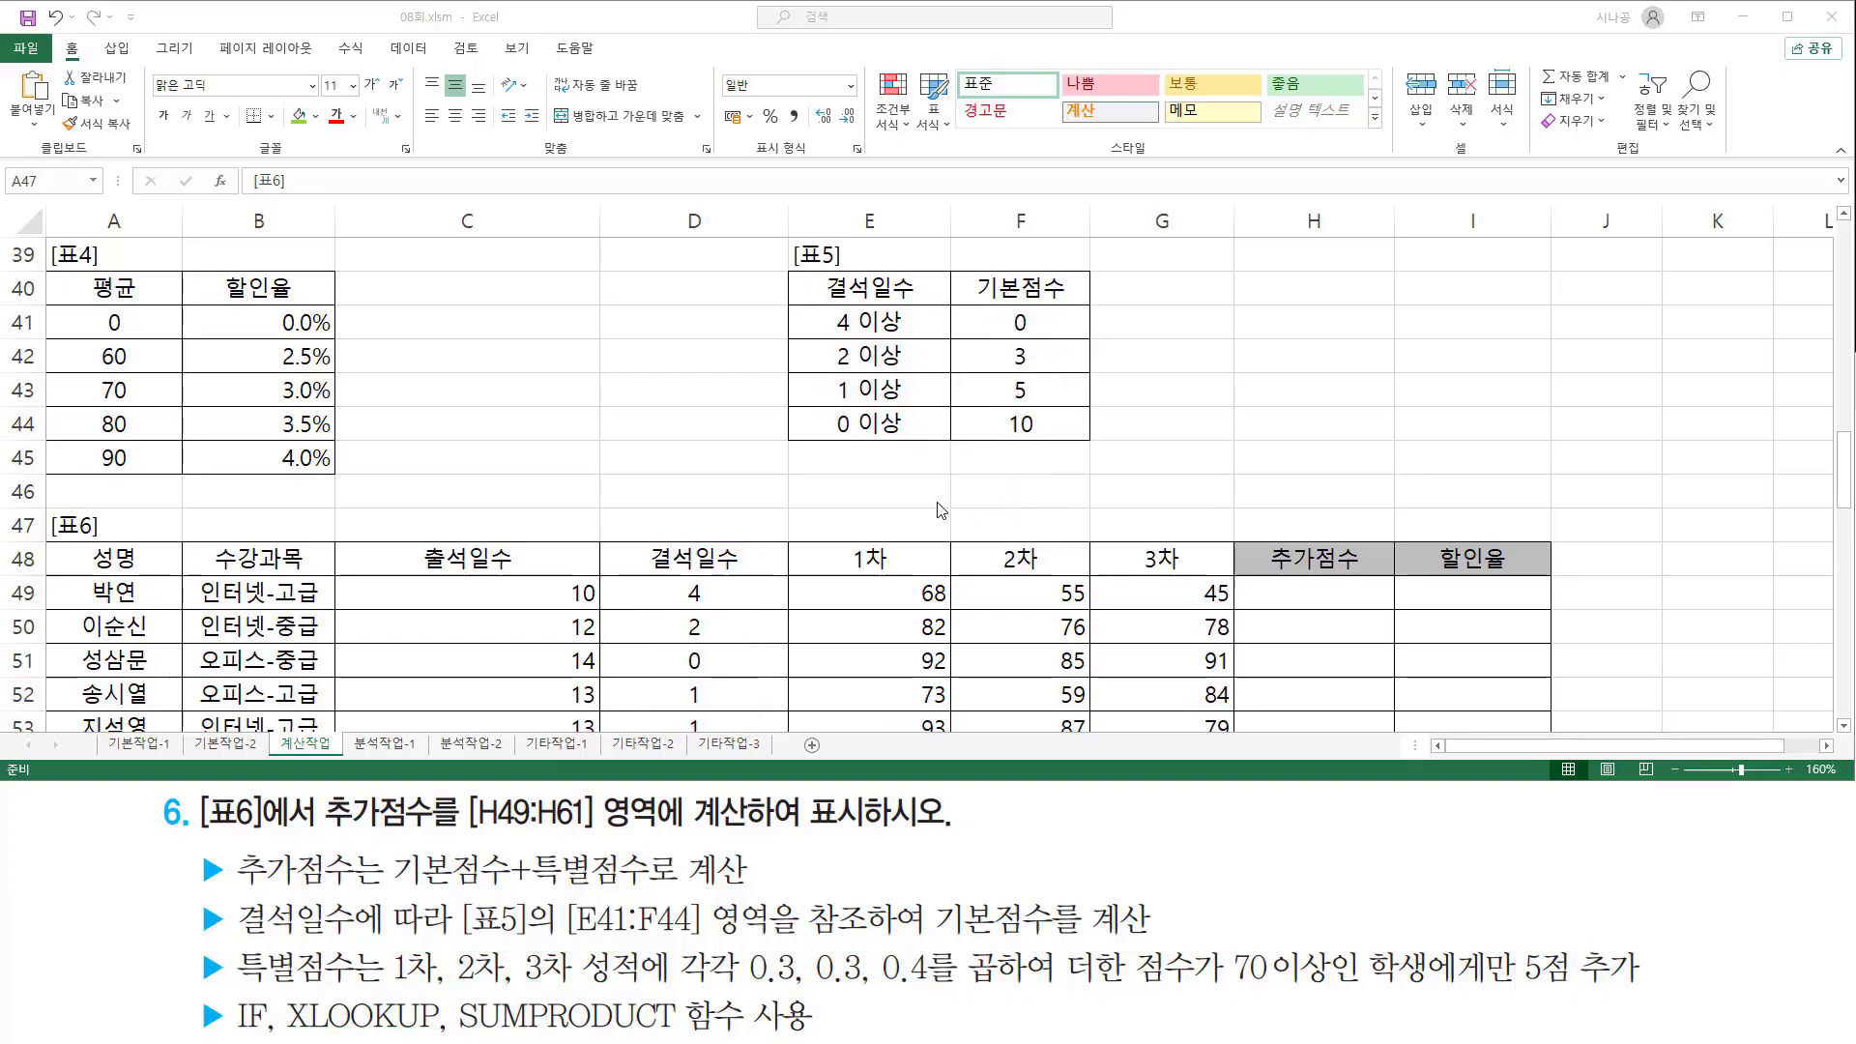
Step: Start an XLOOKUP syntax note in C63 listing 찾을값, 범위1, 범위2 and the value returned when nothing is found
left_click(843, 497)
scroll(716, 484, "down", 6)
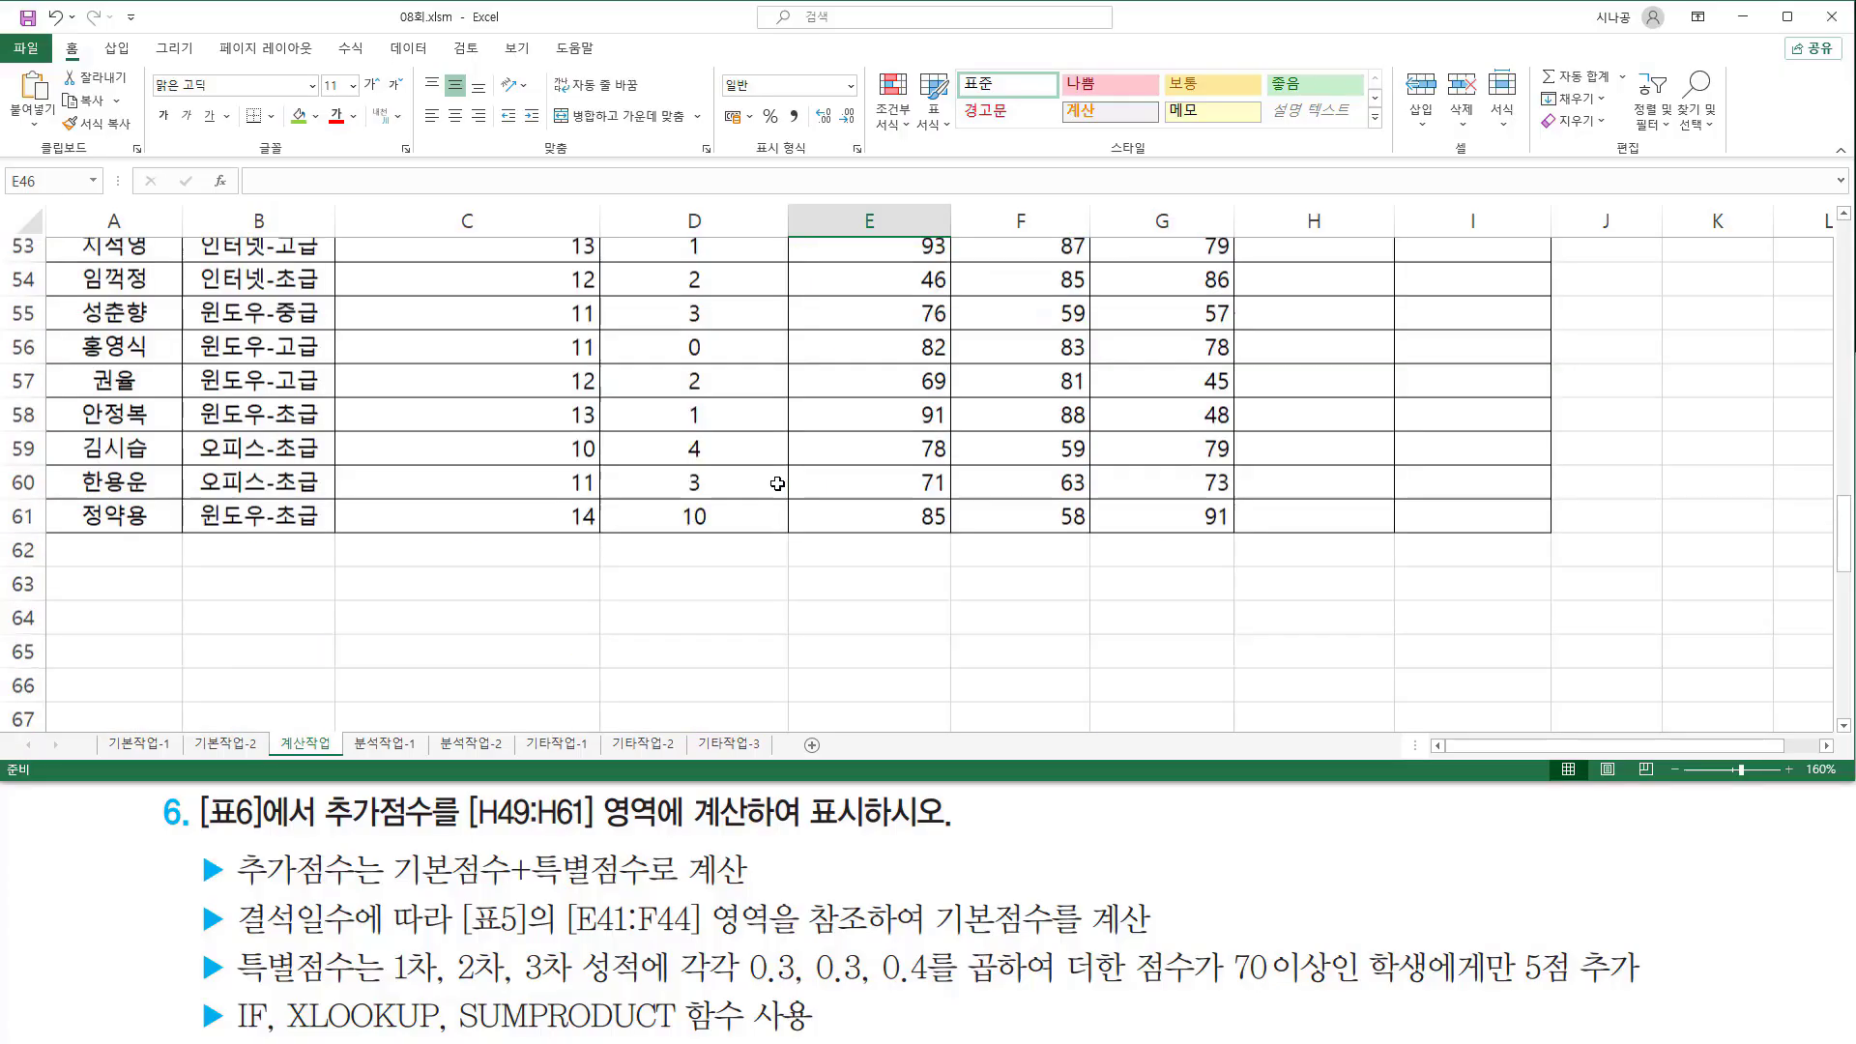
left_click(454, 439)
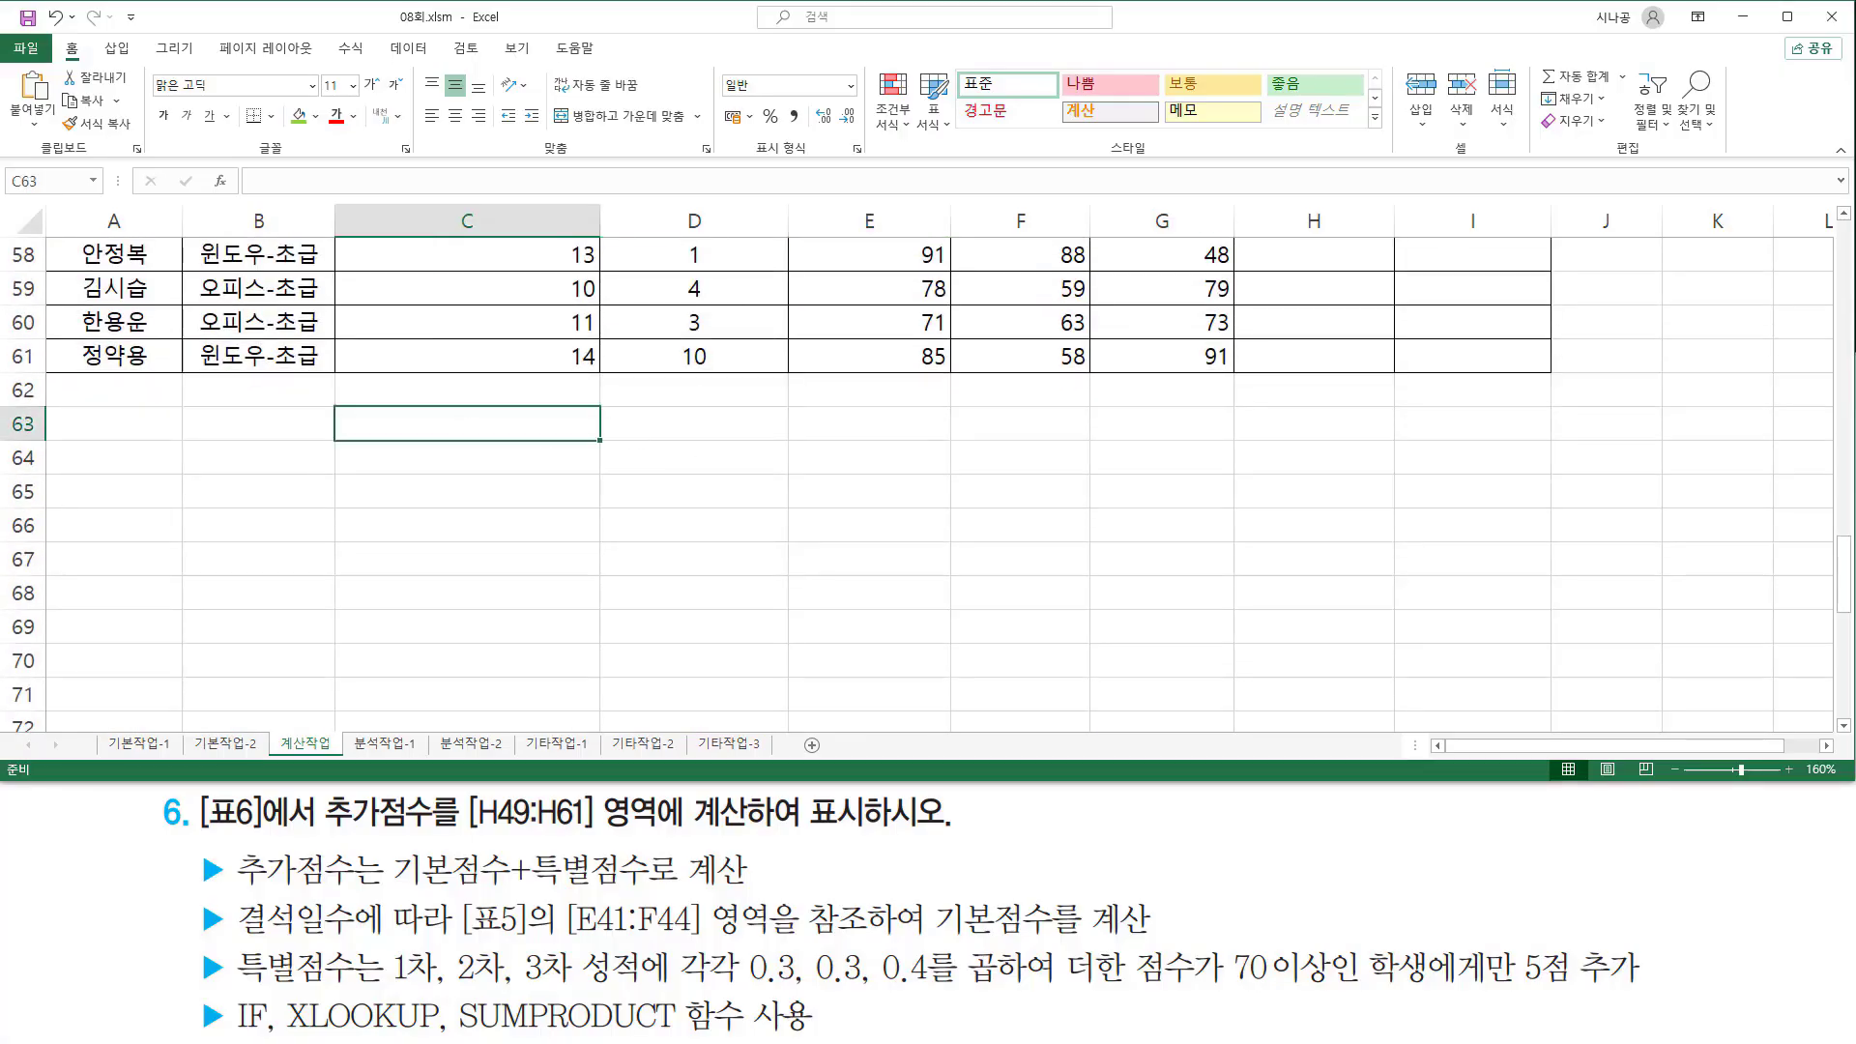
type("xl")
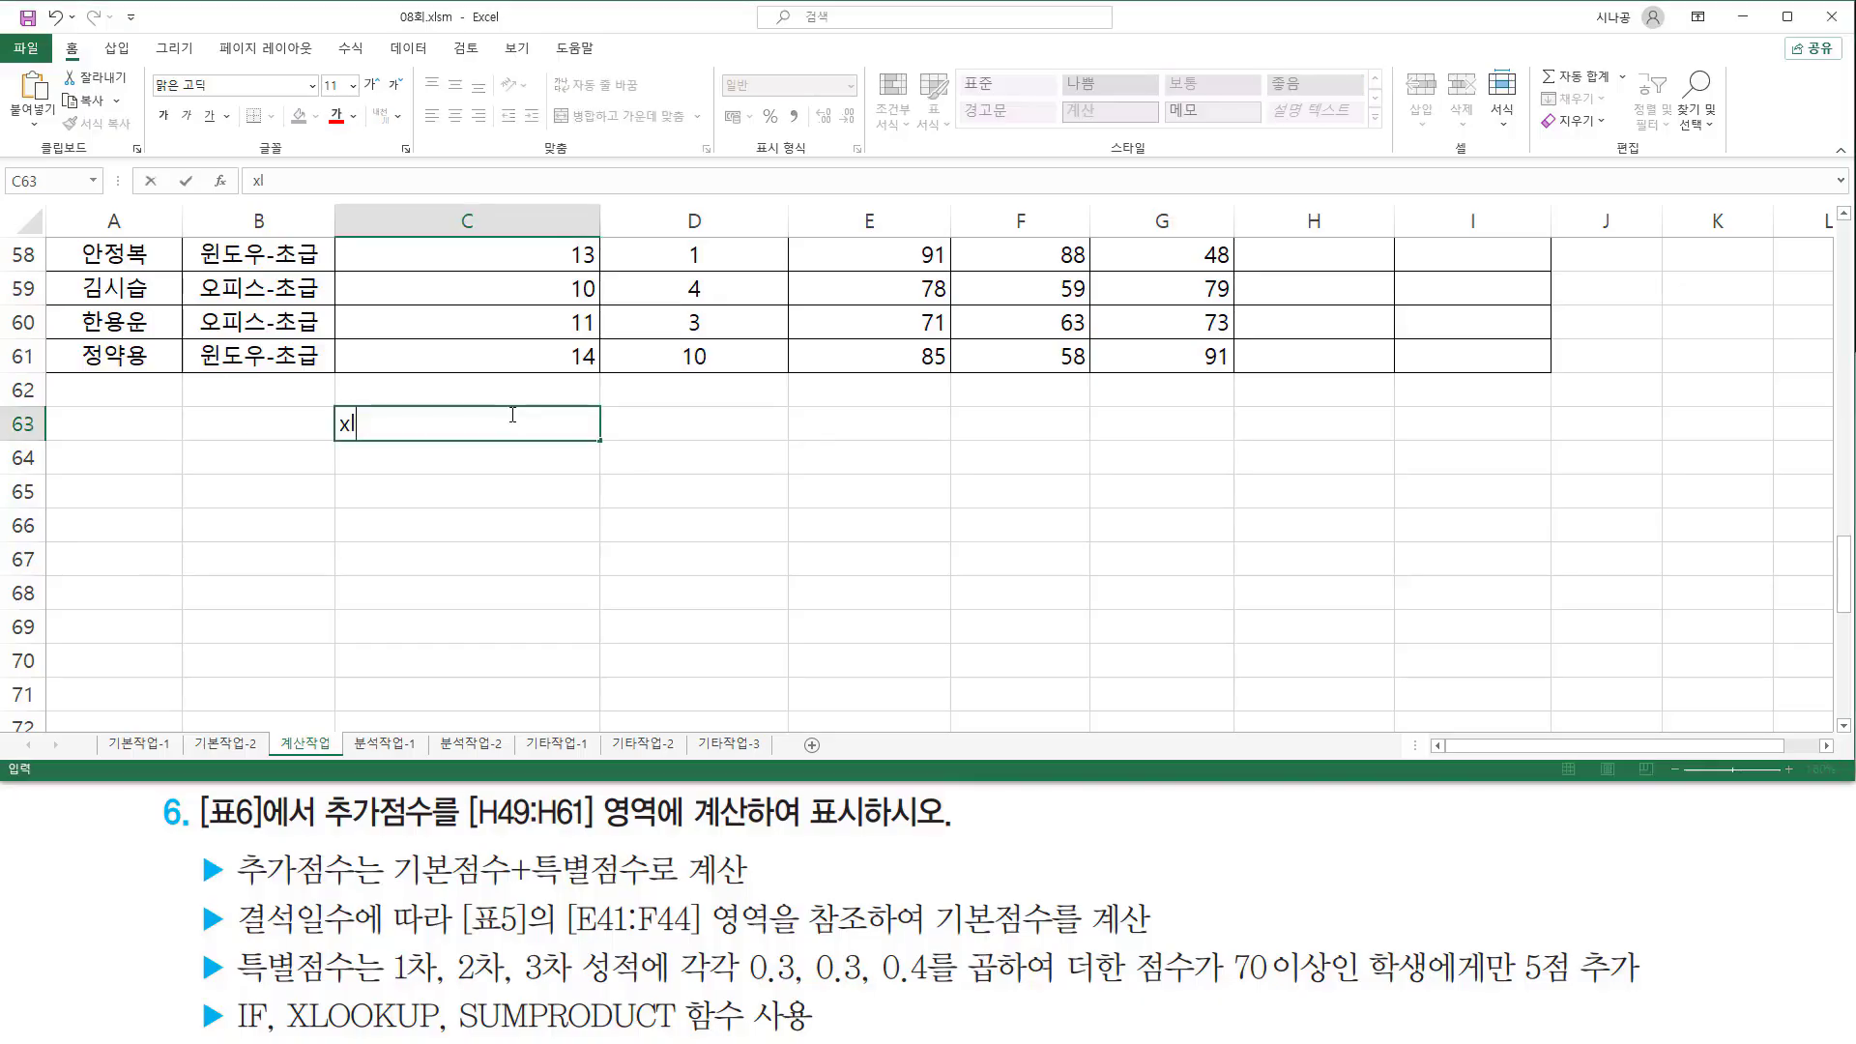
type("ookup(")
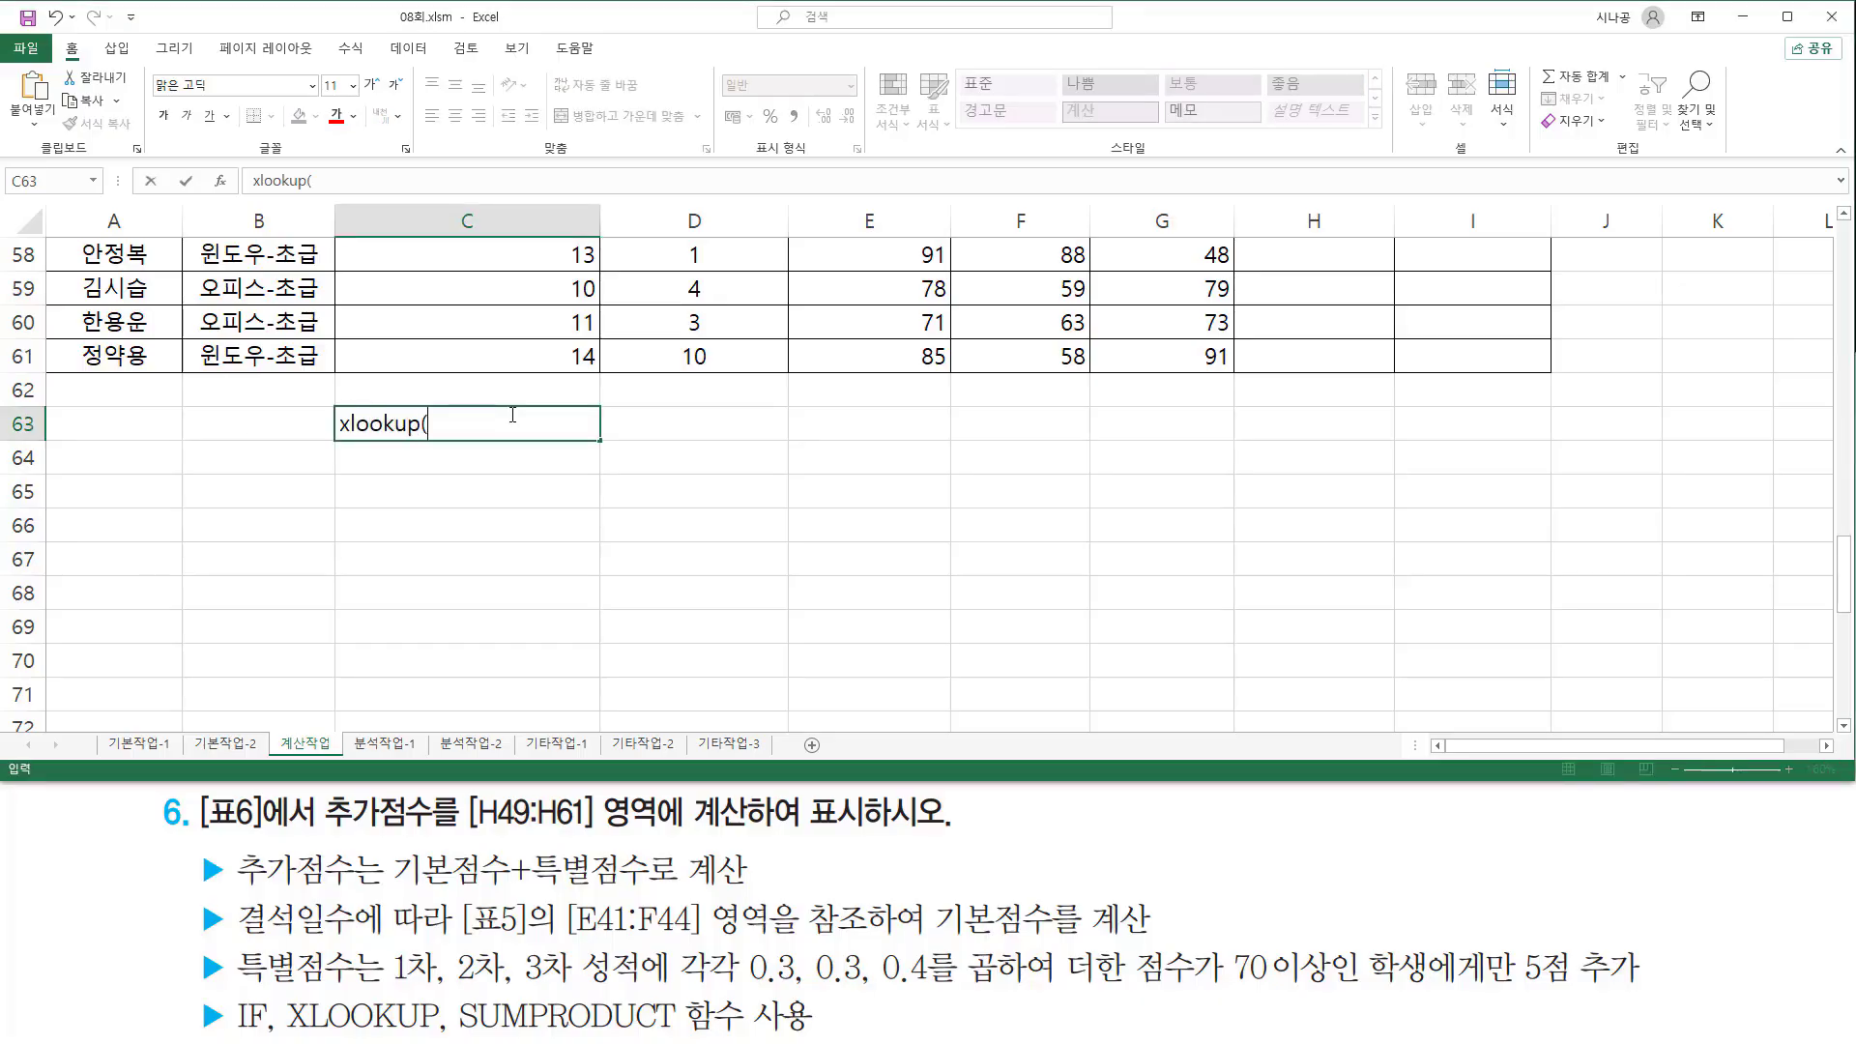
type(" 찾으값, 범위")
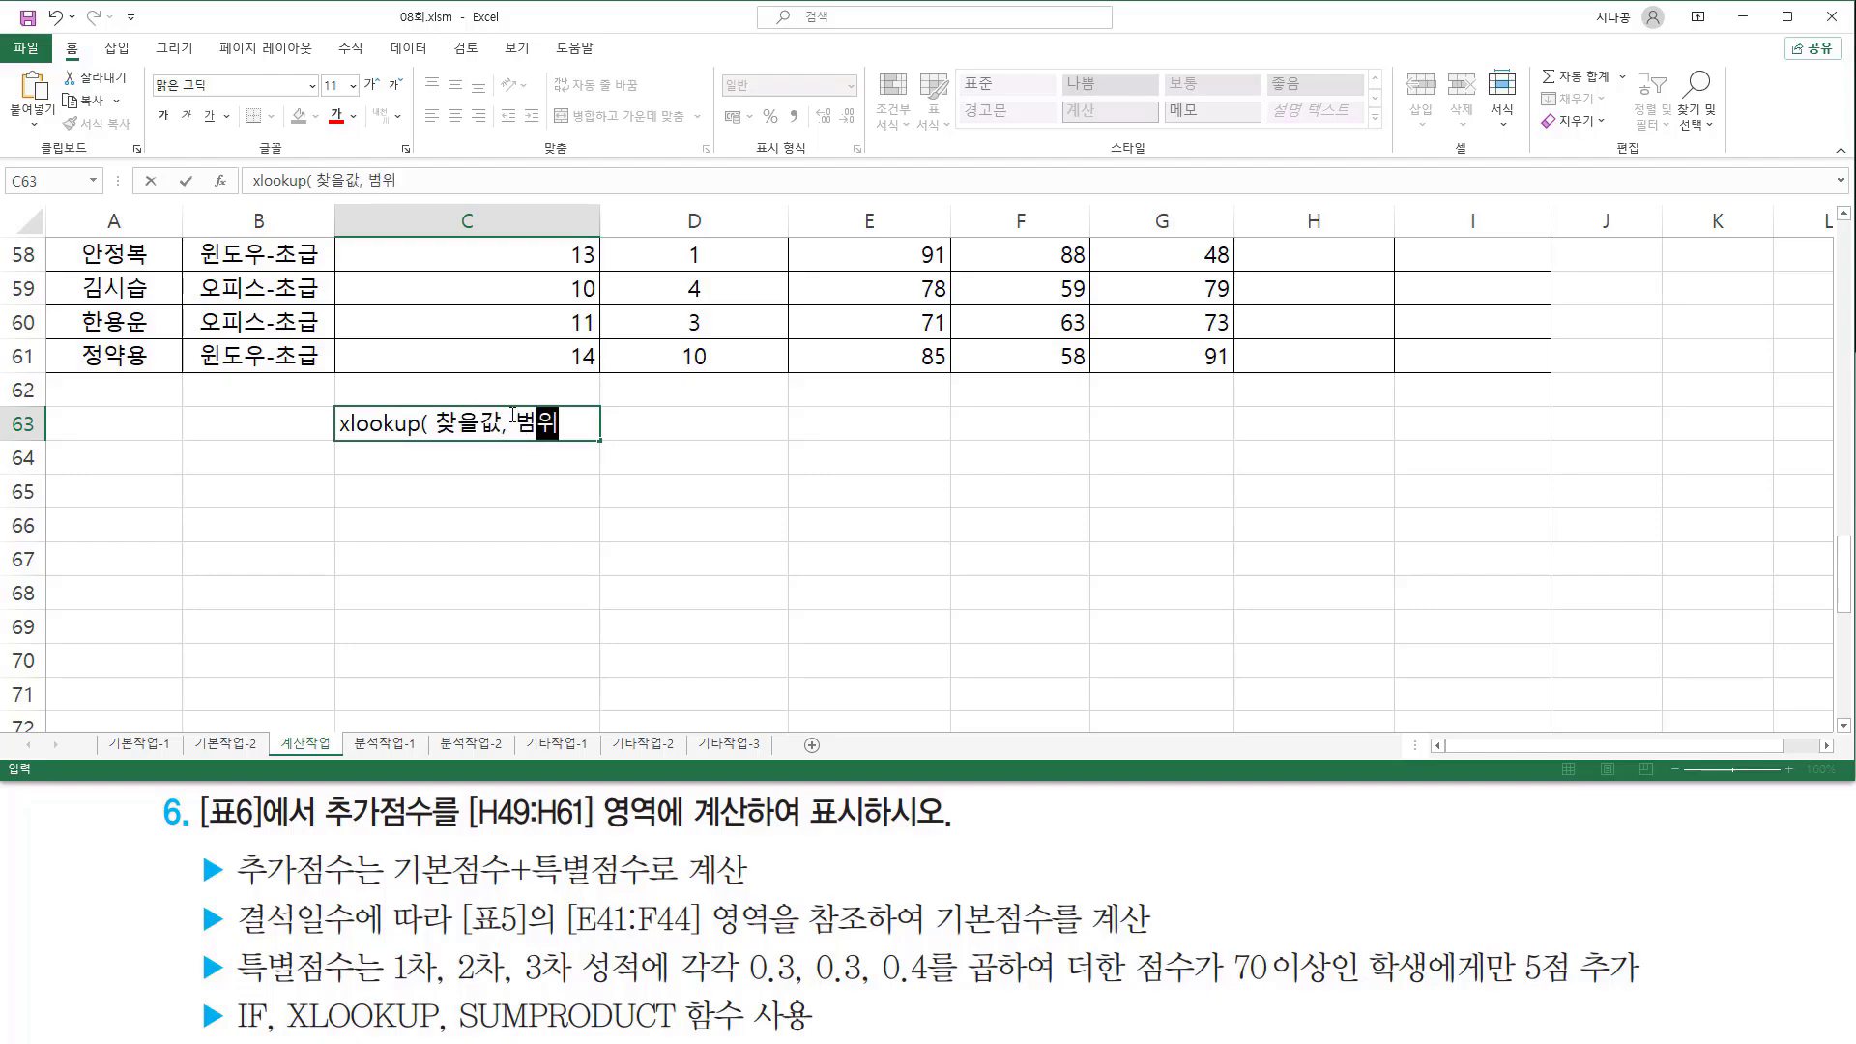
type("1, 범위2")
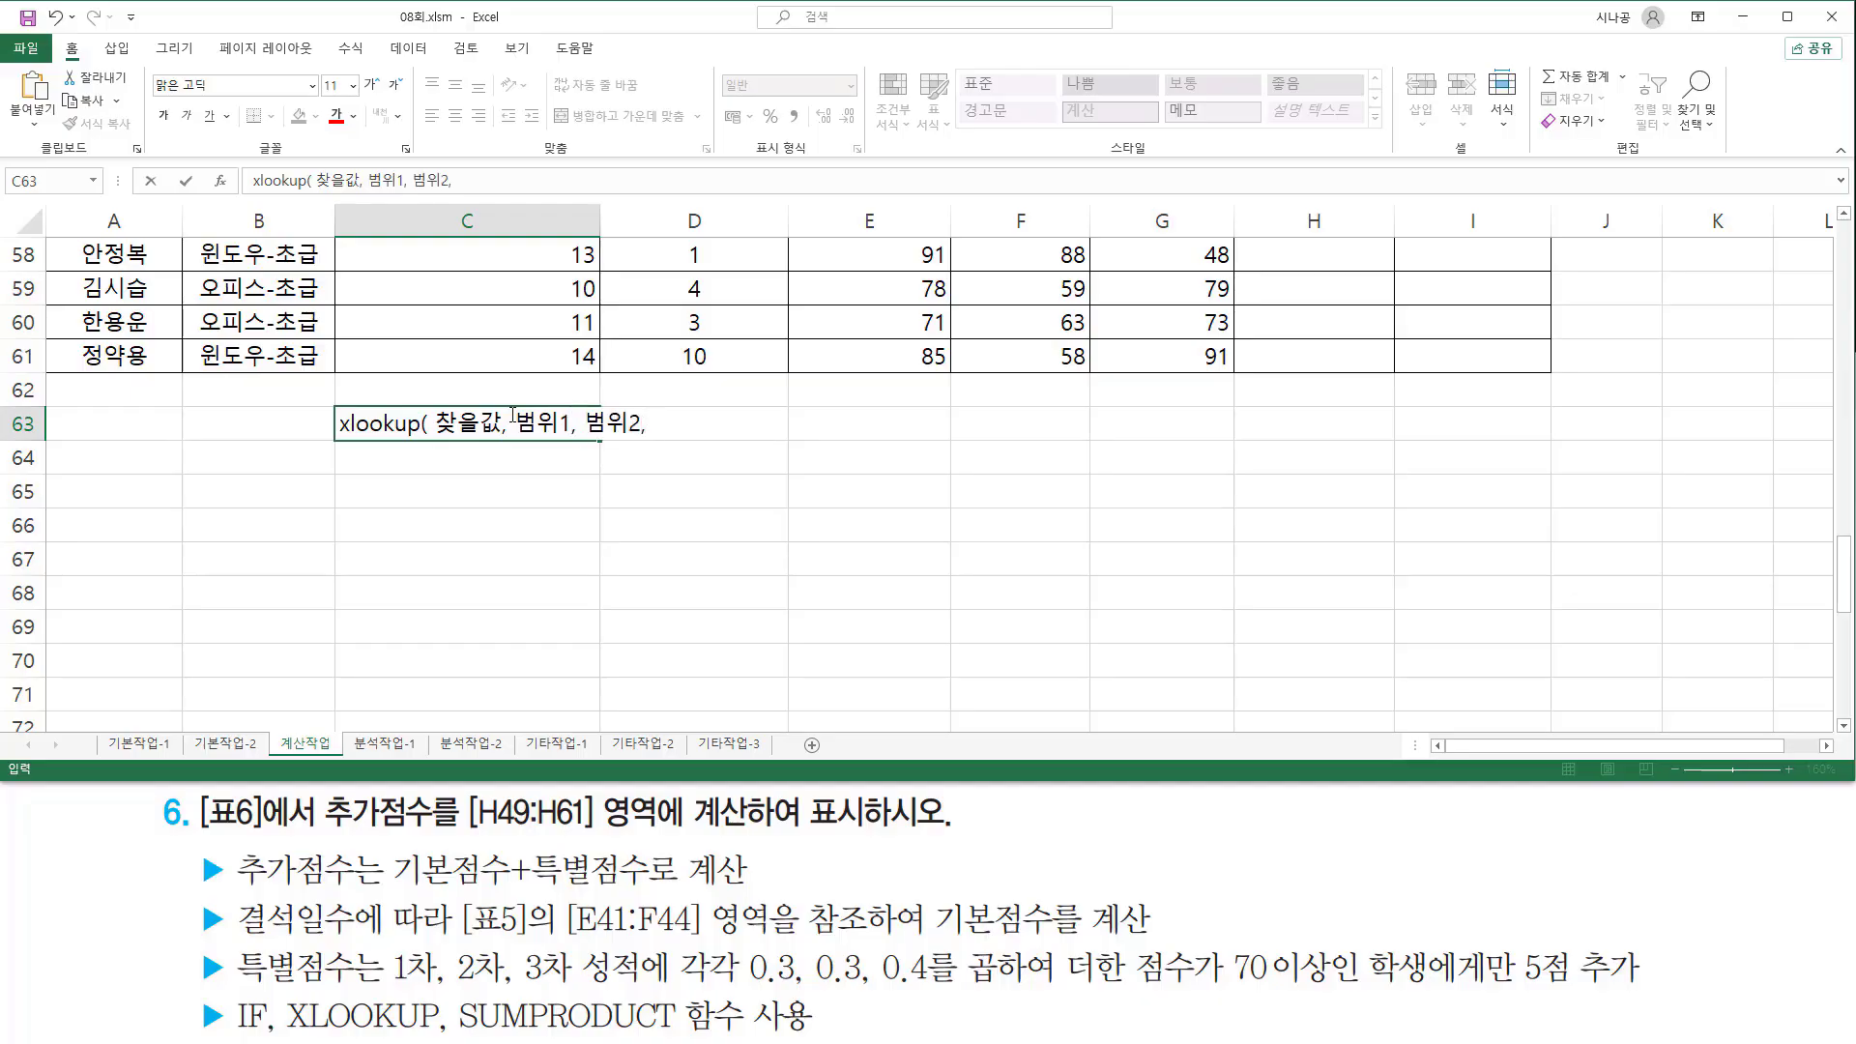
type(", 찾을값ㄷ이 없을때")
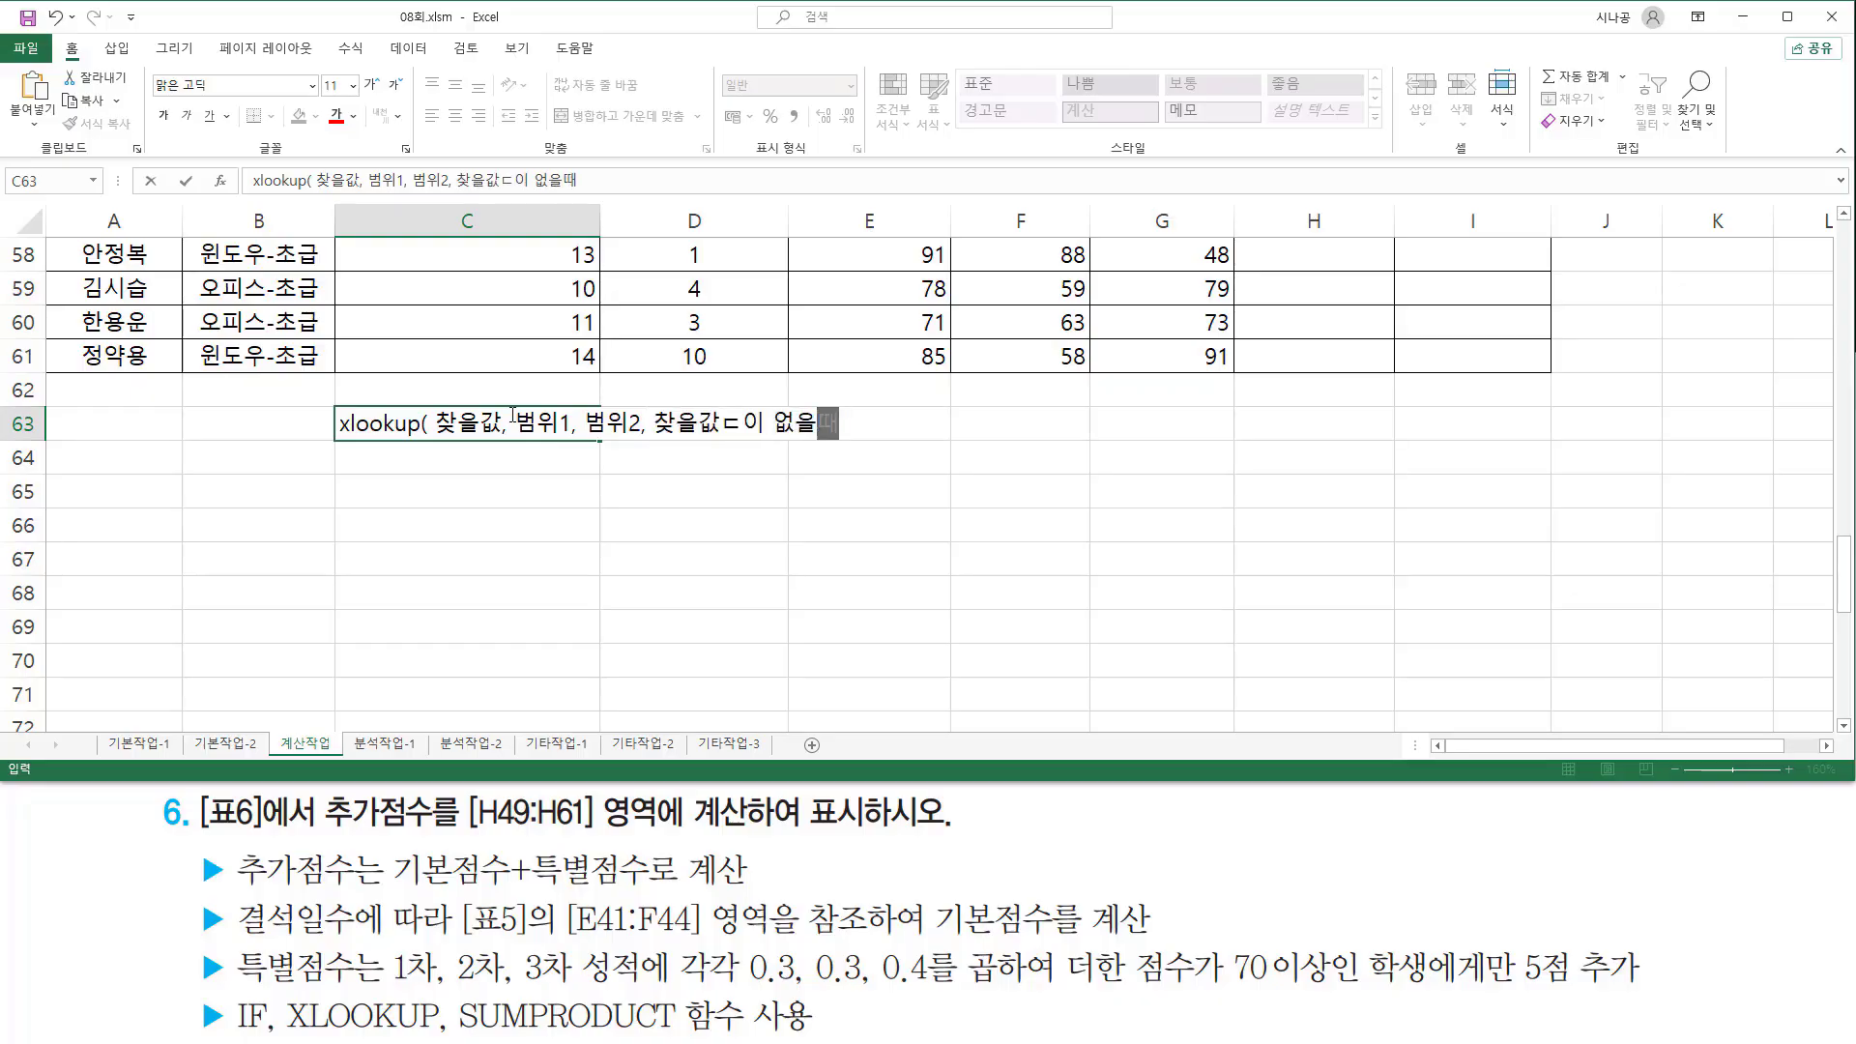
type("반환할갑")
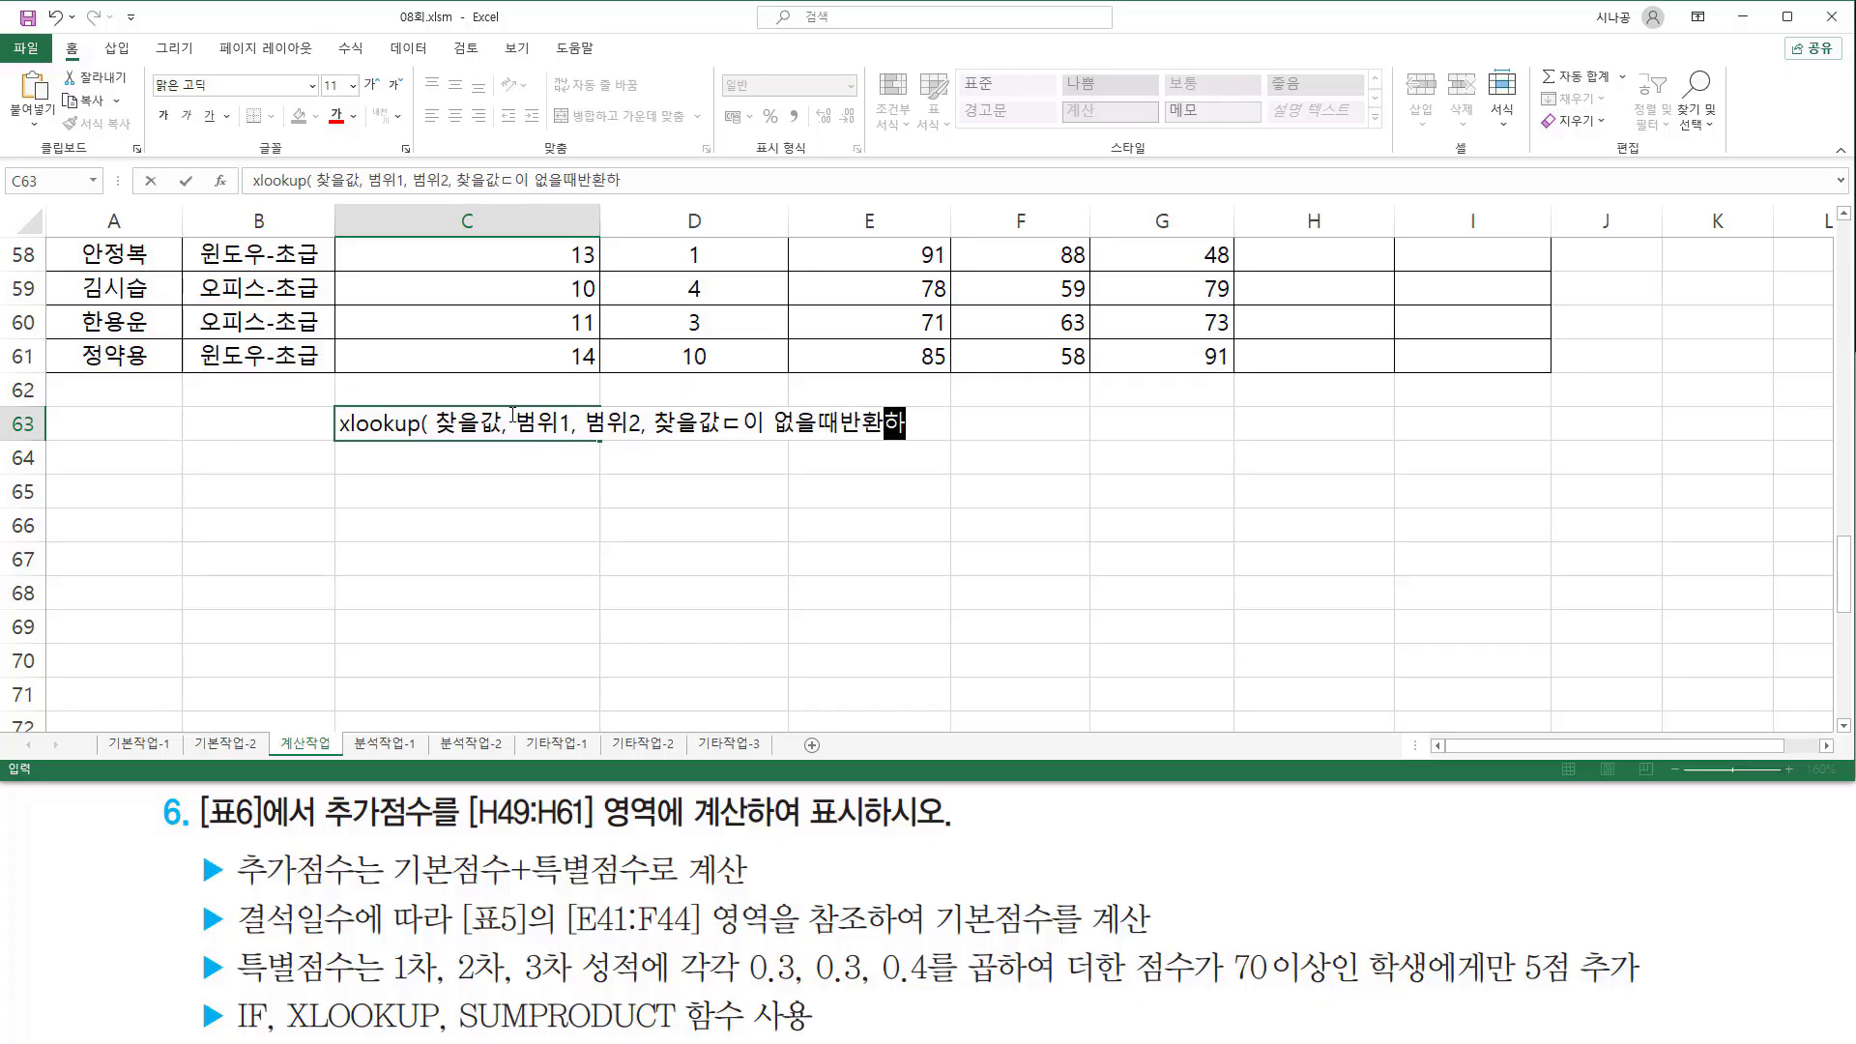
key("Left")
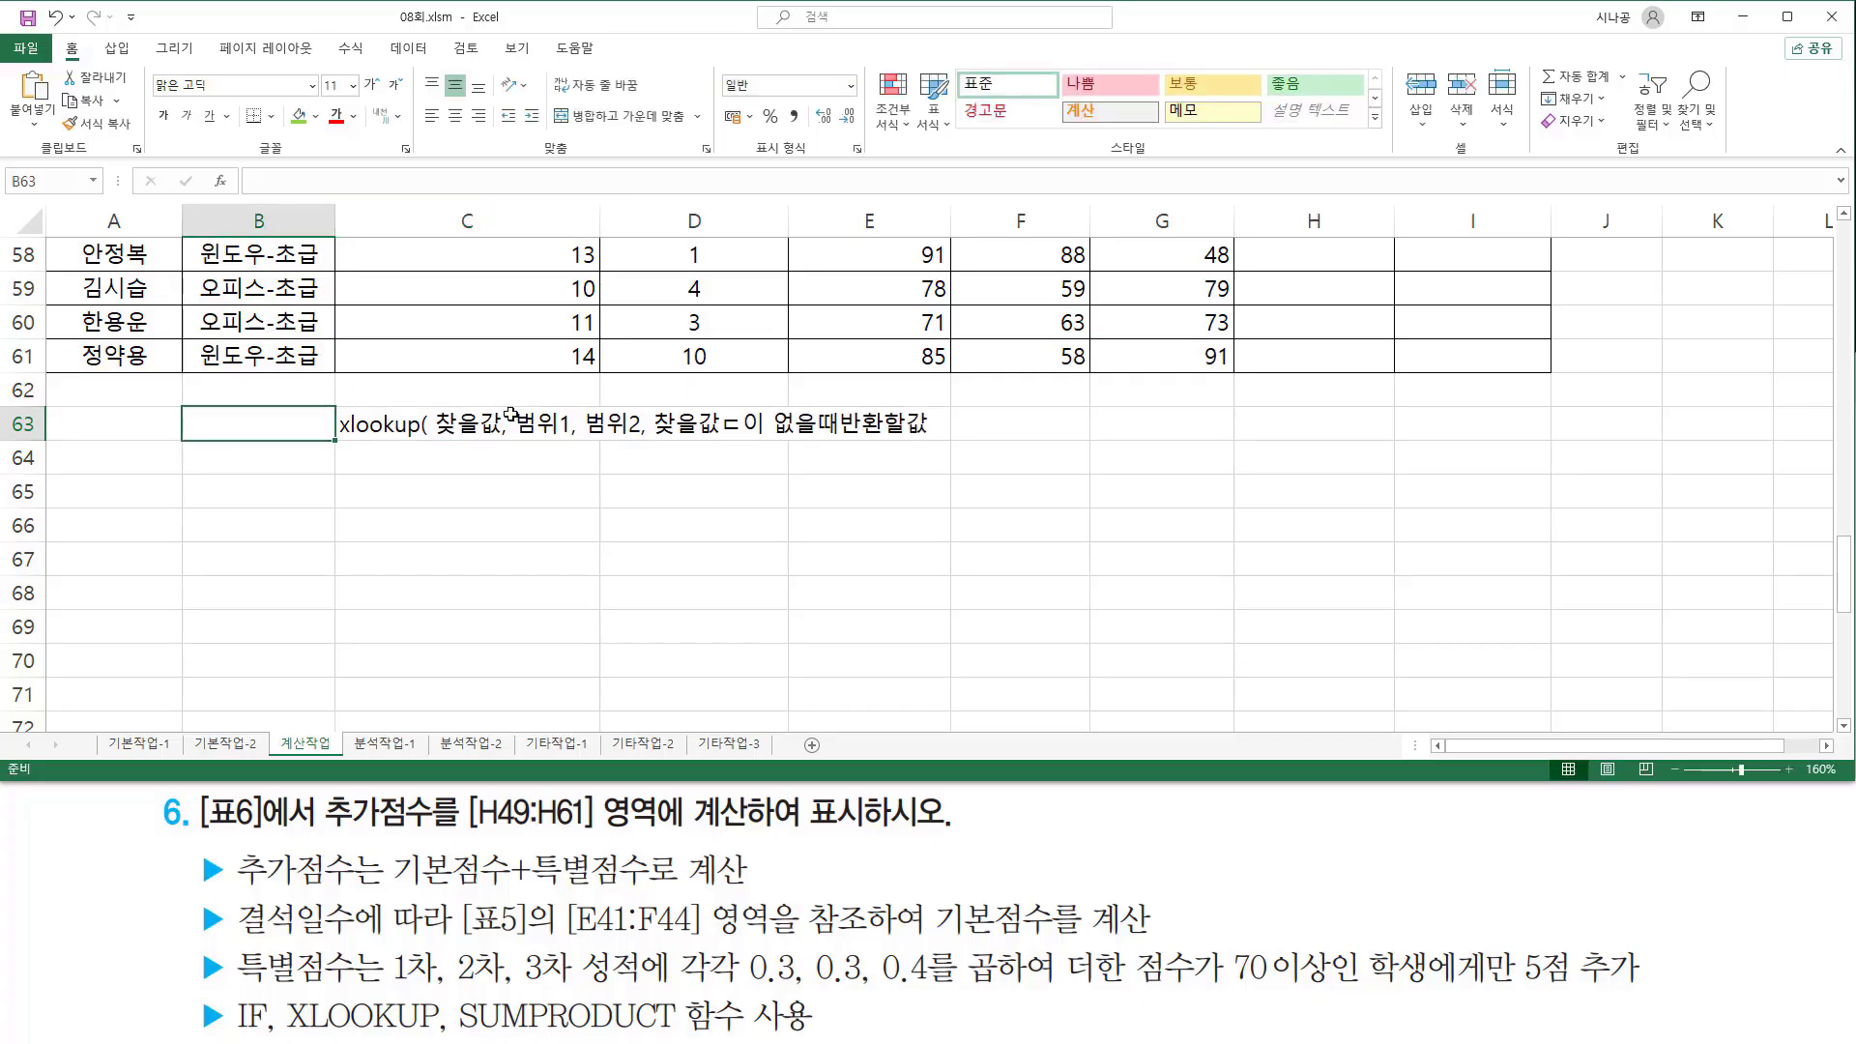
Step: Remove the stray ㄷ from the C63 syntax note so the fourth argument reads 찾을값이 없을때반환할값
key("Right")
key("F2")
key("Left")
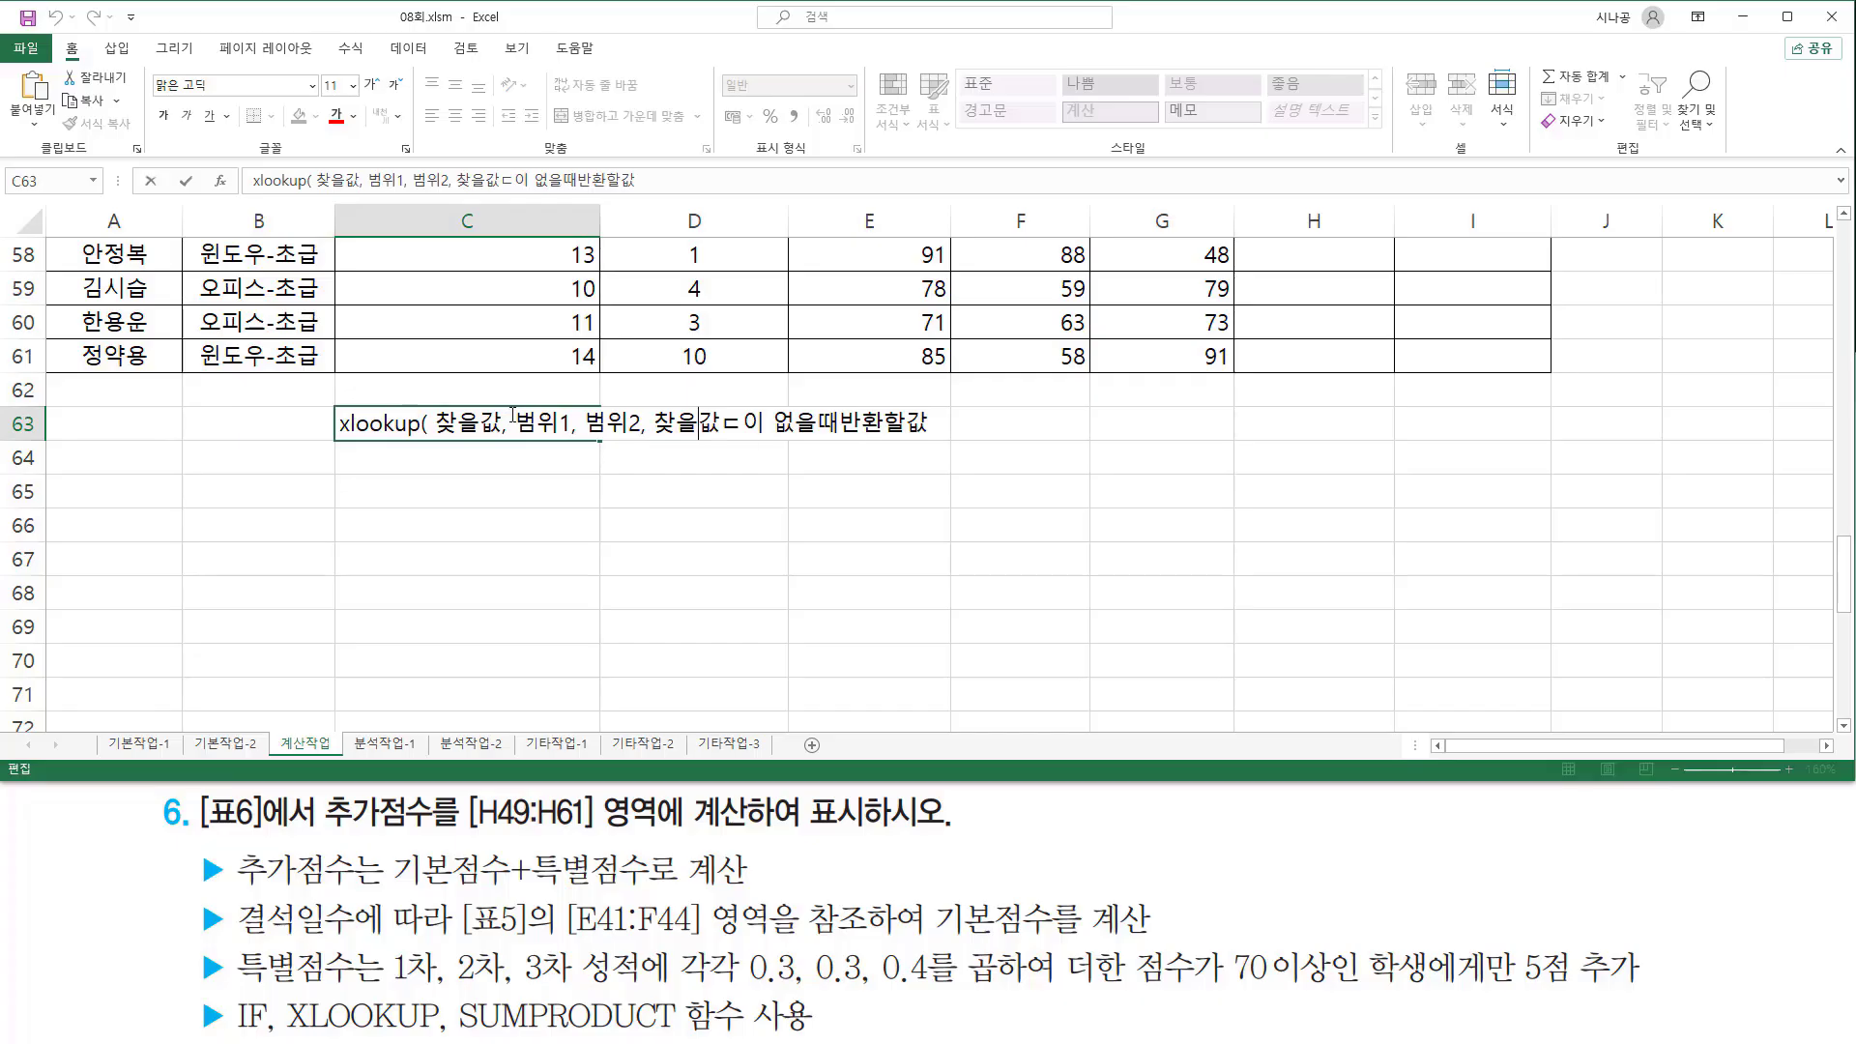
key("BackSpace")
Step: Complete the XLOOKUP syntax note in C63 with 옵션1, 옵션2 and a closing parenthesis
key("End")
type(", ")
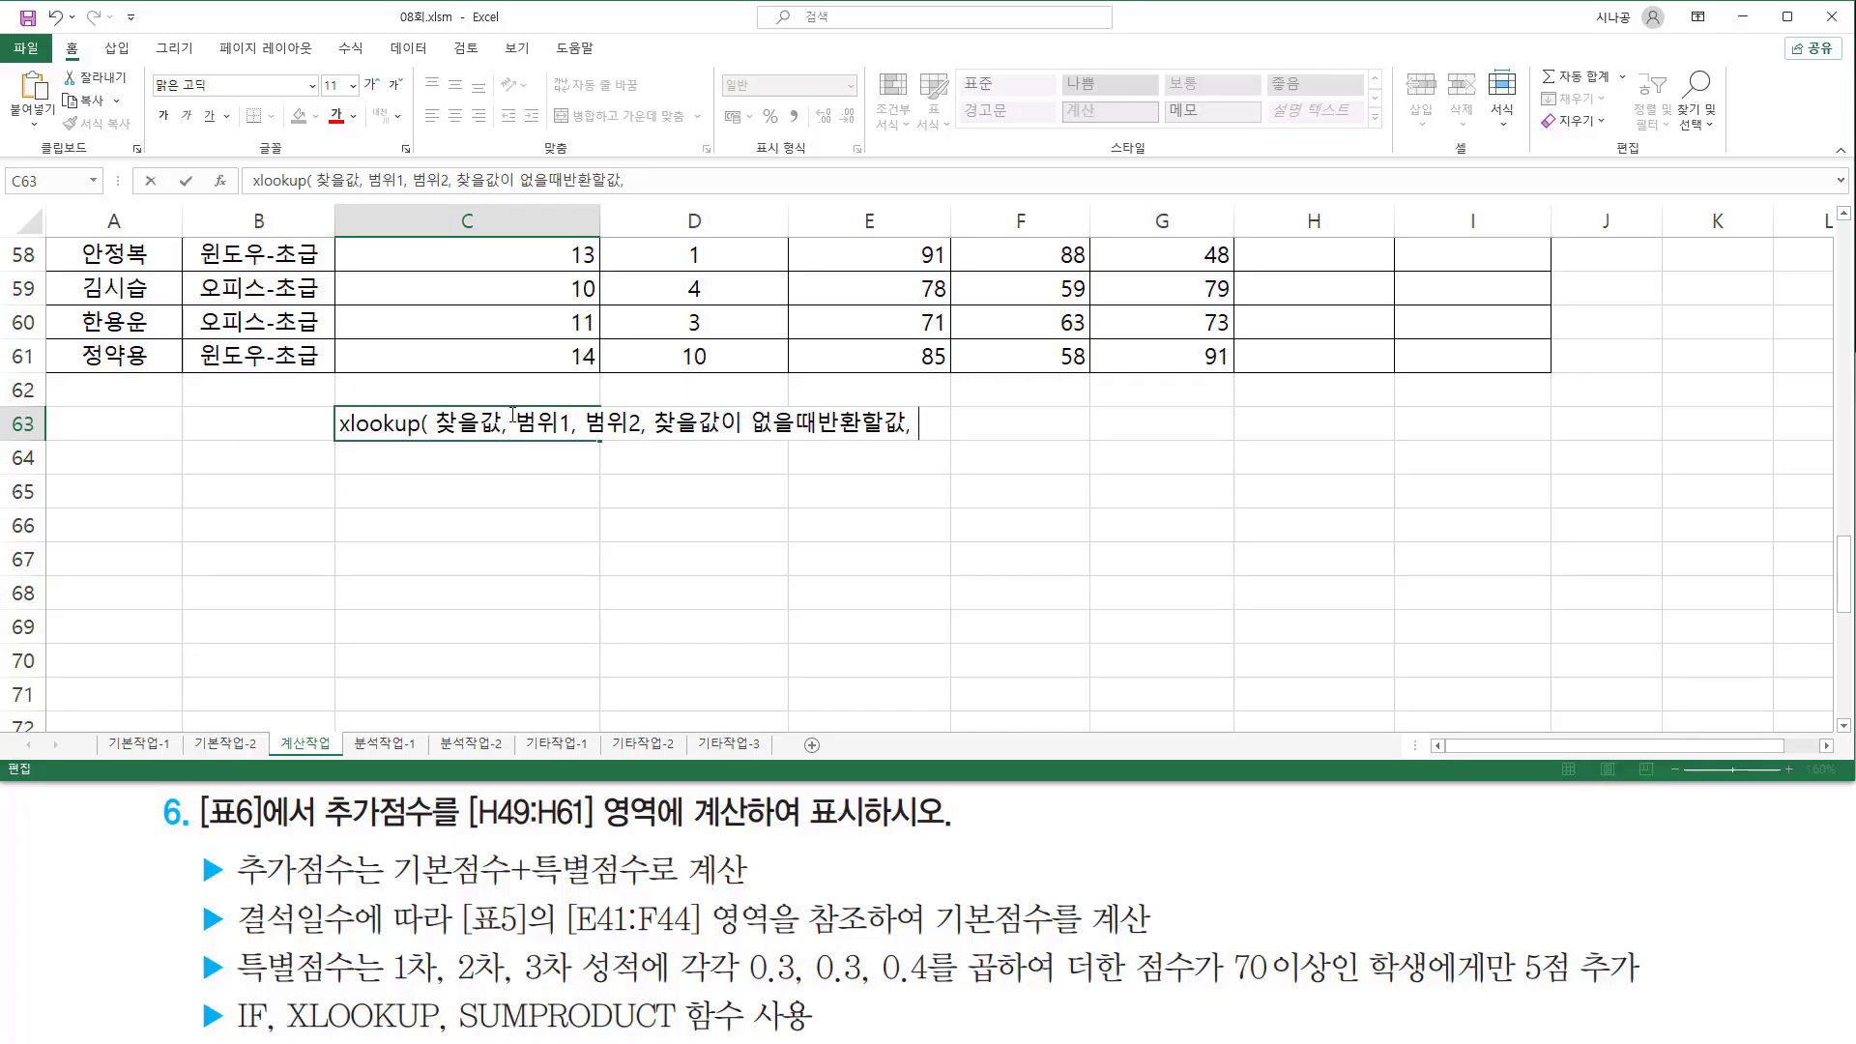
type("옵션1")
key("BackSpace")
type("ㅅㅂ")
key("BackSpace")
type("옵션2")
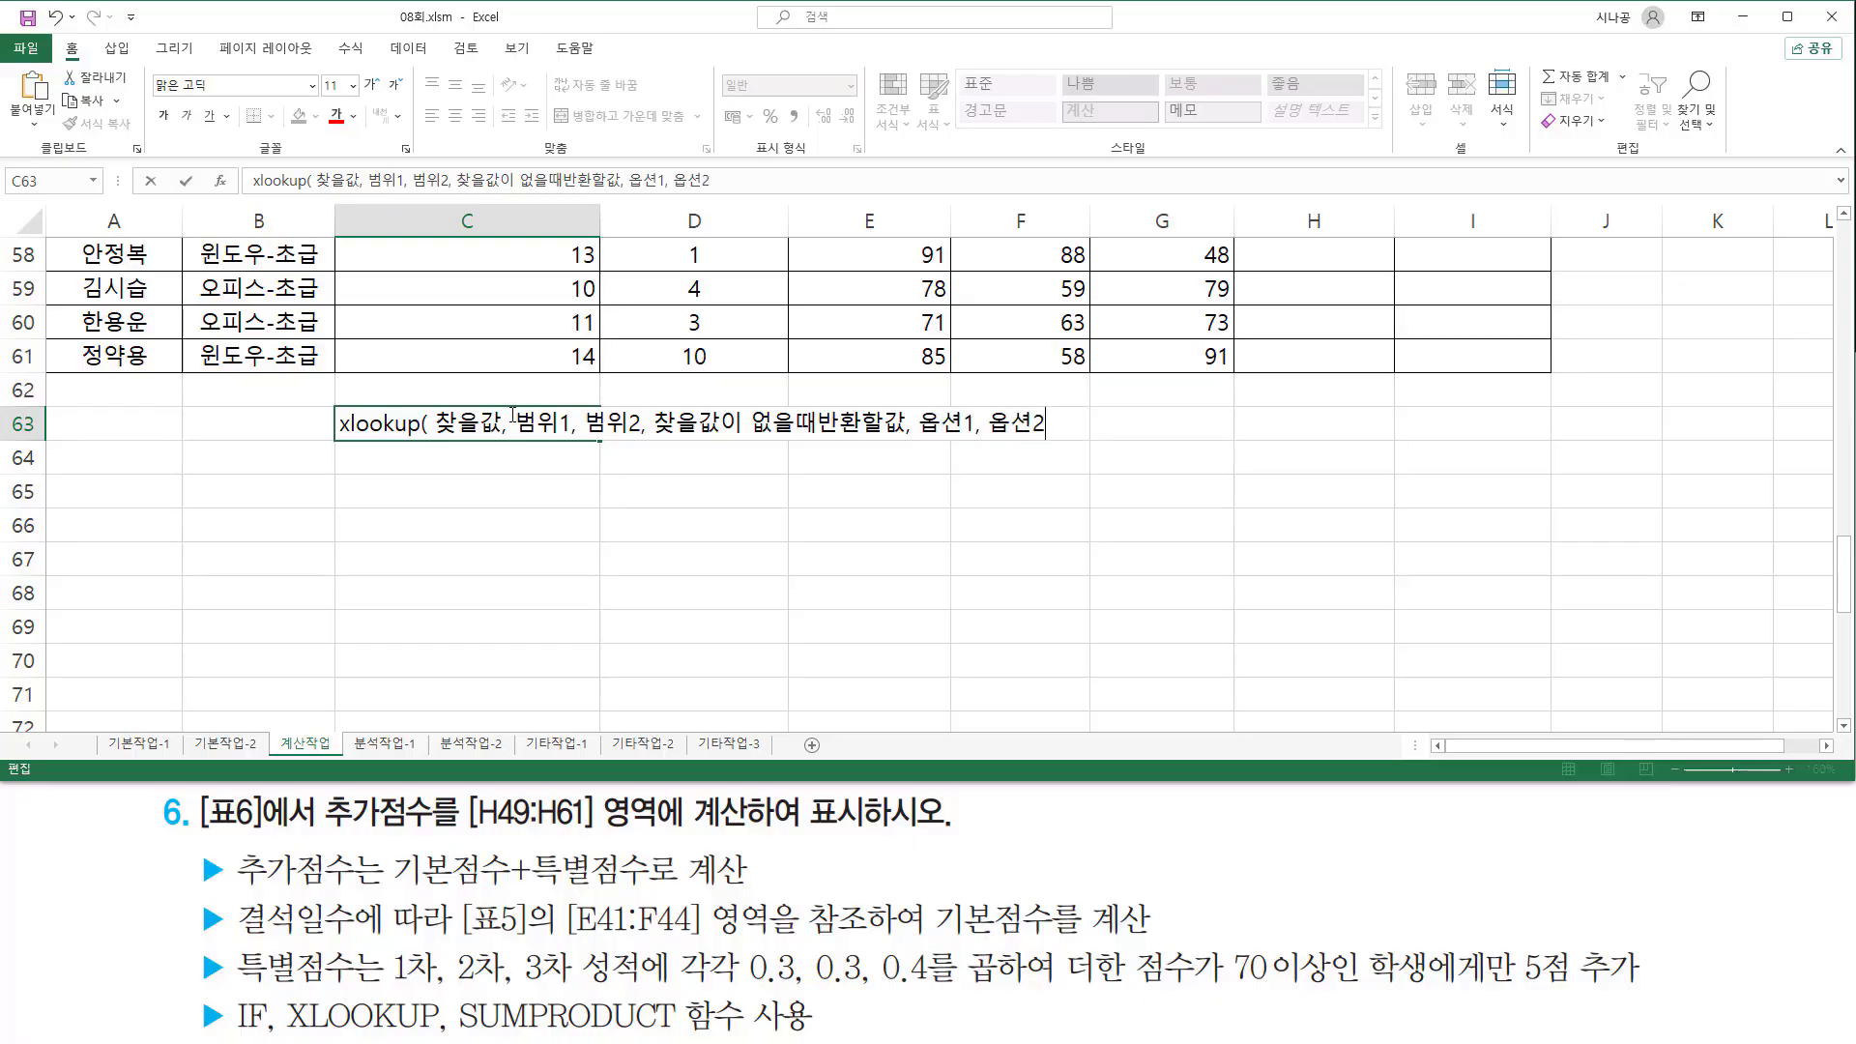
key("Return")
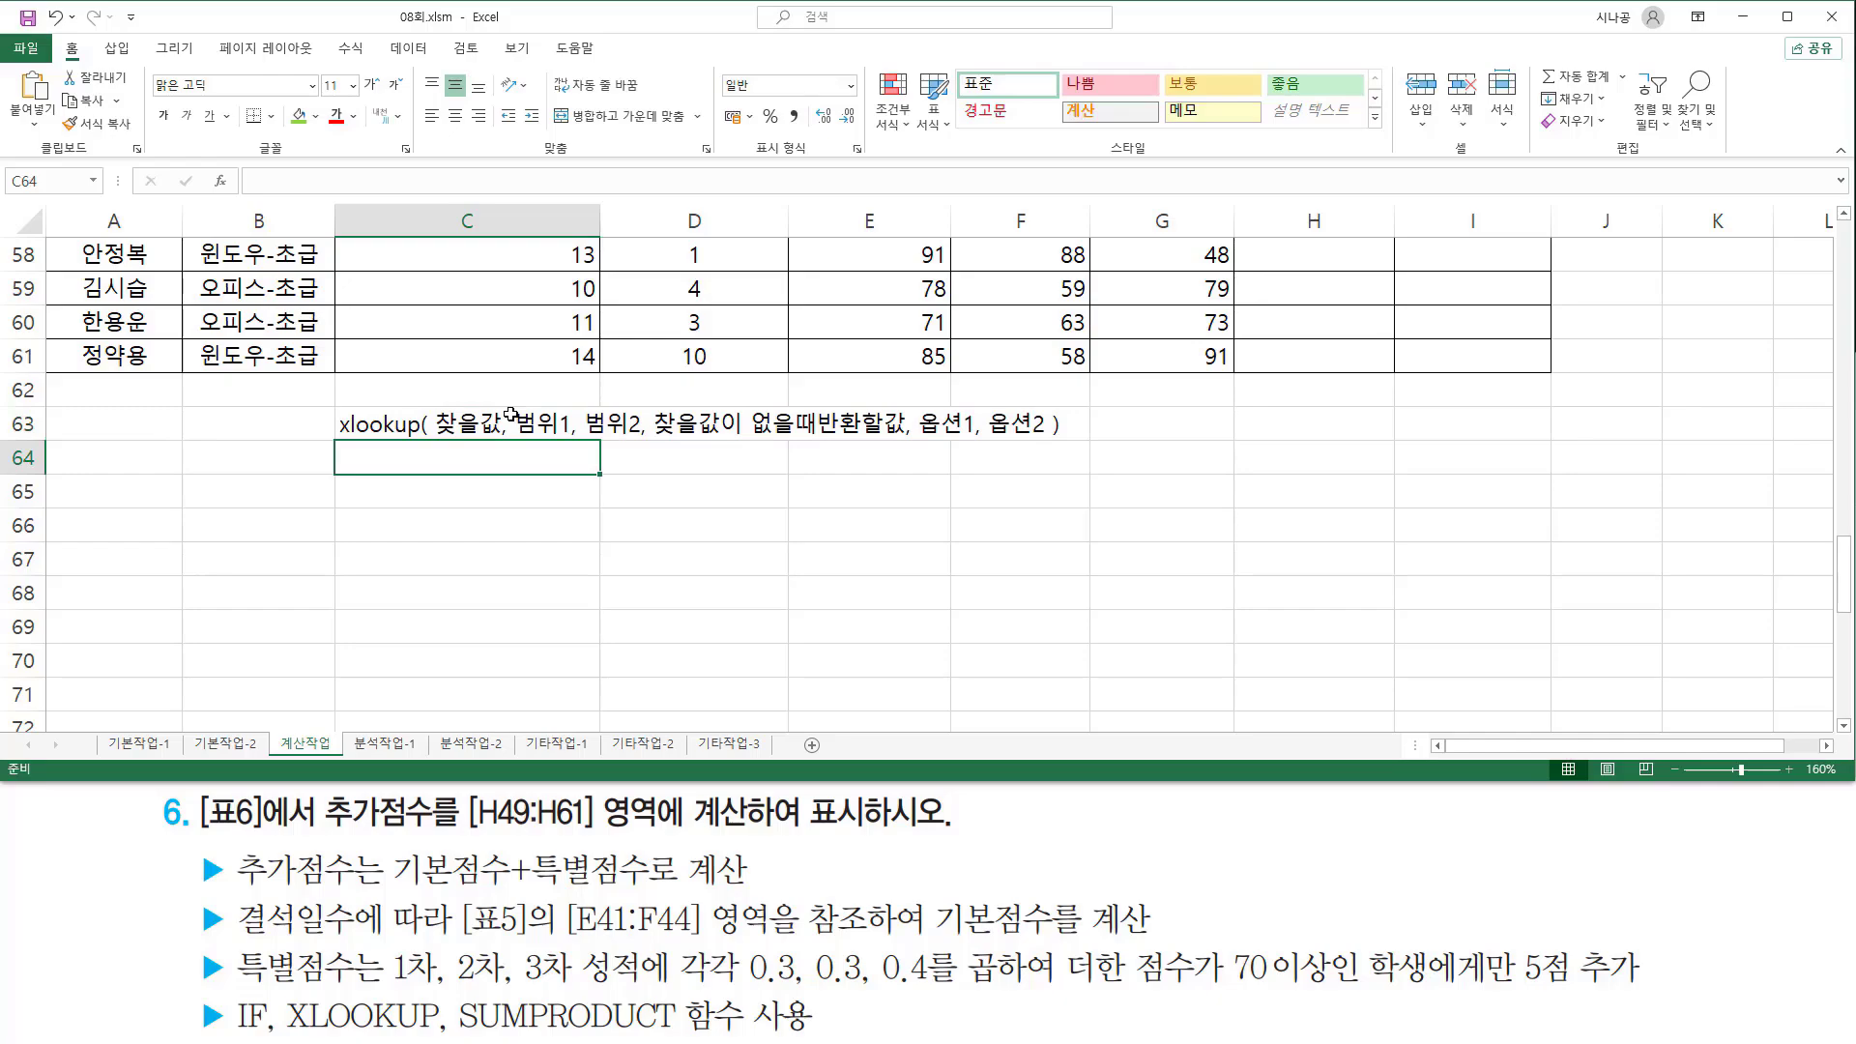
Step: Examine how 찾을값, 범위1, 범위2 and the not-found value work together in the C63 XLOOKUP note
left_click(507, 499)
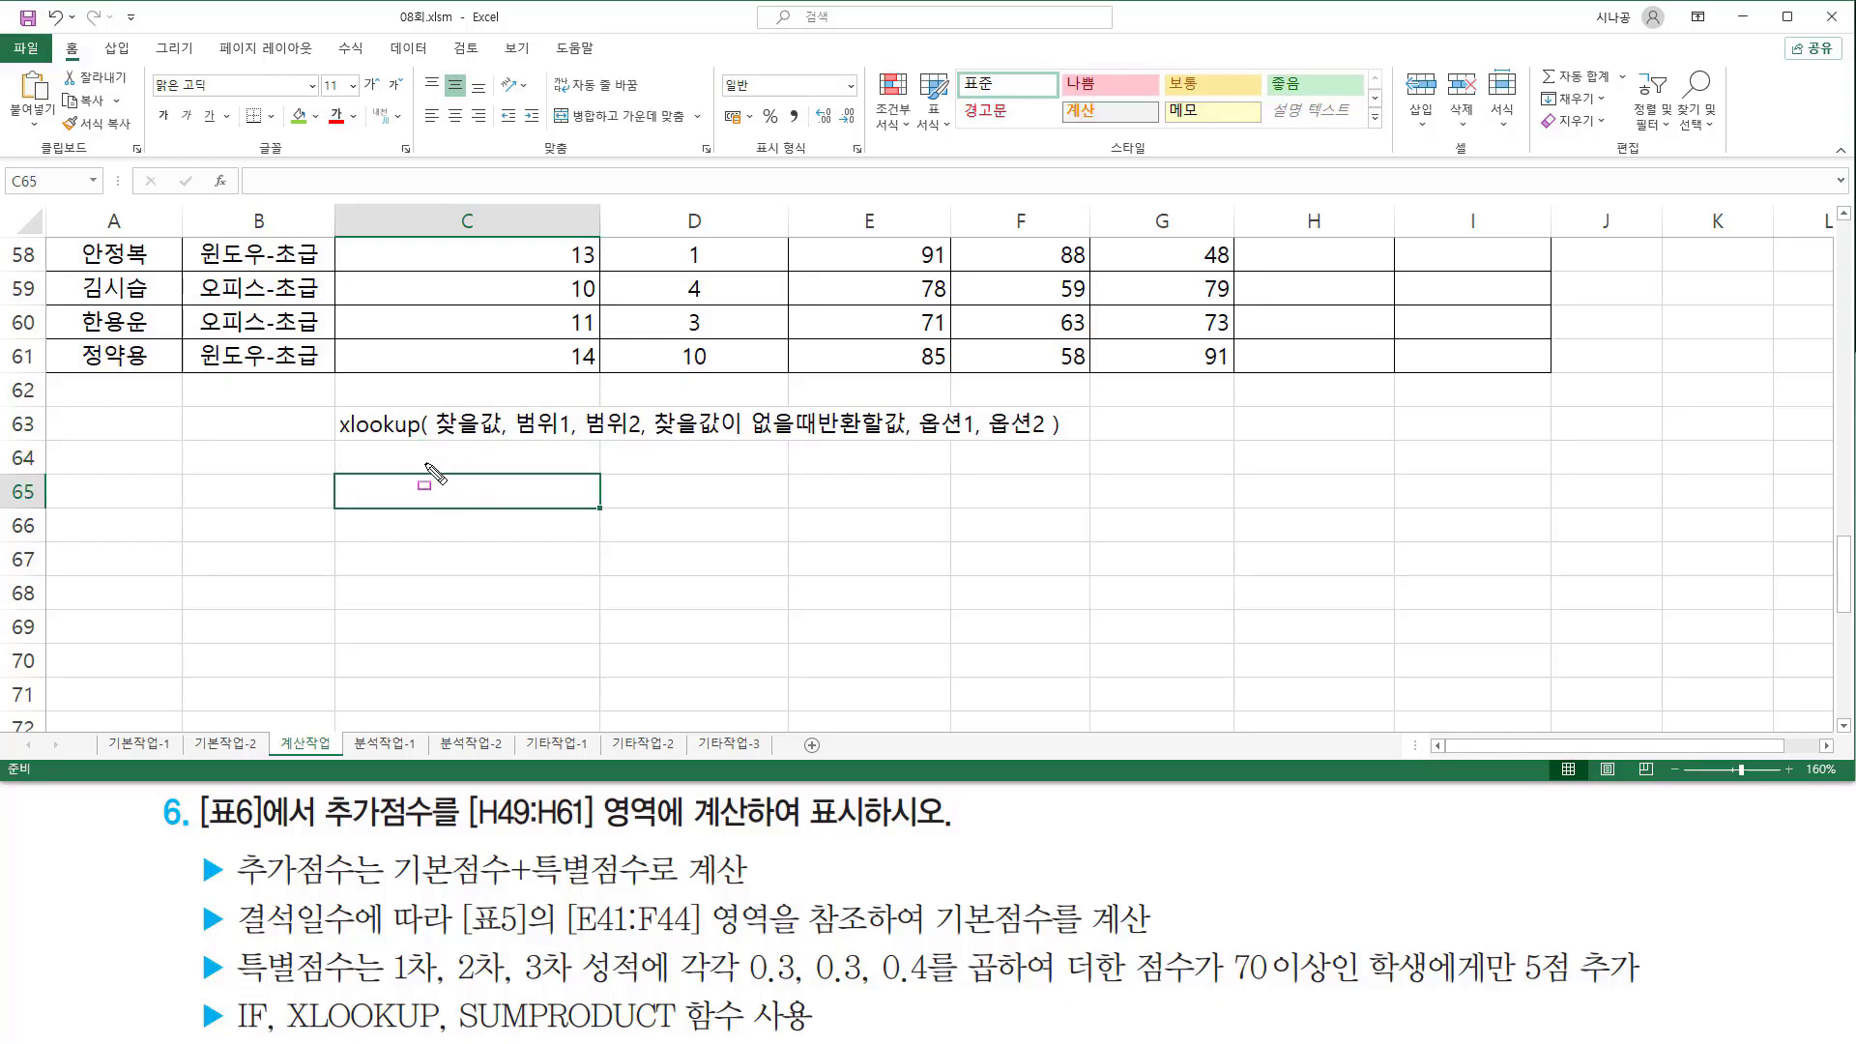
mouse_move(435, 407)
left_mouse_down()
mouse_move(499, 443)
mouse_move(567, 438)
left_mouse_up()
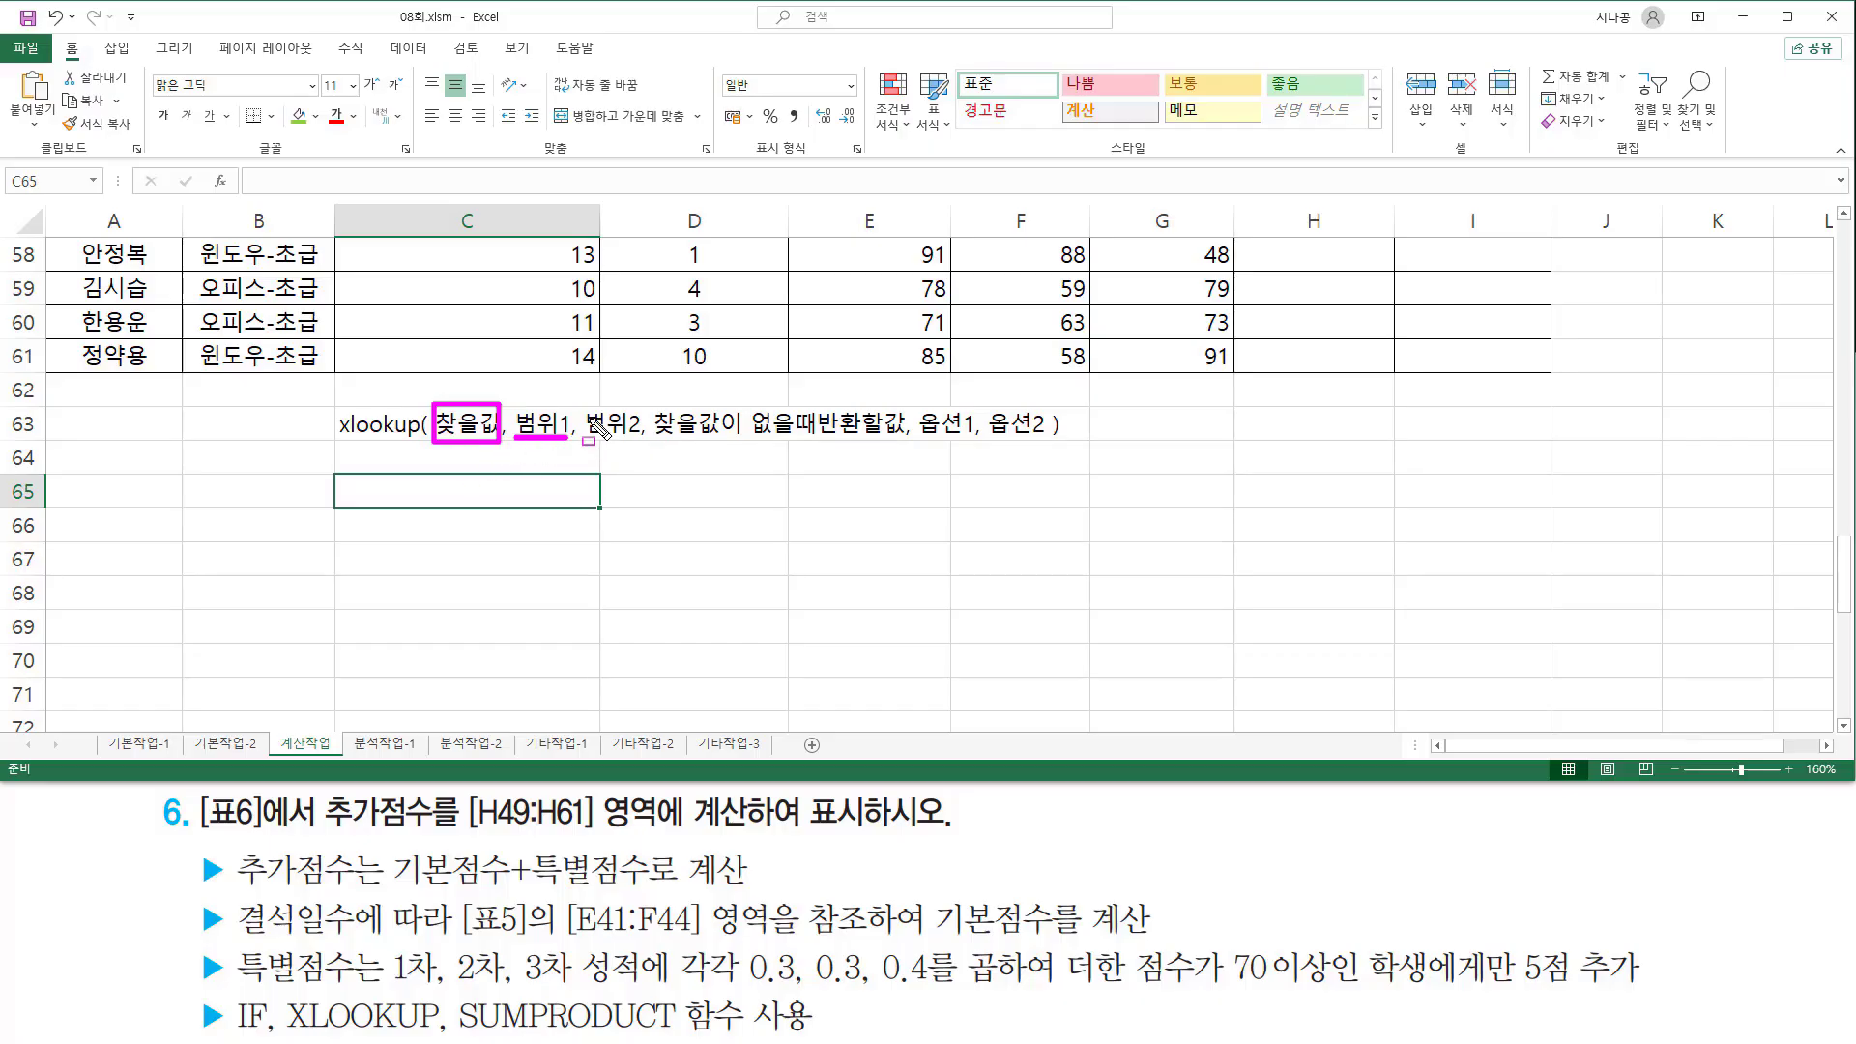
left_click_drag(583, 407, 639, 442)
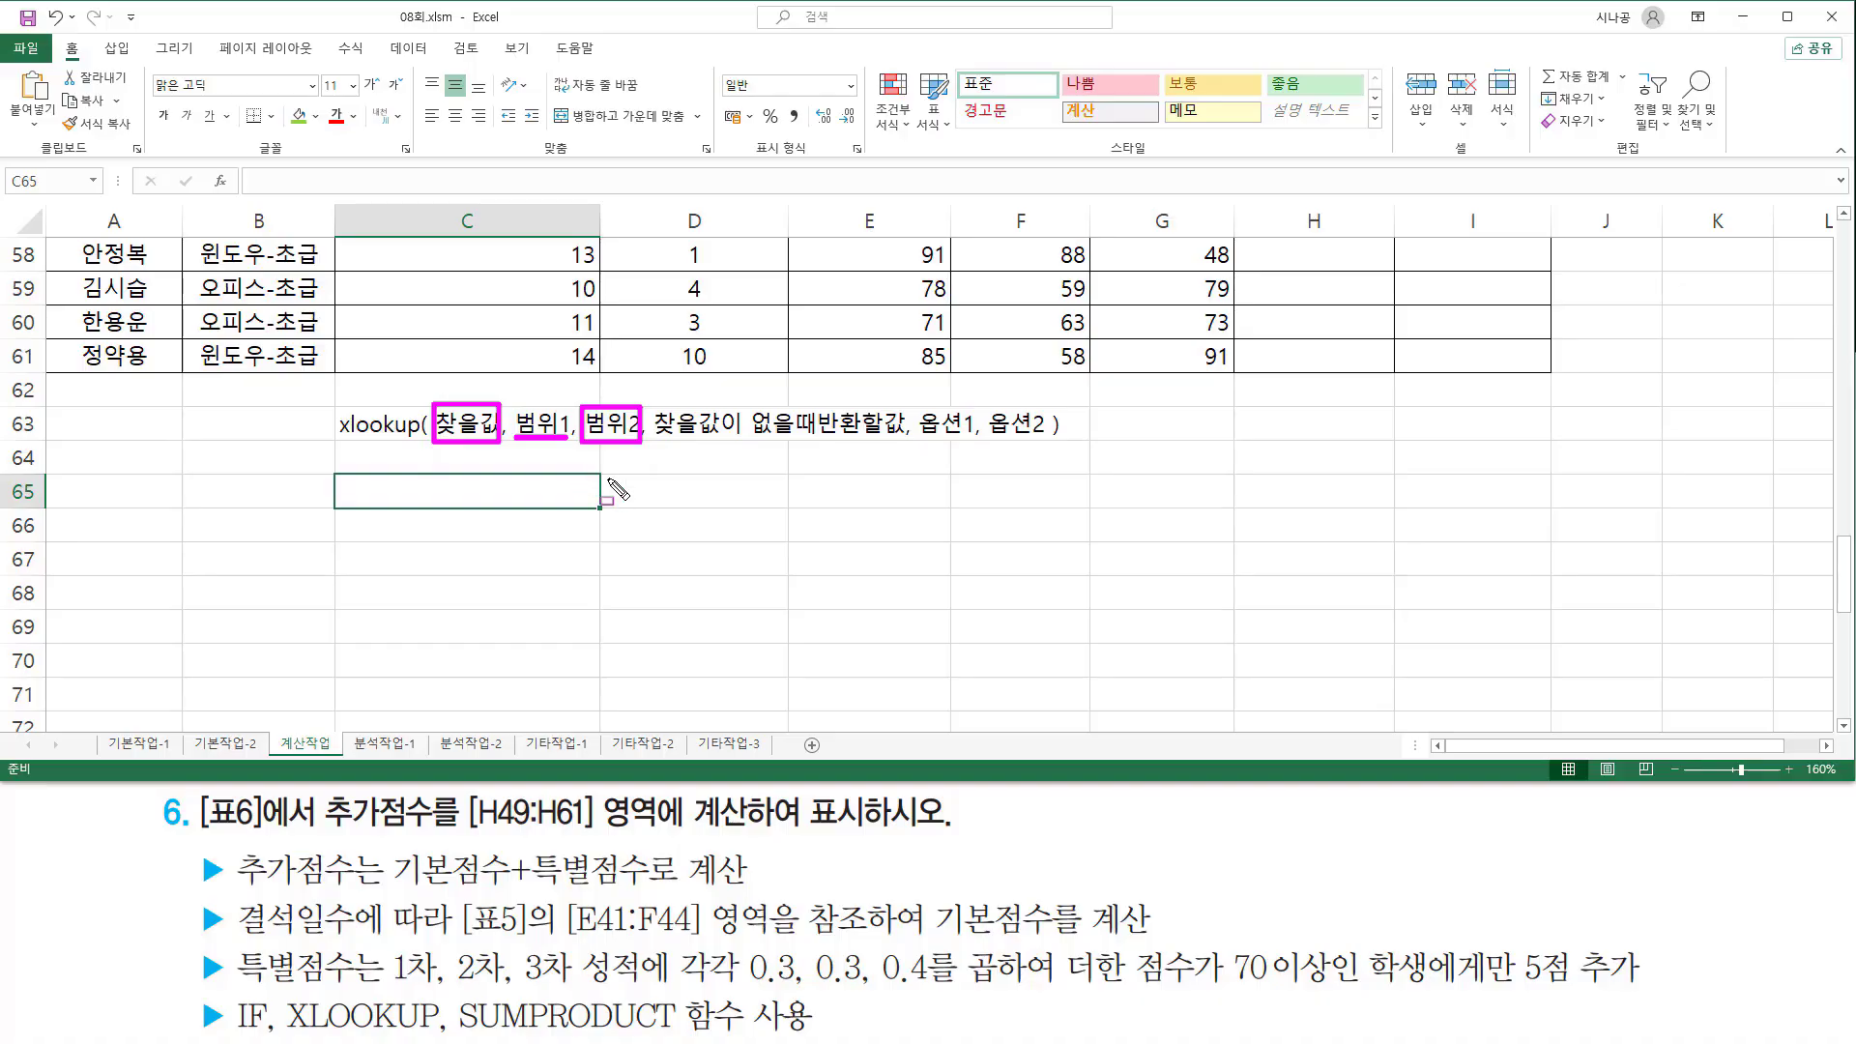
key("e")
left_click_drag(430, 439, 570, 442)
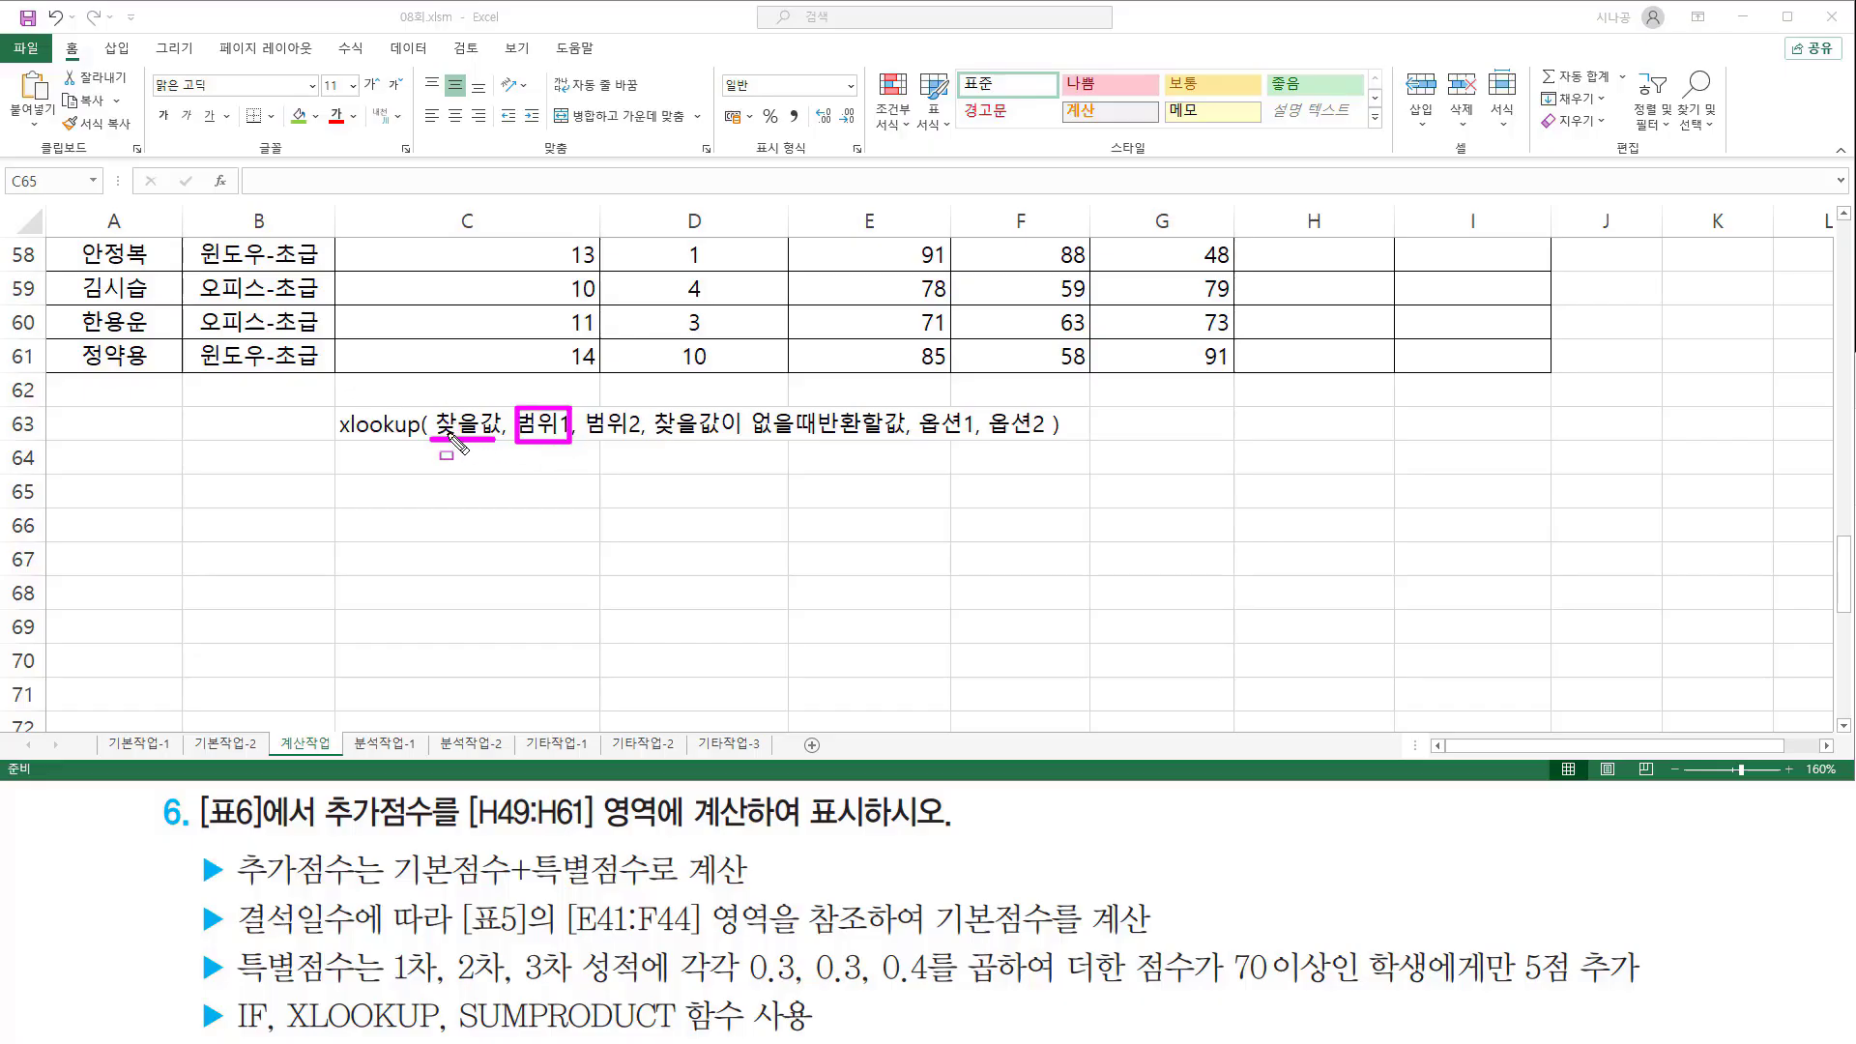
left_click_drag(654, 440, 901, 440)
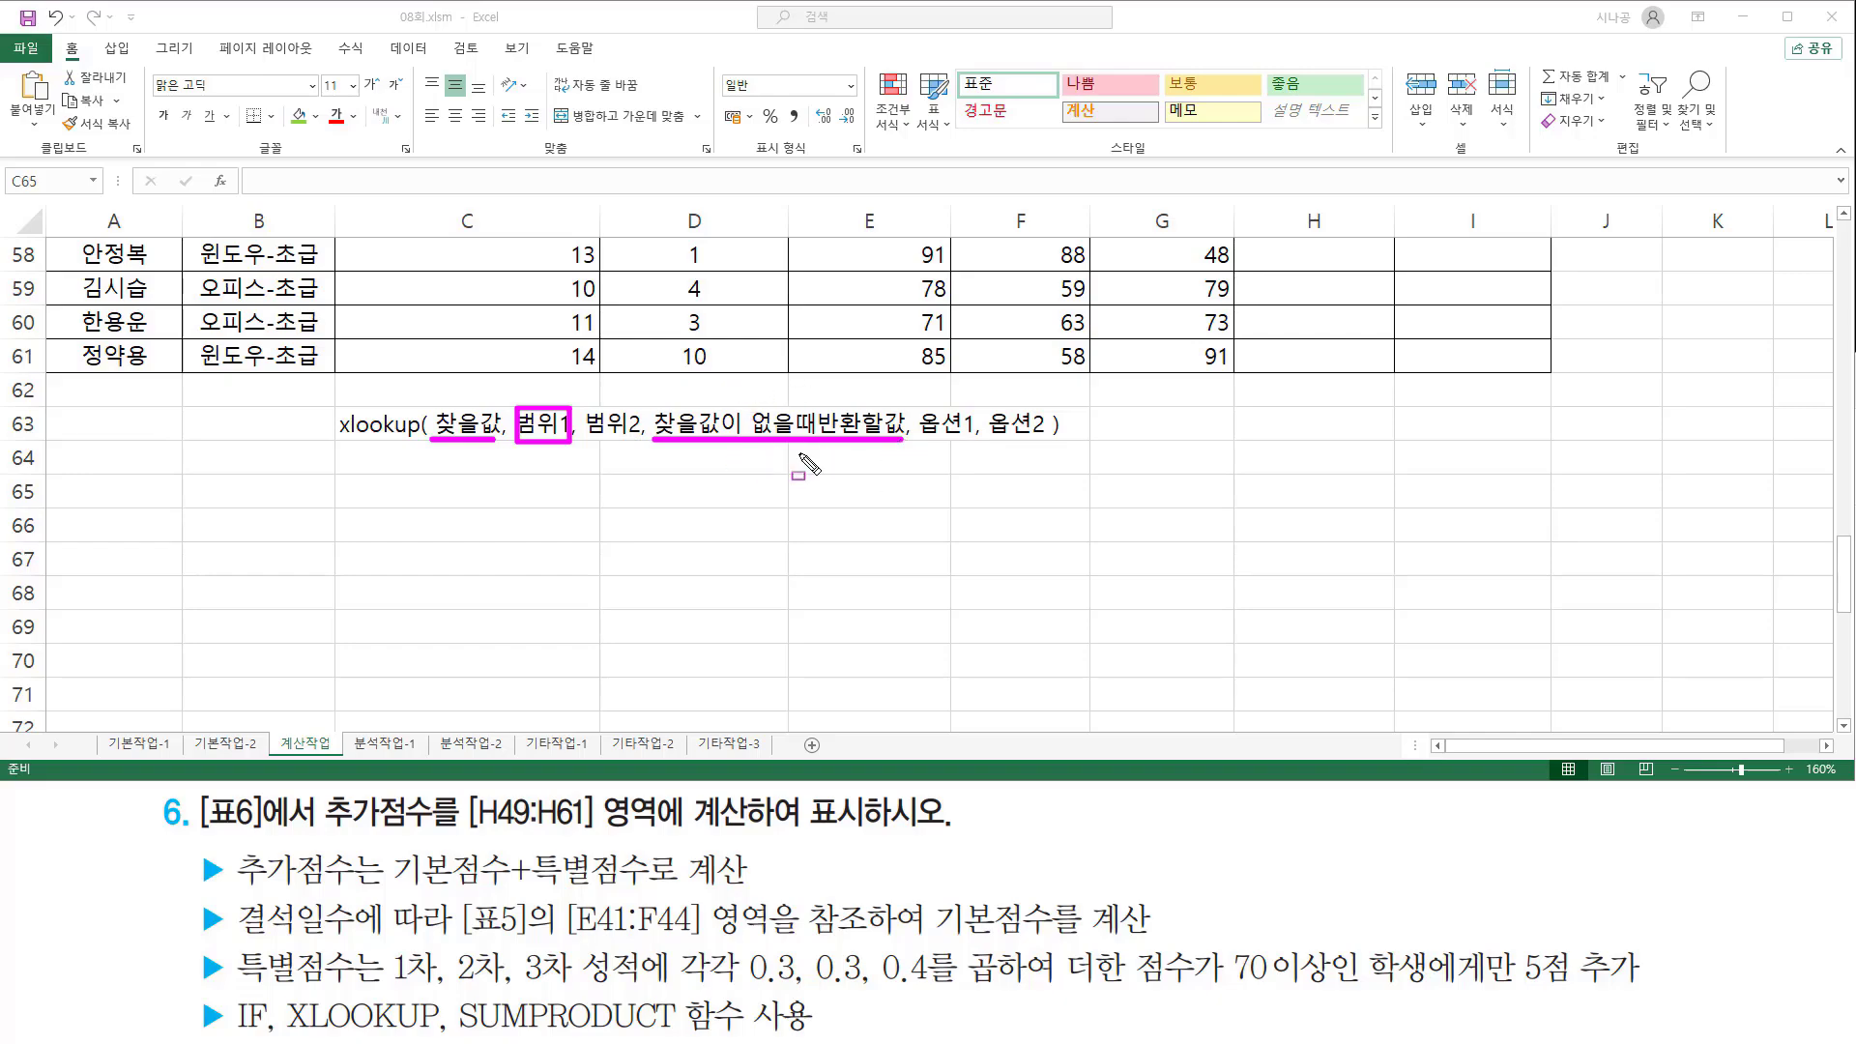
key("Escape")
Step: Relate 옵션1 and 옵션2 in the C63 note to how 찾을값 is searched for in 범위1
mouse_move(914, 438)
left_mouse_down()
mouse_move(973, 438)
mouse_move(975, 406)
left_mouse_up()
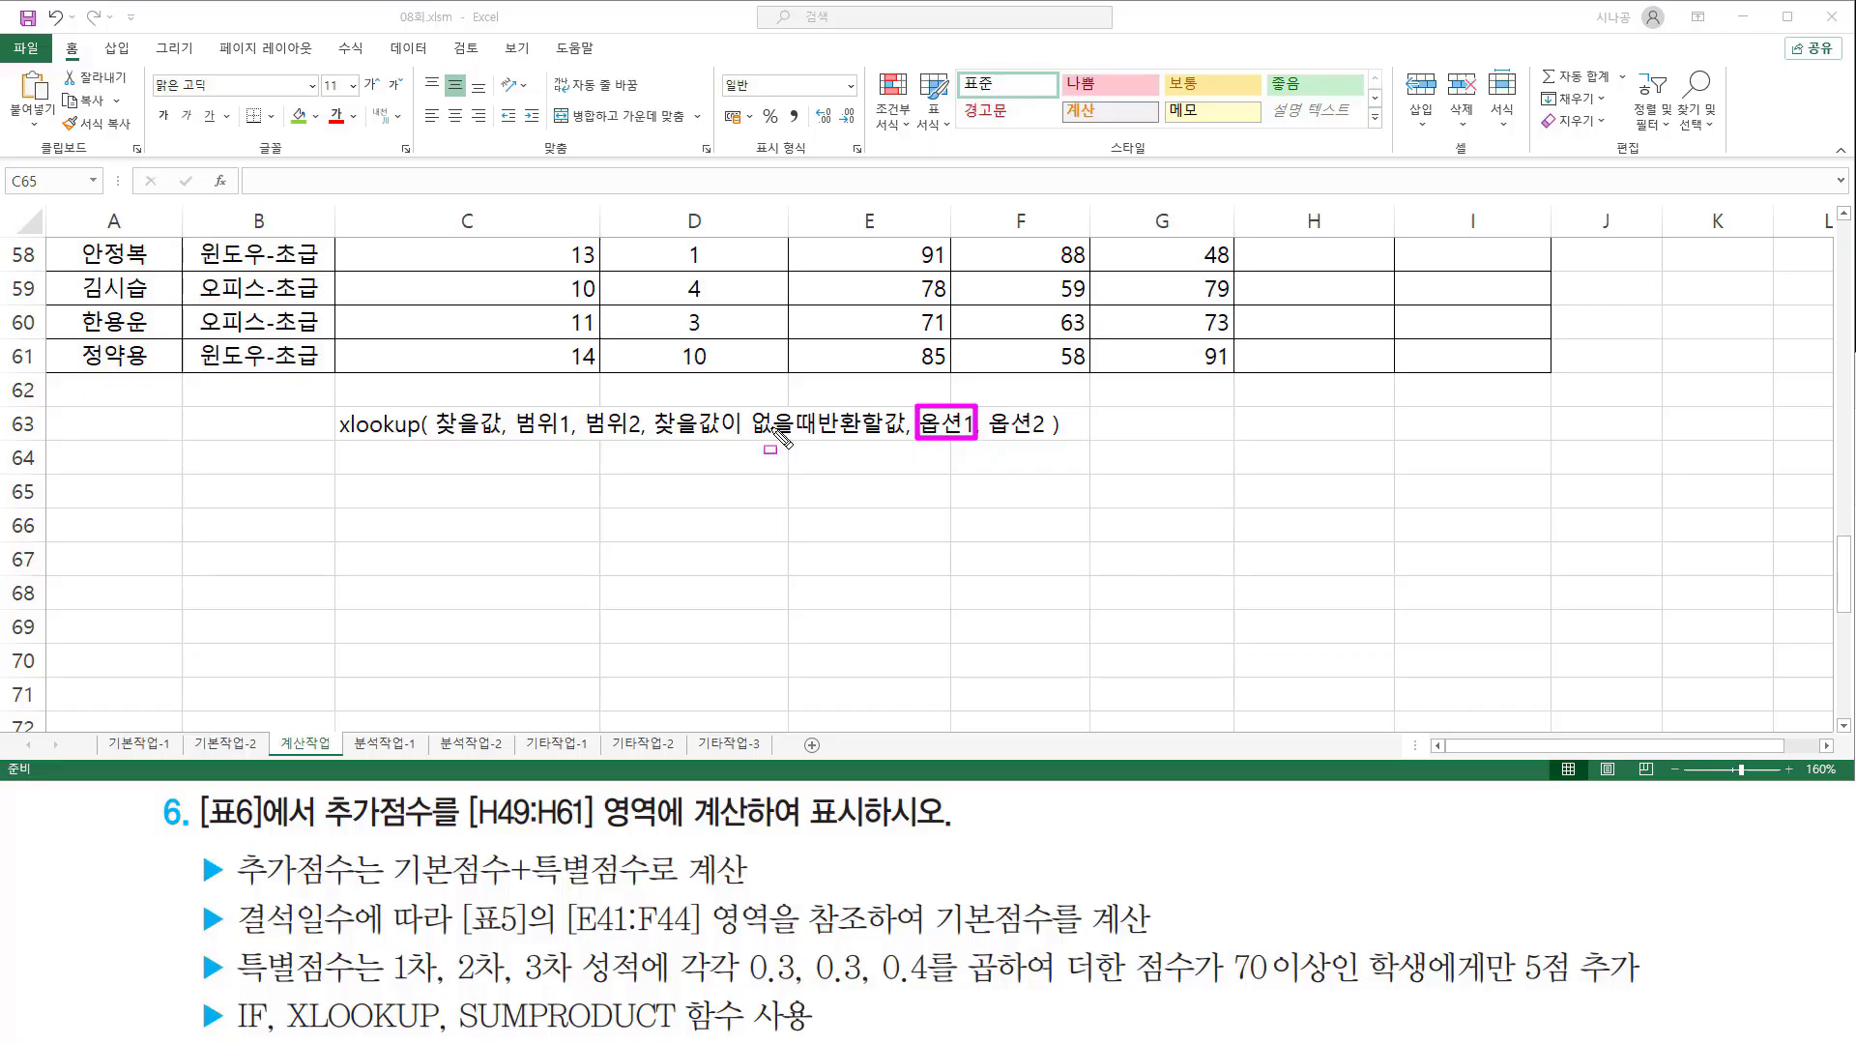
left_click_drag(435, 408, 570, 437)
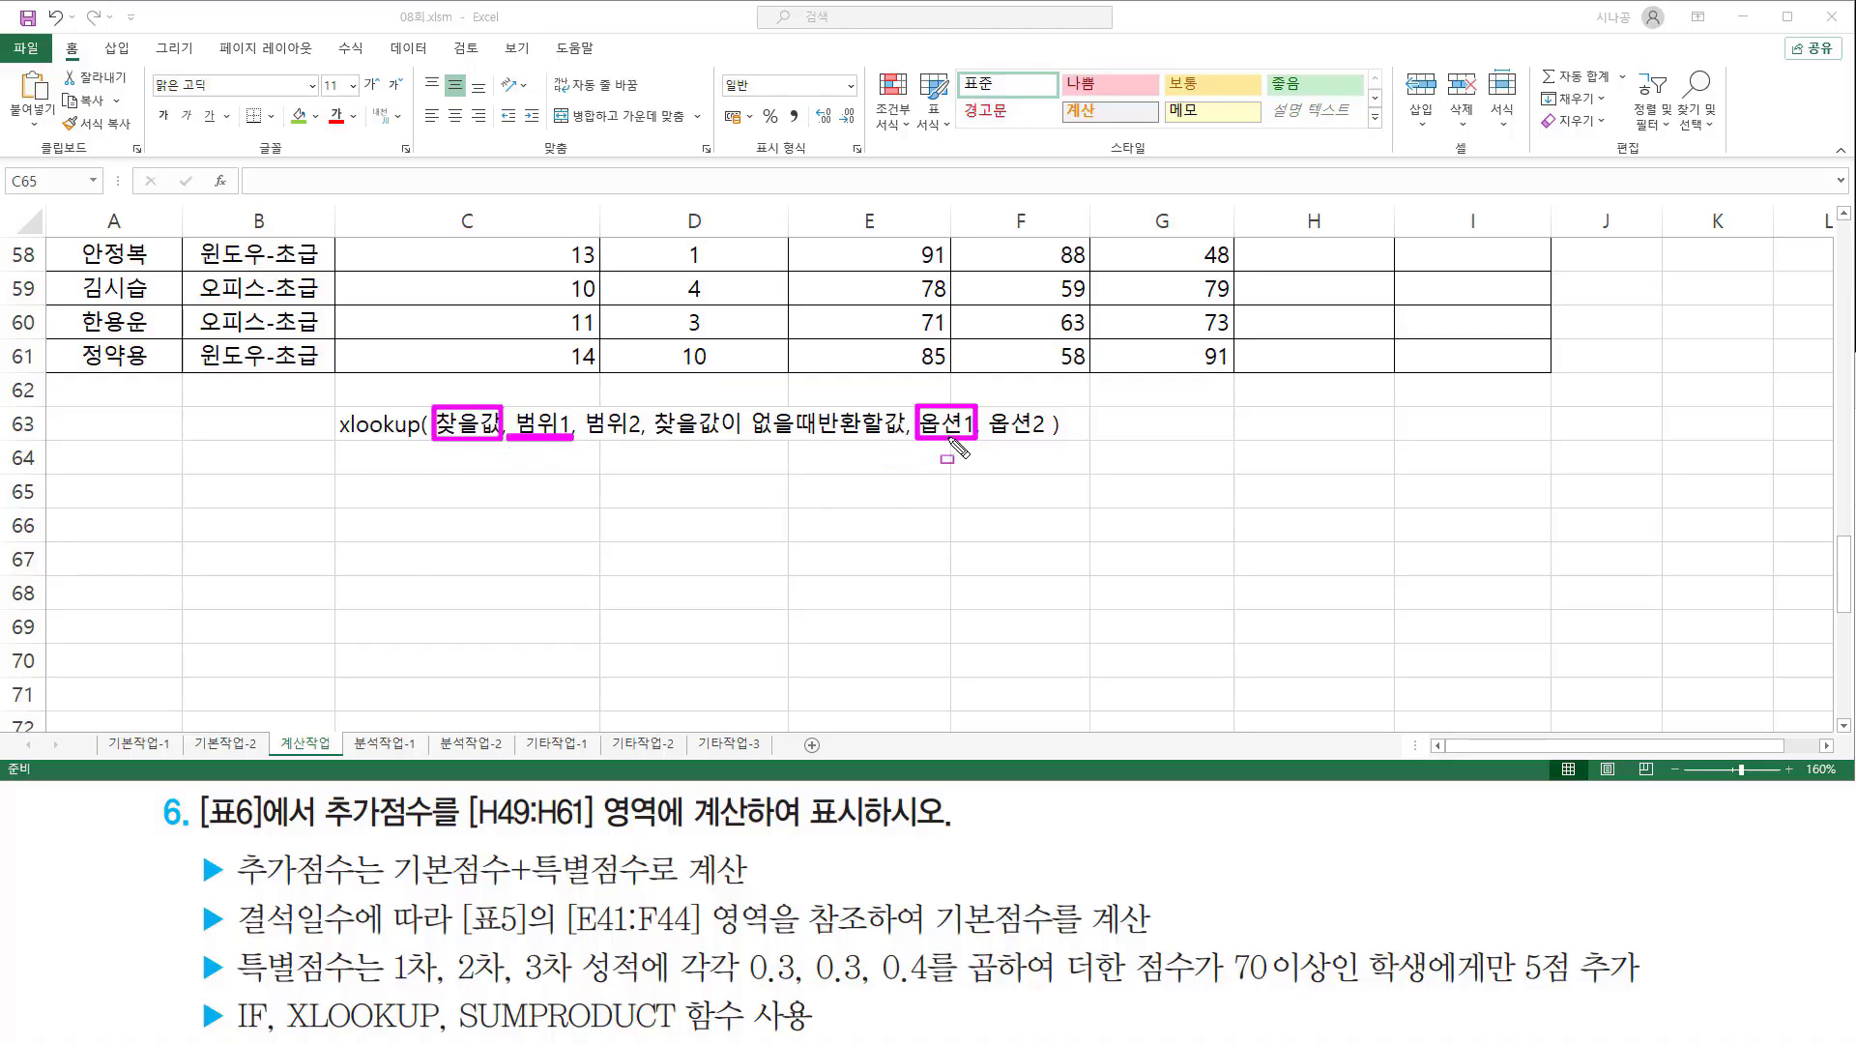
key("Escape")
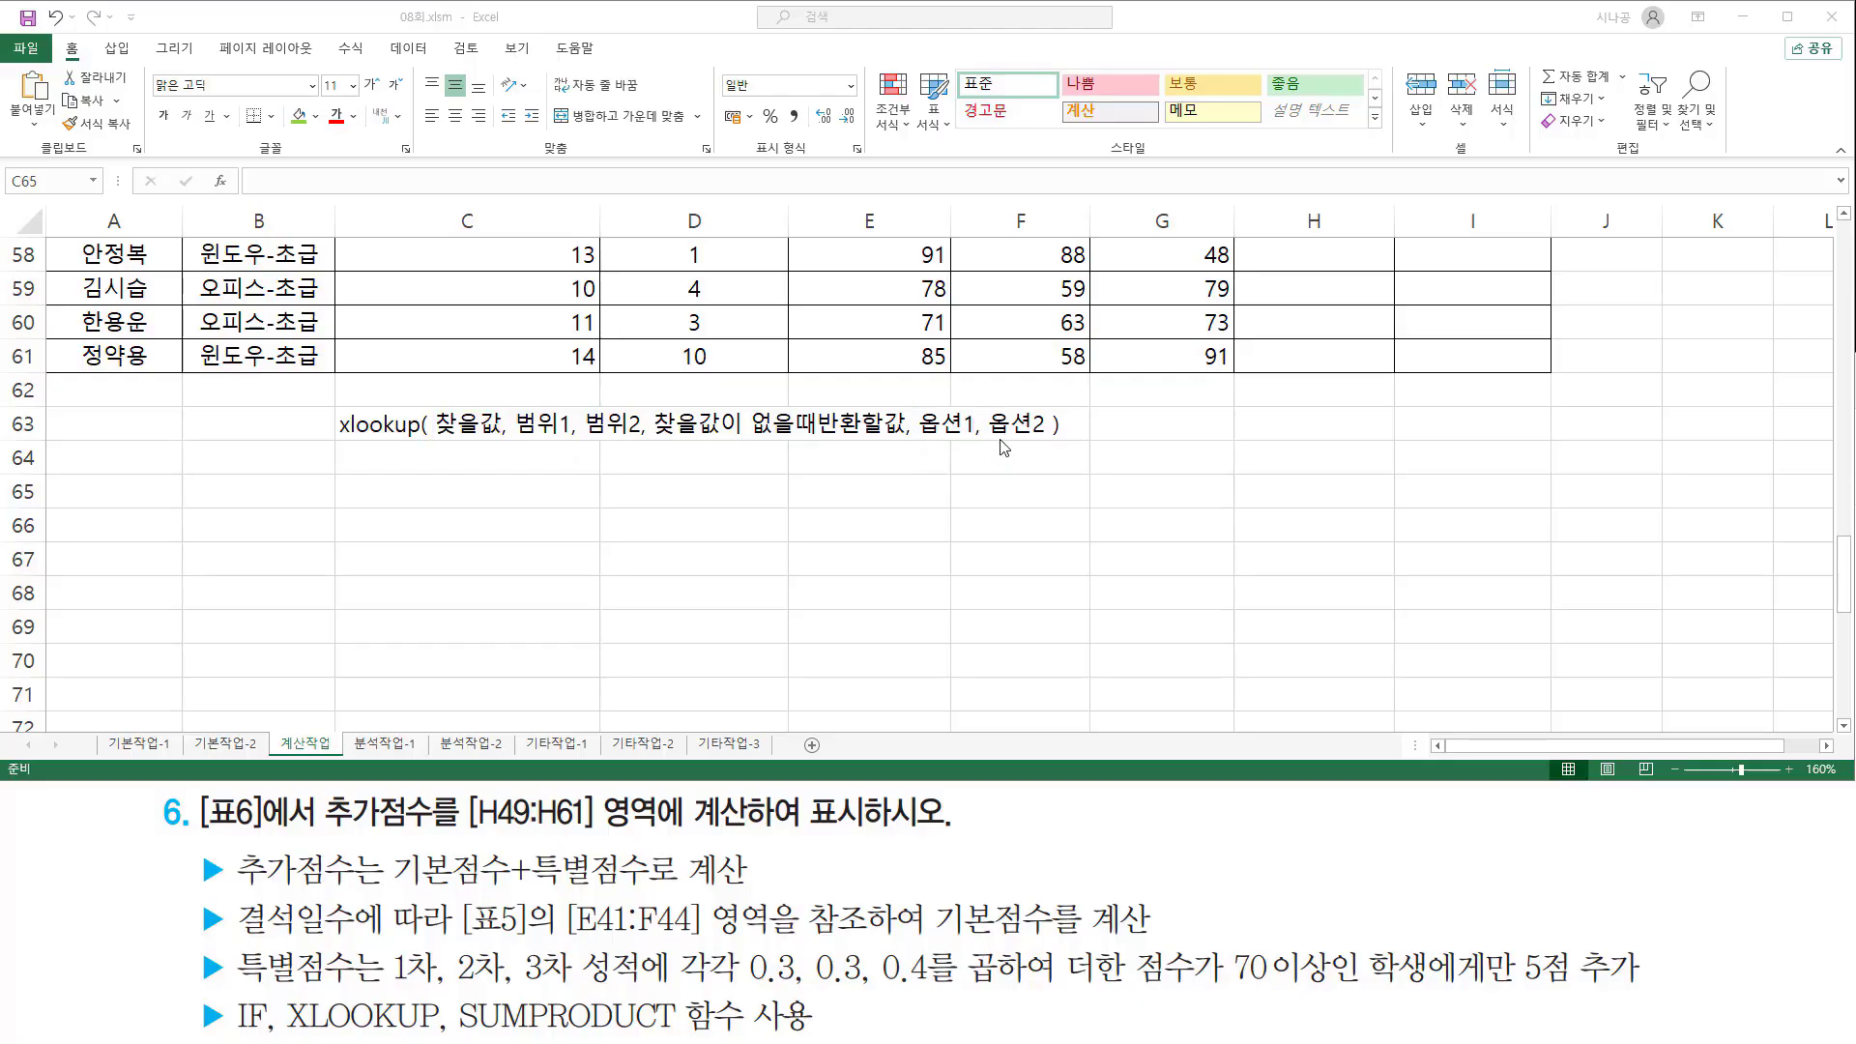
left_click_drag(988, 440, 1051, 409)
left_click_drag(429, 440, 572, 449)
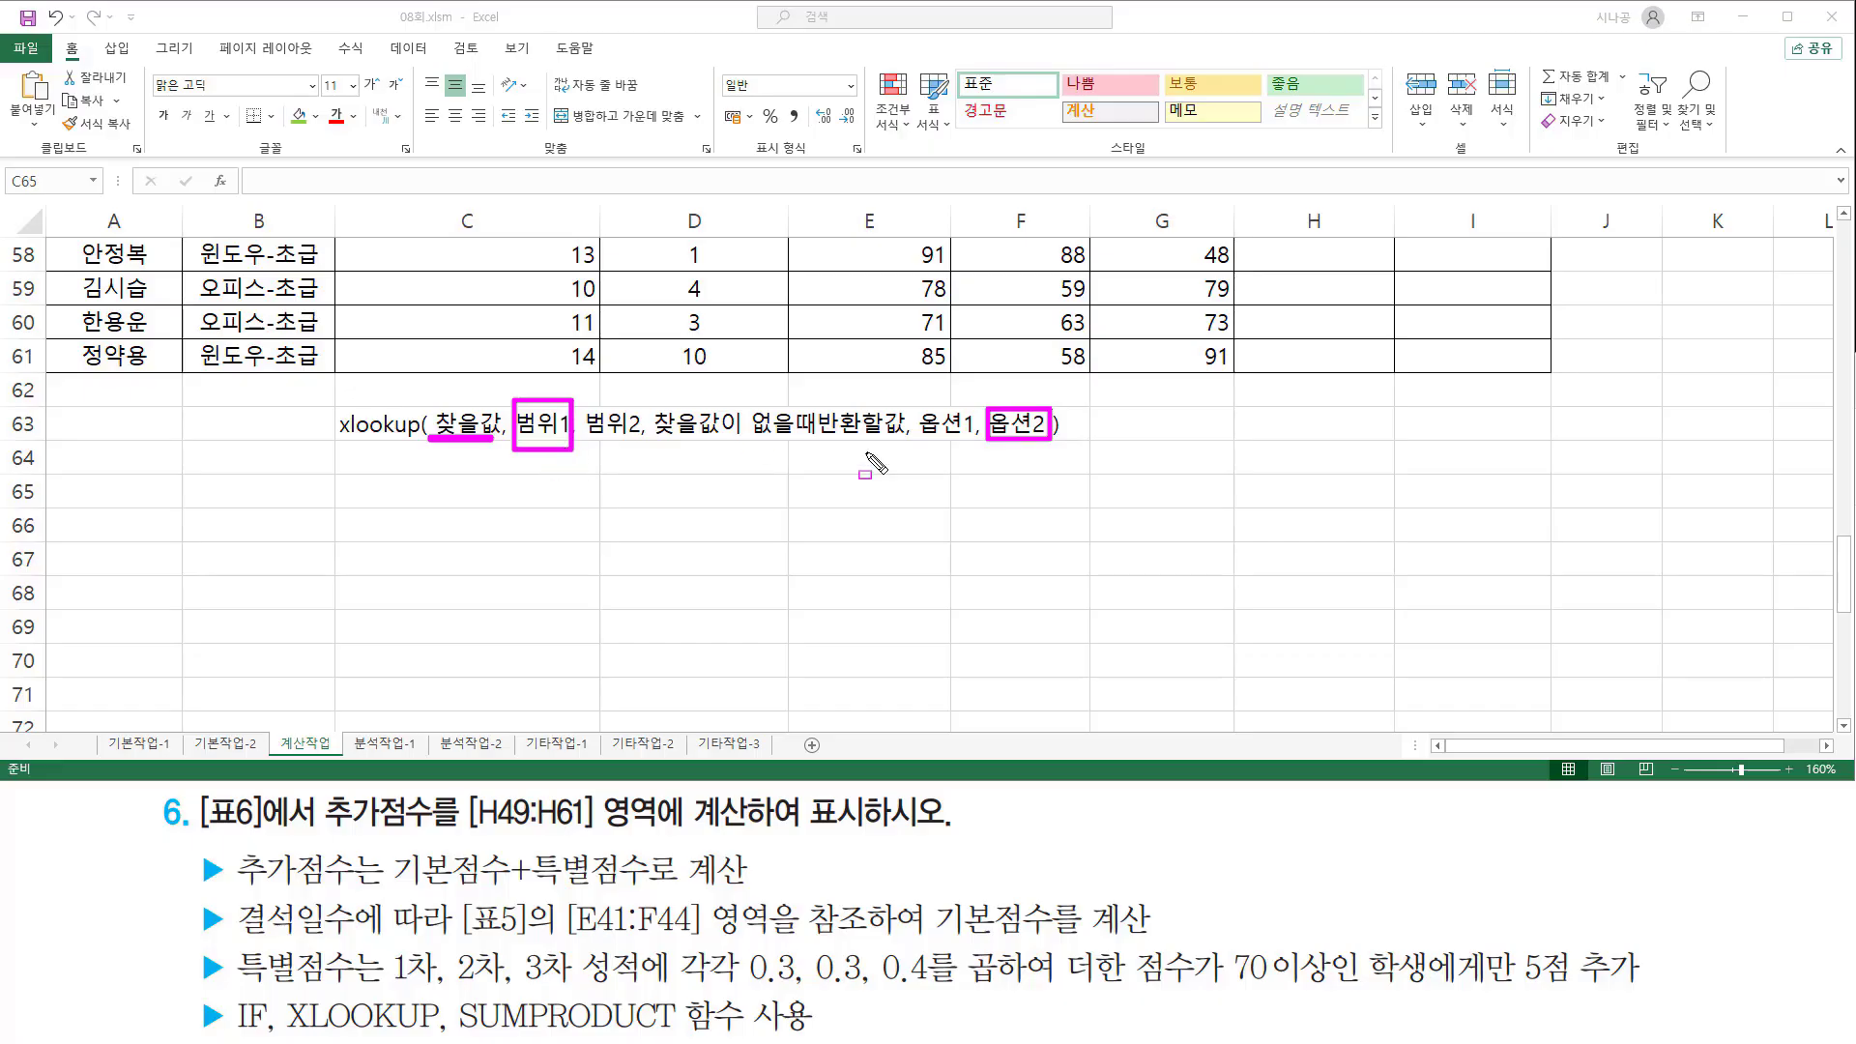
key("Escape")
Step: List the XLOOKUP match option values -1, 0, 1 and 2 down D65:D68
left_click(471, 488)
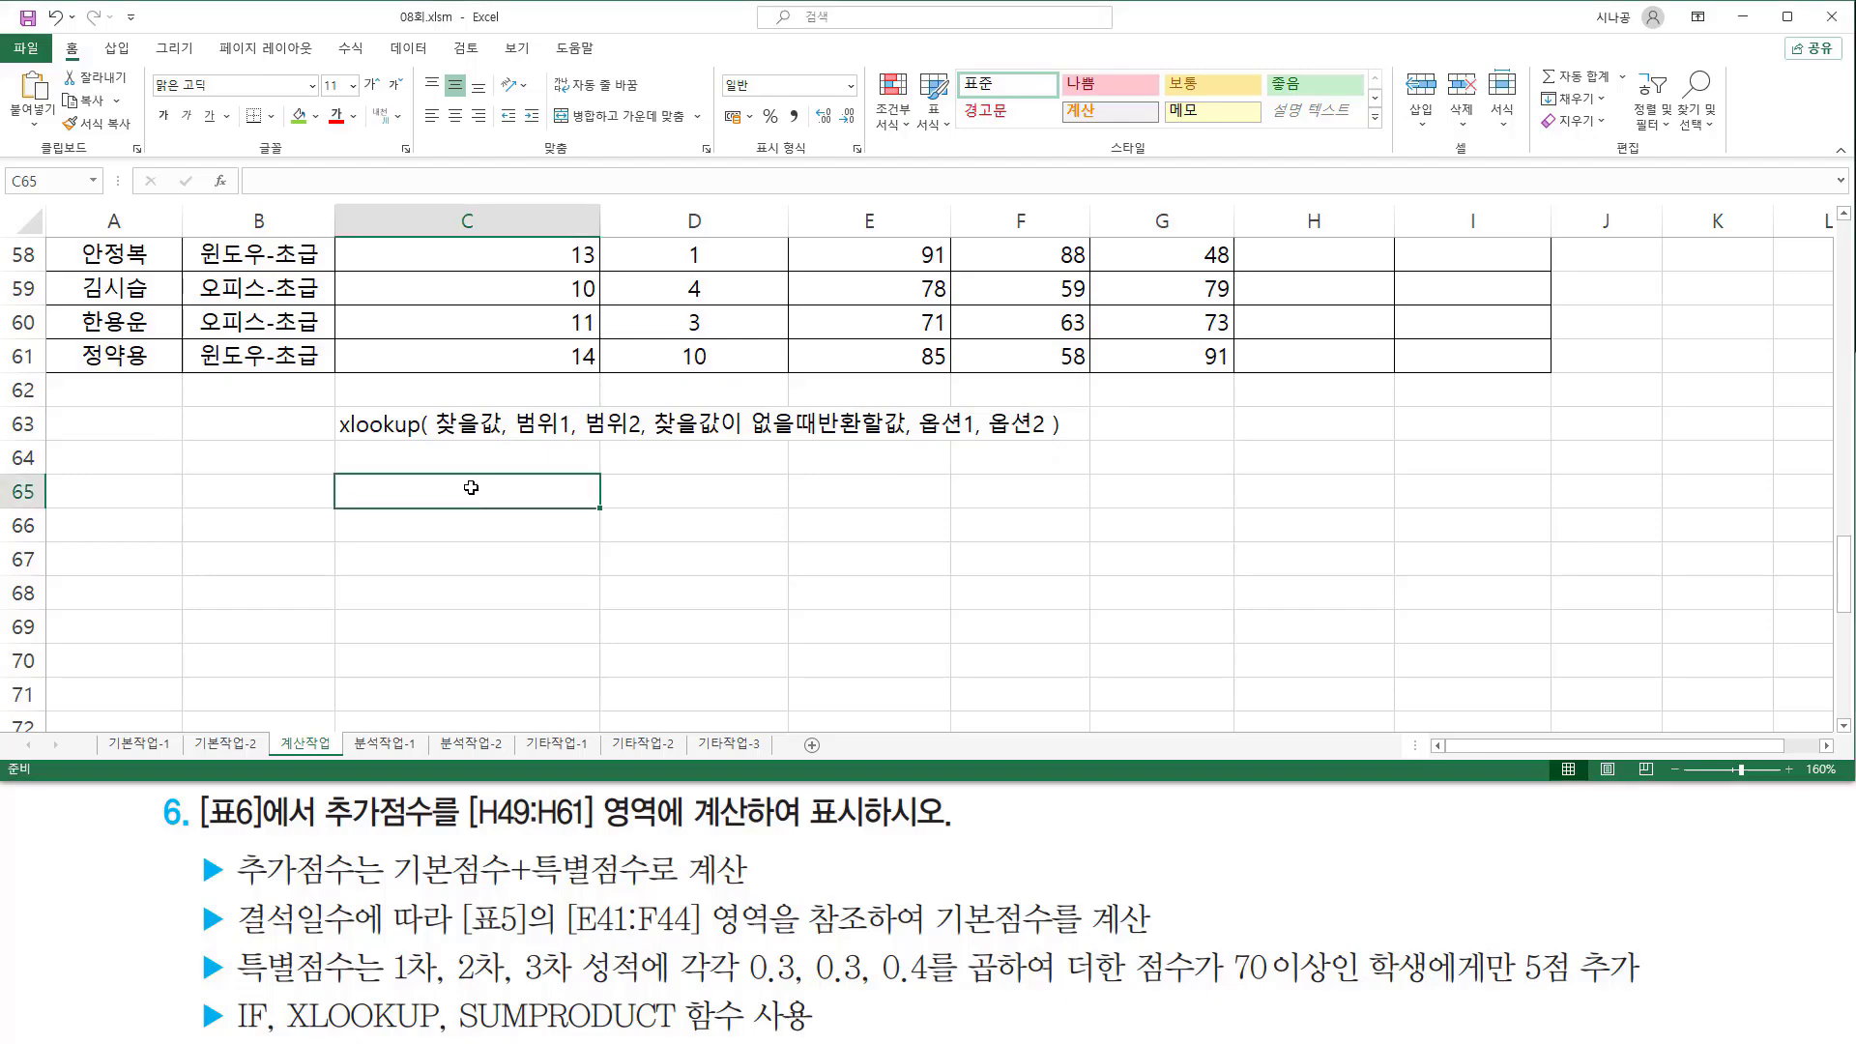
left_click(675, 490)
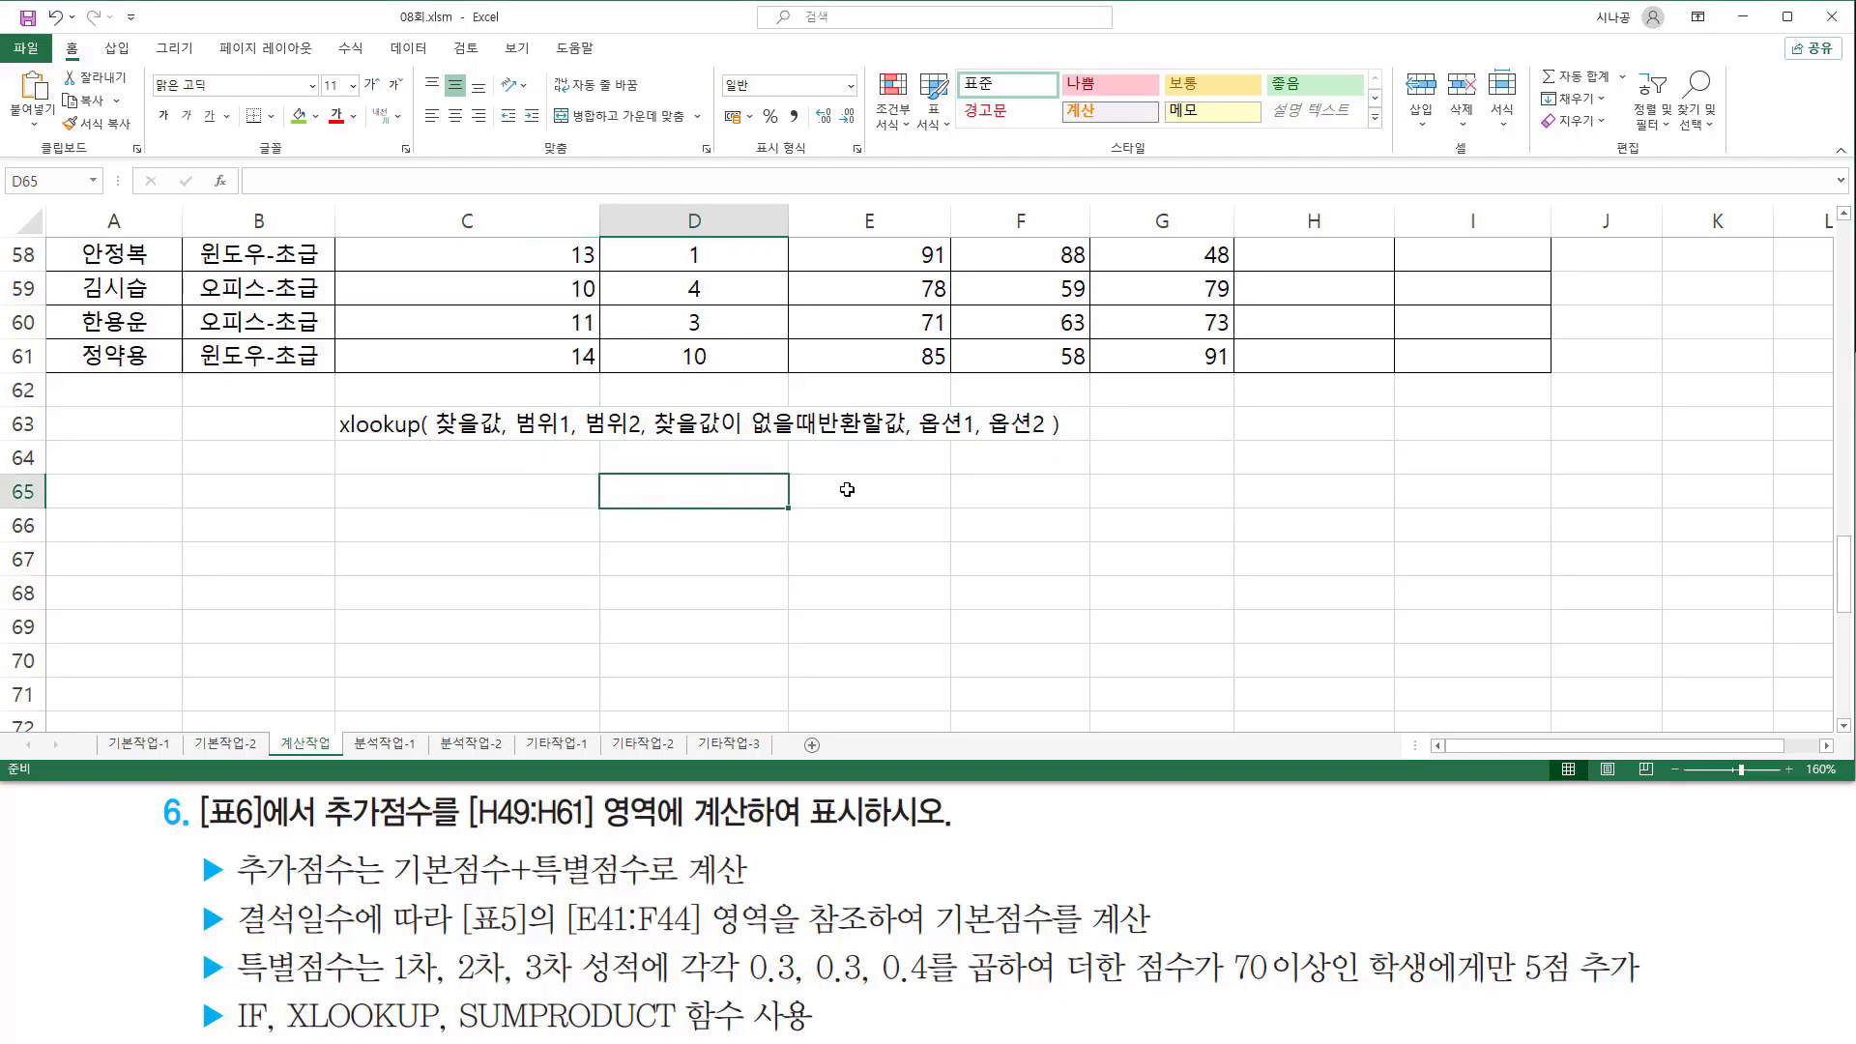
type("-1")
key("Return")
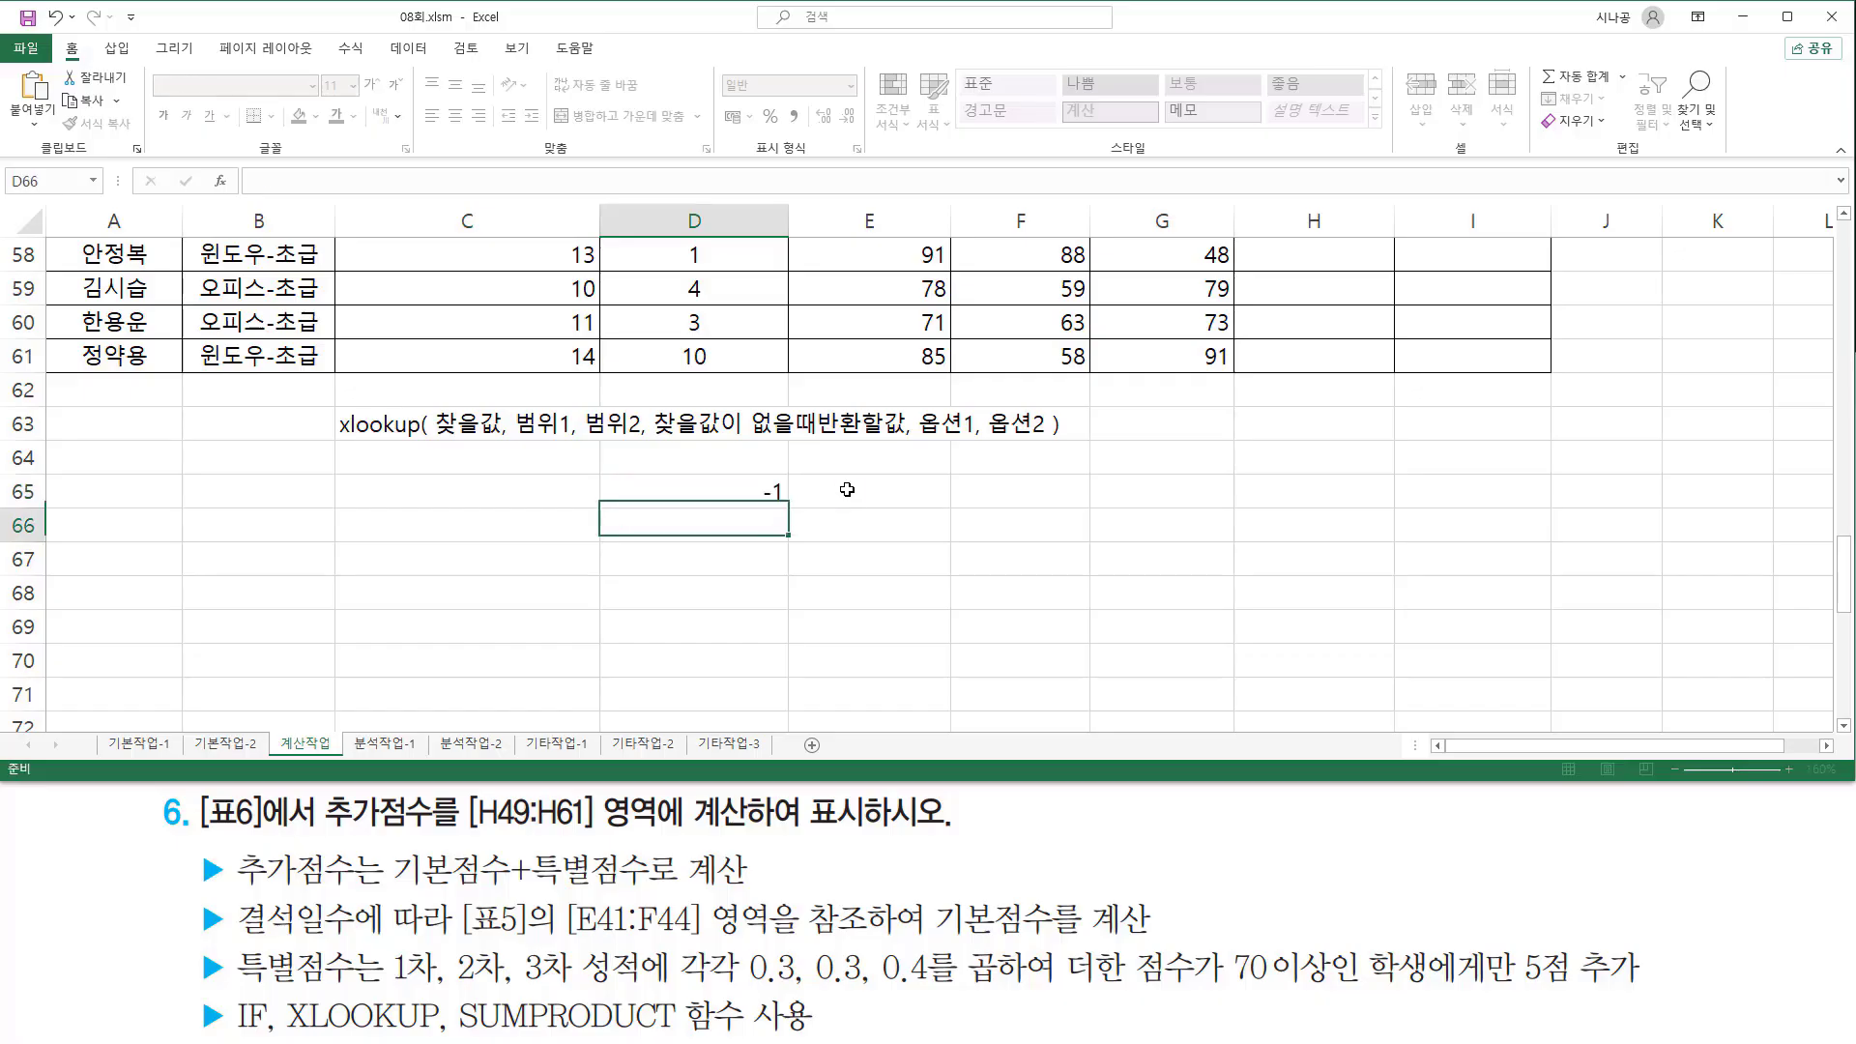
type("0")
key("Return")
type("1")
key("Return")
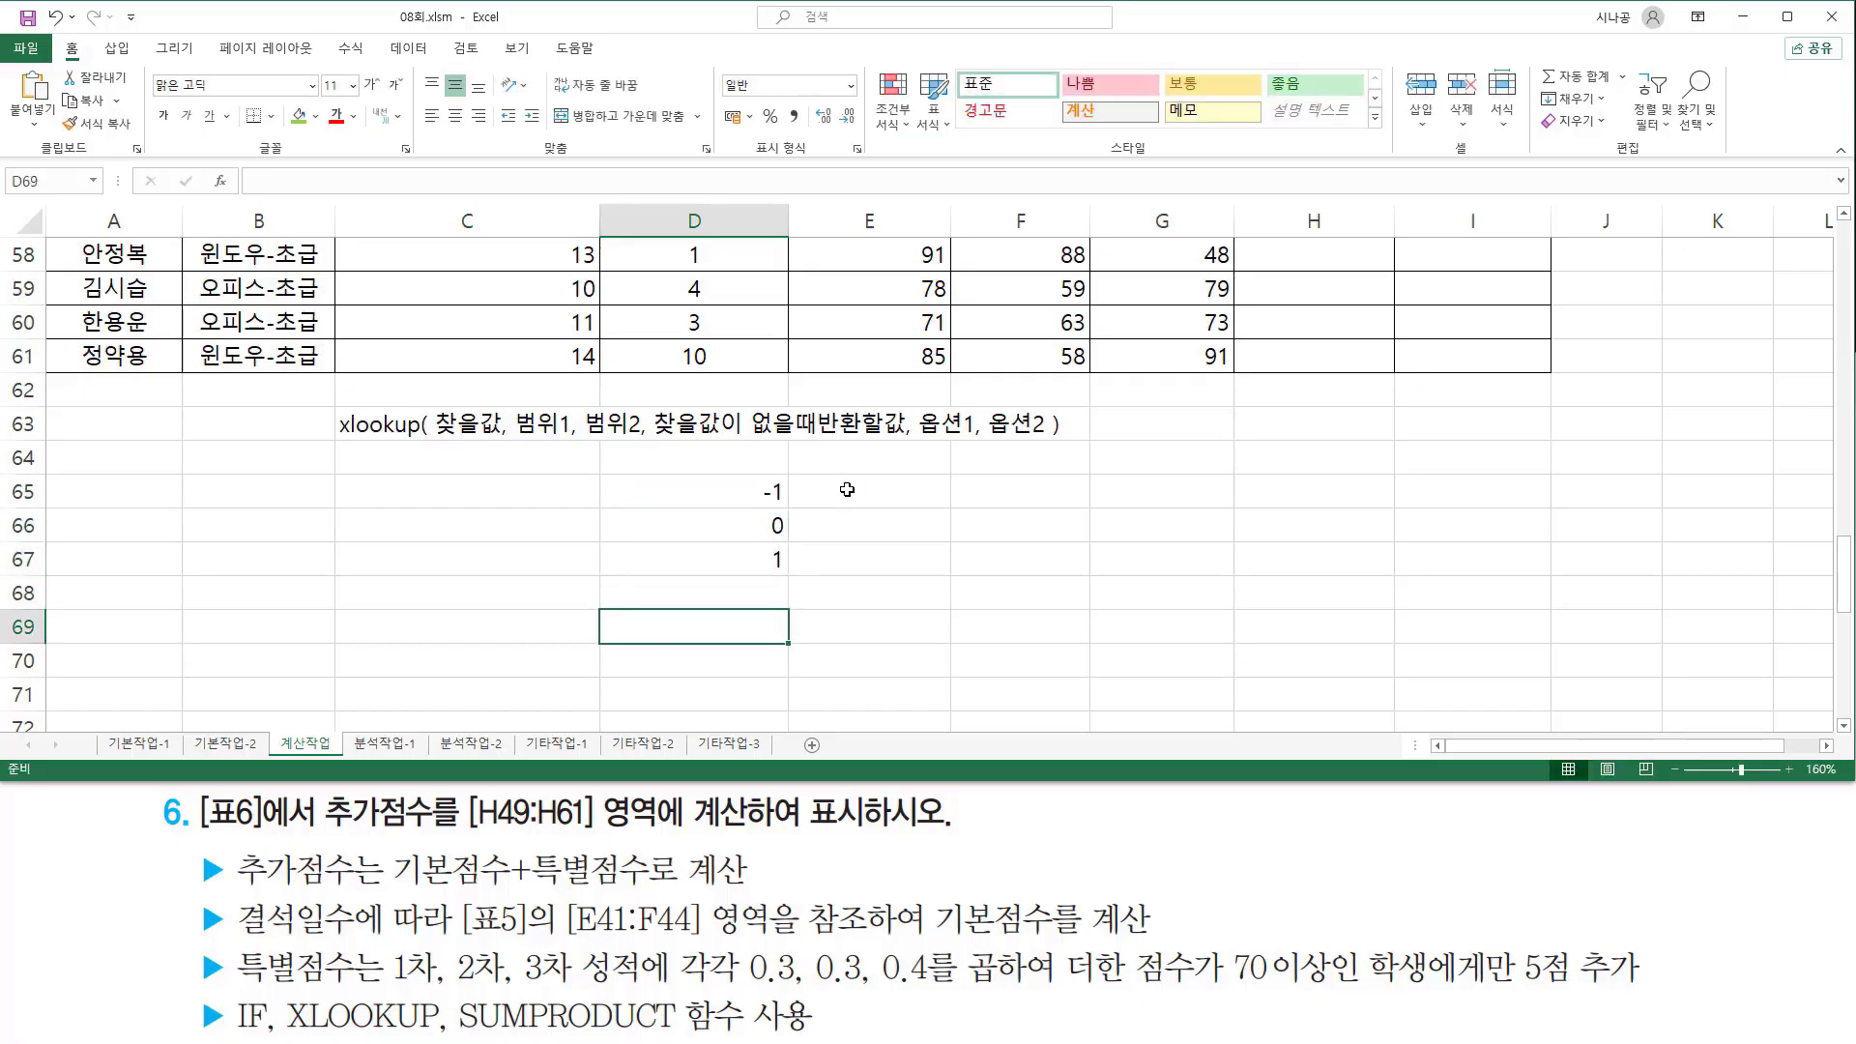
Step: Change D66 to 0(생략) and center the option values in D65:D68 horizontally
key("Up")
key("Up")
key("Up")
key("Up")
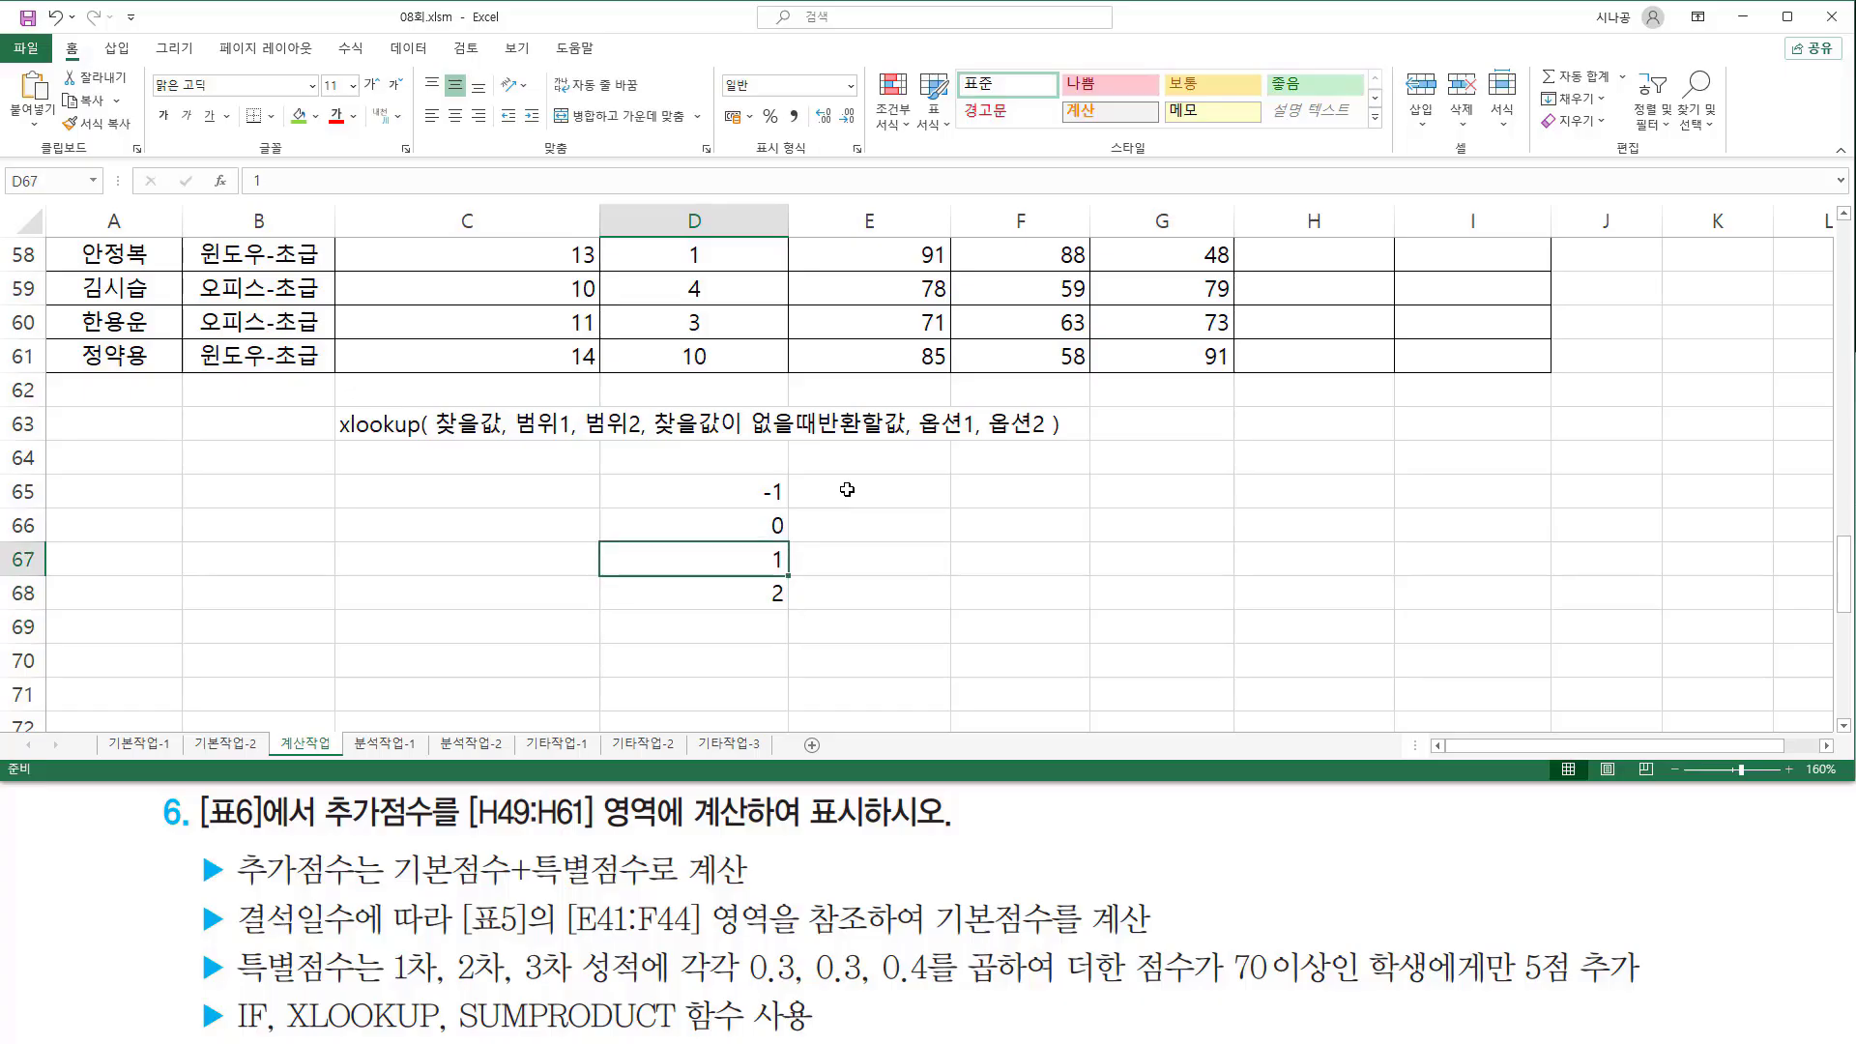
key("Down")
key("F2")
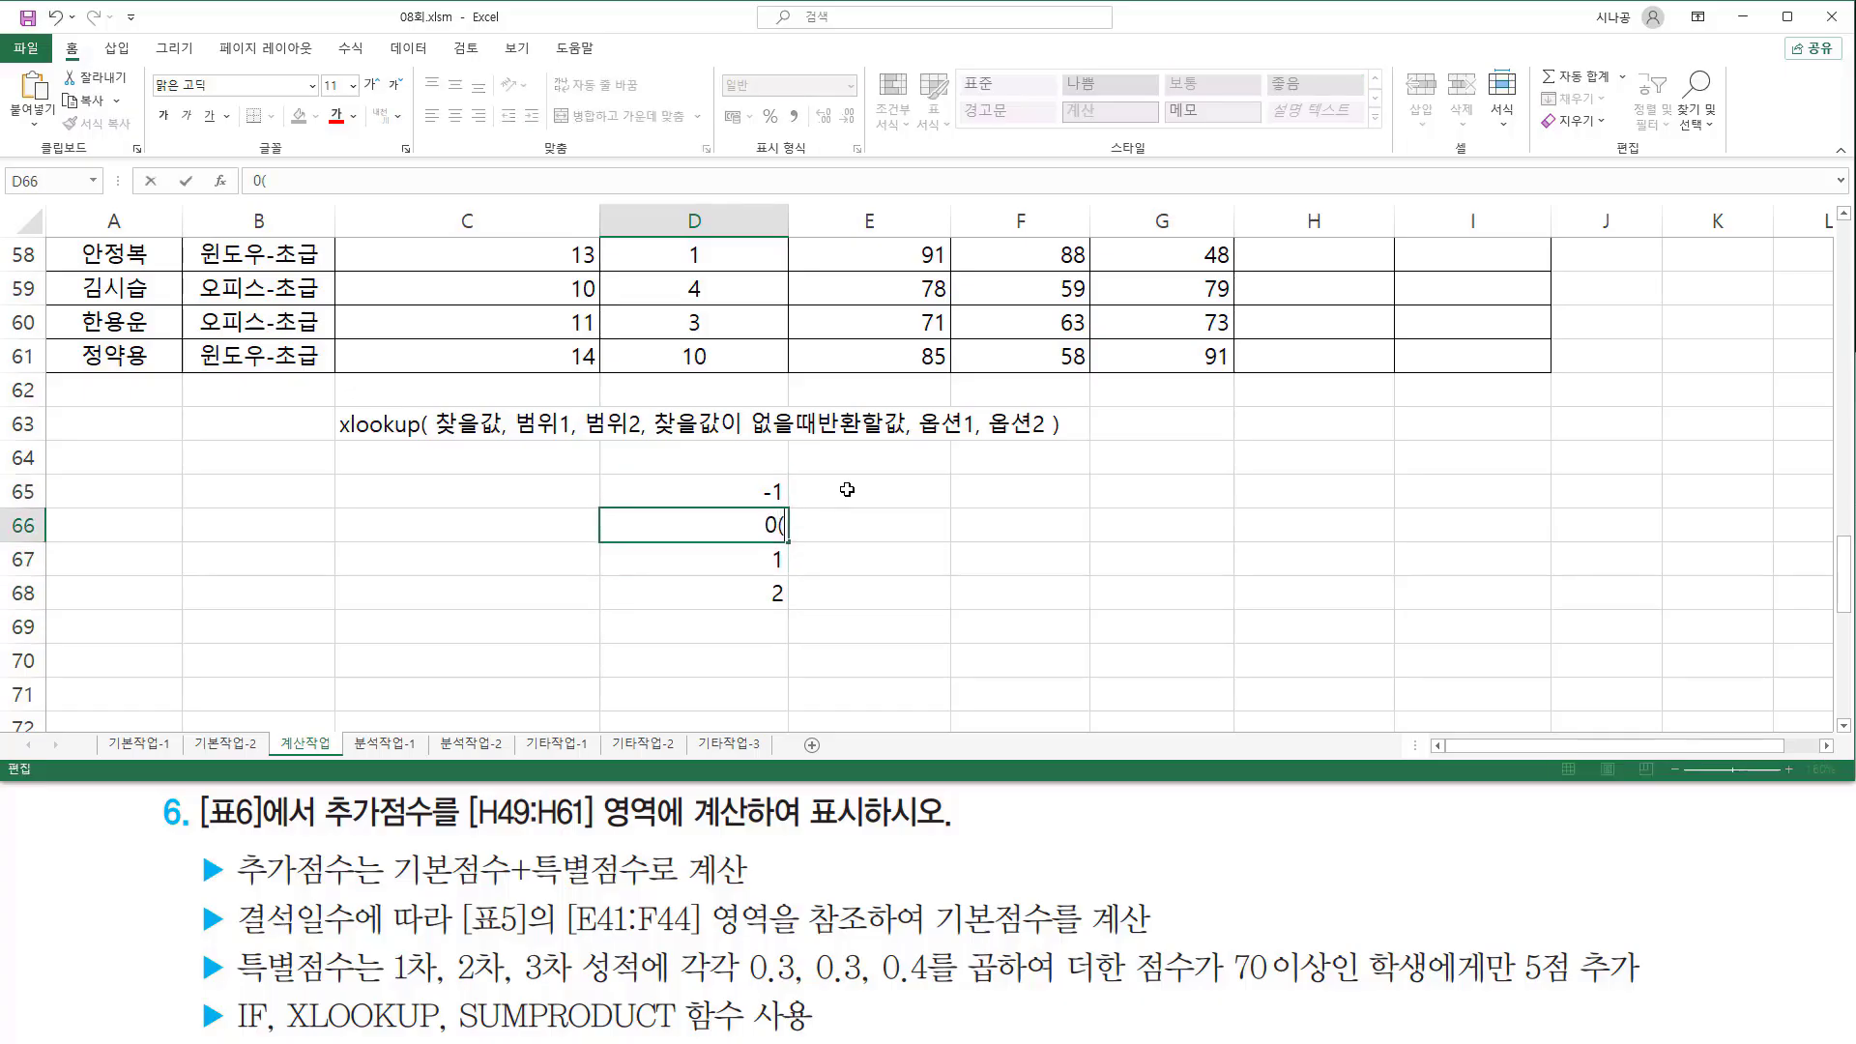
type("(생략)")
key("Return")
left_click_drag(737, 493, 729, 595)
left_click(459, 116)
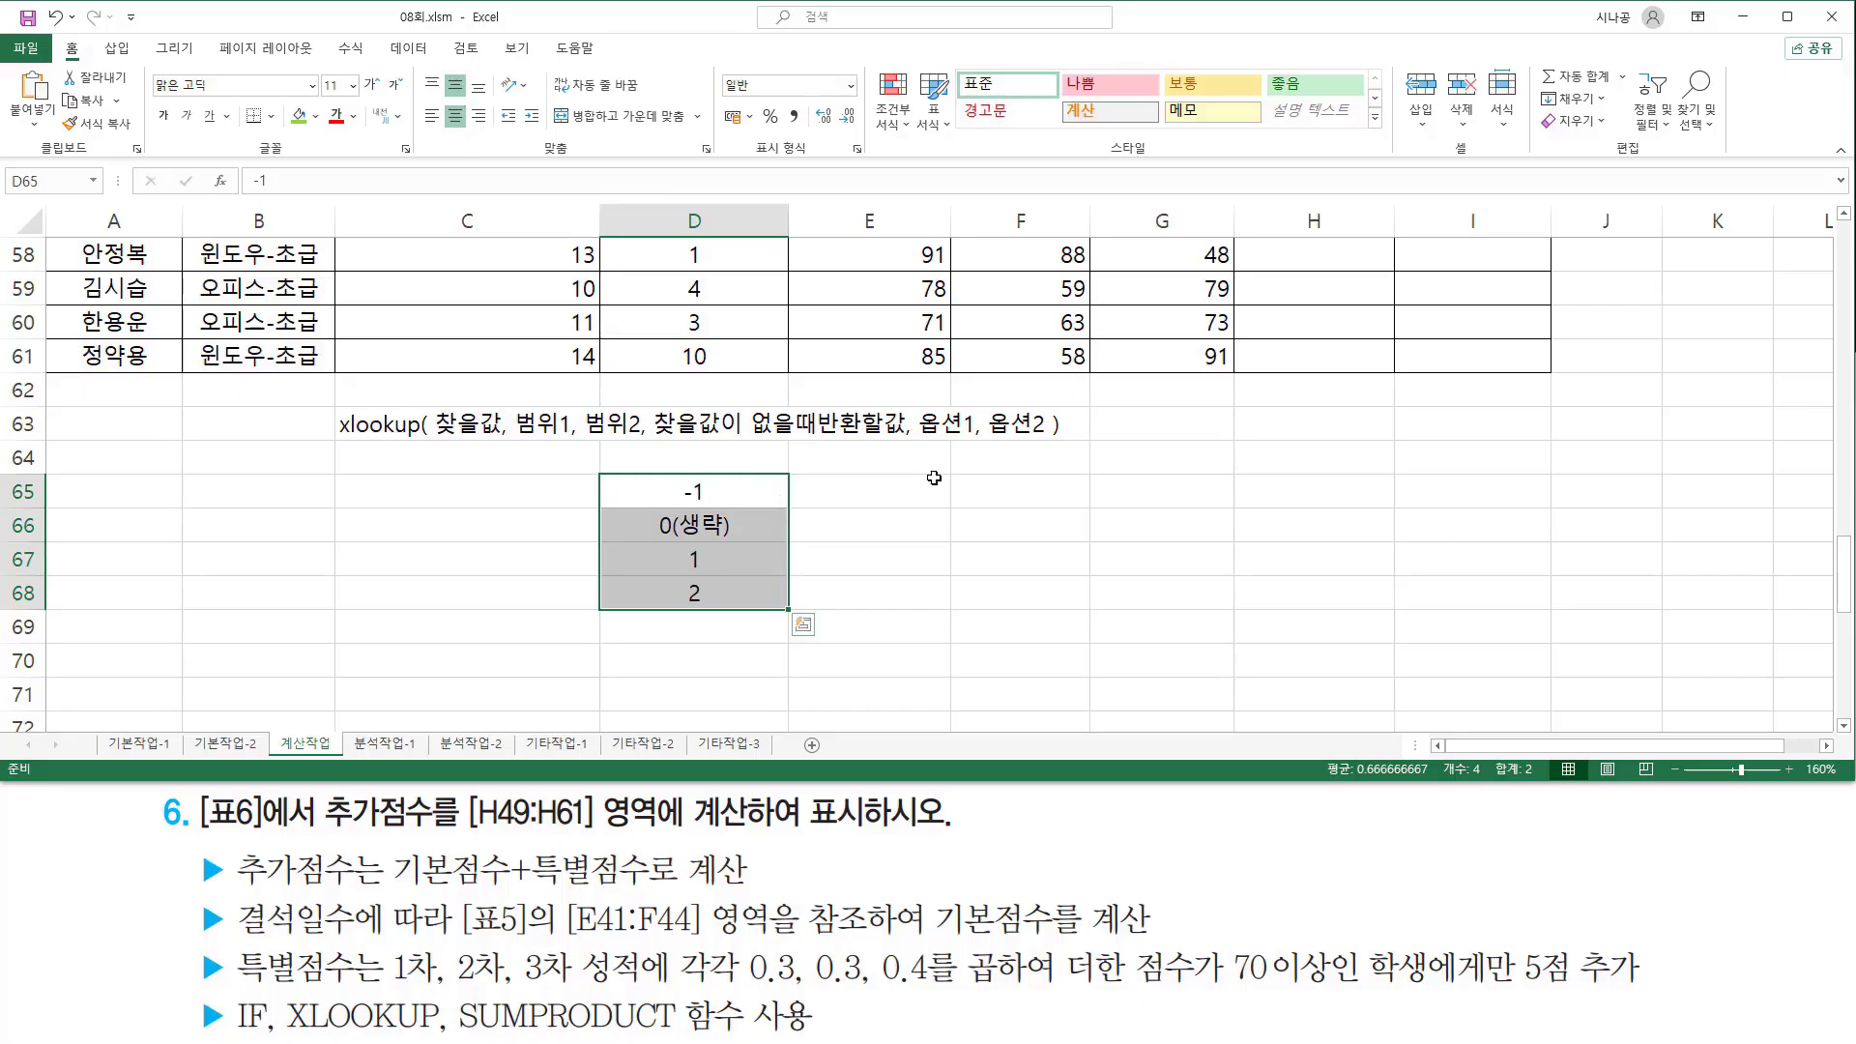
Step: Describe option -1 in E65 as 작거나 같은값중 가장큰값
left_click(839, 481)
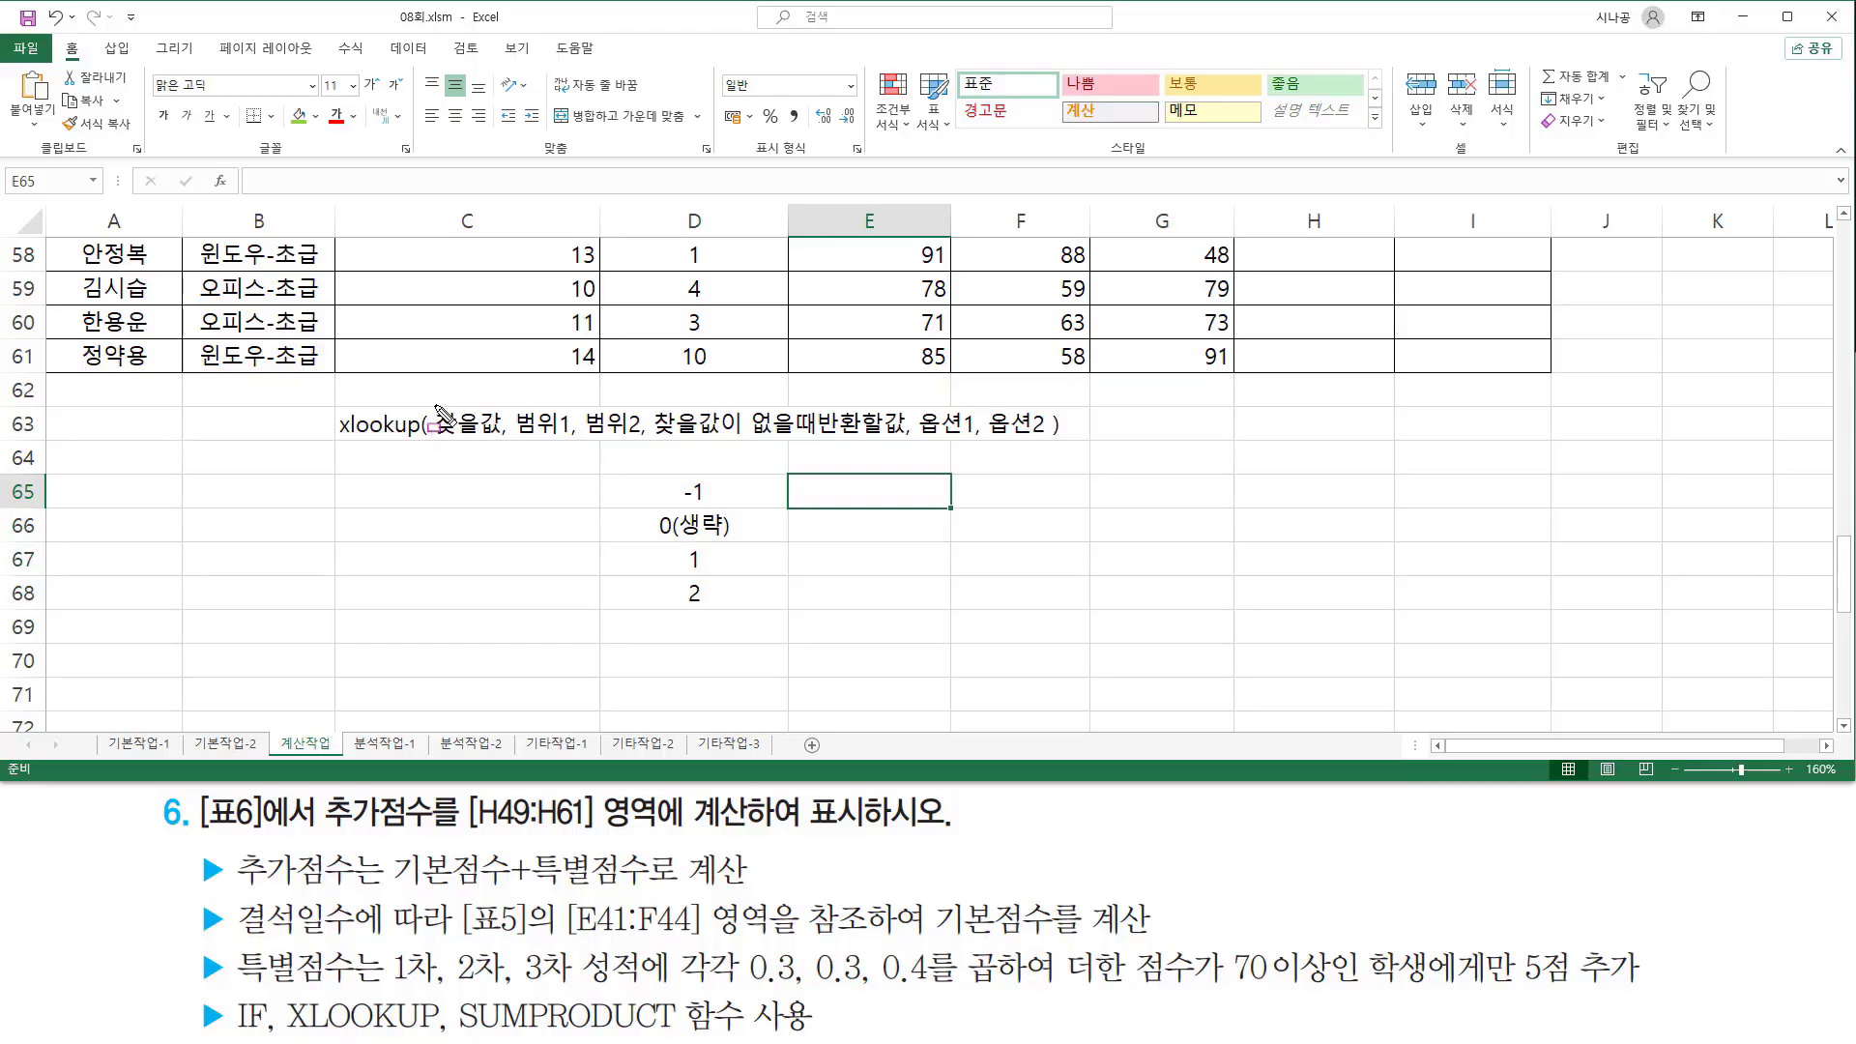
mouse_move(434, 404)
left_mouse_down()
mouse_move(498, 441)
mouse_move(572, 437)
left_mouse_up()
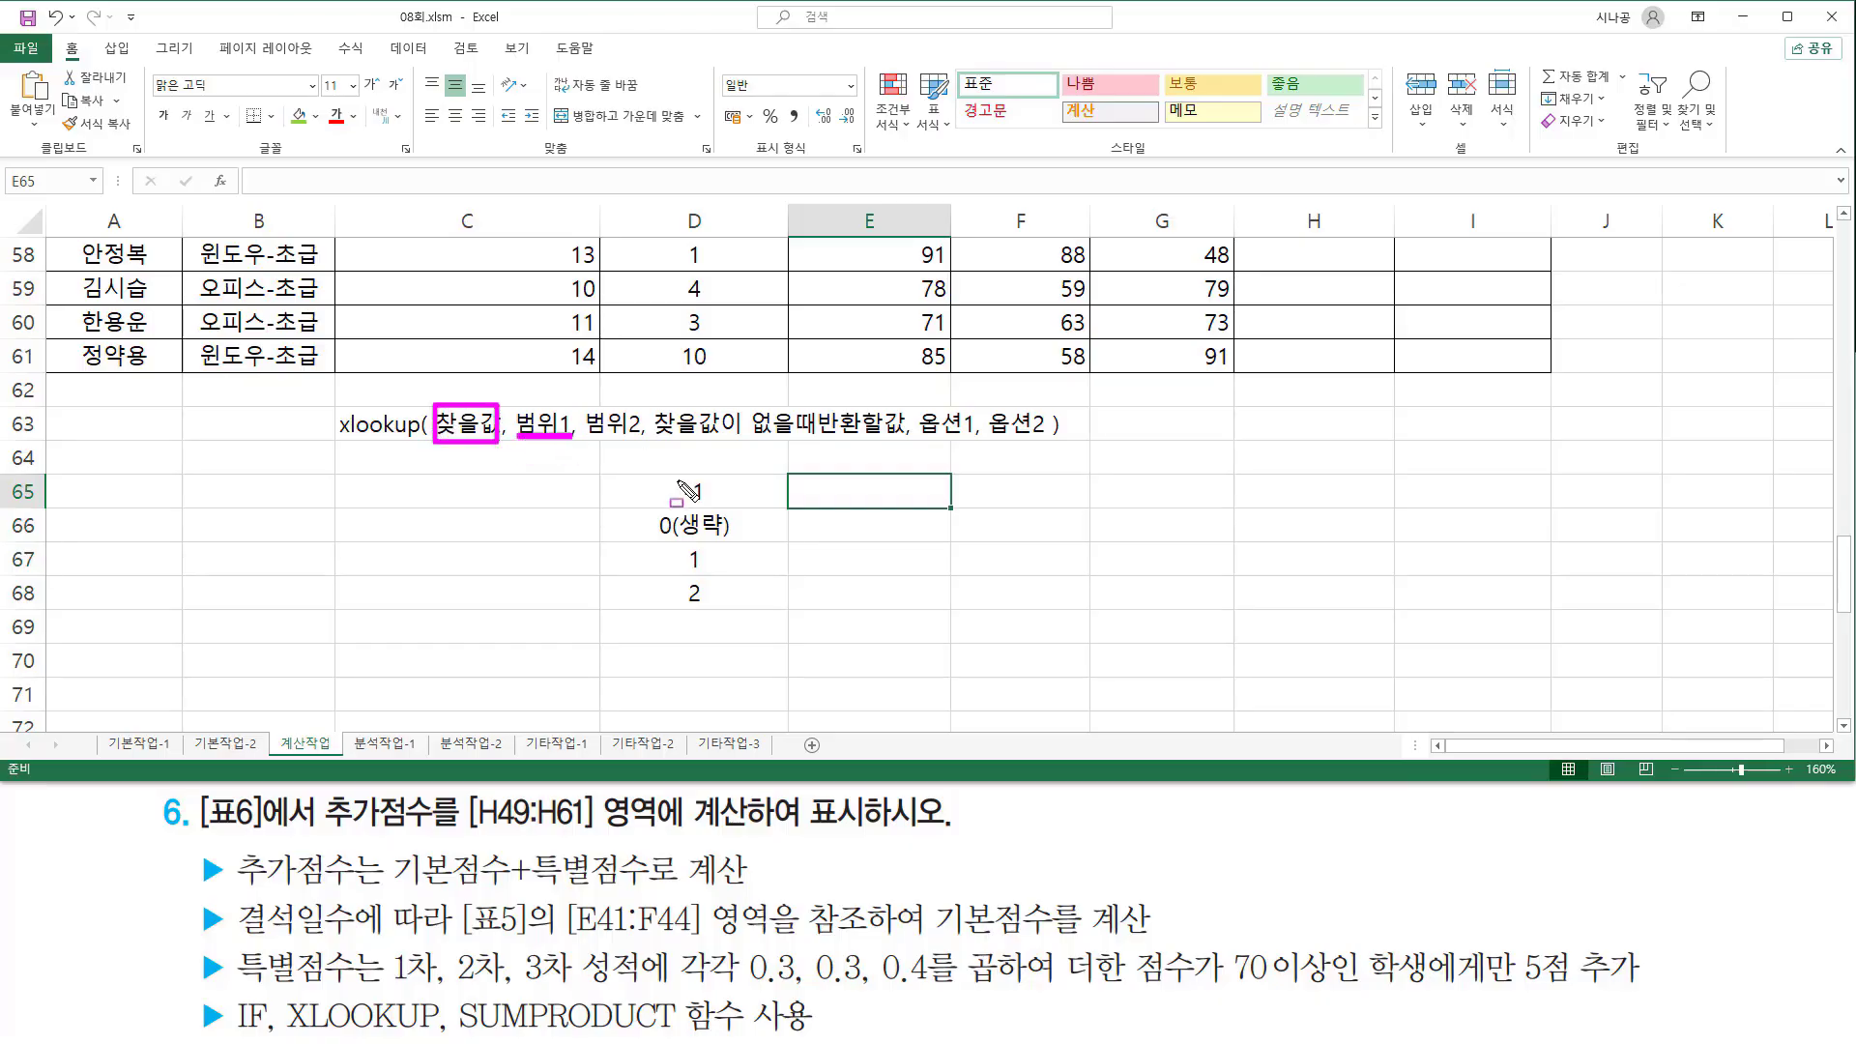
key("Escape")
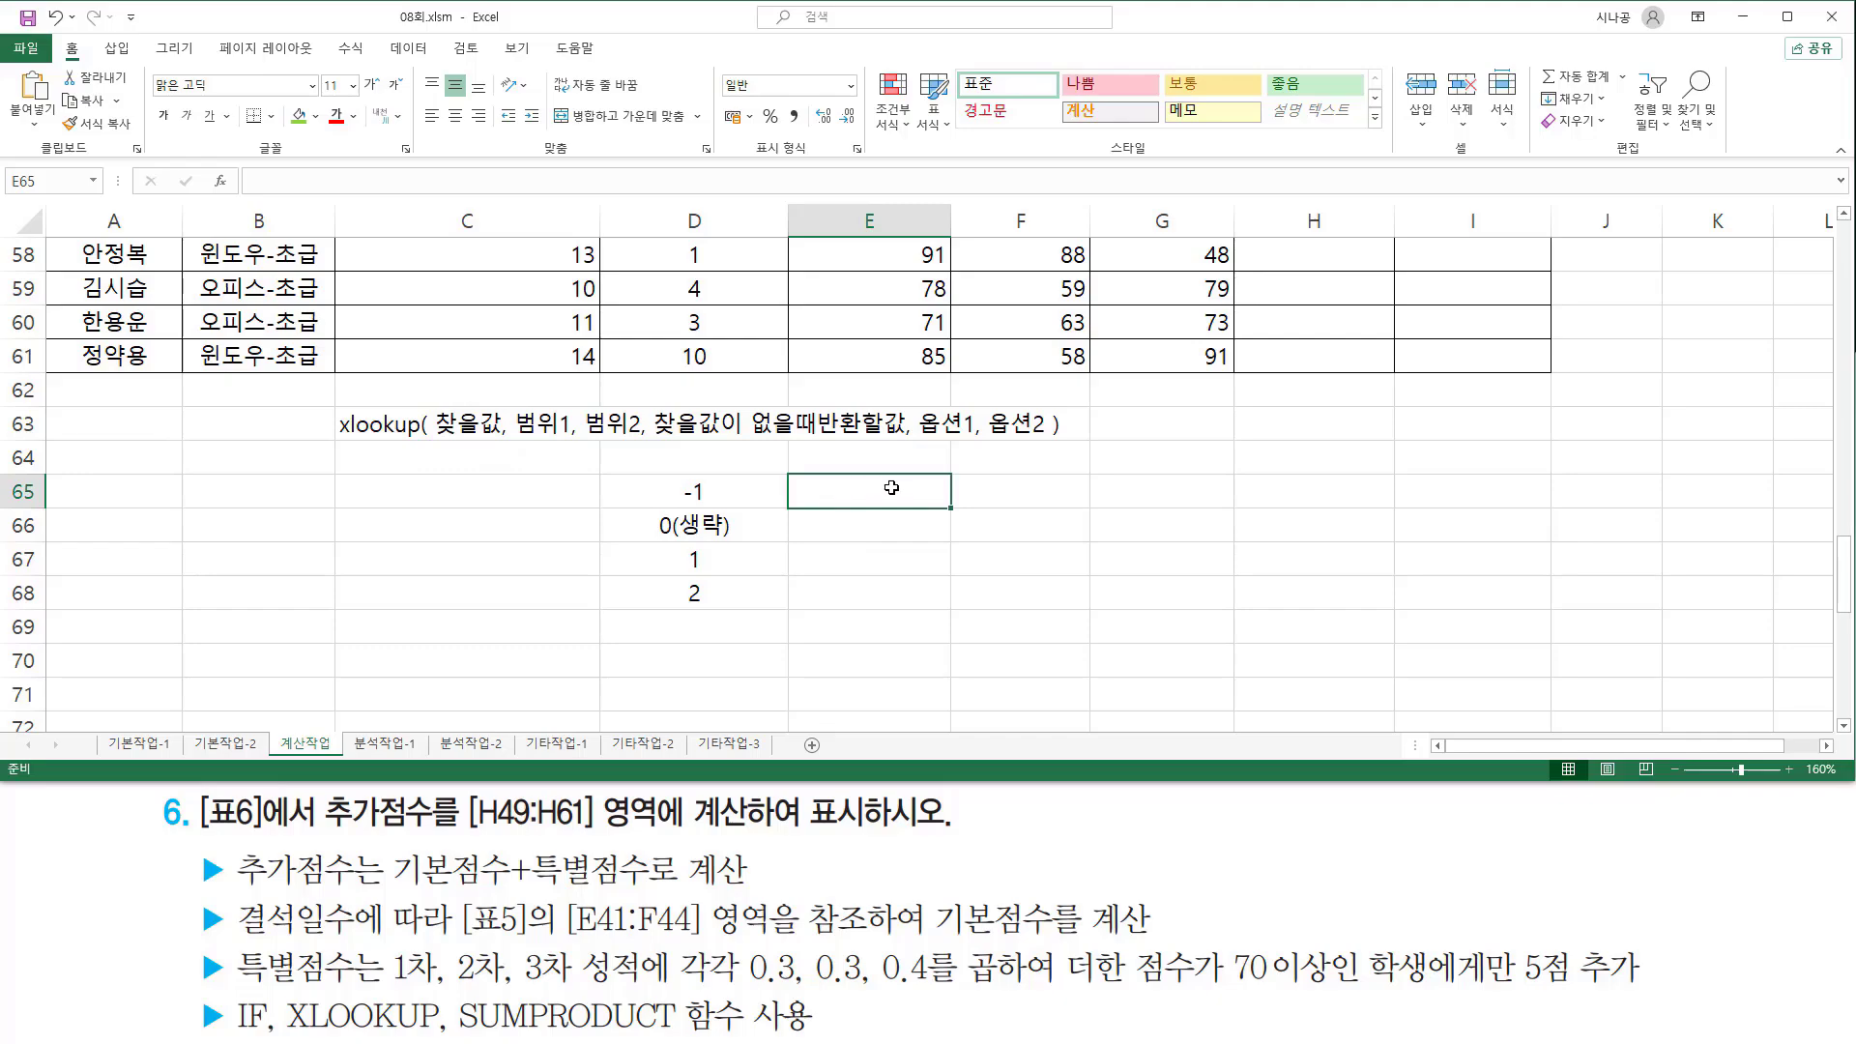
type("작")
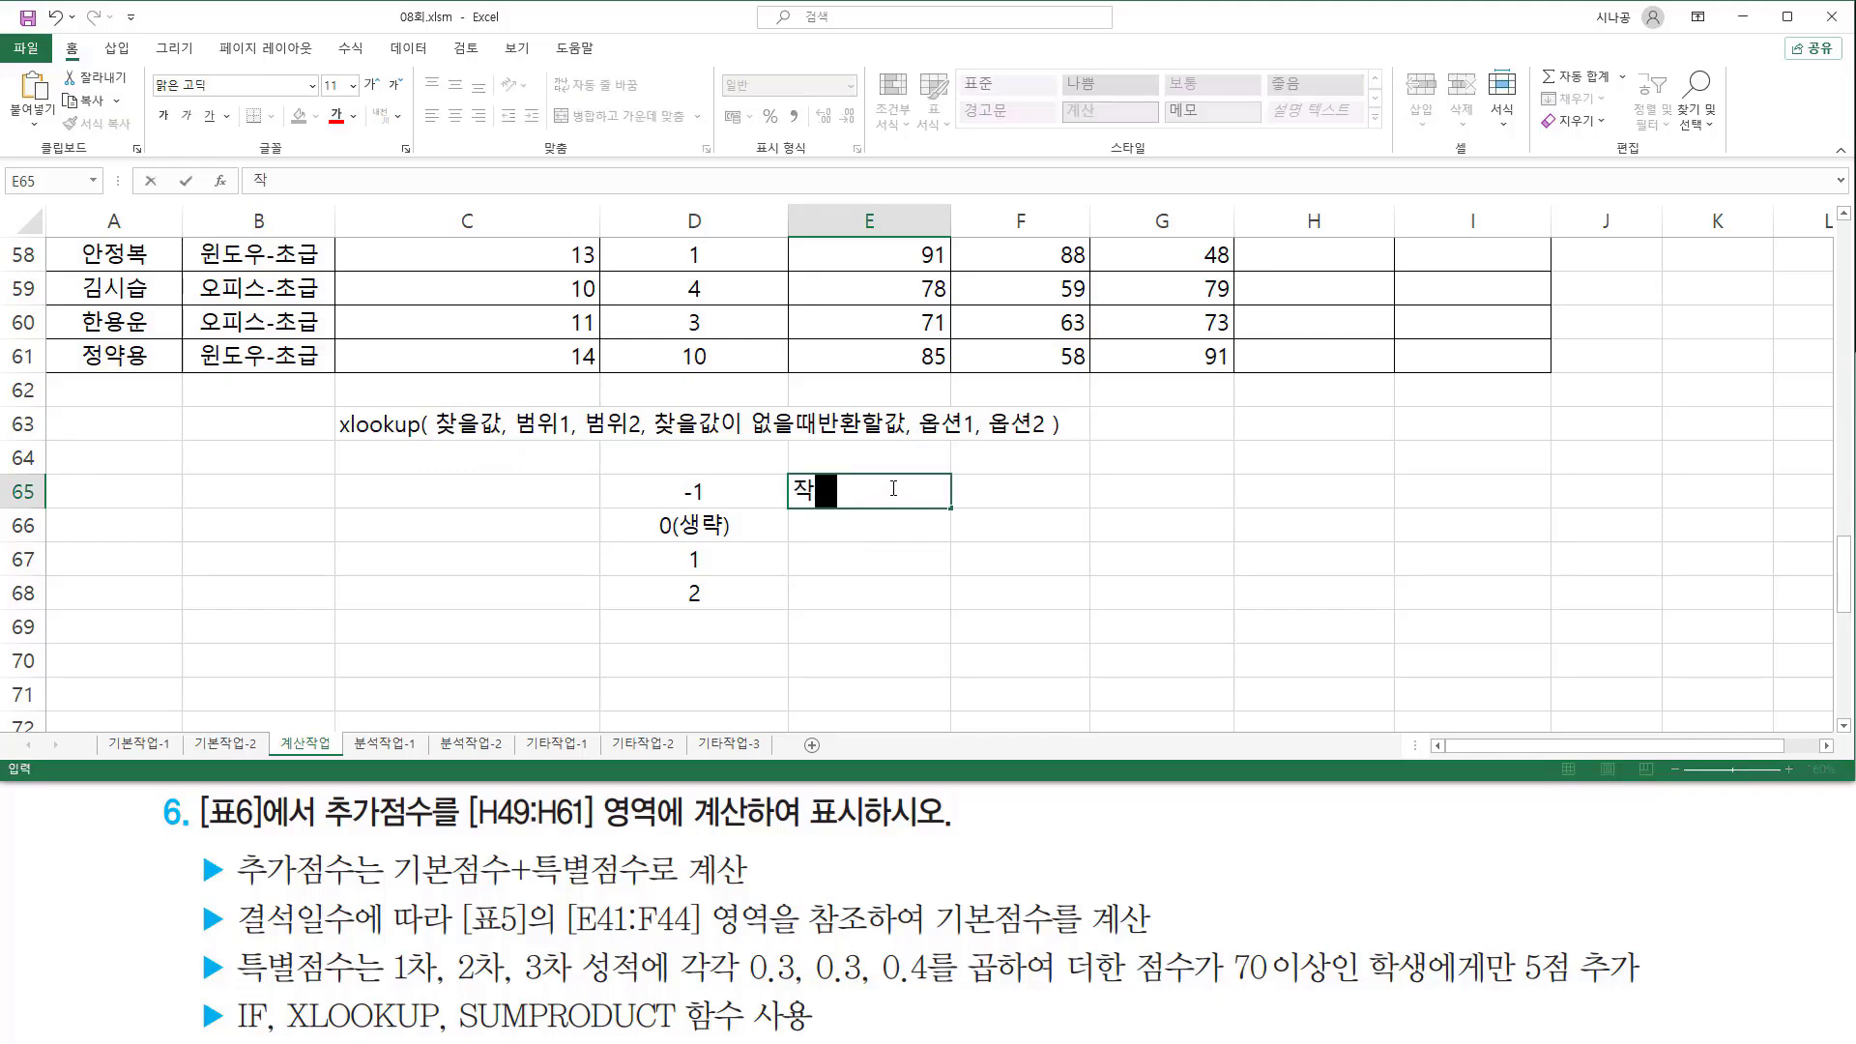
type("거나 가같은값중")
type(" 가자")
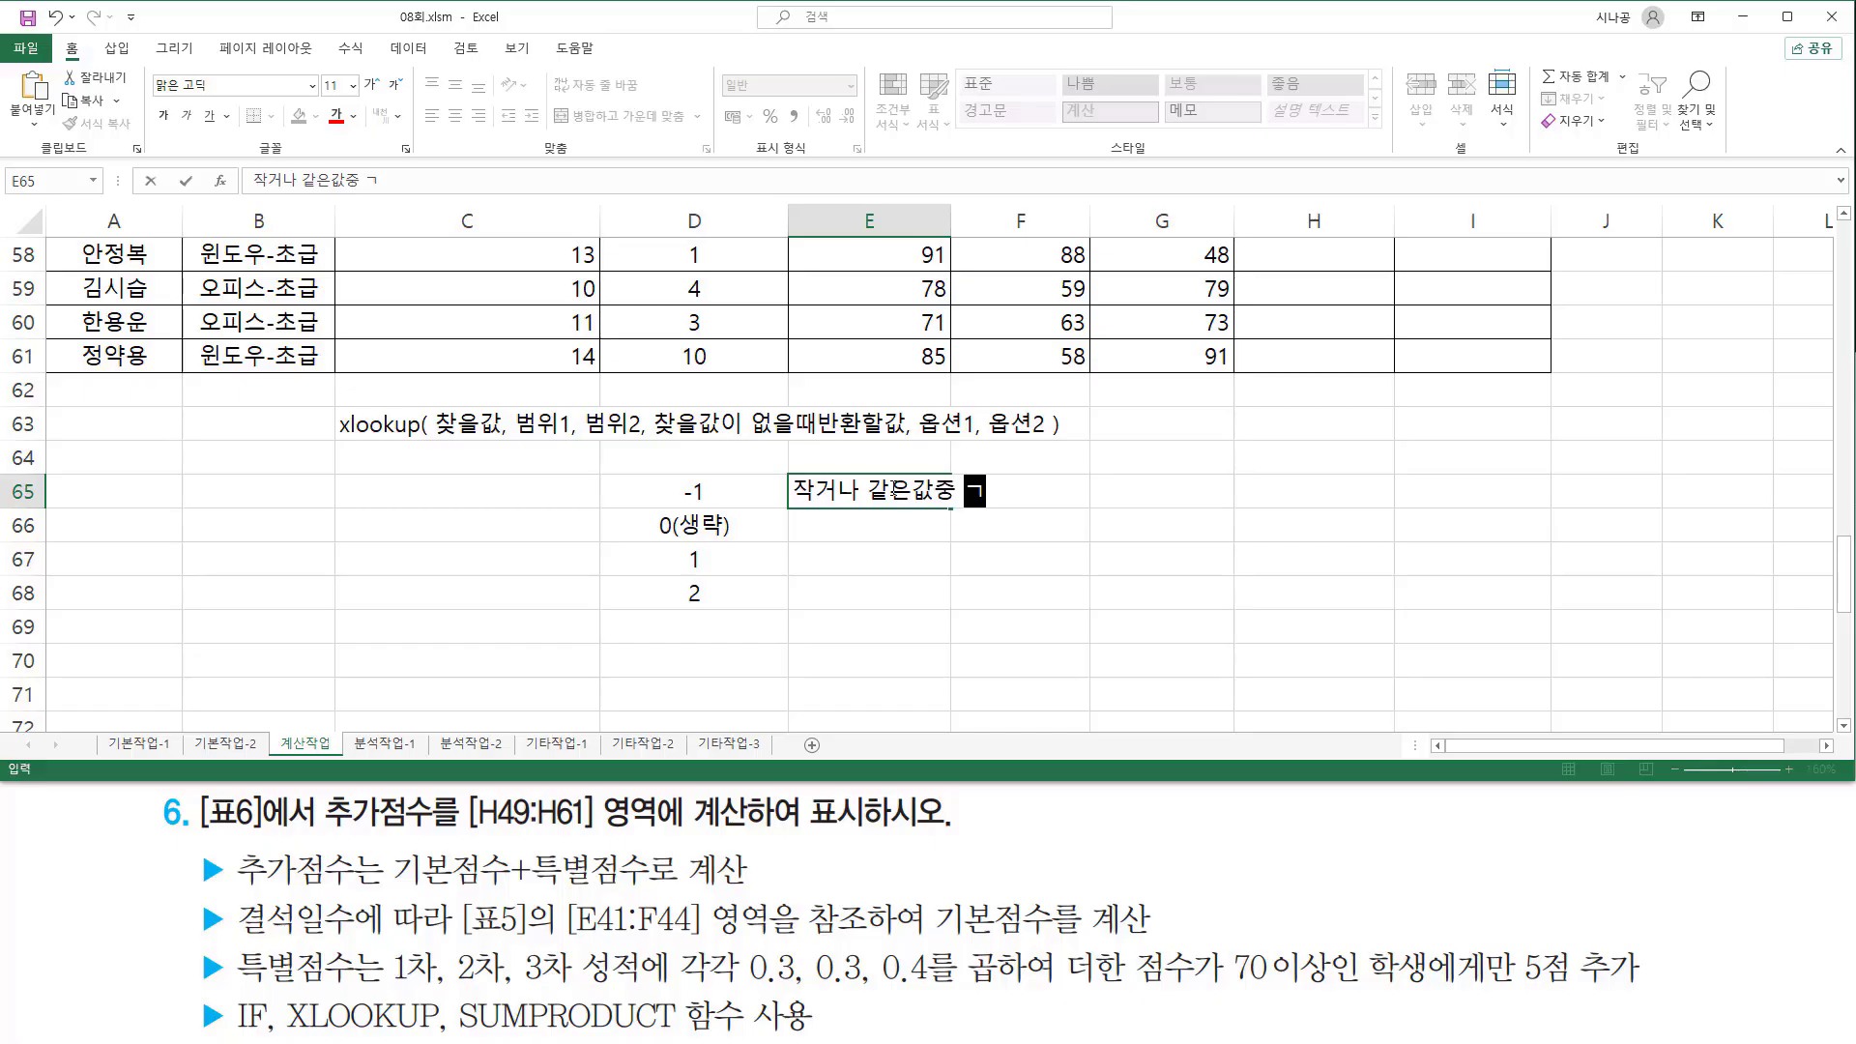
type("장큰값")
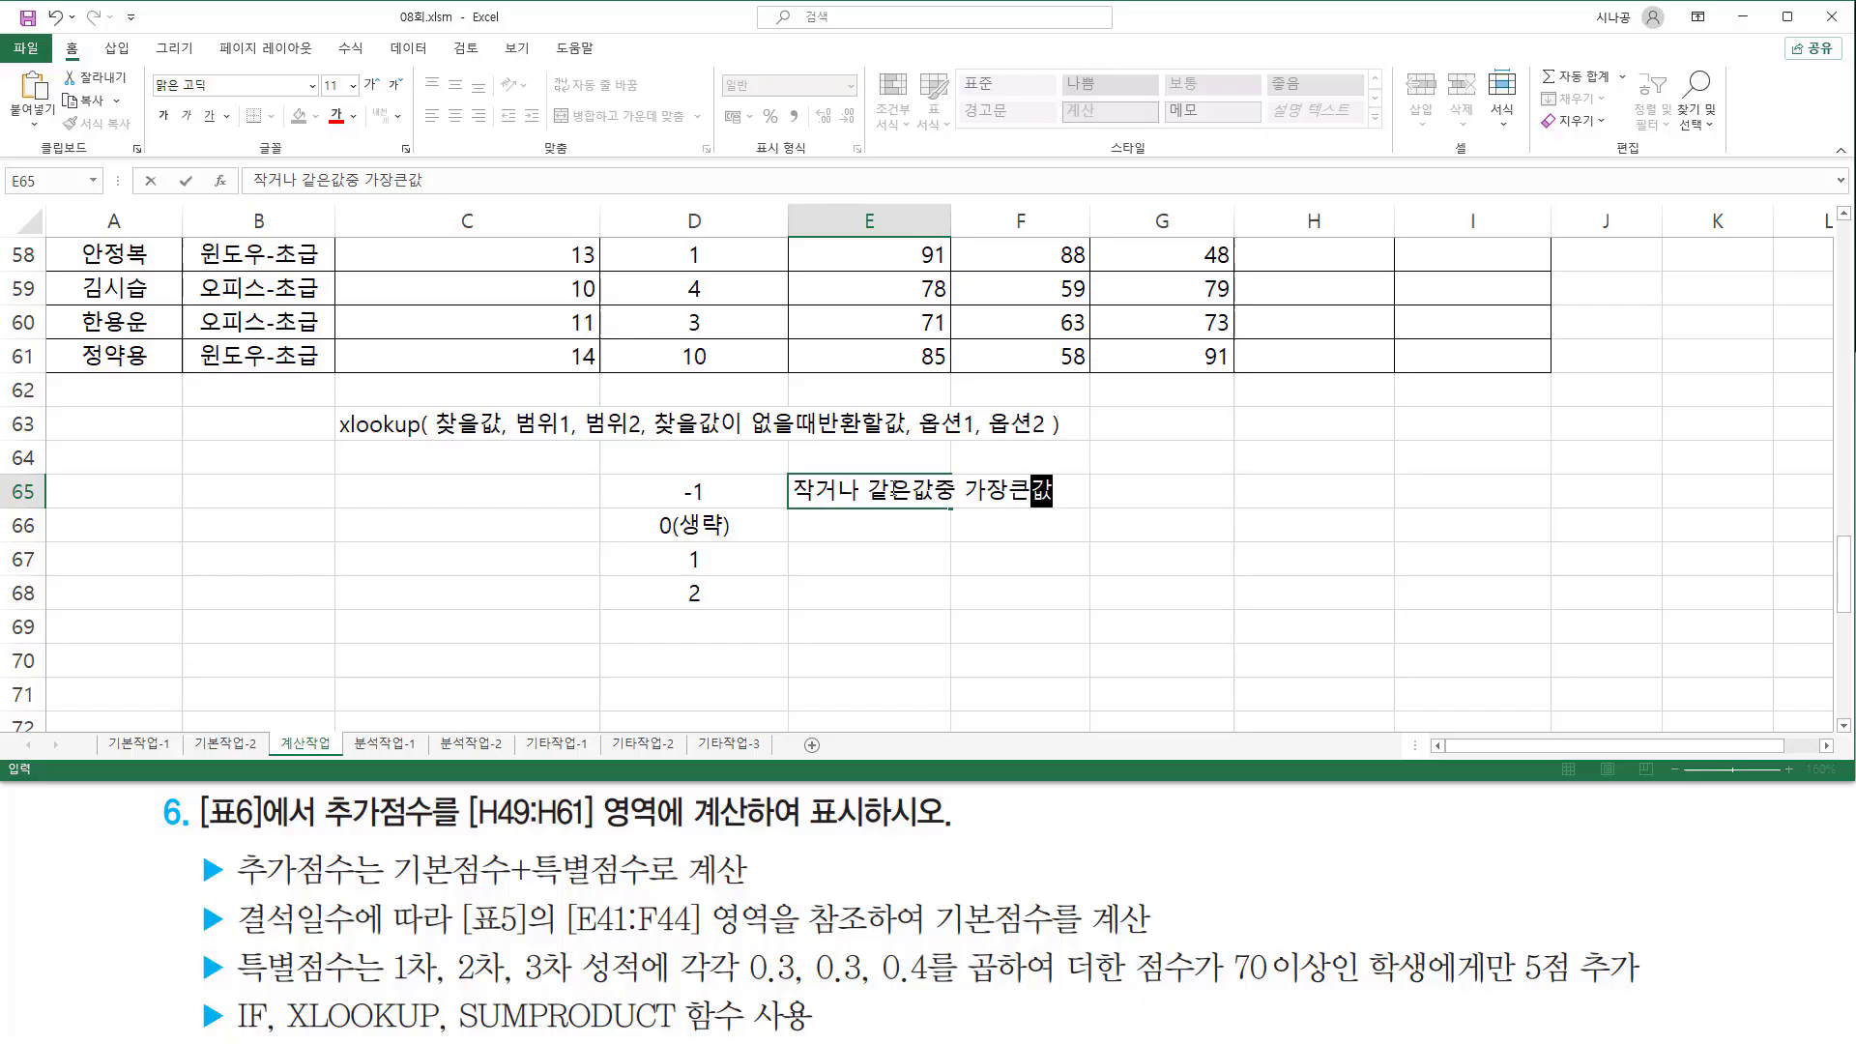
key("Return")
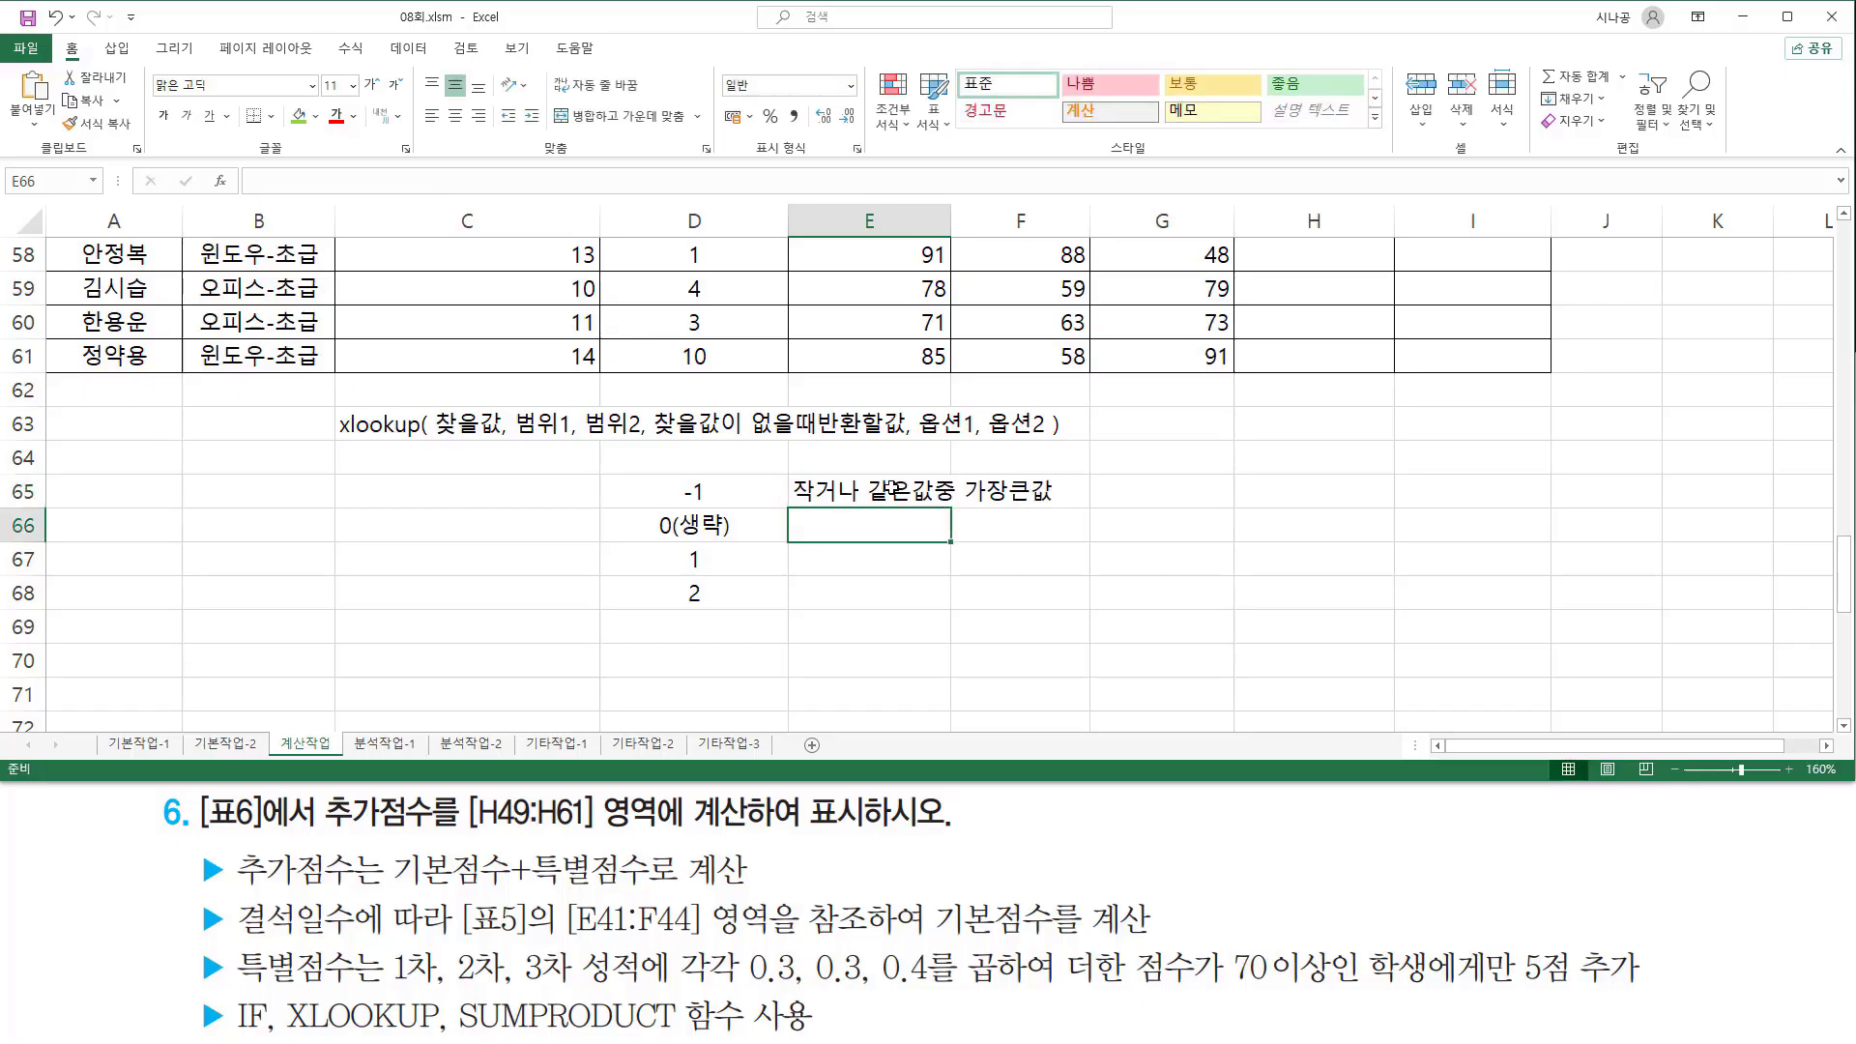
Step: Copy the description in E65 to E67, beside option 1
left_click(891, 488)
key("ctrl+c")
key("Down")
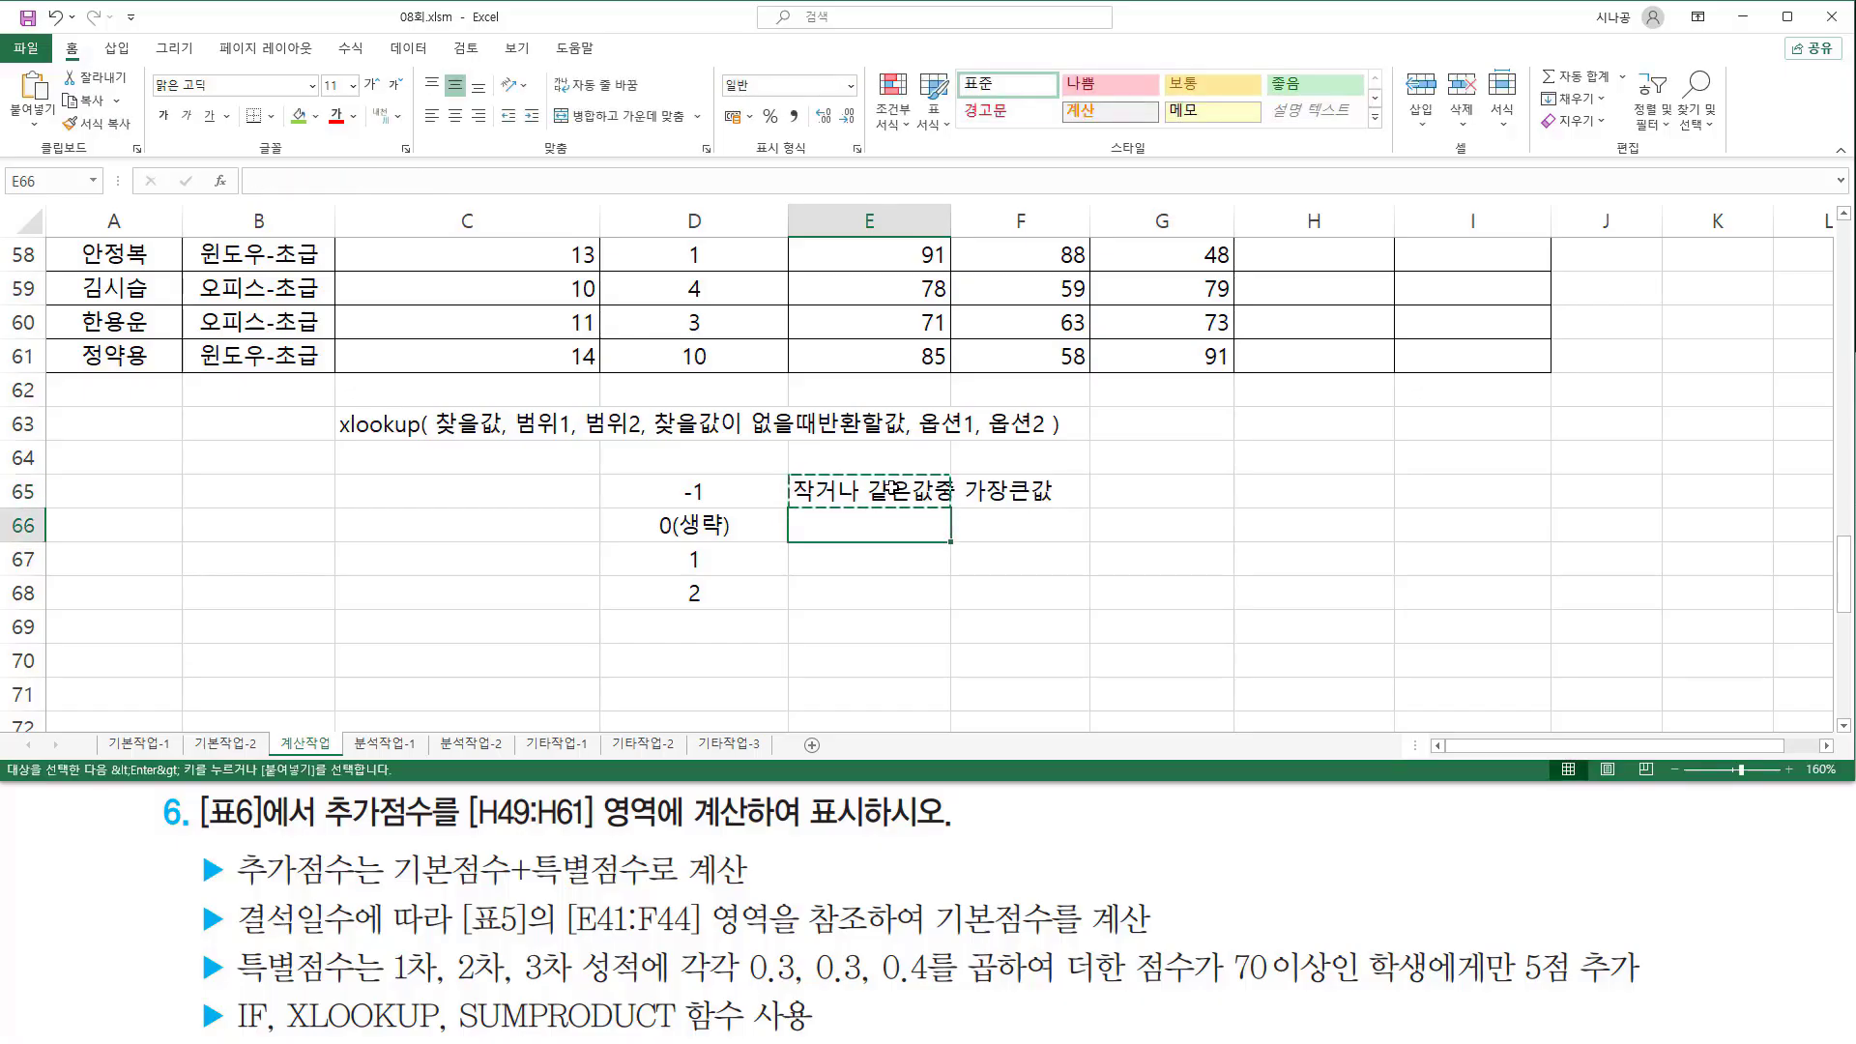
key("Down")
key("ctrl+v")
Step: Reword the copied description in E67 as 크거나 같은값중 가장작은값
key("F2")
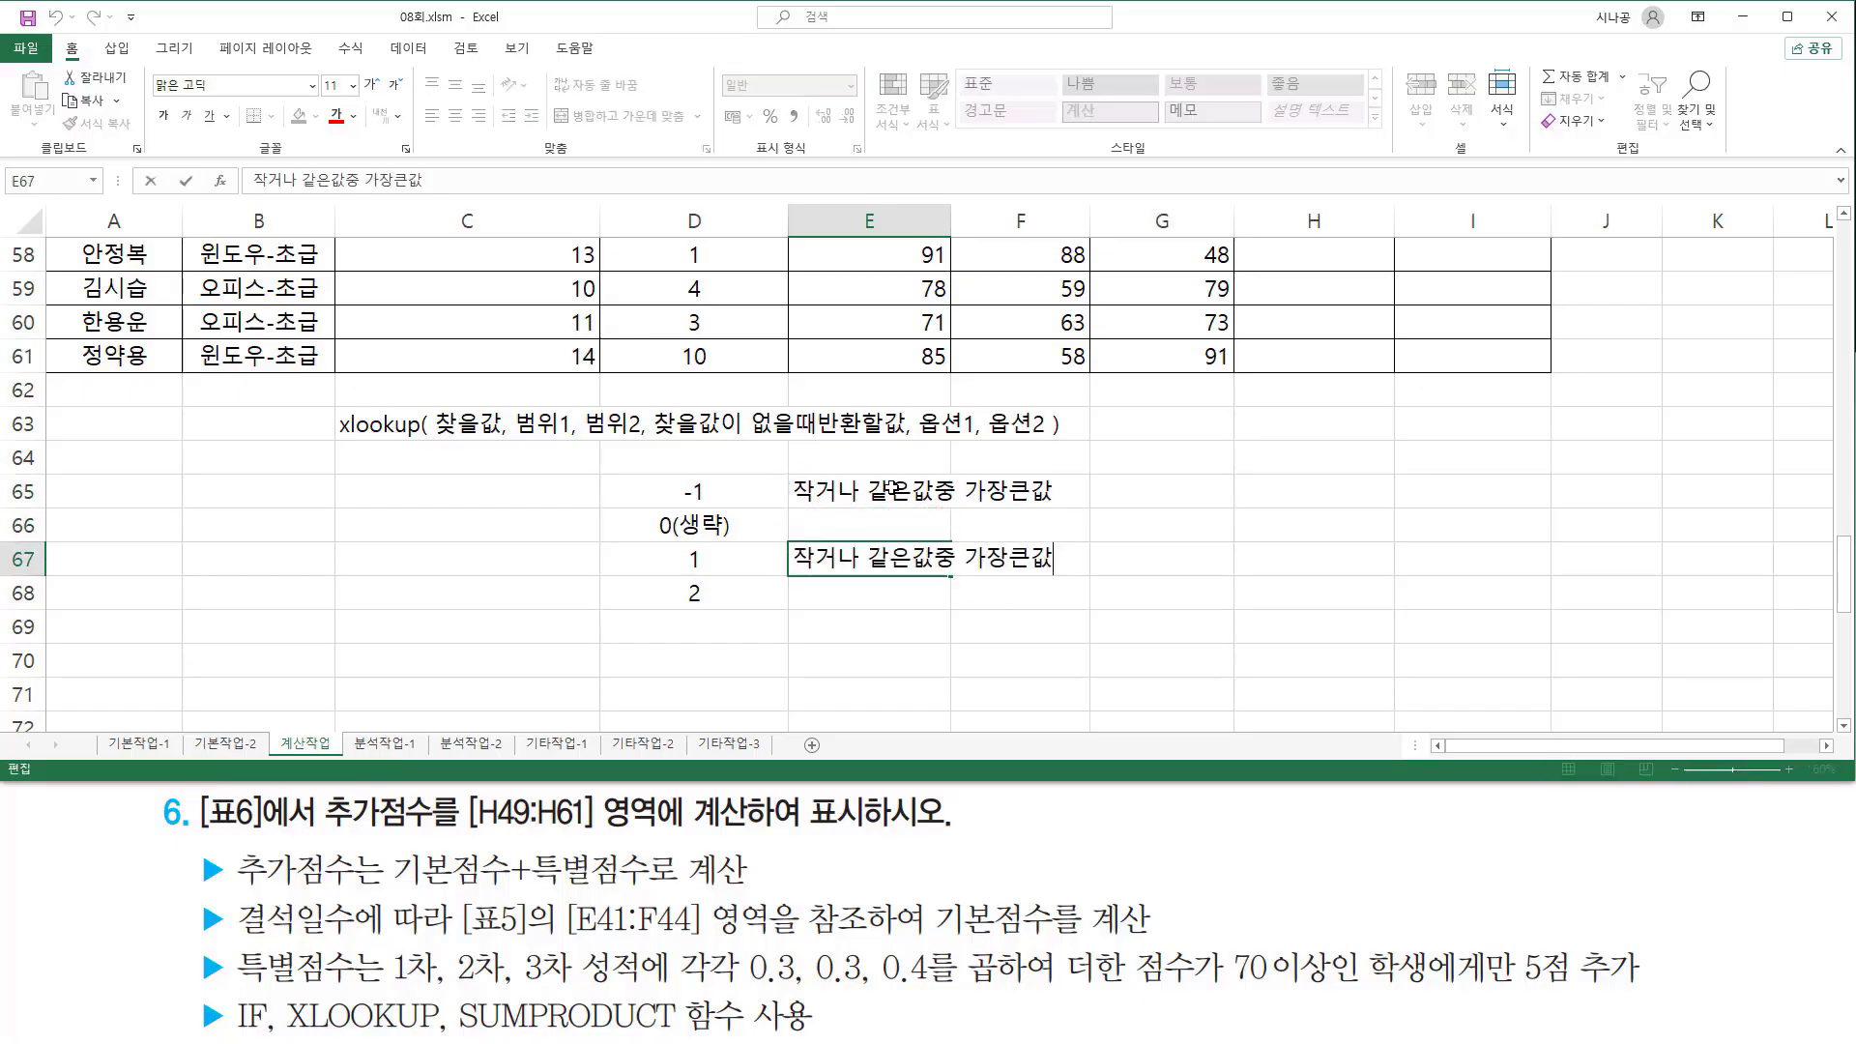
key("Home")
key("Delete")
key("Delete")
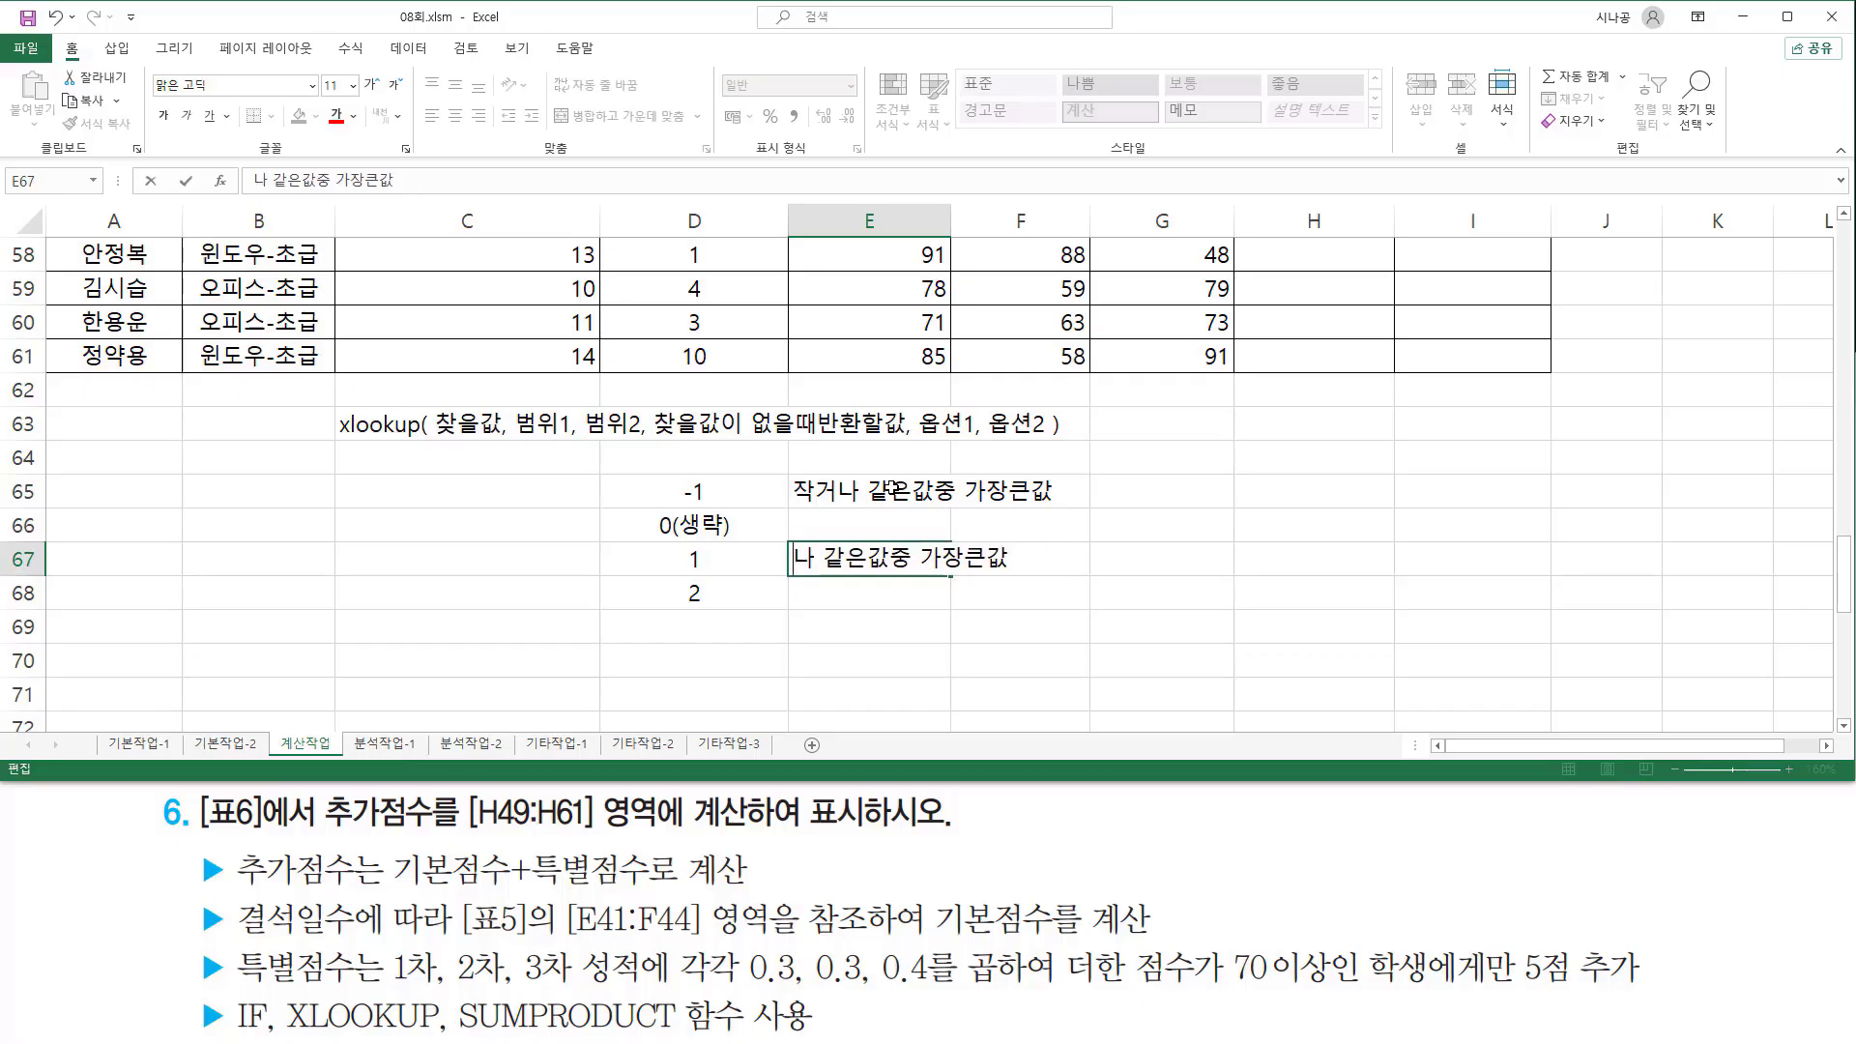
type("ㅋ")
type("크거")
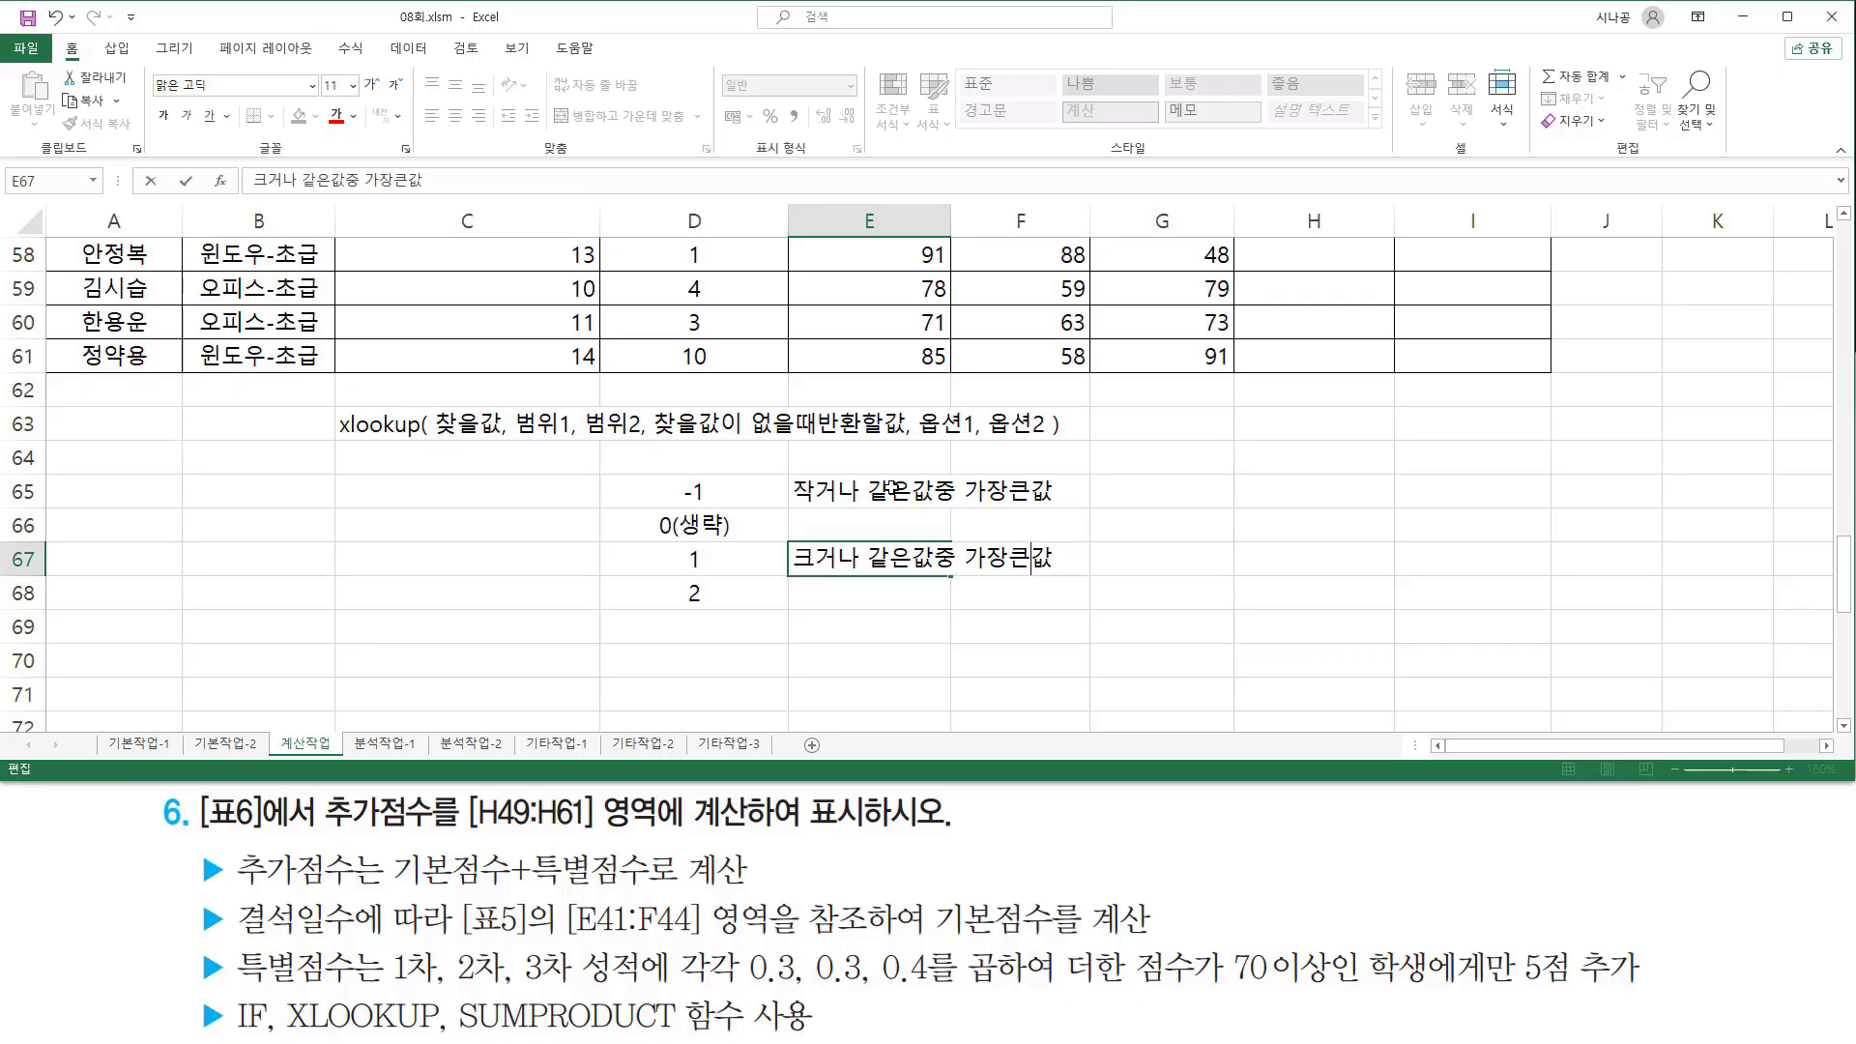
key("End")
key("Left")
key("BackSpace")
type("작은")
key("Return")
Step: Describe option 0(생략) in E66 as 첫번째로 정확하게 일치
key("Up")
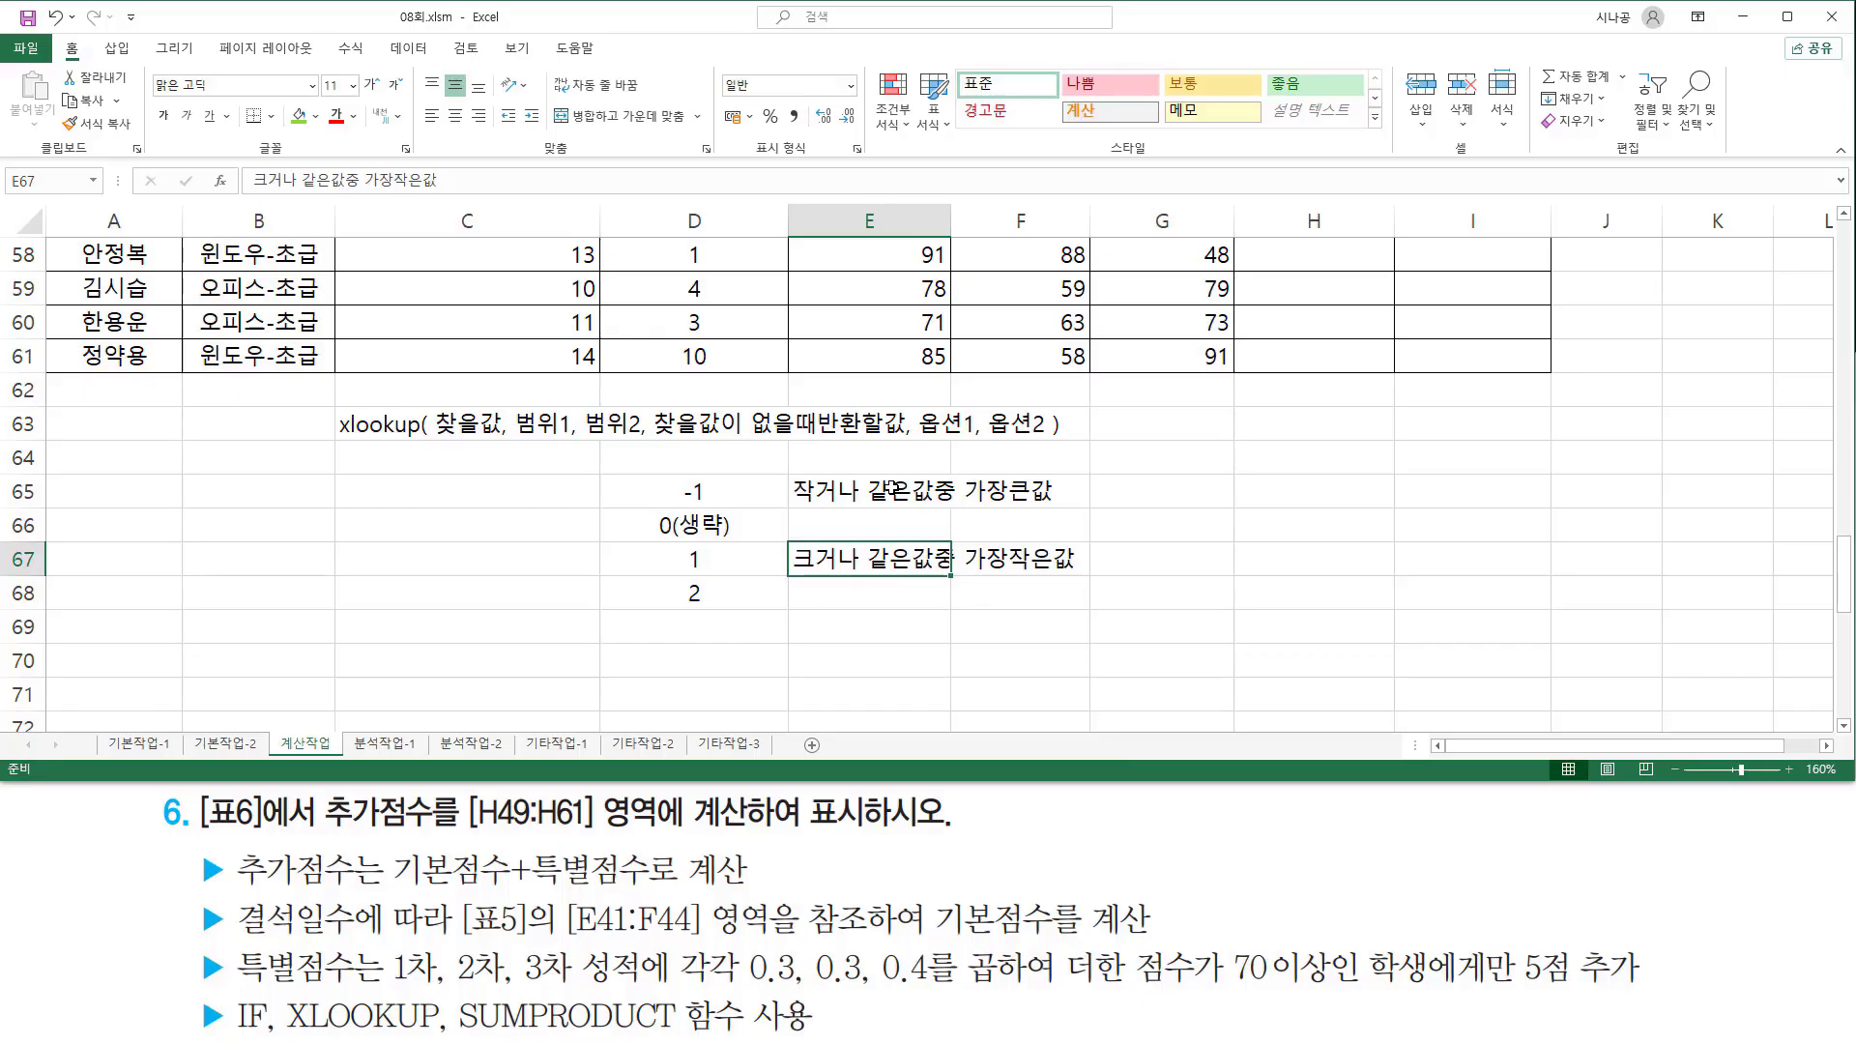
key("Up")
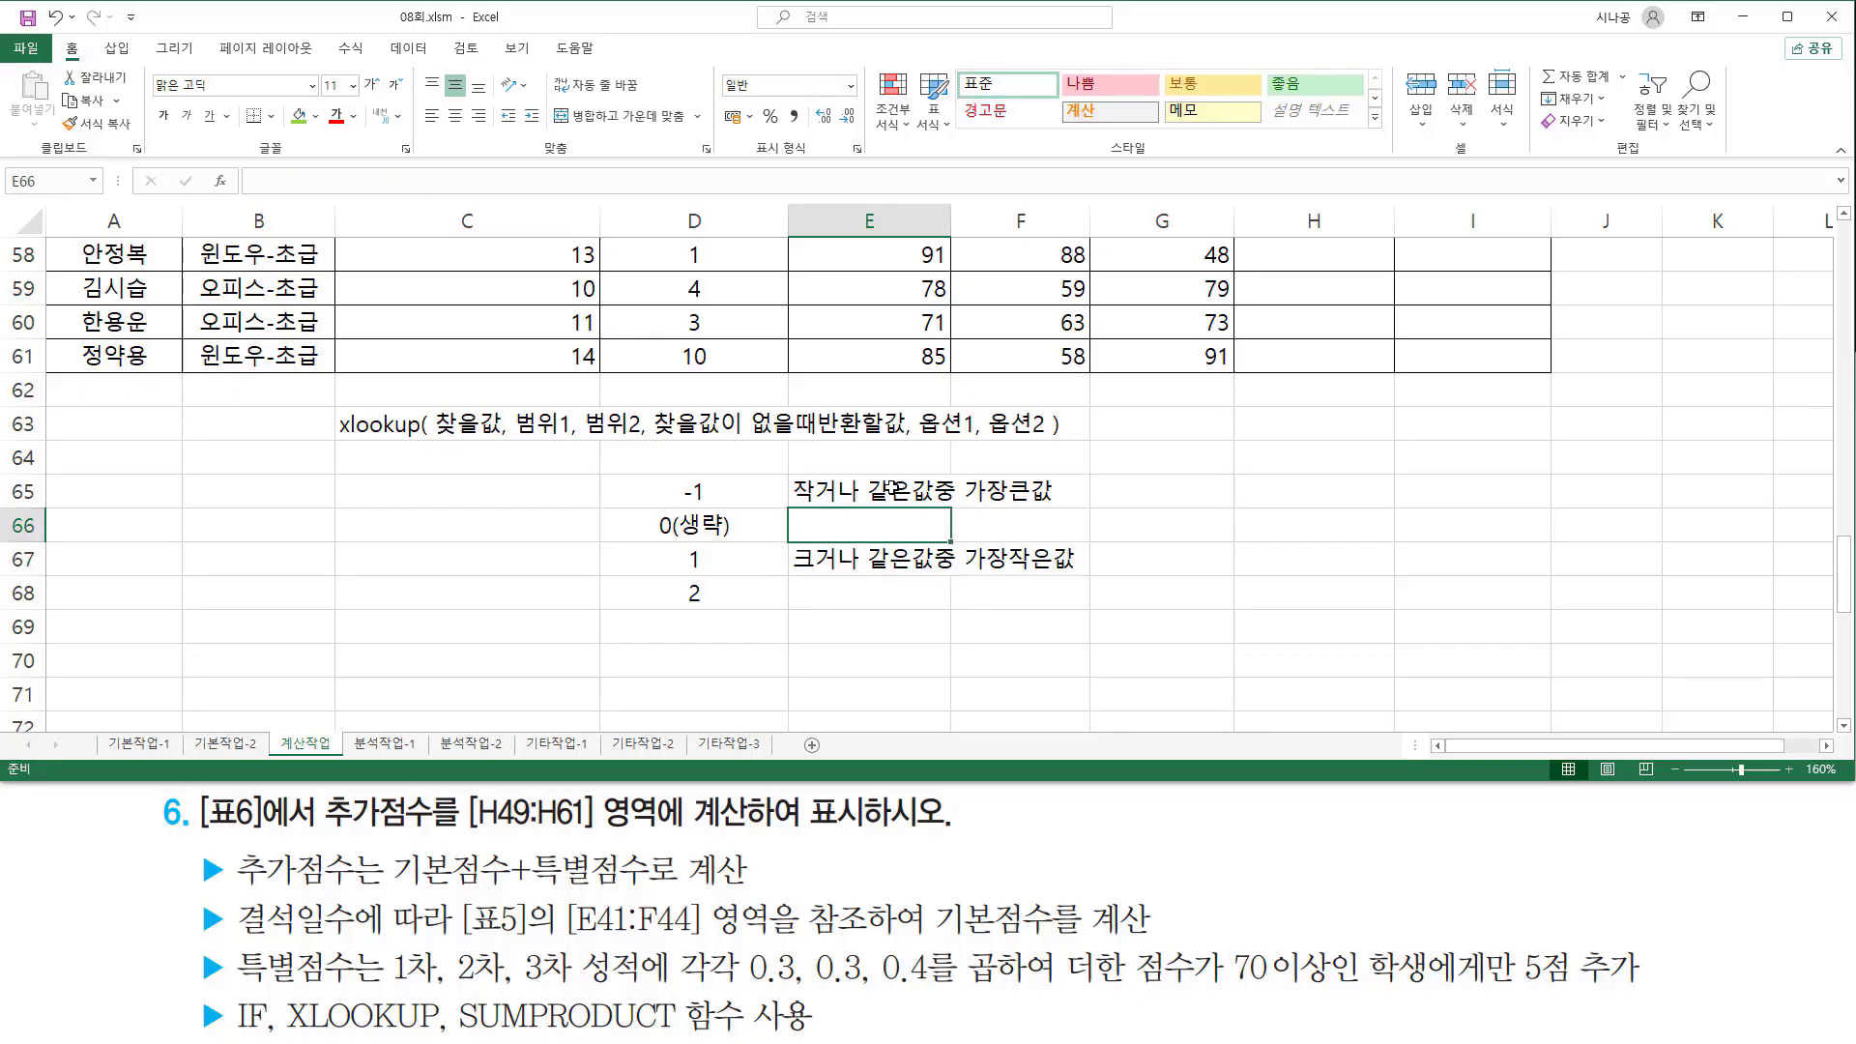
type("첫번째로")
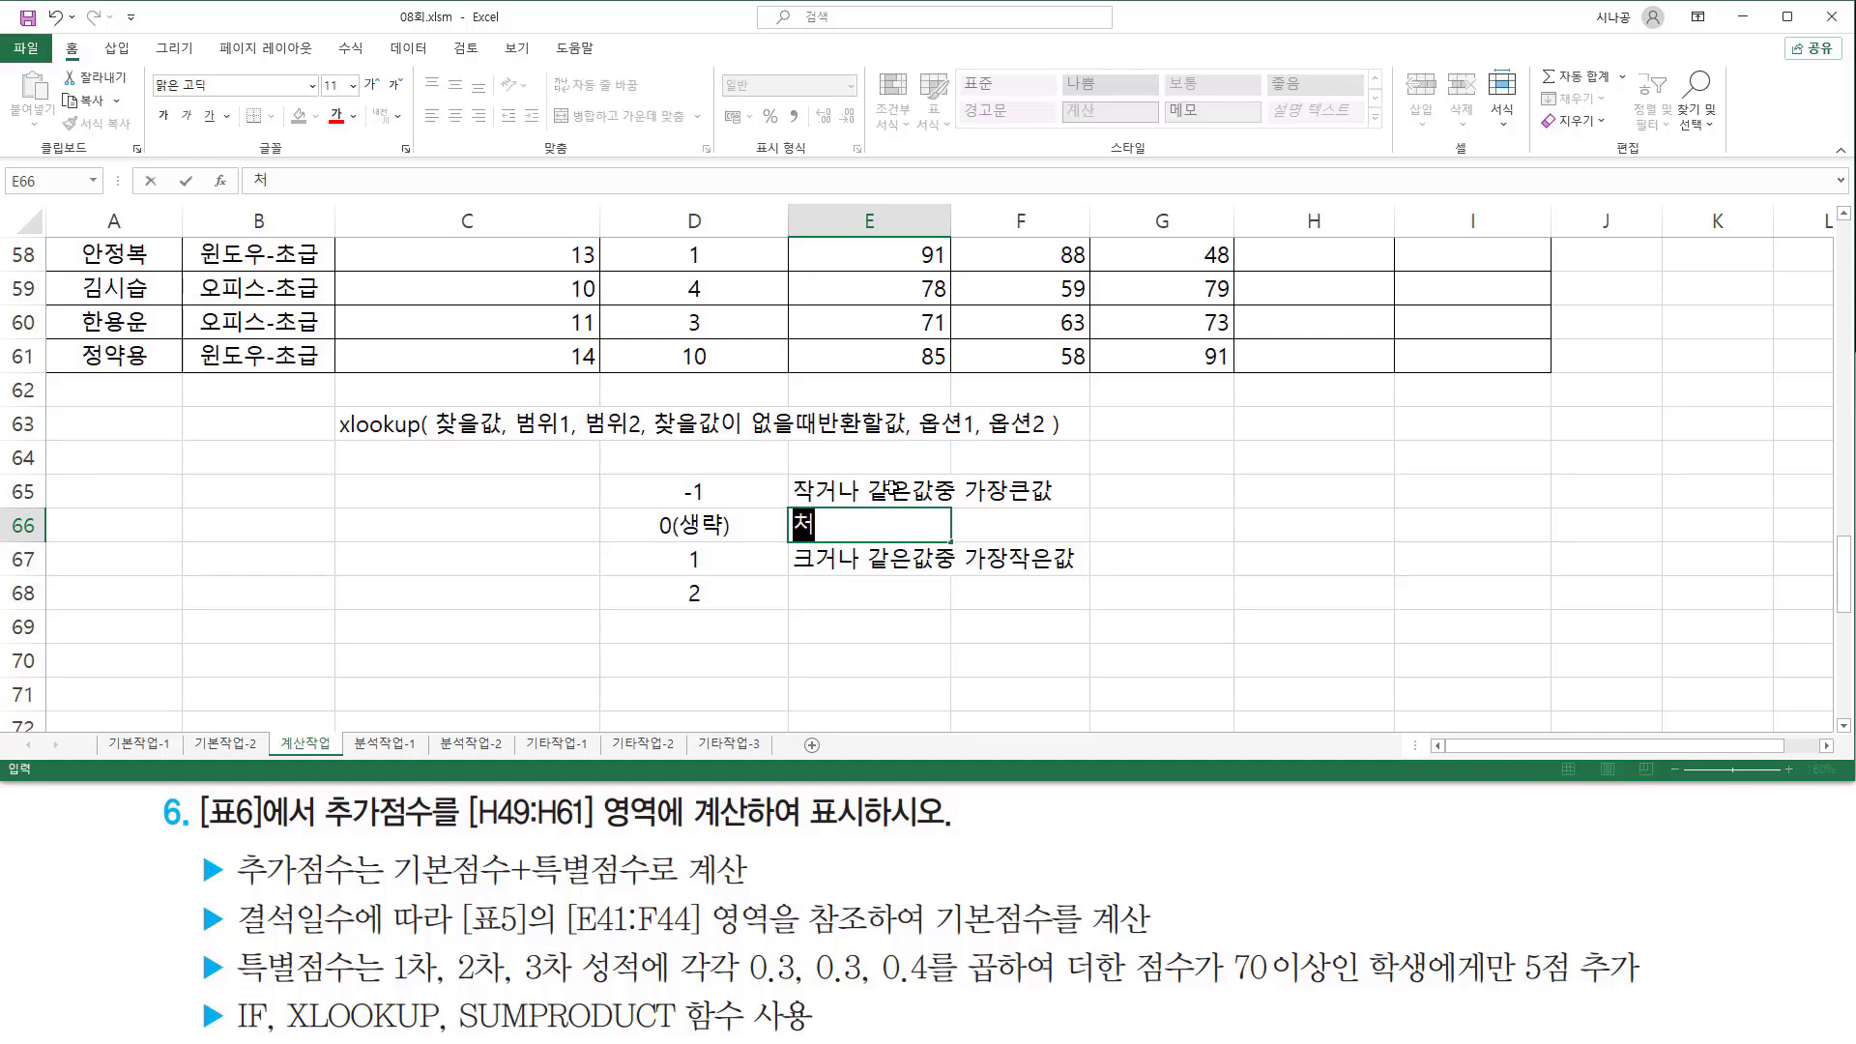
type(" 정확하게 ")
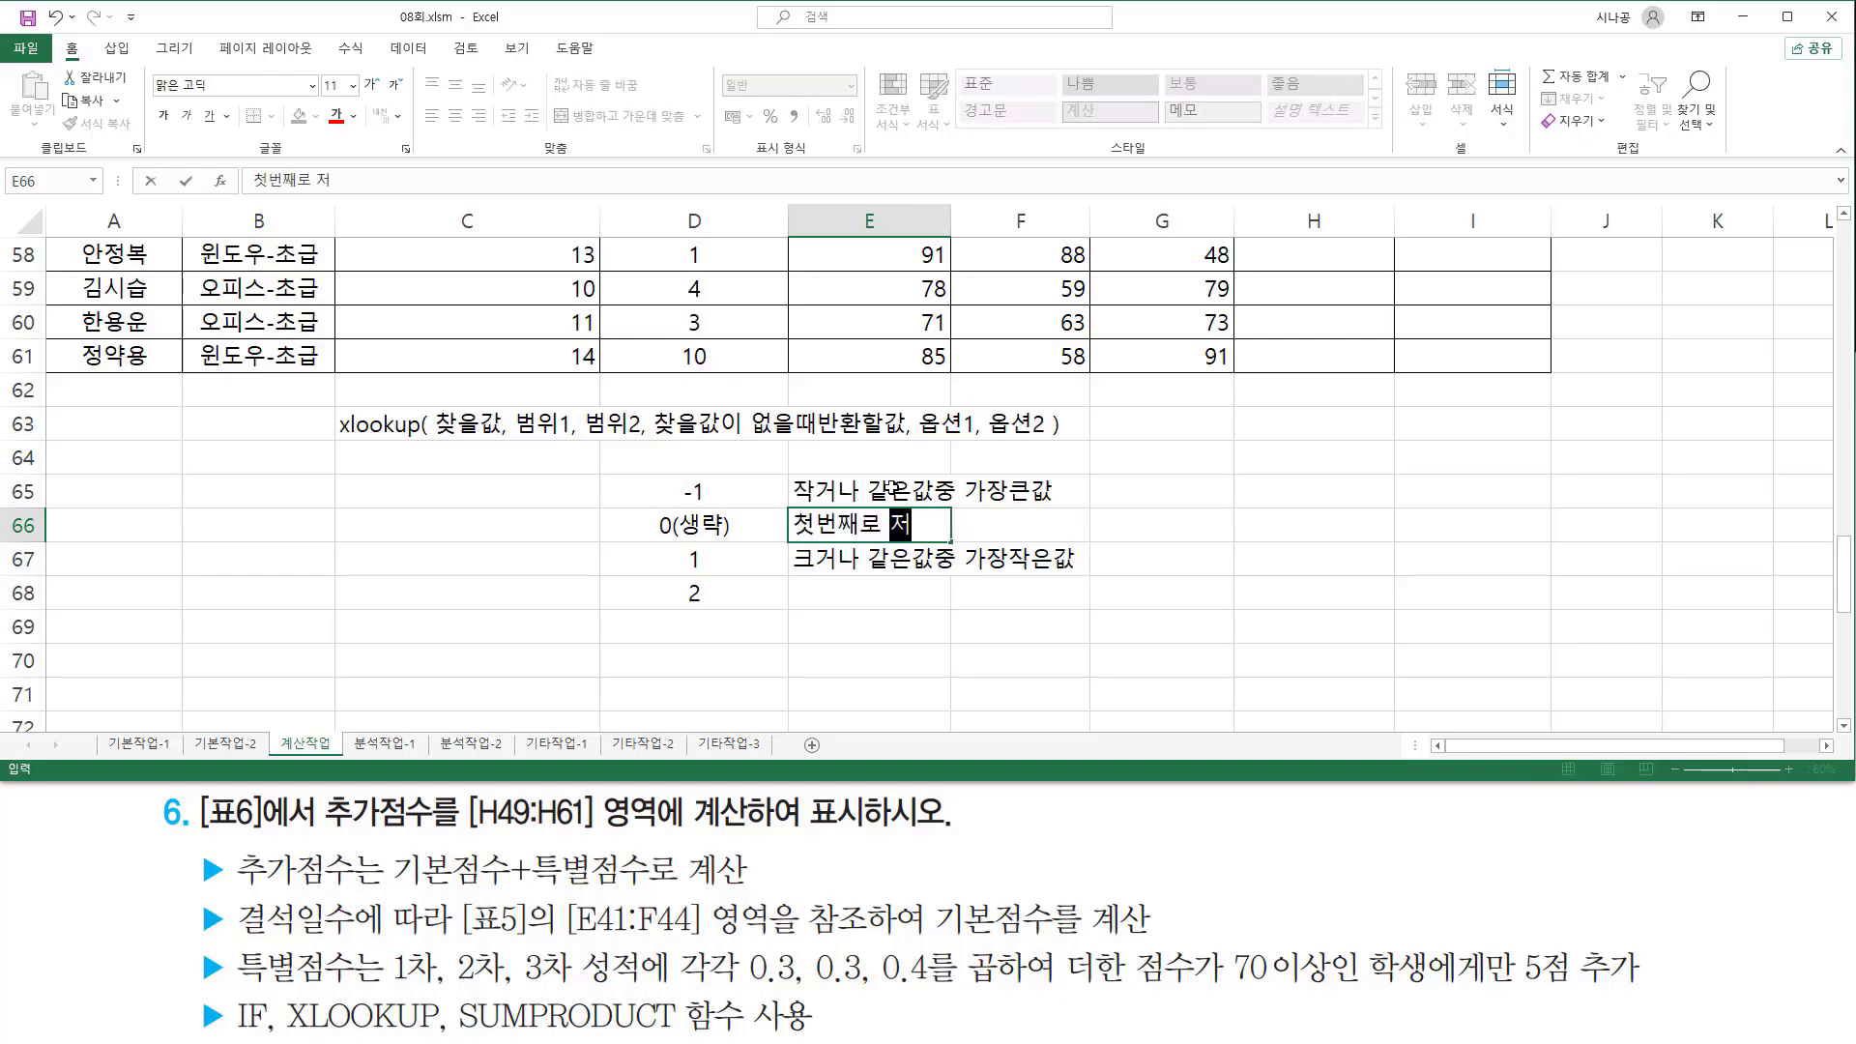
type("일치")
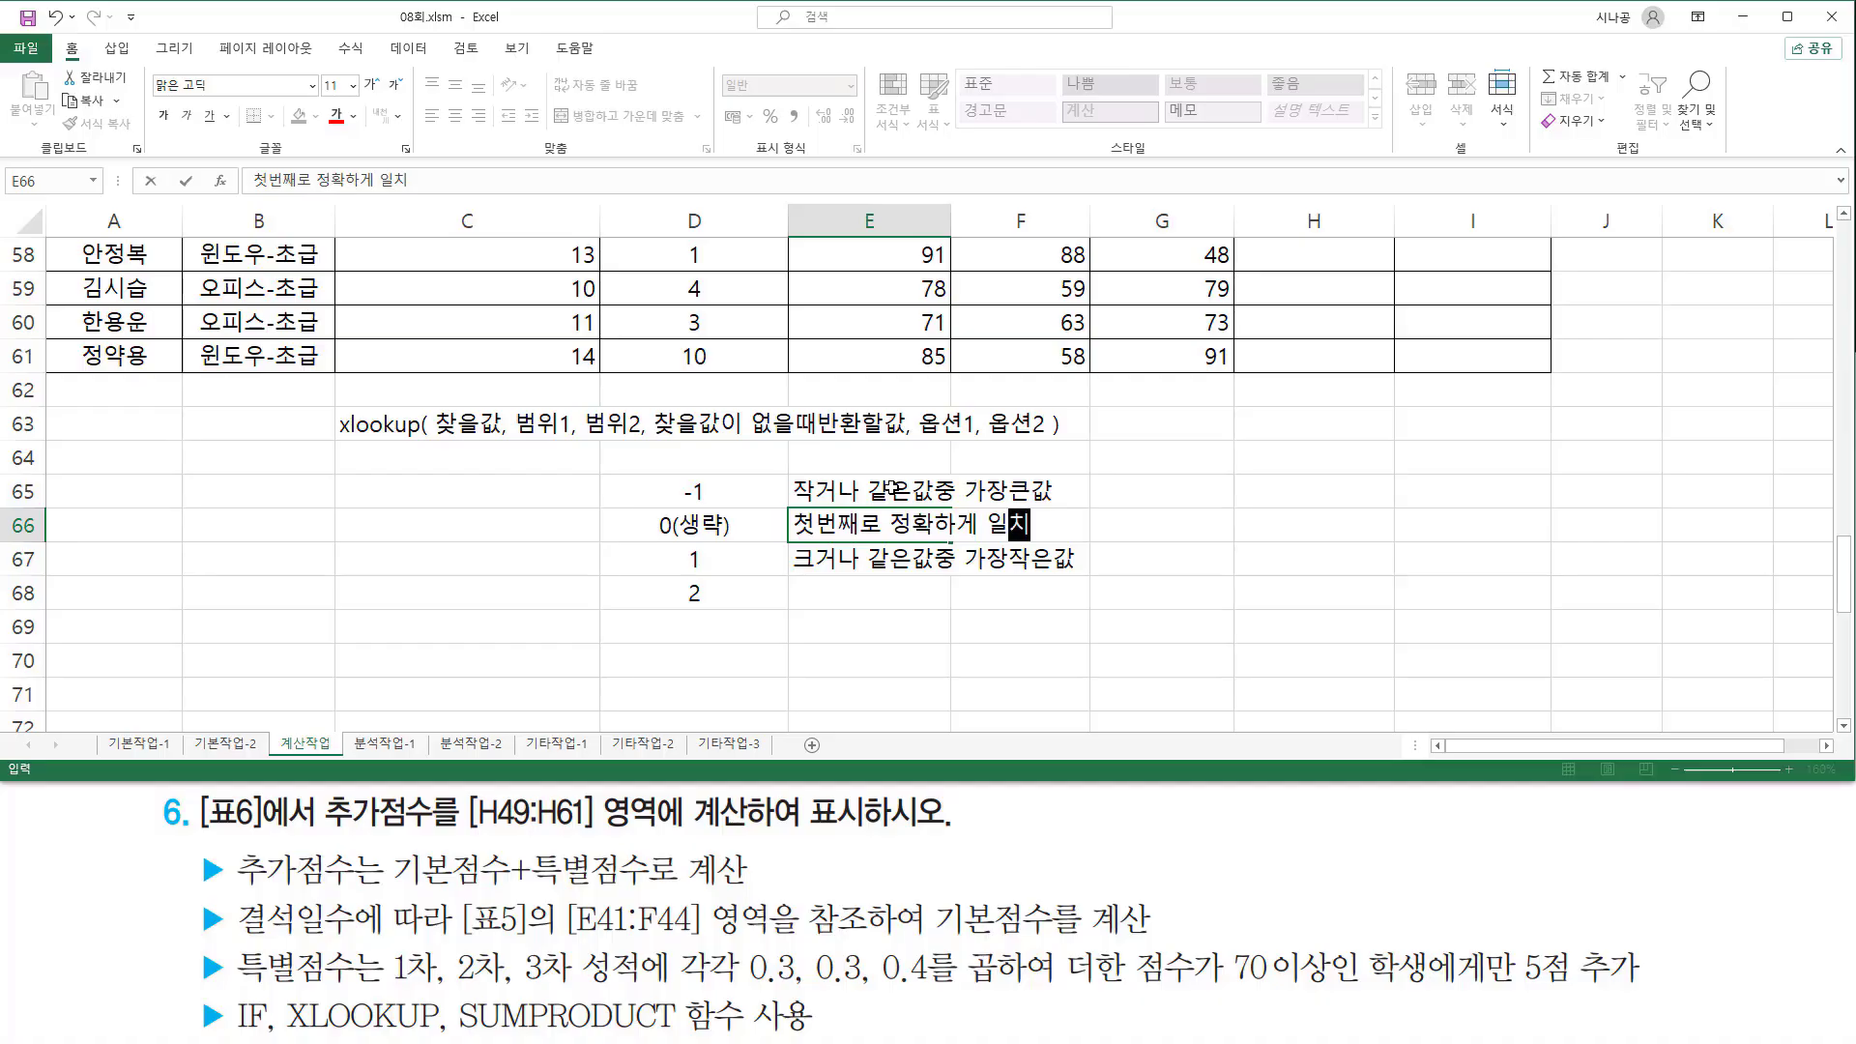
key("Return")
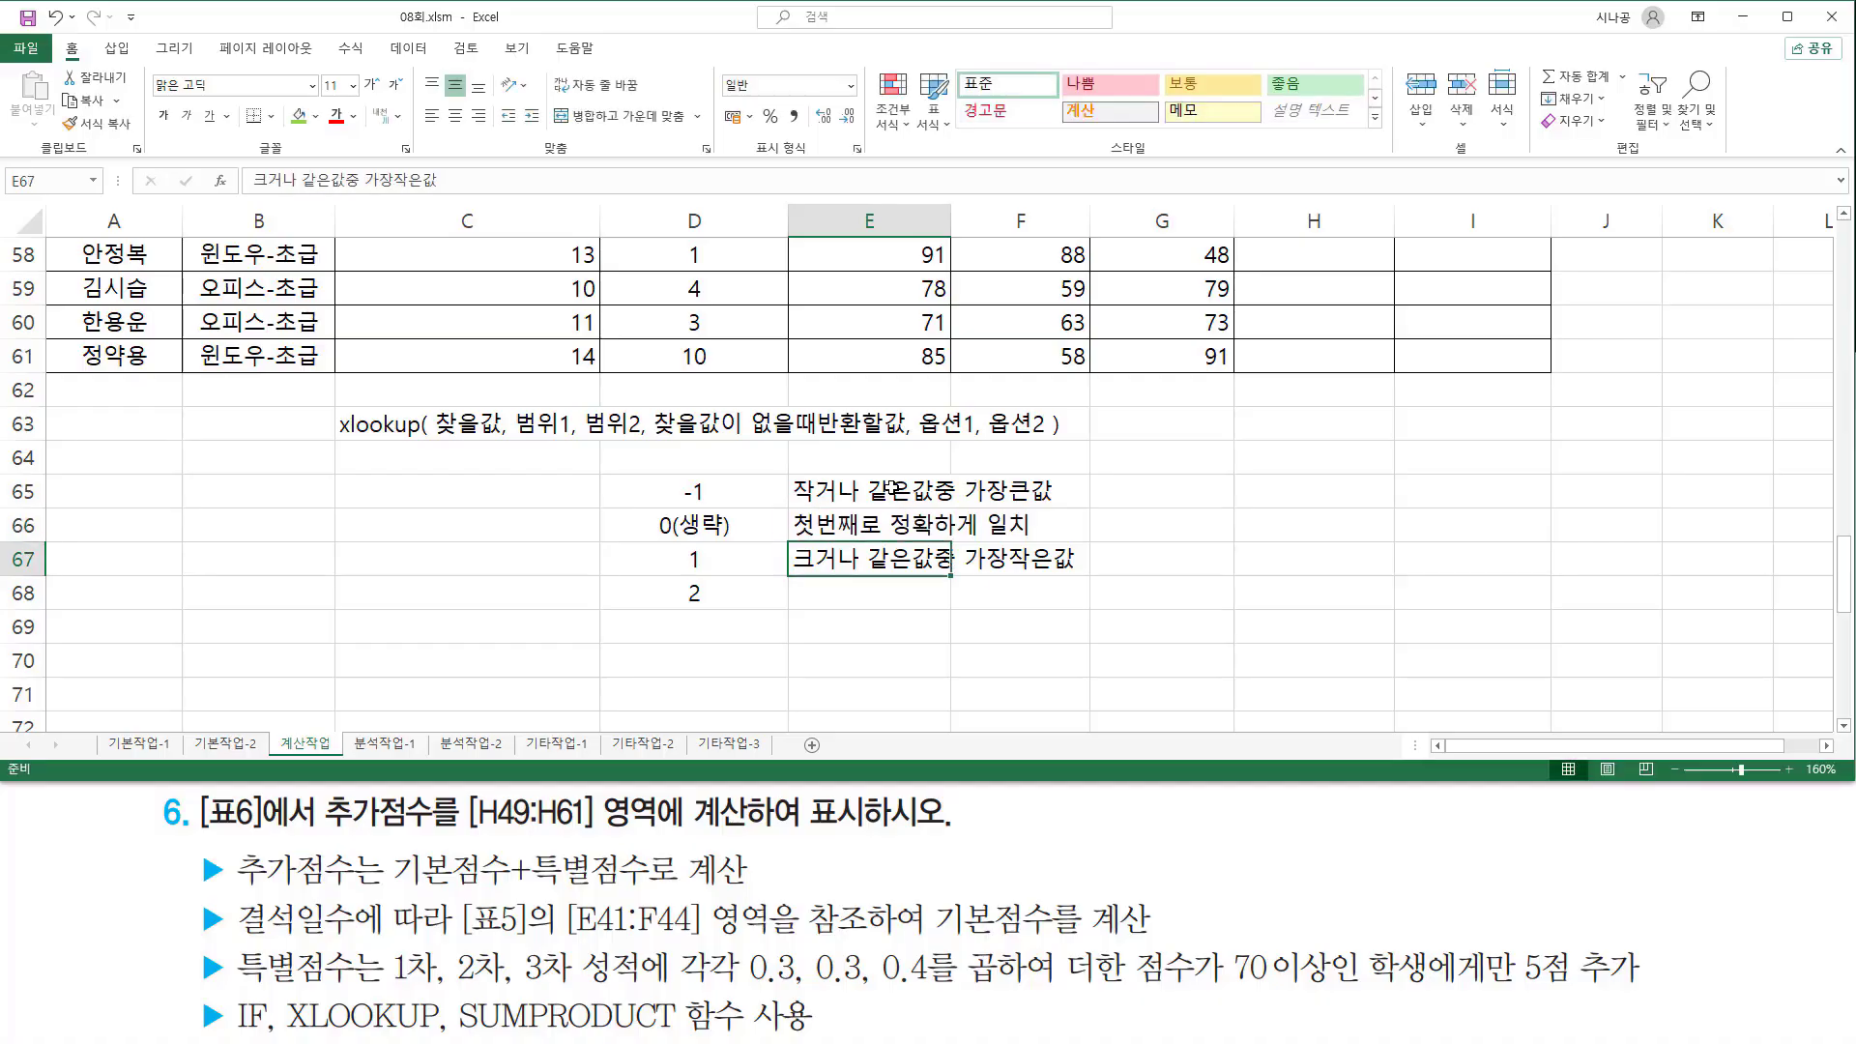
Step: Describe option 2 in E68 as 부분적으로 일치하는 값(와일드카드)
key("Return")
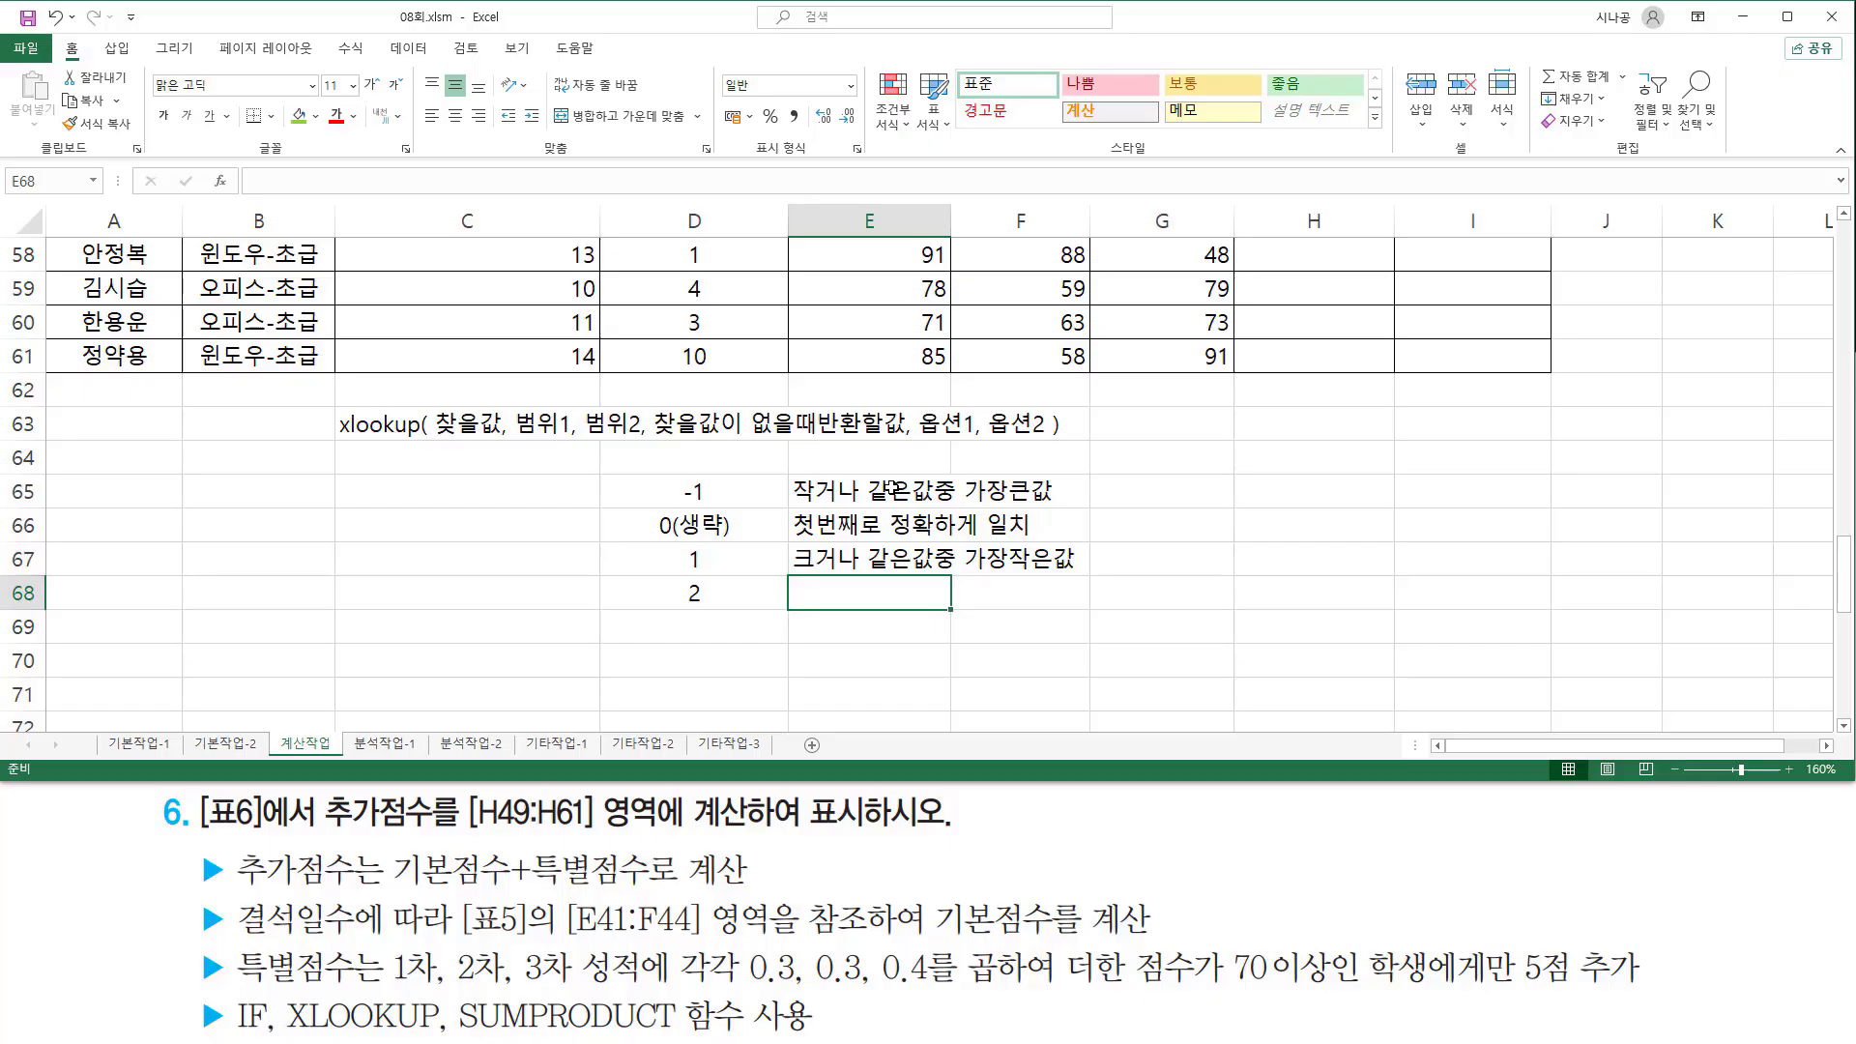
type("부")
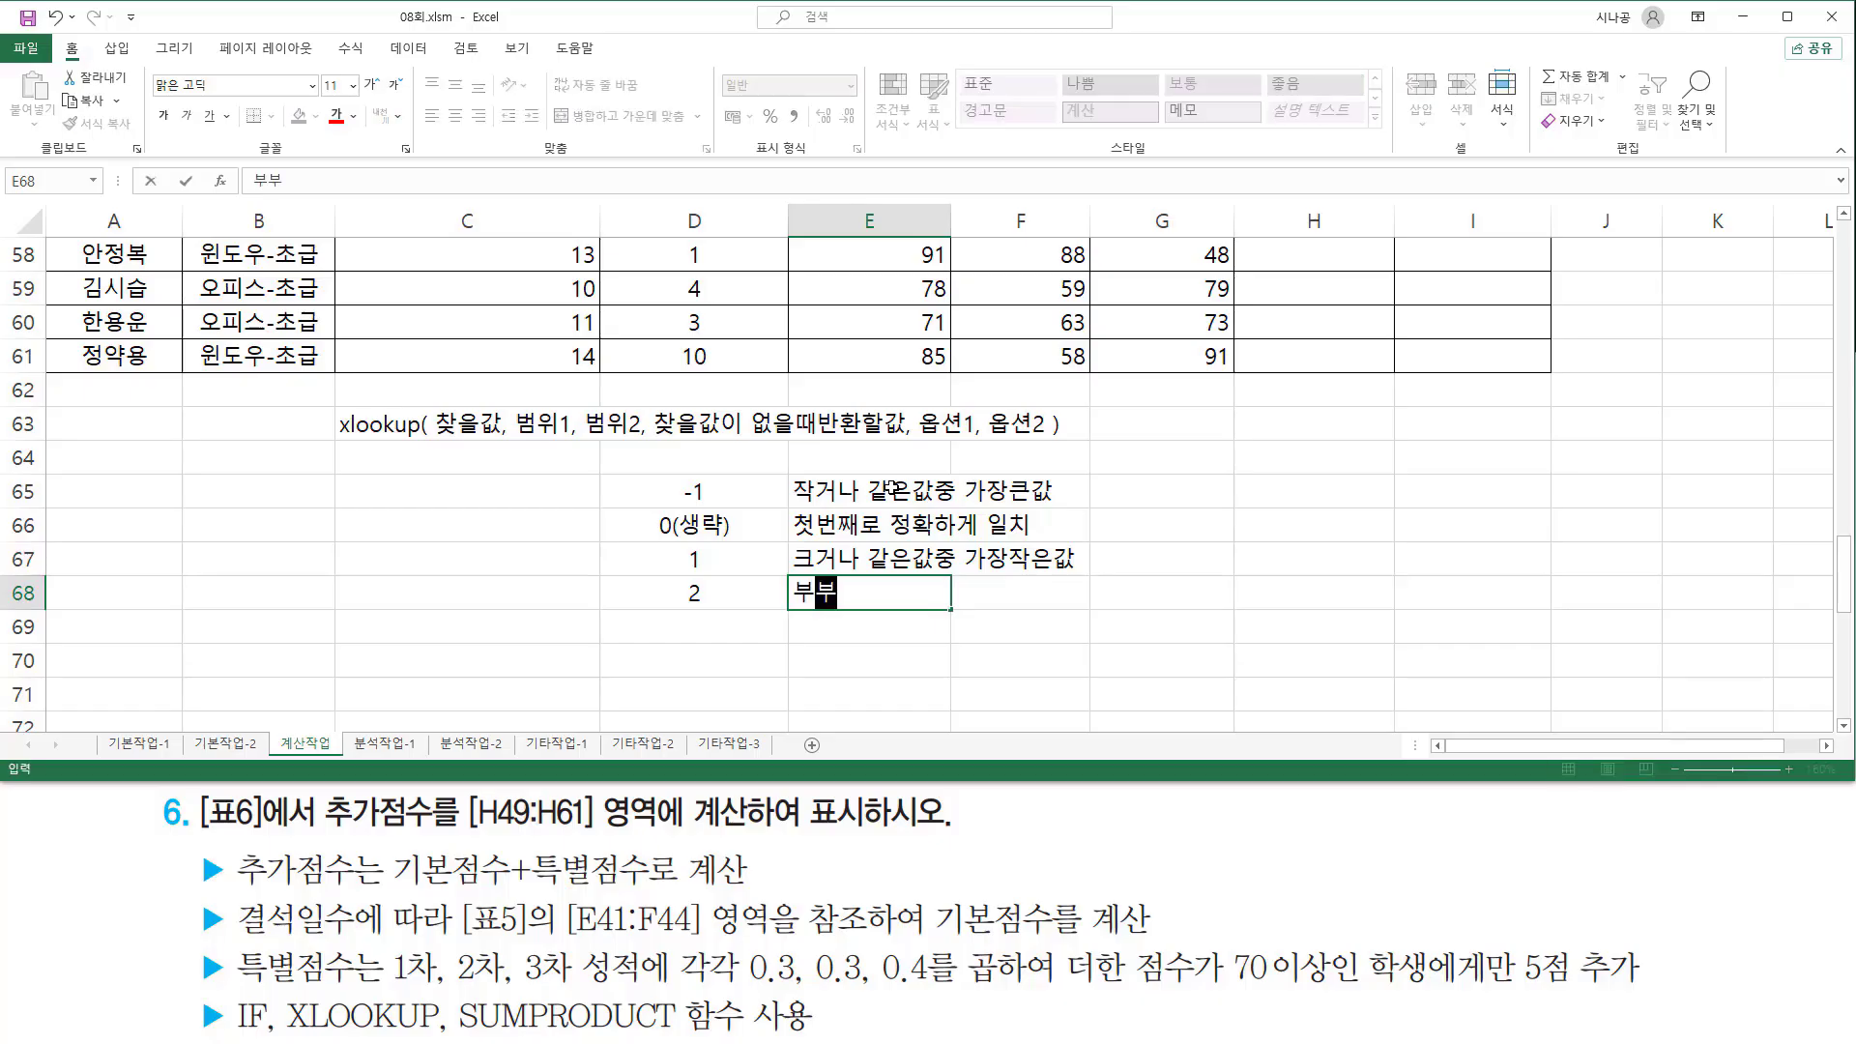
type("분적으로 일치한")
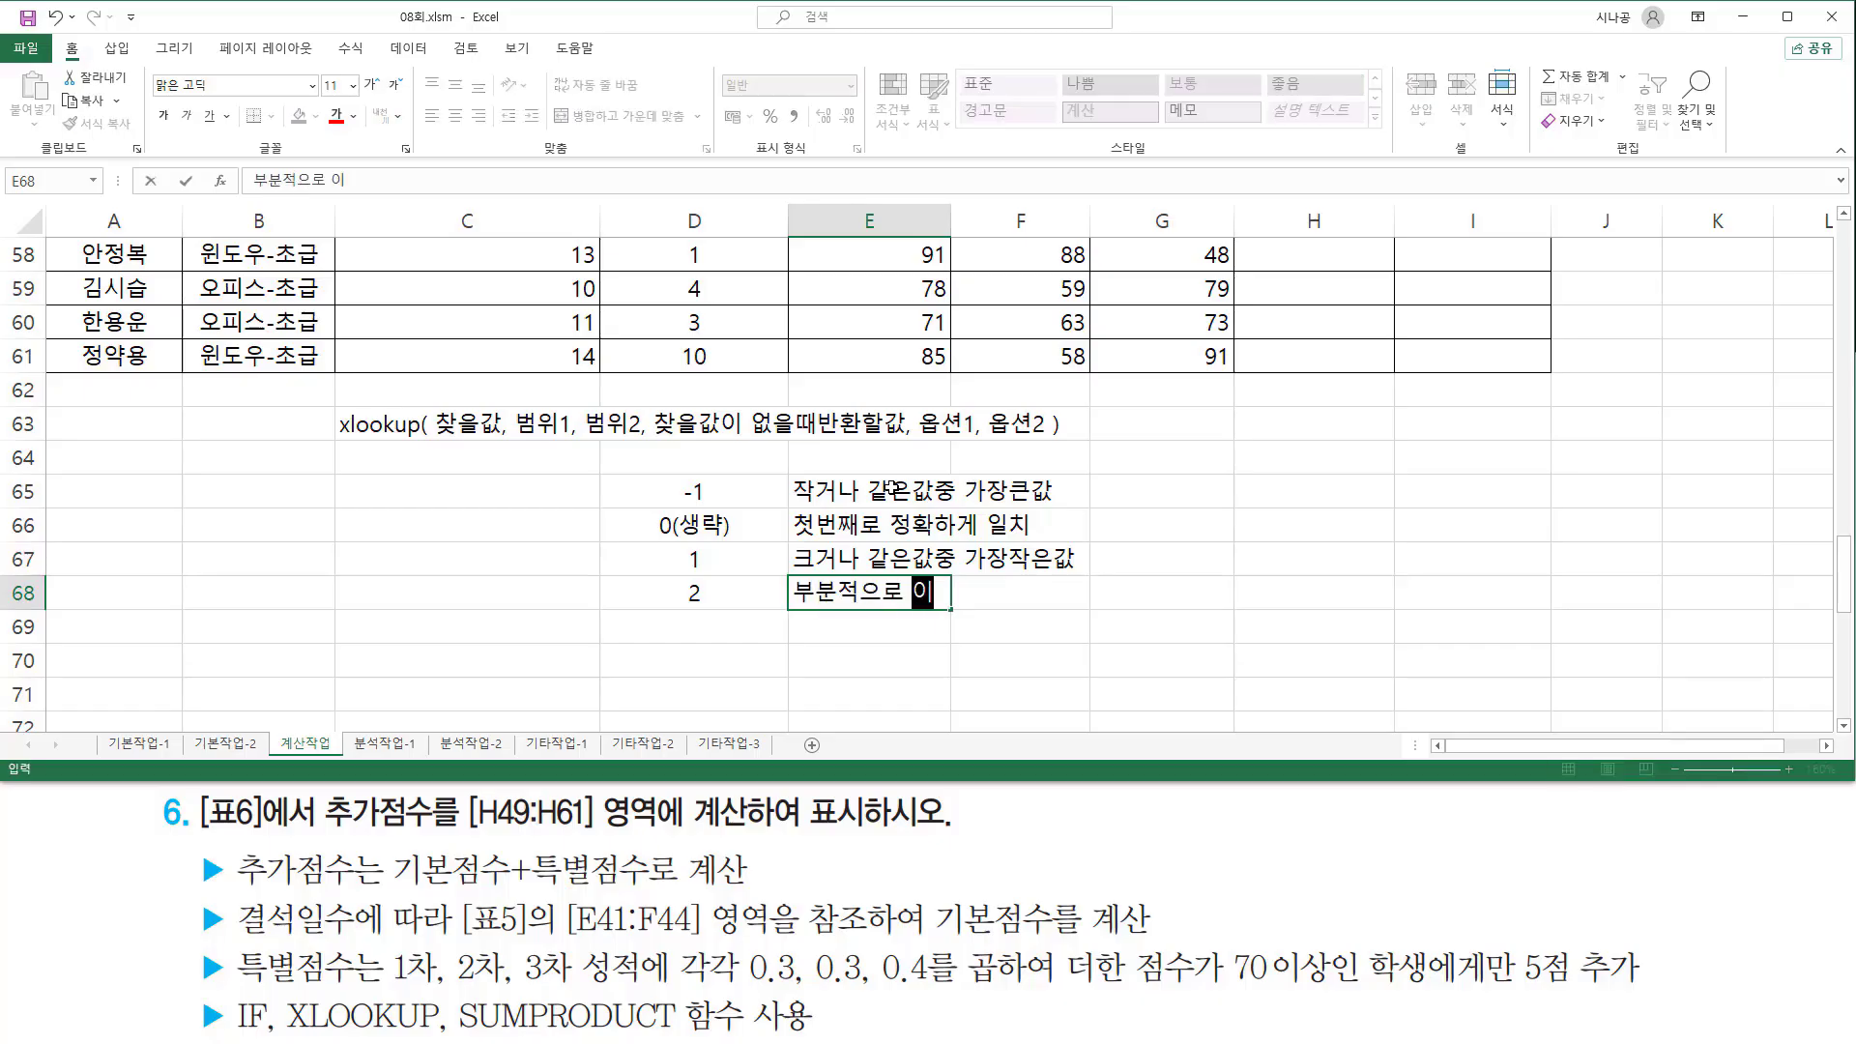
type("는 값")
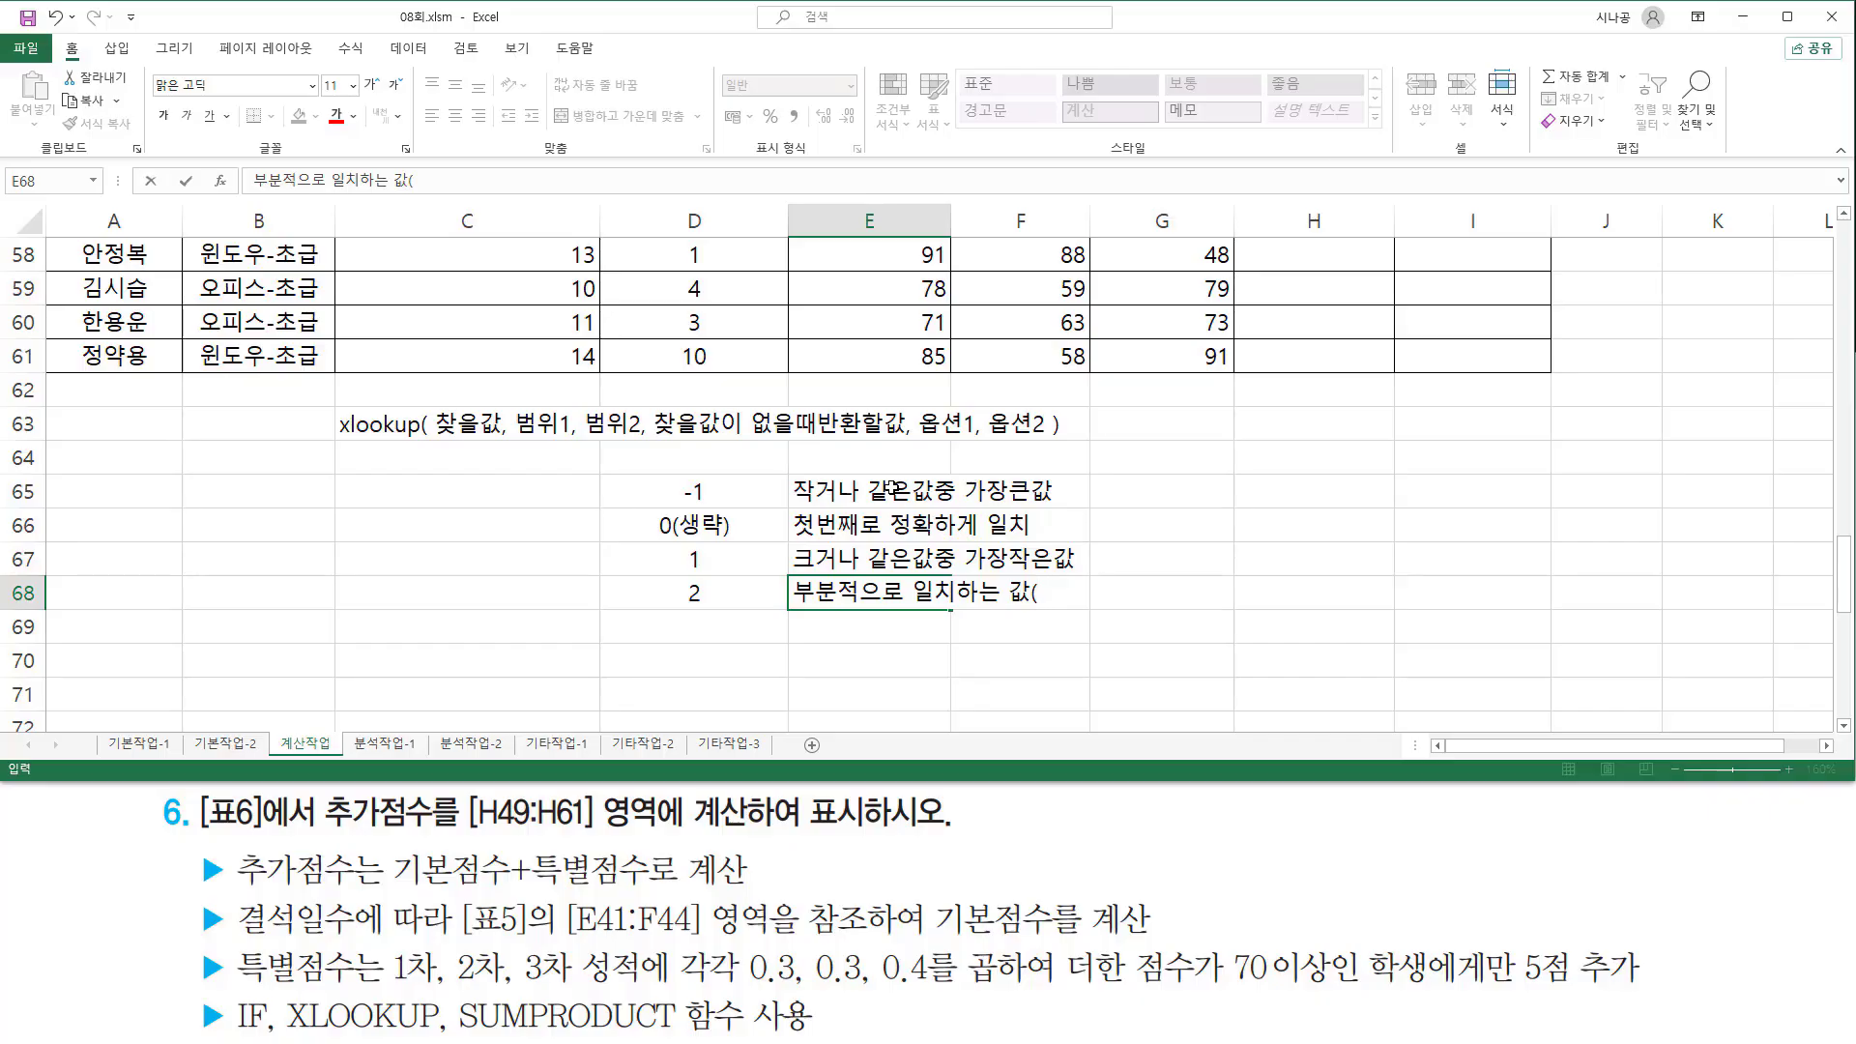
type("(와일드카드")
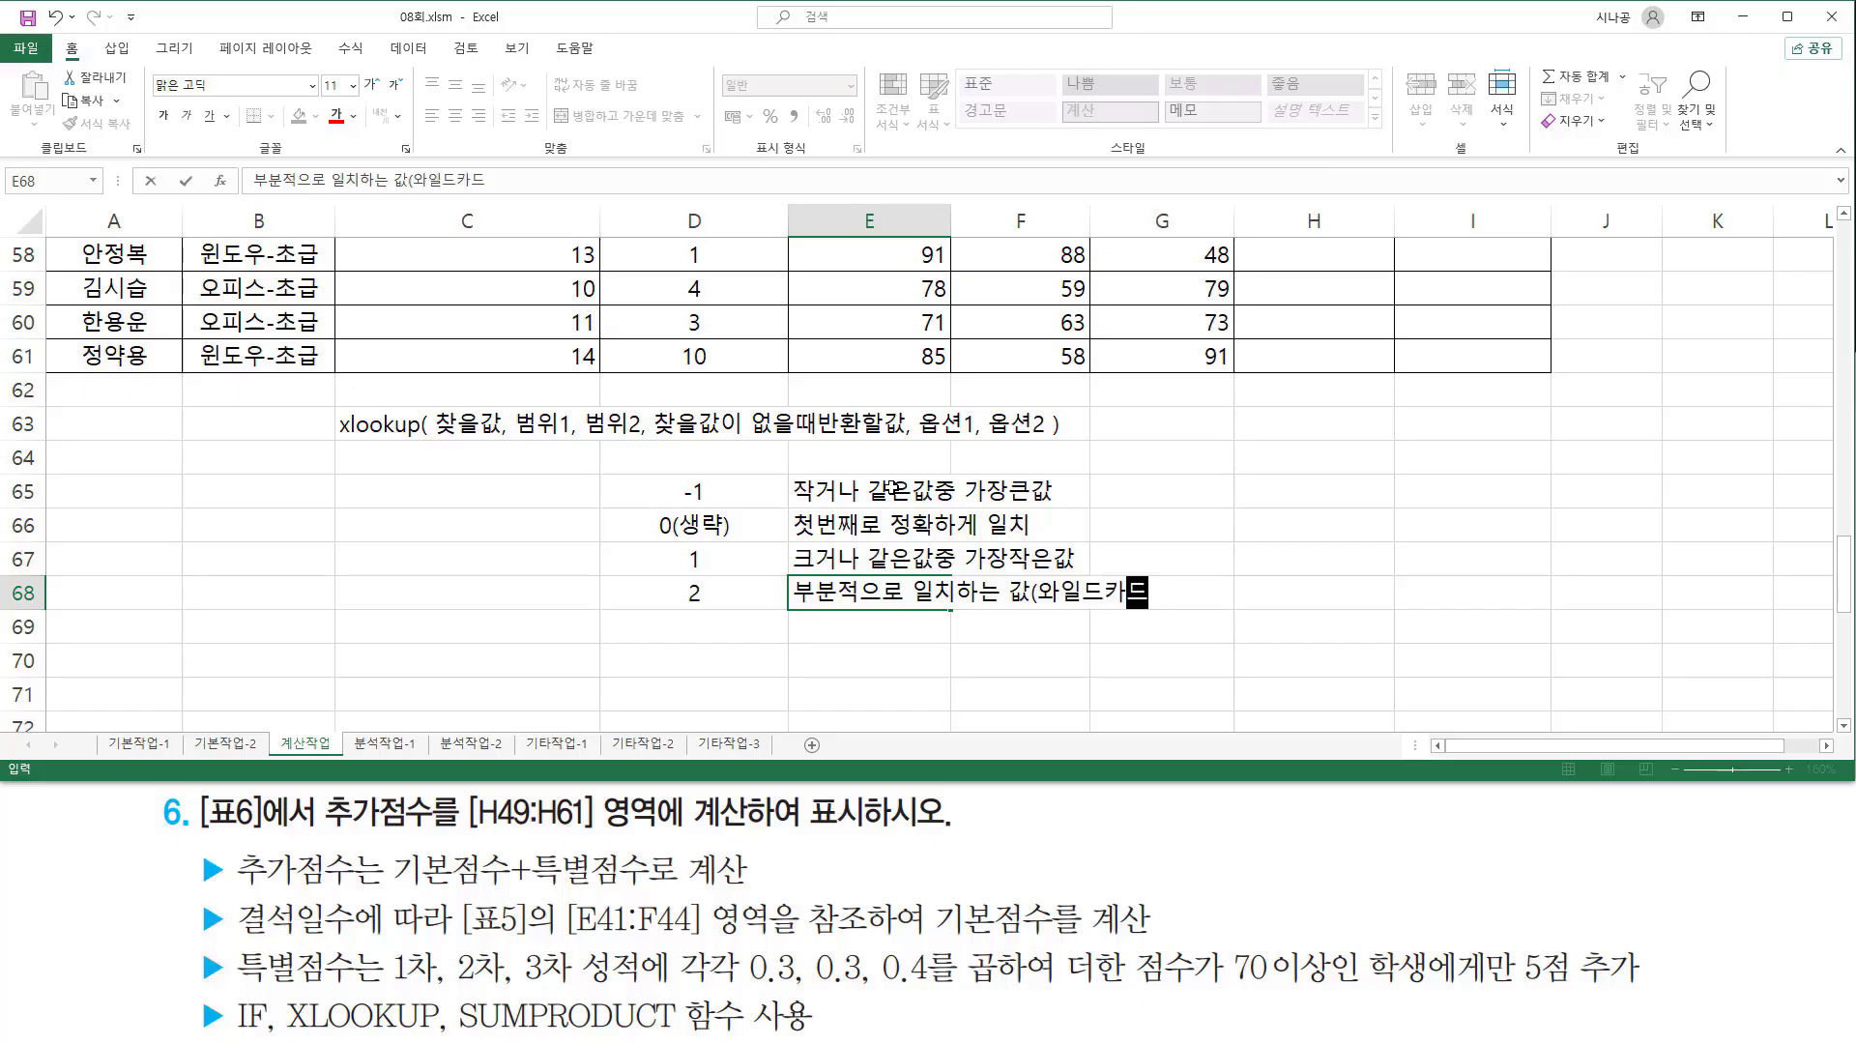
type(")")
key("Return")
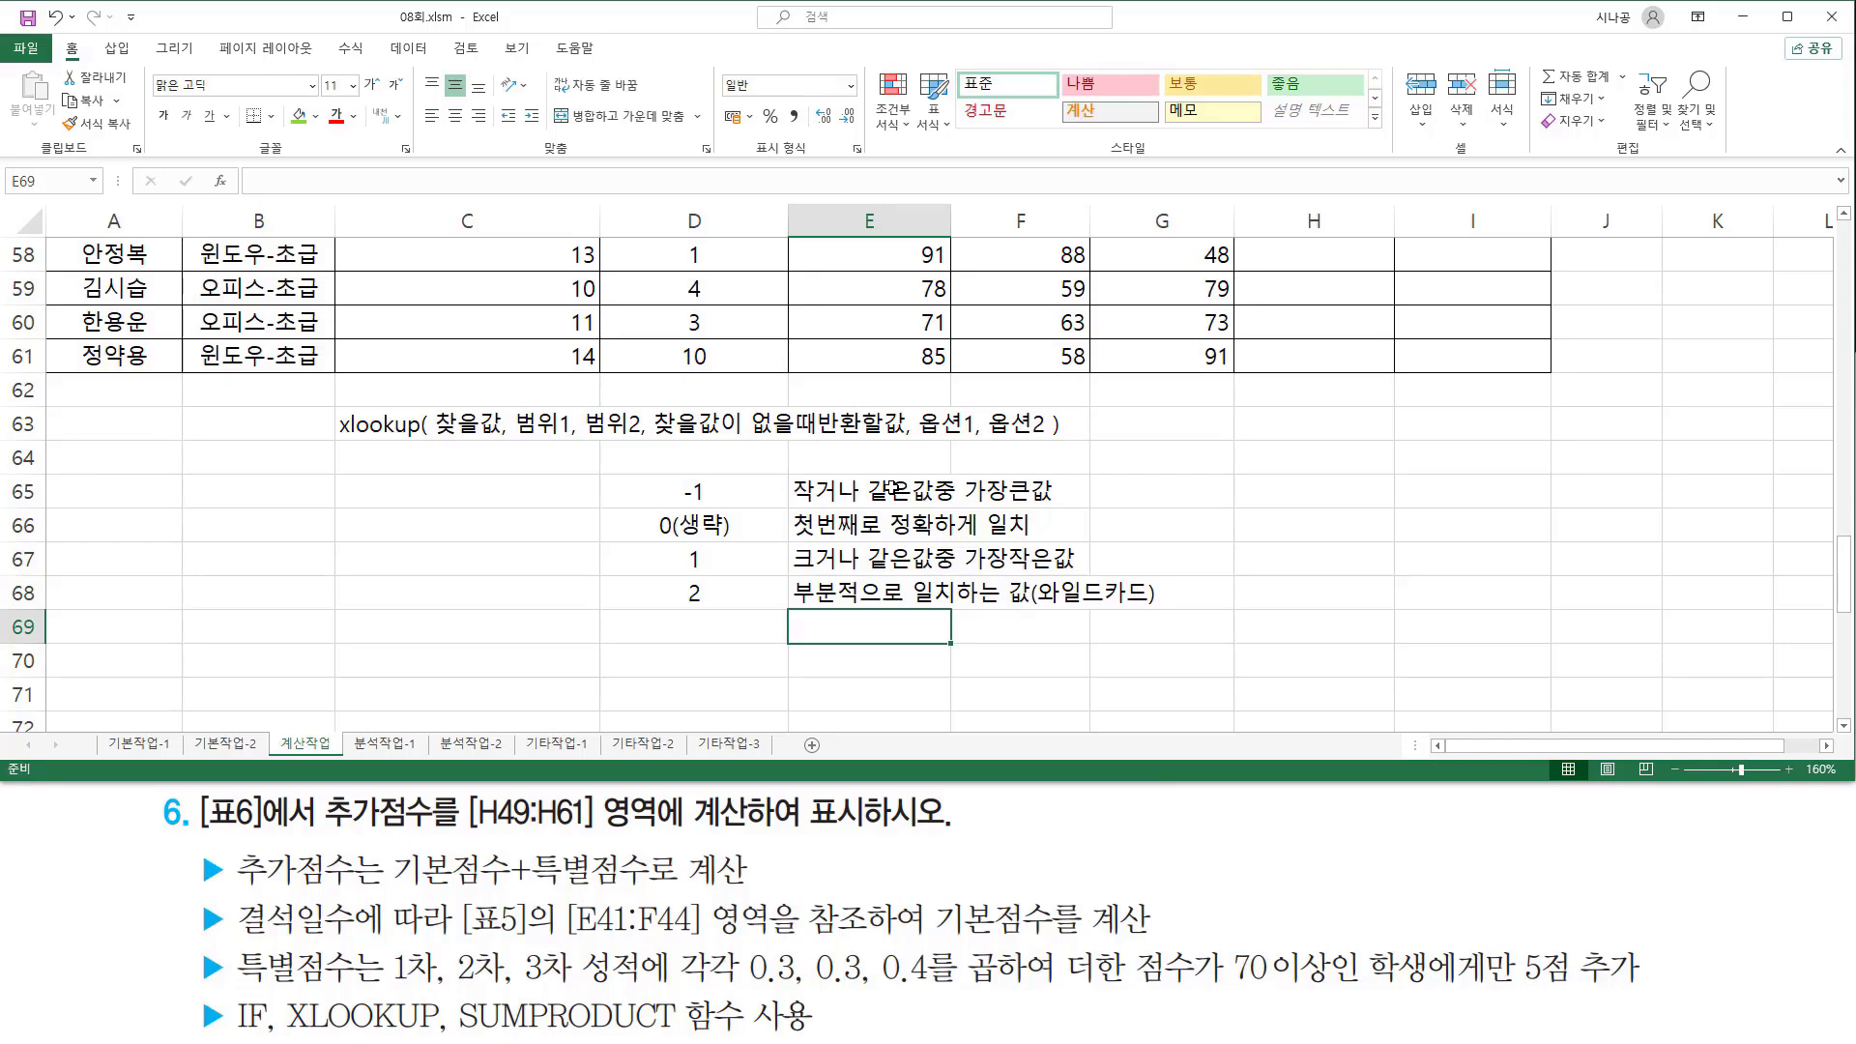
Step: Move the option values and their descriptions from D65:E68 to B65:C68, below the XLOOKUP syntax note
left_click_drag(694, 492, 456, 605)
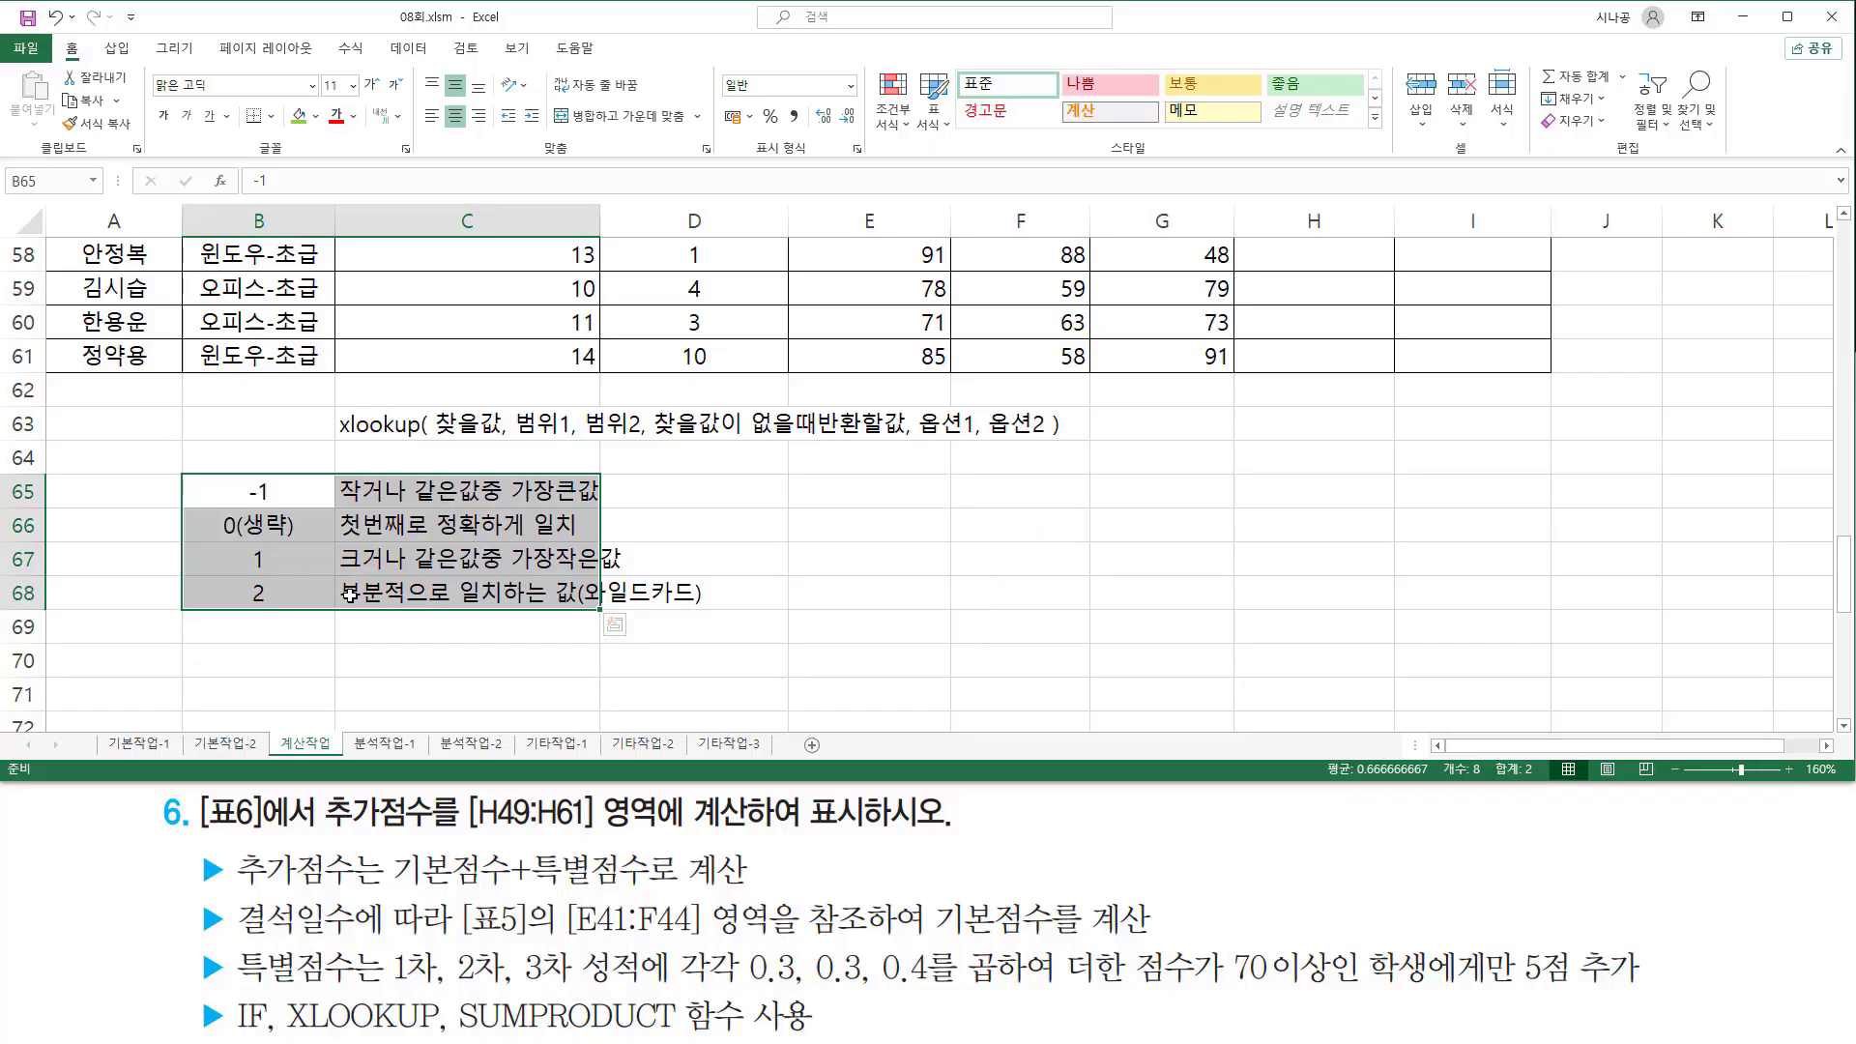
left_click(832, 550)
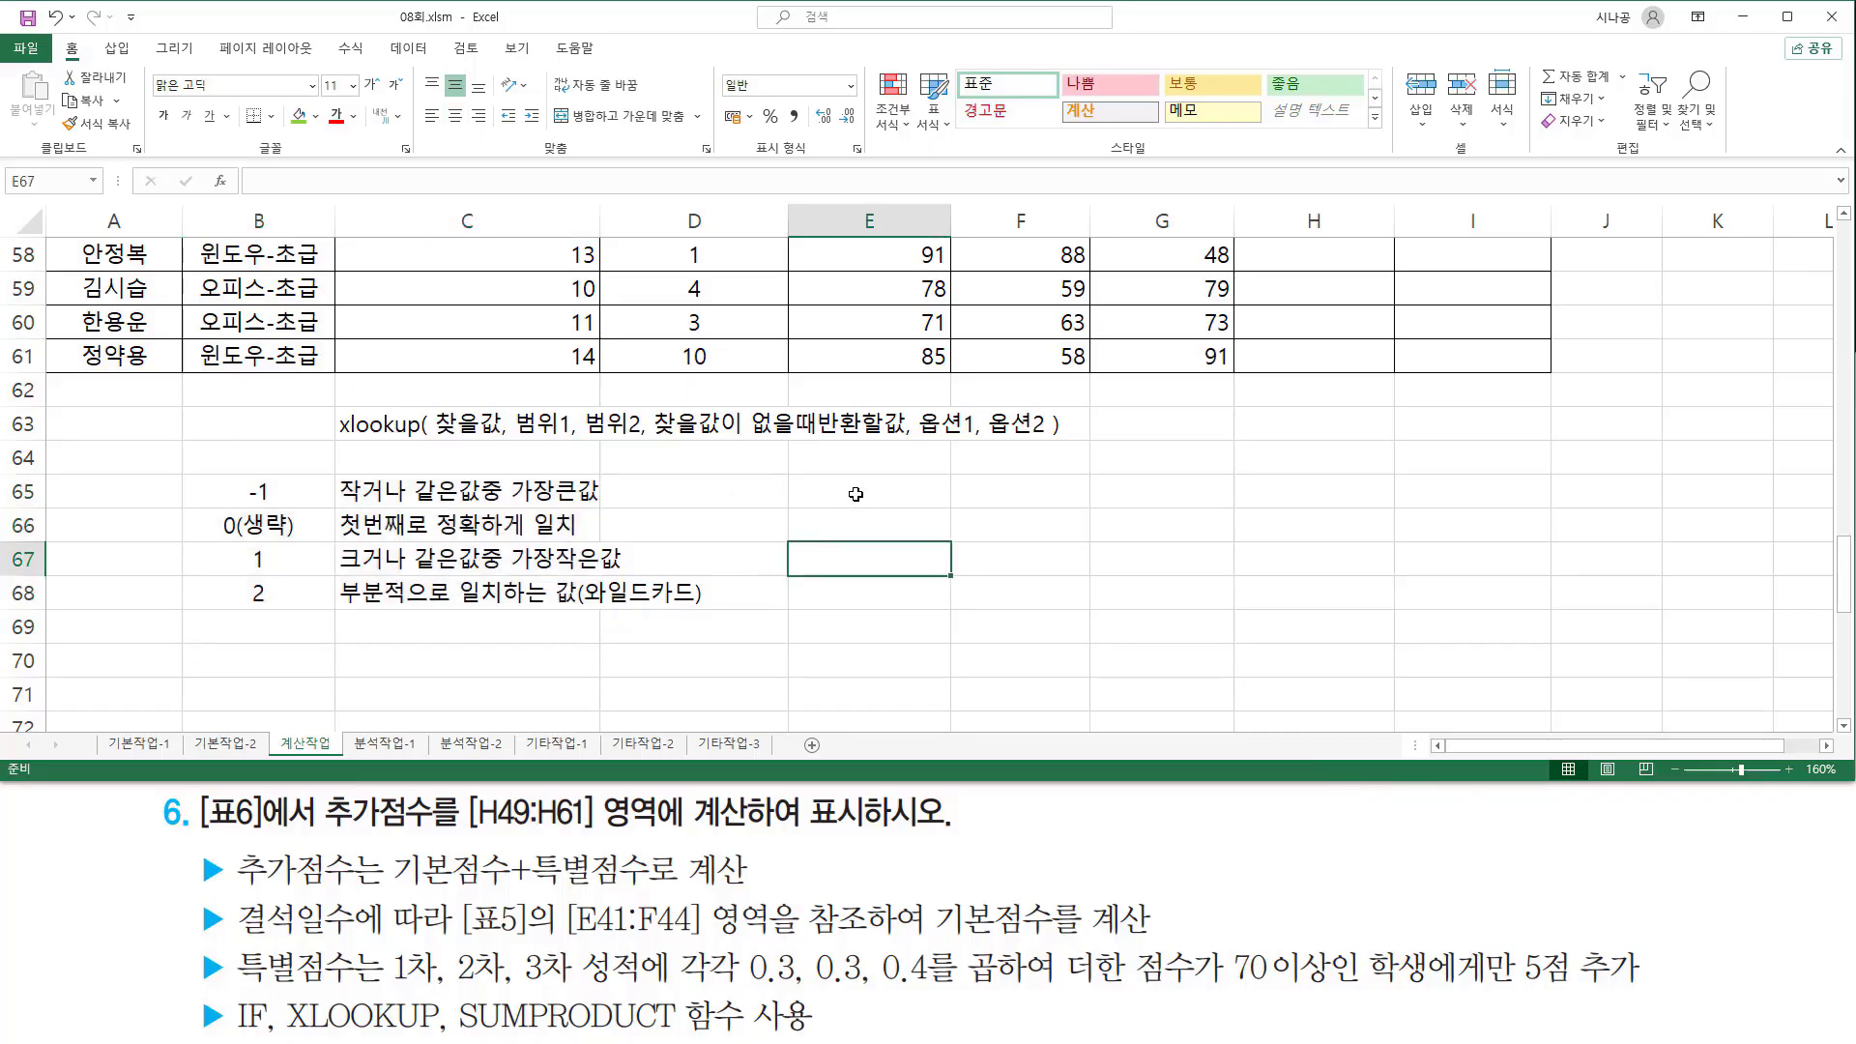
left_click_drag(992, 444, 1039, 445)
key("Escape")
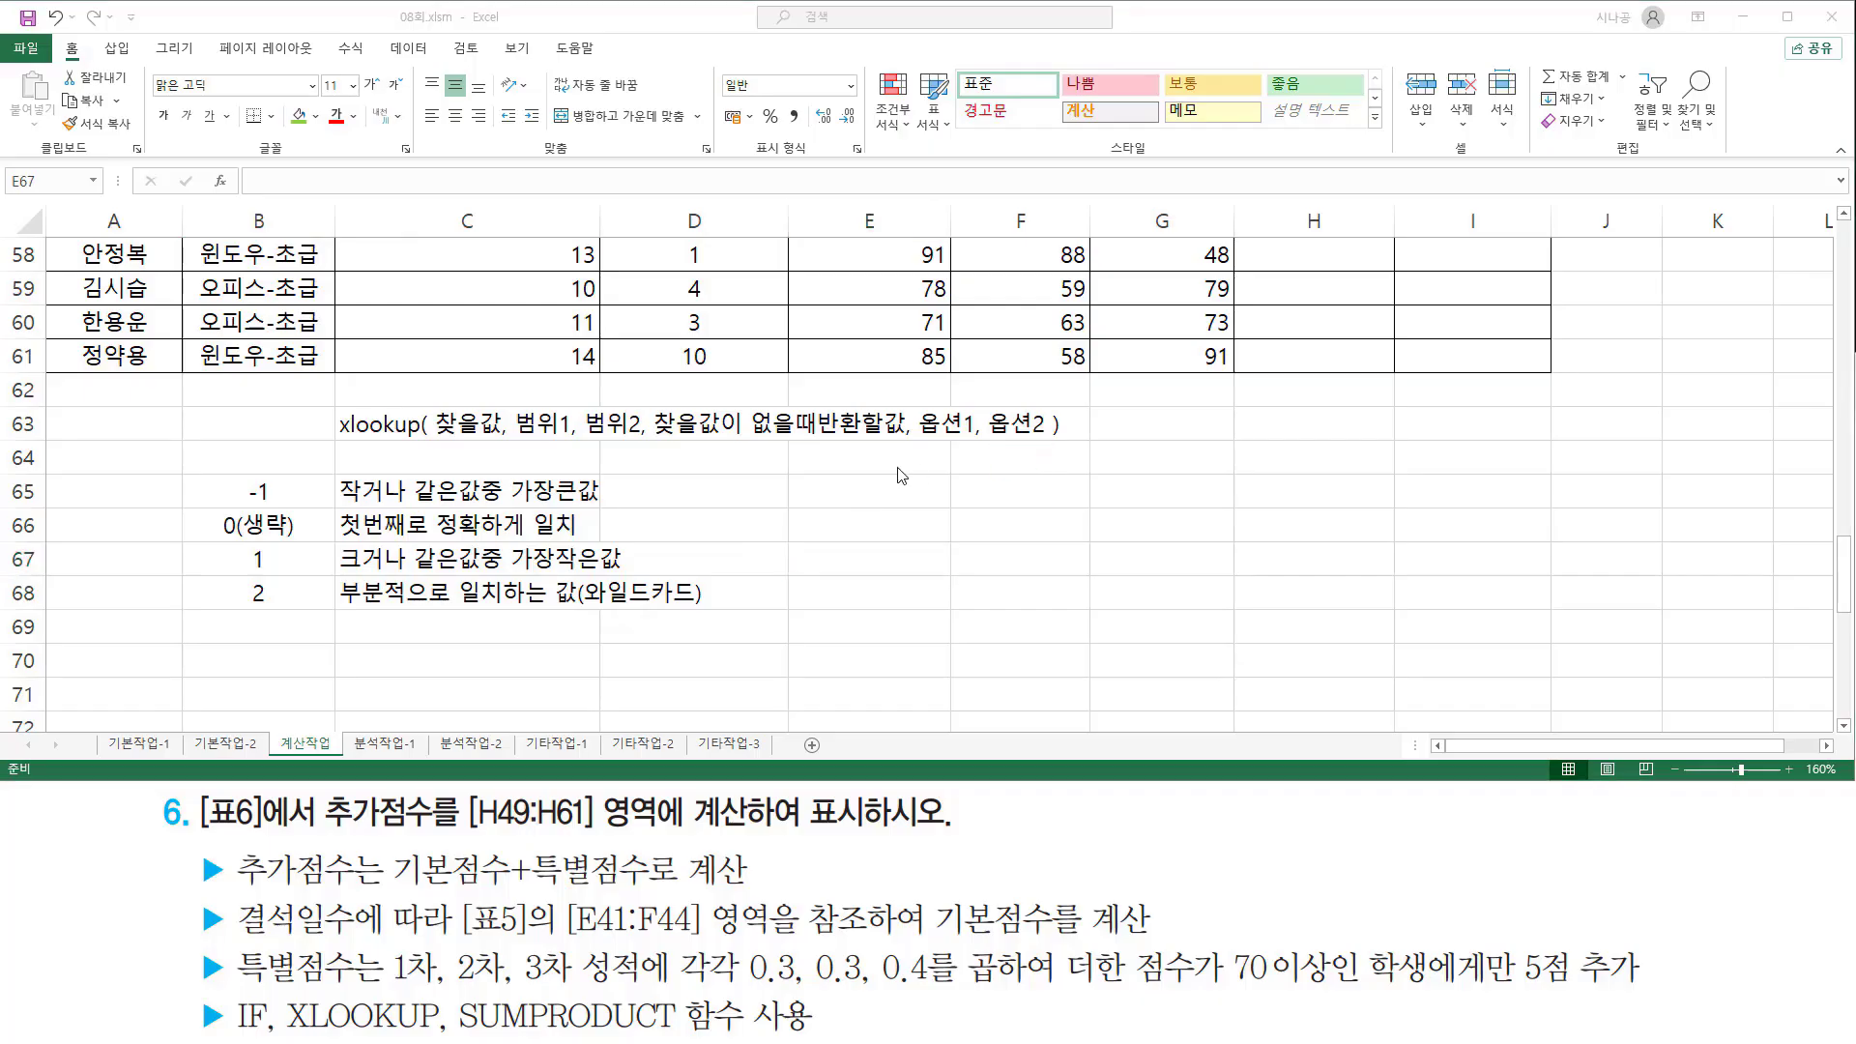
Step: List the values for the second XLOOKUP option in E65:E68 as 1, -1, 2 and -2
left_click(883, 493)
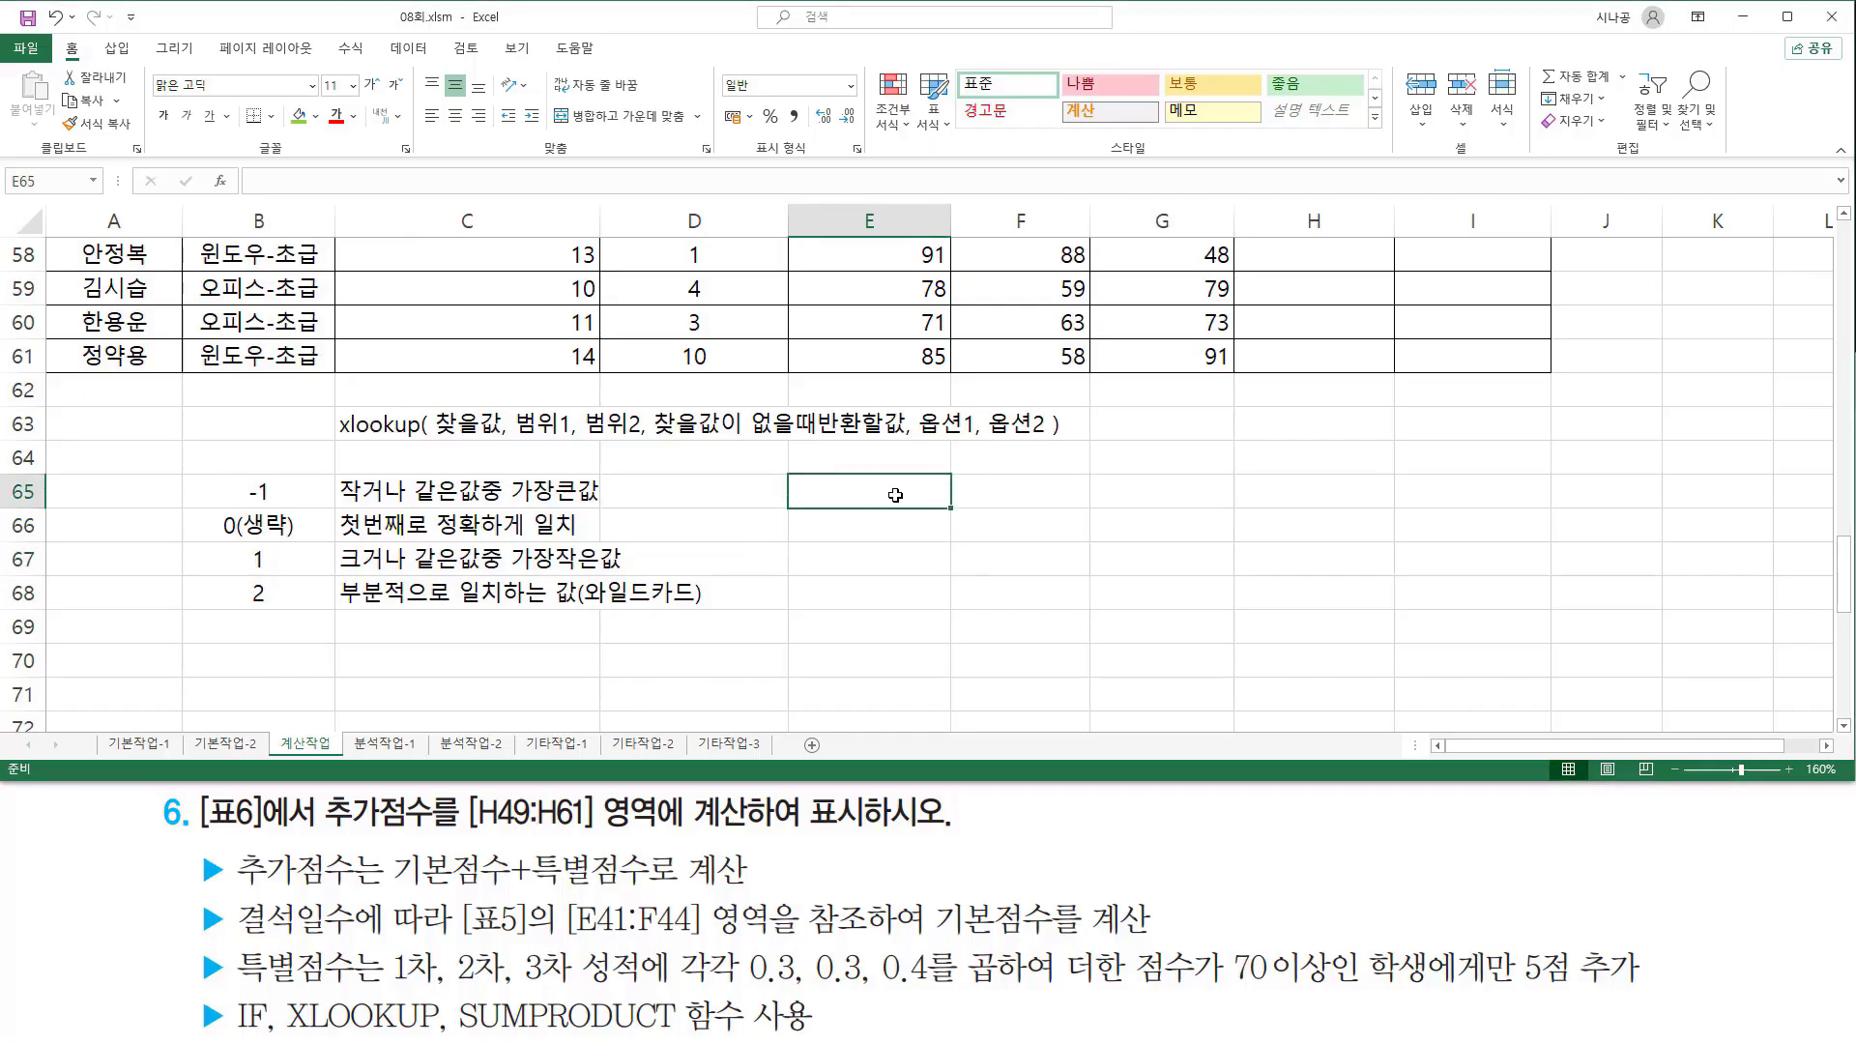
type("1")
key("Return")
type("-1")
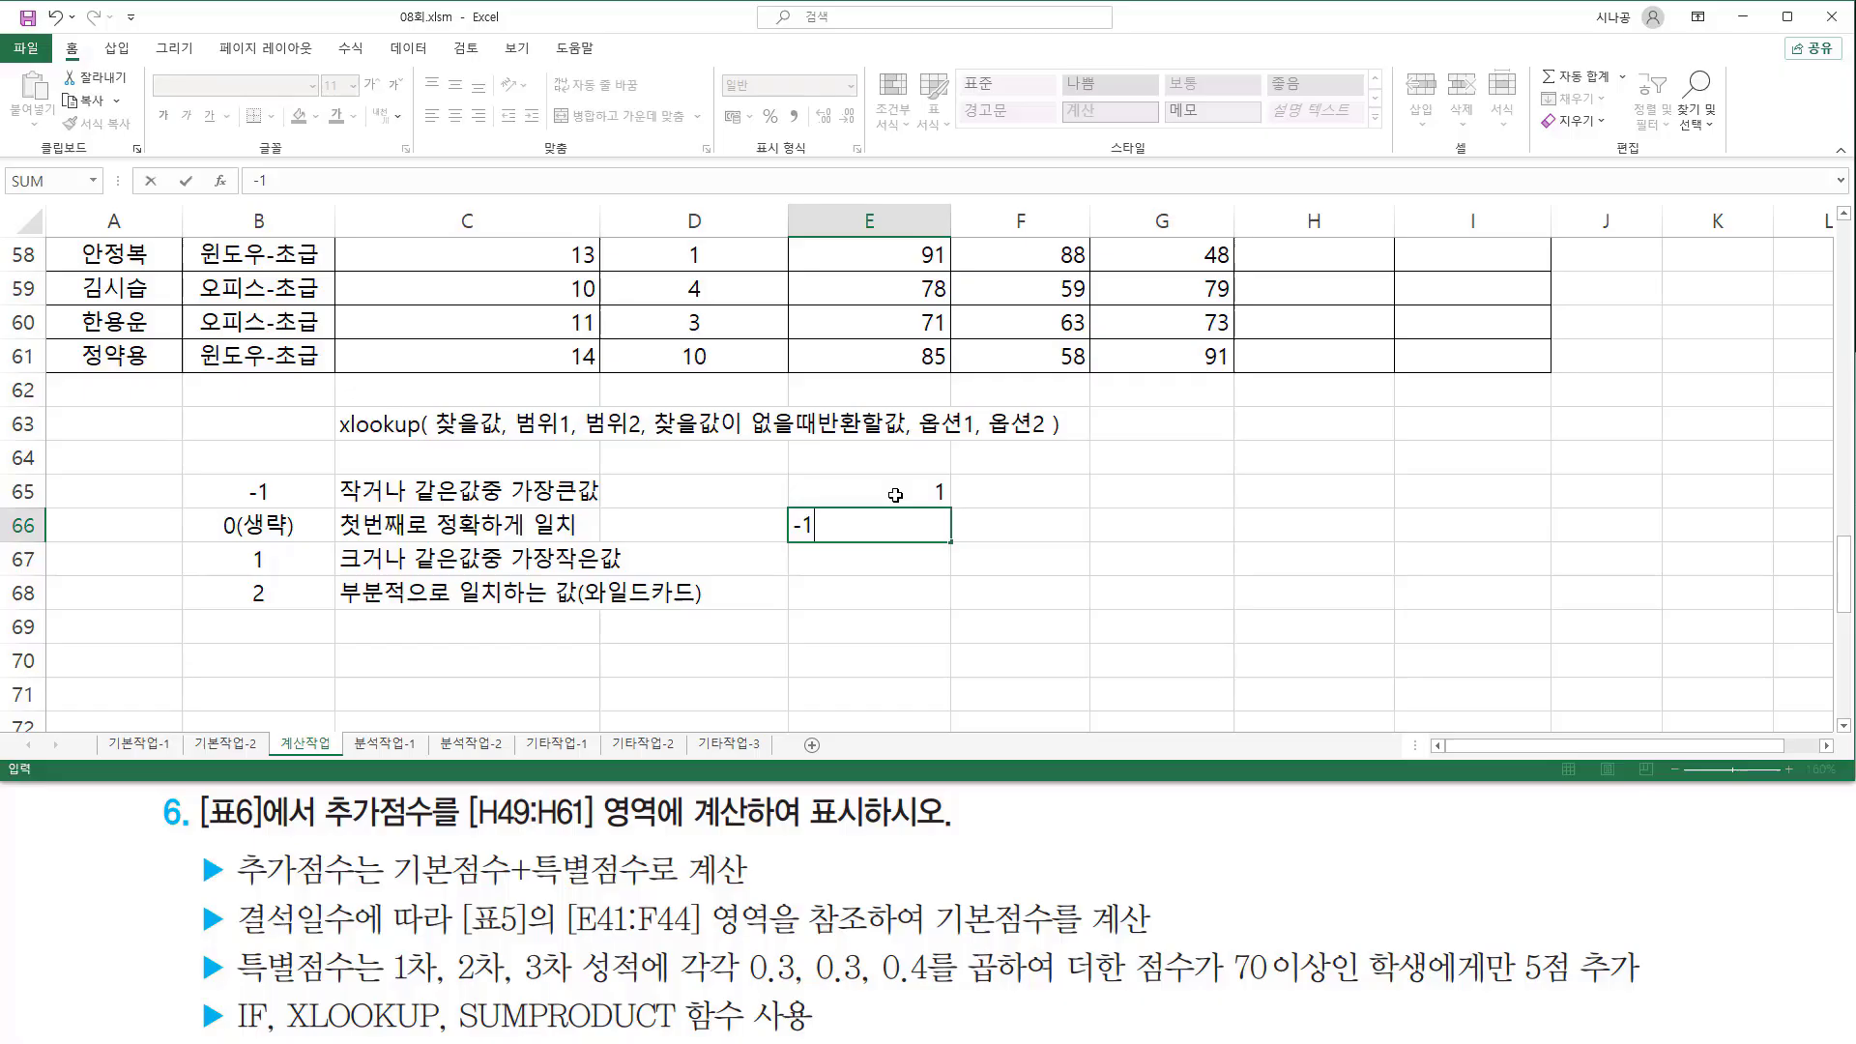
key("Return")
type("2")
key("Return")
type("-2")
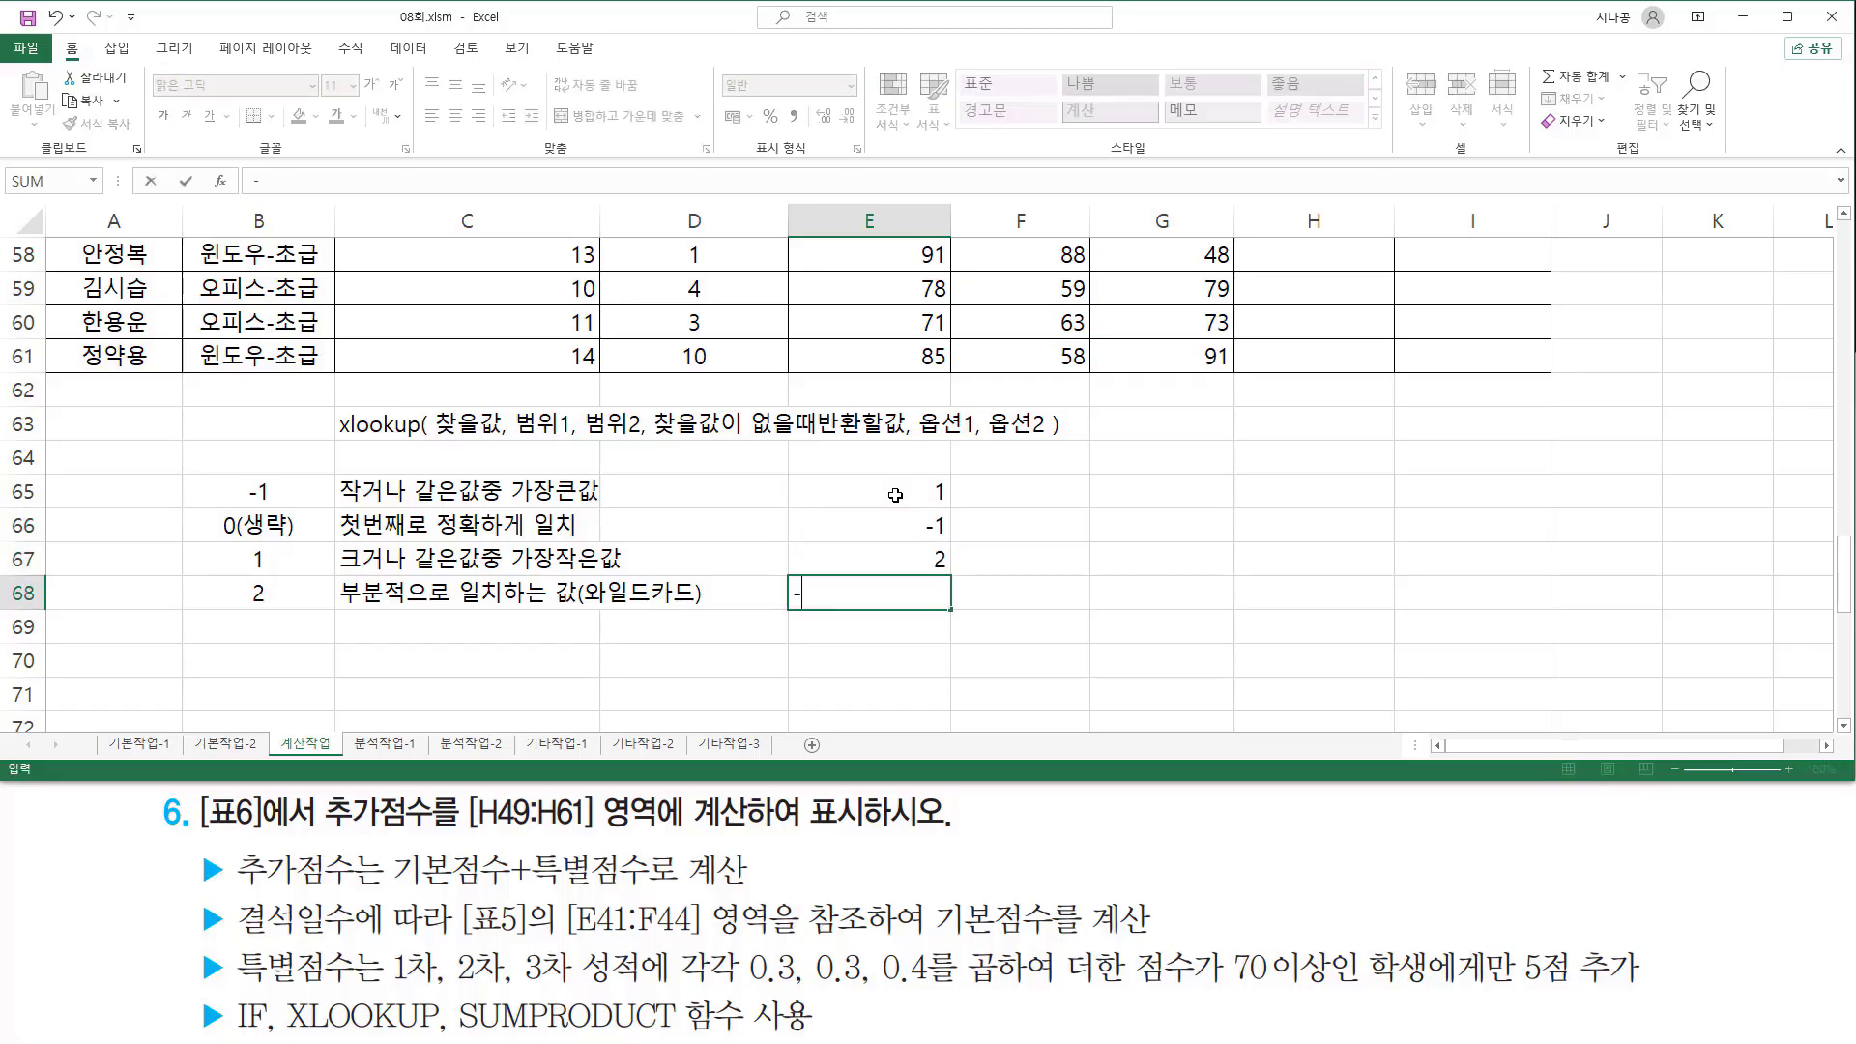
key("Return")
key("Up")
key("Up")
key("Up")
key("Up")
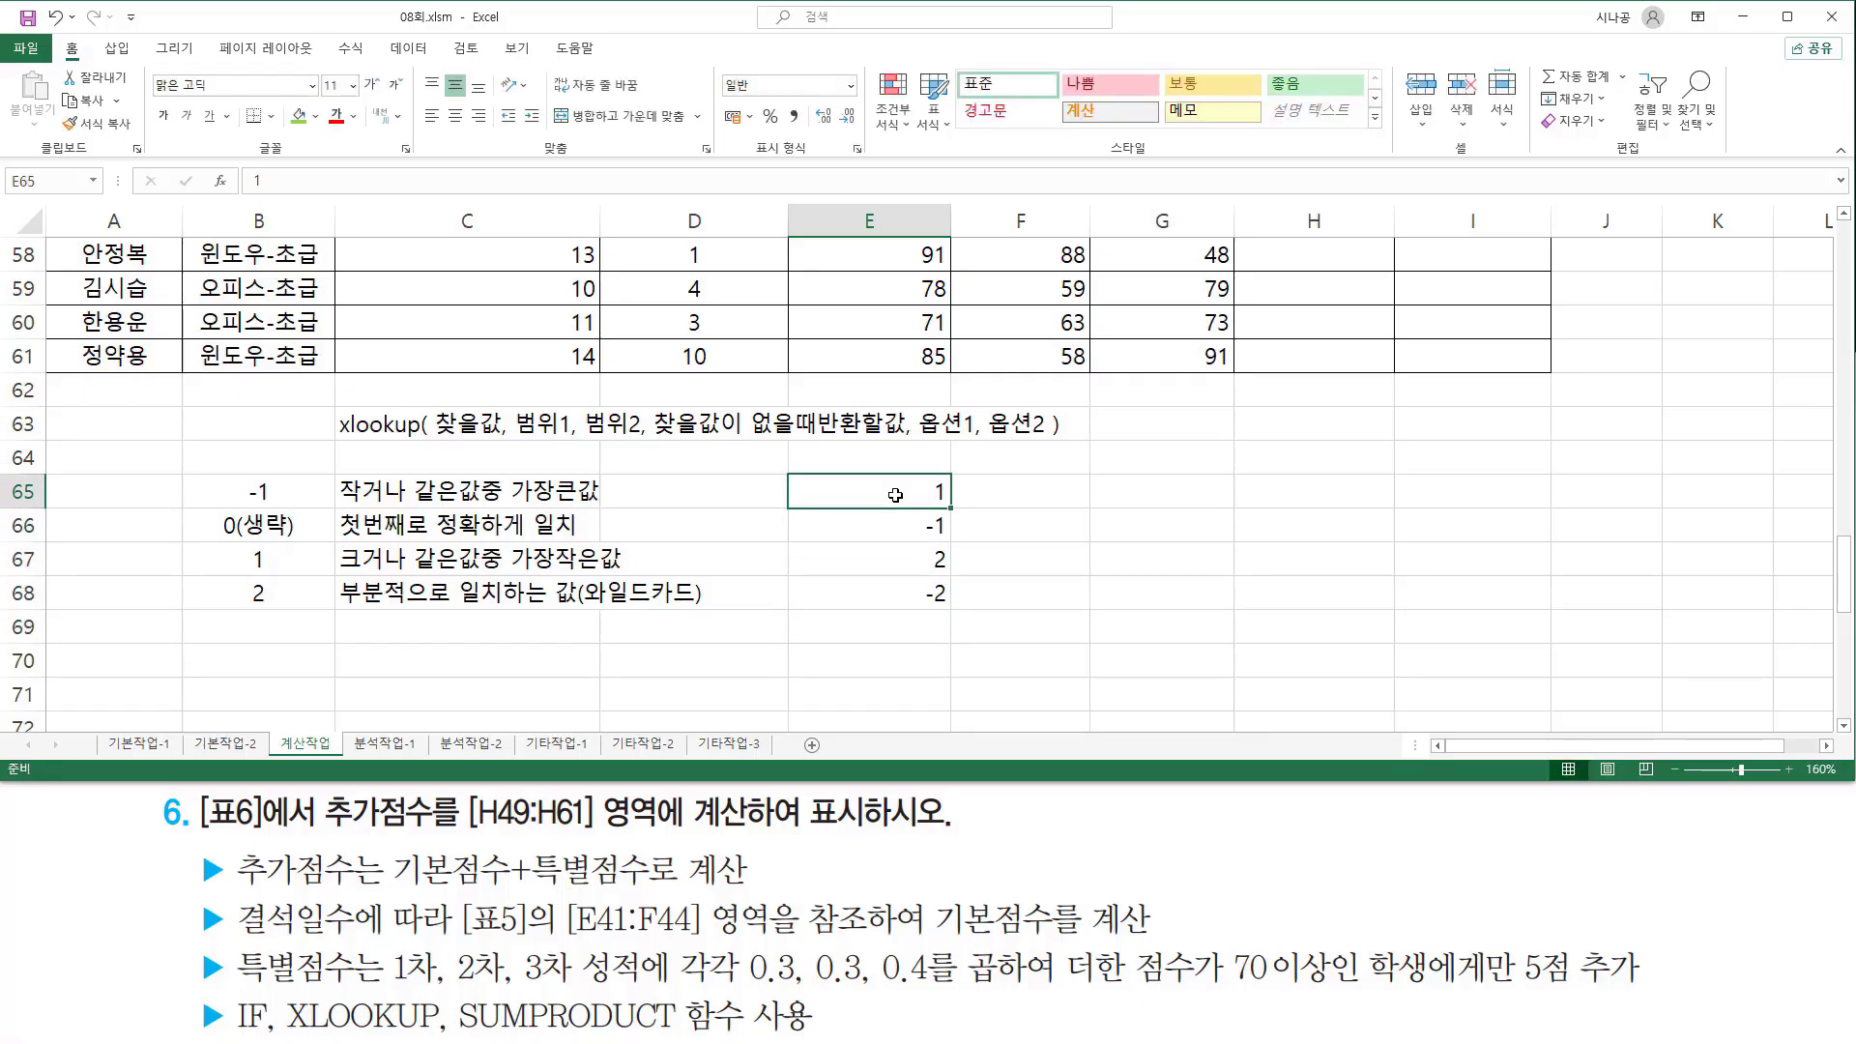
Step: Add the text "(생략)" after the 1 in cell E65 so it reads "1(생략)"
key("Right")
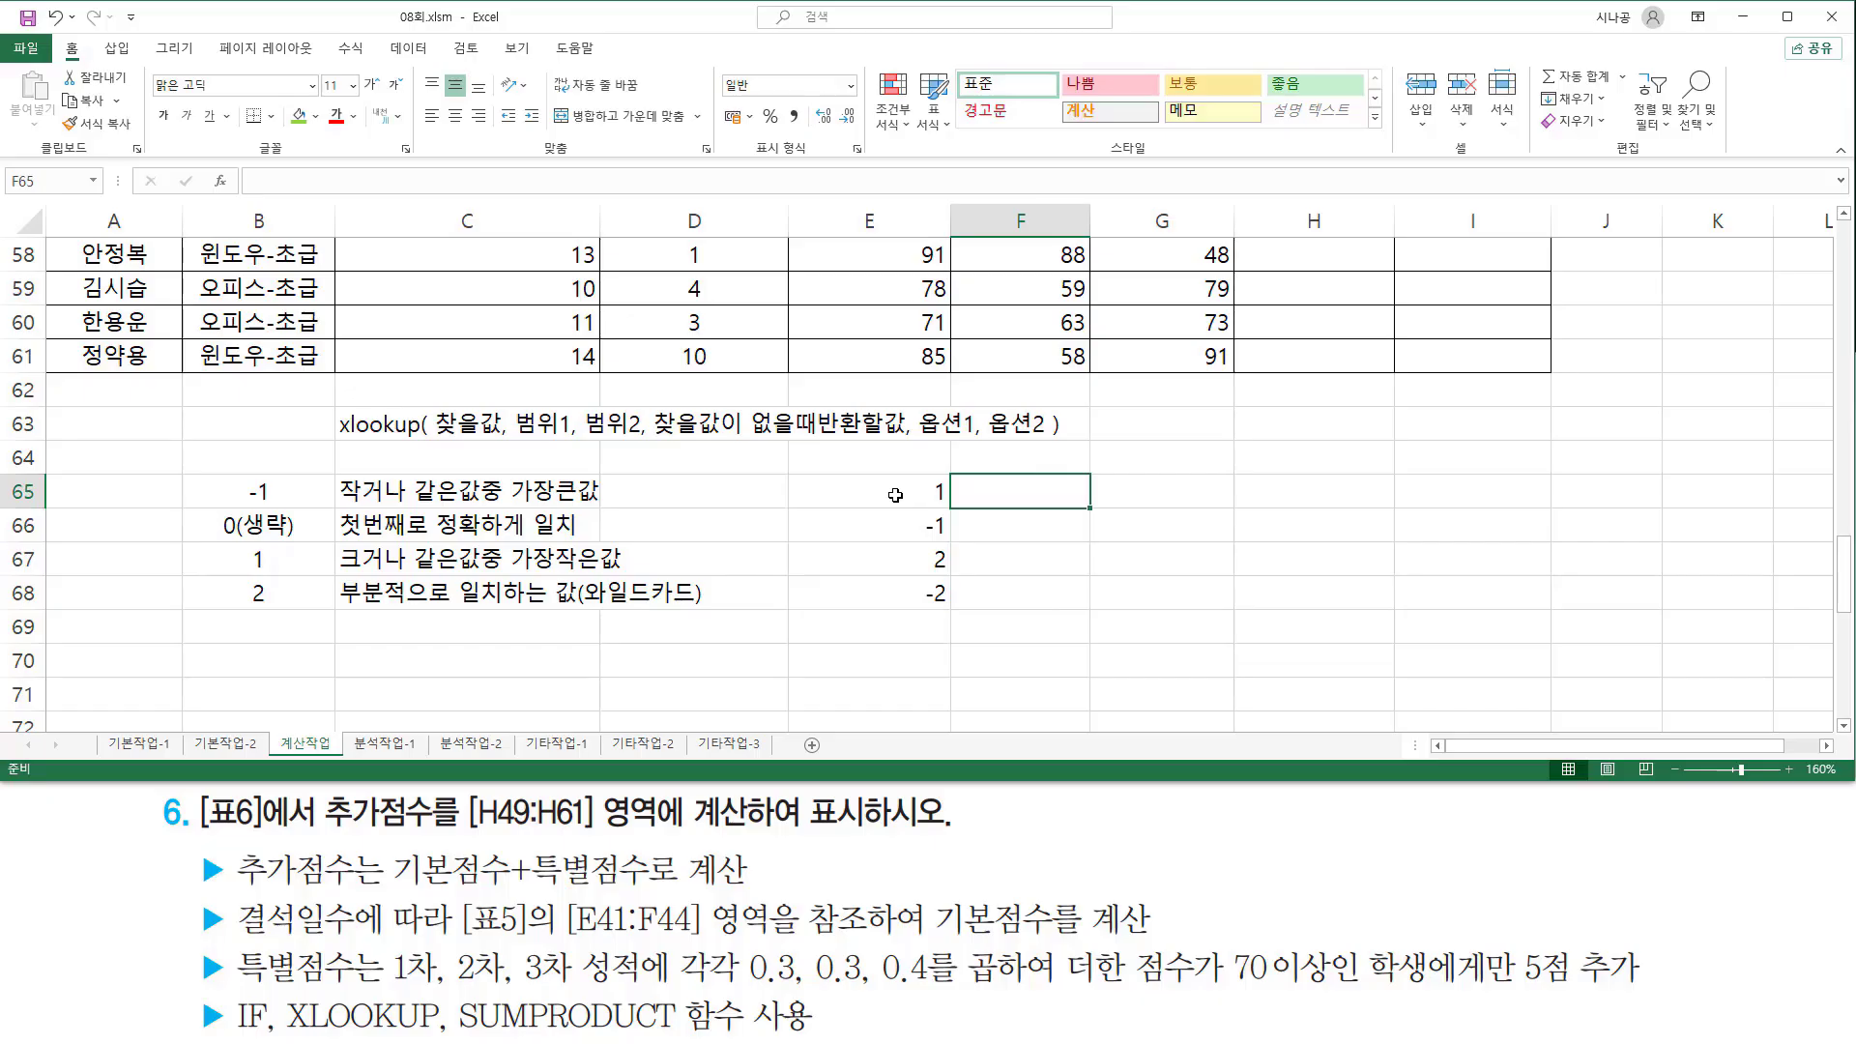
key("Left")
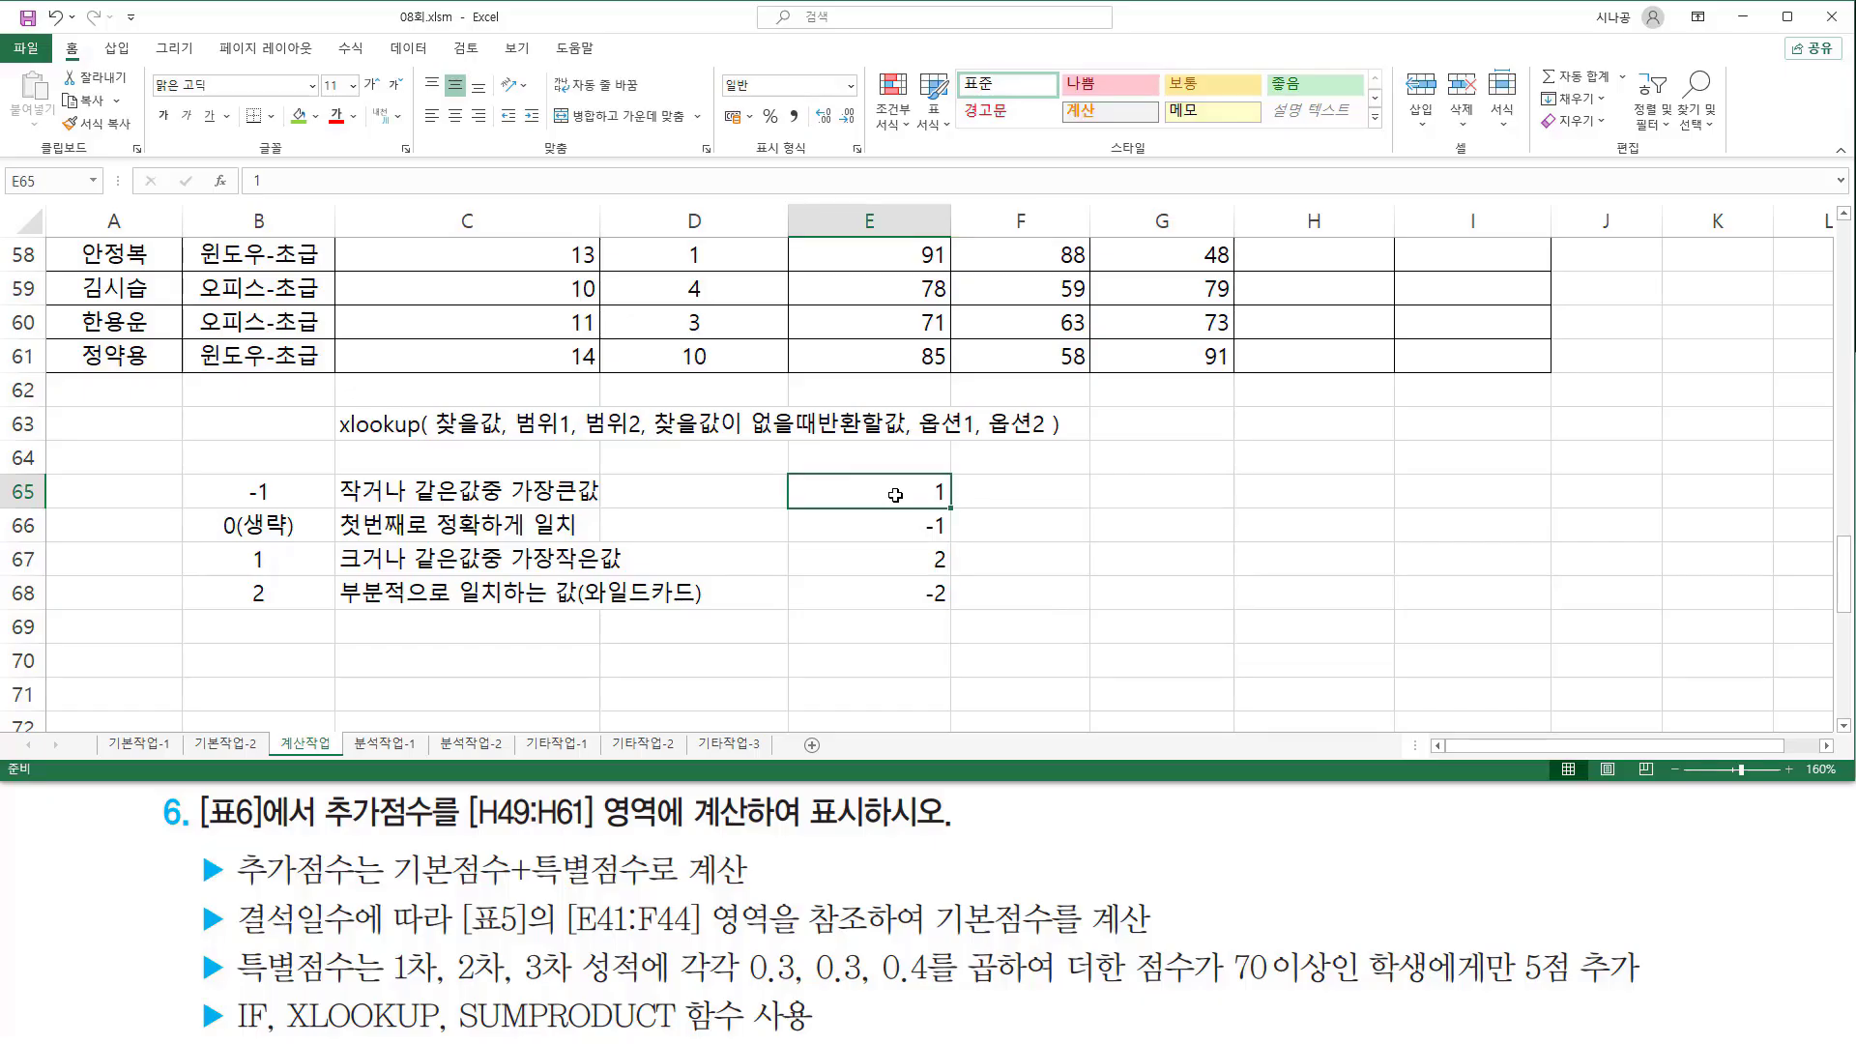
key("F2")
type("(생략)")
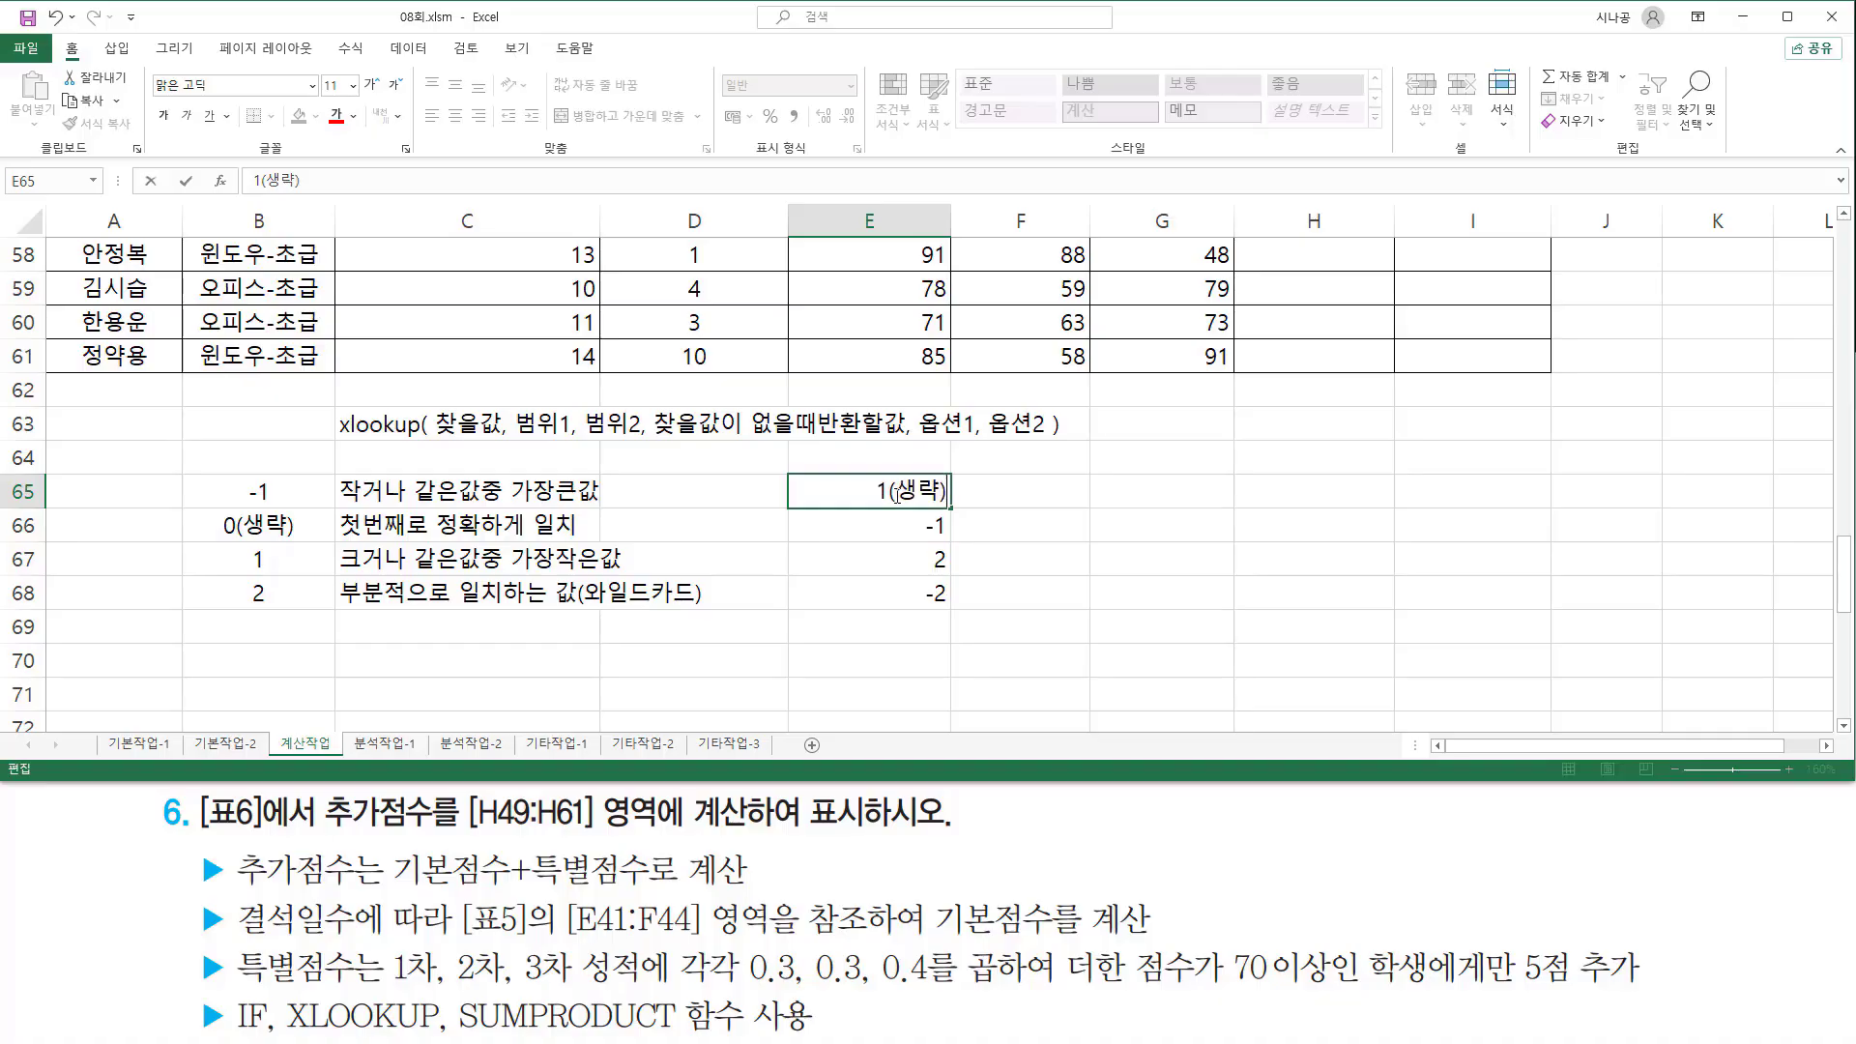
key("Return")
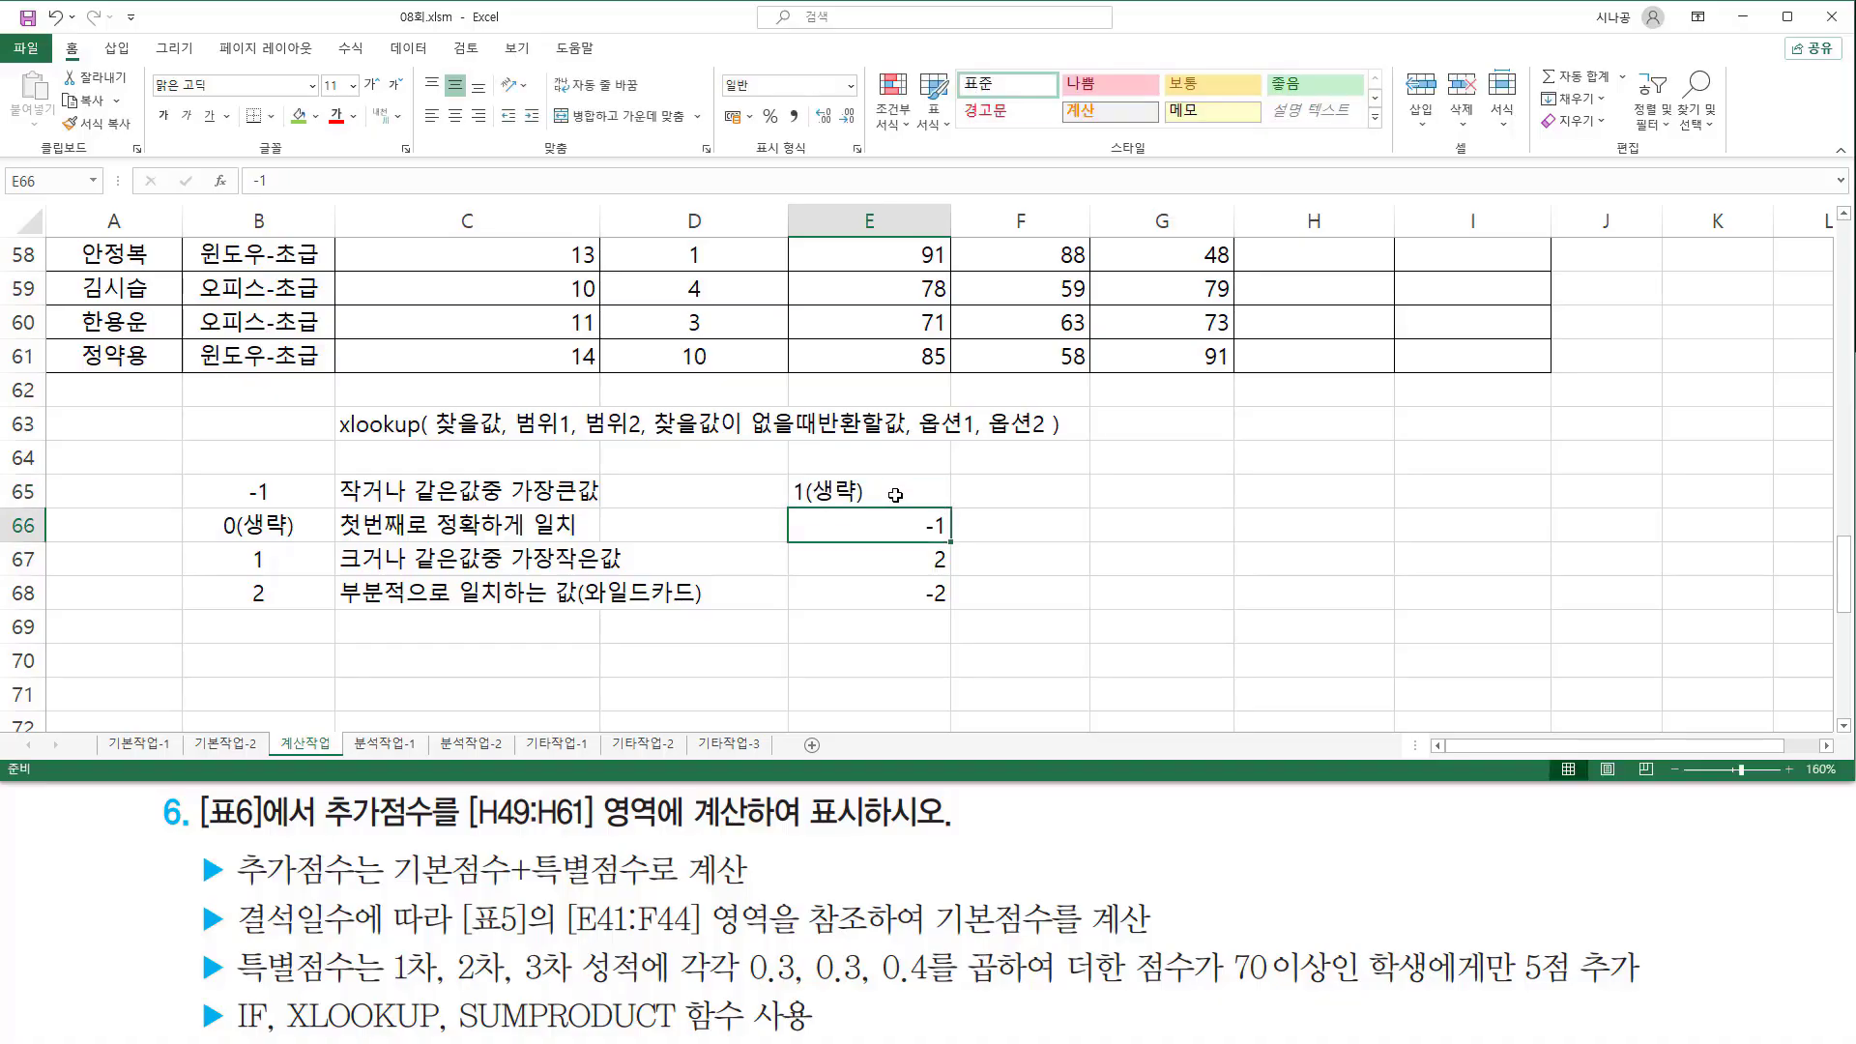
Step: Center the option codes in E65:E68 horizontally
left_click_drag(896, 495, 884, 592)
left_click(455, 115)
left_click(971, 494)
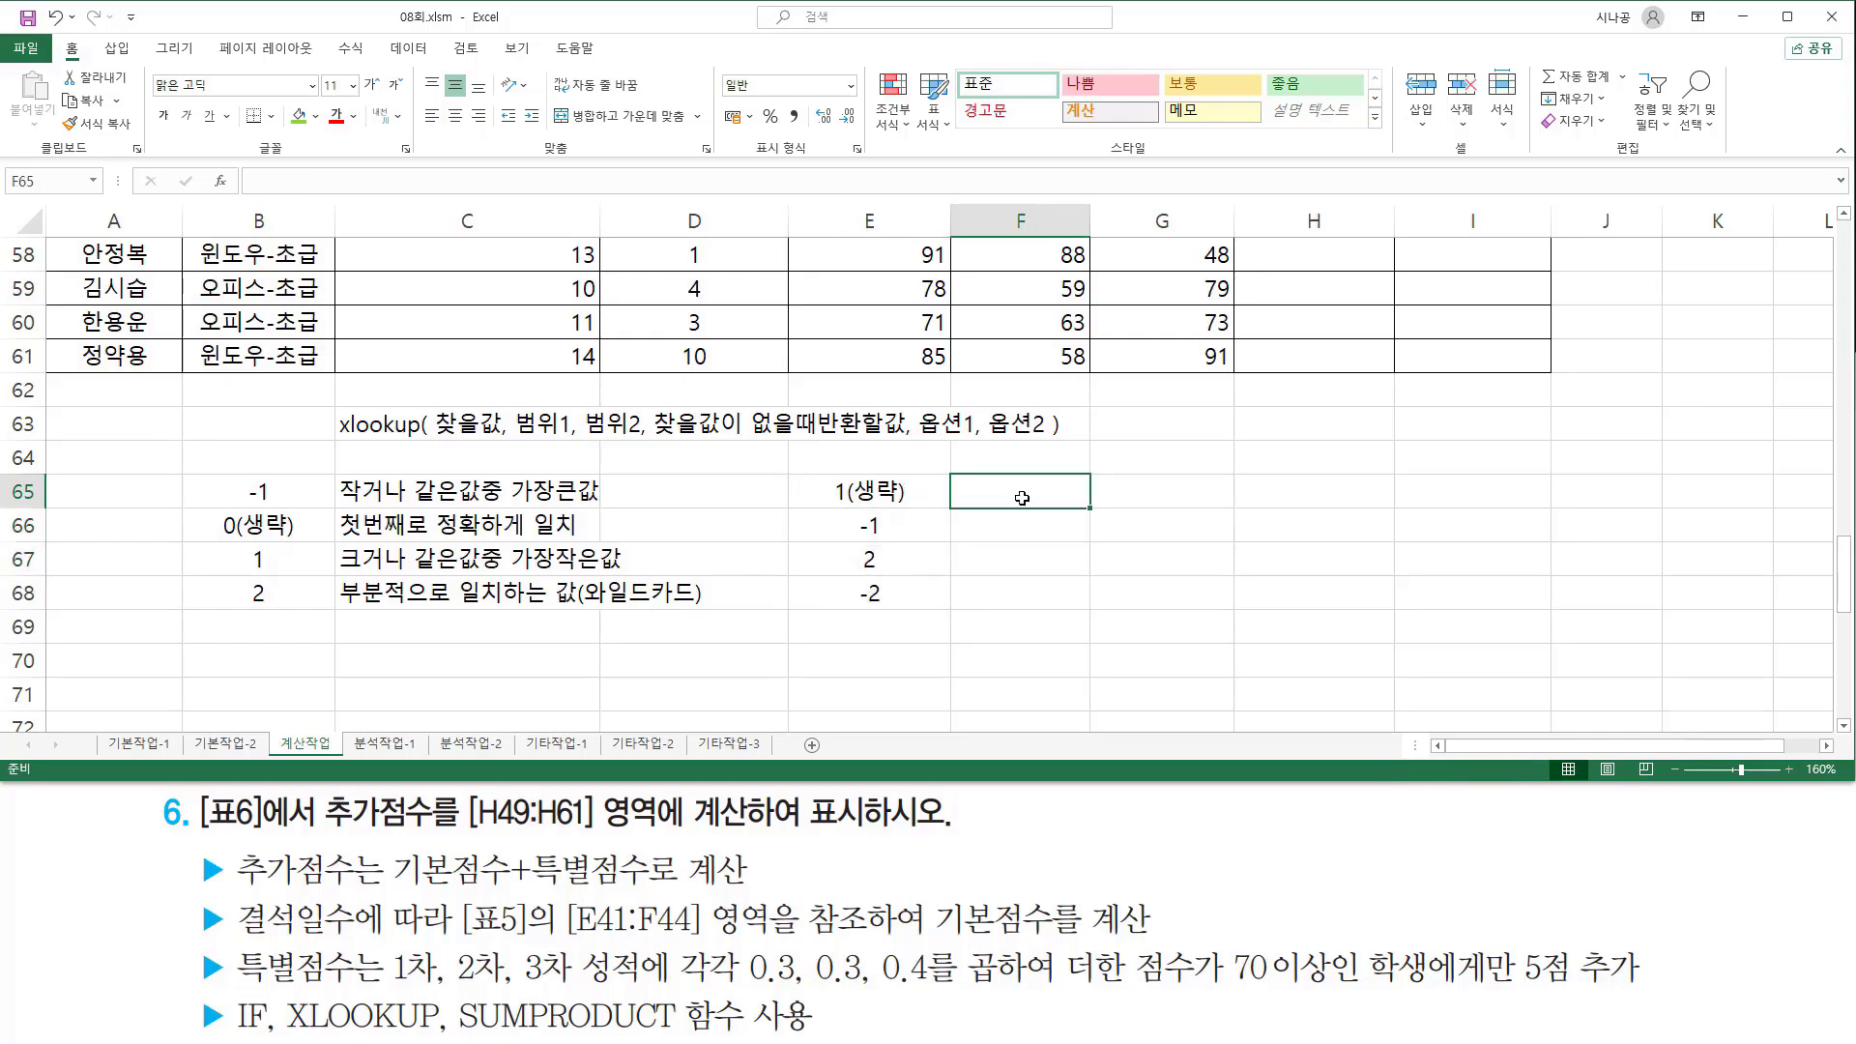
left_click_drag(508, 440, 577, 441)
key("Escape")
Step: Describe the first two search options by entering "첫번째" in F65 and "마지막" in F66
left_click(1004, 494)
type("처음")
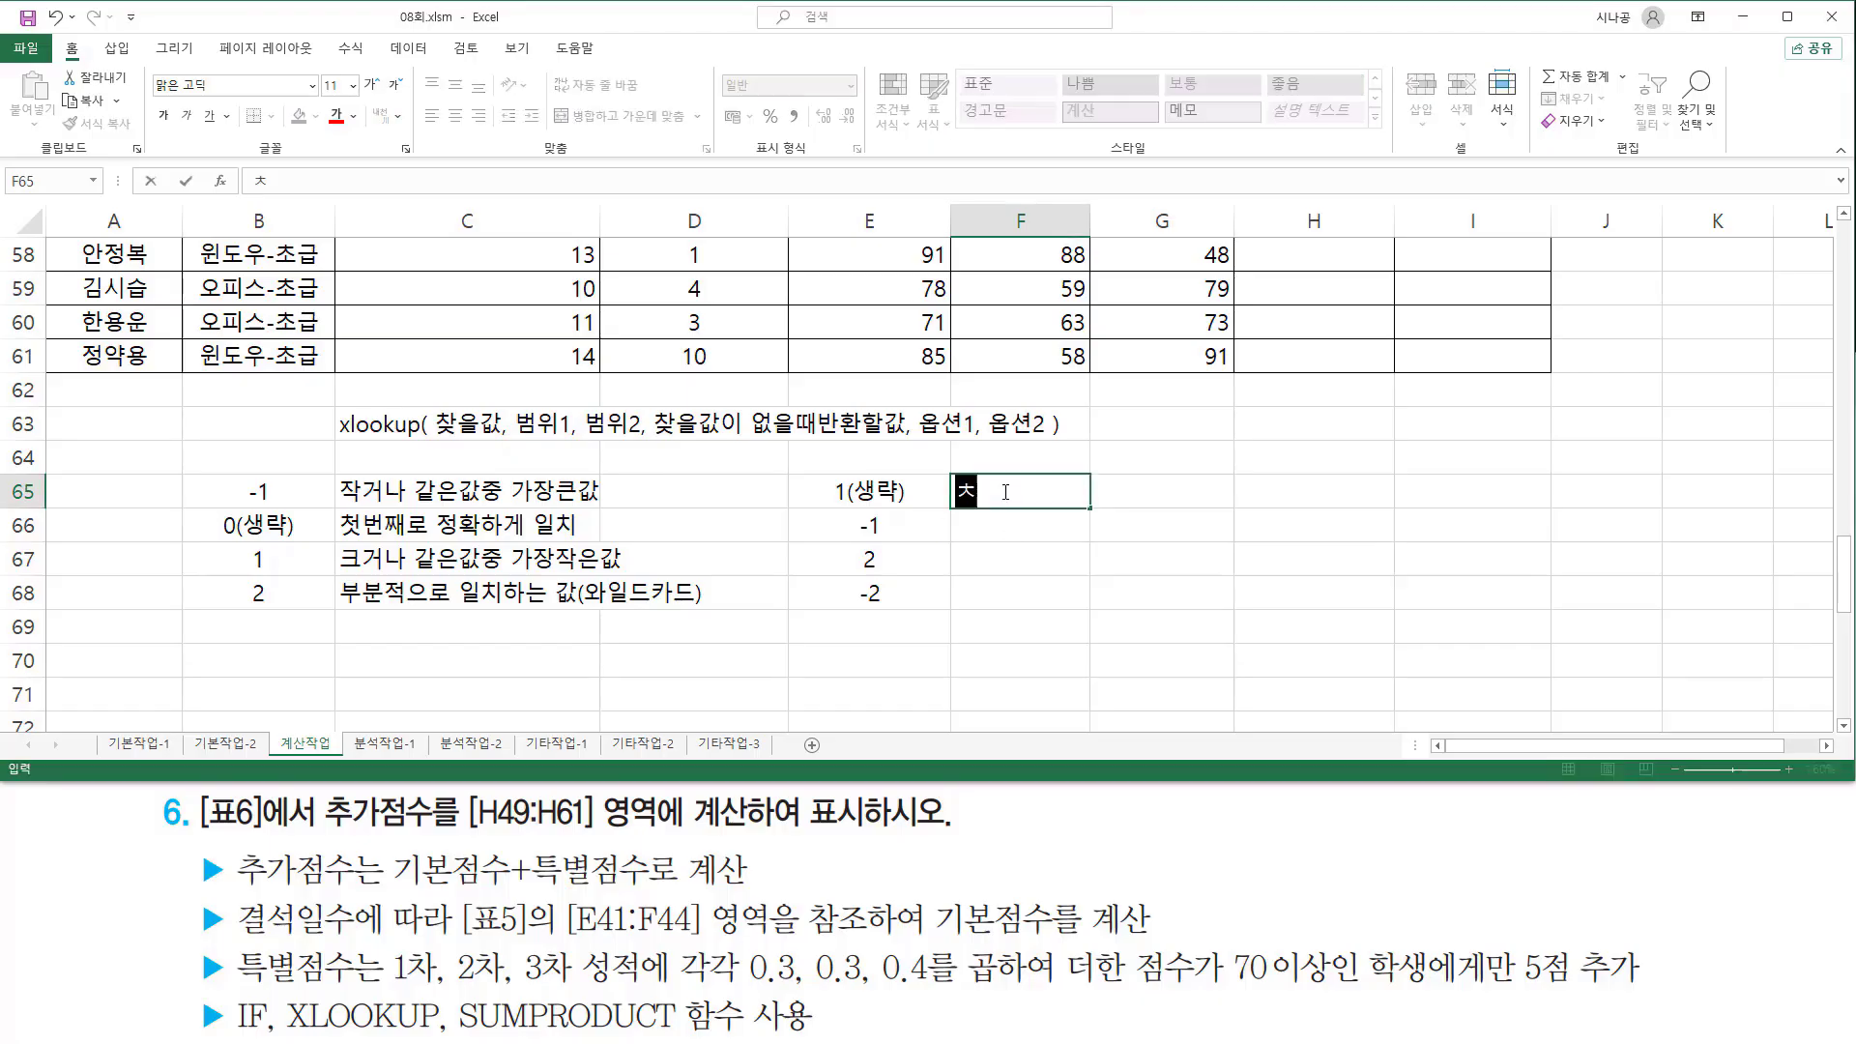
key("BackSpace")
key("BackSpace")
type("첫번째")
key("Return")
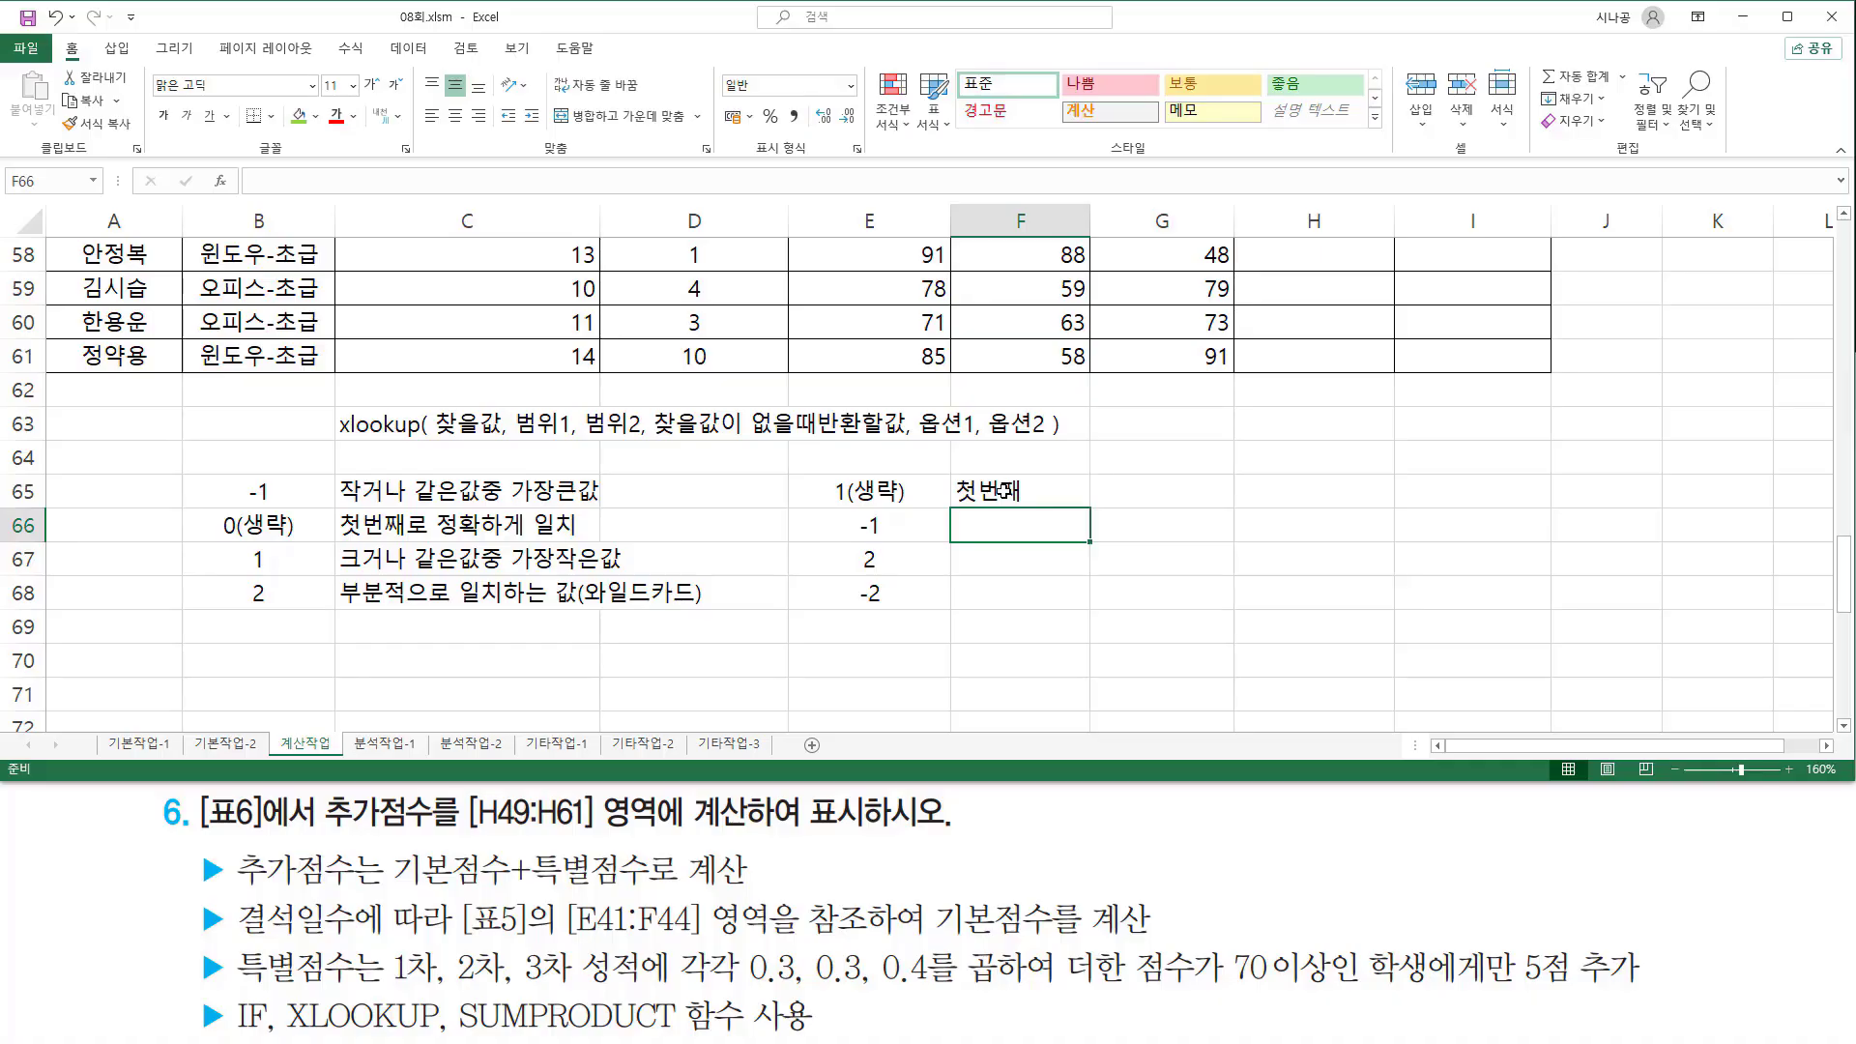
type("마지막")
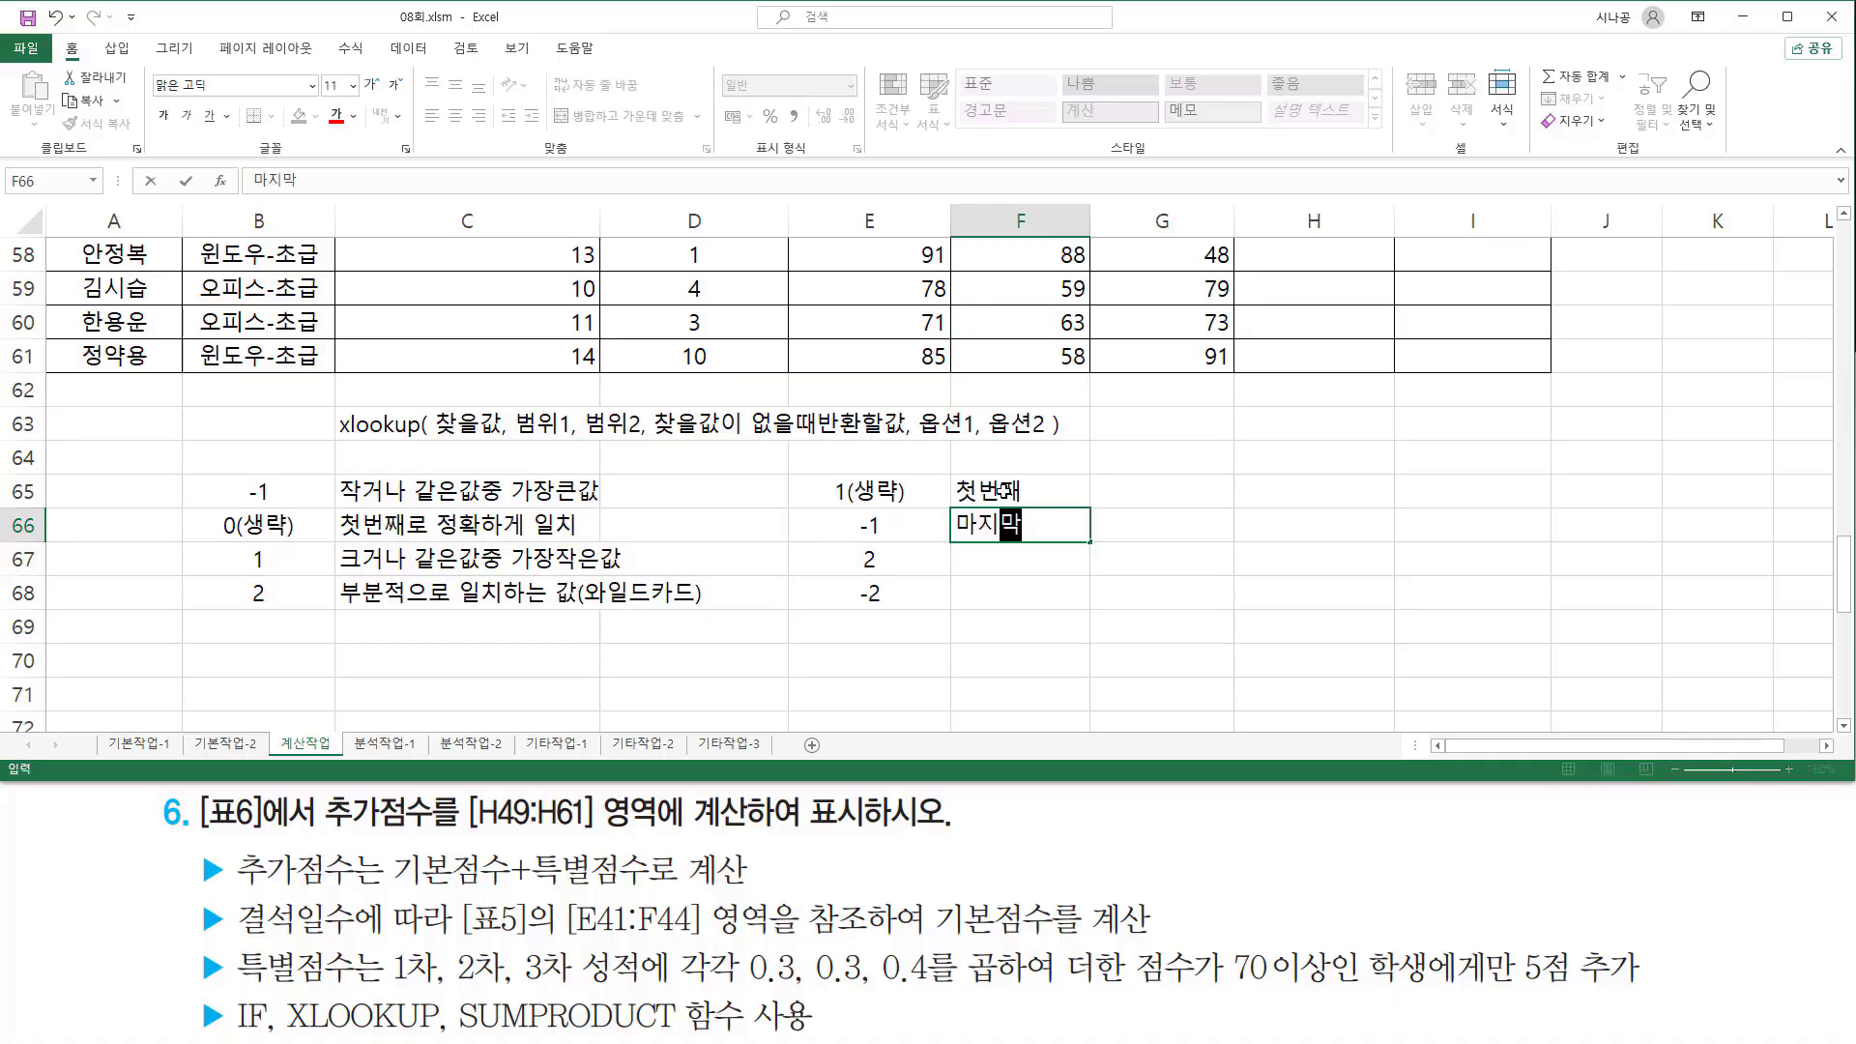
key("Return")
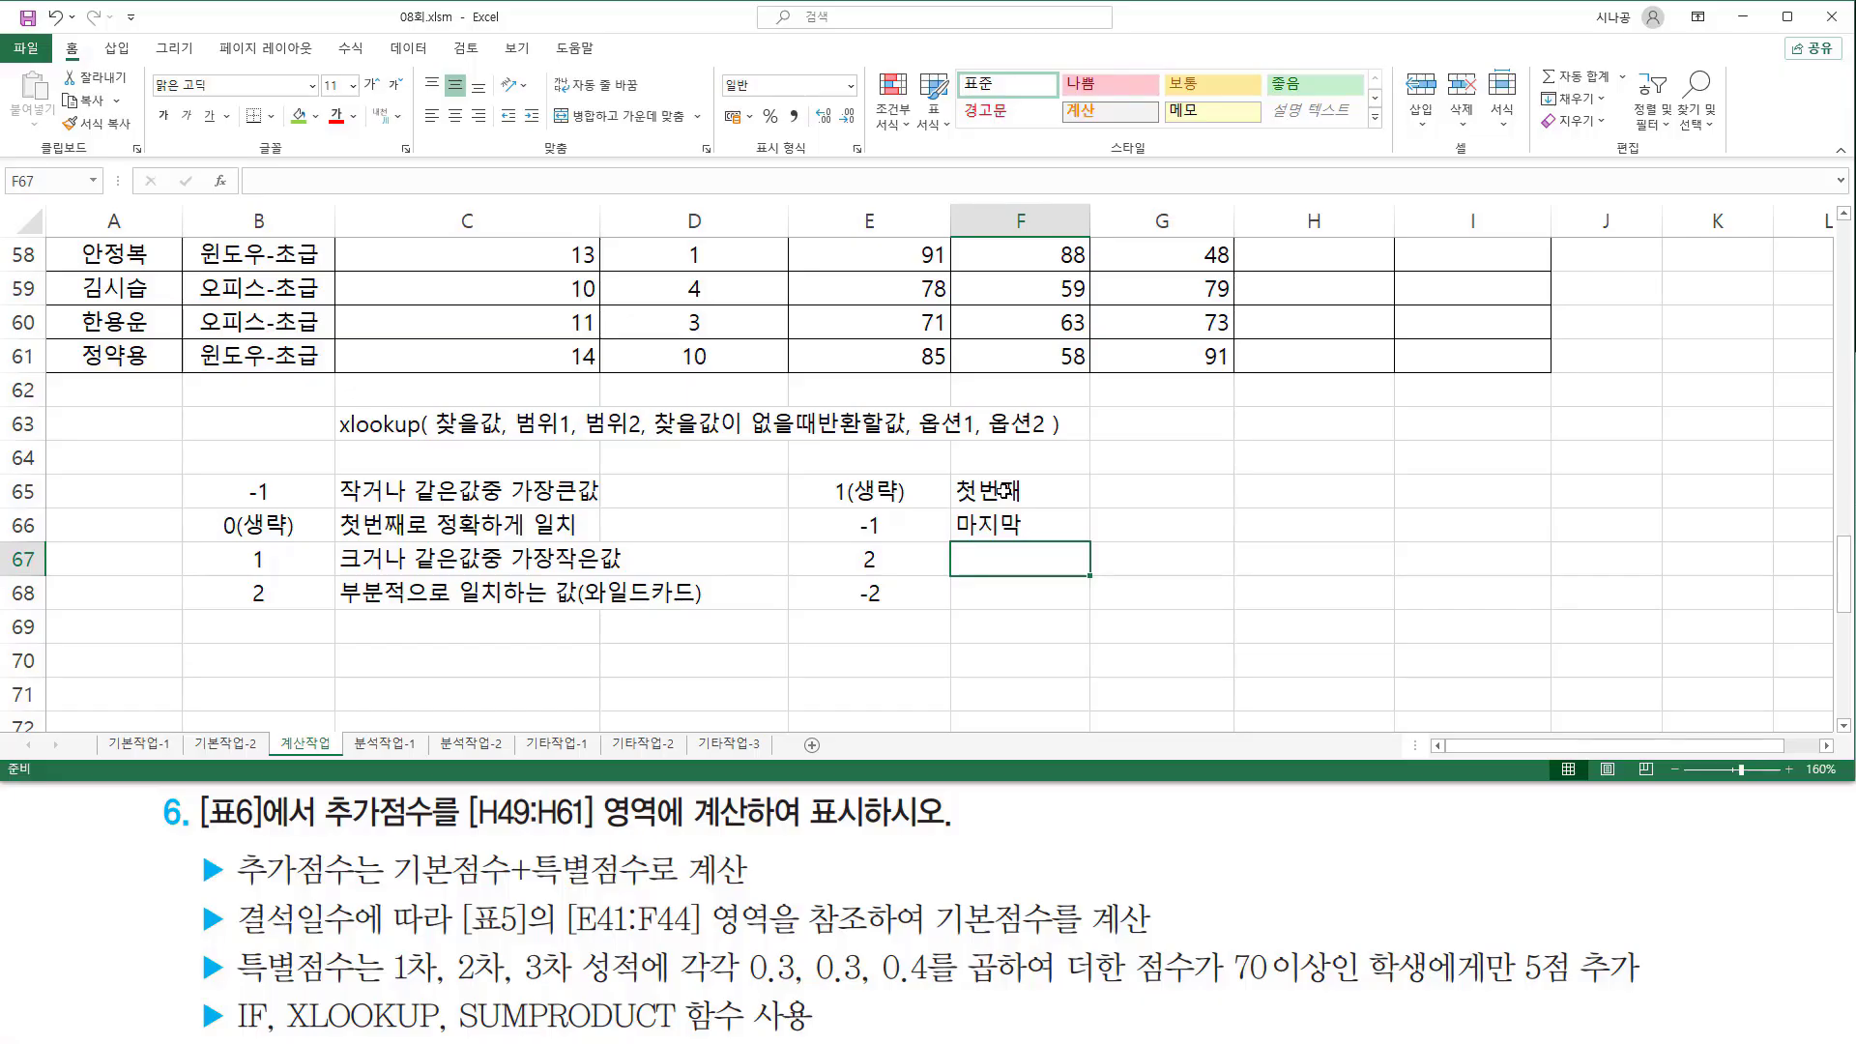
Step: Describe the remaining search options by entering "오름차순" in F67 and "내림차순" in F68
type("오름차순")
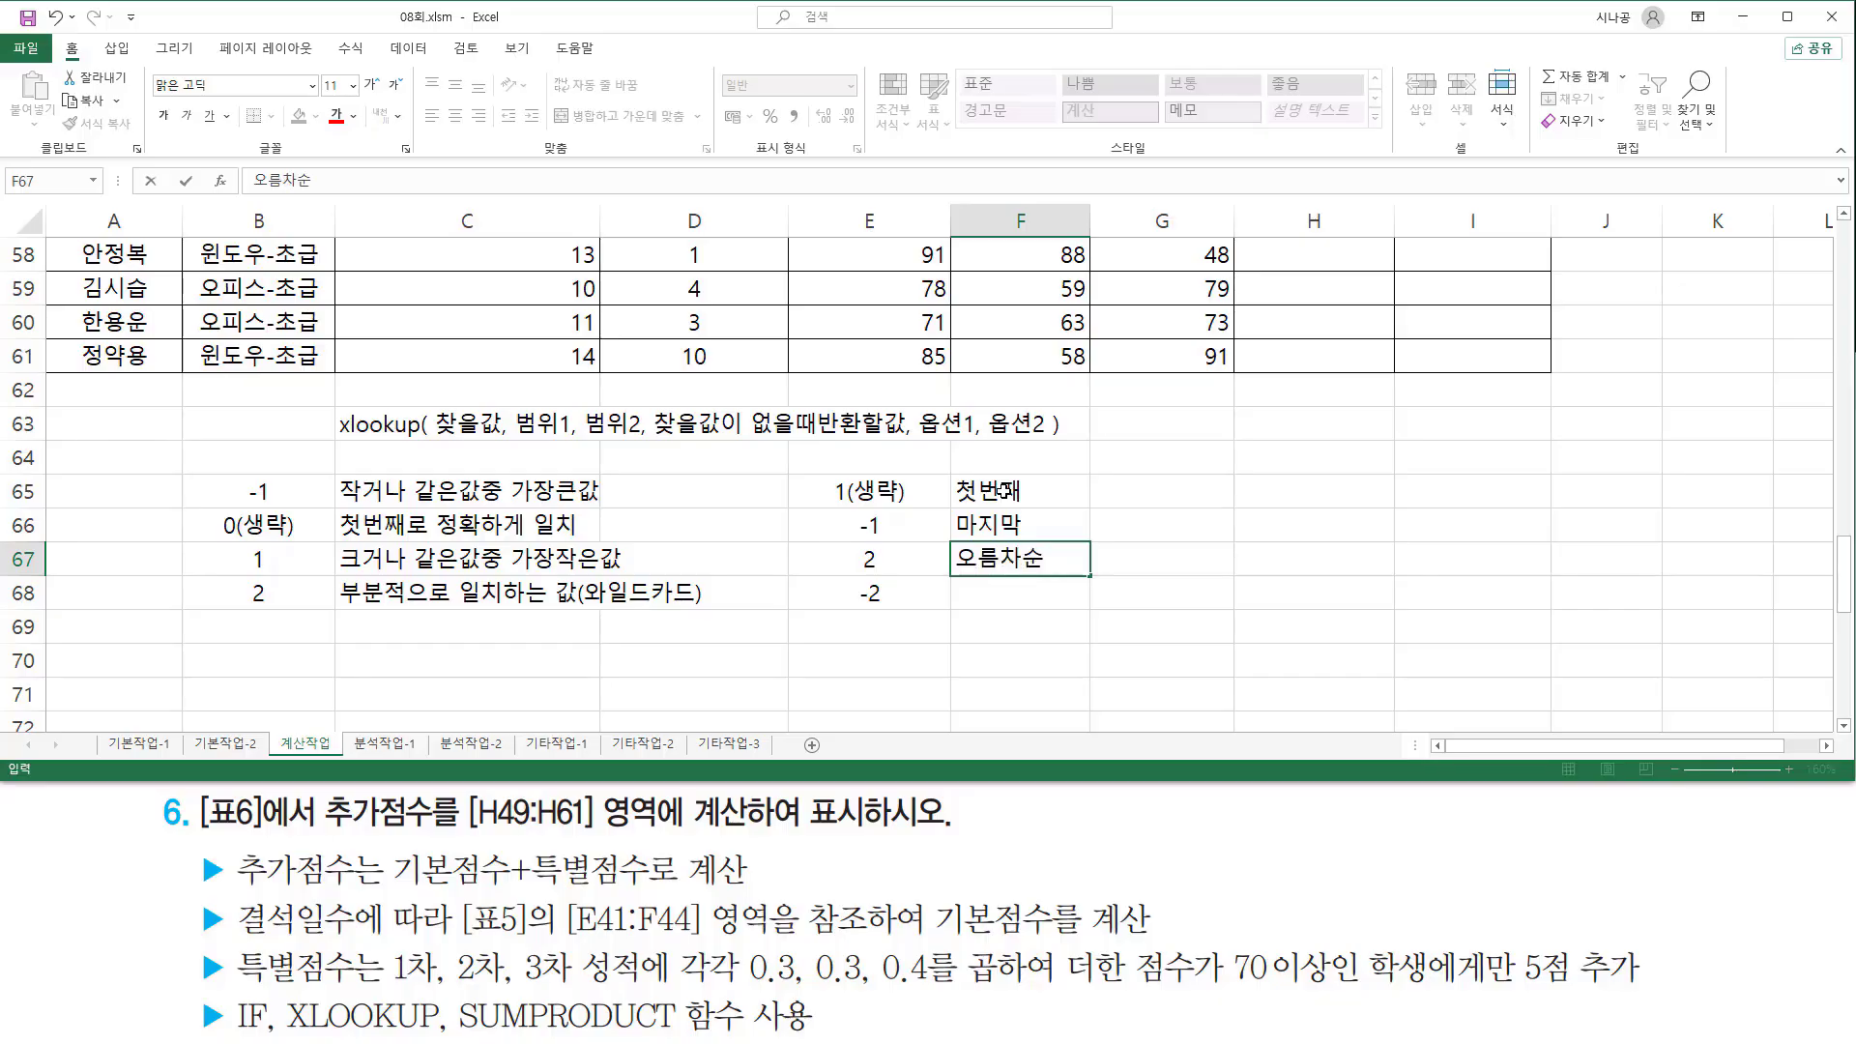
key("Return")
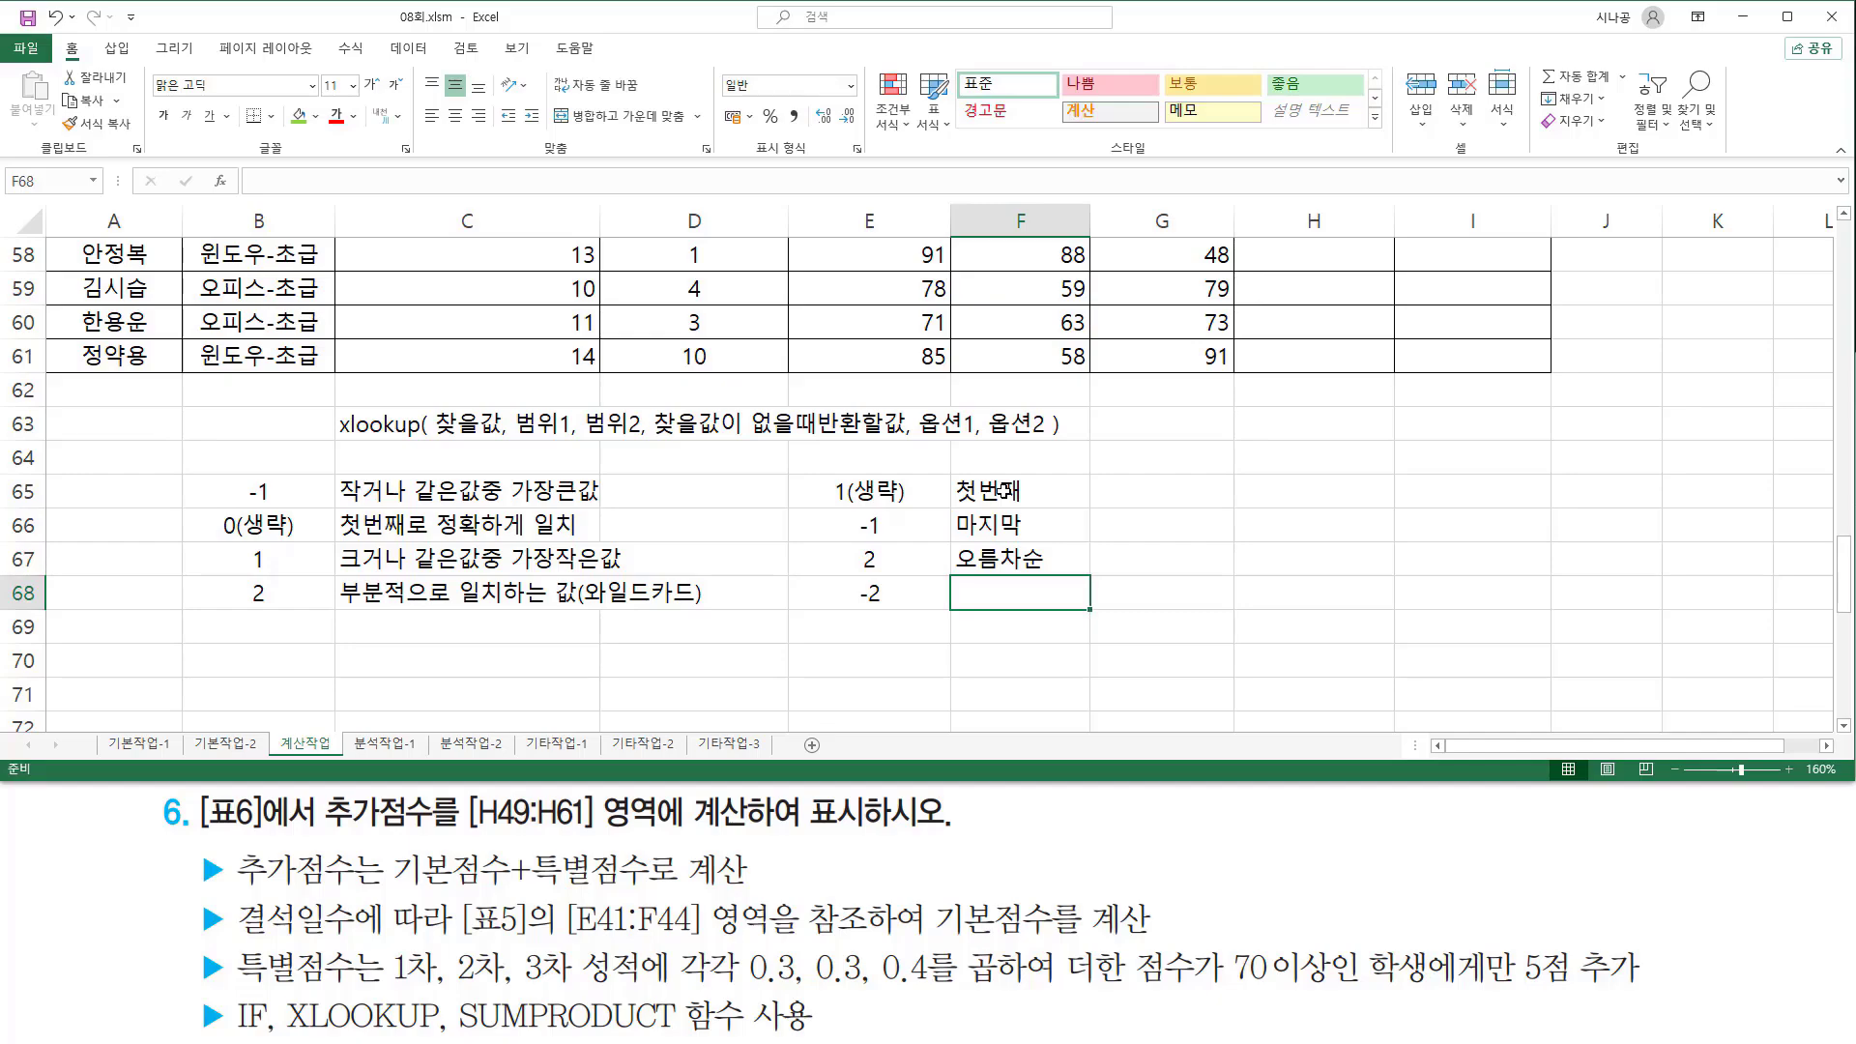
type("내림찻")
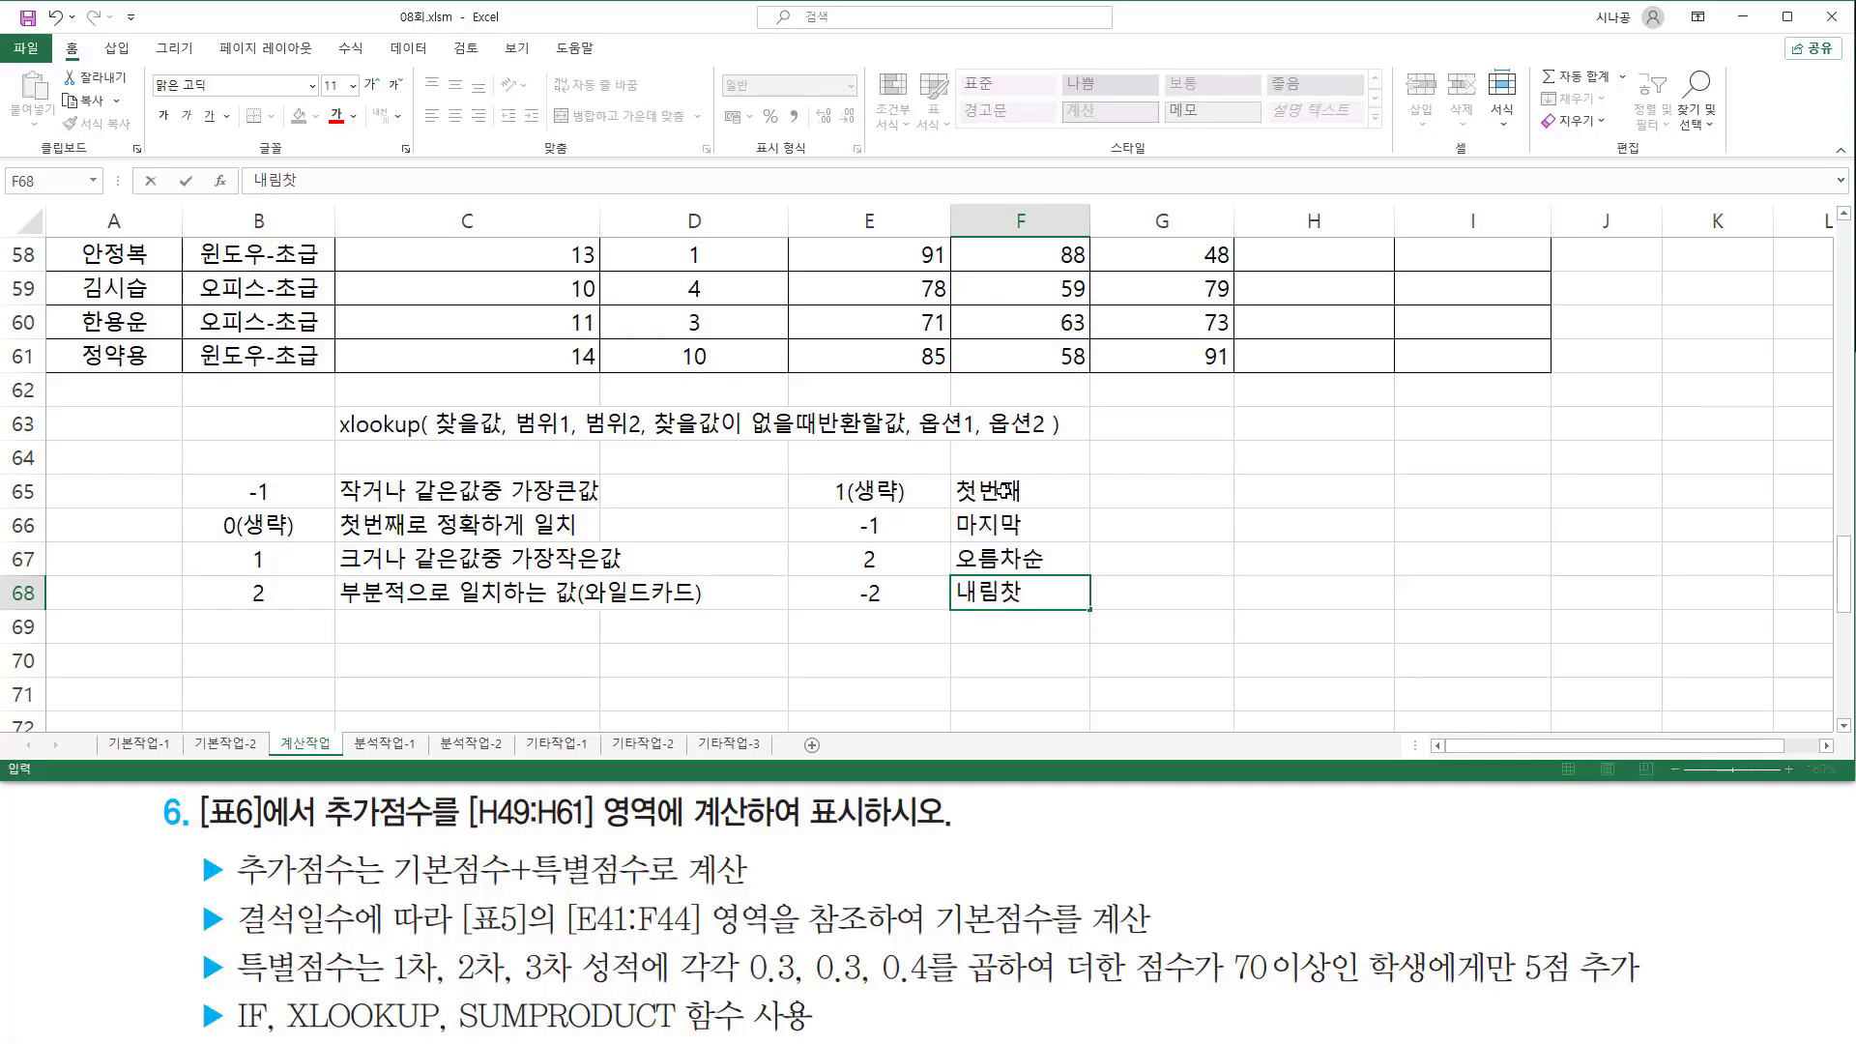
type("순")
key("Return")
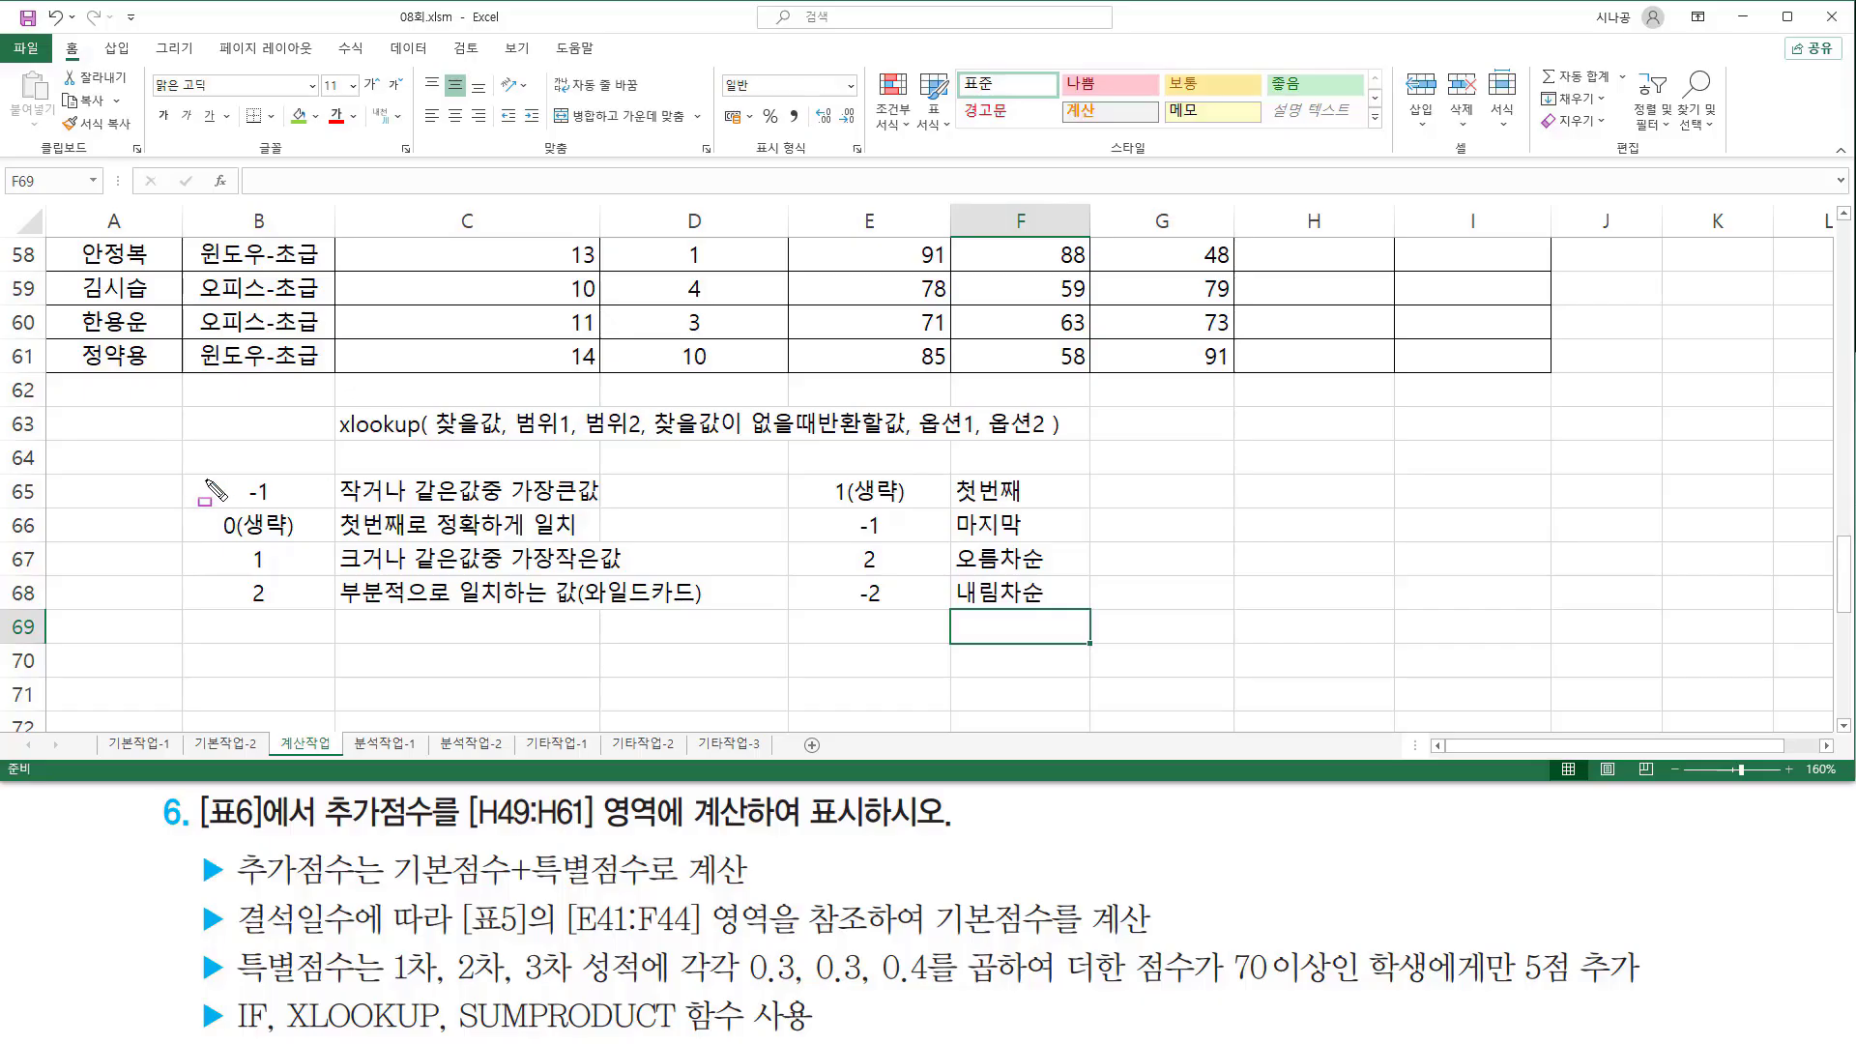
left_click_drag(186, 476, 713, 605)
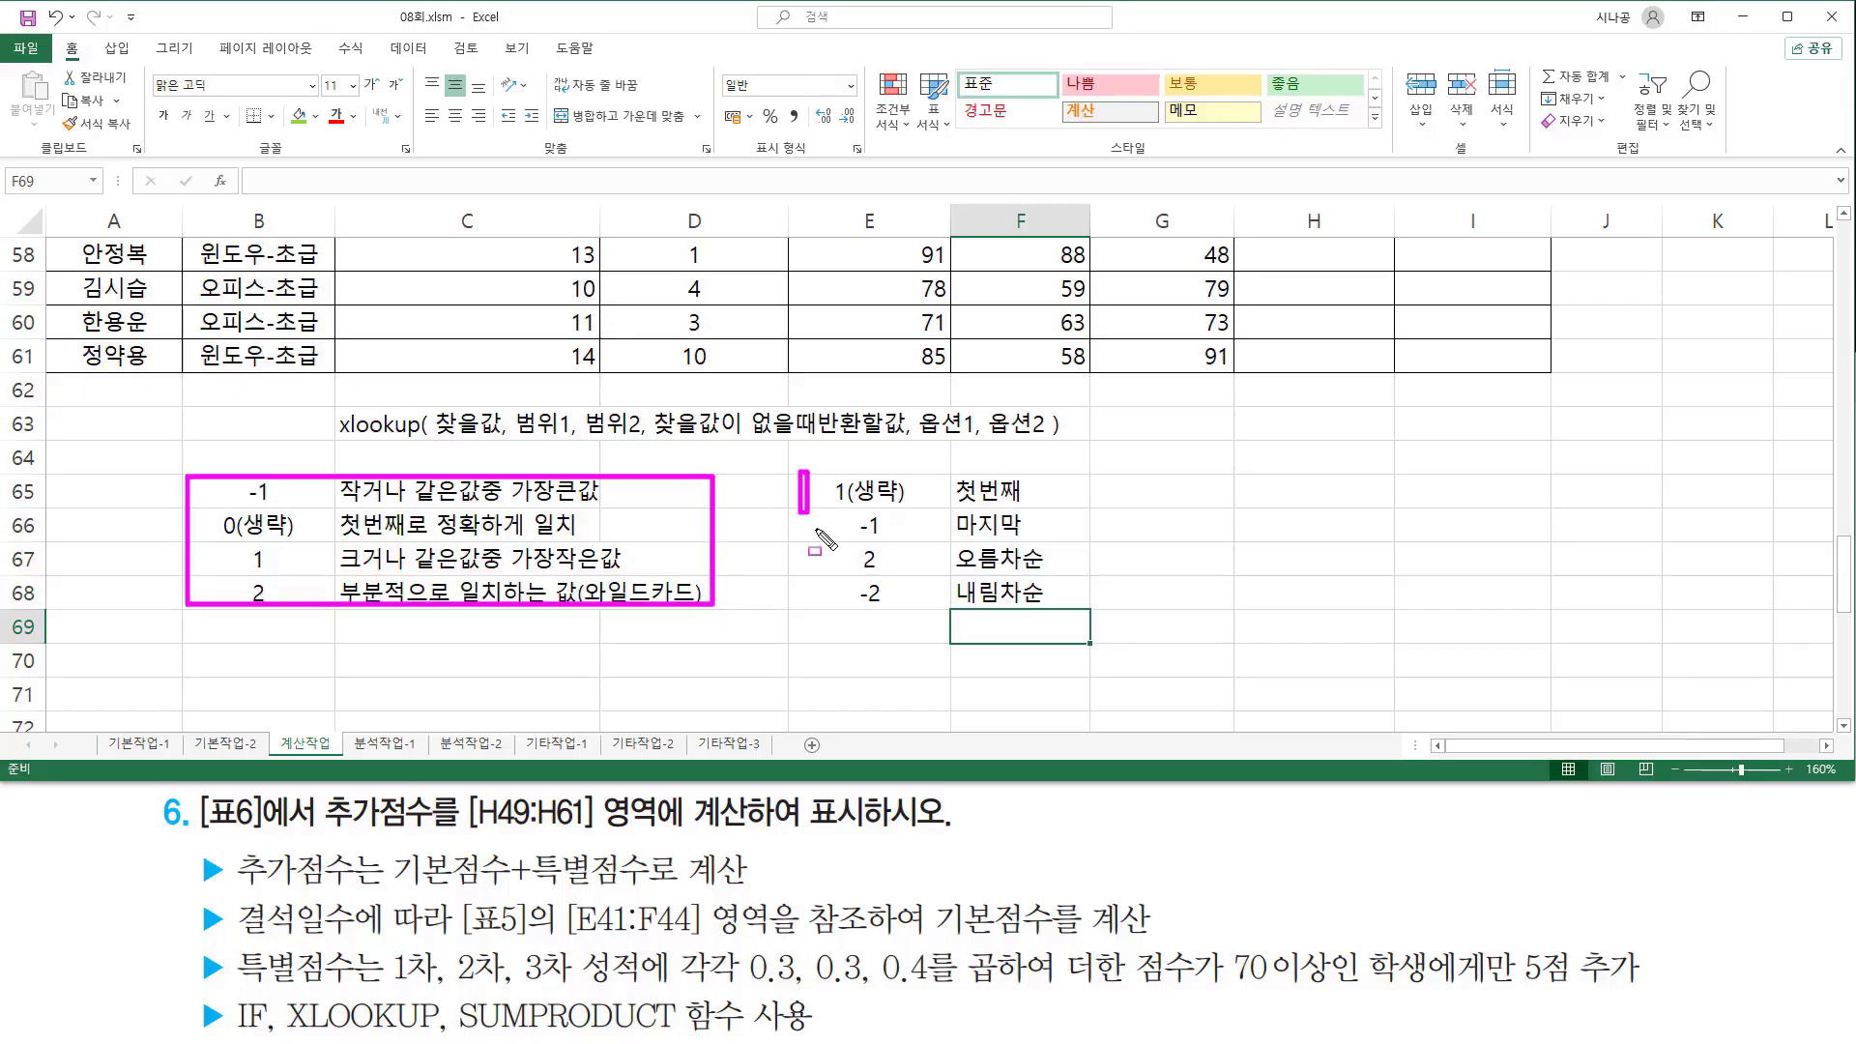
left_click_drag(800, 473, 1086, 604)
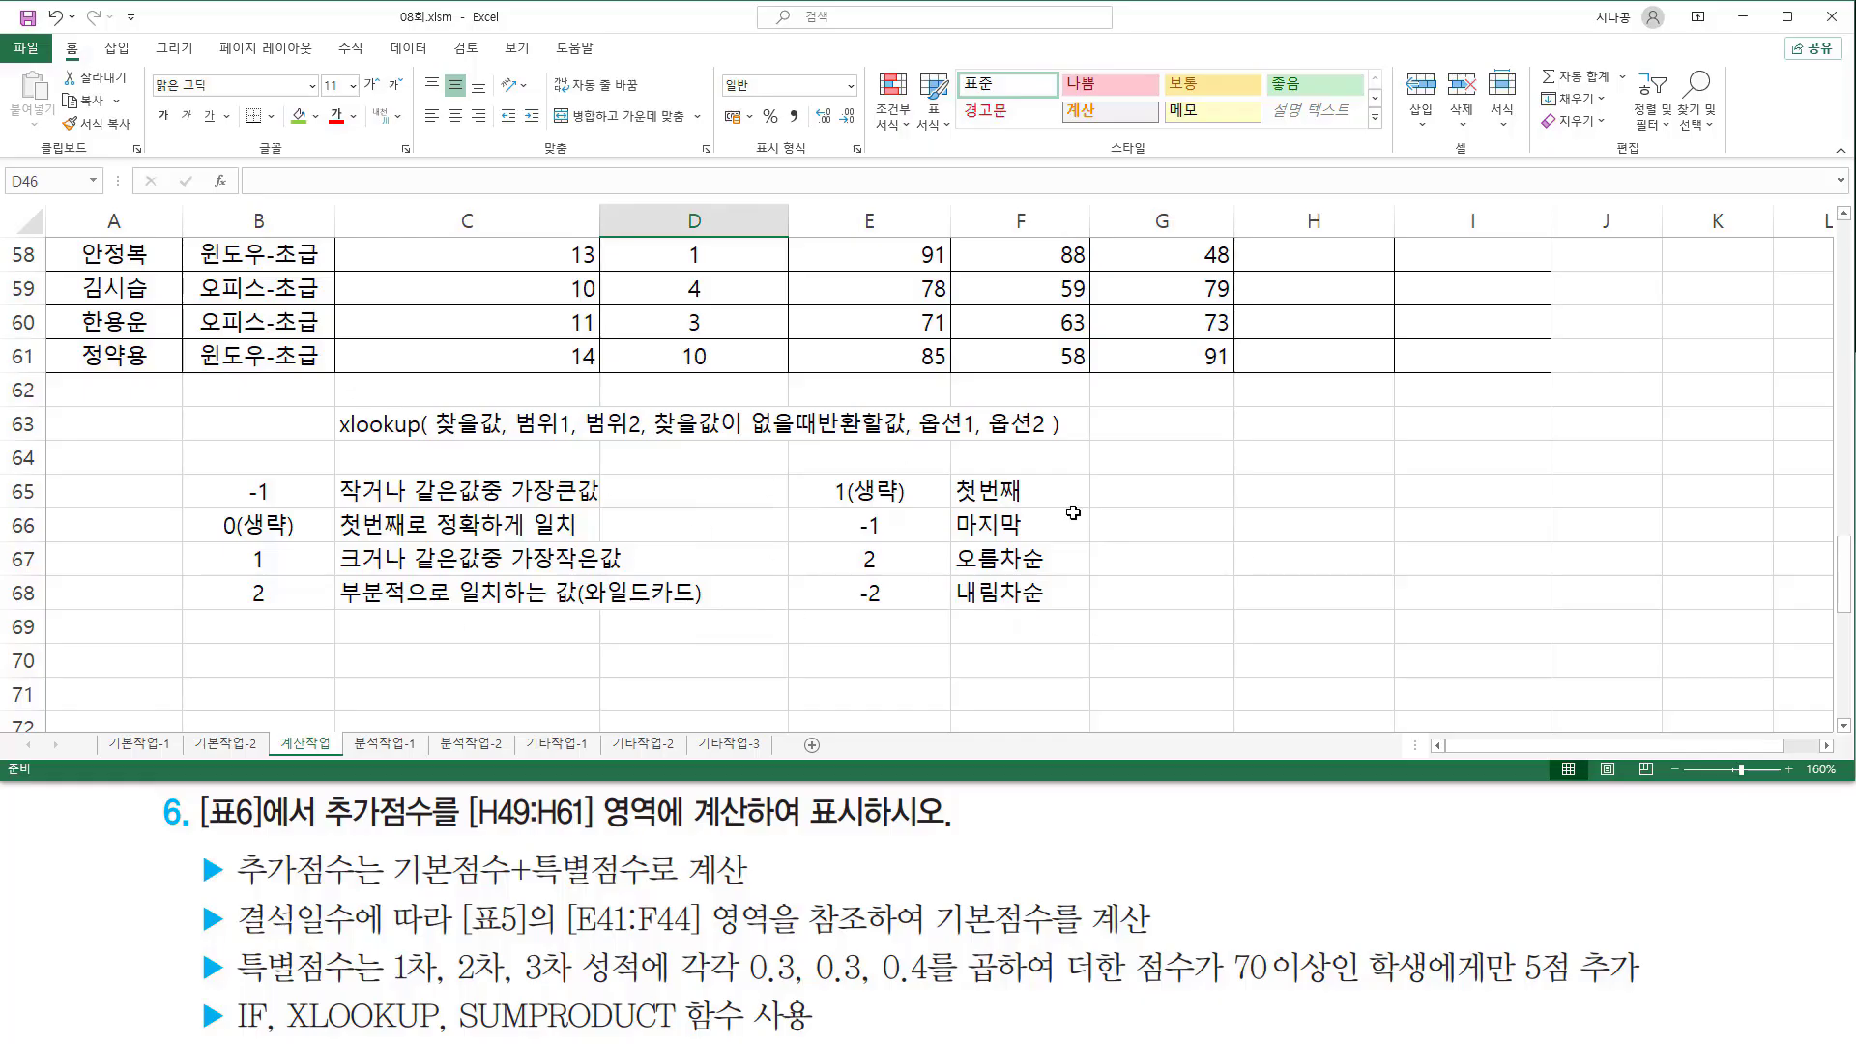
Step: Copy the xlookup syntax note from C63 to D46 and the first option list in B65:C68 to H40:I43
scroll(923, 488, "up", 6)
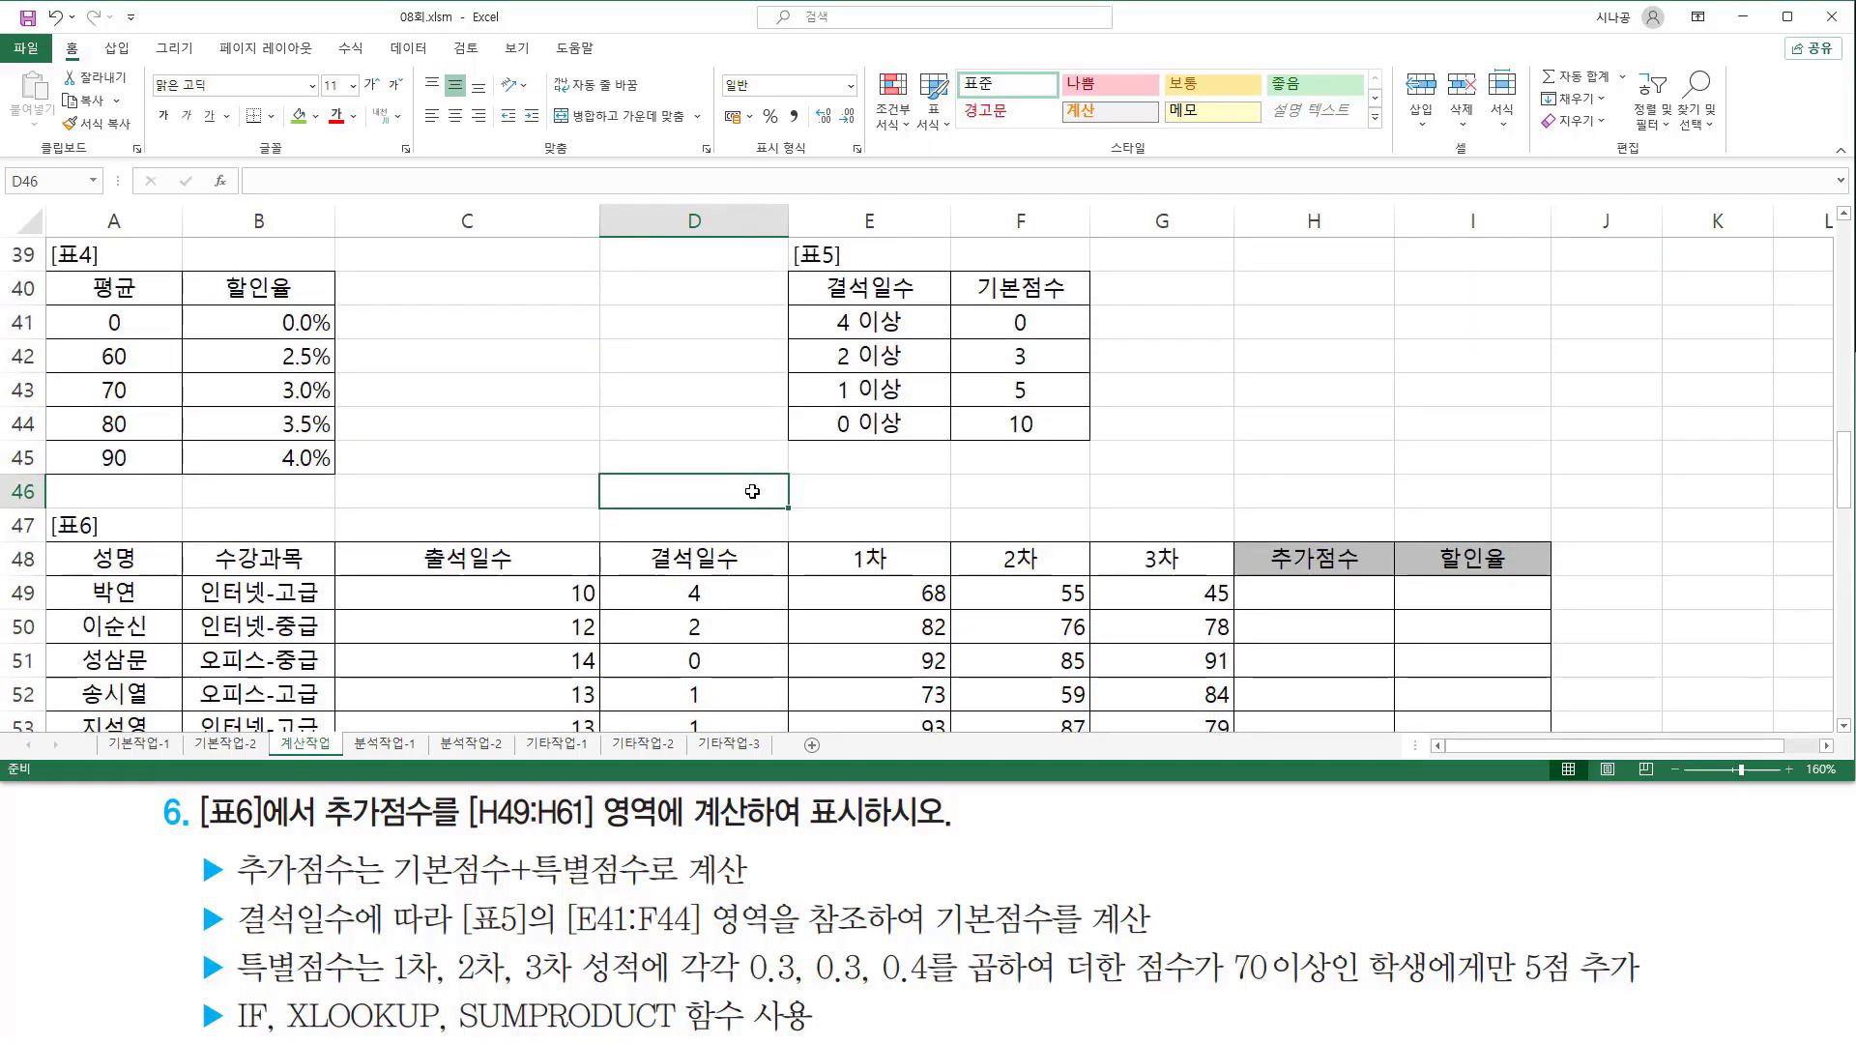
type("xlookup( 찾을값, 범위1, 범위2, 찾을값이 없을때반환할값, 옵션1, 옵션2 )")
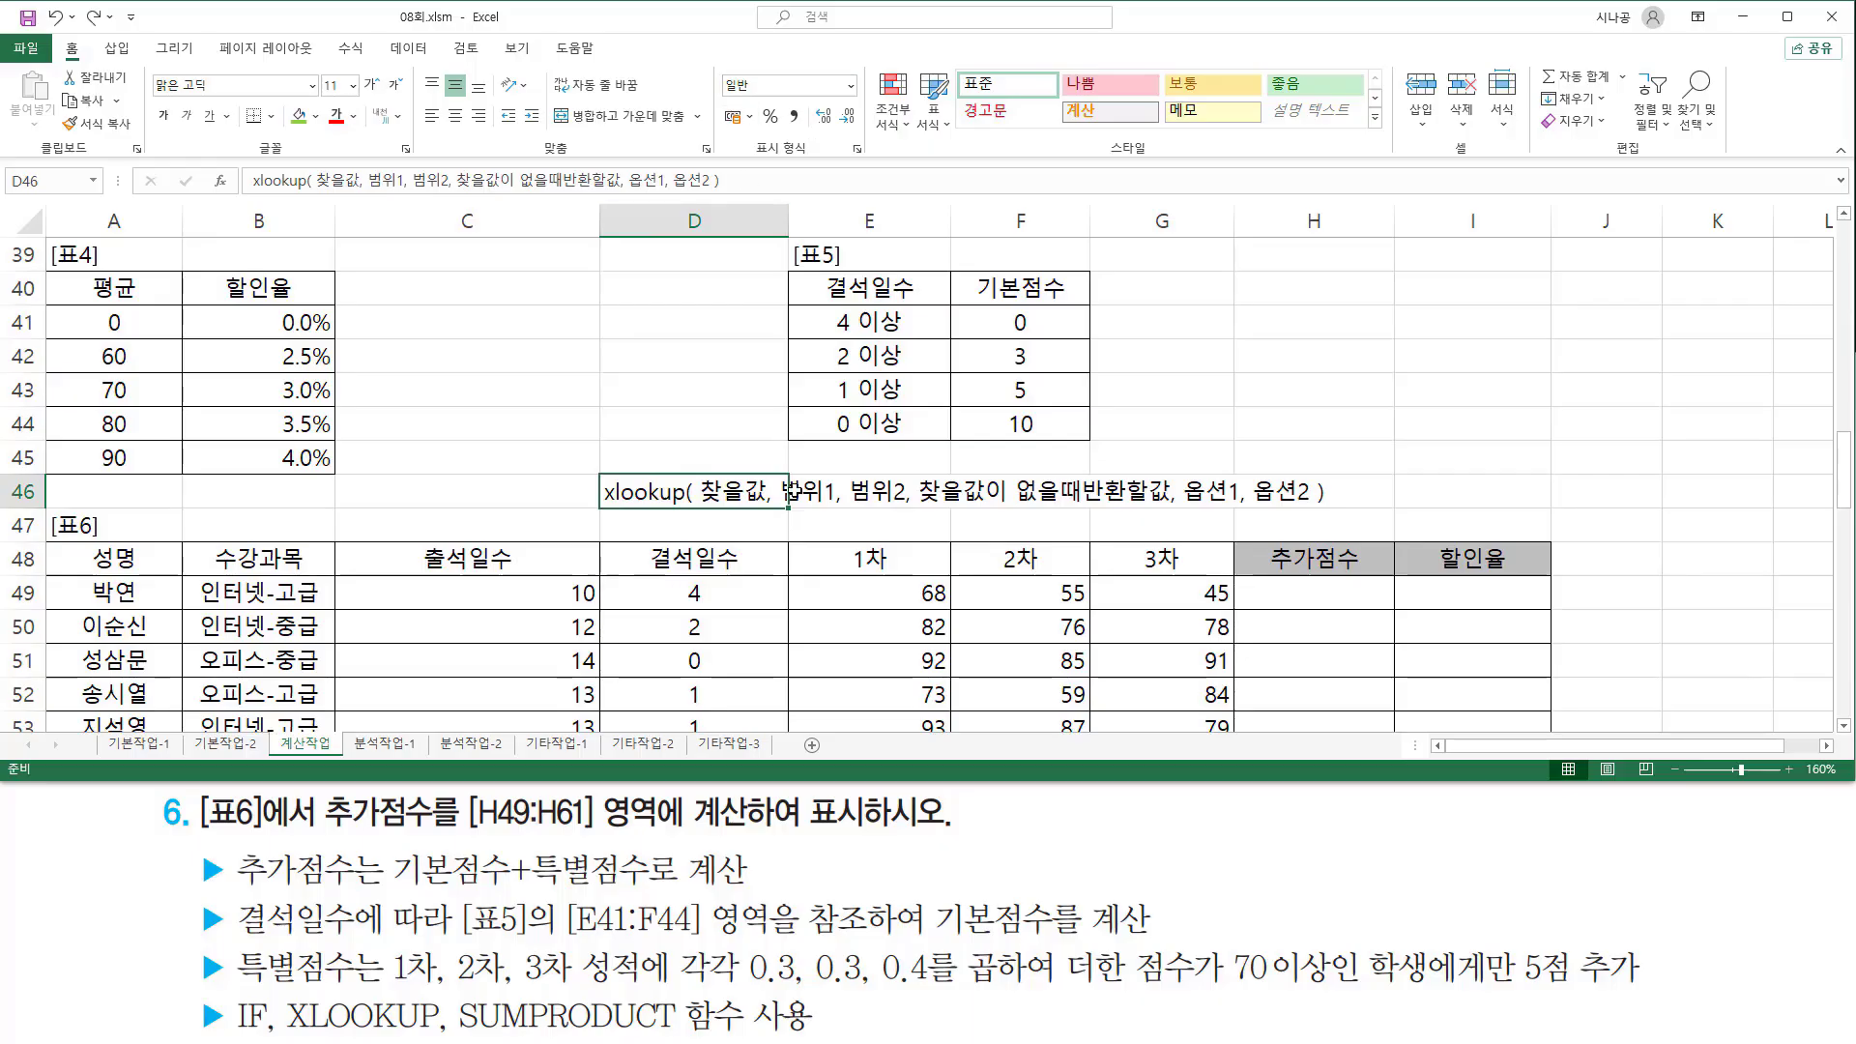
left_click(570, 427)
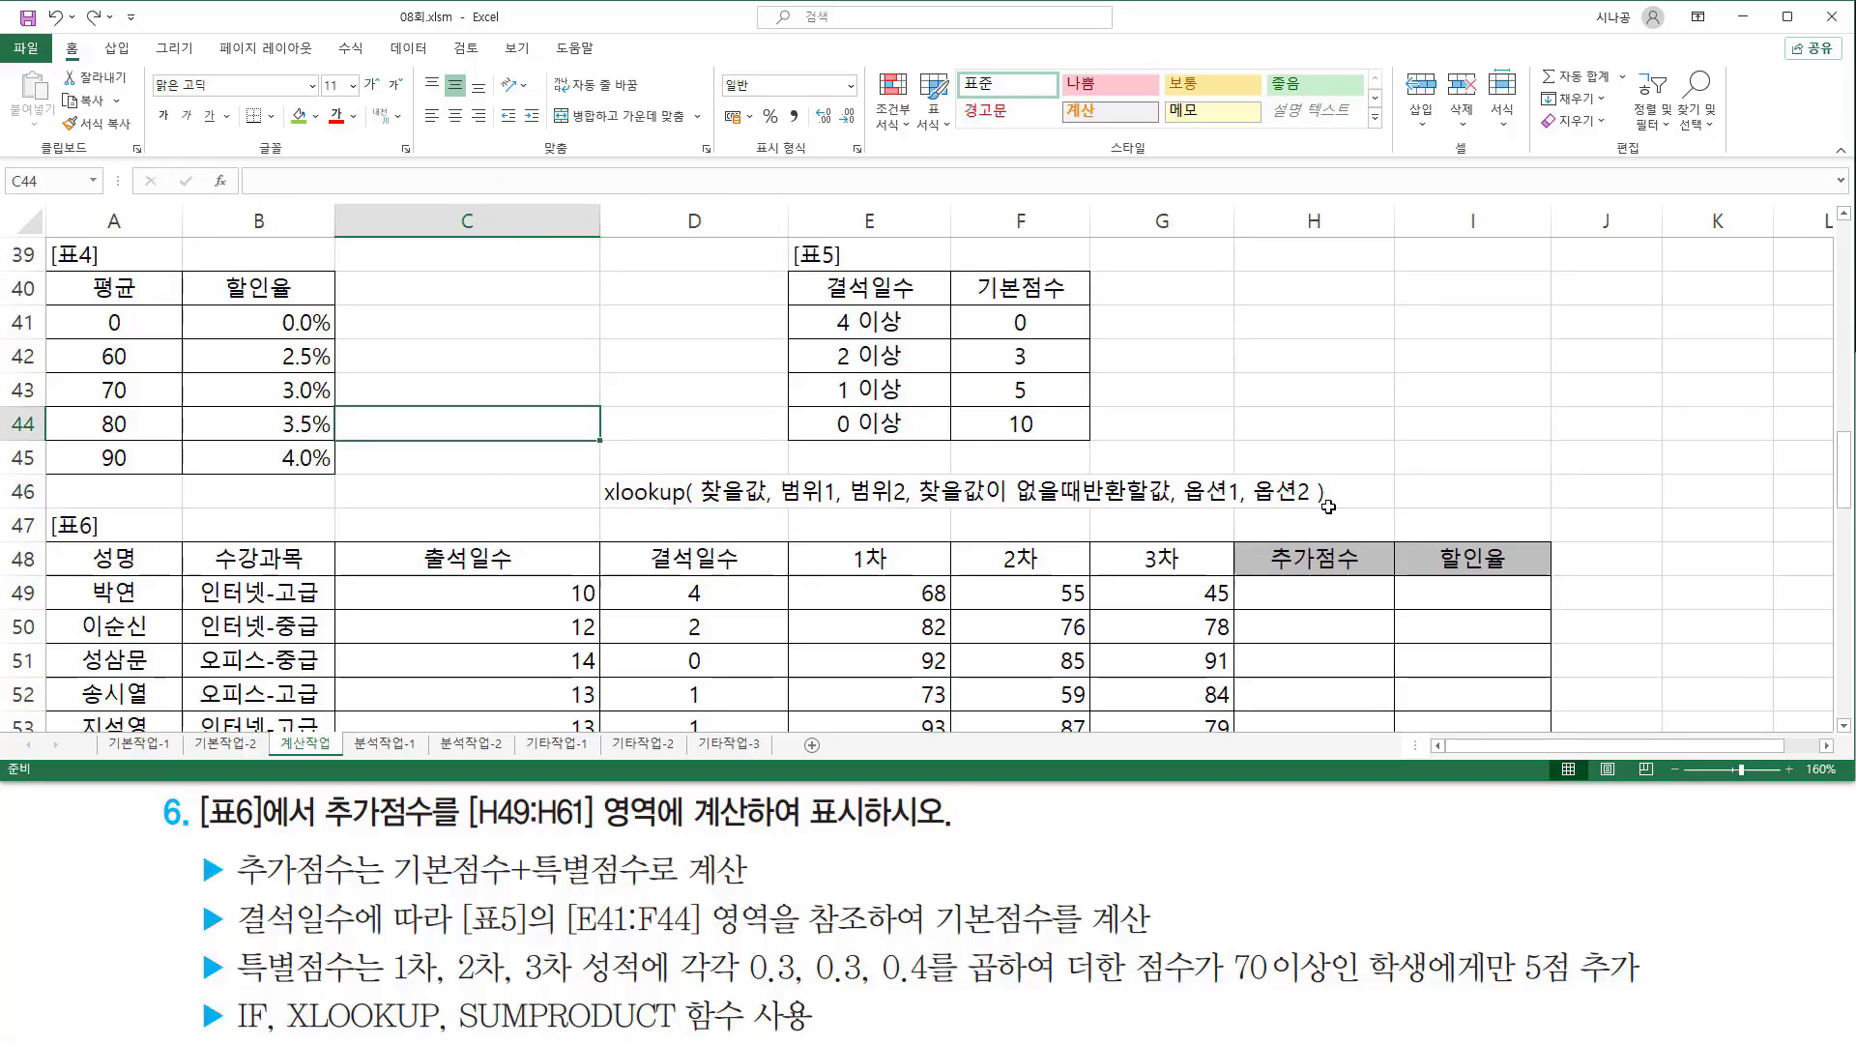
key("ctrl+z")
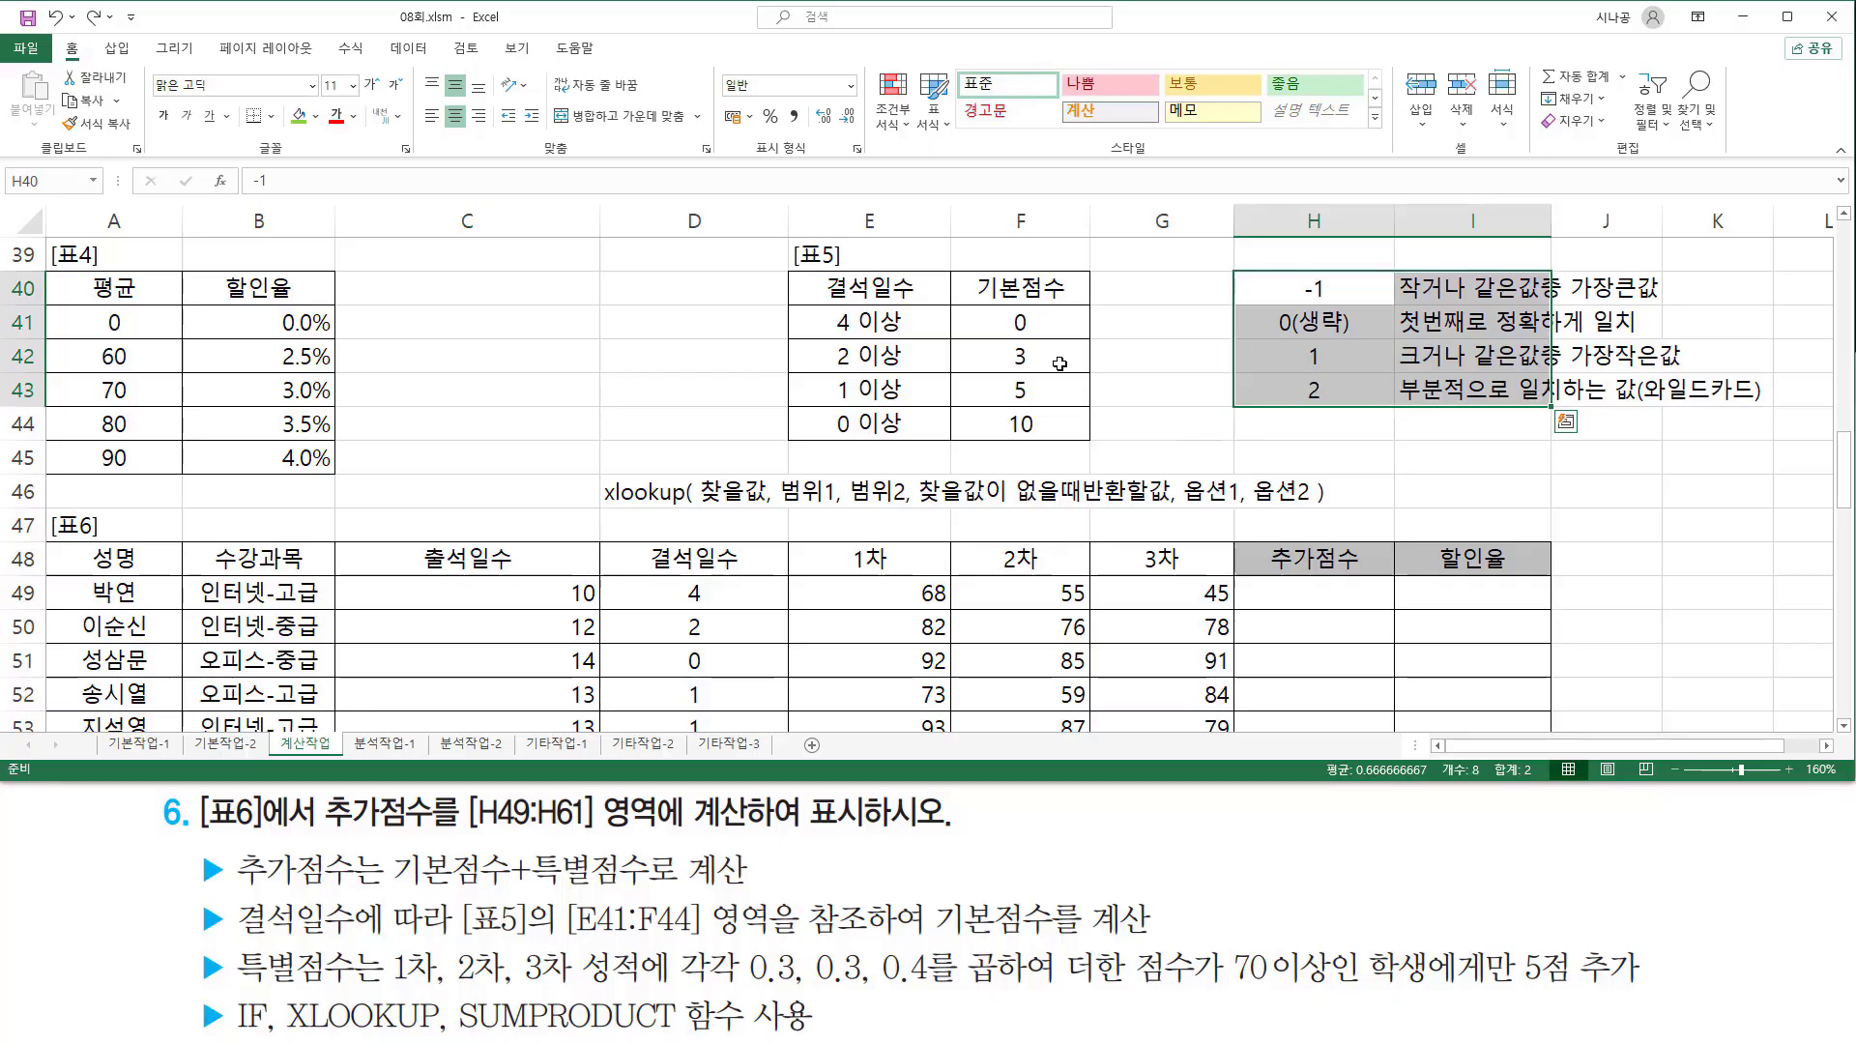
left_click(1123, 364)
left_click(630, 435)
Step: Examine how the xlookup arguments 찾을값, 범위1 and 범위2 correspond to D49, E41:E44 and F41:F44 for the 추가점수 formula
key("ctrl+2")
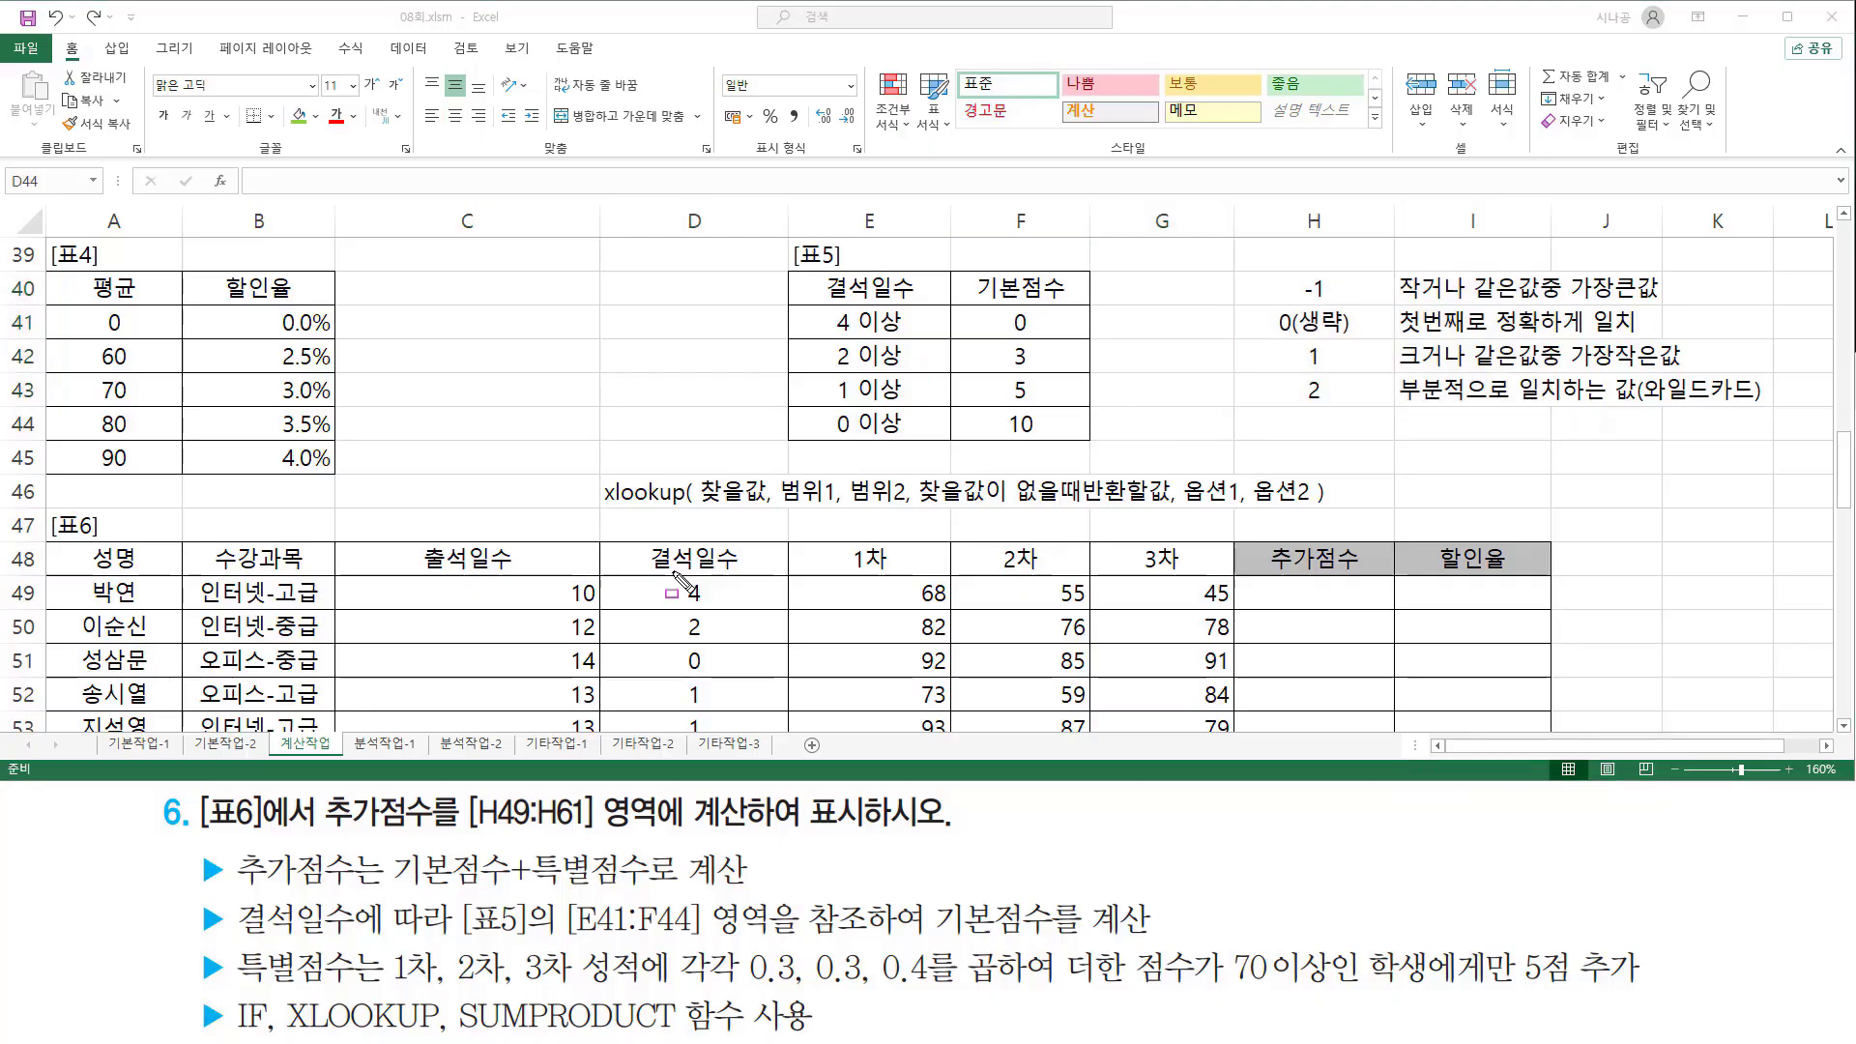
mouse_move(1261, 576)
left_mouse_down()
mouse_move(1392, 623)
mouse_move(1375, 609)
left_mouse_up()
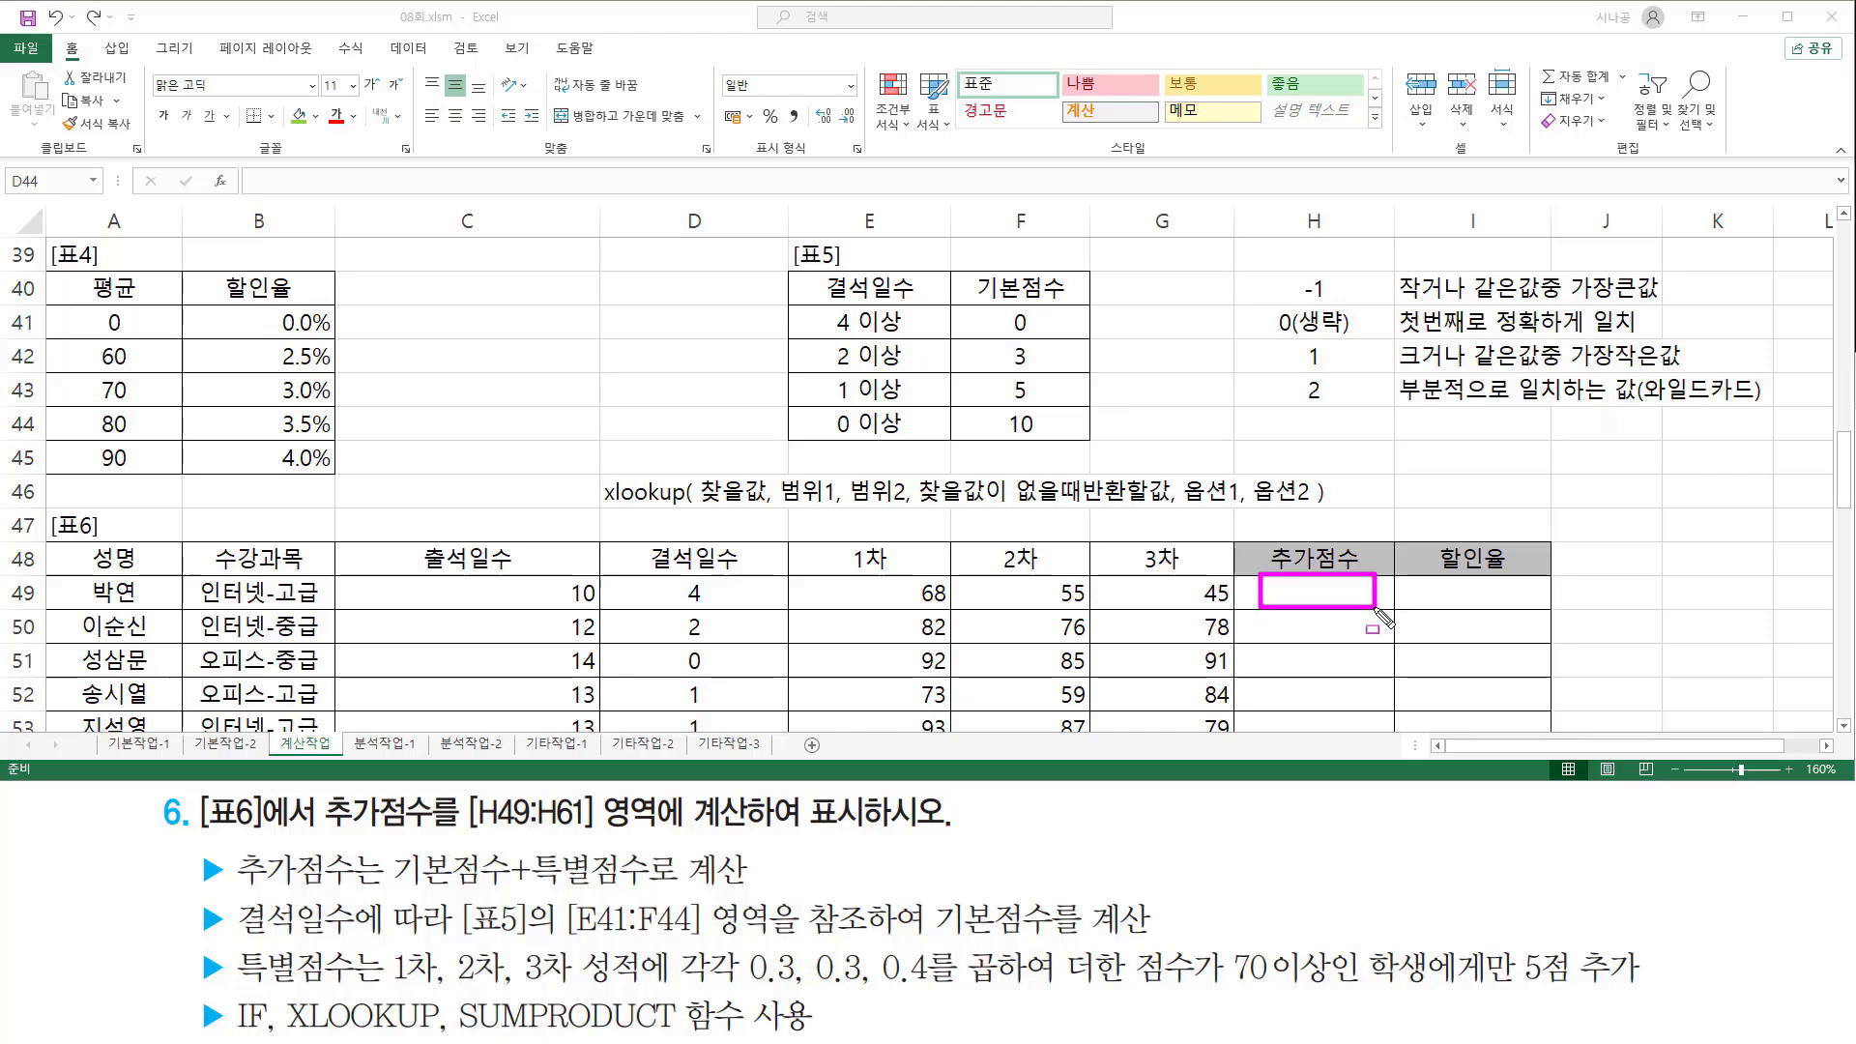
left_click_drag(665, 578, 735, 609)
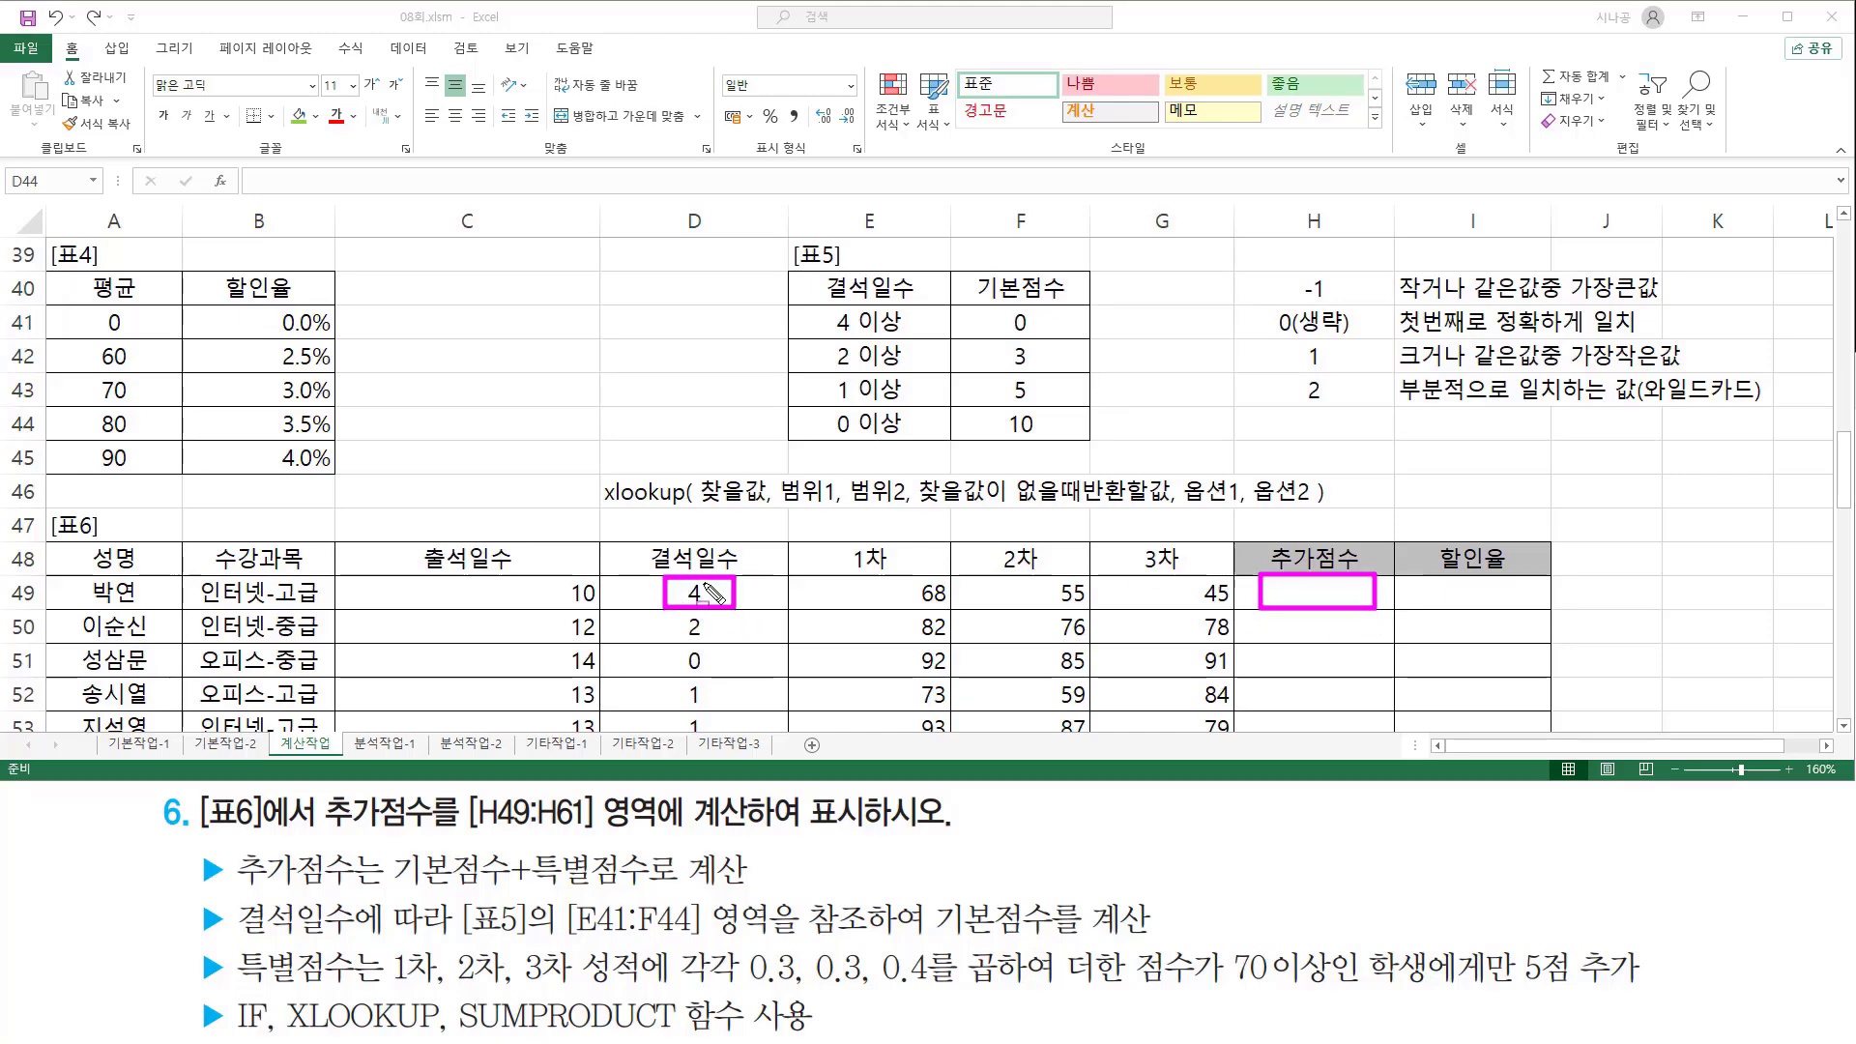
left_click_drag(828, 299, 909, 440)
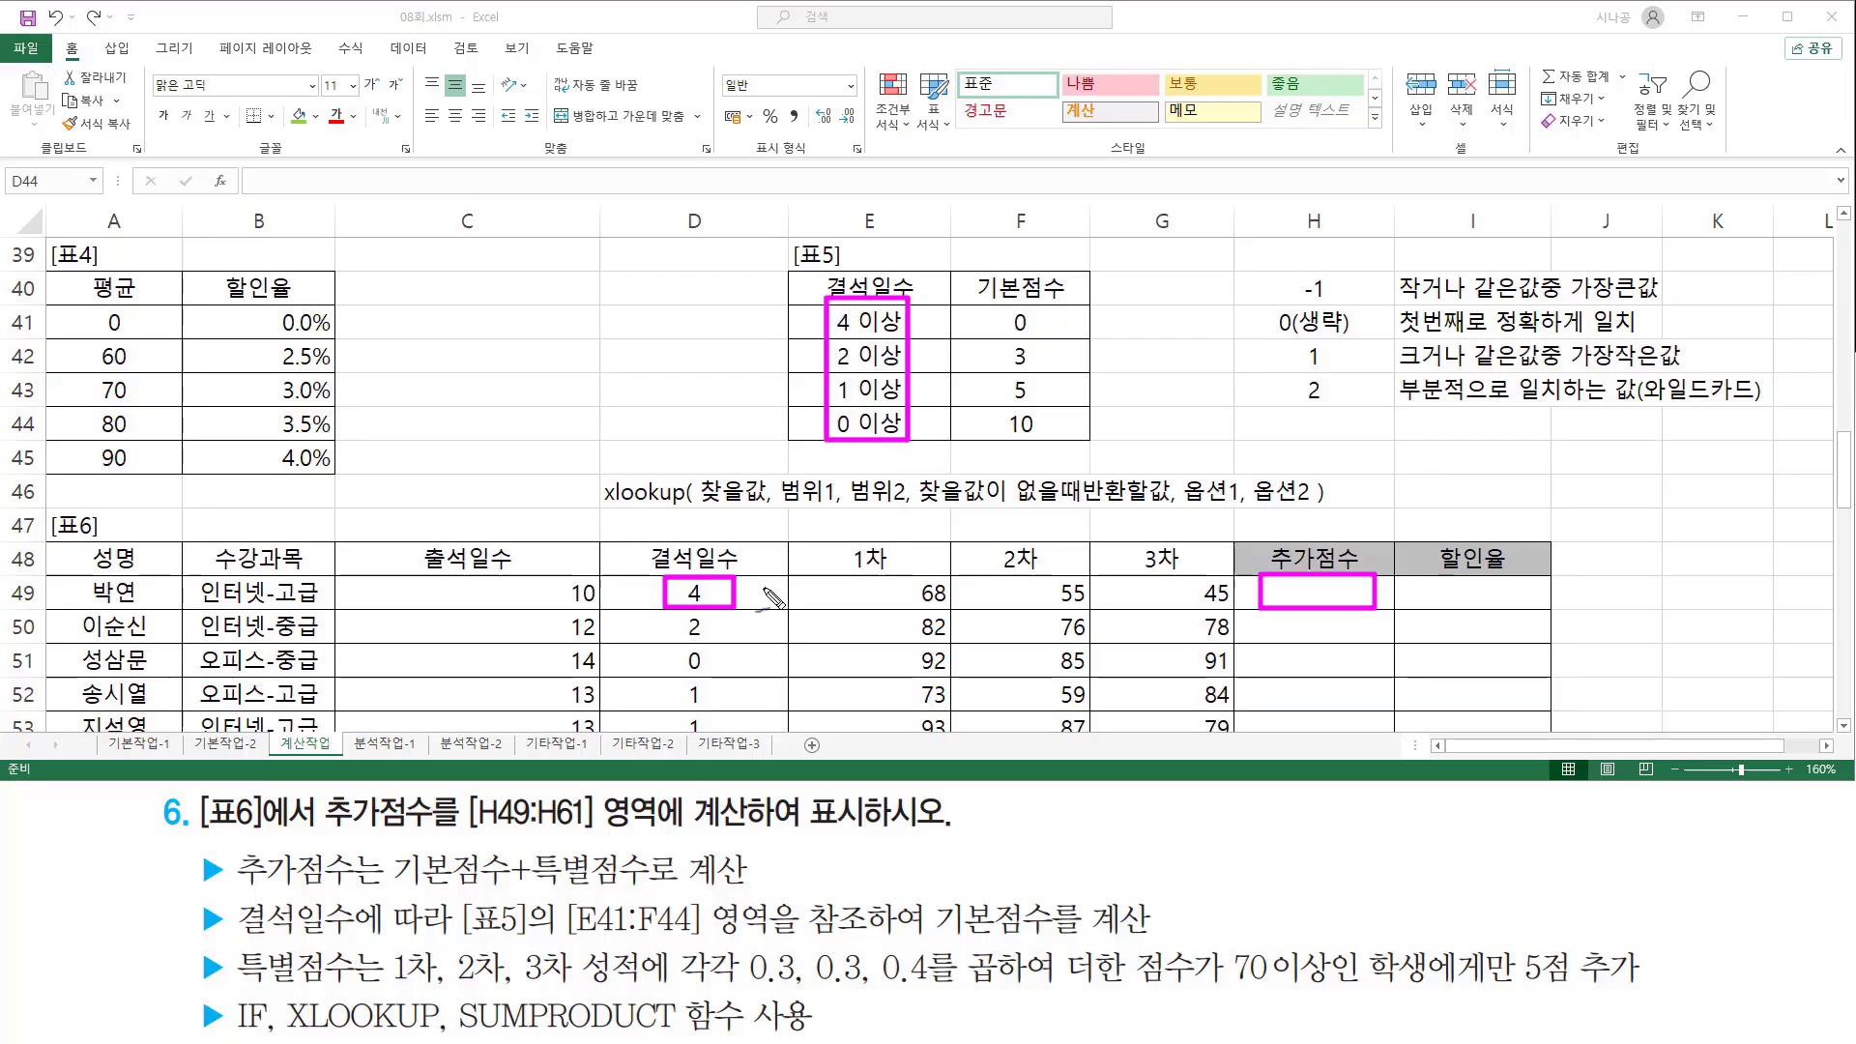
left_click_drag(712, 591, 743, 580)
left_click_drag(723, 474, 755, 452)
mouse_move(821, 321)
left_mouse_down()
mouse_move(811, 391)
mouse_move(829, 437)
left_mouse_up()
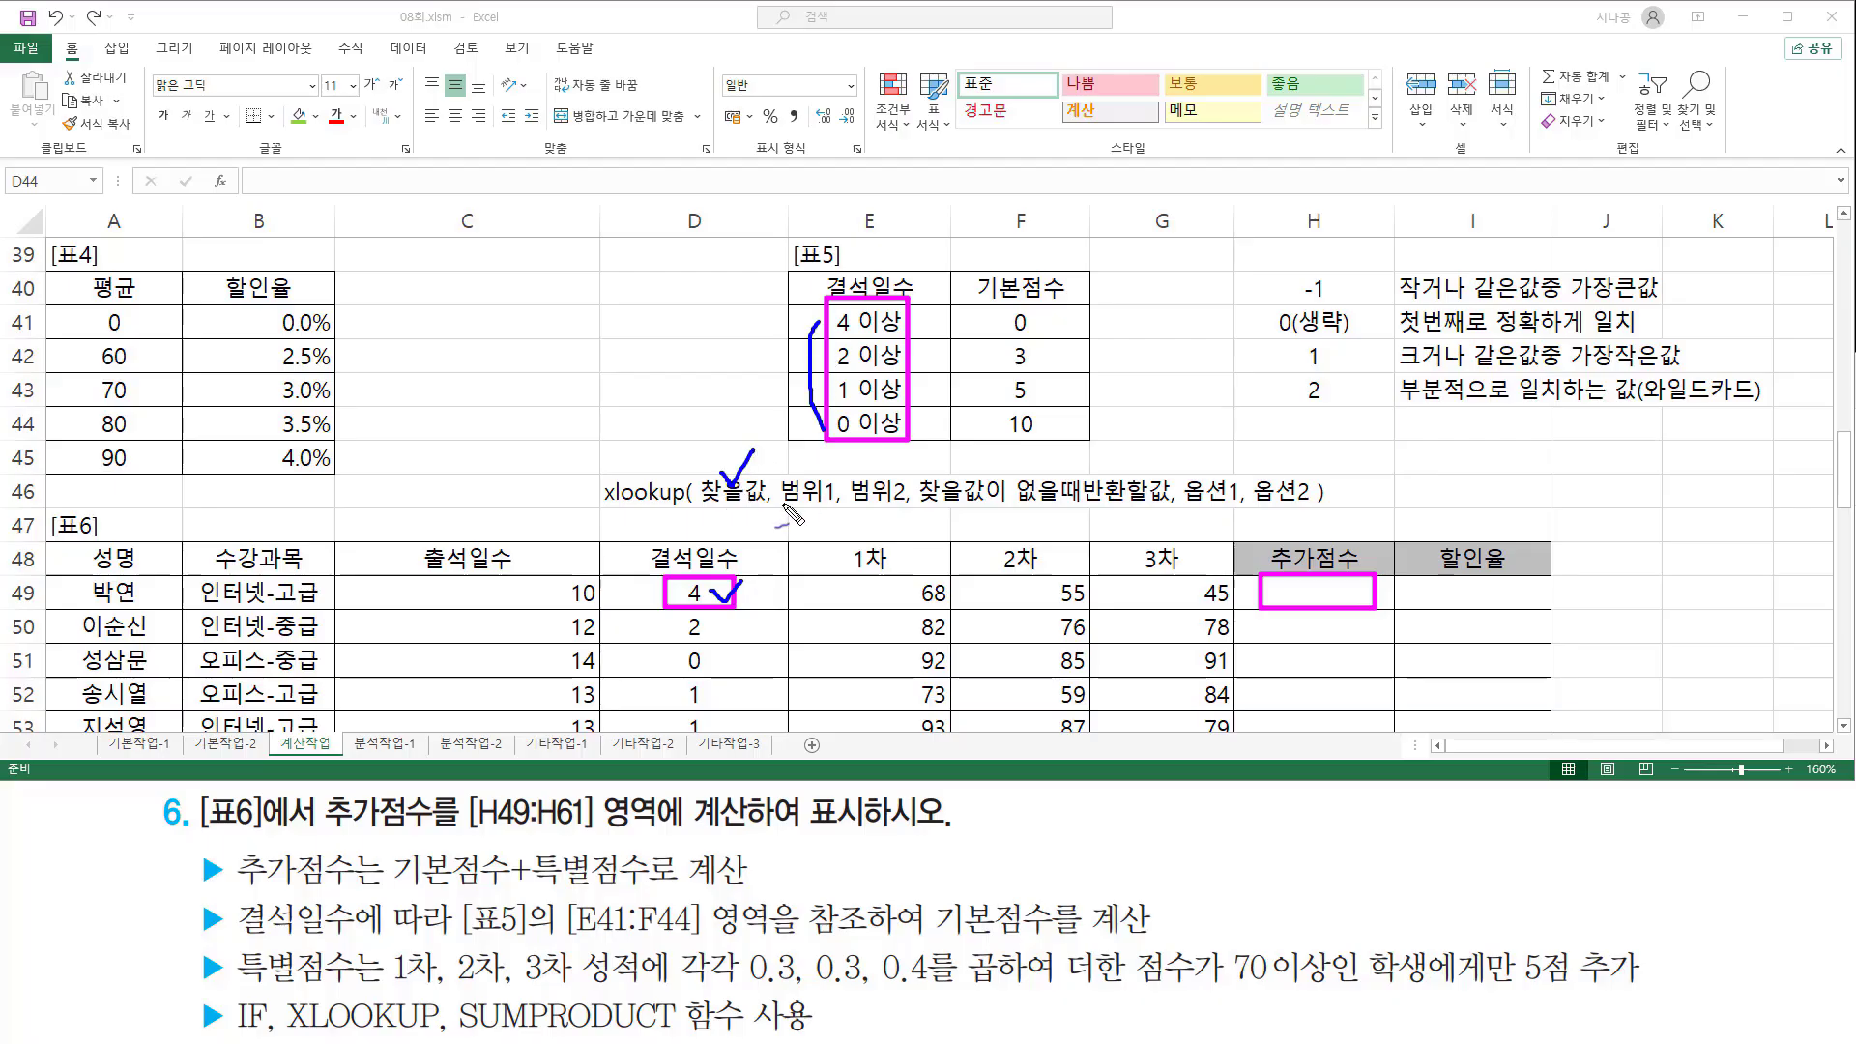
left_click_drag(781, 501, 834, 505)
mouse_move(997, 304)
left_mouse_down()
mouse_move(1080, 450)
mouse_move(1057, 443)
left_mouse_up()
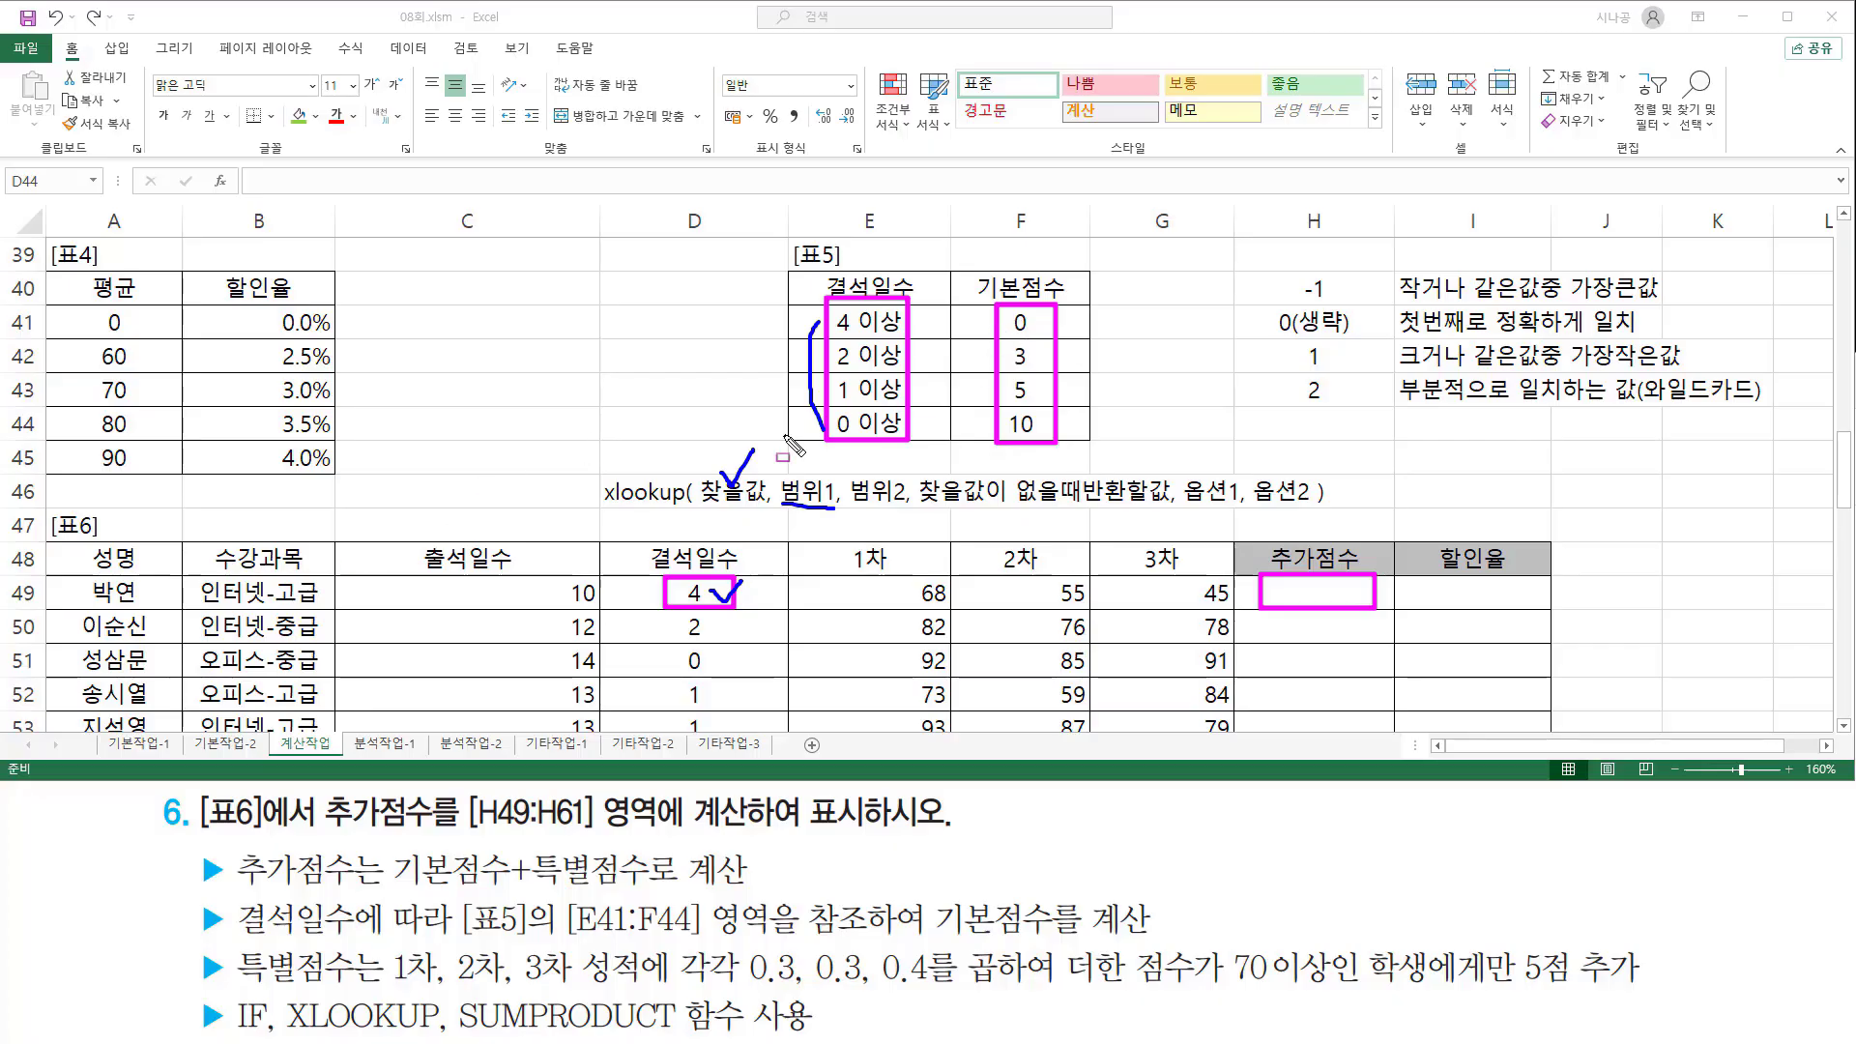
left_click_drag(580, 533, 589, 529)
mouse_move(978, 327)
left_mouse_down()
mouse_move(963, 387)
mouse_move(979, 414)
left_mouse_up()
left_click_drag(850, 505, 904, 506)
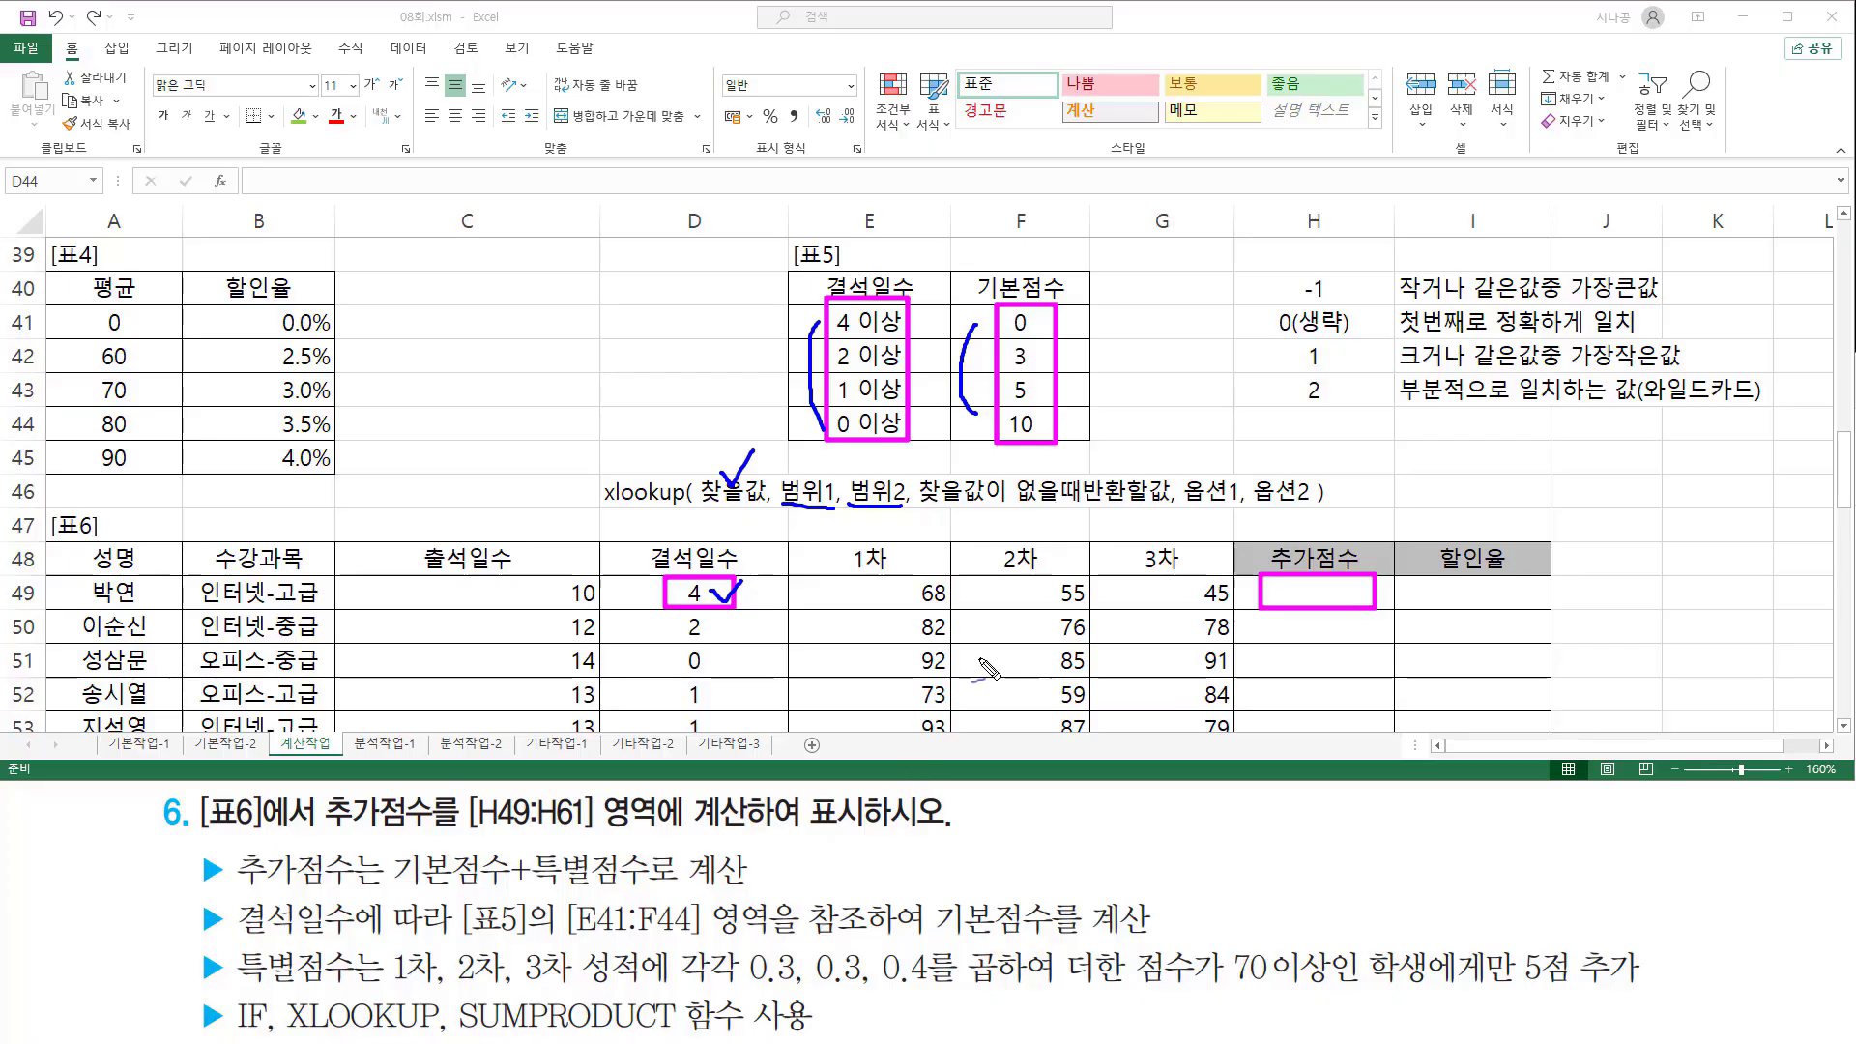
Step: Review the xlookup argument for a missing value and the 옵션1 choices listed in H40:I43
key("r")
left_click_drag(918, 504, 1168, 505)
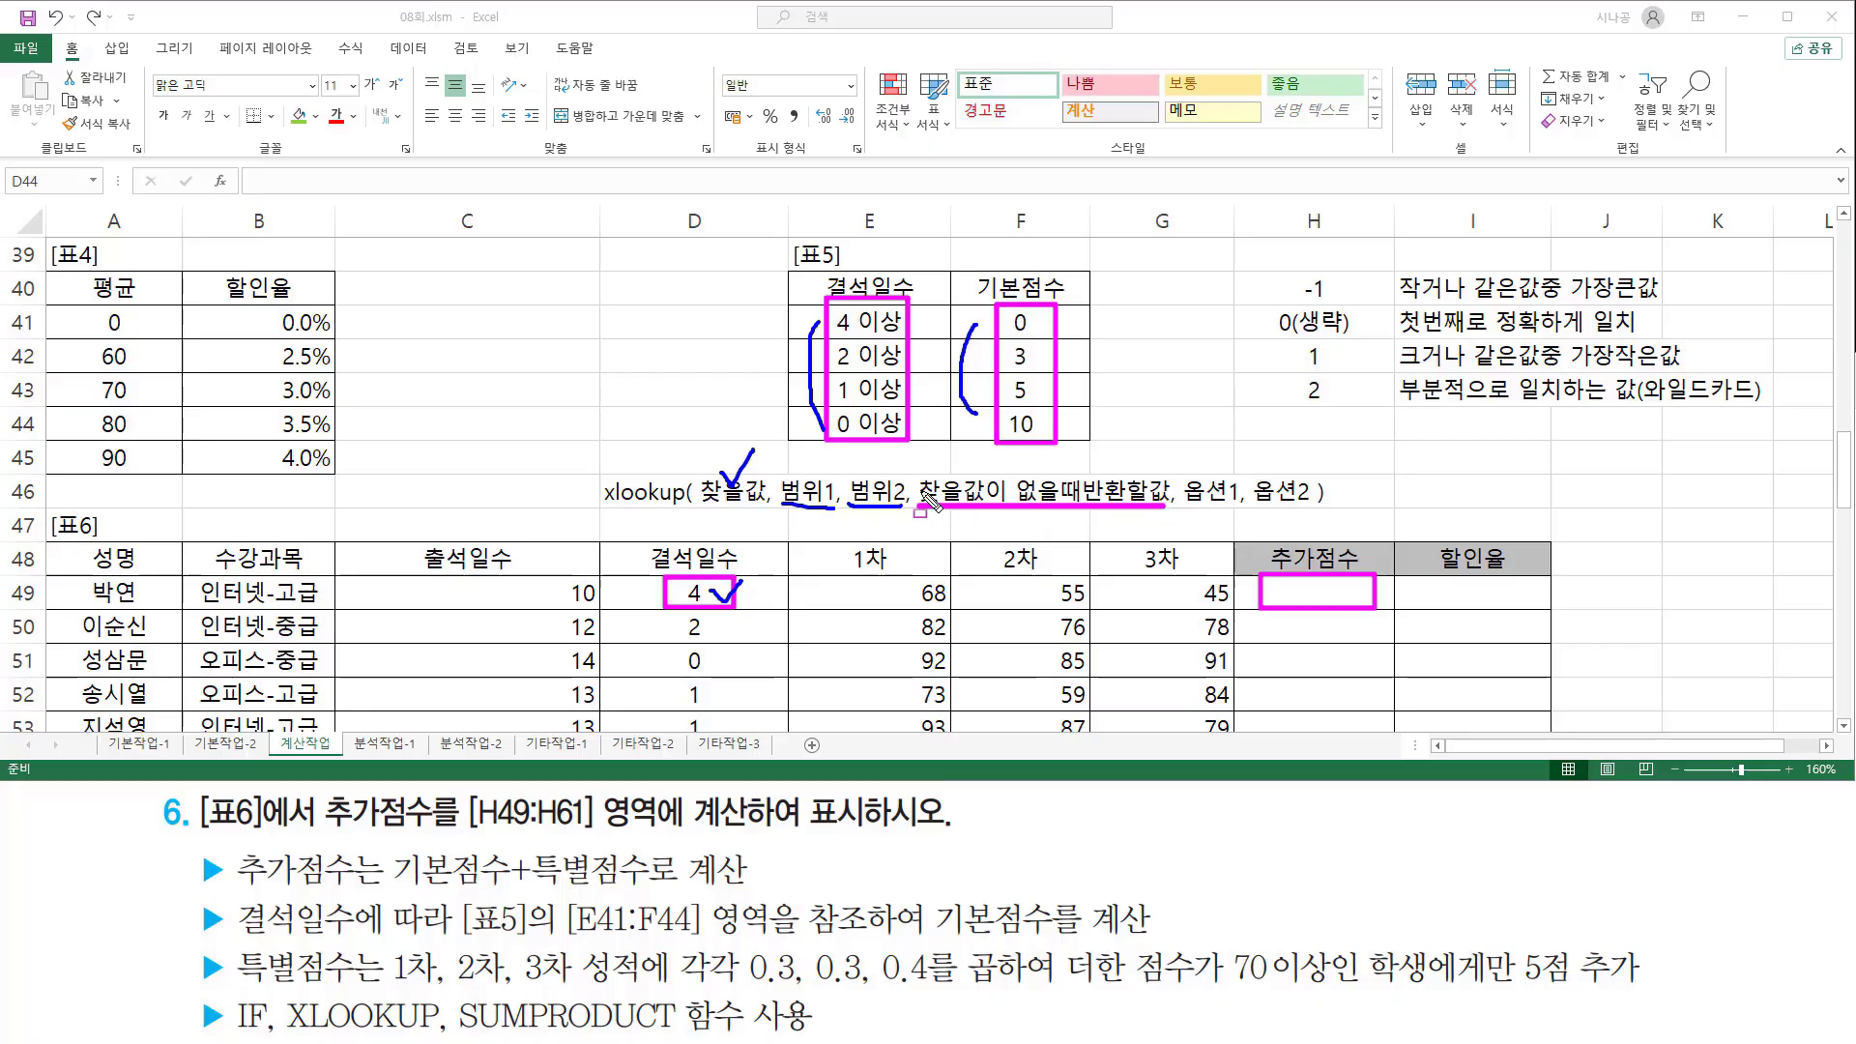
left_click_drag(919, 494, 1168, 495)
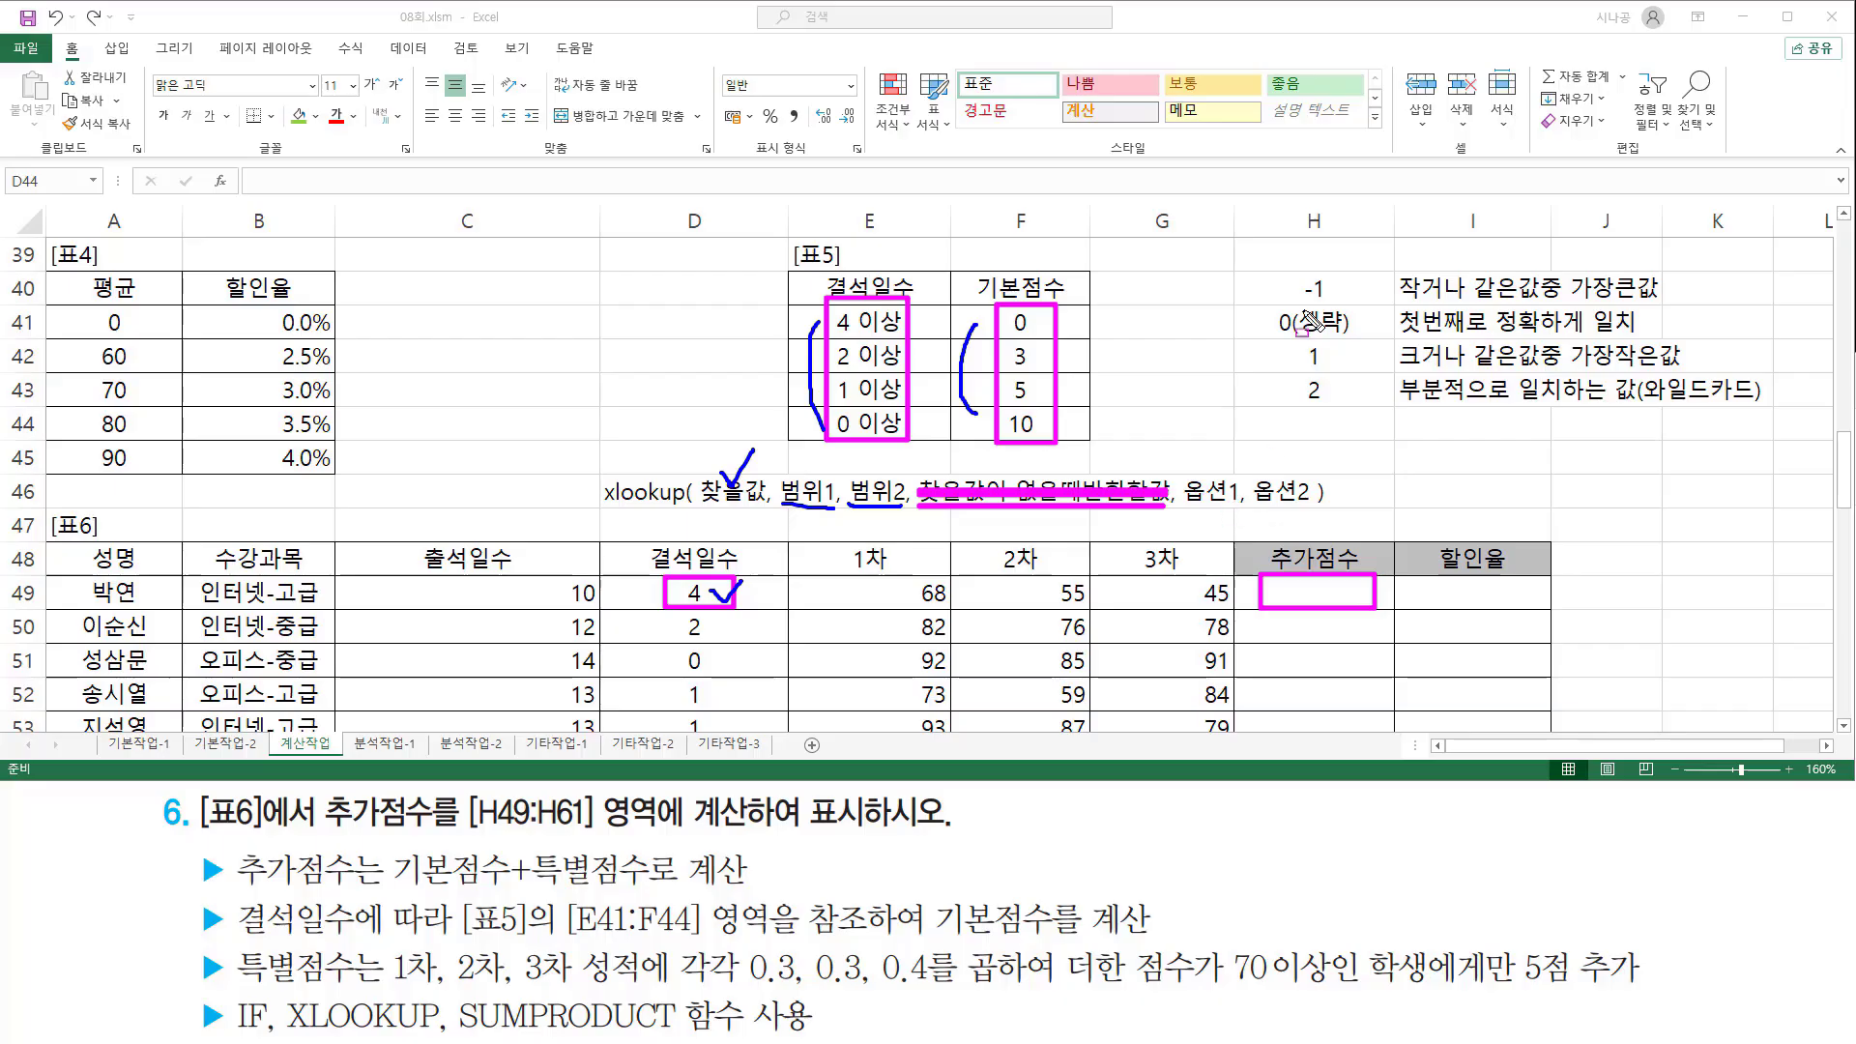
mouse_move(1246, 270)
left_mouse_down()
mouse_move(1769, 444)
mouse_move(1785, 413)
left_mouse_up()
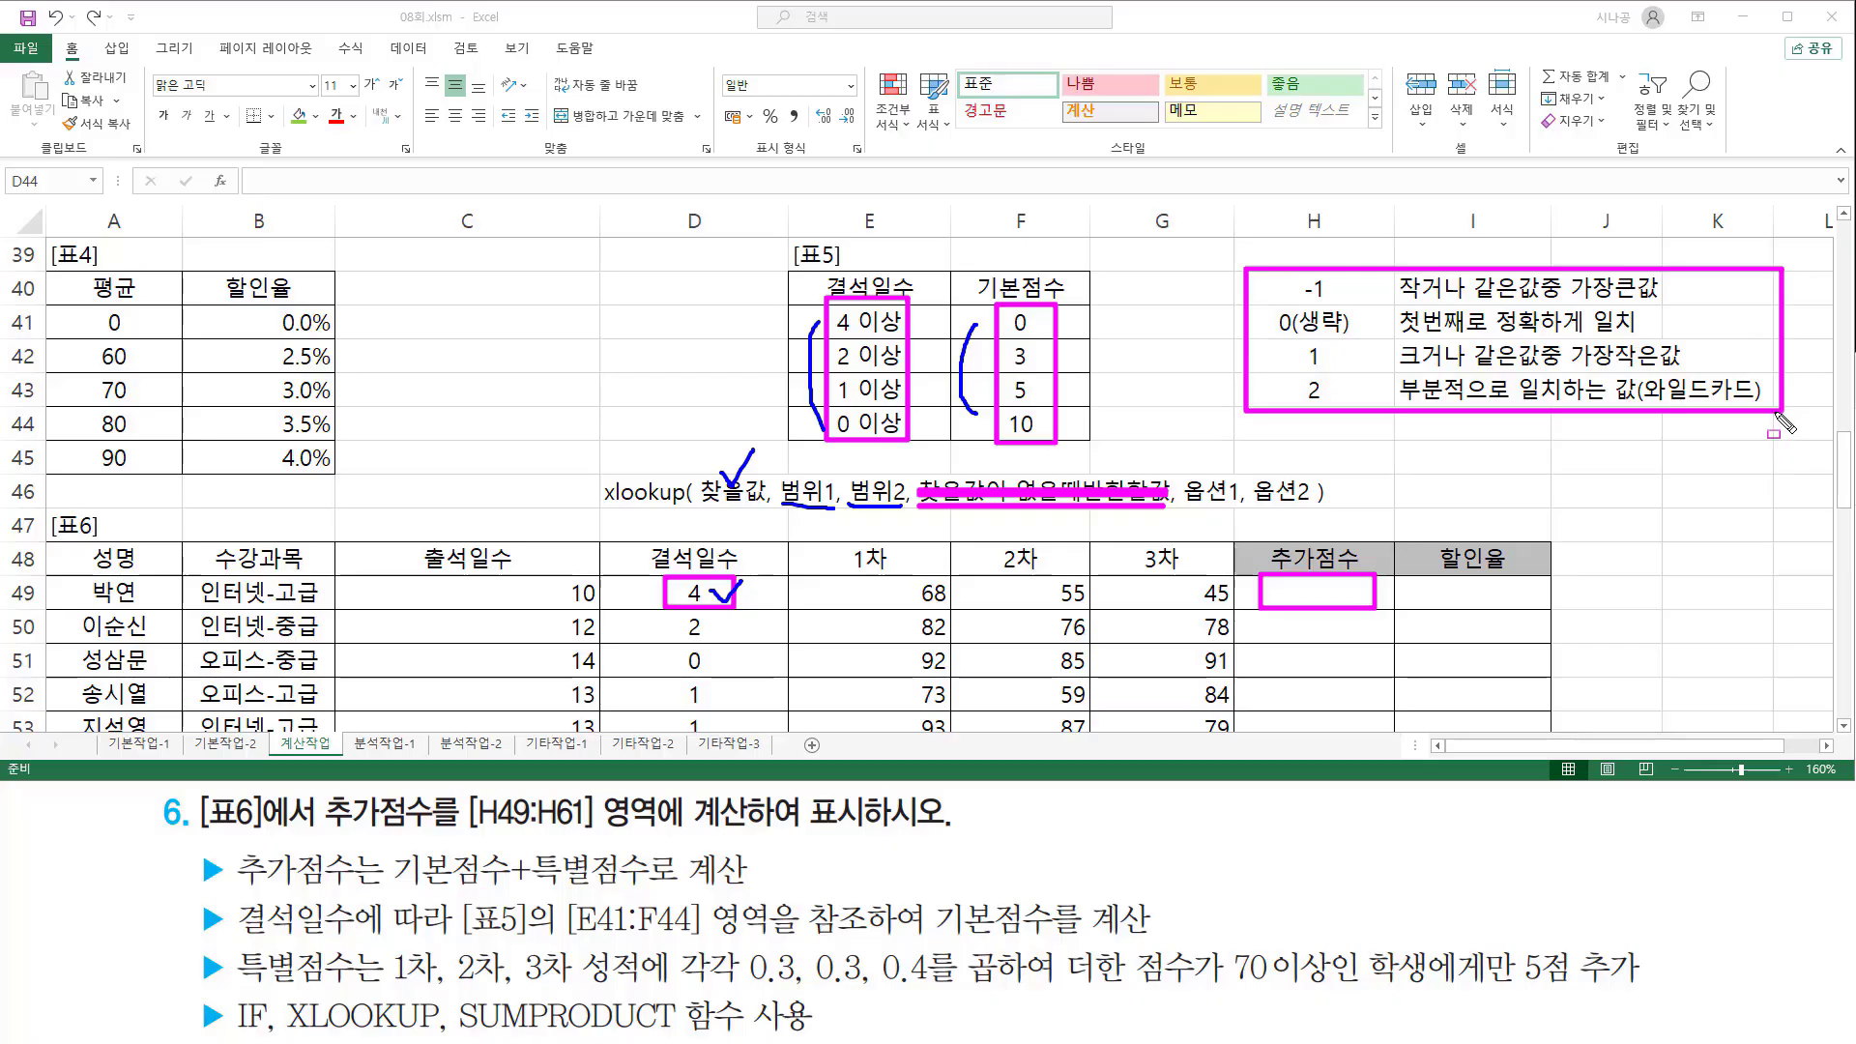
key("b")
left_click_drag(1272, 335, 1352, 337)
mouse_move(1182, 506)
left_mouse_down()
mouse_move(1238, 508)
mouse_move(1242, 474)
left_mouse_up()
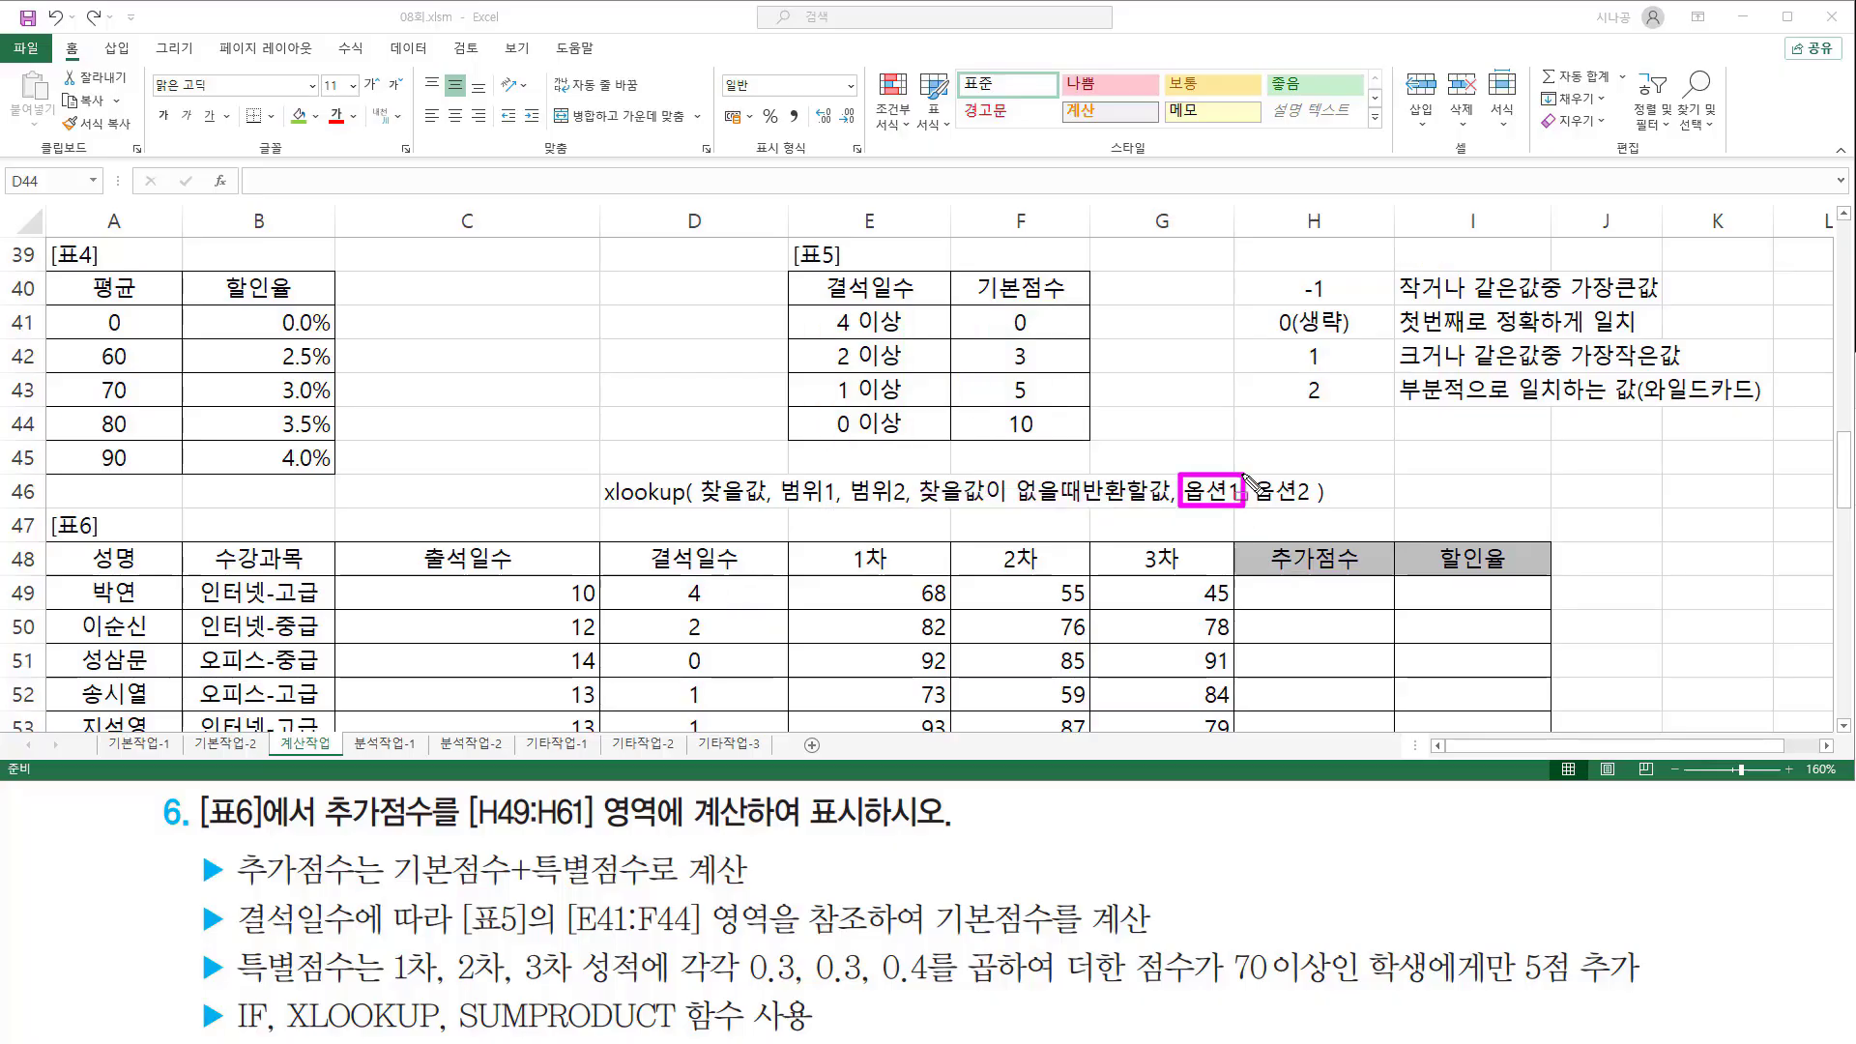
mouse_move(763, 474)
left_mouse_down()
mouse_move(698, 498)
mouse_move(830, 505)
left_mouse_up()
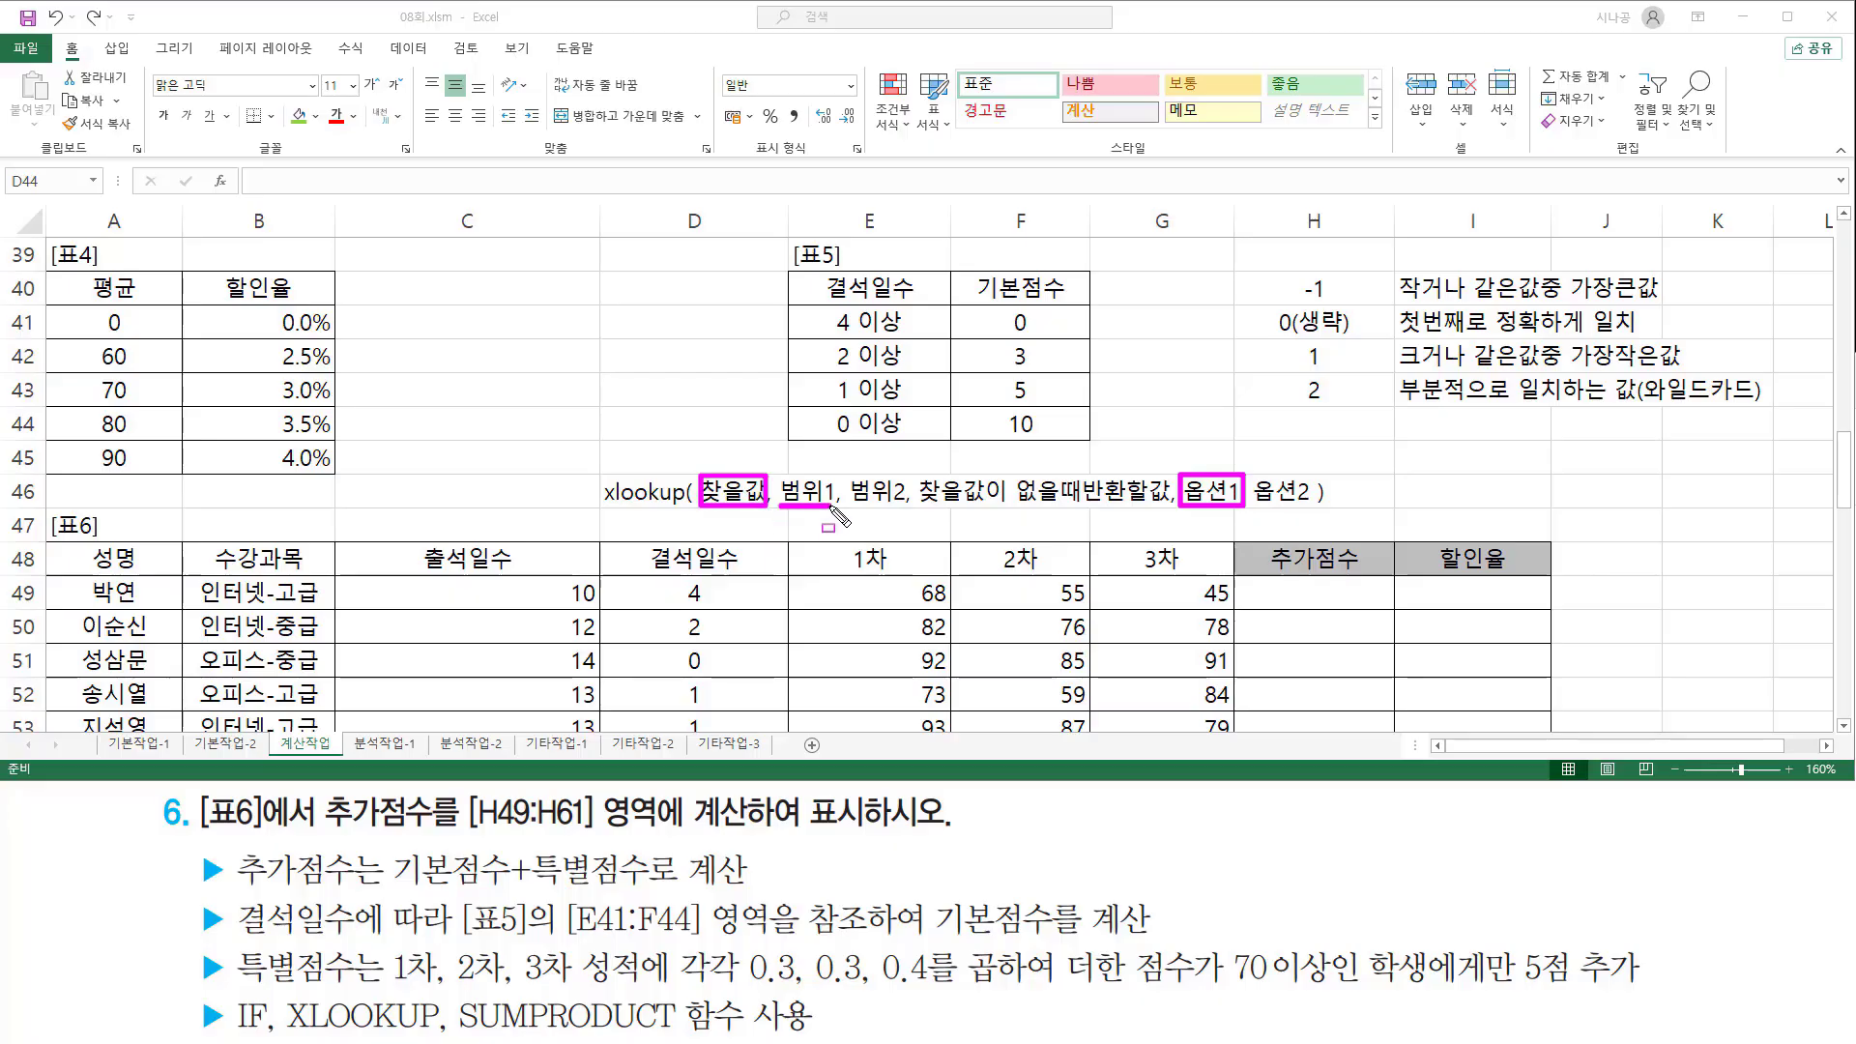
left_click_drag(1230, 267, 1787, 418)
key("Escape")
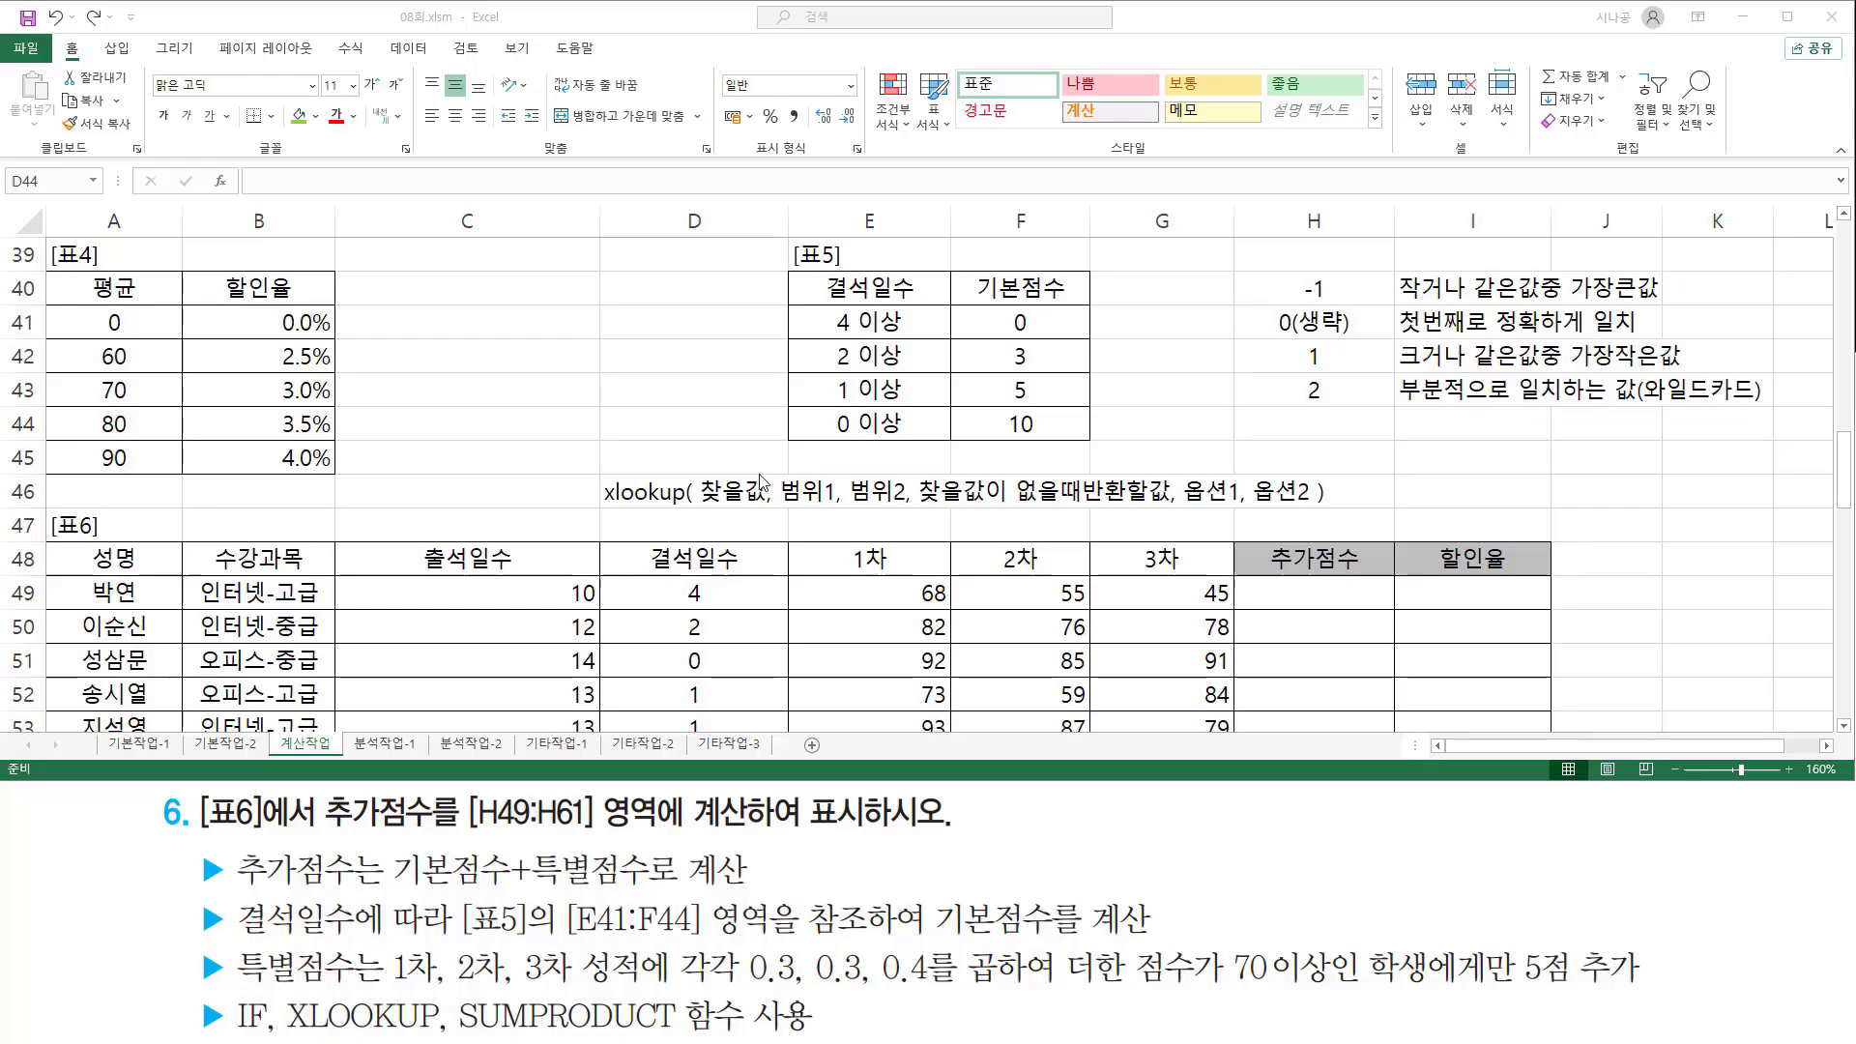
left_click(690, 589)
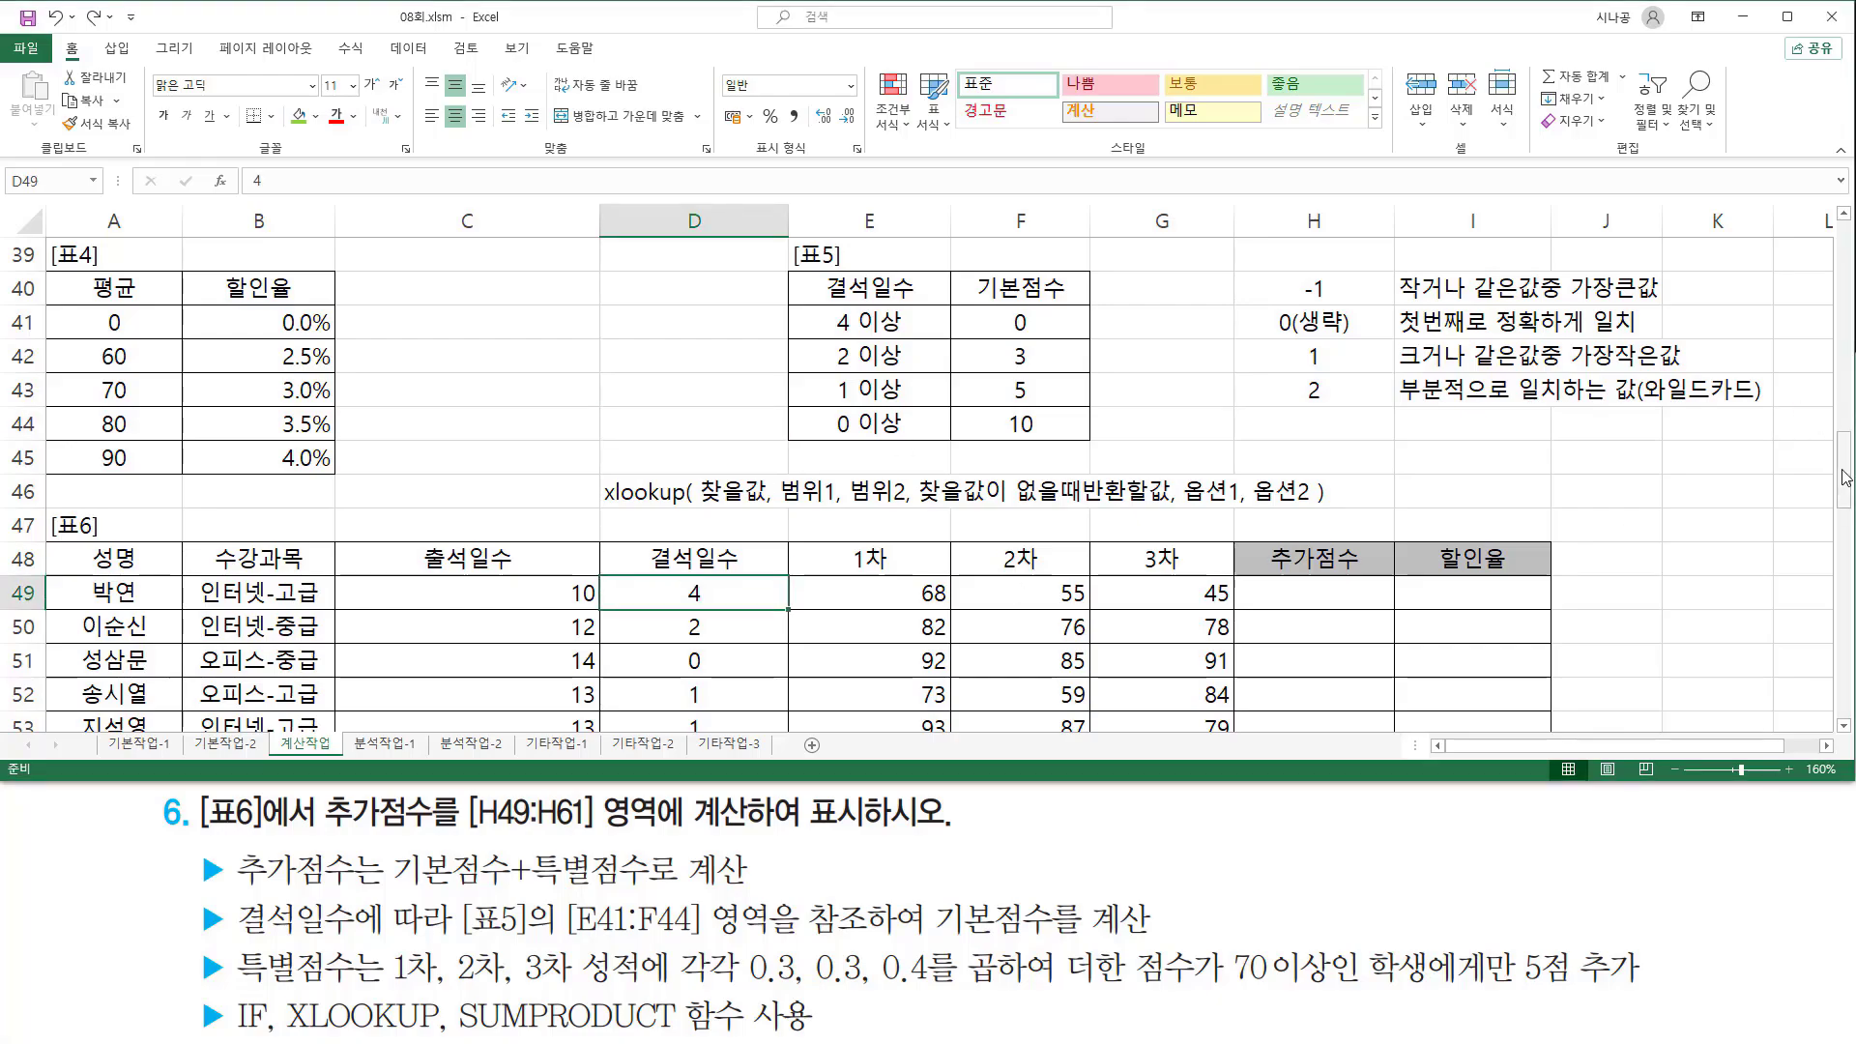
scroll(1267, 474, "down", 6)
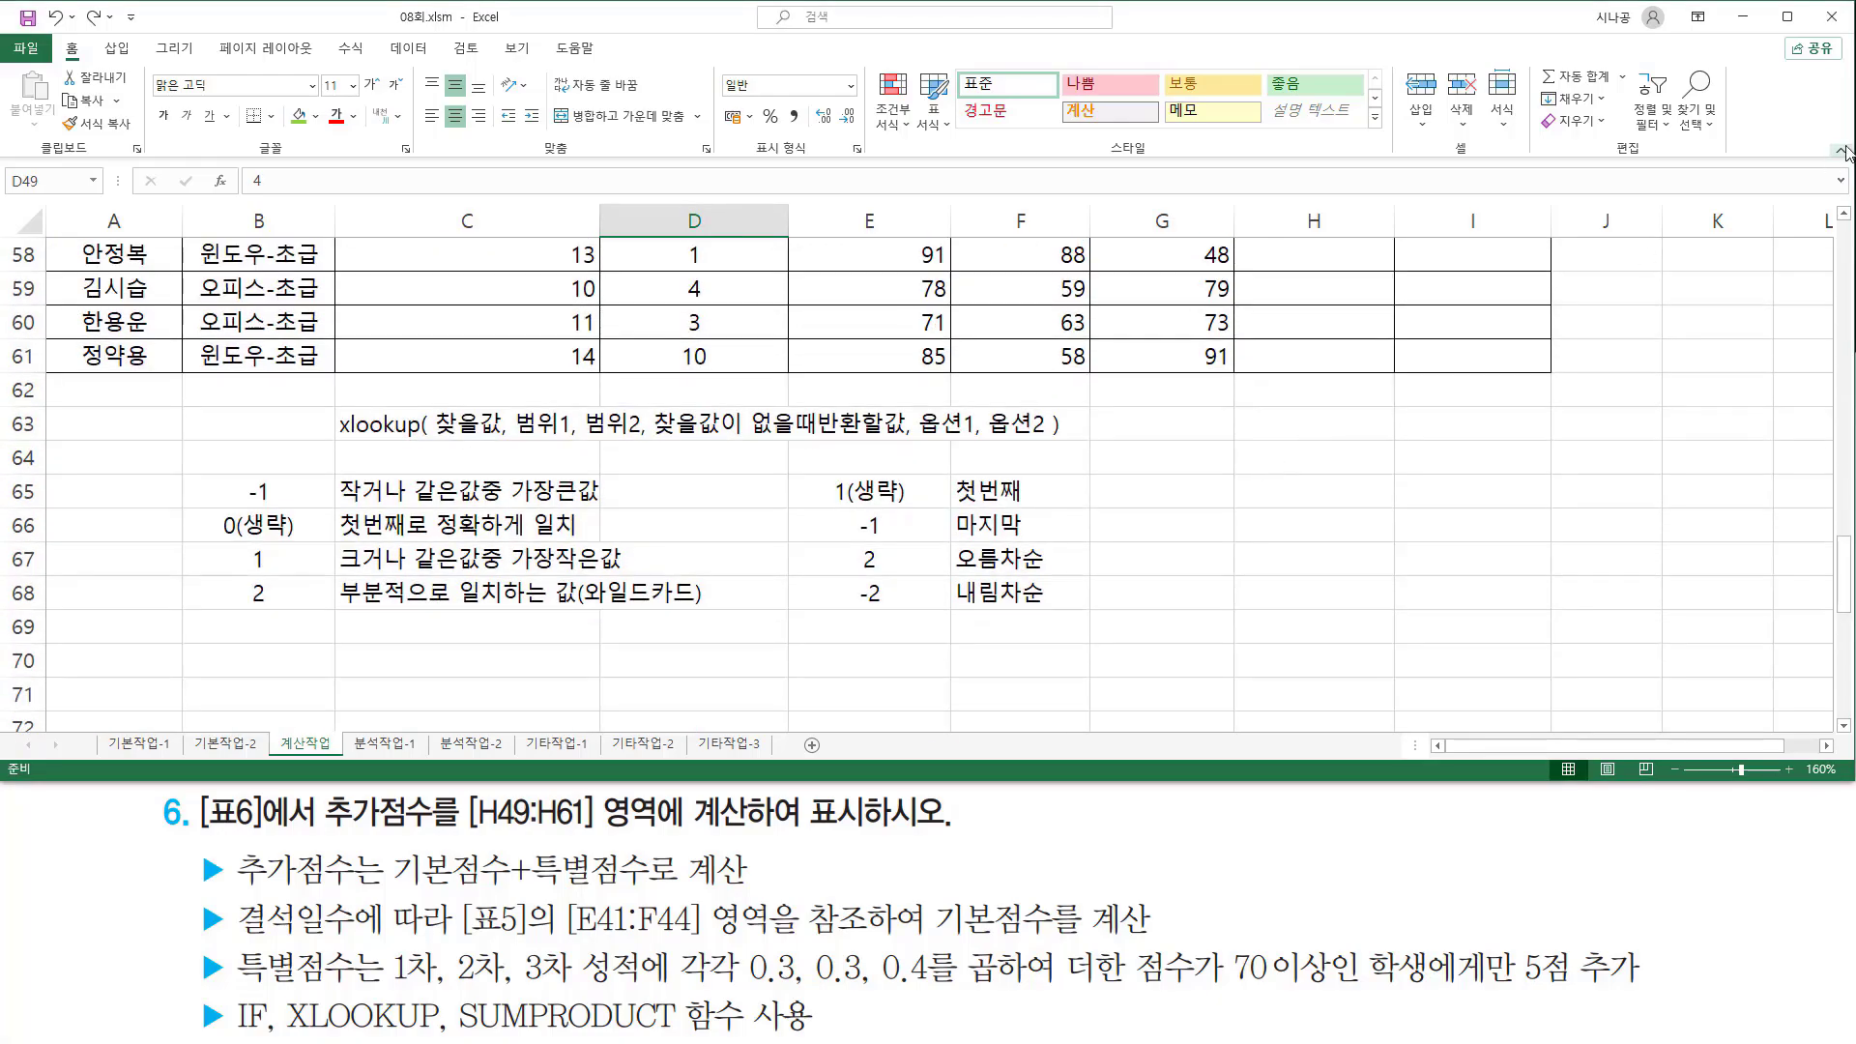
scroll(1701, 259, "up", 6)
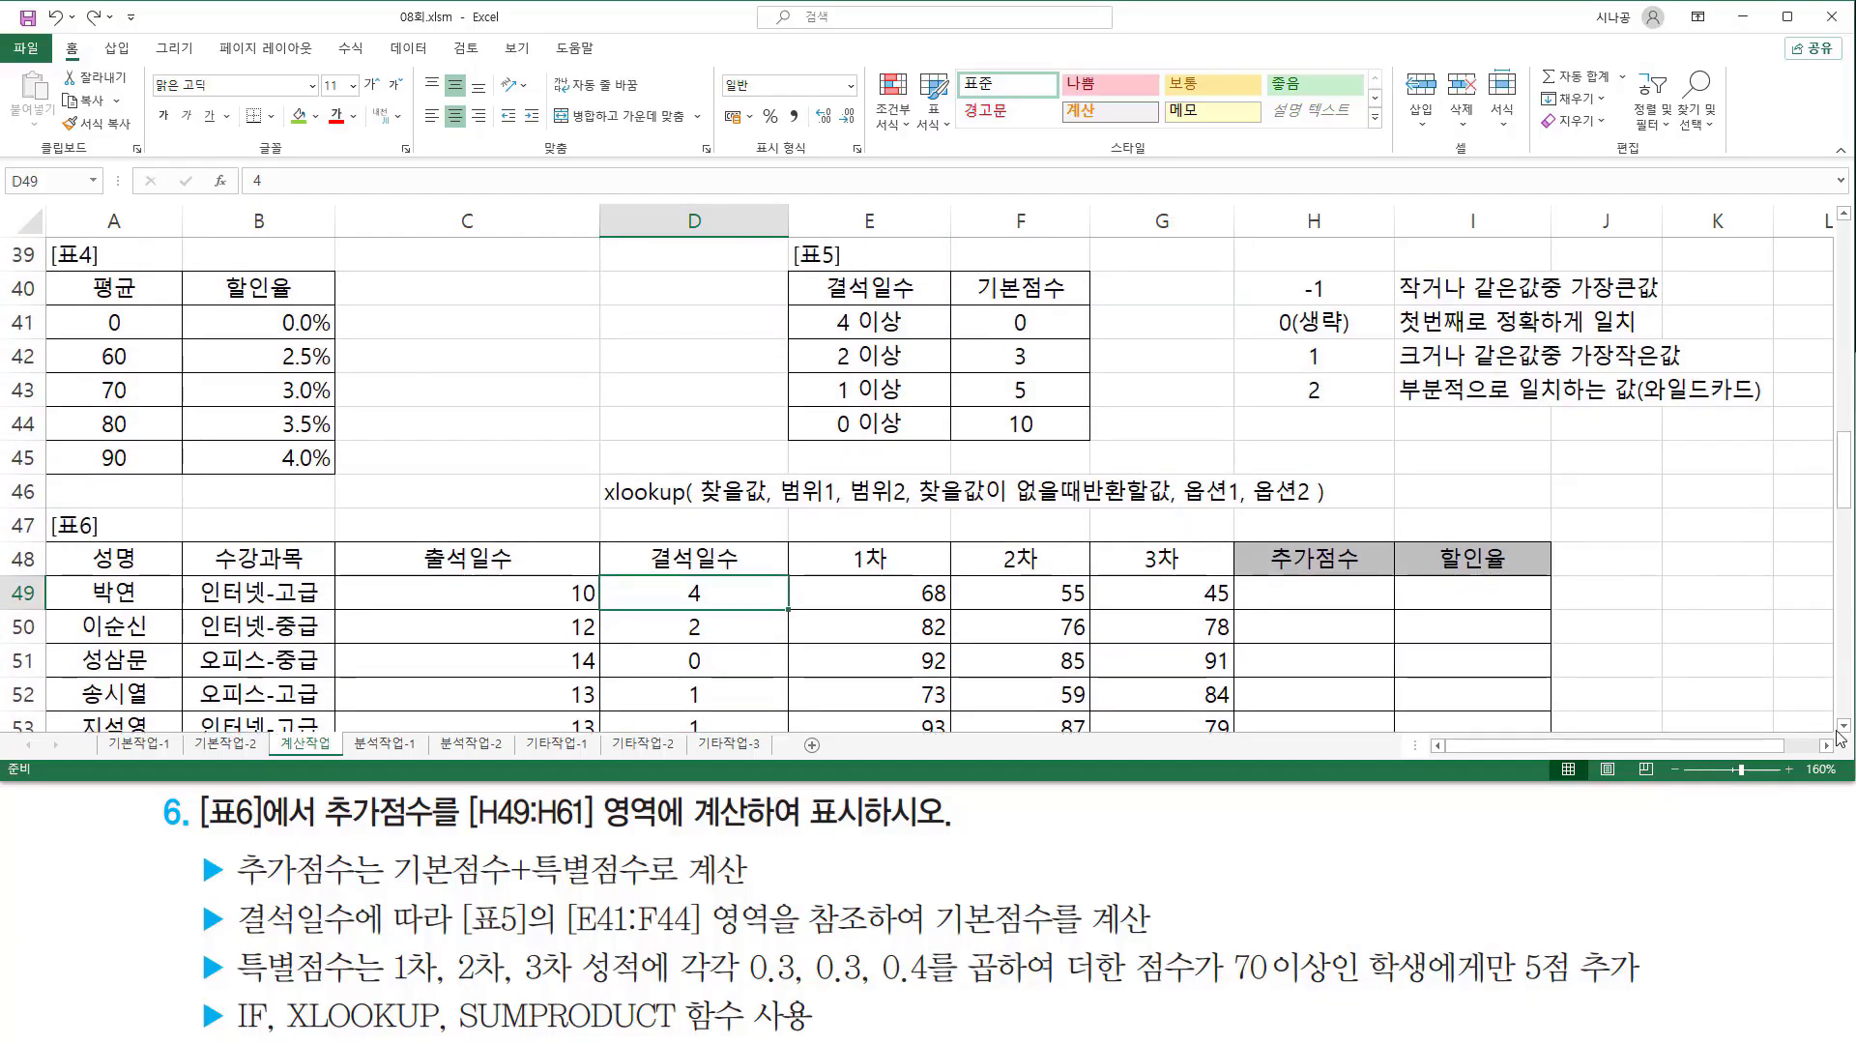
Step: Review the 결석일수 values in D49:D61 of 표6 that serve as lookup values
scroll(1842, 735, "down", 3)
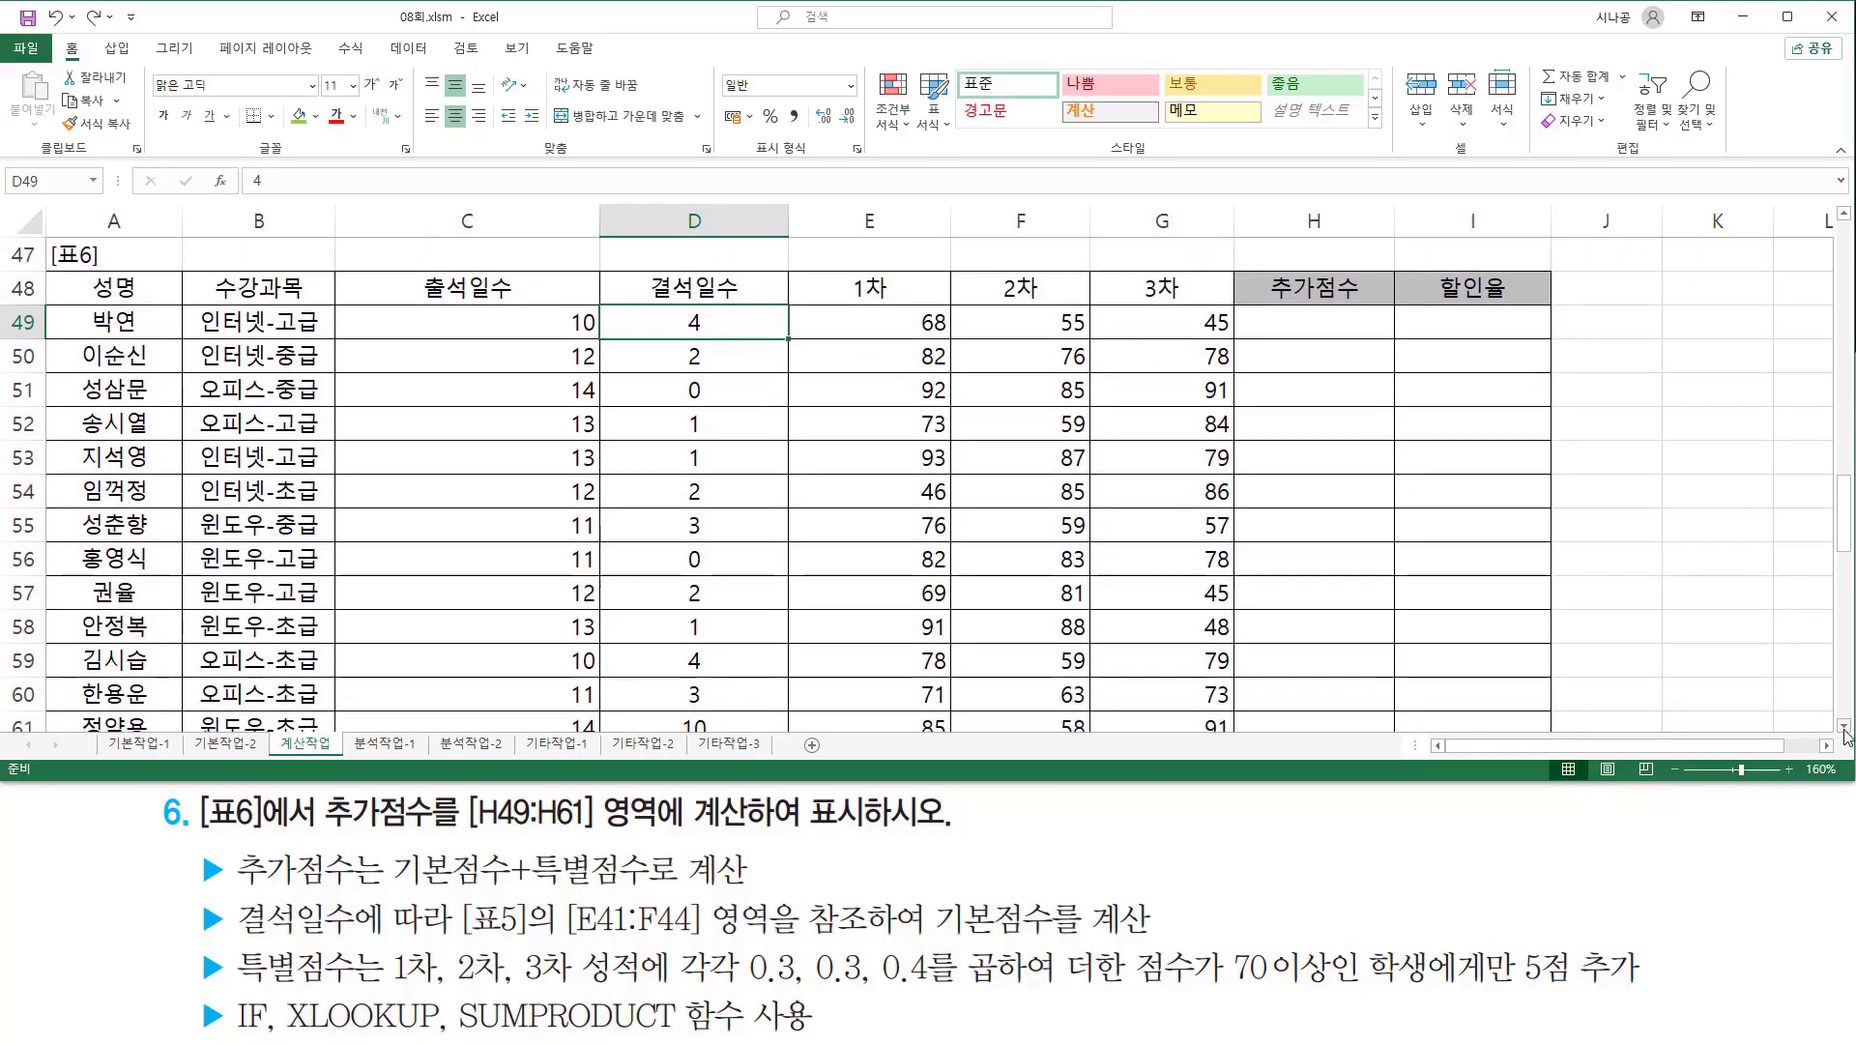
left_click(1844, 727)
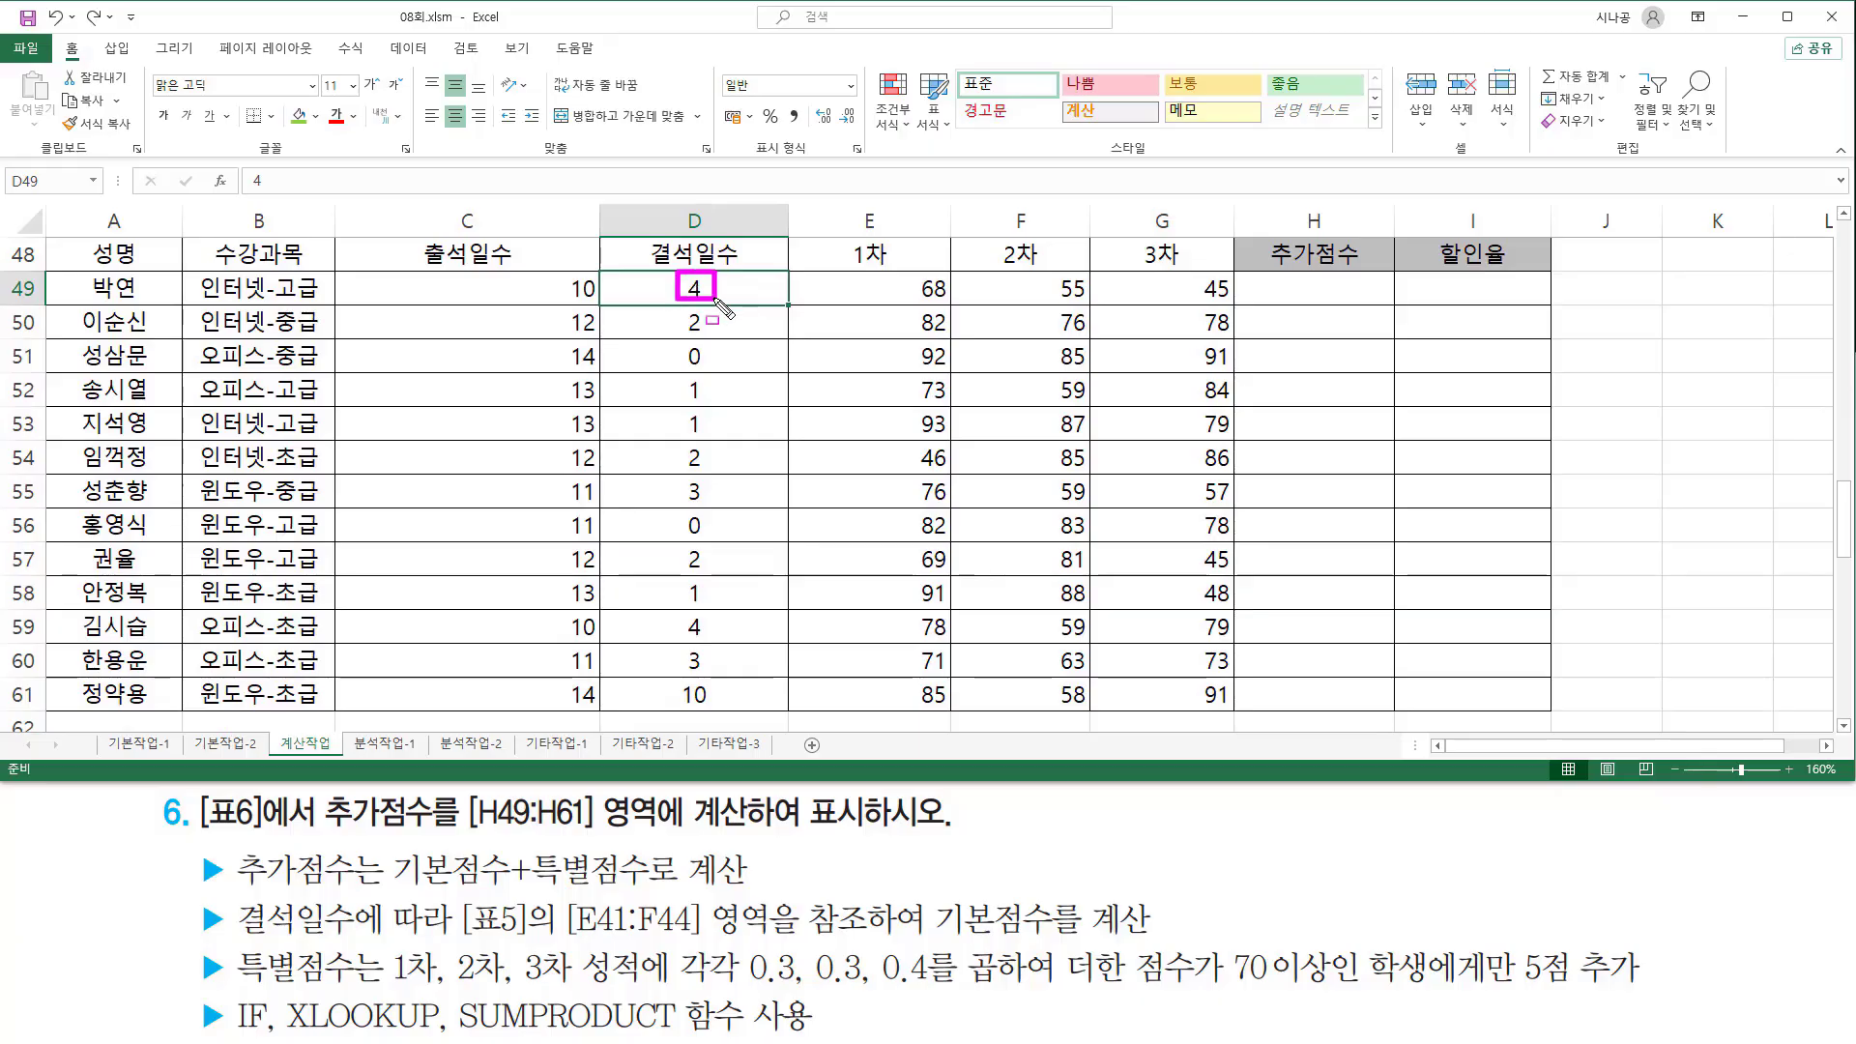
mouse_move(717, 302)
left_mouse_down()
mouse_move(712, 498)
mouse_move(723, 465)
mouse_move(728, 504)
left_mouse_up()
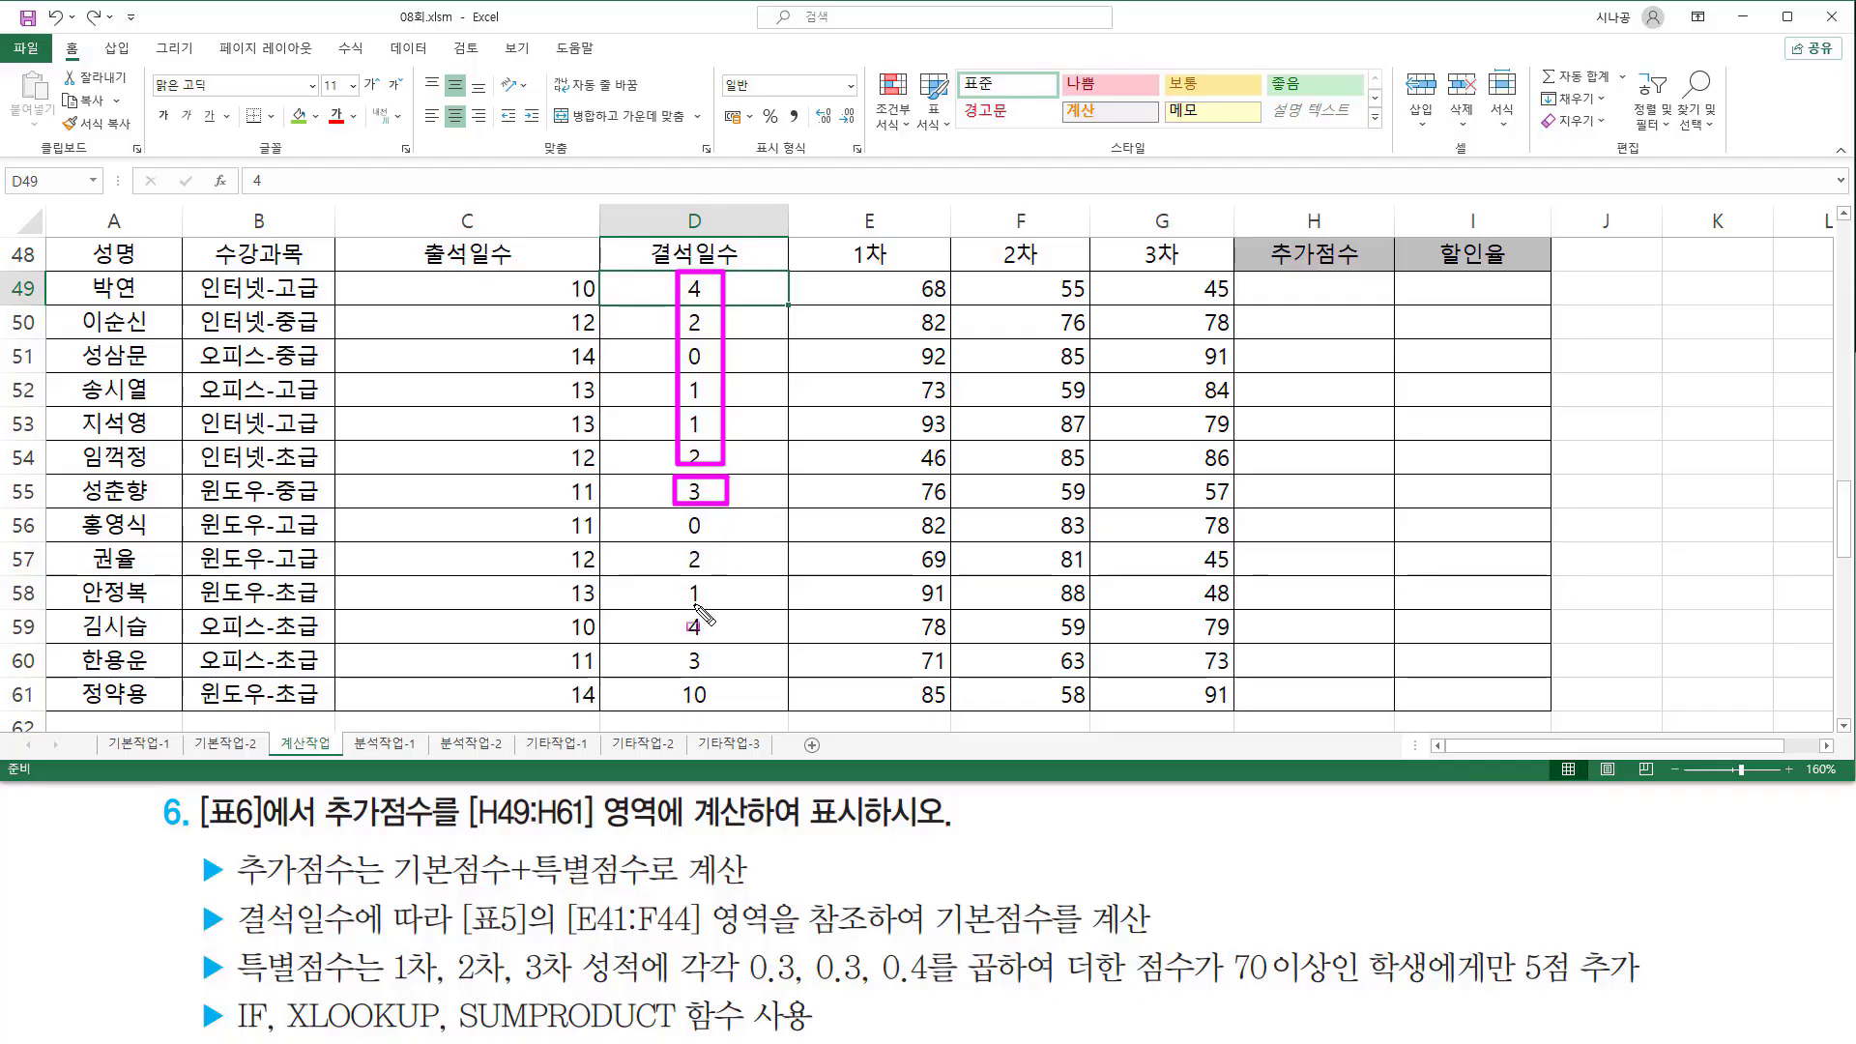
left_click_drag(670, 677, 720, 703)
key("Escape")
key("Escape")
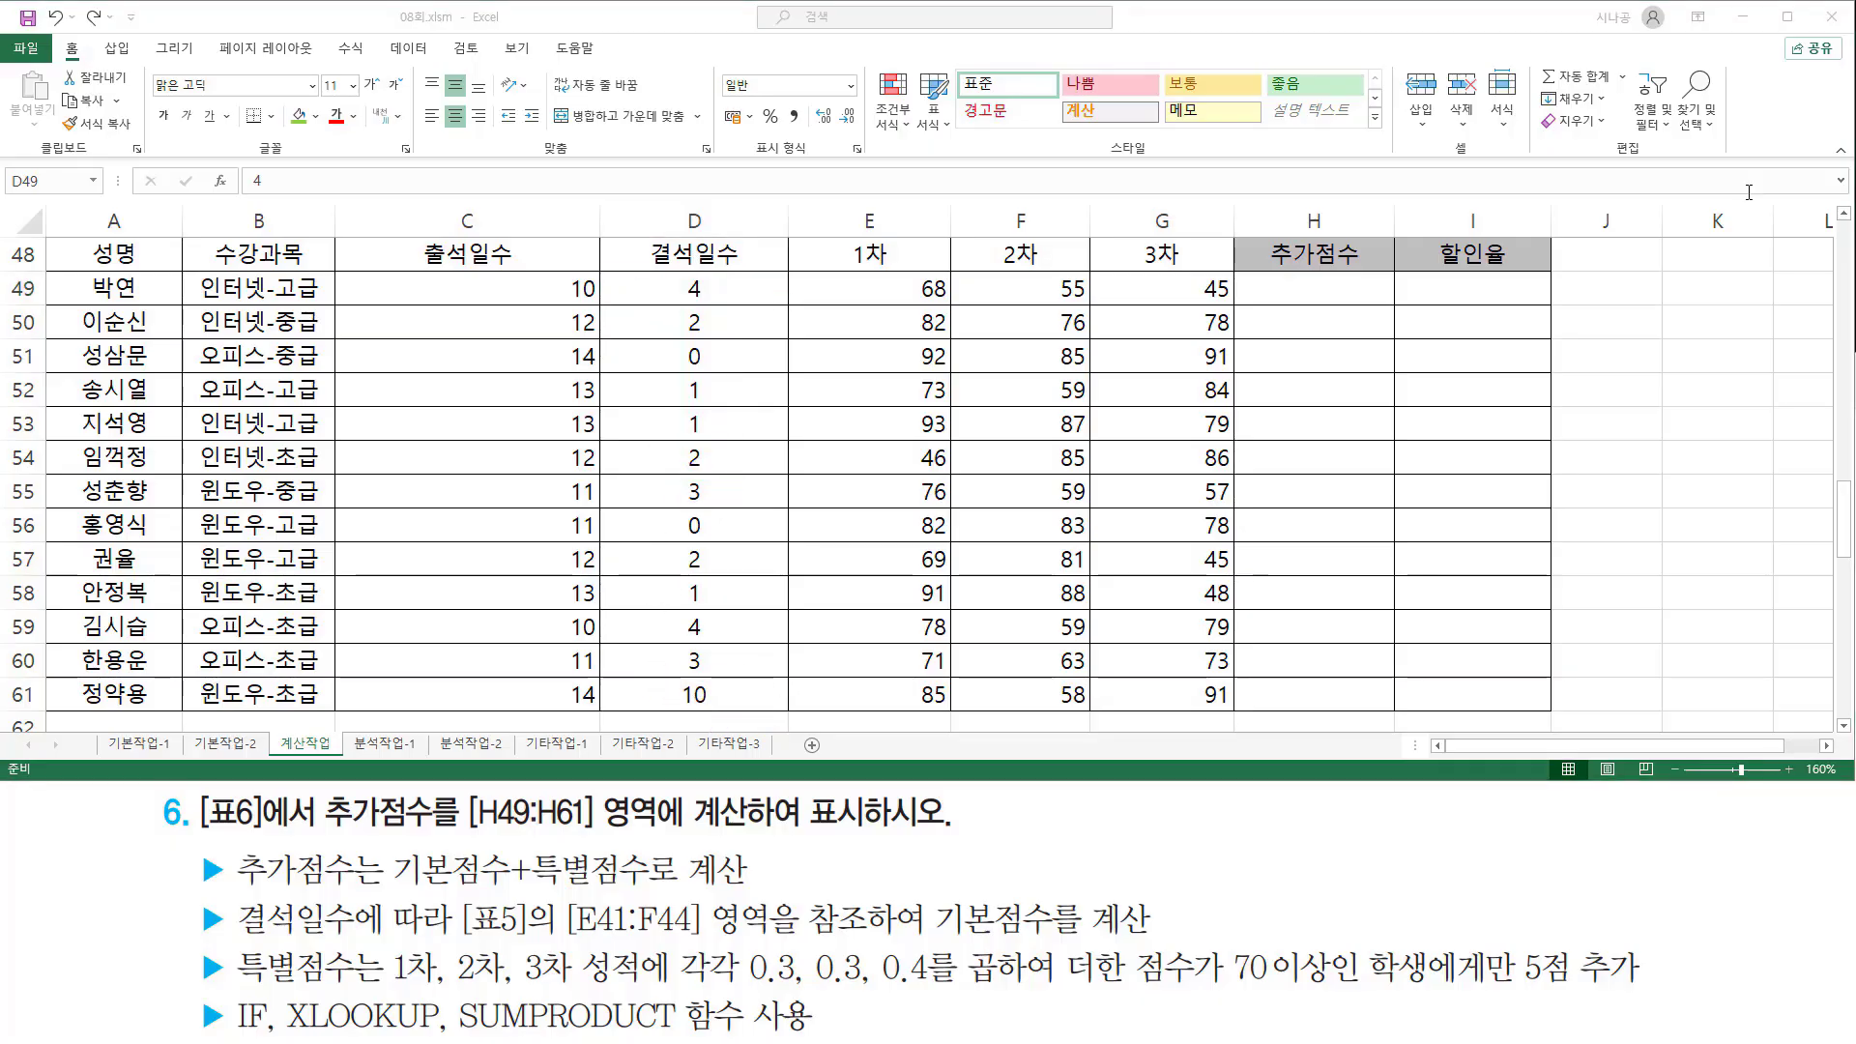
Step: Compare the exact-match option 0(생략) in H41:I41 with the 결석일수 thresholds in E41:E44 of 표5
left_click(1845, 214)
left_click(1845, 213)
left_click(1844, 213)
left_click(1844, 213)
left_click(1844, 214)
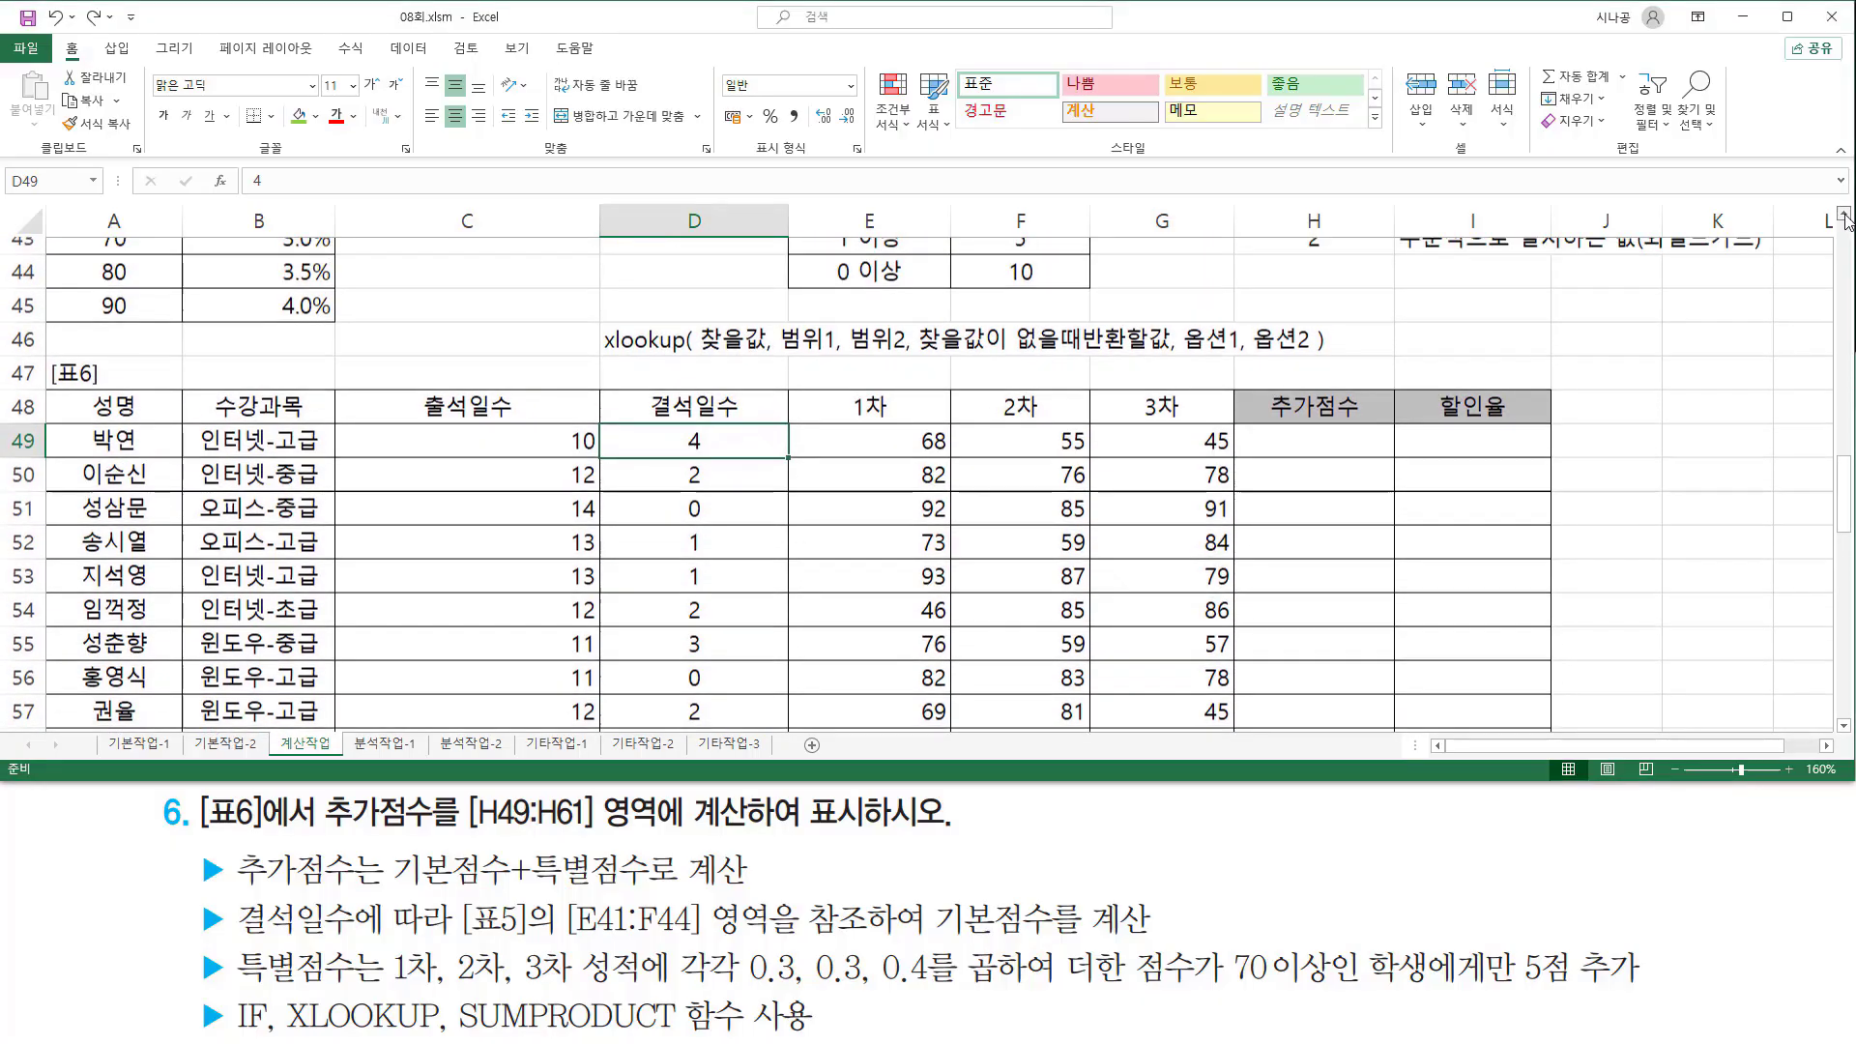
left_click(1845, 214)
left_click(1844, 214)
left_click(1844, 213)
left_click(1844, 214)
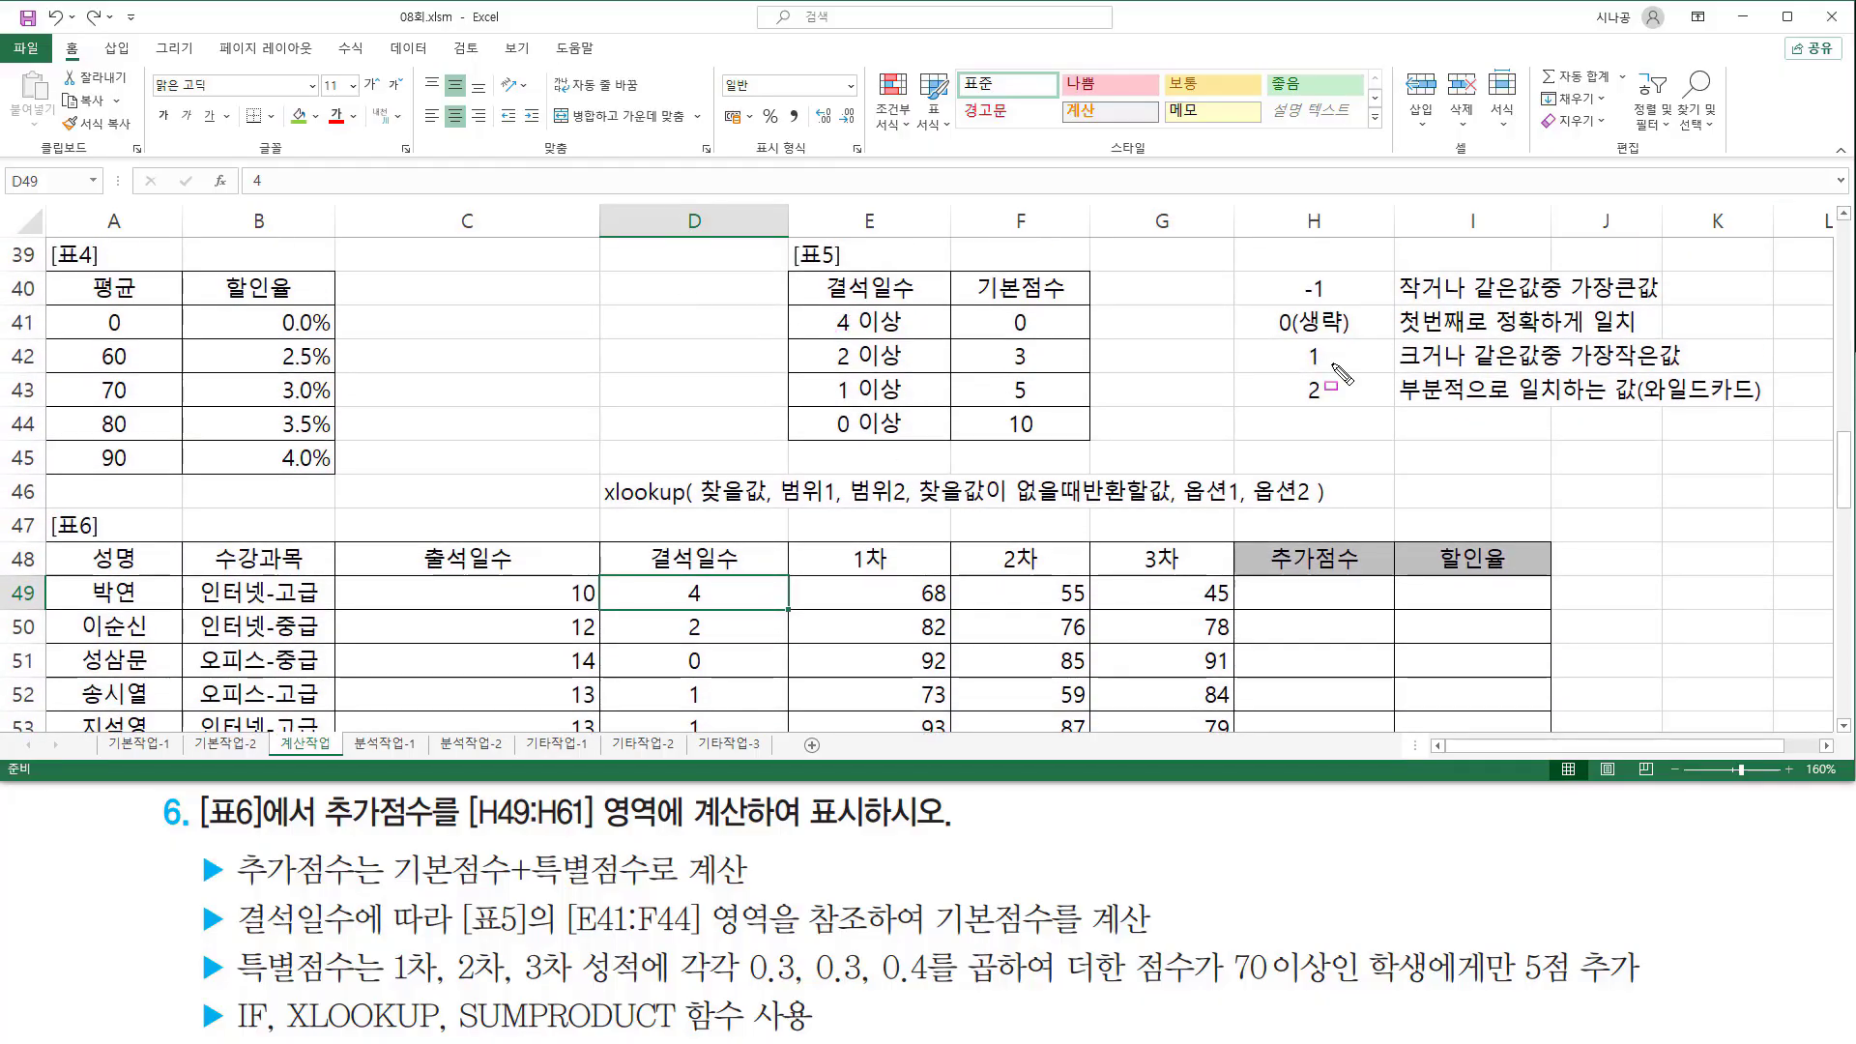
mouse_move(1417, 346)
left_mouse_down()
mouse_move(1644, 356)
mouse_move(1655, 319)
left_mouse_up()
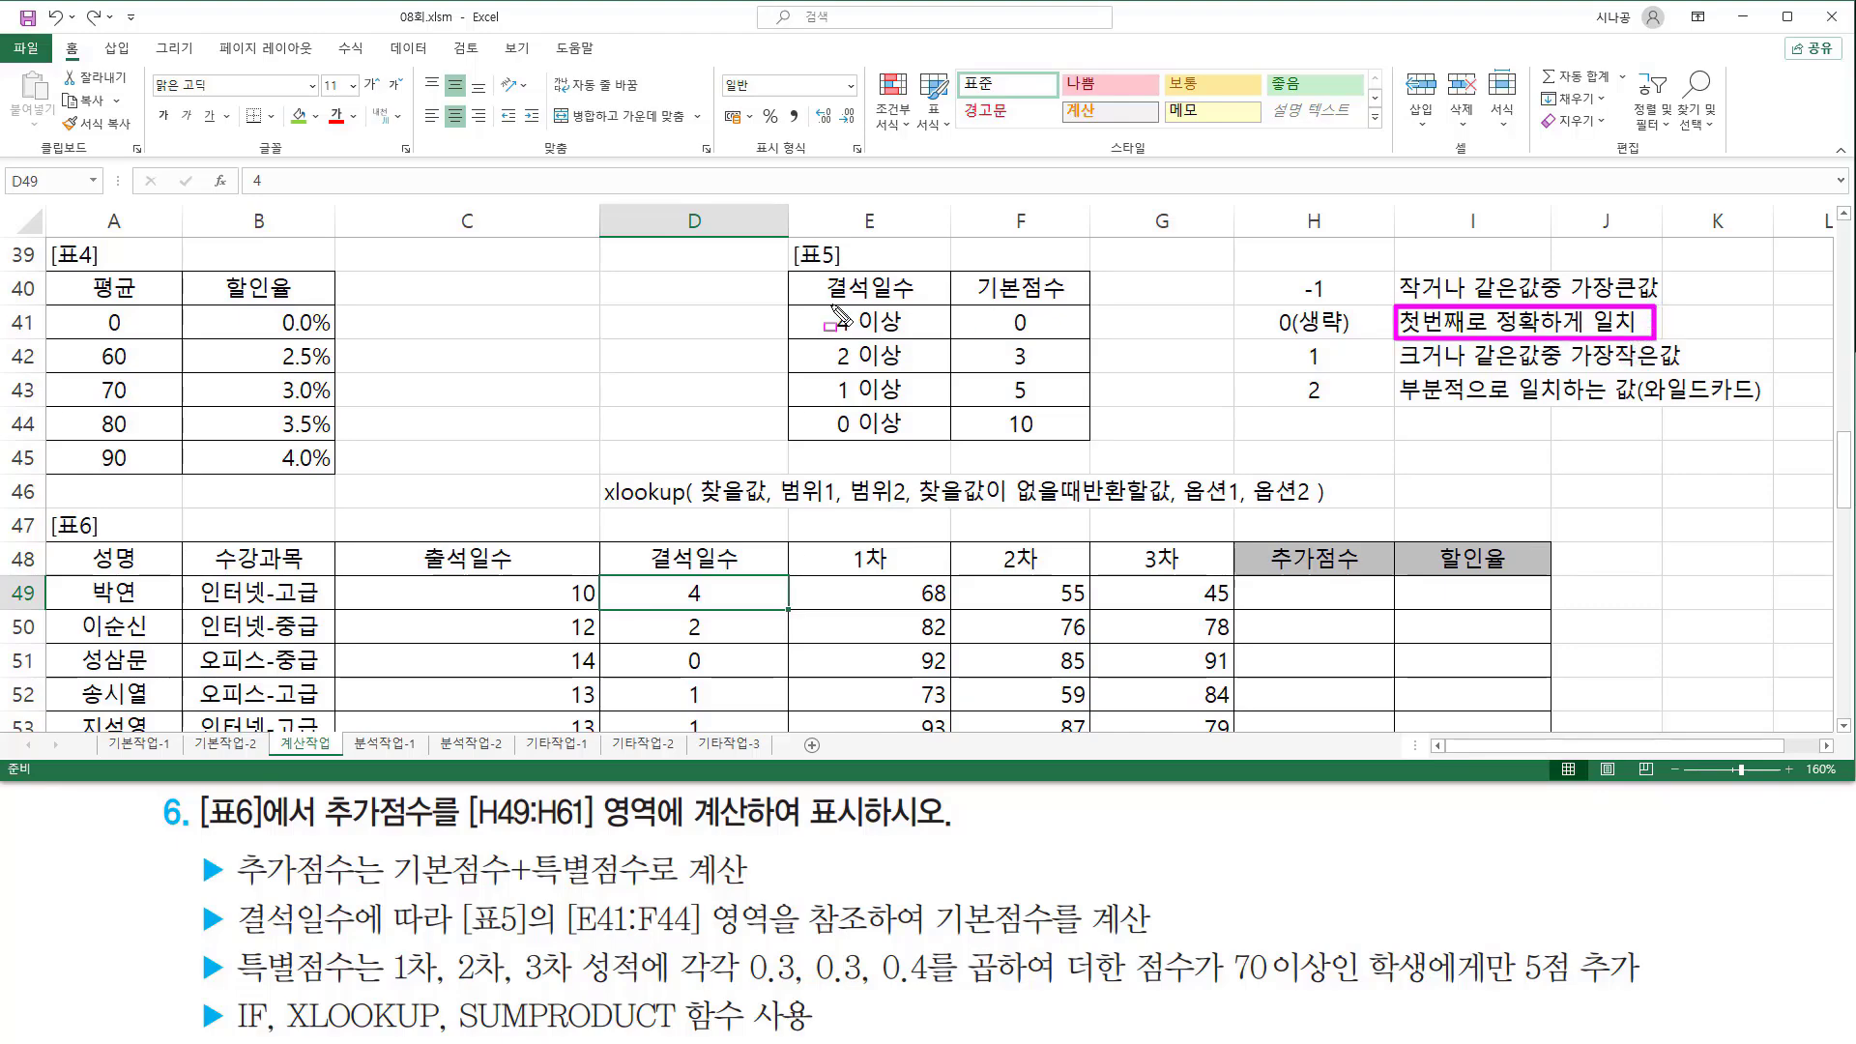
mouse_move(831, 306)
left_mouse_down()
mouse_move(884, 440)
mouse_move(909, 444)
left_mouse_up()
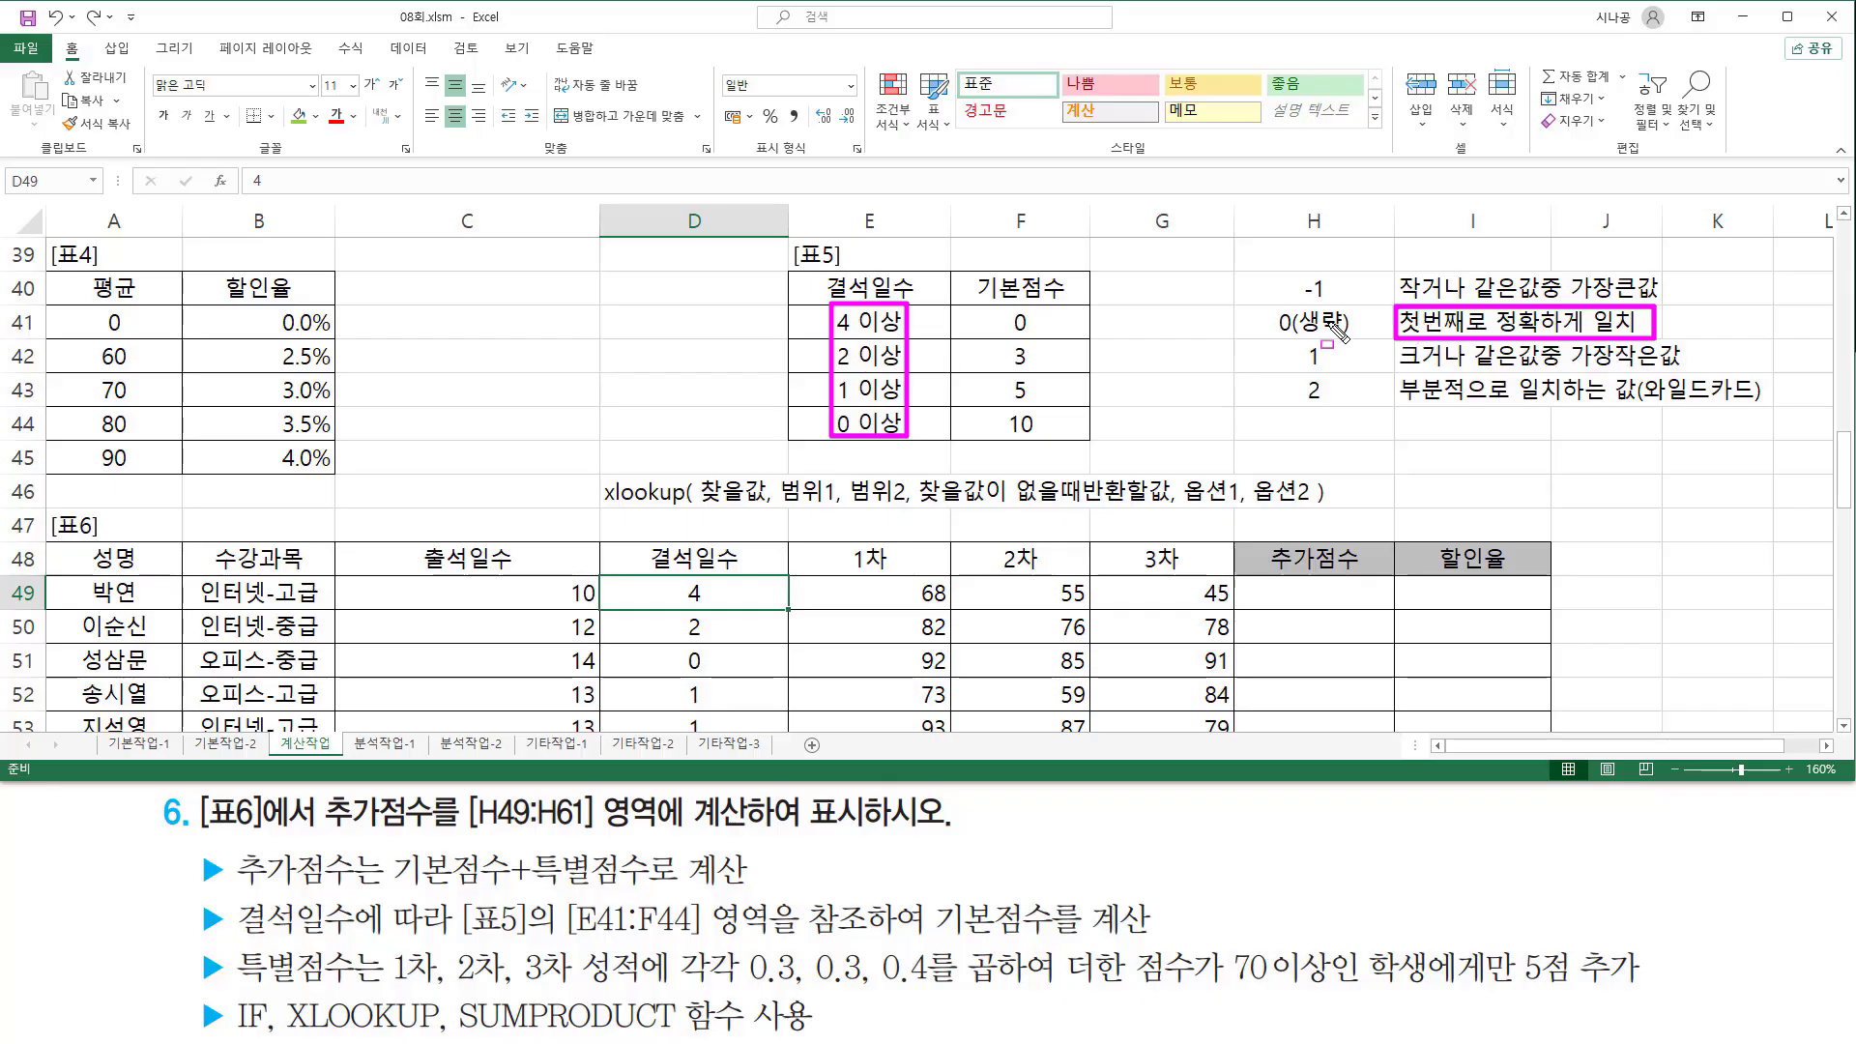
left_click_drag(1266, 335, 1355, 335)
key("Escape")
left_click_drag(1267, 323, 1654, 325)
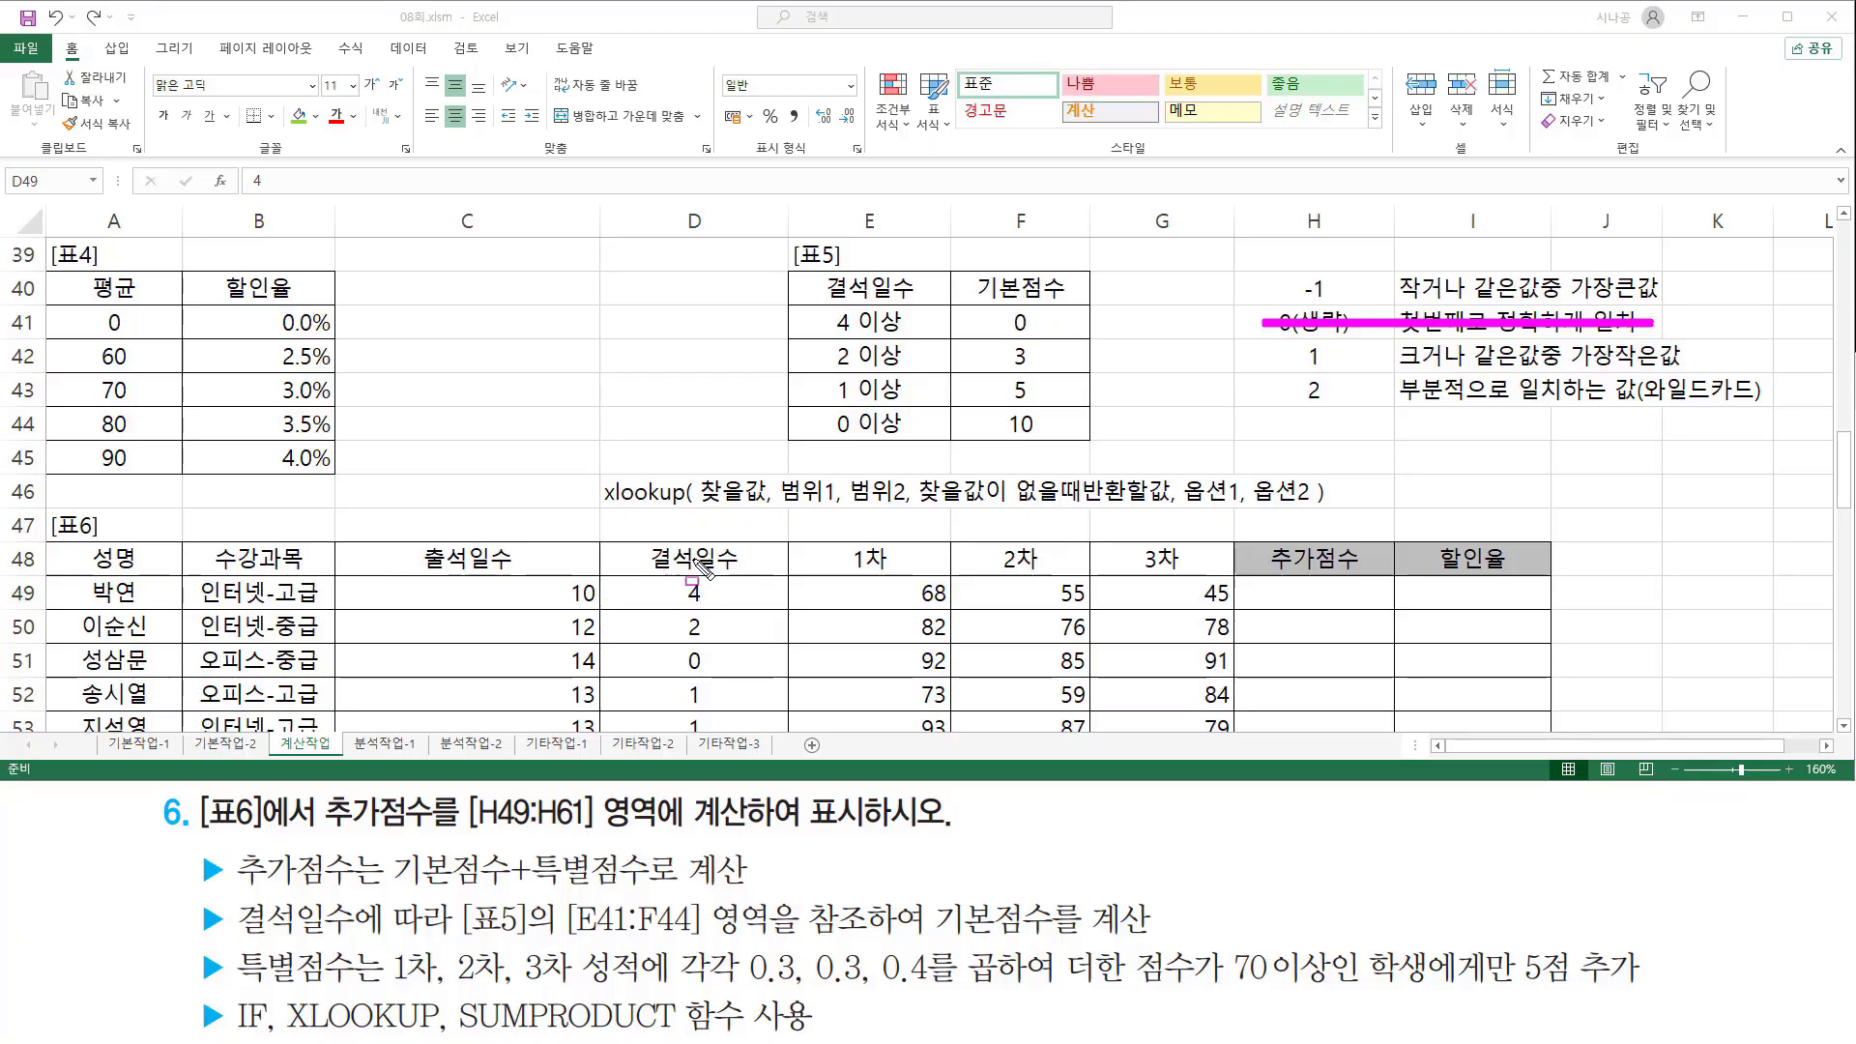
Step: Examine how match options -1 and 1 in H40:I42 would treat the 결석일수 thresholds in E41:E44
left_click_drag(818, 301, 921, 440)
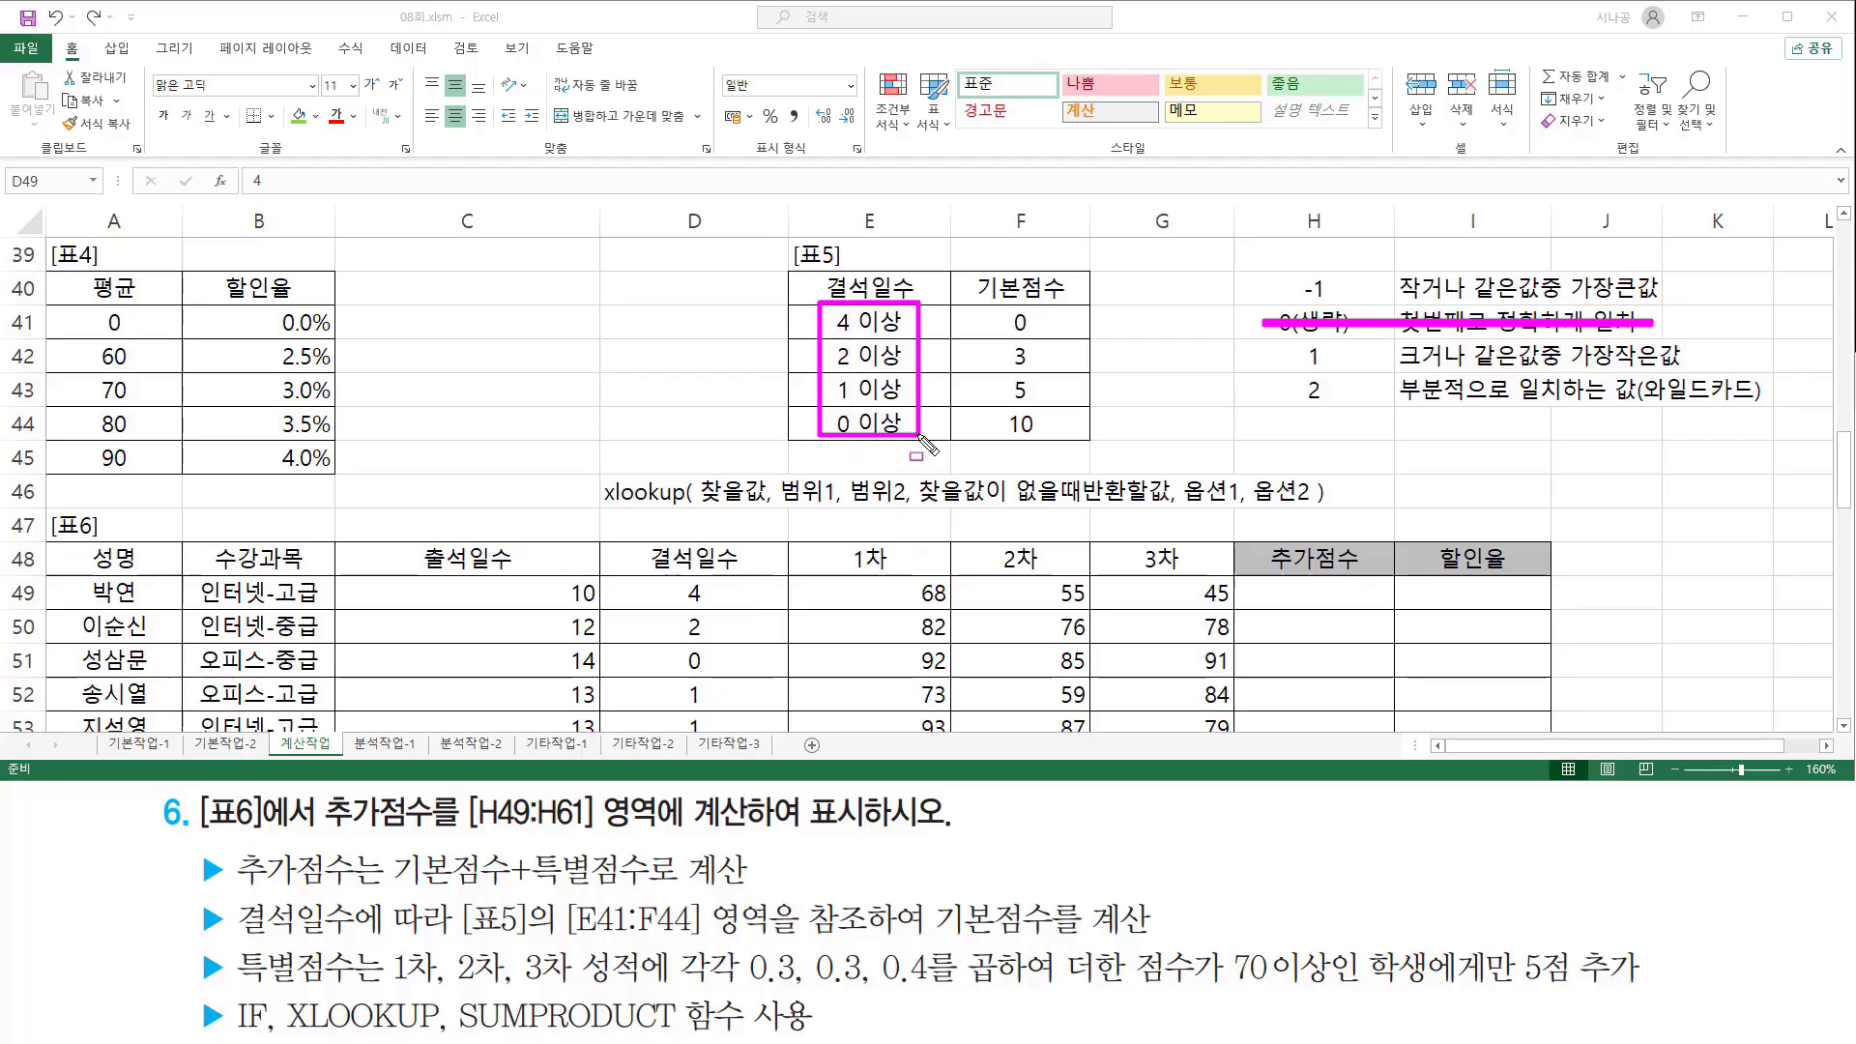
mouse_move(783, 306)
left_mouse_down()
mouse_move(860, 337)
mouse_move(1109, 335)
left_mouse_up()
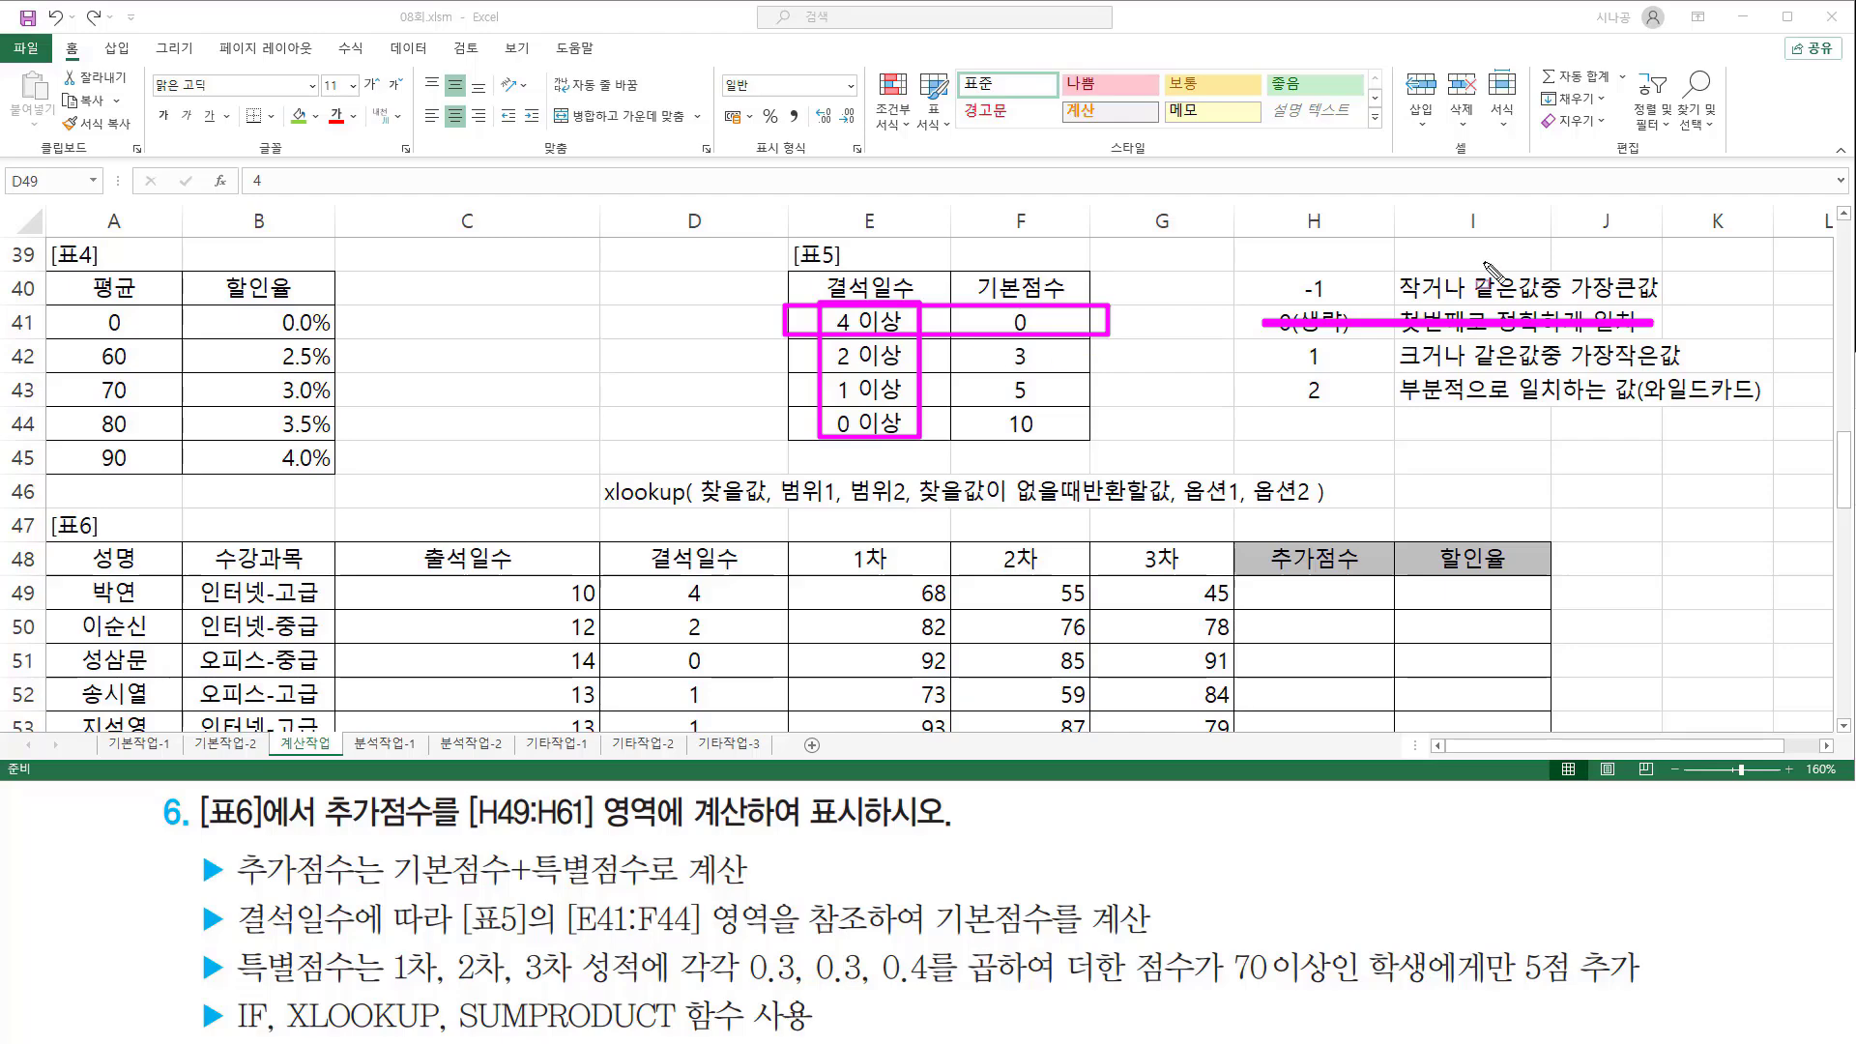
left_click_drag(1297, 271, 1339, 305)
left_click_drag(1401, 301, 1558, 304)
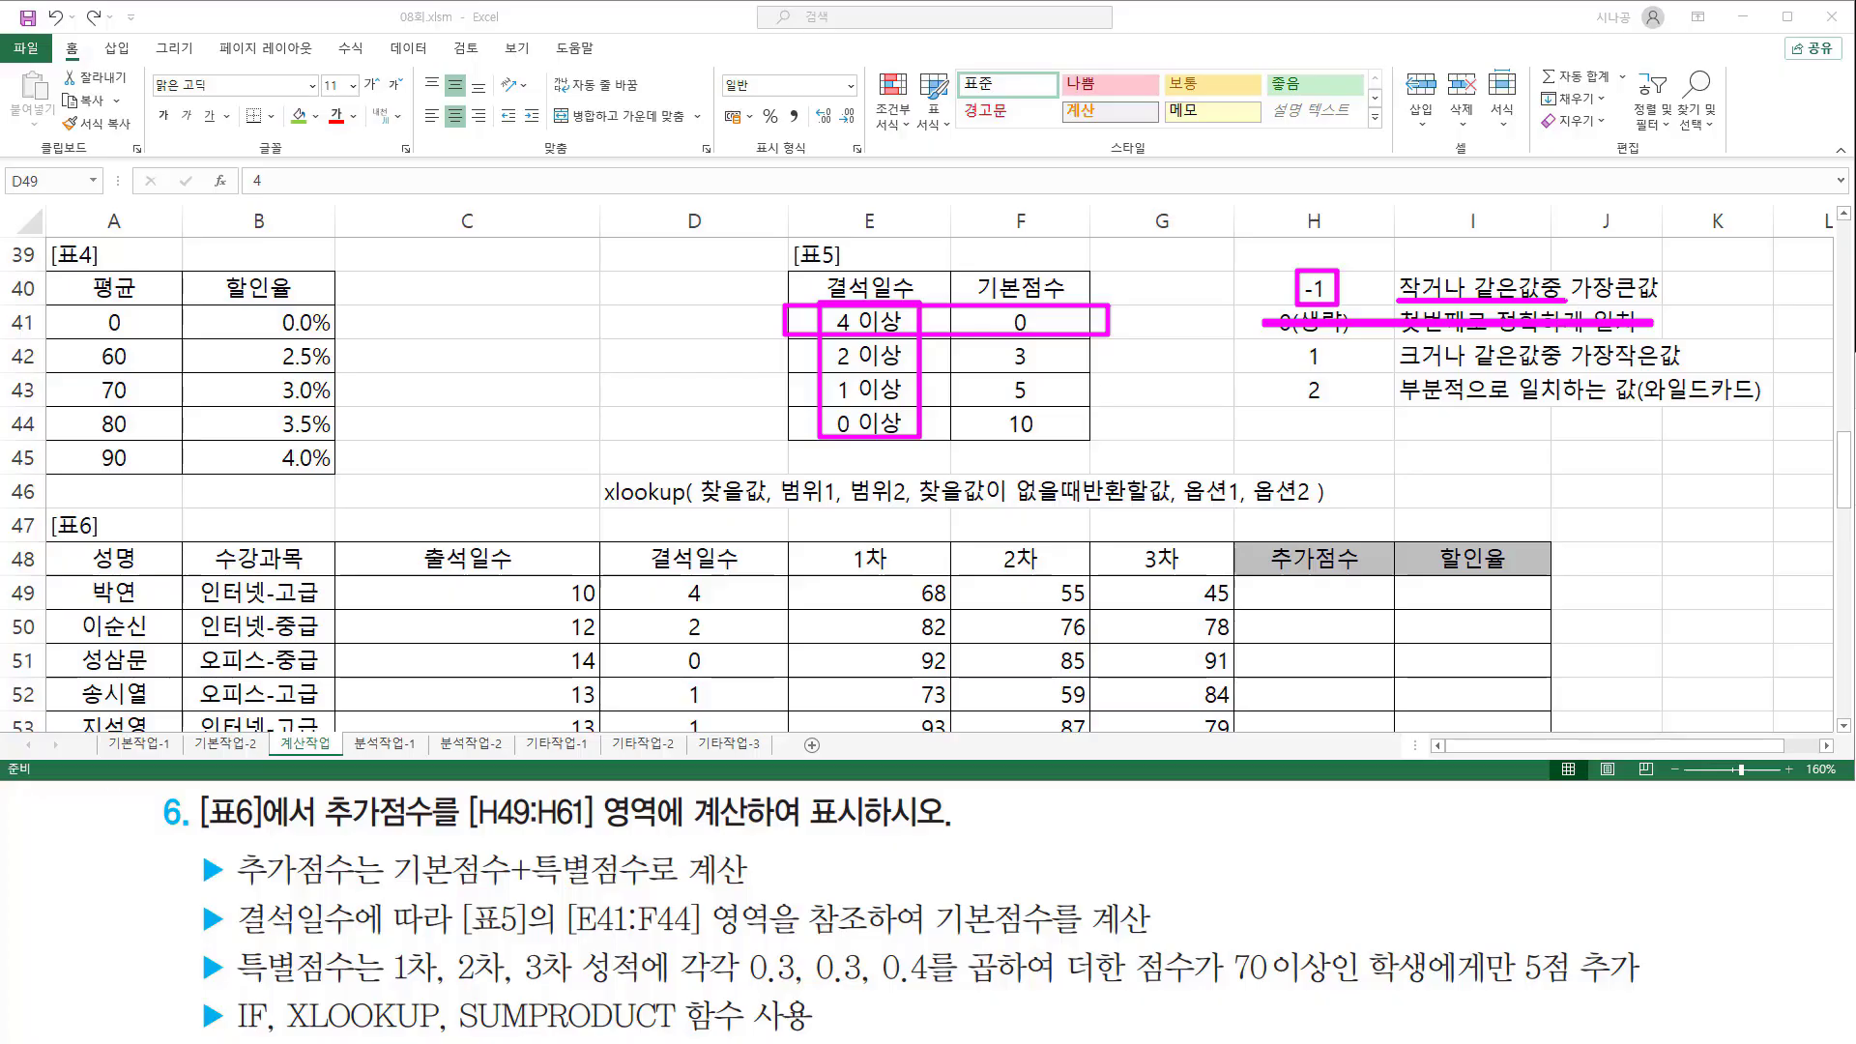
left_click_drag(807, 322, 803, 406)
mouse_move(1552, 273)
left_mouse_down()
mouse_move(1576, 242)
mouse_move(1663, 301)
left_mouse_up()
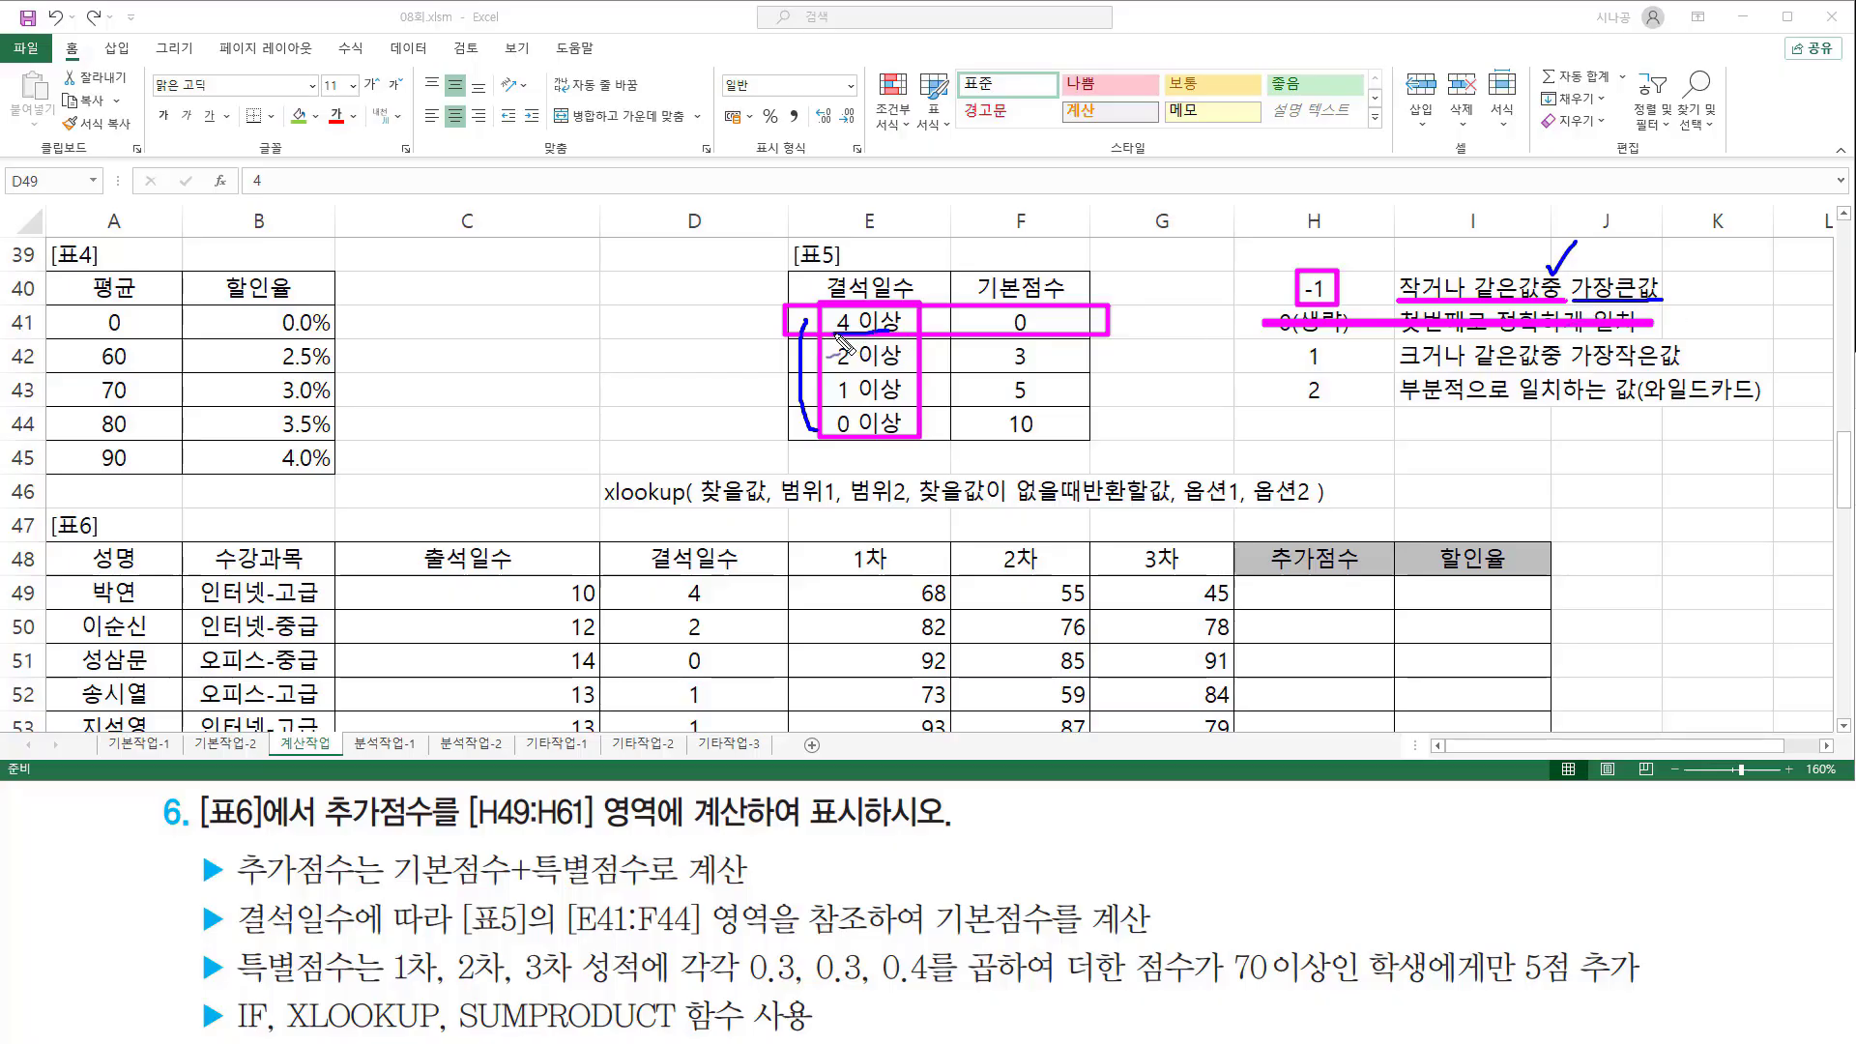
mouse_move(838, 341)
left_mouse_down()
mouse_move(891, 319)
mouse_move(819, 328)
left_mouse_up()
mouse_move(1344, 300)
left_mouse_down()
mouse_move(1291, 301)
mouse_move(1333, 269)
mouse_move(1344, 302)
left_mouse_up()
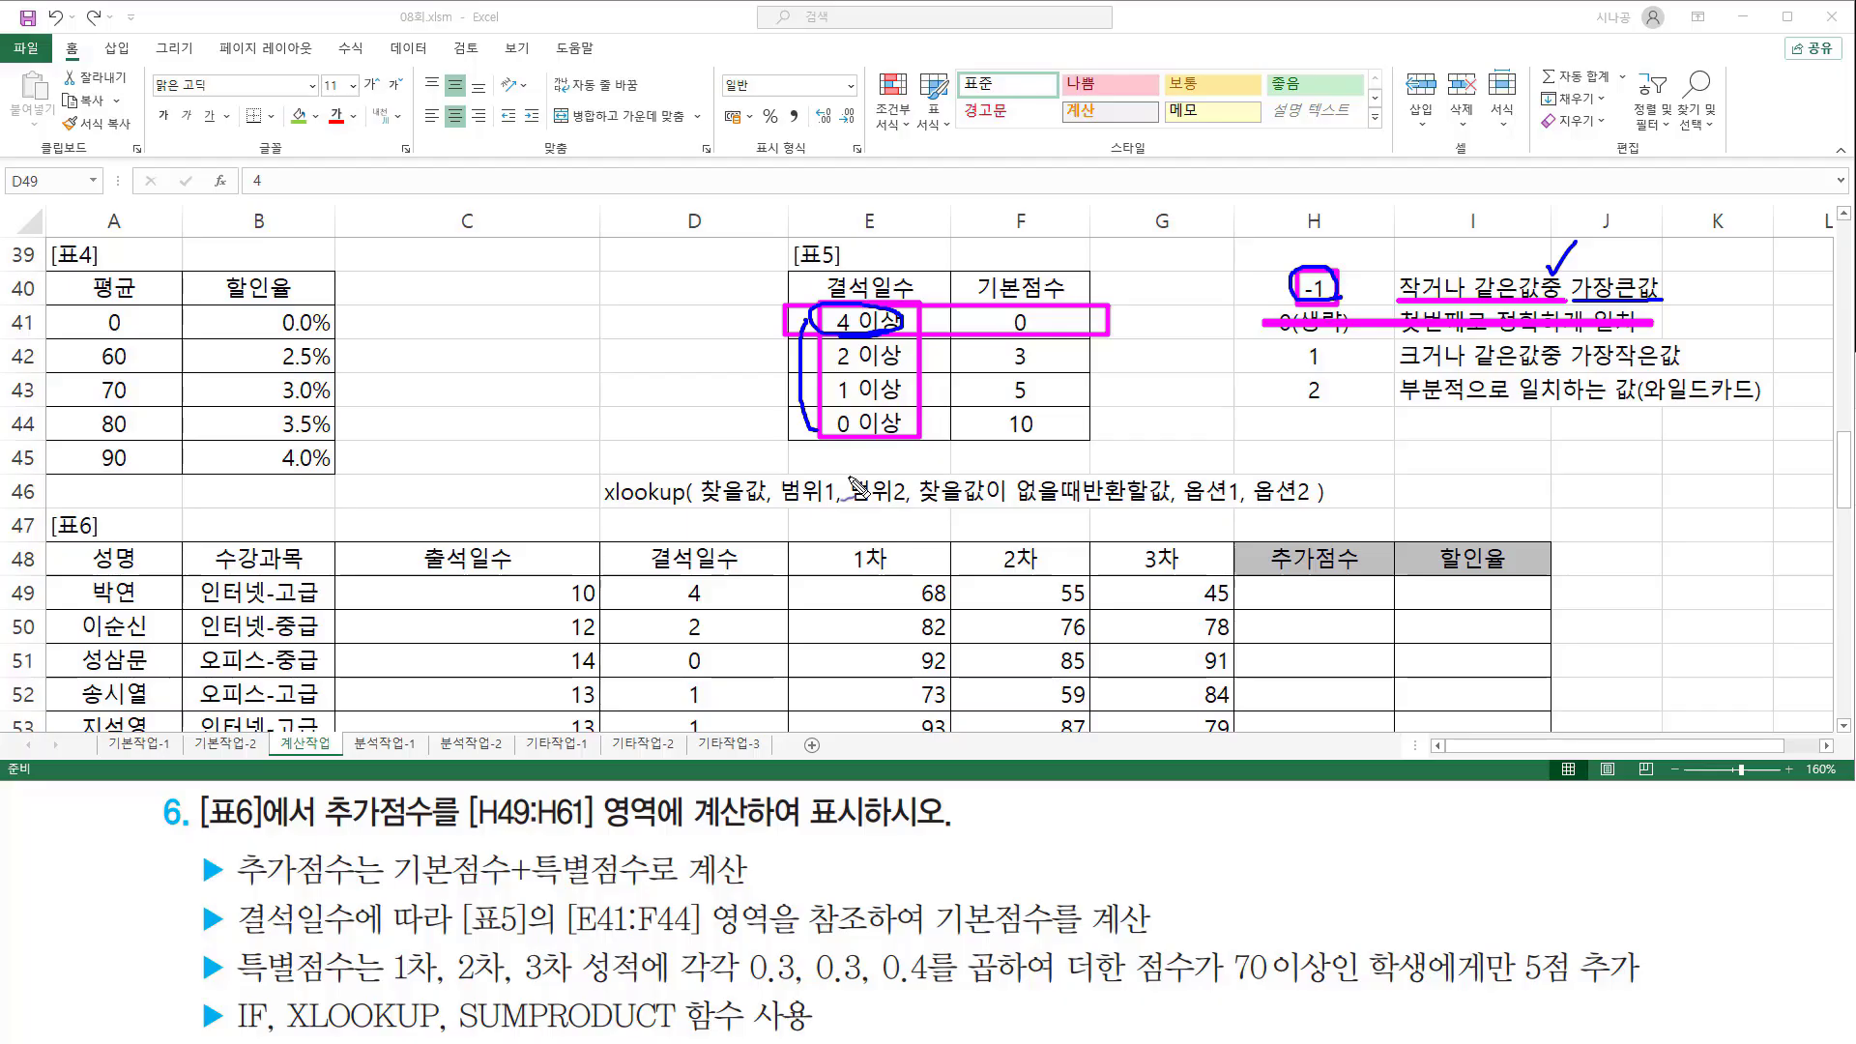
key("Escape")
mouse_move(824, 308)
left_mouse_down()
mouse_move(918, 306)
mouse_move(920, 442)
left_mouse_up()
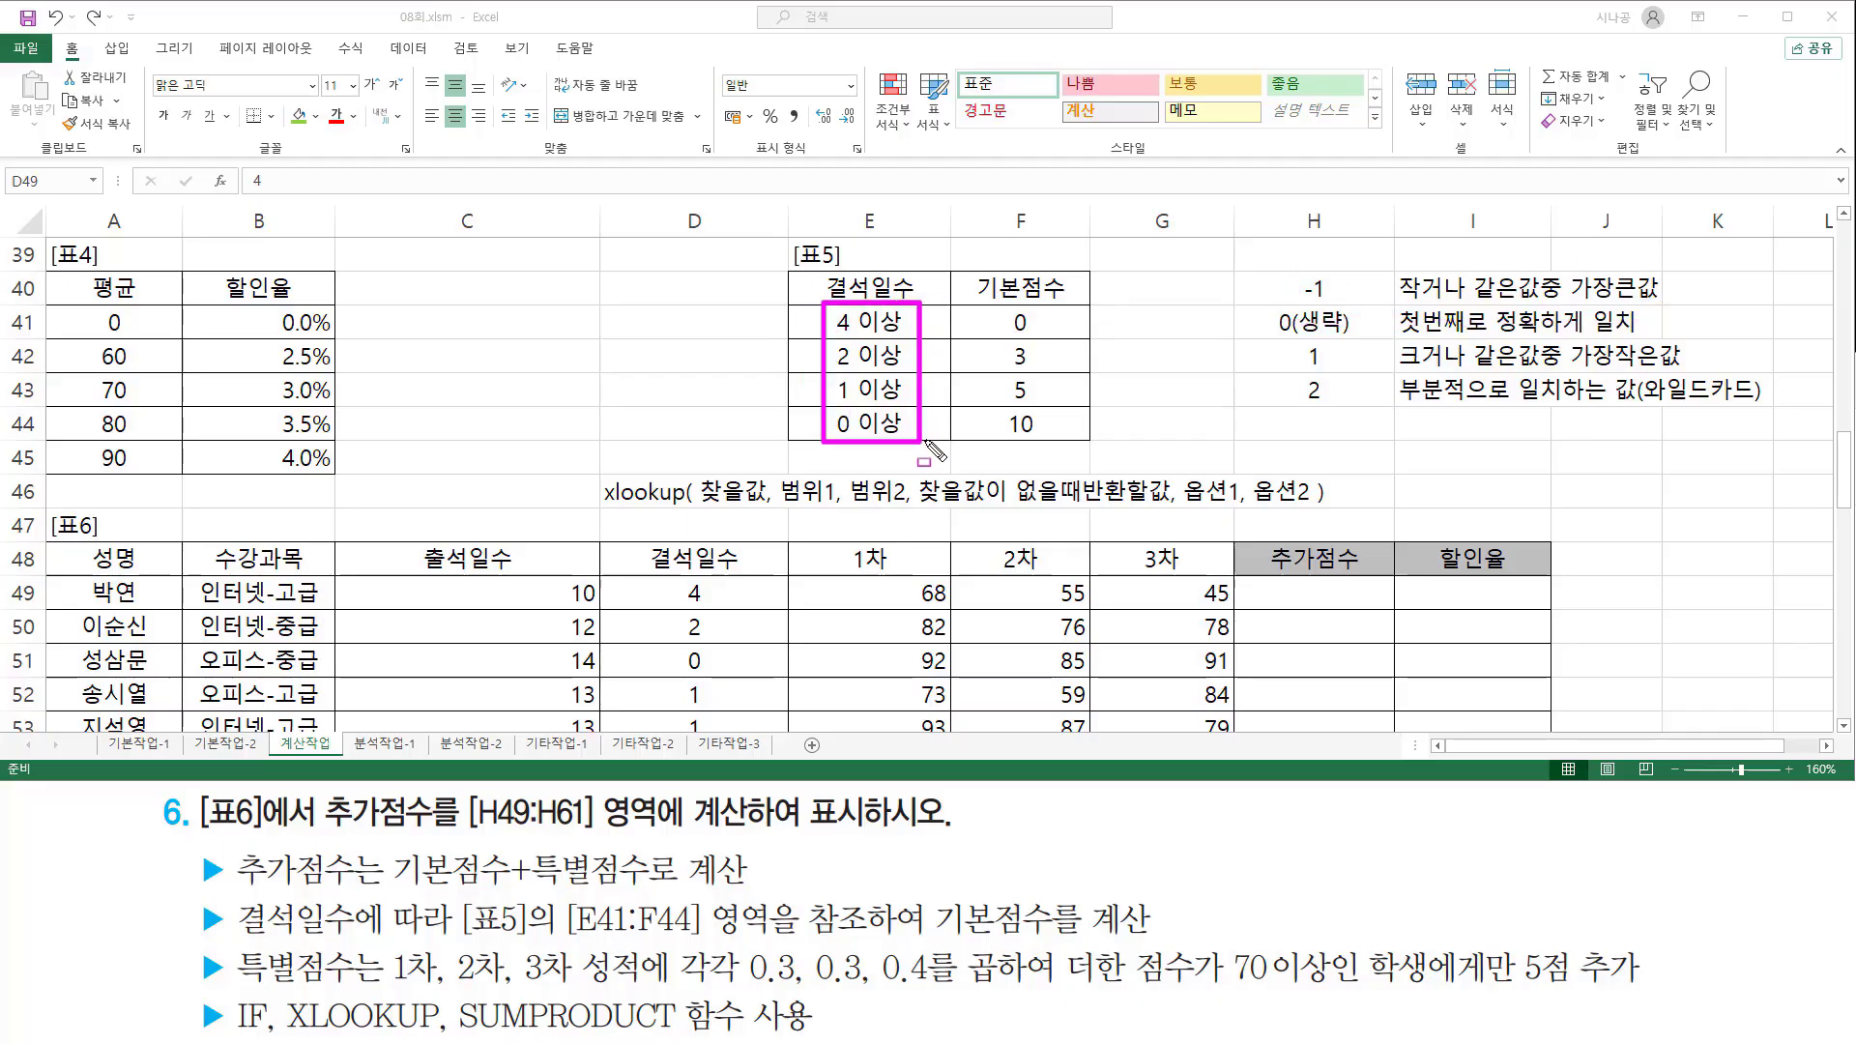
mouse_move(1296, 334)
left_mouse_down()
mouse_move(1349, 375)
mouse_move(1689, 366)
left_mouse_up()
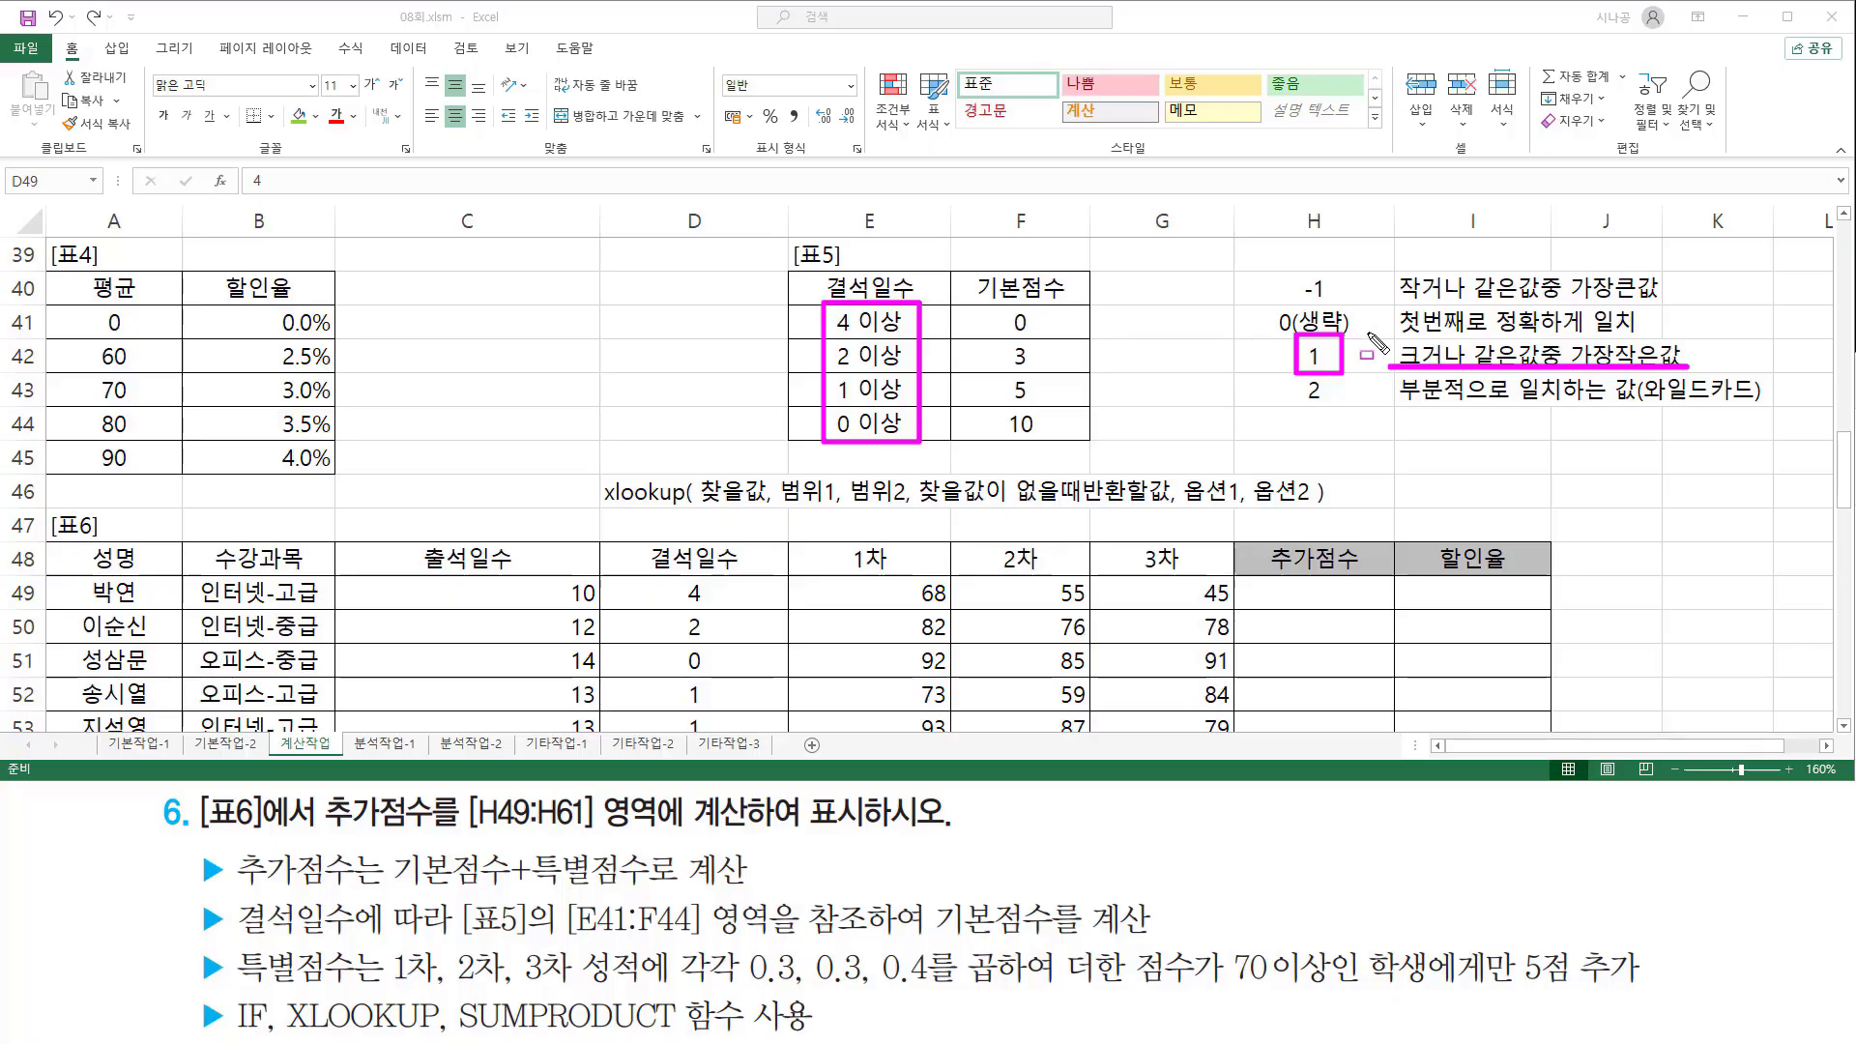
left_click_drag(1390, 342, 1568, 368)
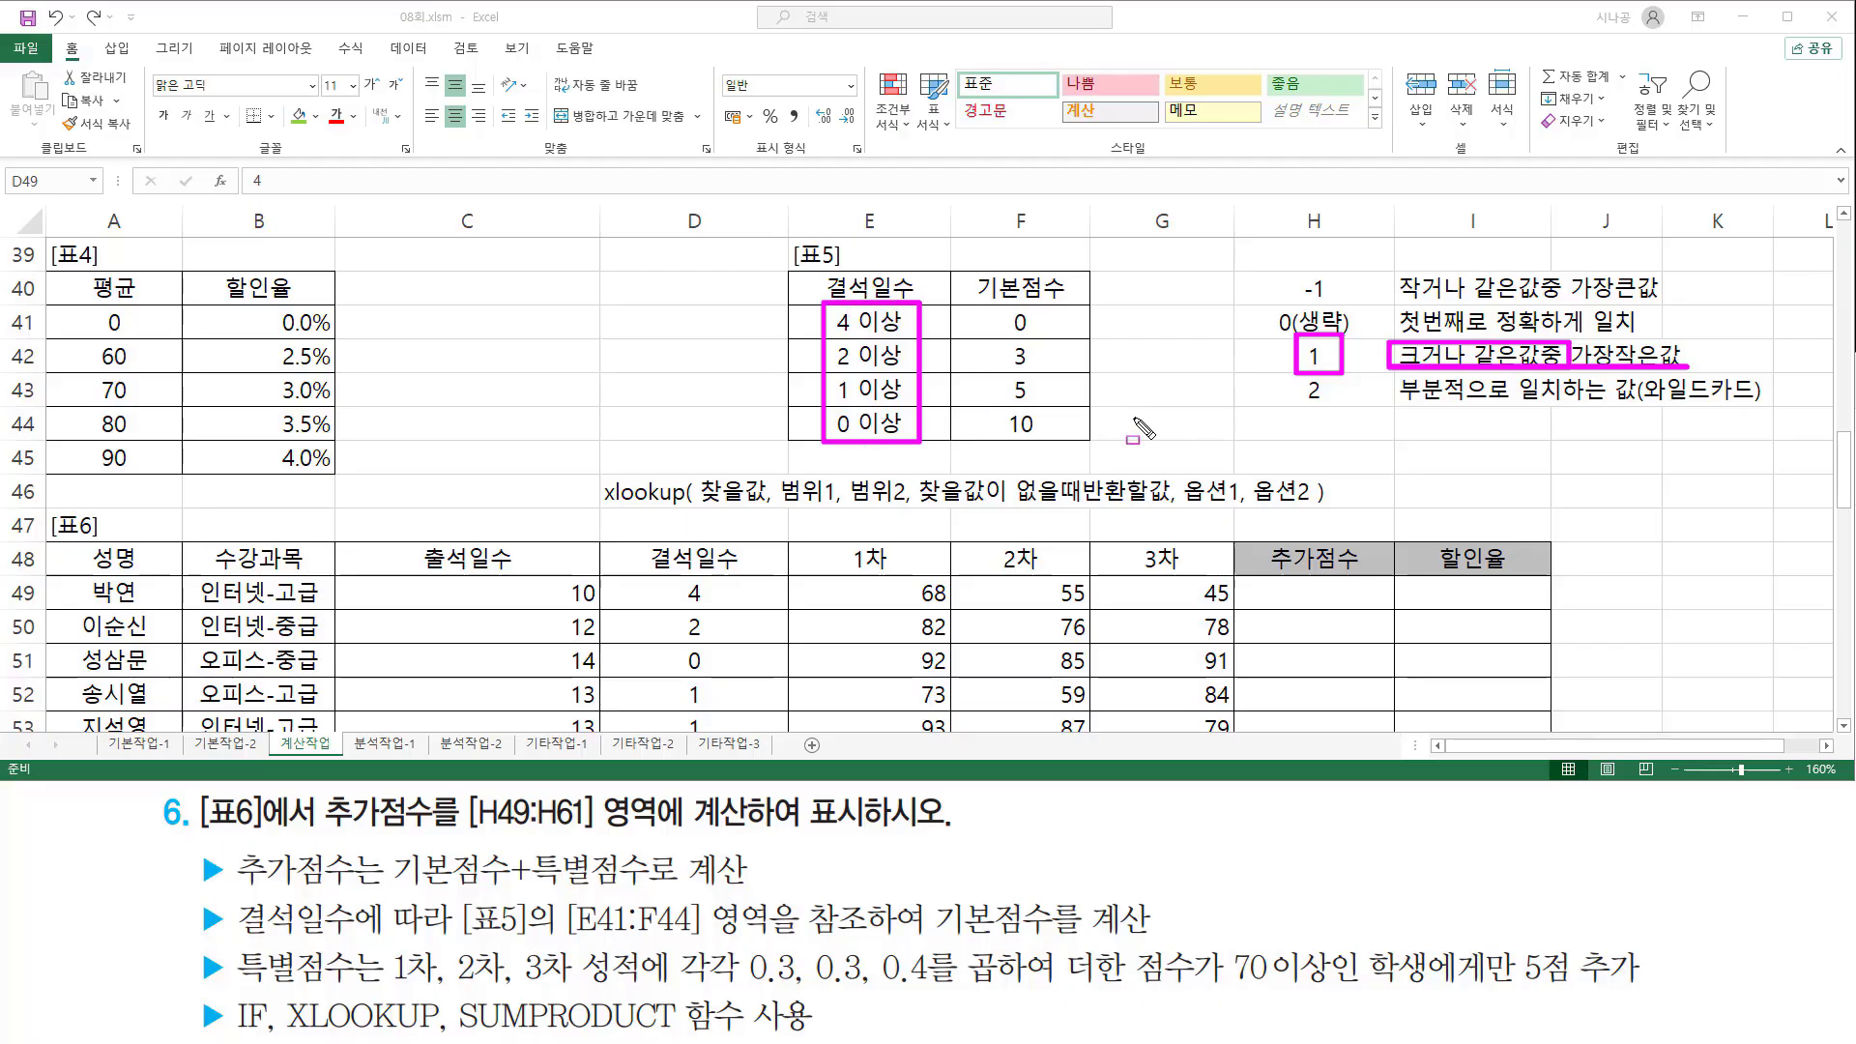
key("Escape")
Step: Review 옵션1 and 옵션2 in the xlookup syntax note, checking the search-order choices for 옵션2 in E65:F68
left_click_drag(1290, 272, 1351, 307)
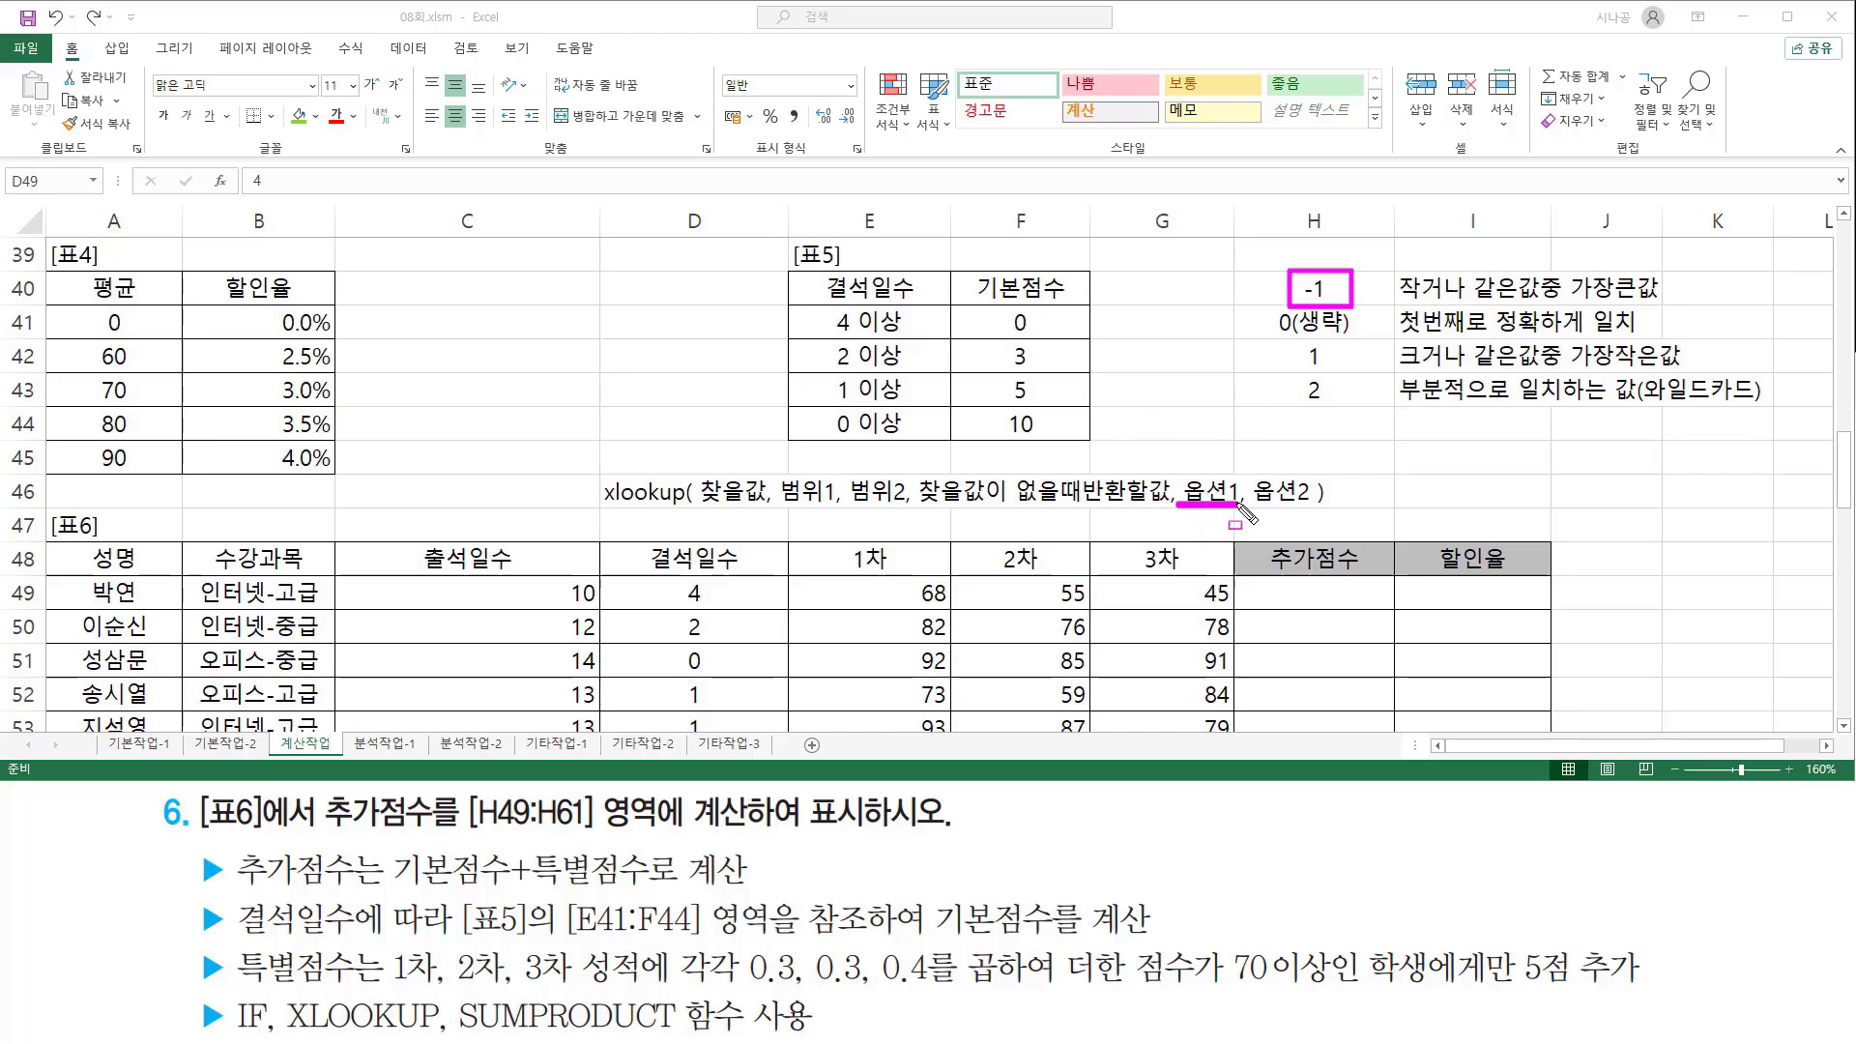
key("Escape")
left_click_drag(1253, 466, 1314, 516)
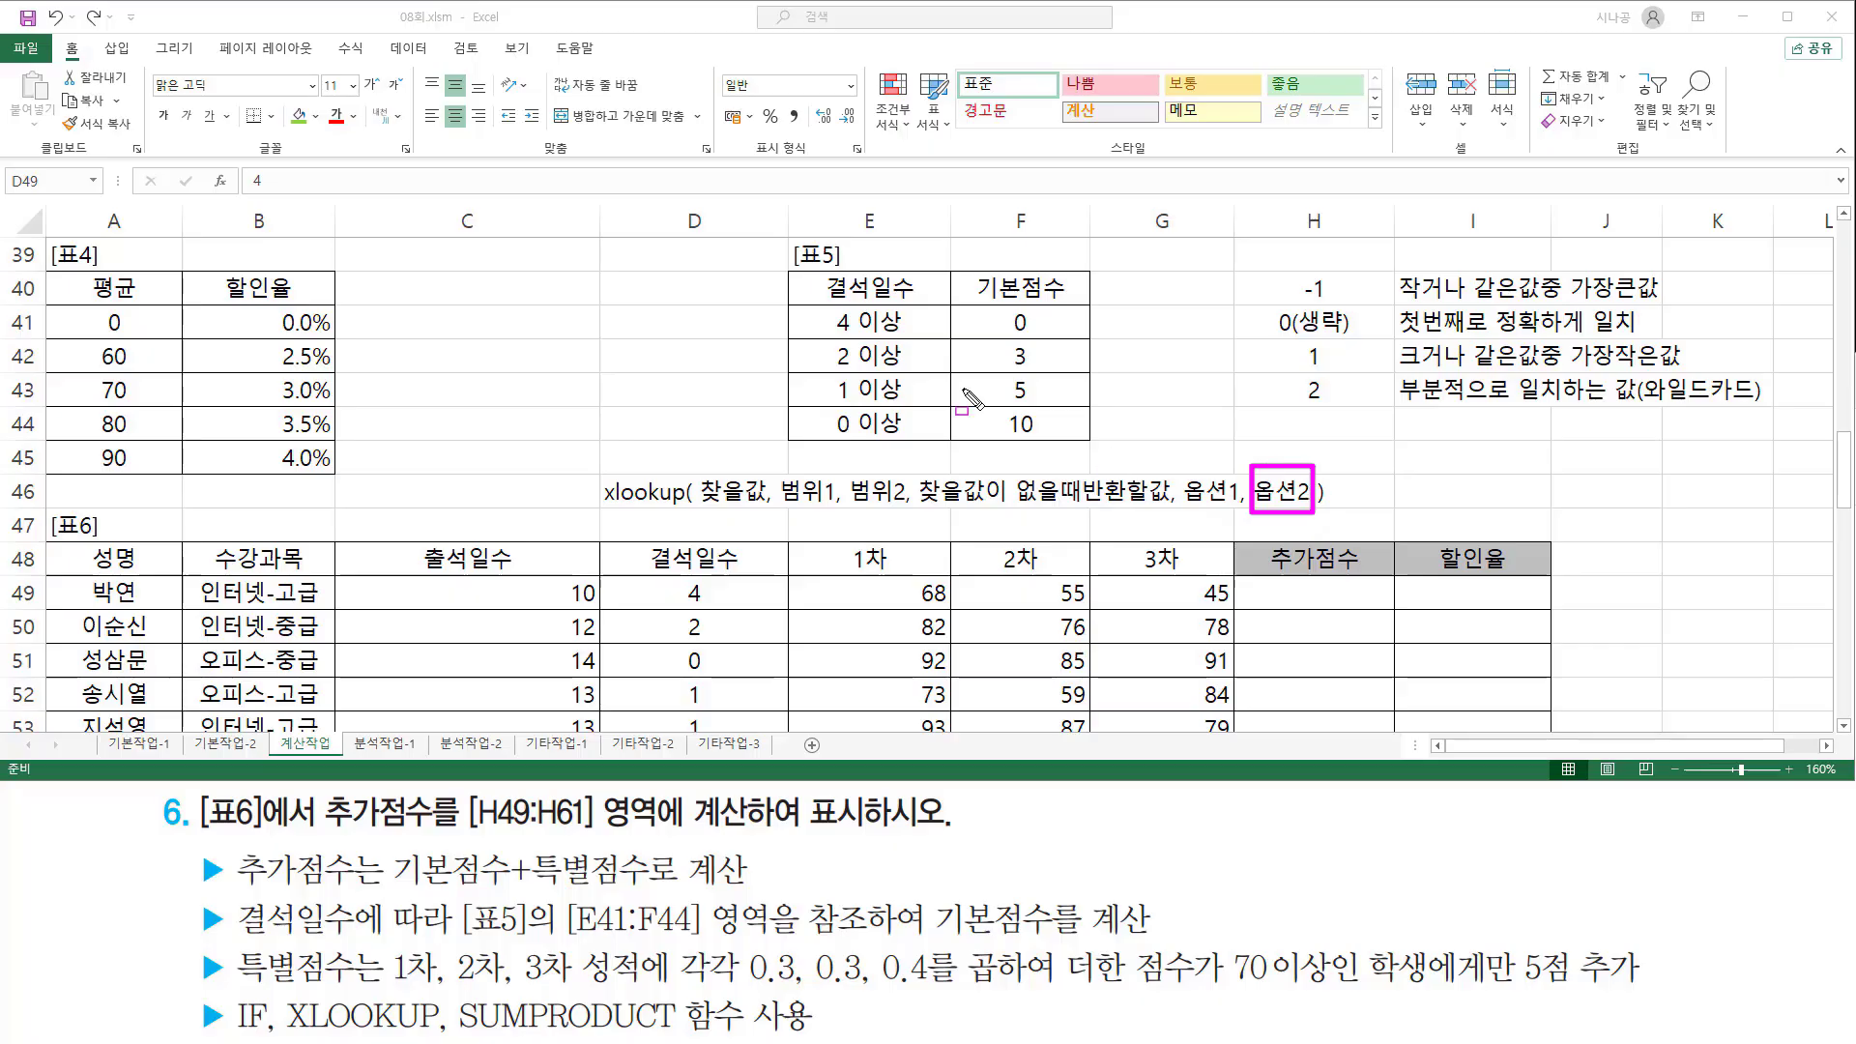
left_click_drag(698, 504, 766, 506)
mouse_move(824, 302)
left_mouse_down()
mouse_move(824, 348)
mouse_move(919, 440)
left_mouse_up()
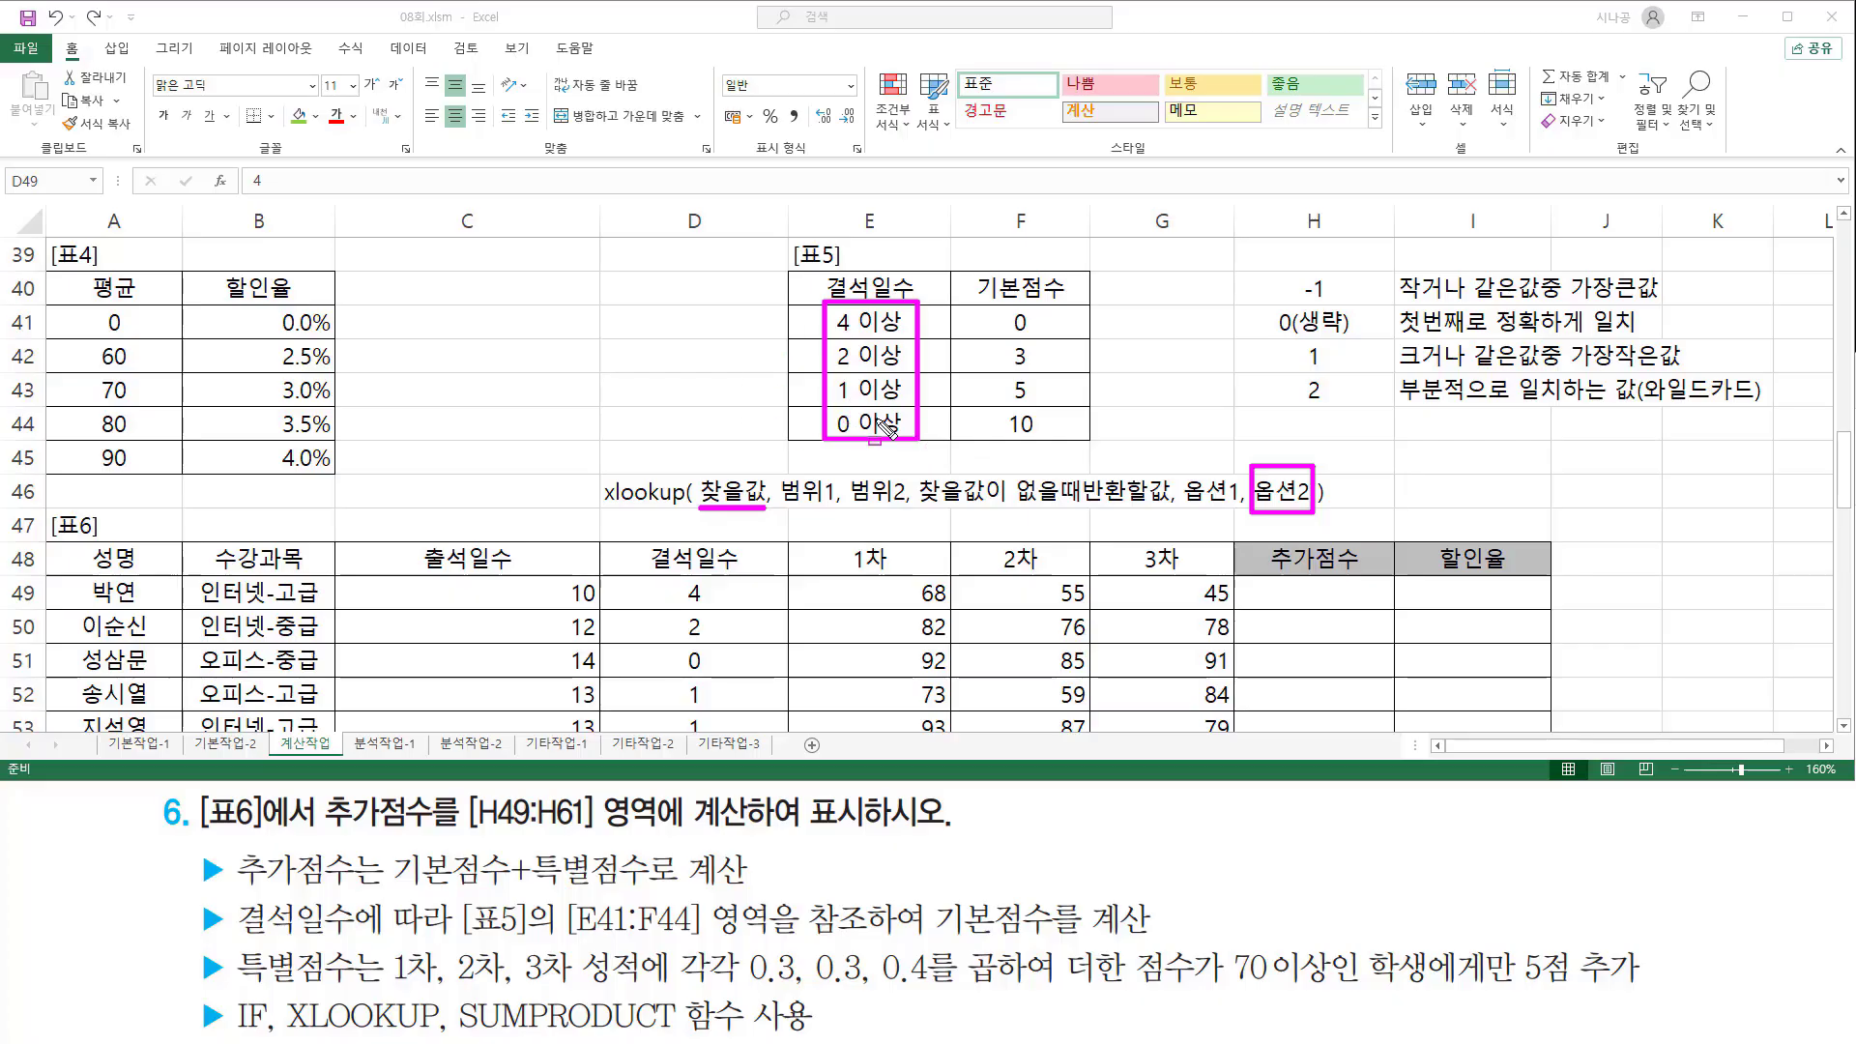
key("Escape")
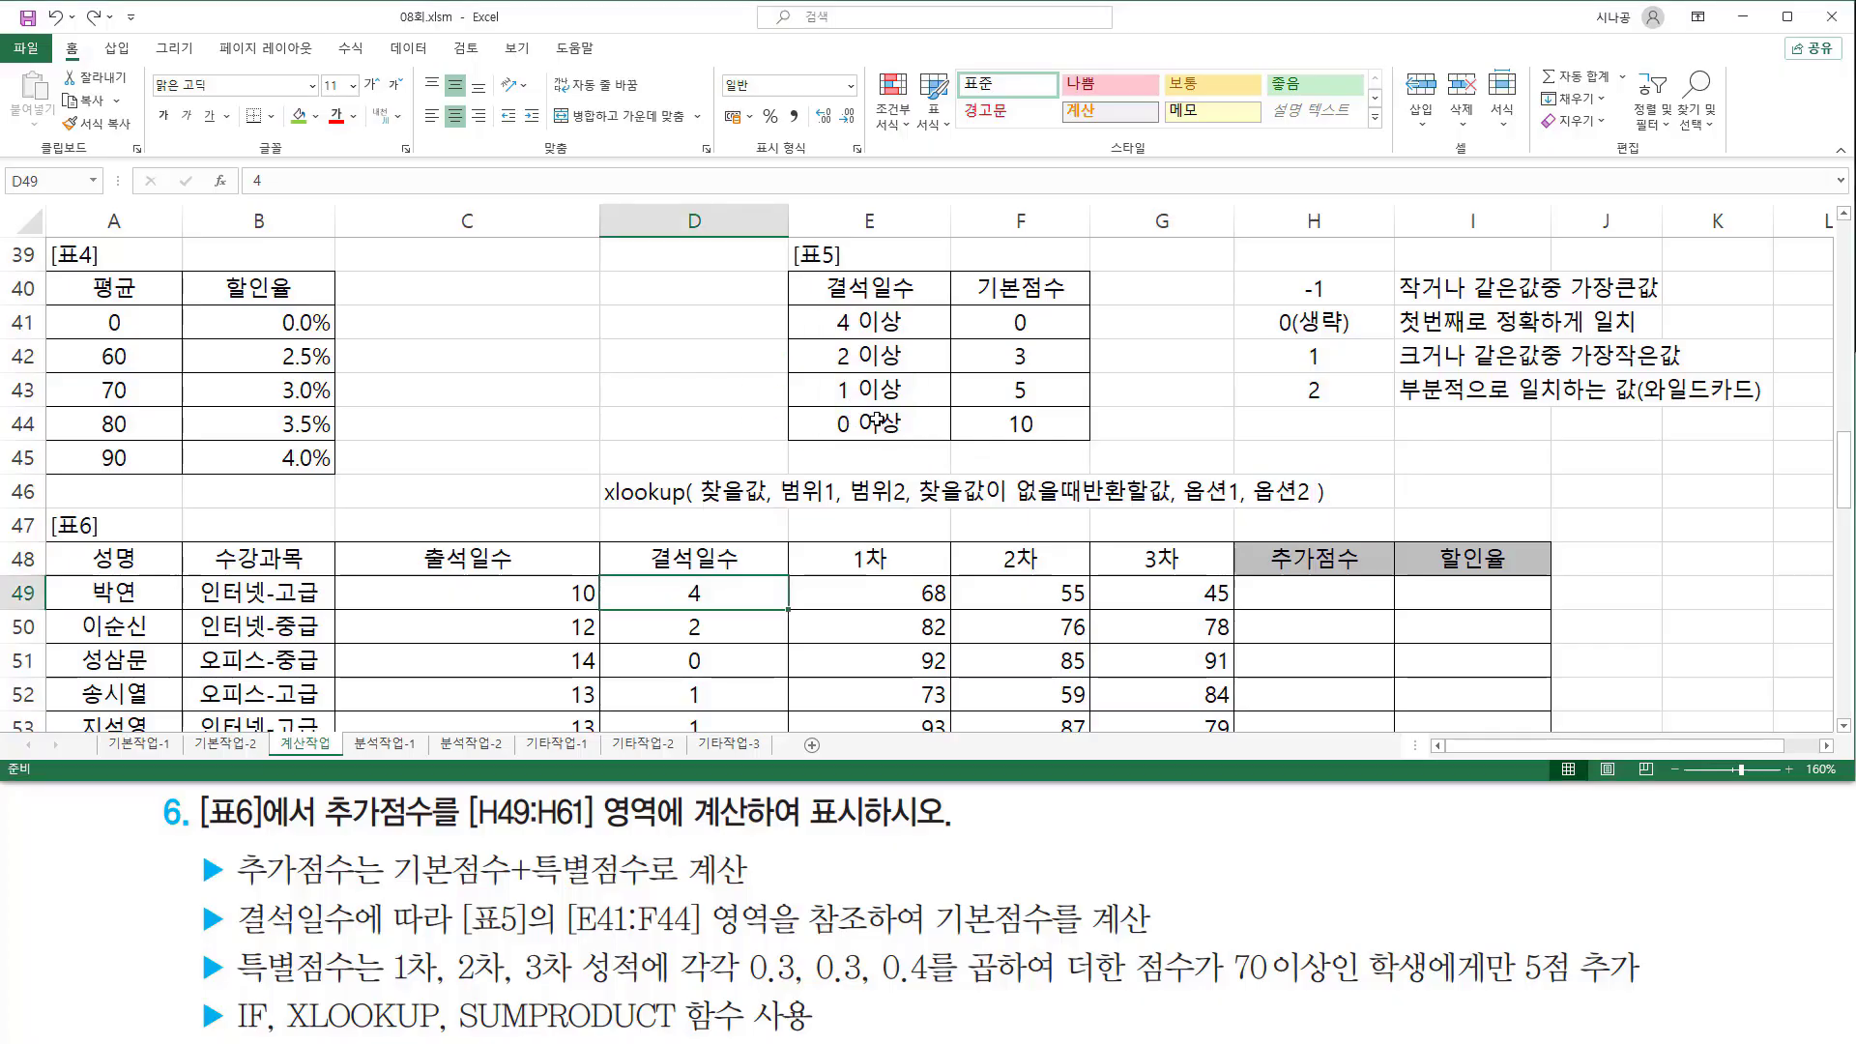
scroll(877, 418, "down", 6)
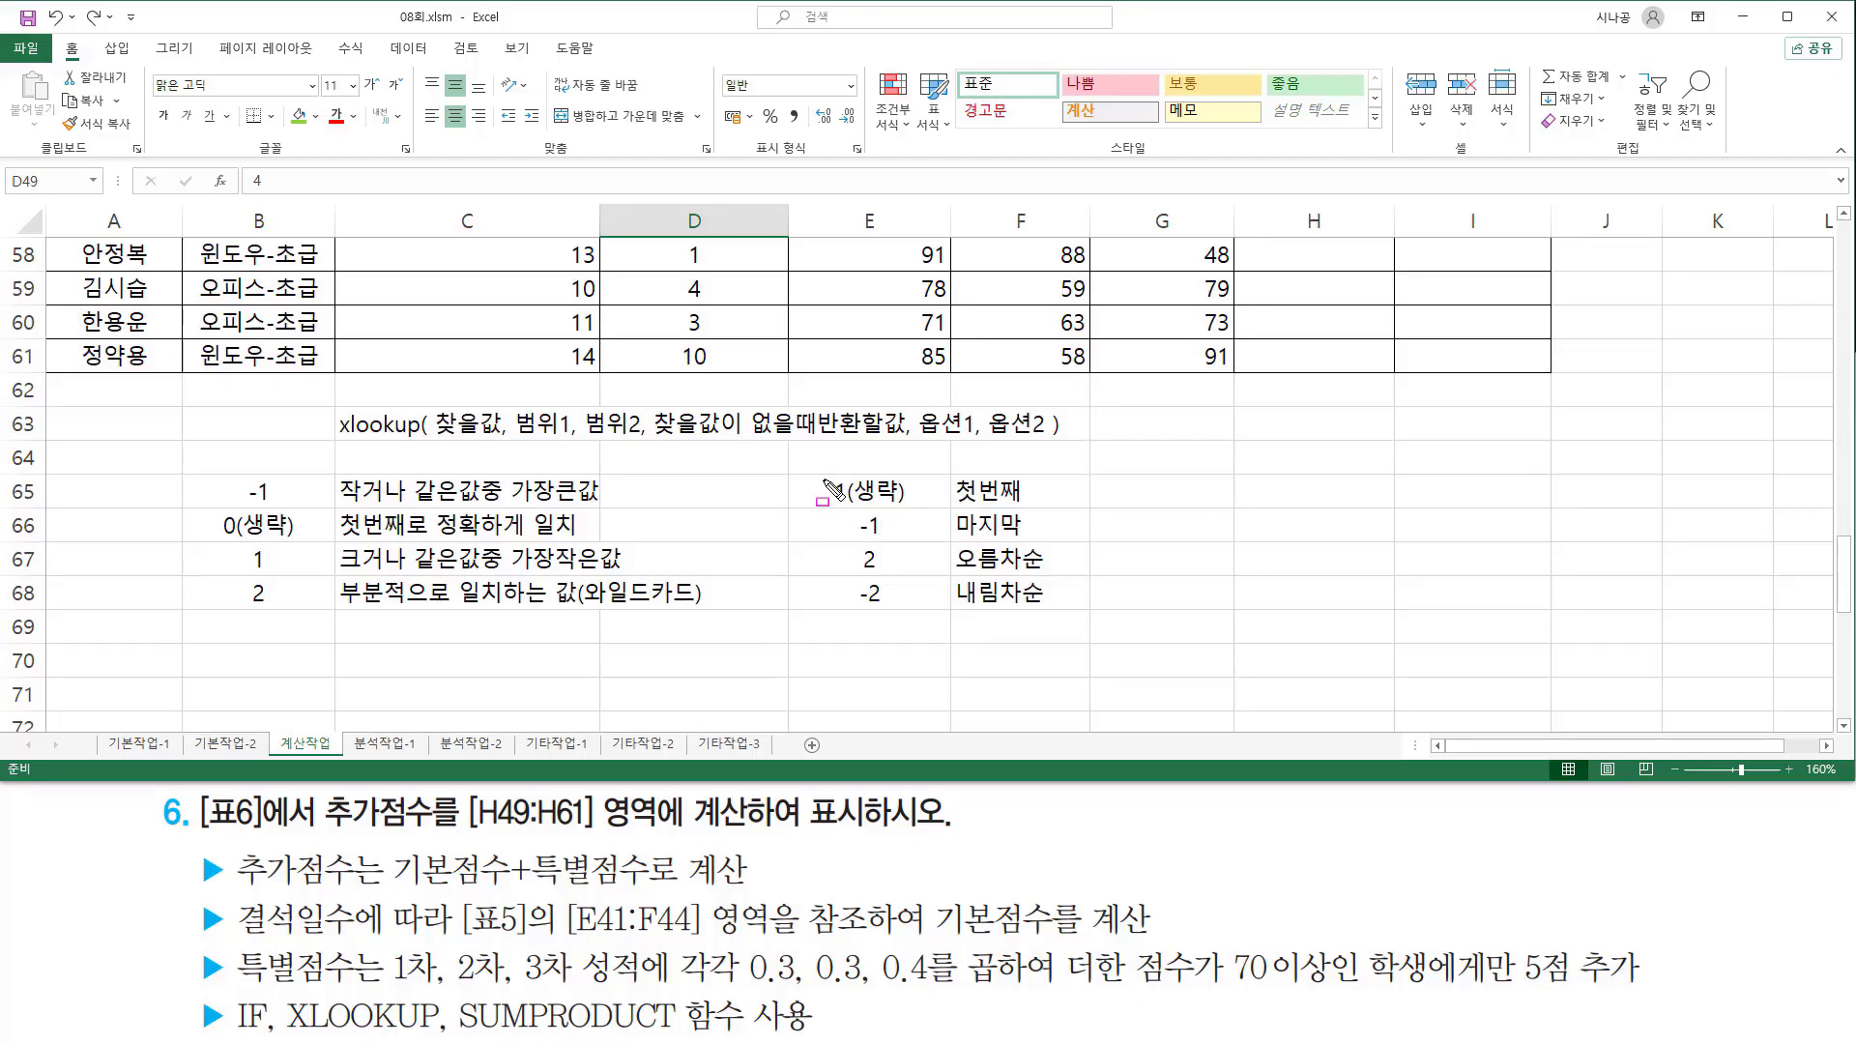
mouse_move(821, 473)
left_mouse_down()
mouse_move(830, 507)
mouse_move(1082, 510)
left_mouse_up()
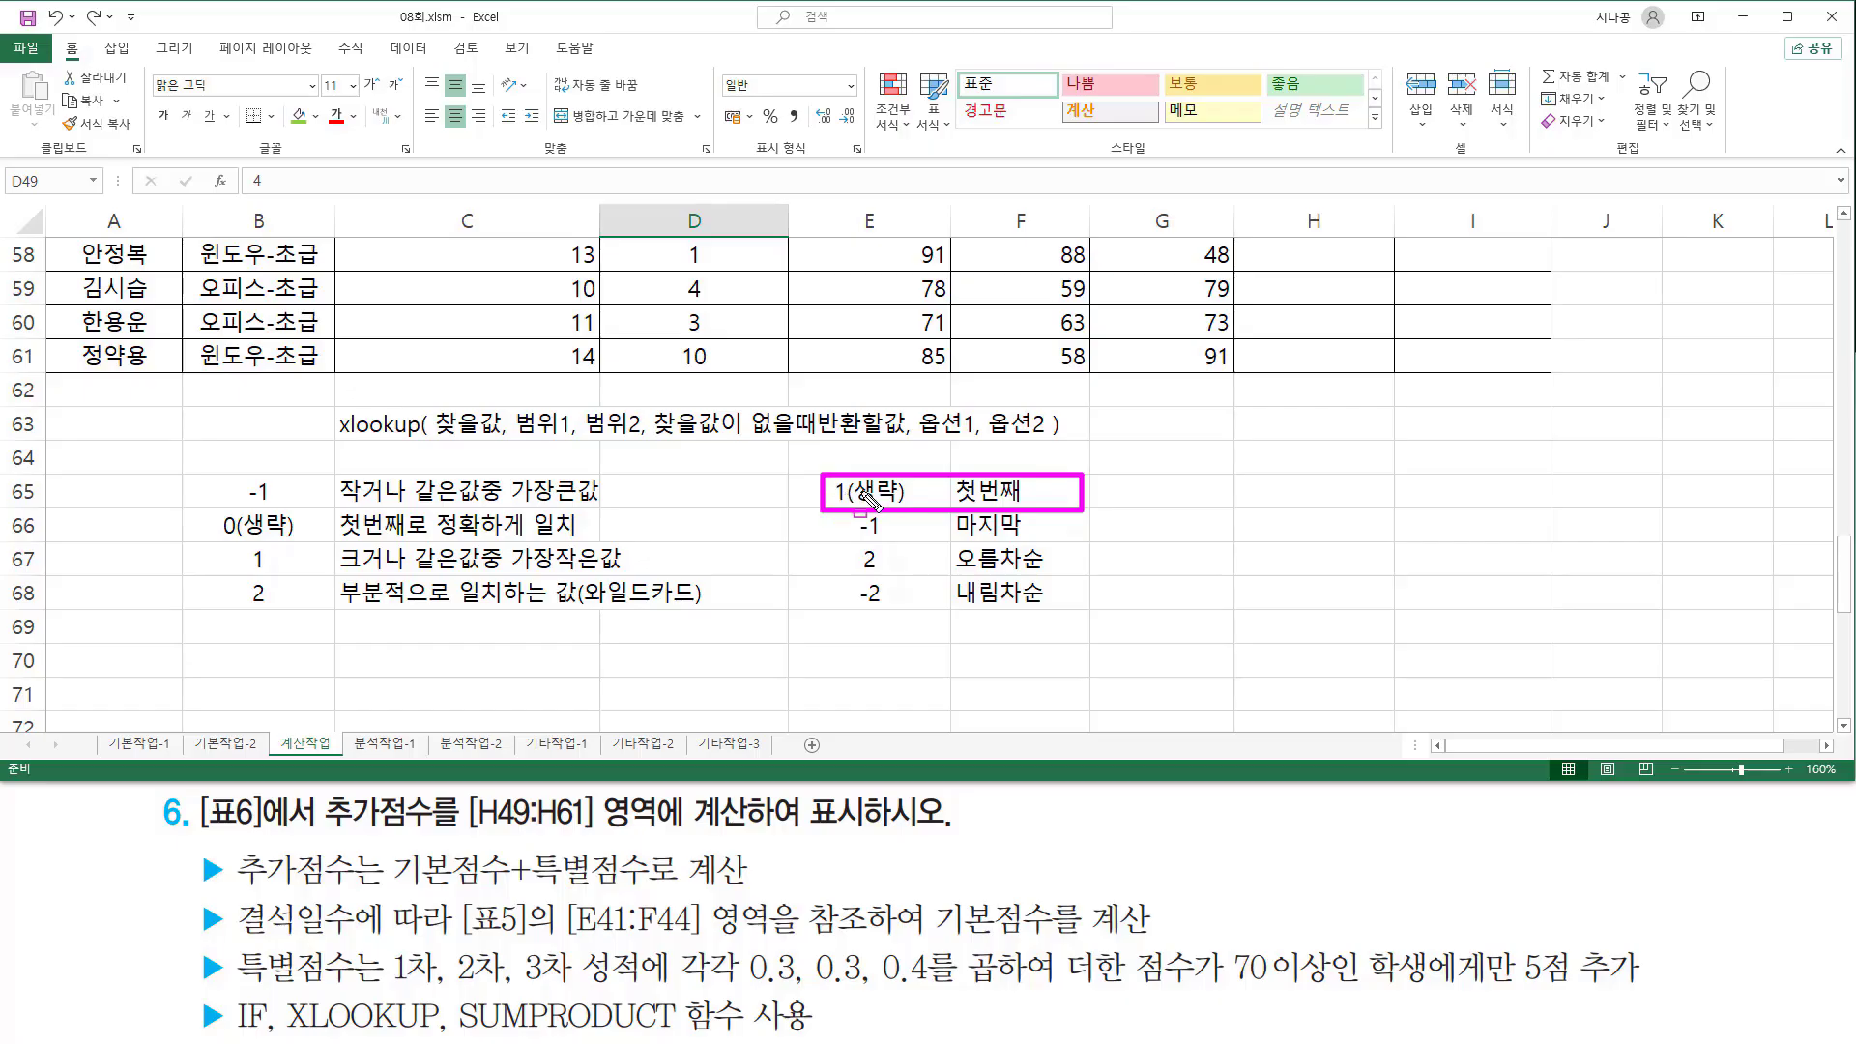
left_click_drag(855, 501, 908, 503)
key("Escape")
scroll(1112, 420, "up", 6)
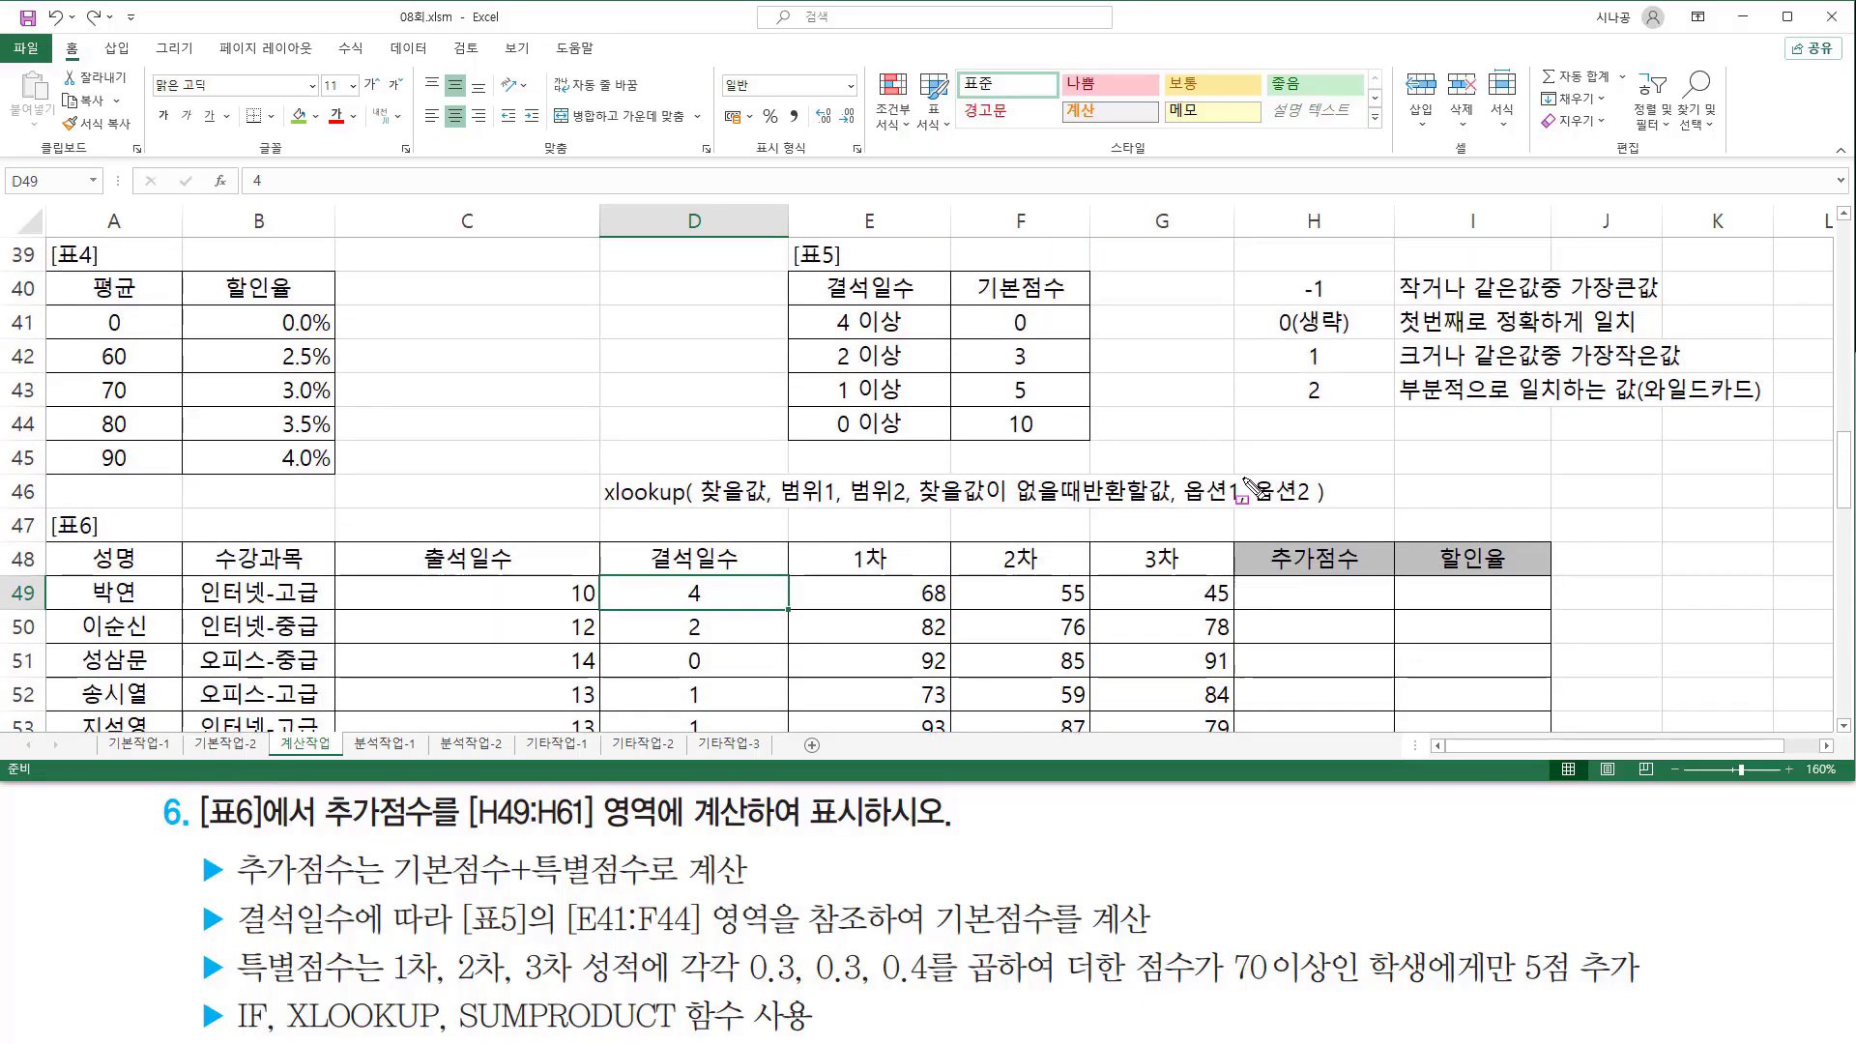
left_click_drag(1244, 472, 1323, 507)
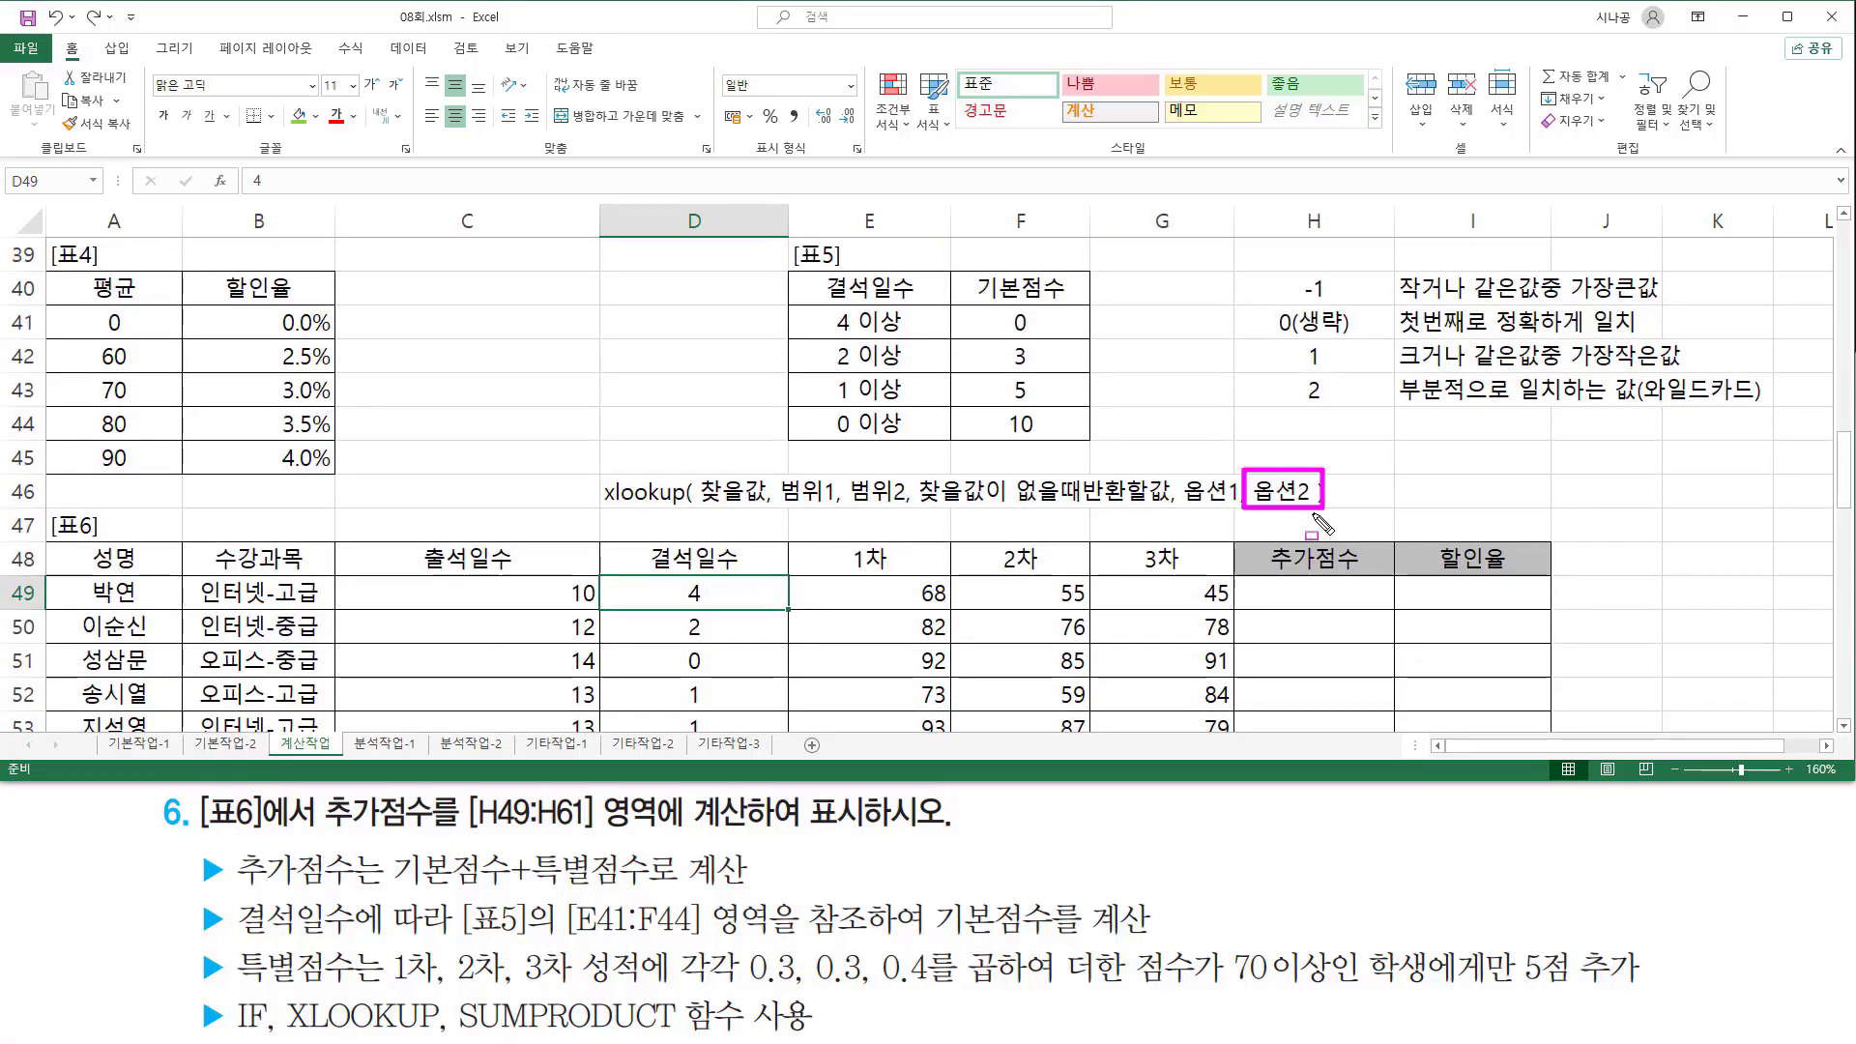
key("Escape")
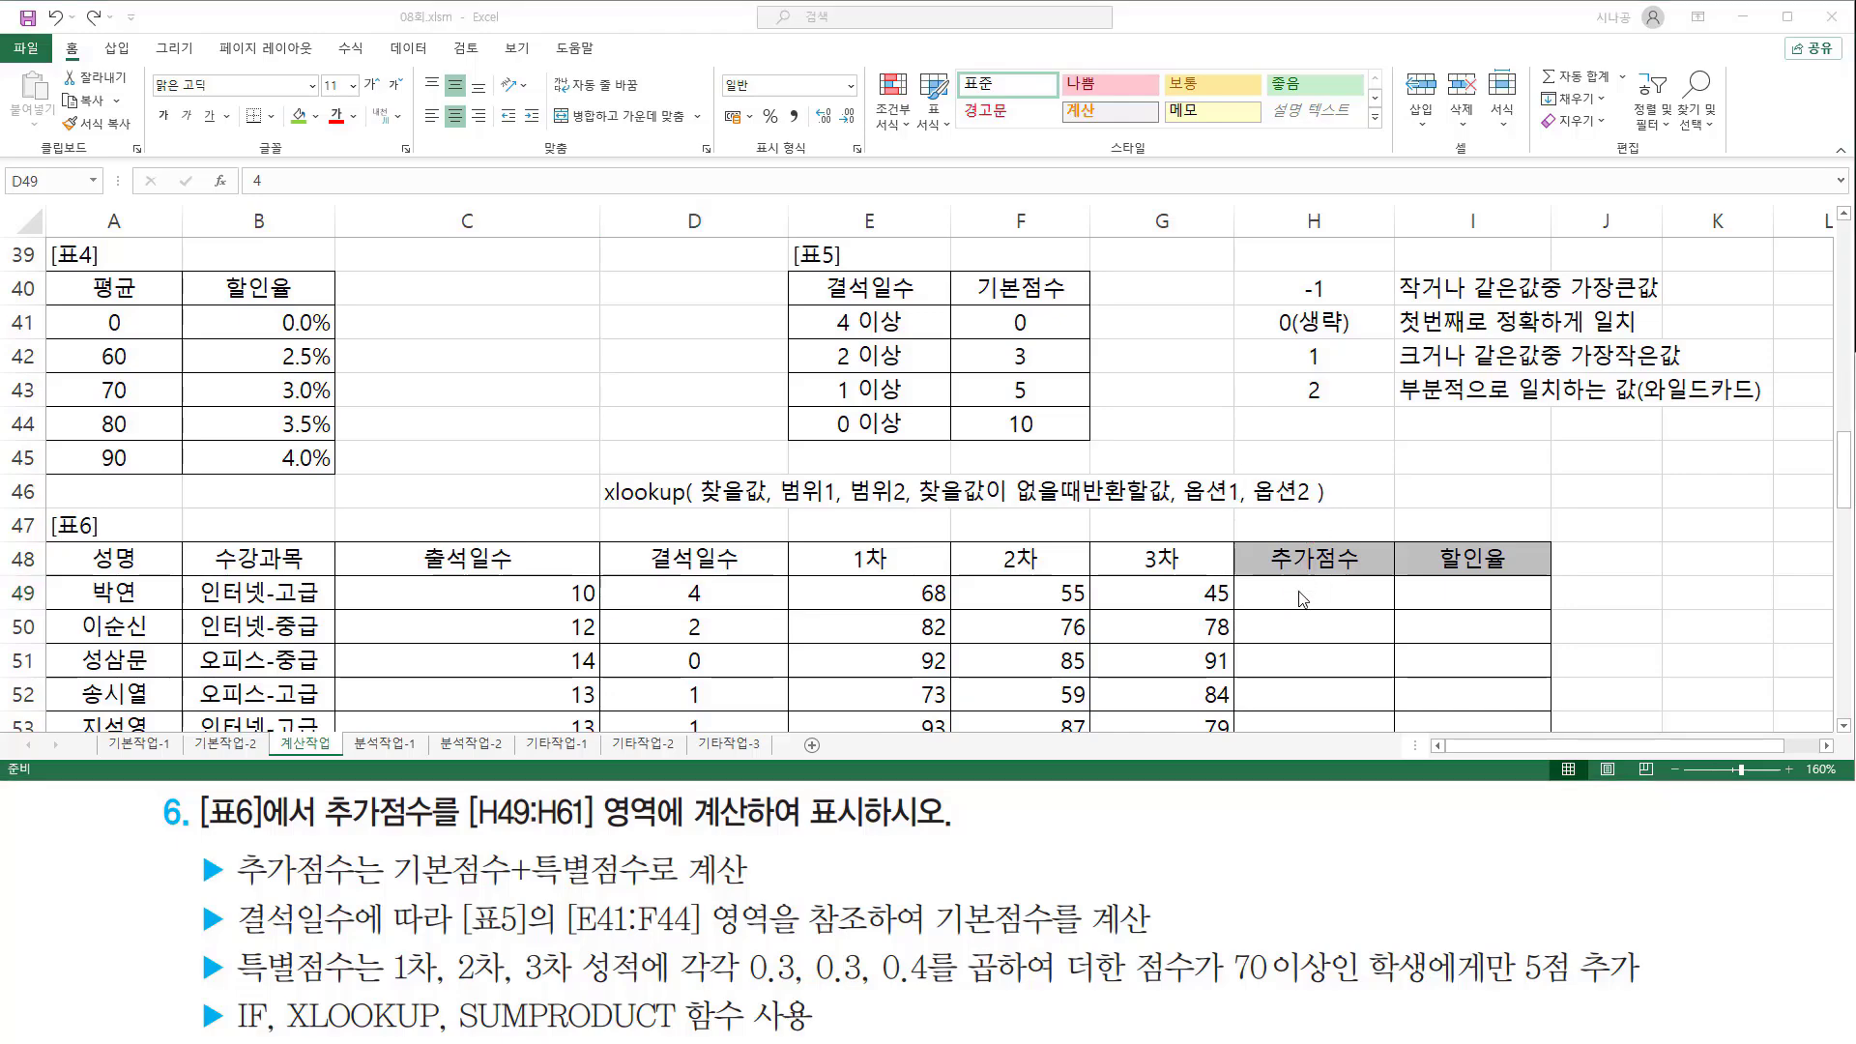
Step: Start an XLOOKUP formula in H49 with D49 as lookup value, E41:E44 as lookup range and F41:F44 as return range
left_click(1311, 594)
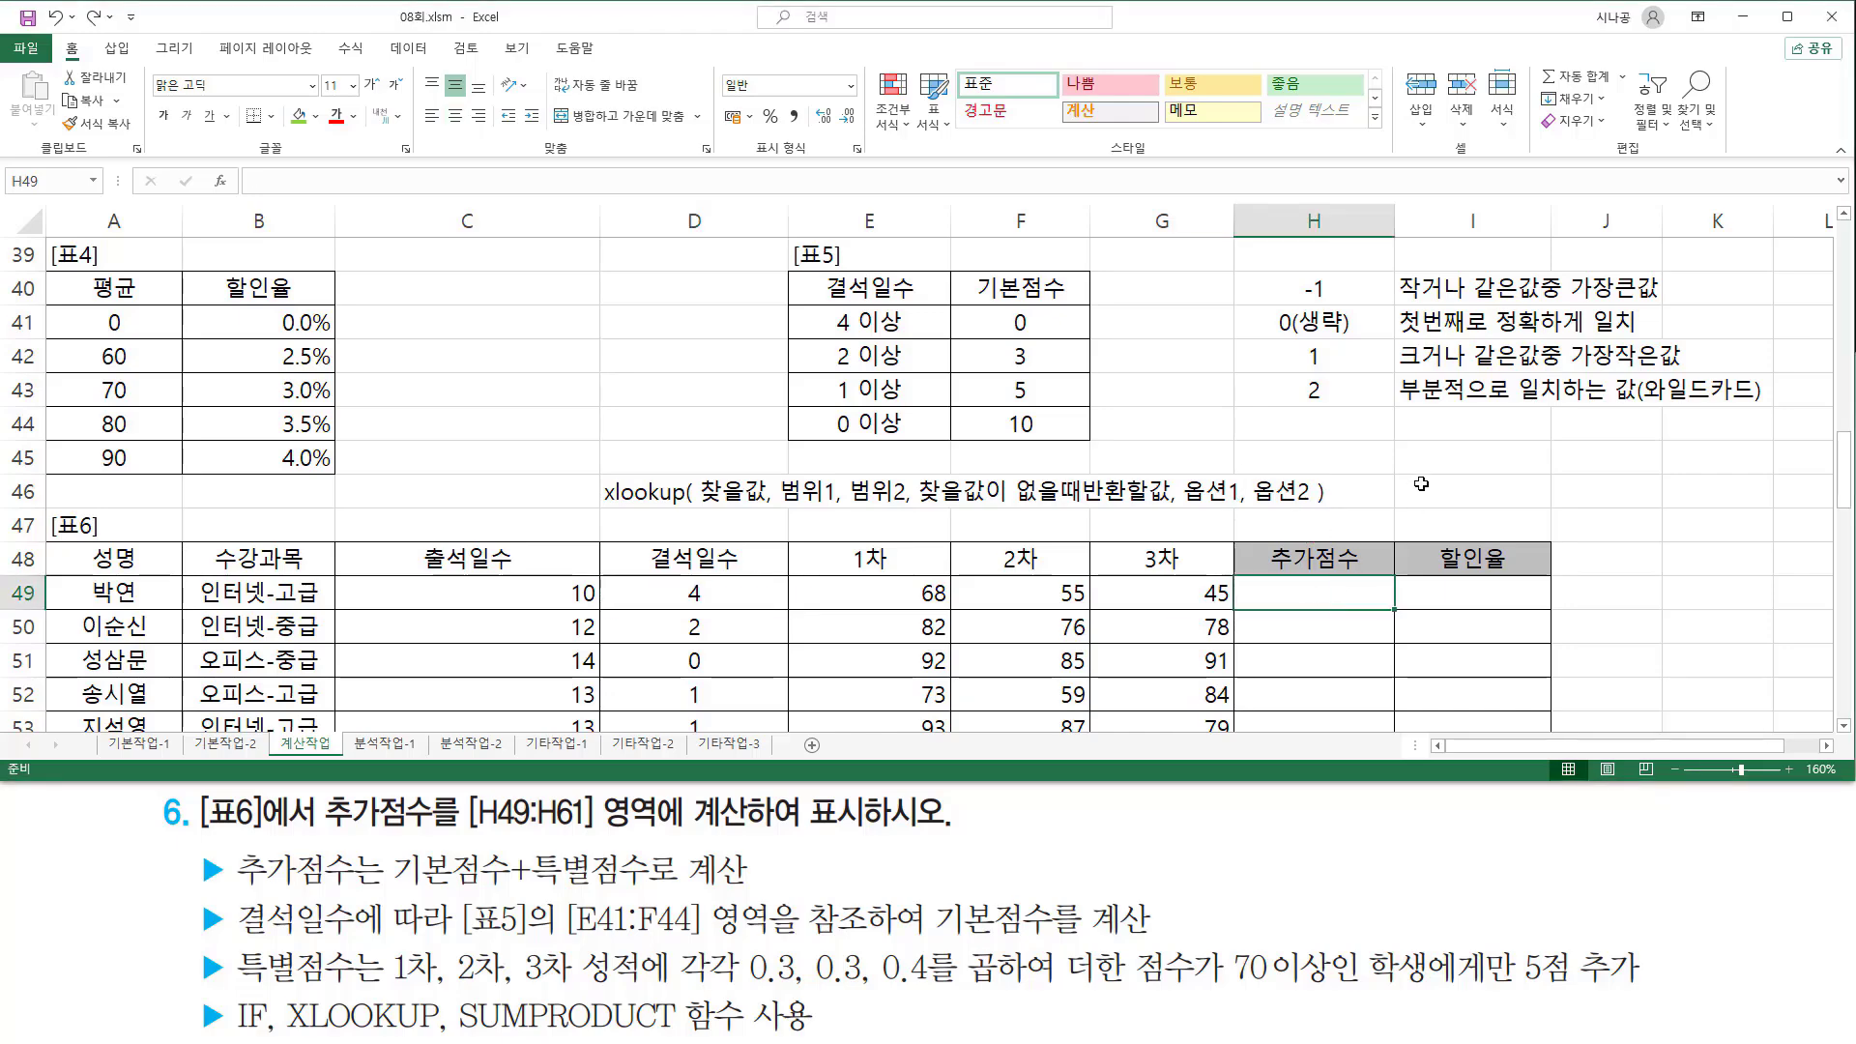
type("=")
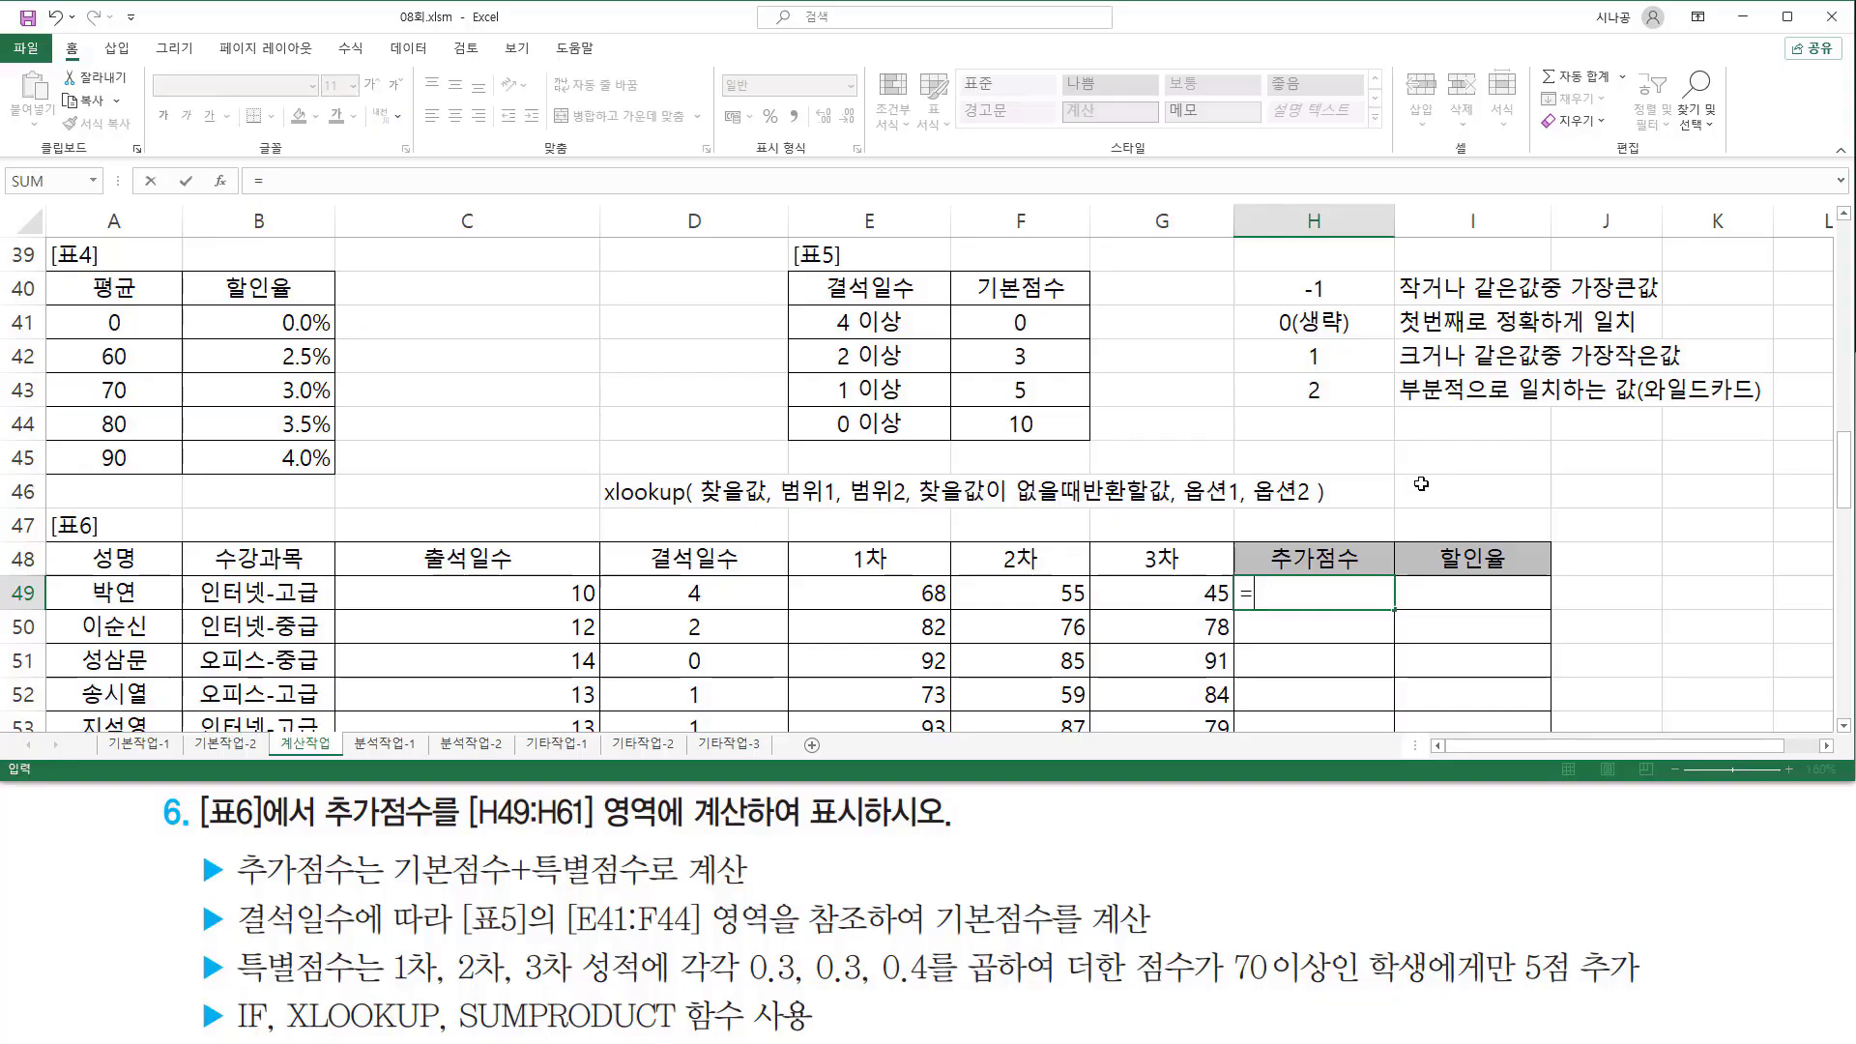
type("xloo")
key("Tab")
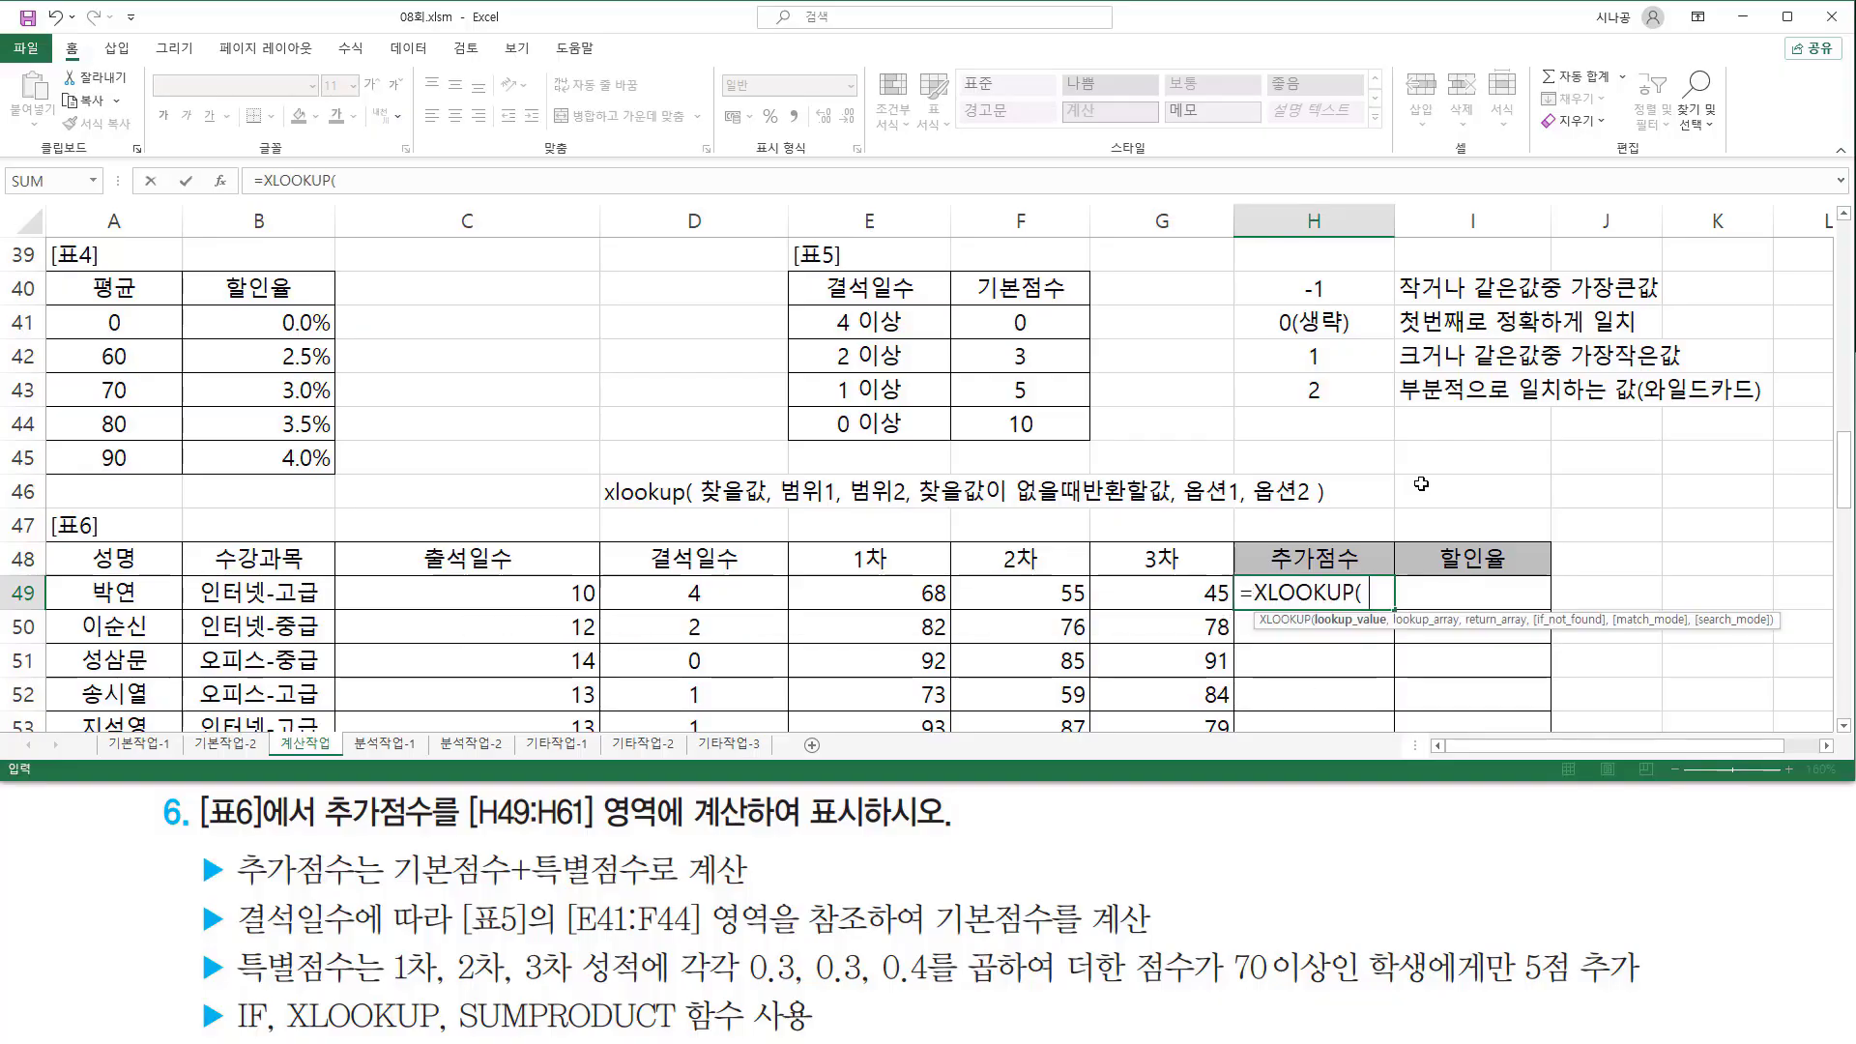
left_click(696, 592)
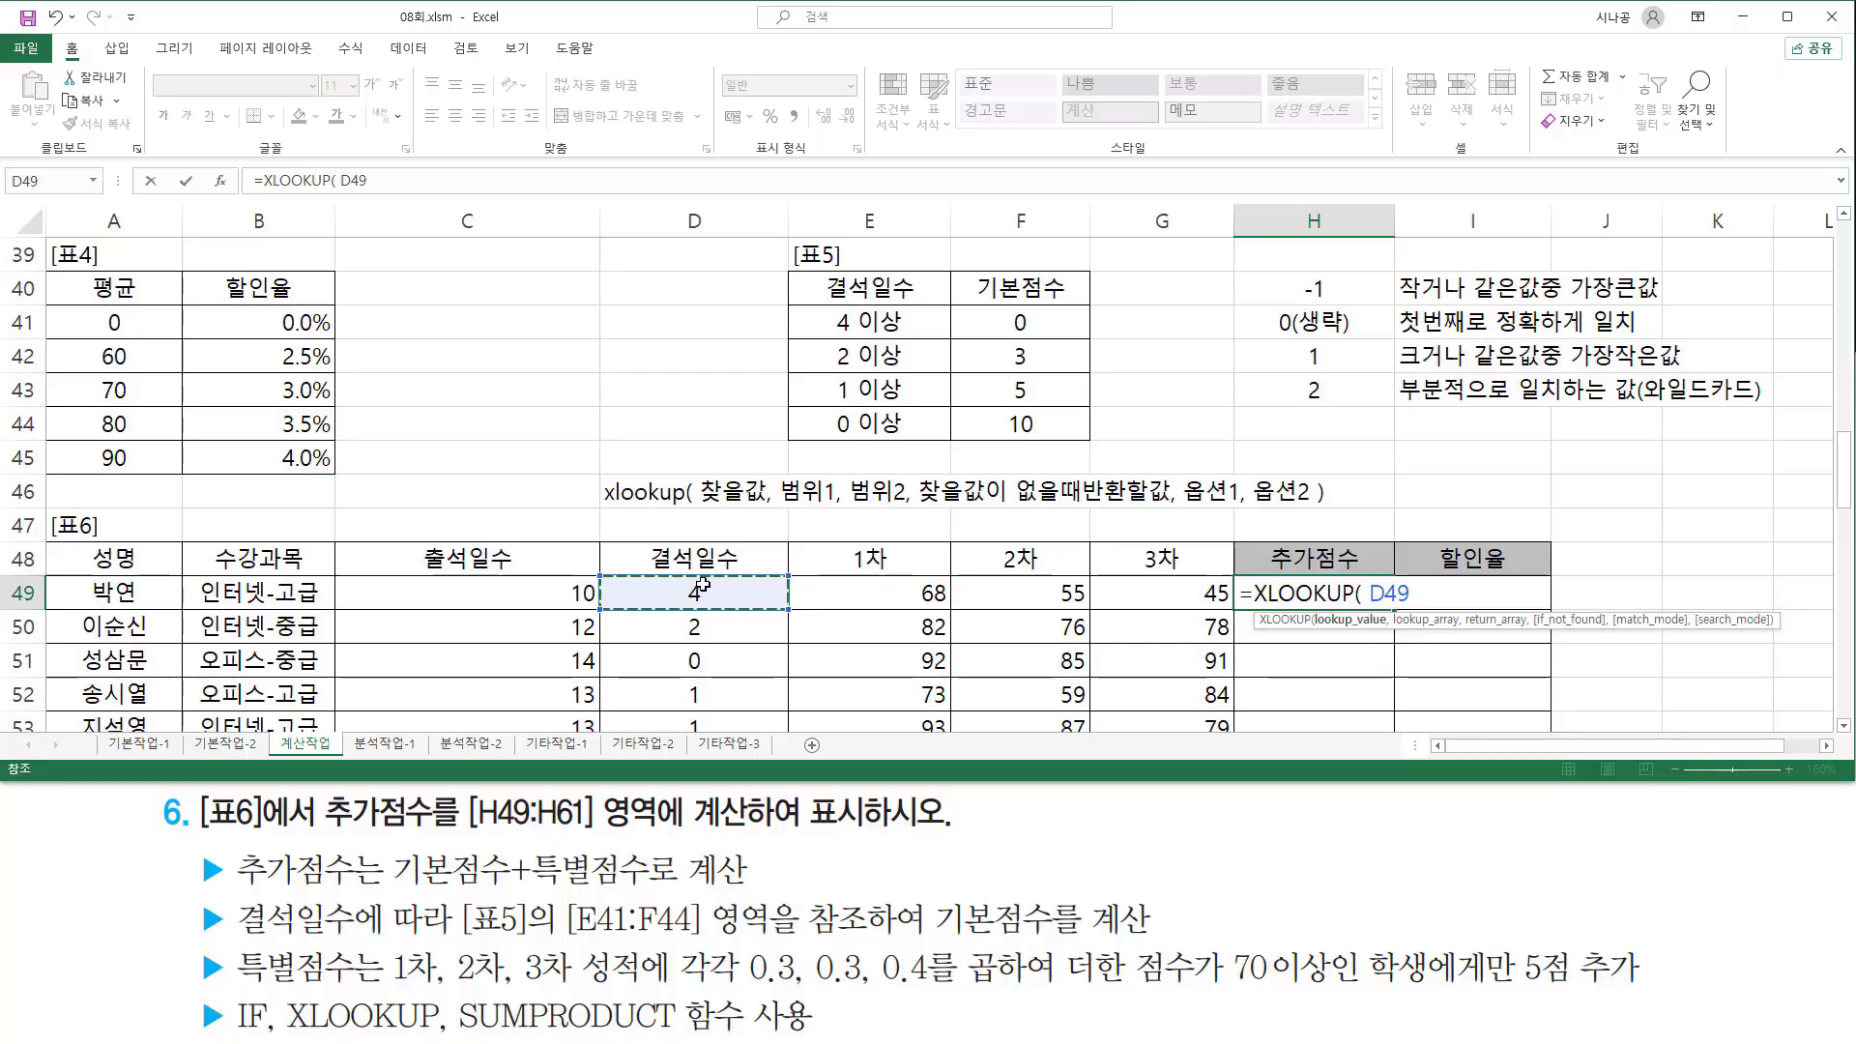
type(",")
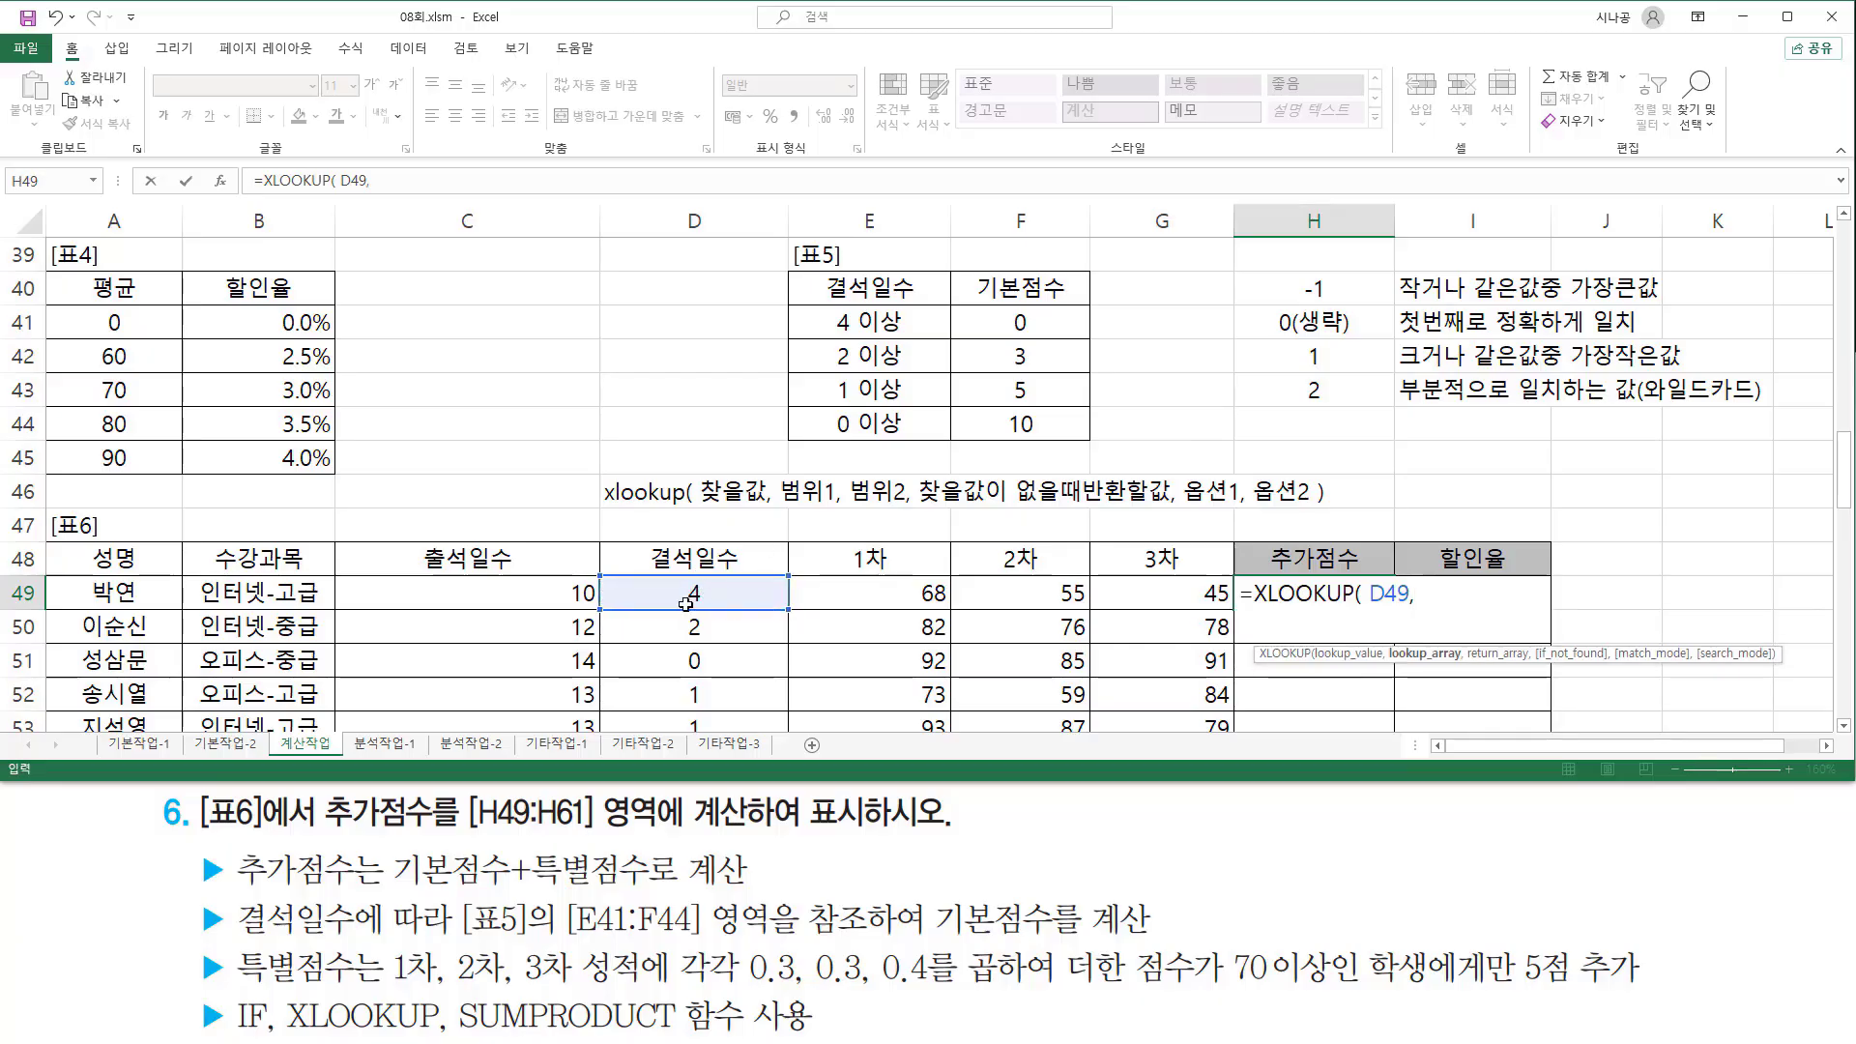
left_click_drag(884, 323, 881, 425)
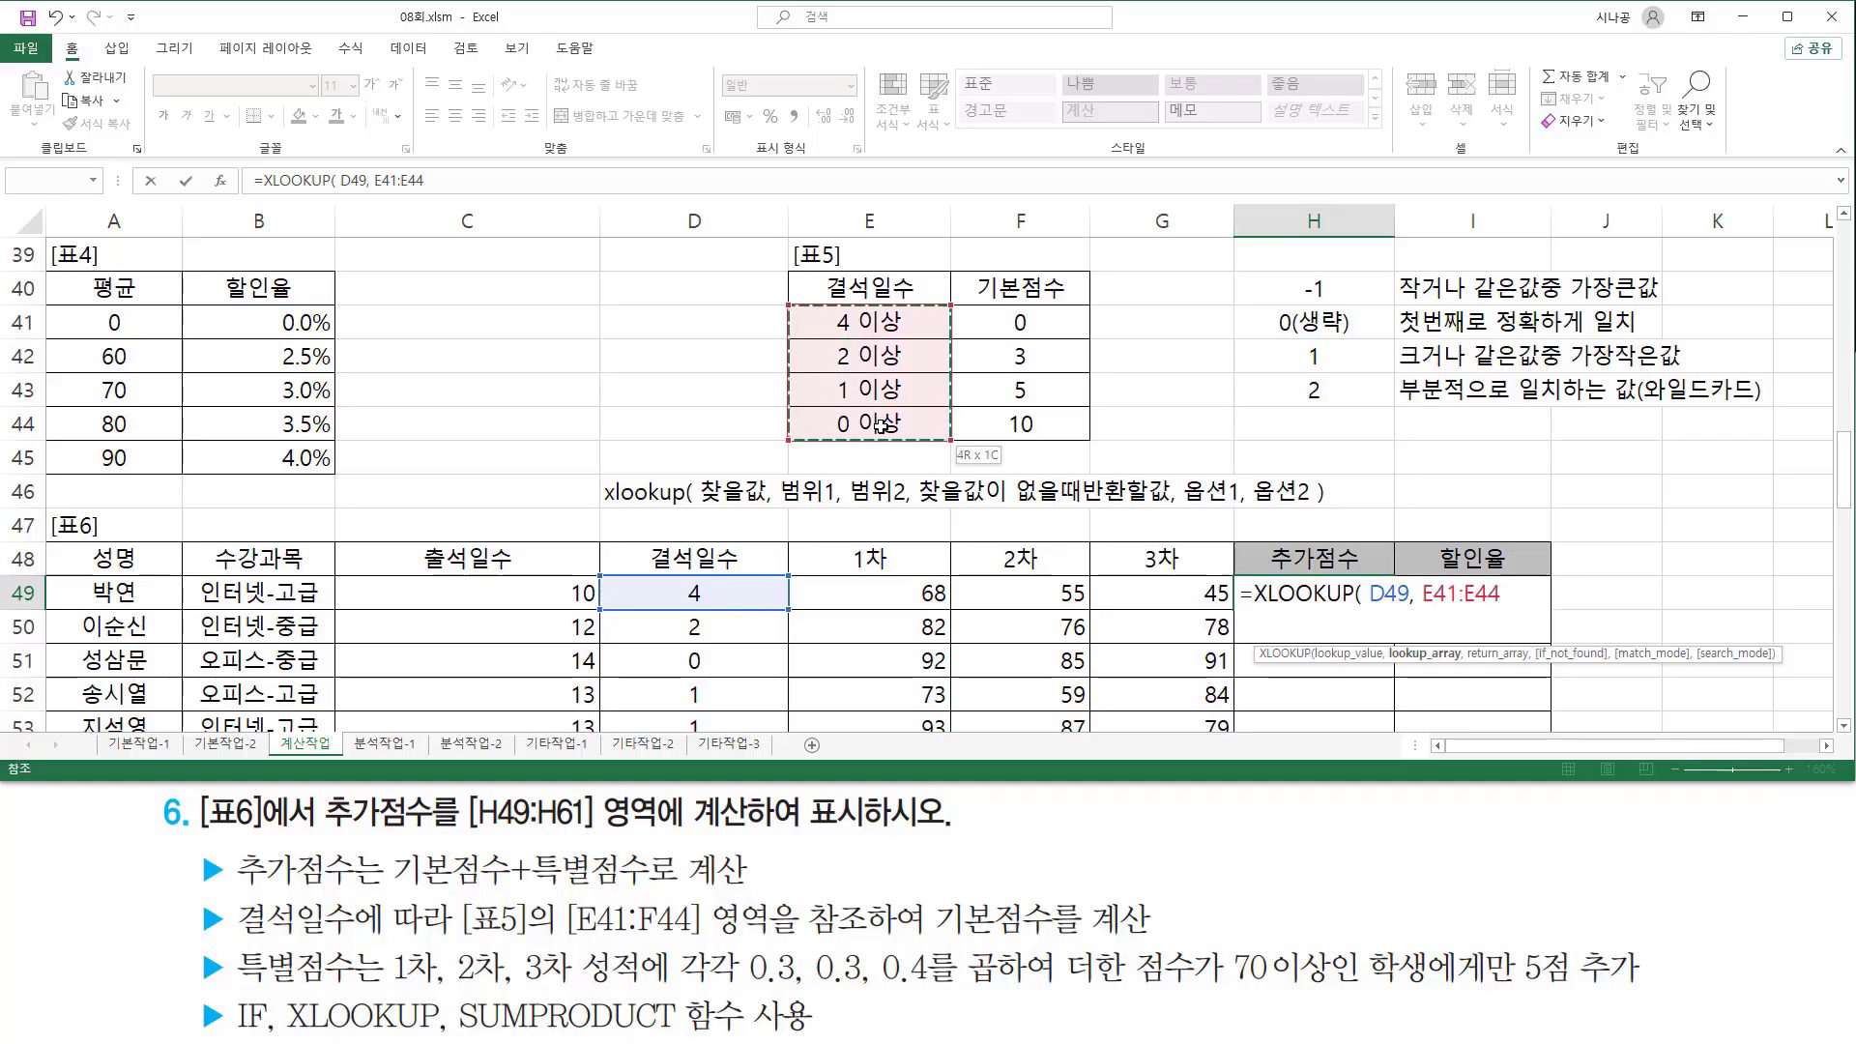
type(",")
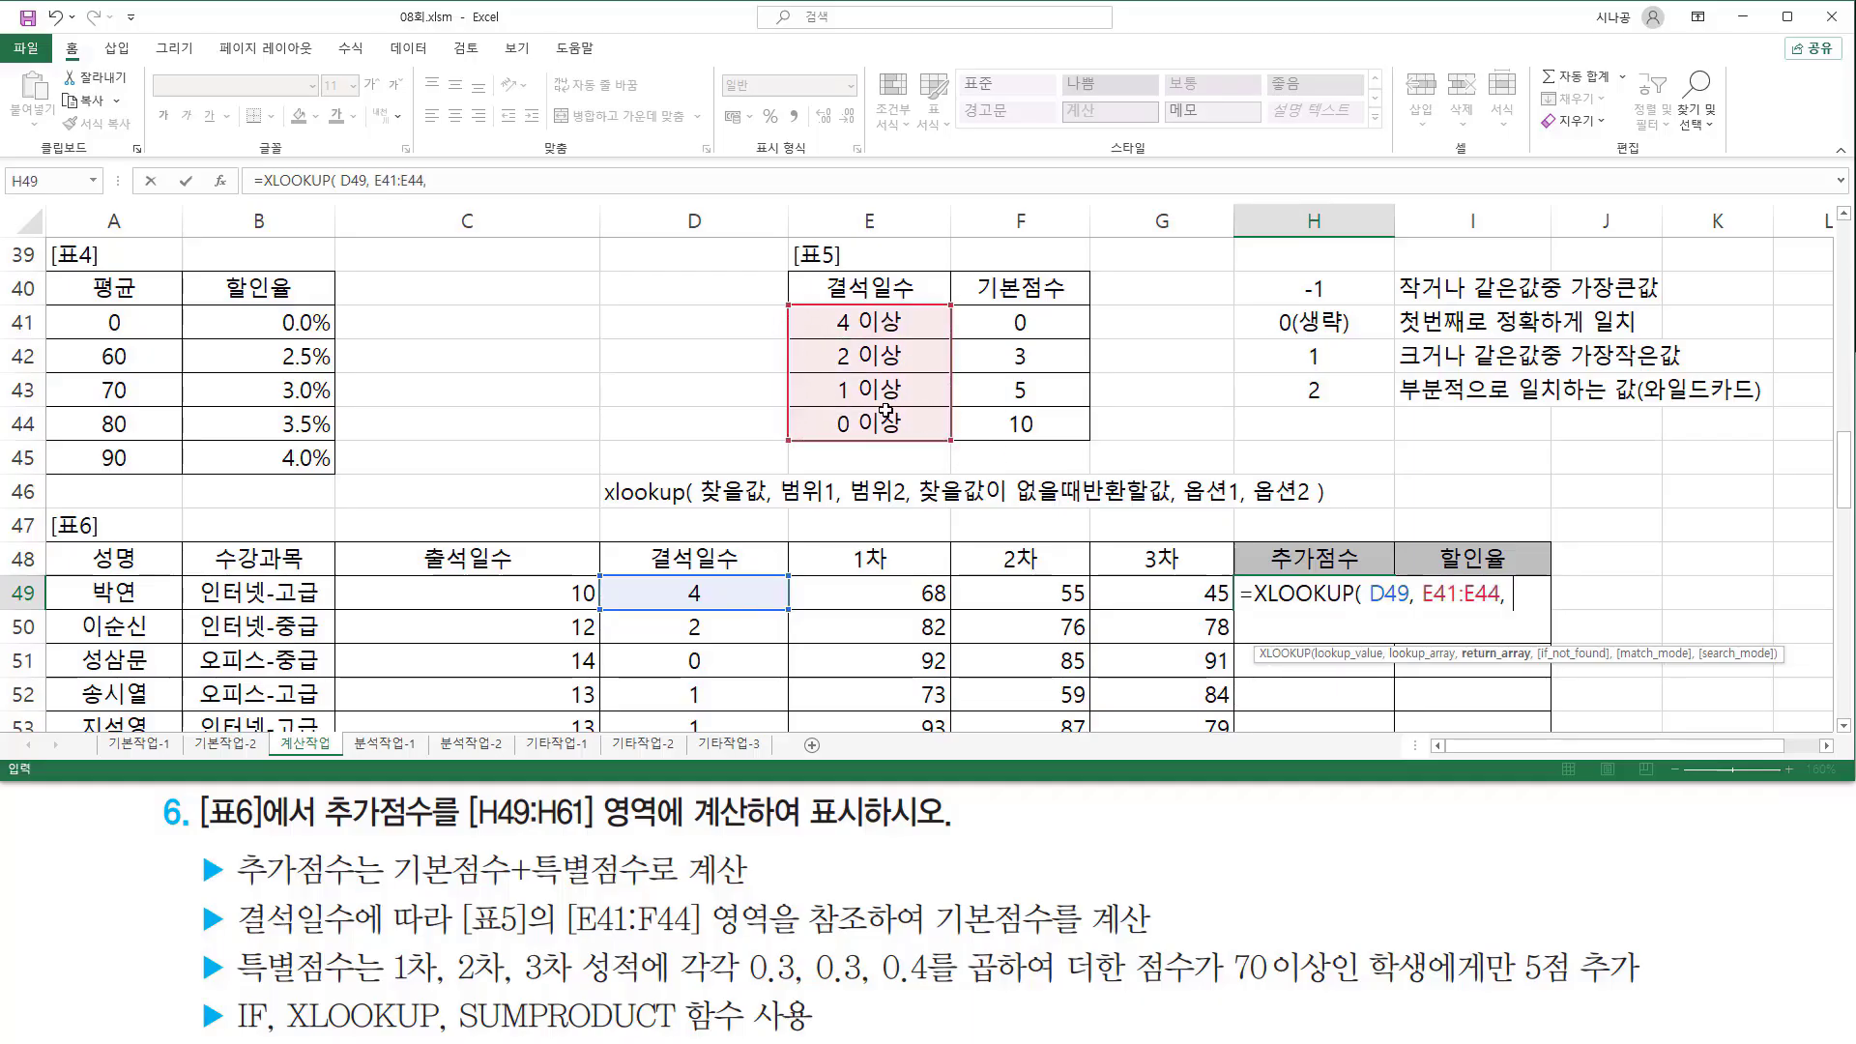
left_click_drag(1049, 315, 1051, 418)
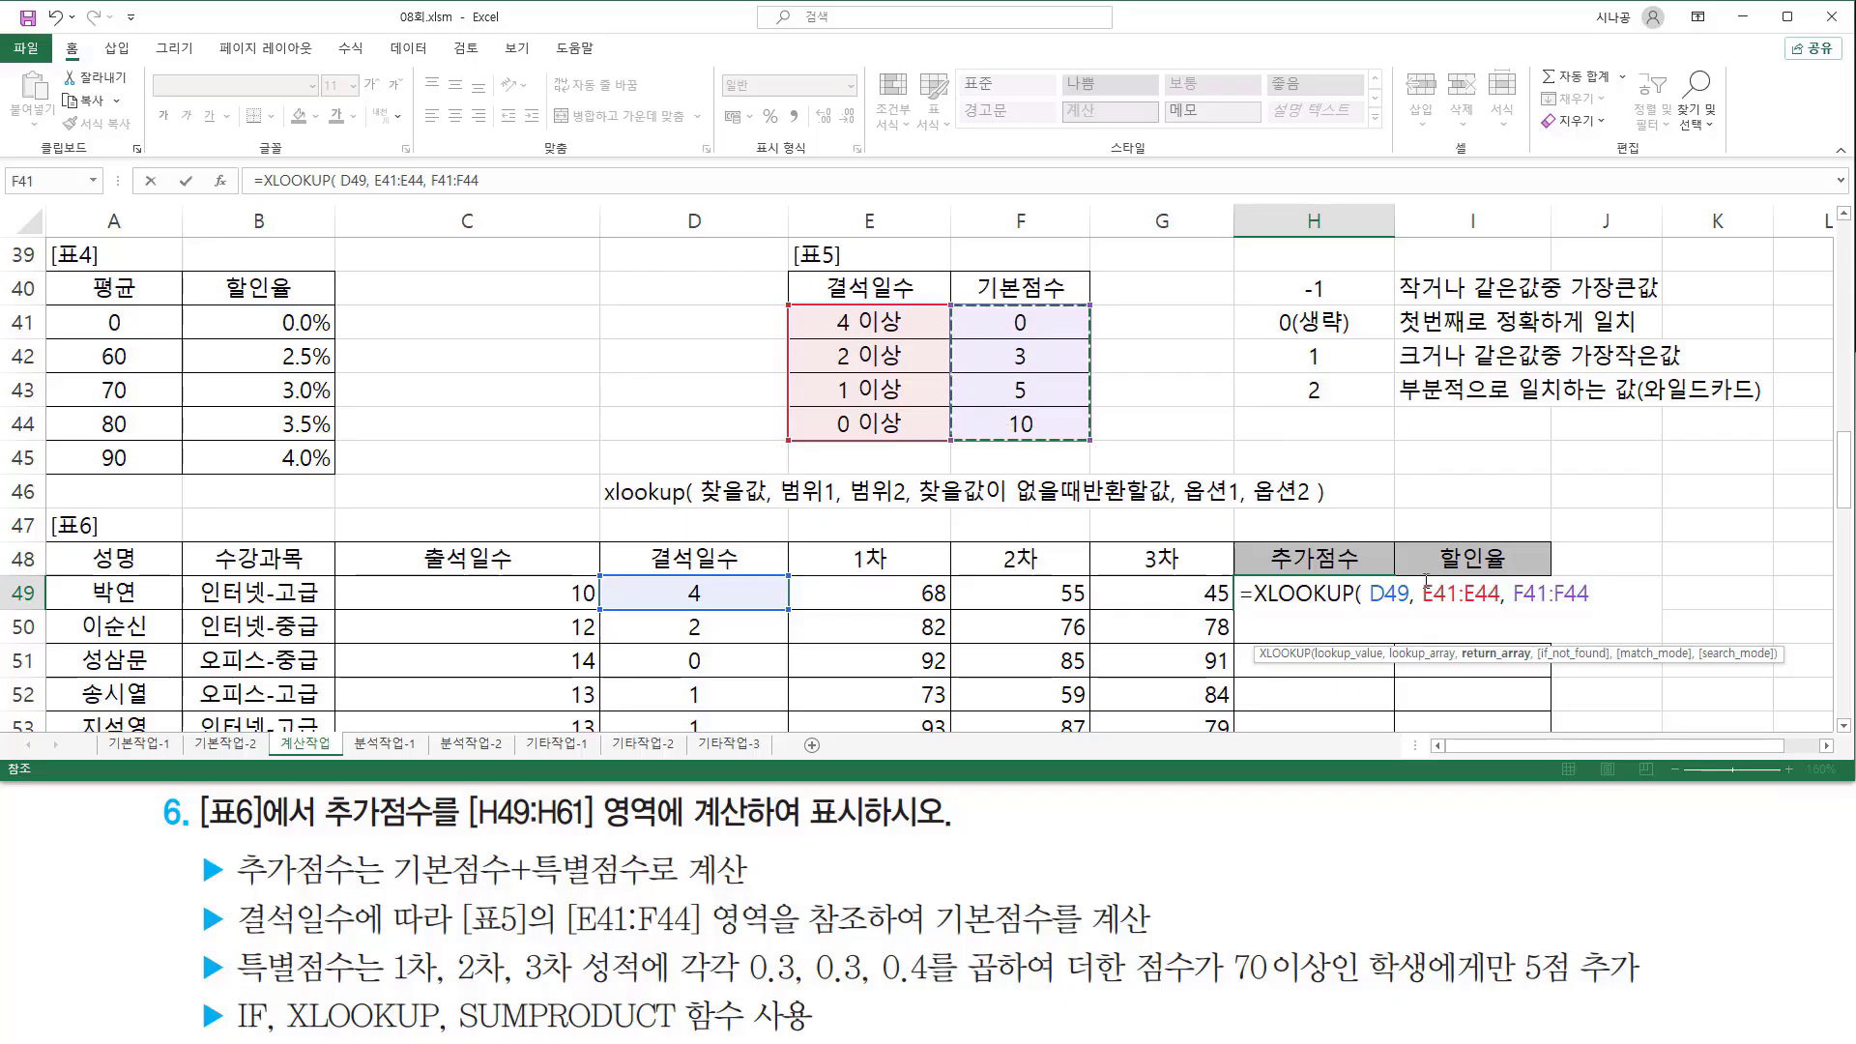
type(",")
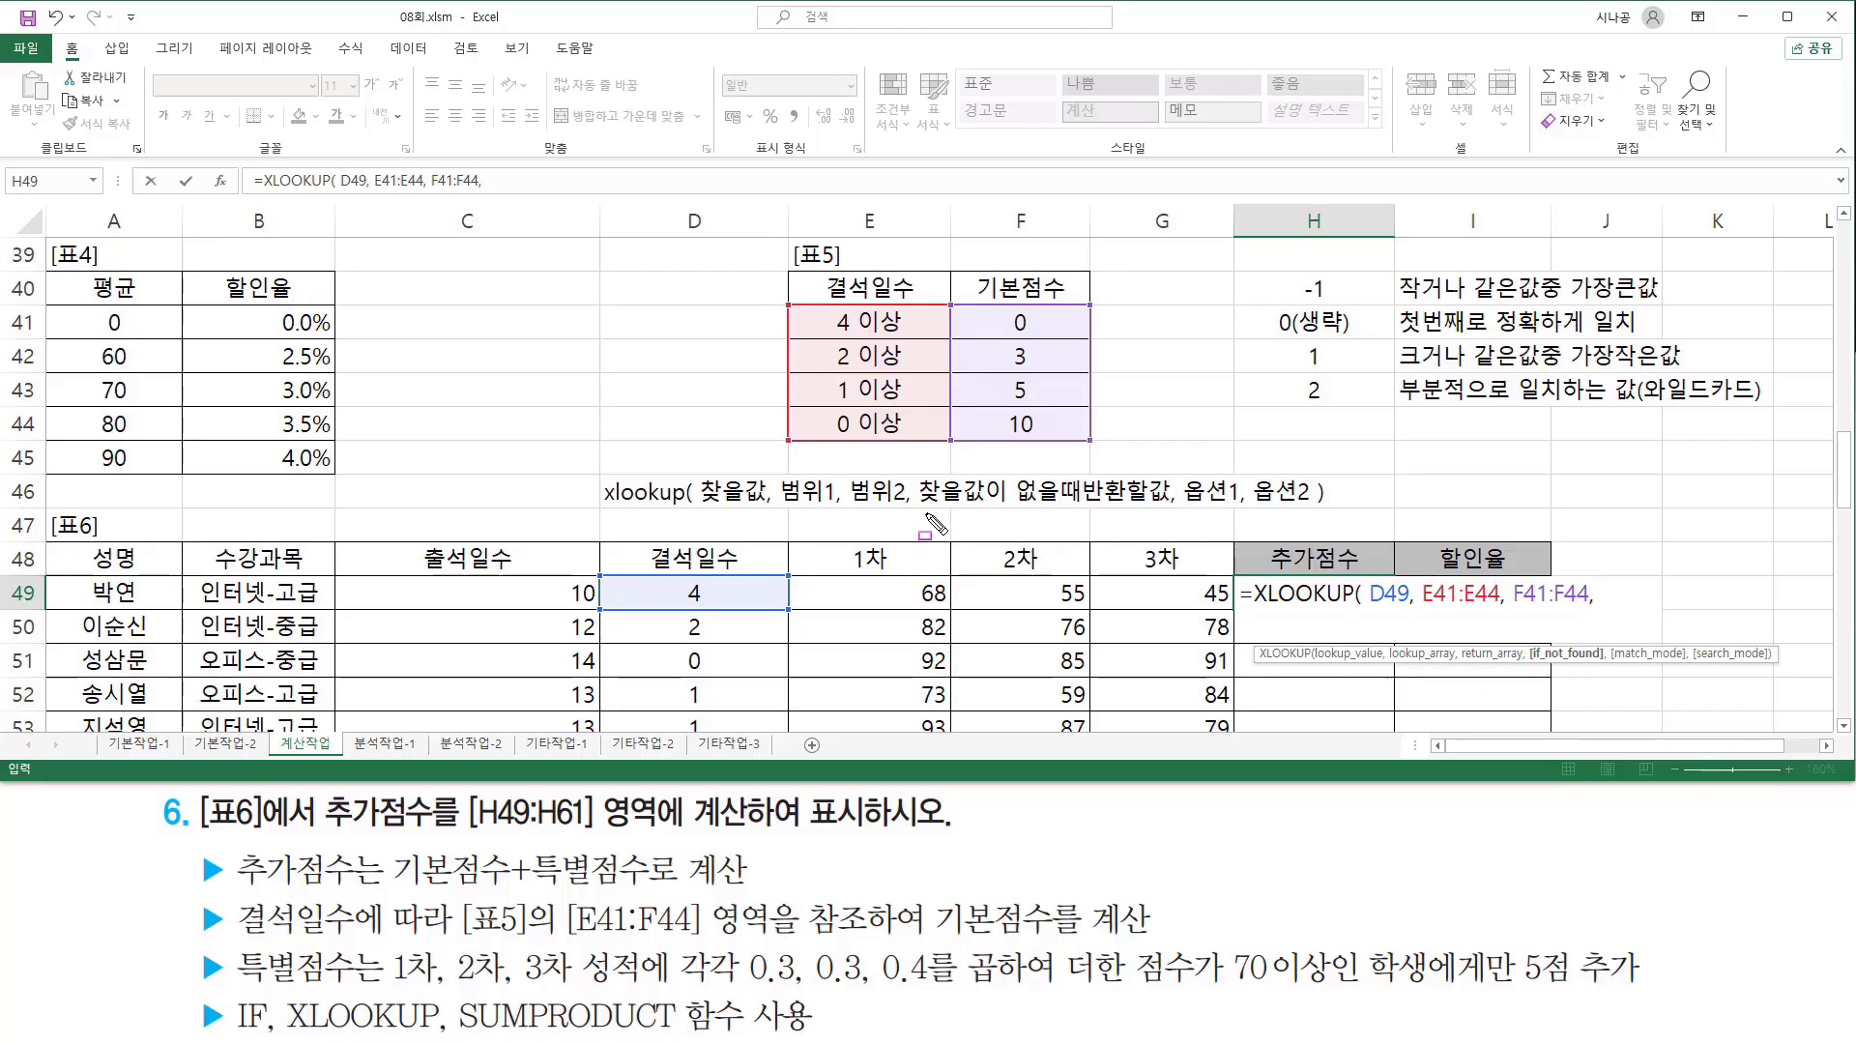
Step: Leave the if-not-found argument empty, set the match mode to -1 and close the XLOOKUP in H49
left_click_drag(914, 505, 1167, 506)
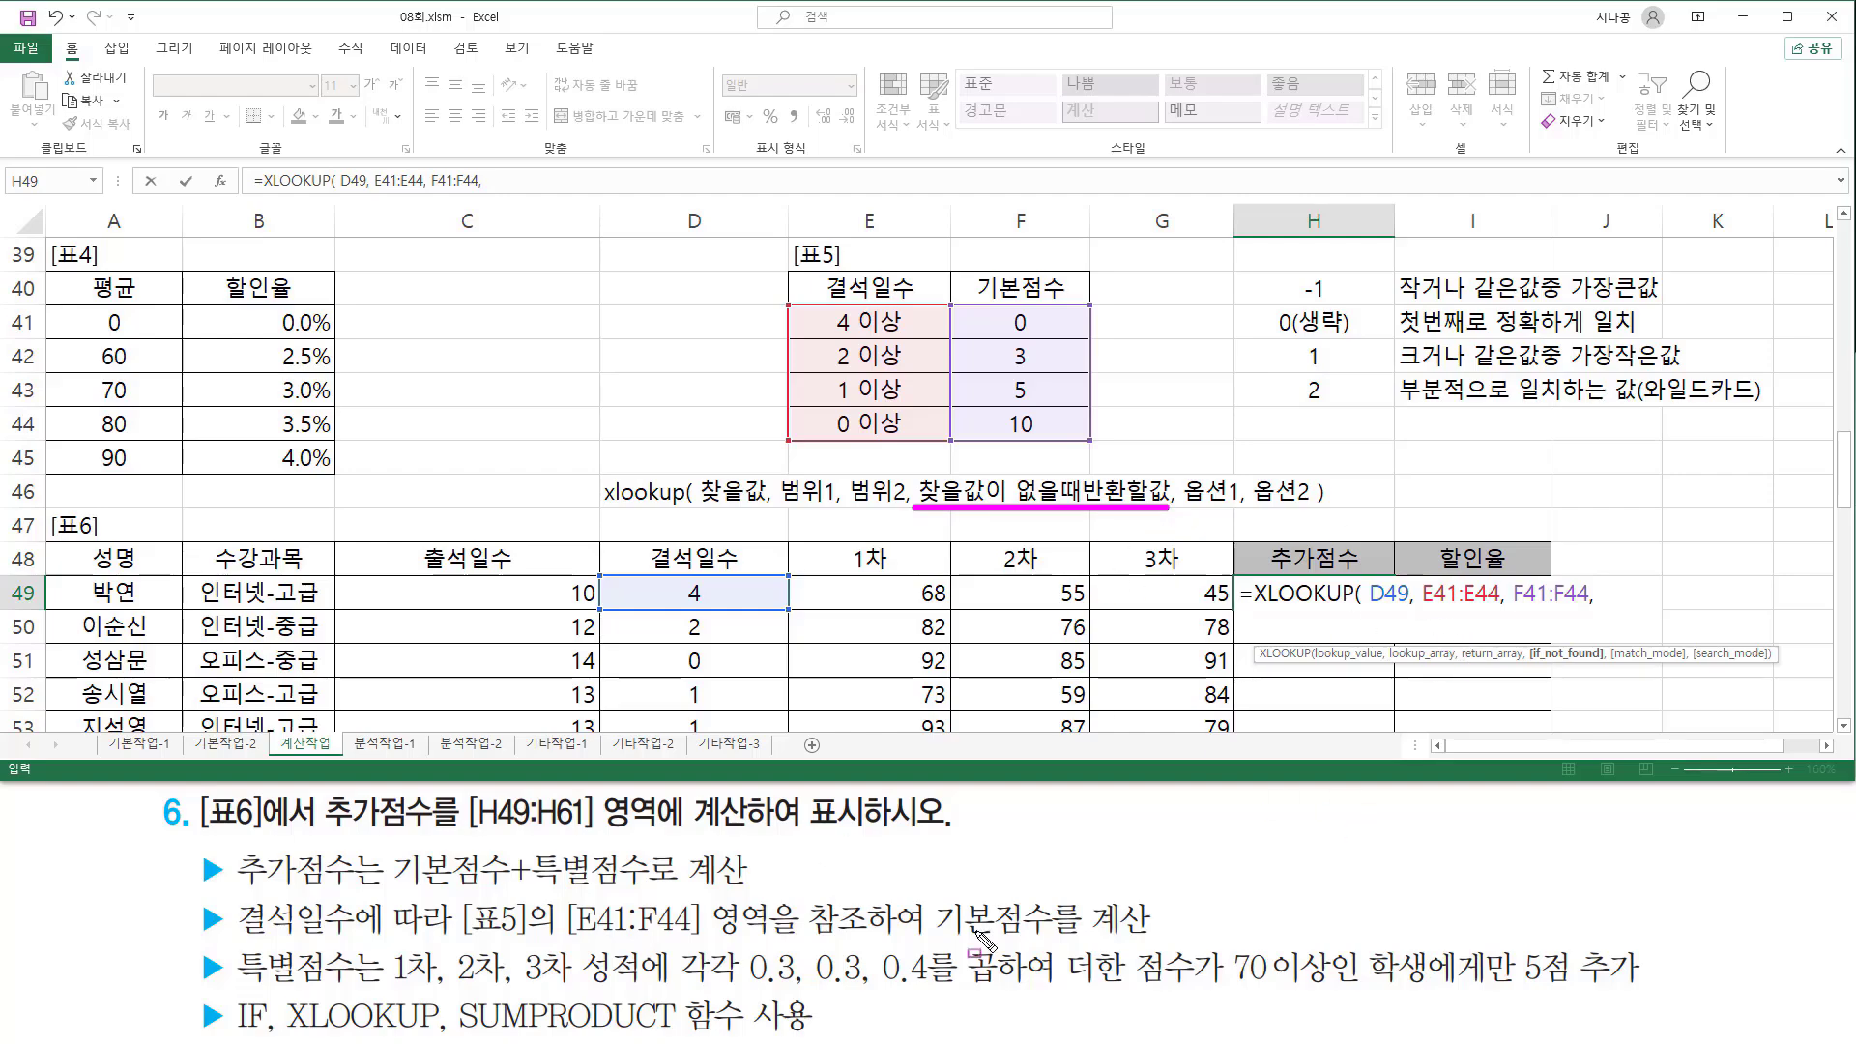
key("Escape")
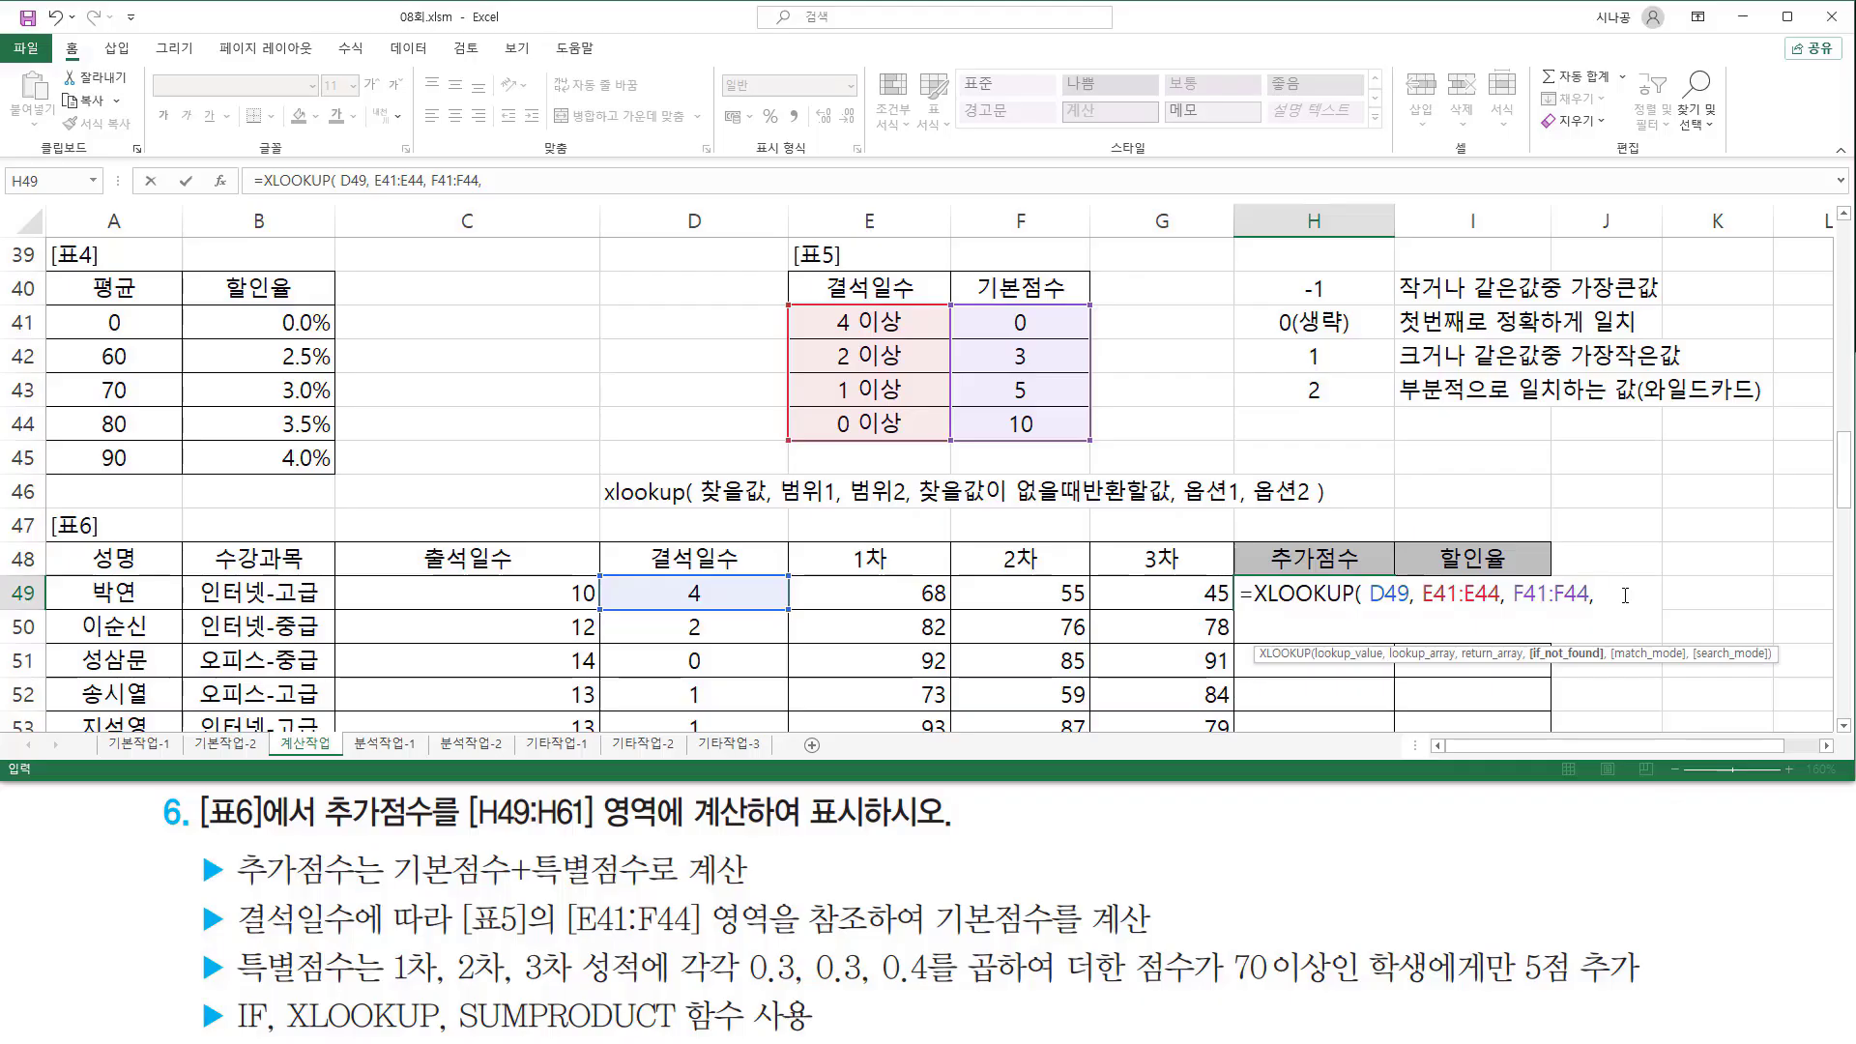
type(",")
left_click(1597, 594)
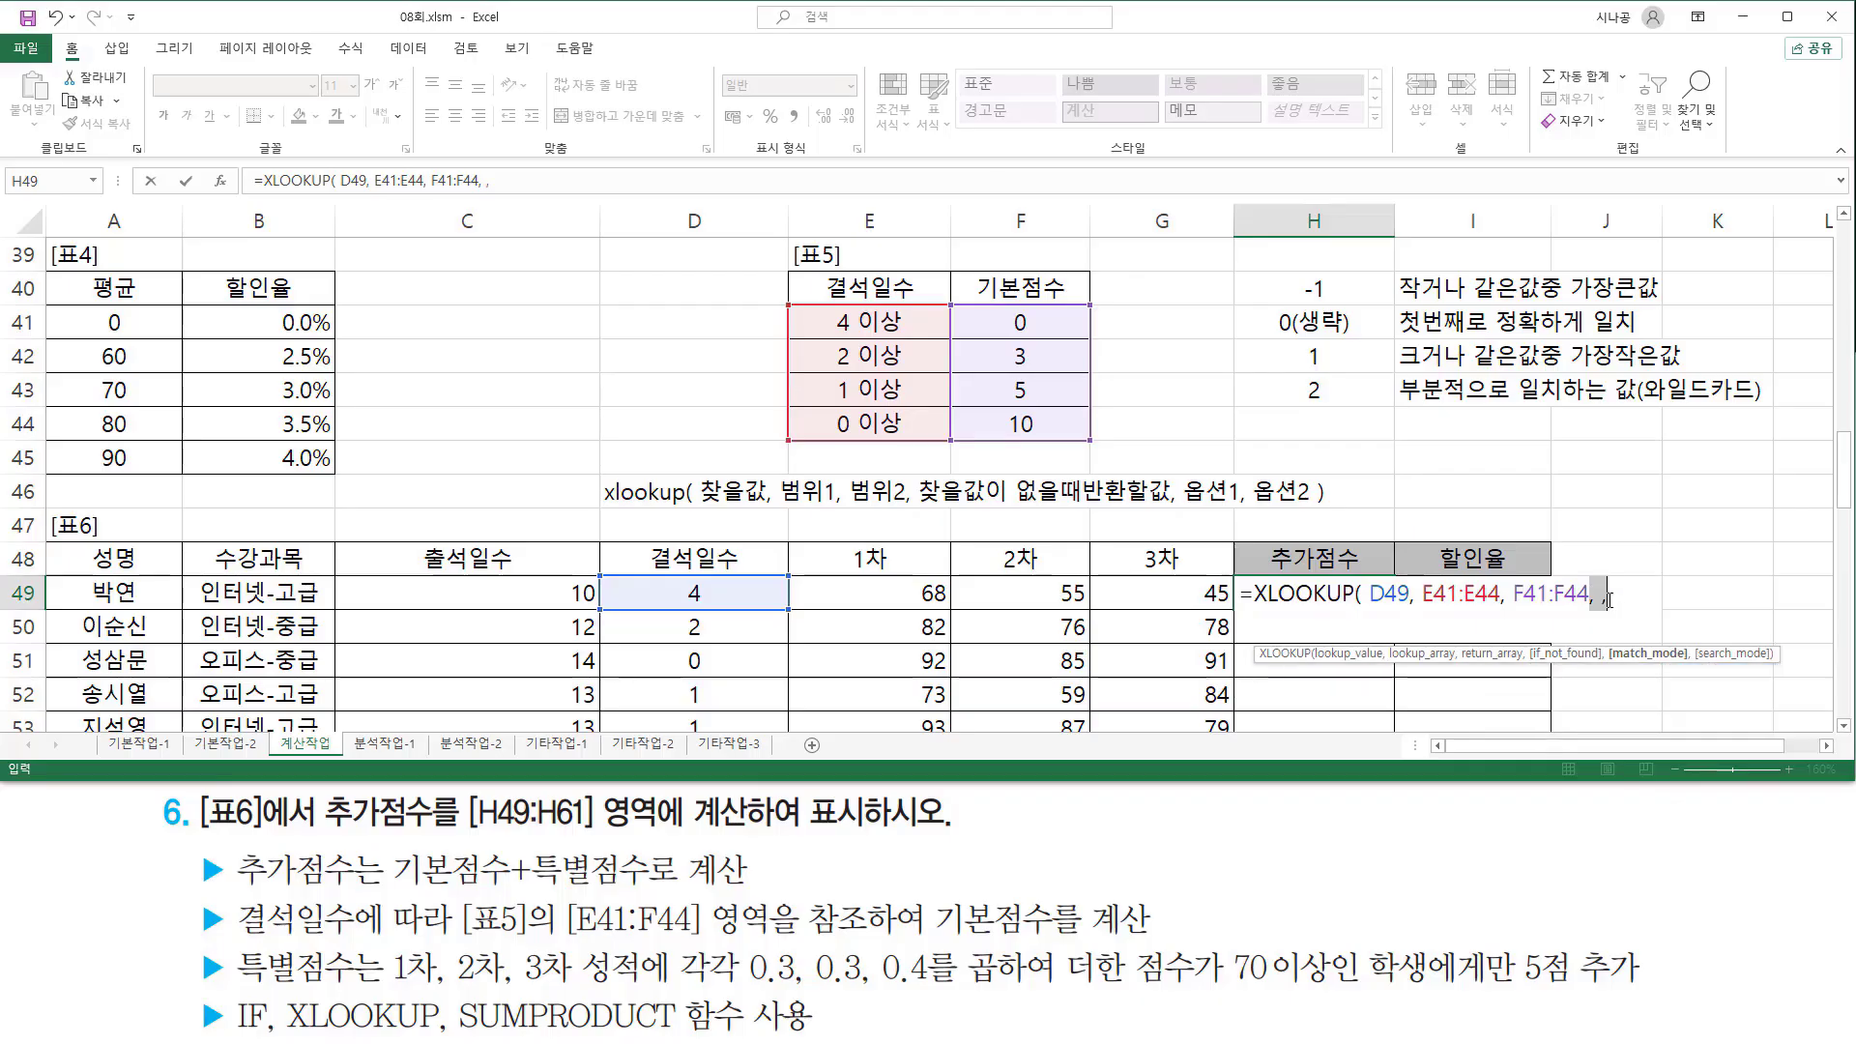
left_click(1620, 592)
type("-1")
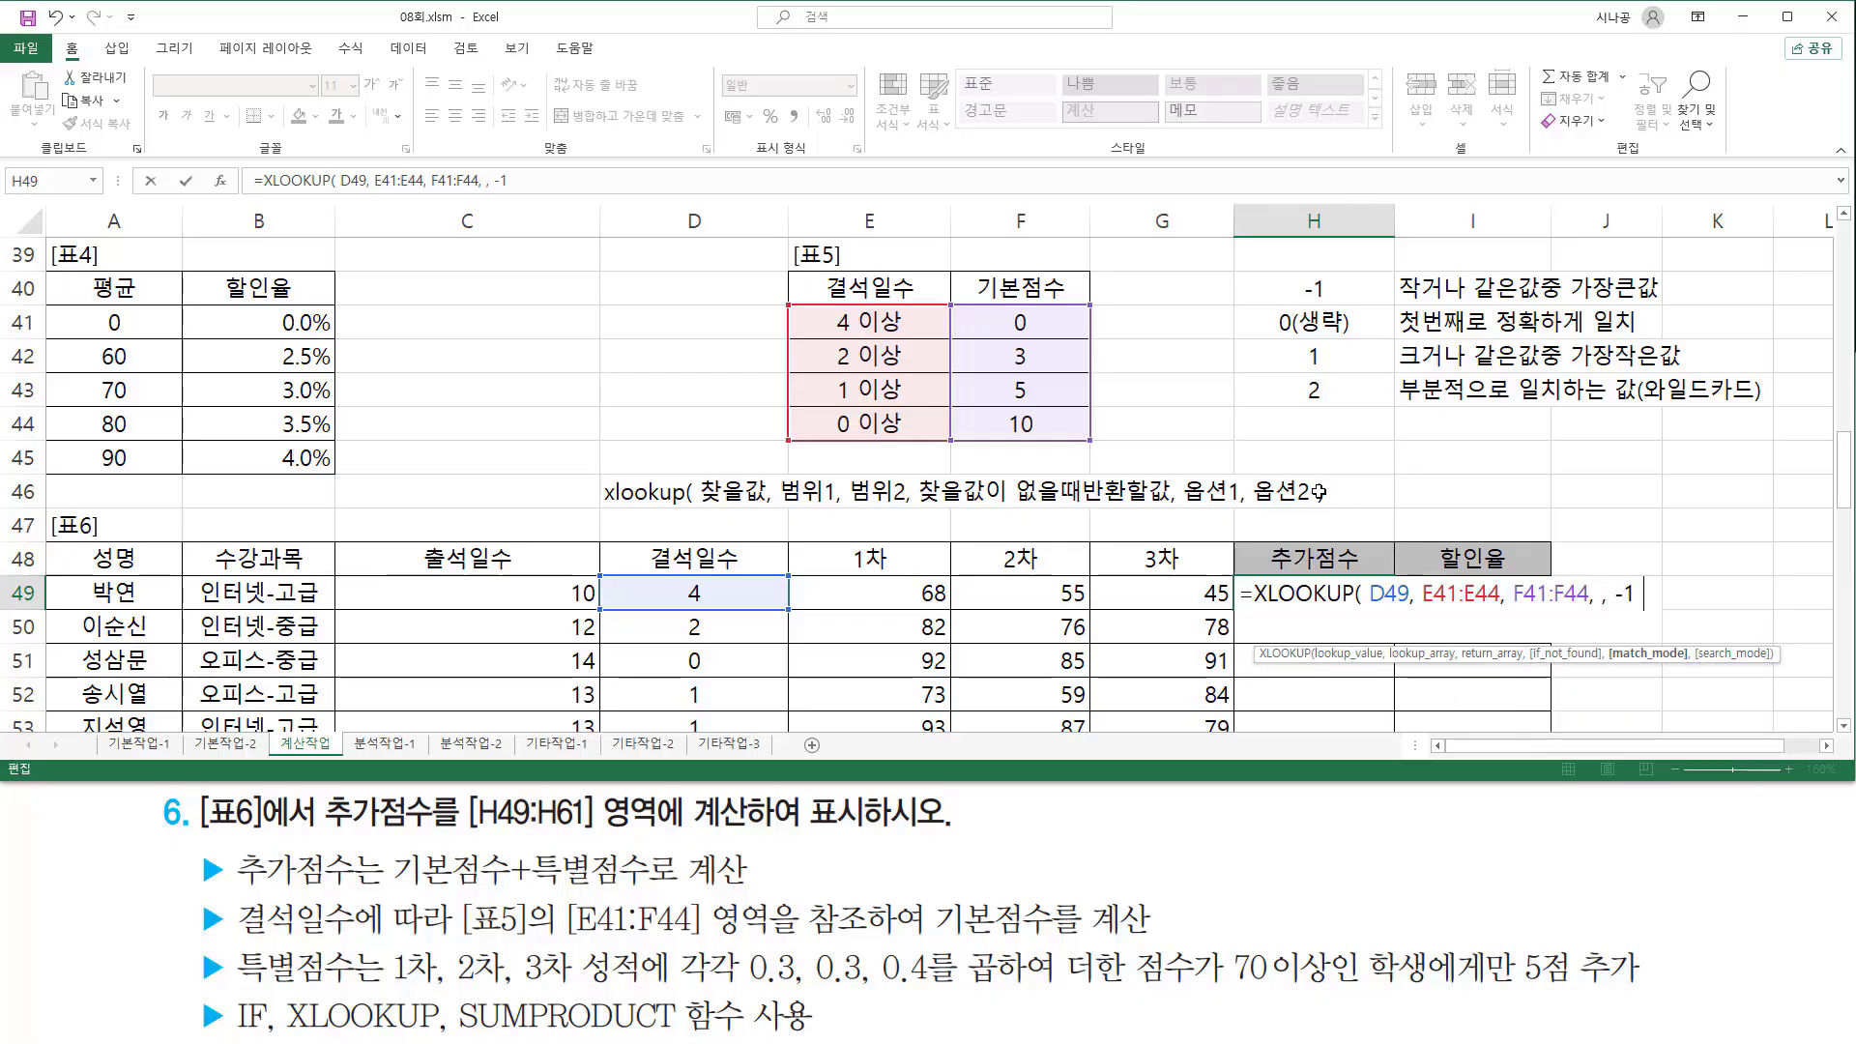
type(" )")
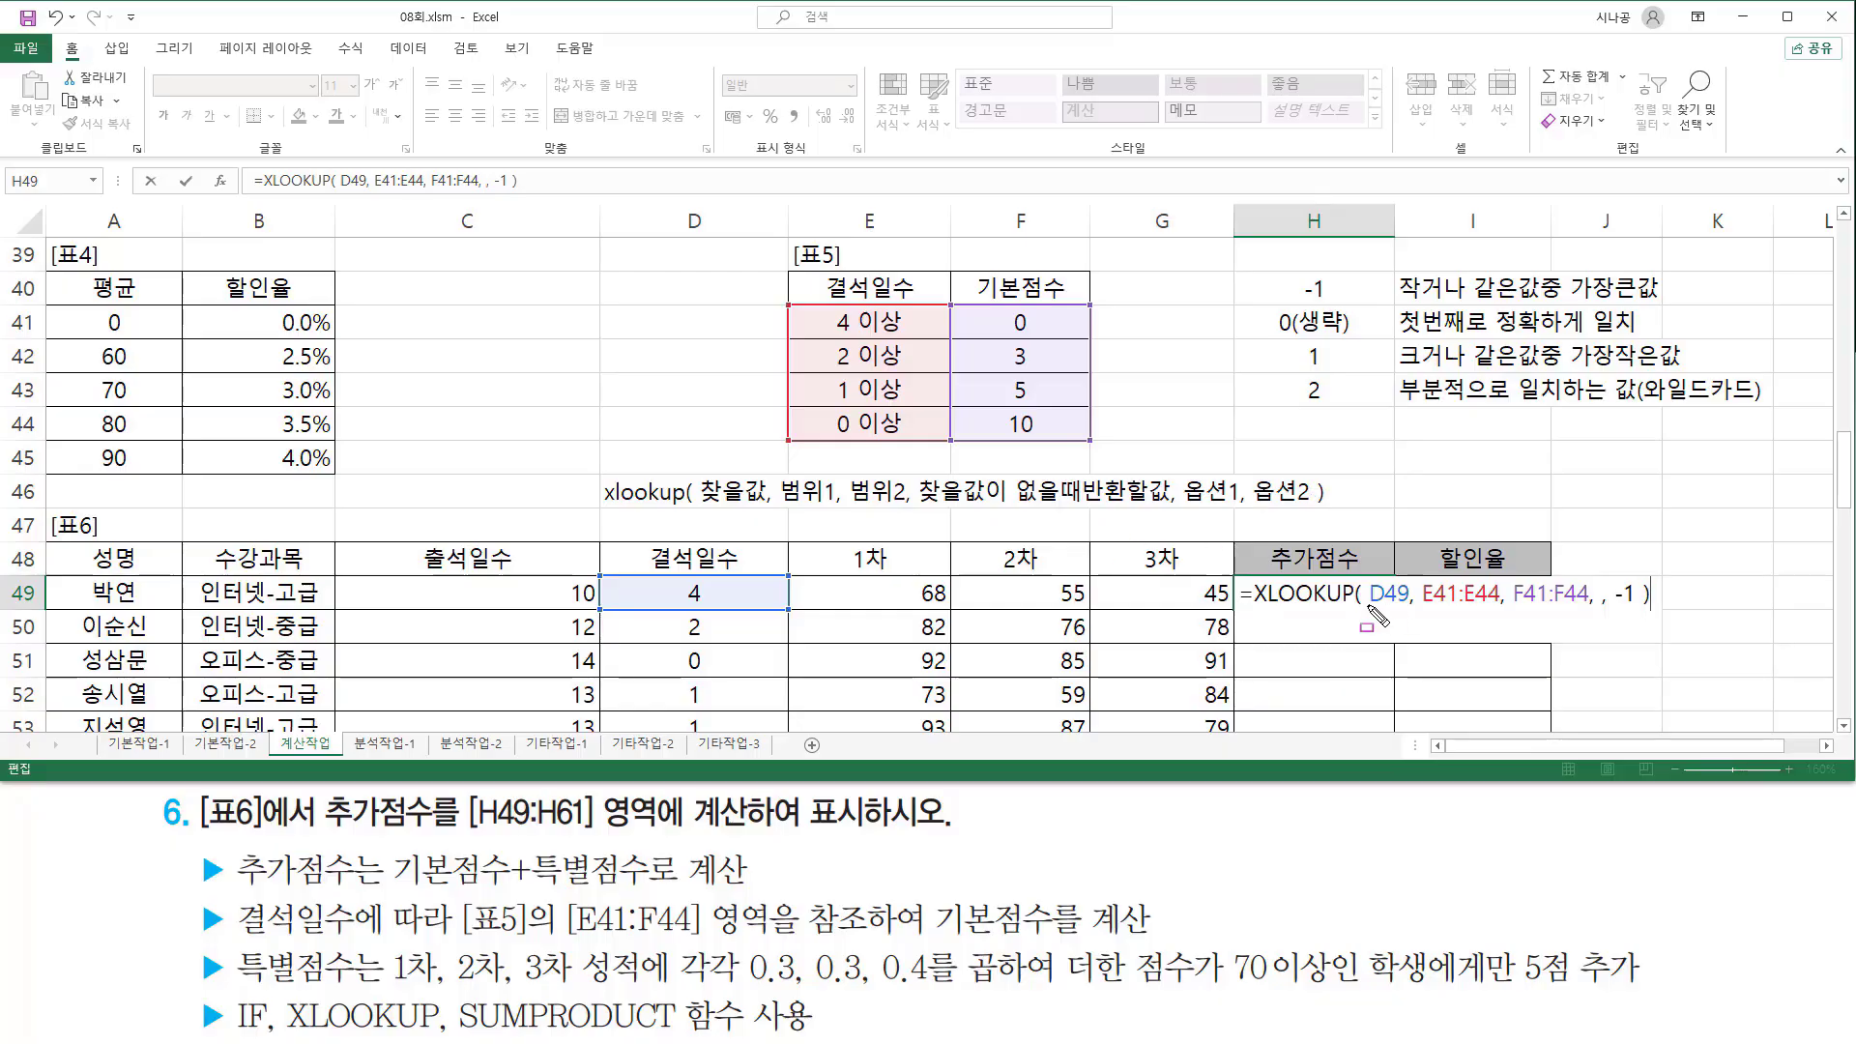
Step: Compare each XLOOKUP argument in H49 with the syntax note in row 46, including the empty argument and 옵션1
mouse_move(1368, 608)
left_mouse_down()
mouse_move(1501, 609)
mouse_move(1499, 572)
mouse_move(1583, 607)
mouse_move(1521, 572)
mouse_move(1595, 594)
mouse_move(1595, 643)
mouse_move(1599, 627)
left_mouse_up()
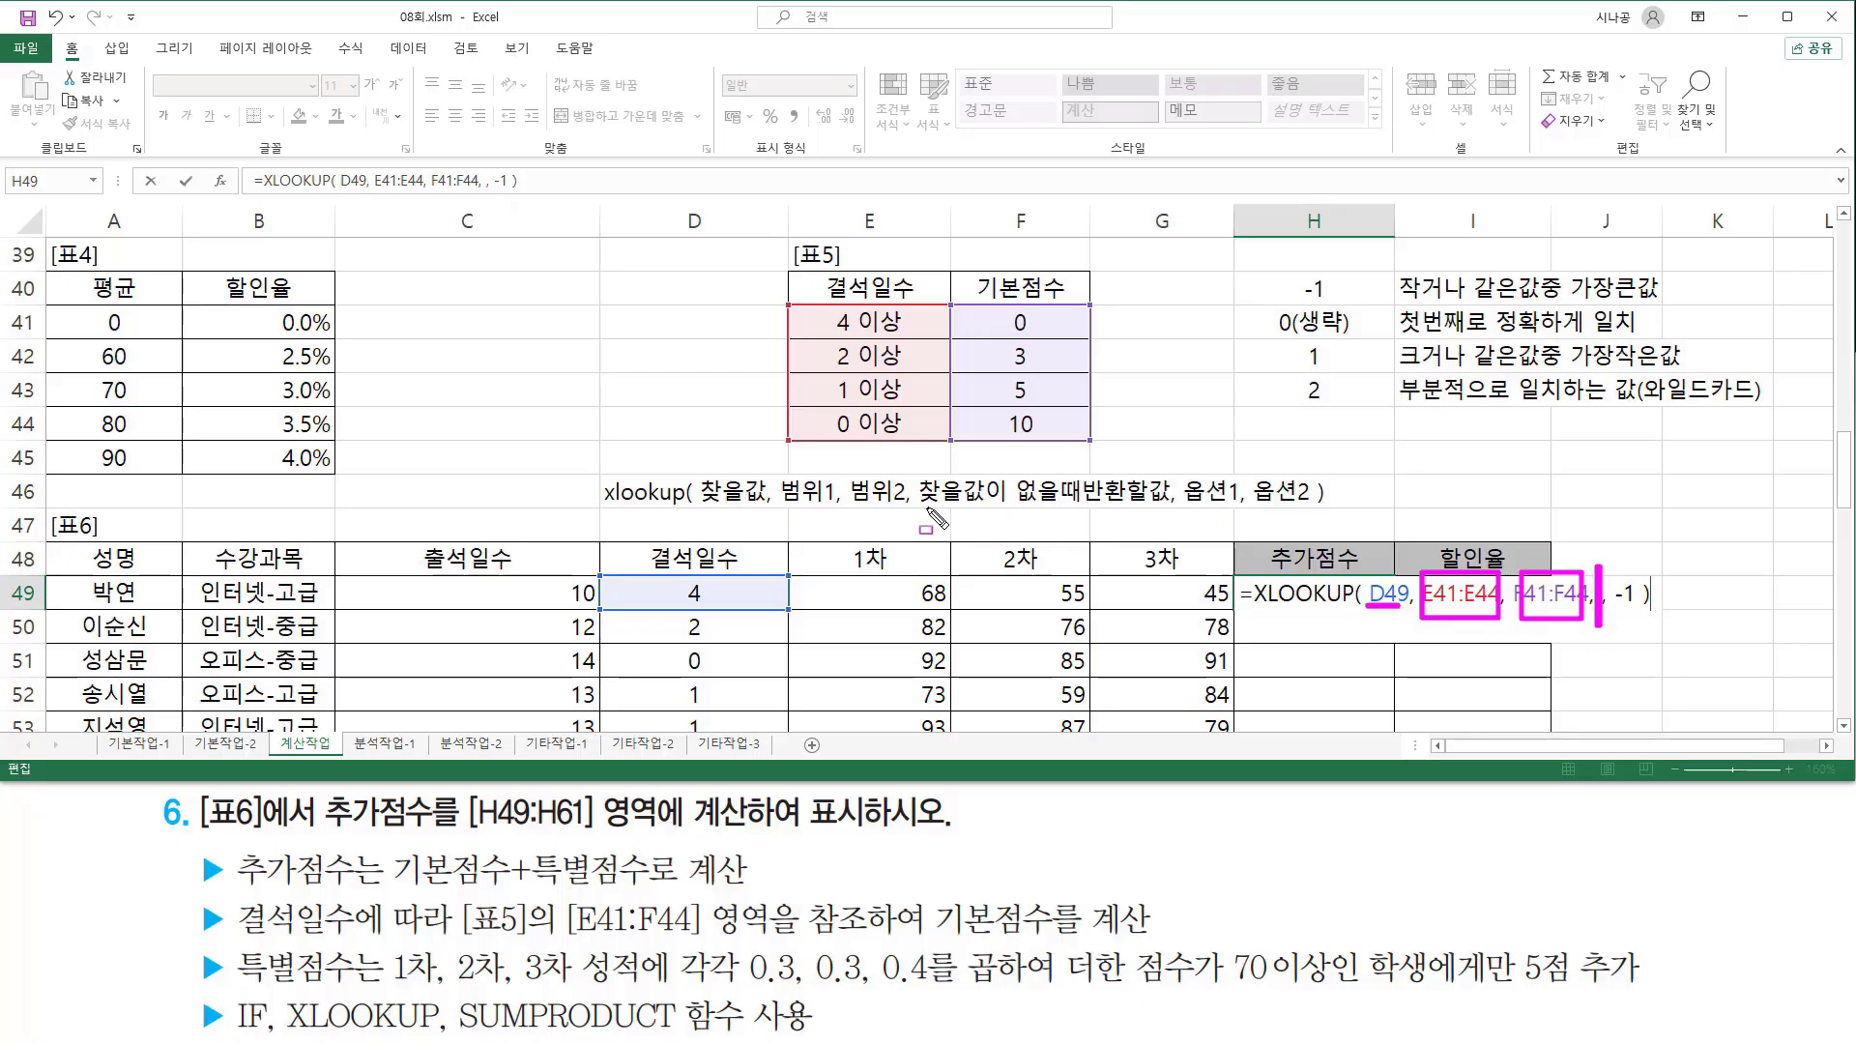
left_click_drag(923, 503, 1163, 505)
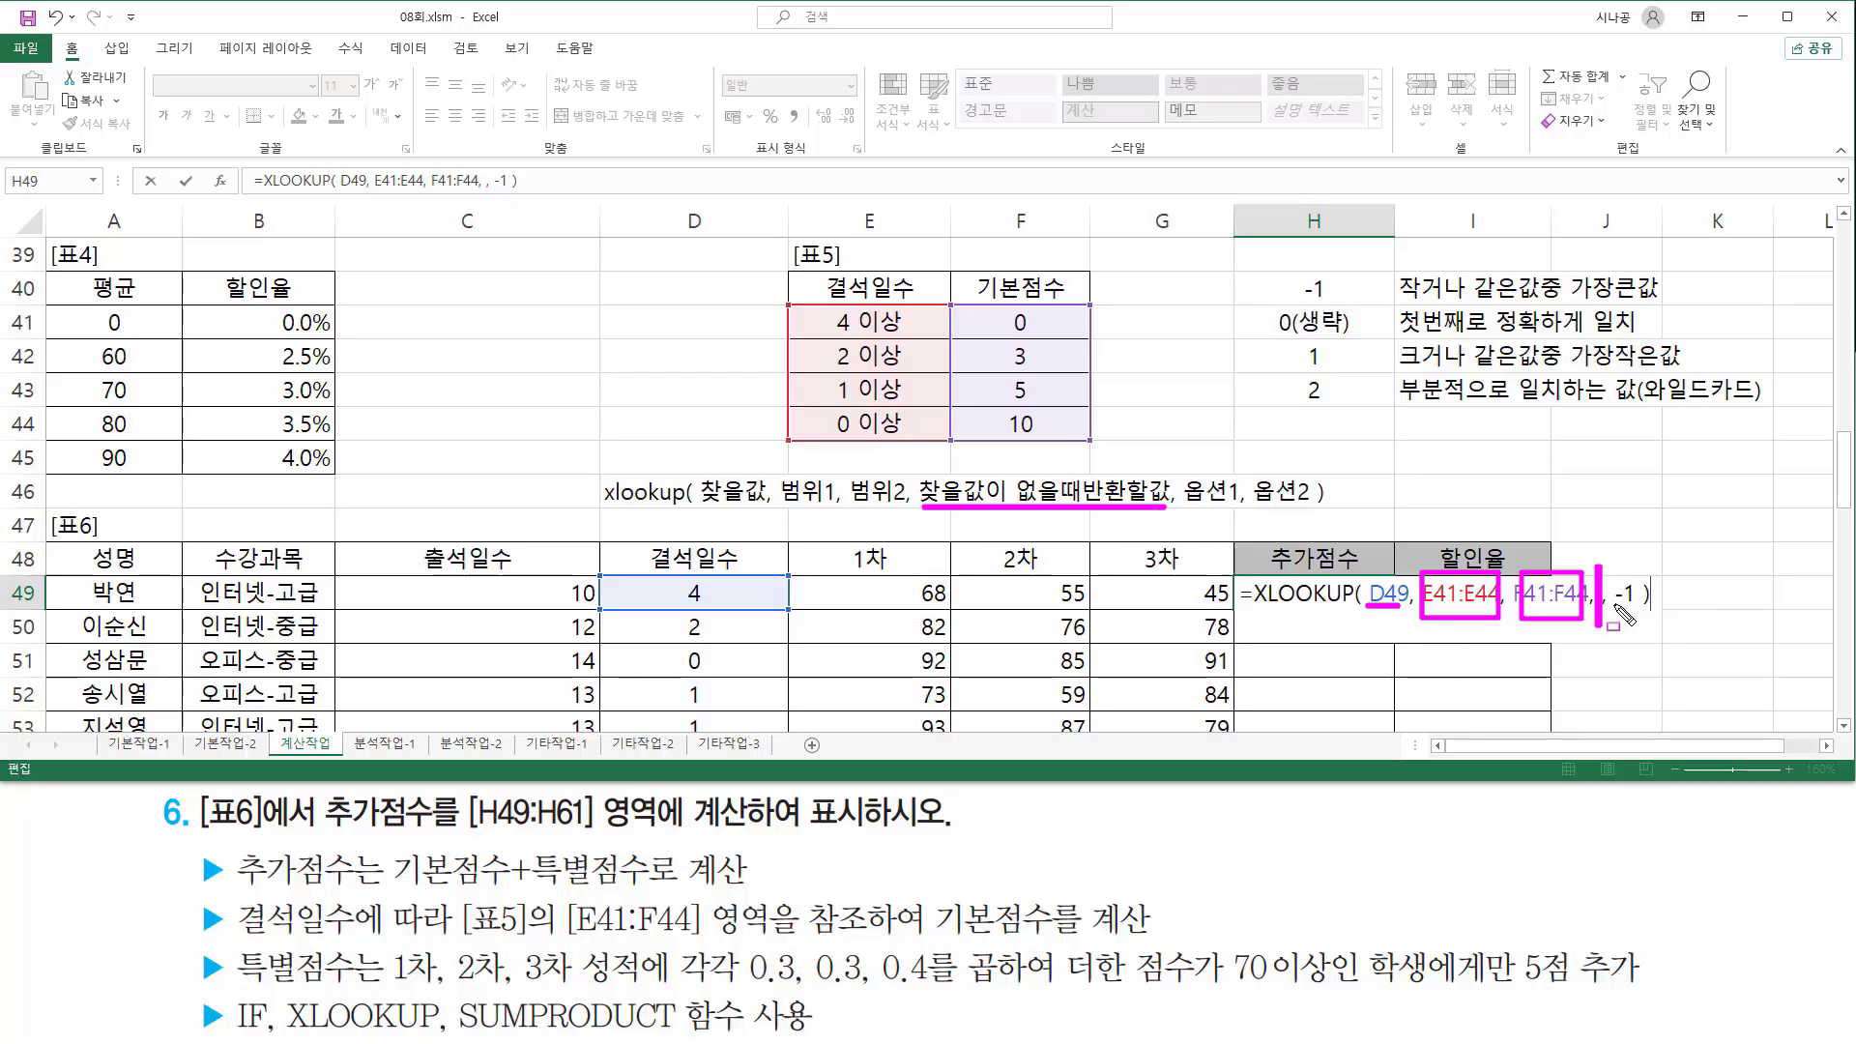
left_click_drag(1613, 606, 1636, 606)
mouse_move(1187, 473)
left_mouse_down()
mouse_move(1240, 489)
mouse_move(1244, 514)
left_mouse_up()
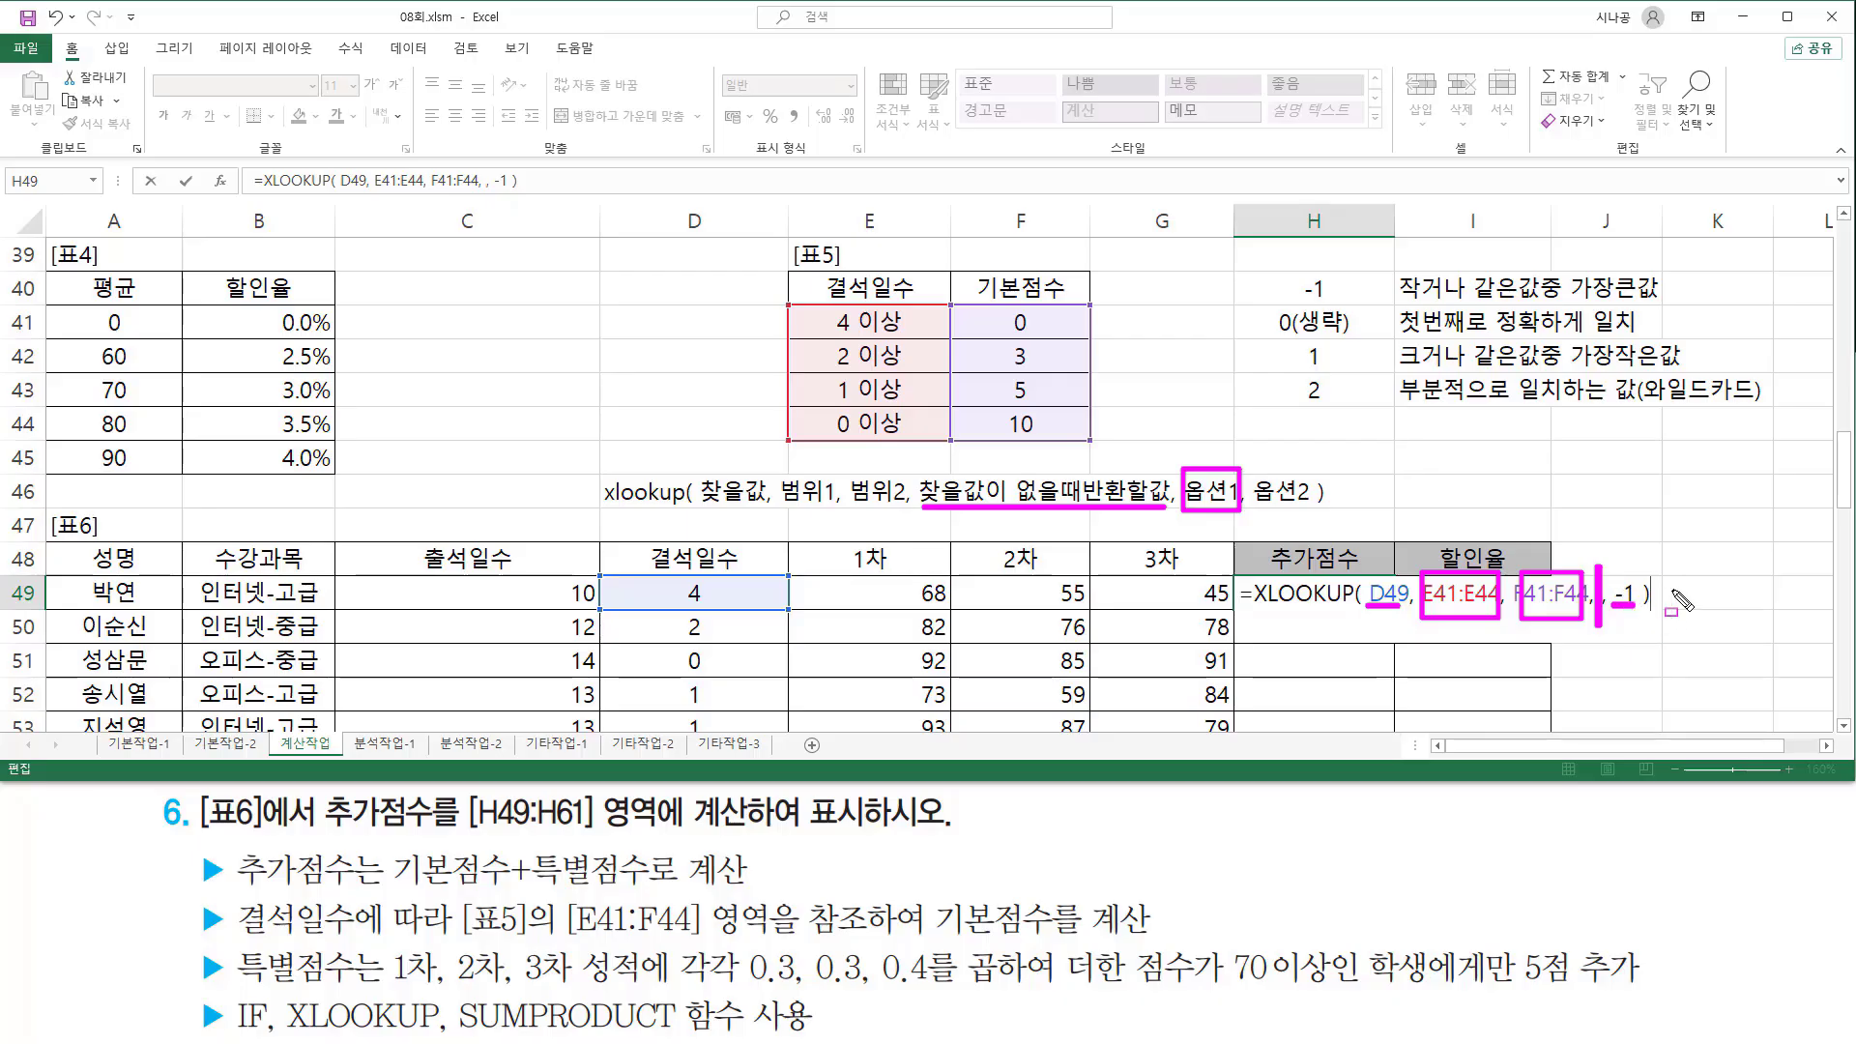
key("Escape")
left_click(1334, 593)
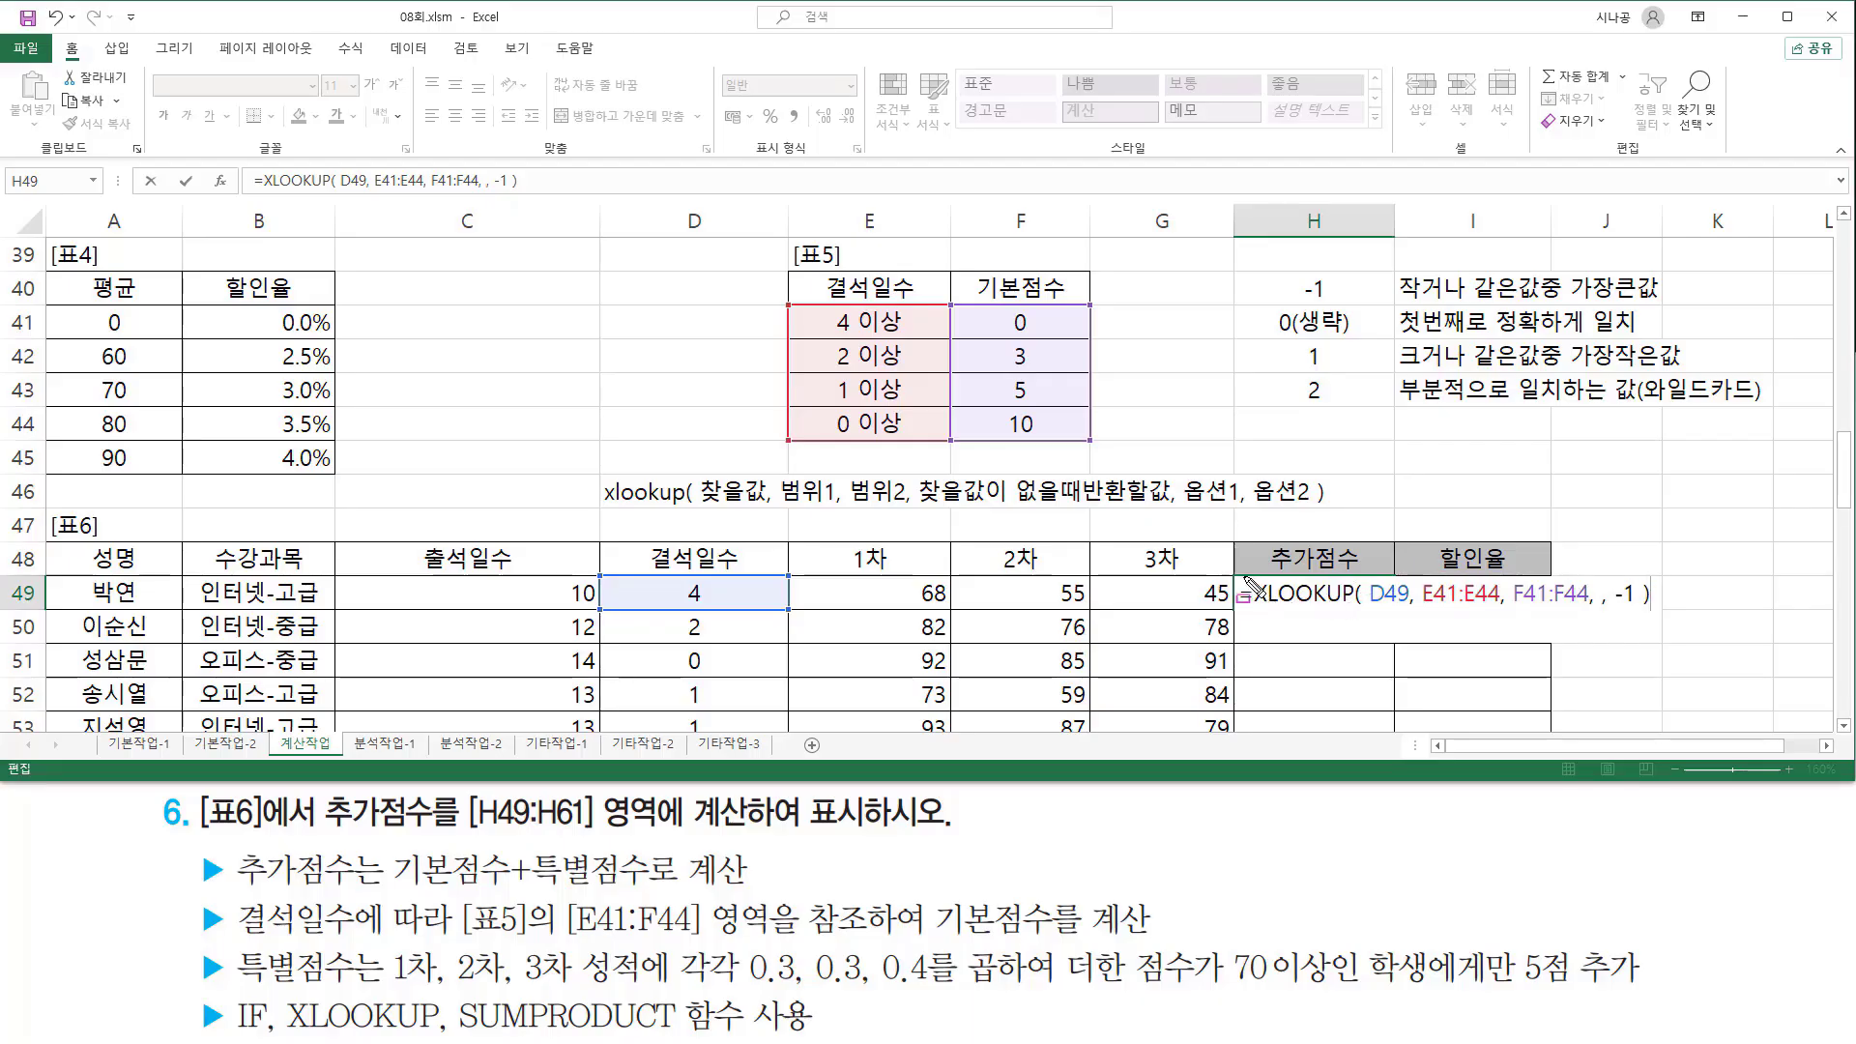
left_click_drag(1245, 578, 1382, 609)
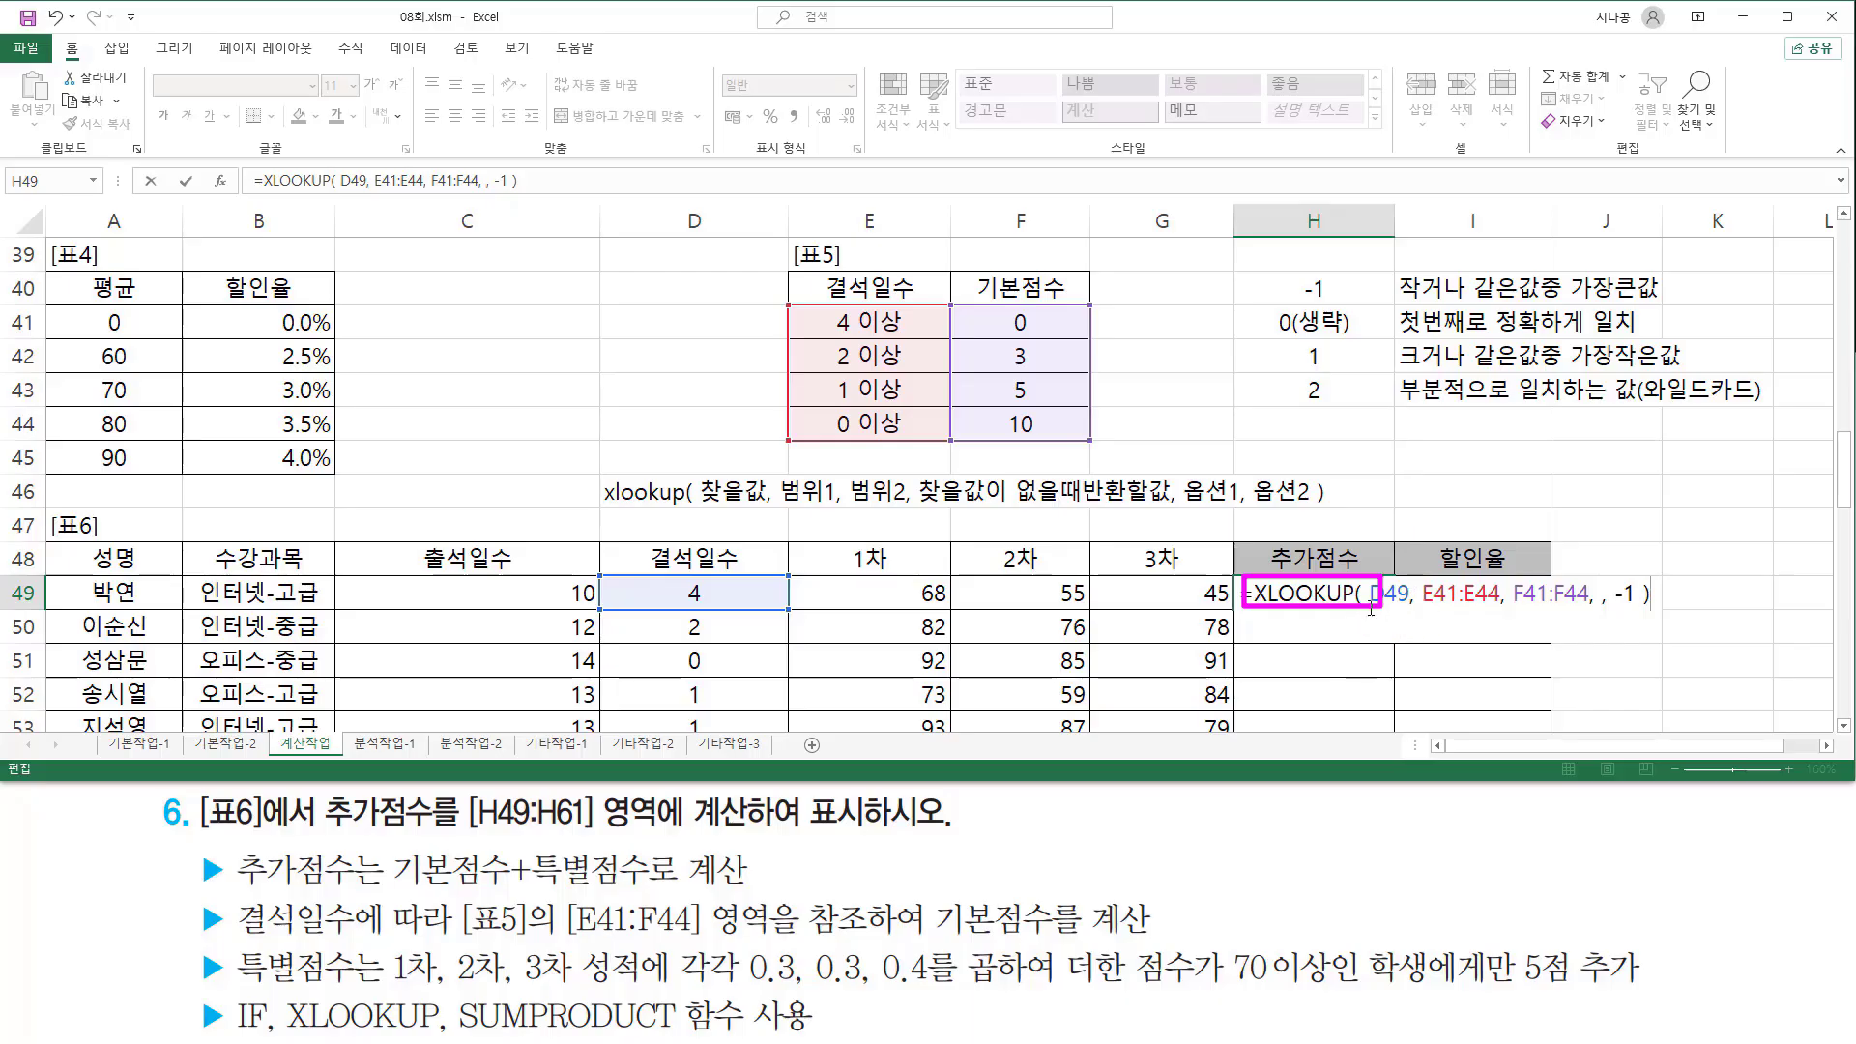
key("Escape")
Step: Examine which references in the H49 formula must shift per row (D49) and which 표5 ranges must stay fixed (E41:E44, F41:F44)
left_click_drag(1367, 606, 1412, 606)
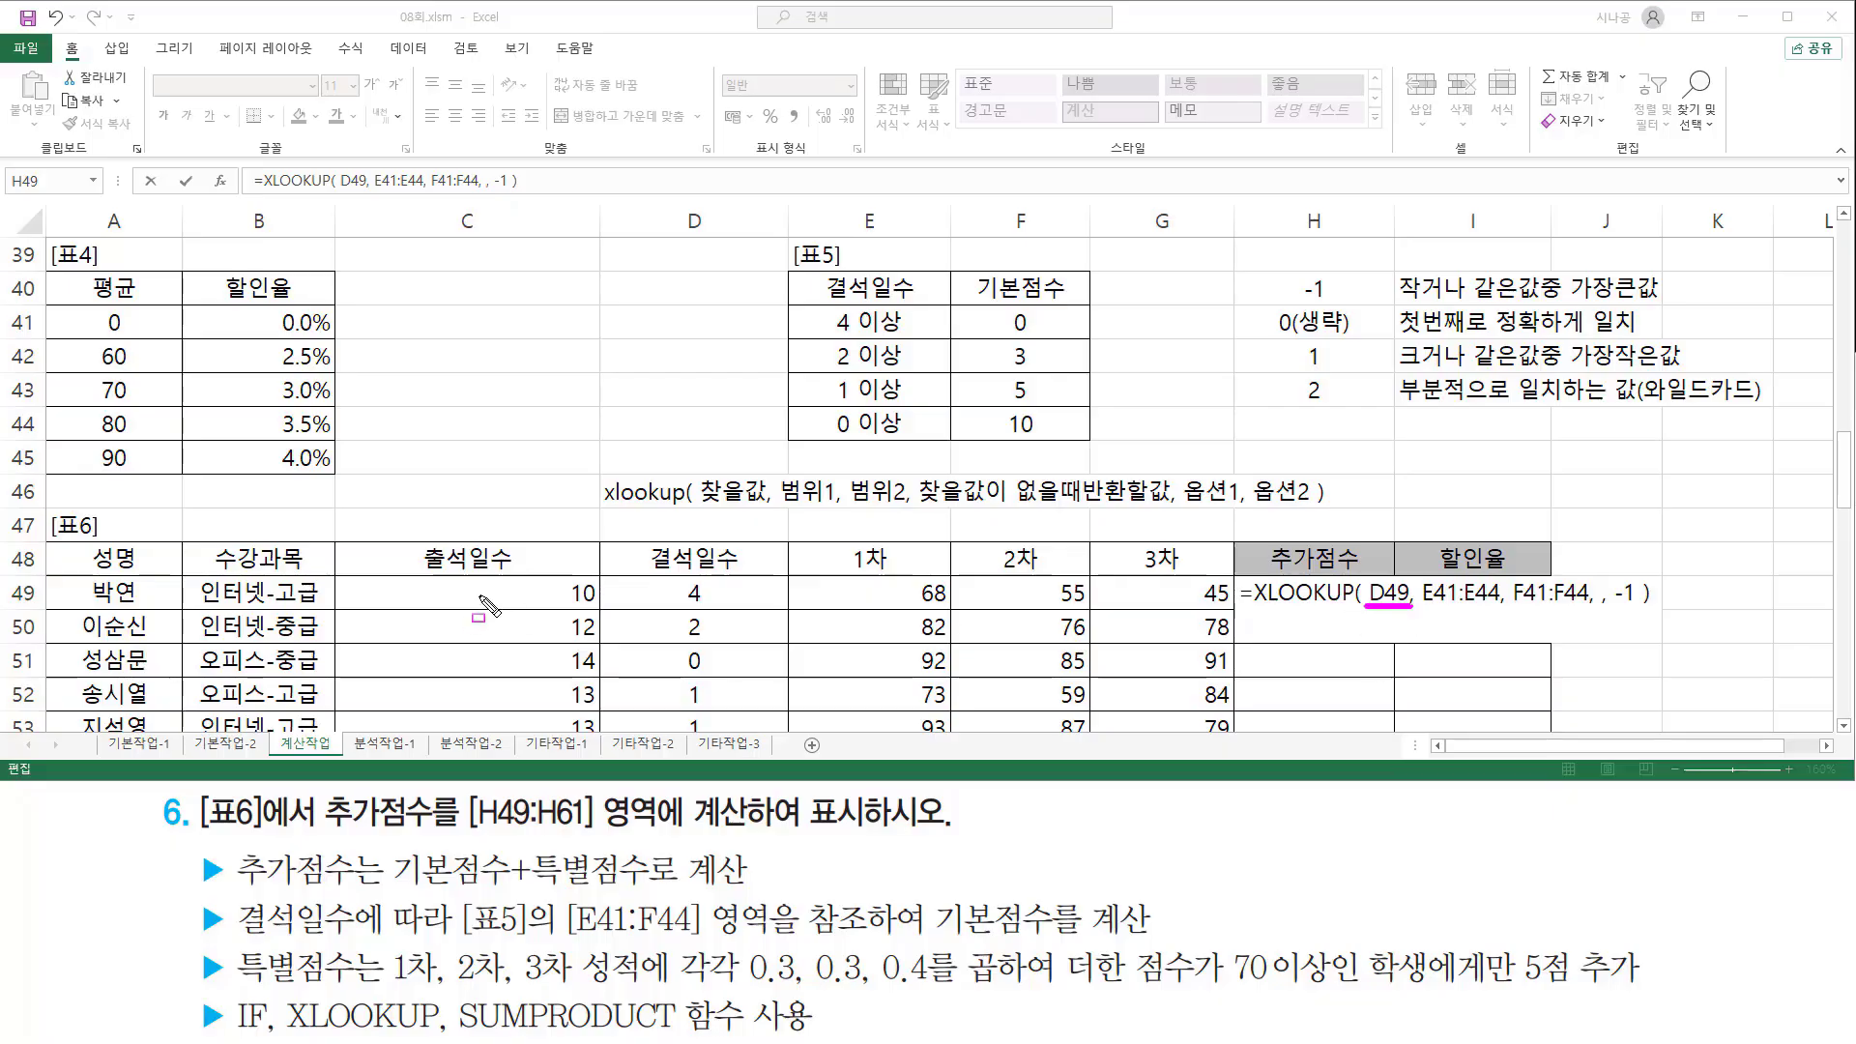
left_click_drag(661, 580, 746, 606)
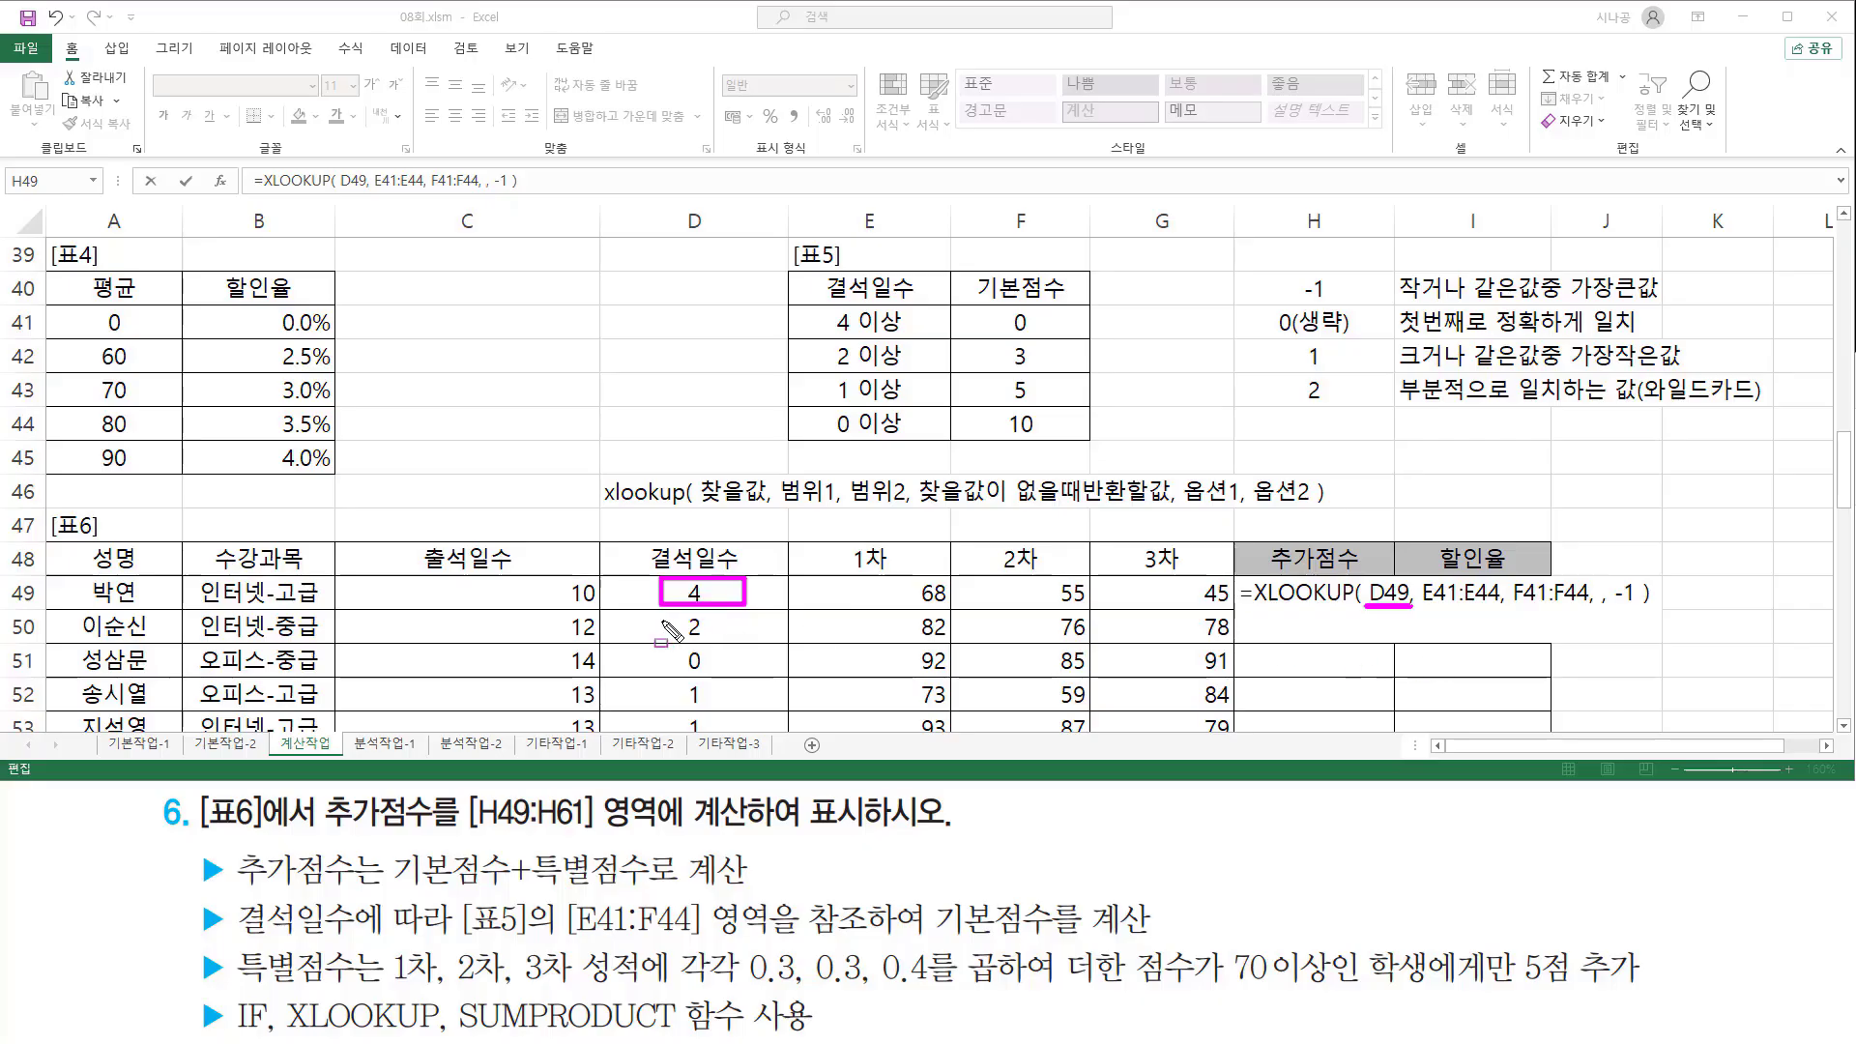
mouse_move(666, 619)
left_mouse_down()
mouse_move(737, 636)
mouse_move(767, 682)
mouse_move(759, 668)
mouse_move(671, 690)
mouse_move(721, 704)
left_mouse_up()
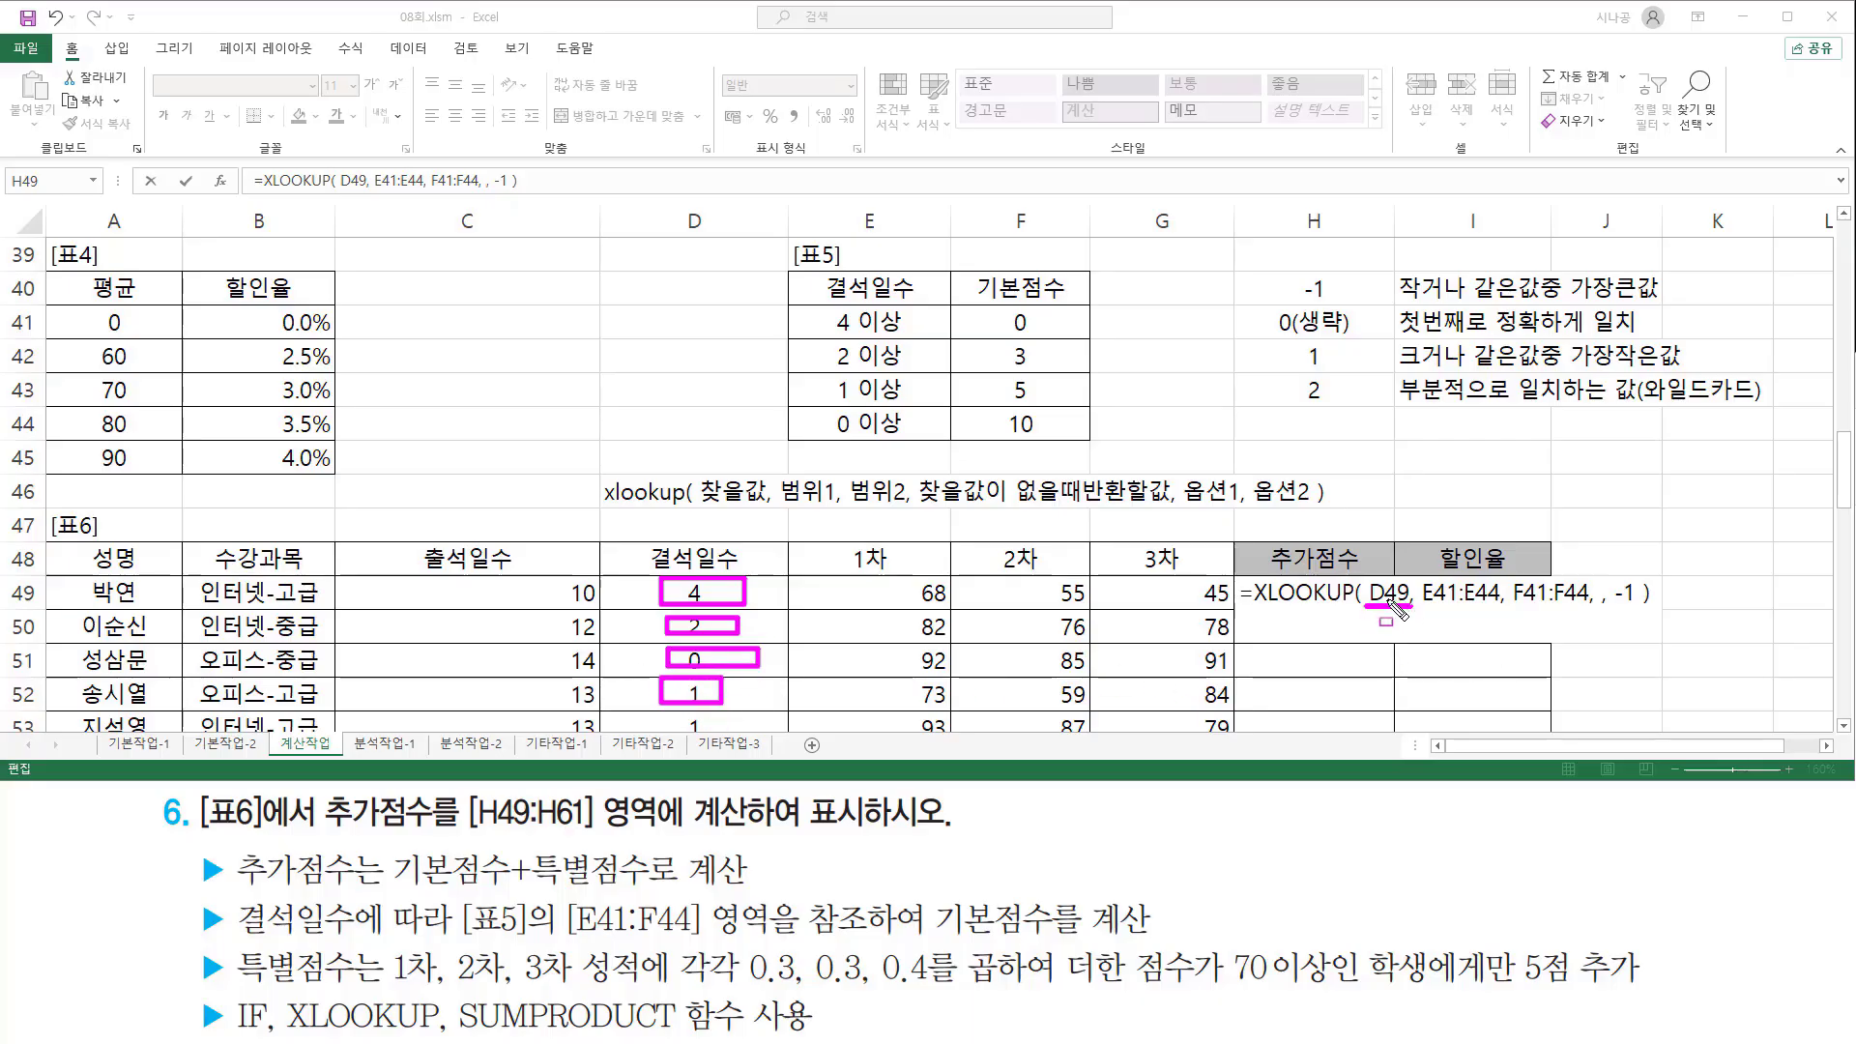
left_click_drag(1366, 580, 1408, 615)
key("Escape")
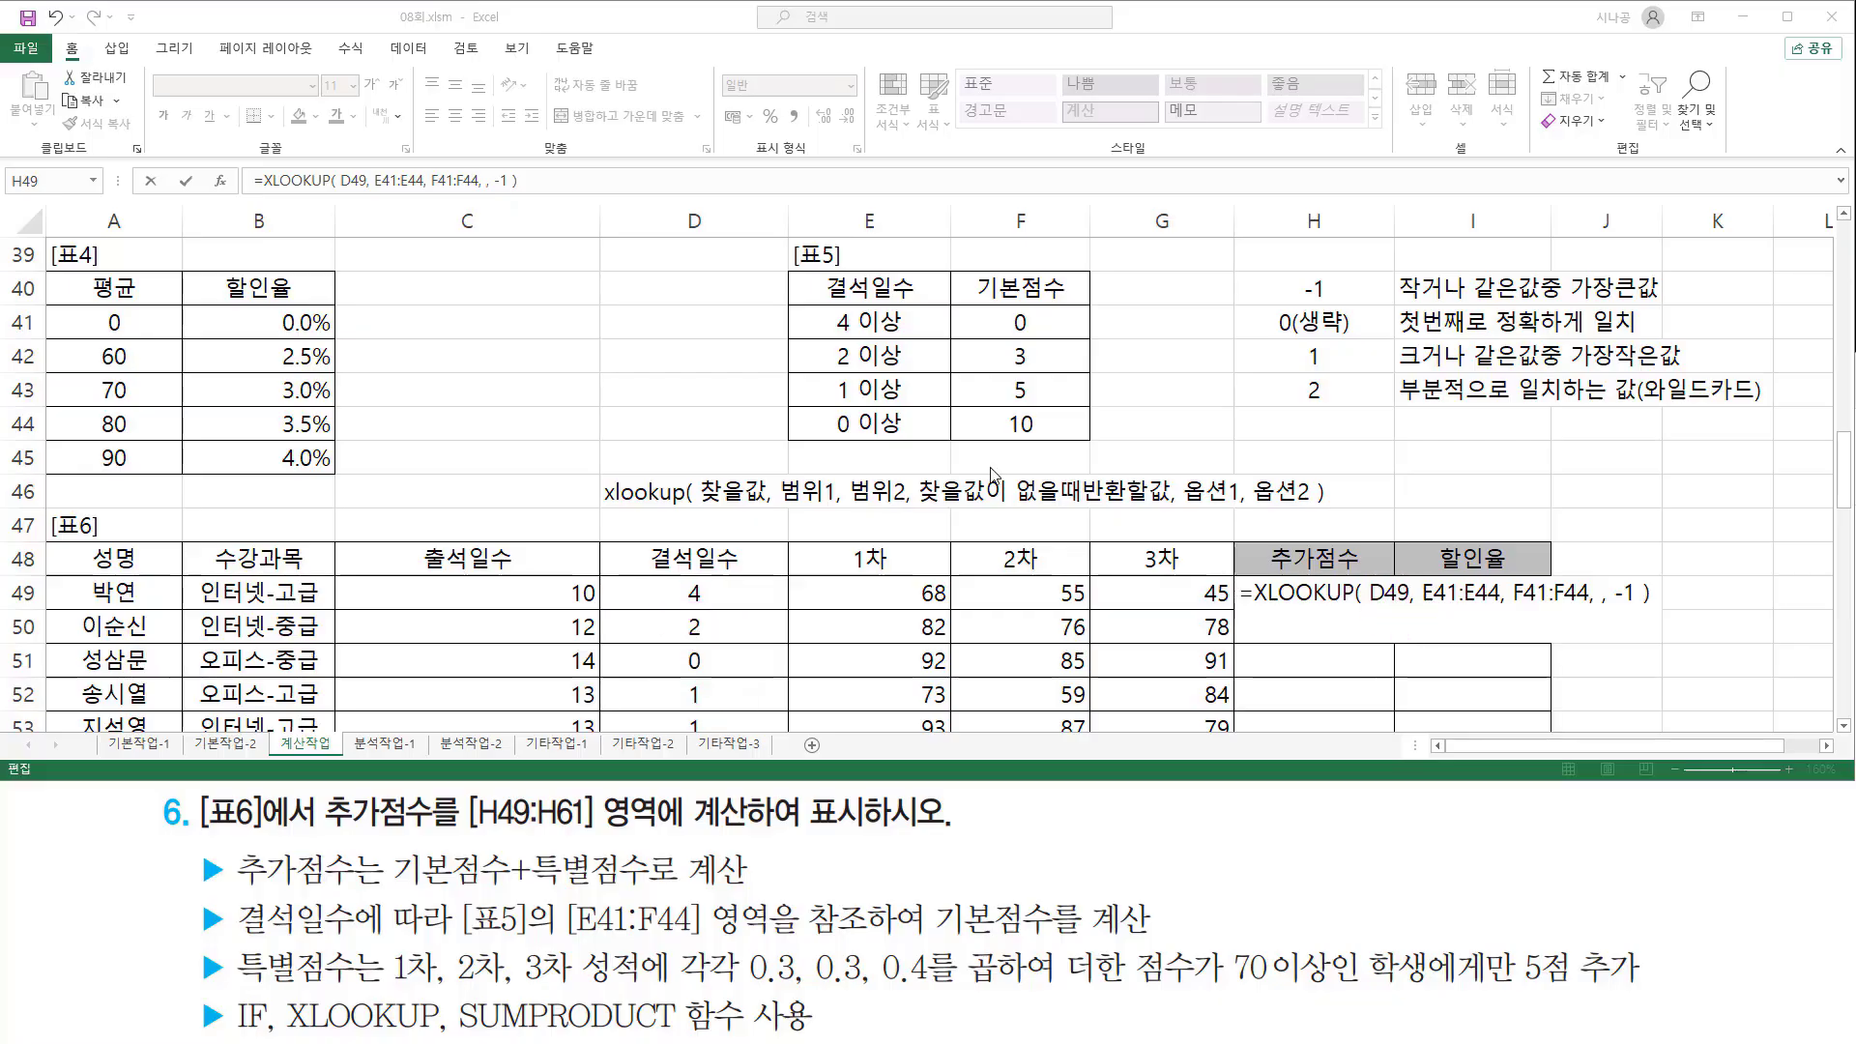
key("ctrl+2")
mouse_move(822, 305)
left_mouse_down()
mouse_move(857, 423)
mouse_move(916, 440)
left_mouse_up()
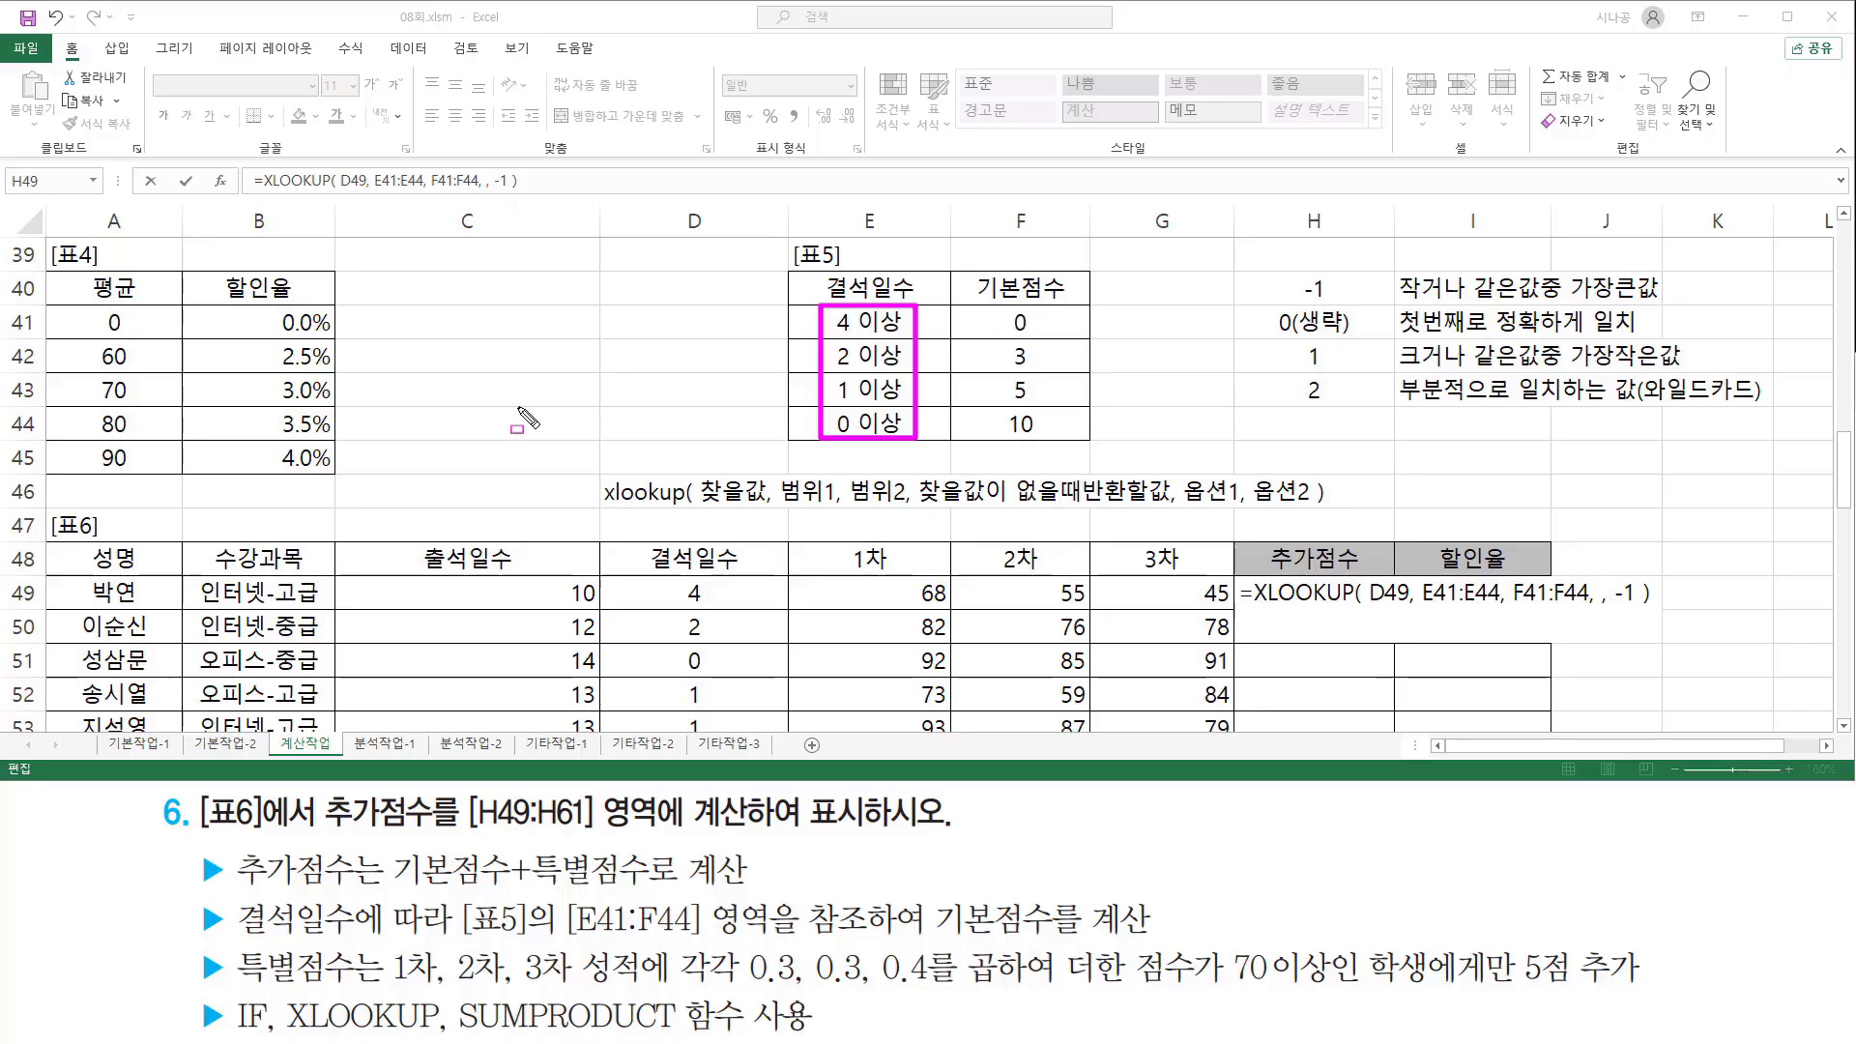
left_click_drag(984, 305, 1062, 441)
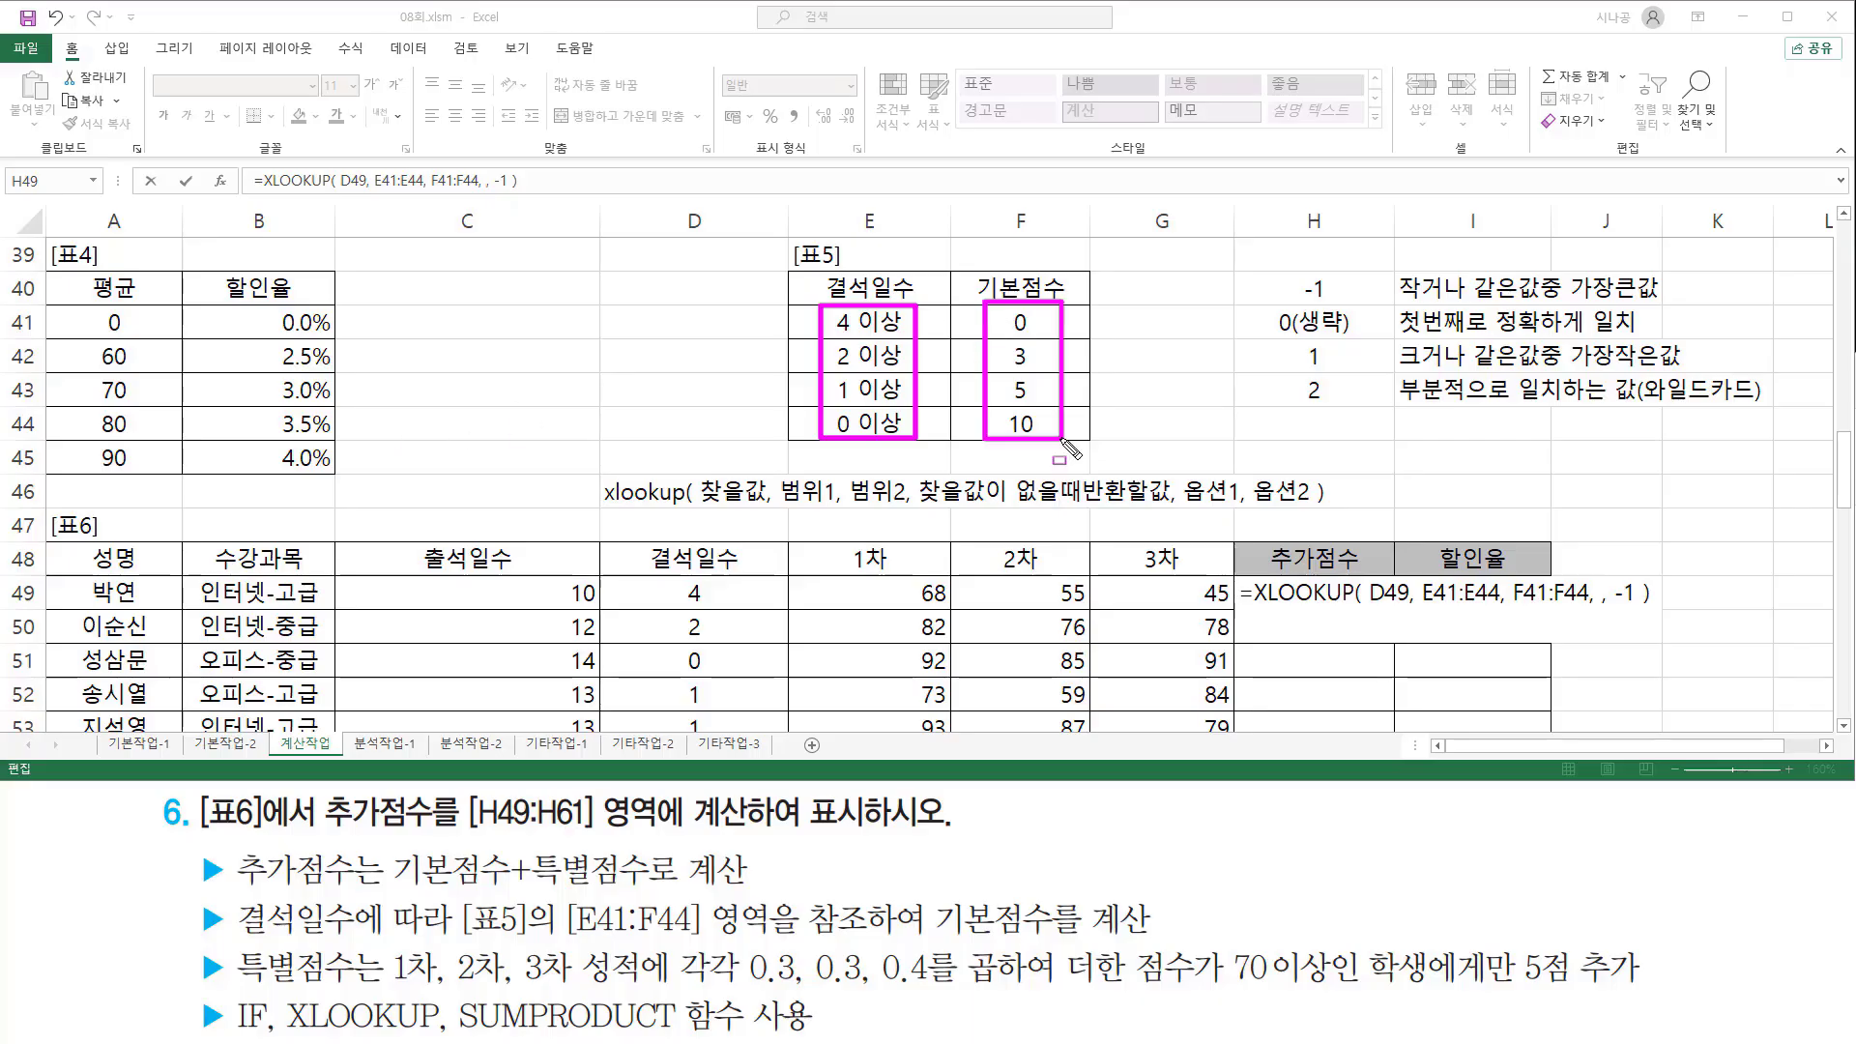
mouse_move(867, 317)
left_mouse_down()
mouse_move(841, 398)
mouse_move(903, 406)
left_mouse_up()
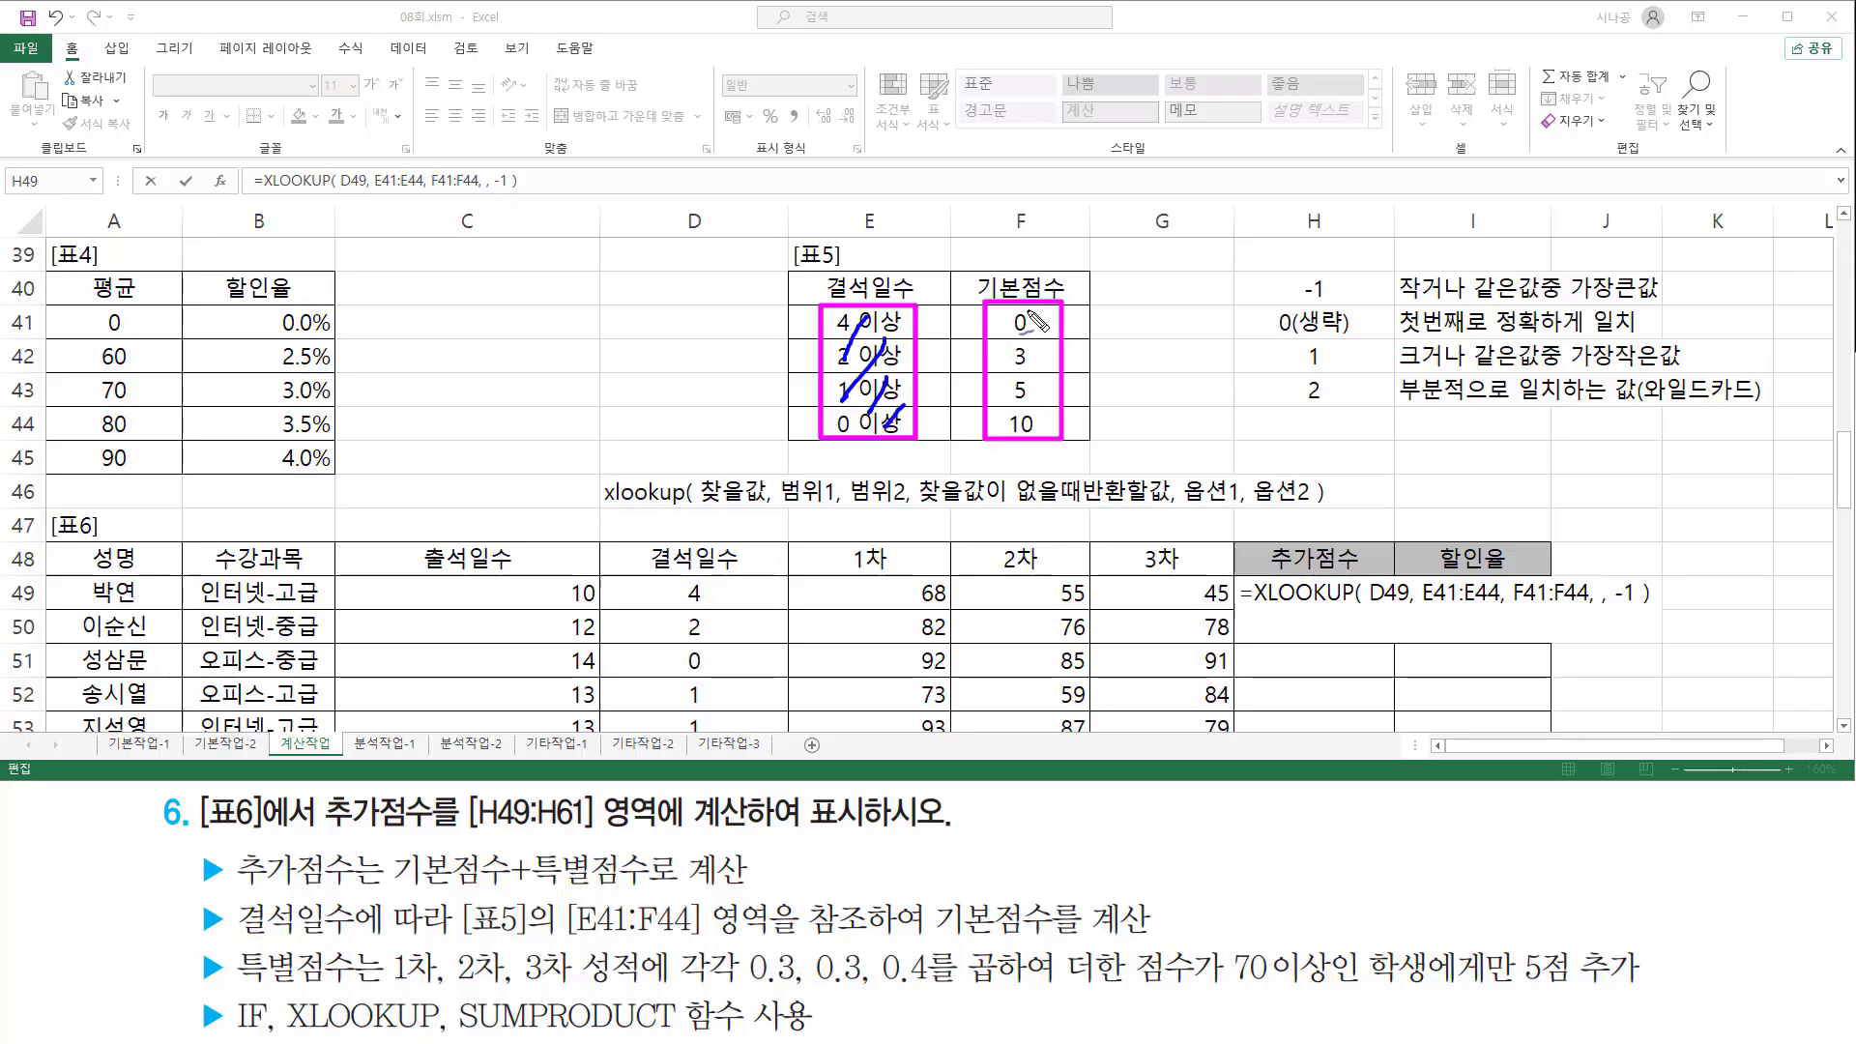
mouse_move(1024, 310)
left_mouse_down()
mouse_move(1000, 344)
mouse_move(1022, 433)
left_mouse_up()
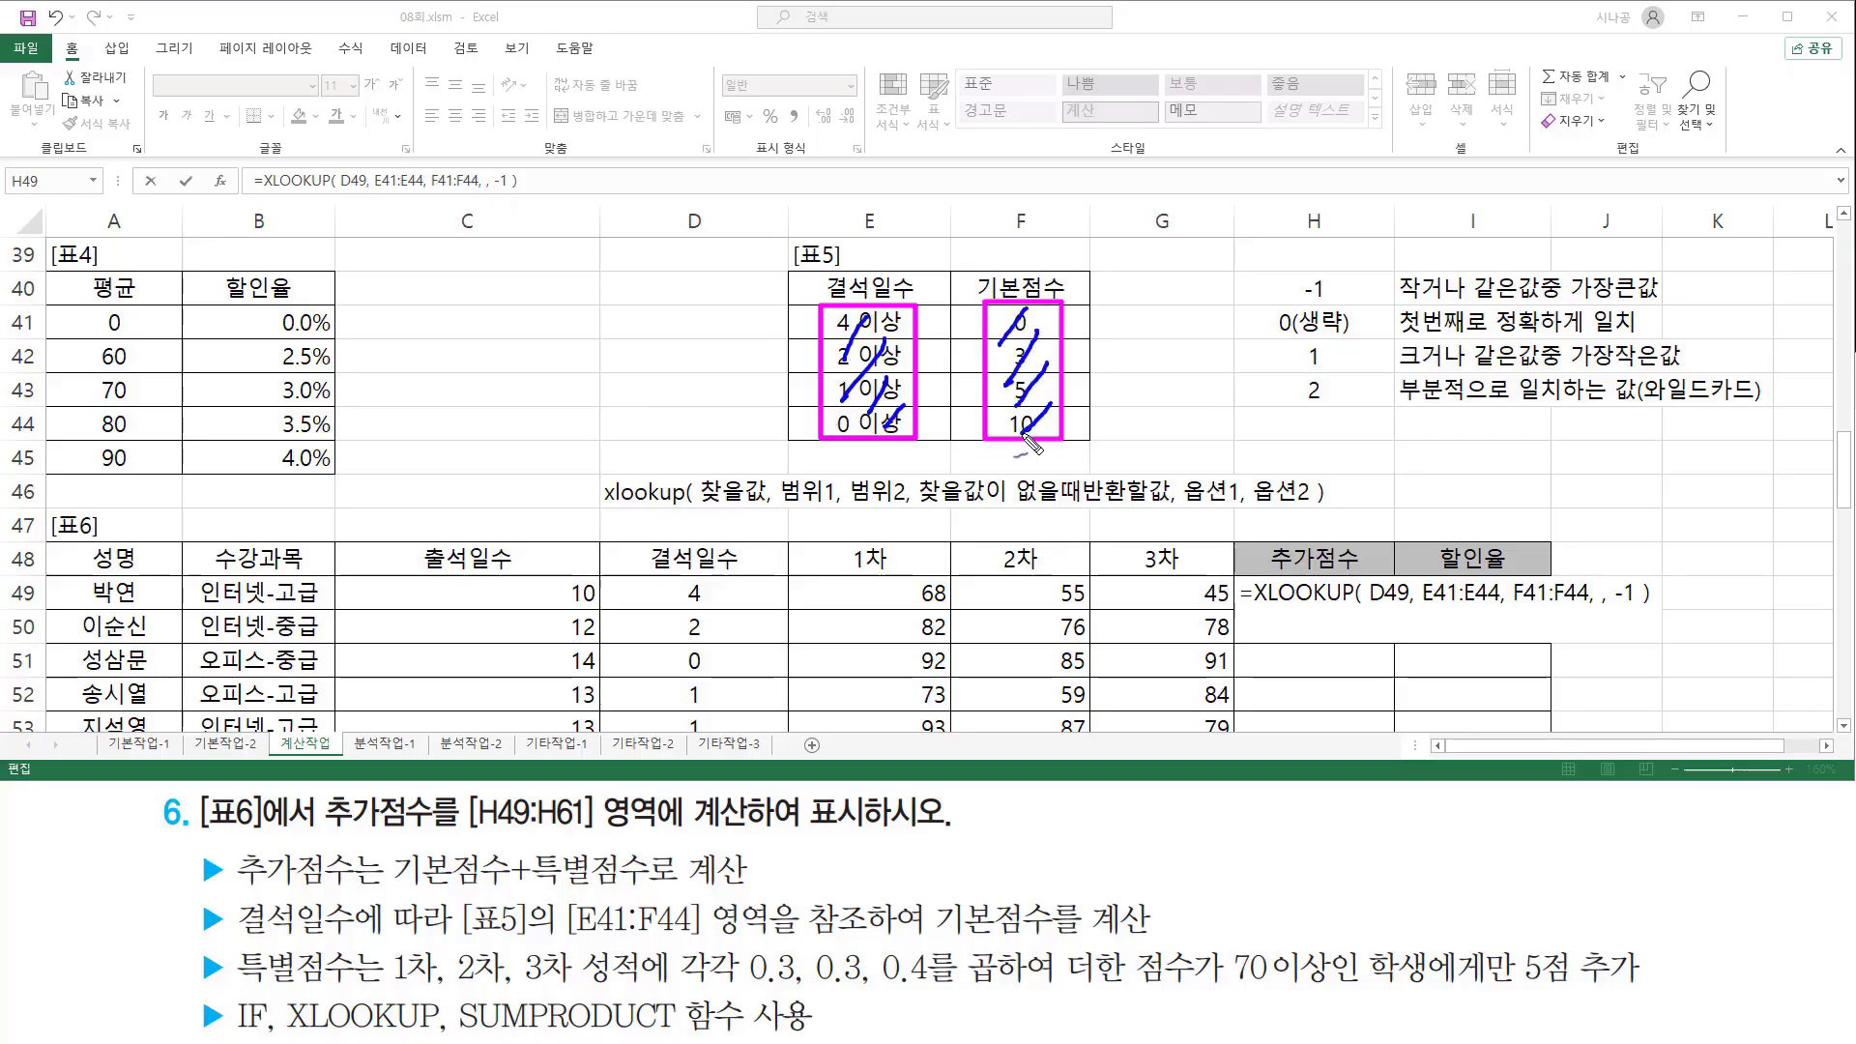
left_click_drag(1449, 605, 1465, 600)
key("Escape")
Step: Make both 표5 ranges absolute as $E$41:$E$44 and $F$41:$F$44 and enter the H49 formula
double_click(1465, 593)
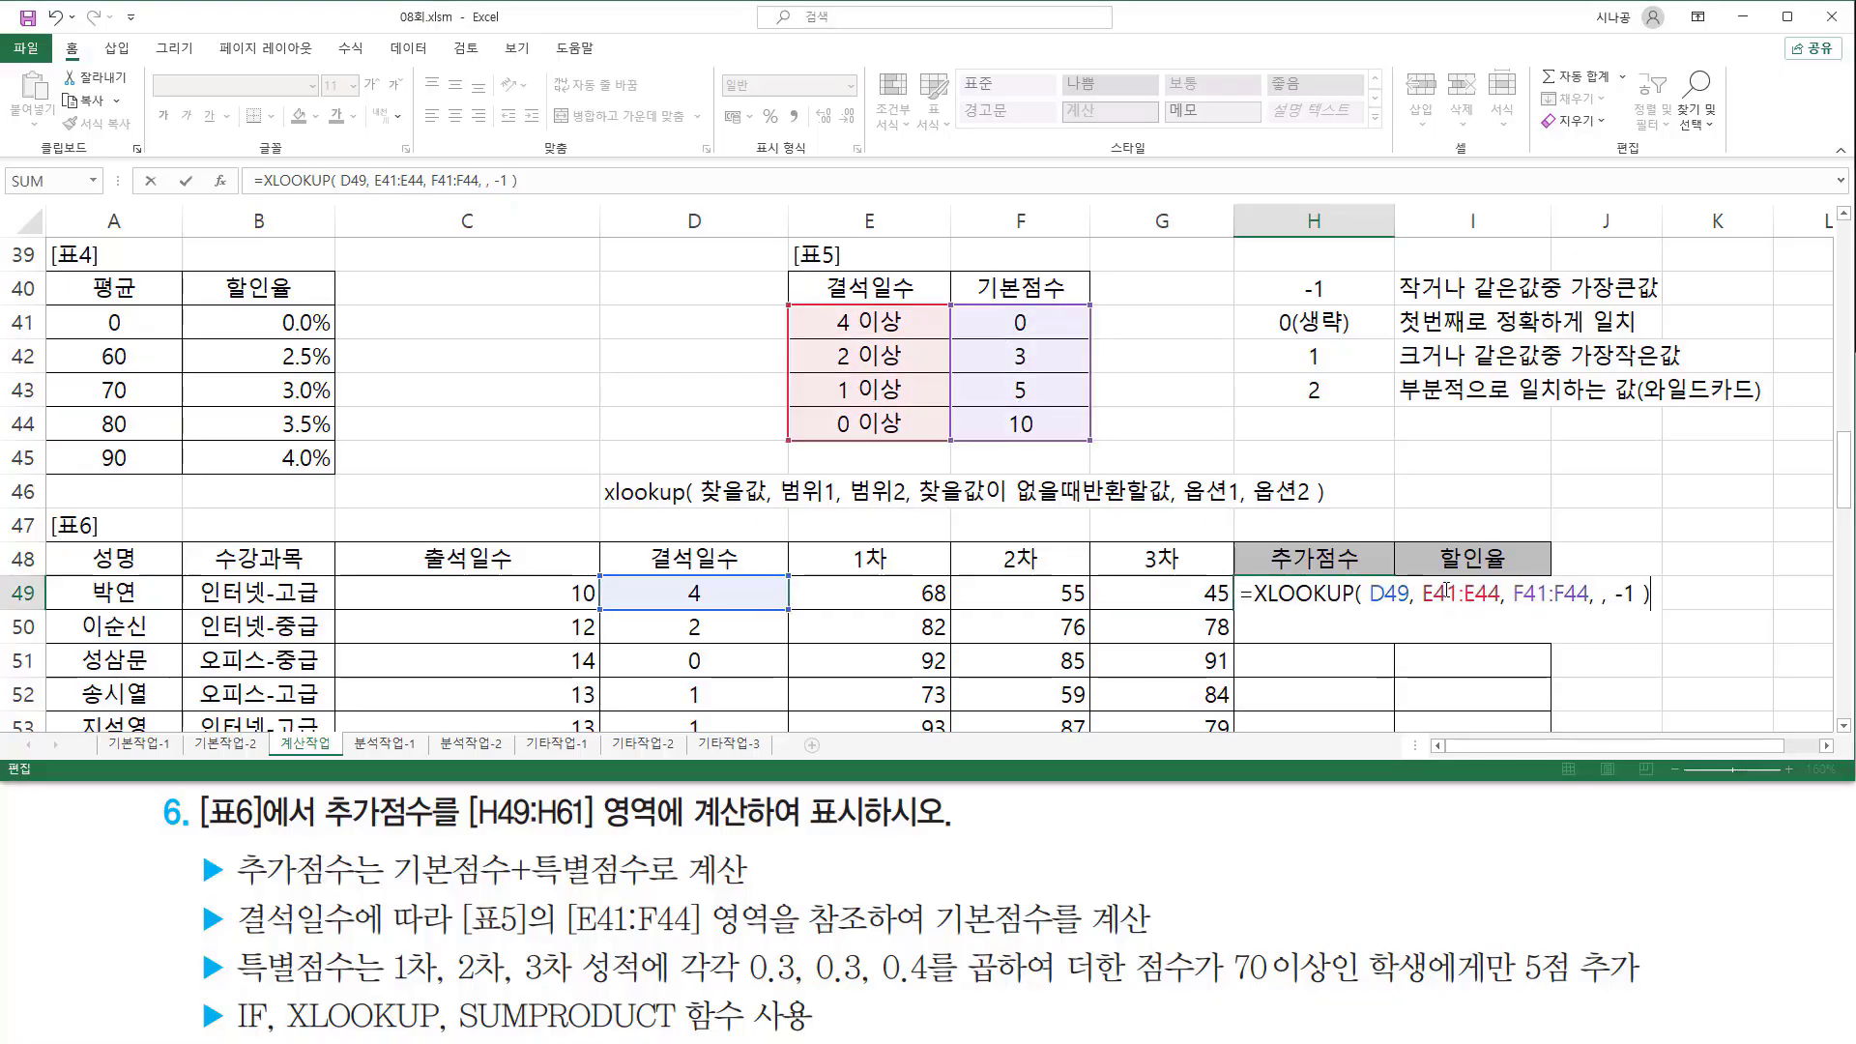
key("F4")
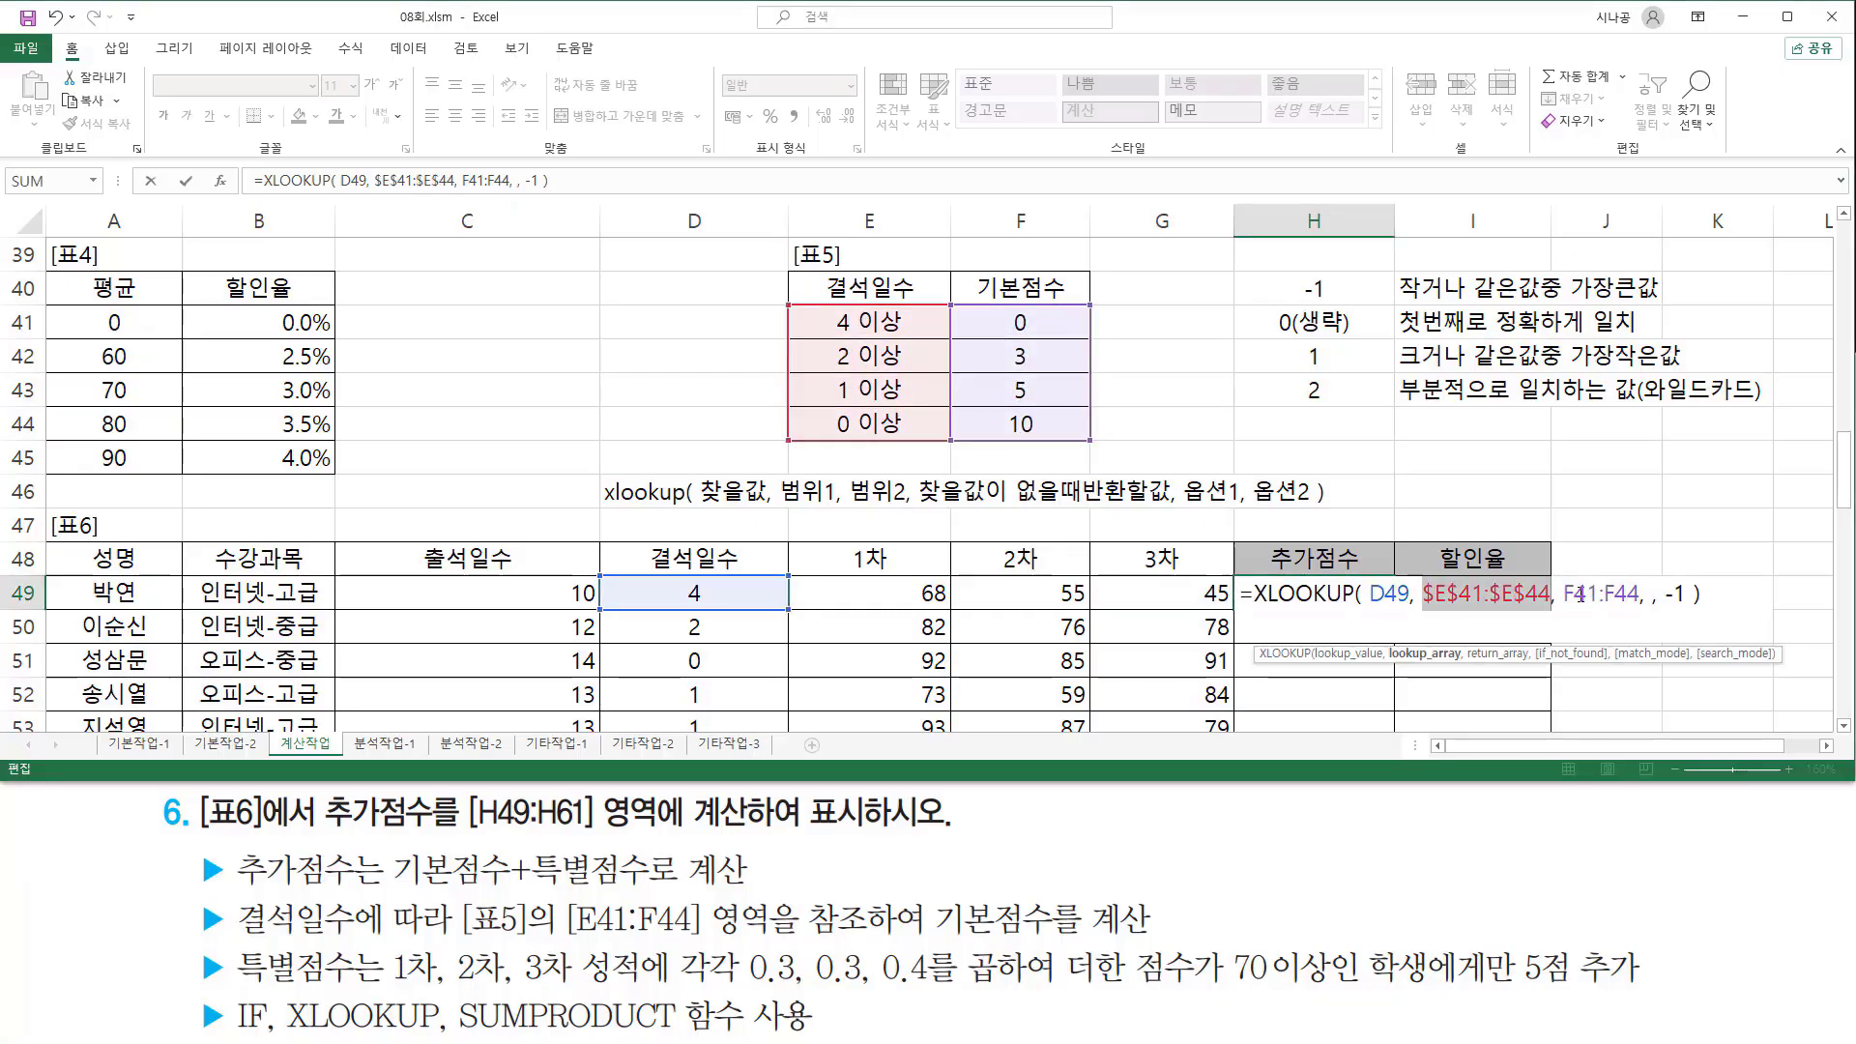
left_click_drag(1574, 592, 1627, 593)
key("F4")
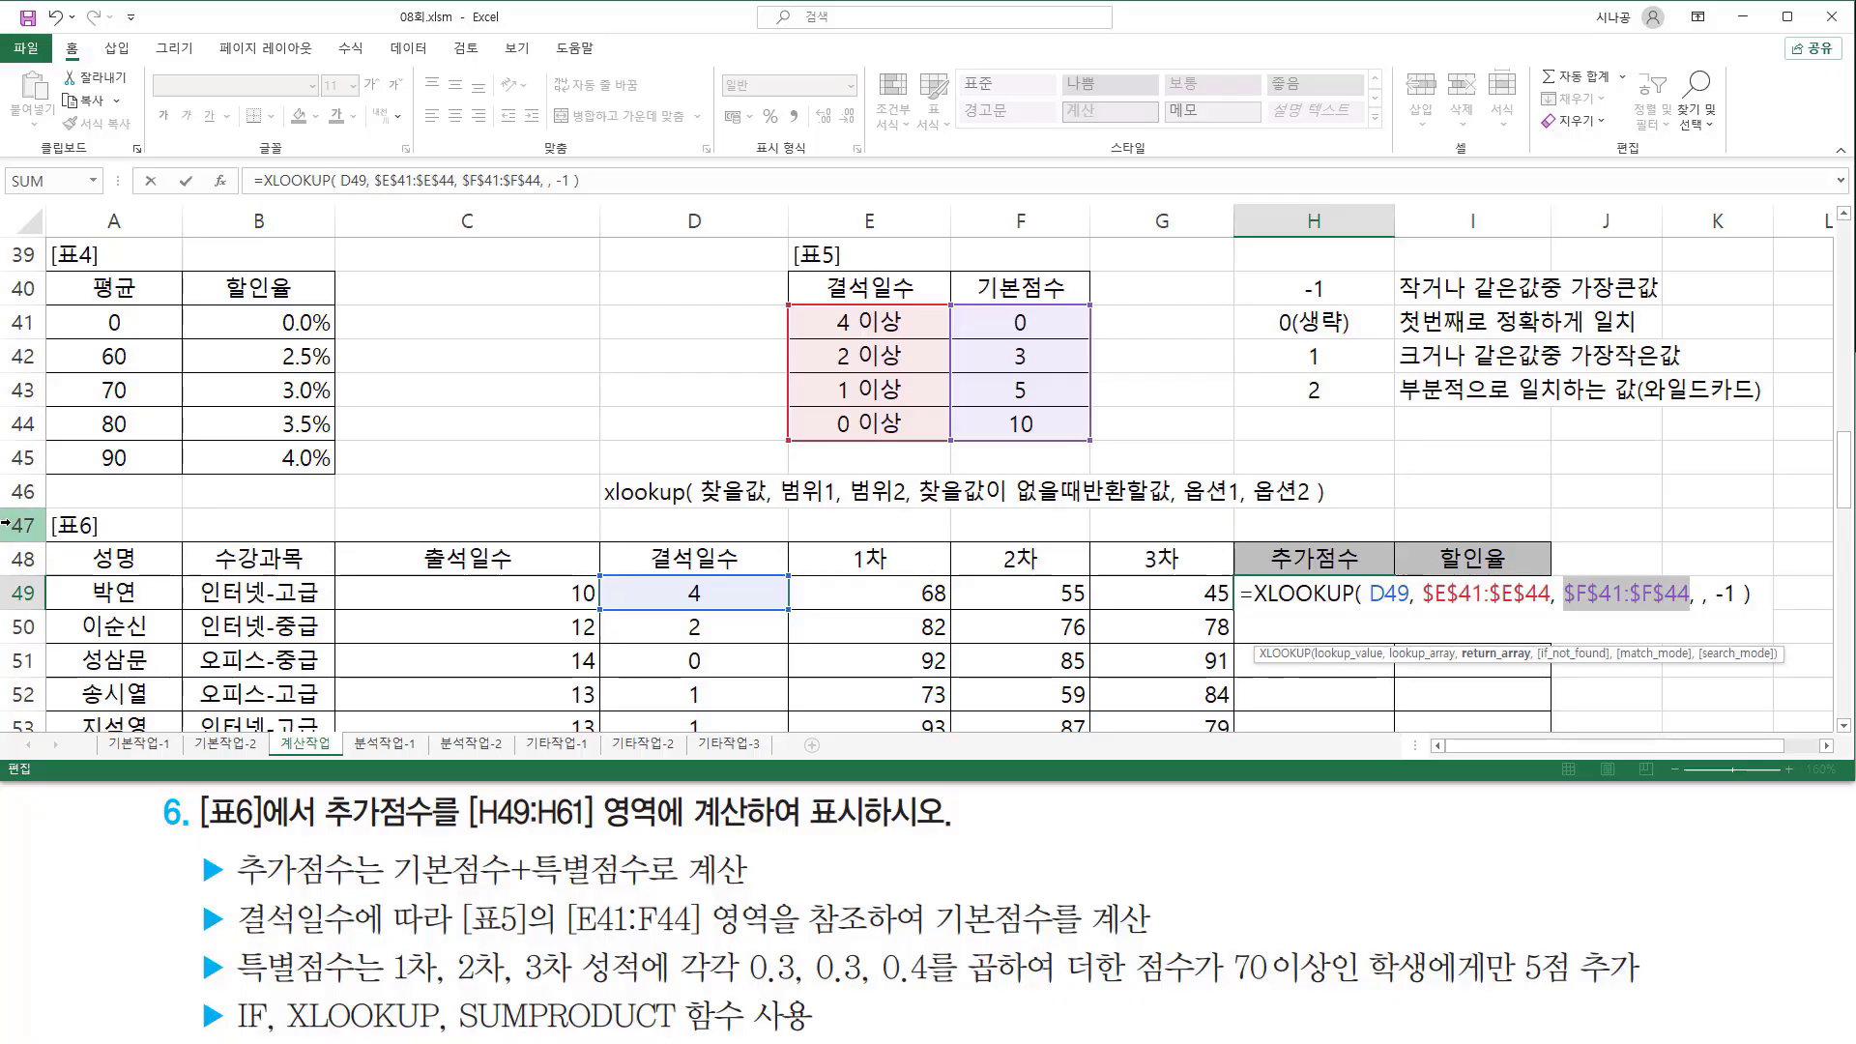
key("Return")
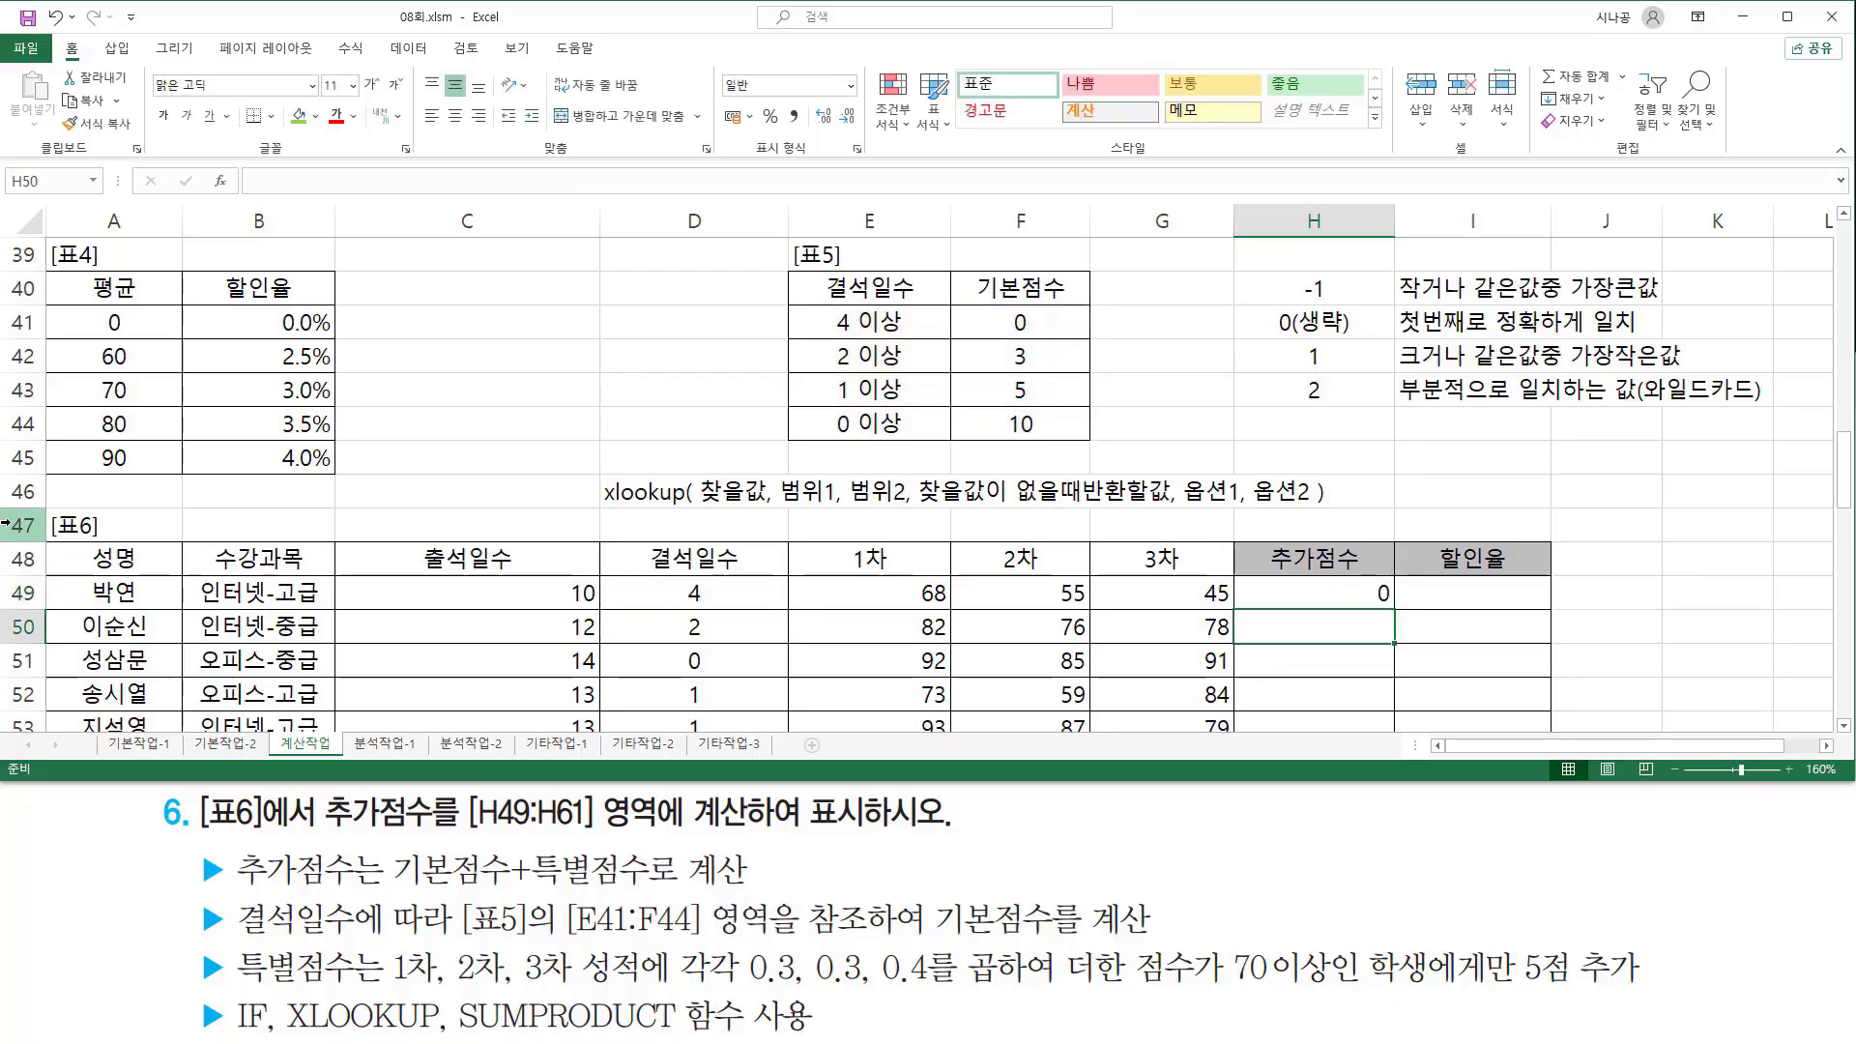
Step: Check H49 against the matching 결석일수 row of 표5 and fill its formula down through H61
left_click_drag(673, 578, 727, 609)
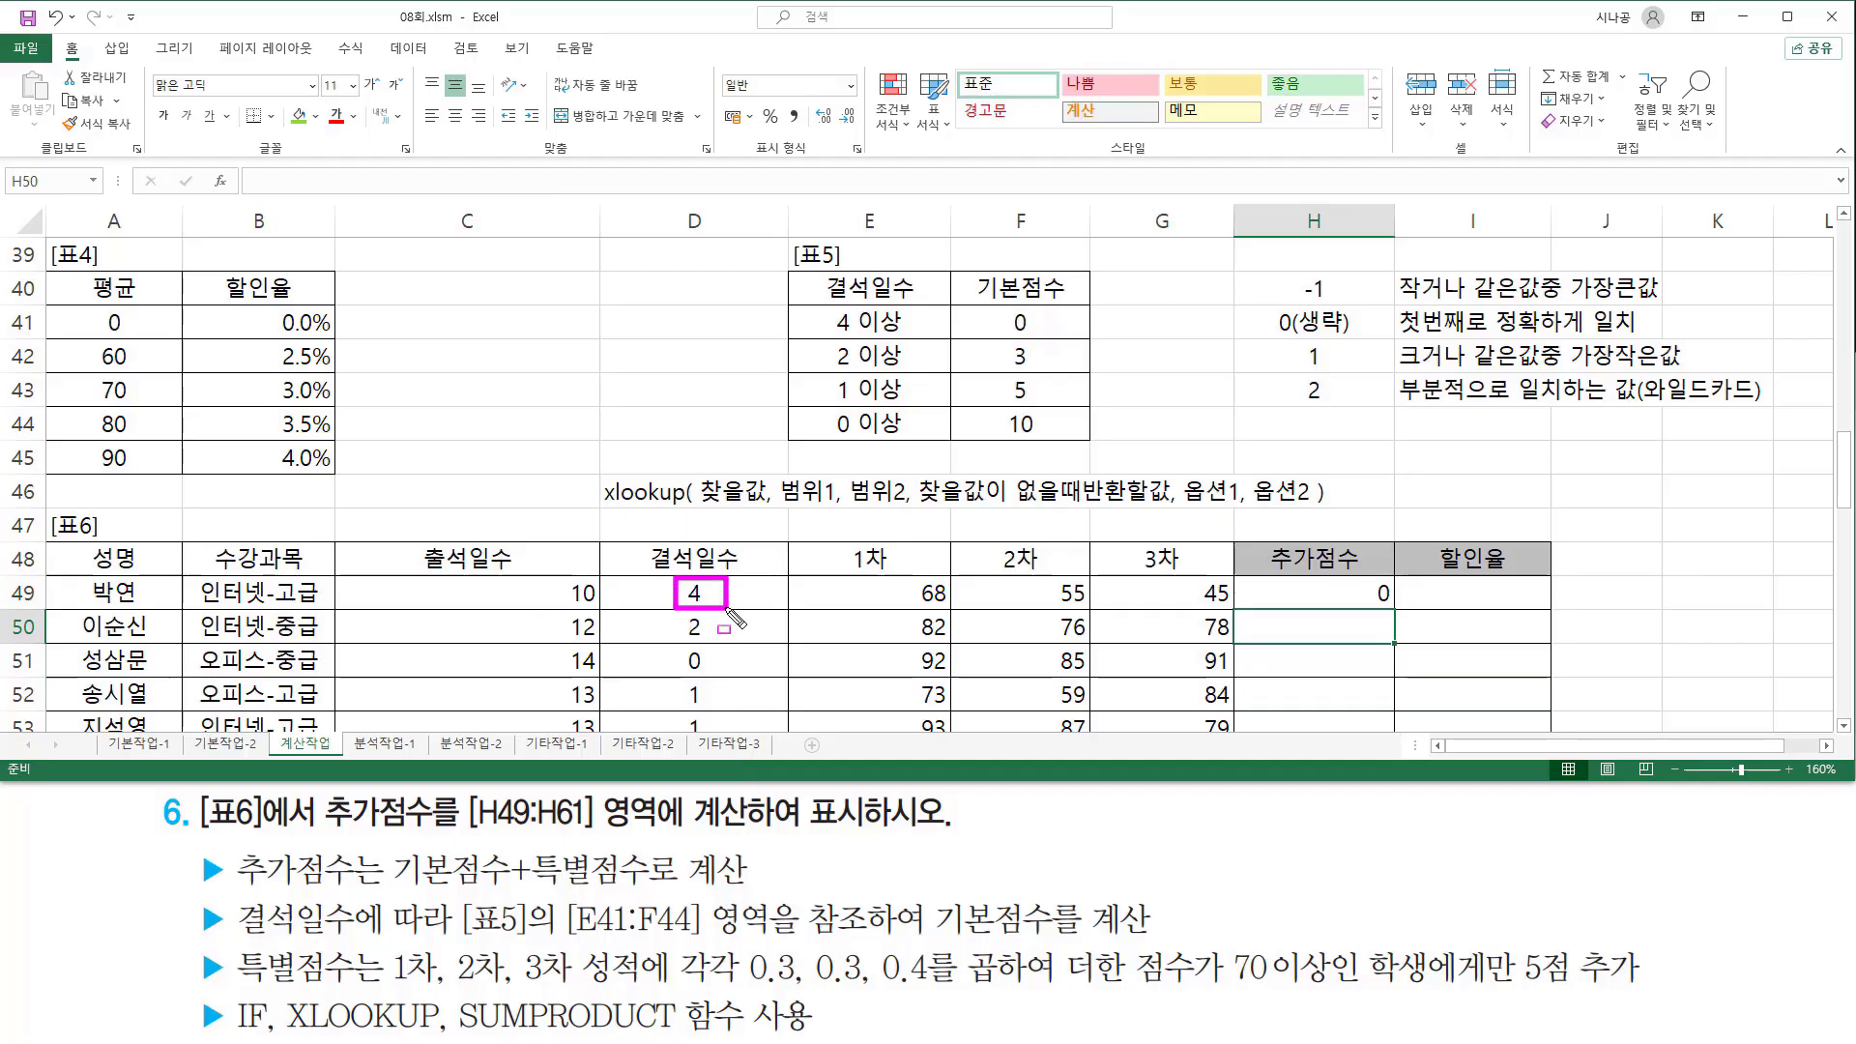
mouse_move(815, 332)
left_mouse_down()
mouse_move(1068, 332)
mouse_move(1041, 335)
left_mouse_up()
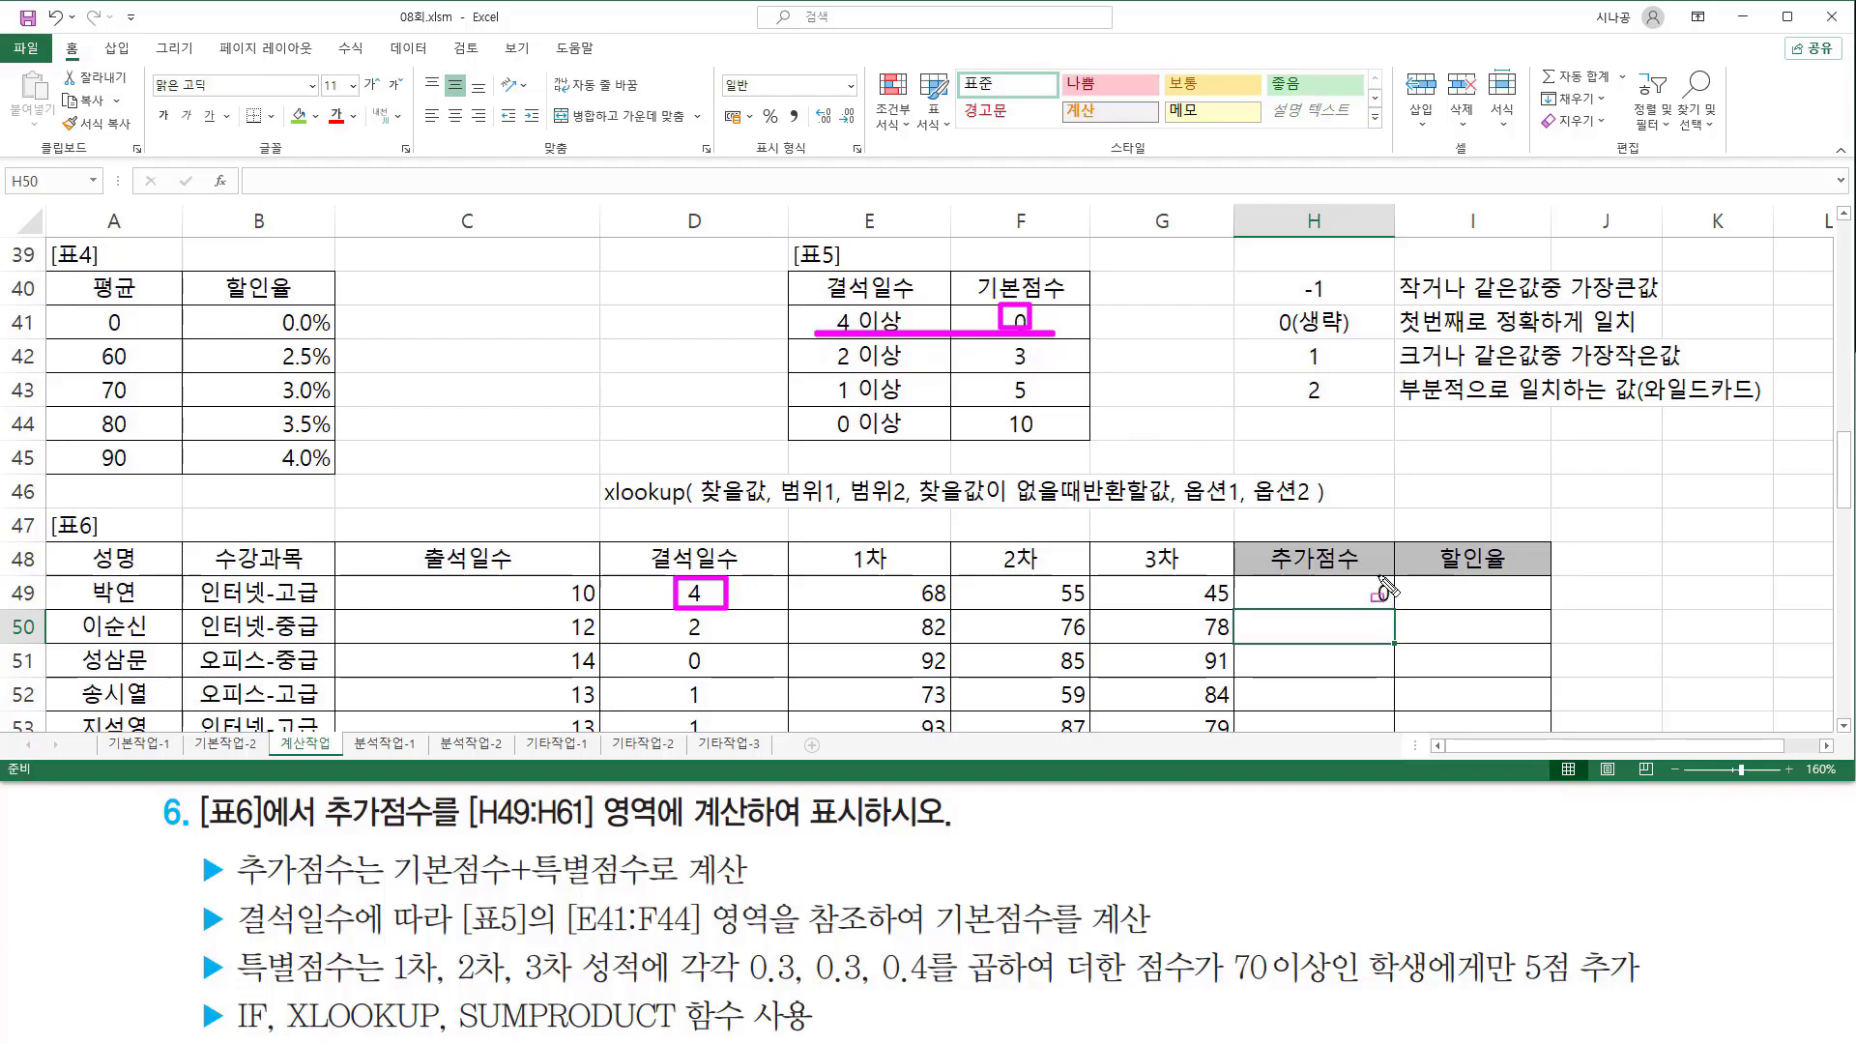
key("Escape")
left_click(1375, 592)
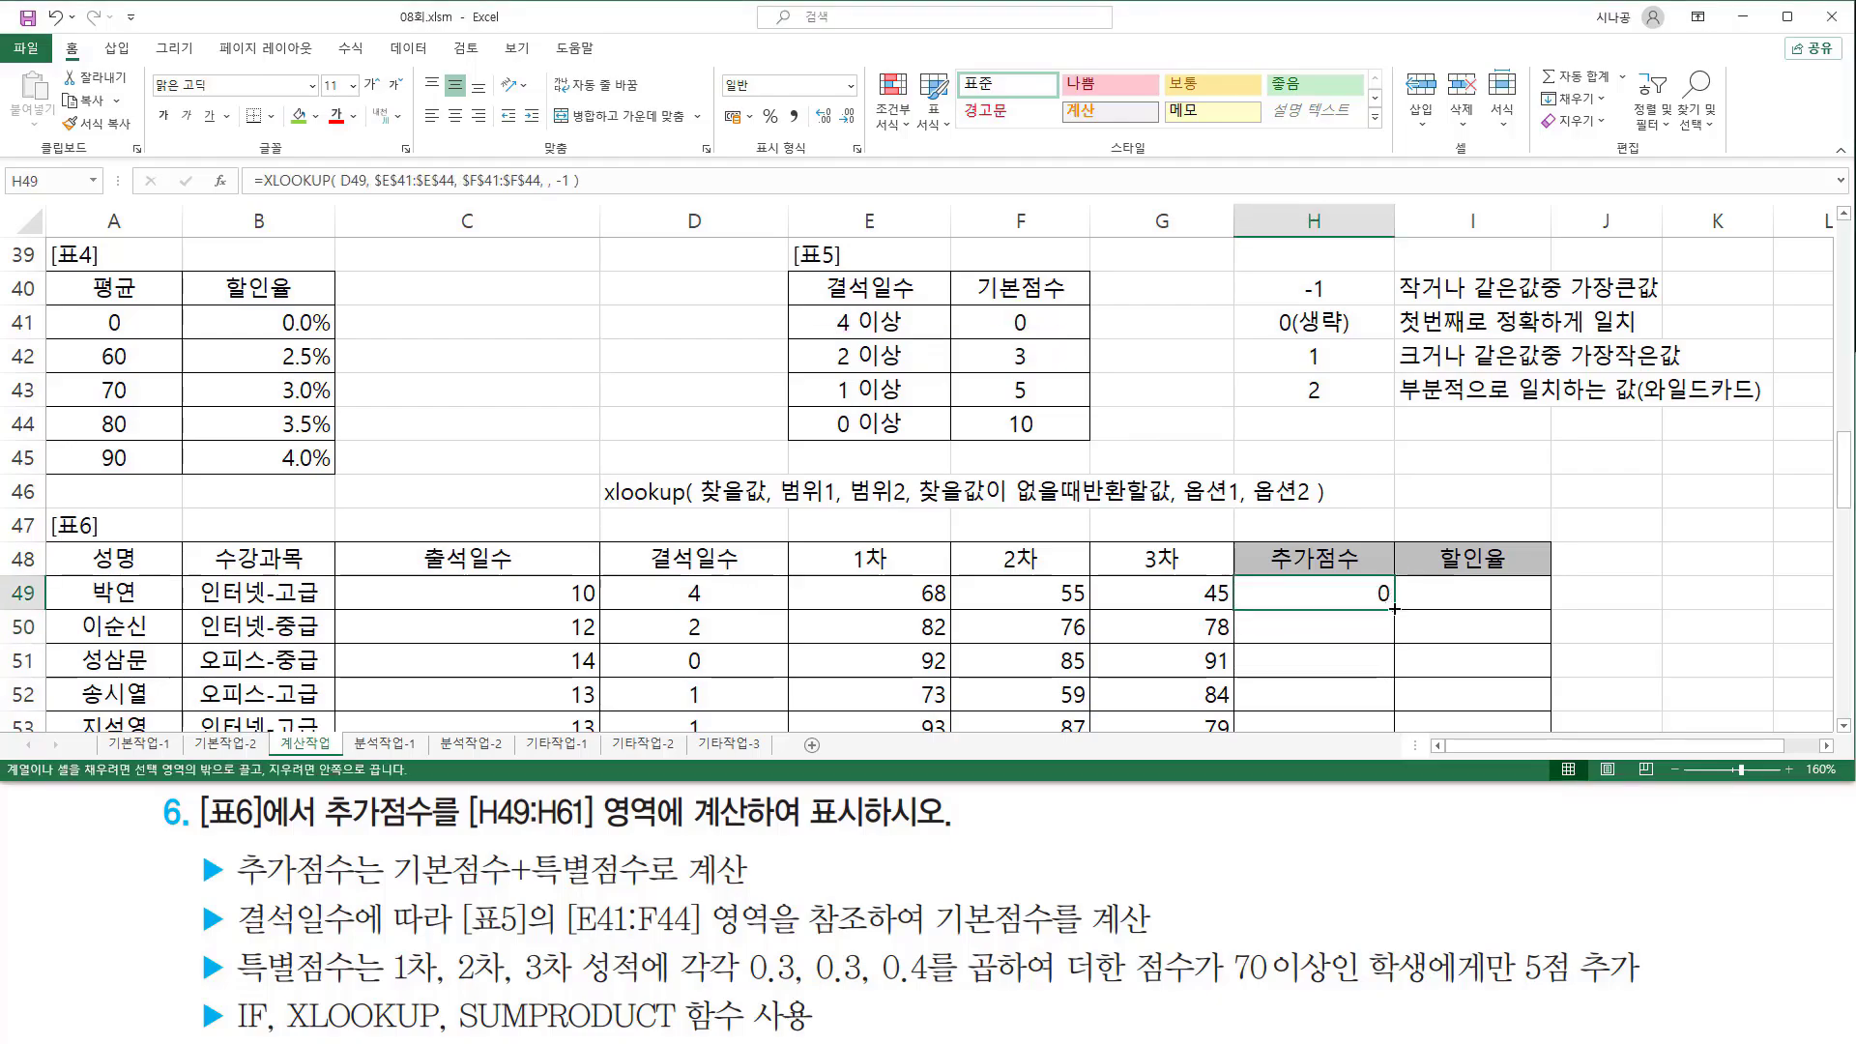
left_click_drag(1394, 609, 1508, 662)
left_click_drag(1847, 536, 1848, 486)
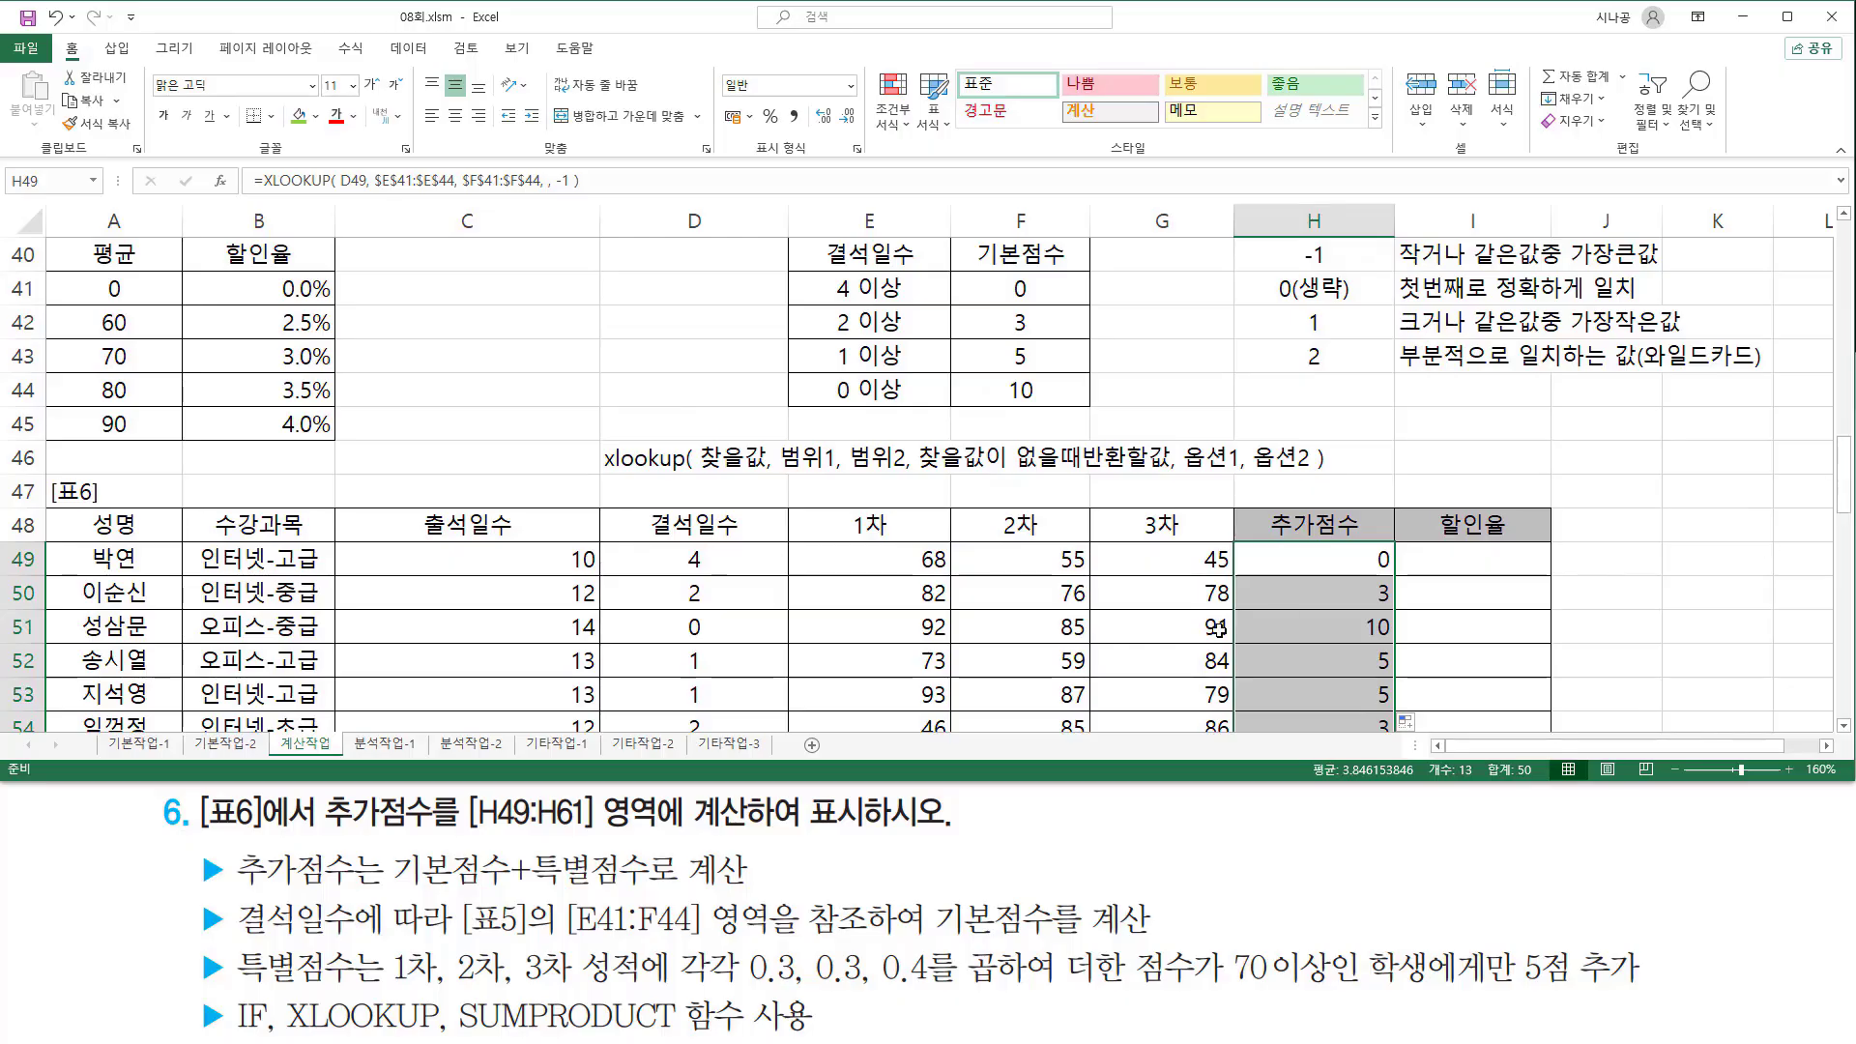
Step: Check the filled results in H50:H53 against the matching 결석일수 and 기본점수 rows of 표5
left_click_drag(691, 601, 717, 607)
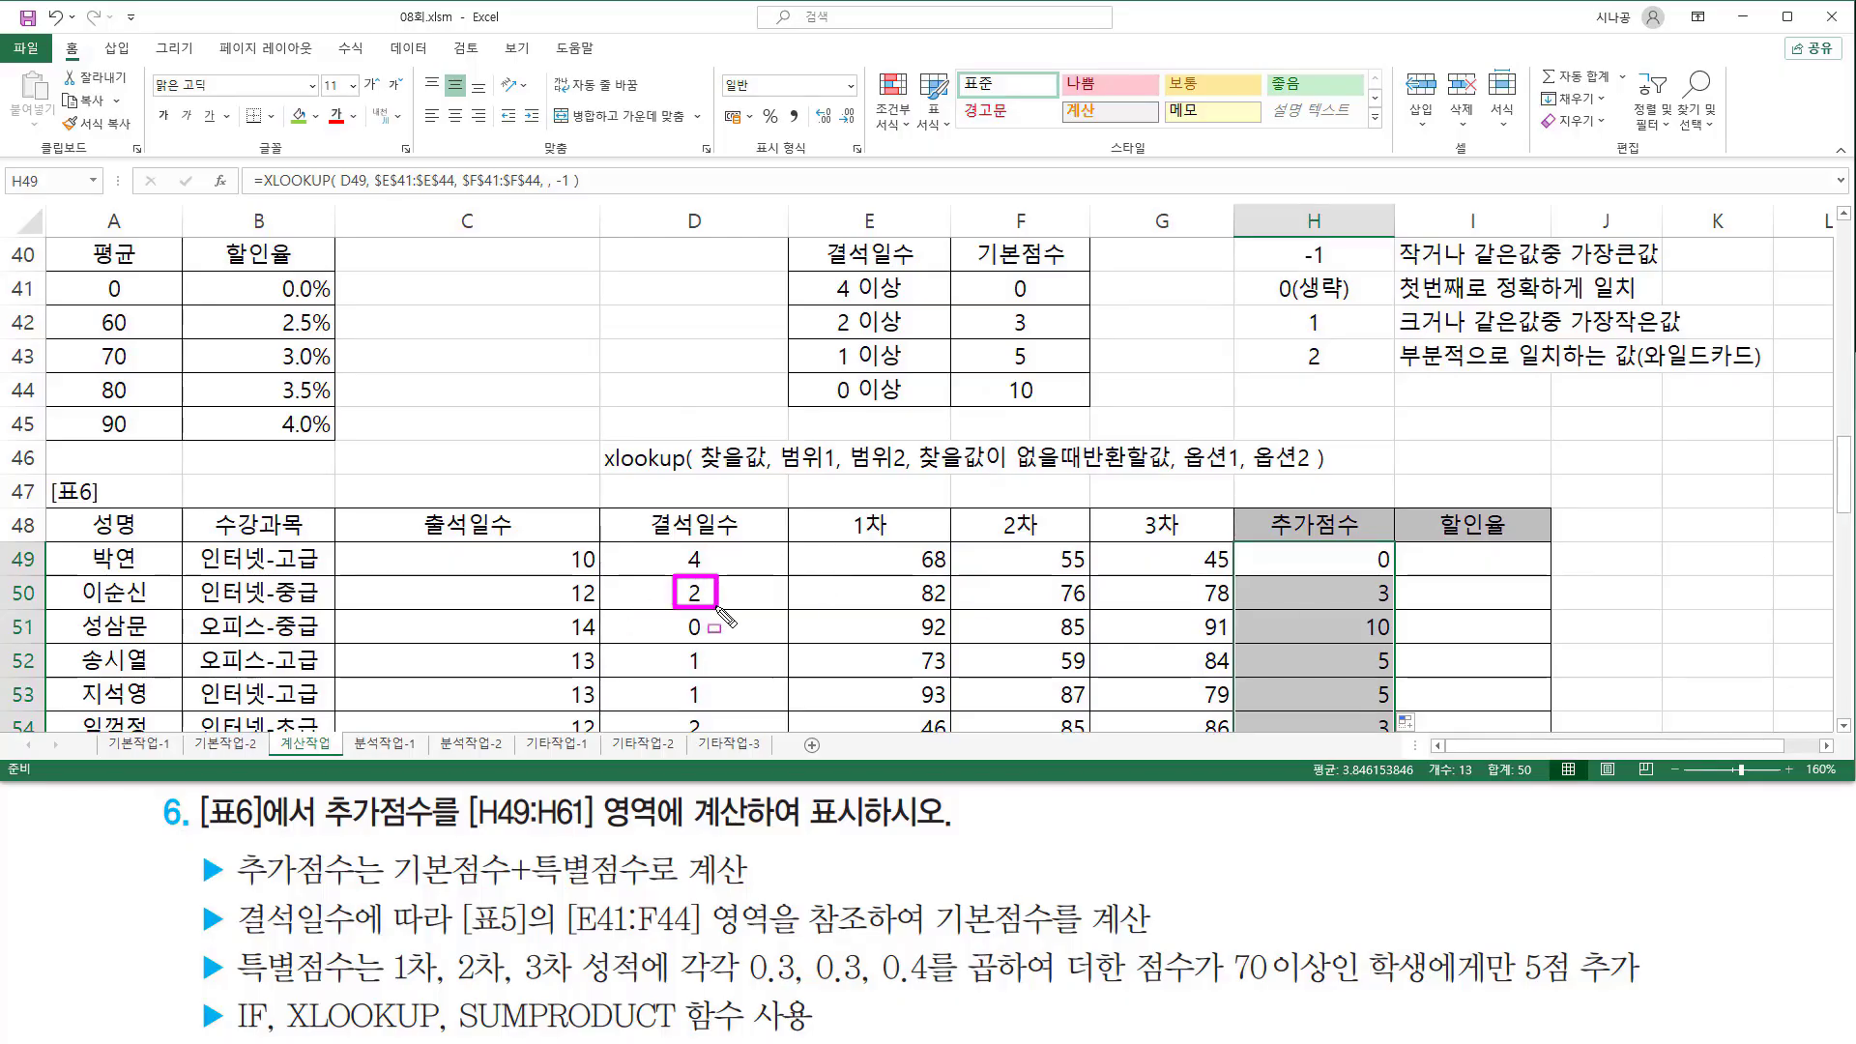
left_click_drag(822, 333, 1091, 335)
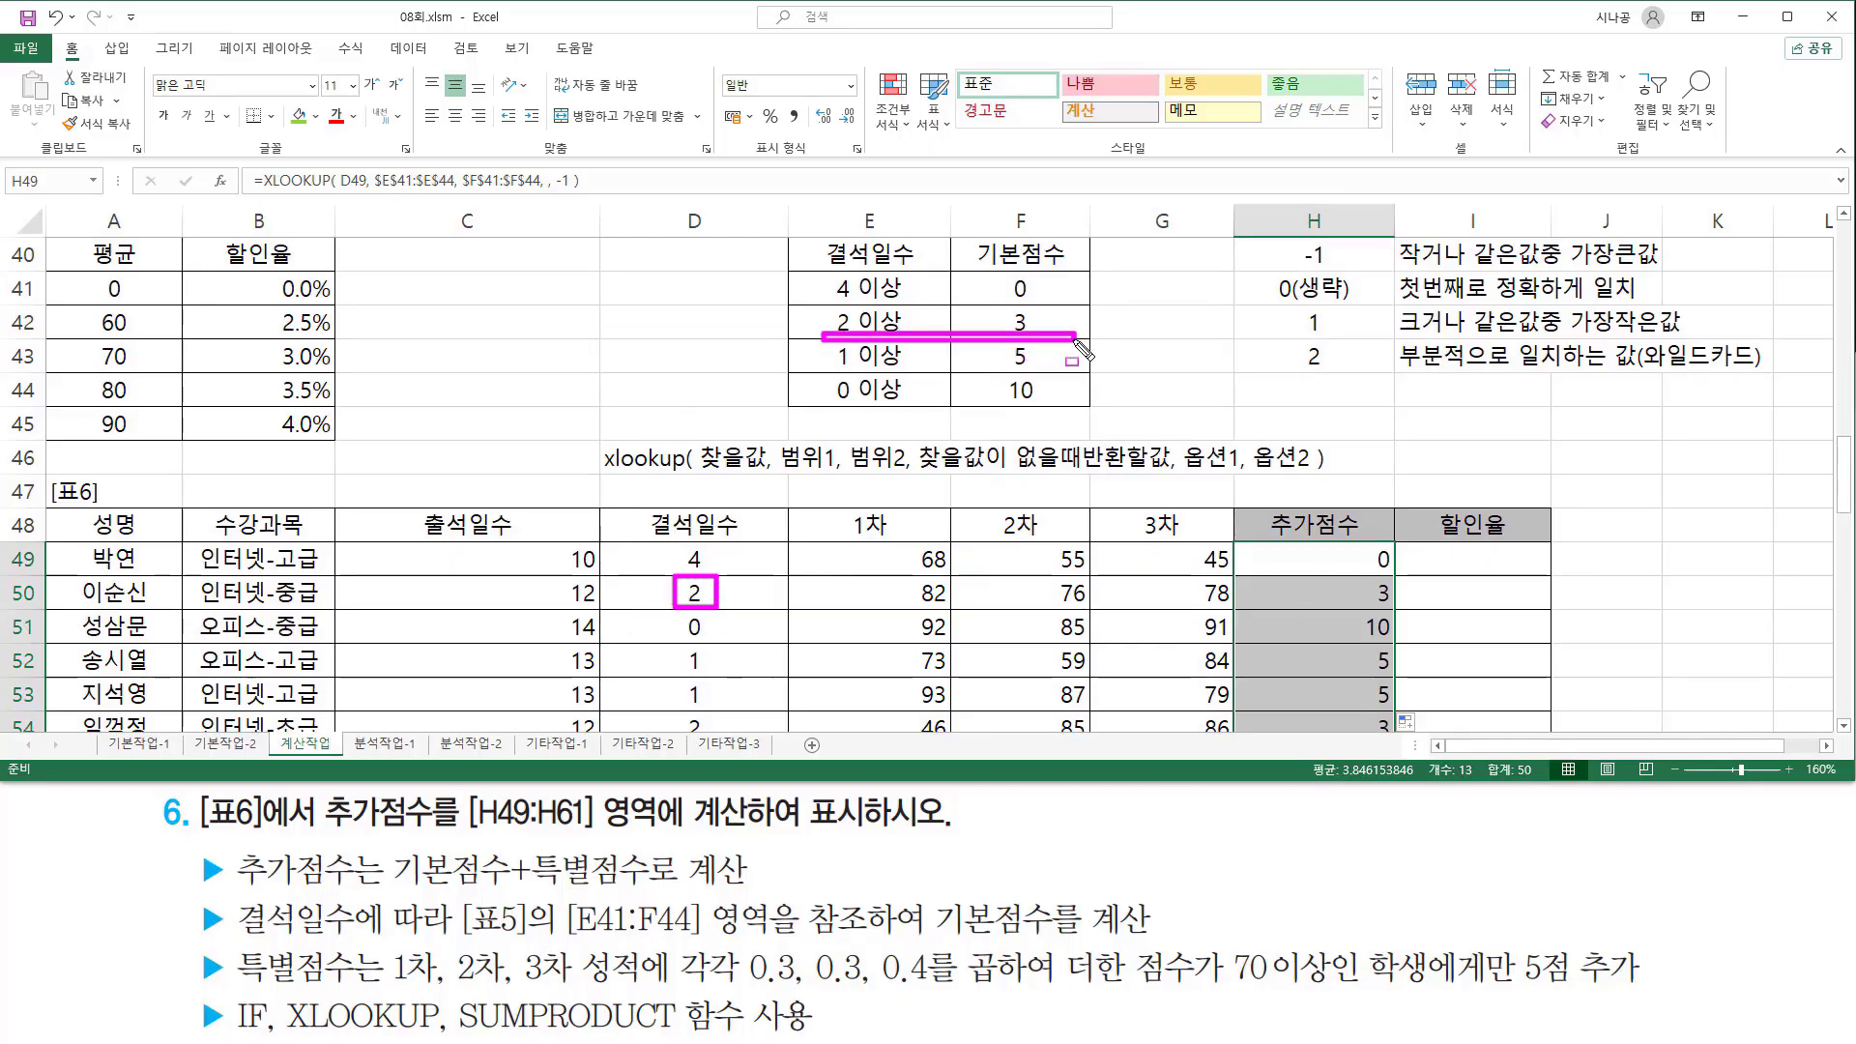
left_click_drag(1368, 578, 1406, 606)
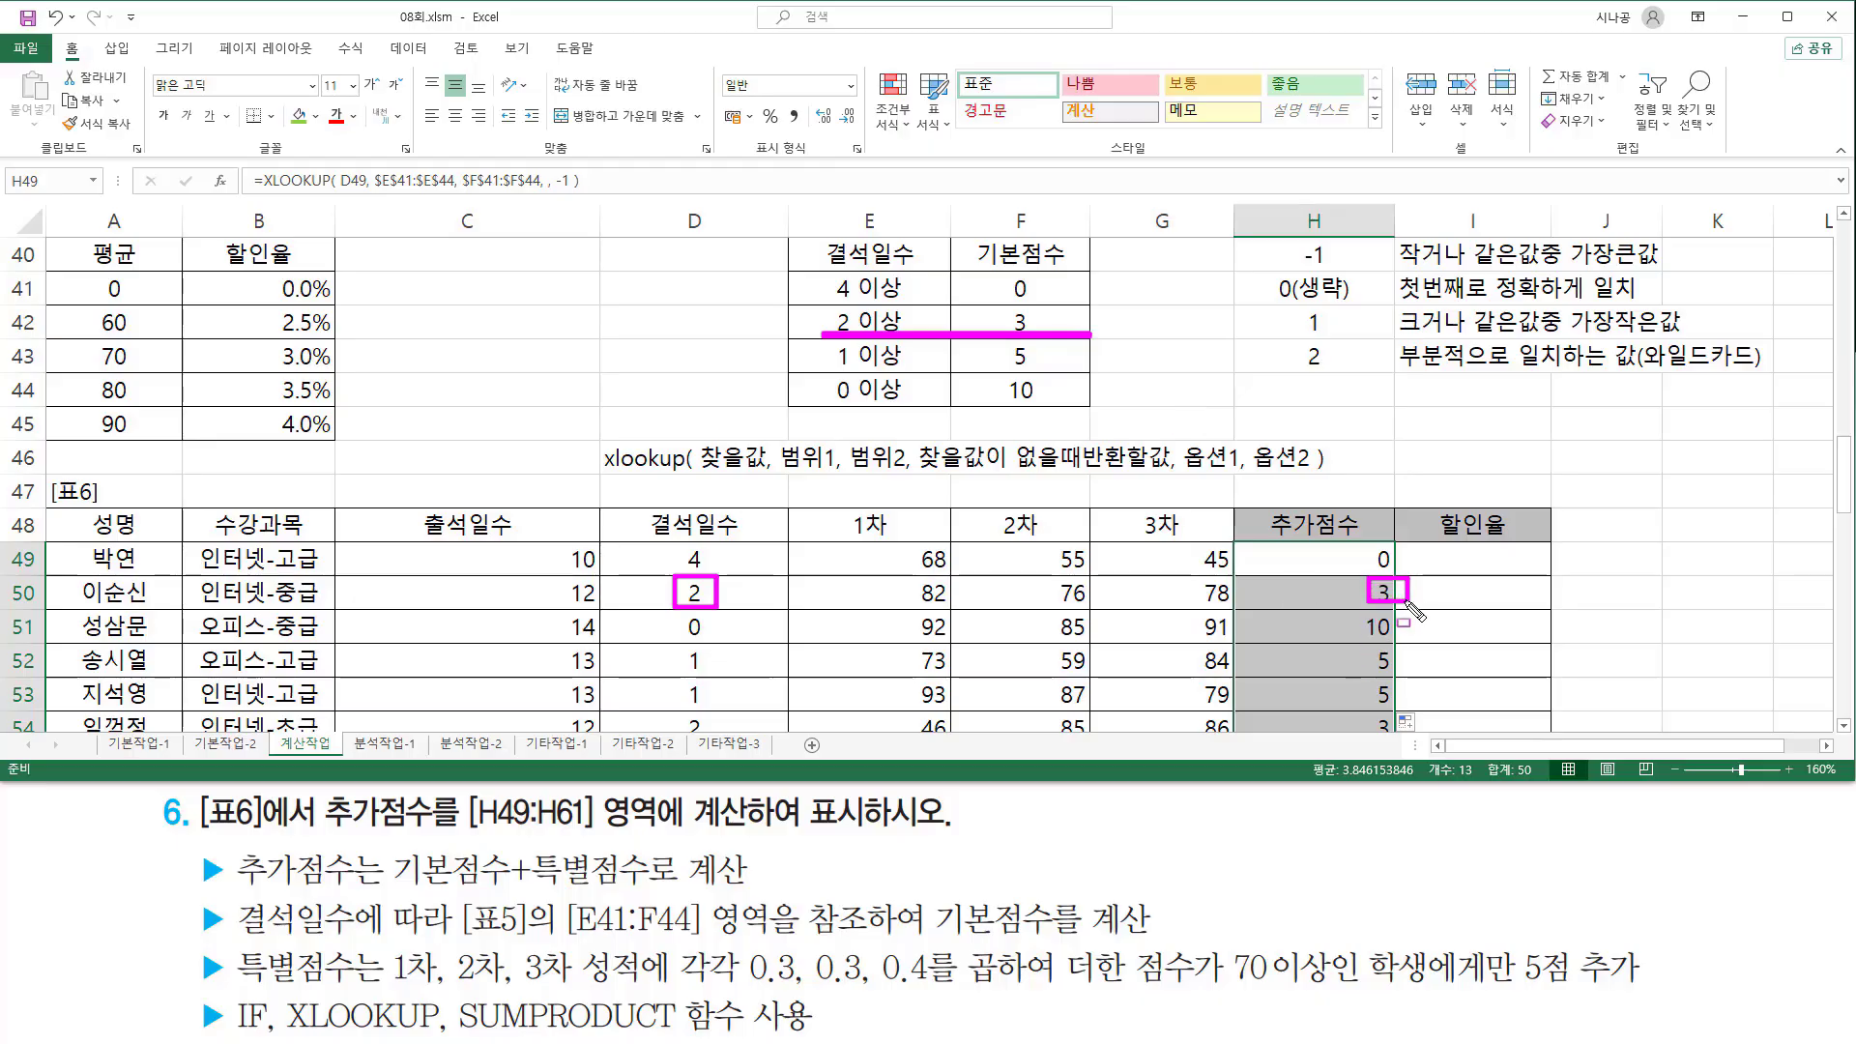
key("Escape")
left_click_drag(673, 637, 708, 638)
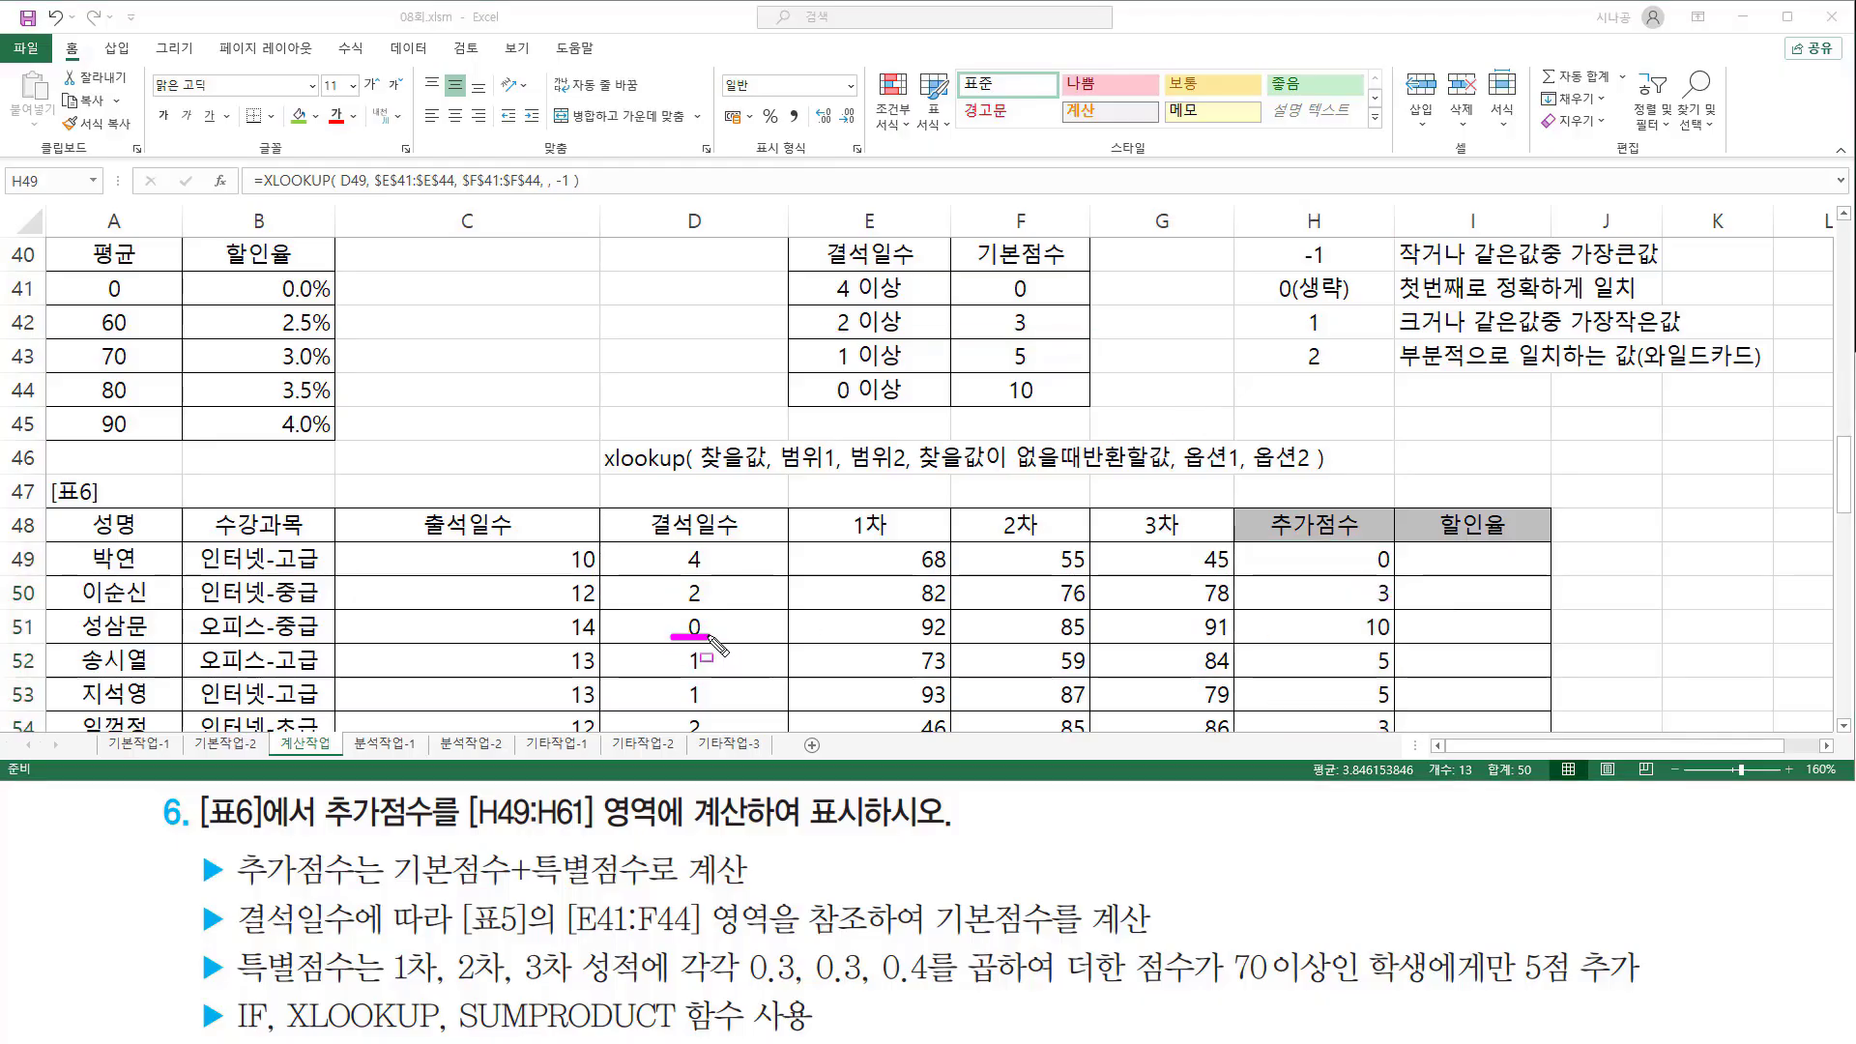
left_click_drag(820, 404, 1071, 405)
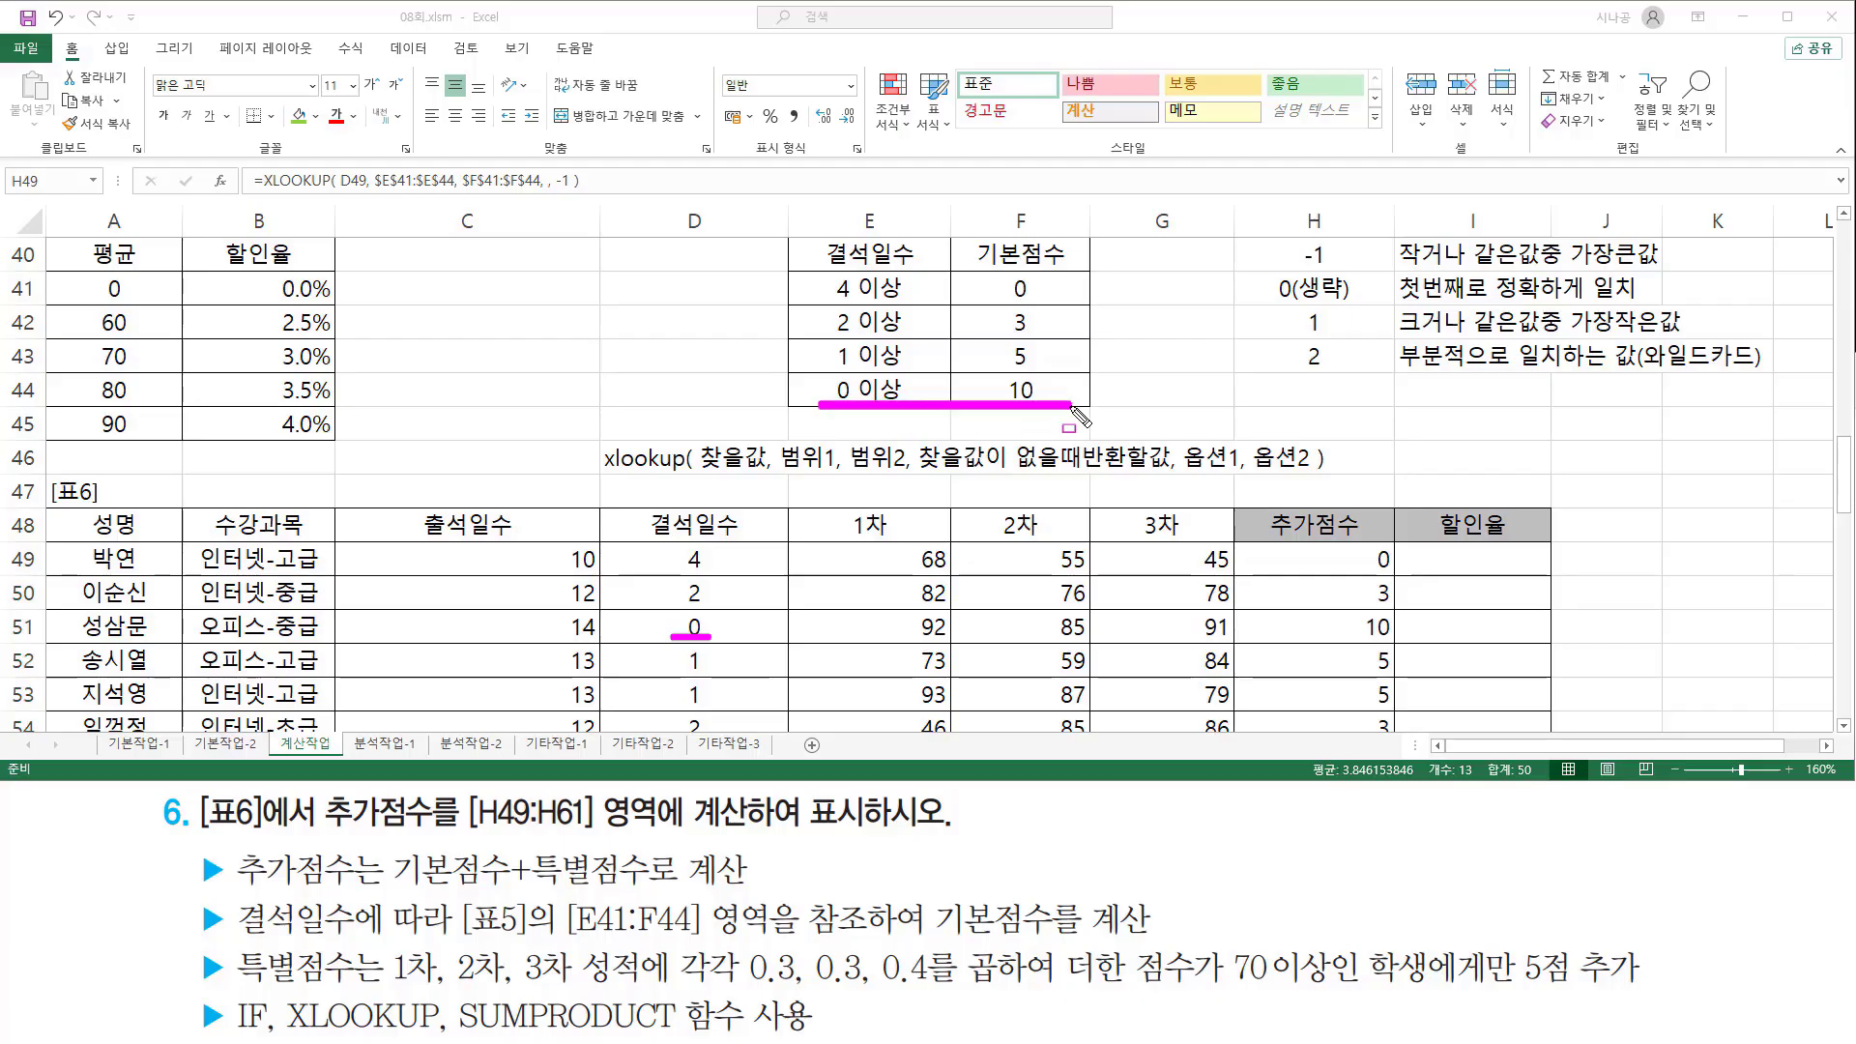
left_click_drag(1356, 608, 1396, 639)
key("Escape")
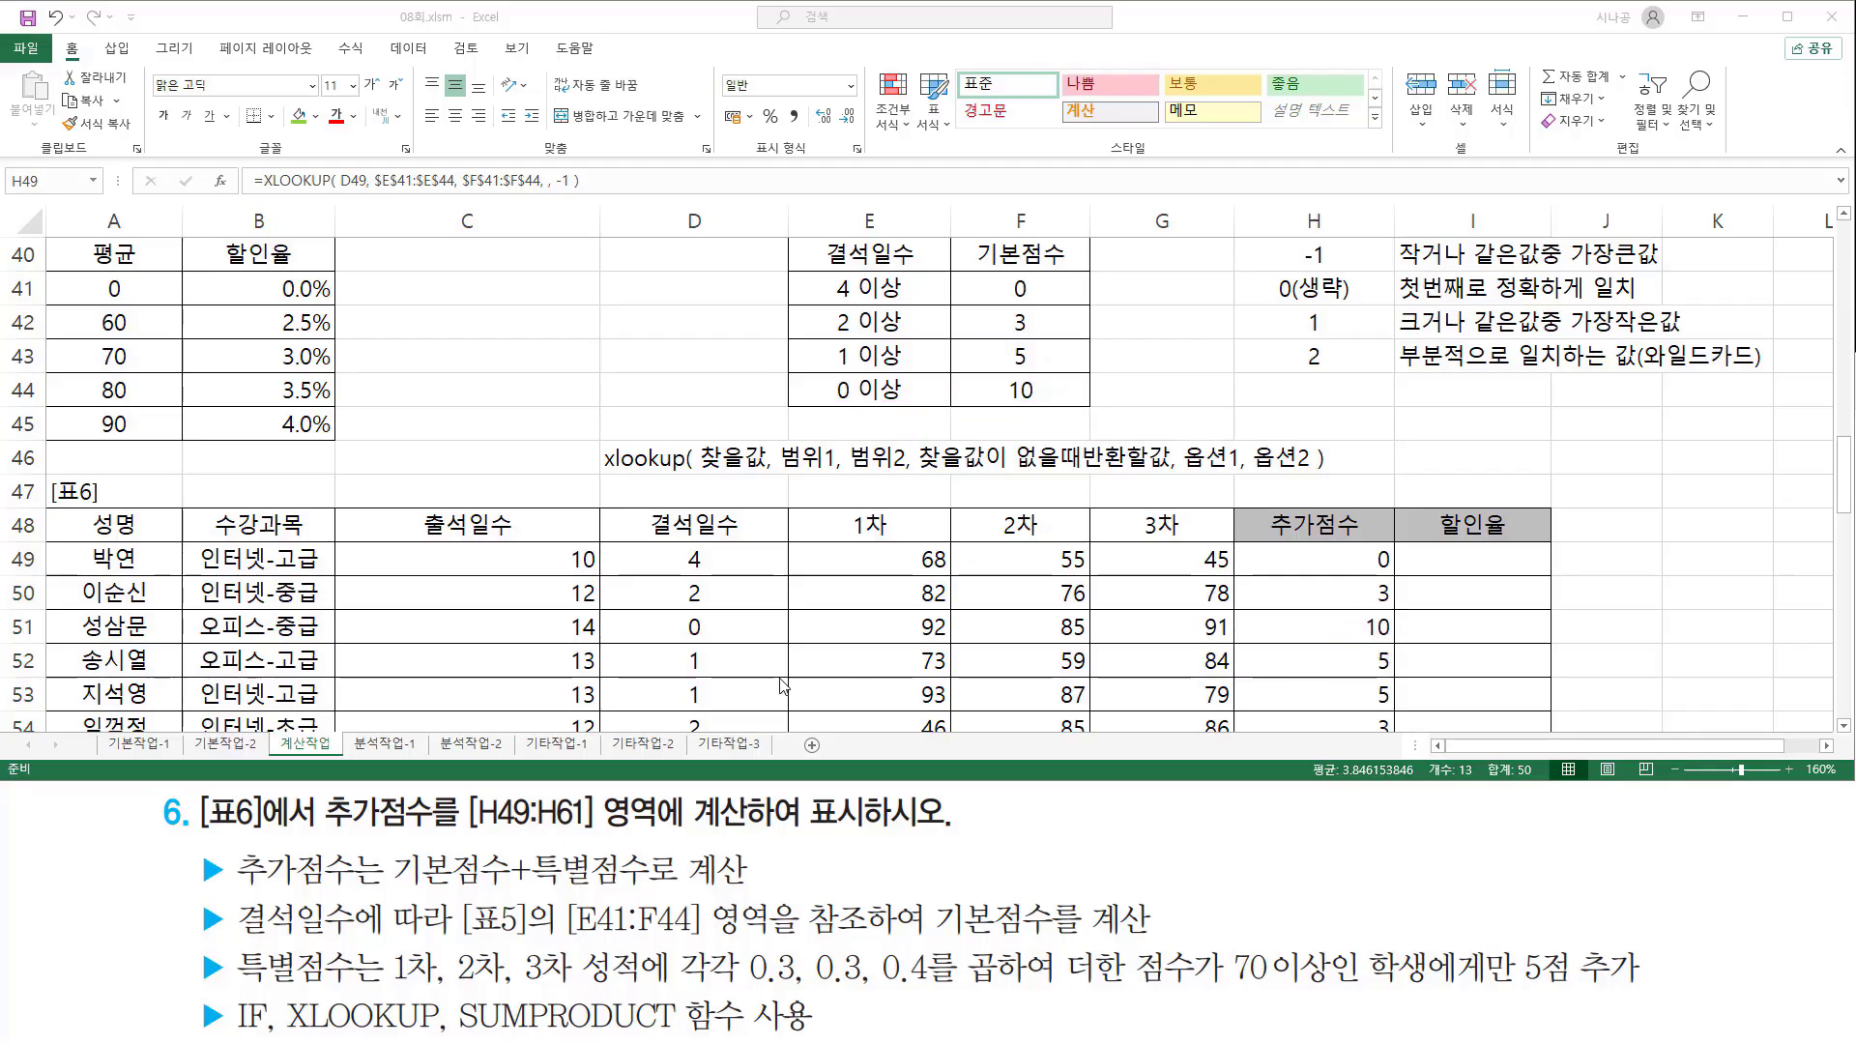
mouse_move(682, 649)
left_mouse_down()
mouse_move(681, 713)
mouse_move(720, 717)
left_mouse_up()
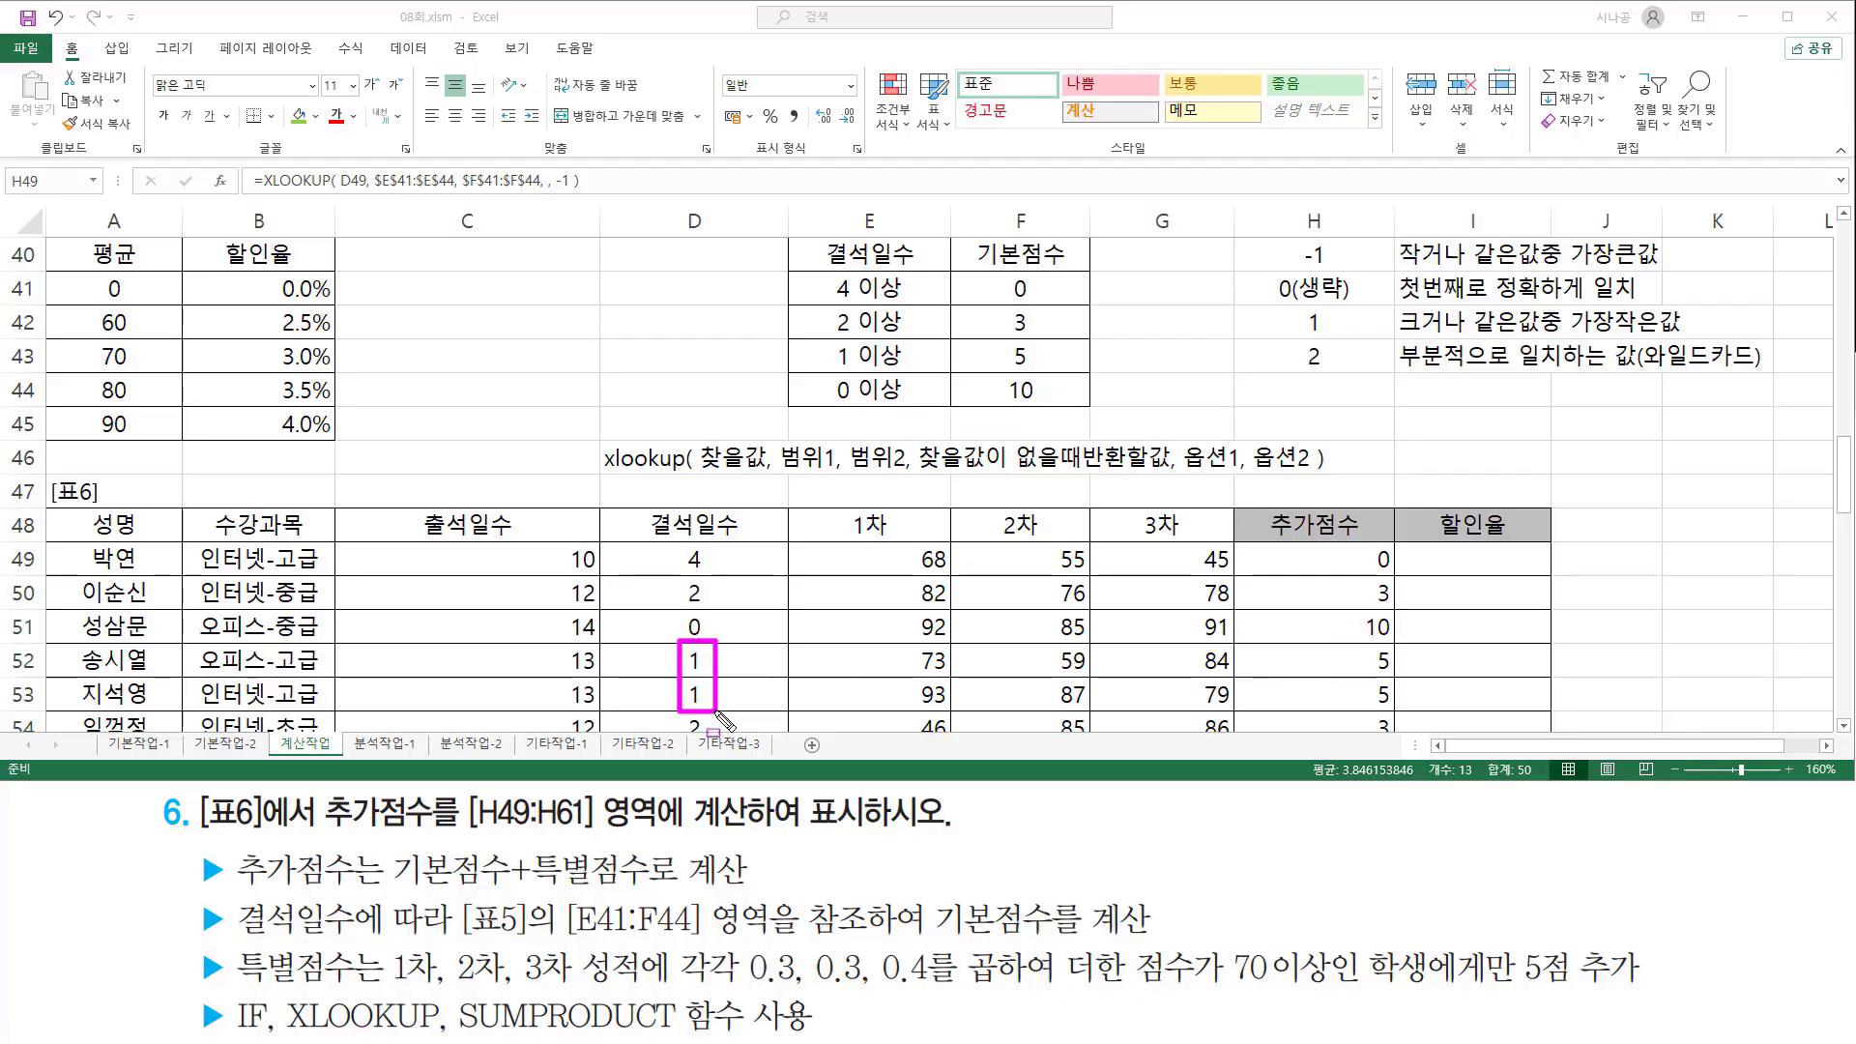
mouse_move(831, 367)
left_mouse_down()
mouse_move(1060, 367)
mouse_move(1038, 365)
left_mouse_up()
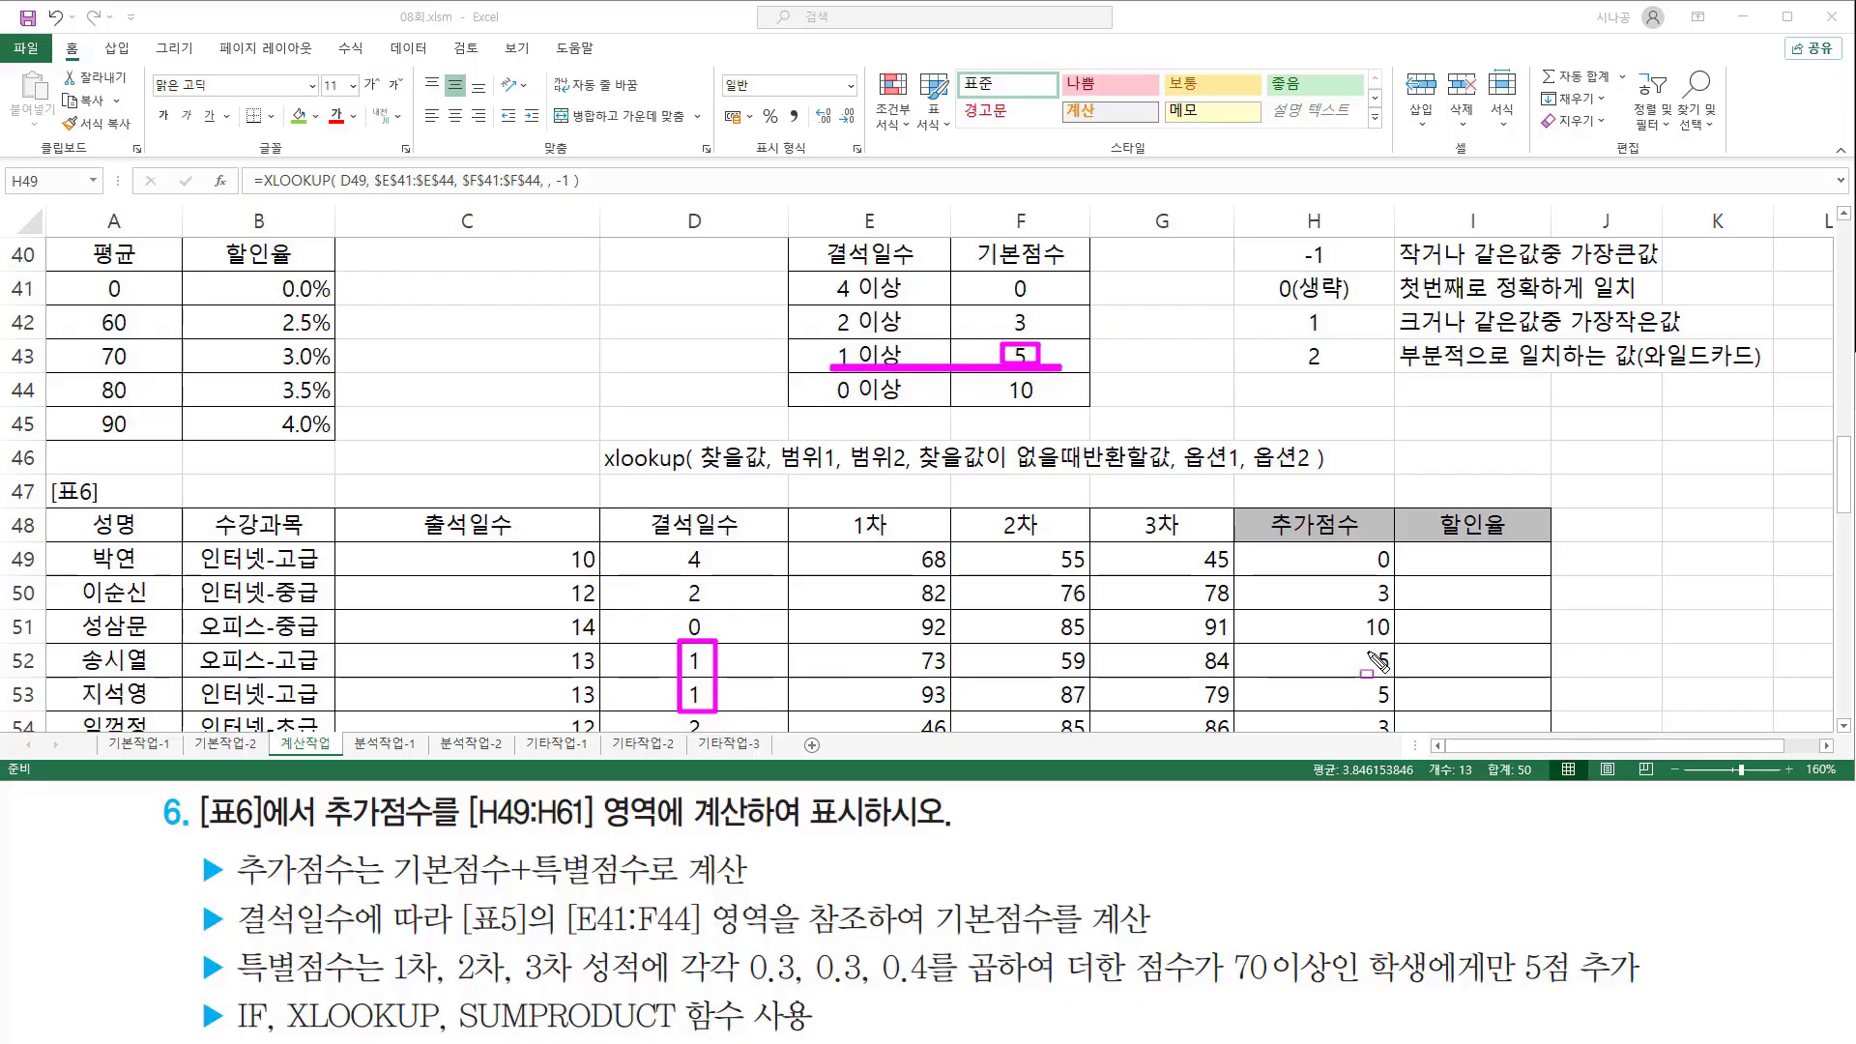
mouse_move(1369, 647)
left_mouse_down()
mouse_move(1366, 709)
mouse_move(1397, 709)
left_mouse_up()
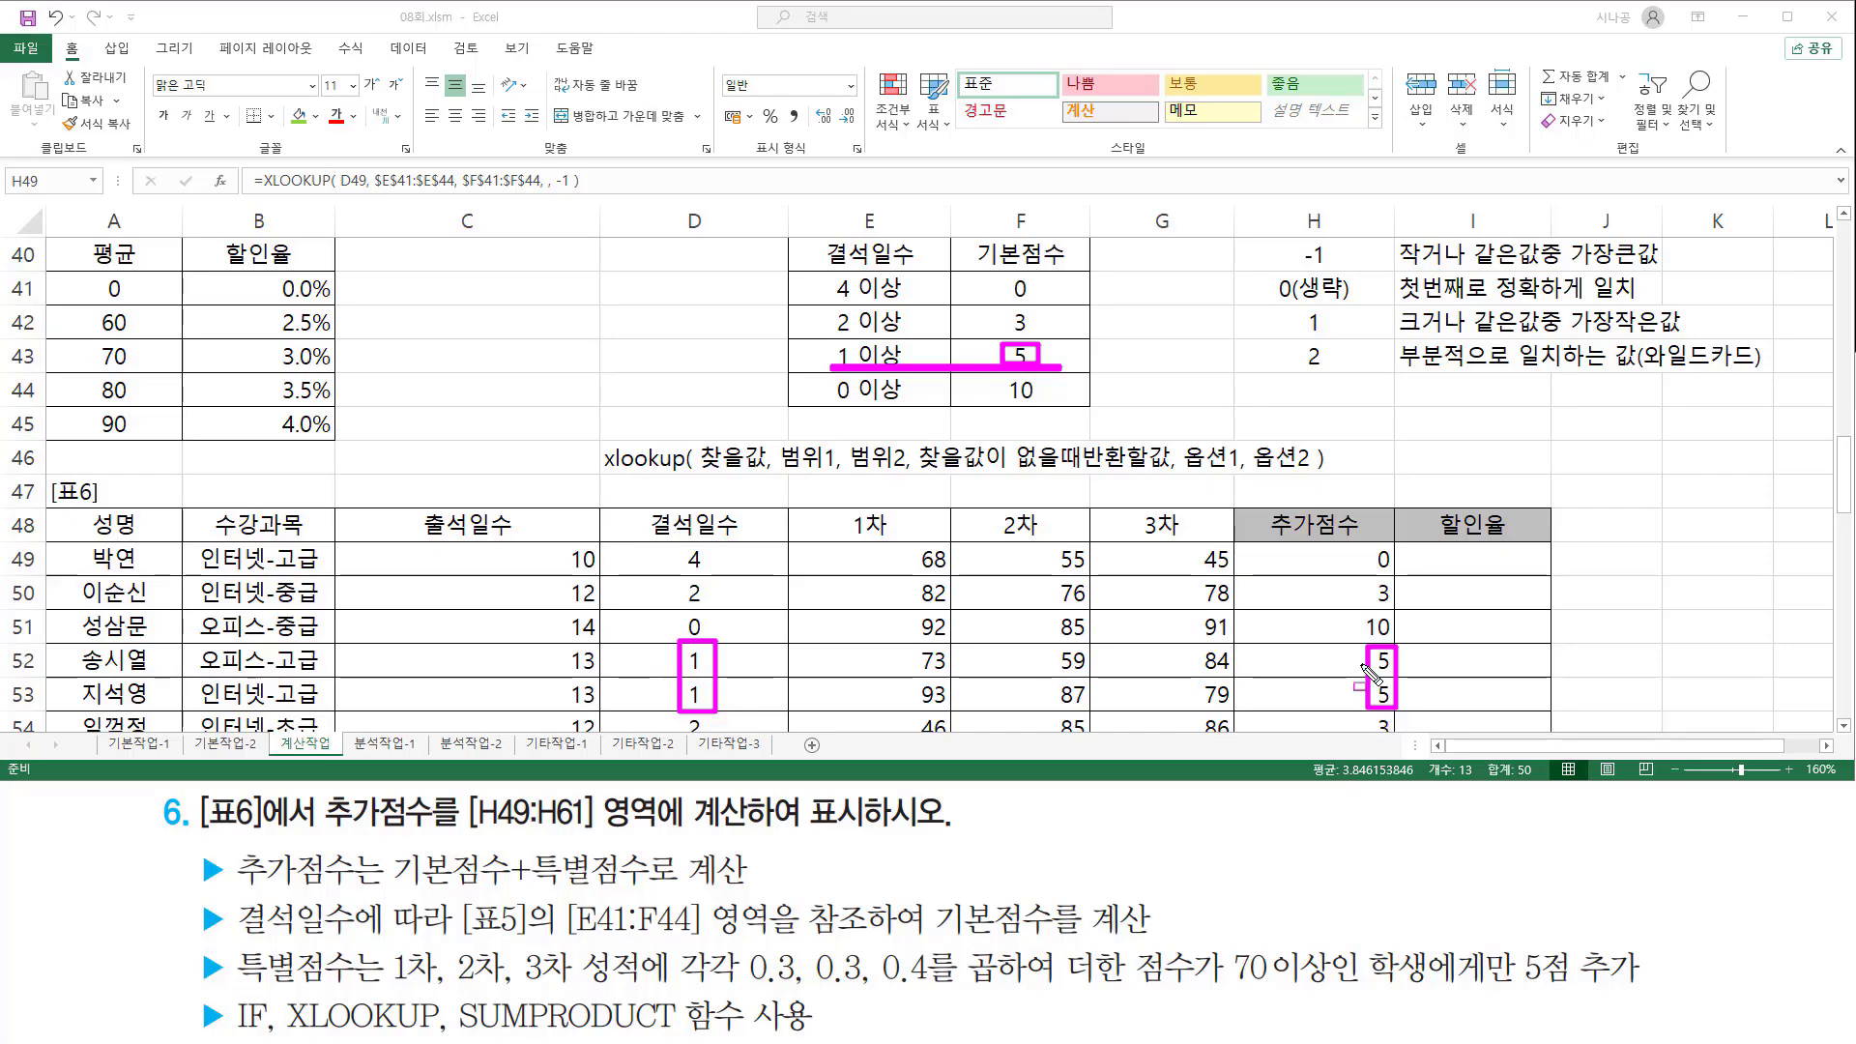
mouse_move(396, 849)
left_mouse_down()
mouse_move(498, 887)
mouse_move(500, 849)
left_mouse_up()
key("Escape")
Step: Cut the whole XLOOKUP expression out of the H49 formula, keeping only the equals sign
left_click(1337, 564)
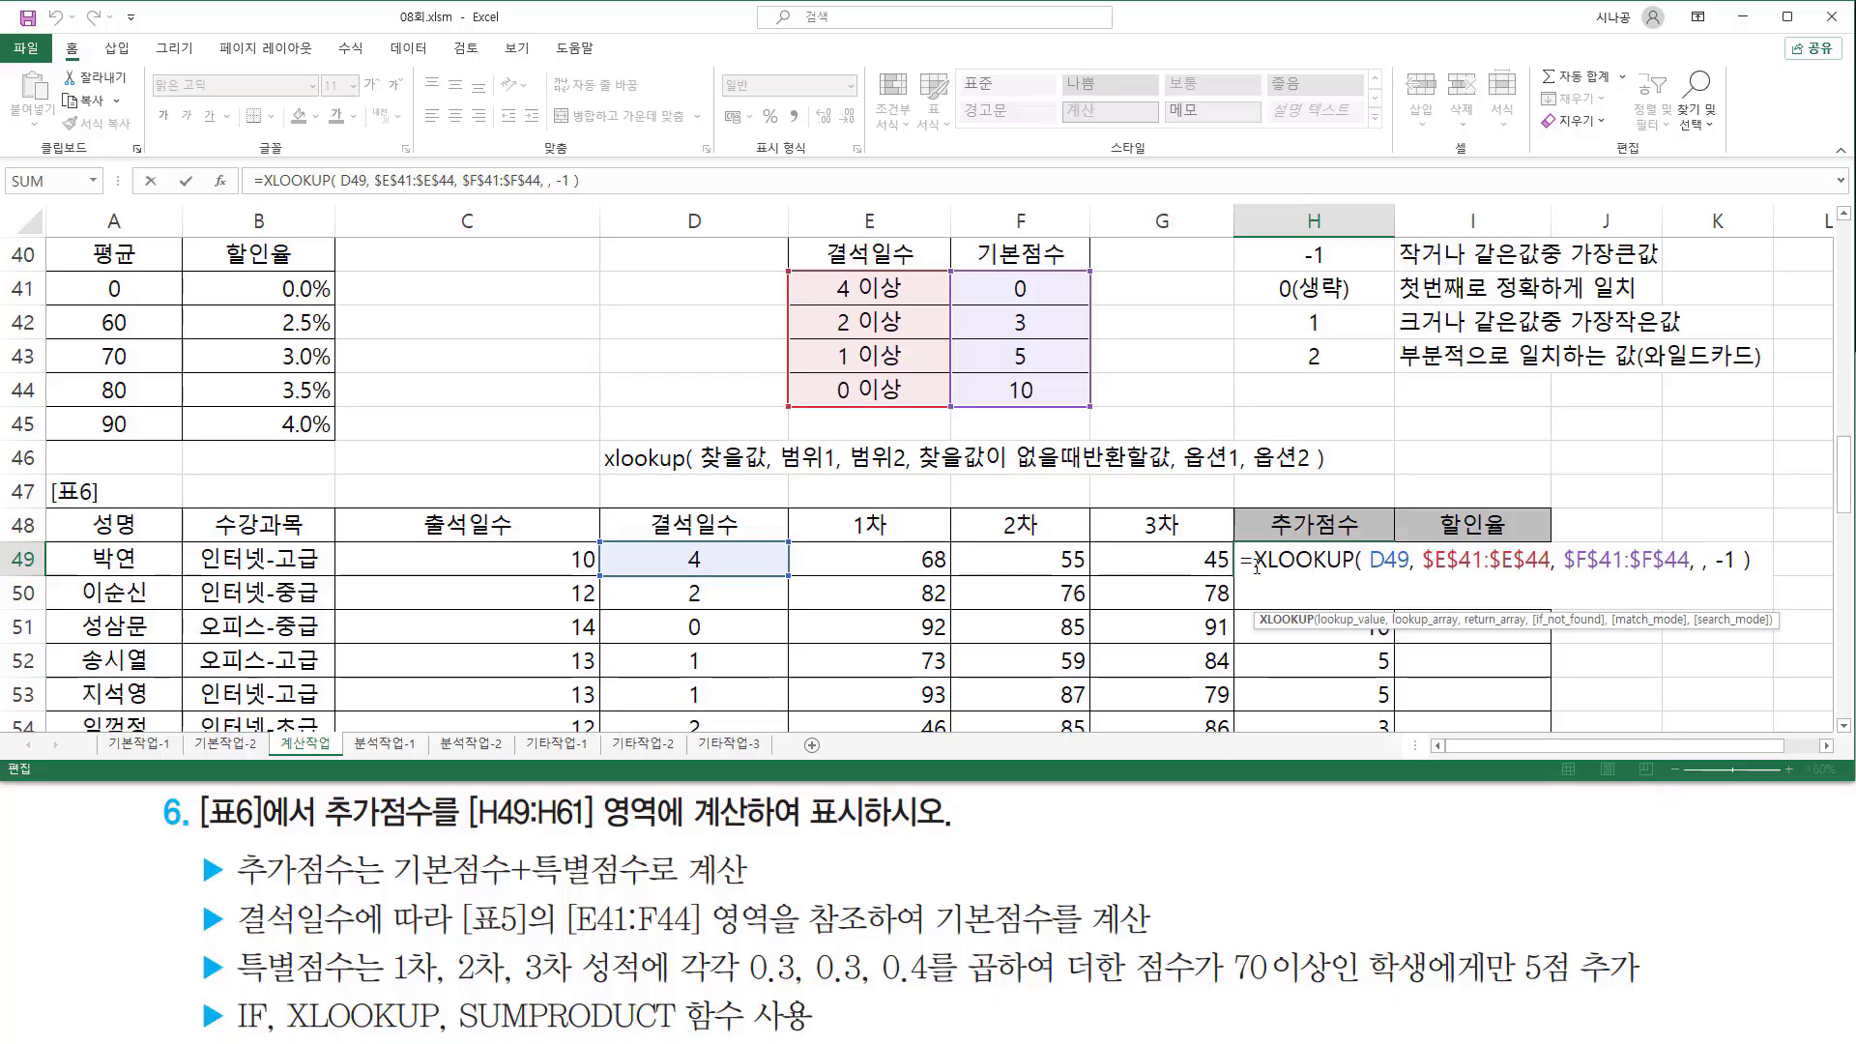
left_click_drag(1255, 560, 1849, 567)
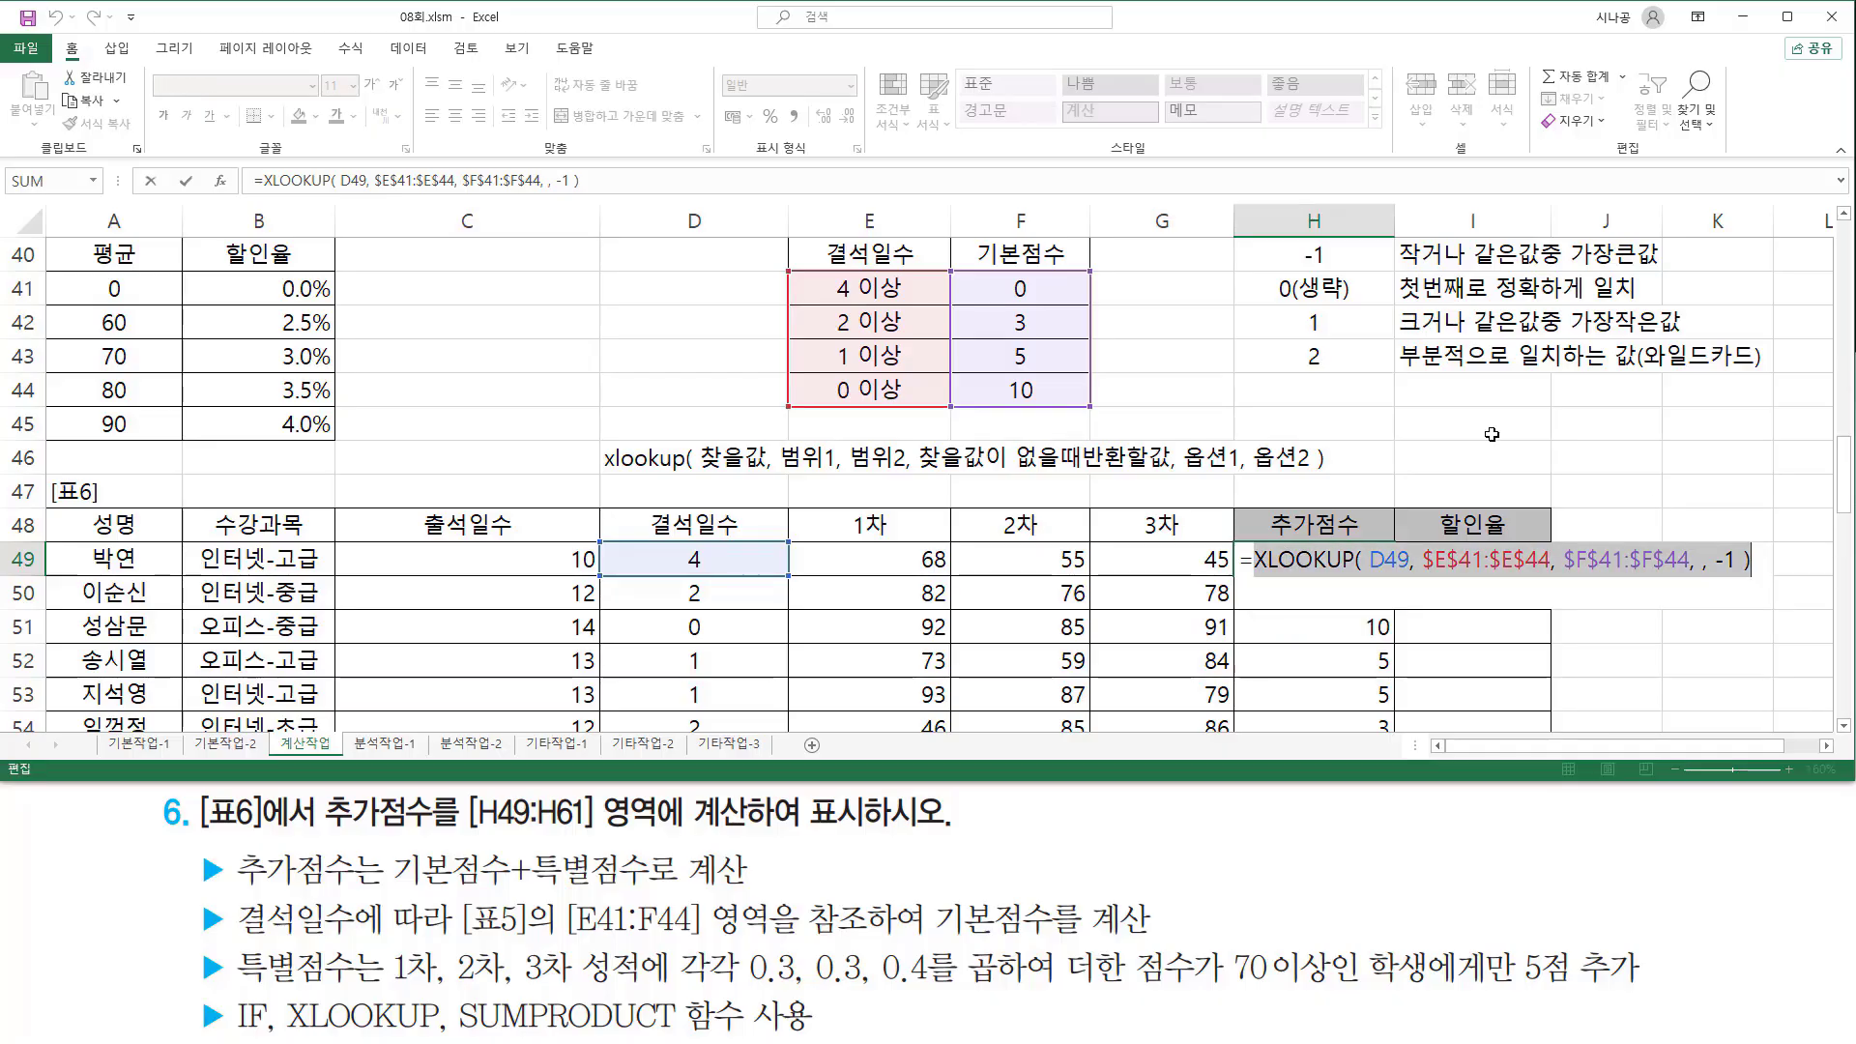
key("Delete")
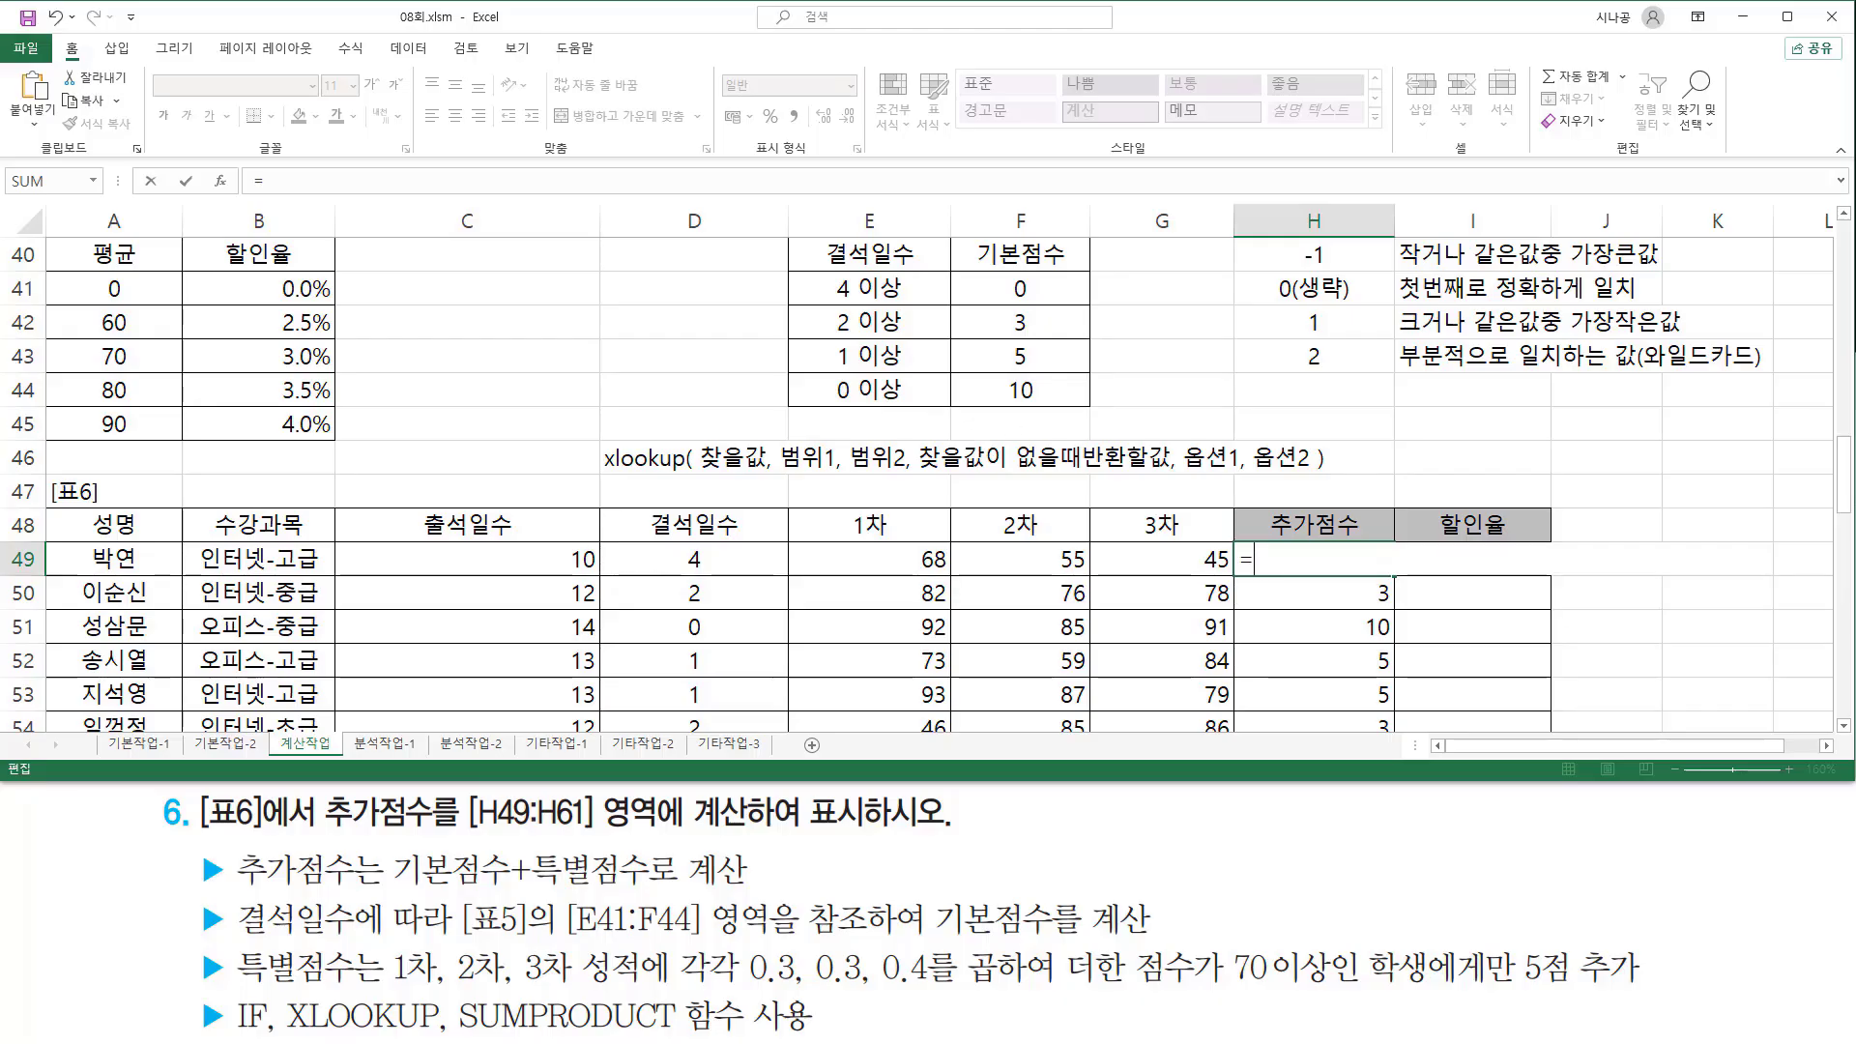
Step: Start a SUMPRODUCT formula in H49 for 특별점수 with the 1차 to 3차 scores E49:G49 as its first array
left_click_drag(390, 883, 649, 894)
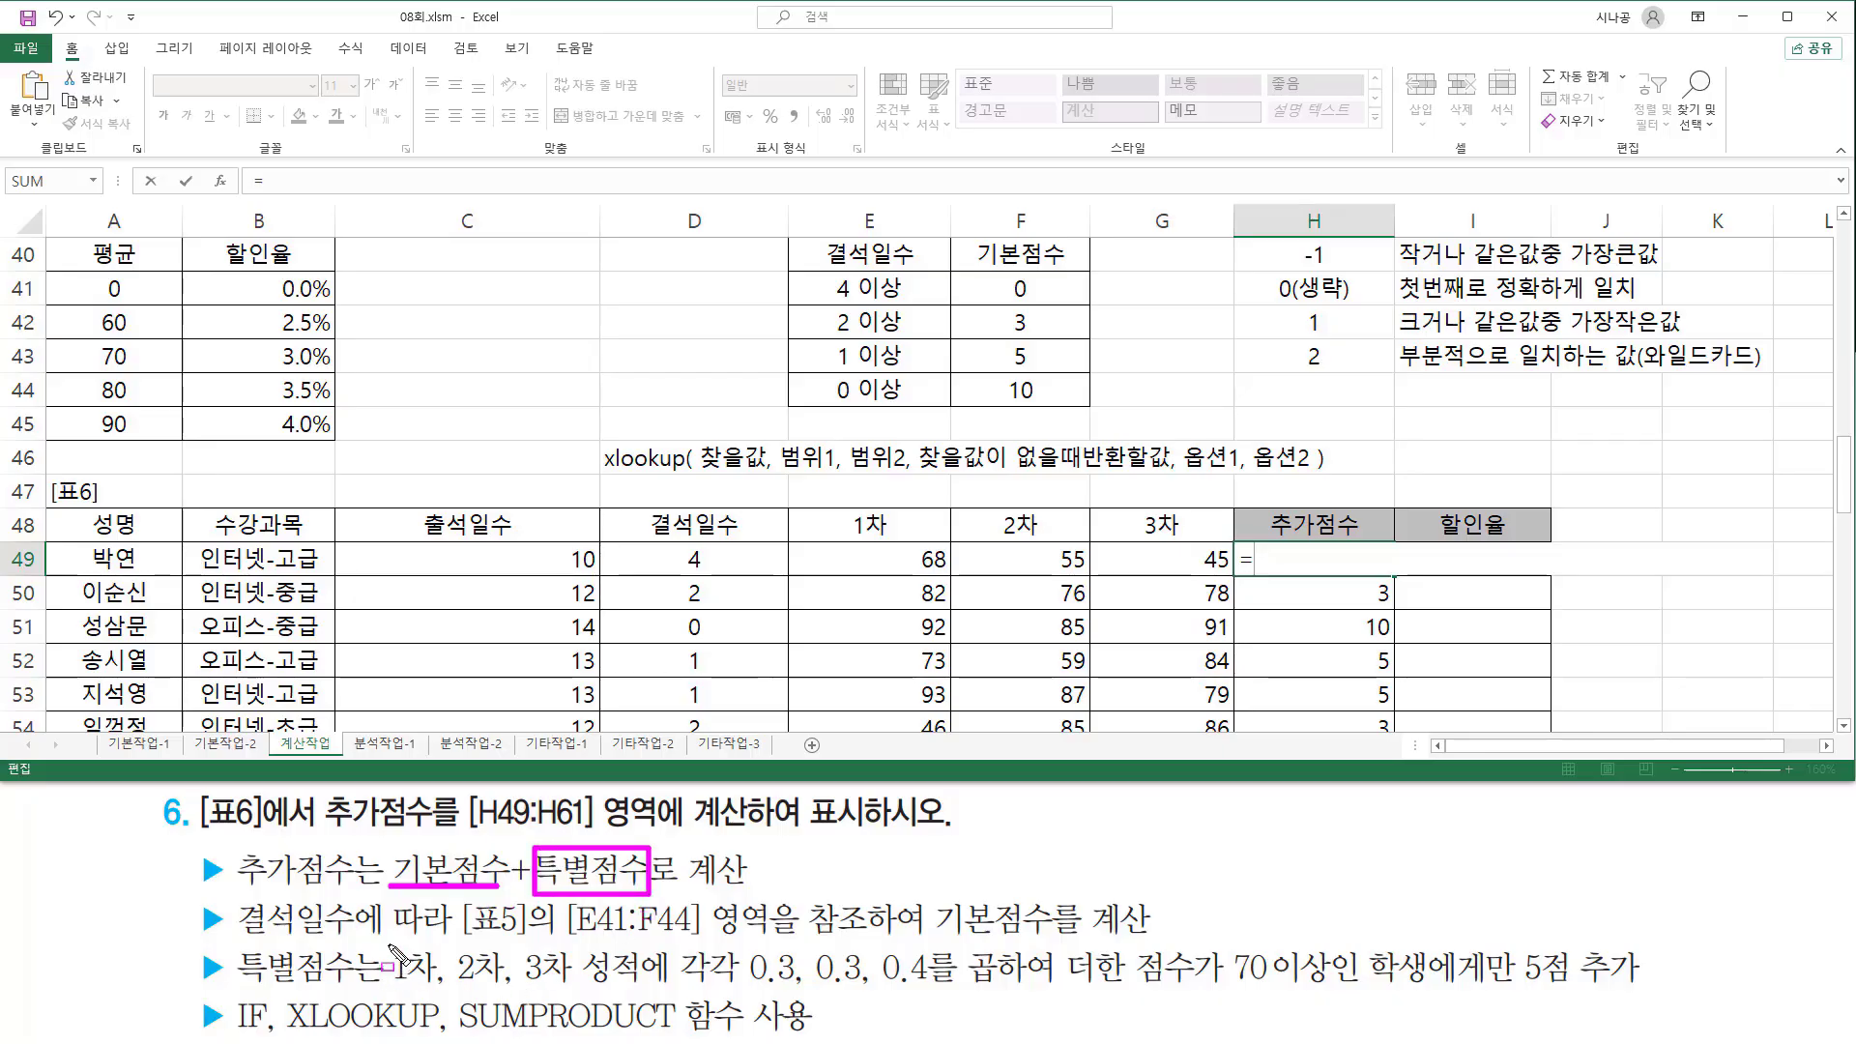
mouse_move(388, 946)
left_mouse_down()
mouse_move(394, 969)
mouse_move(571, 991)
mouse_move(1188, 997)
left_mouse_up()
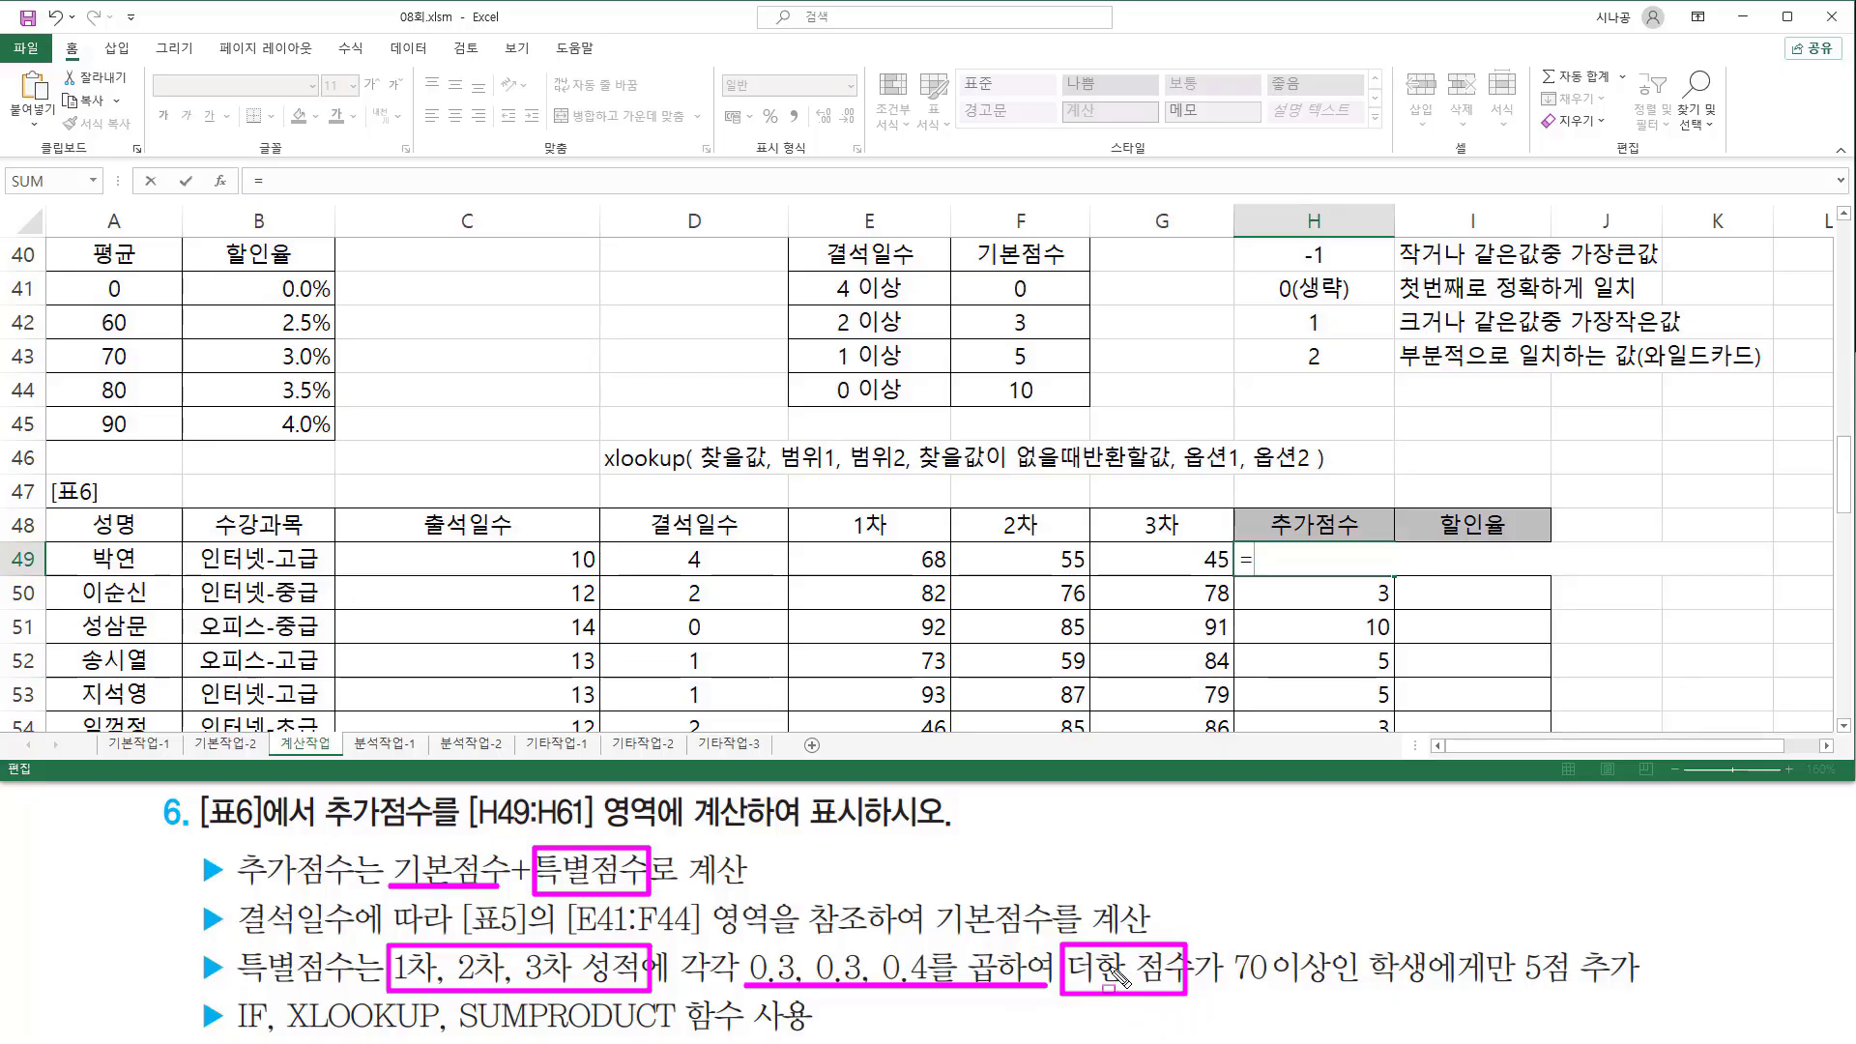
left_click_drag(455, 1031, 694, 1032)
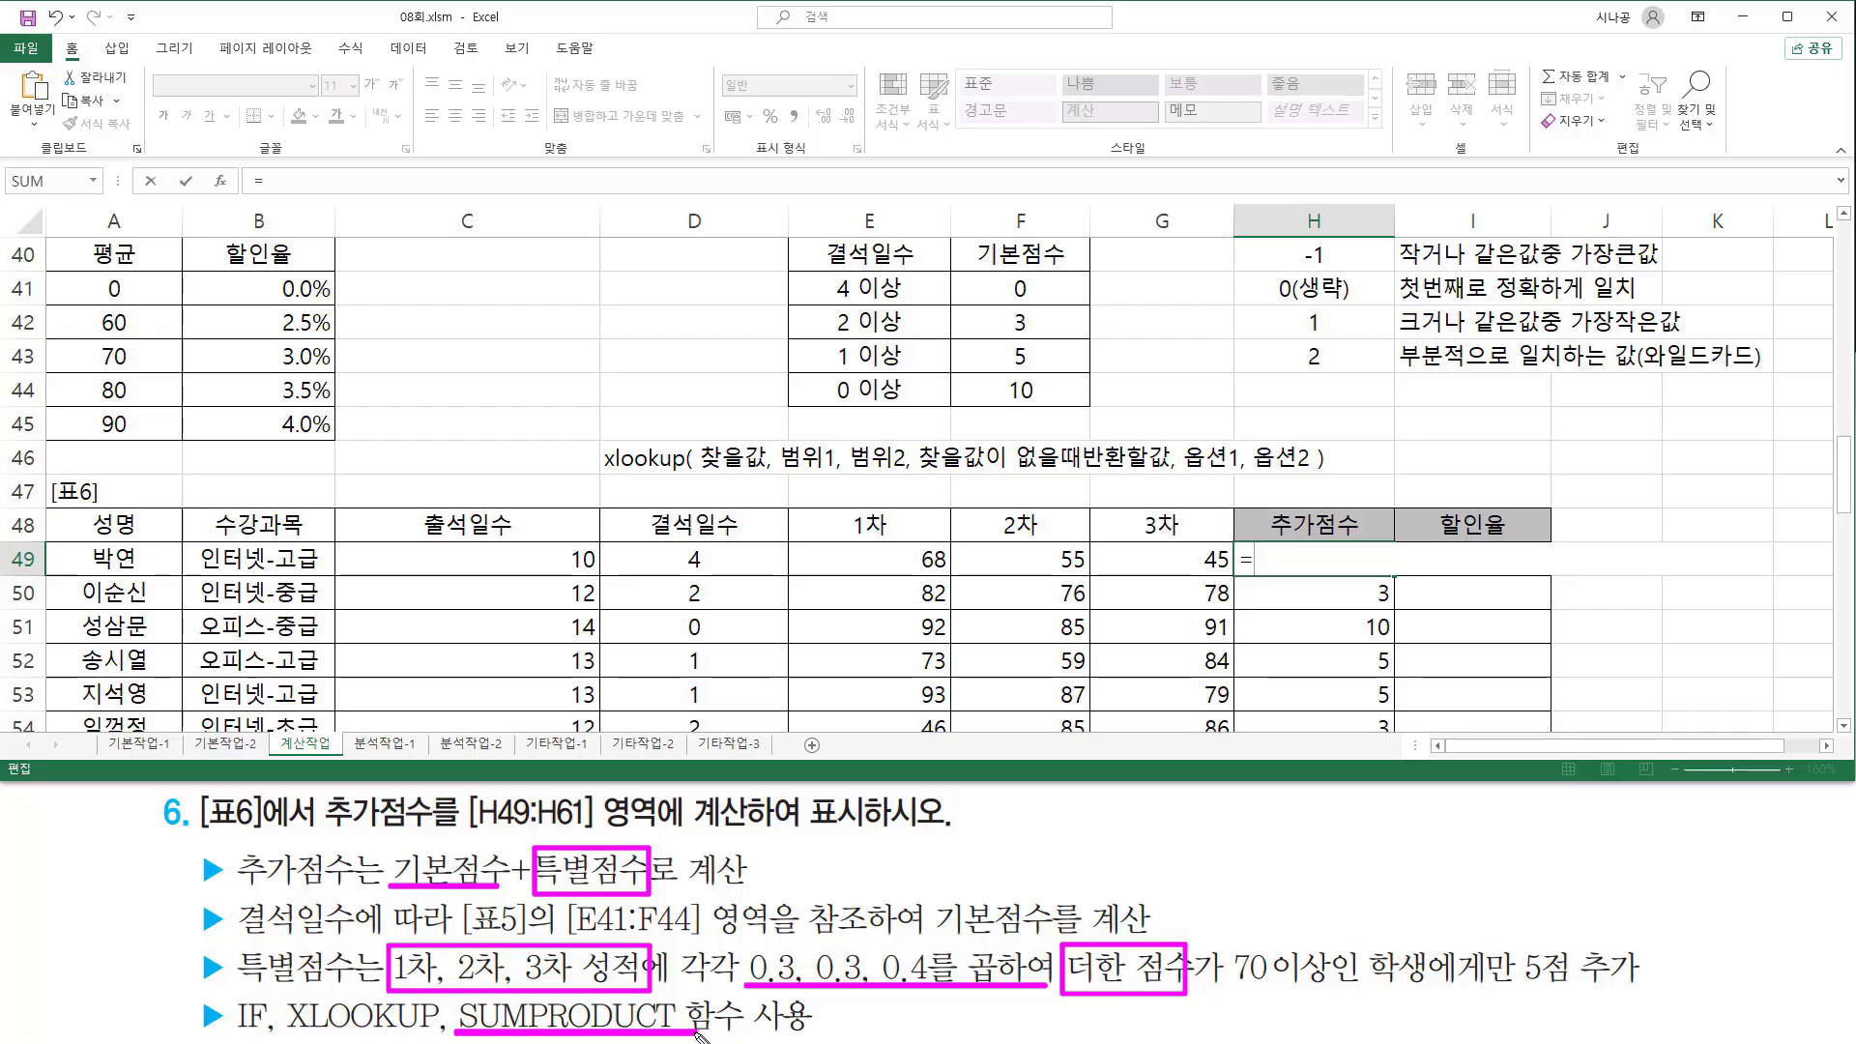
key("Escape")
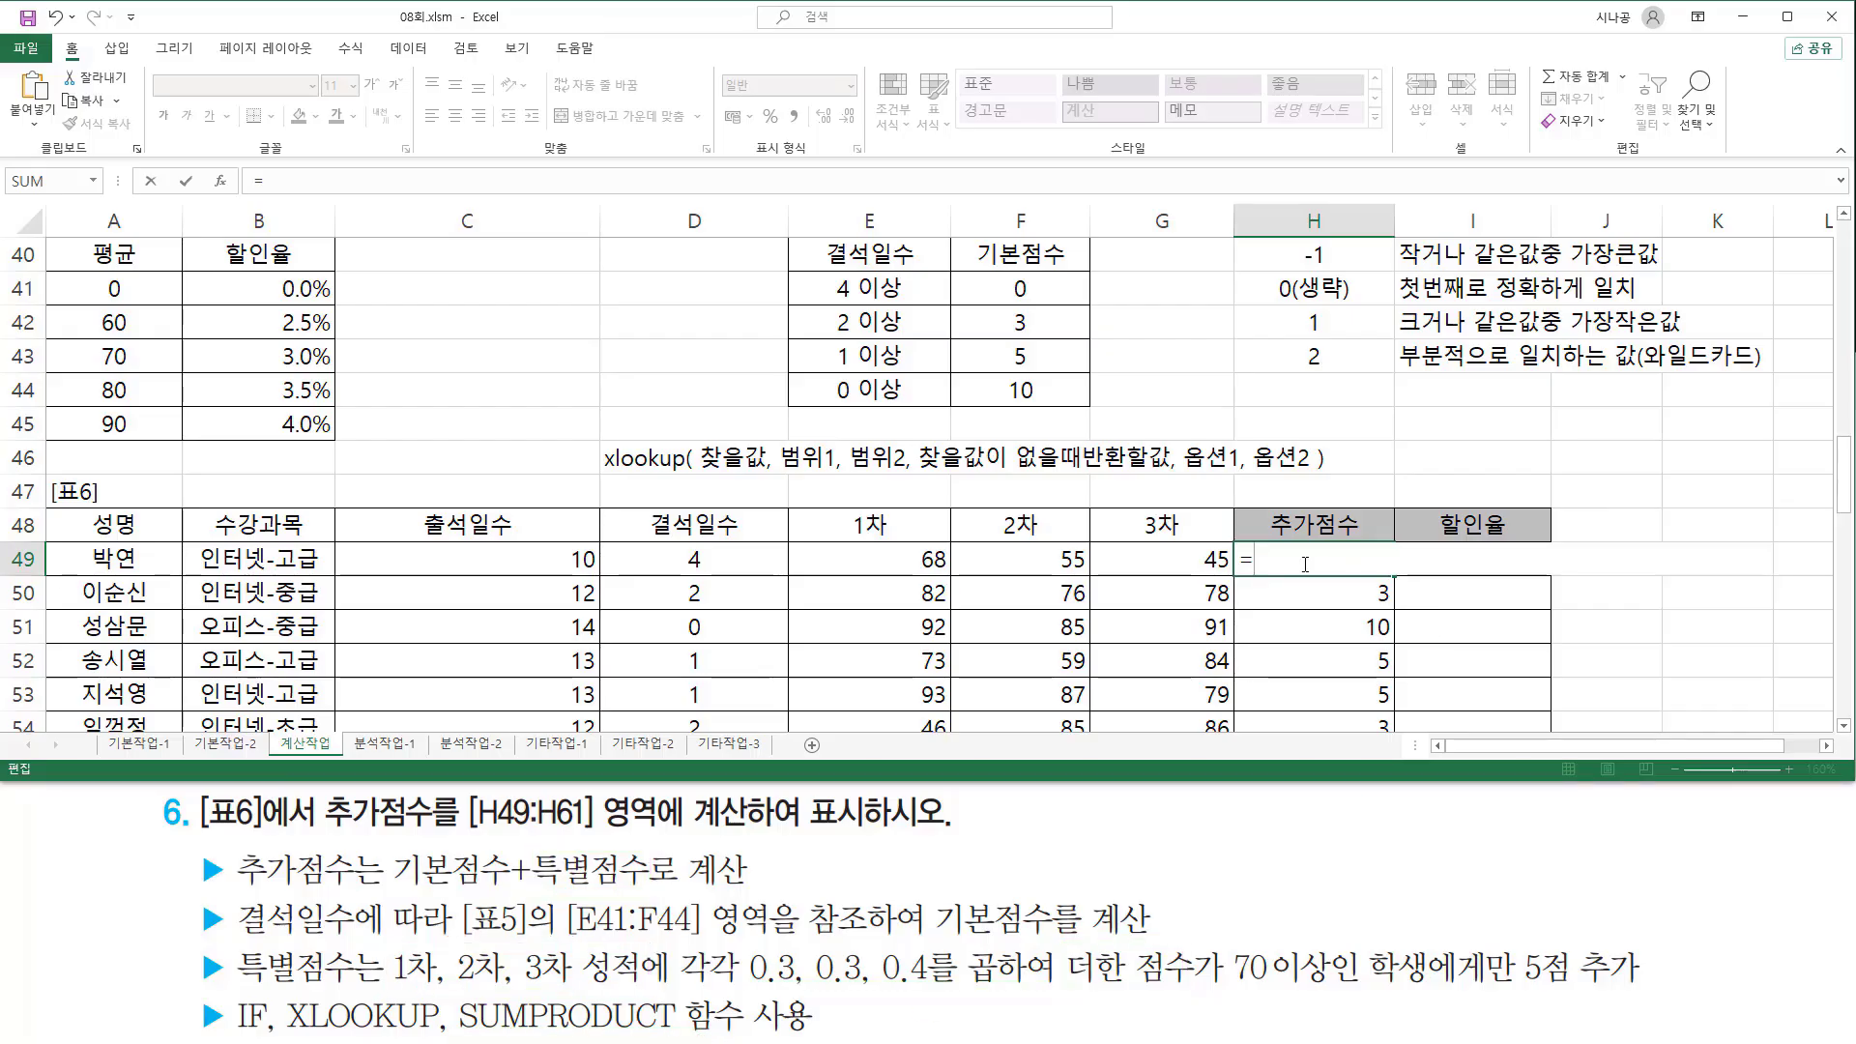
type("sump")
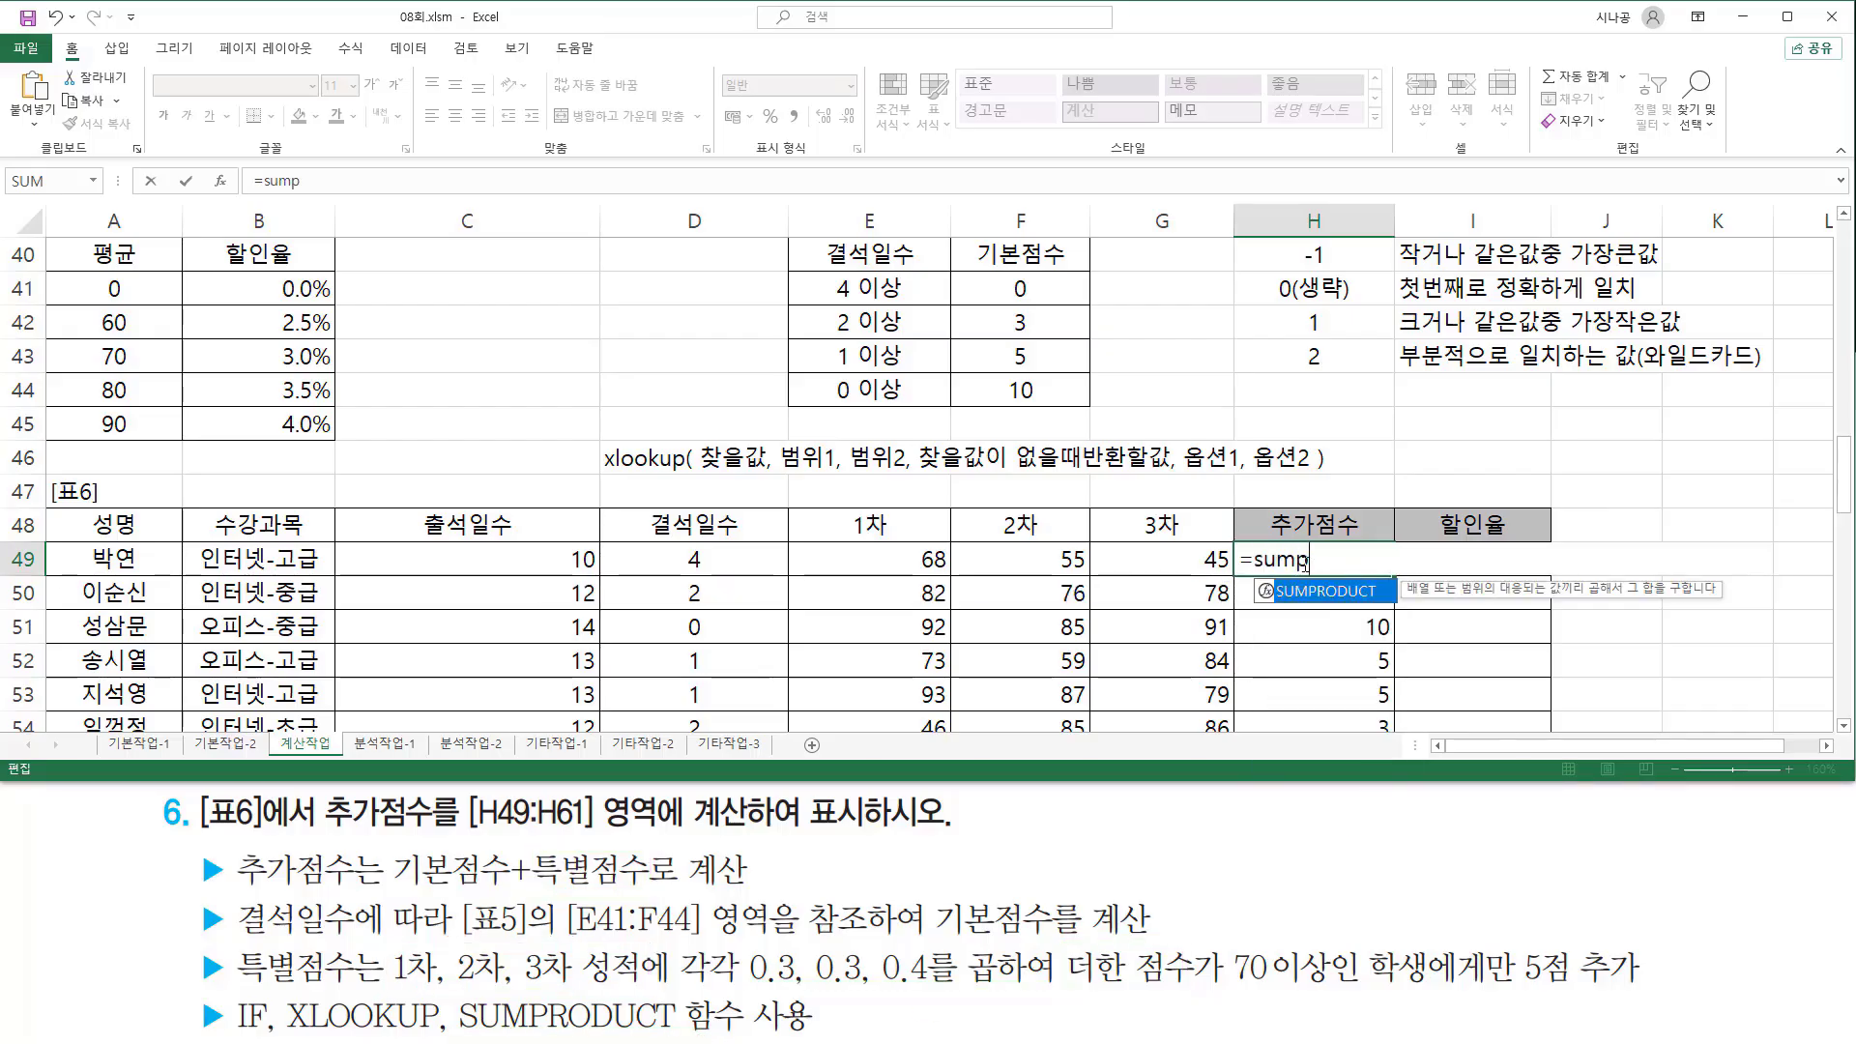
key("Tab")
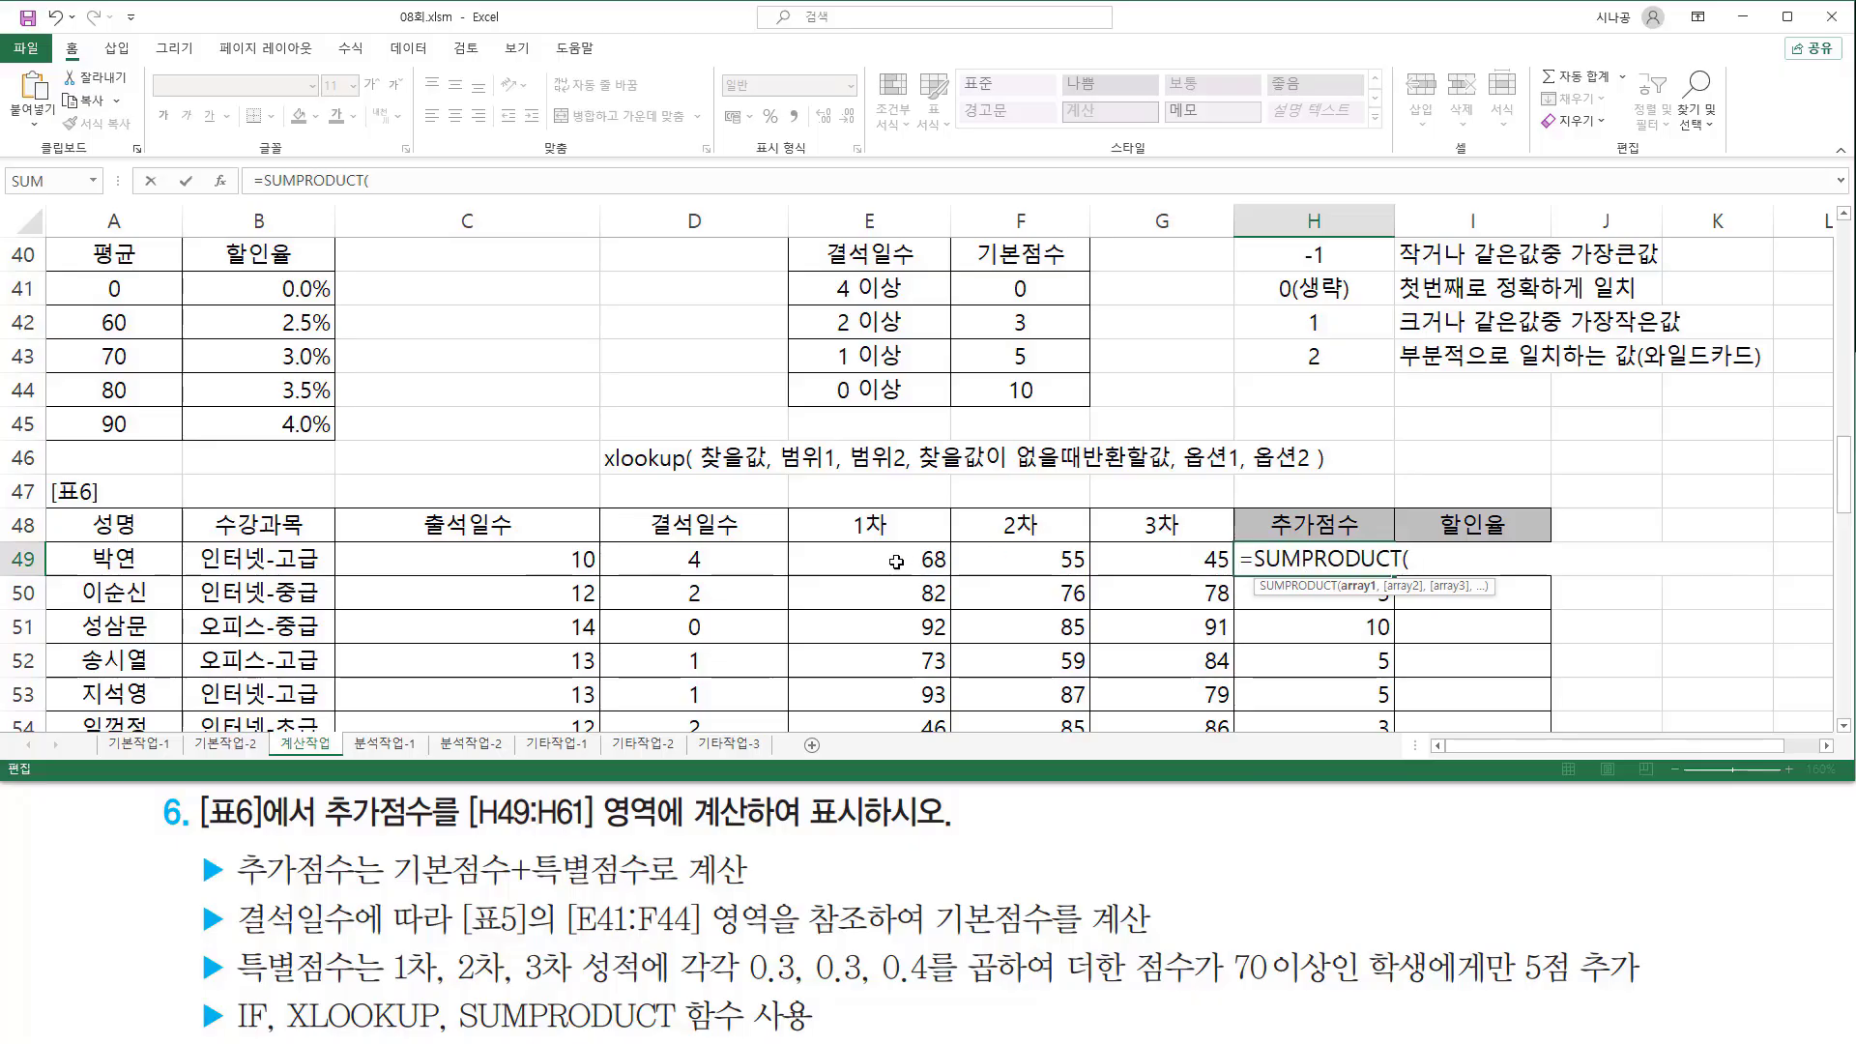
left_click_drag(887, 558, 1141, 558)
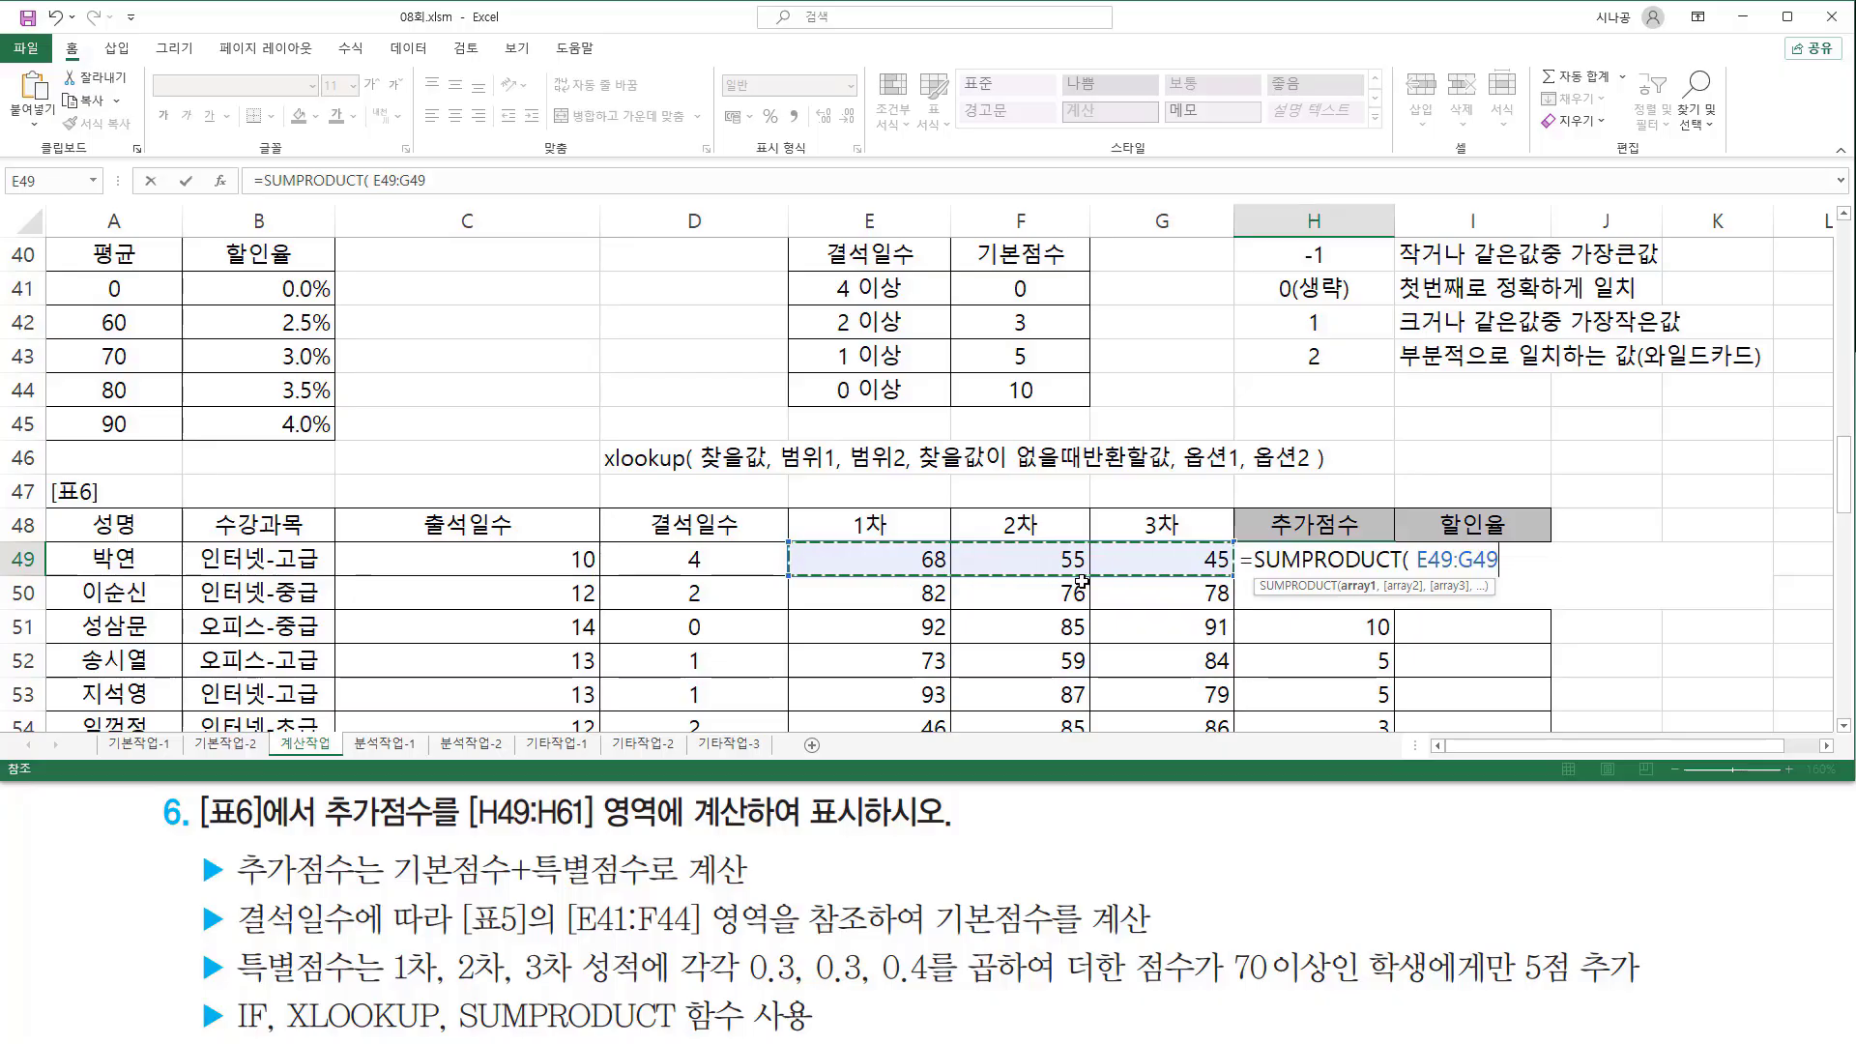
type(",")
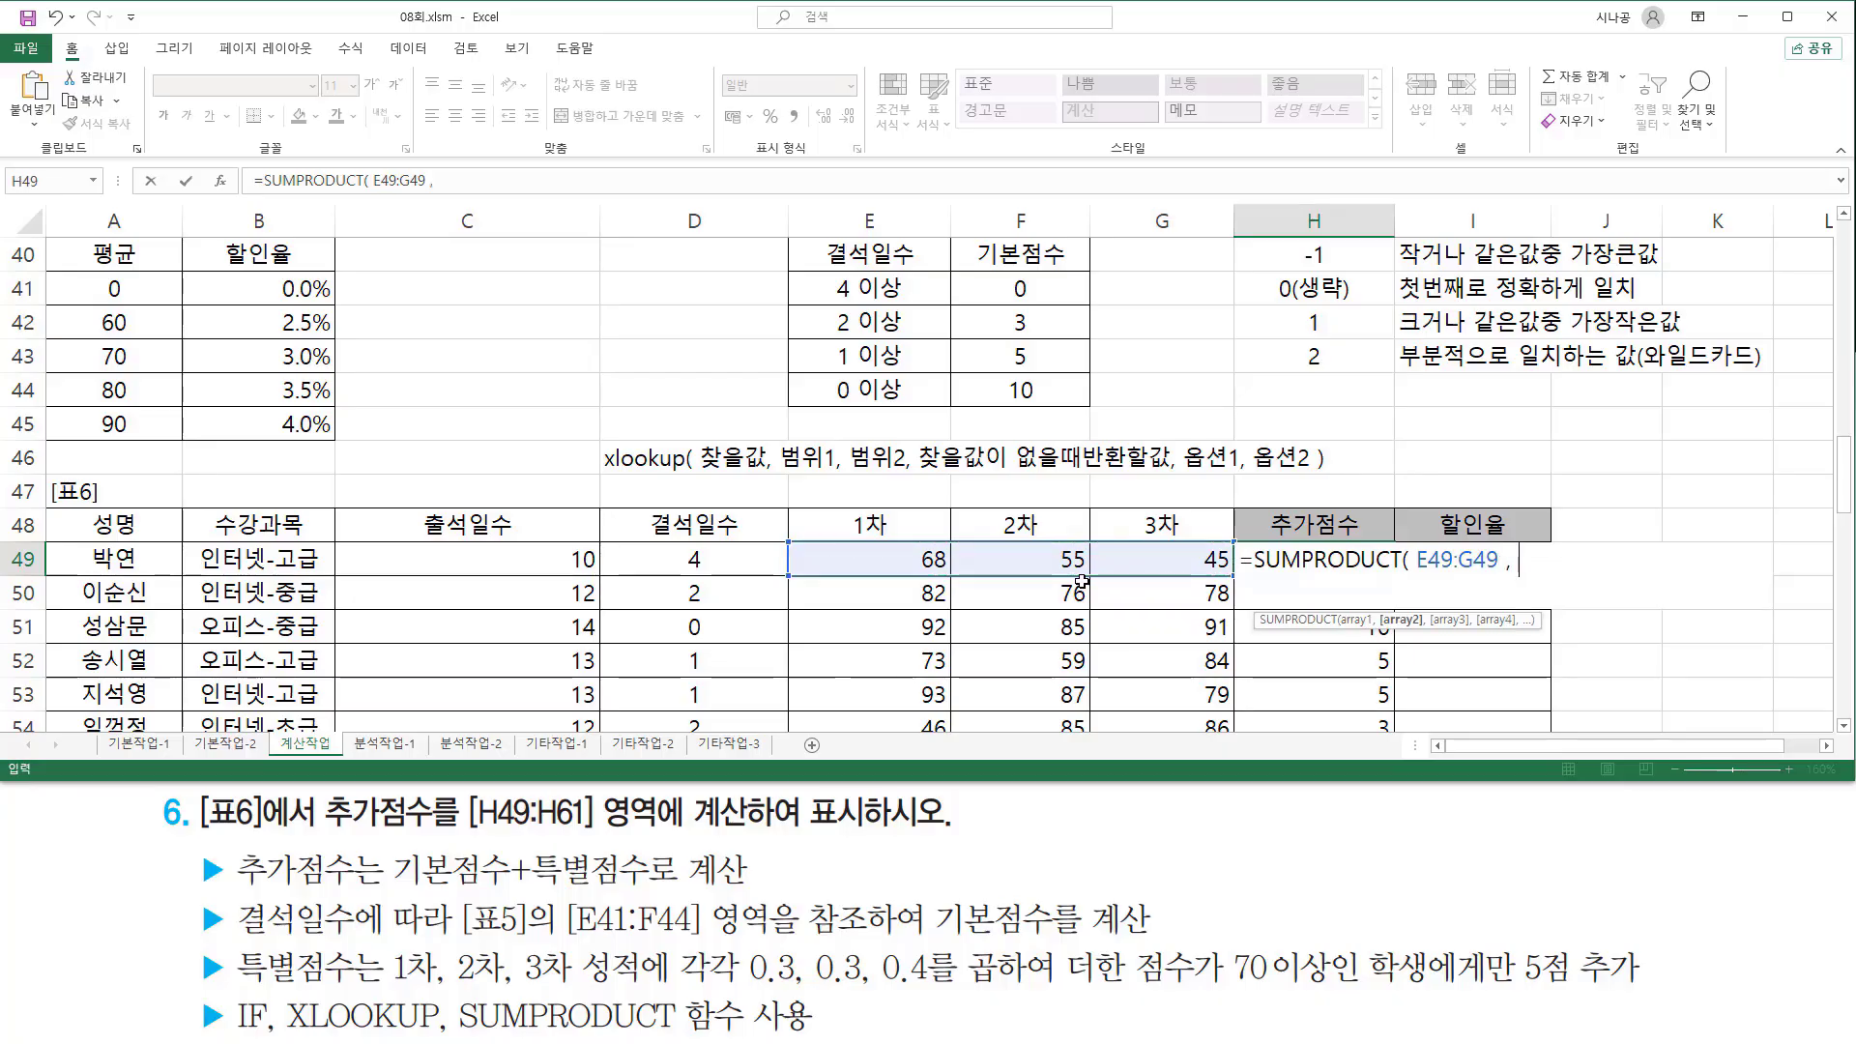
Step: Examine the weights 0.3, 0.3, 0.4 in the task text as the second SUMPRODUCT array alongside E49:G49
left_click_drag(674, 985, 933, 987)
mouse_move(745, 944)
left_mouse_down()
mouse_move(762, 972)
mouse_move(933, 986)
left_mouse_up()
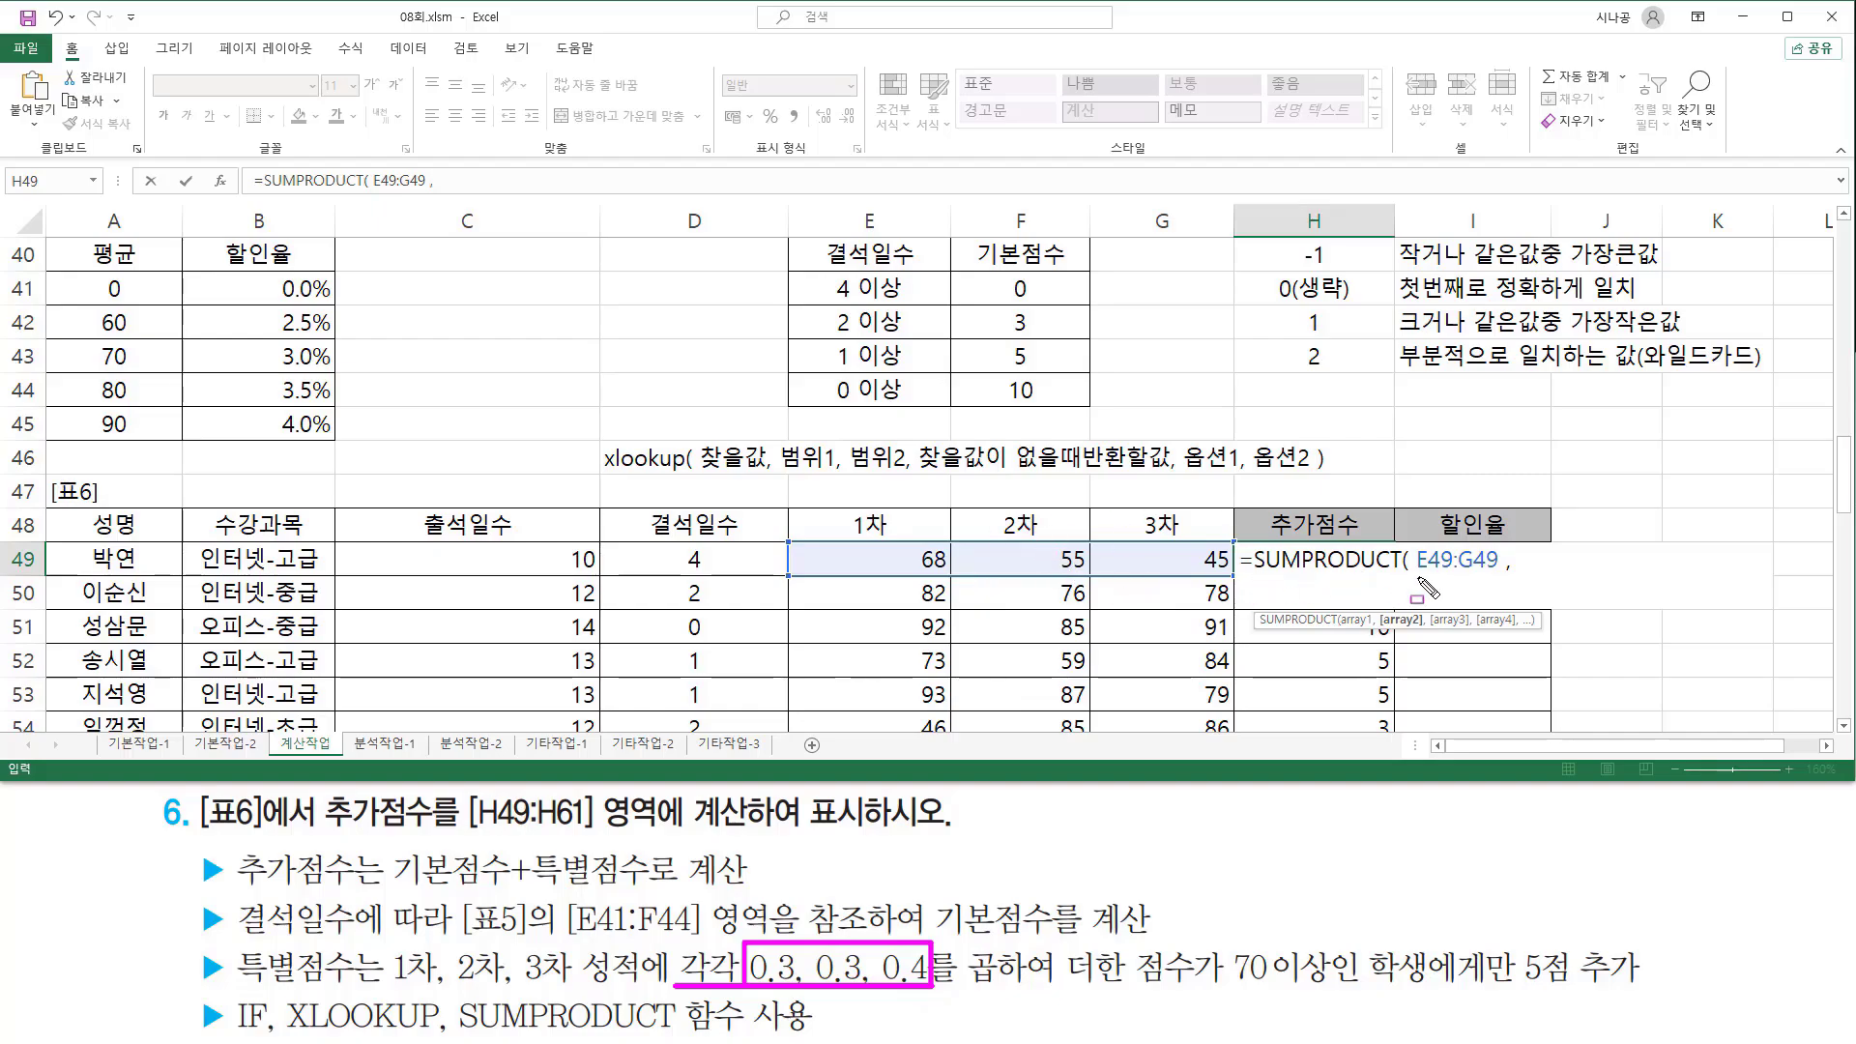
left_click_drag(1412, 572, 1632, 570)
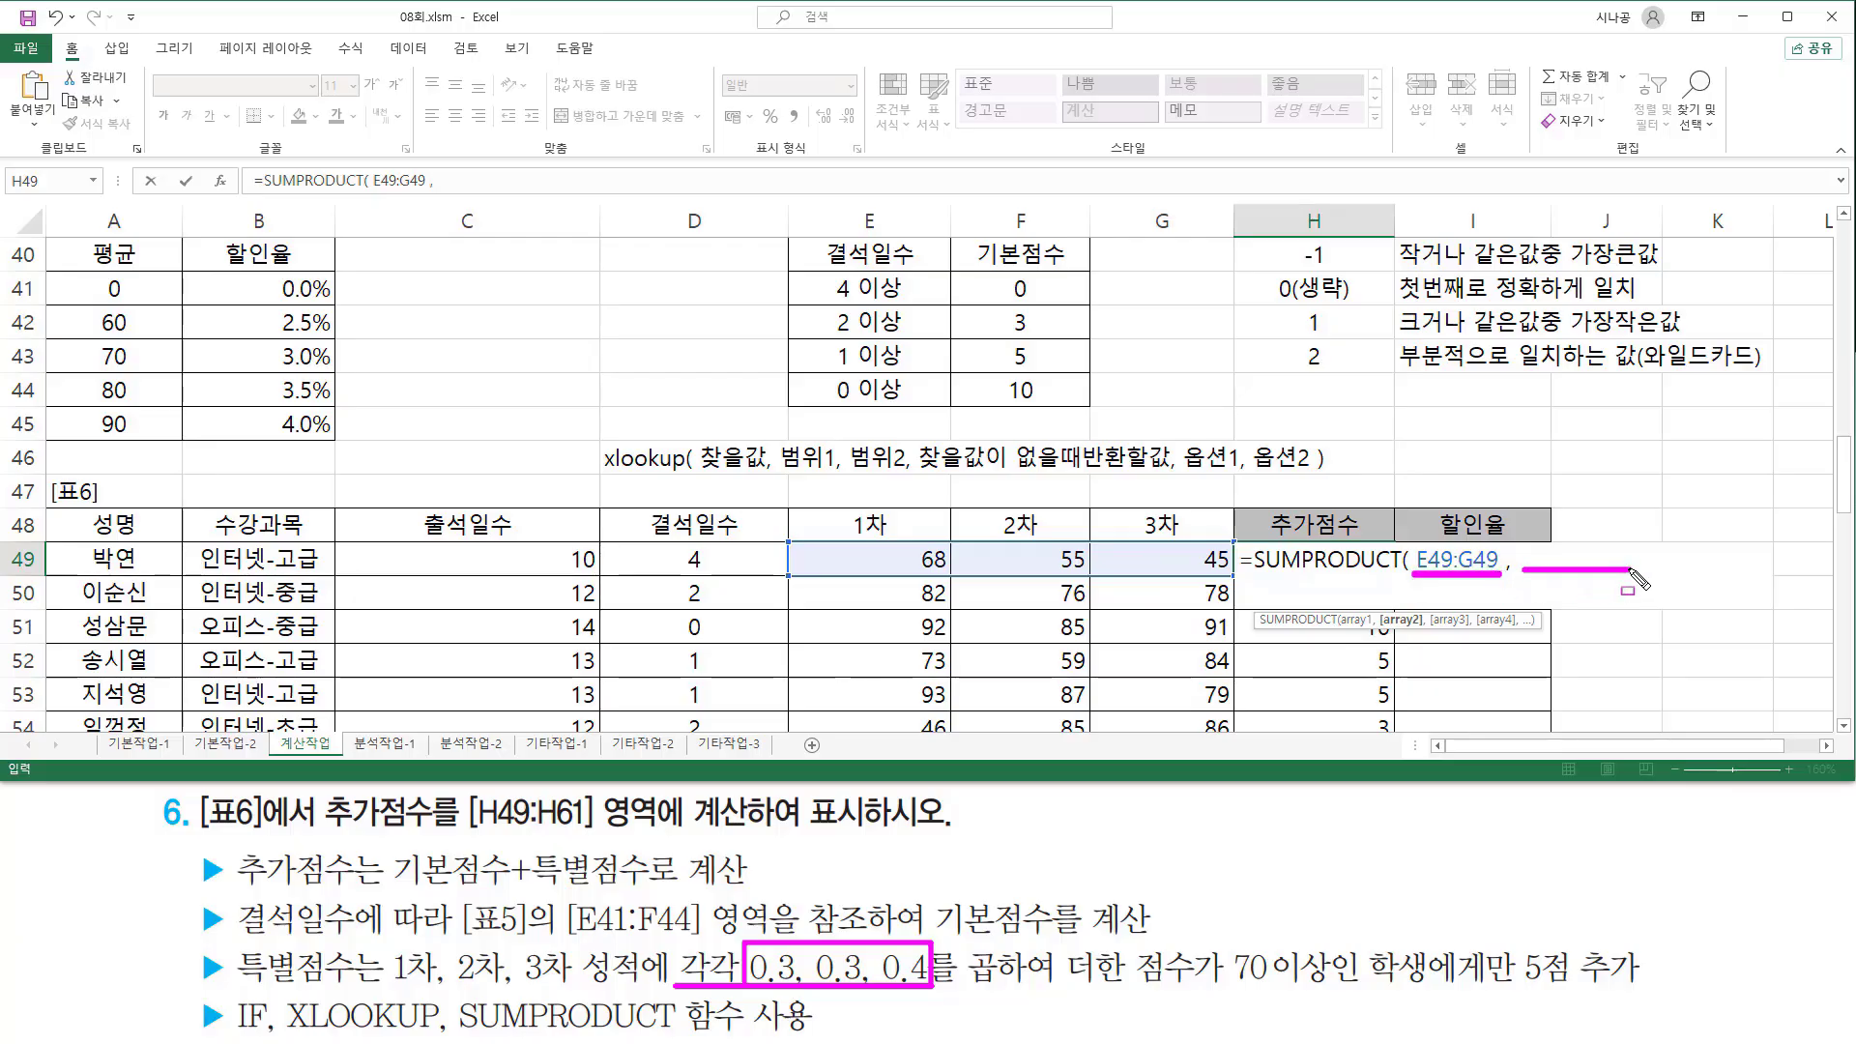
key("Escape")
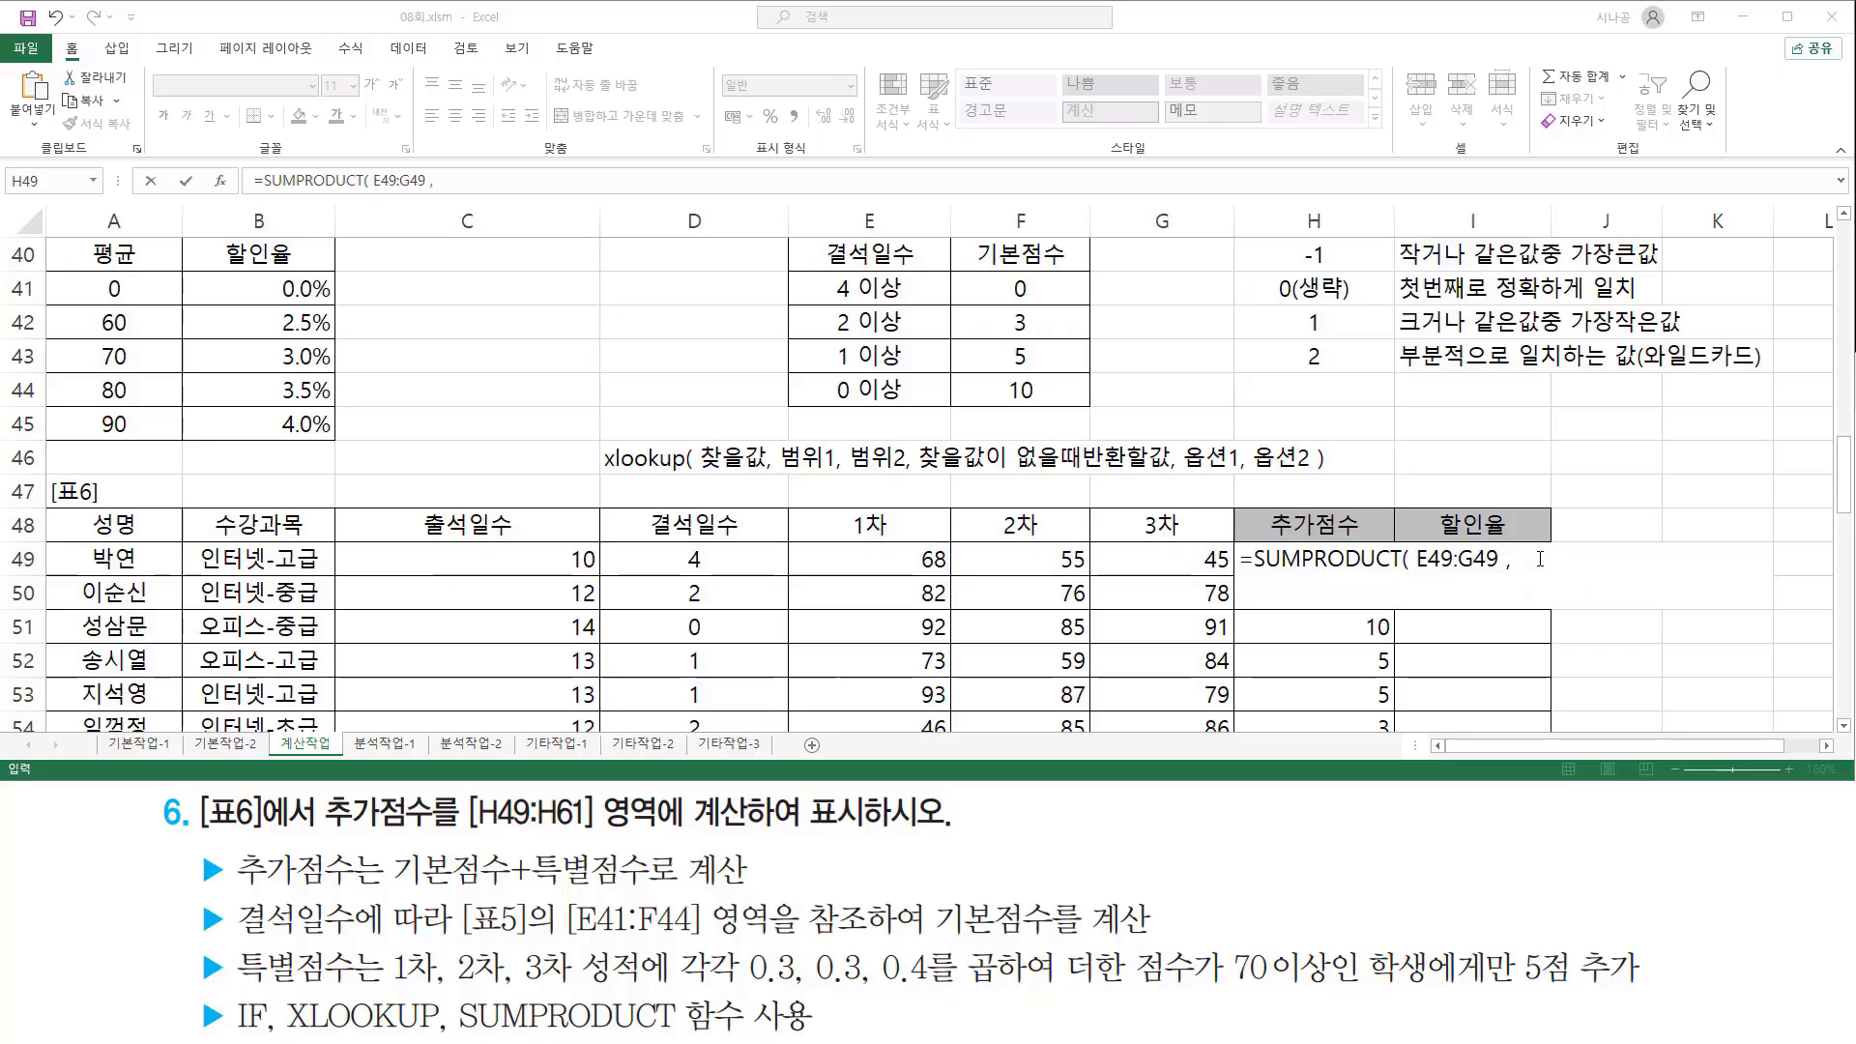
left_click(1536, 560)
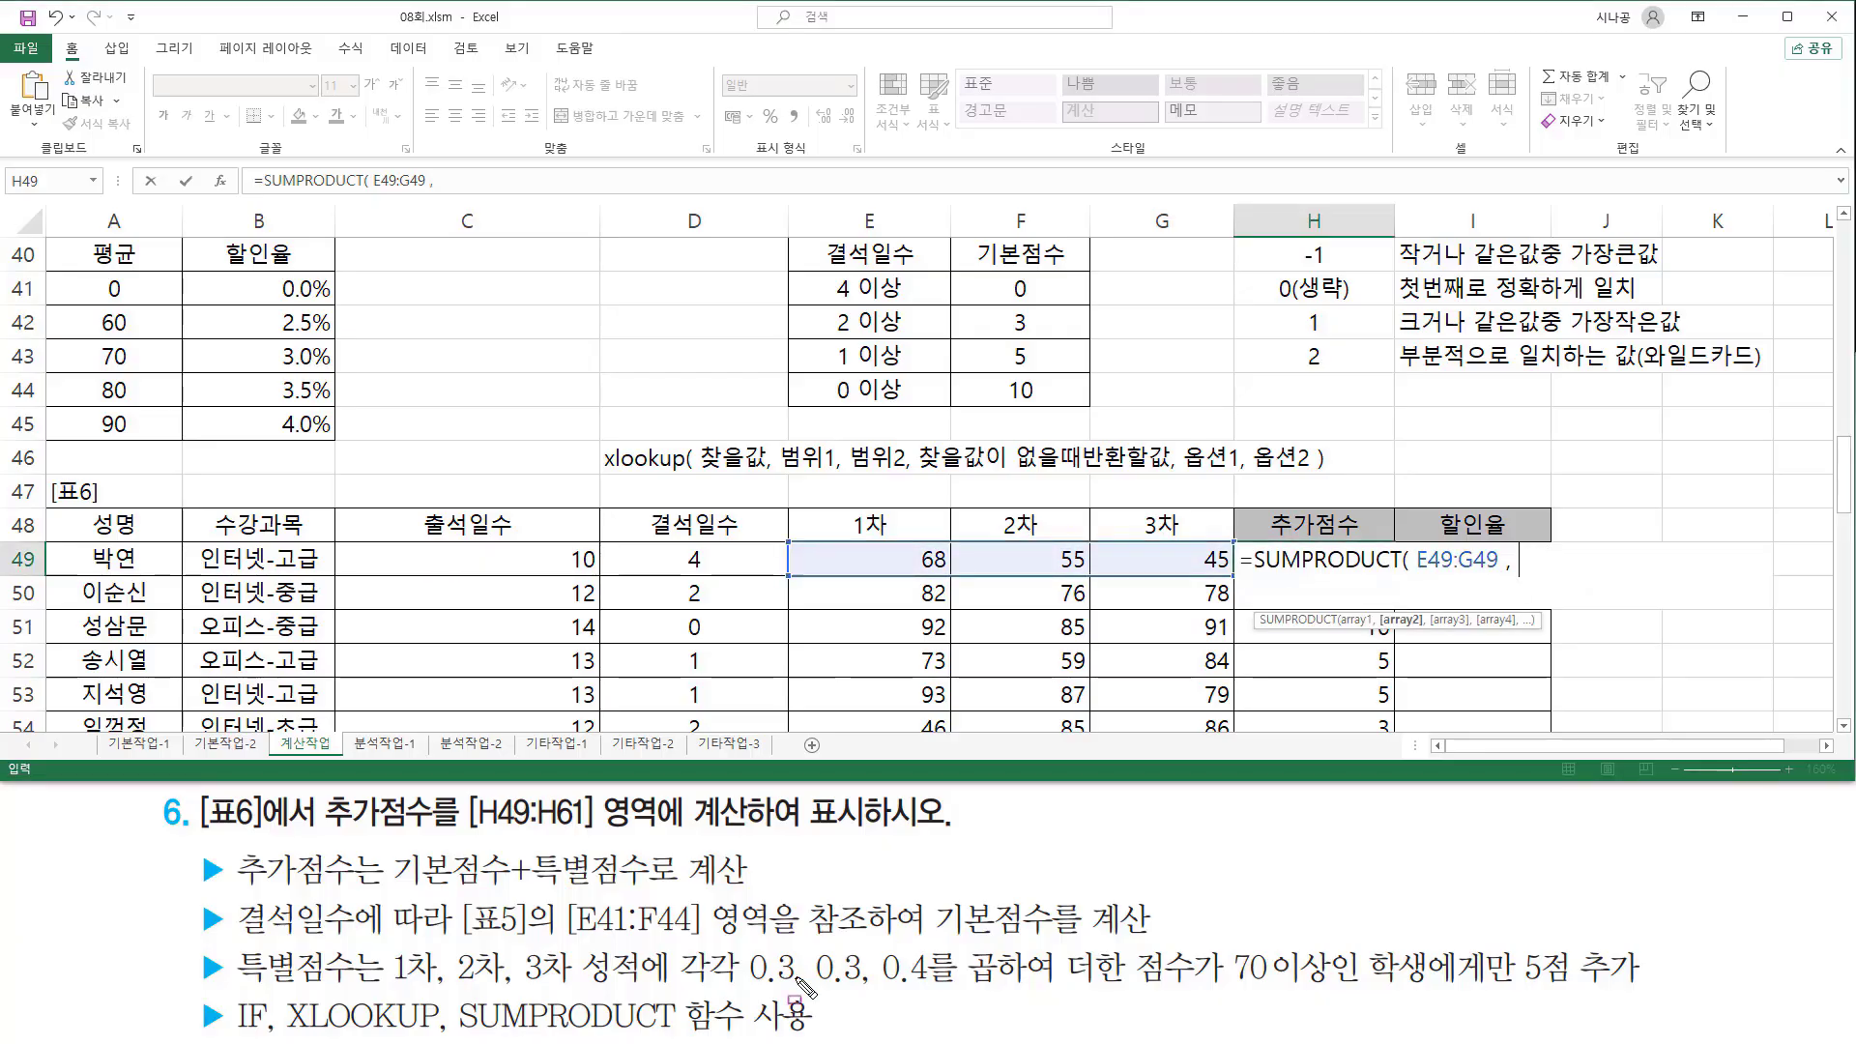
left_click_drag(742, 986, 940, 950)
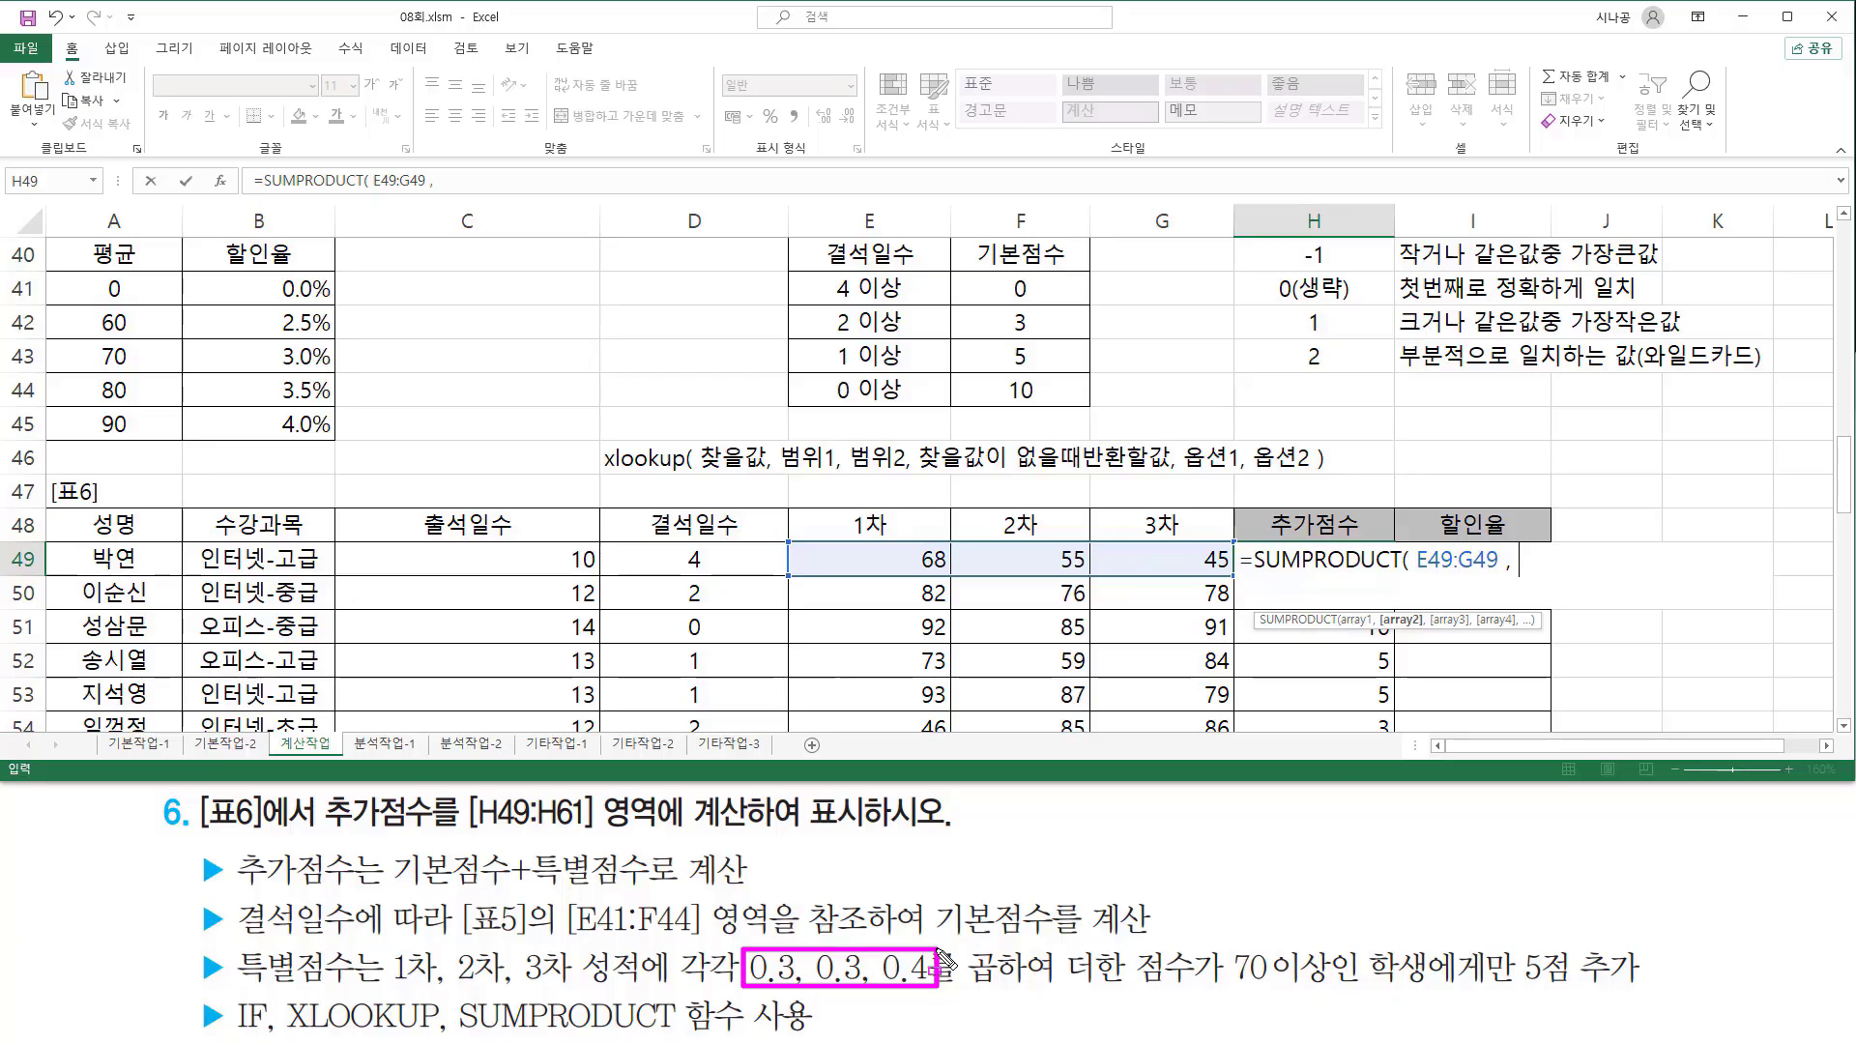
left_click(1557, 560)
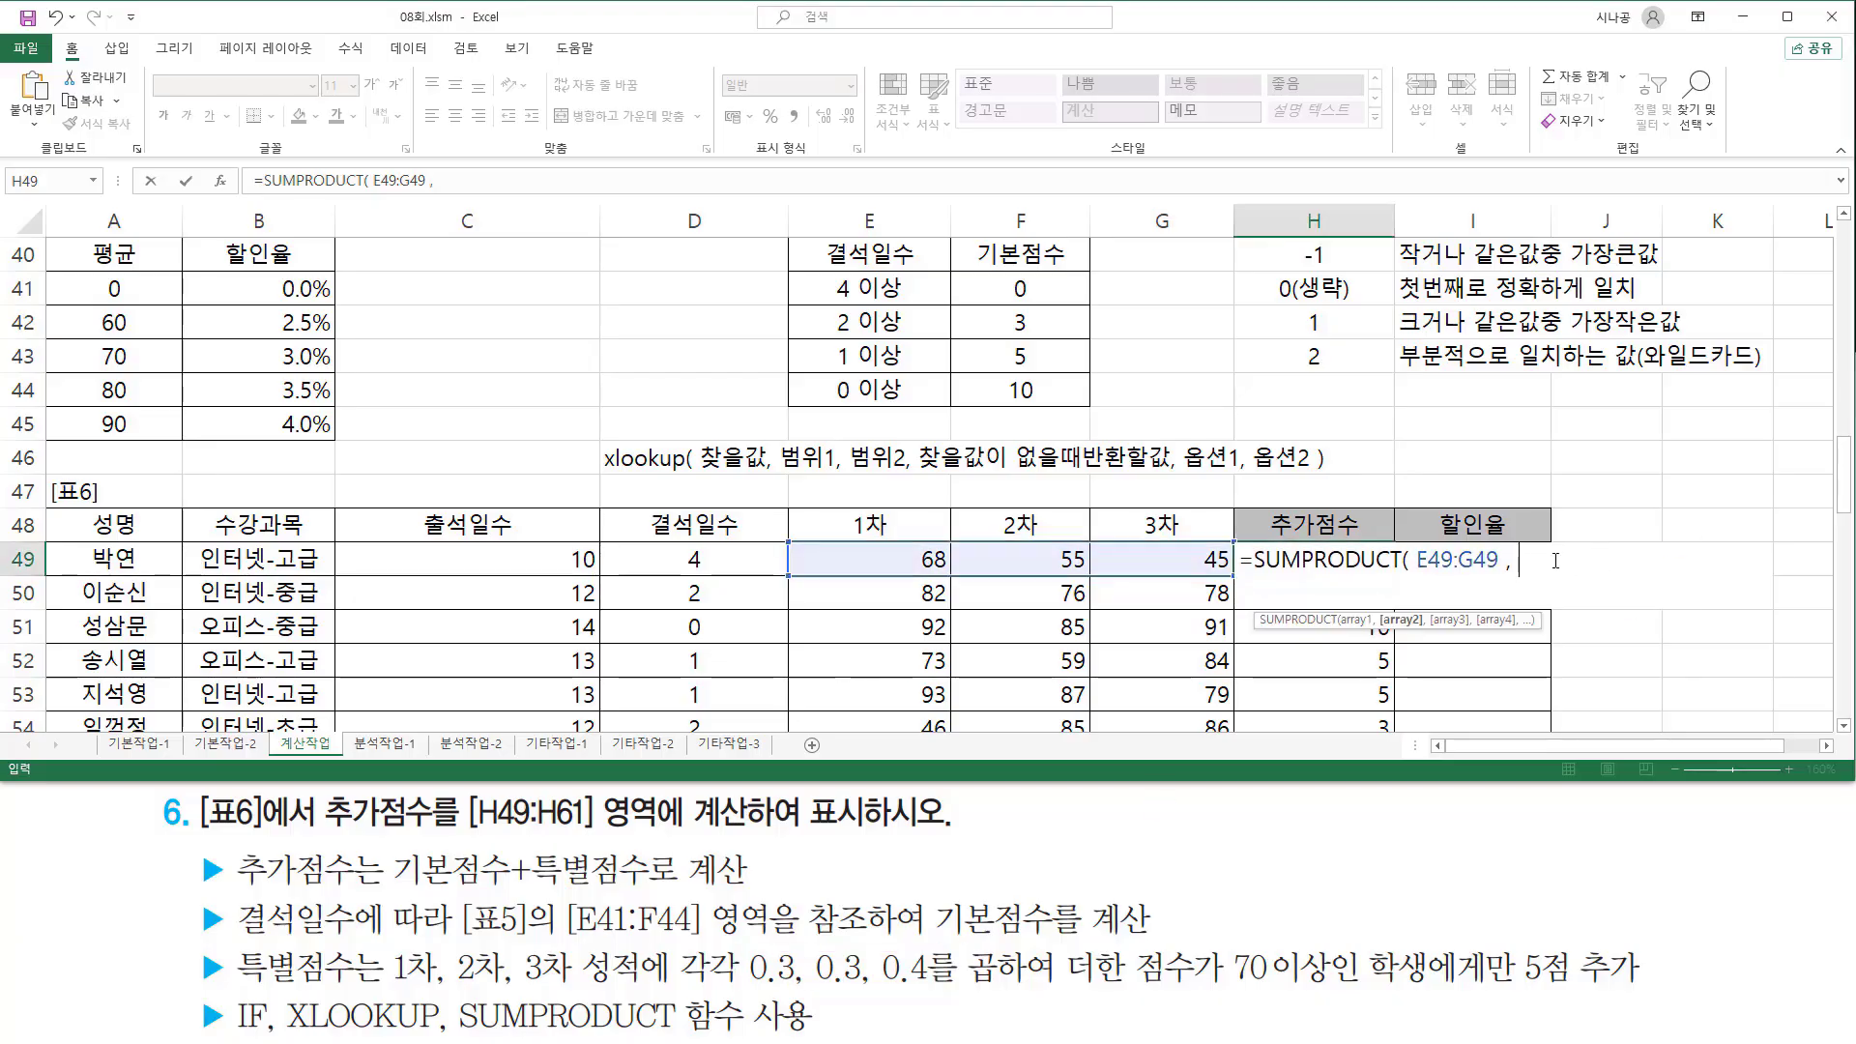
Step: Match each score in E49, F49 and G49 with its weight 0.3, 0.3 and 0.4, comparing the column layout
left_click_drag(911, 544, 956, 579)
left_click_drag(745, 951, 797, 990)
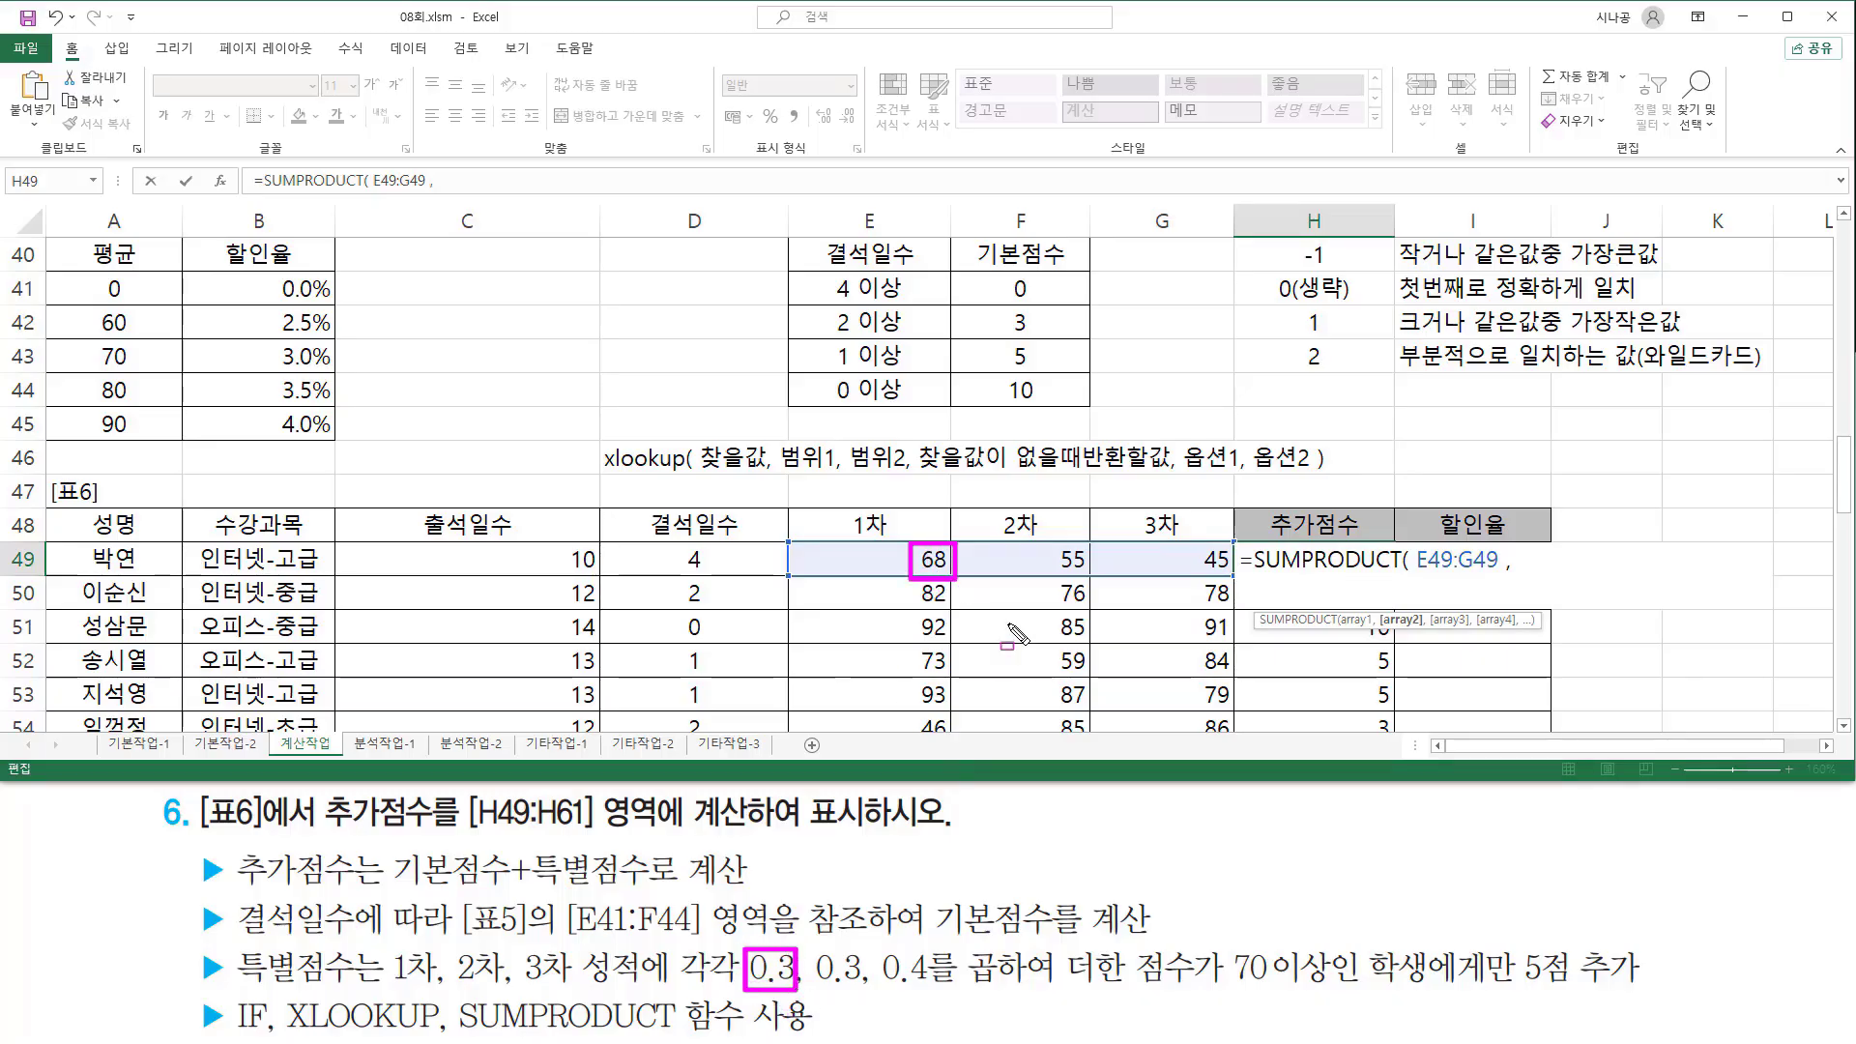
left_click_drag(1050, 540, 1089, 578)
left_click_drag(818, 945, 860, 1000)
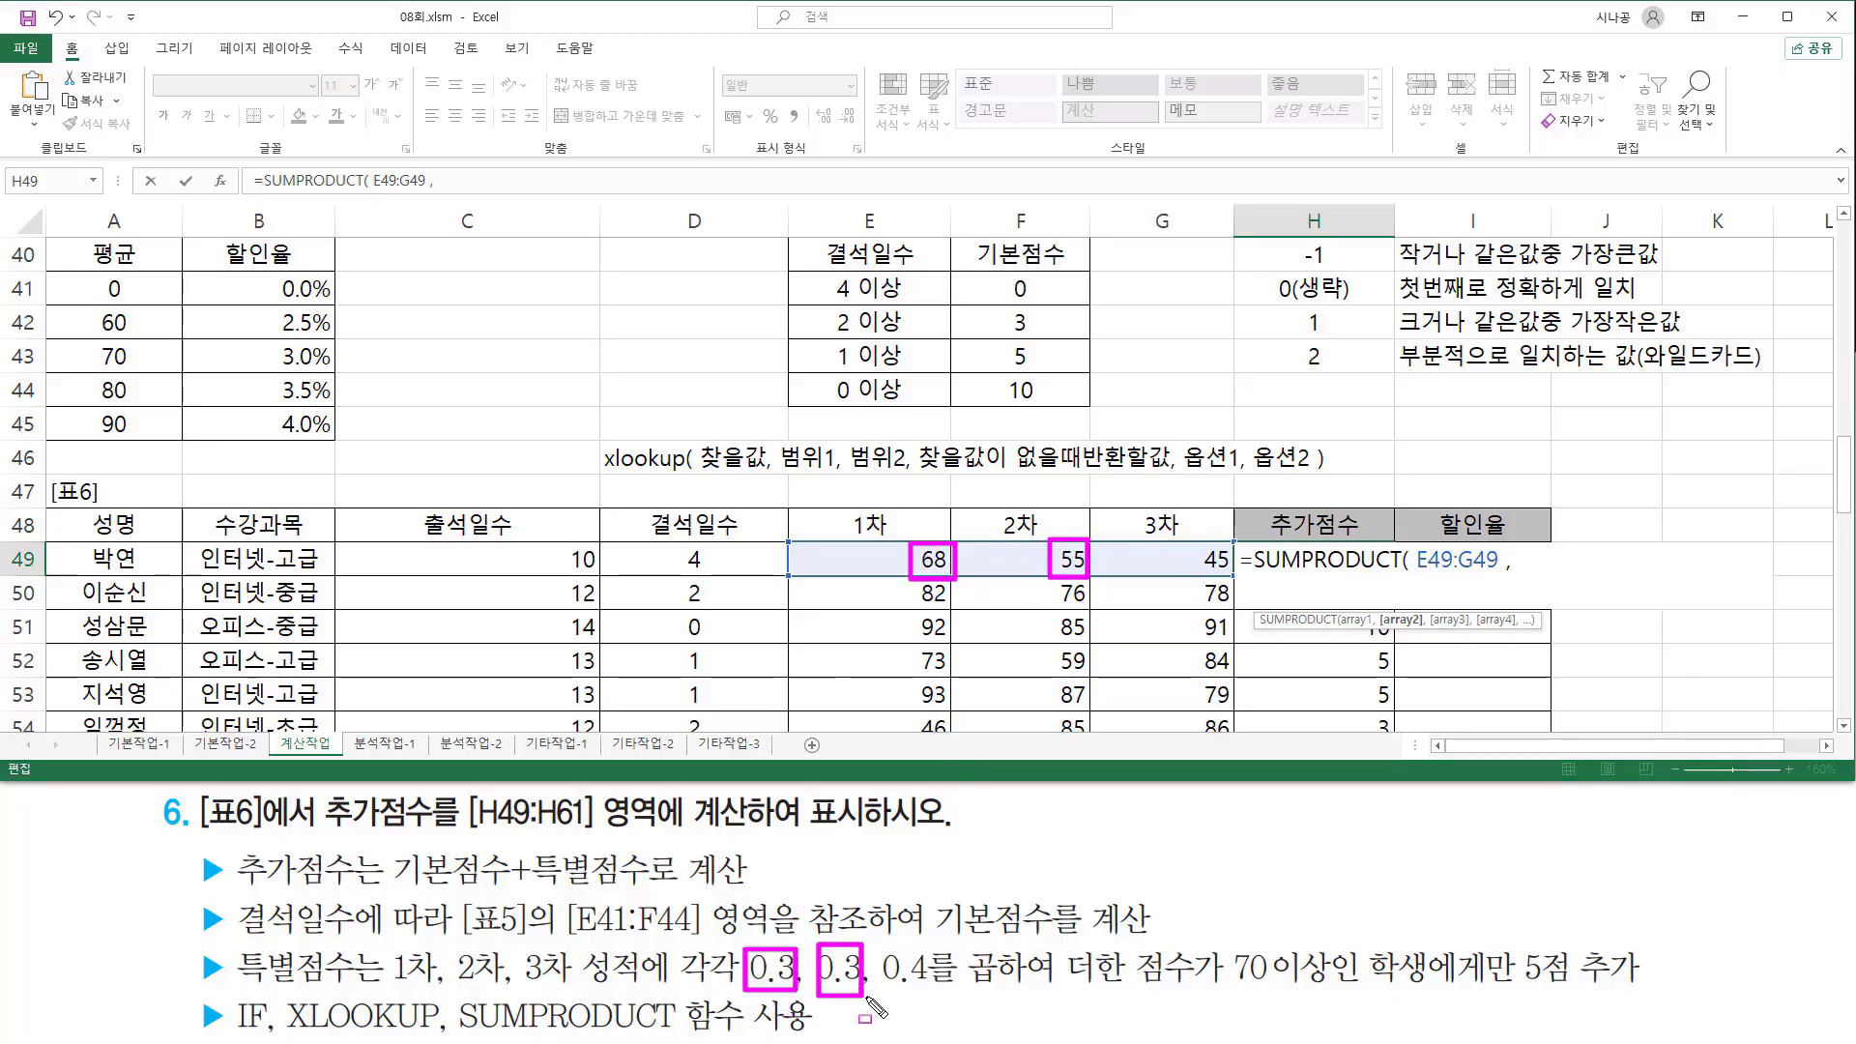
left_click_drag(1190, 539, 1244, 578)
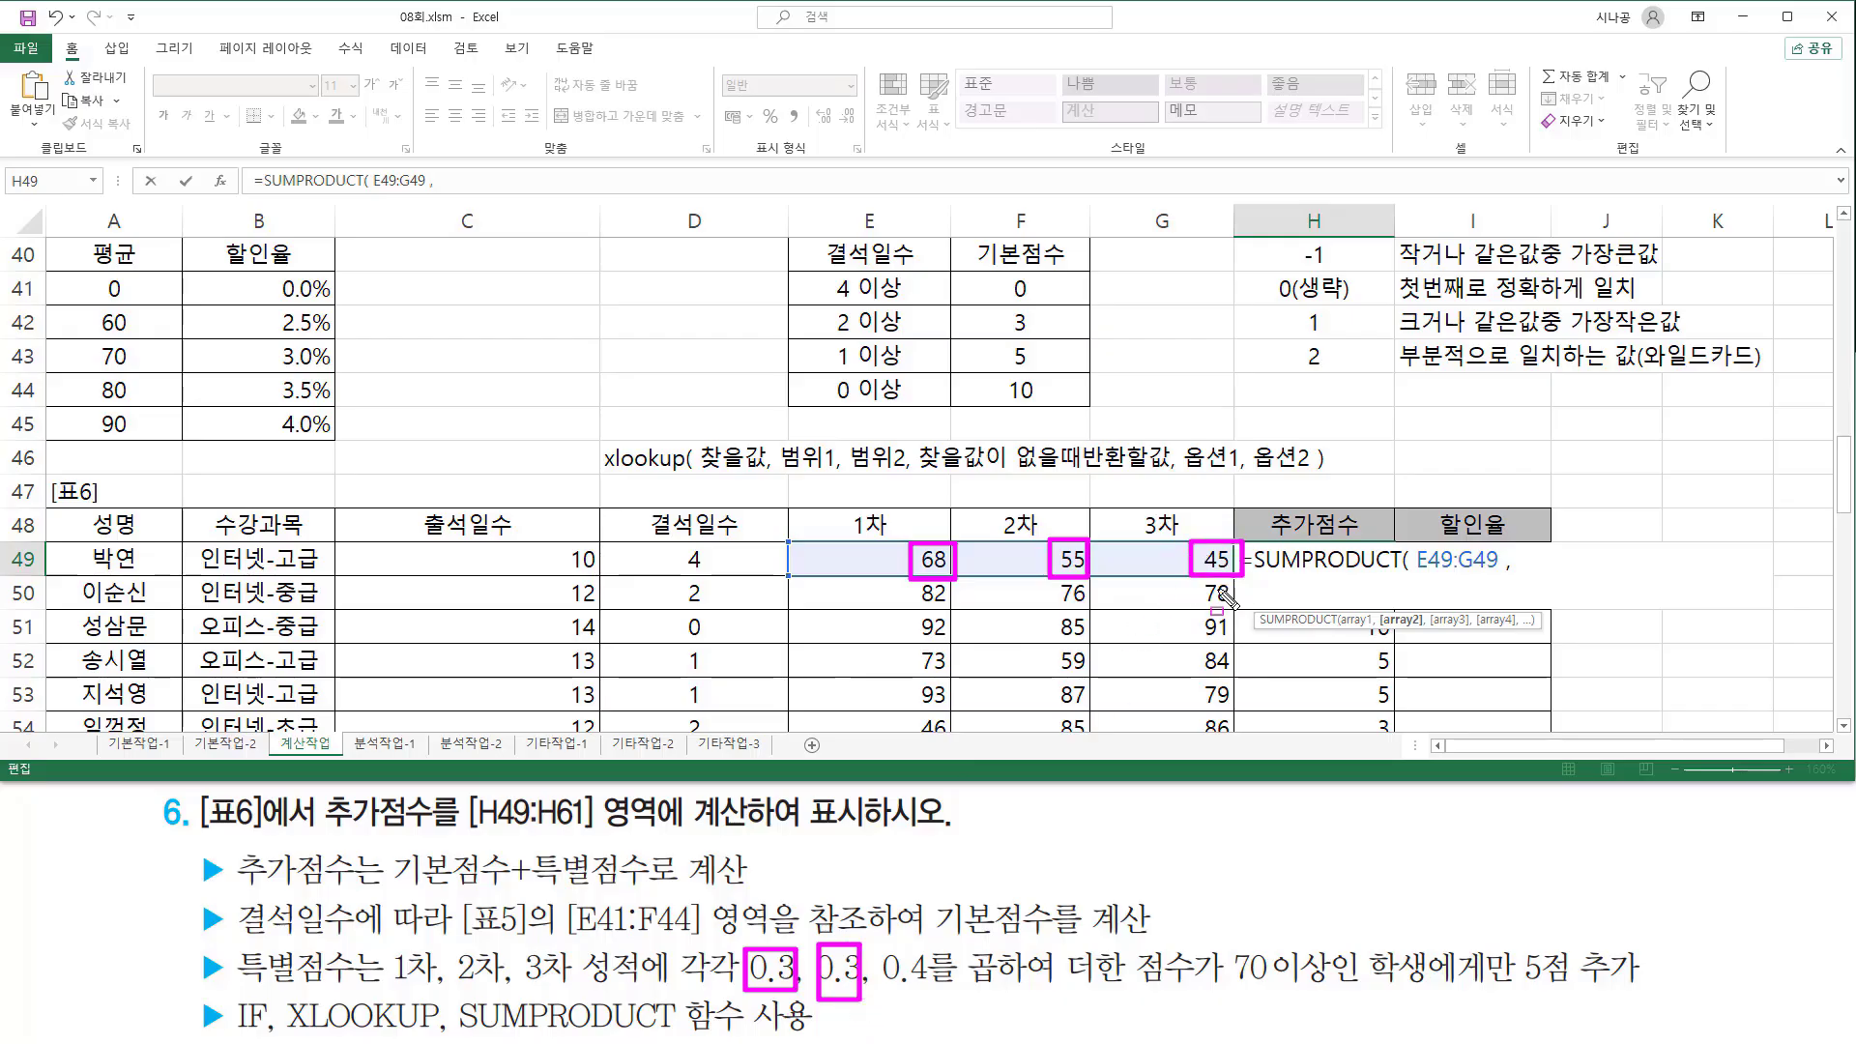
mouse_move(883, 944)
left_mouse_down()
mouse_move(911, 997)
mouse_move(934, 996)
left_mouse_up()
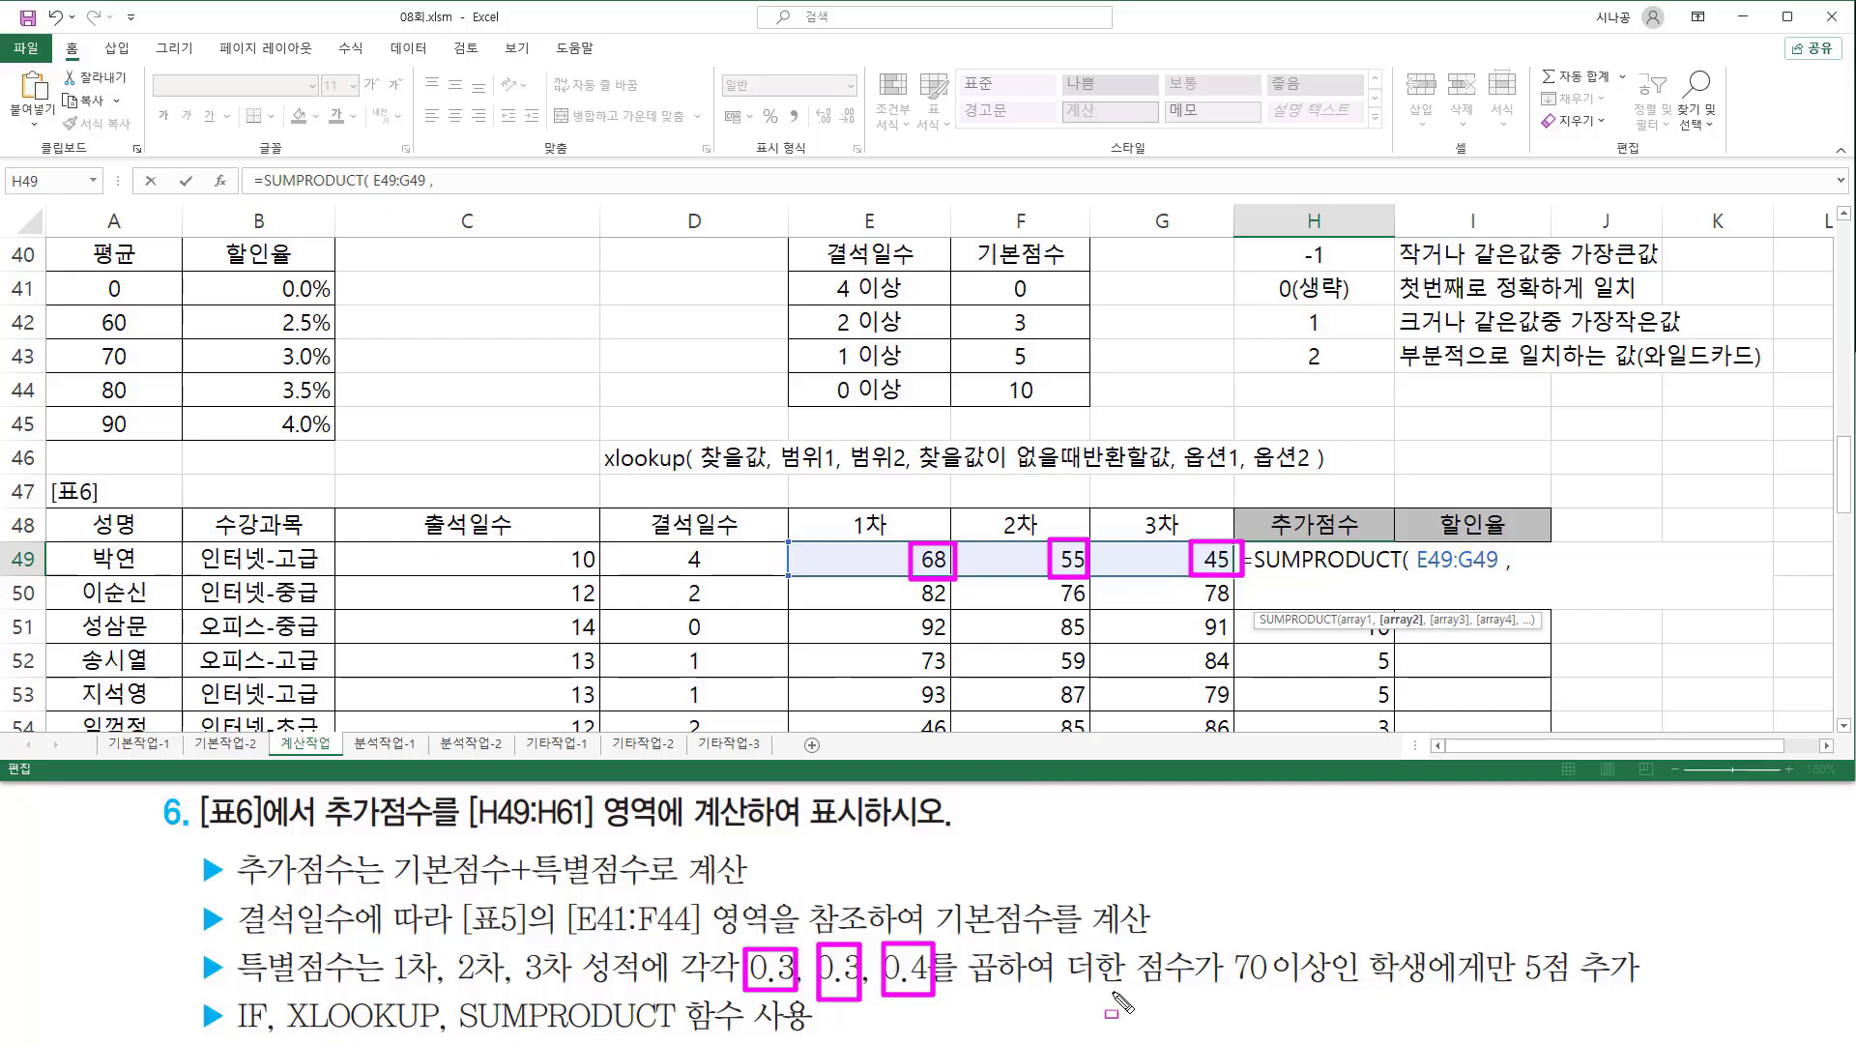
left_click_drag(967, 988, 1196, 988)
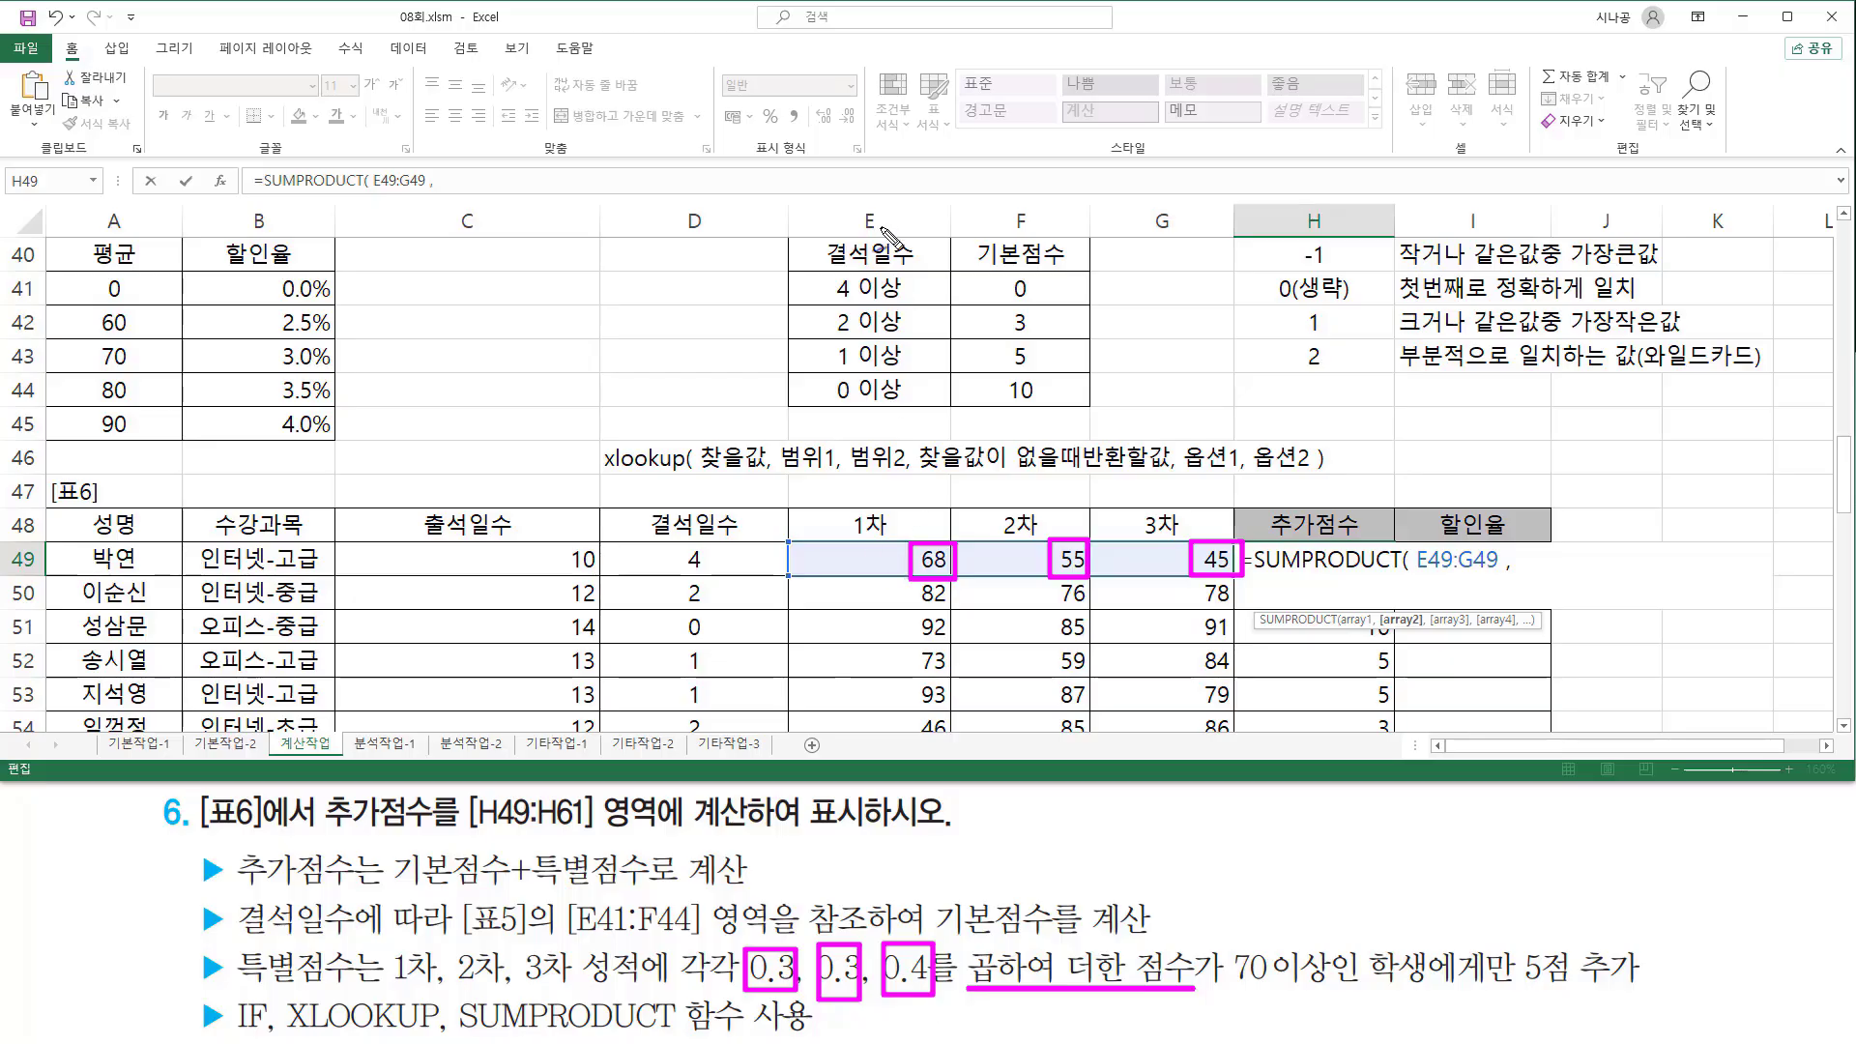
left_click_drag(881, 228, 882, 225)
left_click_drag(1034, 223, 1035, 250)
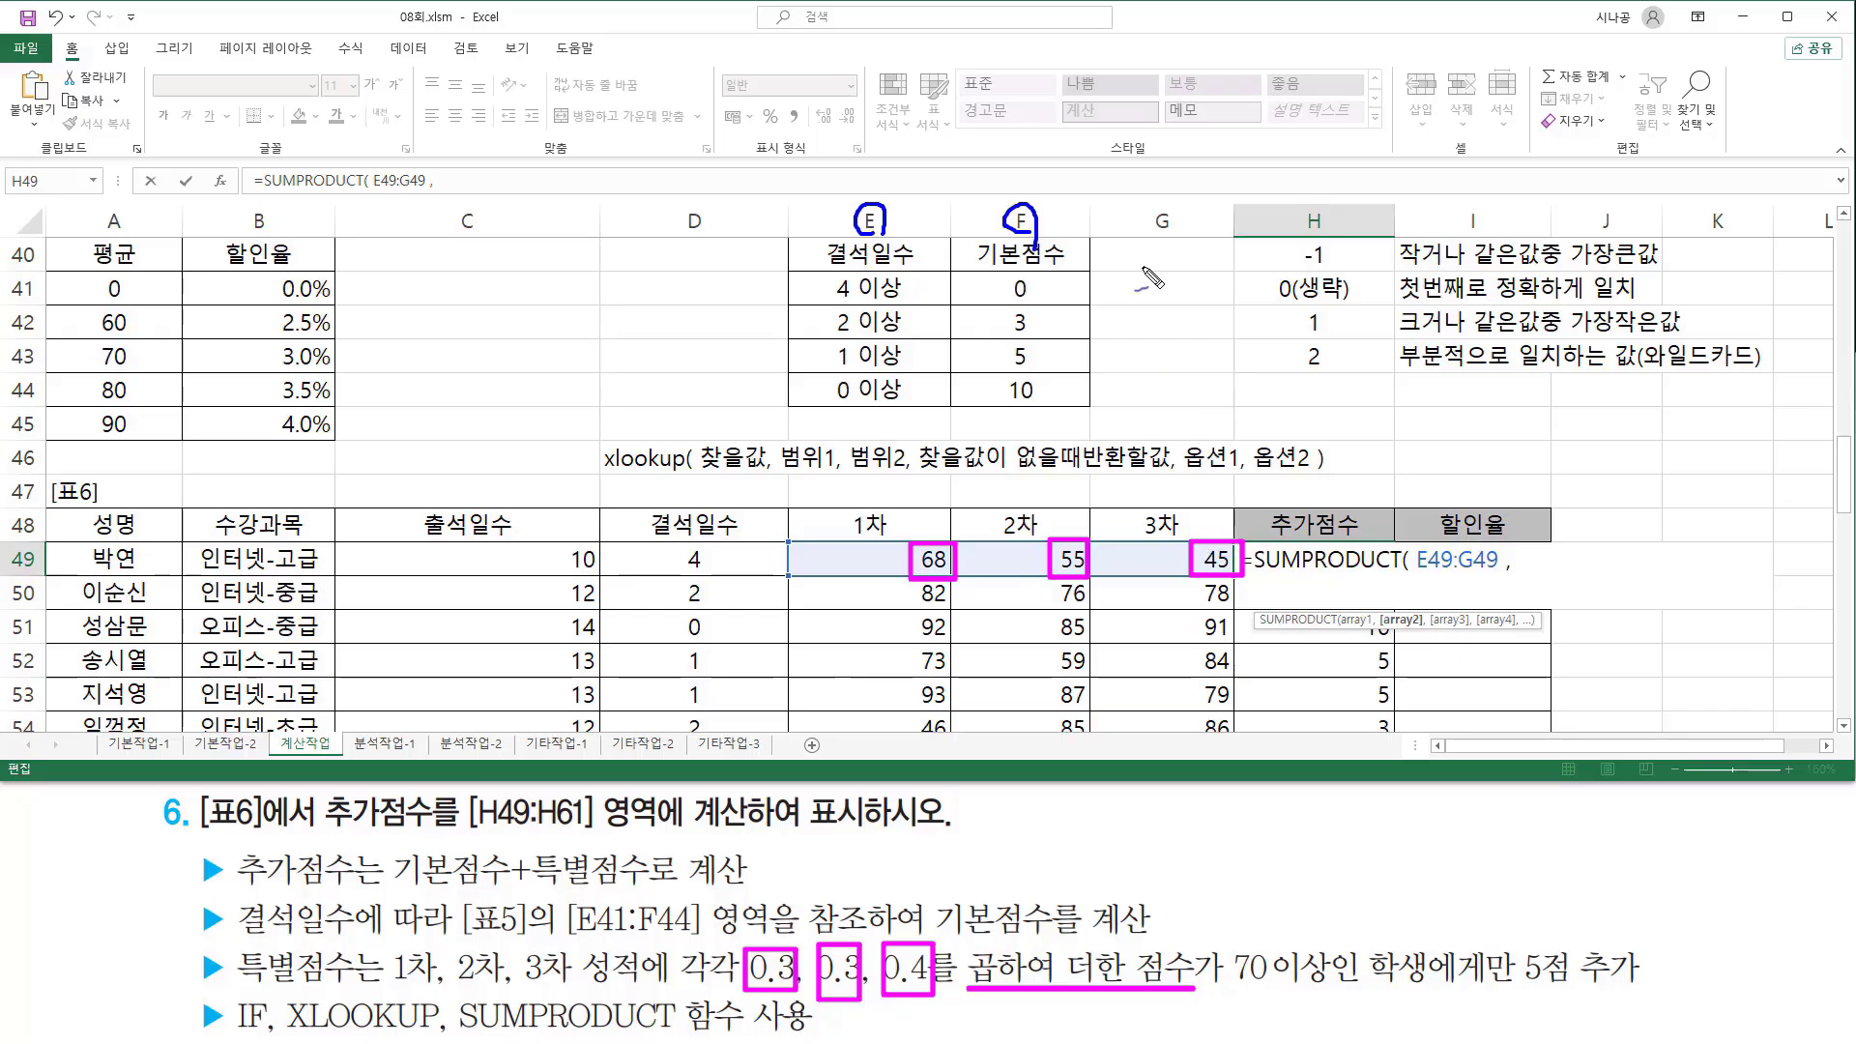
left_click_drag(1174, 205, 1176, 228)
mouse_move(767, 926)
left_mouse_down()
mouse_move(789, 913)
mouse_move(835, 938)
mouse_move(875, 891)
mouse_move(907, 933)
mouse_move(936, 894)
left_mouse_up()
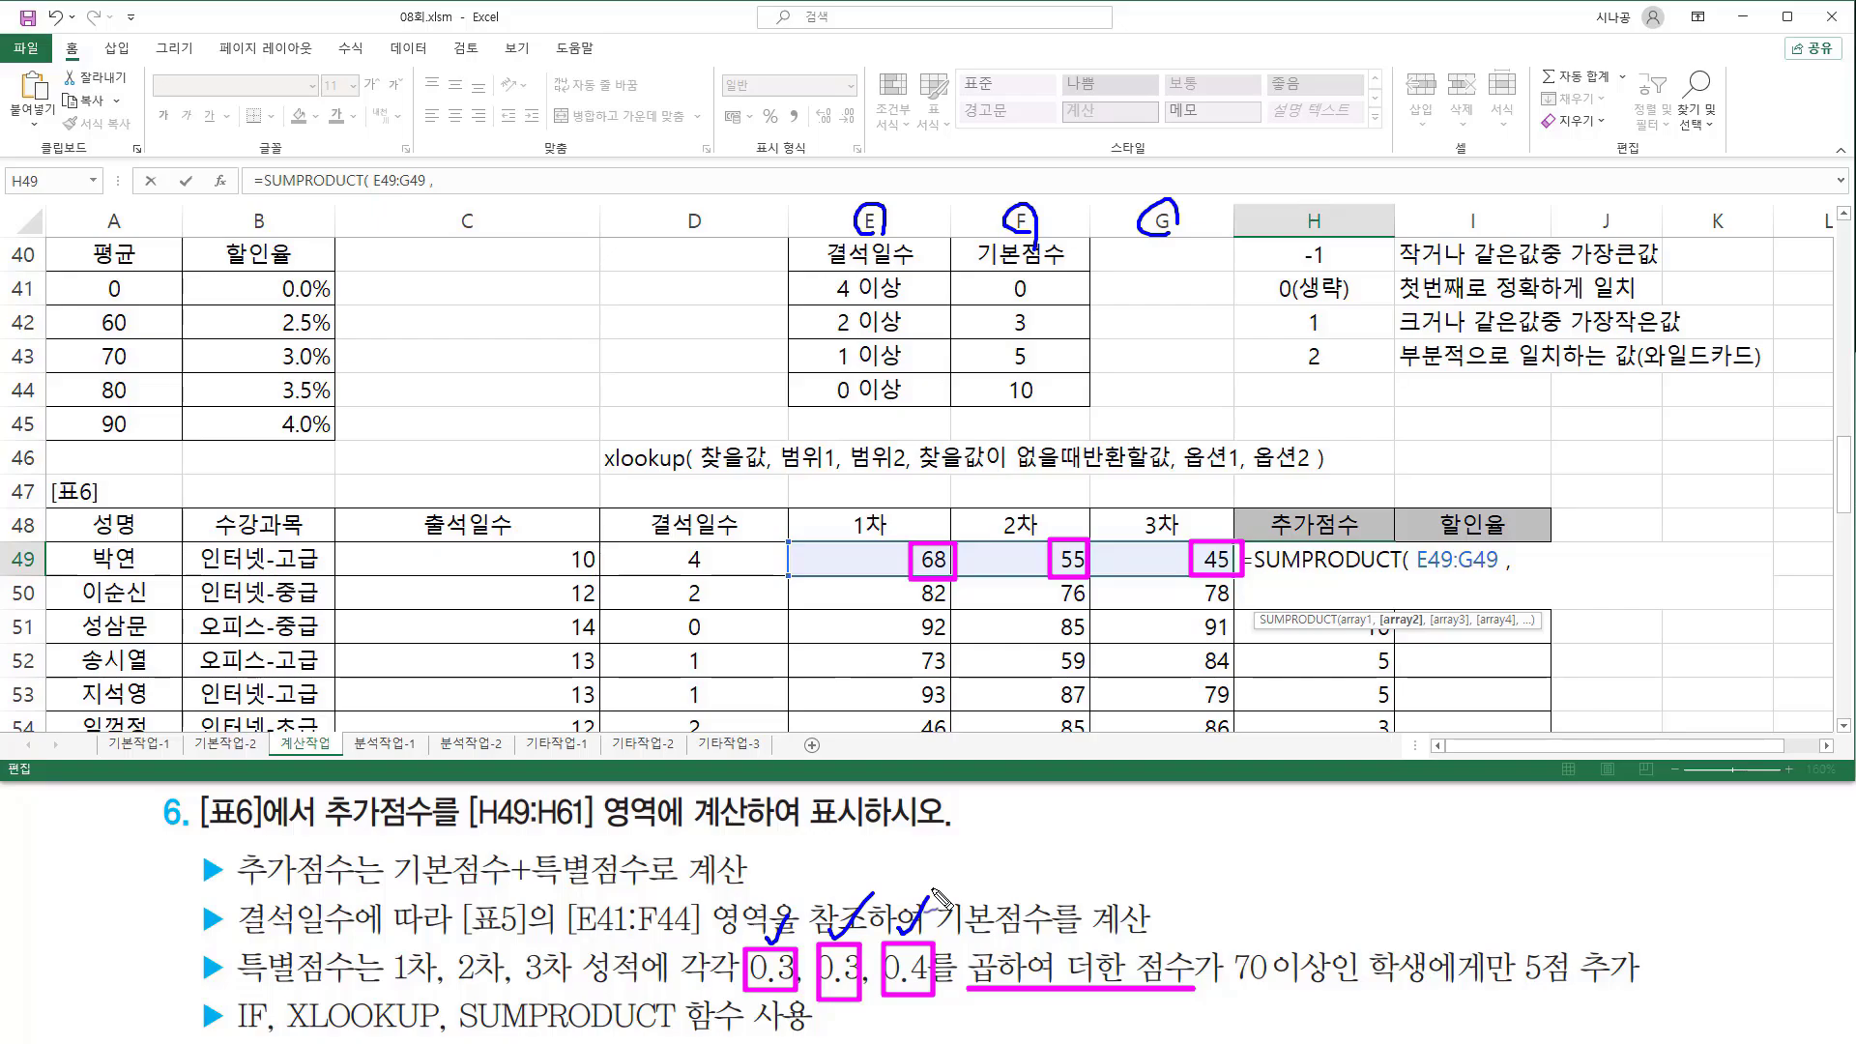
key("Escape")
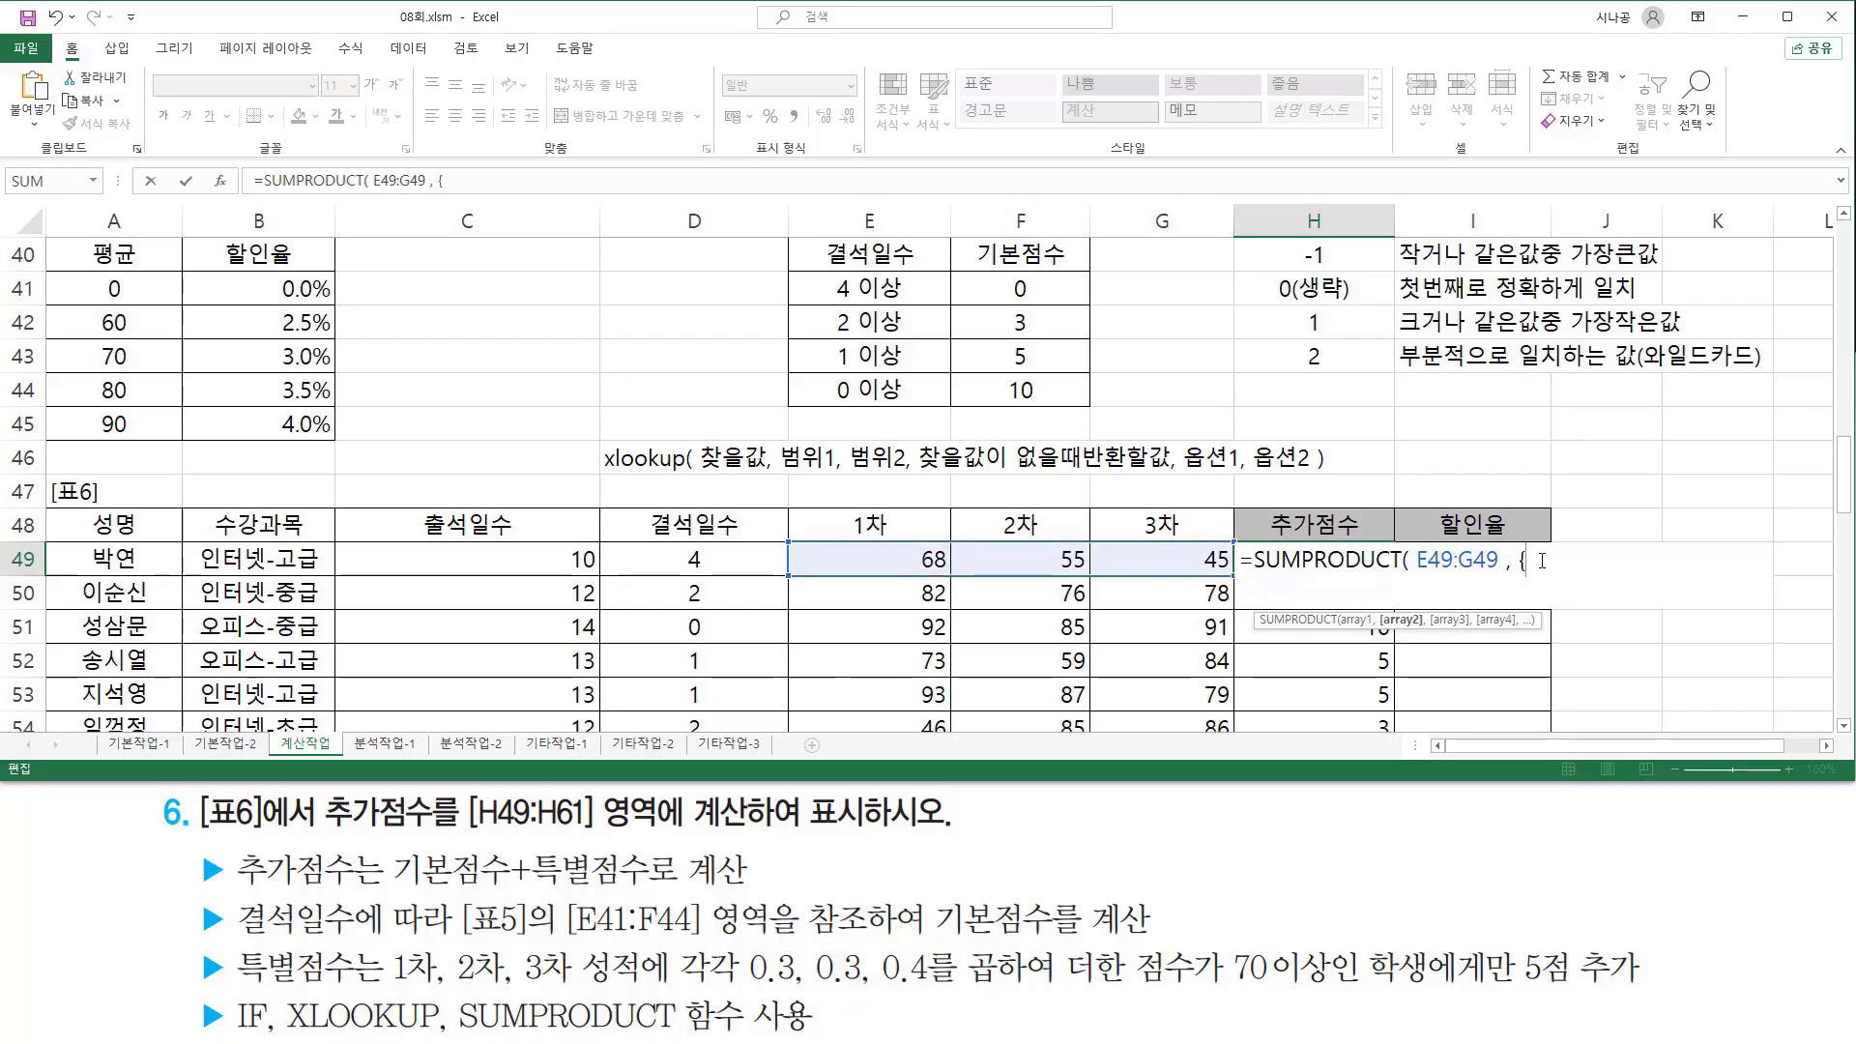
Step: Complete the SUMPRODUCT formula in H49 with the constant array {0.3,0.3,0.4} as its second argument
type("}")
type("0.3")
type(",0.")
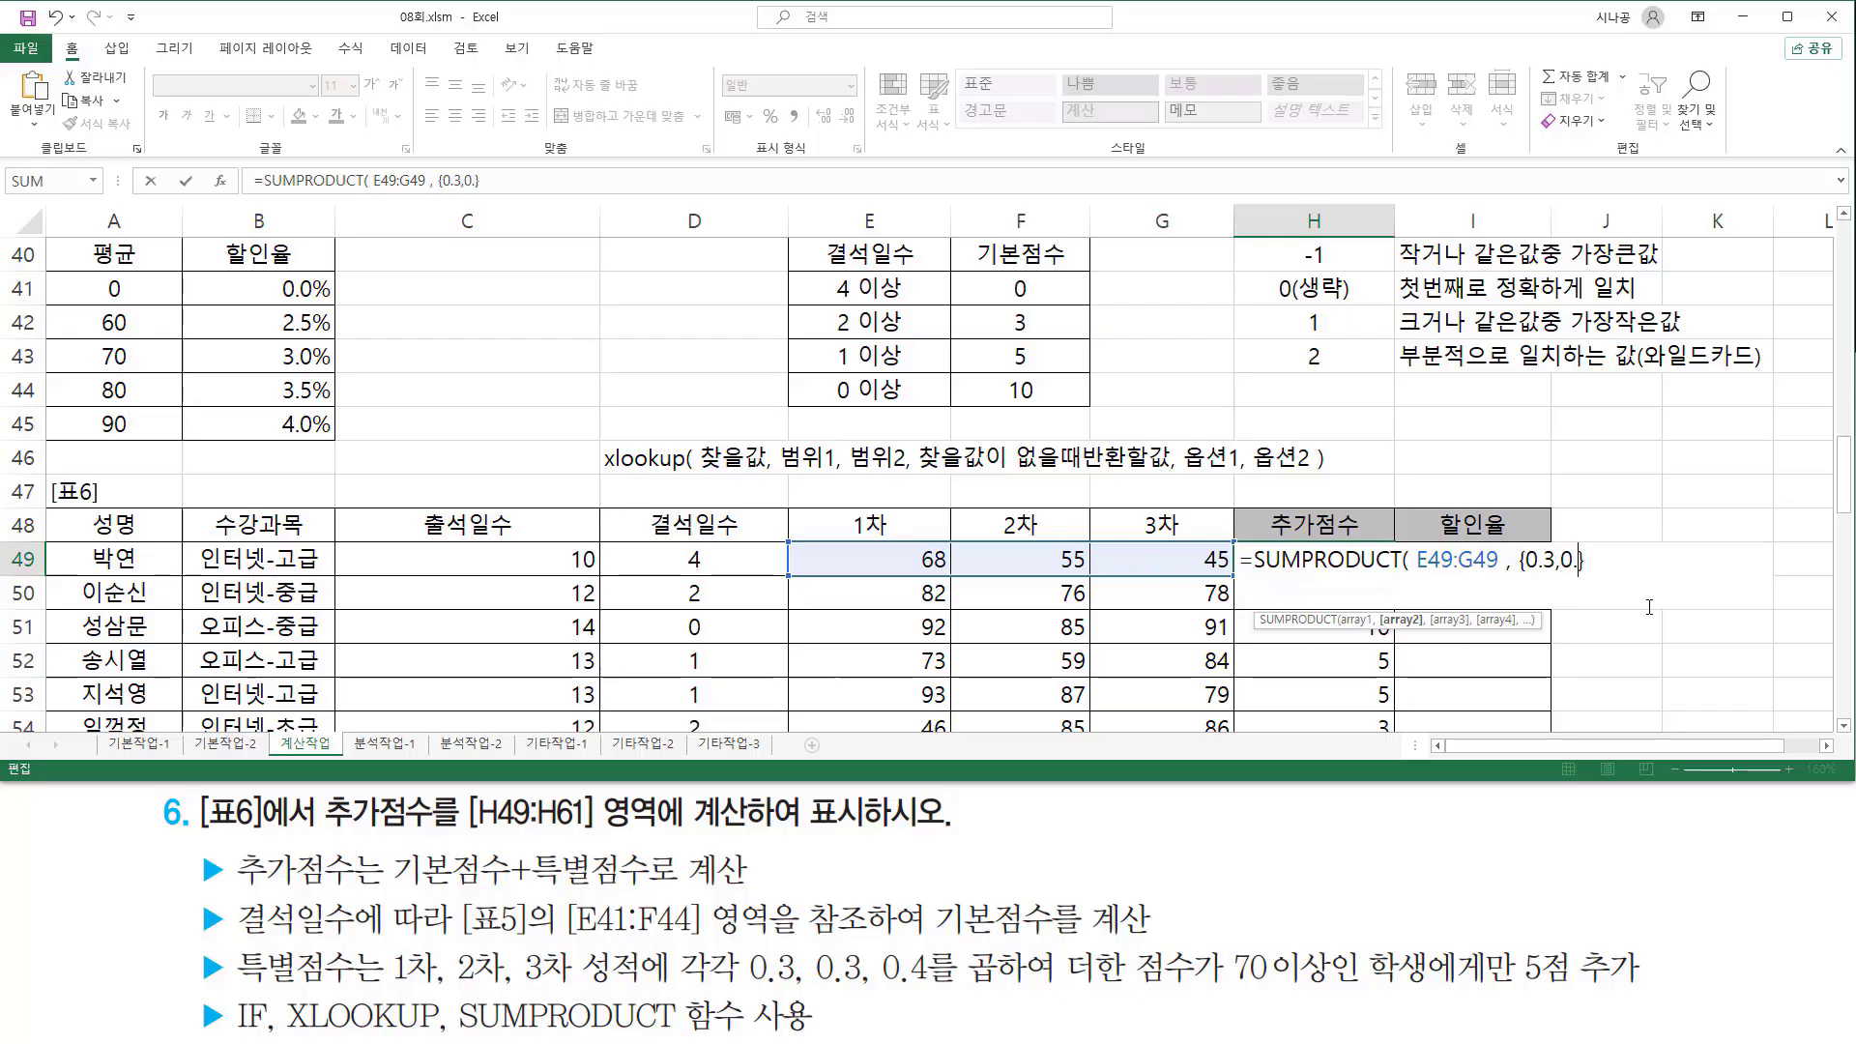
type("3")
type(",0.4")
type(")")
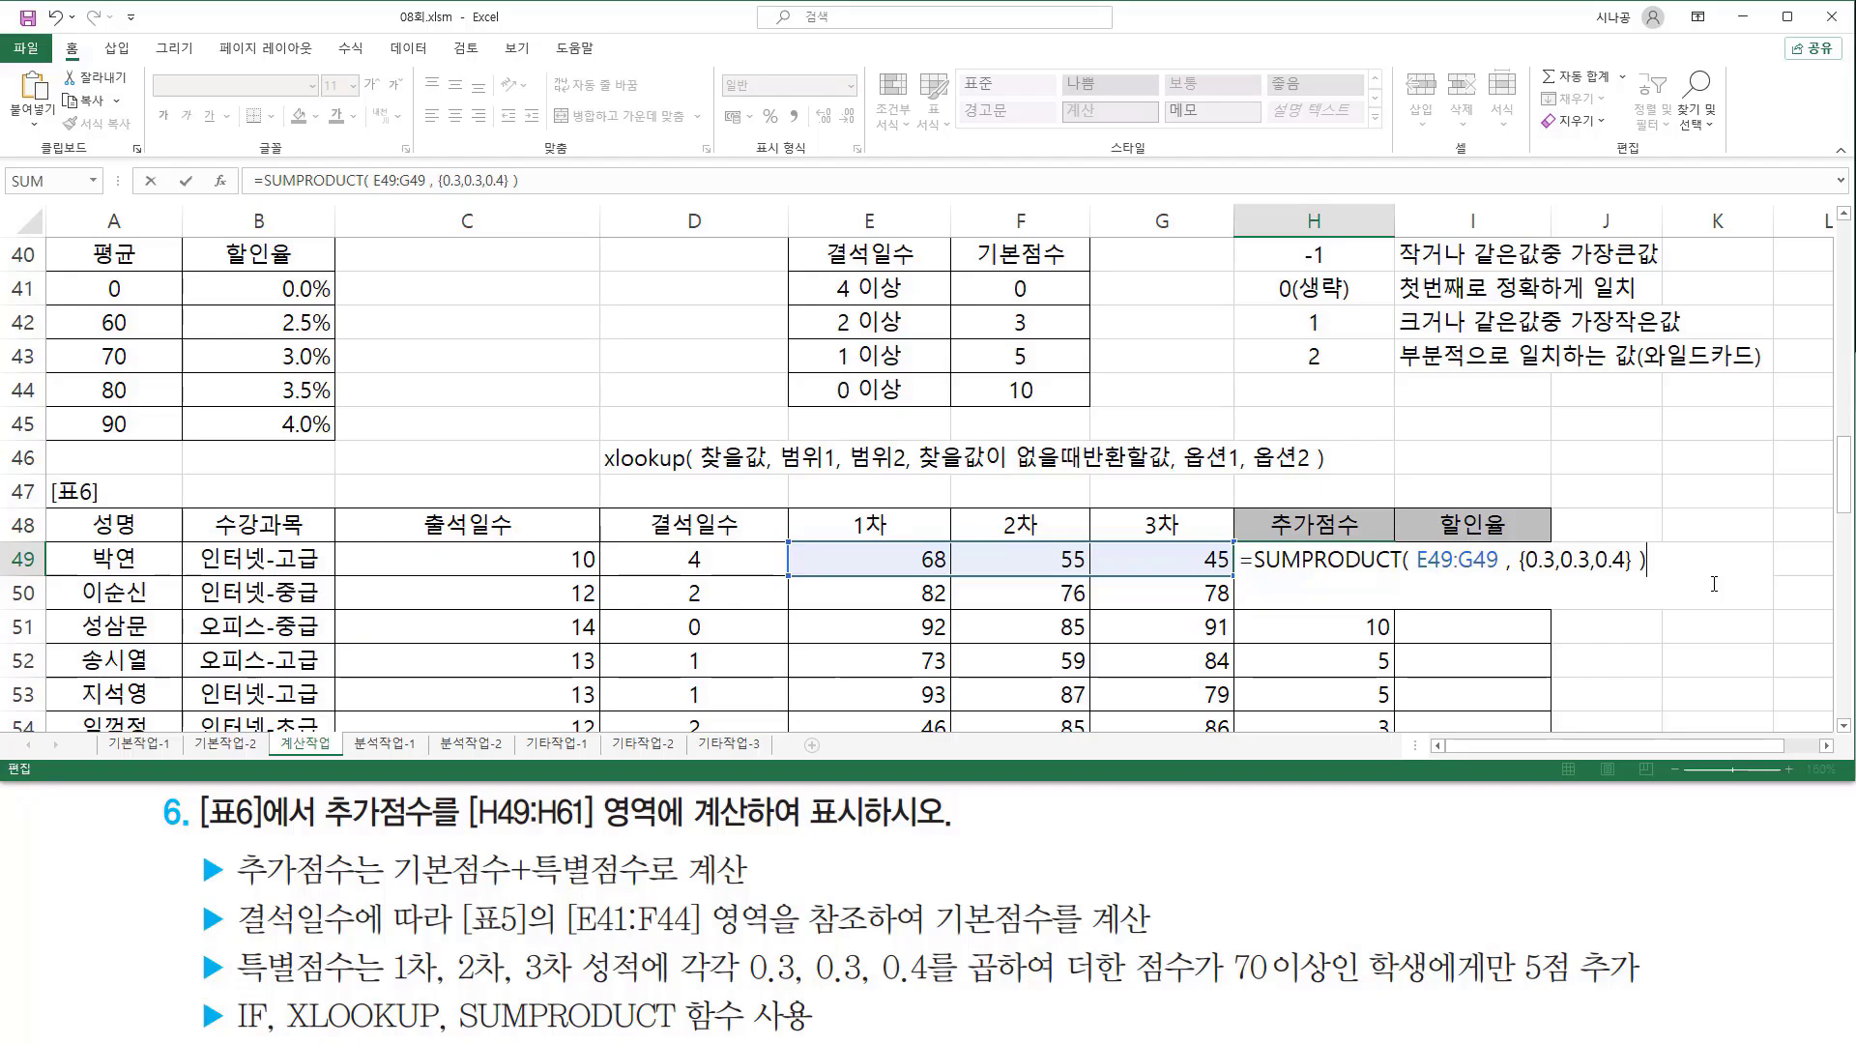
key("Return")
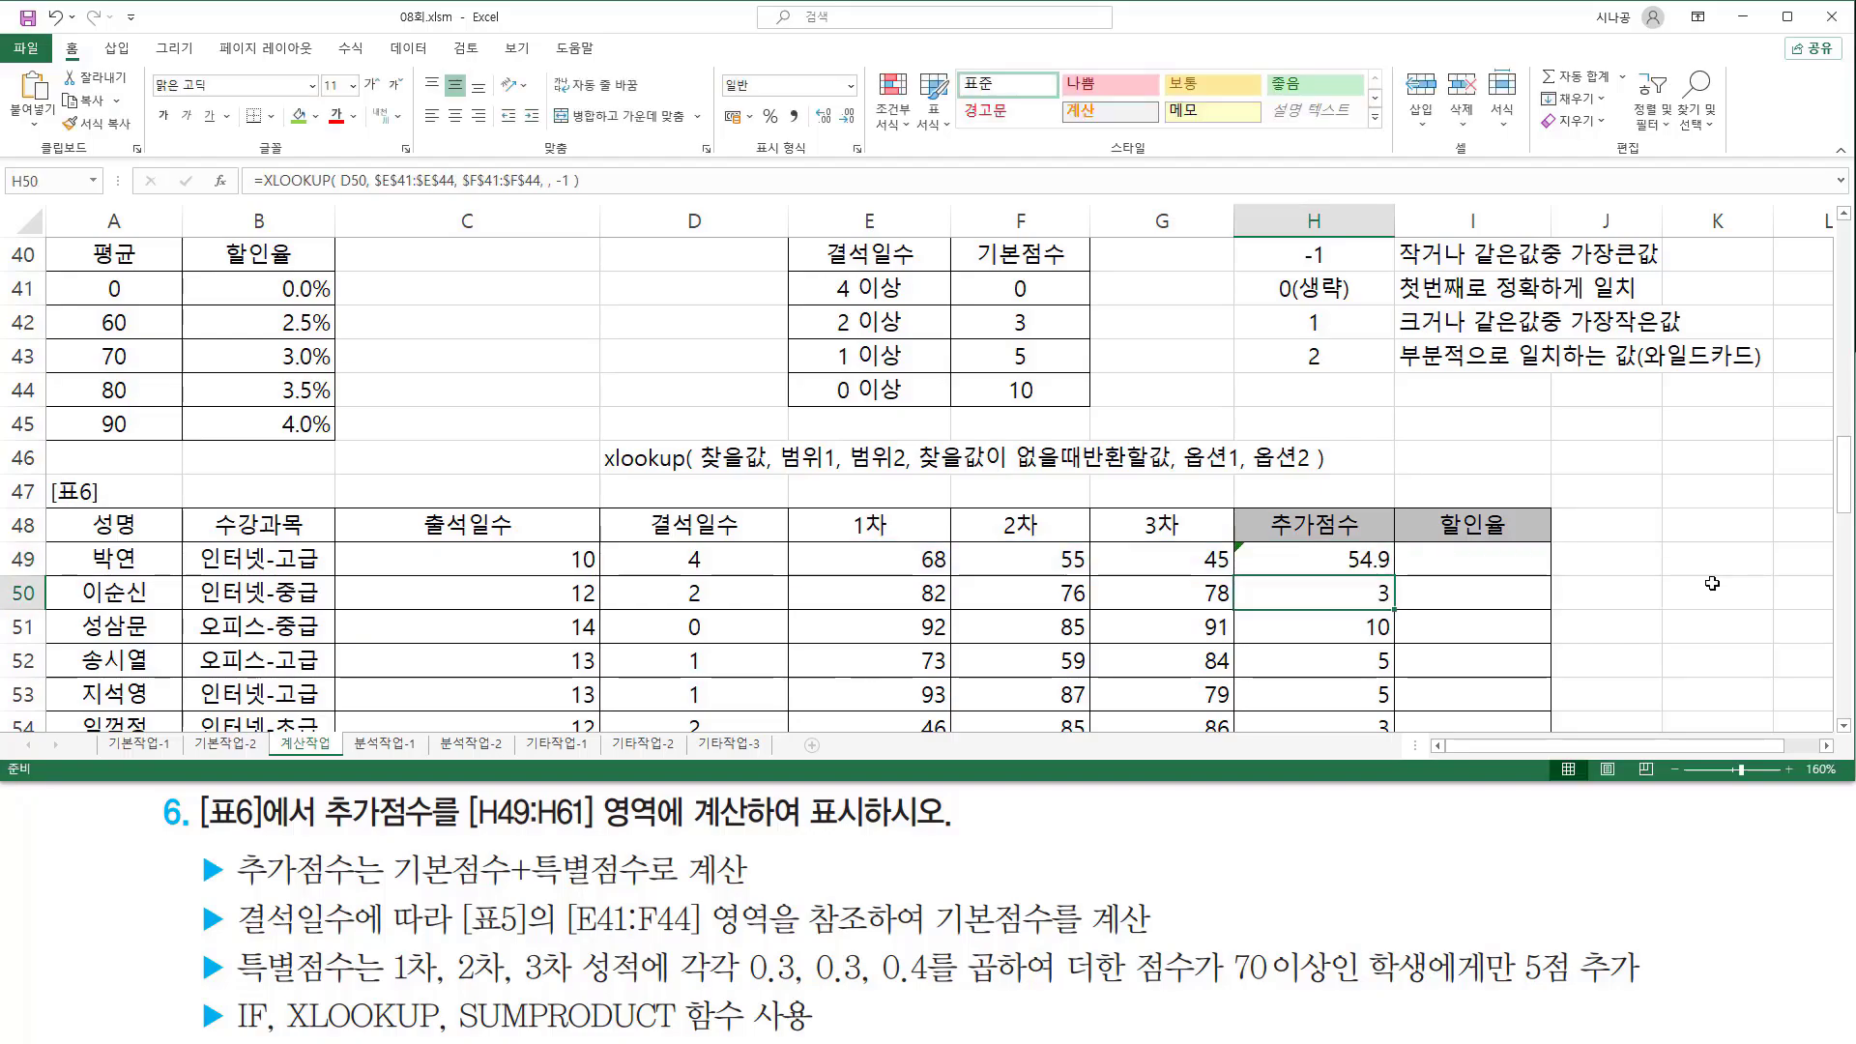
Step: Fill the SUMPRODUCT formula from H49 down through H61 and check it against the weighted-score rule in the task text
key("Up")
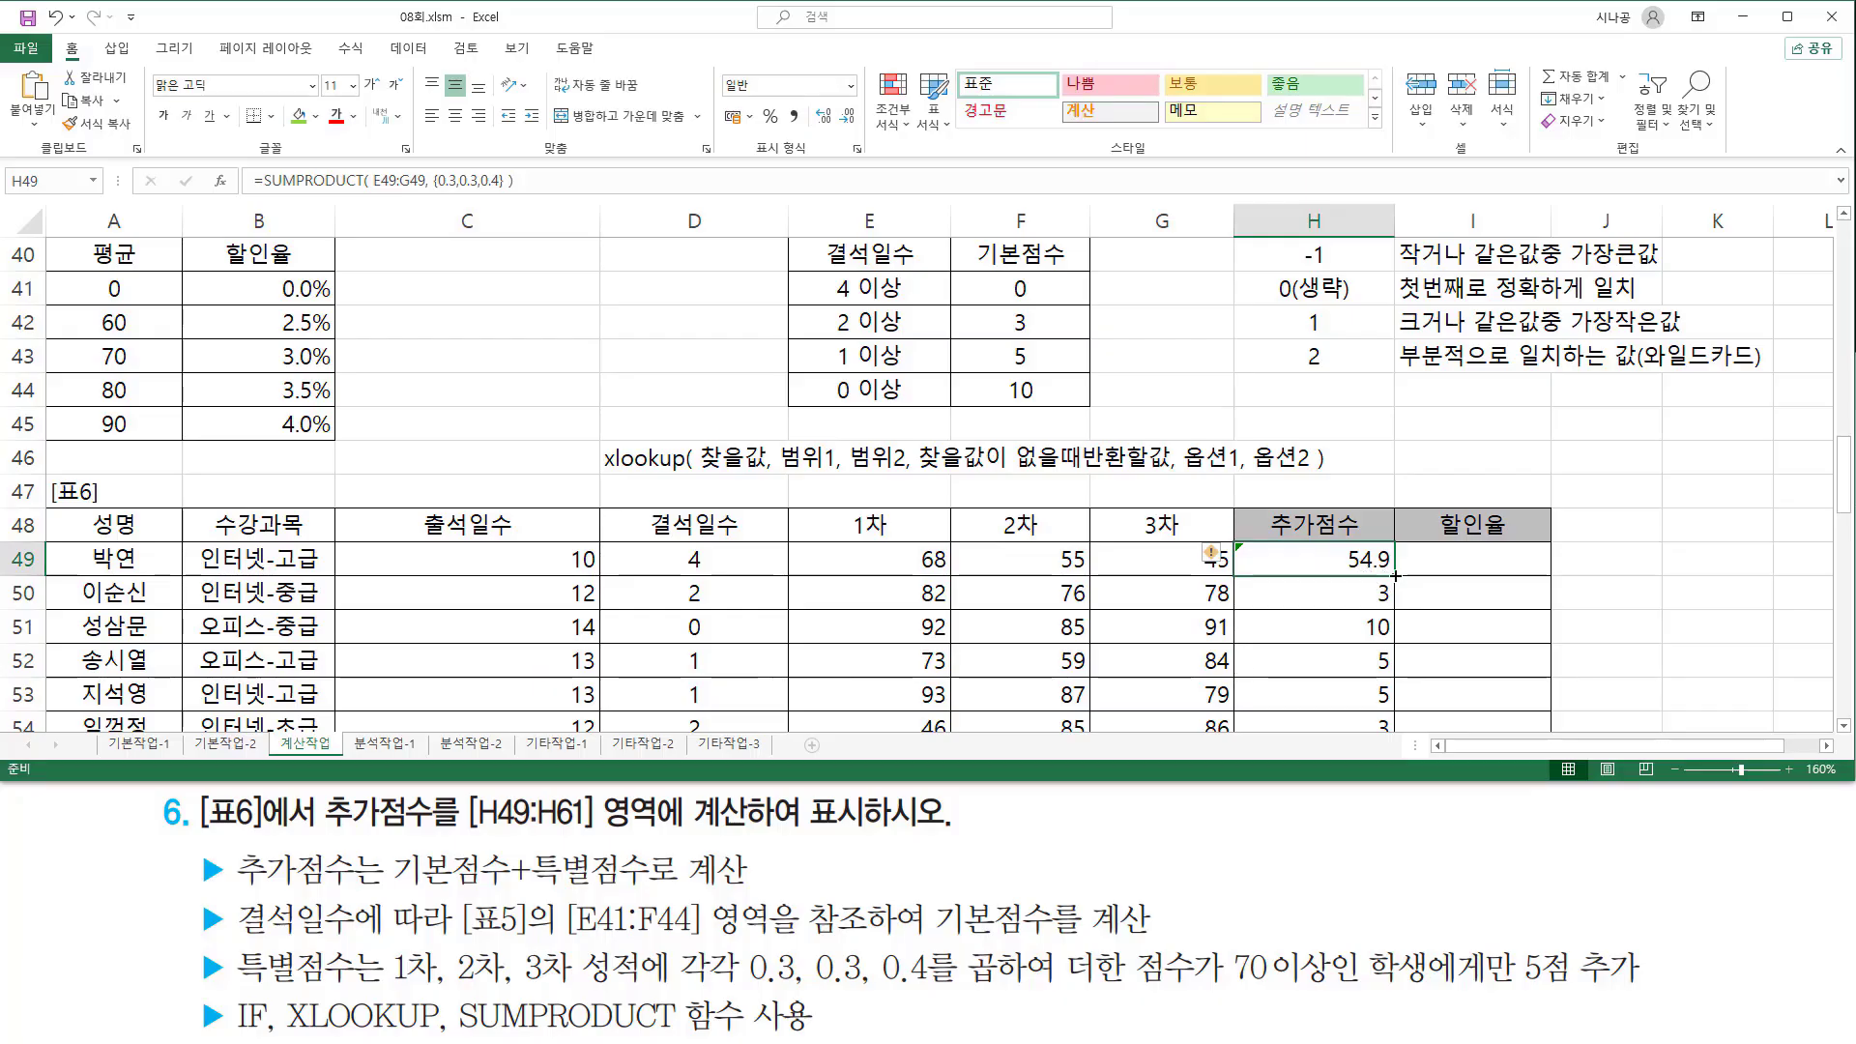
left_click_drag(1396, 576, 1366, 682)
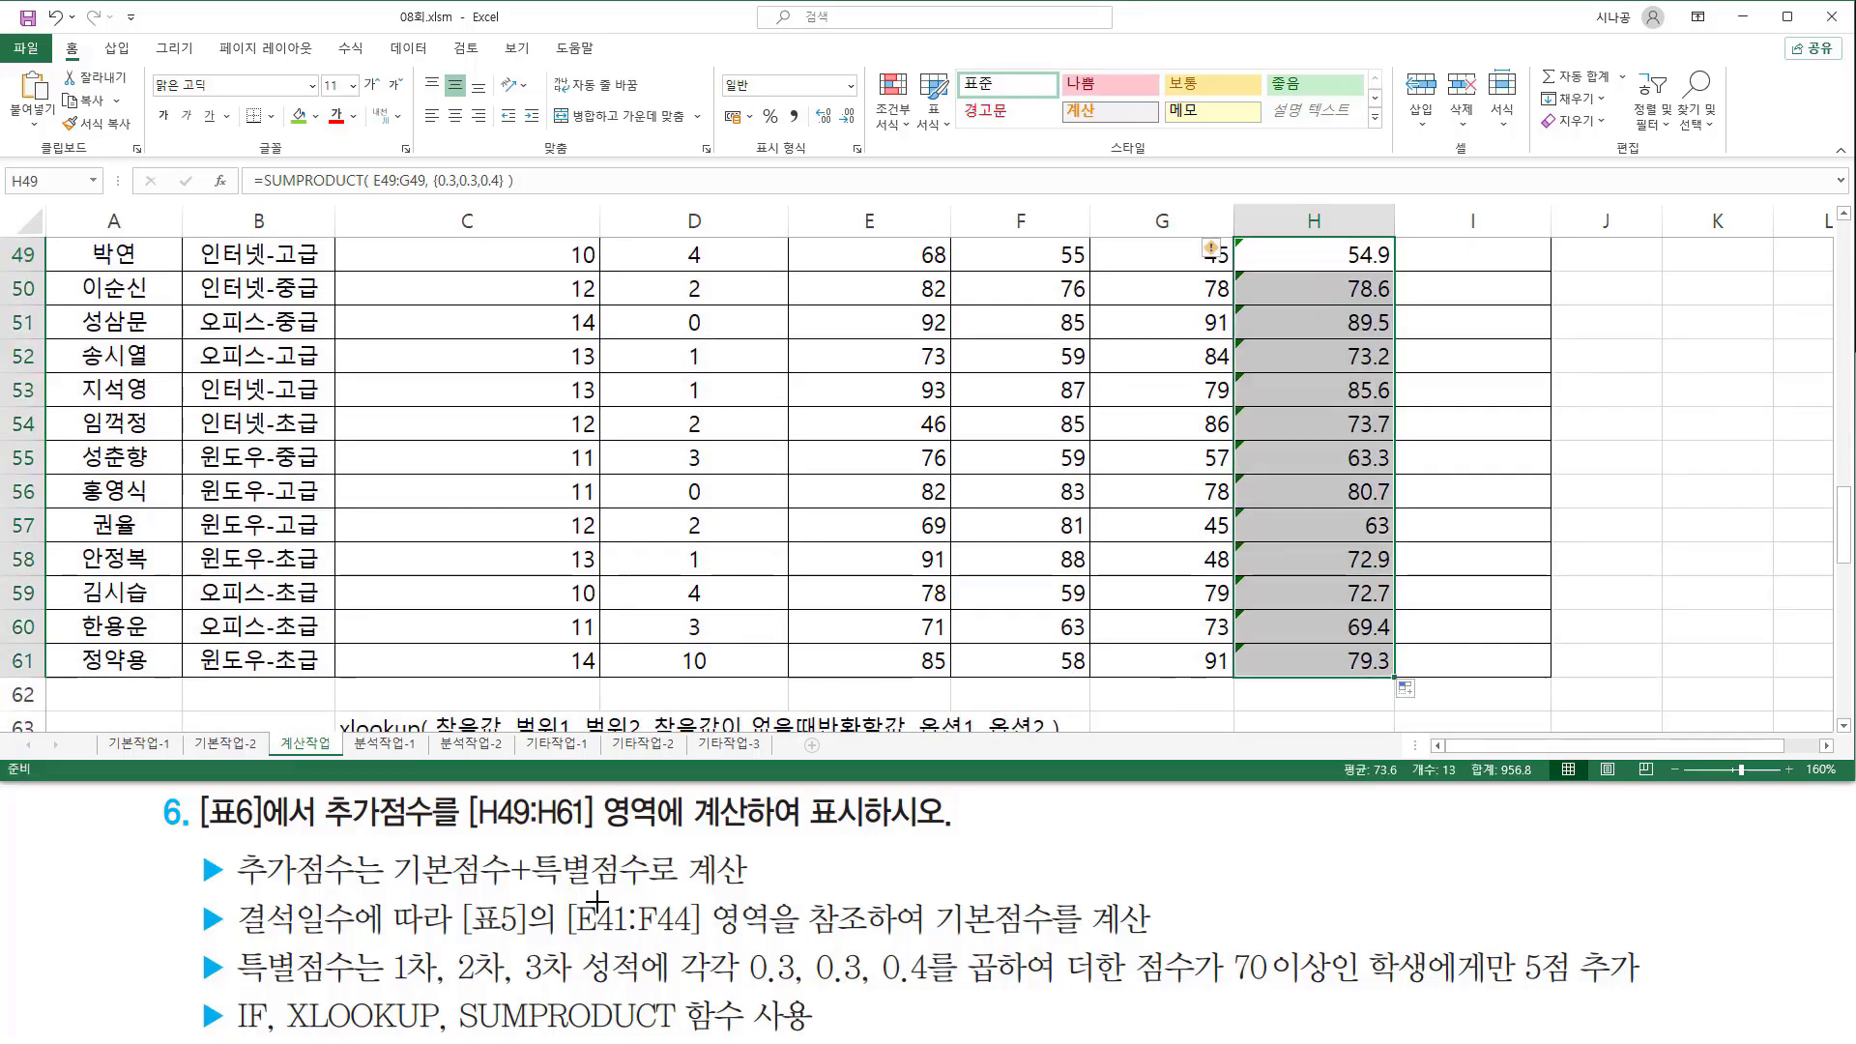
left_click_drag(386, 944, 1192, 998)
key("Escape")
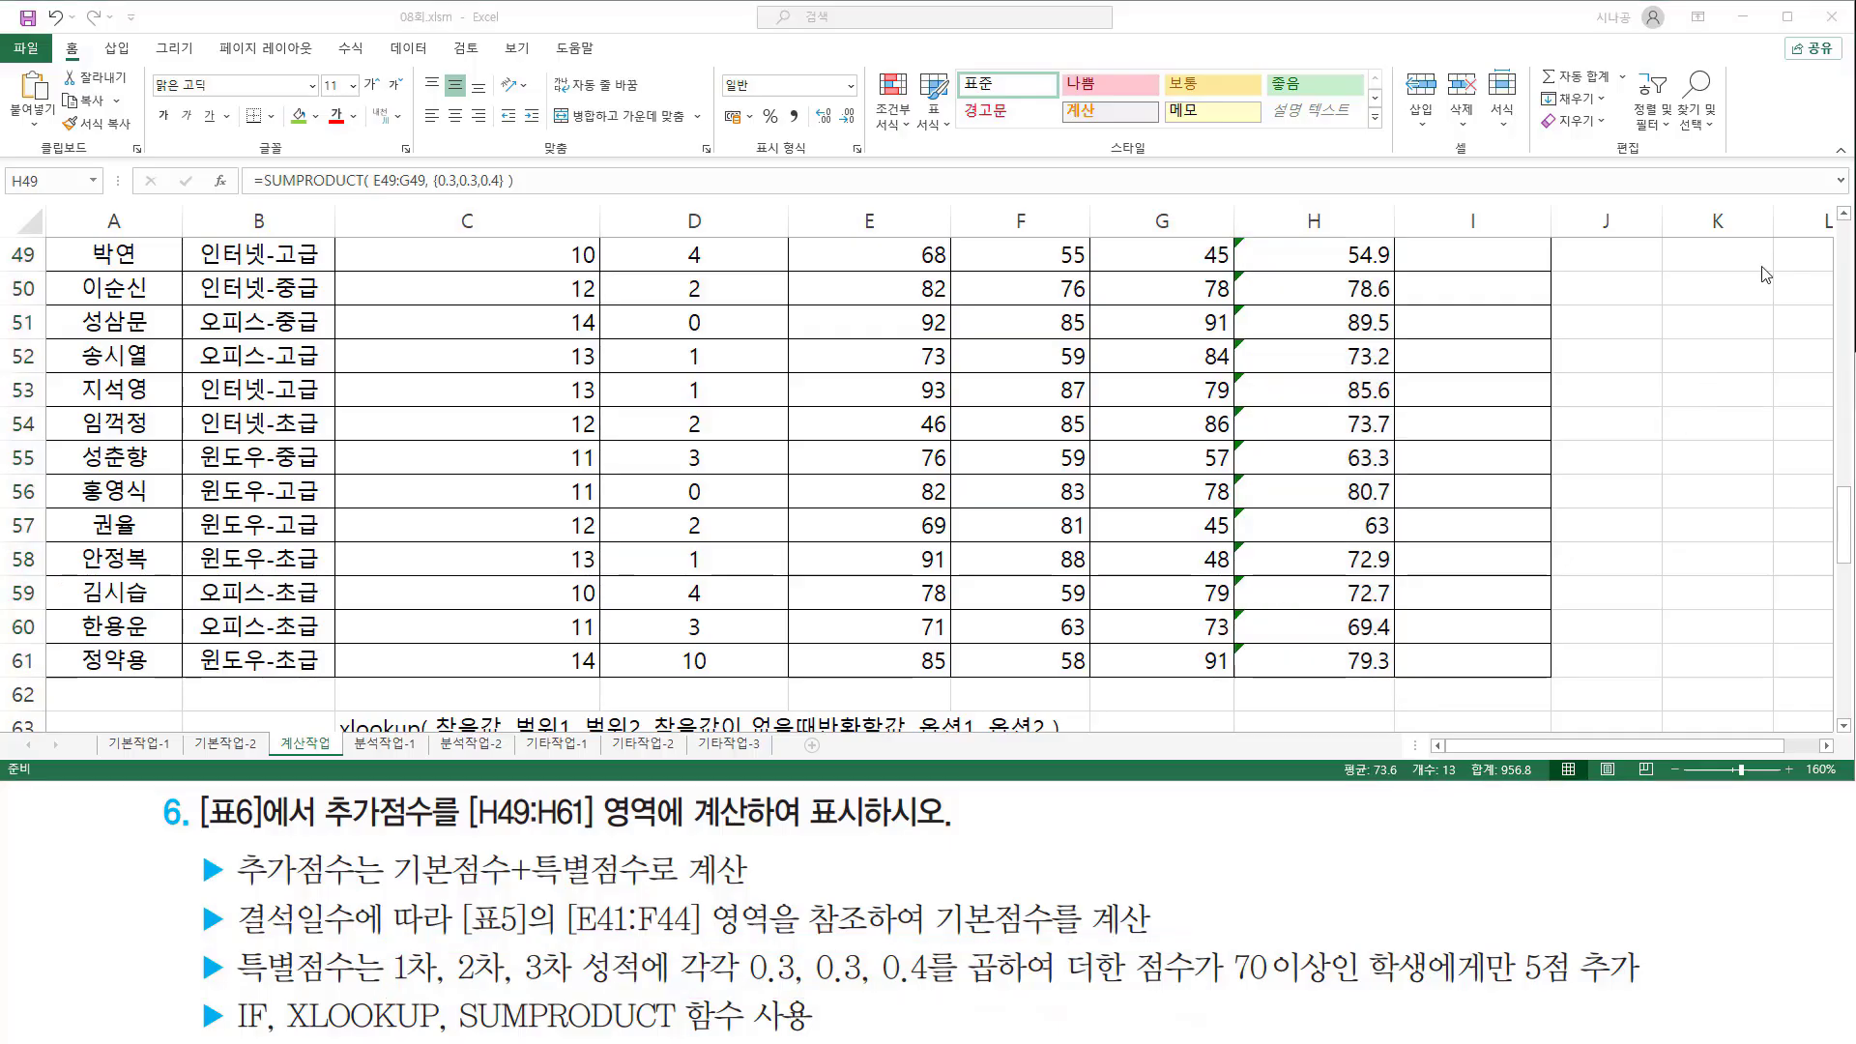
left_click(1845, 217)
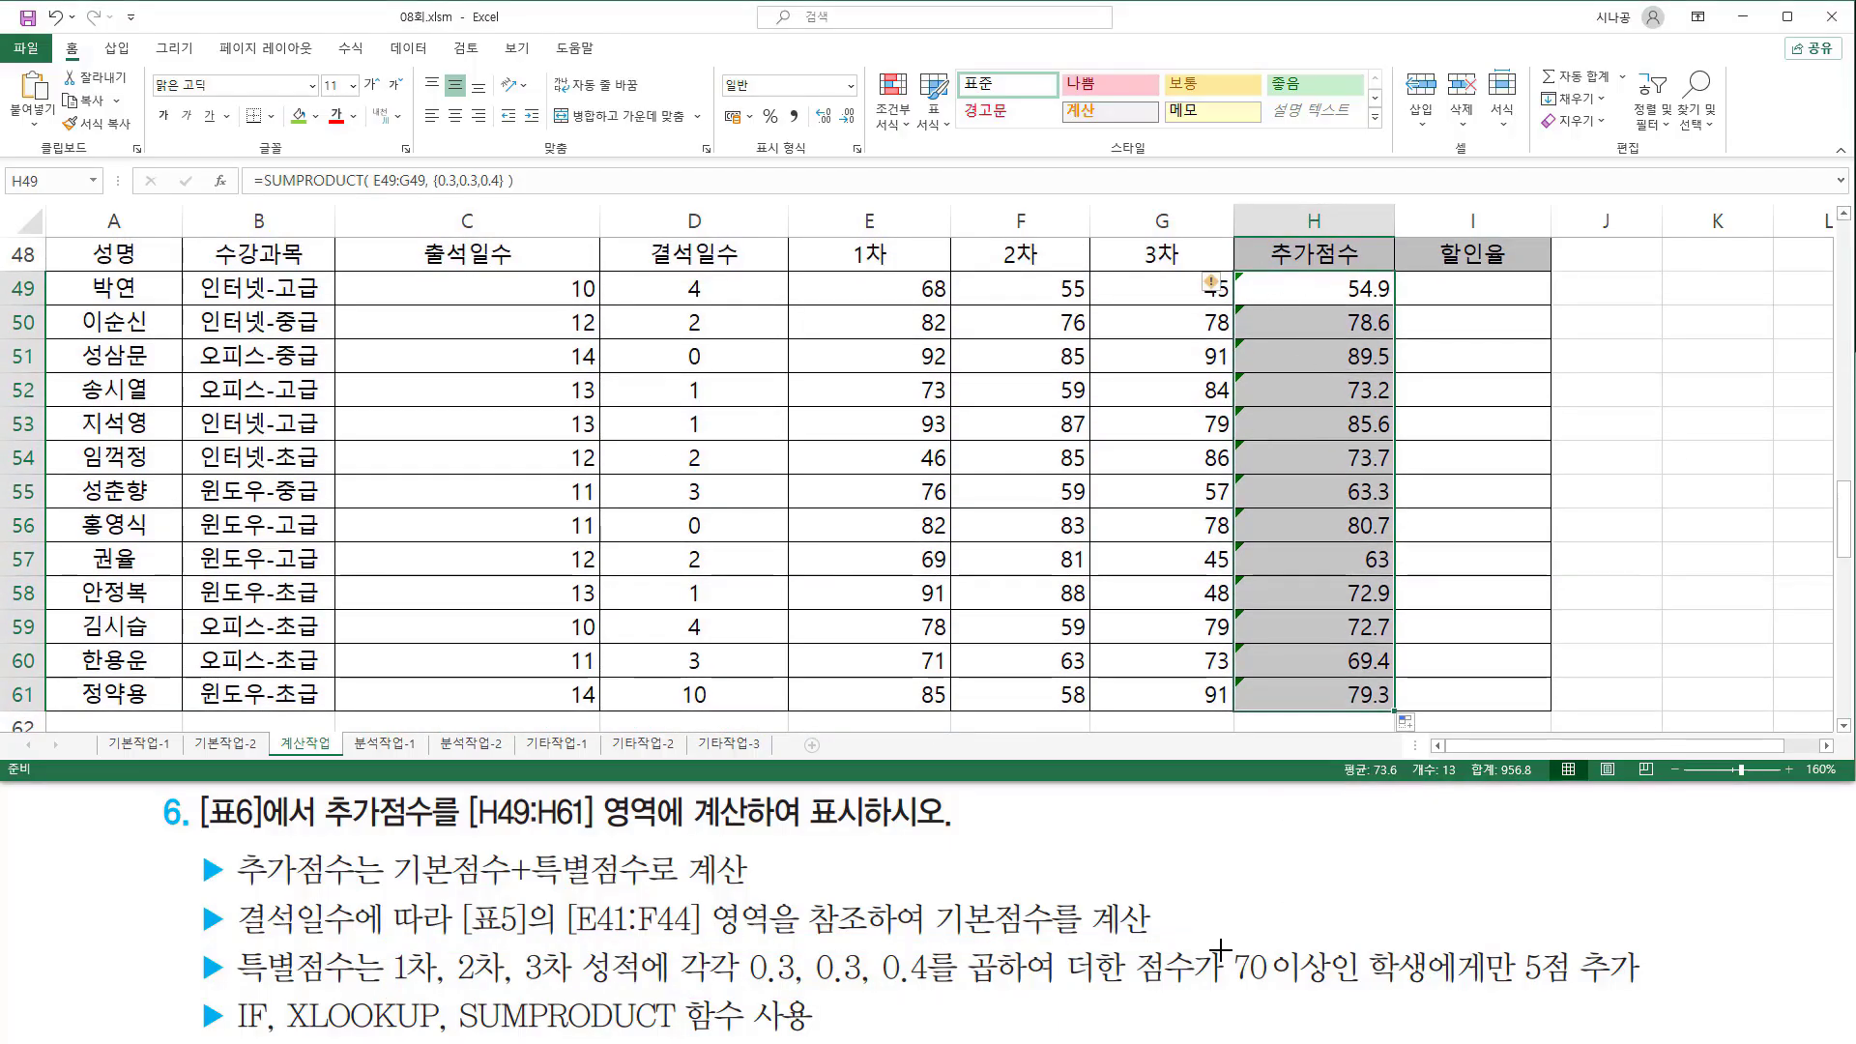
Step: Wrap the SUMPRODUCT in H49 in an IF function that tests whether the weighted score is >=70
left_click_drag(1222, 946, 1359, 1001)
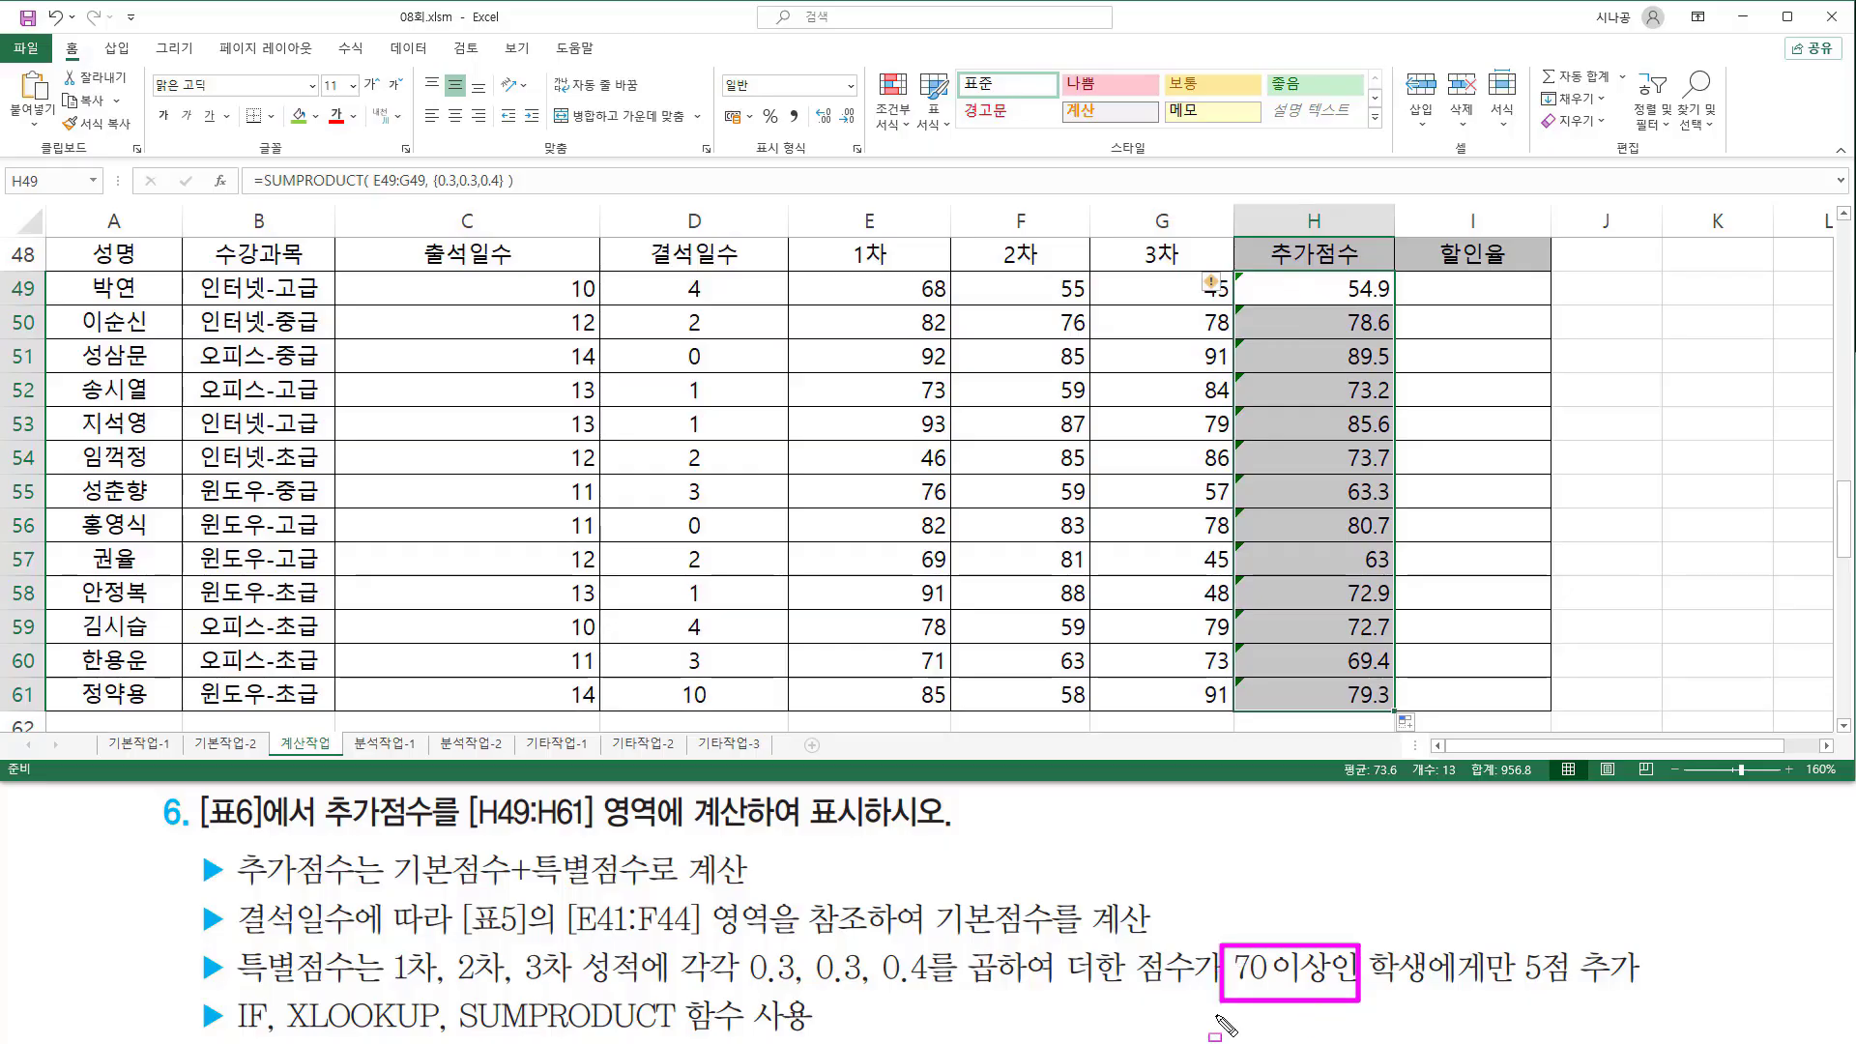
left_click_drag(228, 994, 274, 1037)
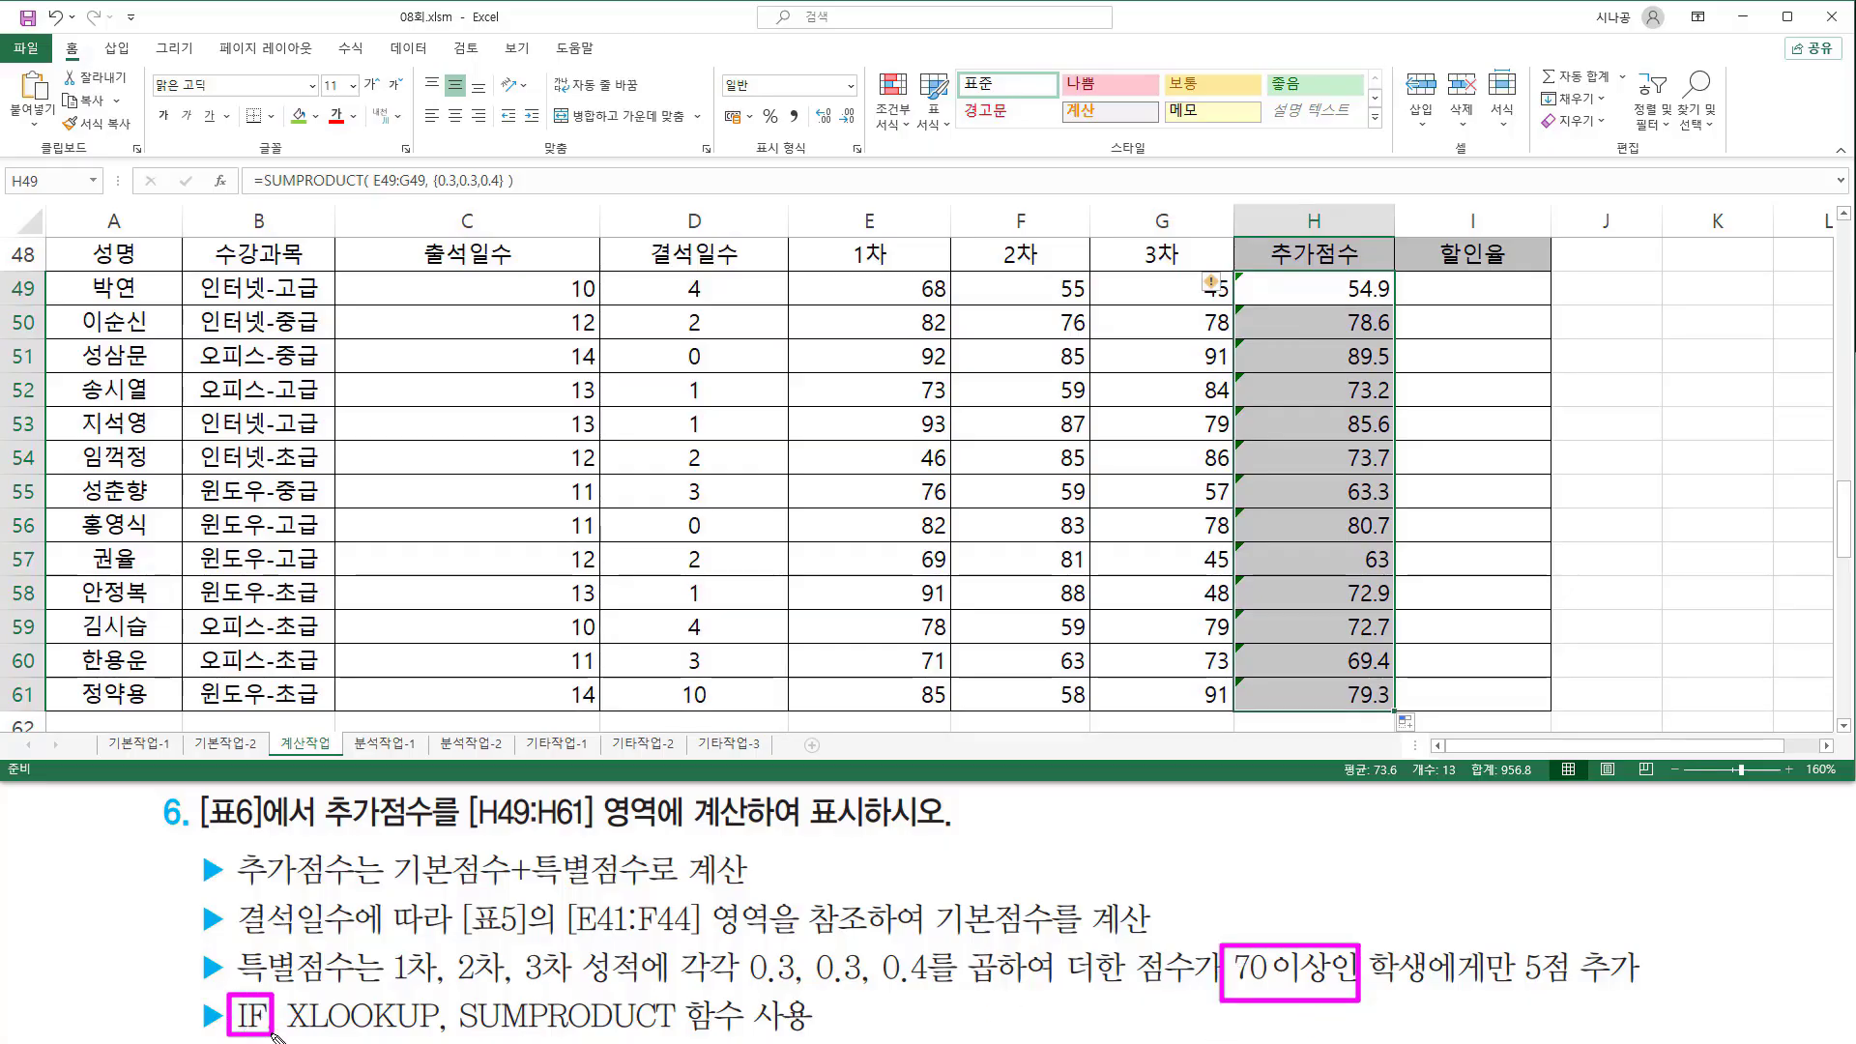
key("Escape")
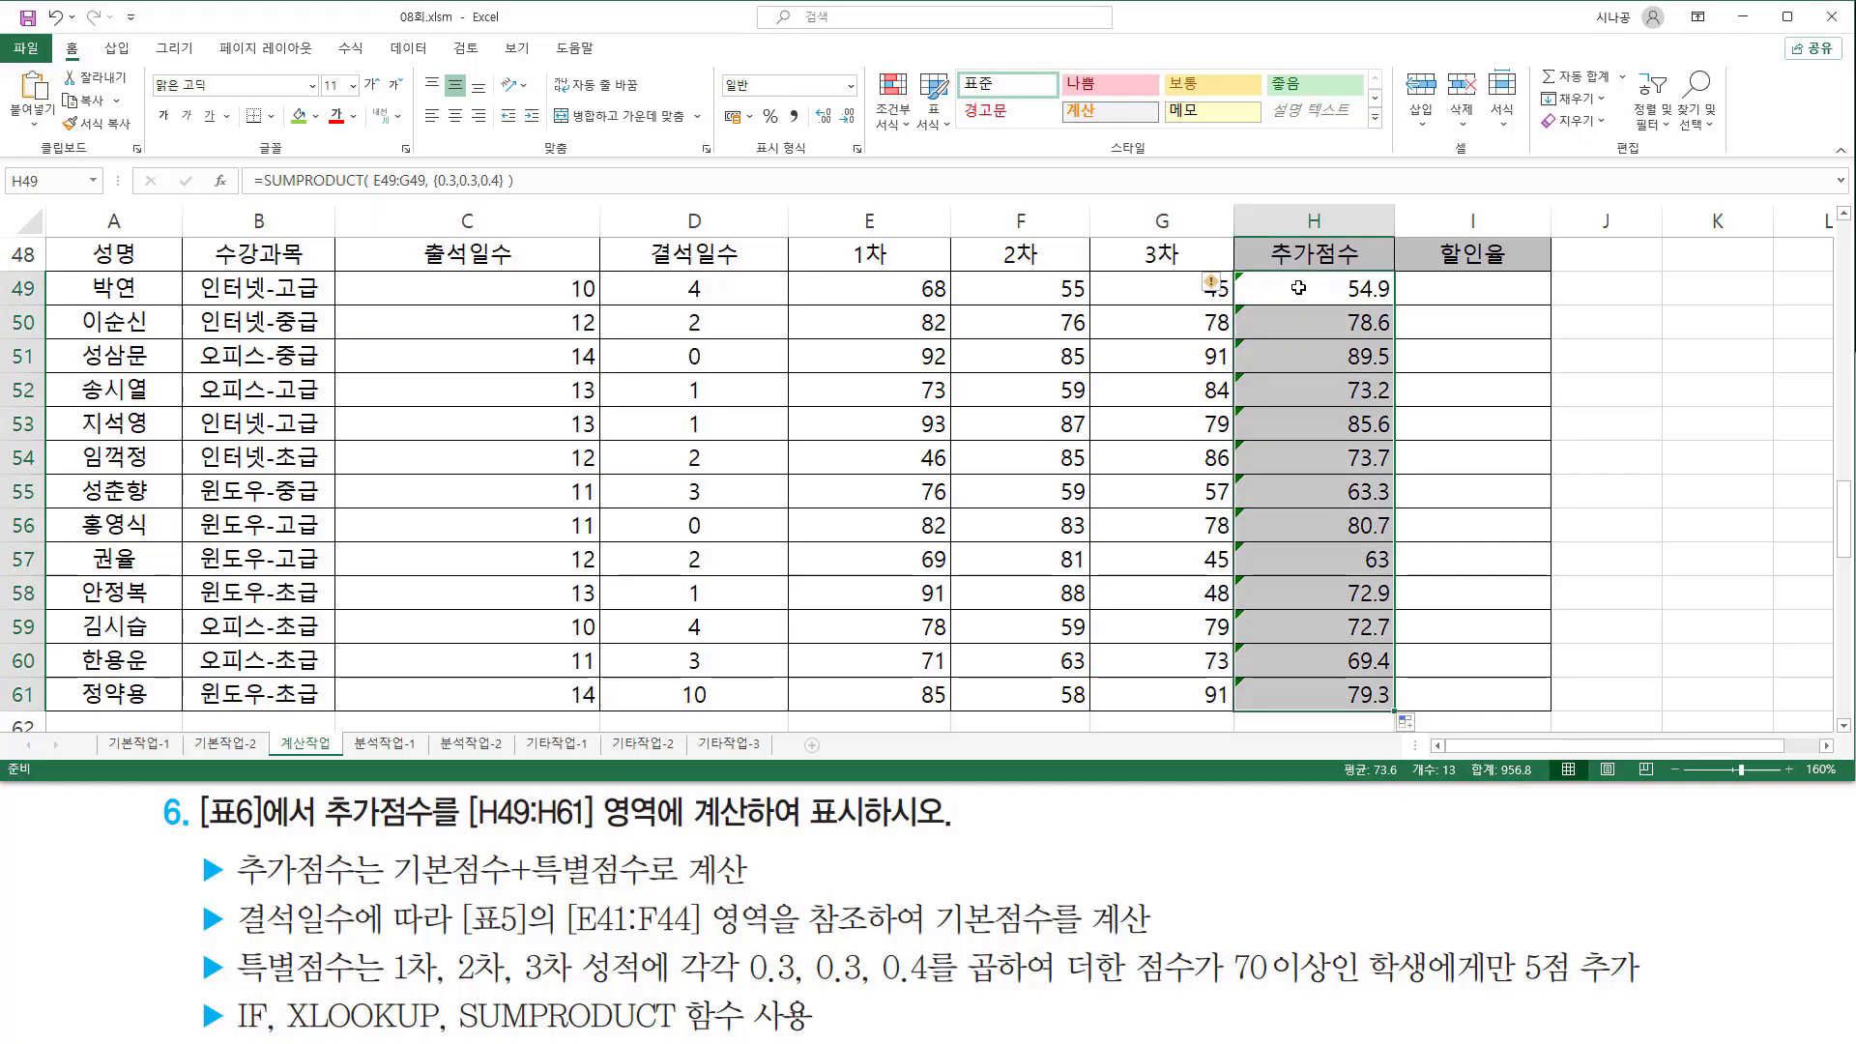
left_click(1299, 288)
double_click(1298, 288)
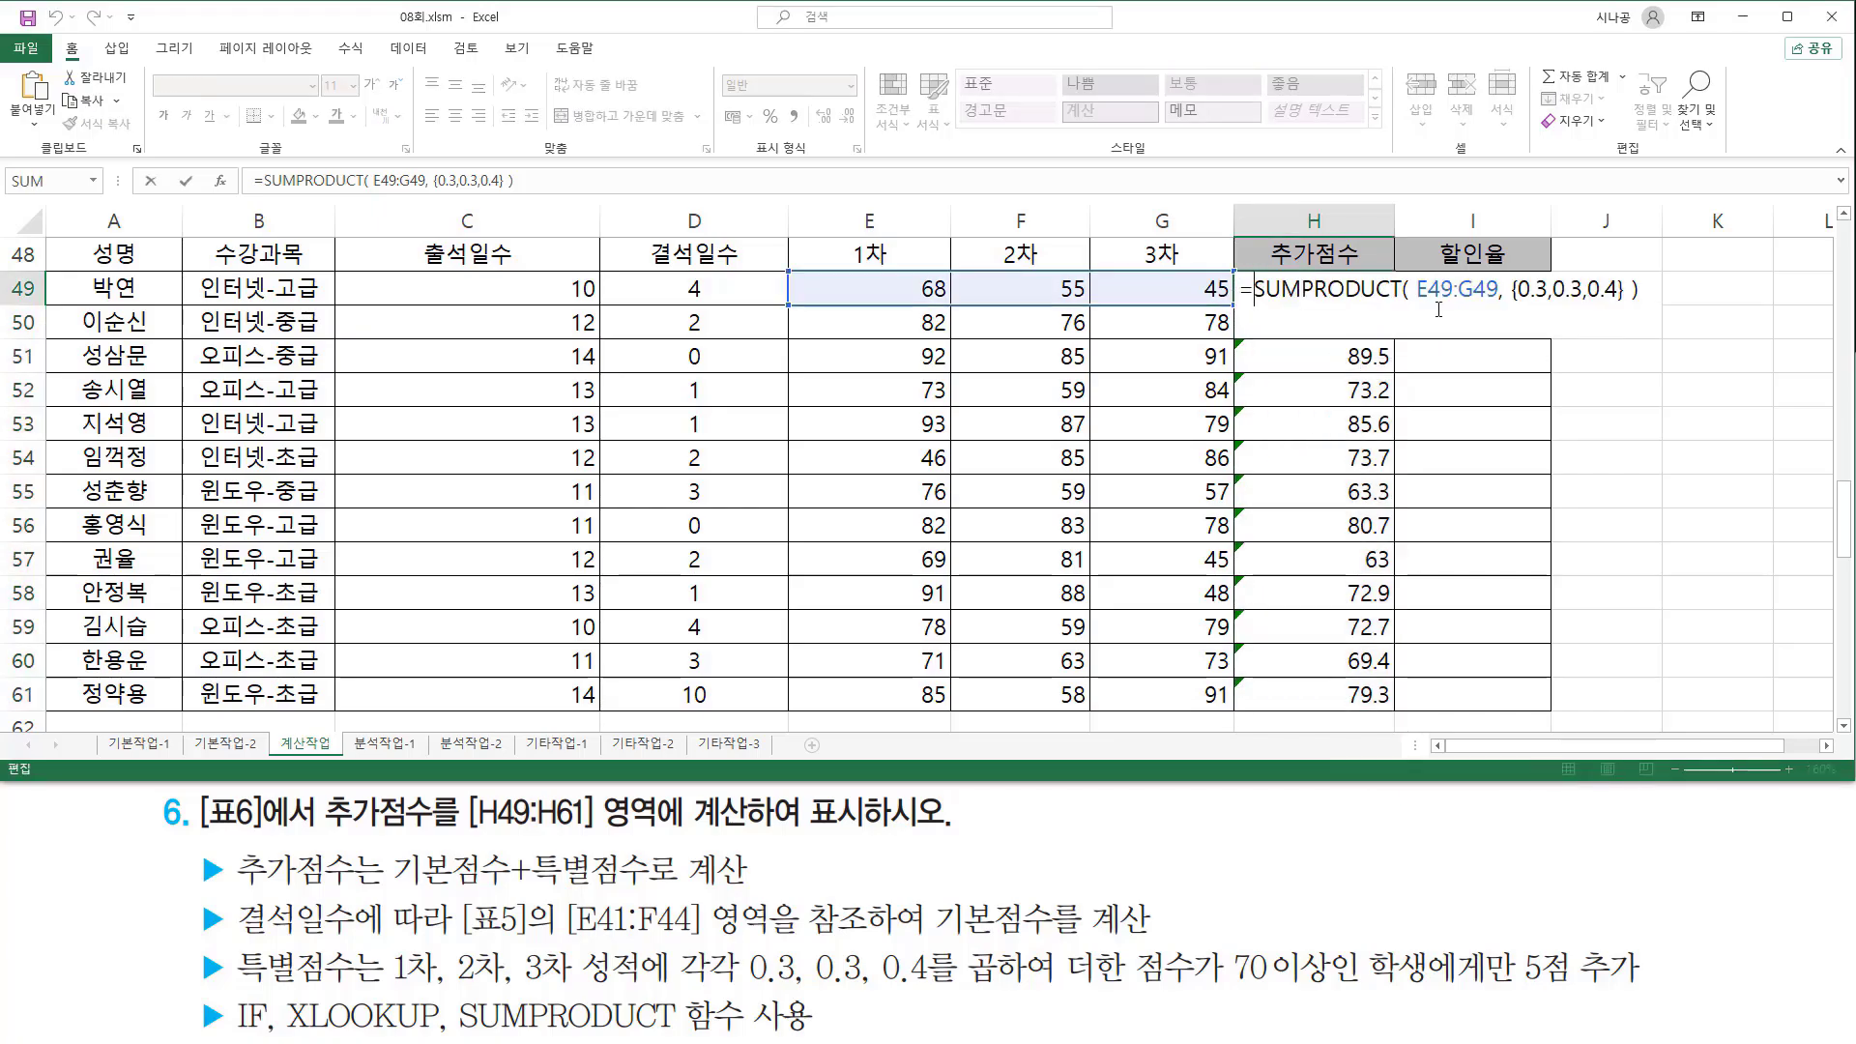
key("Escape")
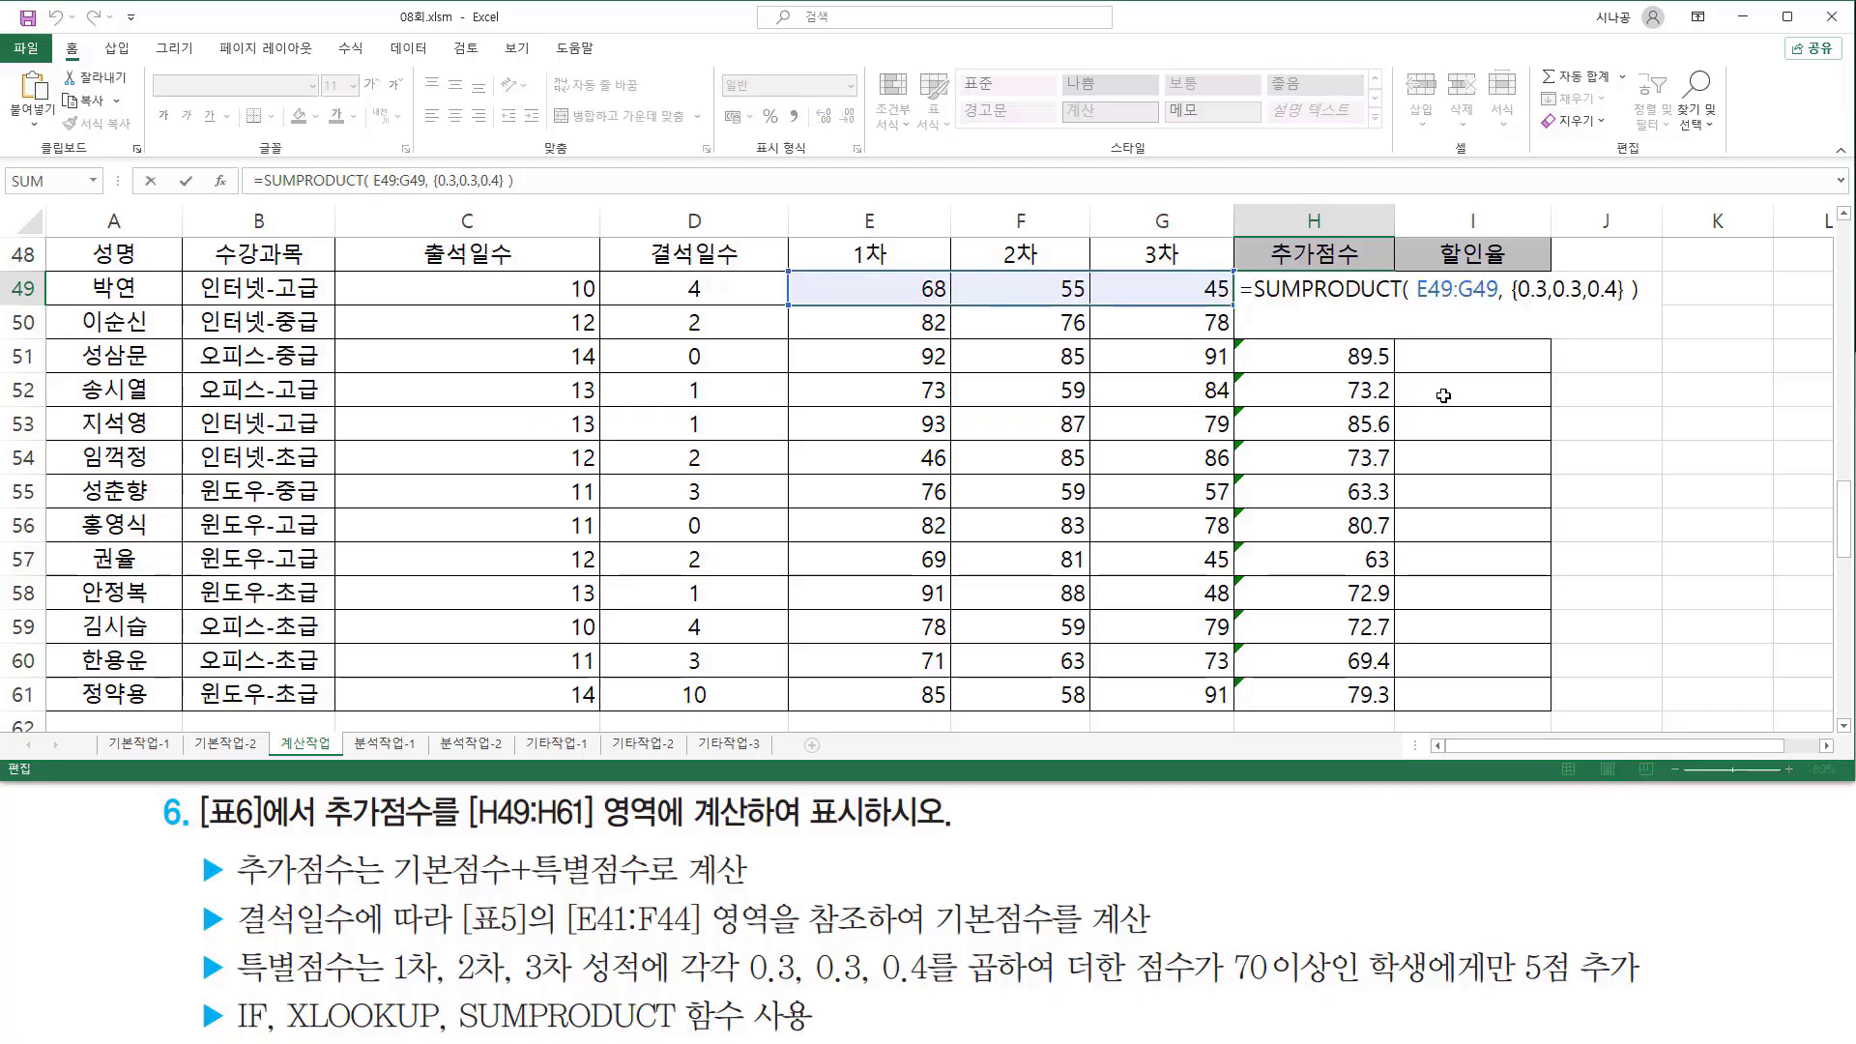
type("if")
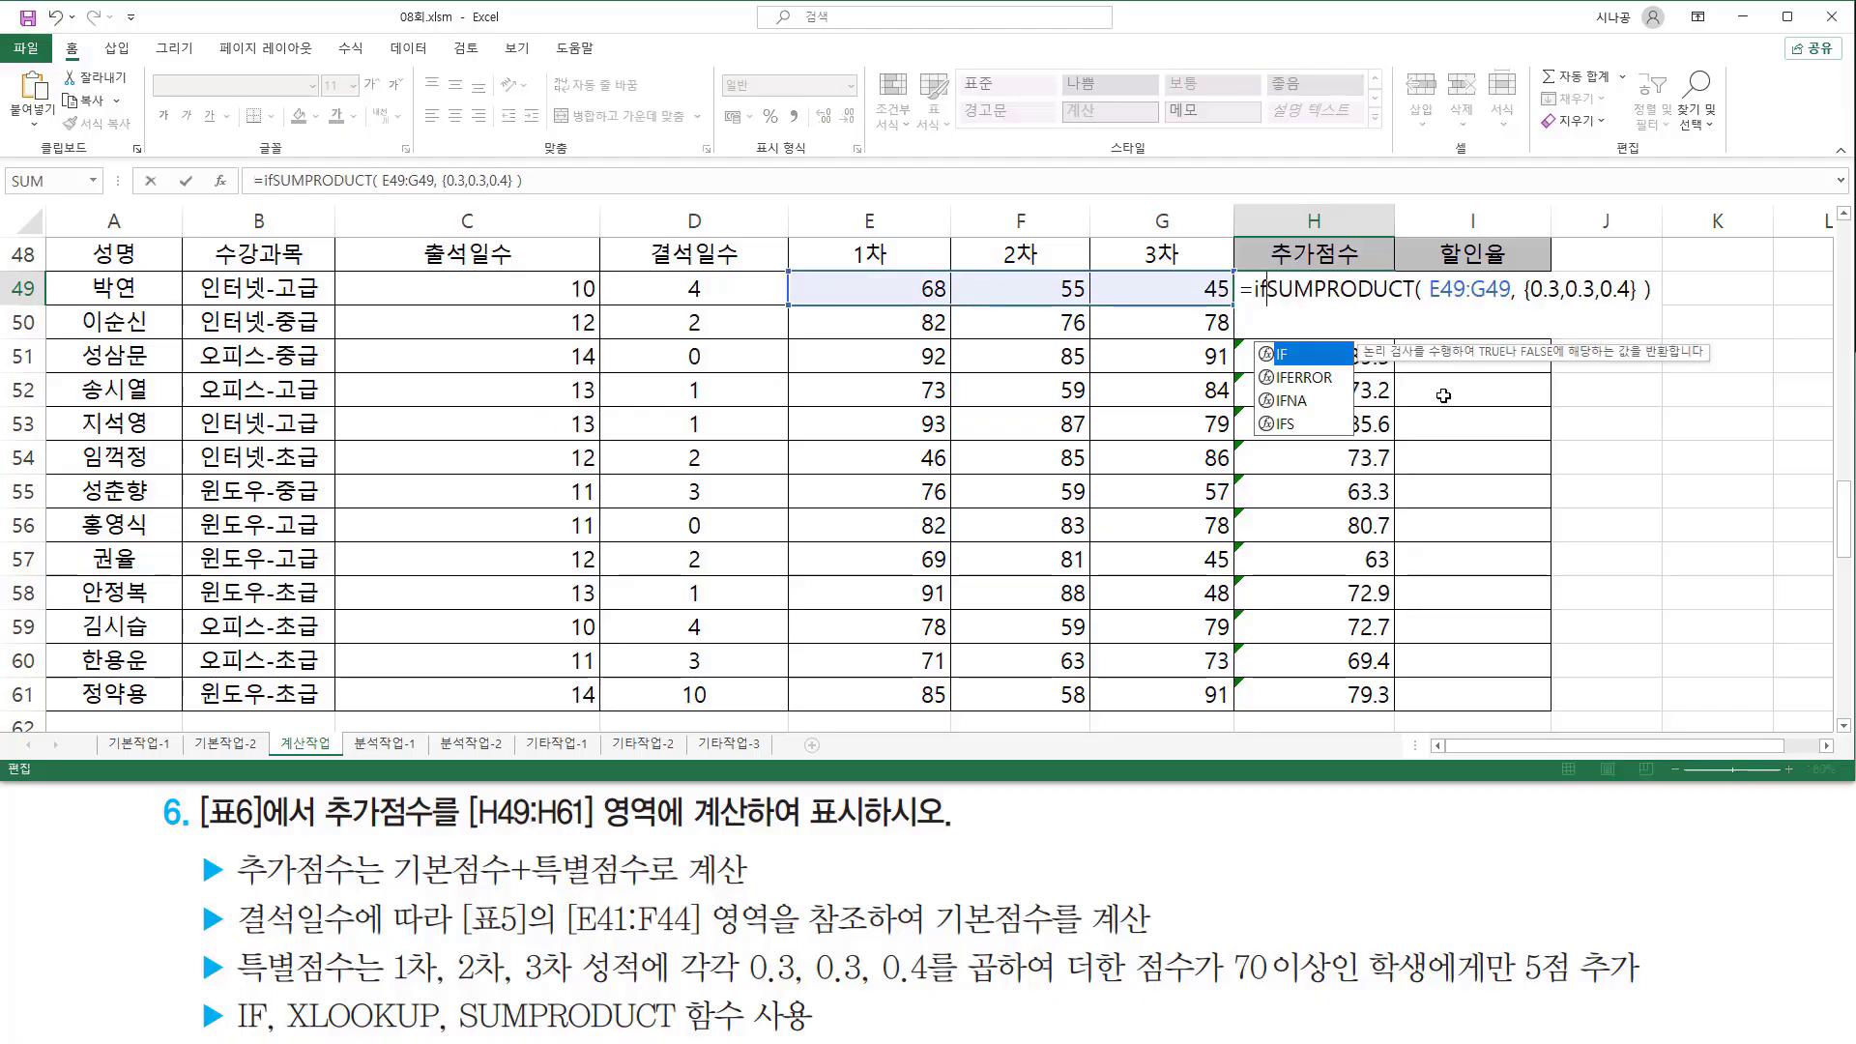
type("(")
key("shift+End")
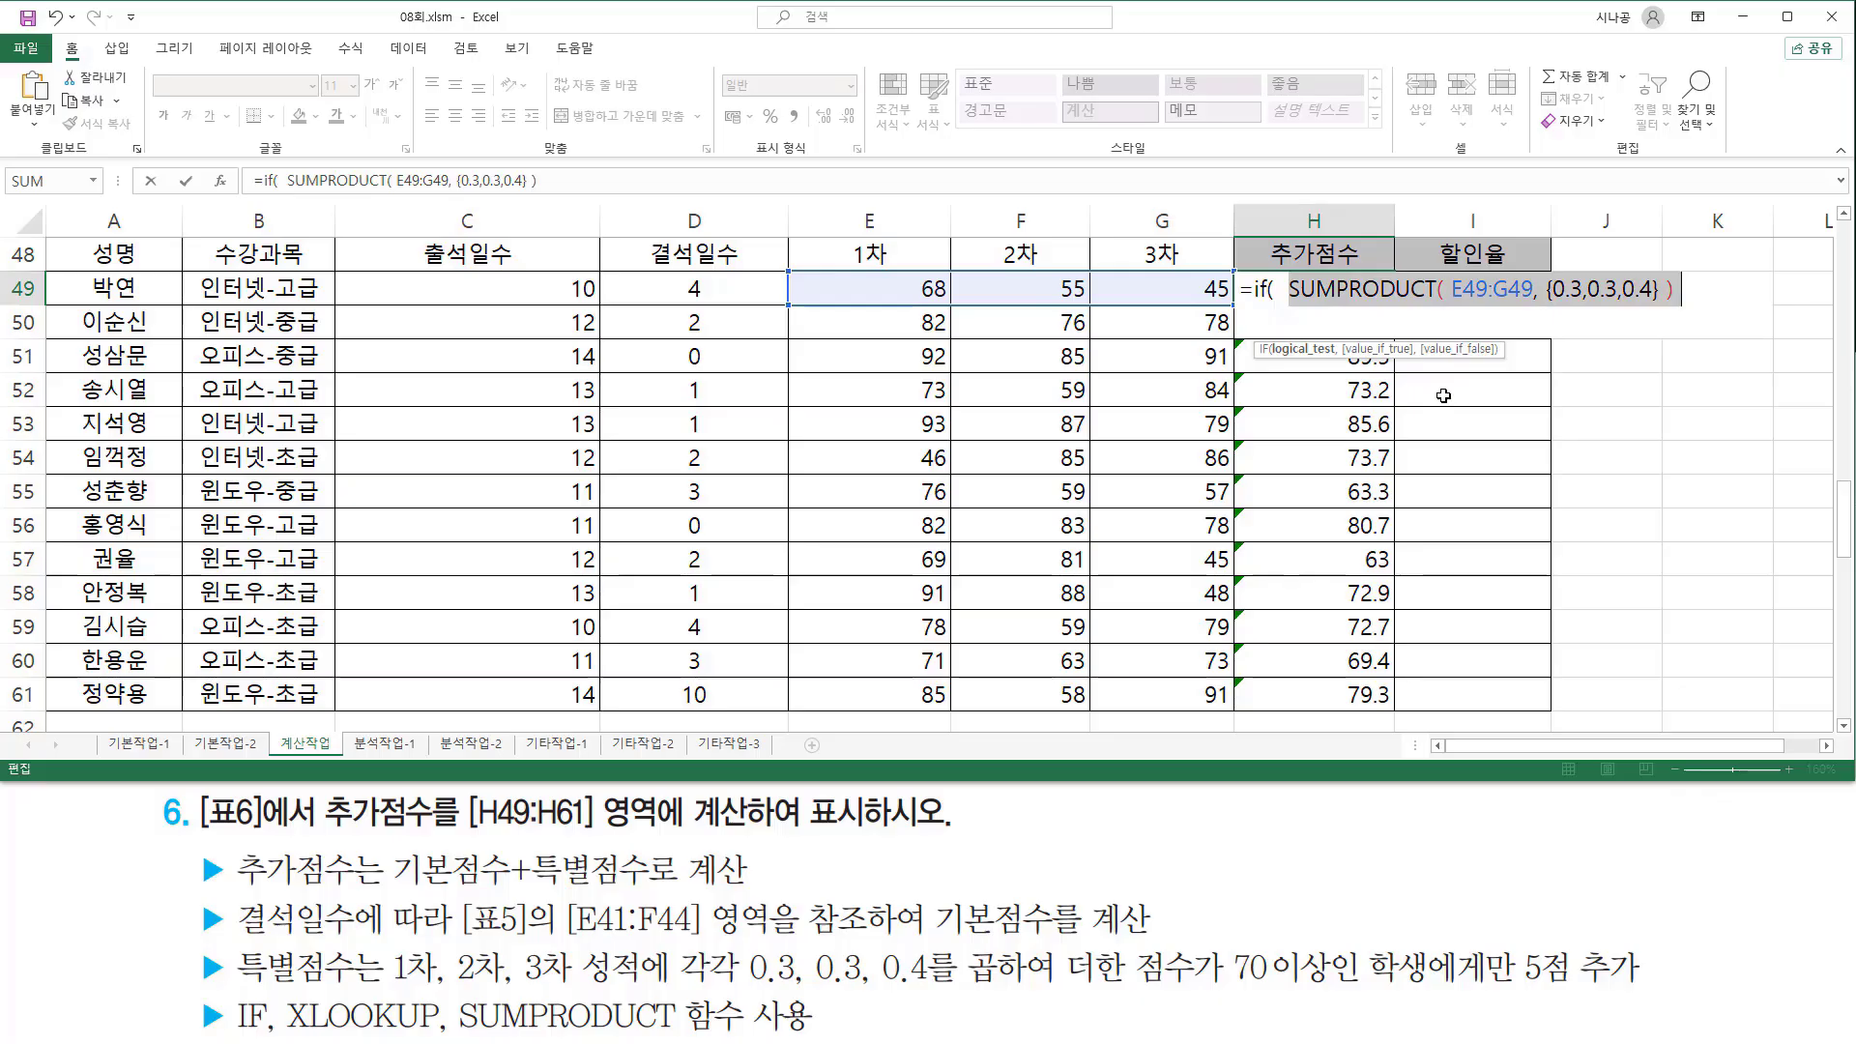
key("Right")
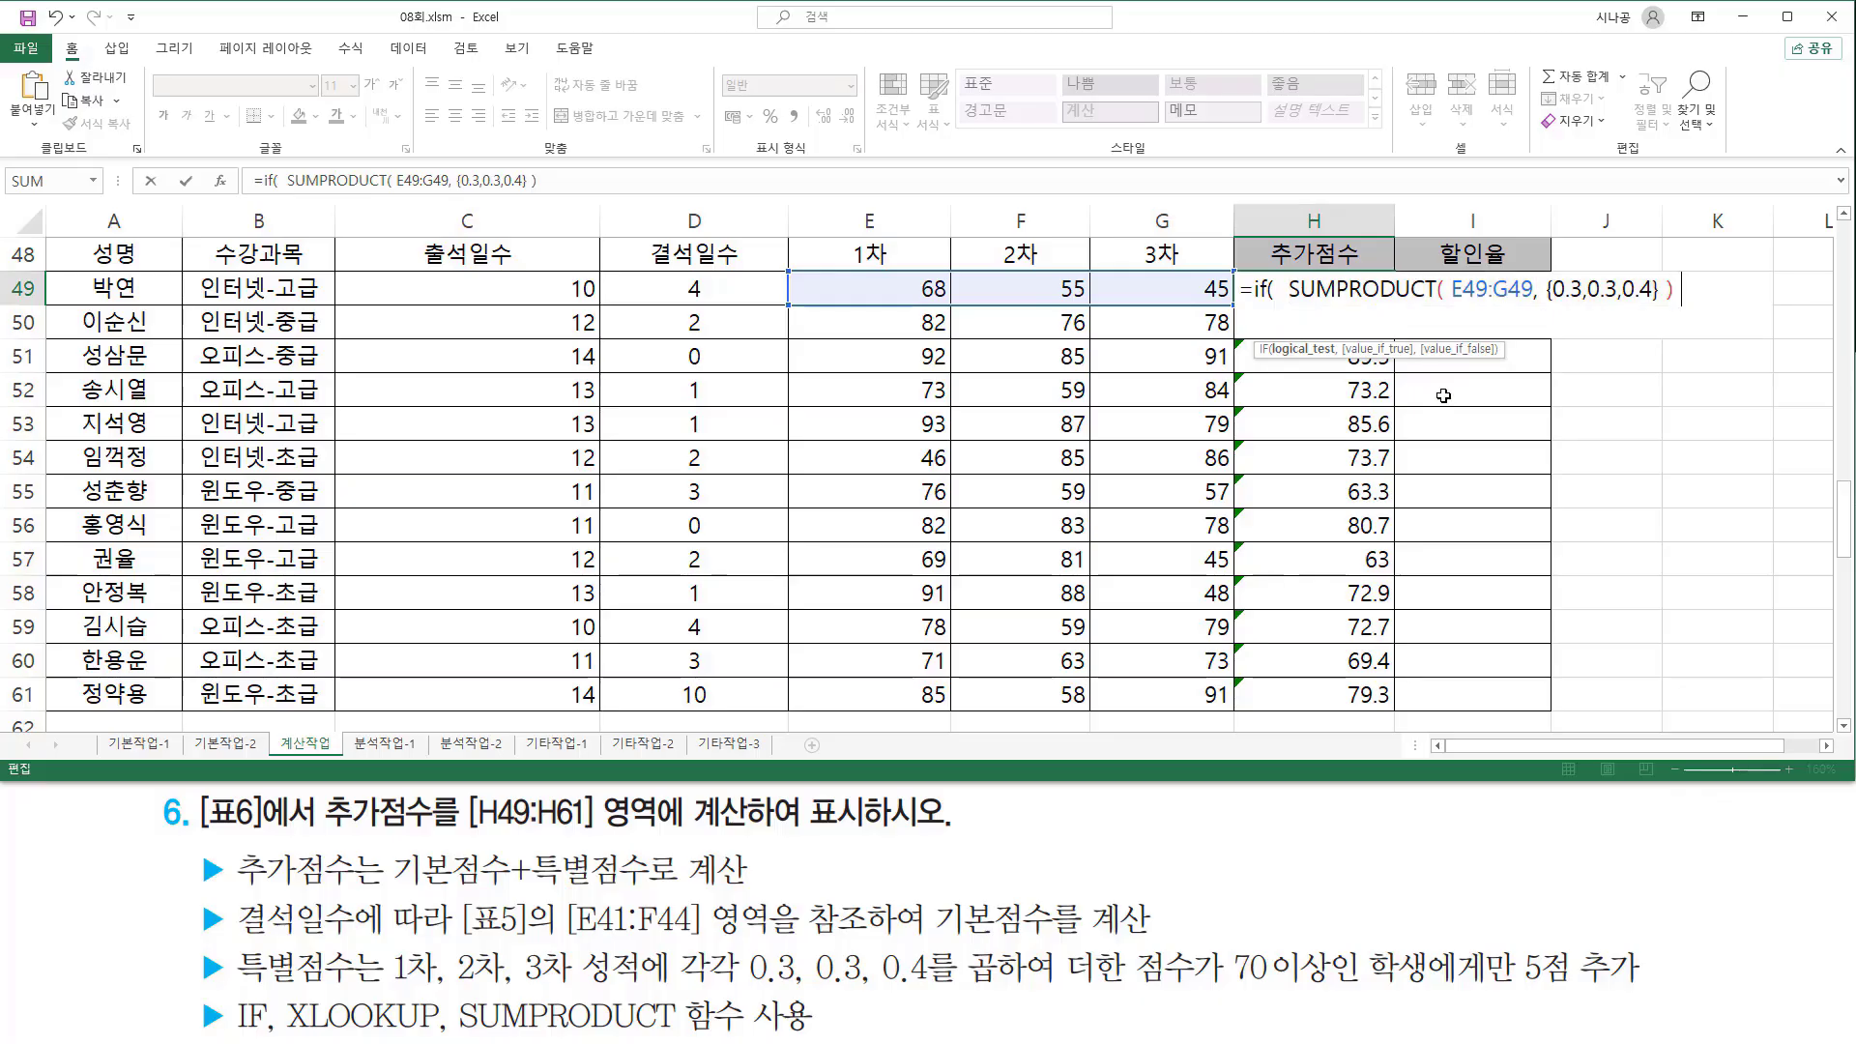
type(">=70,")
Step: Finish the IF in H49 with 5 as the true value and 0 as the false value, following the 특별점수 rule
mouse_move(1226, 991)
left_mouse_down()
mouse_move(1527, 990)
mouse_move(1518, 943)
mouse_move(1595, 940)
mouse_move(1585, 996)
mouse_move(1516, 994)
left_mouse_up()
left_click_drag(237, 985, 340, 987)
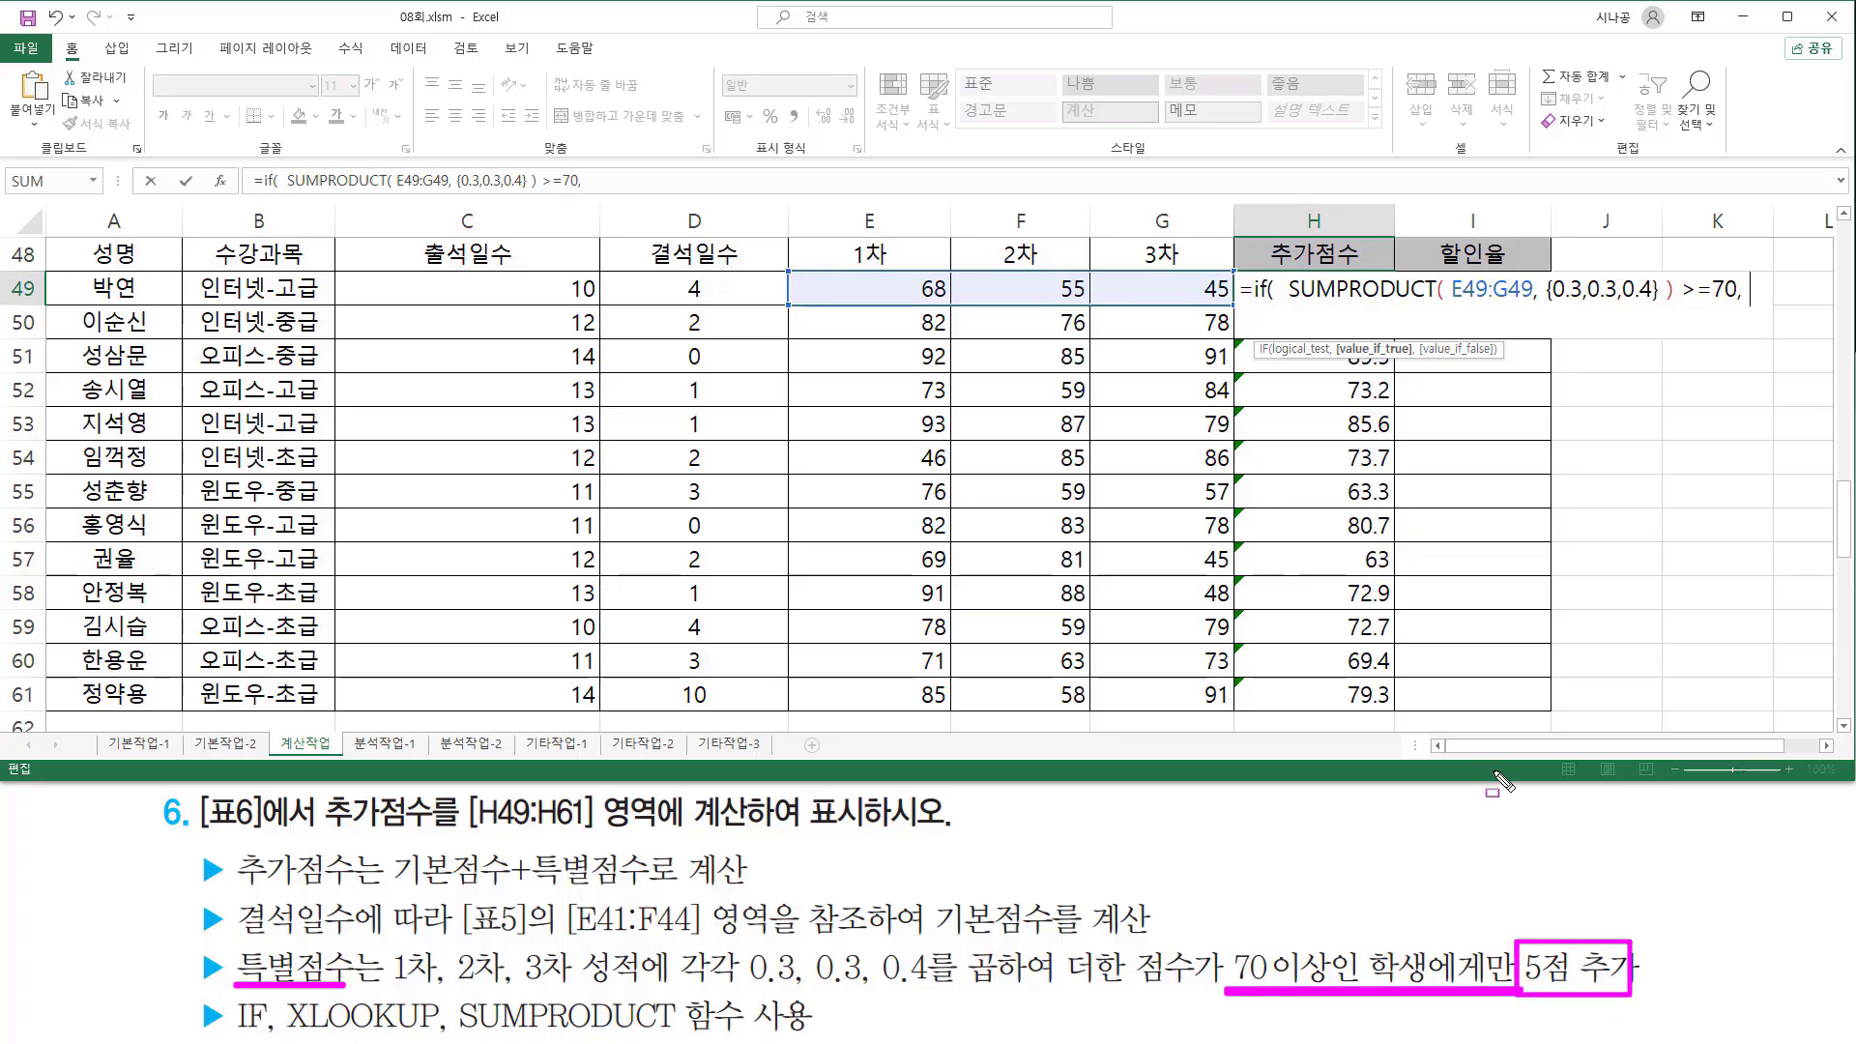
key("Escape")
left_click(1761, 297)
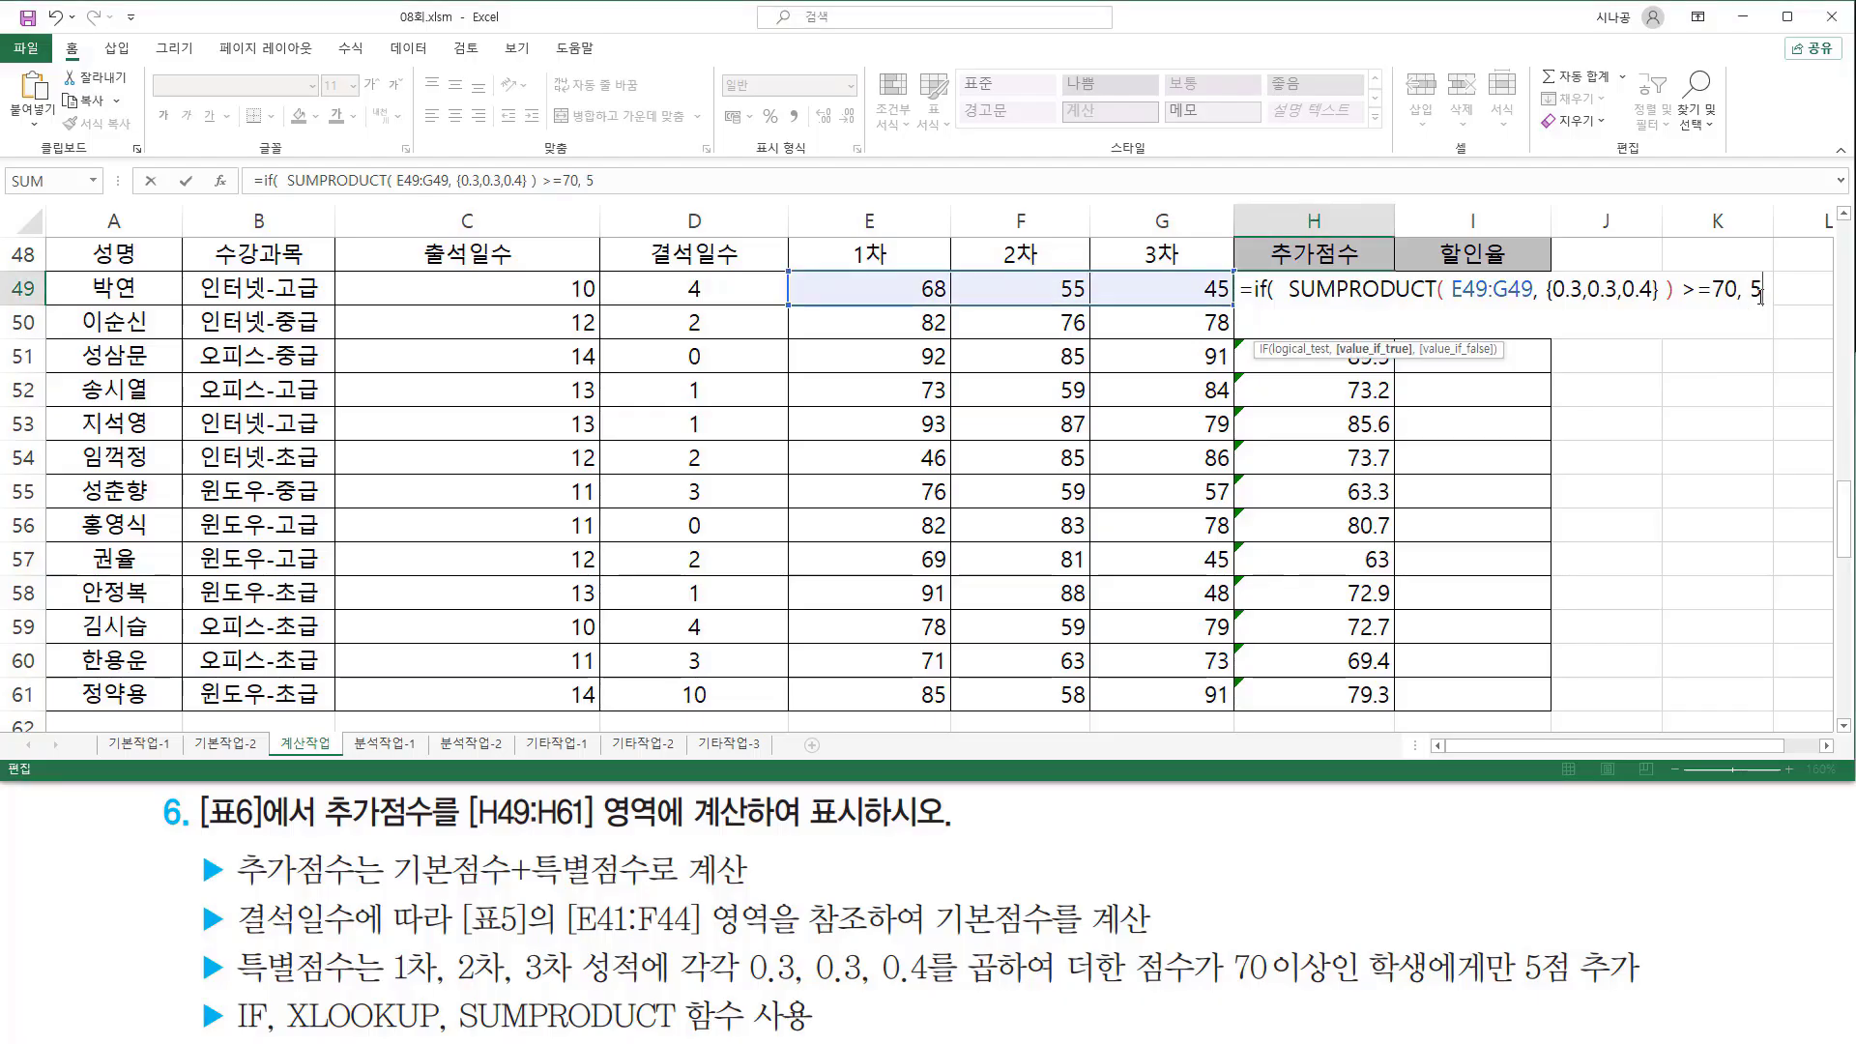
type(", 0")
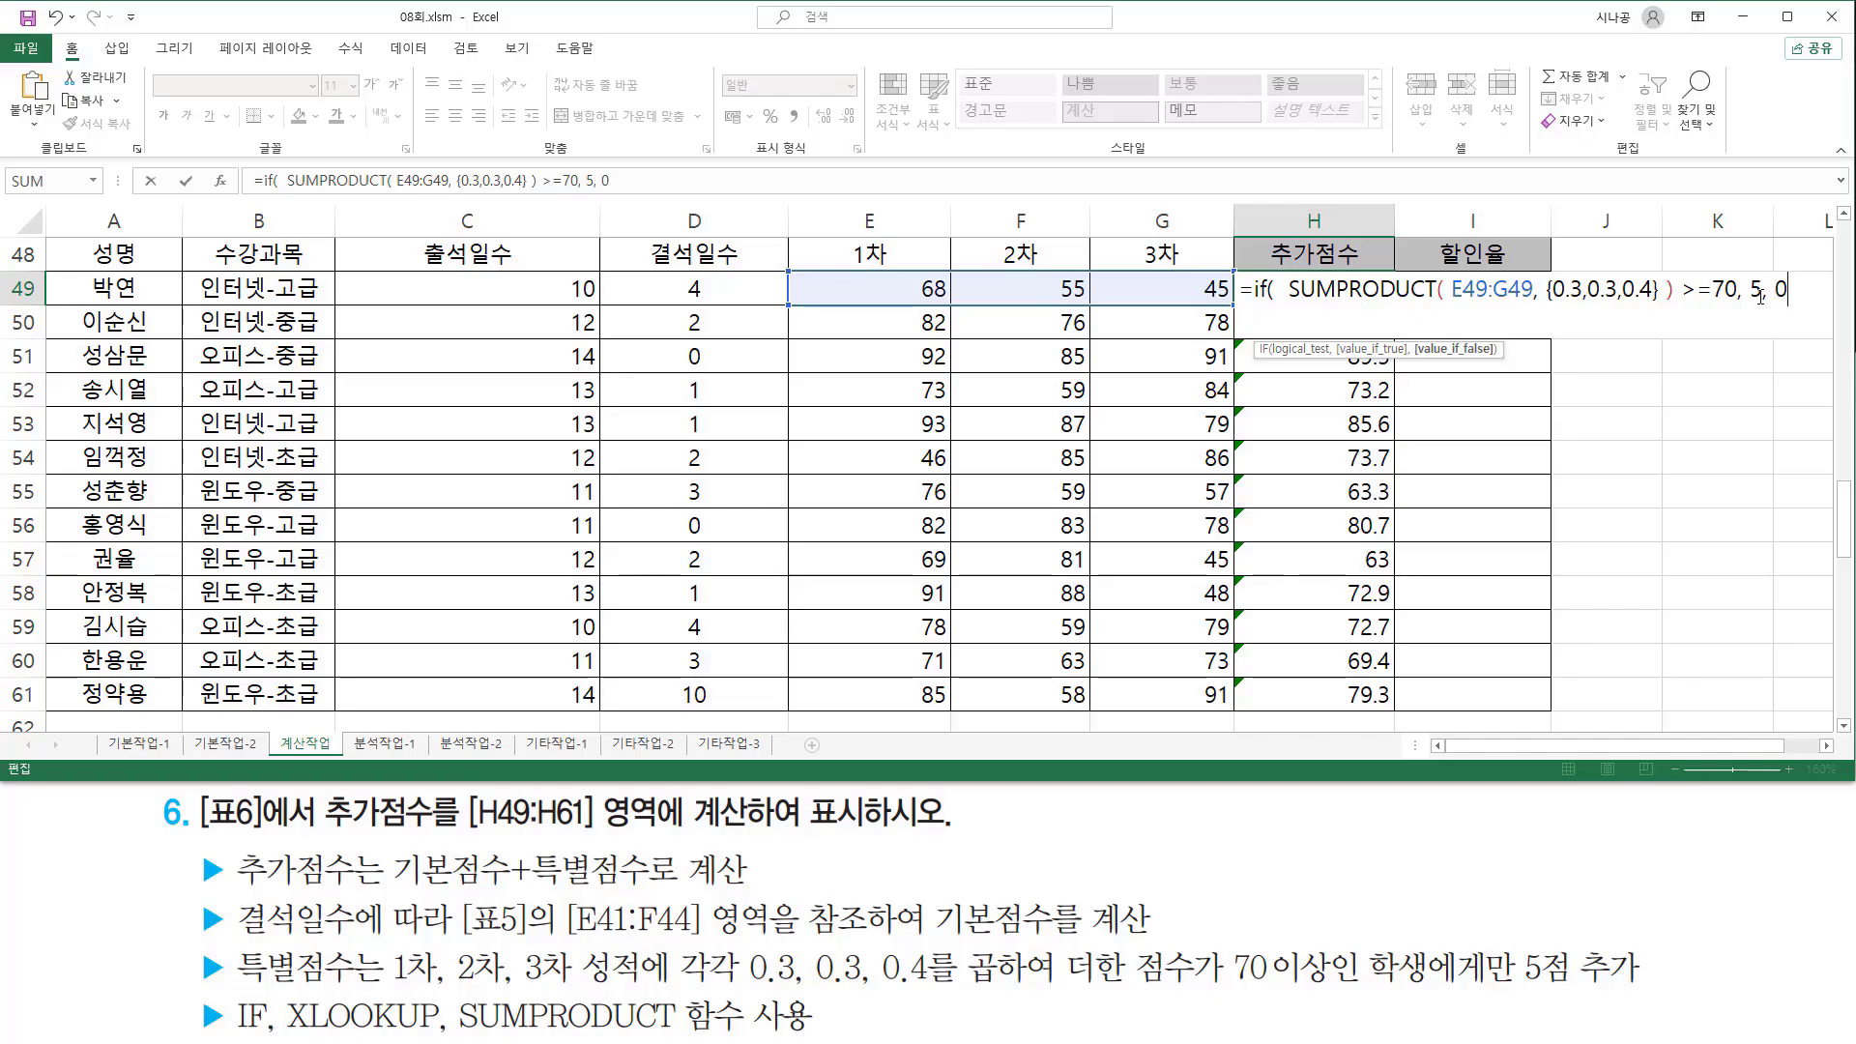
type(")")
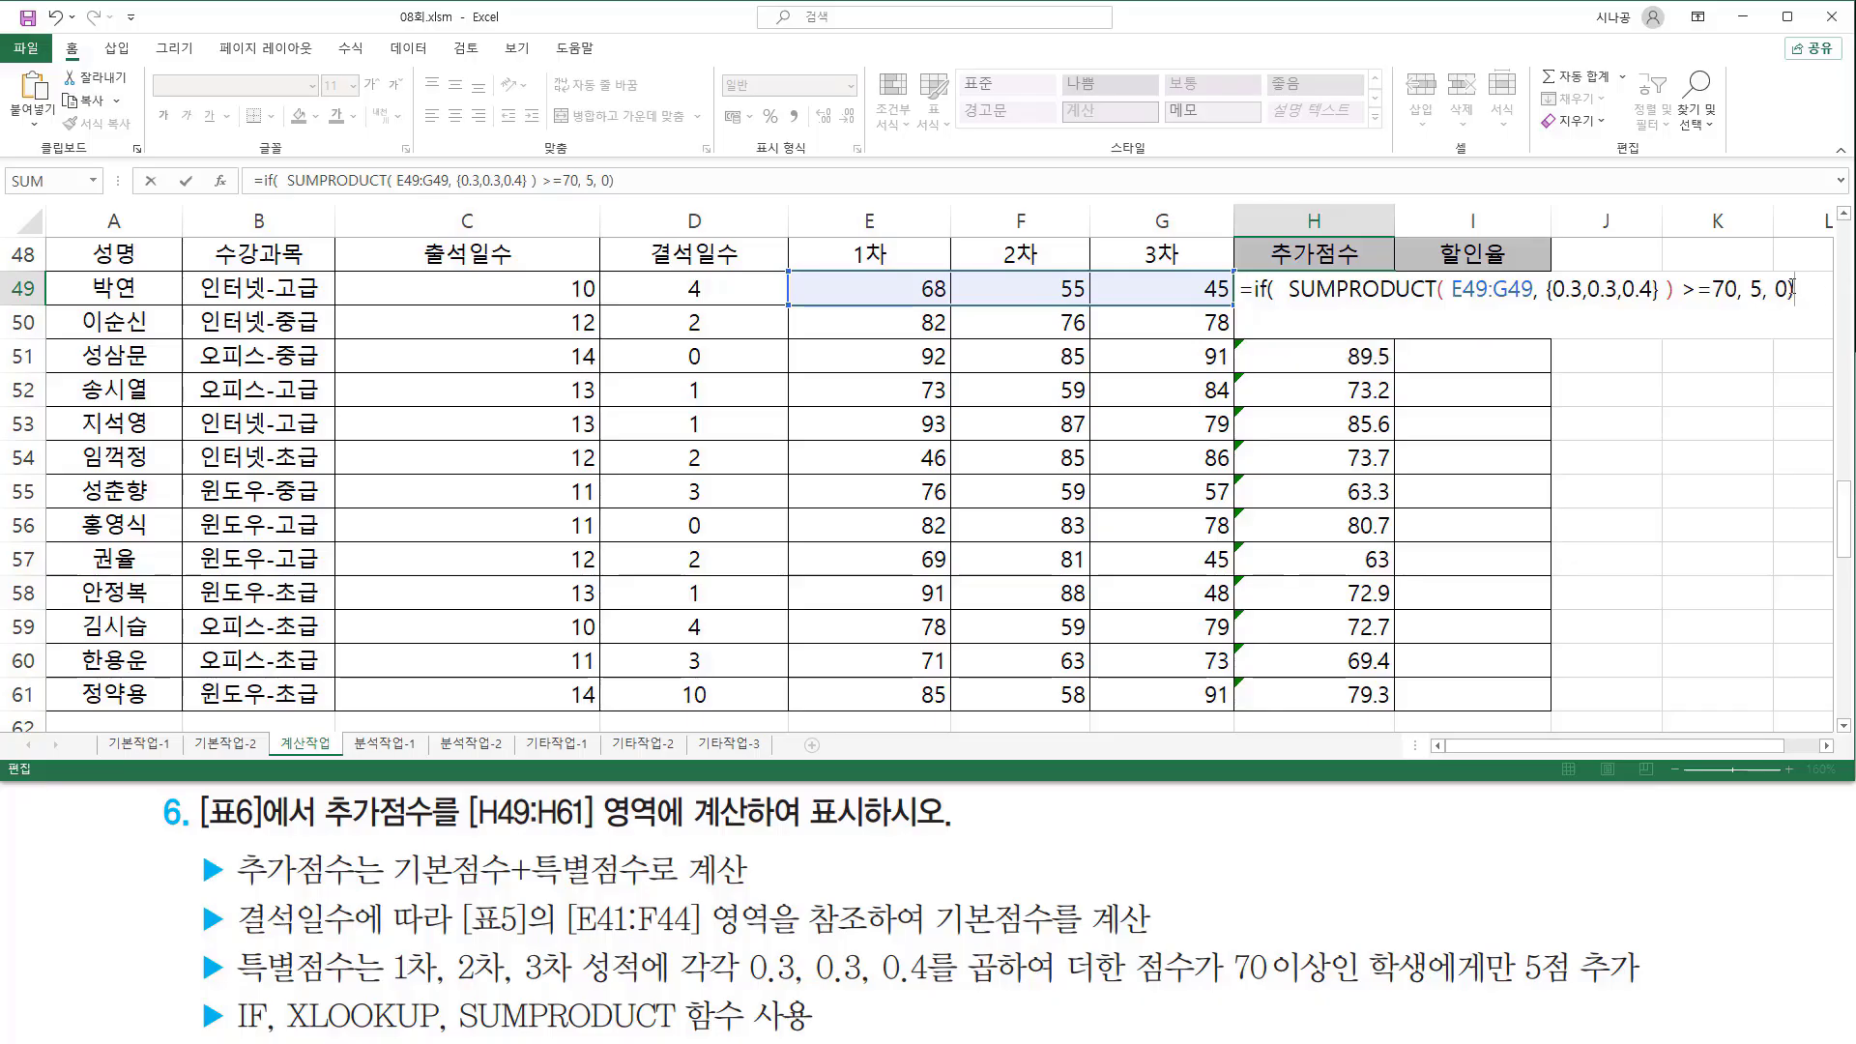
left_click(1789, 288)
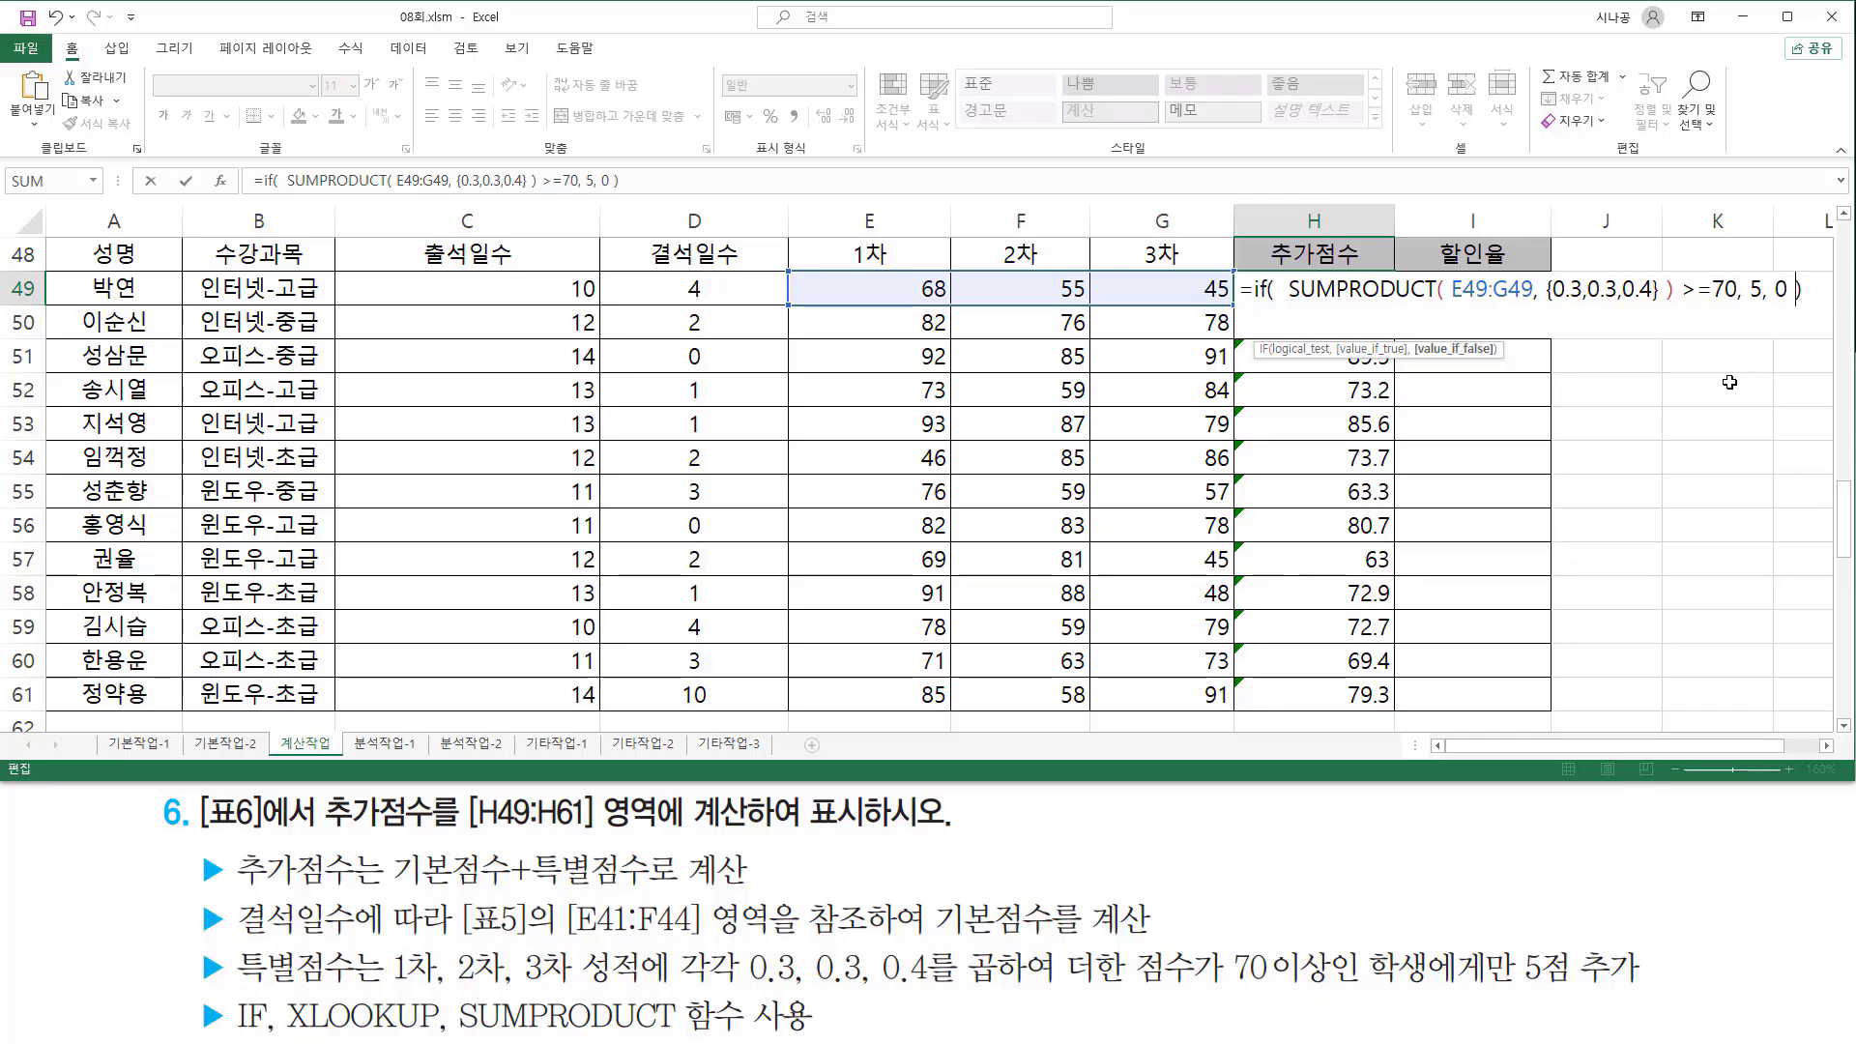
key("Return")
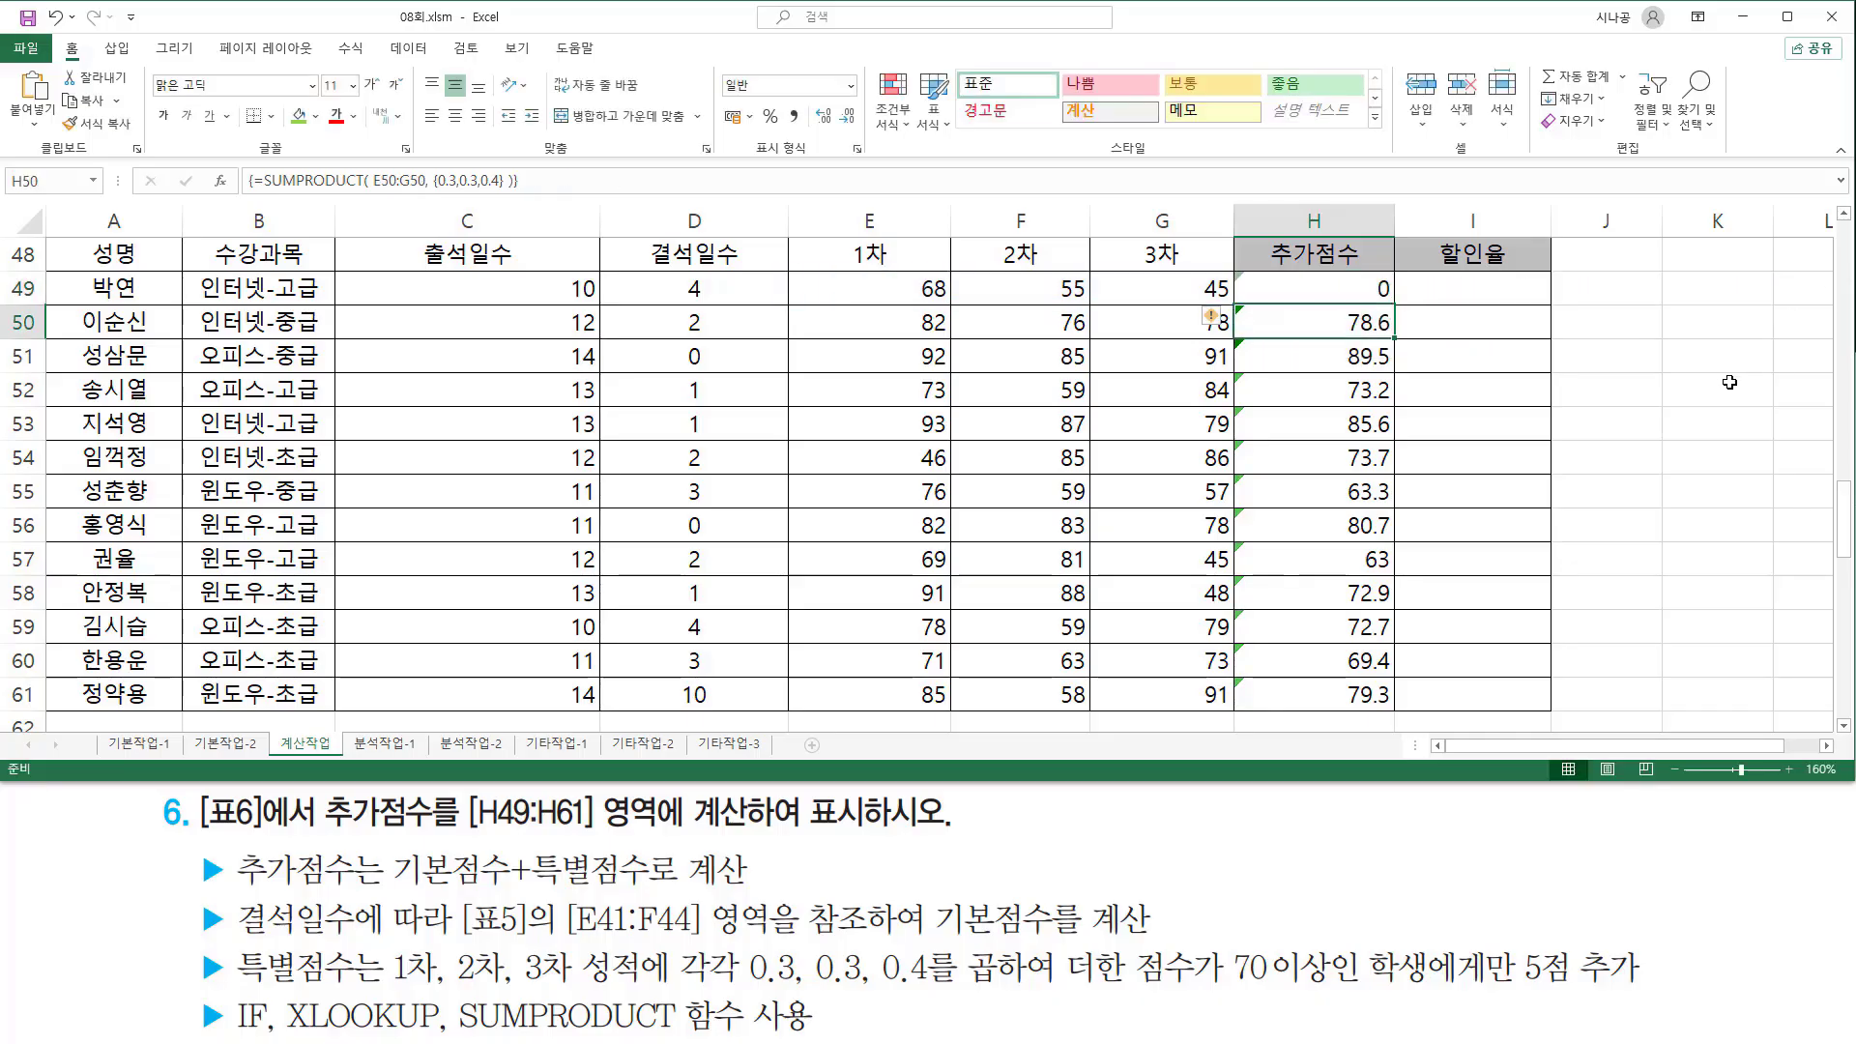
Step: Fill the IF formula from H49 down through H61 and compare it with the 특별점수 rule in the task text
left_click(1374, 295)
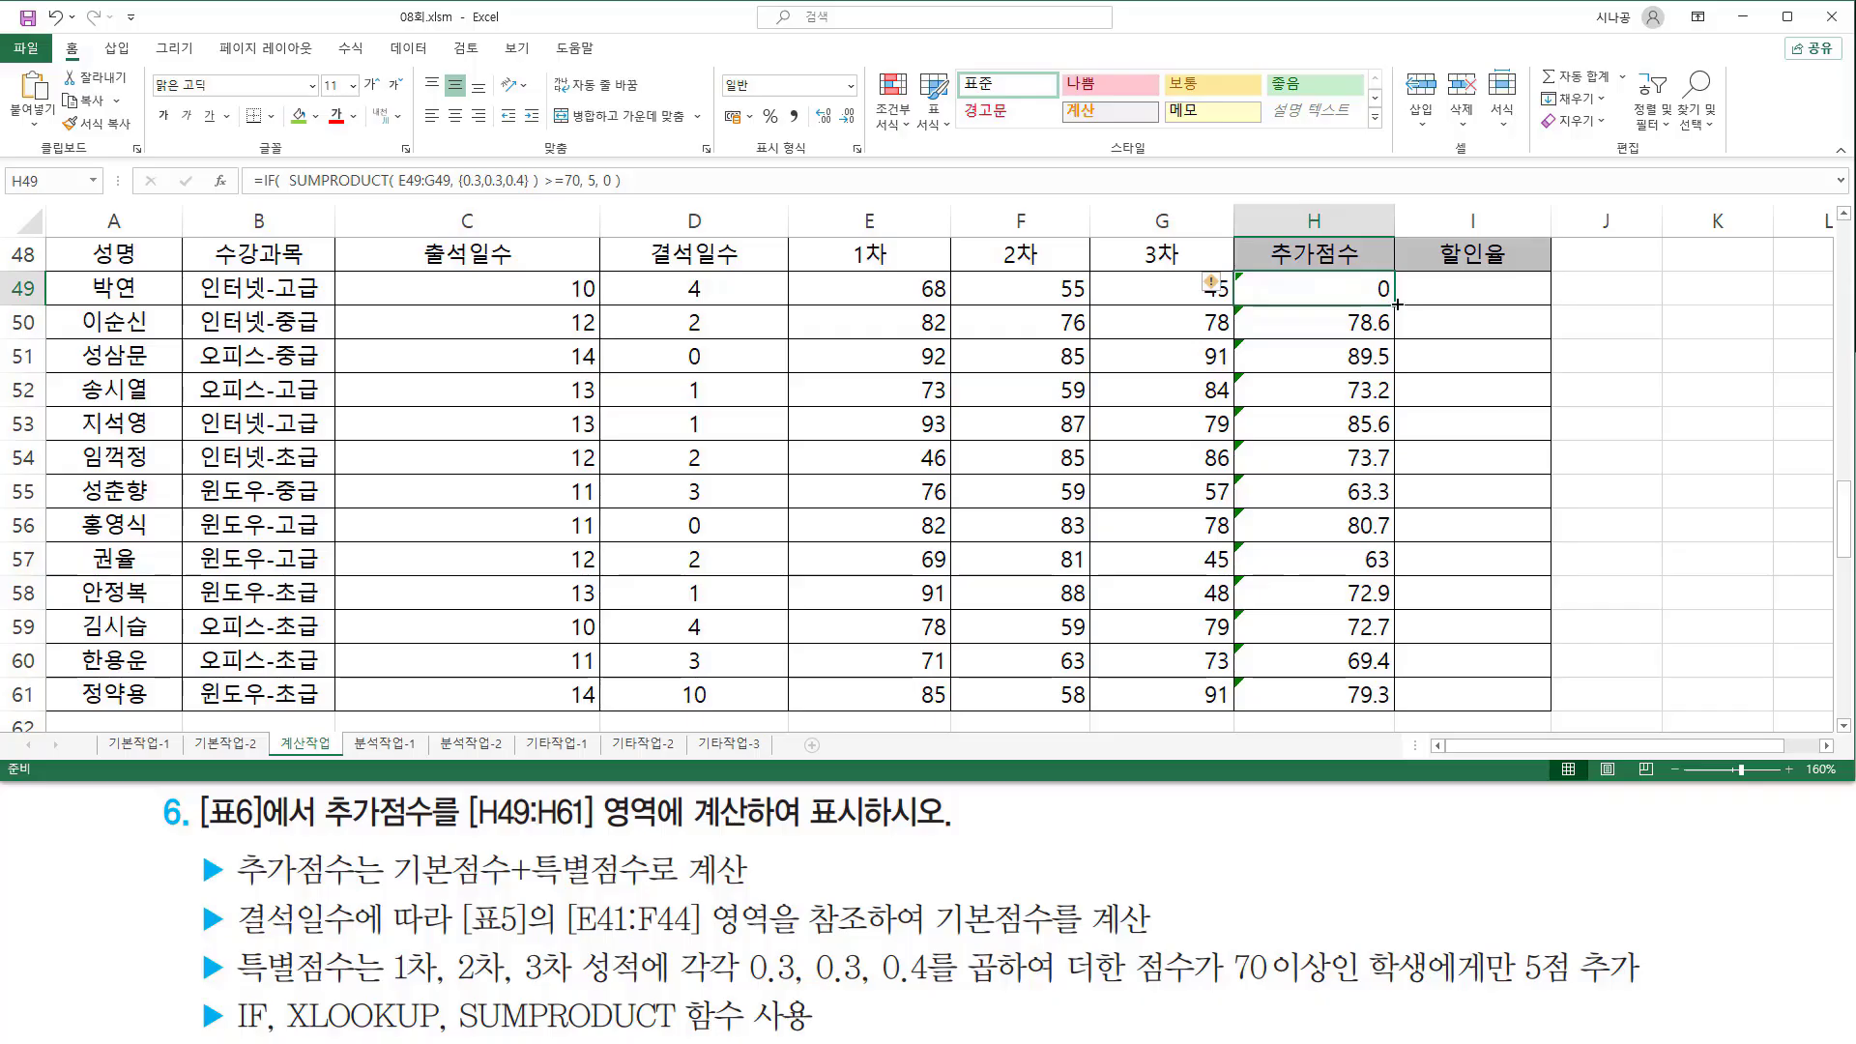
left_click_drag(1397, 305, 1396, 471)
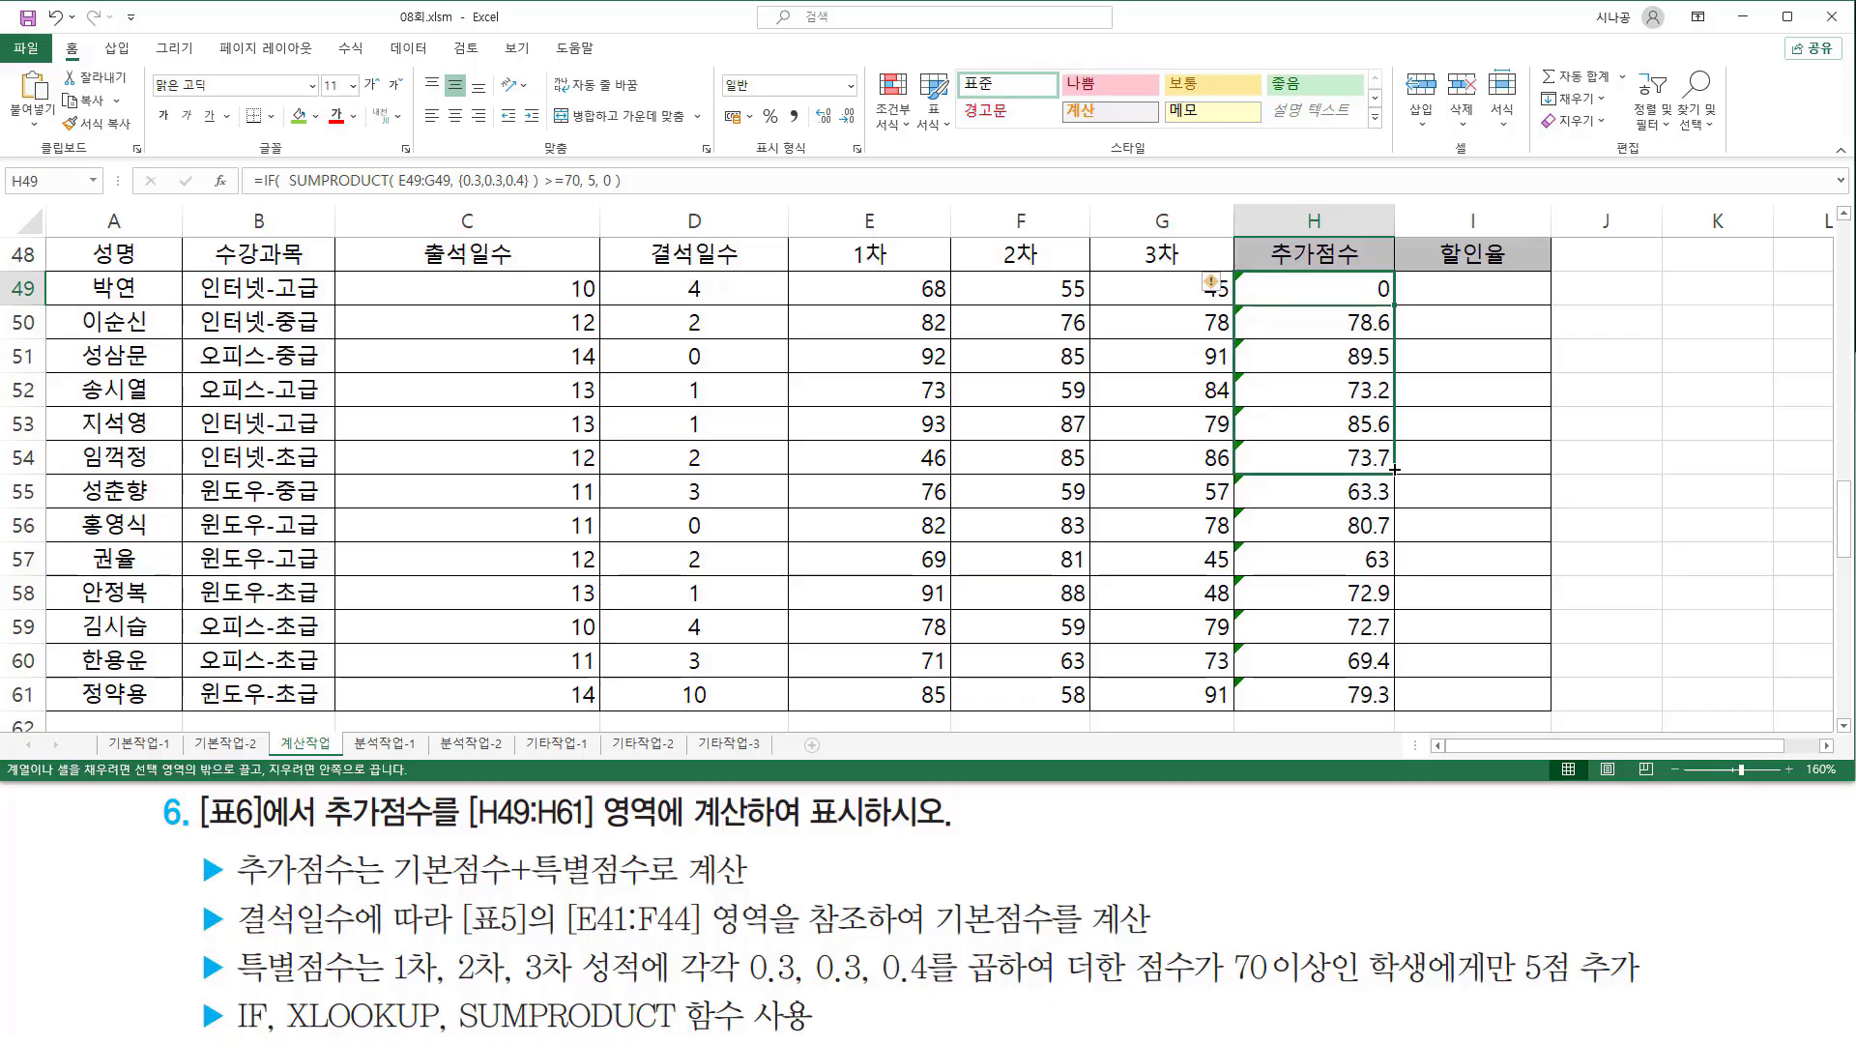
left_click_drag(1395, 470, 1396, 706)
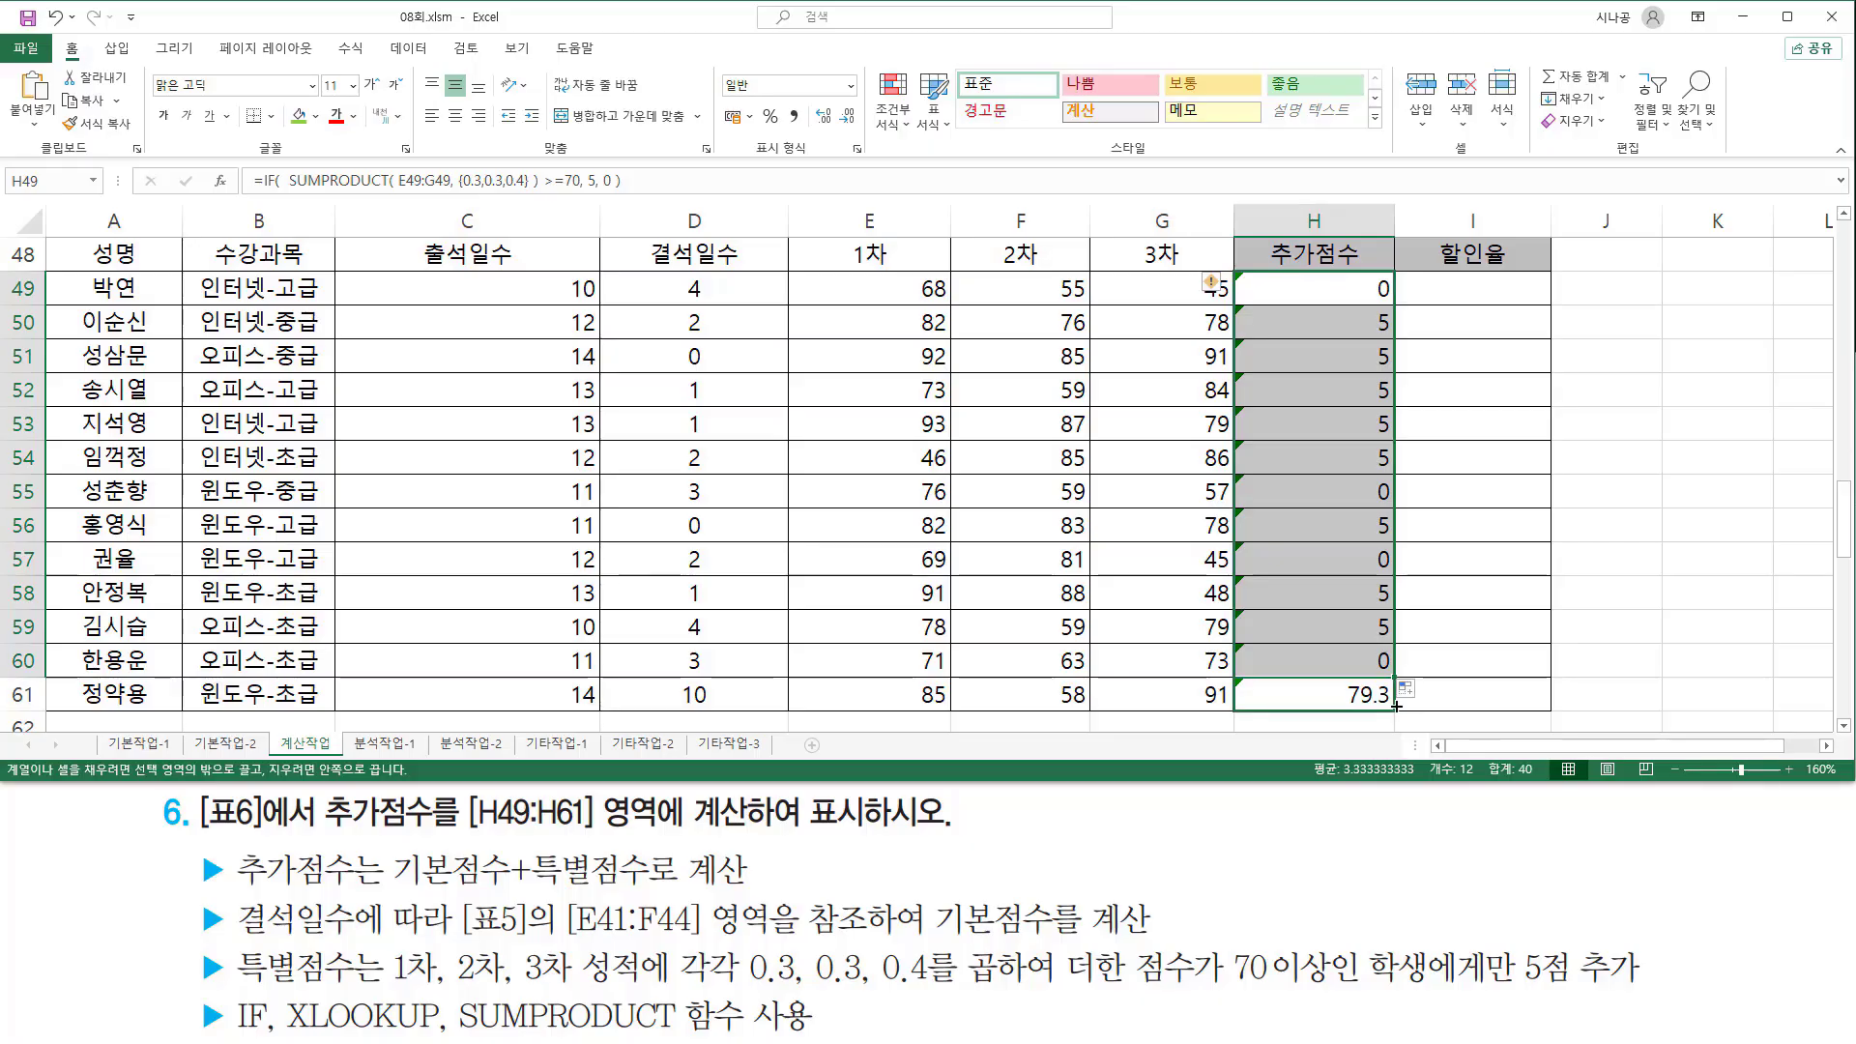
left_click_drag(1396, 706, 1396, 706)
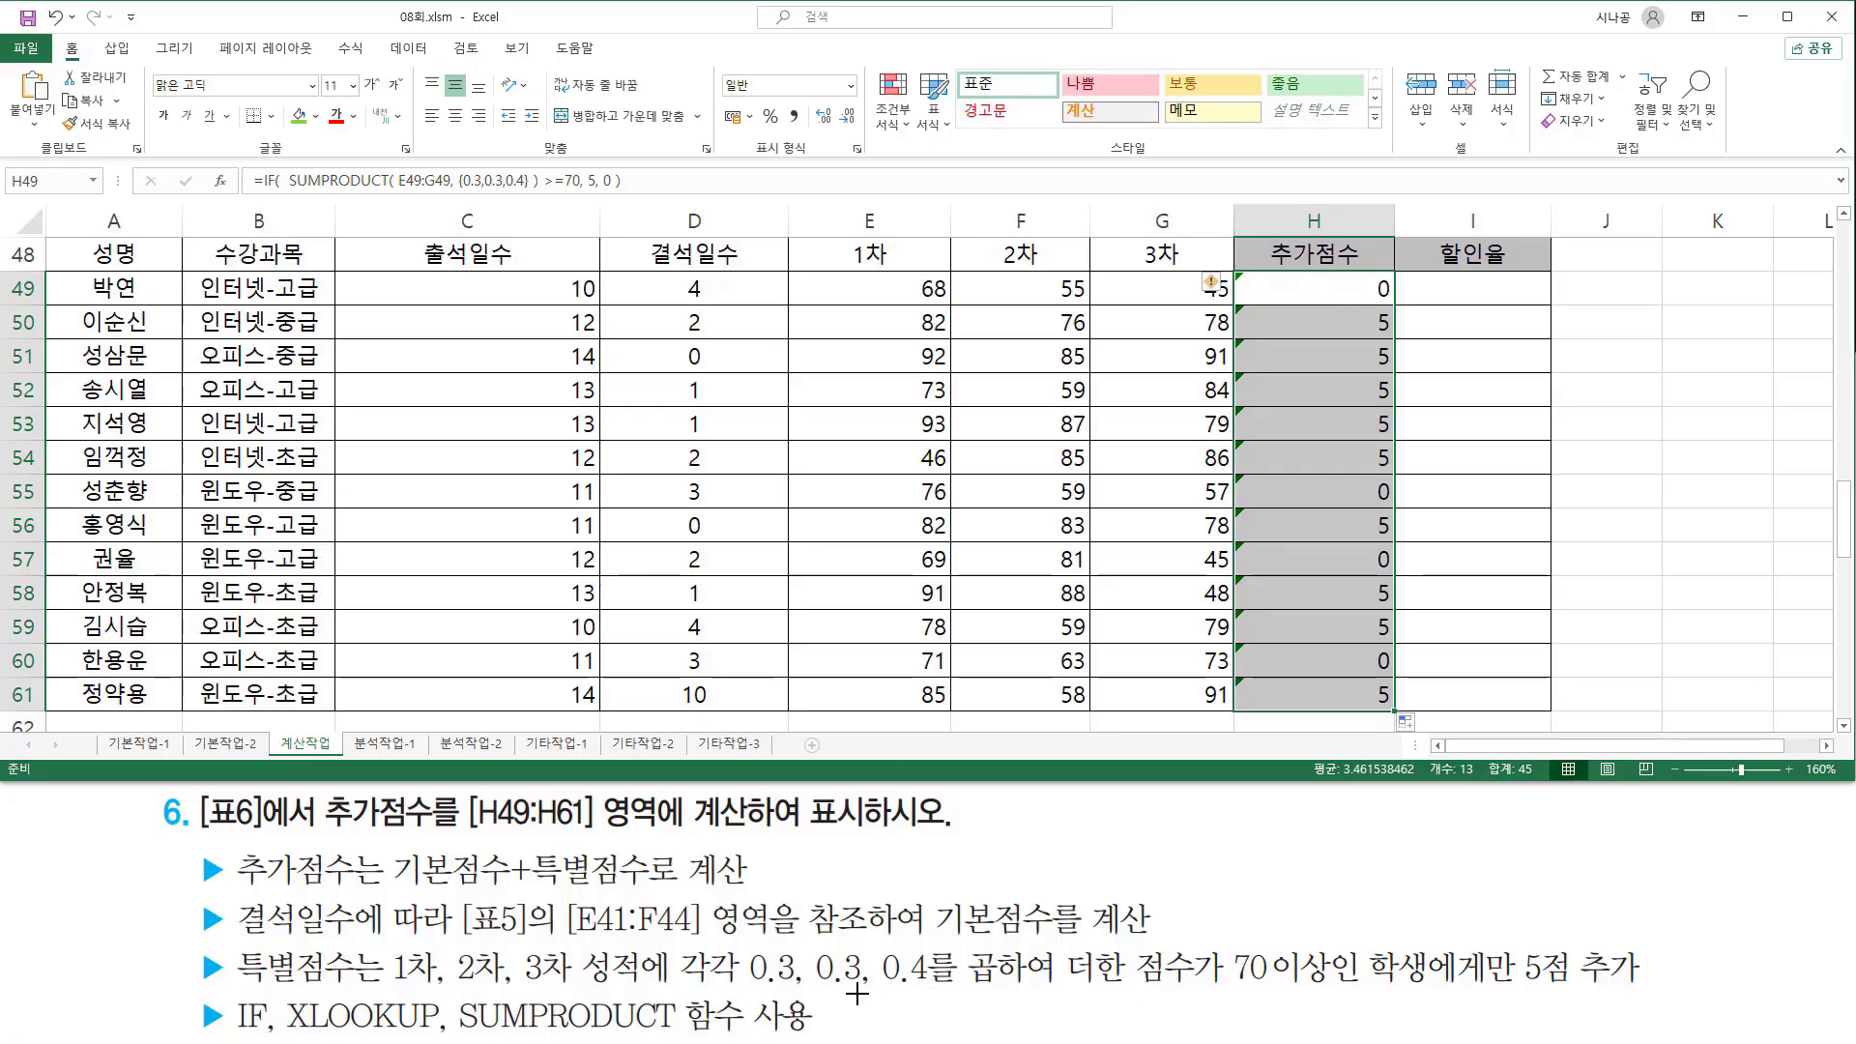
left_click_drag(527, 884, 662, 886)
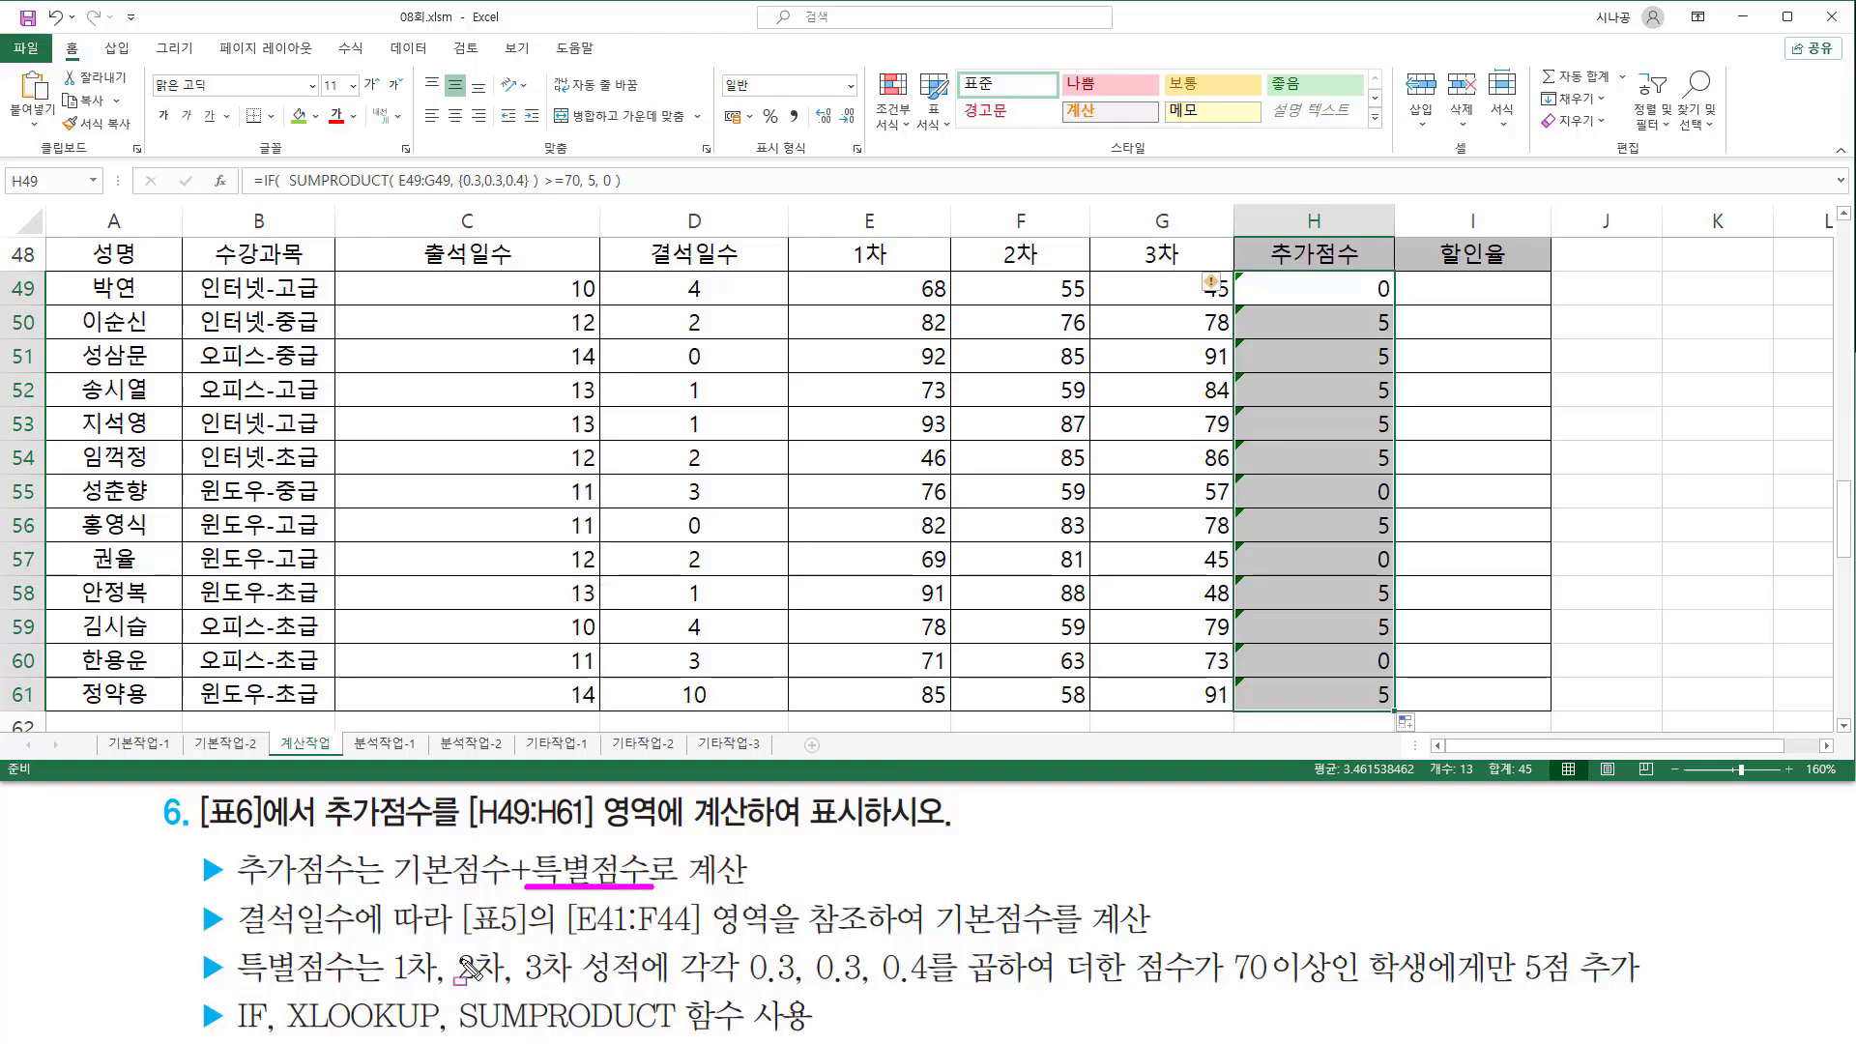
mouse_move(392, 948)
left_mouse_down()
mouse_move(888, 1011)
mouse_move(1309, 1017)
mouse_move(1220, 993)
mouse_move(1337, 988)
left_mouse_up()
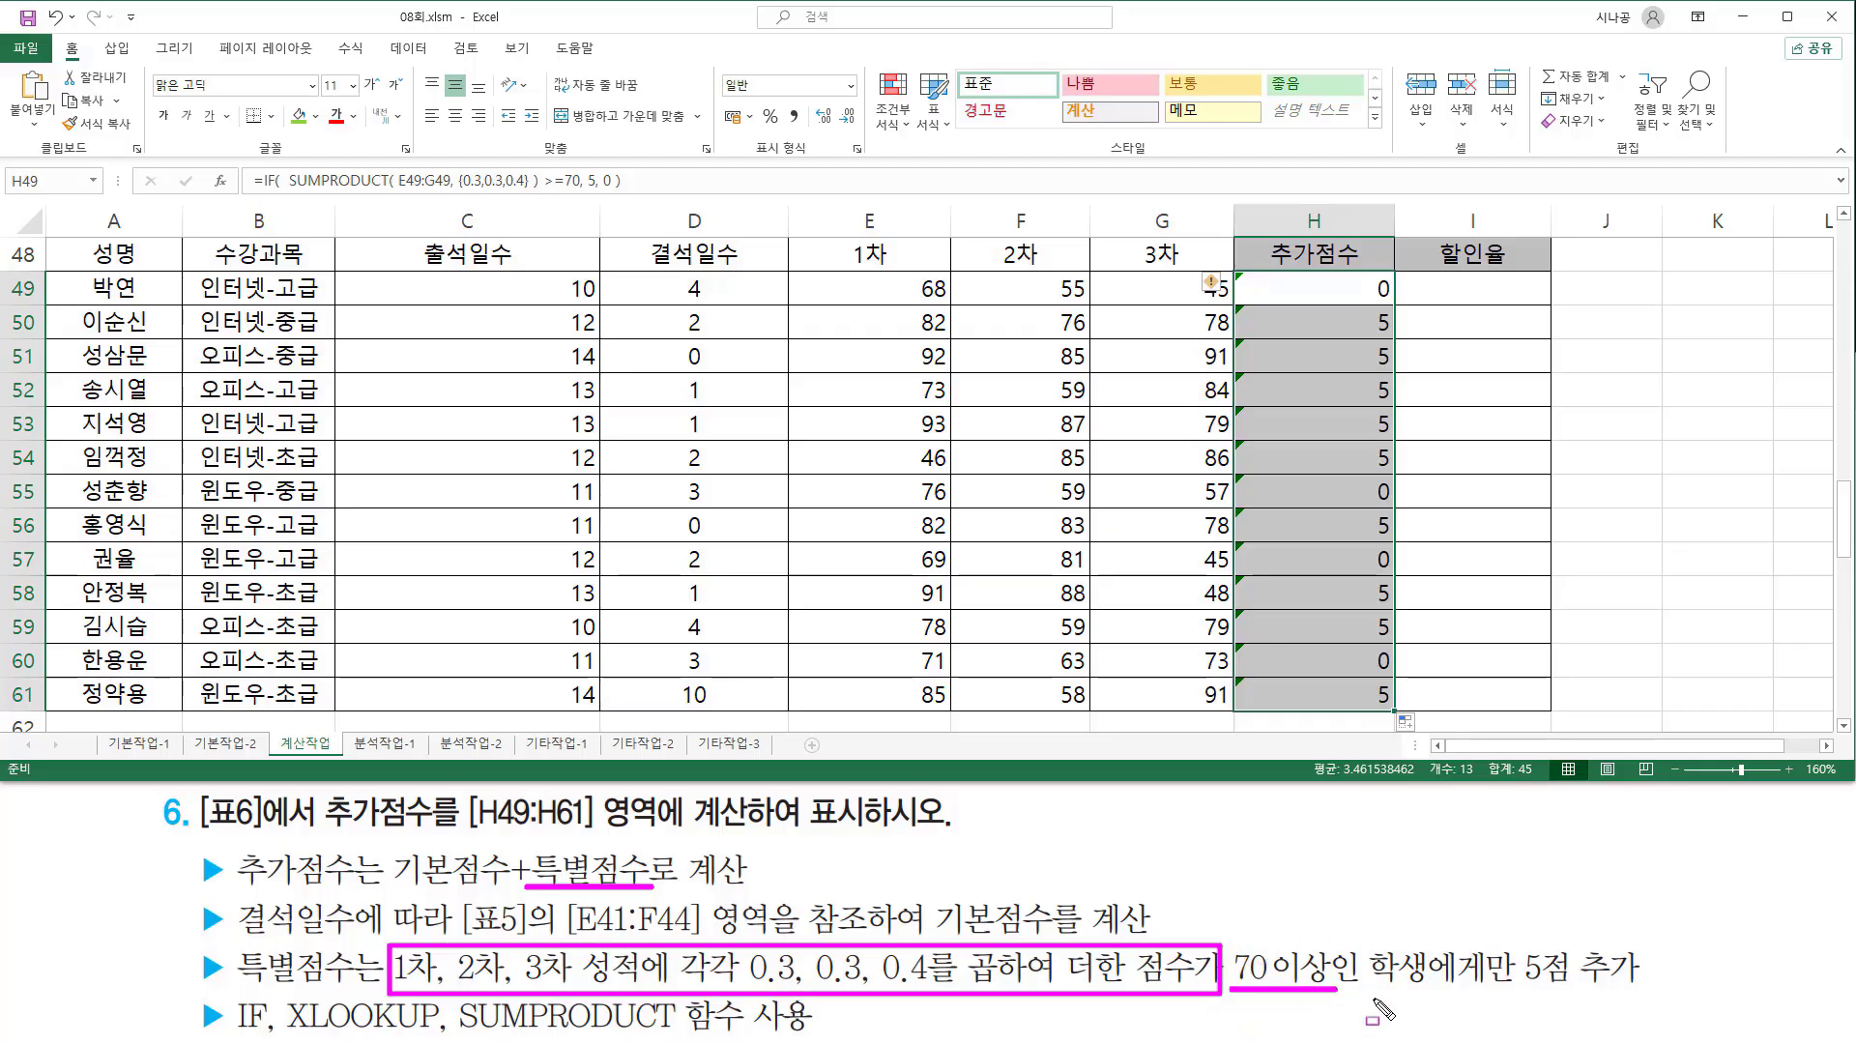
left_click_drag(1526, 943, 1552, 998)
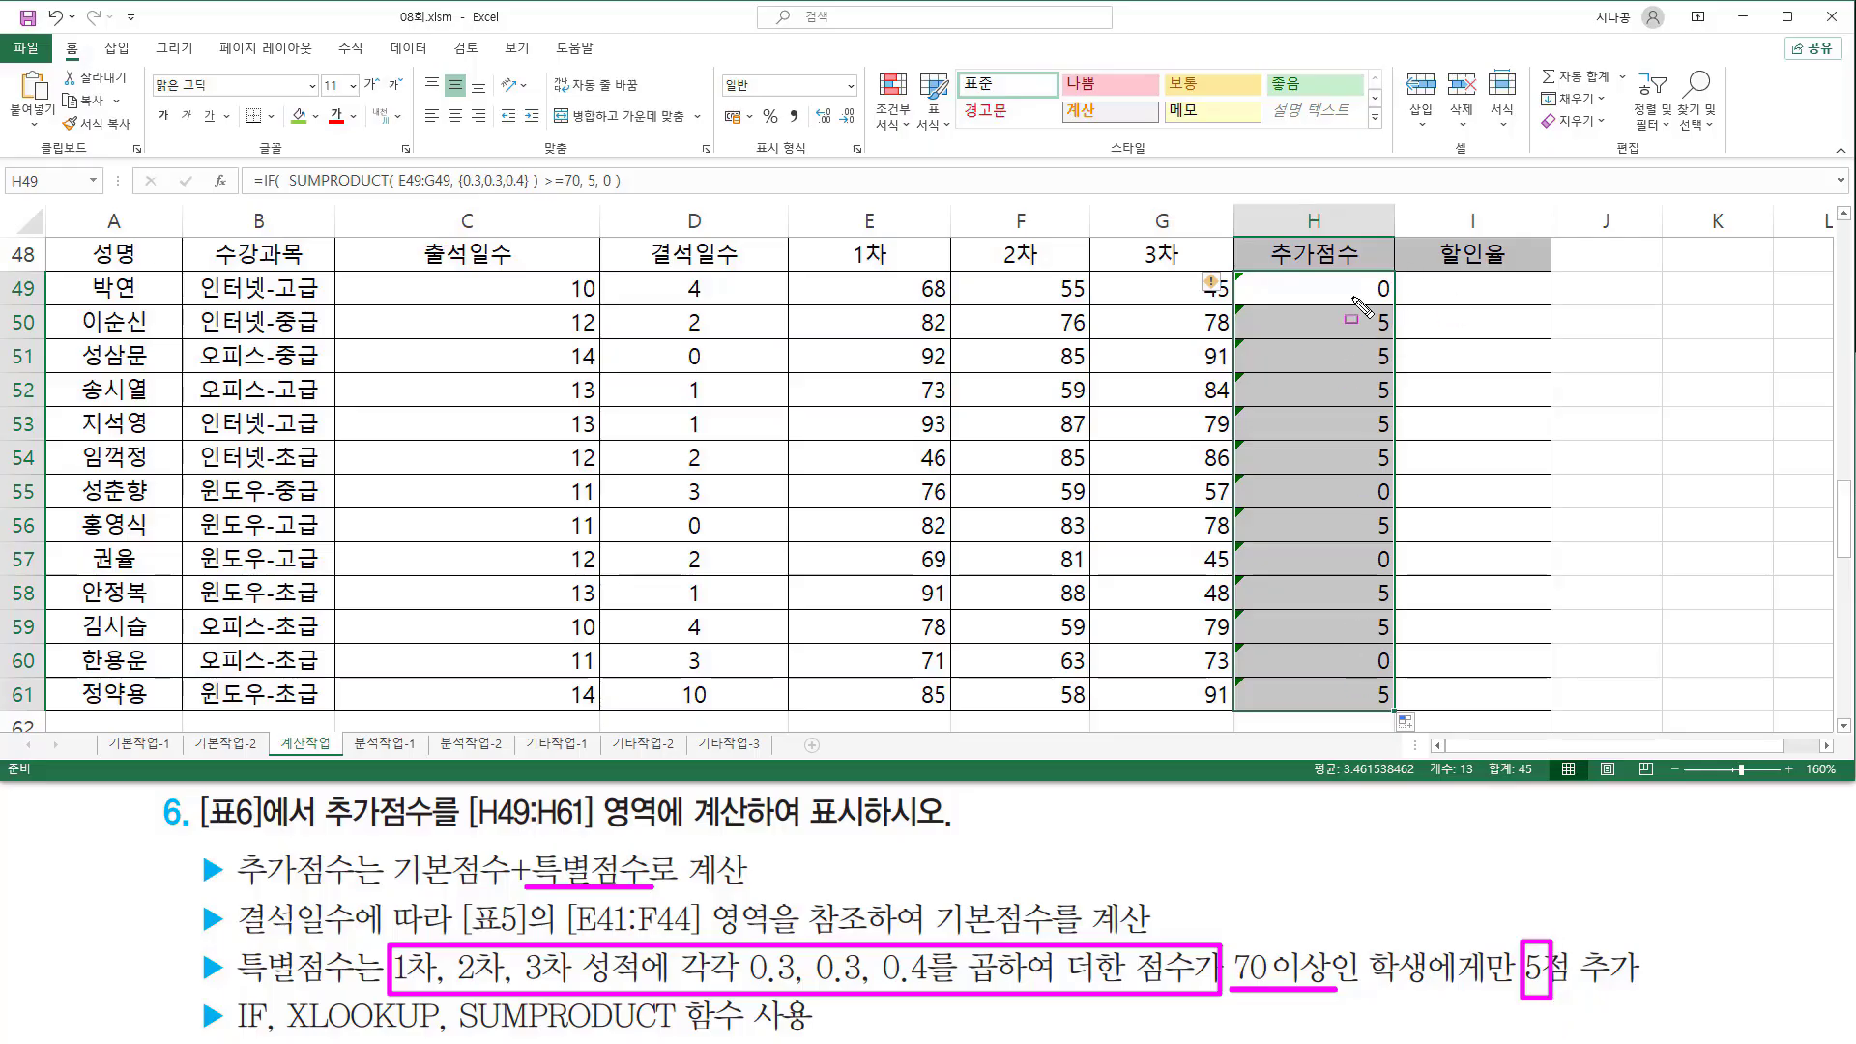
key("Escape")
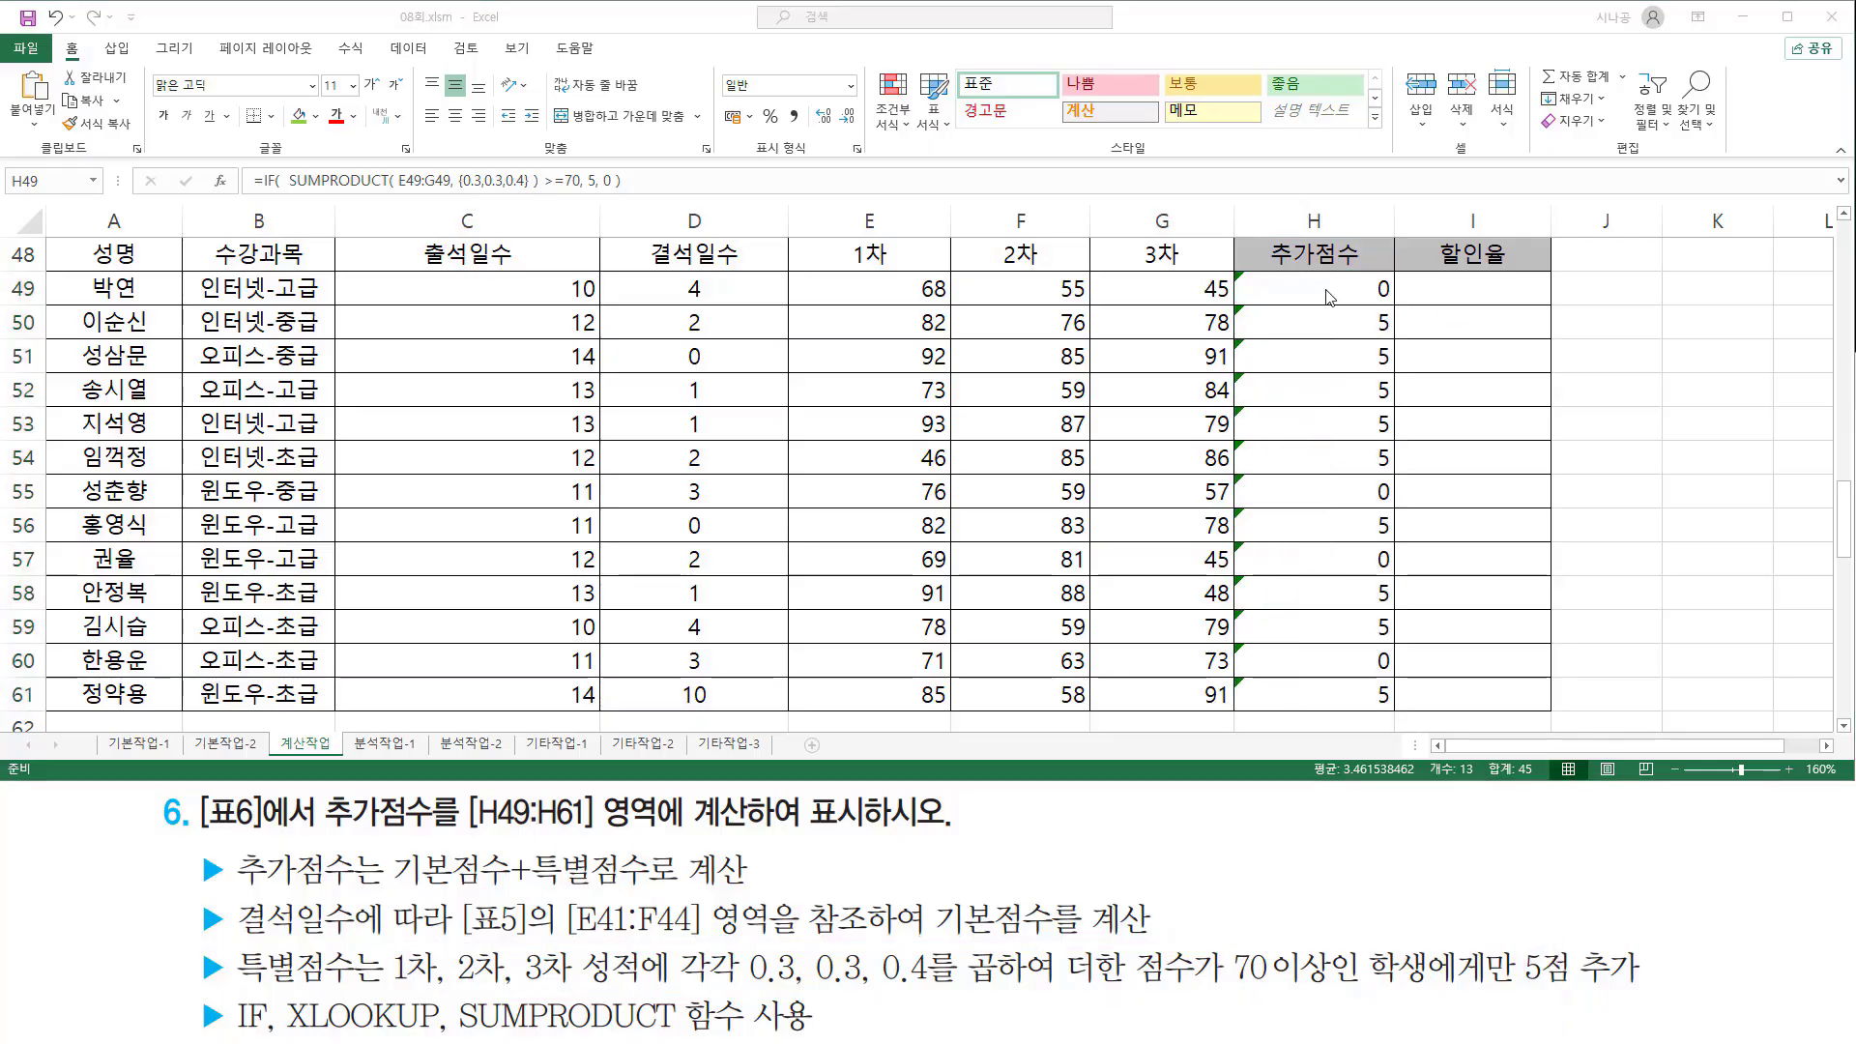
Step: Insert XLOOKUP( D49, $E$41:$E$44, $F$41:$F$44, , -1 ) right after the equals sign, before the IF in H49's formula
double_click(1323, 290)
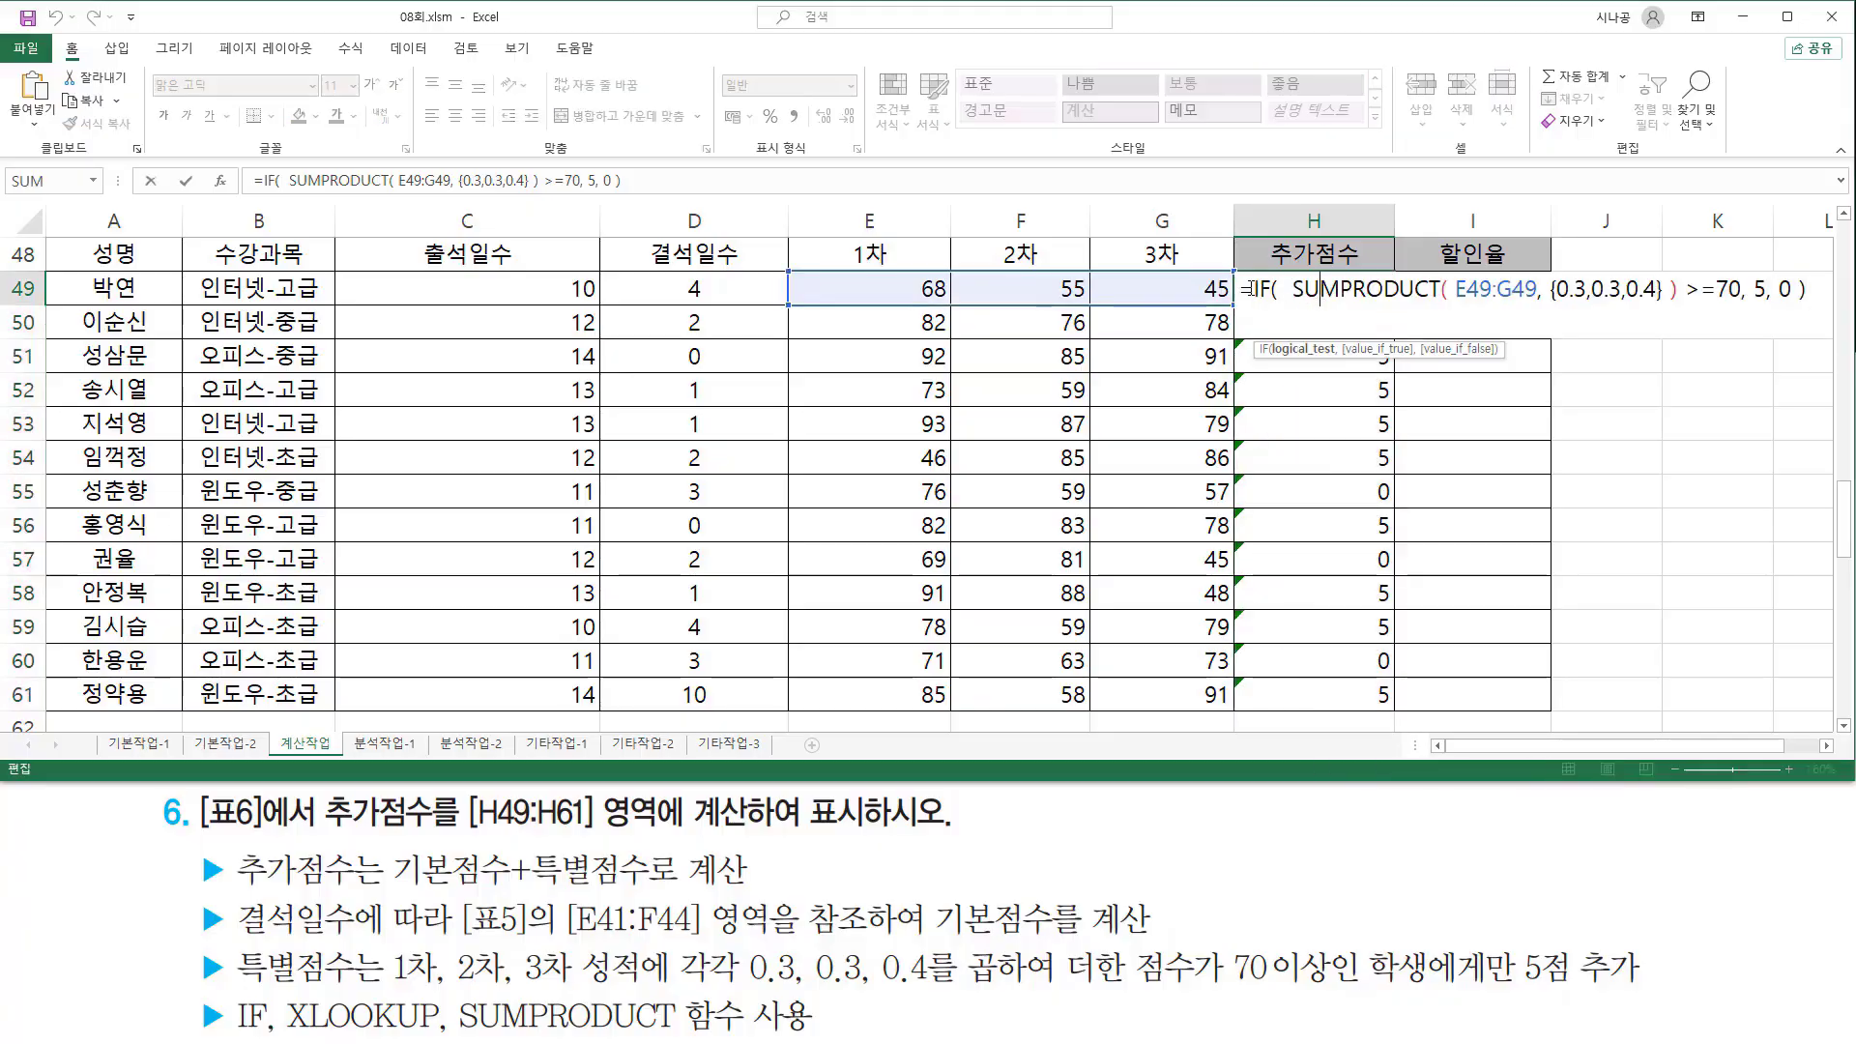
left_click_drag(392, 884, 504, 886)
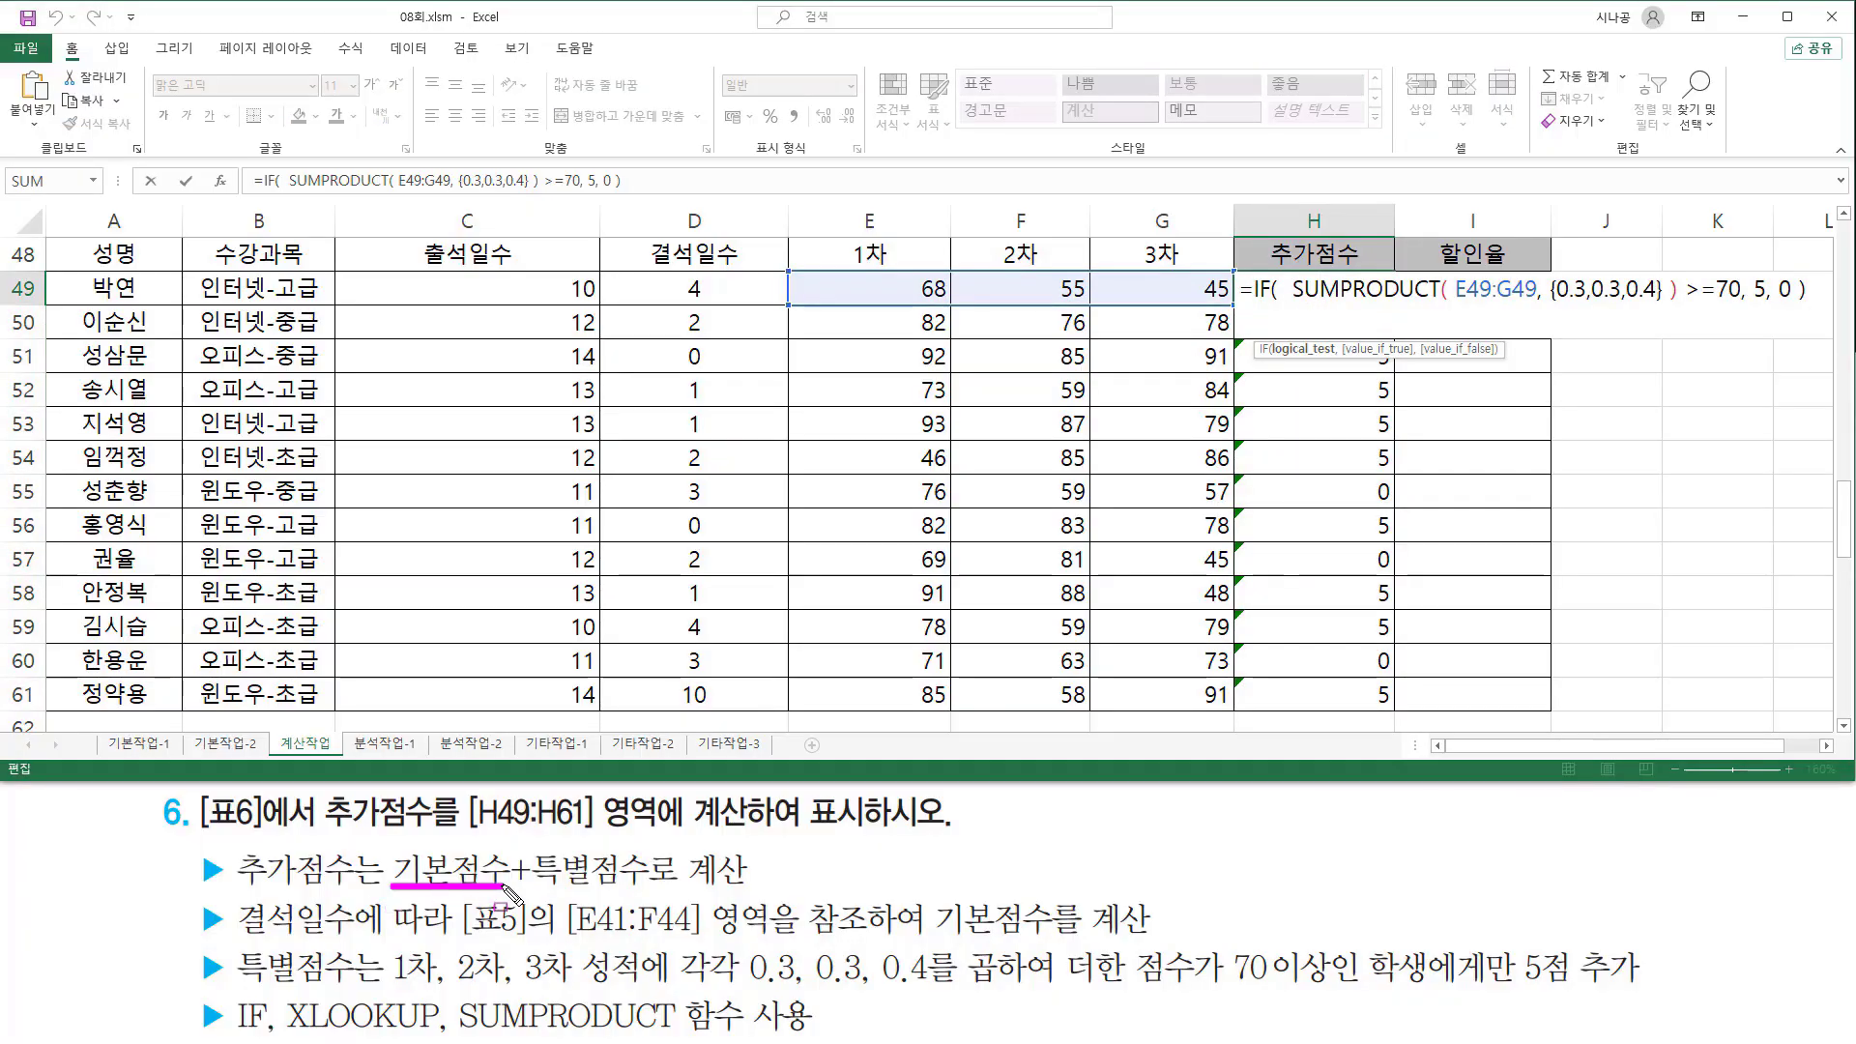
key("Escape")
left_click(1260, 290)
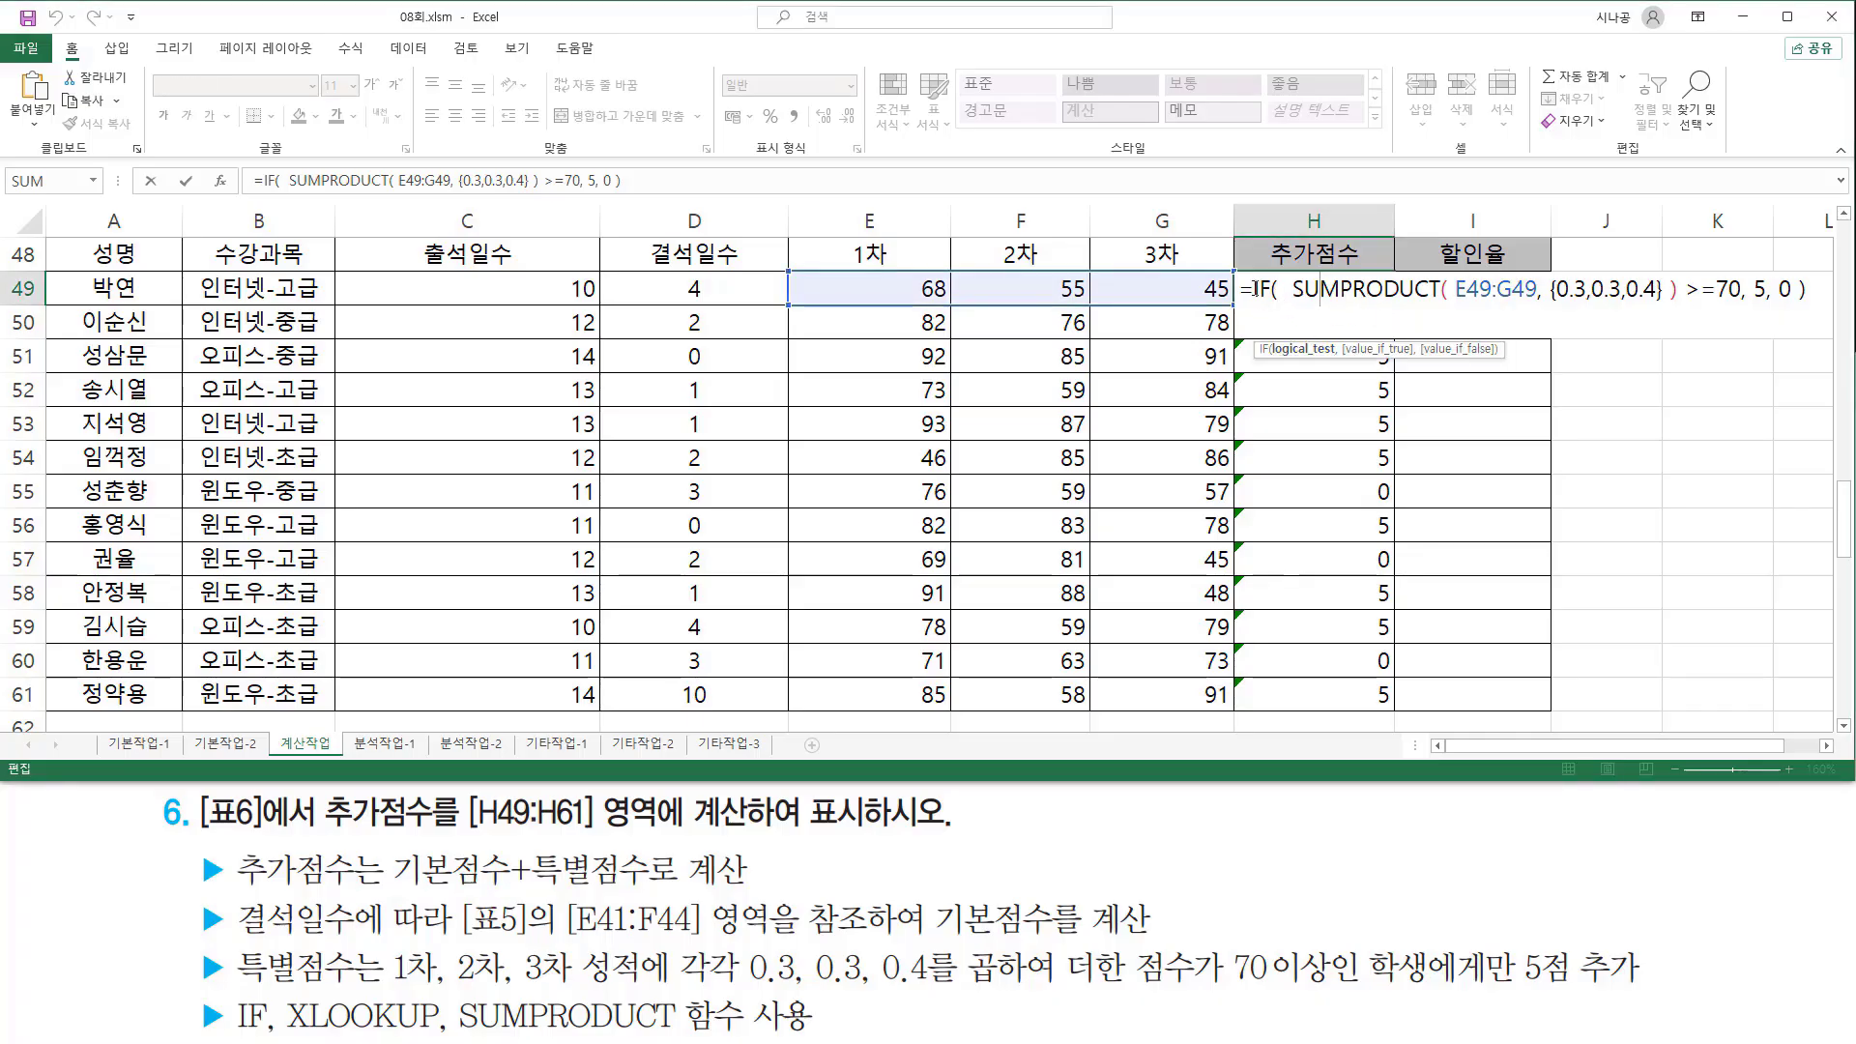
left_click(1255, 290)
type("XLOOKUP( D49, $E$41:$E$44, $F$41:$F$44, , -1 )")
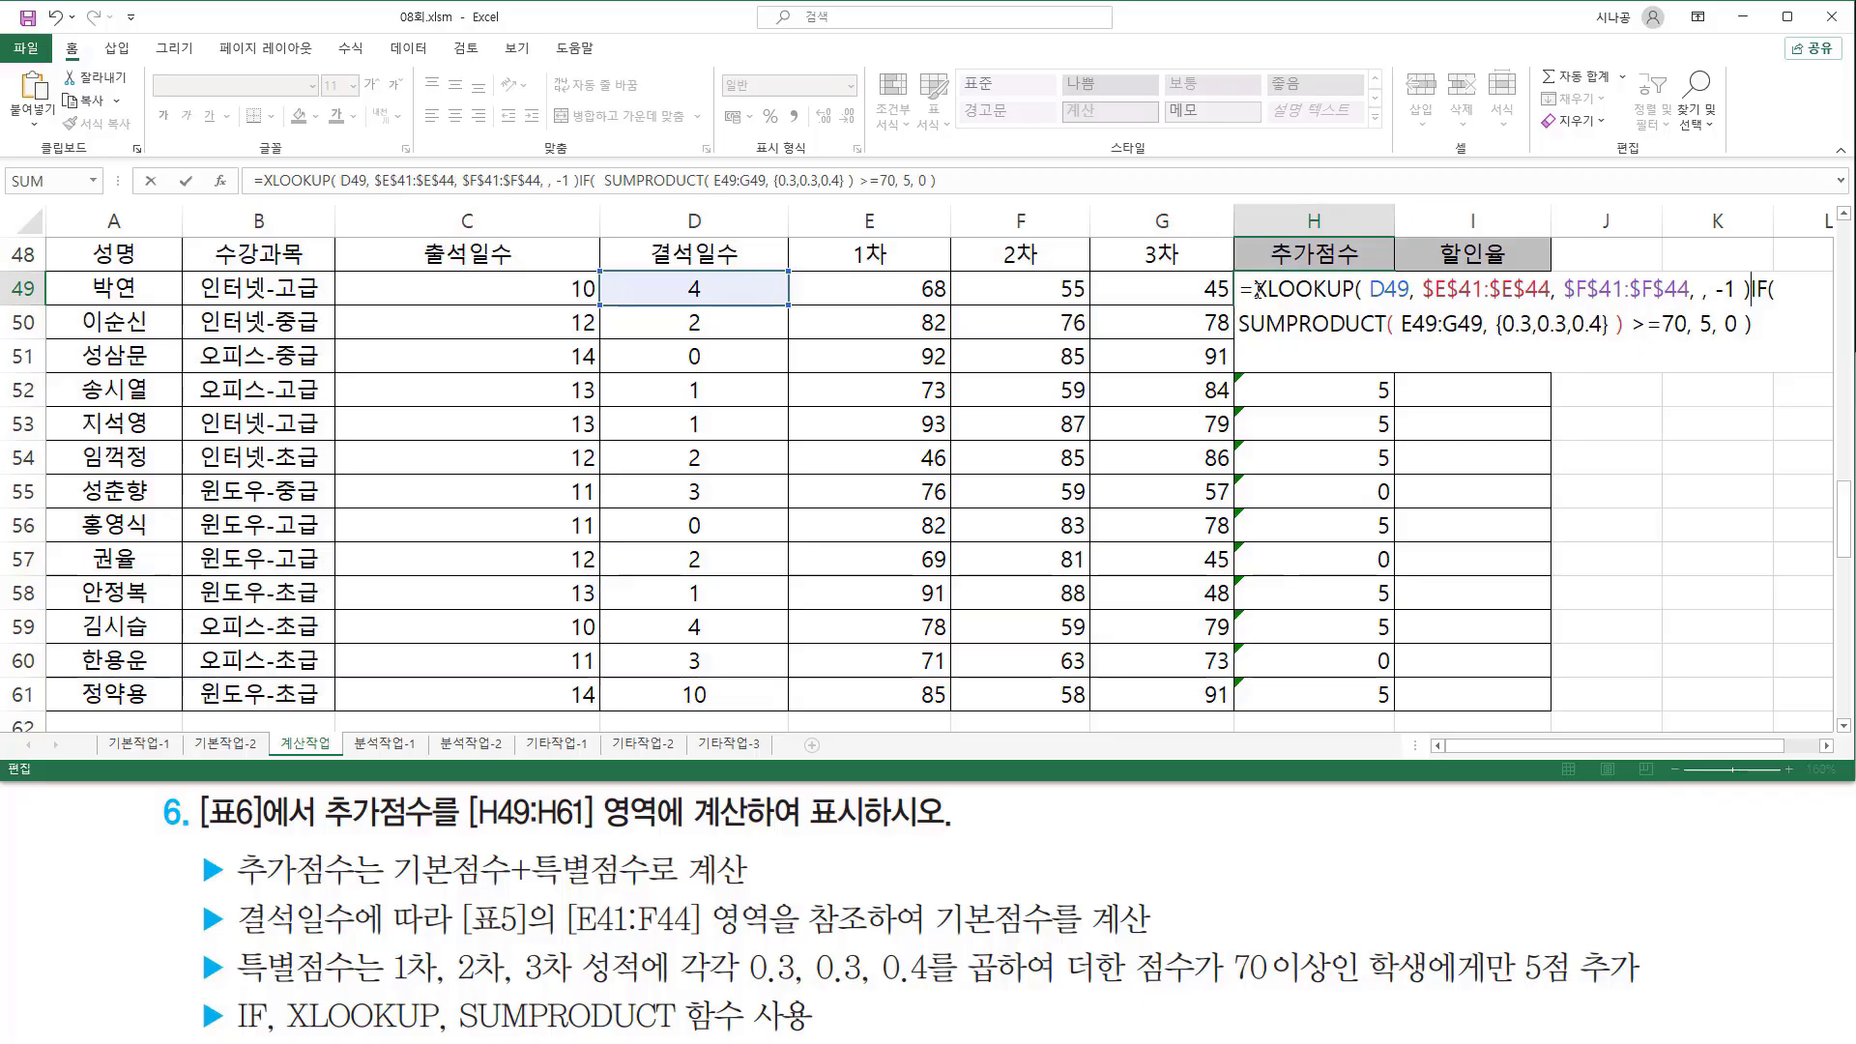
Step: Join the XLOOKUP and IF parts of H49's formula with a + and fill it down through H61
left_click_drag(1254, 290, 1750, 290)
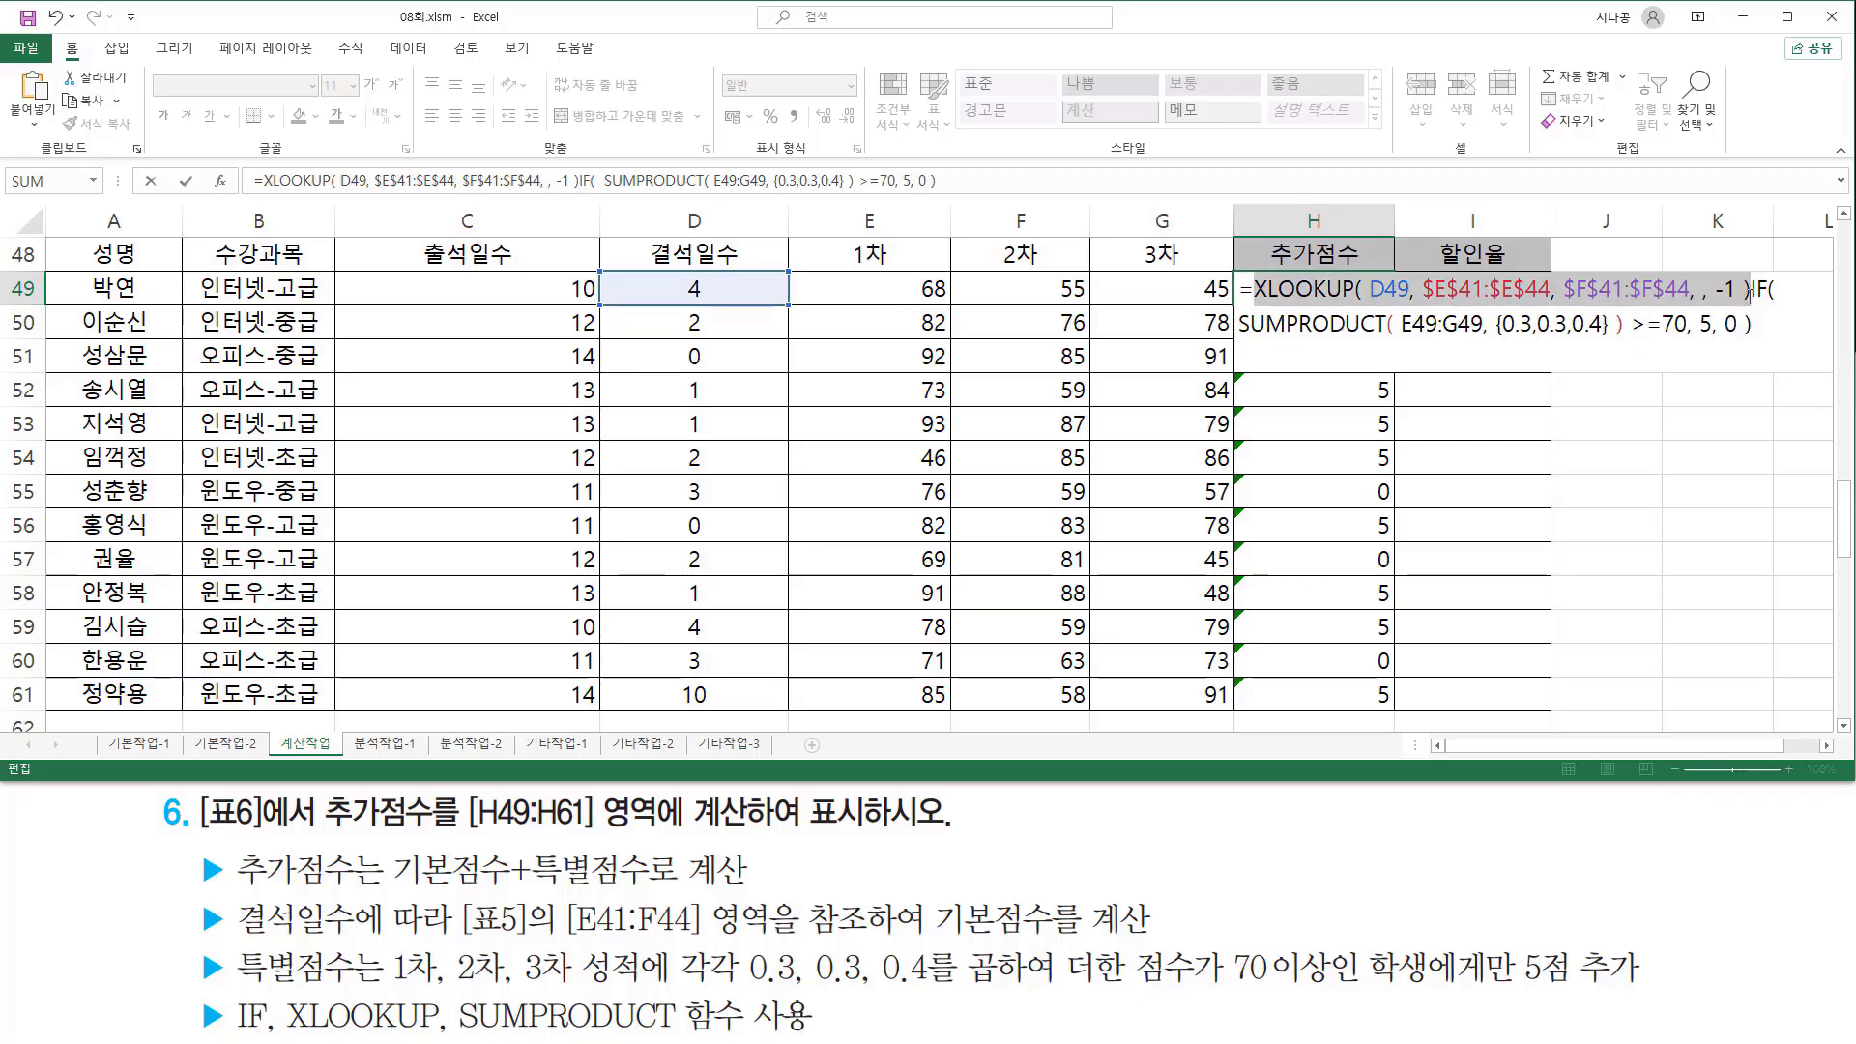
left_click(1750, 289)
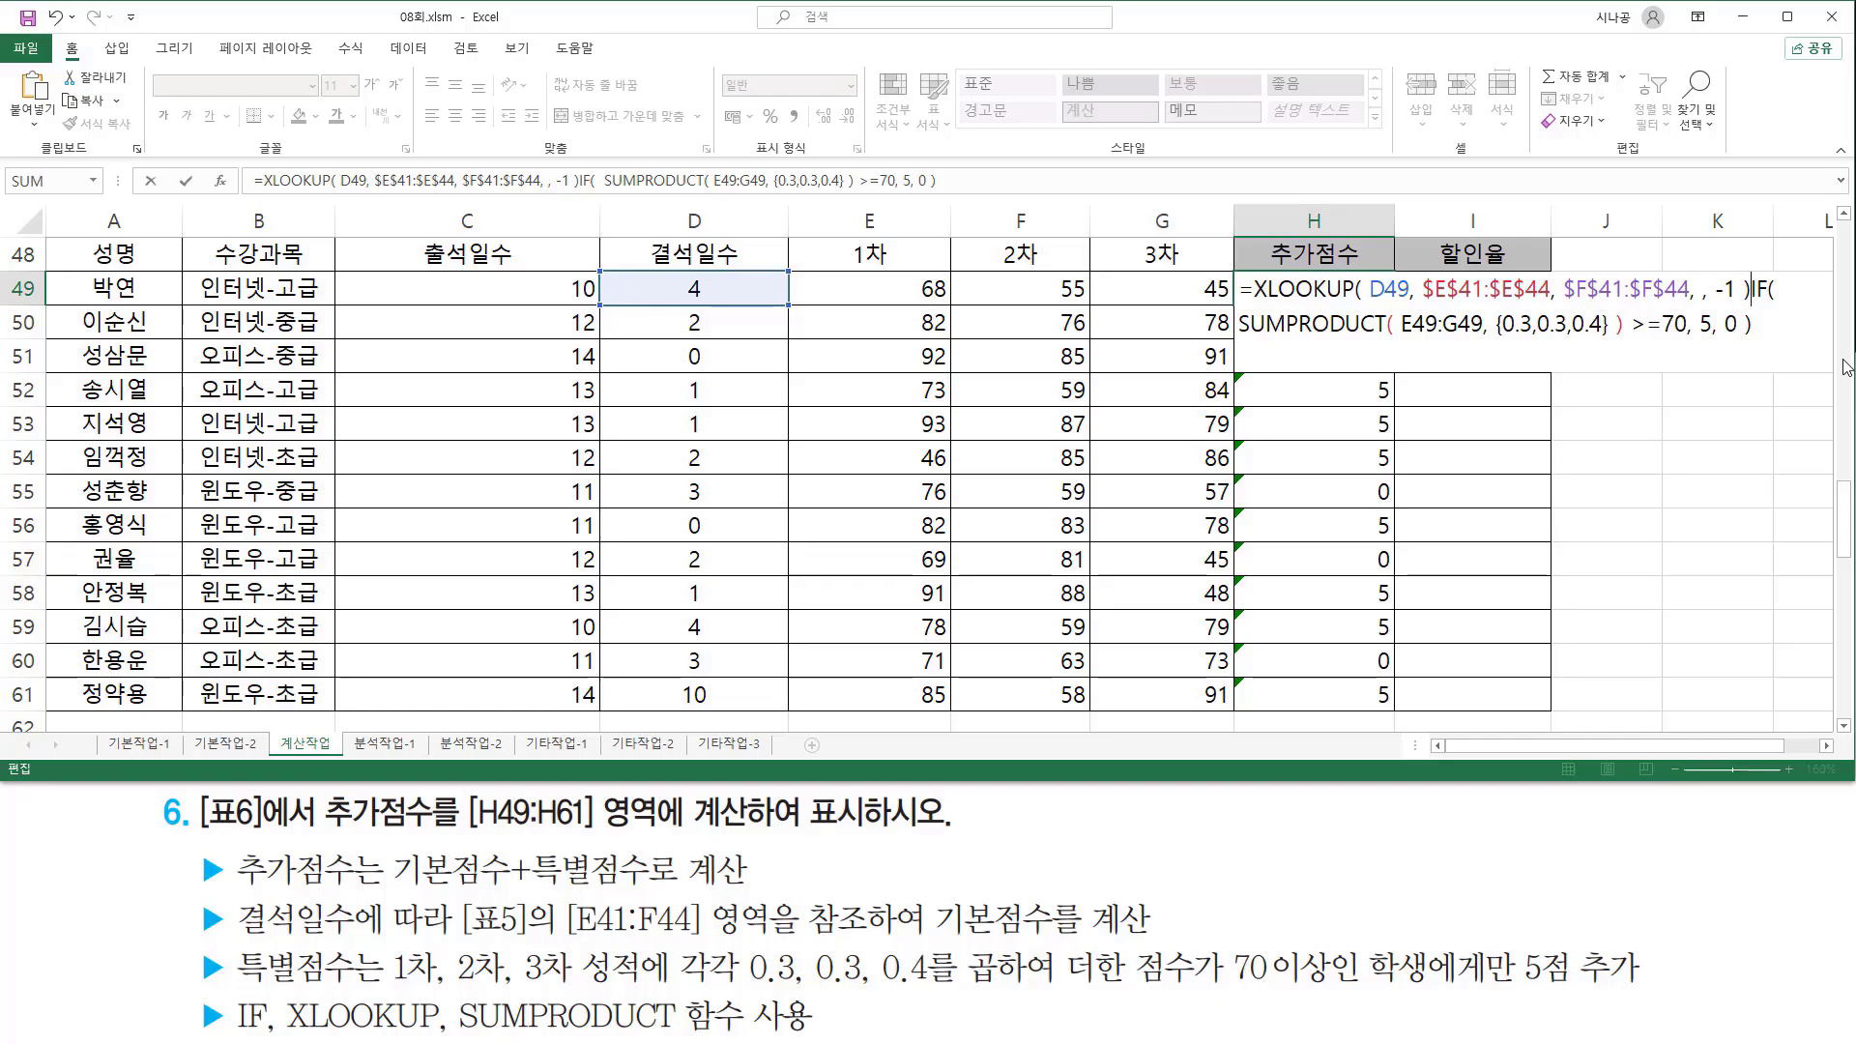
type("+")
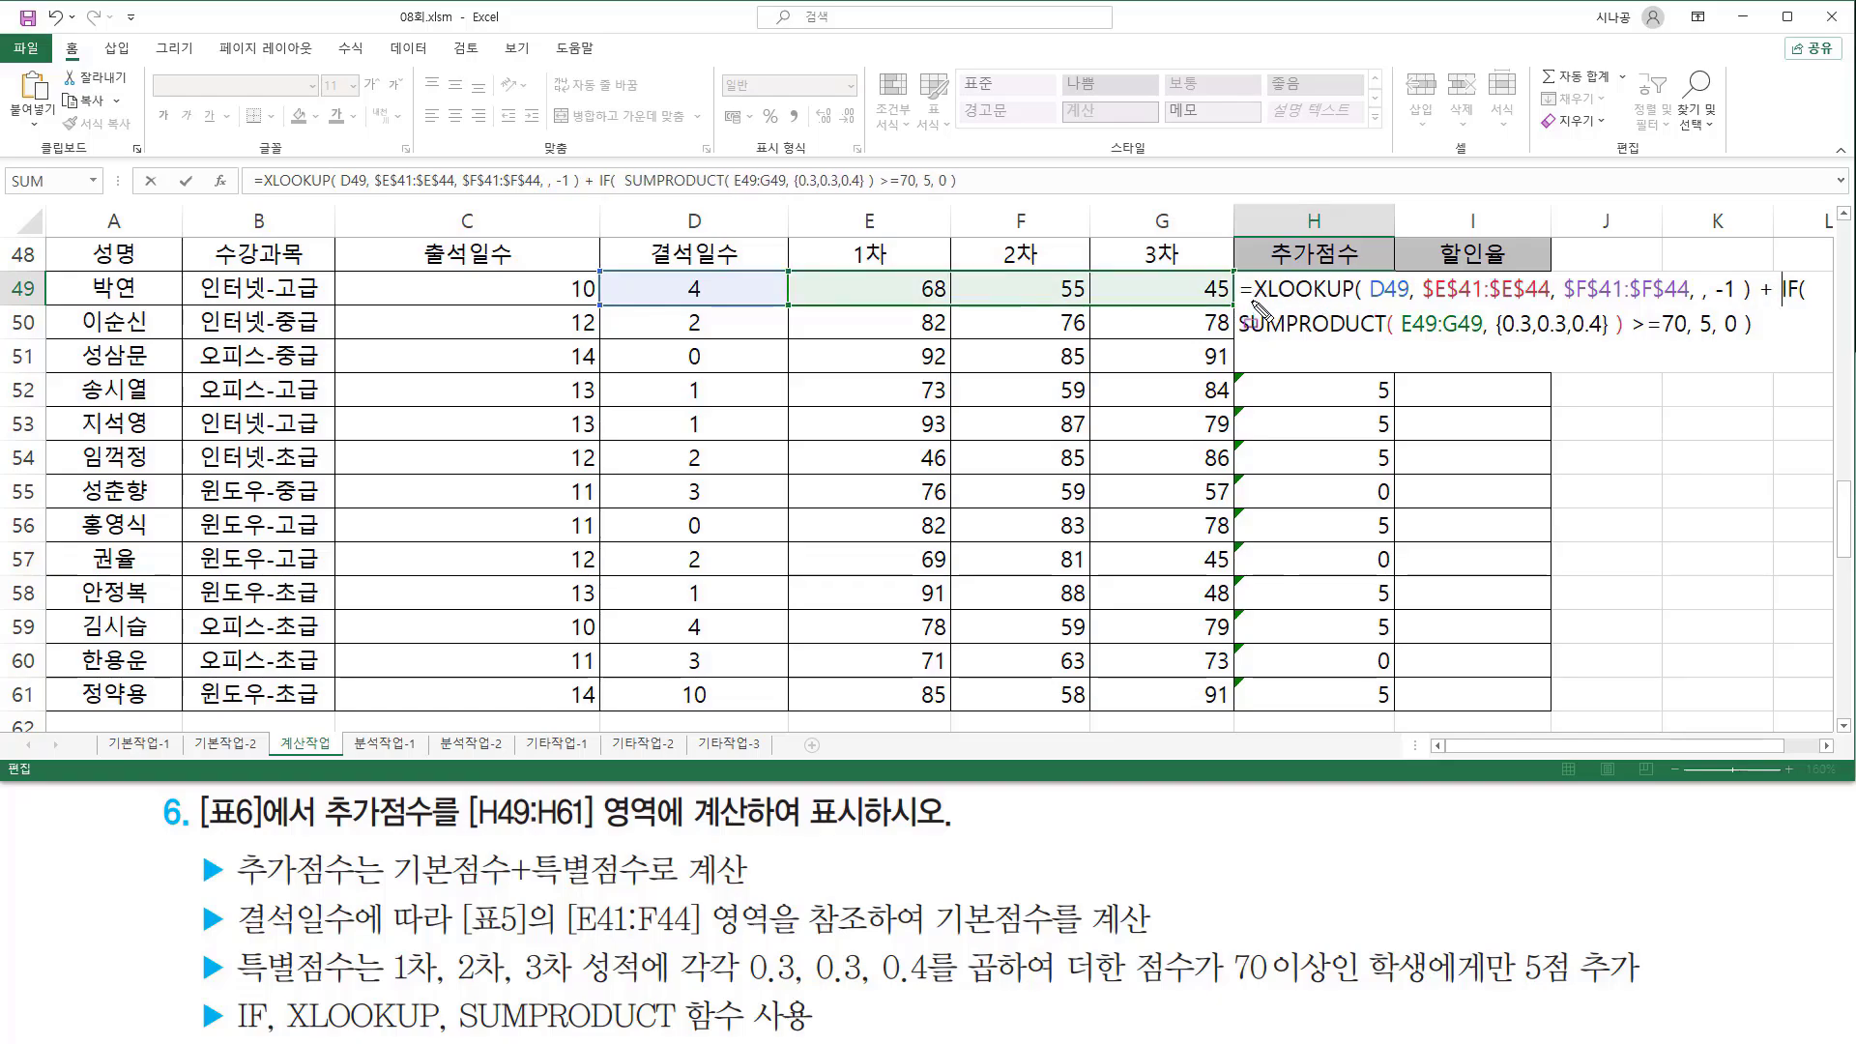
left_click_drag(1244, 302, 1811, 303)
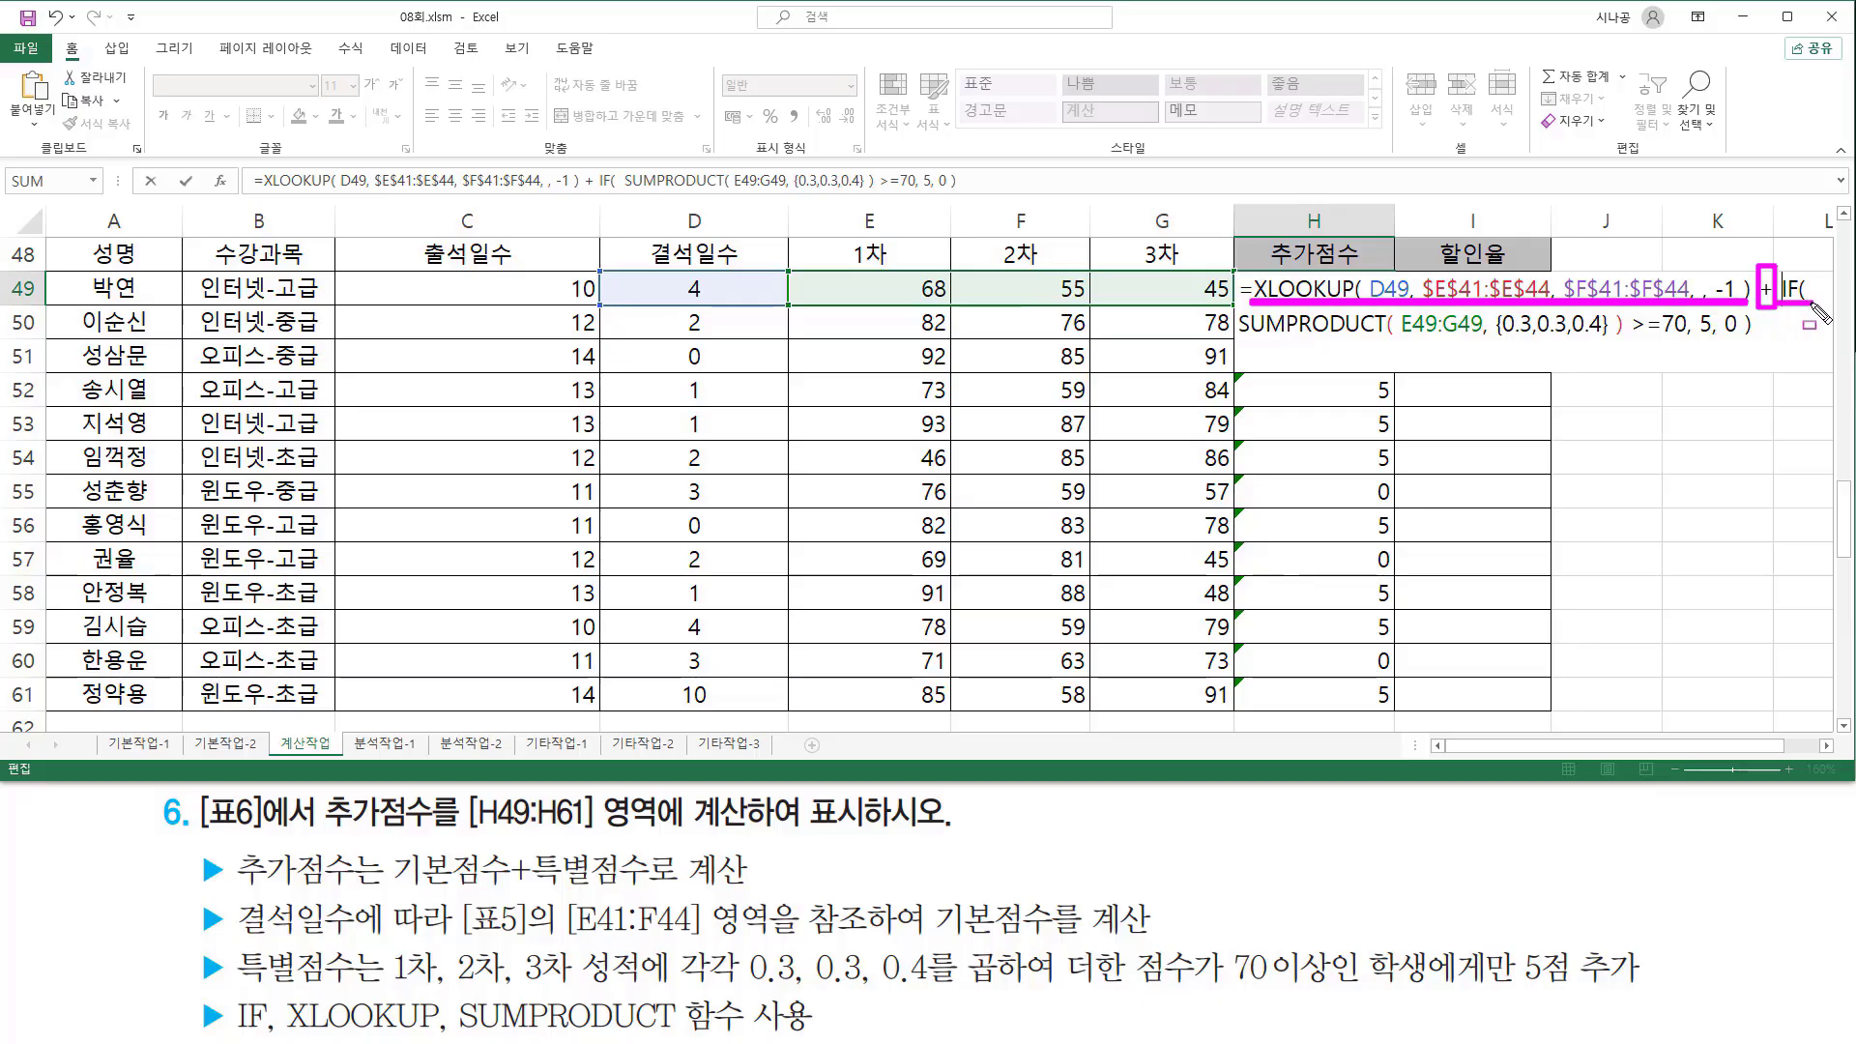
left_click_drag(1229, 340, 1755, 341)
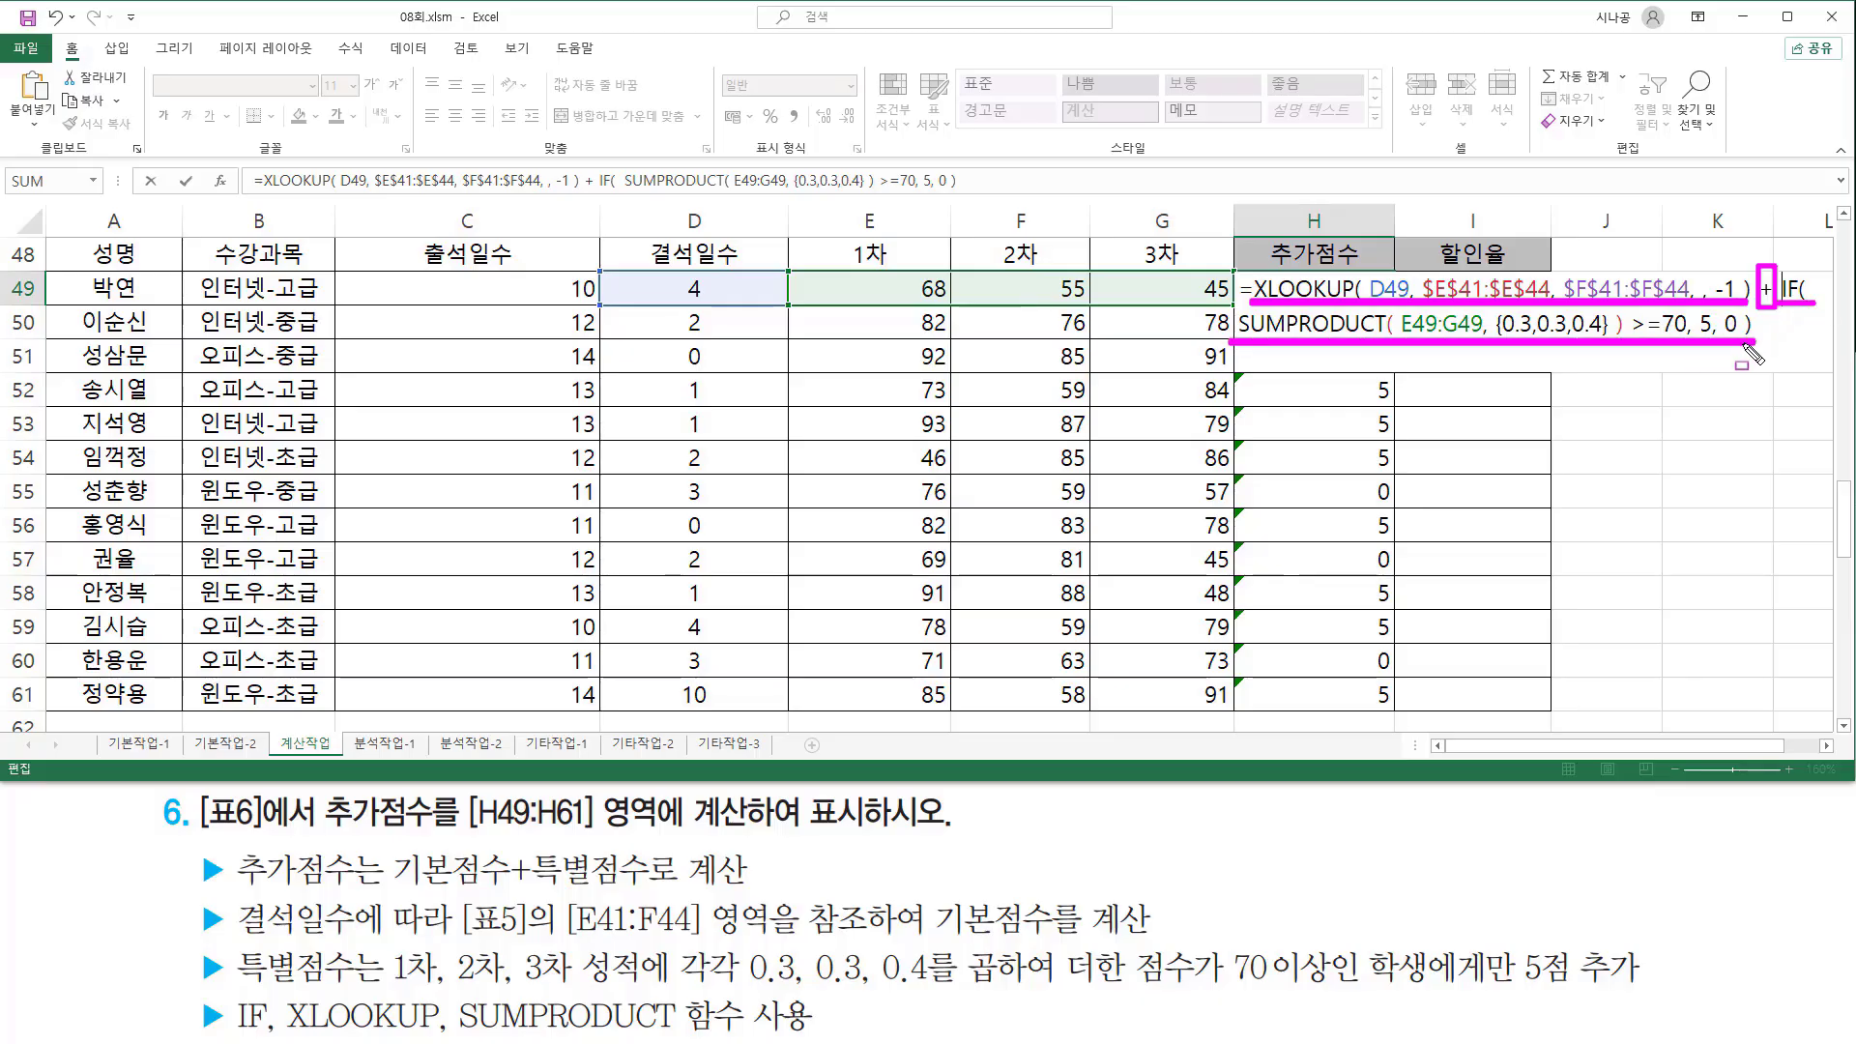
key("Escape")
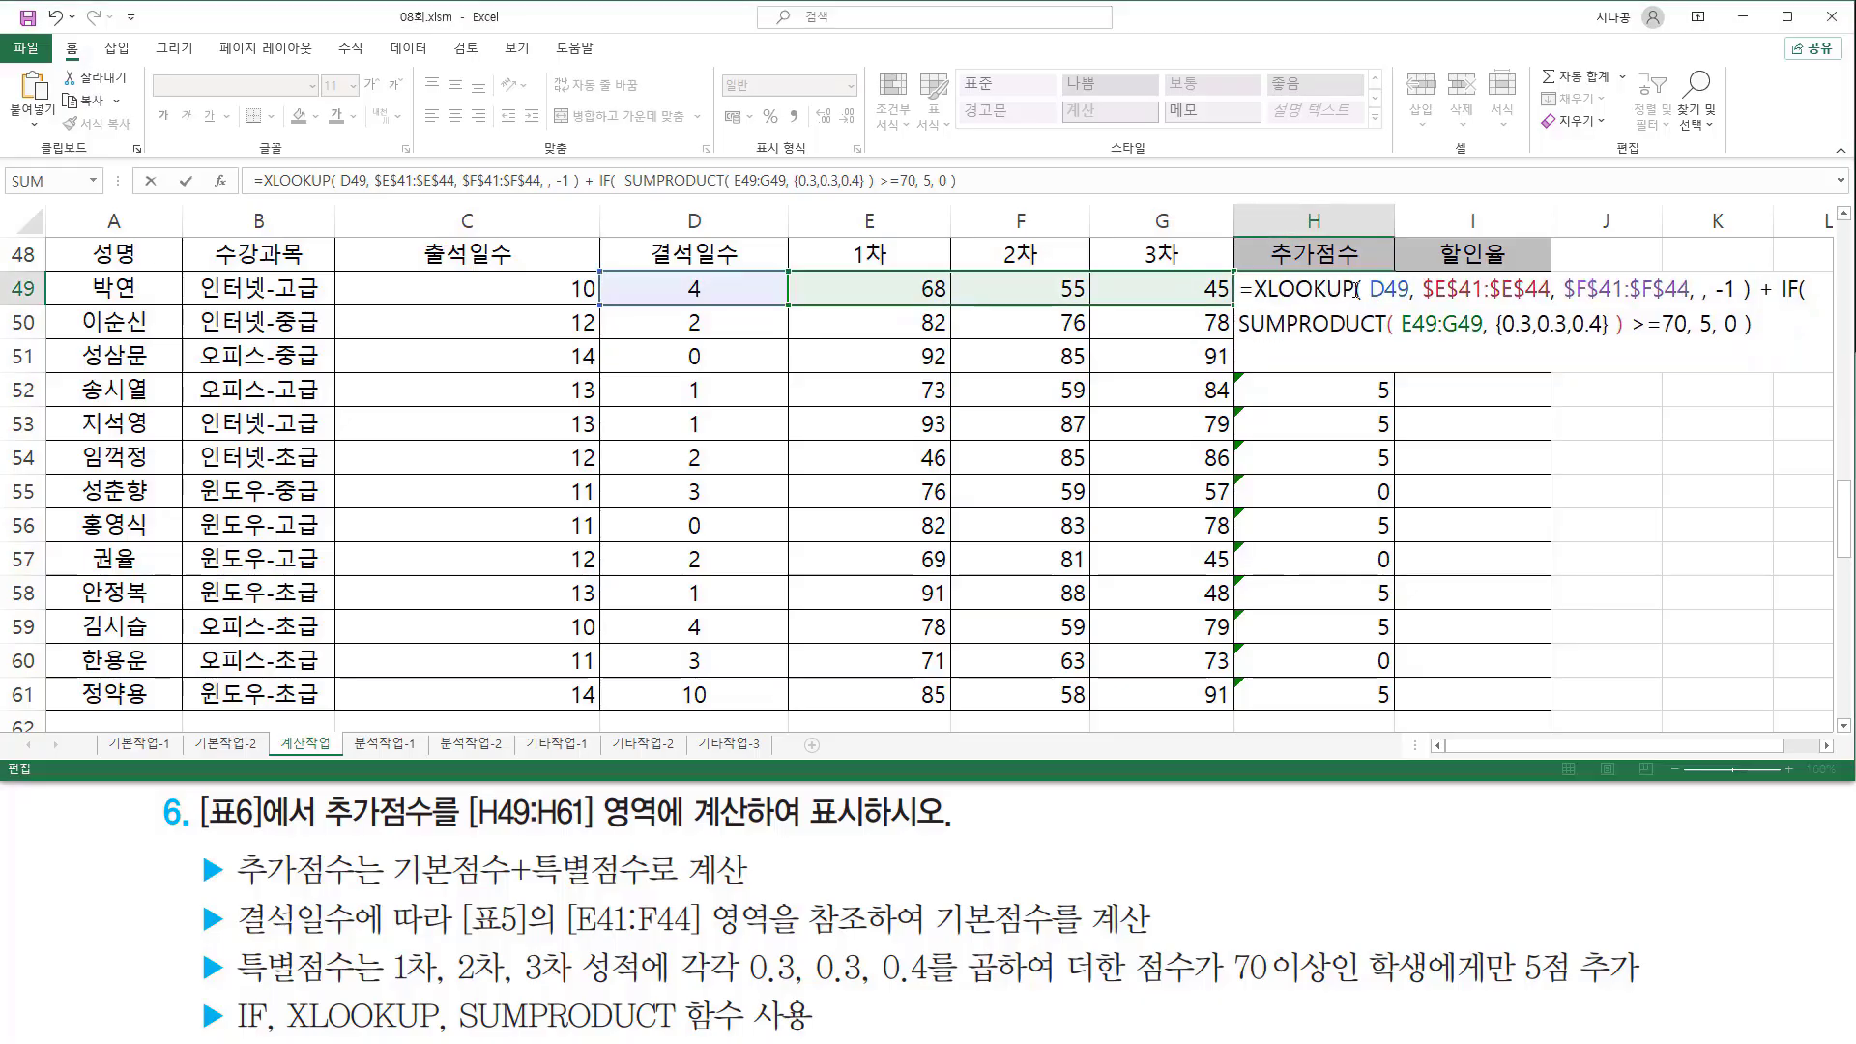
key("ctrl+Return")
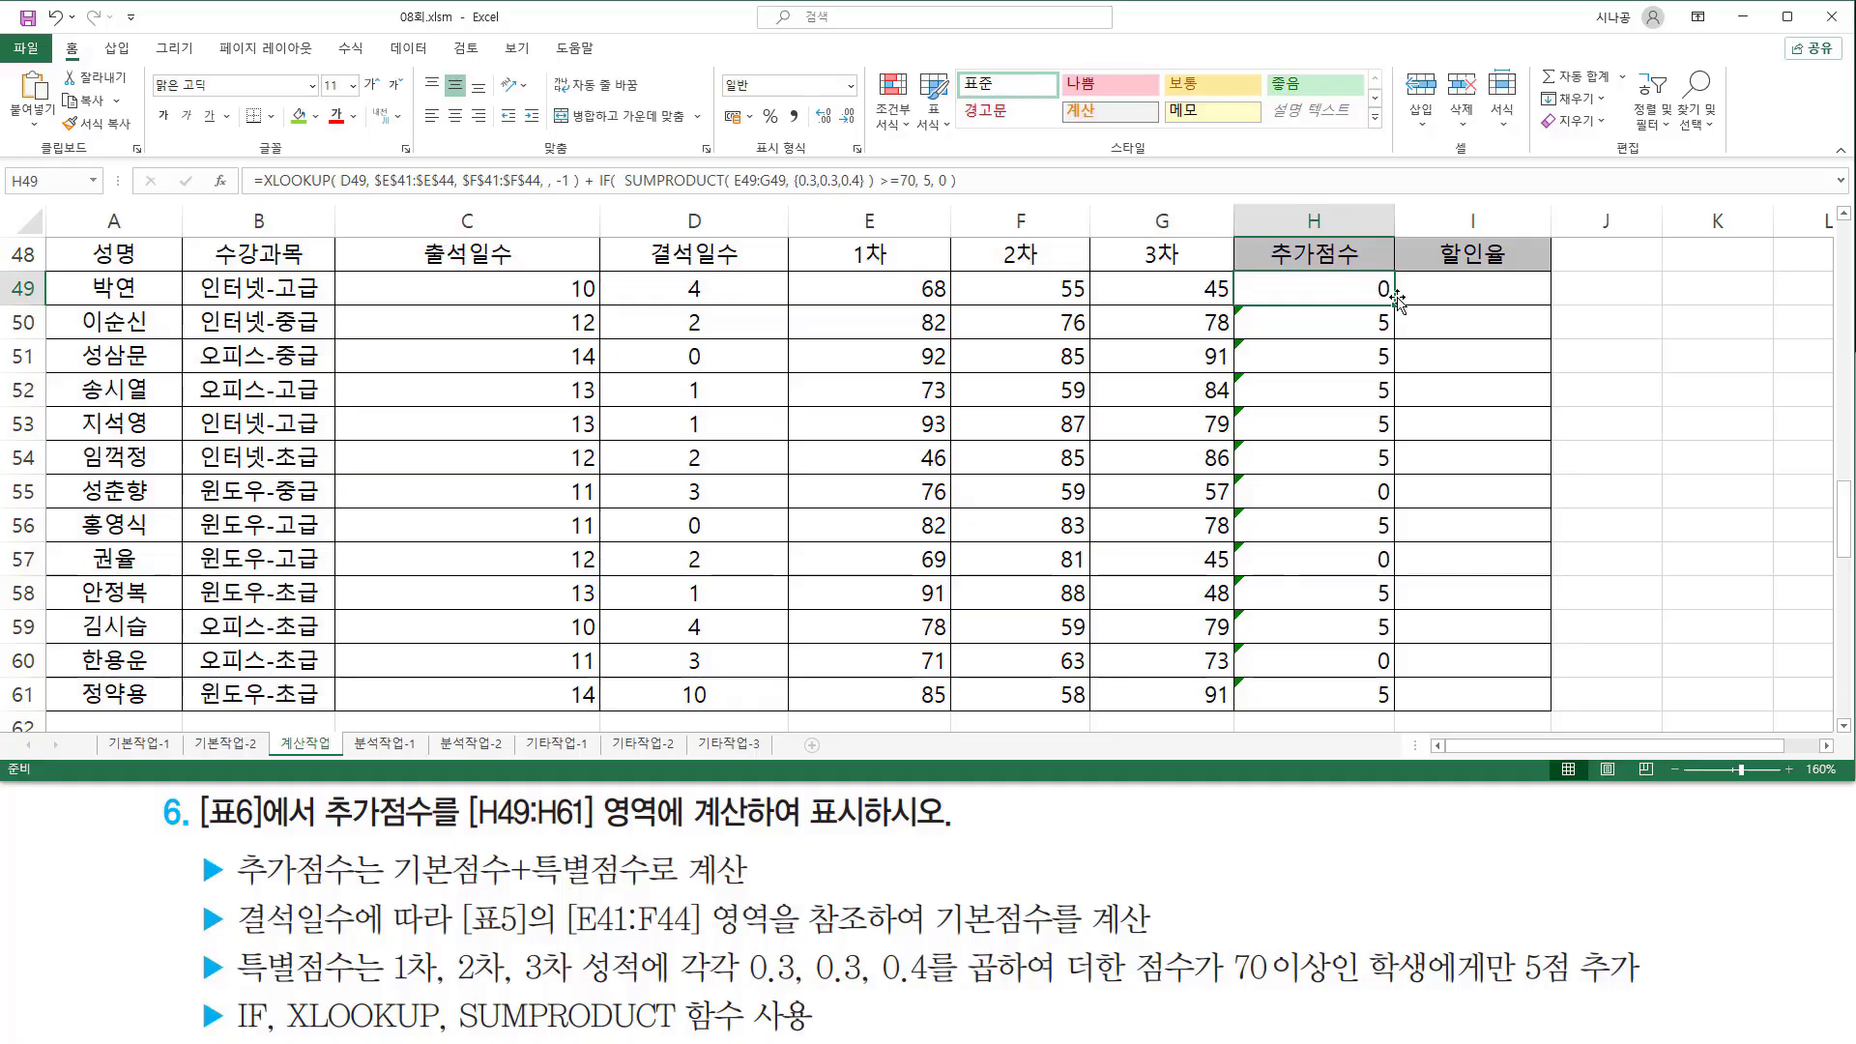
left_click_drag(1397, 304, 1380, 723)
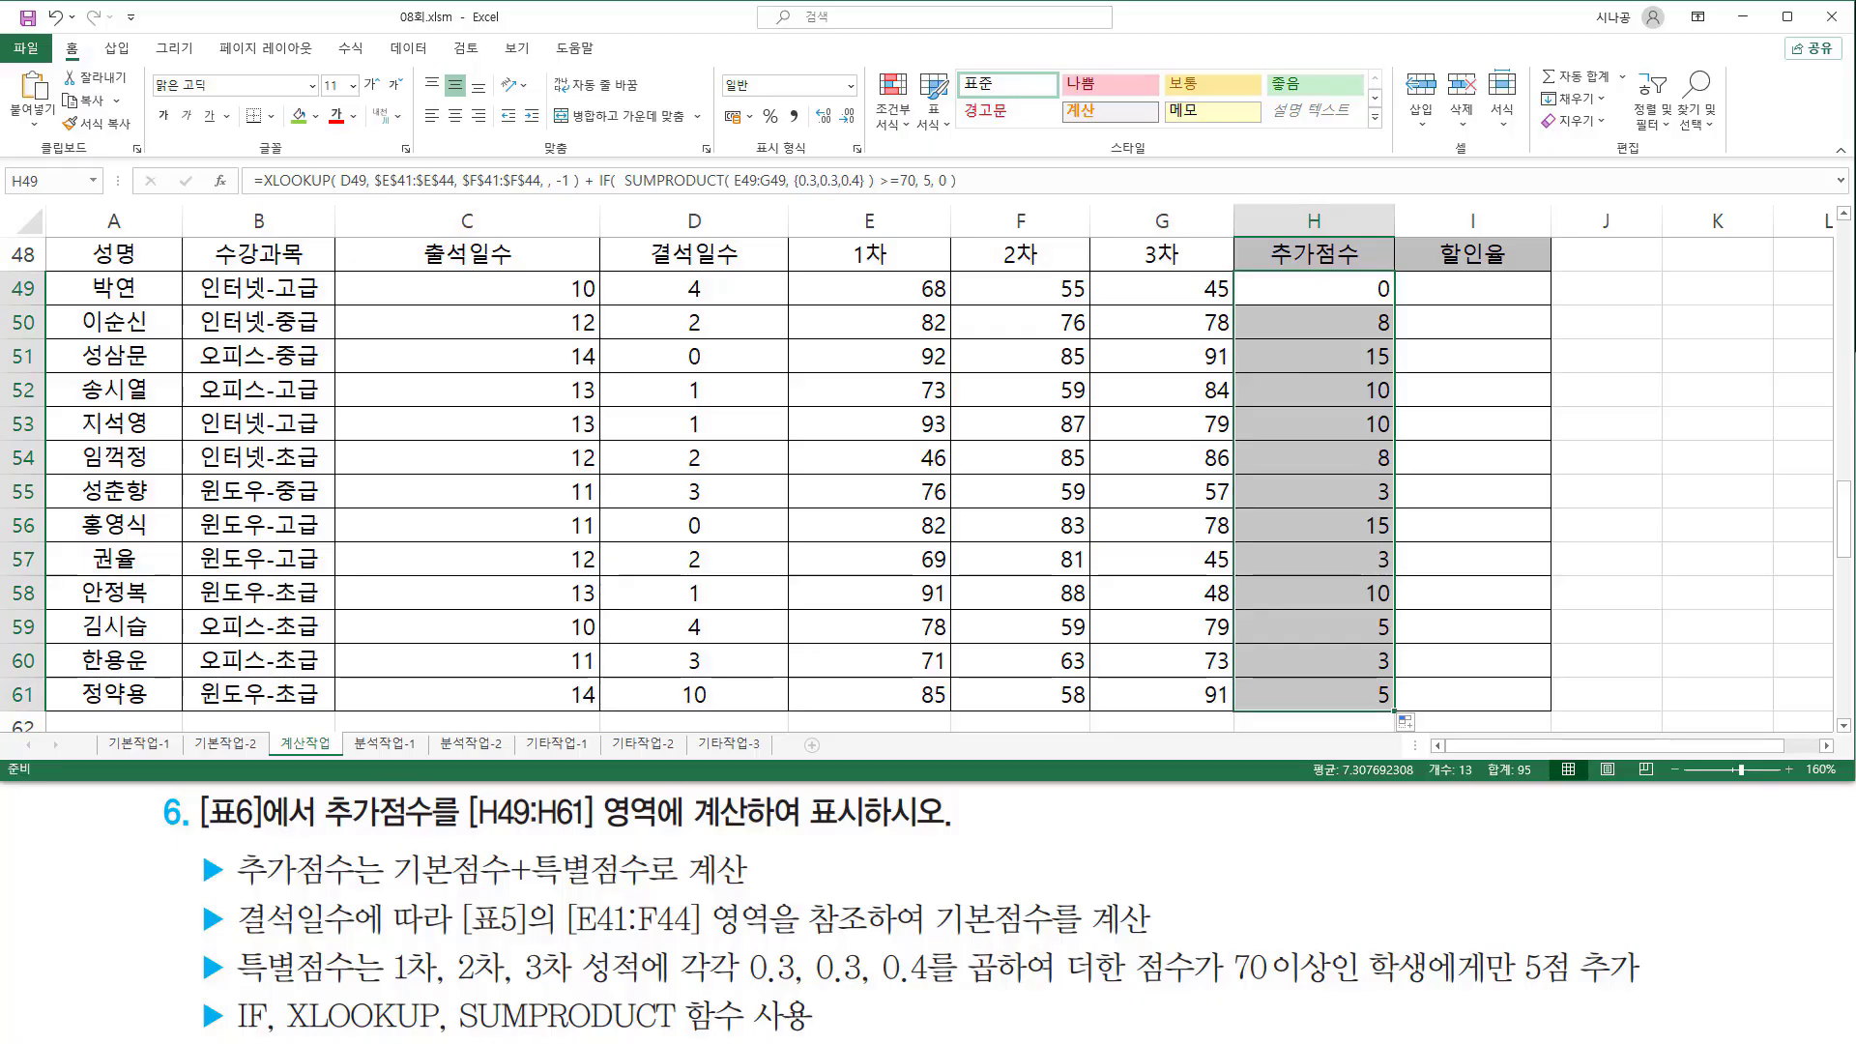
Step: Record the complete H49 formula as plain text in B70 below the XLOOKUP notes and colour it red
scroll(257, 369, "down", 6)
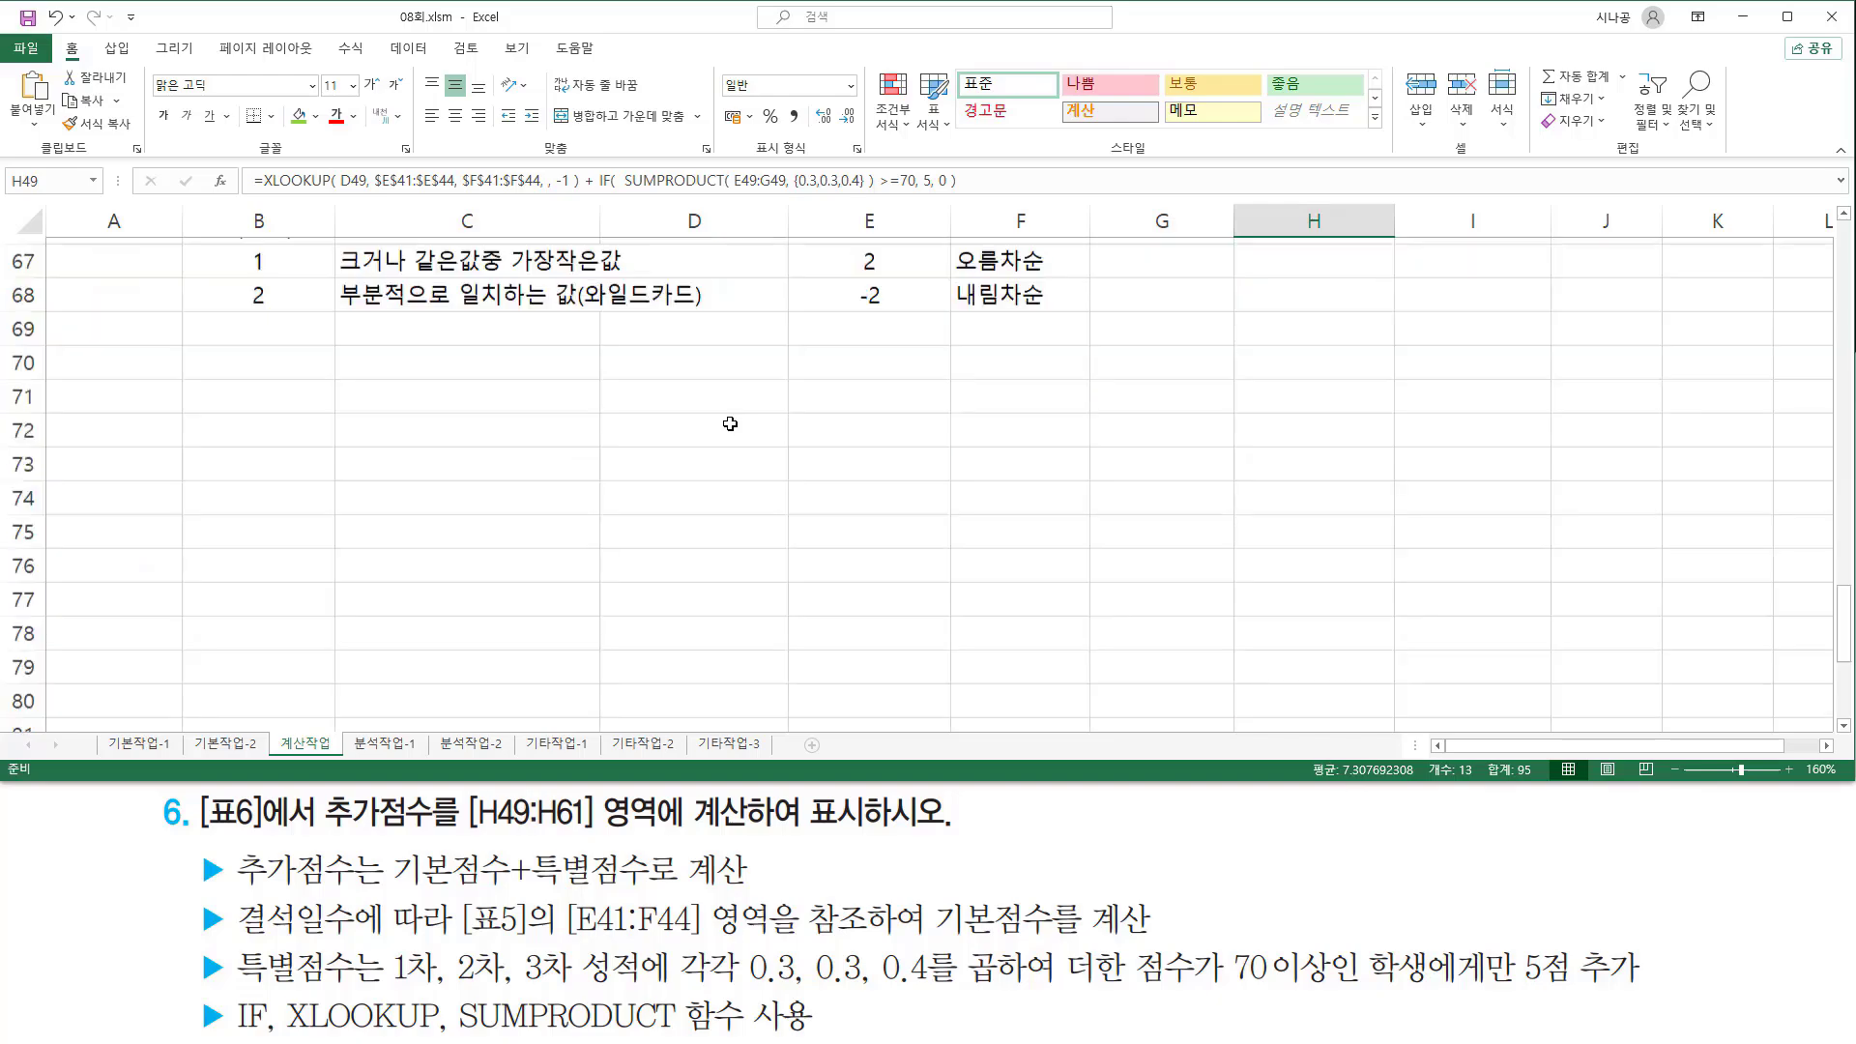
left_click(217, 357)
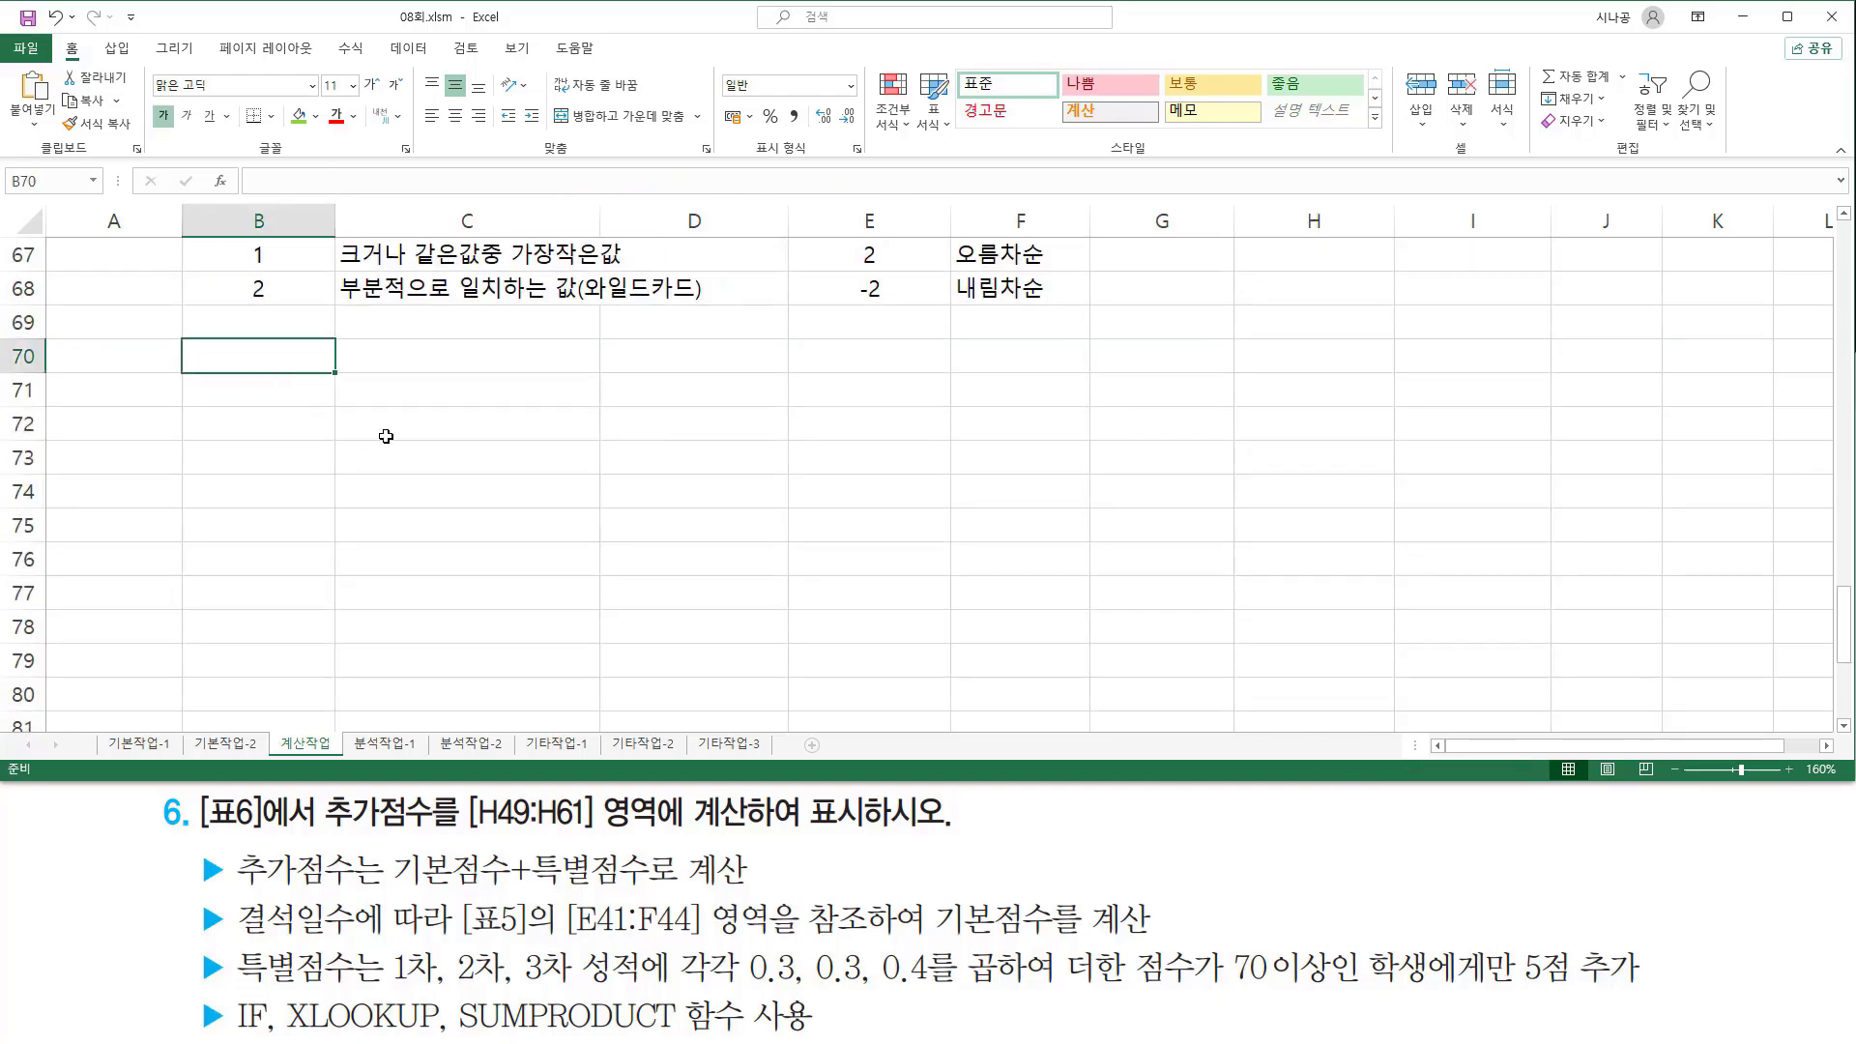
type("'")
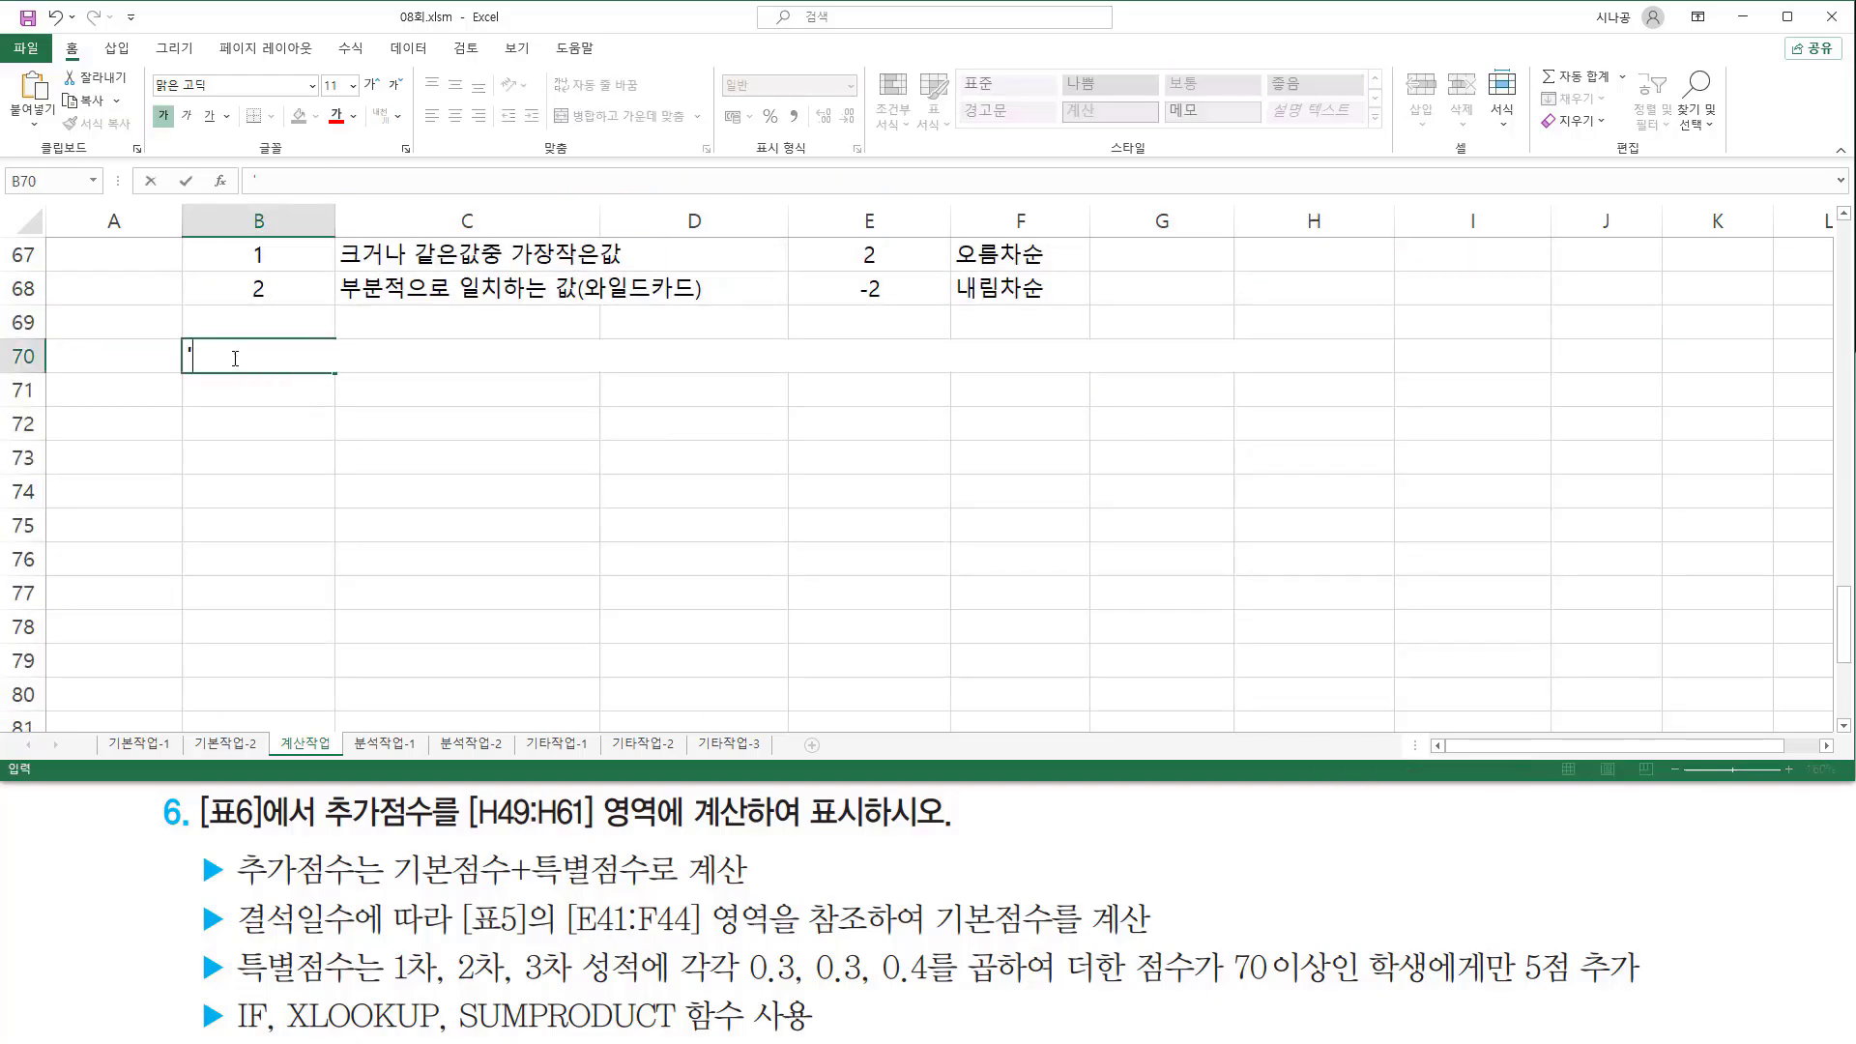
type("=XLOOKUP( D49, $E$41:$E$44, $F$41:$F$44, , -1 ) + IF(  SUMPRODUCT( E49:G49, {0.3,0.3,0.4} ) >=70, 5, 0 )")
key("Return")
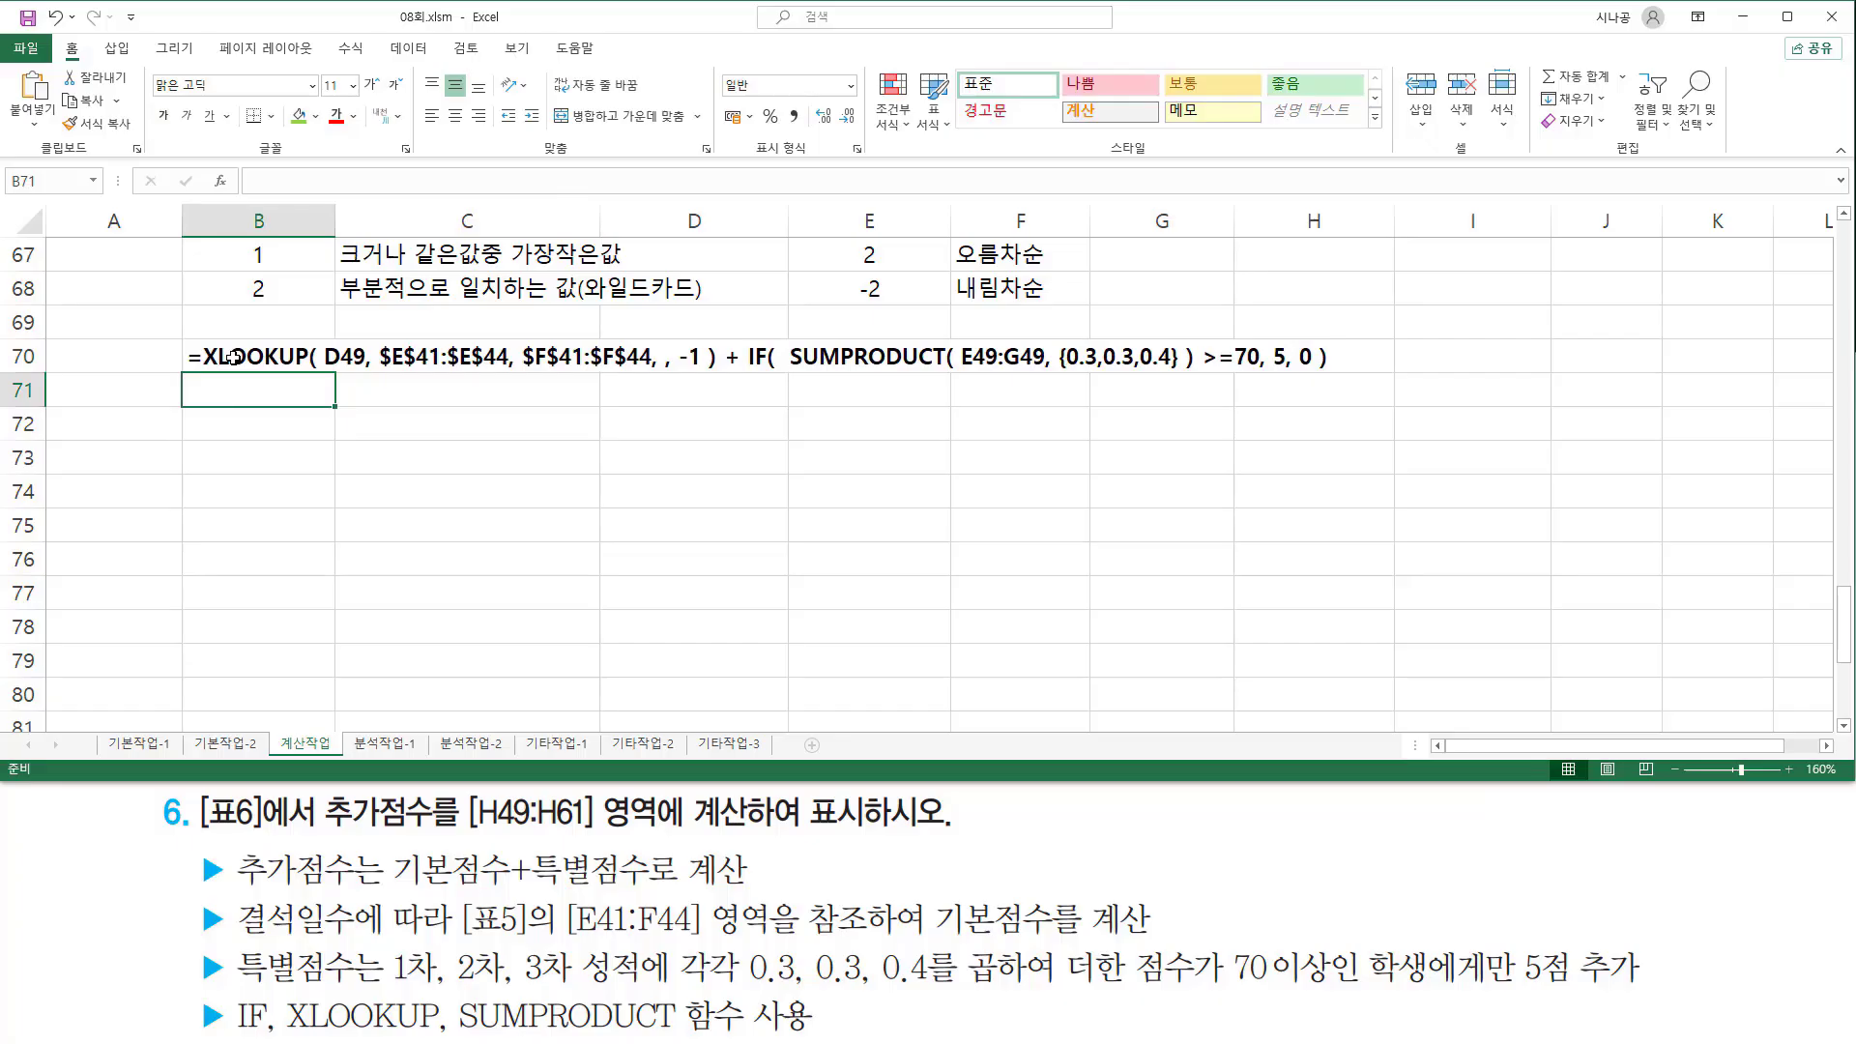
left_click(232, 356)
left_click(335, 115)
left_click(1499, 356)
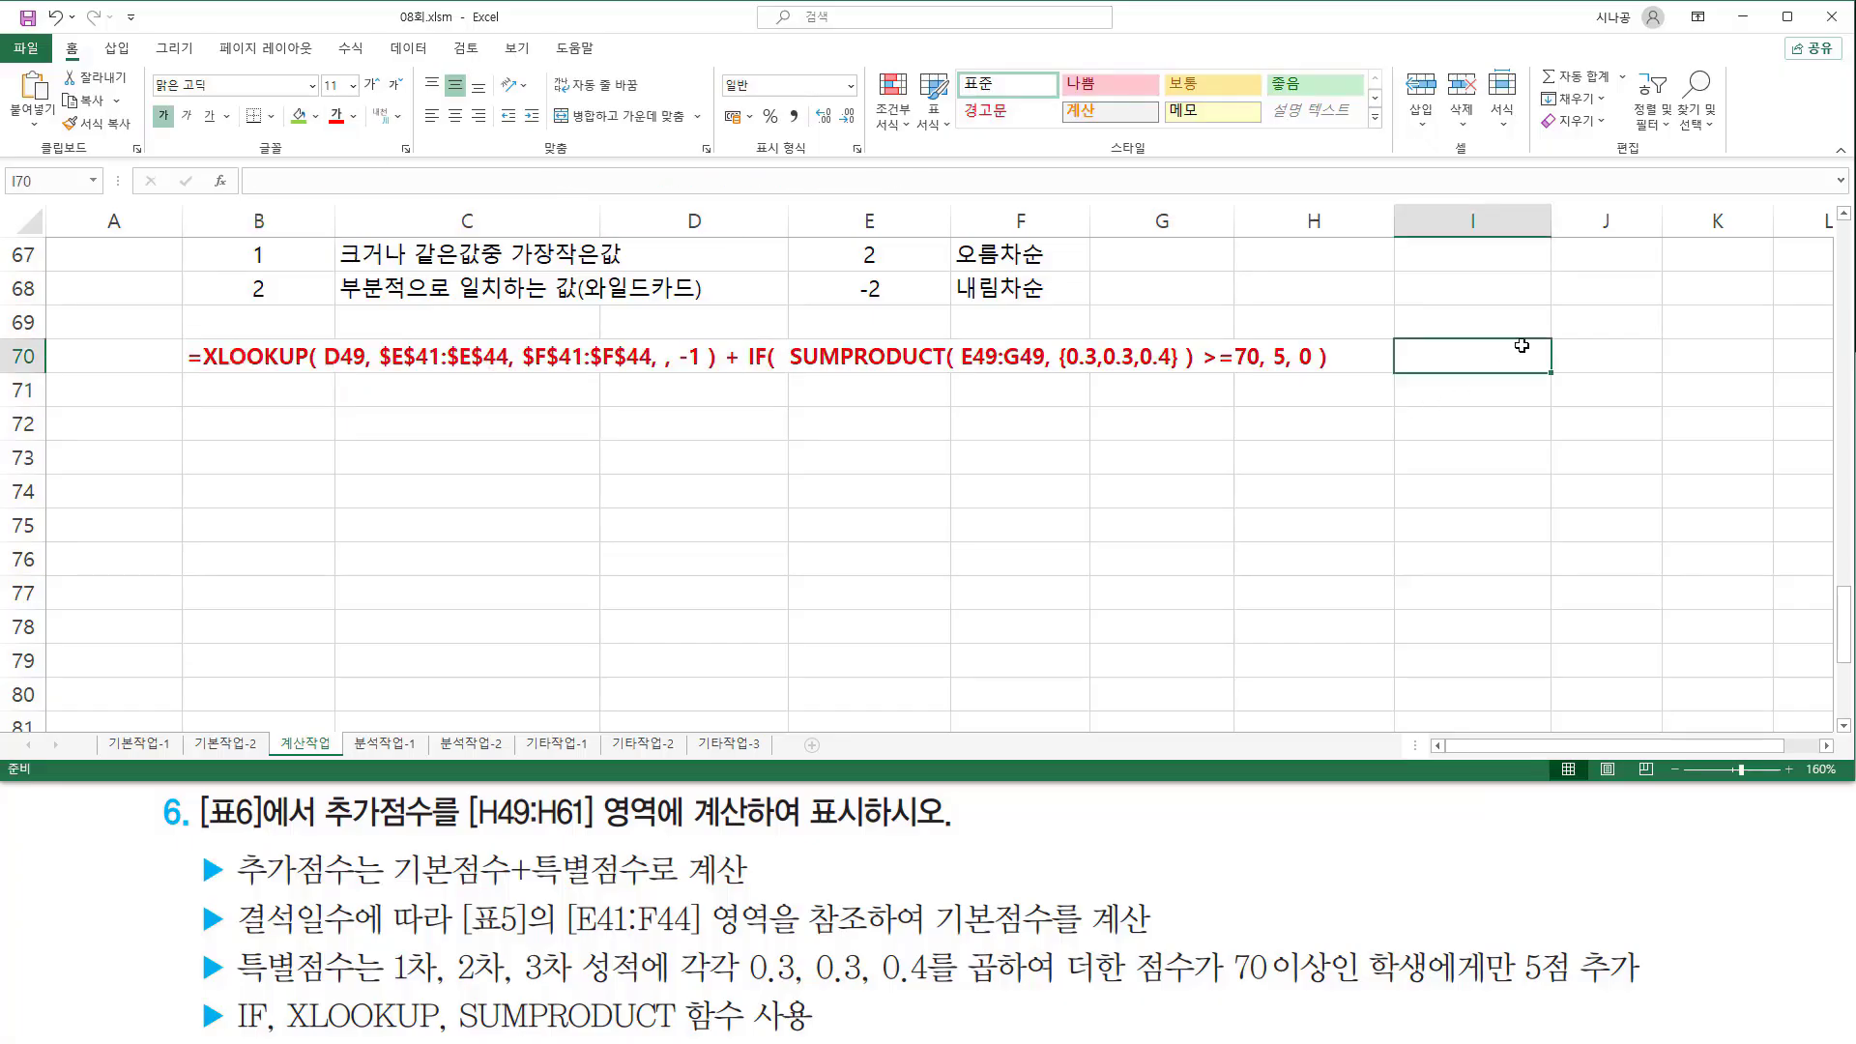
Step: Compare the XLOOKUP and IF parts of the formula text in B70 with the 기본점수+특별점수 rule, including the XLOOKUP arguments
scroll(967, 435, "up", 2)
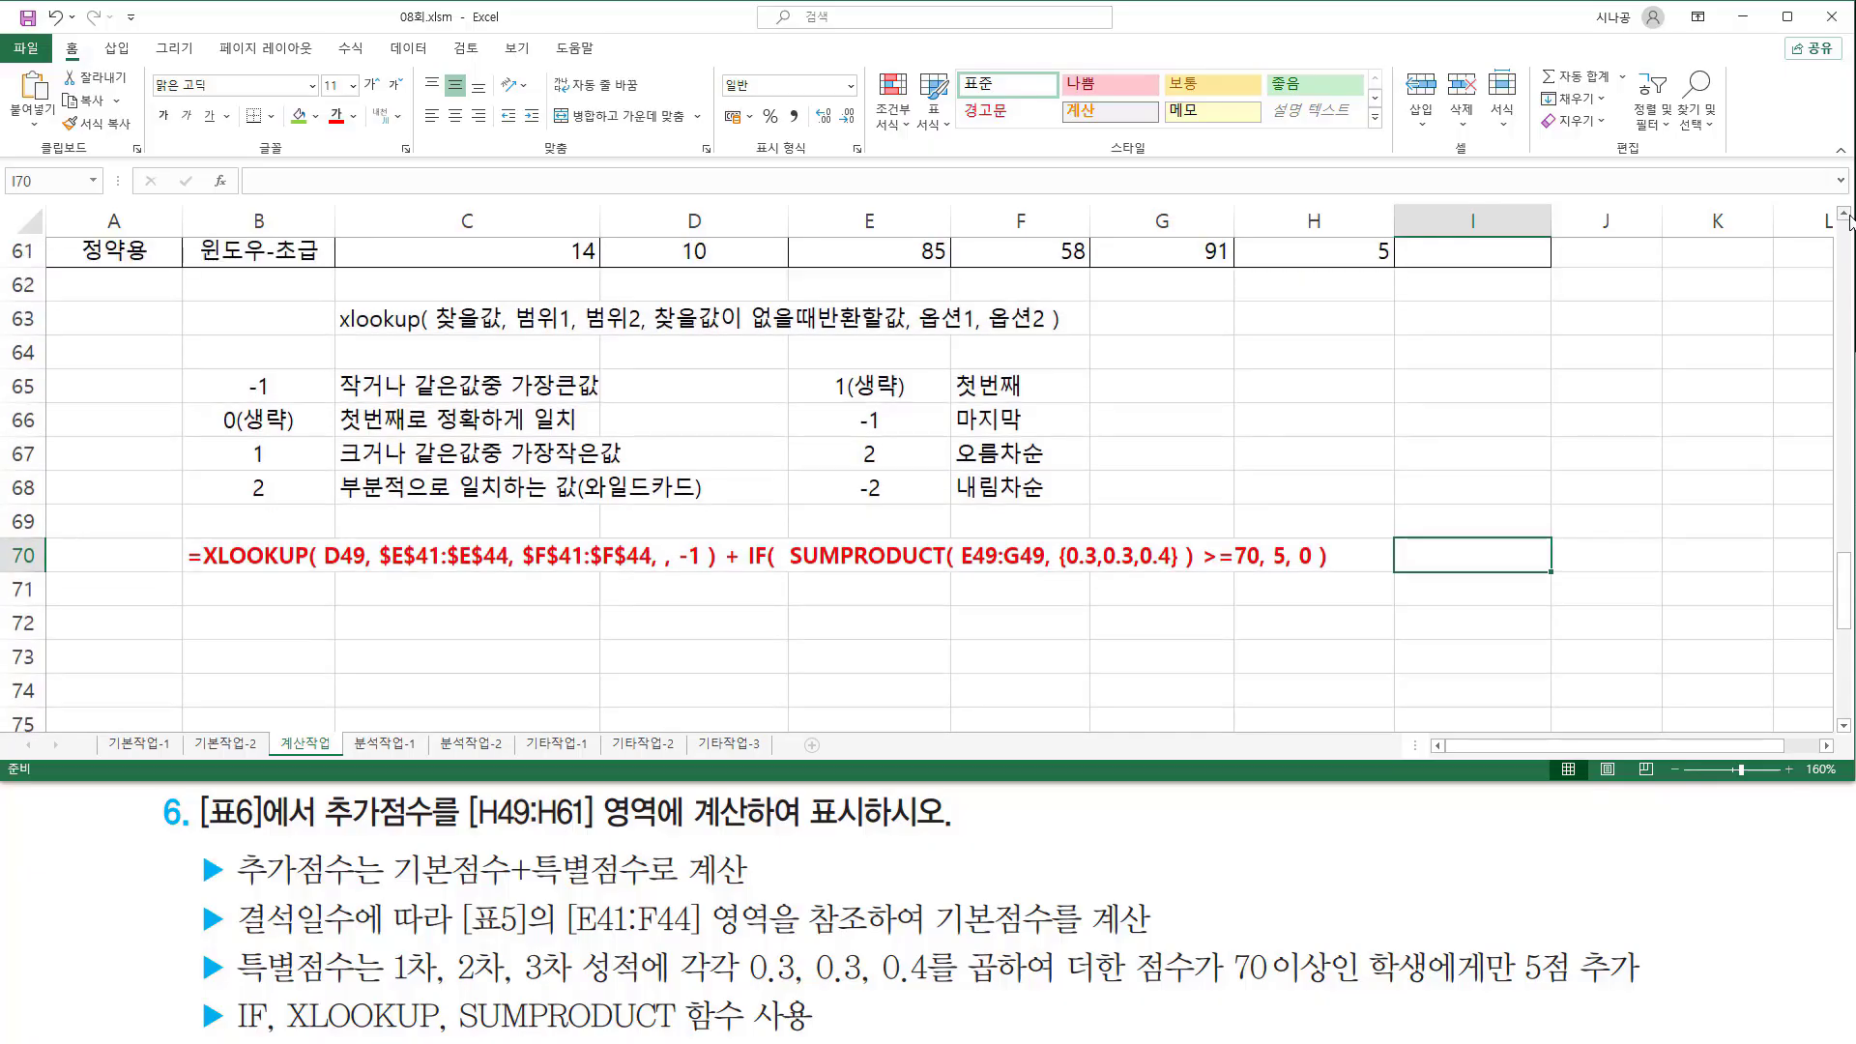
left_click(236, 645)
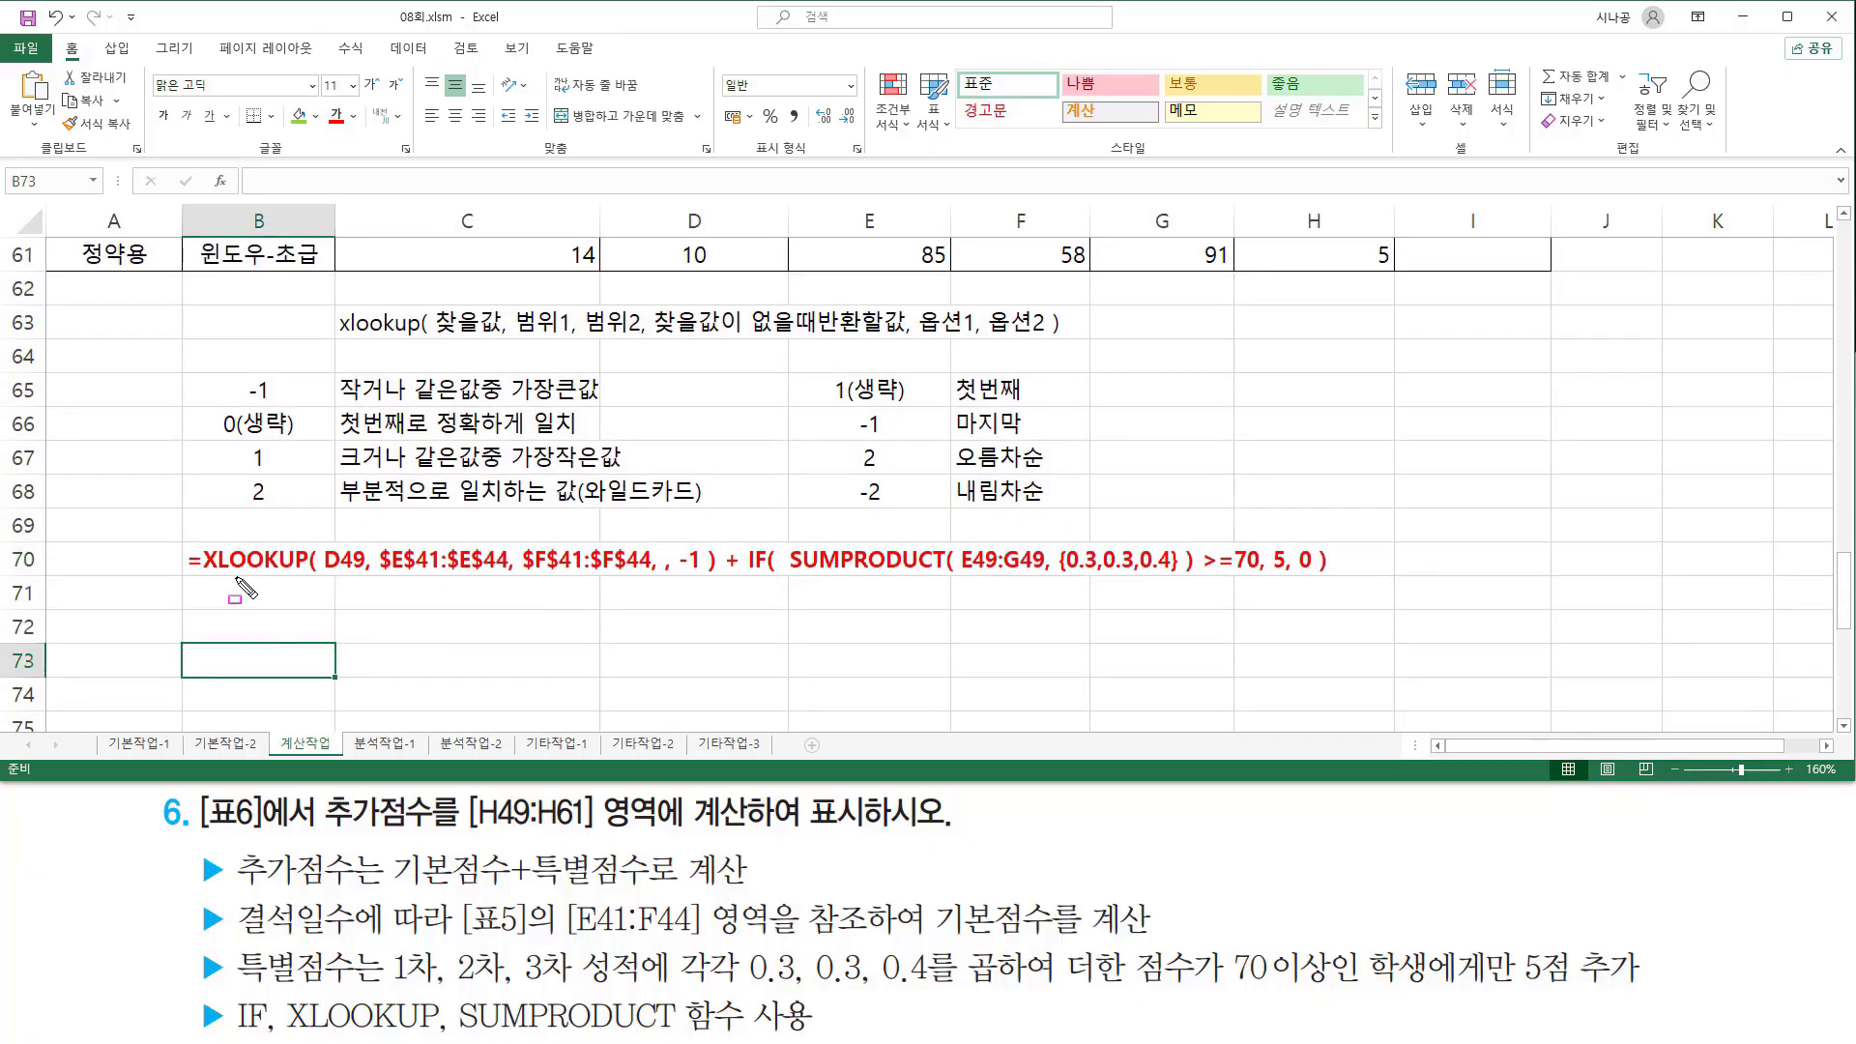
left_click_drag(198, 577, 720, 579)
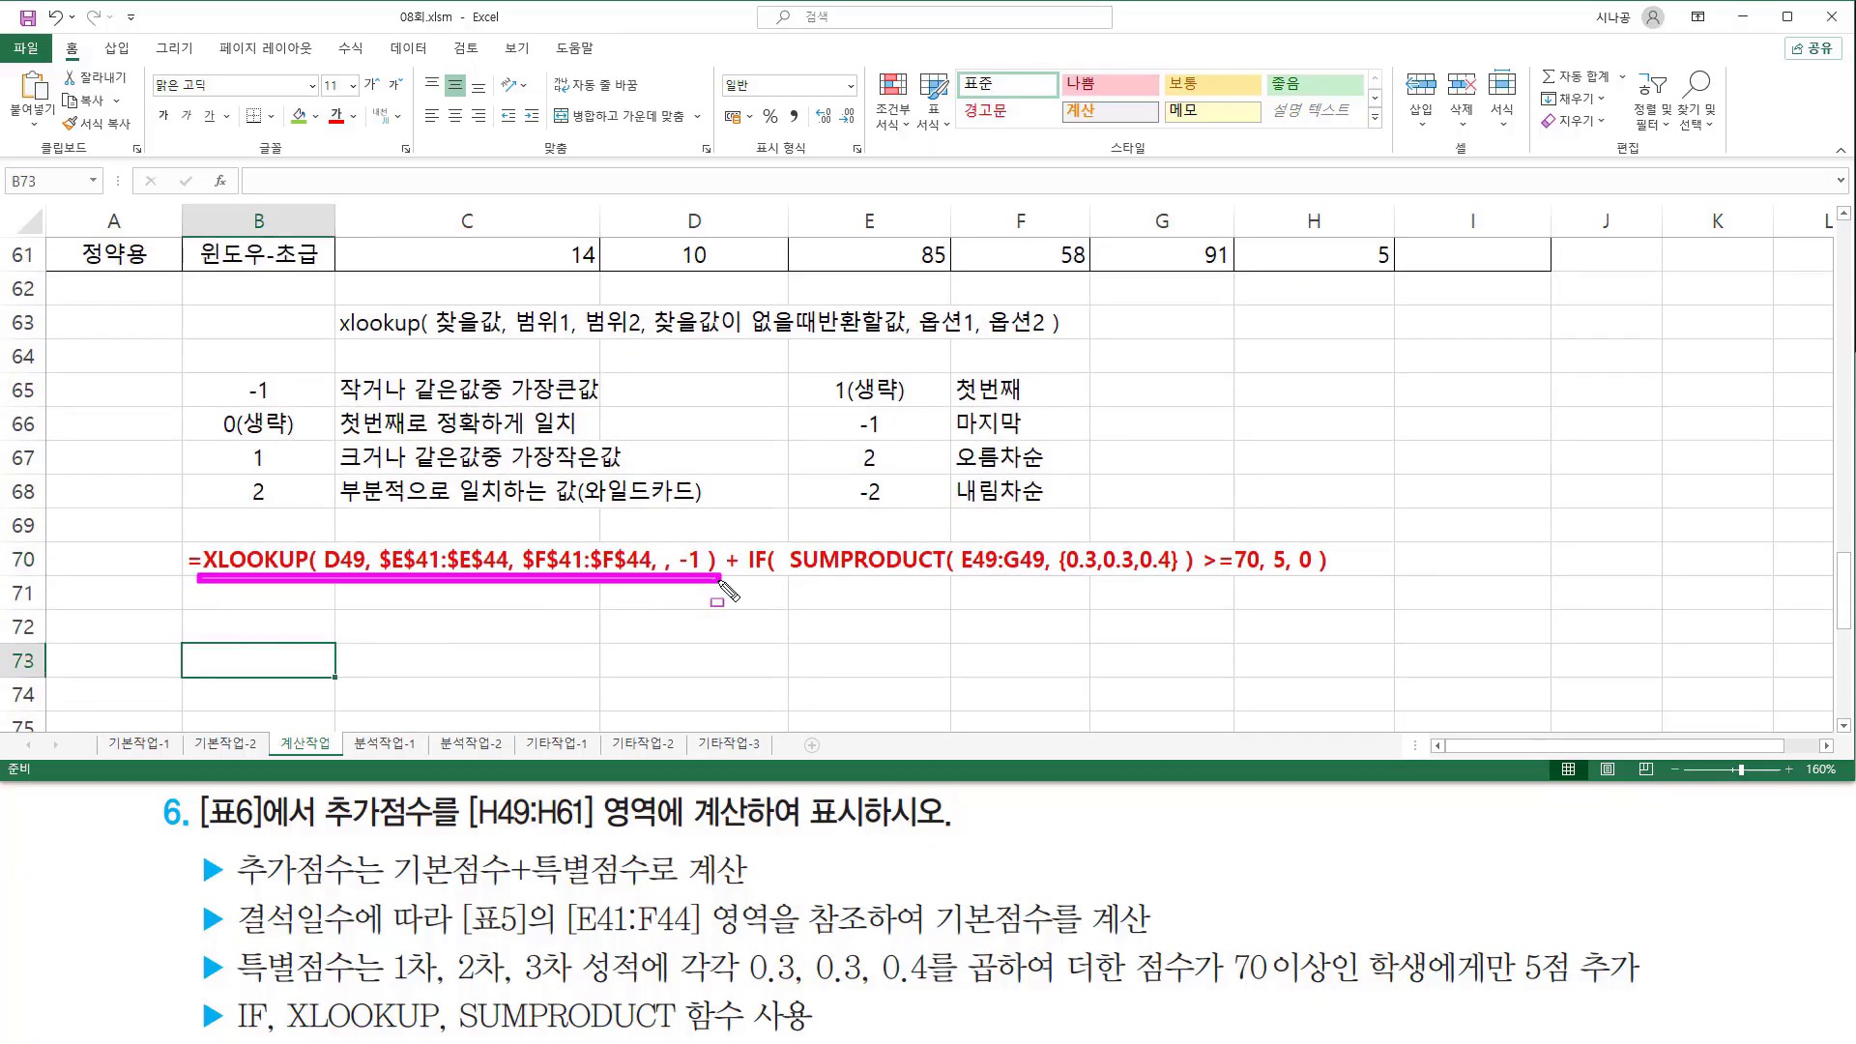
left_click_drag(399, 845, 505, 890)
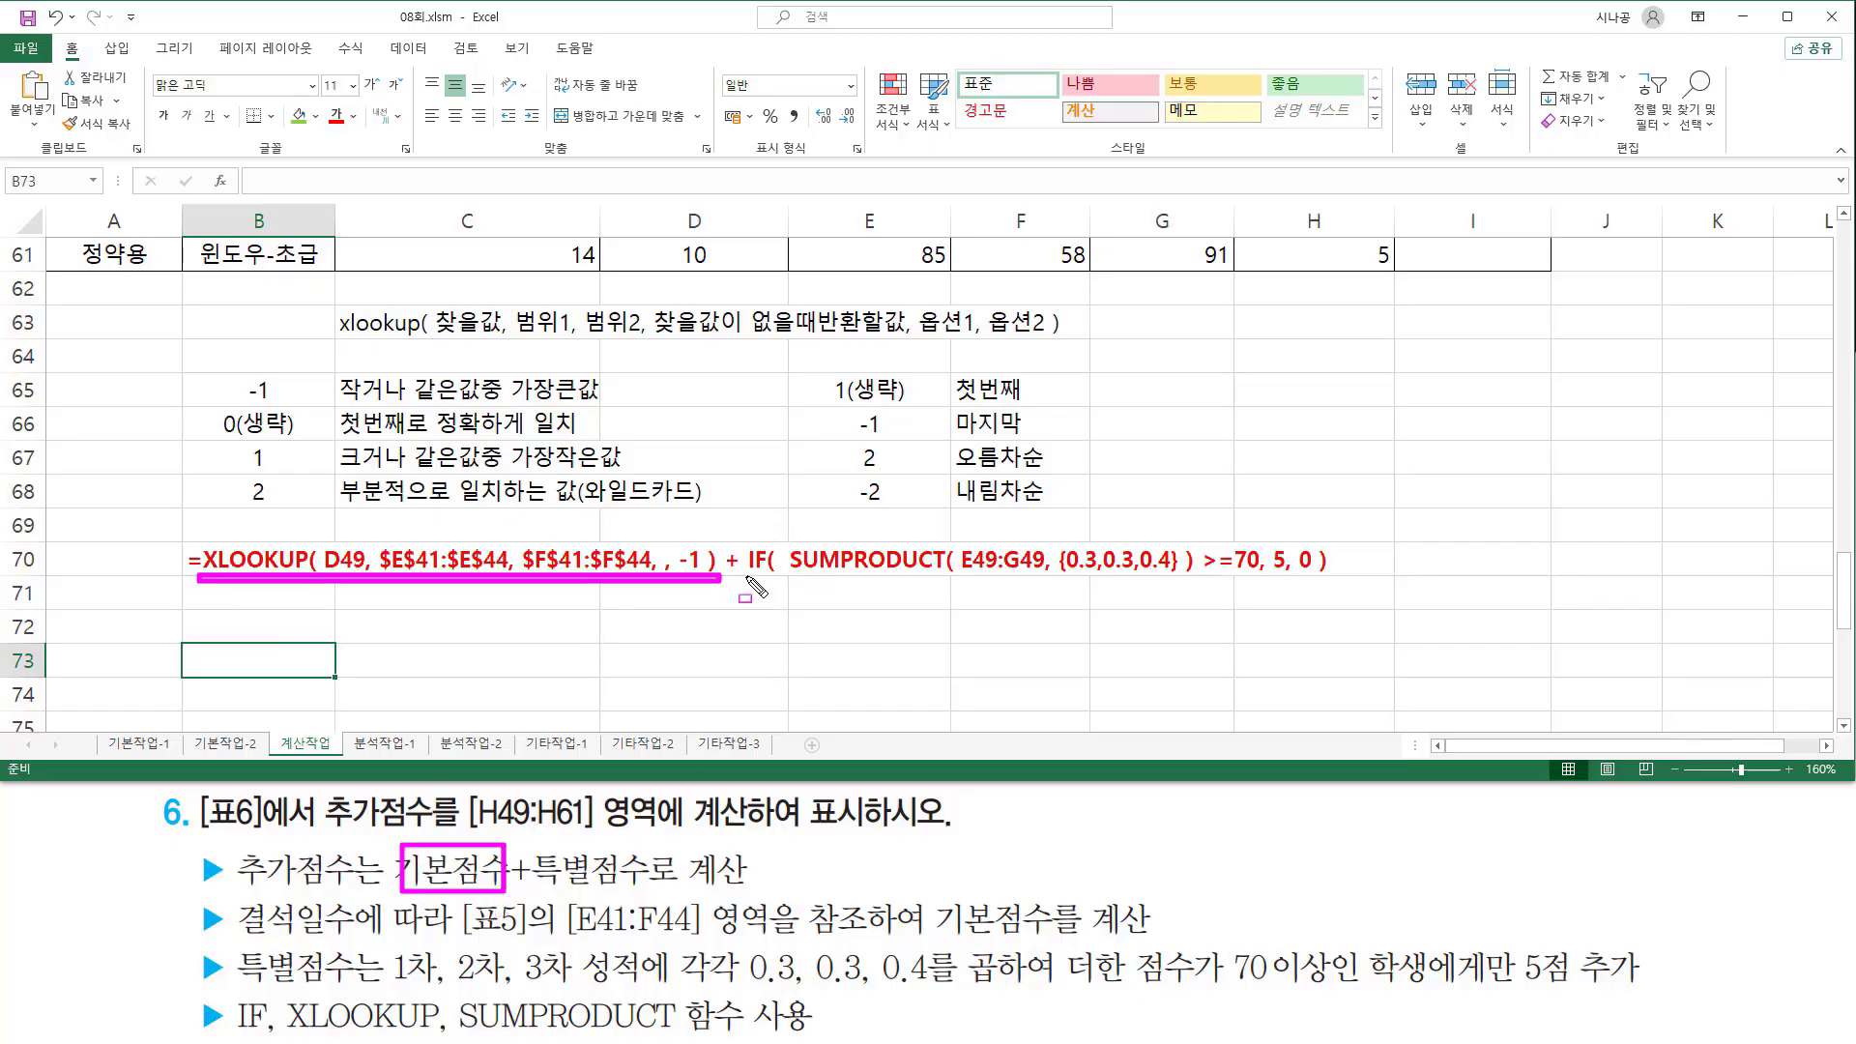
left_click_drag(747, 578, 1340, 578)
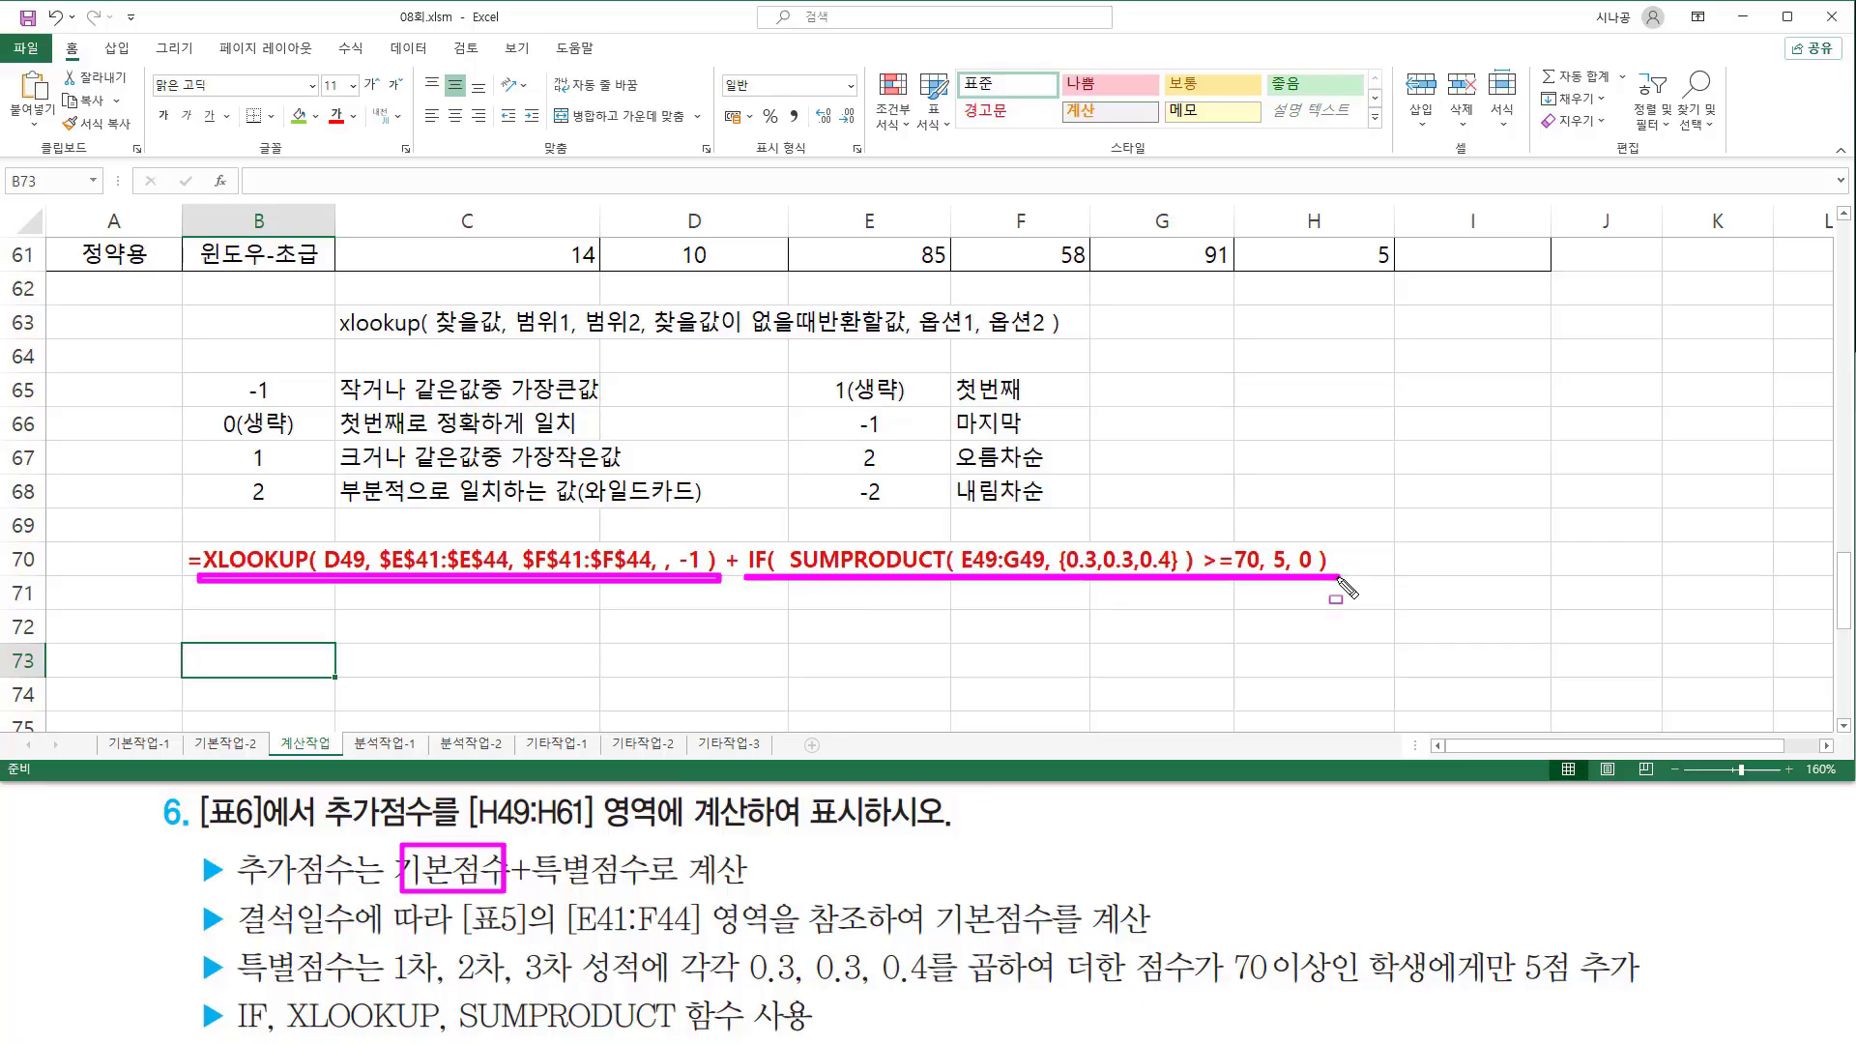
mouse_move(534, 841)
left_mouse_down()
mouse_move(567, 889)
mouse_move(645, 890)
left_mouse_up()
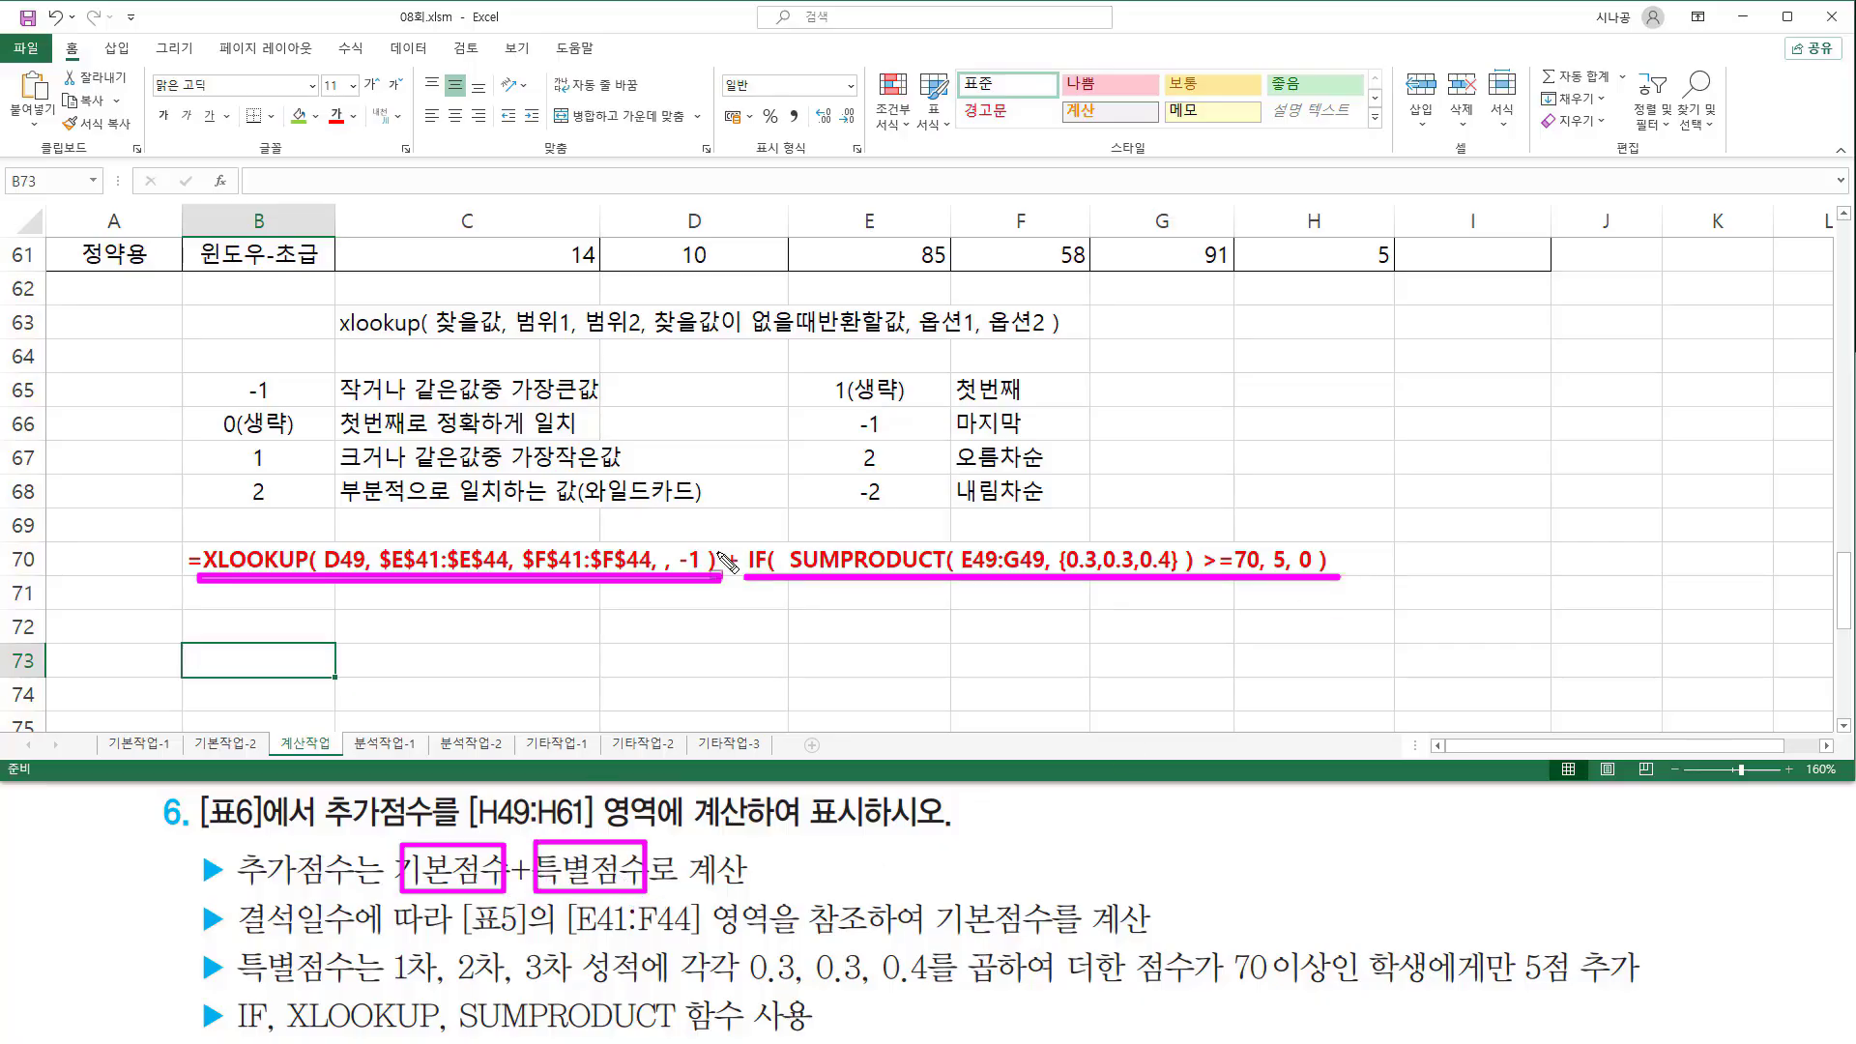
left_click_drag(723, 537, 747, 599)
left_click_drag(396, 892, 658, 890)
key("Escape")
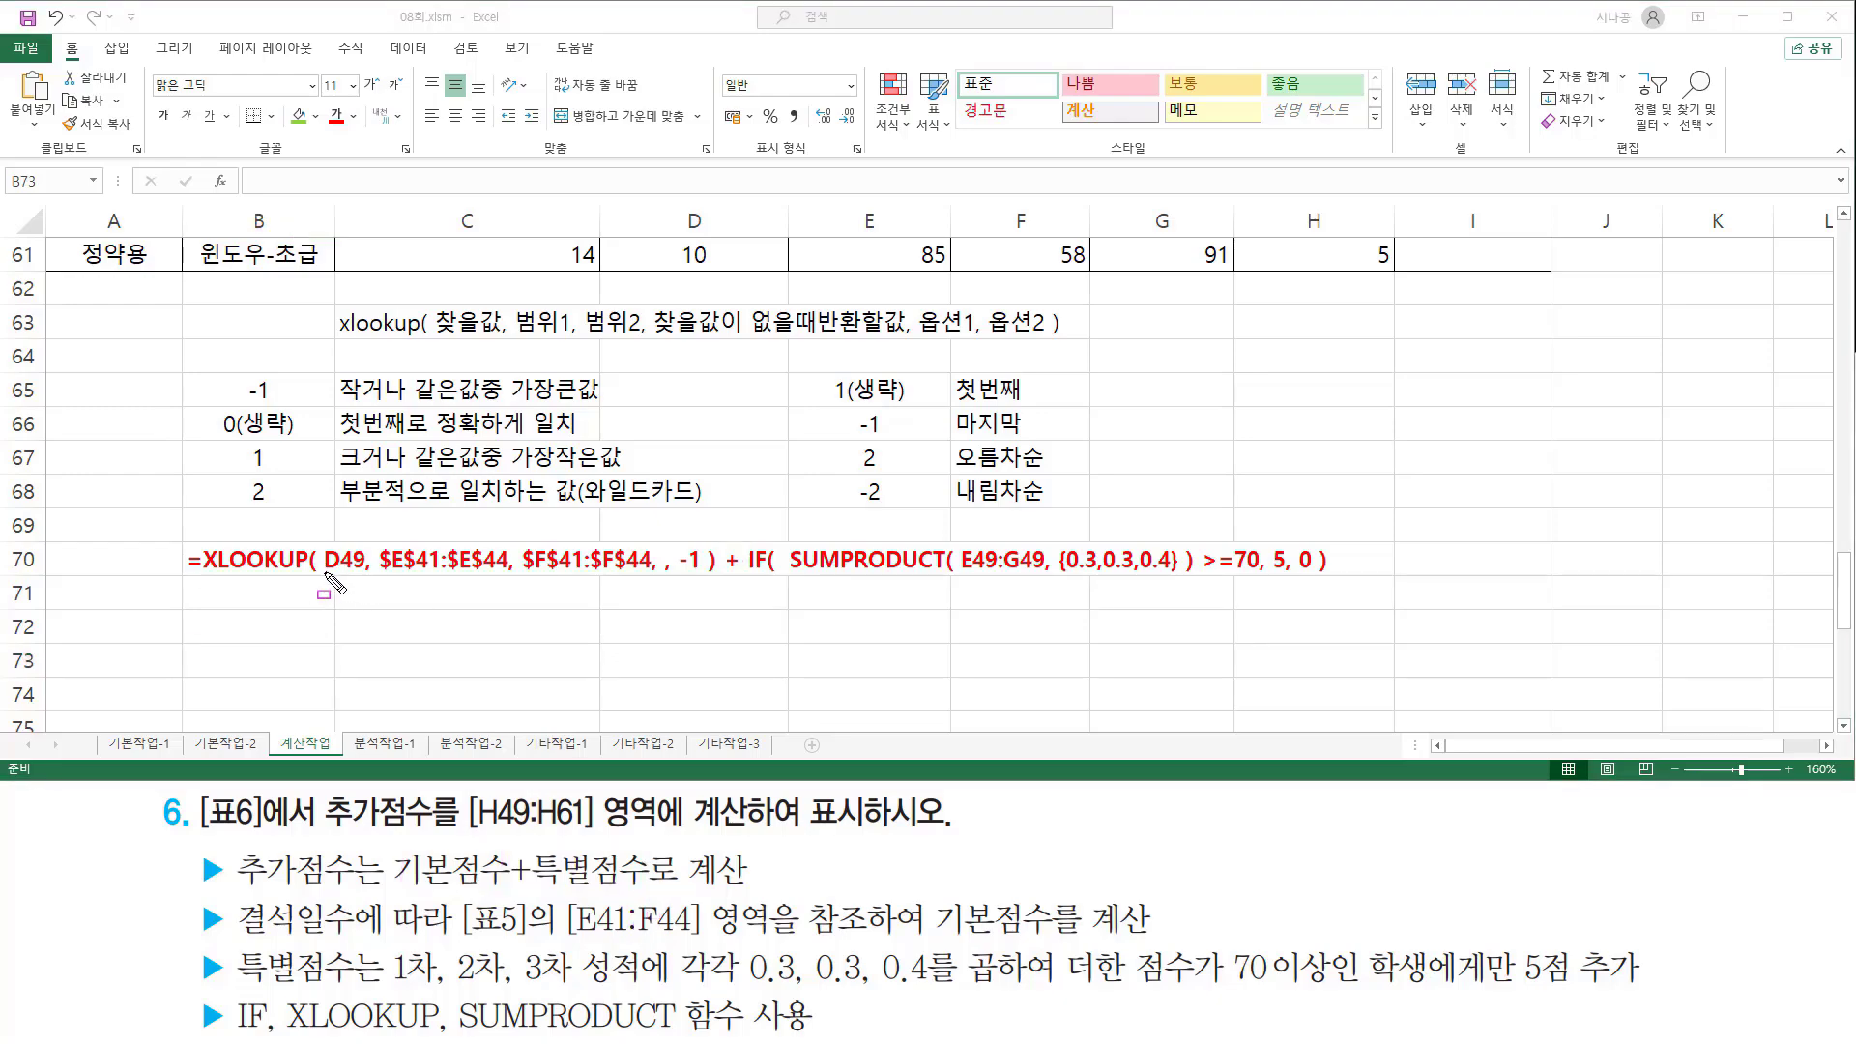
mouse_move(326, 544)
left_mouse_down()
mouse_move(365, 578)
mouse_move(647, 579)
left_mouse_up()
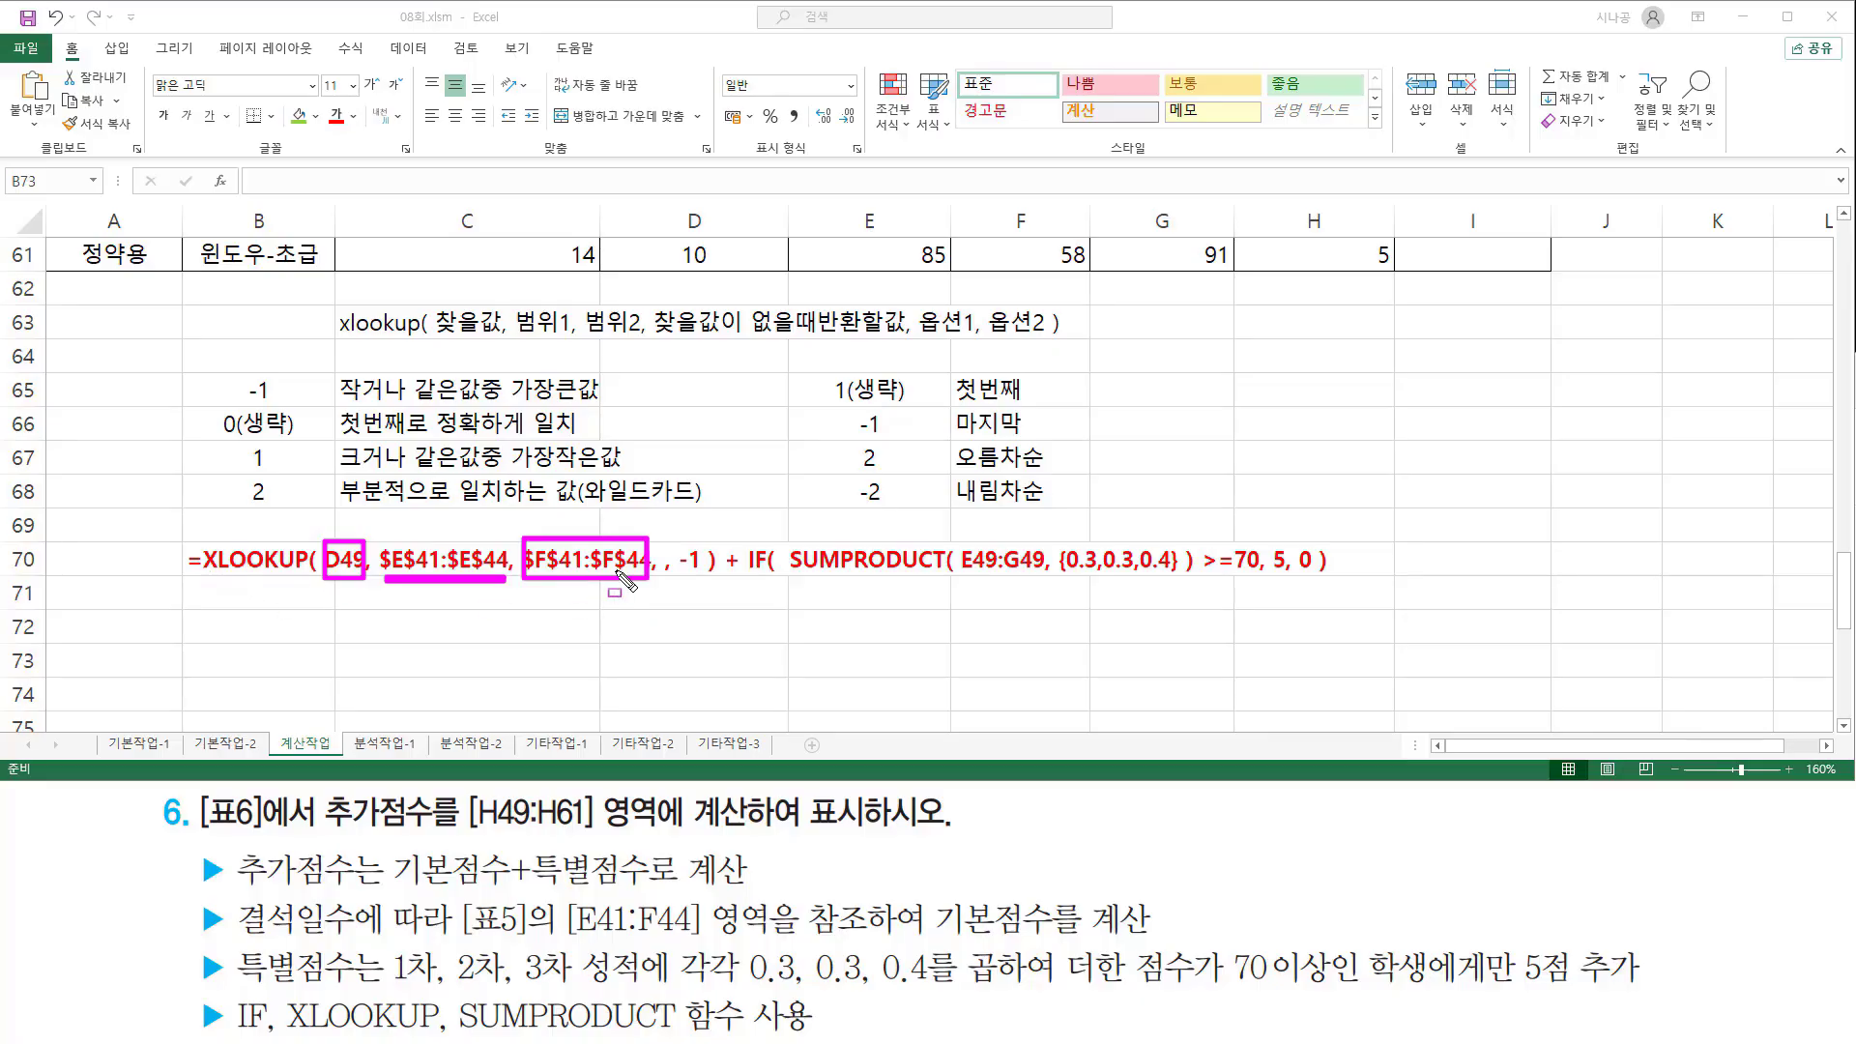
key("Escape")
key("ctrl+shift+d")
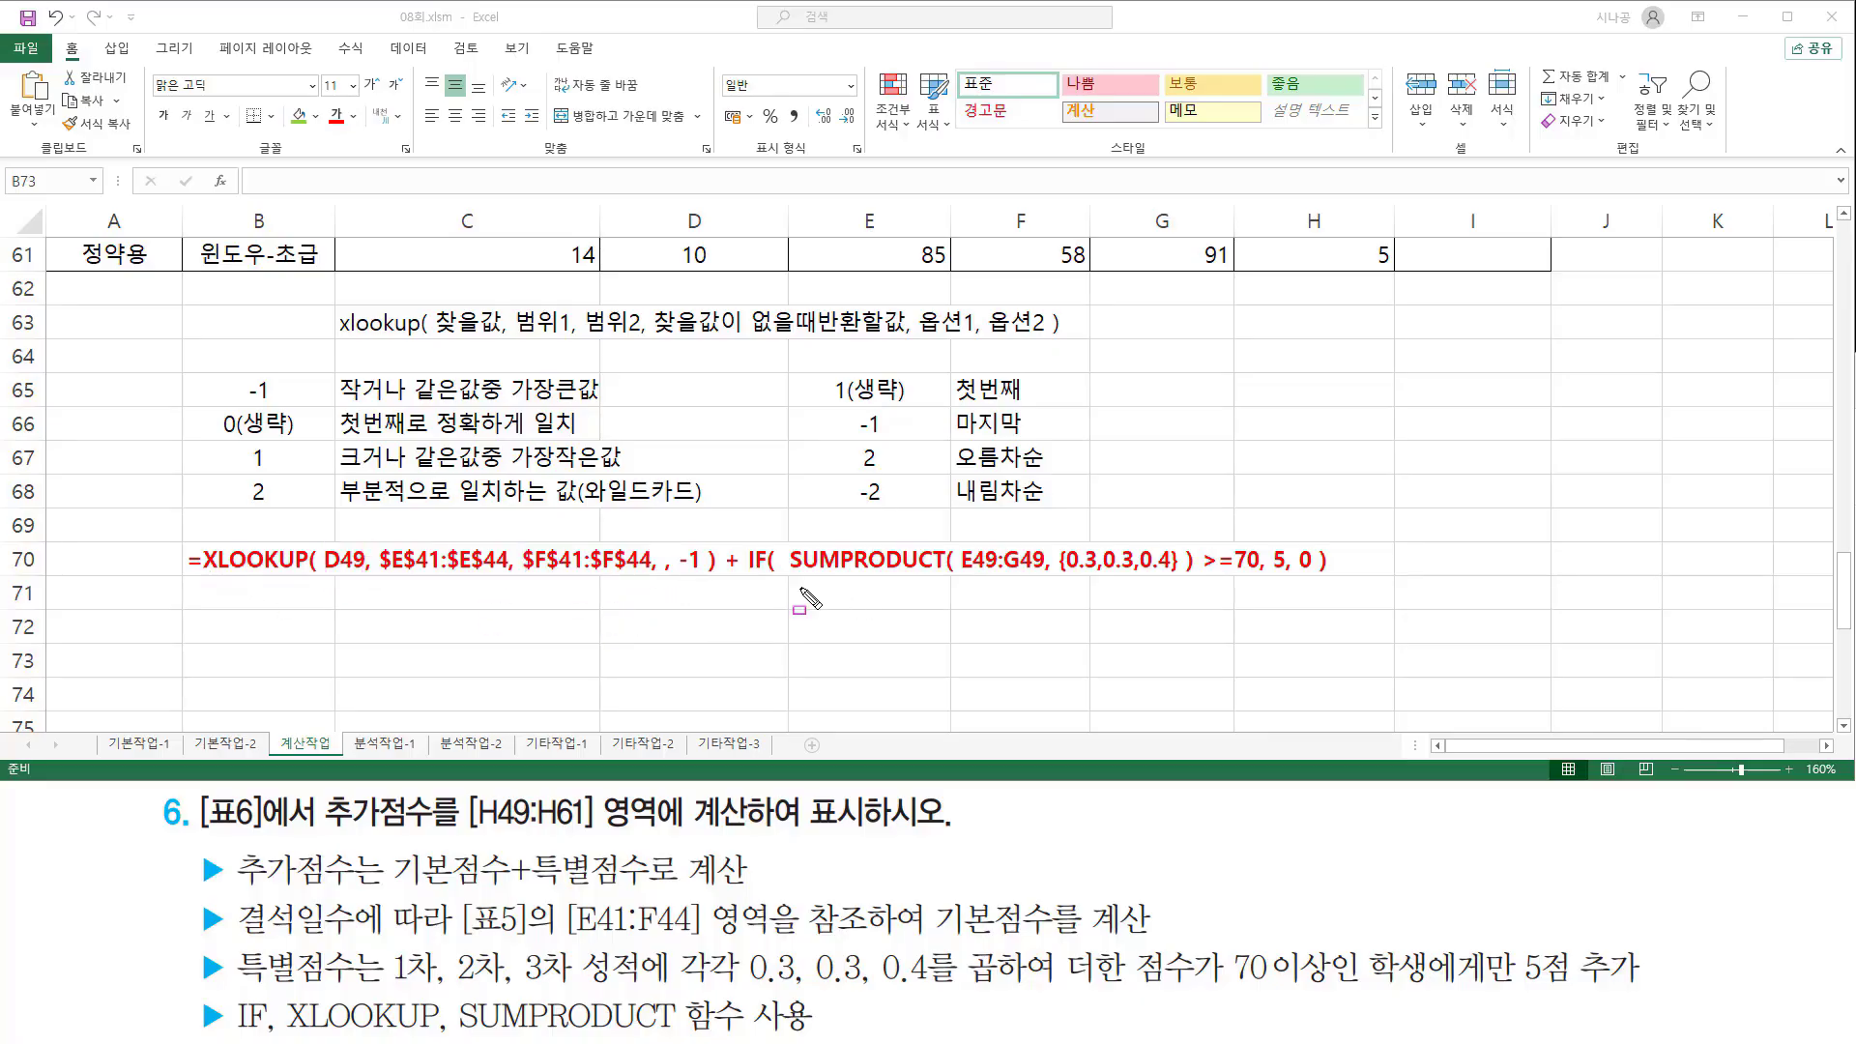
Step: Review the IF part of the formula text in B70: the SUMPRODUCT arguments, the >=70 test and the 5 and 0 results
key("f")
left_click_drag(790, 577, 1179, 592)
left_click_drag(955, 575, 1171, 579)
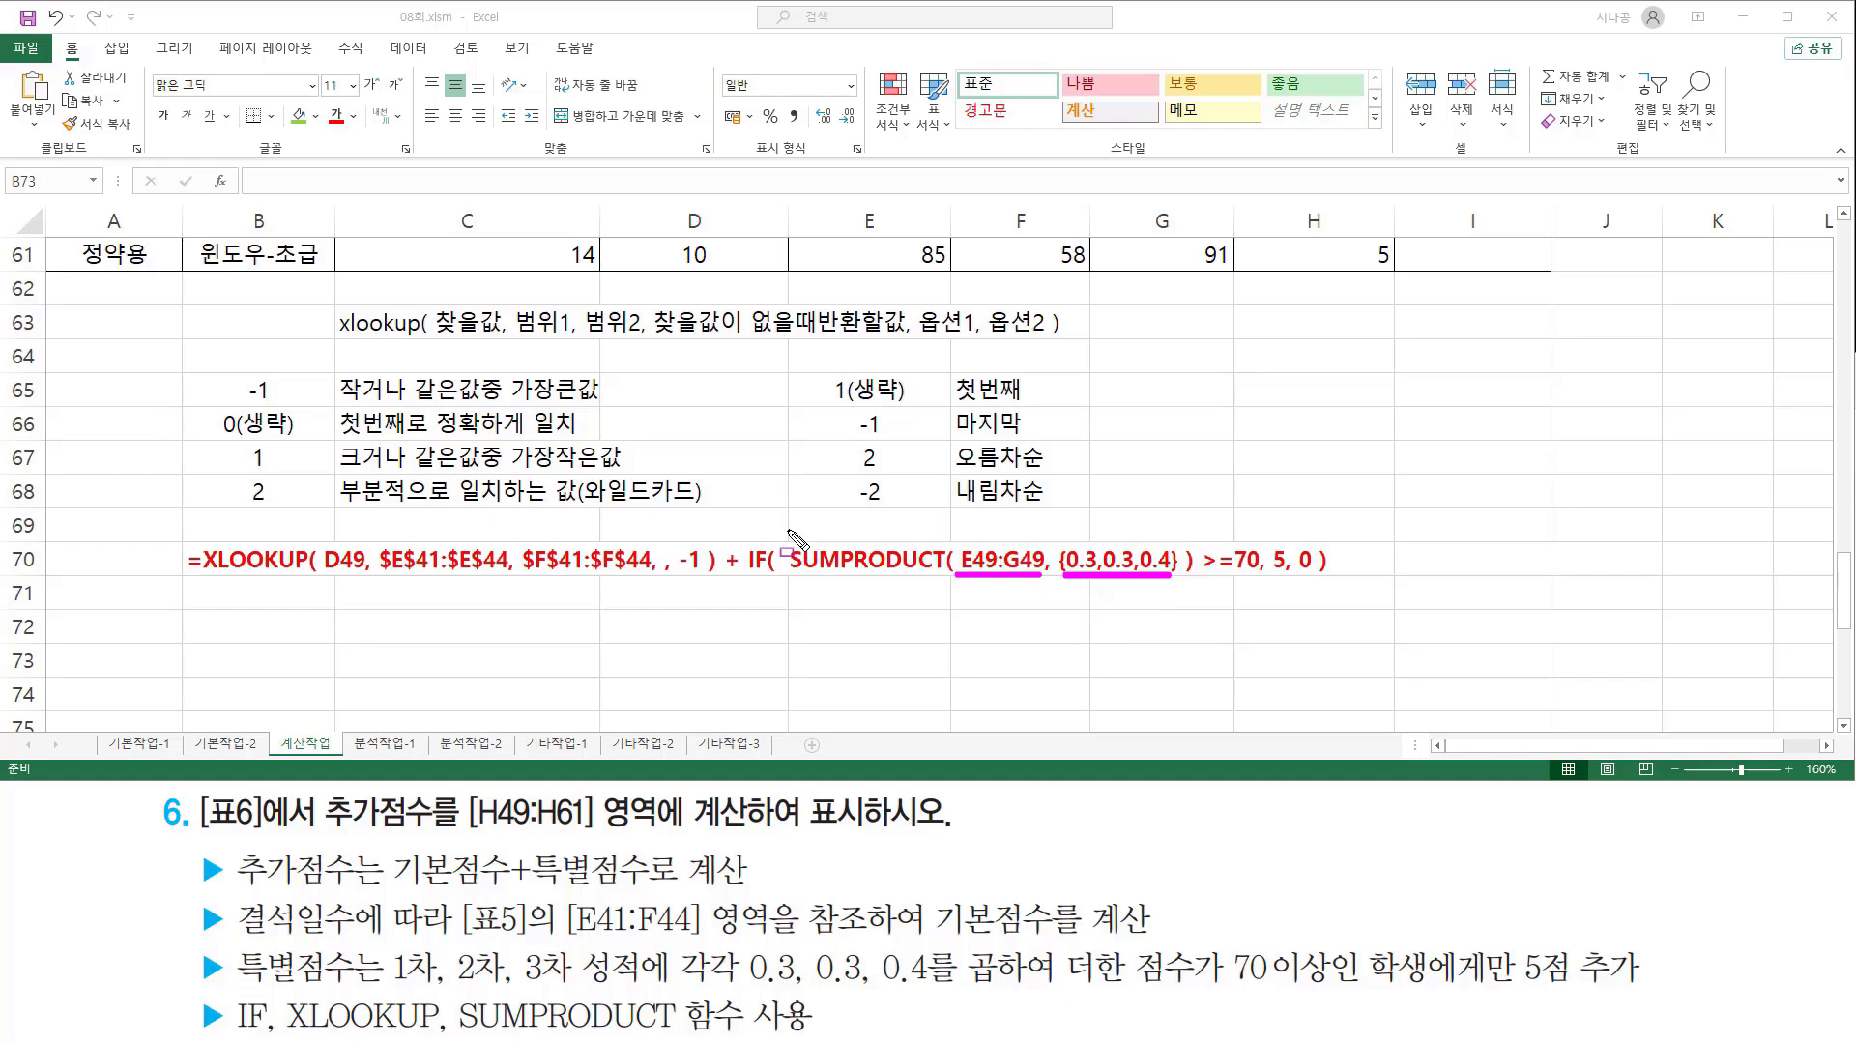
mouse_move(790, 530)
left_mouse_down()
mouse_move(1199, 615)
mouse_move(1192, 590)
mouse_move(1254, 577)
left_mouse_up()
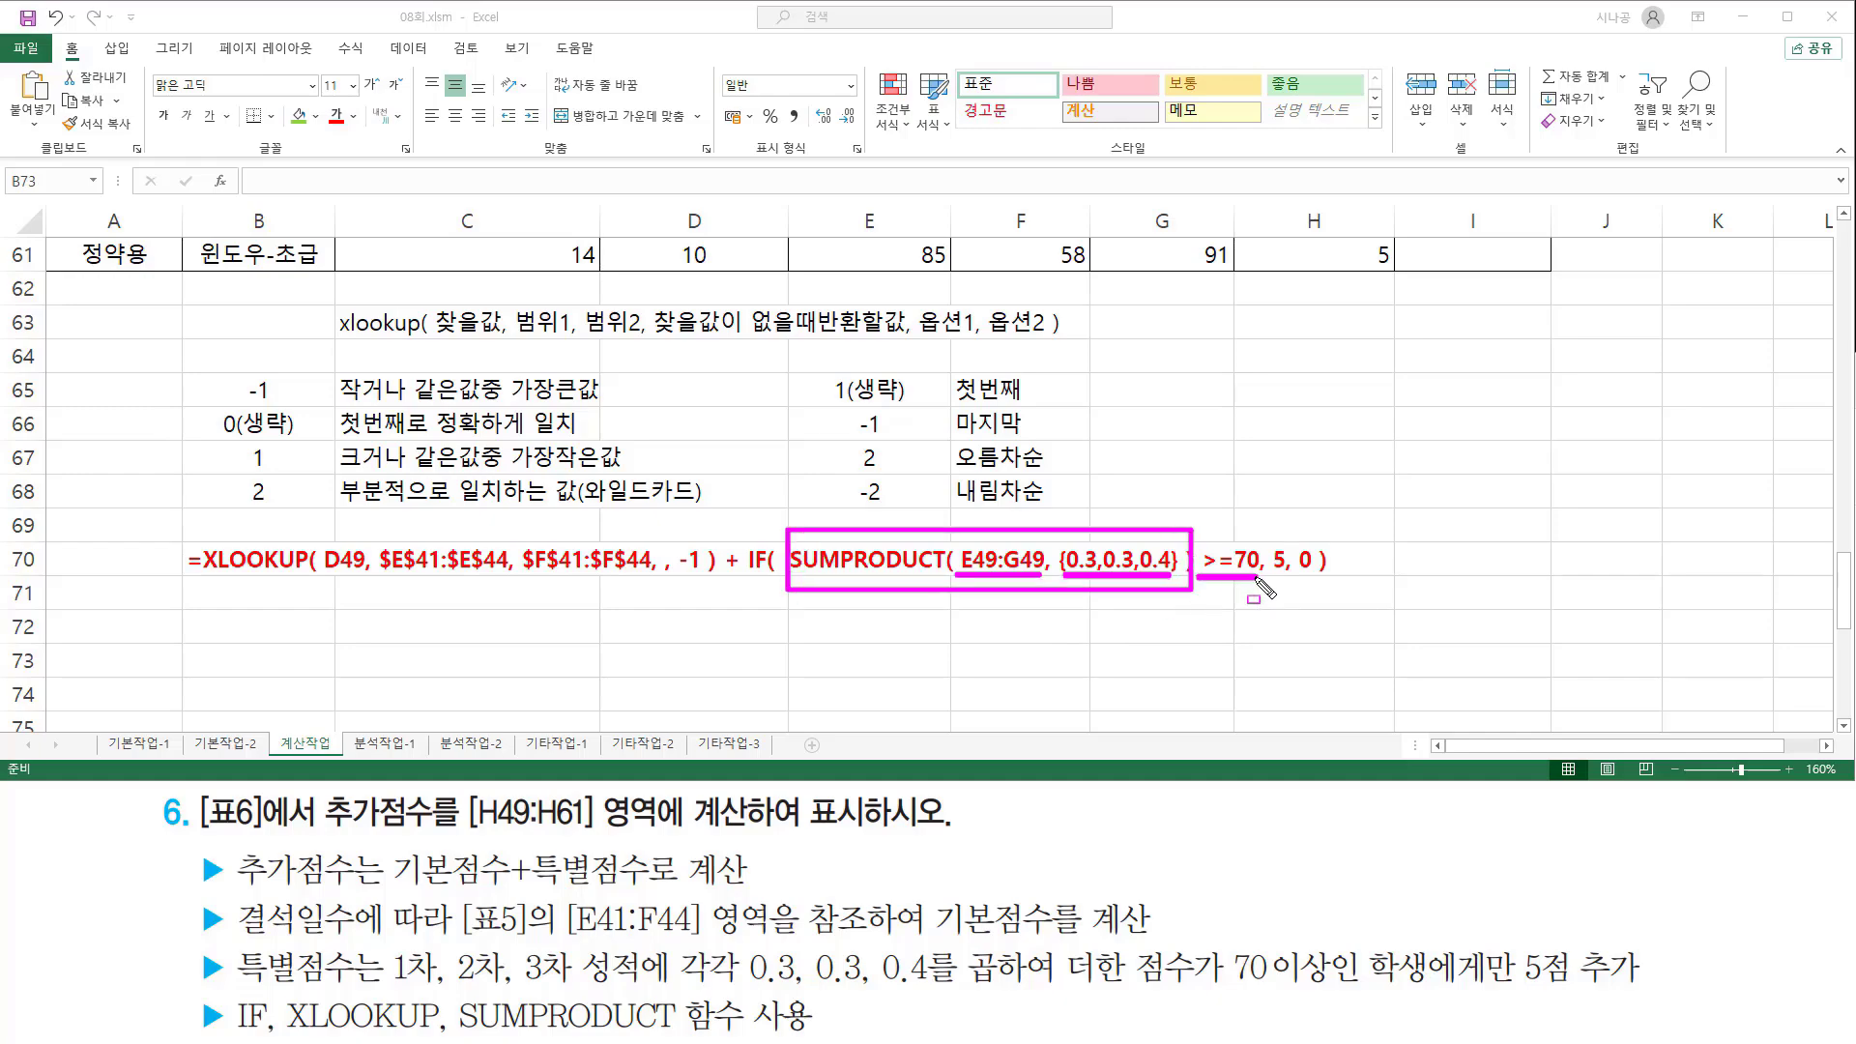
key("e")
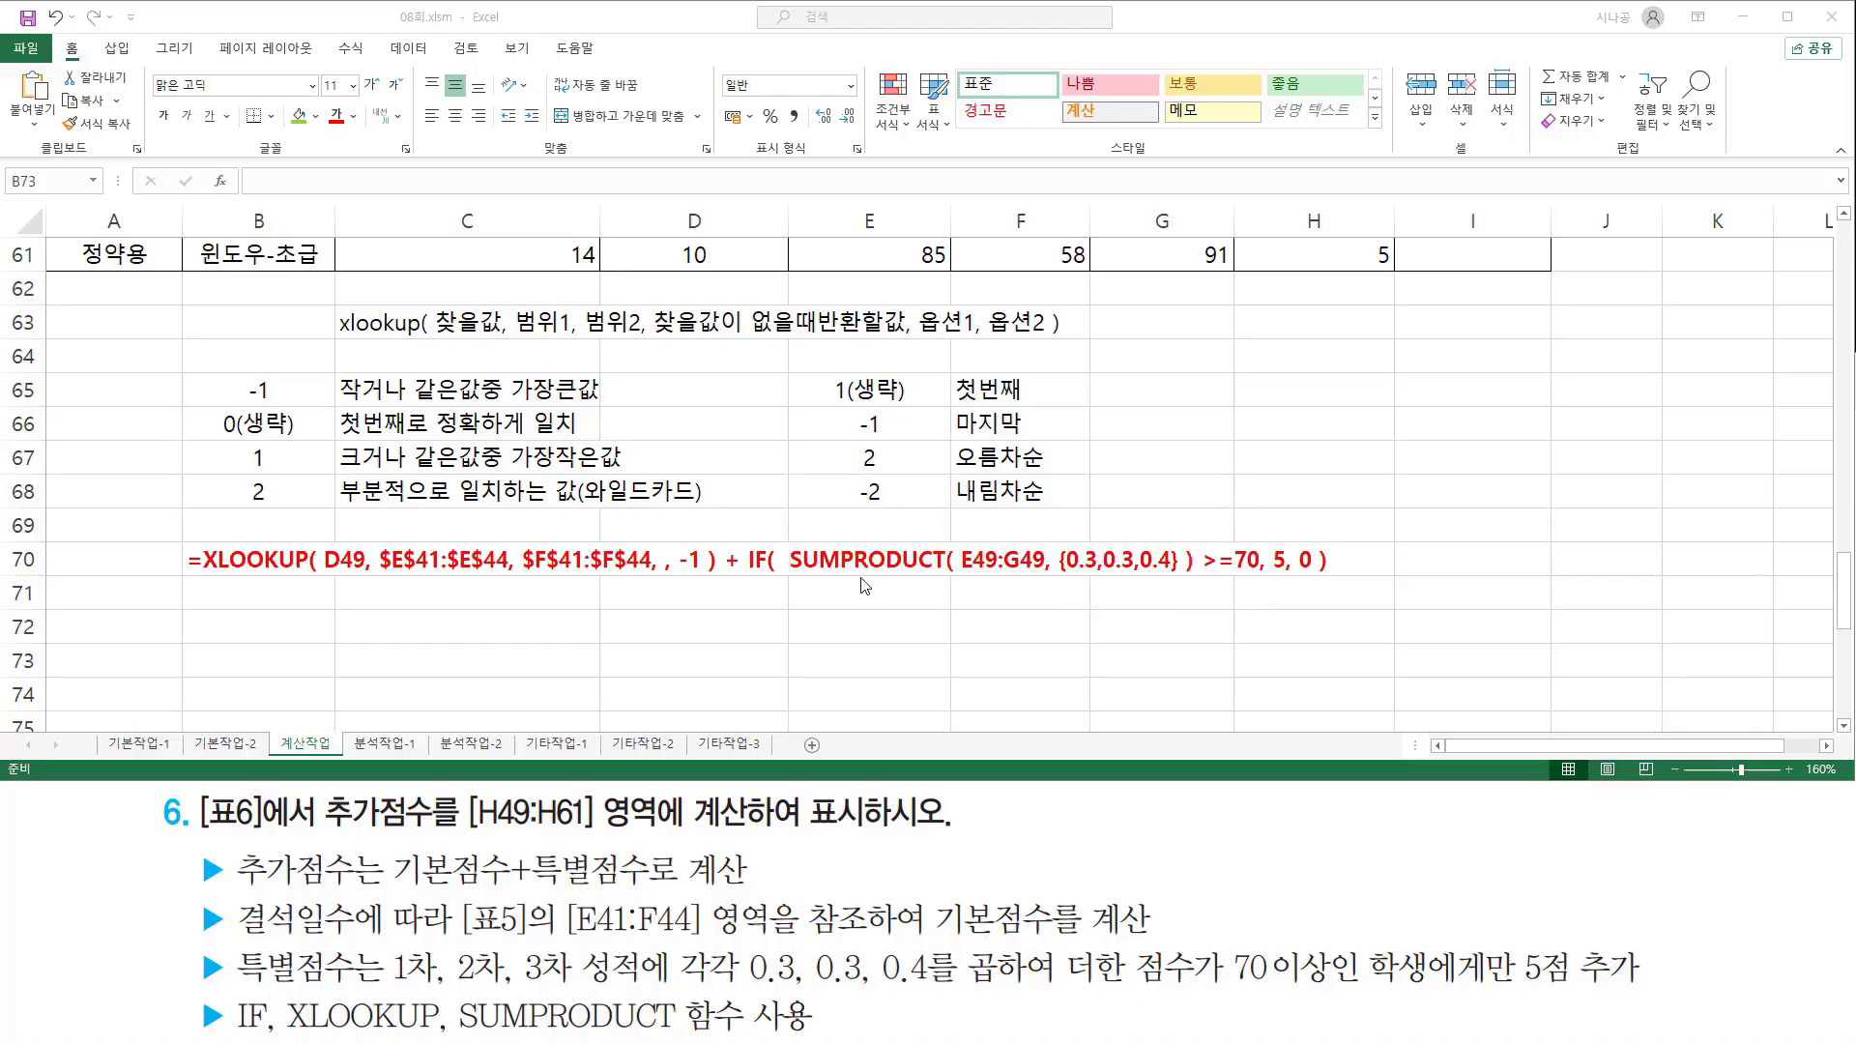
mouse_move(786, 572)
left_mouse_down()
mouse_move(1240, 577)
mouse_move(1259, 544)
left_mouse_up()
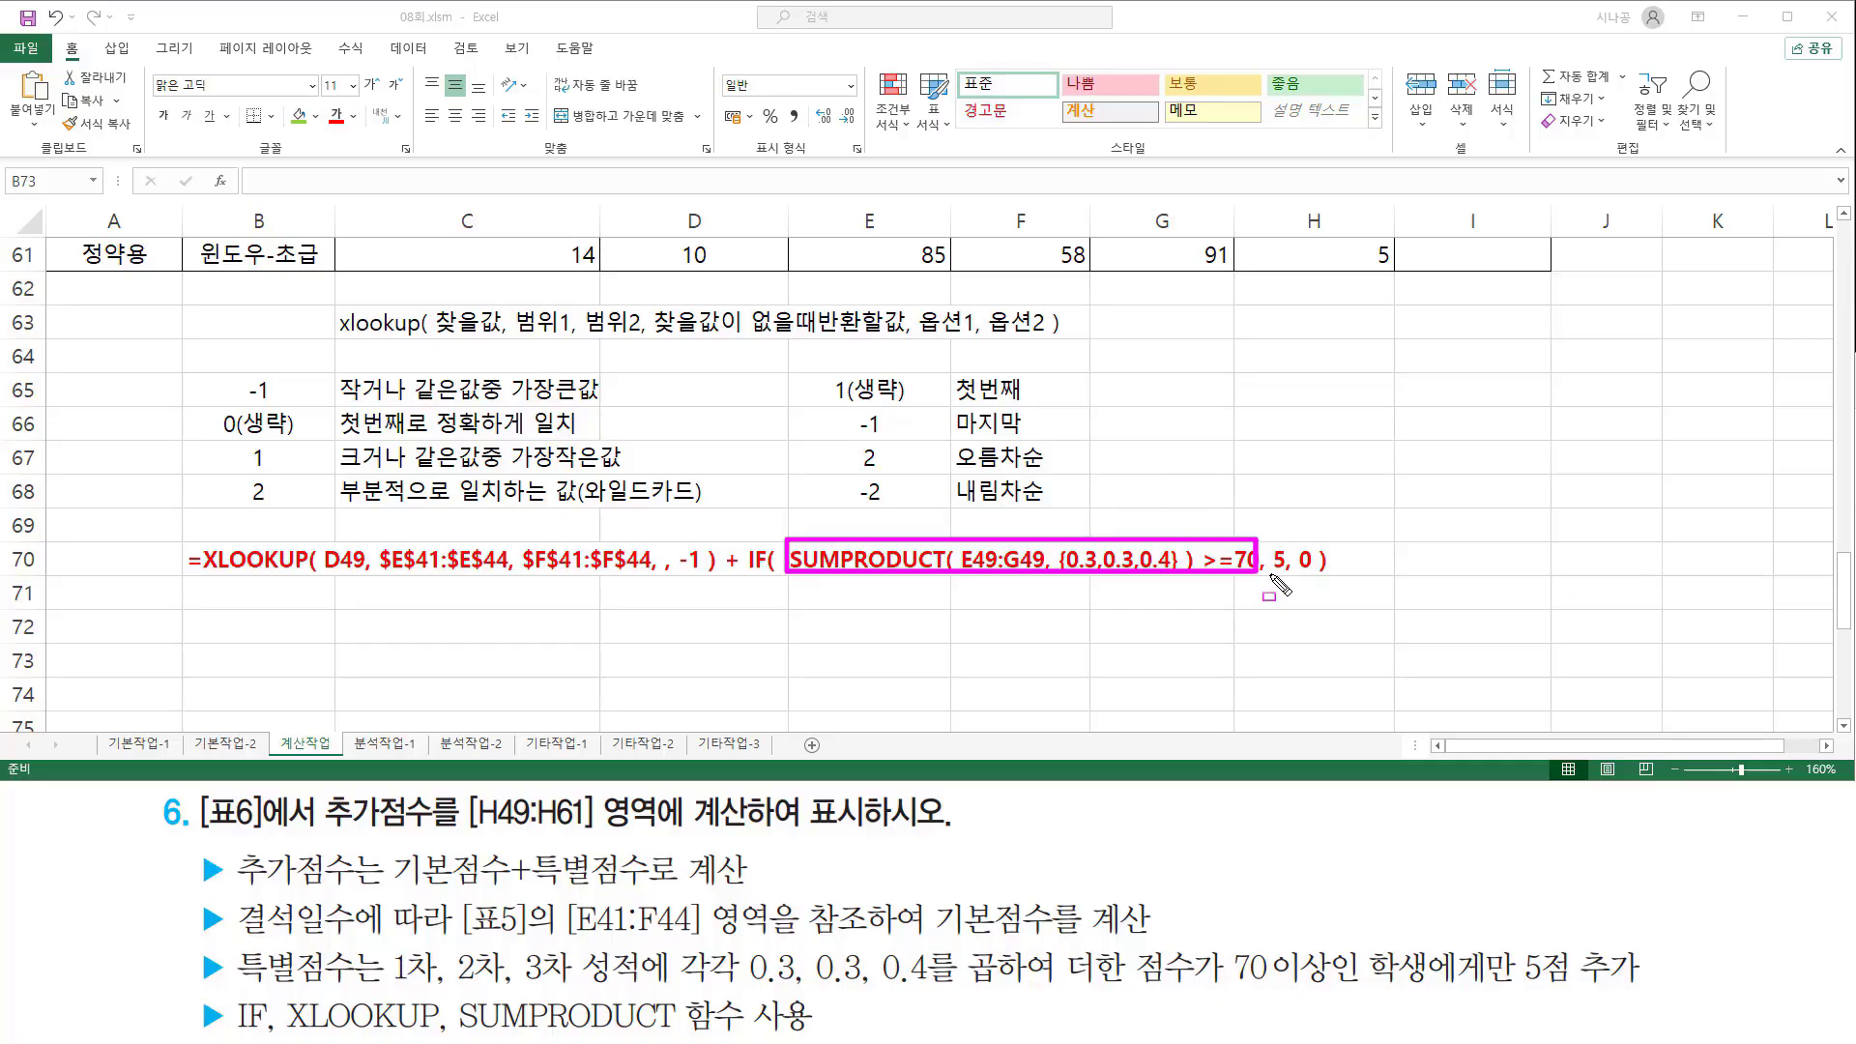
left_click_drag(1270, 575, 1326, 577)
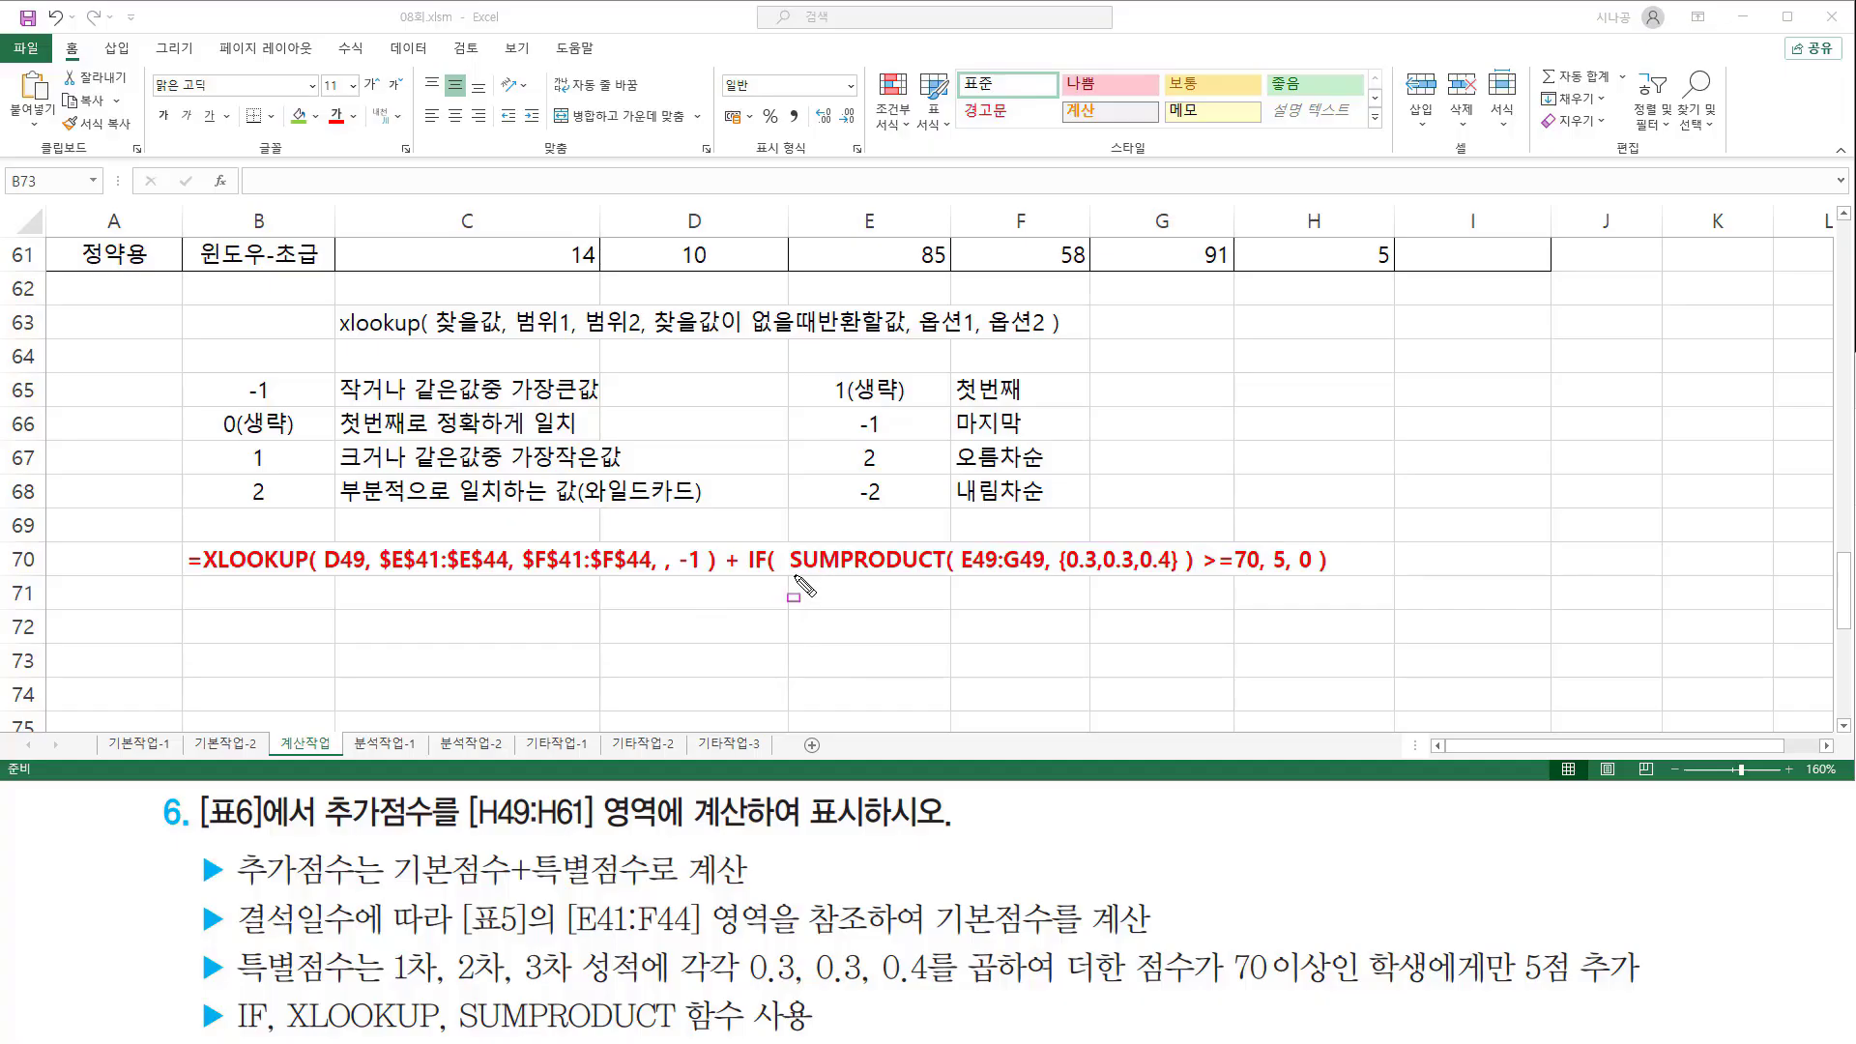
left_click_drag(794, 578, 1186, 578)
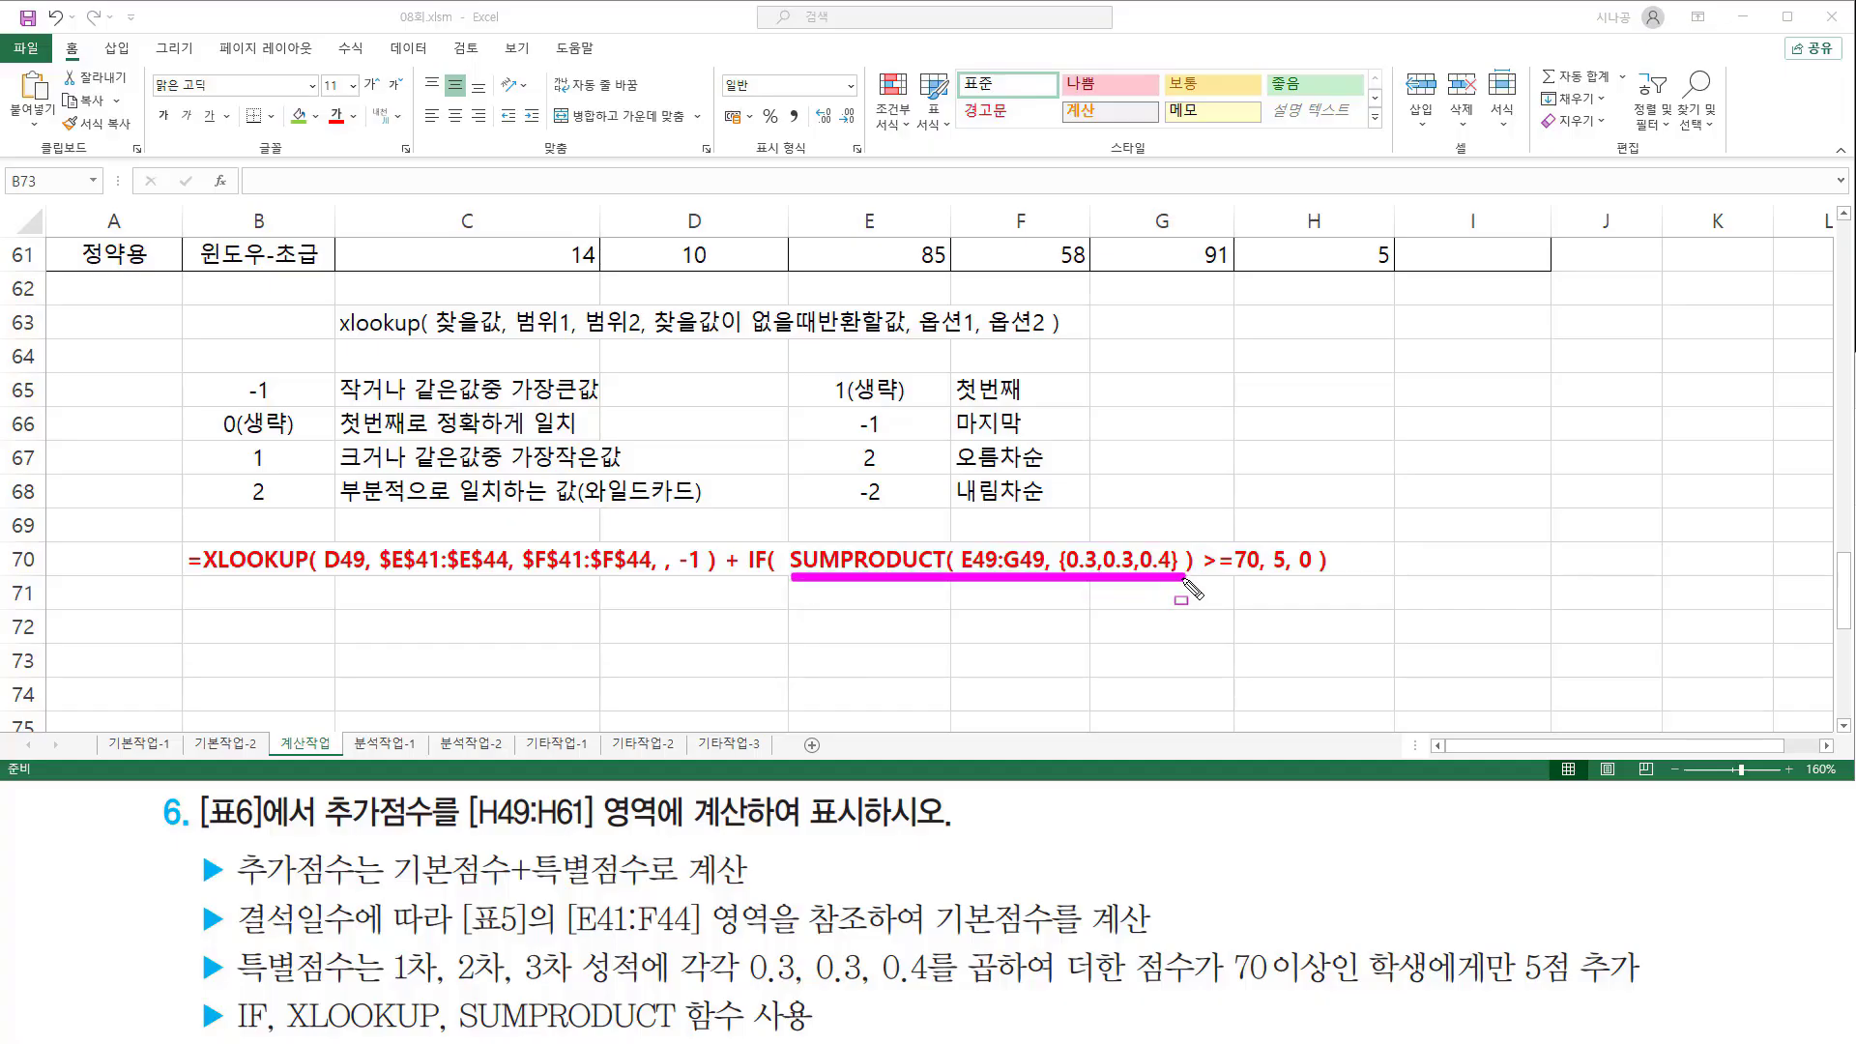
left_click(484, 624)
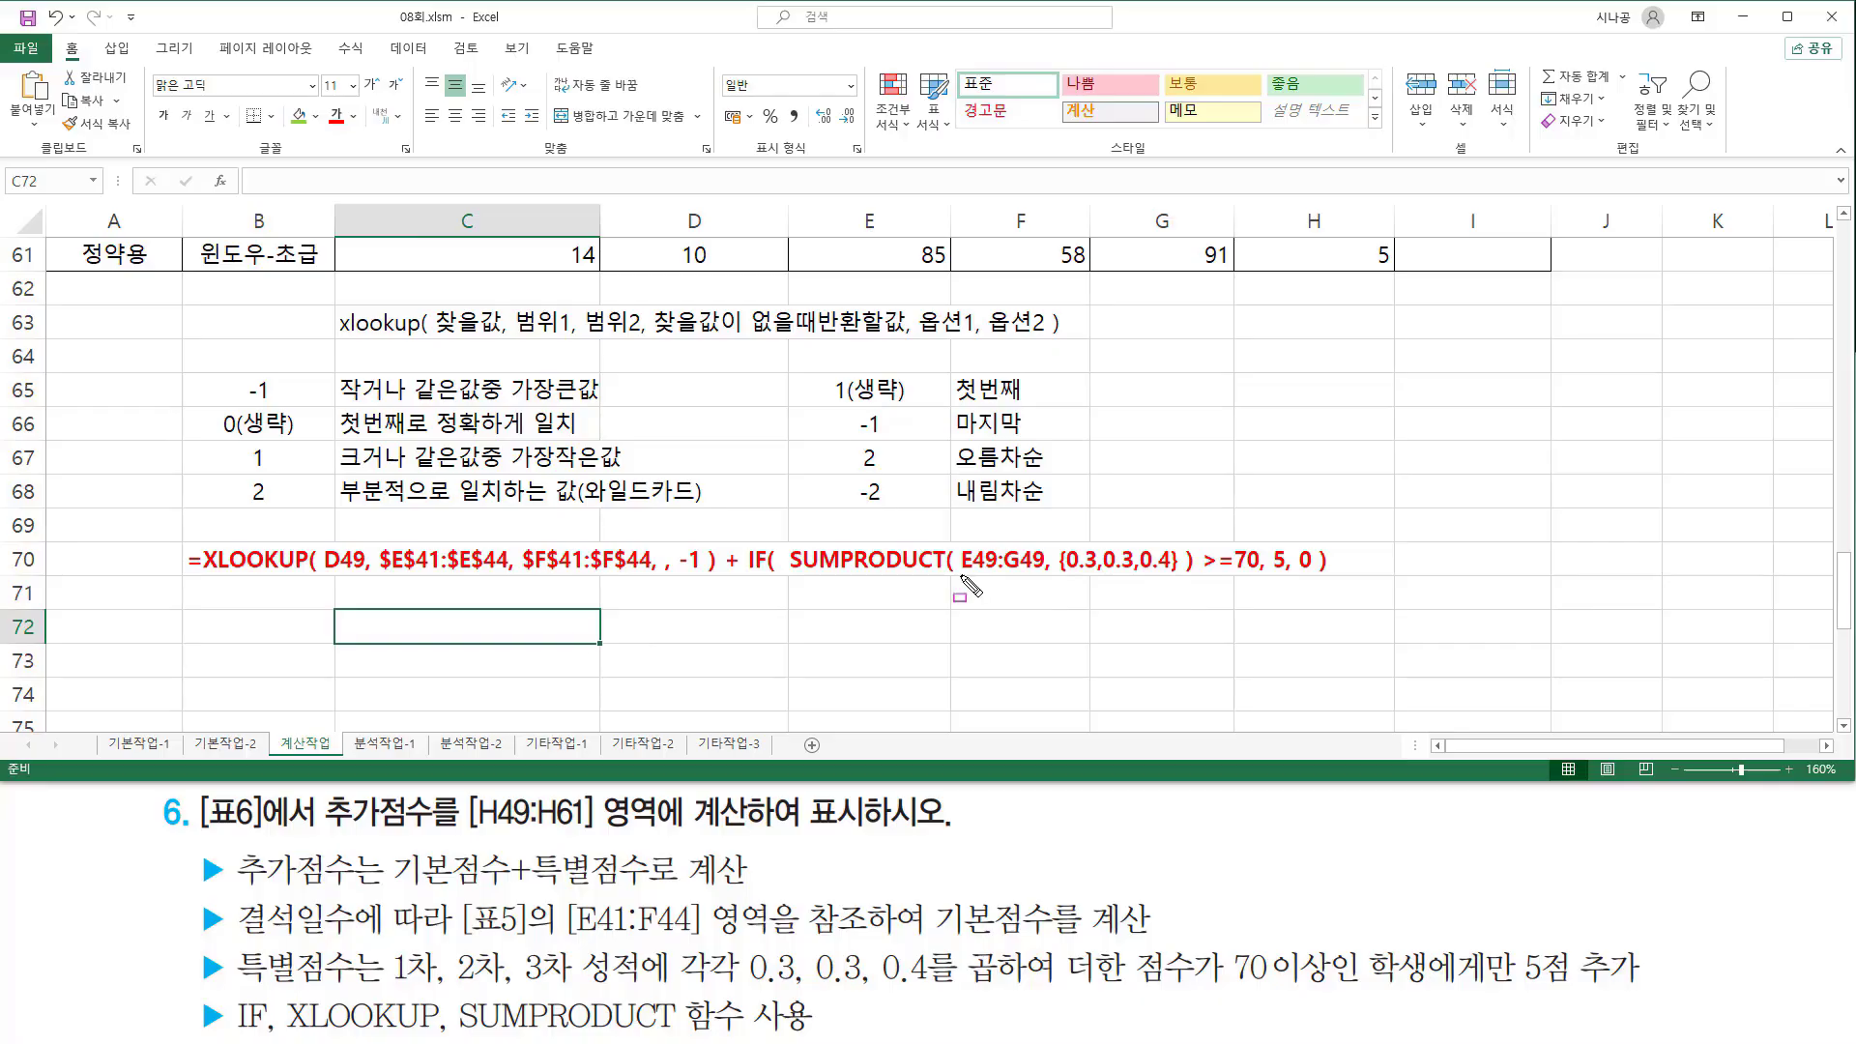
left_click_drag(960, 575, 1181, 572)
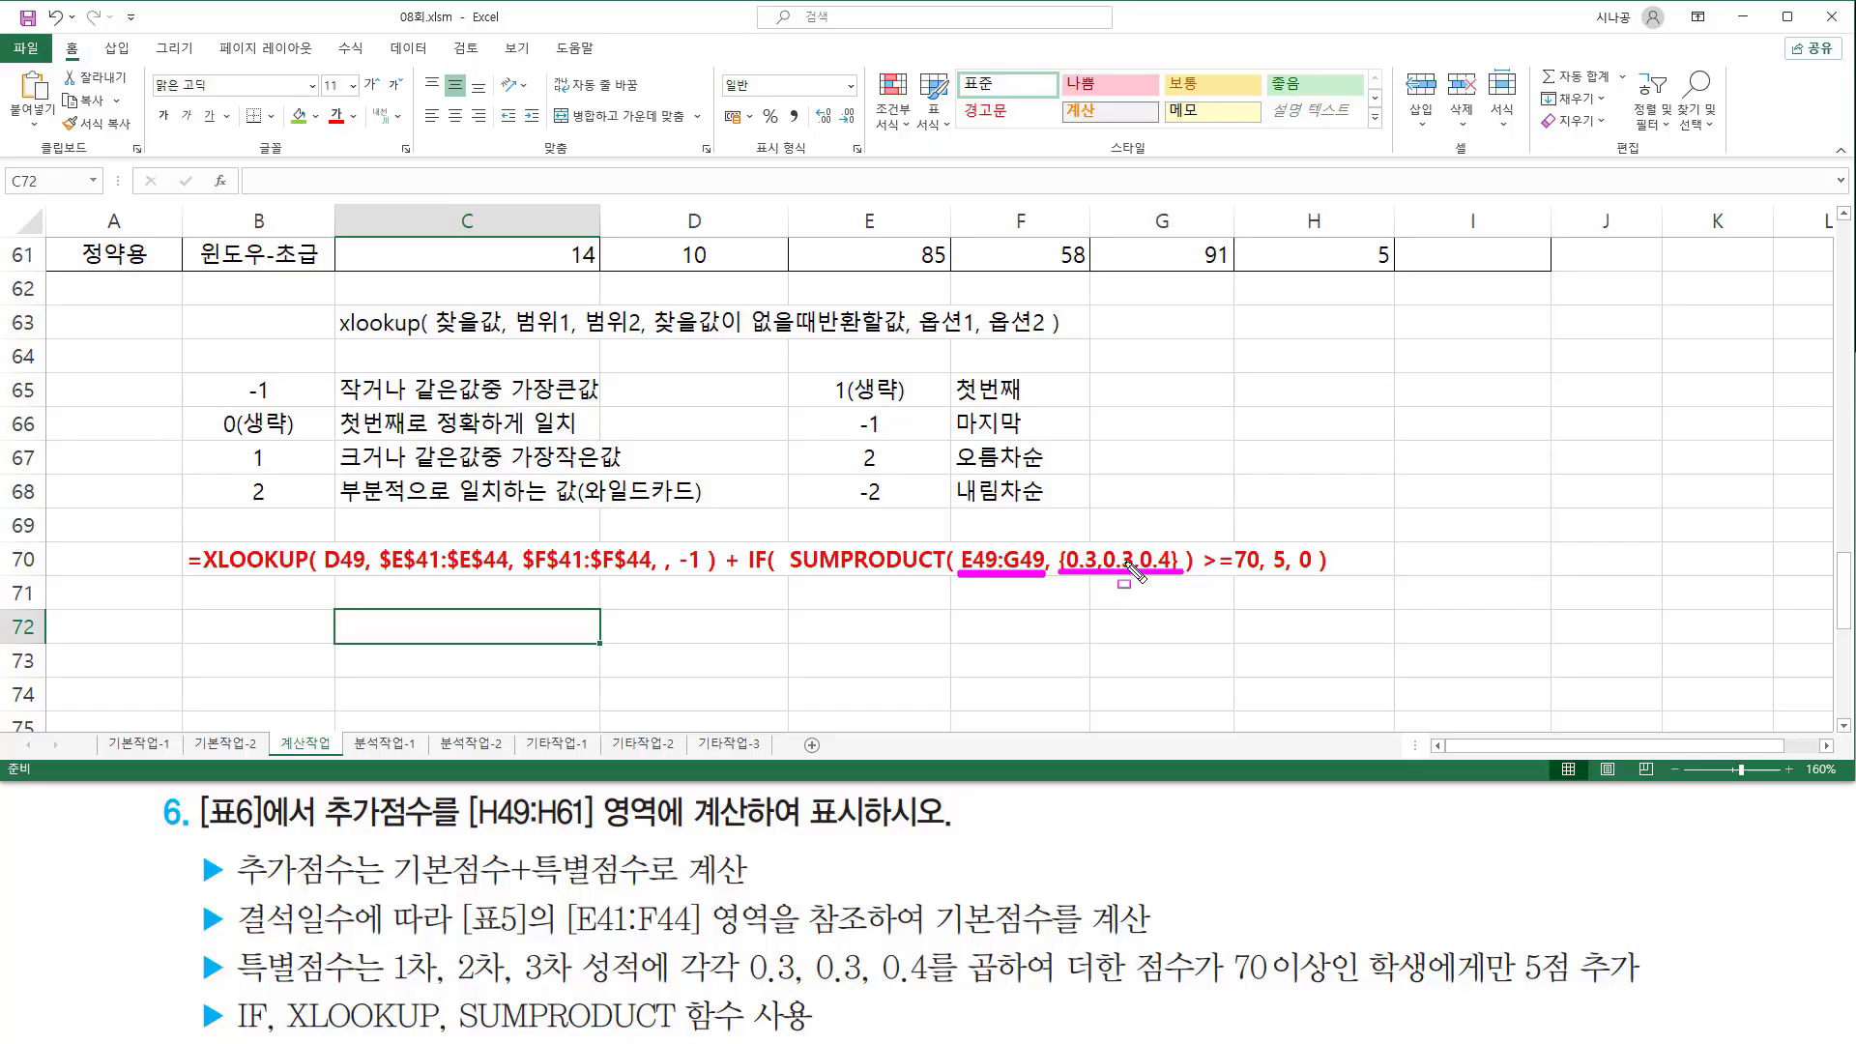
key("Escape")
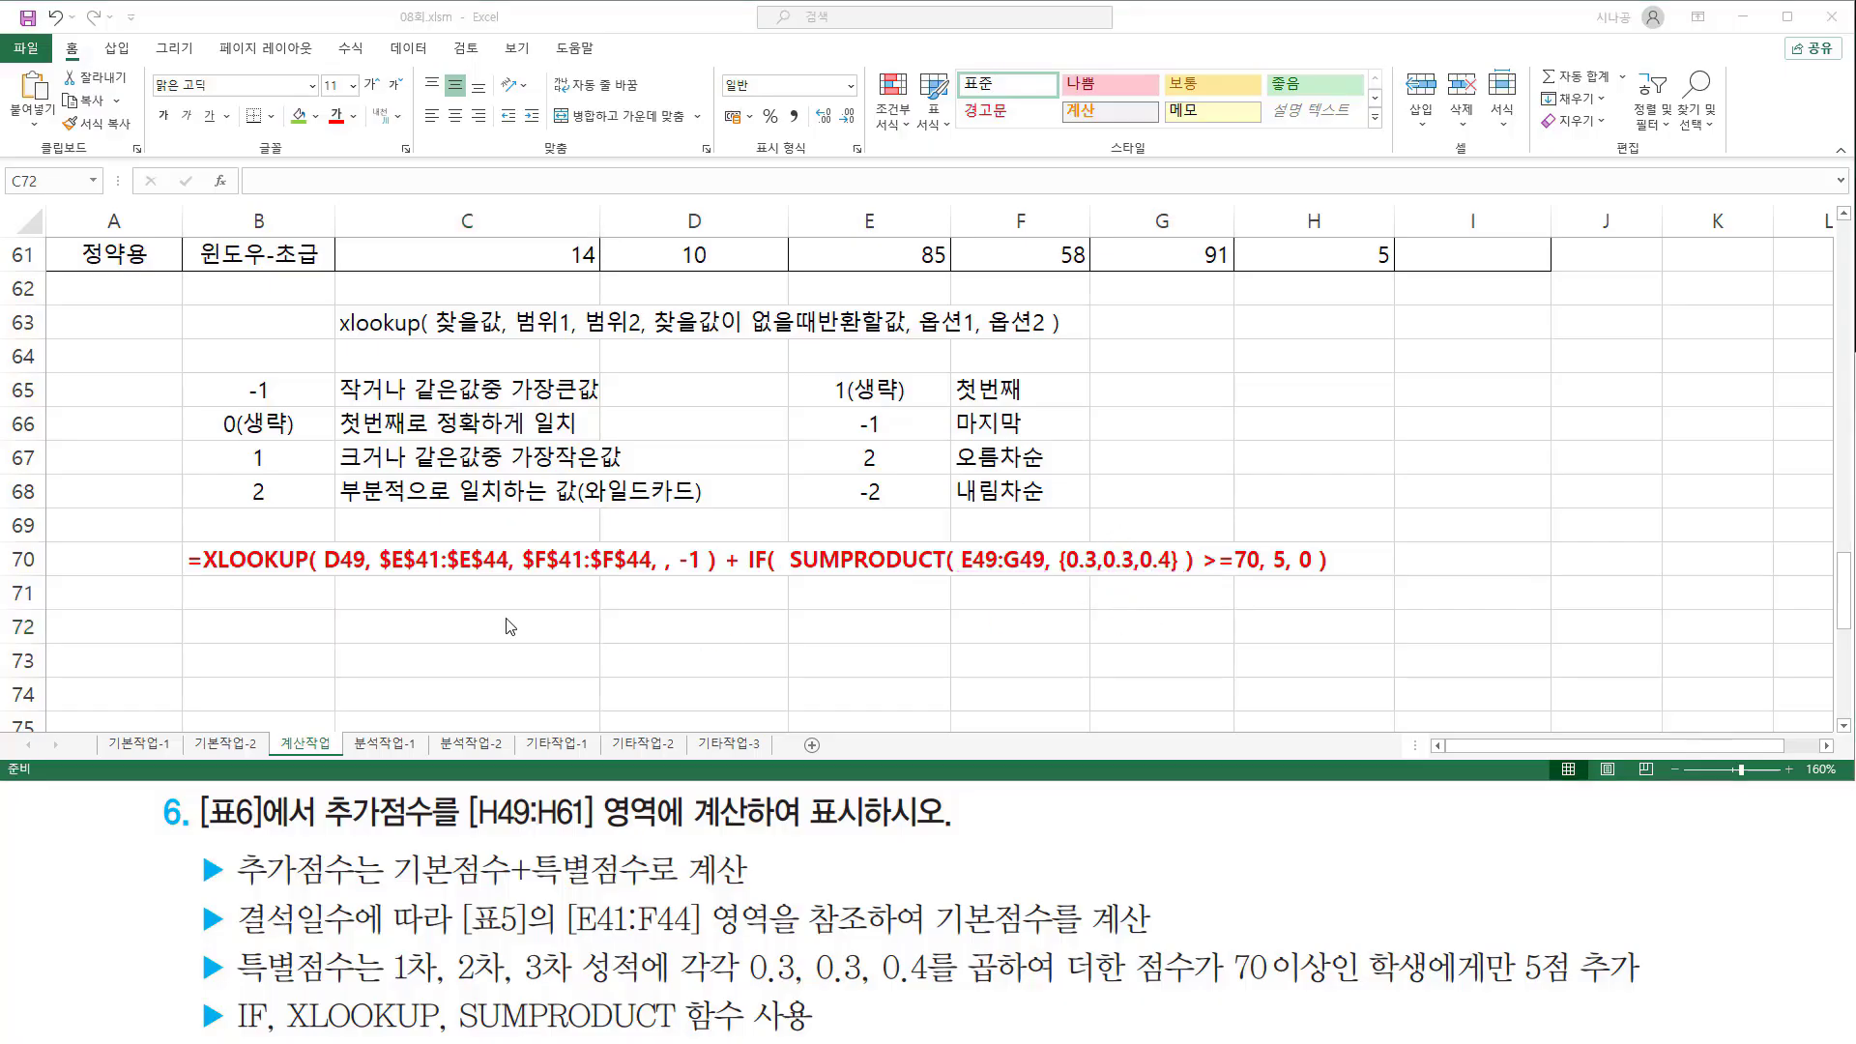
Step: Add the note "인수 구분 { }" in C72 below the red formula text
left_click(591, 629)
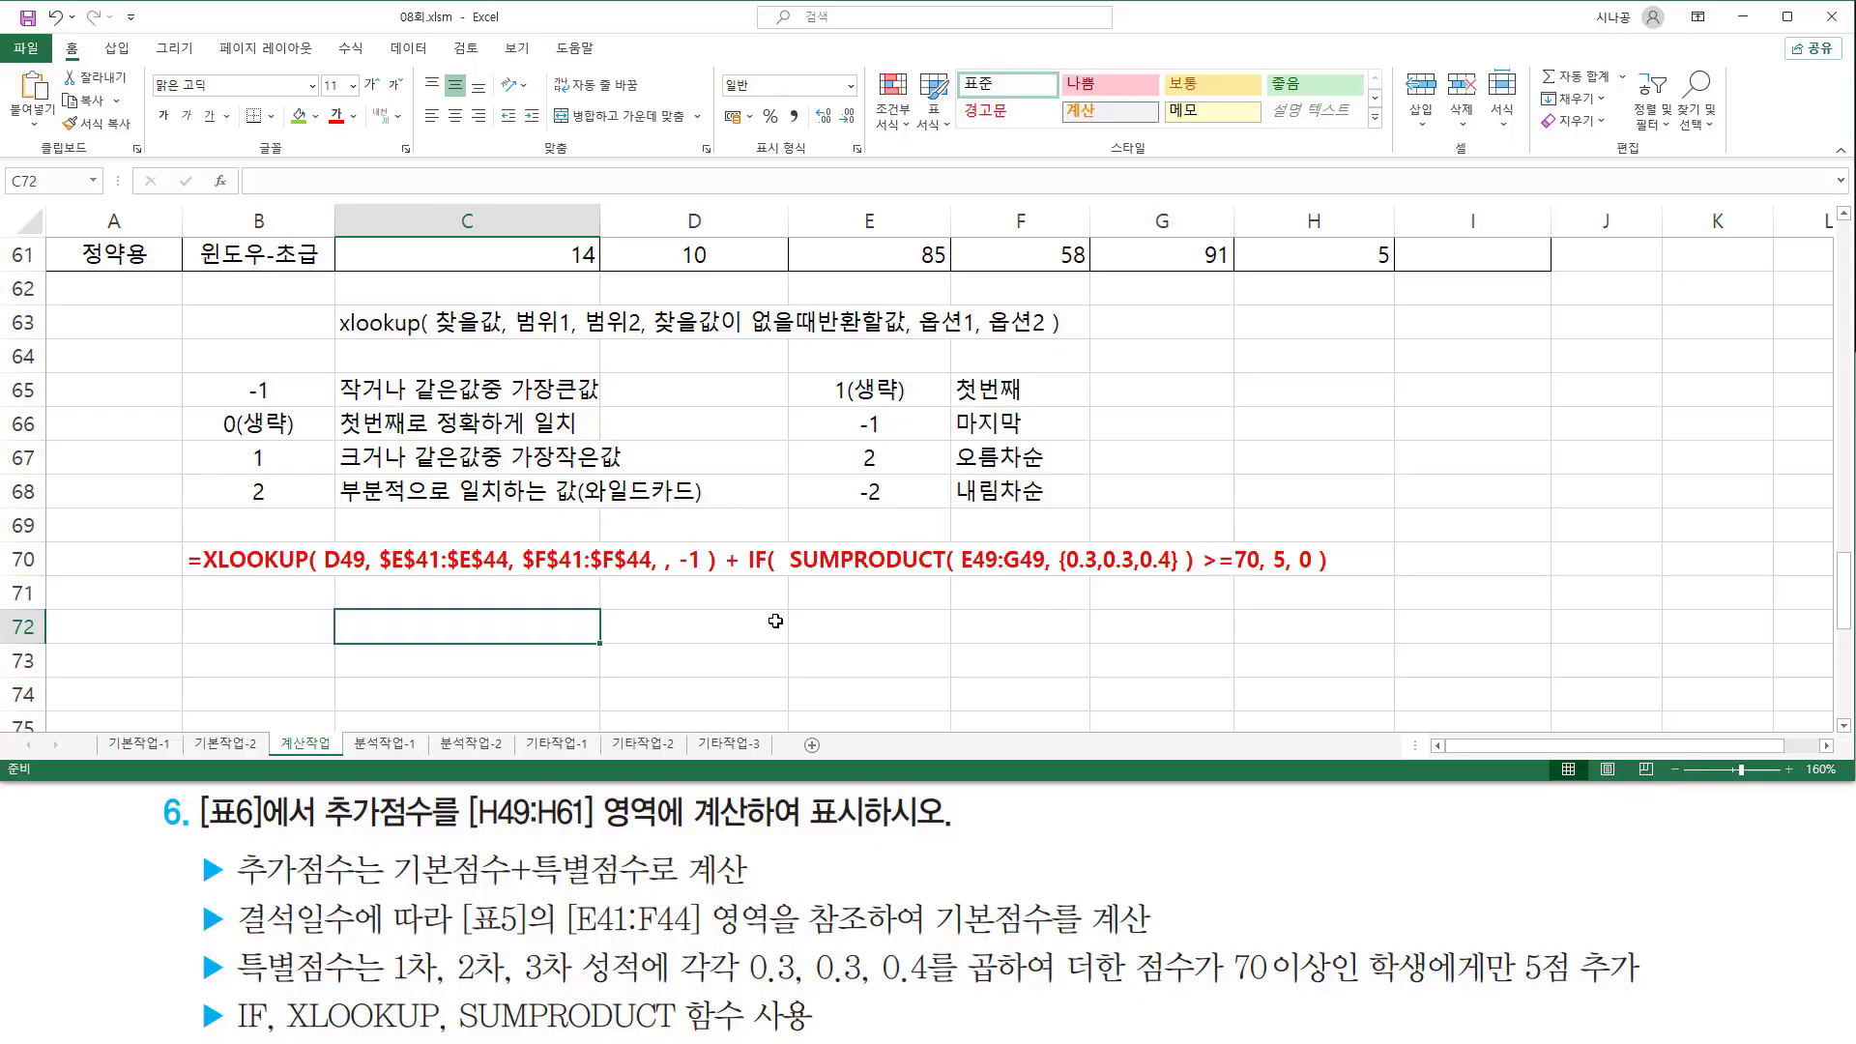
key("ctrl+2")
left_click_drag(1056, 577, 1189, 578)
key("Escape")
type("qo")
key("BackSpace")
key("BackSpace")
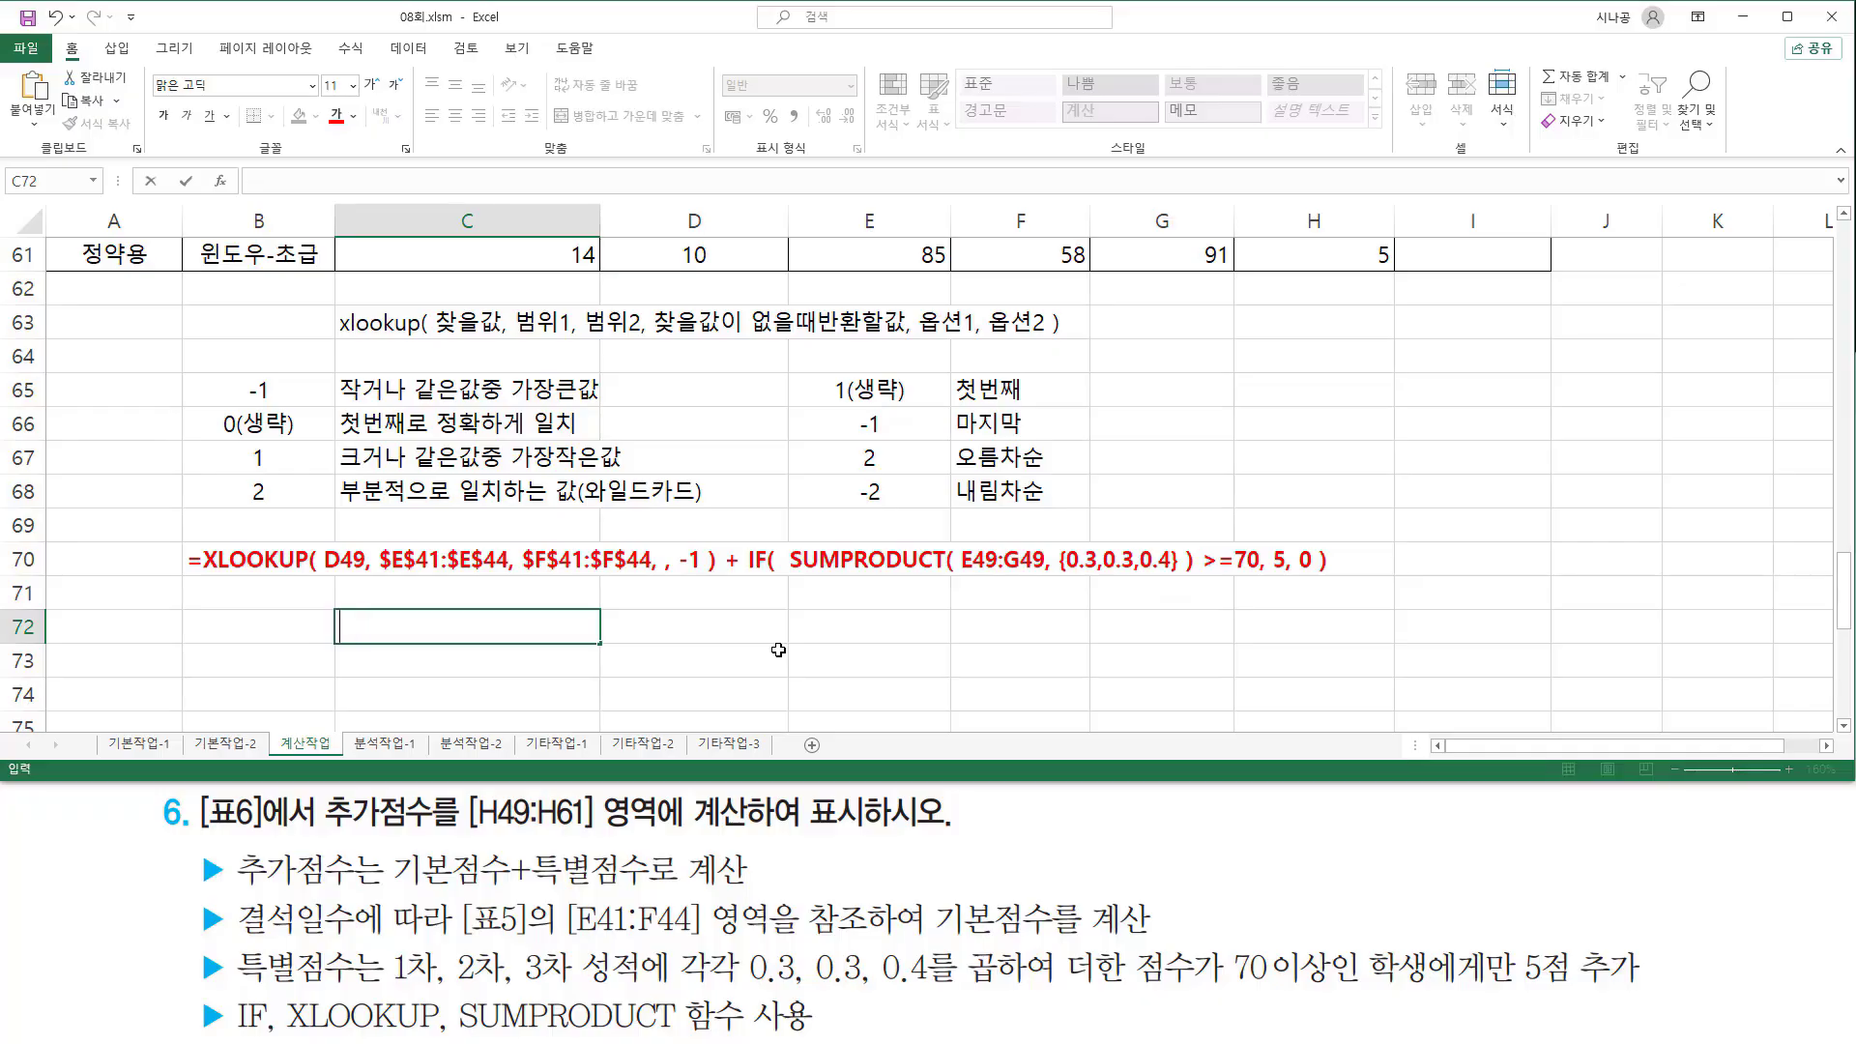
type("인수 구분 { }")
key("Return")
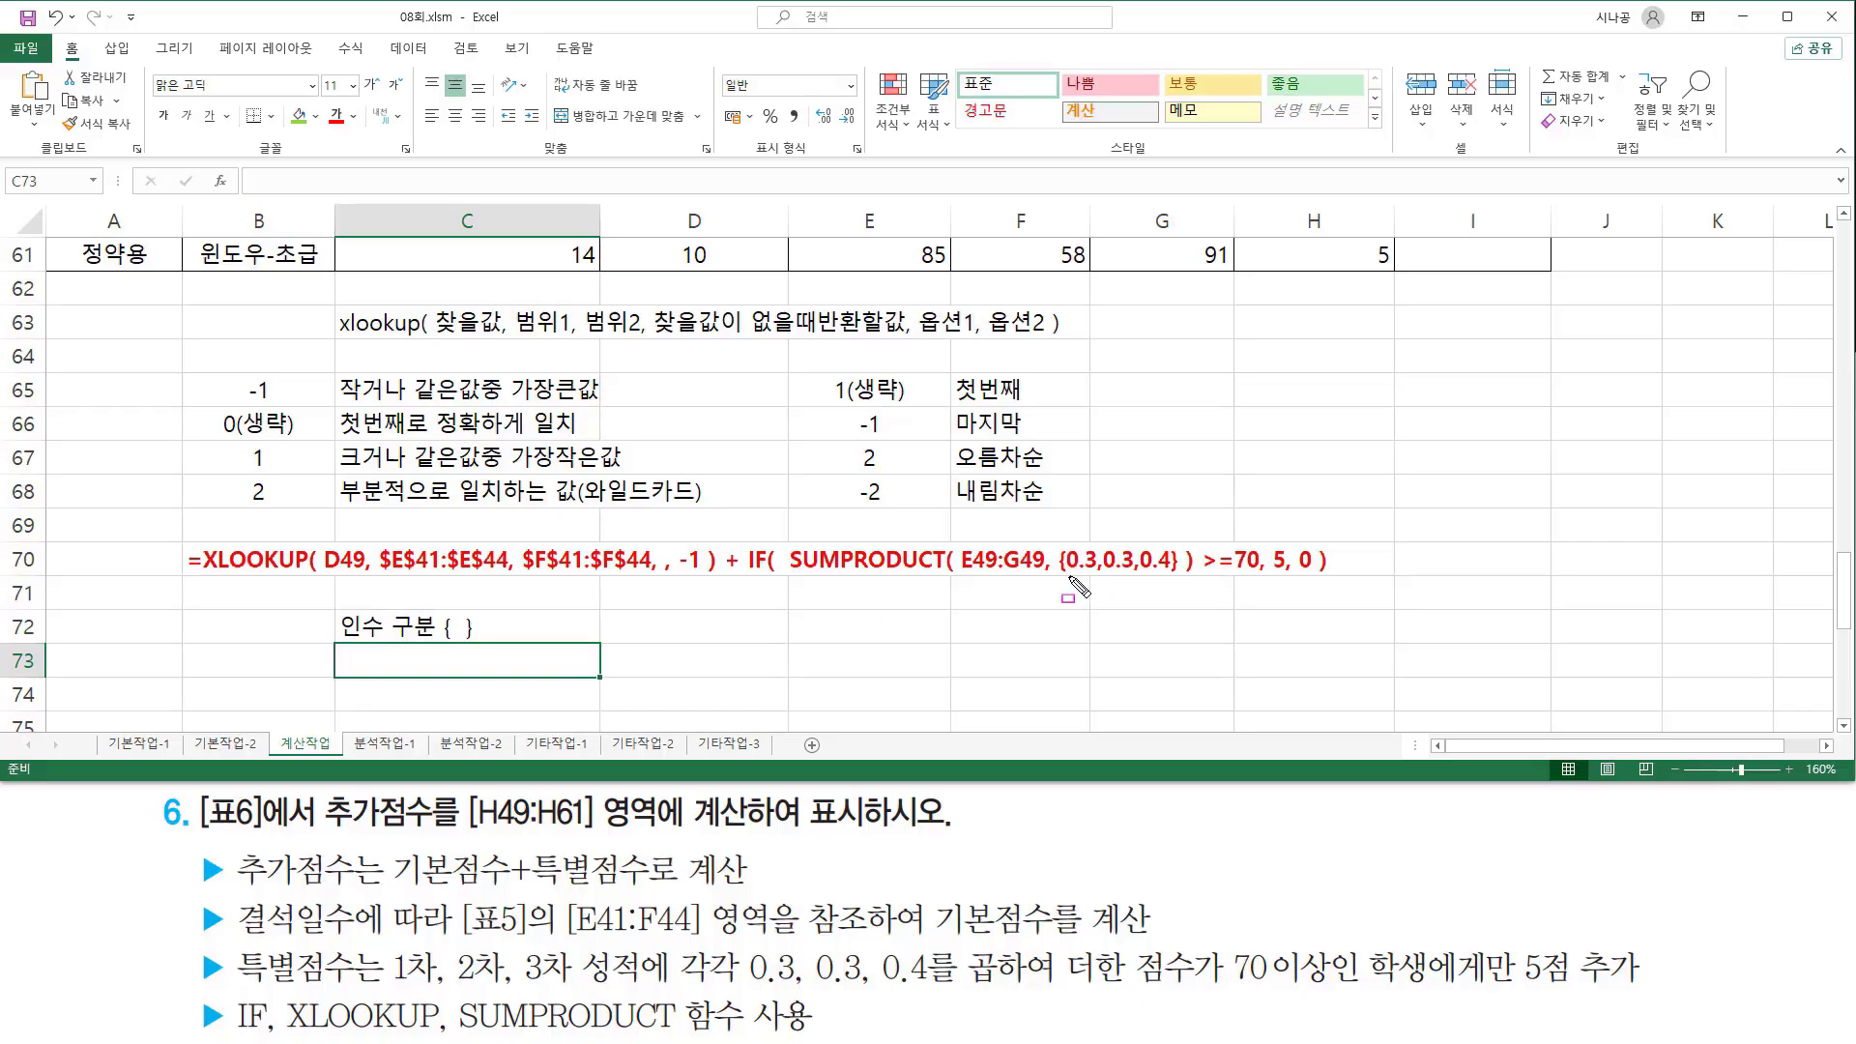
Step: Add the separator notes "열 구분 ," in C73 and "행 구분 ;" in C74
left_click_drag(1068, 577, 1172, 575)
key("Escape")
type("열 구분 ,")
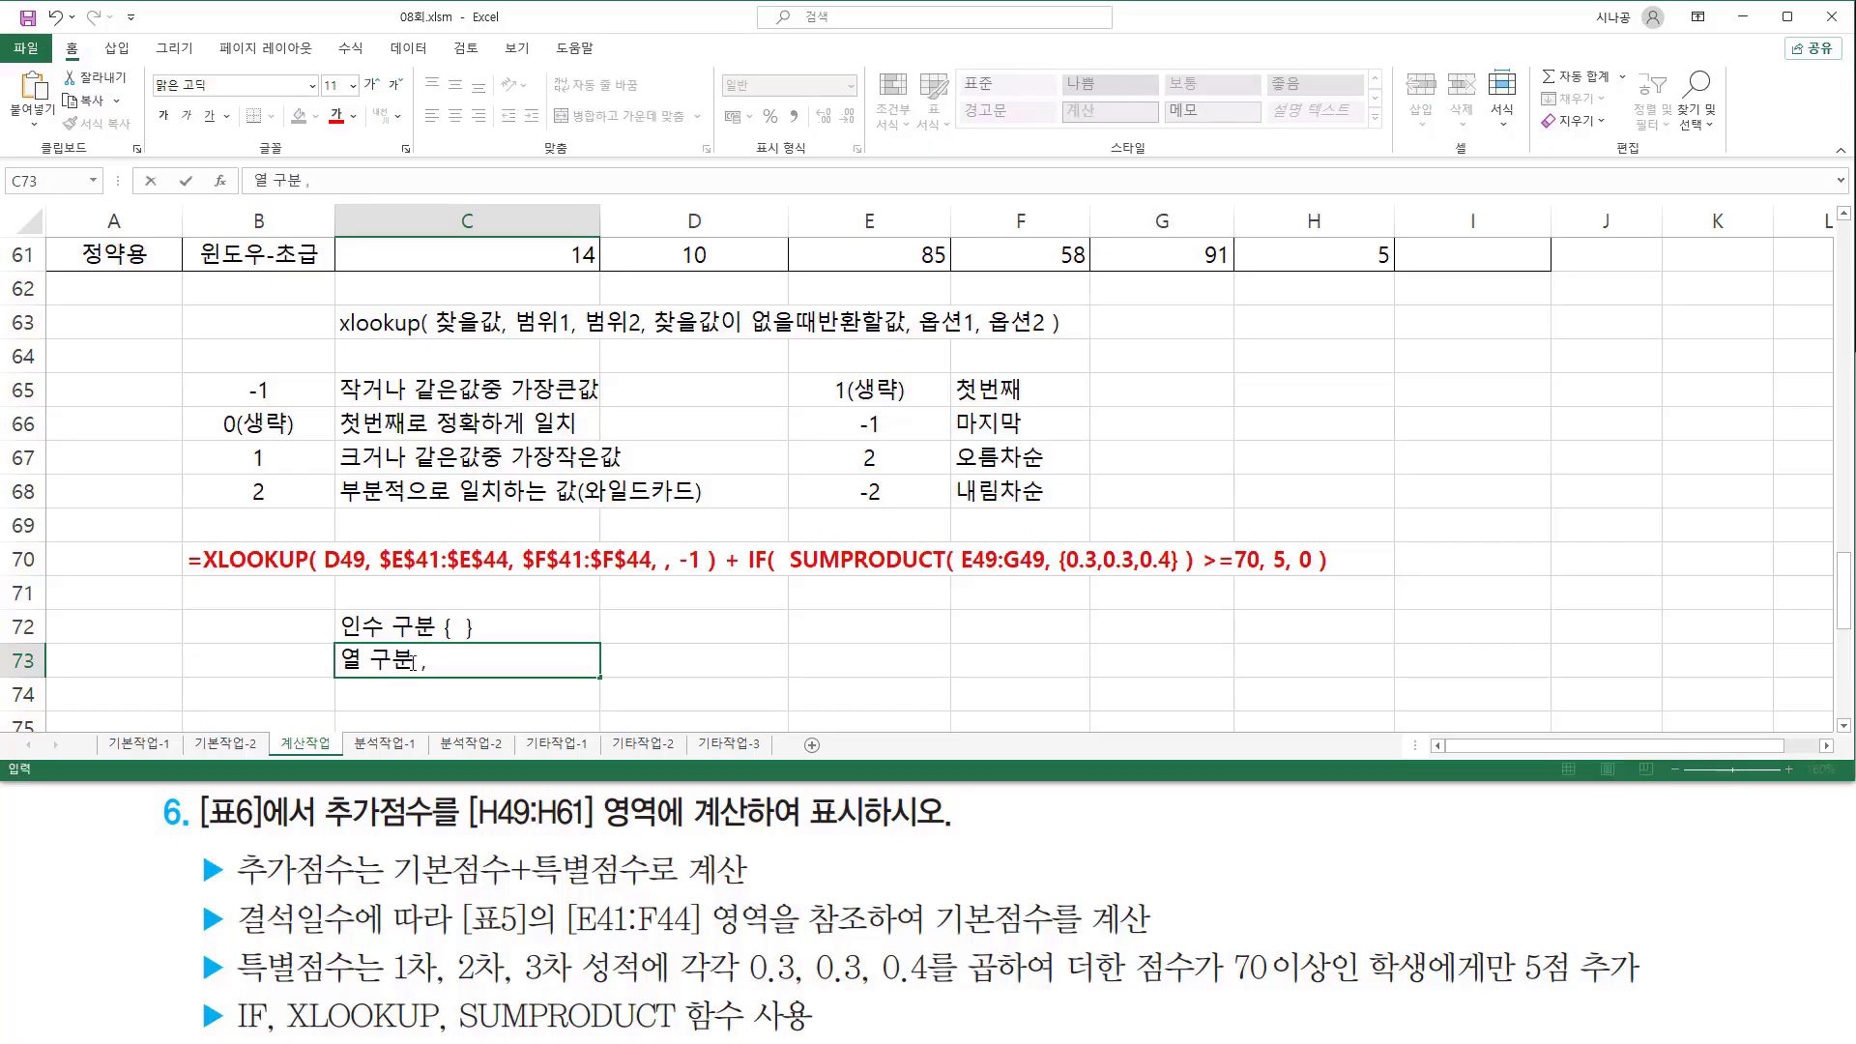
key("Return")
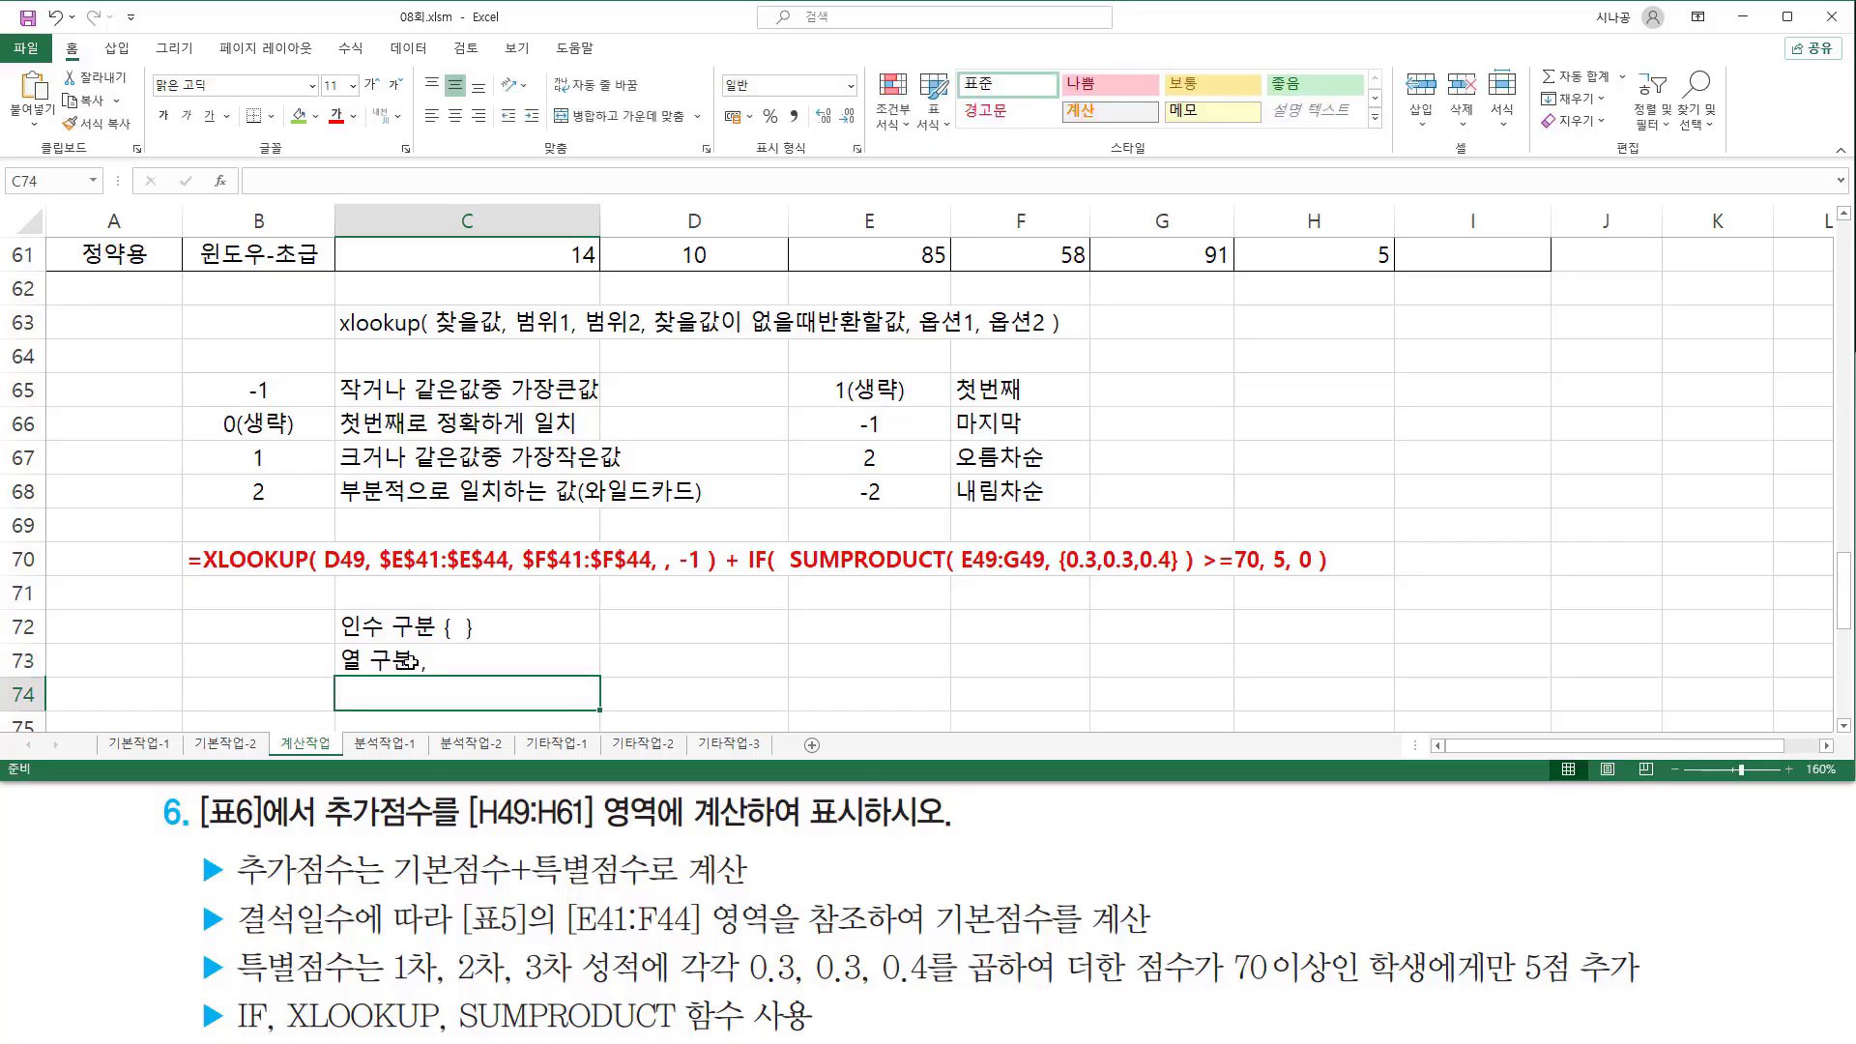
type("행 구분")
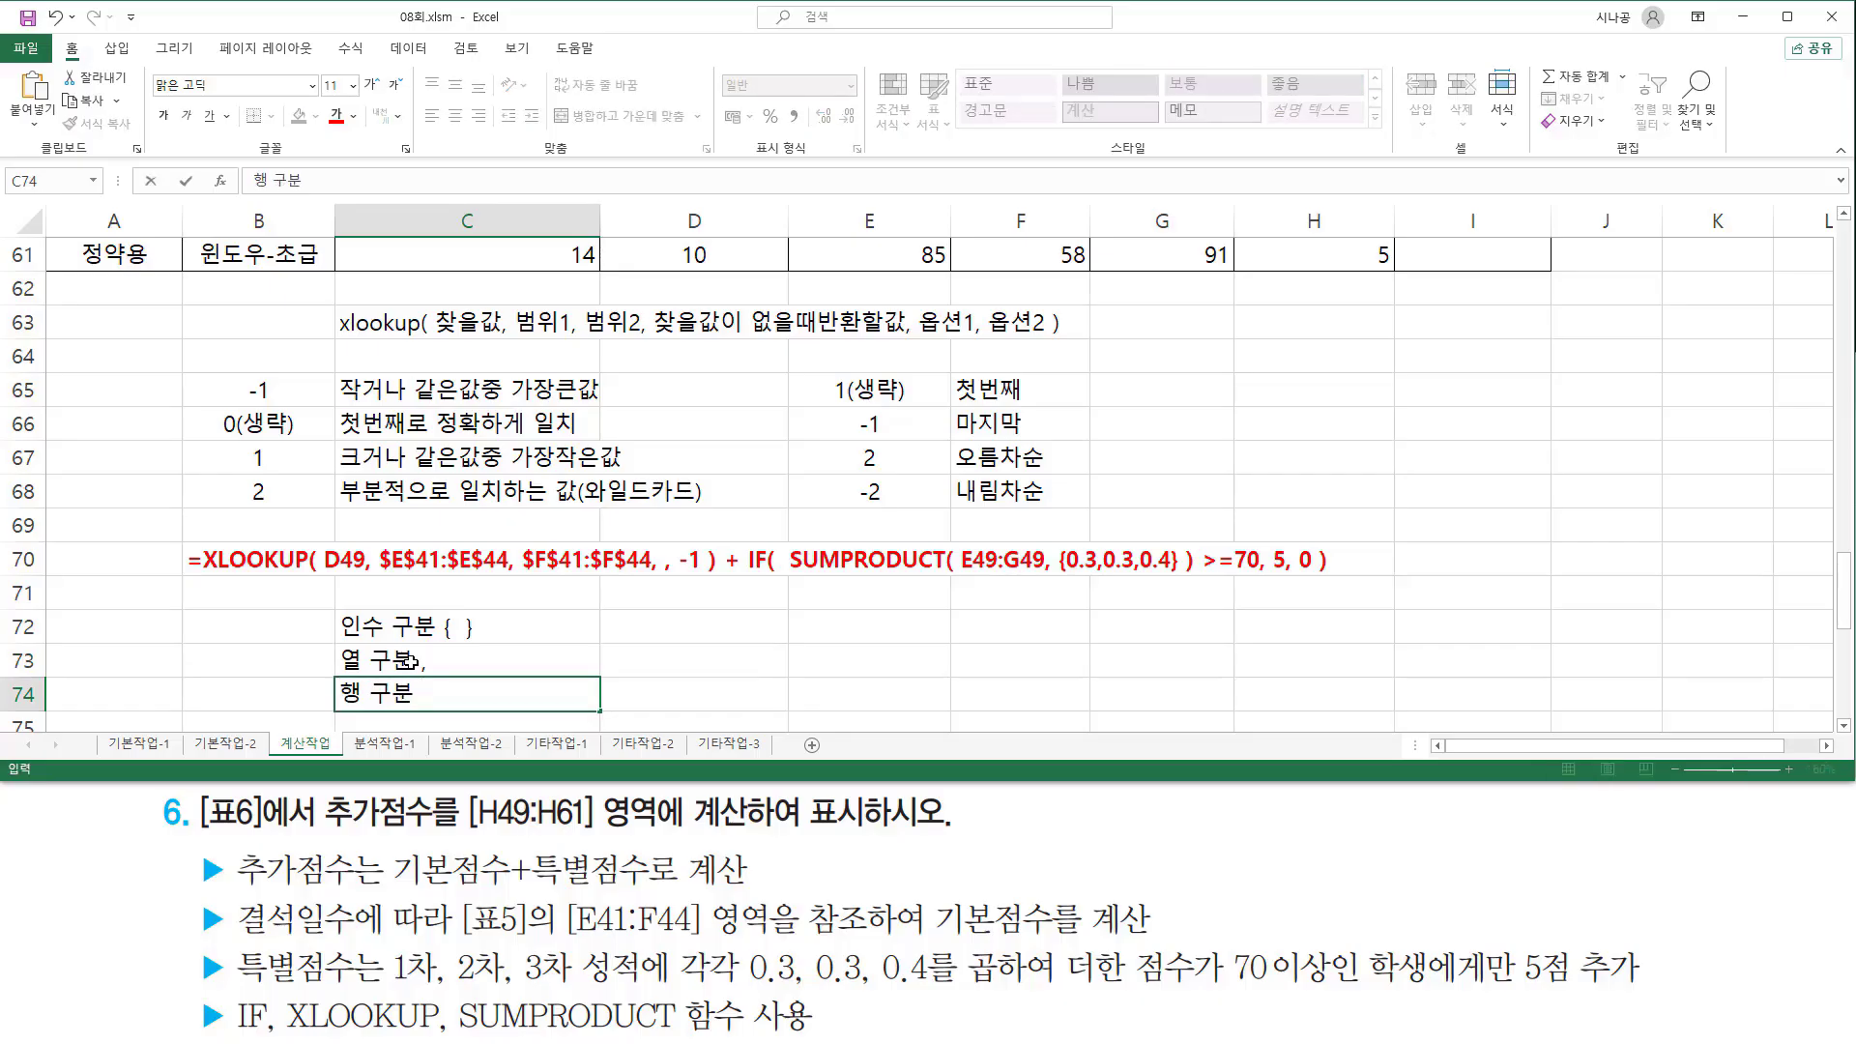
type(" ;")
key("Up")
key("Up")
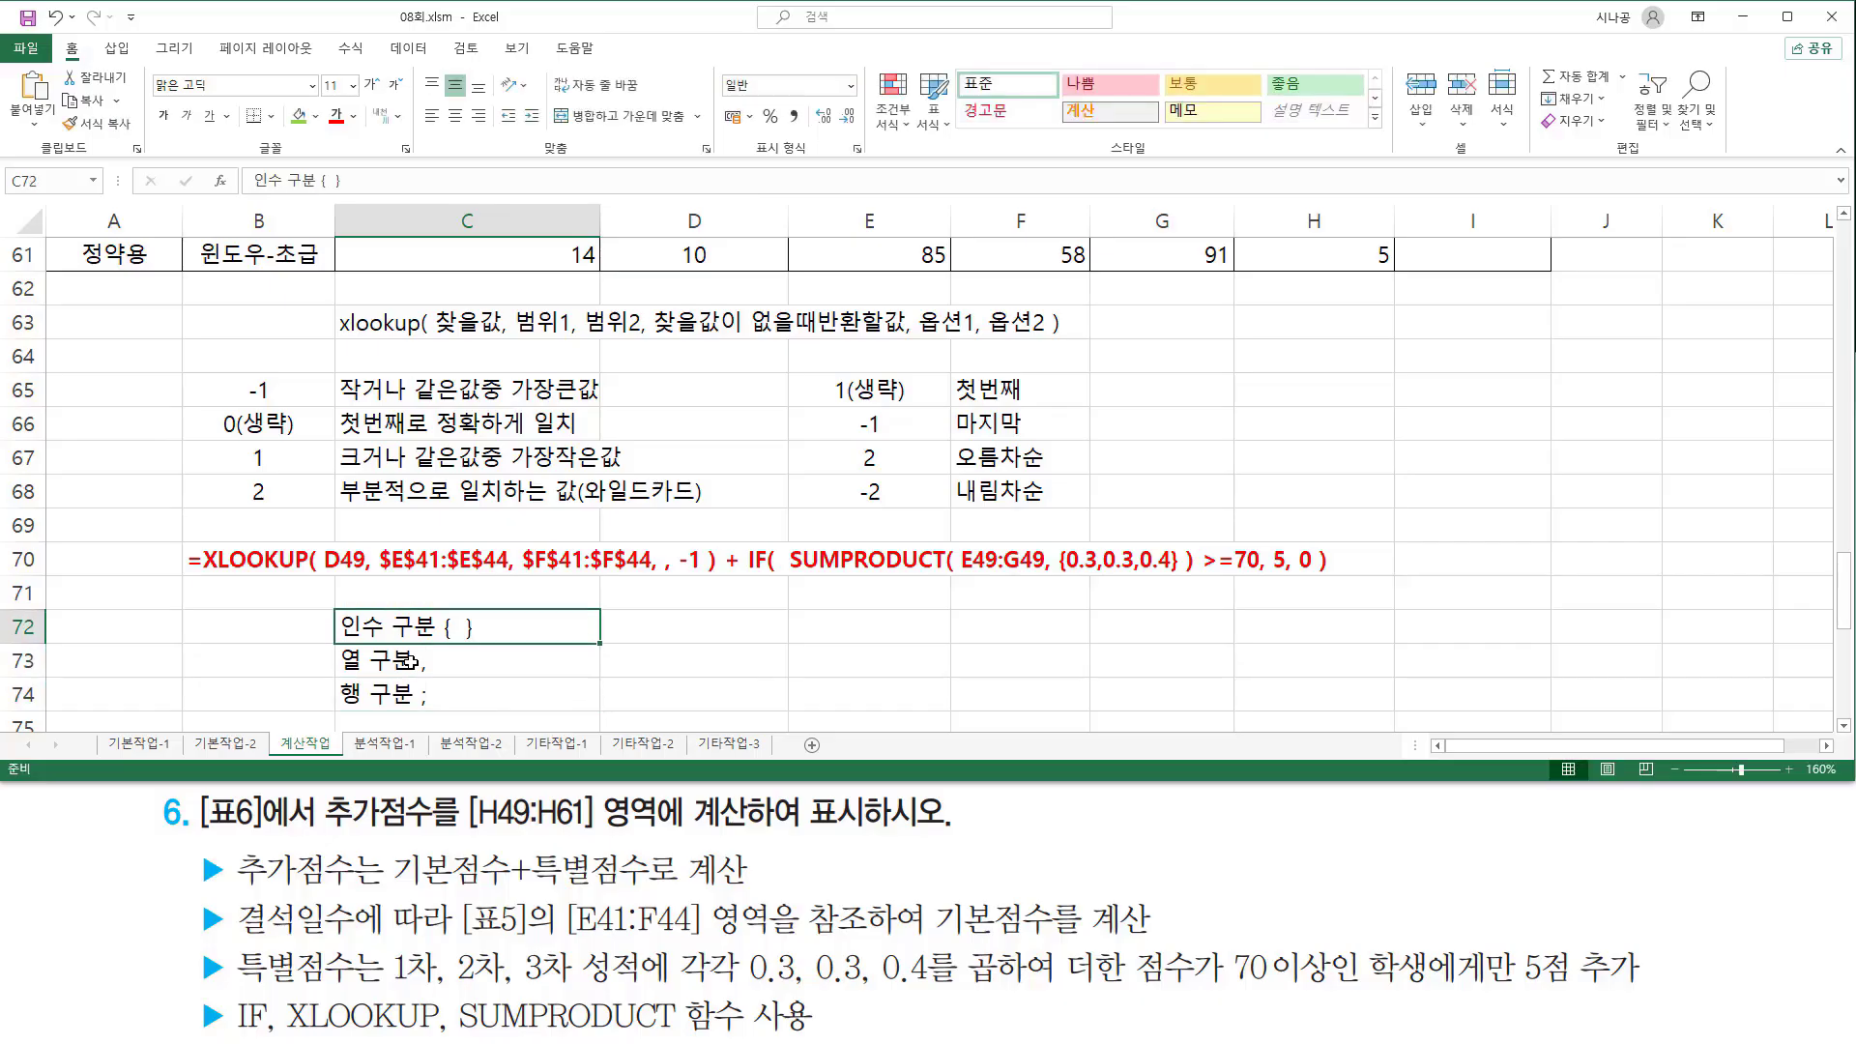
Step: Compare the horizontal score range E49:G49 and the array {0.3,0.3,0.4} in B70 with the column separator note in C73
left_click(703, 621)
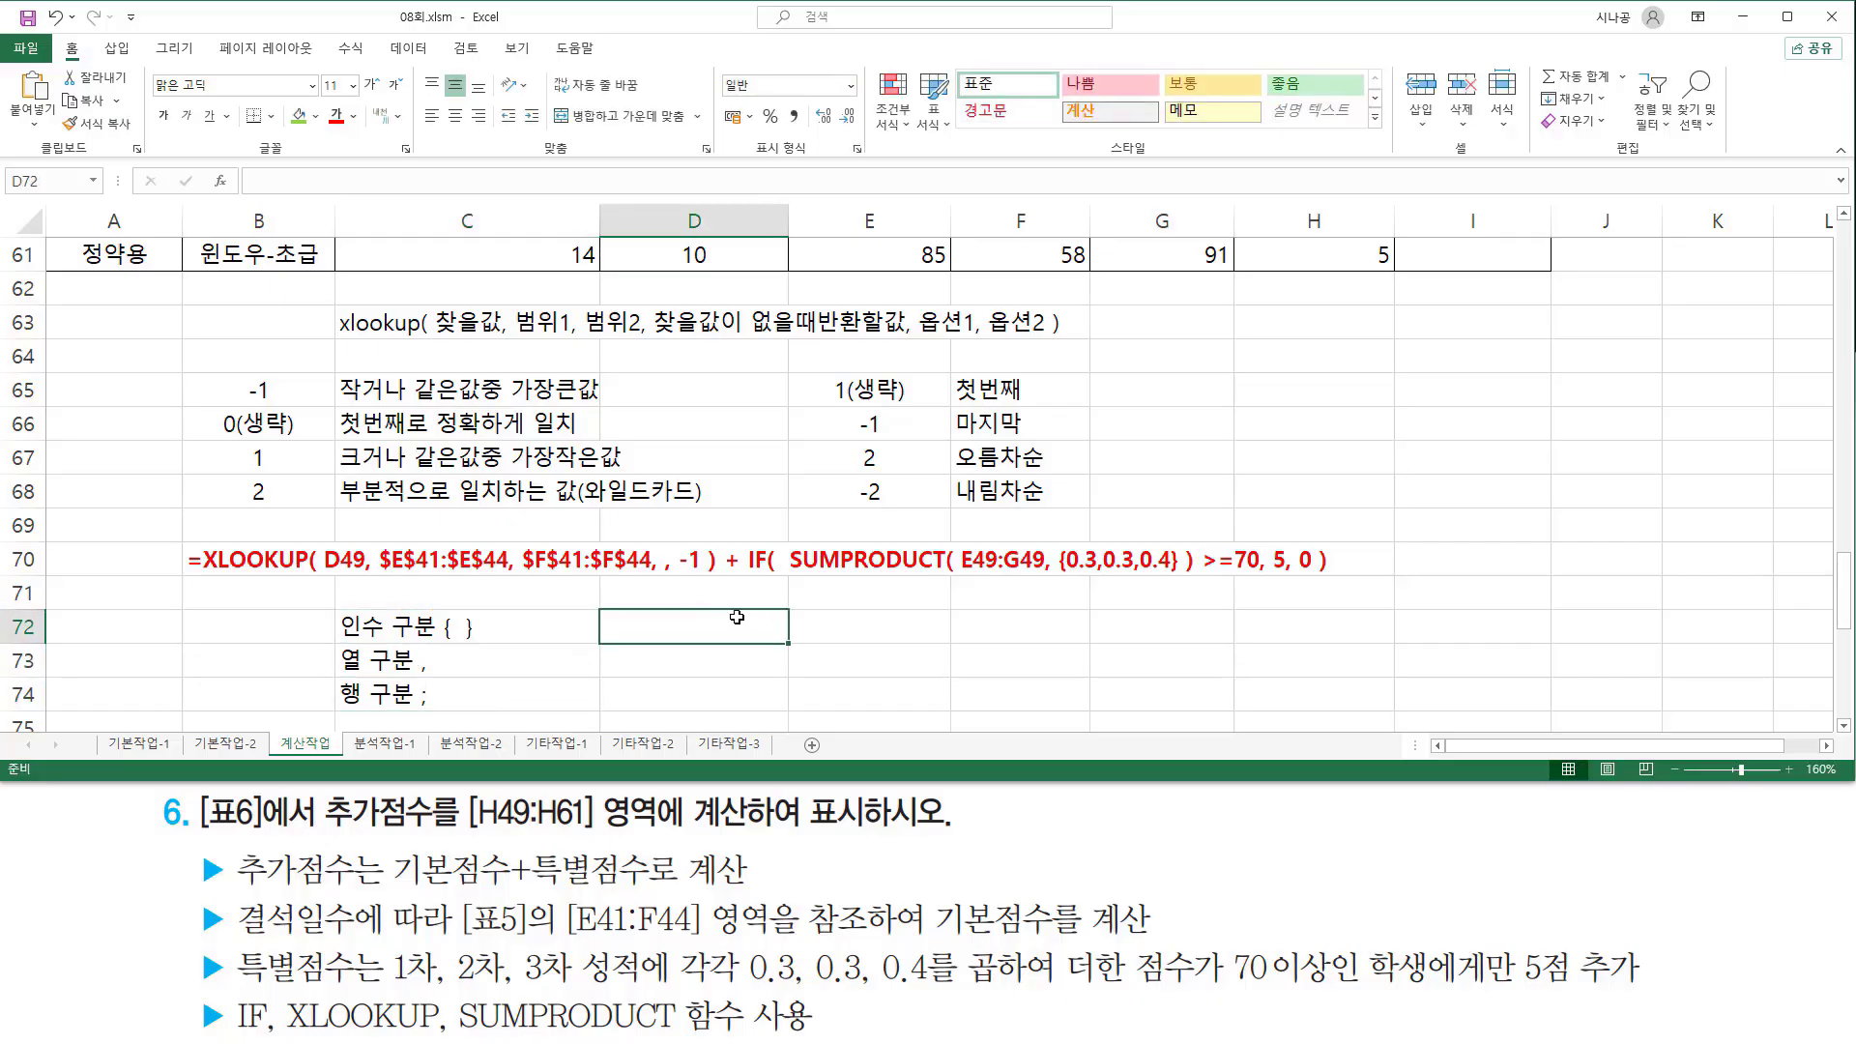
left_click_drag(962, 576, 1044, 577)
mouse_move(855, 236)
left_mouse_down()
mouse_move(885, 274)
mouse_move(1235, 286)
left_mouse_up()
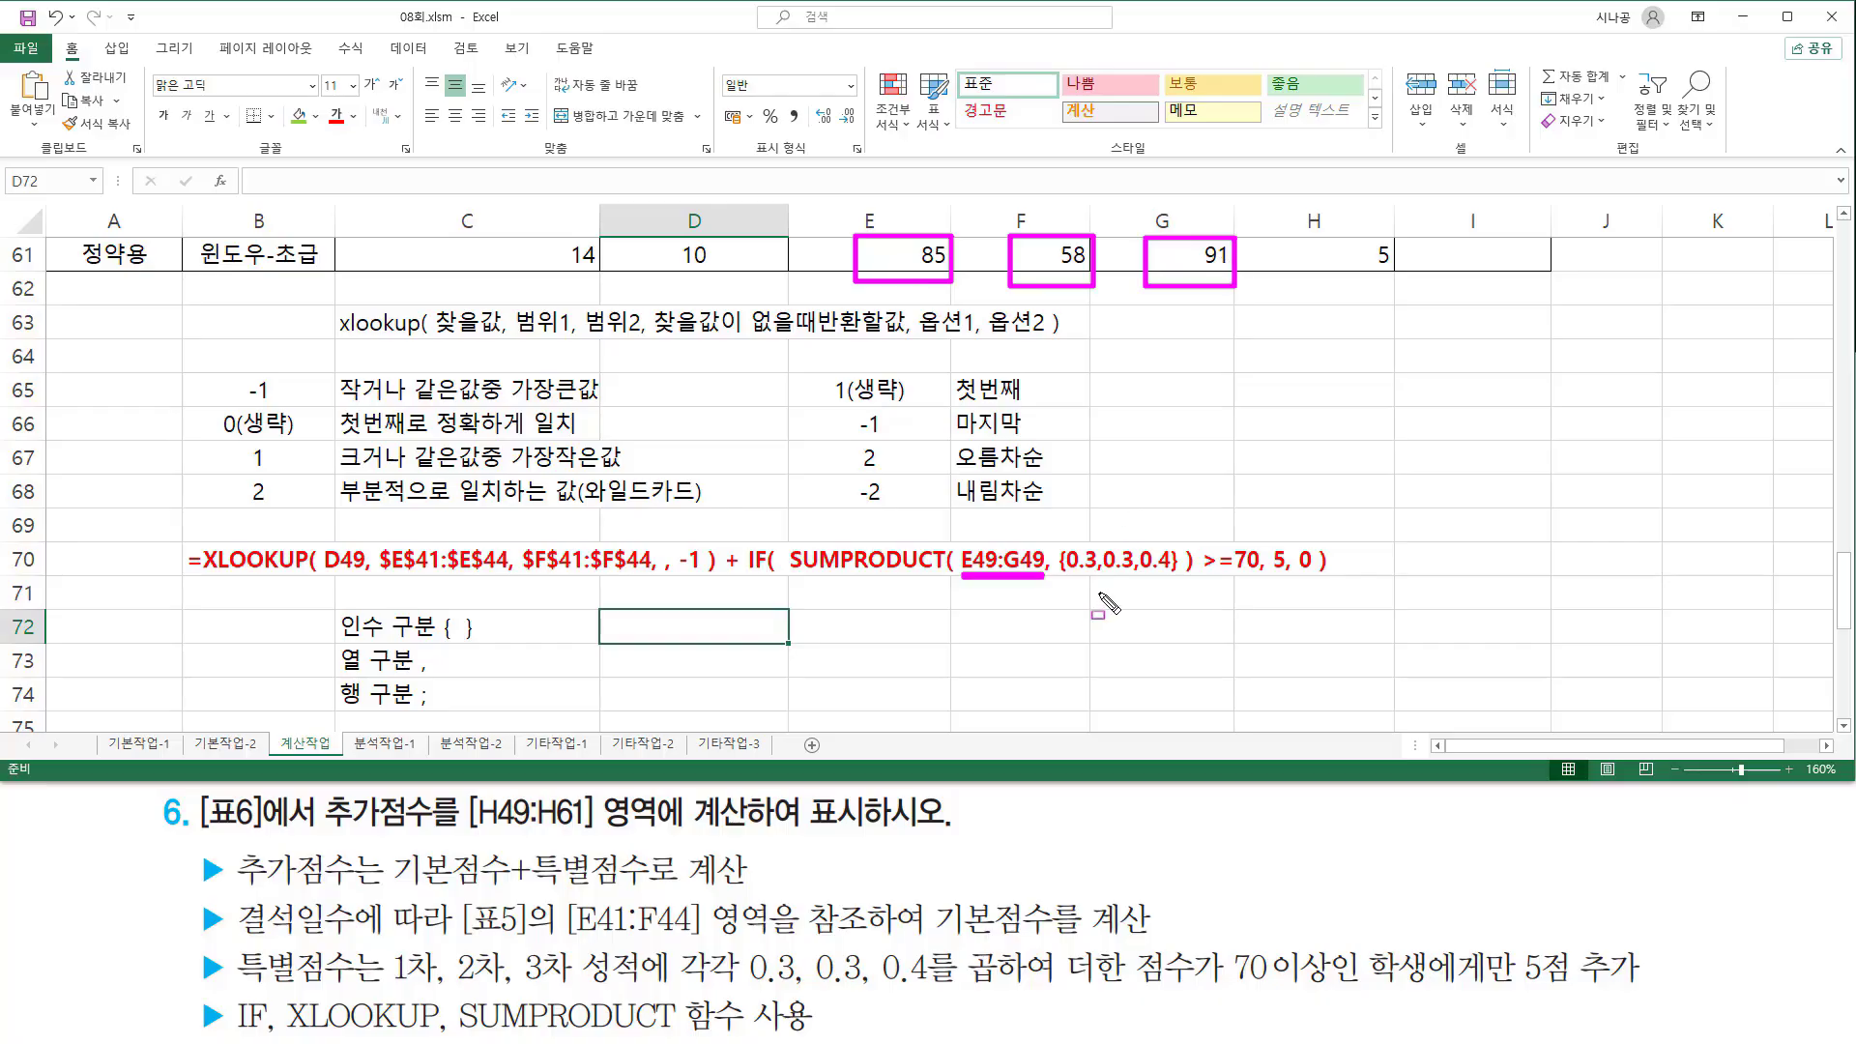
left_click_drag(1067, 580, 1177, 581)
mouse_move(338, 680)
left_mouse_down()
mouse_move(443, 680)
mouse_move(447, 645)
left_mouse_up()
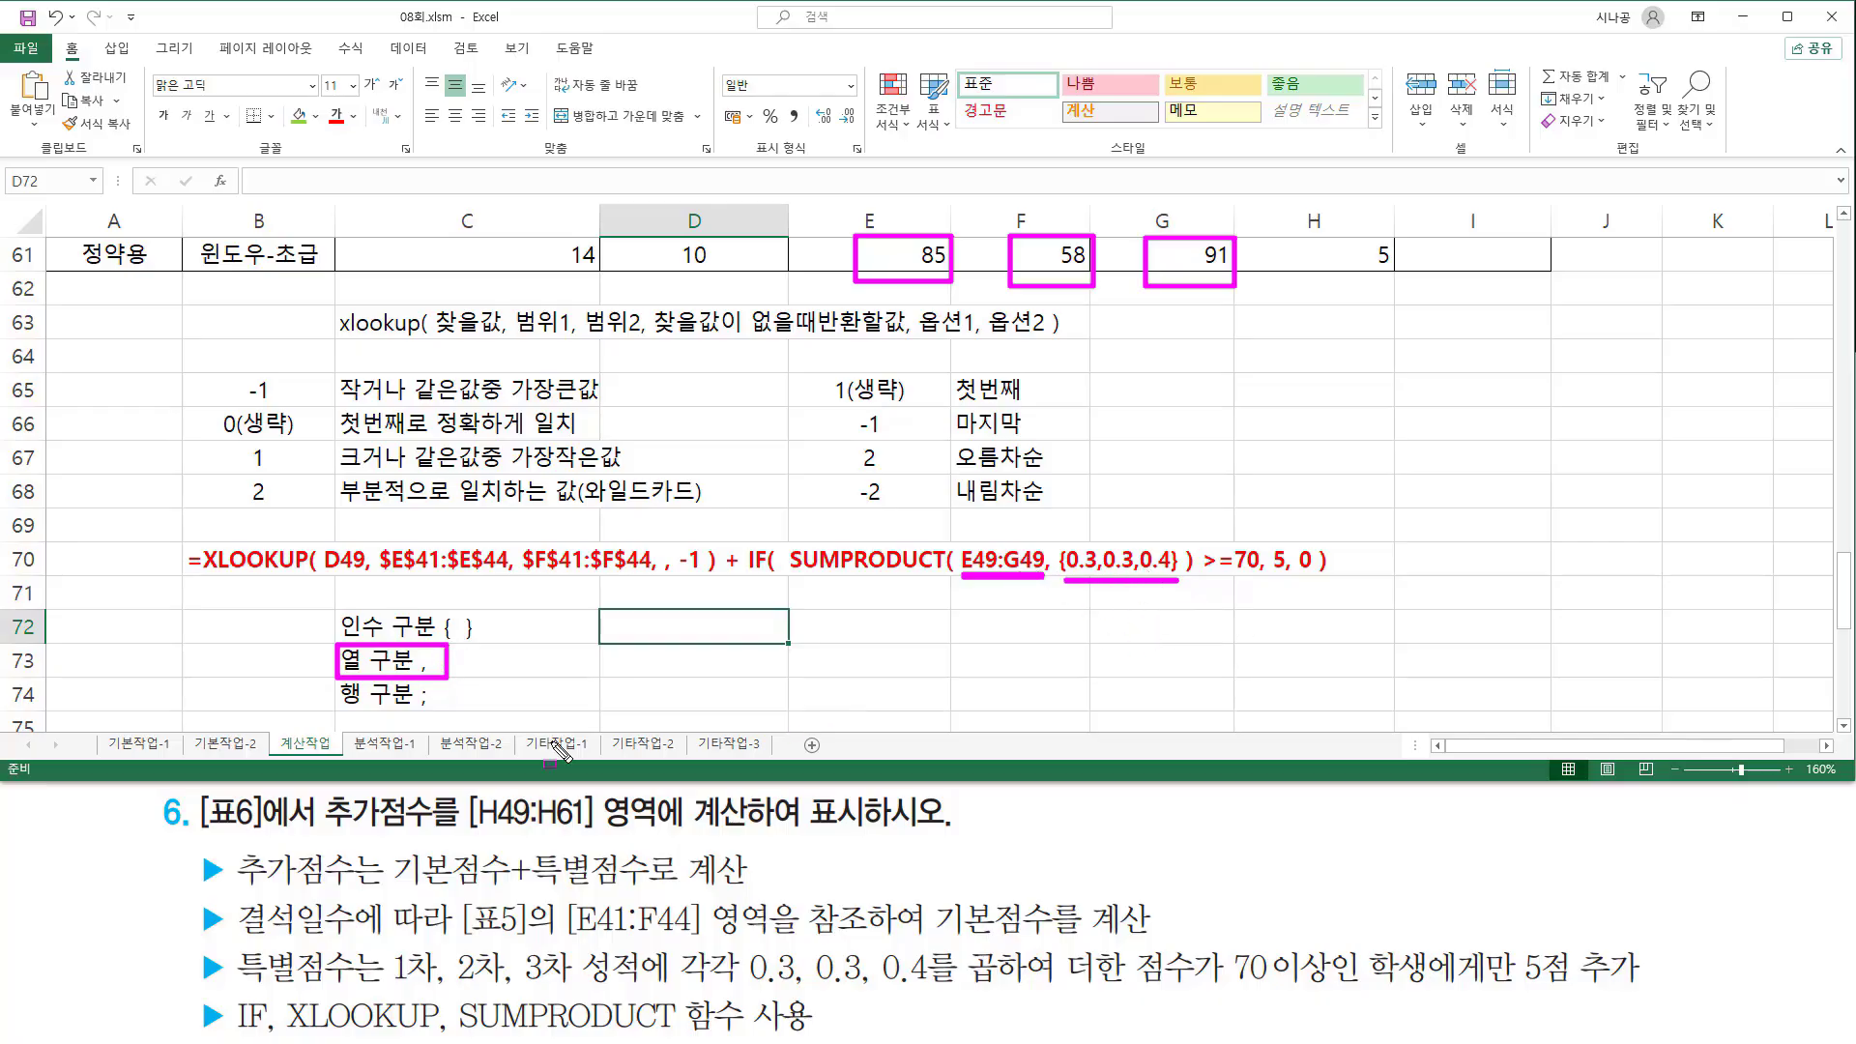
Step: Copy the scores from E61, F61 and G61 into H65, H66 and H67 as a vertical example
left_click(870, 255)
key("ctrl+c")
left_click(1314, 379)
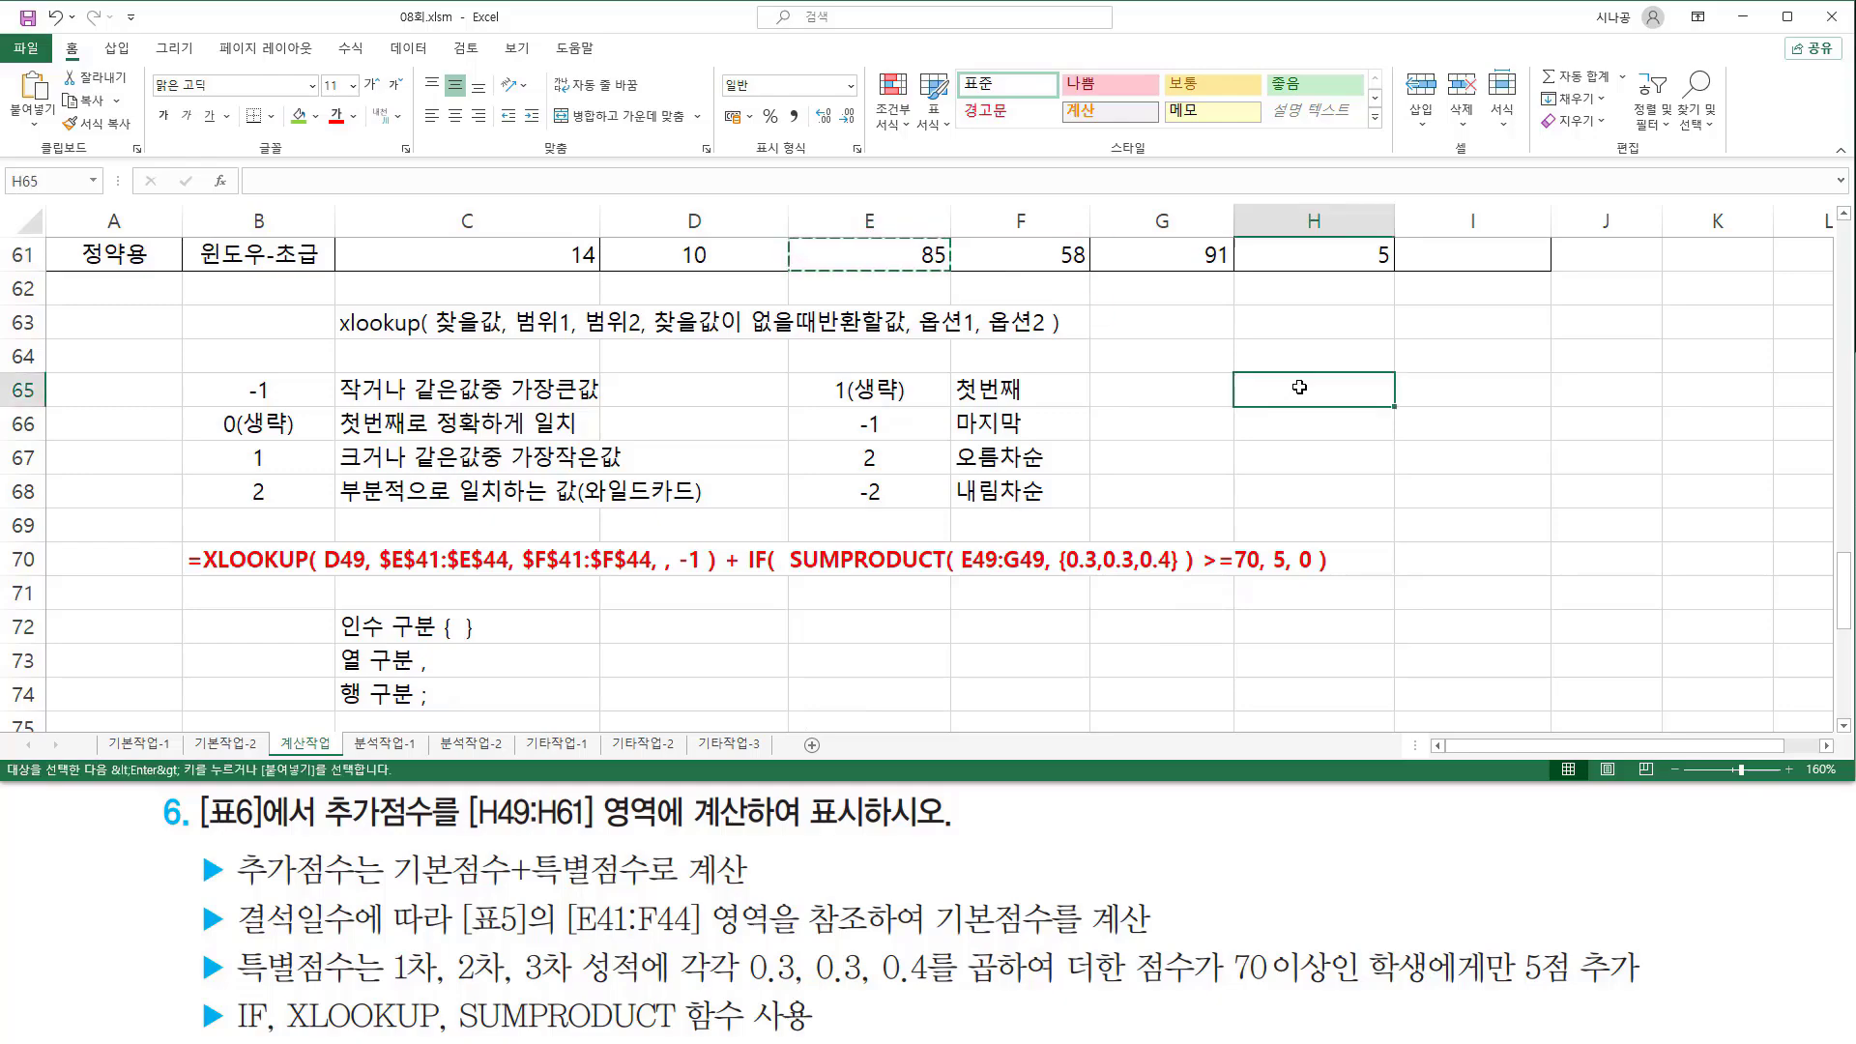
key("ctrl+v")
left_click(1002, 260)
key("ctrl+c")
left_click(1286, 423)
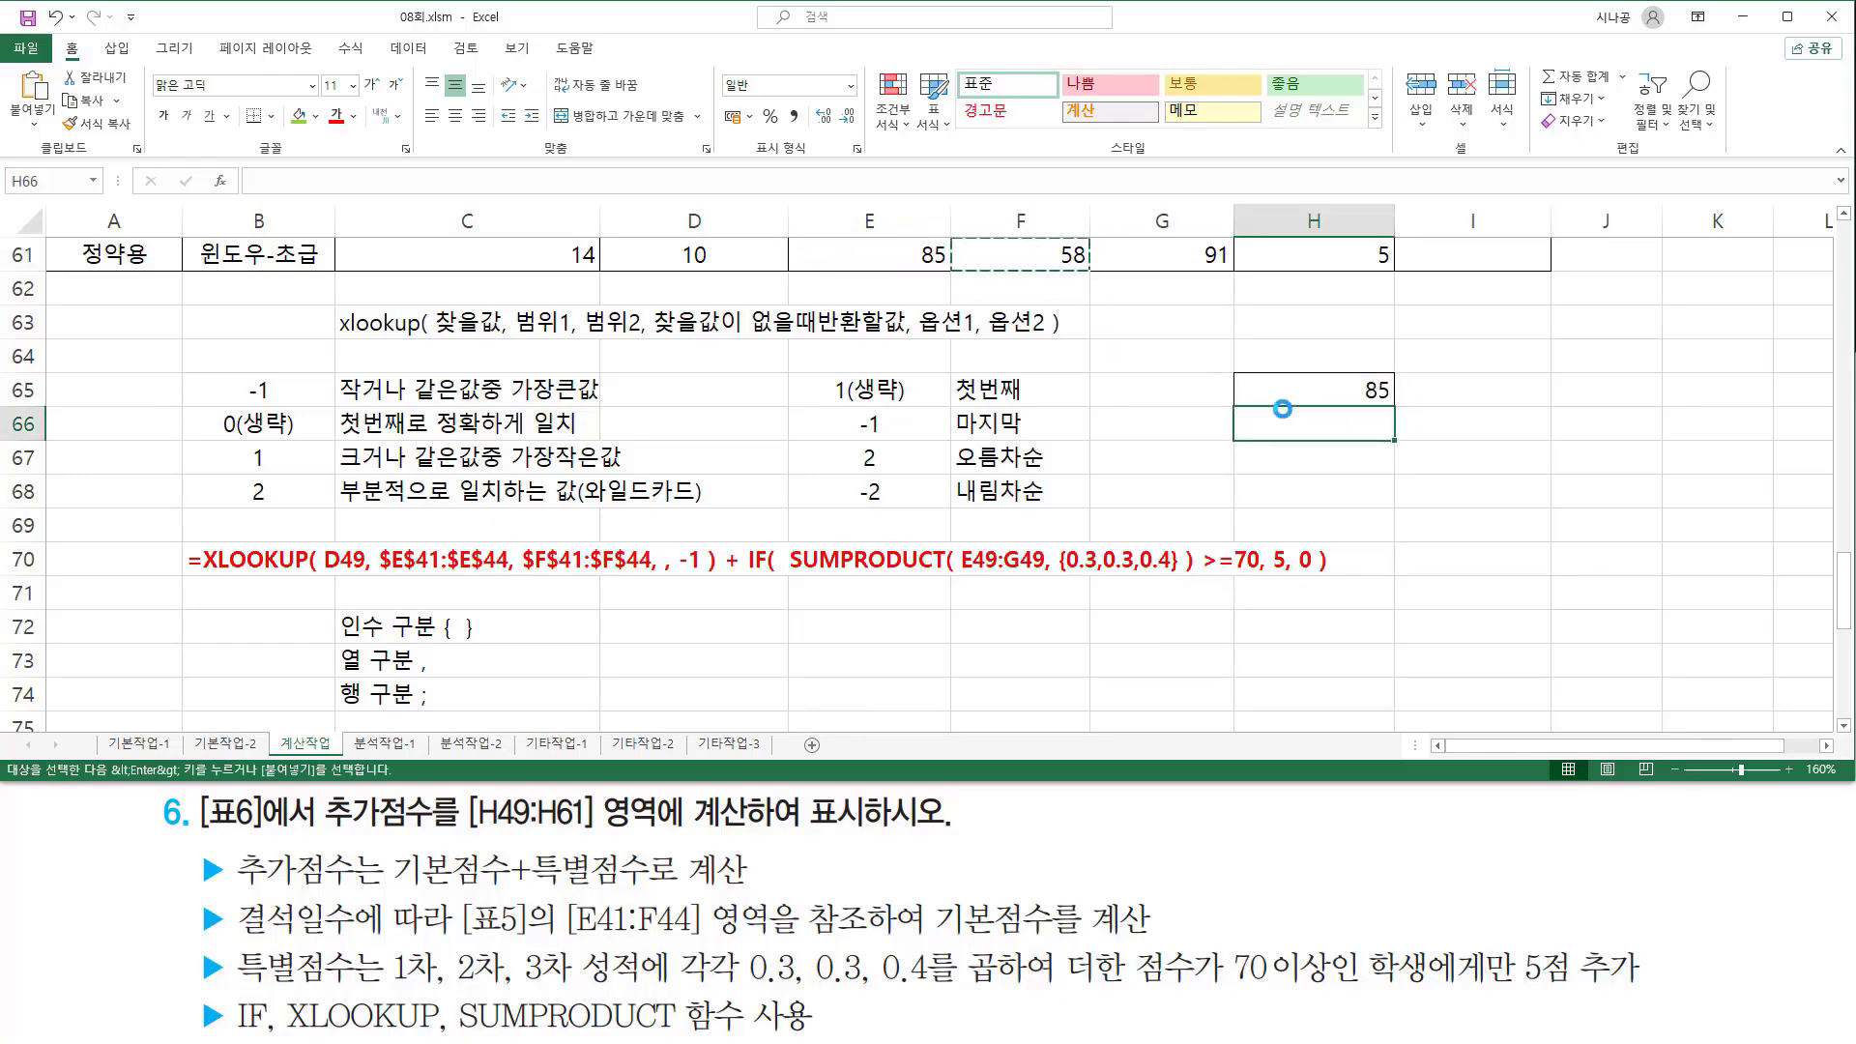
key("ctrl+v")
left_click(1142, 262)
key("ctrl+c")
left_click(1327, 456)
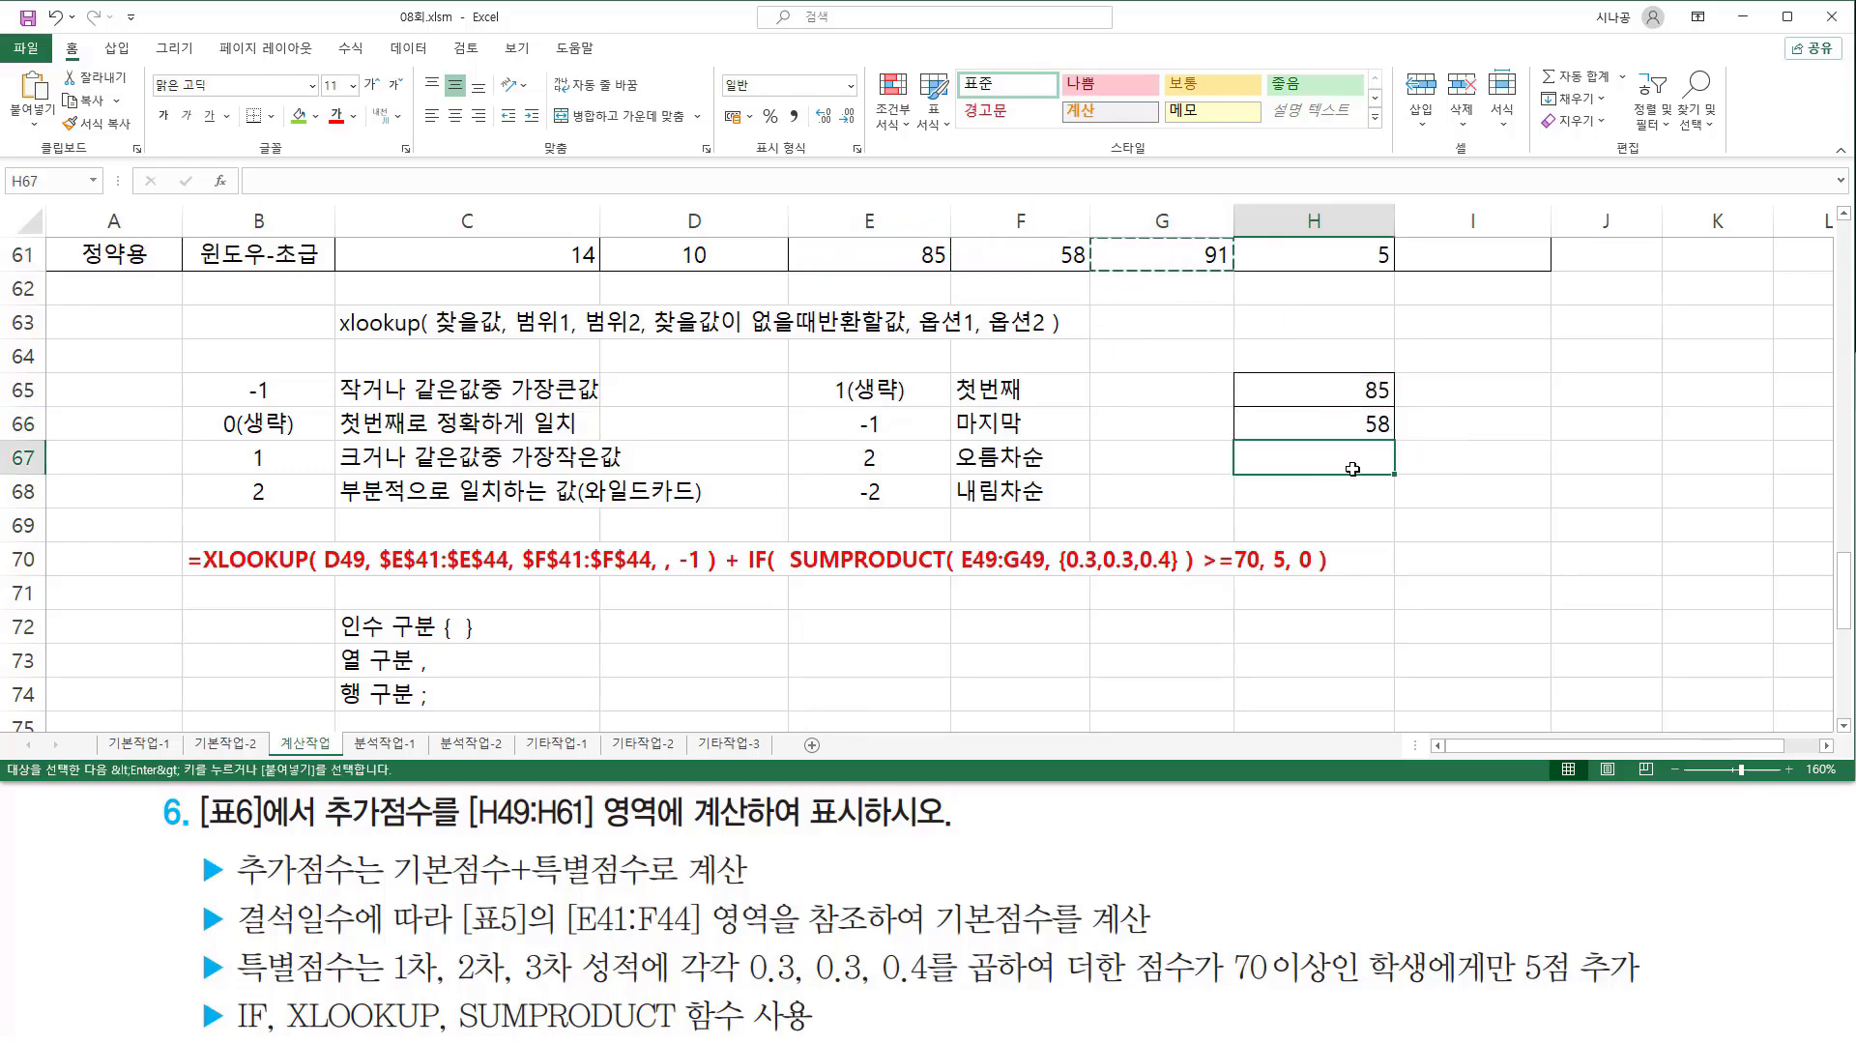
key("ctrl+v")
Step: Compare the vertical scores in H65:H67 with the array {0.3,0.3,0.4} in the B70 formula text
left_click_drag(1237, 369, 1403, 480)
key("Escape")
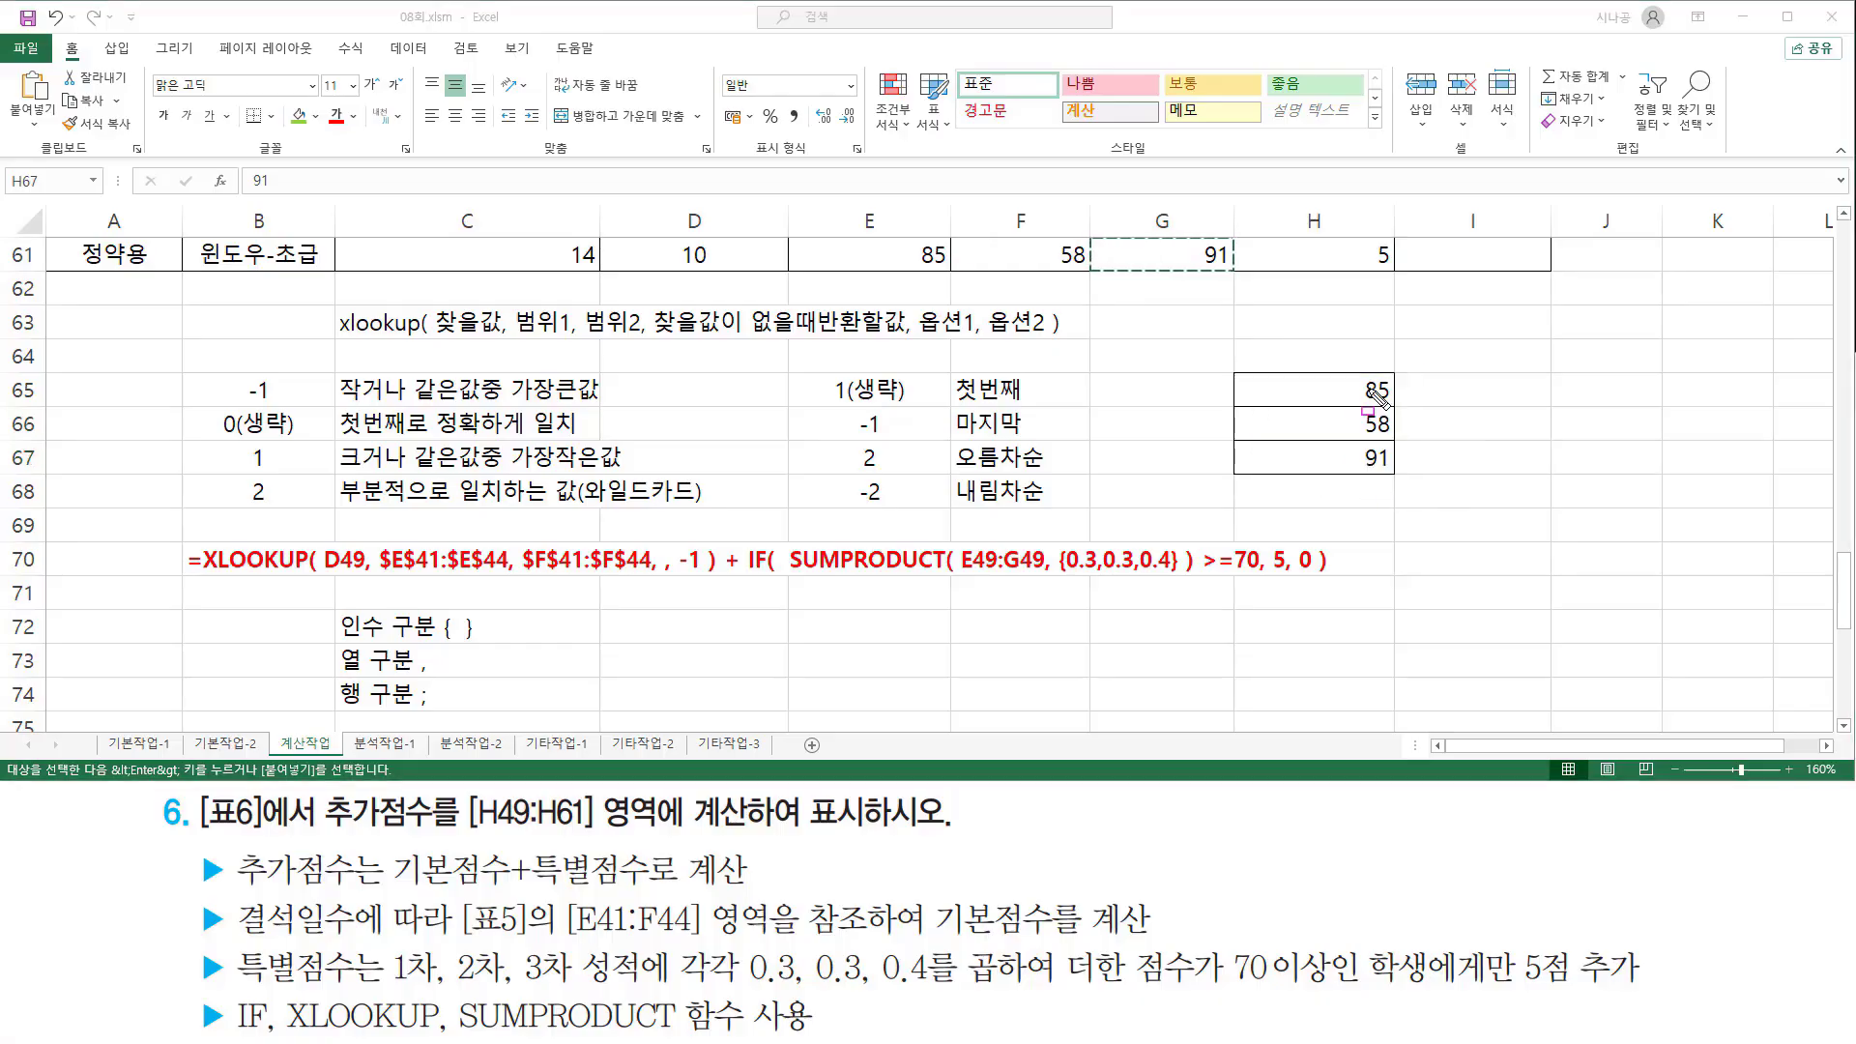
left_click_drag(1353, 370, 1403, 404)
mouse_move(1350, 406)
left_mouse_down()
mouse_move(1410, 438)
mouse_move(1392, 455)
mouse_move(1422, 471)
left_mouse_up()
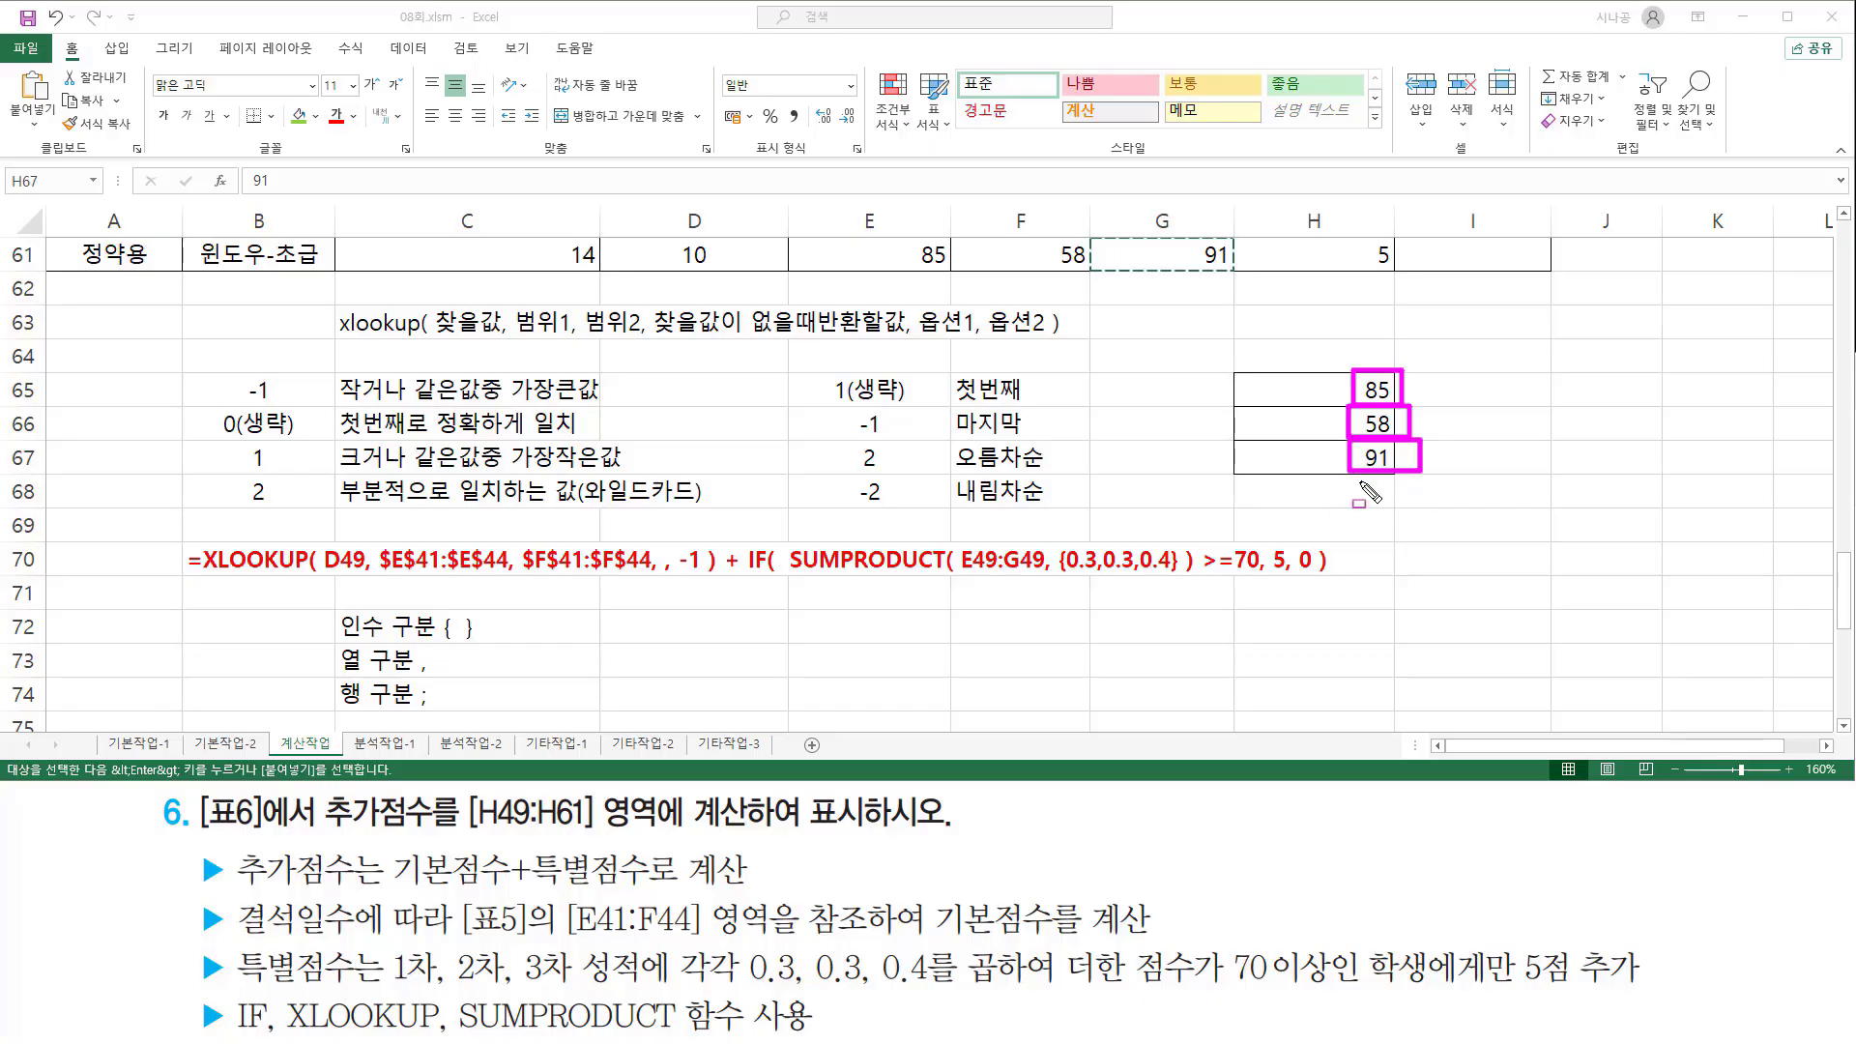
key("Escape")
mouse_move(1240, 368)
left_mouse_down()
mouse_move(1280, 439)
mouse_move(1400, 473)
left_mouse_up()
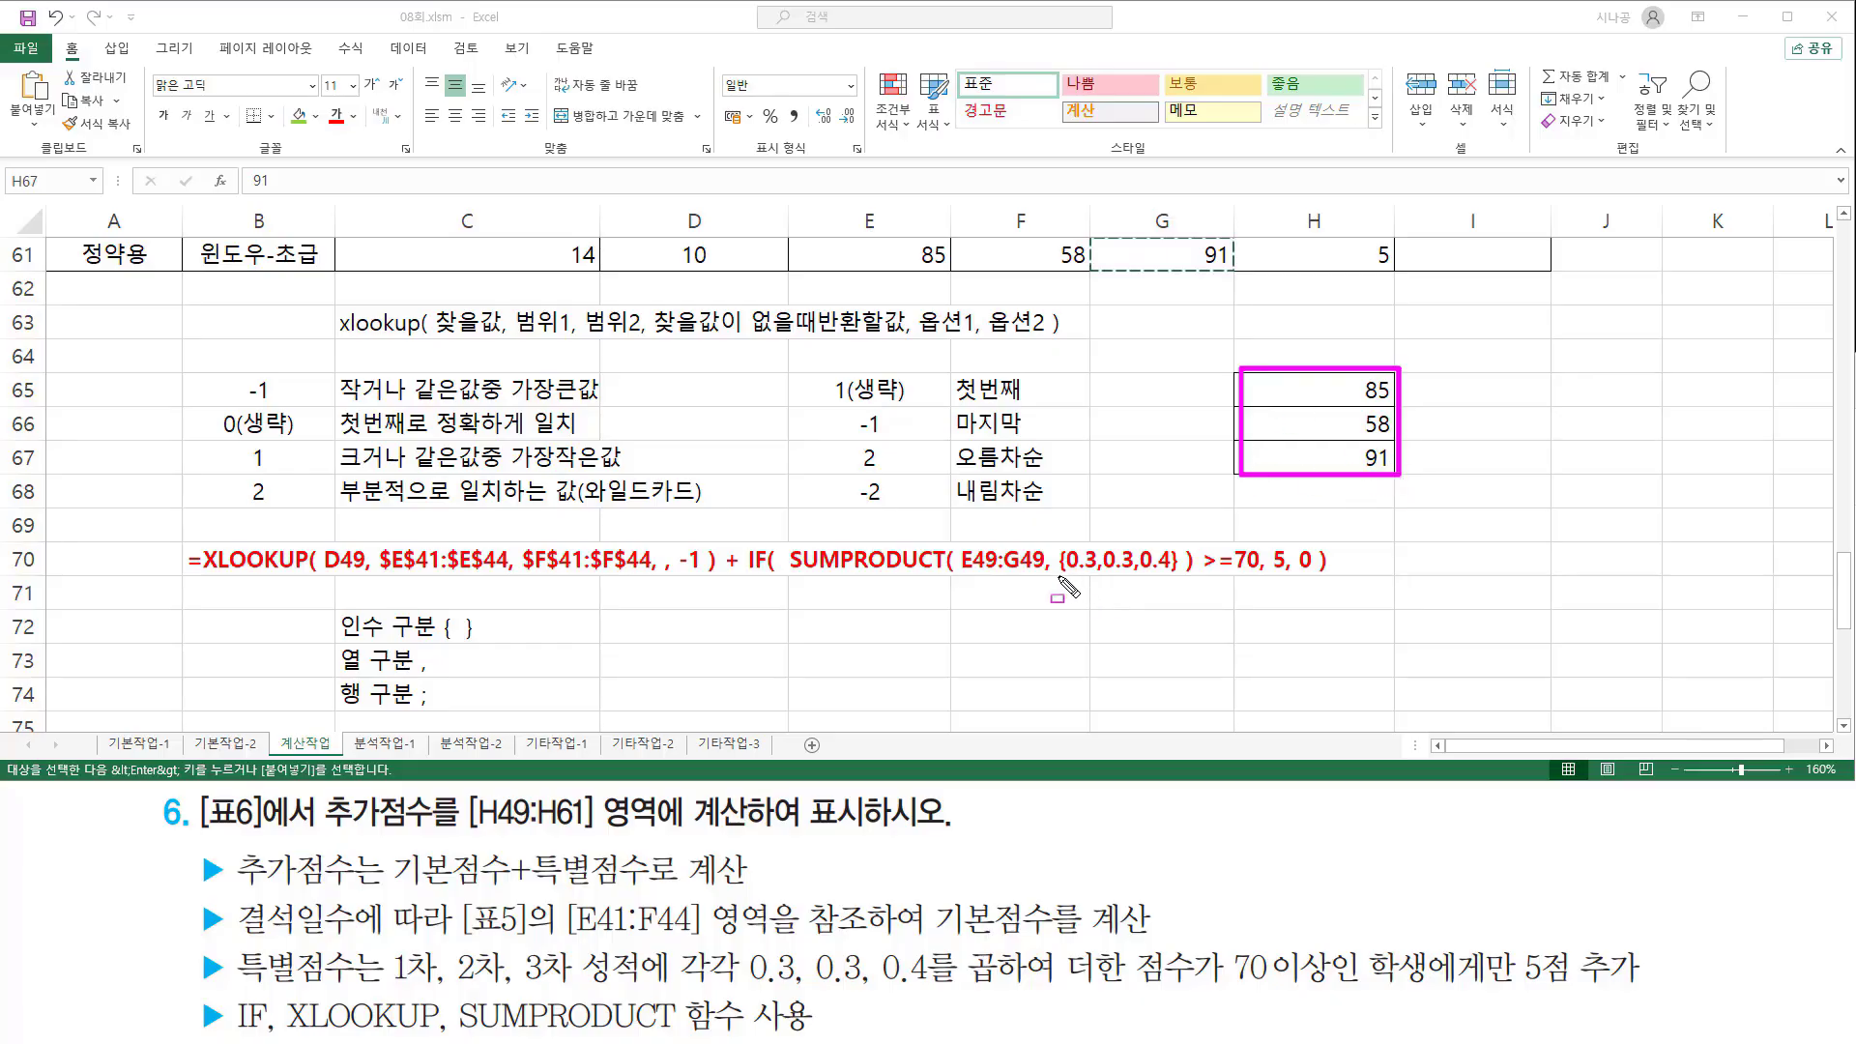
left_click_drag(1057, 576, 1173, 578)
key("Escape")
Step: Enter the semicolon-separated array example {0.3;0.3;0.4} in F72
left_click(1065, 629)
type("{")
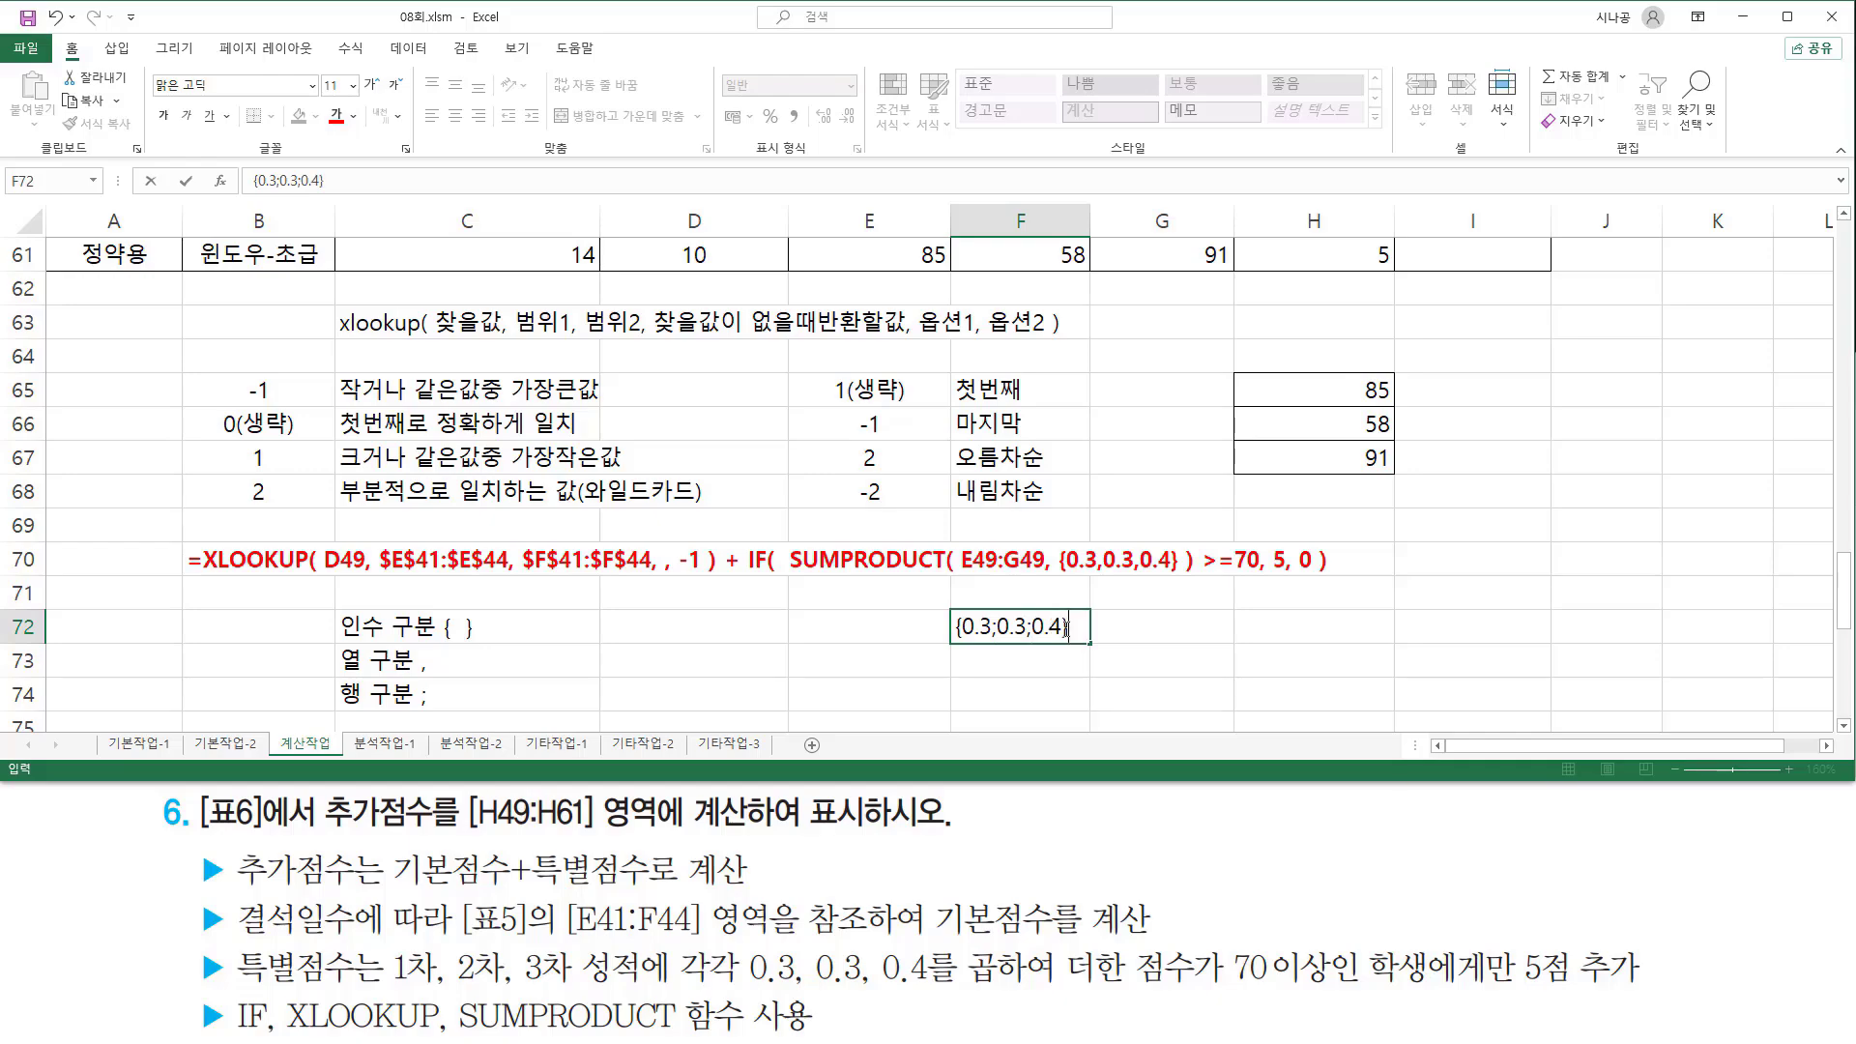
type("0.3;0.3;0.4}")
key("Return")
left_click(934, 690)
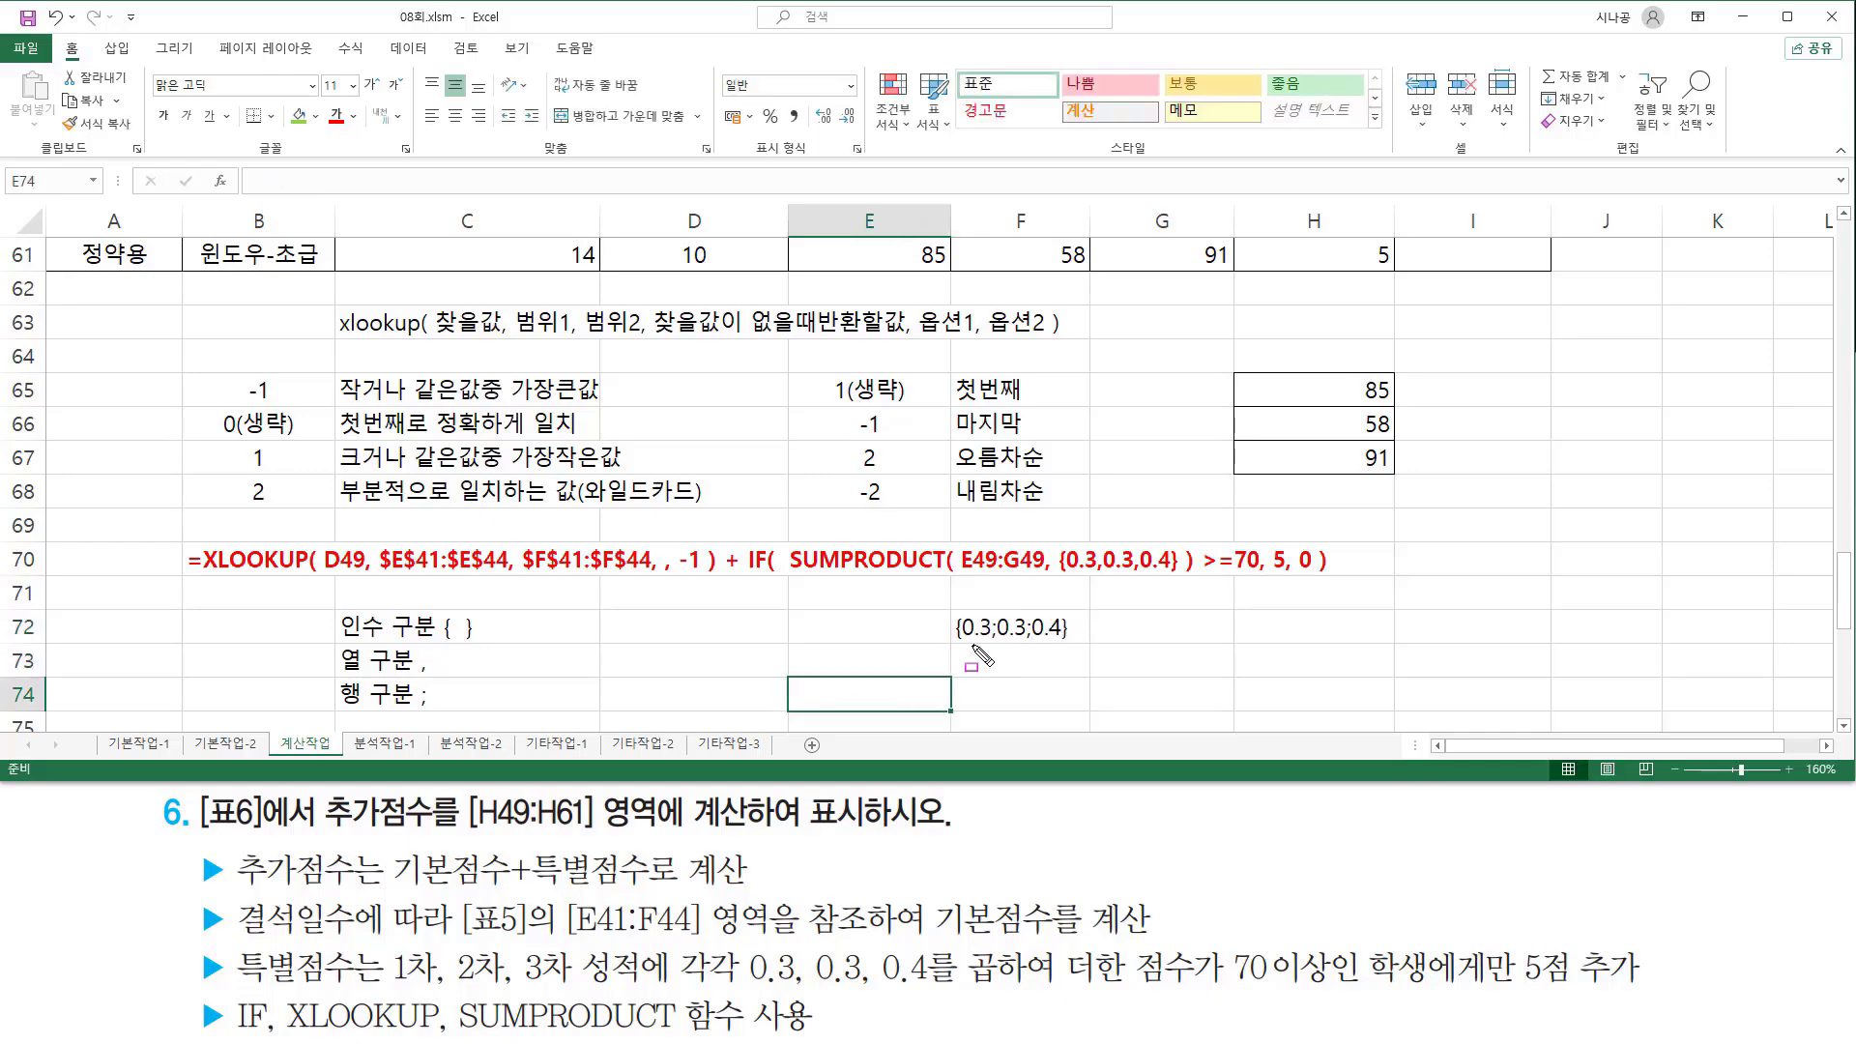
Step: Compare the comma array in B70 and the semicolon array in F72 with the horizontal E61:G61 and vertical H65:H67 scores
left_click_drag(953, 650, 1083, 644)
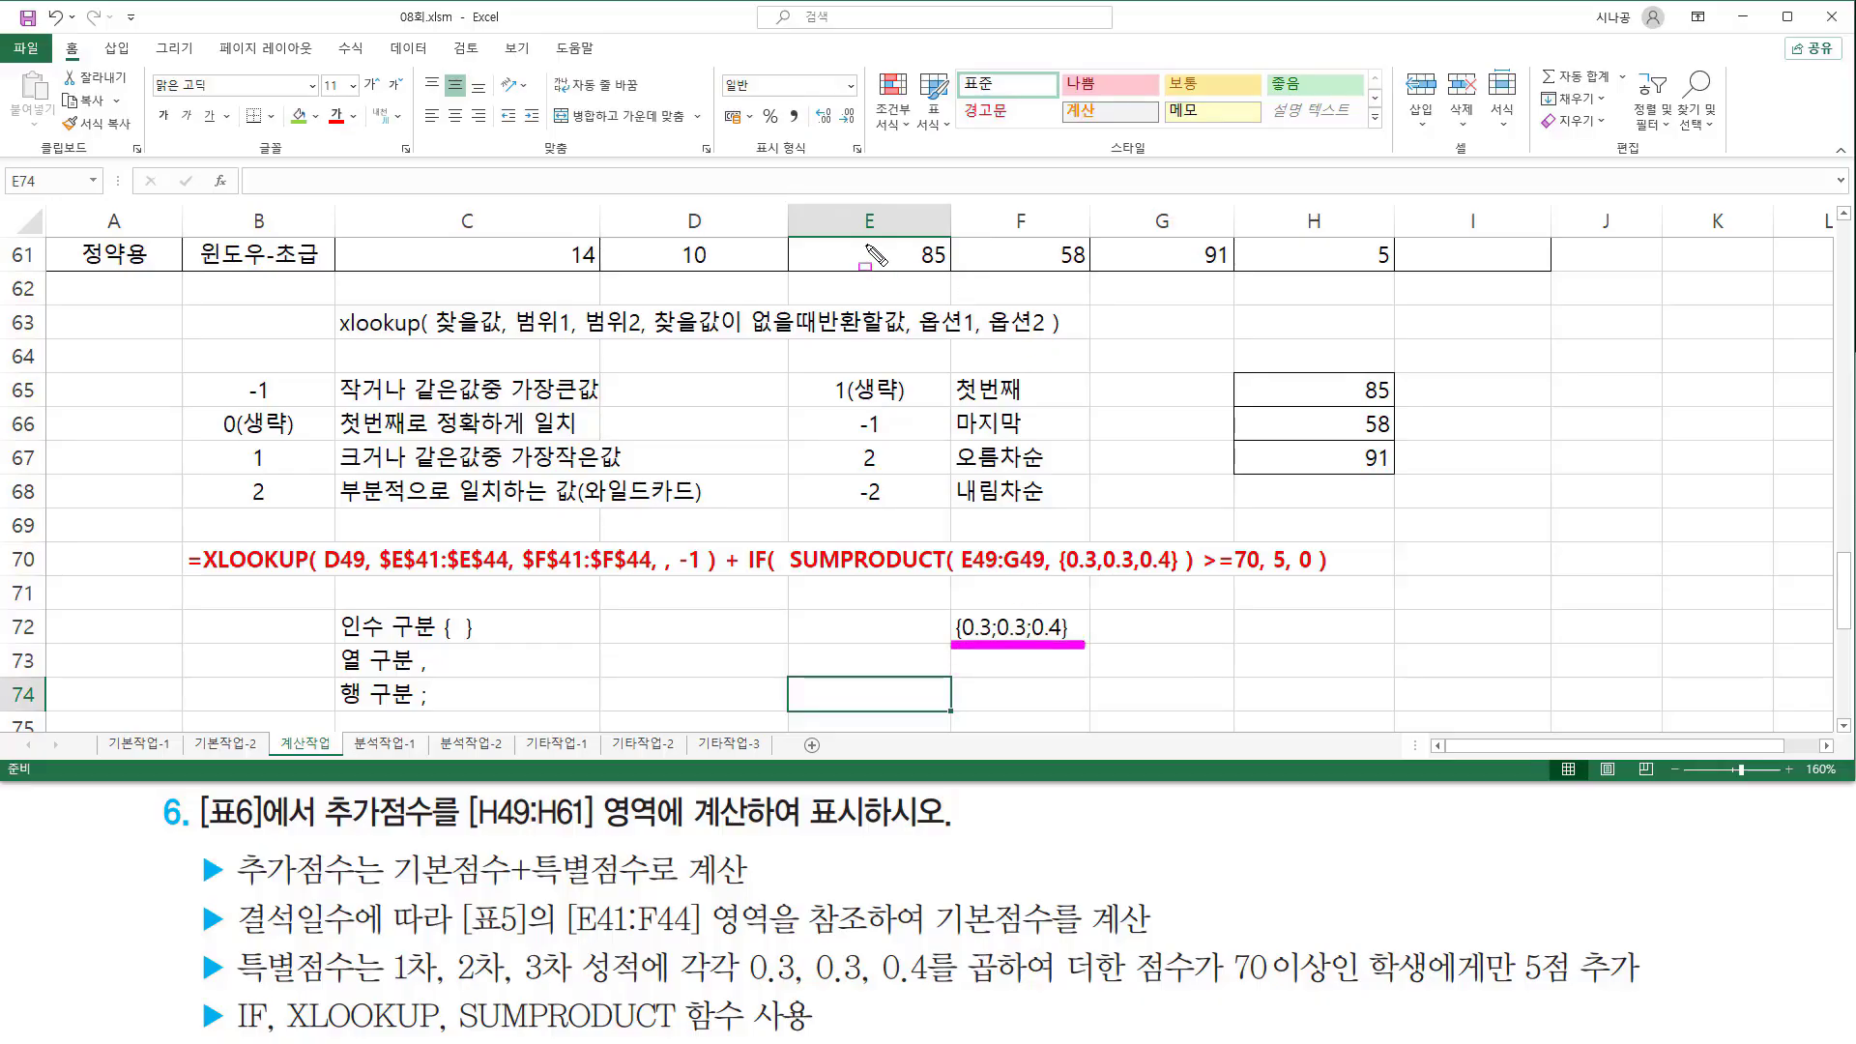
mouse_move(788, 234)
left_mouse_down()
mouse_move(1102, 278)
mouse_move(1242, 234)
left_mouse_up()
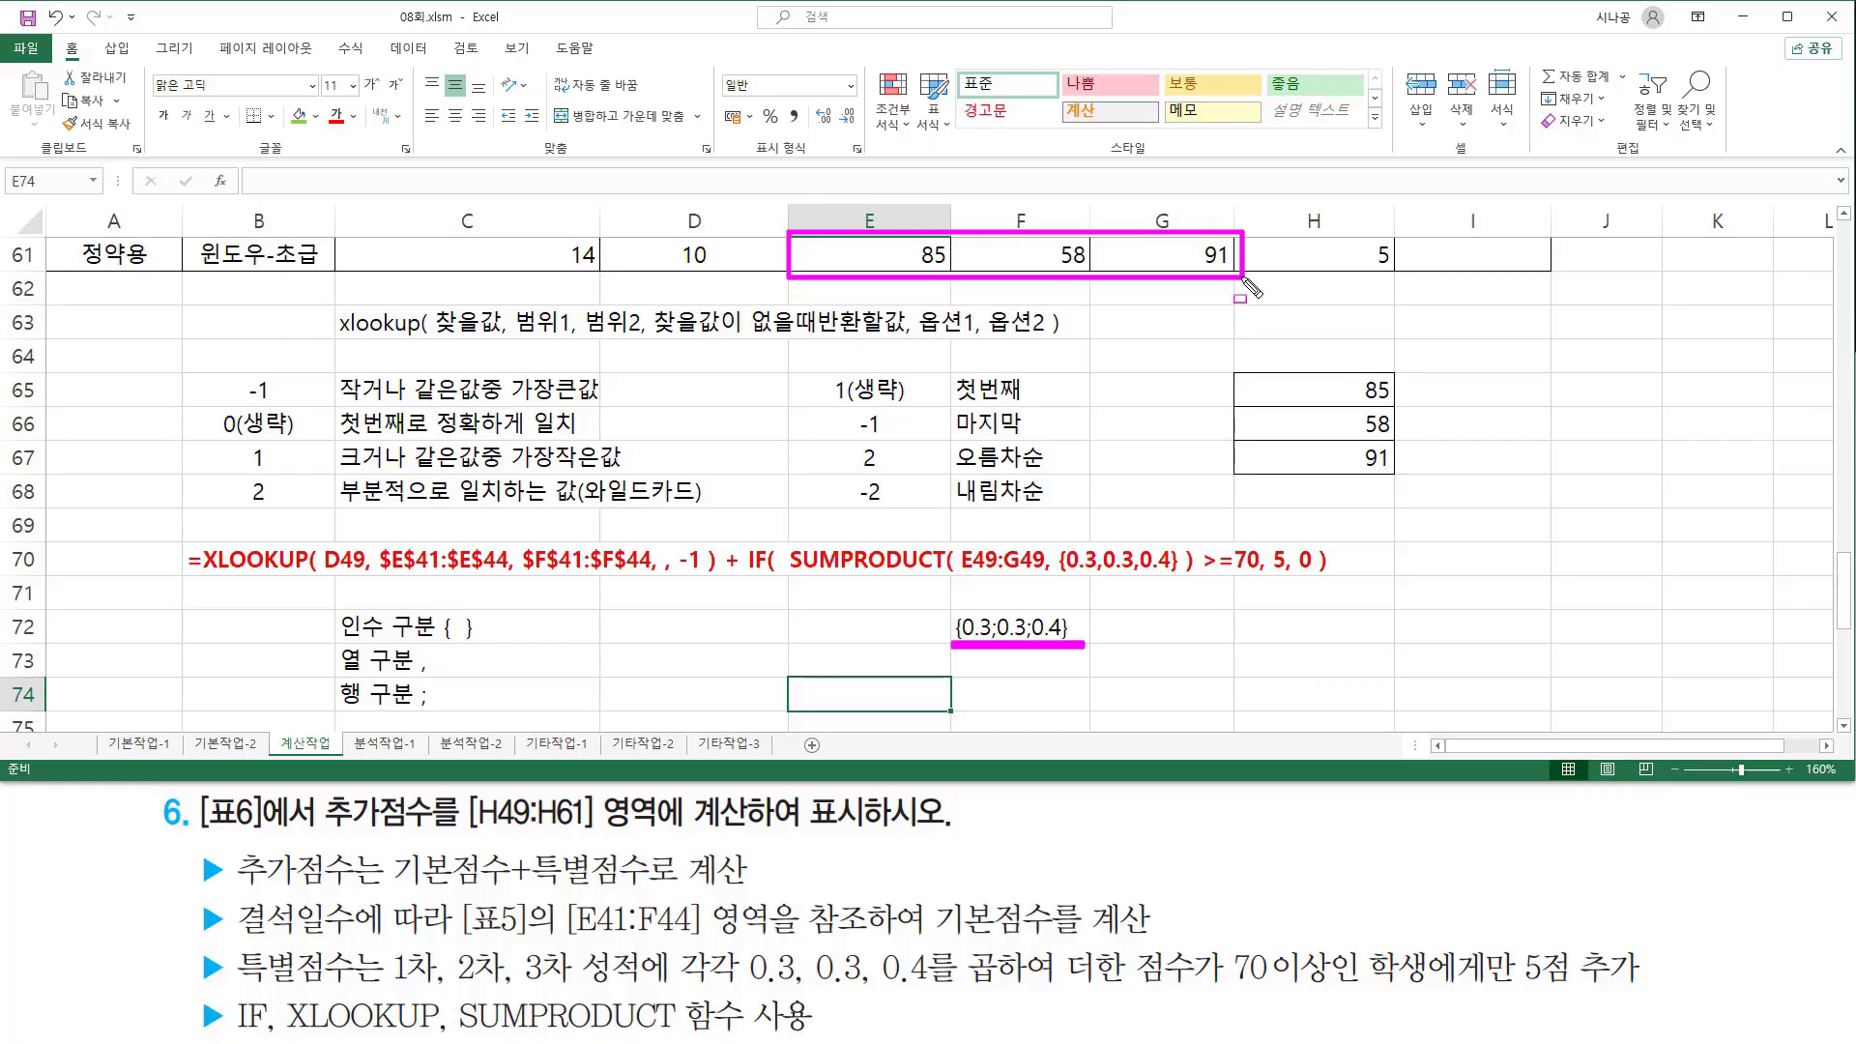
mouse_move(1234, 373)
left_mouse_down()
mouse_move(1373, 473)
mouse_move(1401, 473)
left_mouse_up()
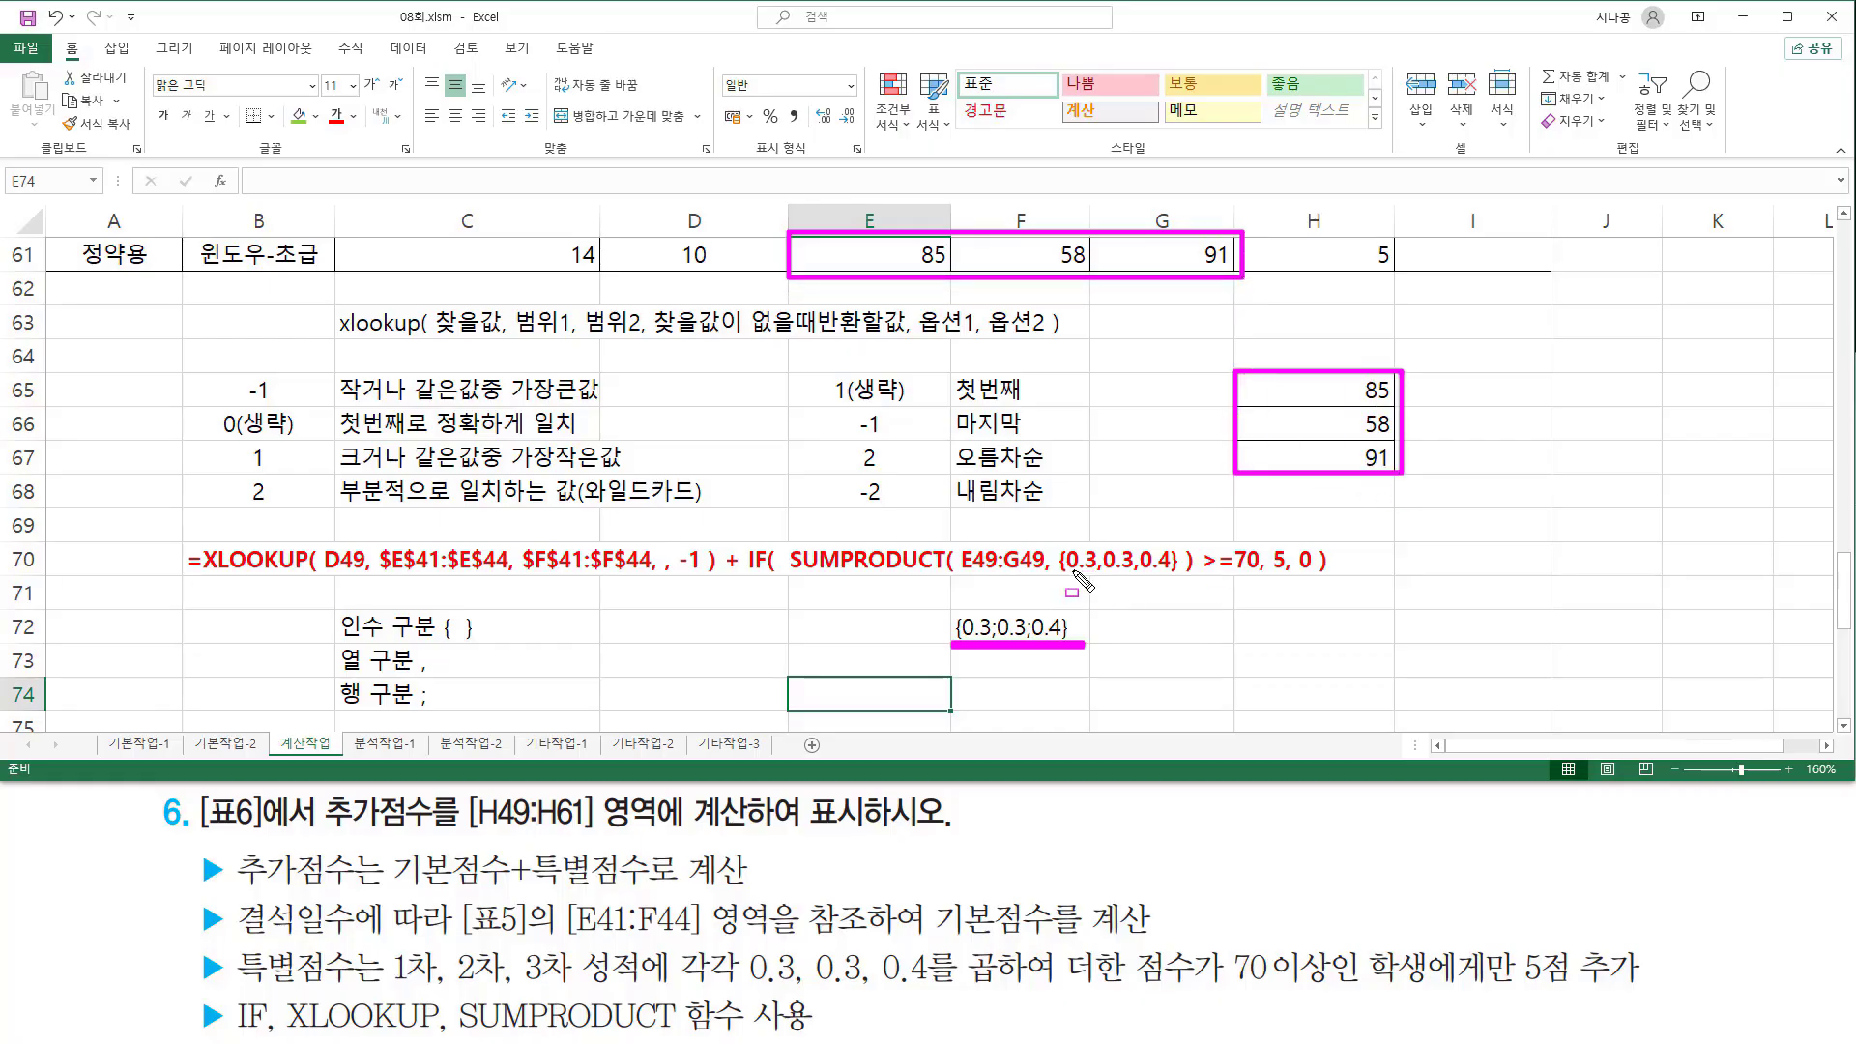
left_click_drag(1061, 576, 1172, 577)
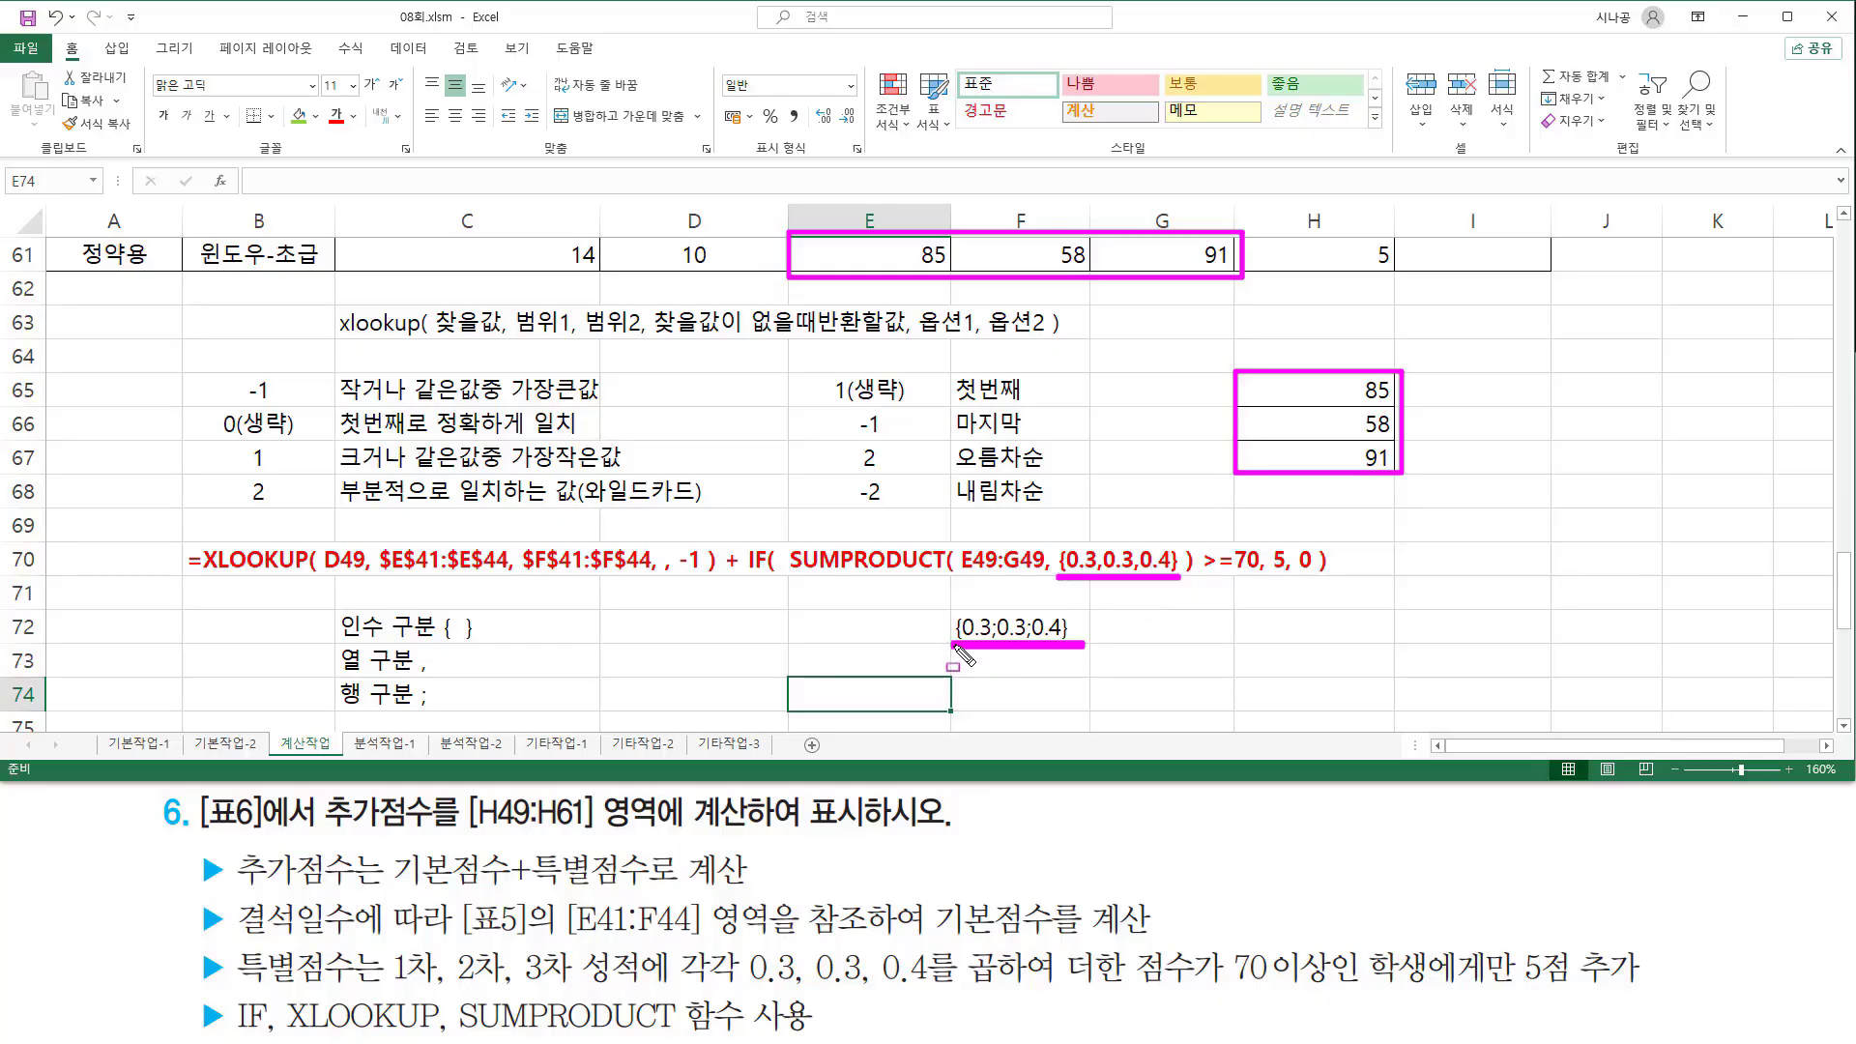
left_click_drag(953, 648, 1083, 648)
key("Escape")
left_click(715, 625)
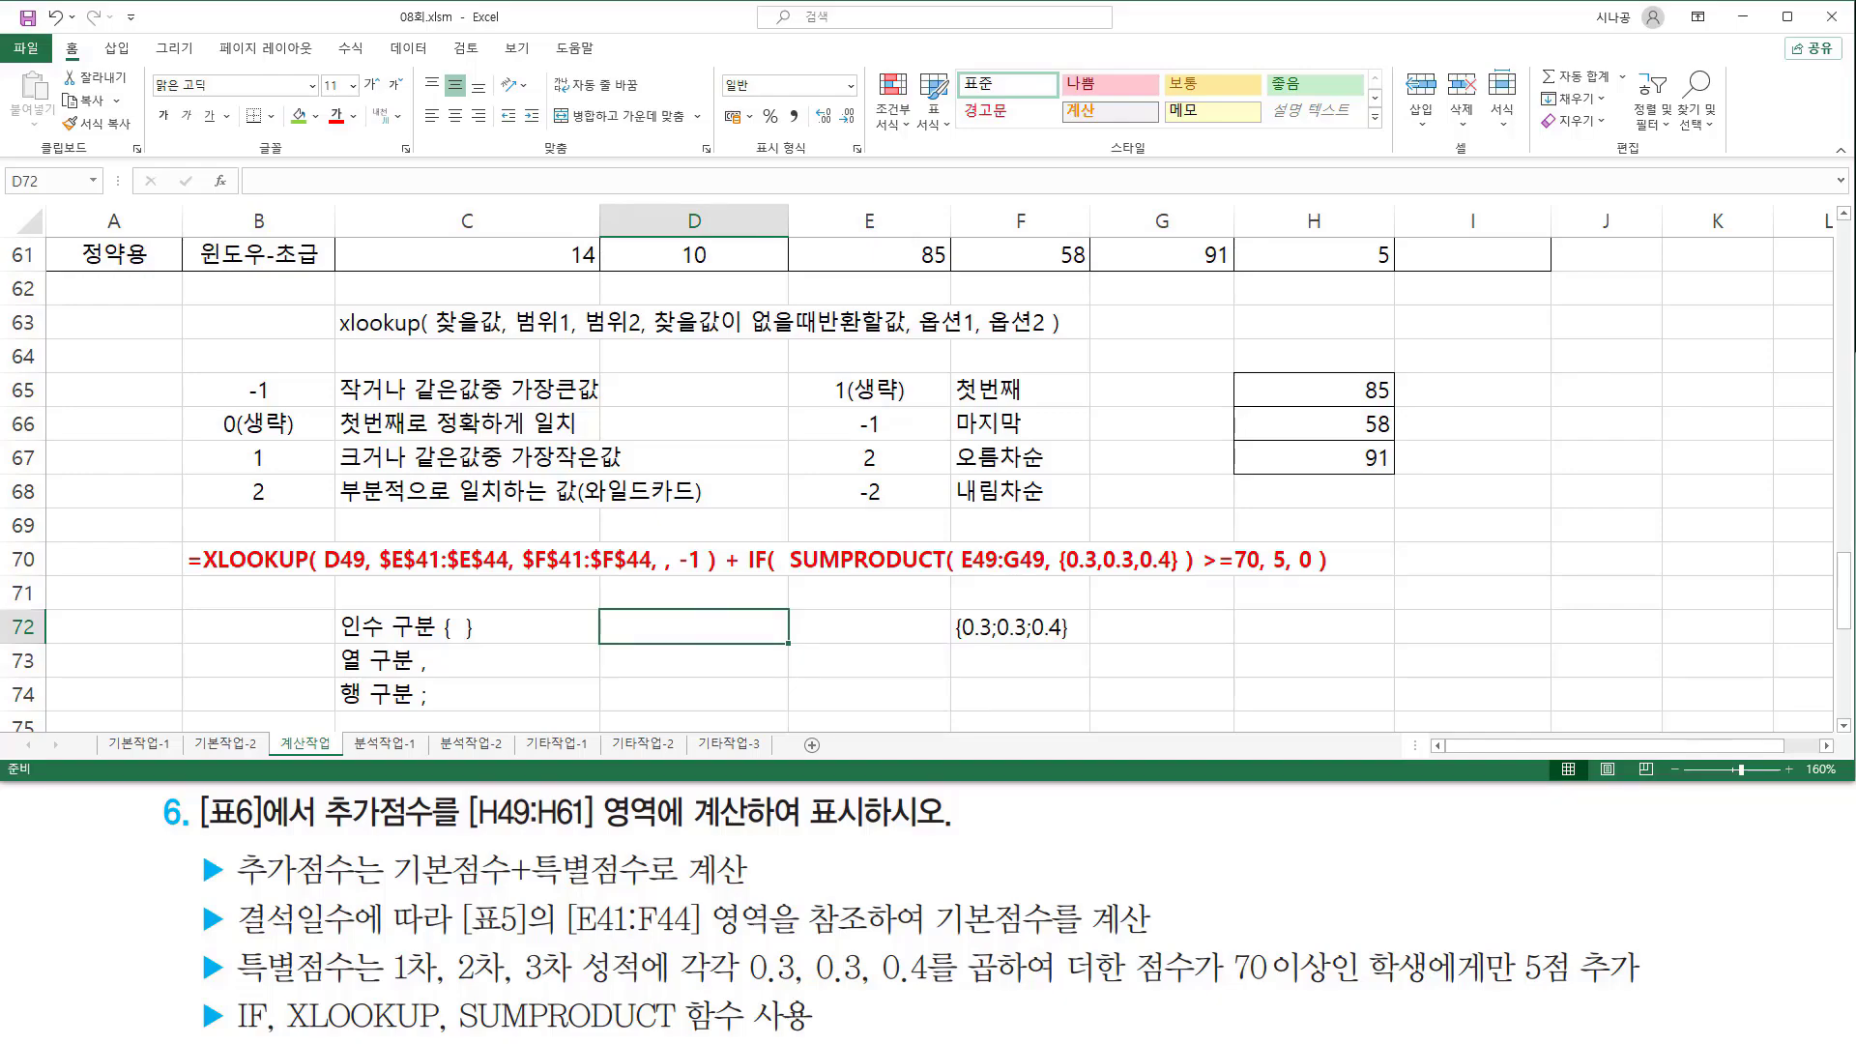
Step: Read the opening of problem 7 and locate [표6] and its 할인율 target range I49:I61
mouse_move(314, 833)
left_mouse_down()
mouse_move(332, 891)
mouse_move(443, 891)
left_mouse_up()
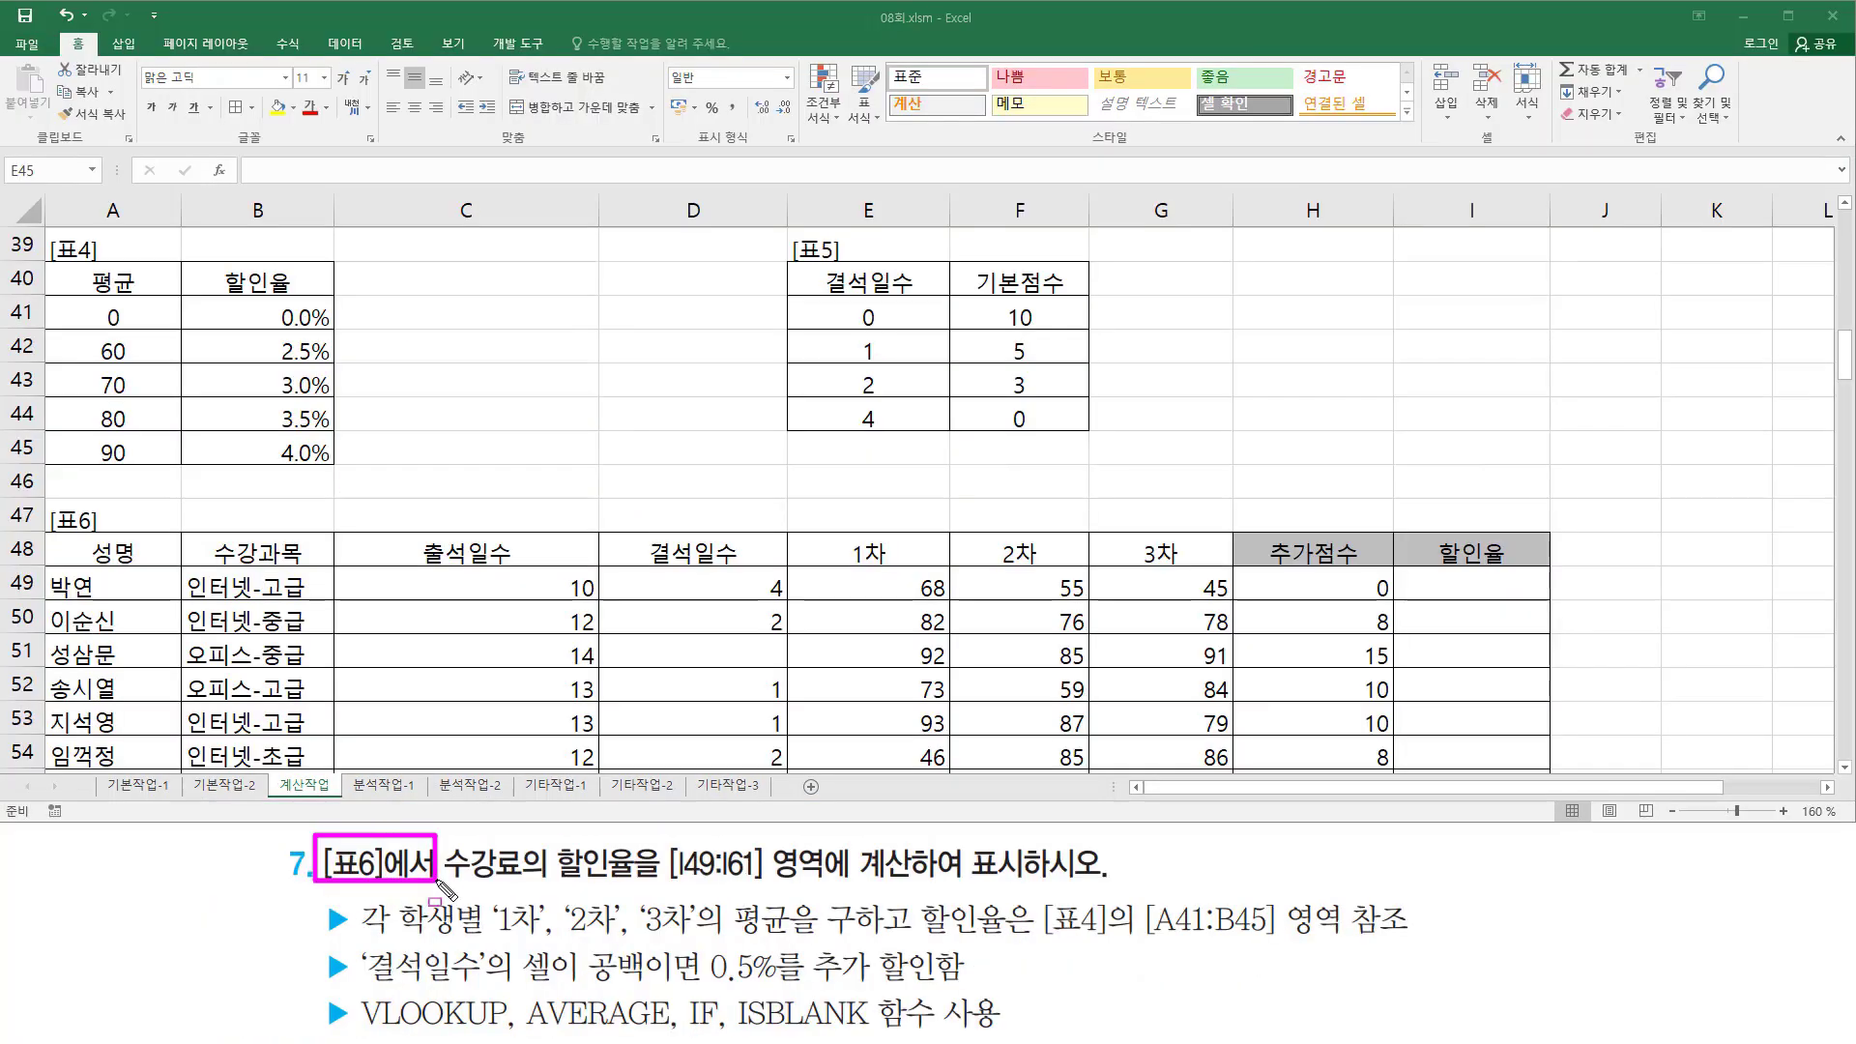
mouse_move(49, 502)
left_mouse_down()
mouse_move(1440, 721)
mouse_move(1561, 771)
left_mouse_up()
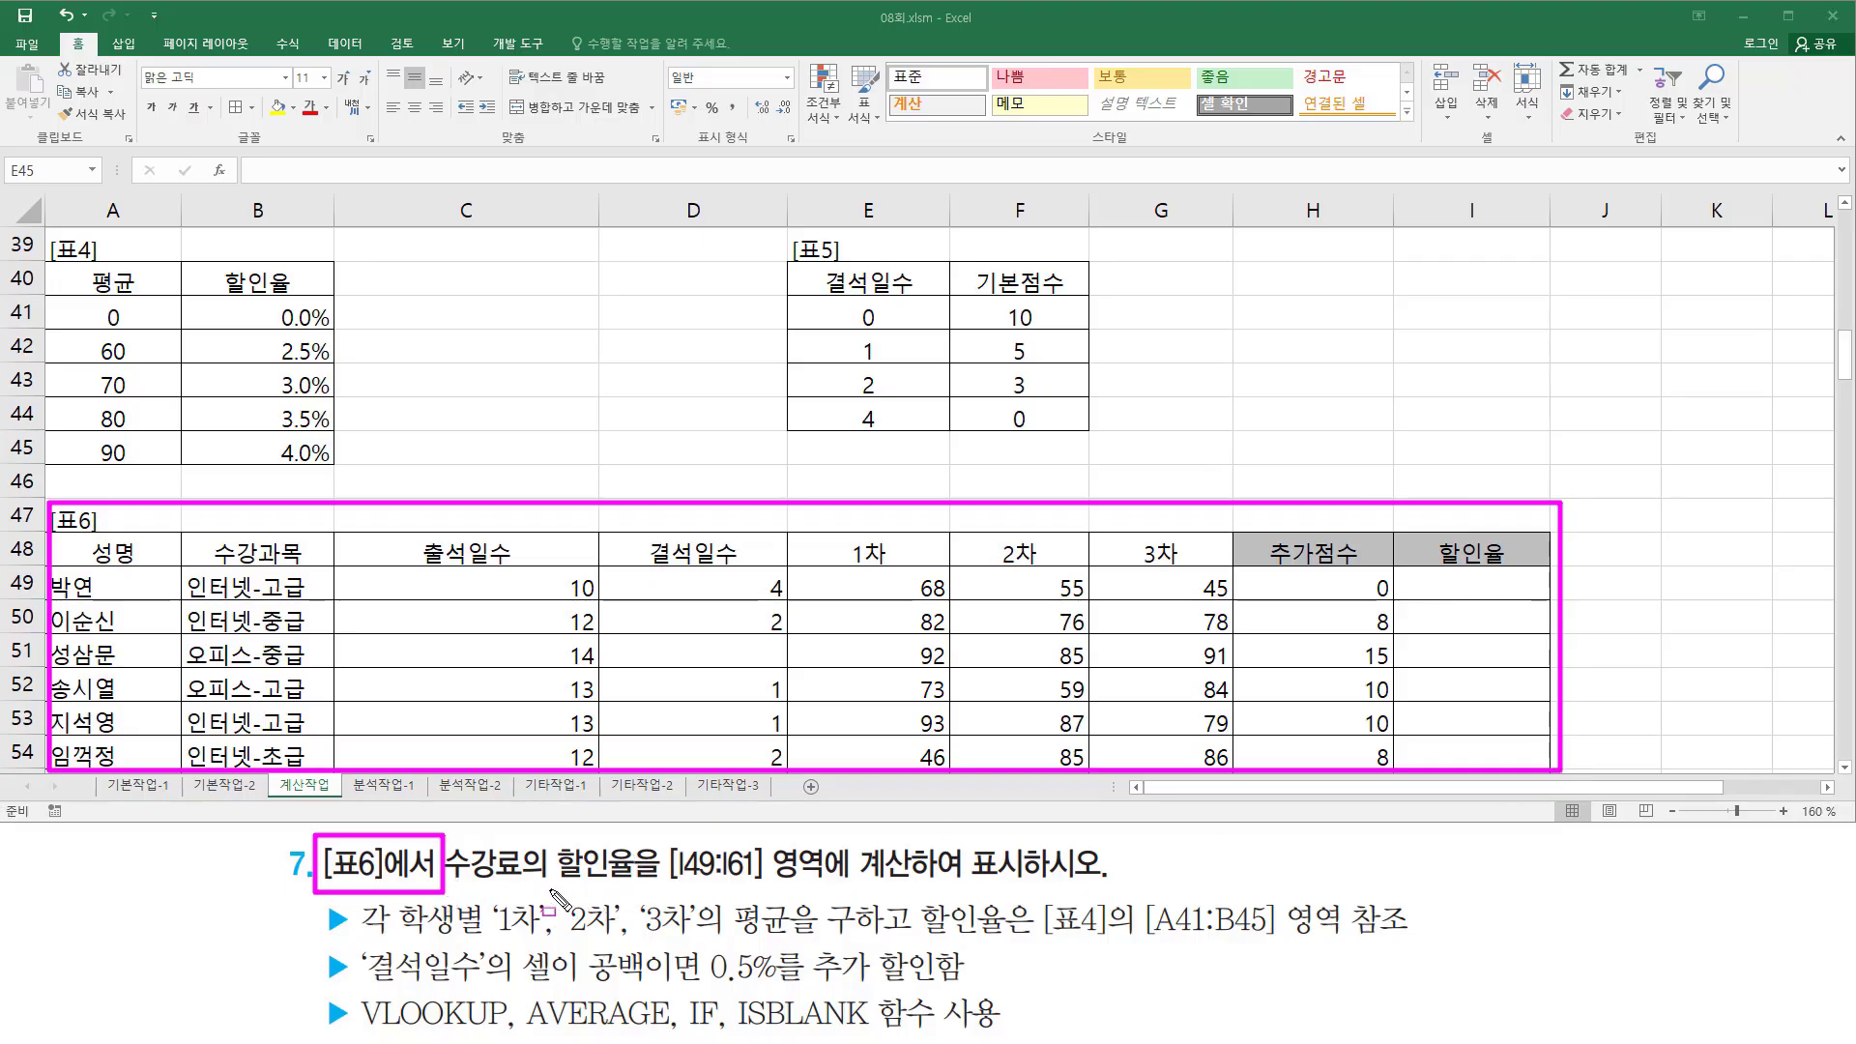
left_click_drag(547, 887, 769, 888)
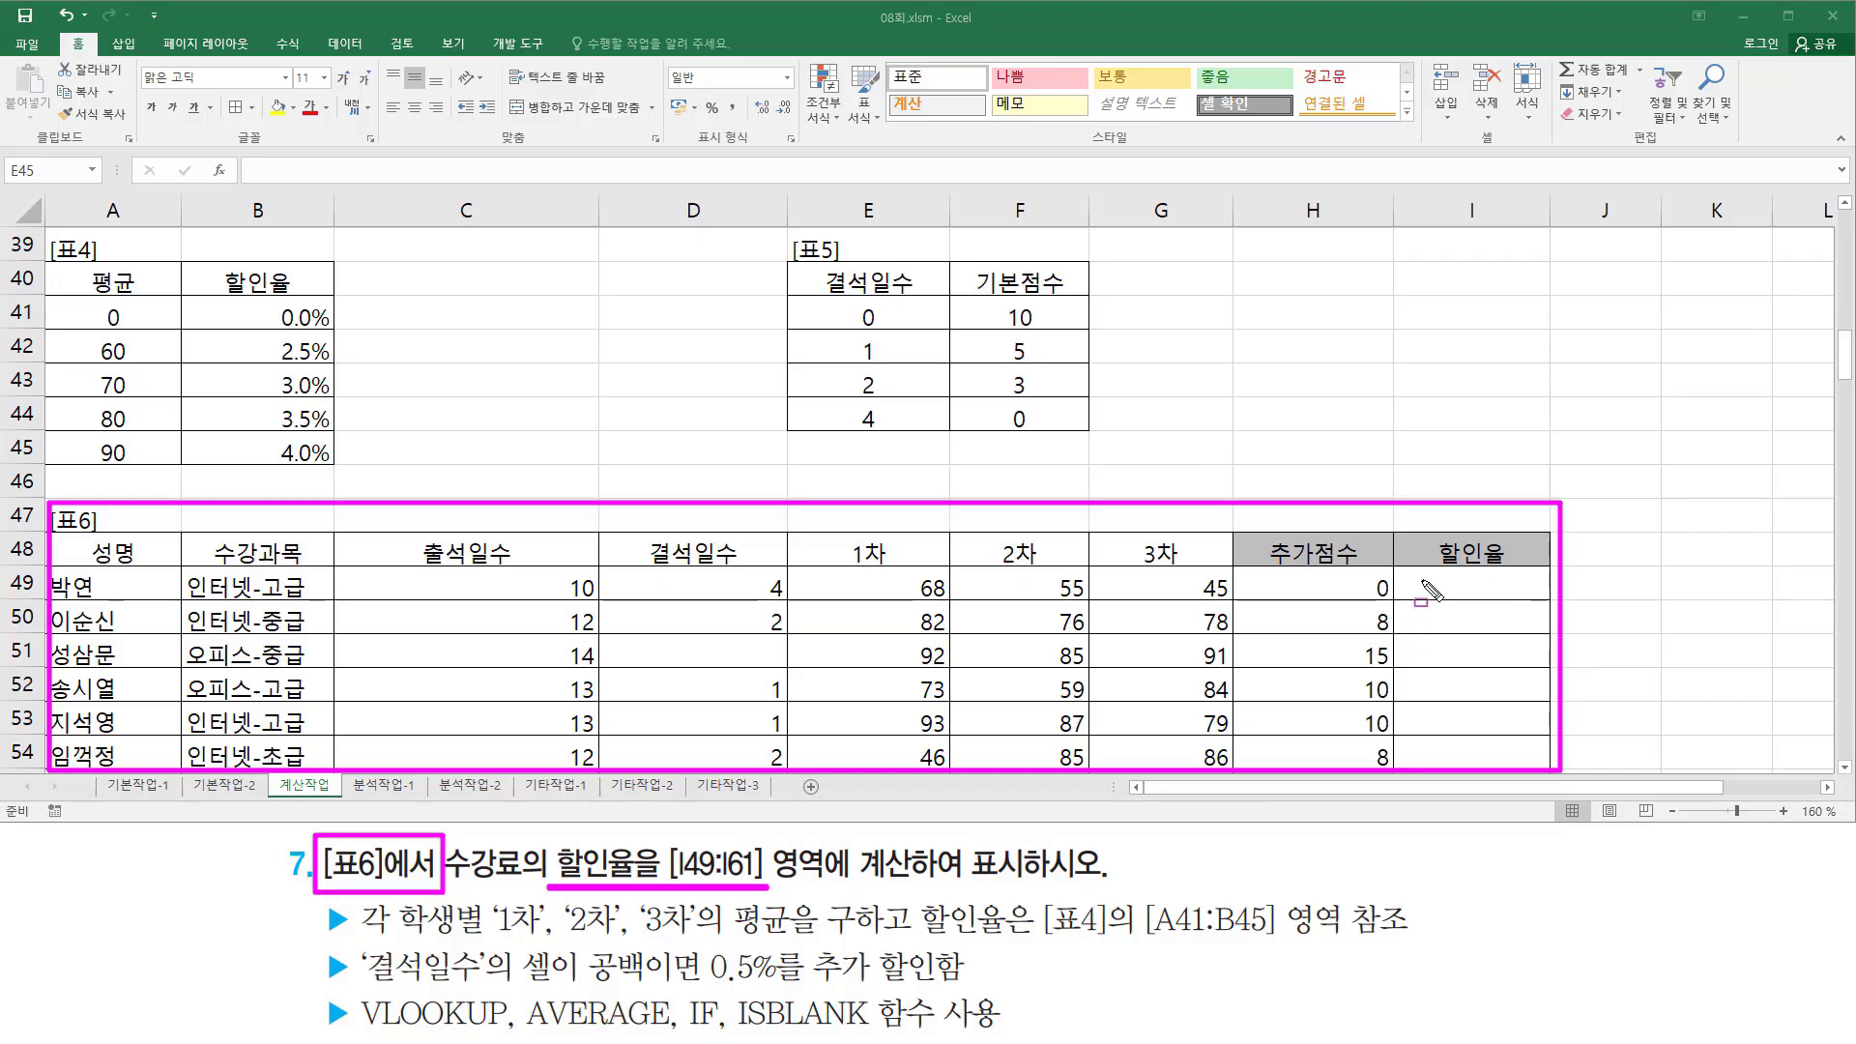
mouse_move(1421, 580)
left_mouse_down()
mouse_move(1522, 711)
mouse_move(1527, 763)
left_mouse_up()
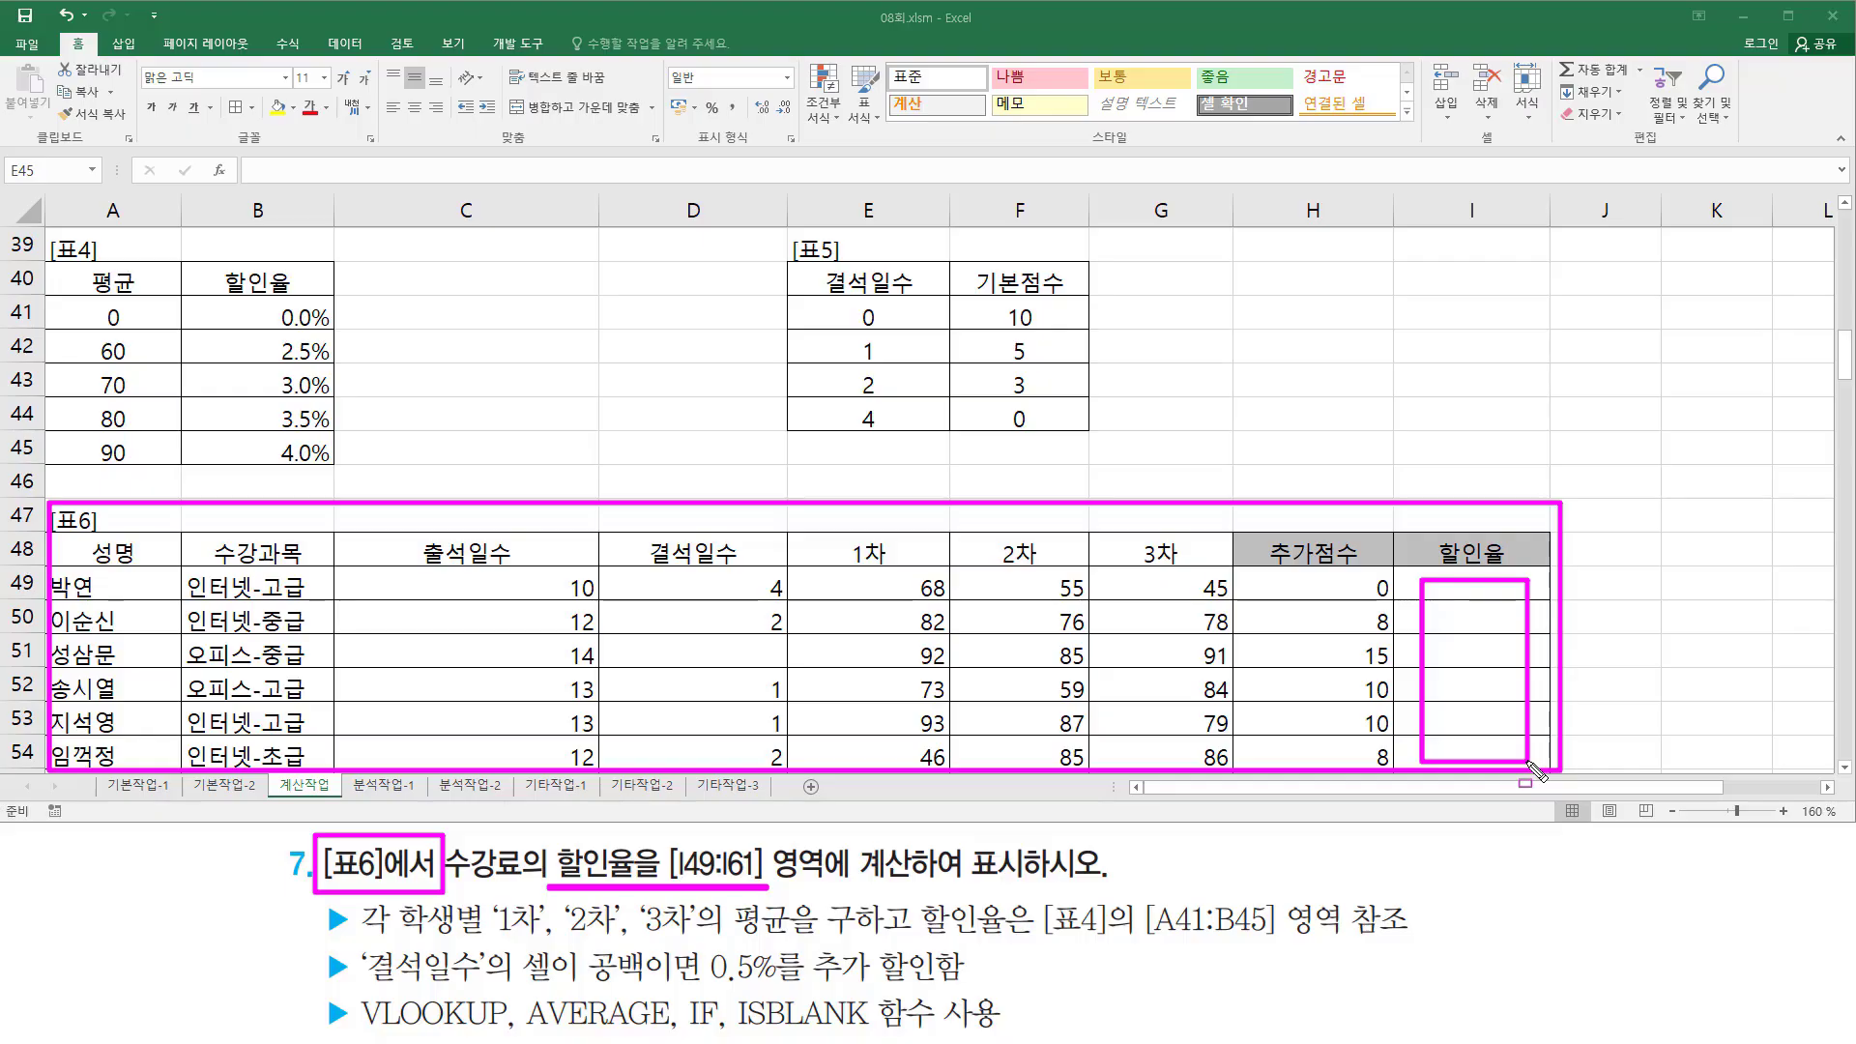
key("Escape")
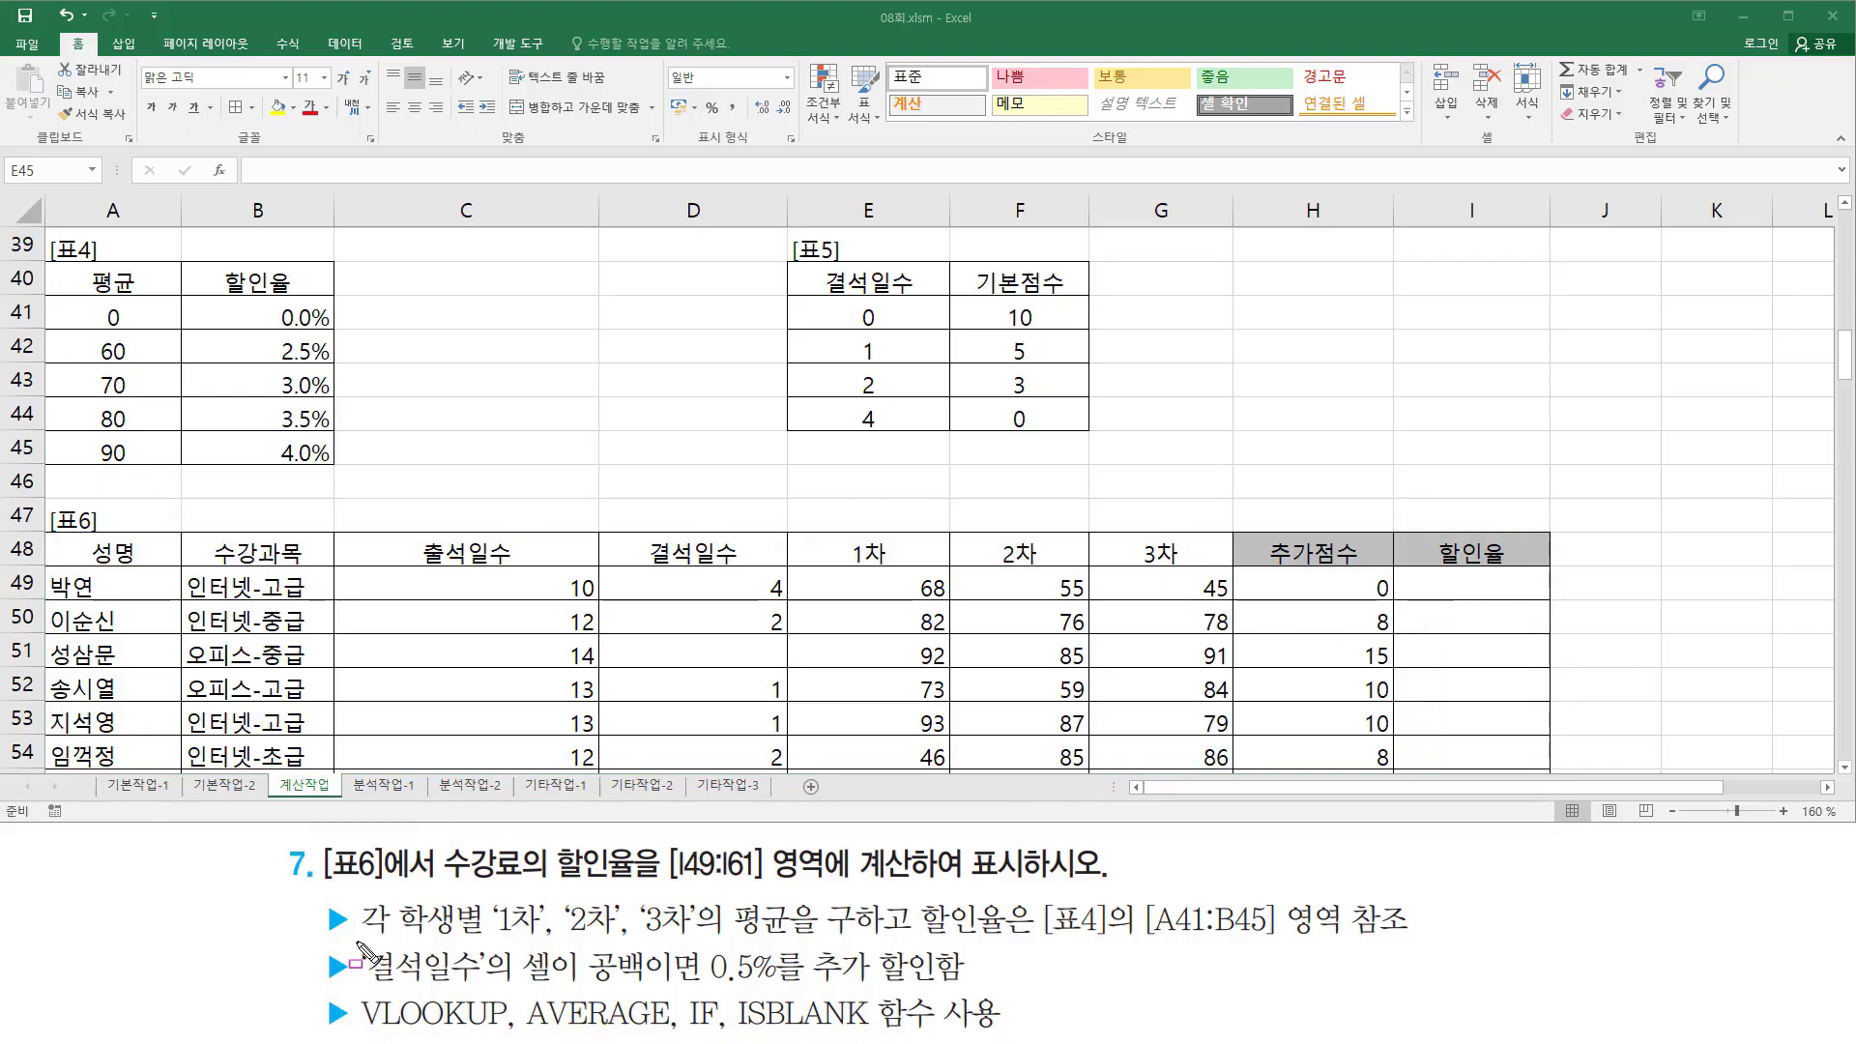
Step: Examine the 할인율 rule: average the 1차, 2차 and 3차 scores and look the rate up in [표4] A41:B45
left_click_drag(362, 936, 917, 940)
mouse_move(826, 568)
left_mouse_down()
mouse_move(1192, 605)
mouse_move(1232, 604)
mouse_move(1234, 569)
left_mouse_up()
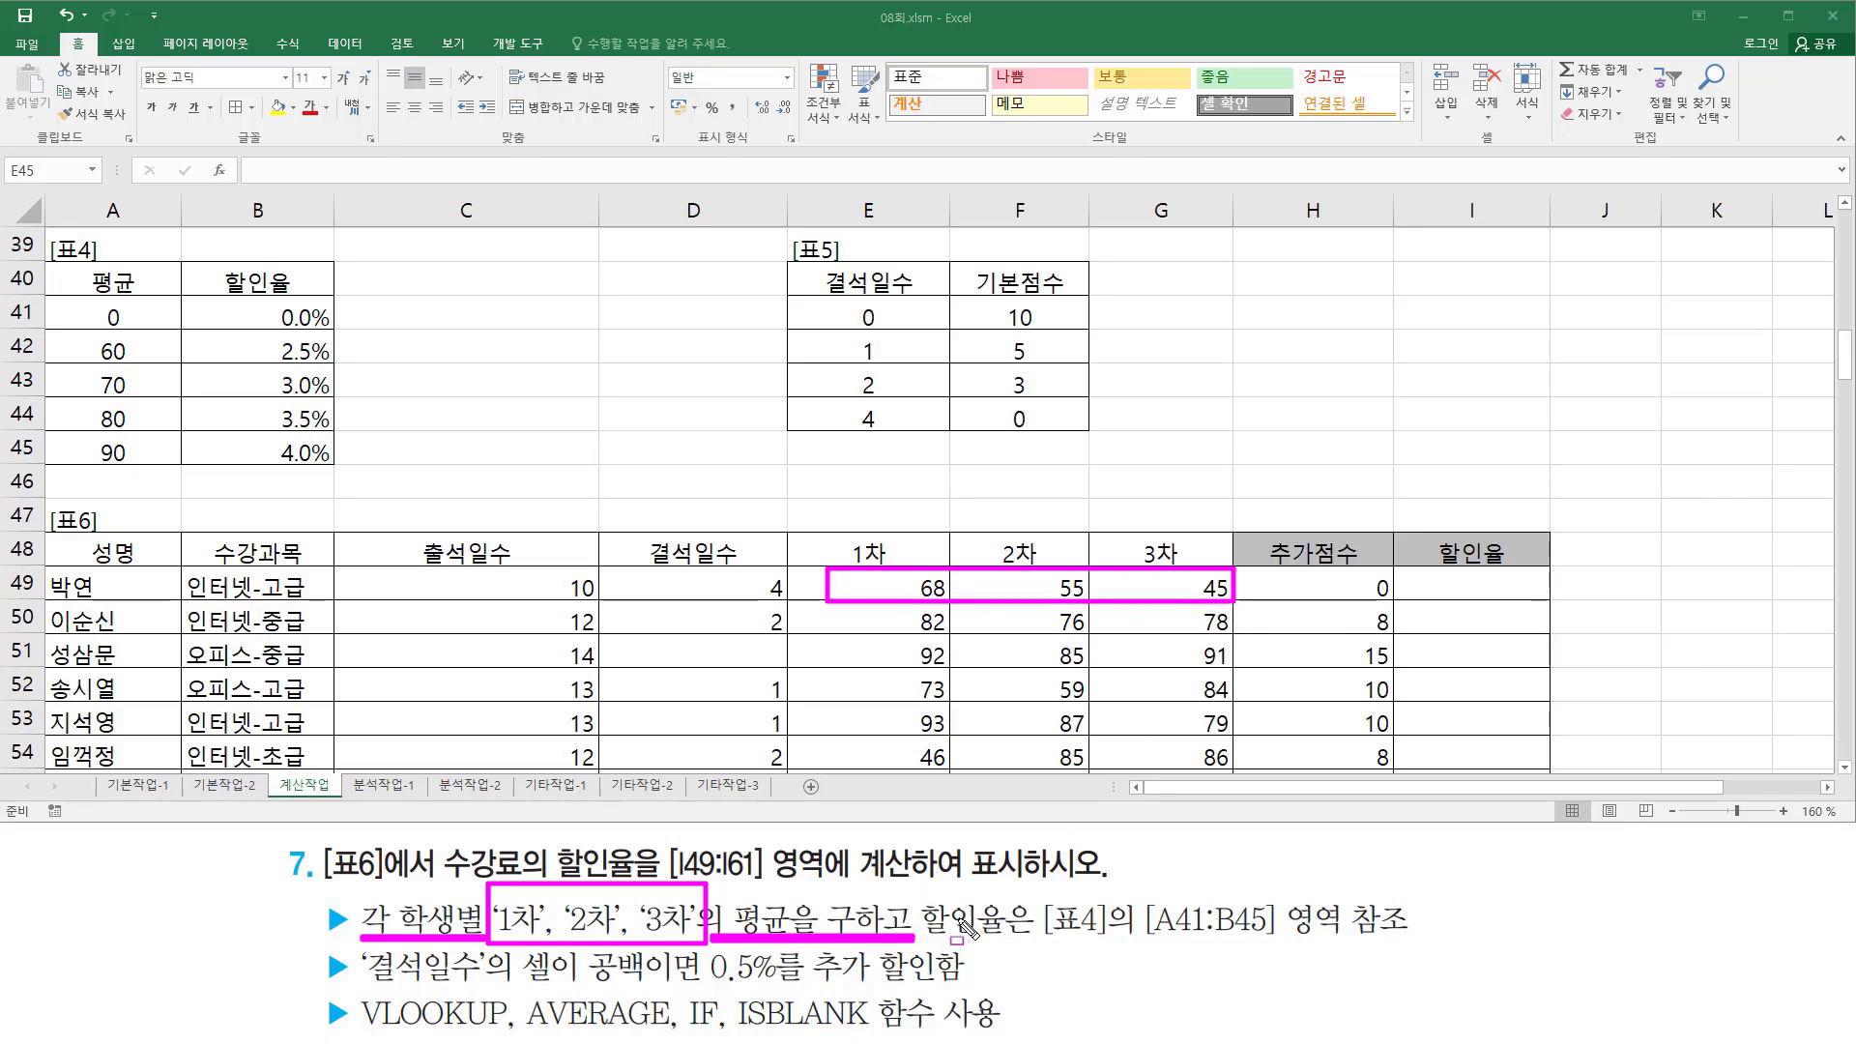
mouse_move(914, 889)
left_mouse_down()
mouse_move(1080, 955)
mouse_move(1426, 953)
left_mouse_up()
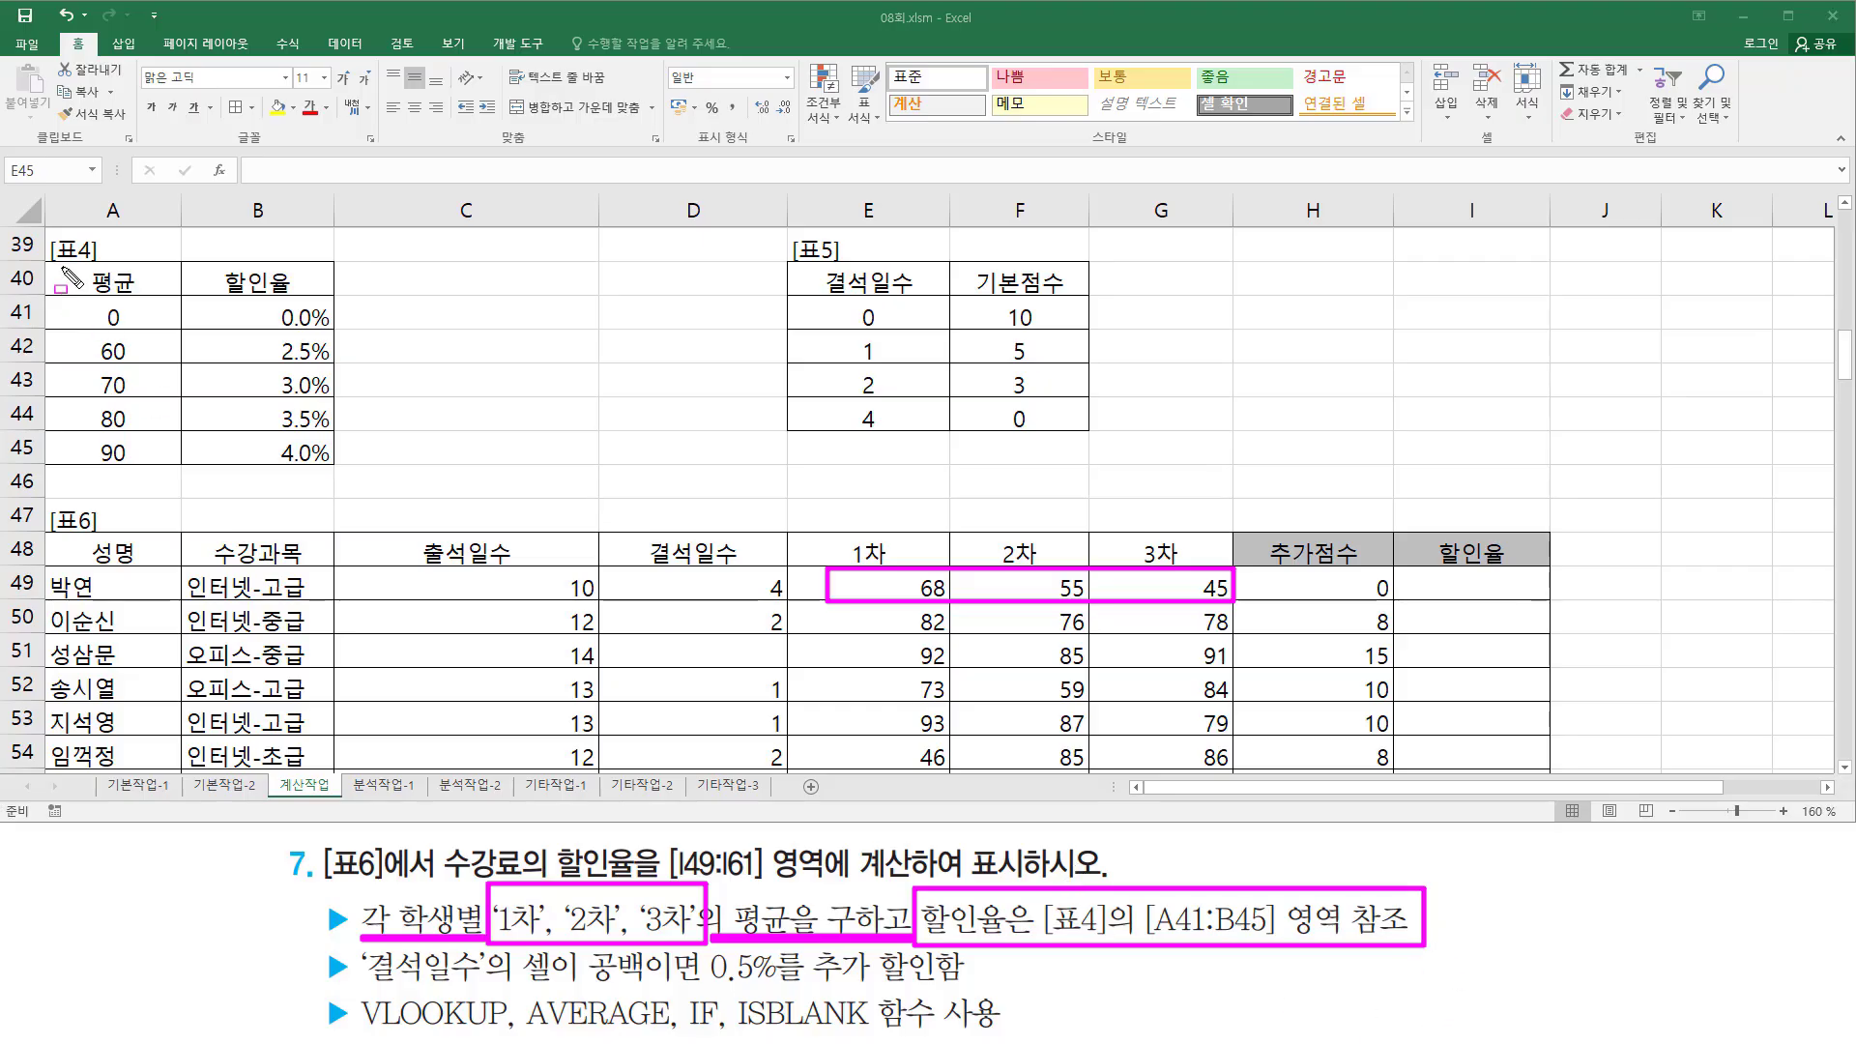
mouse_move(58, 261)
left_mouse_down()
mouse_move(78, 346)
mouse_move(338, 479)
left_mouse_up()
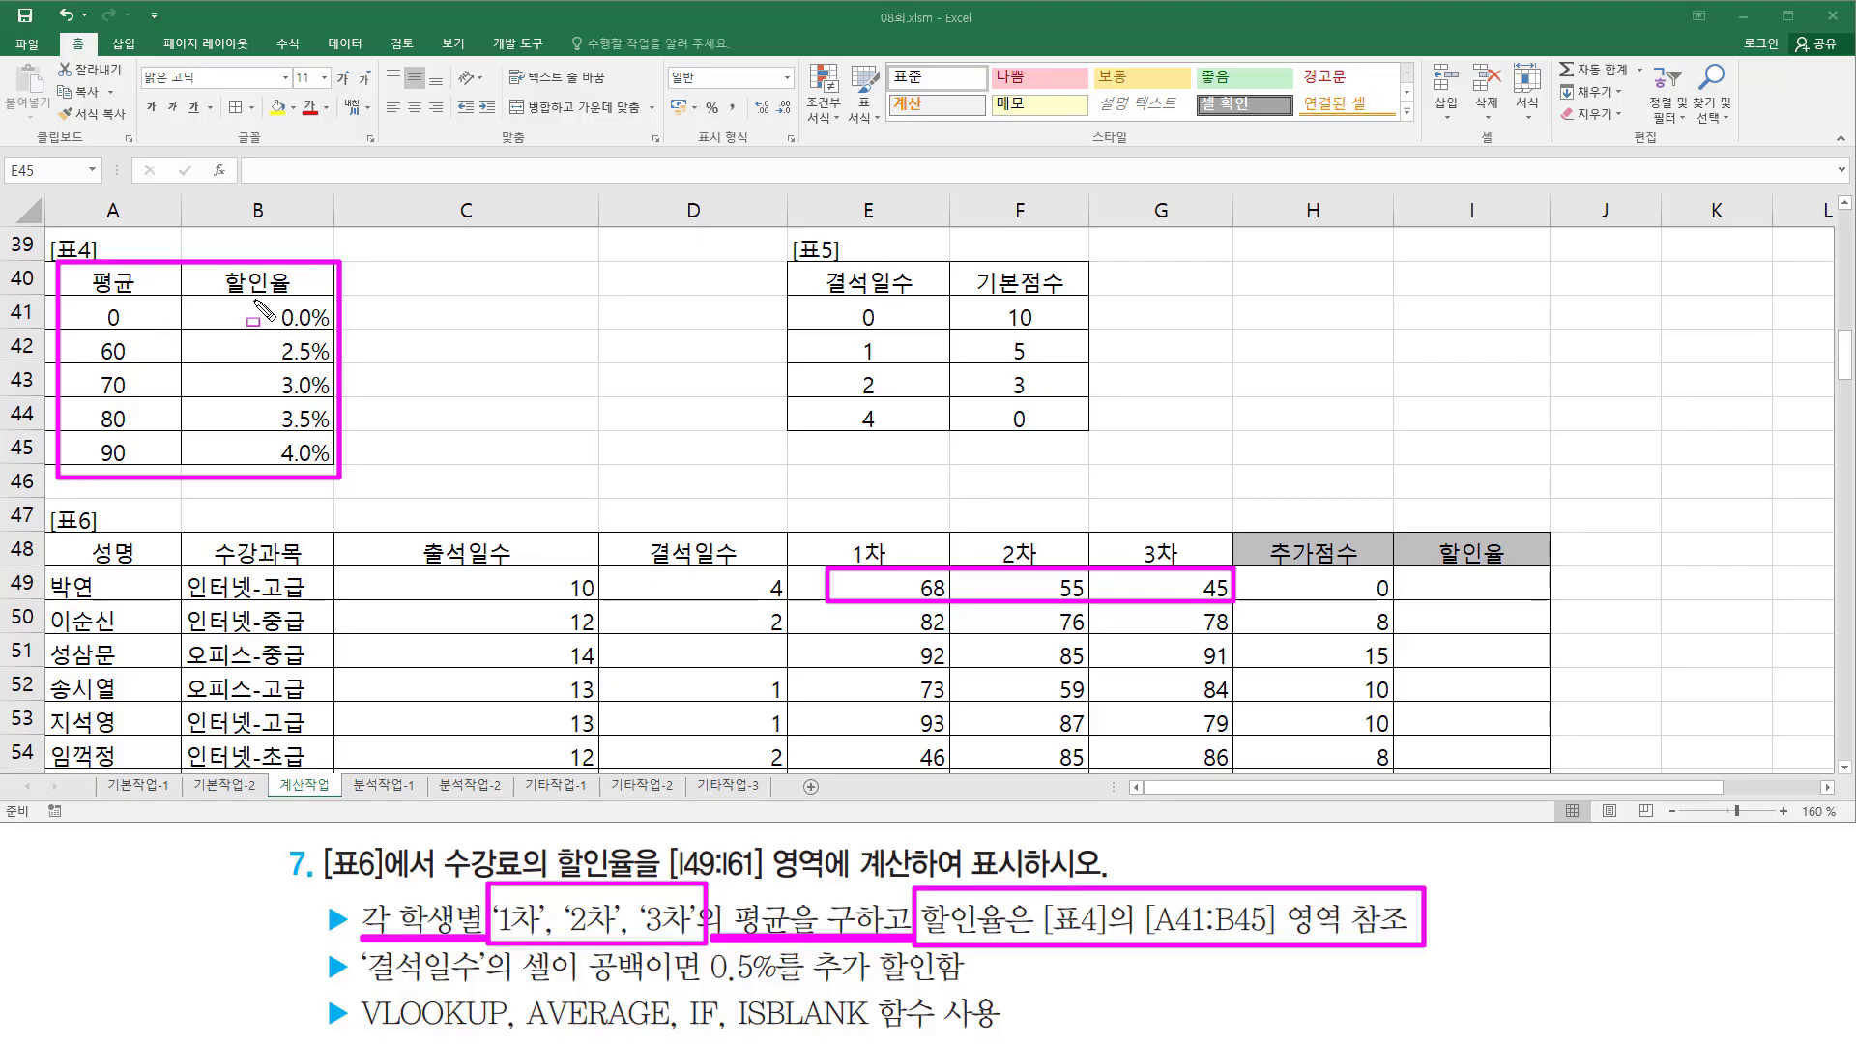
left_click_drag(253, 300, 332, 472)
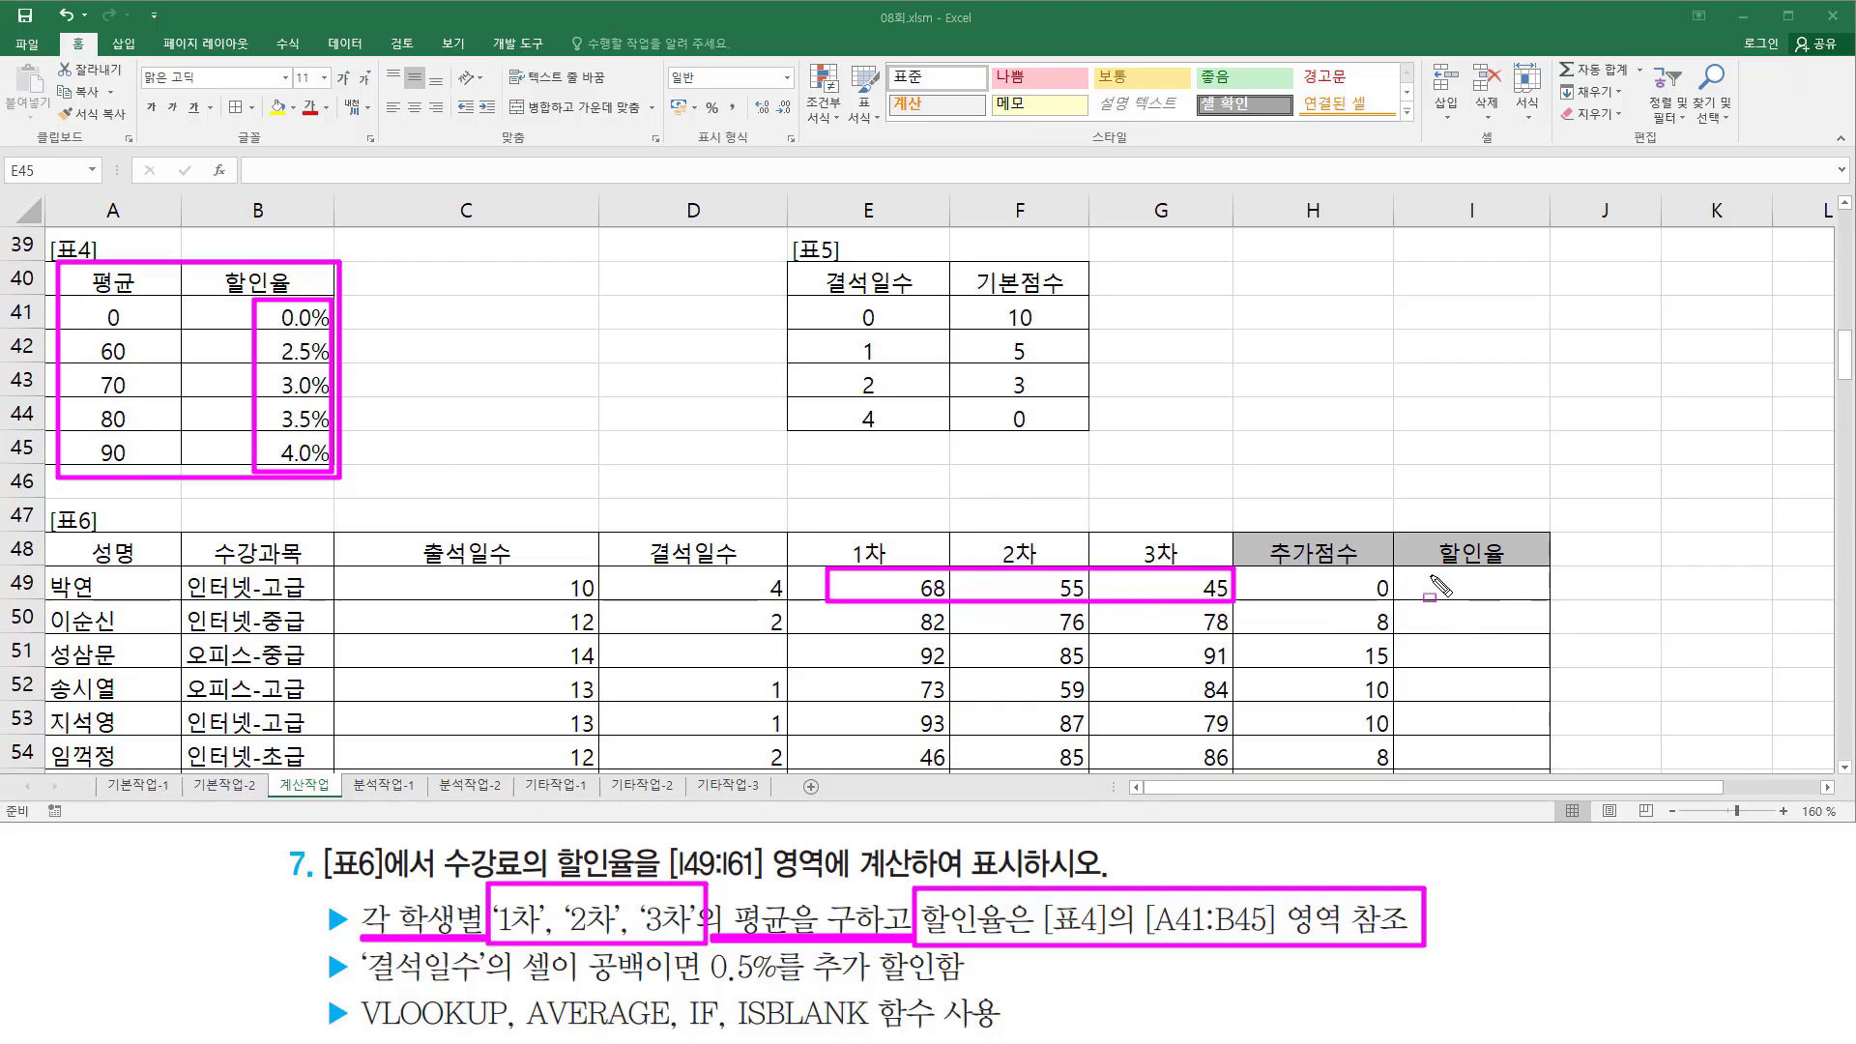
left_click_drag(1431, 574, 1524, 766)
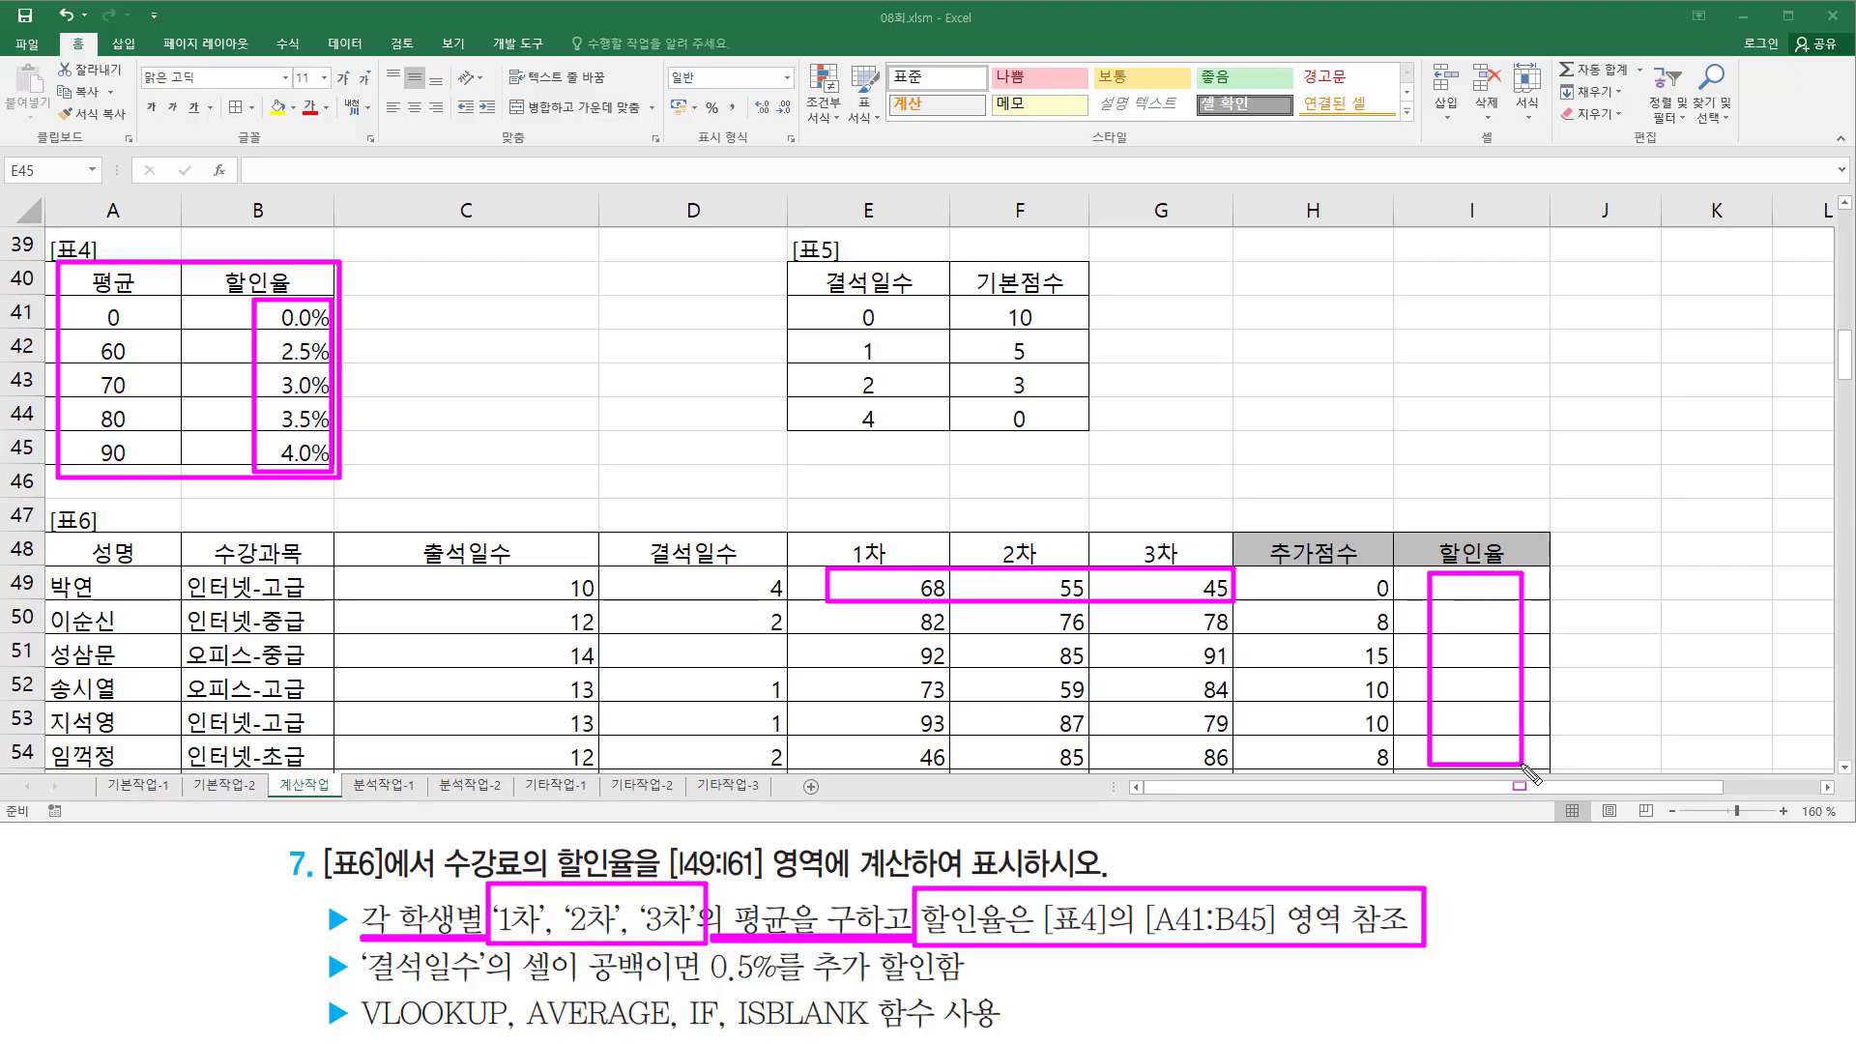
Step: Examine the extra 0.5% discount rule for blank 결석일수 cells, using cell D51 as the example
left_click_drag(356, 986, 655, 988)
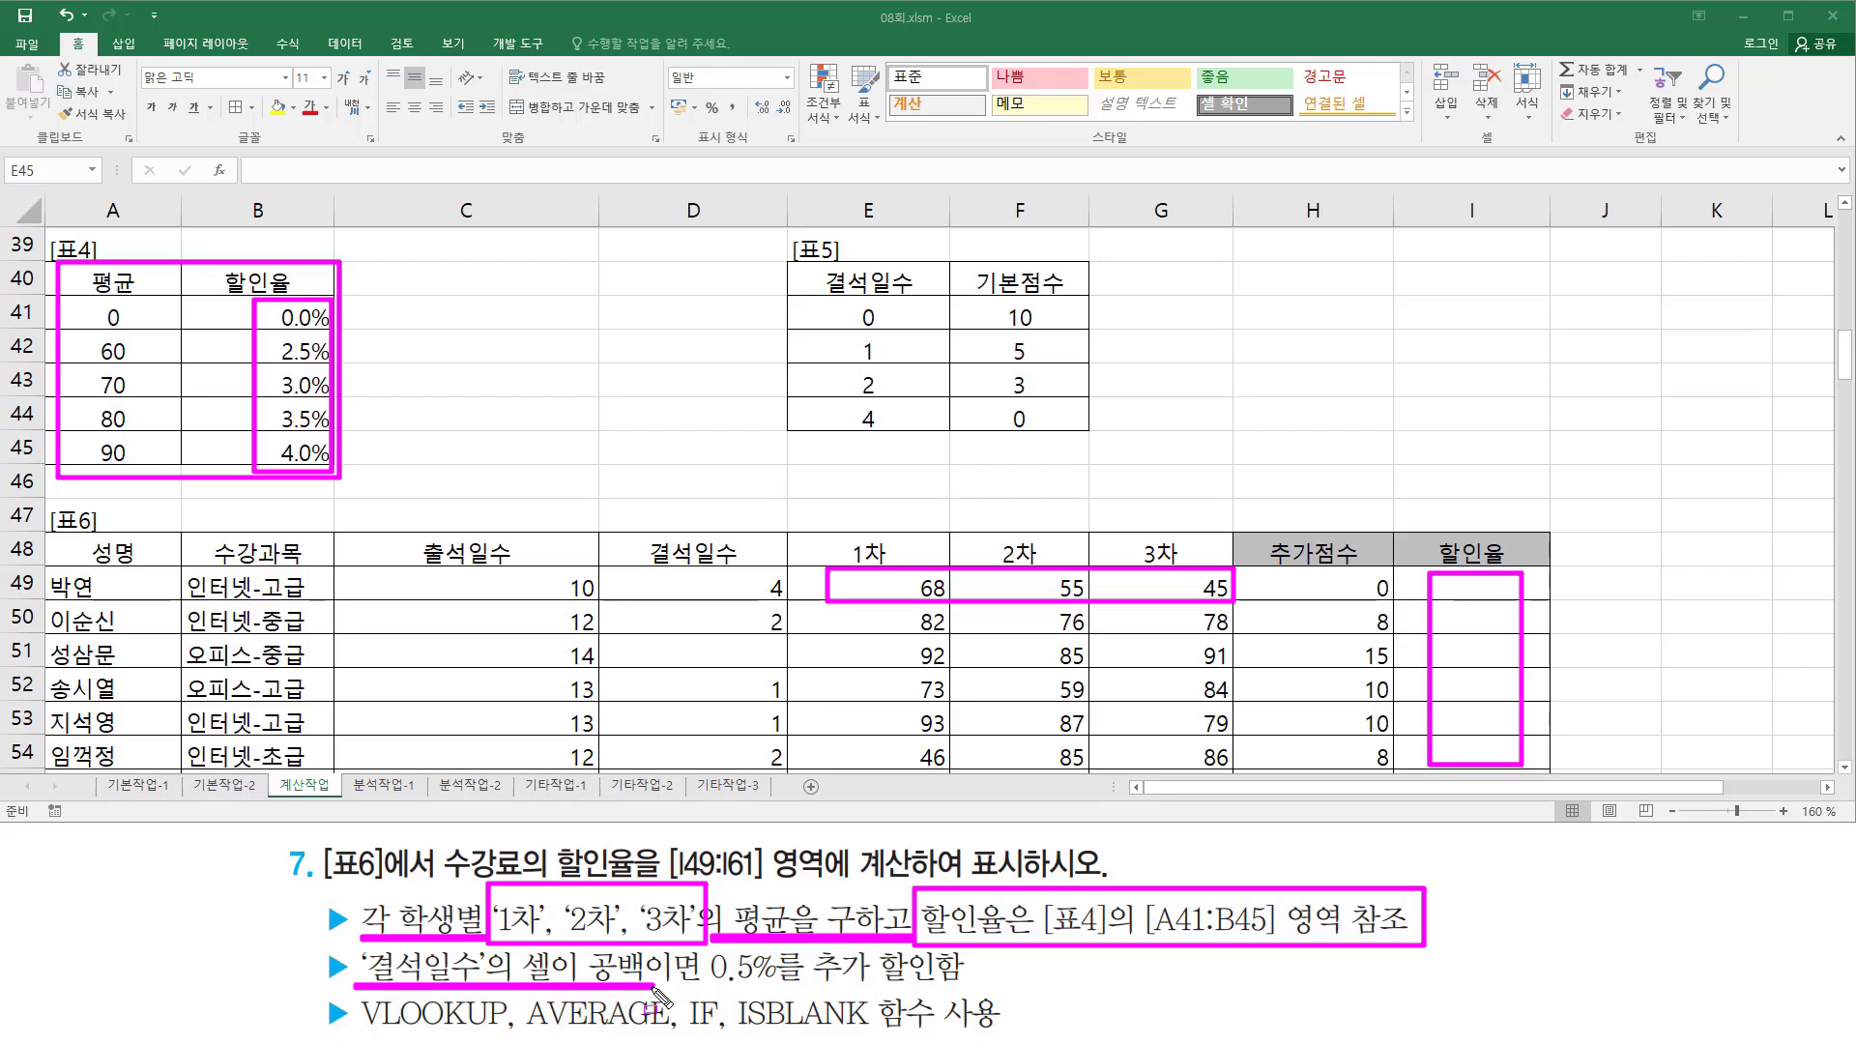
mouse_move(757, 654)
left_mouse_down()
mouse_move(755, 675)
mouse_move(788, 680)
left_mouse_up()
left_click_drag(700, 988, 953, 990)
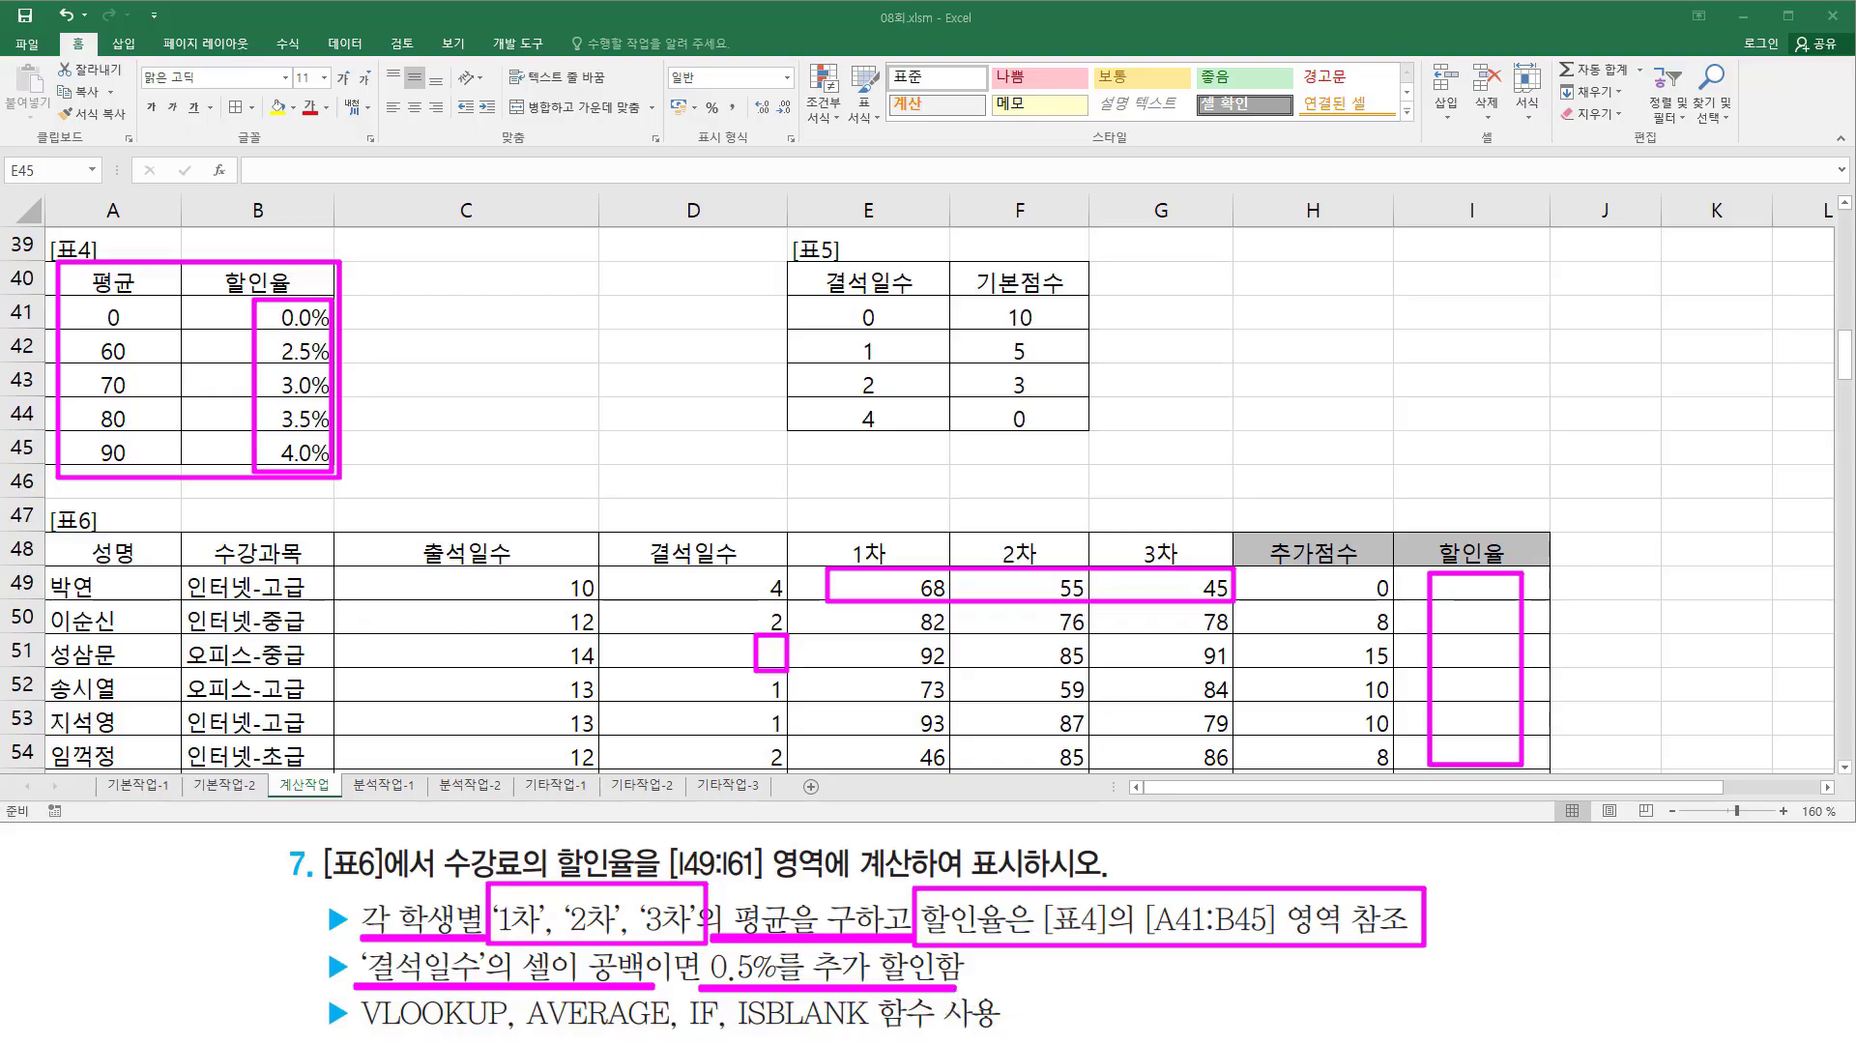
Step: Enter the note "if( 결석일수=공백, 할인율+0.5% , 할인율 )" in cell D45 as an outline of the discount rule
key("Escape")
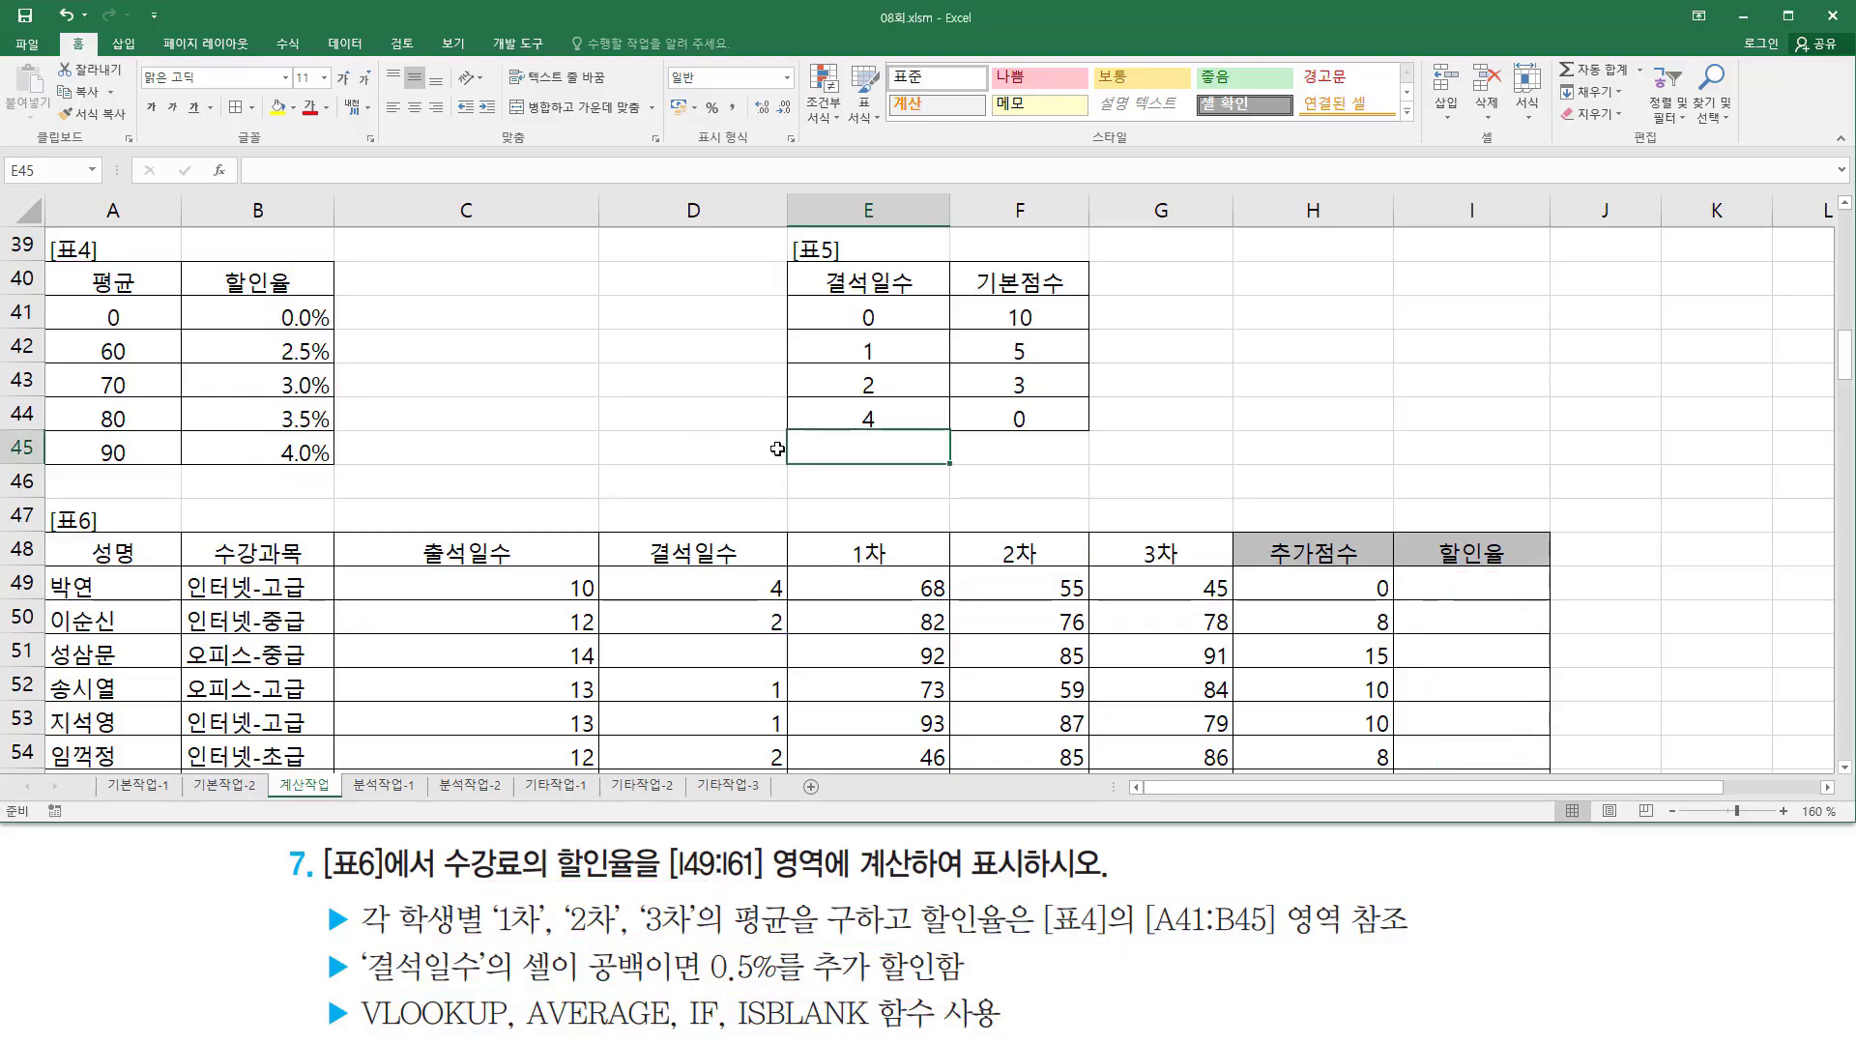
key("Left")
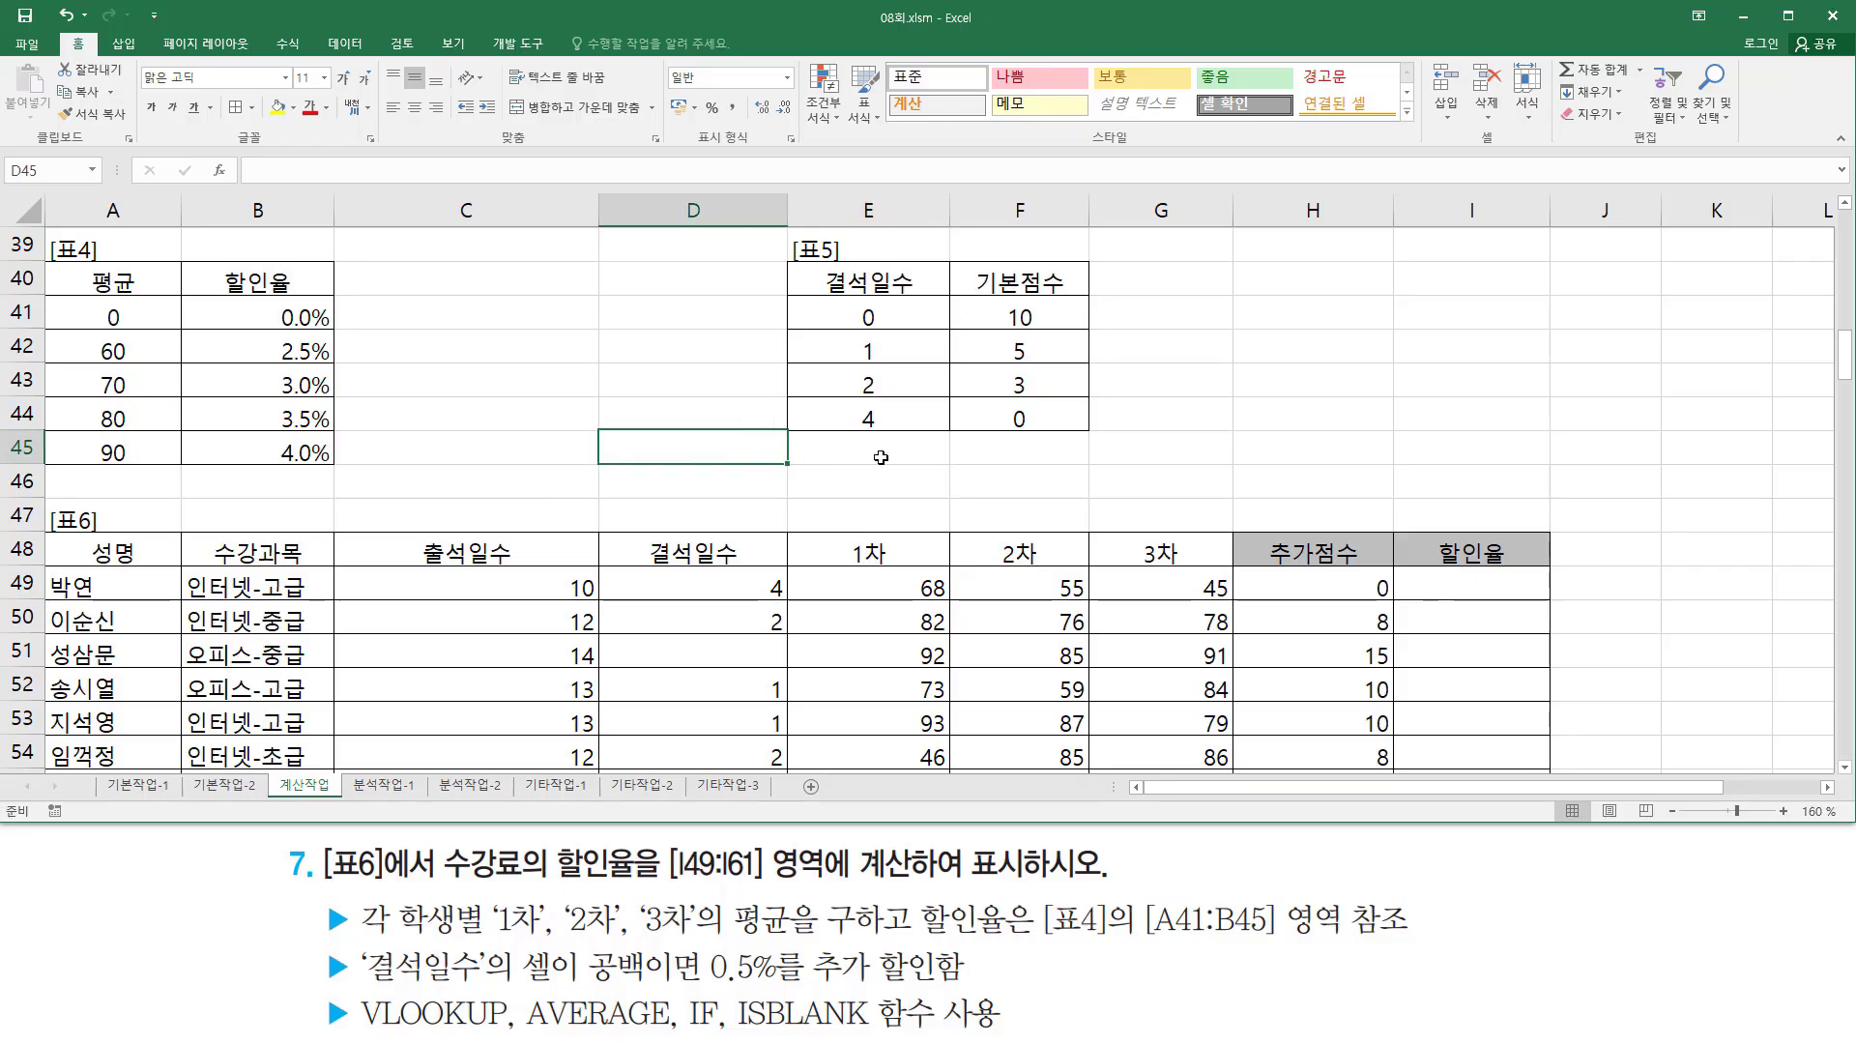
type("if(")
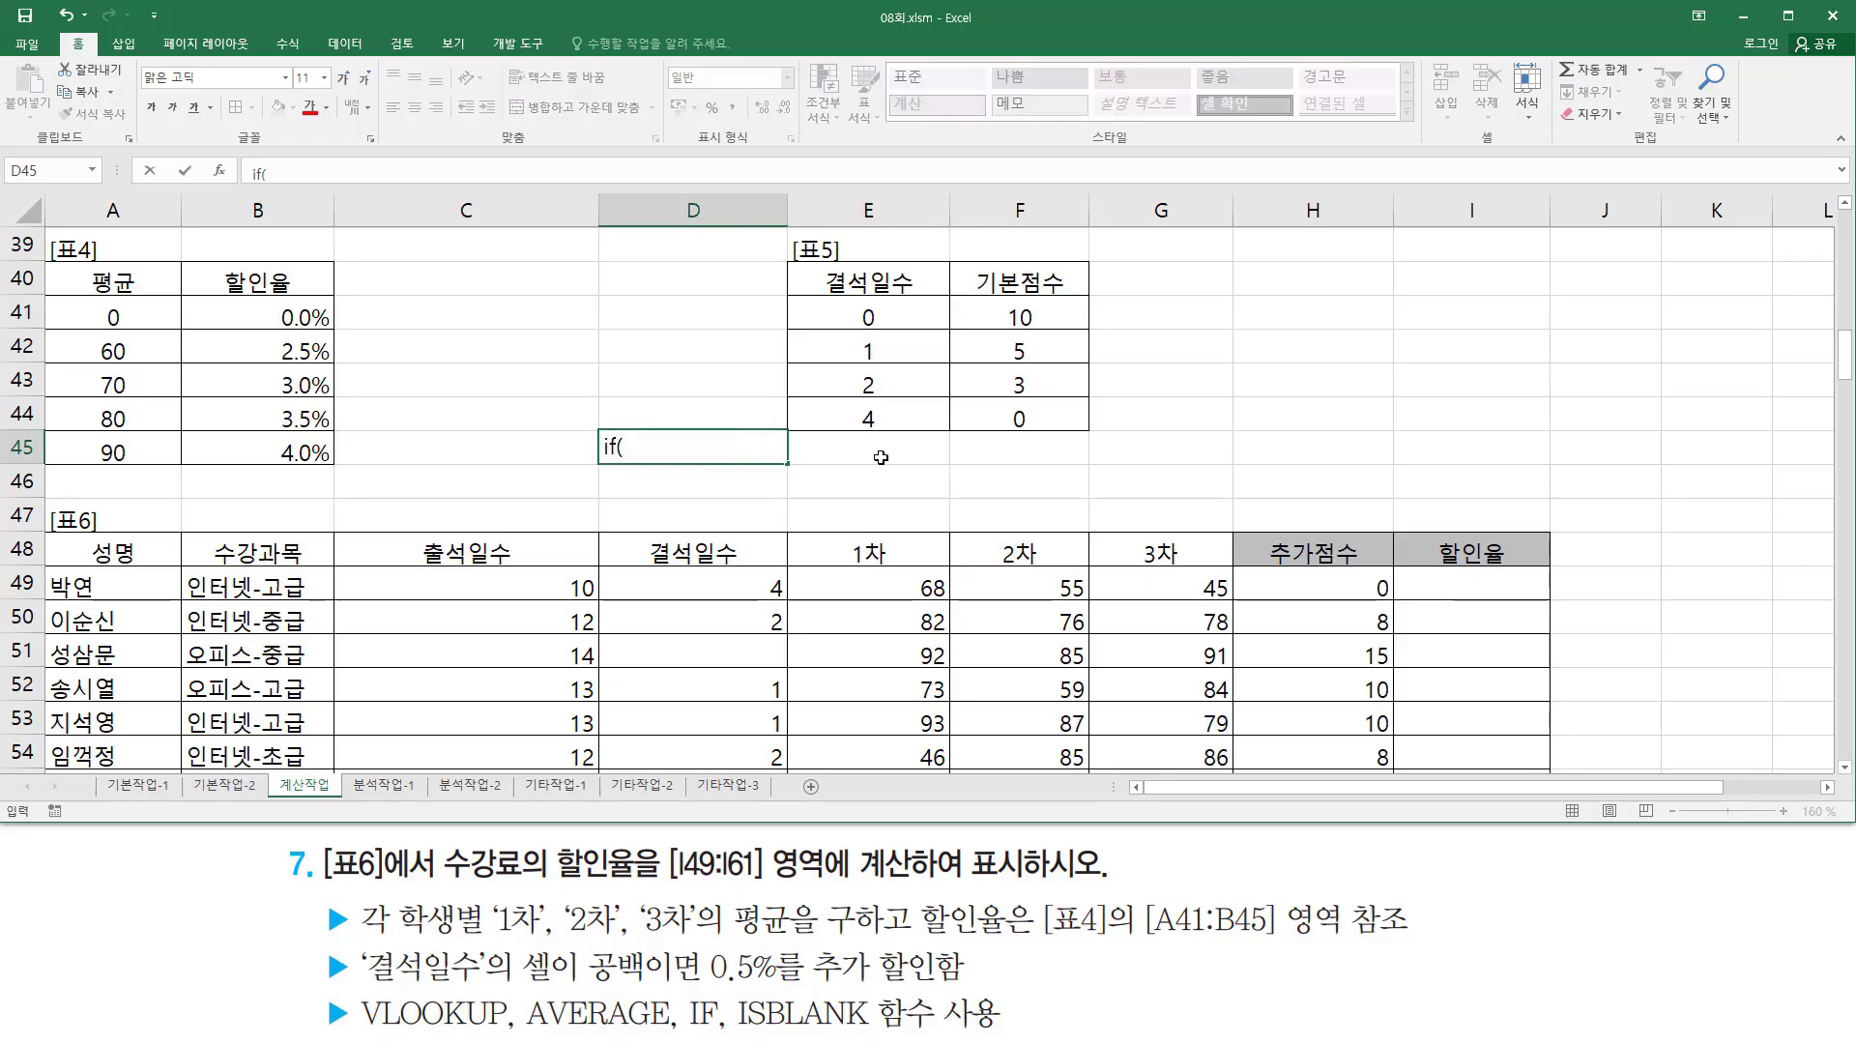
type(" ruf")
key("BackSpace")
key("BackSpace")
key("BackSpace")
key("Hangul")
type("결석ㅇ")
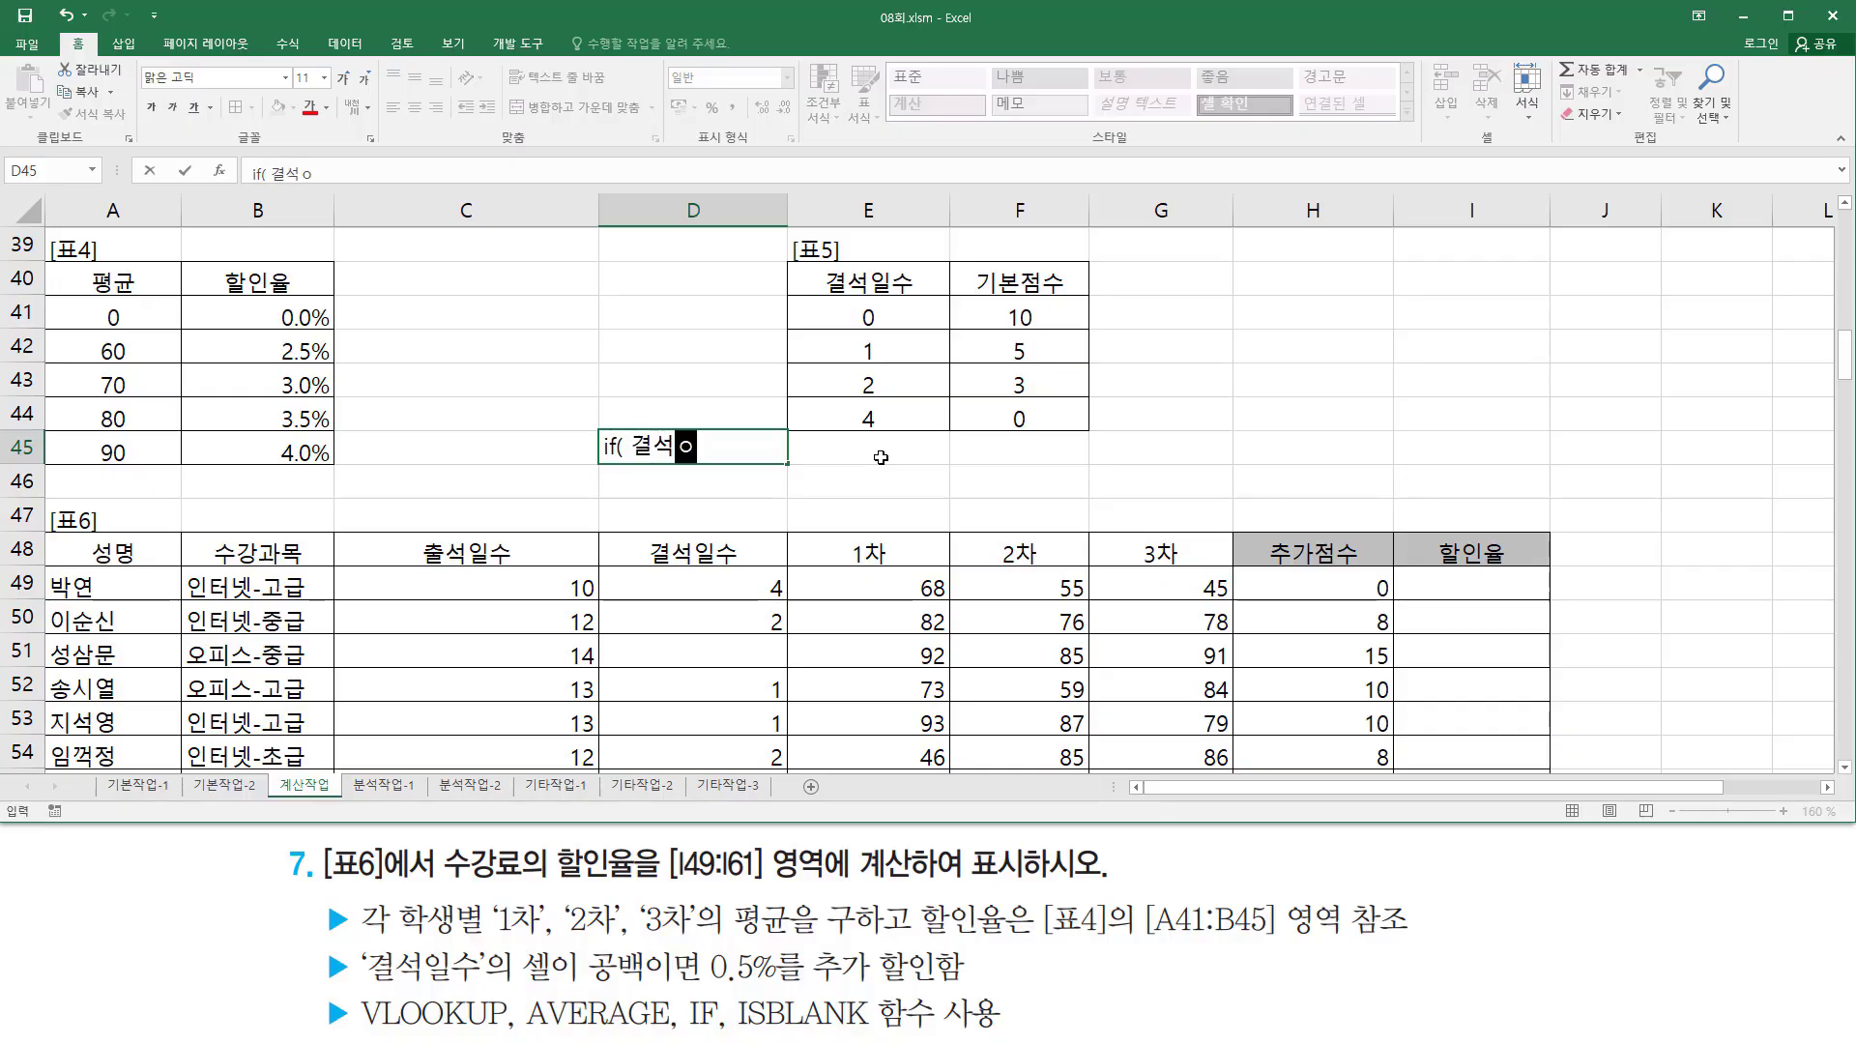
type("수=공백 ,")
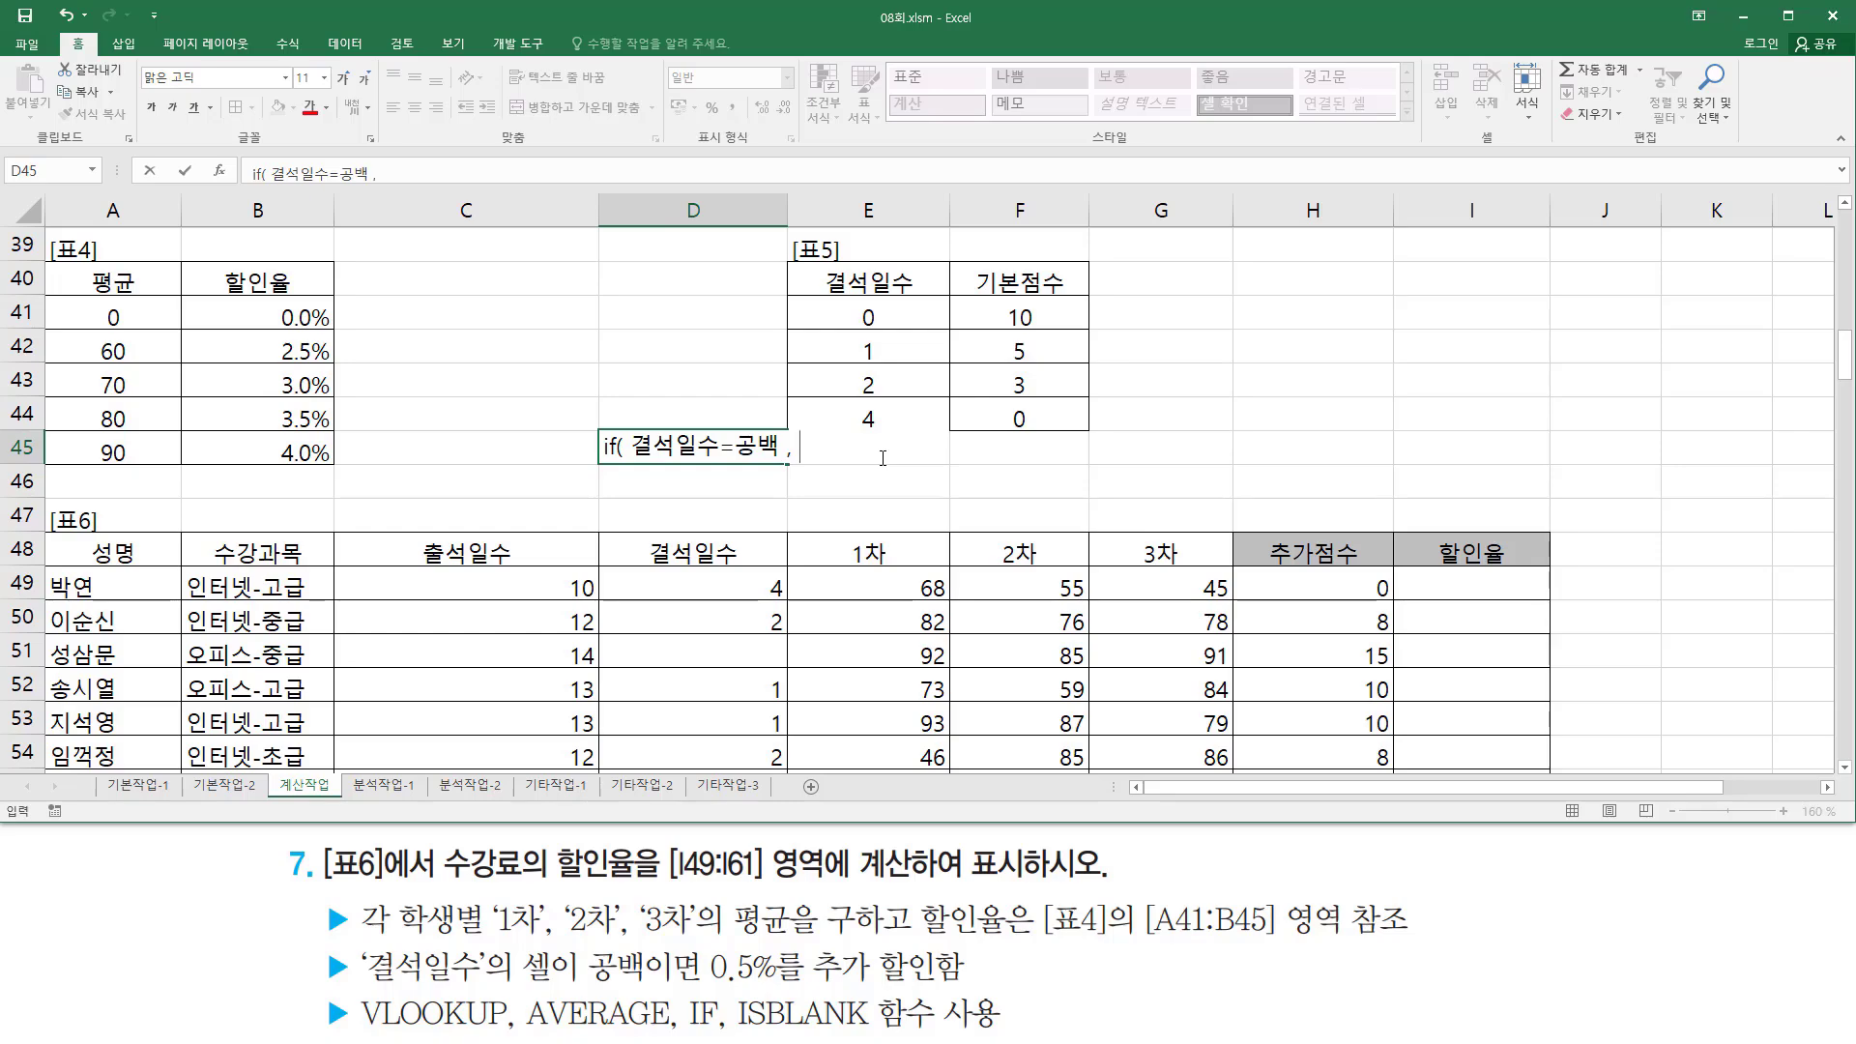
type("할인")
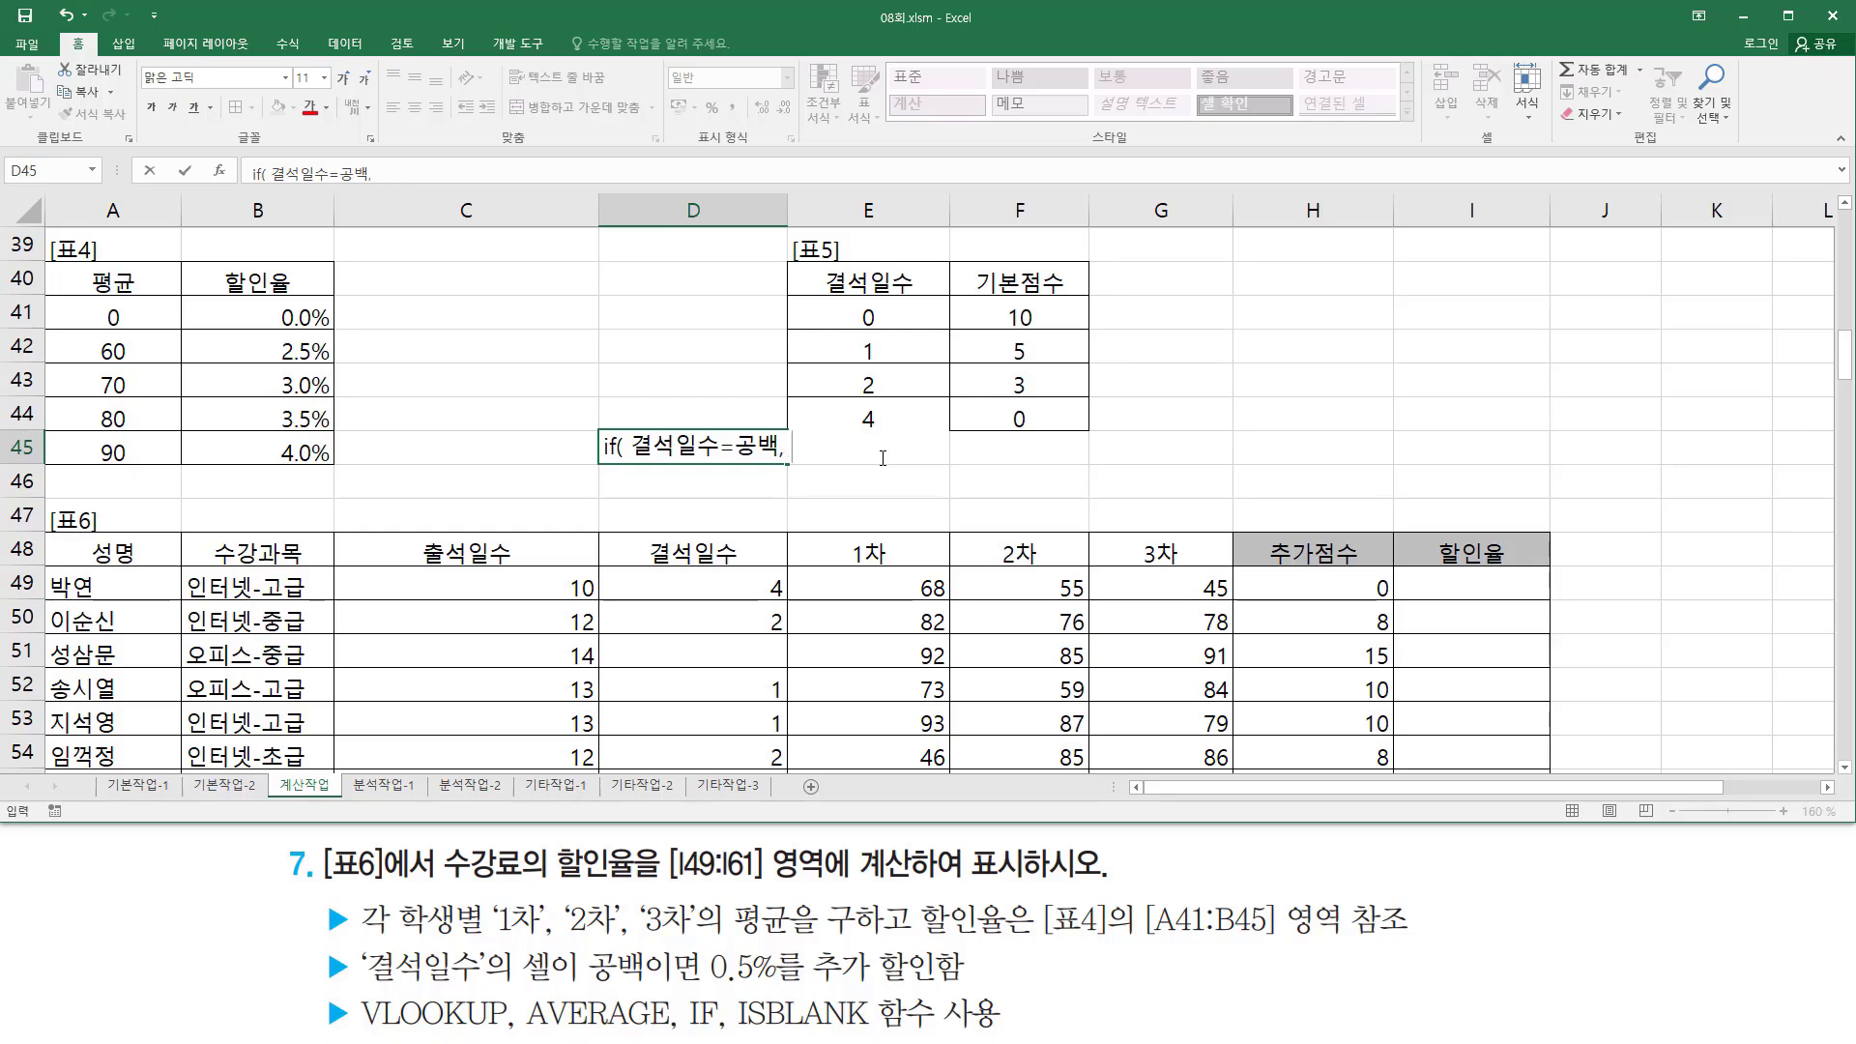
type("할인")
type("ㅇ")
type("+0.5%")
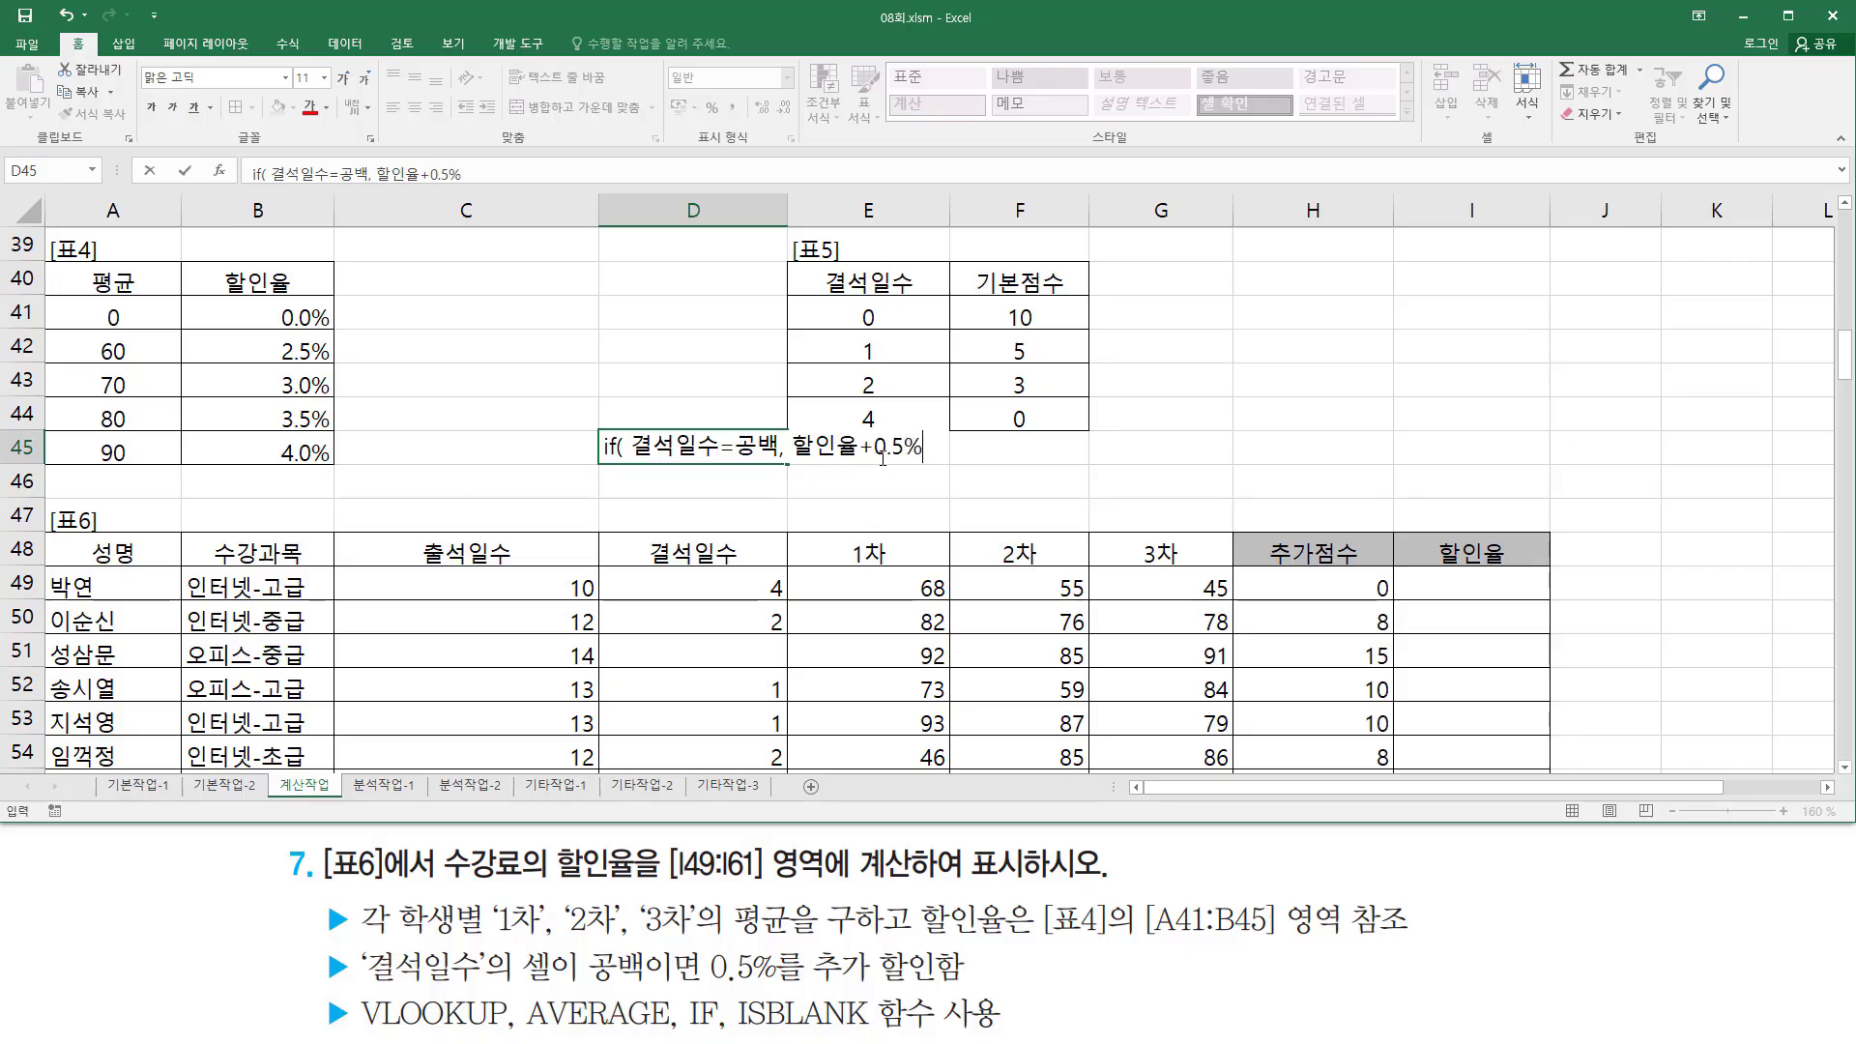
type(" , 하")
type("인율")
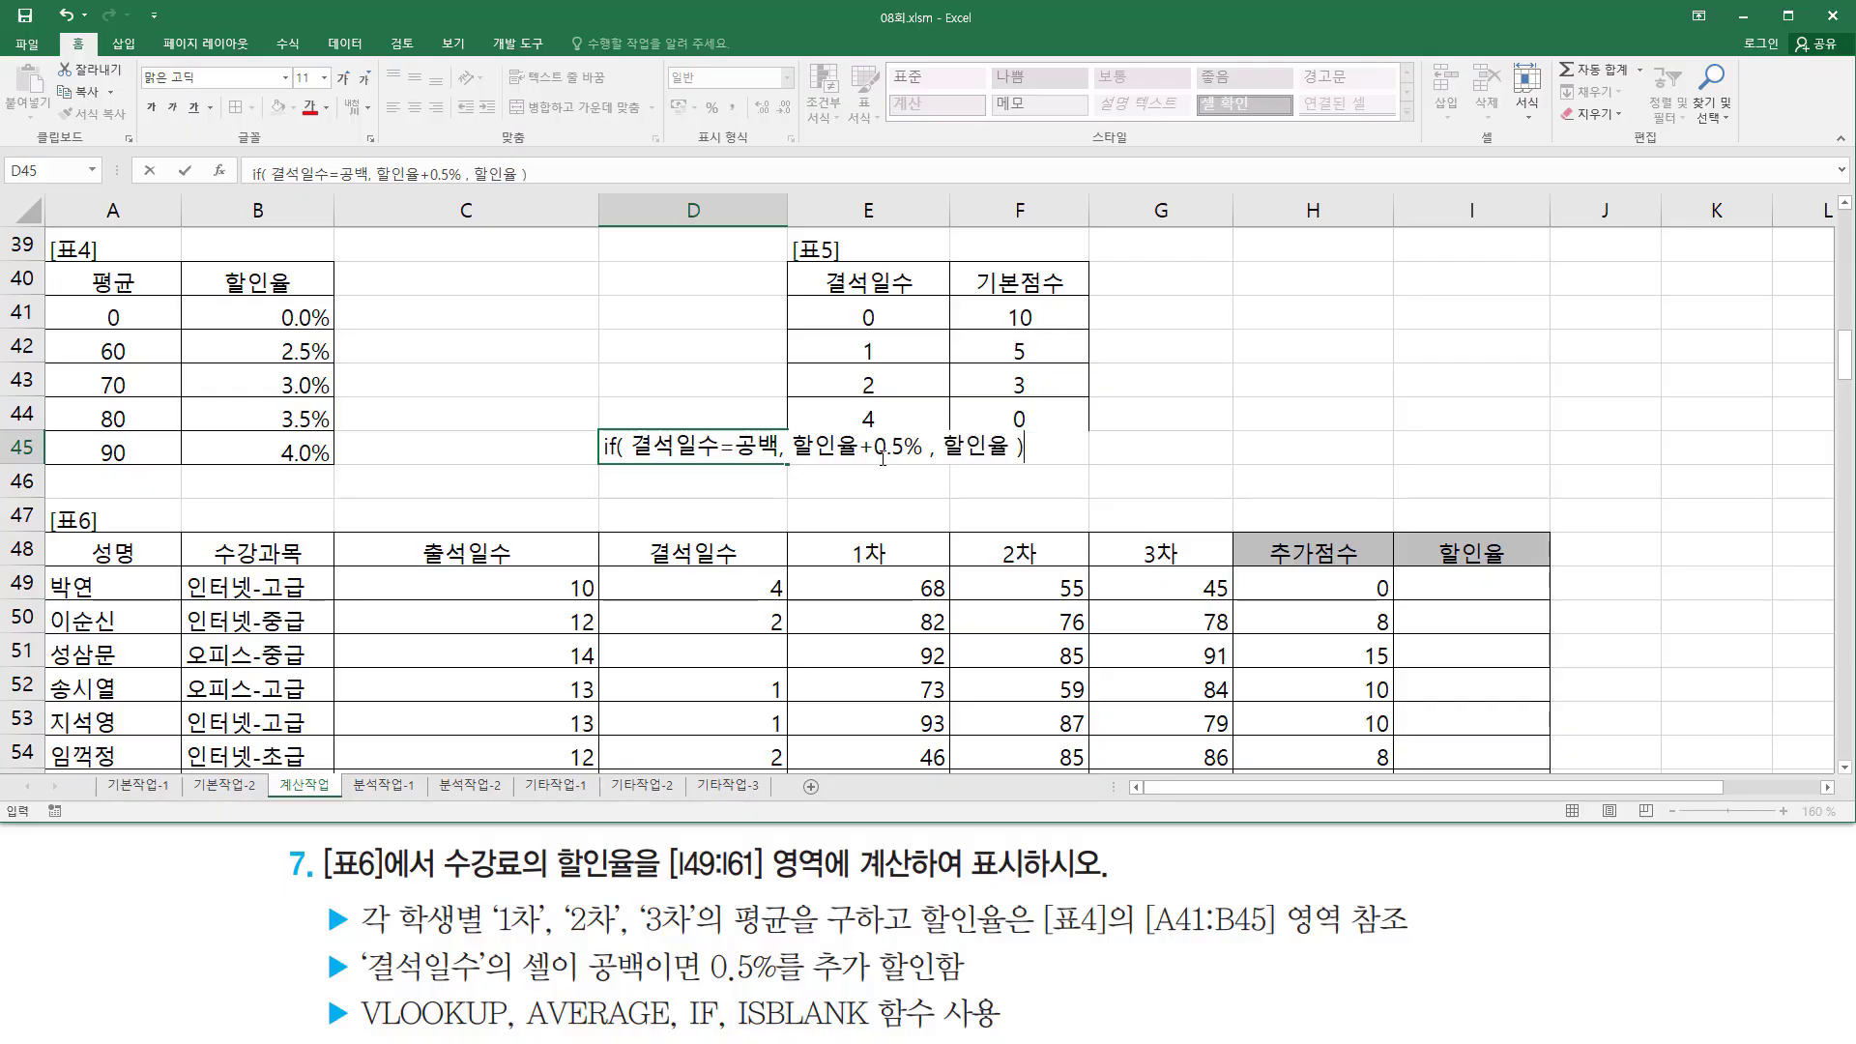
key("Return")
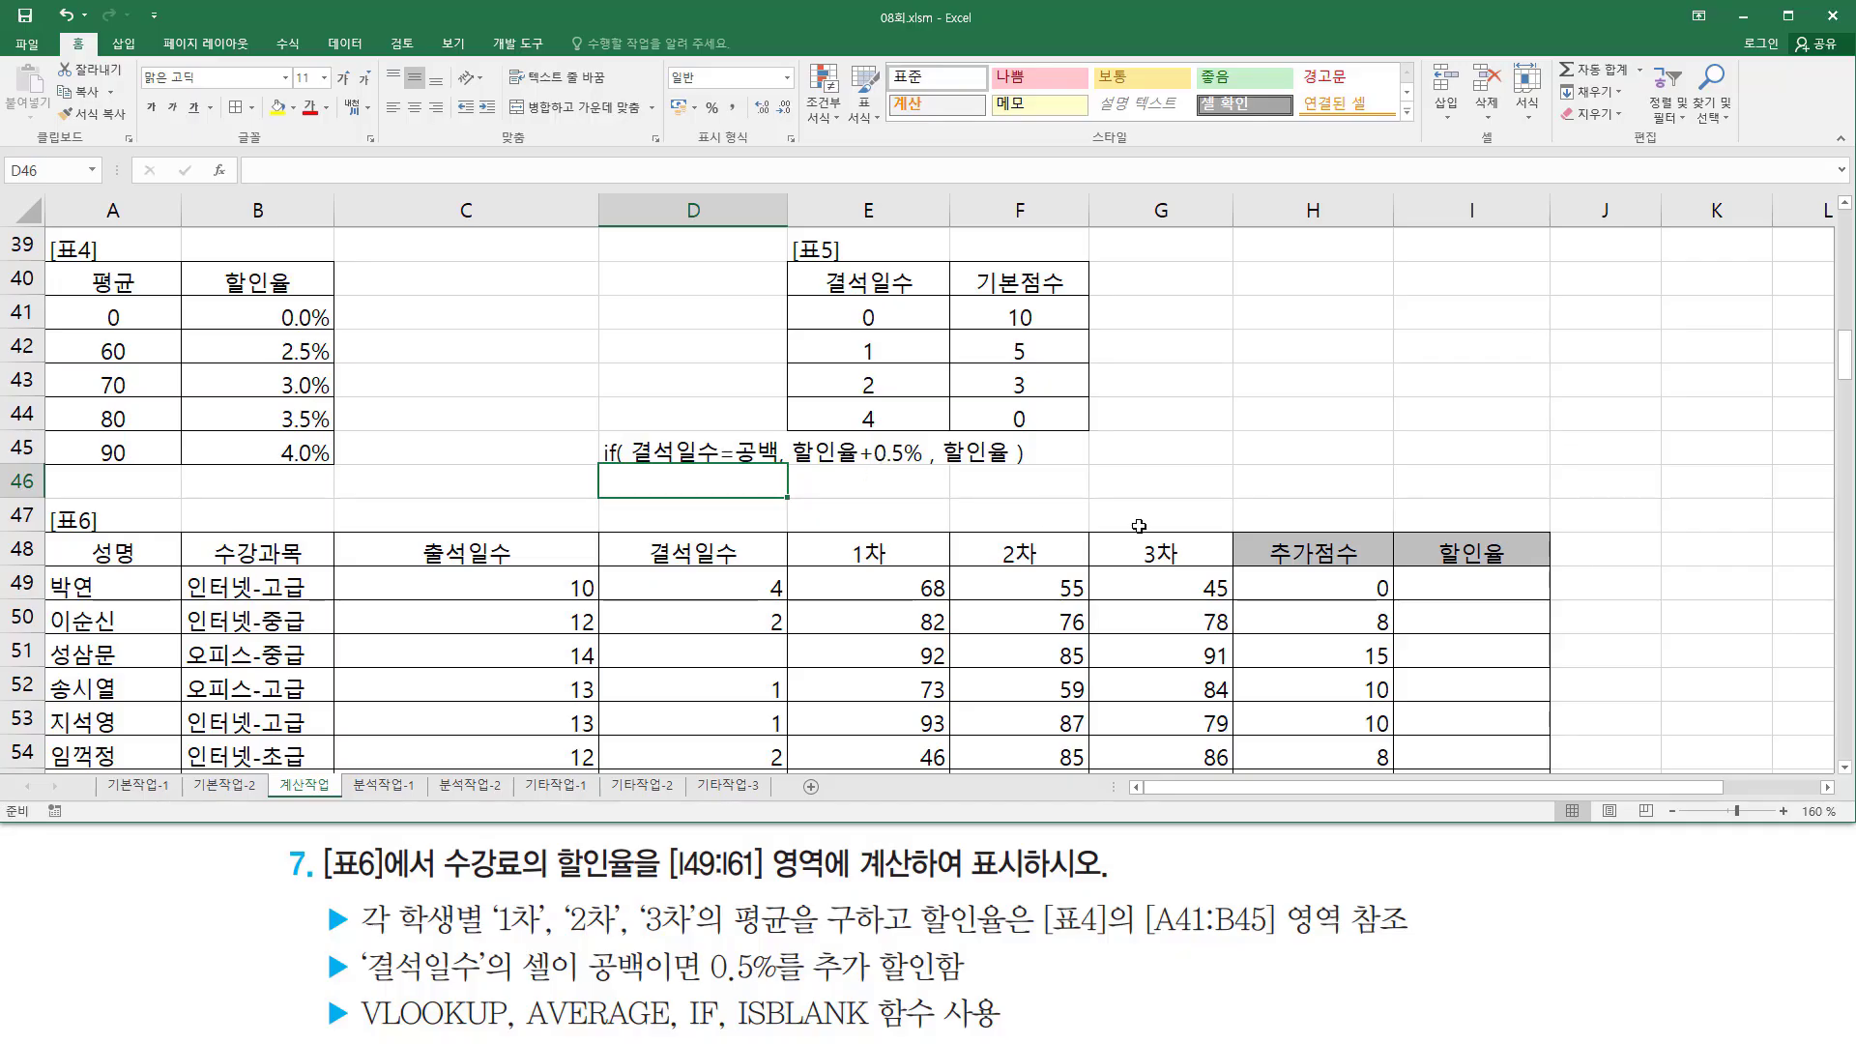
Step: Enter the alternative outline "할인율 + if( 결석일수=공백, 0.5% , 0% )" in cell D46
type("할인율")
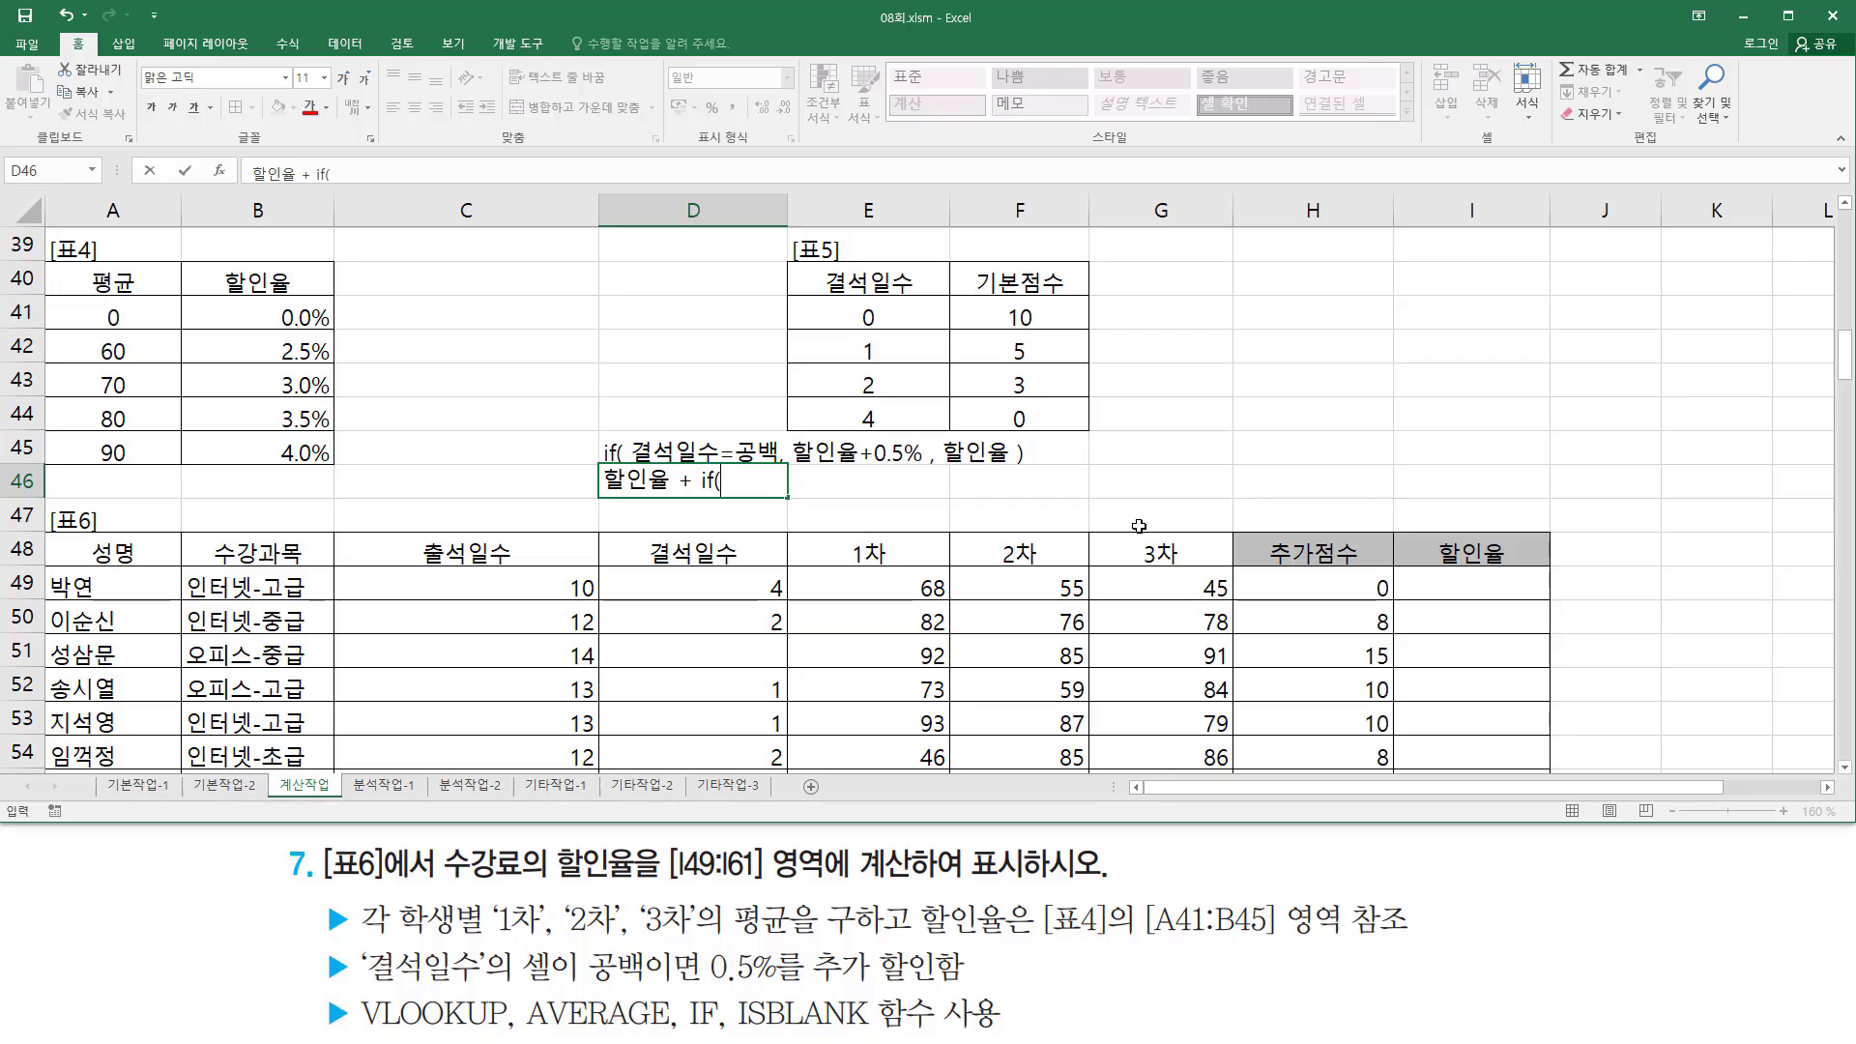
type(" + if( ㄱ")
type("석일수")
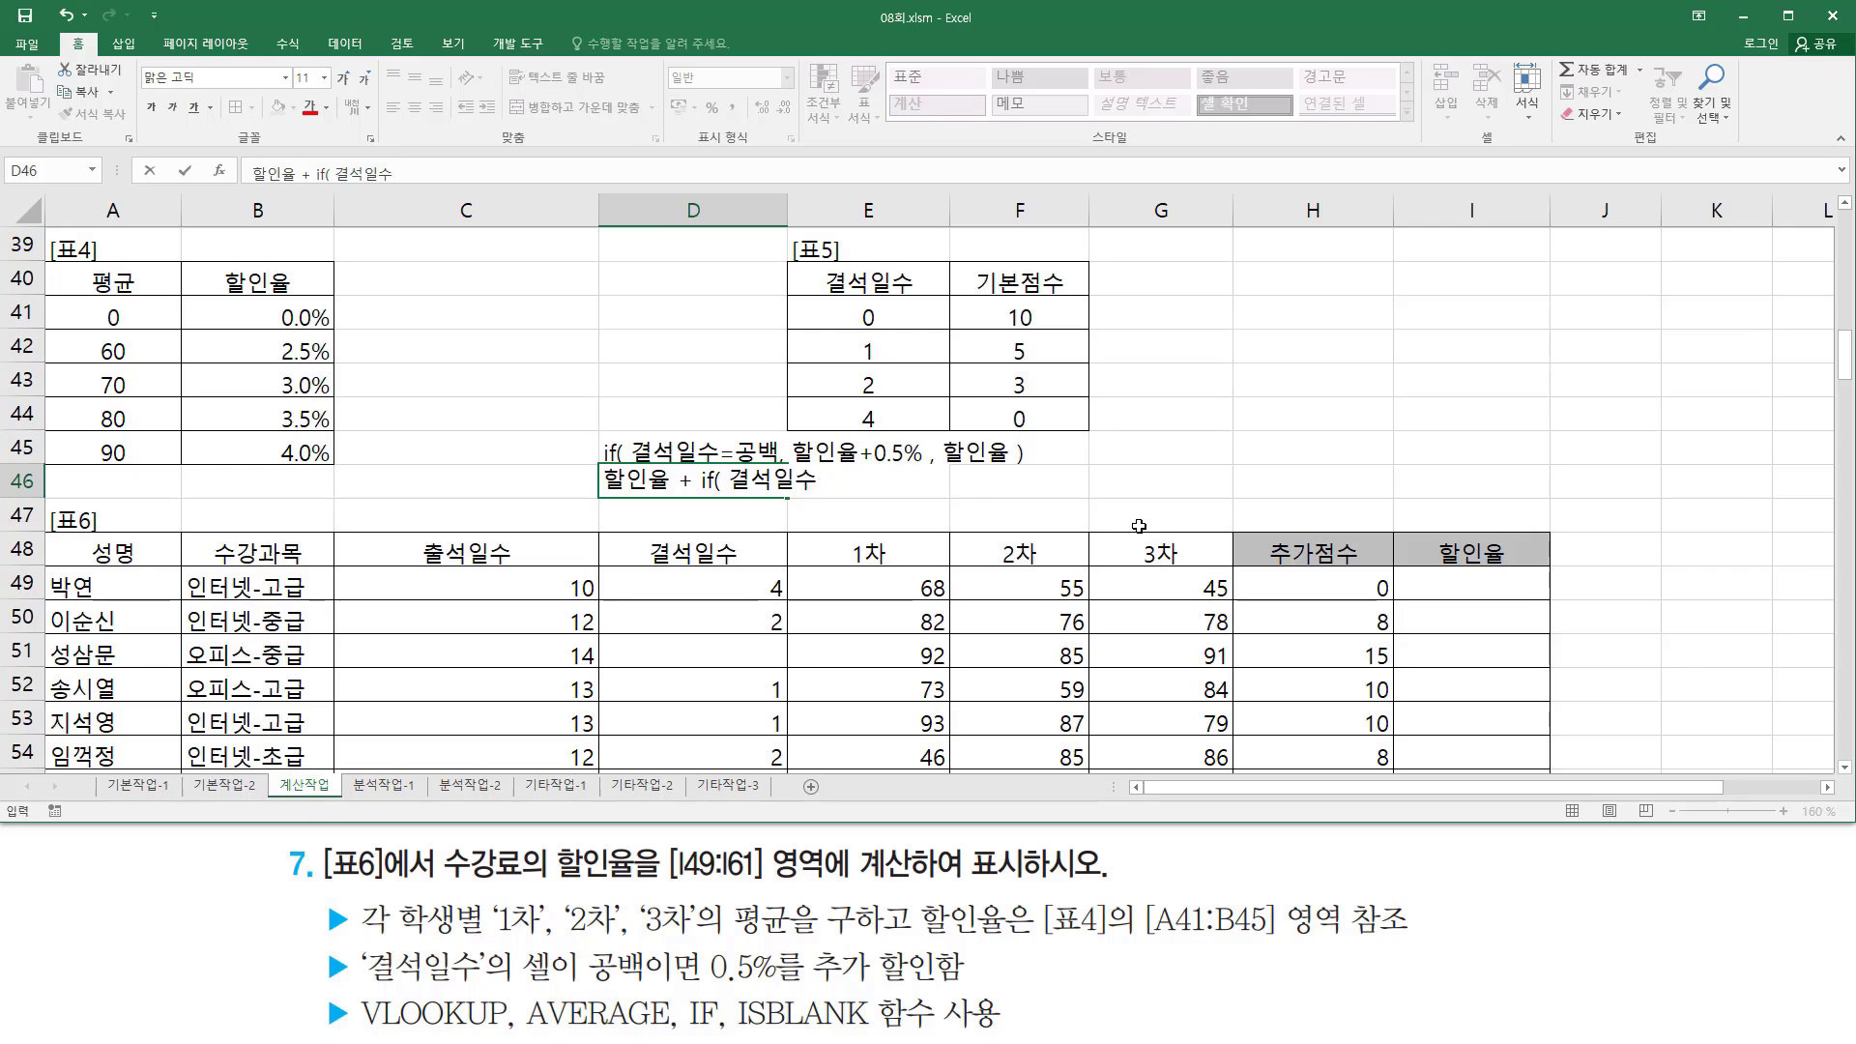
type("=공백, 0.5% ,")
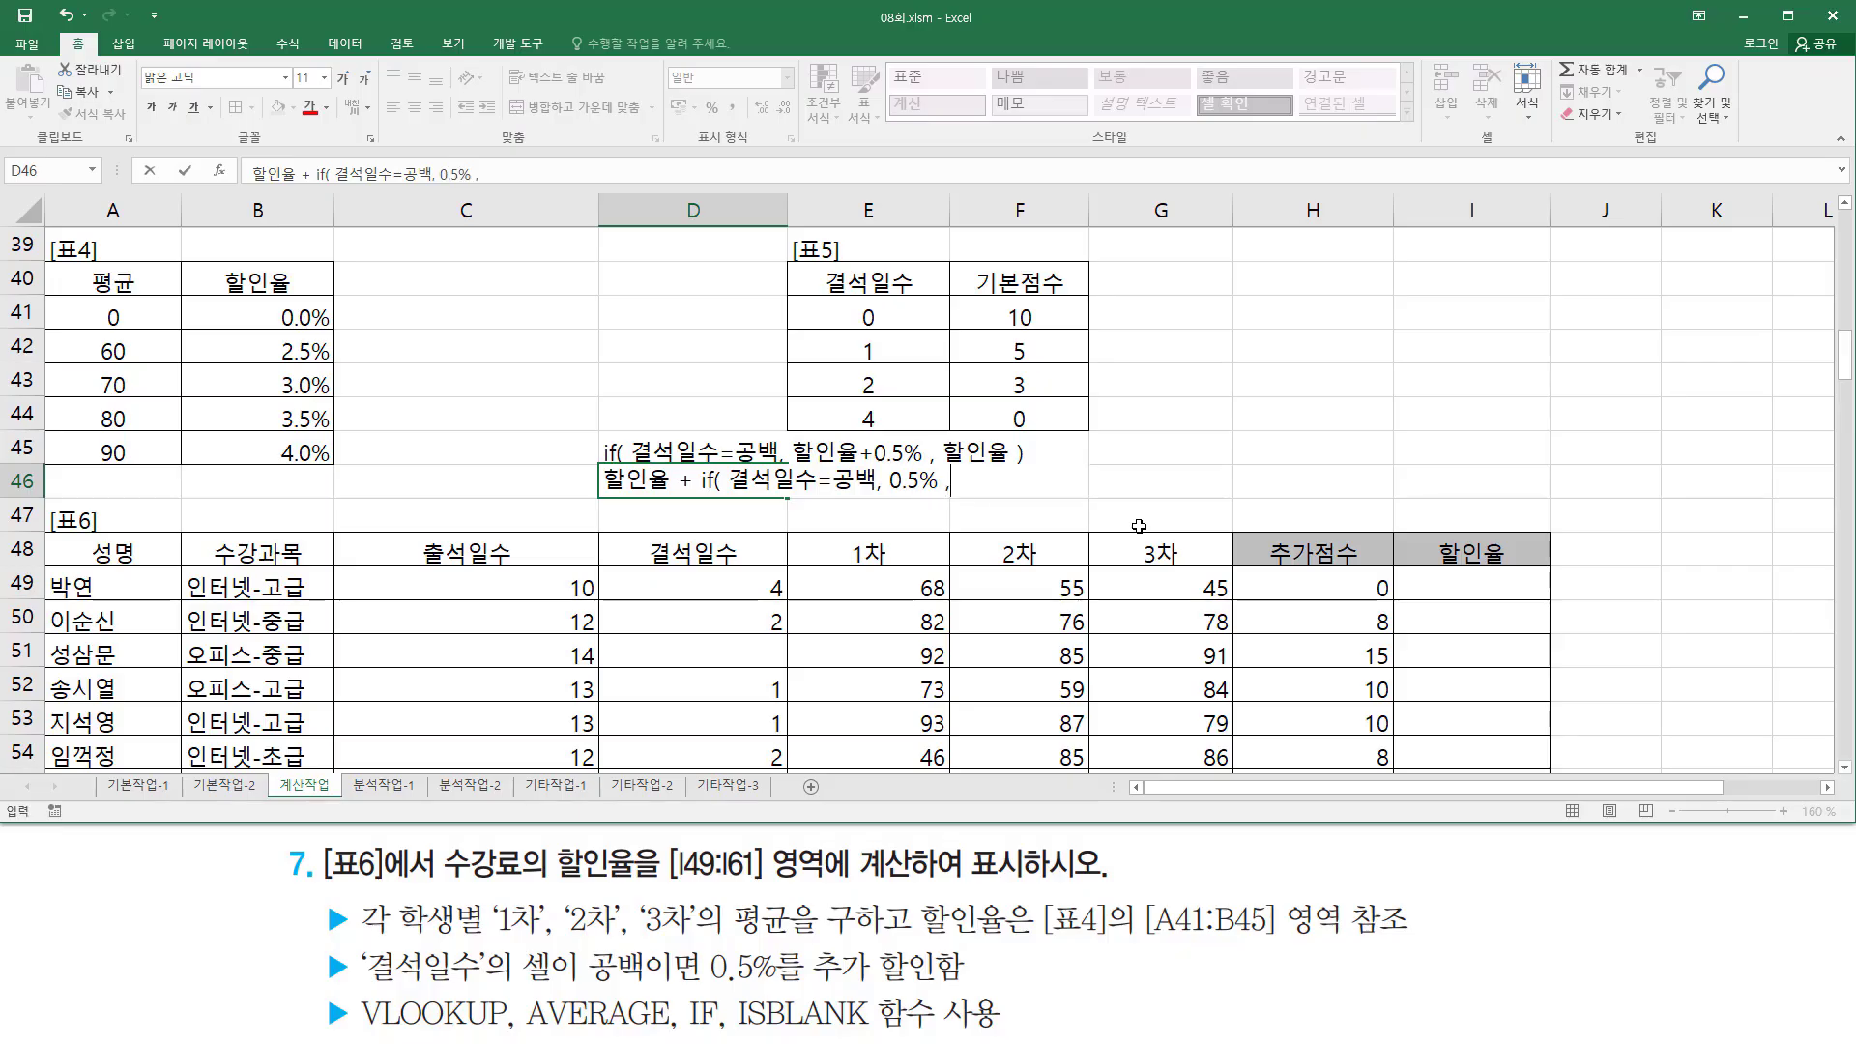
type(" 0% )")
key("Return")
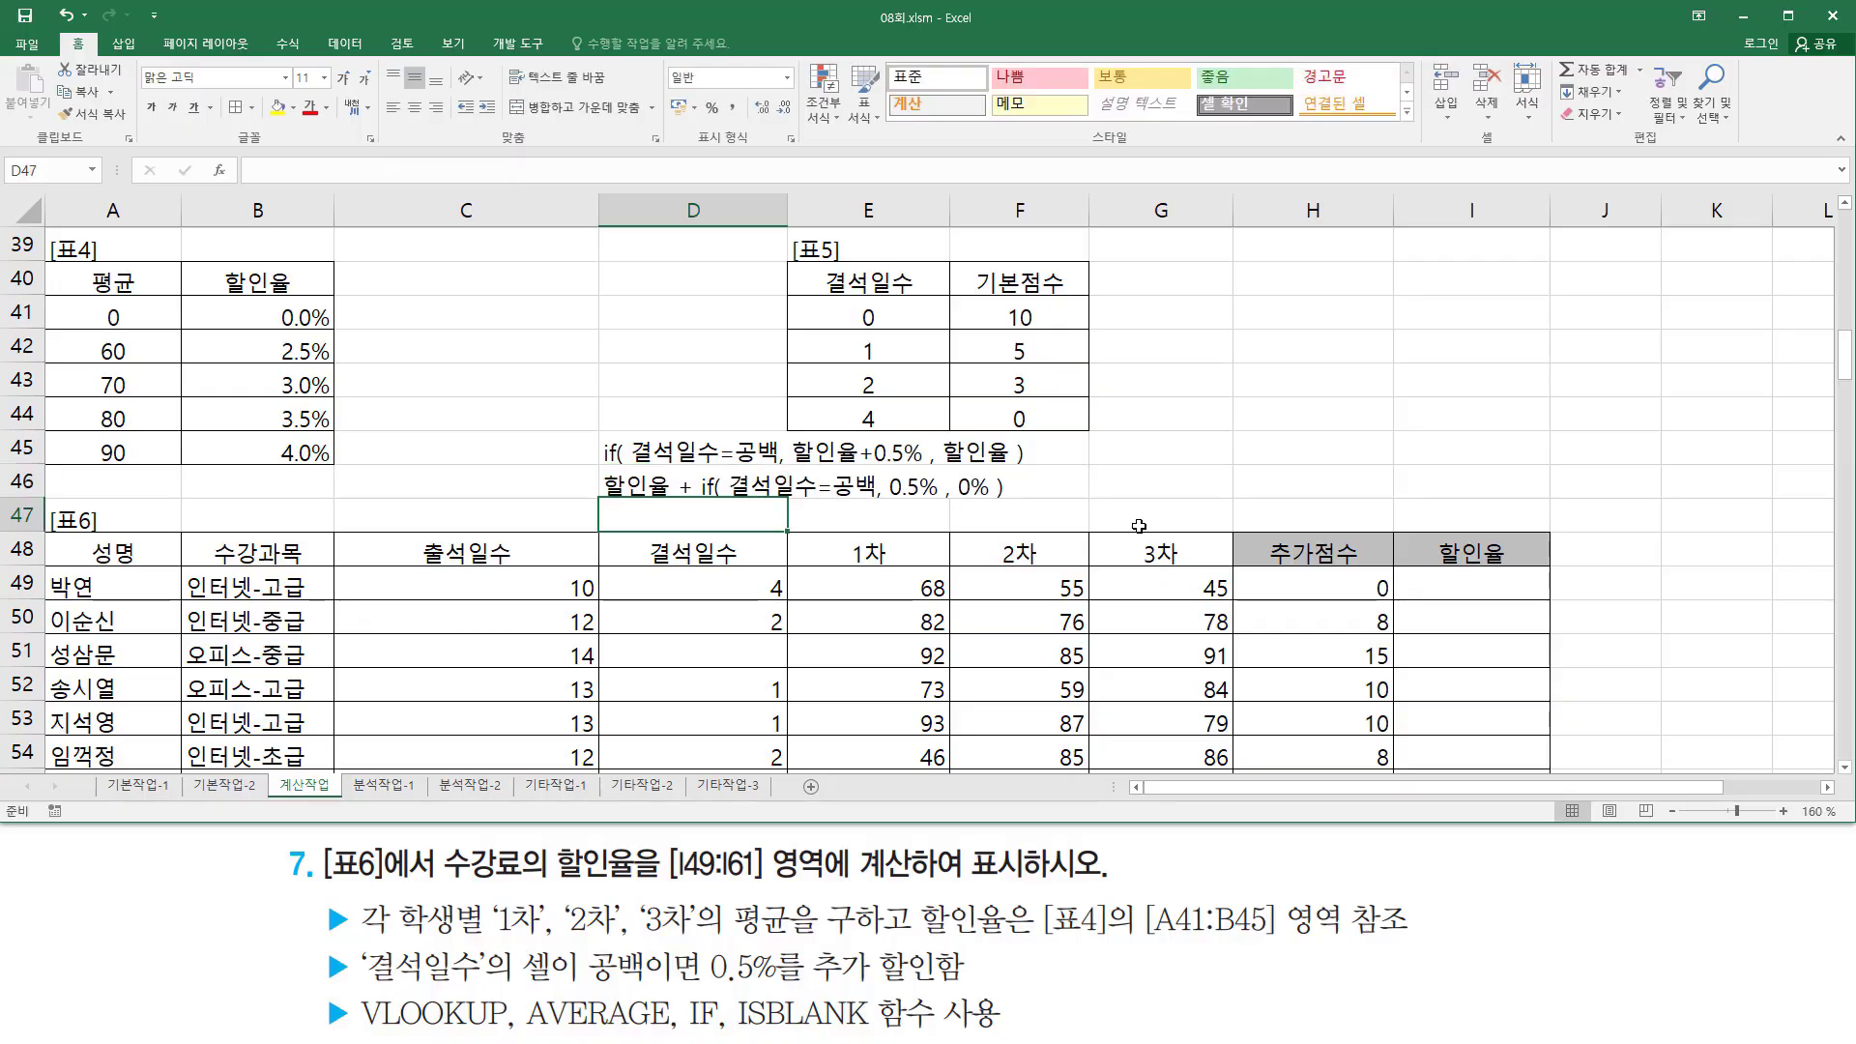
Step: Match ISBLANK, AVERAGE and VLOOKUP to the blank 결석일수 condition, the 1차 to 3차 scores and the [표4] rate table
left_click_drag(350, 988, 651, 944)
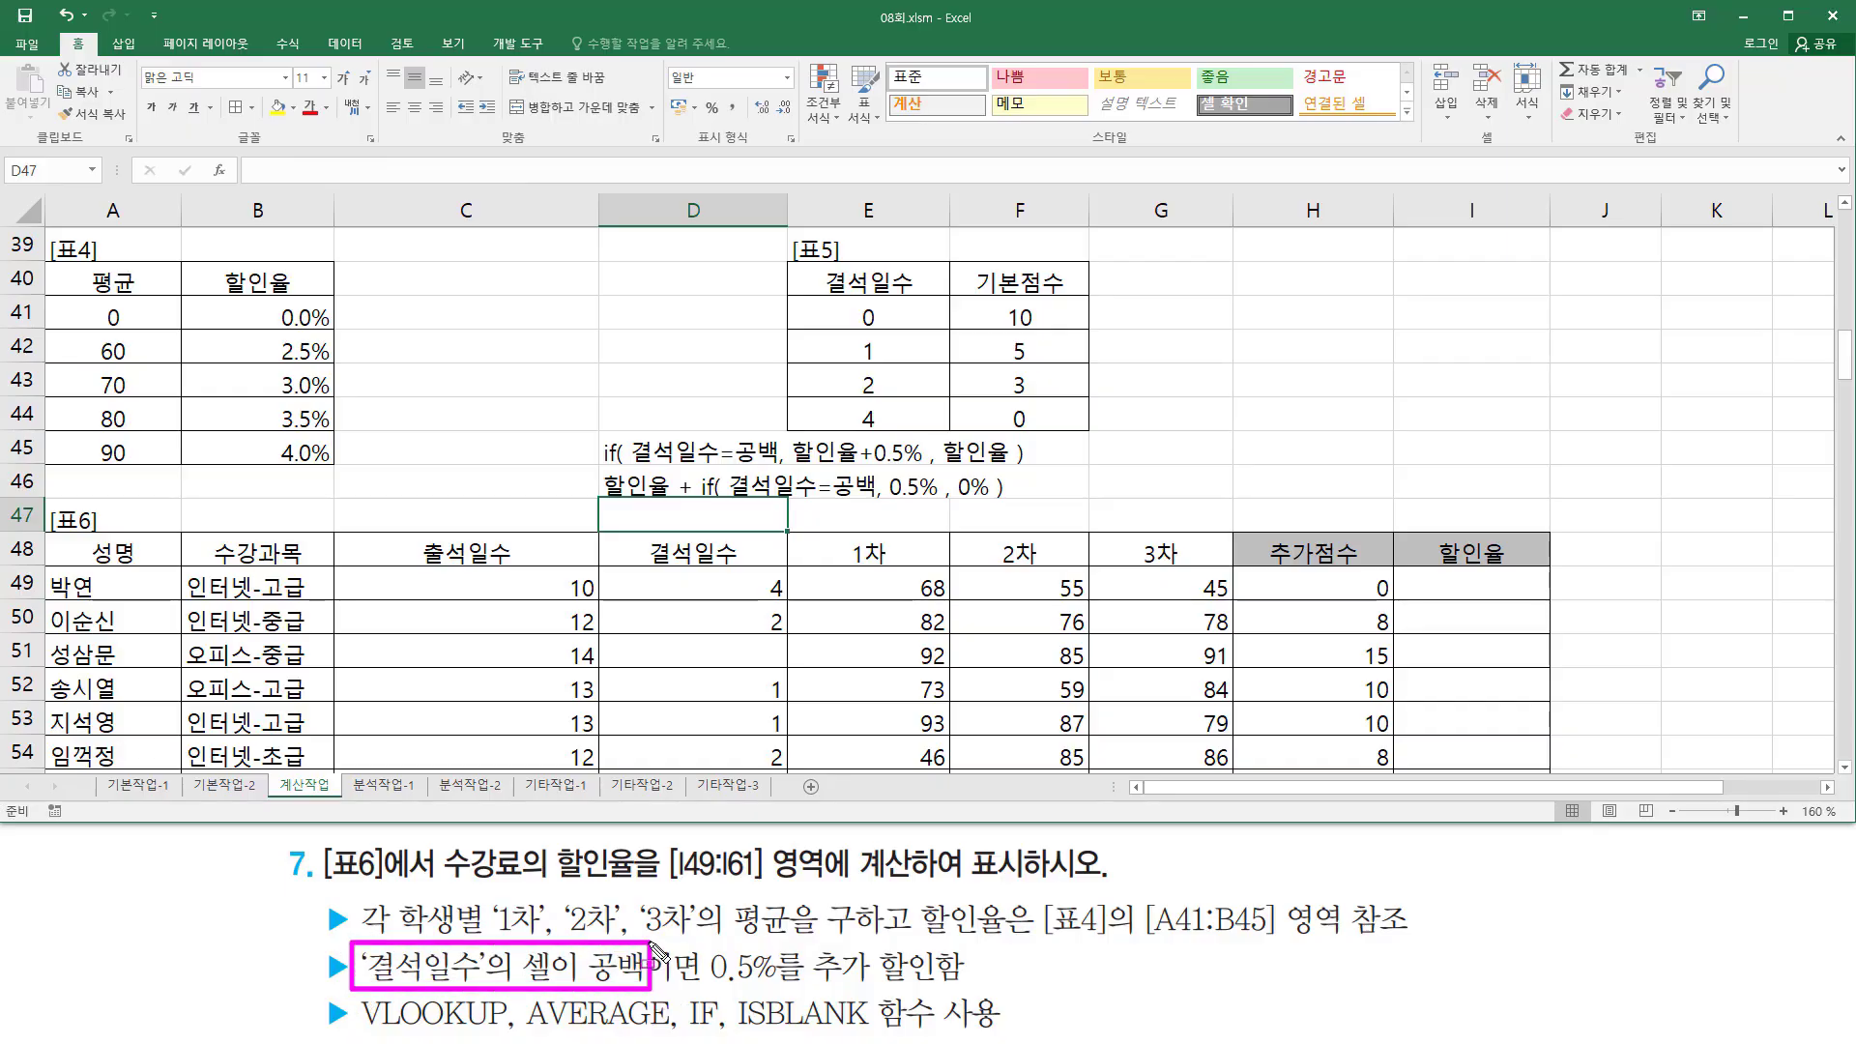
mouse_move(735, 1032)
left_mouse_down()
mouse_move(878, 1033)
mouse_move(877, 995)
left_mouse_up()
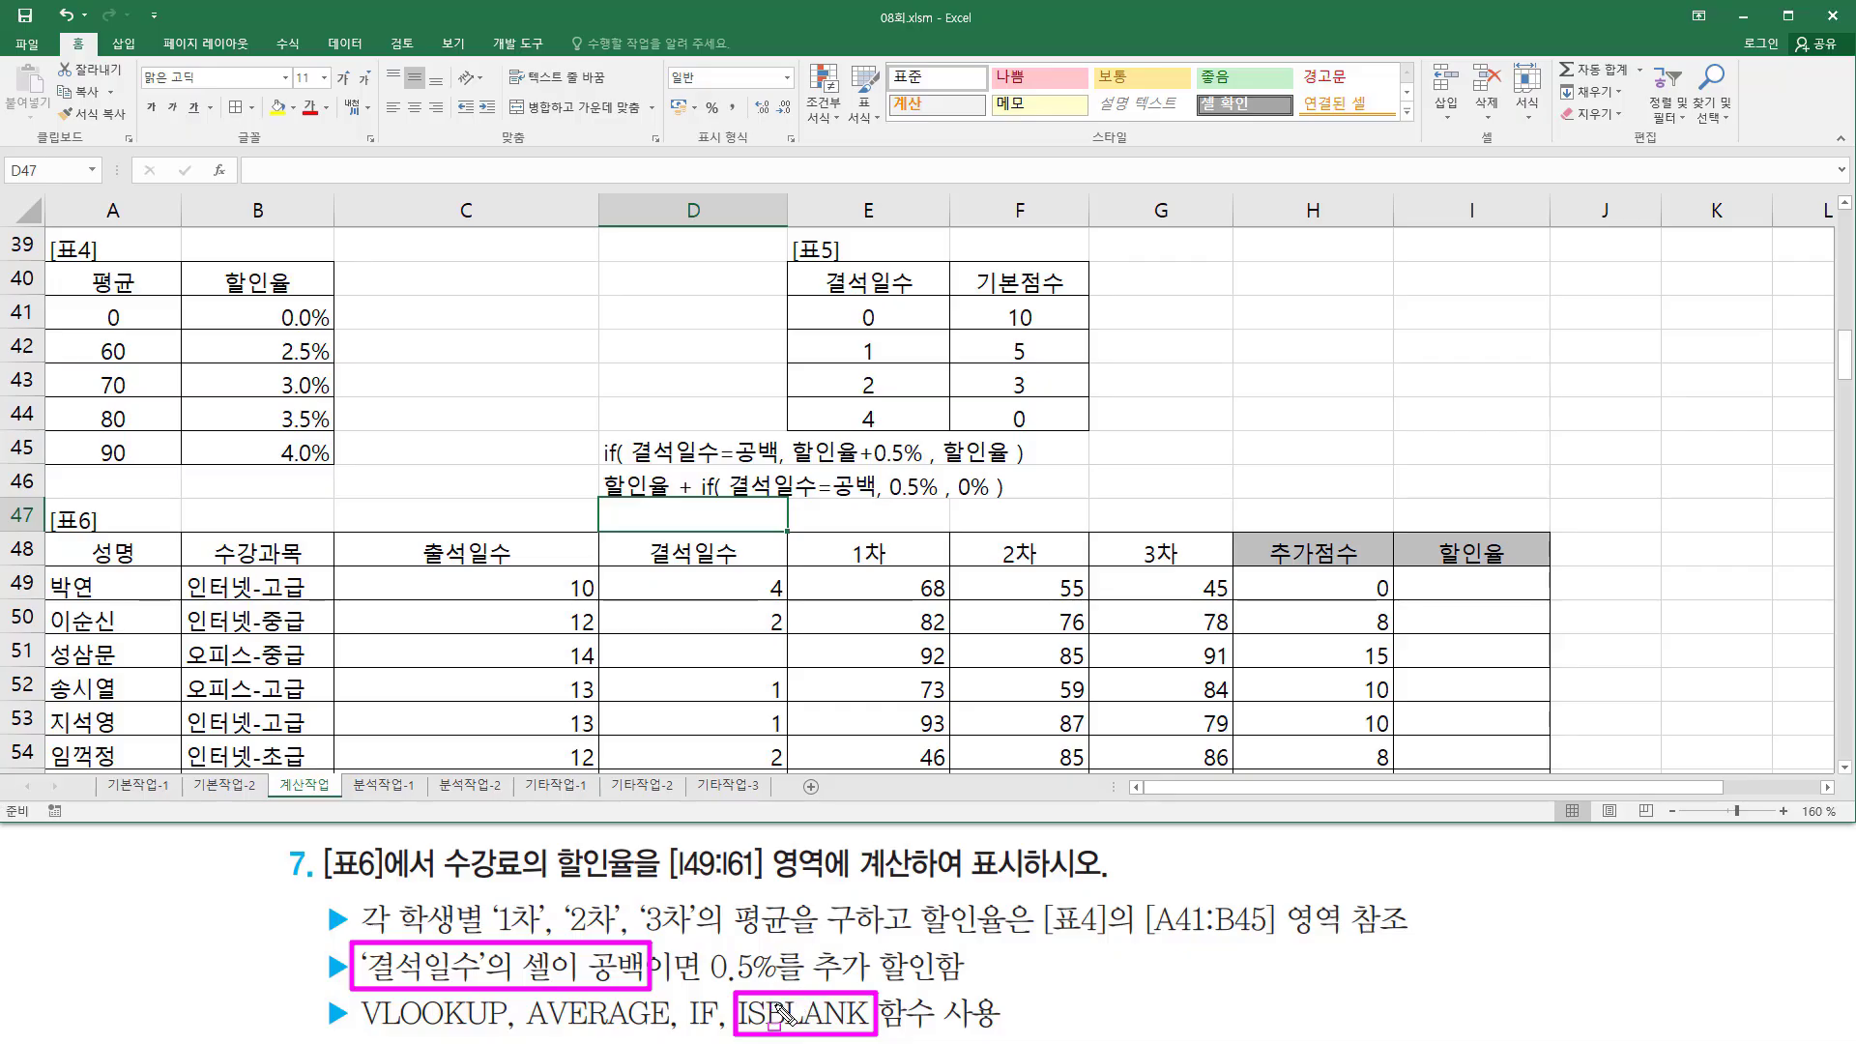
left_click_drag(860, 569, 1234, 603)
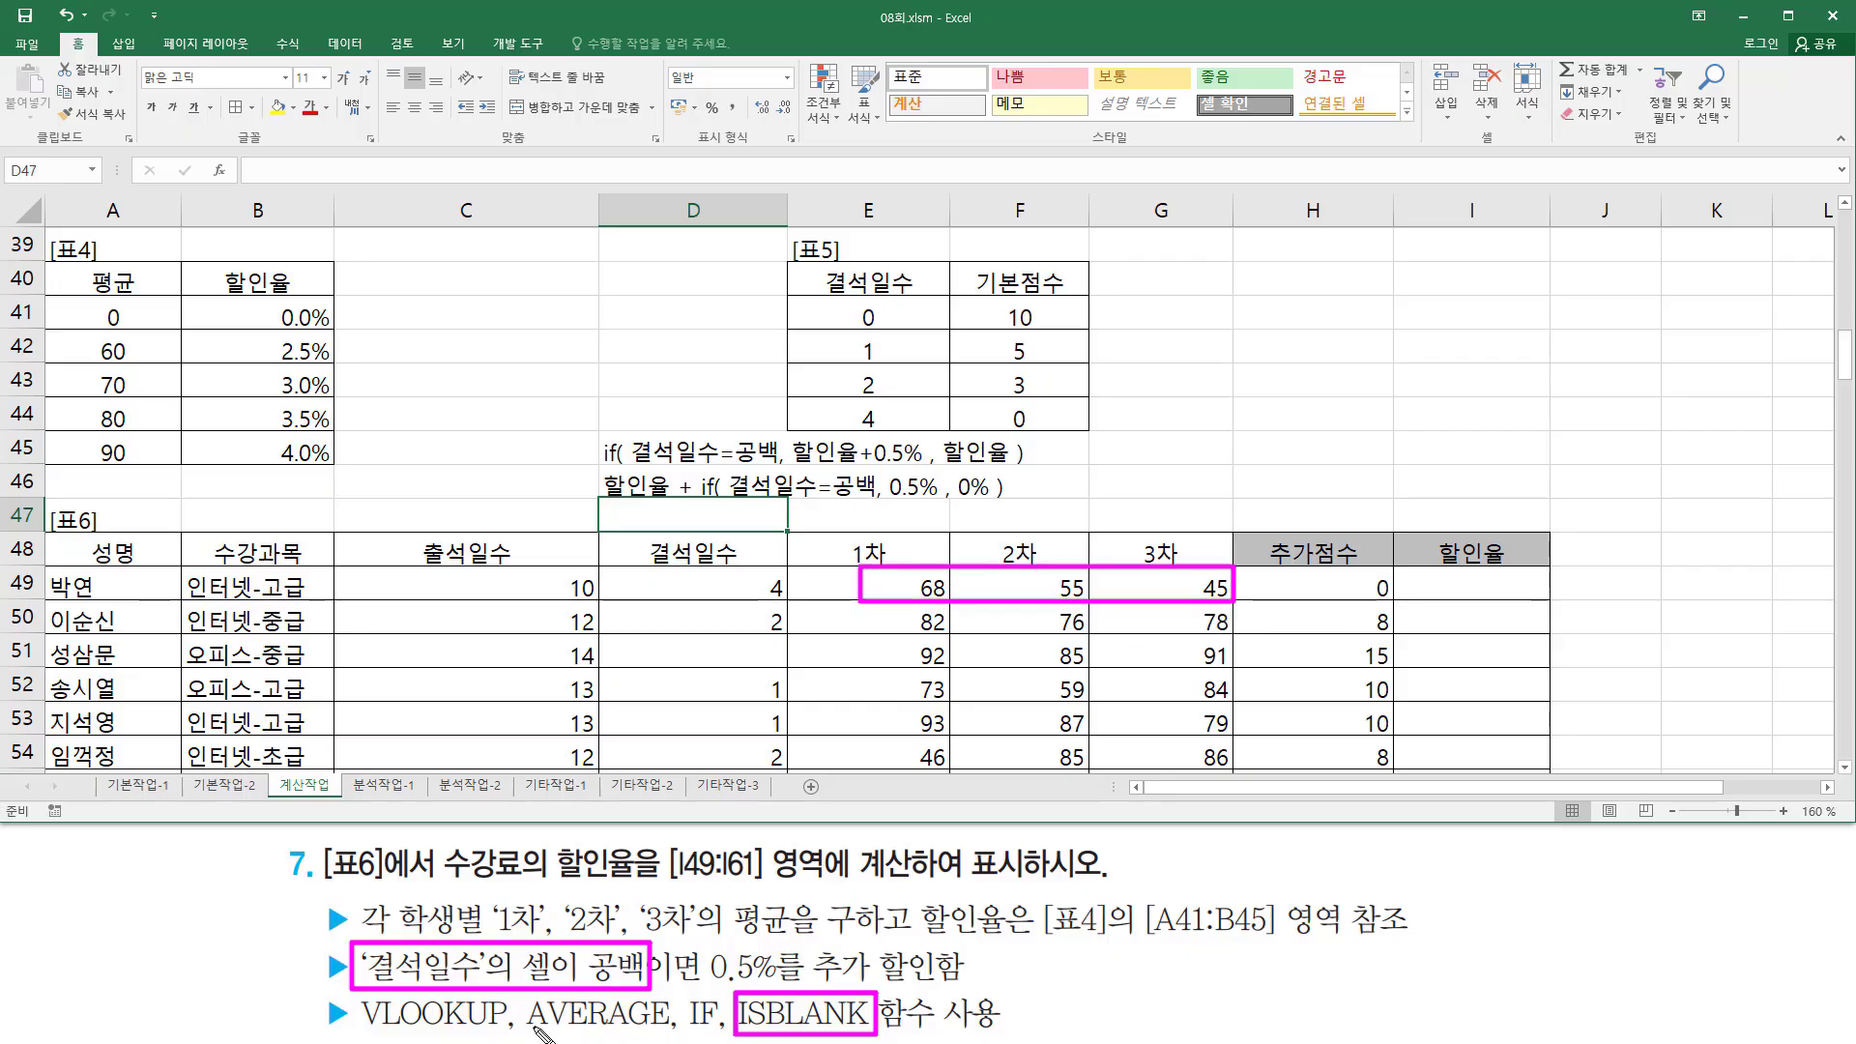
left_click_drag(533, 1029, 668, 1031)
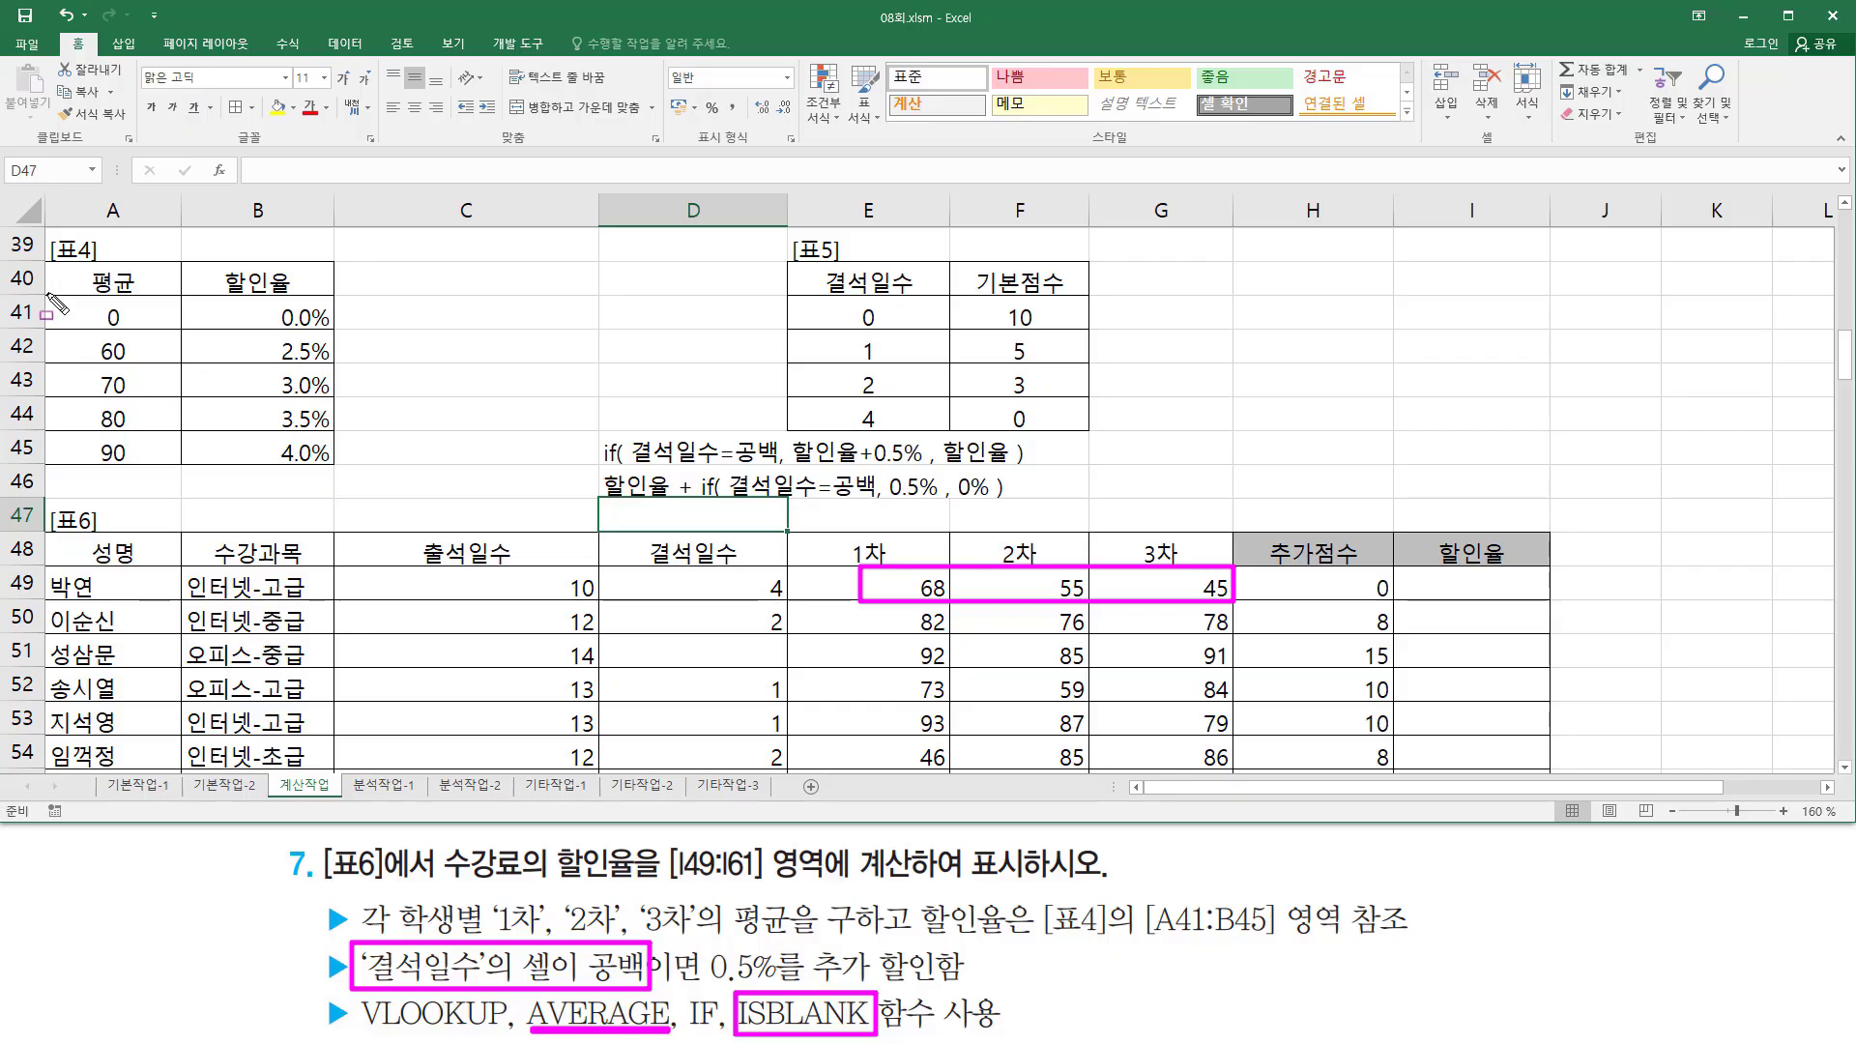
mouse_move(47, 295)
left_mouse_down()
mouse_move(160, 382)
mouse_move(315, 452)
mouse_move(333, 486)
mouse_move(338, 471)
left_mouse_up()
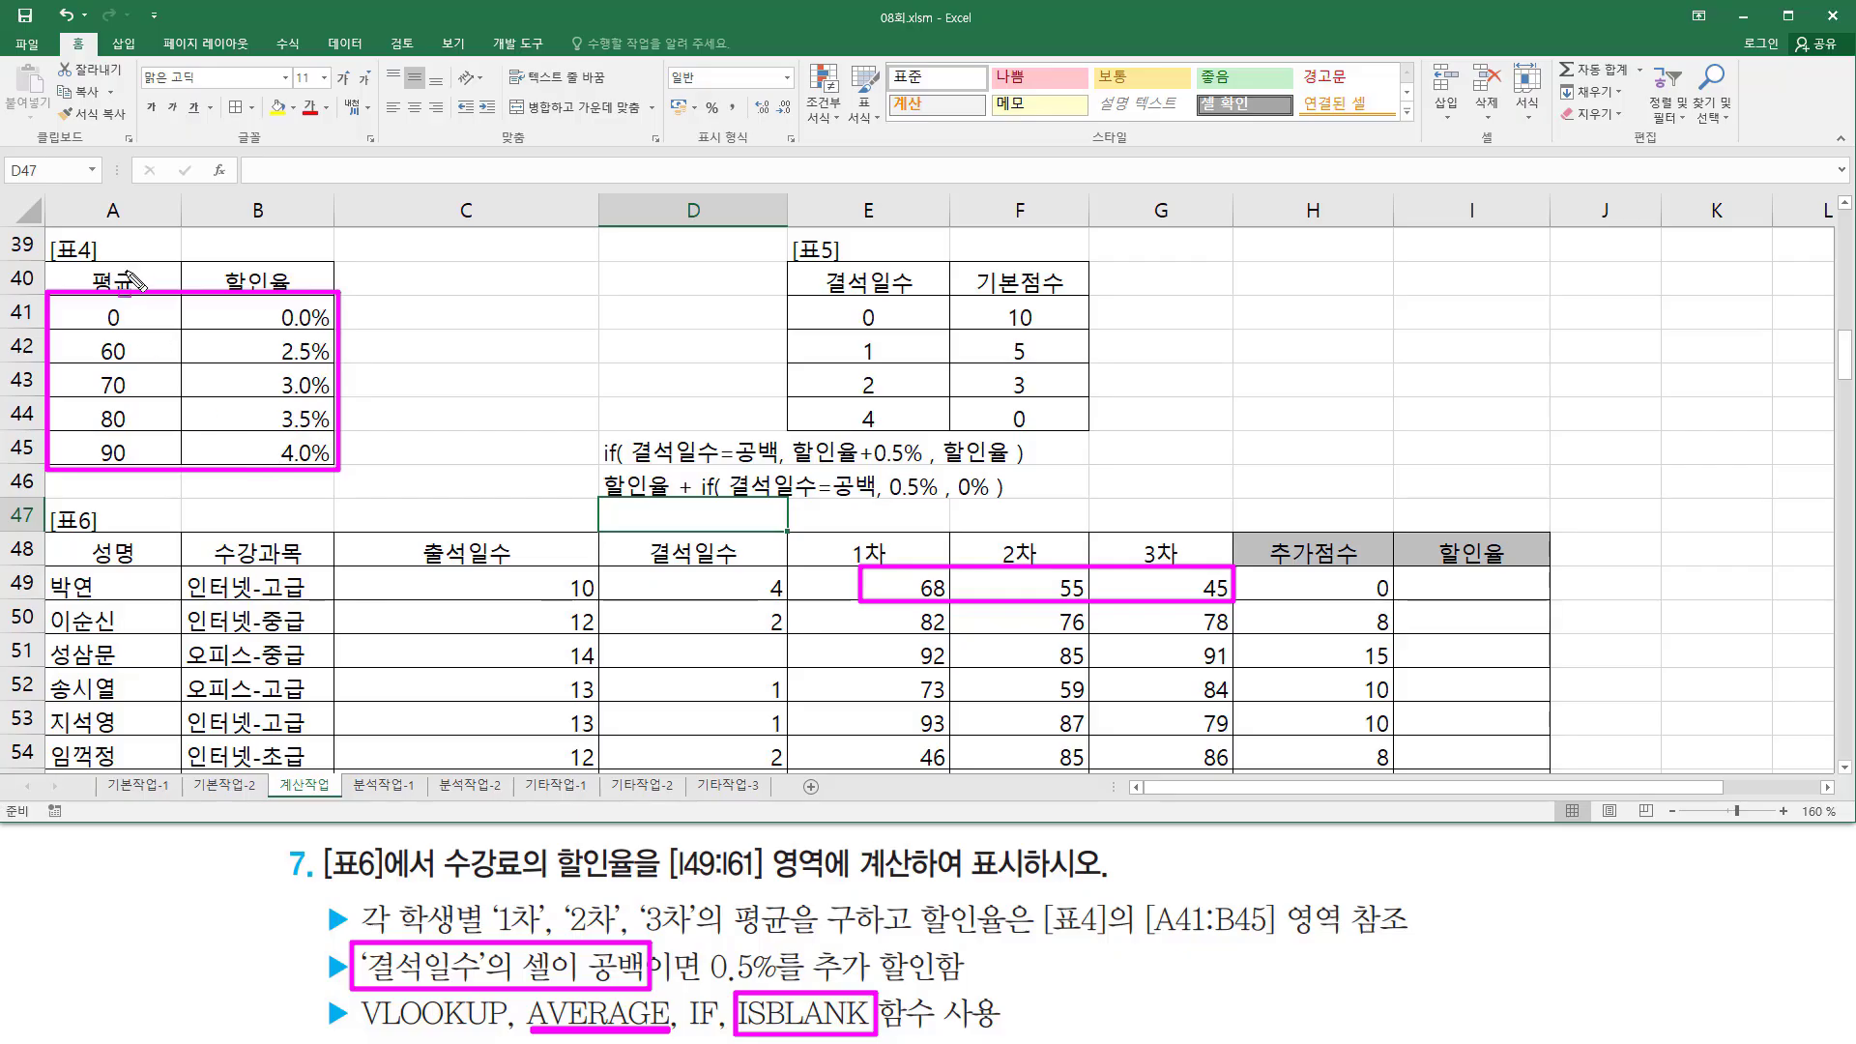
left_click_drag(143, 257, 143, 468)
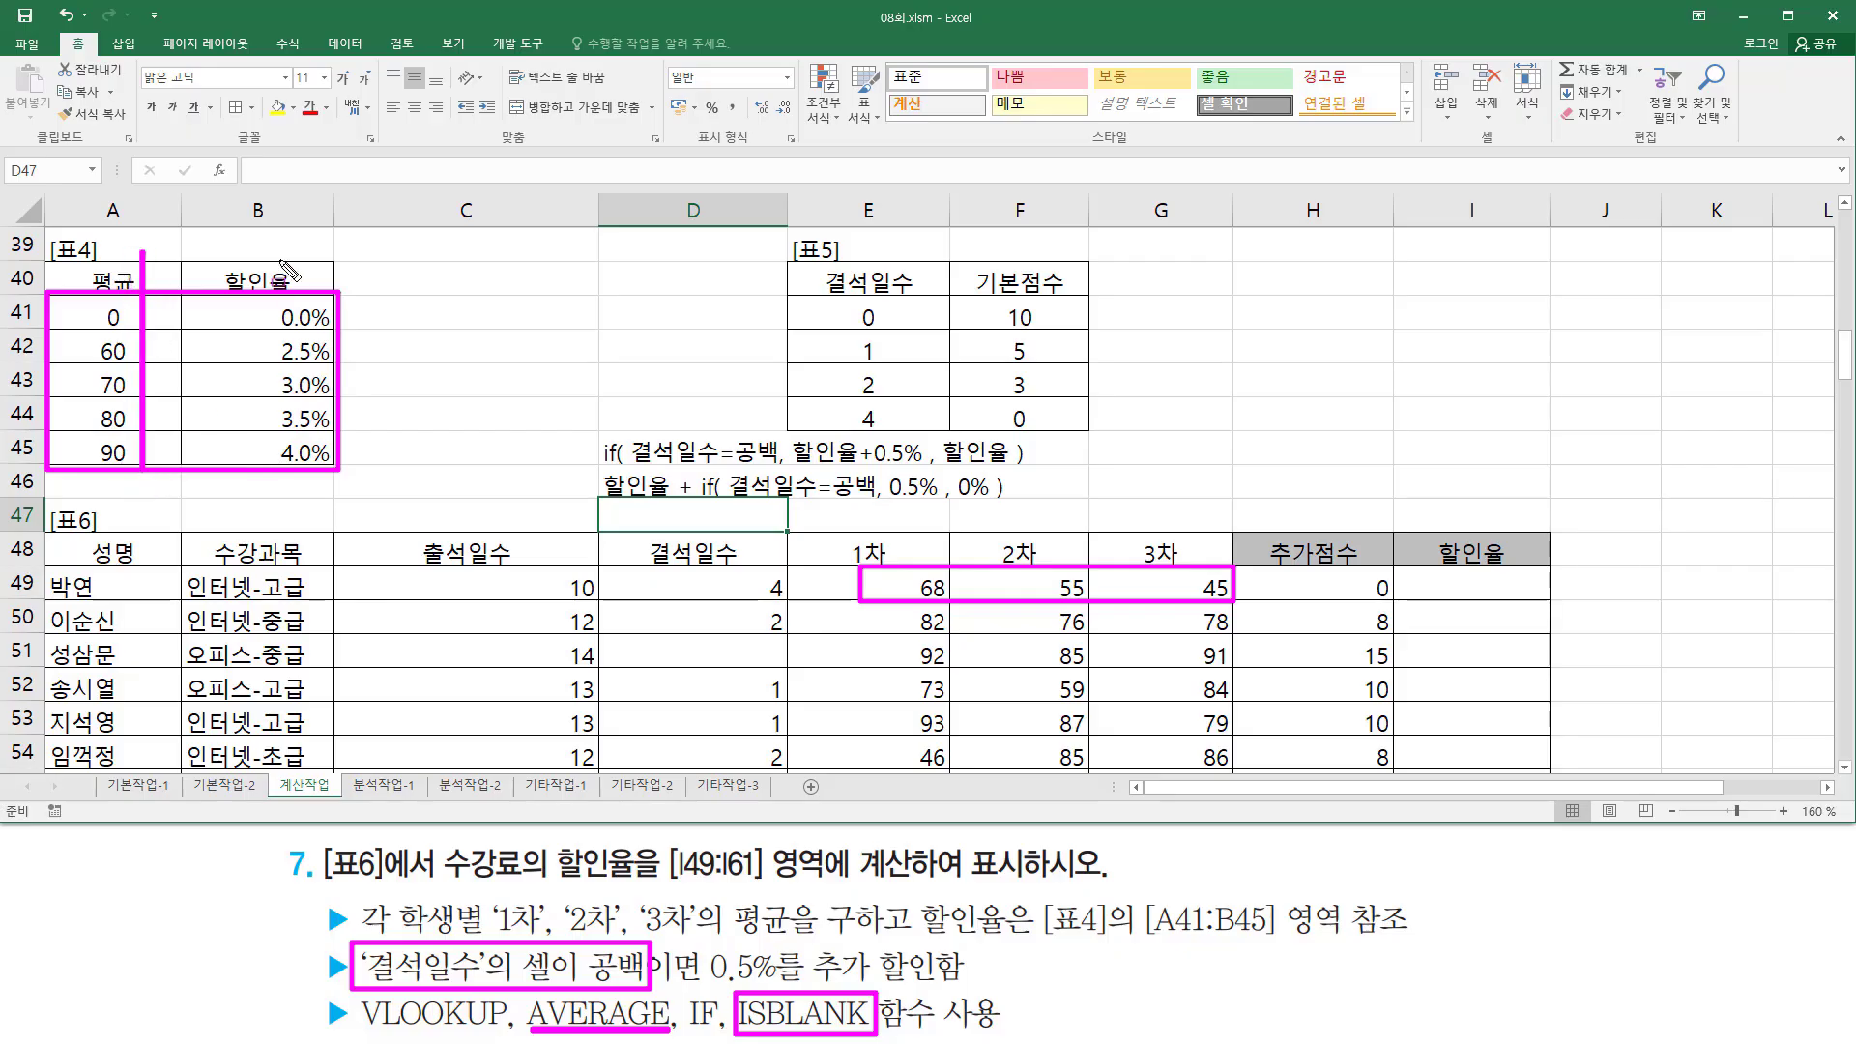
left_click_drag(267, 255, 267, 468)
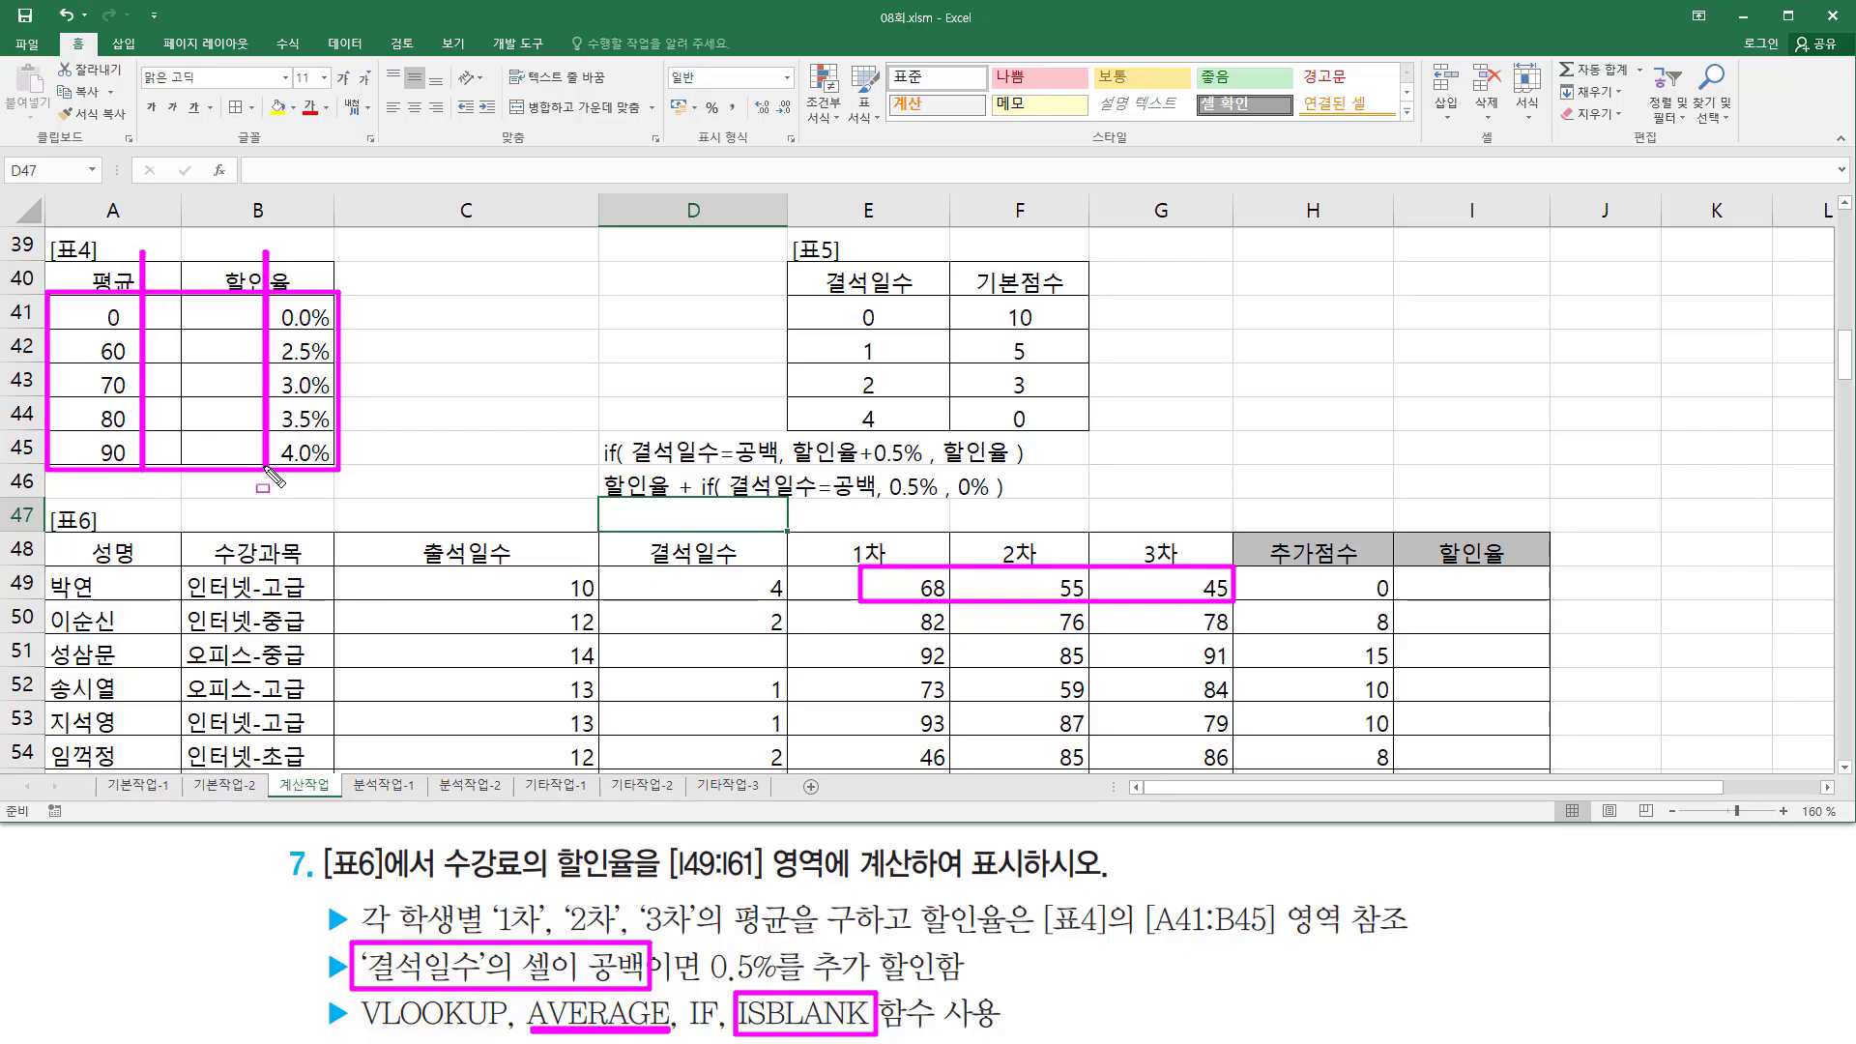
left_click_drag(360, 1032, 504, 1033)
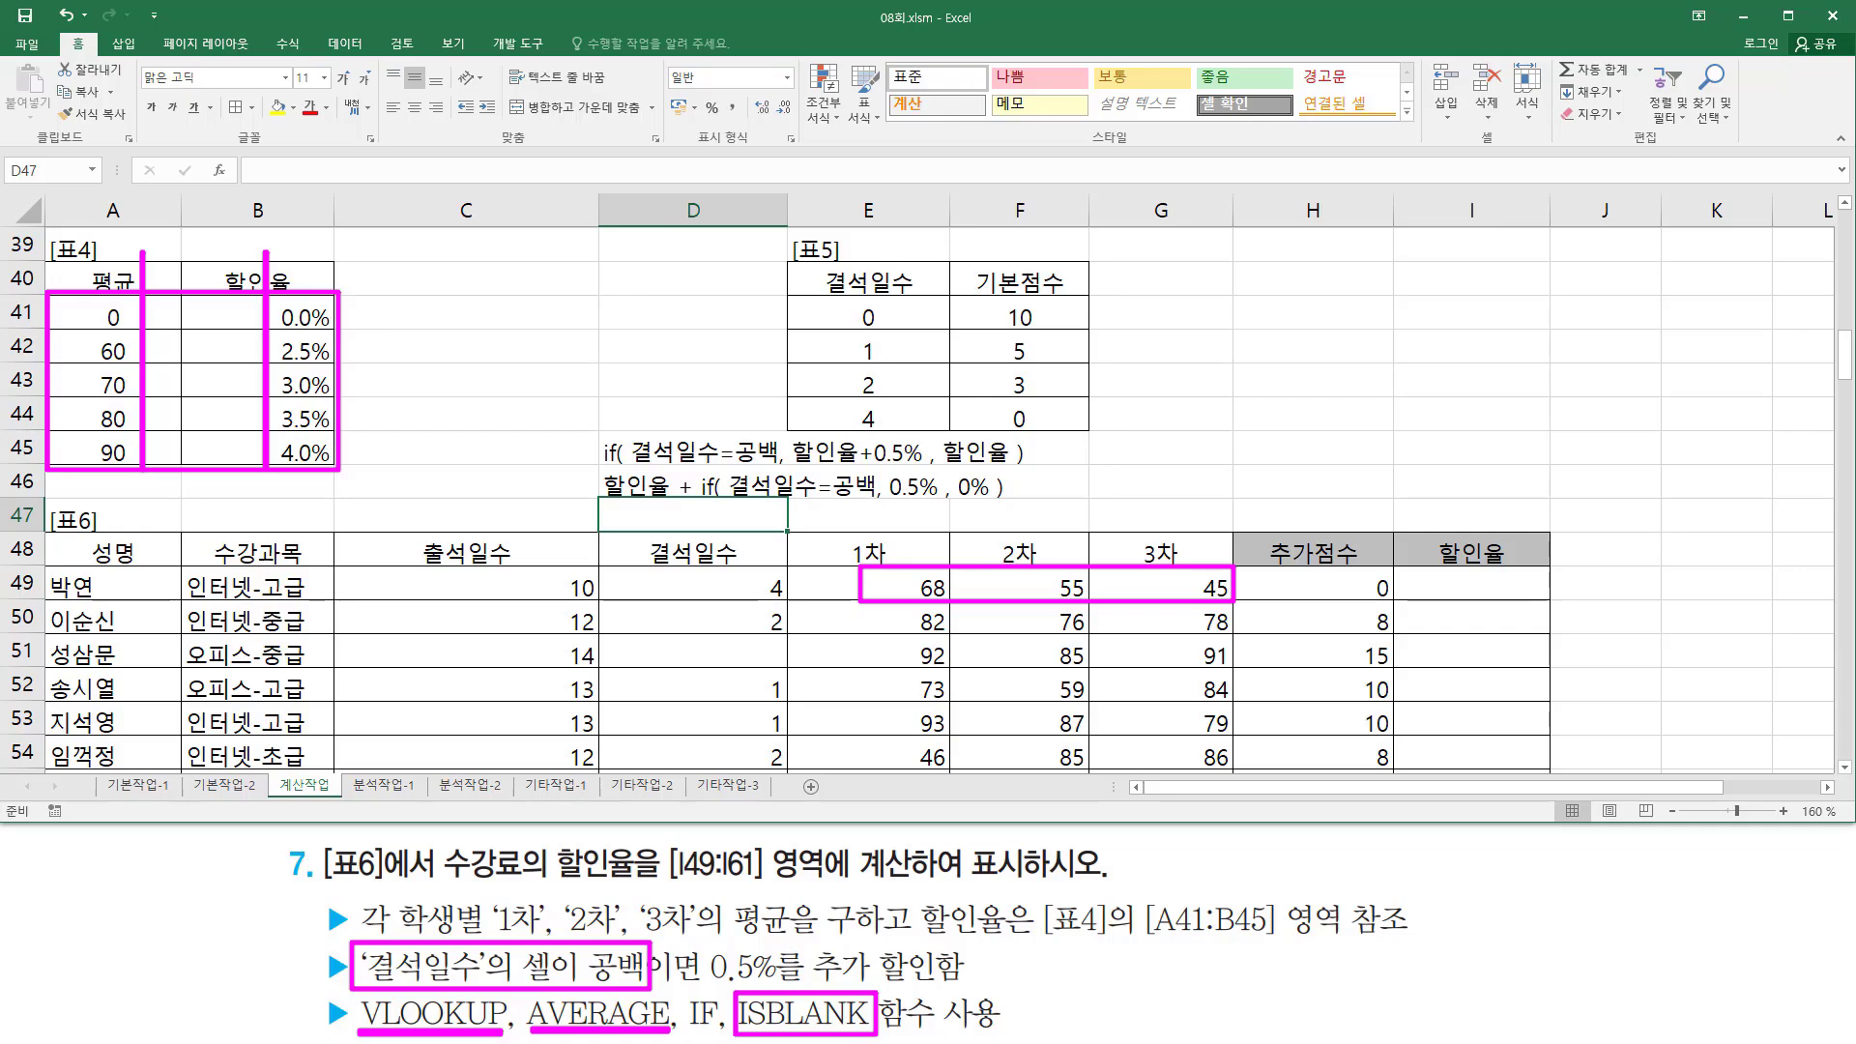
key("Escape")
Step: Start a VLOOKUP formula in I49 and check the 평균 column of [표4] it searches
left_click(1429, 584)
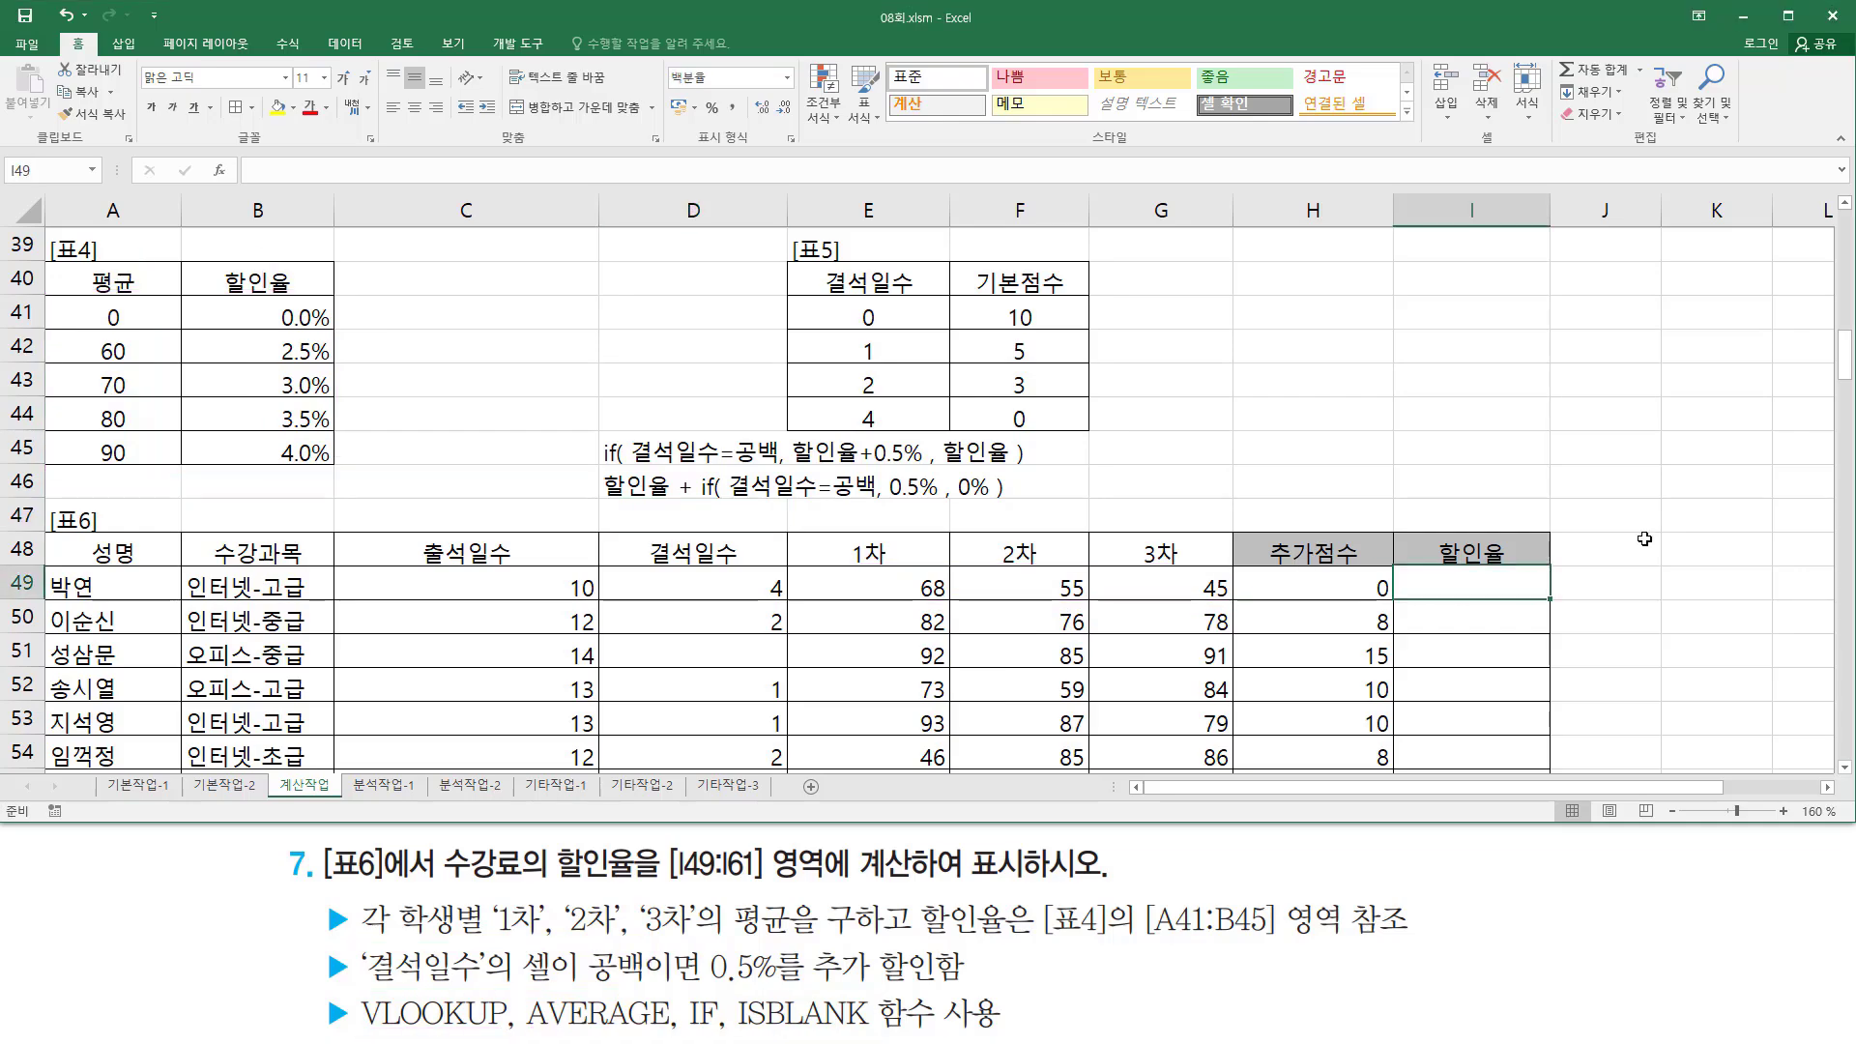
type("=")
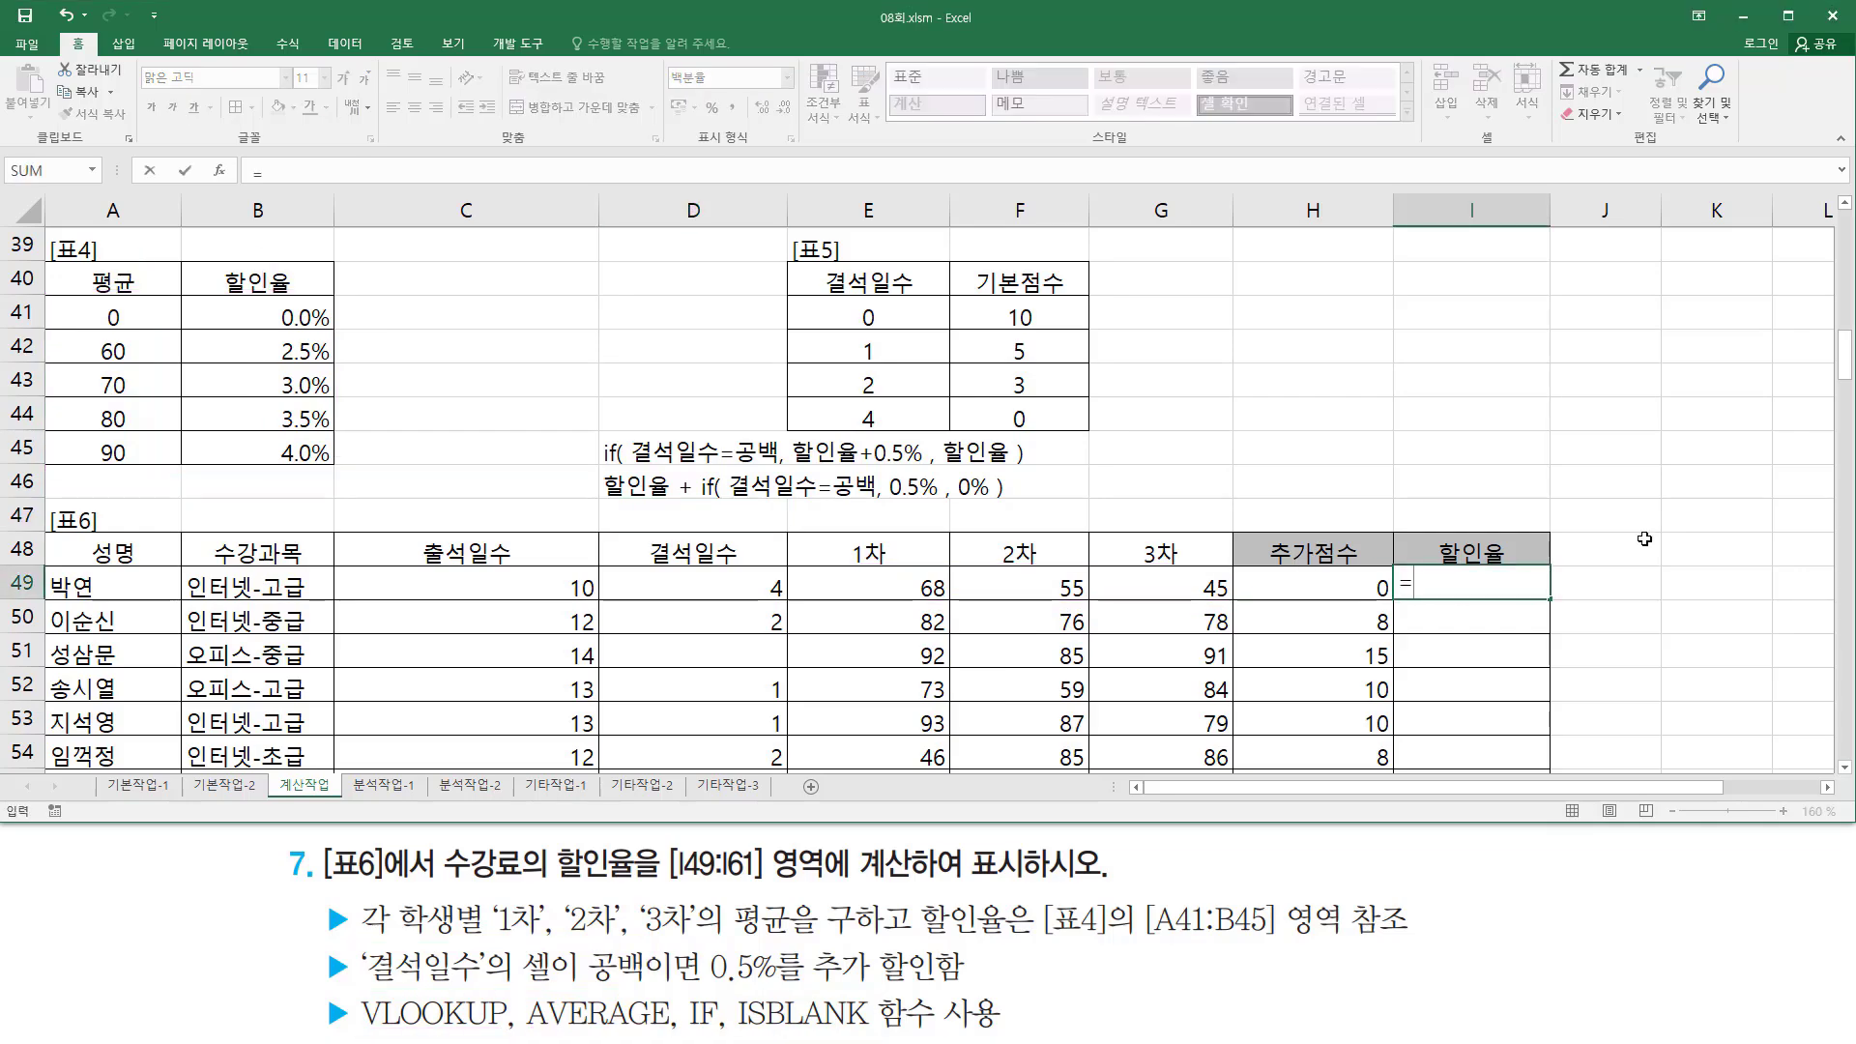
type("vl")
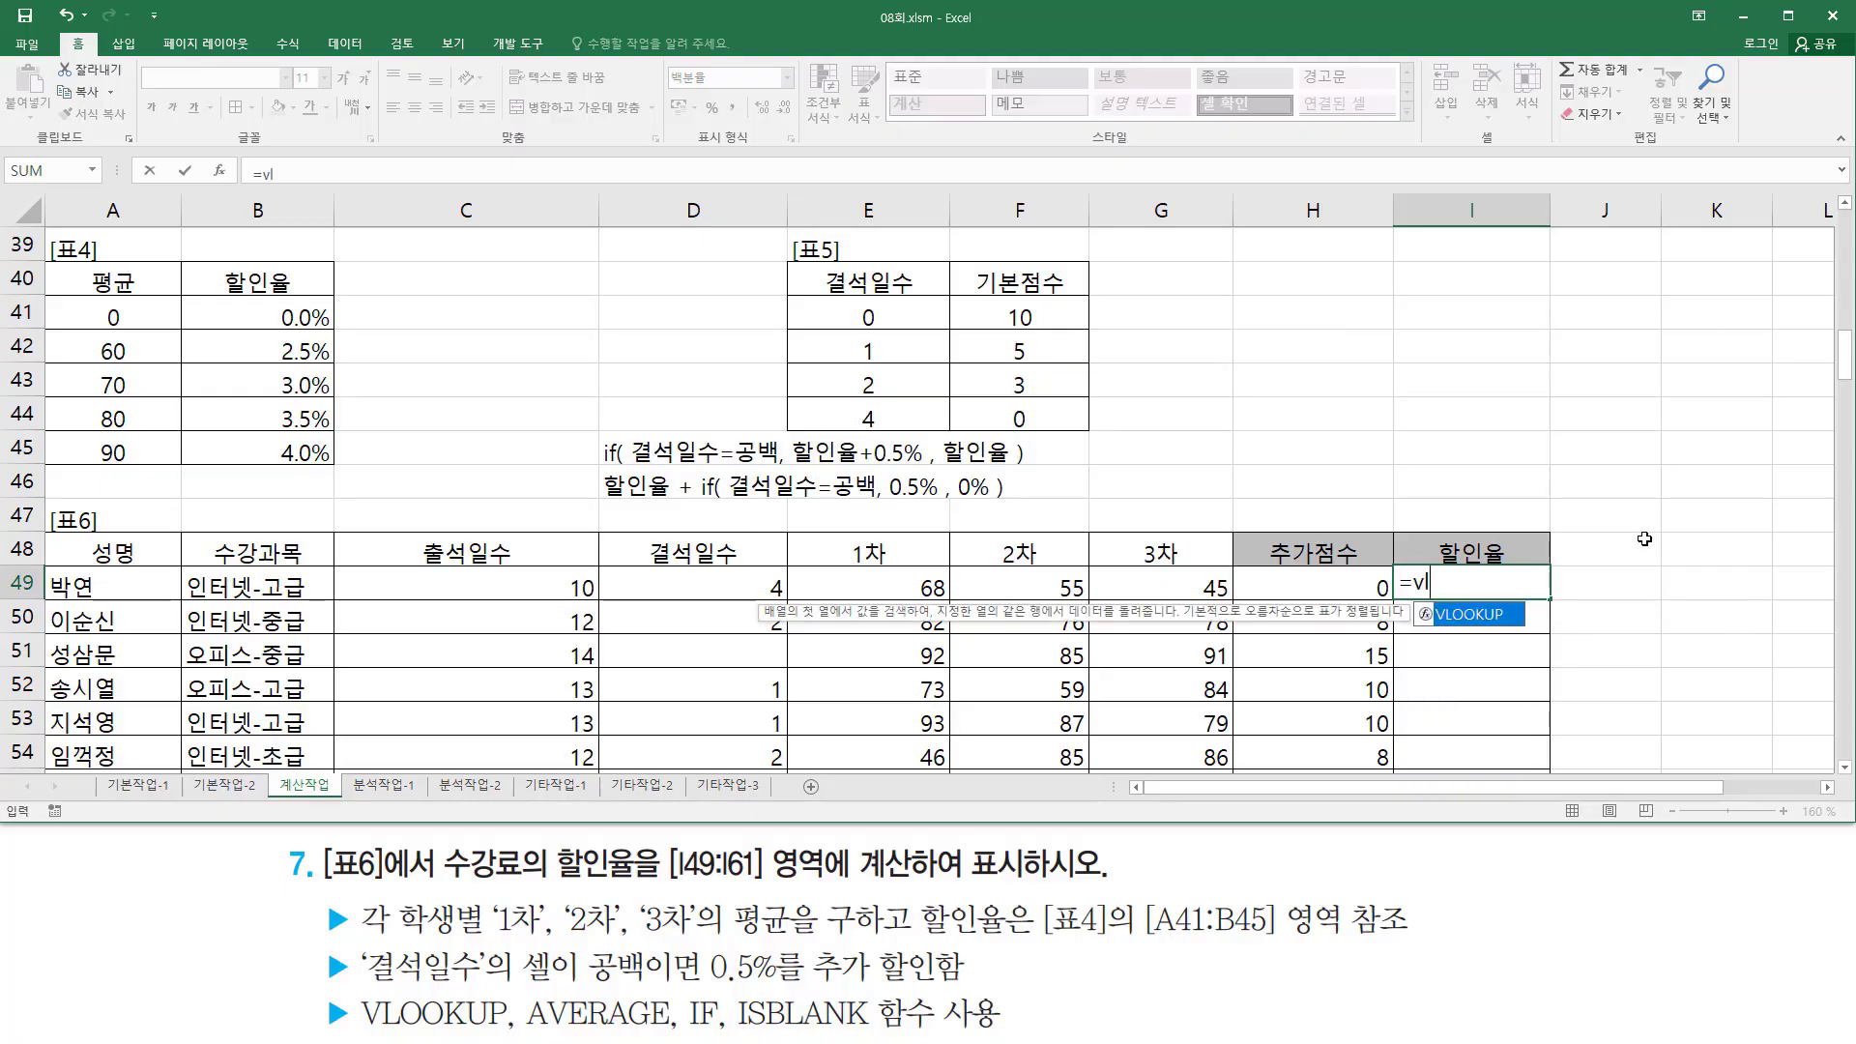
key("Tab")
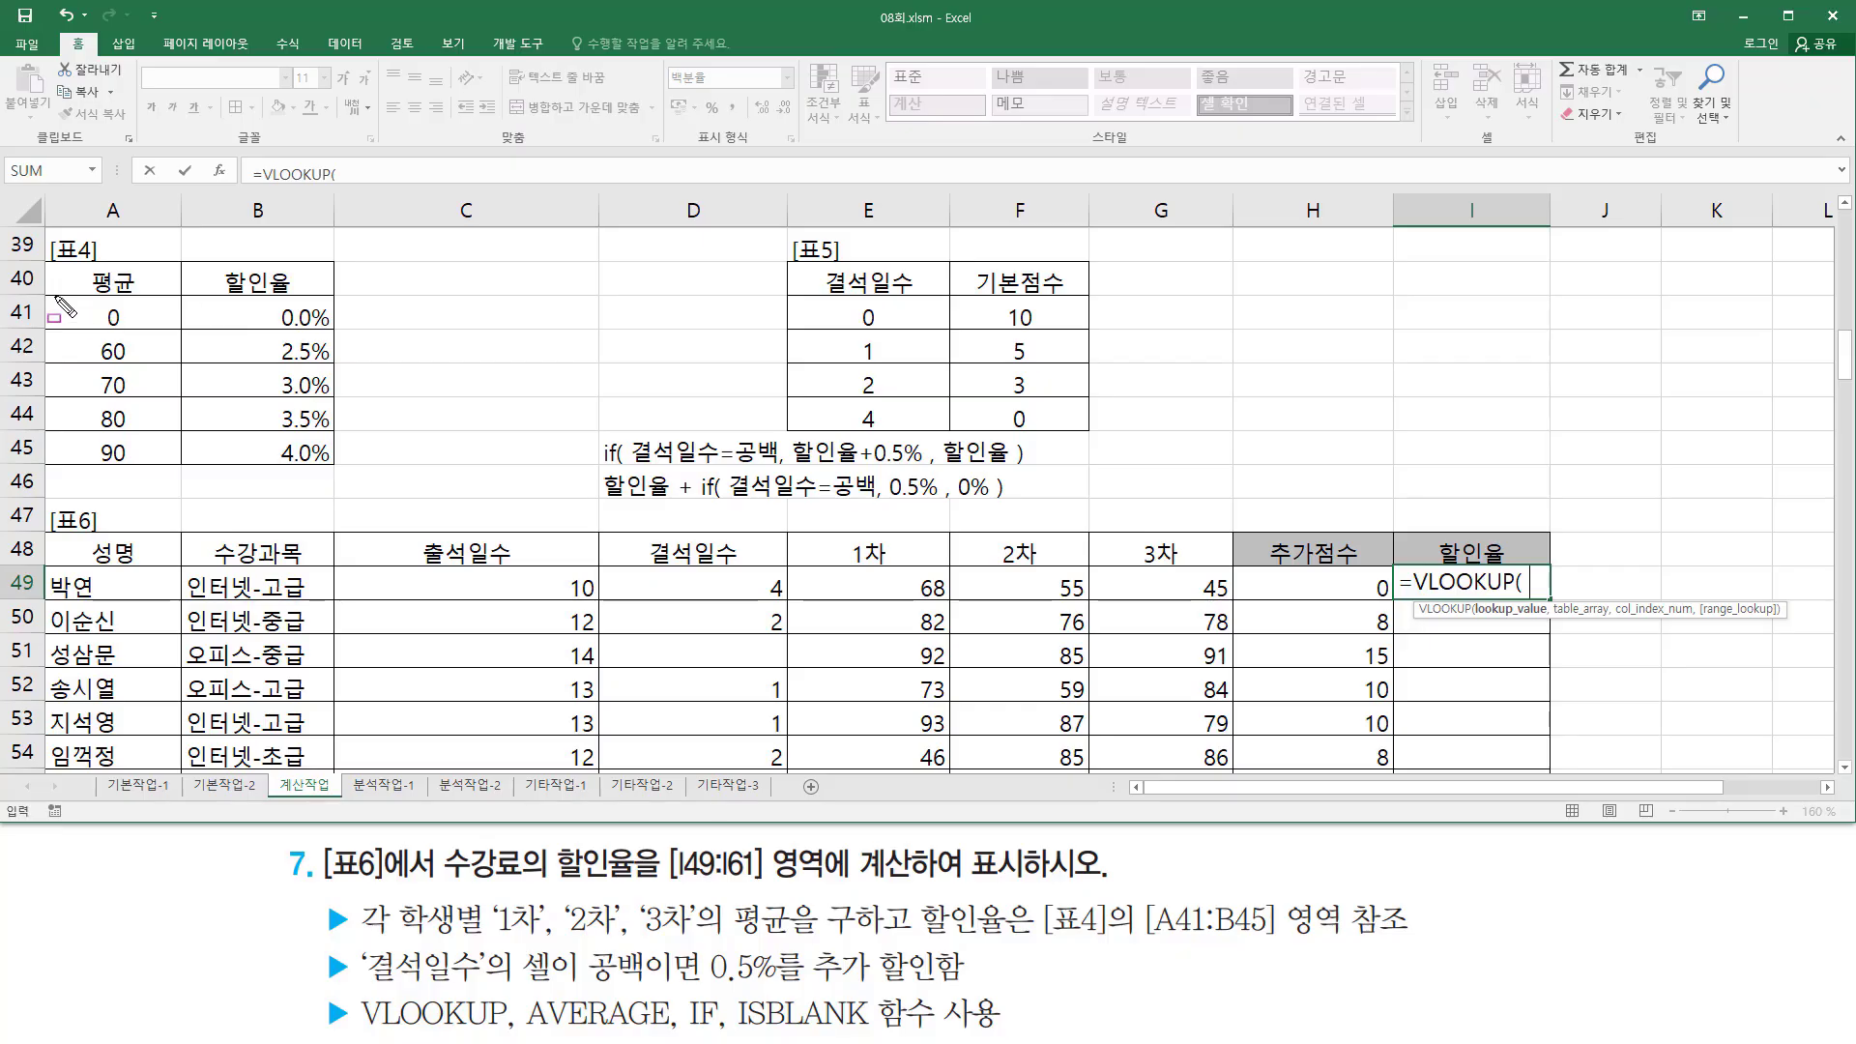
mouse_move(55, 296)
left_mouse_down()
mouse_move(348, 484)
mouse_move(336, 468)
left_mouse_up()
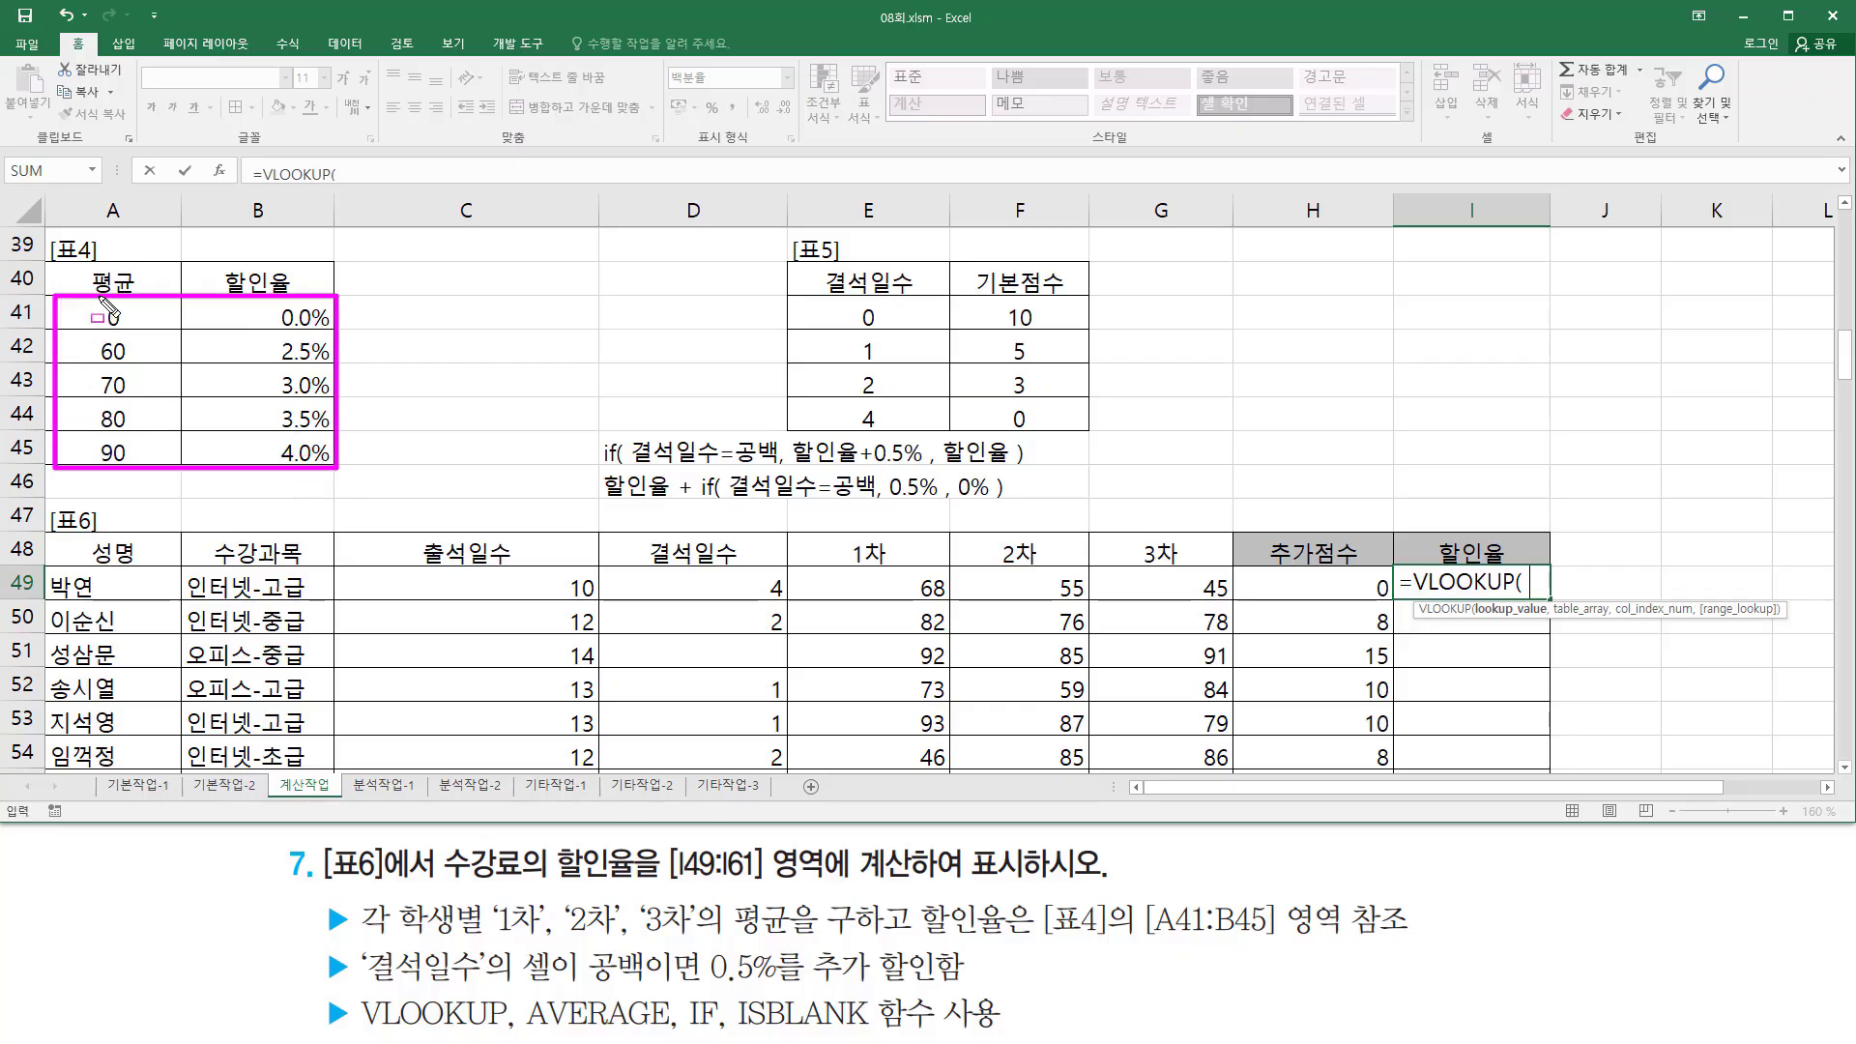
mouse_move(102, 300)
left_mouse_down()
mouse_move(101, 406)
mouse_move(104, 300)
left_mouse_up()
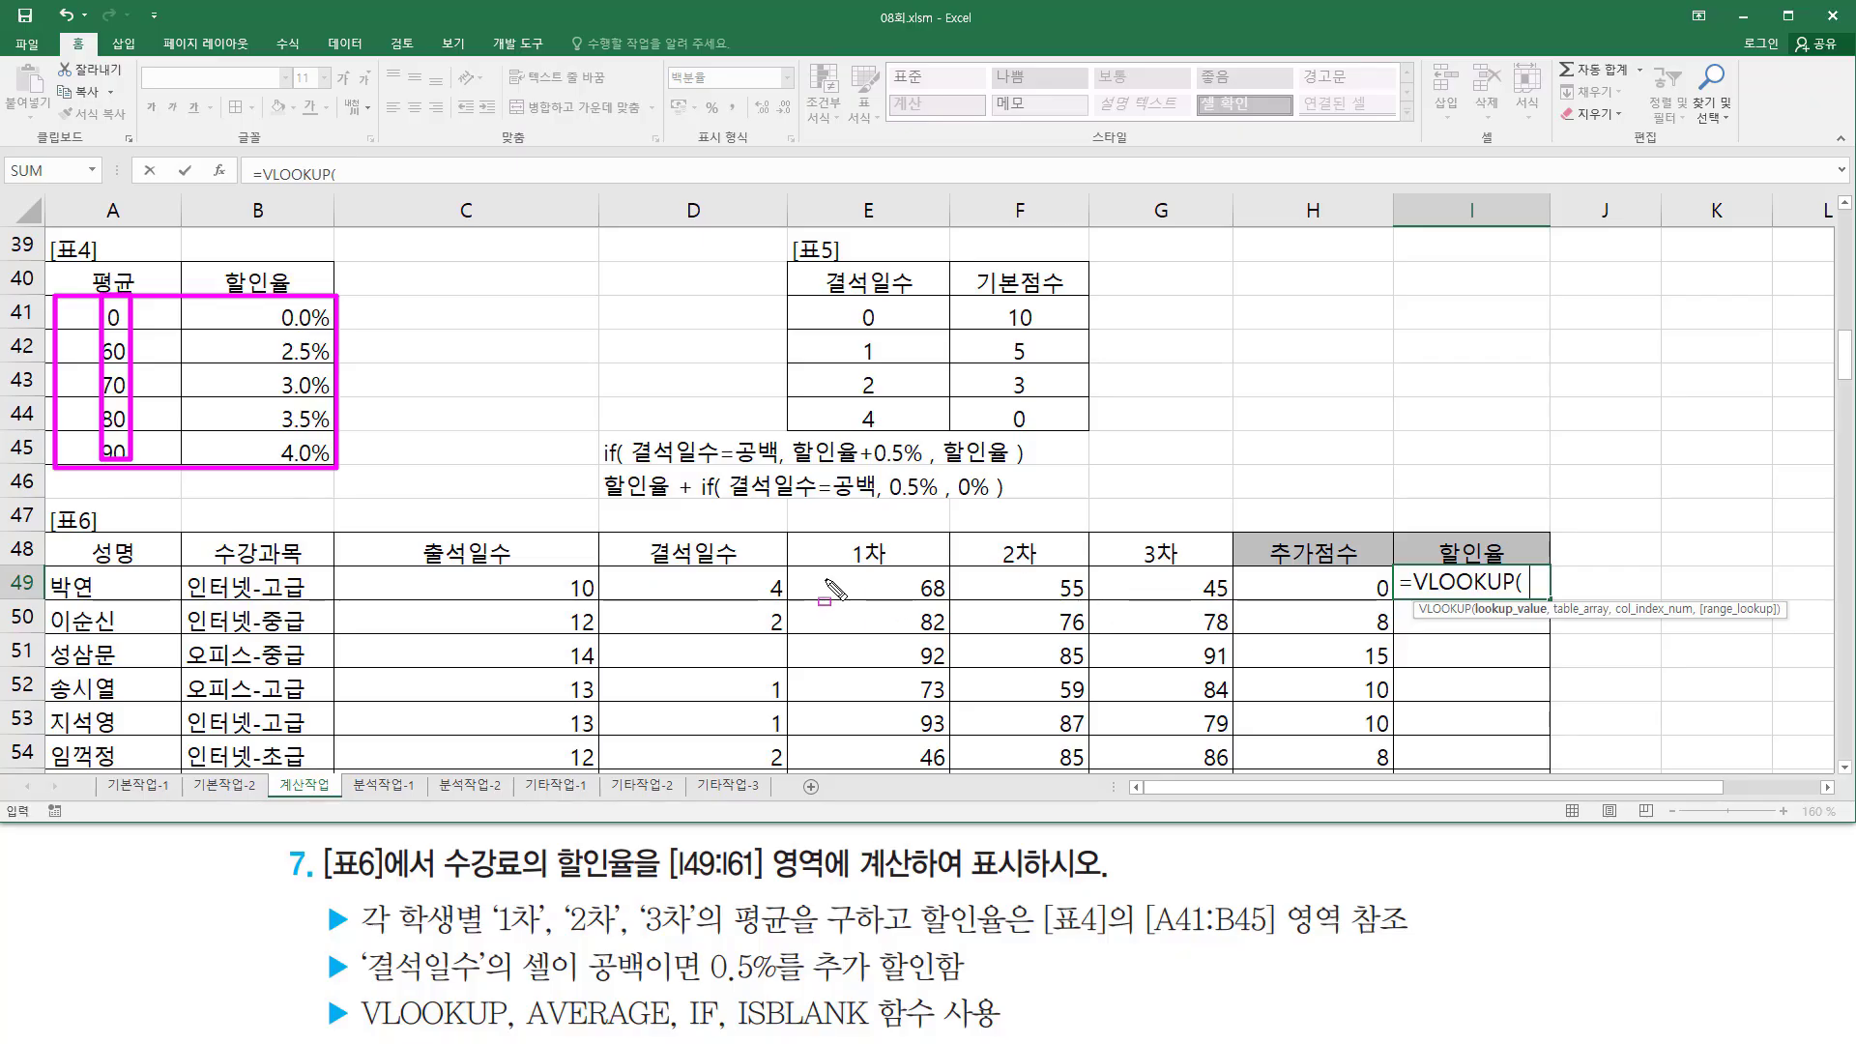
key("Escape")
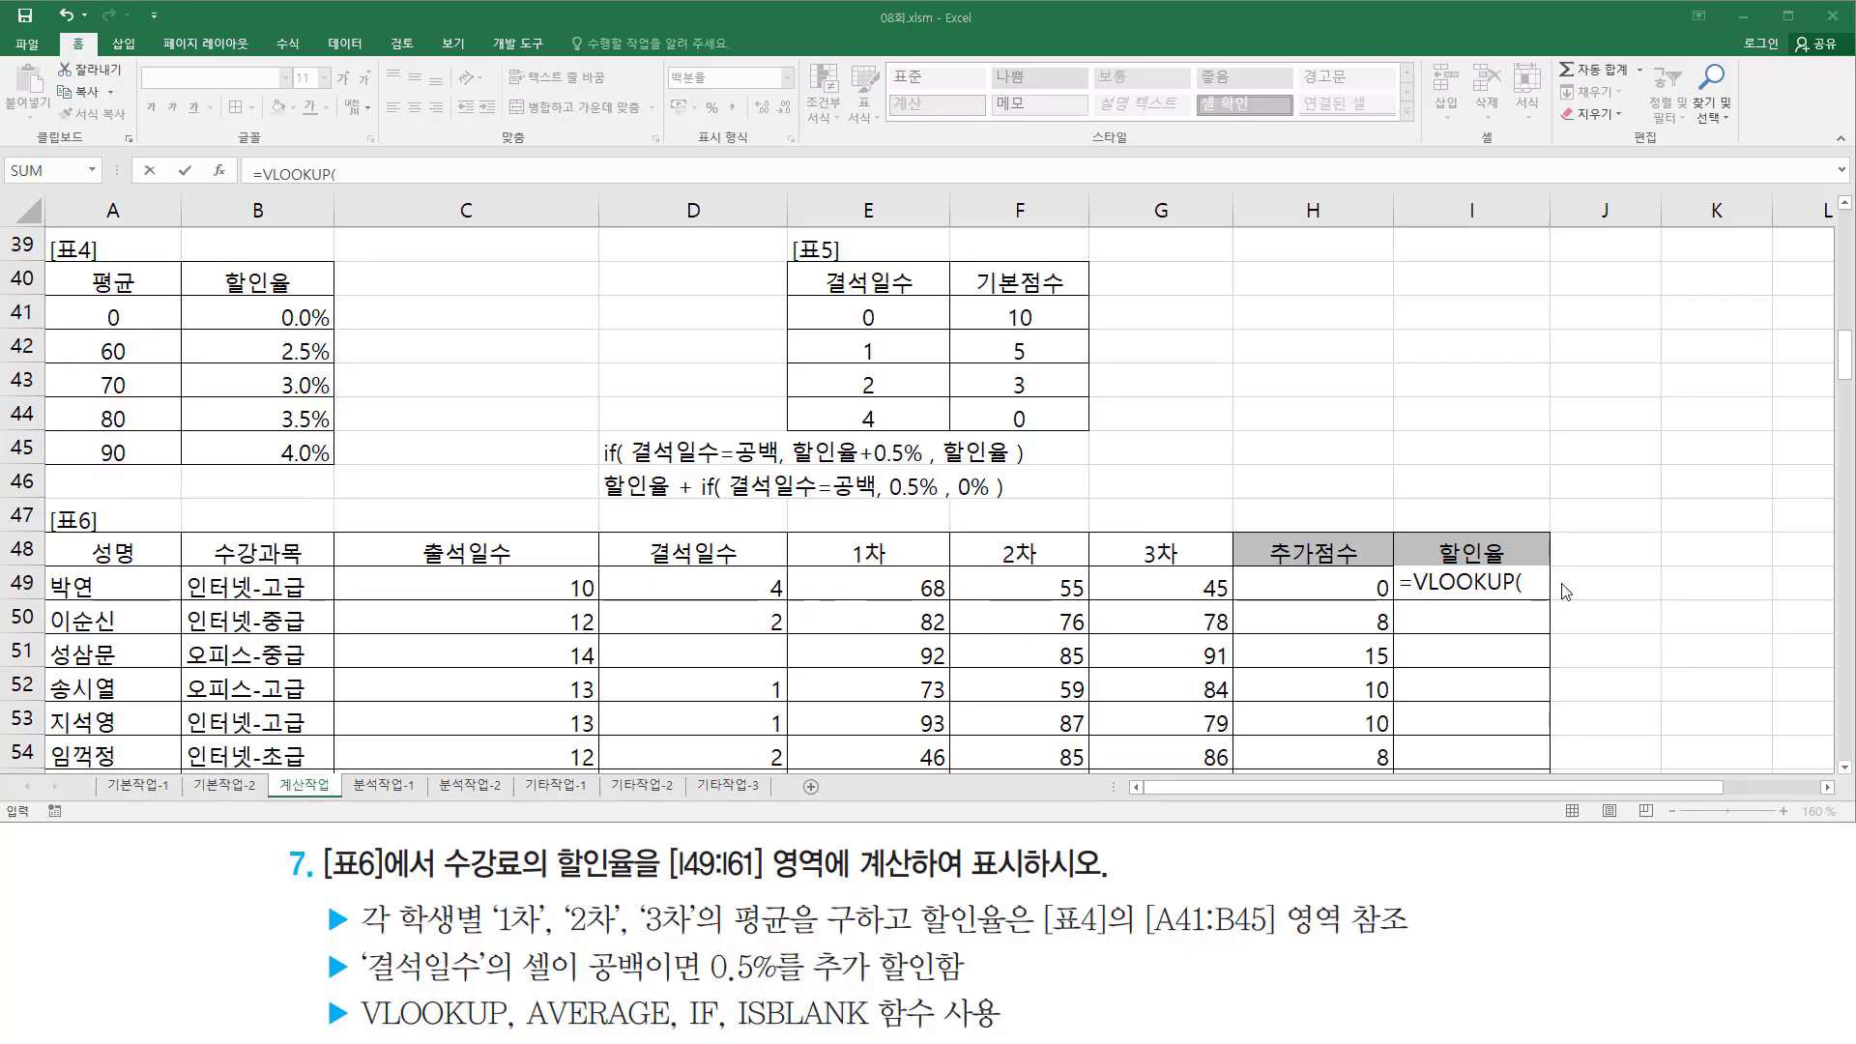
Step: Set the VLOOKUP's lookup value in I49 to AVERAGE(E49:G49)
type("av")
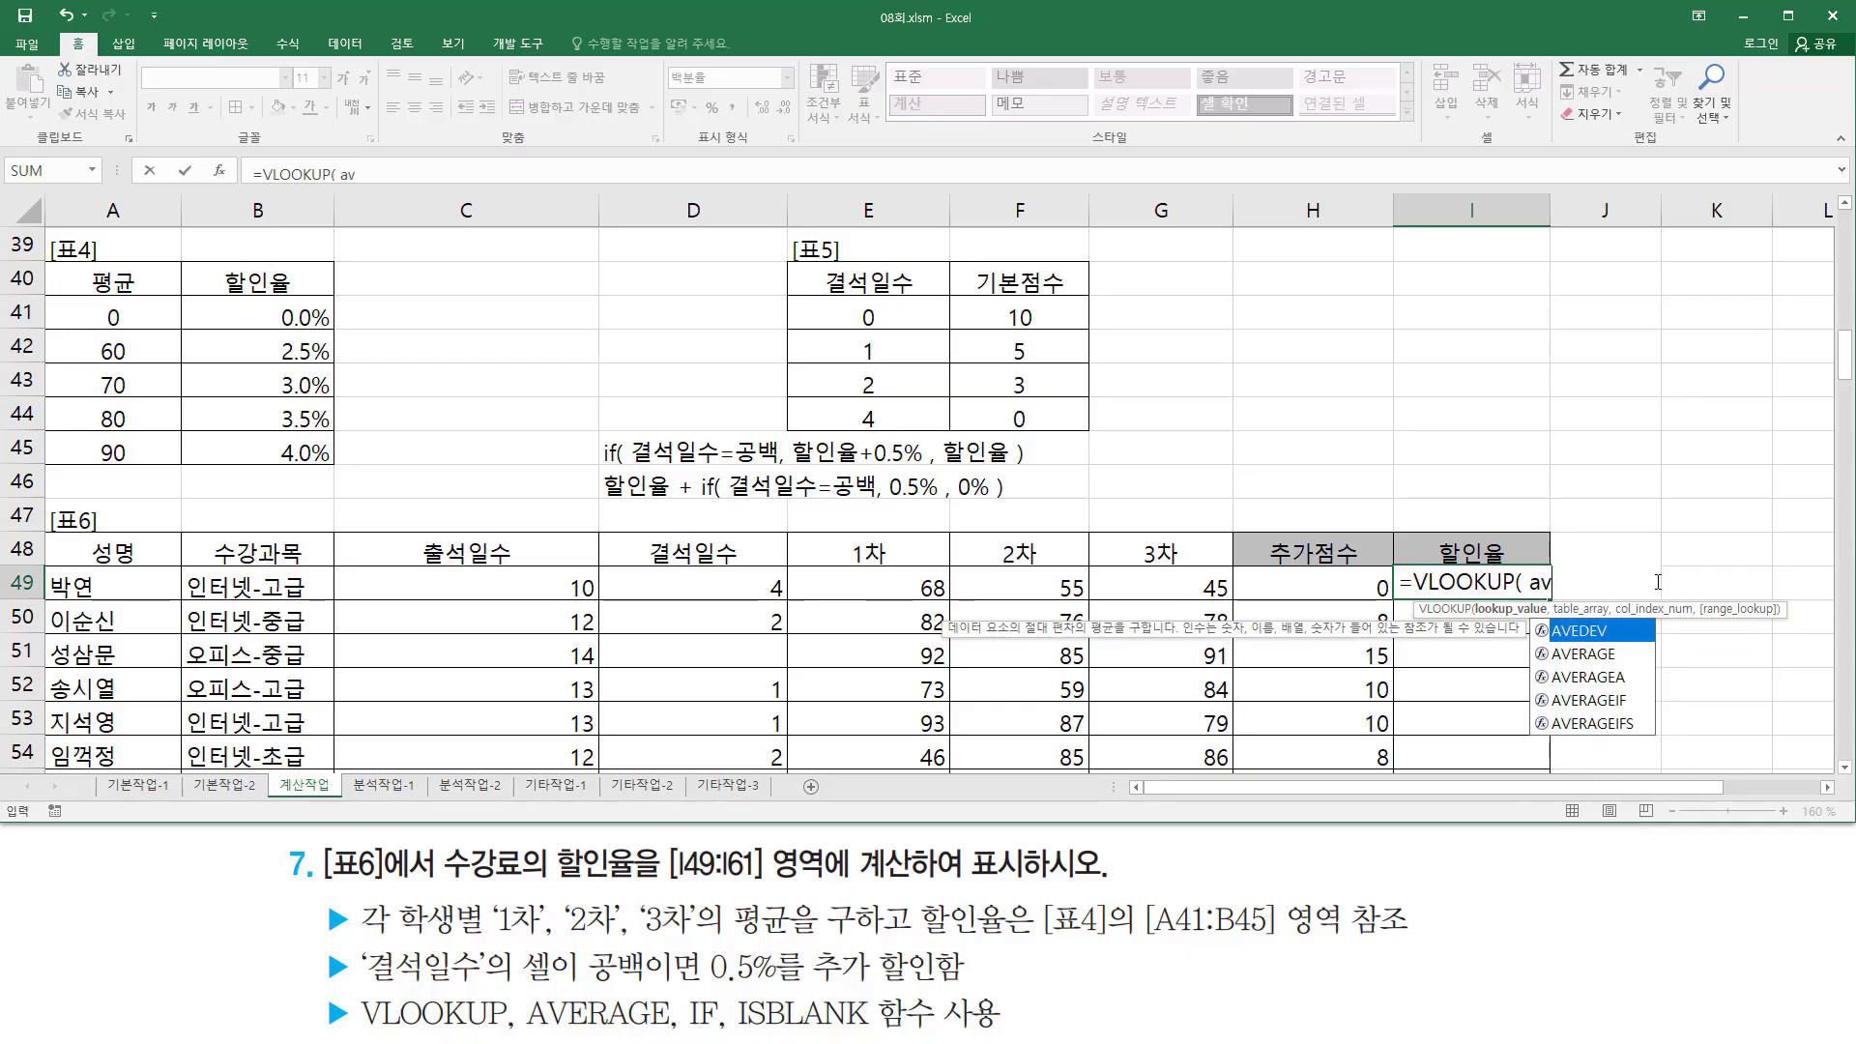
type("er")
key("Tab")
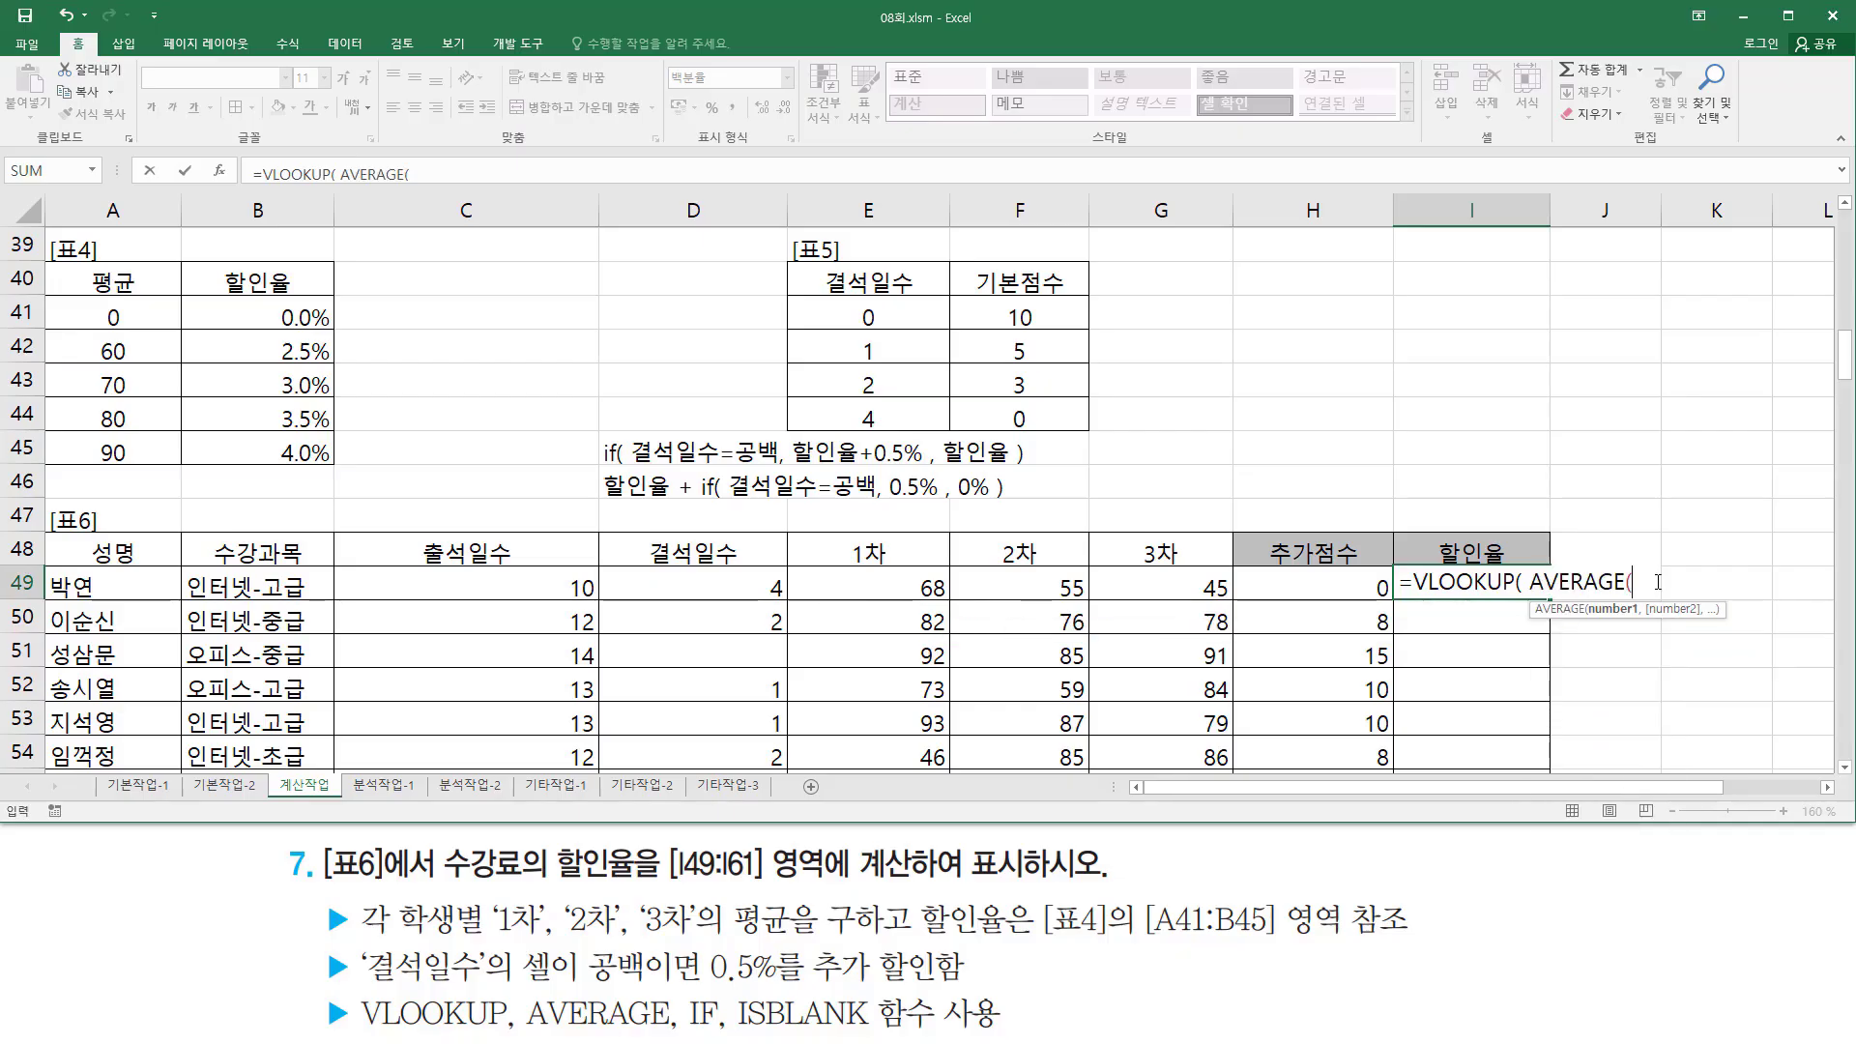
left_click_drag(894, 580, 1133, 579)
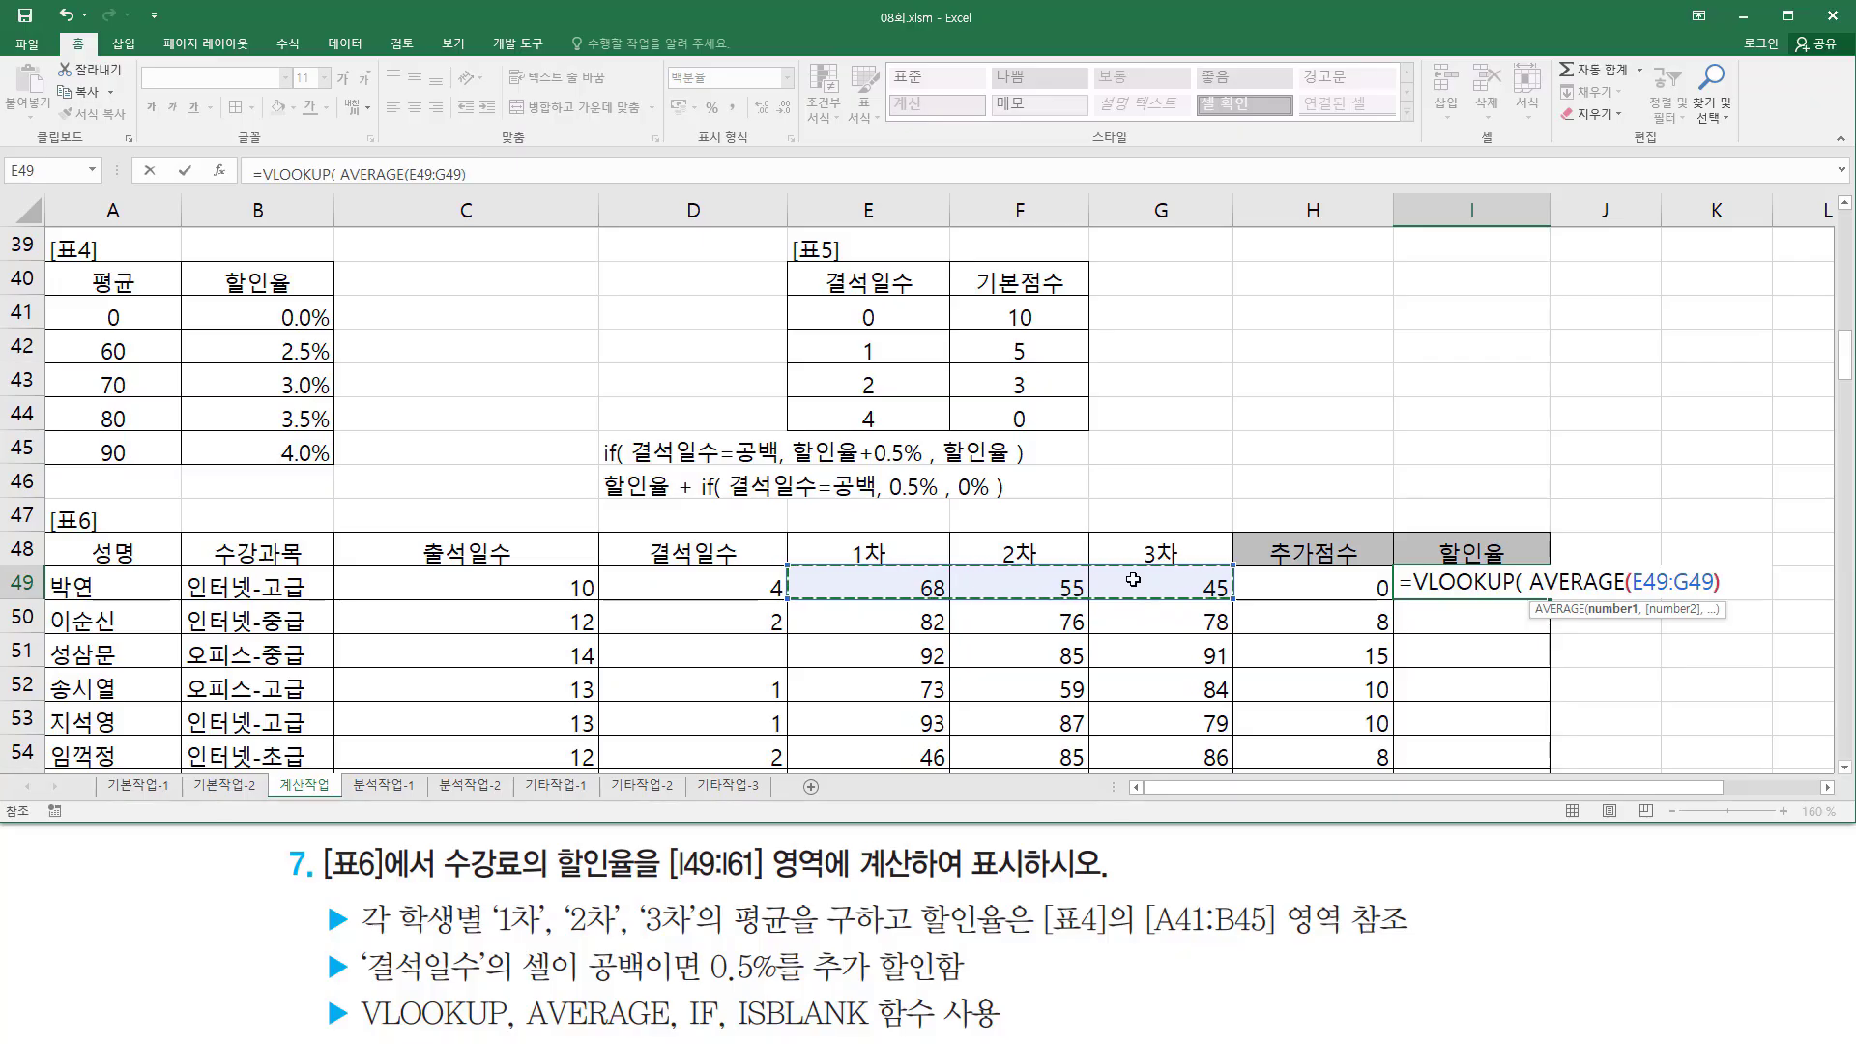
type(") ,")
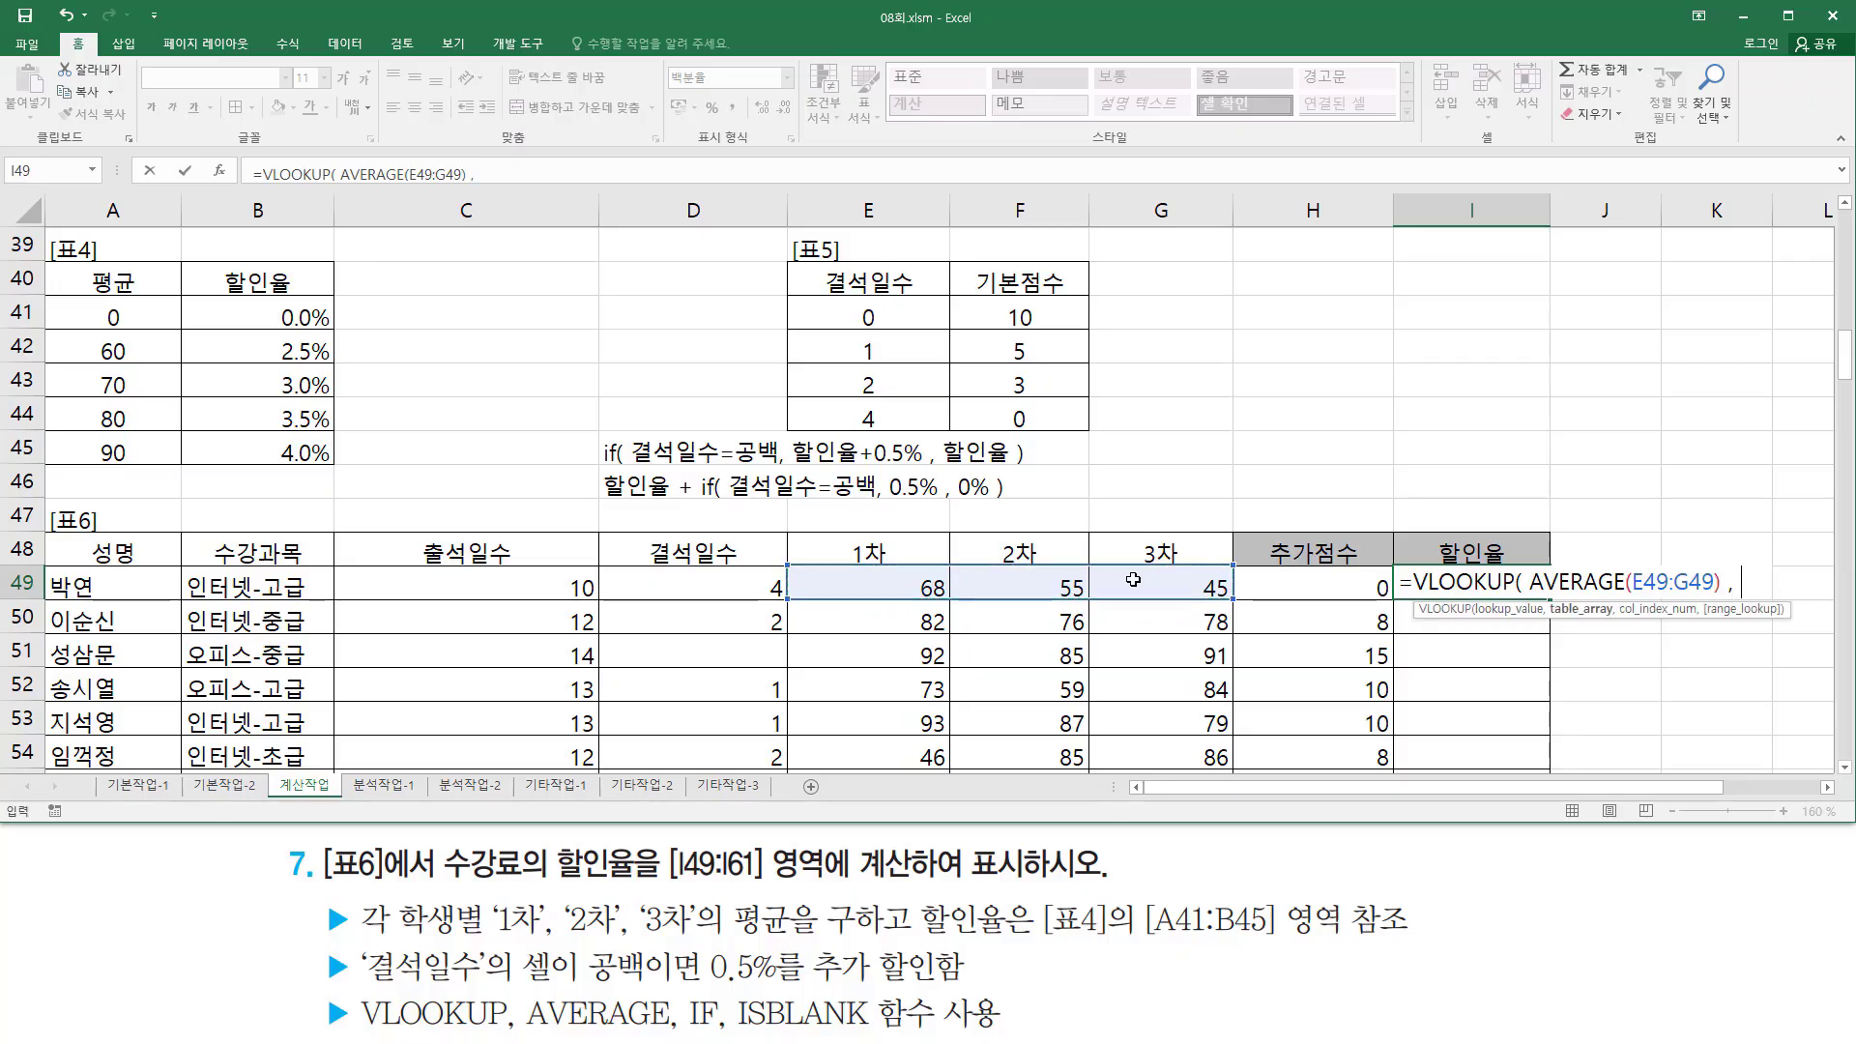
Step: Set the VLOOKUP's table array in I49 to the absolute range $A$41:$B$45 of [표4]
left_click_drag(145, 311, 258, 448)
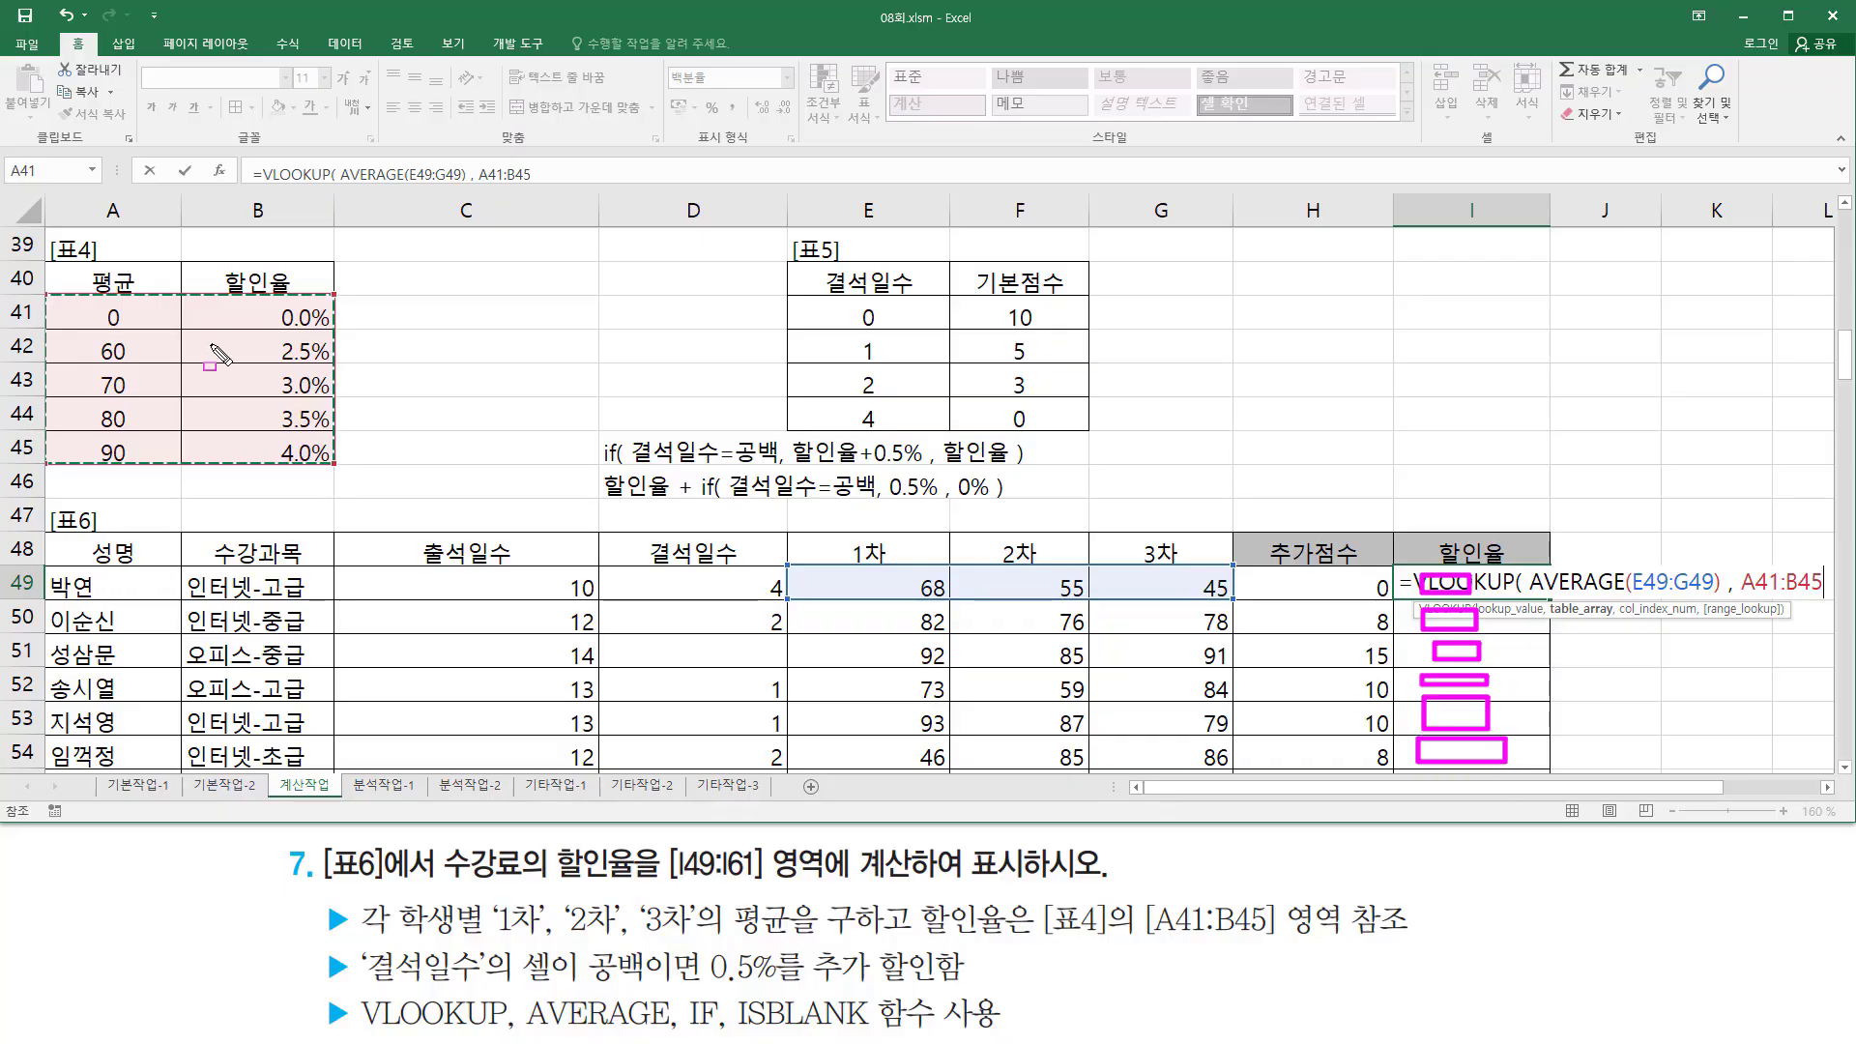
key("Escape")
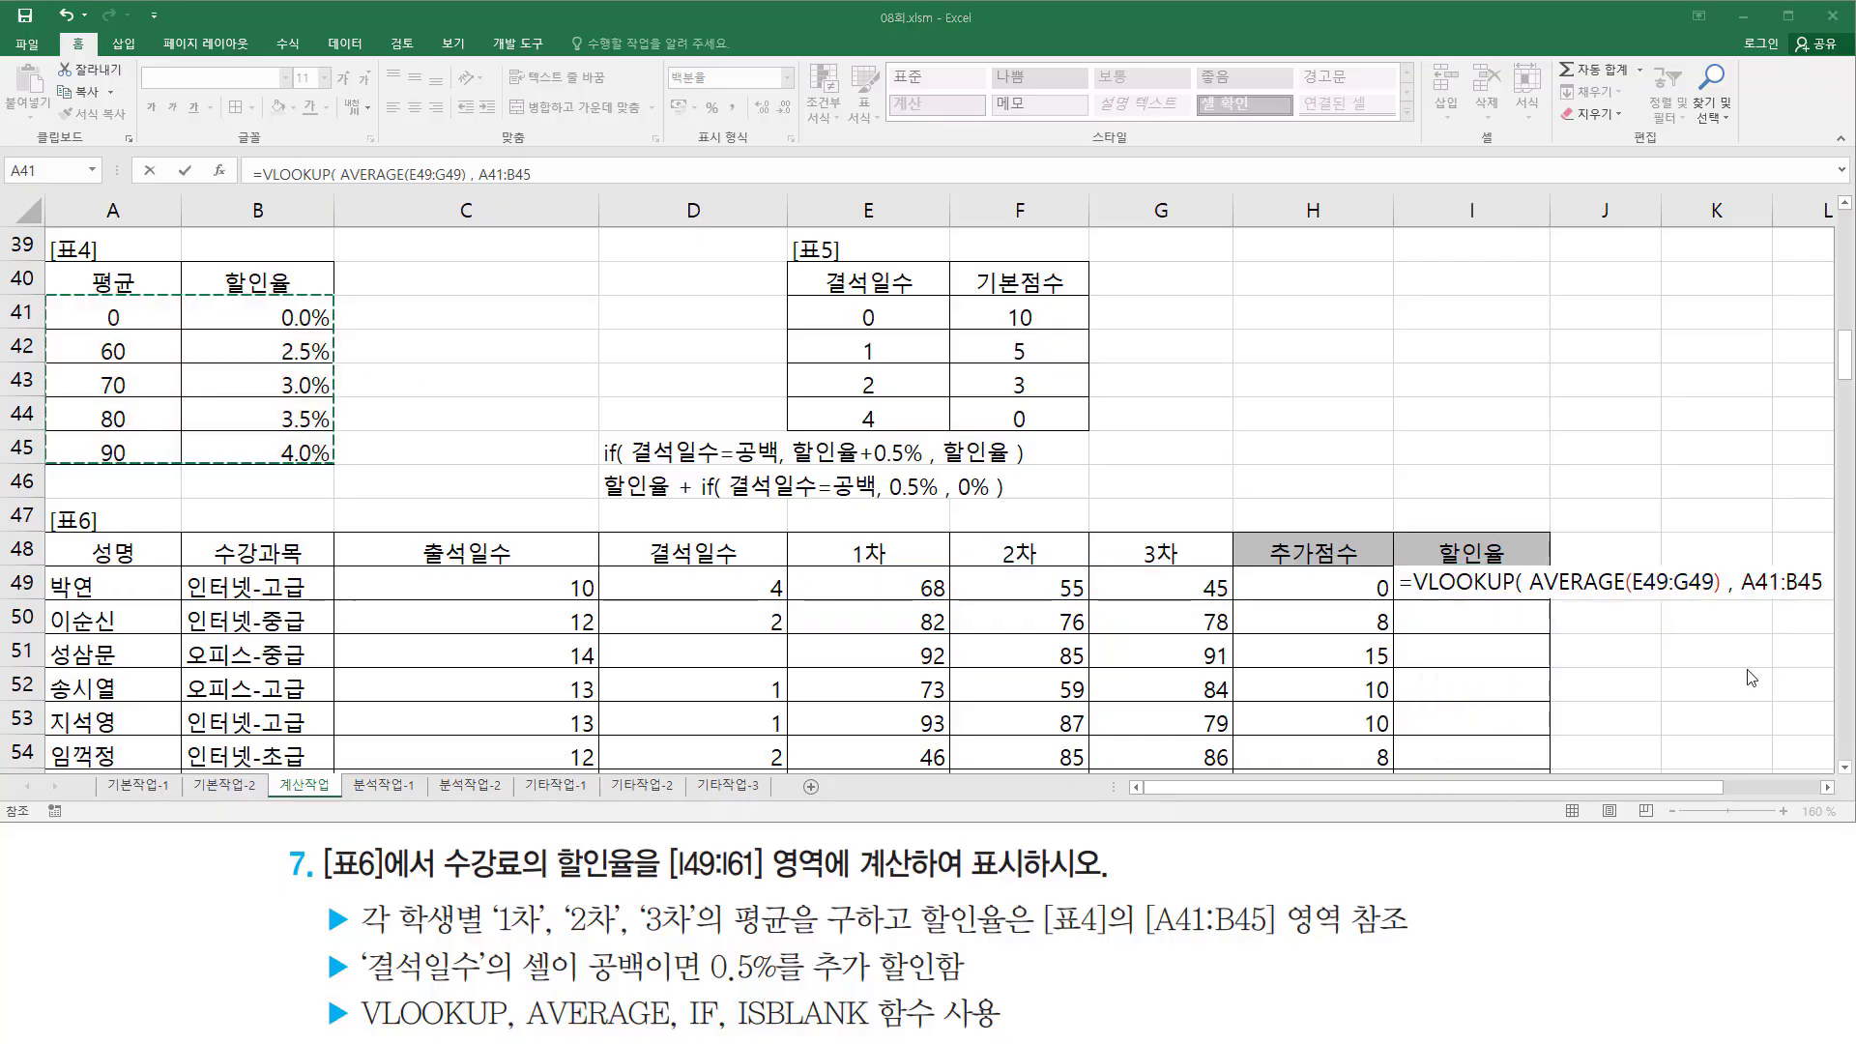
left_click(1824, 599)
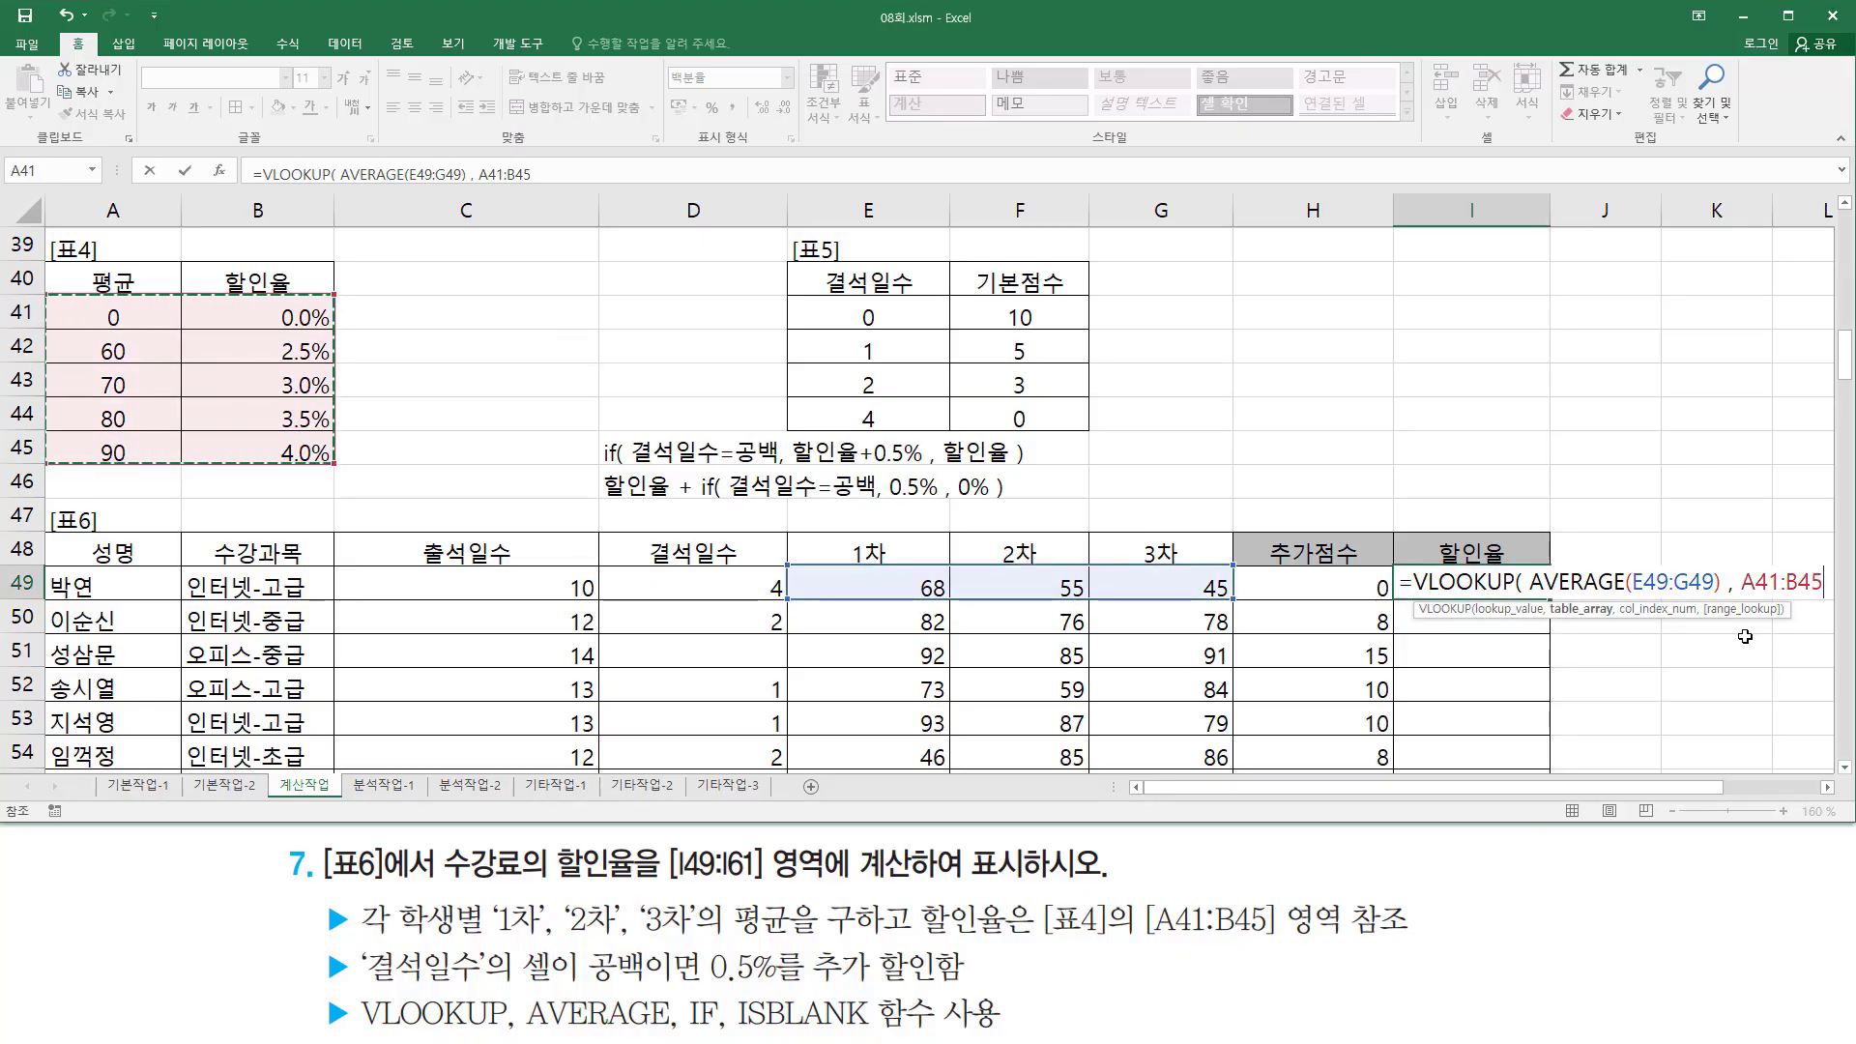
key("F4")
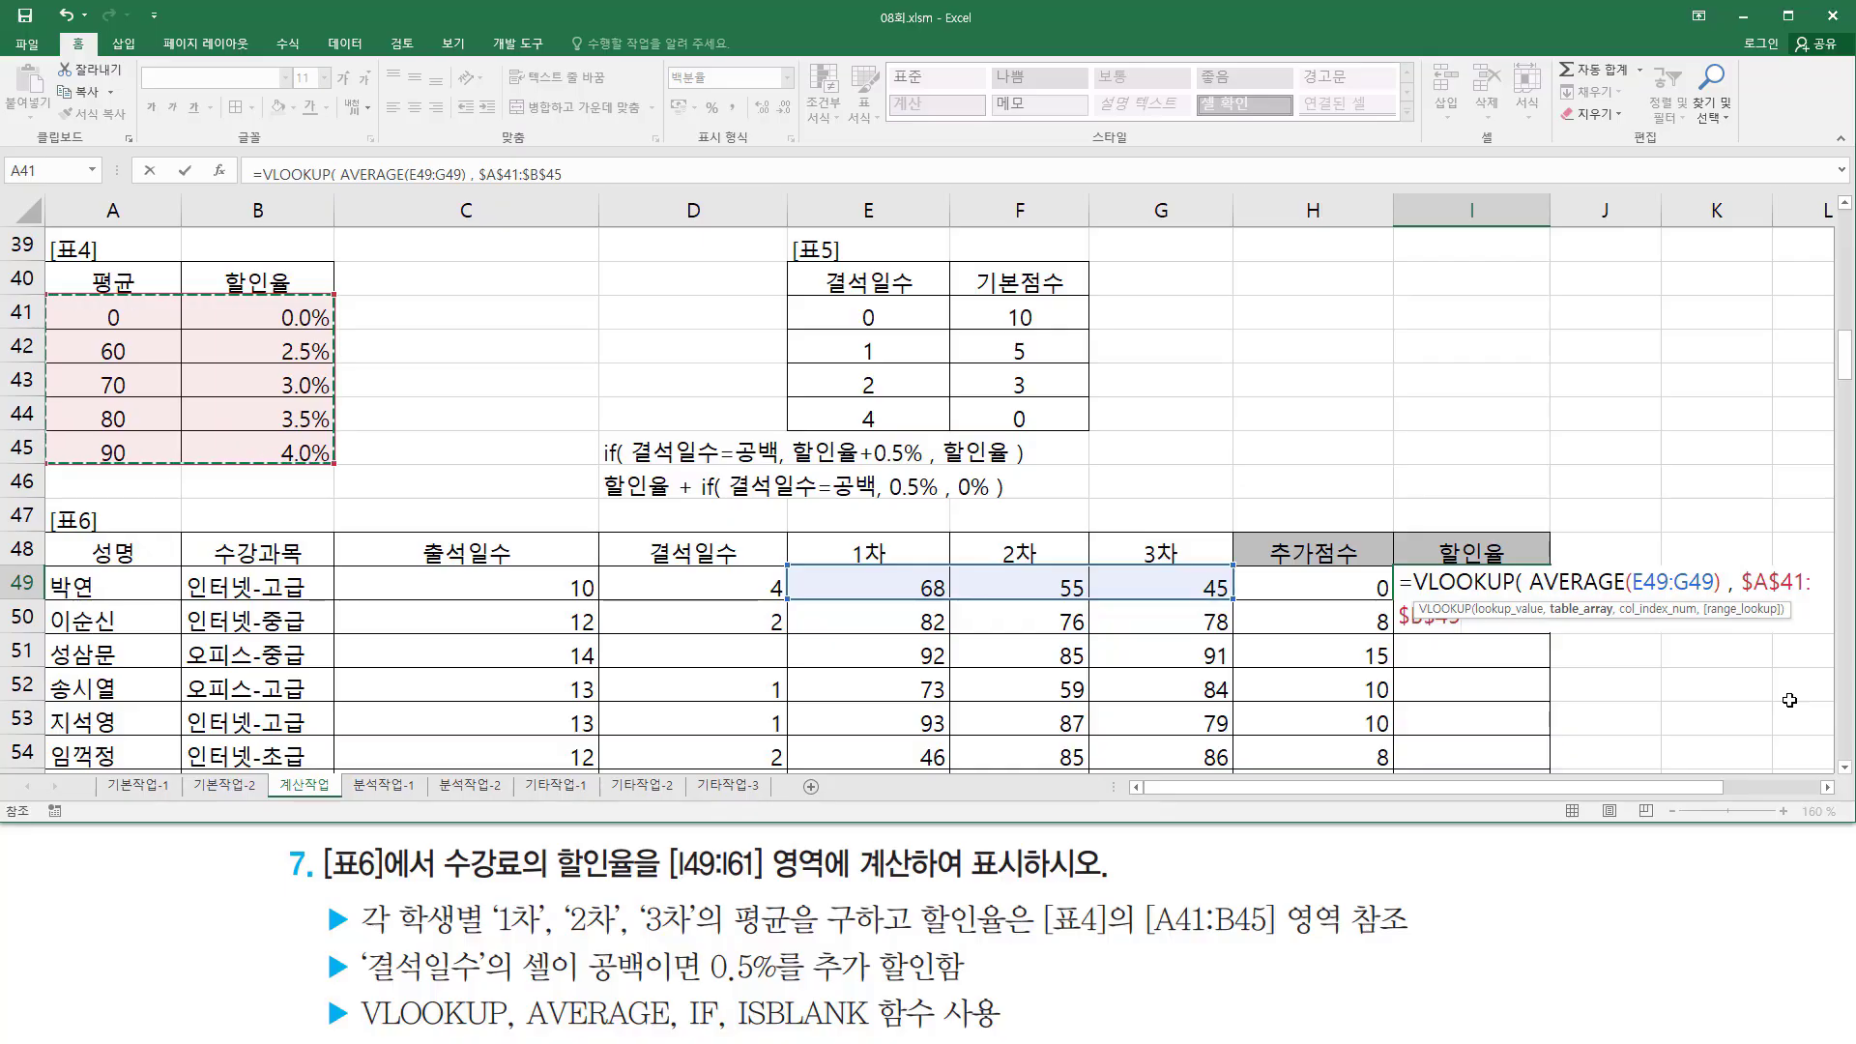
Step: Complete the VLOOKUP in I49 with column index 2, omitting the range_lookup argument, and enter the formula
type(",")
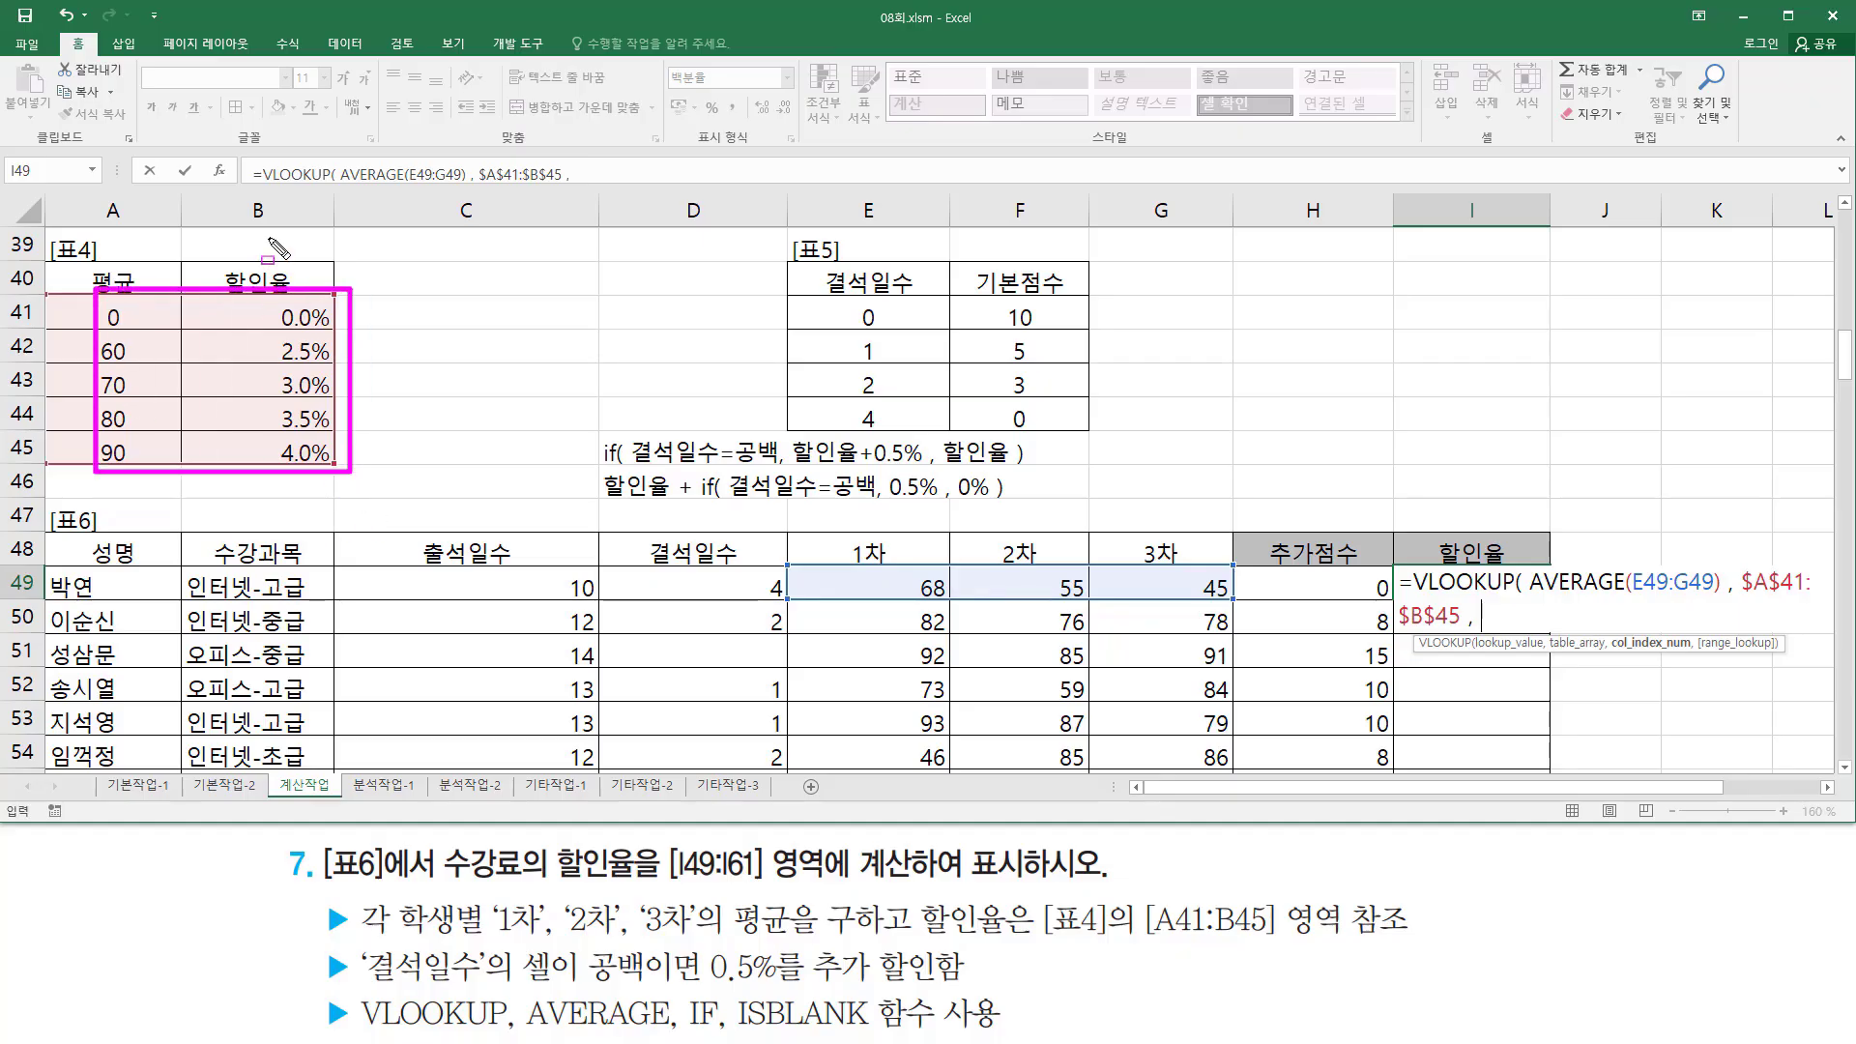
key("Escape")
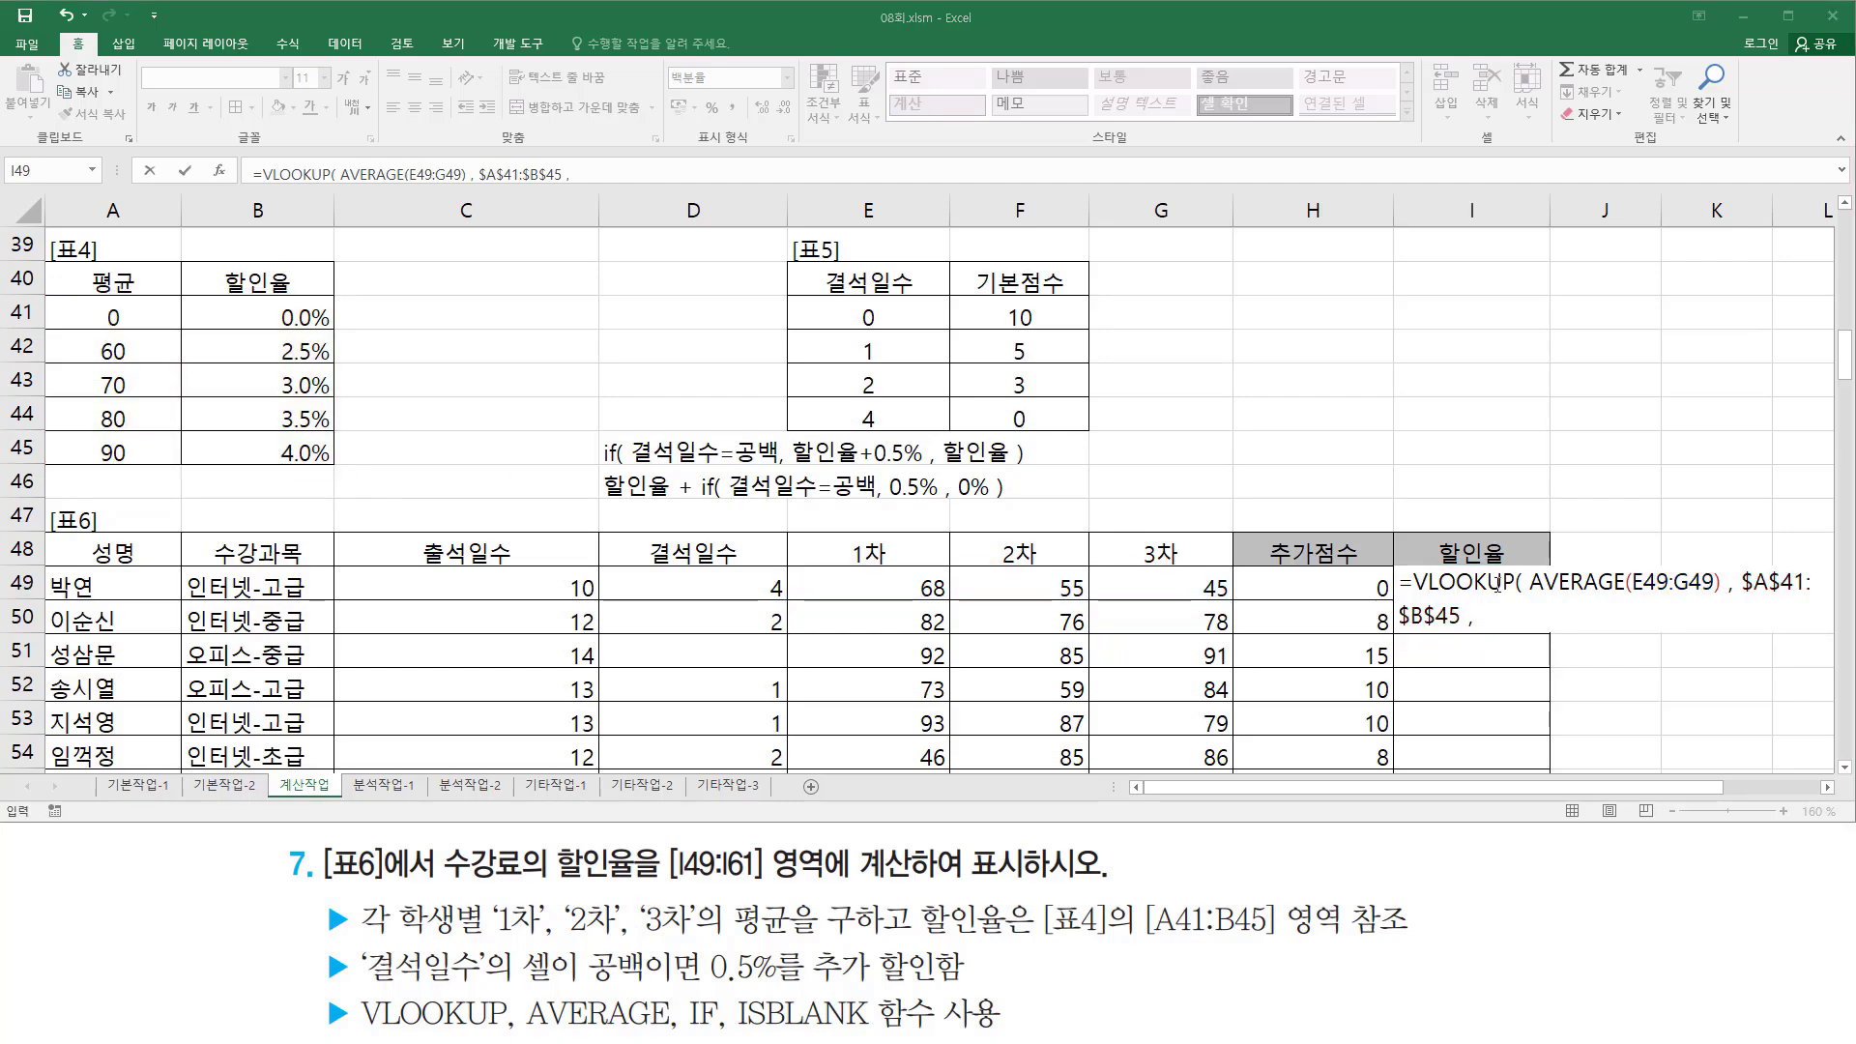
left_click(1510, 621)
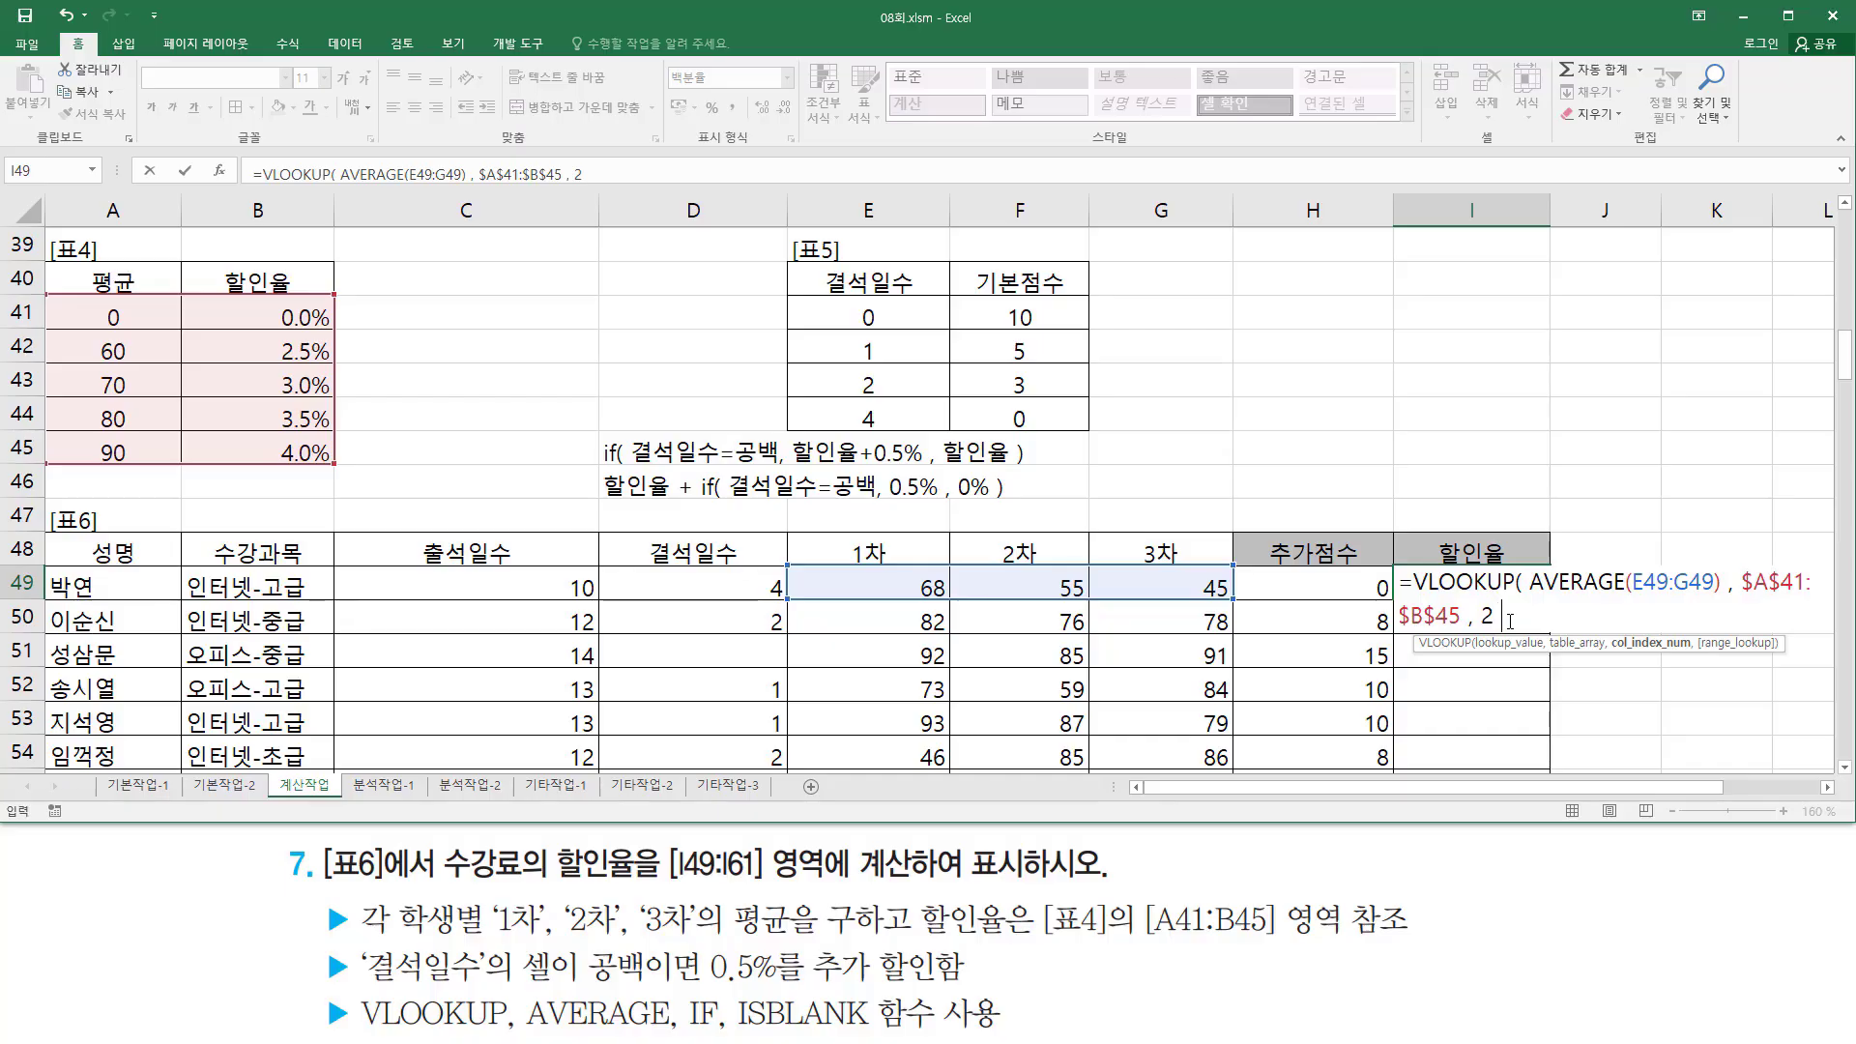
type(",")
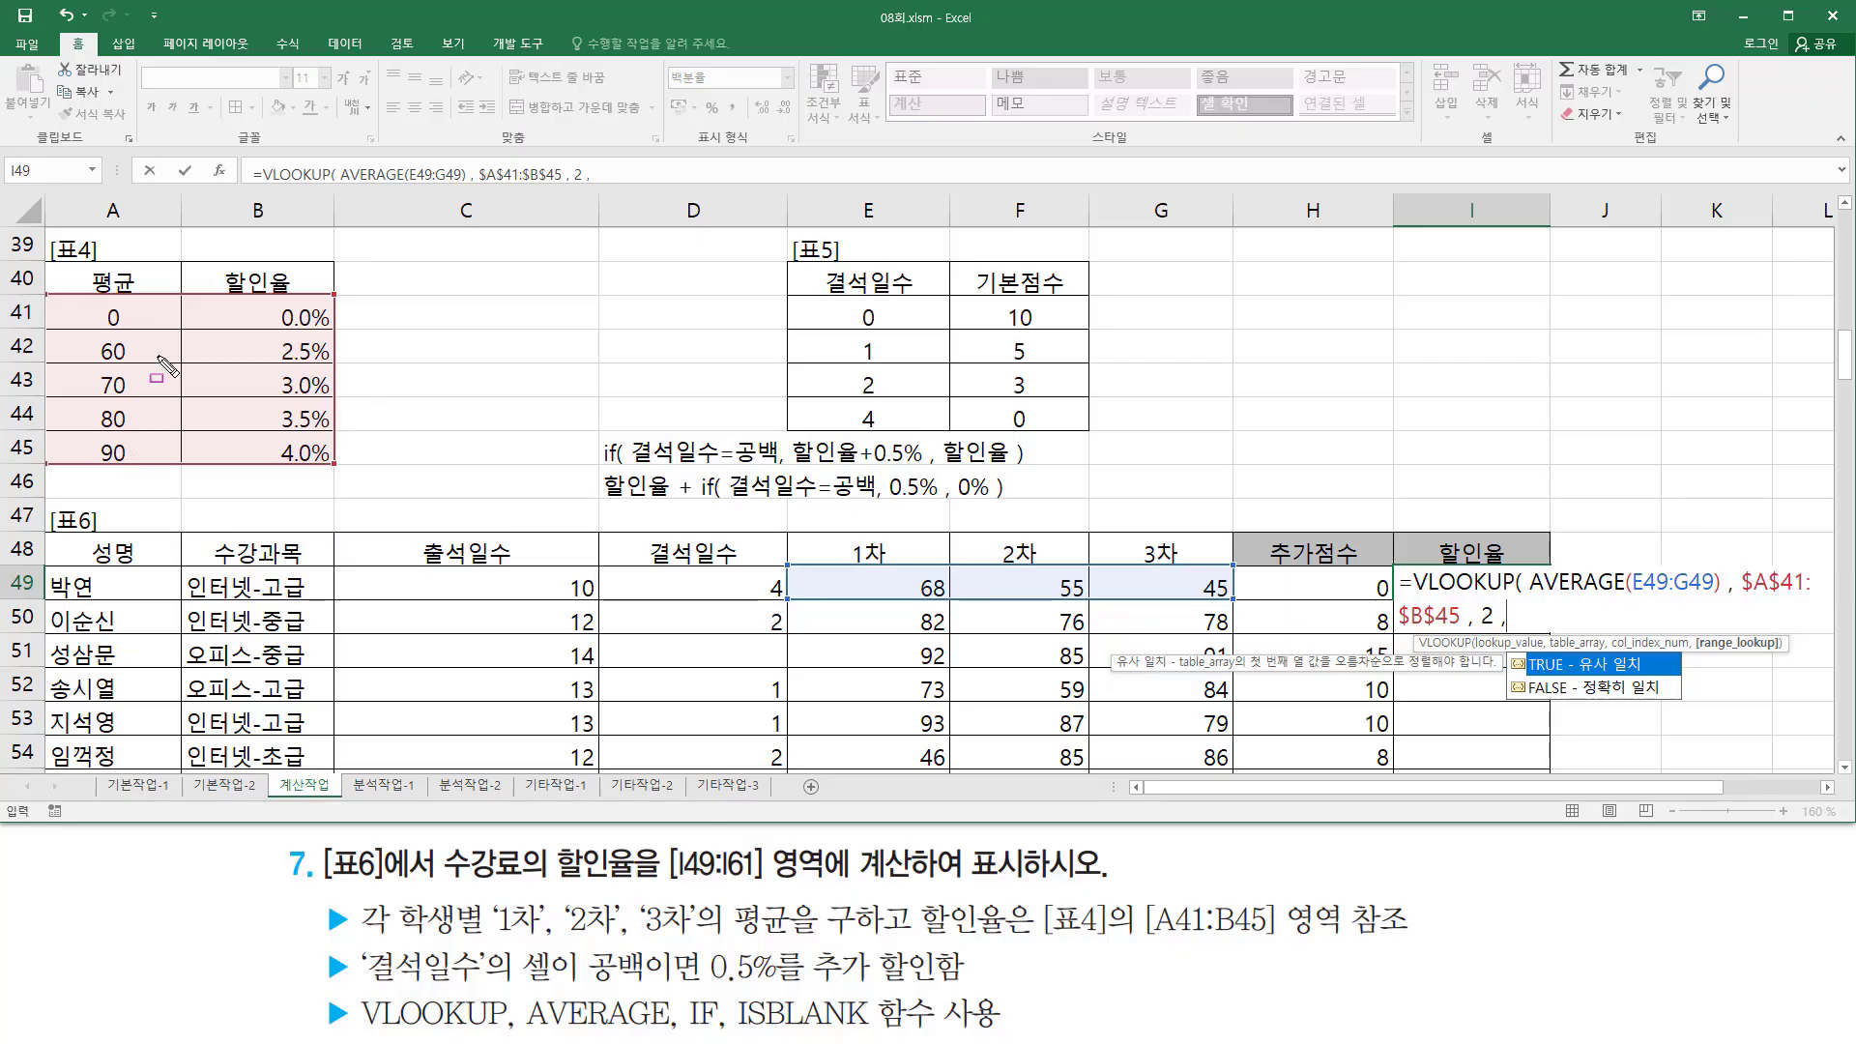
key("Escape")
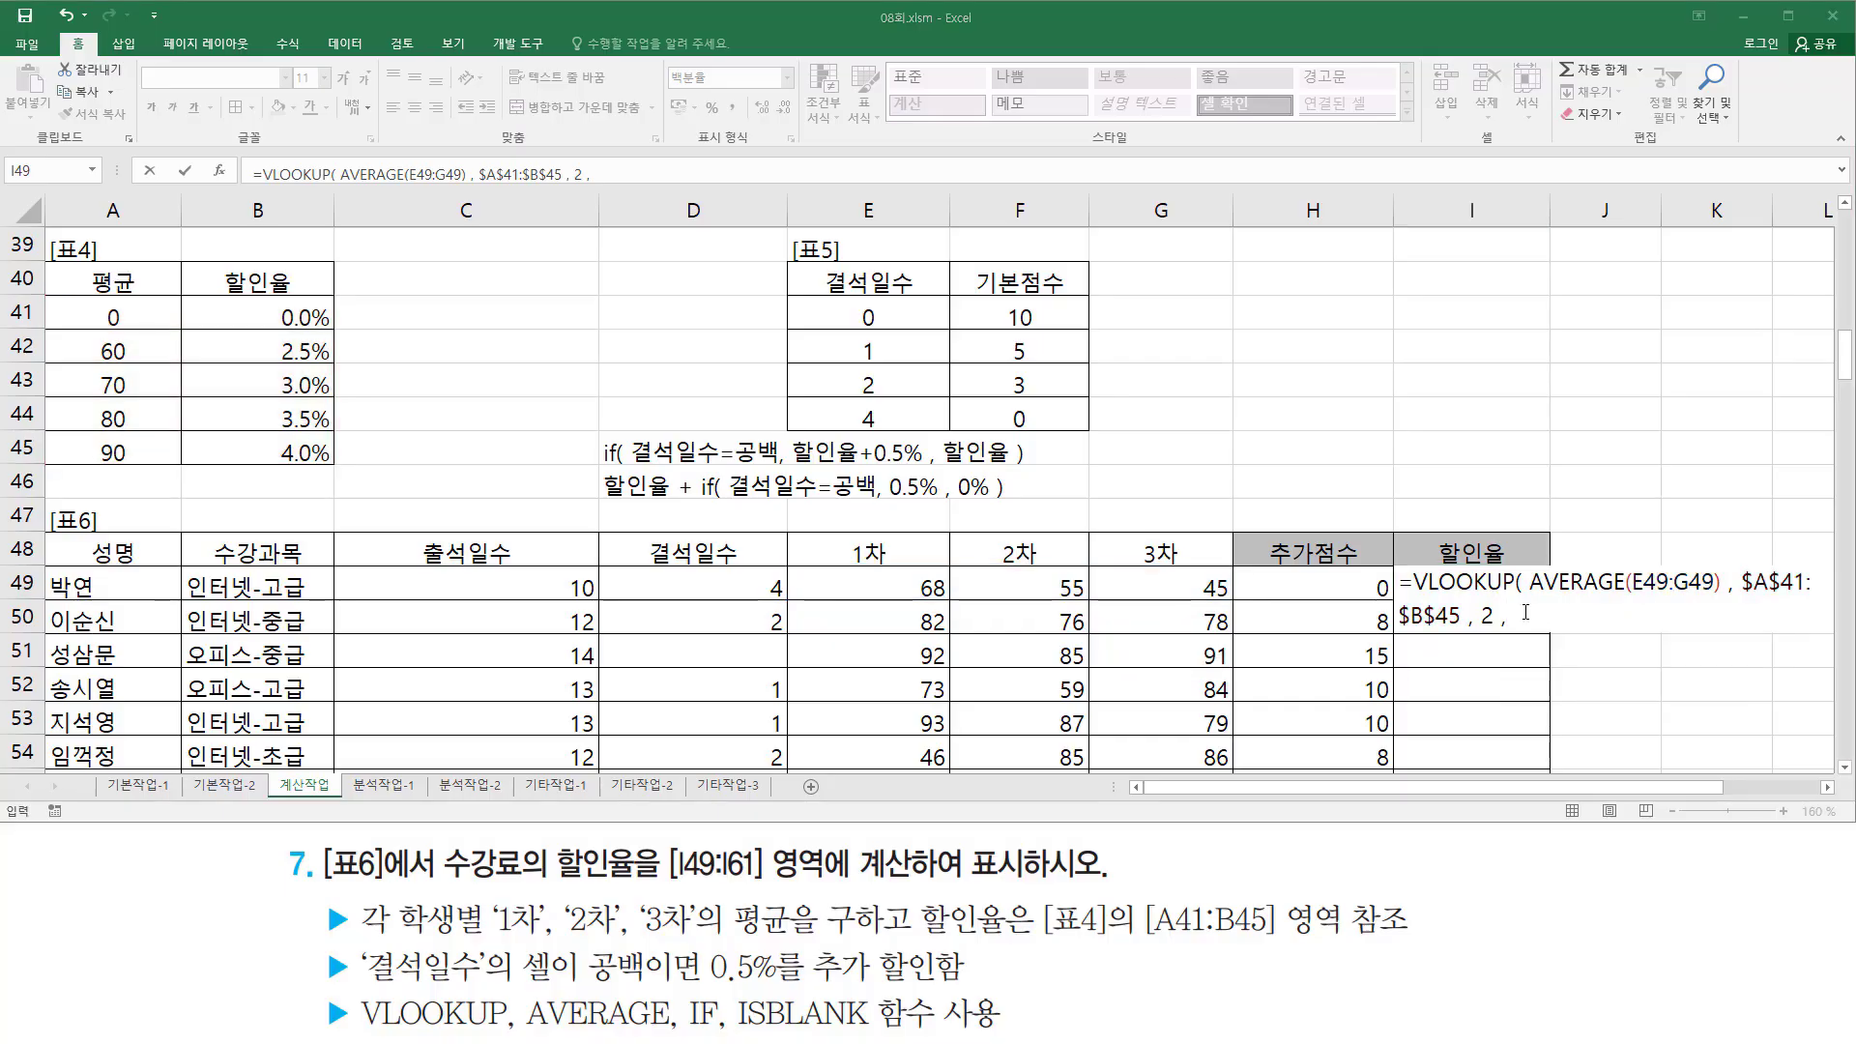
left_click(1525, 612)
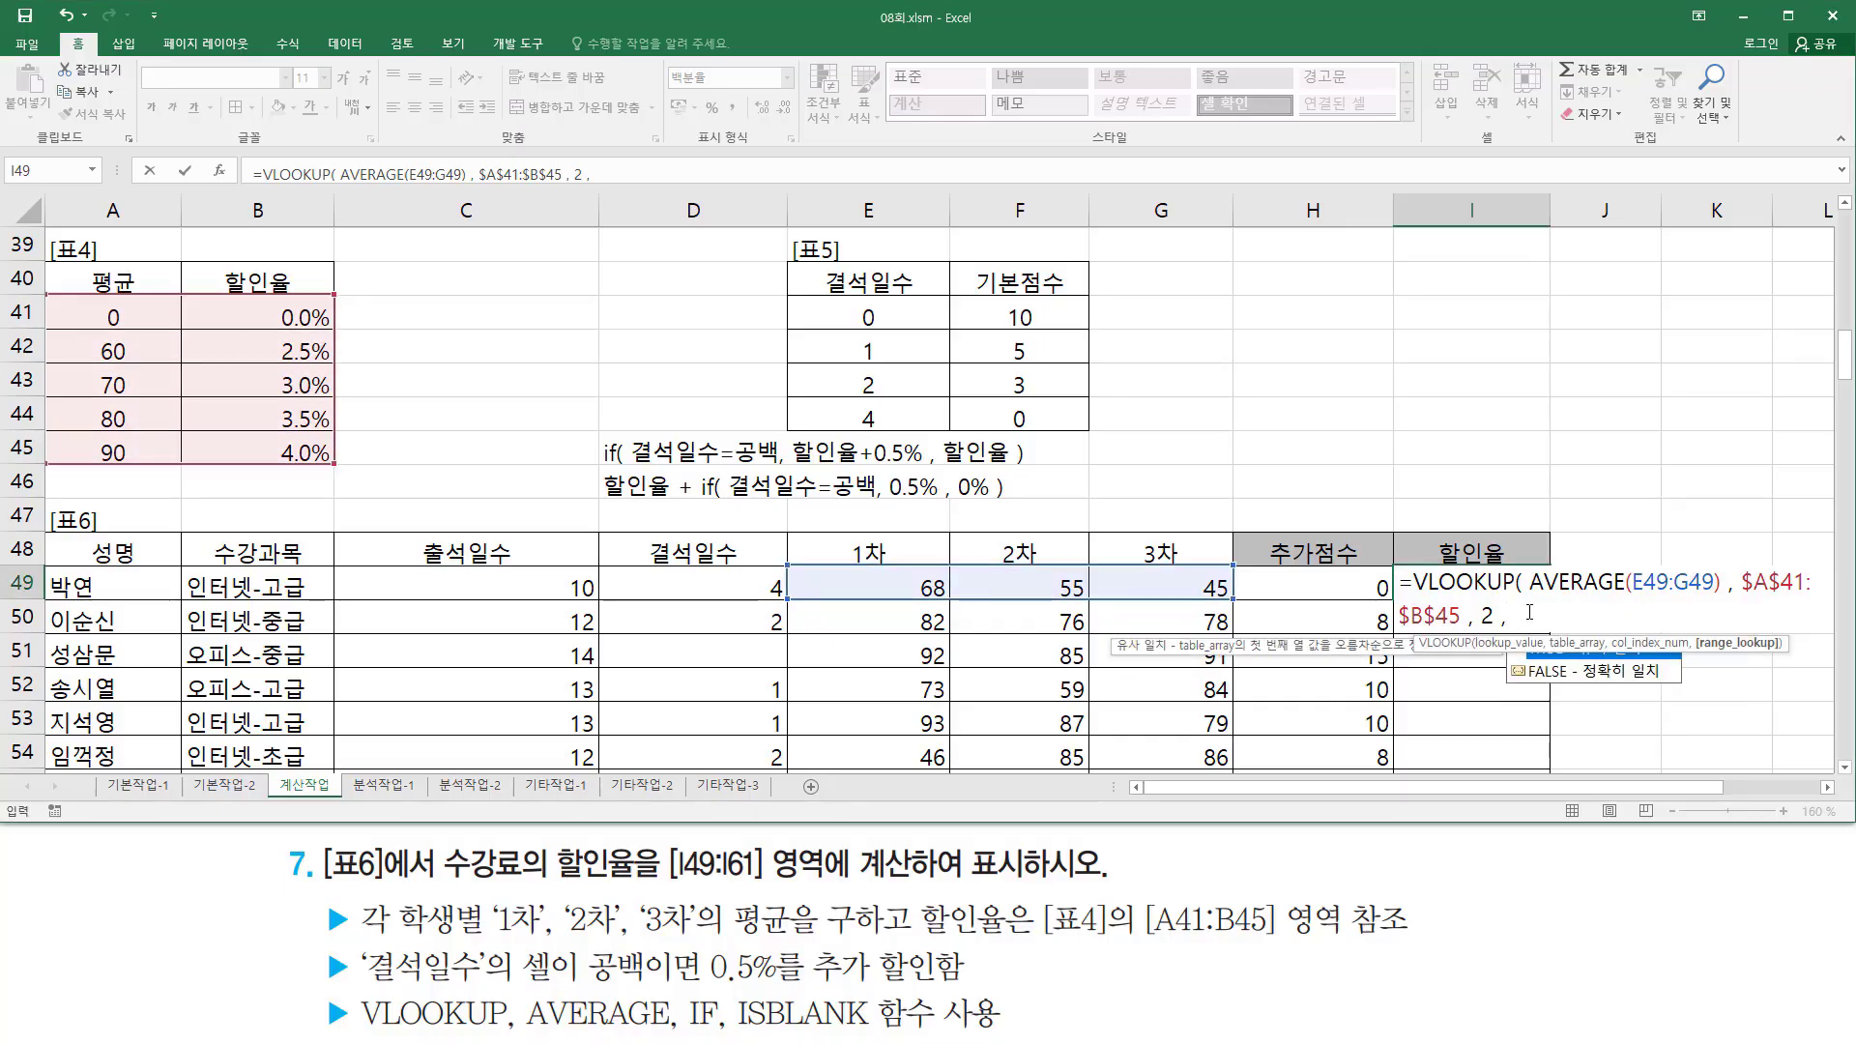
key("BackSpace")
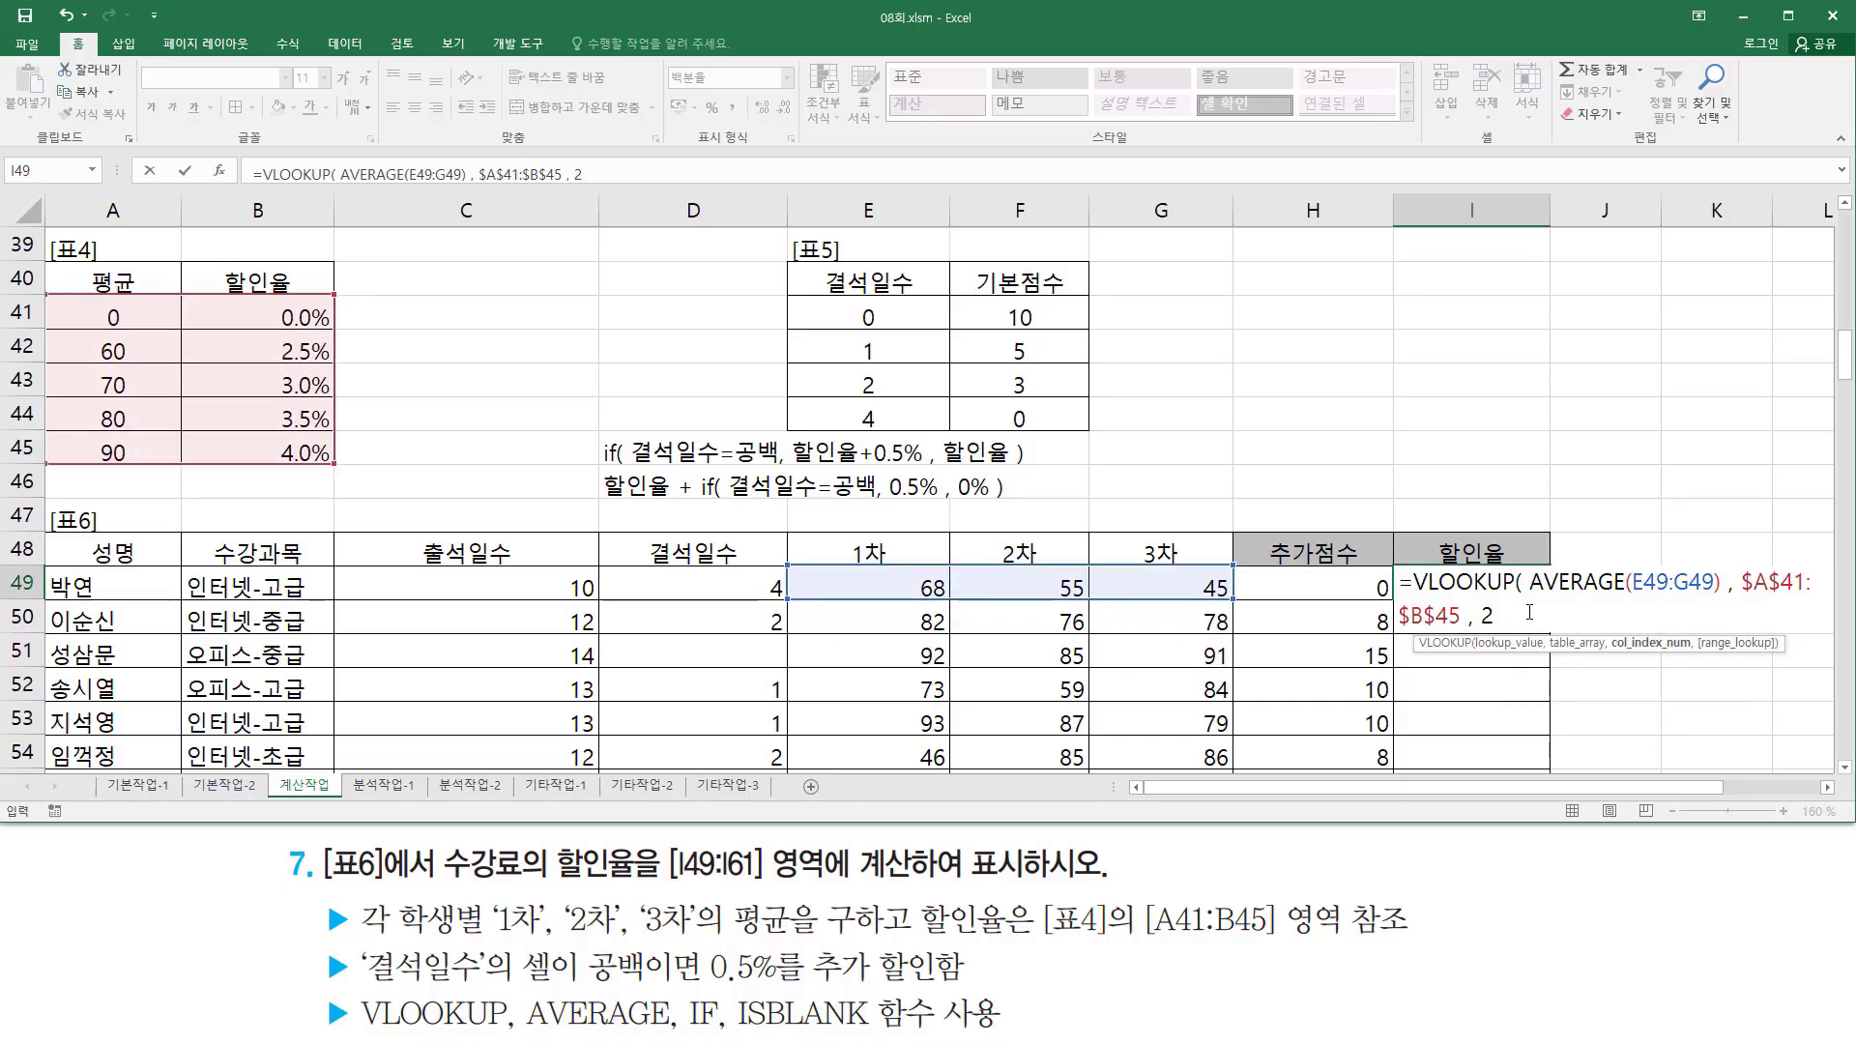
type(")")
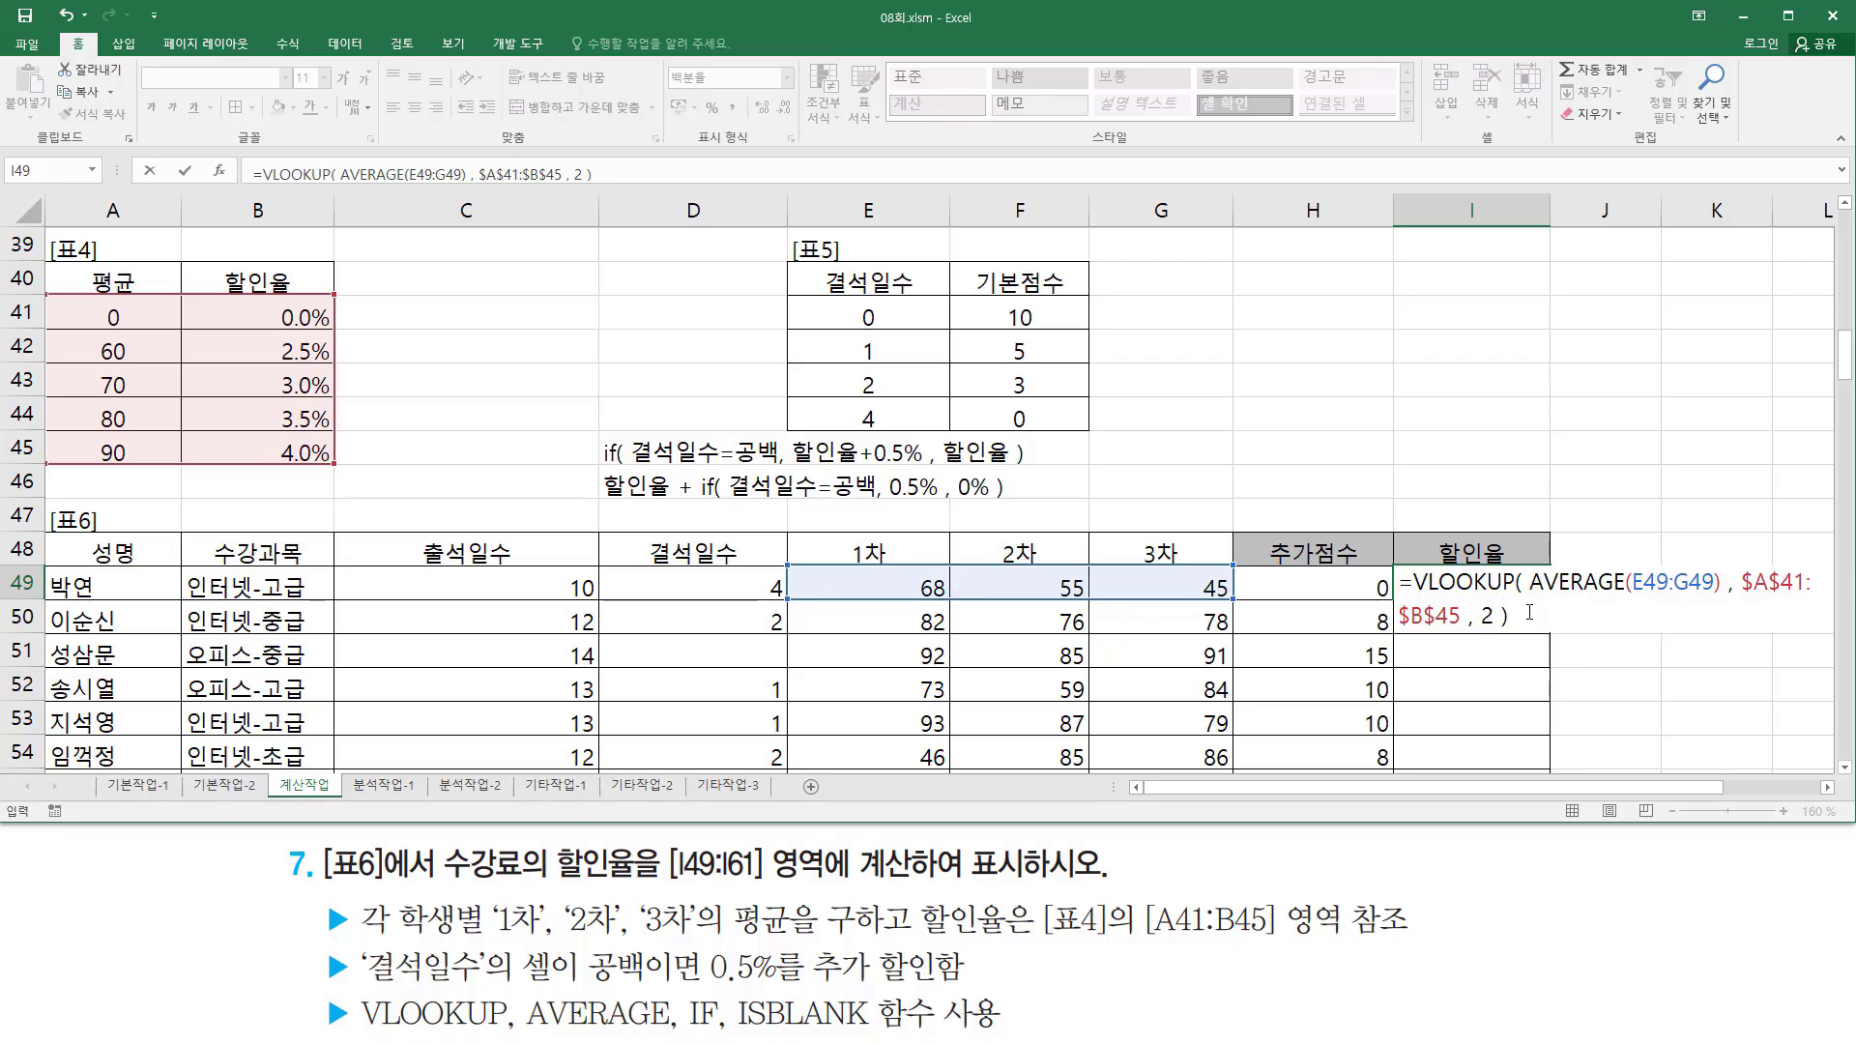
key("Return")
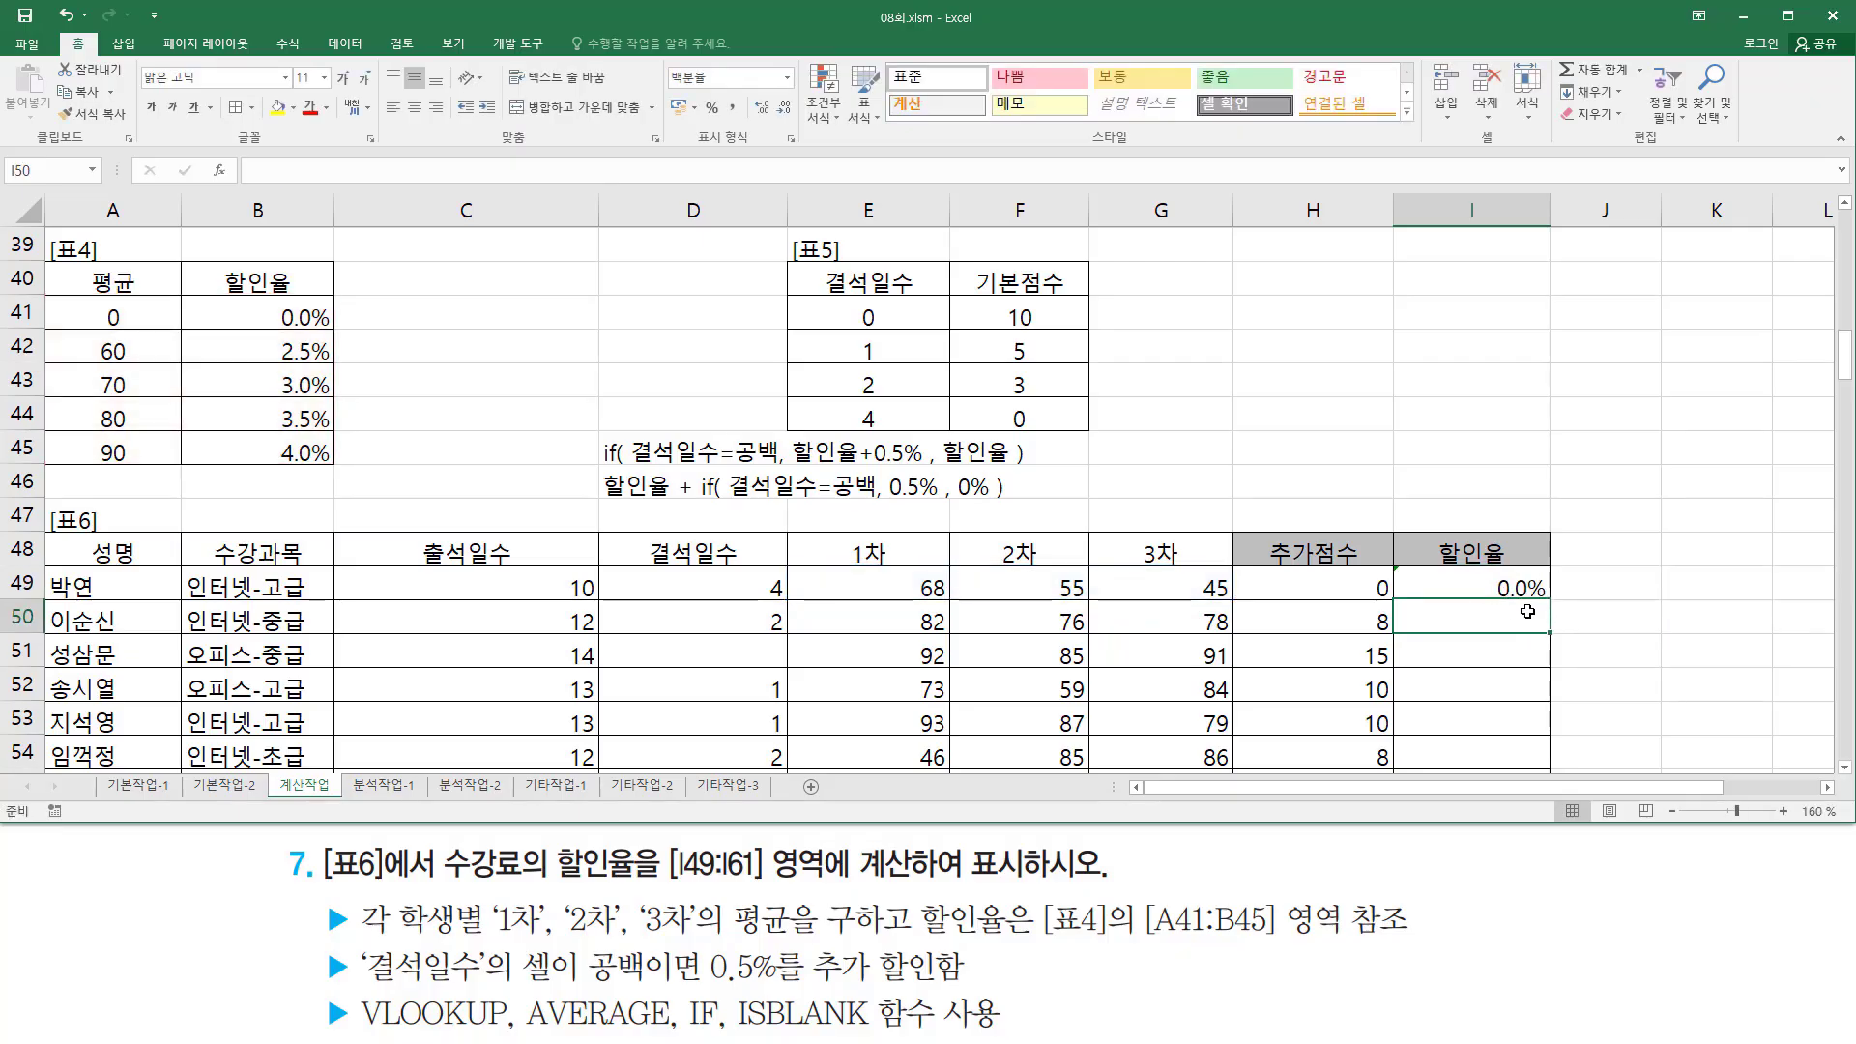
Step: Fill the VLOOKUP formula from I49 down to I61 and check the task's 0.5% condition for blank 결석일수
key("Up")
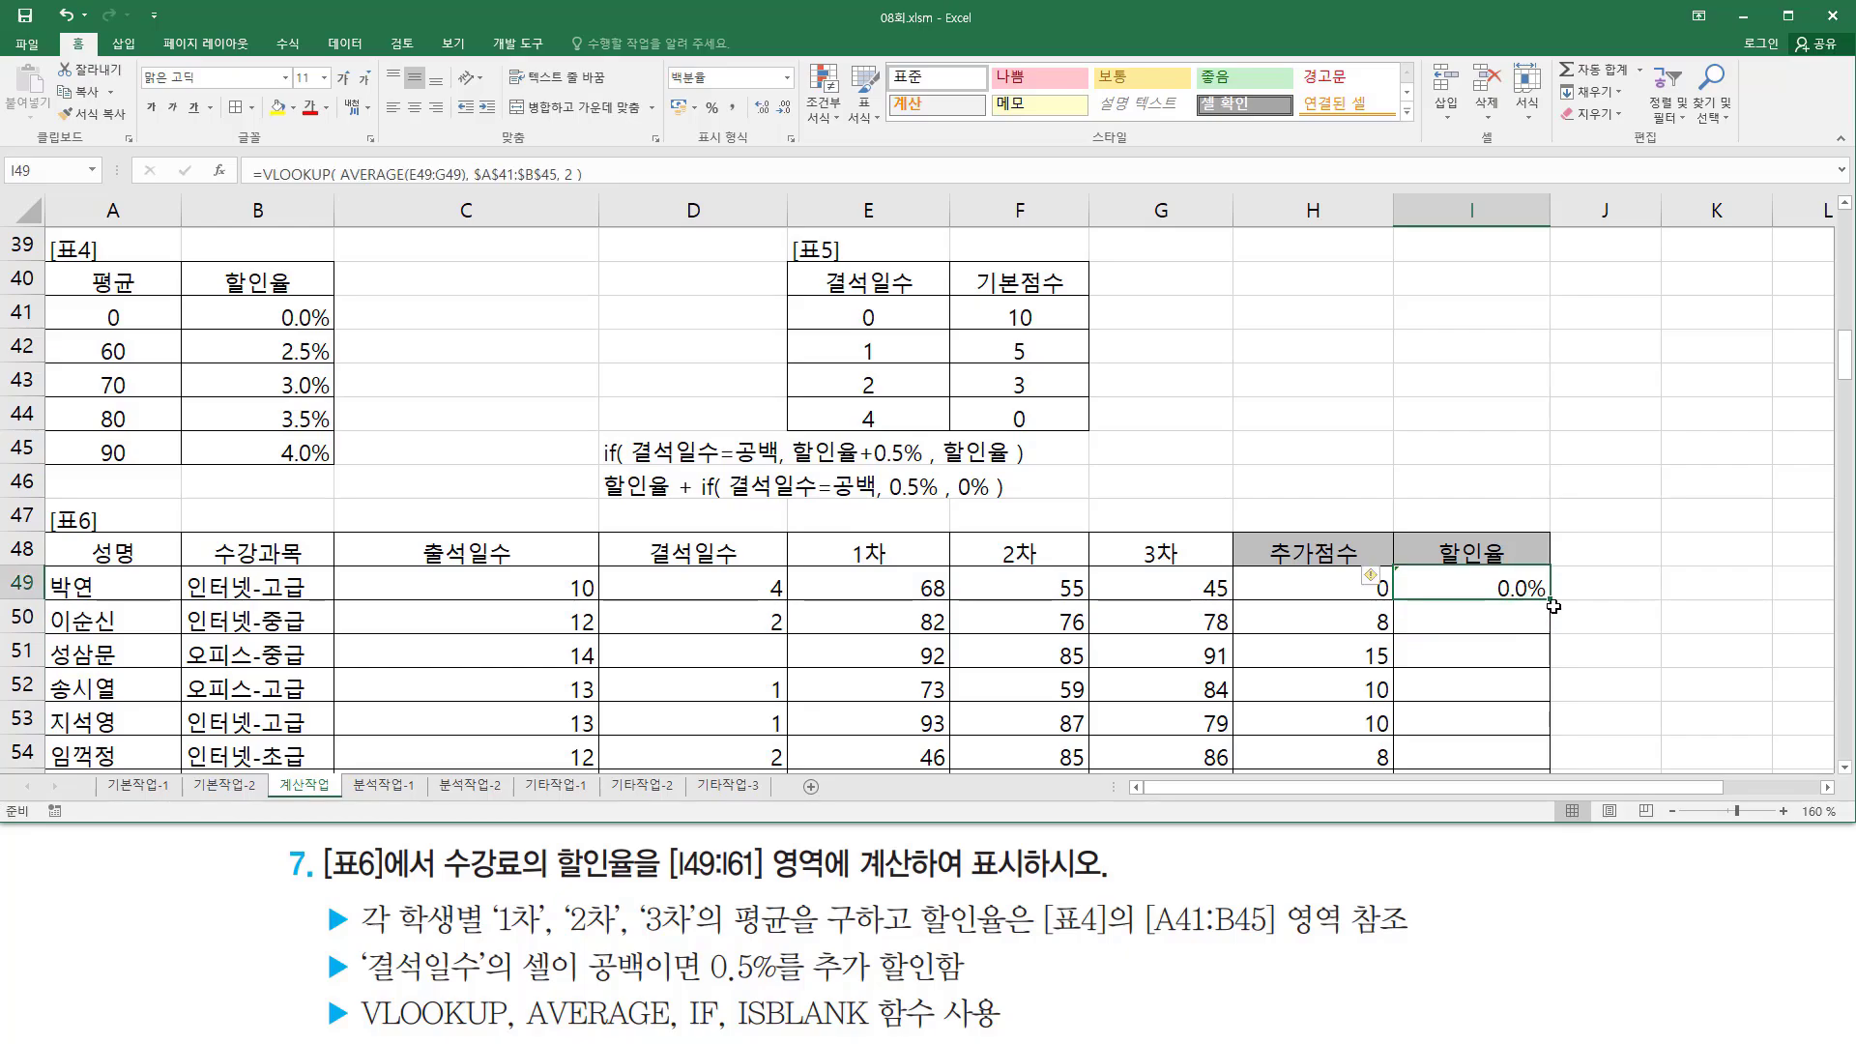
left_click_drag(1554, 598, 1551, 737)
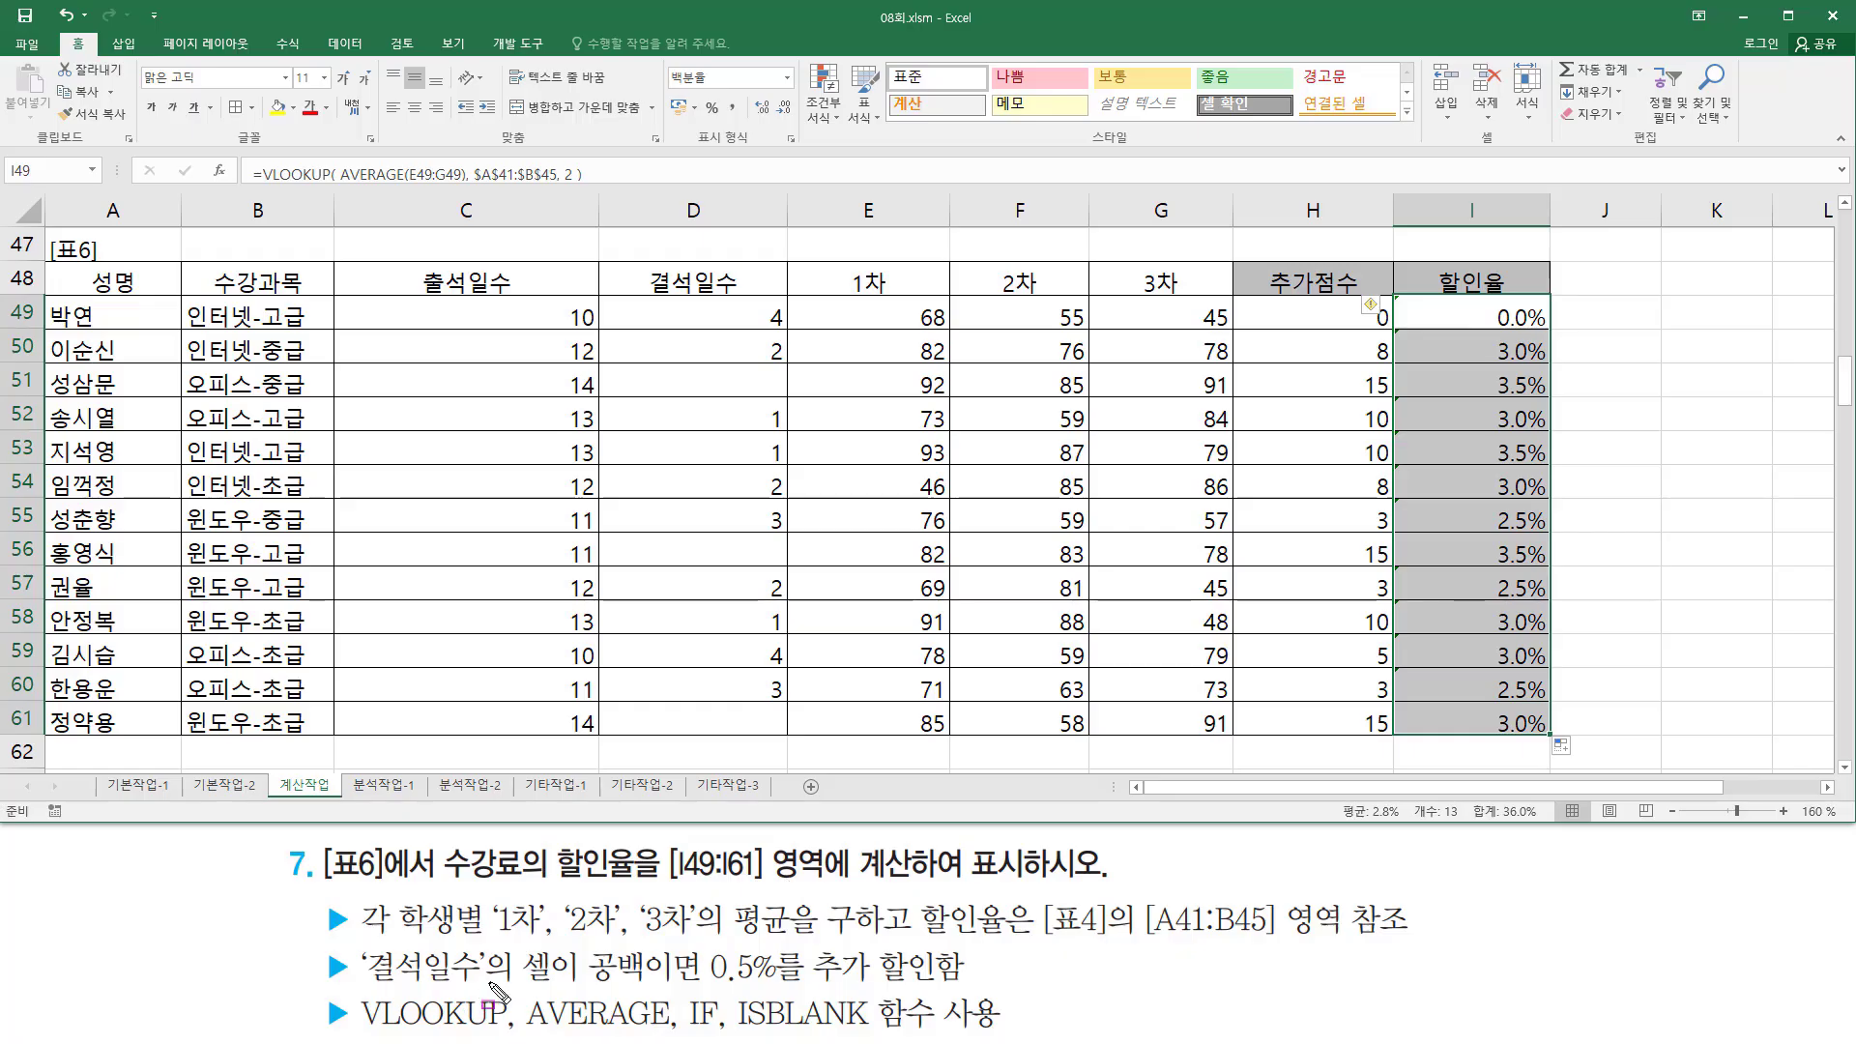
left_click_drag(406, 981, 975, 981)
key("Escape")
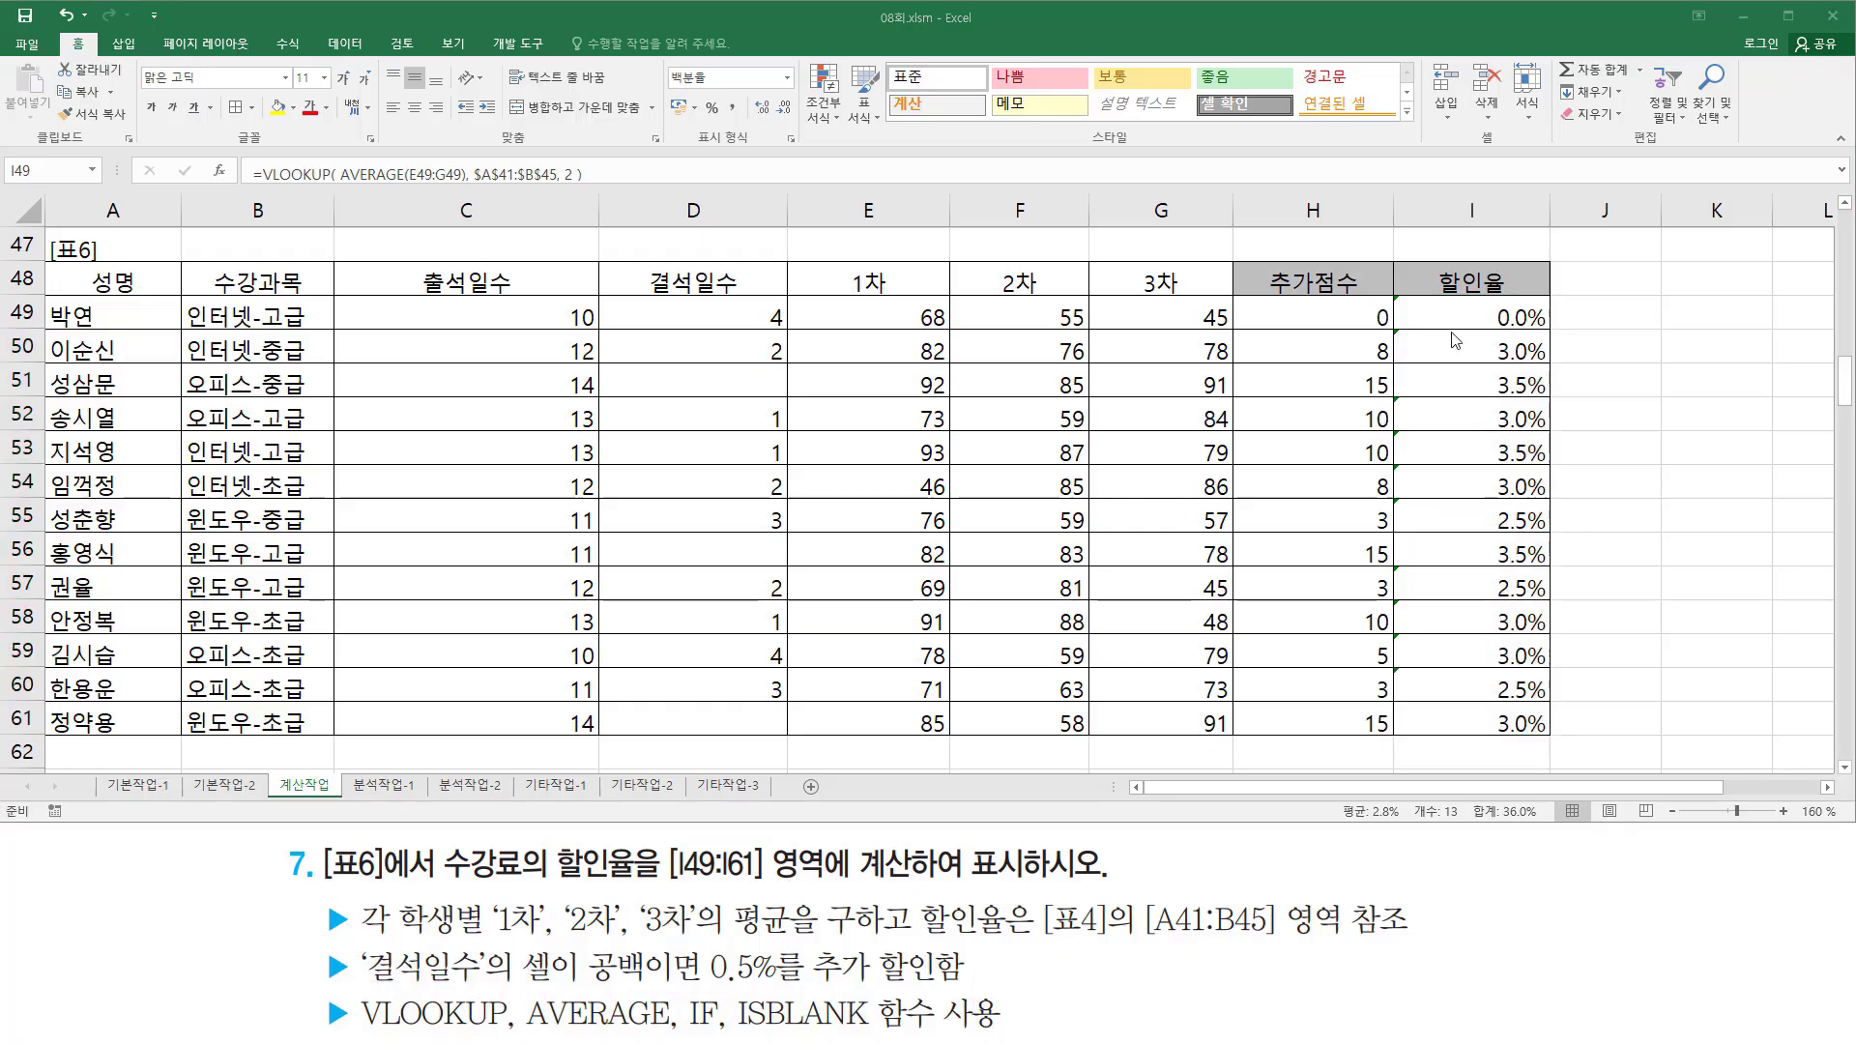
Step: Cut the VLOOKUP expression out of I49, keeping only the equals sign, and review the outline in D46
double_click(1425, 314)
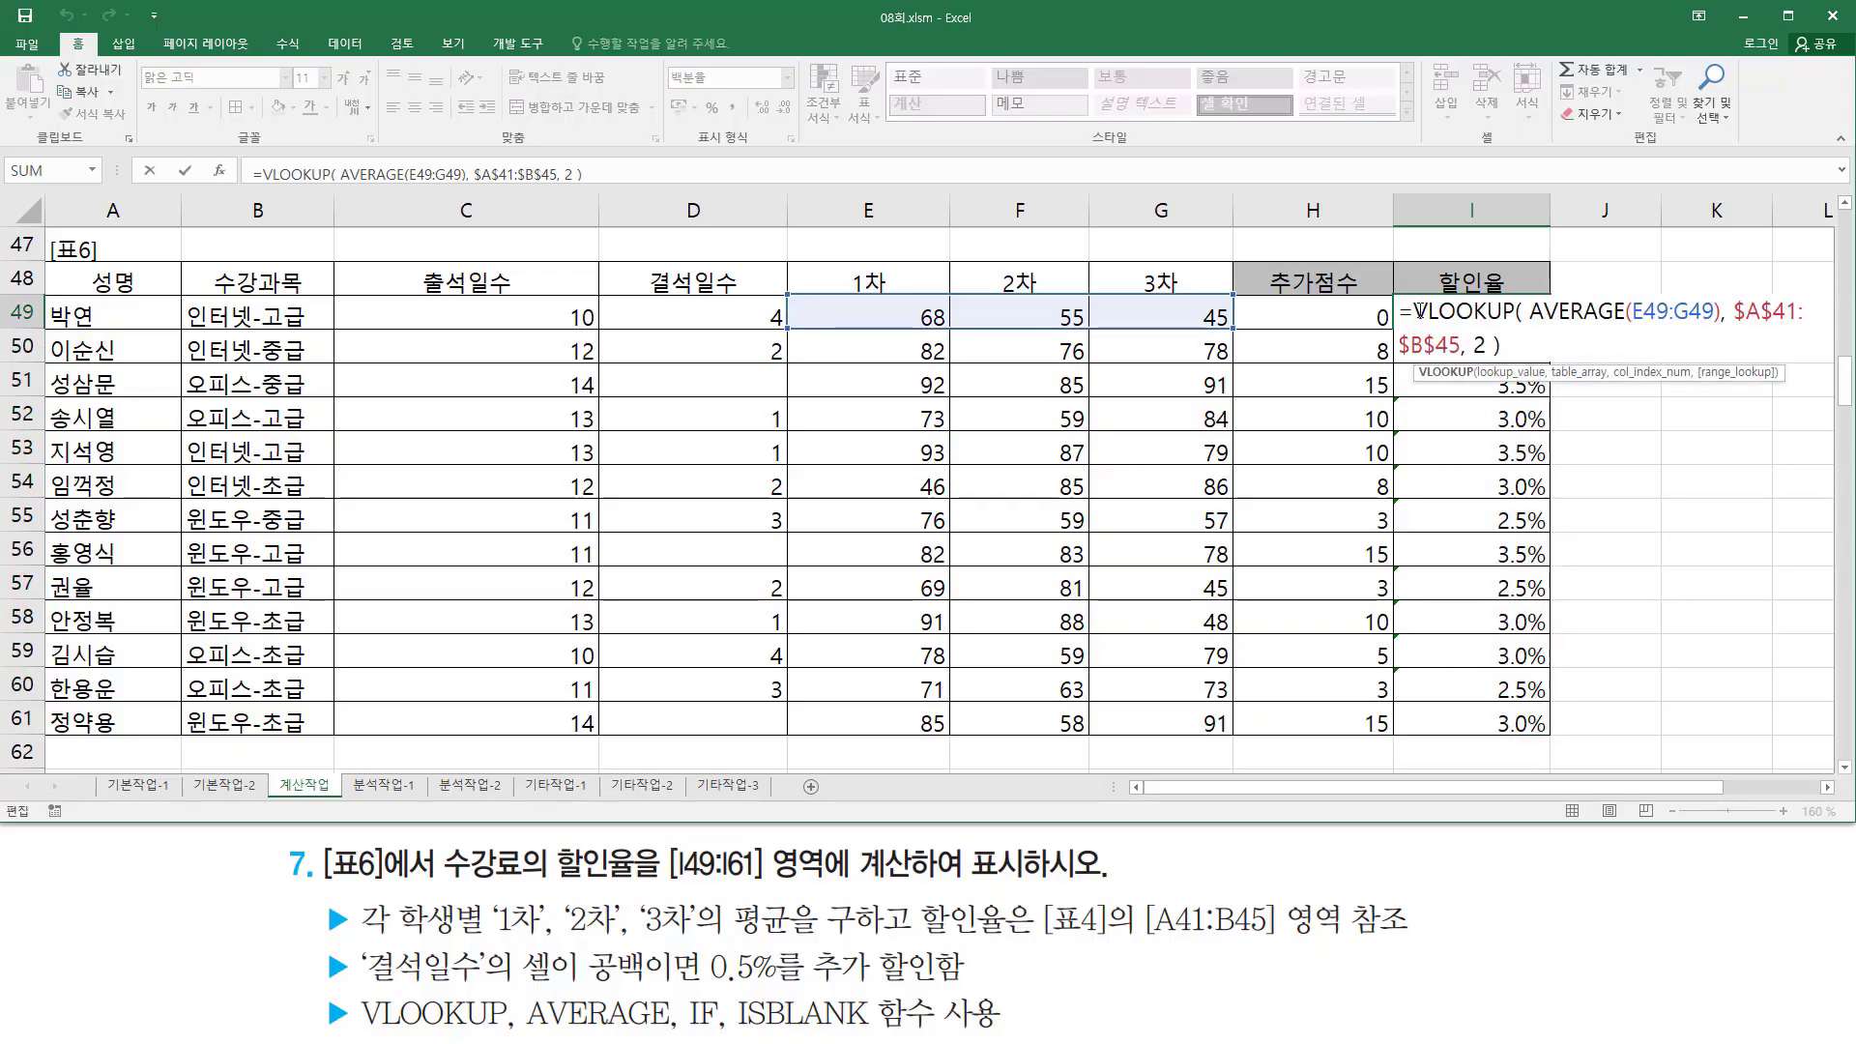
left_click_drag(1404, 311, 1568, 361)
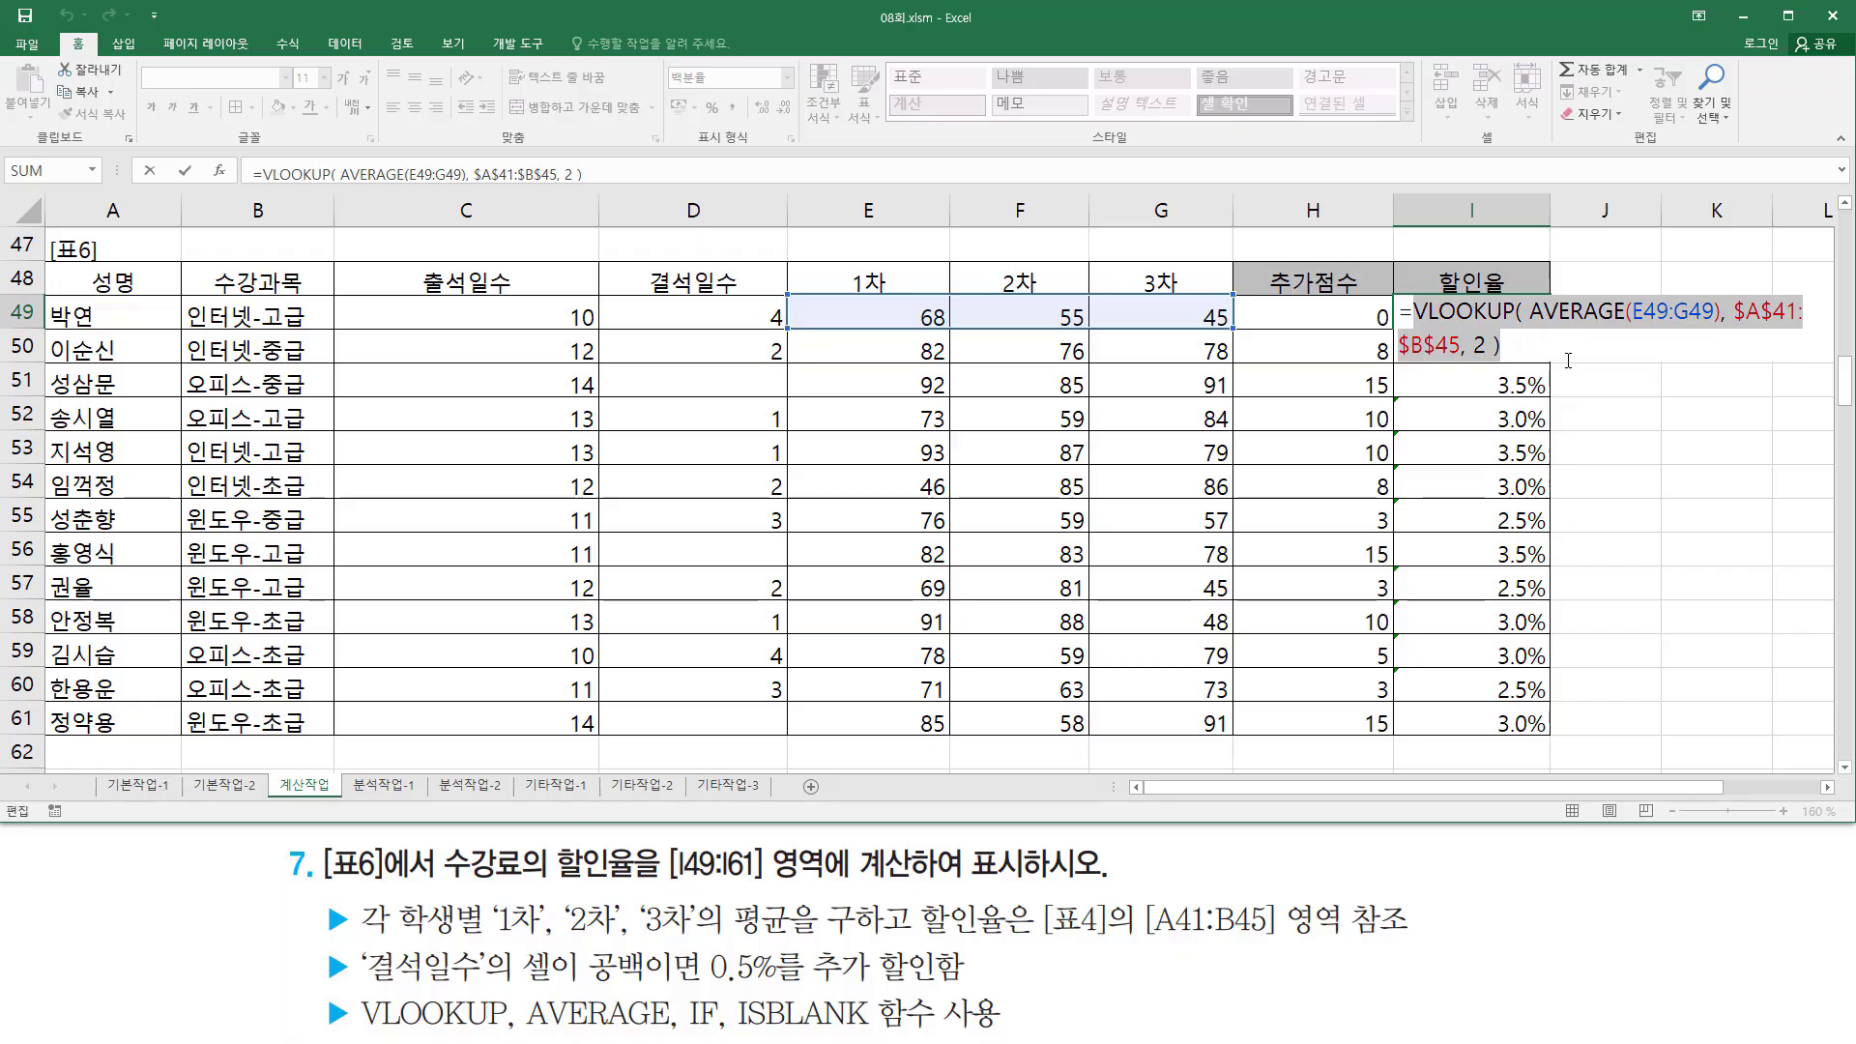
type("=")
scroll(1568, 360, "up", 4)
left_click_drag(603, 537, 1006, 569)
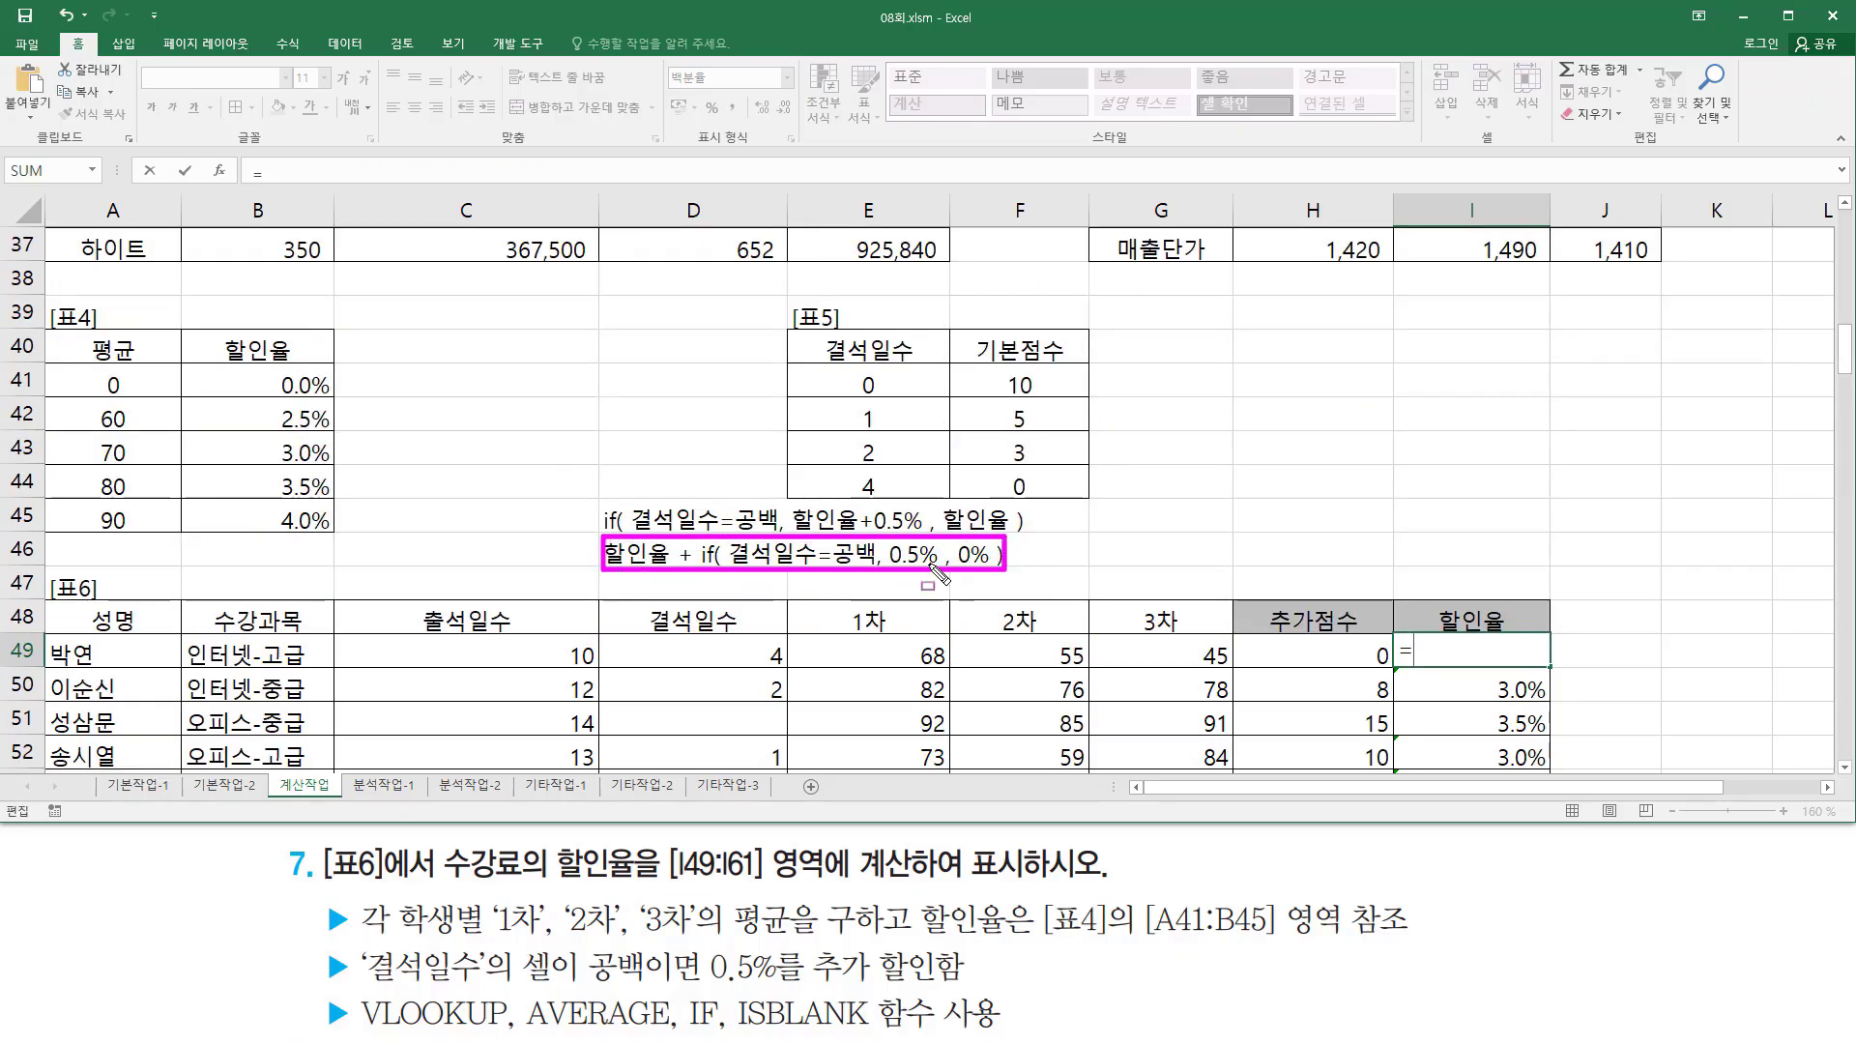
key("Escape")
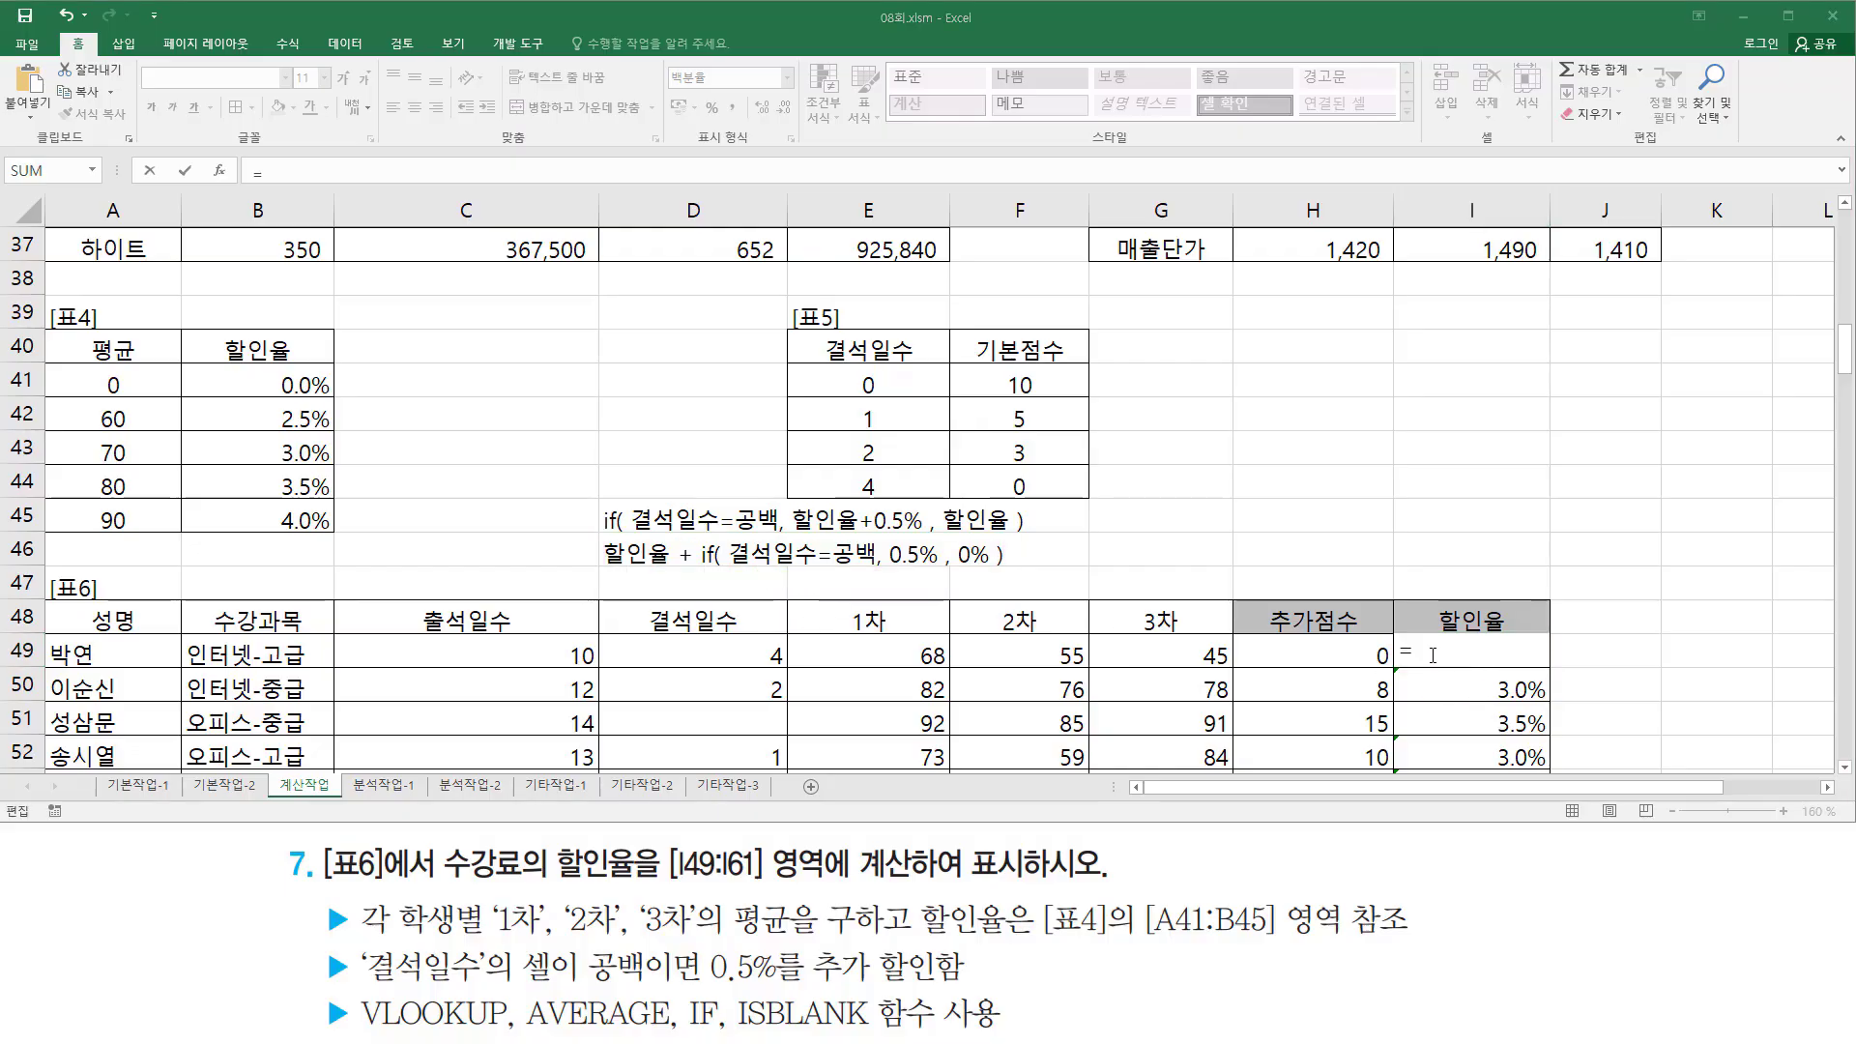
Step: Start an IF formula in I49 with ISBLANK(D49) as its logical test
left_click(1469, 653)
type("=if(")
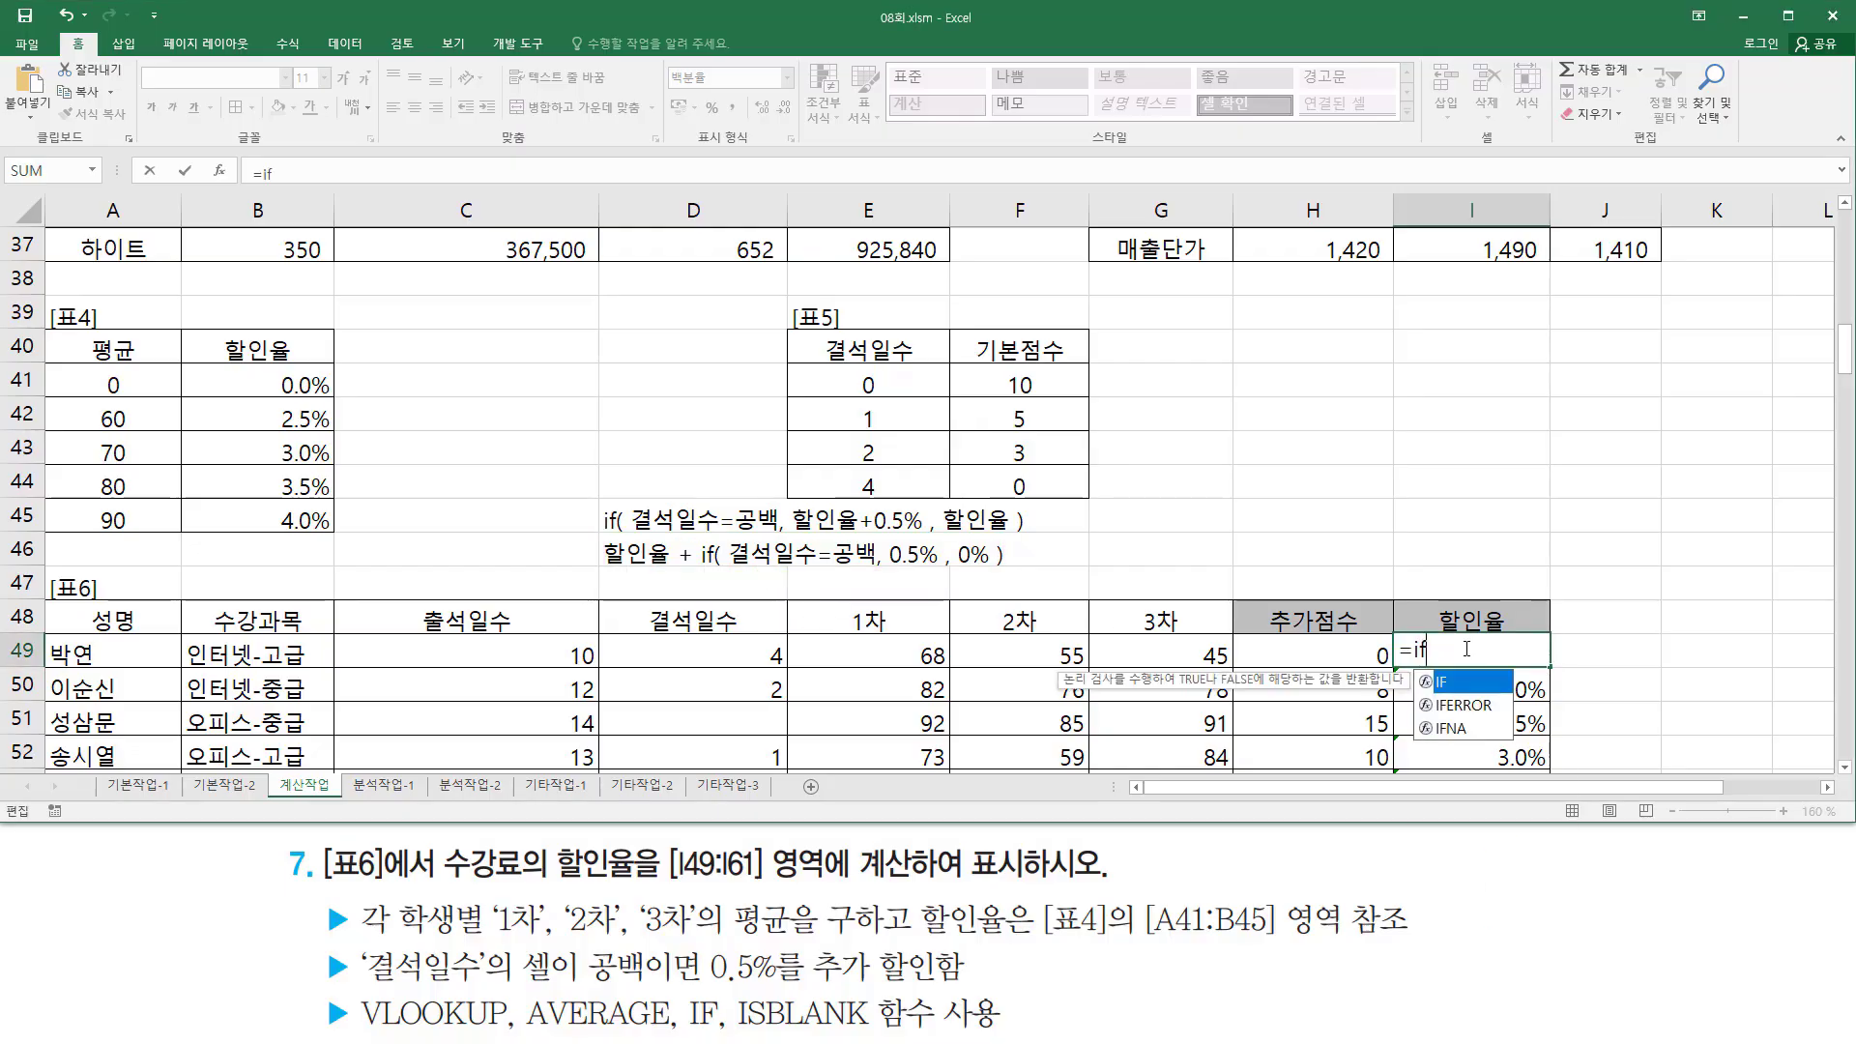
left_click(725, 656)
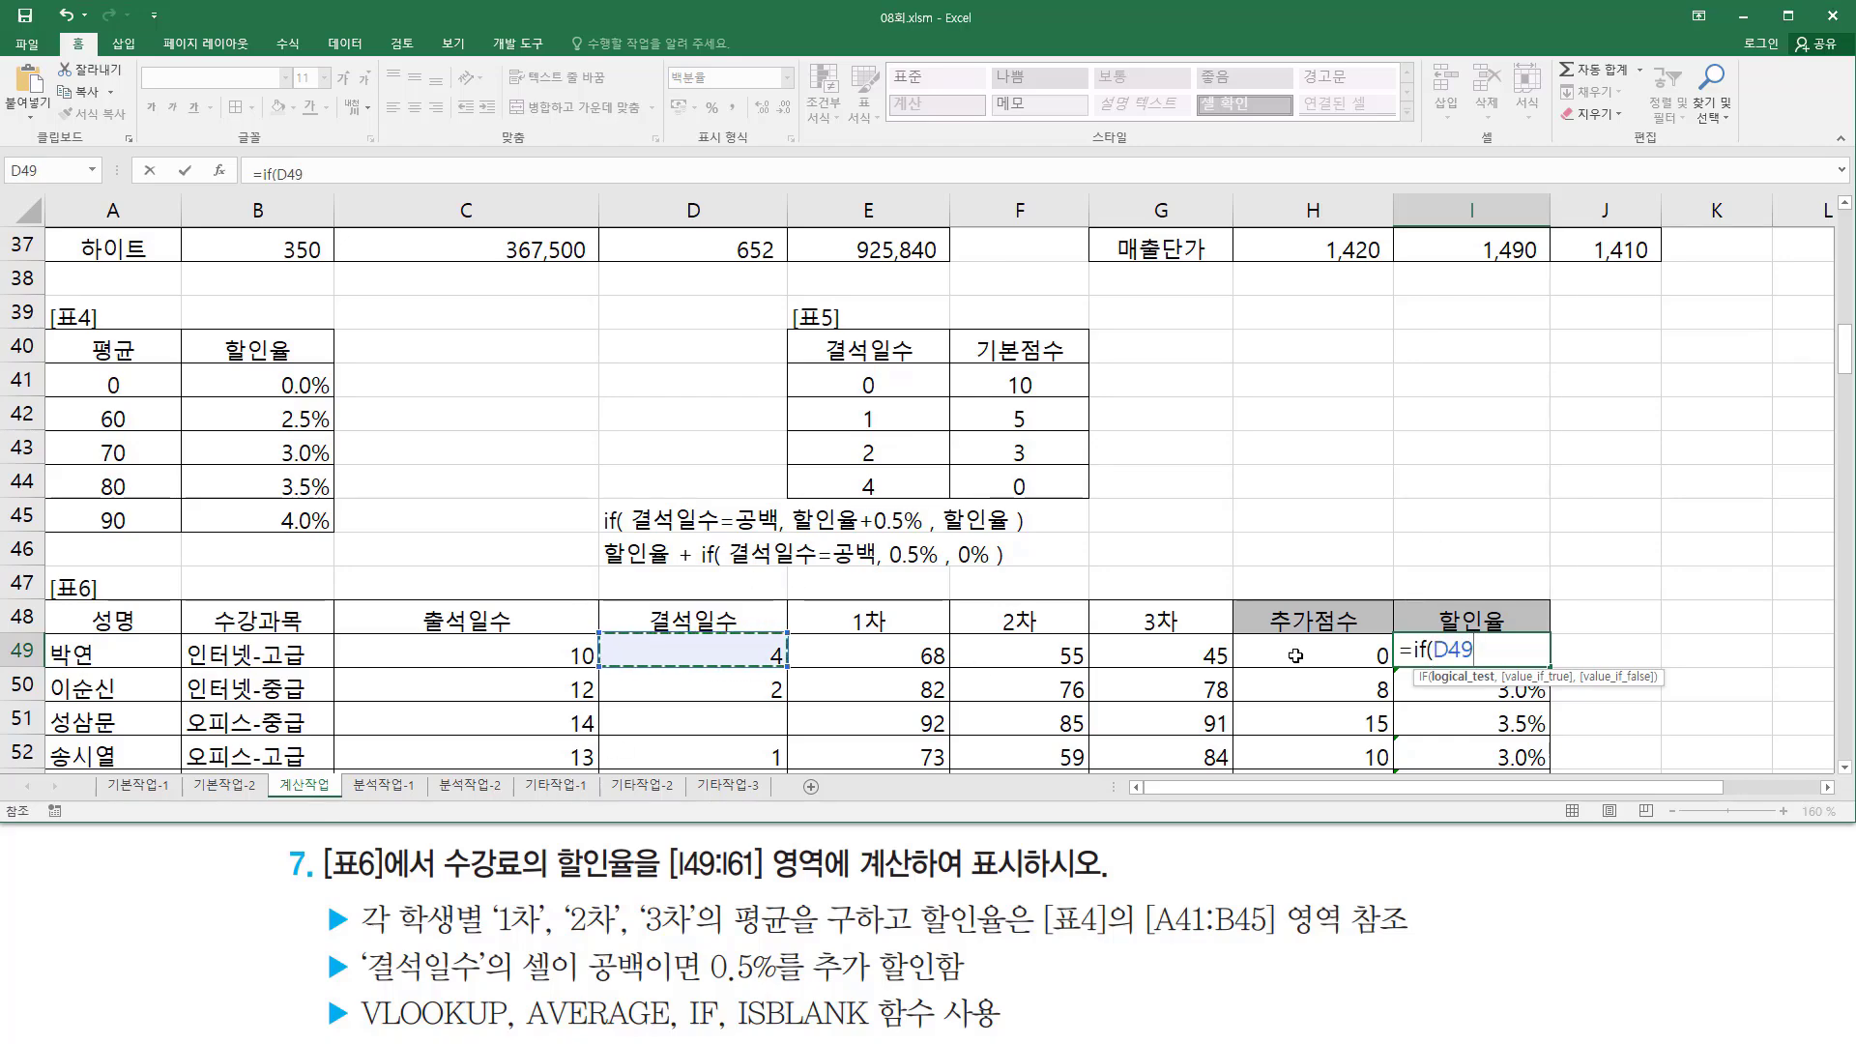
key("F2")
key("Left")
key("Left")
key("Left")
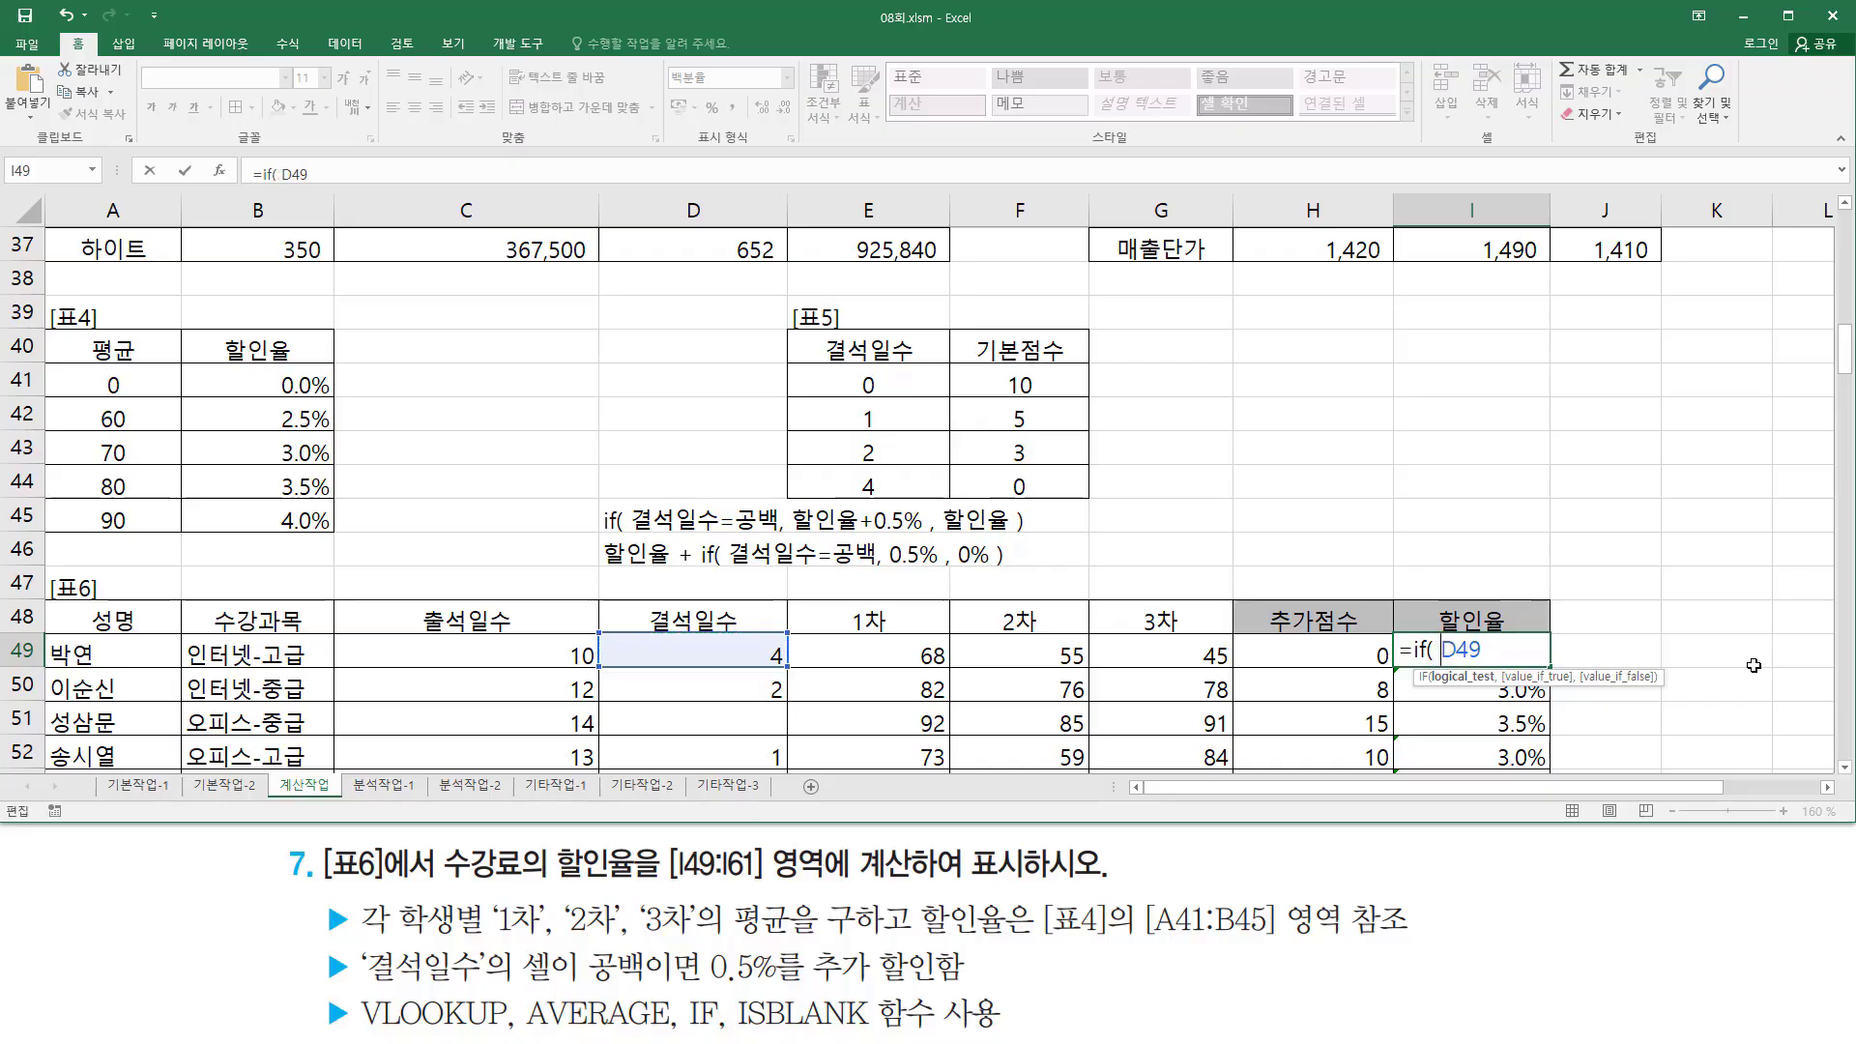
type("i")
key("BackSpace")
type("is")
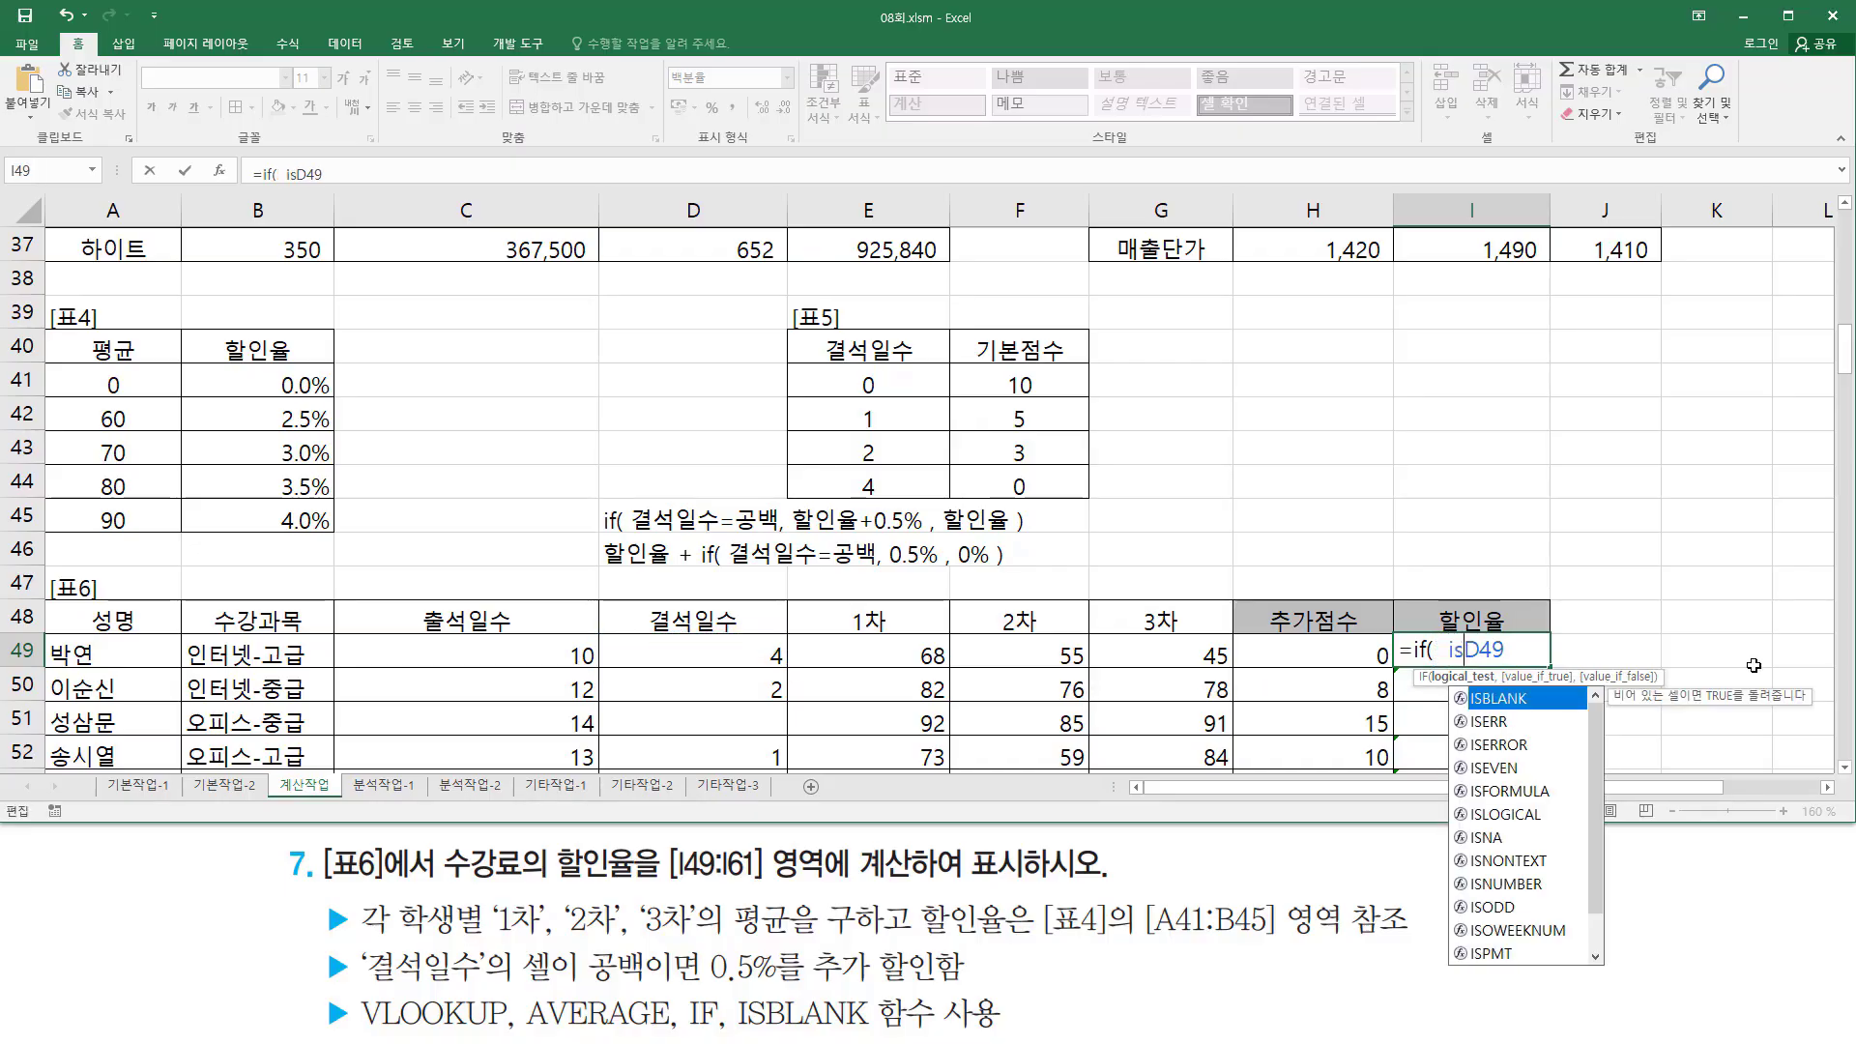
type("b")
key("Tab")
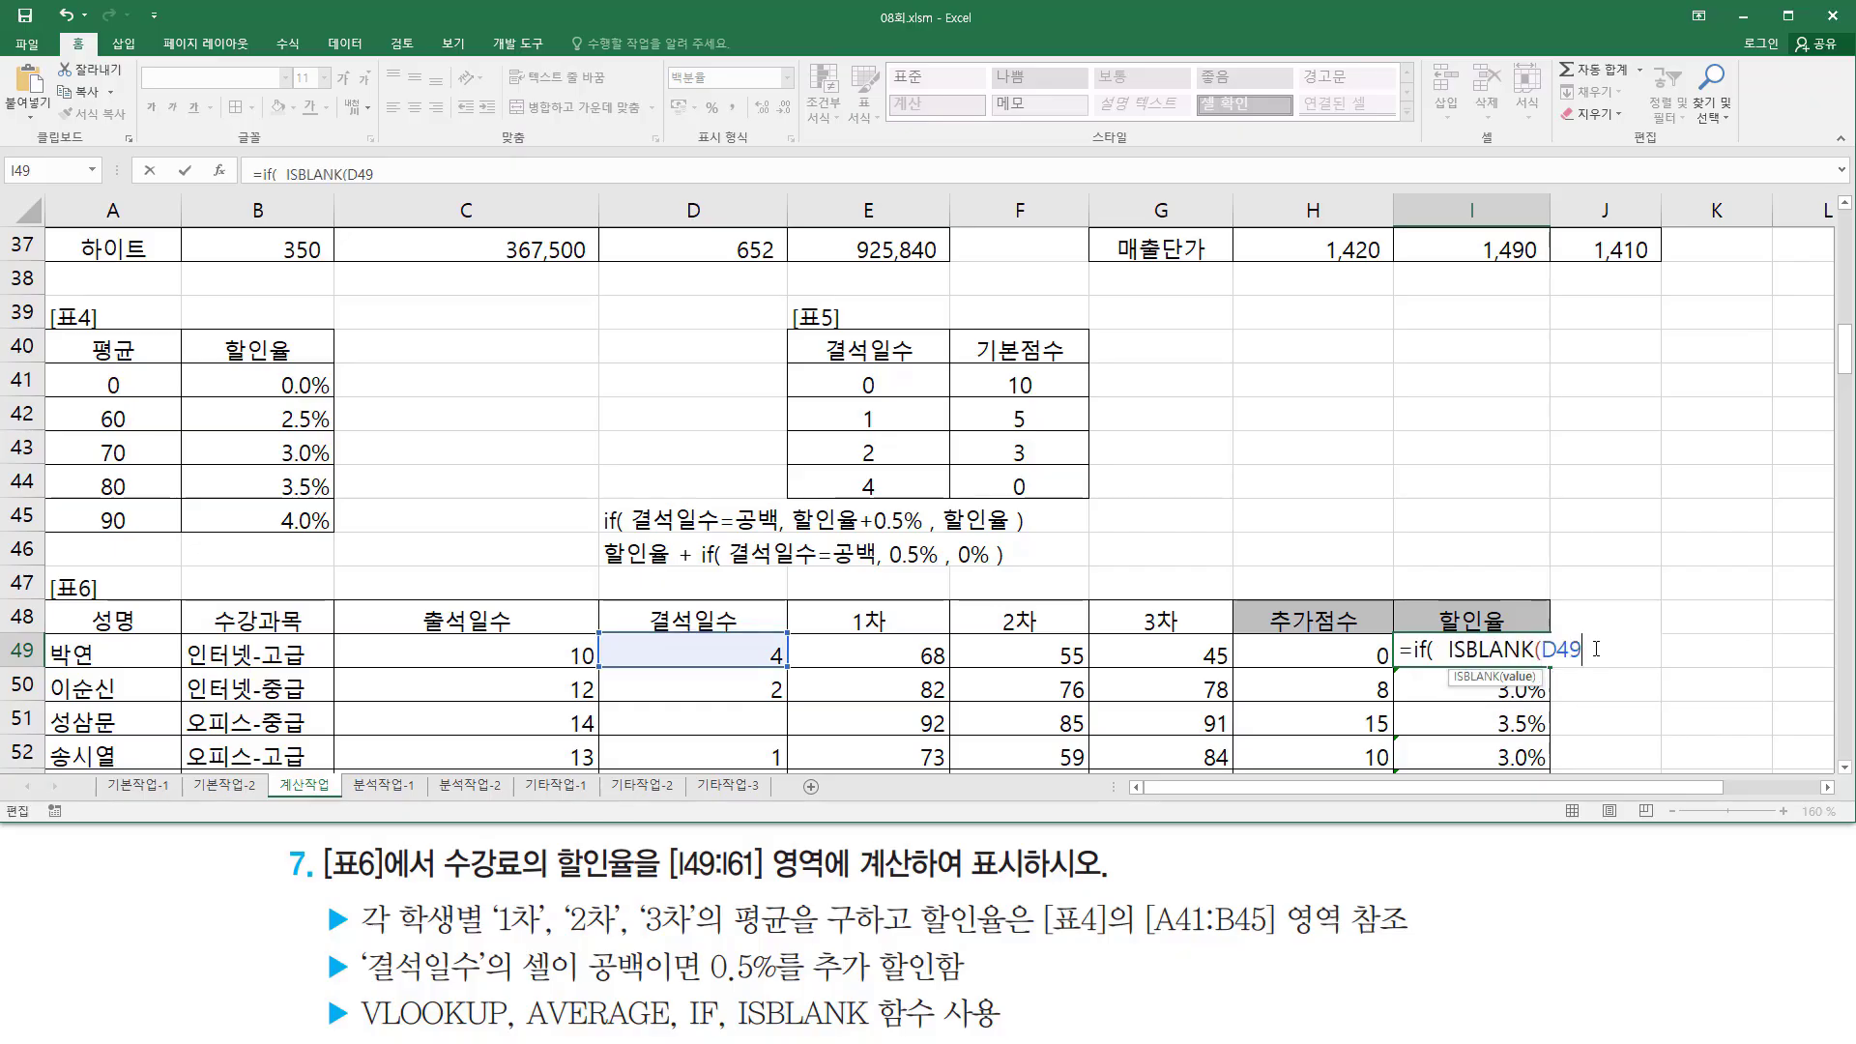
type(")")
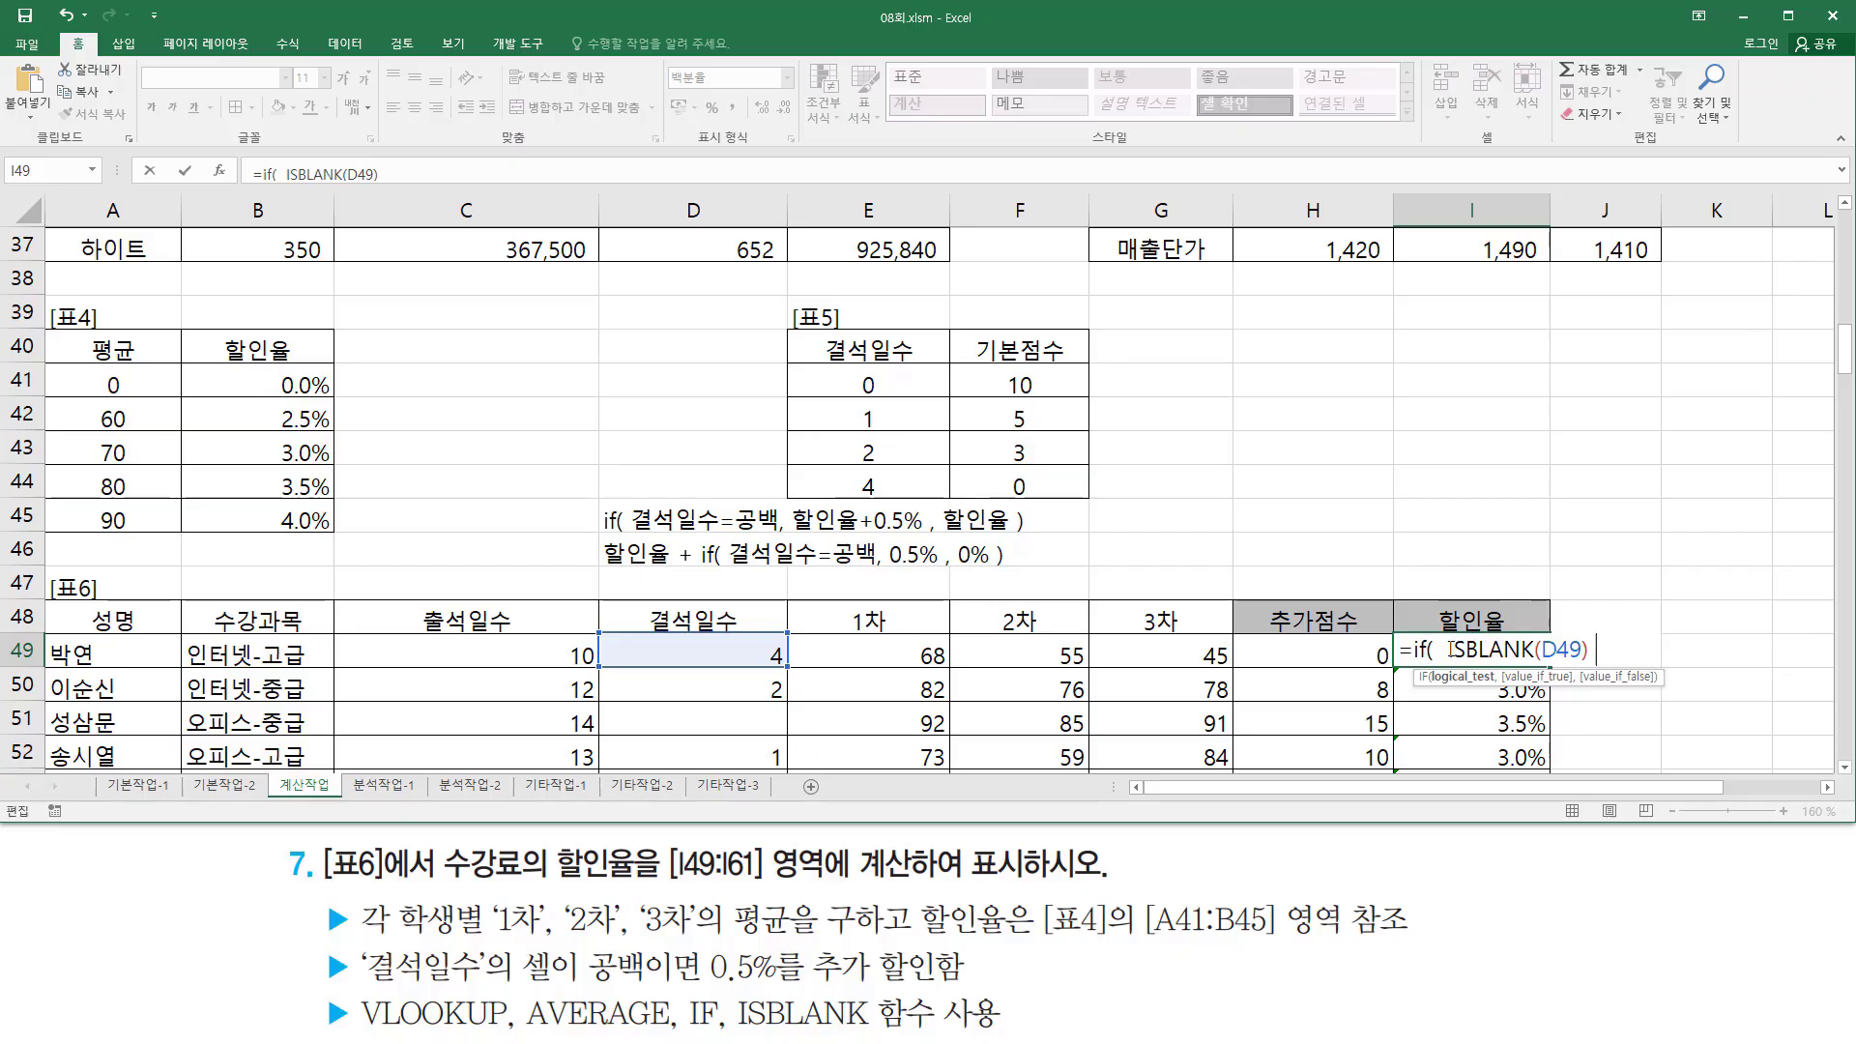
left_click_drag(1450, 650, 1621, 648)
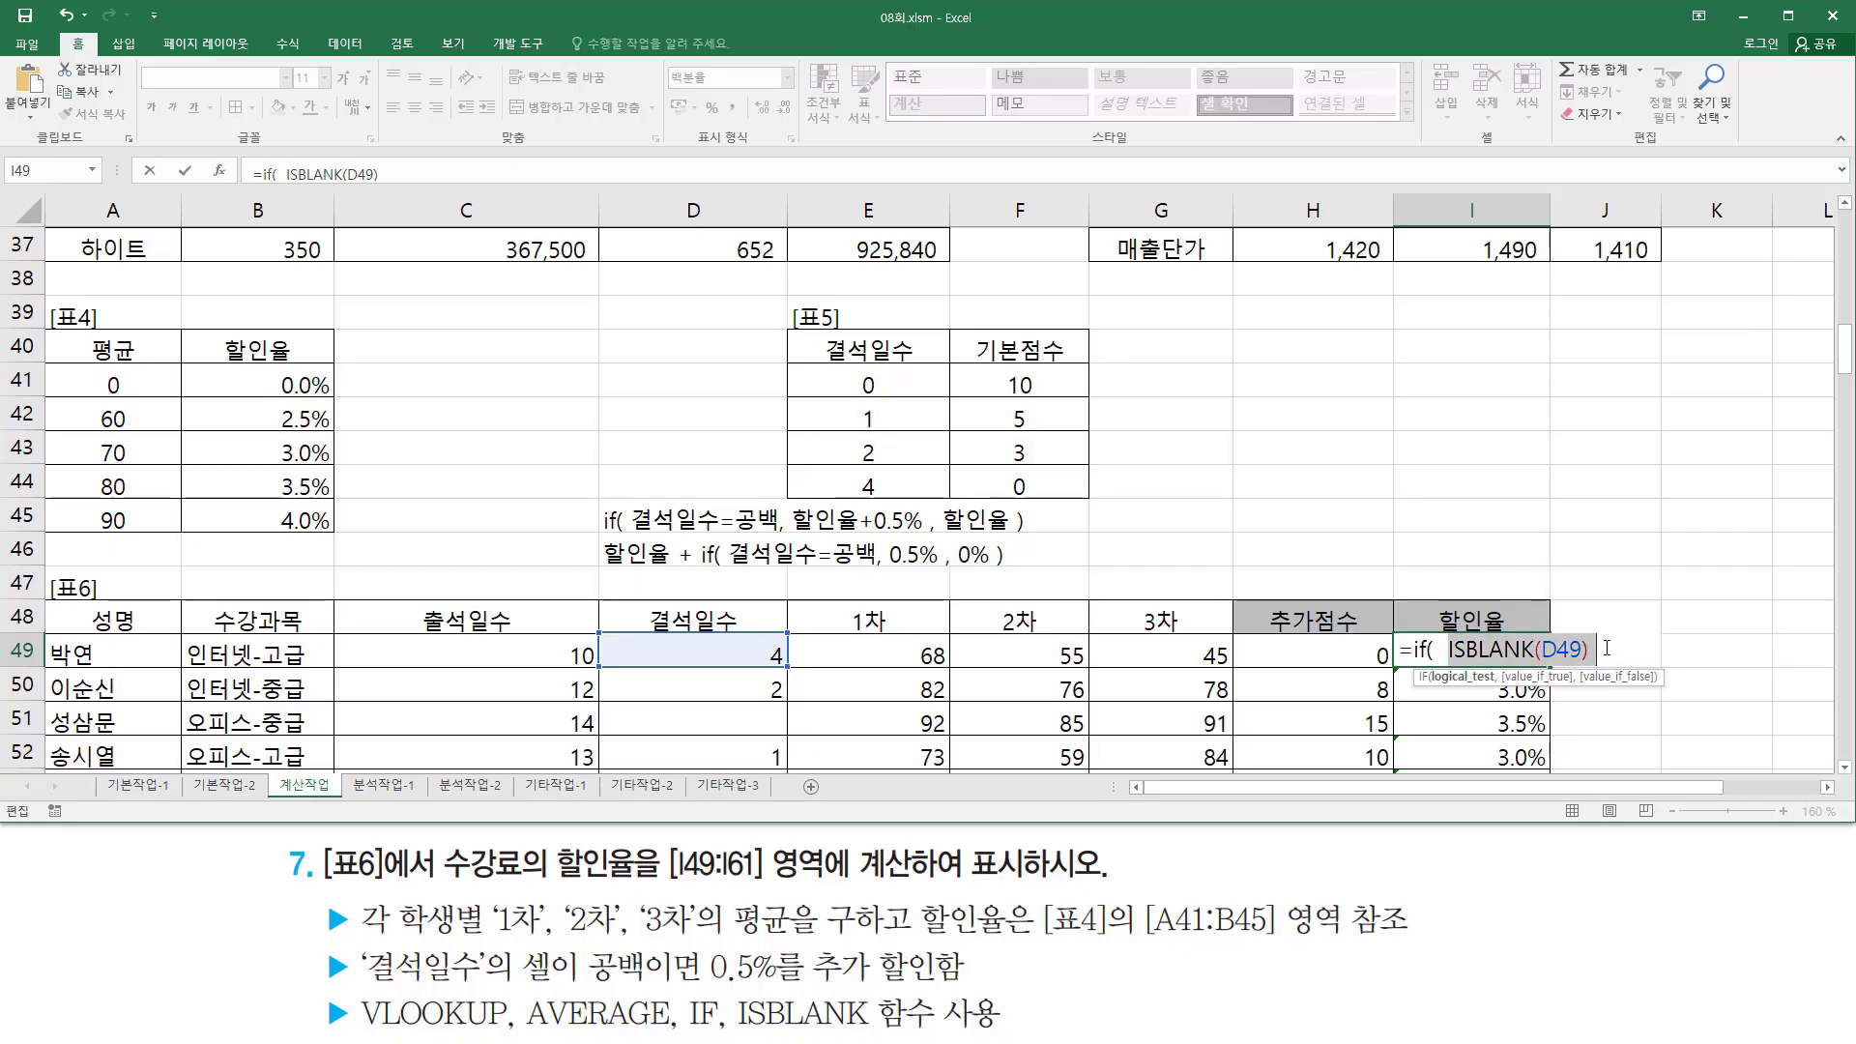
left_click(1606, 647)
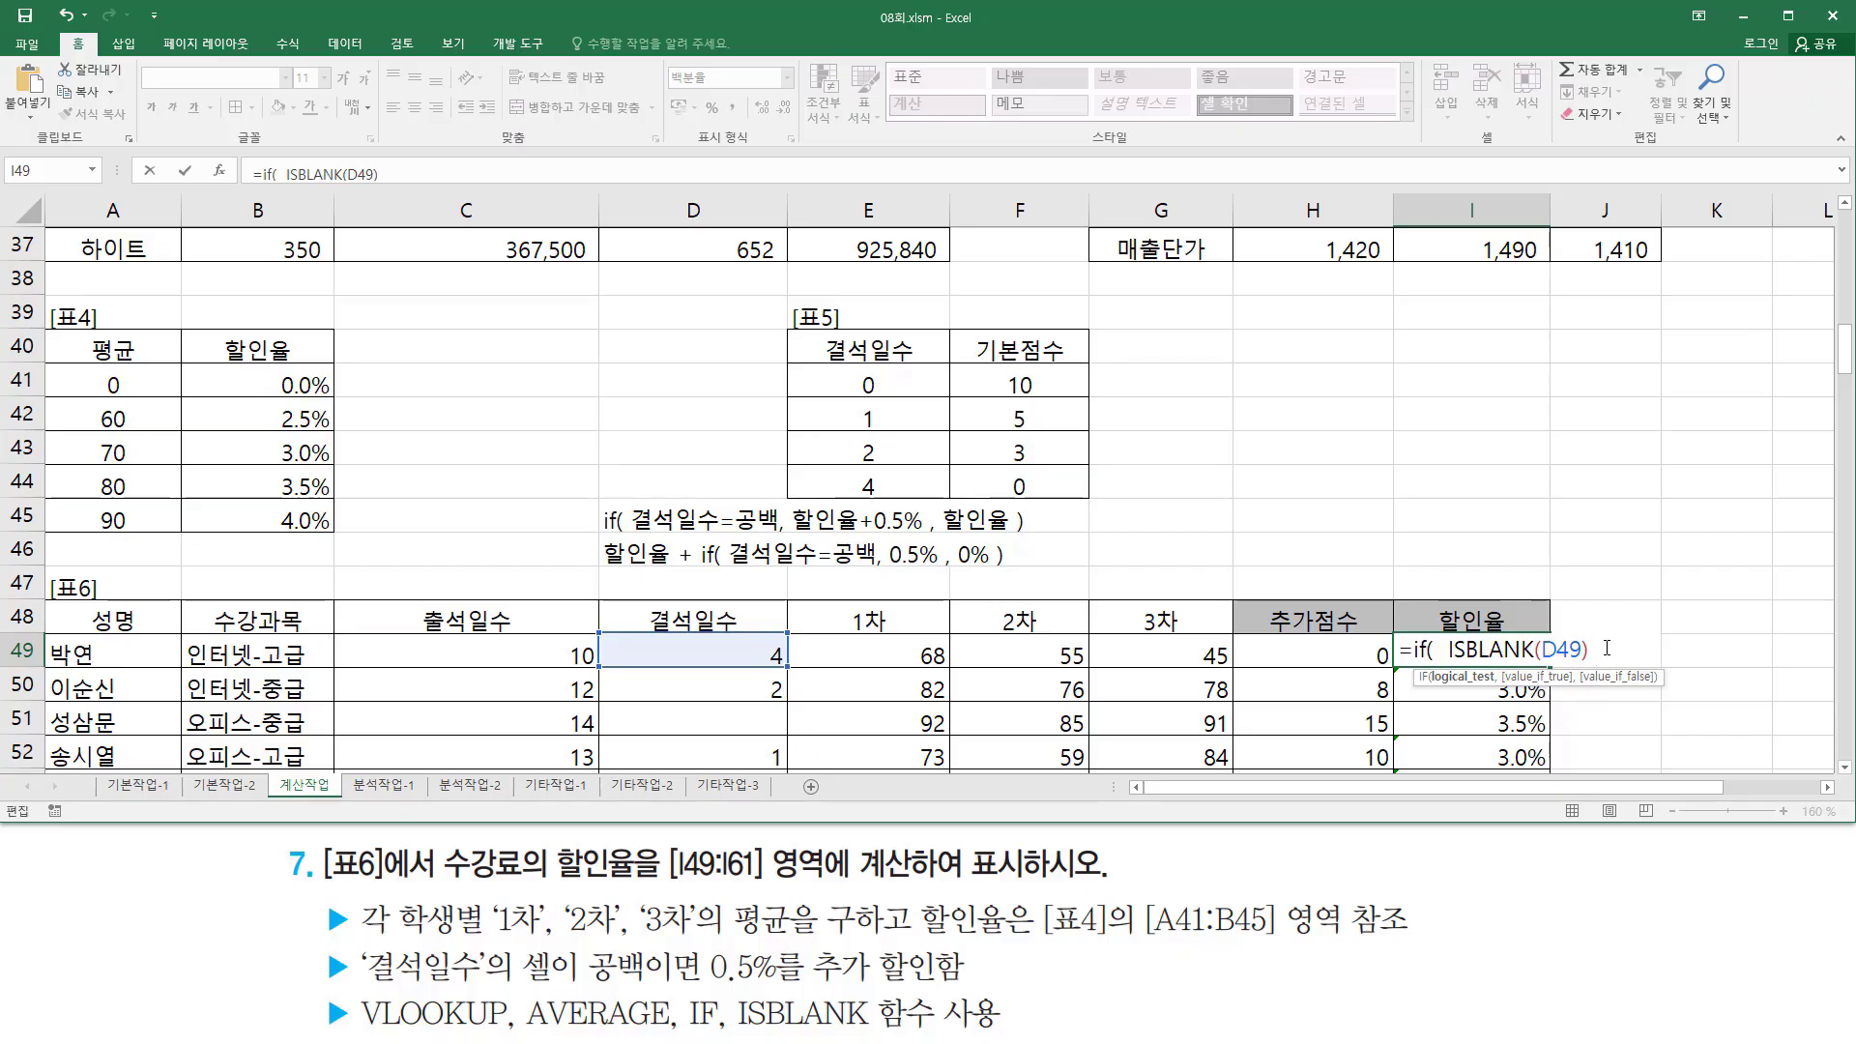
Step: Complete the IF in I49 with 0.5% for true and 0% for false, and enter the formula
type(", 0.5%")
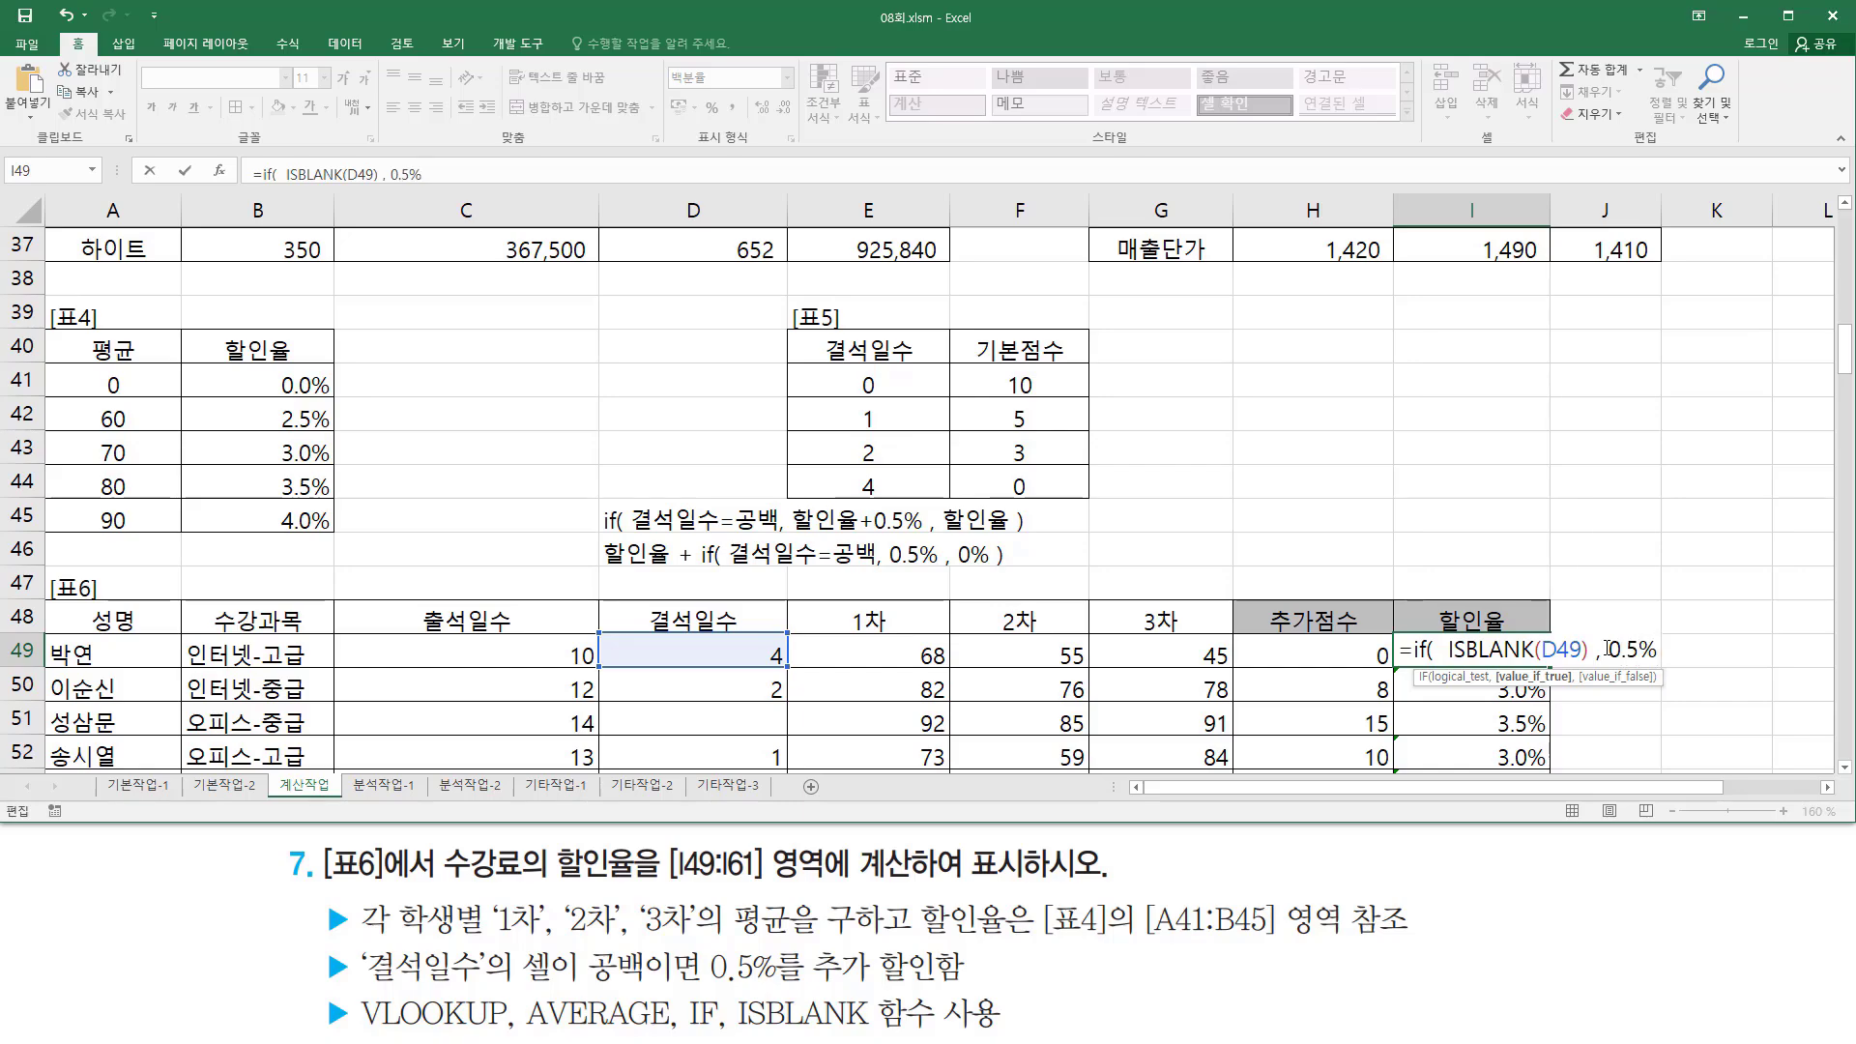
type(", 0")
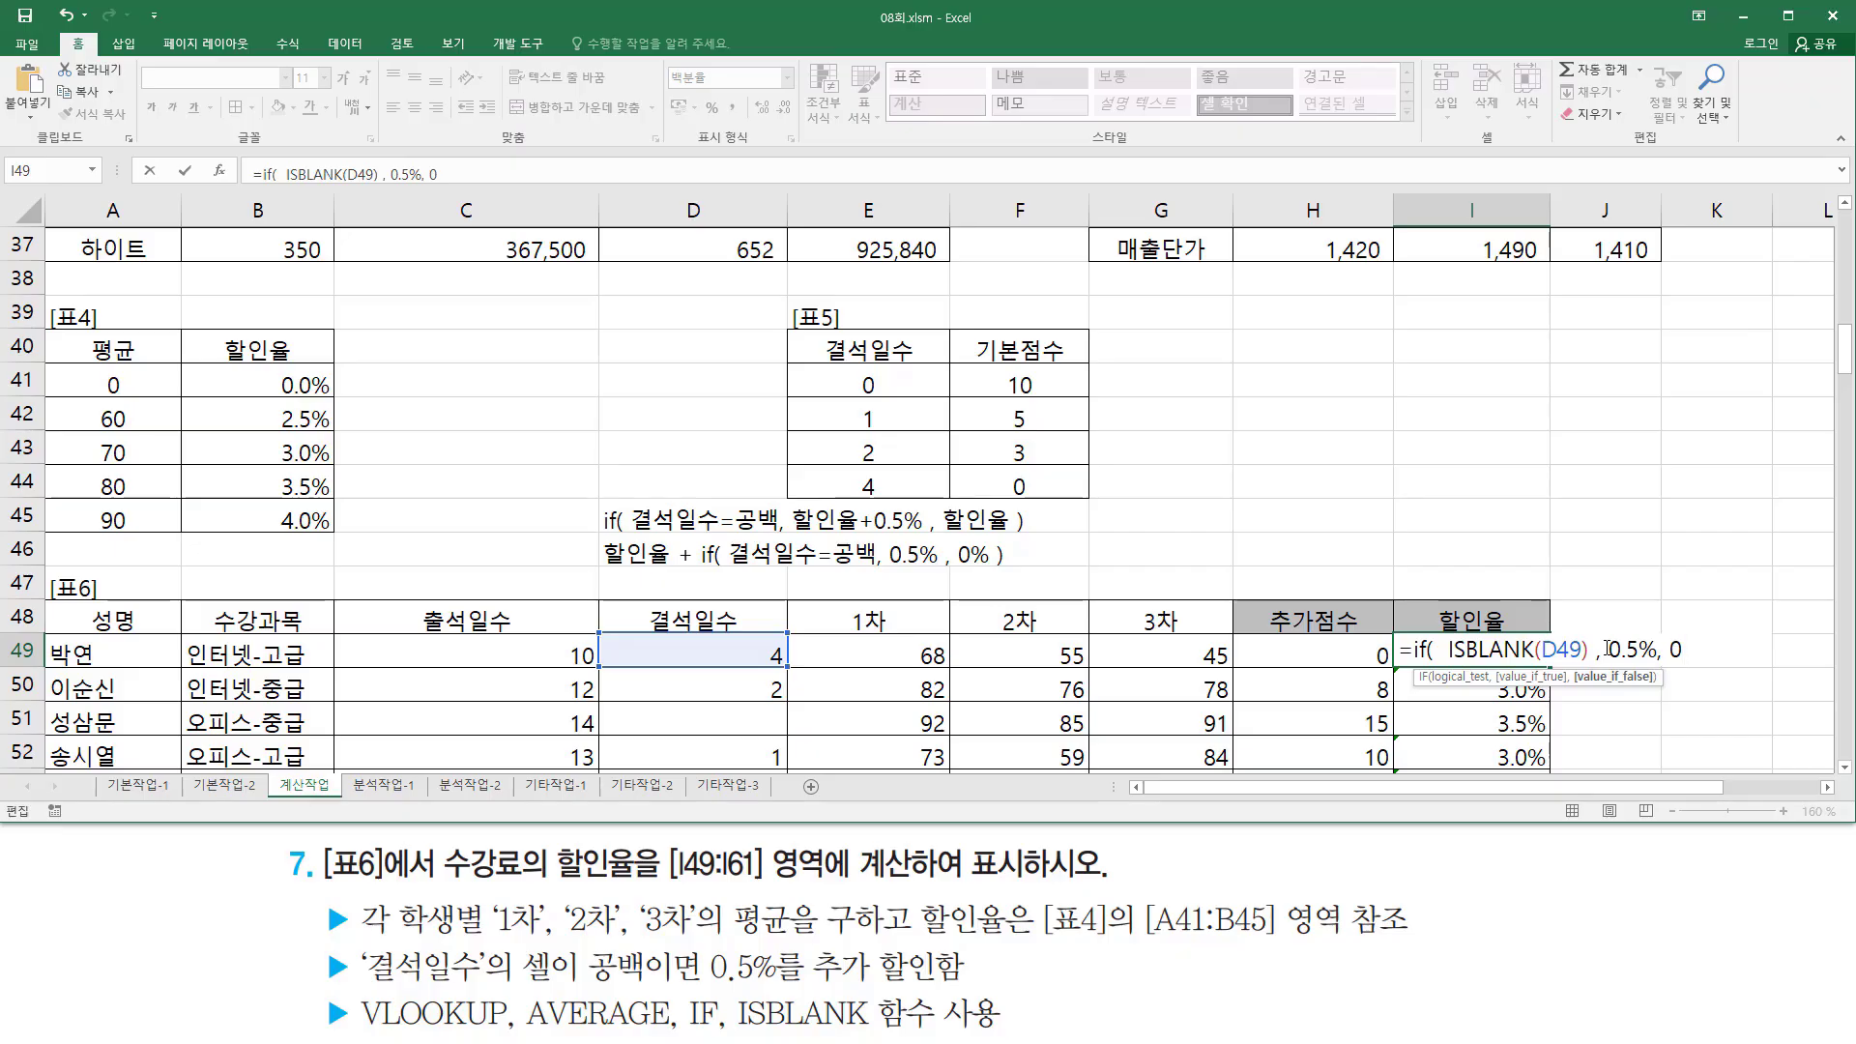
type("%")
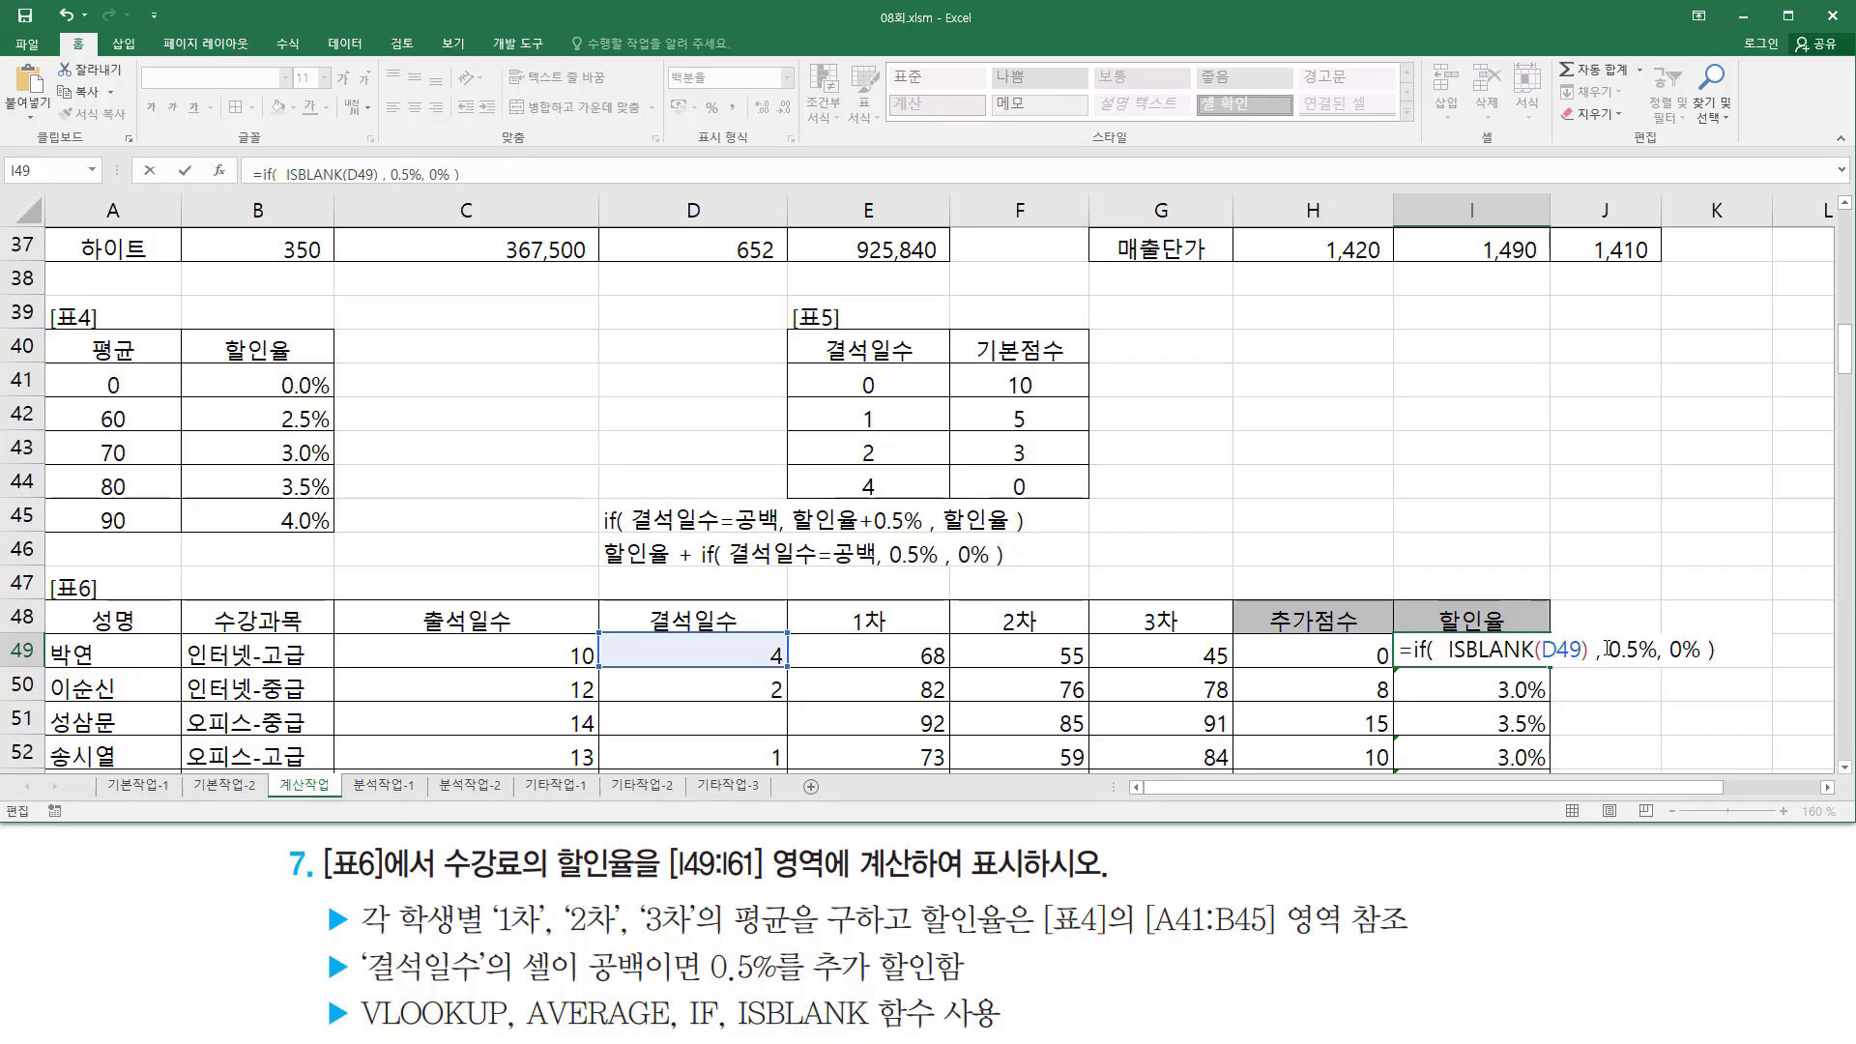
key("Return")
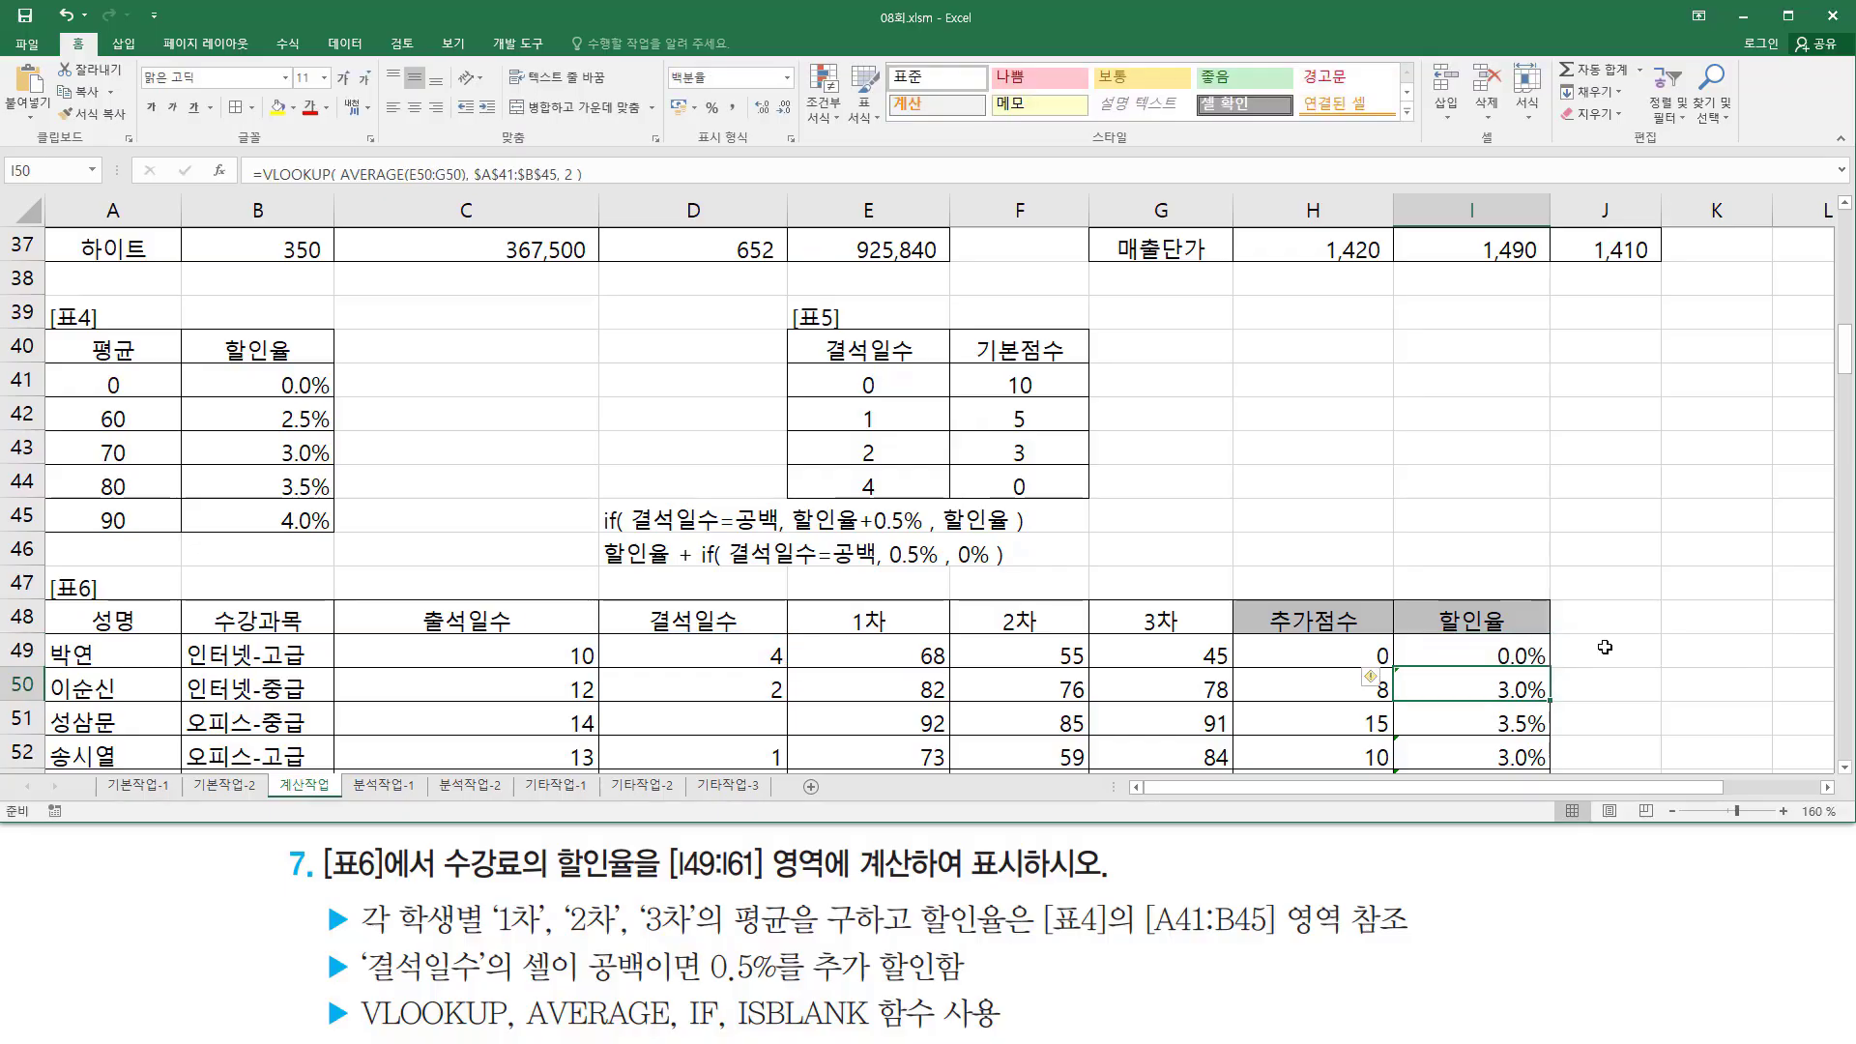
Step: Fill the IF formula from I49 down to I61 and check 할인율 in the rows with blank 결석일수
left_click(1469, 658)
left_click_drag(1550, 672, 1545, 723)
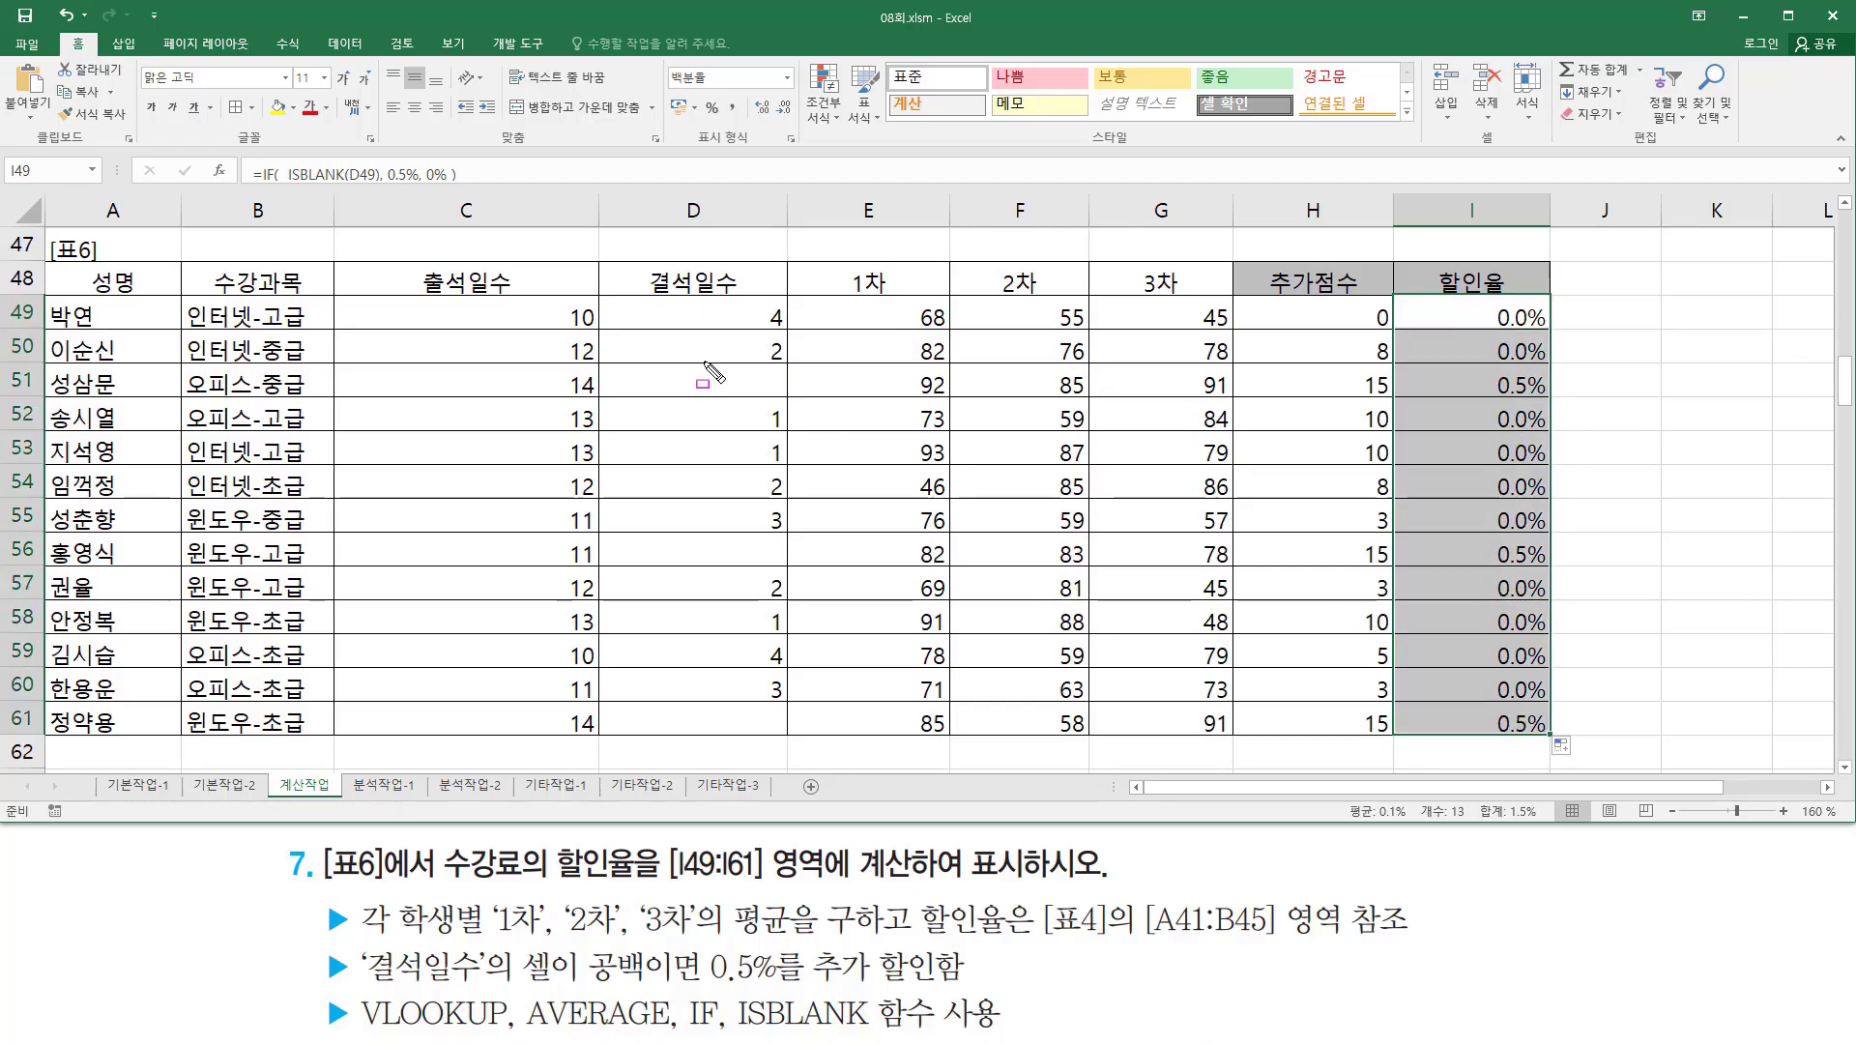
left_click_drag(703, 361, 794, 386)
left_click_drag(728, 530, 799, 569)
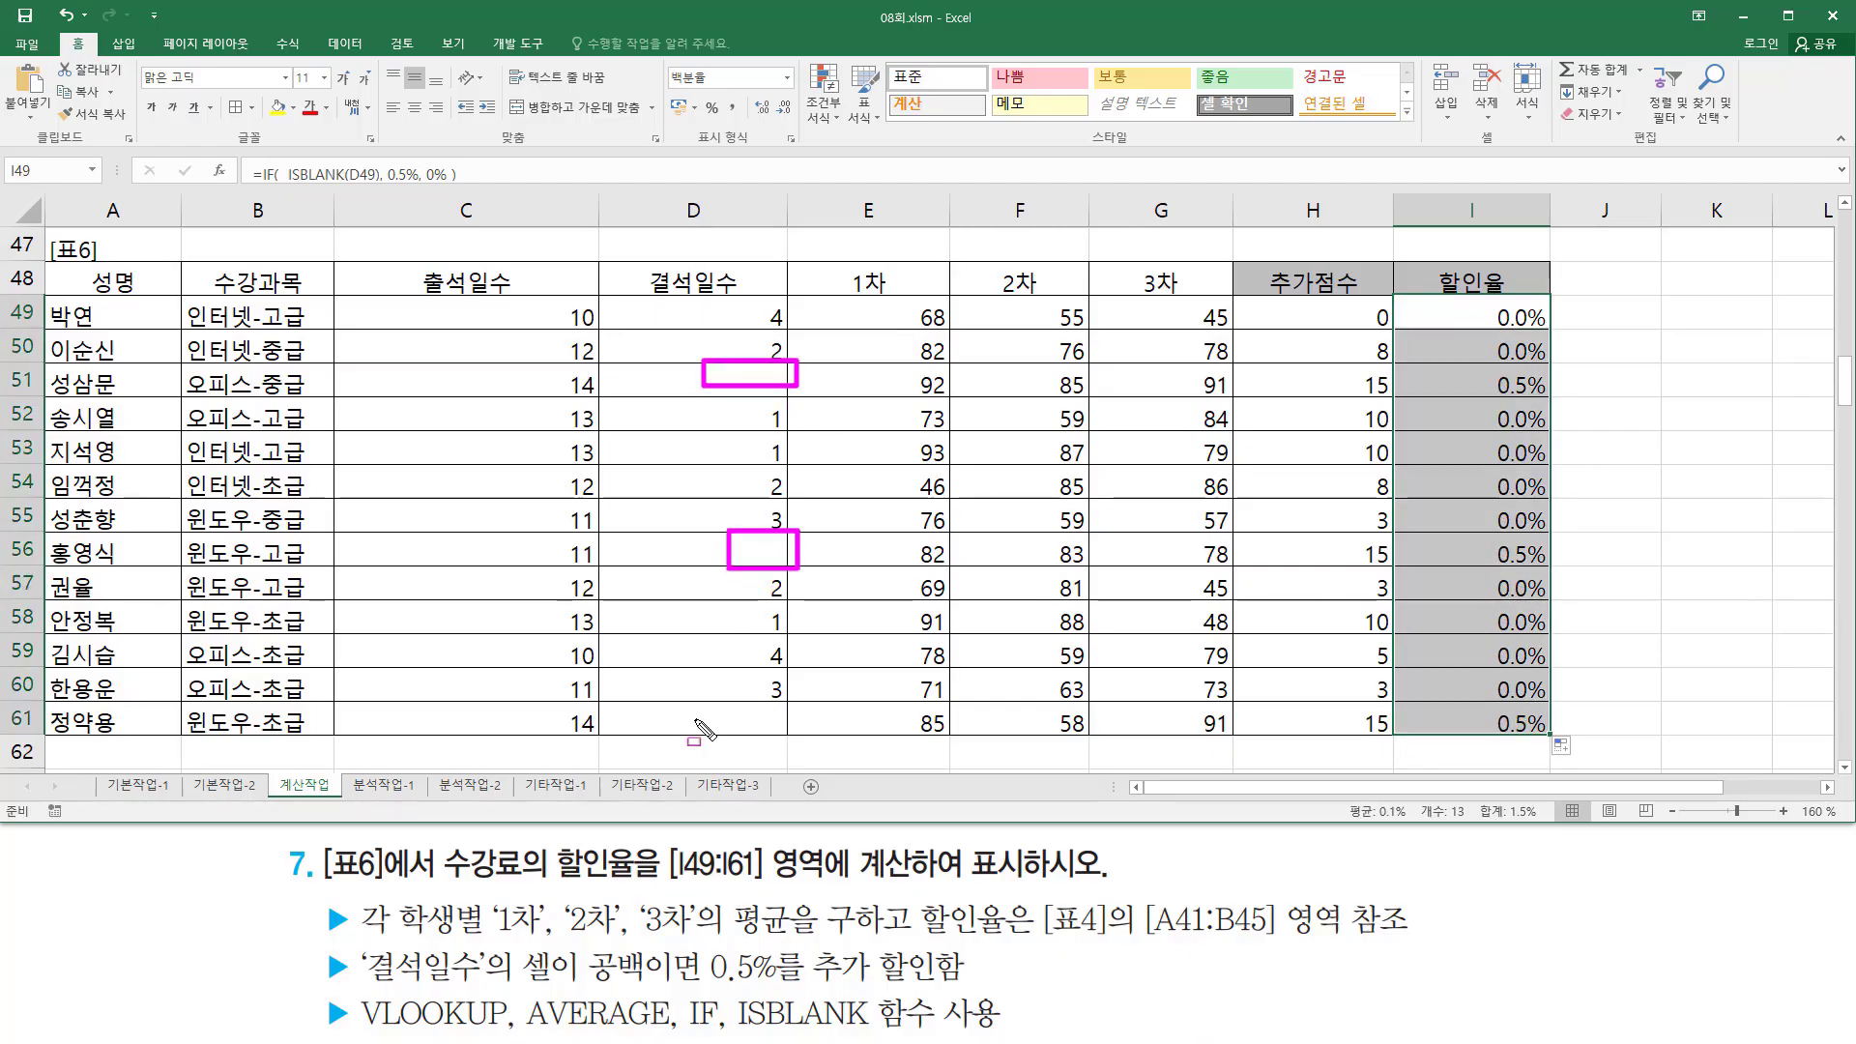
left_click_drag(722, 700, 790, 737)
left_click_drag(1487, 703, 1570, 747)
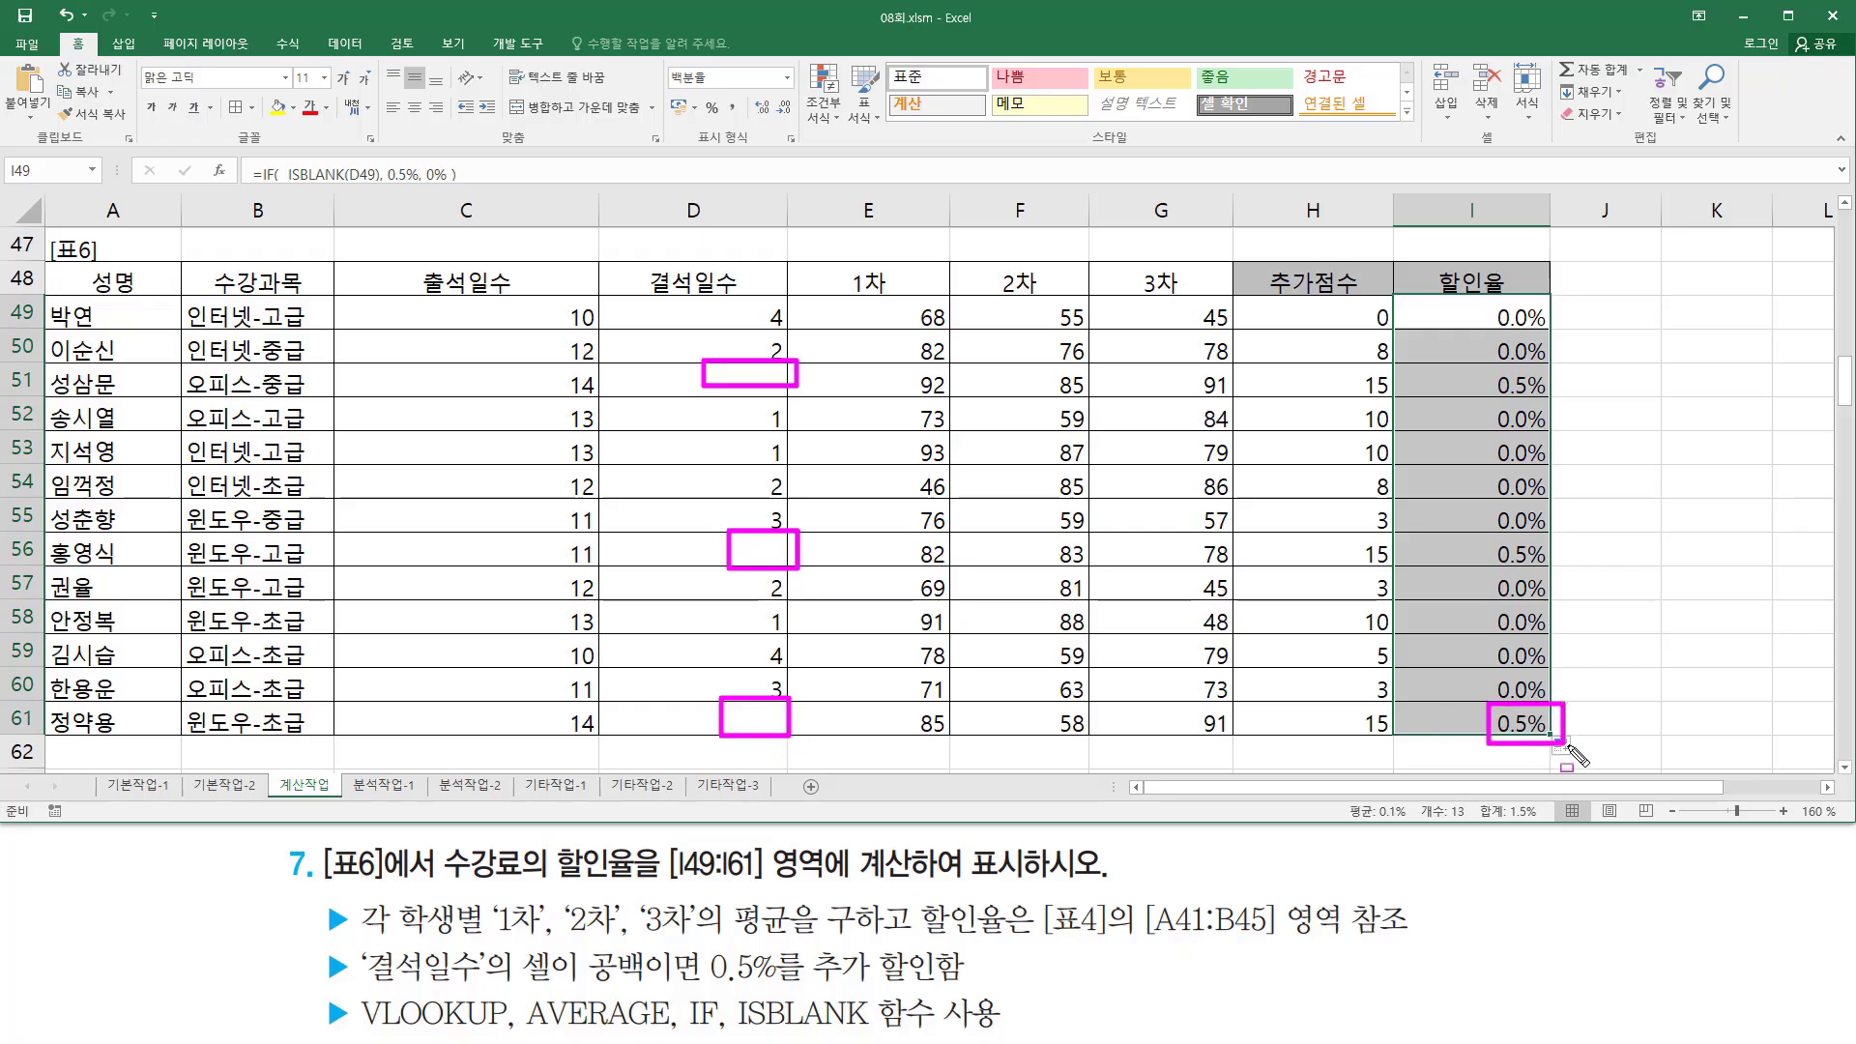
Step: Examine 할인율 in the rows with blank 결석일수 against the IF part of the outline in D46
left_click_drag(1485, 534, 1581, 575)
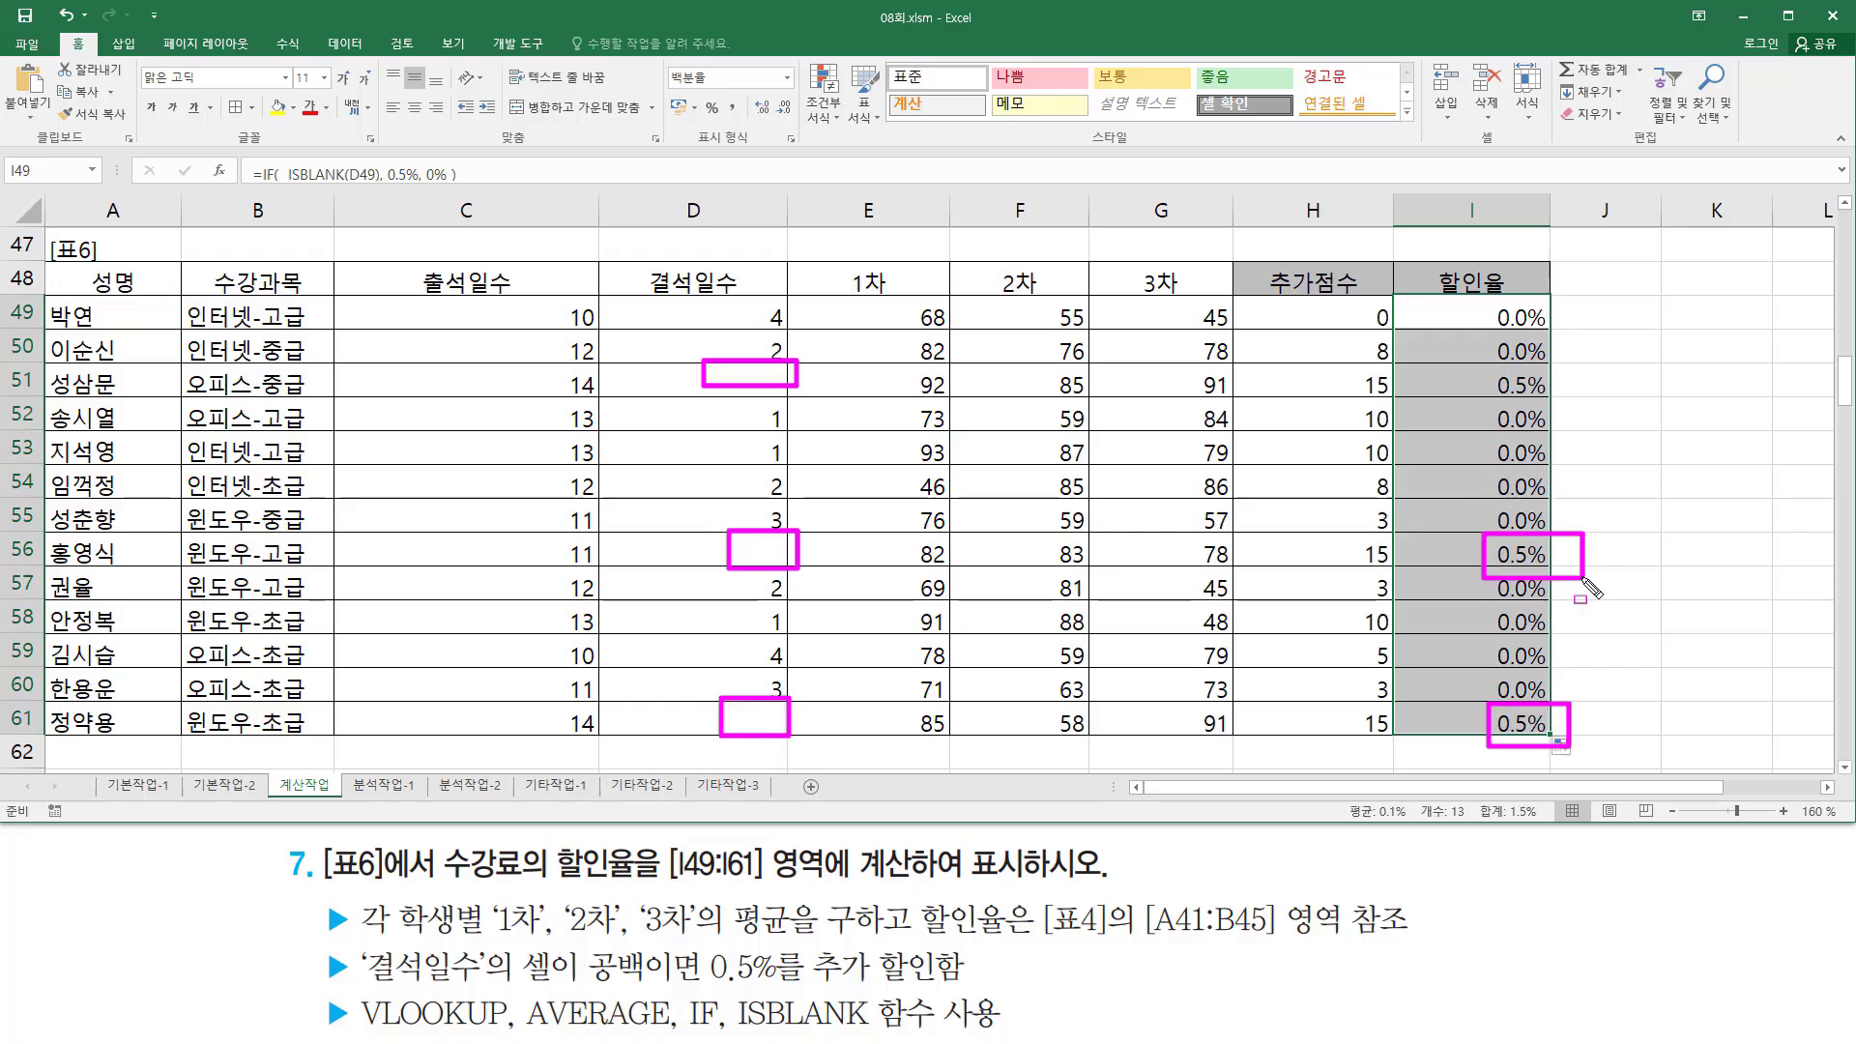
left_click_drag(1481, 367, 1566, 400)
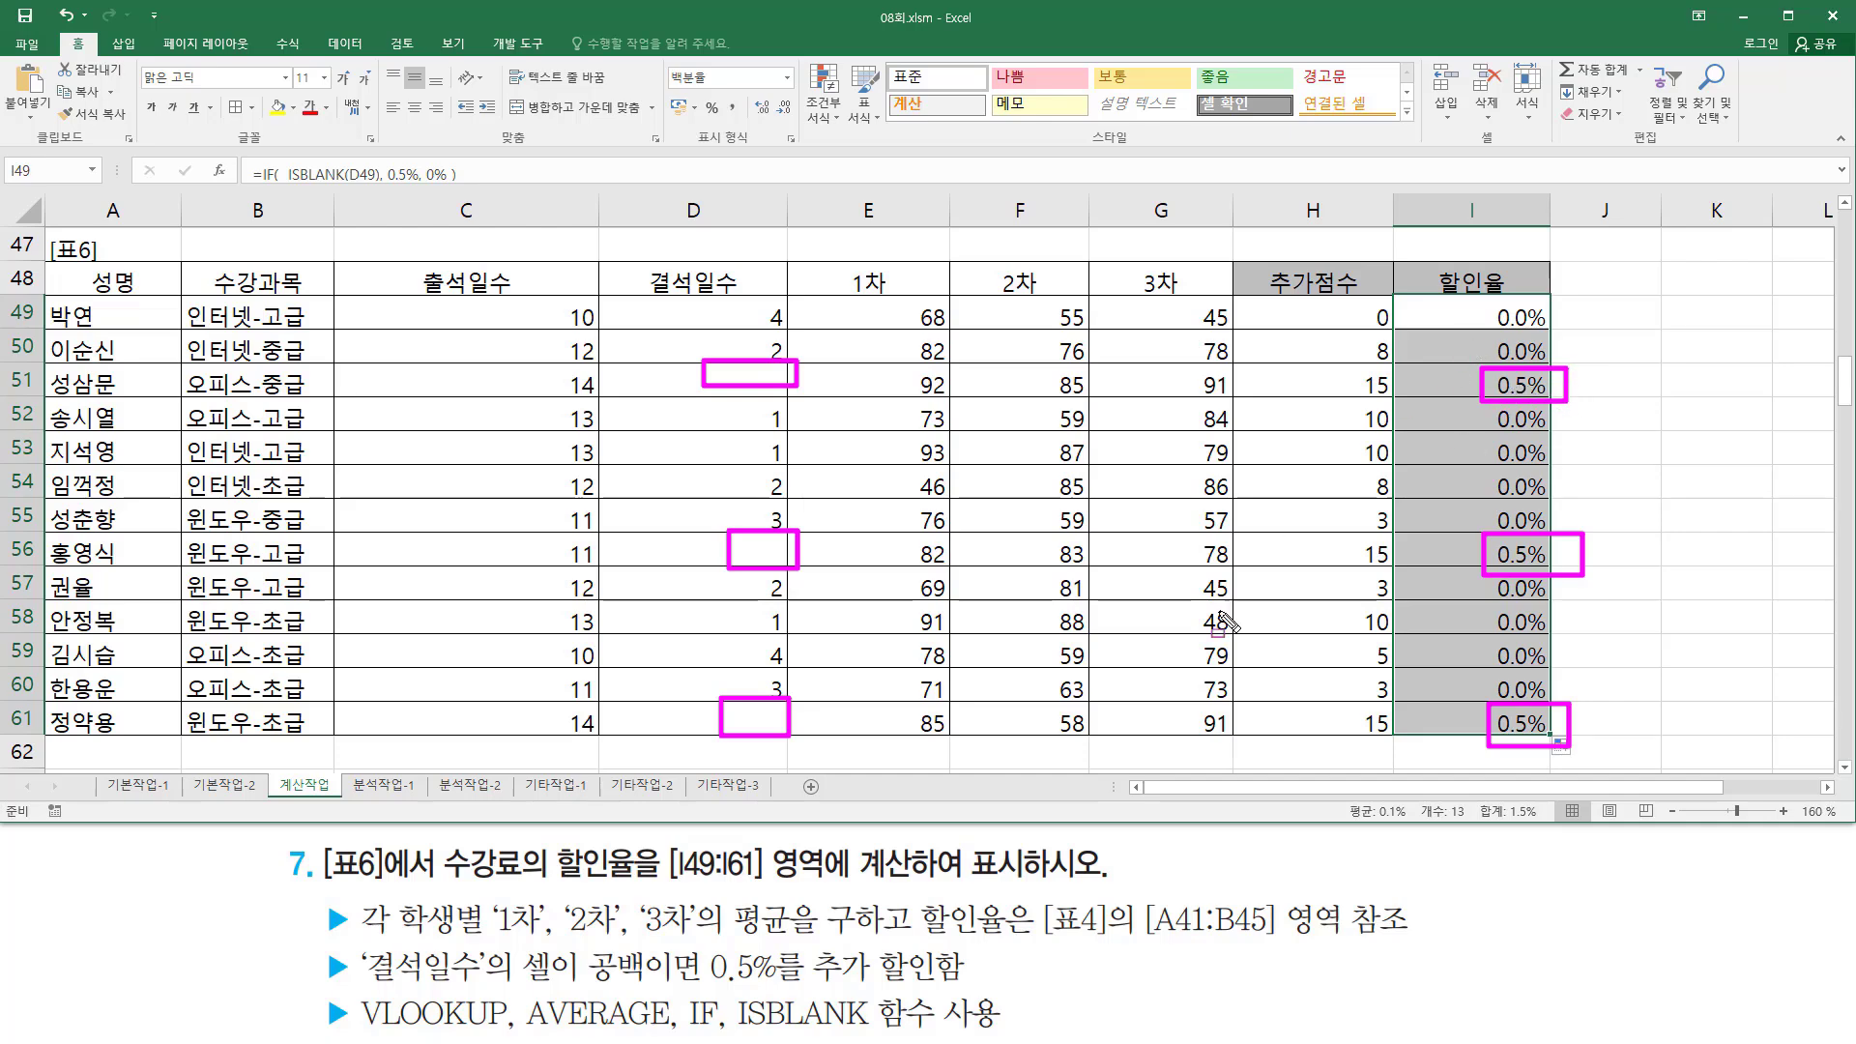
key("Escape")
left_click(1848, 203)
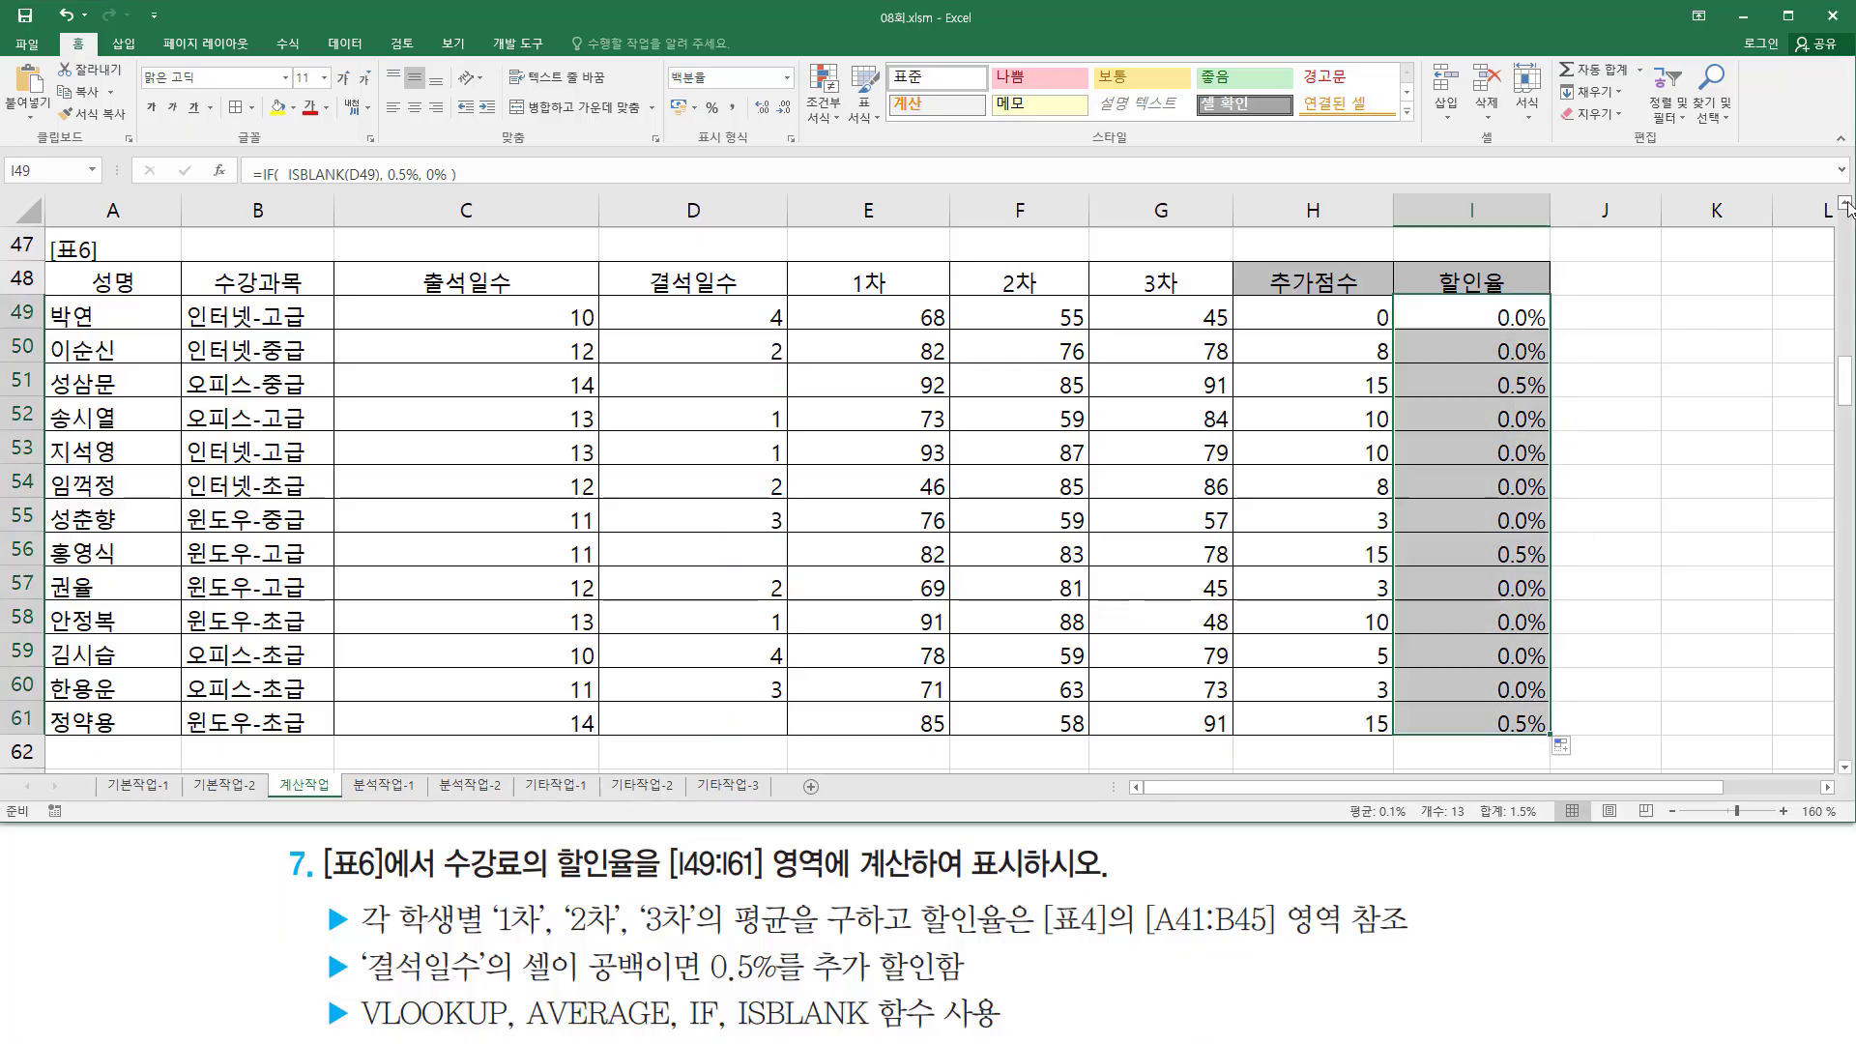
left_click(1848, 203)
key("ctrl+2")
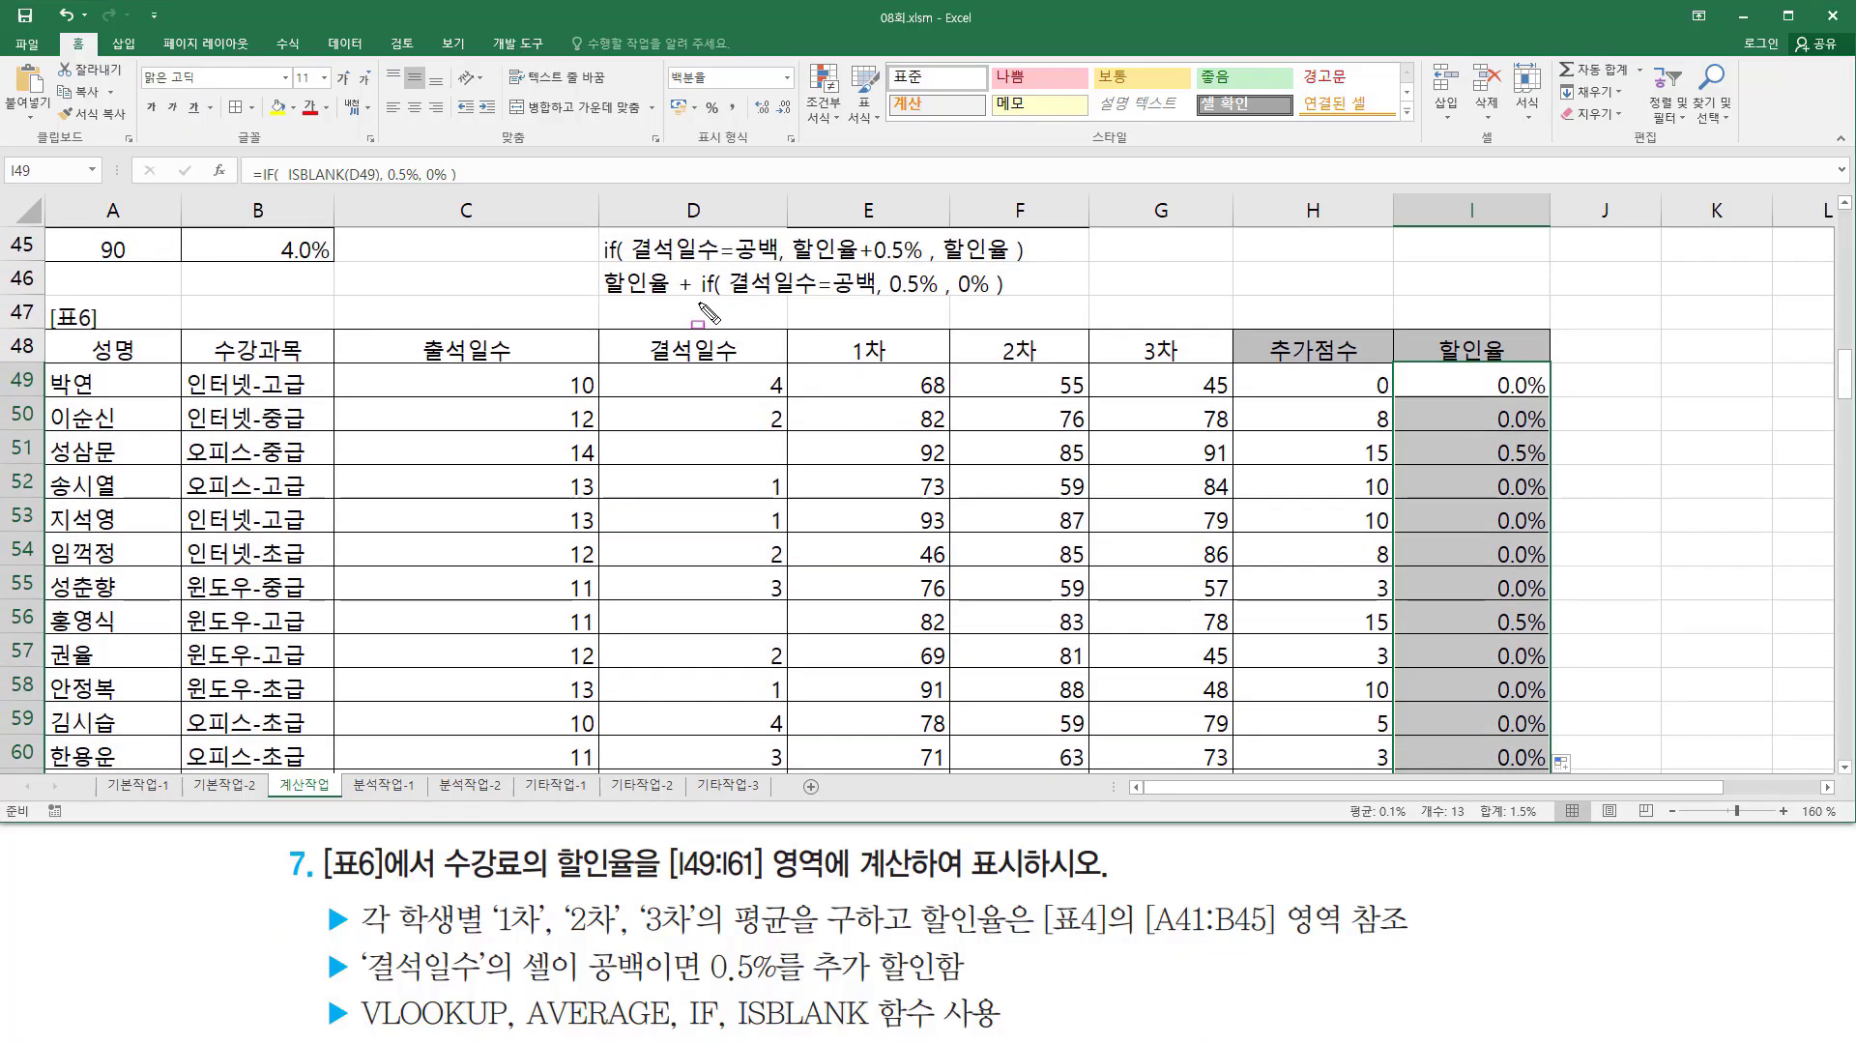
left_click_drag(696, 300, 1002, 299)
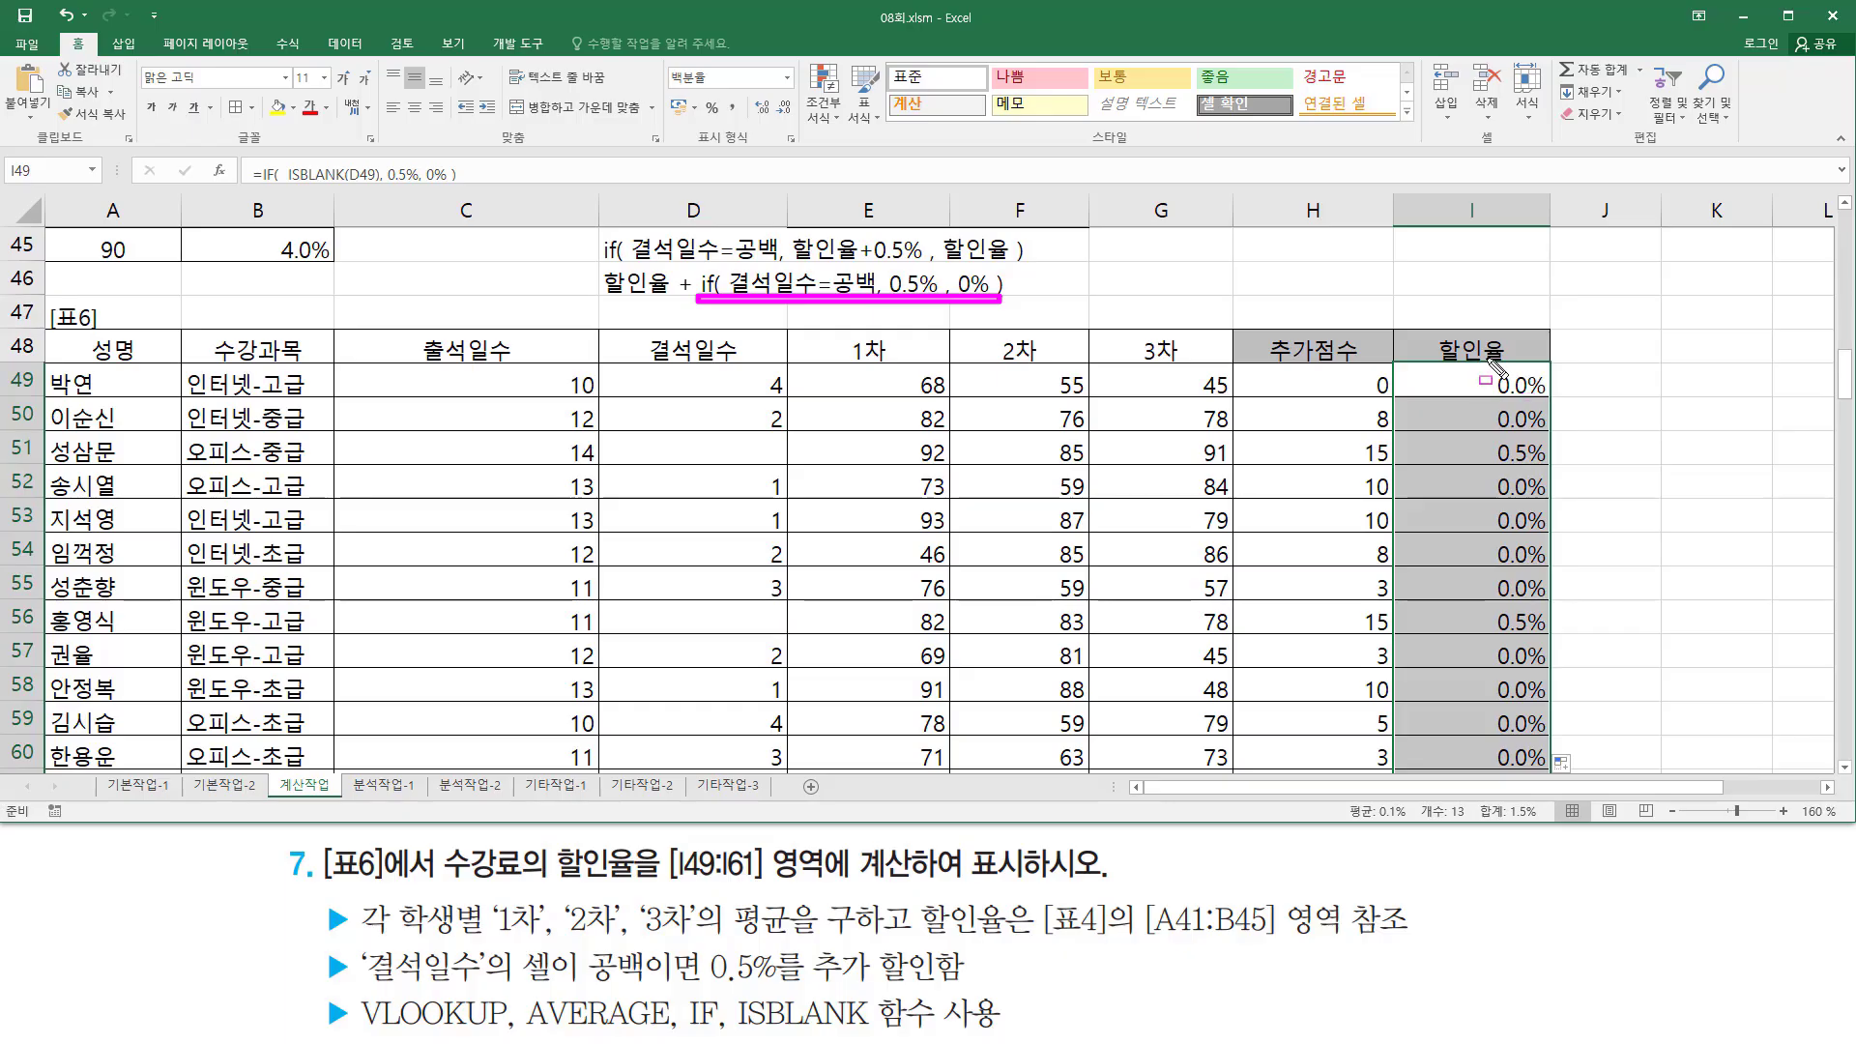
mouse_move(1487, 360)
left_mouse_down()
mouse_move(1553, 615)
mouse_move(1558, 769)
left_mouse_up()
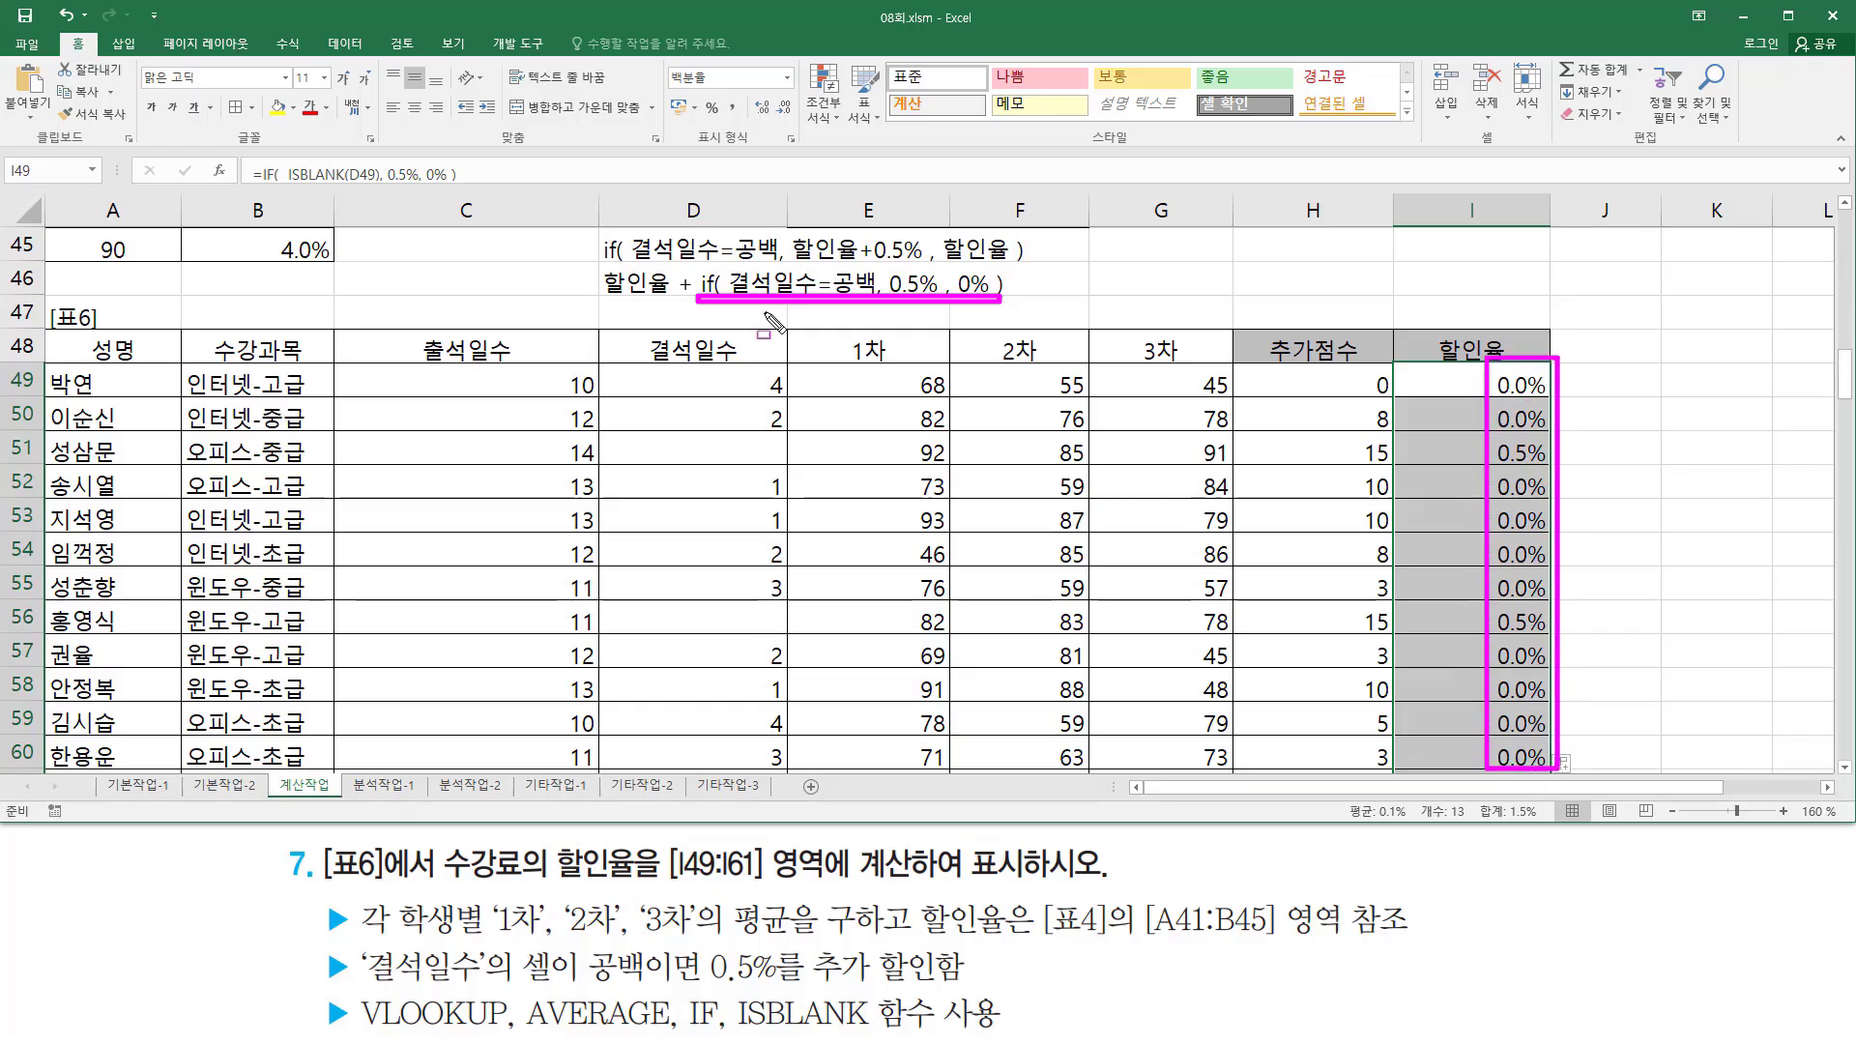
left_click_drag(591, 263, 685, 300)
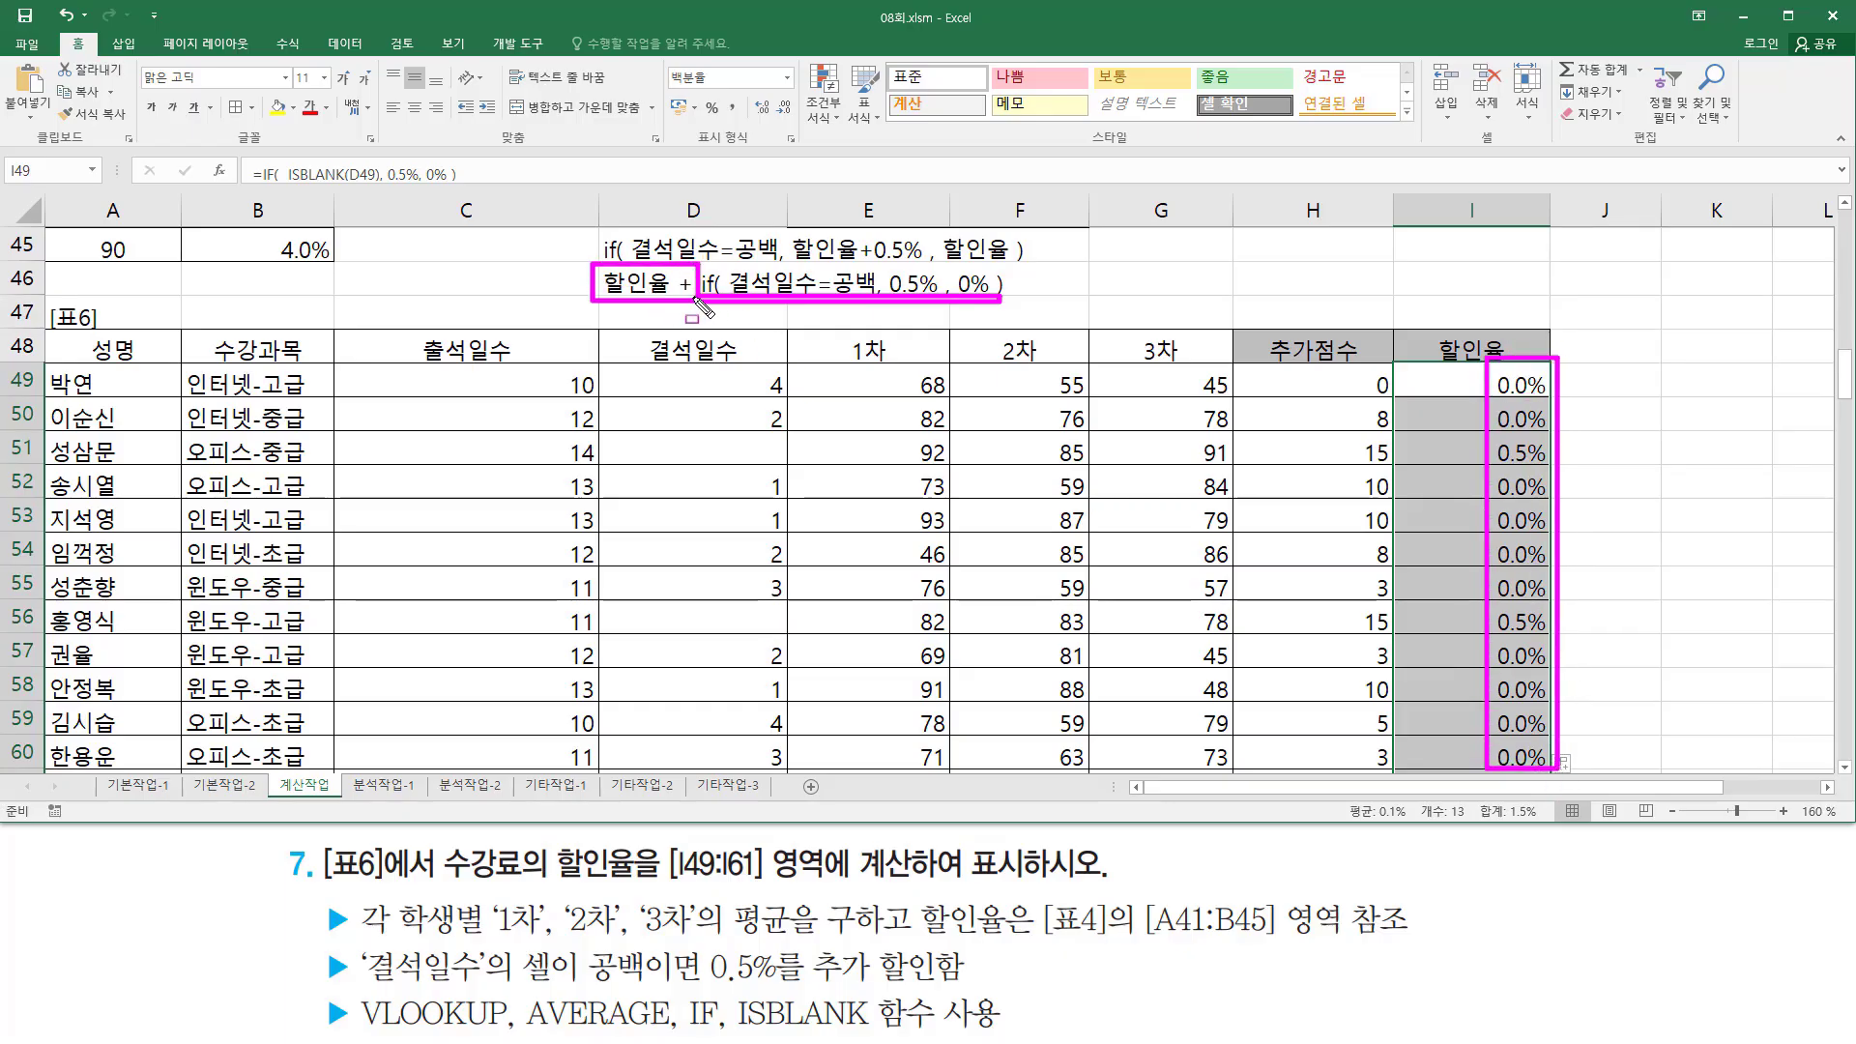
key("Escape")
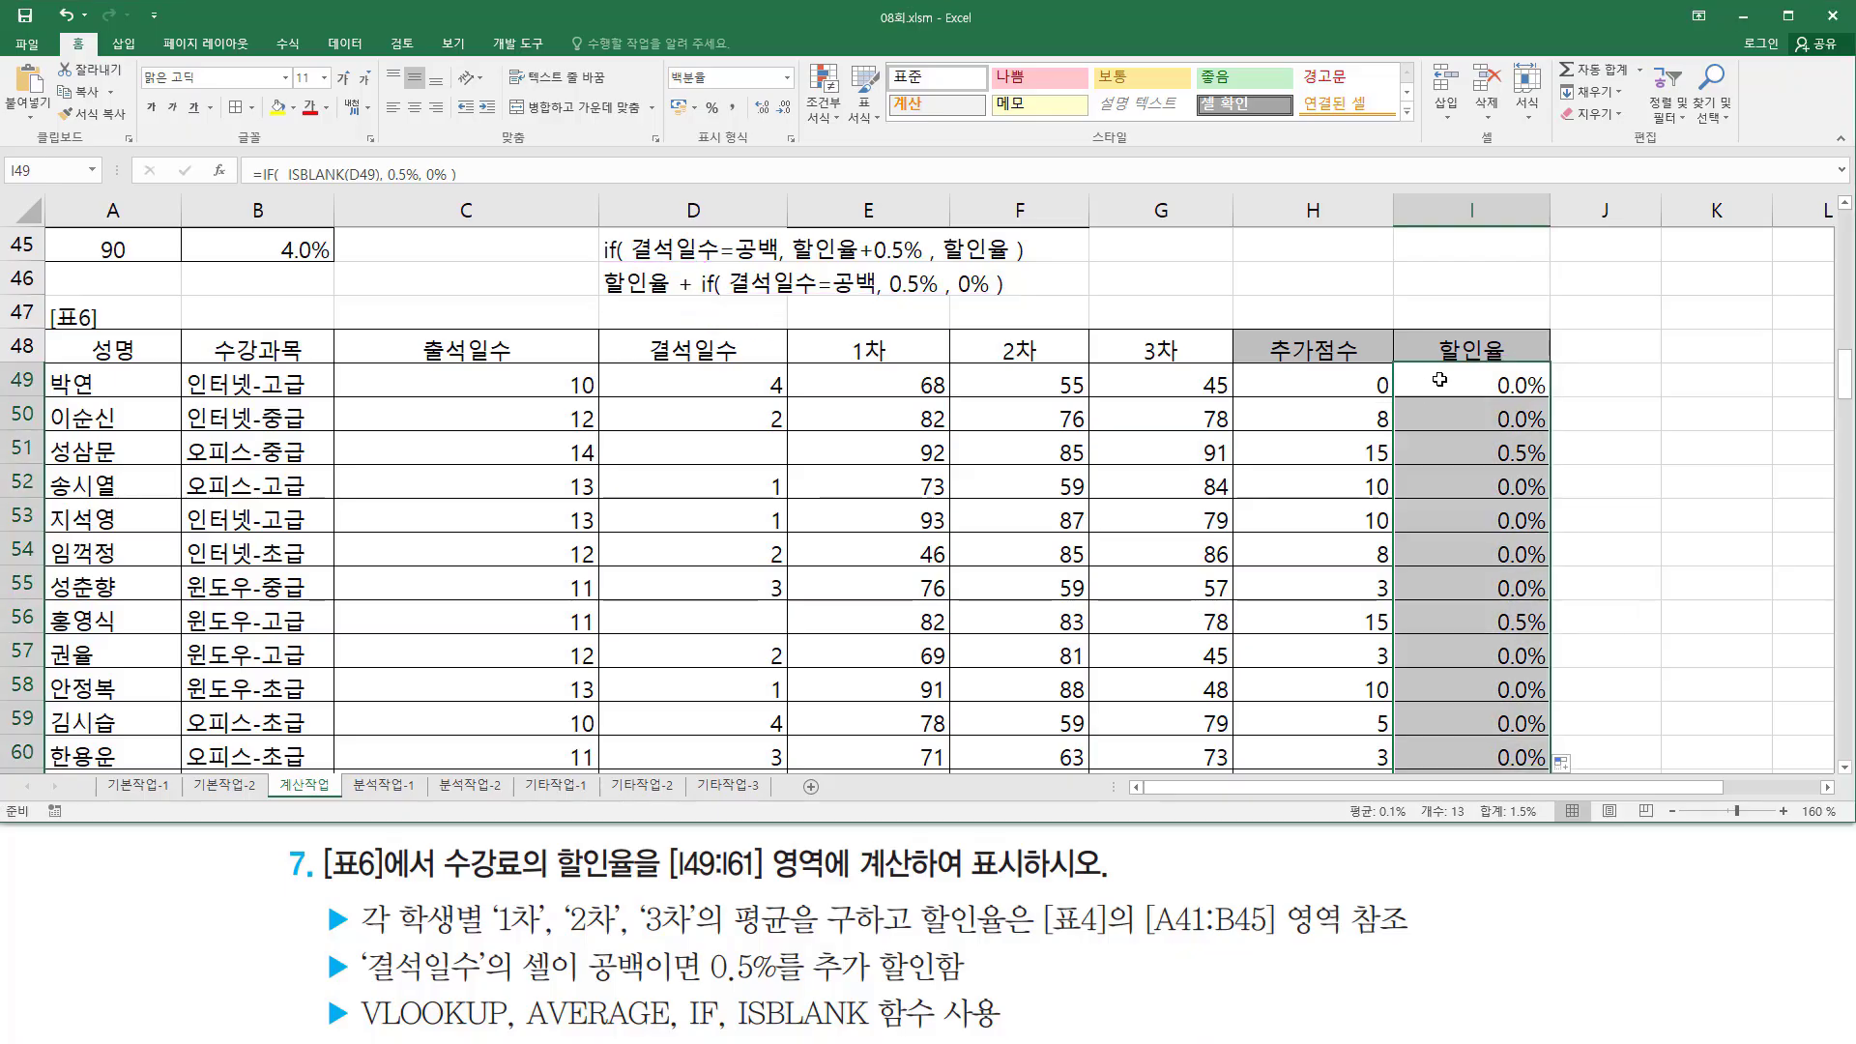
Step: Insert VLOOKUP( AVERAGE(E49:G49), $A$41:$B$45, 2 ) between the equals sign and the IF function in I49
double_click(1413, 382)
left_click(1414, 378)
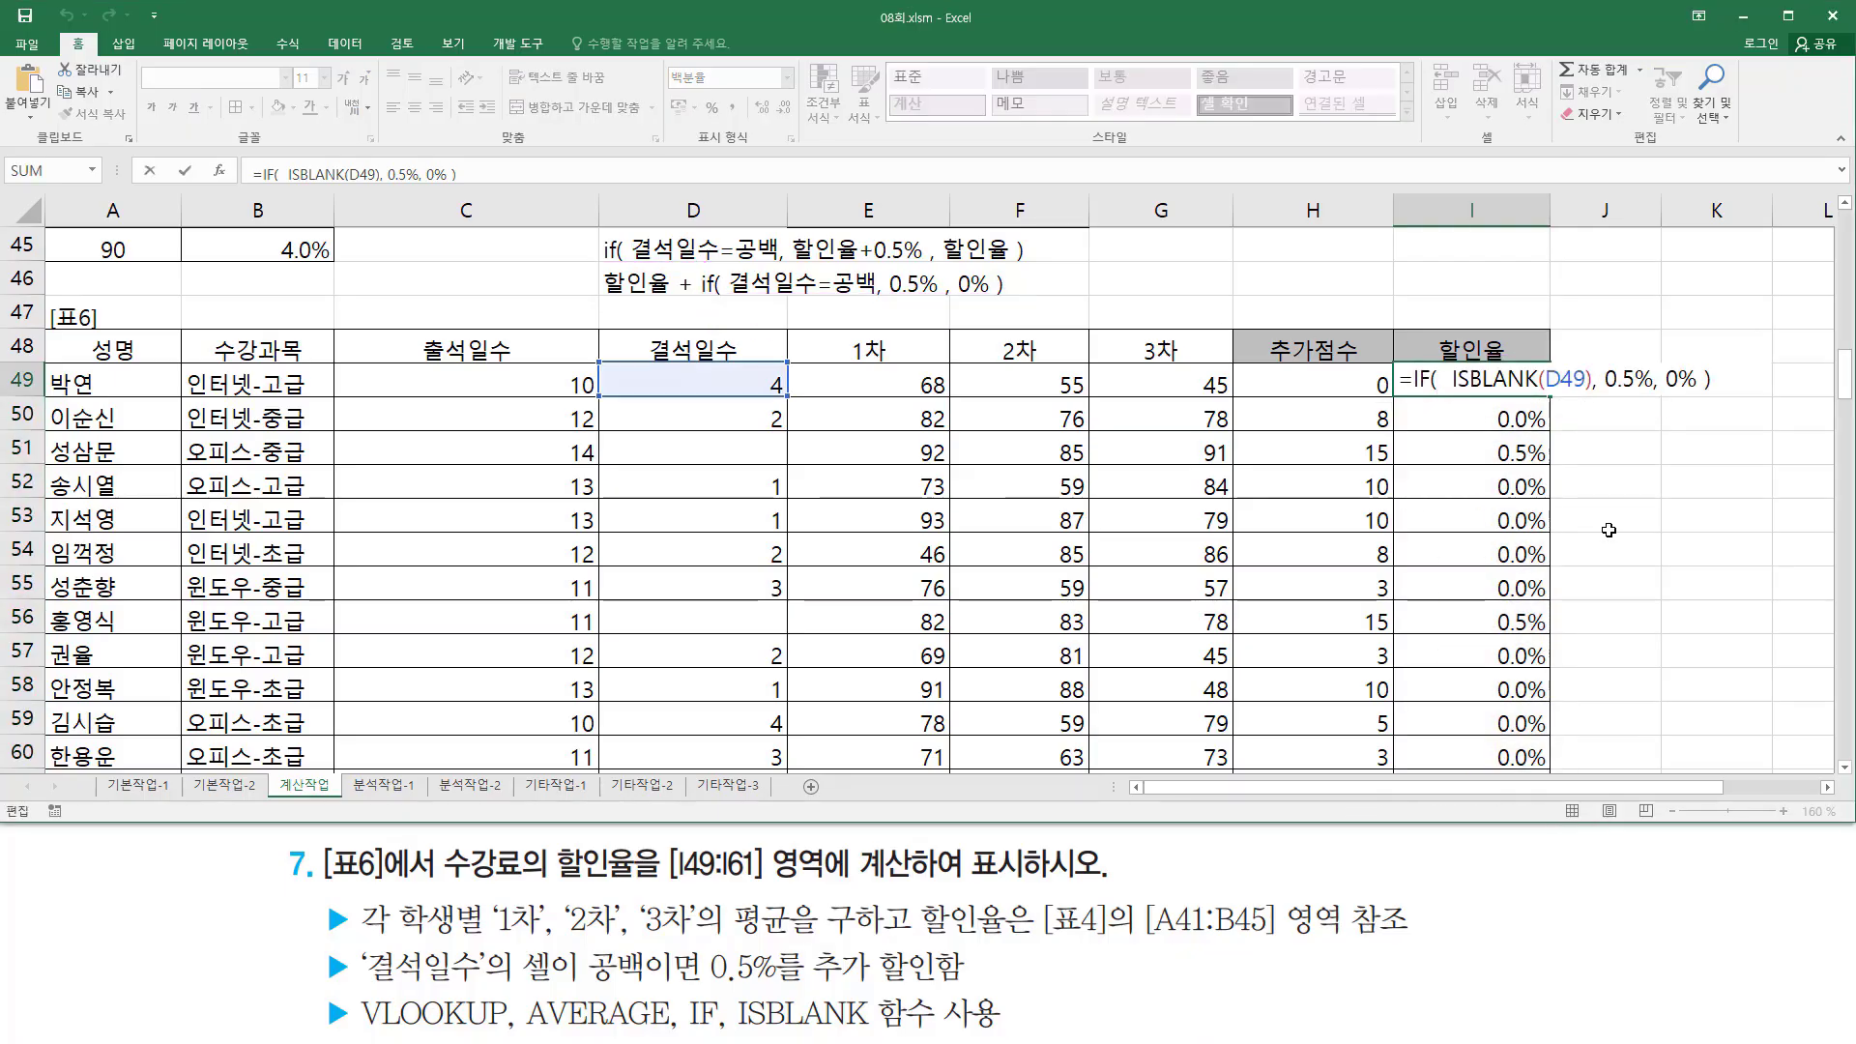
type("VLOOKUP( AVERAGE(E49:G49), $A$41:$B$45, 2 )")
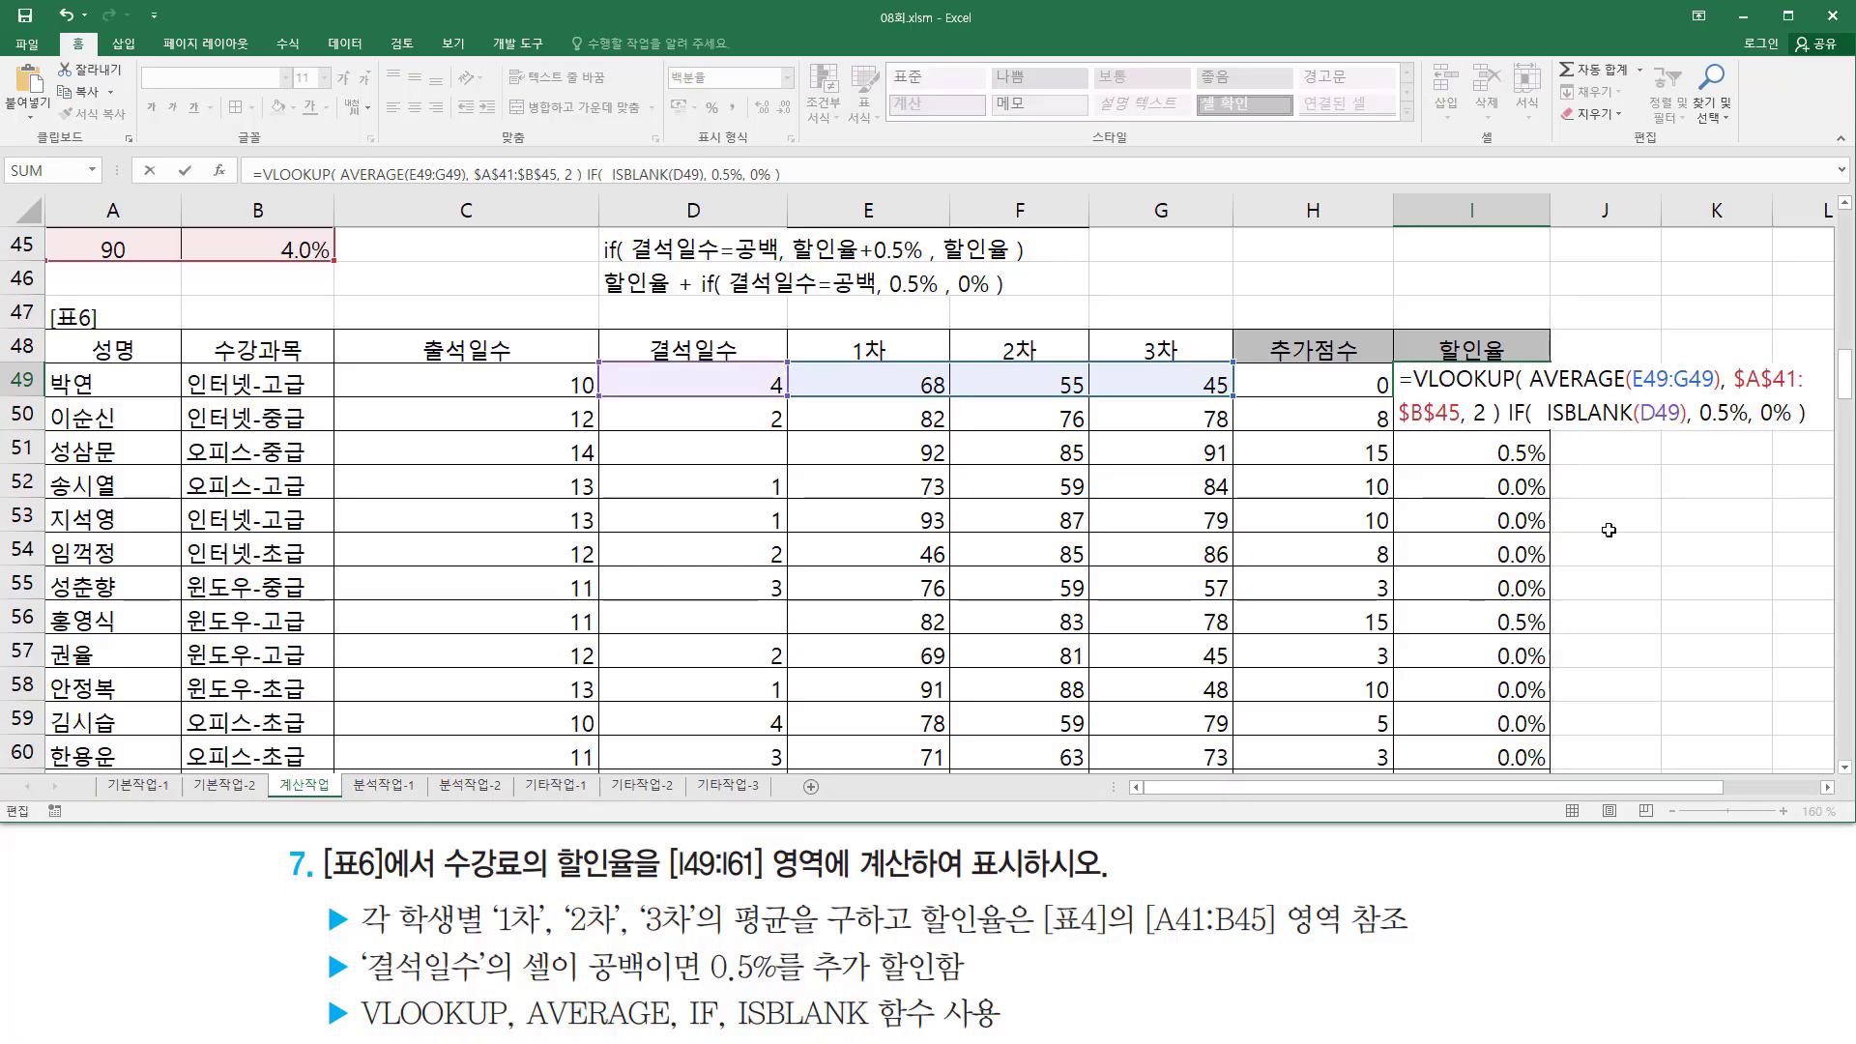
Step: Join the VLOOKUP and IF expressions in I49 with a plus sign, enter the formula and fill it down to I61
key("shift+Left")
key("shift+Left")
key("shift+Left")
key("shift+Left")
key("shift+Left")
key("shift+Left")
key("shift+Left")
key("shift+Left")
key("shift+Left")
key("shift+Left")
key("shift+Left")
key("shift+Left")
key("shift+Left")
key("shift+Left")
key("shift+Left")
key("shift+Left")
key("shift+Left")
key("shift+Left")
key("shift+Left")
key("shift+Left")
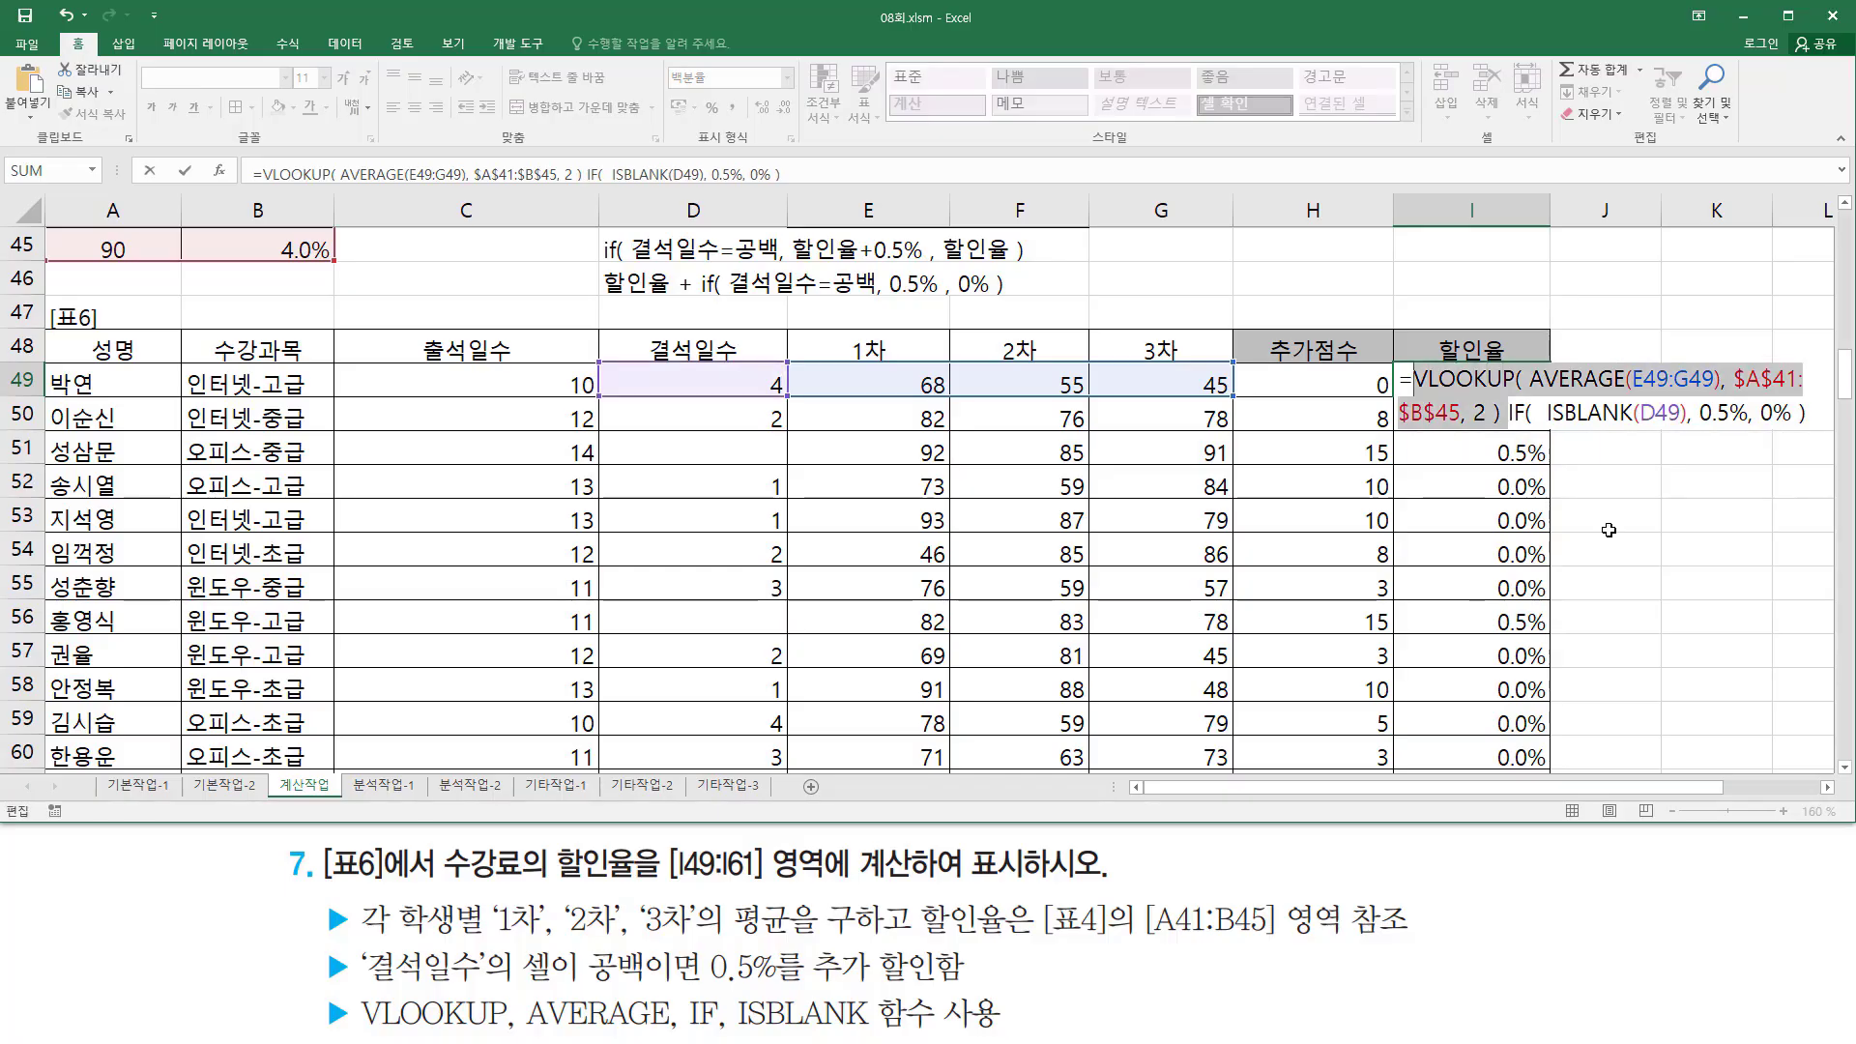
key("shift+Right")
key("shift+Right")
key("shift+Right")
key("shift+Right")
key("shift+Right")
key("shift+Right")
key("shift+Right")
key("shift+Right")
key("shift+Right")
key("shift+Right")
key("shift+Right")
key("shift+Right")
key("shift+Right")
key("shift+Right")
key("shift+Right")
key("shift+Right")
key("shift+Right")
key("shift+Right")
key("shift+Right")
key("shift+Right")
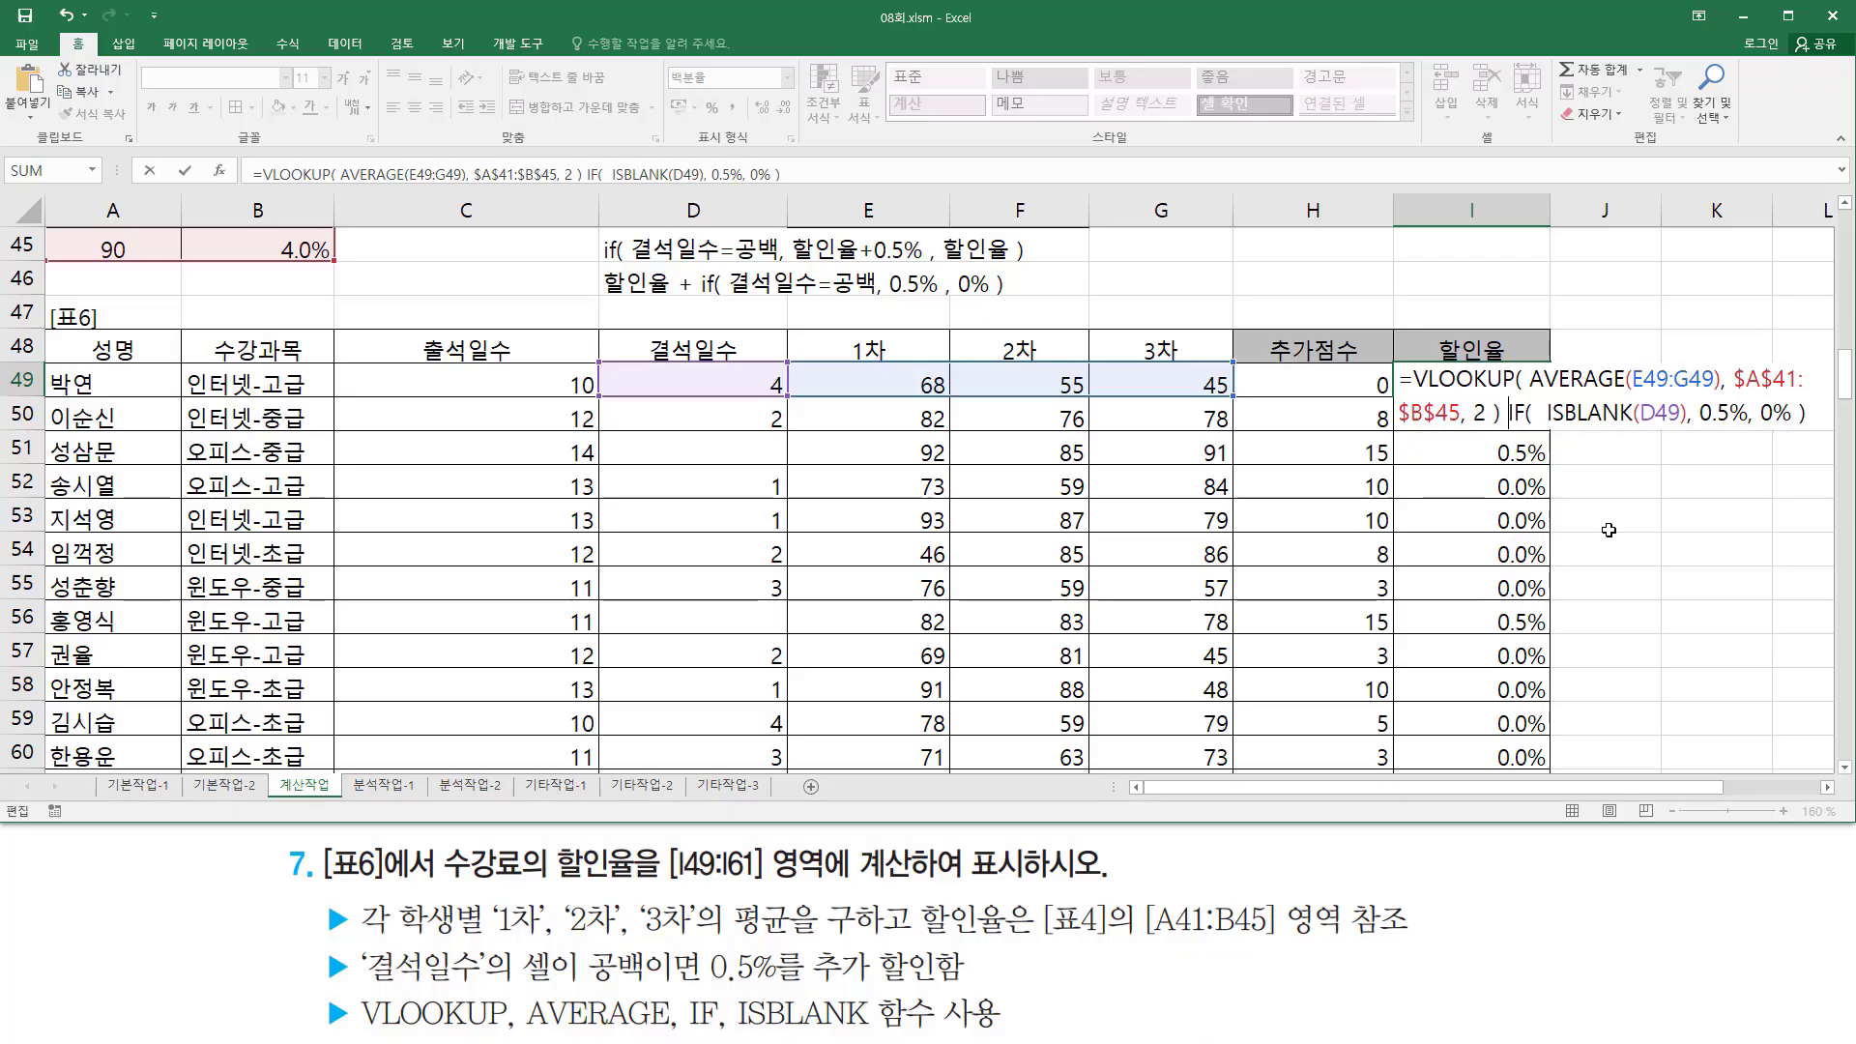
type("+")
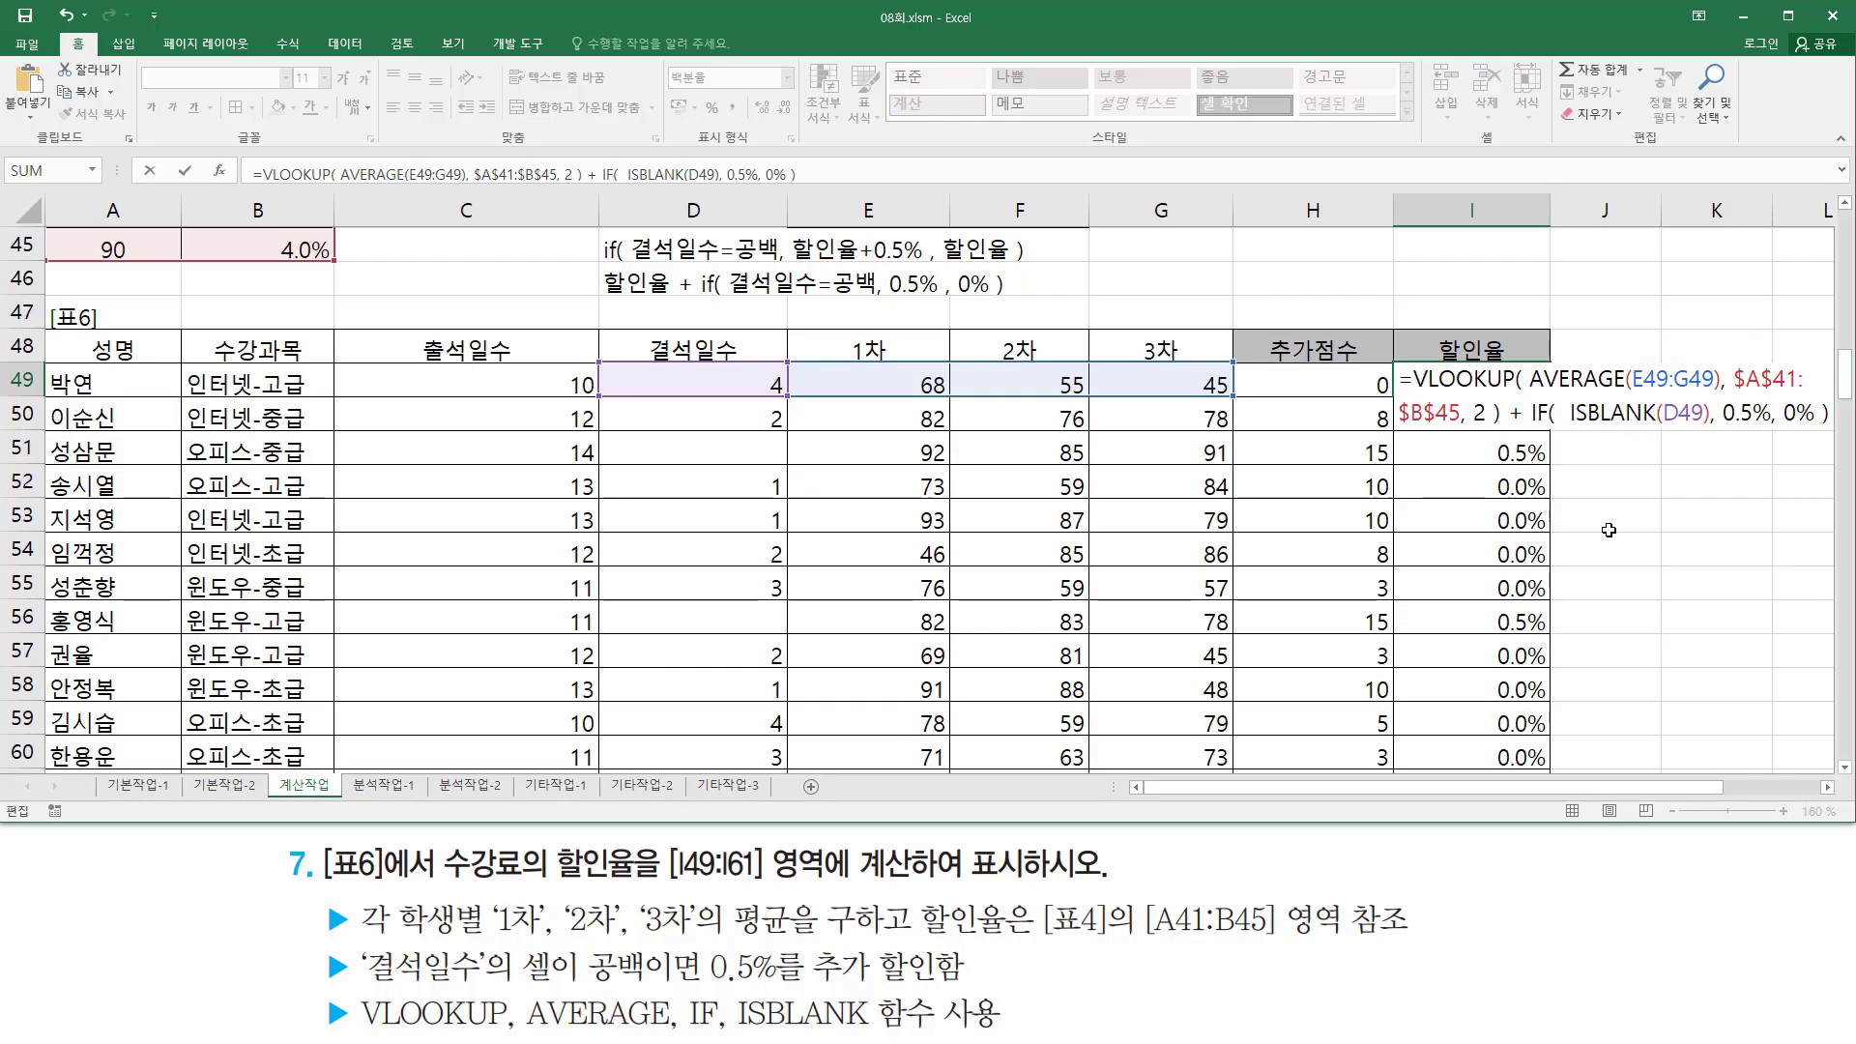
key("Return")
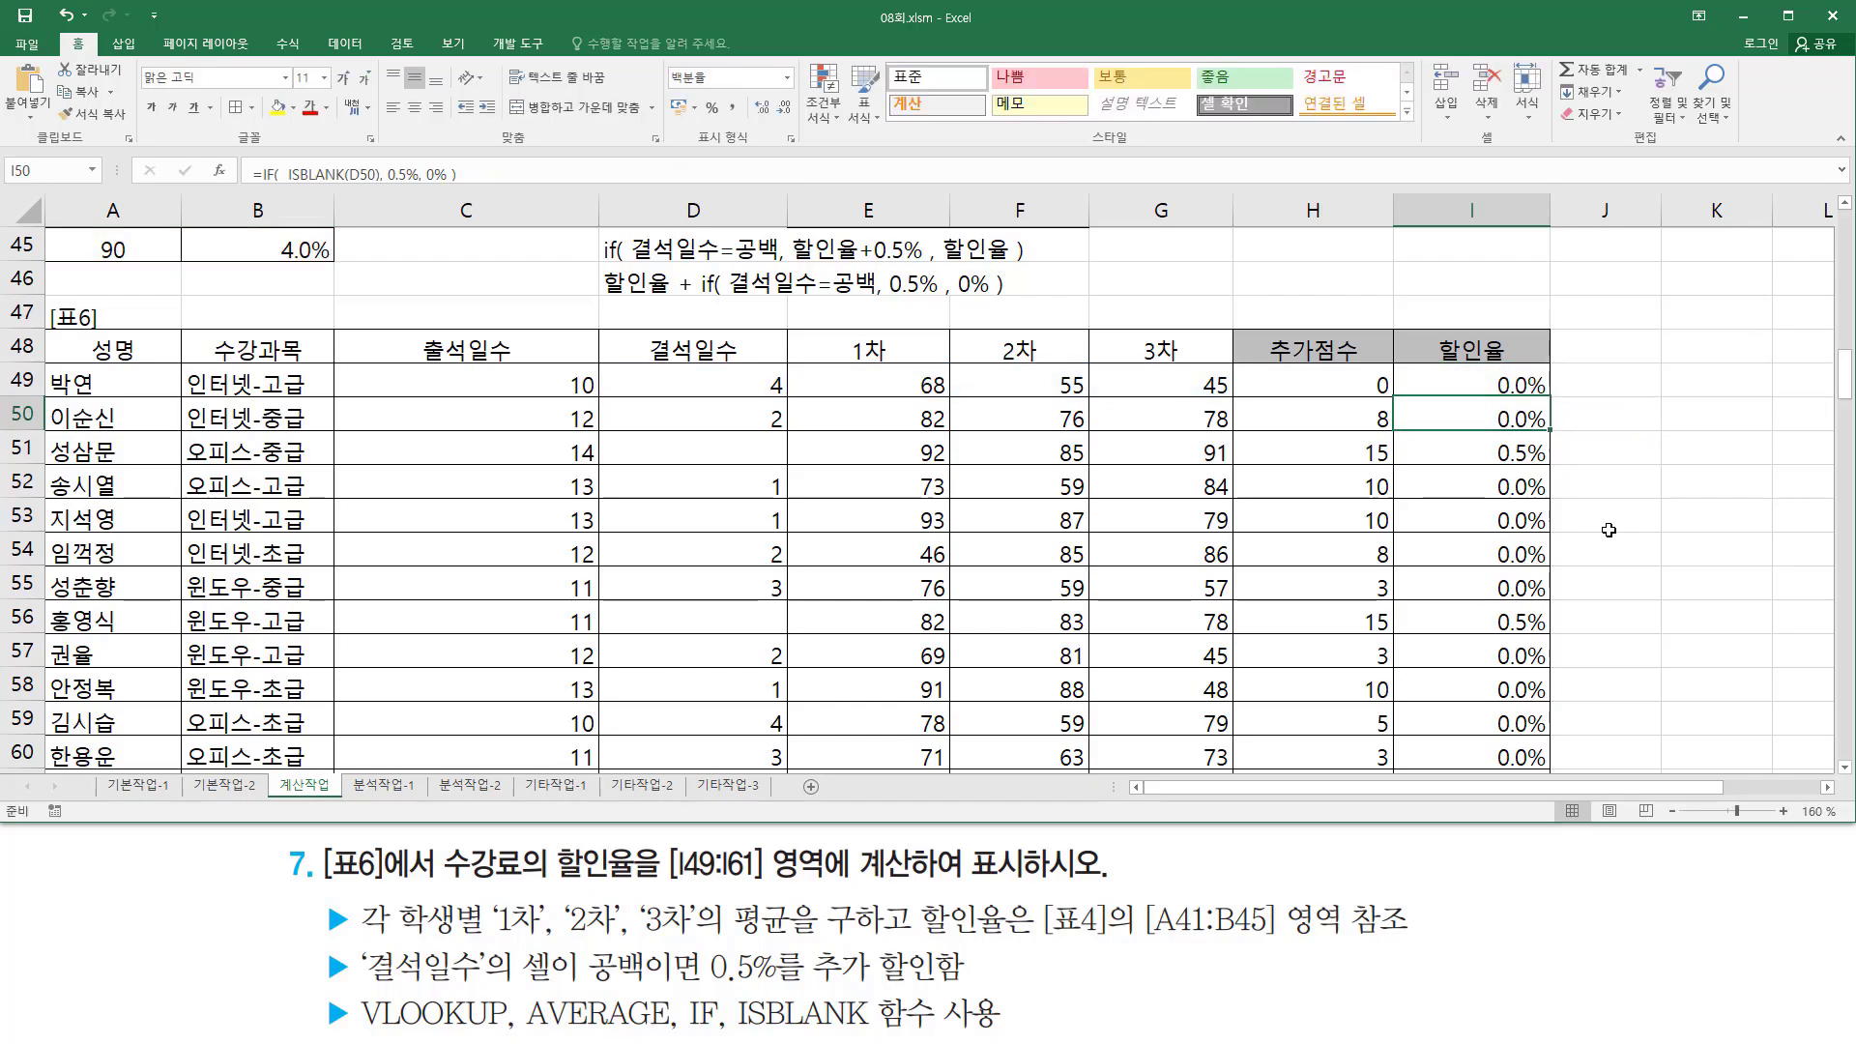
left_click(1535, 383)
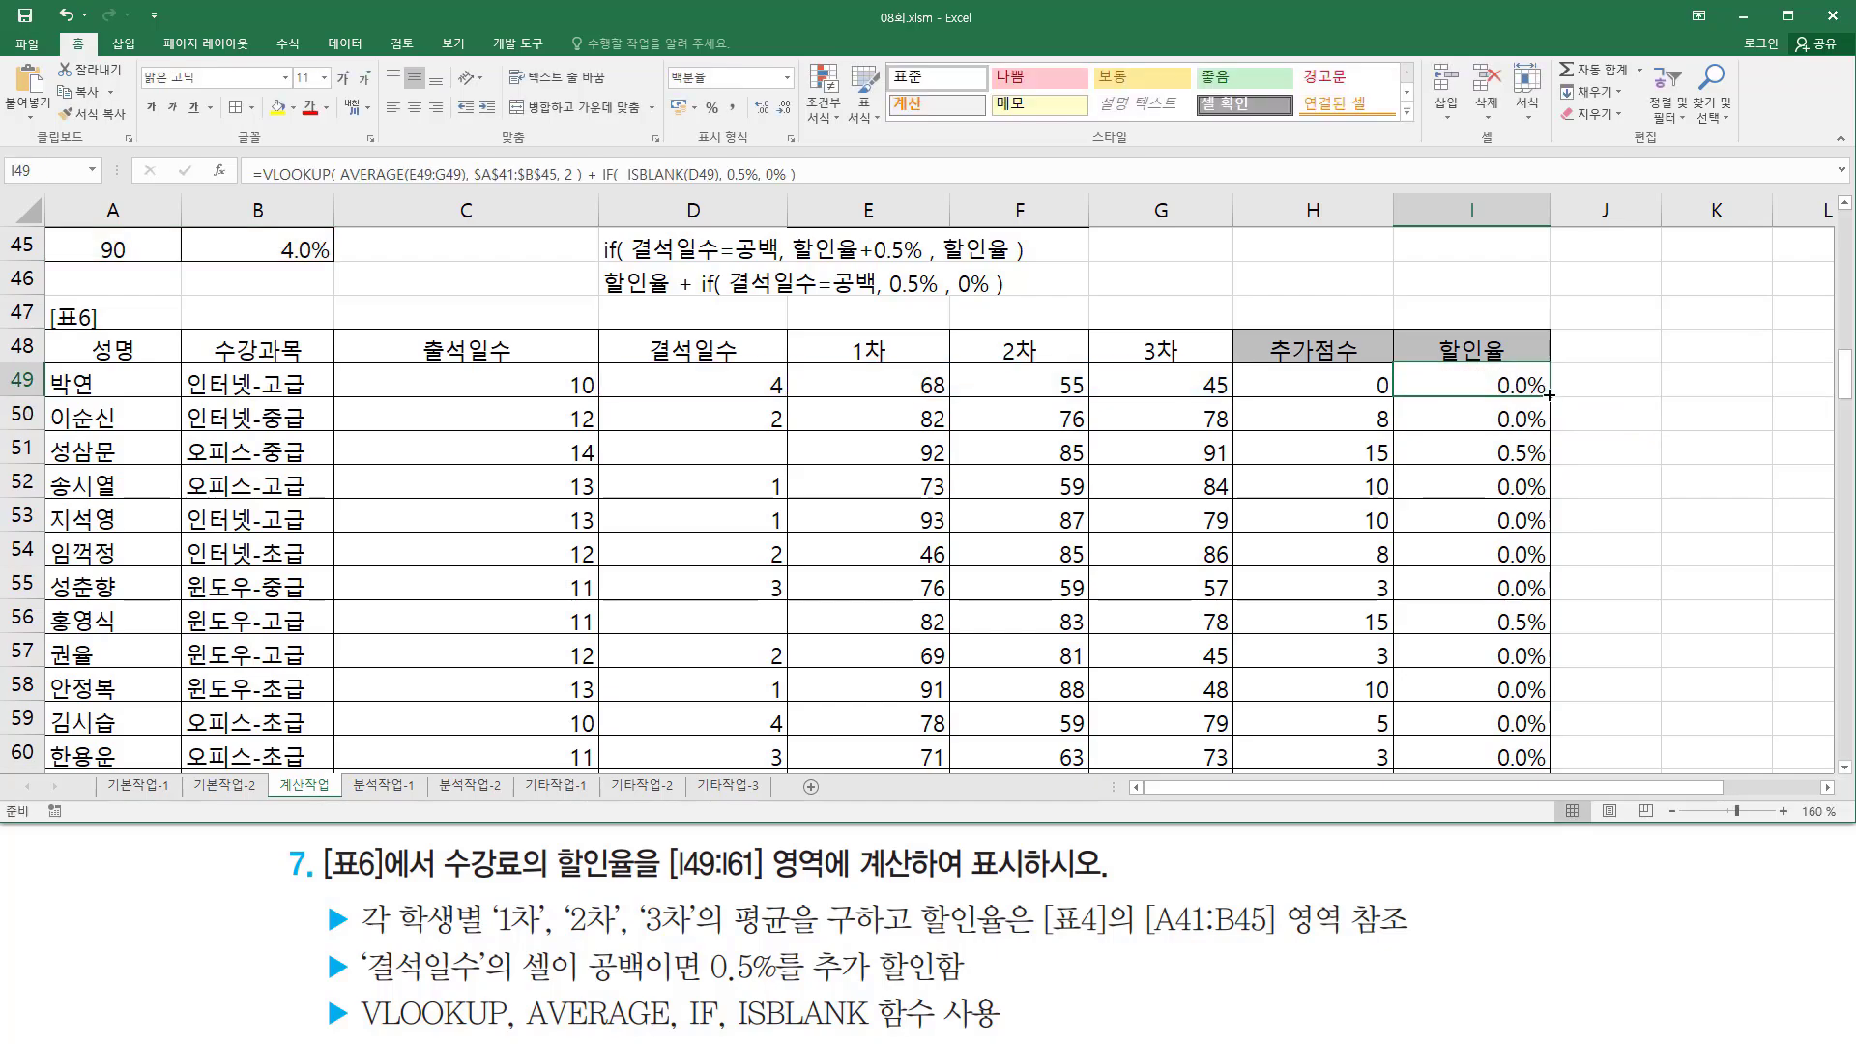
left_click_drag(1549, 395, 1539, 735)
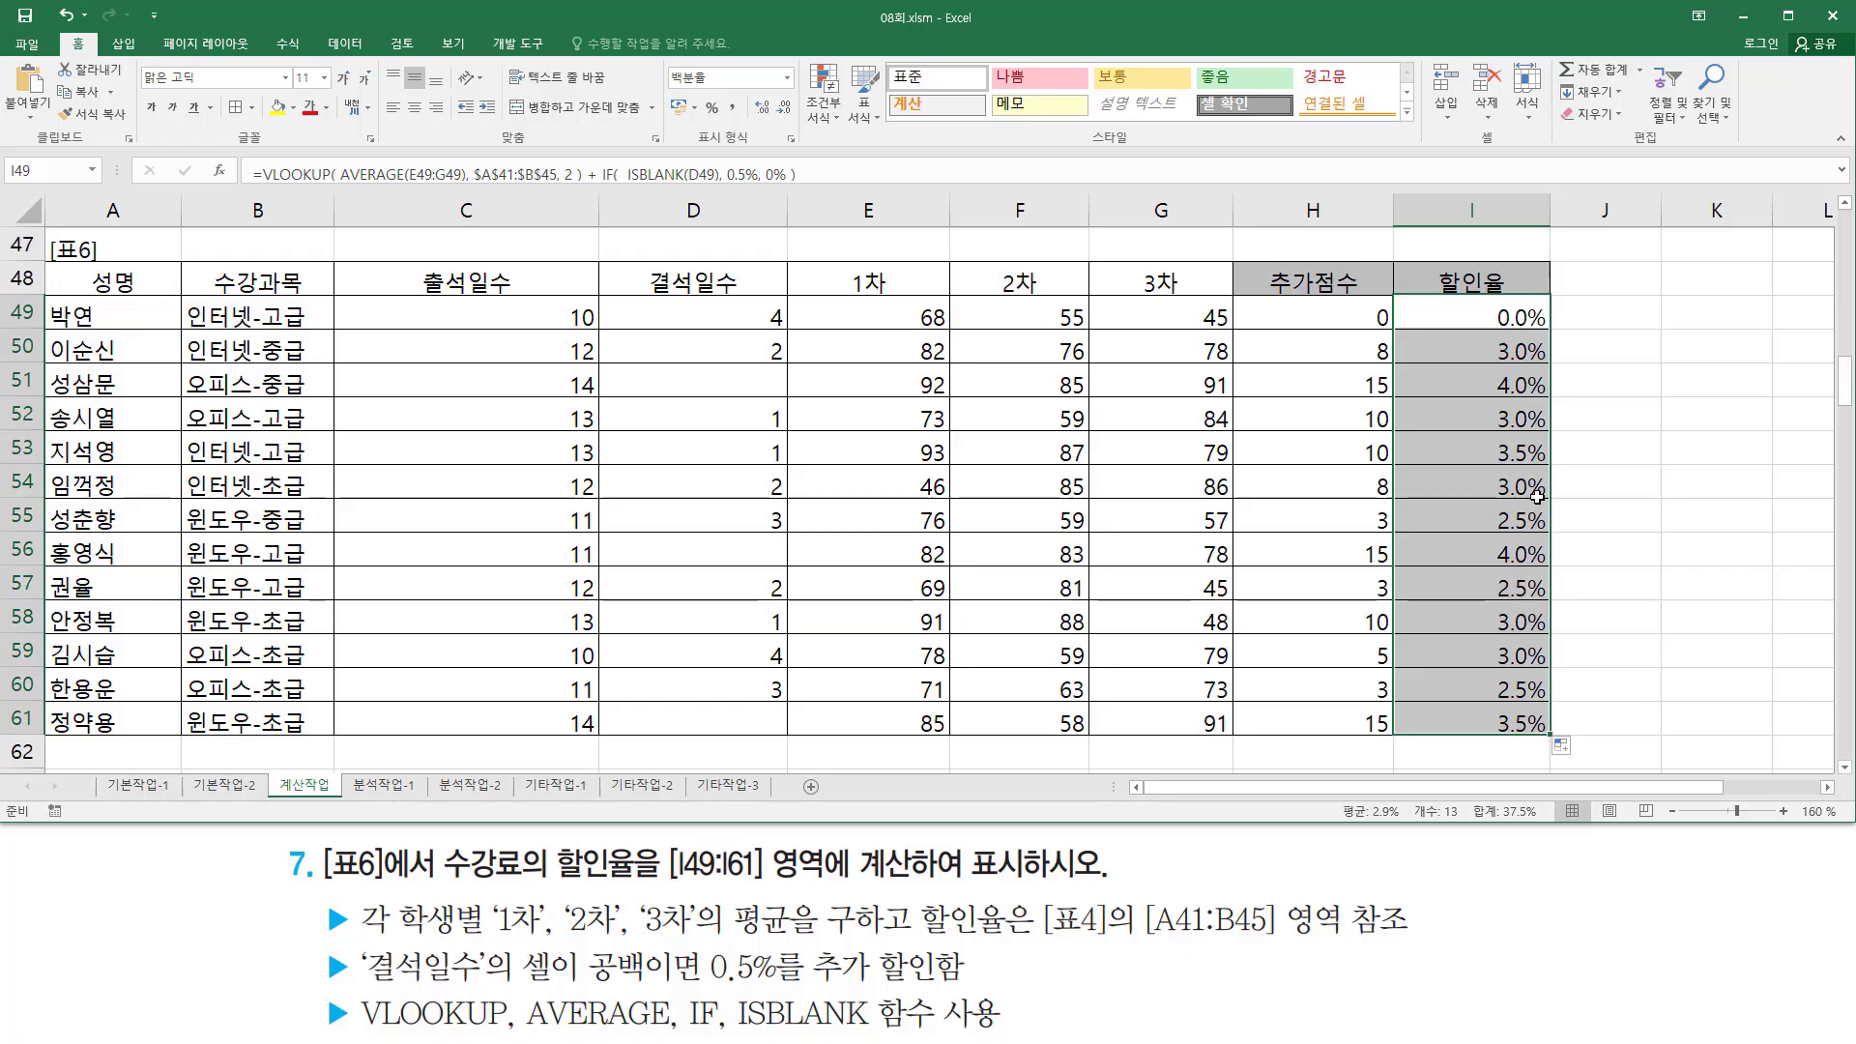
Step: Record the complete I49 formula as red text in row 46 and move the outline notes to C45:C46
scroll(925, 568, "up", 3)
left_click(1090, 550)
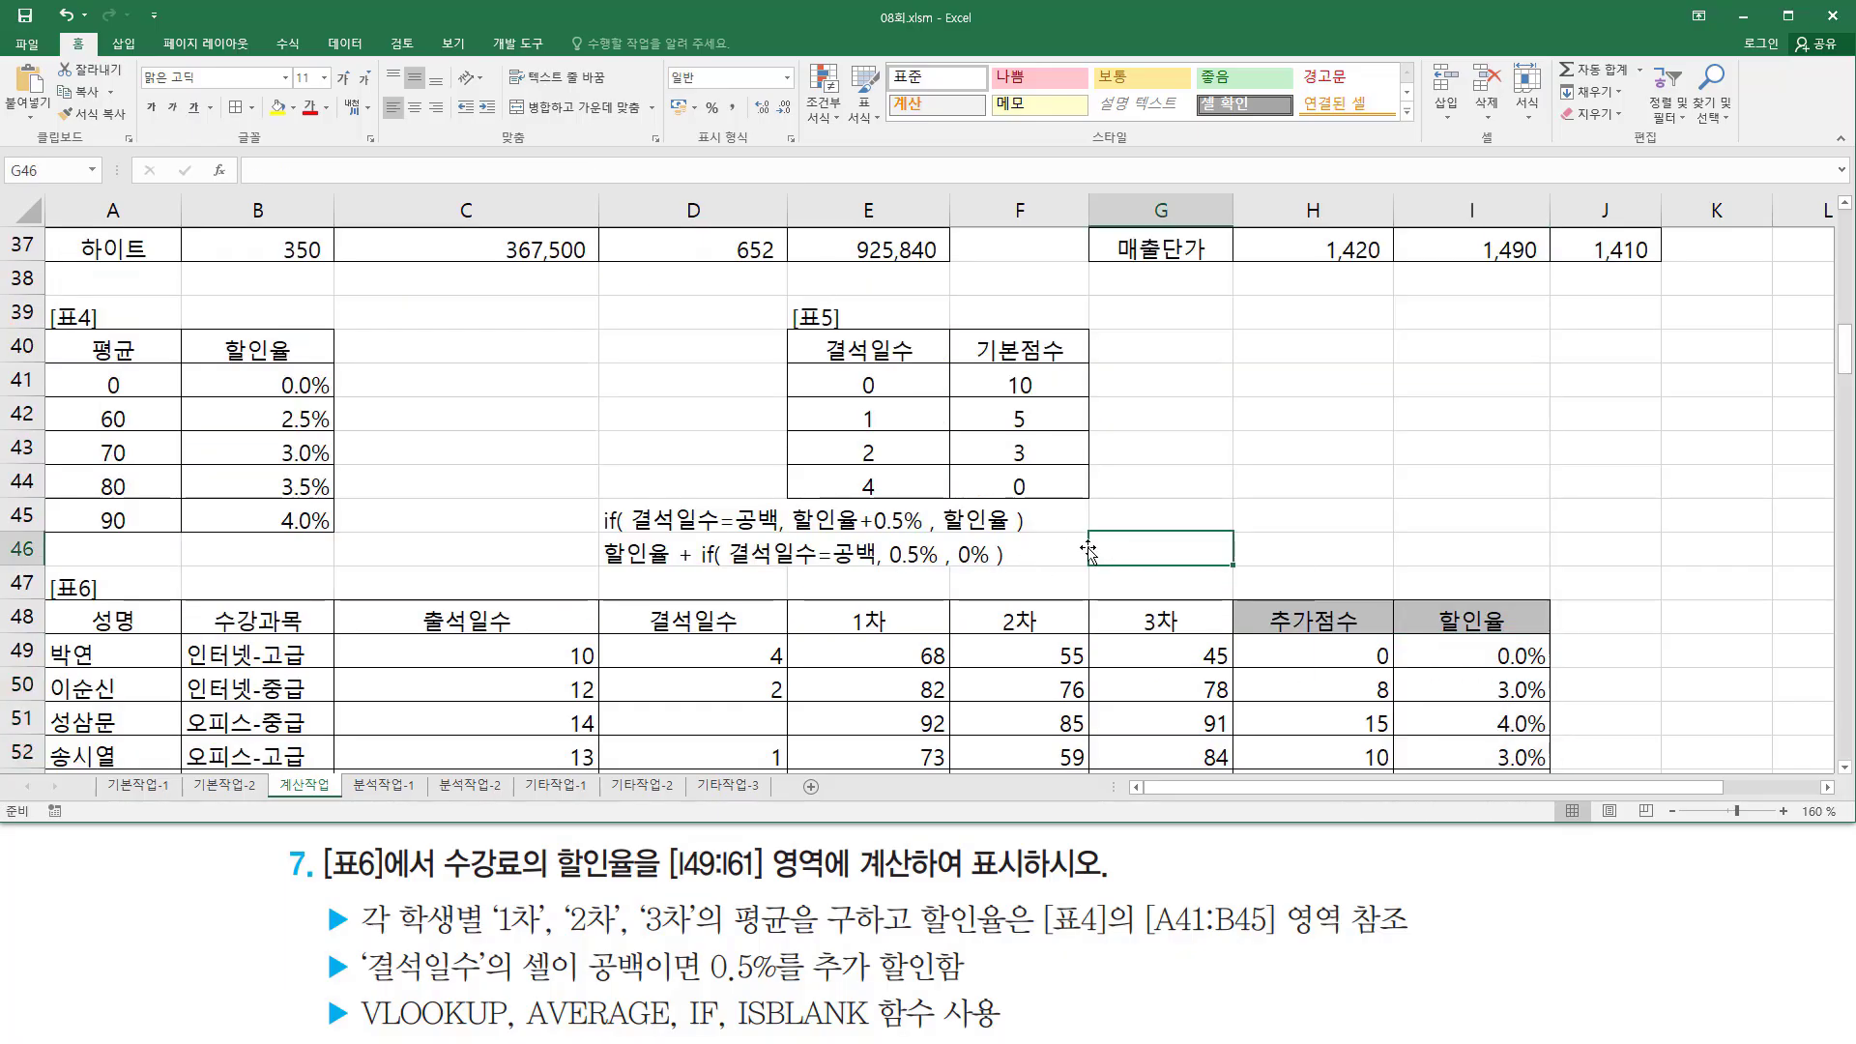
type("\"=VLOOKUP( AVERAGE(E49:G49), $A$41:$B$45, 2 ) + IF(  ISBLANK(D49), 0.5%, 0% )")
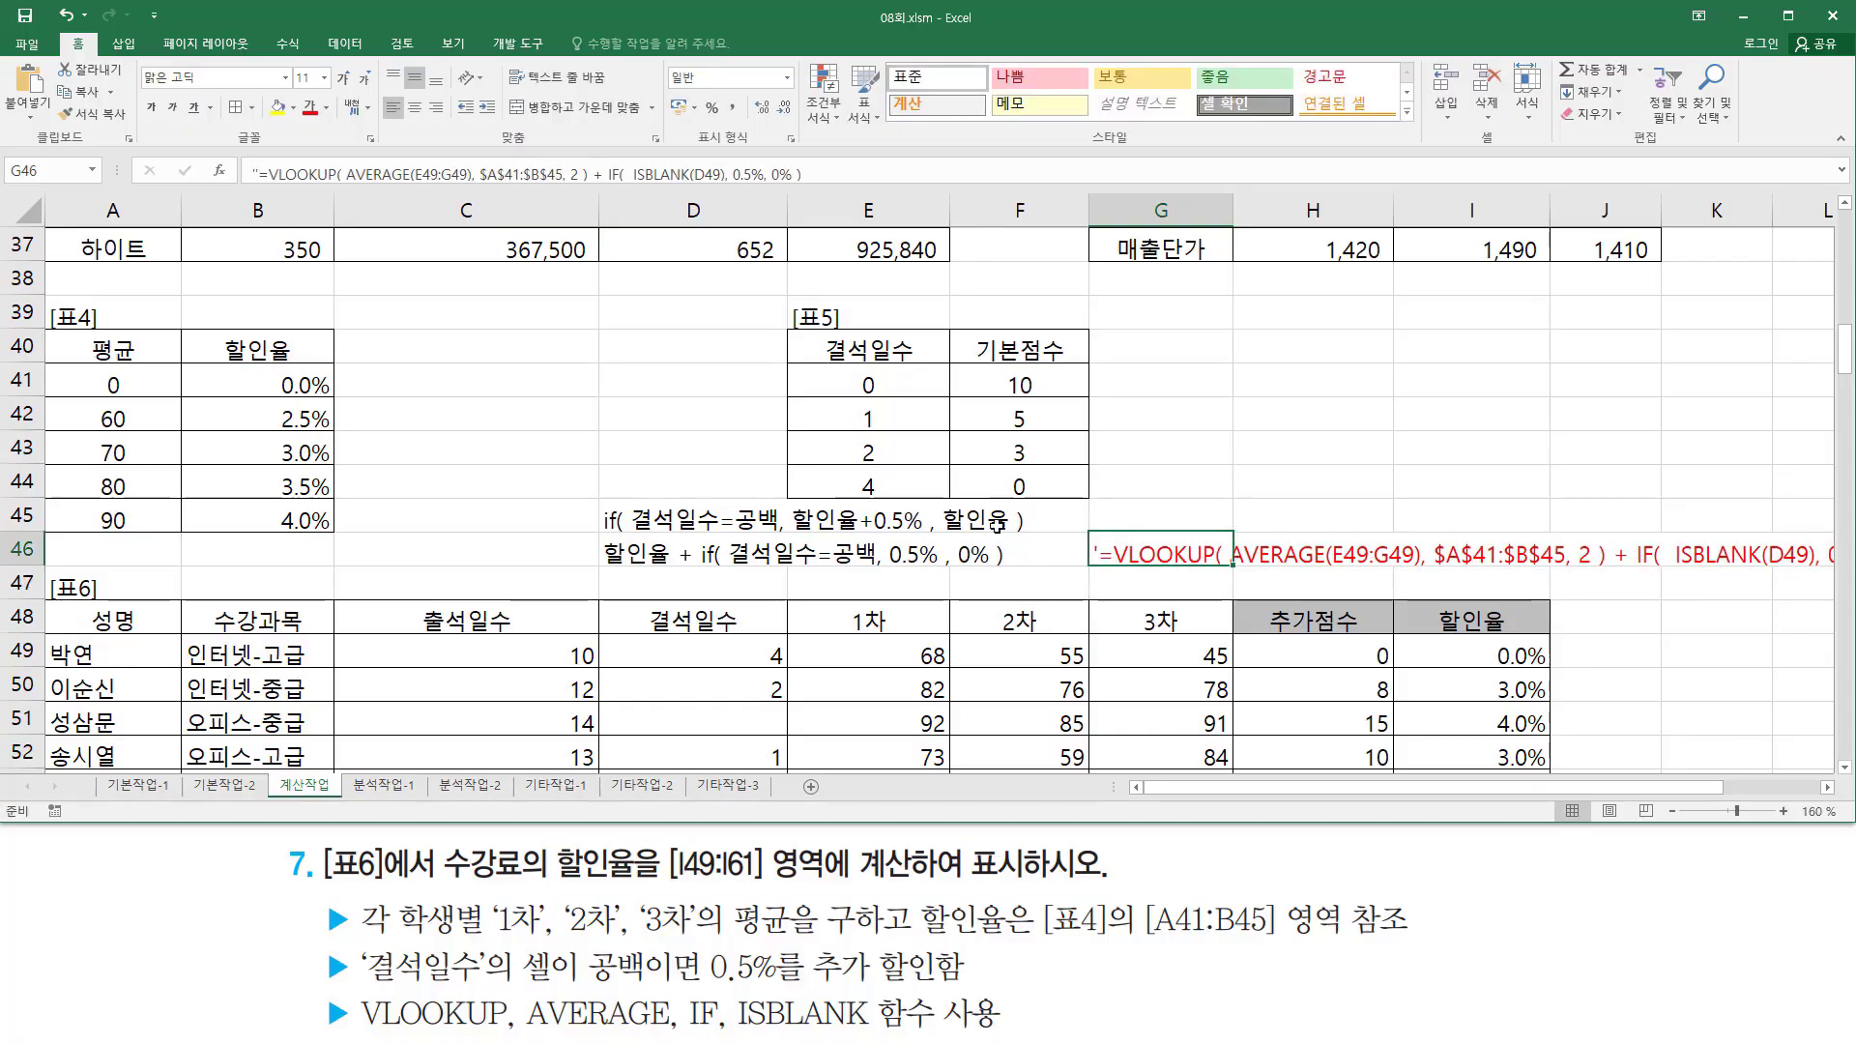
left_click(663, 504)
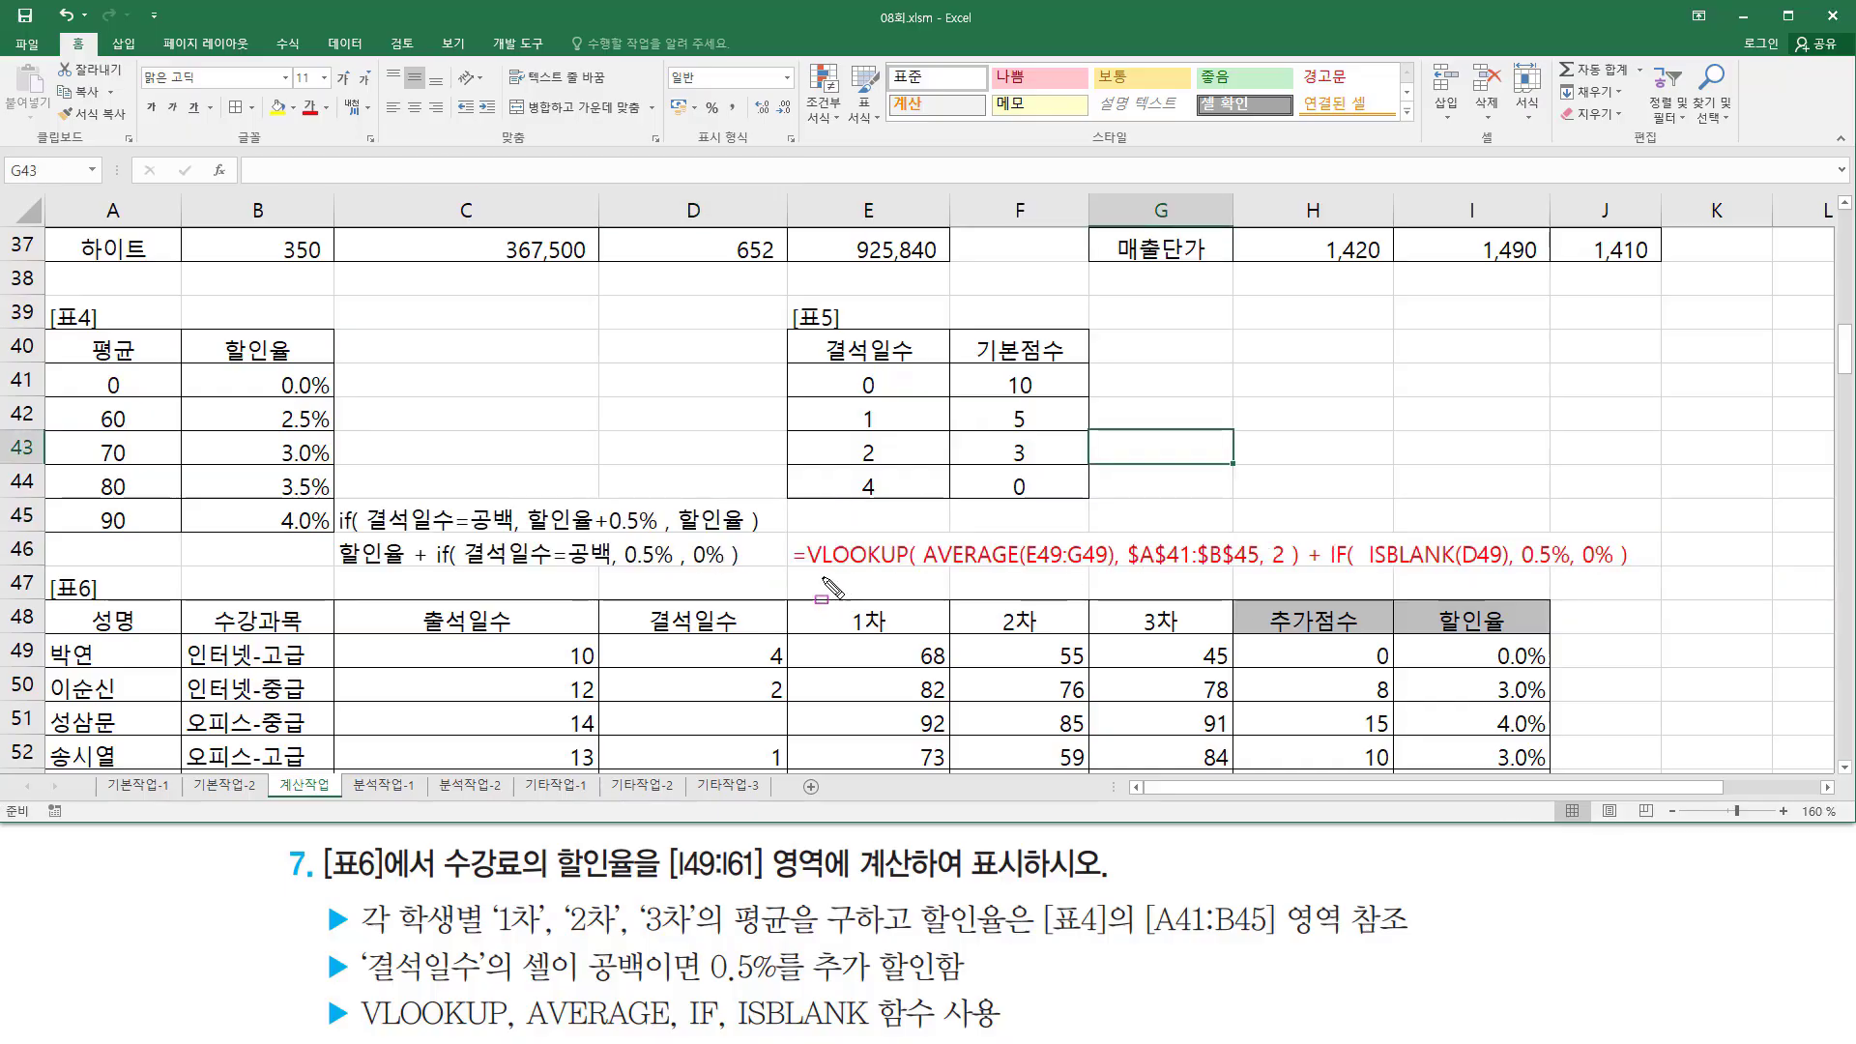
Step: Compare the parts of the red formula note in row 46 with the two outlines in C45 and C46
left_click_drag(808, 571, 1301, 570)
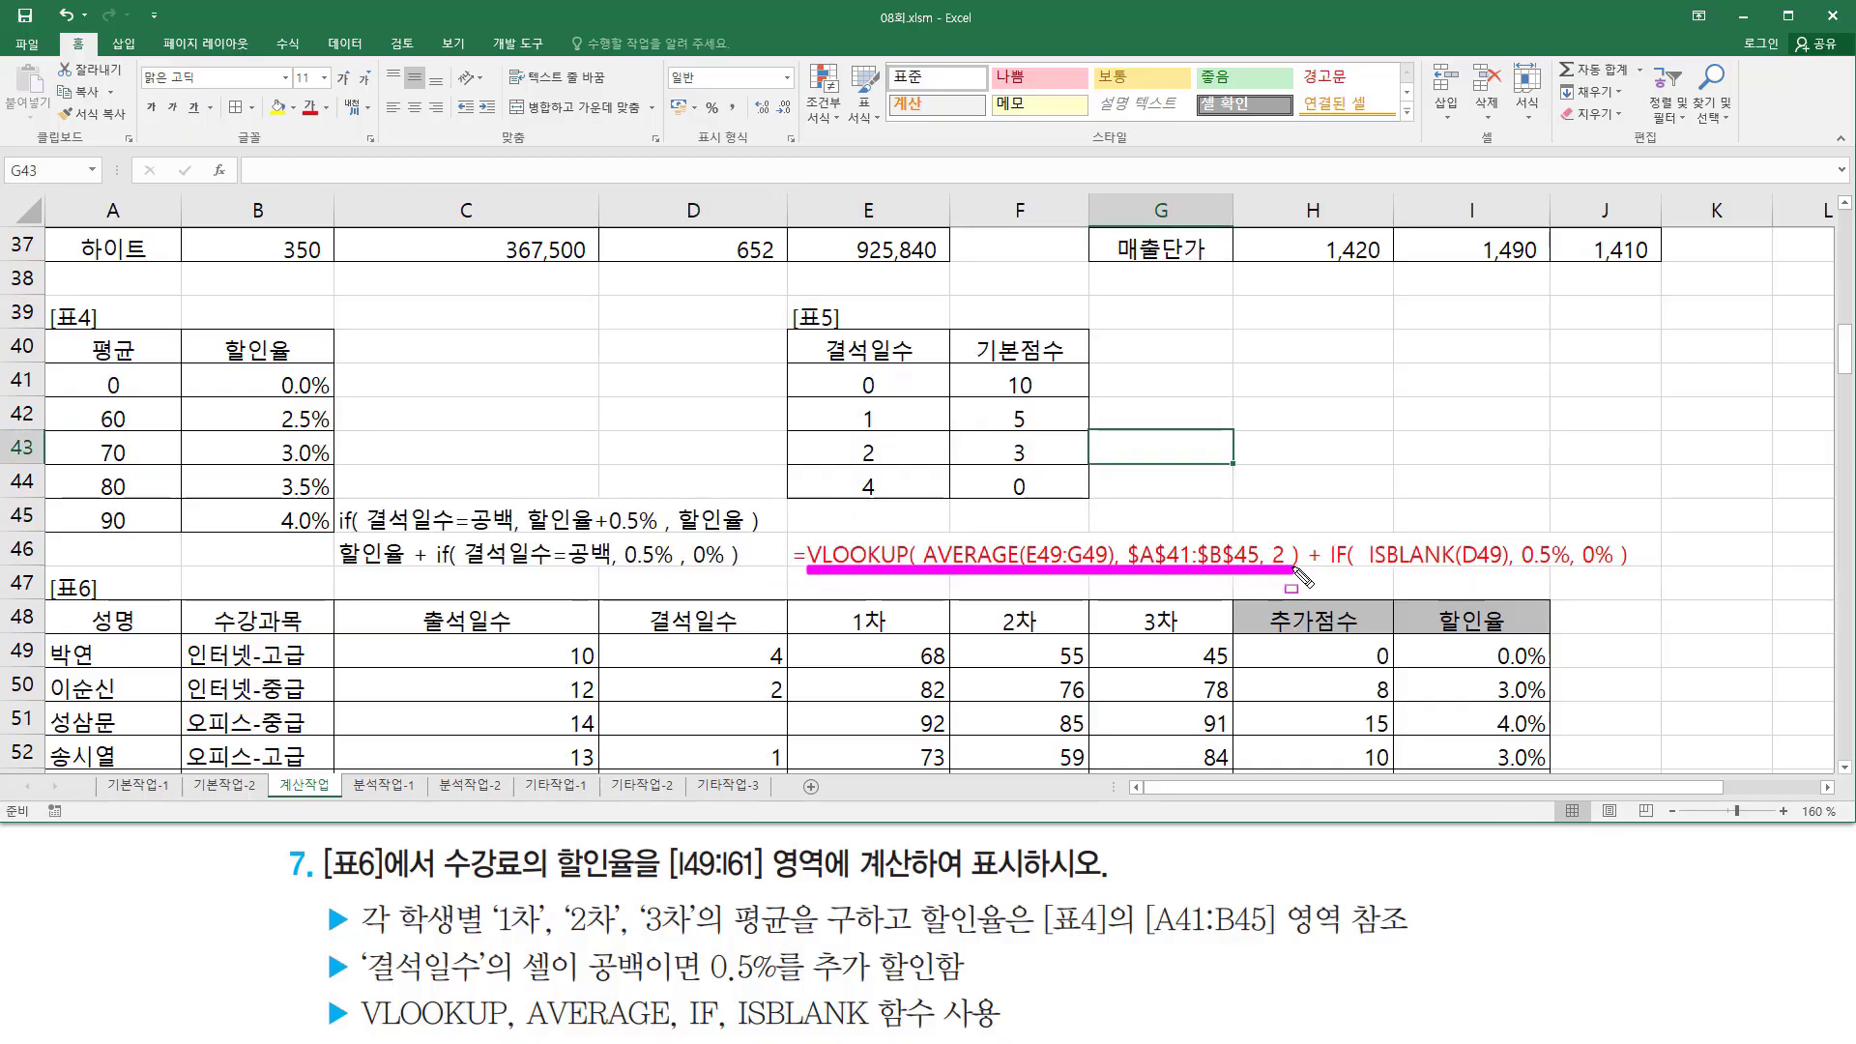
mouse_move(338, 568)
left_mouse_down()
mouse_move(740, 604)
mouse_move(754, 581)
left_mouse_up()
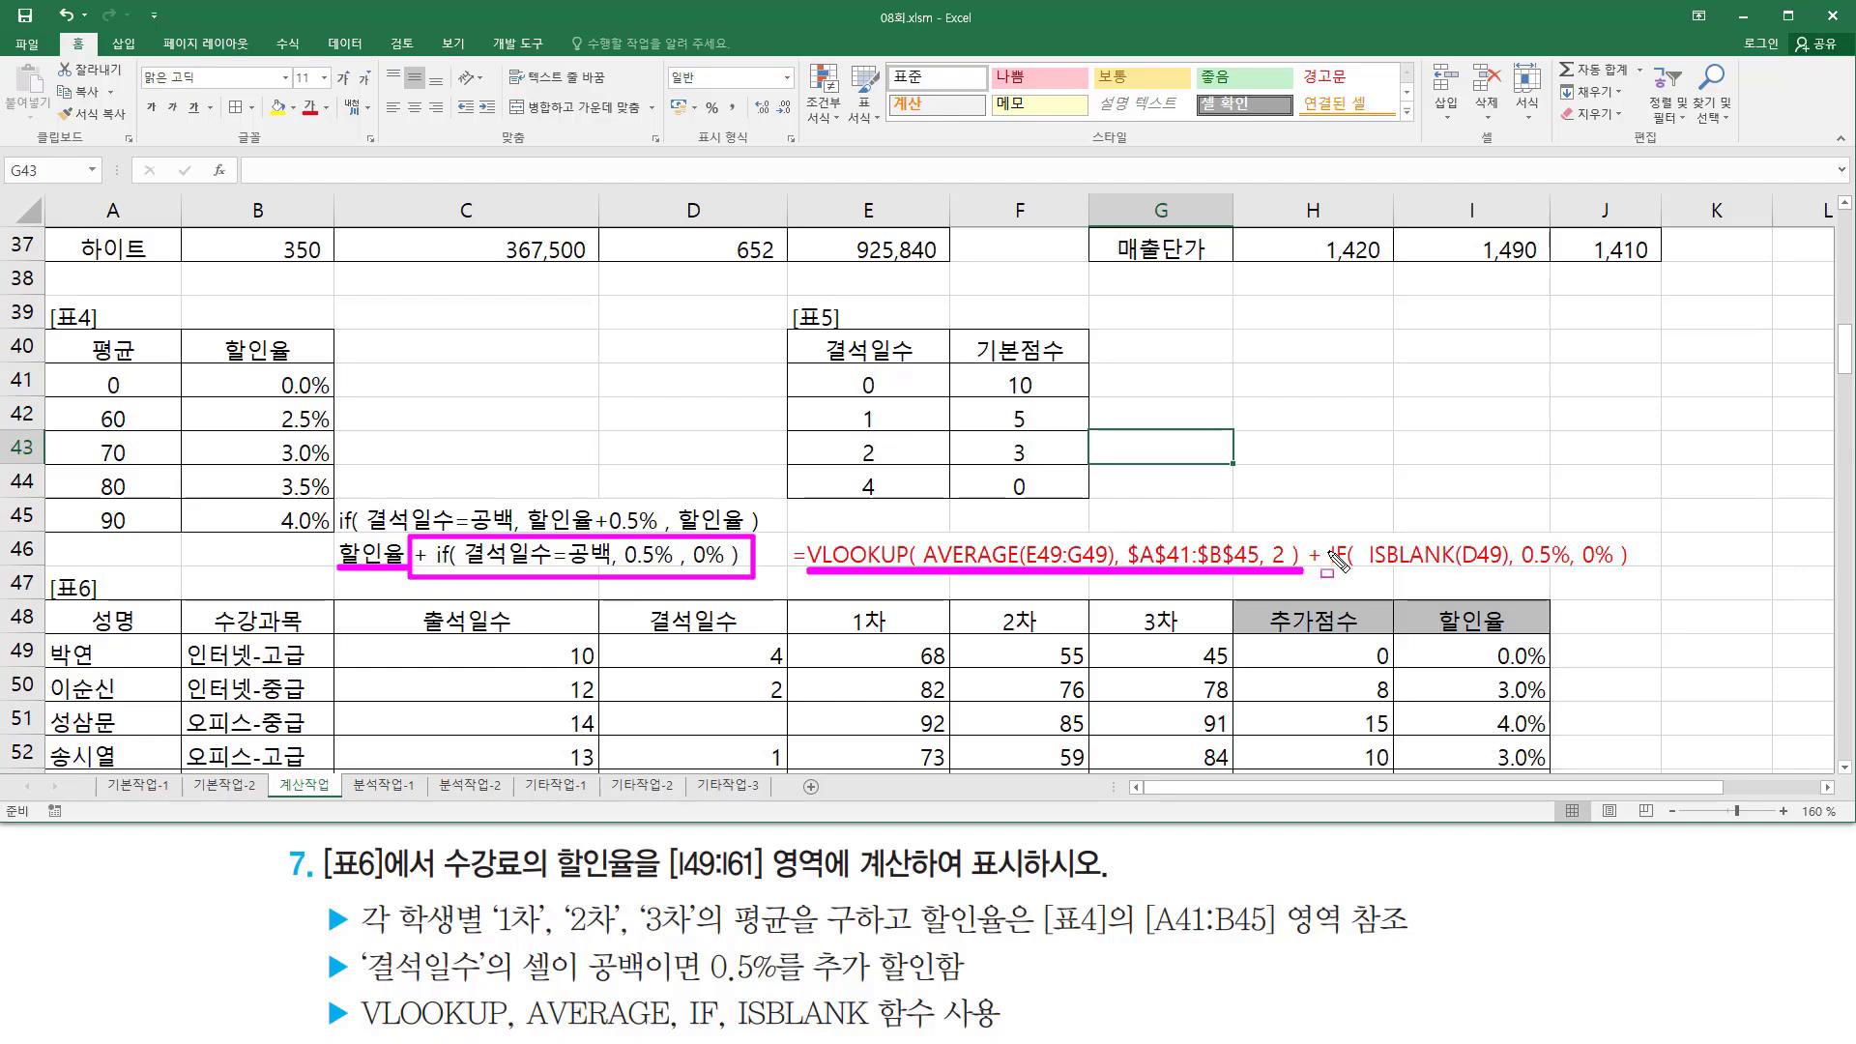
mouse_move(1305, 530)
left_mouse_down()
mouse_move(1330, 576)
mouse_move(1568, 573)
left_mouse_up()
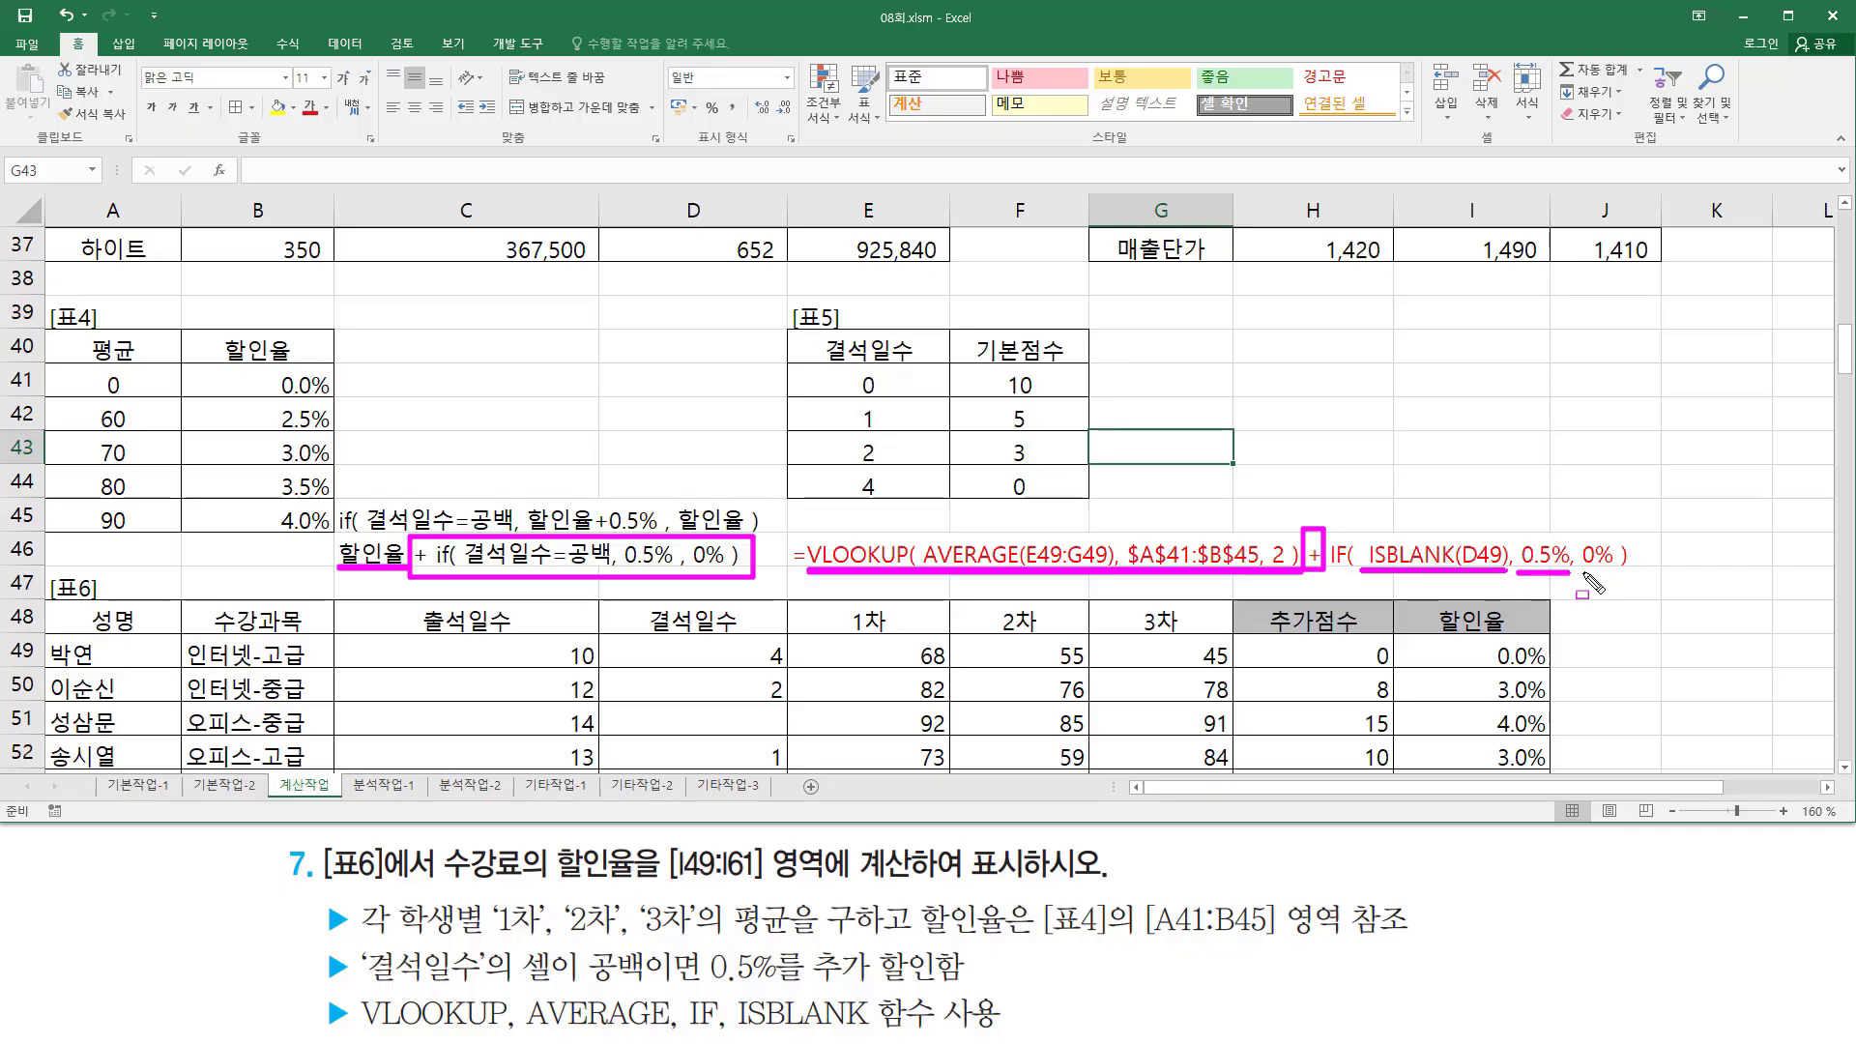
left_click_drag(1583, 572, 1617, 573)
left_click_drag(338, 498, 517, 537)
left_click_drag(753, 533, 769, 533)
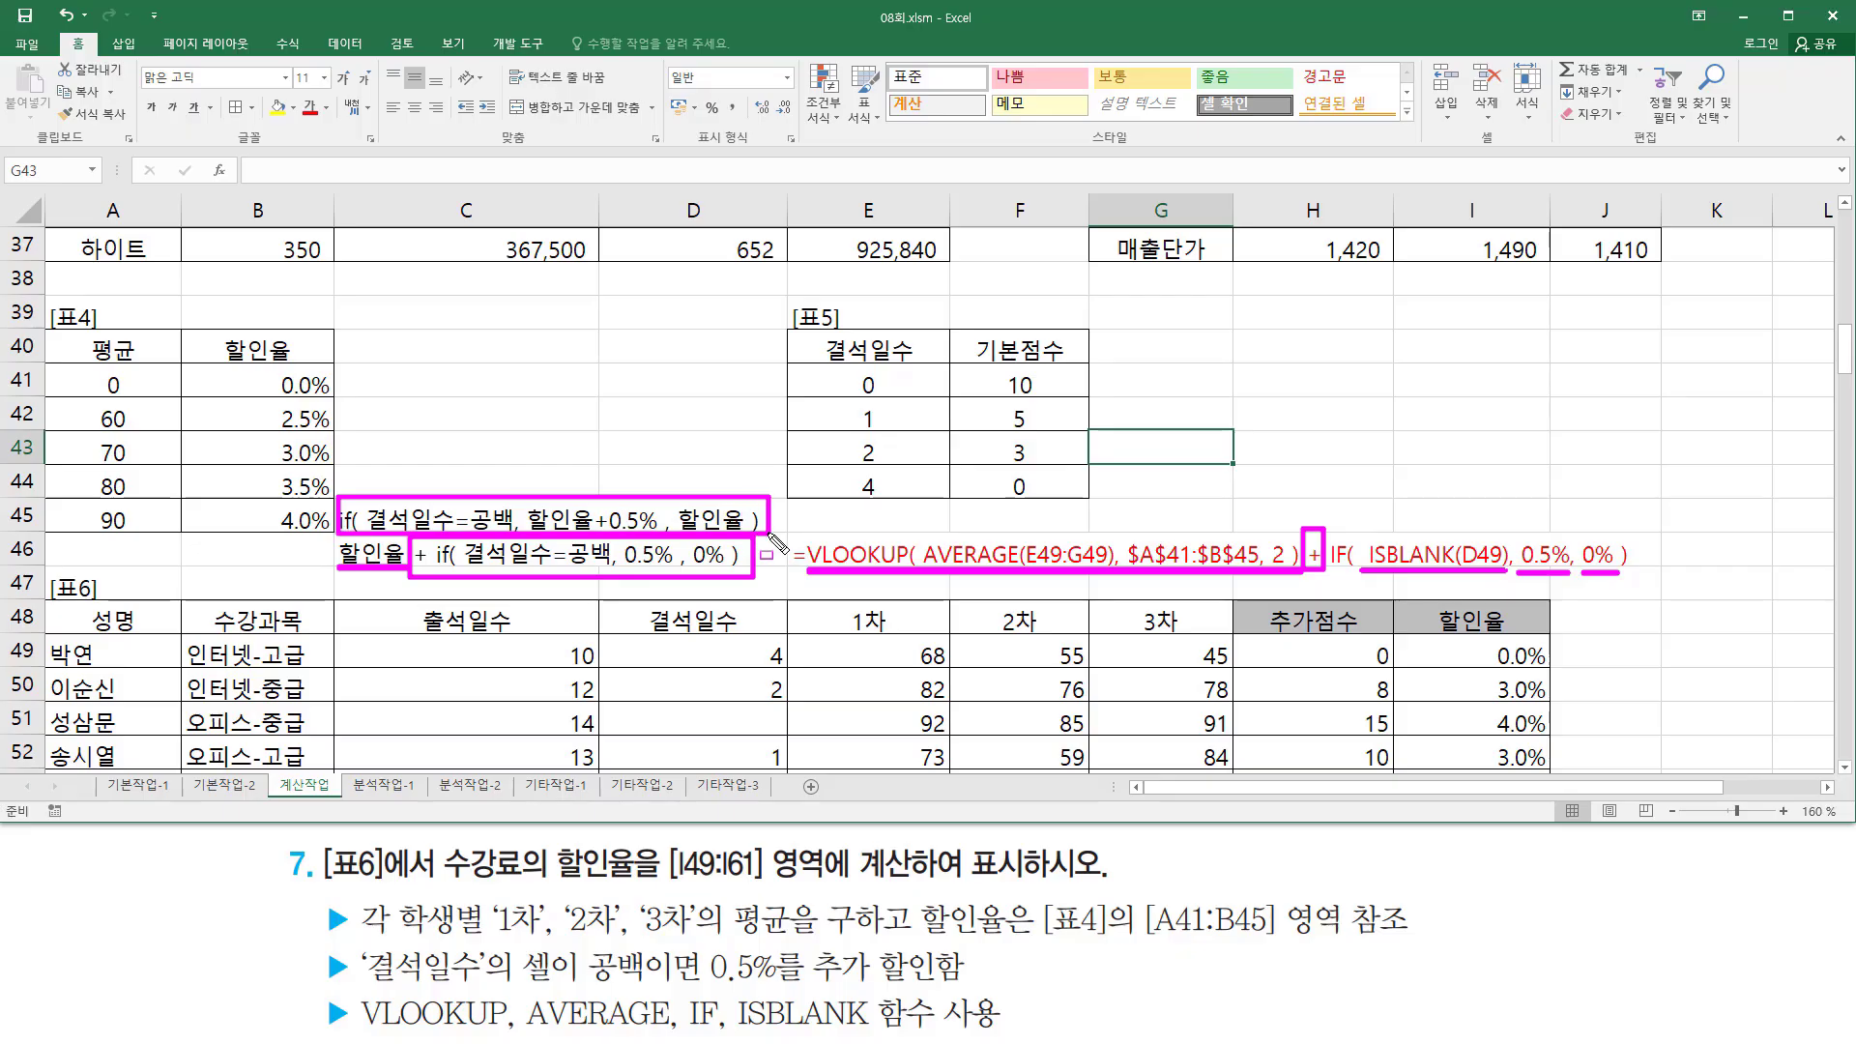
key("Escape")
Step: Delete the VLOOKUP and IF expressions from the formula in I49, keeping only the equals sign
double_click(1446, 647)
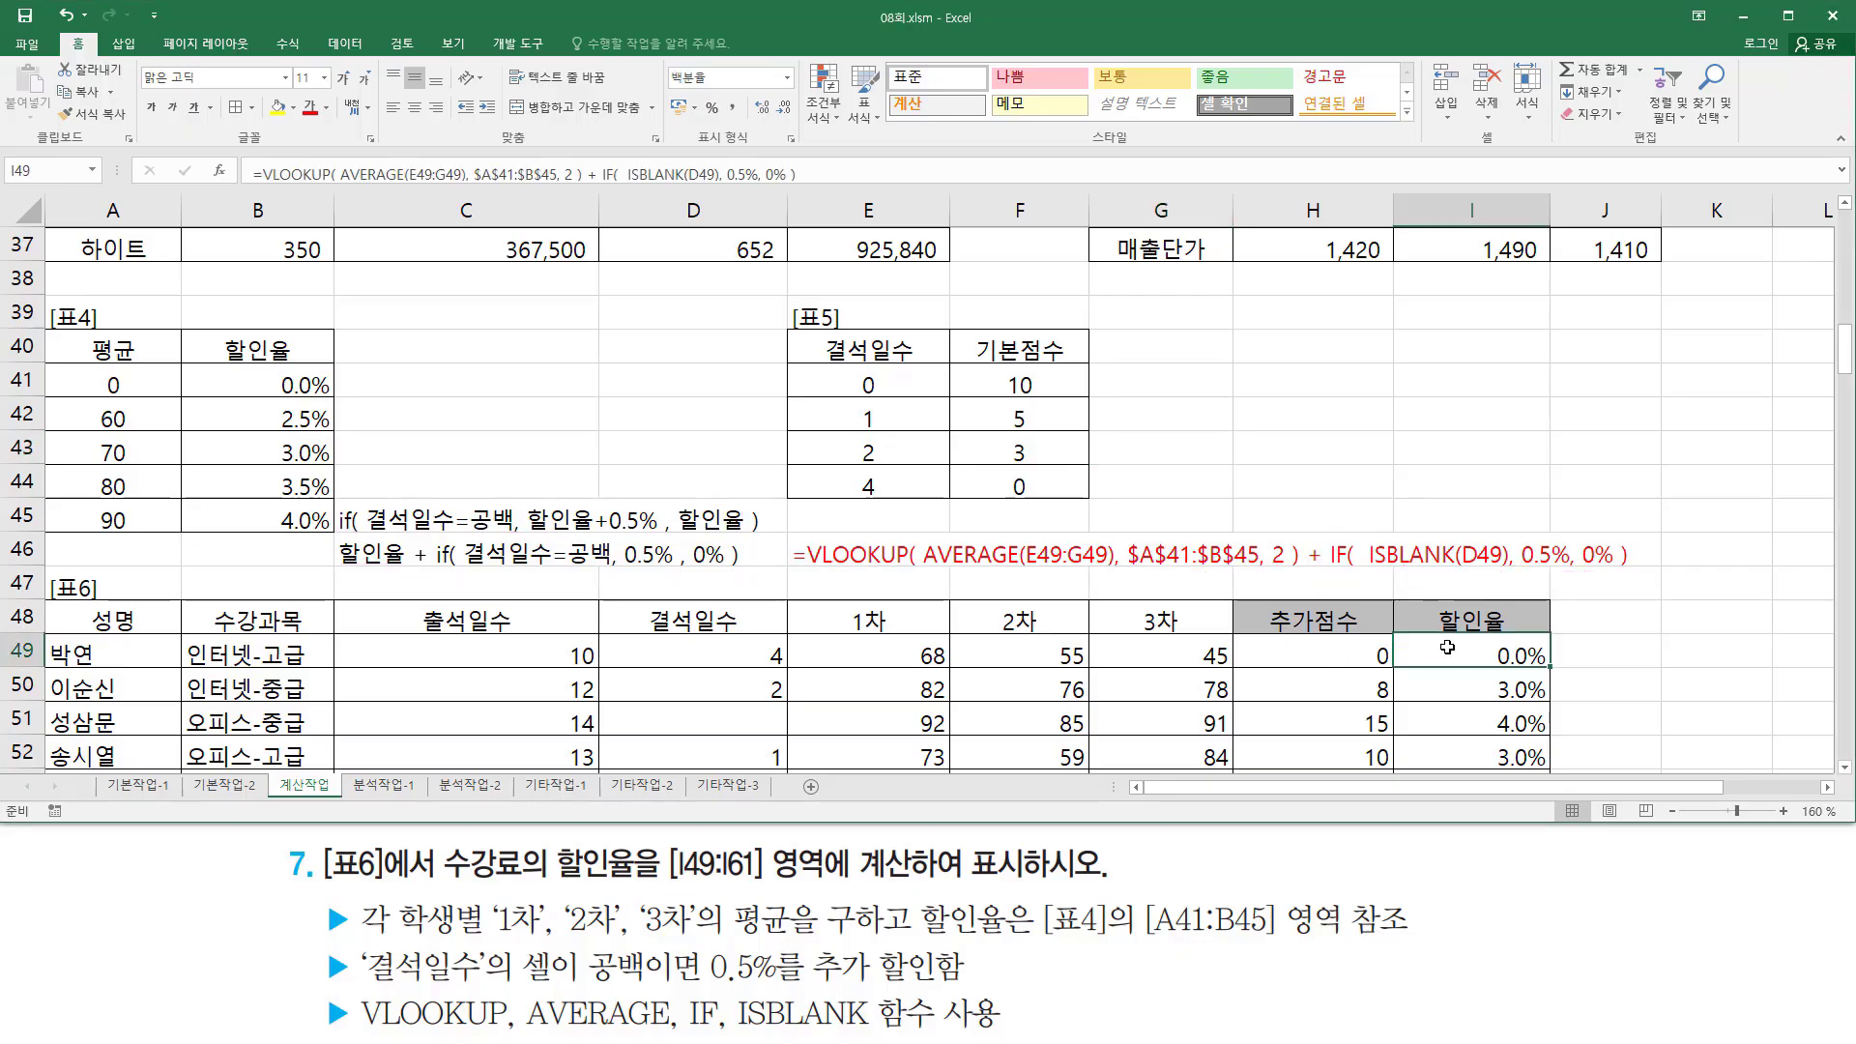
left_click_drag(1414, 650, 1727, 642)
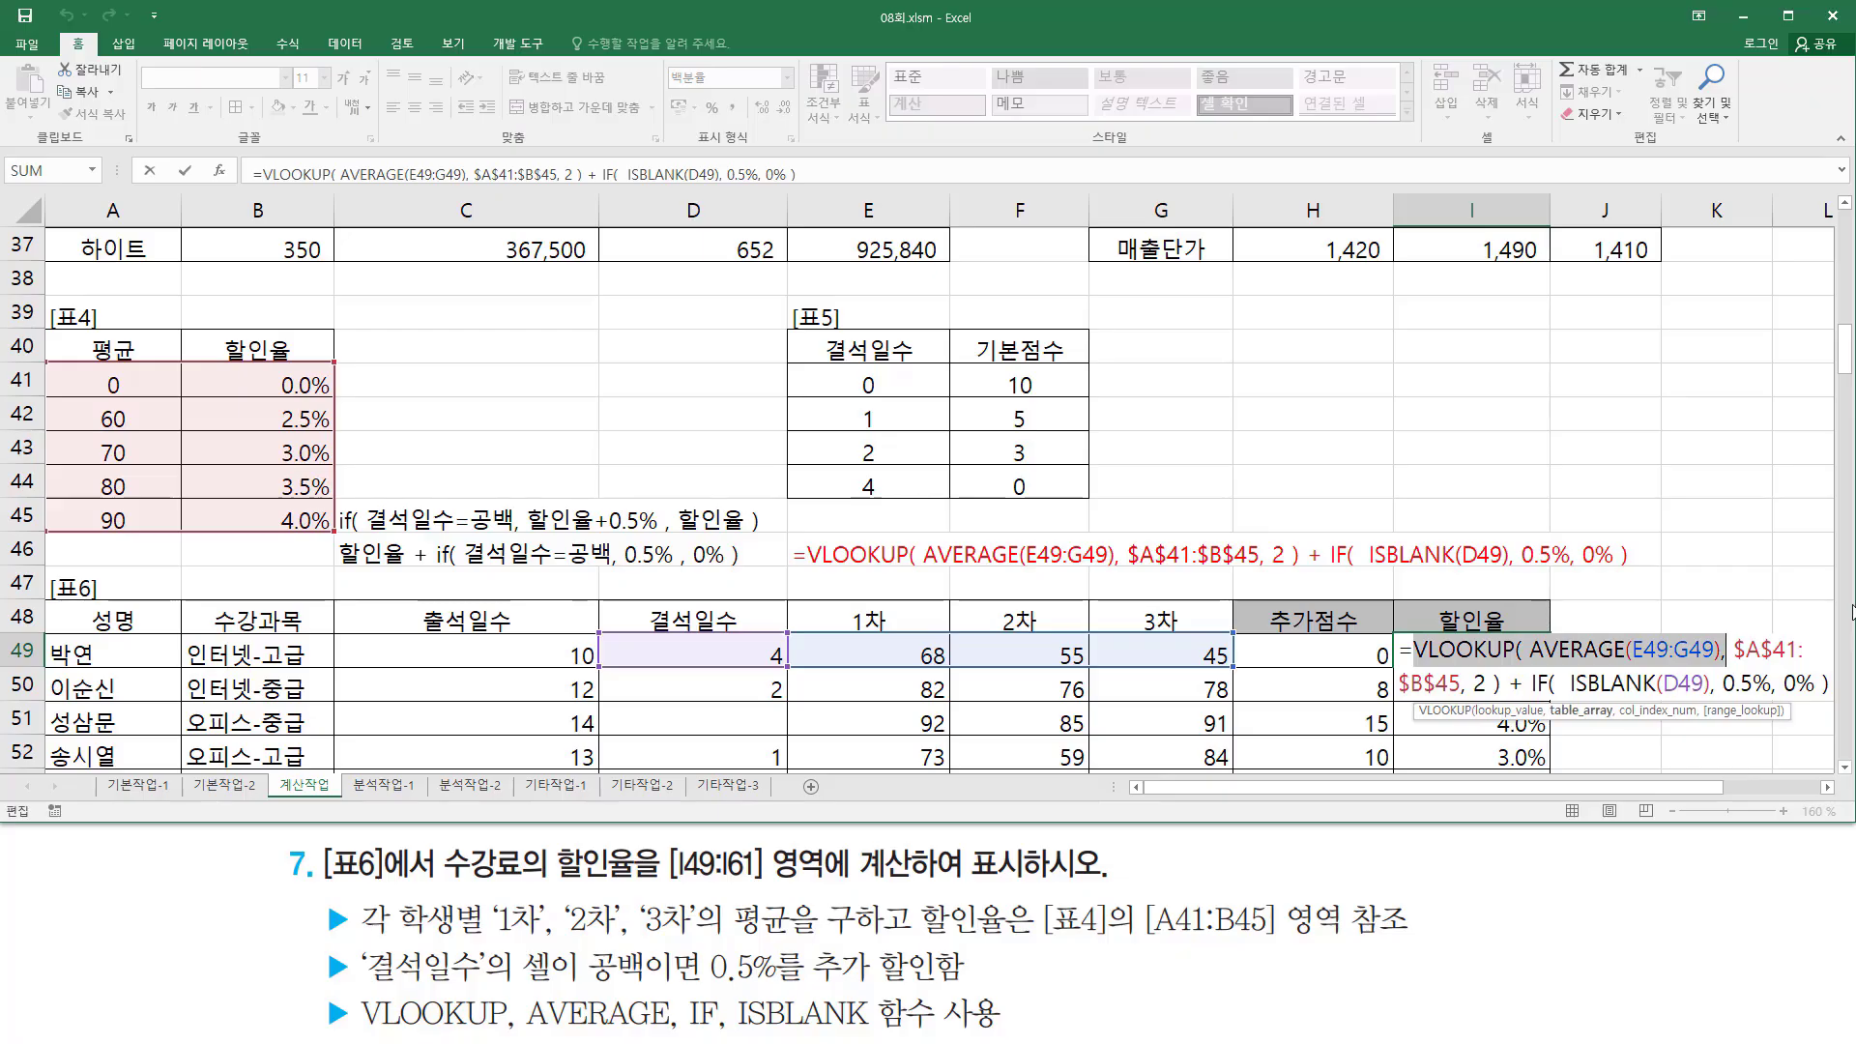
key("Delete")
key("Delete")
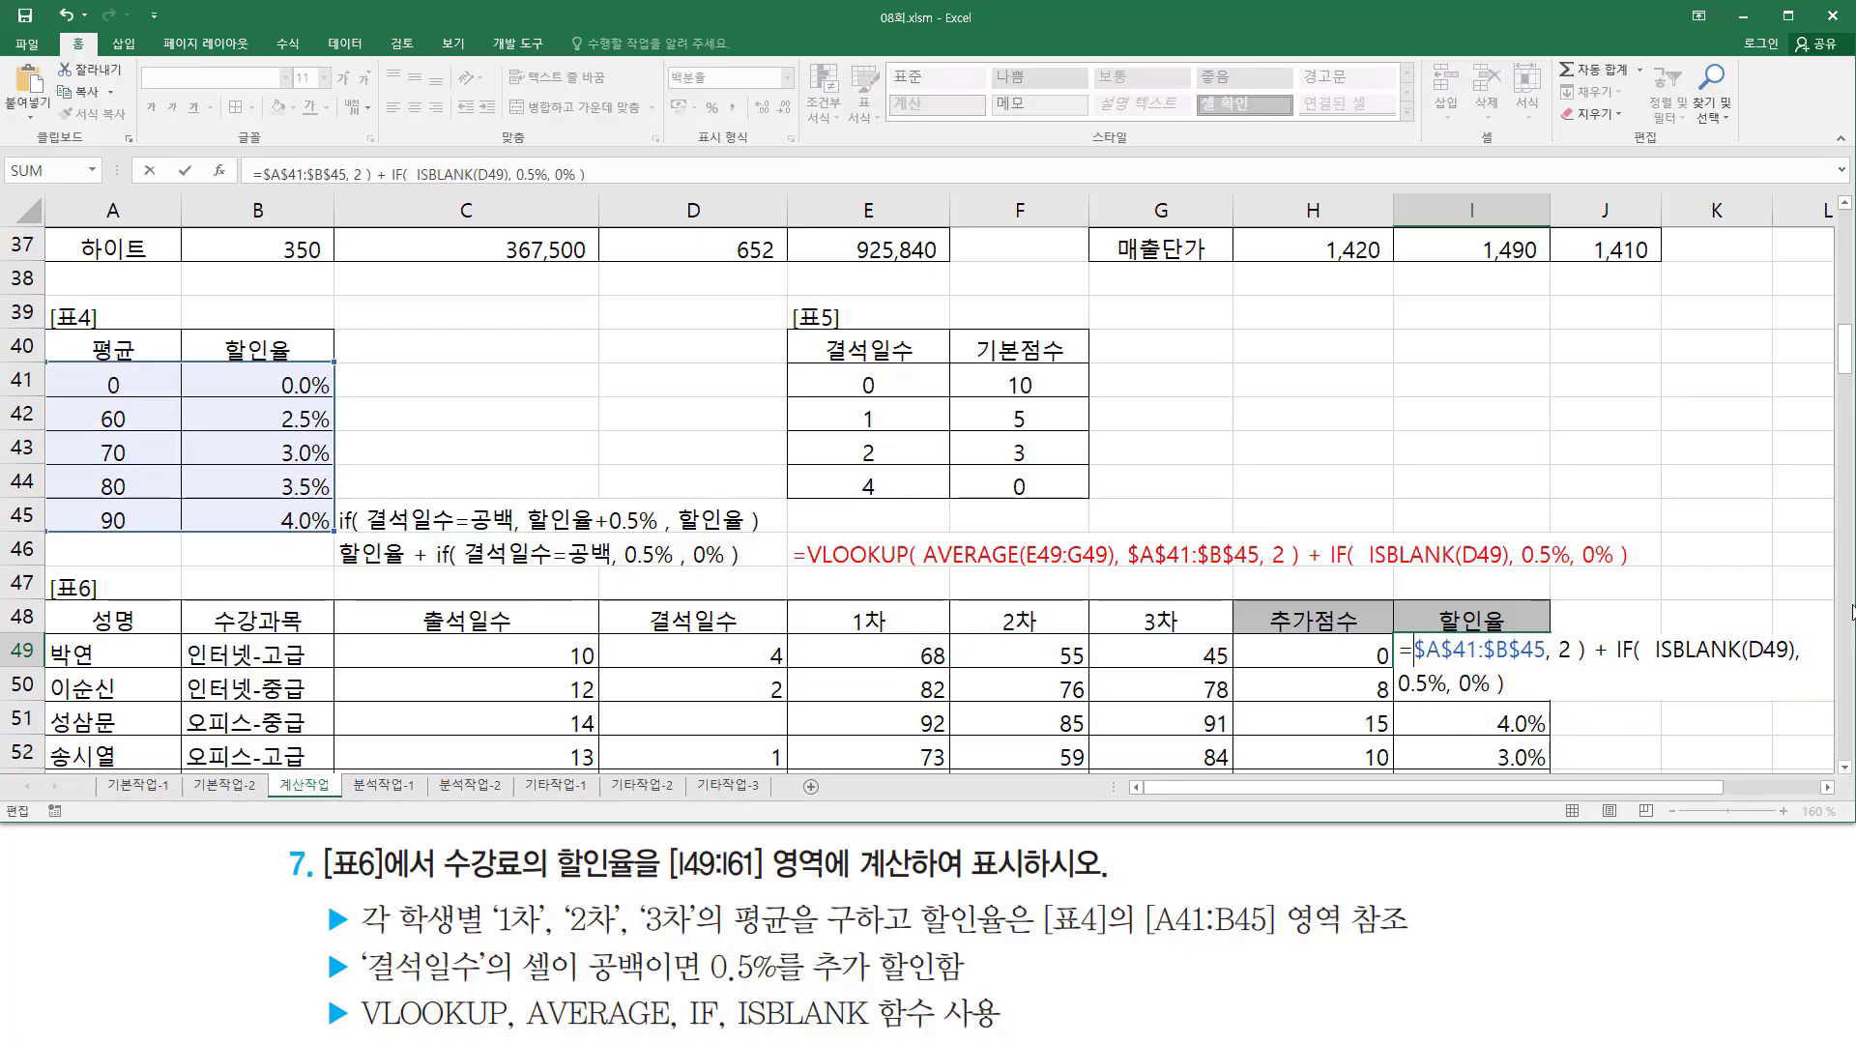
key("Delete")
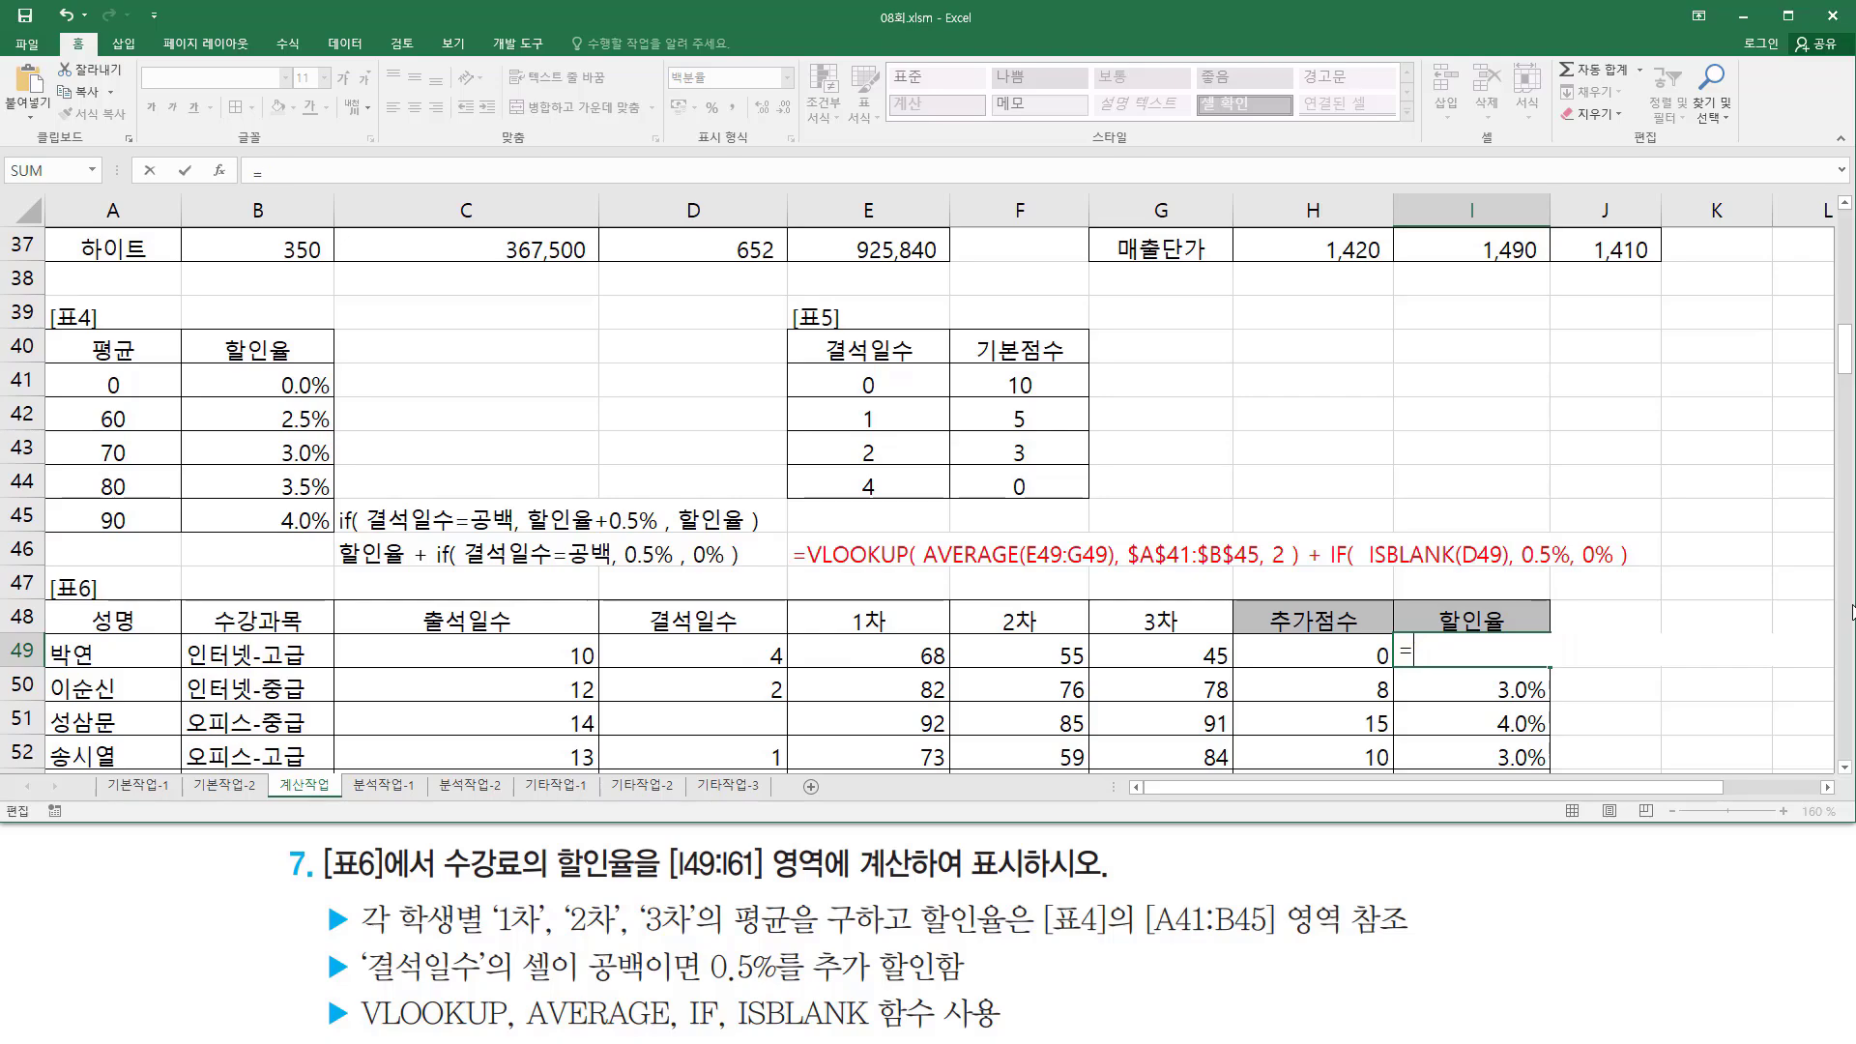
Step: Begin an alternative IF formula in I49 following the outline in C45, with ISBLANK(D49) as the logical test
type("if(")
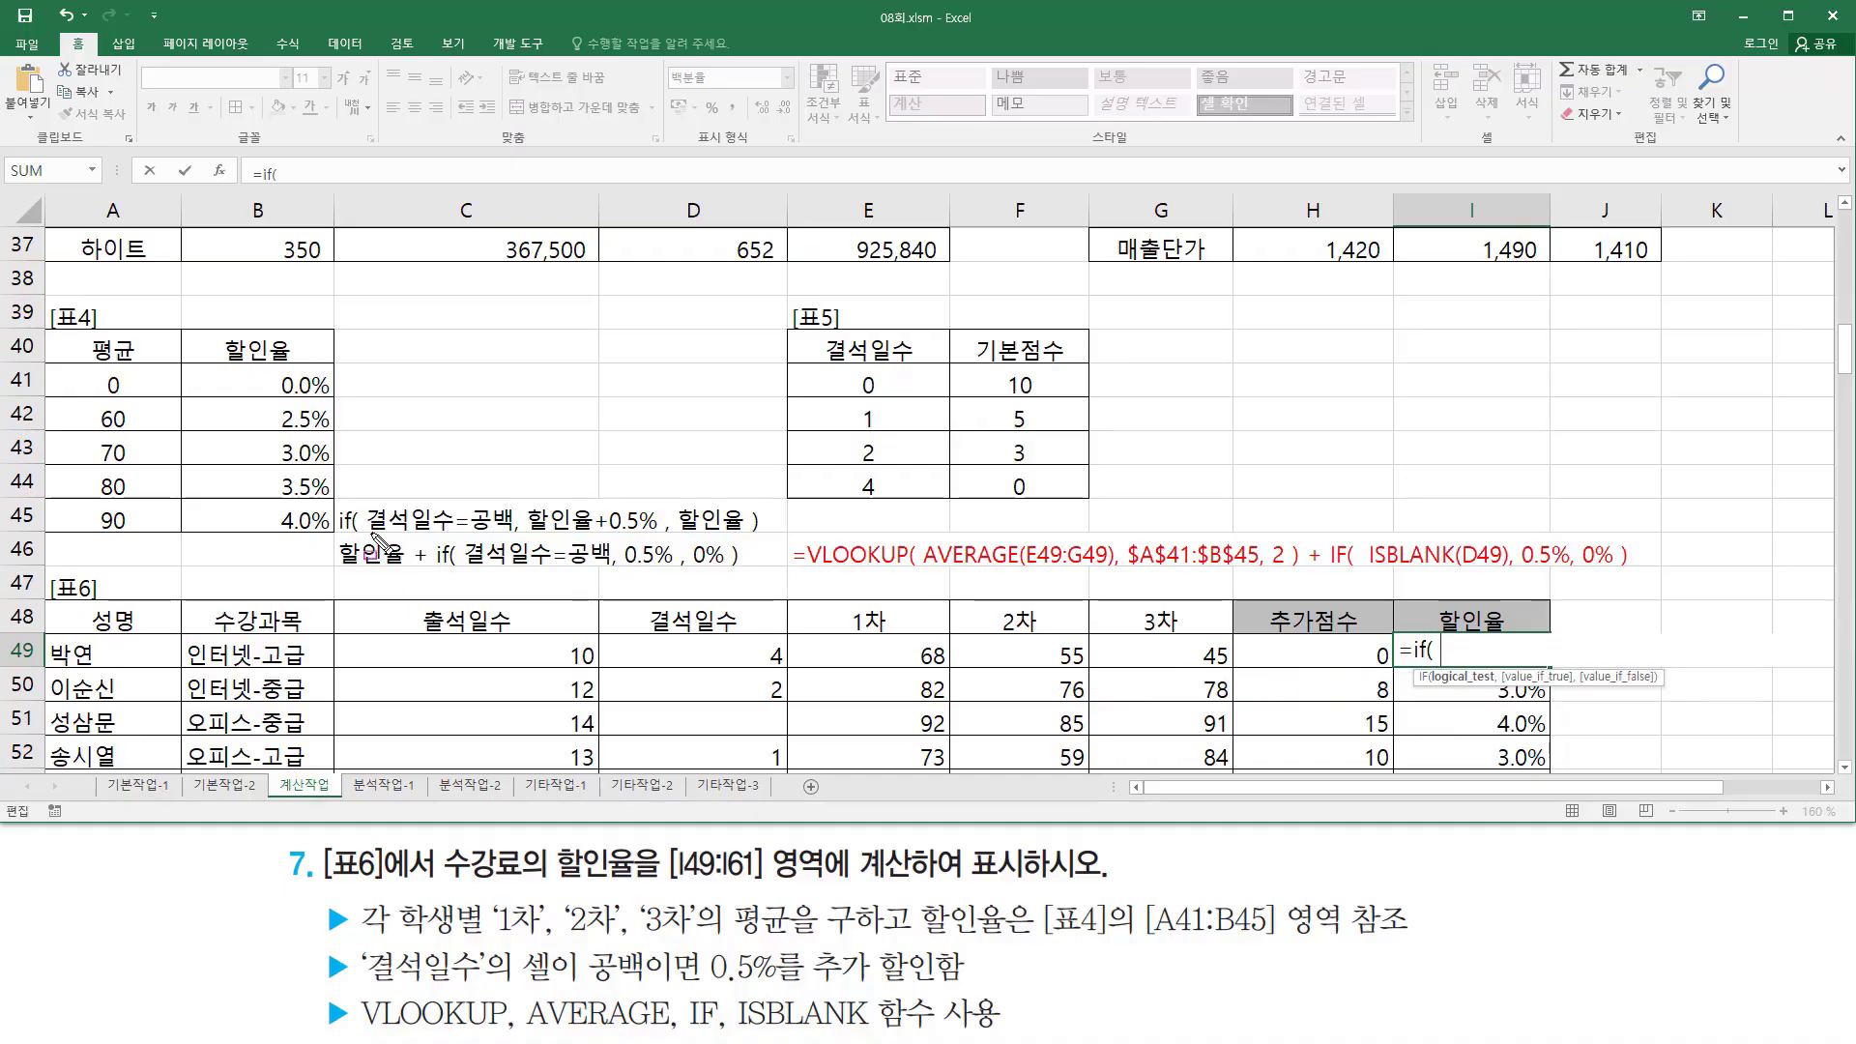
left_click_drag(369, 530, 504, 530)
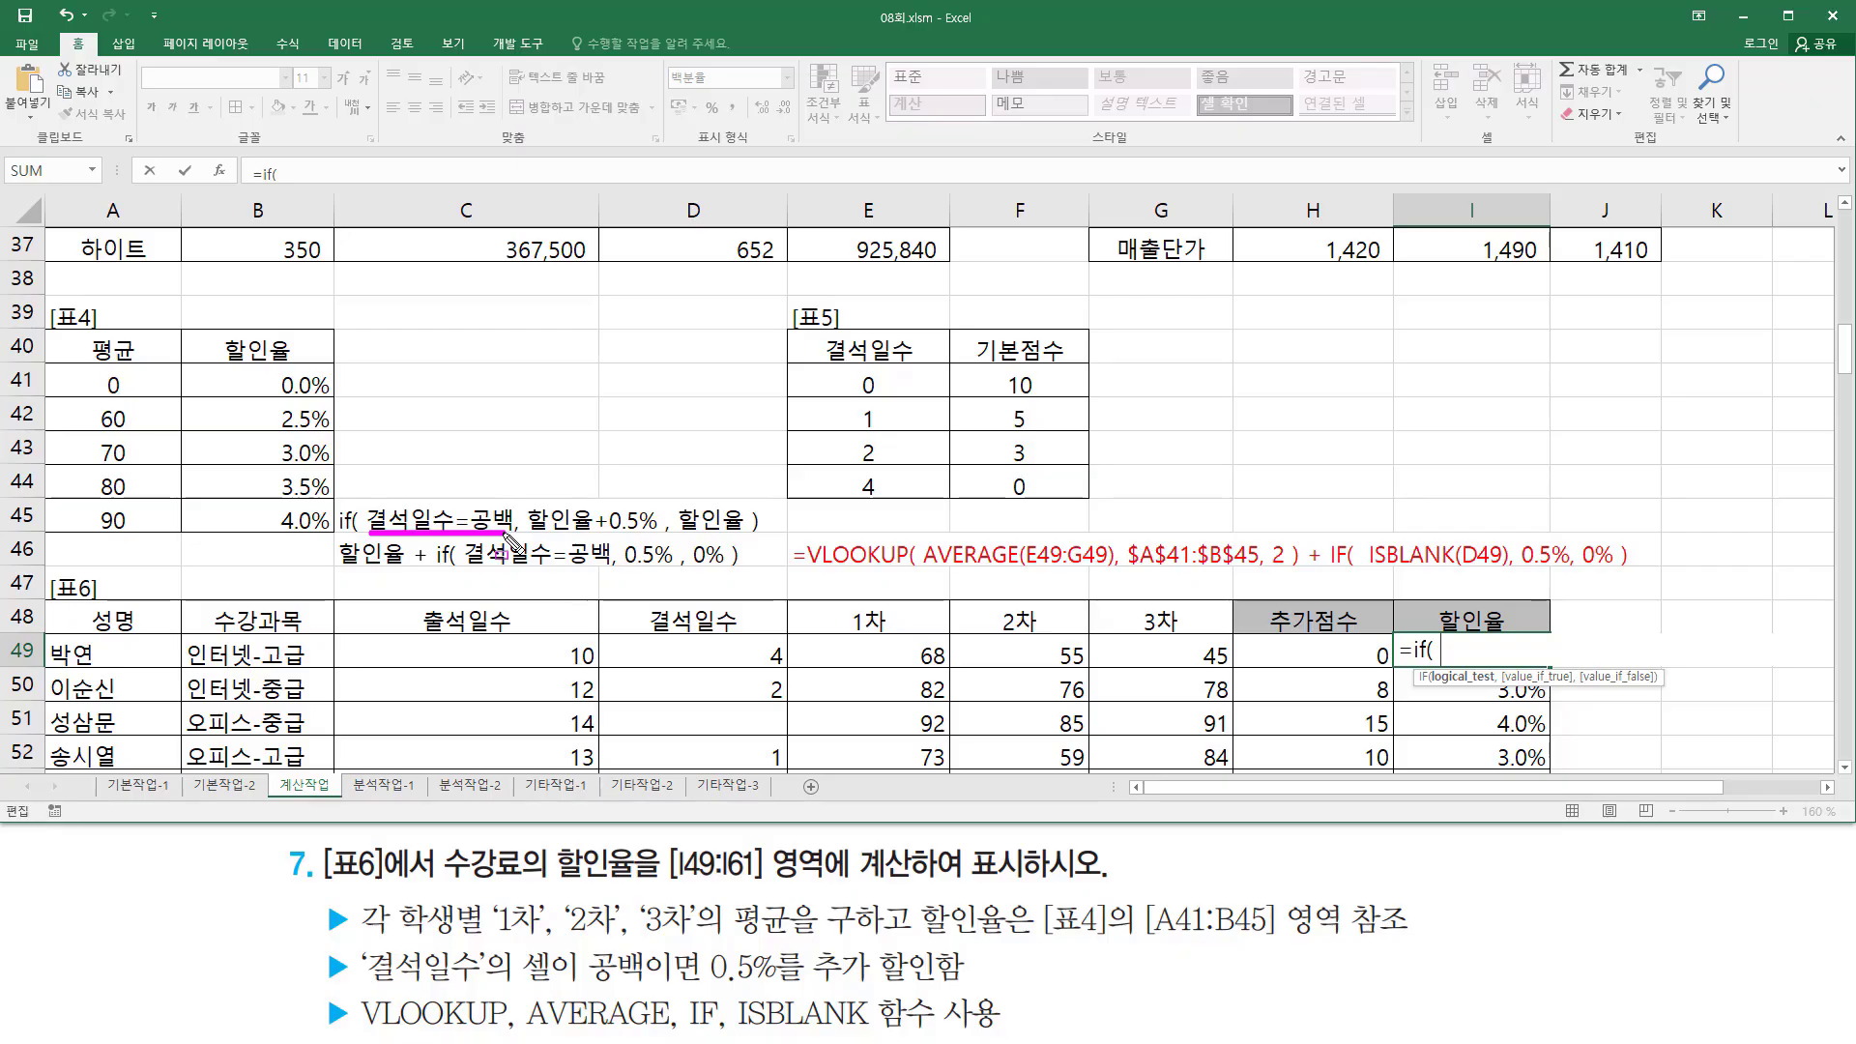
key("Escape")
left_click(1477, 657)
type("is")
key("Tab")
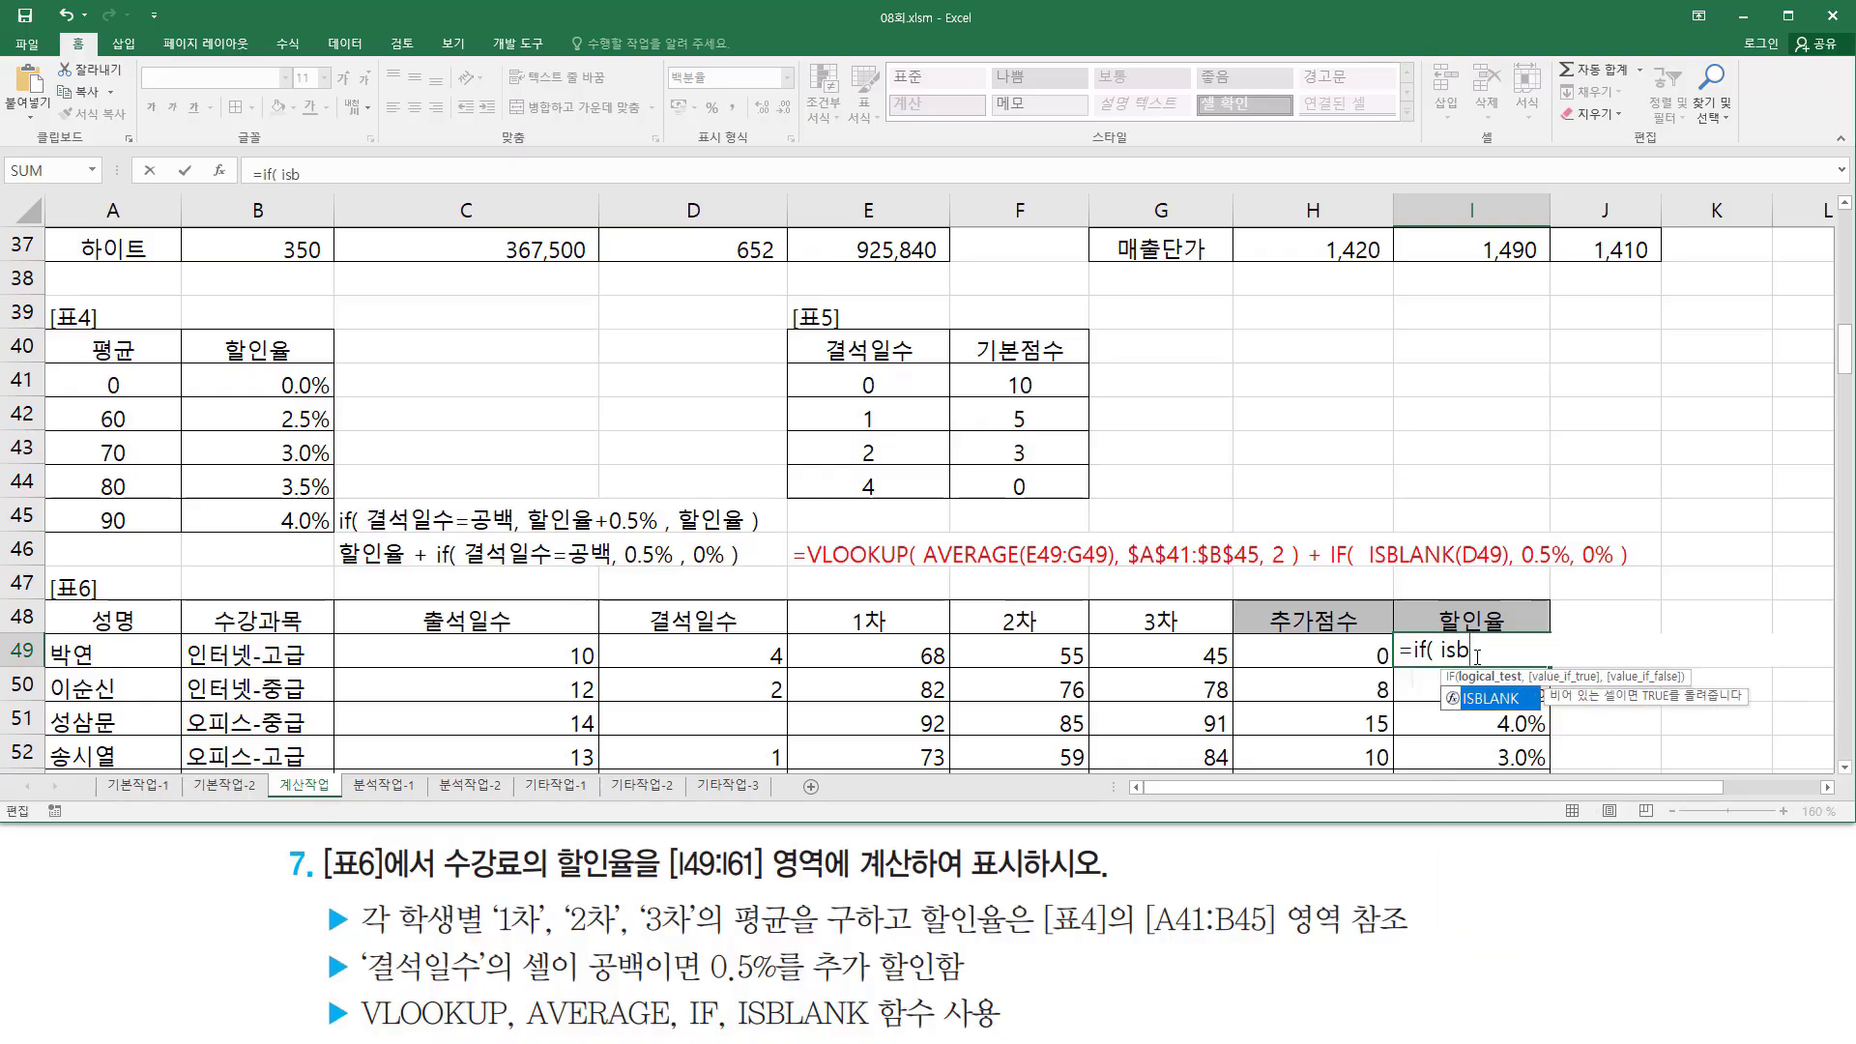
left_click(672, 646)
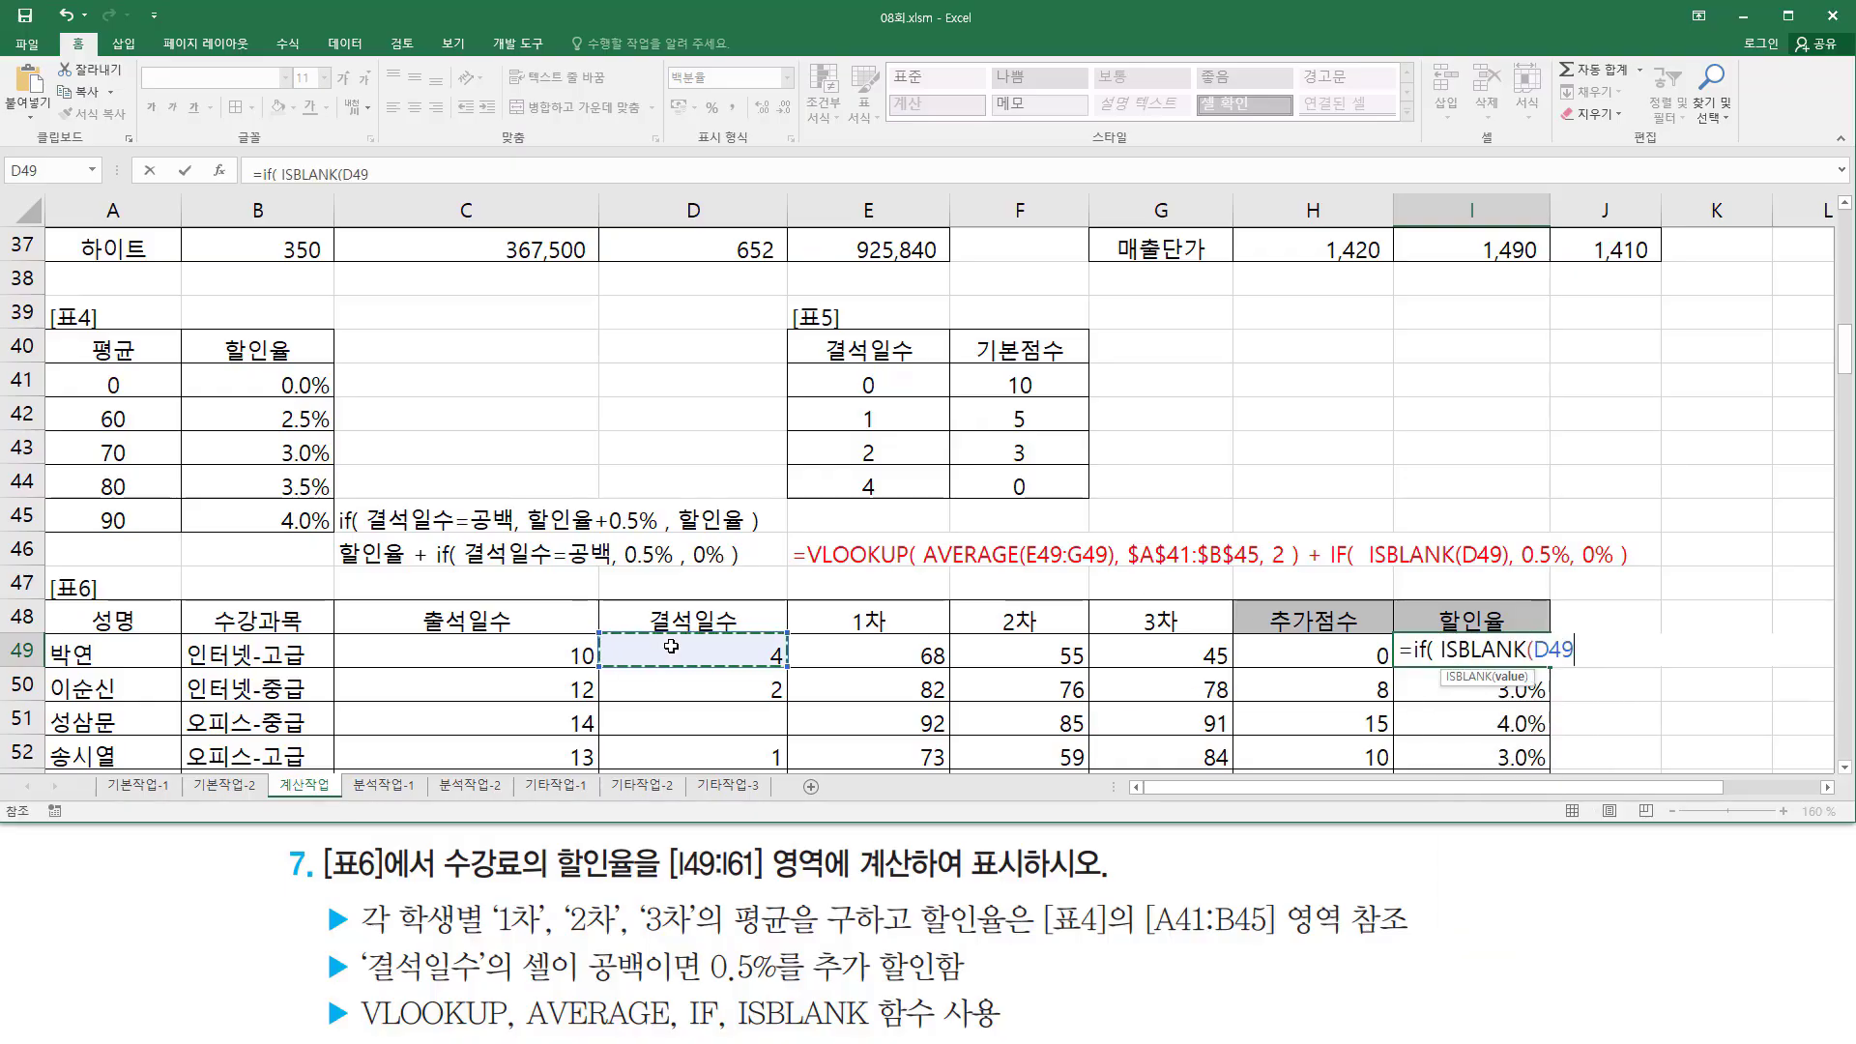
type(")")
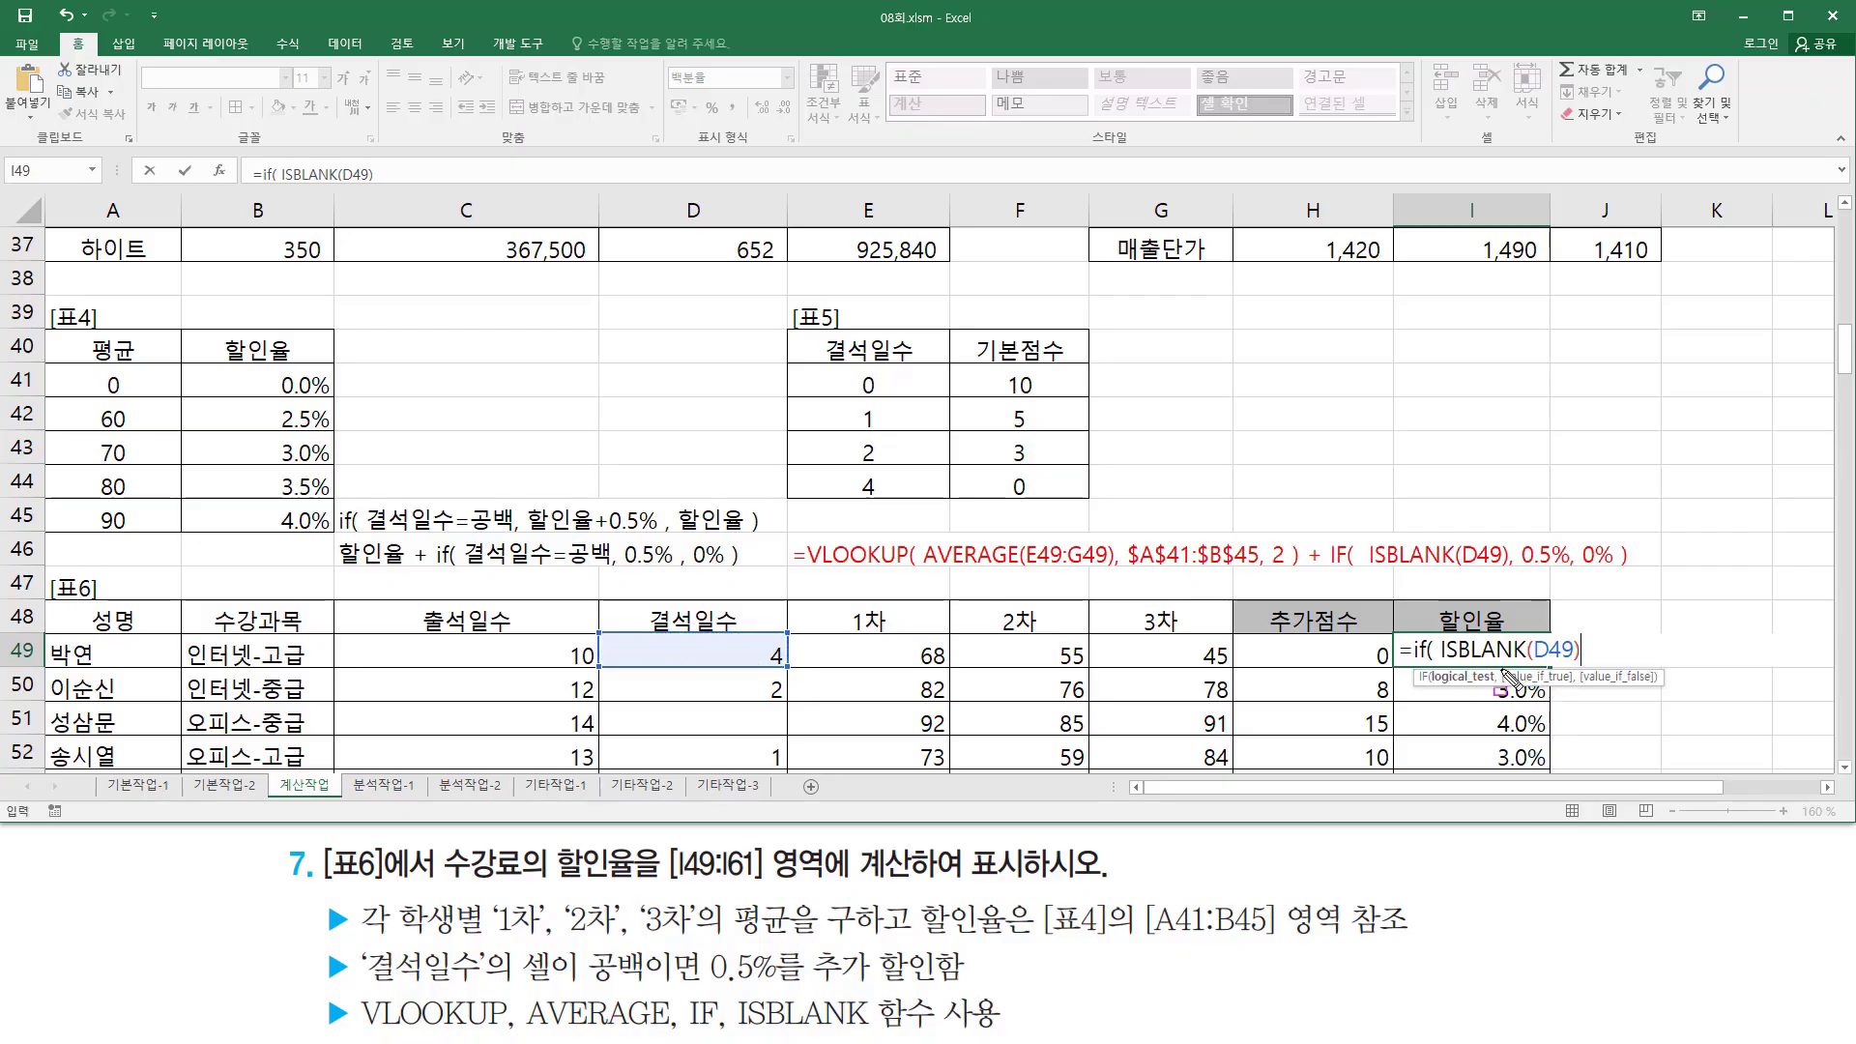
left_click_drag(1467, 664, 1584, 662)
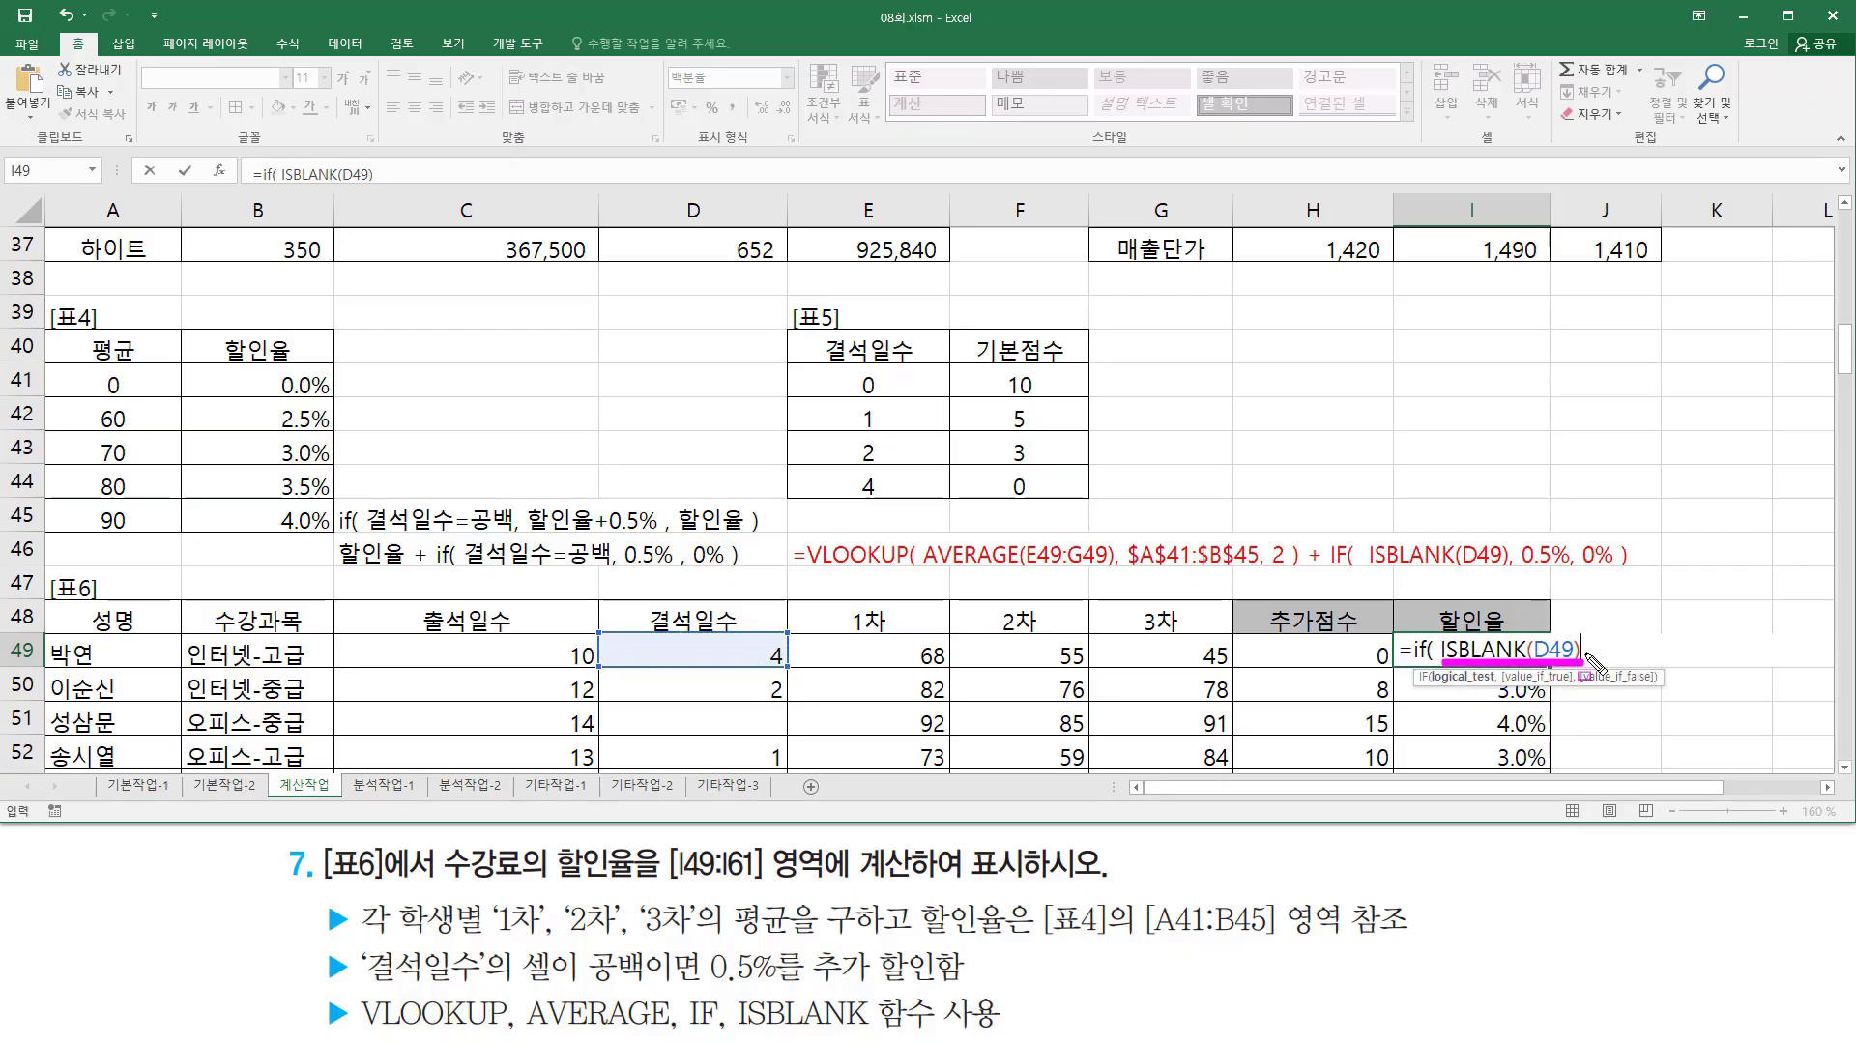
key("Escape")
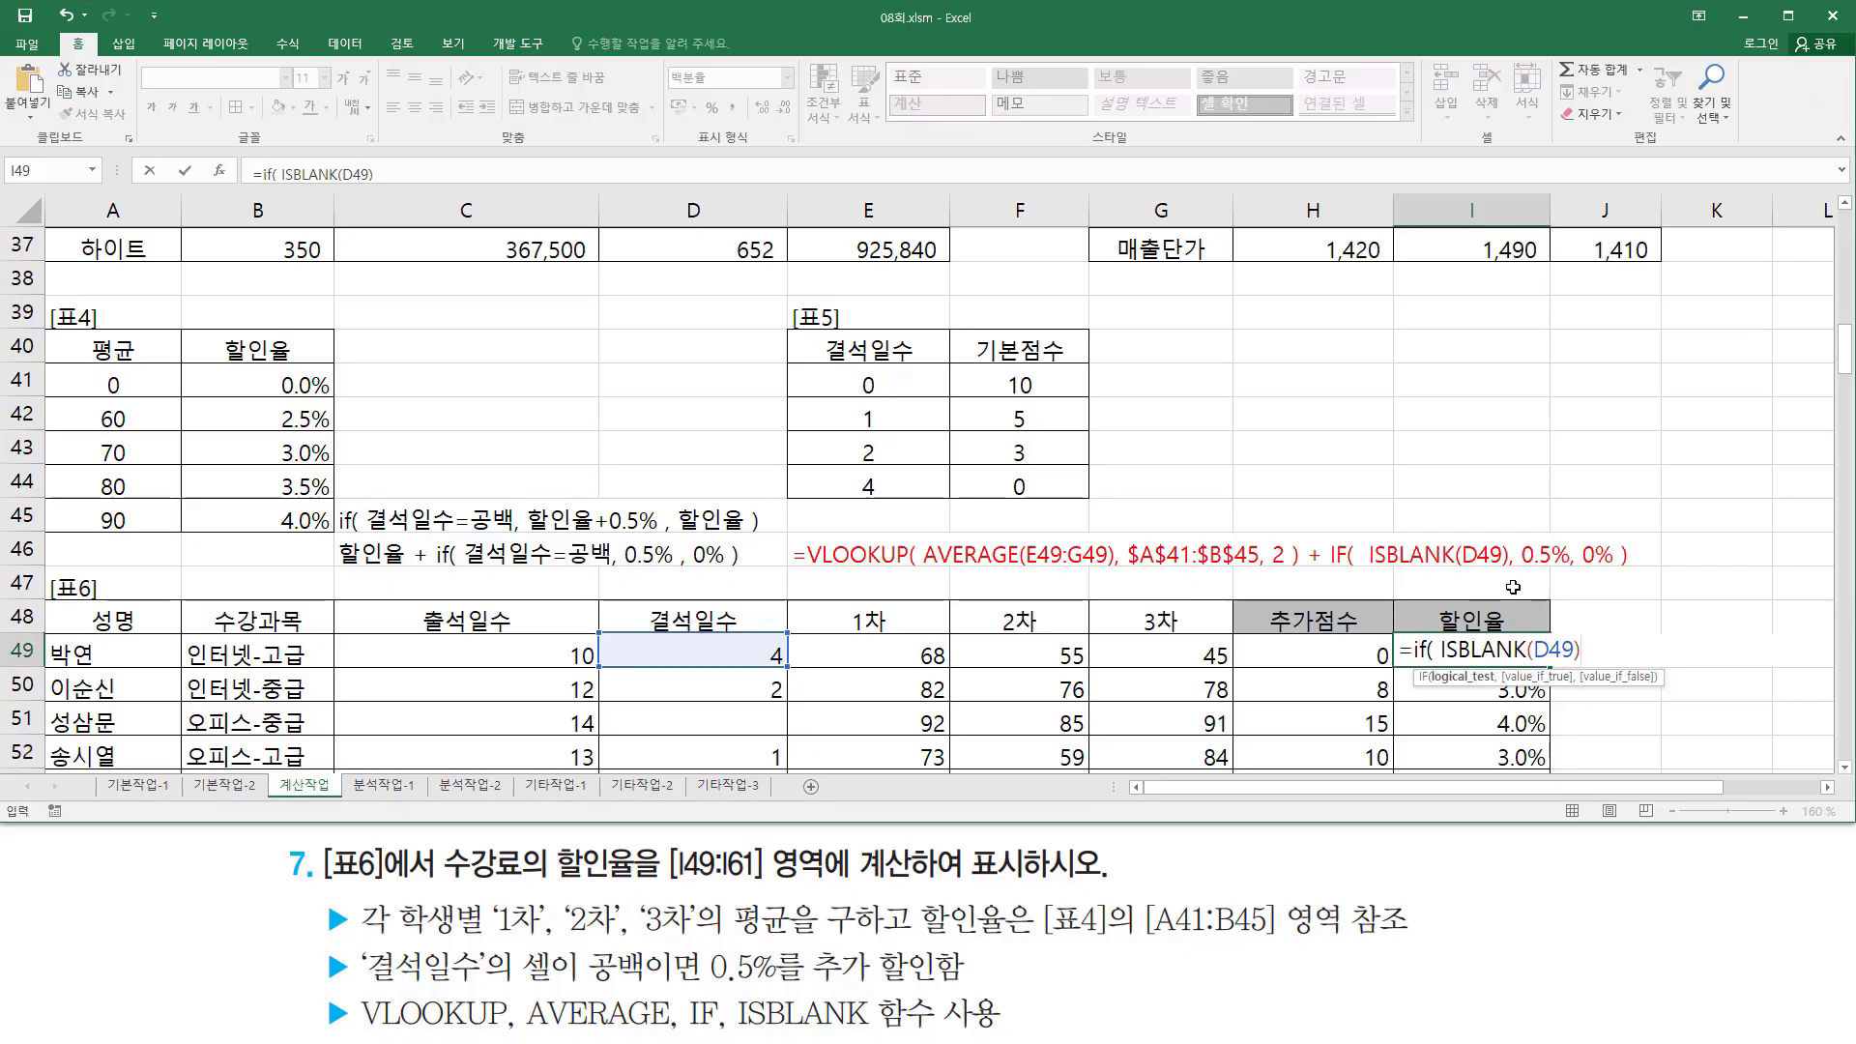
type(",")
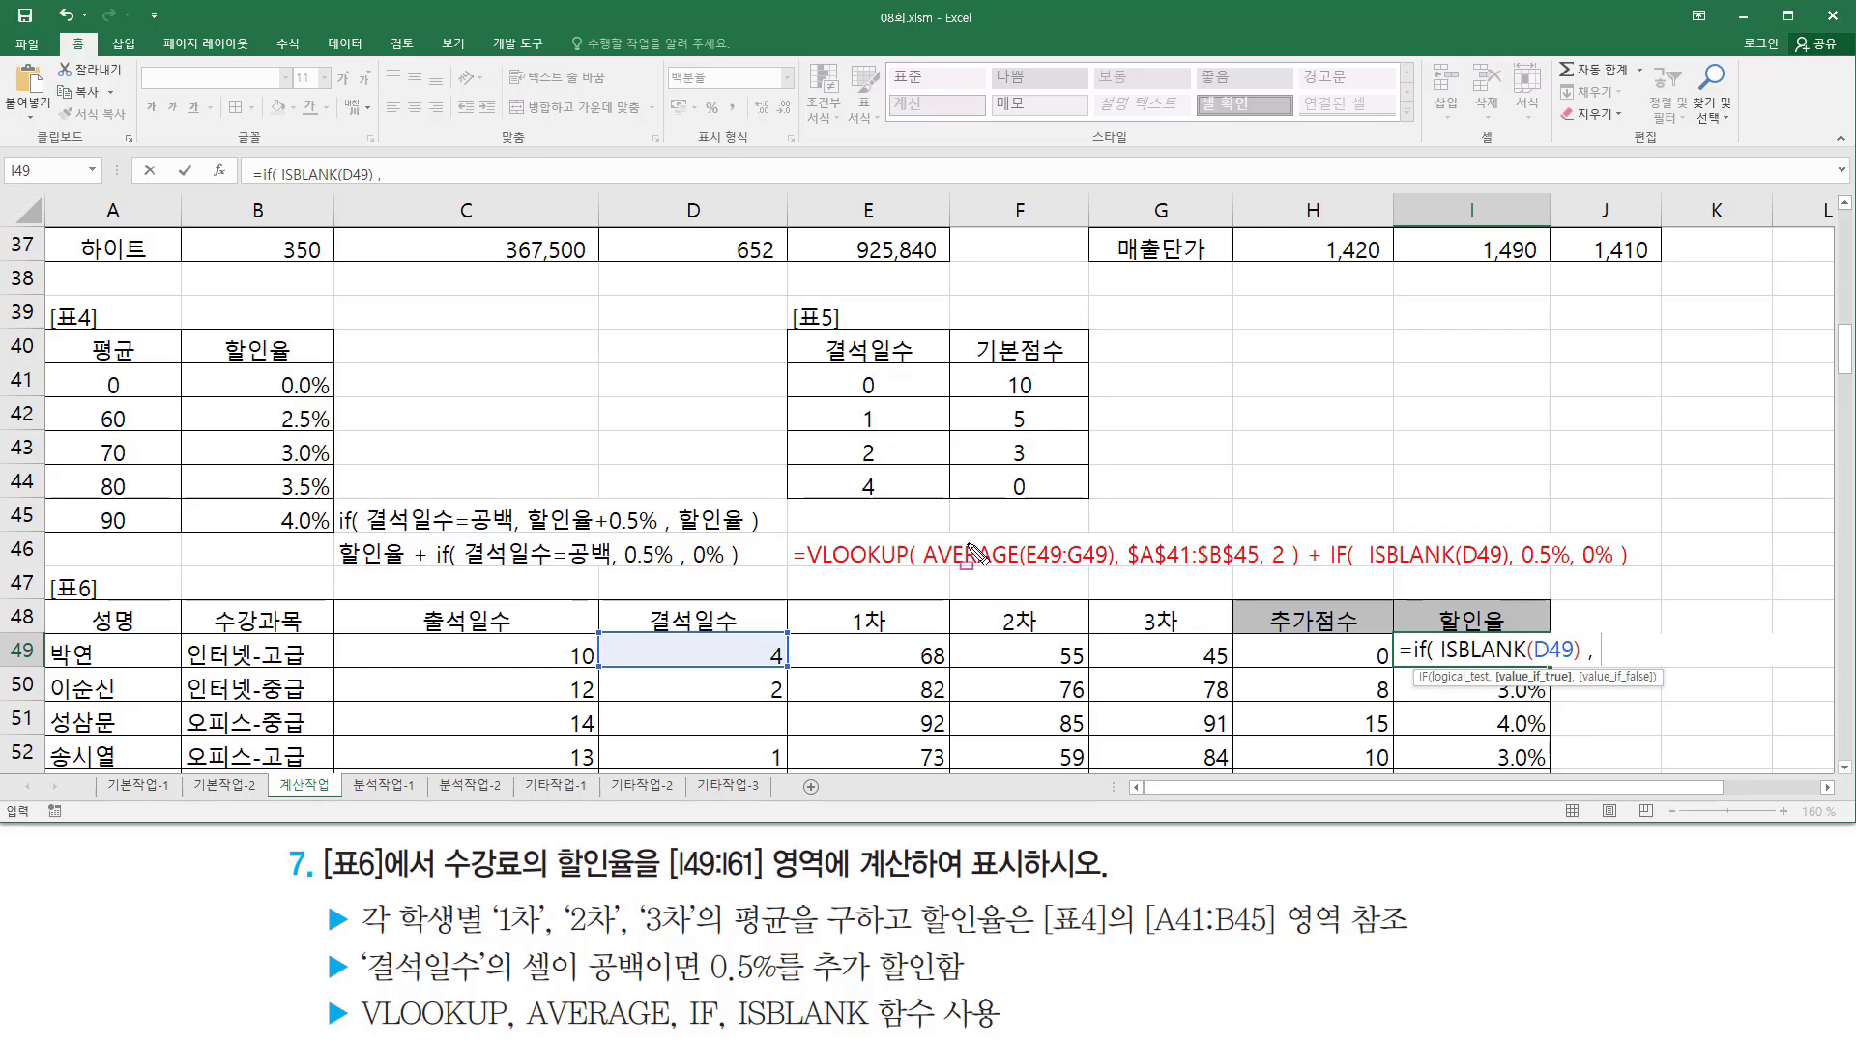
Step: Give the IF formula in I49 the true value VLOOKUP( AVERAGE(E49:G49), $A$41:$B$45, 2 )+0.5%, following the outline in C45
left_click_drag(529, 540, 662, 538)
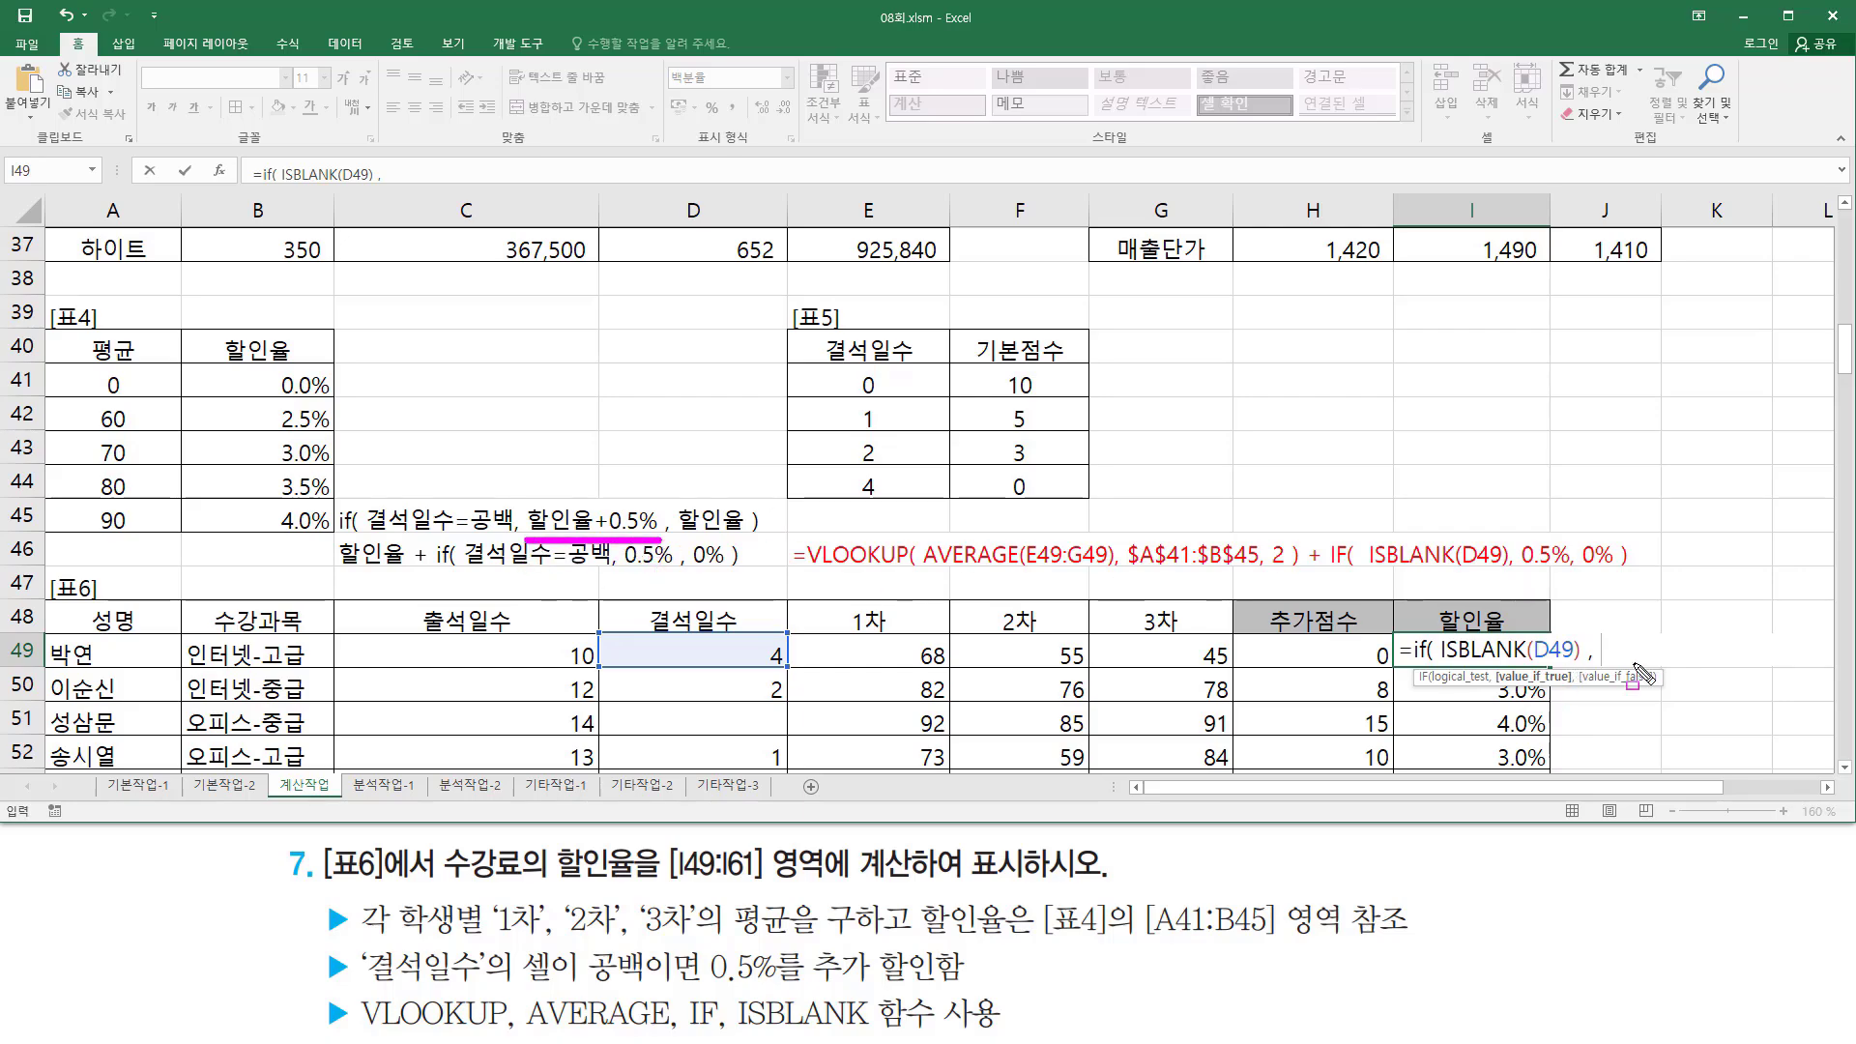
key("Escape")
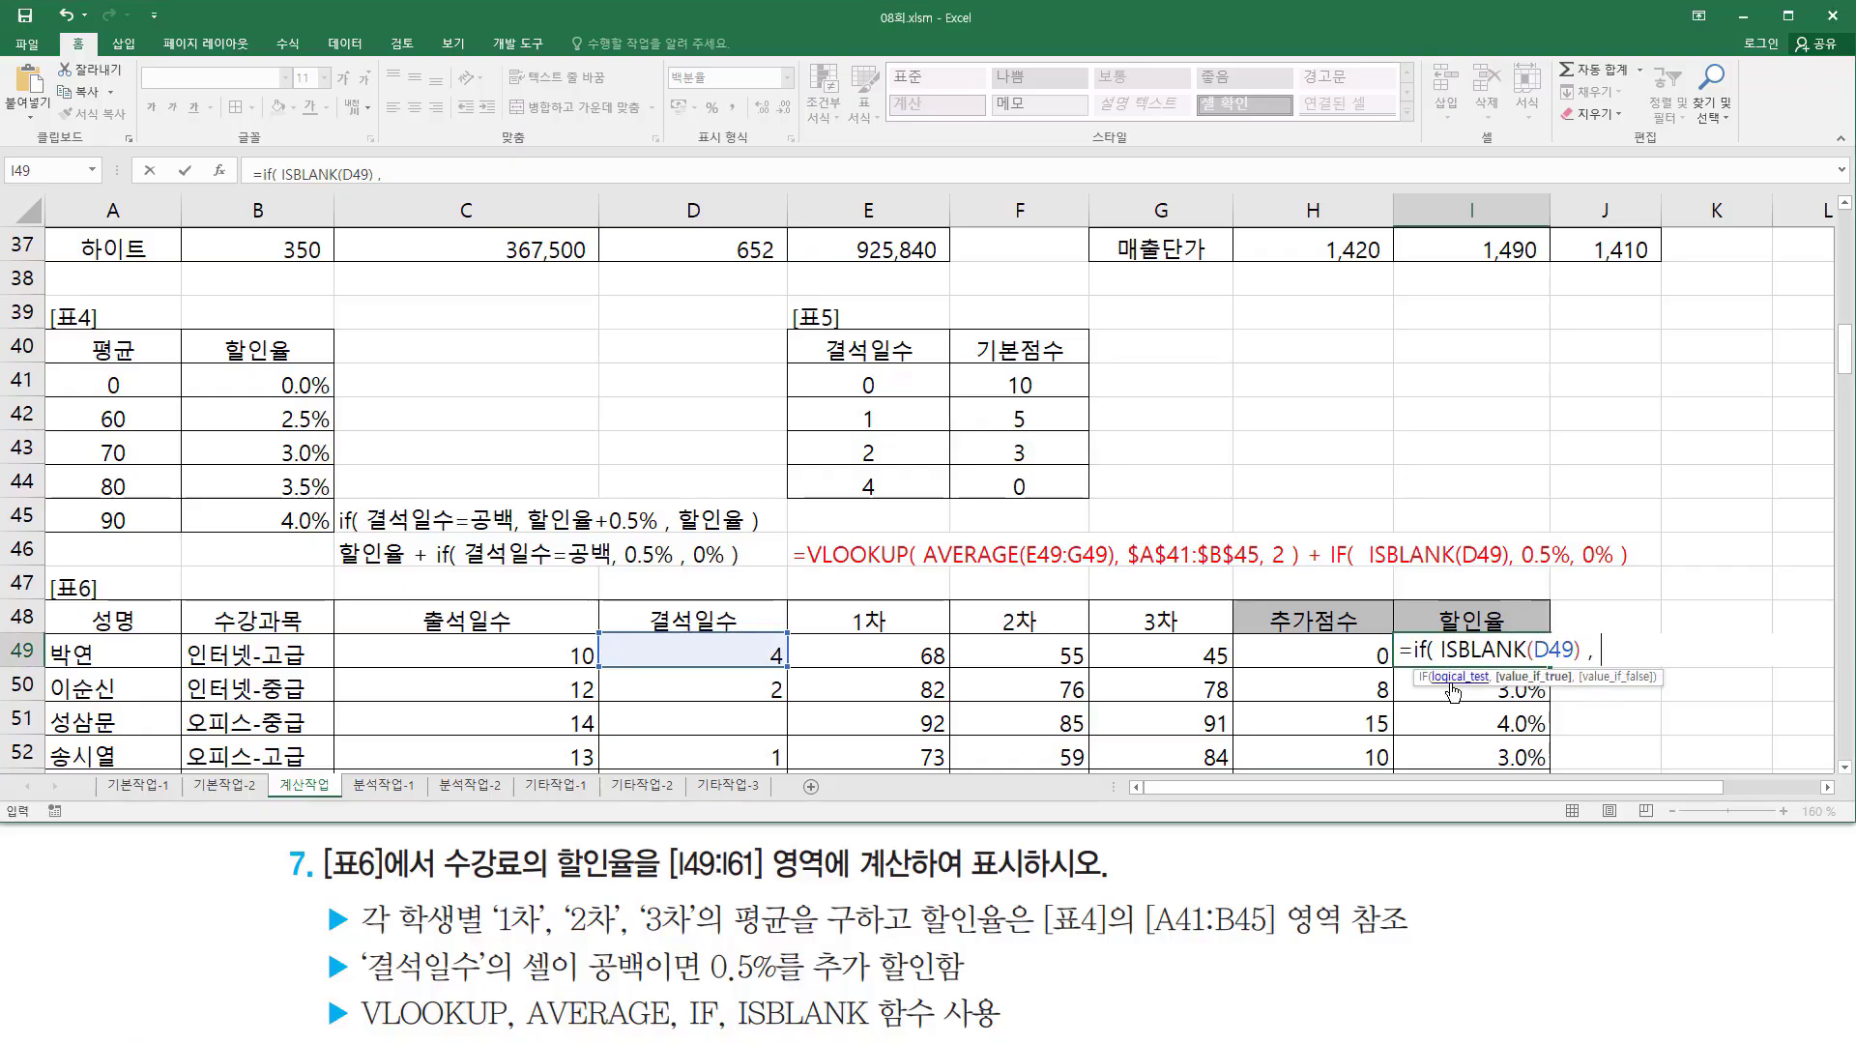
type("VLOOKUP( AVERAGE(E49:G49), $A$41:$B$45, 2 )")
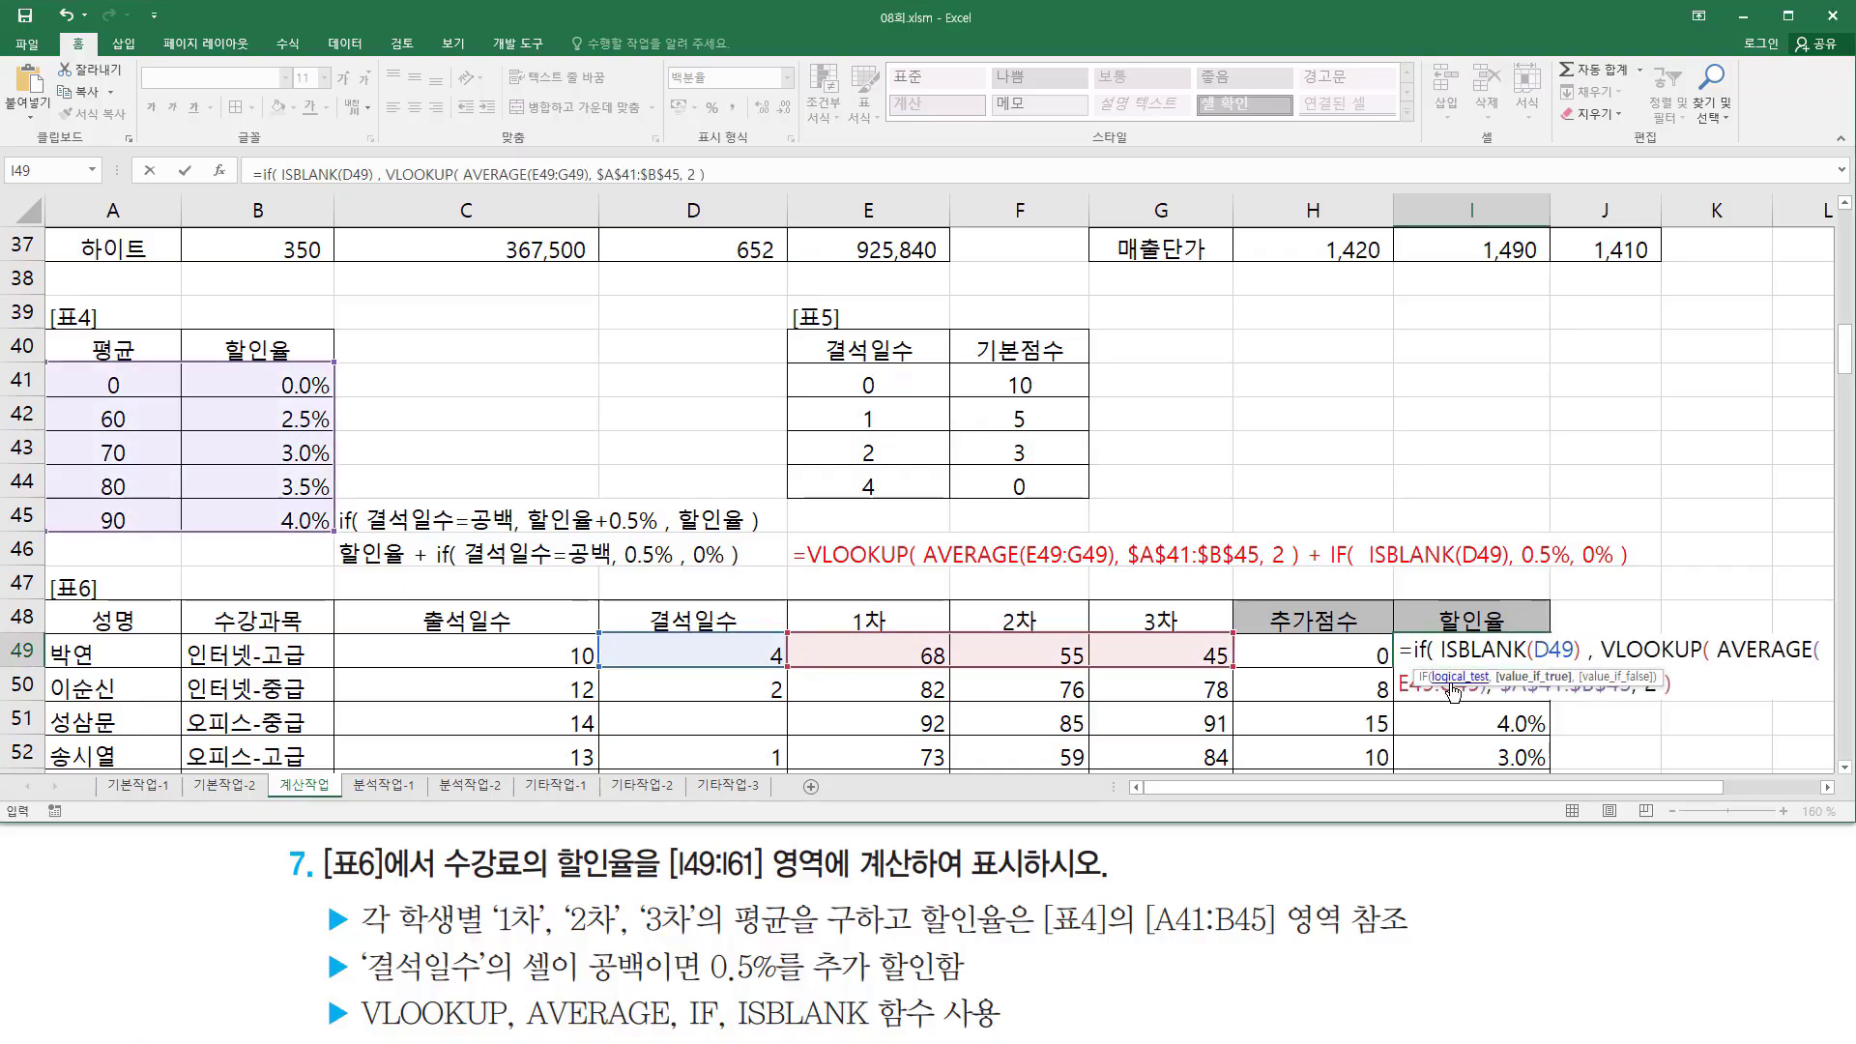
type("+")
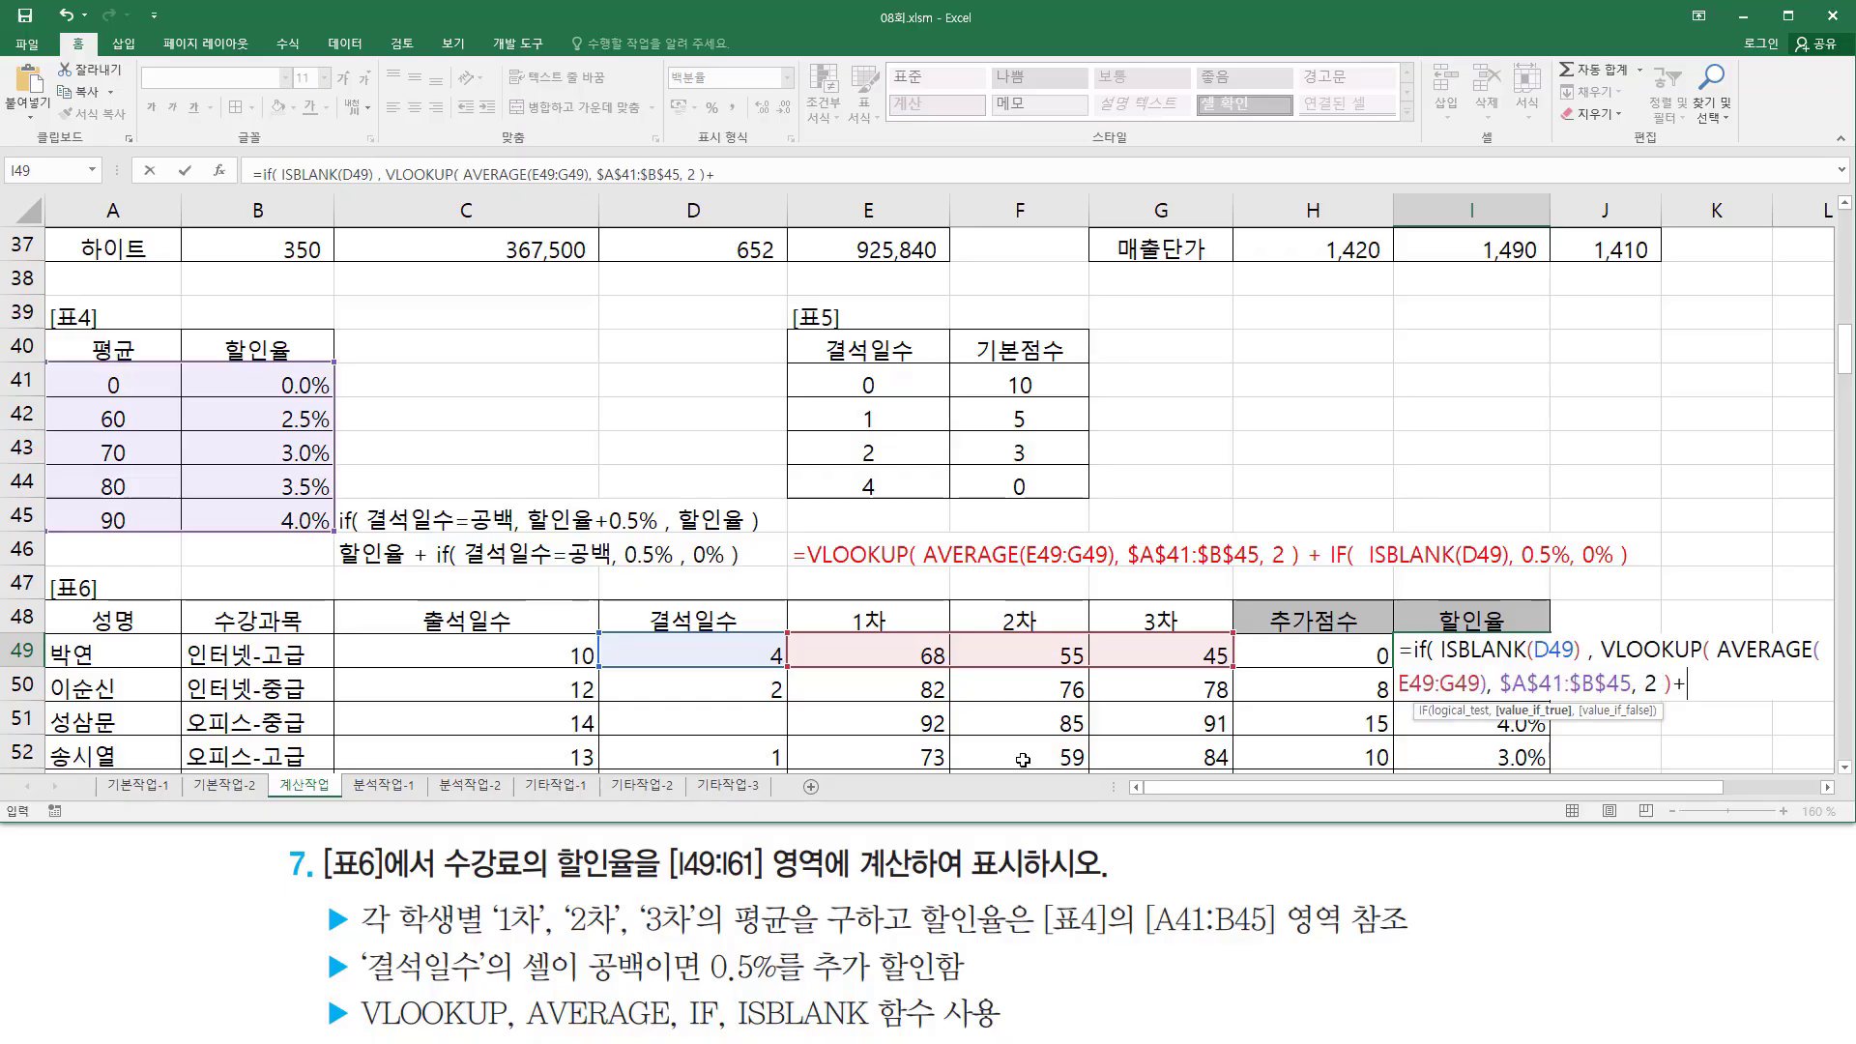
type("0.5%")
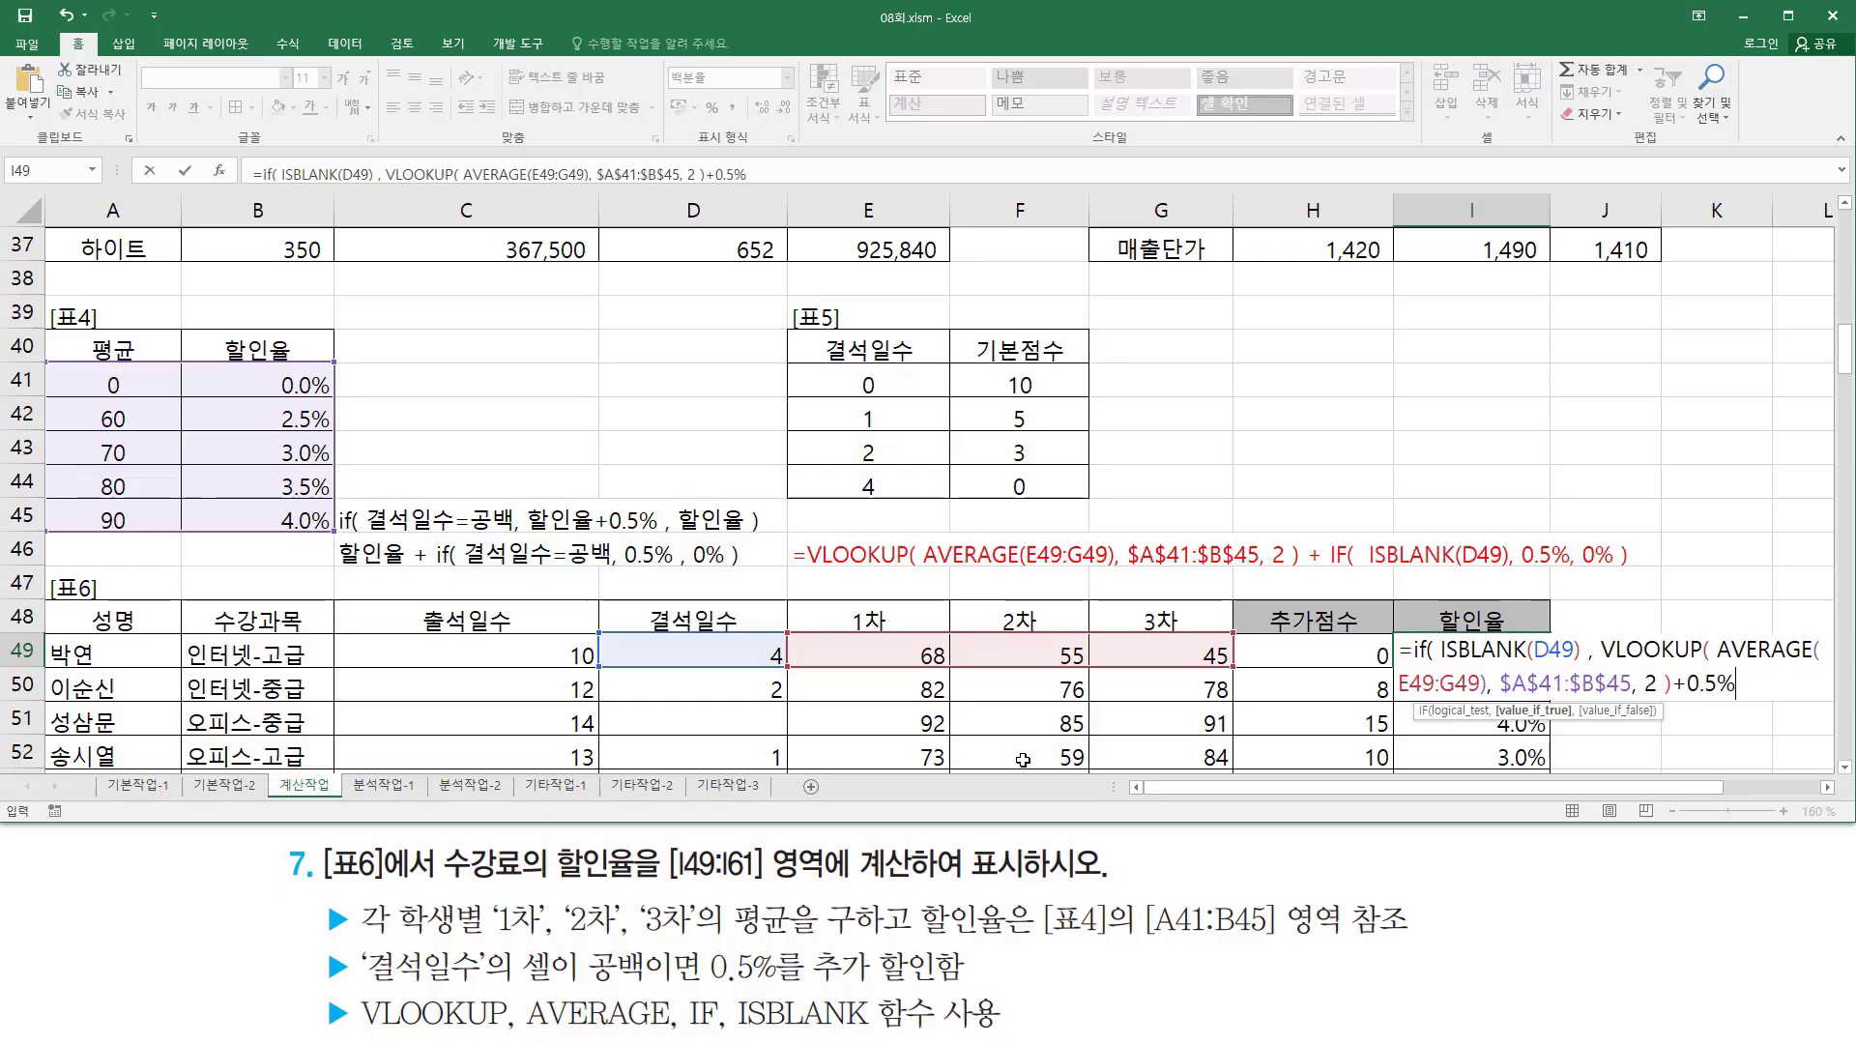
type(" ,")
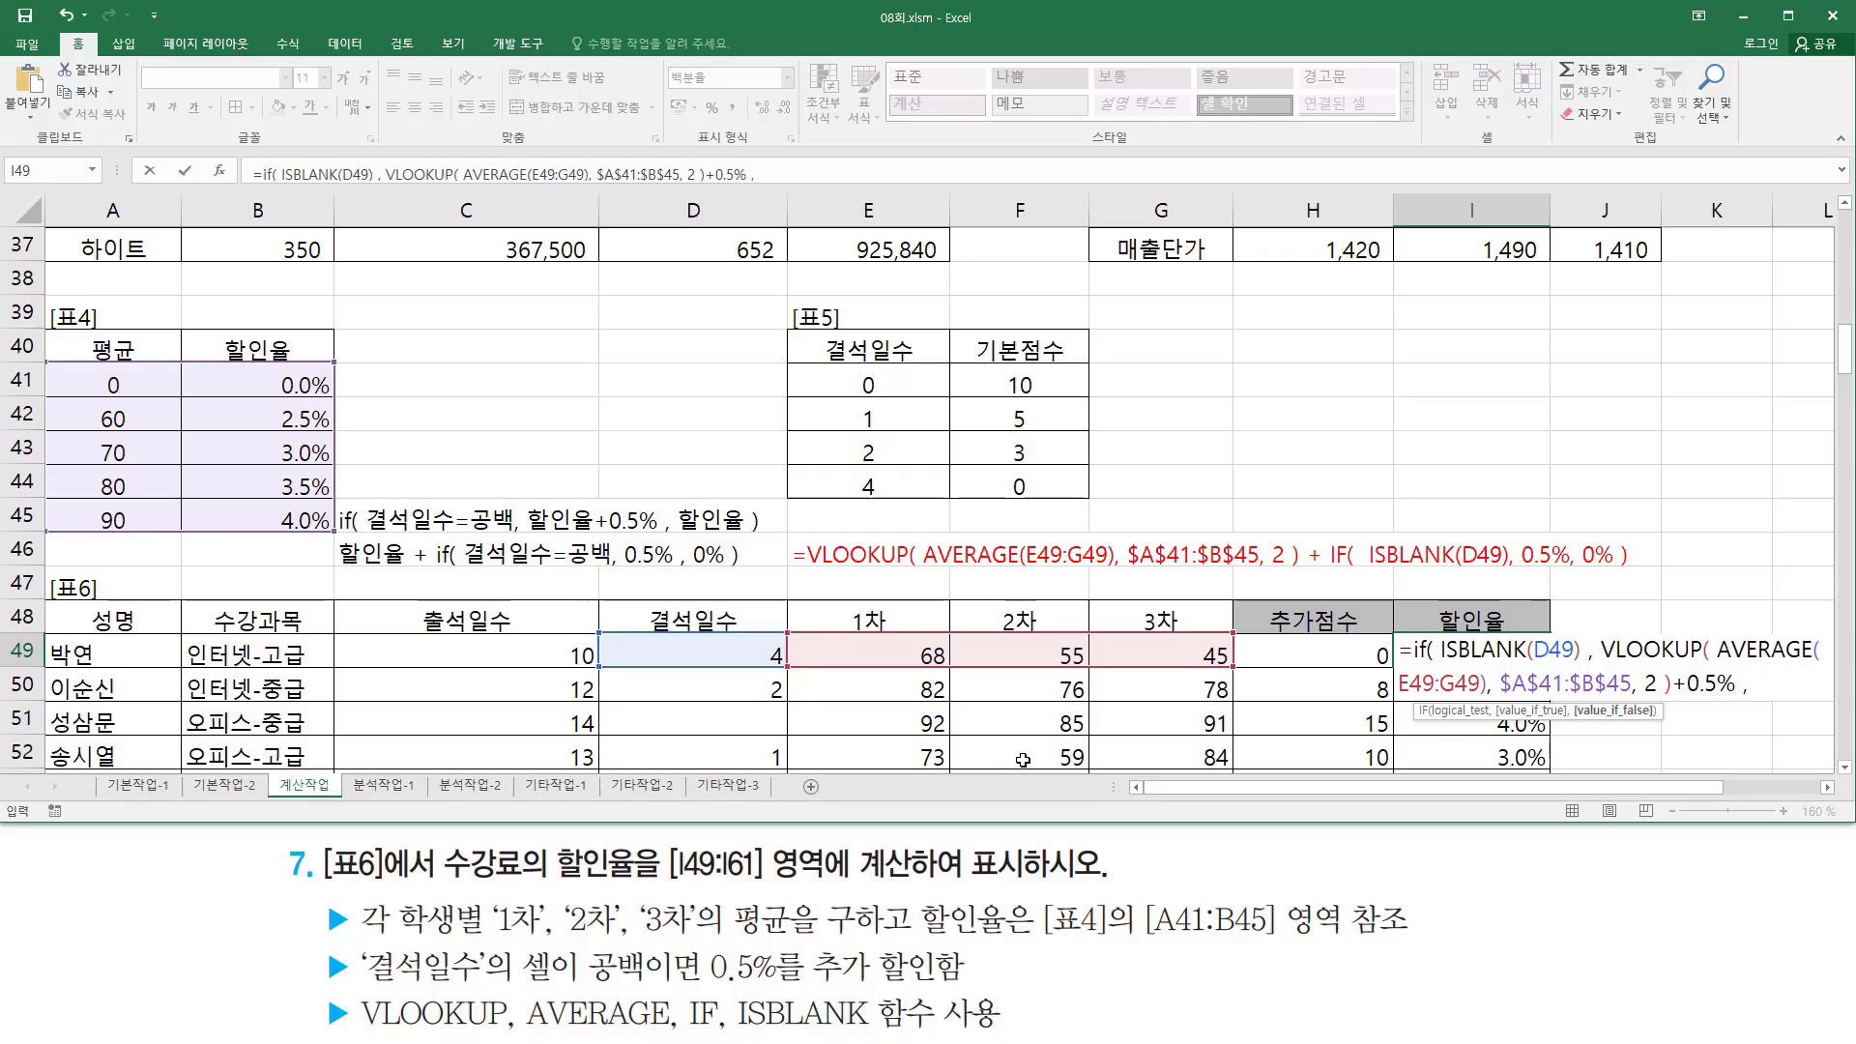
Step: Complete the IF formula in I49 with VLOOKUP( AVERAGE(E49:G49), $A$41:$B$45, 2 ) as the false value and enter it
key("BackSpace")
type(",")
type("VLOOKUP( AVERAGE(E49:G49), $A$41:$B$45, 2 )")
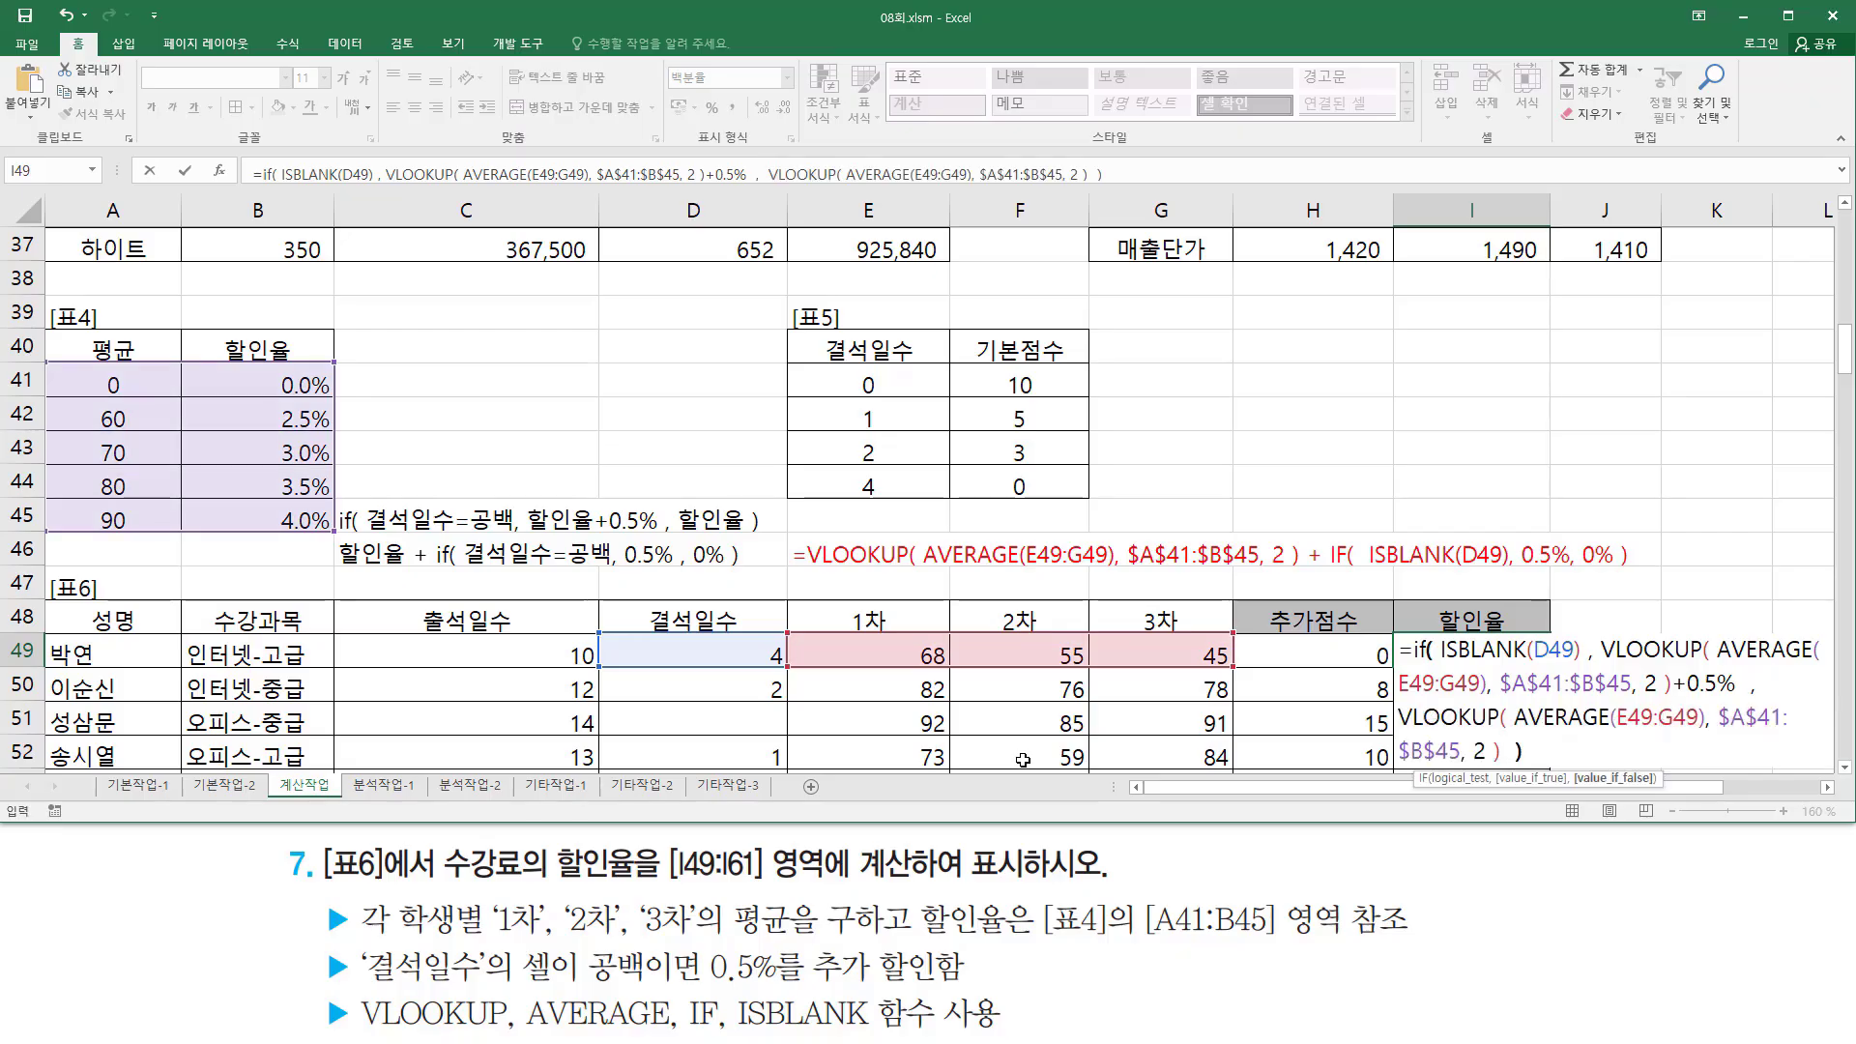
key("Return")
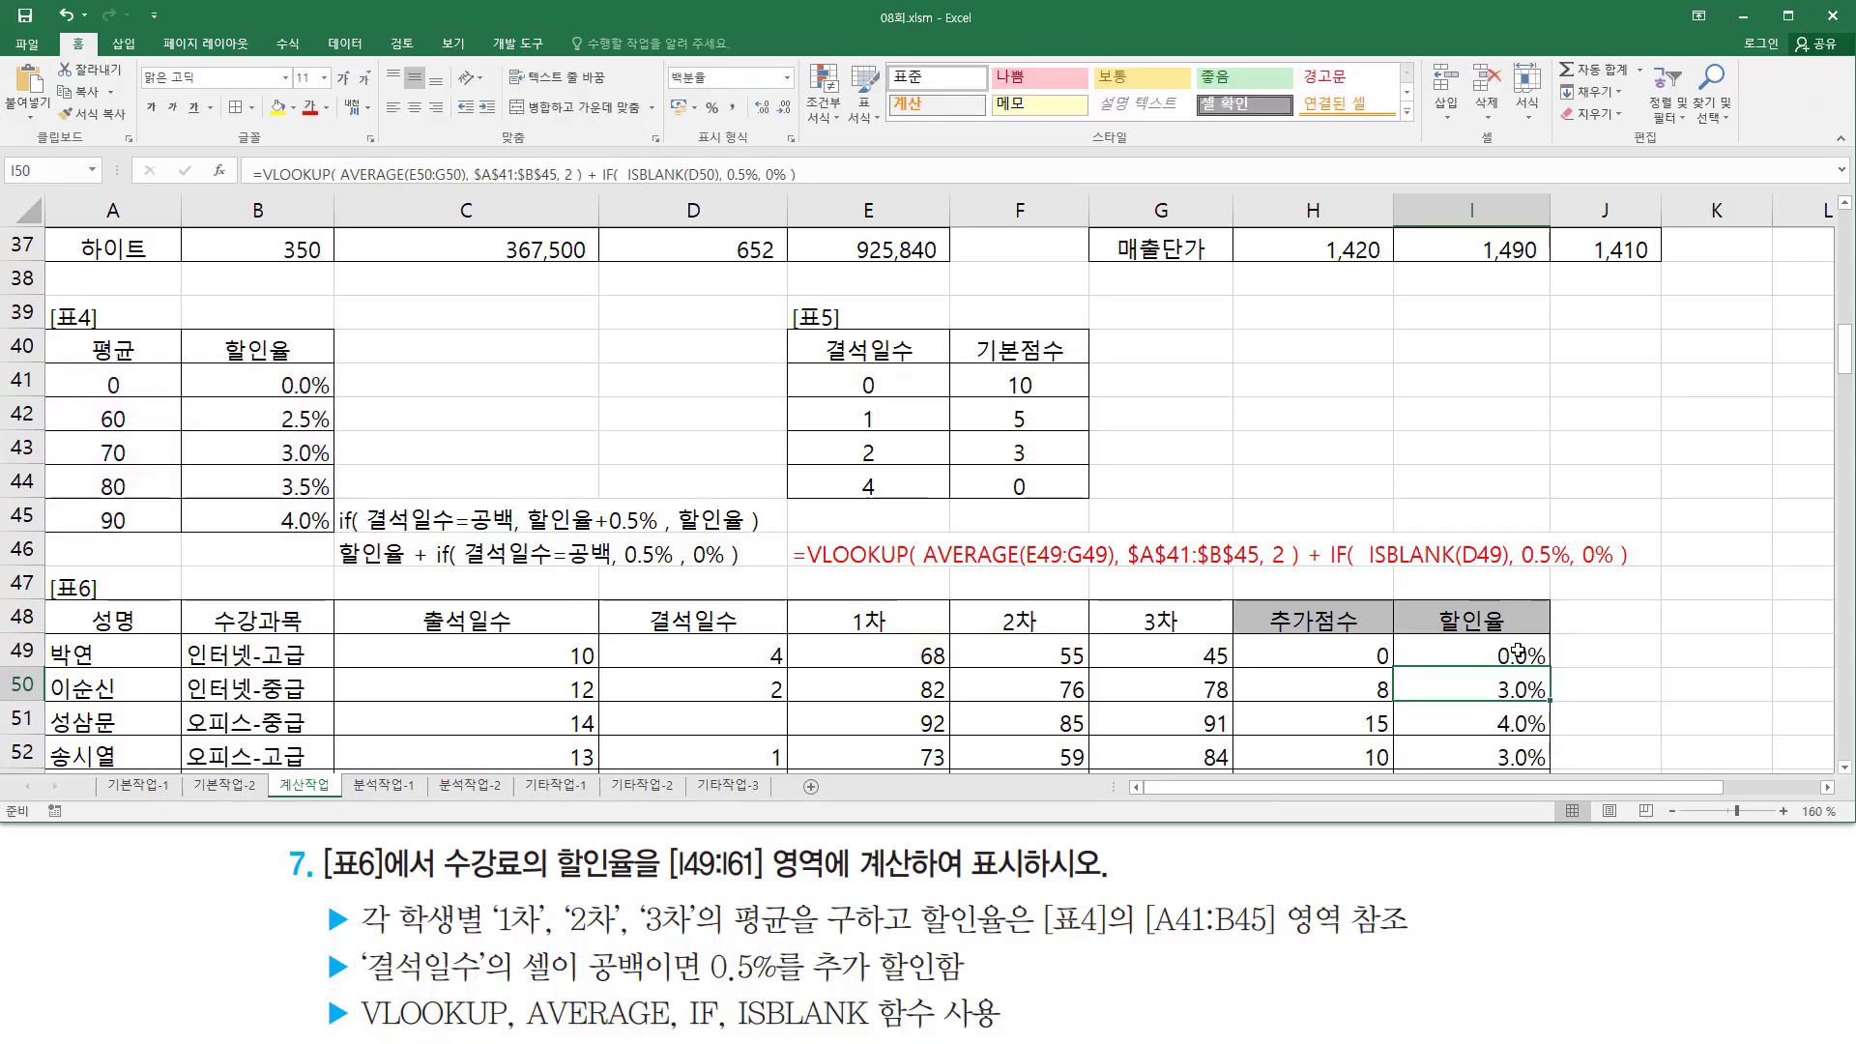
Step: Fill the IF formula from I49 down the 할인율 column to I61
left_click(1518, 652)
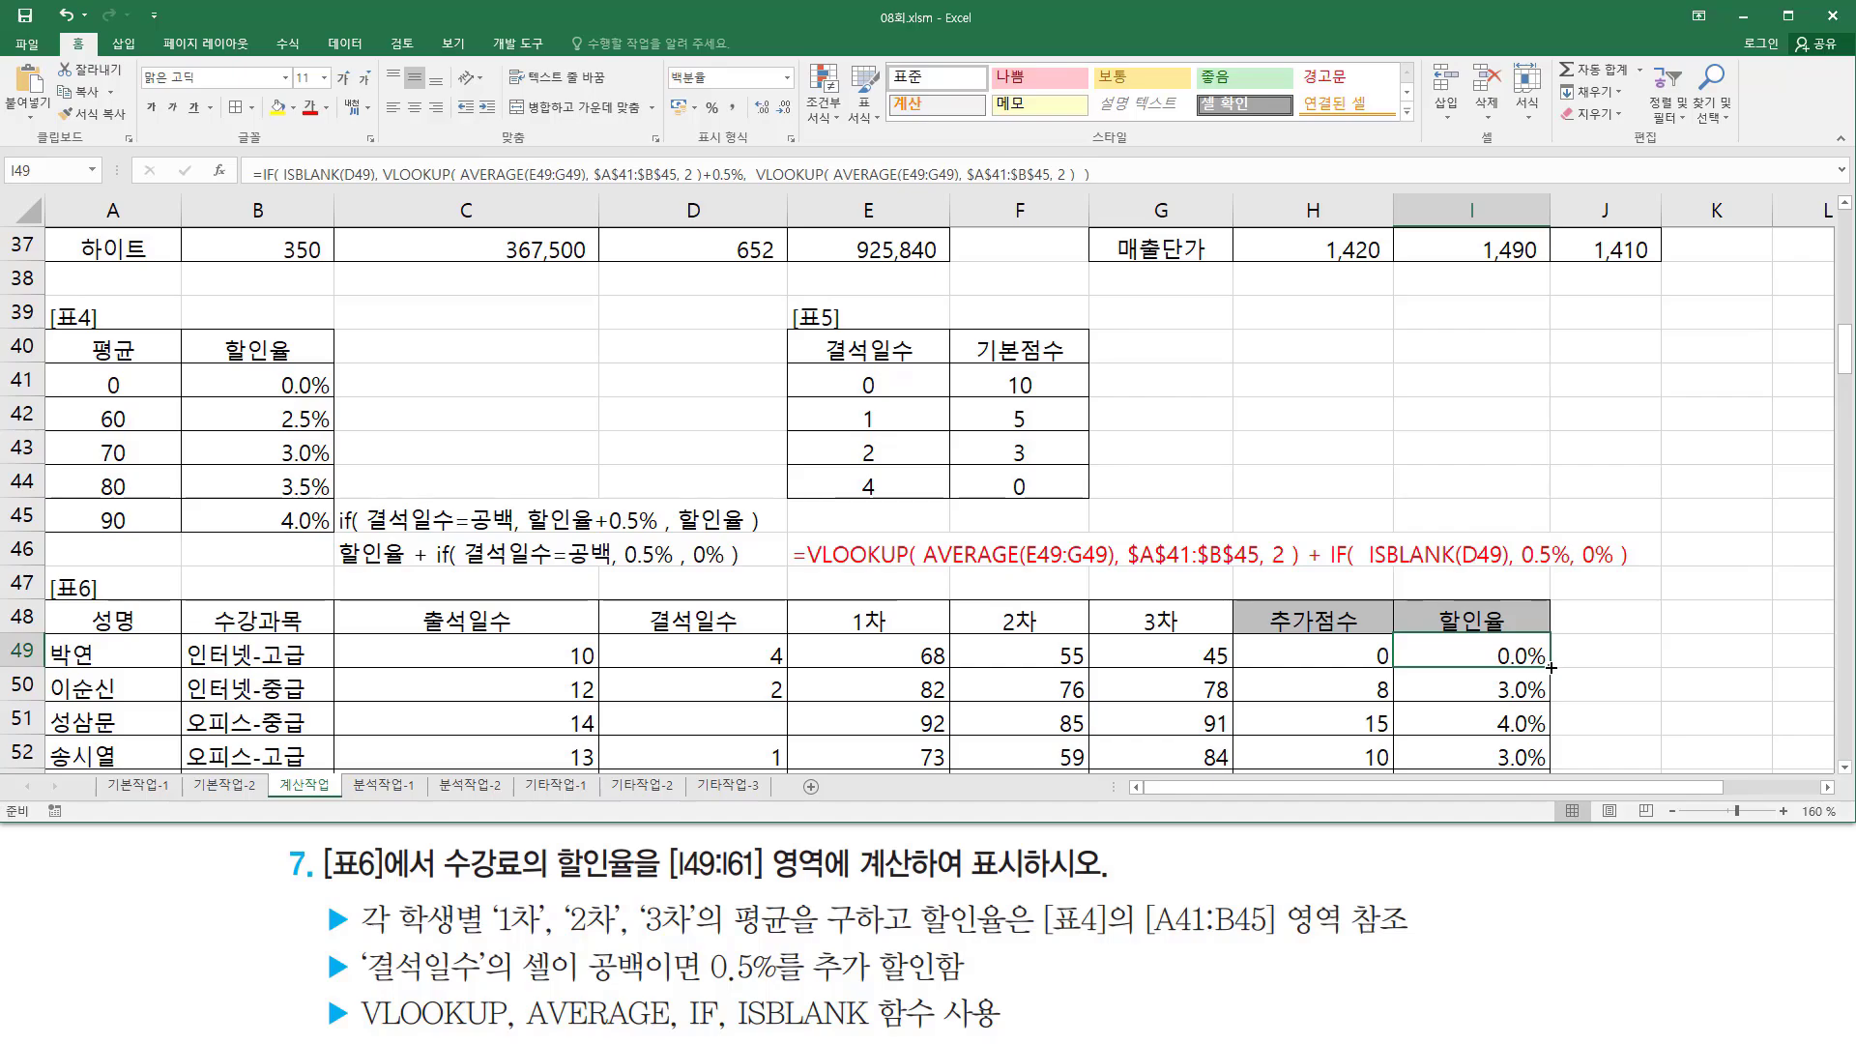
double_click(1550, 665)
scroll(1547, 580, "down", 6)
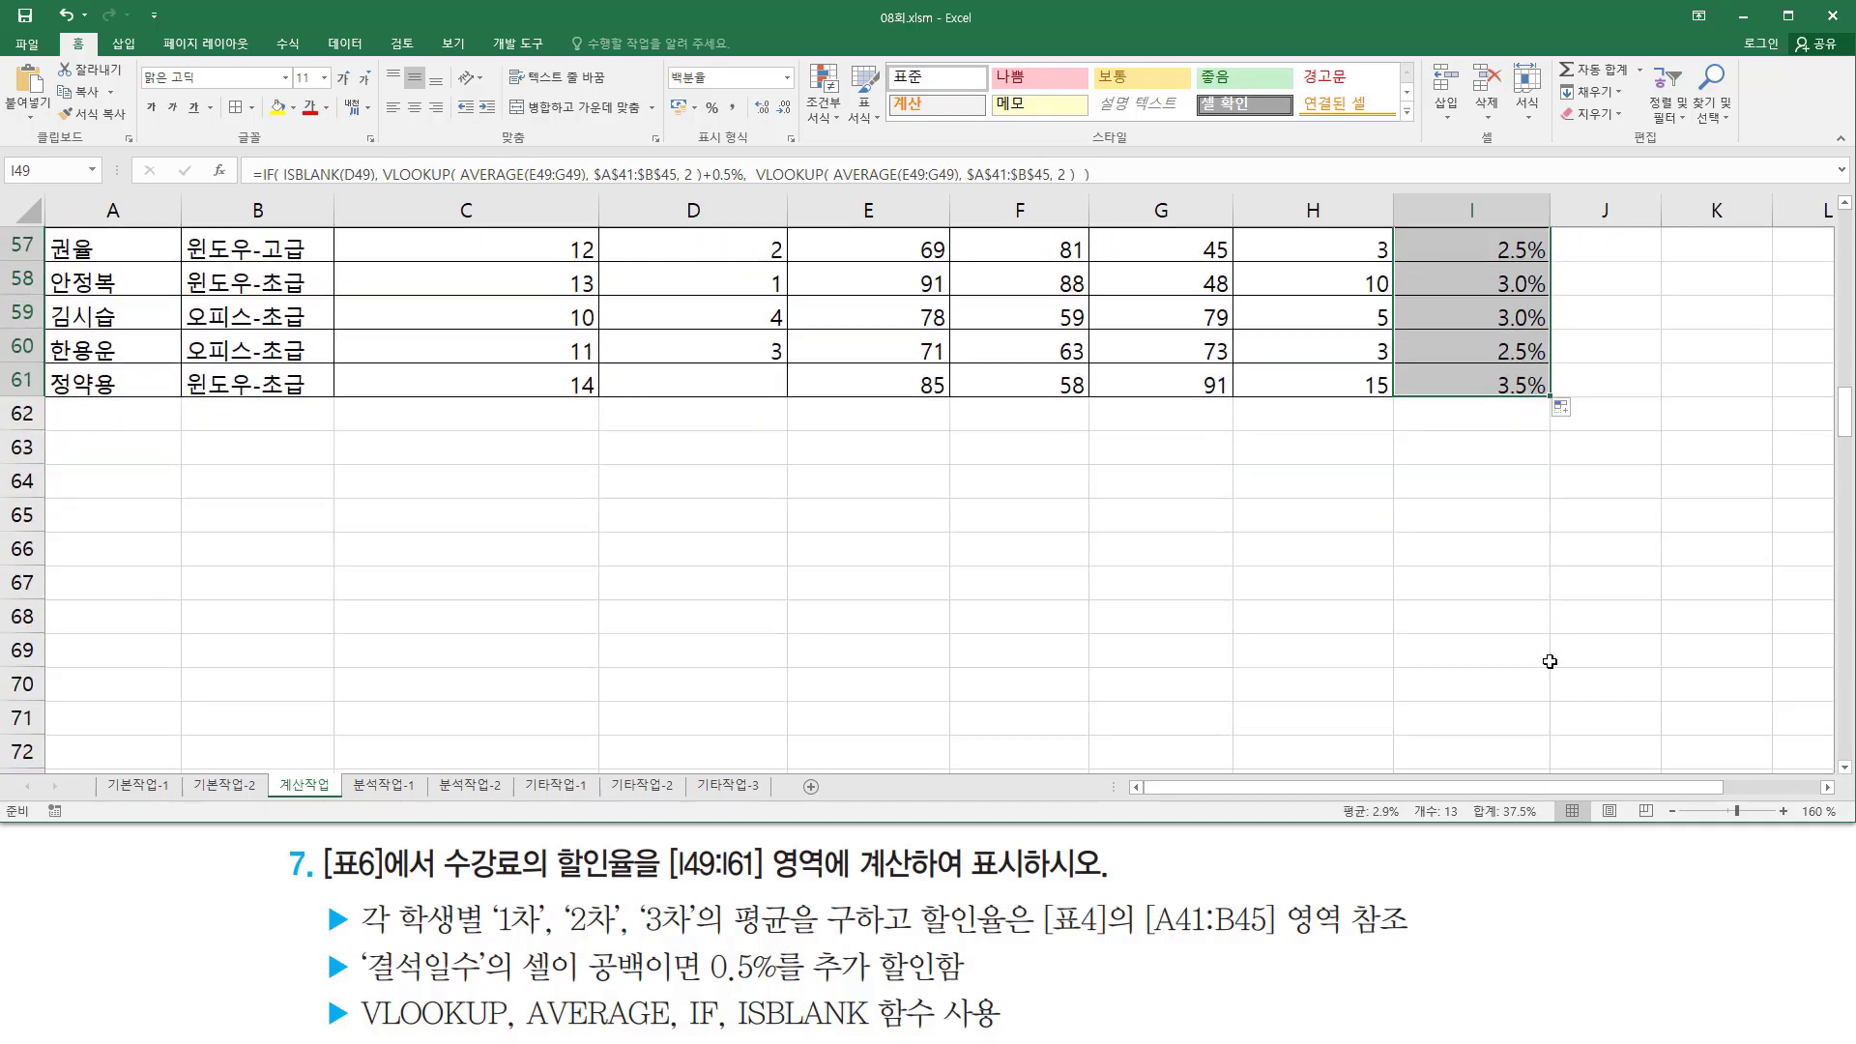
Step: Record the complete IF formula of I49 as a text note in E45, beside the outline in C45
scroll(1512, 338, "up", 3)
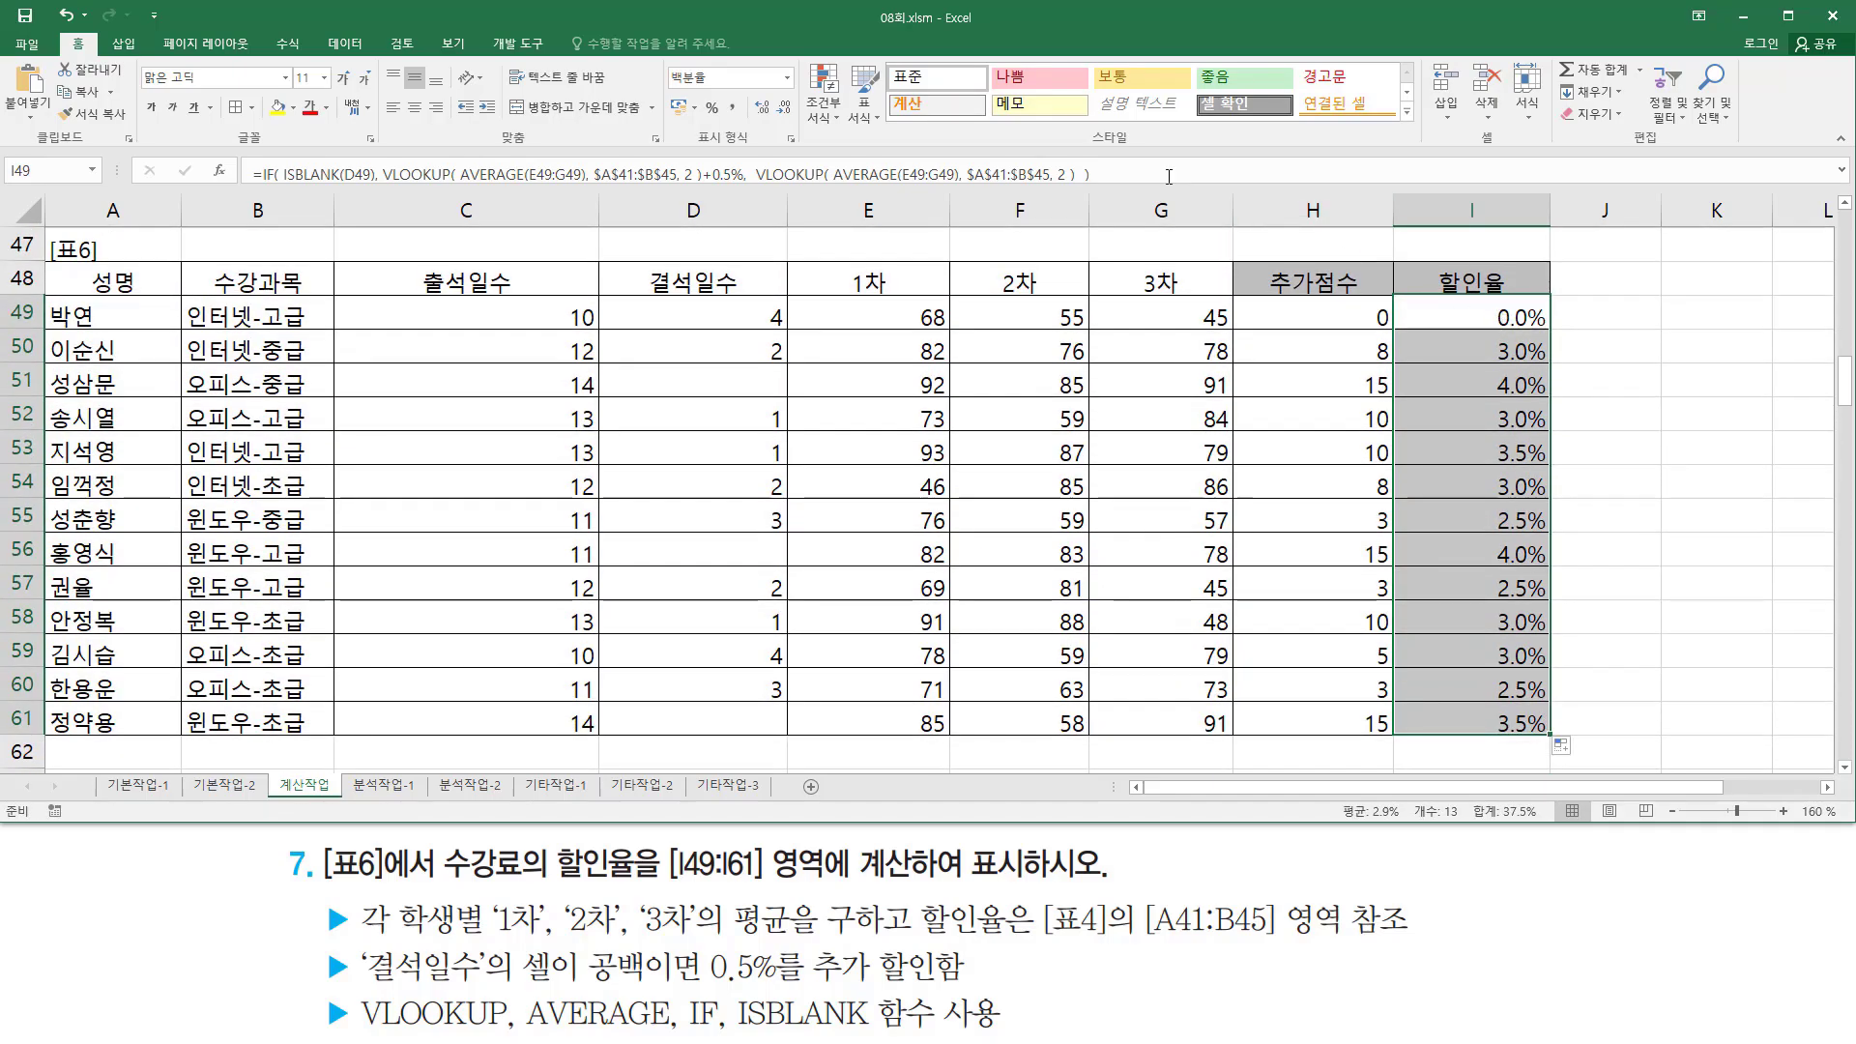
scroll(942, 495, "up", 3)
left_click(815, 512)
type("'")
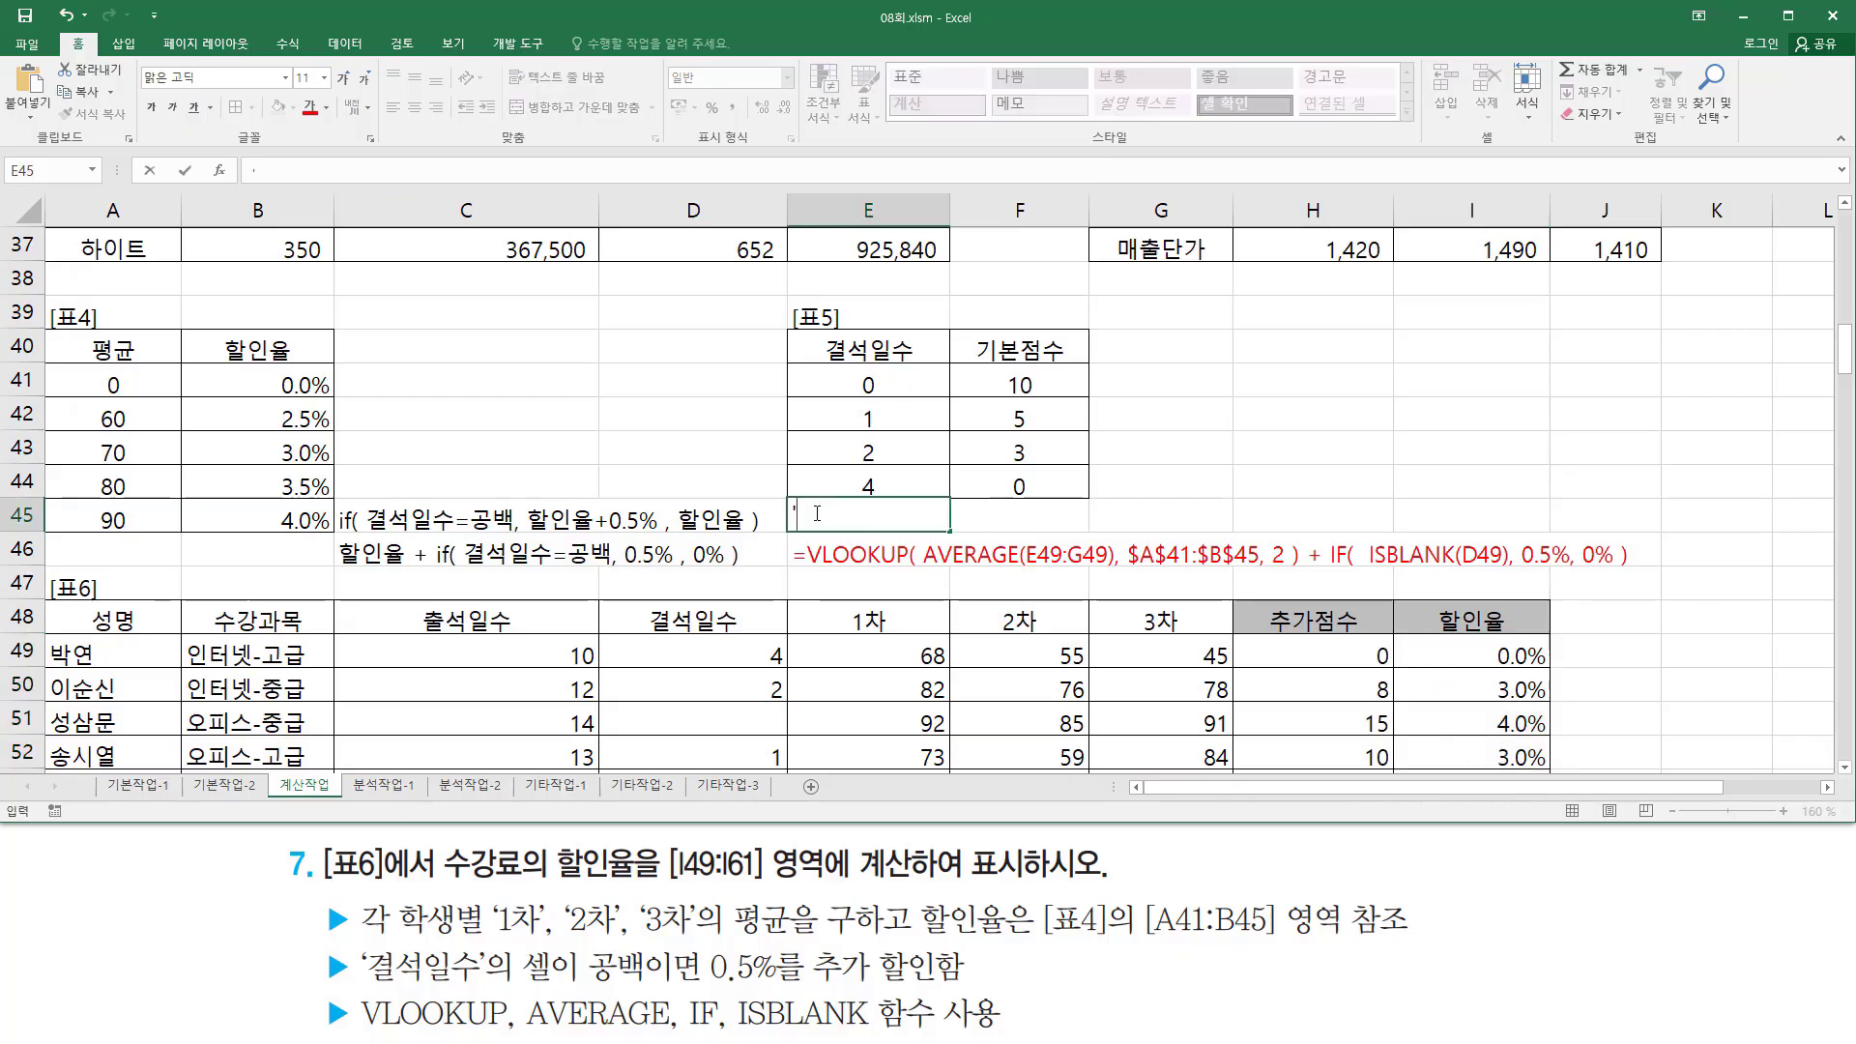
type("=IF( ISBLANK(D49), VLOOKUP( AVERAGE(E49:G49), $A$41:$B$45, 2 )+0.5%,  VLOOKUP( AVERAGE(E49:G49), $A$41:$B$45, 2 )  )")
key("ctrl+Return")
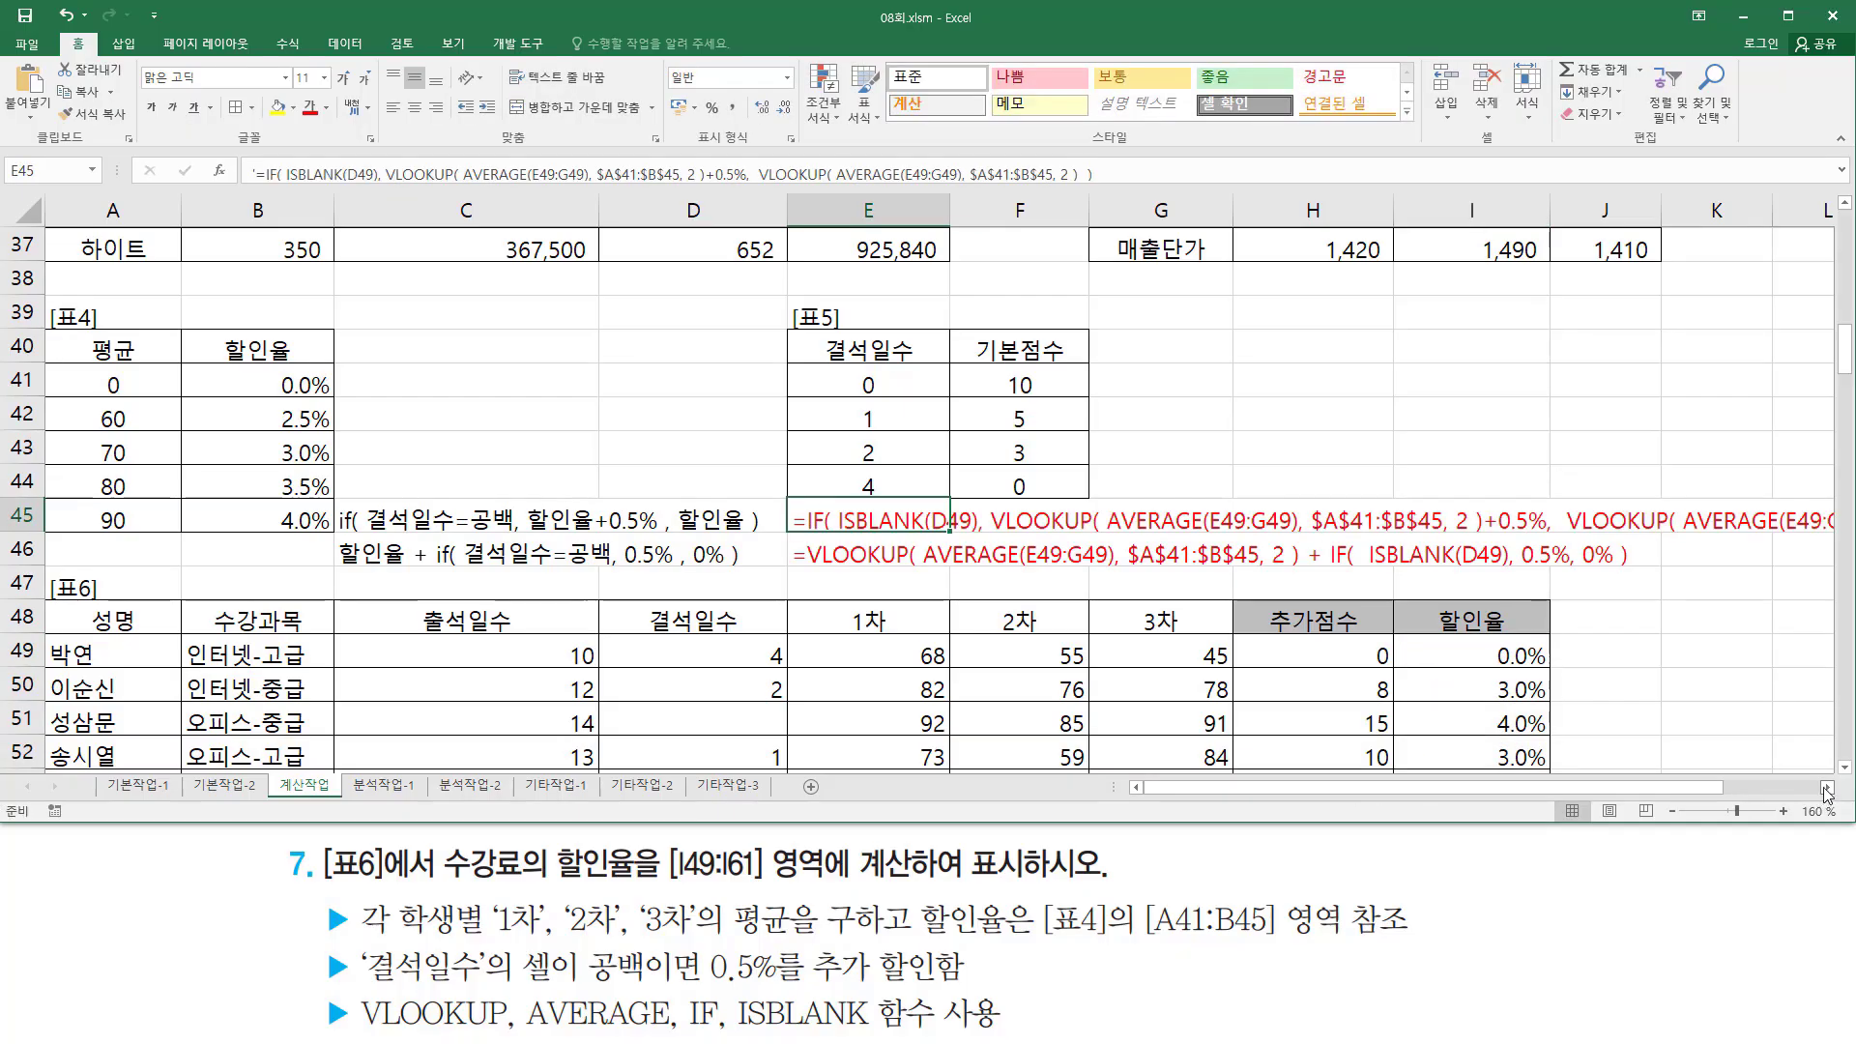
left_click(1827, 787)
left_click(1828, 787)
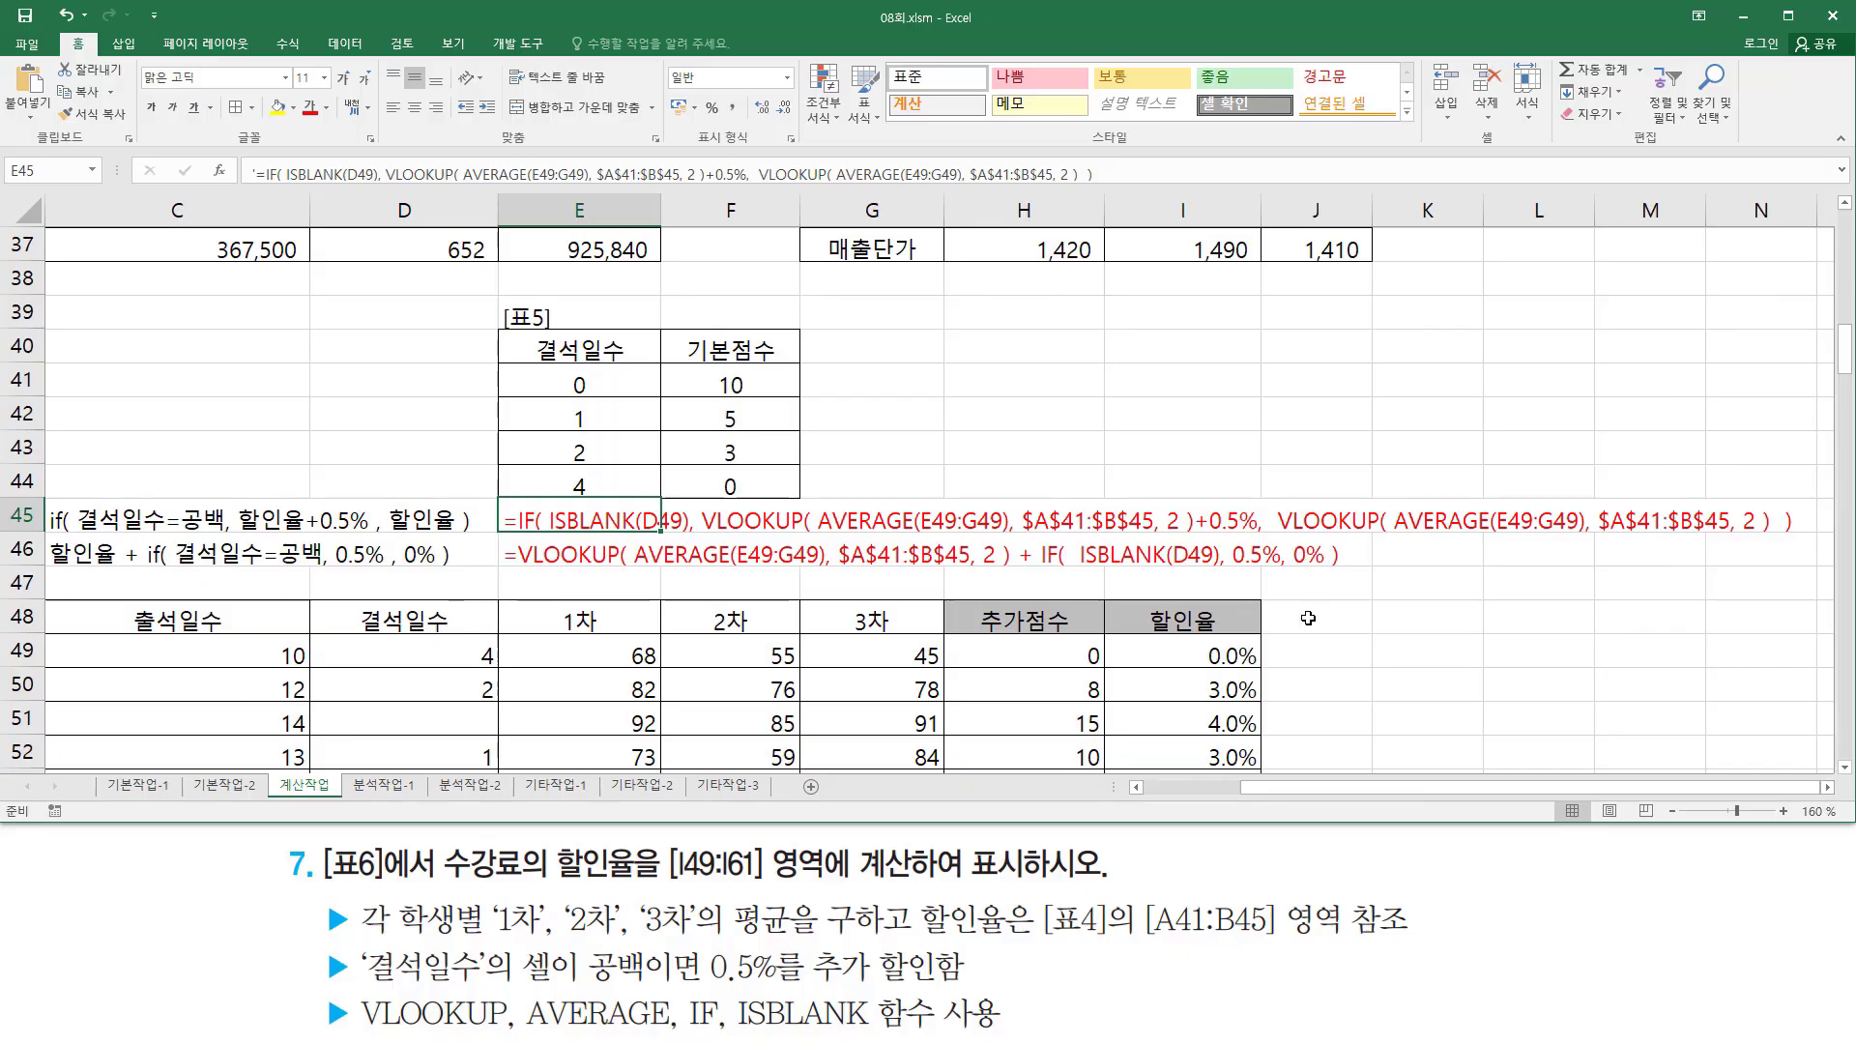
Step: Compare the arguments of the IF formula note in E45 with the outline in C45 and with the VLOOKUP plus IF note in E46
left_click(909, 425)
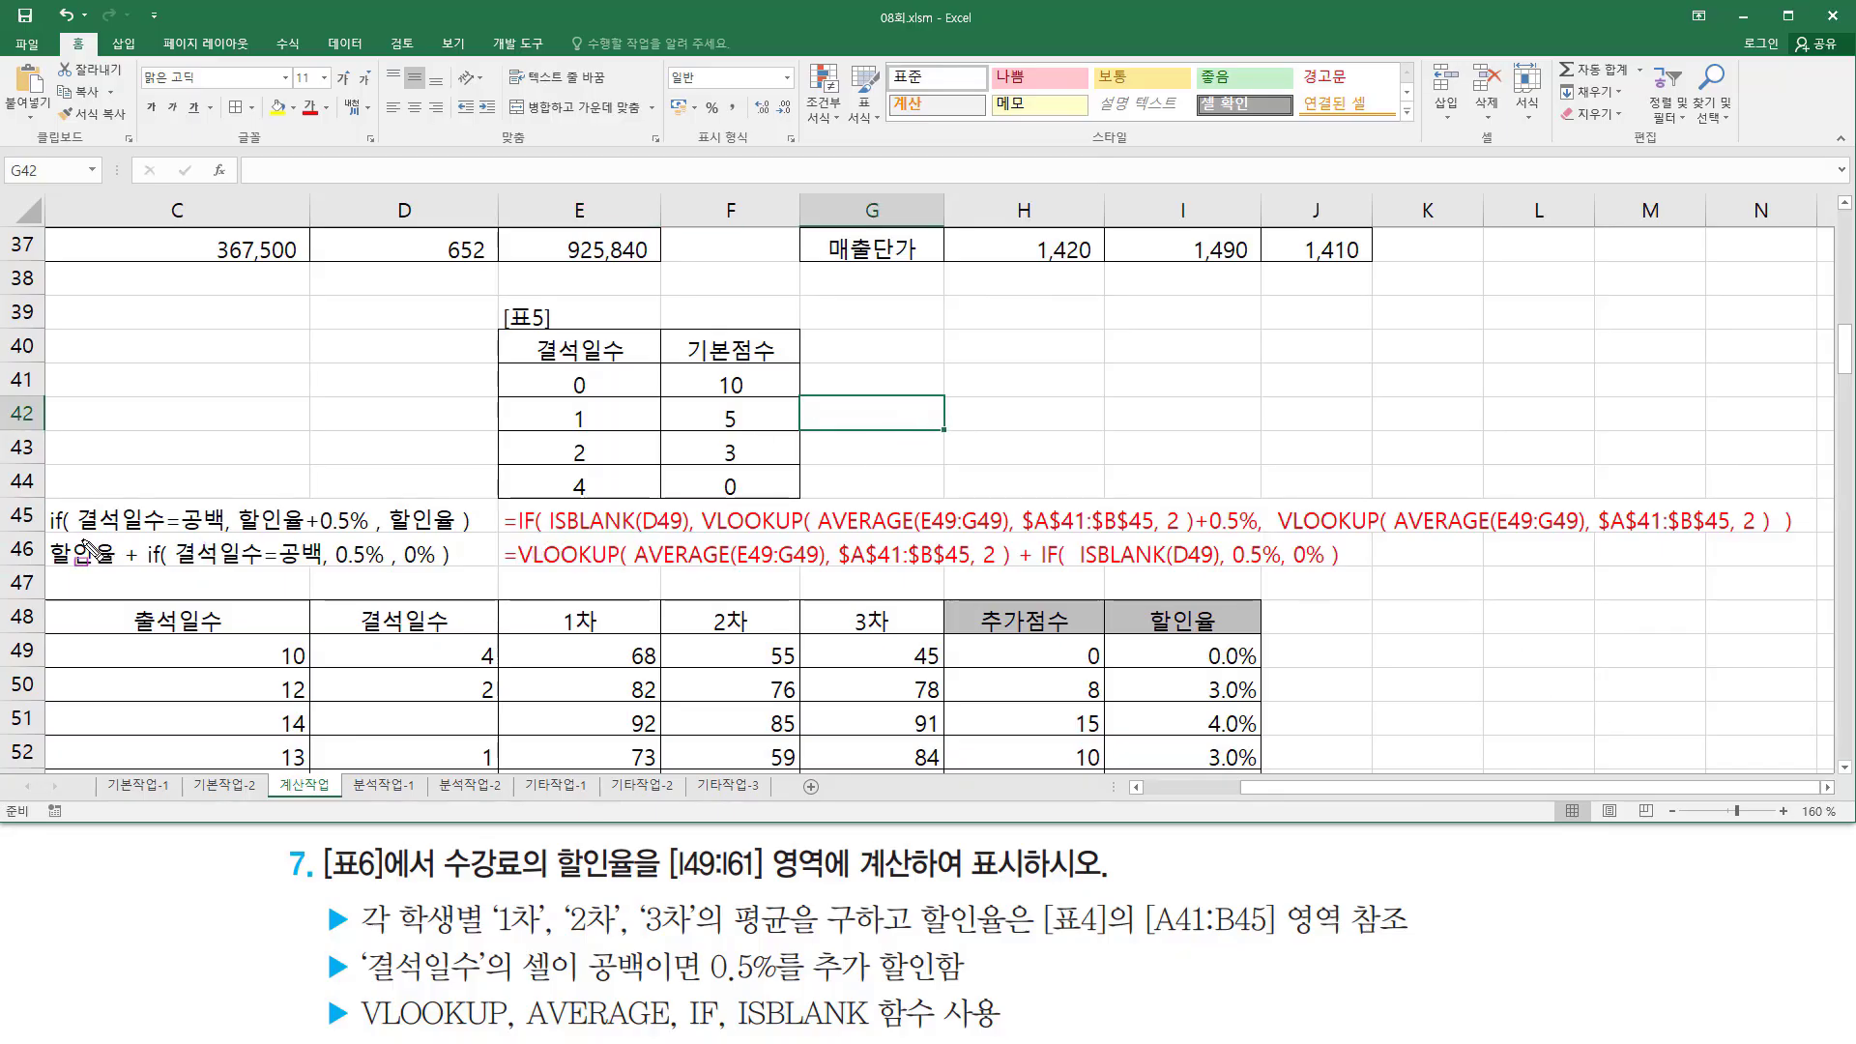
left_click_drag(81, 531, 216, 532)
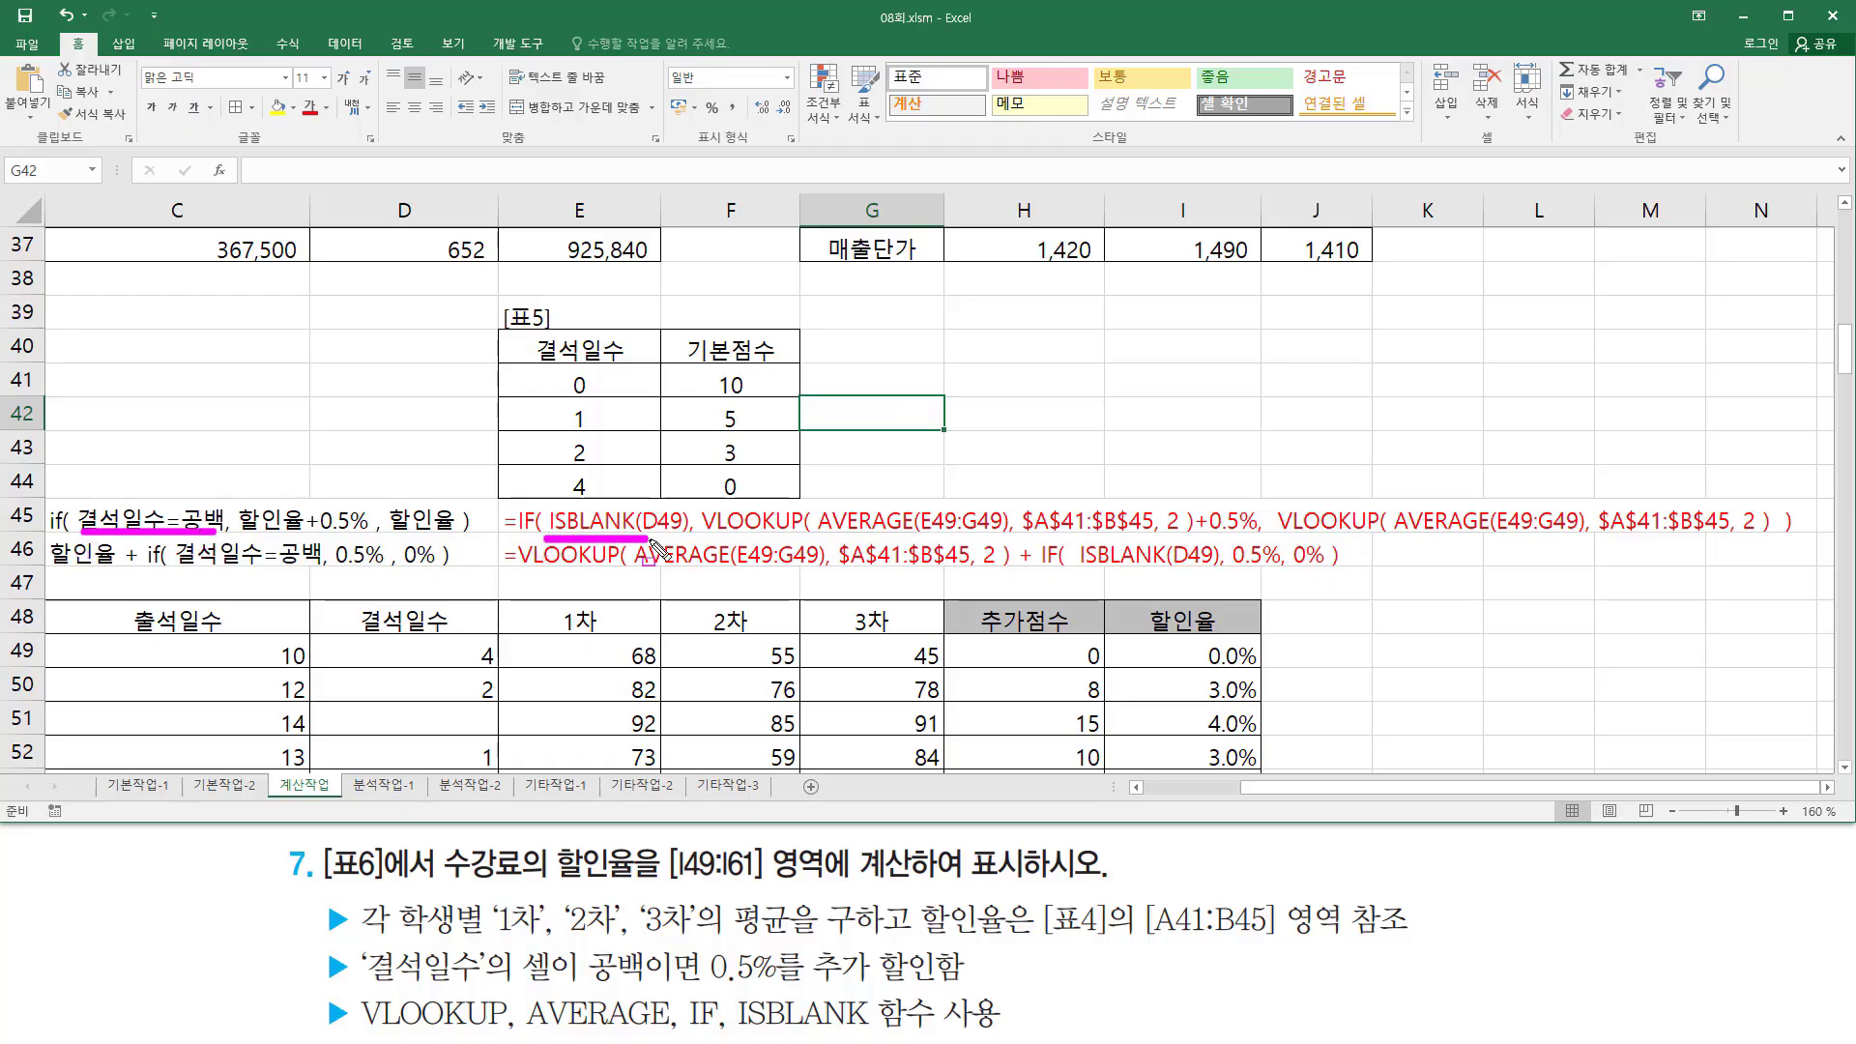
mouse_move(685, 537)
left_mouse_down()
mouse_move(546, 512)
mouse_move(687, 482)
left_mouse_up()
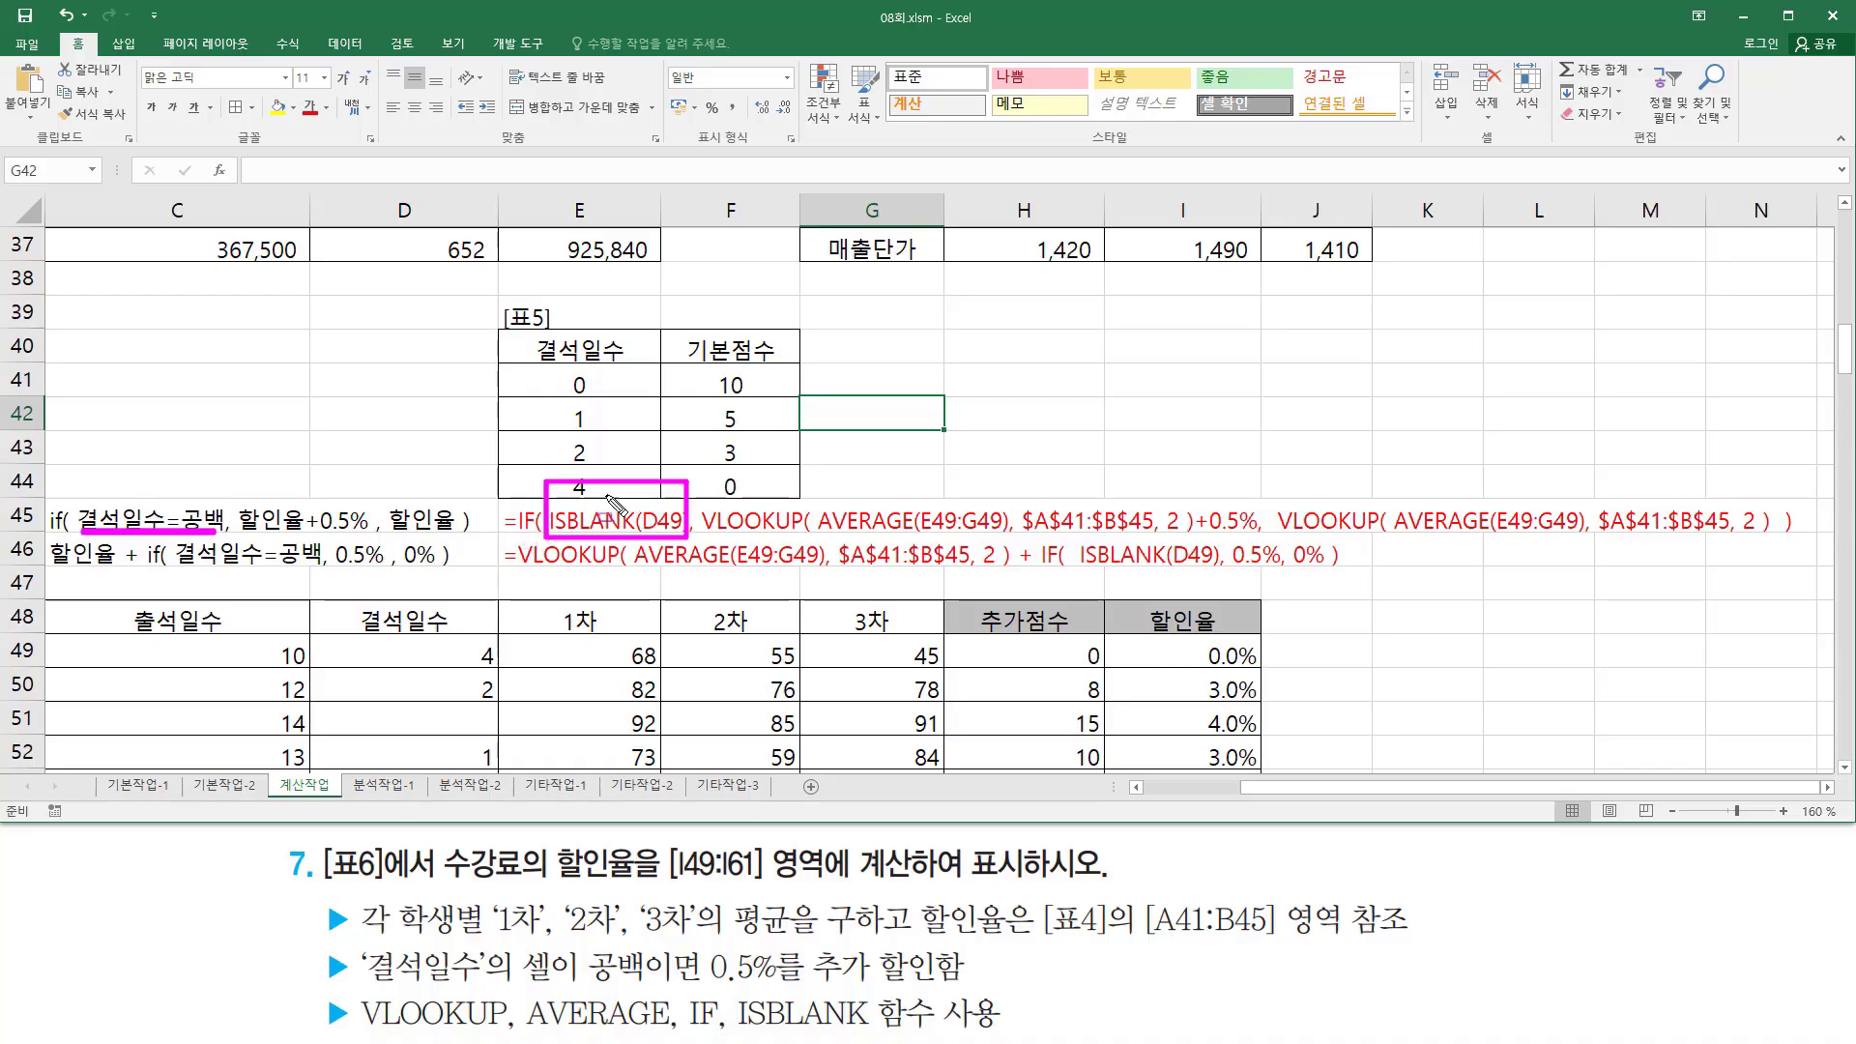
left_click_drag(701, 542, 1775, 542)
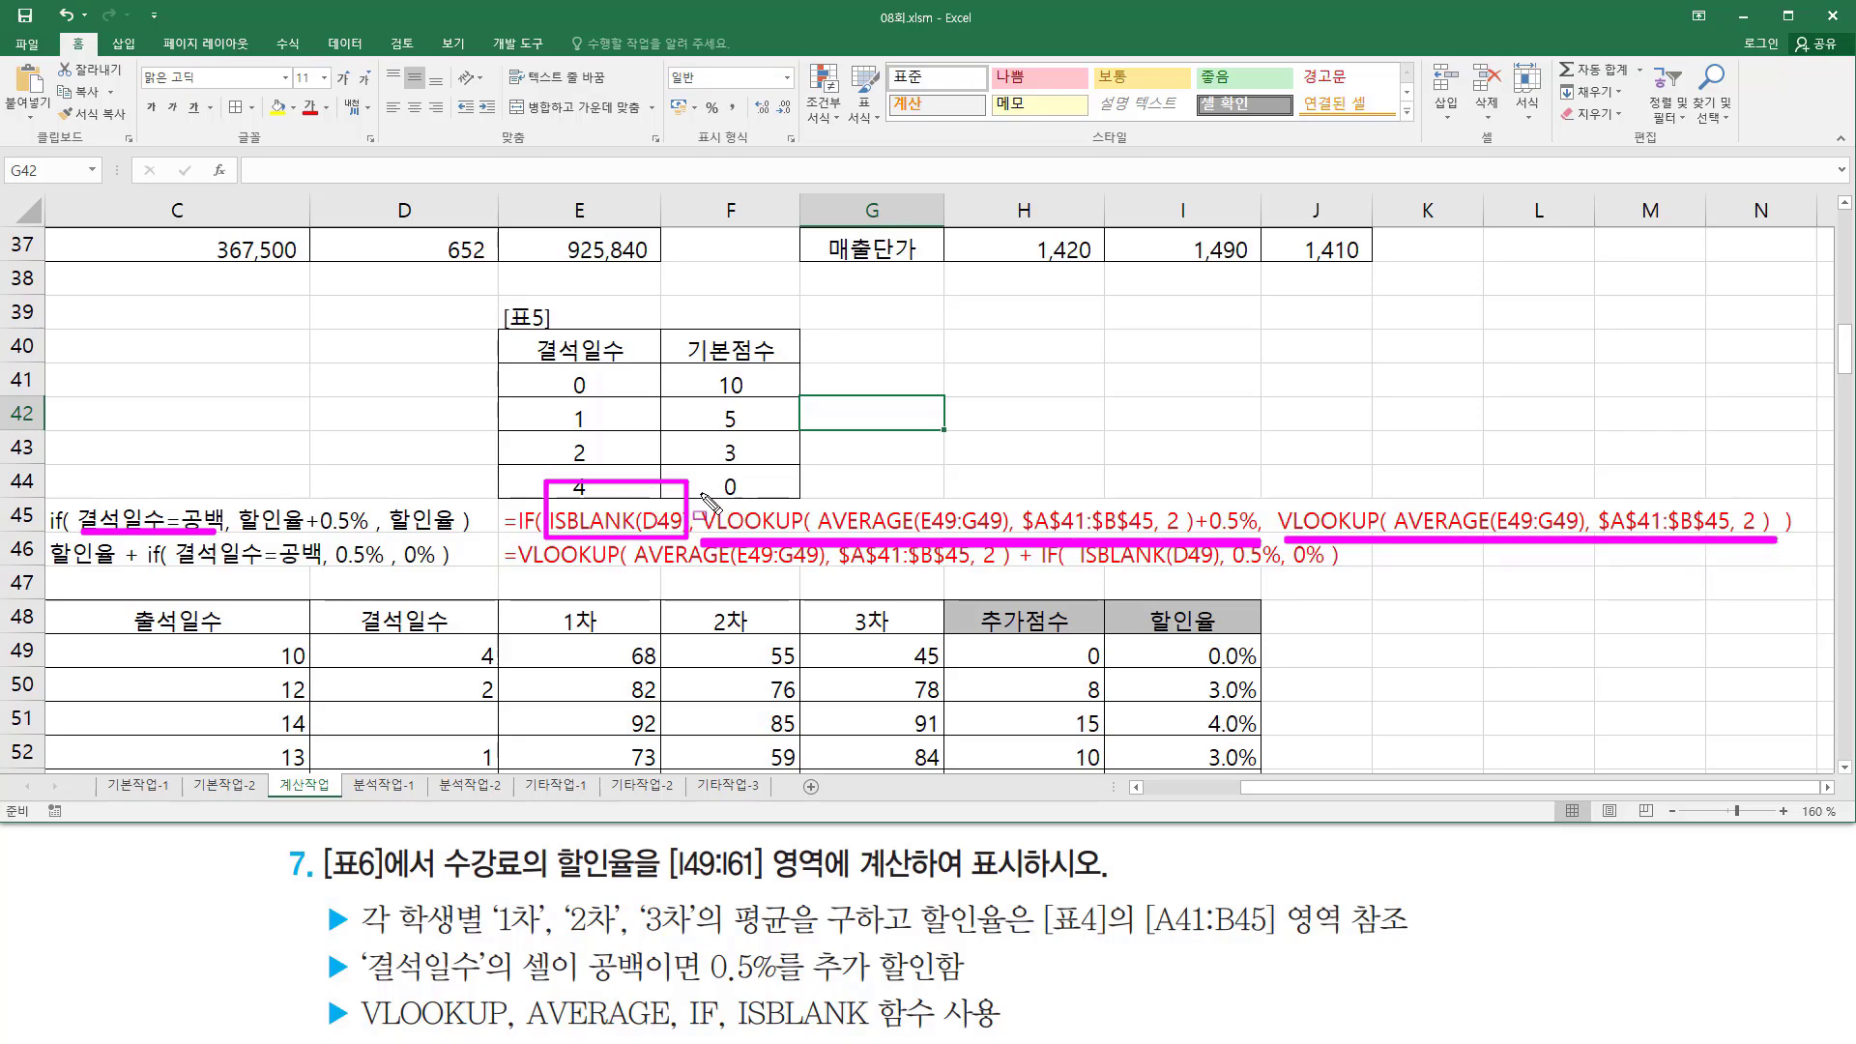
mouse_move(702, 493)
left_mouse_down()
mouse_move(923, 541)
mouse_move(1199, 545)
left_mouse_up()
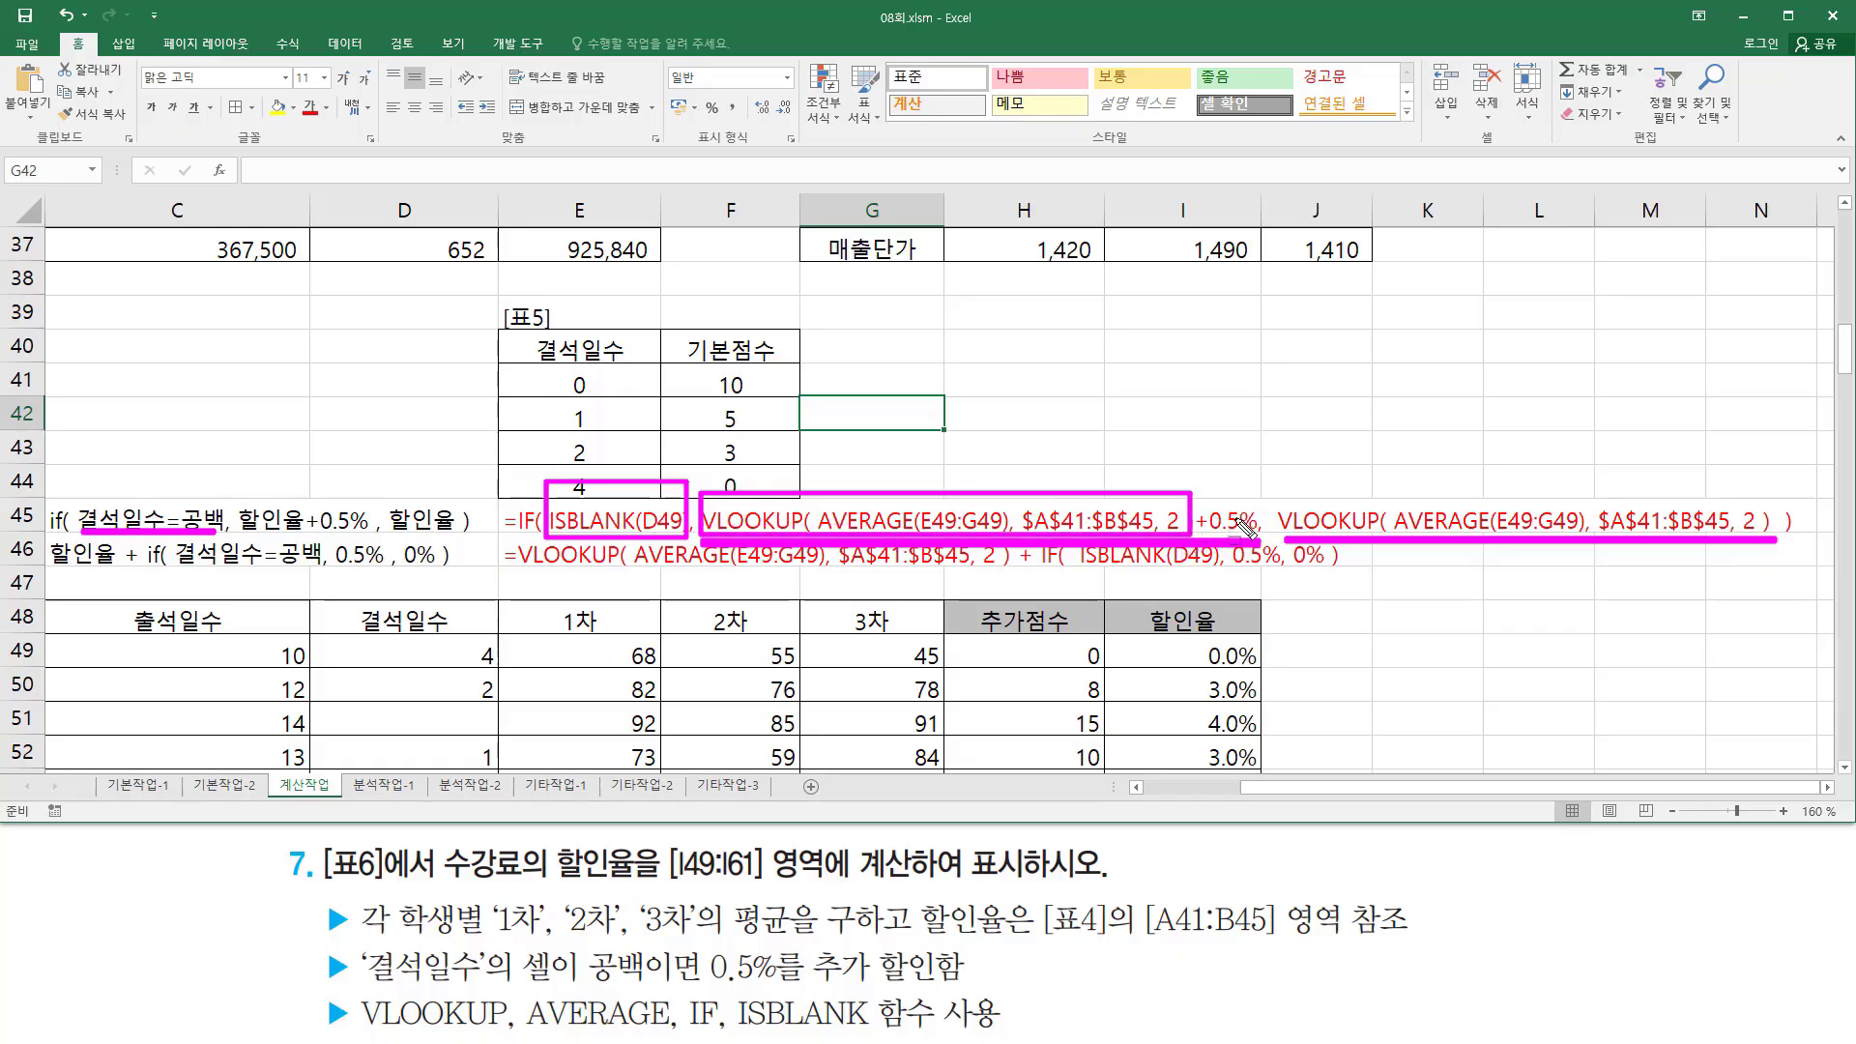
mouse_move(1269, 516)
left_mouse_down()
mouse_move(1305, 534)
mouse_move(1779, 536)
left_mouse_up()
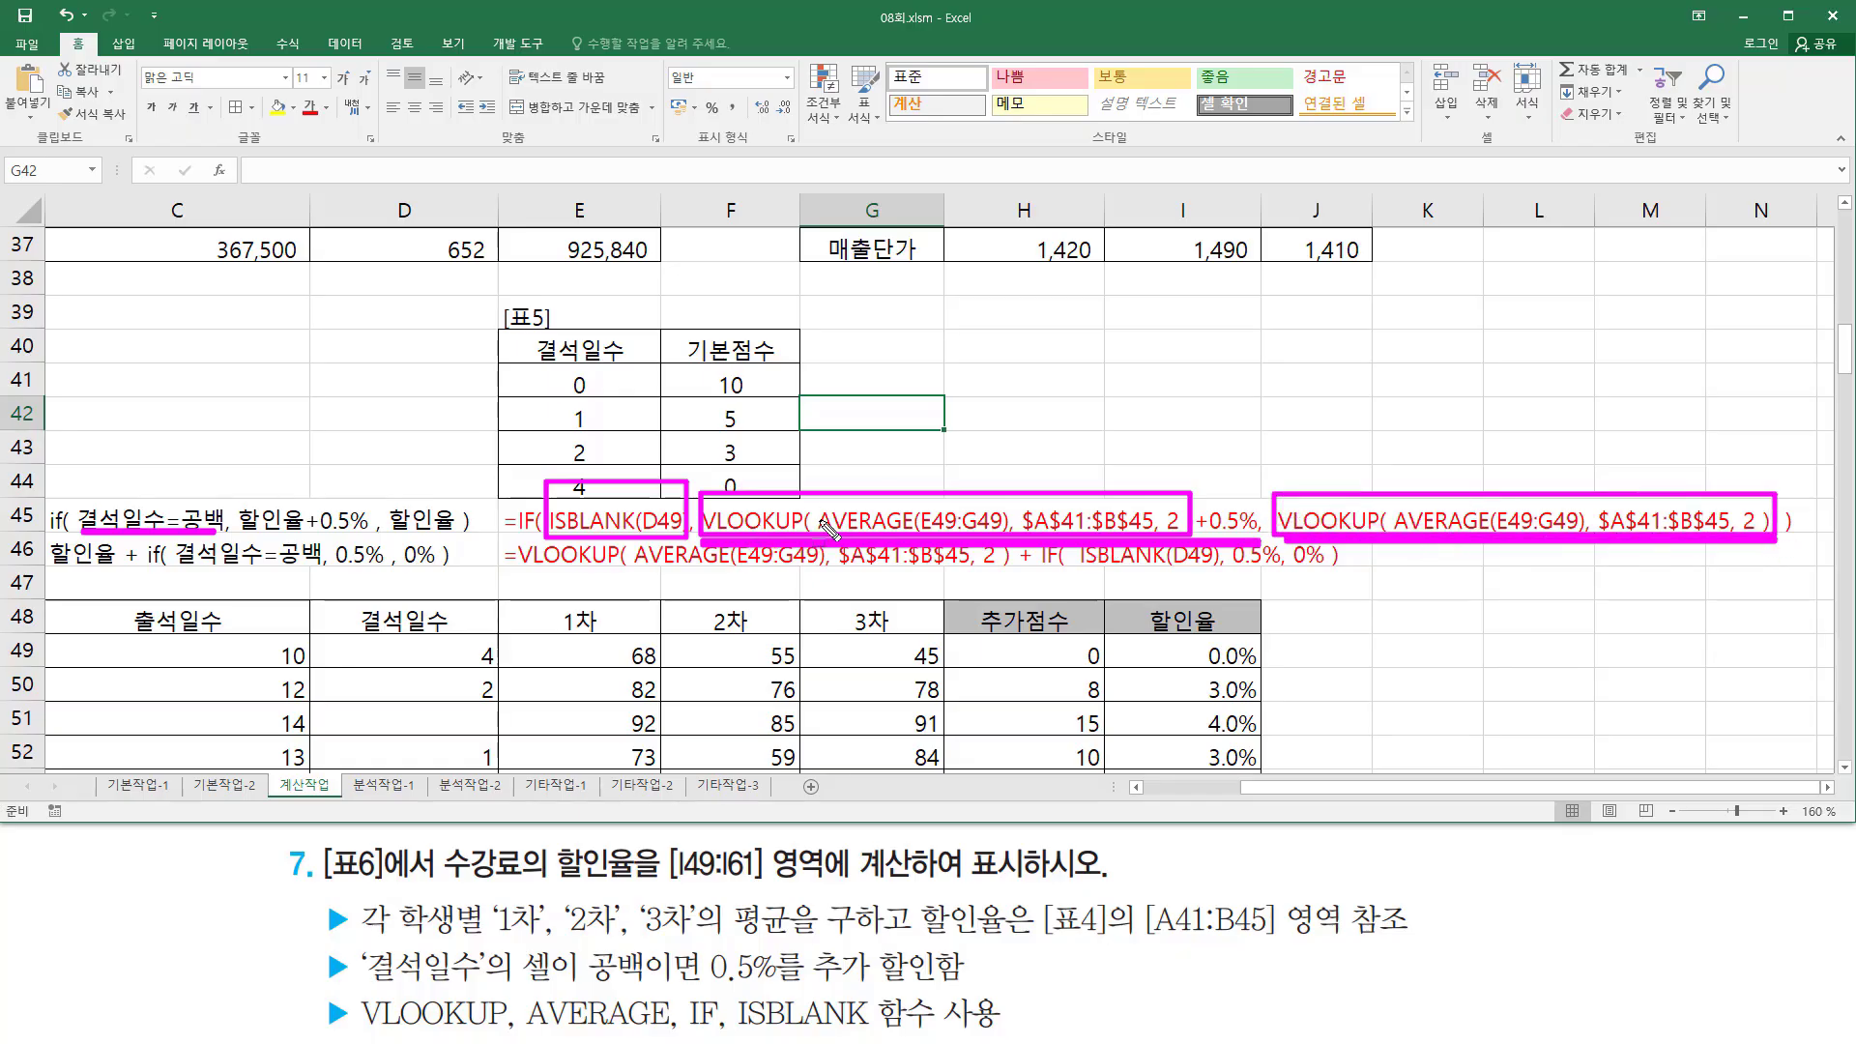
key("Escape")
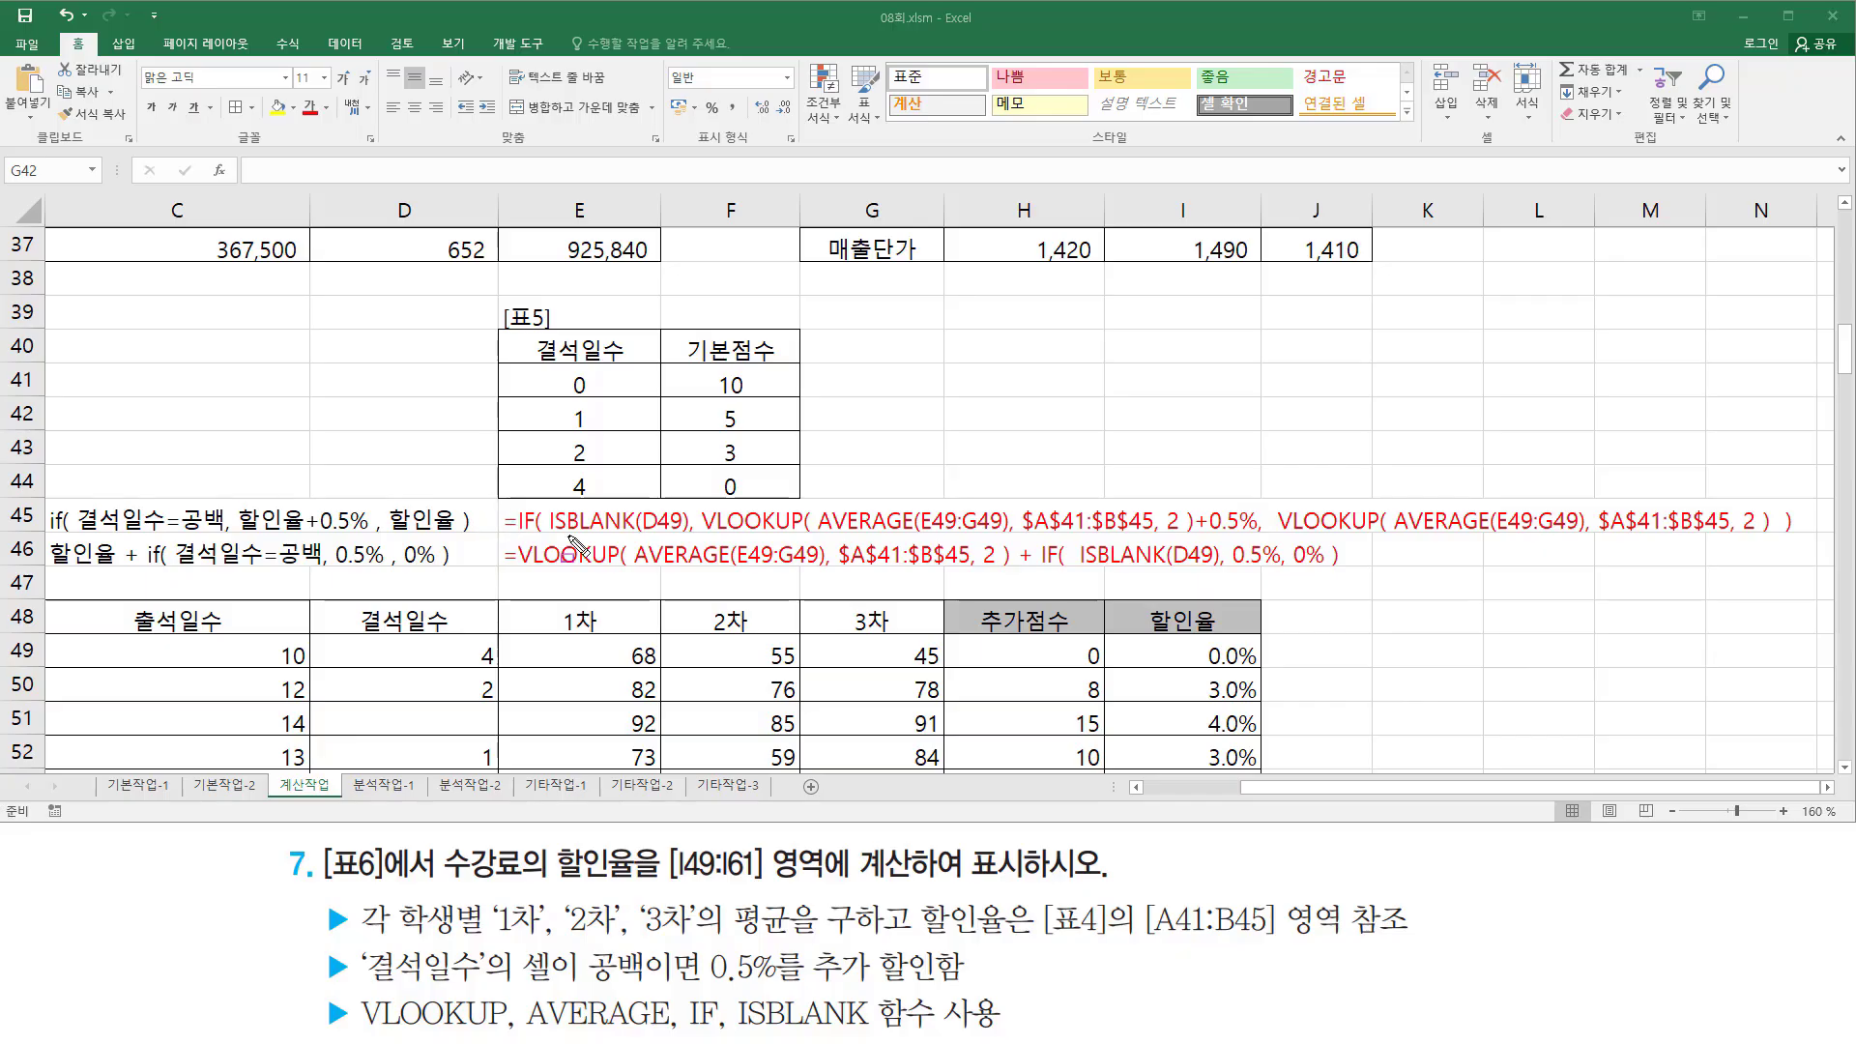
left_click_drag(486, 502, 1811, 536)
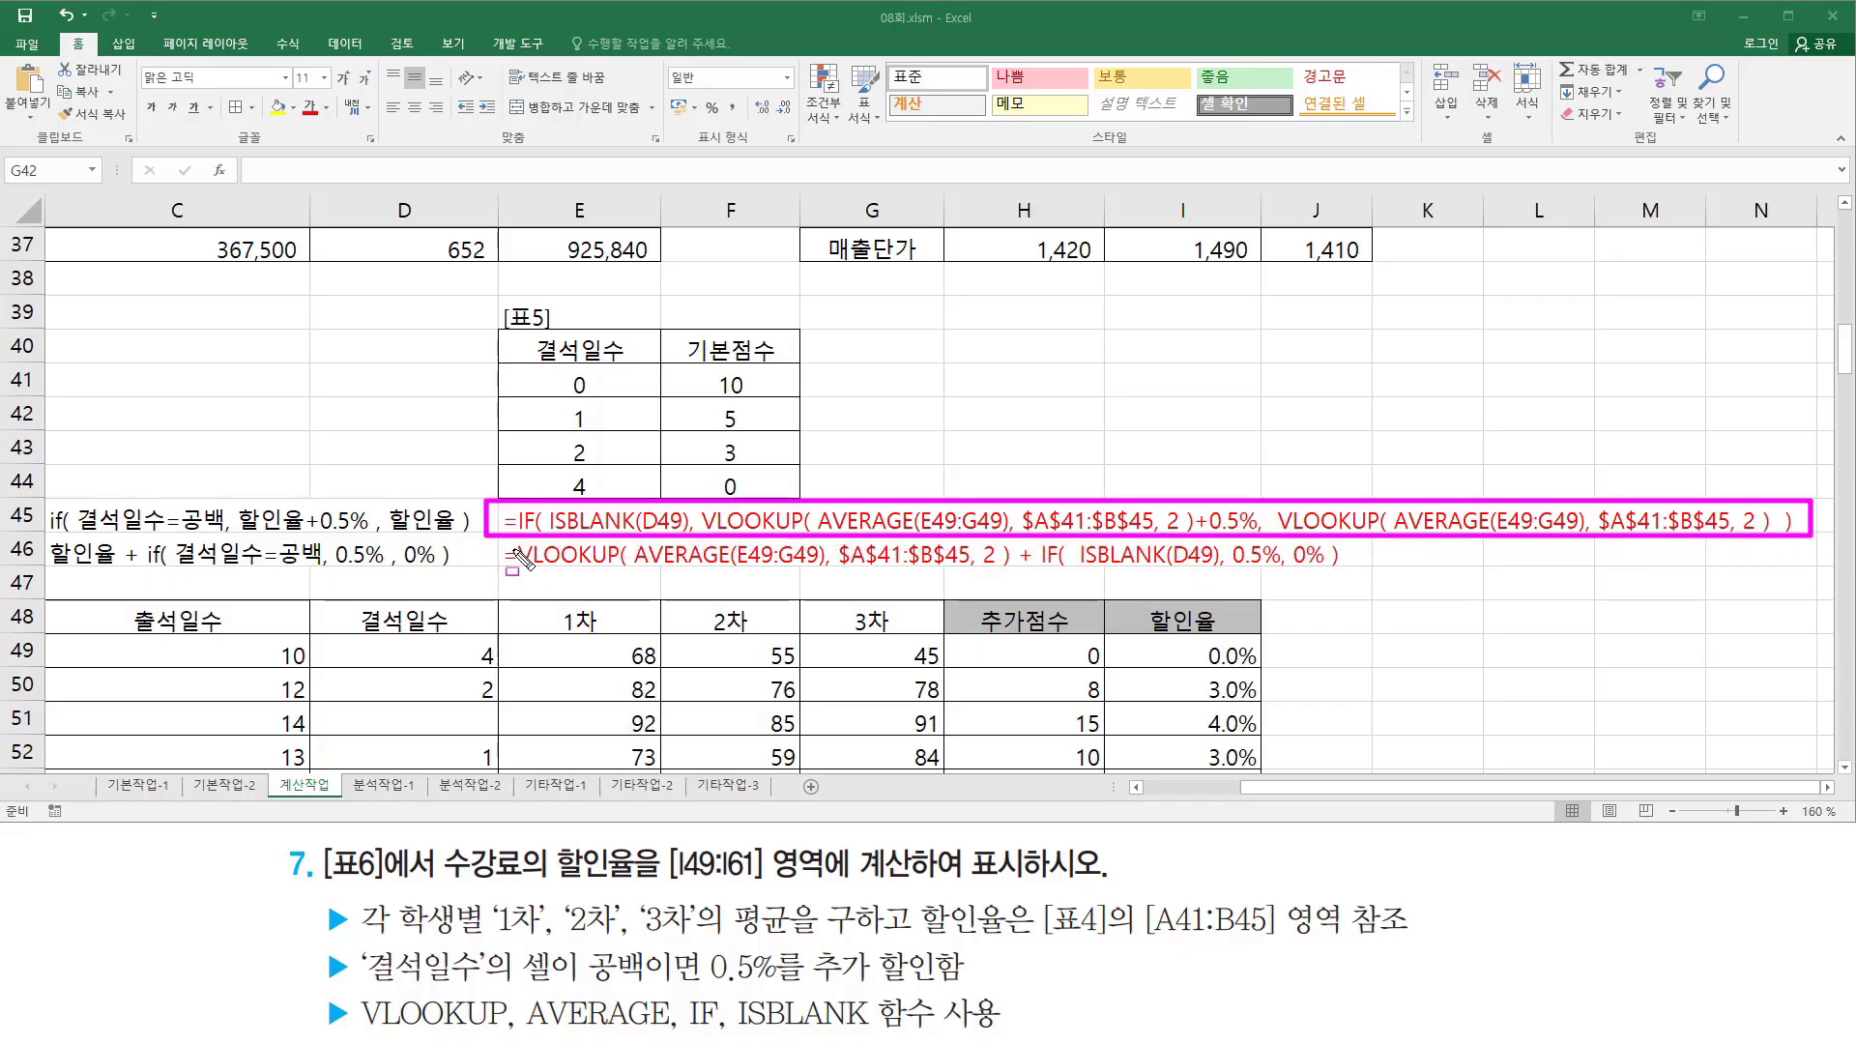
mouse_move(492, 538)
left_mouse_down()
mouse_move(495, 561)
mouse_move(1401, 592)
mouse_move(1371, 583)
left_mouse_up()
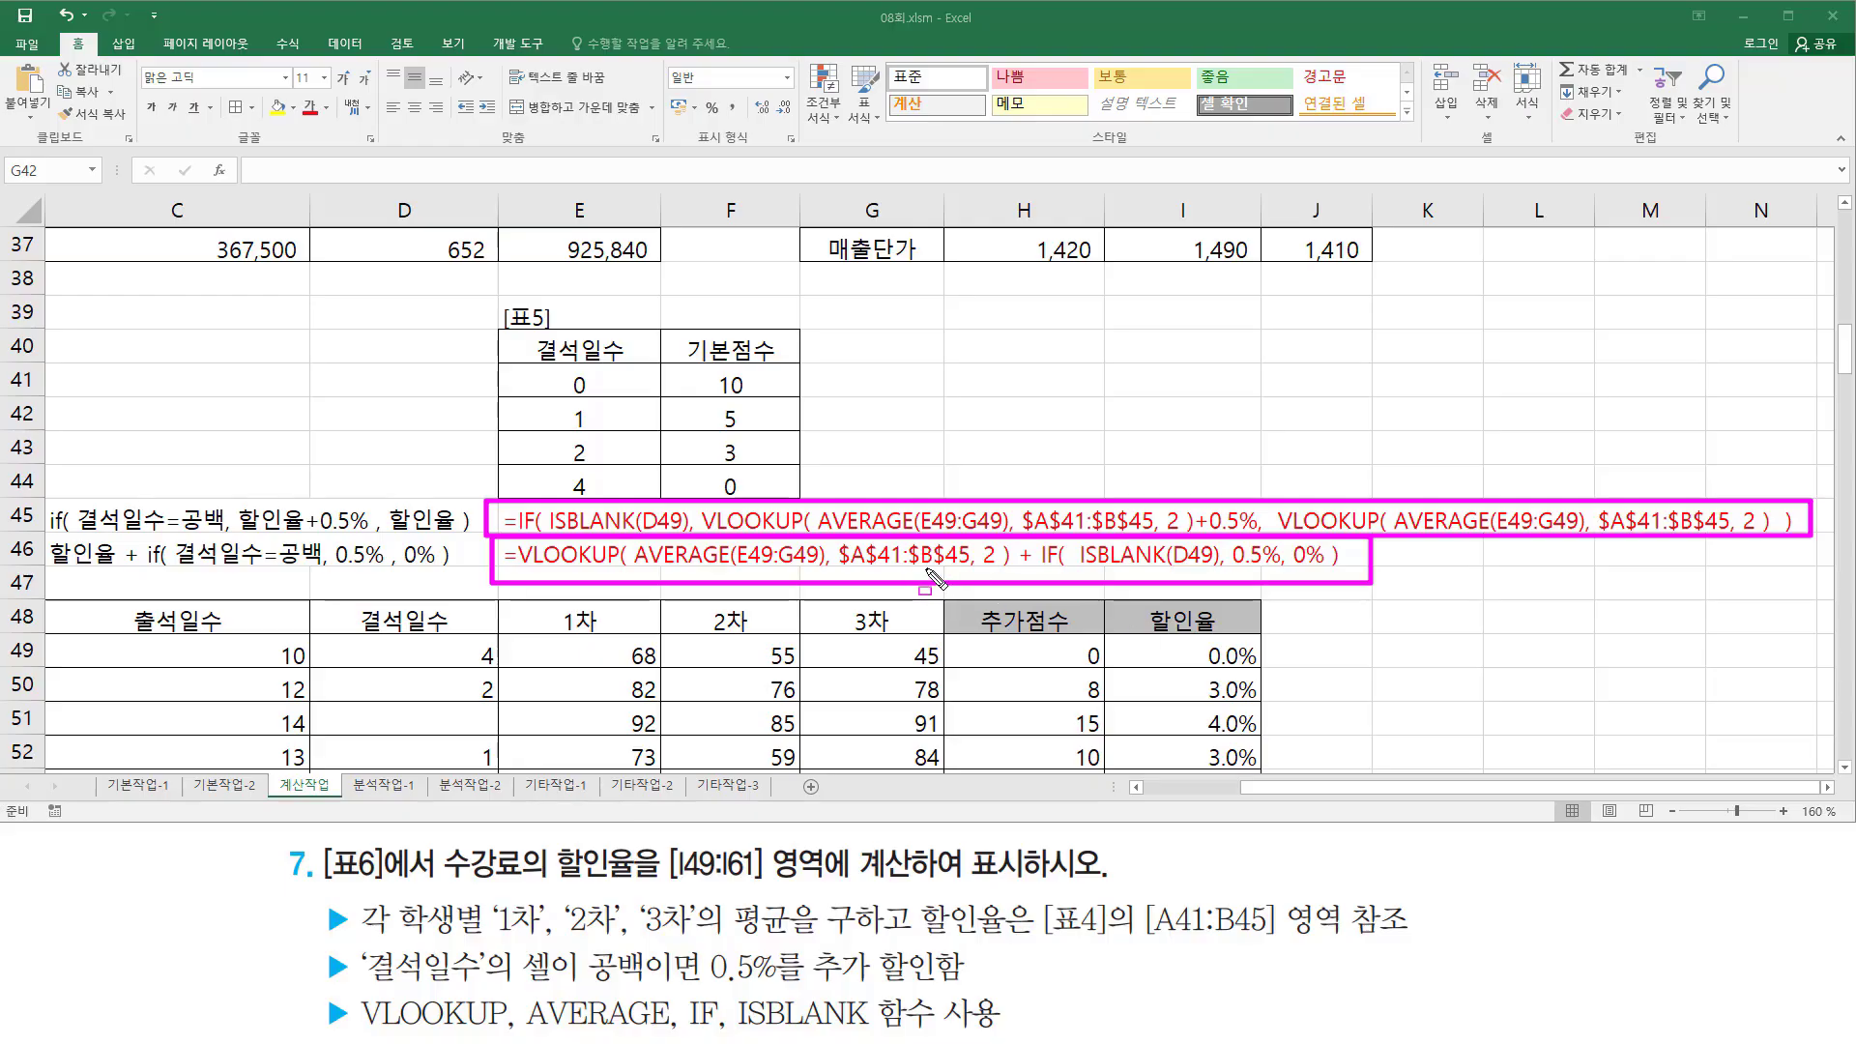
key("Escape")
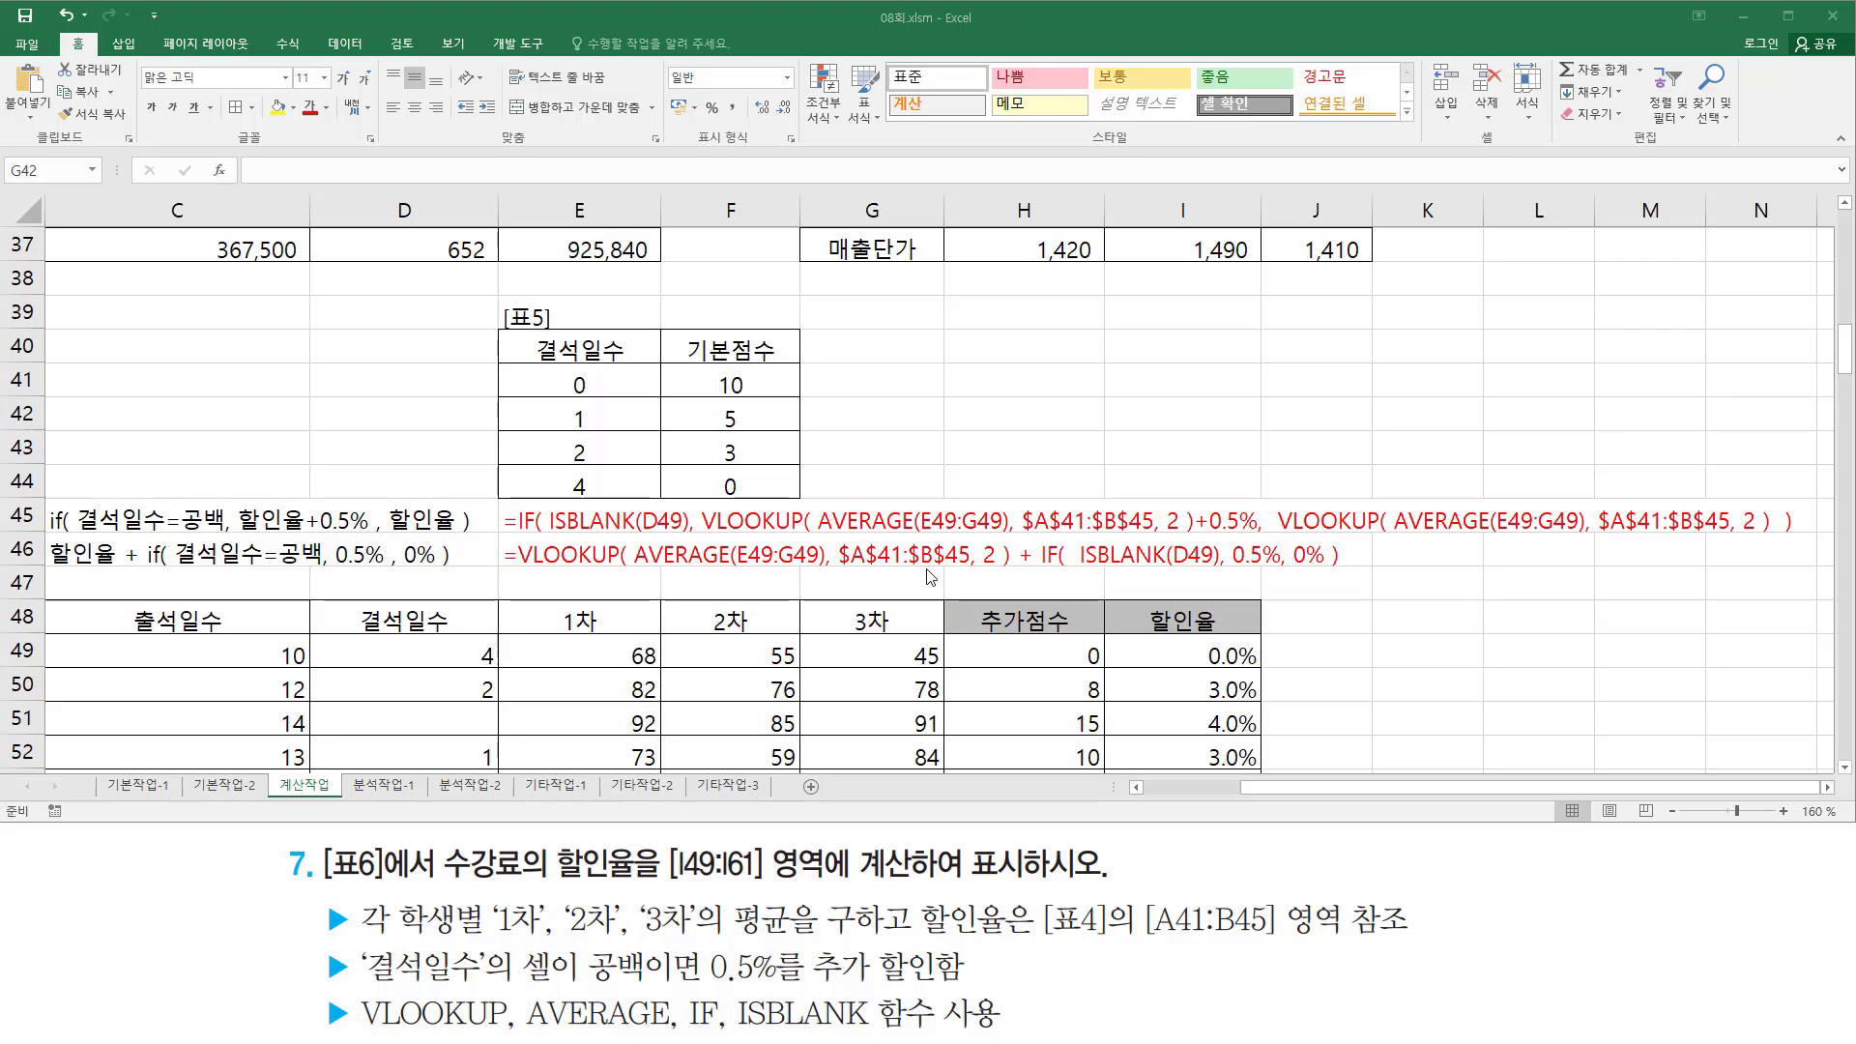